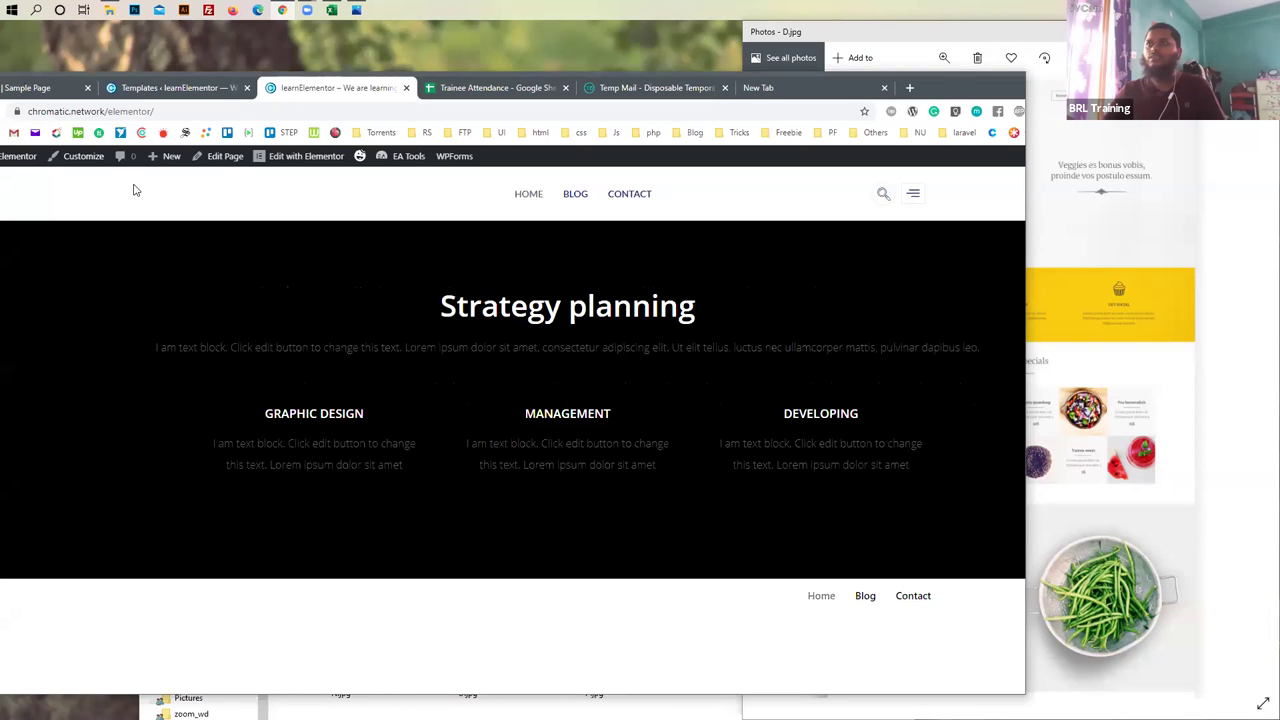
# Arrange the browser with the learnElementor site and the D.jpg design image side by side, giving the browser the wider share
pyautogui.moveTo(993, 95); pyautogui.dragTo(3, 110)
pyautogui.click(745, 281)
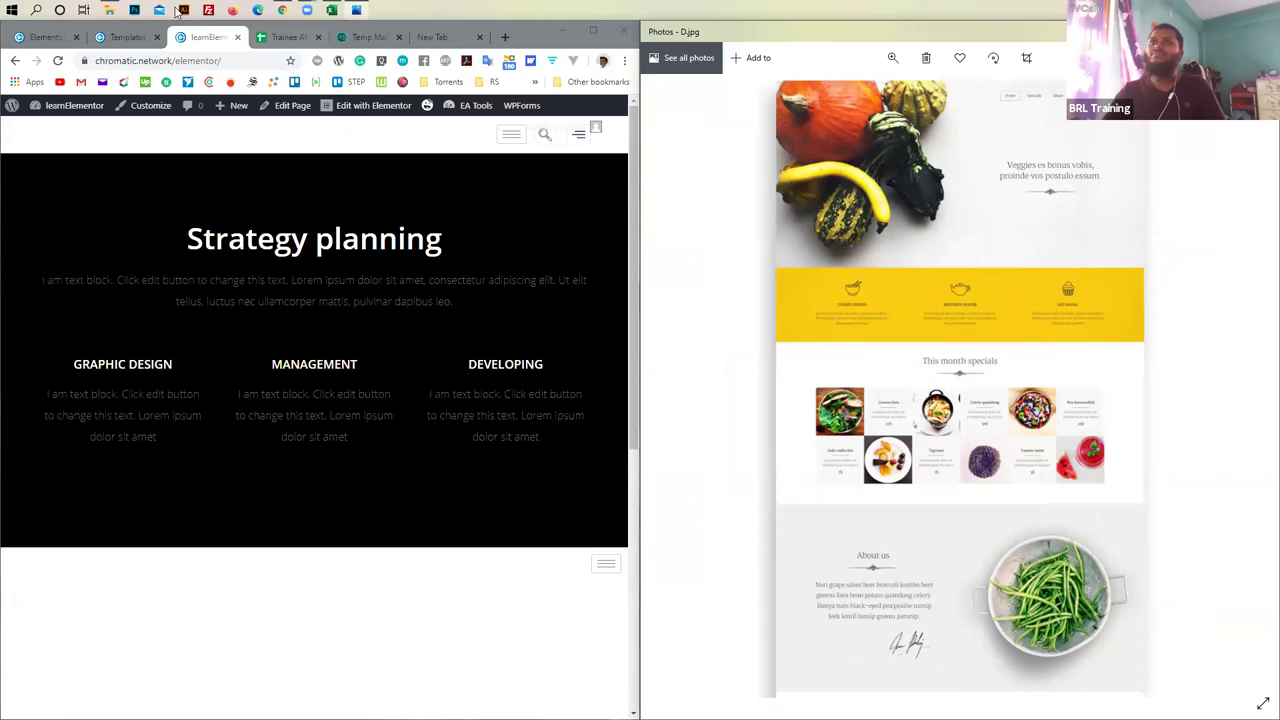
pyautogui.doubleClick(868, 44)
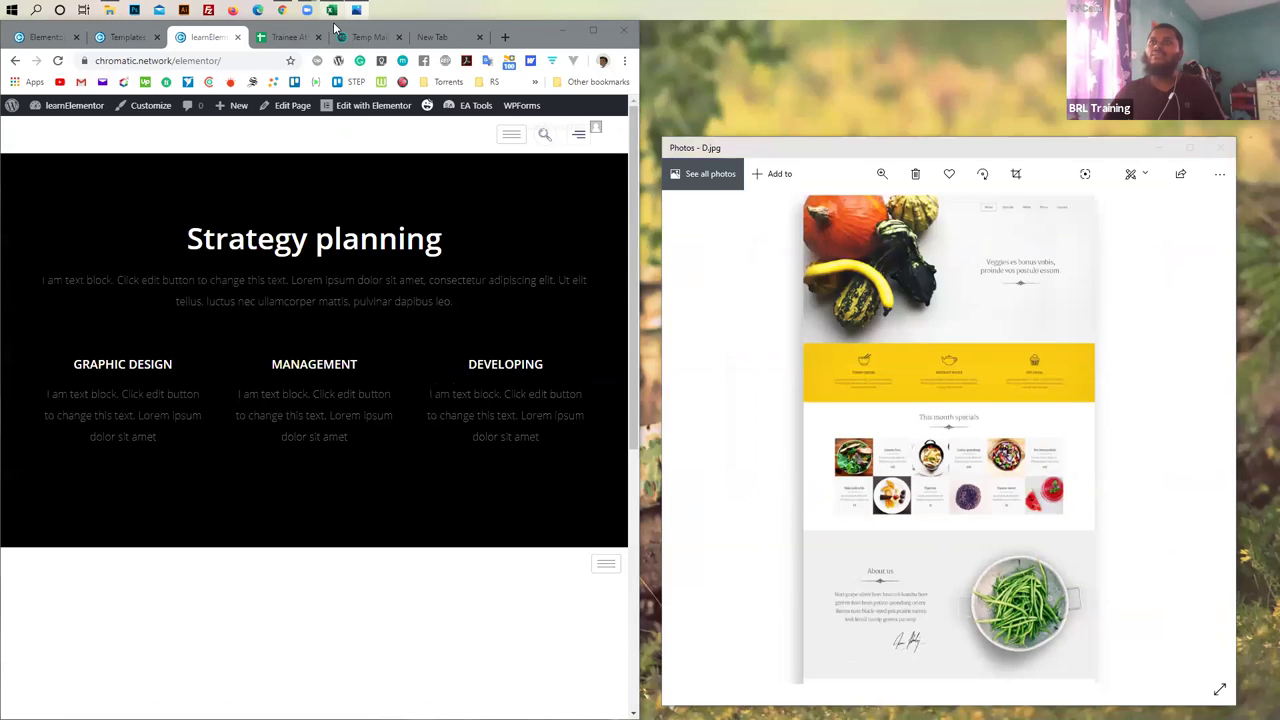
pyautogui.click(300, 10)
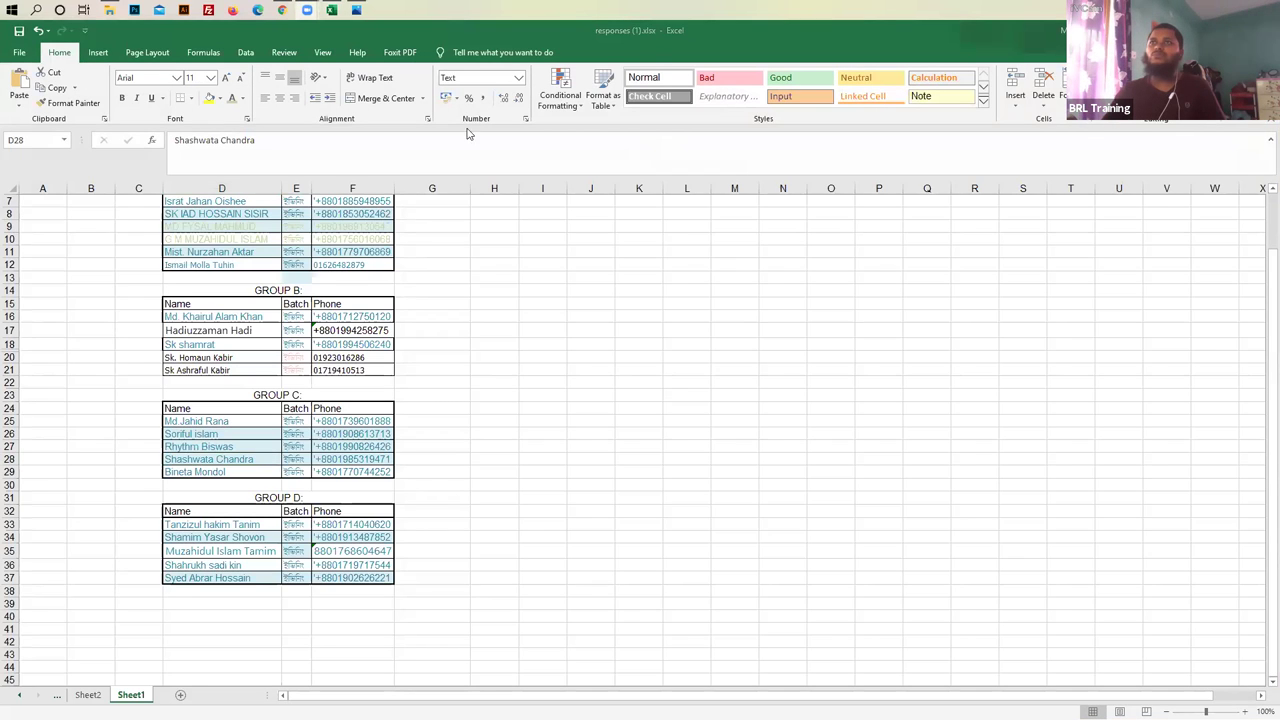
pyautogui.click(356, 10)
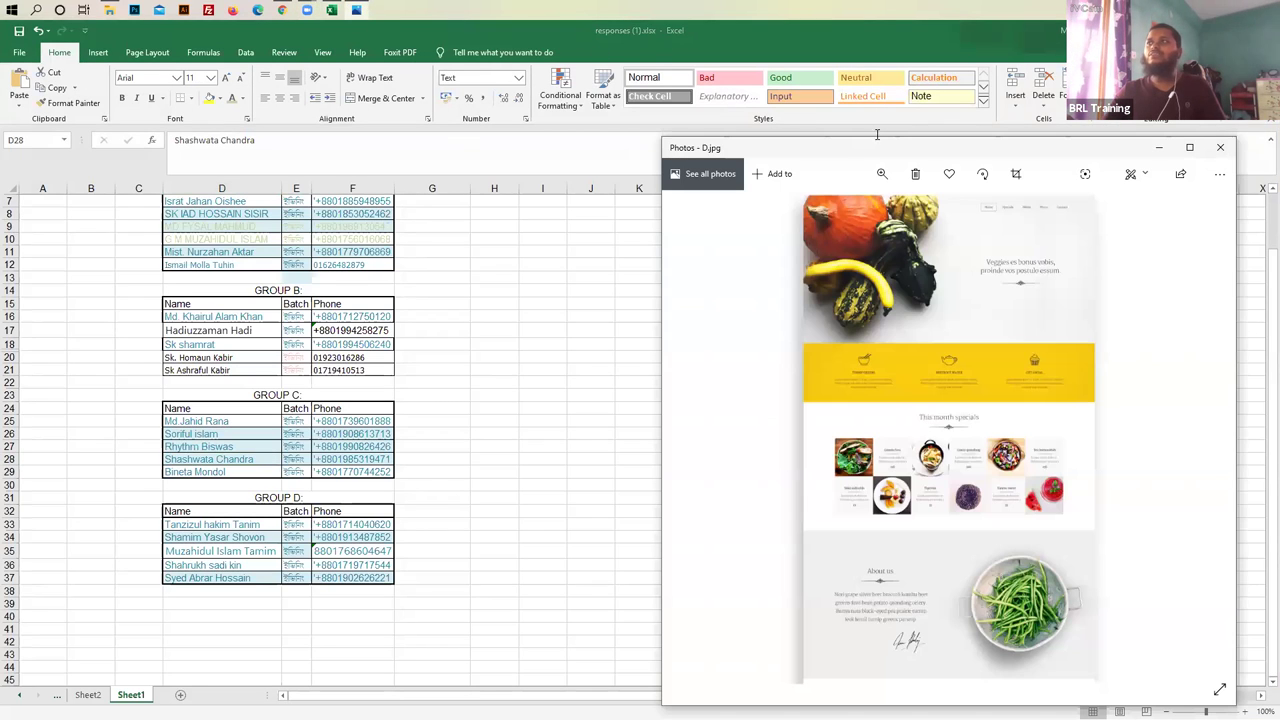
pyautogui.moveTo(815, 150); pyautogui.dragTo(756, 127)
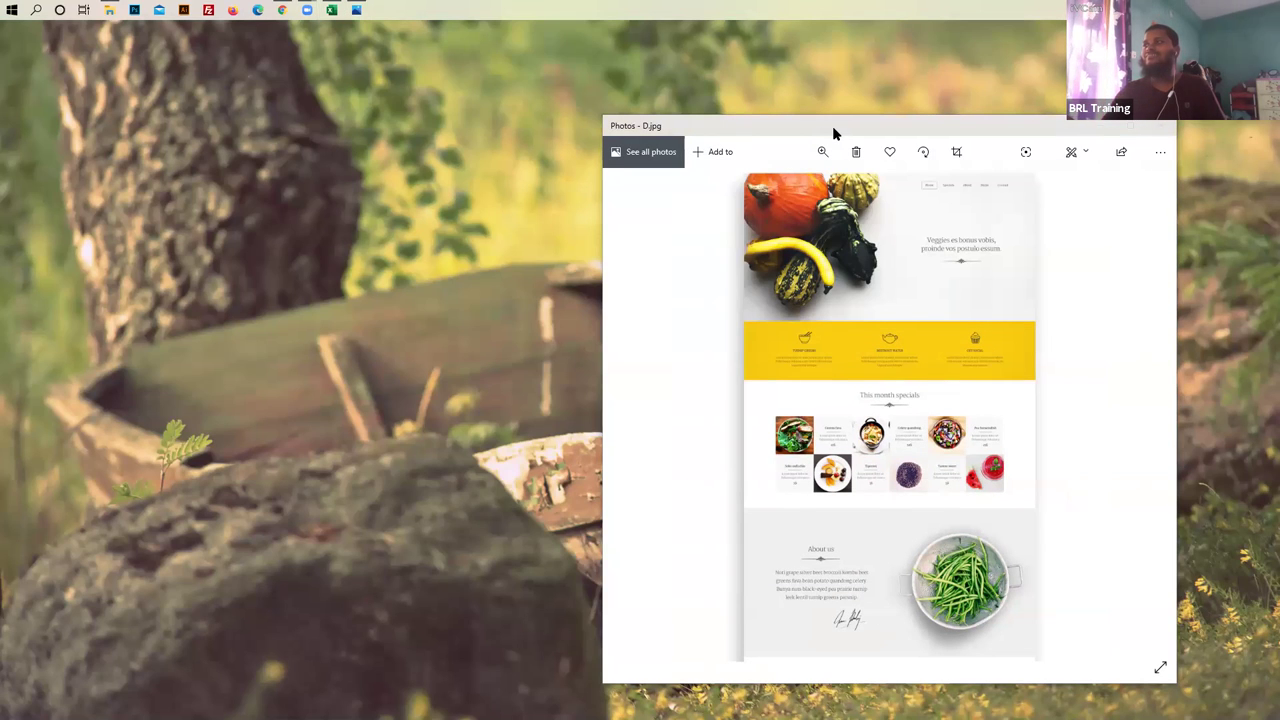
pyautogui.press('super+Right')
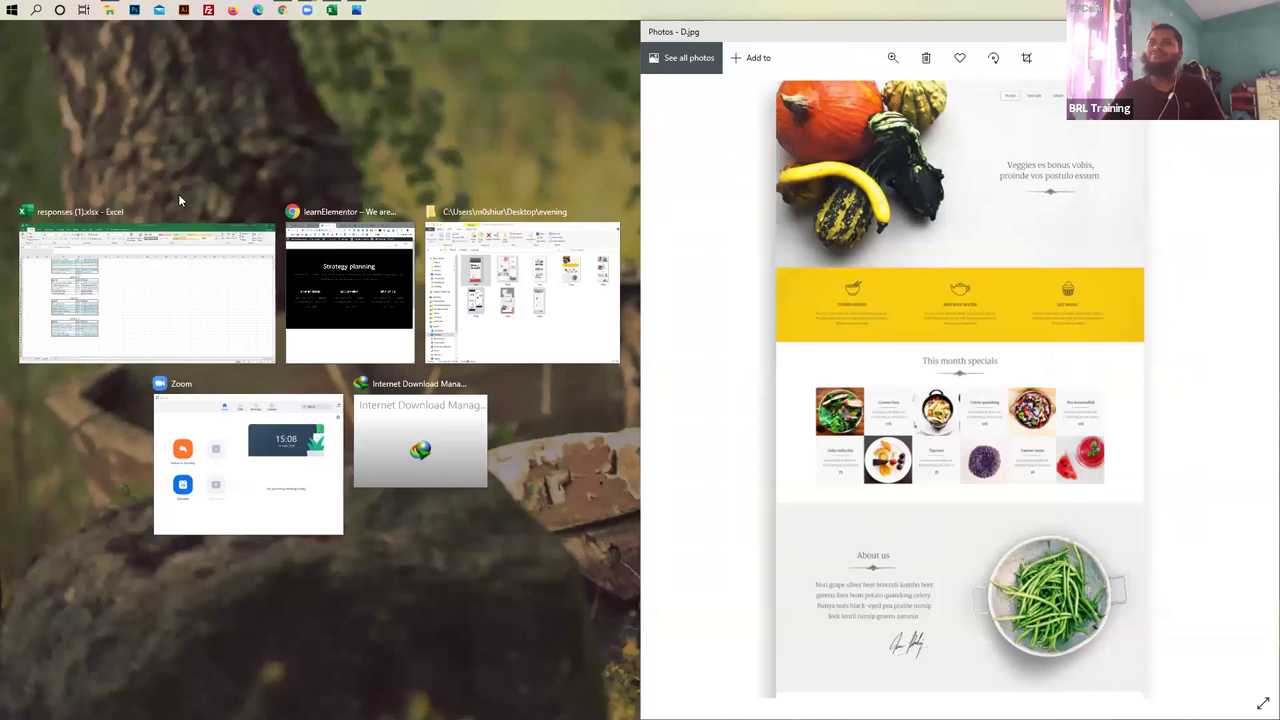
pyautogui.click(338, 255)
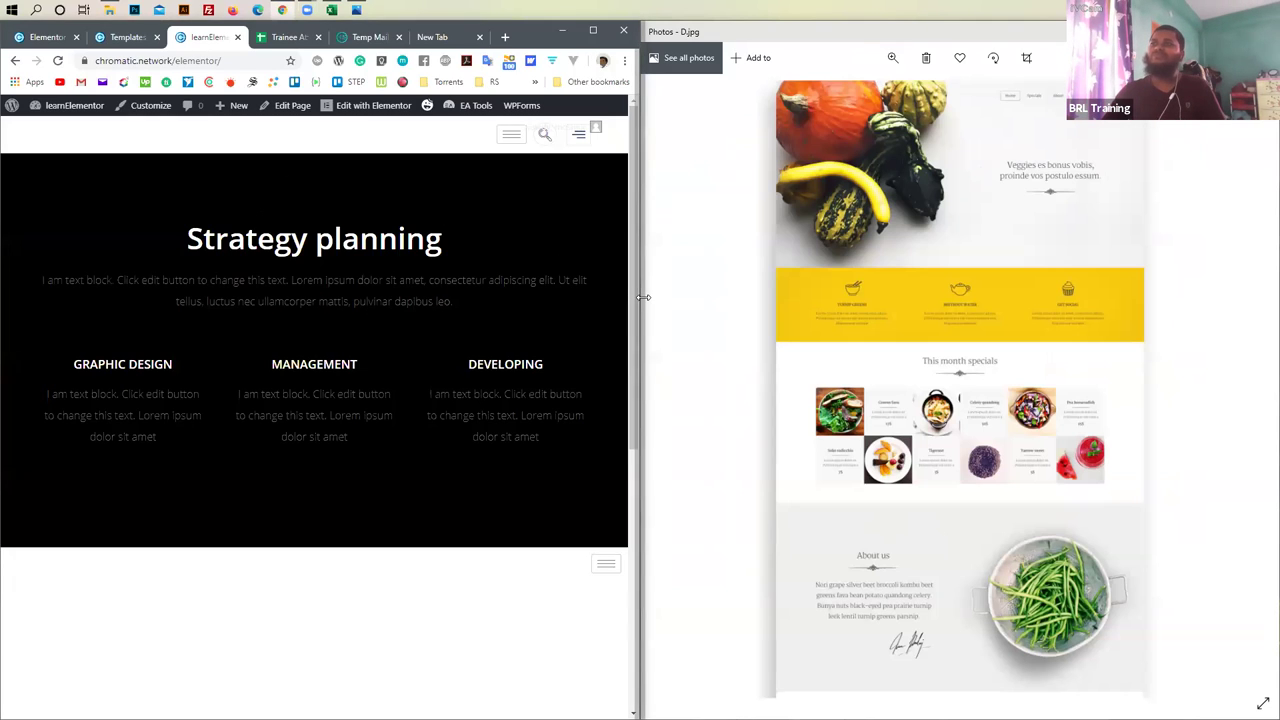
pyautogui.moveTo(643, 297); pyautogui.dragTo(808, 330)
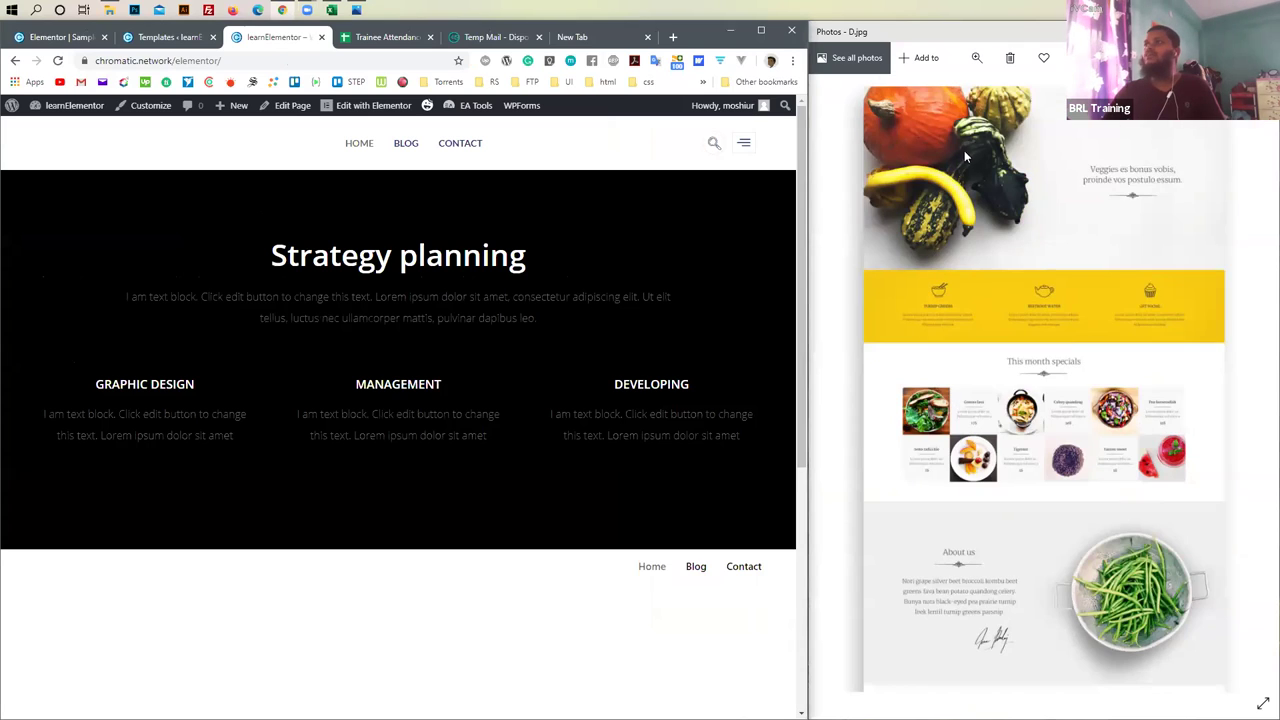
pyautogui.click(957, 200)
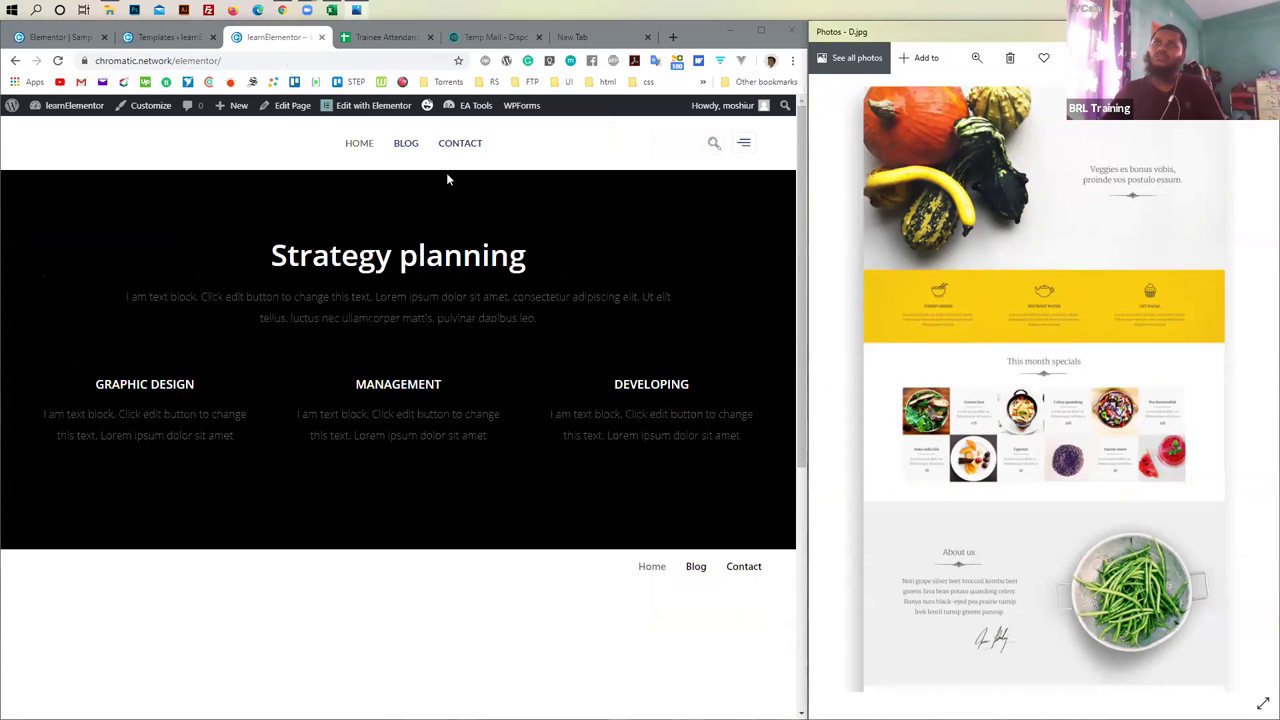
pyautogui.click(1108, 156)
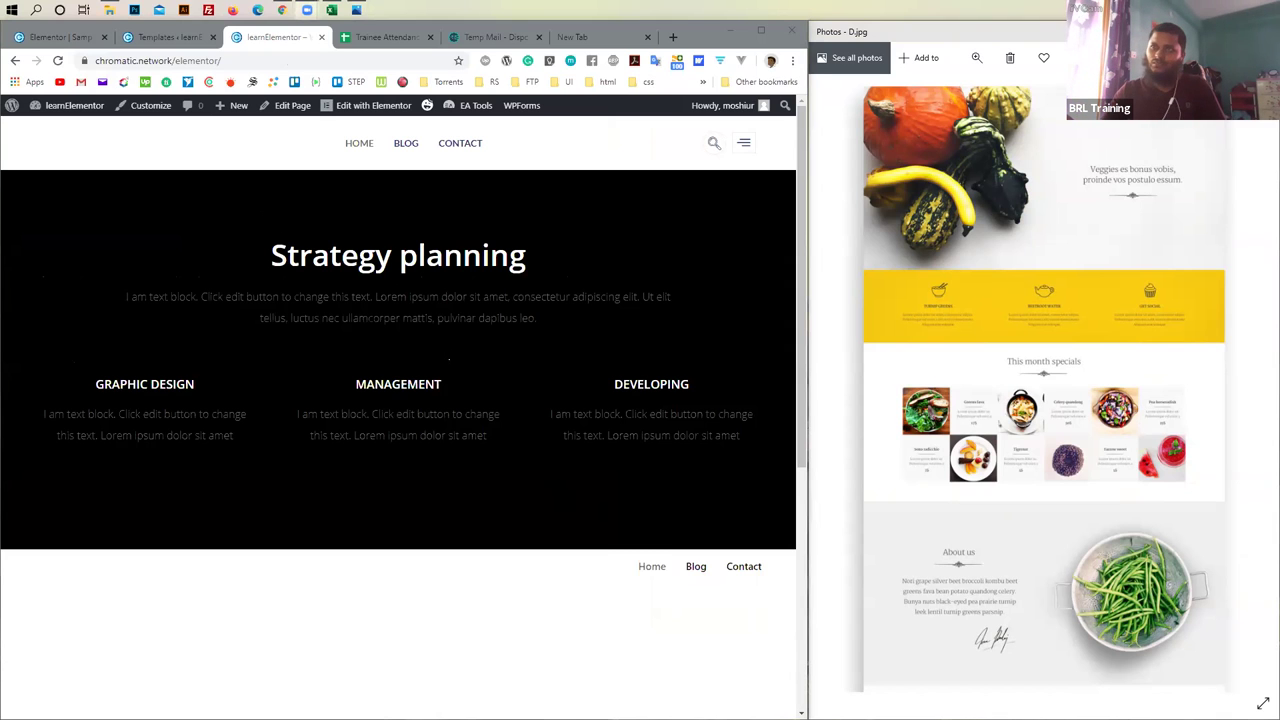
# Deactivate the PRIMARY HEADER template in the ElementsKit templates list and save its settings
pyautogui.click(170, 37)
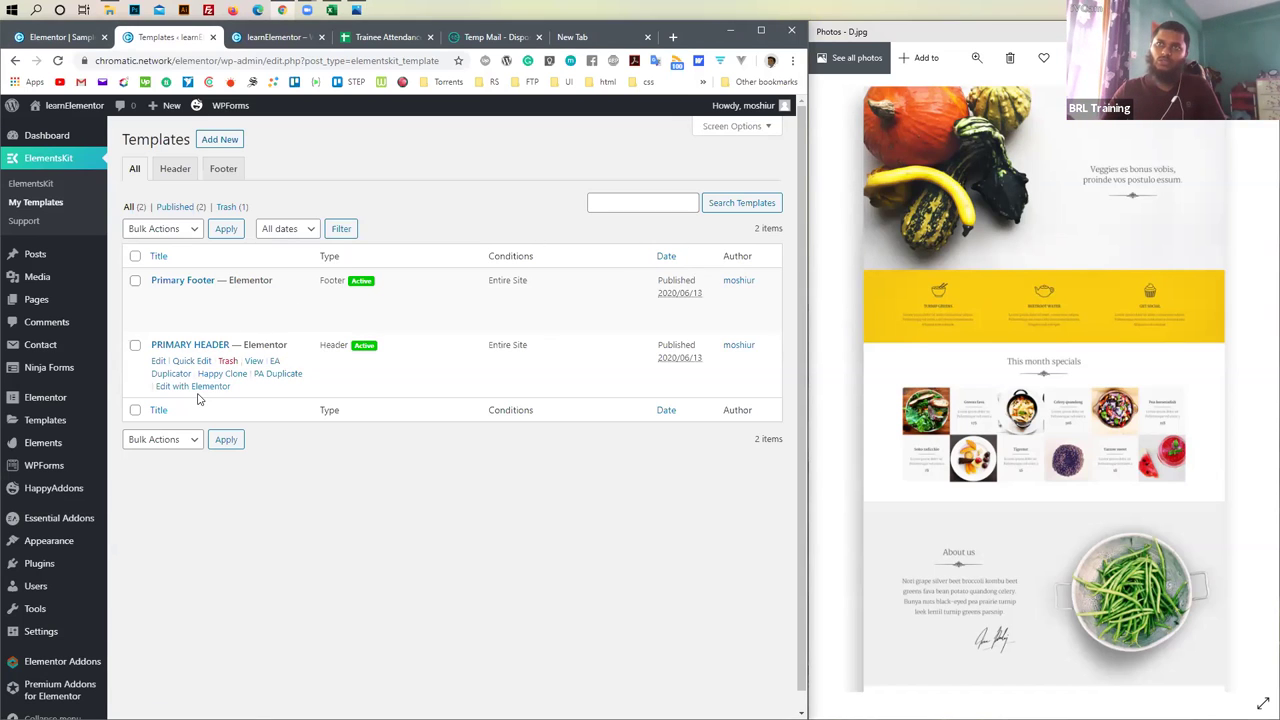
pyautogui.click(158, 366)
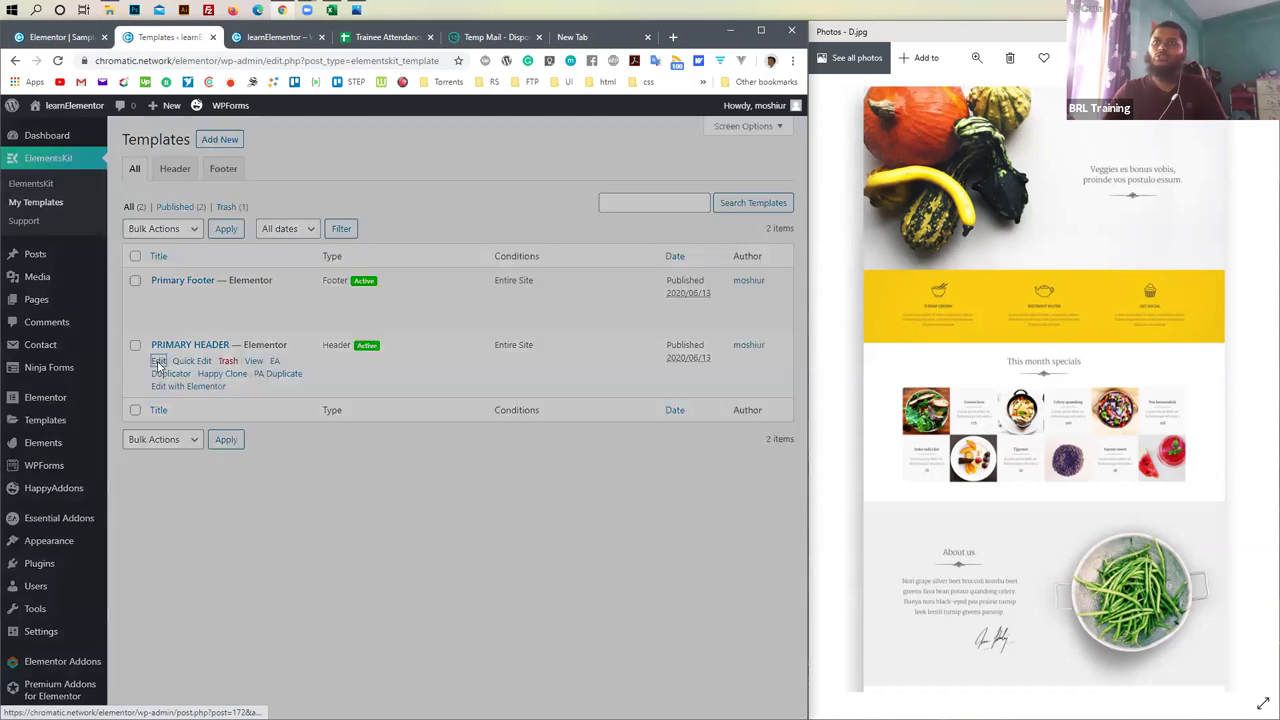
pyautogui.click(566, 432)
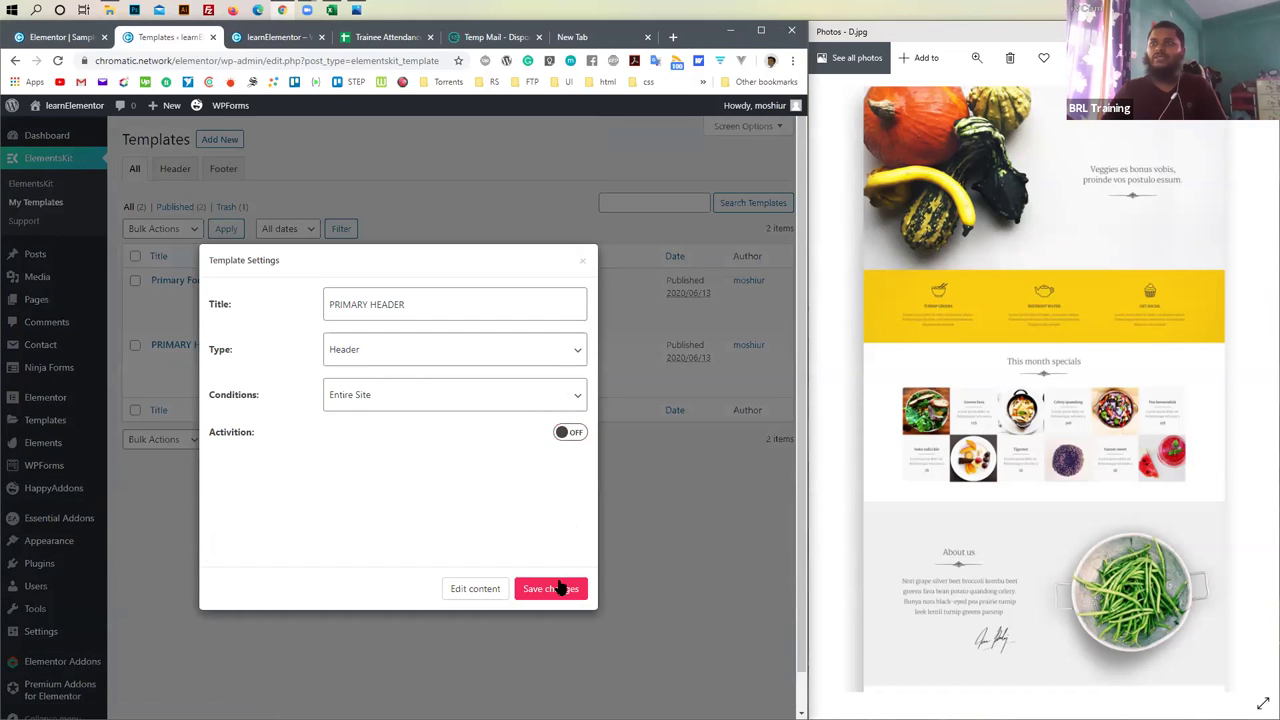
pyautogui.click(551, 588)
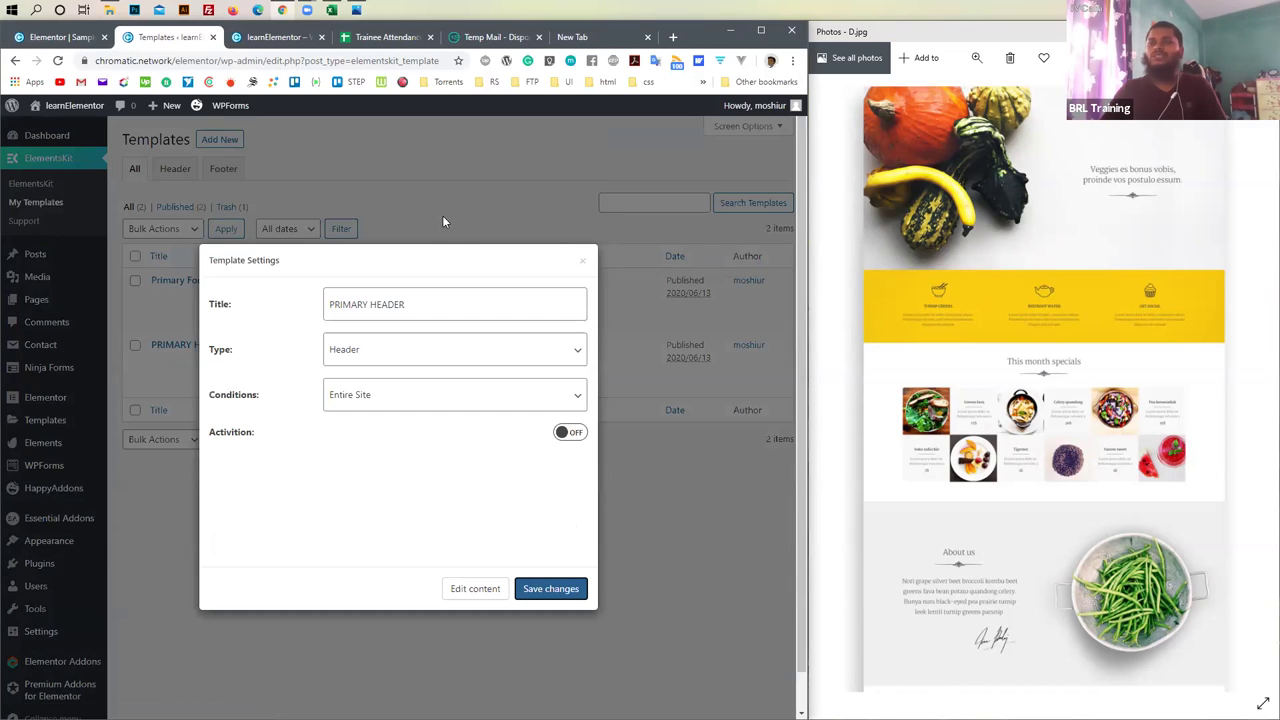
pyautogui.click(549, 589)
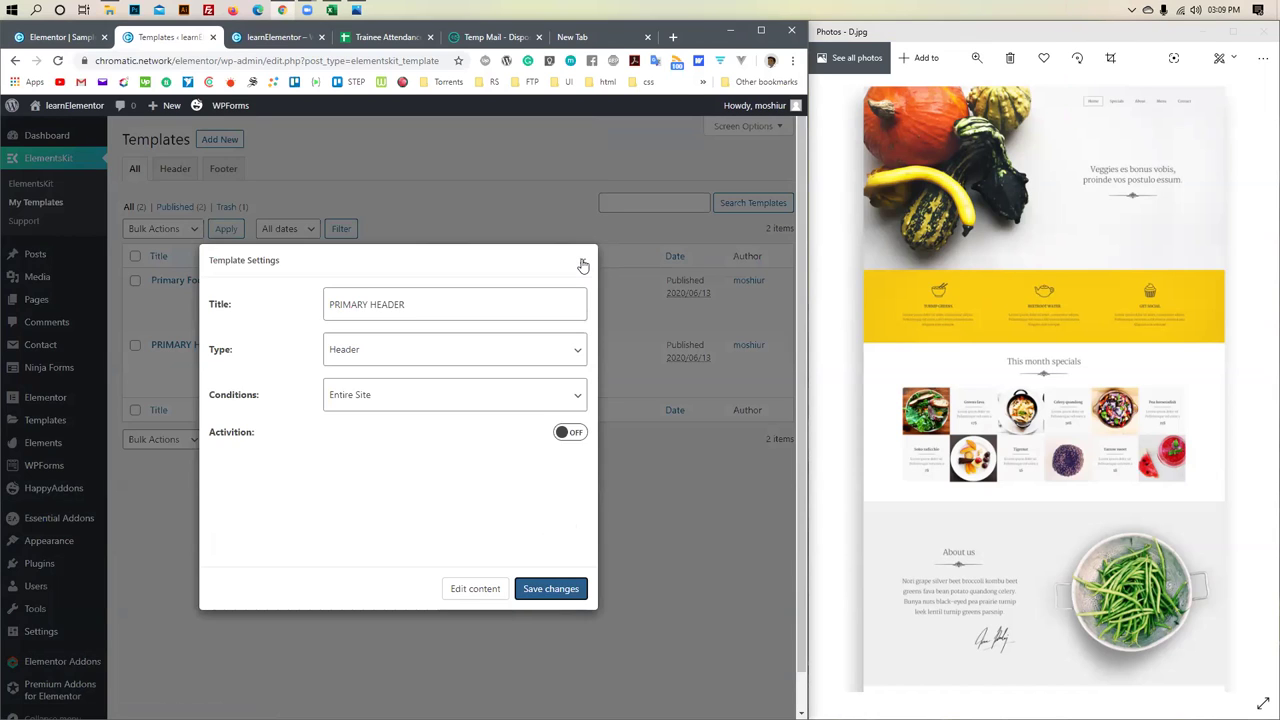
pyautogui.click(583, 262)
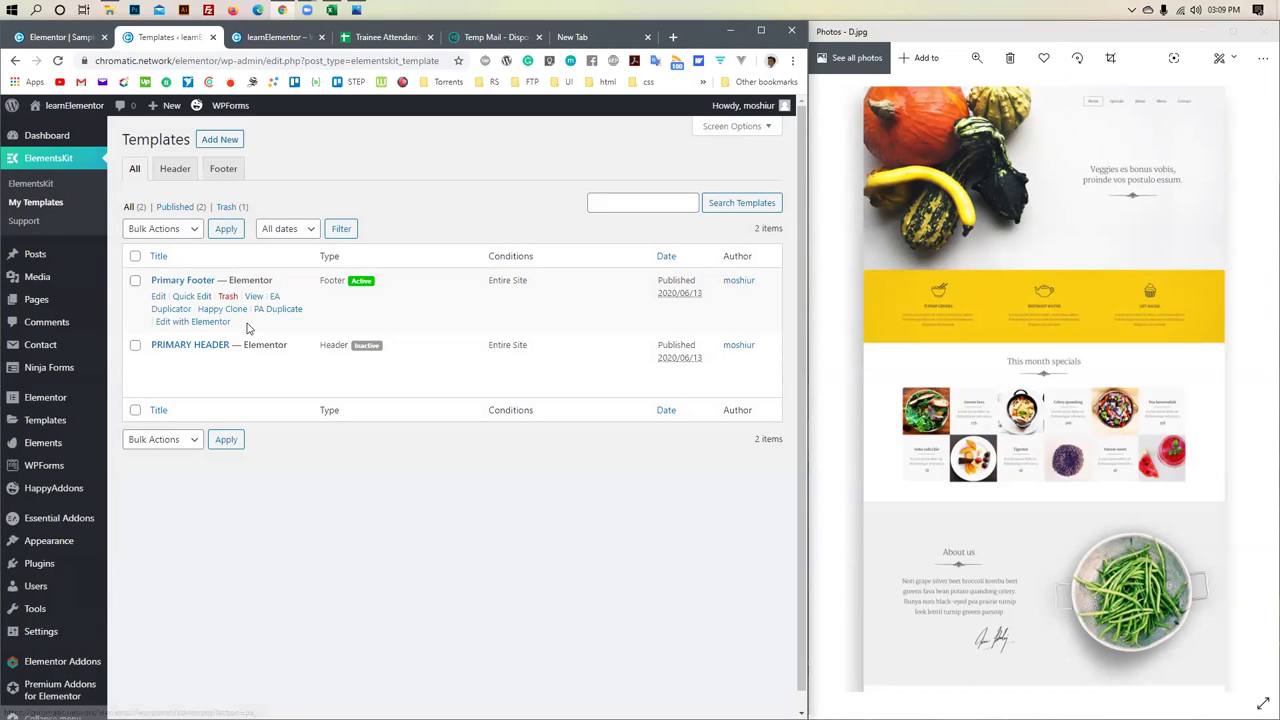
# Deactivate the Primary Footer template and save its settings
pyautogui.click(160, 297)
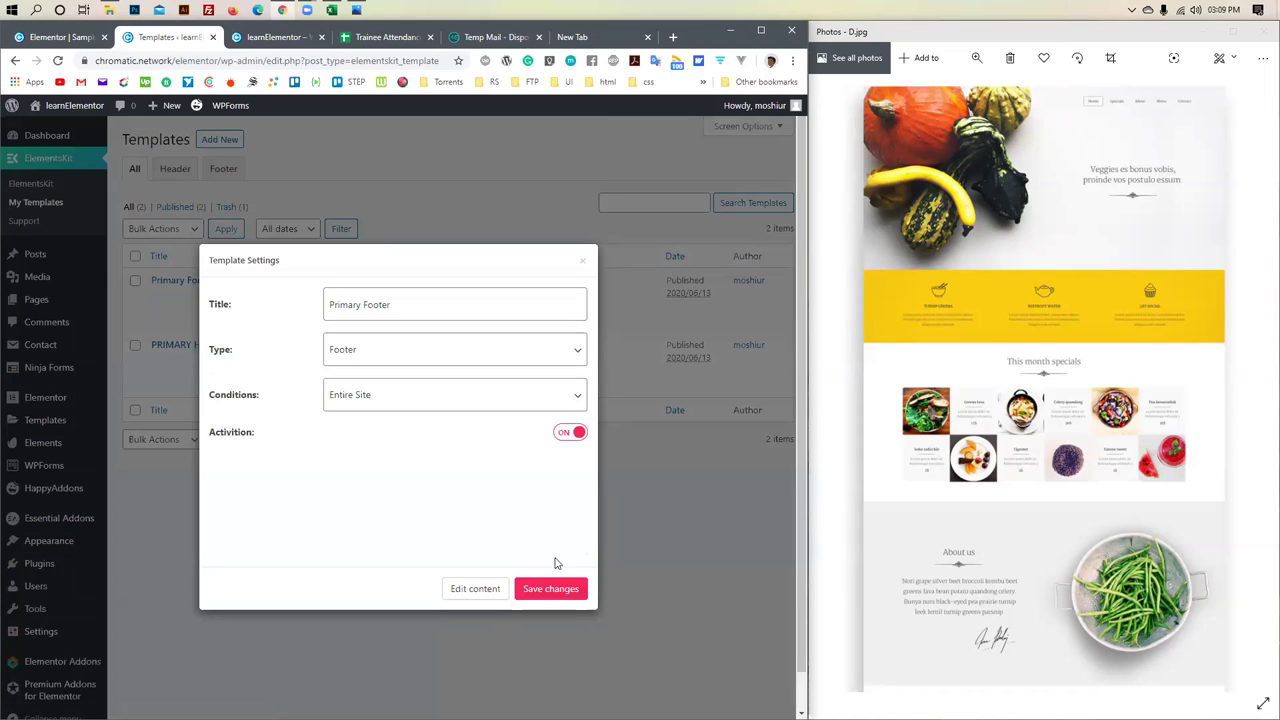
pyautogui.click(570, 434)
pyautogui.click(550, 590)
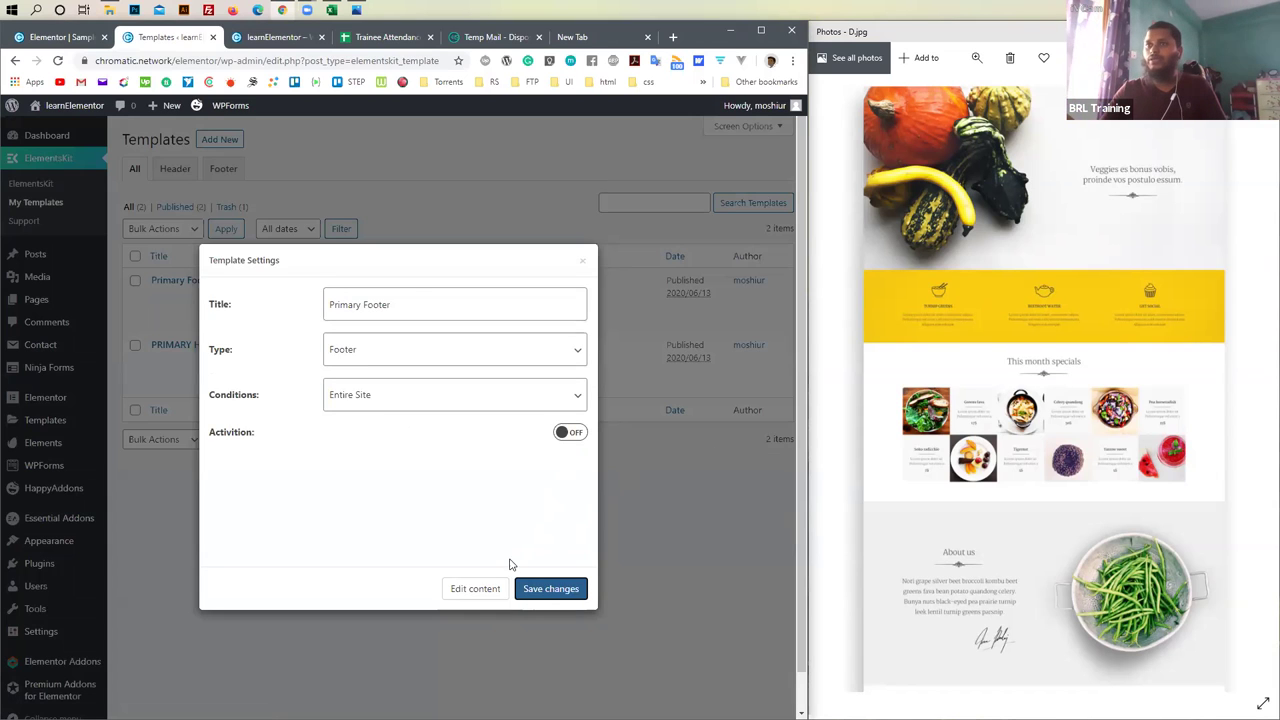
pyautogui.click(582, 260)
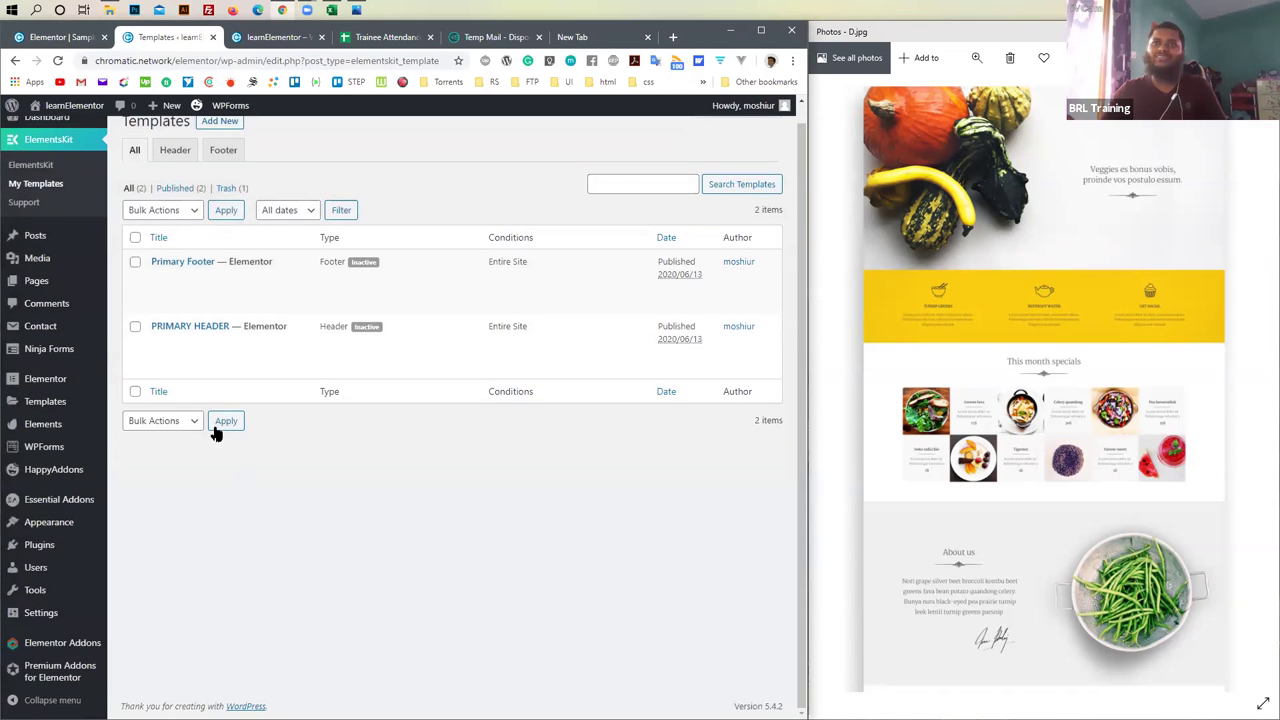
# Reload the learnElementor front page and close every other browser tab except the Templates page
pyautogui.click(274, 38)
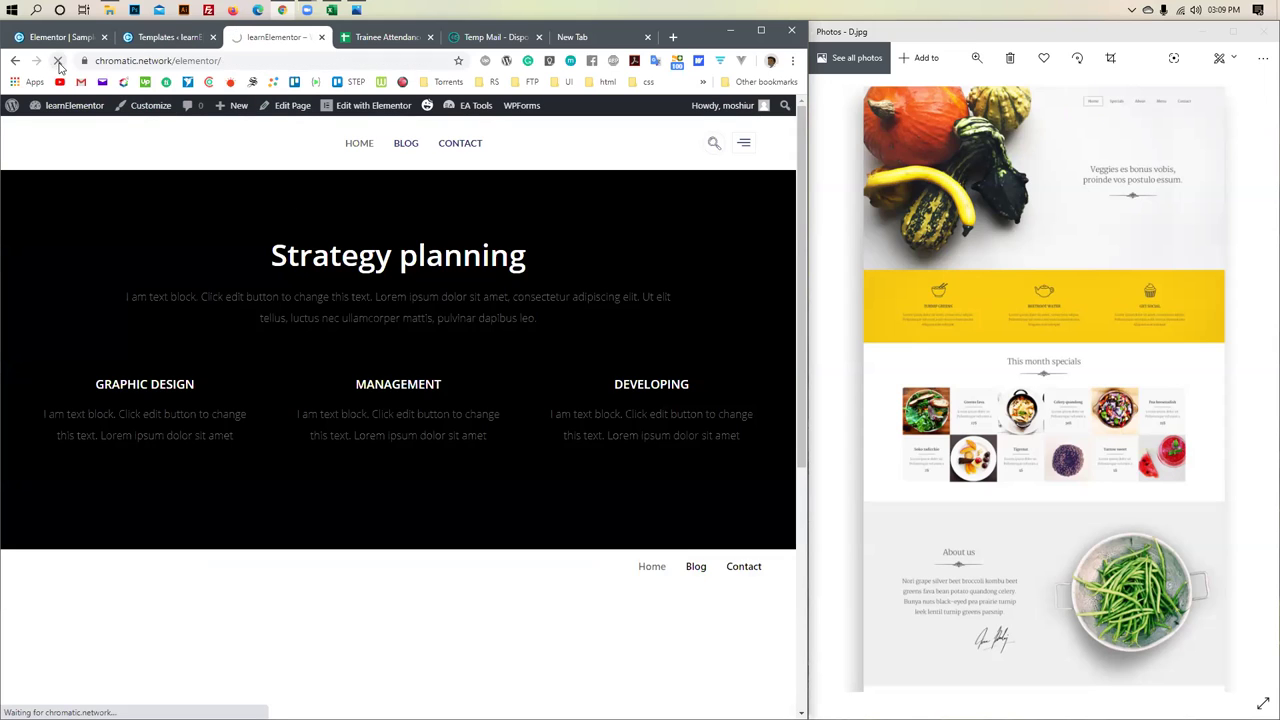
pyautogui.click(82, 38)
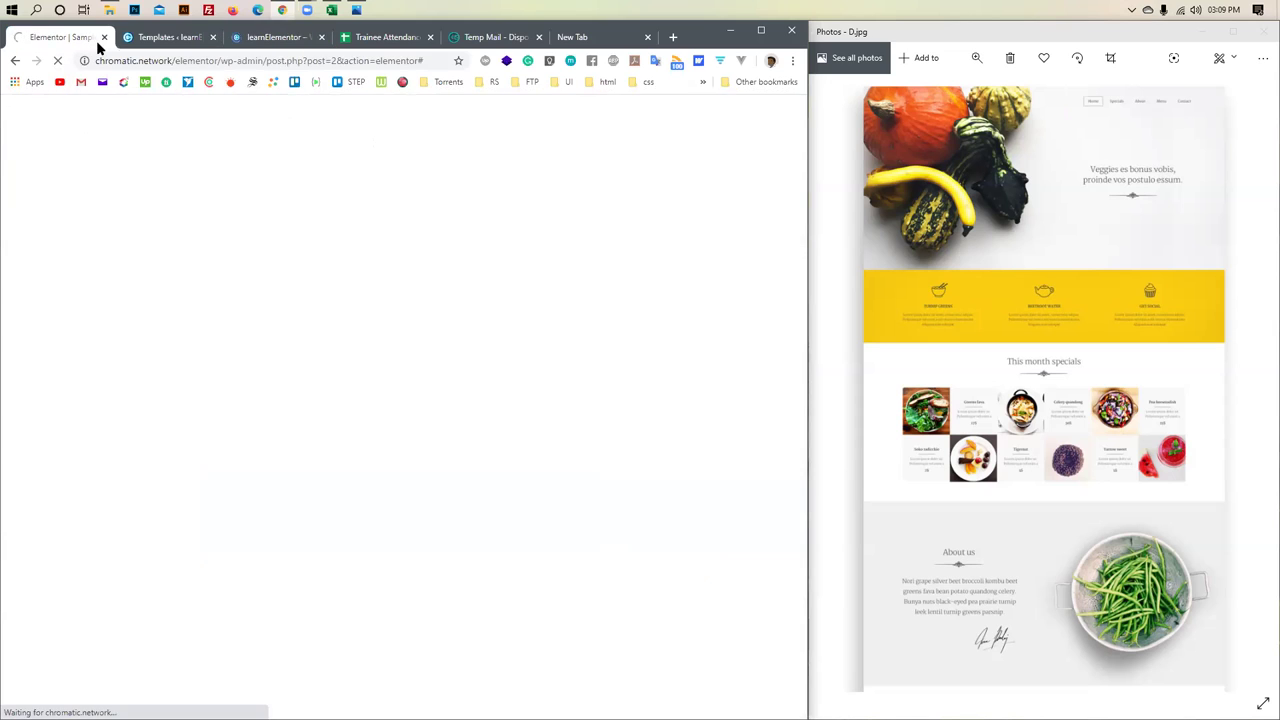
pyautogui.click(104, 37)
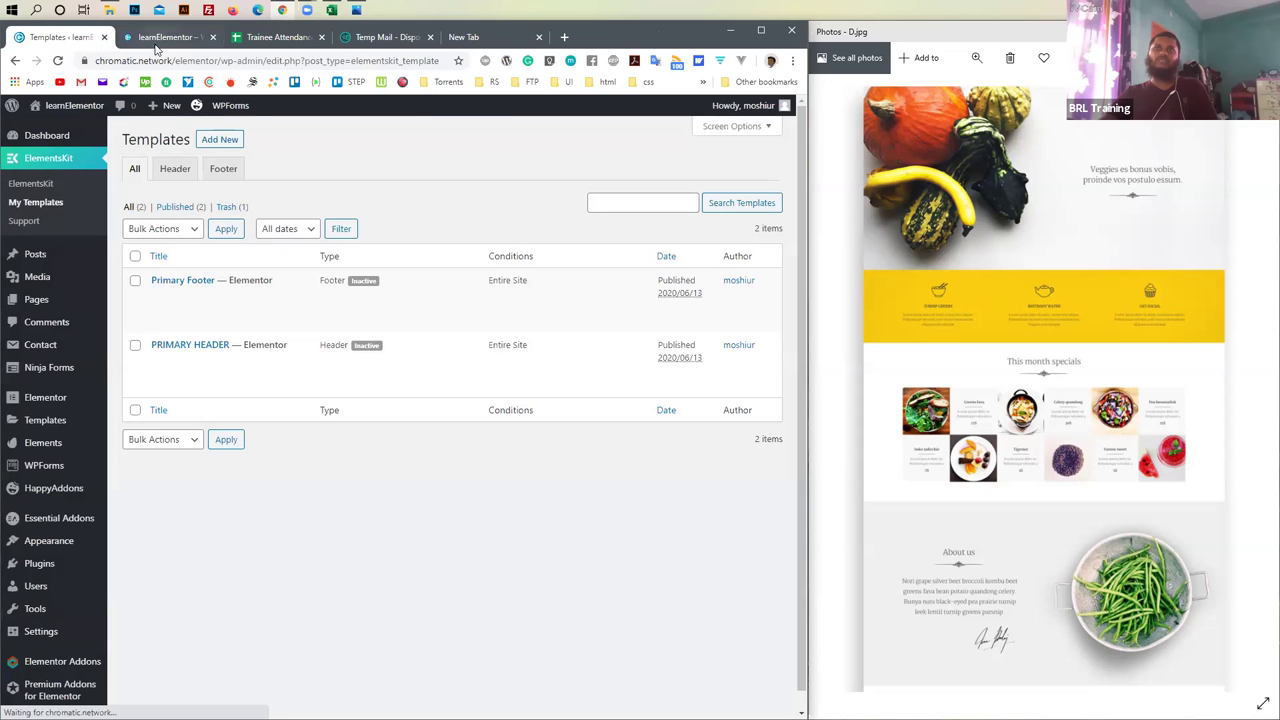
pyautogui.click(155, 40)
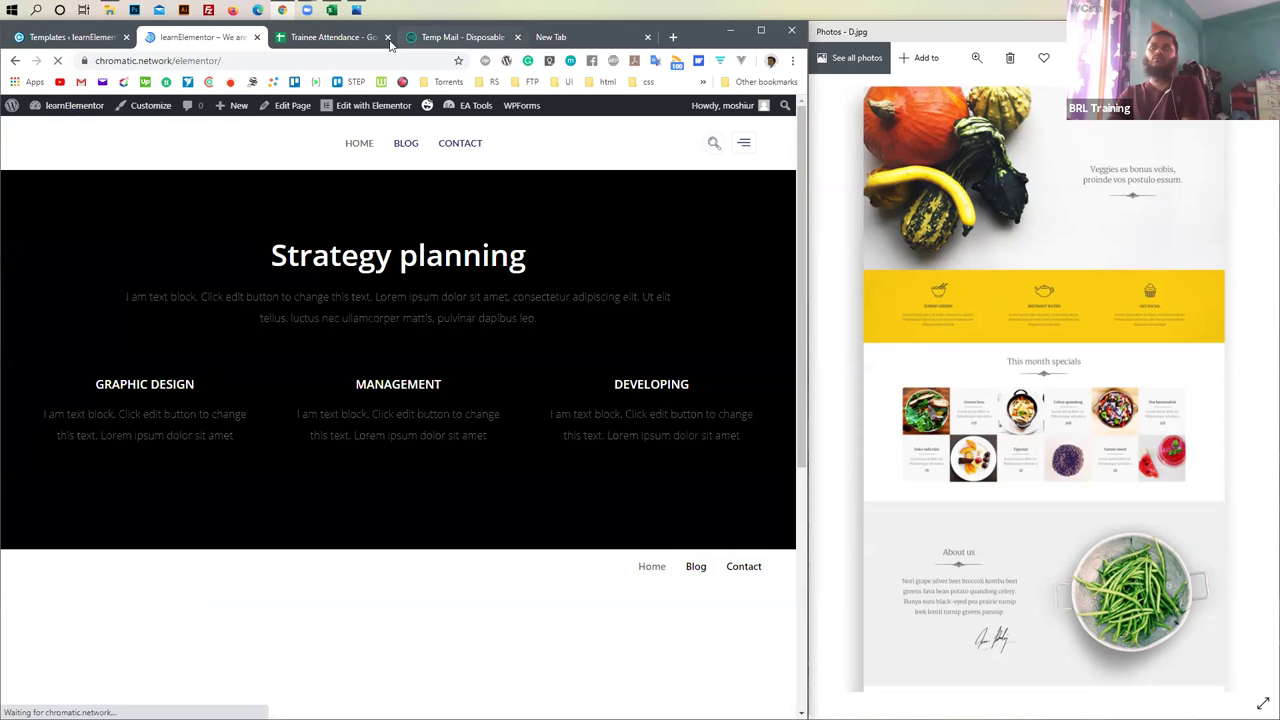
pyautogui.click(388, 37)
pyautogui.click(388, 37)
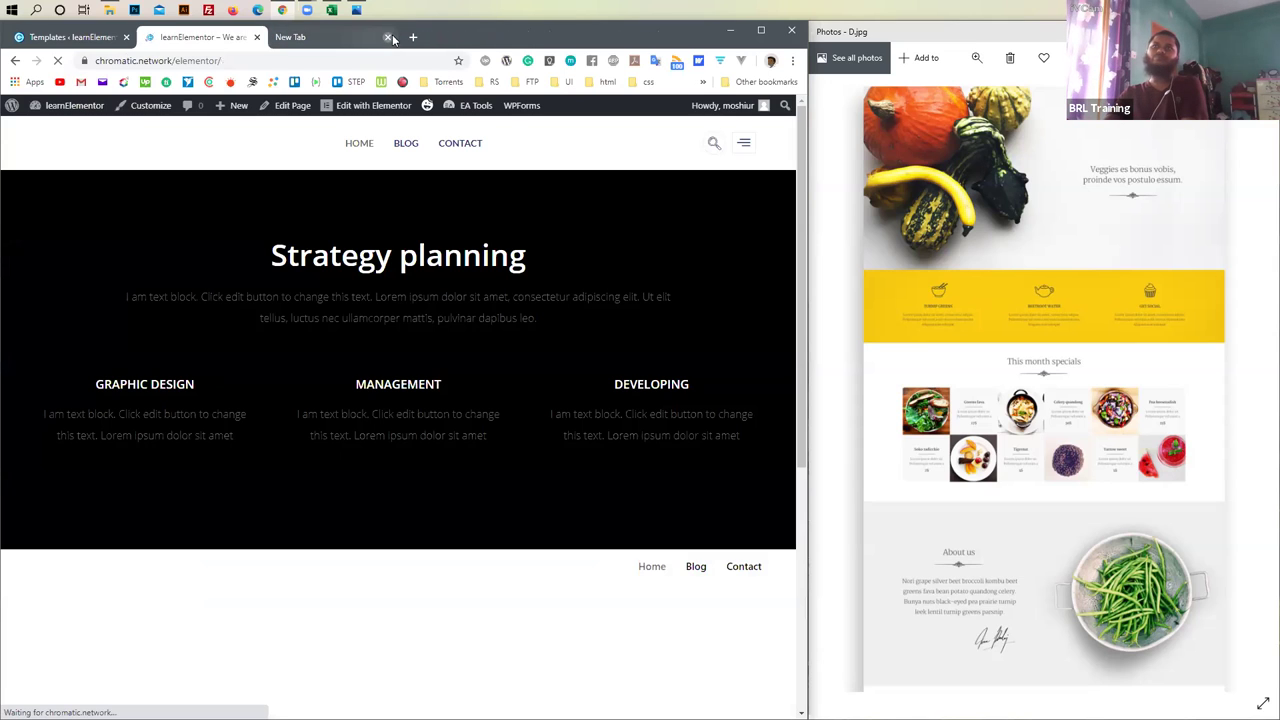
pyautogui.click(388, 37)
pyautogui.moveTo(334, 12)
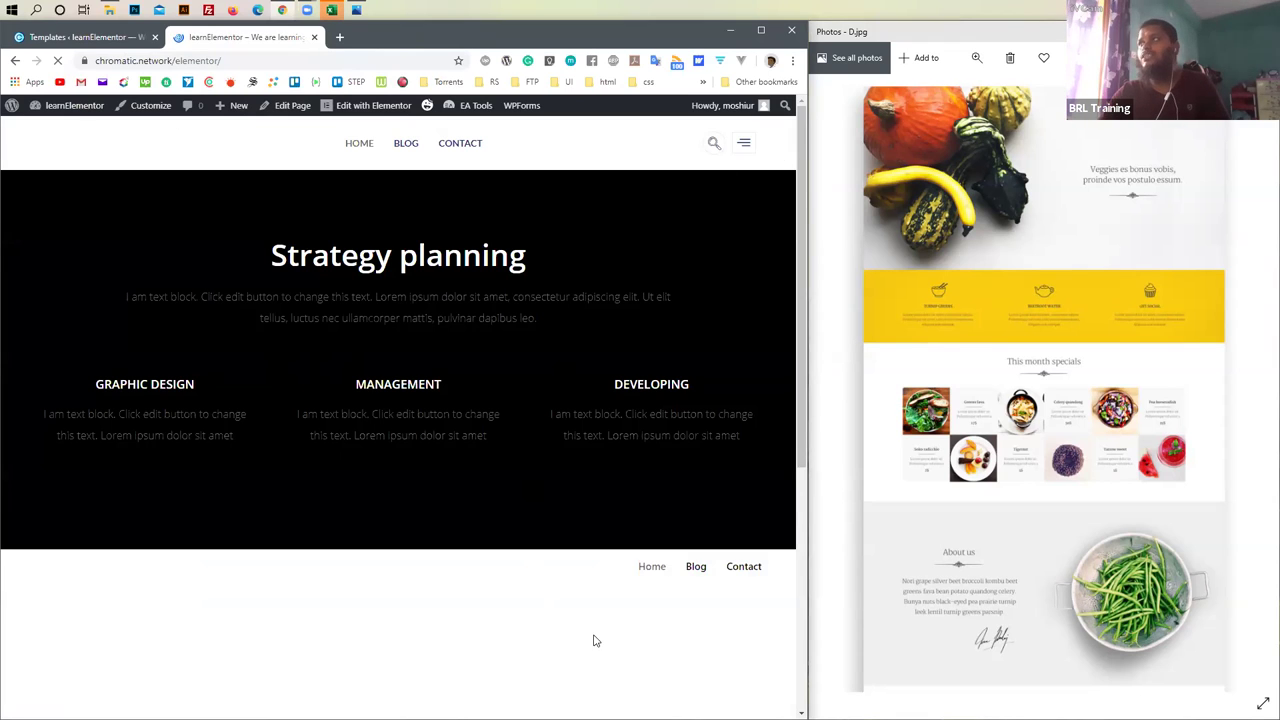
# Mark the hero section of the design image with red arrows and outlines around its two halves, and erase the marks
pyautogui.click(1143, 193)
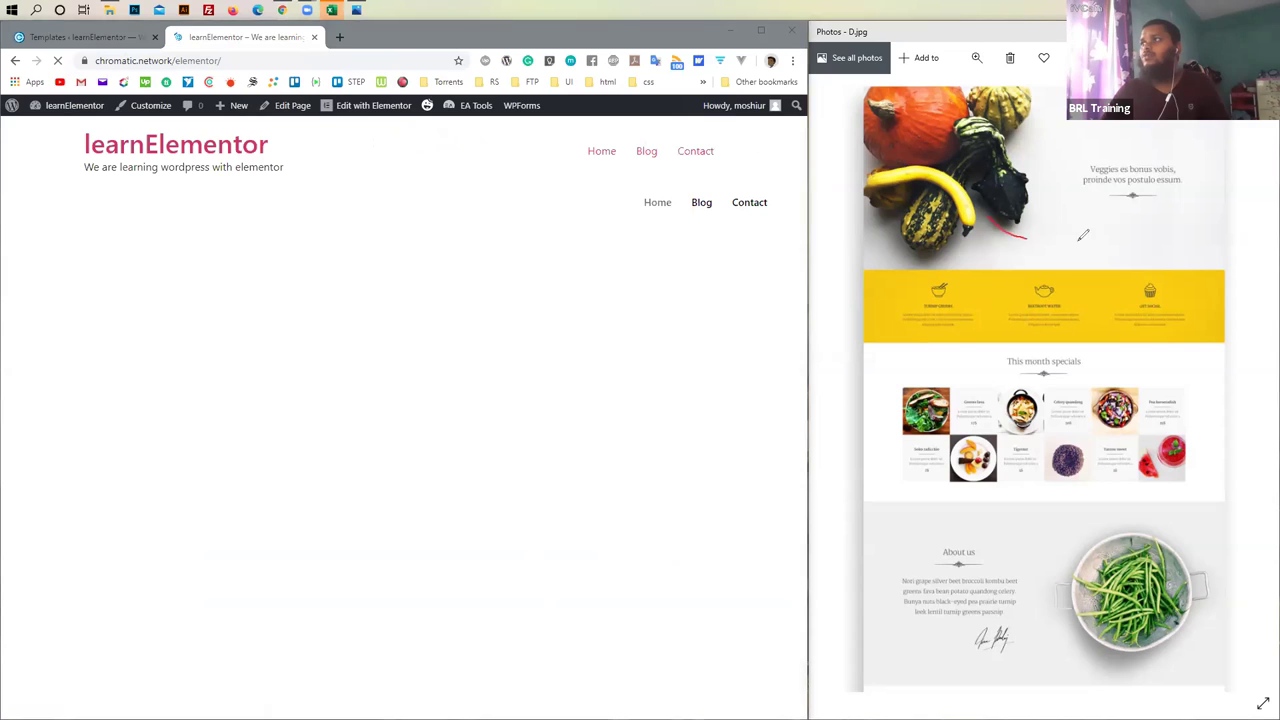
pyautogui.moveTo(1080, 239)
pyautogui.mouseDown()
pyautogui.moveTo(1095, 237)
pyautogui.moveTo(1086, 251)
pyautogui.mouseUp()
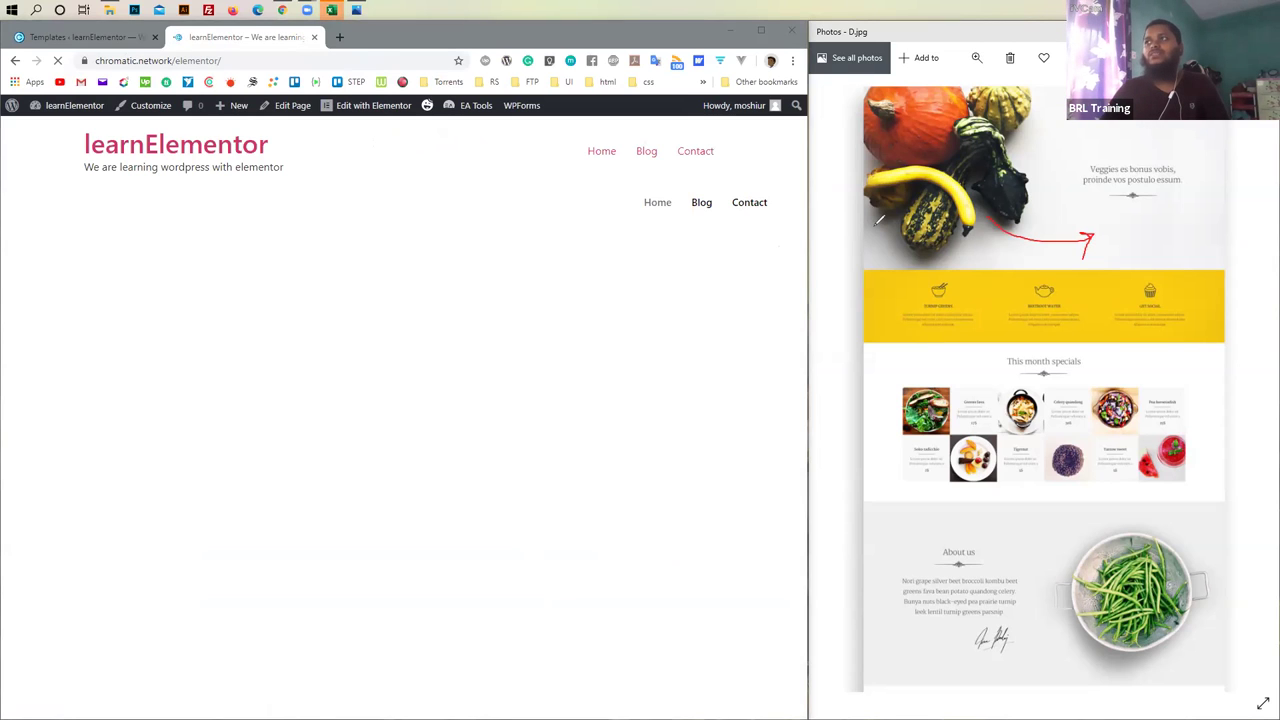
pyautogui.moveTo(1050, 92)
pyautogui.mouseDown()
pyautogui.moveTo(1050, 246)
pyautogui.moveTo(882, 273)
pyautogui.moveTo(835, 262)
pyautogui.mouseUp()
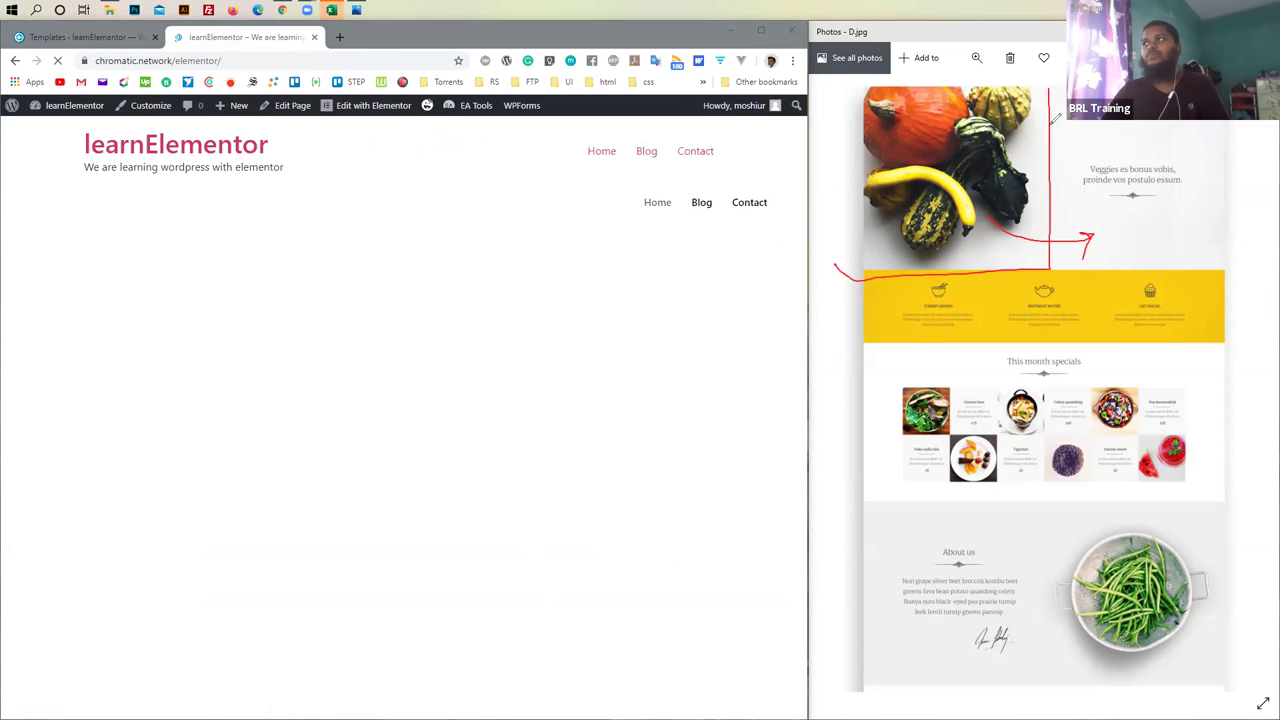
pyautogui.moveTo(1038, 135); pyautogui.dragTo(1113, 124)
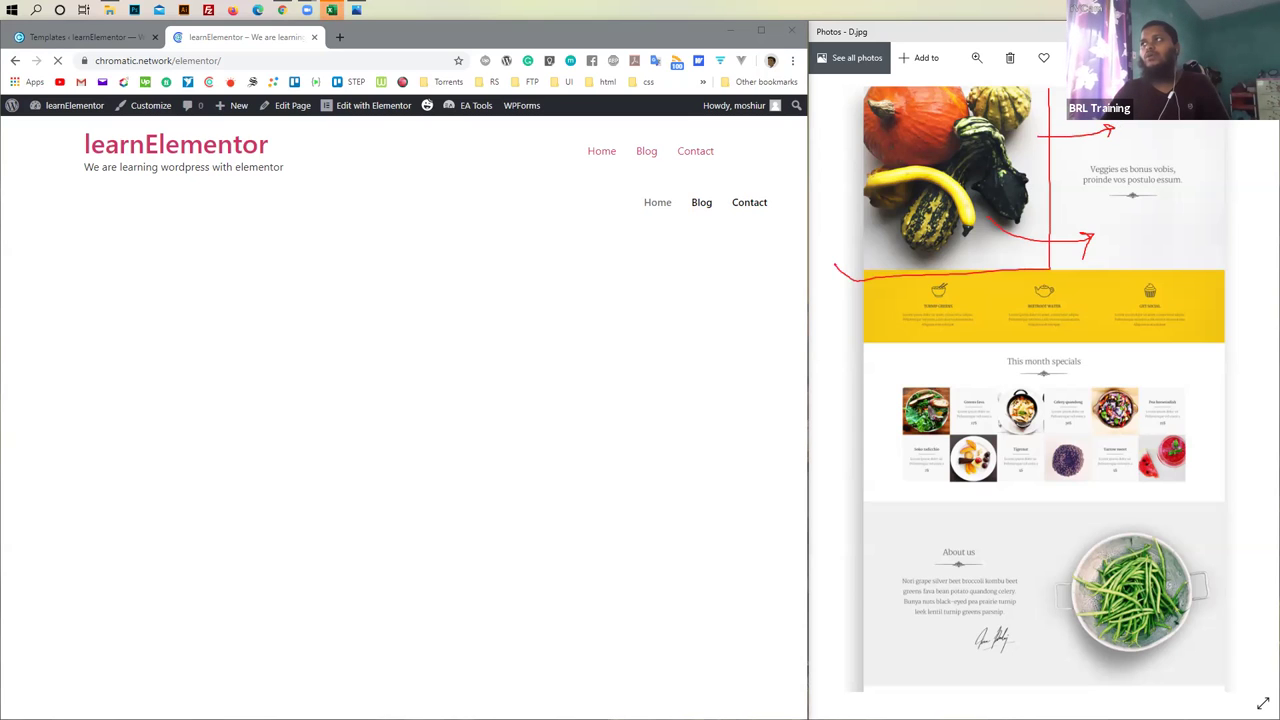
pyautogui.moveTo(1226, 118)
pyautogui.mouseDown()
pyautogui.moveTo(1228, 262)
pyautogui.moveTo(1170, 266)
pyautogui.mouseUp()
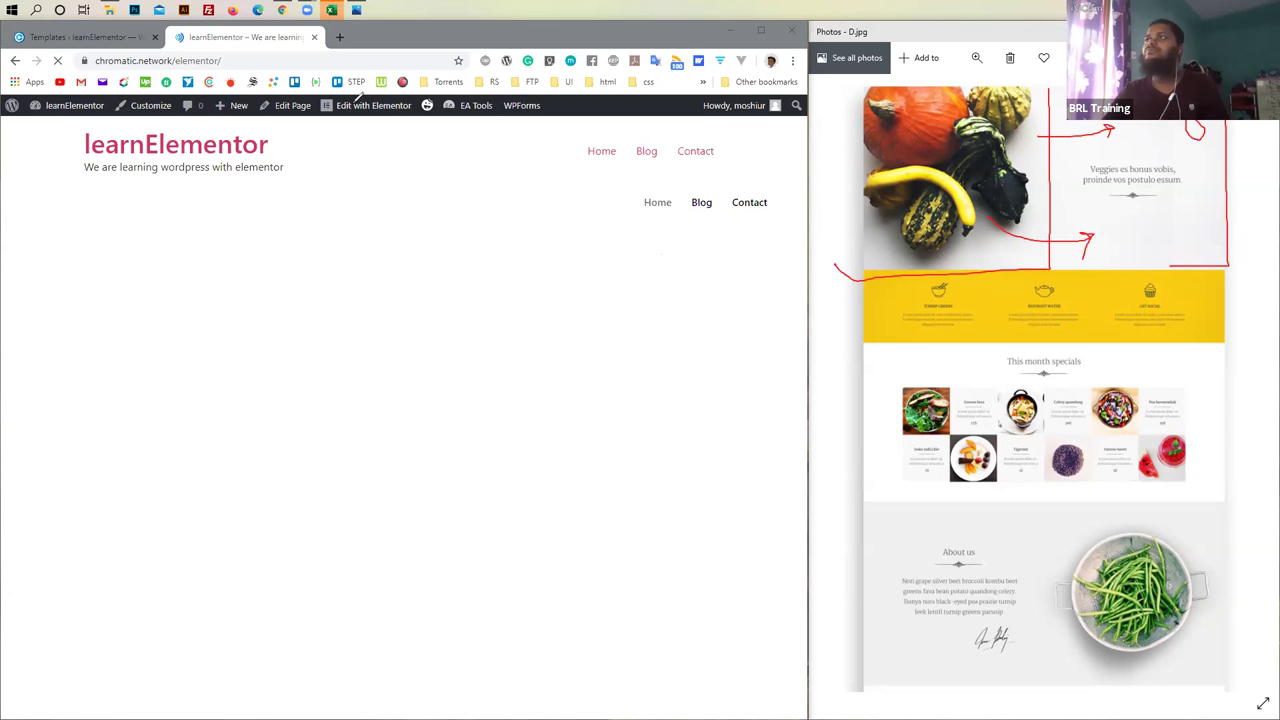
pyautogui.press('e')
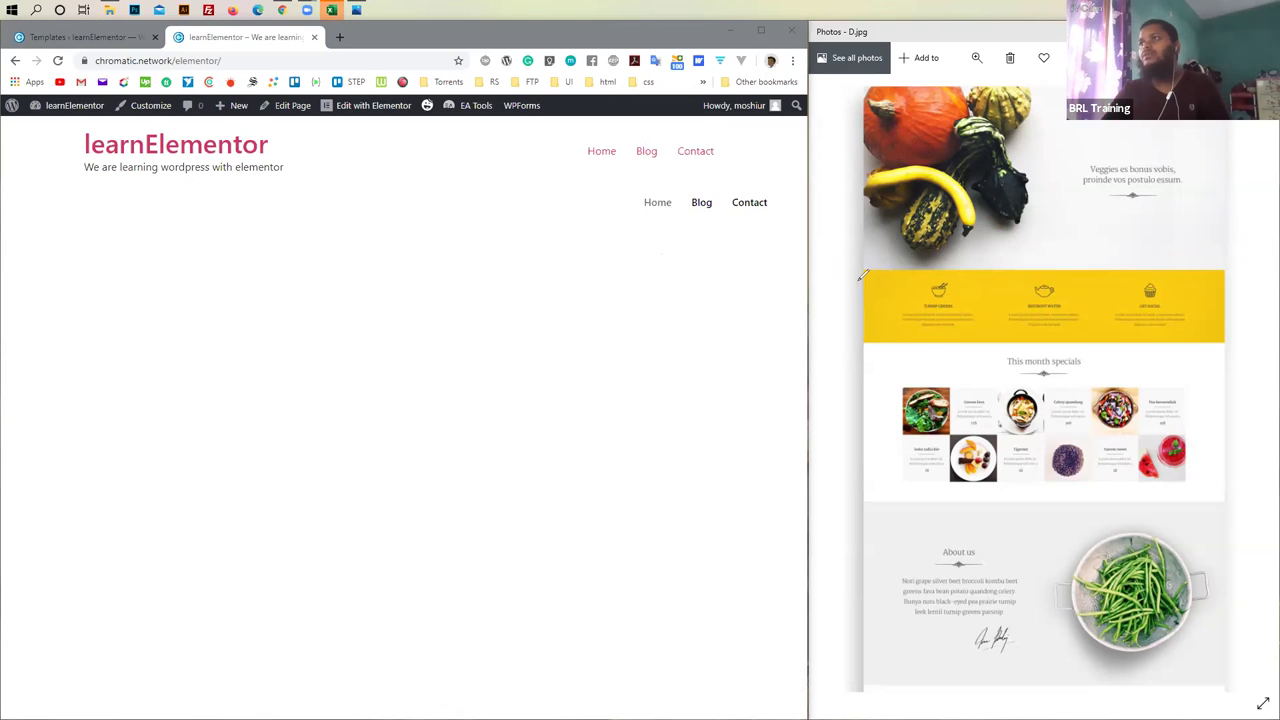
# Mark the yellow features band in the design image with a side brace, column dividers, check marks and horizontal boundary lines
pyautogui.moveTo(852, 273); pyautogui.dragTo(843, 348)
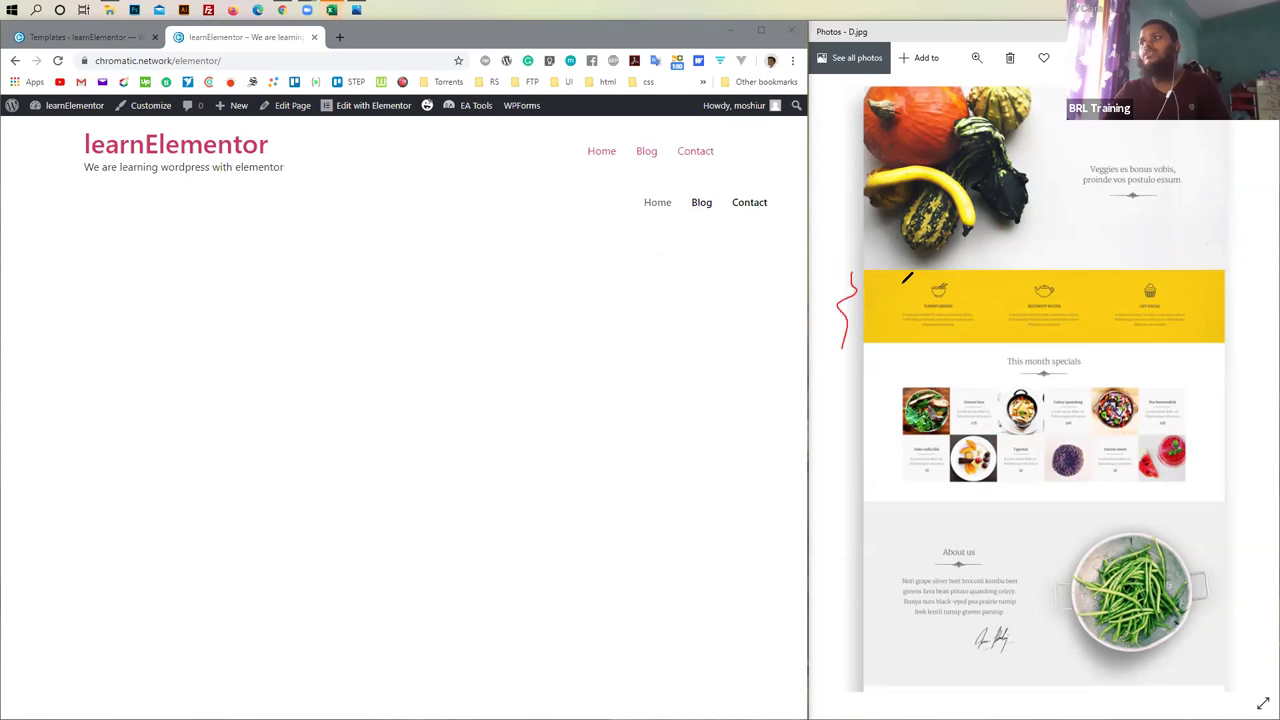
pyautogui.moveTo(904, 330); pyautogui.dragTo(902, 284)
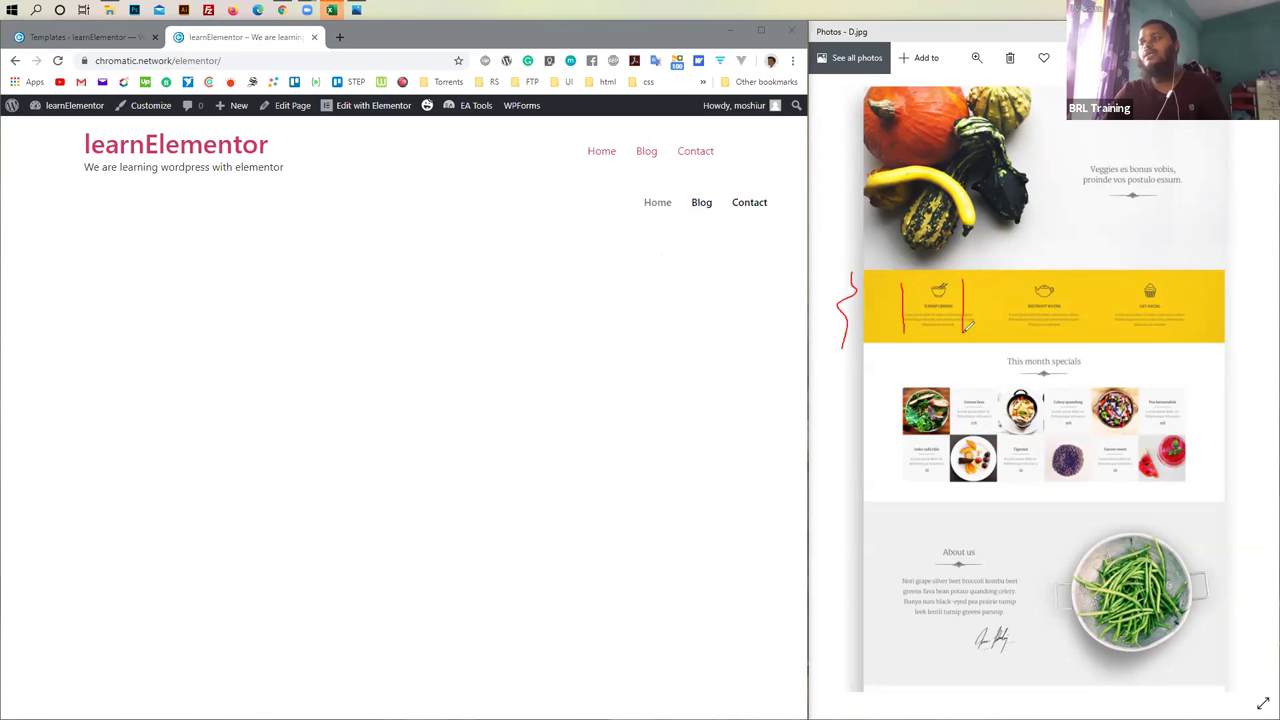
pyautogui.moveTo(1004, 282); pyautogui.dragTo(1004, 336)
pyautogui.moveTo(1057, 283); pyautogui.dragTo(1059, 336)
pyautogui.moveTo(1124, 278); pyautogui.dragTo(1126, 344)
pyautogui.moveTo(1176, 274); pyautogui.dragTo(1177, 342)
pyautogui.moveTo(1162, 250); pyautogui.dragTo(1147, 293)
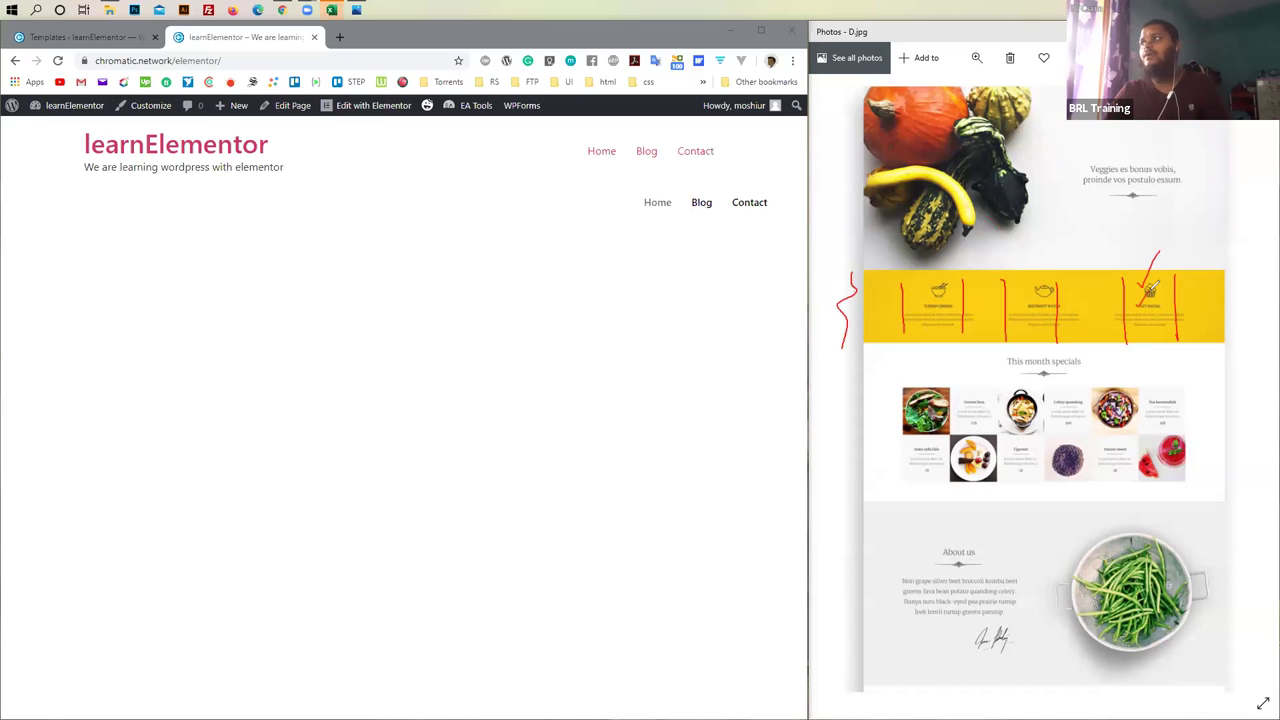
pyautogui.moveTo(868, 279); pyautogui.dragTo(1163, 266)
pyautogui.moveTo(903, 328); pyautogui.dragTo(1220, 327)
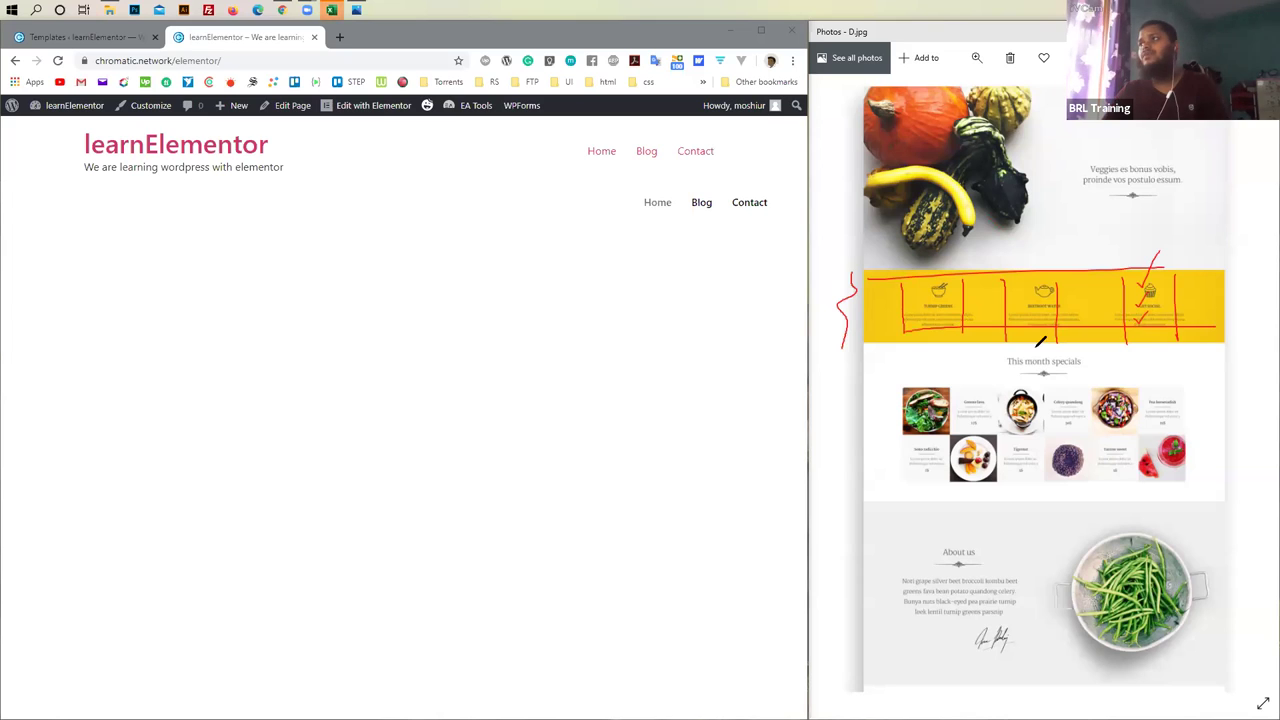
# Outline the ornamental dividers beneath the "This month specials" heading and the hero text in the design image, and erase the marks
pyautogui.moveTo(1070, 370)
pyautogui.mouseDown()
pyautogui.moveTo(1020, 372)
pyautogui.moveTo(1038, 380)
pyautogui.mouseUp()
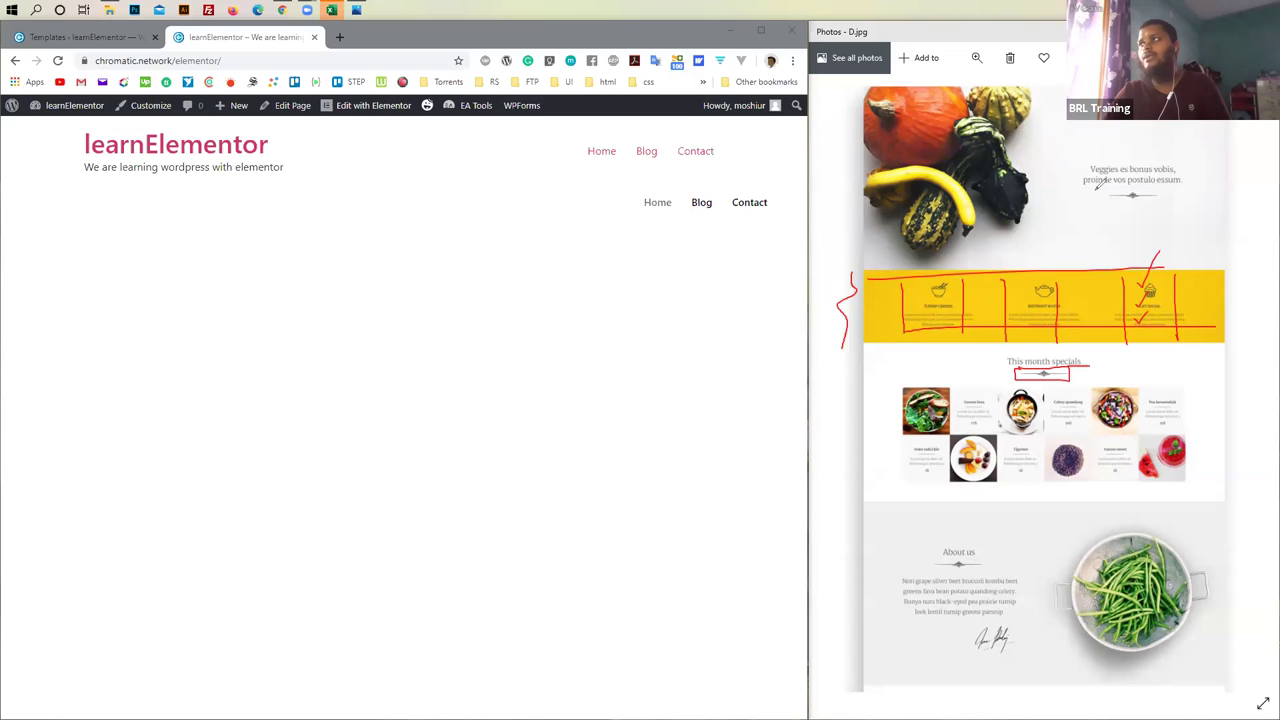
pyautogui.moveTo(1101, 187)
pyautogui.mouseDown()
pyautogui.moveTo(1156, 187)
pyautogui.moveTo(1120, 206)
pyautogui.mouseUp()
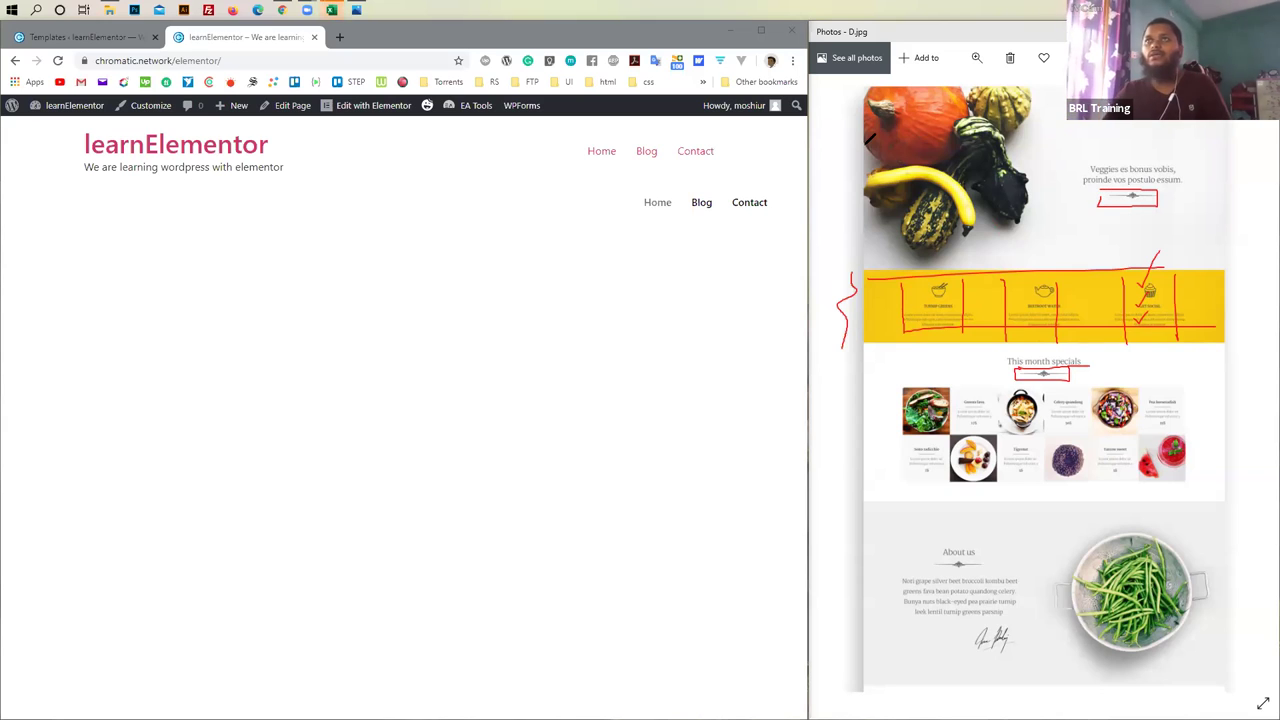
pyautogui.press('Escape')
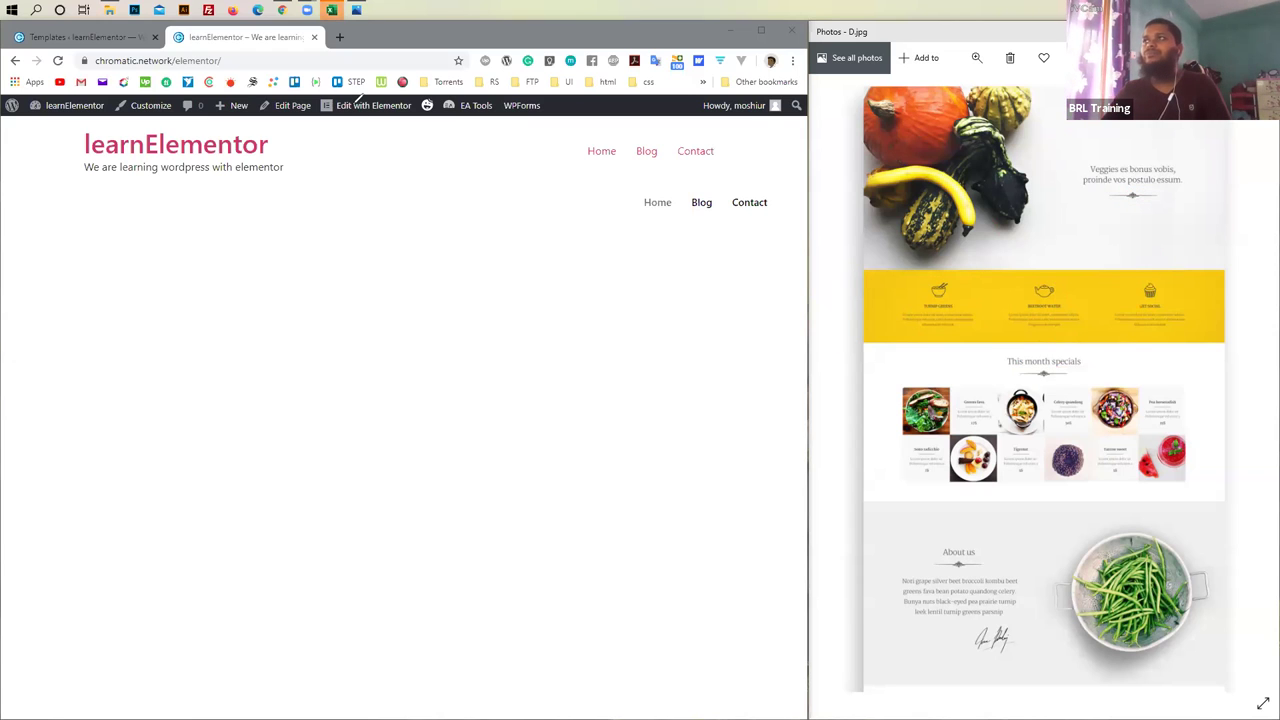
# Open the learnElementor front page for editing with Elementor
pyautogui.click(360, 107)
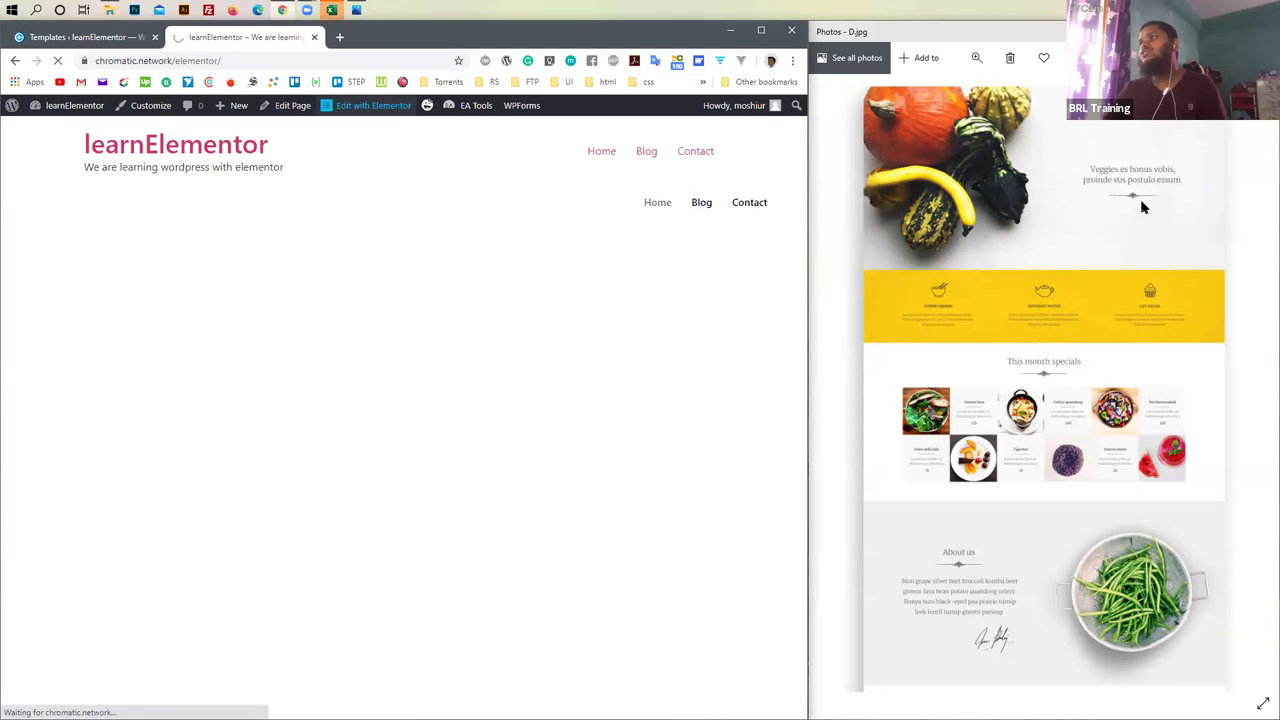
# Examine the ornamental divider beneath the hero text in the design image up close and in the context of the whole layout
pyautogui.click(1140, 199)
pyautogui.scroll(3, 1140, 199)
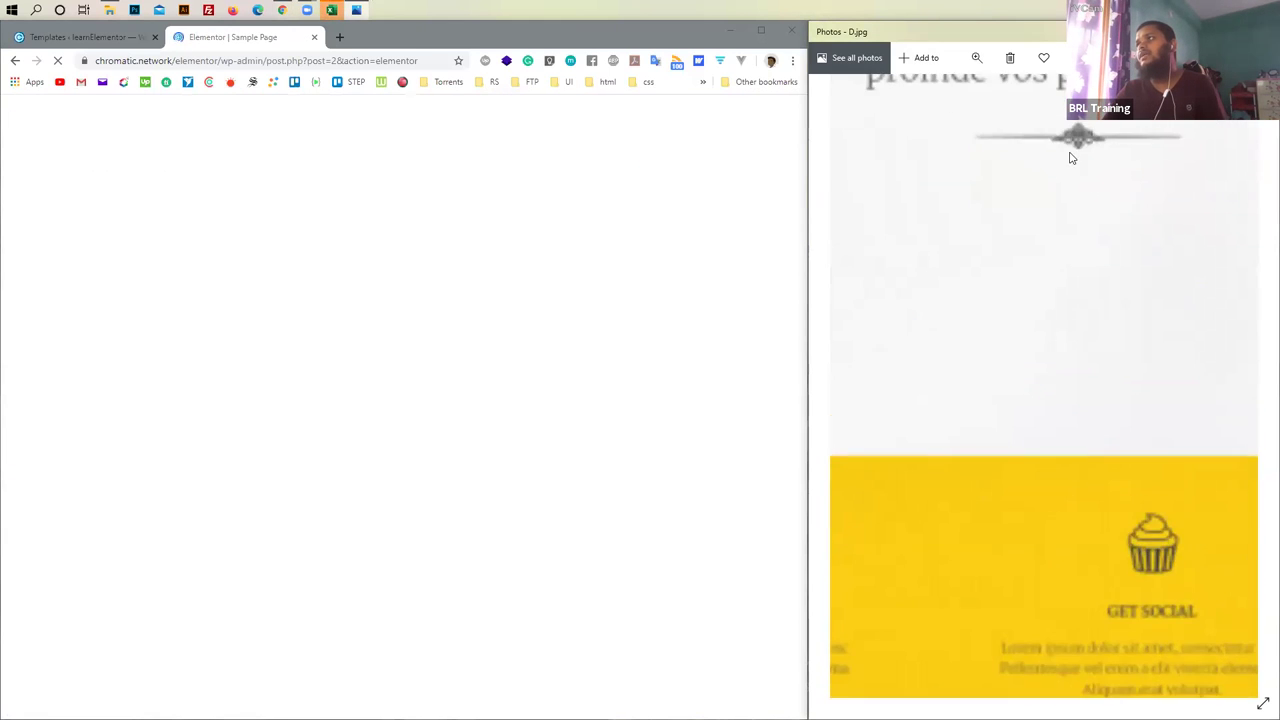
pyautogui.scroll(-5, 1135, 185)
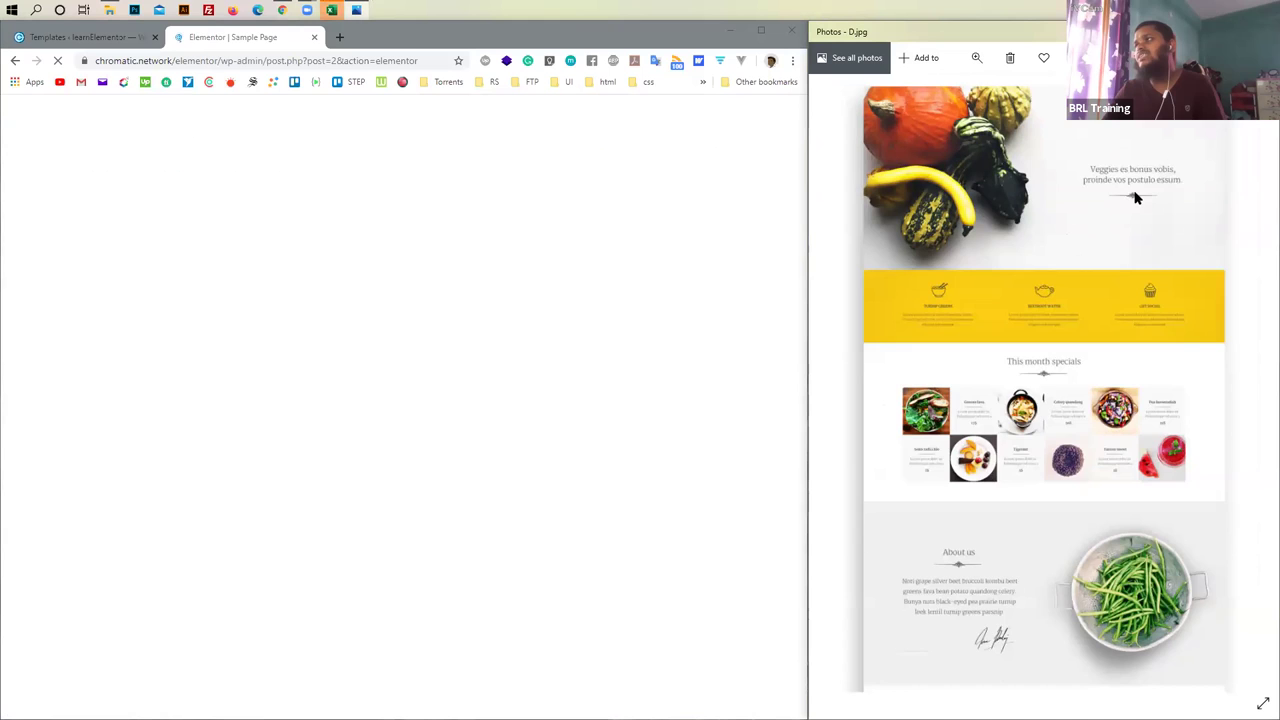
pyautogui.scroll(3, 1133, 186)
pyautogui.scroll(-3, 1118, 155)
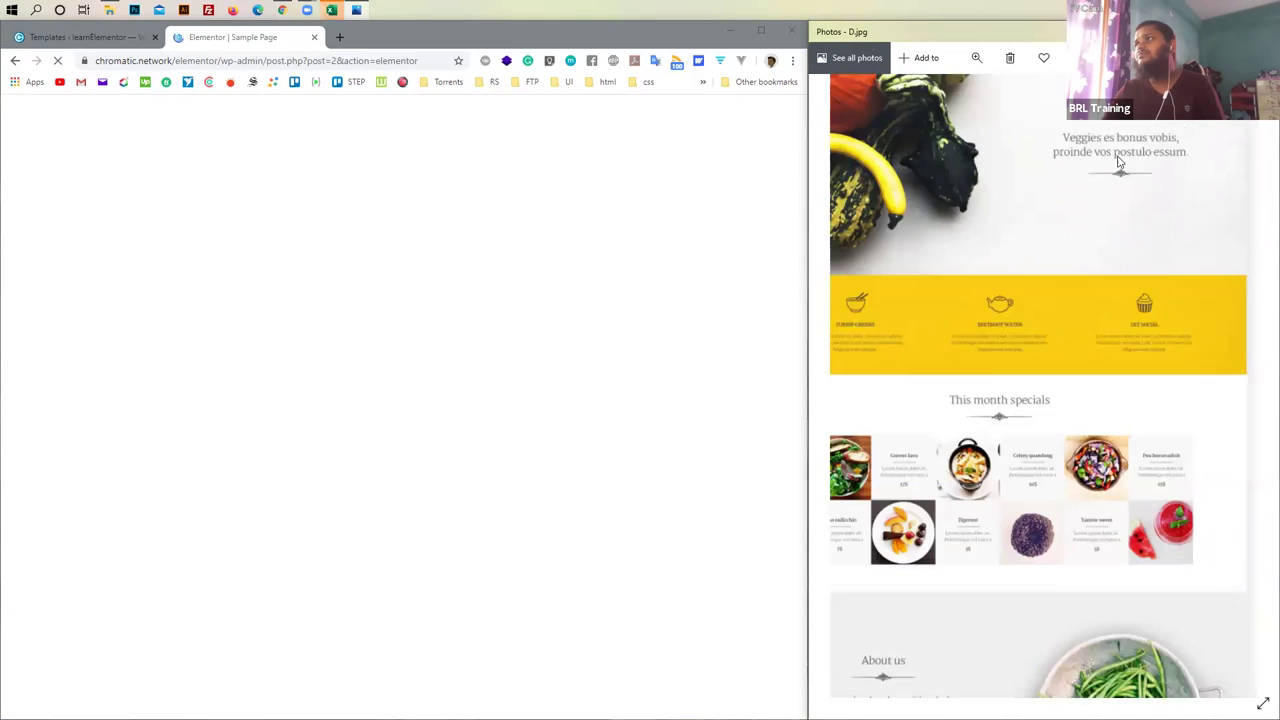
pyautogui.scroll(4, 1115, 160)
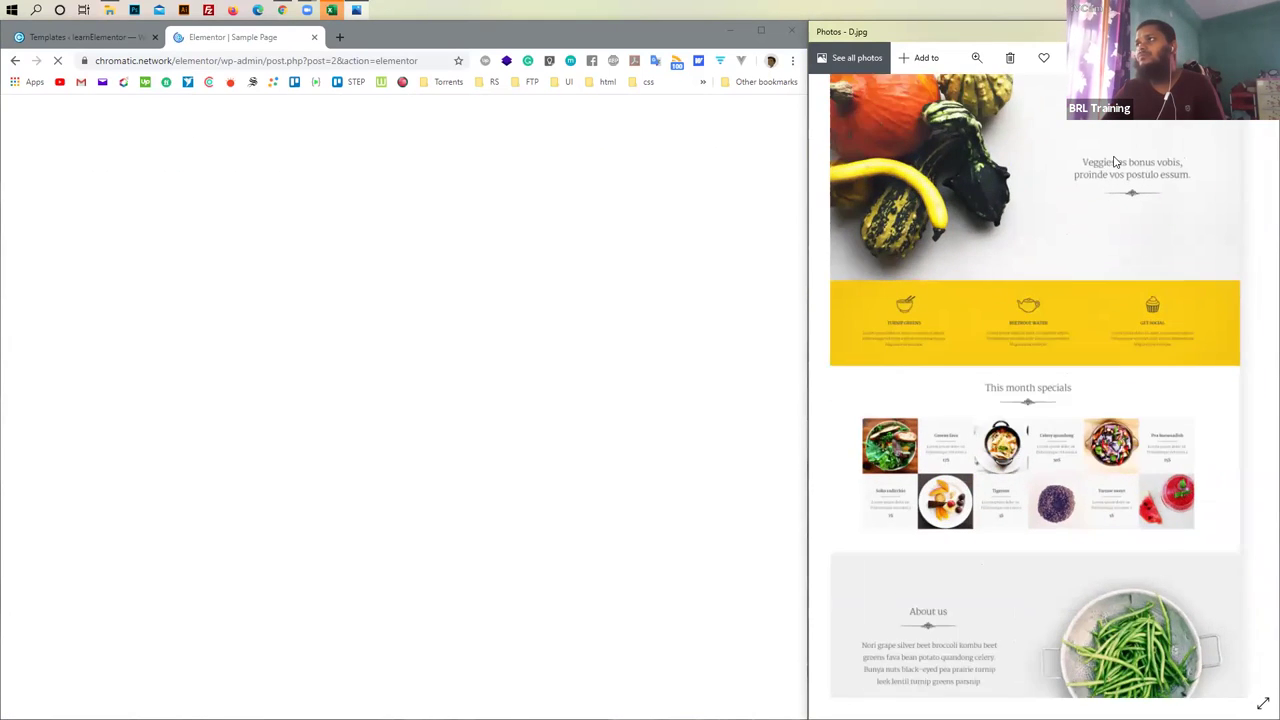
pyautogui.scroll(-2, 1115, 160)
pyautogui.scroll(3, 1115, 160)
pyautogui.scroll(-4, 1115, 160)
pyautogui.scroll(-2, 1112, 162)
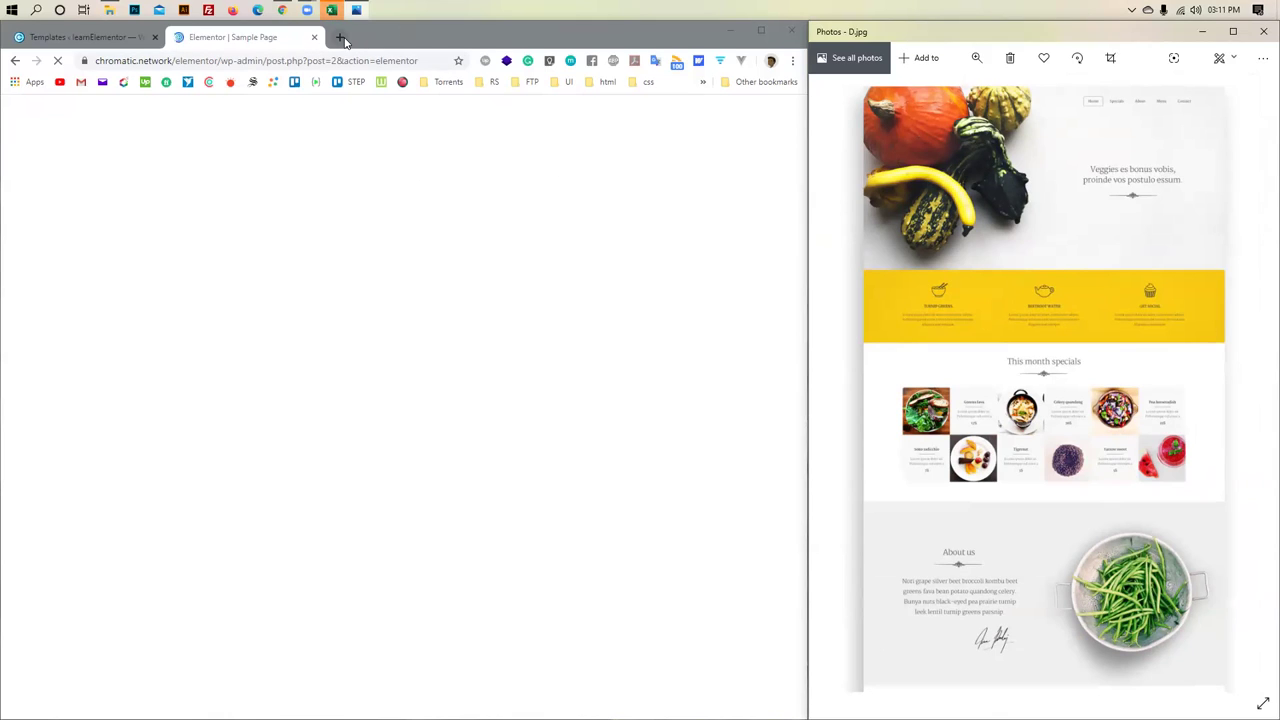
pyautogui.click(266, 643)
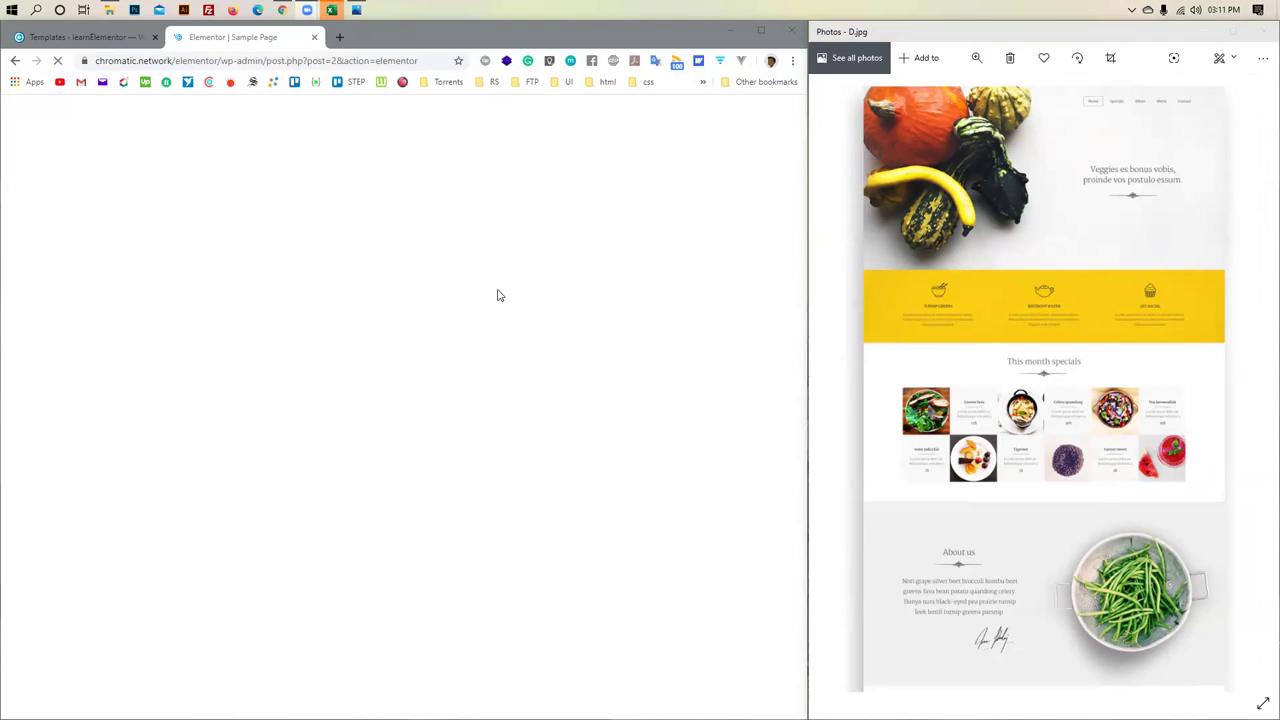
pyautogui.click(331, 10)
pyautogui.click(584, 401)
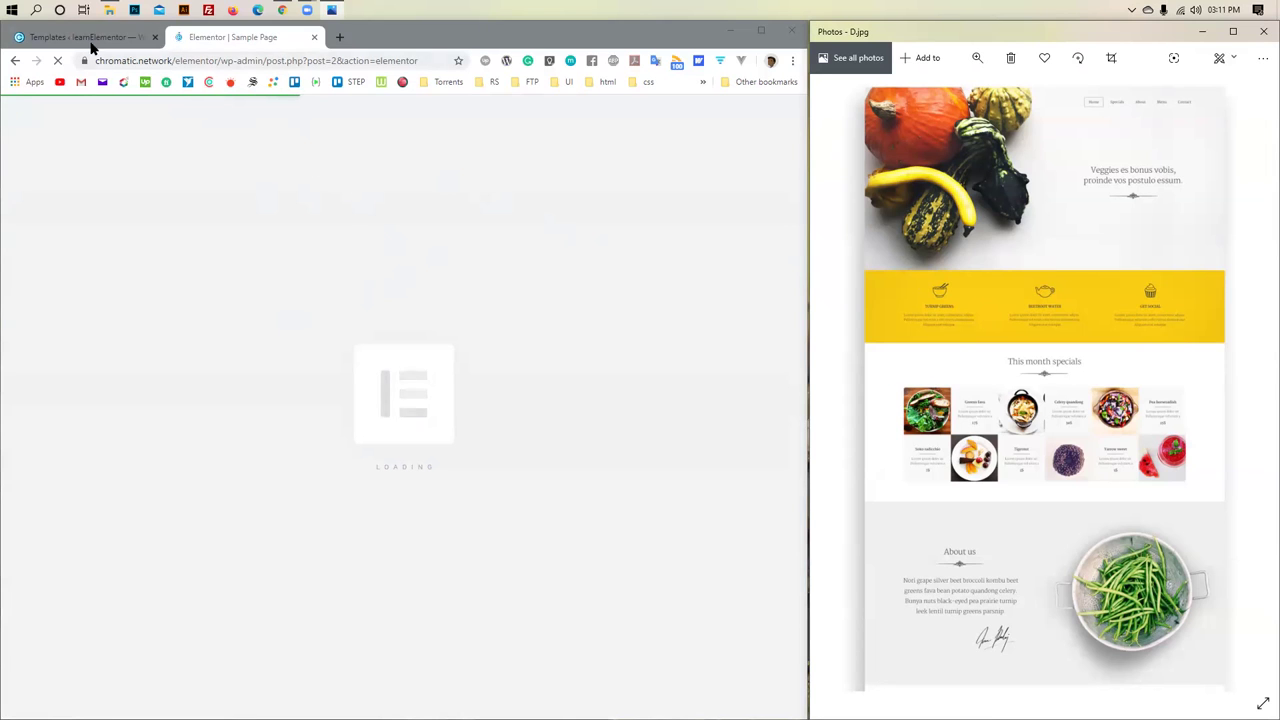
# Switch from the Elementor editor to the Templates page and load the WordPress Dashboard there
pyautogui.click(90, 40)
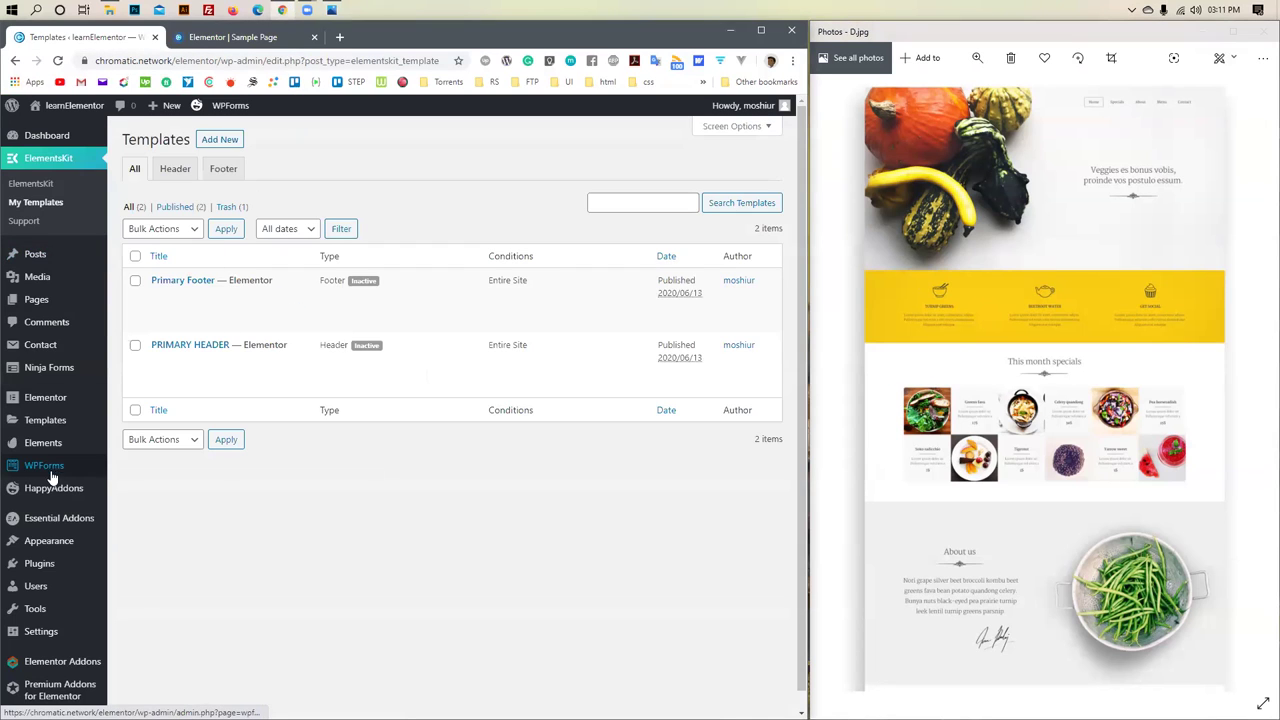
pyautogui.moveTo(48, 565)
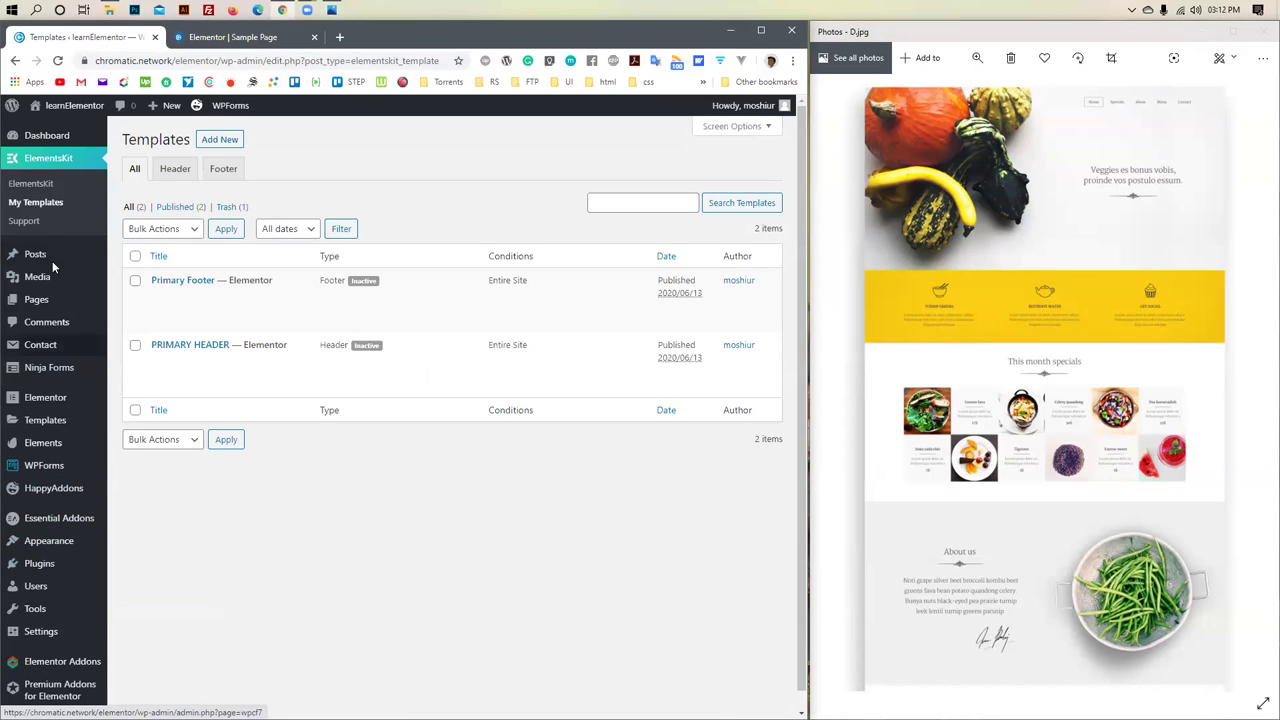
pyautogui.click(45, 137)
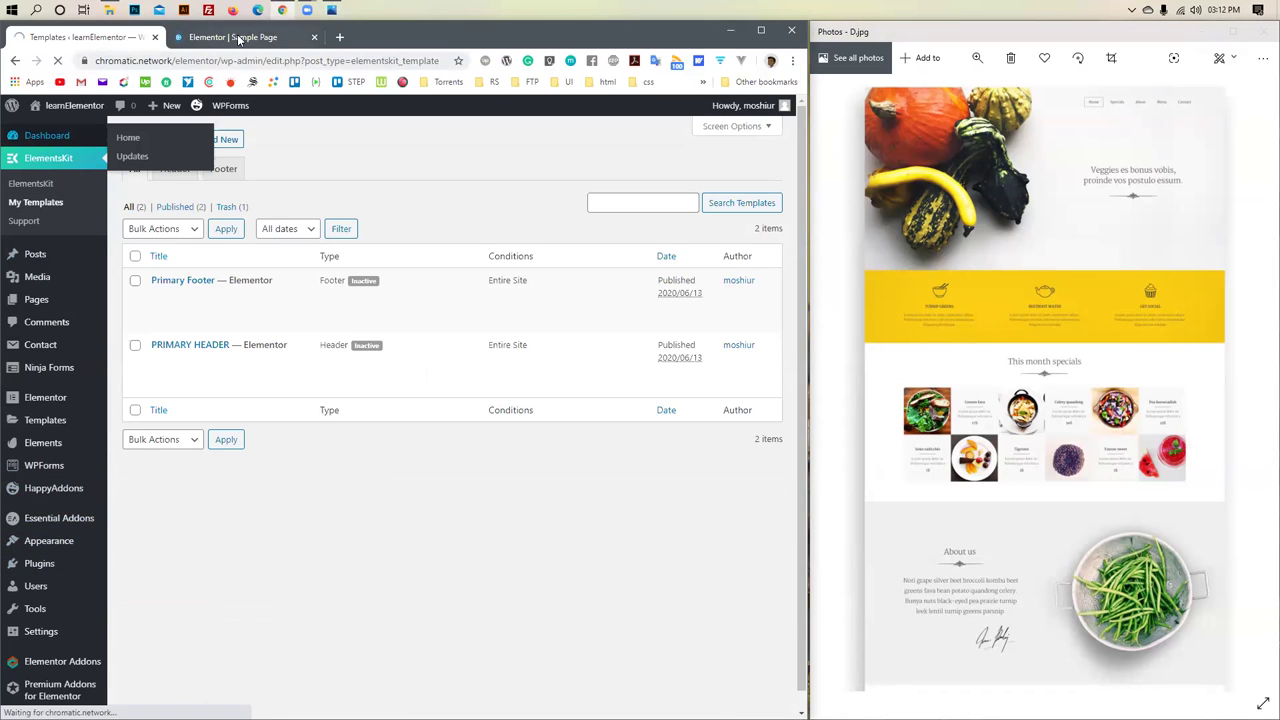
# Return to the Elementor editor for Sample Page and widen the browser window partly over the design image
pyautogui.click(233, 38)
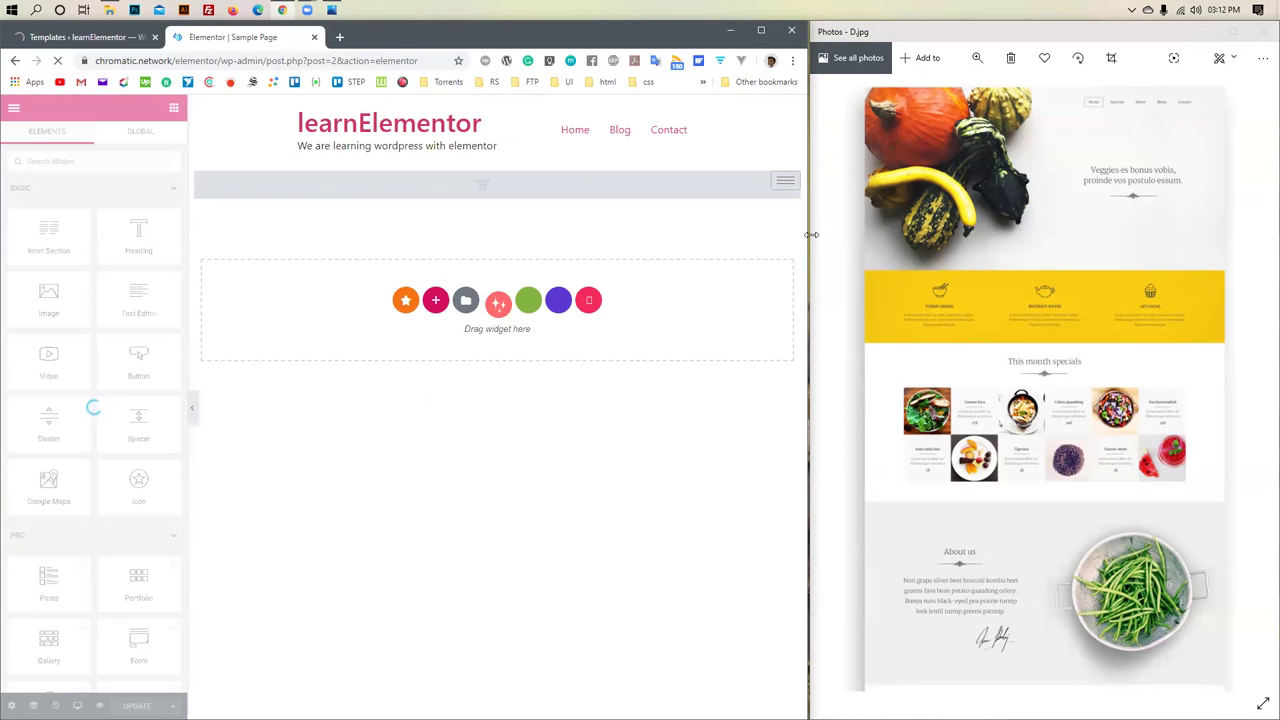
pyautogui.moveTo(812, 234); pyautogui.dragTo(906, 235)
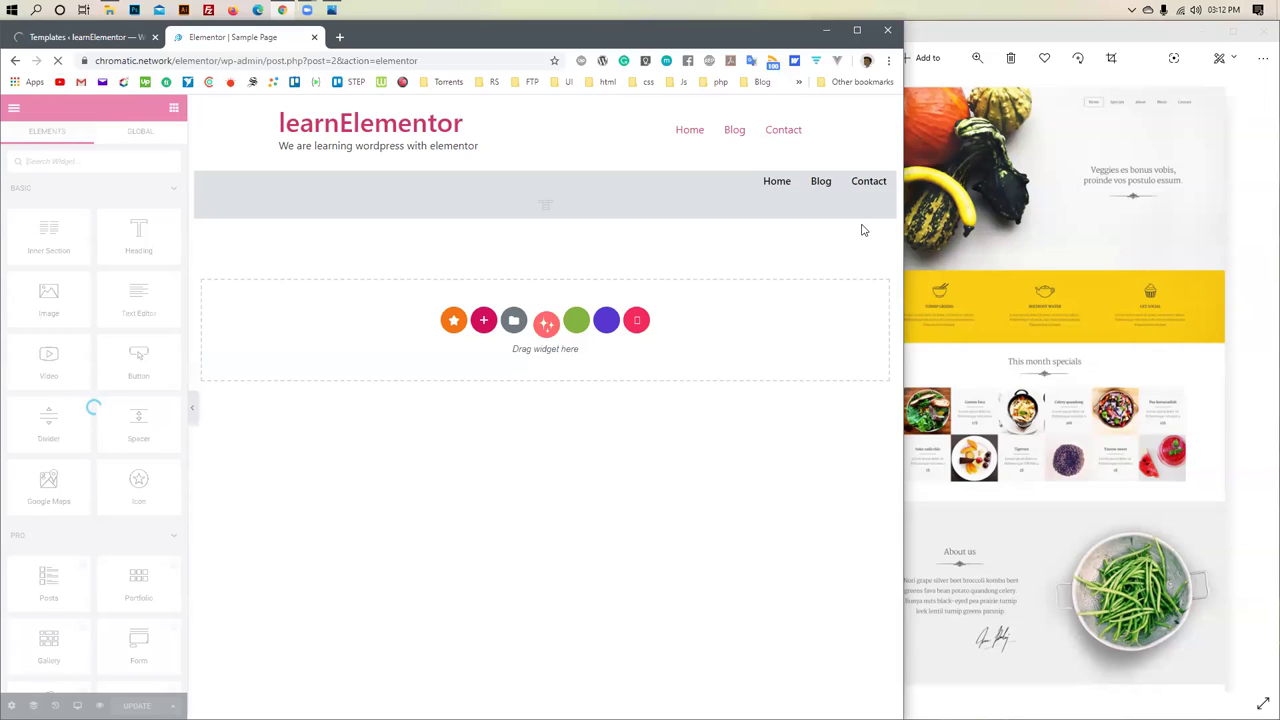
# Mark the "This month specials" section in the design image with a boxed divider, a side brace and check marks on the first items
pyautogui.click(1065, 211)
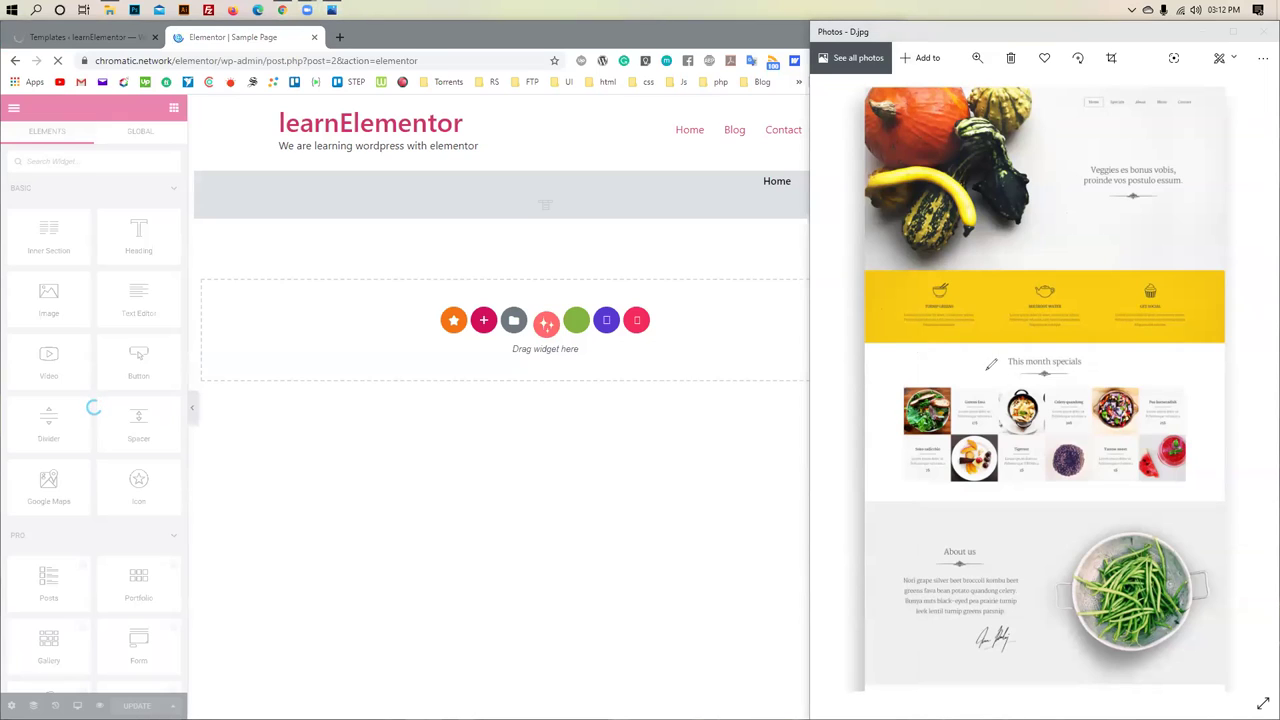
pyautogui.moveTo(1018, 372); pyautogui.dragTo(1030, 378)
pyautogui.moveTo(1098, 366); pyautogui.dragTo(1005, 378)
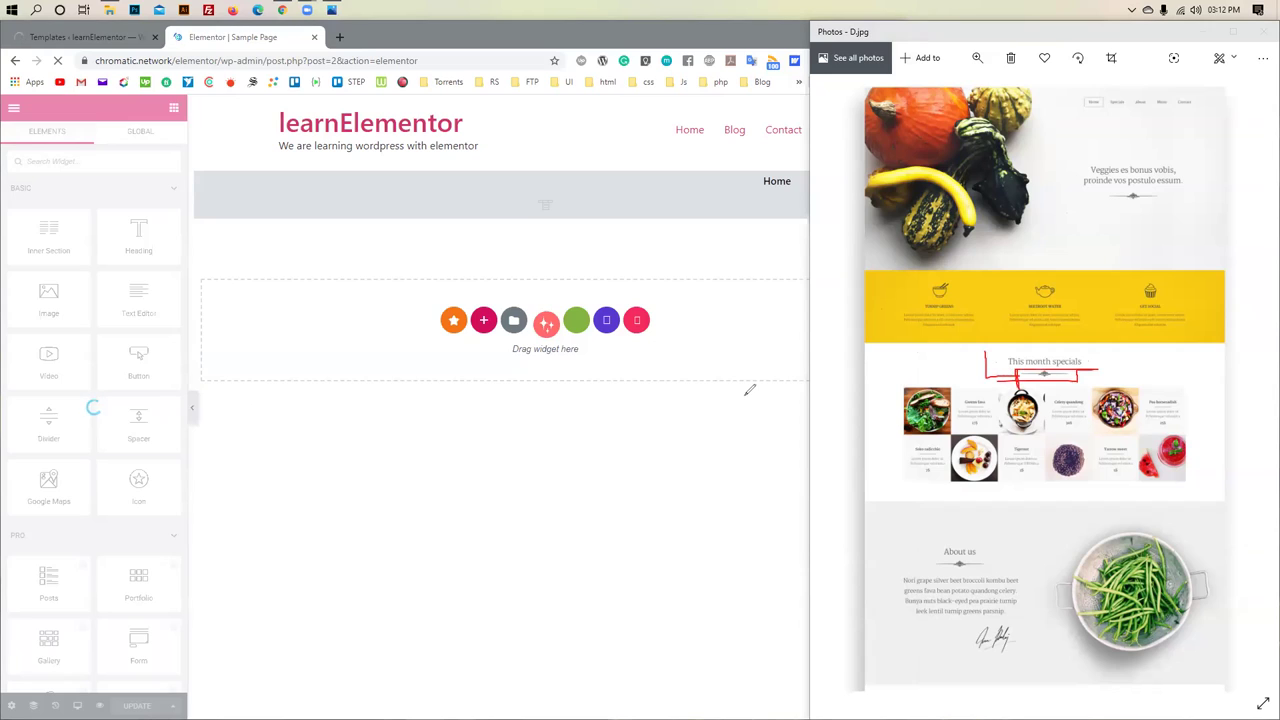
pyautogui.moveTo(892, 392); pyautogui.dragTo(891, 472)
pyautogui.moveTo(938, 388)
pyautogui.mouseDown()
pyautogui.moveTo(962, 362)
pyautogui.moveTo(1004, 368)
pyautogui.mouseUp()
# Mark the About us section's bowl image, heading and paragraph in the design image, add check marks across sections, and erase all marks
pyautogui.moveTo(1156, 518)
pyautogui.mouseDown()
pyautogui.moveTo(1058, 550)
pyautogui.moveTo(1080, 626)
pyautogui.moveTo(1239, 599)
pyautogui.moveTo(1133, 530)
pyautogui.mouseUp()
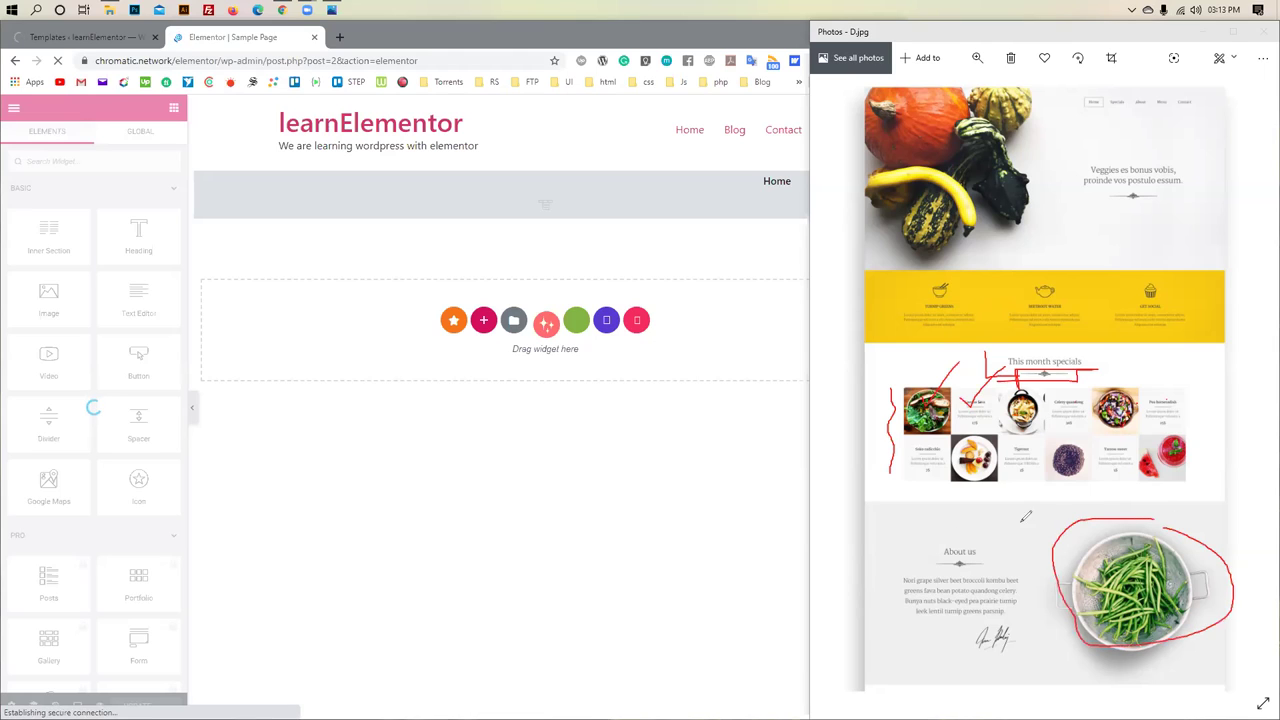
pyautogui.moveTo(1048, 524)
pyautogui.mouseDown()
pyautogui.moveTo(891, 522)
pyautogui.moveTo(866, 540)
pyautogui.moveTo(893, 553)
pyautogui.mouseUp()
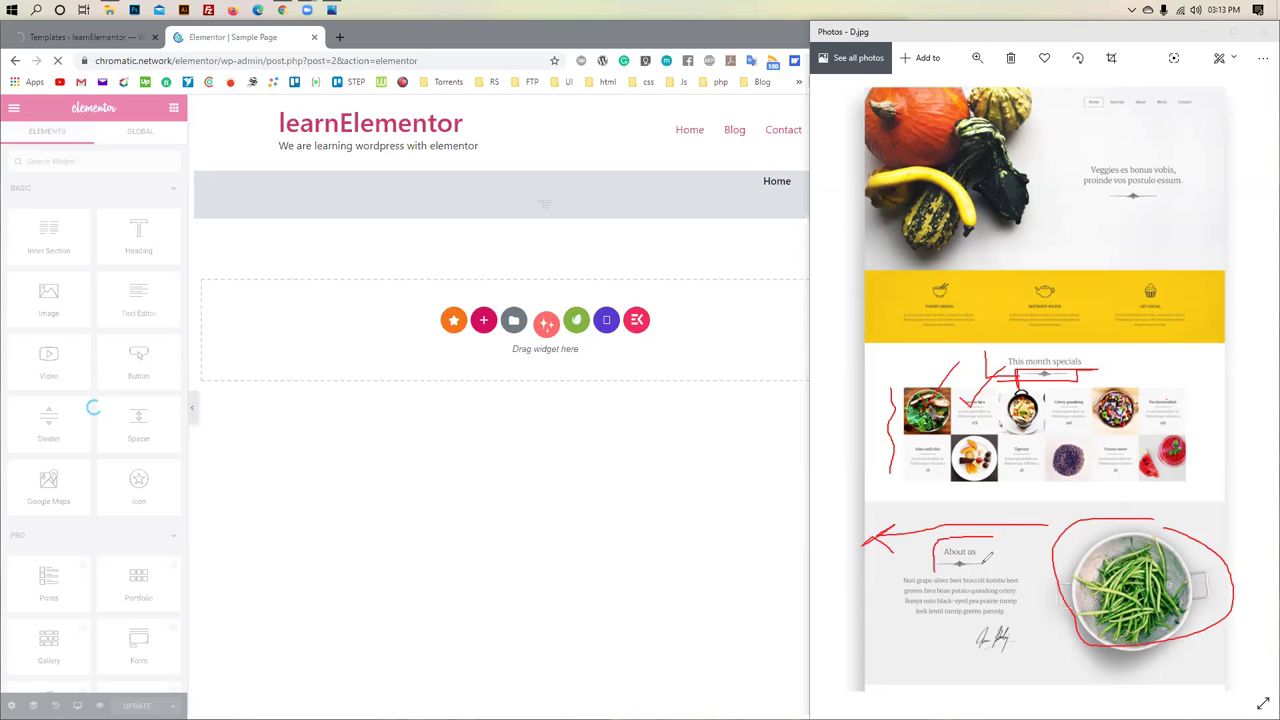
pyautogui.moveTo(993, 552); pyautogui.dragTo(991, 566)
pyautogui.moveTo(894, 576); pyautogui.dragTo(900, 614)
pyautogui.moveTo(1146, 503); pyautogui.dragTo(1086, 546)
pyautogui.moveTo(914, 508); pyautogui.dragTo(965, 468)
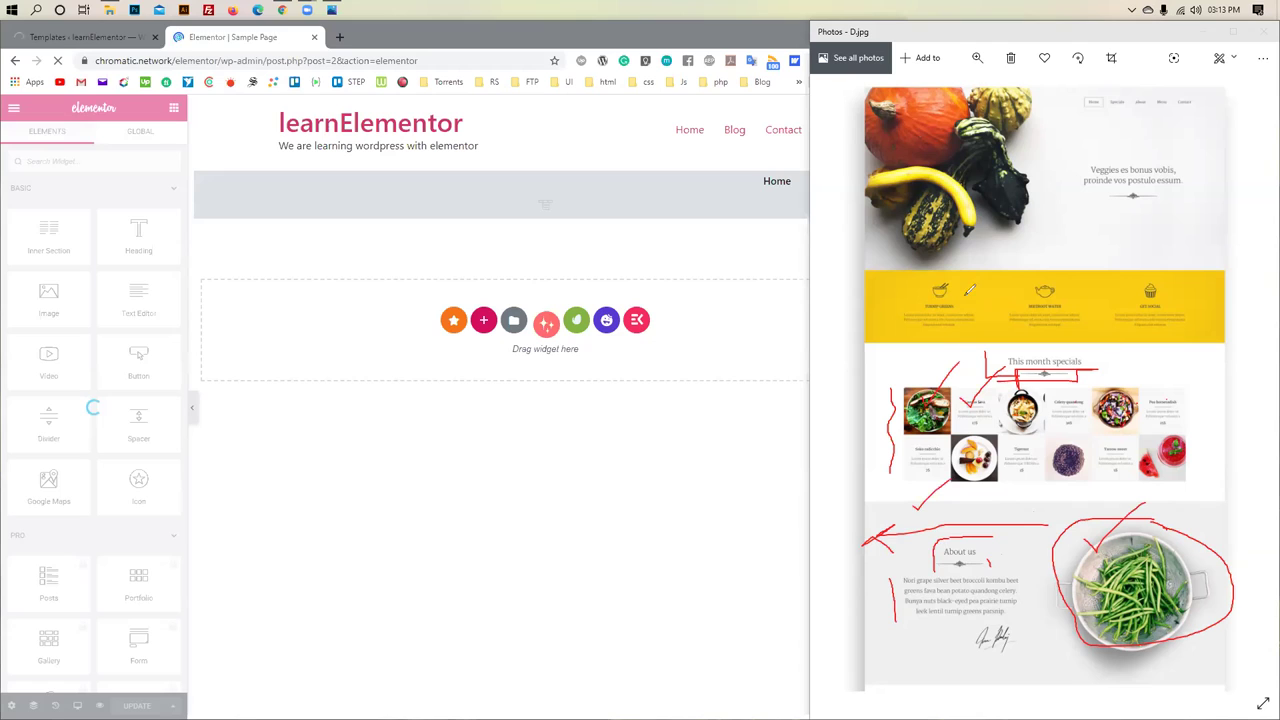
pyautogui.moveTo(1003, 233); pyautogui.dragTo(1028, 188)
pyautogui.press('e')
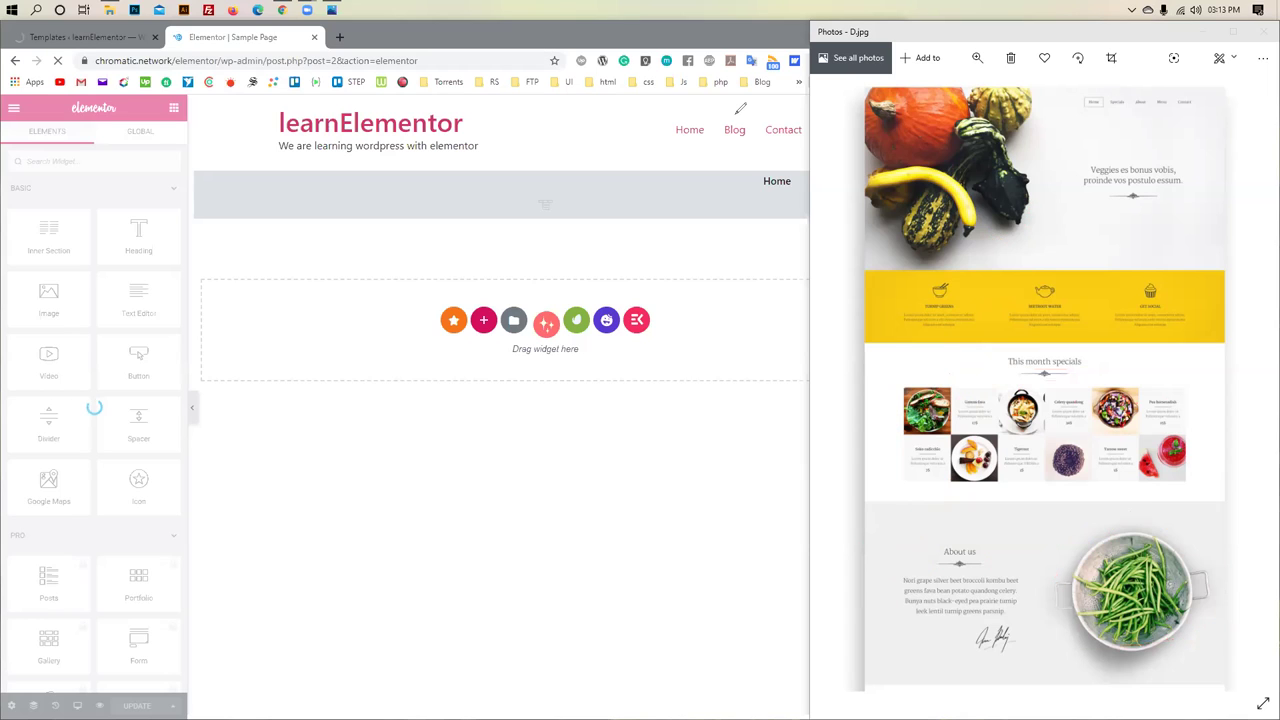
# Open Unsplash in a new browser tab and search its photos for "fruits"
pyautogui.click(641, 73)
pyautogui.hotkey('ctrl', 't')
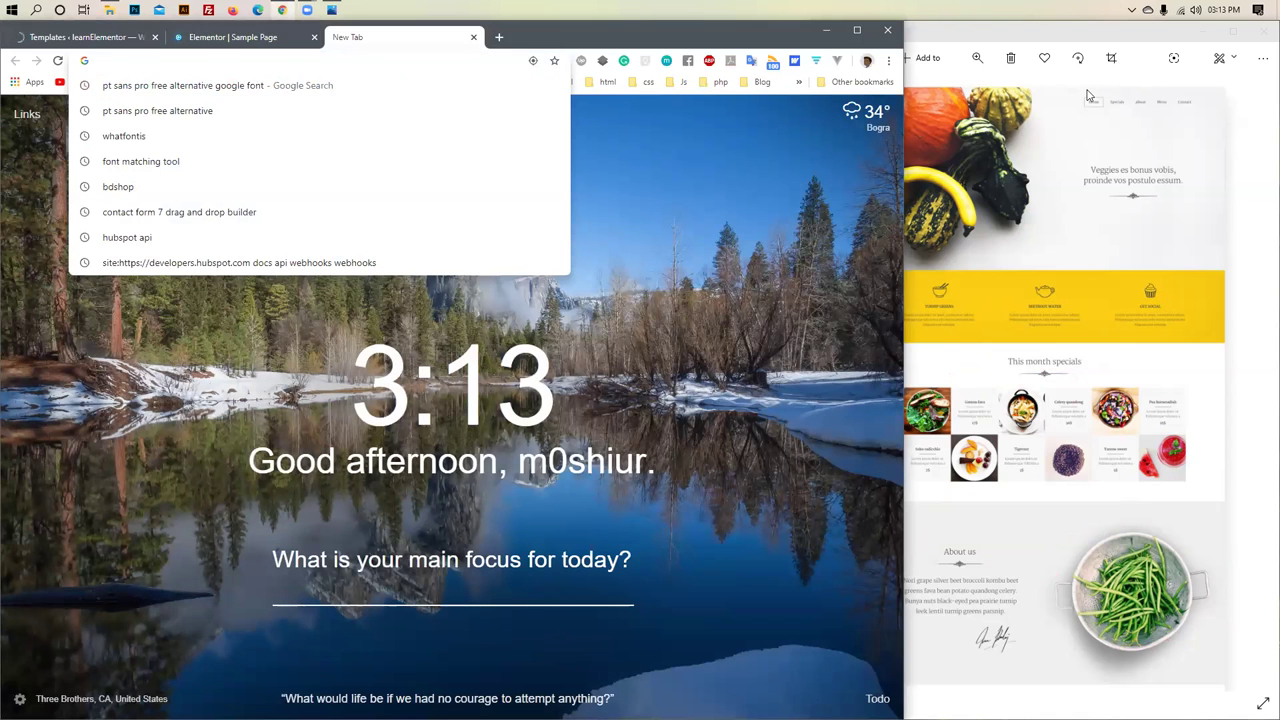
pyautogui.write('unsplash')
pyautogui.press('Return')
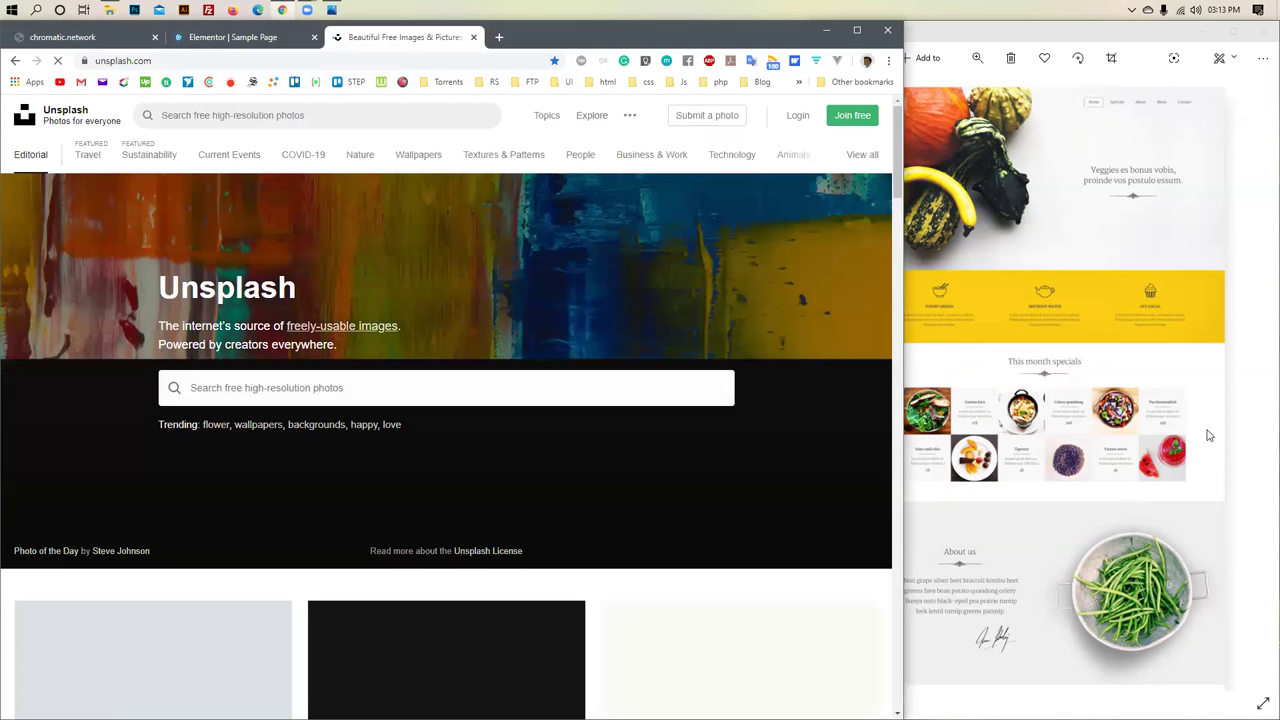
pyautogui.write('frui')
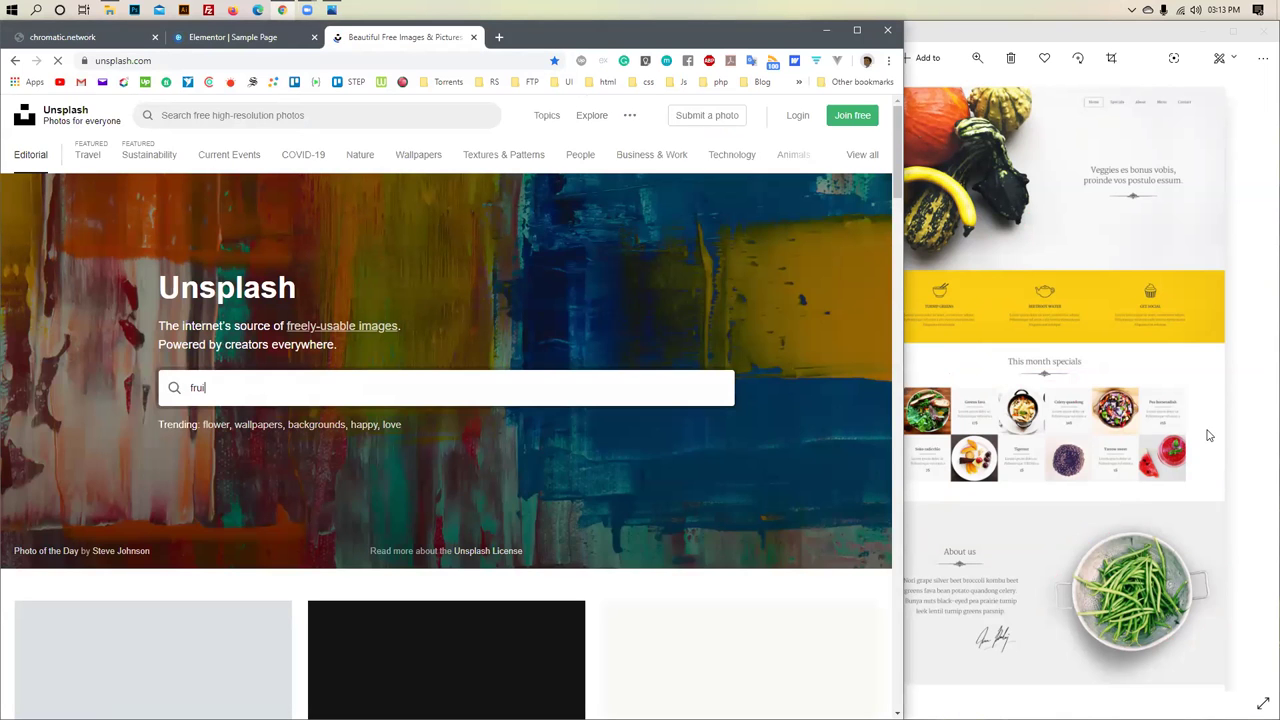
pyautogui.write('ts')
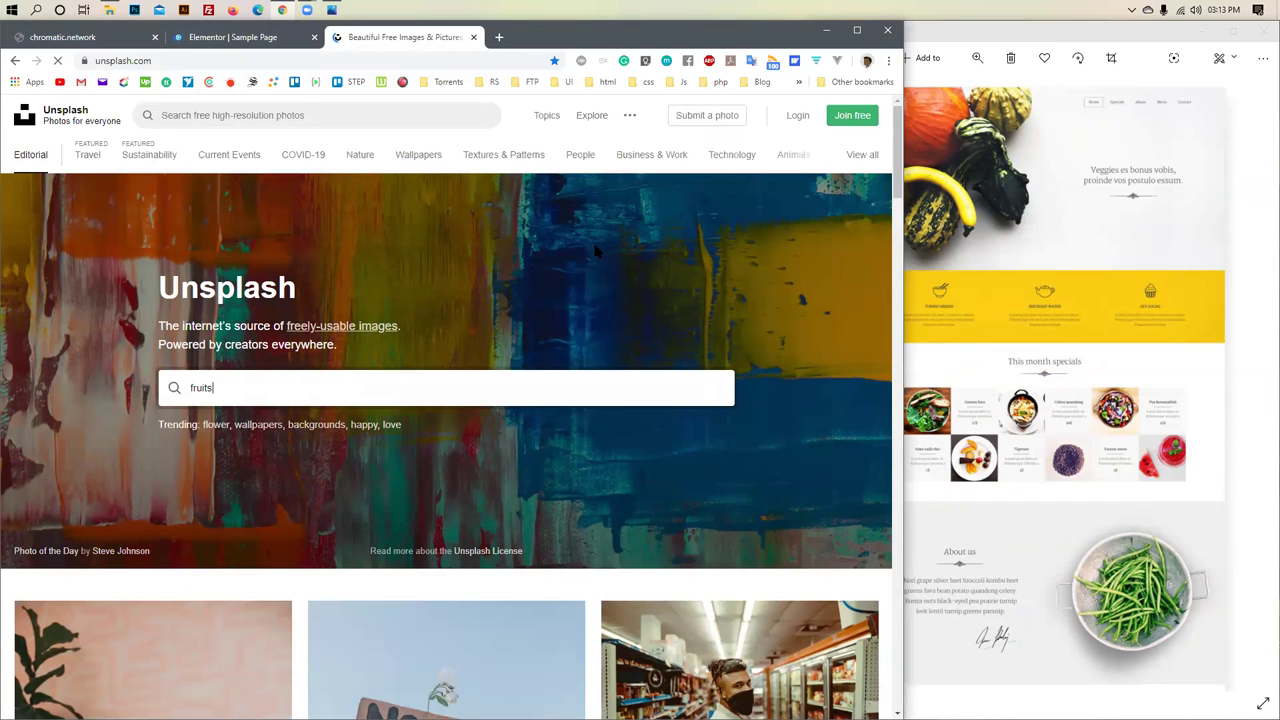
# Open freepik.com in another new browser tab
pyautogui.click(498, 37)
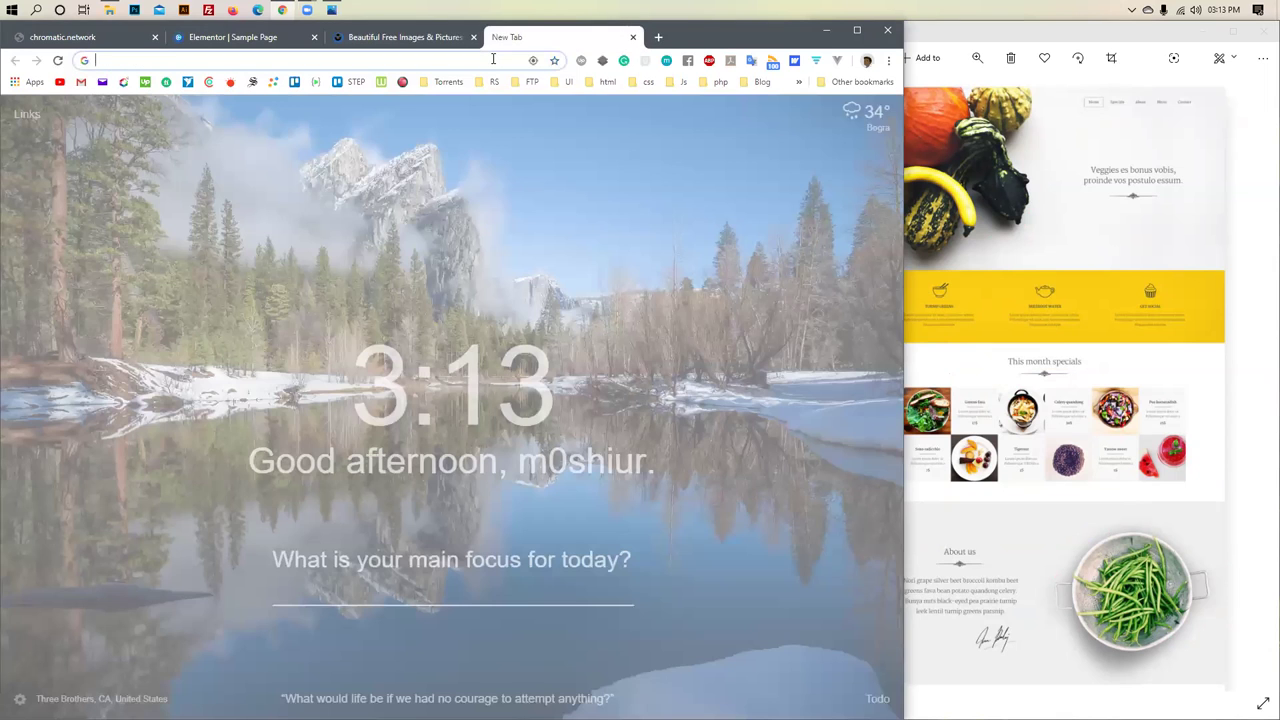
pyautogui.click(493, 59)
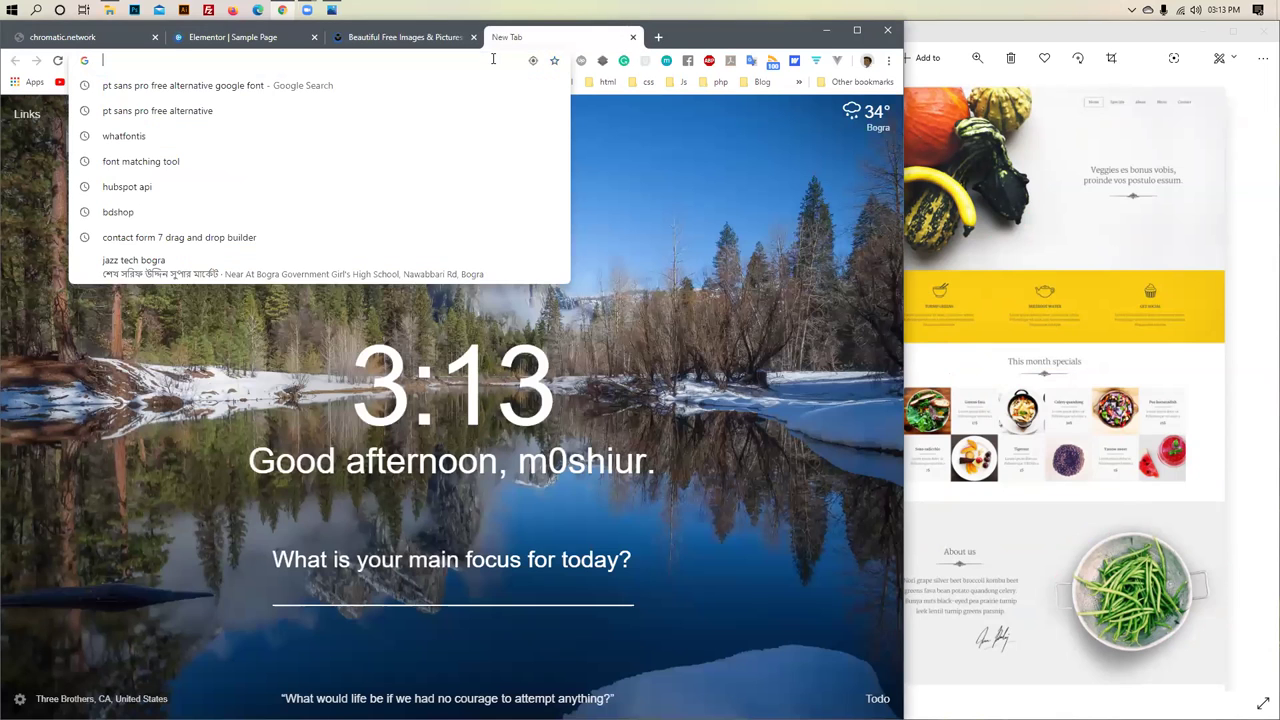
pyautogui.write('fer')
pyautogui.press('BackSpace')
pyautogui.press('BackSpace')
pyautogui.write('reepik.com')
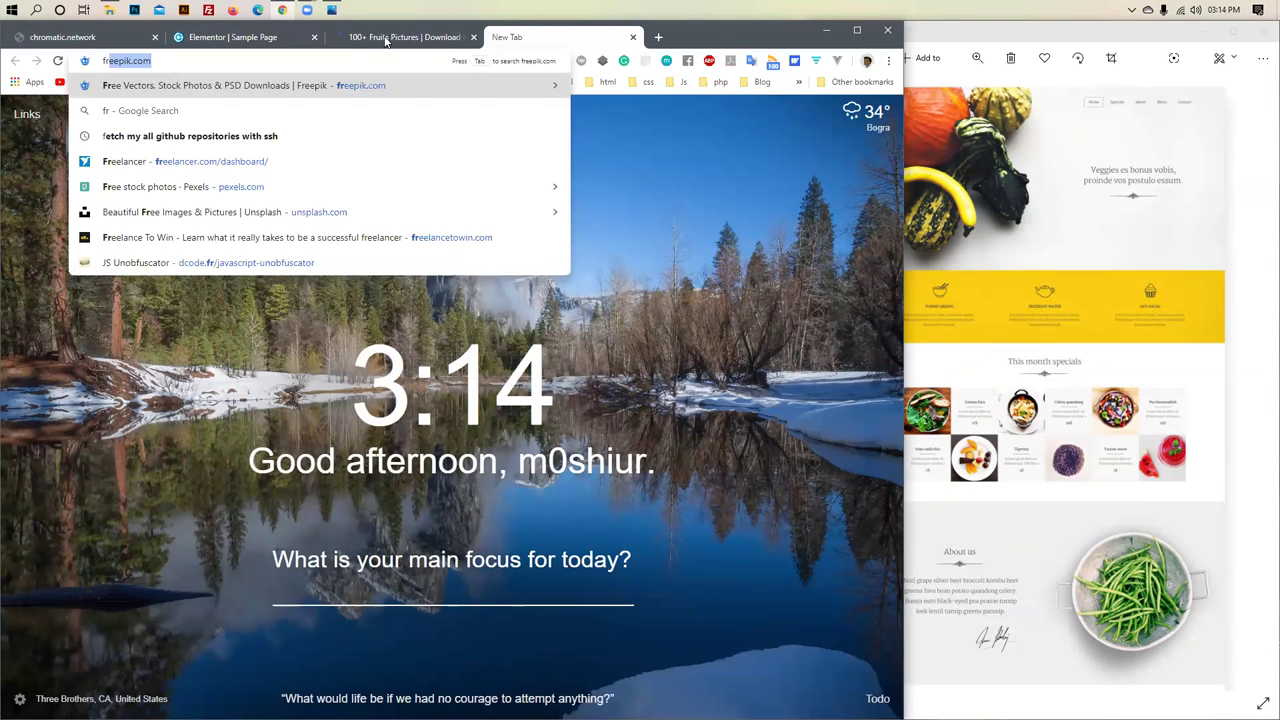
pyautogui.press('Return')
# Look through the Unsplash fruits results for photos suited to the restaurant design
pyautogui.click(430, 37)
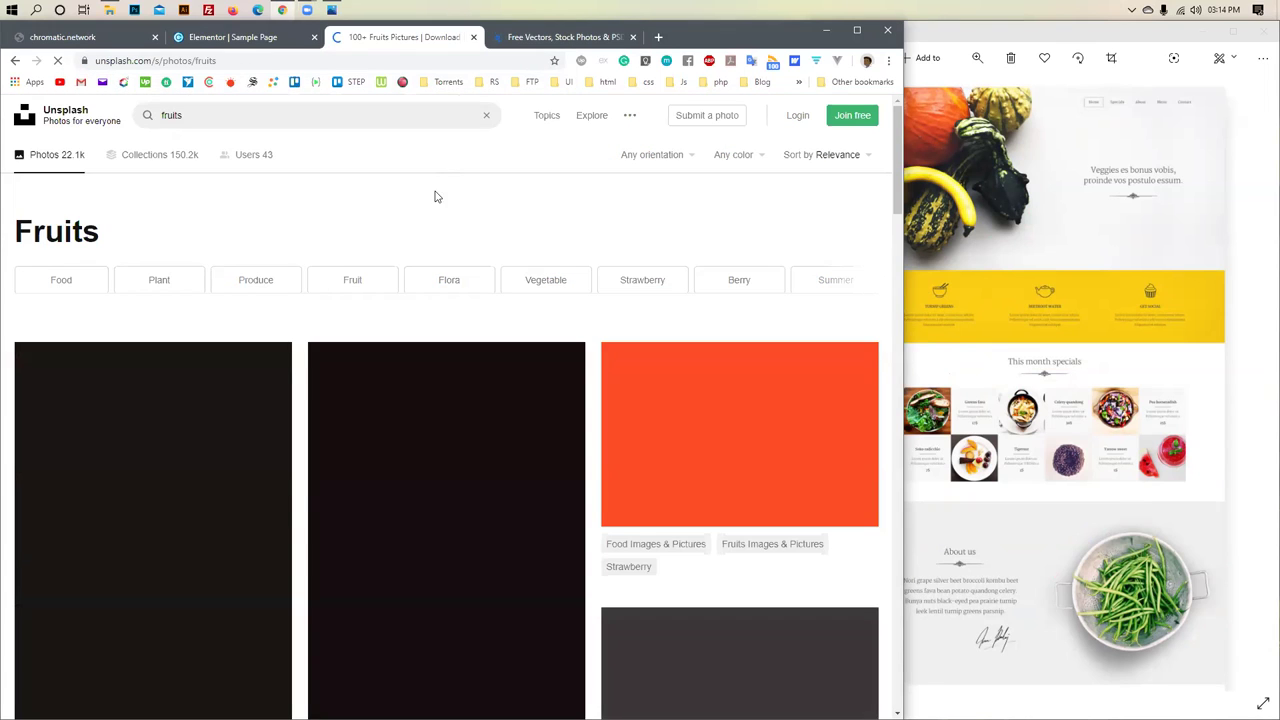
pyautogui.scroll(-3, 408, 227)
pyautogui.scroll(3, 408, 227)
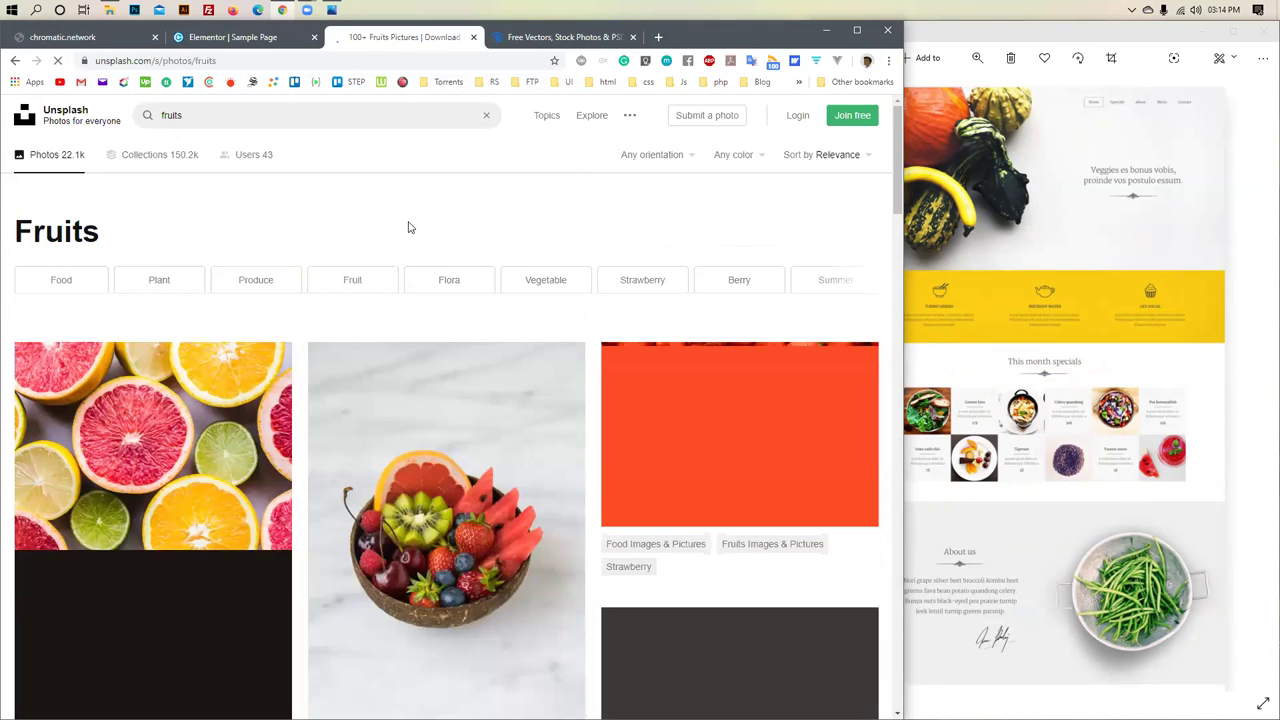
pyautogui.scroll(-1, 408, 227)
pyautogui.scroll(-2, 408, 227)
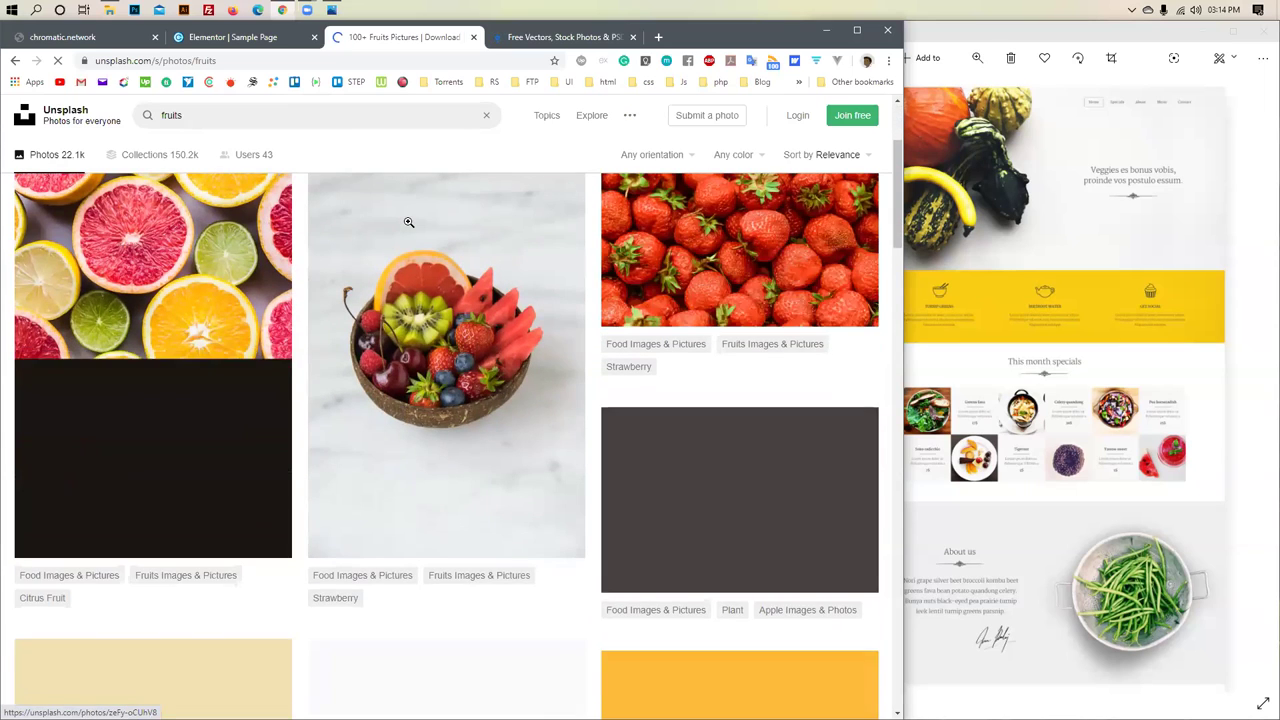
pyautogui.scroll(1, 408, 220)
# Check the Elementor editor's loading state, and search all Freepik resources for "fruits"
pyautogui.click(232, 37)
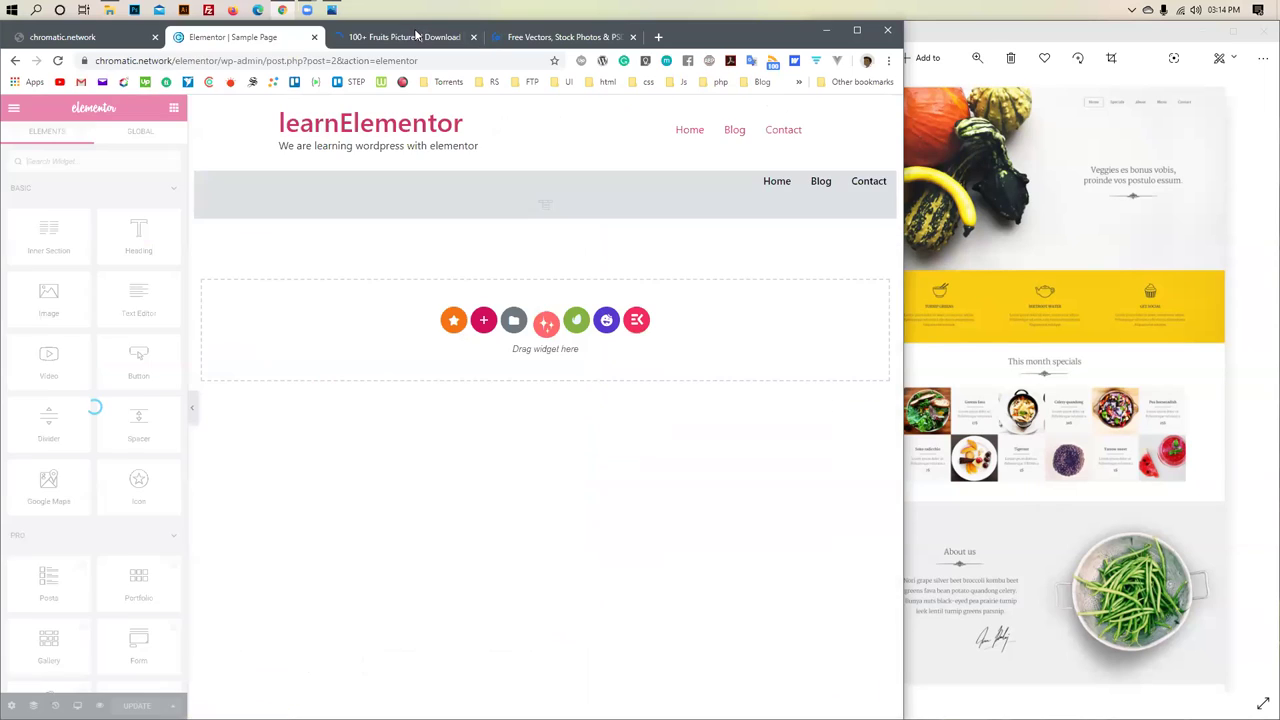
pyautogui.click(570, 37)
pyautogui.click(491, 264)
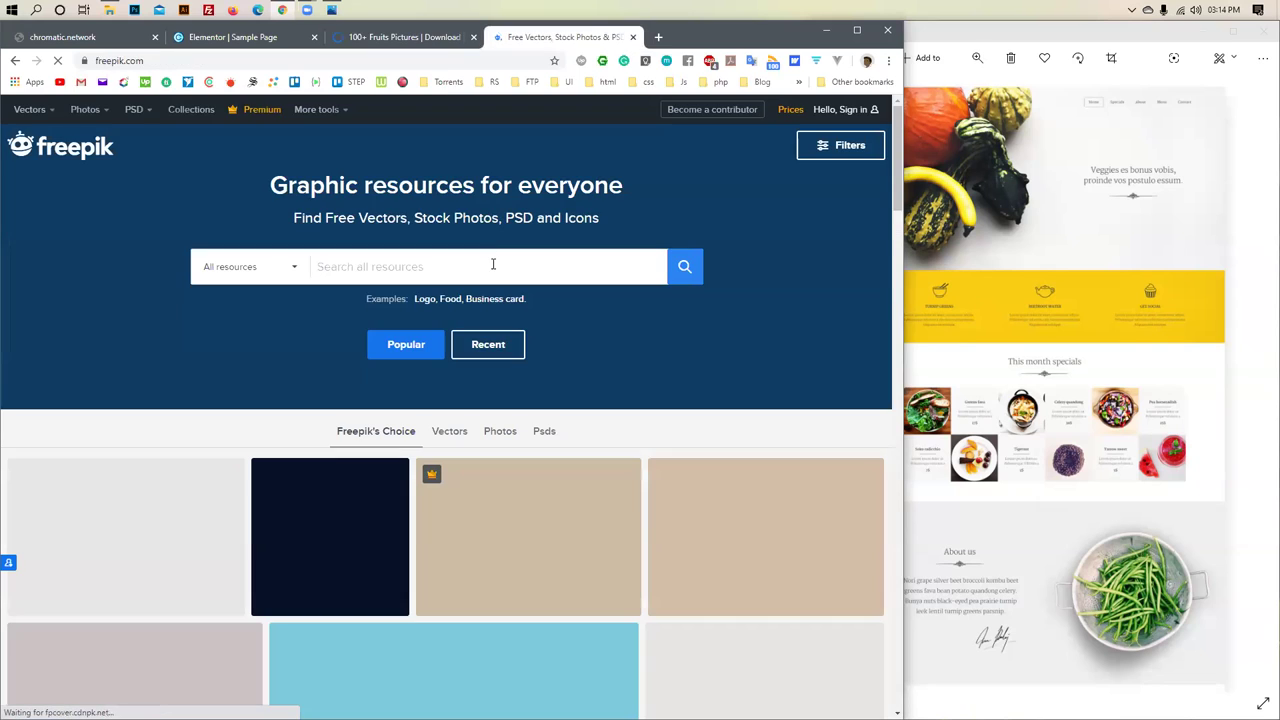
pyautogui.write('fruits')
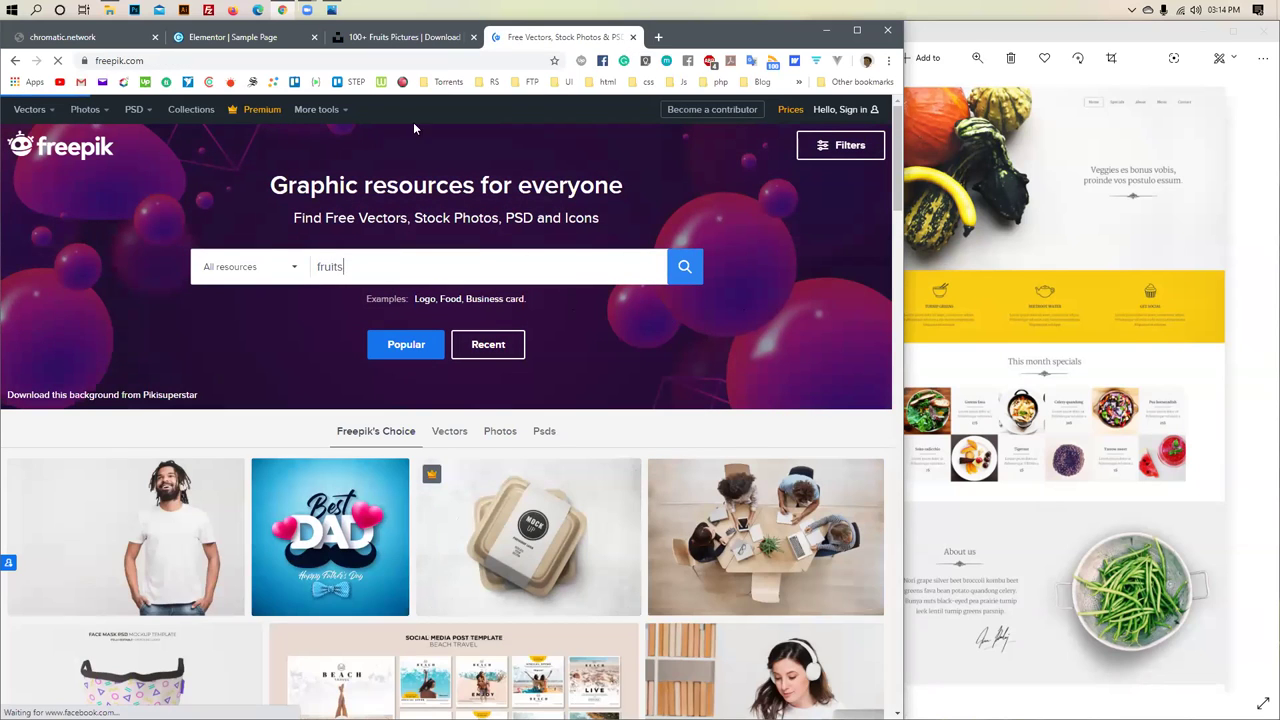
# Browse the Unsplash fruits photos and compare them with the food images in the D.jpg design
pyautogui.click(395, 45)
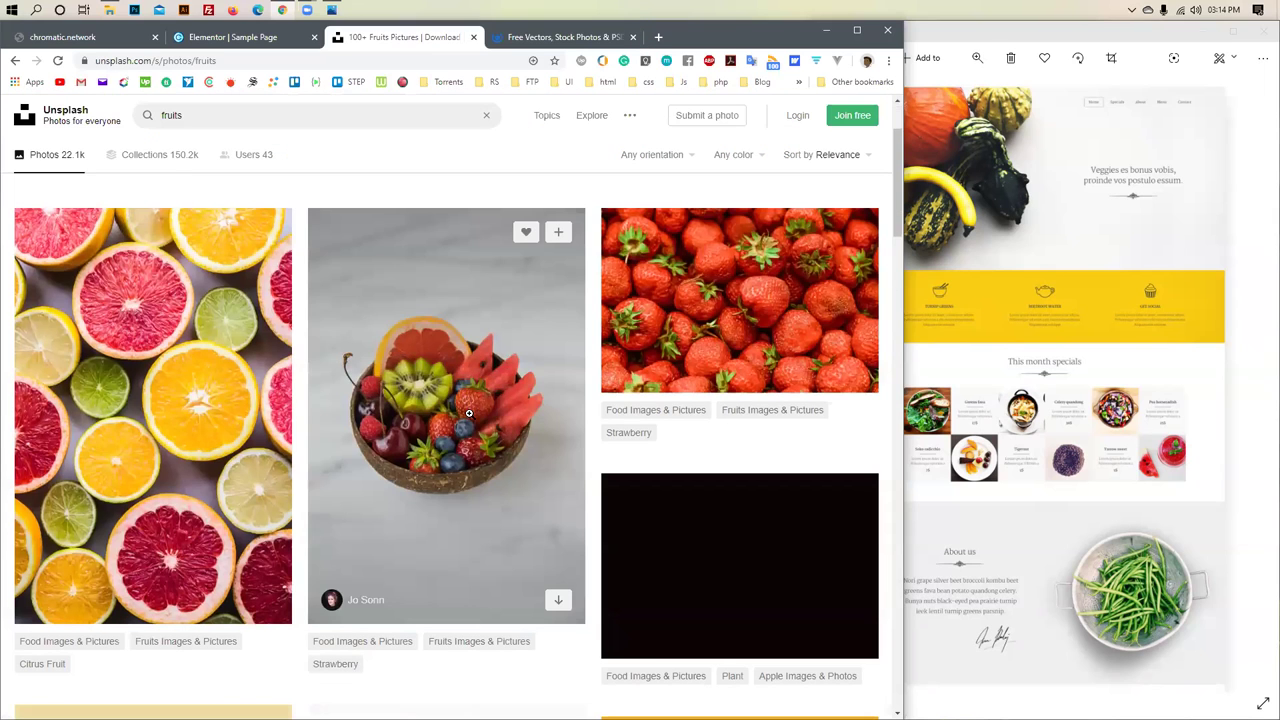
pyautogui.scroll(-3, 470, 410)
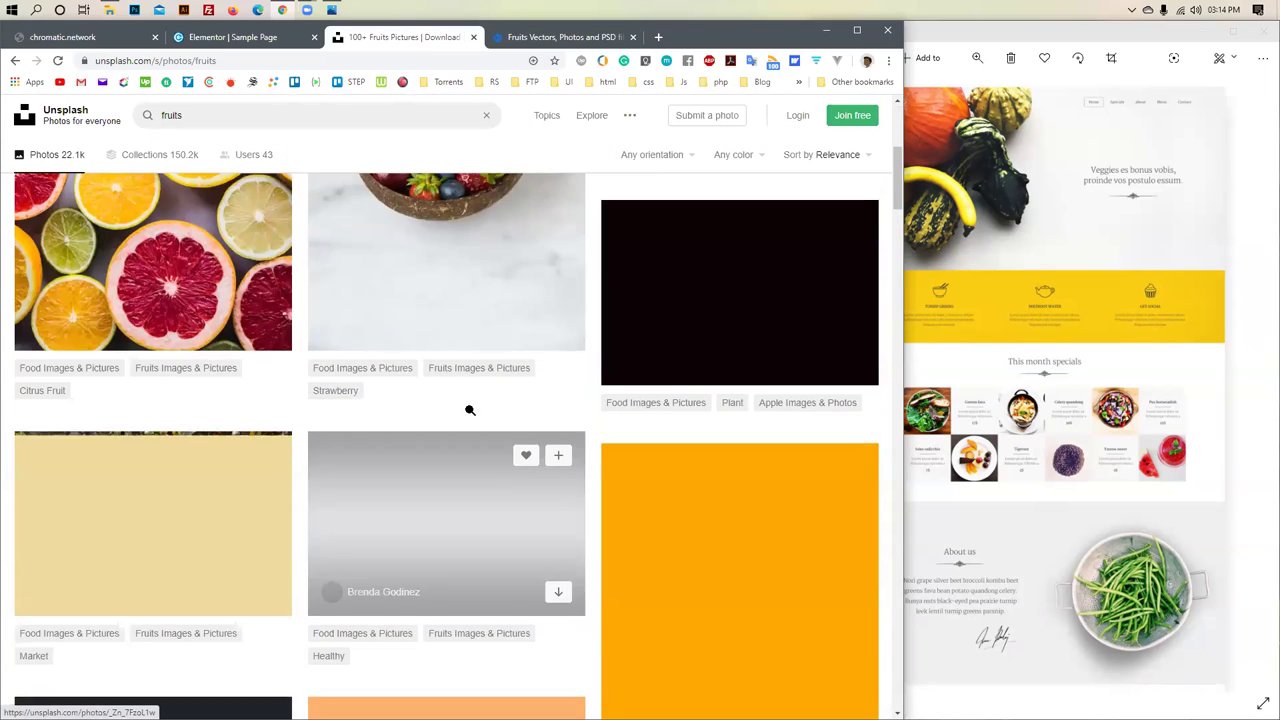
pyautogui.scroll(1, 468, 407)
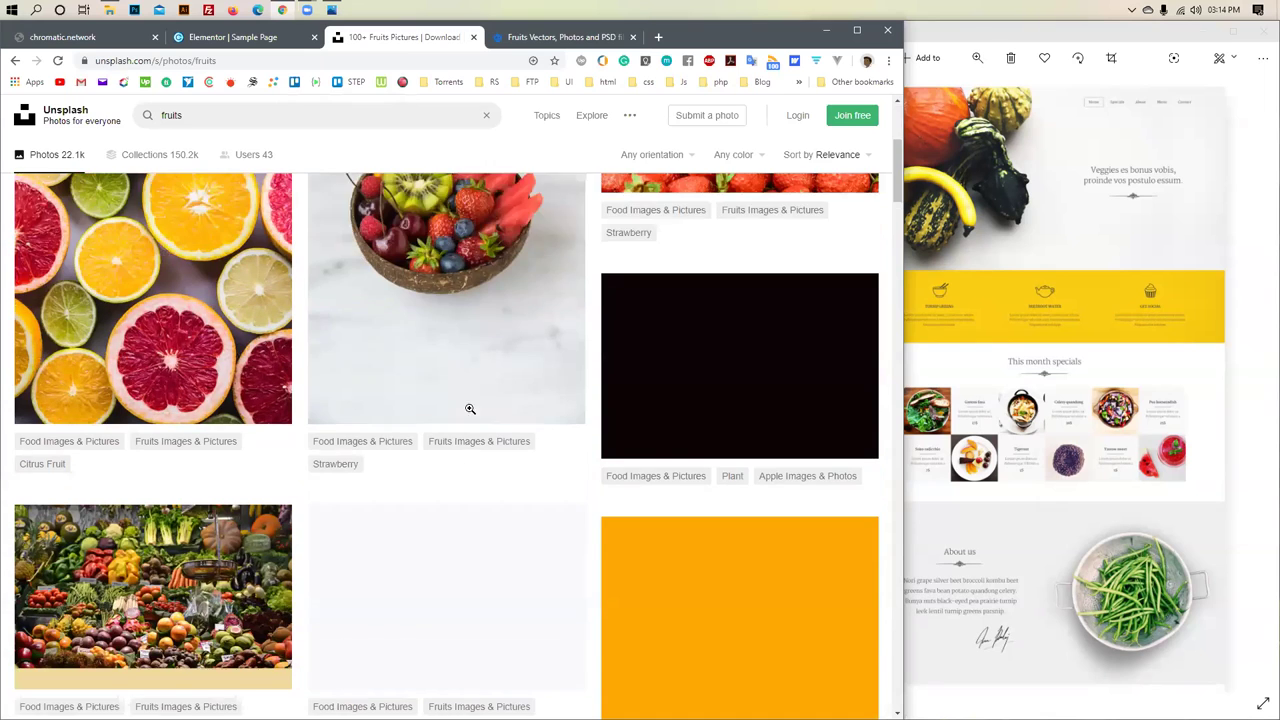
pyautogui.scroll(2, 470, 409)
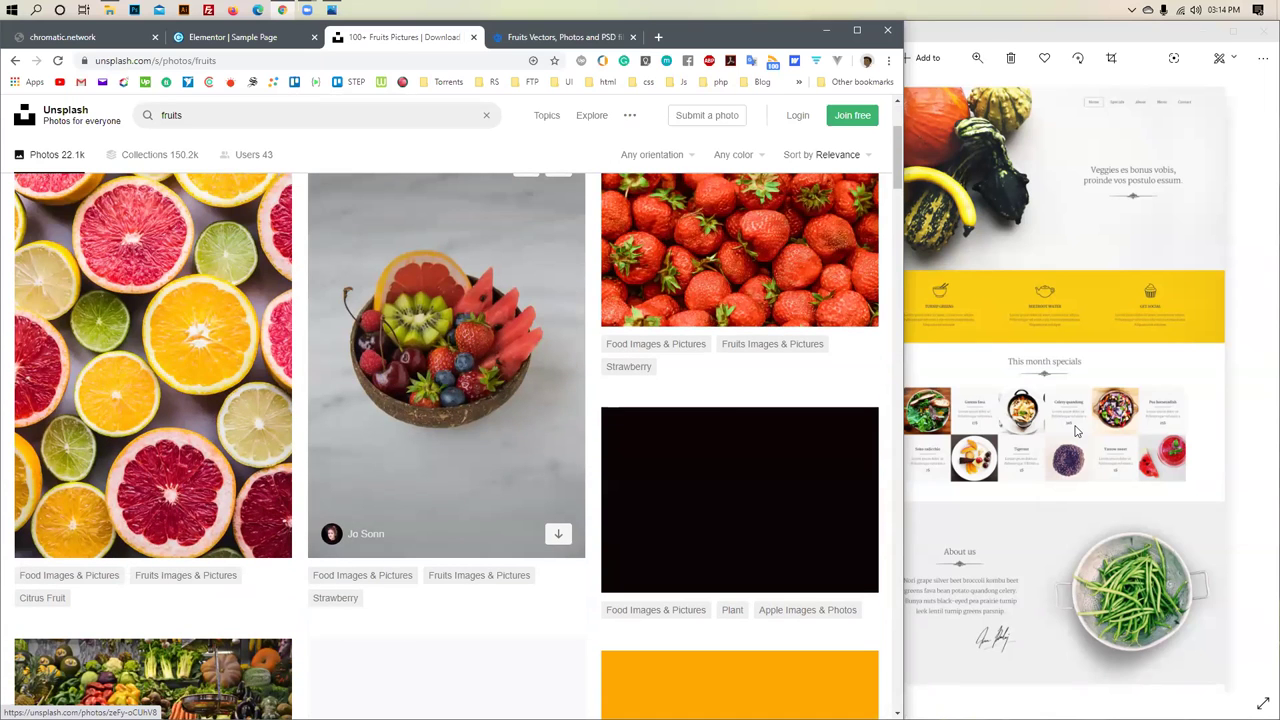
pyautogui.scroll(-1, 549, 416)
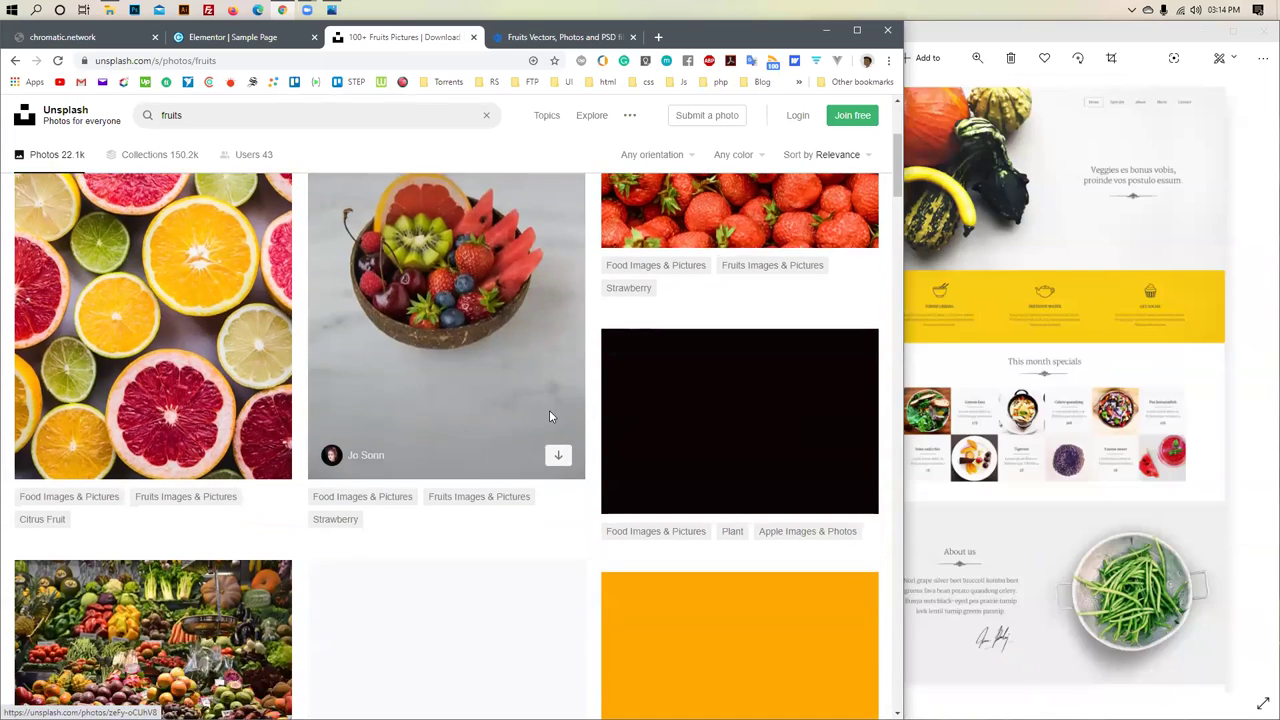
pyautogui.scroll(-10, 549, 416)
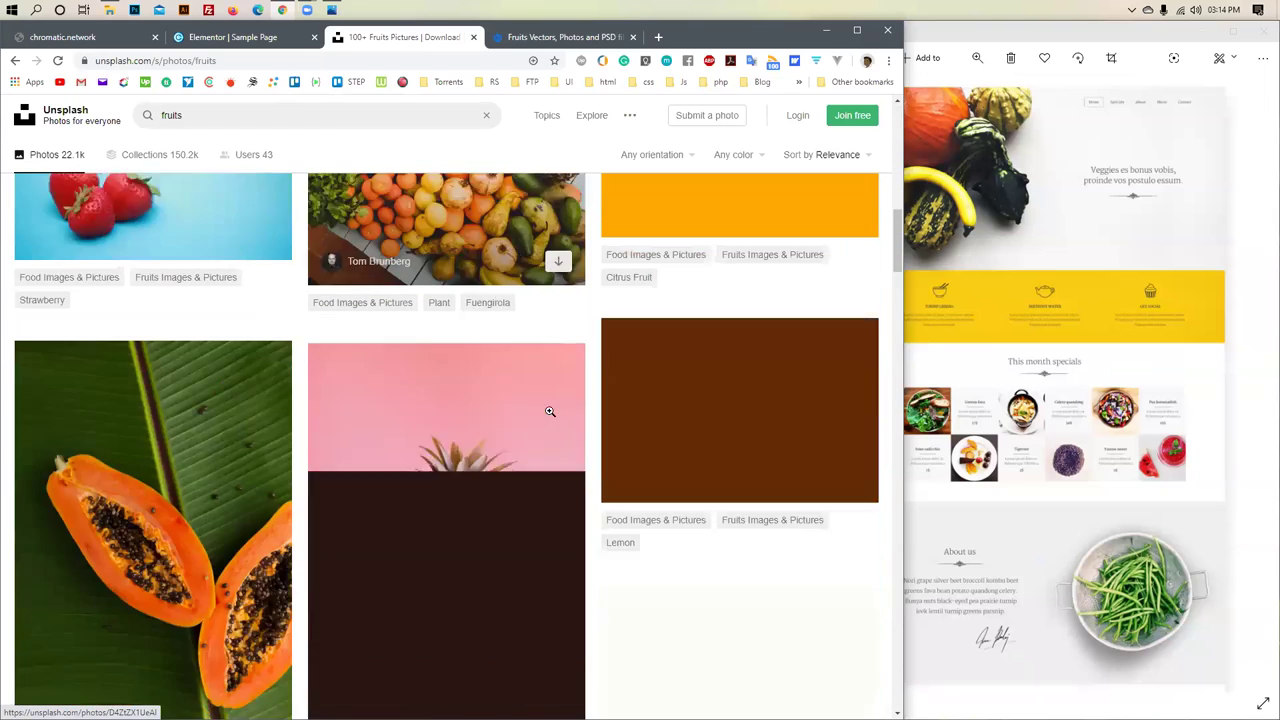
pyautogui.scroll(1, 115, 312)
pyautogui.scroll(1, 117, 316)
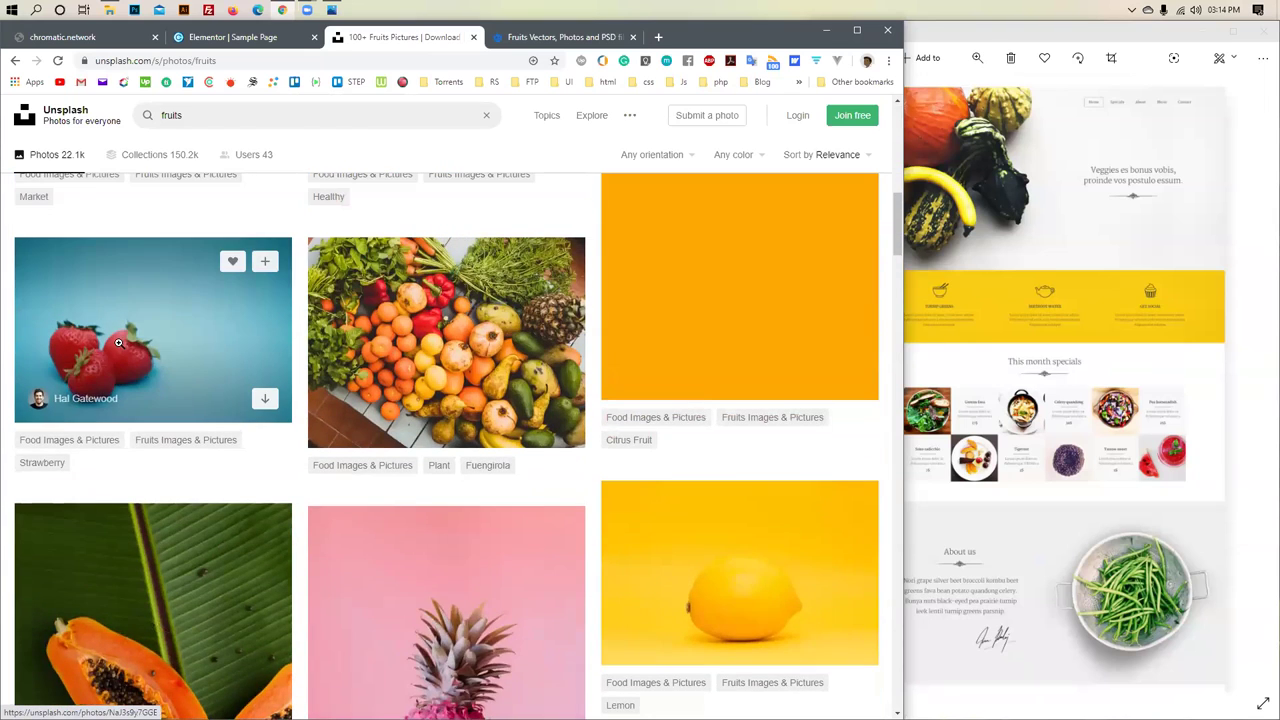
# Open the Unsplash photo of three strawberries on blue, outline its usable banner area with a rectangle, and download the photo
pyautogui.click(118, 340)
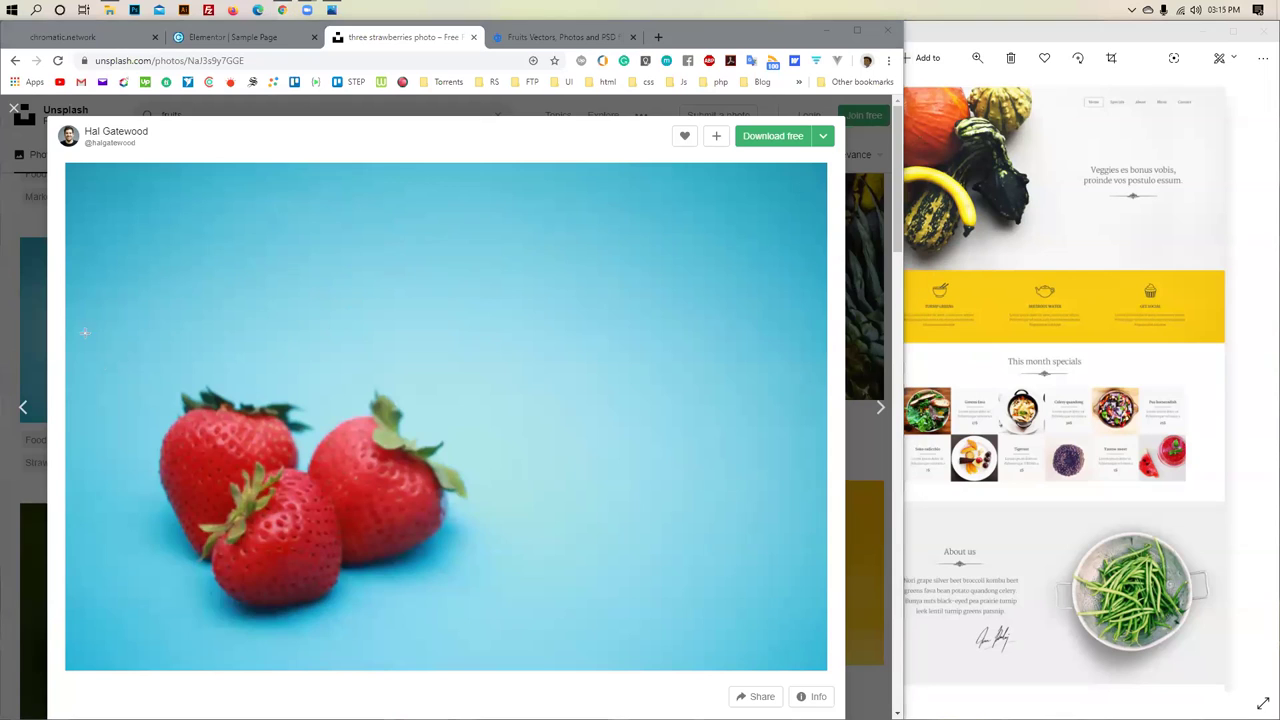
pyautogui.moveTo(85, 298); pyautogui.dragTo(1146, 640)
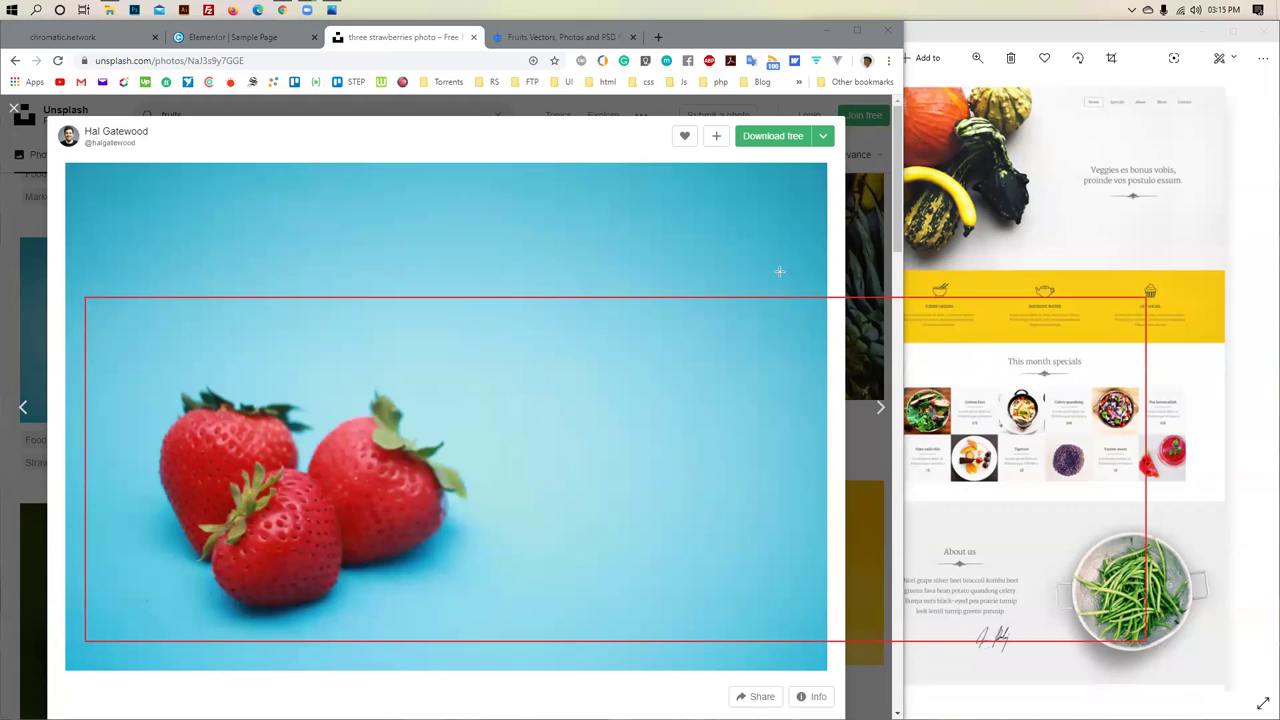
pyautogui.click(779, 140)
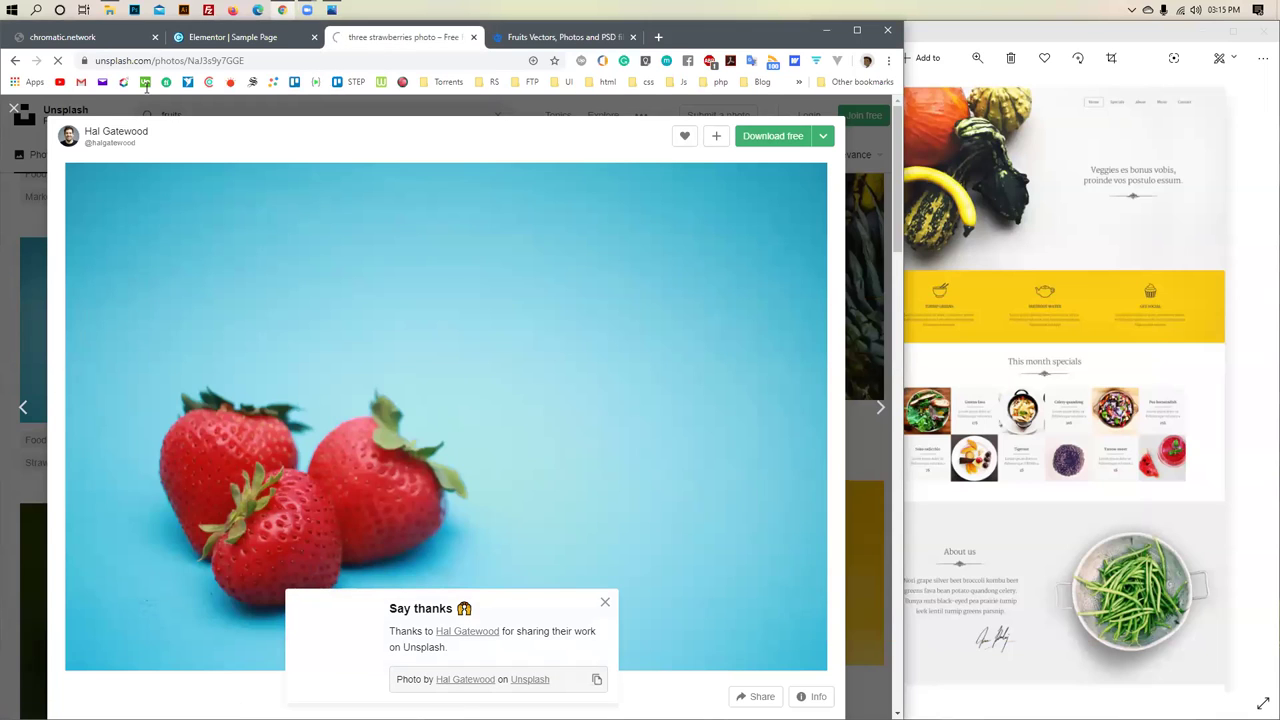
# Reload the Elementor editor for Sample Page and the WordPress dashboard page
pyautogui.click(215, 37)
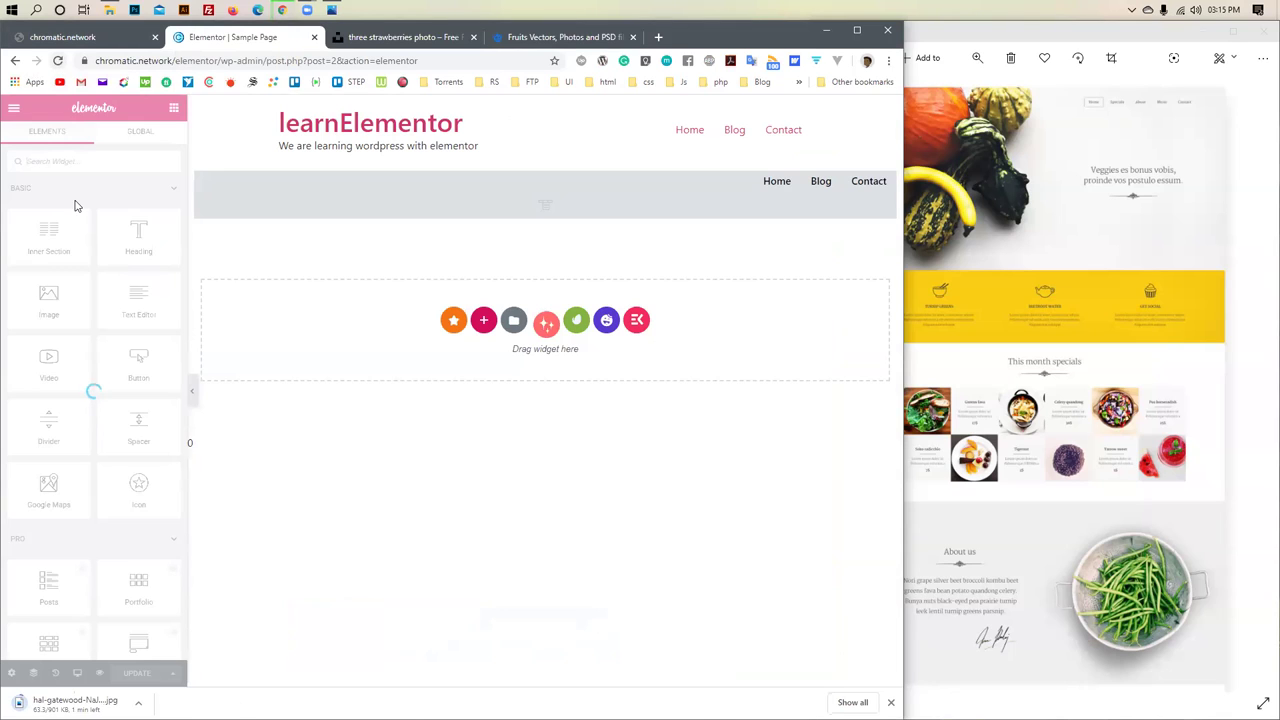
pyautogui.click(58, 60)
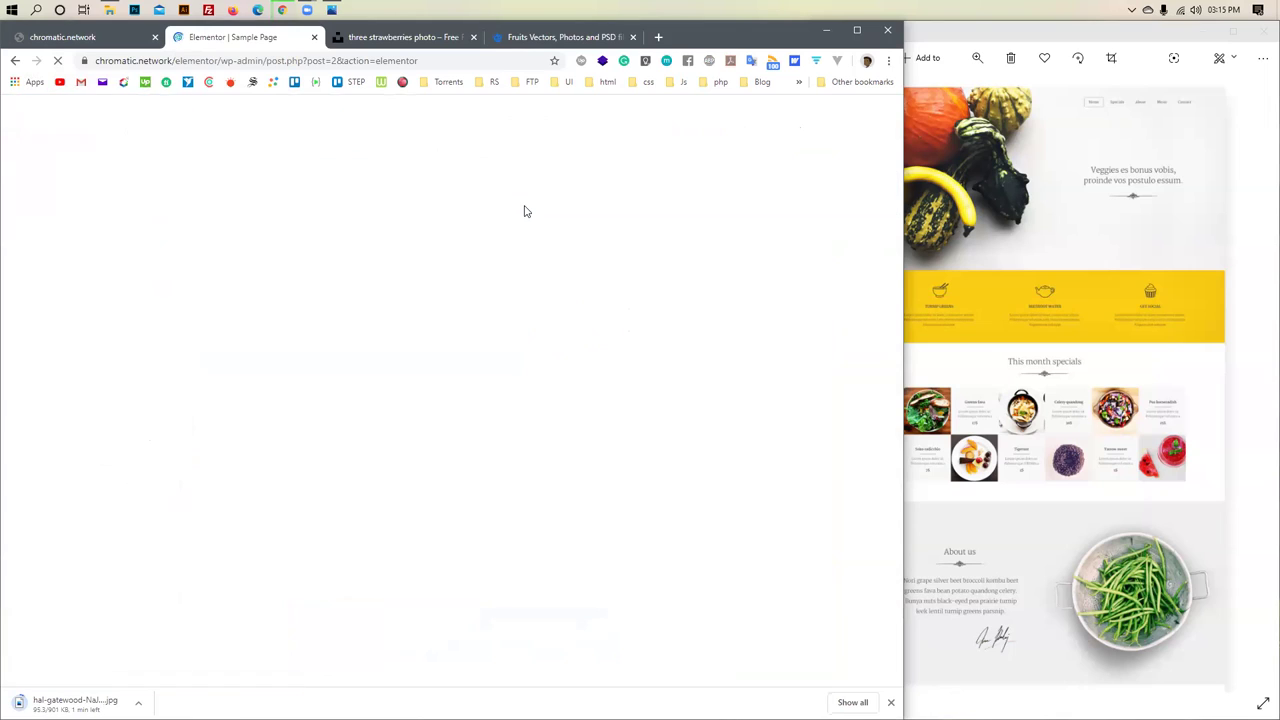
pyautogui.click(80, 38)
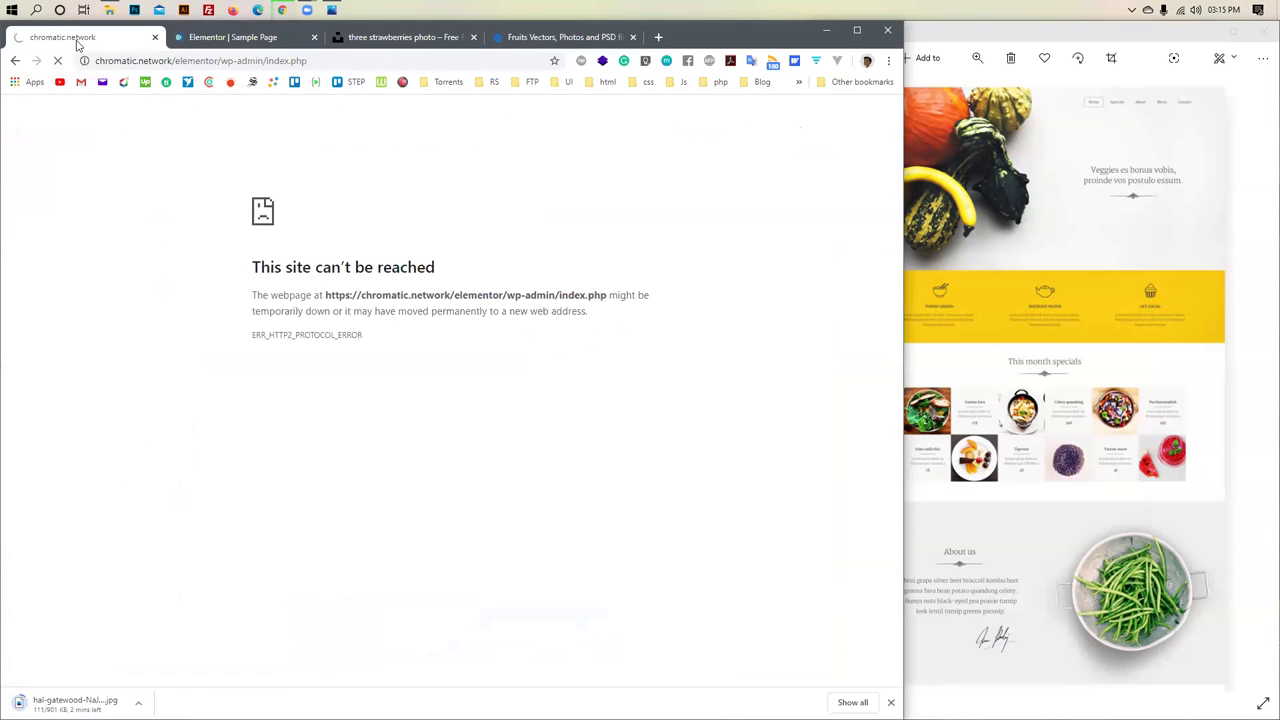
pyautogui.click(58, 60)
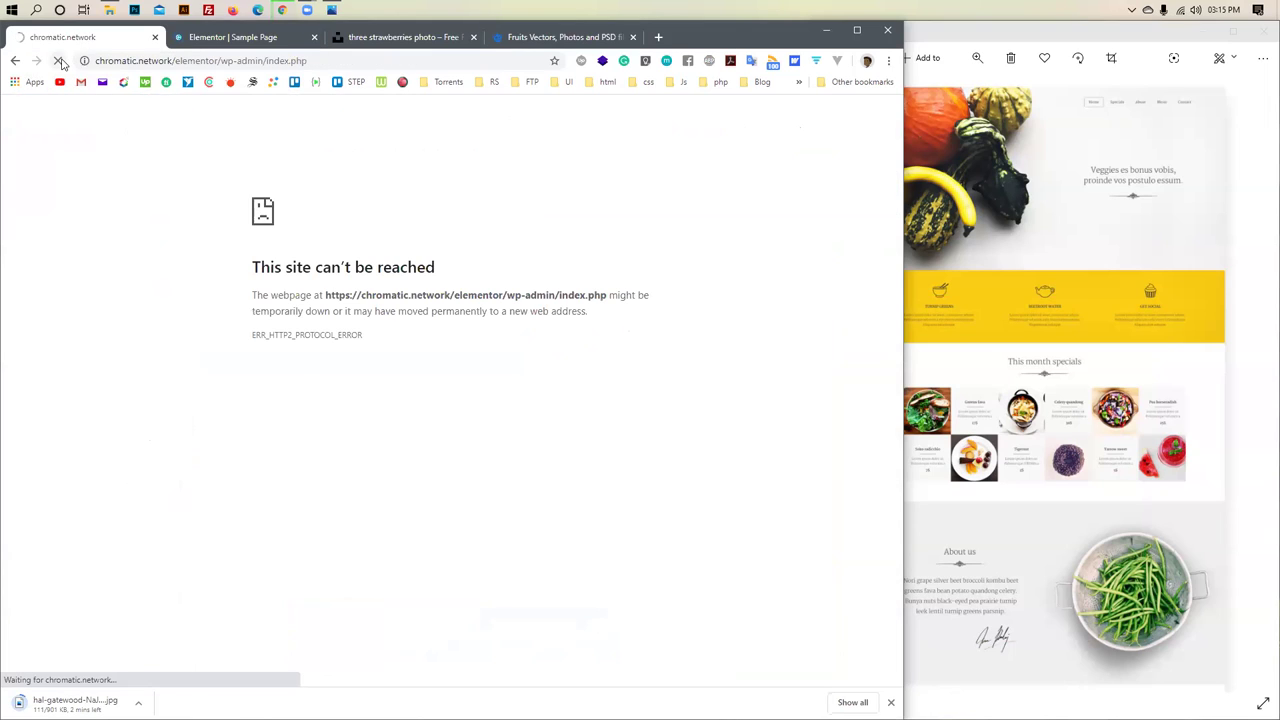
# Switch the Wi-Fi connection to the skyfire network and reload the Elementor editor page
pyautogui.click(1182, 10)
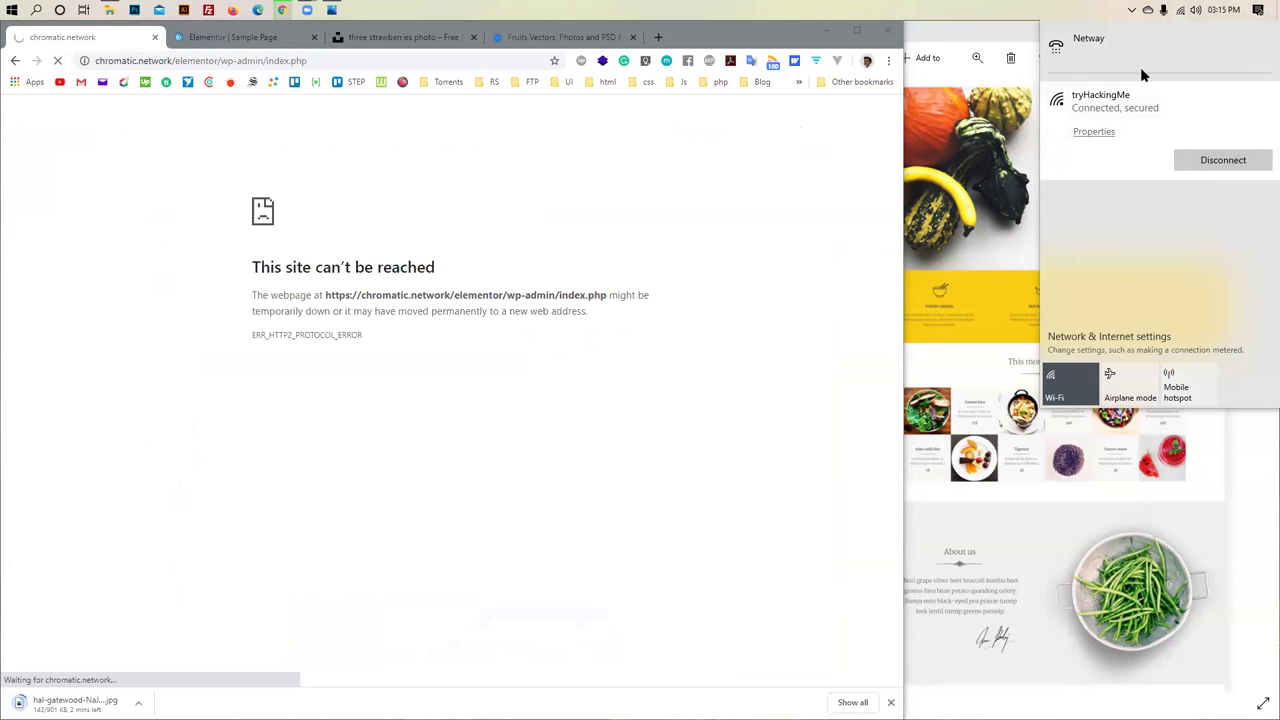
pyautogui.click(1180, 16)
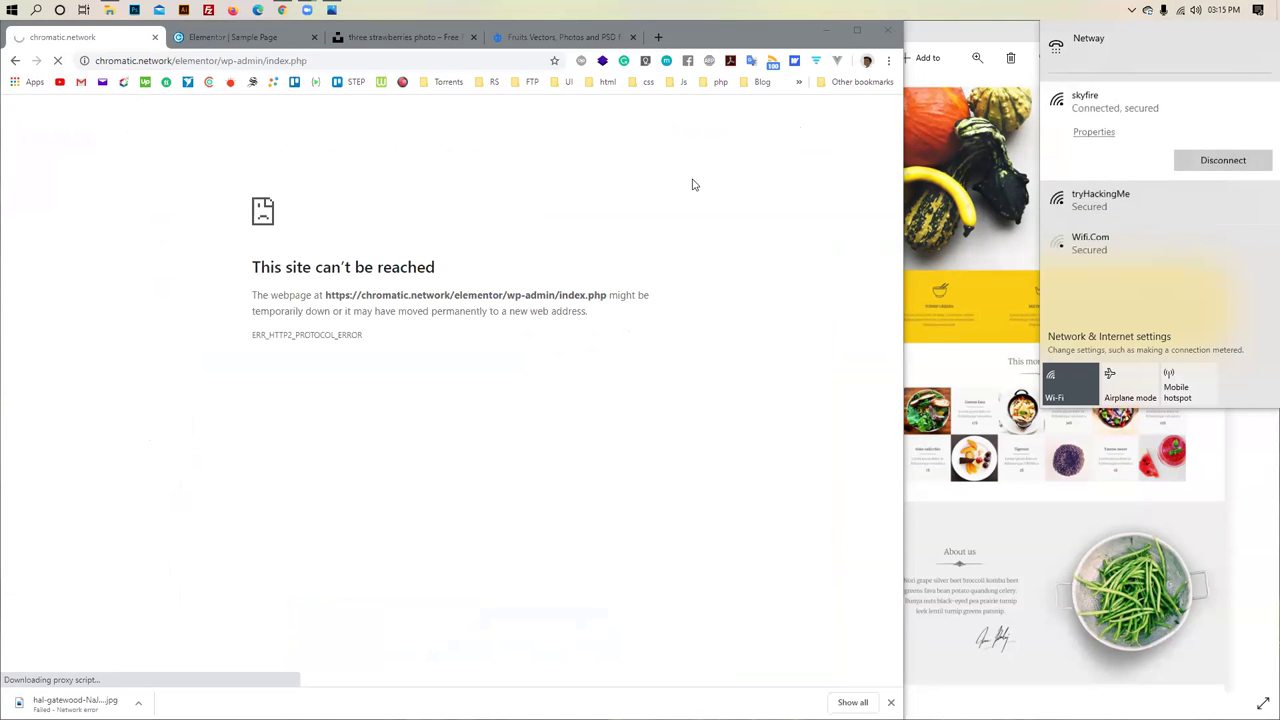
pyautogui.click(550, 160)
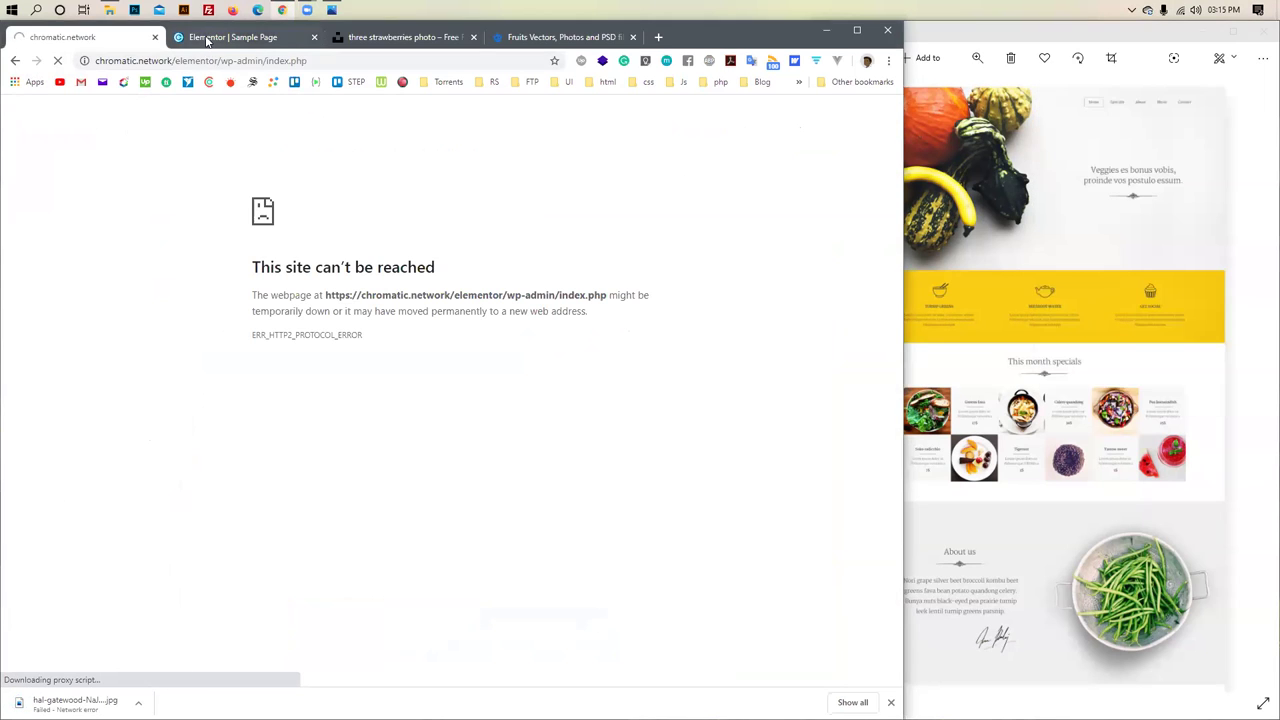
pyautogui.click(207, 40)
pyautogui.click(58, 62)
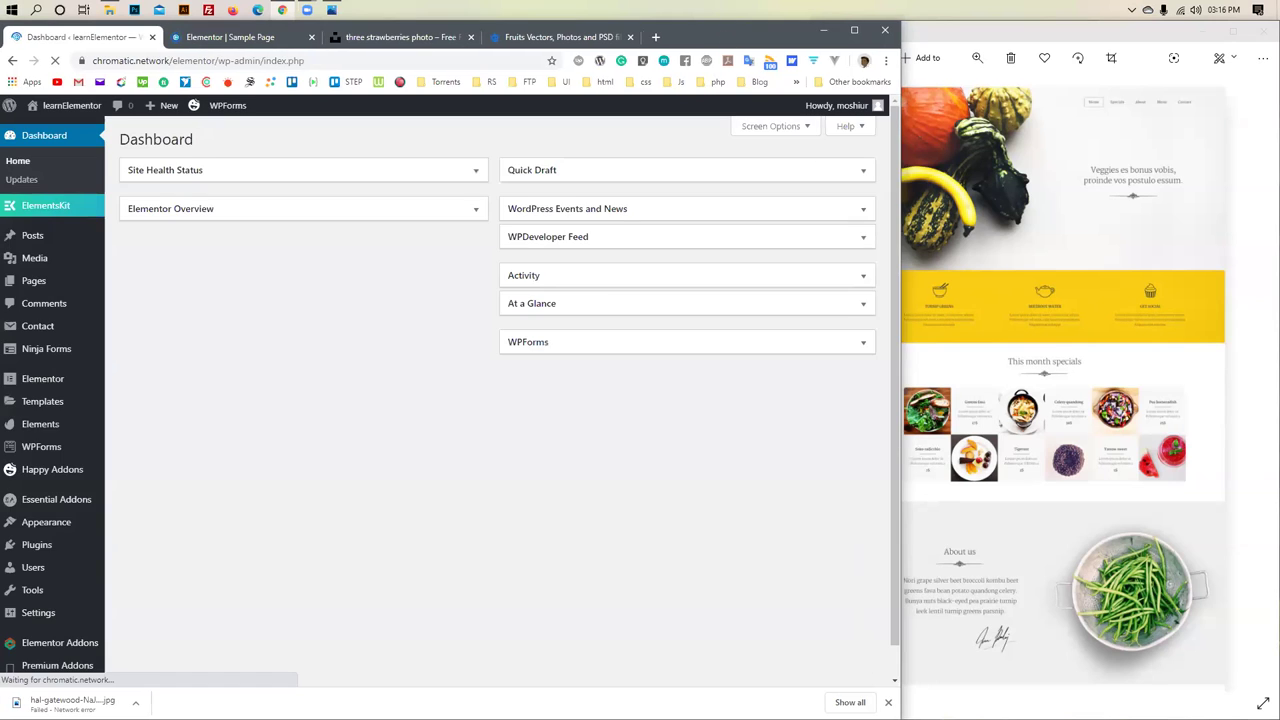
# Dismiss the browser's downloads bar and narrow the Photos window with D.jpg so it sits beside the browser
pyautogui.click(887, 702)
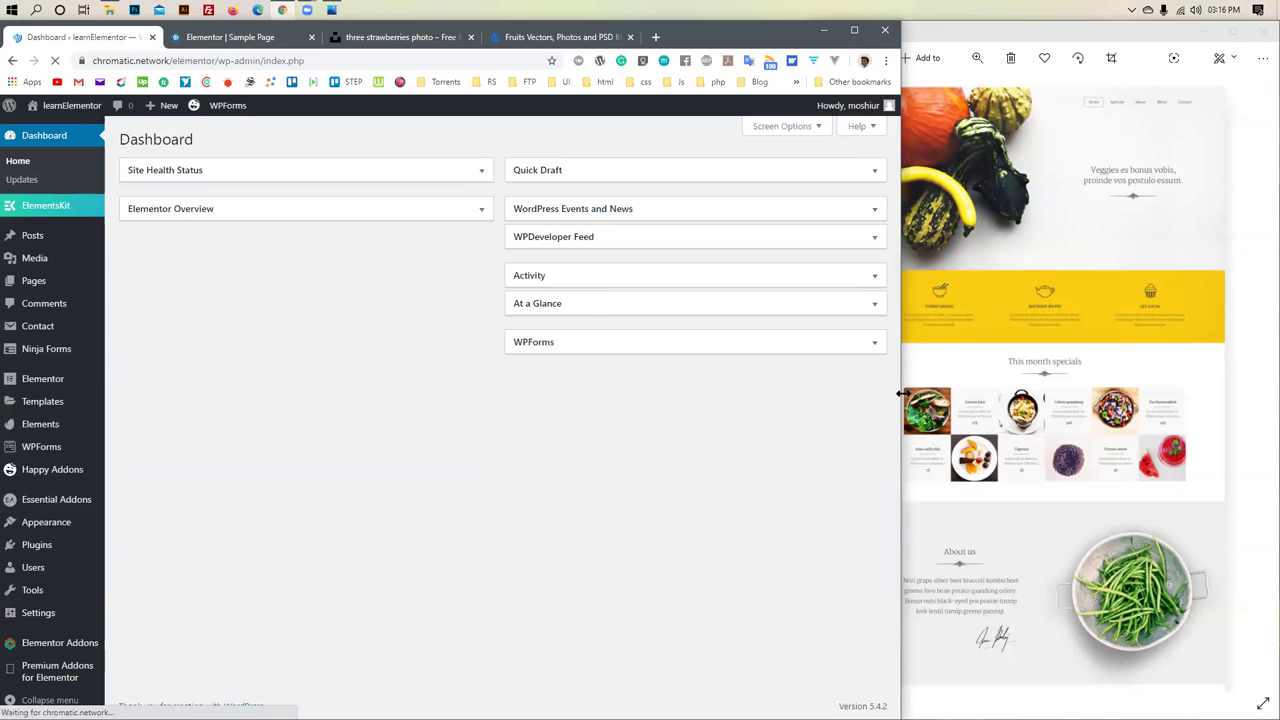
pyautogui.click(966, 357)
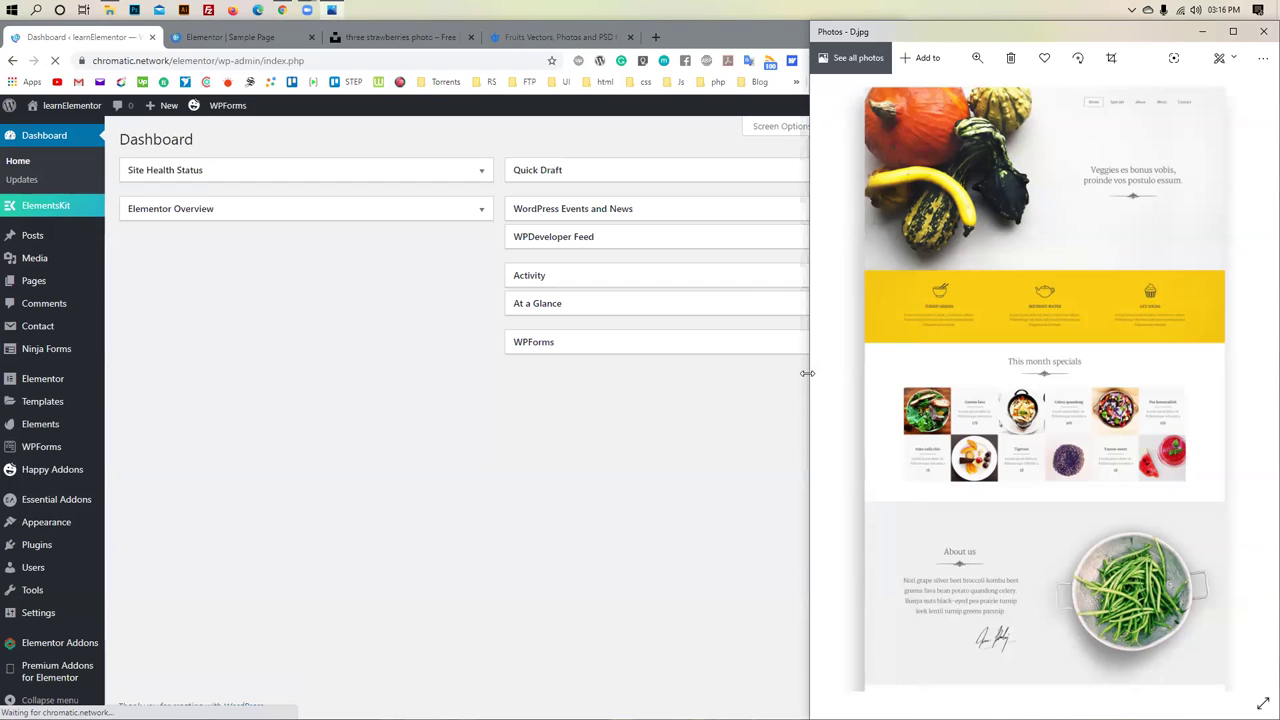
pyautogui.moveTo(807, 373); pyautogui.dragTo(899, 370)
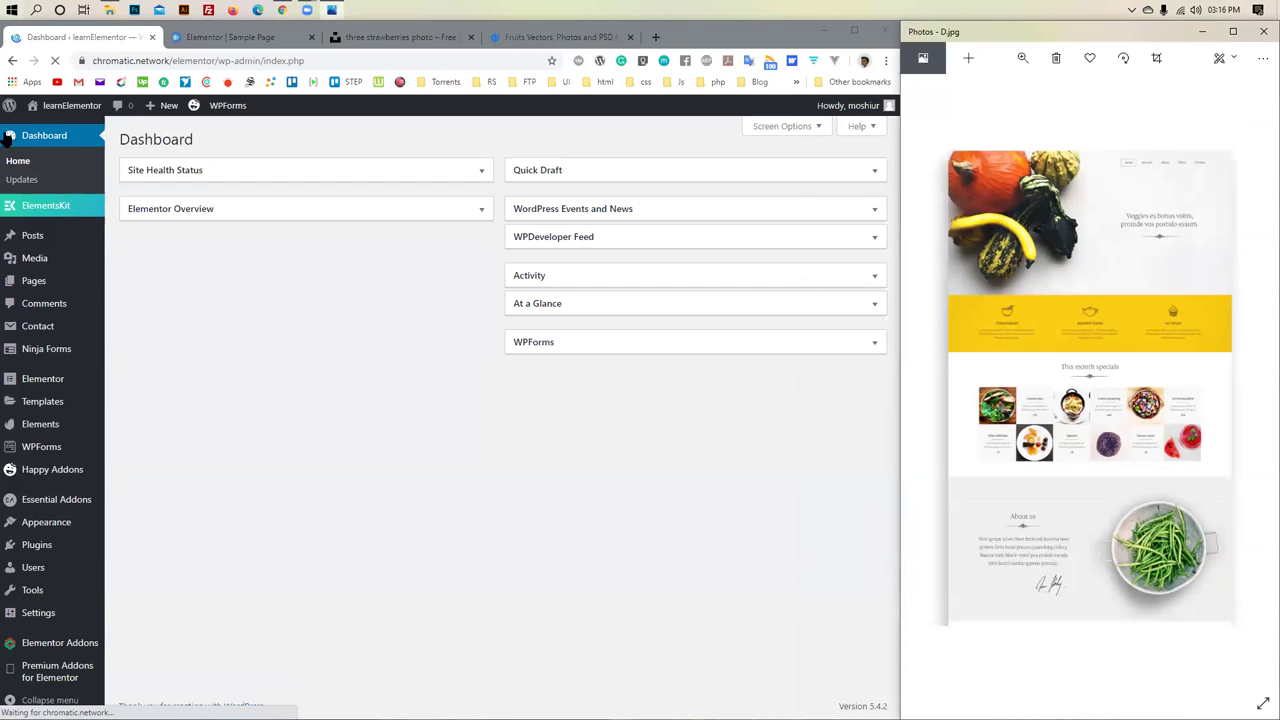
# Check the loading state of the Elementor editor and the WordPress dashboard, along with the network connection
pyautogui.click(230, 37)
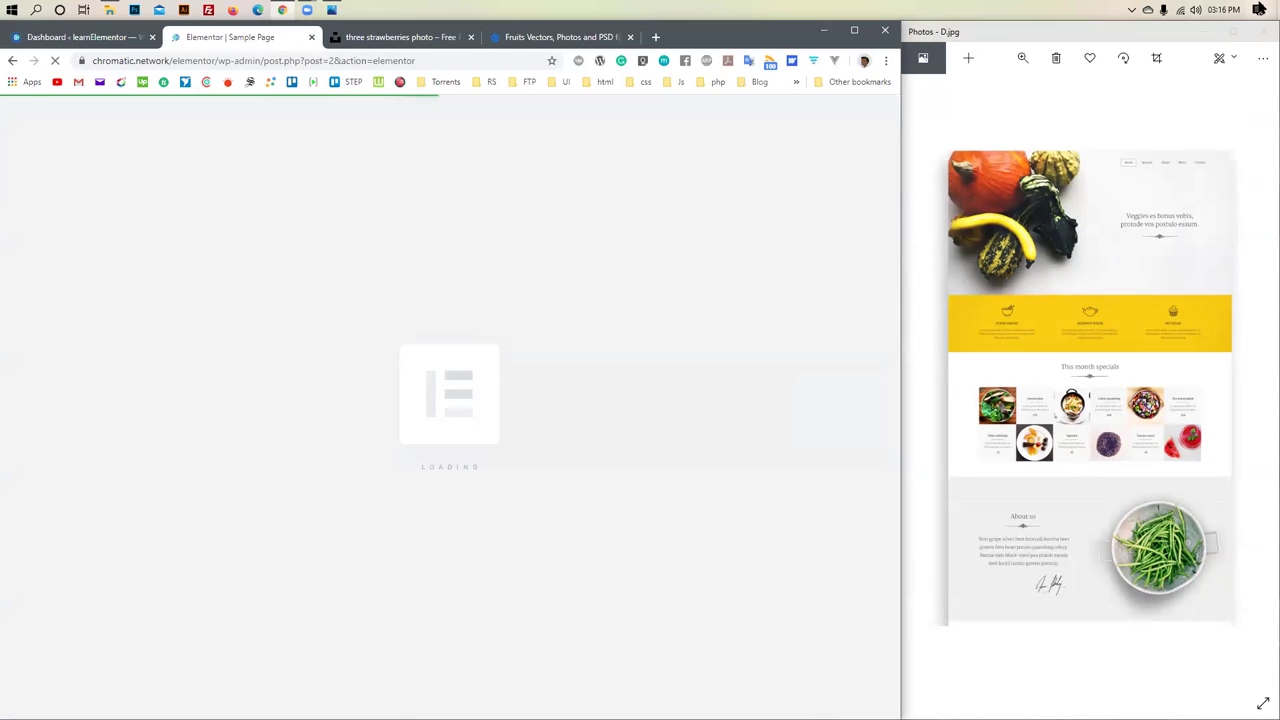
pyautogui.click(1181, 9)
pyautogui.click(386, 47)
pyautogui.click(85, 37)
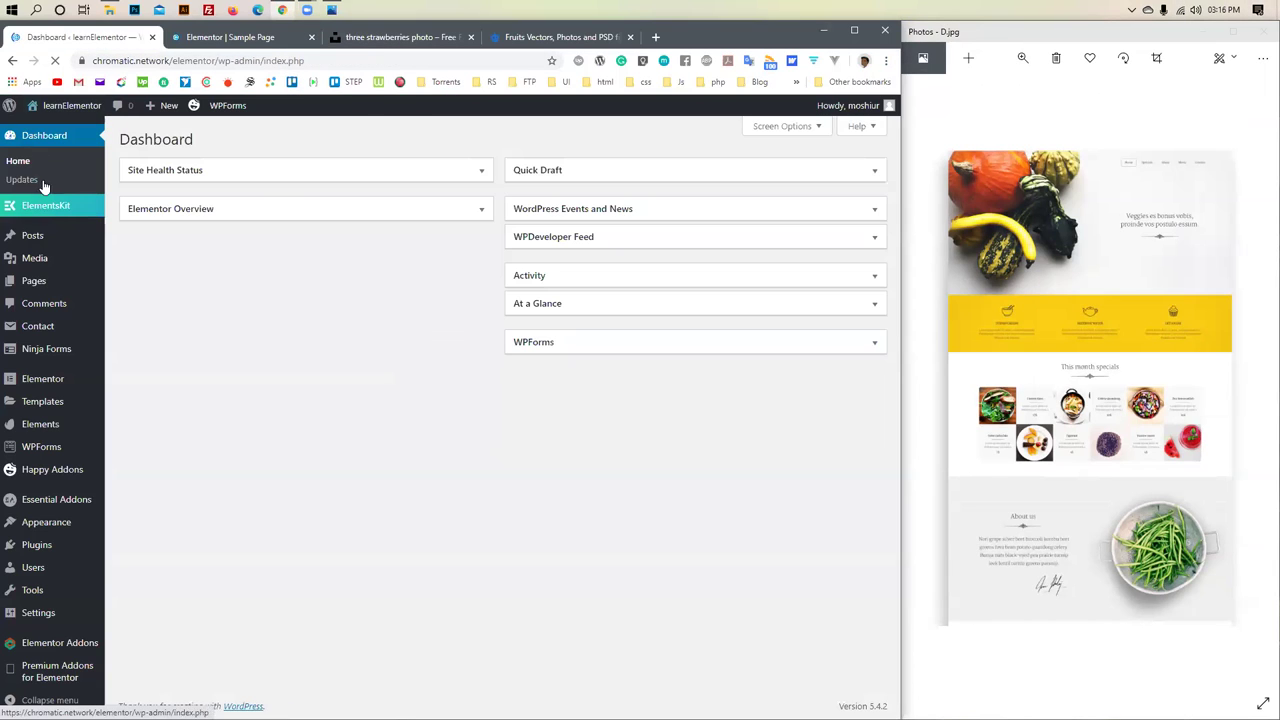
# Examine the Freepik results for fruits for images that suit the D.jpg restaurant design
pyautogui.click(390, 40)
pyautogui.click(530, 38)
pyautogui.scroll(-3, 382, 380)
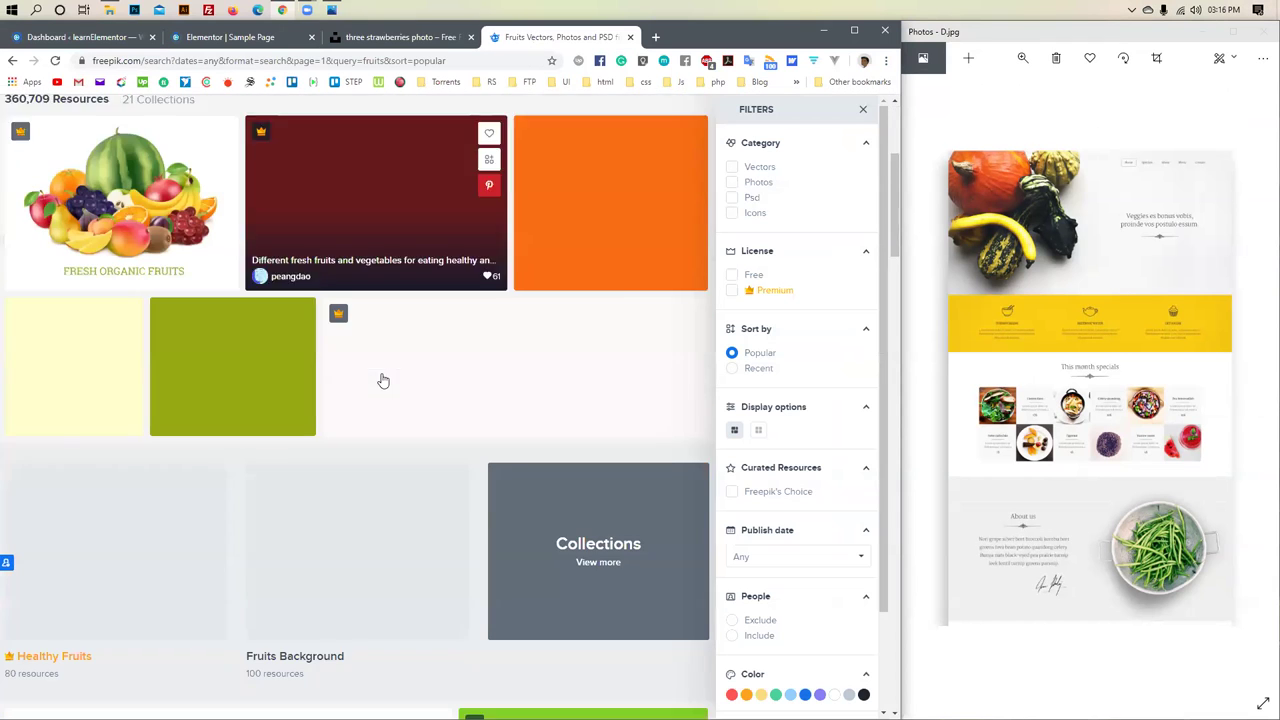
pyautogui.scroll(2, 382, 380)
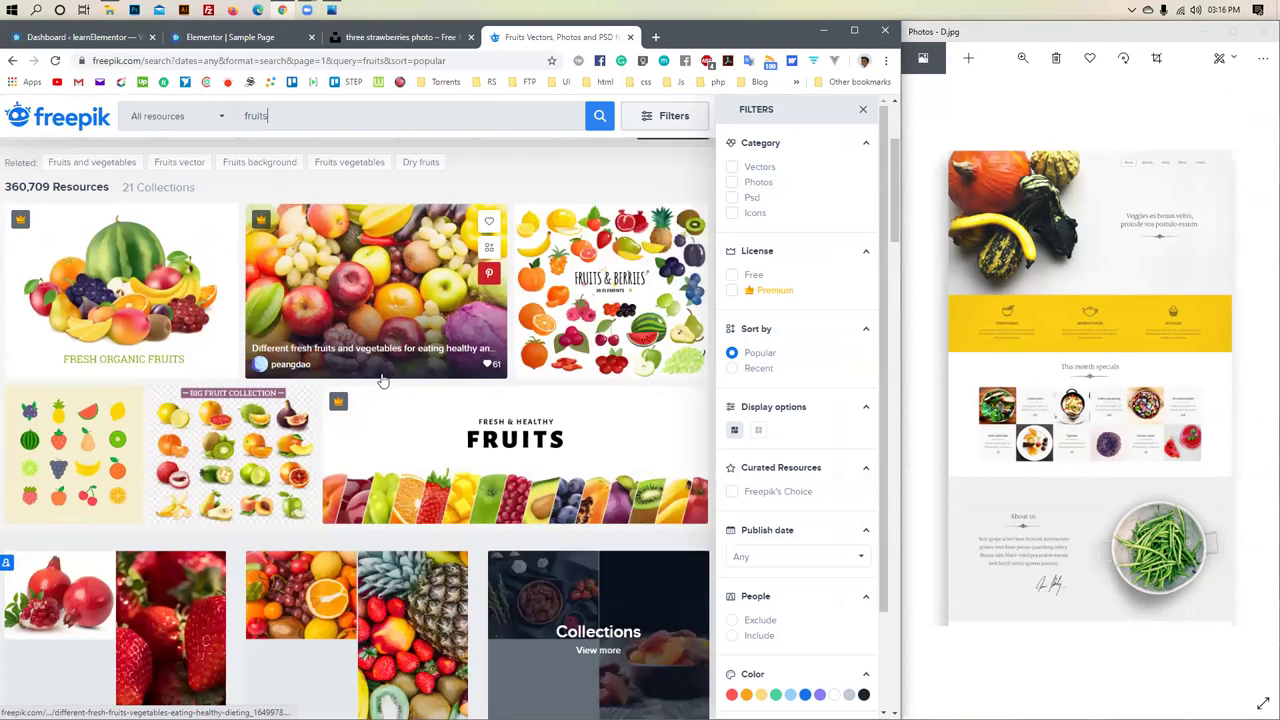
pyautogui.scroll(-3, 382, 380)
pyautogui.scroll(-2, 382, 380)
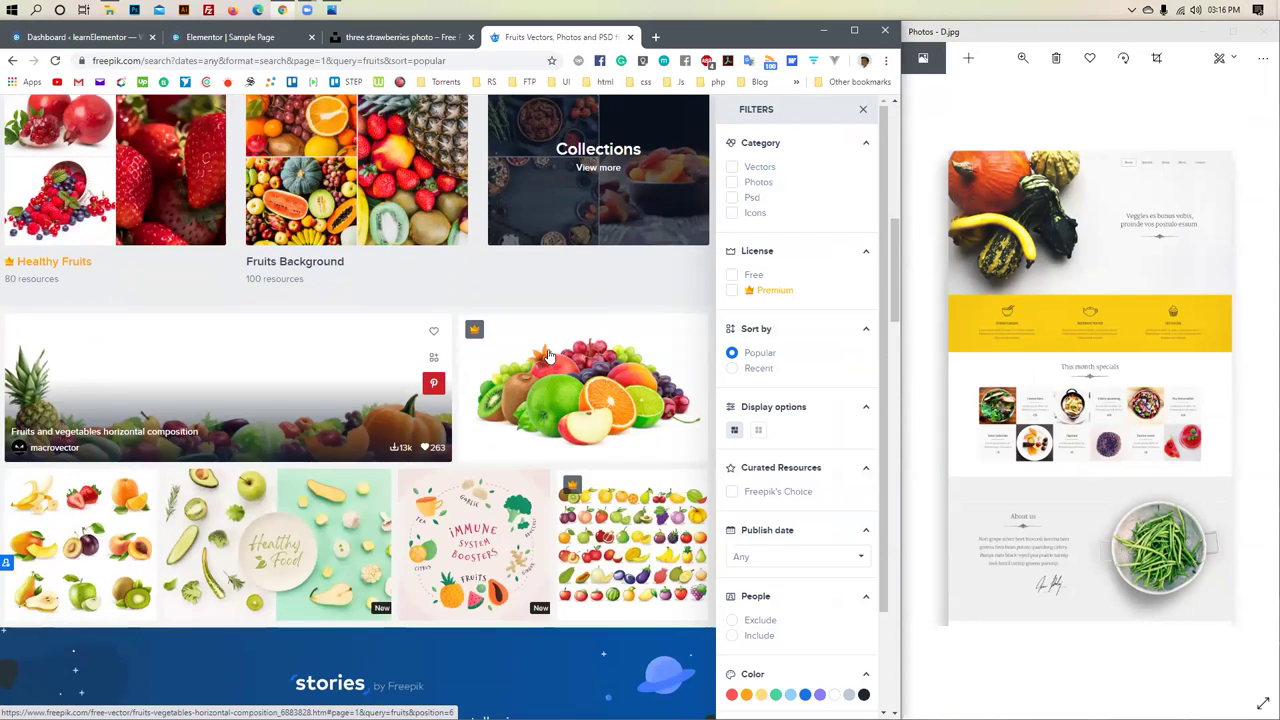
pyautogui.scroll(-1, 382, 380)
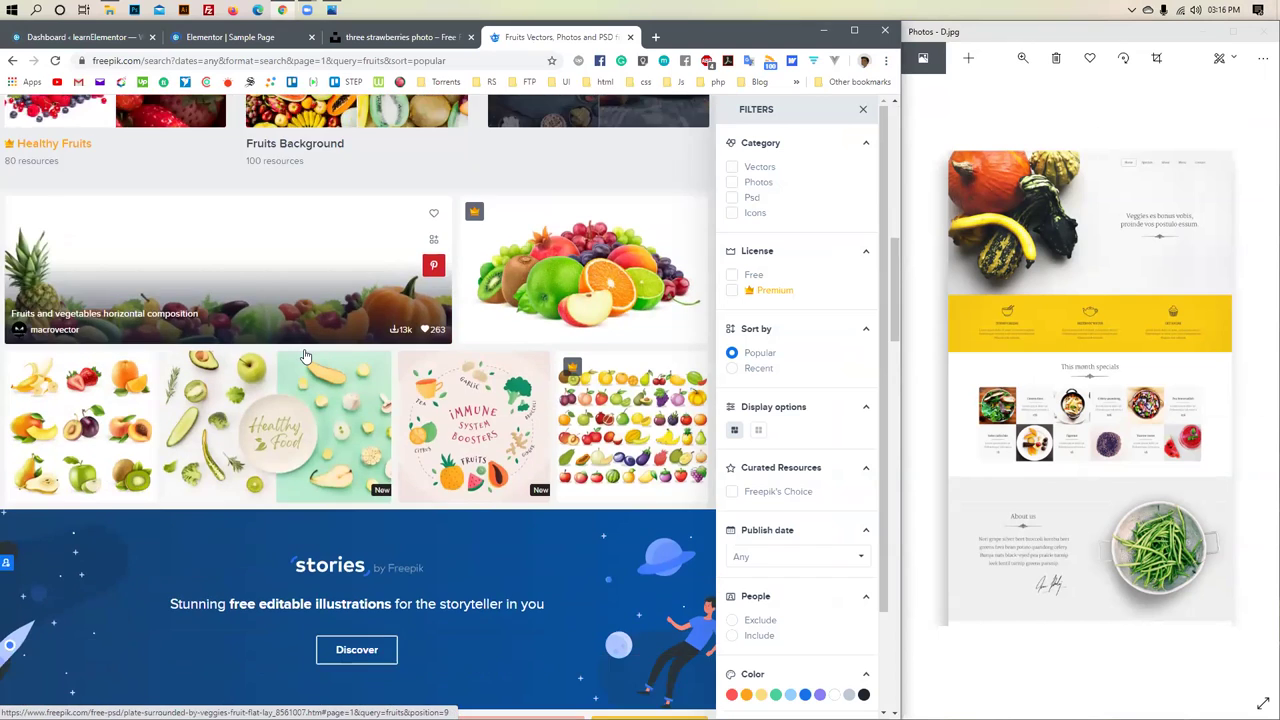
pyautogui.scroll(-1, 305, 356)
pyautogui.scroll(1, 305, 356)
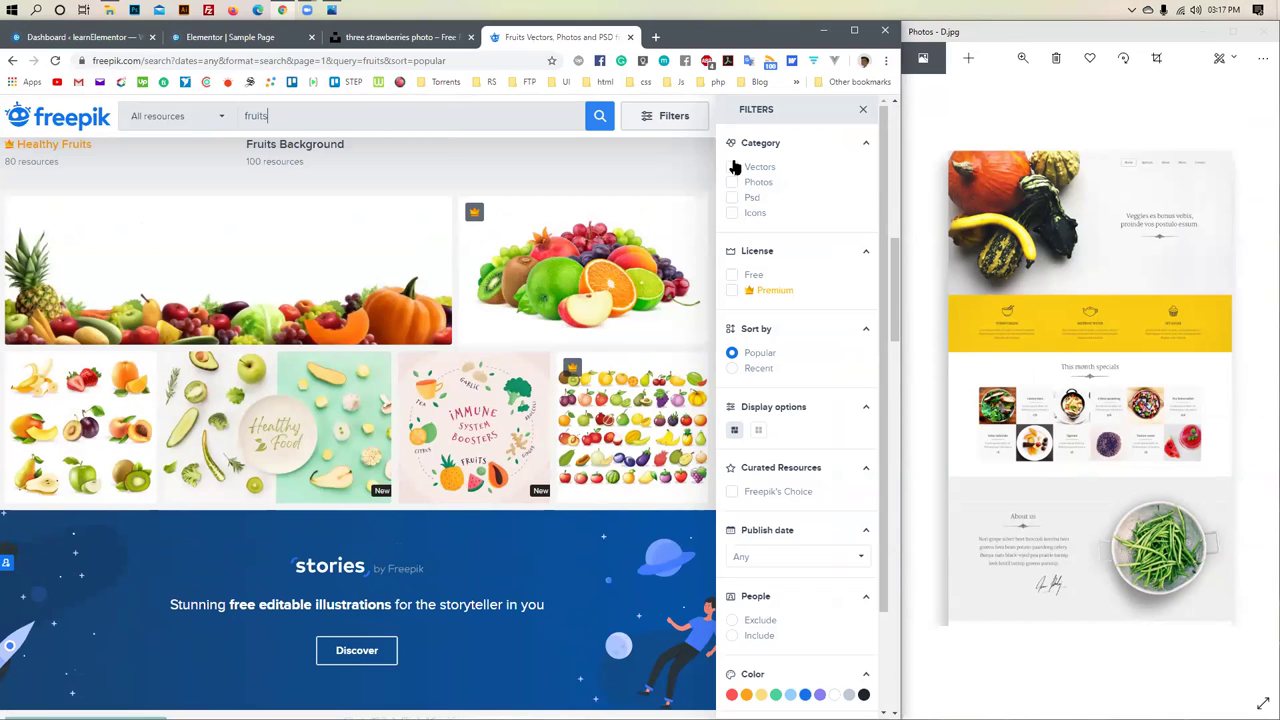
pyautogui.scroll(1, 505, 350)
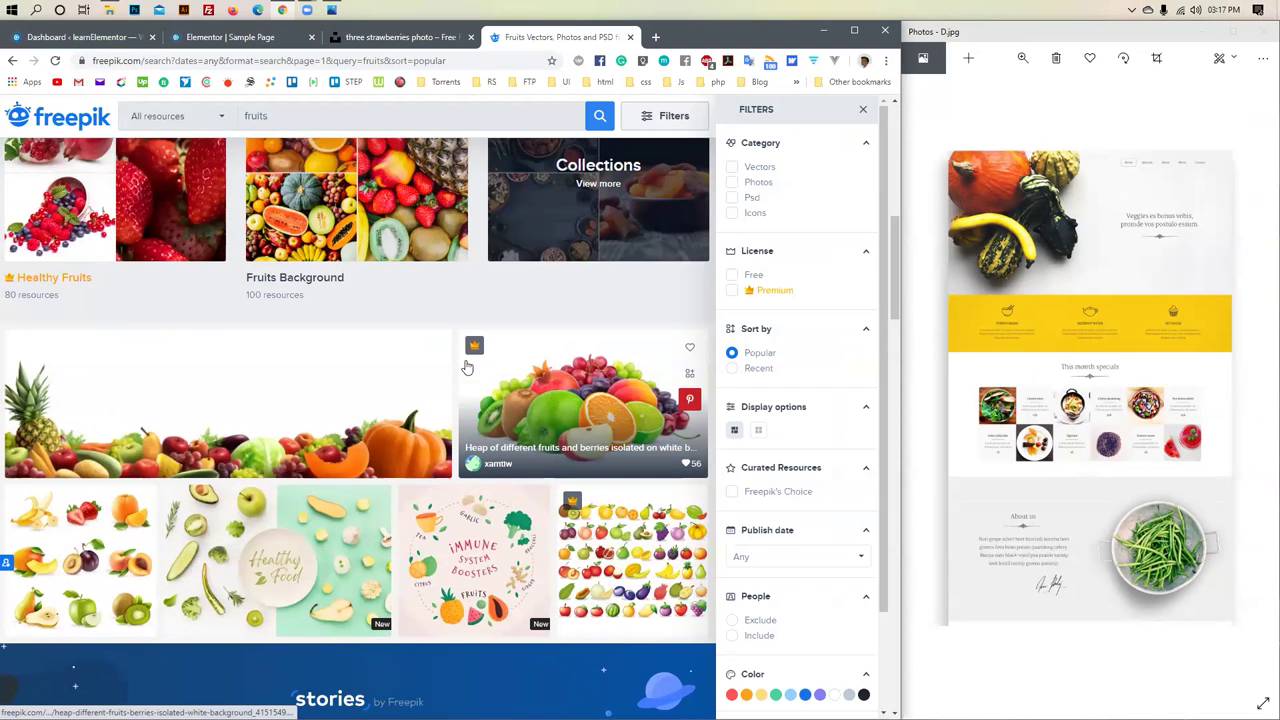
pyautogui.scroll(3, 466, 368)
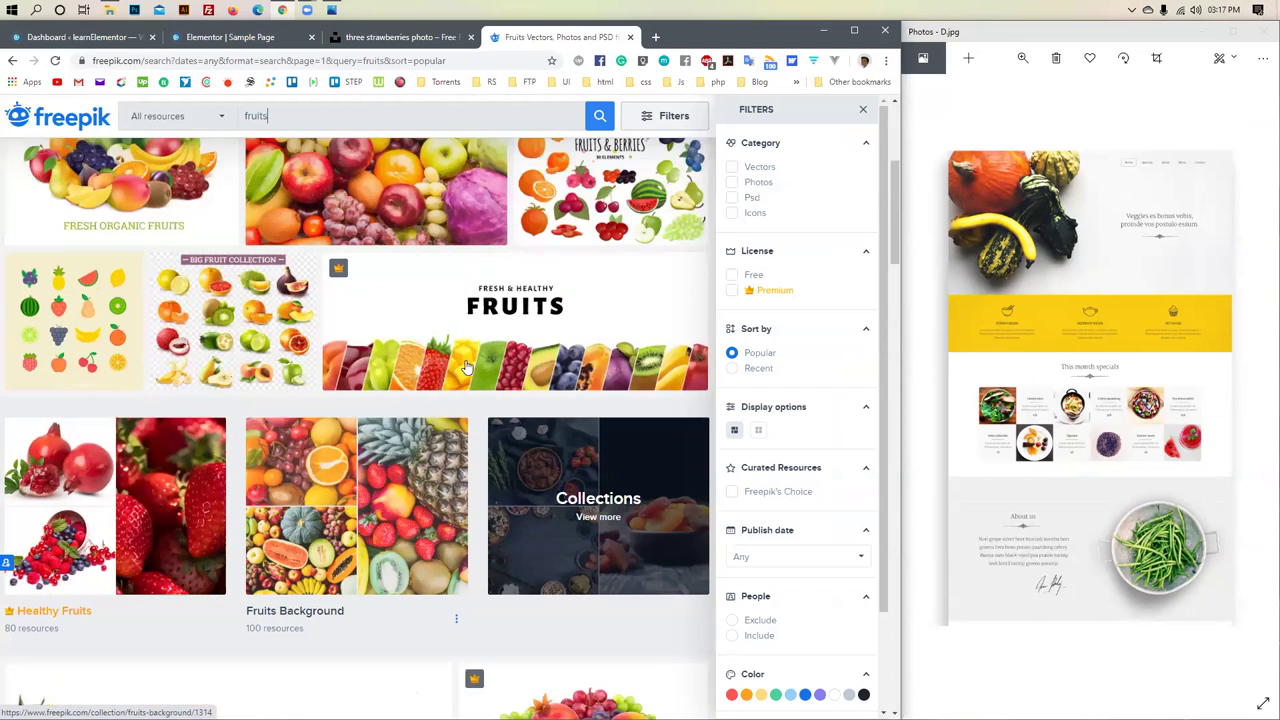
pyautogui.scroll(3, 466, 368)
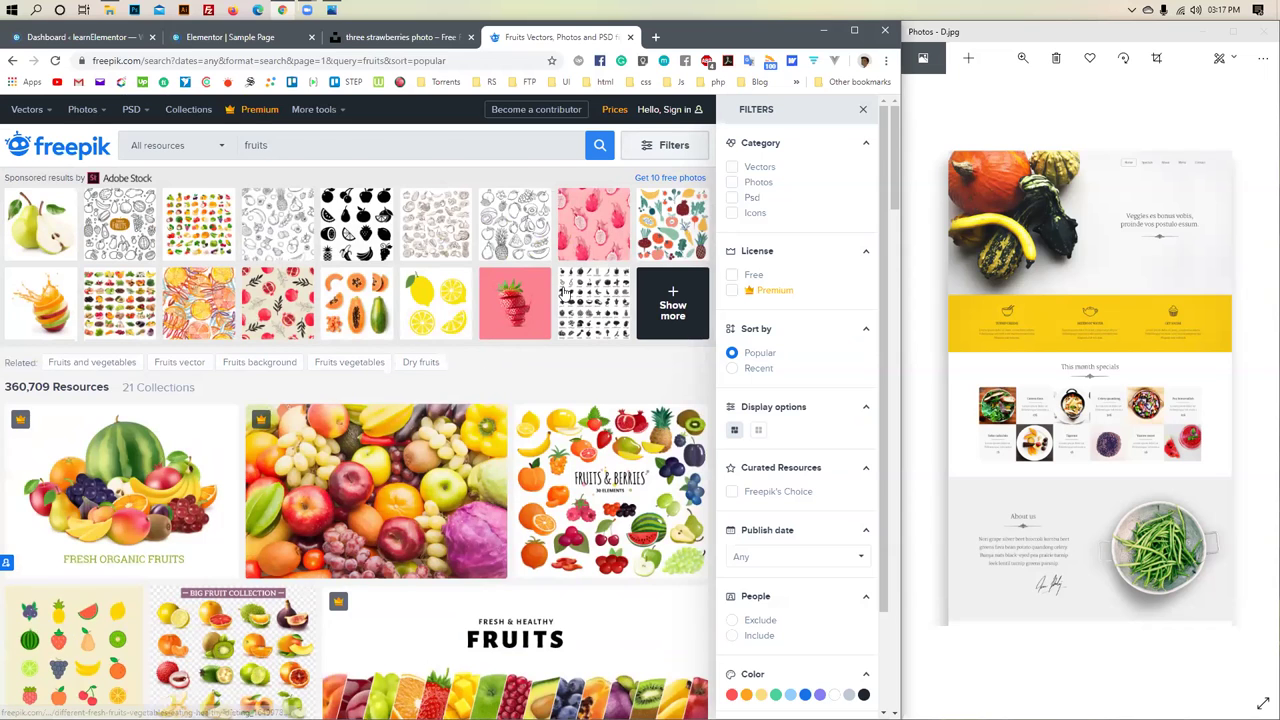
pyautogui.scroll(-3, 563, 292)
pyautogui.scroll(-2, 563, 292)
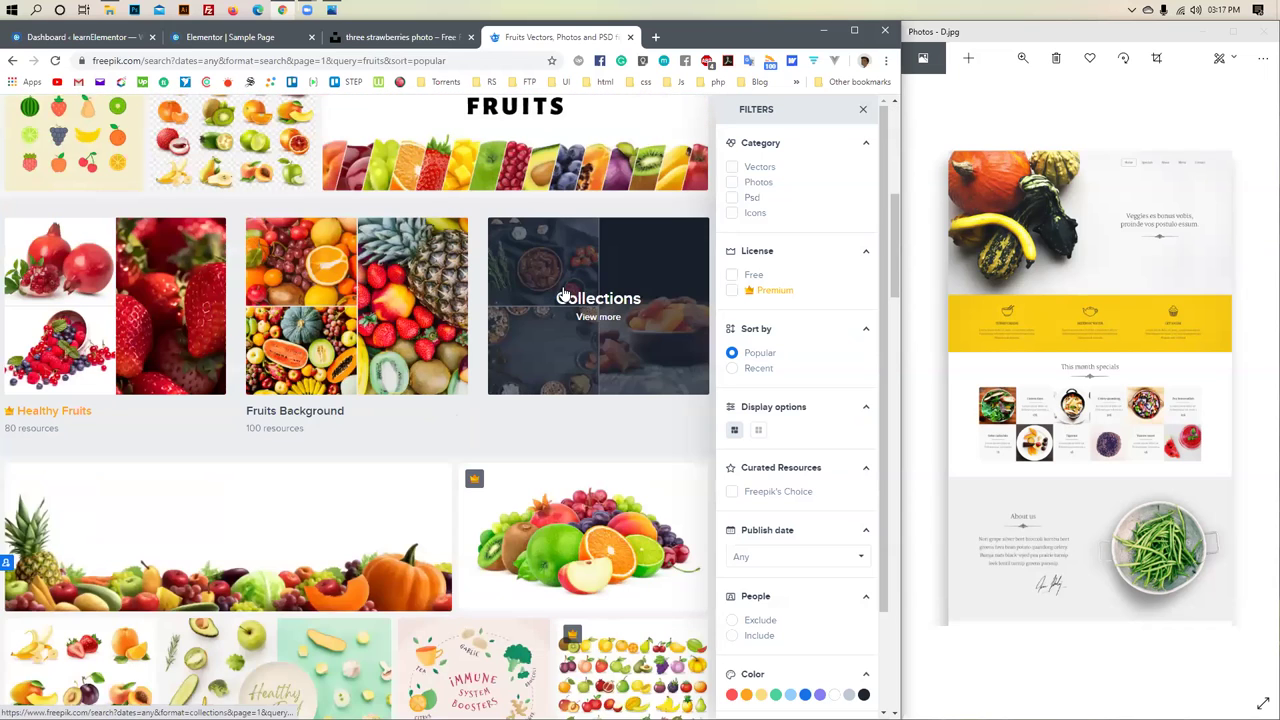
pyautogui.scroll(-3, 281, 520)
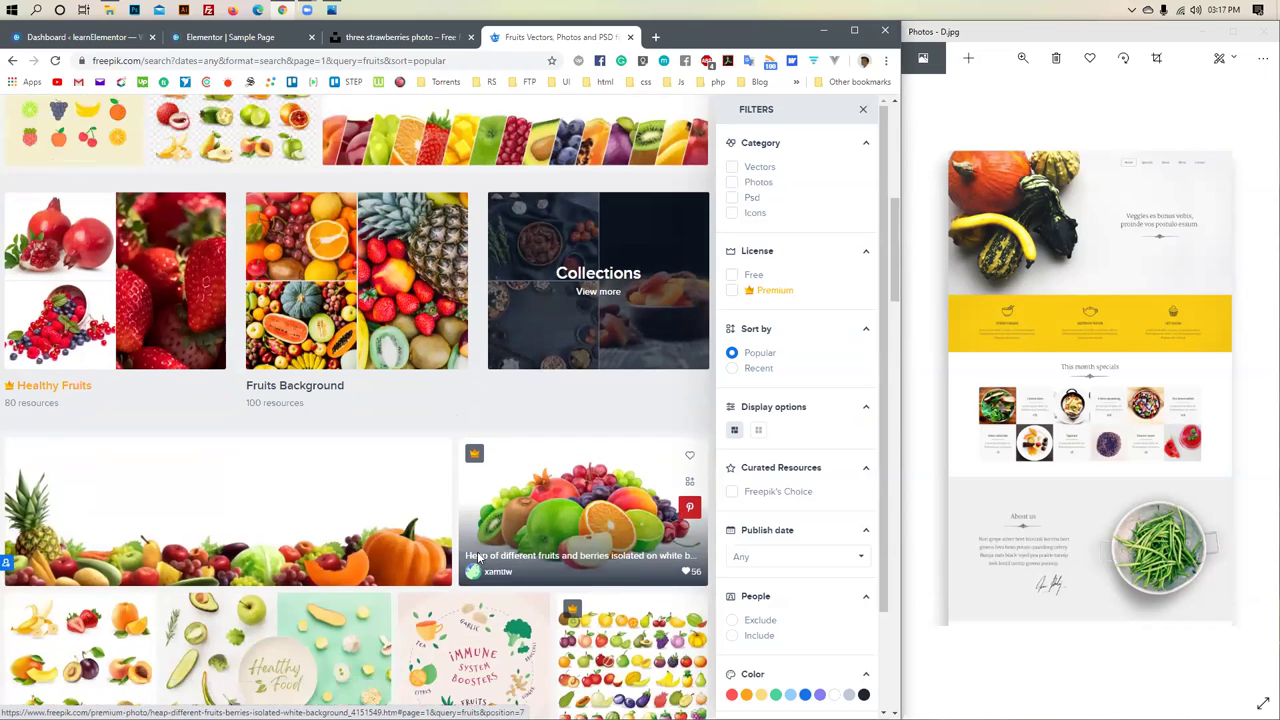
pyautogui.scroll(-3, 281, 520)
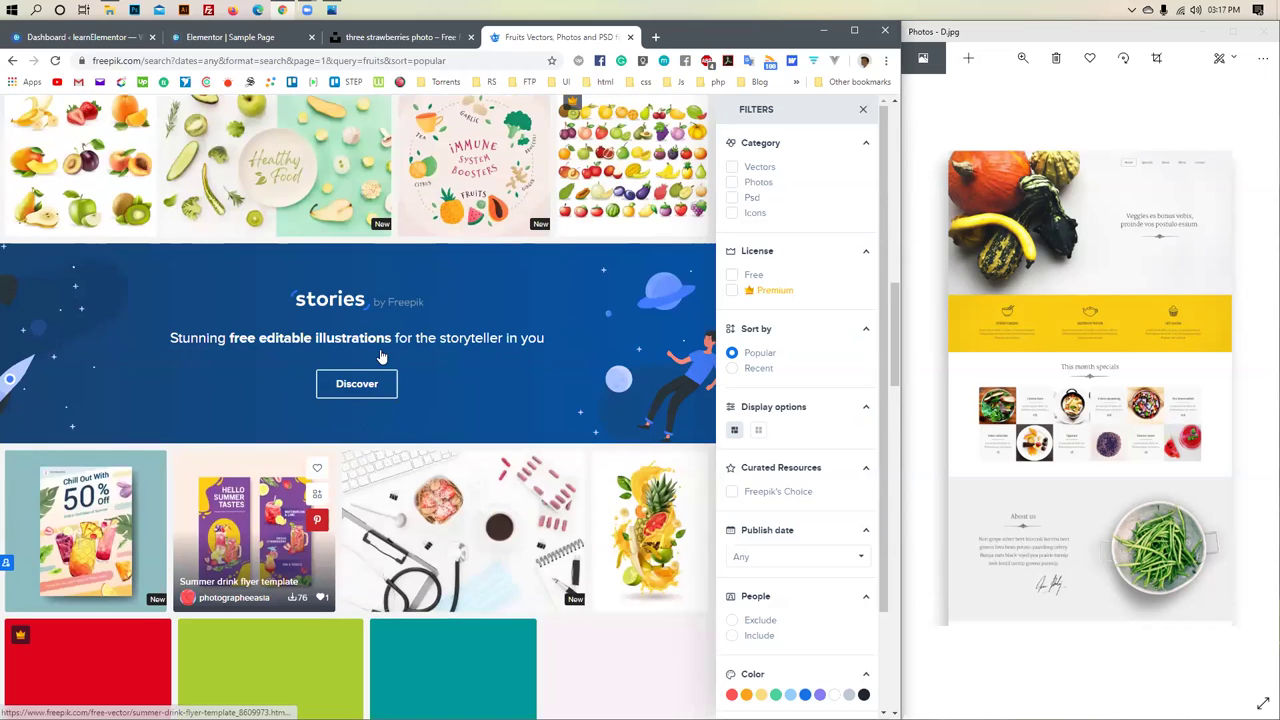
pyautogui.scroll(2, 182, 376)
pyautogui.scroll(-6, 182, 376)
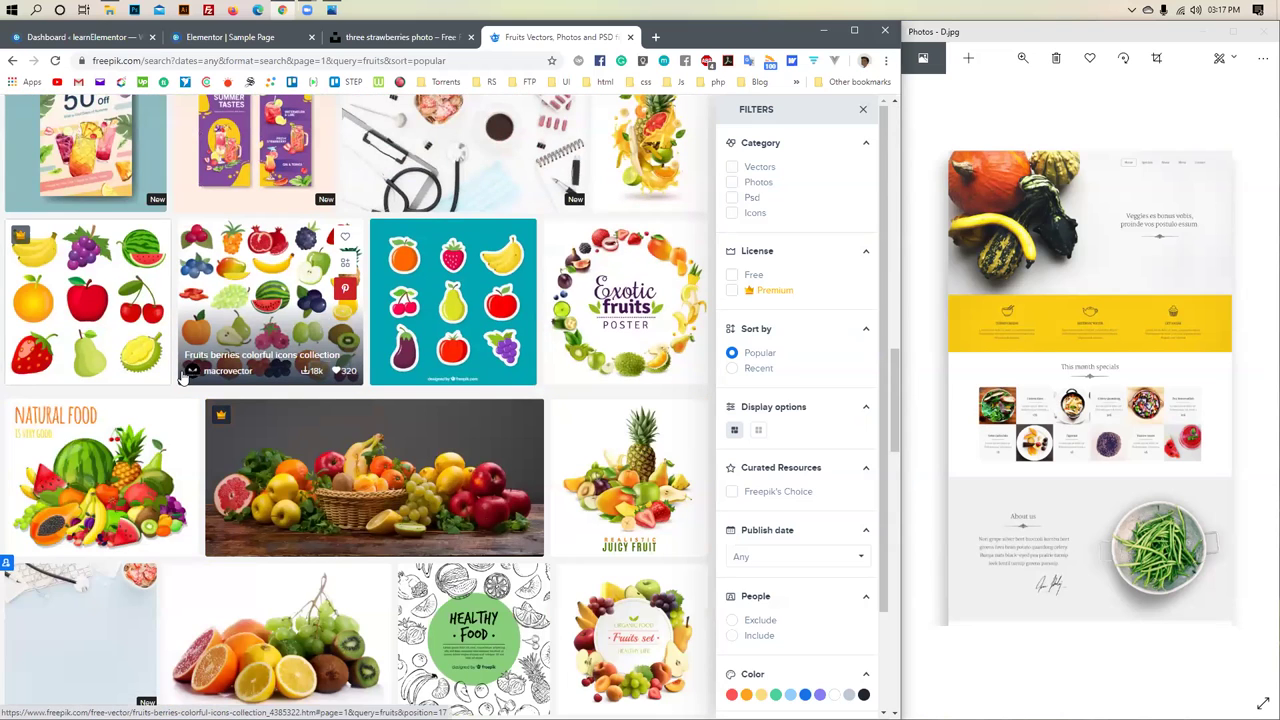
pyautogui.scroll(-1, 231, 321)
pyautogui.scroll(-1, 231, 321)
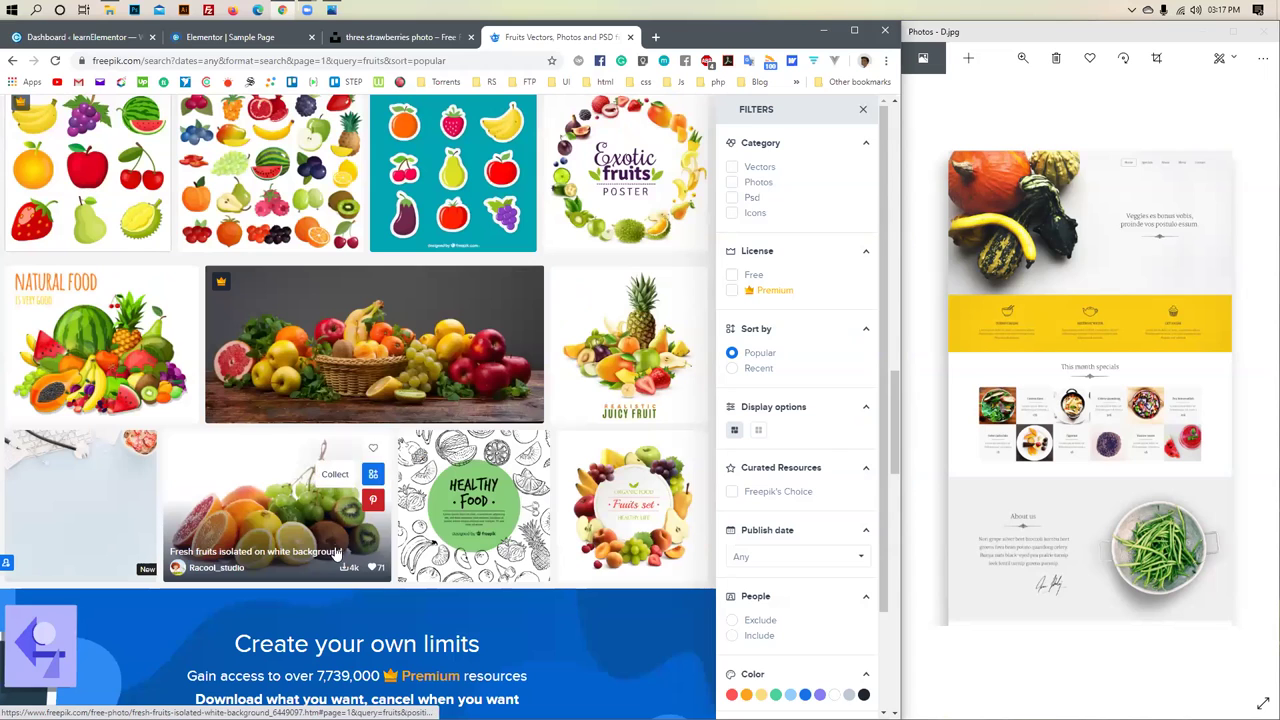
pyautogui.scroll(-2, 335, 555)
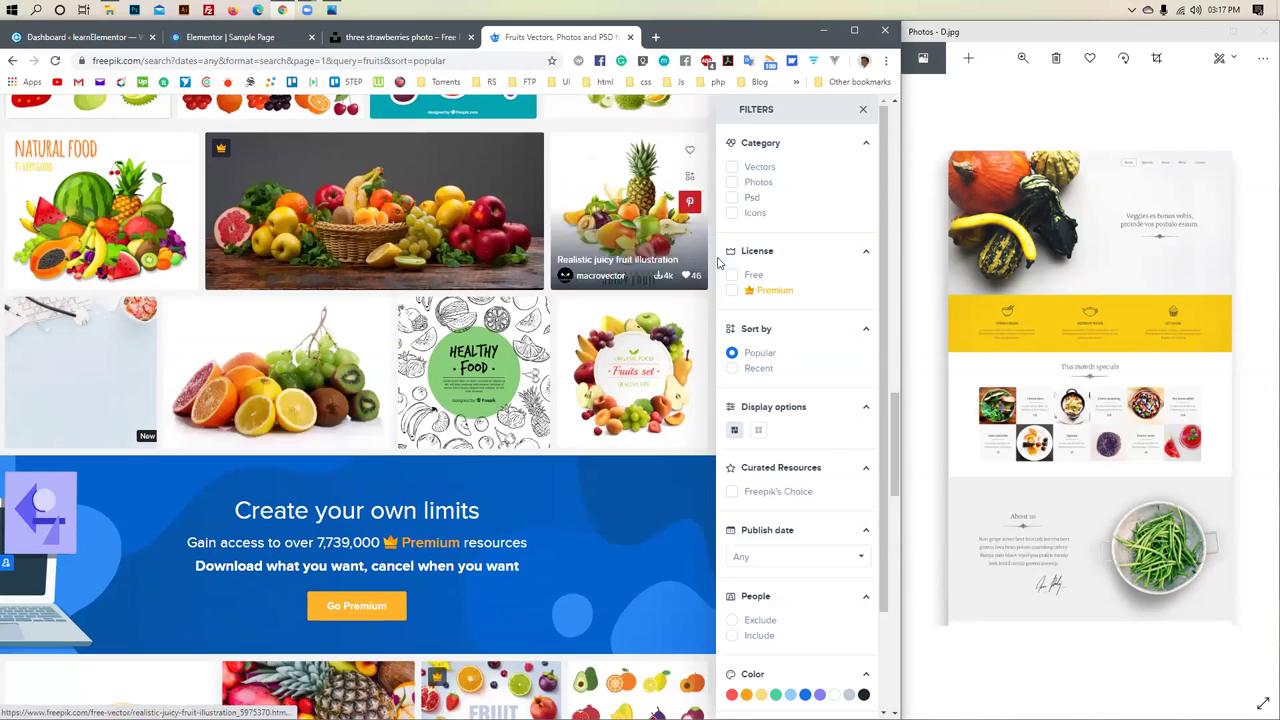
# Filter the Freepik fruits results to the Psd and Vectors categories and examine the matching images
pyautogui.click(732, 199)
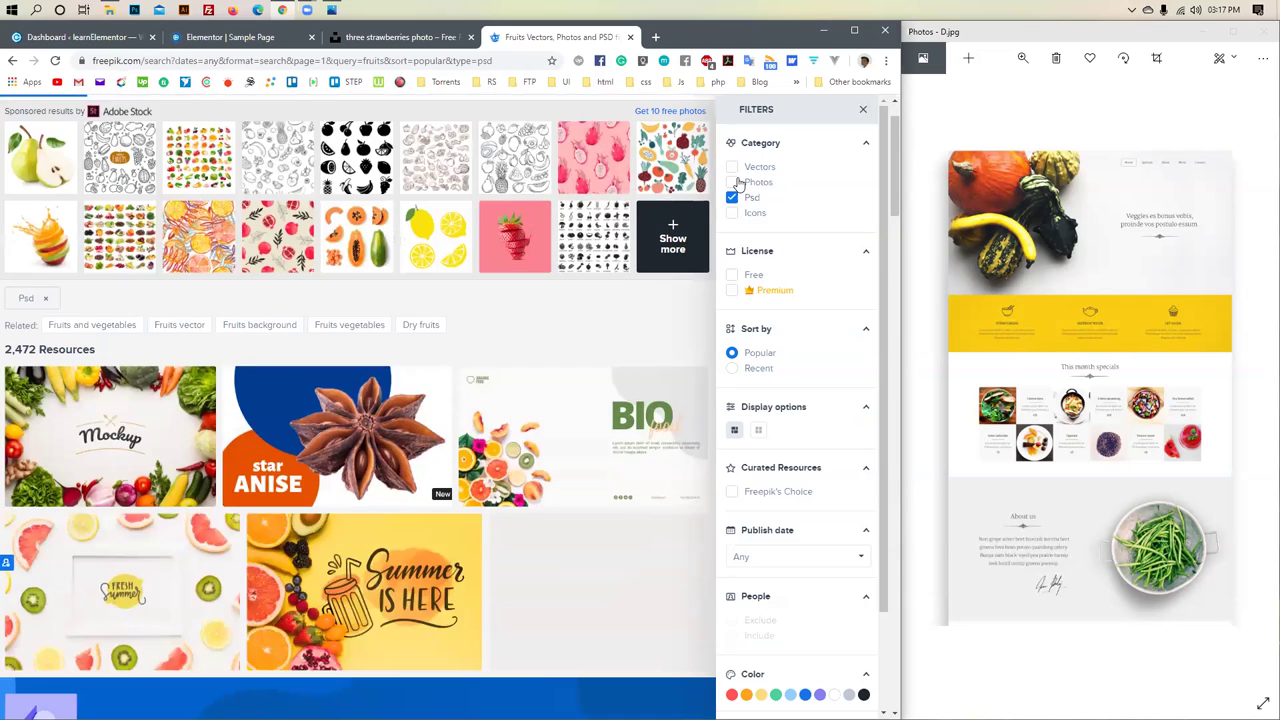
pyautogui.click(733, 168)
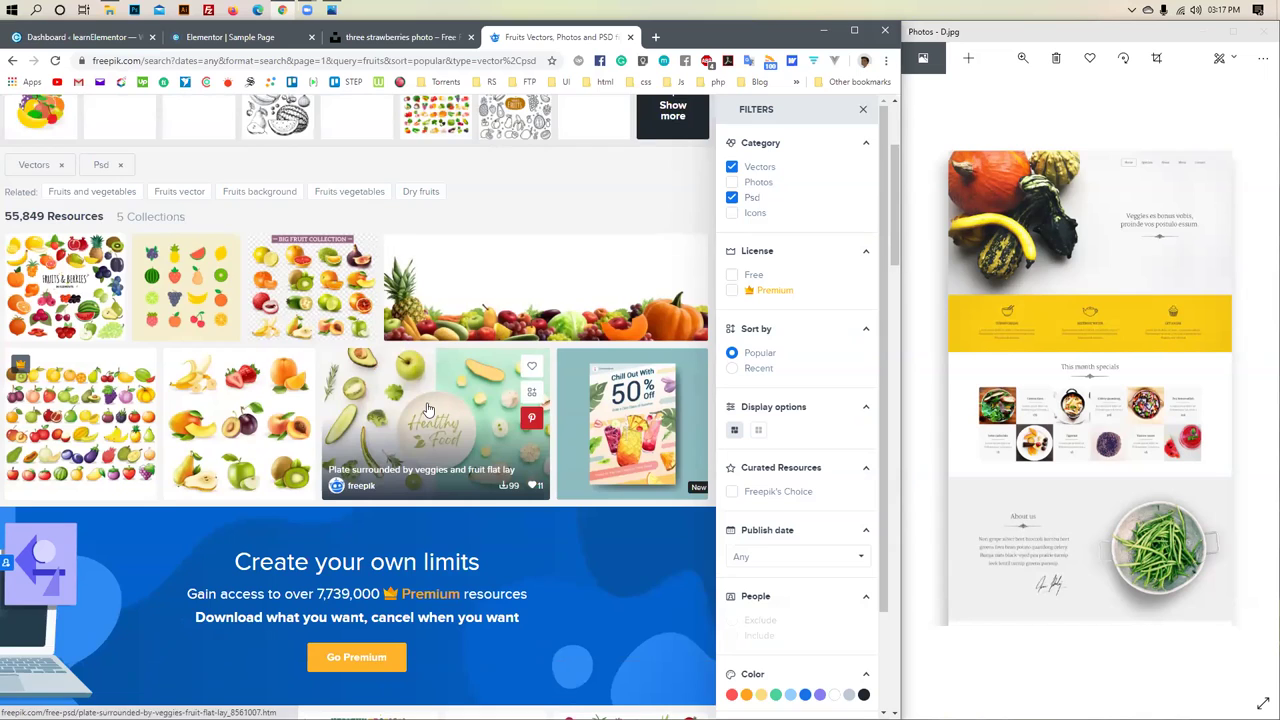
pyautogui.scroll(-5, 427, 409)
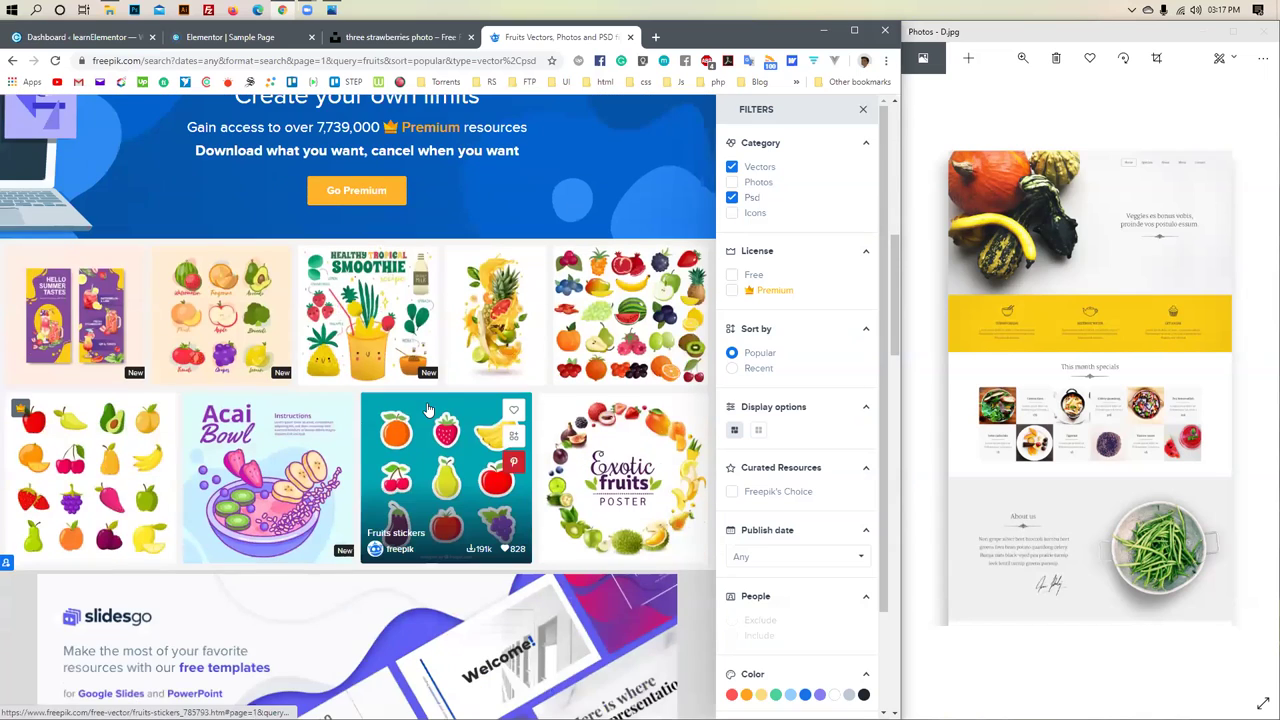
pyautogui.scroll(-4, 427, 409)
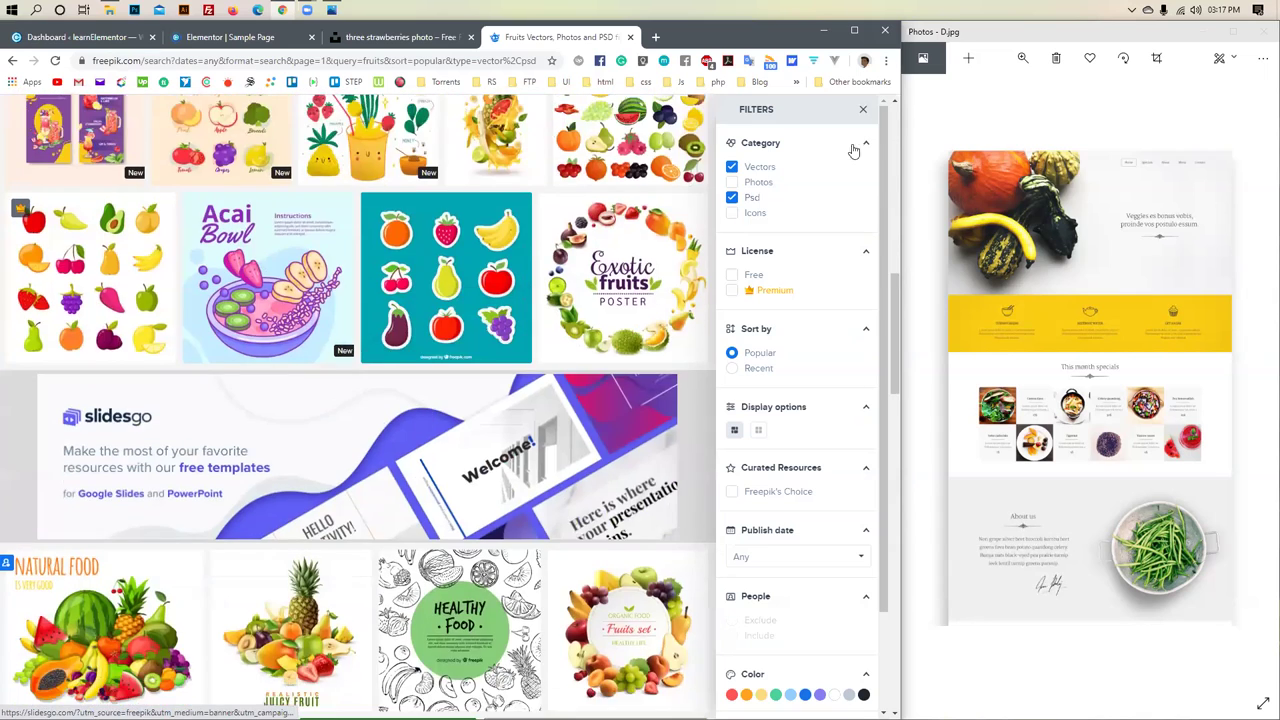
pyautogui.scroll(-2, 703, 214)
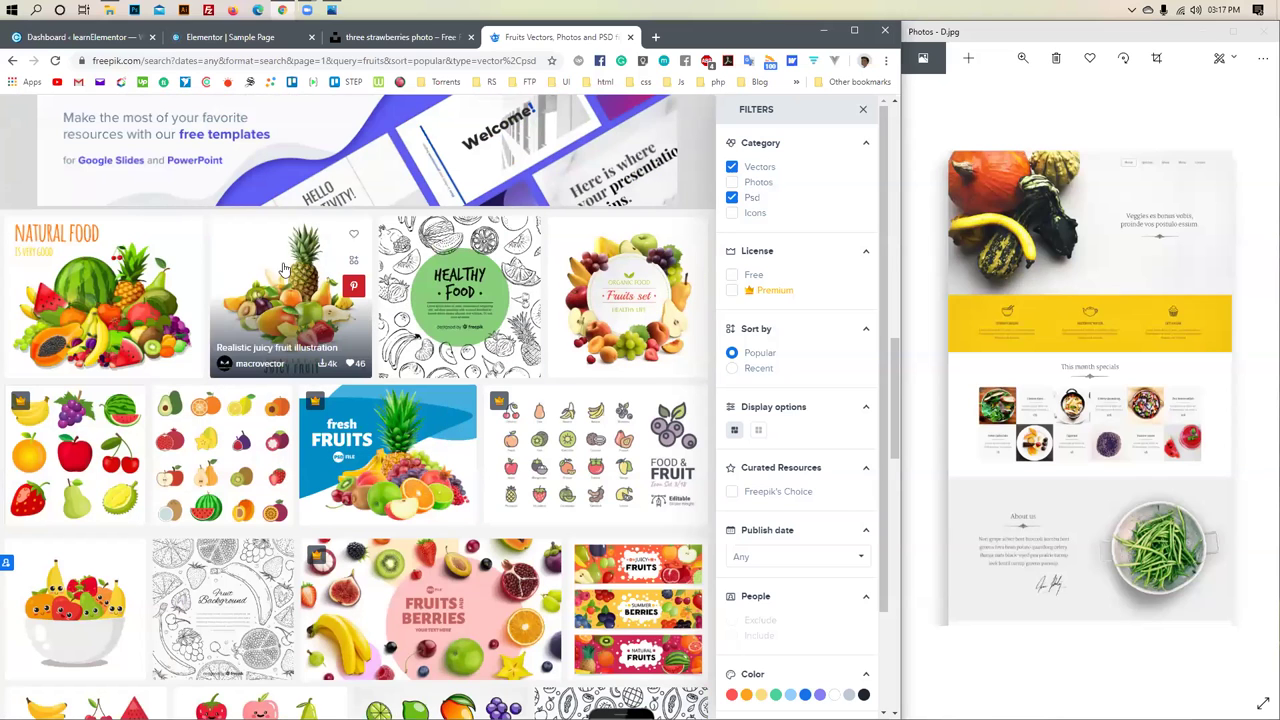
pyautogui.scroll(-1, 283, 509)
pyautogui.scroll(-3, 283, 509)
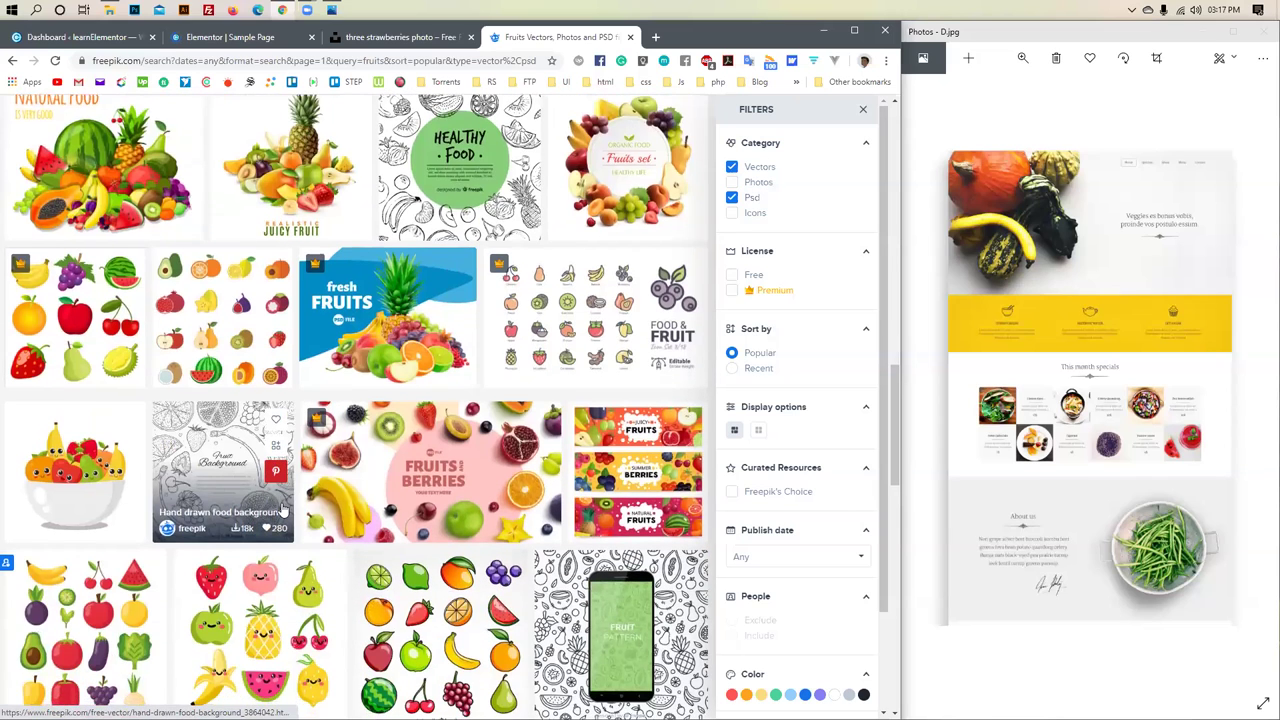
pyautogui.scroll(-1, 283, 509)
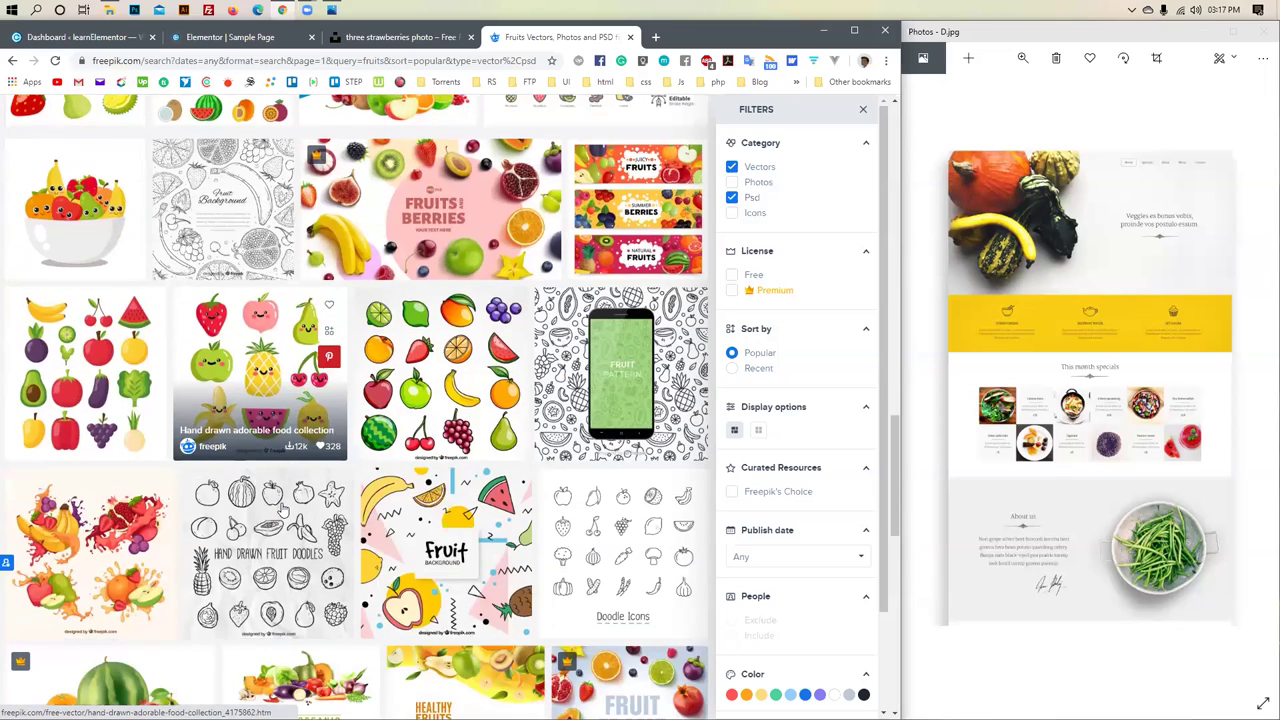
pyautogui.scroll(-5, 283, 509)
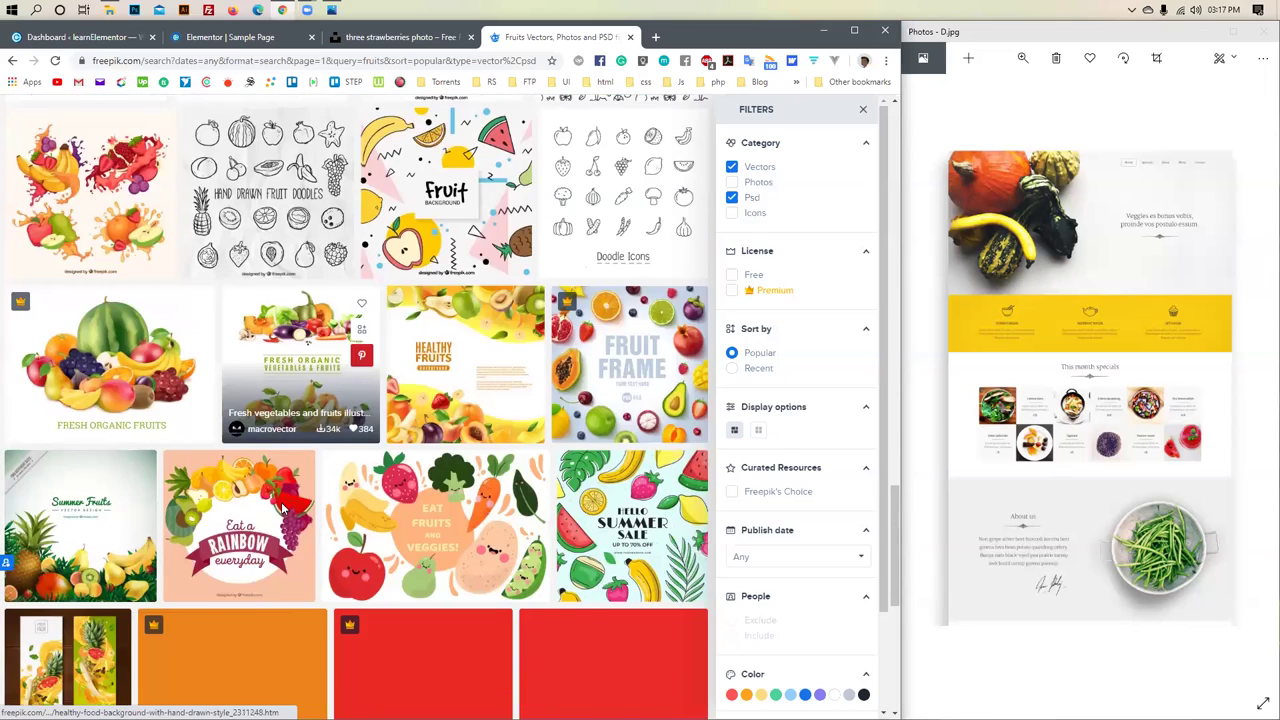
pyautogui.scroll(-2, 283, 509)
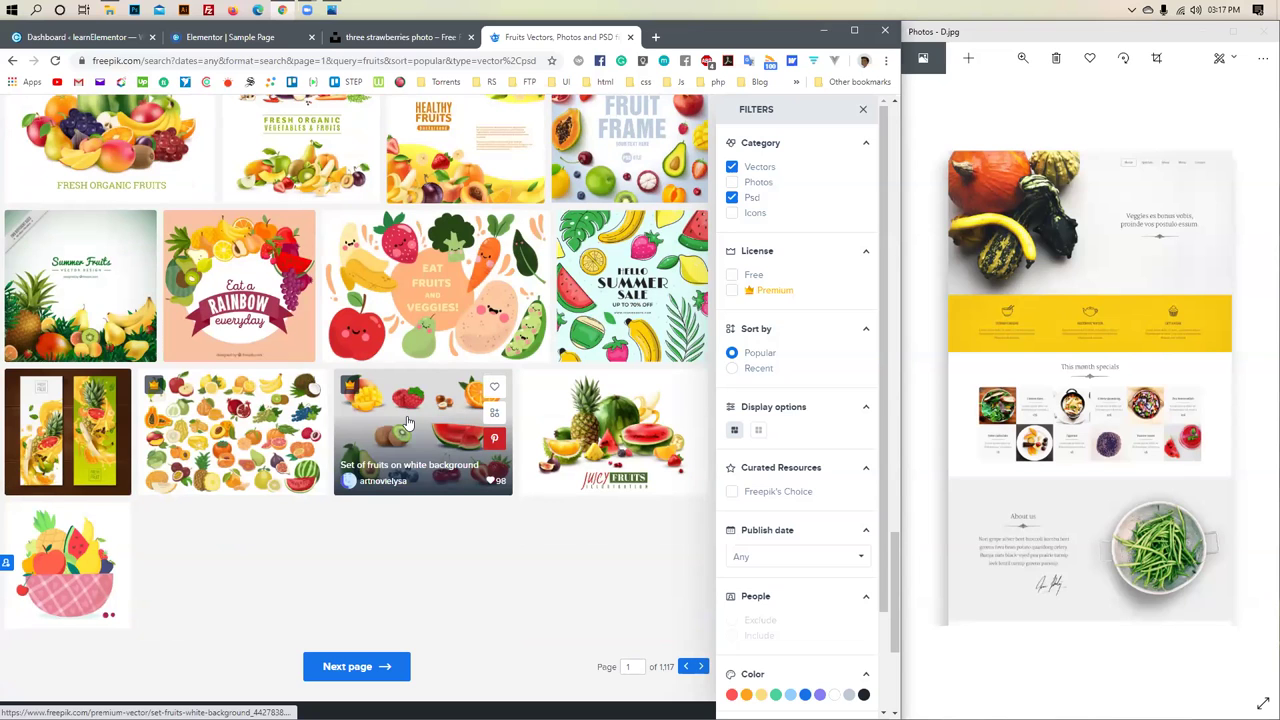
pyautogui.scroll(-2, 407, 422)
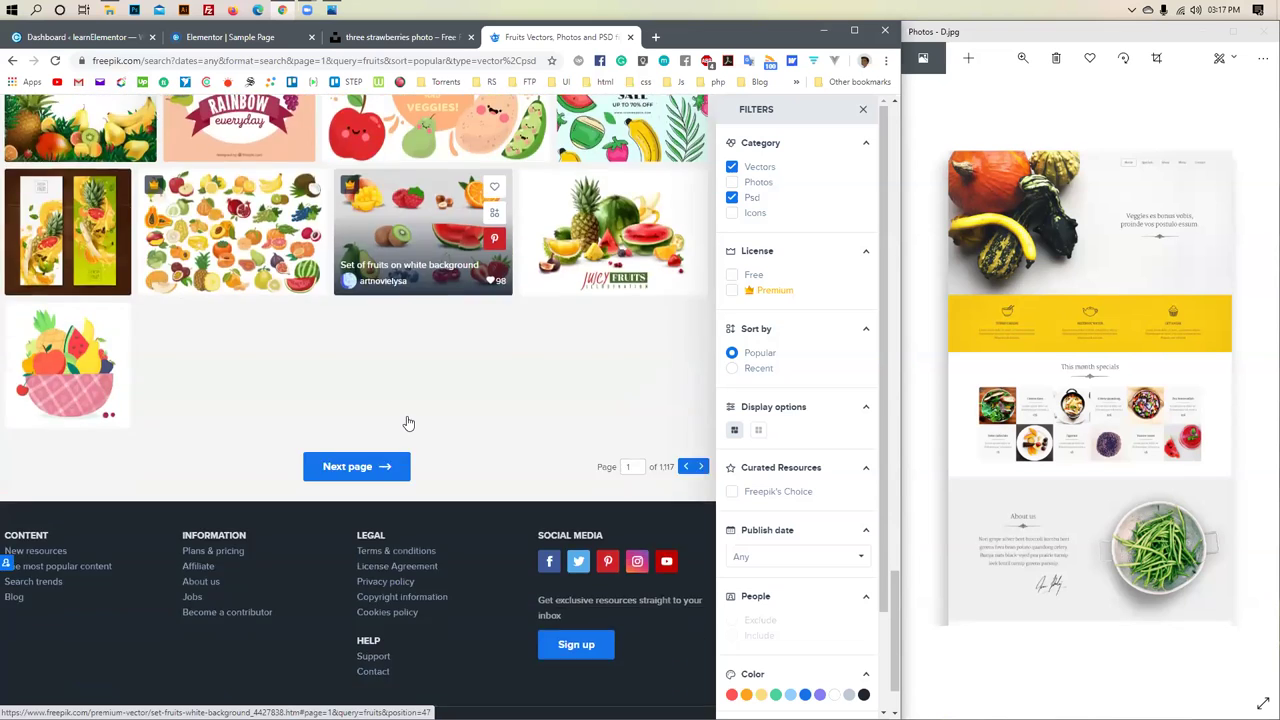
pyautogui.scroll(4, 407, 422)
pyautogui.scroll(8, 407, 422)
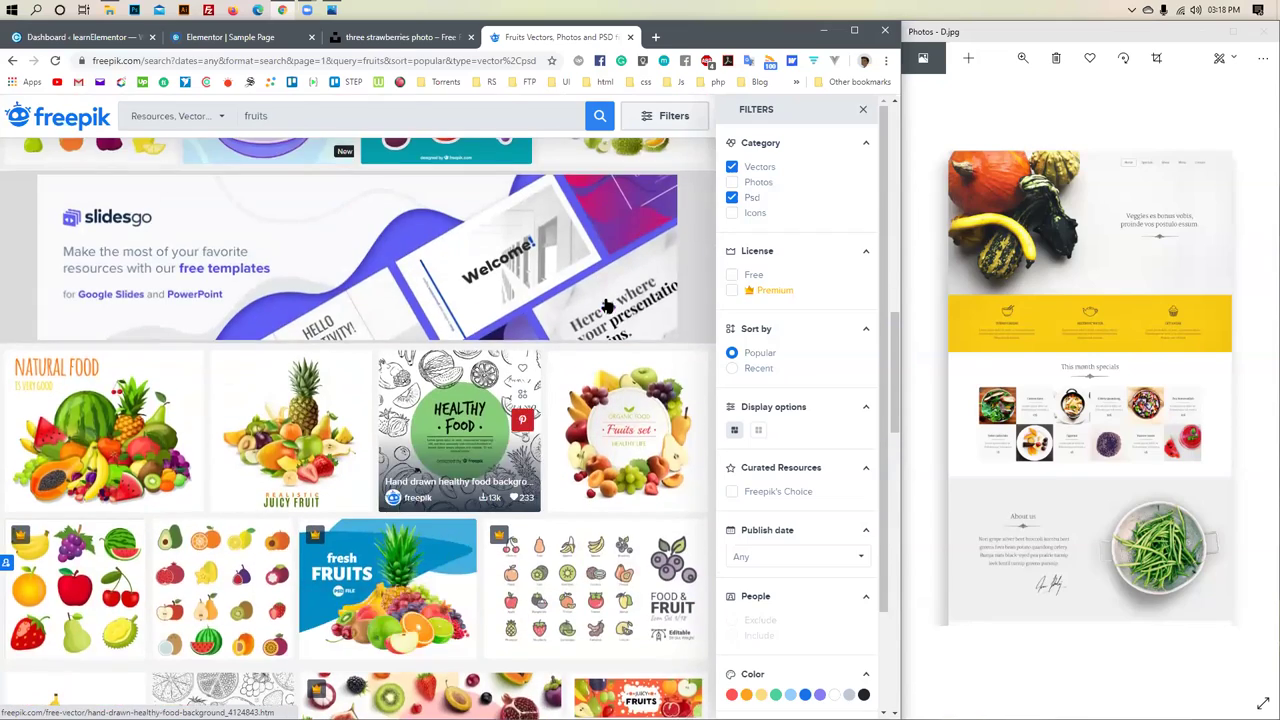
pyautogui.scroll(5, 407, 422)
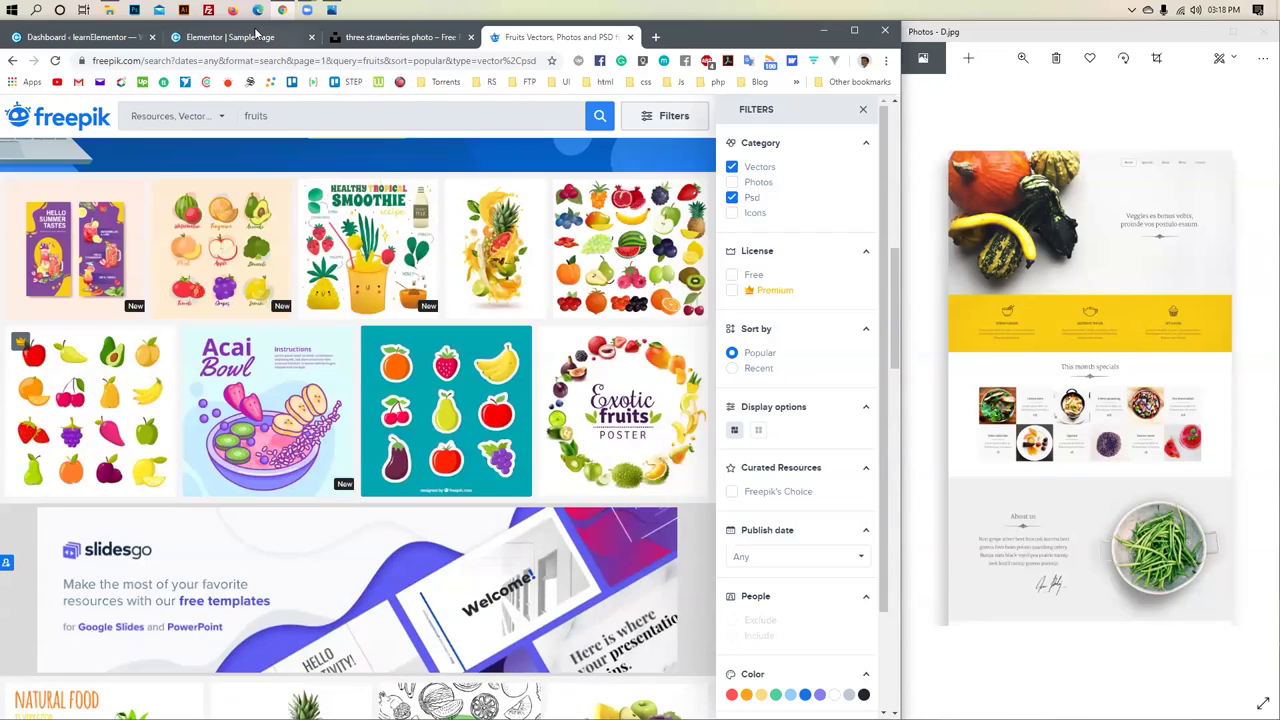
# Switch the Wi-Fi connection to the xYphone network and reload the Elementor editor for Sample Page
pyautogui.click(257, 36)
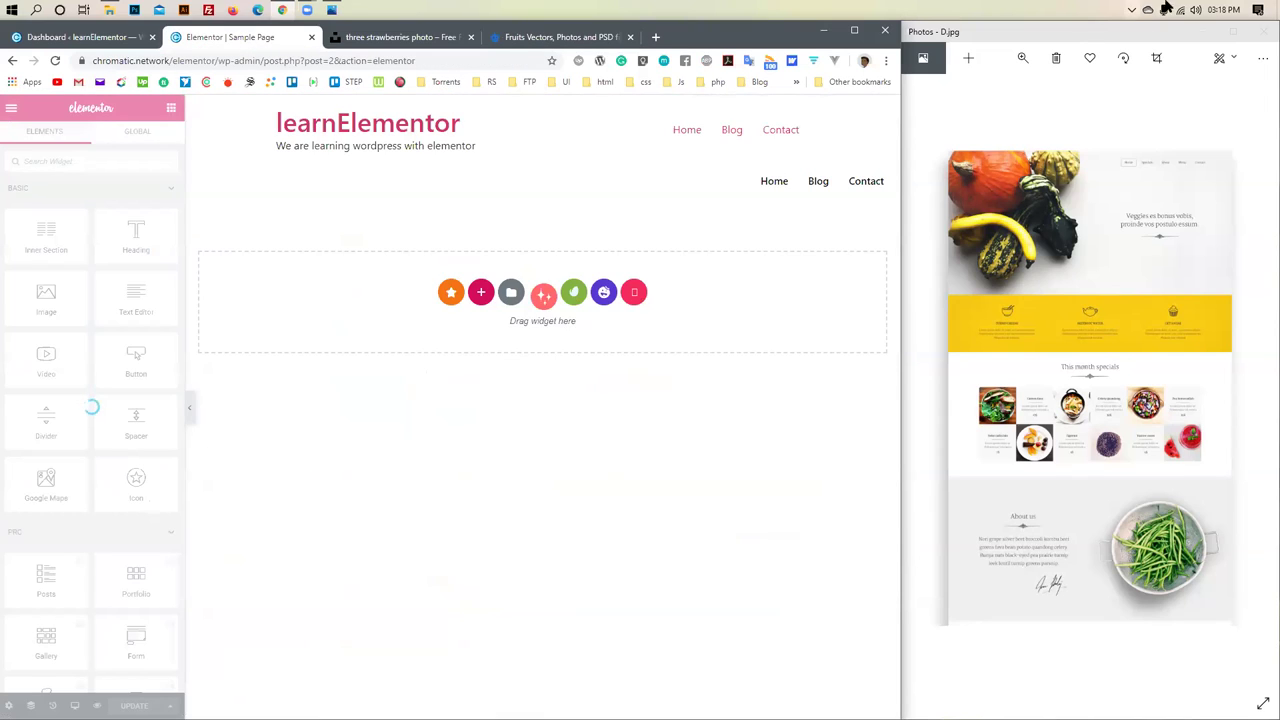
pyautogui.click(1173, 35)
pyautogui.click(1180, 9)
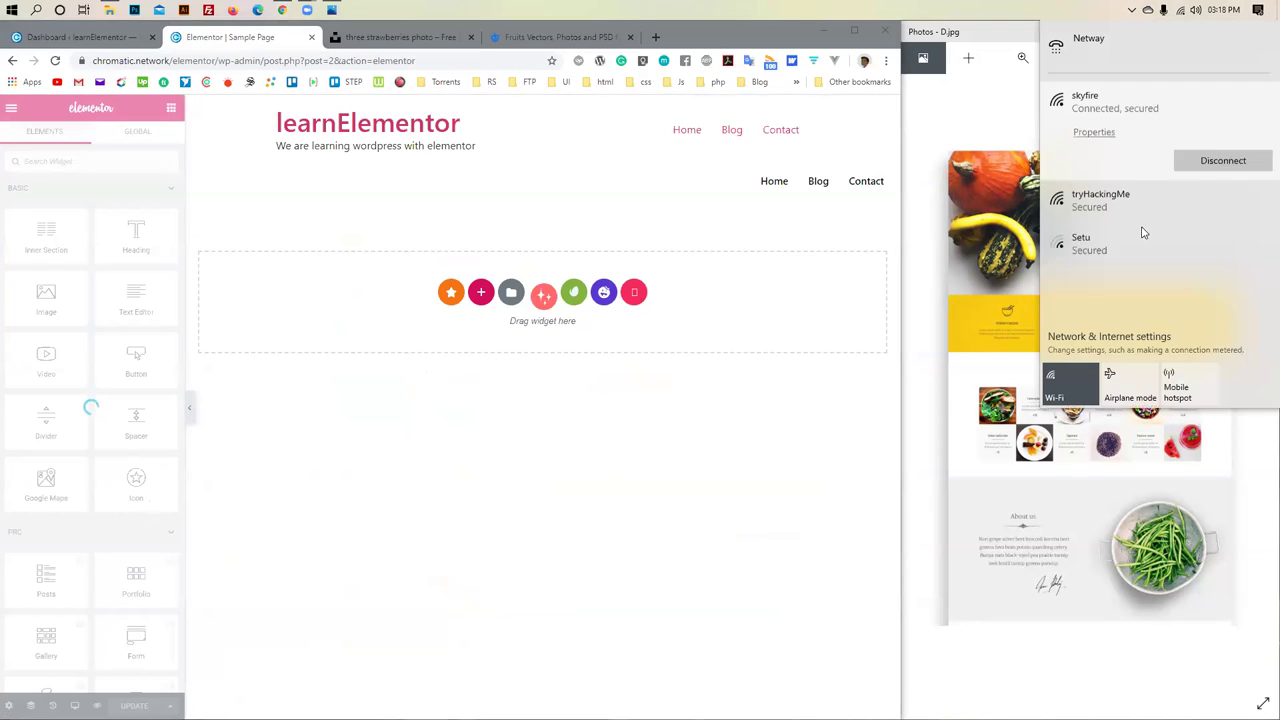
pyautogui.click(1190, 246)
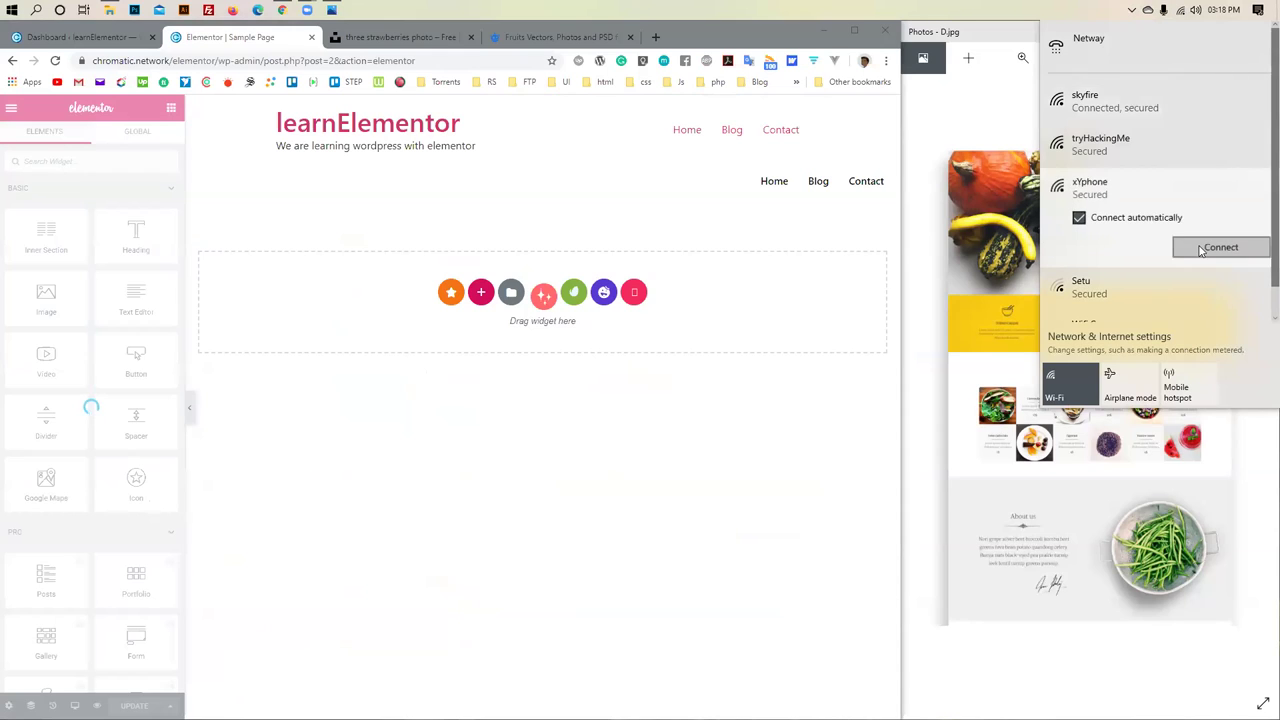
pyautogui.click(1210, 247)
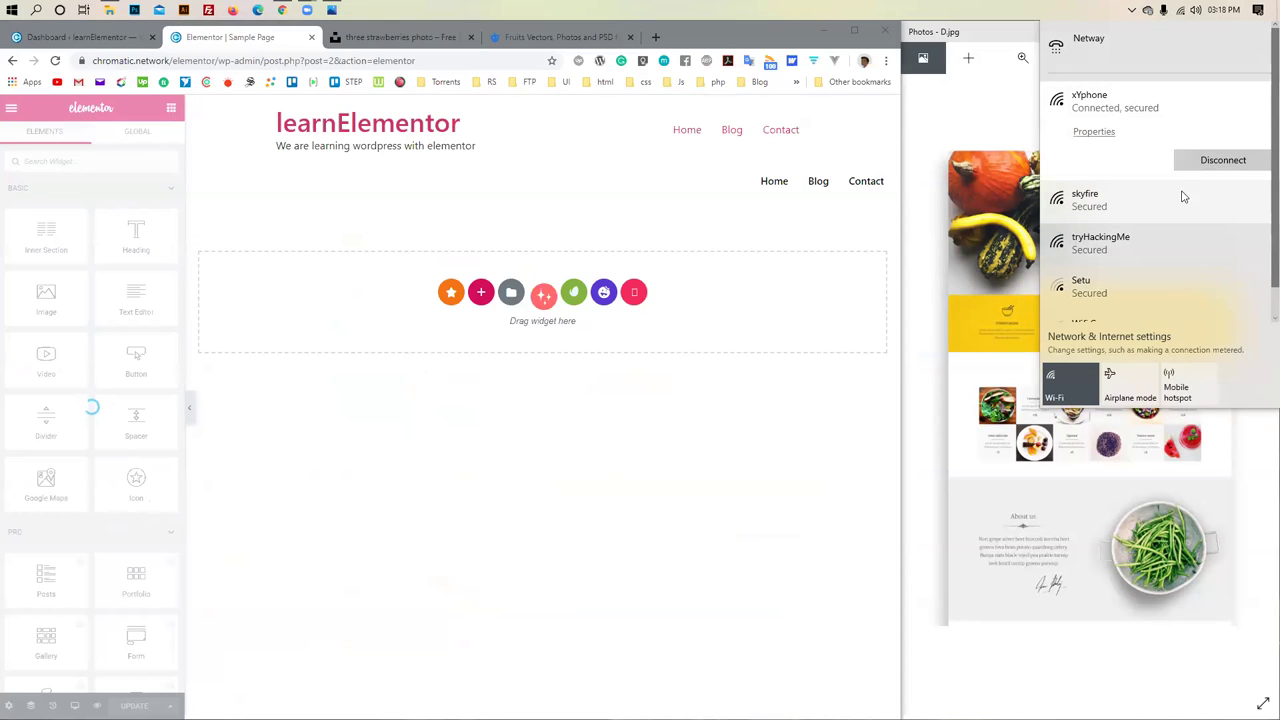
pyautogui.click(430, 157)
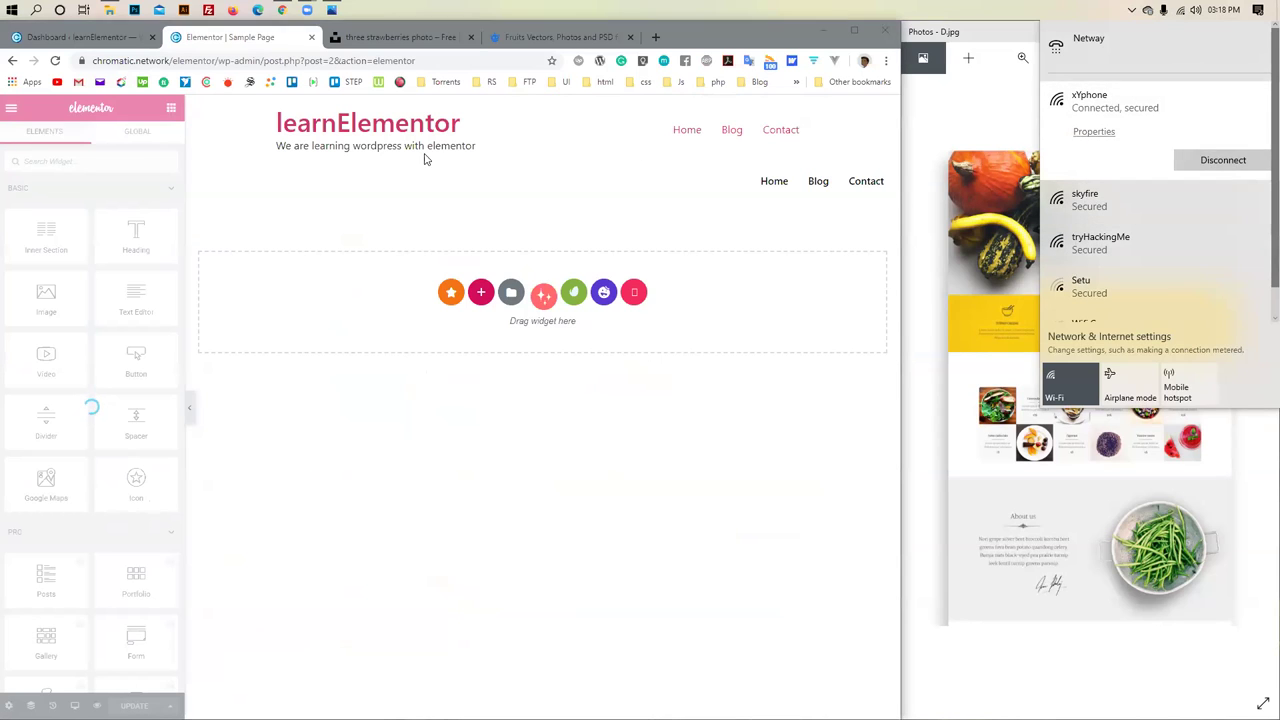
pyautogui.click(56, 62)
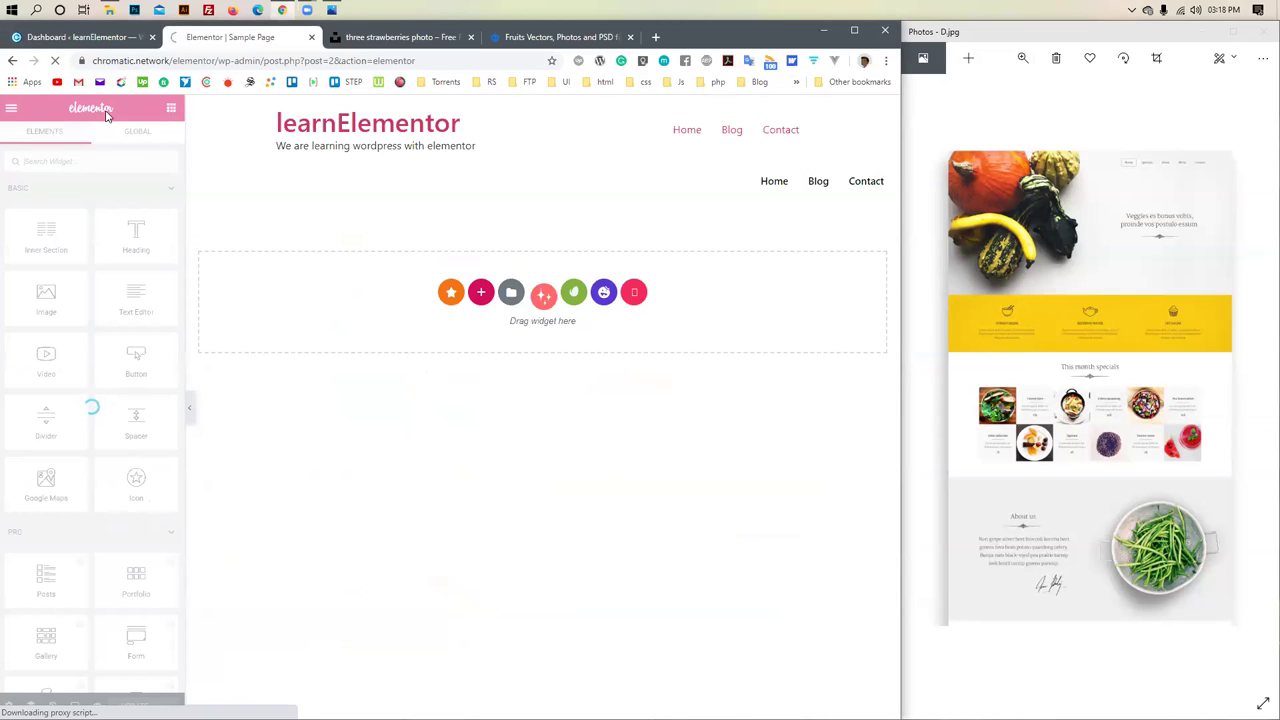
# Show all pages of the WordPress site and open the Home page for editing
pyautogui.click(112, 40)
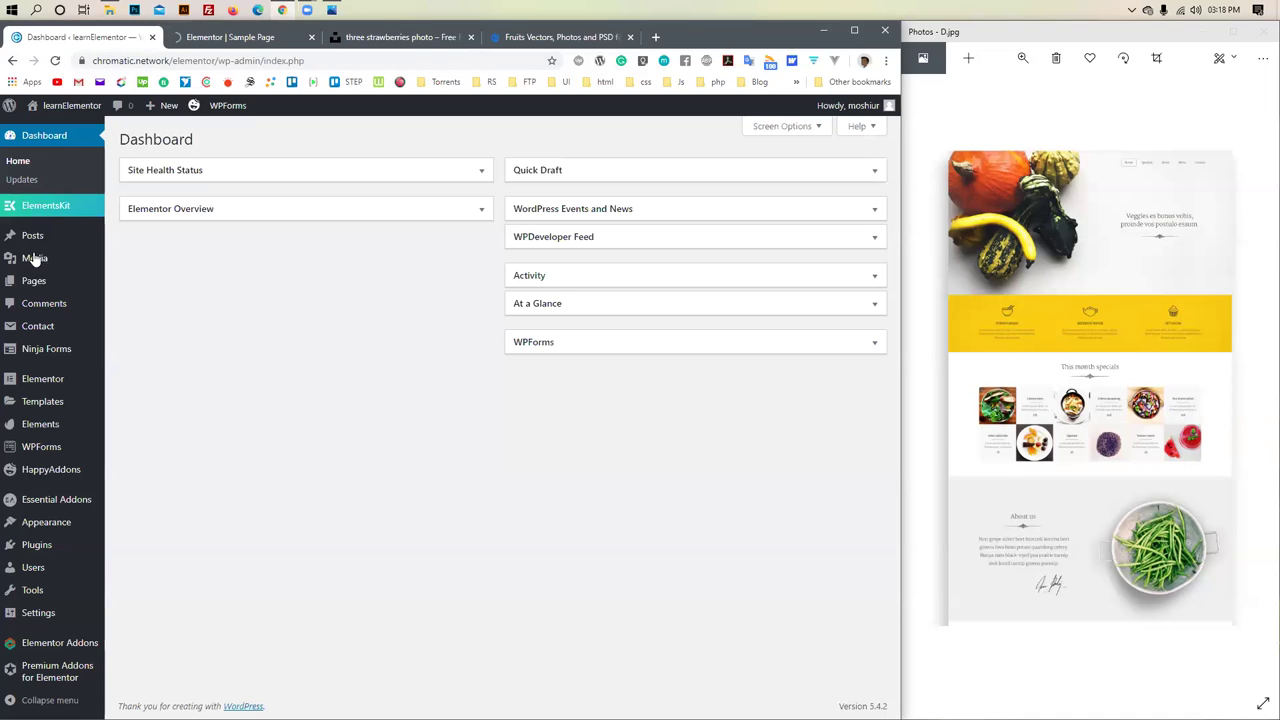
pyautogui.moveTo(34, 281)
pyautogui.click(145, 286)
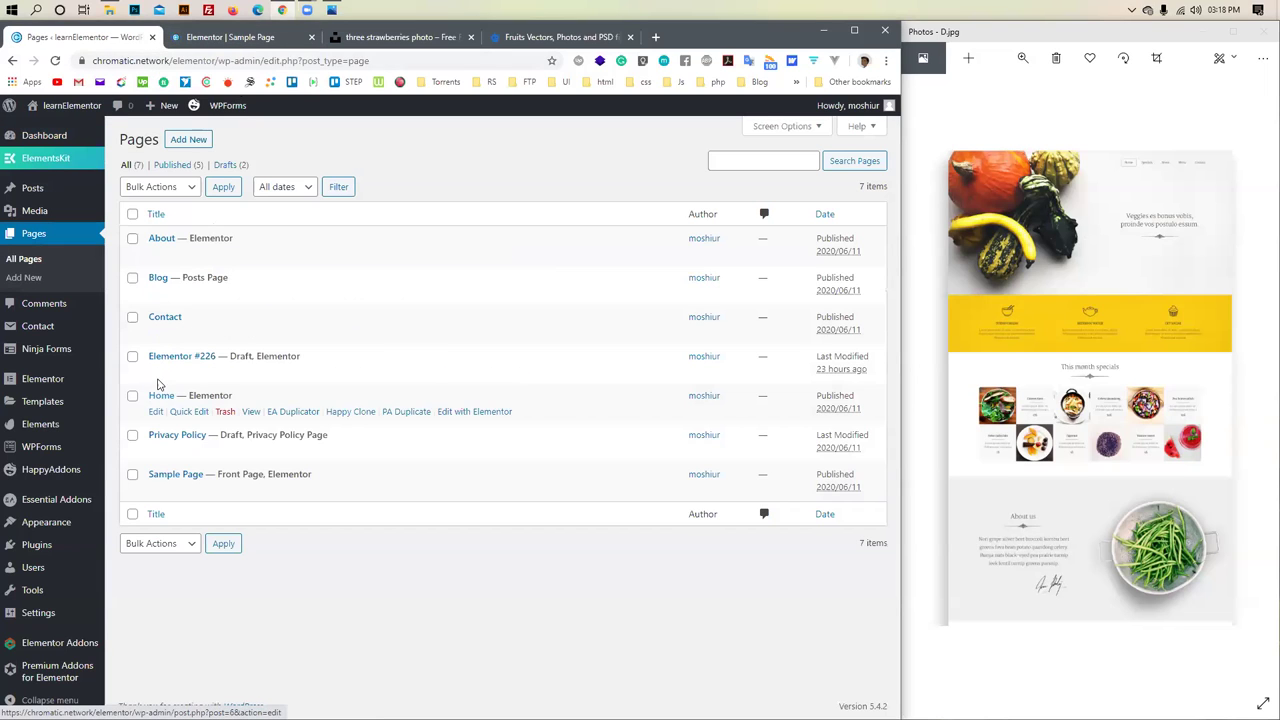
pyautogui.click(156, 411)
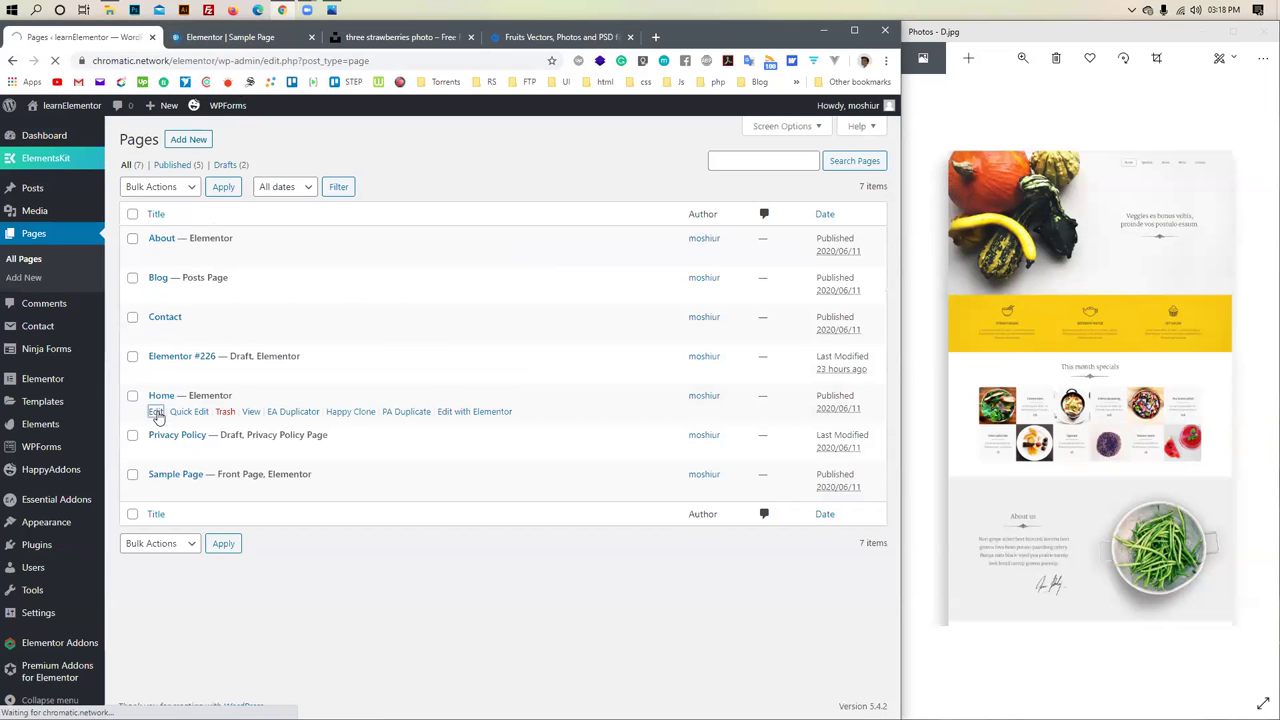
pyautogui.moveTo(210, 37); pyautogui.dragTo(222, 72)
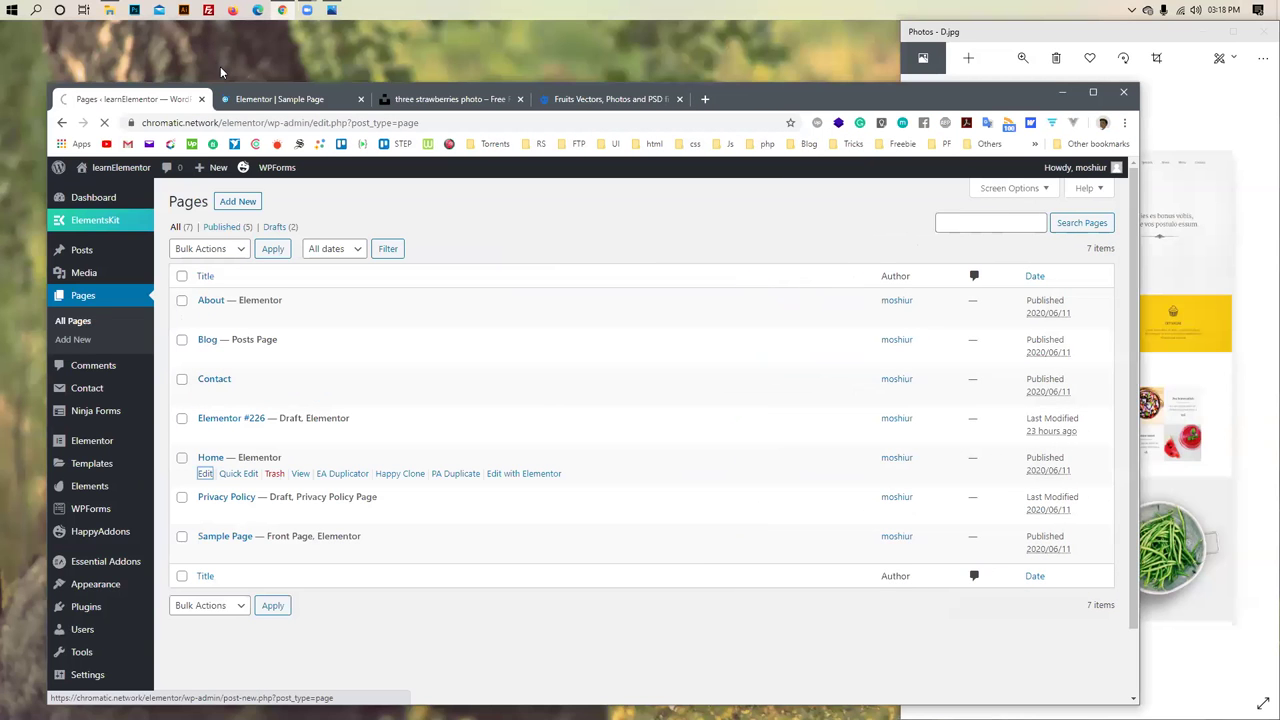
pyautogui.press('super+Left')
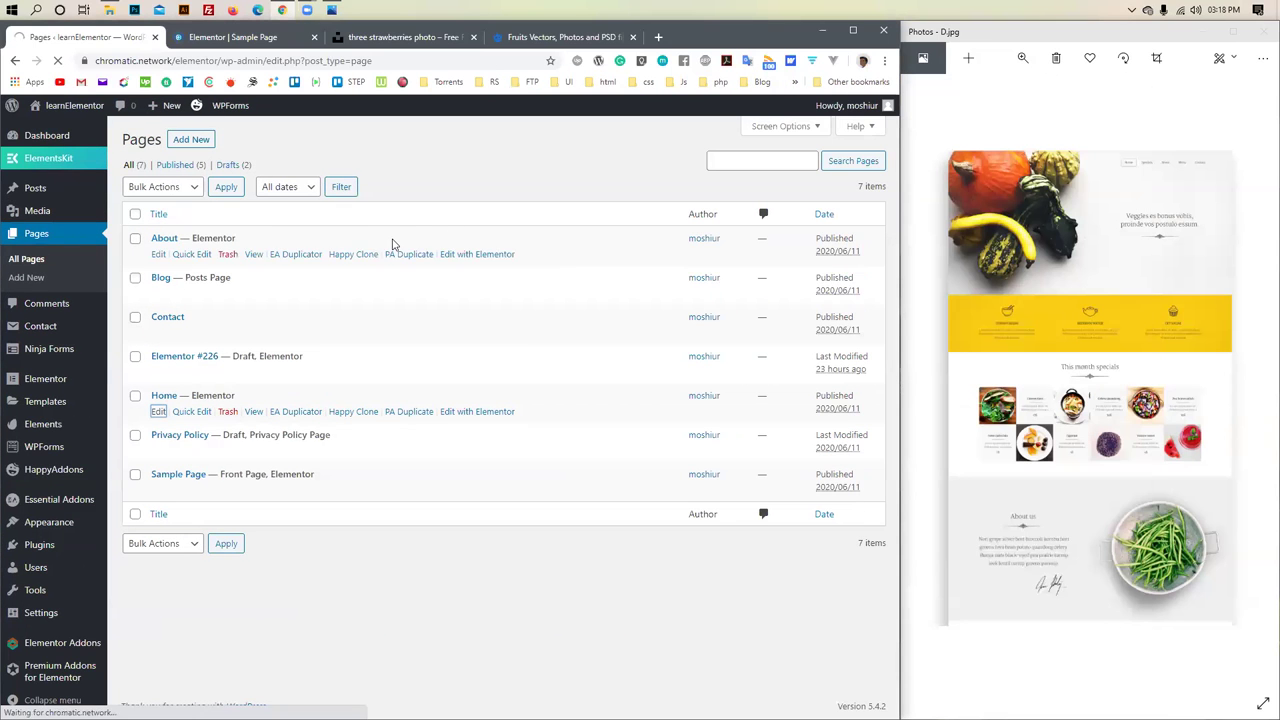
pyautogui.click(182, 37)
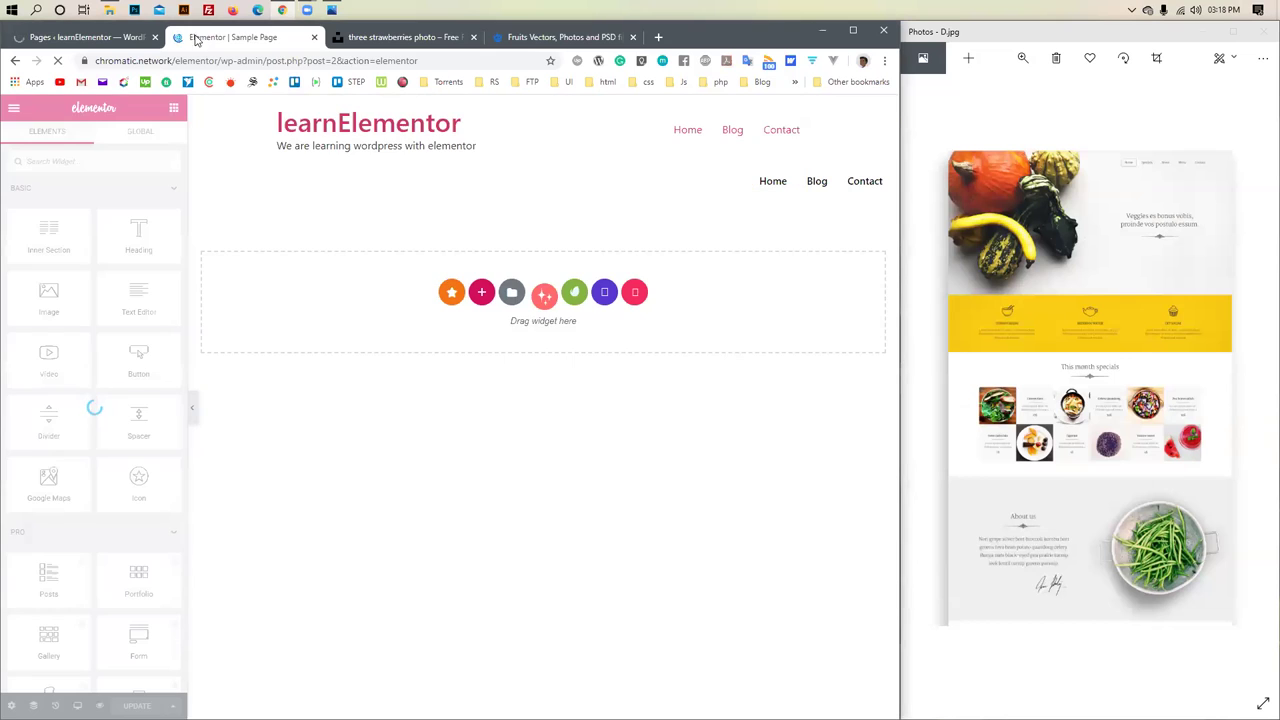
pyautogui.click(85, 38)
pyautogui.click(209, 38)
pyautogui.click(105, 38)
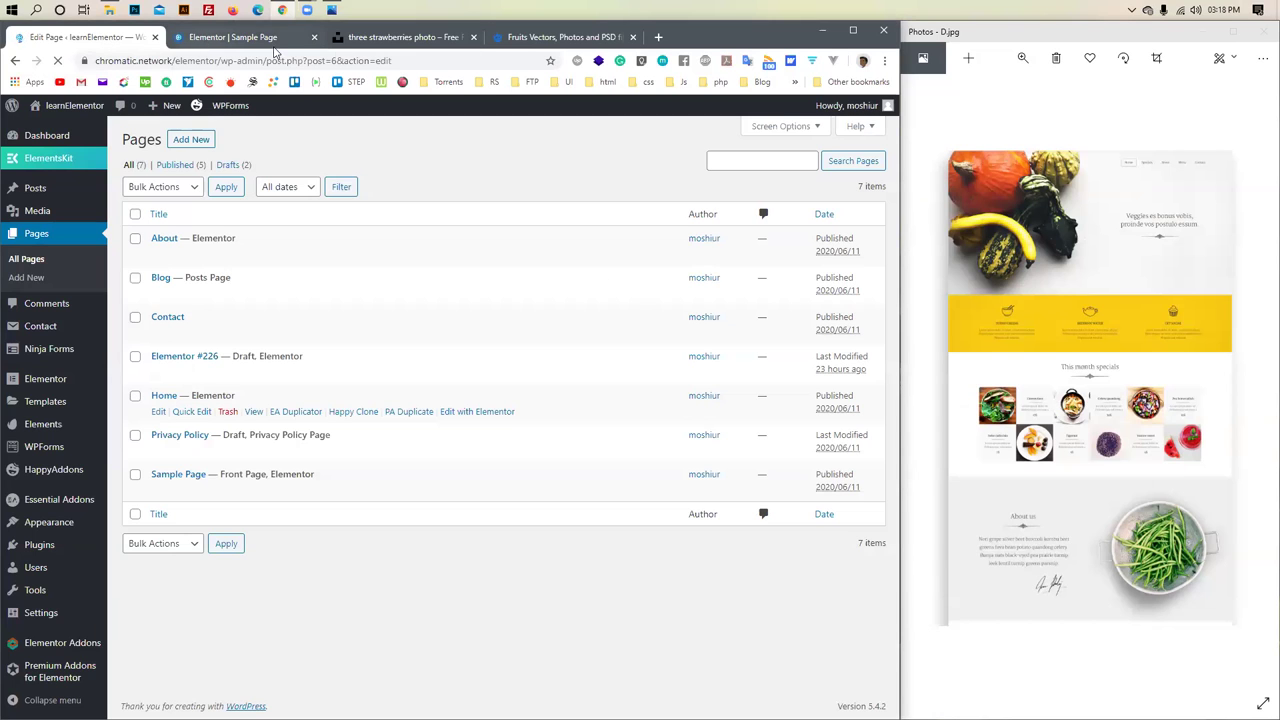
# Browse the filtered Freepik fruits results and open the premium PSD "Fruits and berries assortment isolated on white"
pyautogui.click(400, 37)
pyautogui.click(540, 37)
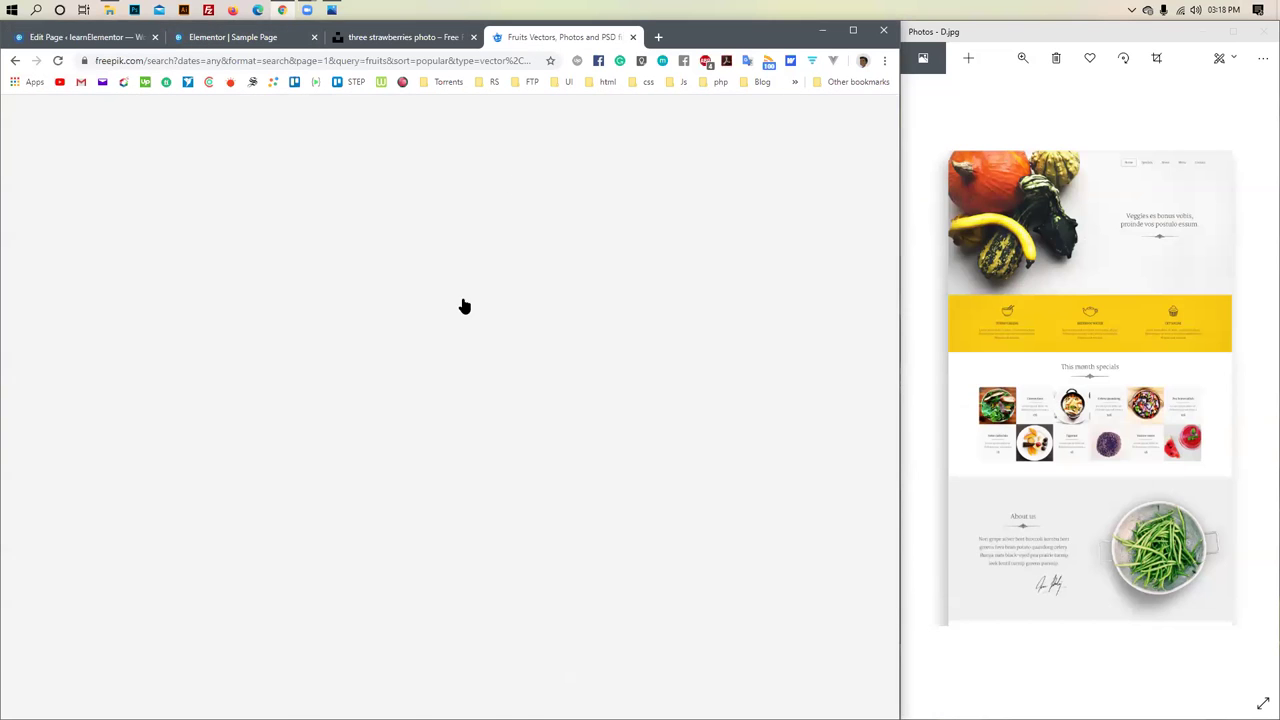
pyautogui.scroll(-4, 415, 350)
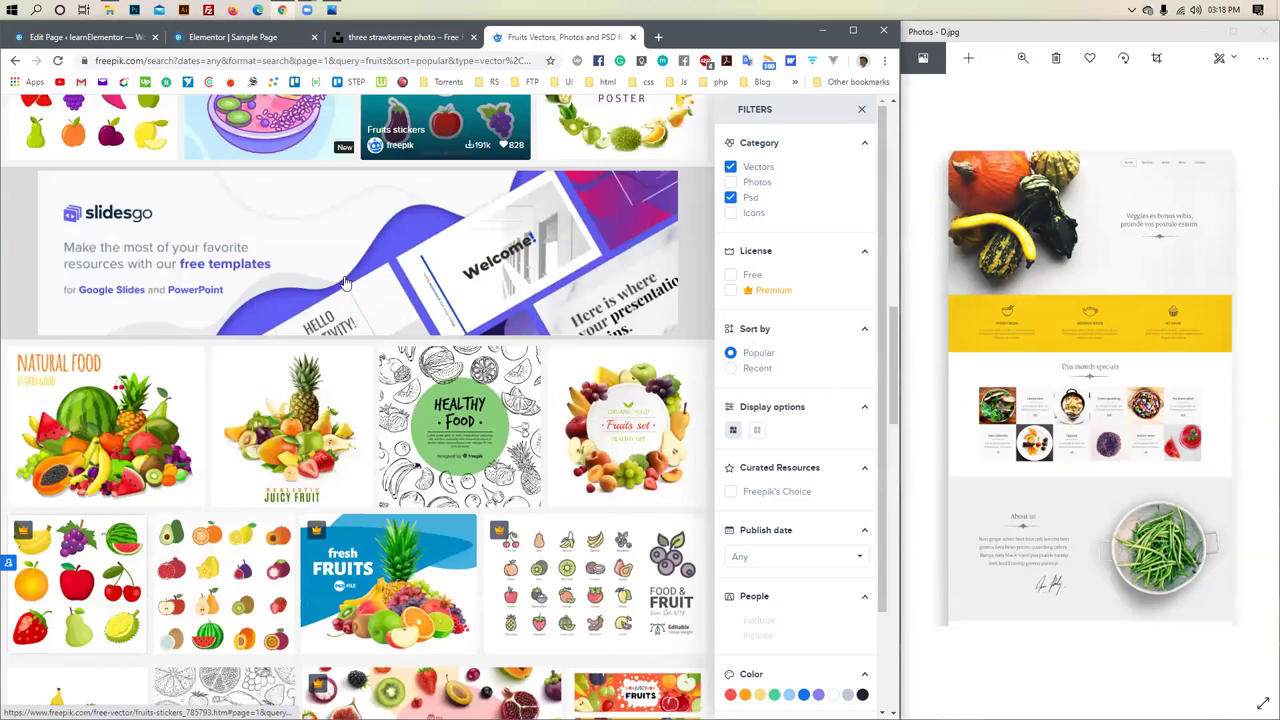
pyautogui.scroll(-2, 344, 283)
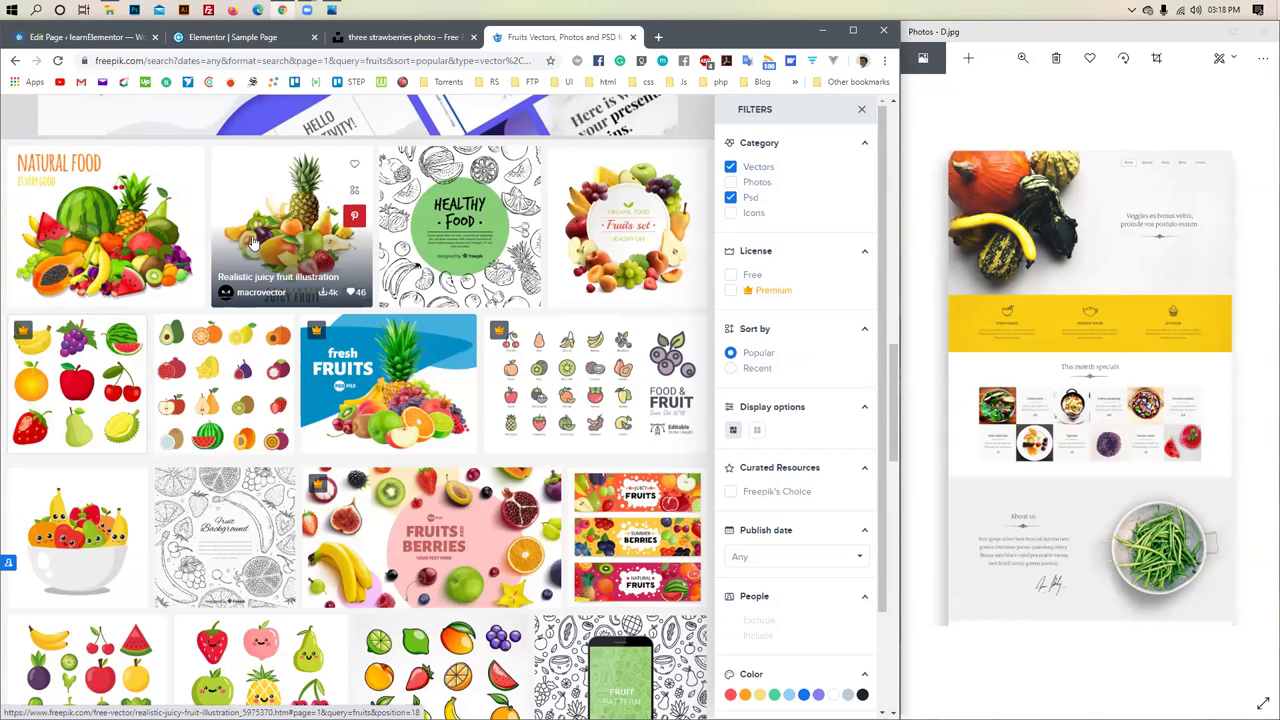
pyautogui.click(380, 393)
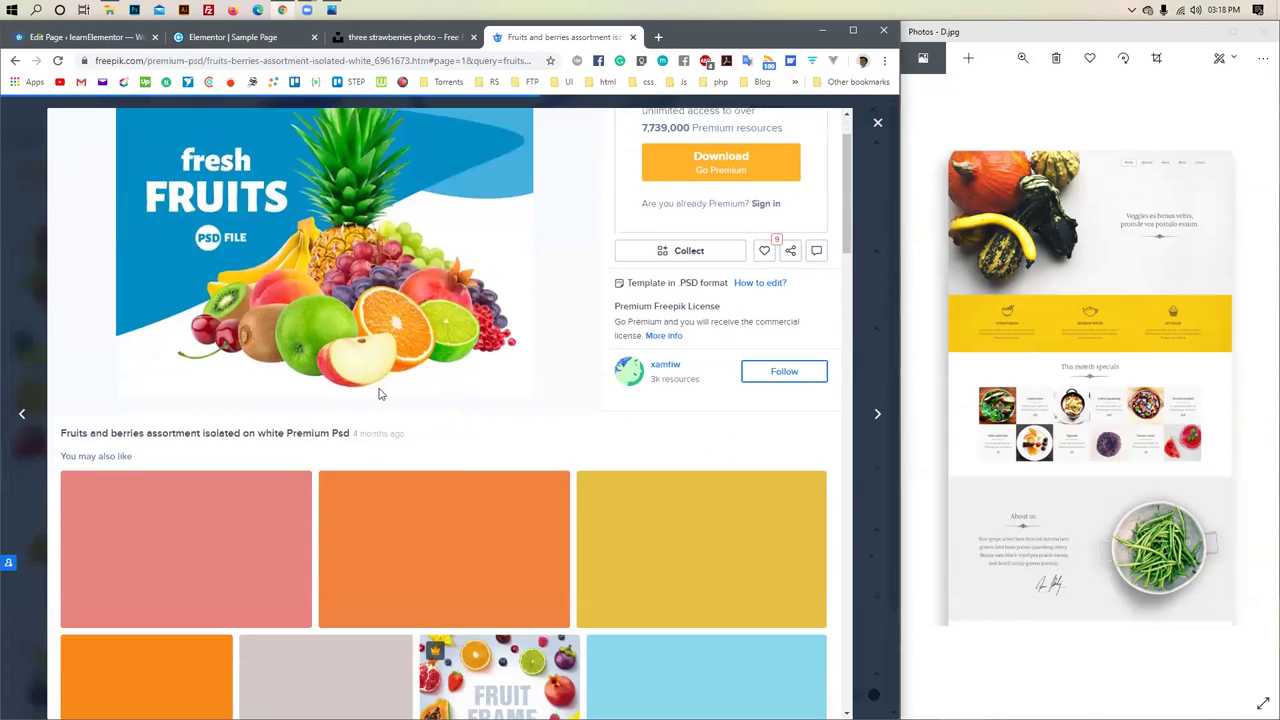
pyautogui.scroll(-1, 392, 378)
pyautogui.scroll(1, 689, 258)
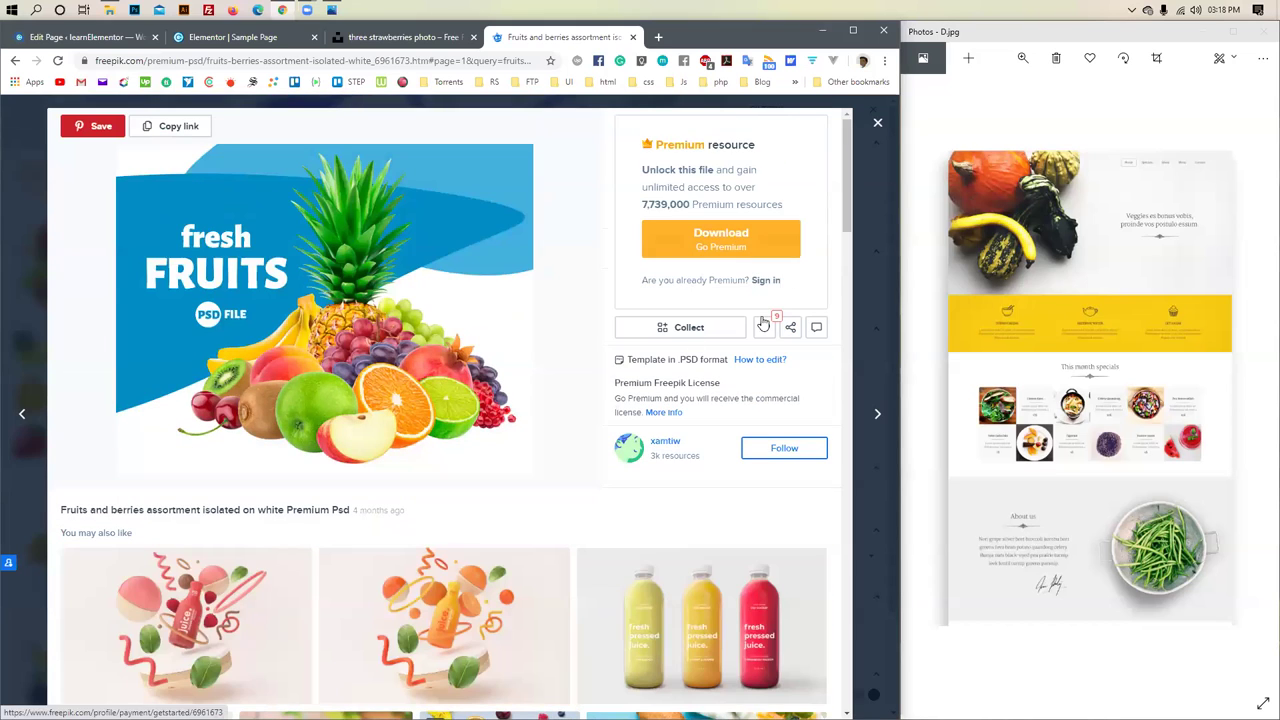
# Sign in to Freepik with the saved account credentials
pyautogui.scroll(-1, 618, 352)
pyautogui.click(614, 350)
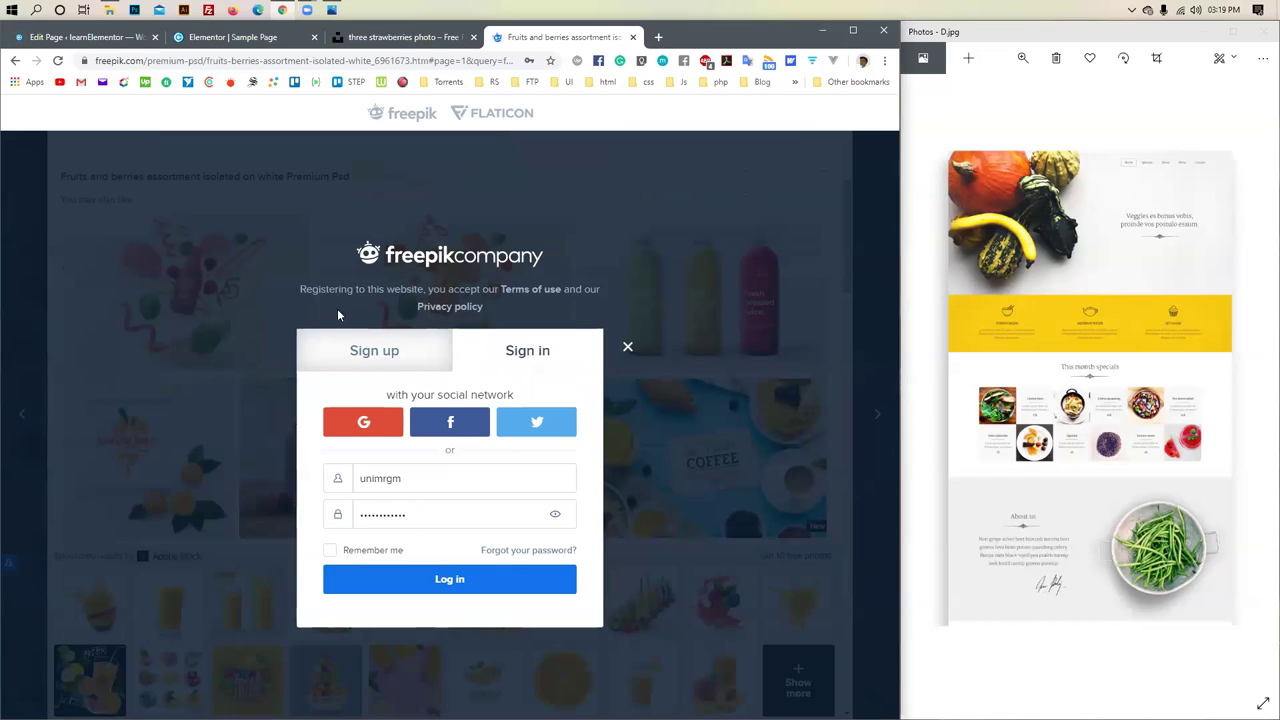
pyautogui.press('Return')
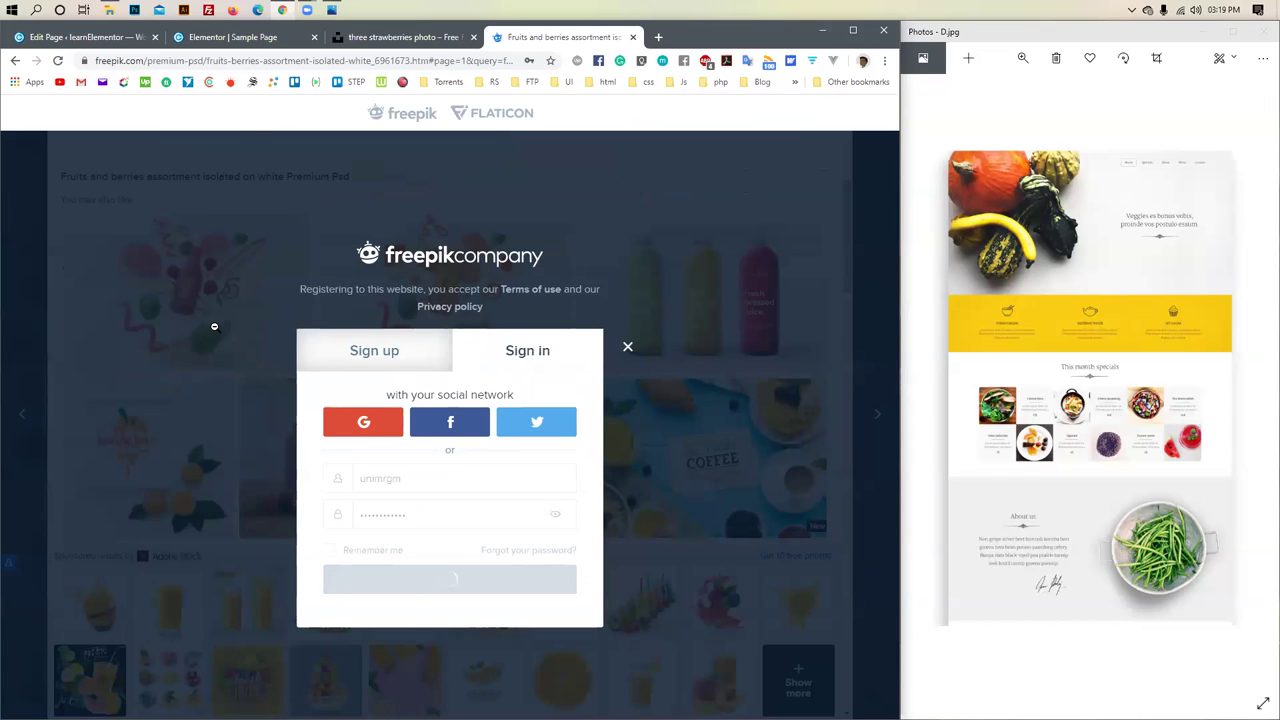
# Find the "Fruits and berries collection banner" PSD among the related Freepik resources and download it
pyautogui.scroll(-5, 305, 400)
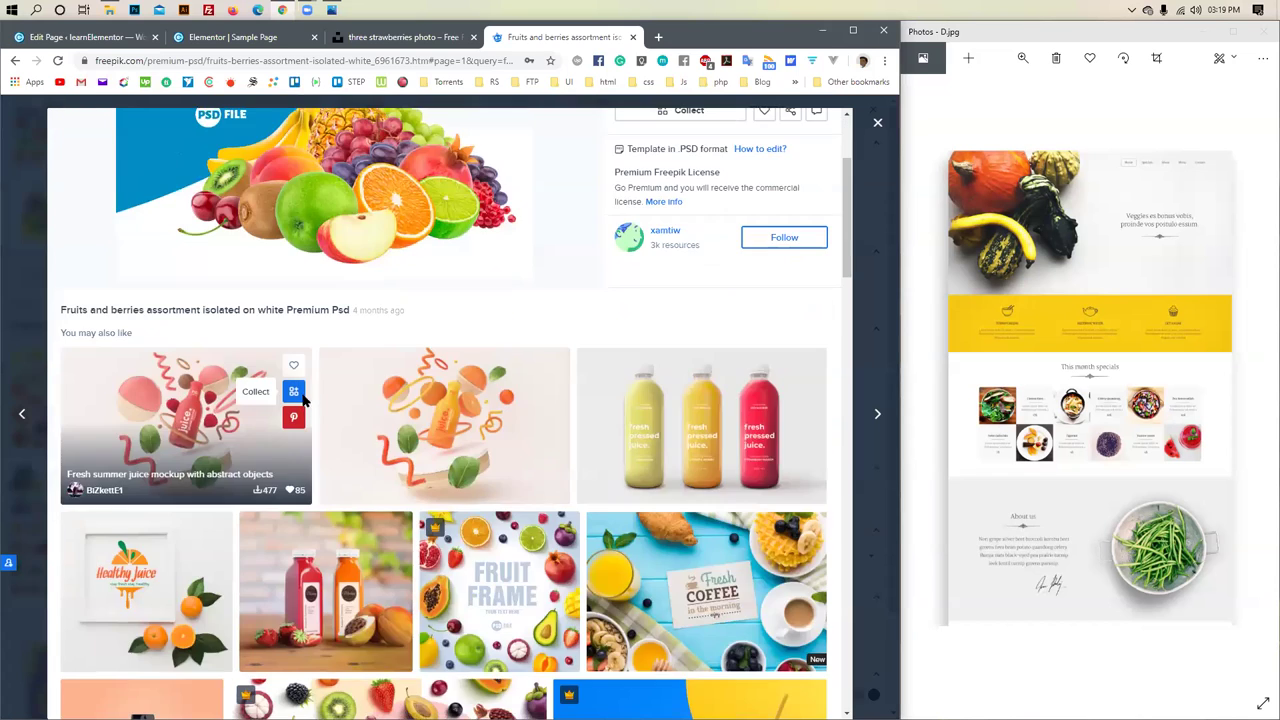
pyautogui.scroll(-3, 305, 400)
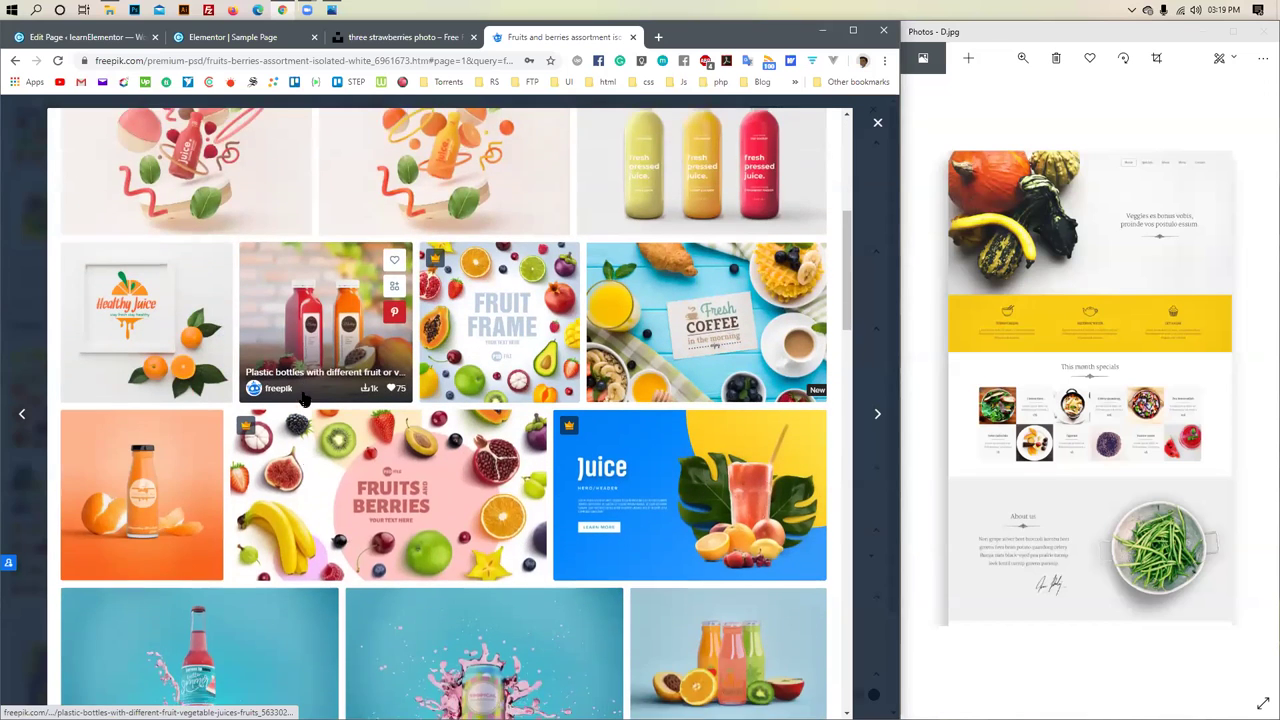
pyautogui.scroll(-6, 305, 398)
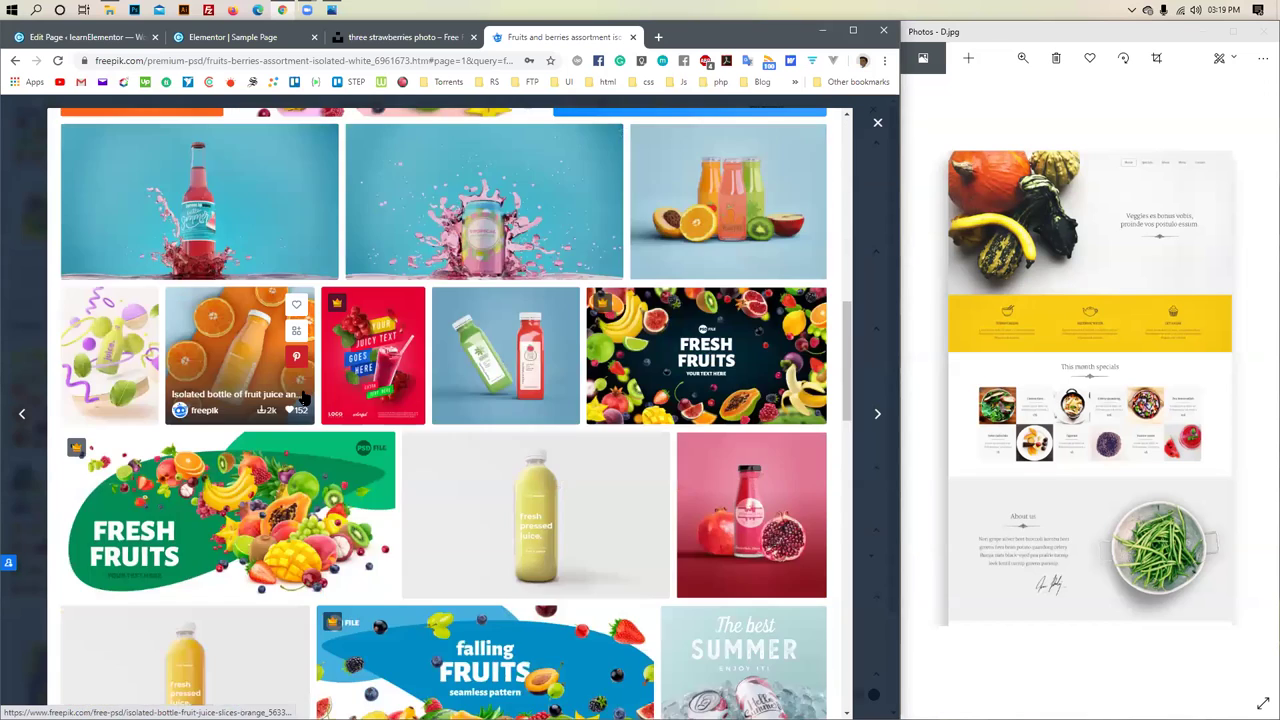
pyautogui.scroll(-7, 305, 398)
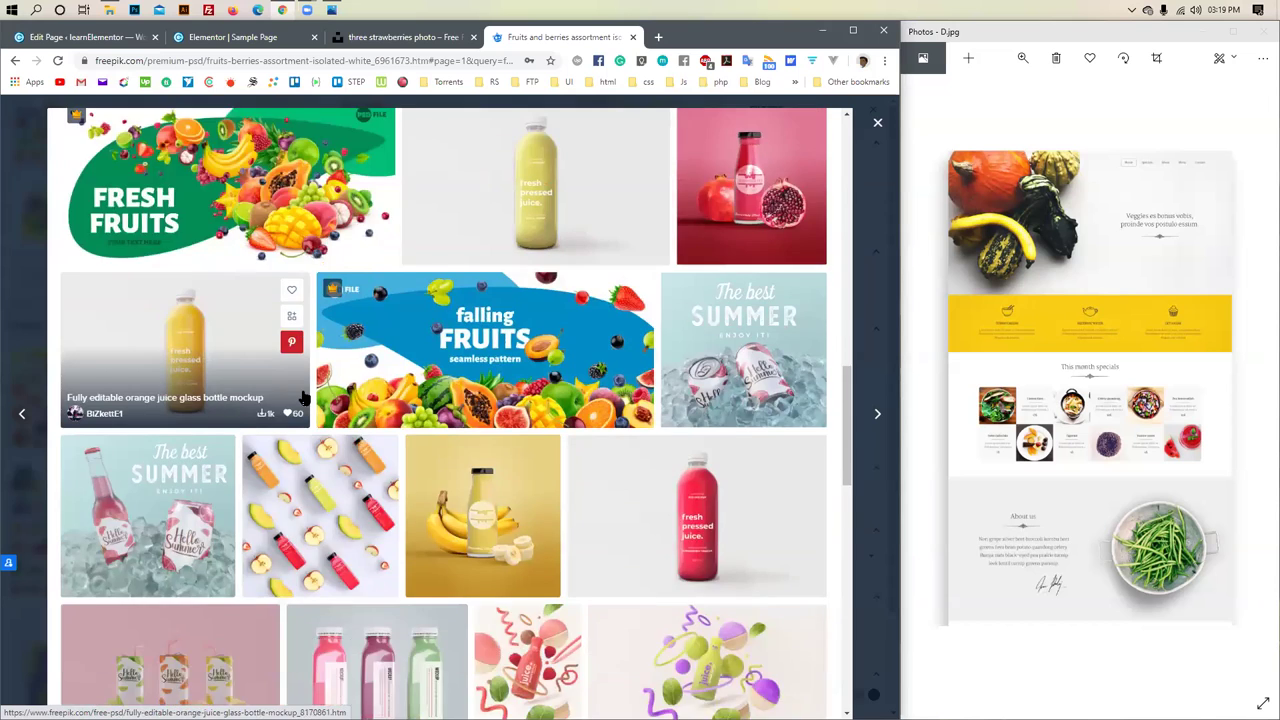
pyautogui.scroll(-1, 305, 398)
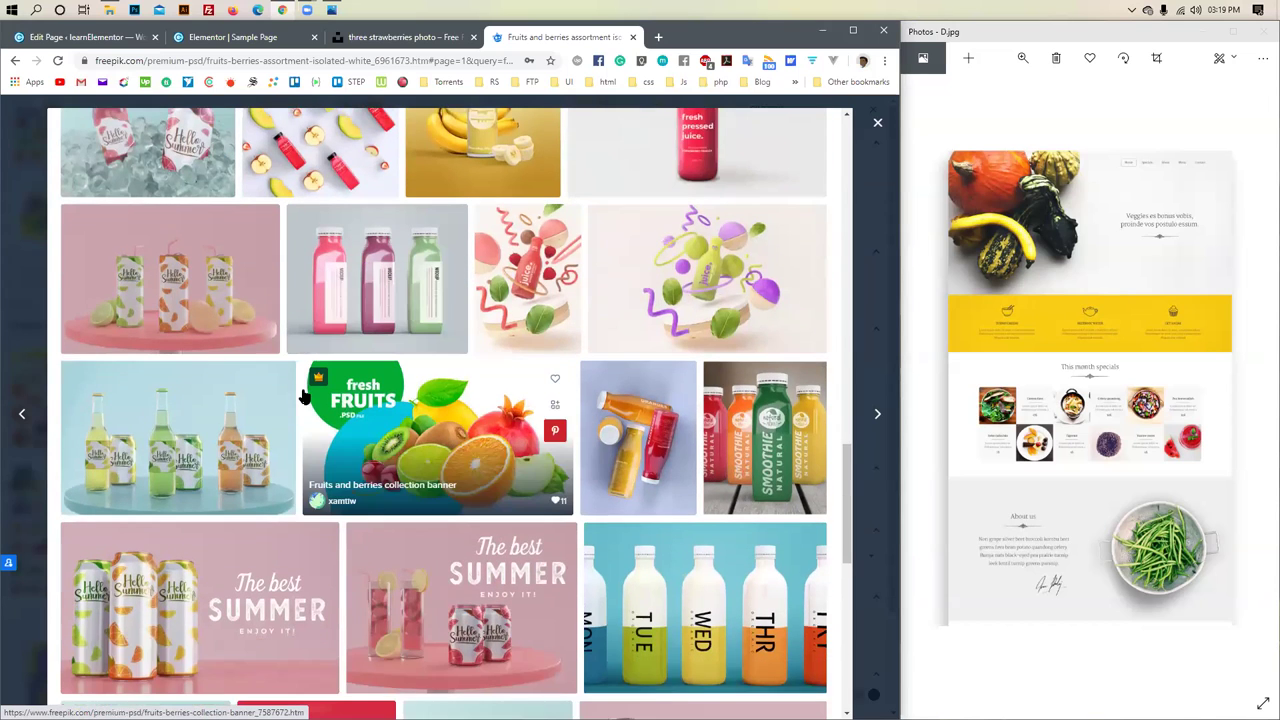
pyautogui.click(461, 439)
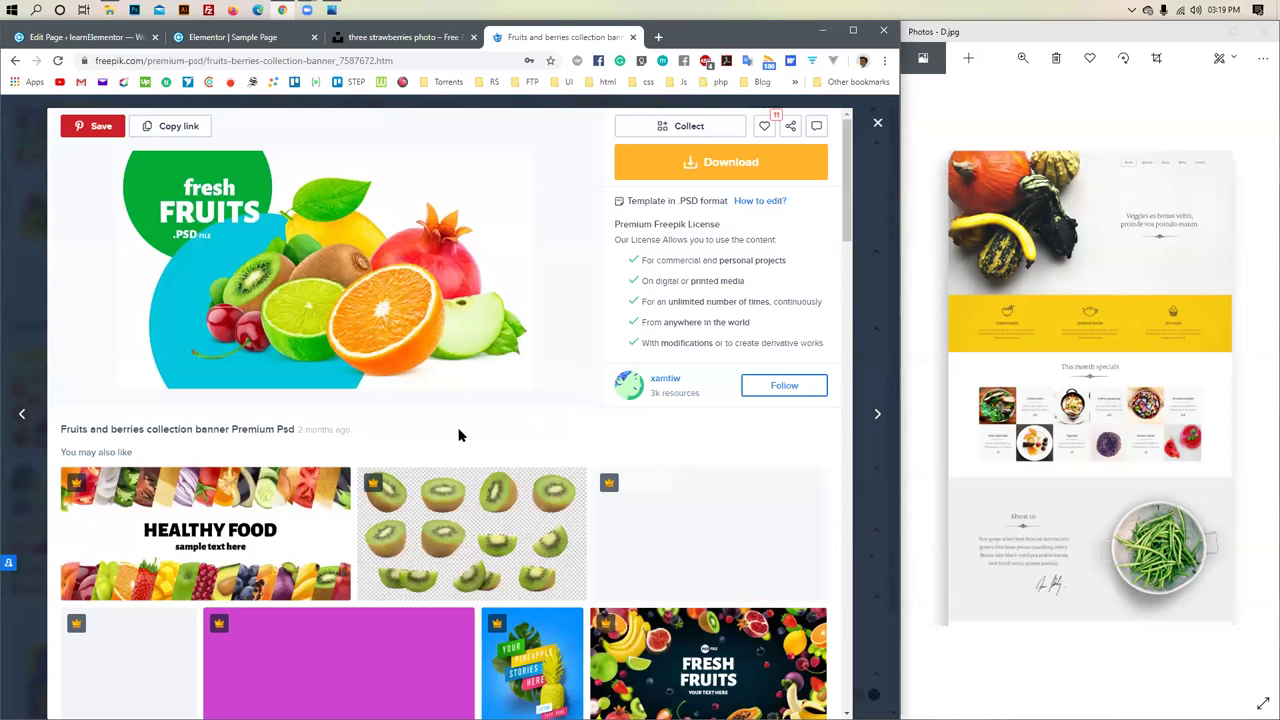
pyautogui.click(736, 174)
# Set the page layout of Sample Page to Elementor Canvas in the Elementor page settings
pyautogui.click(182, 37)
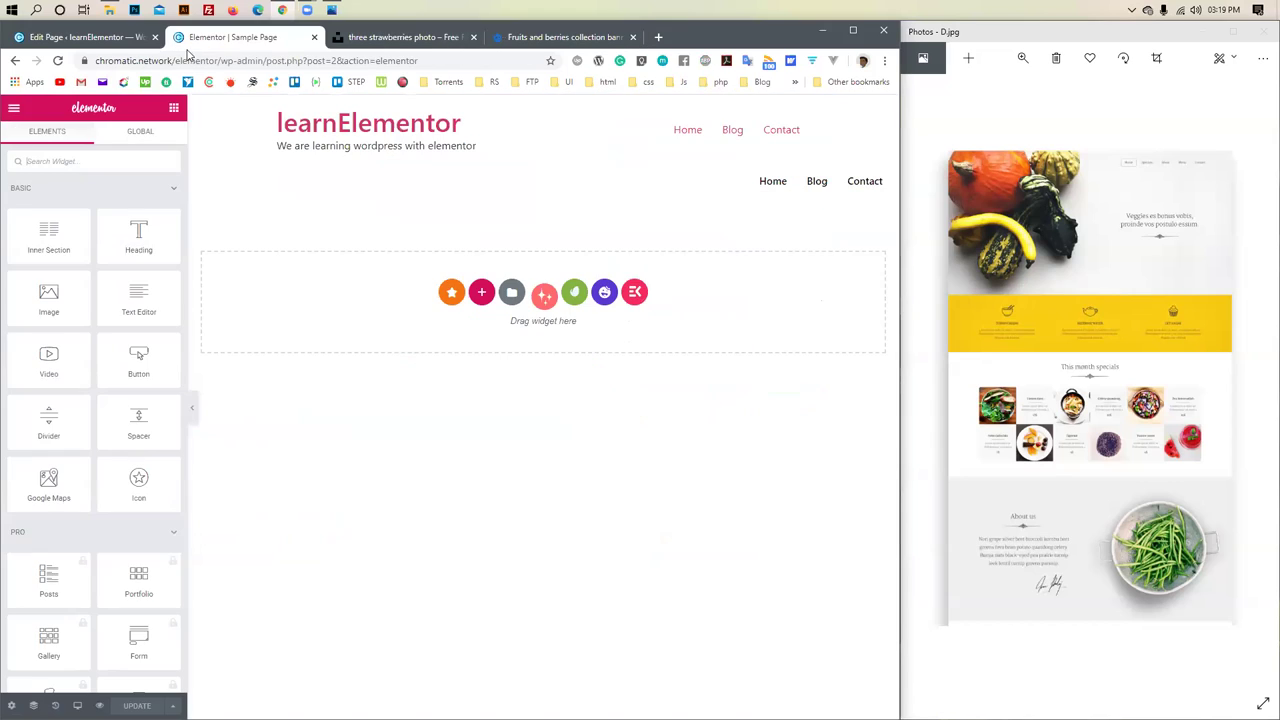
pyautogui.click(13, 703)
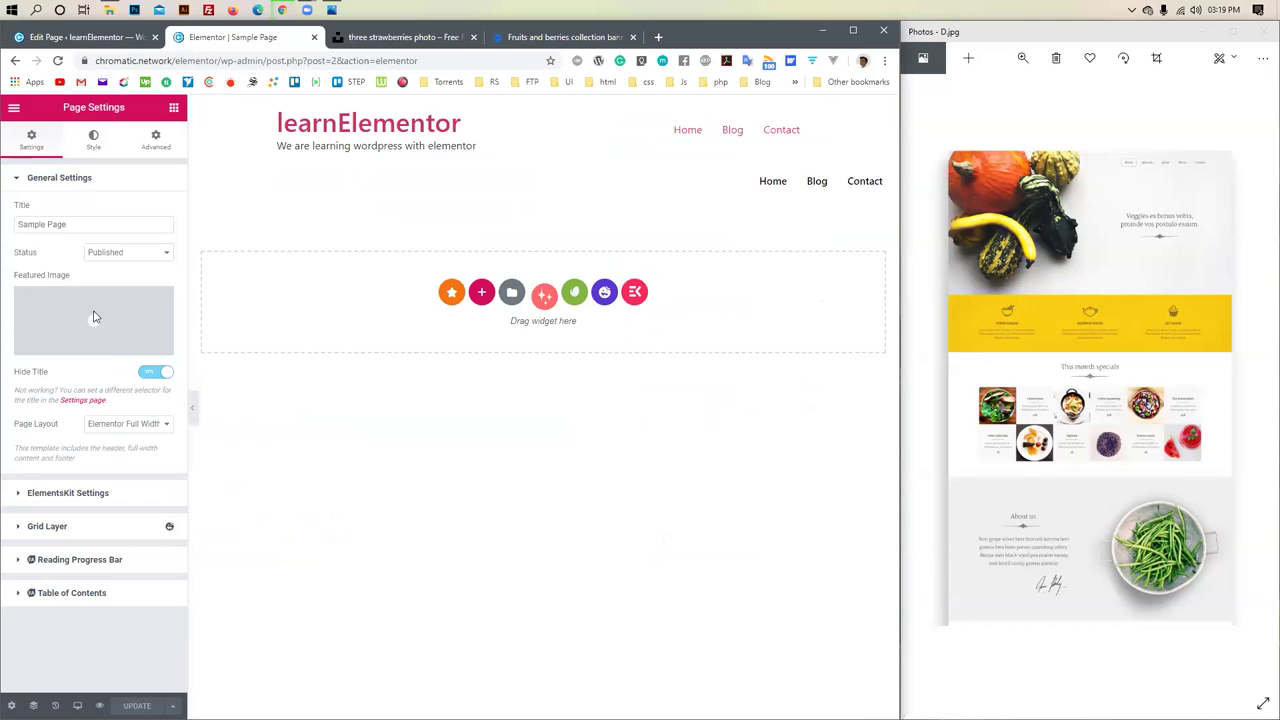
pyautogui.click(134, 424)
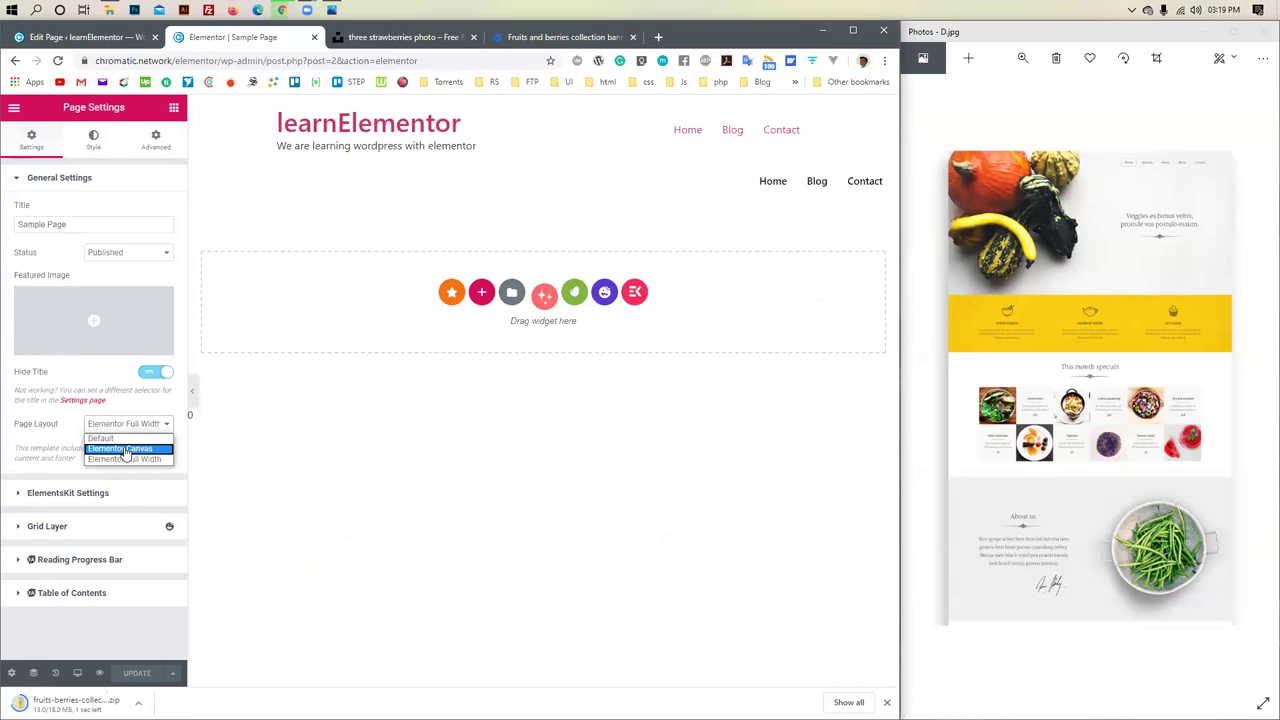
pyautogui.click(122, 449)
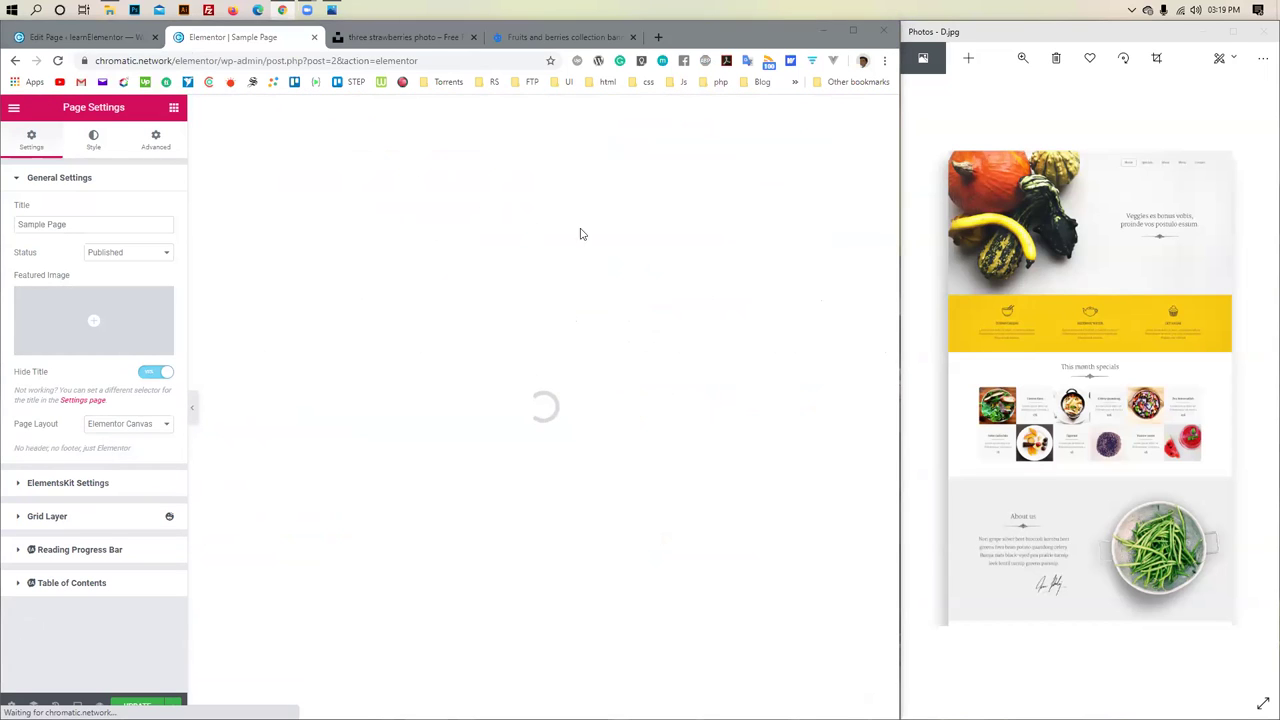
# Open 3083.psd from the downloaded fruits-berries-collection-banner.zip, return to the Elementor editor and widen the browser window
pyautogui.click(389, 206)
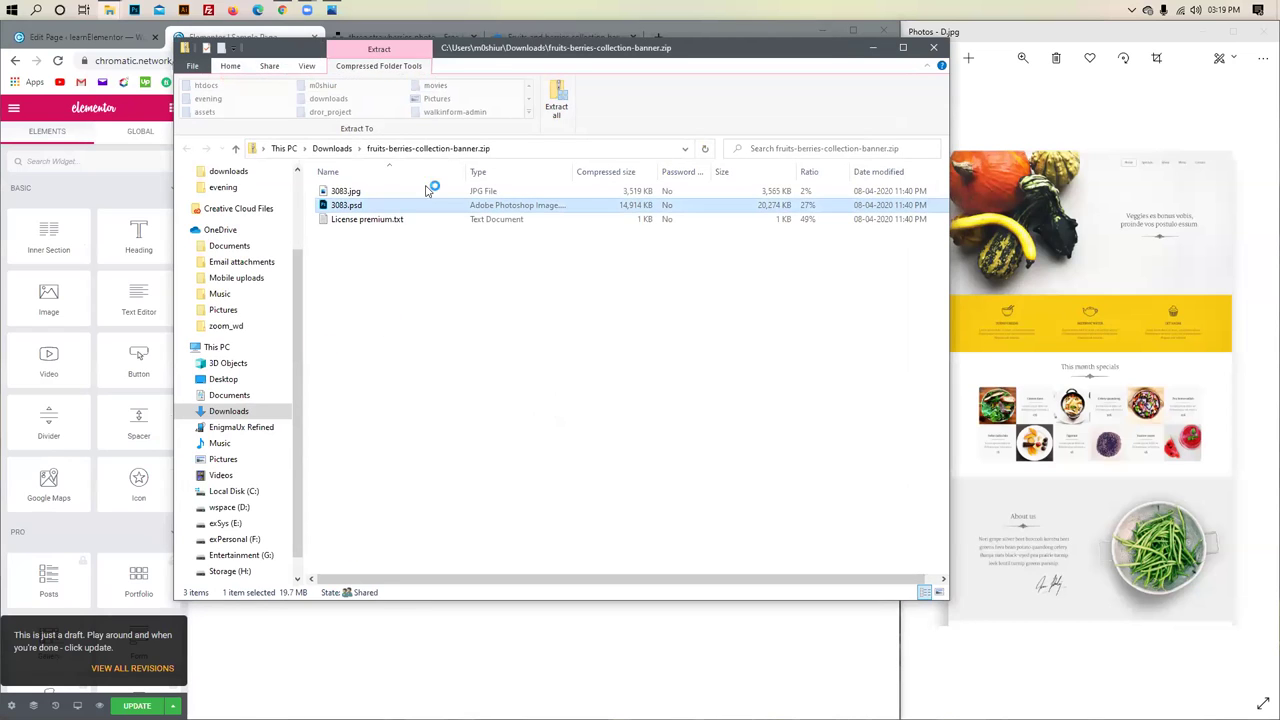
pyautogui.hotkey('alt', 'Tab')
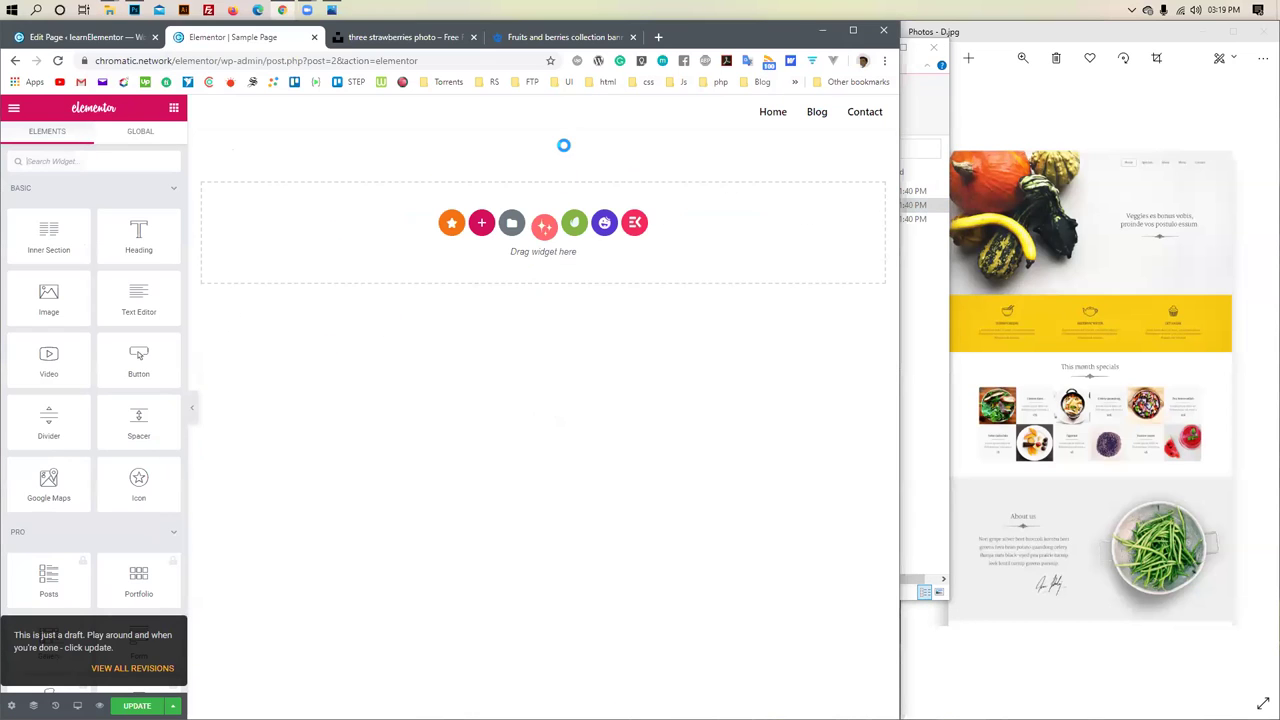
pyautogui.click(113, 38)
pyautogui.click(220, 37)
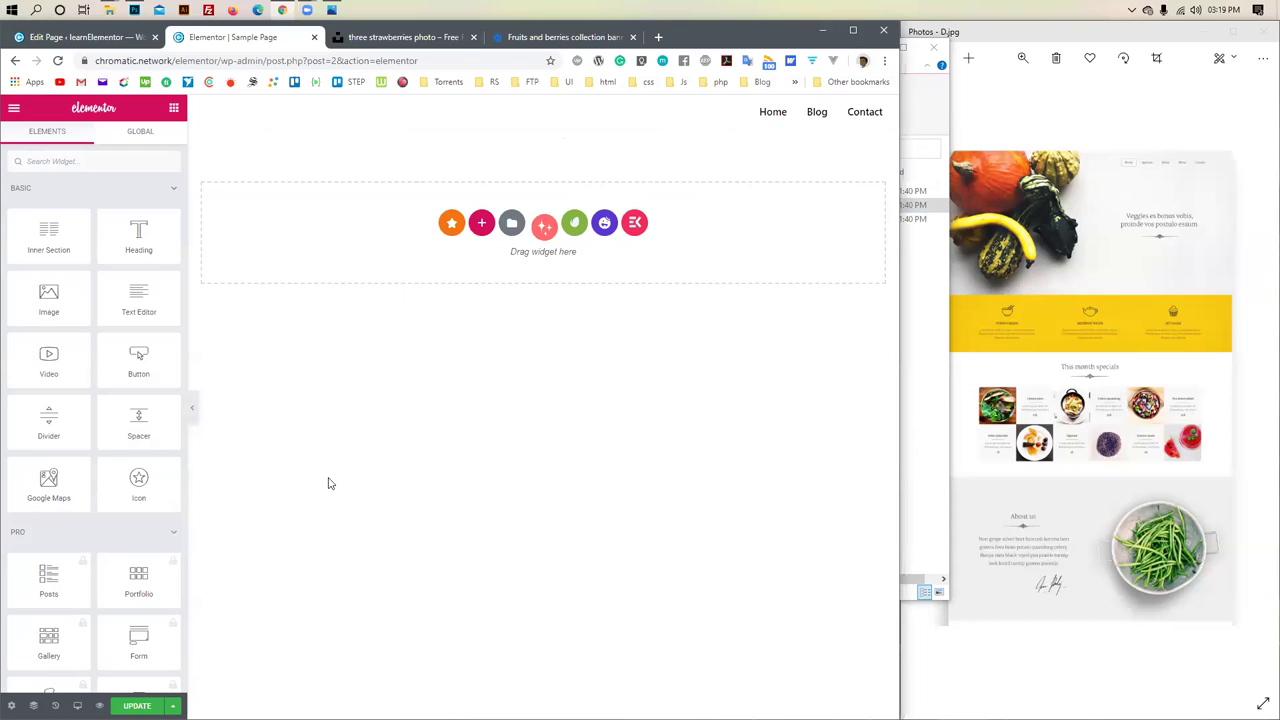
pyautogui.click(931, 327)
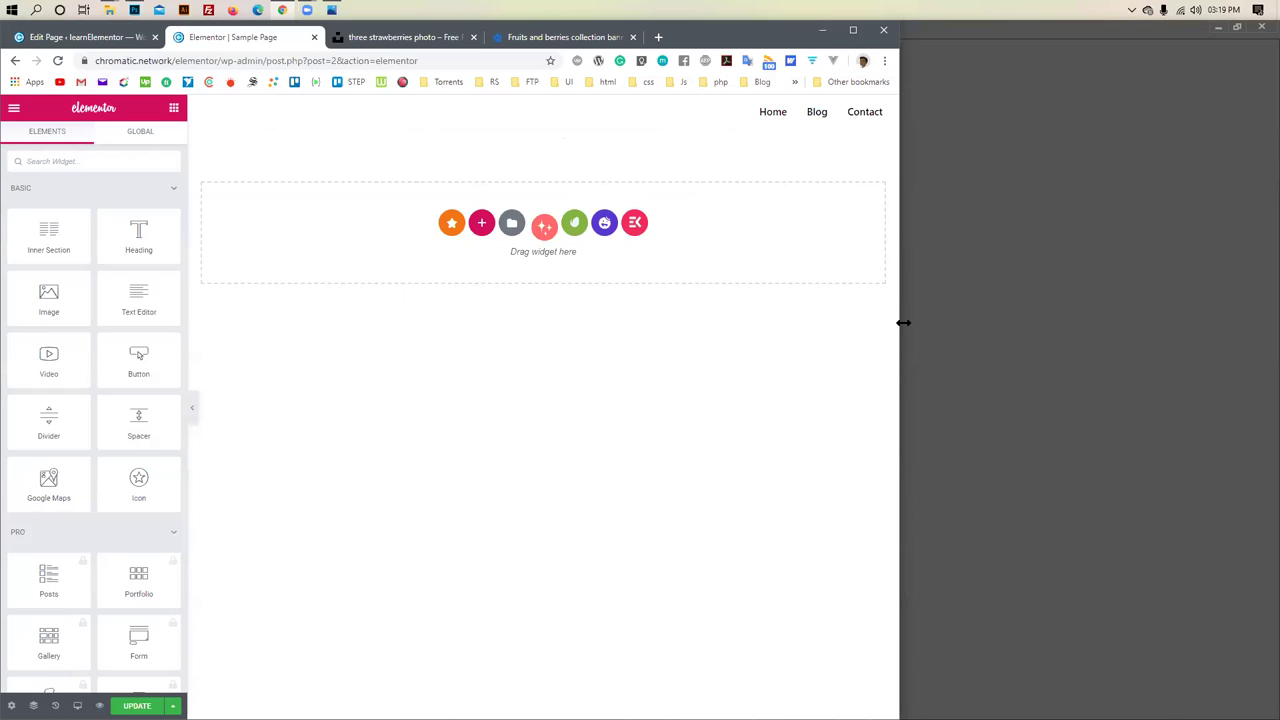
pyautogui.moveTo(903, 322); pyautogui.dragTo(1160, 325)
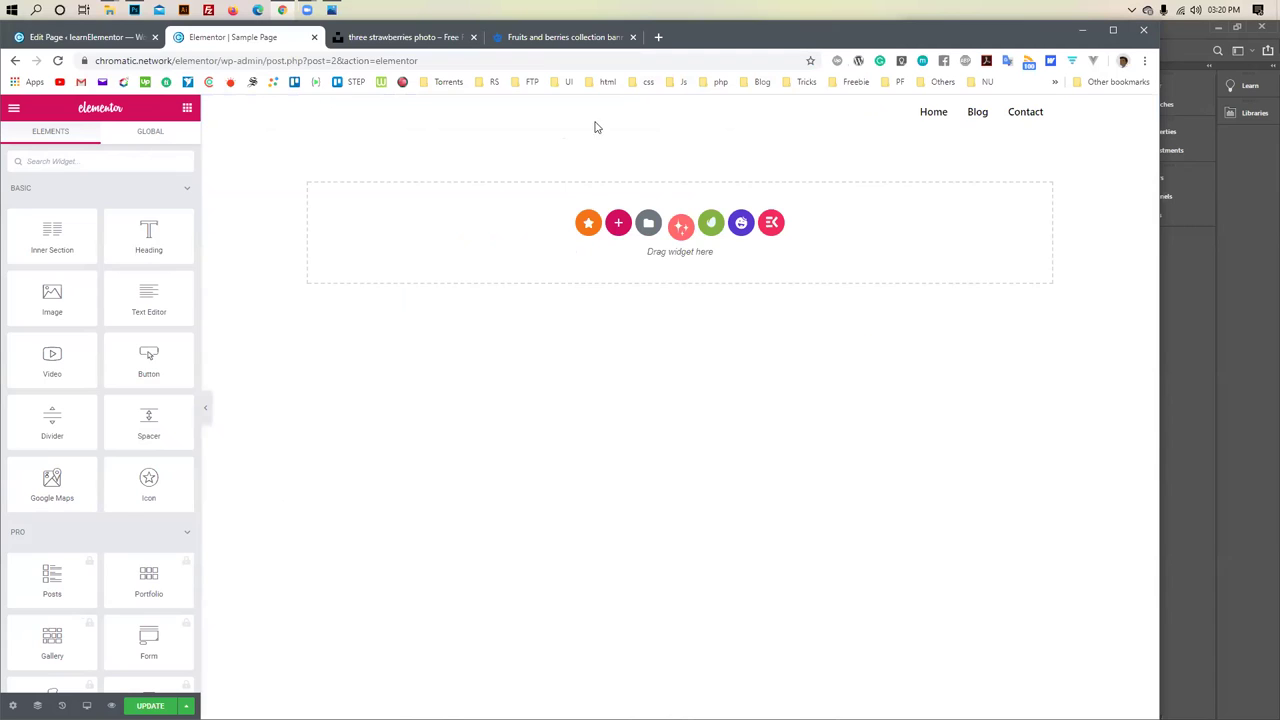
# Check the header and footer entries in the ElementsKit My Templates list and return to the Sample Page editor
pyautogui.click(88, 39)
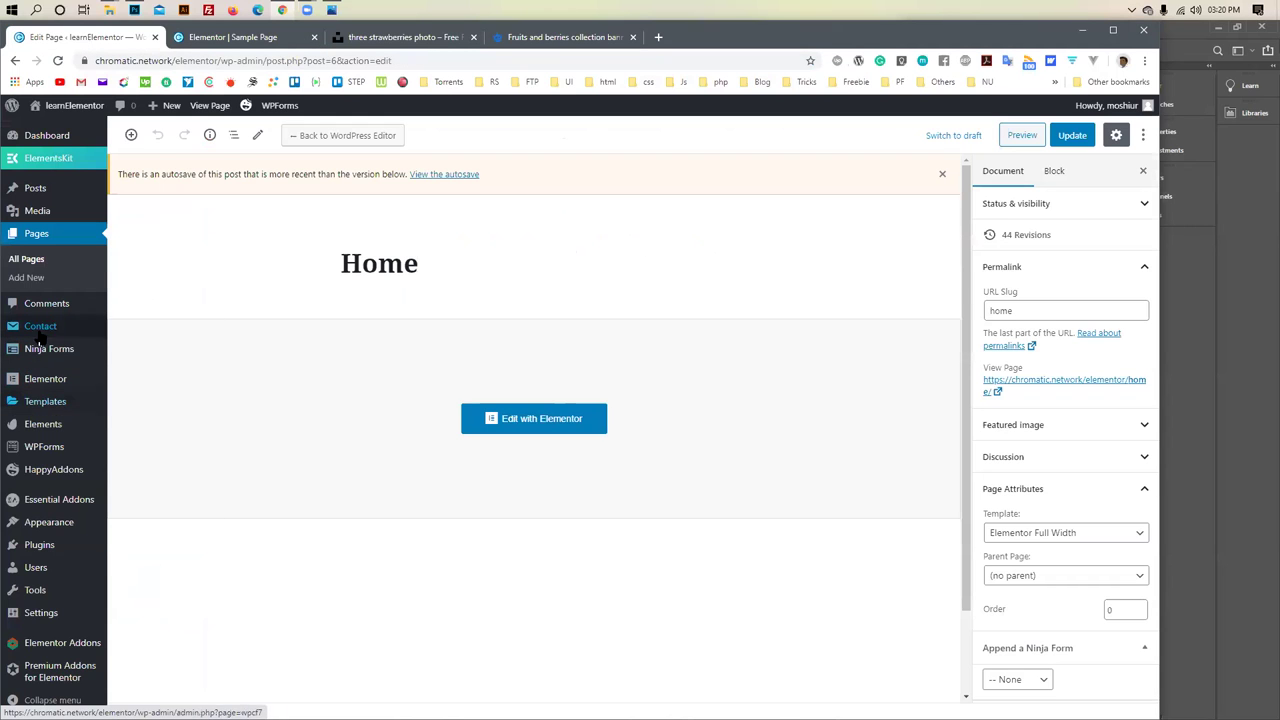
pyautogui.moveTo(95, 162)
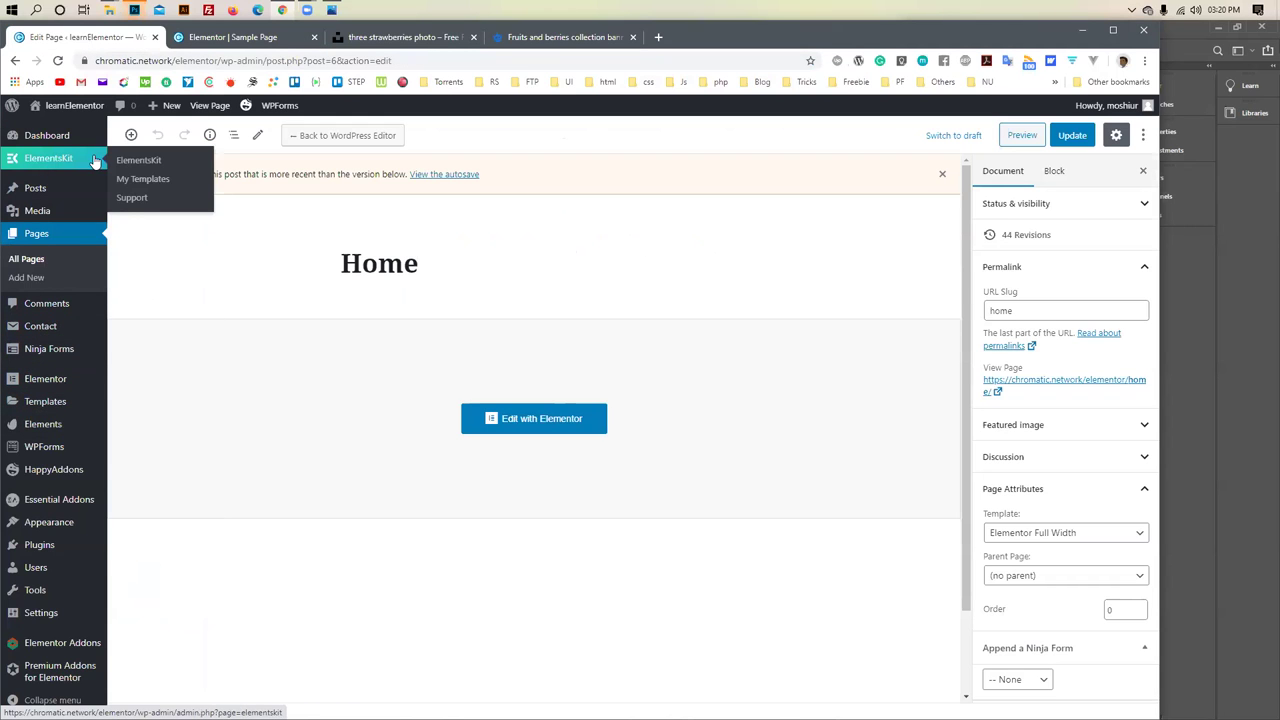
pyautogui.click(143, 179)
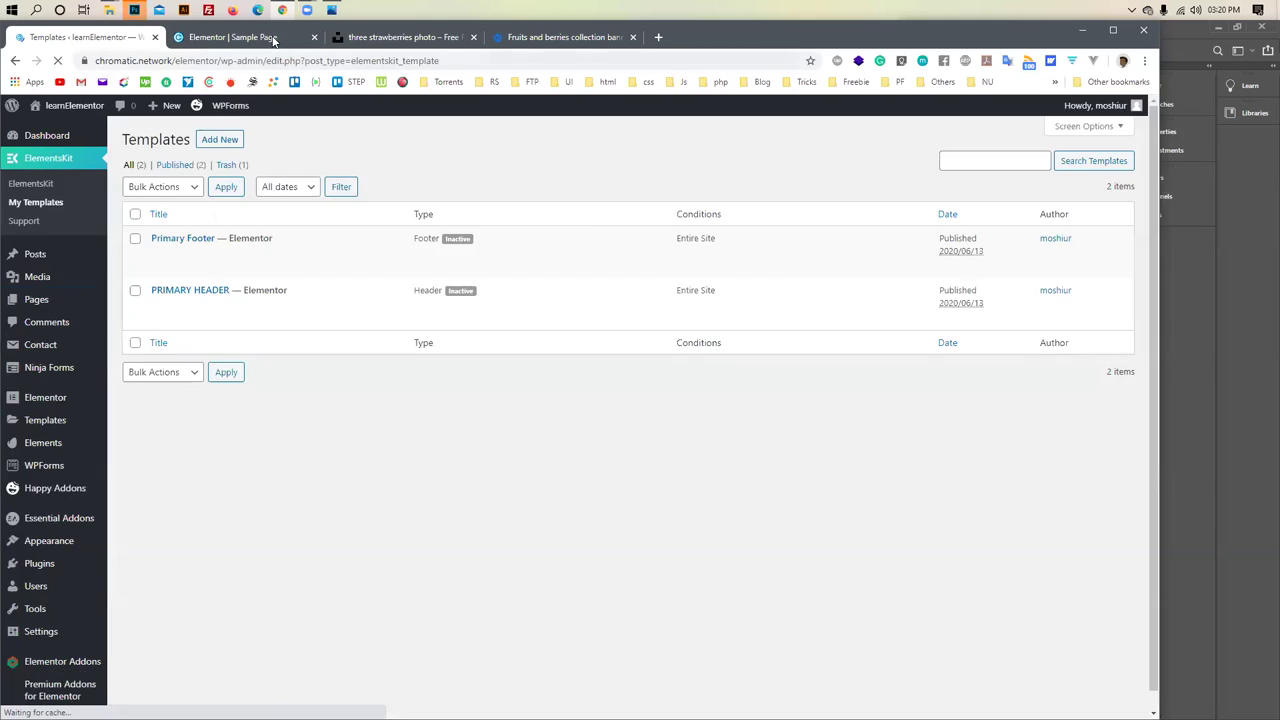
pyautogui.click(272, 40)
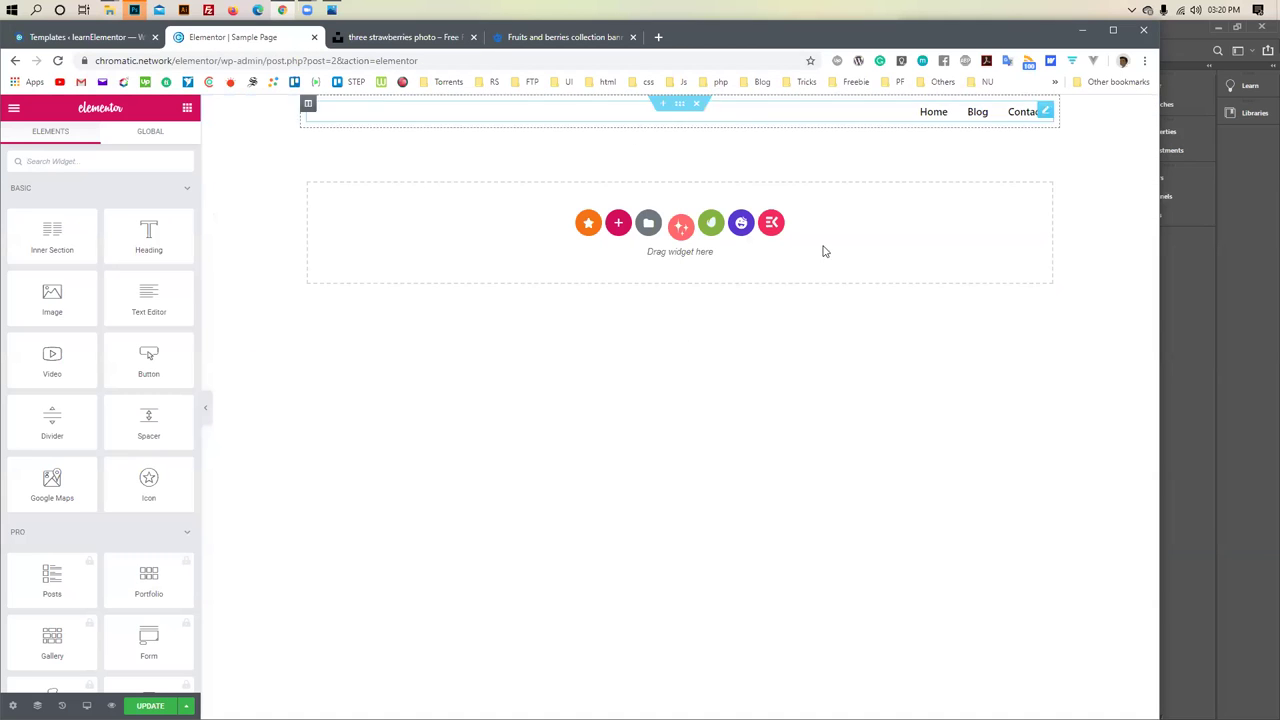
# Bring up the D.jpg design for reference and delete the navigation menu section from Sample Page
pyautogui.click(331, 9)
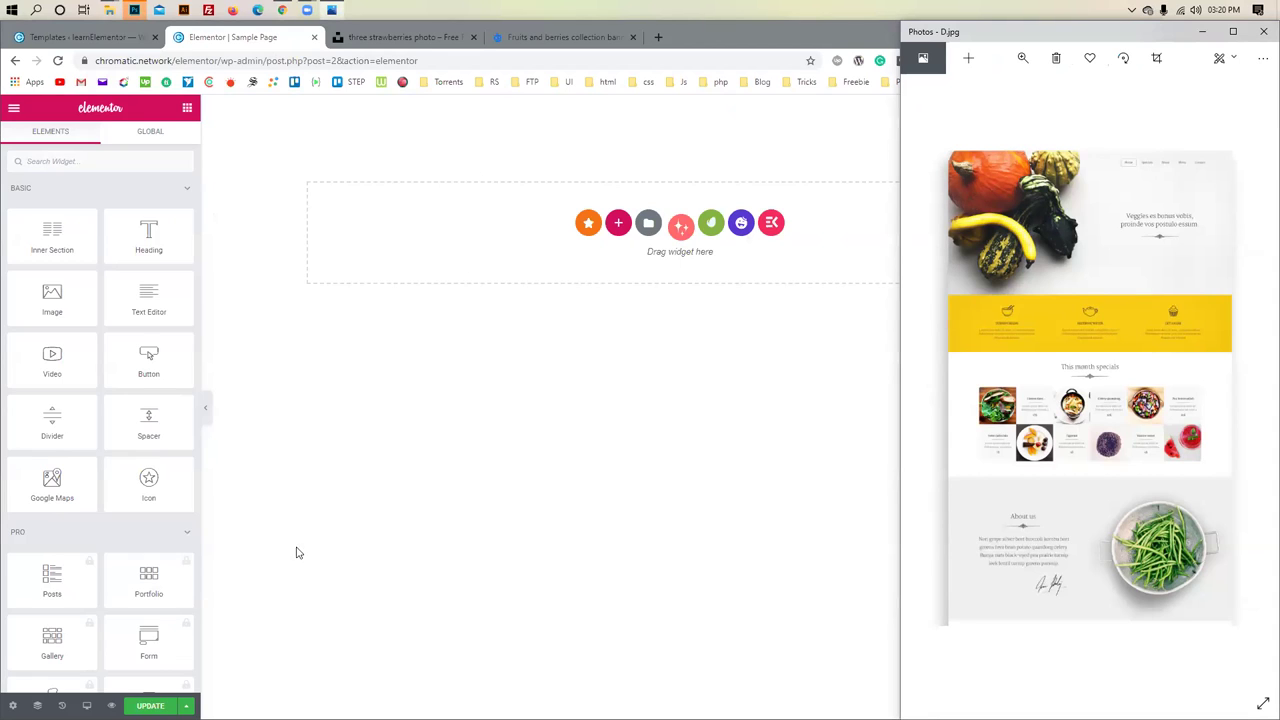
pyautogui.press('Left')
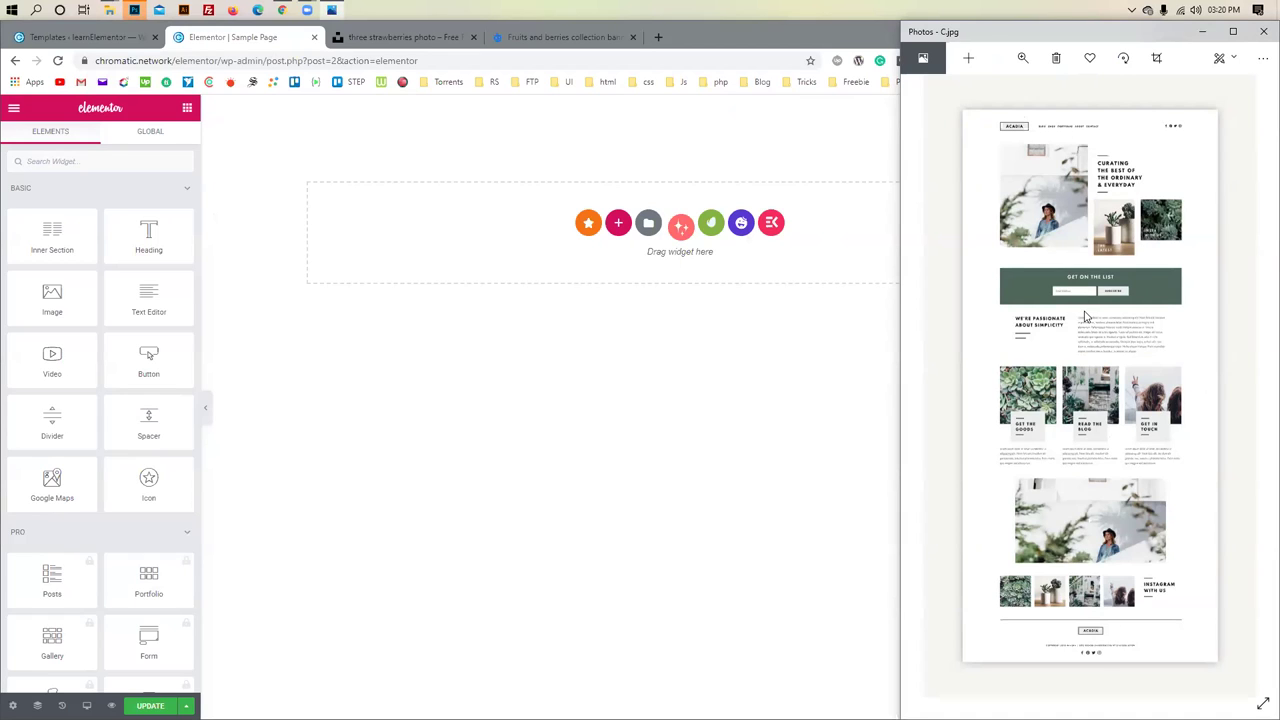
pyautogui.press('Right')
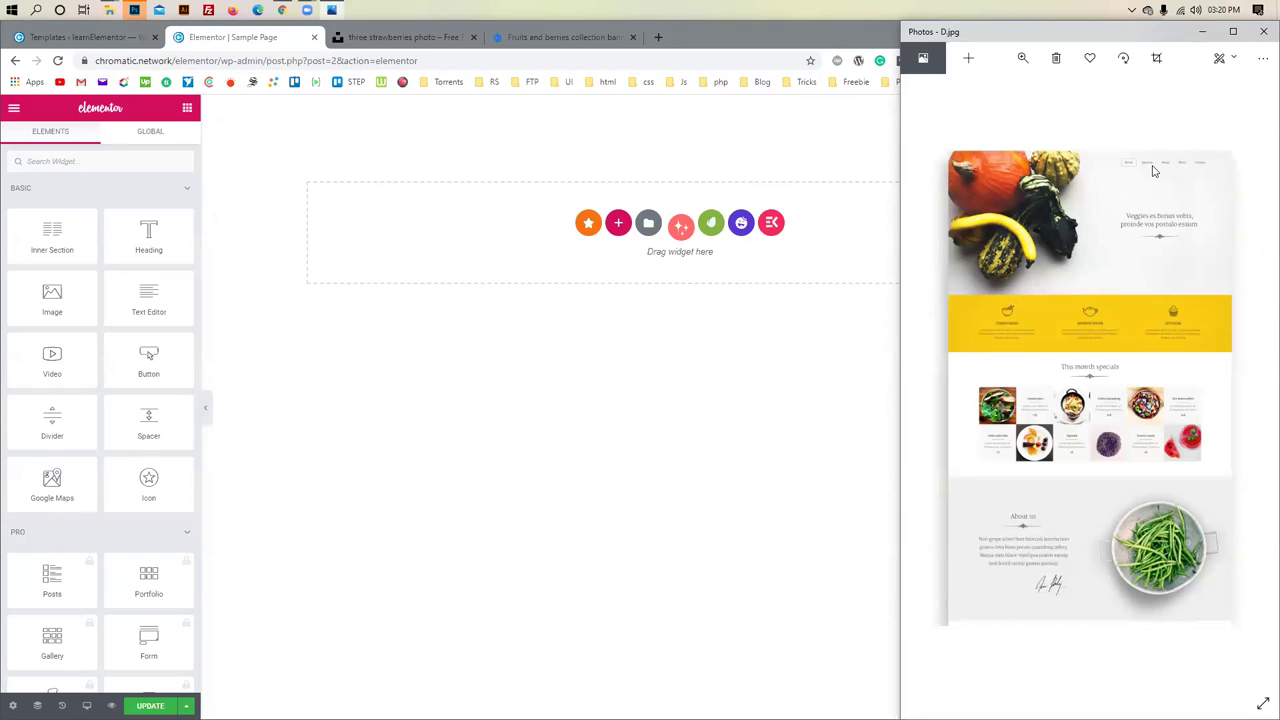
pyautogui.click(797, 162)
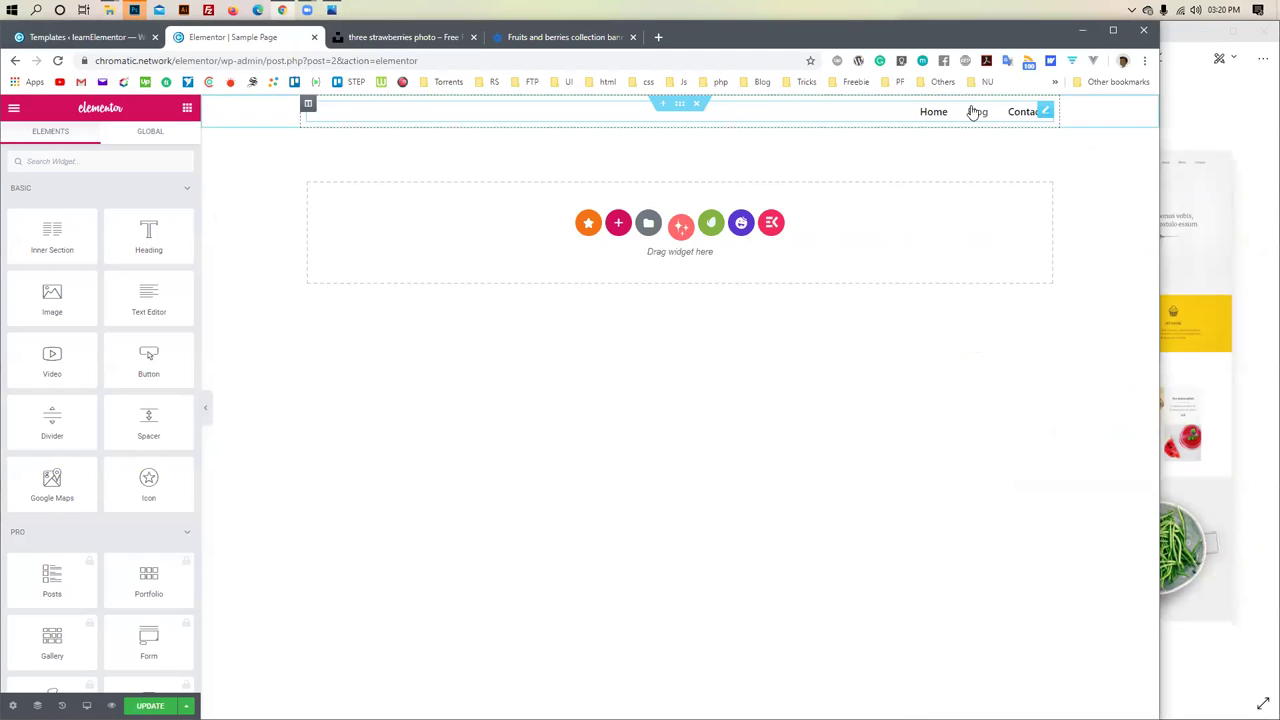
pyautogui.click(698, 108)
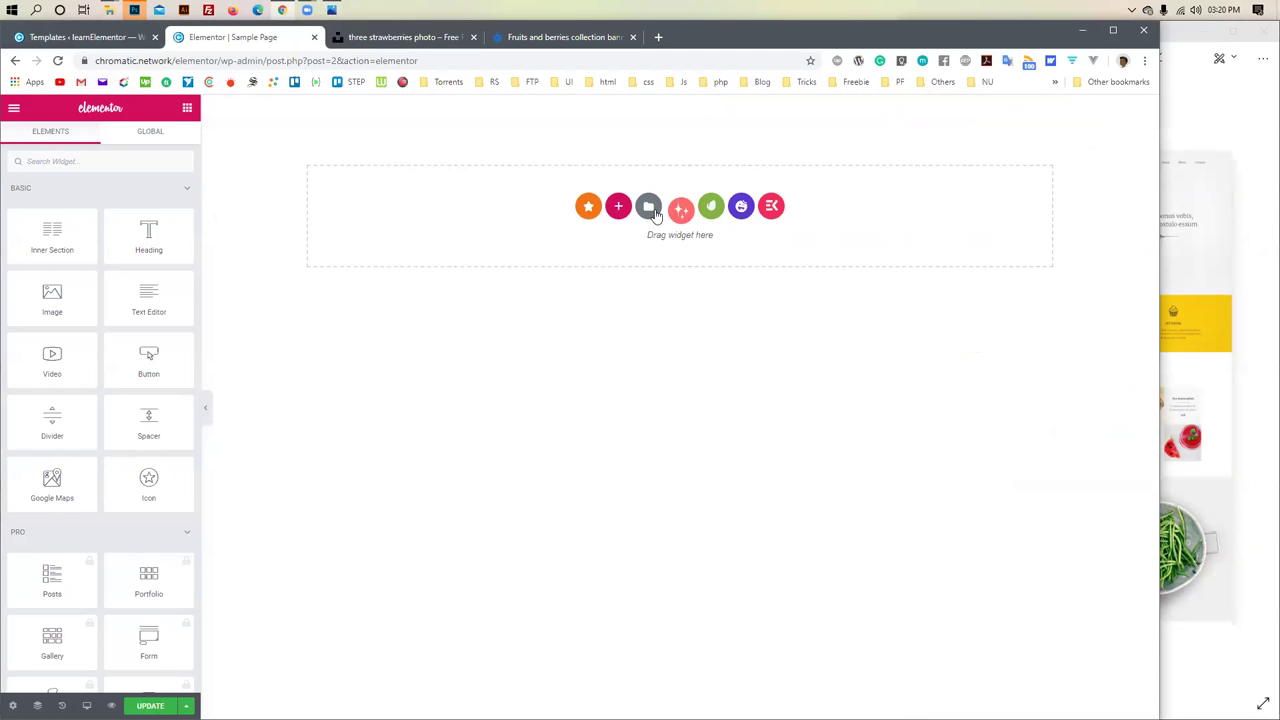
# Update Sample Page, look at the 3083.psd artwork in Photoshop and return to the Elementor editor
pyautogui.click(150, 706)
pyautogui.click(171, 74)
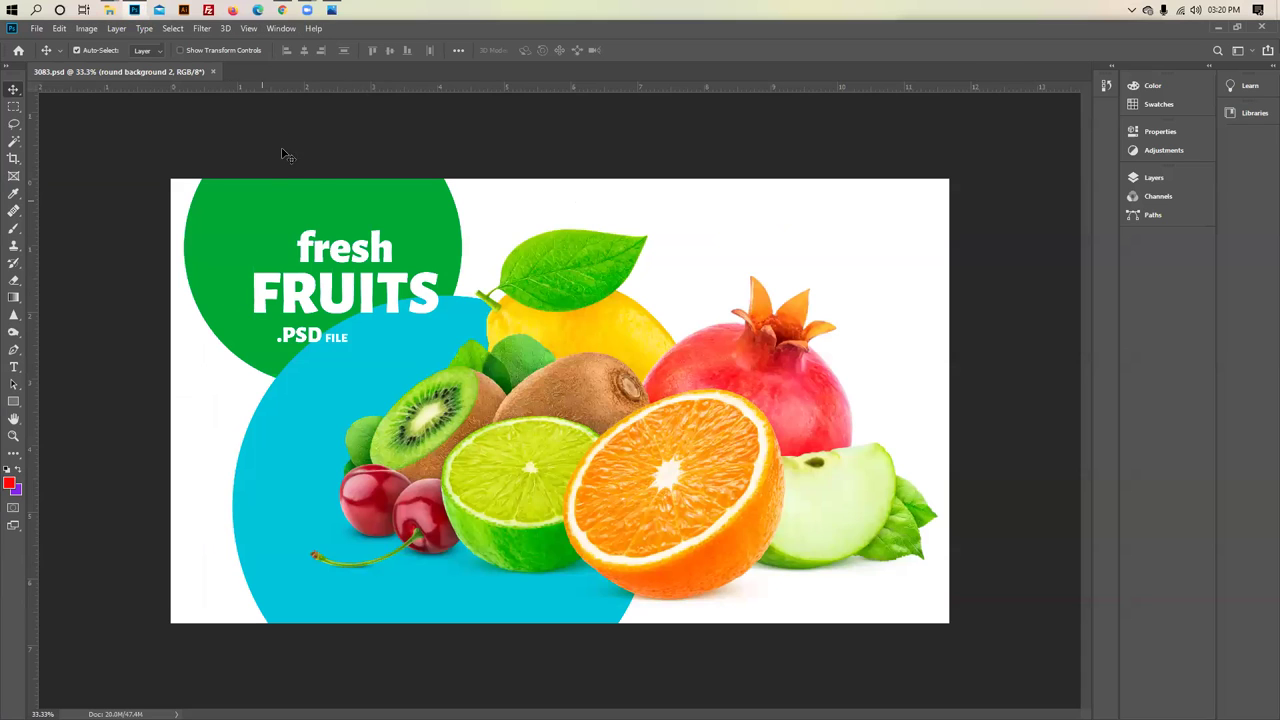
pyautogui.click(283, 10)
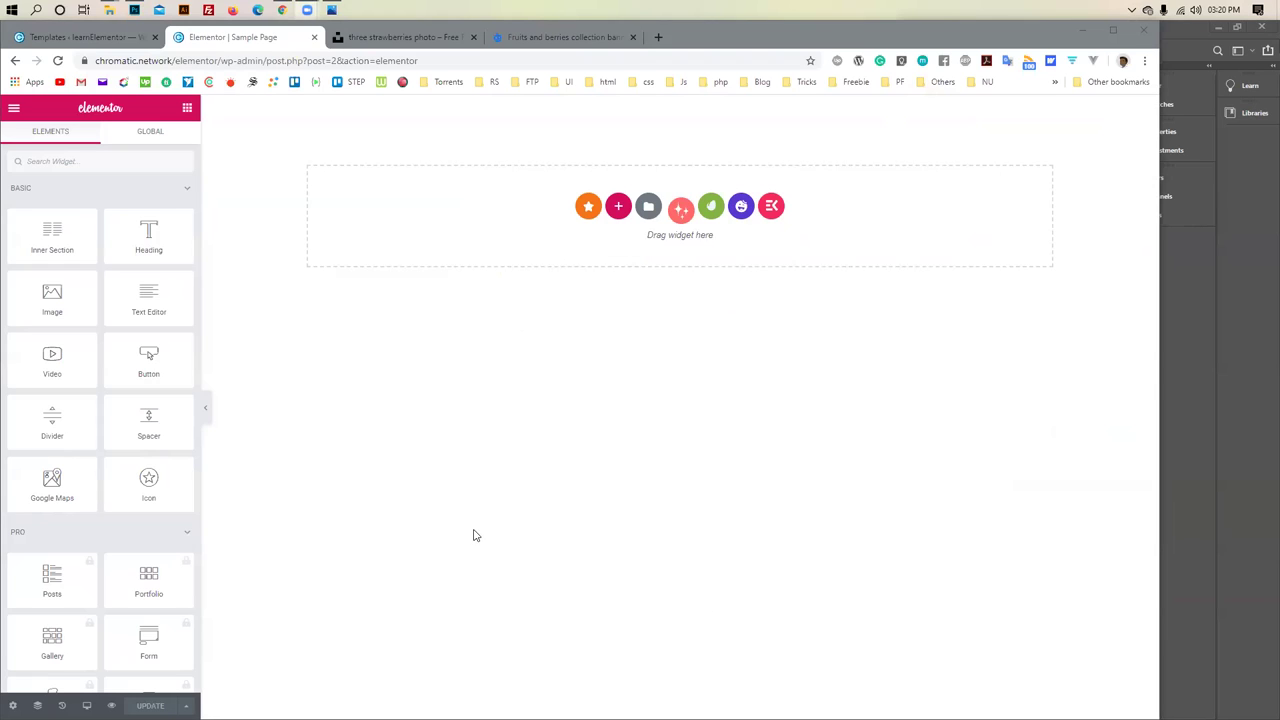
# Collapse every expanded widget category in the Elementor elements list, from Basic through ElementsKit Header Footer
pyautogui.click(187, 188)
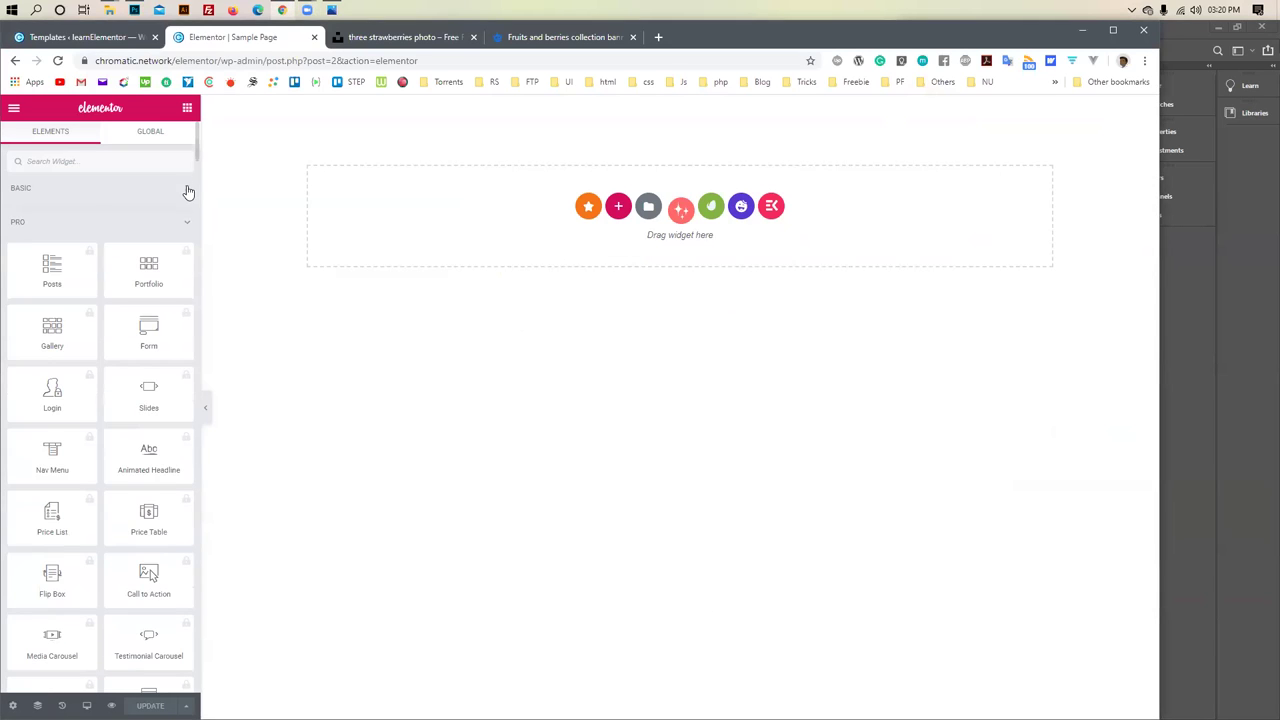
pyautogui.click(184, 231)
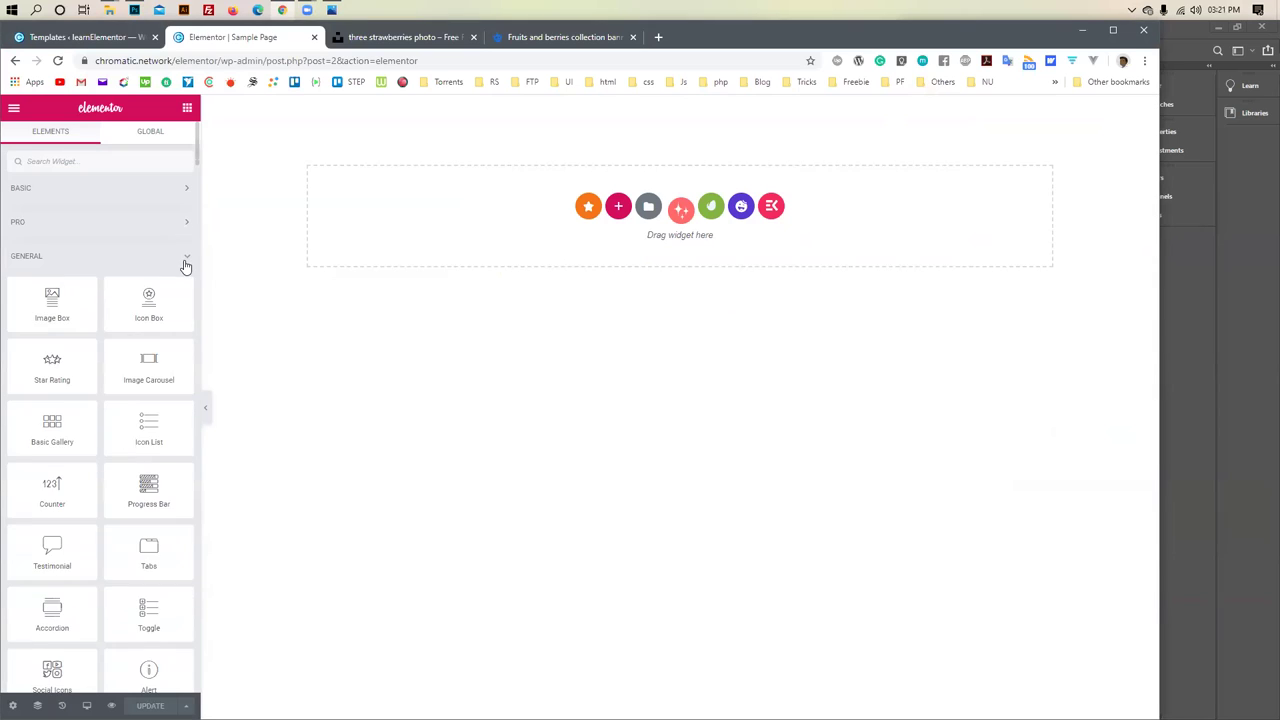
pyautogui.click(183, 256)
pyautogui.click(183, 360)
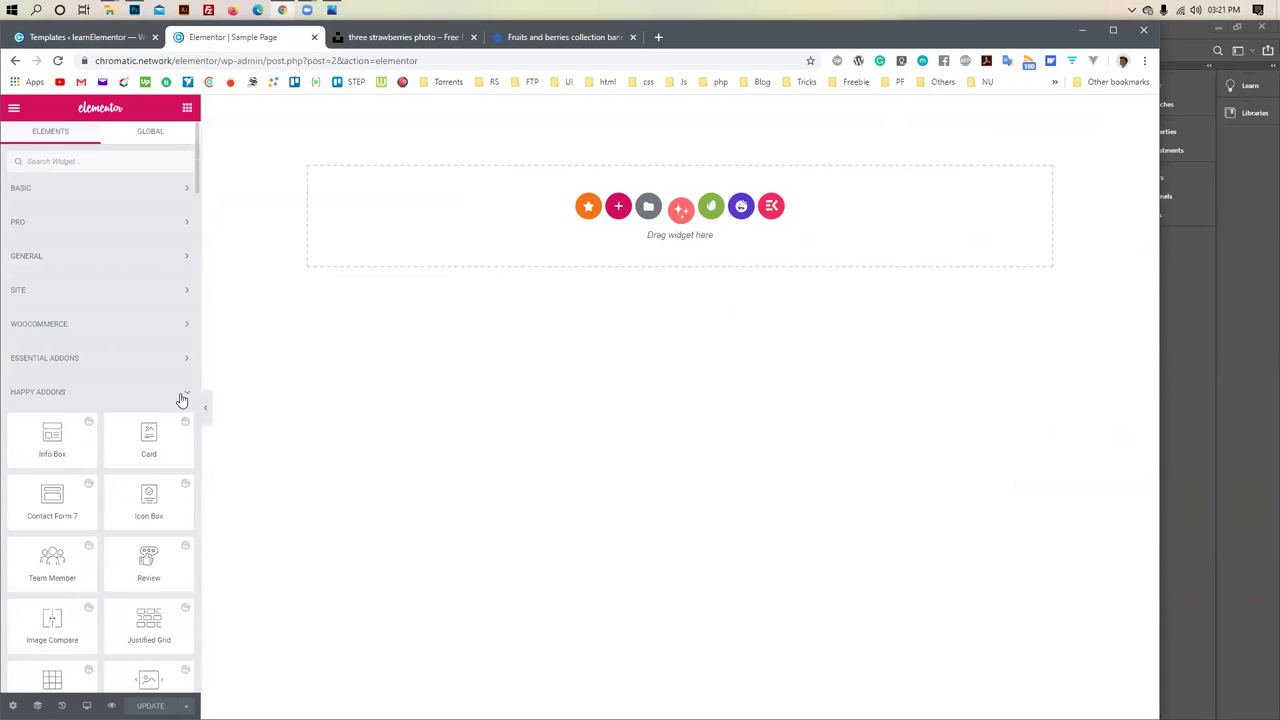
pyautogui.click(182, 398)
pyautogui.click(181, 463)
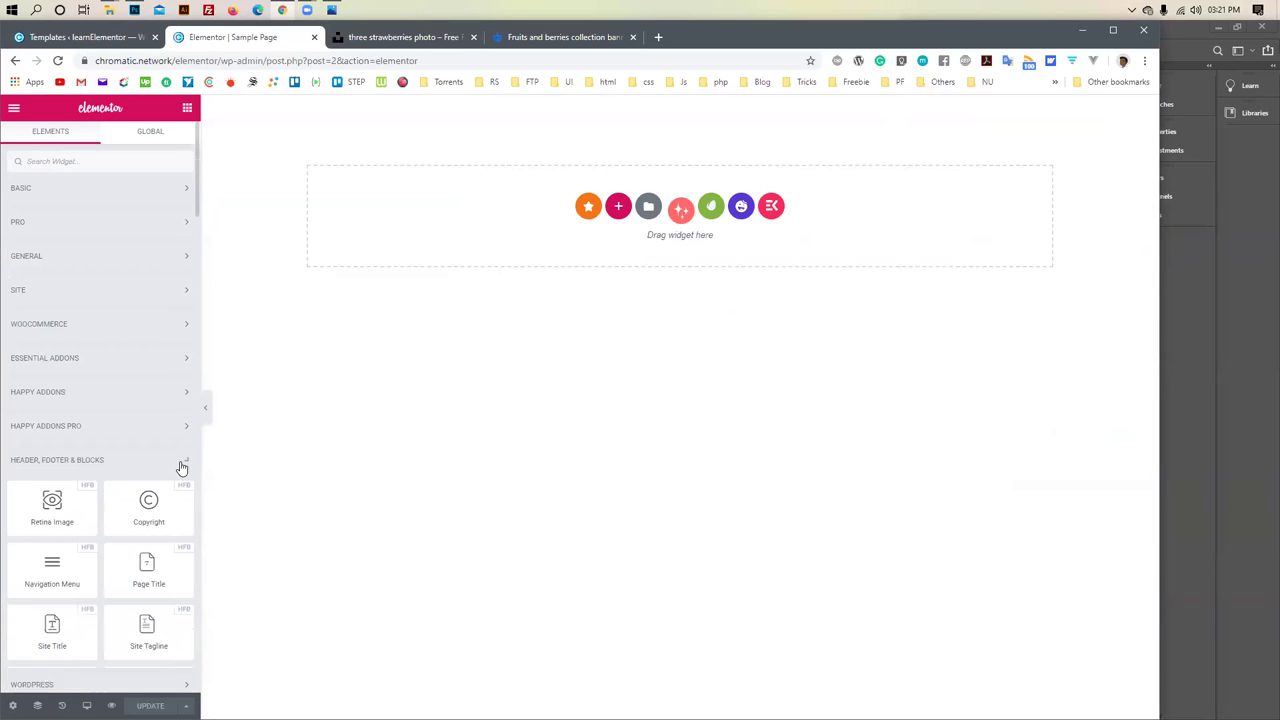
pyautogui.scroll(-1, 182, 467)
pyautogui.click(182, 467)
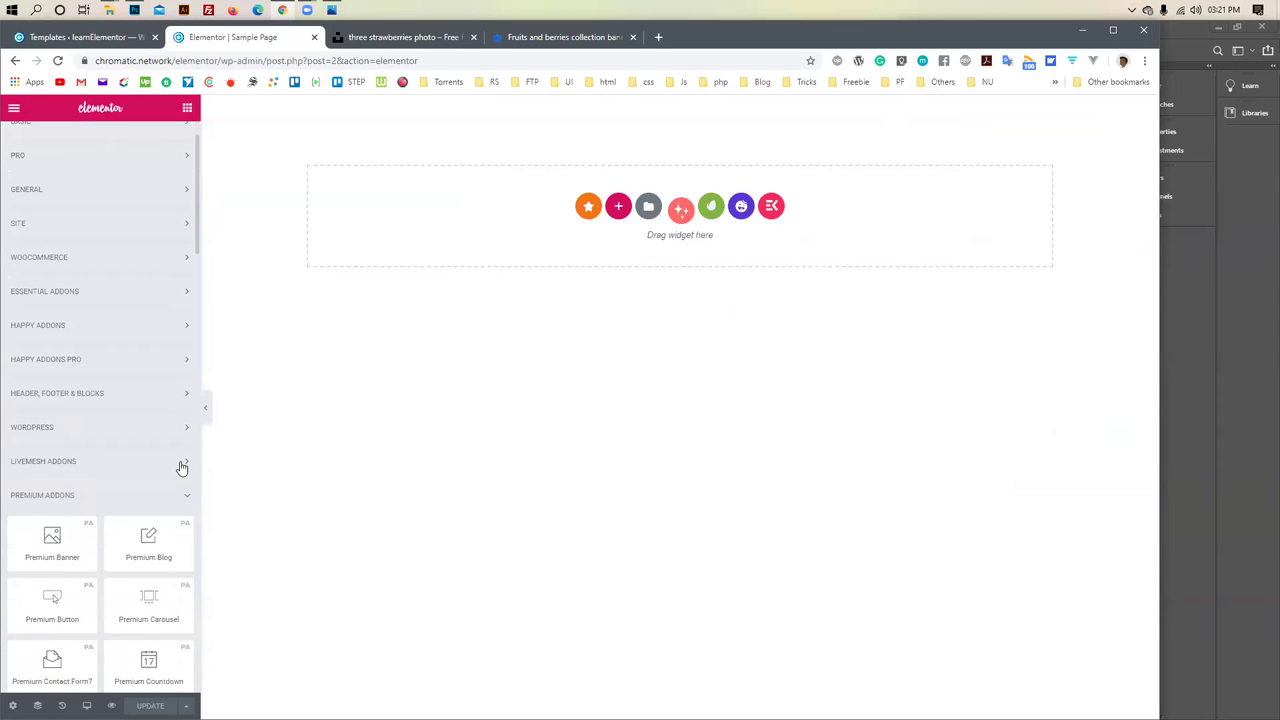
pyautogui.scroll(-1, 184, 440)
pyautogui.click(185, 430)
pyautogui.click(178, 463)
pyautogui.scroll(-1, 178, 455)
pyautogui.click(185, 432)
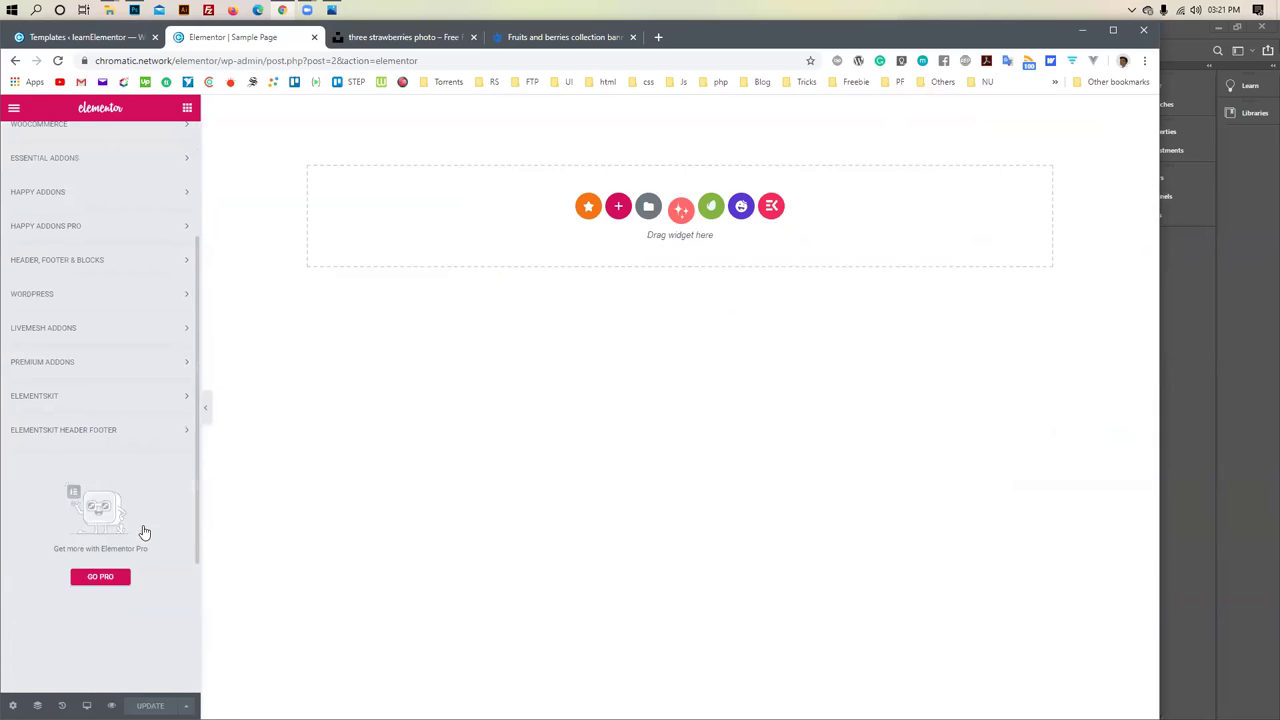
# Check the Page Layout options in the page settings and return to the widget categories
pyautogui.click(12, 705)
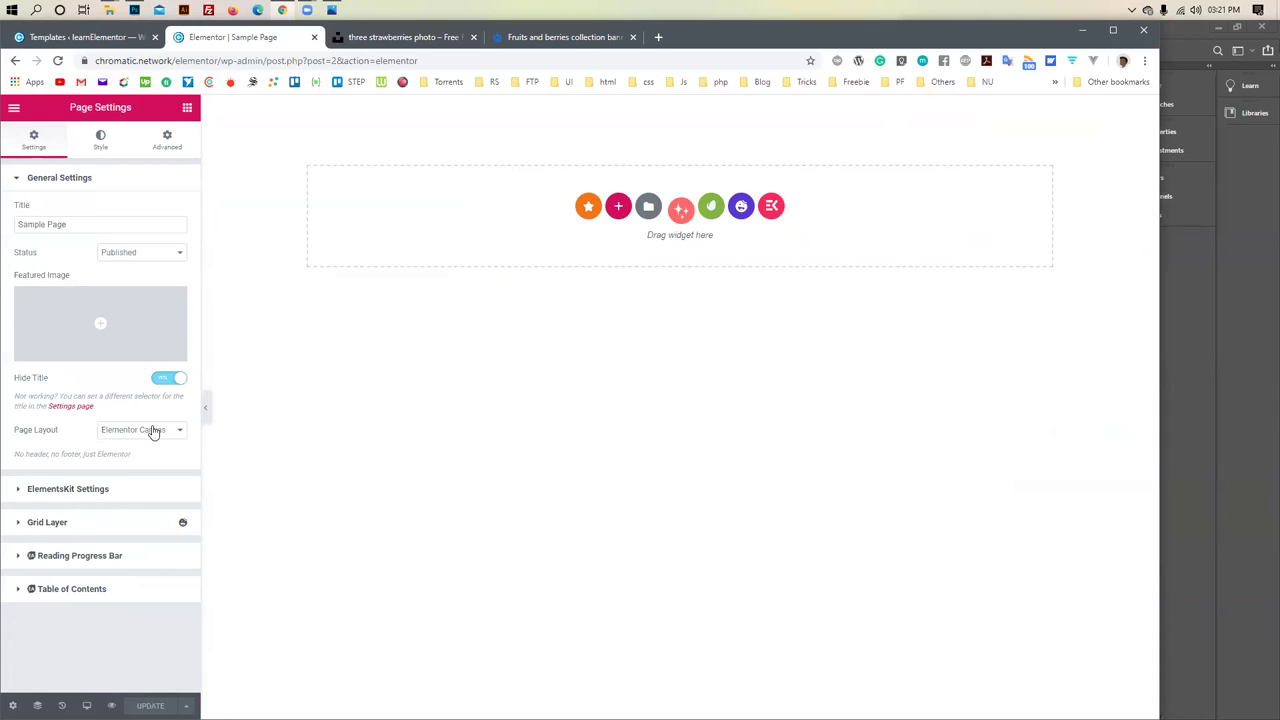
pyautogui.click(152, 430)
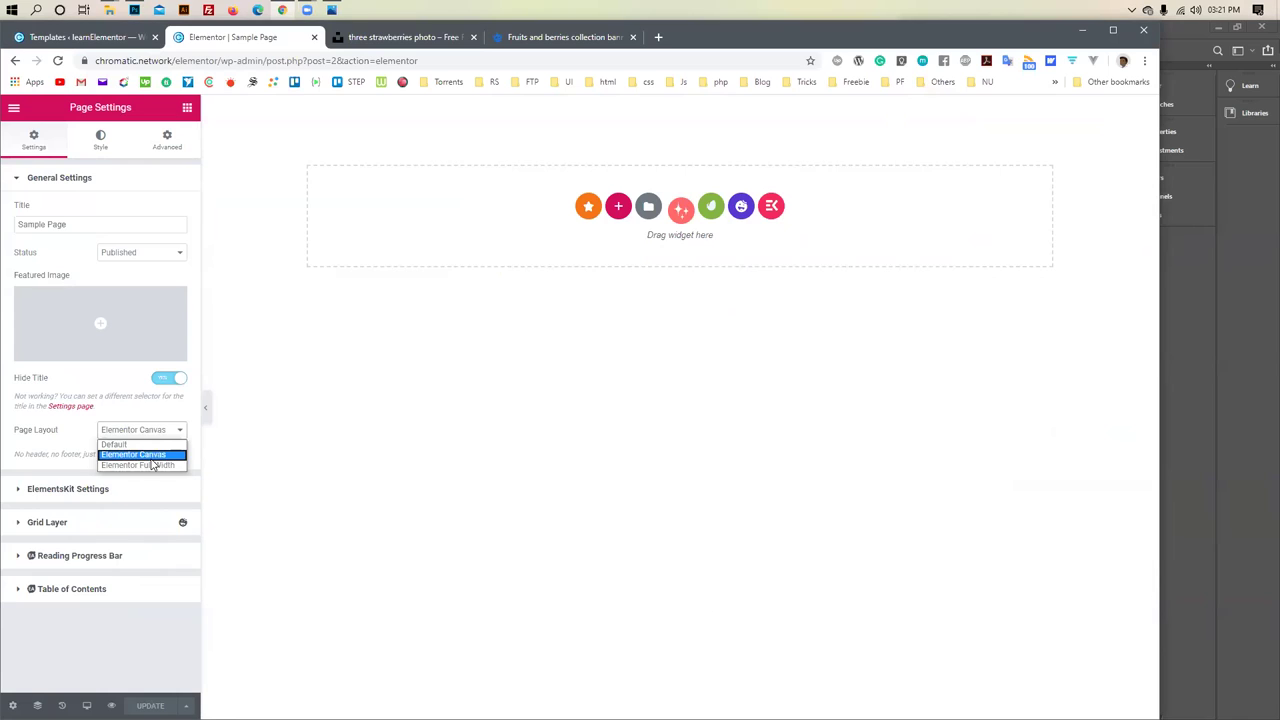
pyautogui.click(77, 640)
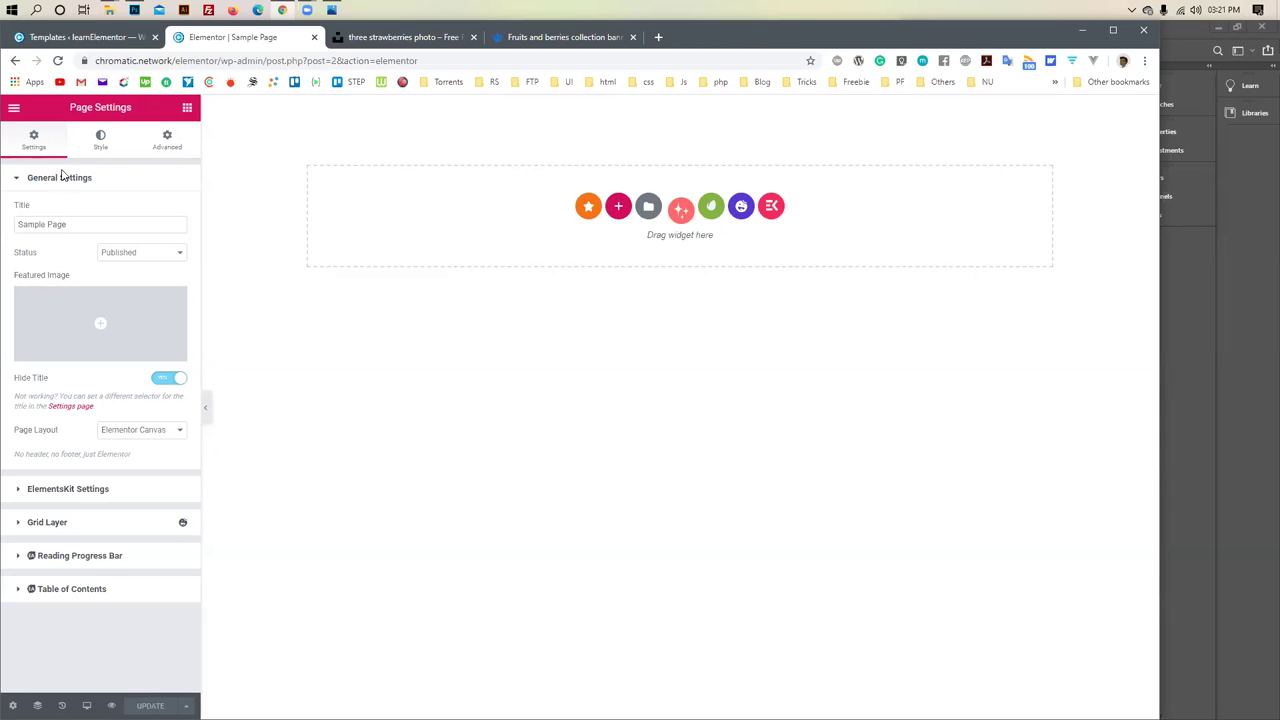
pyautogui.click(185, 108)
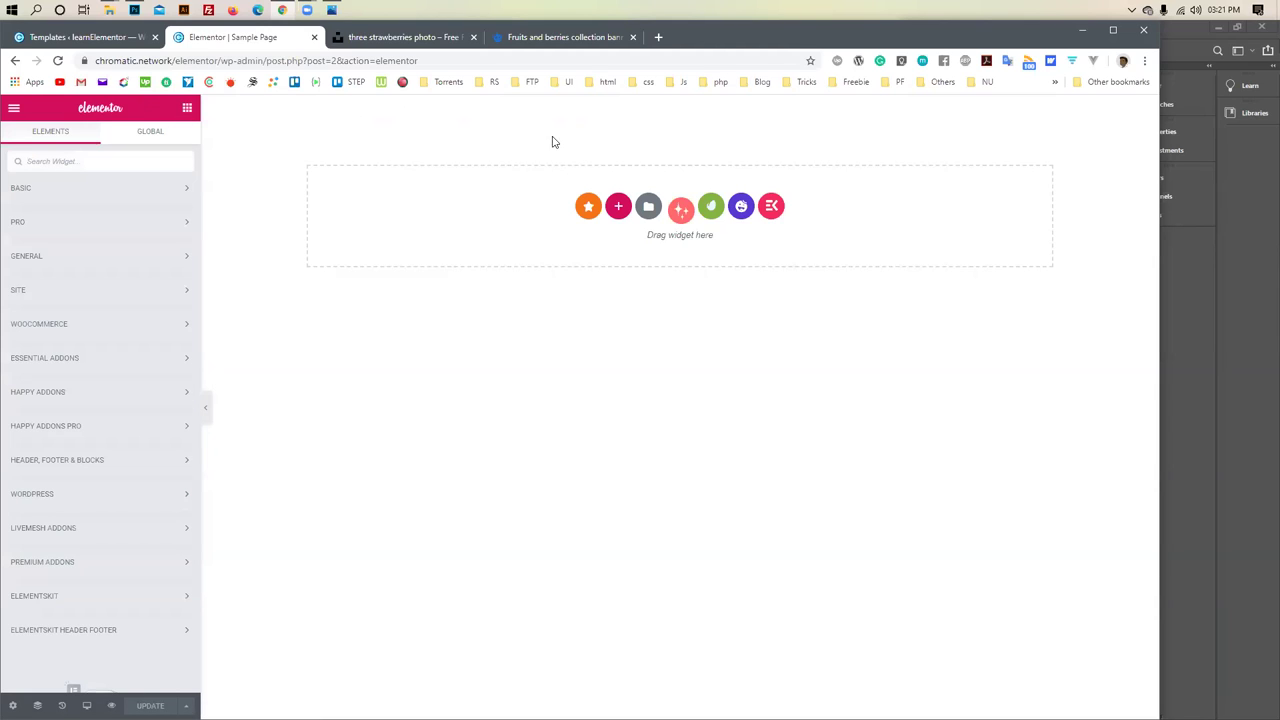
# Add a single-column section to Sample Page, using the D.jpg design as reference
pyautogui.click(331, 10)
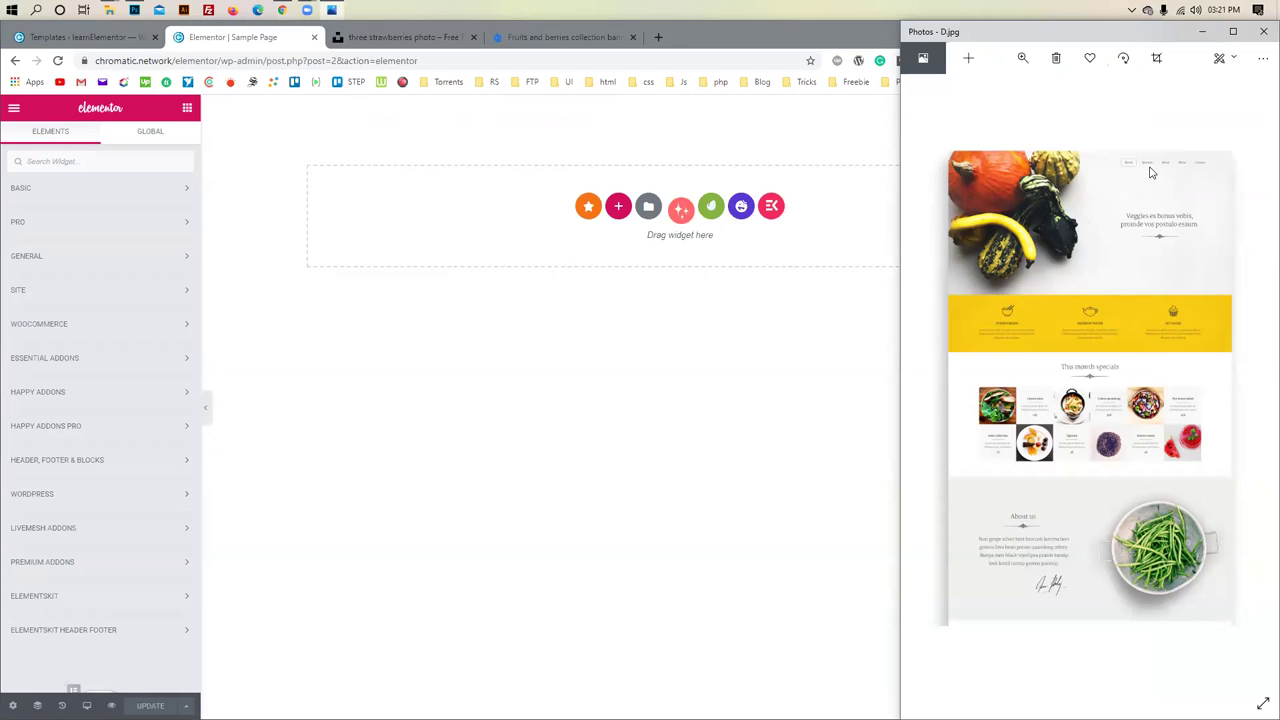
pyautogui.click(618, 206)
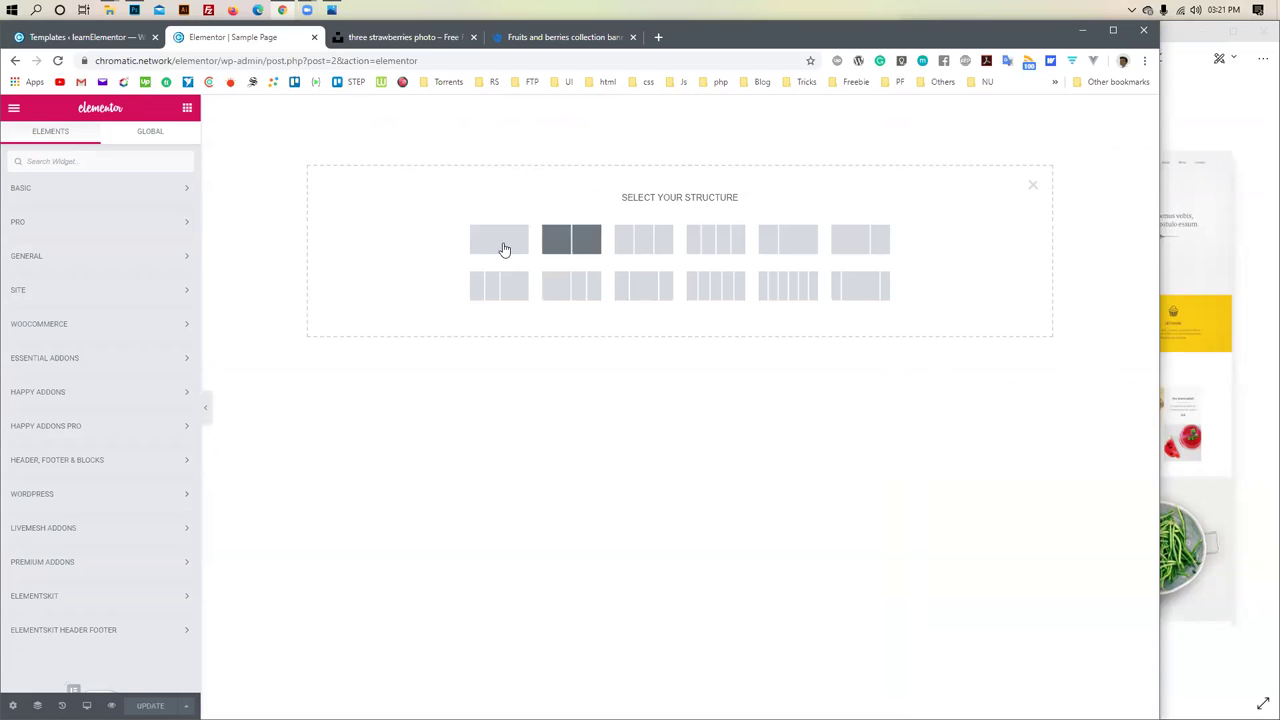
pyautogui.click(486, 249)
pyautogui.click(1170, 223)
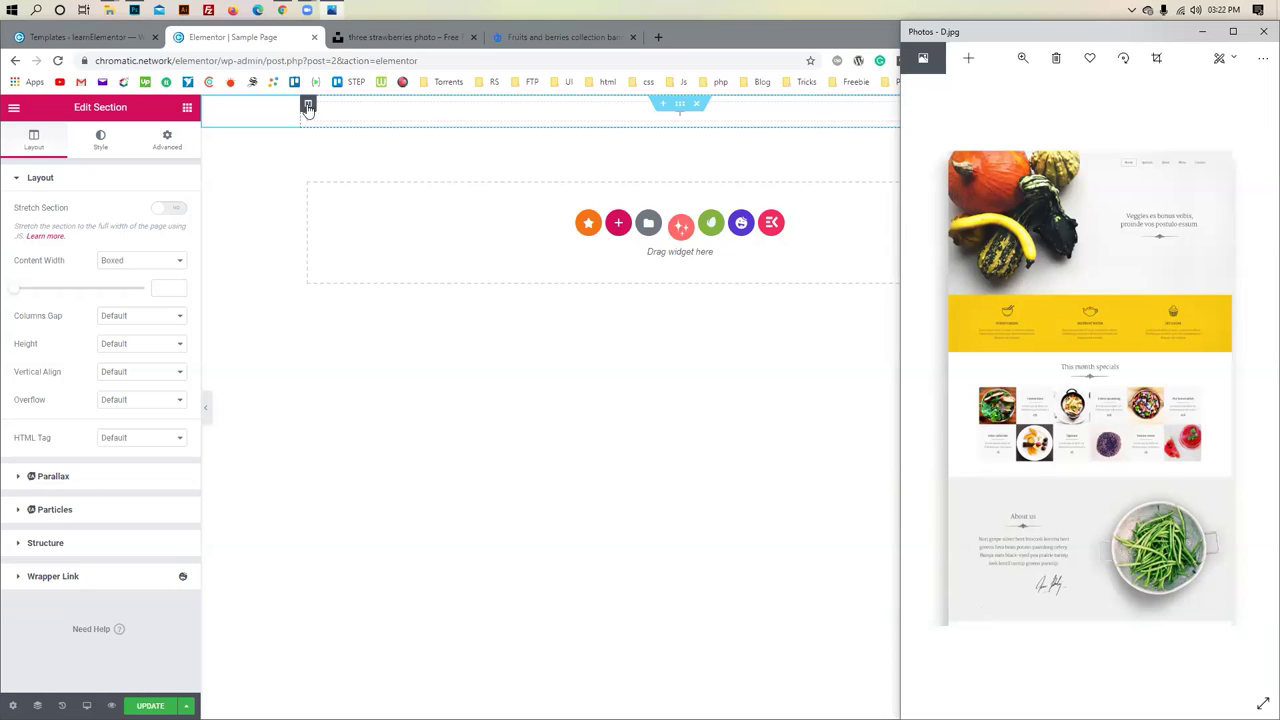
# Set the new section's content width to Full Width and turn on Stretch Section
pyautogui.click(308, 107)
pyautogui.click(680, 103)
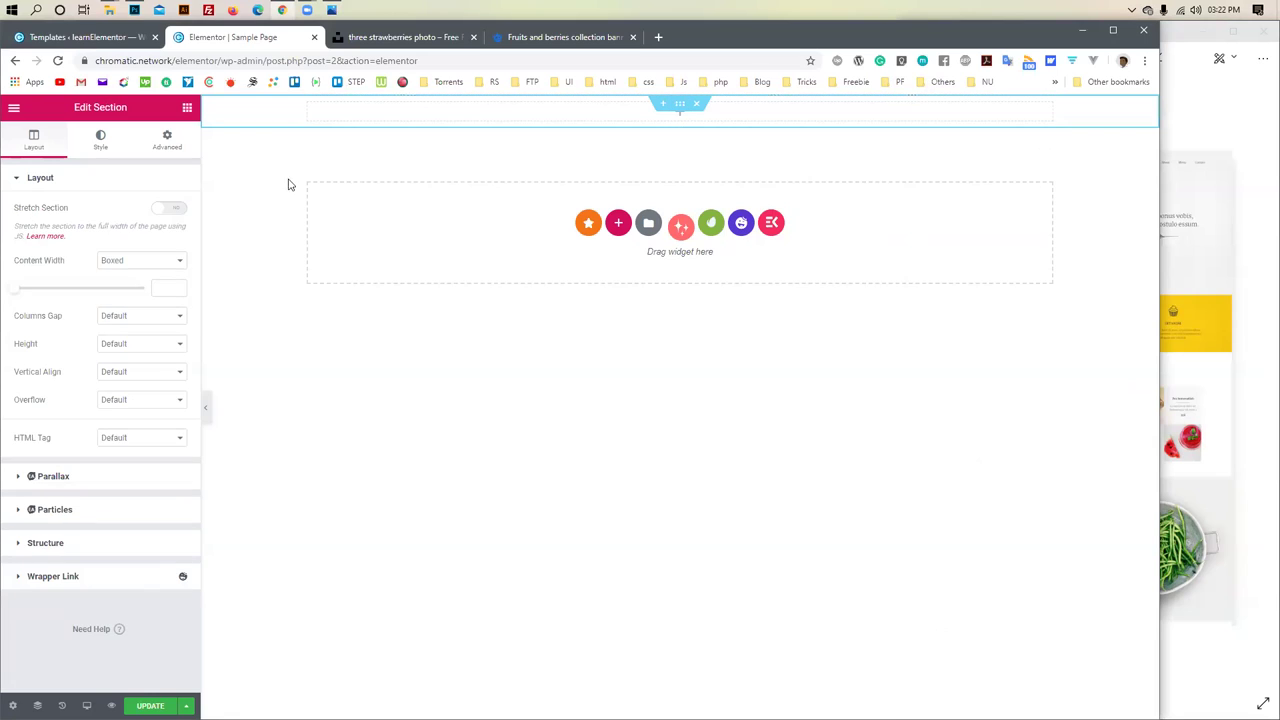
pyautogui.click(120, 260)
pyautogui.click(124, 284)
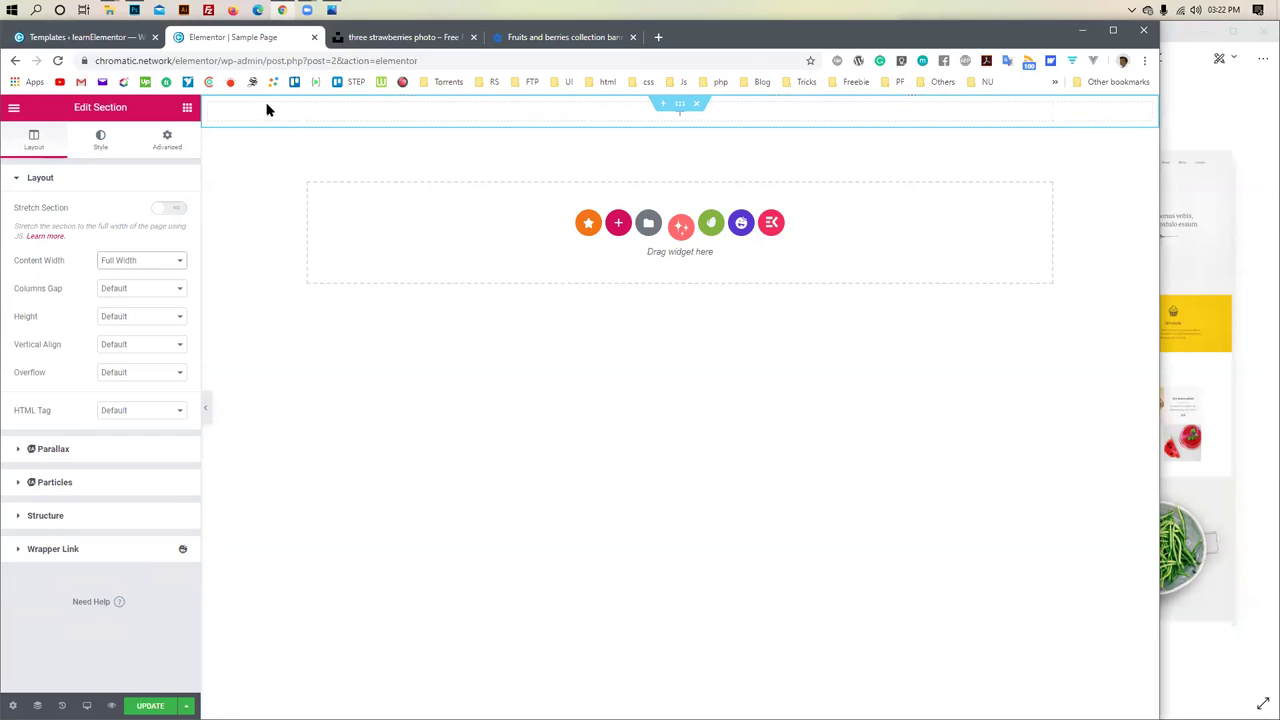
pyautogui.click(176, 210)
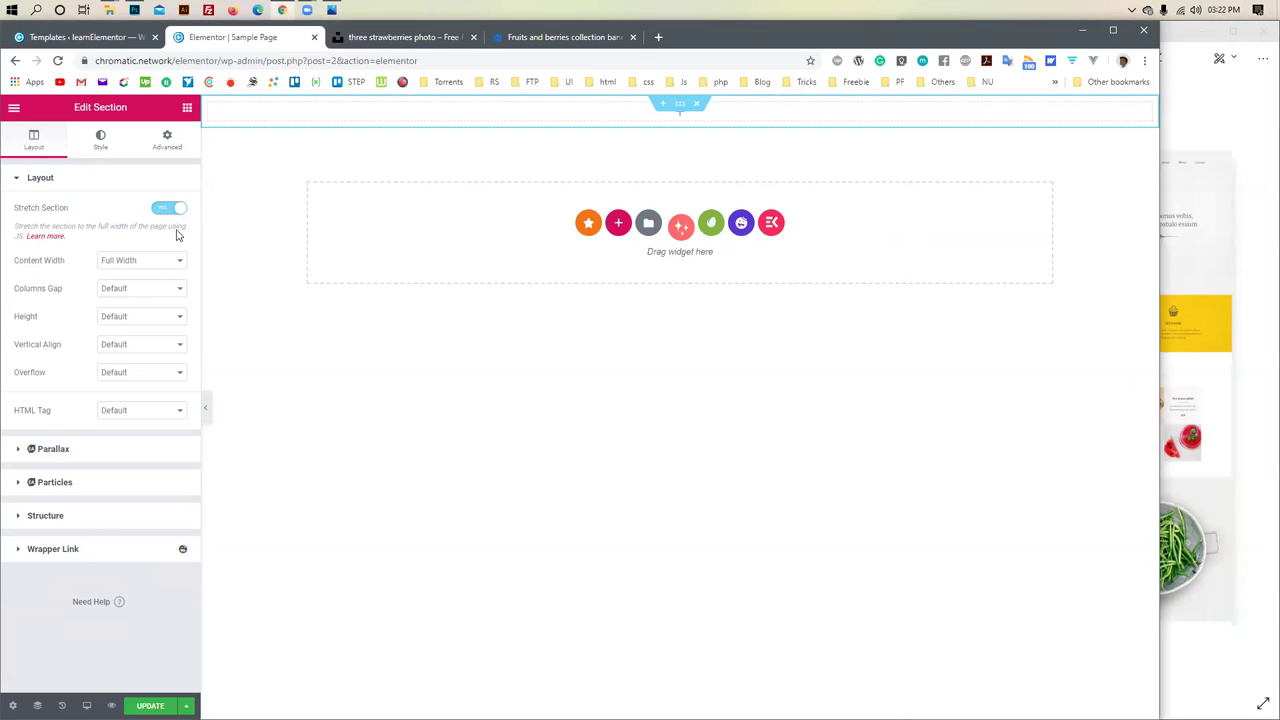
# Set the section's height to Min Height with a minimum of 650 px, comparing it with the D.jpg design
pyautogui.click(127, 326)
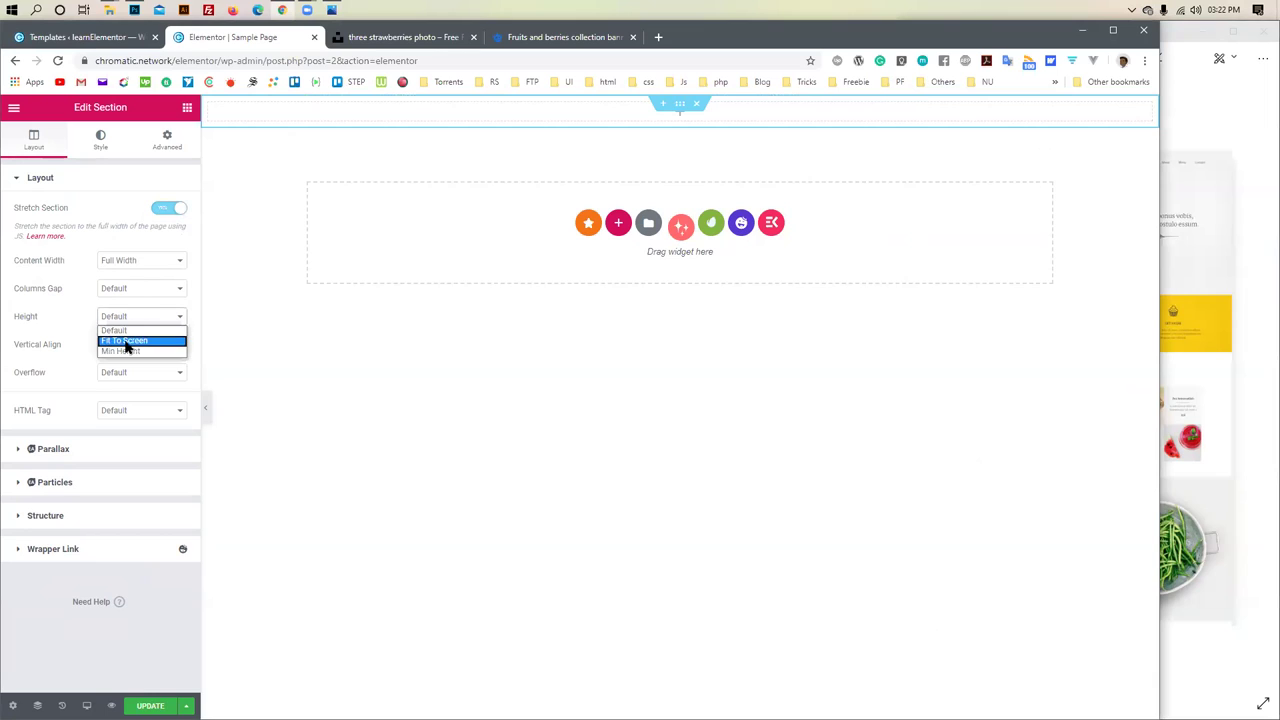
pyautogui.click(126, 344)
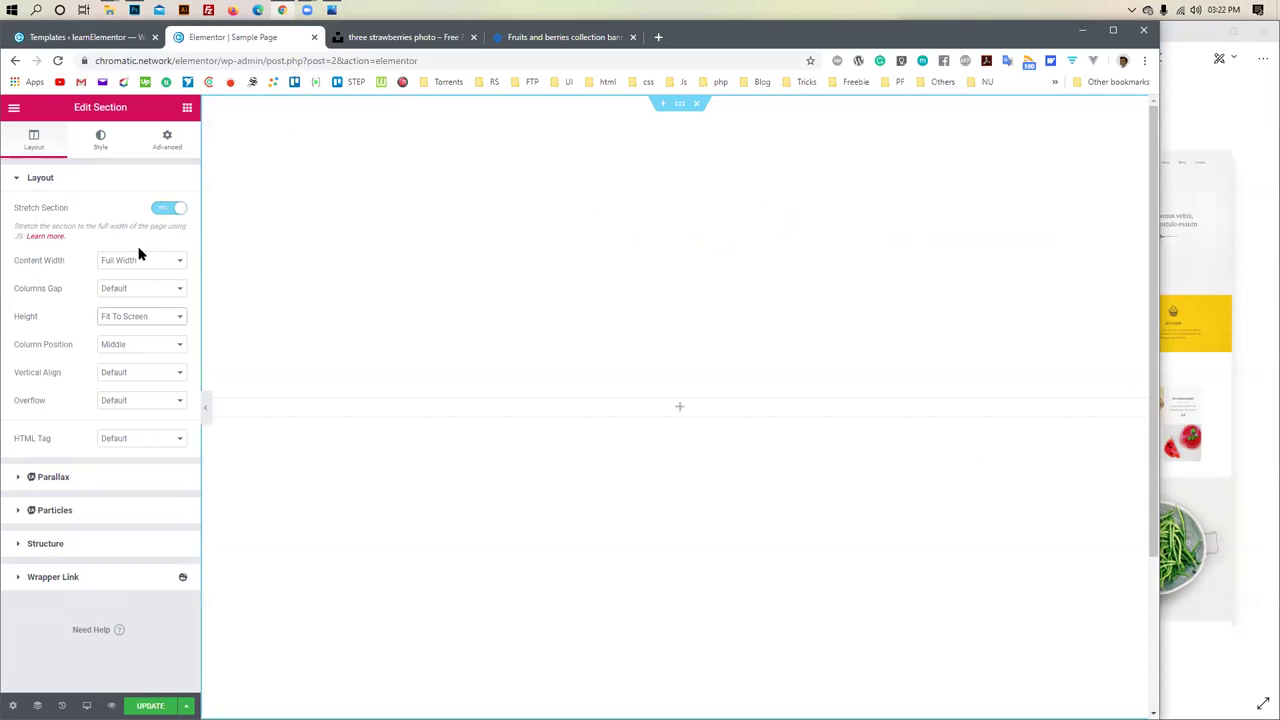
pyautogui.click(121, 318)
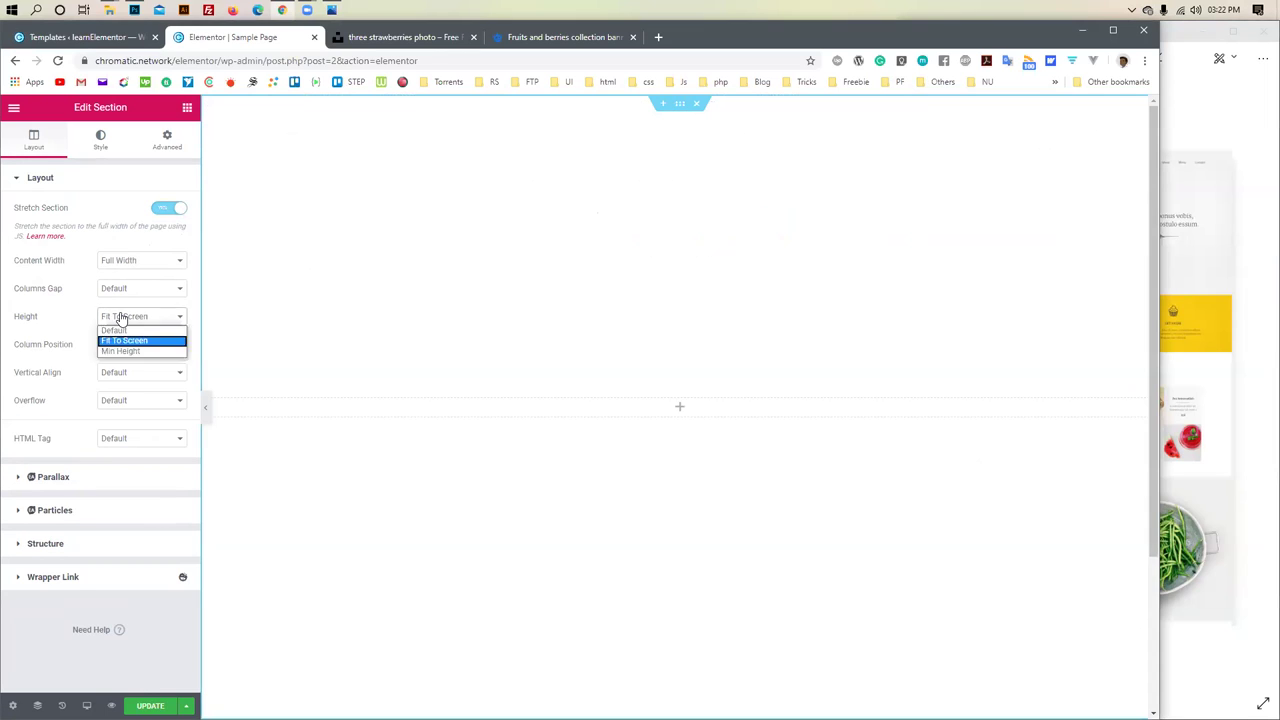
pyautogui.click(124, 351)
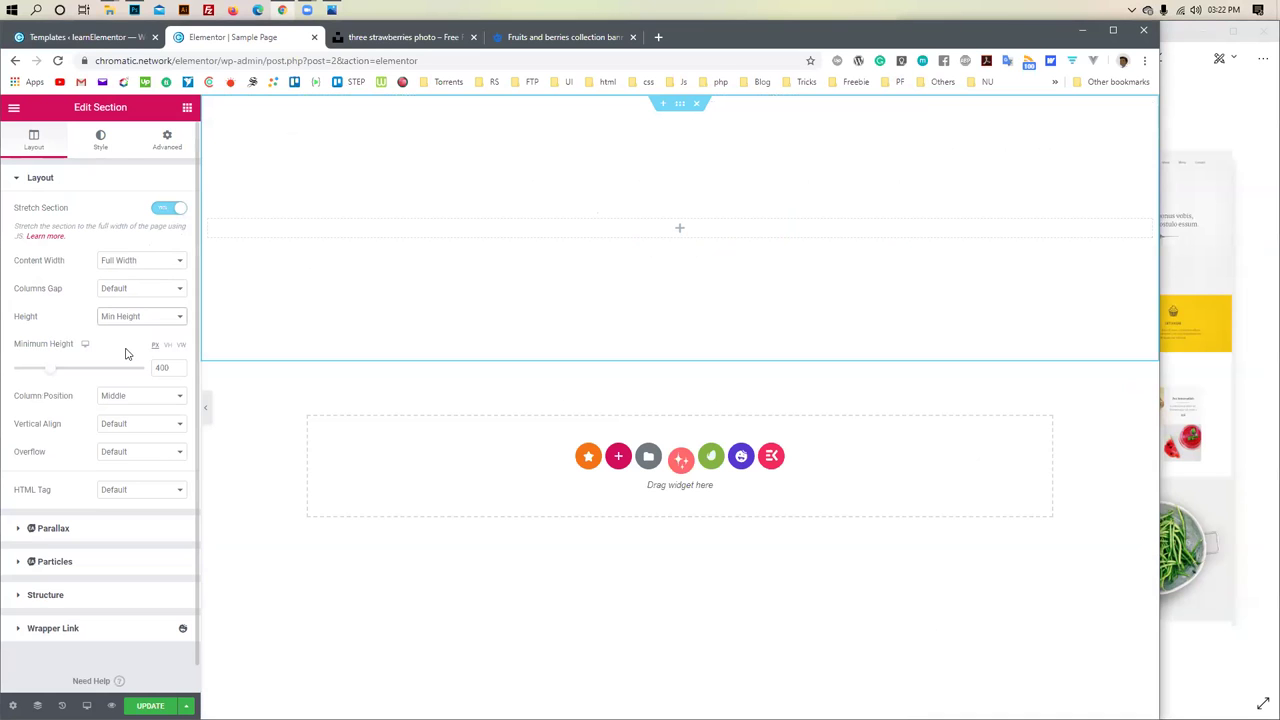
pyautogui.moveTo(51, 370); pyautogui.dragTo(78, 370)
pyautogui.click(1184, 328)
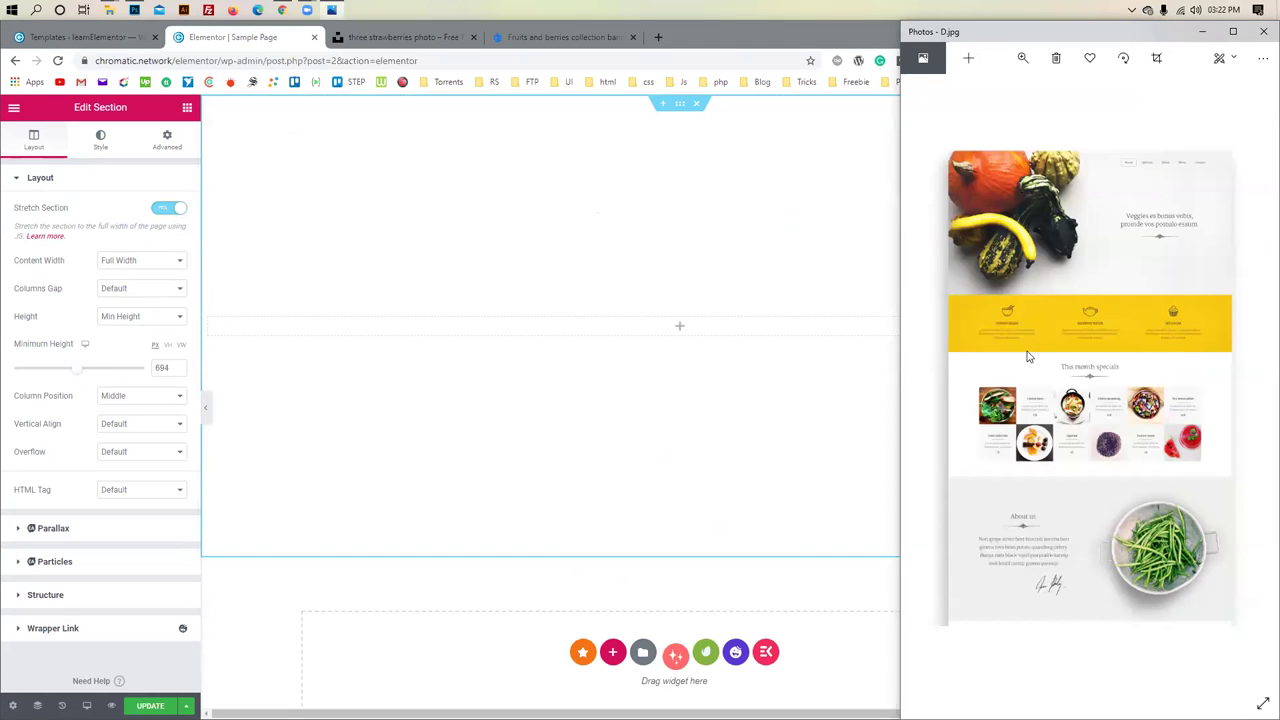
pyautogui.click(365, 412)
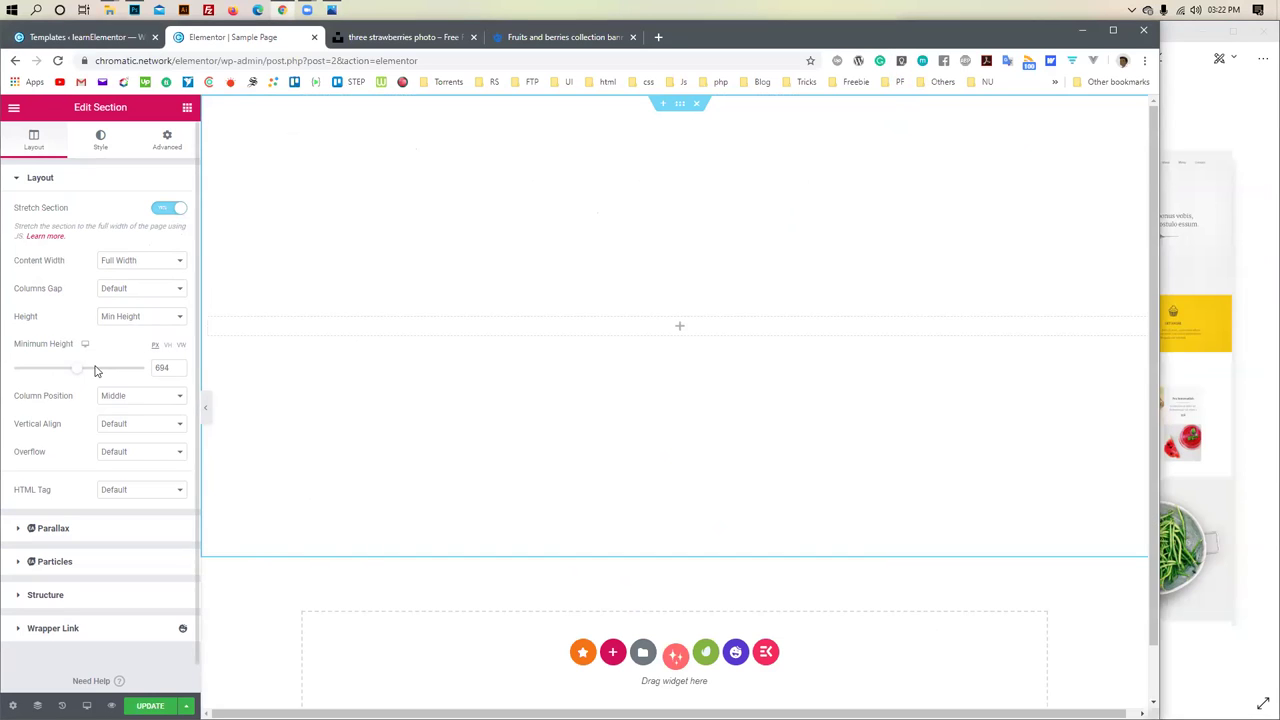
pyautogui.moveTo(80, 371); pyautogui.dragTo(76, 373)
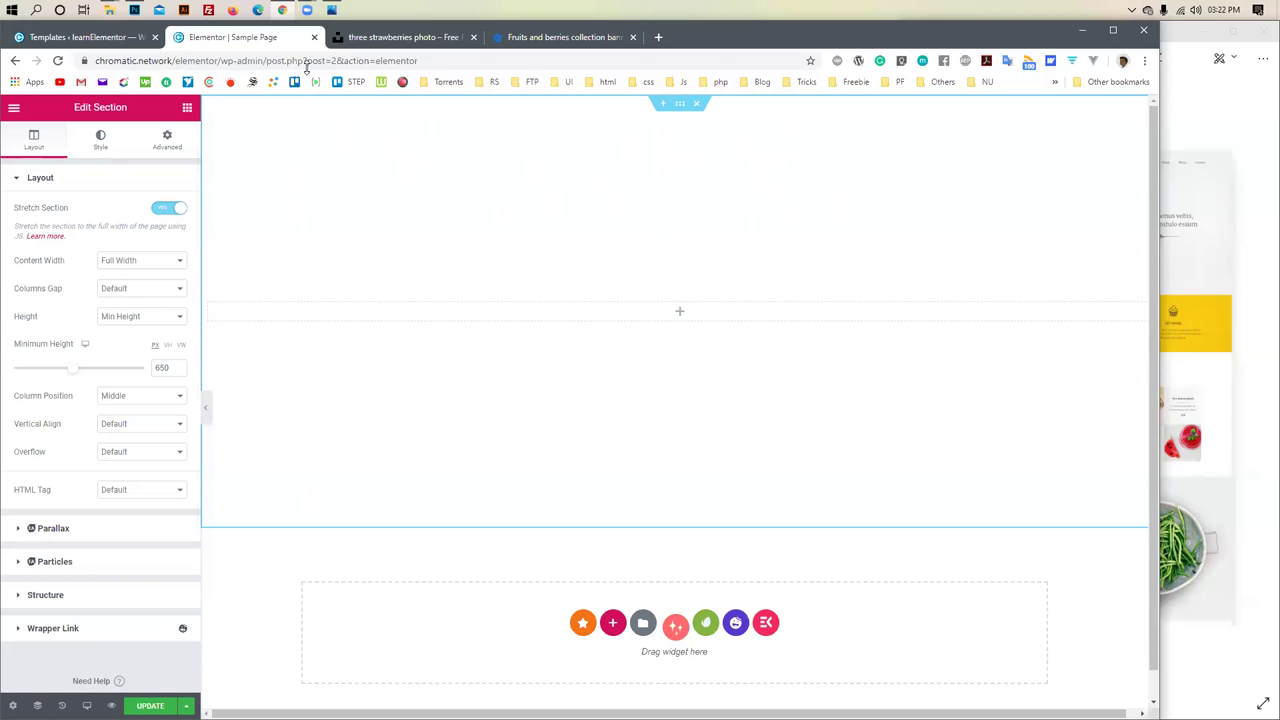
# Switch to Photoshop and delete the fresh FRUITS title and the green and blue circles from 3083.psd
pyautogui.click(135, 9)
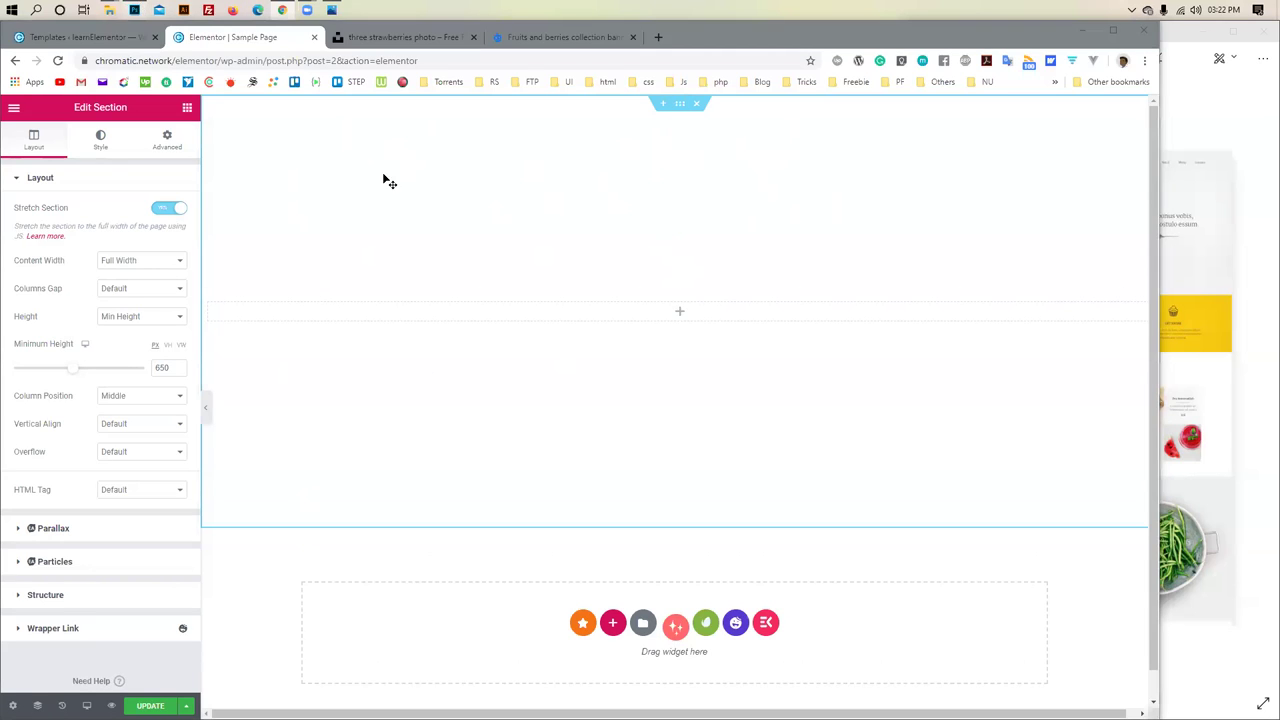
pyautogui.moveTo(389, 312); pyautogui.dragTo(305, 299)
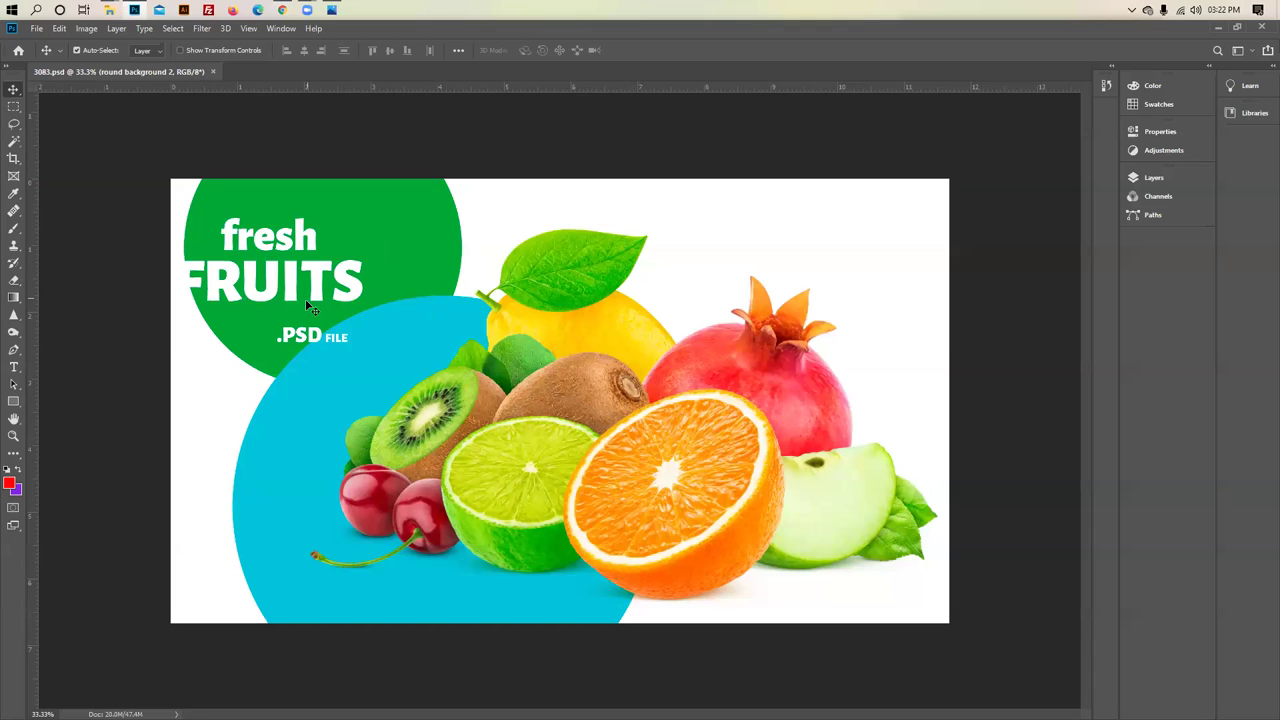
pyautogui.press('Delete')
pyautogui.press('Delete')
pyautogui.press('Delete')
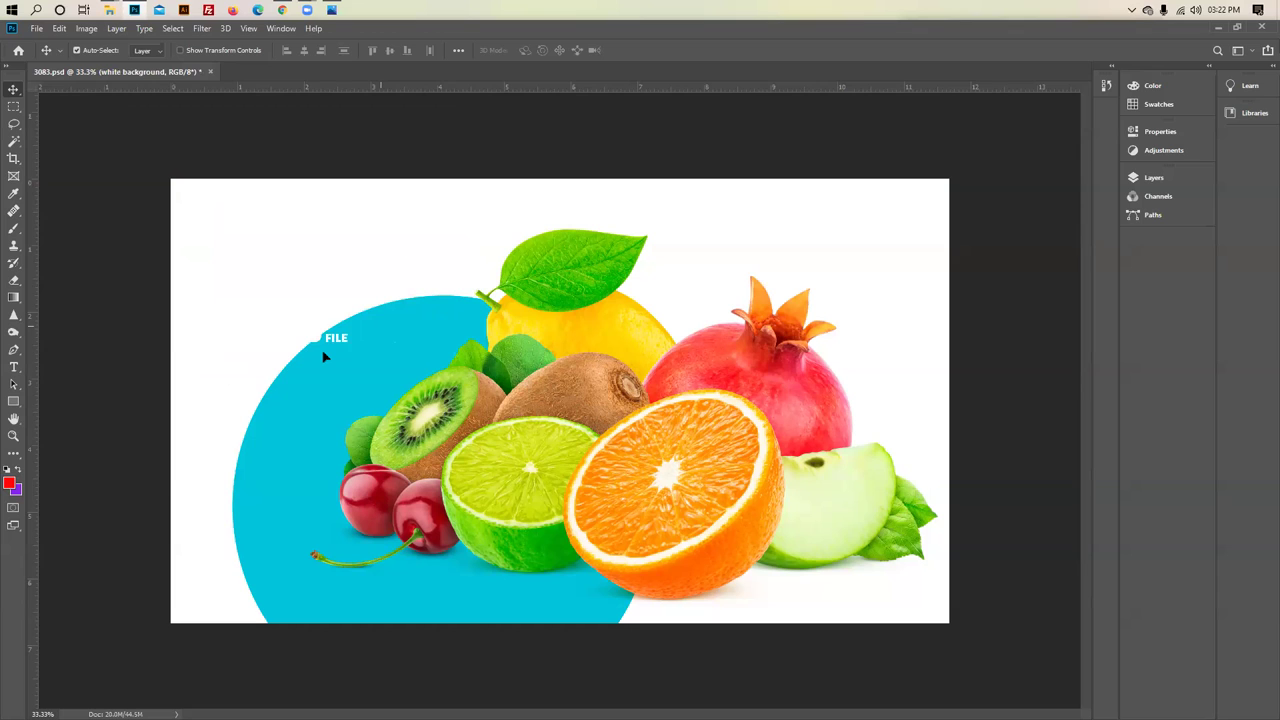
pyautogui.press('Delete')
pyautogui.press('Delete')
# Try moving the fruits layer up away from its shadows and put it back in place
pyautogui.moveTo(389, 424); pyautogui.dragTo(346, 372)
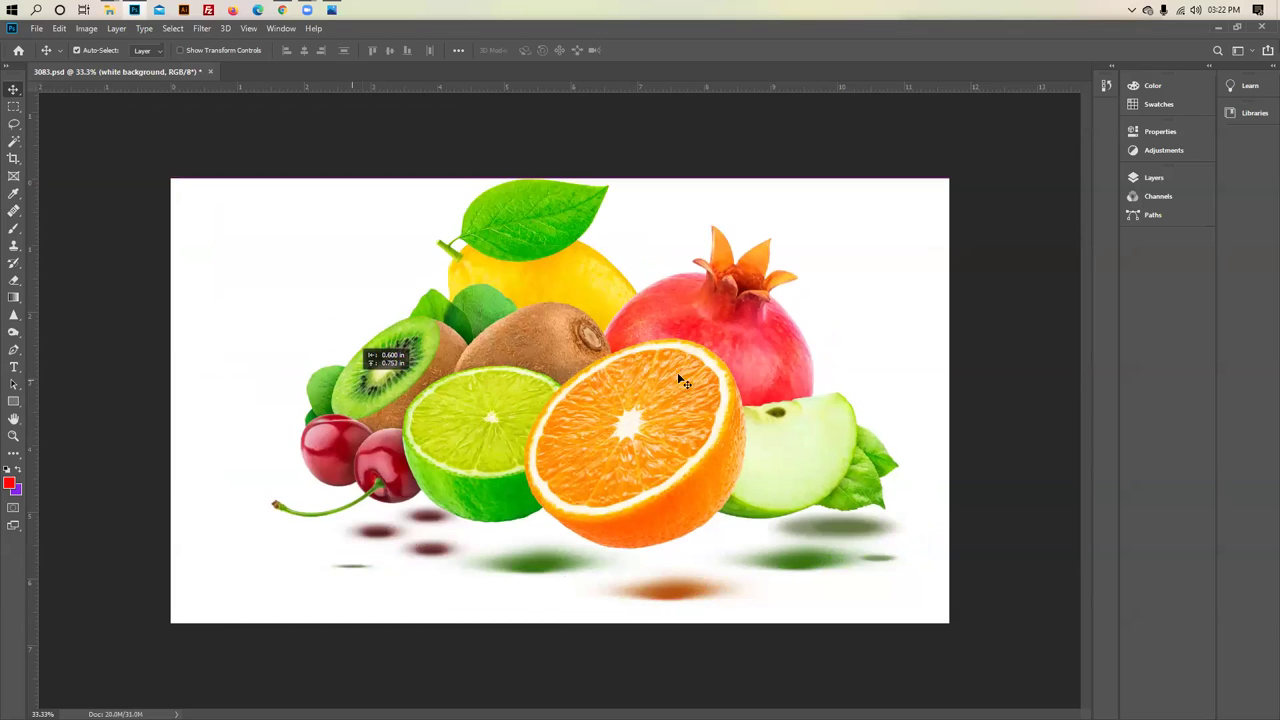
pyautogui.hotkey('shift', 'Right')
pyautogui.hotkey('shift', 'Down')
pyautogui.hotkey('shift', 'Down')
pyautogui.hotkey('shift', 'Down')
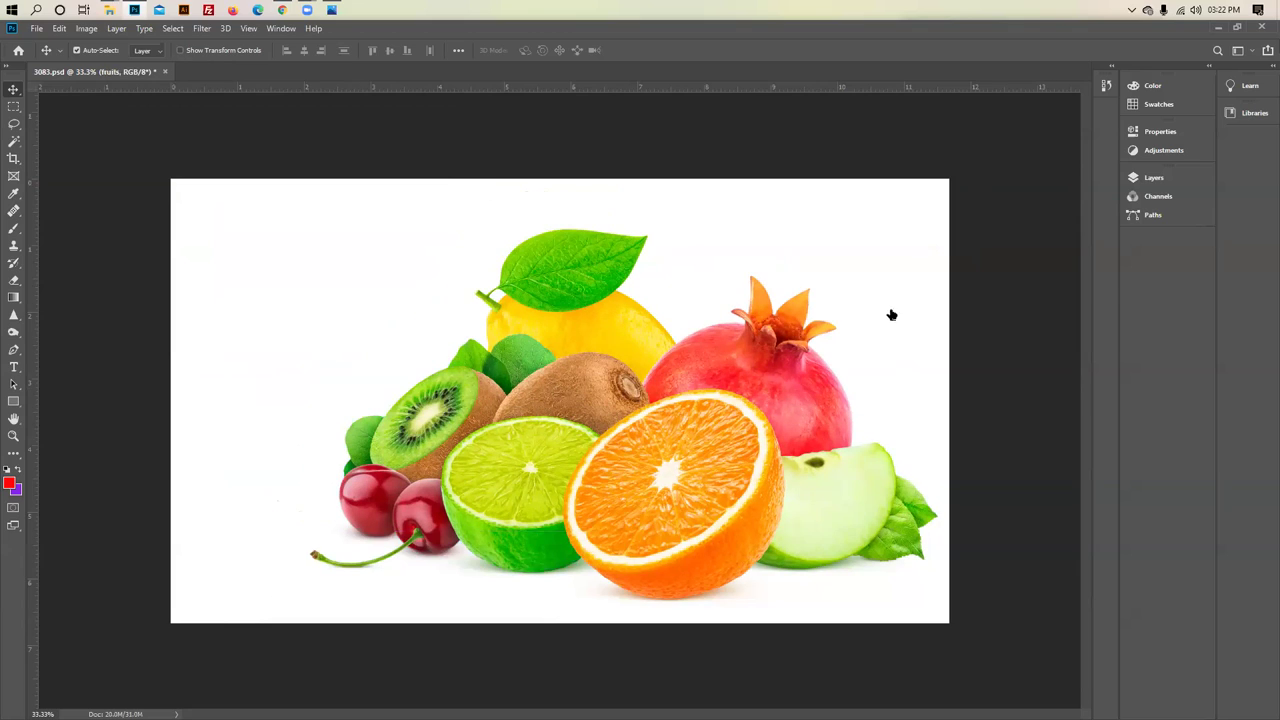
# Show the layer list and delete the text group containing the .PSD FILE layer
pyautogui.press('F7')
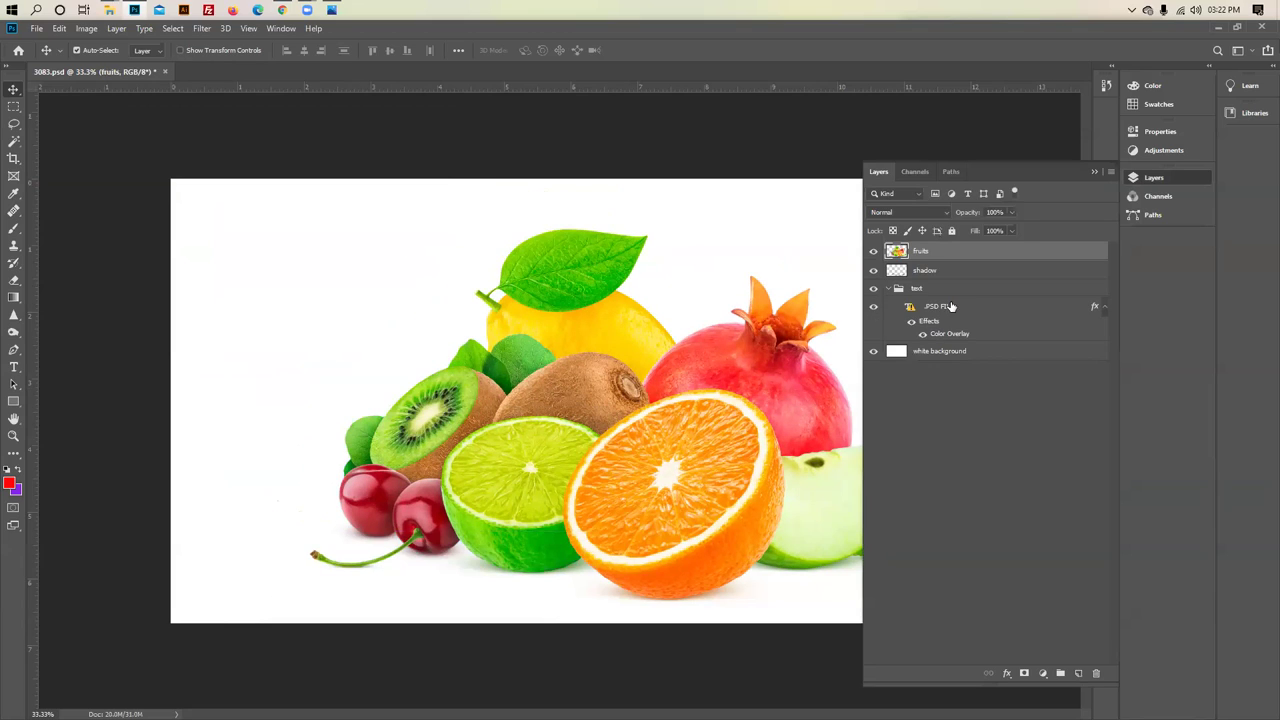
pyautogui.click(880, 290)
pyautogui.click(874, 289)
pyautogui.press('Delete')
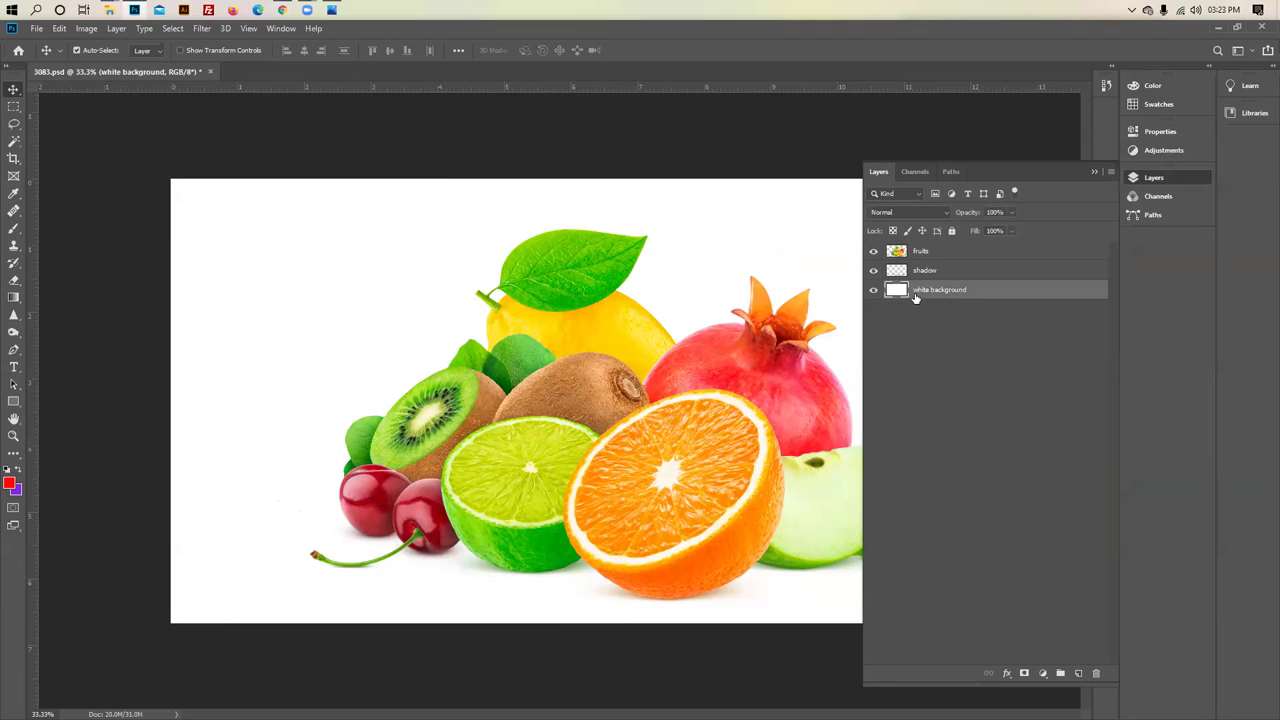
# Toggle the visibility of the white background, fruits and shadow layers to check what each contains
pyautogui.click(874, 290)
pyautogui.click(875, 290)
pyautogui.click(922, 256)
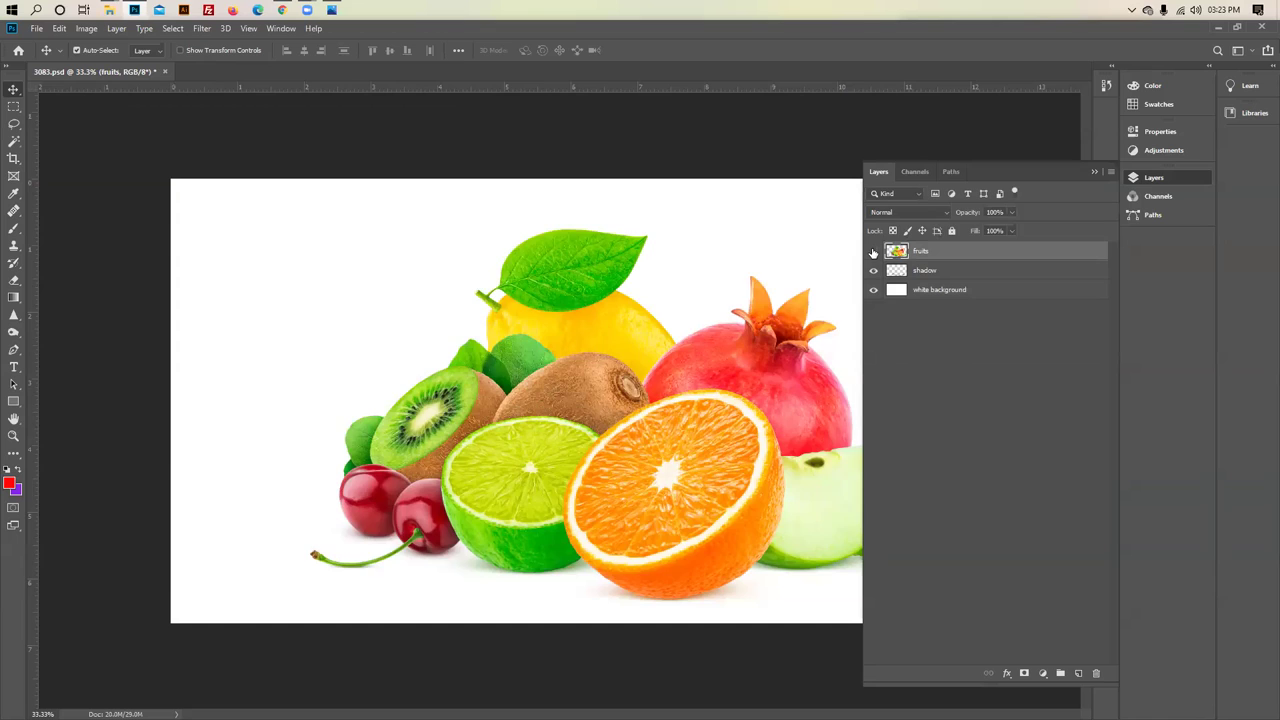
pyautogui.click(874, 254)
pyautogui.click(874, 254)
pyautogui.click(873, 271)
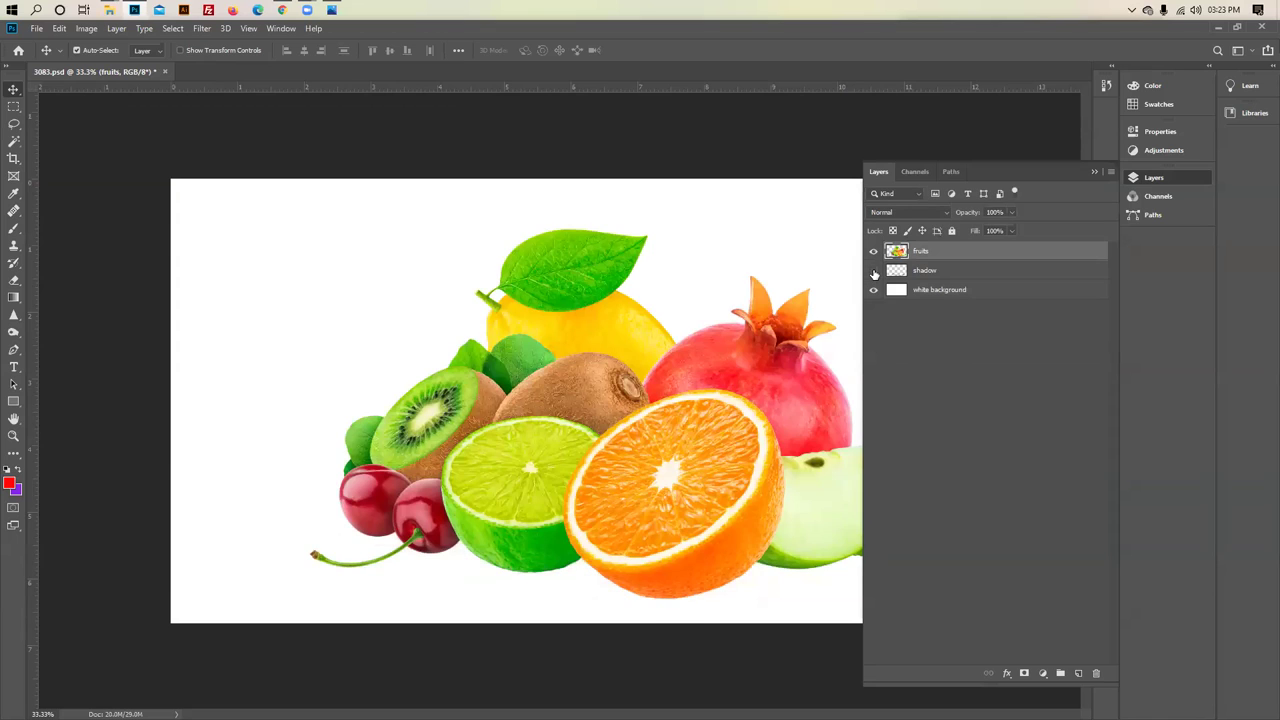
pyautogui.click(874, 271)
pyautogui.click(922, 270)
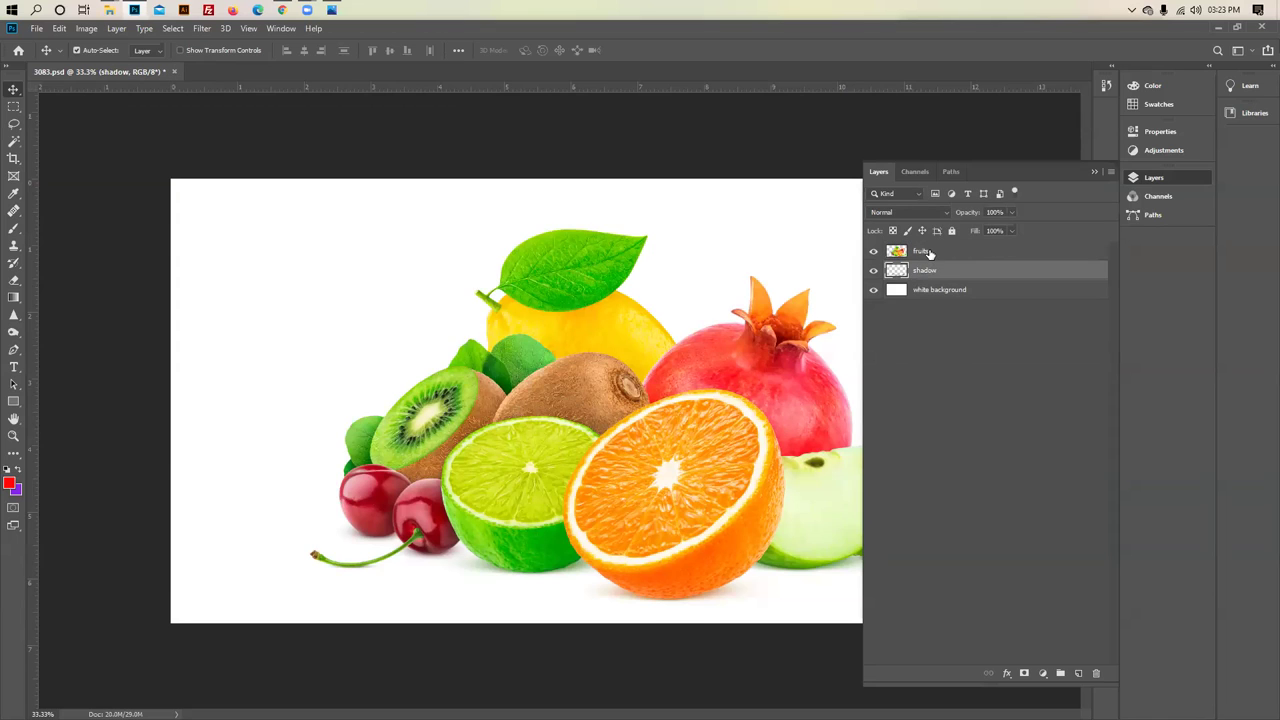
# Group the fruits and shadow layers, and toggle the group's visibility to check what it contains
pyautogui.keyDown('shift'); pyautogui.click(929, 254); pyautogui.keyUp('shift')
pyautogui.hotkey('ctrl', 'g')
pyautogui.click(873, 250)
pyautogui.click(873, 250)
# Try moving and shrinking the fruits layer without its shadow, and revert the document to the Group Layers history state
pyautogui.click(474, 436)
pyautogui.moveTo(474, 436); pyautogui.dragTo(351, 421)
pyautogui.hotkey('ctrl', 't')
pyautogui.moveTo(820, 215); pyautogui.dragTo(603, 335)
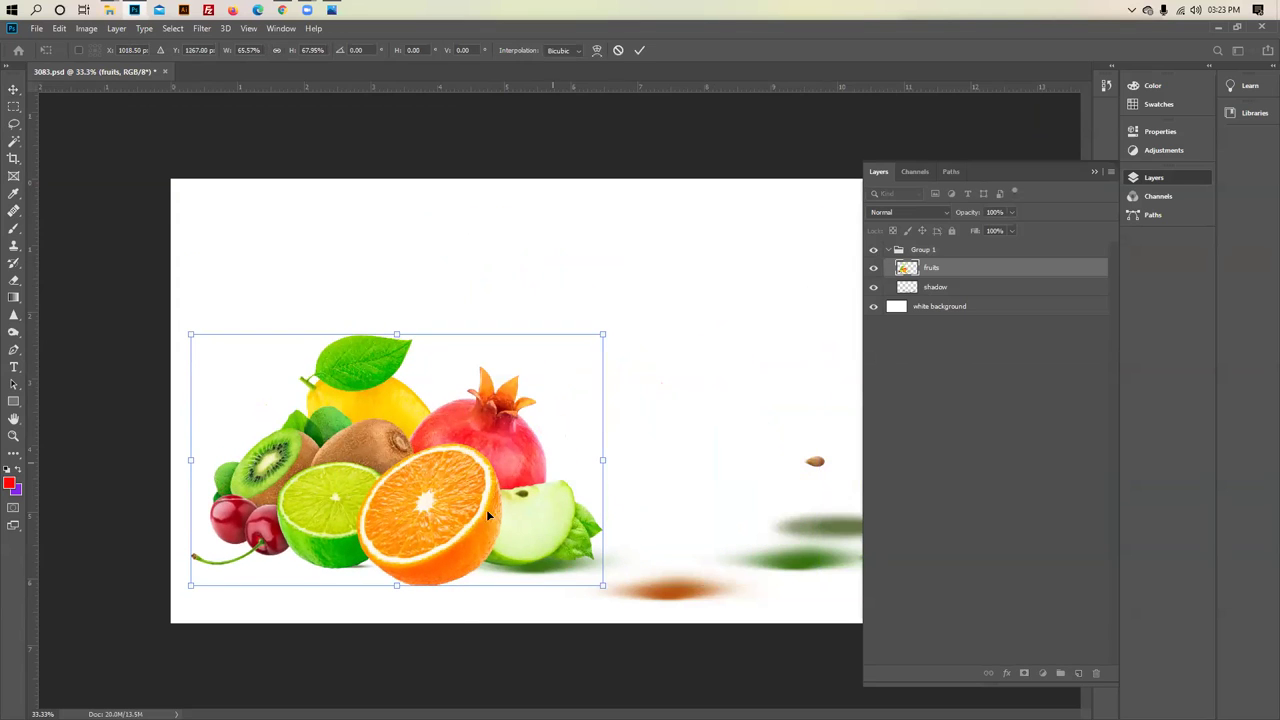
pyautogui.hotkey('ctrl', 'z')
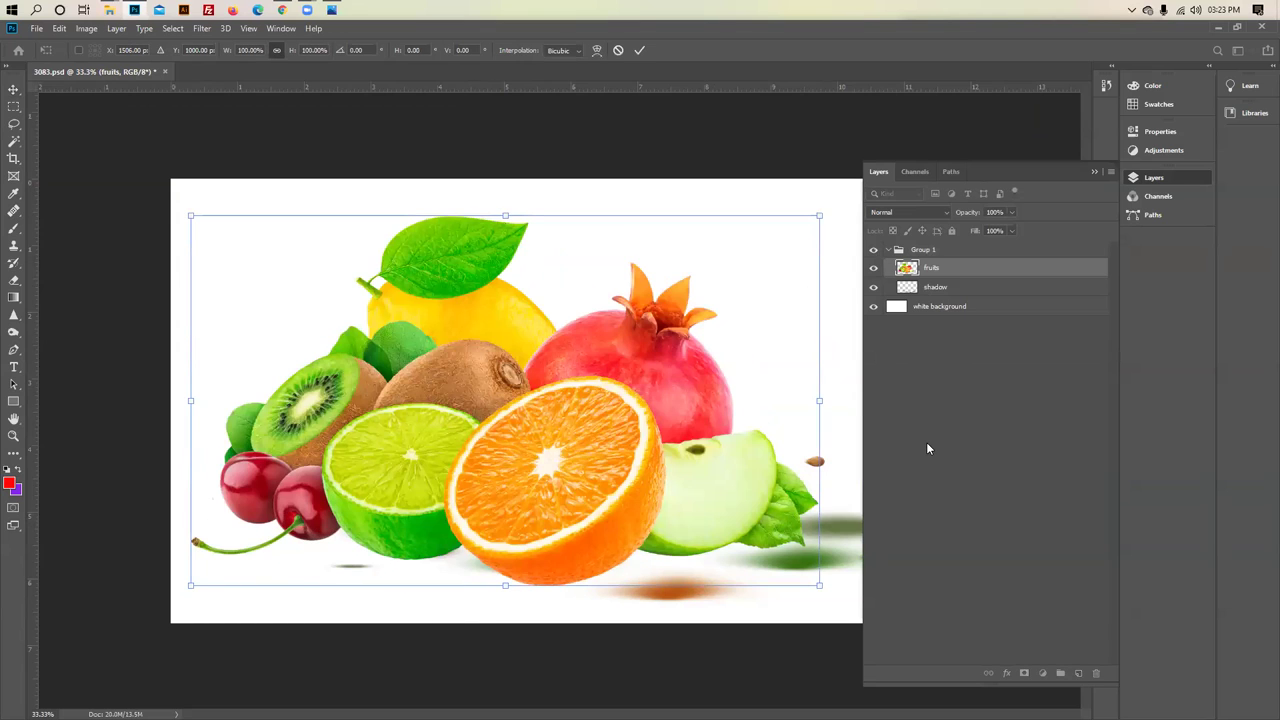
pyautogui.click(1106, 85)
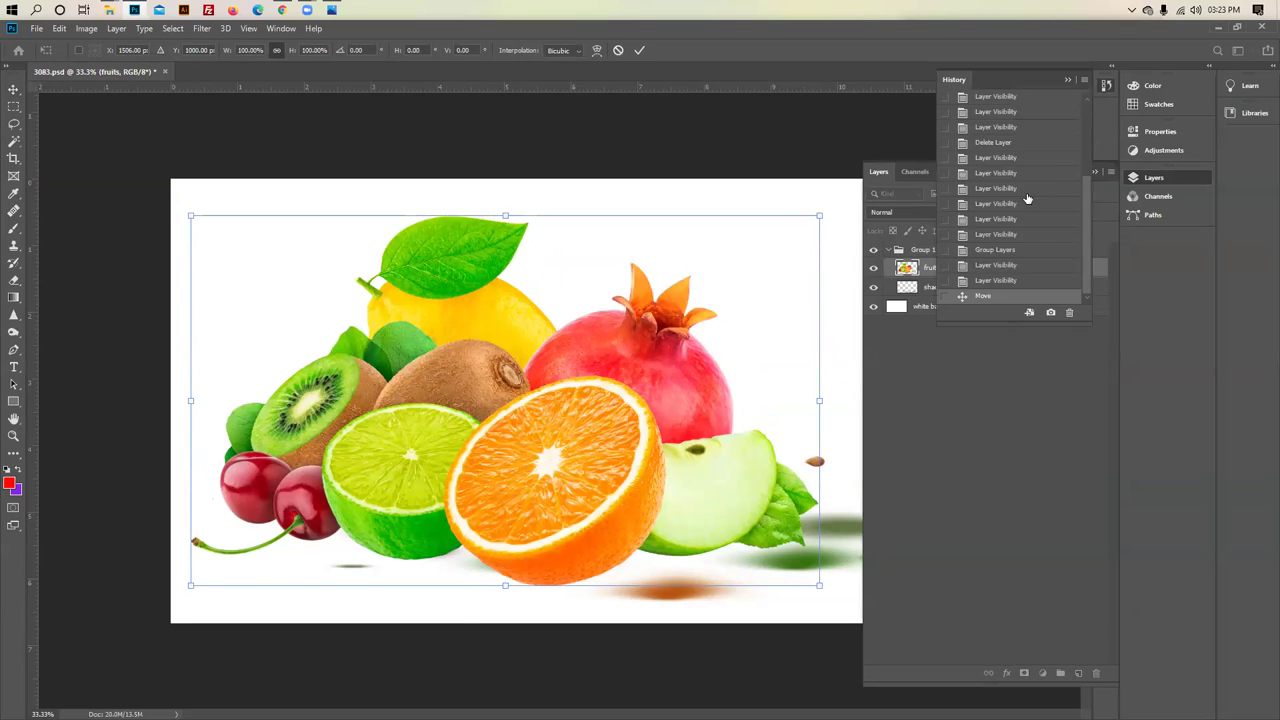
pyautogui.click(993, 253)
pyautogui.click(1006, 252)
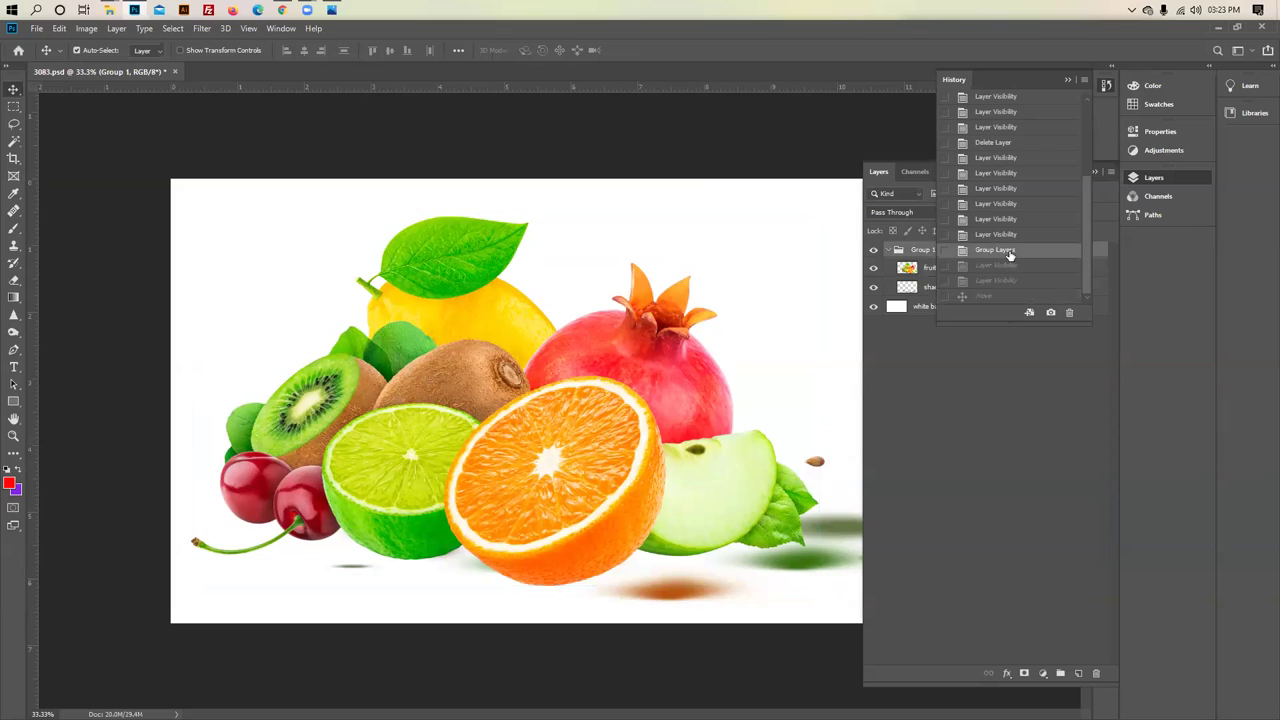
pyautogui.click(978, 376)
# Free-transform Group 1, shrinking it to about 48% wide by 50% high near the canvas's left edge
pyautogui.click(925, 250)
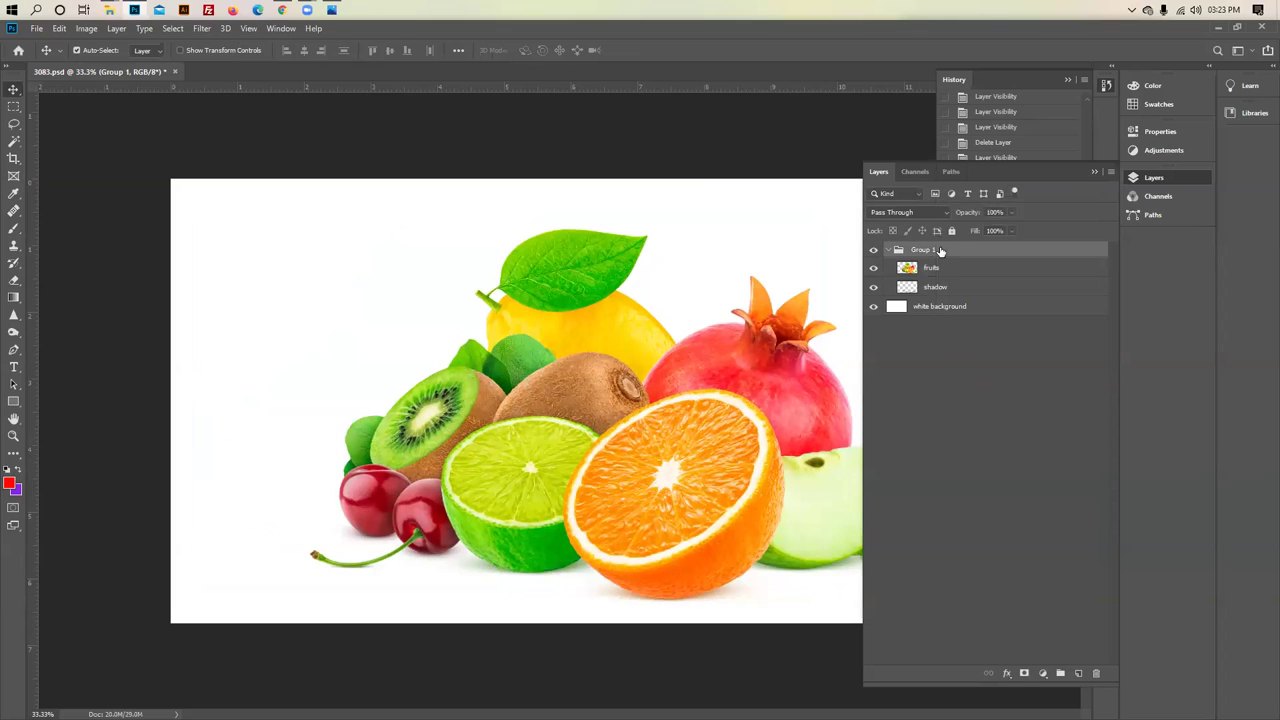
pyautogui.hotkey('ctrl', 't')
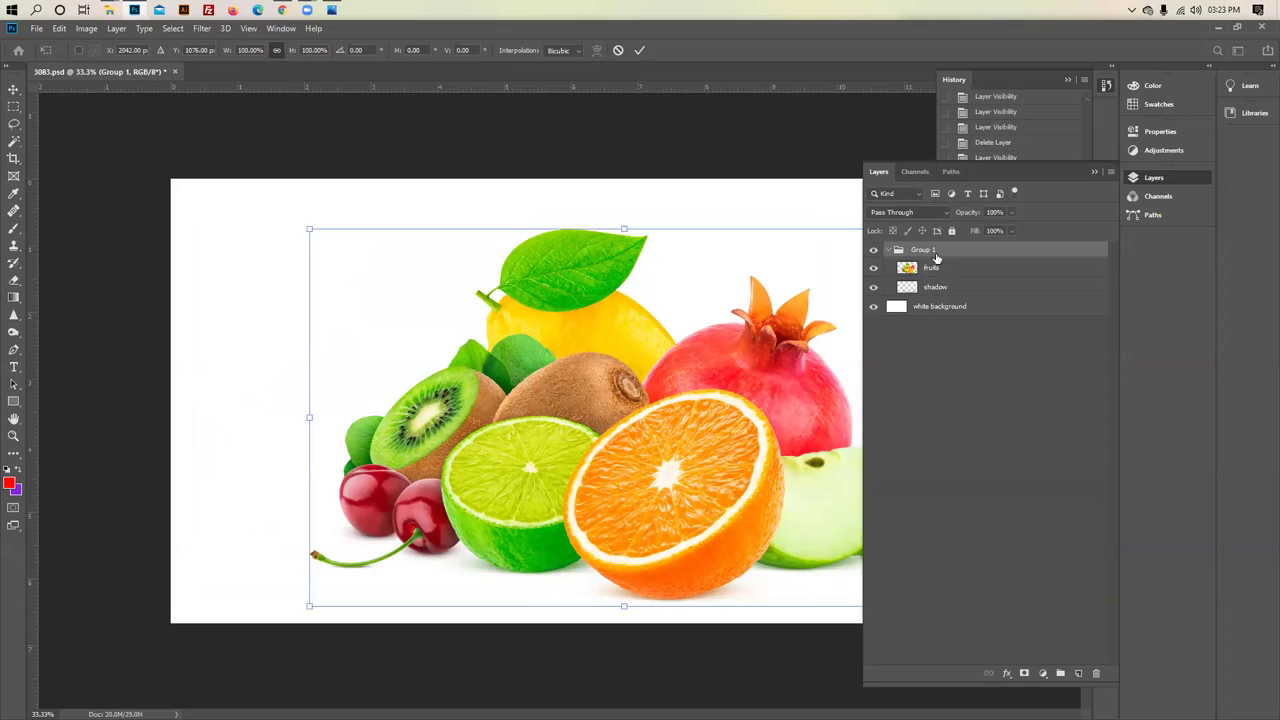
pyautogui.moveTo(697, 321); pyautogui.dragTo(540, 337)
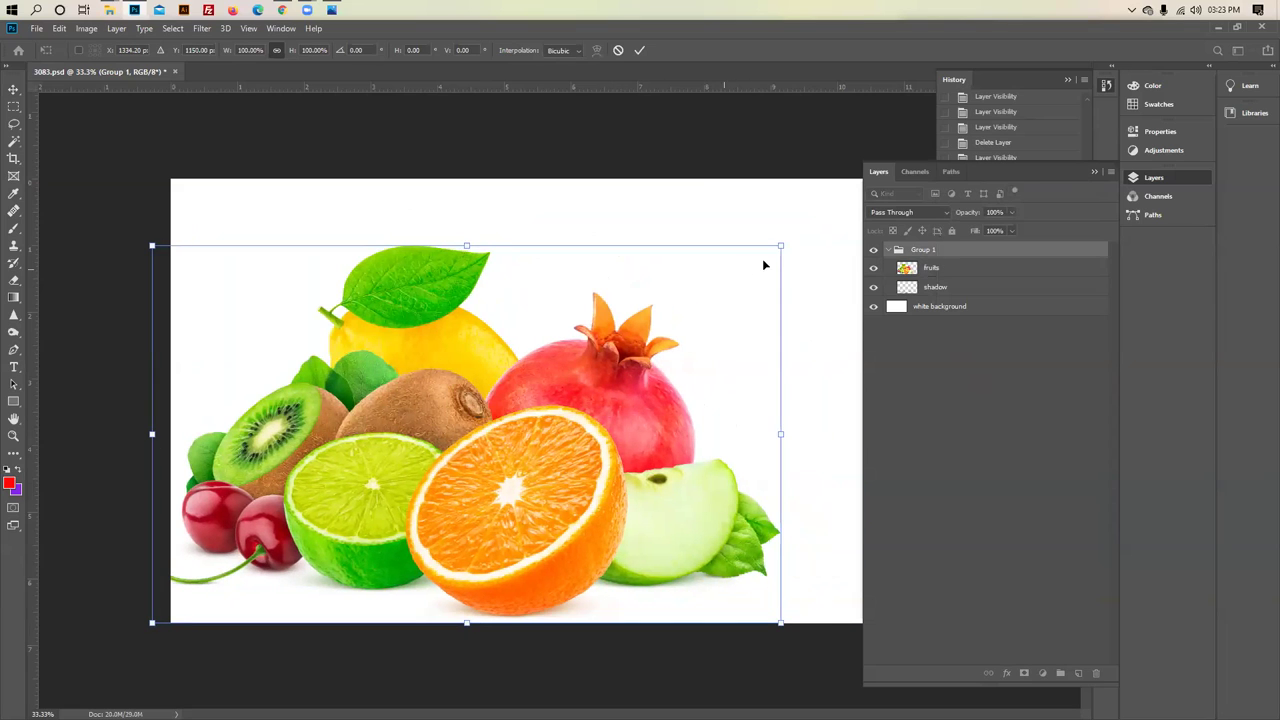
pyautogui.moveTo(779, 244); pyautogui.dragTo(491, 406)
pyautogui.moveTo(340, 543); pyautogui.dragTo(387, 487)
pyautogui.moveTo(522, 376); pyautogui.dragTo(491, 401)
pyautogui.moveTo(394, 520); pyautogui.dragTo(395, 436)
# Compare with D.jpg, move Group 1 into the canvas's top-left corner, enlarge it to about 58% by 62%, and apply the transform
pyautogui.hotkey('alt', 'Tab')
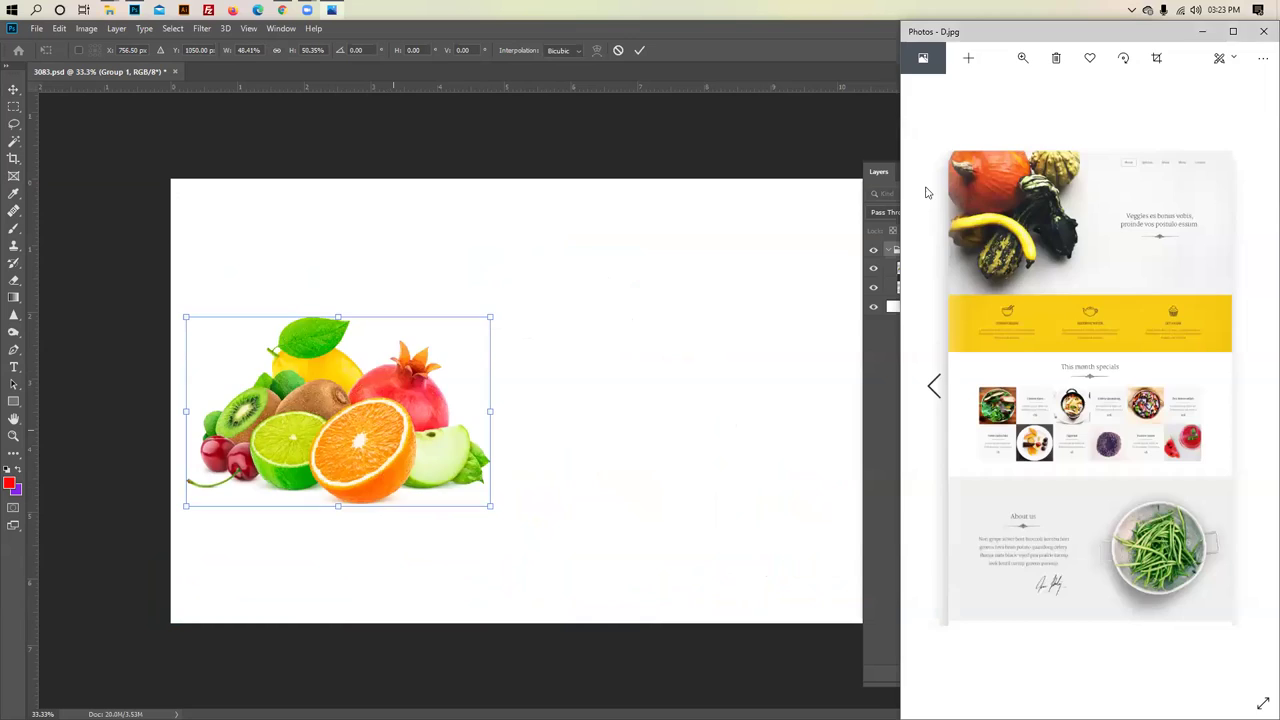
pyautogui.click(493, 333)
pyautogui.moveTo(376, 425); pyautogui.dragTo(317, 273)
pyautogui.moveTo(428, 357); pyautogui.dragTo(488, 400)
pyautogui.moveTo(349, 340)
pyautogui.mouseDown()
pyautogui.moveTo(344, 372)
pyautogui.moveTo(325, 330)
pyautogui.moveTo(325, 342)
pyautogui.mouseUp()
pyautogui.press('Return')
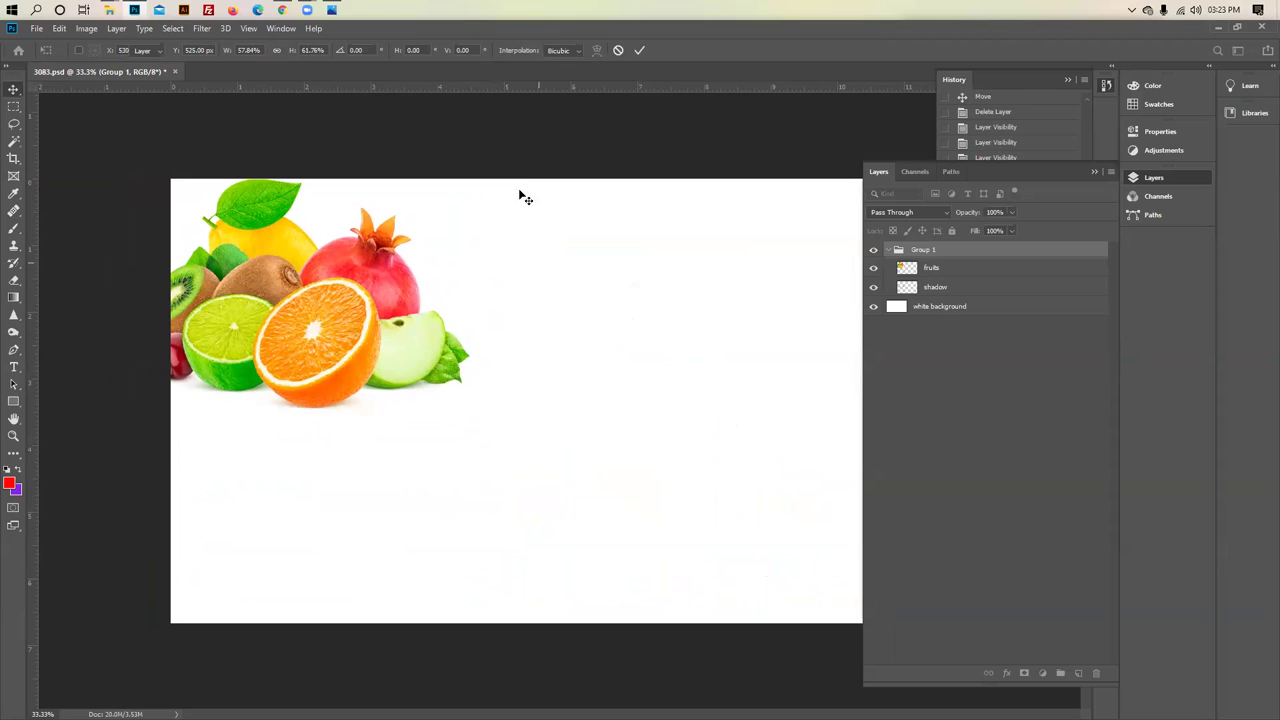
# Hide the white background layer, and collapse the layer list and the edit history
pyautogui.click(532, 506)
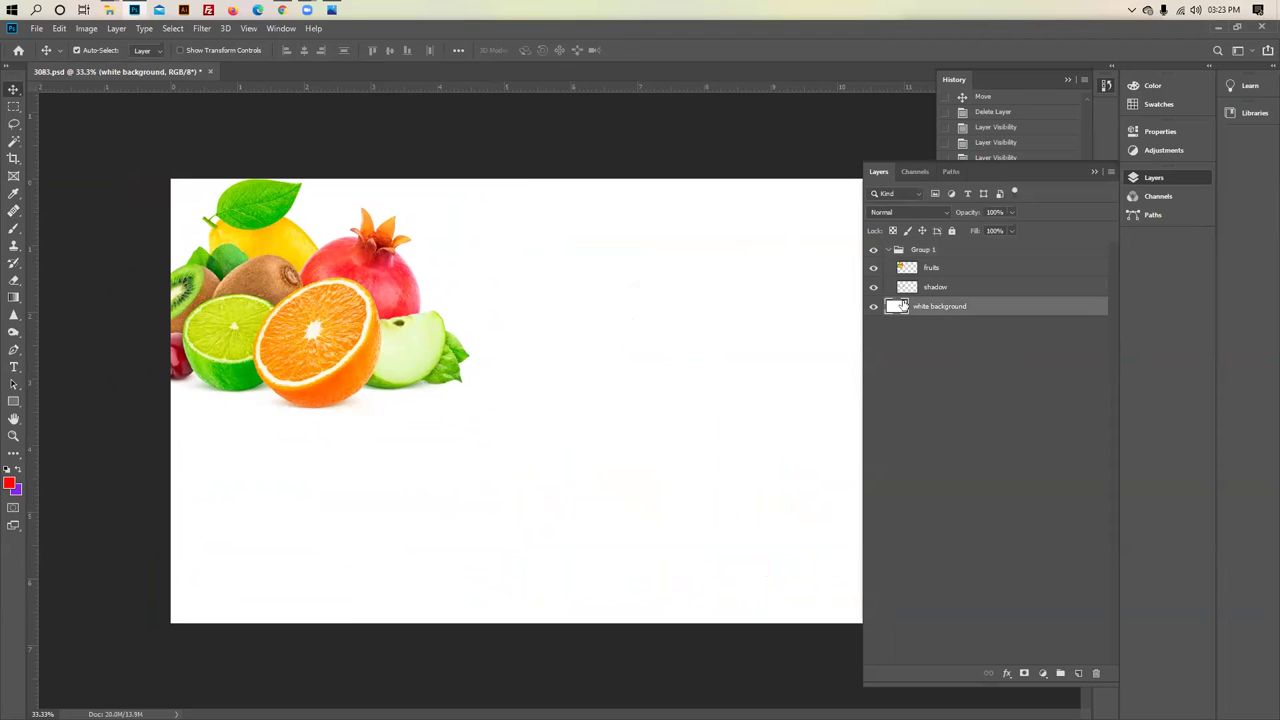
pyautogui.doubleClick(893, 308)
pyautogui.click(1197, 171)
pyautogui.click(874, 306)
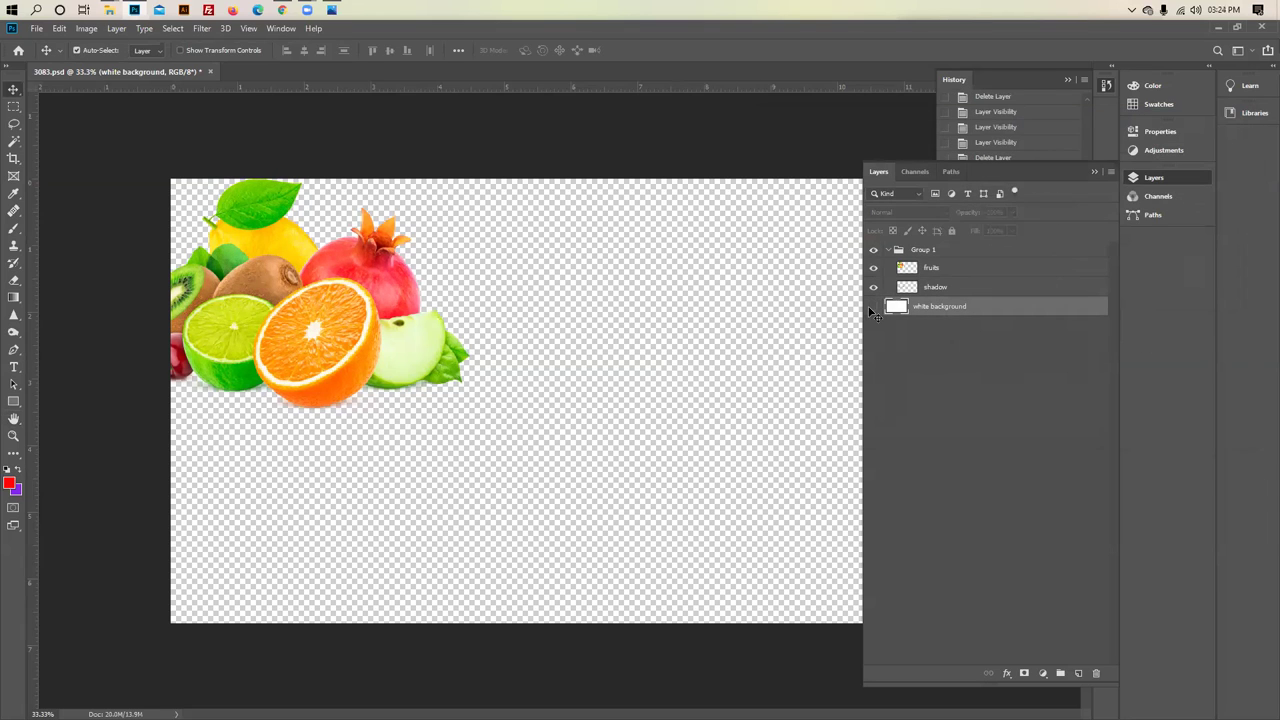
pyautogui.click(352, 148)
pyautogui.press('F7')
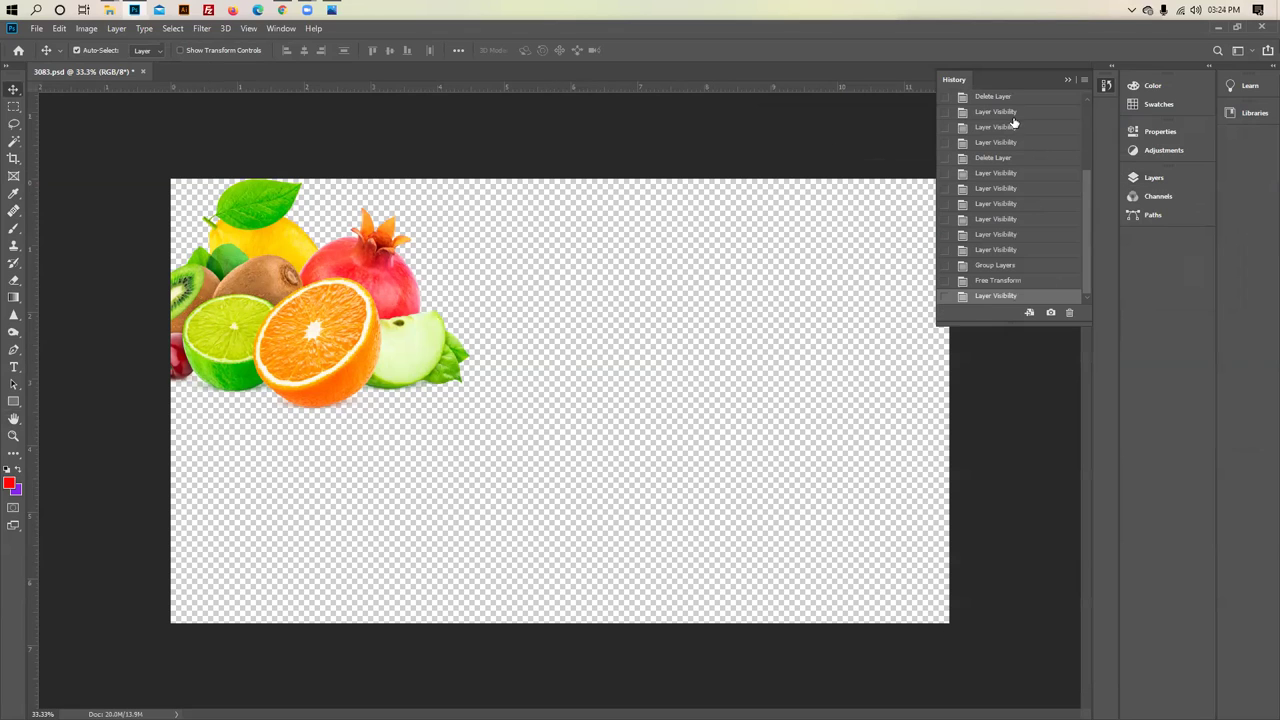
pyautogui.click(1065, 79)
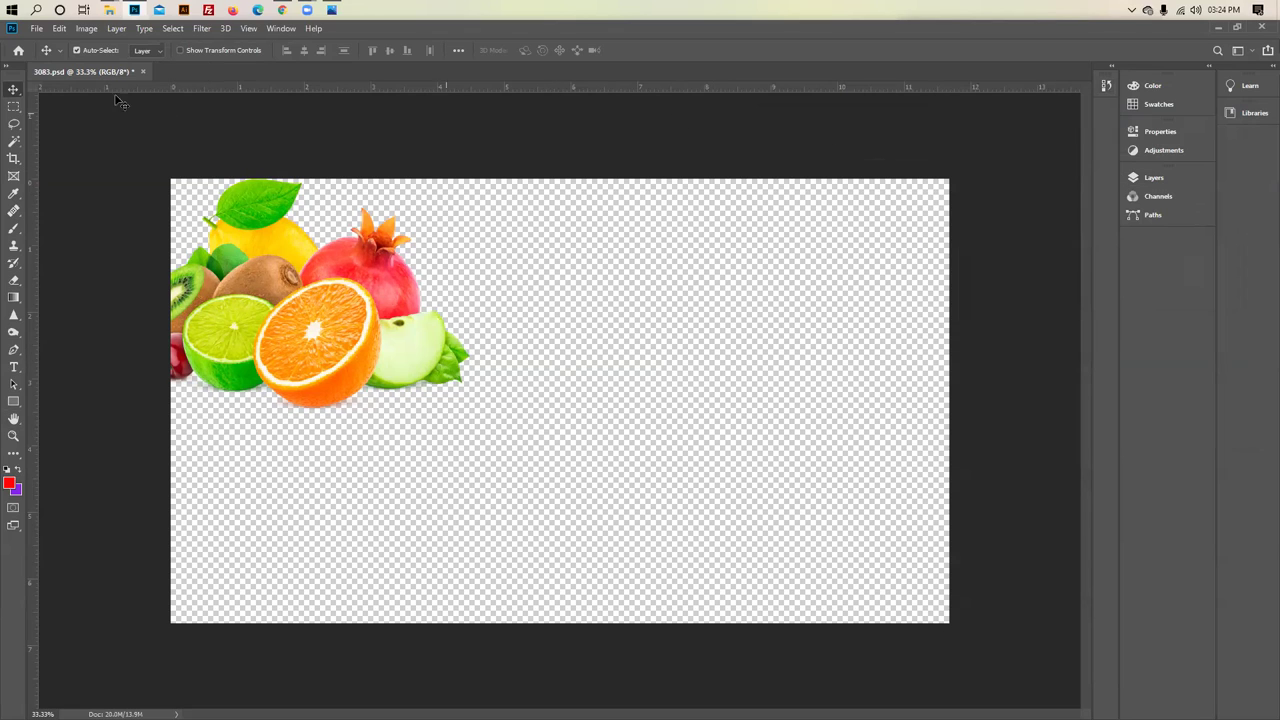
# Export the transparent fruit image as a PNG named bg to the Desktop
pyautogui.click(37, 28)
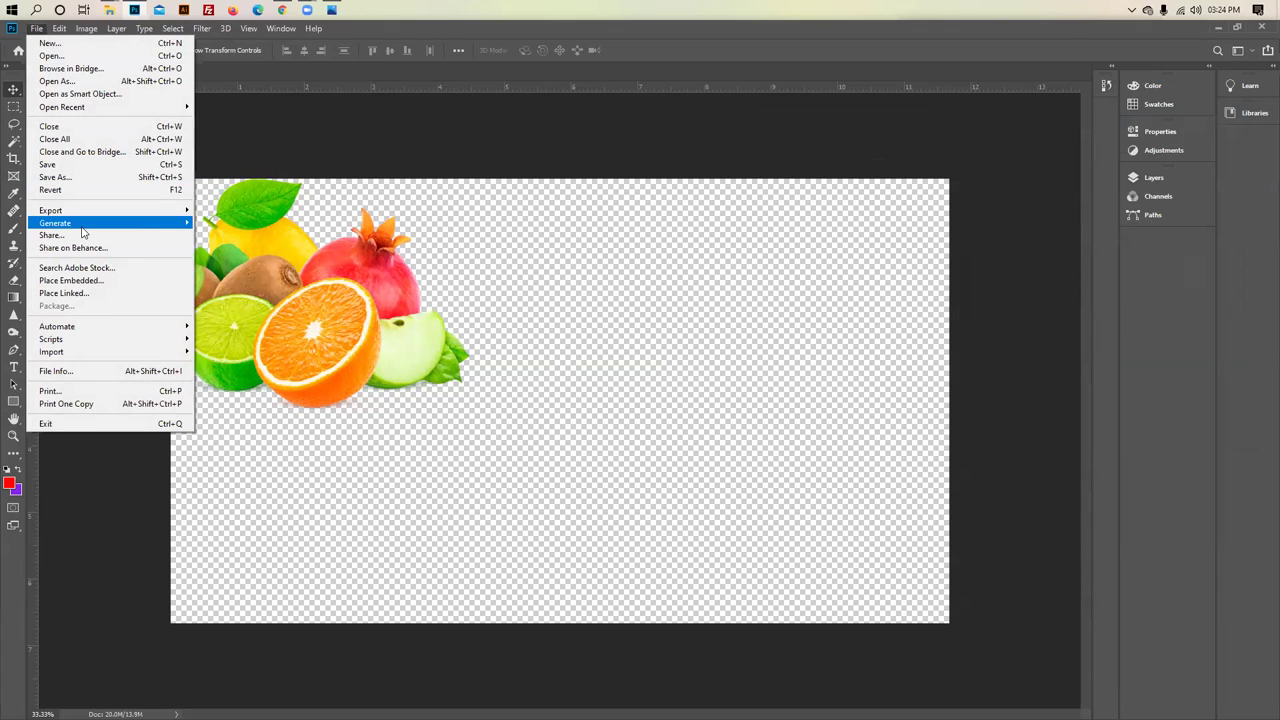
pyautogui.moveTo(85, 225)
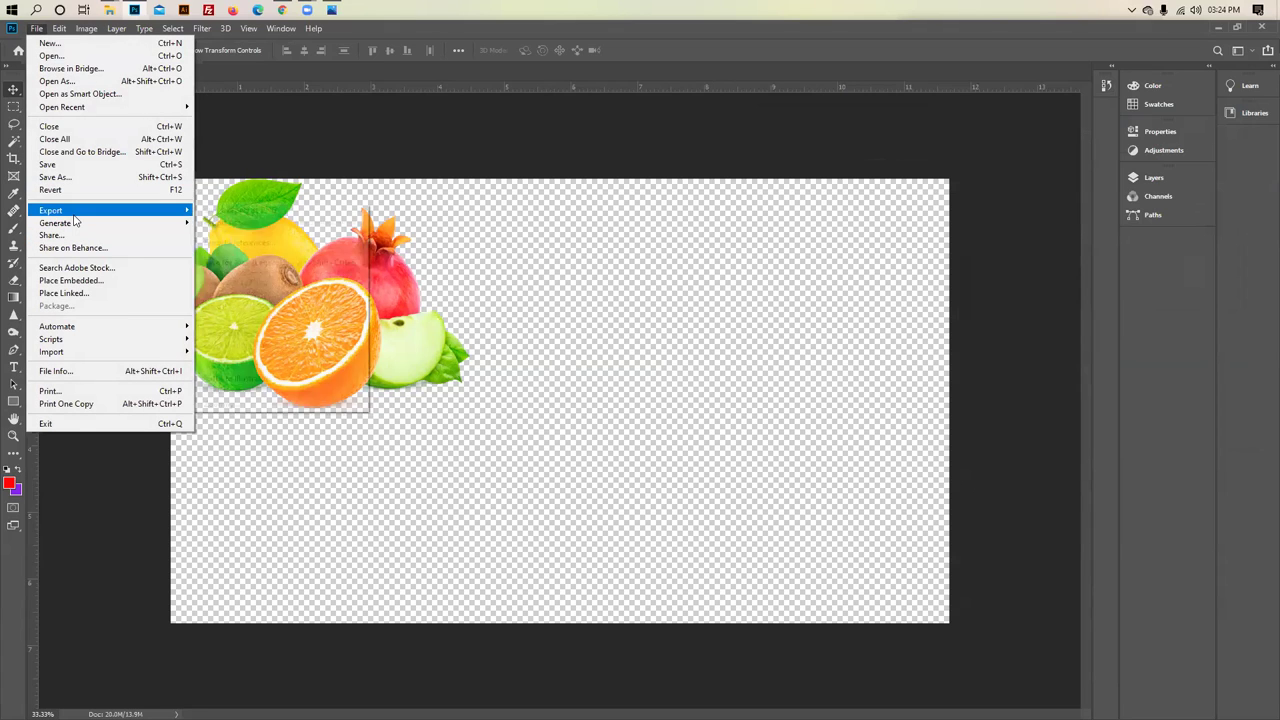
pyautogui.click(228, 212)
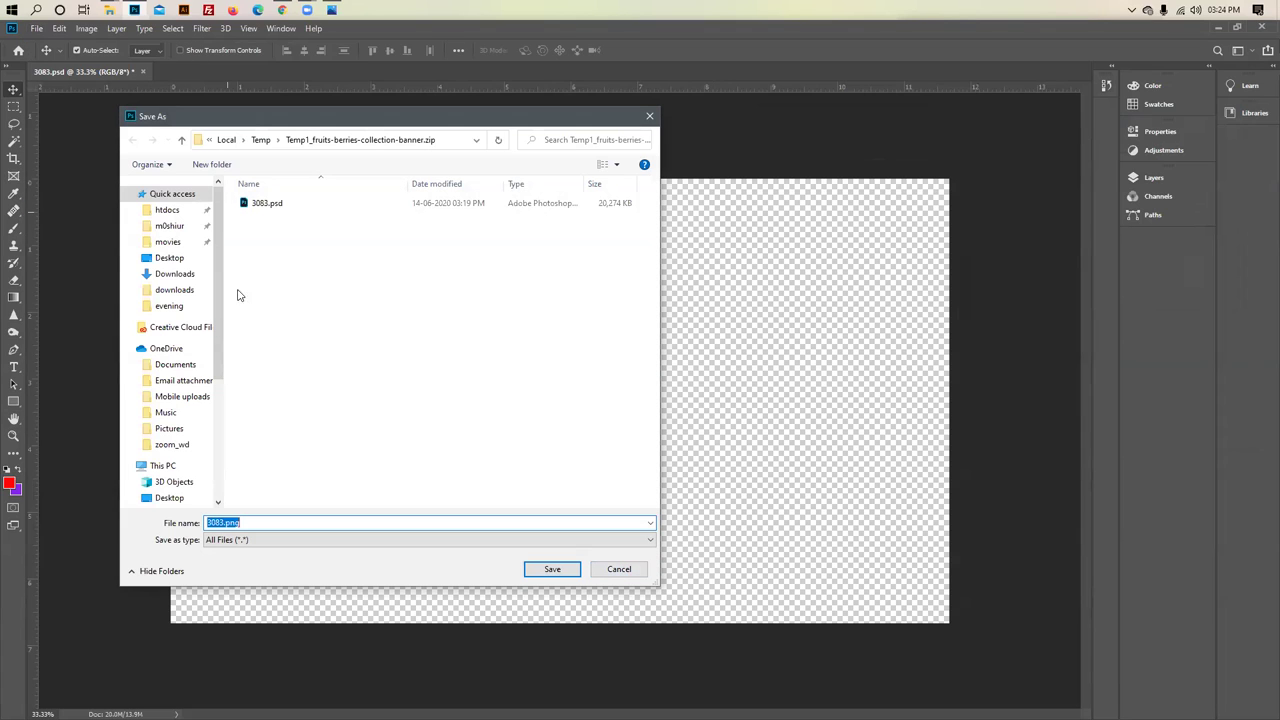
pyautogui.click(166, 227)
pyautogui.click(169, 257)
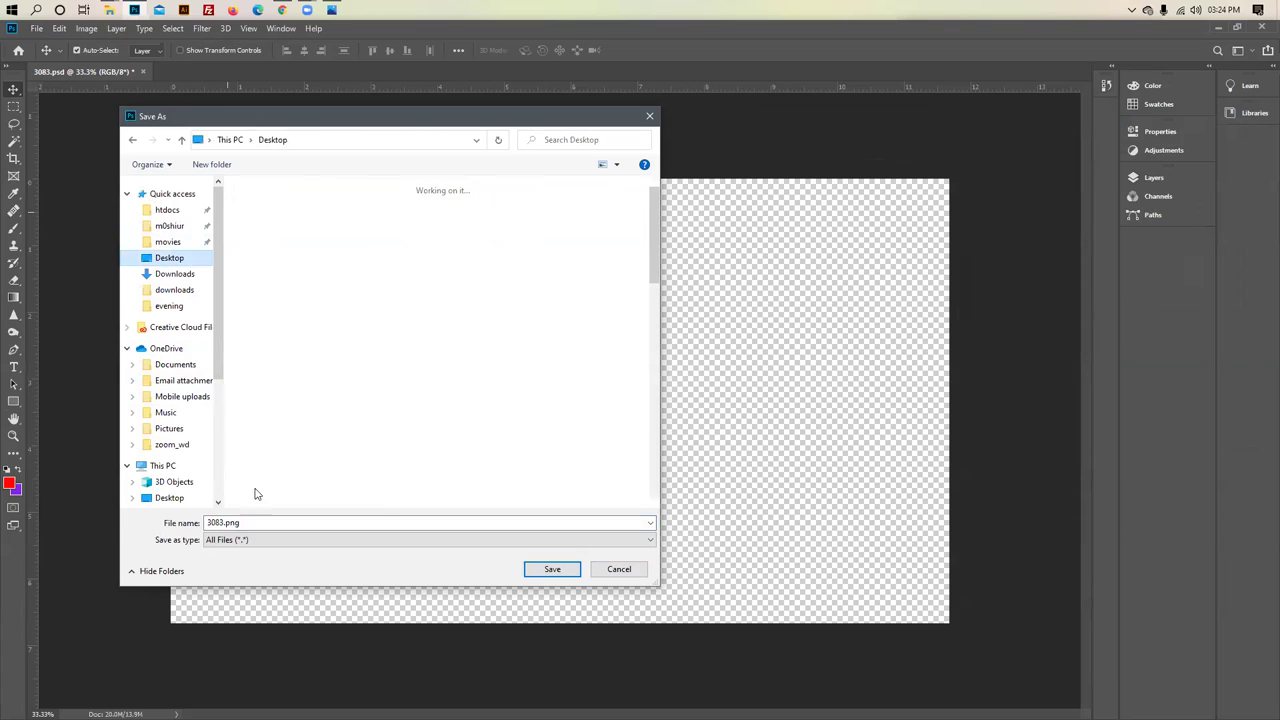
pyautogui.doubleClick(257, 523)
pyautogui.write('bg')
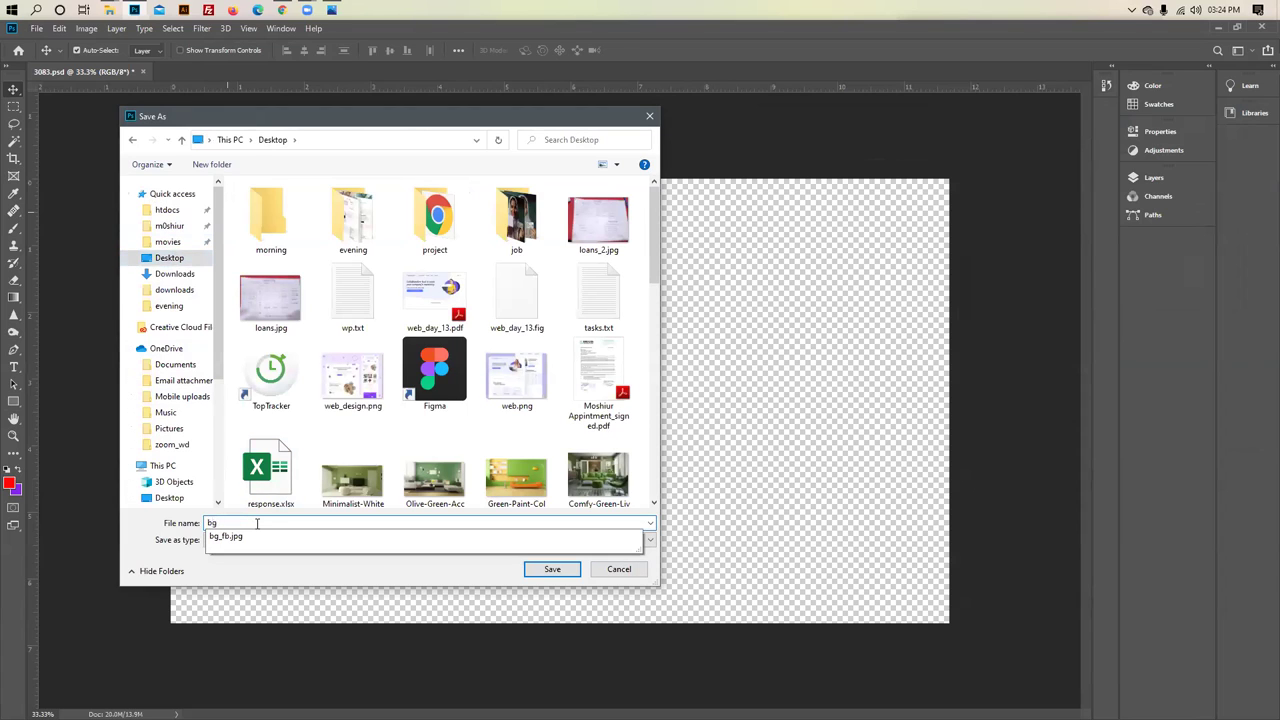
pyautogui.click(565, 573)
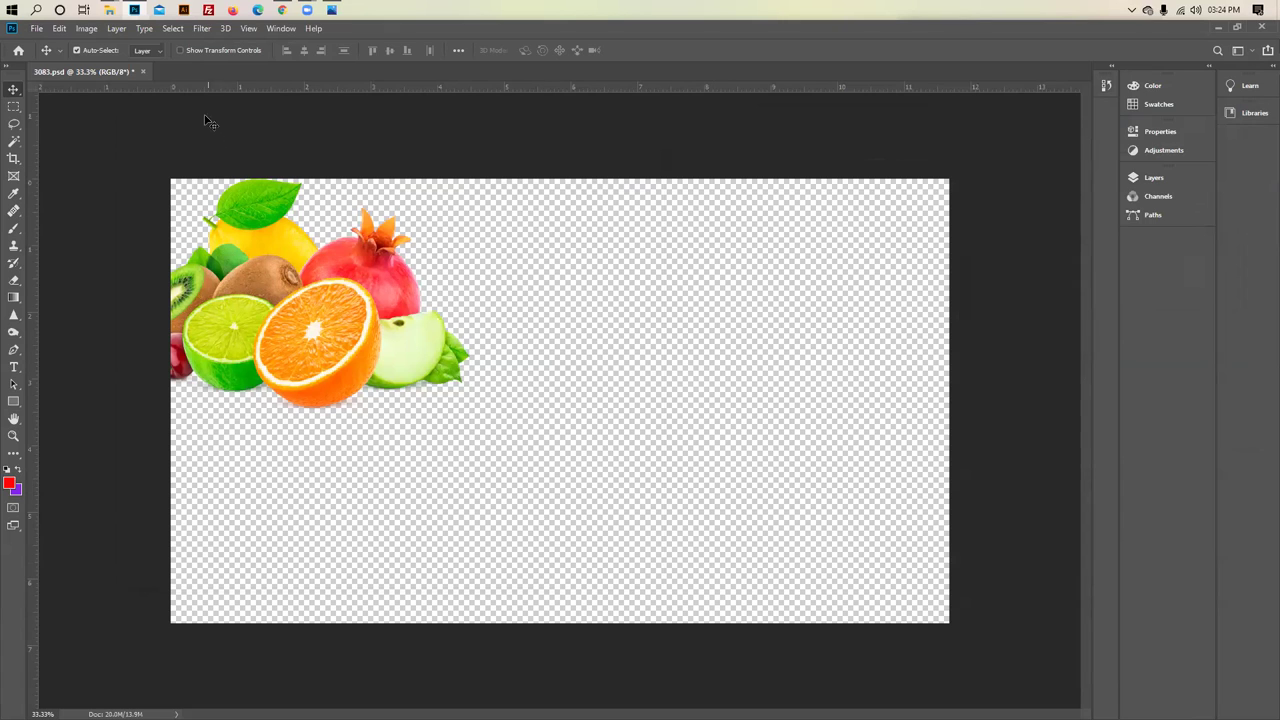
# Switch to File Explorer, find bg.png on the Desktop, and open it to check the exported image
pyautogui.moveTo(112, 12)
pyautogui.click(134, 120)
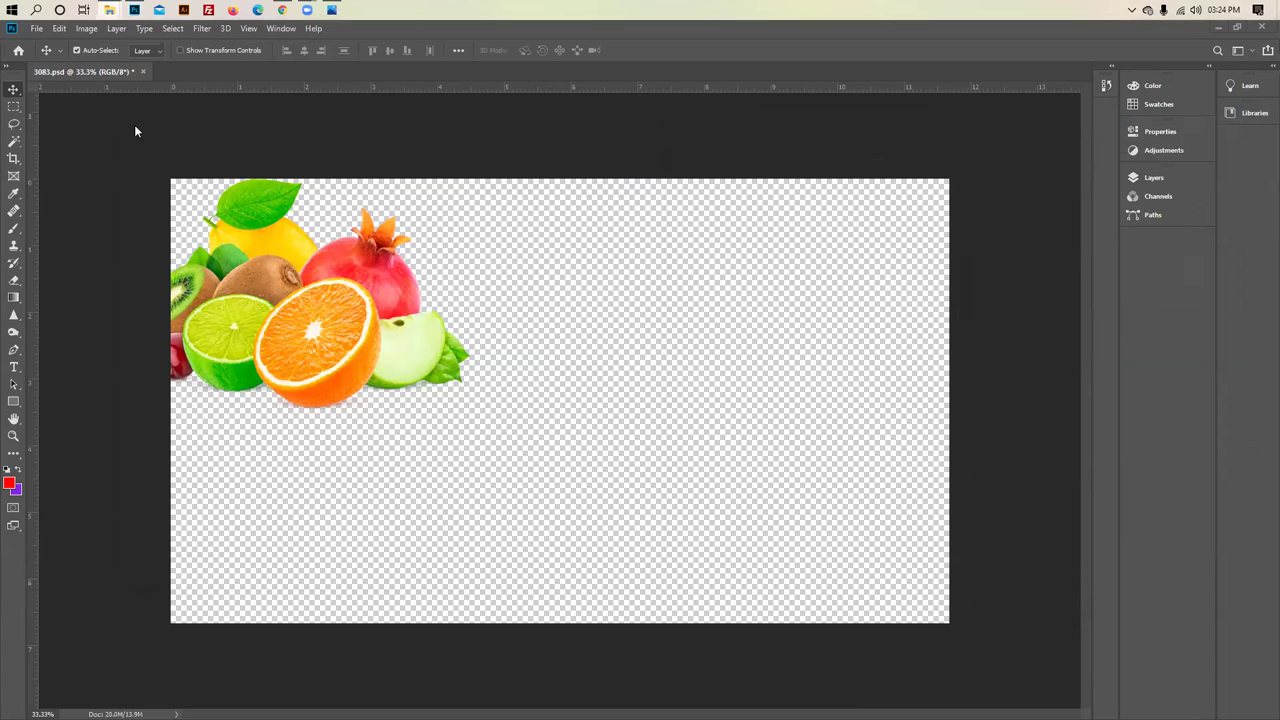
pyautogui.moveTo(399, 333); pyautogui.dragTo(488, 165)
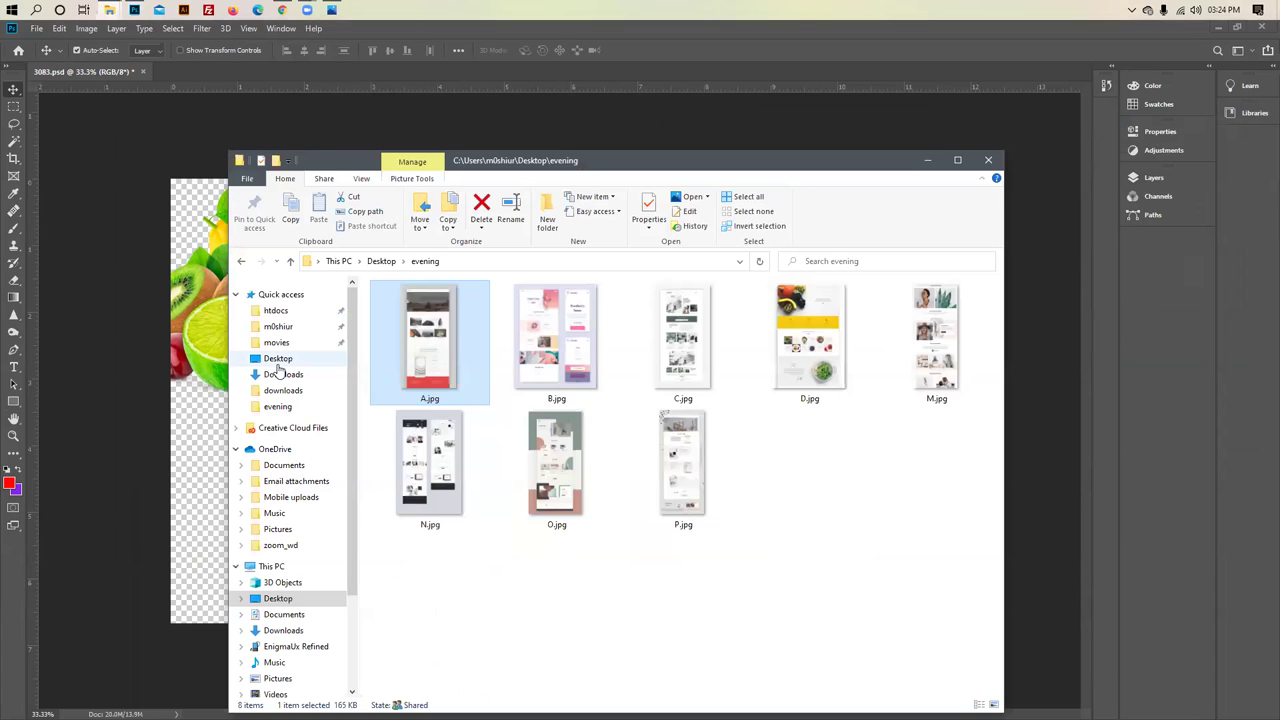
pyautogui.click(278, 358)
pyautogui.scroll(-6, 444, 360)
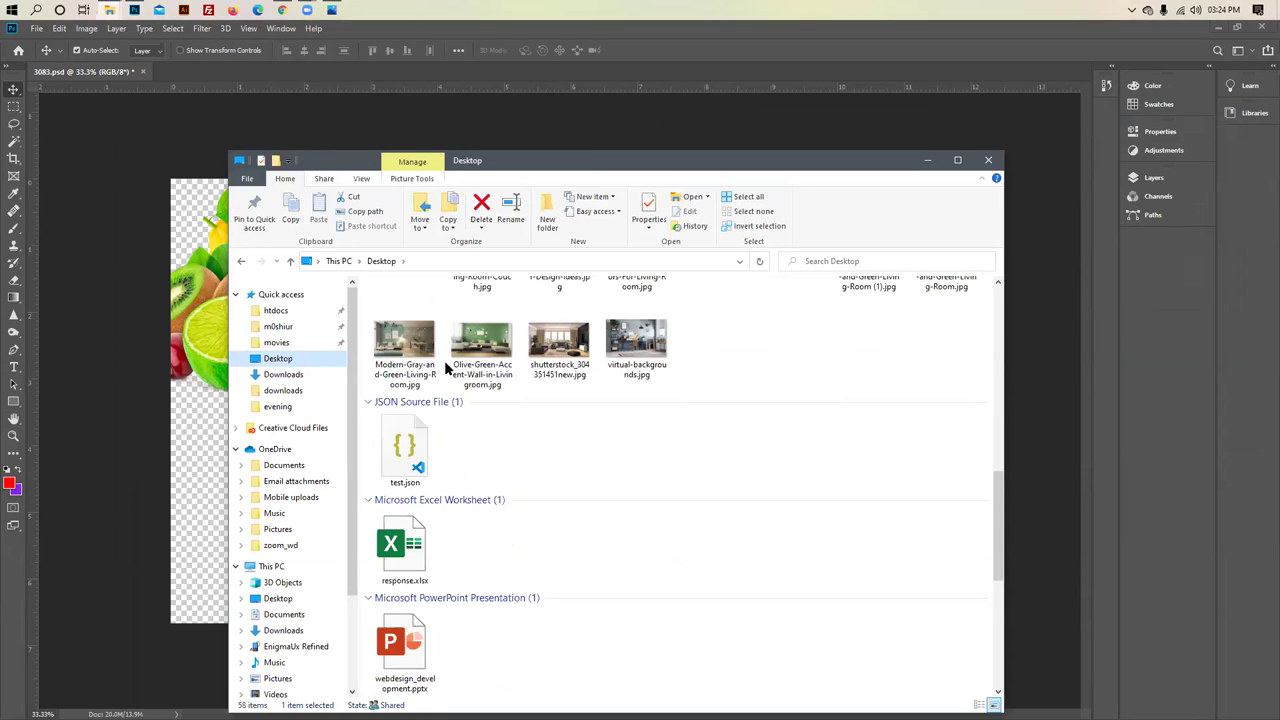
pyautogui.scroll(2, 499, 381)
pyautogui.click(420, 435)
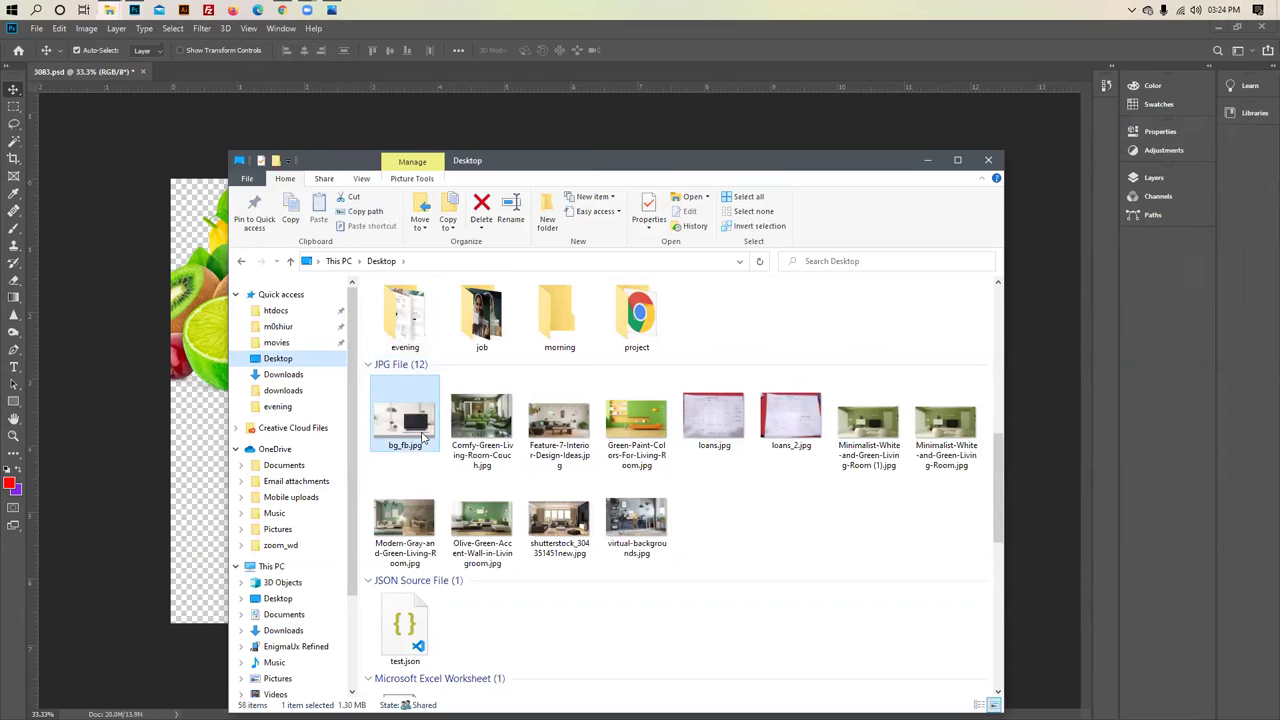
pyautogui.scroll(-3, 422, 435)
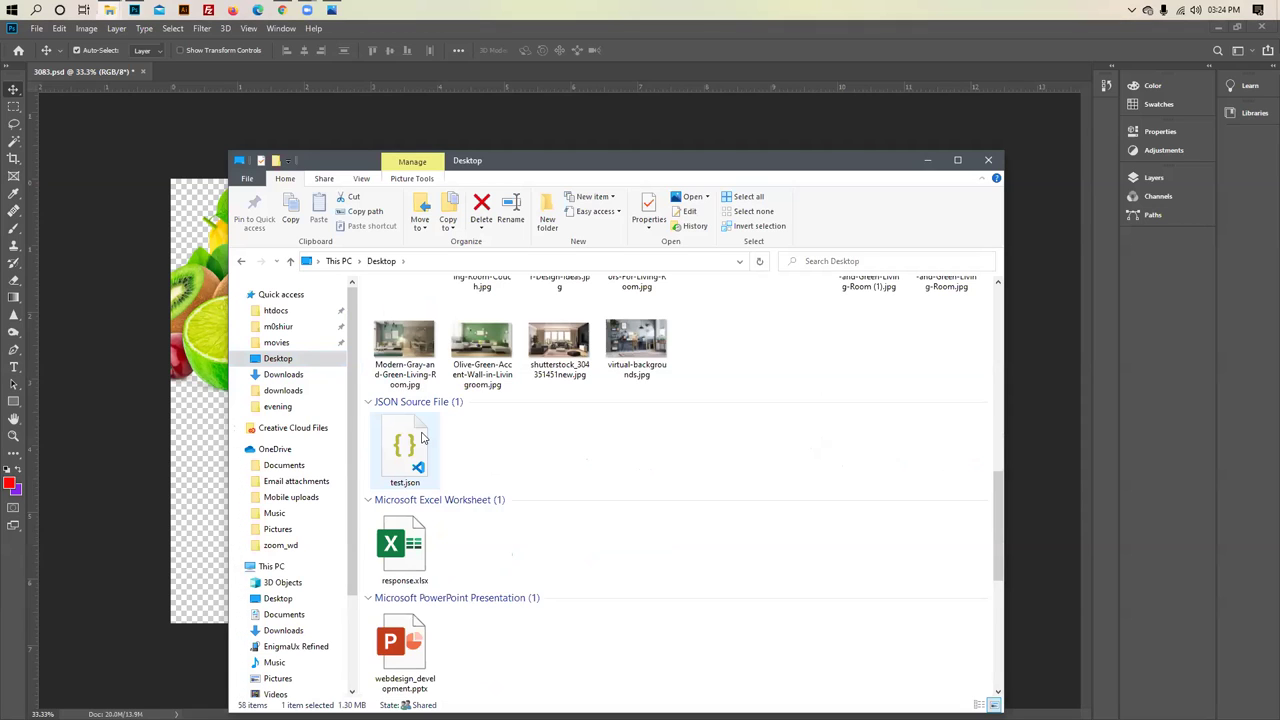
pyautogui.scroll(-2, 422, 437)
pyautogui.scroll(-6, 422, 437)
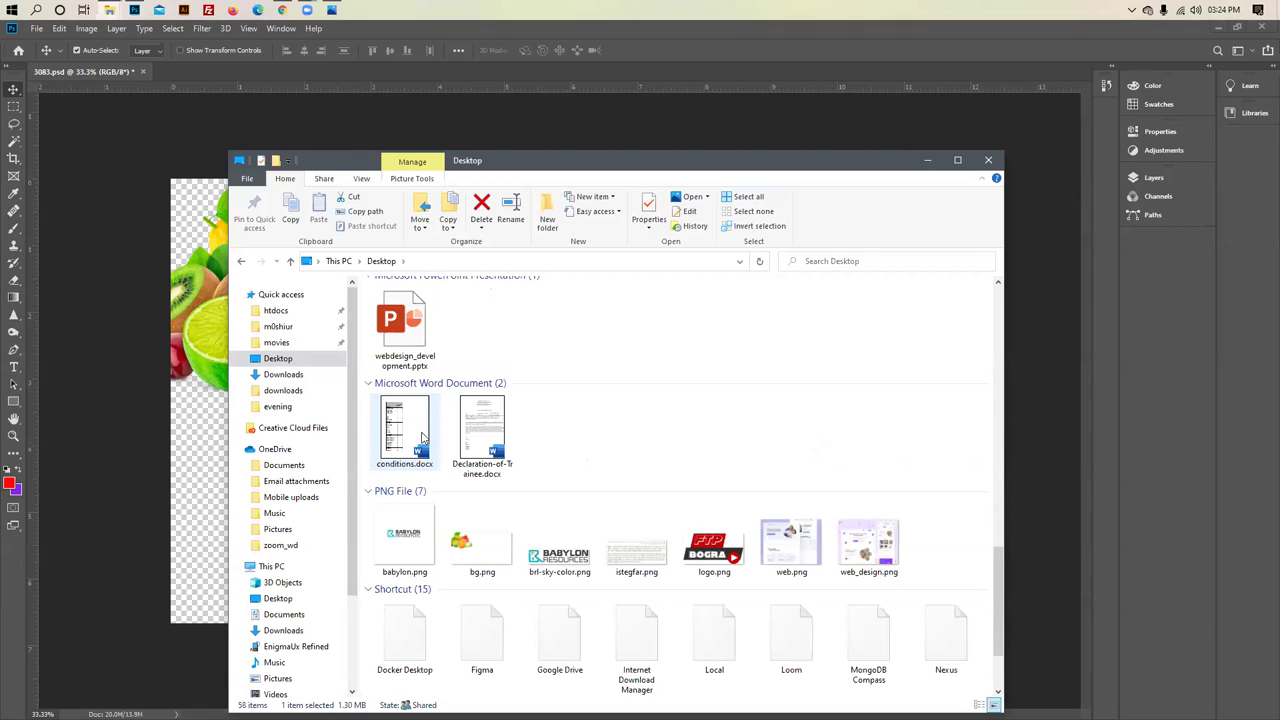
pyautogui.click(482, 364)
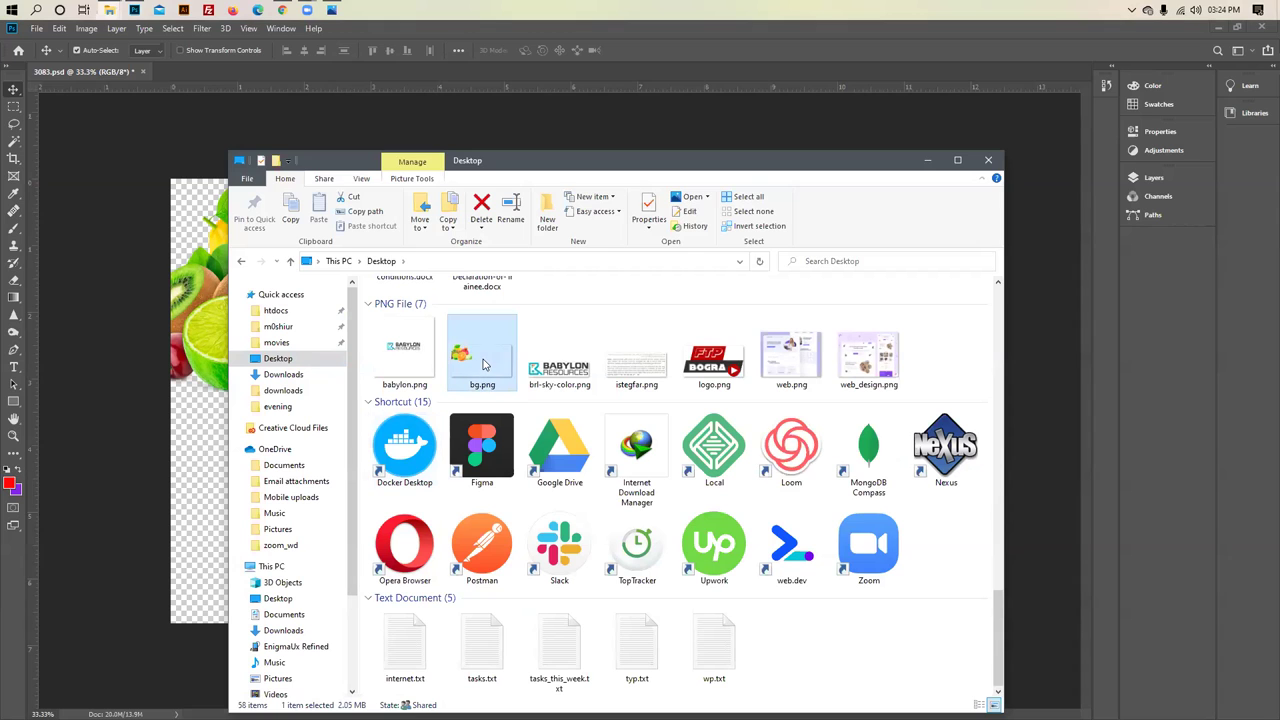
pyautogui.doubleClick(482, 364)
pyautogui.click(819, 95)
pyautogui.click(927, 160)
# Switch to Chrome, browse the Unsplash fruits results, and open the sliced fruits photo with the empty light background
pyautogui.click(285, 9)
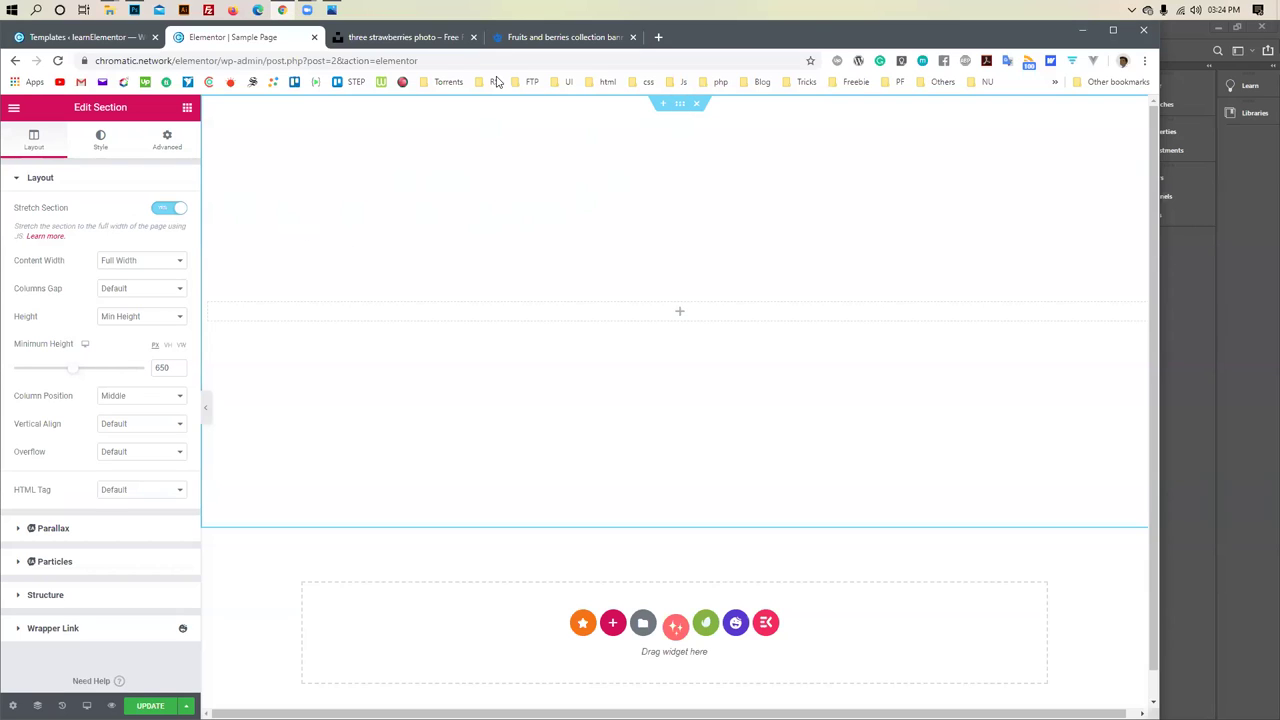
pyautogui.click(510, 40)
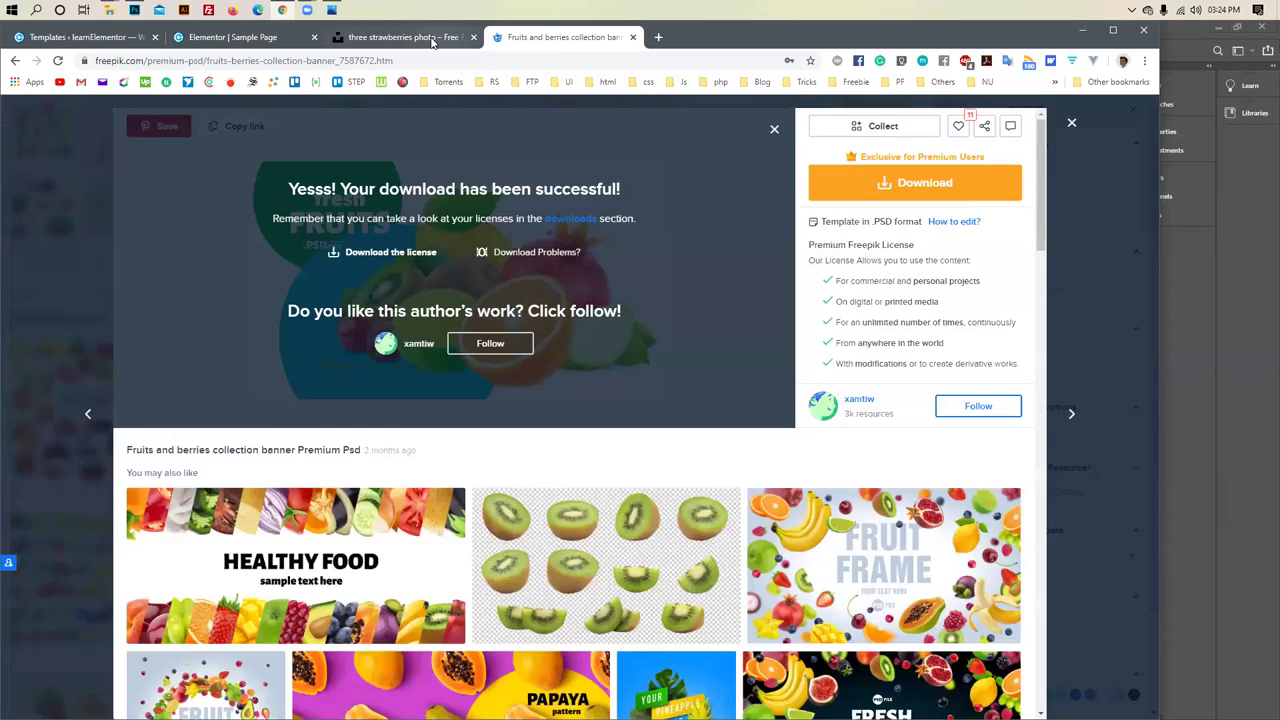
pyautogui.click(430, 38)
pyautogui.click(41, 282)
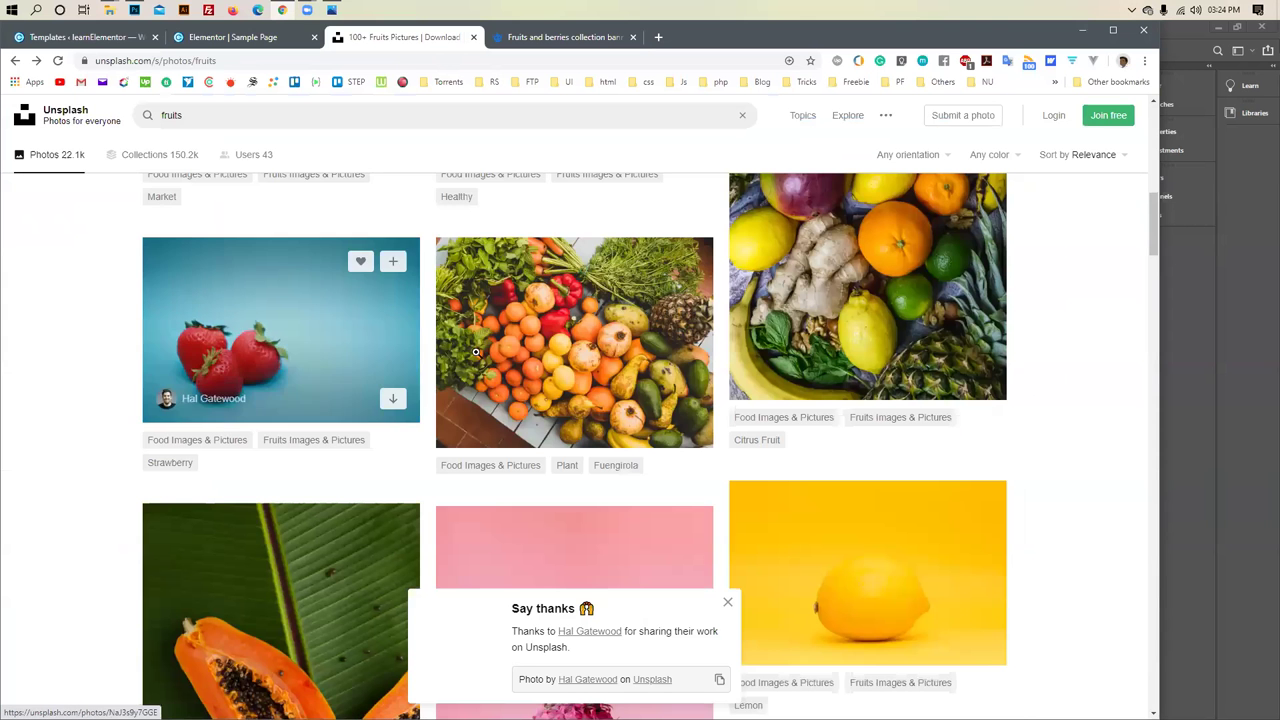
pyautogui.scroll(-1, 476, 351)
pyautogui.scroll(-7, 476, 351)
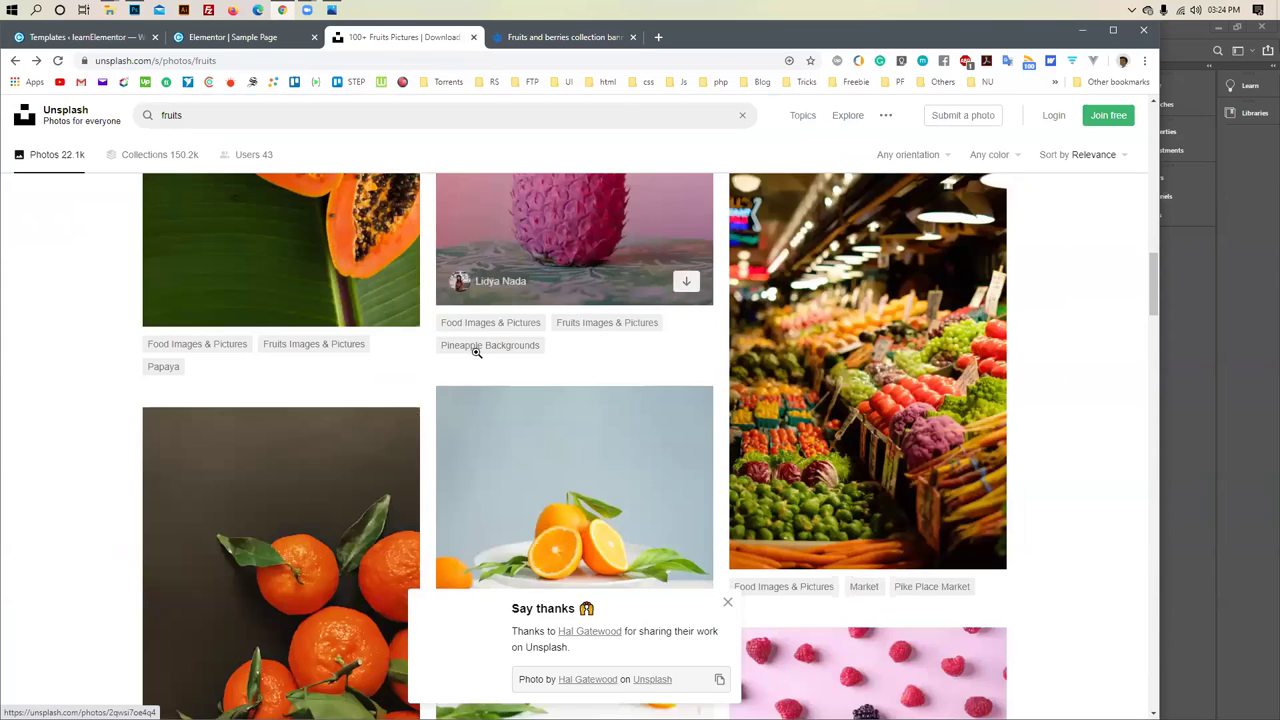
pyautogui.scroll(-6, 468, 351)
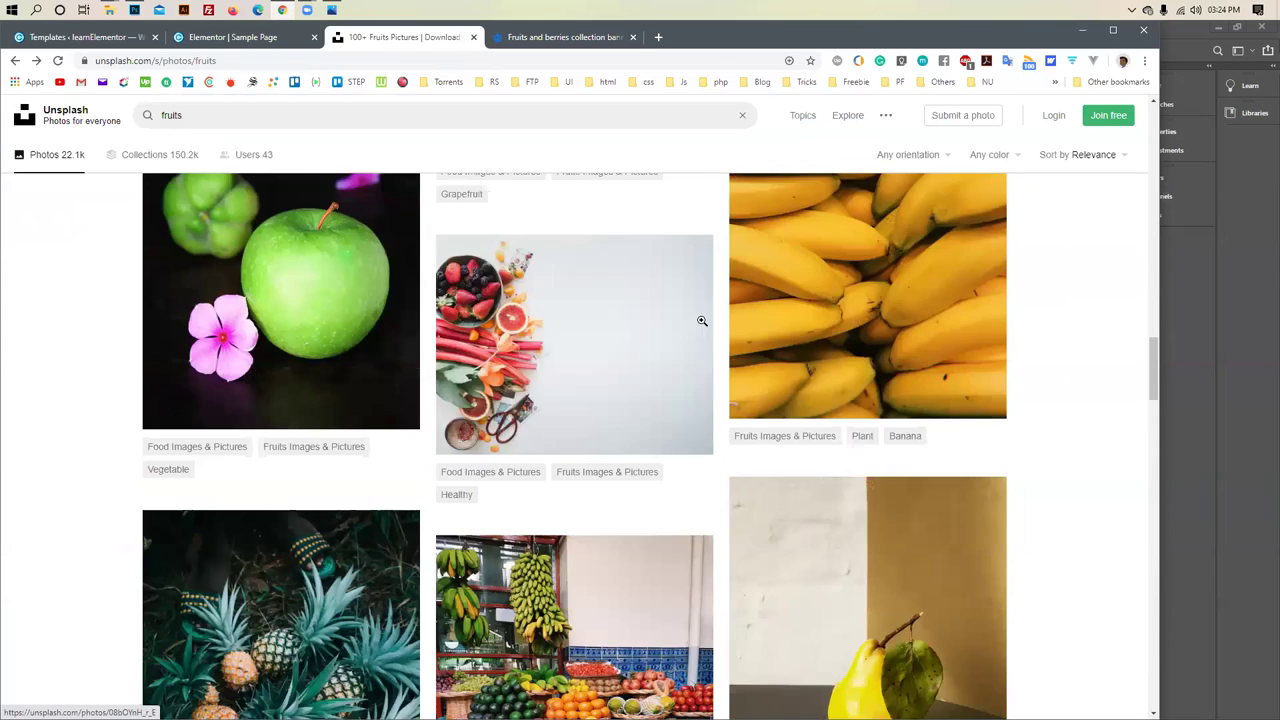
pyautogui.click(553, 303)
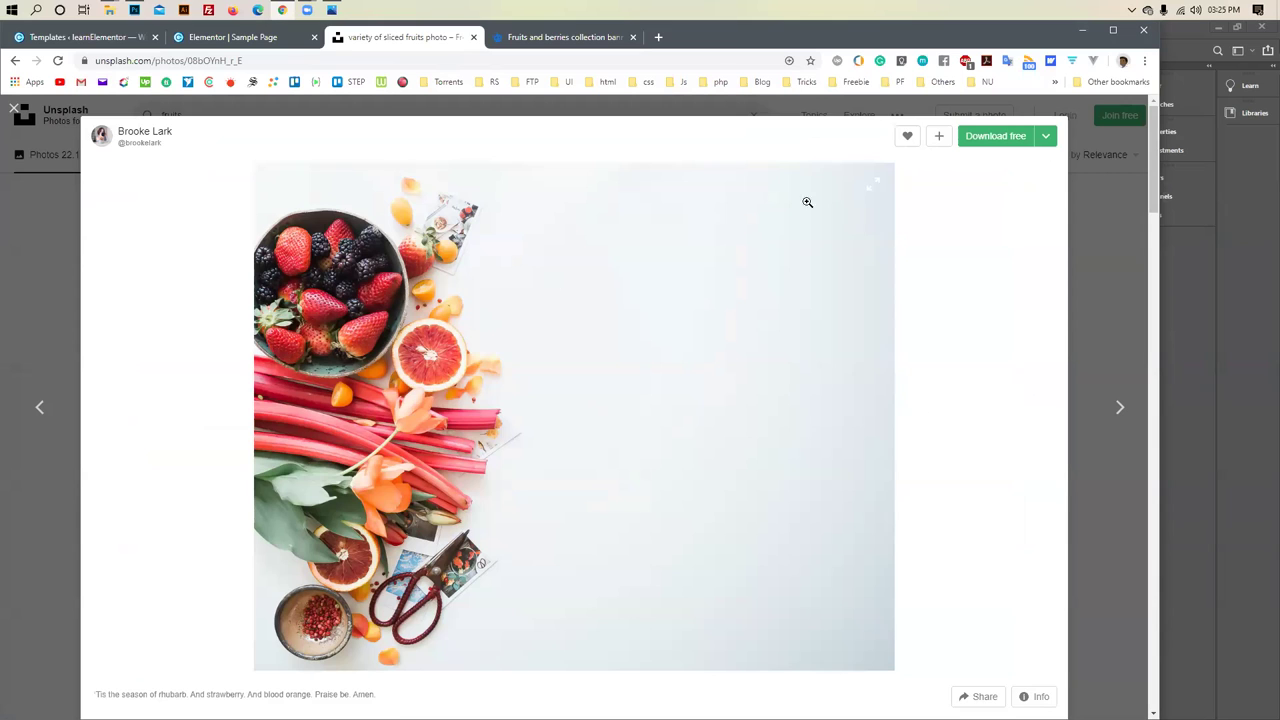
# Enlarge the sliced fruits photo to inspect it, and download it in Medium size (1920x1523)
pyautogui.click(873, 189)
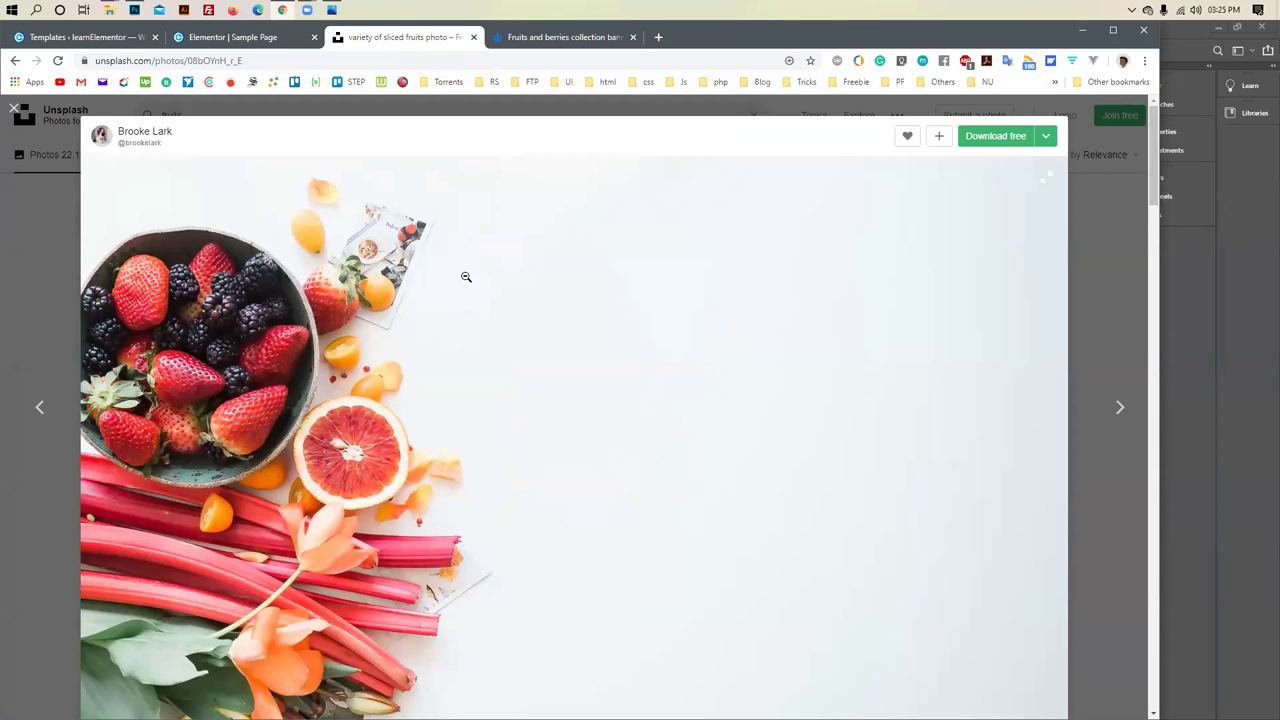
pyautogui.click(1046, 137)
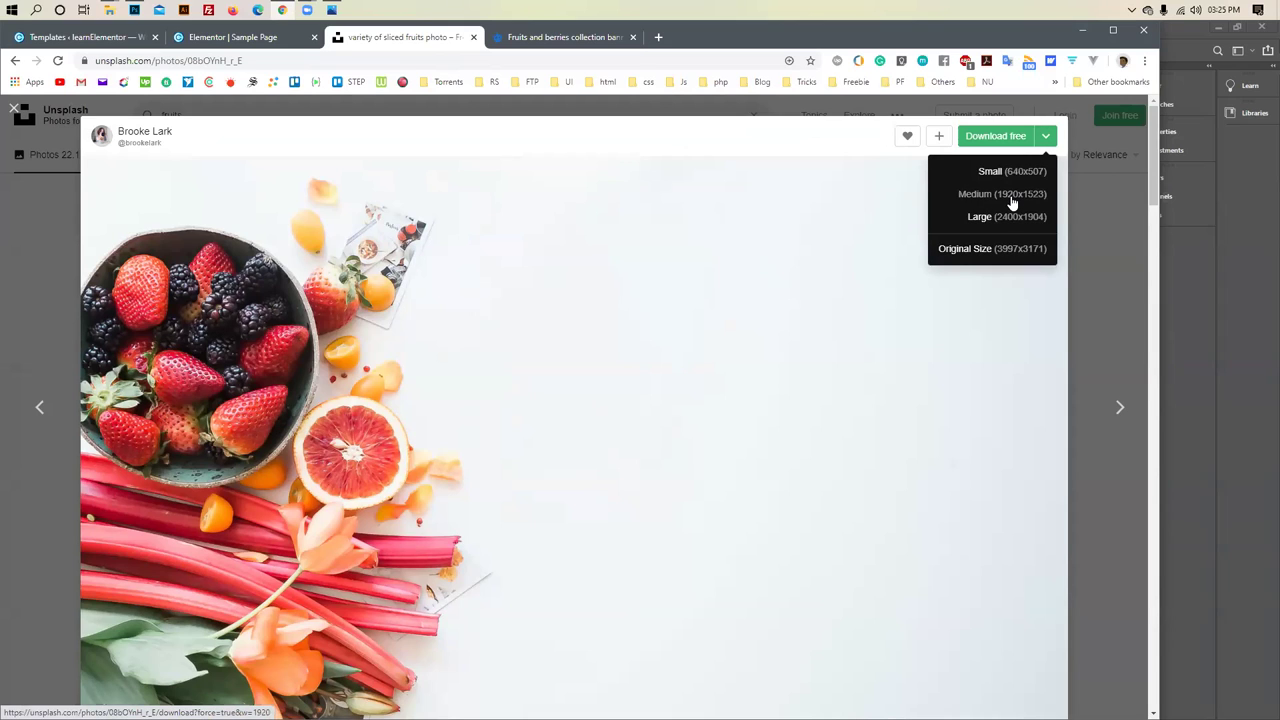
pyautogui.click(1012, 200)
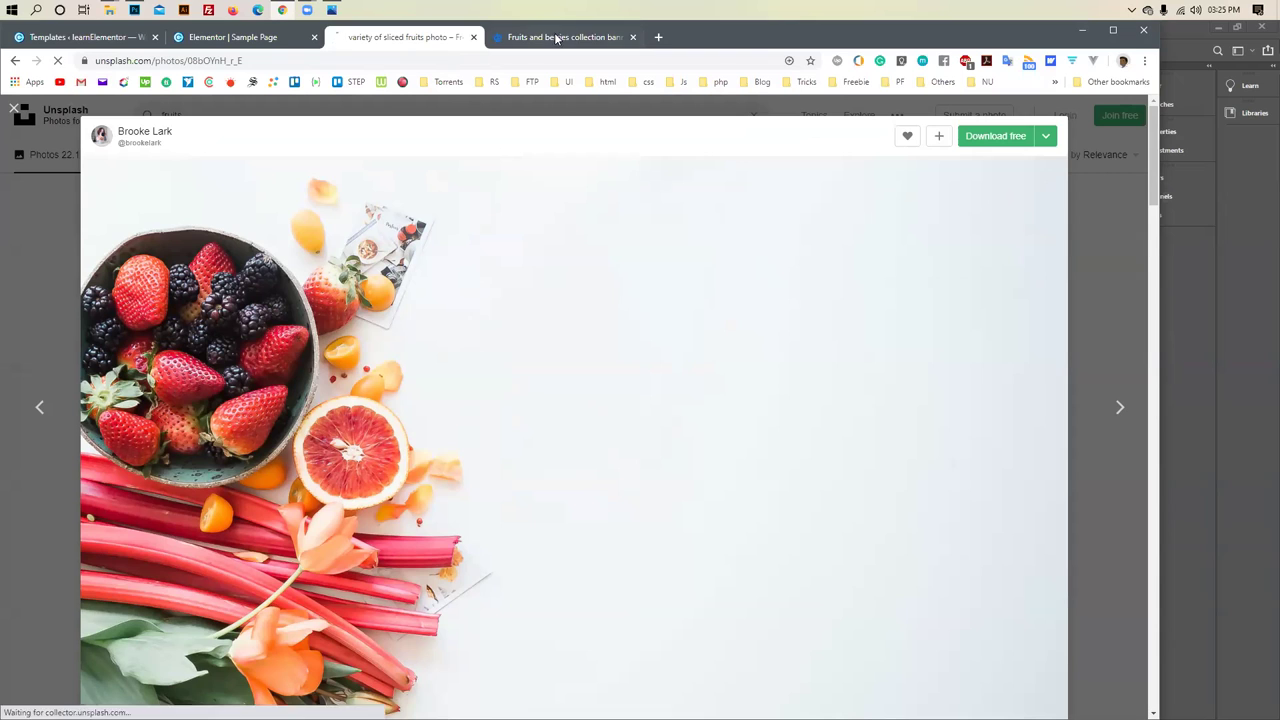
# Return to the Sample Page editor, set the section's background type to Classic, and upload bg.png from the Desktop for its background image
pyautogui.click(266, 40)
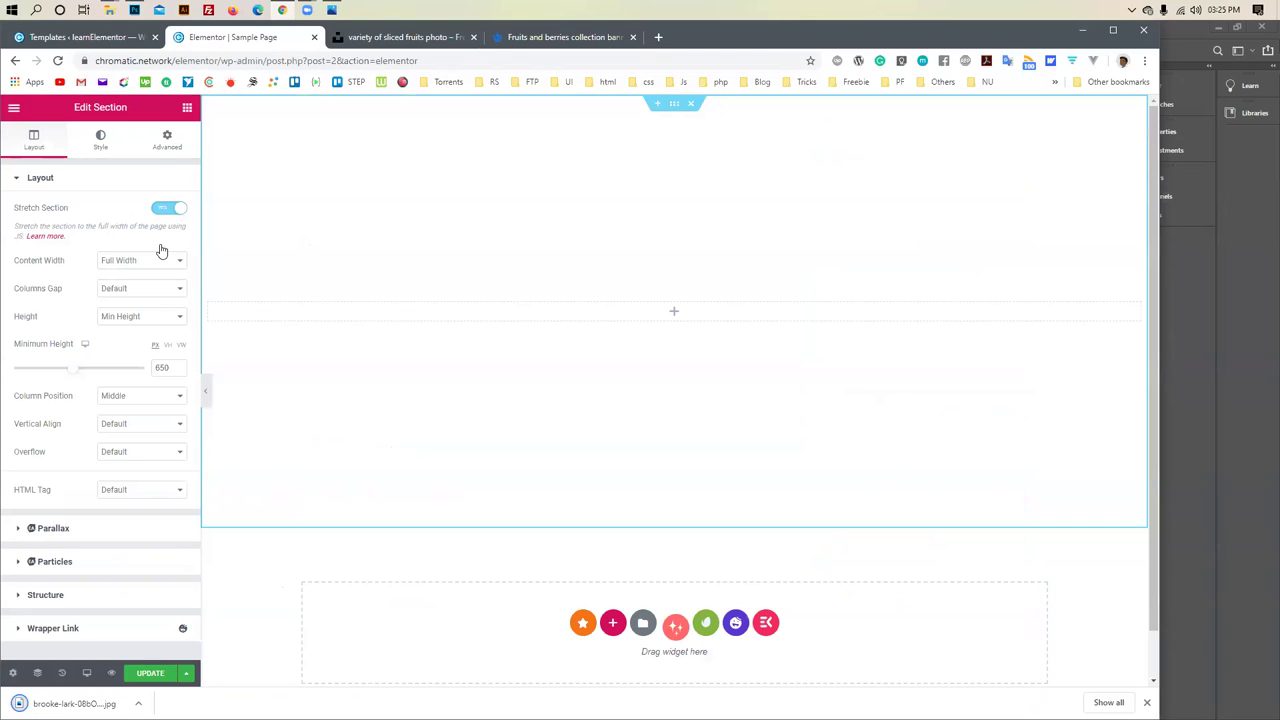
pyautogui.click(101, 140)
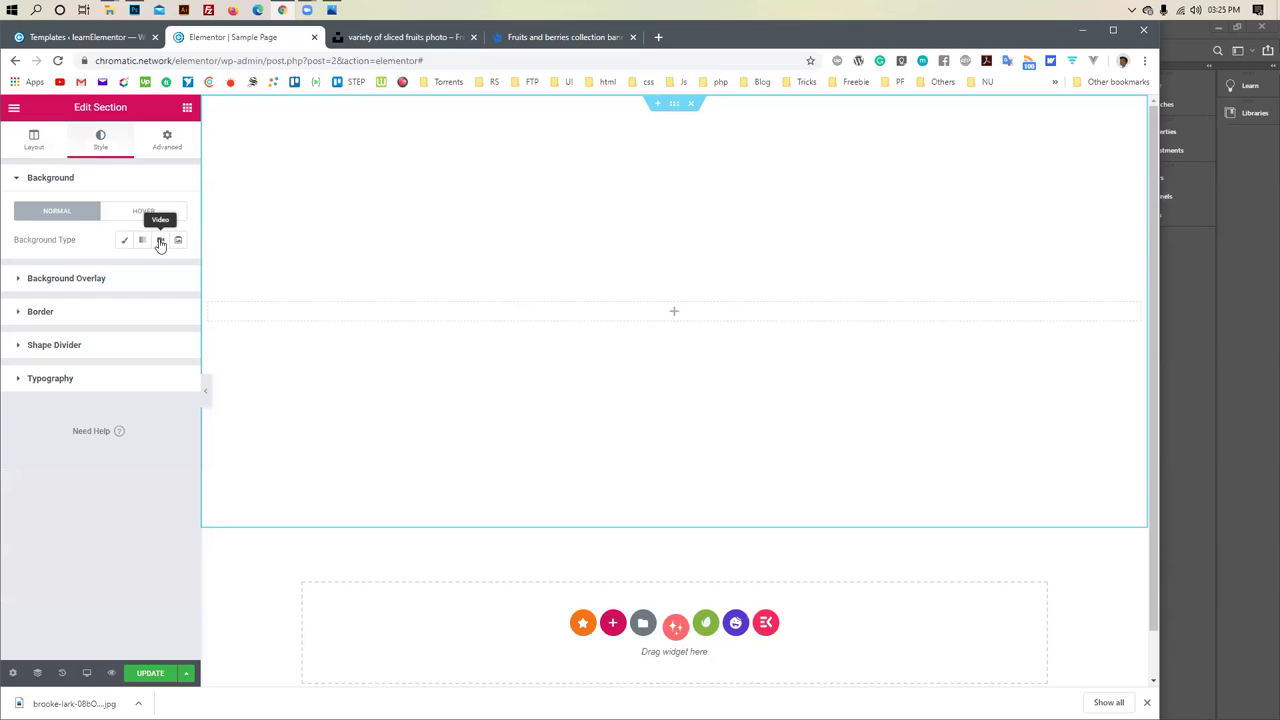
pyautogui.click(127, 242)
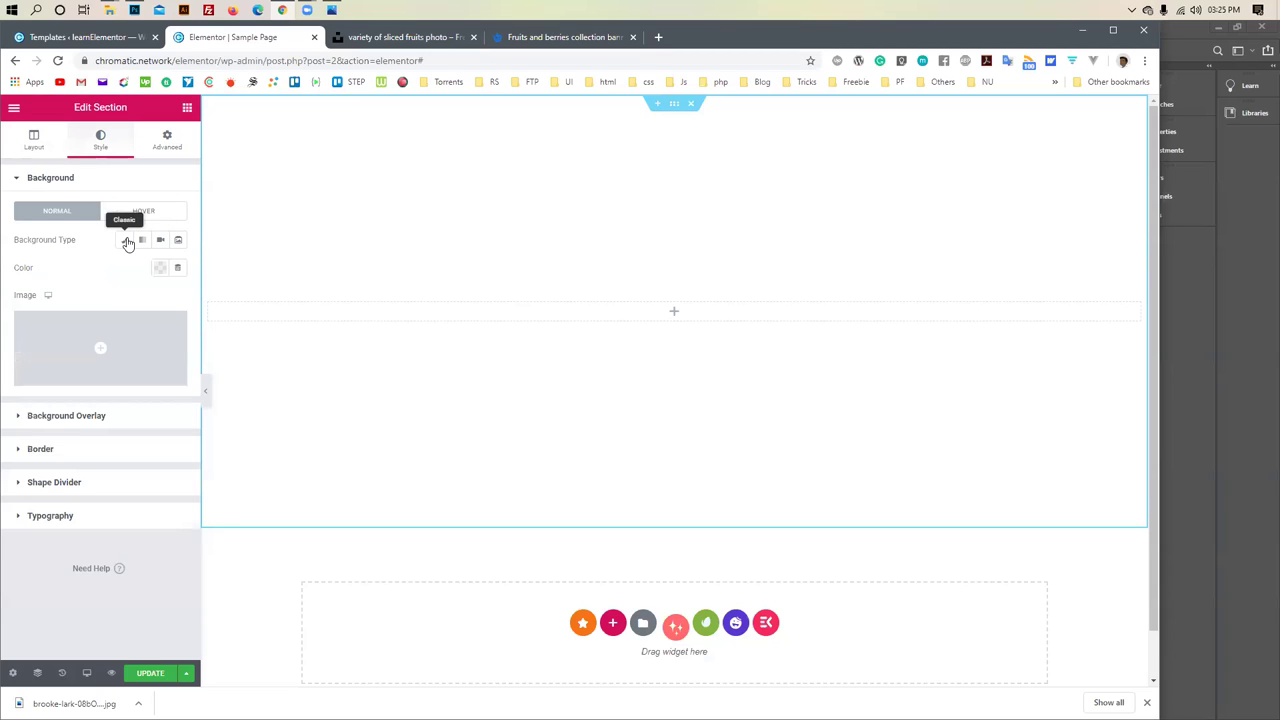
pyautogui.click(96, 364)
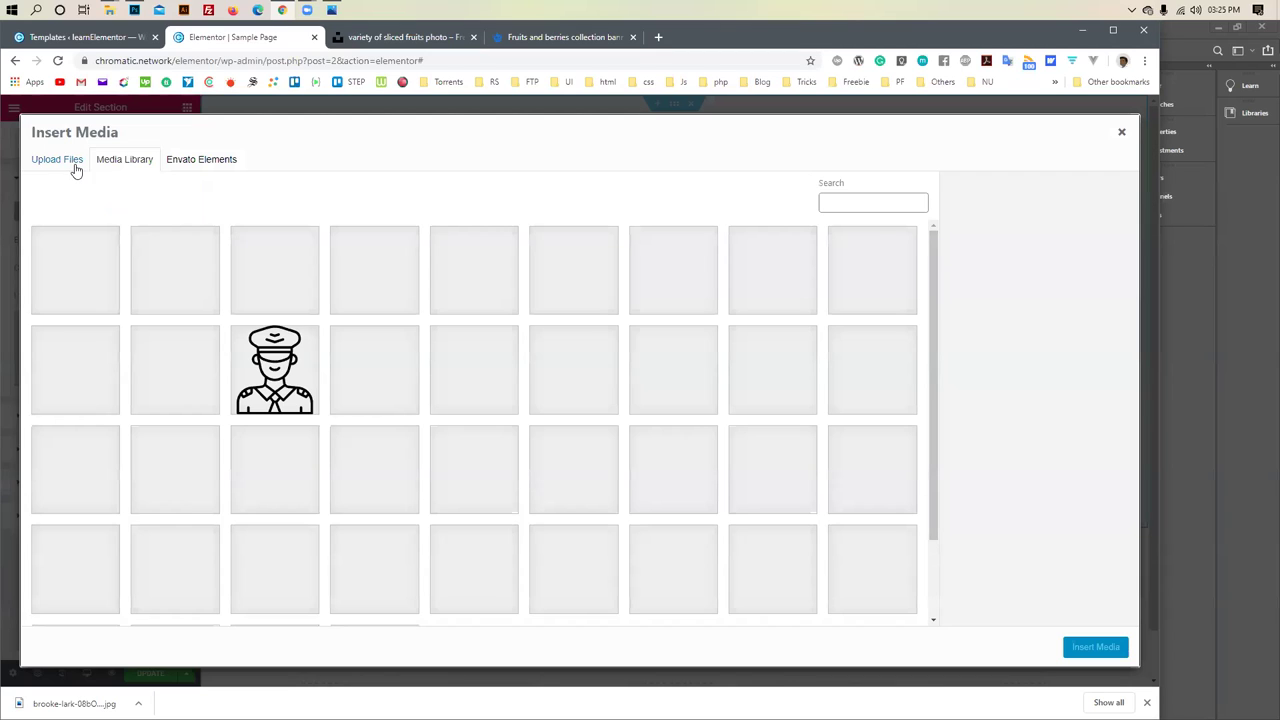
pyautogui.click(68, 162)
pyautogui.click(588, 377)
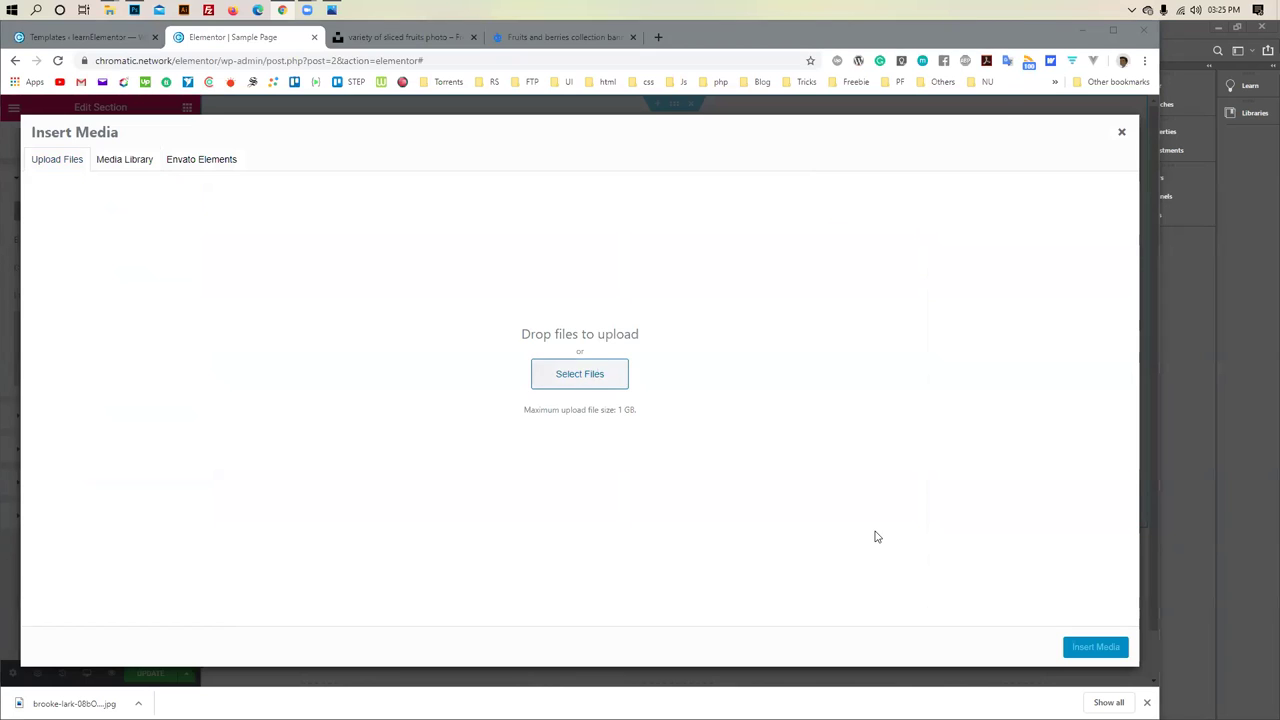
pyautogui.click(158, 53)
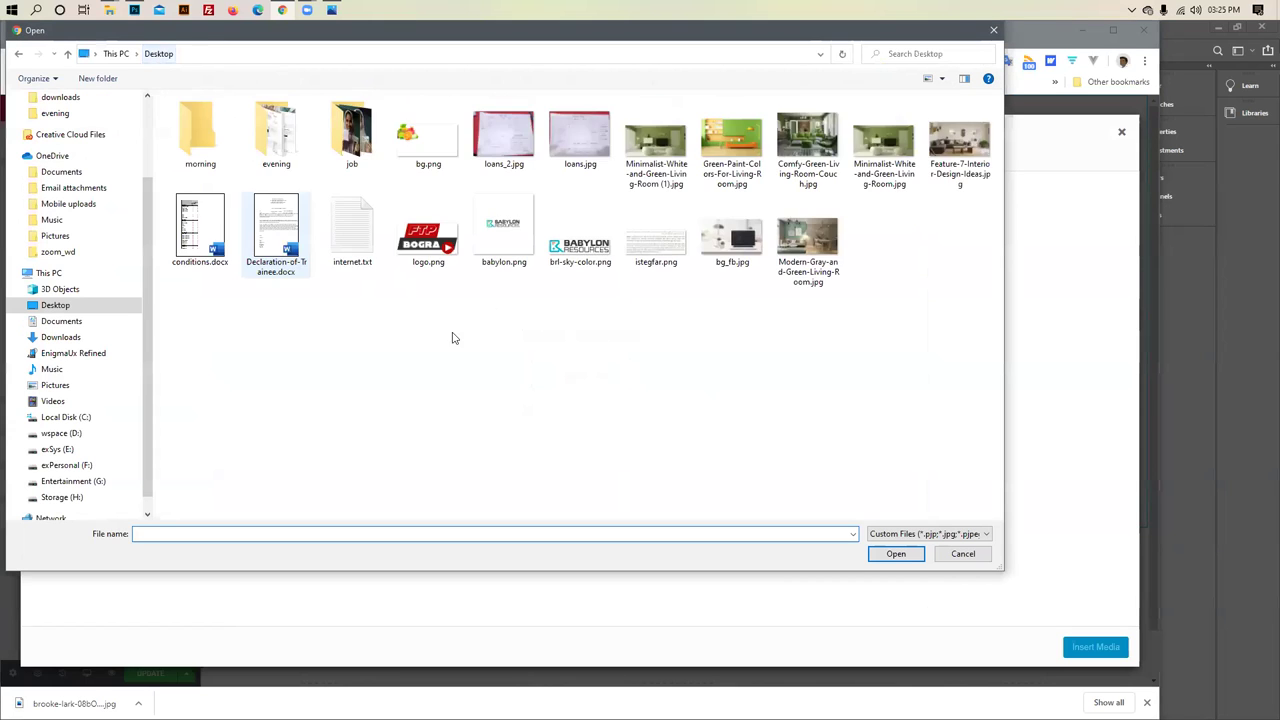
pyautogui.click(504, 132)
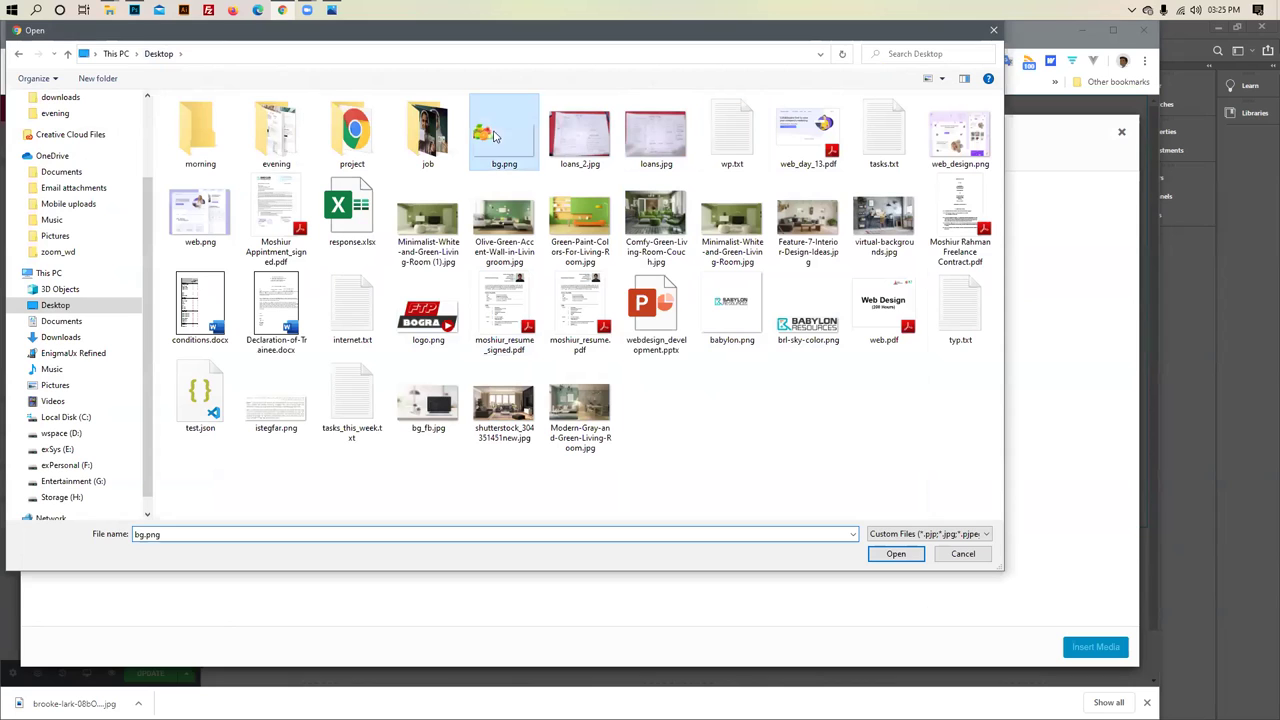
pyautogui.click(910, 561)
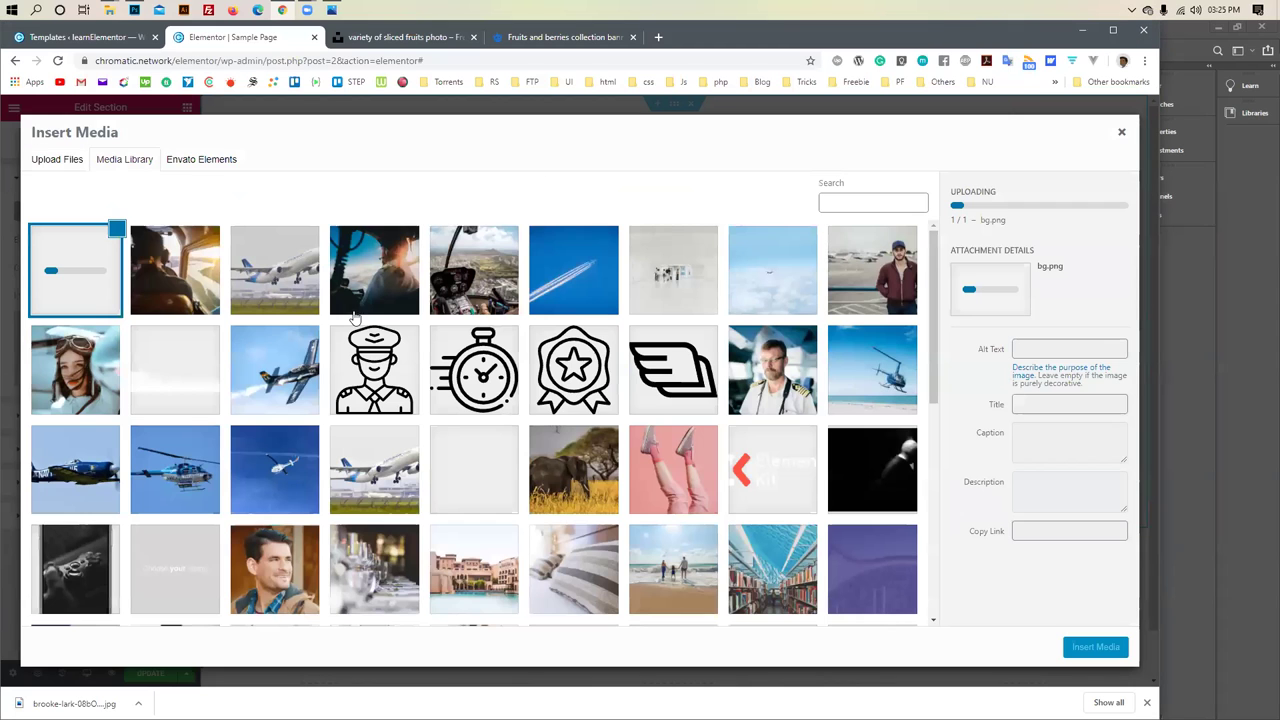
# Close the Unsplash photo and fruits collection browser tabs, and insert the uploaded bg.png as the section's background image
pyautogui.click(412, 38)
pyautogui.click(281, 42)
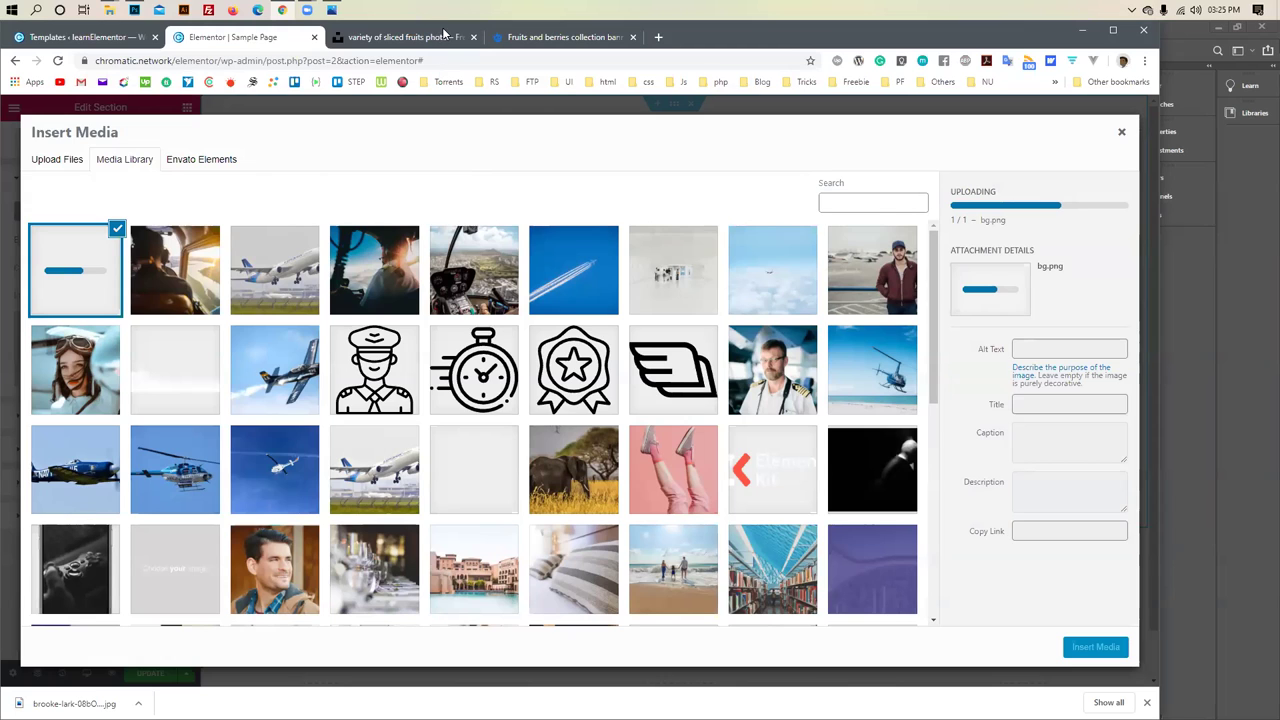
pyautogui.click(473, 37)
pyautogui.click(473, 37)
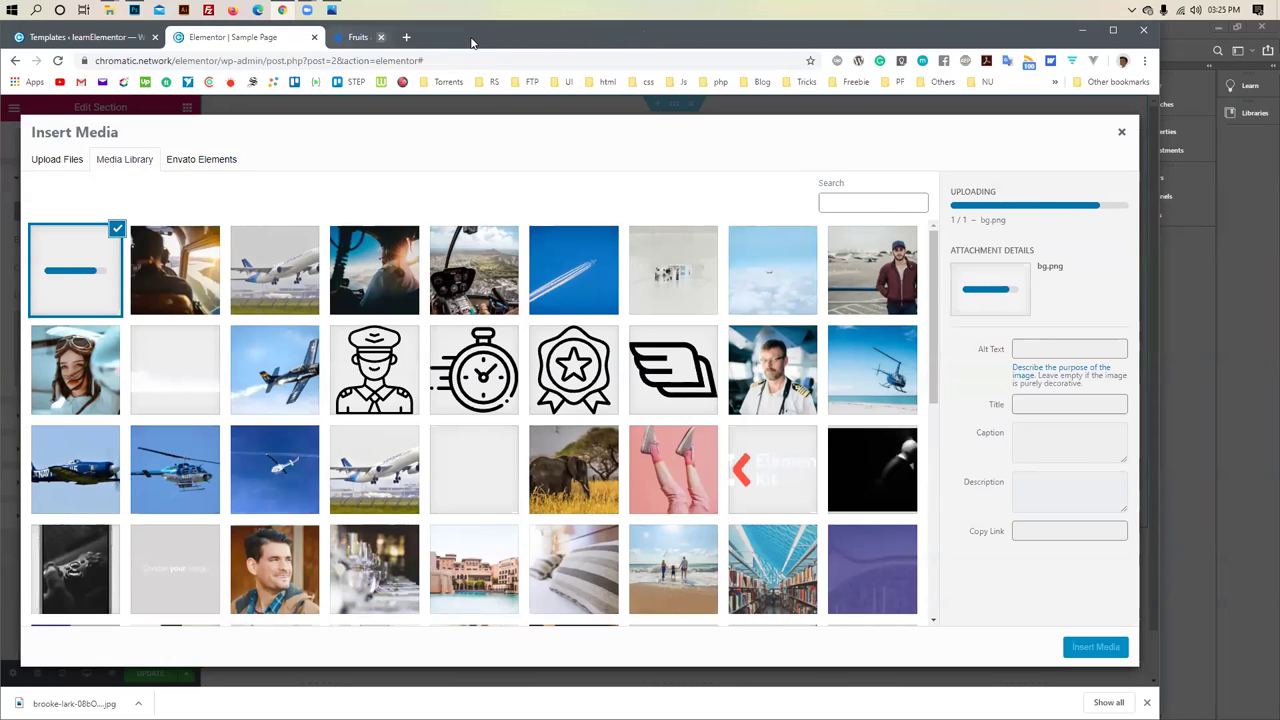
pyautogui.click(342, 38)
pyautogui.click(256, 38)
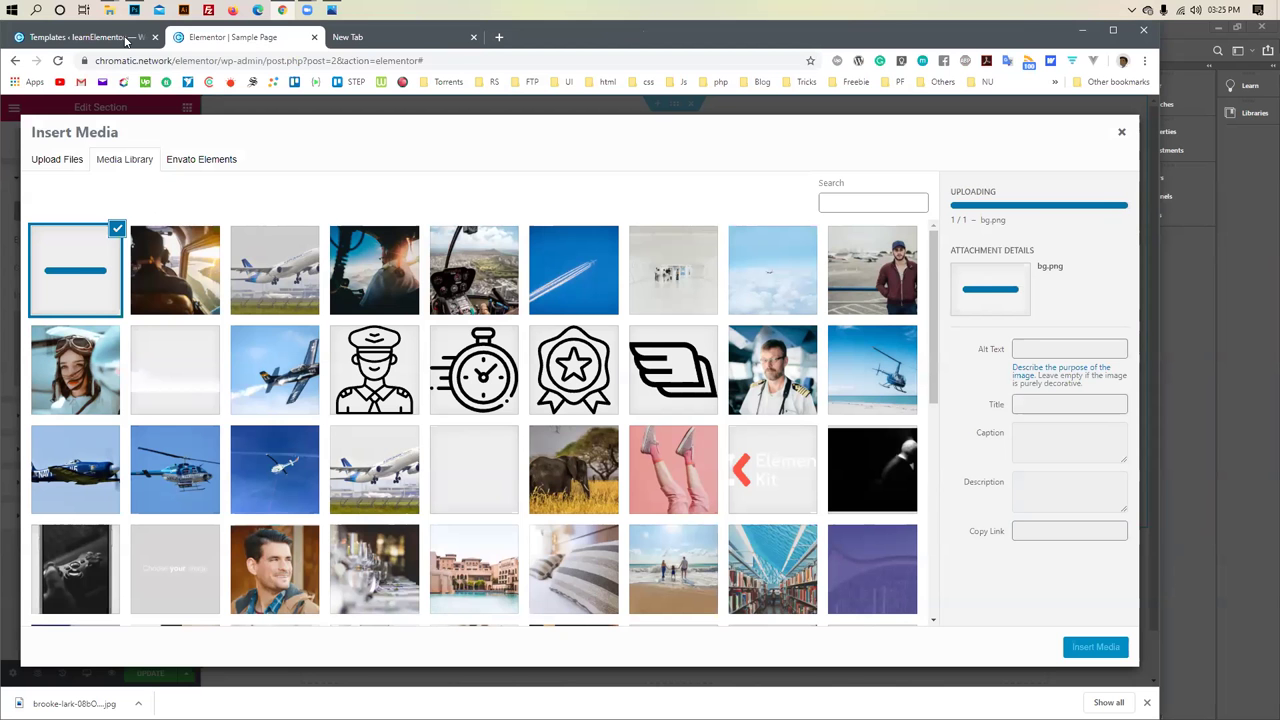
pyautogui.click(125, 38)
pyautogui.click(218, 38)
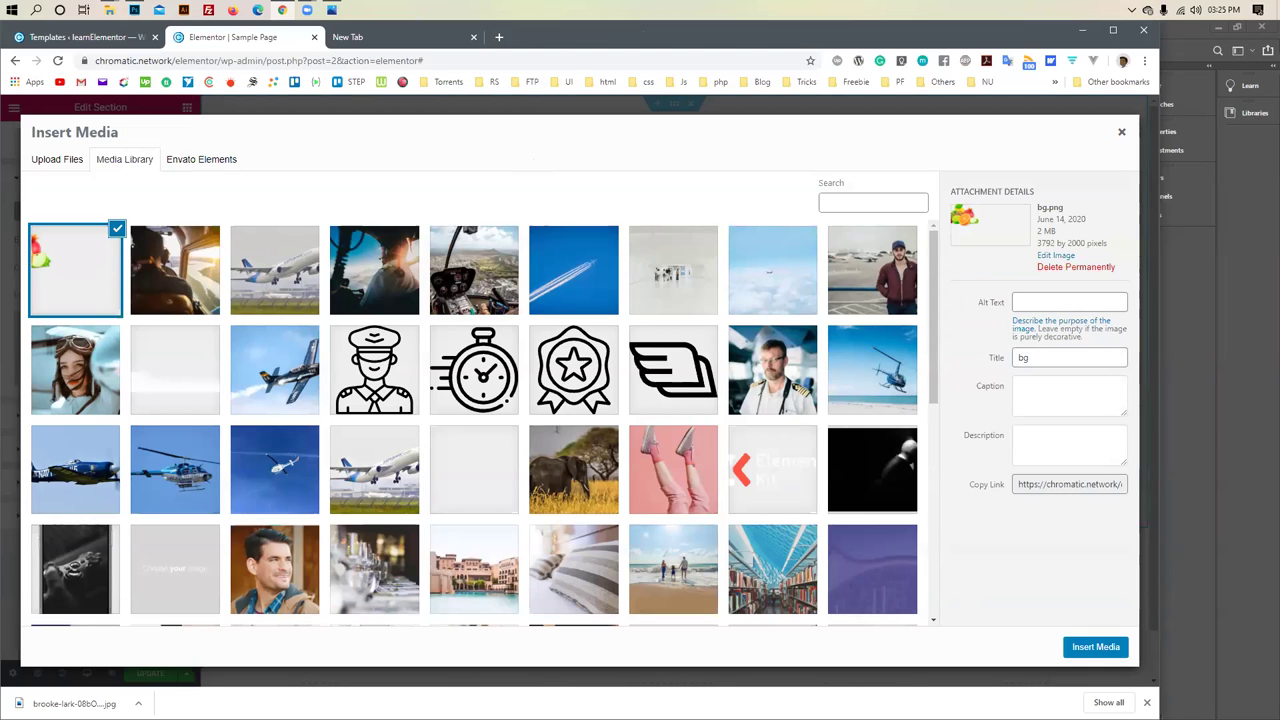
pyautogui.click(1095, 646)
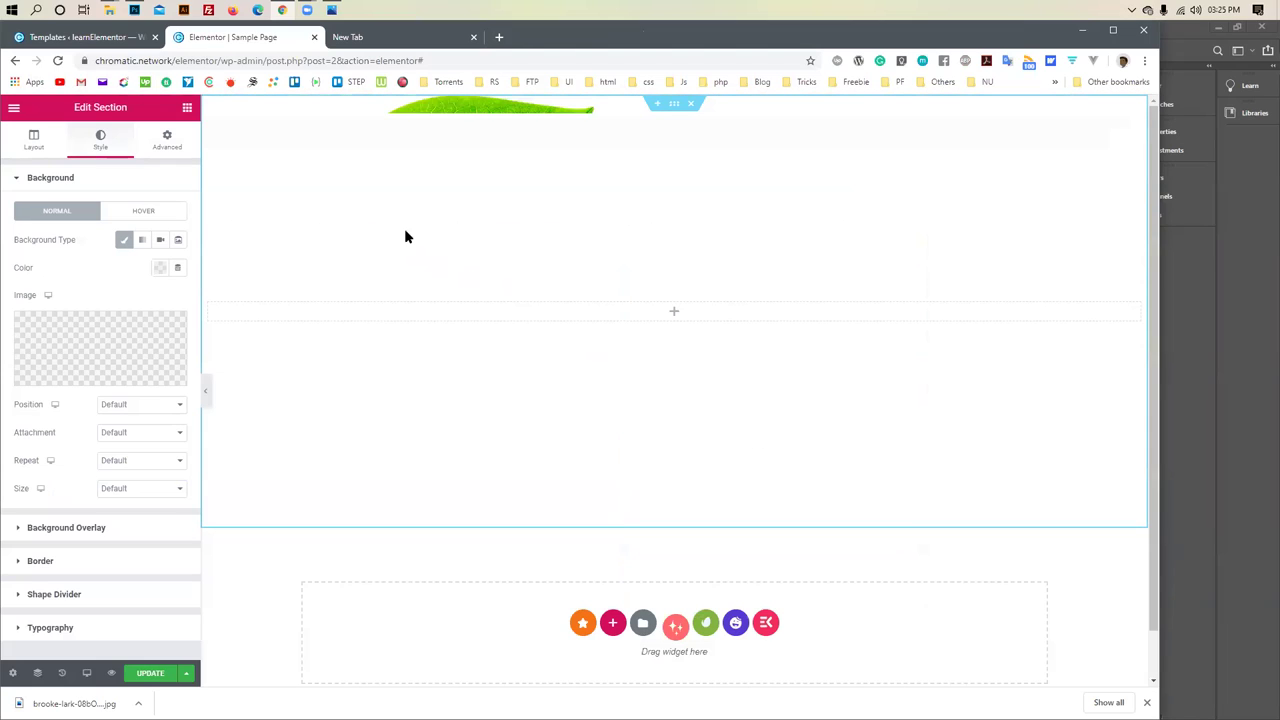
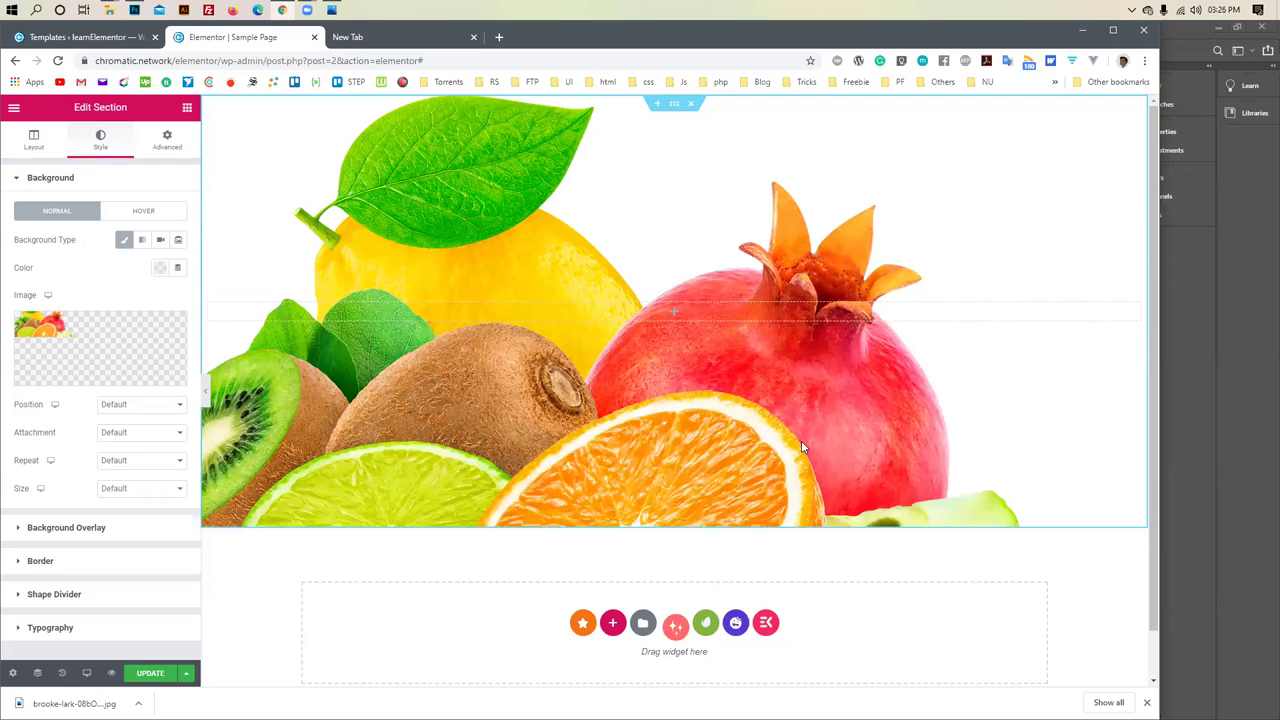
# Set the background image's size to Contain and its repeat option to No-repeat
pyautogui.moveTo(80, 348)
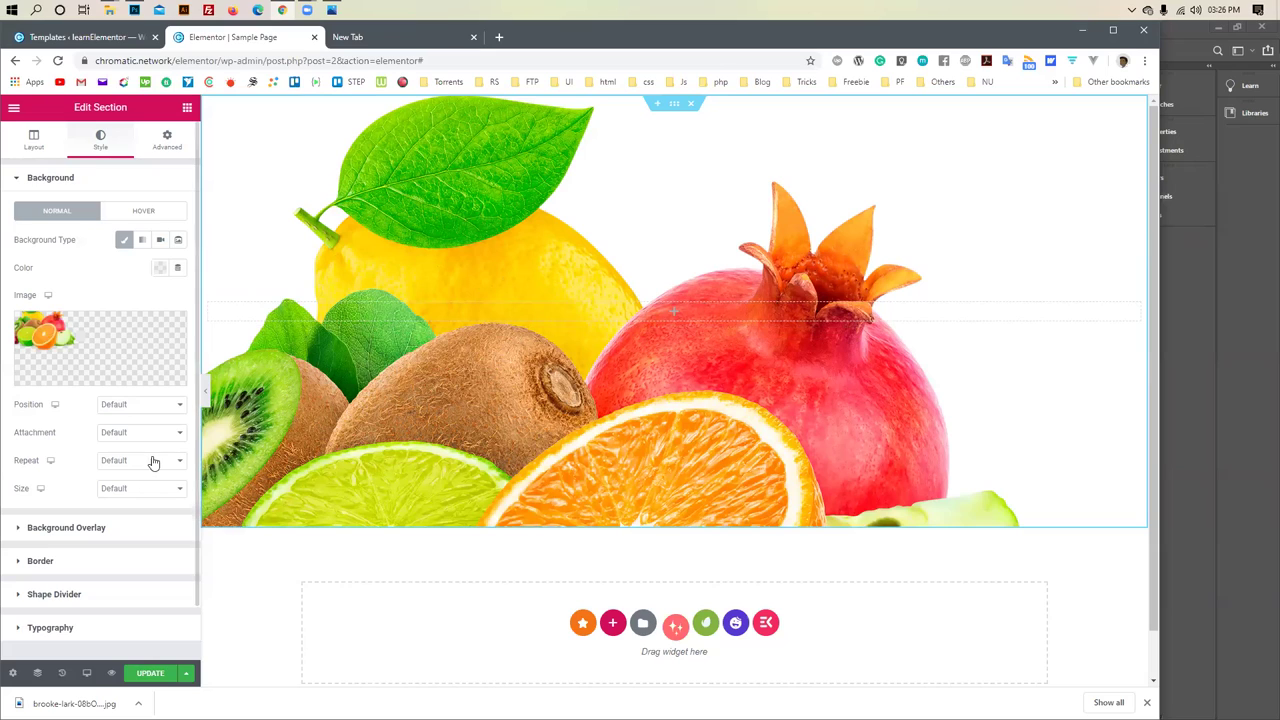
pyautogui.click(129, 408)
pyautogui.click(128, 414)
pyautogui.click(126, 436)
pyautogui.click(124, 446)
pyautogui.click(126, 488)
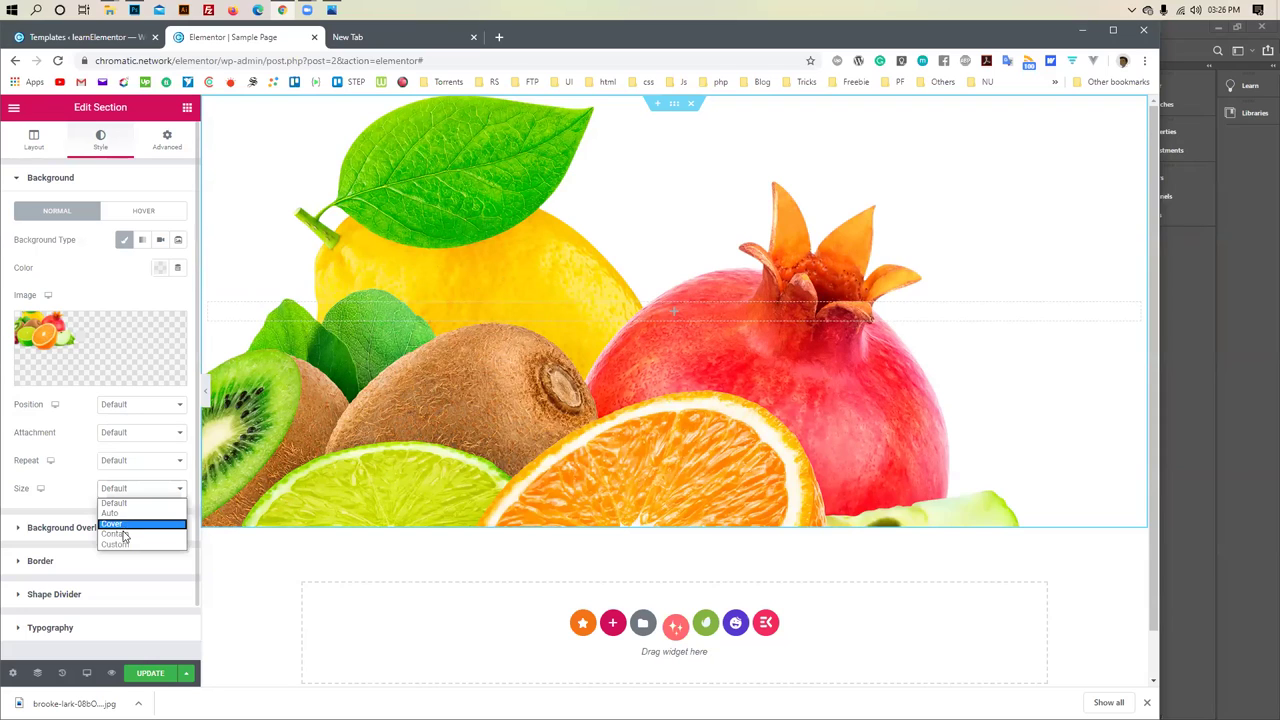
pyautogui.click(123, 537)
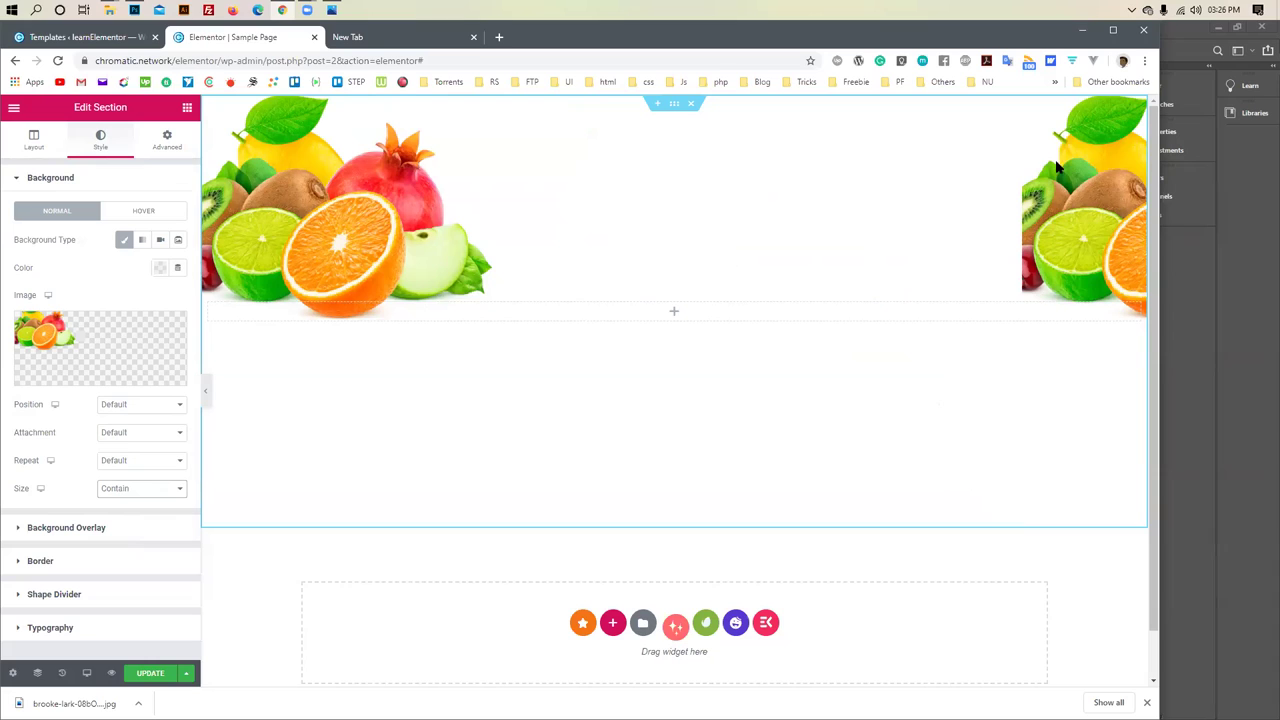
pyautogui.click(157, 461)
pyautogui.click(119, 485)
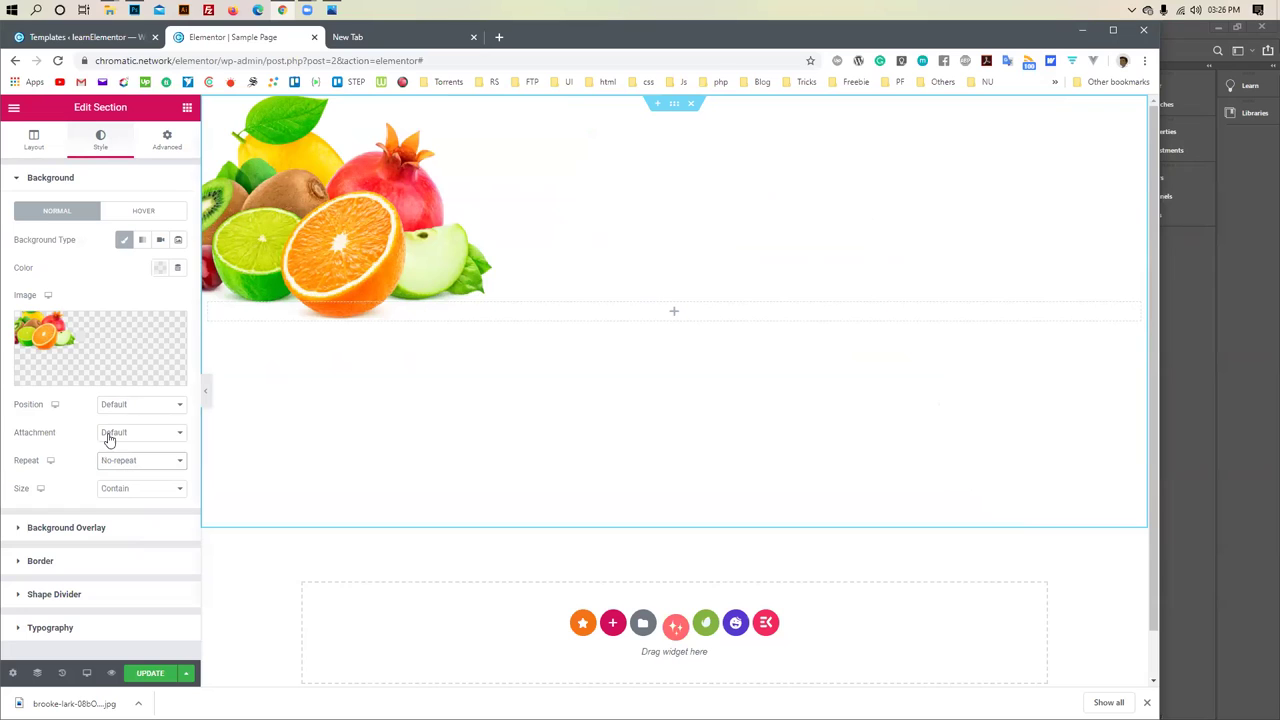
# Set the background image's size to Cover and look through its attachment and position options
pyautogui.click(128, 487)
pyautogui.click(121, 524)
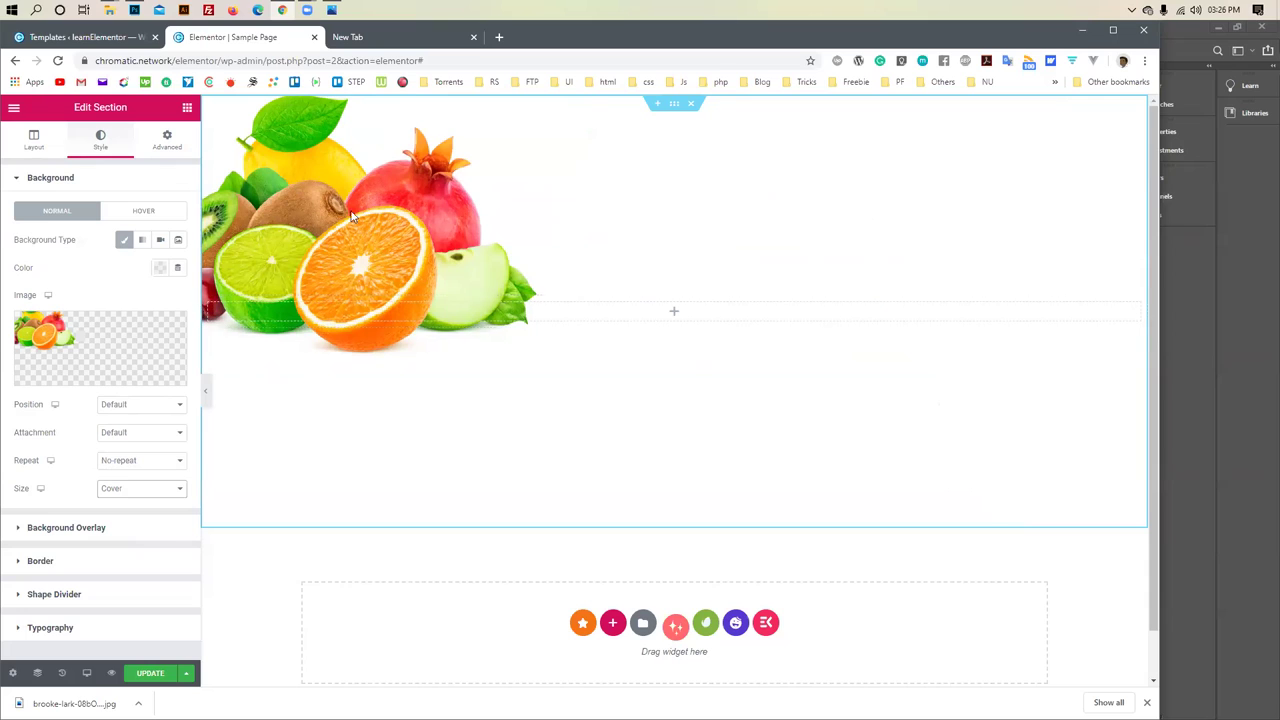
pyautogui.click(125, 459)
pyautogui.click(125, 451)
pyautogui.click(121, 431)
pyautogui.click(121, 431)
pyautogui.click(128, 410)
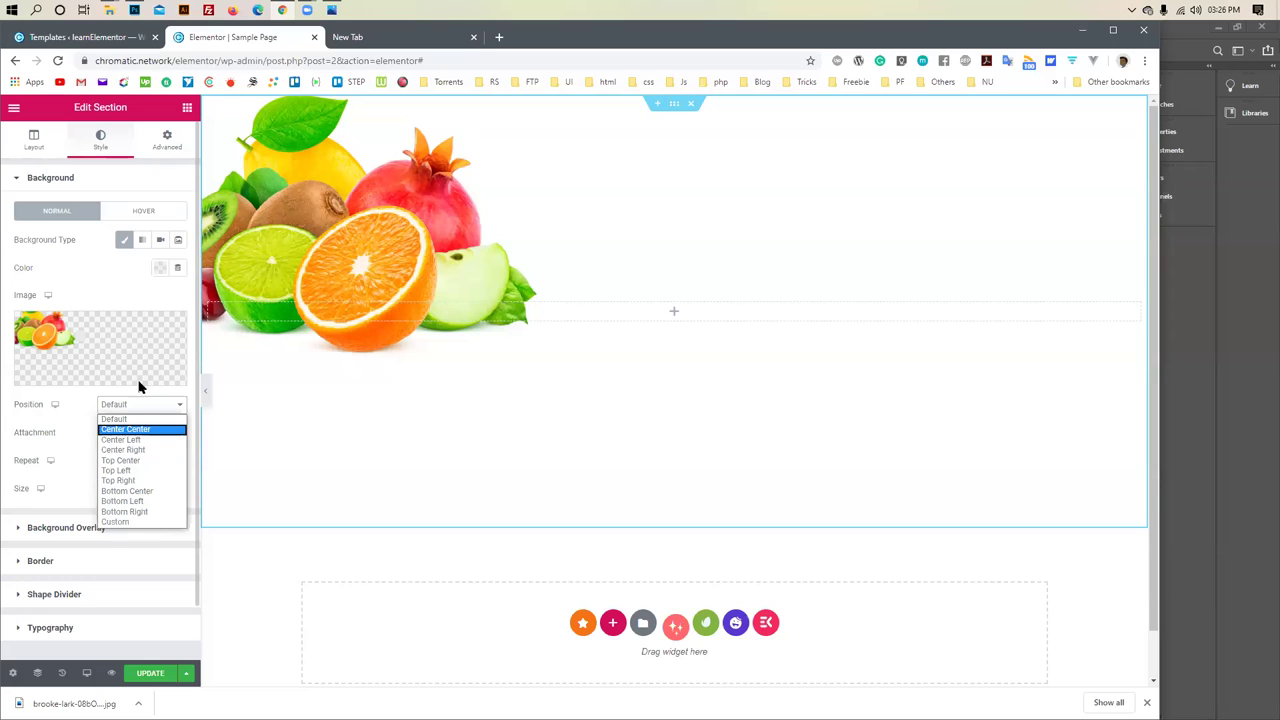
pyautogui.click(69, 400)
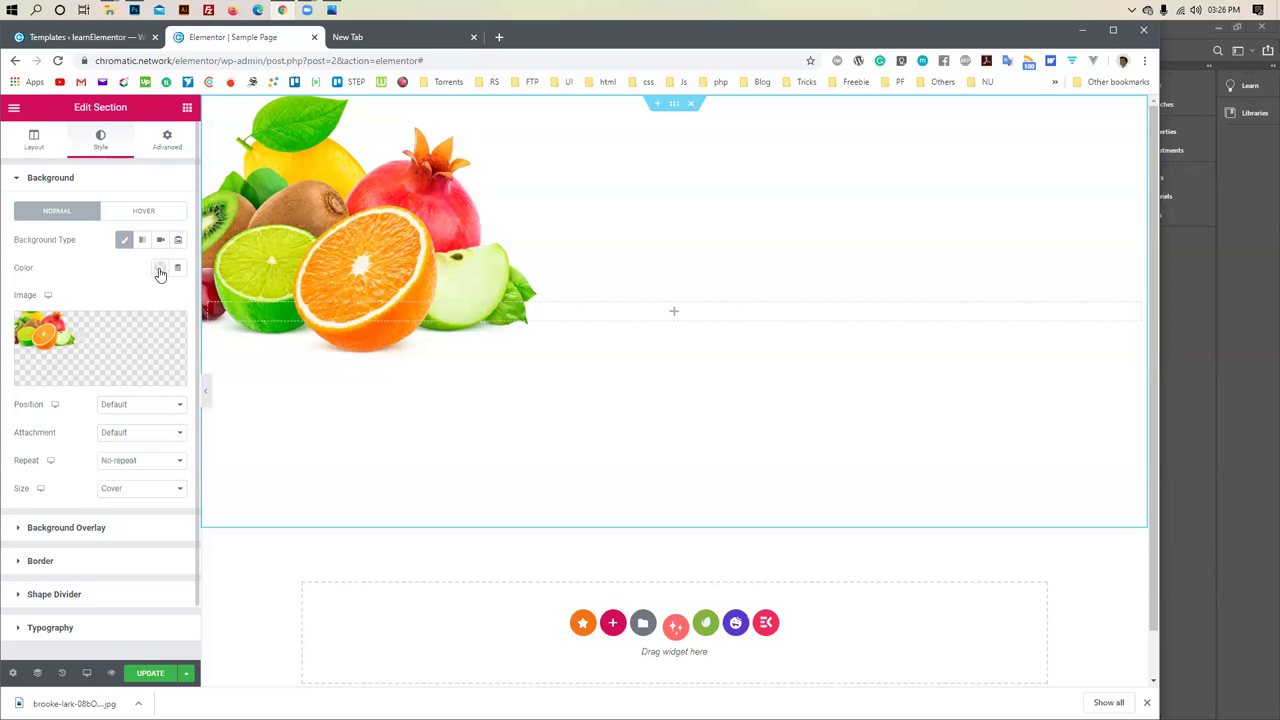
# Set the section's background color to the near-white #FDFDFD
pyautogui.click(161, 268)
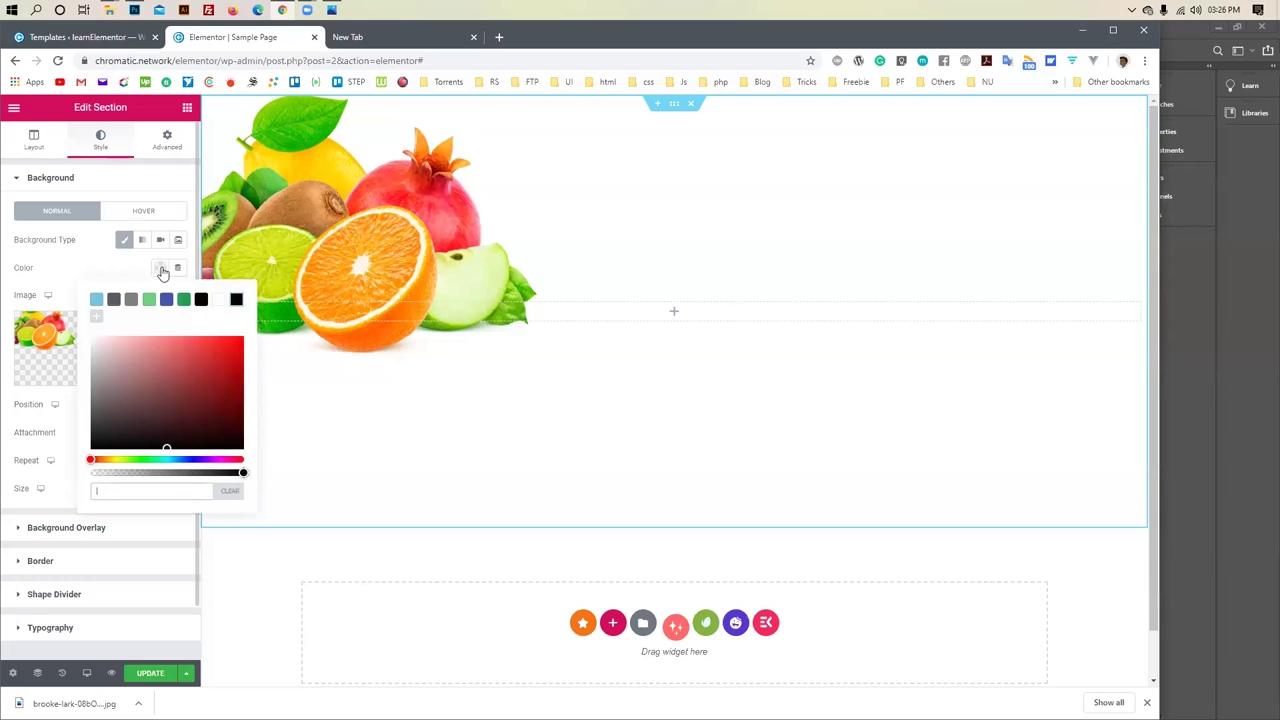
pyautogui.click(145, 347)
pyautogui.moveTo(129, 368)
pyautogui.mouseDown()
pyautogui.moveTo(75, 358)
pyautogui.moveTo(76, 342)
pyautogui.mouseUp()
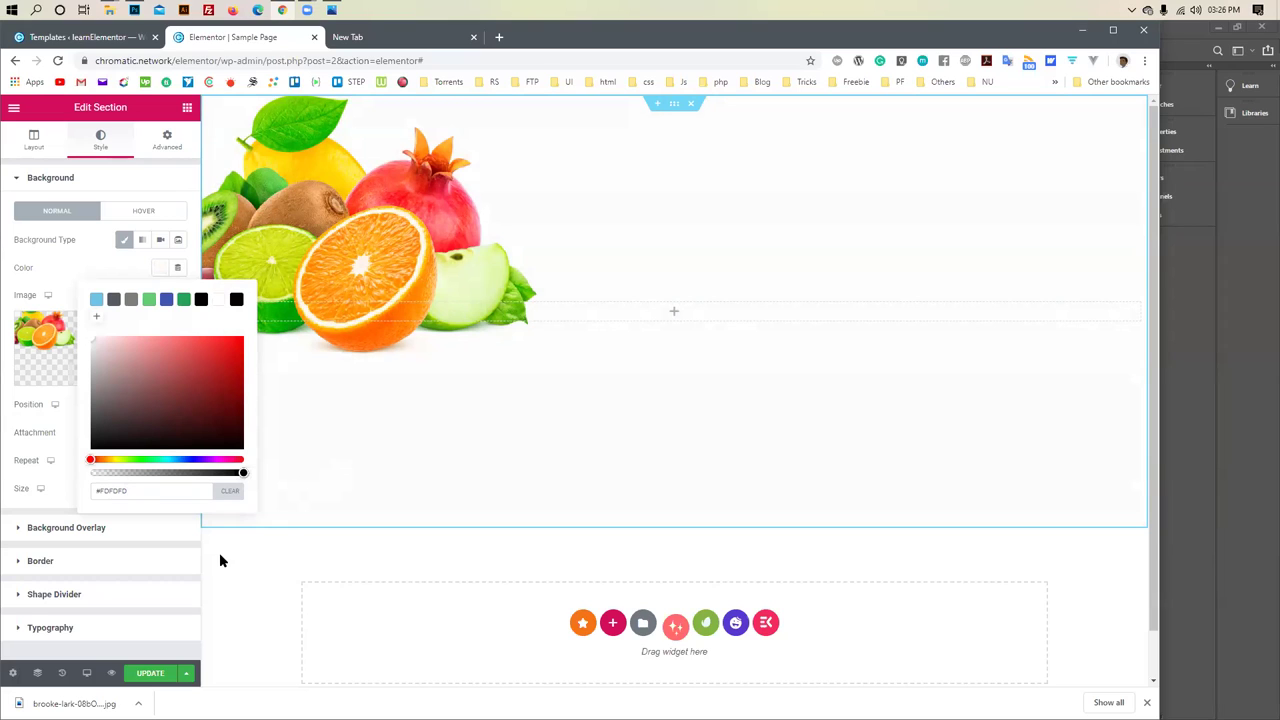
pyautogui.click(82, 271)
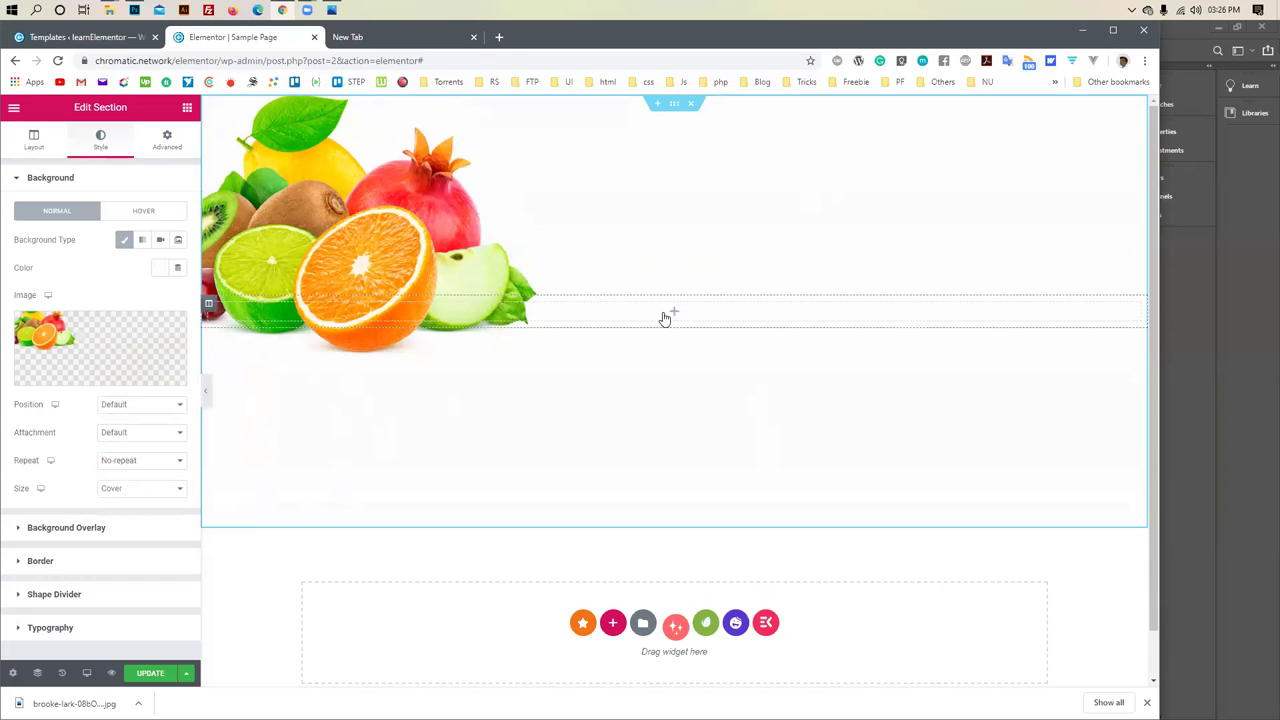
# Check the D.jpg reference design, and update the page in a maximized browser window with the downloads bar closed
pyautogui.click(331, 10)
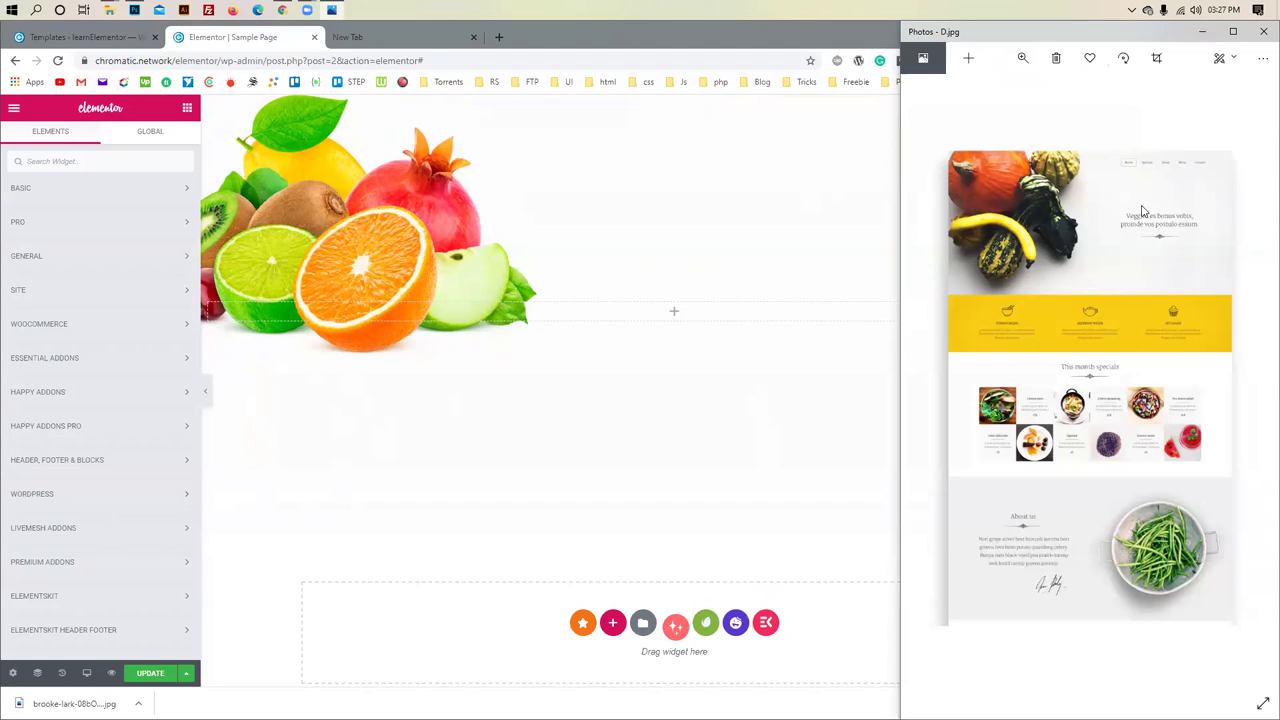
pyautogui.click(667, 317)
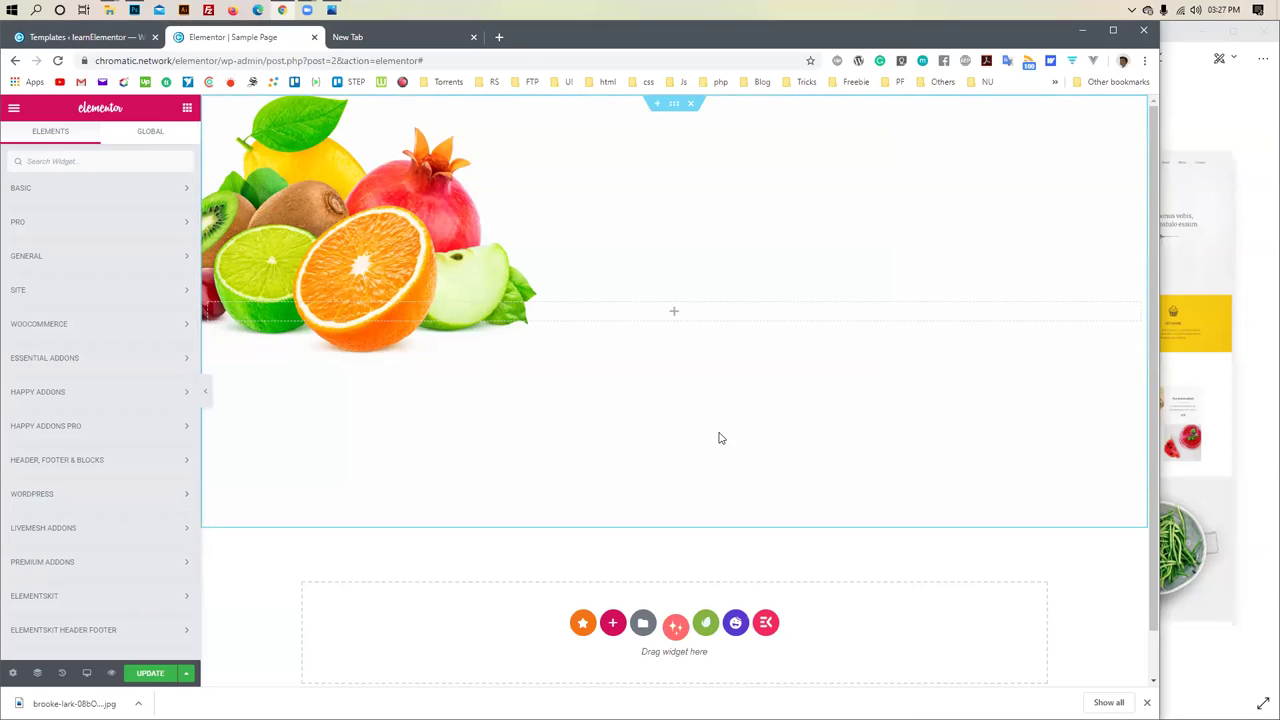
pyautogui.click(1112, 30)
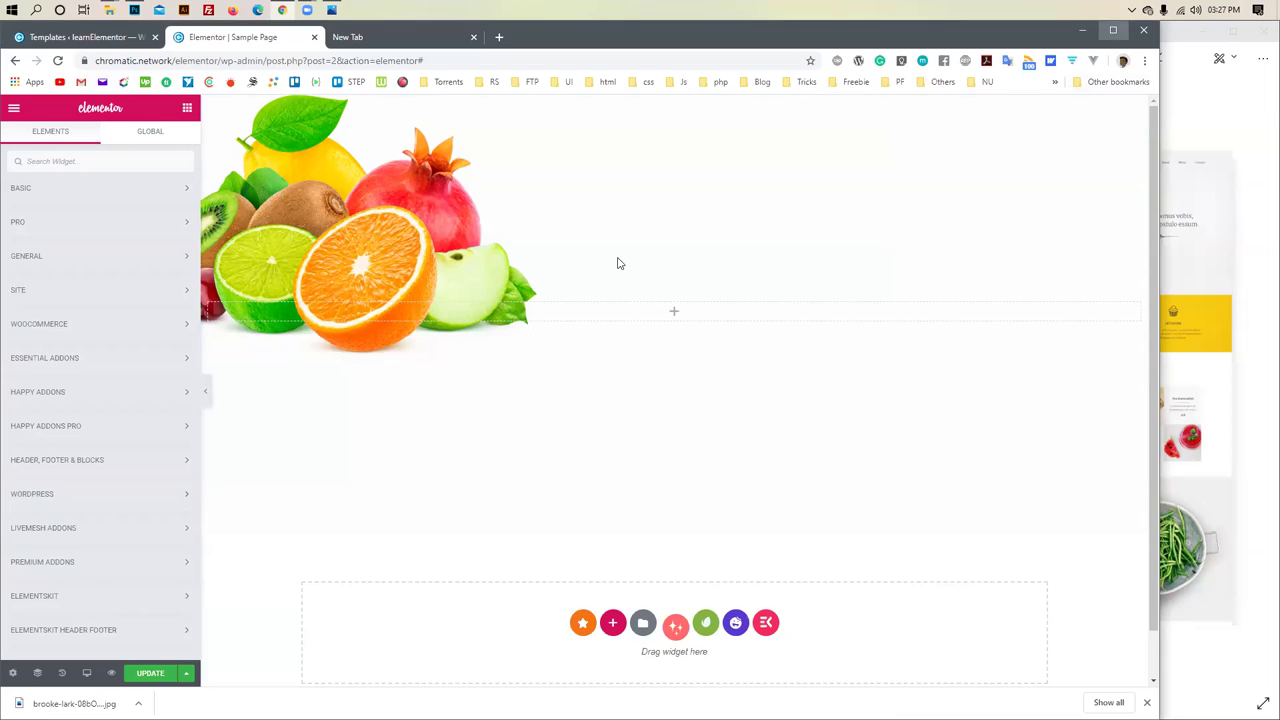
pyautogui.click(149, 674)
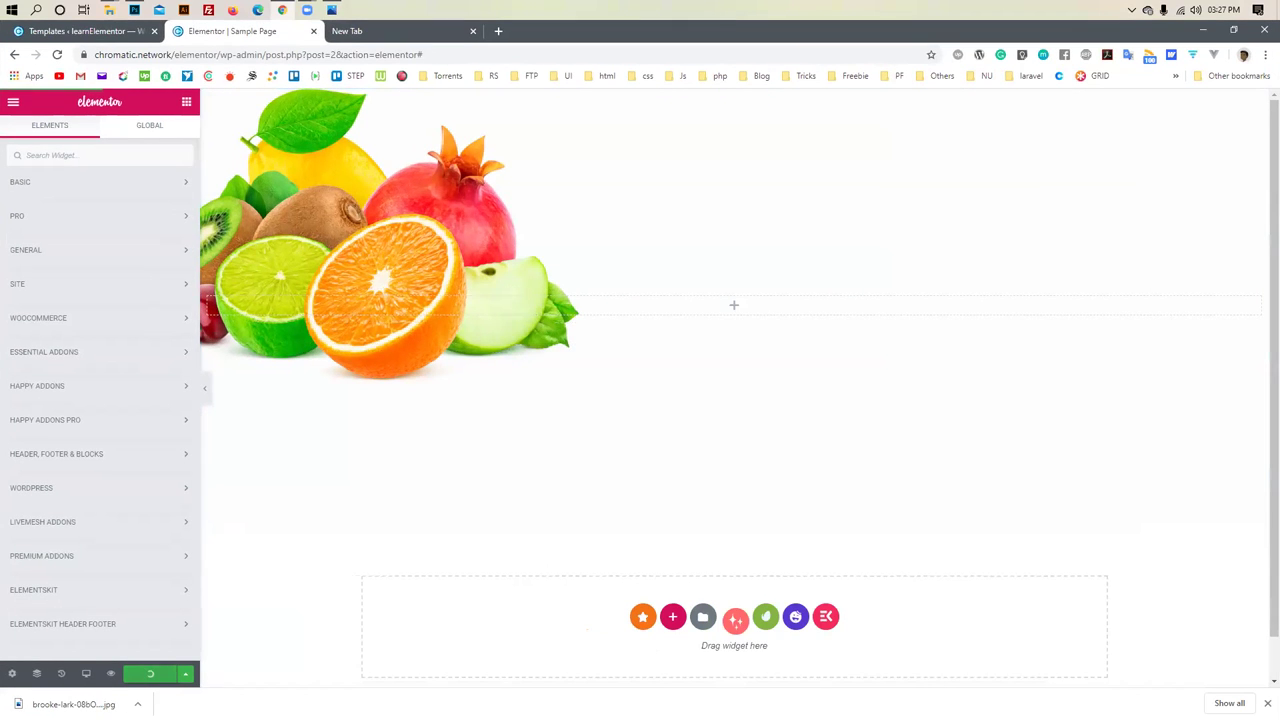
pyautogui.click(1267, 703)
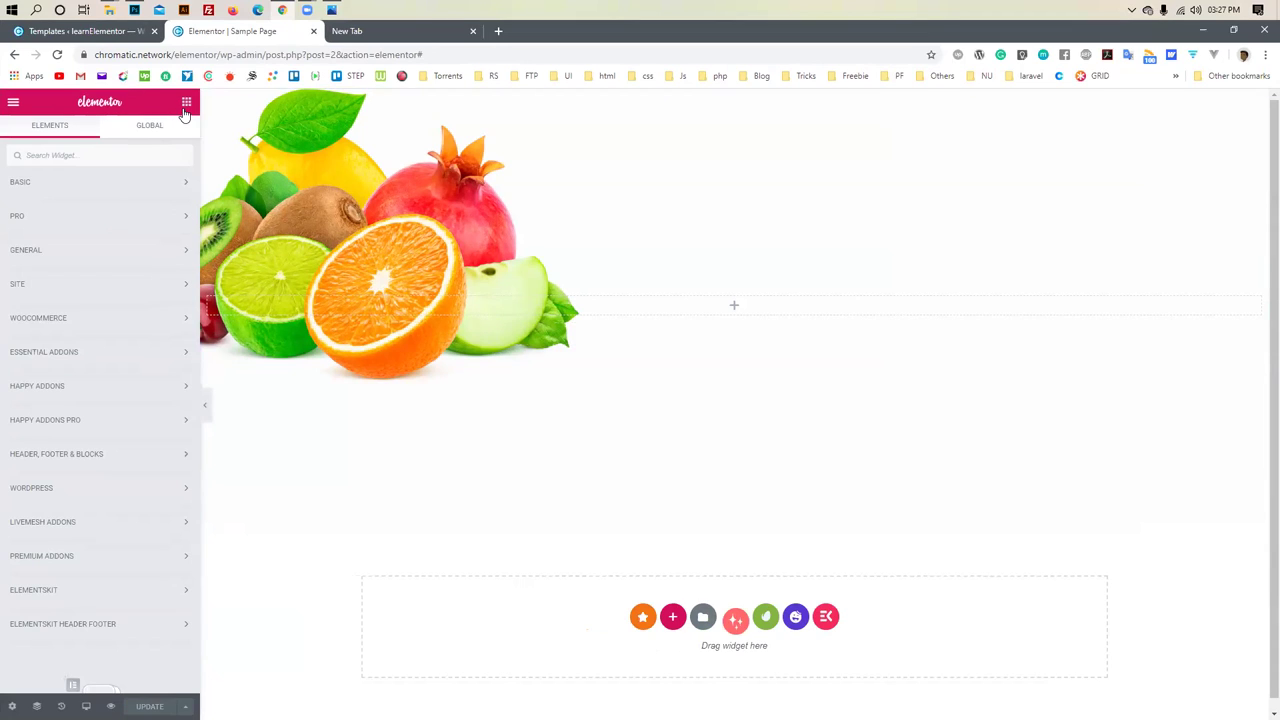
# Search the widgets for "menu", add the Nav menu widget to the hero section's column, and look through its selectable menus
pyautogui.click(137, 155)
pyautogui.write('menu')
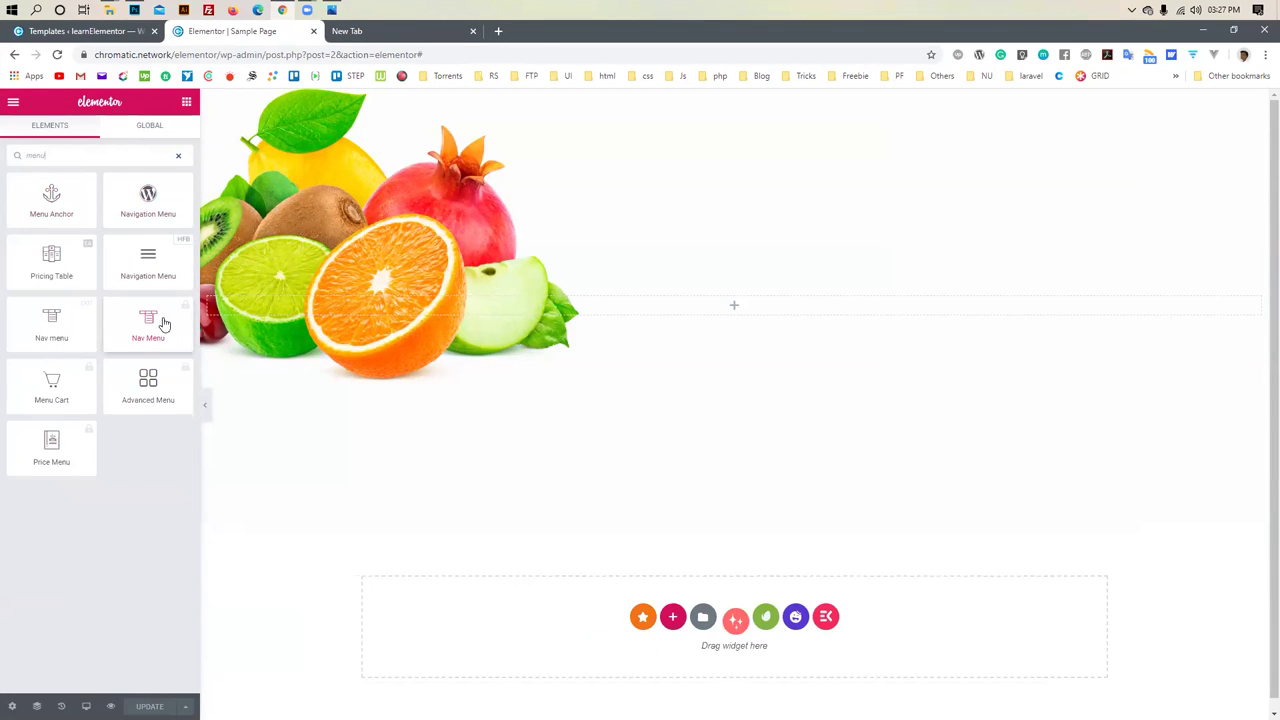
pyautogui.moveTo(51, 322); pyautogui.dragTo(737, 317)
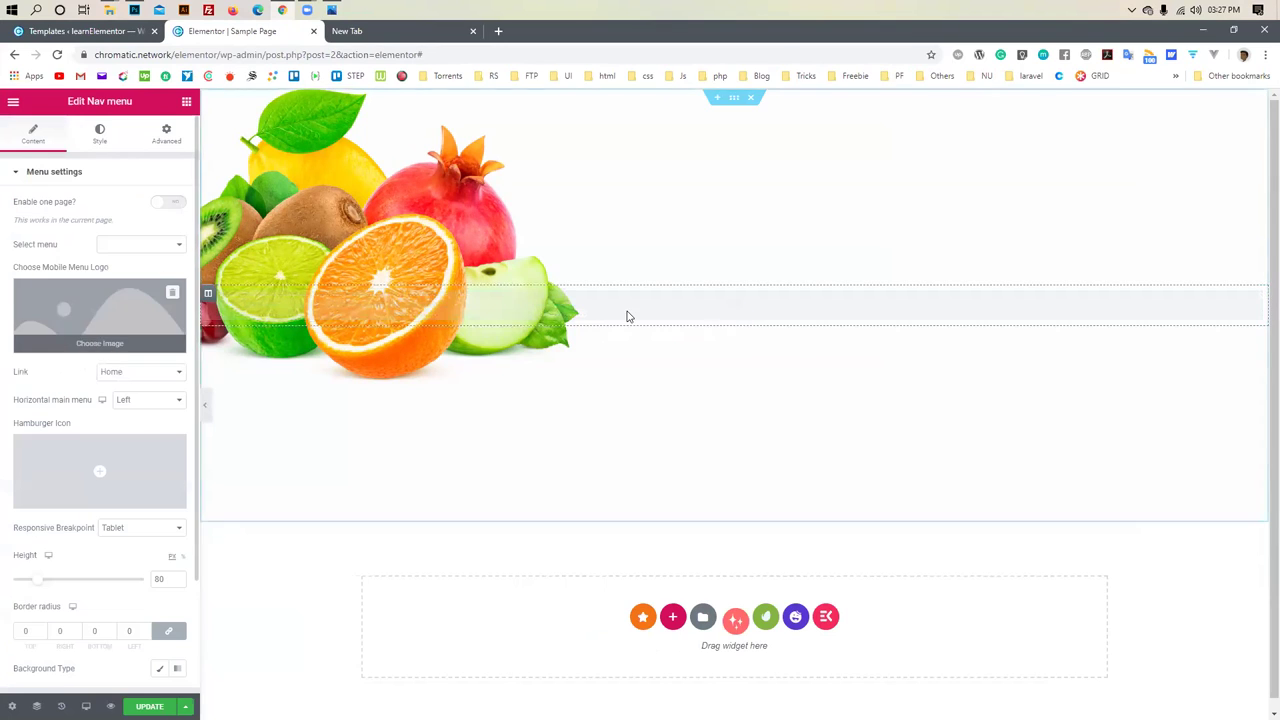
pyautogui.click(163, 245)
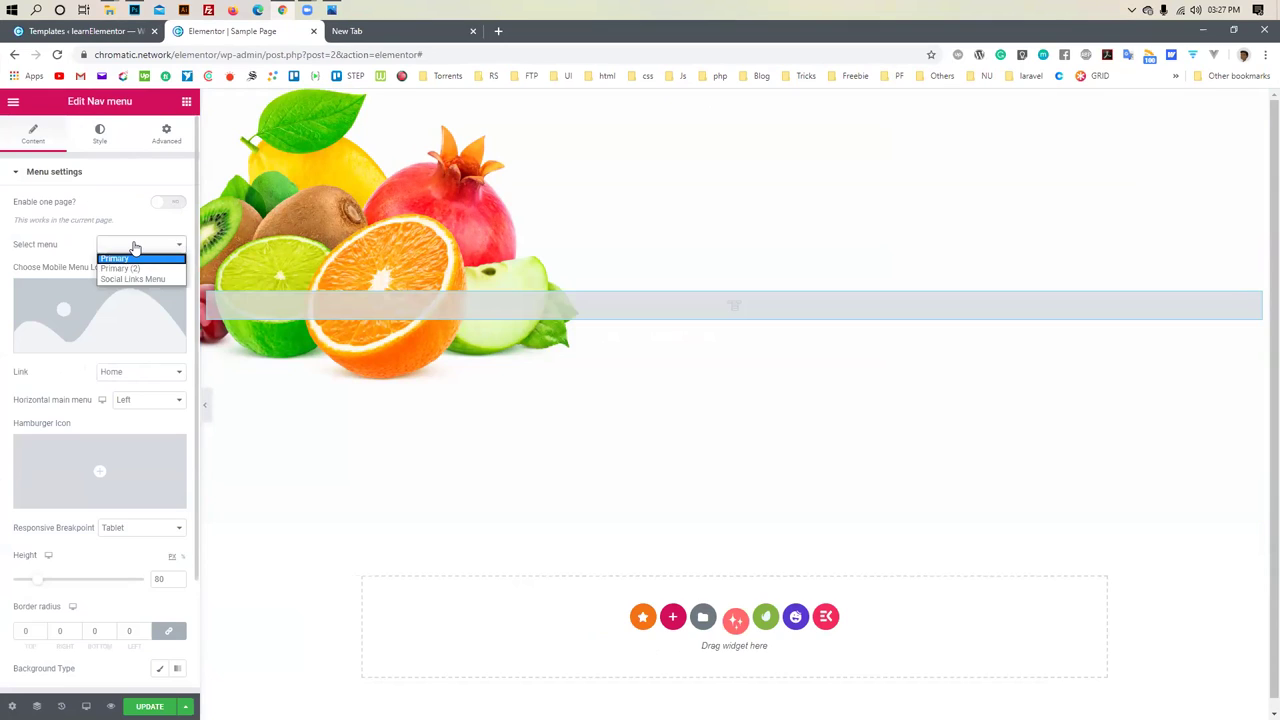
pyautogui.click(135, 247)
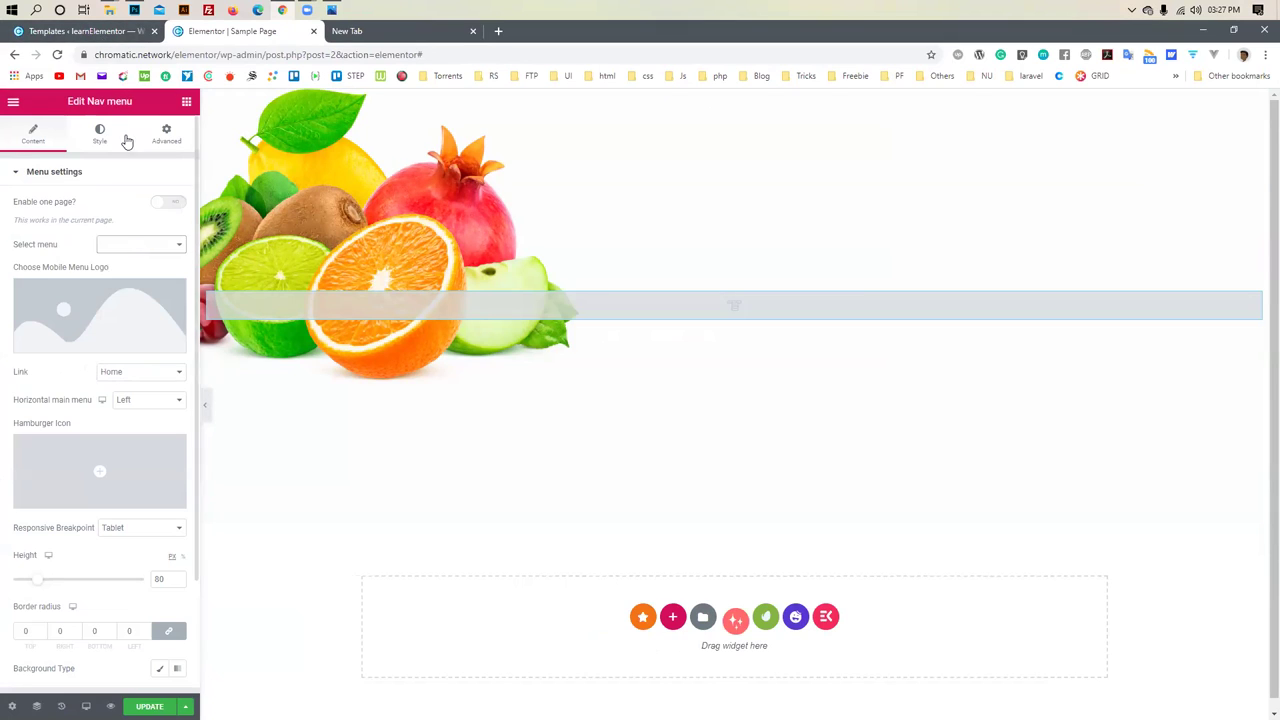
# Check the column's layout settings and the menus selectable in the hero section's Nav menu widget
pyautogui.click(184, 104)
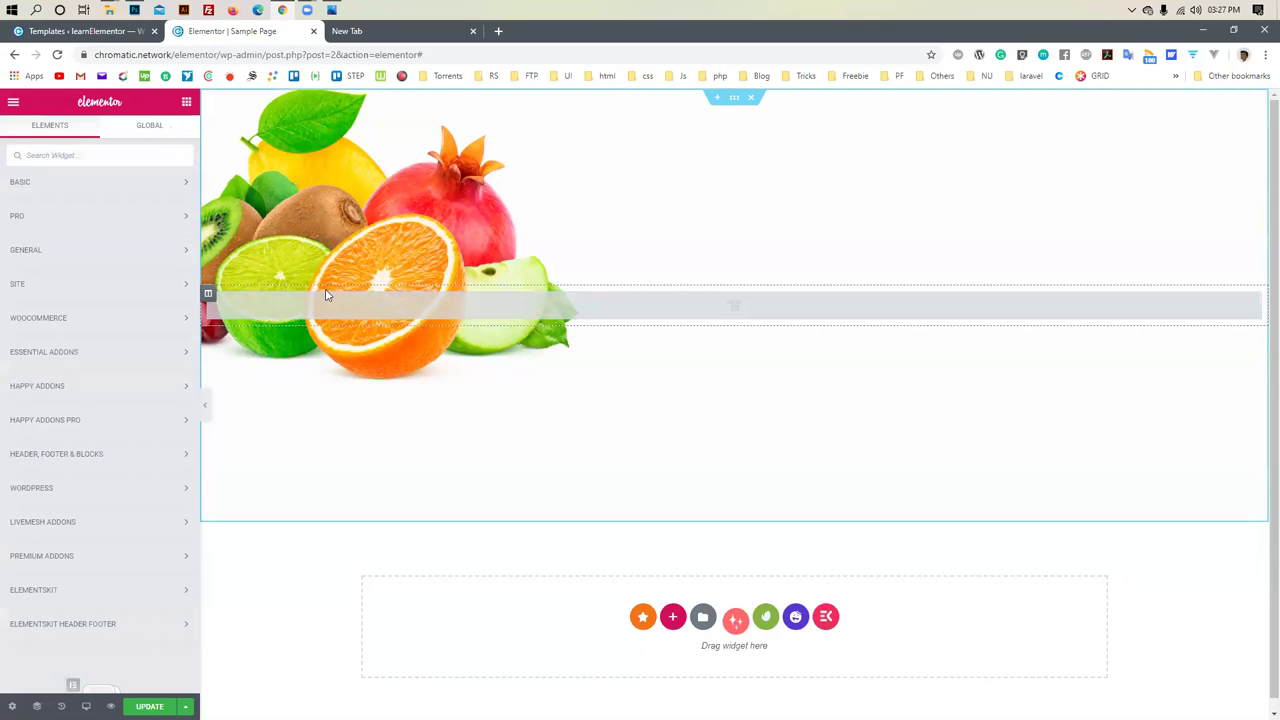
pyautogui.click(685, 318)
pyautogui.click(248, 303)
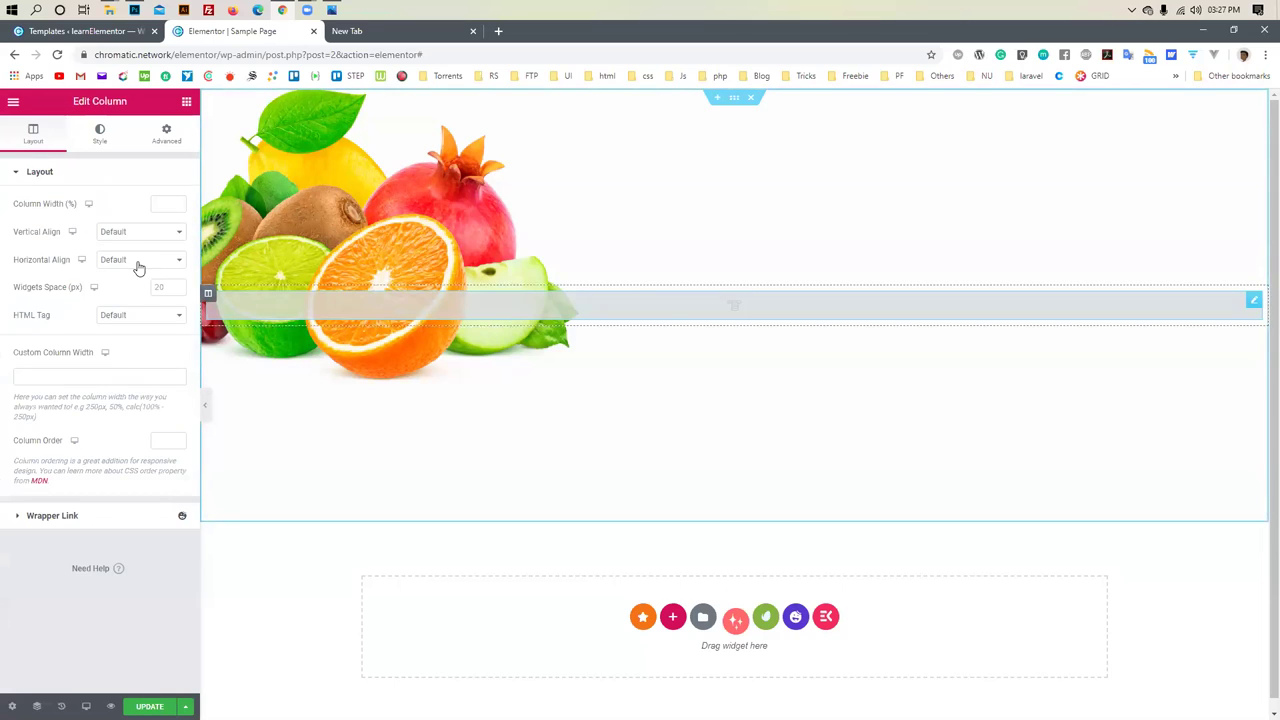
pyautogui.click(1248, 306)
pyautogui.click(127, 248)
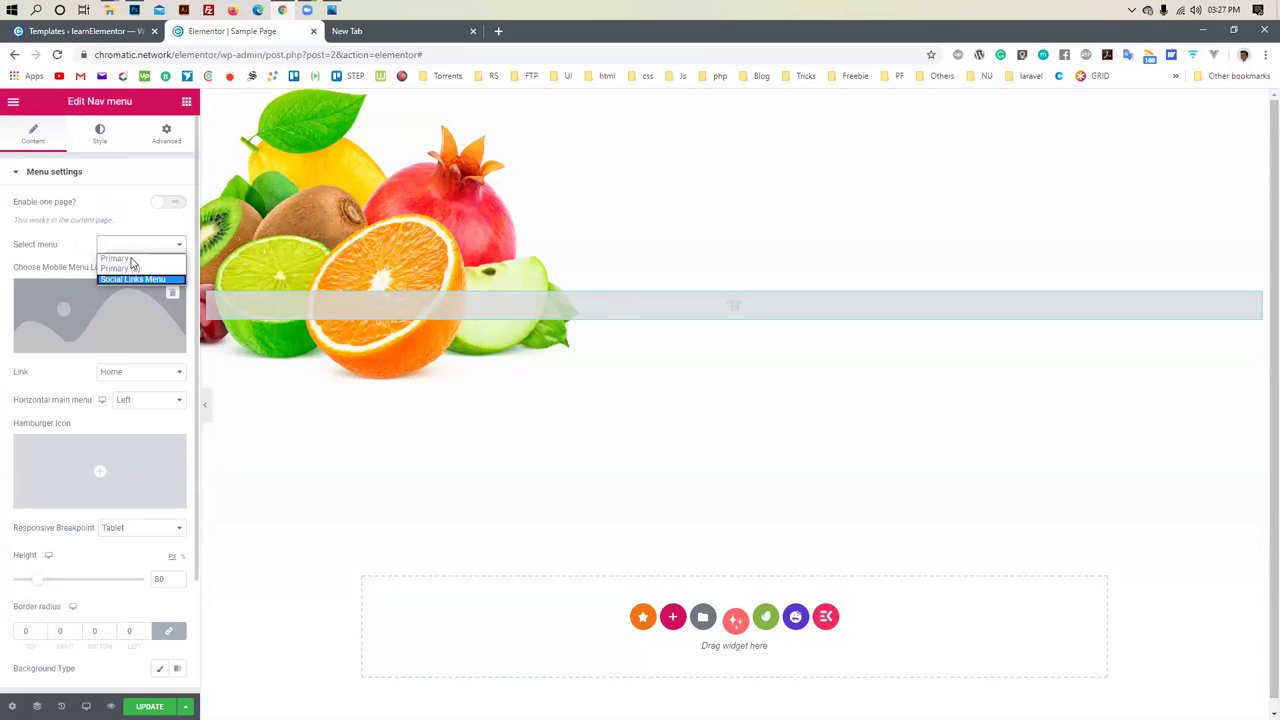
pyautogui.click(80, 224)
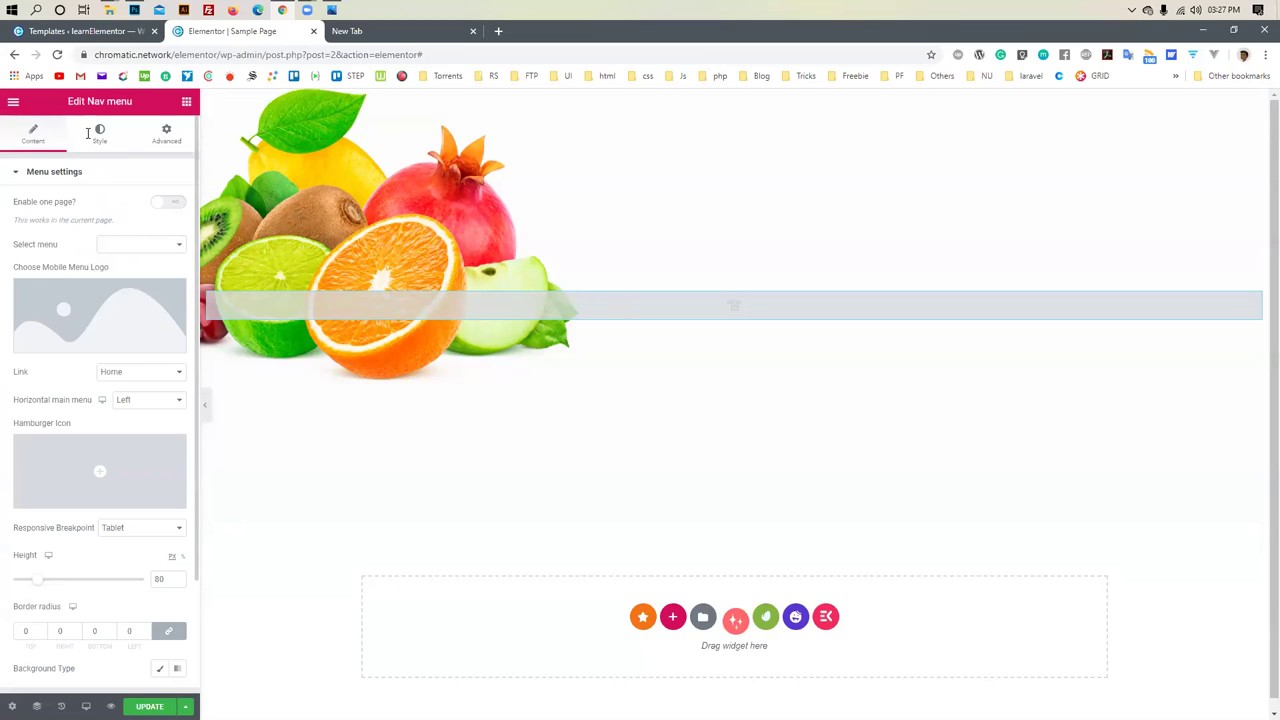
# Switch to the WordPress dashboard, go to the Menus page under Appearance, and permanently delete the Primary menu
pyautogui.click(82, 31)
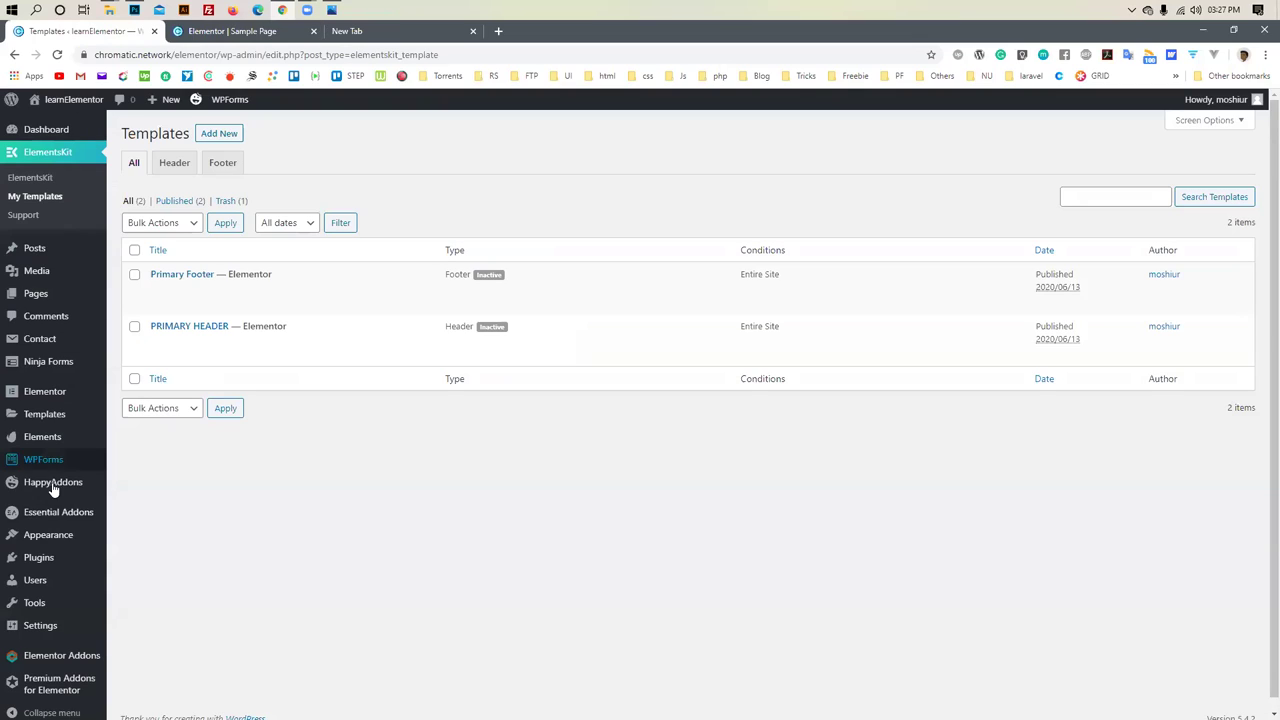
pyautogui.moveTo(57, 535)
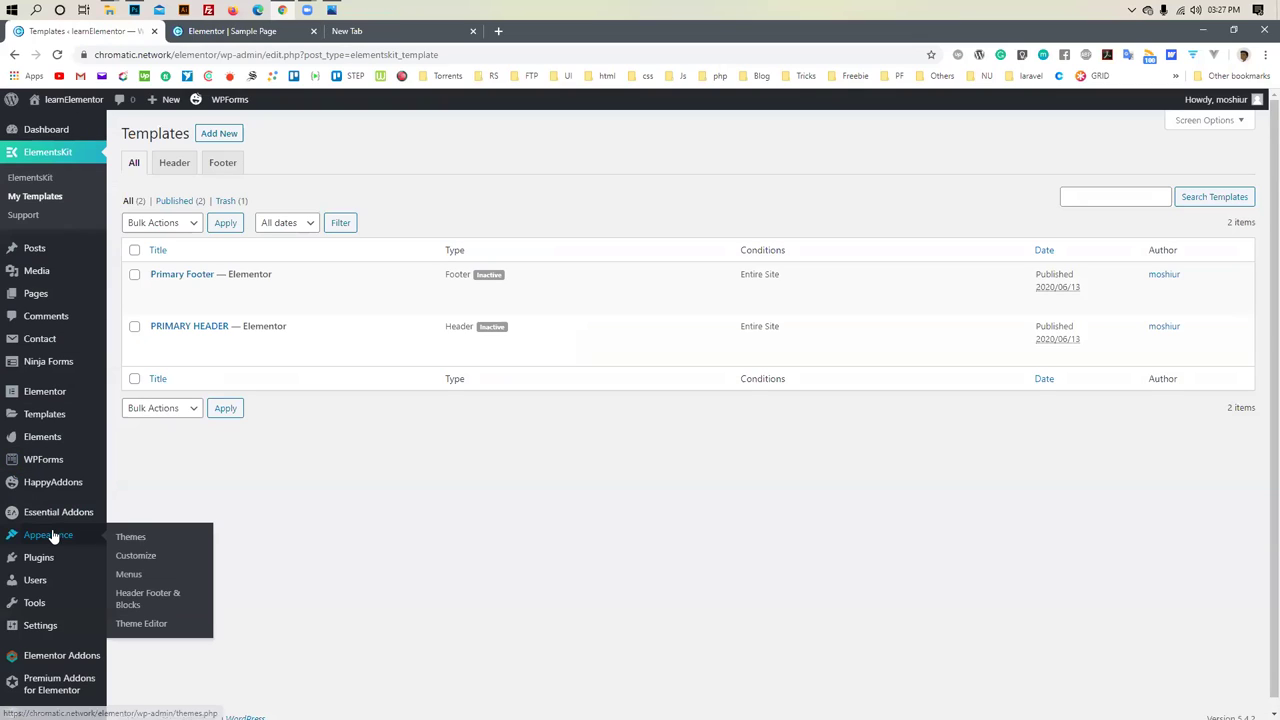
pyautogui.click(128, 576)
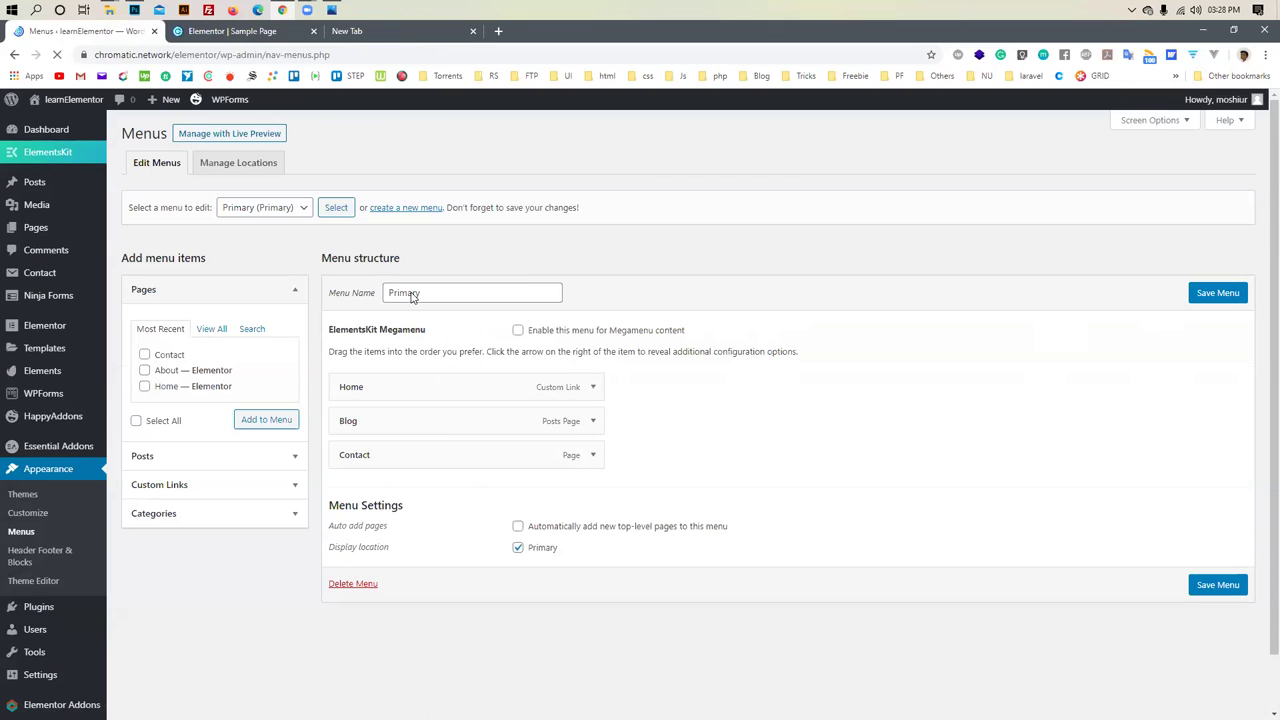
pyautogui.click(356, 585)
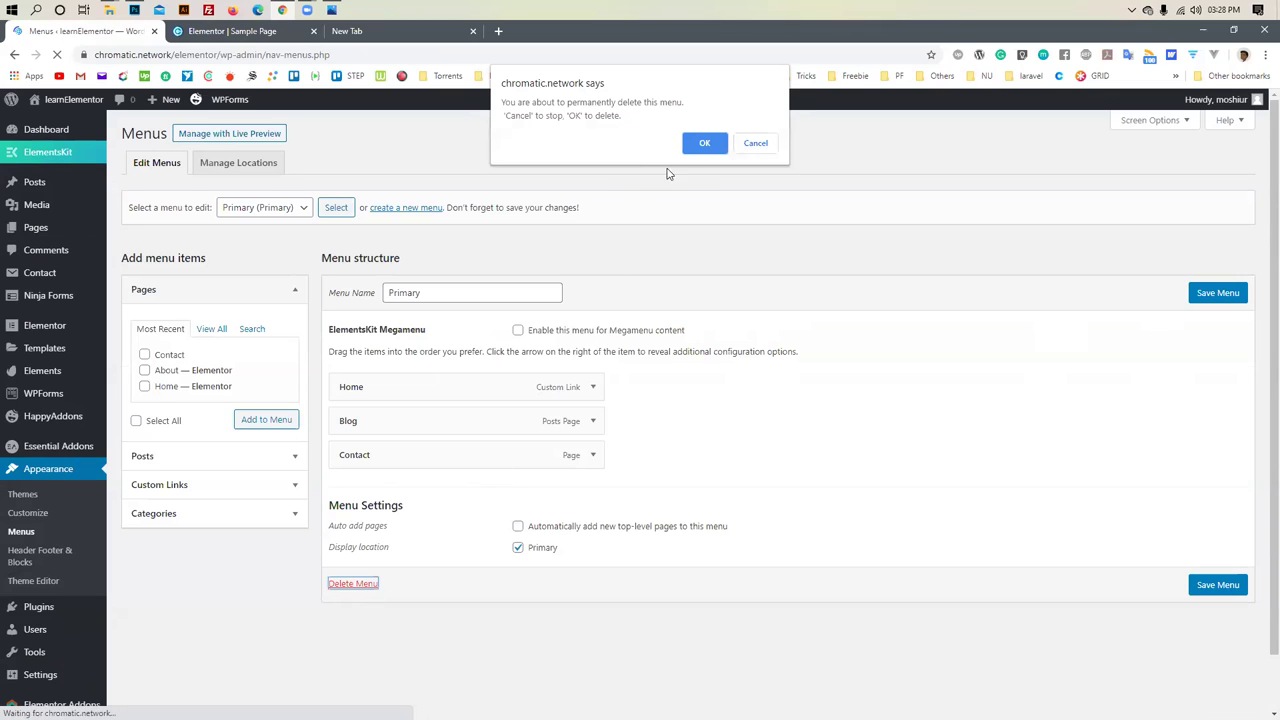
pyautogui.click(703, 145)
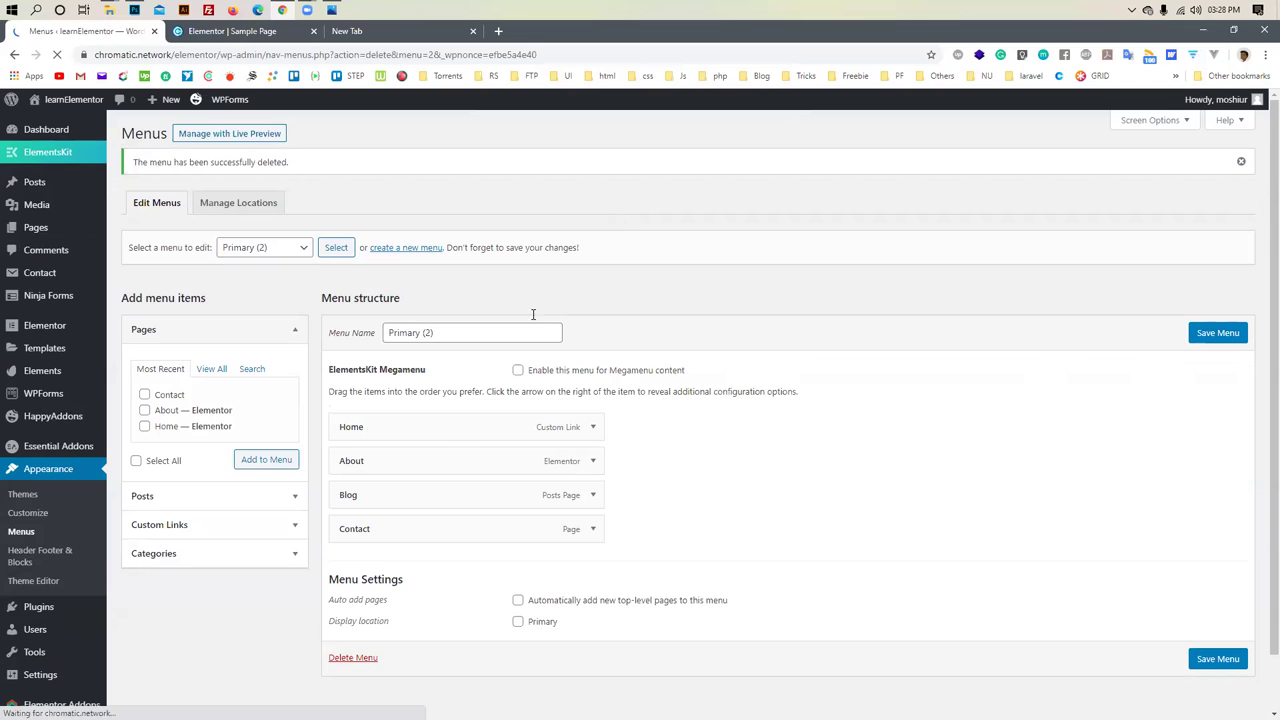
pyautogui.tripleClick(438, 334)
pyautogui.click(451, 331)
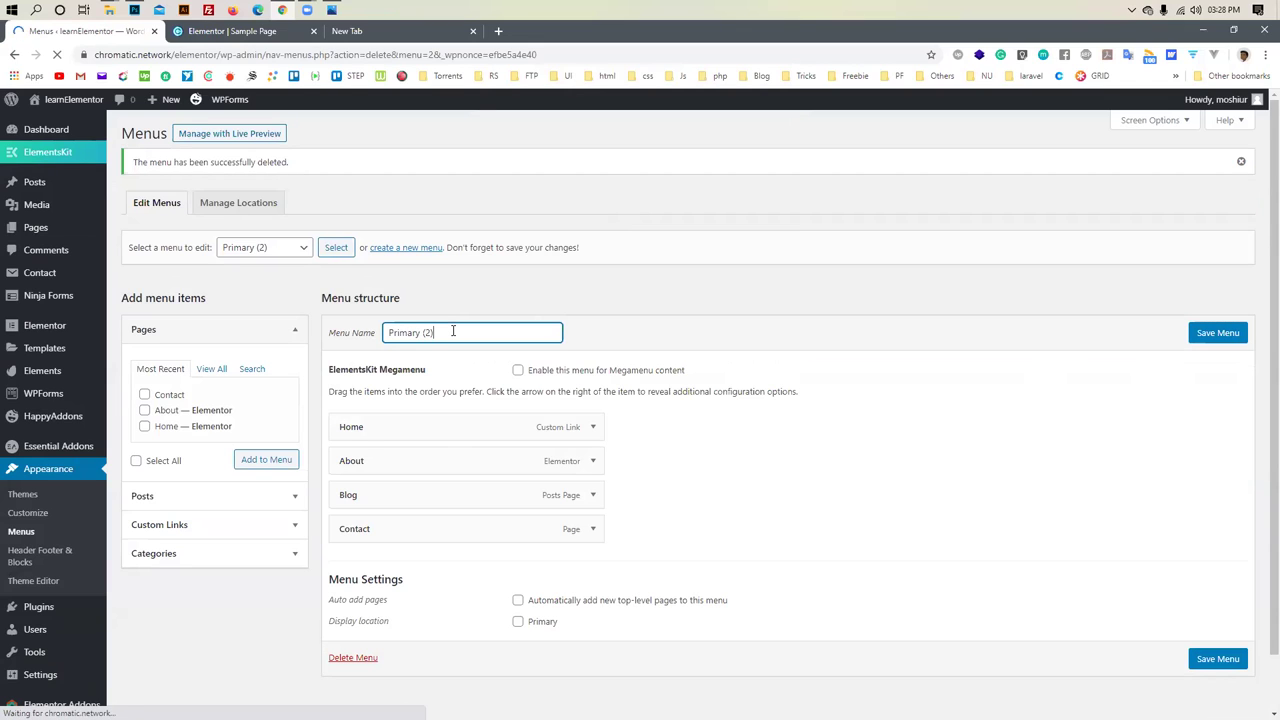
pyautogui.press('BackSpace')
pyautogui.press('BackSpace')
pyautogui.press('BackSpace')
# Permanently delete the Primary (2) menu and the Social Links Menu
pyautogui.scroll(-2, 394, 563)
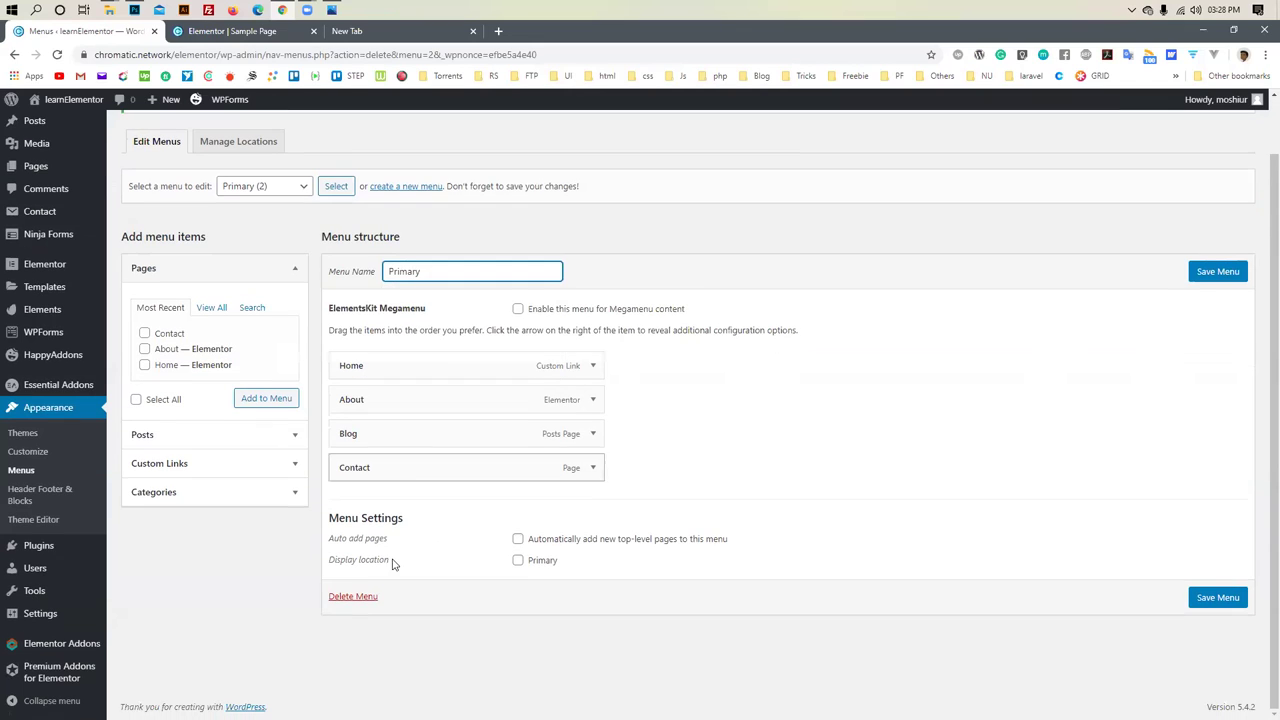
pyautogui.click(353, 596)
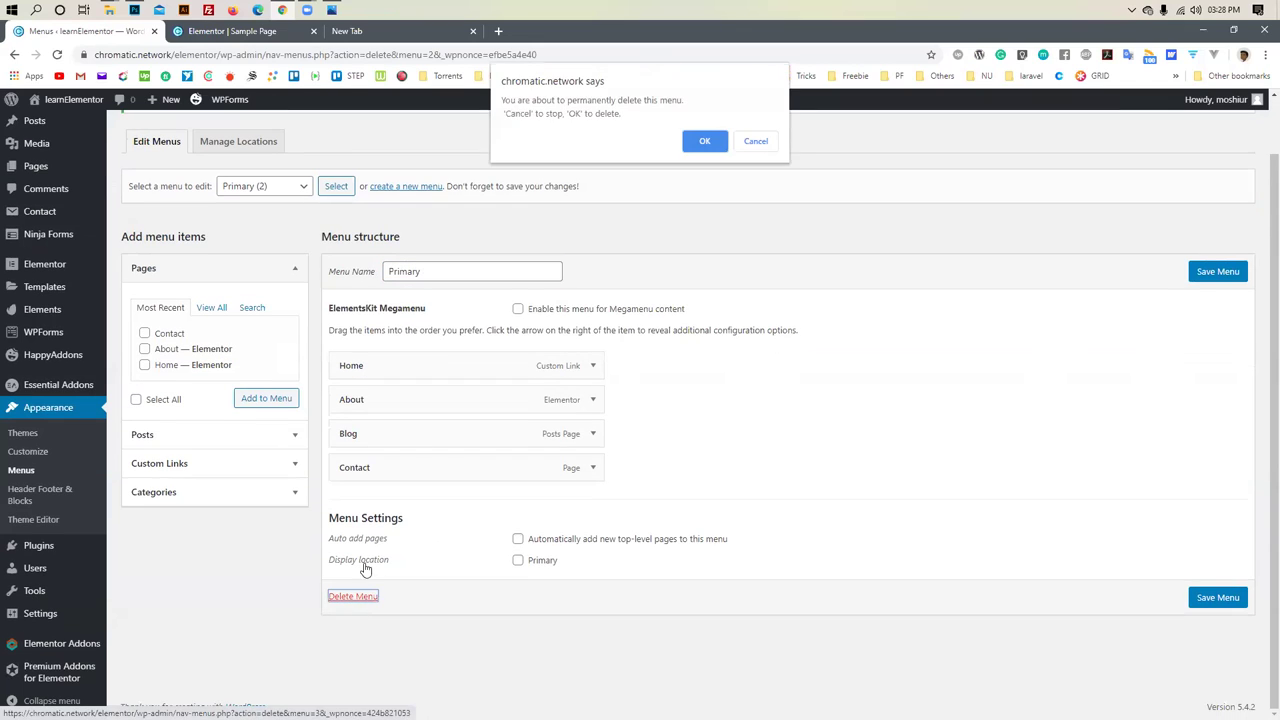
pyautogui.click(701, 146)
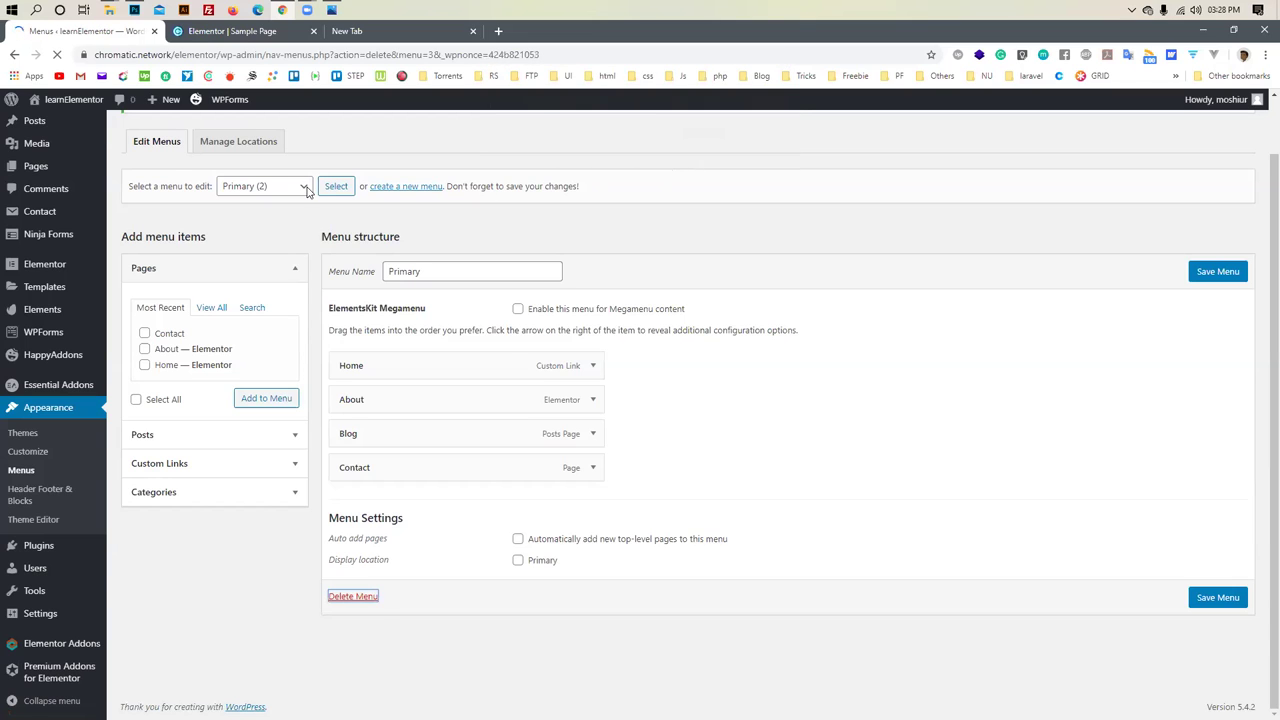
pyautogui.scroll(-1, 421, 416)
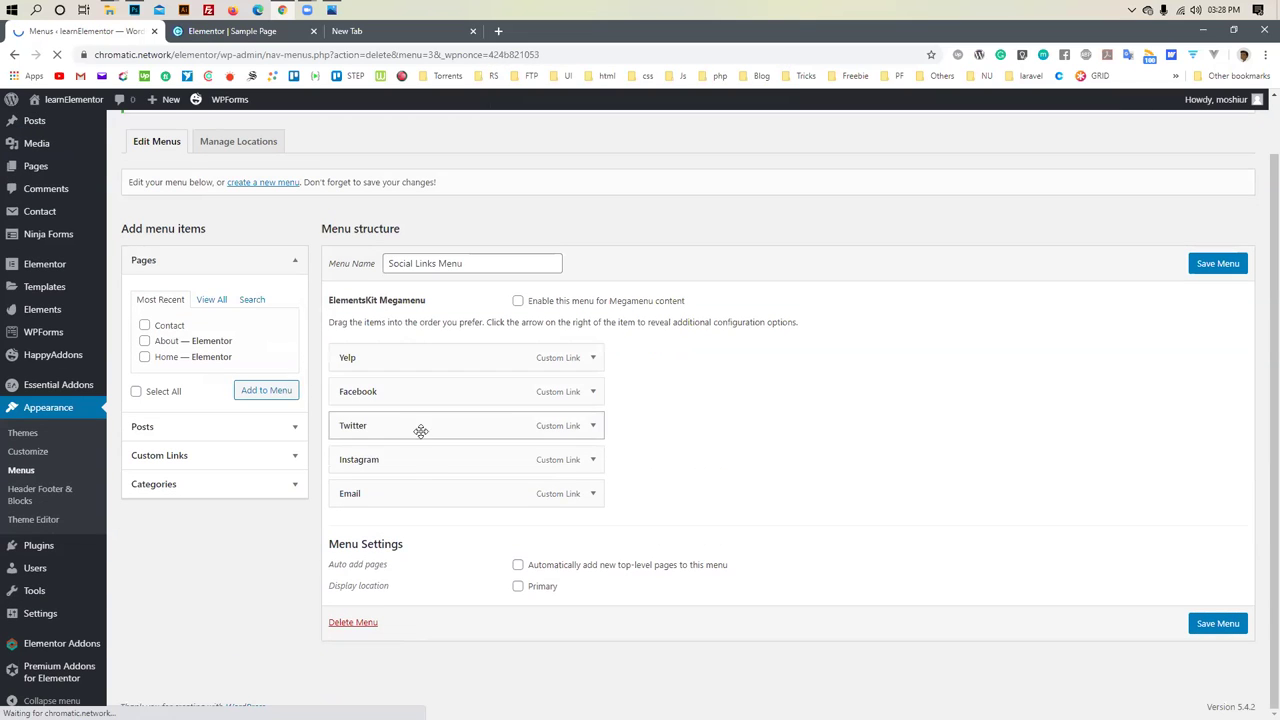
pyautogui.click(357, 622)
pyautogui.click(700, 148)
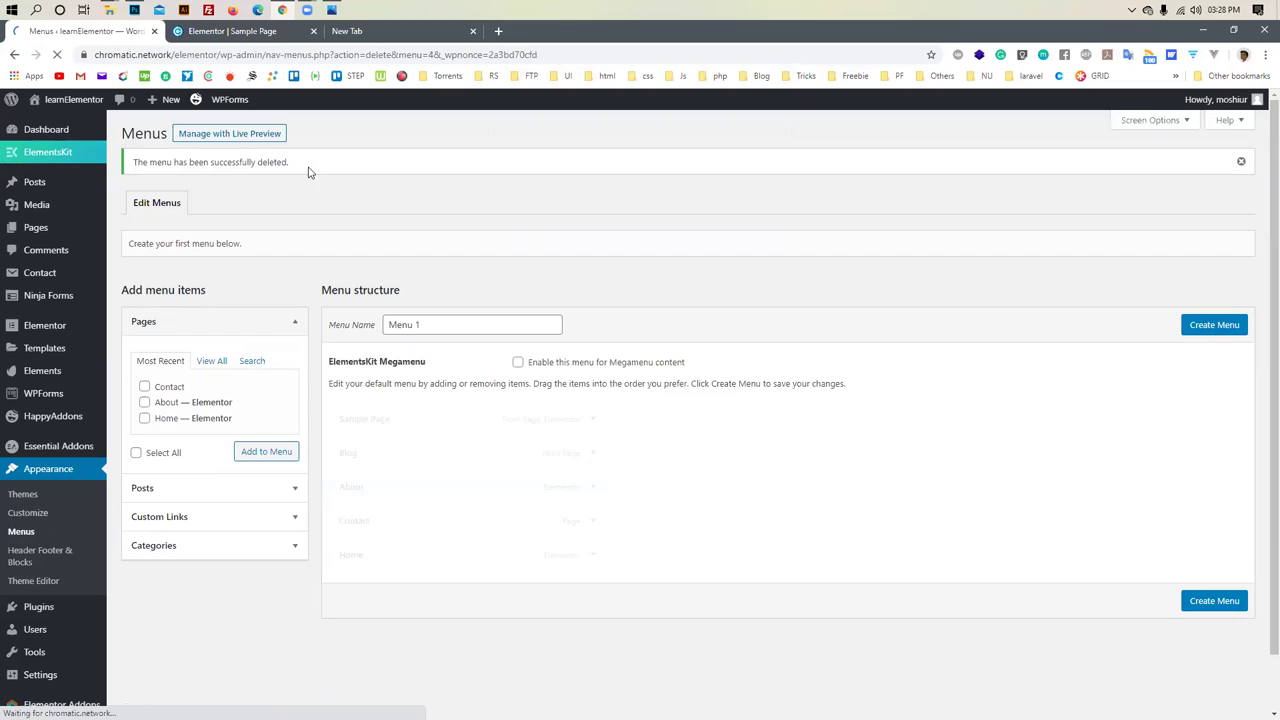
# Name the new menu D_MENU
pyautogui.click(427, 325)
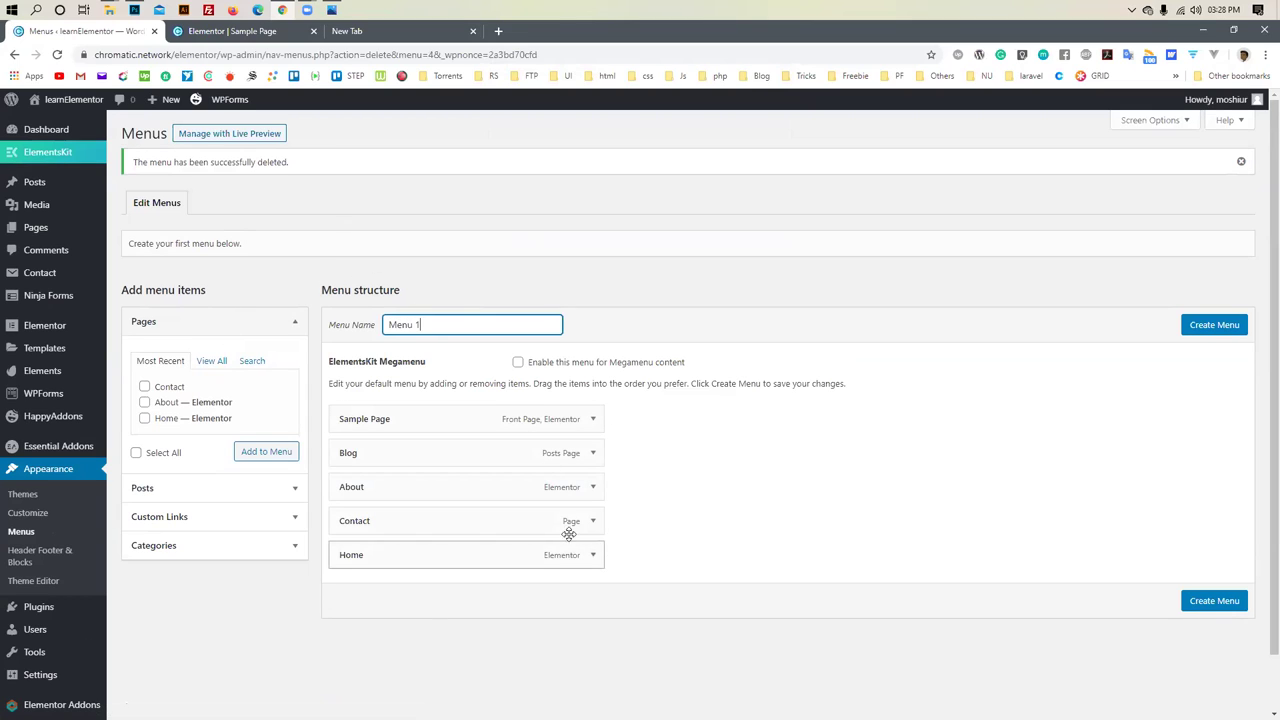
pyautogui.moveTo(428, 325); pyautogui.dragTo(355, 332)
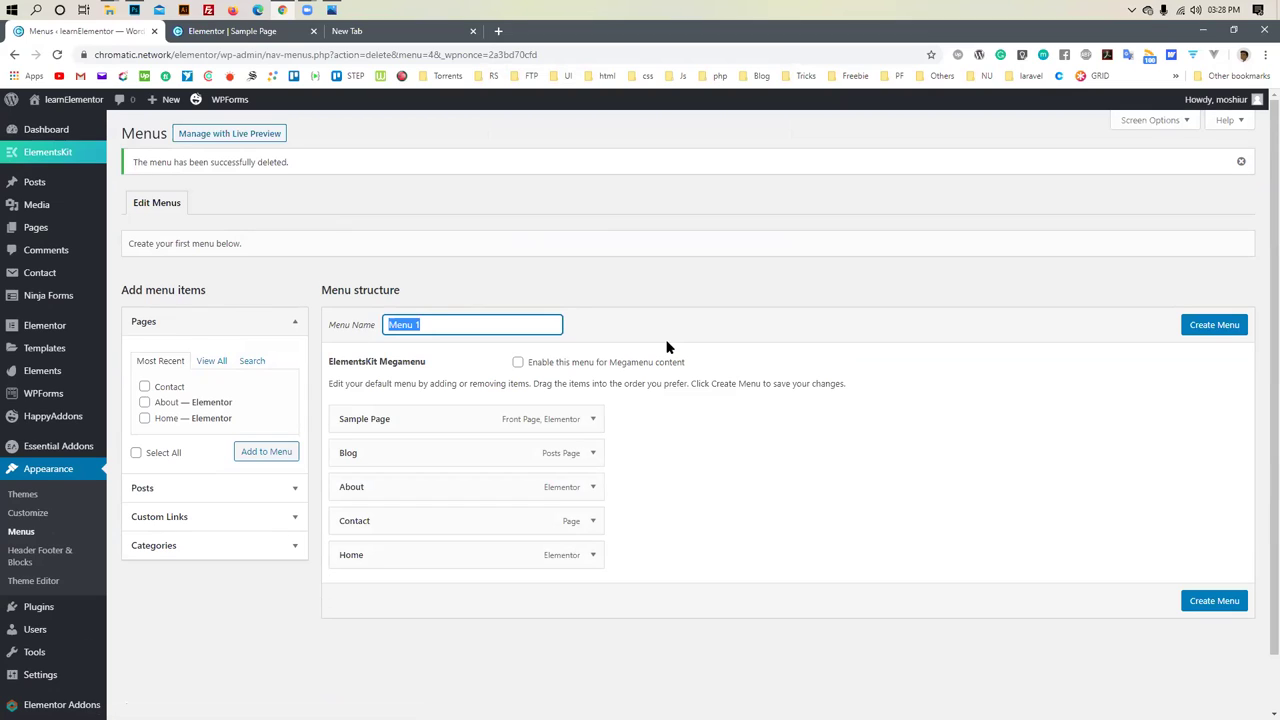
pyautogui.write('H')
pyautogui.press('BackSpace')
pyautogui.write('D_MENU')
# Remove the Sample Page and Blog items from the menu structure and move Home above About
pyautogui.click(590, 421)
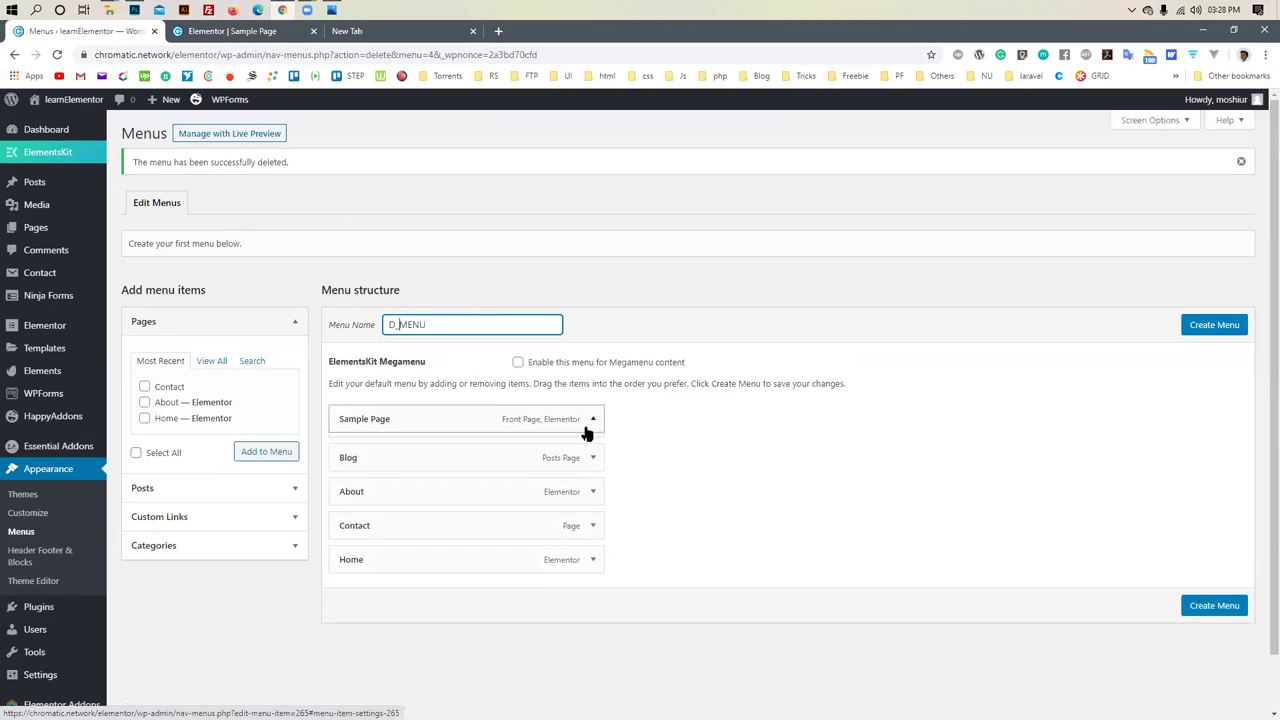
pyautogui.click(351, 540)
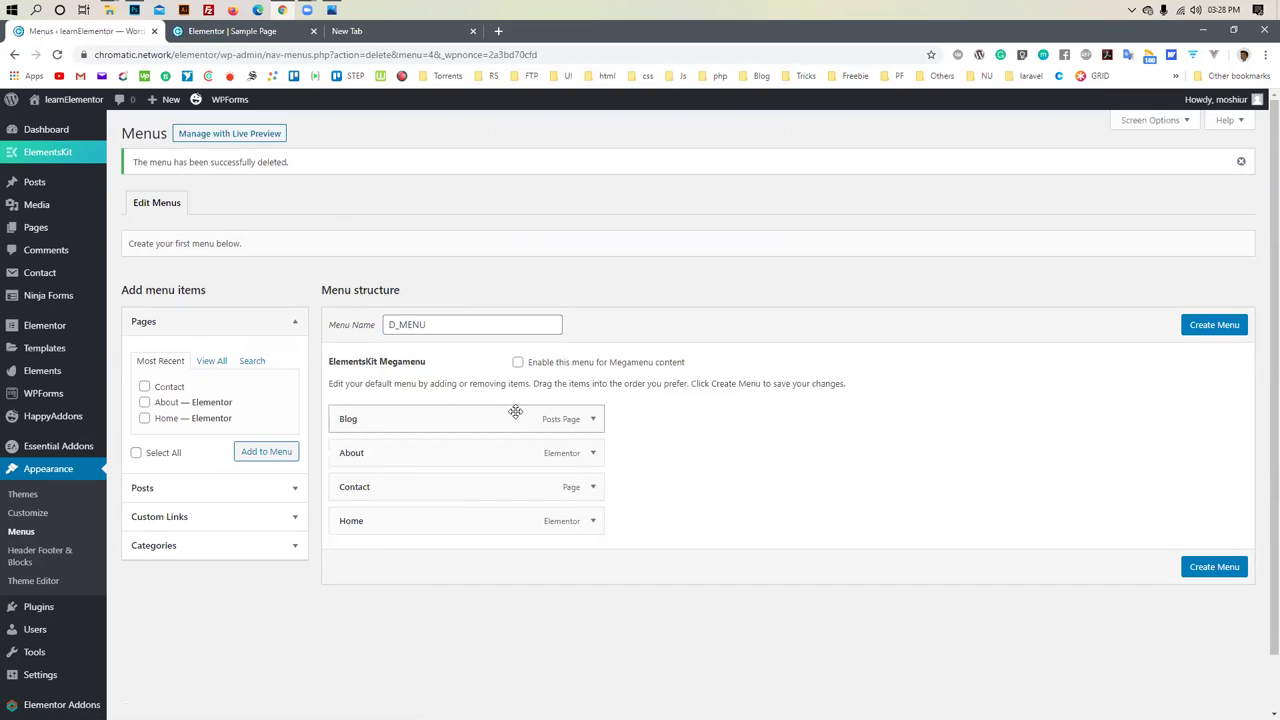
pyautogui.click(595, 422)
pyautogui.click(345, 541)
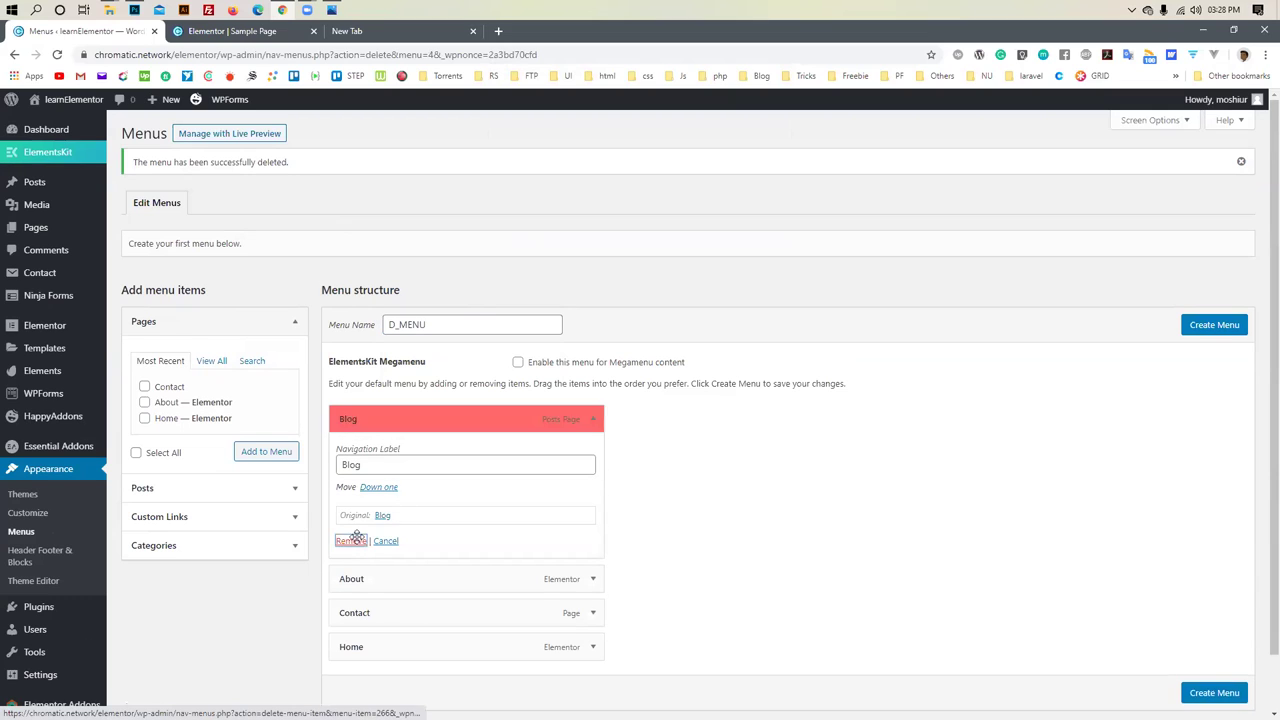
pyautogui.moveTo(358, 504); pyautogui.dragTo(363, 412)
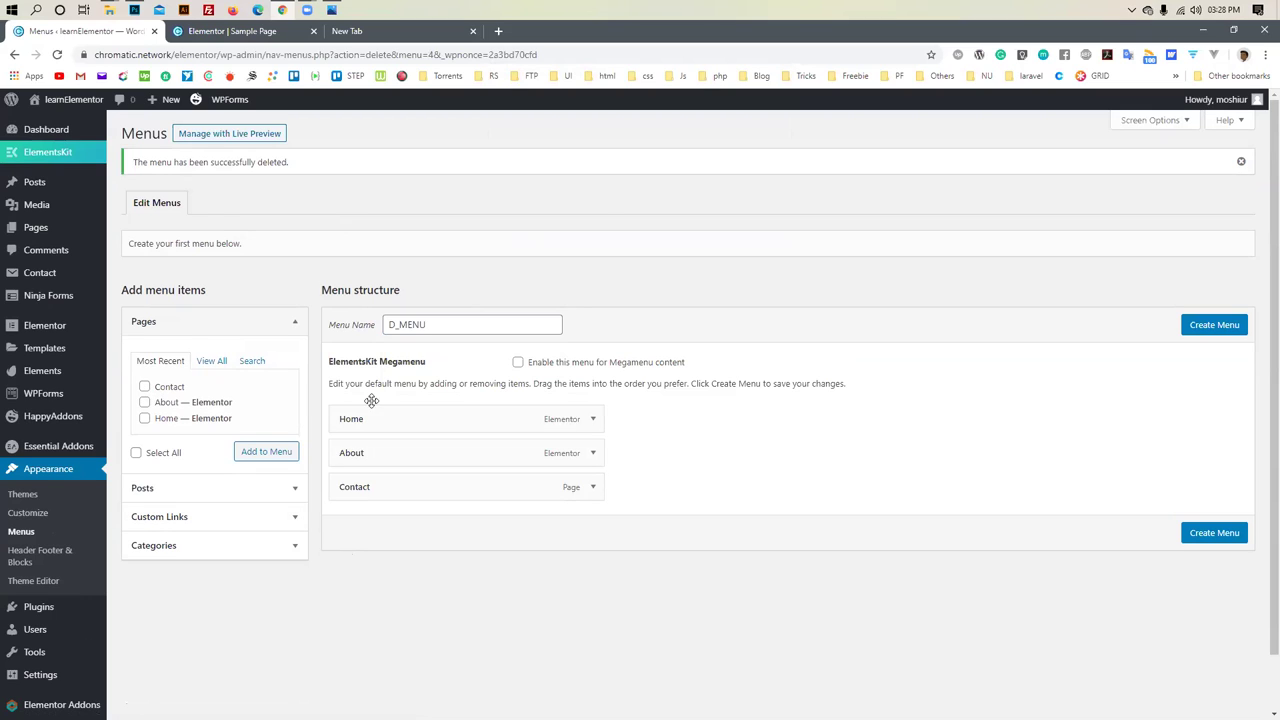
pyautogui.click(144, 402)
pyautogui.click(255, 452)
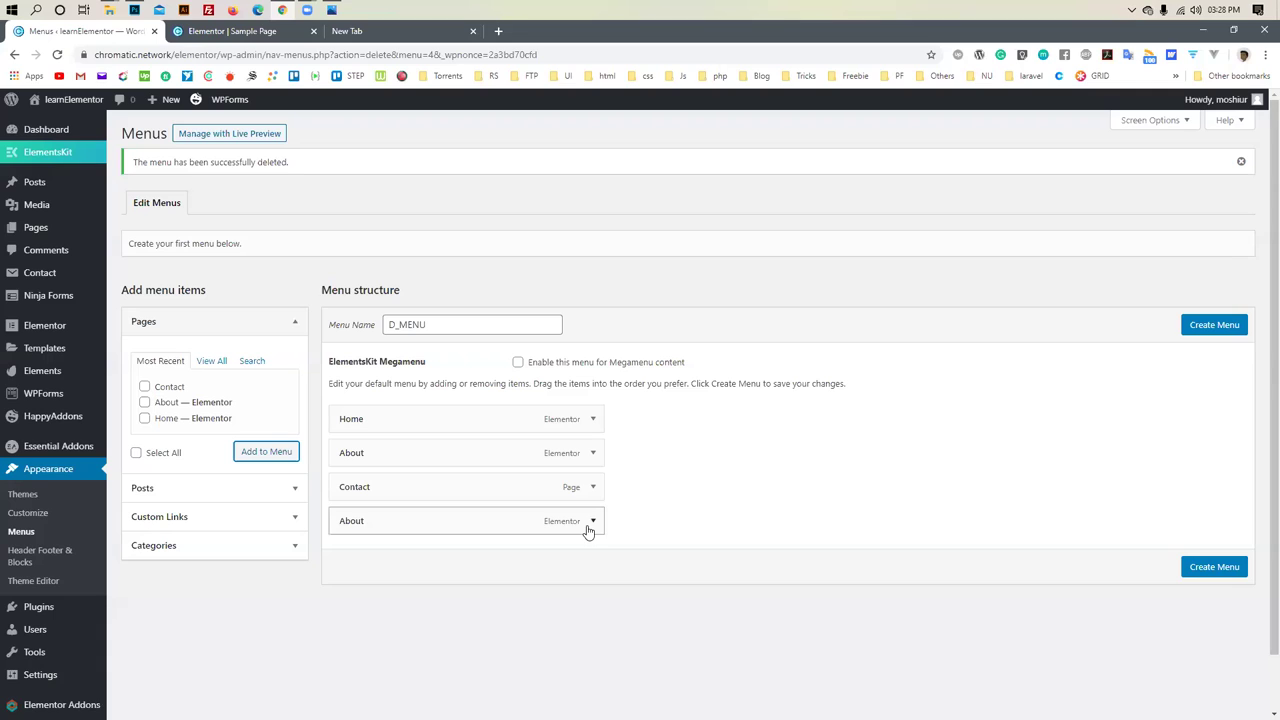
pyautogui.click(590, 523)
pyautogui.click(350, 643)
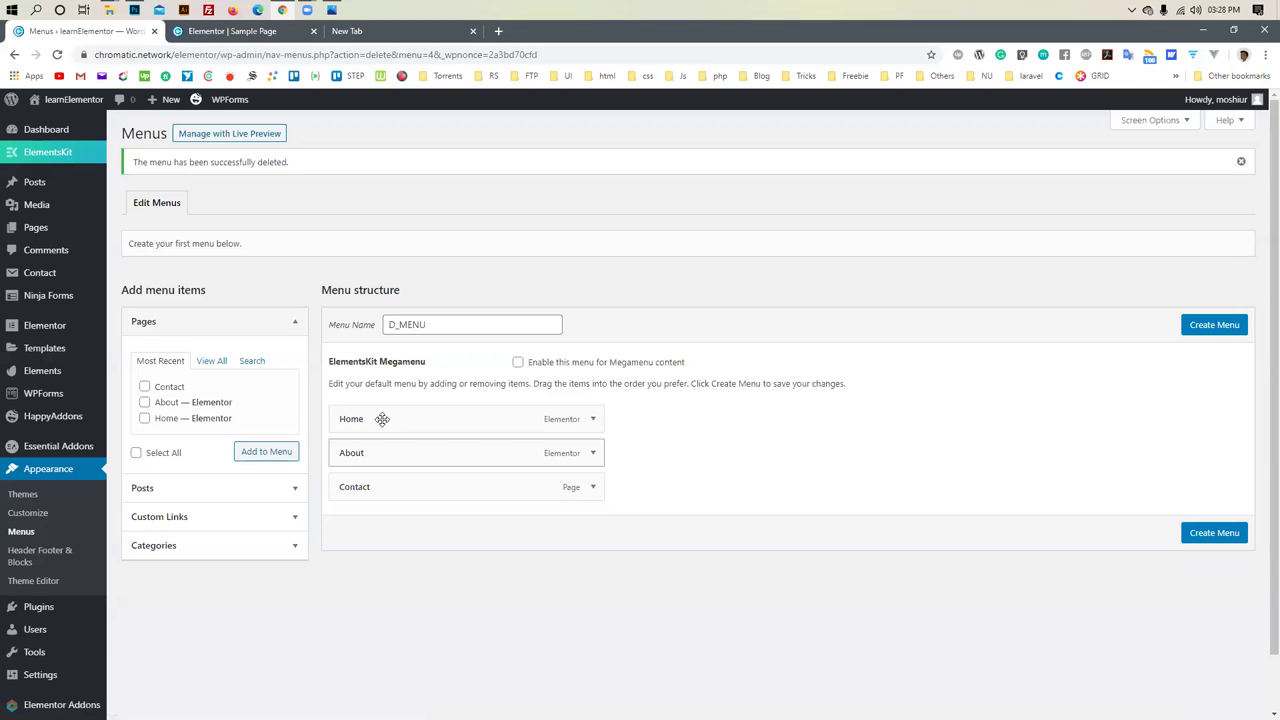
# Create the D_MENU menu, then update Sample Page and reload its Elementor editor to refresh the available menus
pyautogui.click(1186, 336)
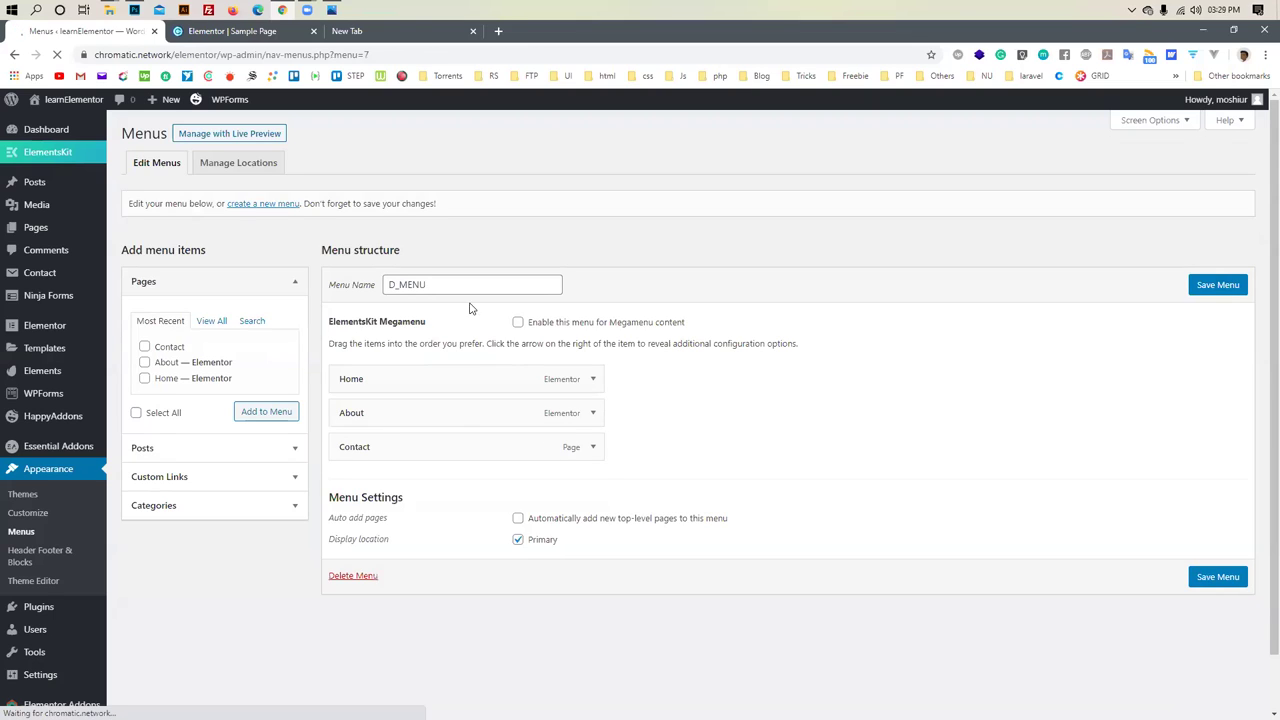
pyautogui.click(230, 31)
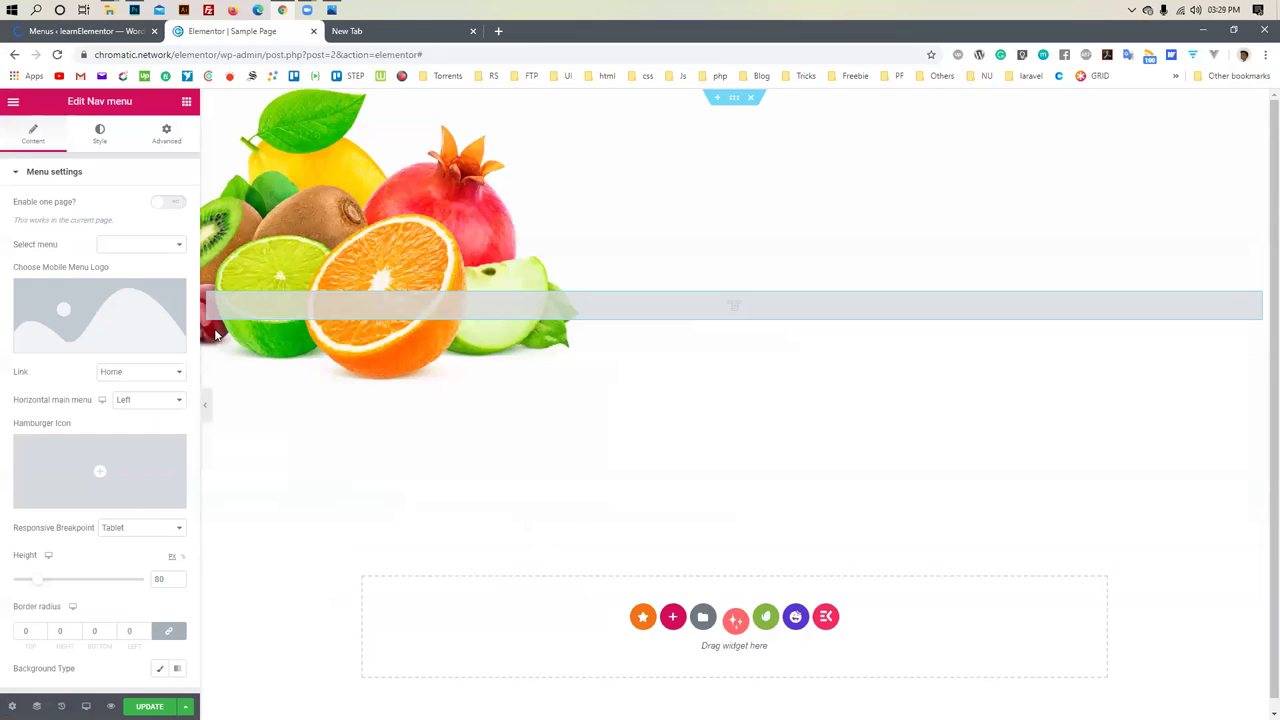
pyautogui.click(163, 245)
pyautogui.click(114, 209)
pyautogui.click(149, 706)
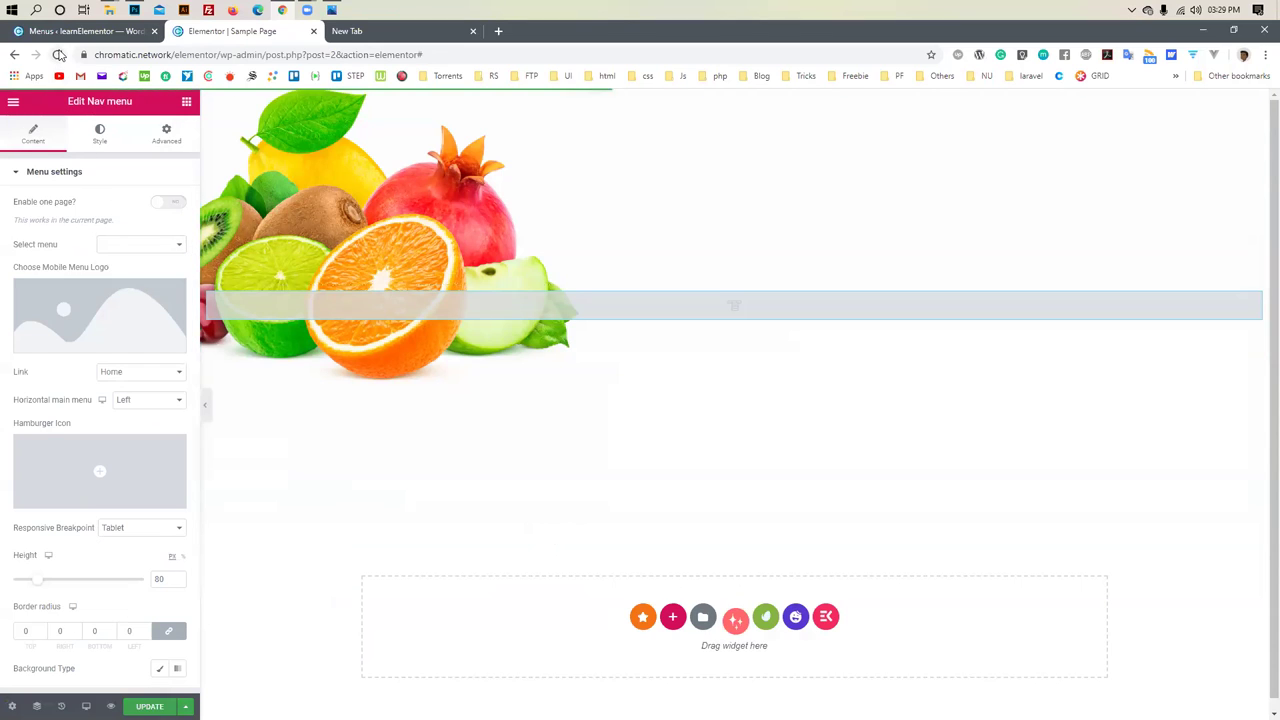
pyautogui.click(59, 55)
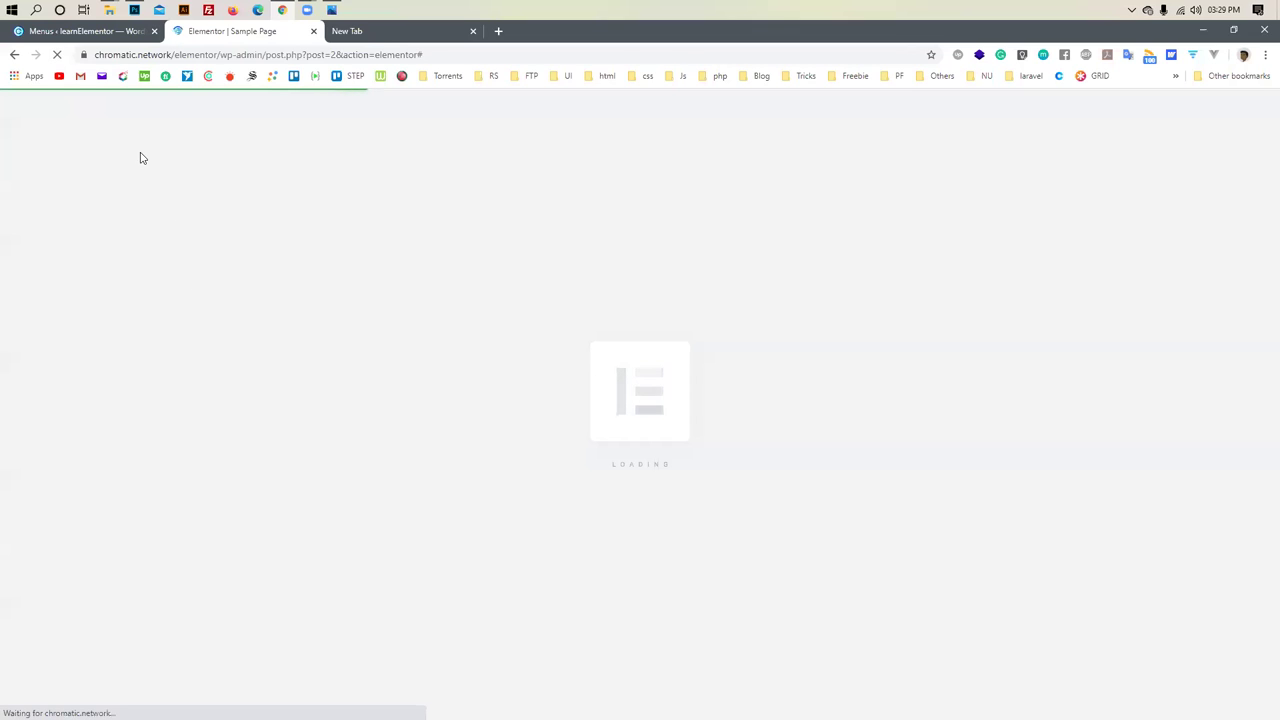
pyautogui.click(85, 31)
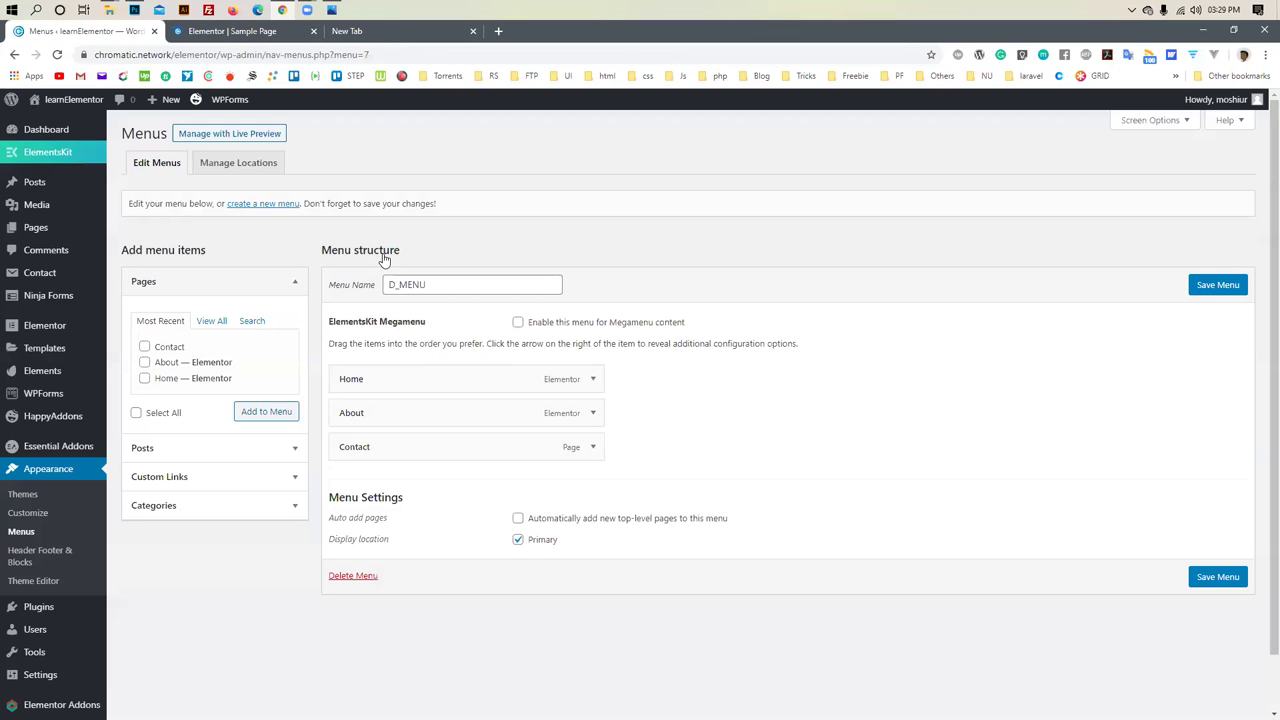
pyautogui.click(238, 32)
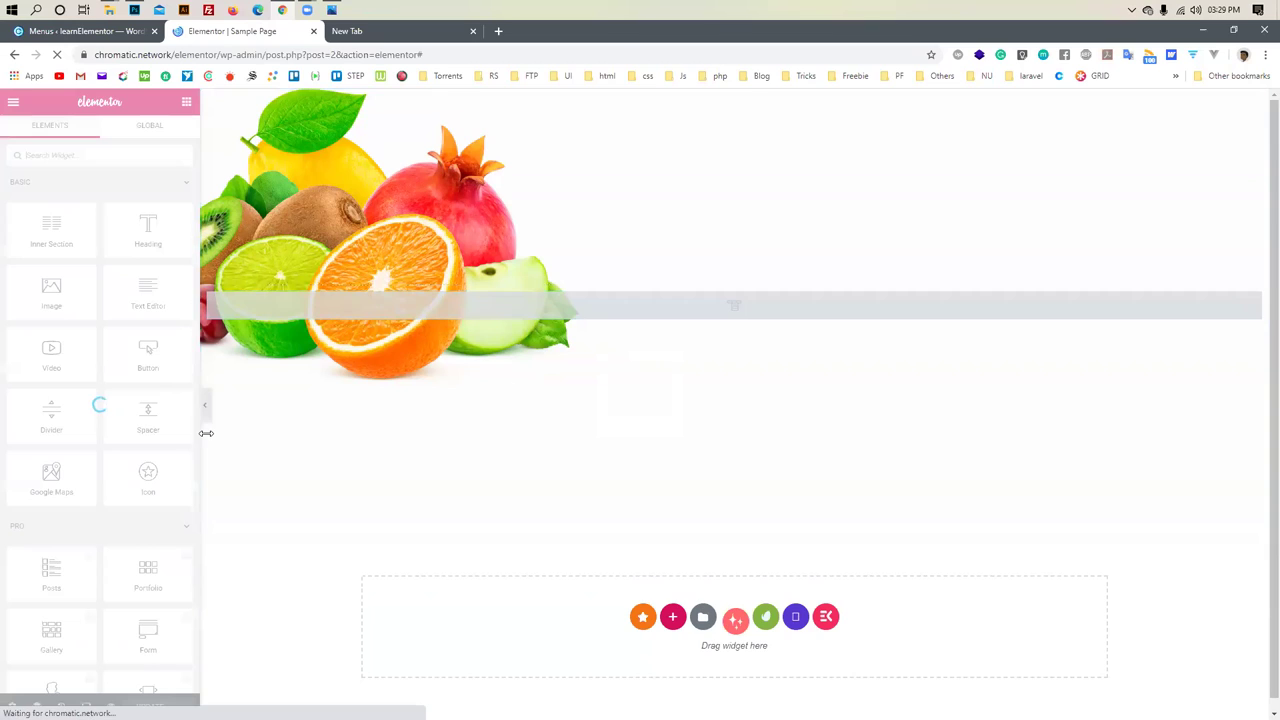
# Select D_MENU in the hero section's Nav menu widget and set the horizontal main menu alignment to Right
pyautogui.click(728, 315)
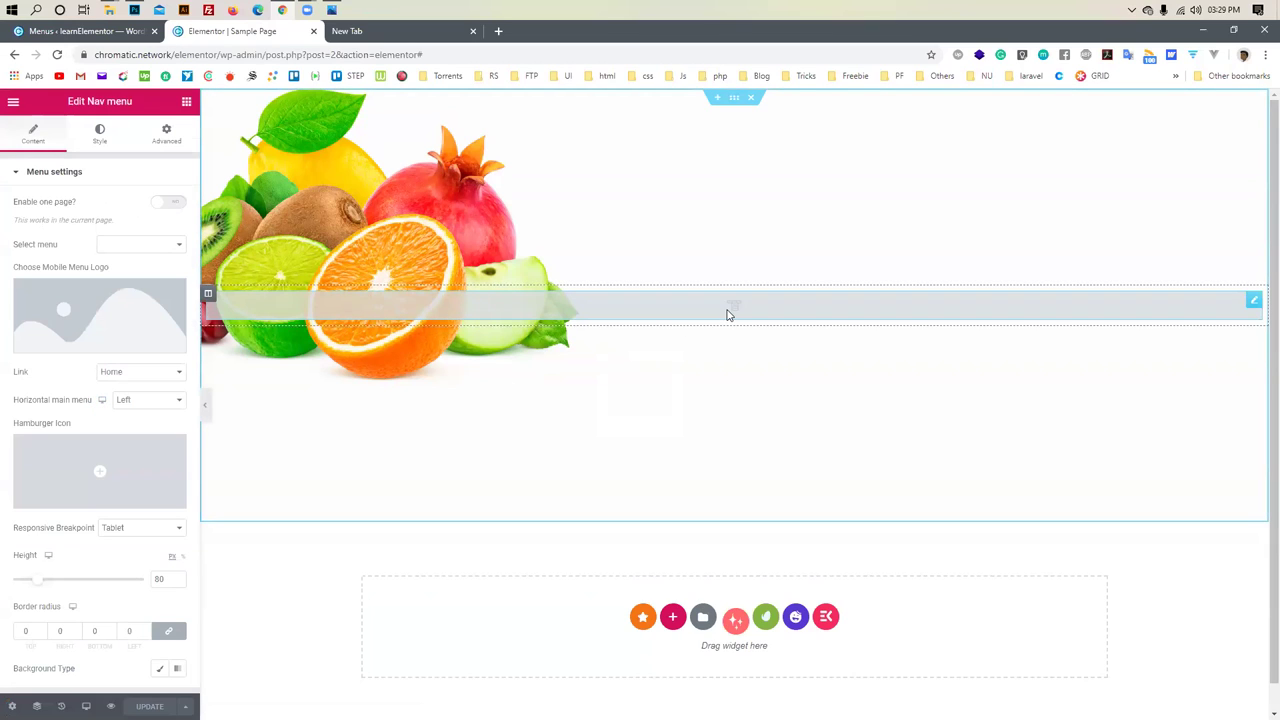
pyautogui.click(163, 247)
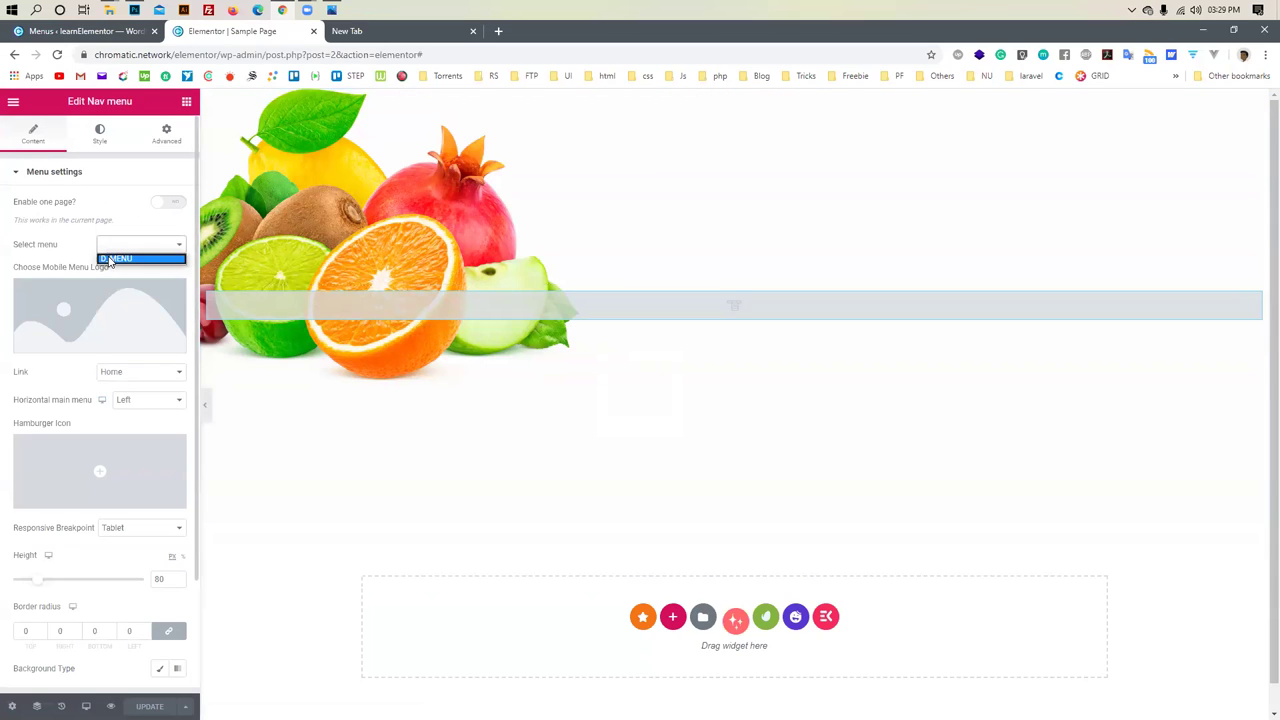
pyautogui.click(110, 258)
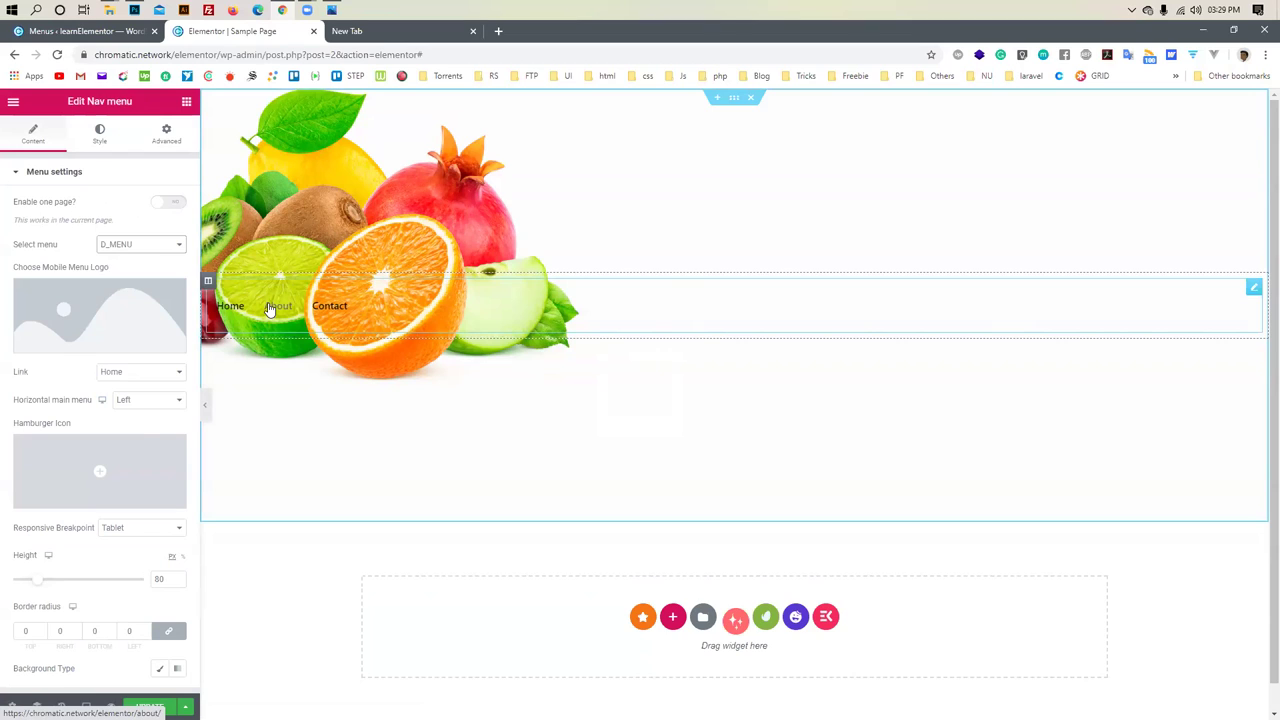
pyautogui.click(140, 400)
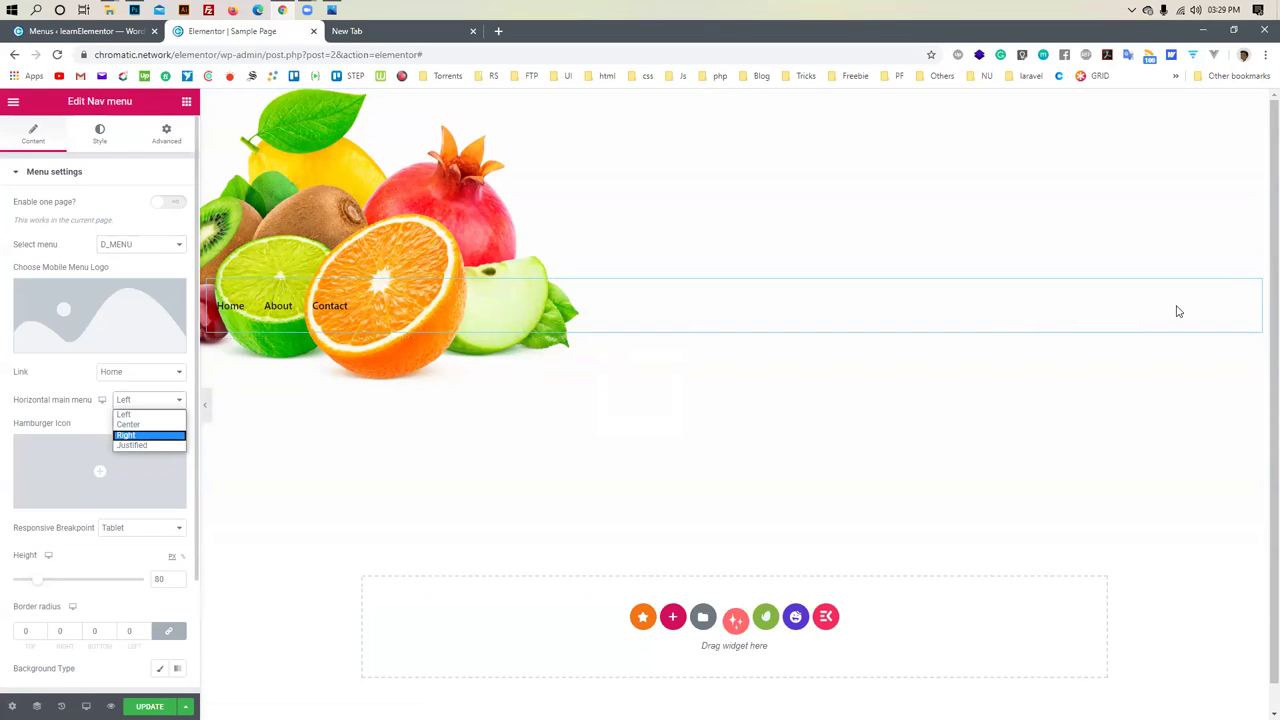
pyautogui.press('Return')
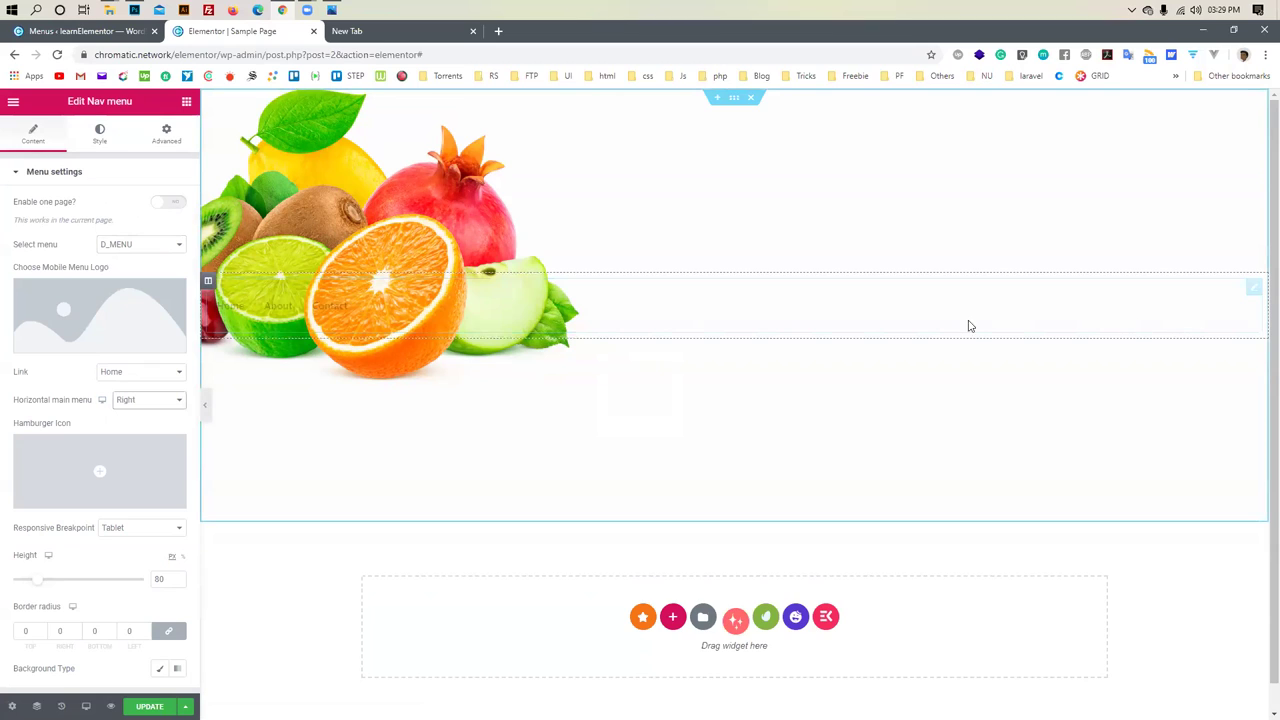
# Compare the hero section's menu placement with the D.jpg reference design, returning to the Nav menu widget in the page editor
pyautogui.click(208, 284)
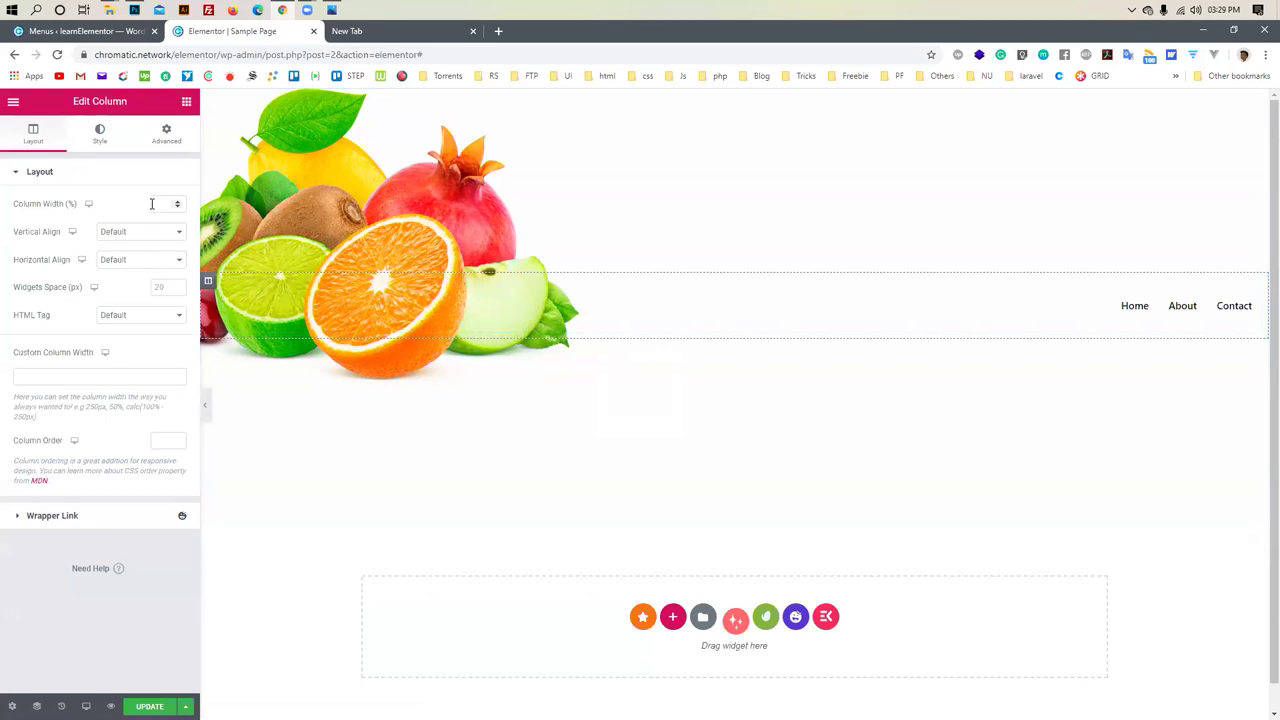
pyautogui.click(651, 285)
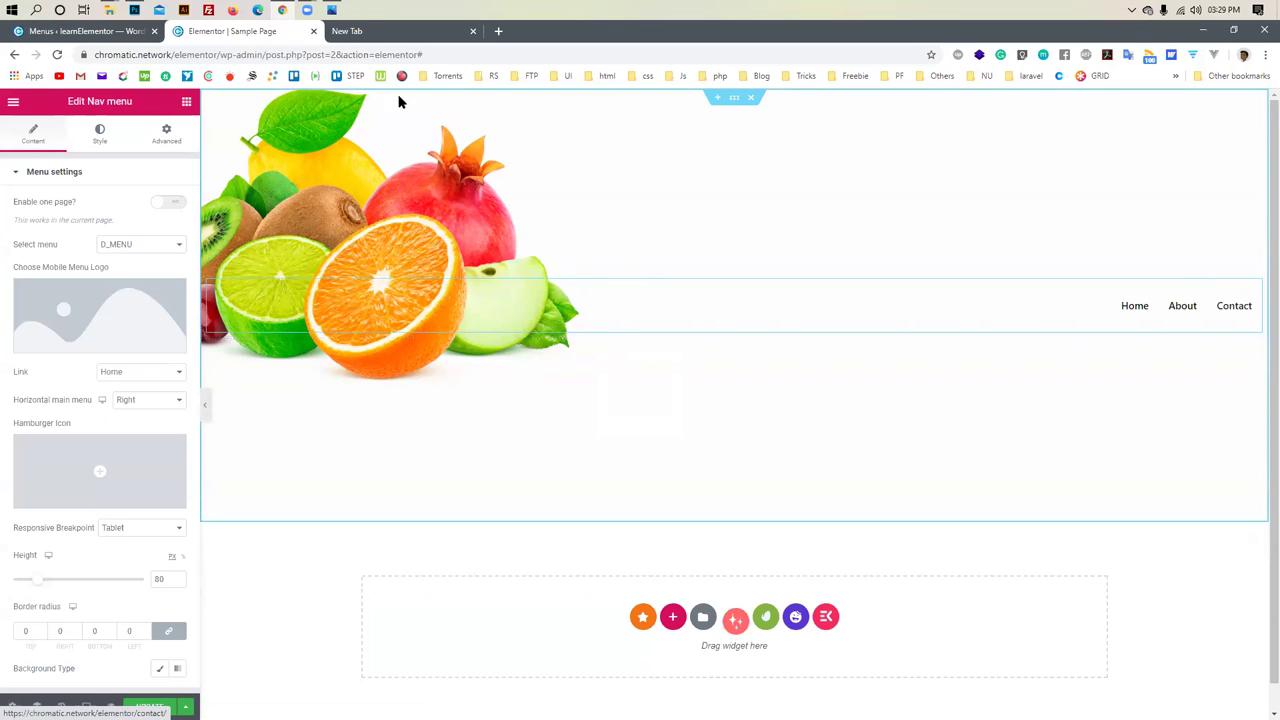
pyautogui.click(332, 10)
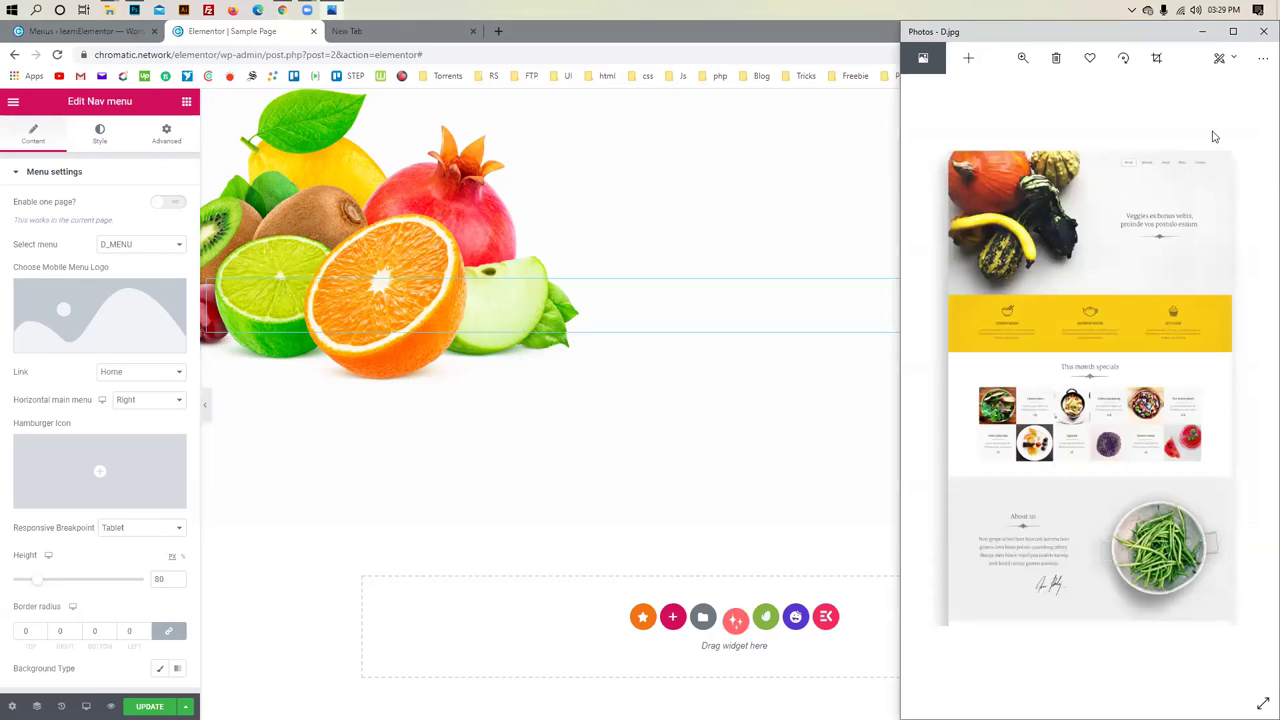
pyautogui.click(1203, 32)
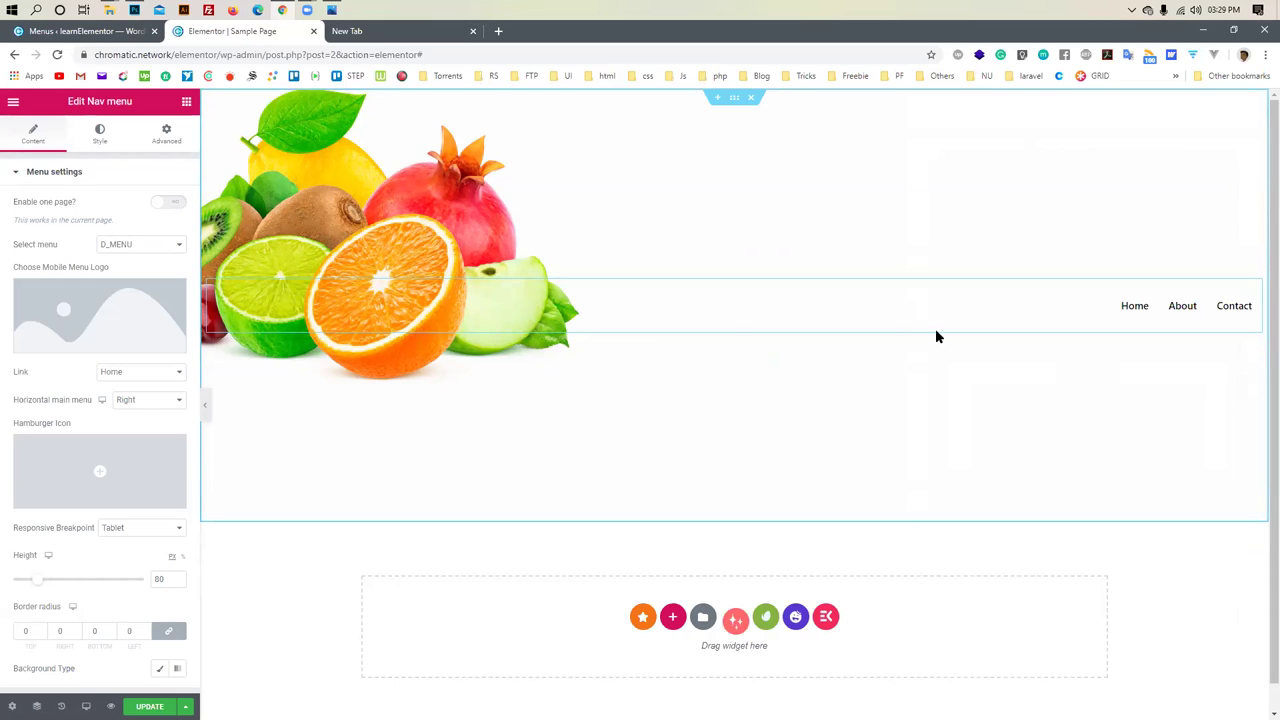
pyautogui.moveTo(1071, 303); pyautogui.dragTo(1051, 320)
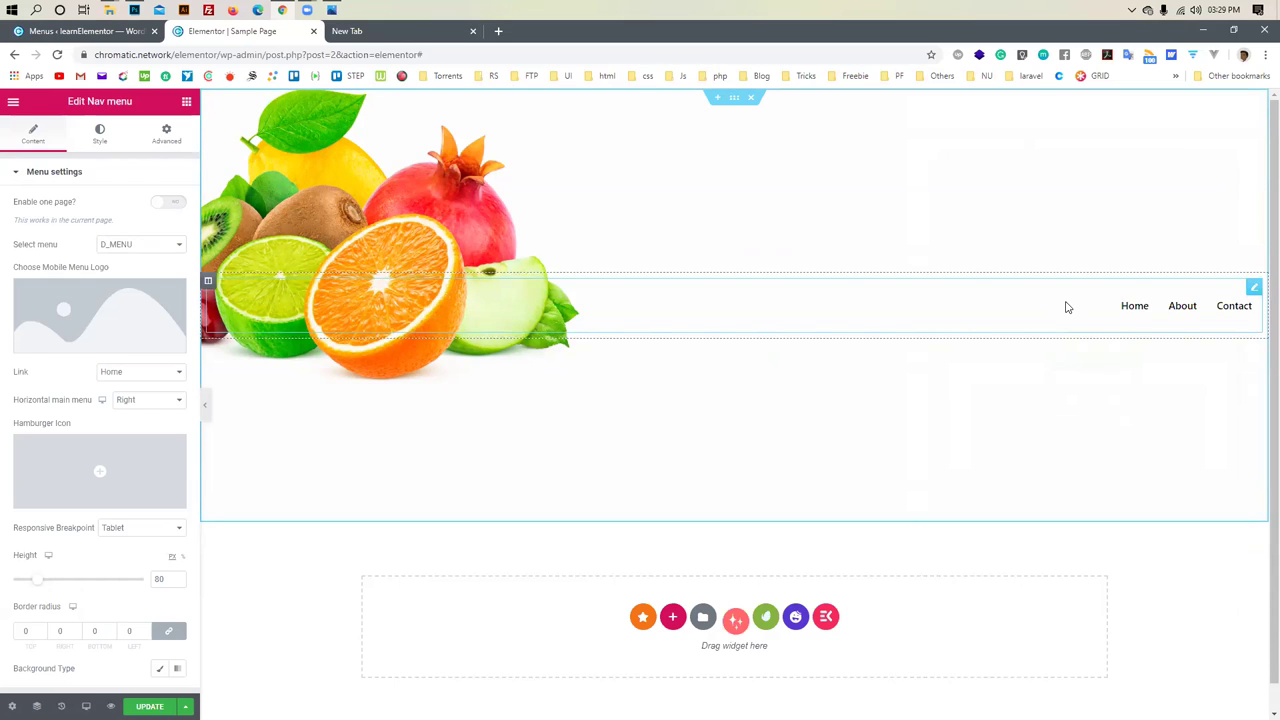
# Examine the hero column's vertical alignment options and its style, margin and padding settings
pyautogui.click(208, 281)
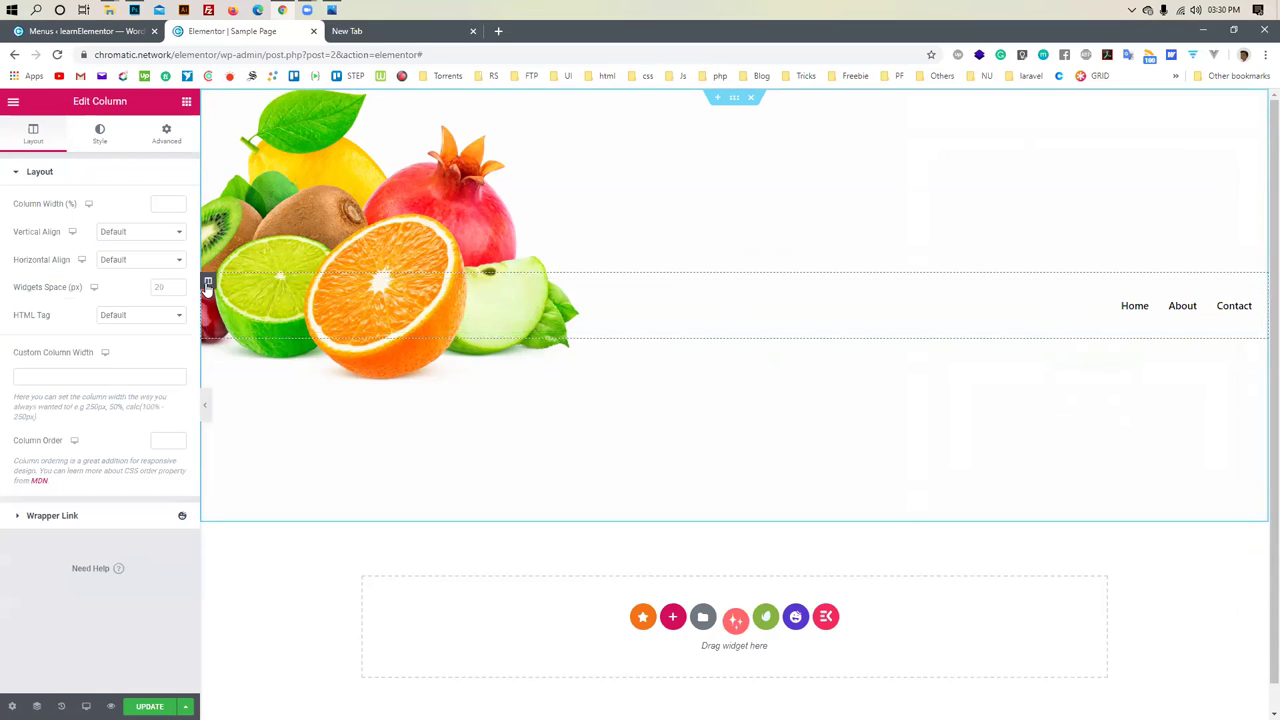
pyautogui.click(137, 232)
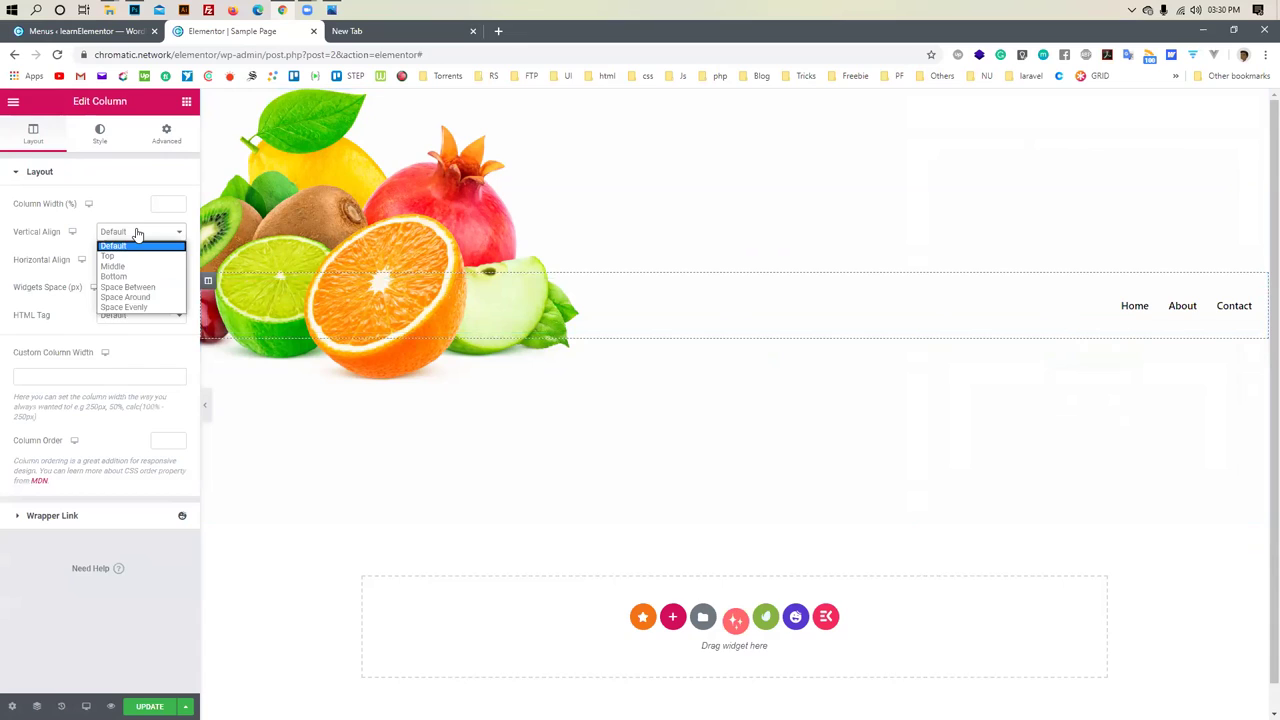
pyautogui.click(137, 232)
pyautogui.click(102, 133)
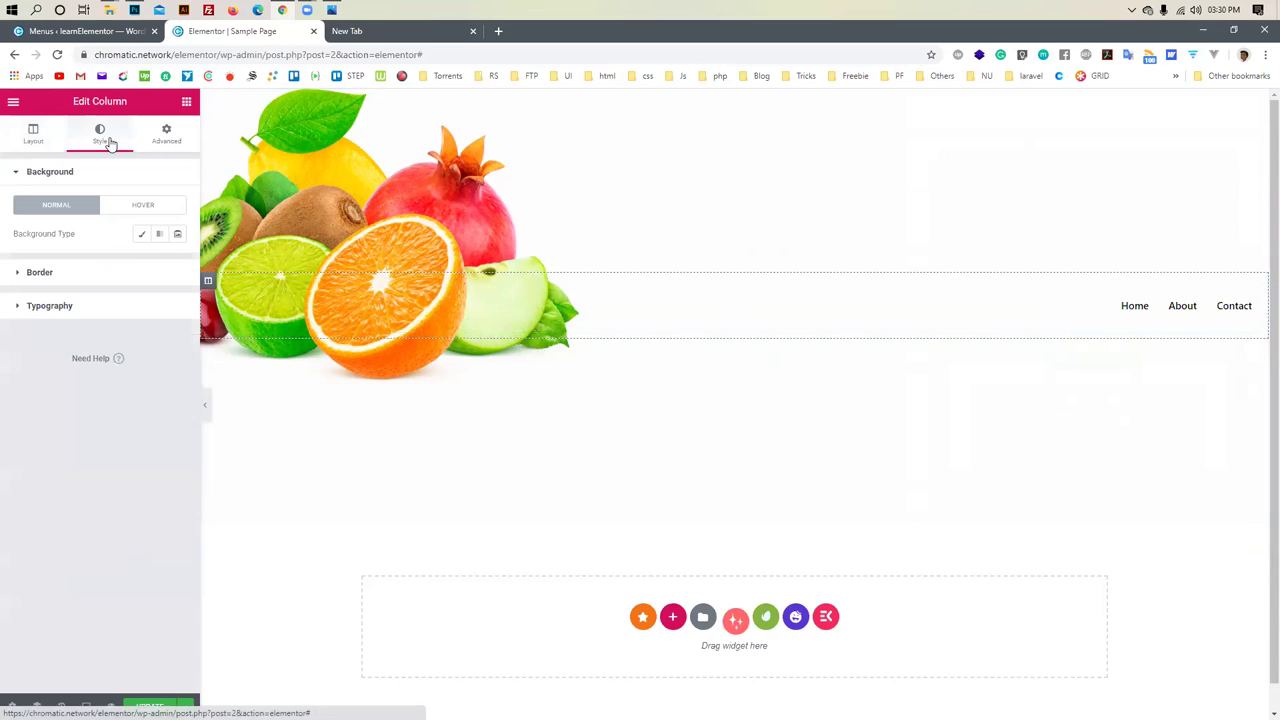
pyautogui.click(166, 133)
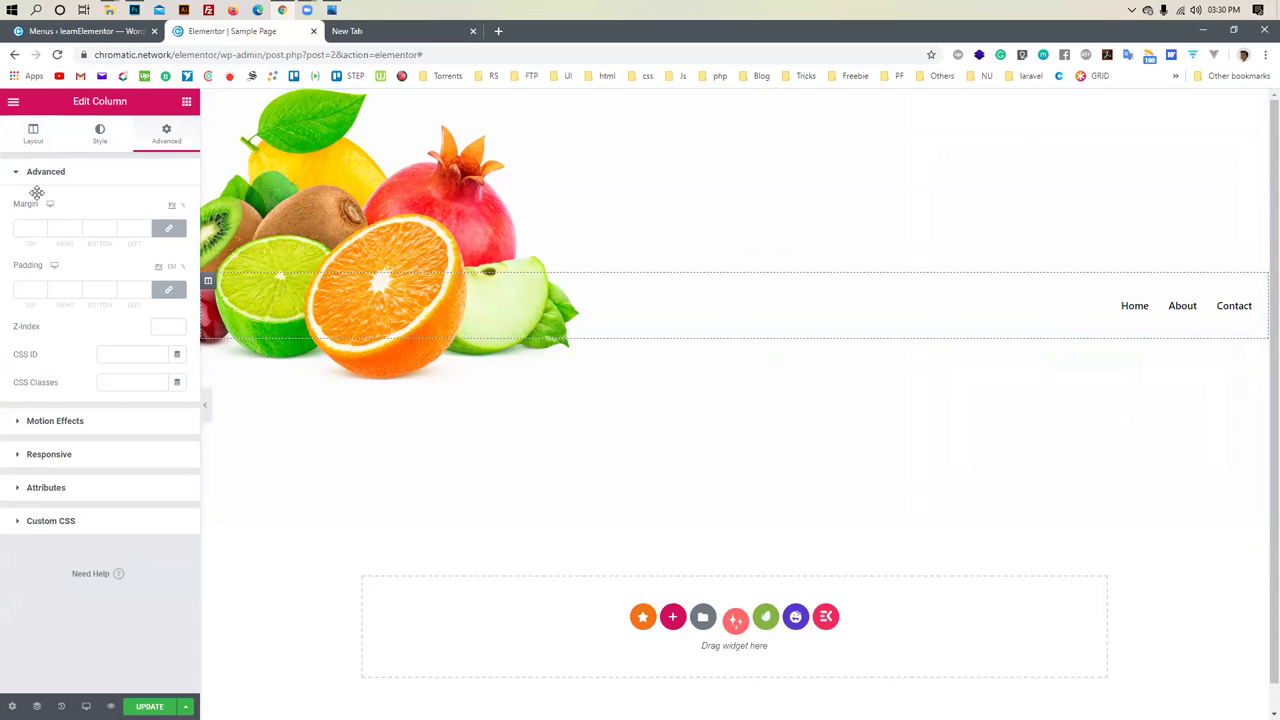
pyautogui.moveTo(695, 328); pyautogui.dragTo(811, 286)
pyautogui.click(811, 286)
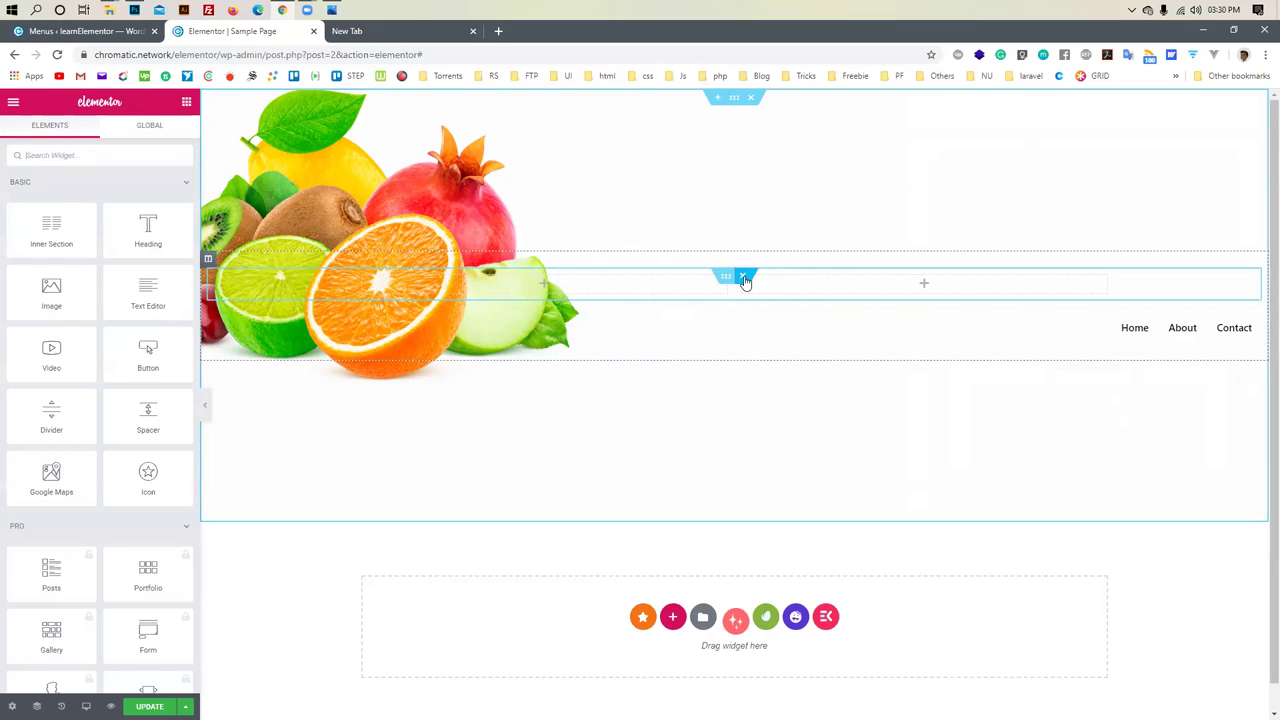
pyautogui.click(744, 278)
# Add an inner section above the navigation menu in the hero column and delete its first column
pyautogui.moveTo(51, 228); pyautogui.dragTo(800, 290)
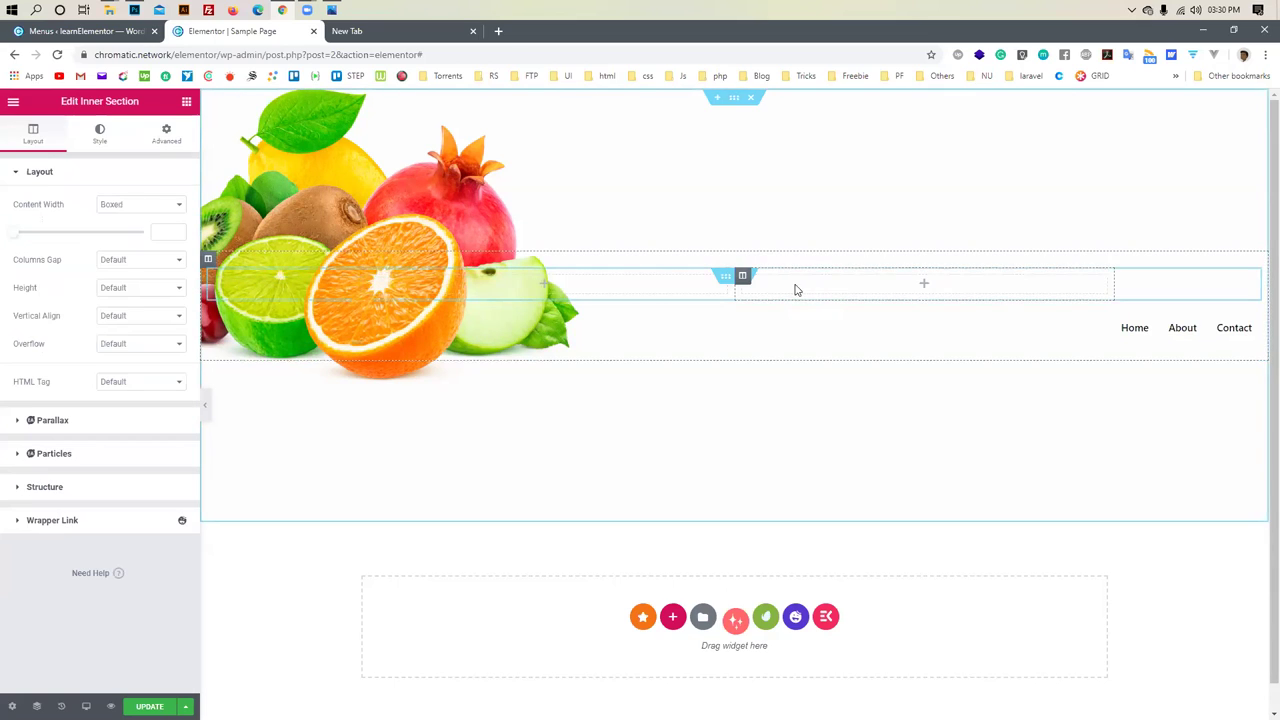
pyautogui.click(422, 289)
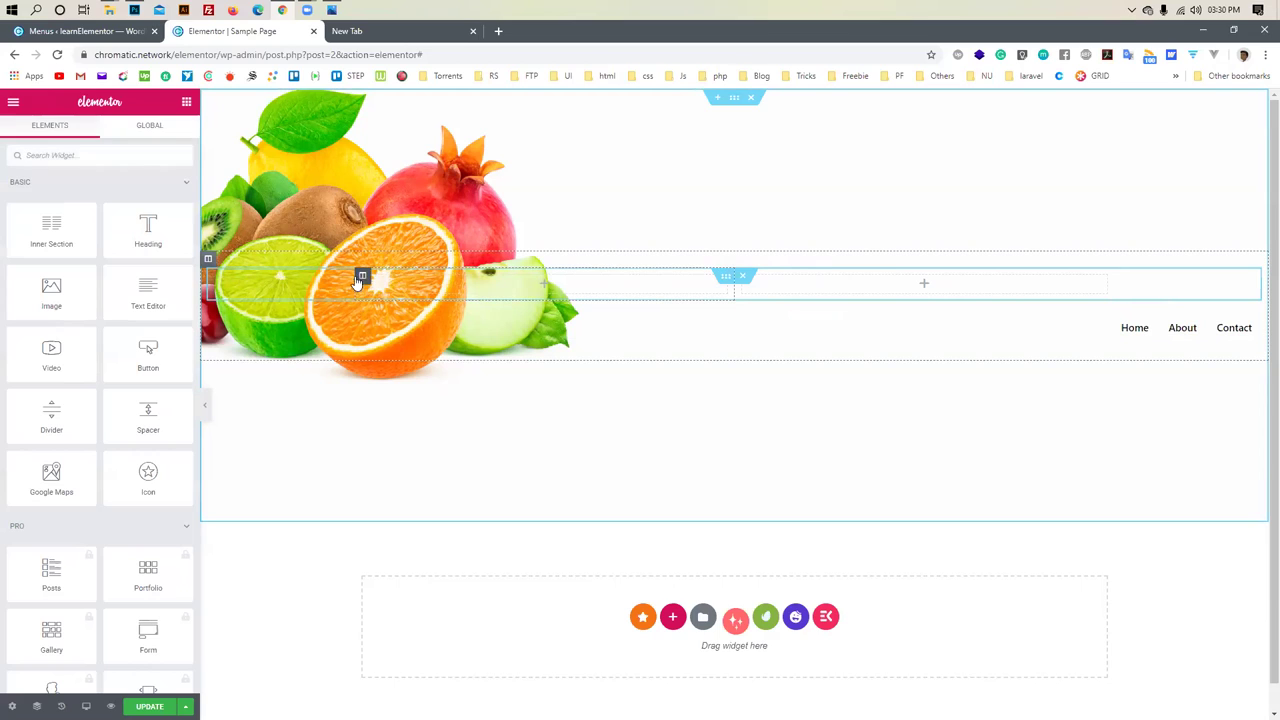
pyautogui.rightClick(363, 279)
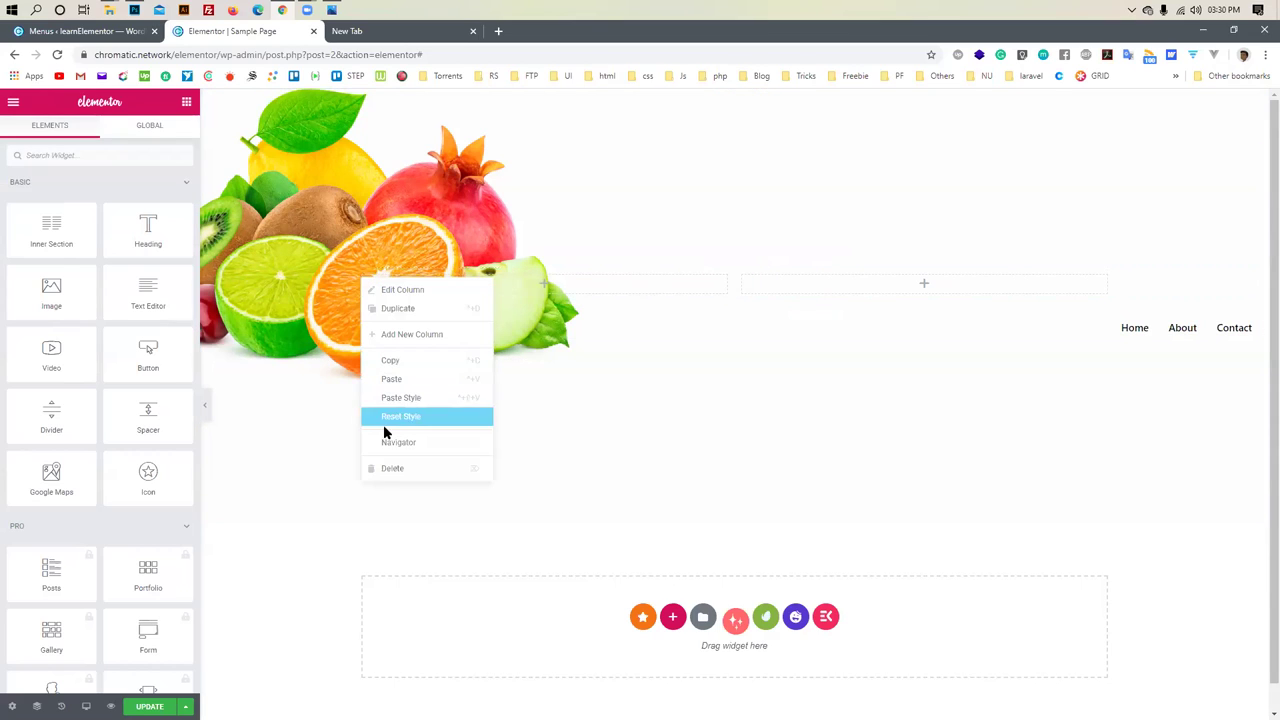
pyautogui.click(400, 467)
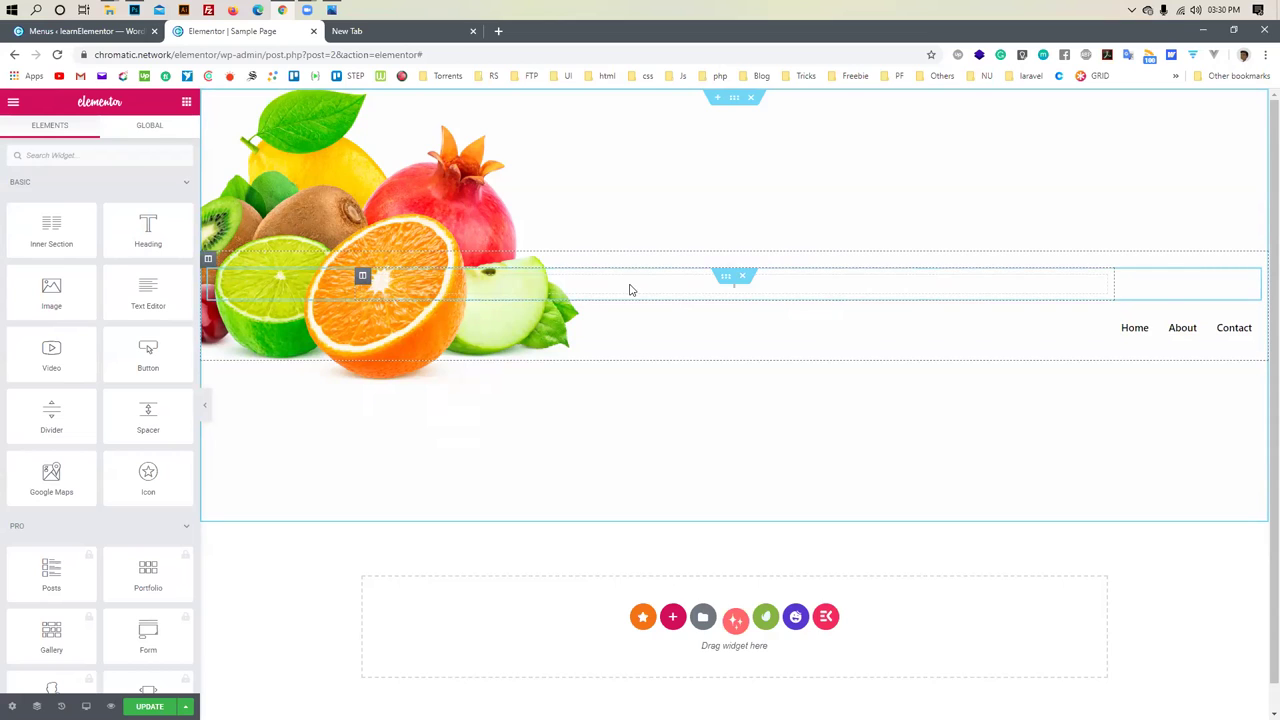
# Try adjusting the boxed content width of the new inner section, clearing the width value again
pyautogui.click(725, 280)
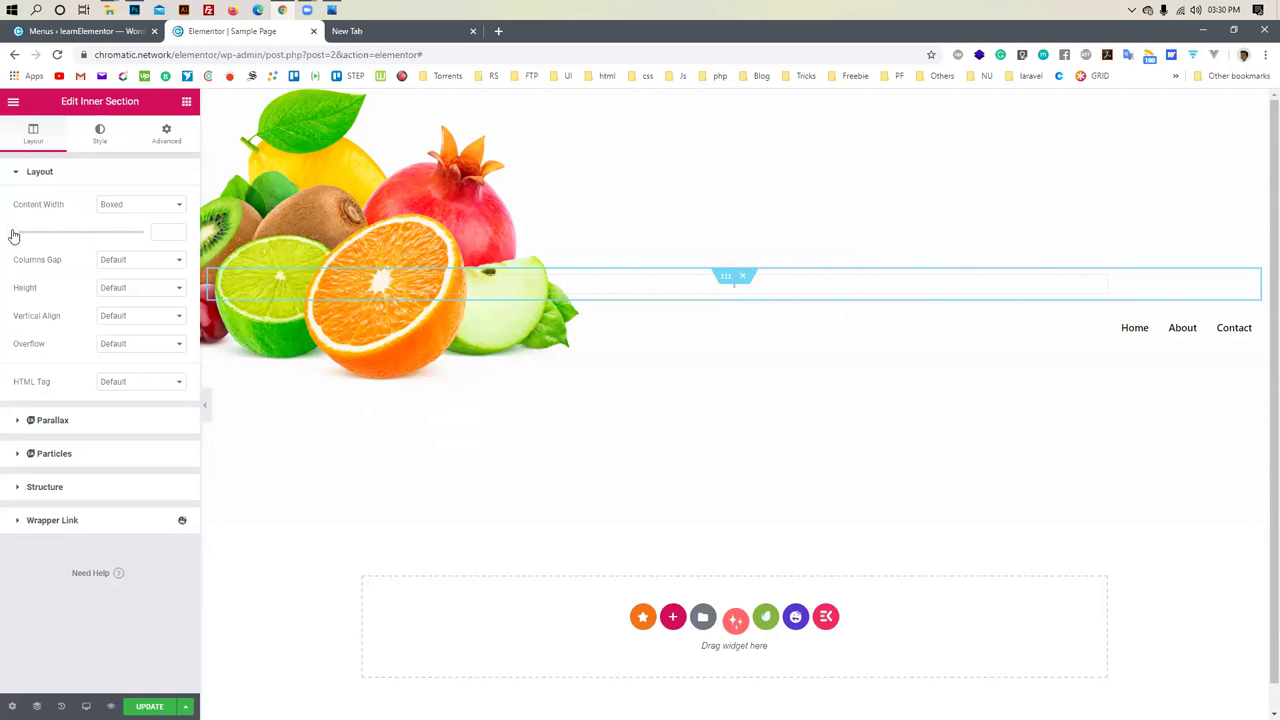
pyautogui.moveTo(18, 240); pyautogui.dragTo(117, 259)
pyautogui.doubleClick(165, 231)
pyautogui.press('BackSpace')
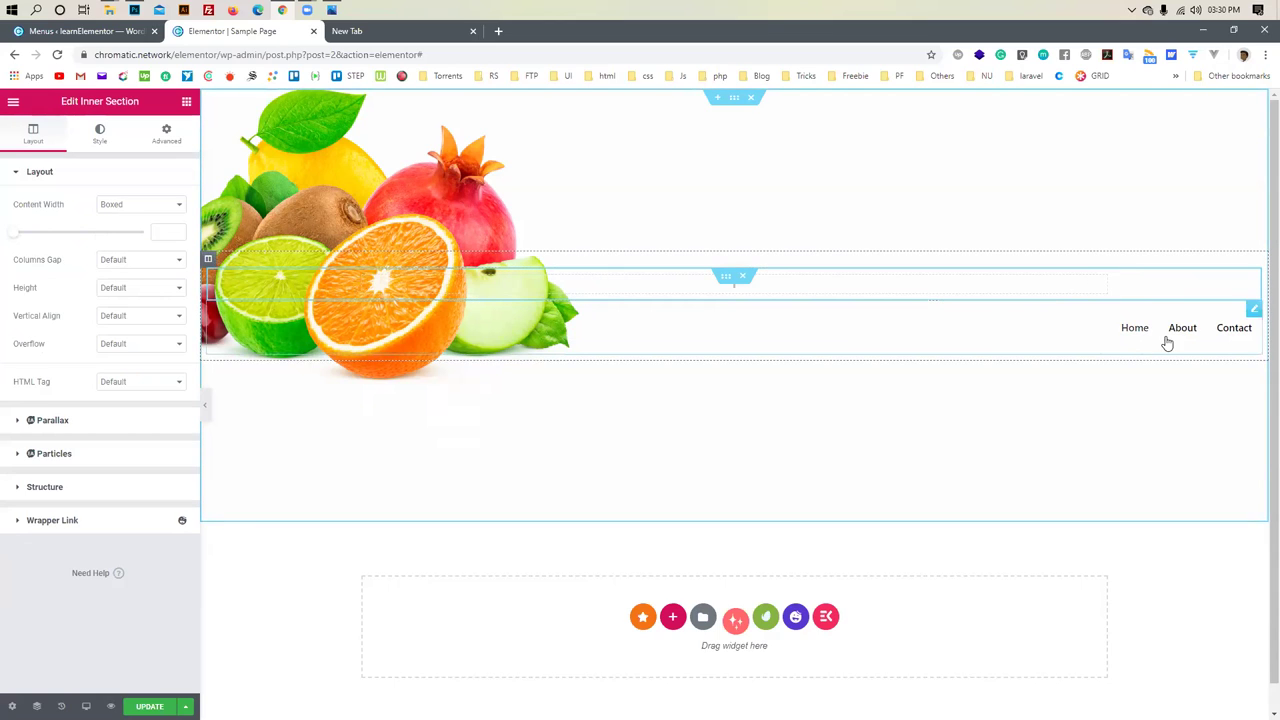
# Try to move the Nav menu widget up into the empty inner section
pyautogui.click(1254, 312)
pyautogui.moveTo(1252, 312); pyautogui.dragTo(1069, 302)
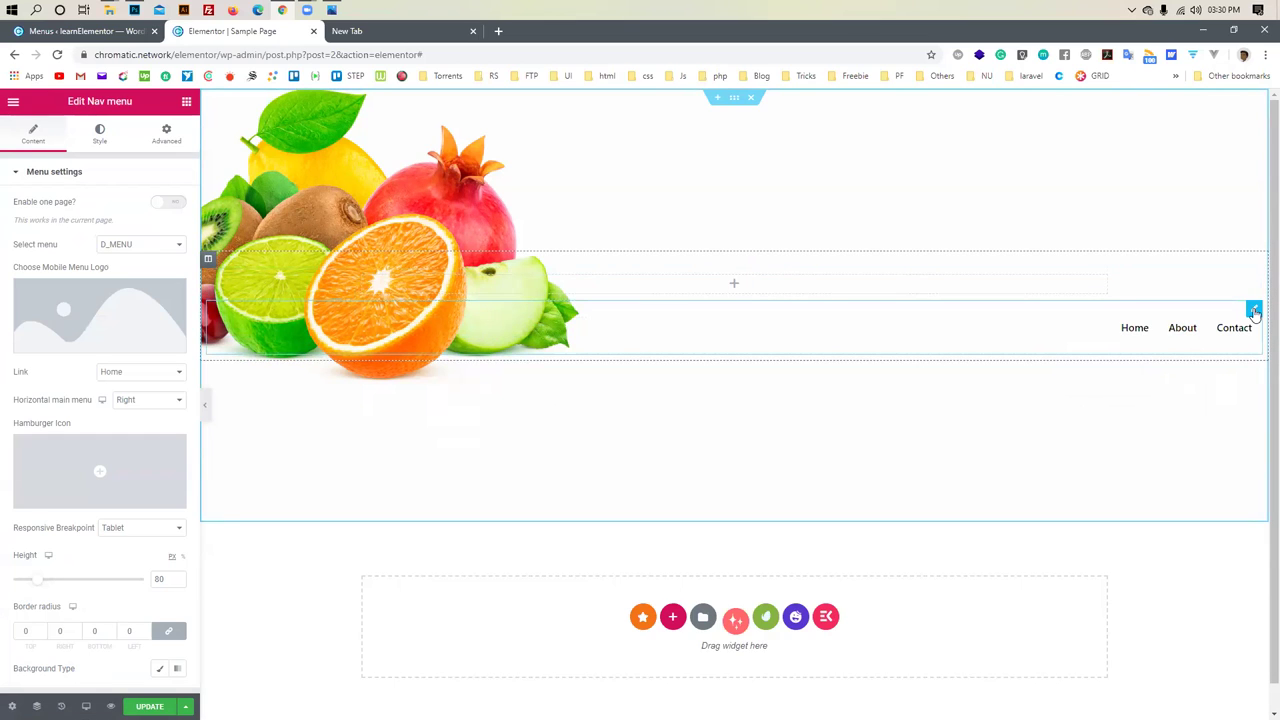
pyautogui.click(1028, 290)
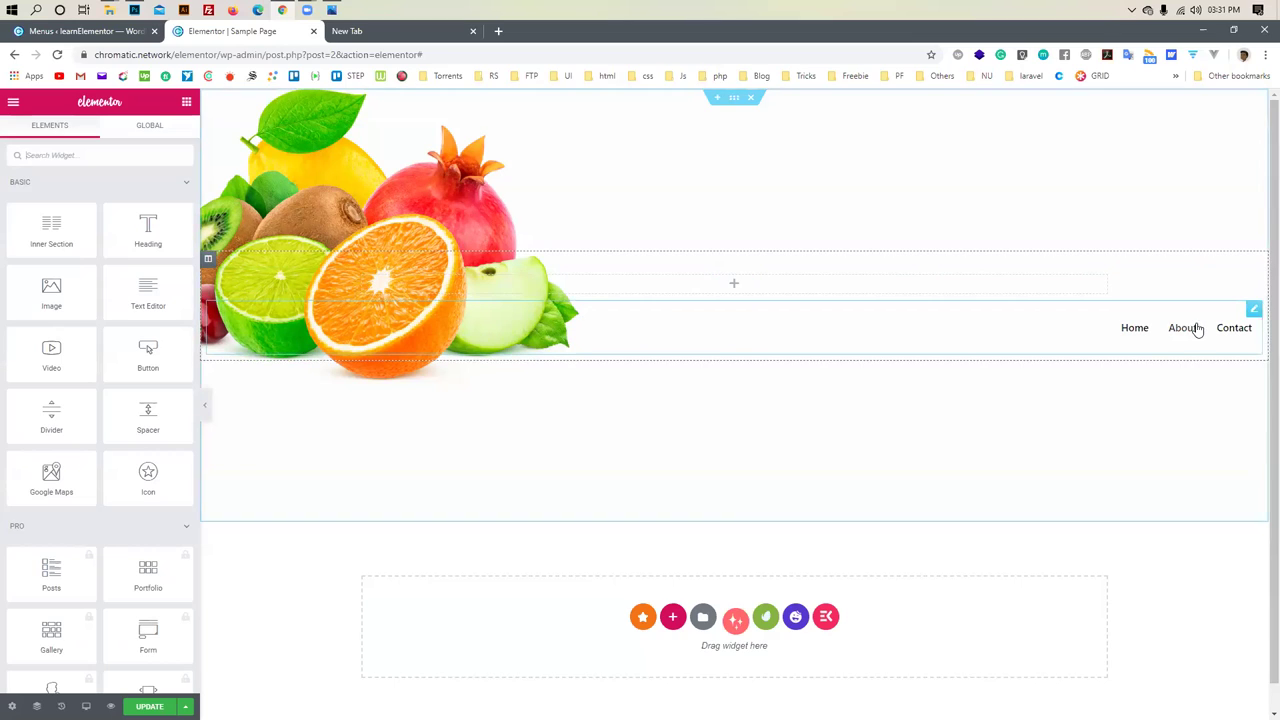
# Delete the Nav menu widget below the inner section
pyautogui.click(1254, 310)
pyautogui.rightClick(1255, 311)
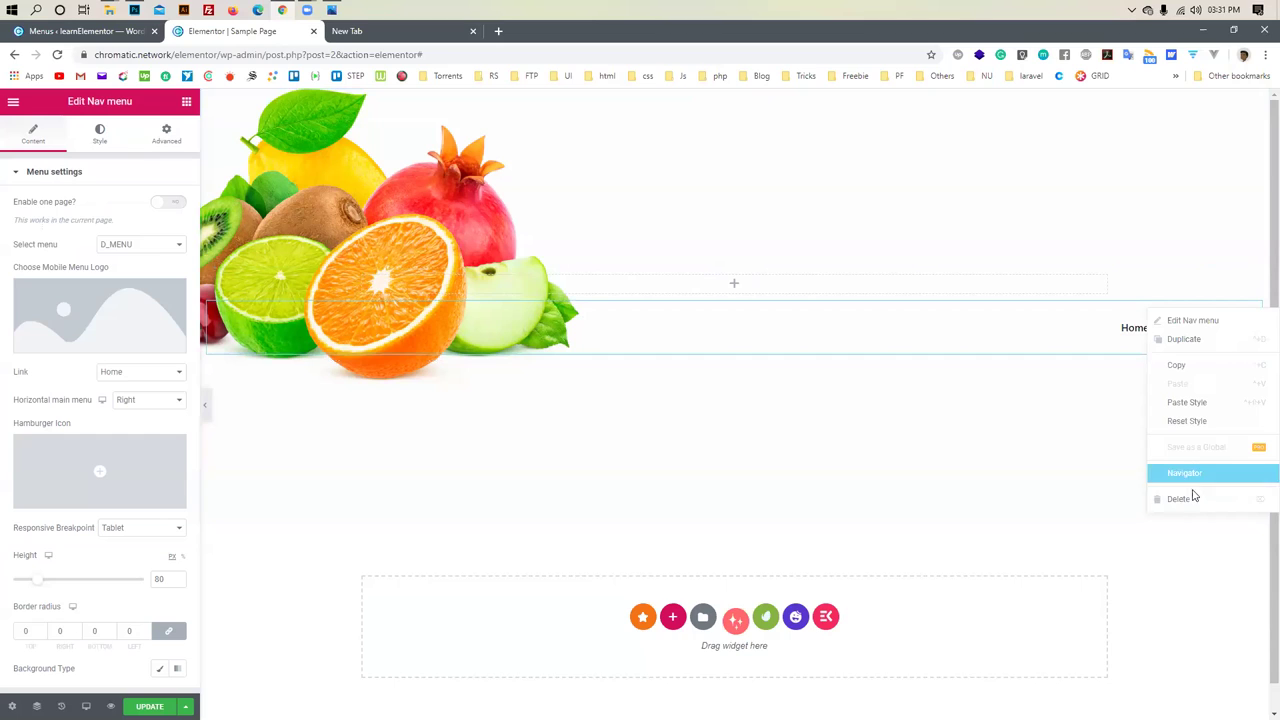
pyautogui.press('Delete')
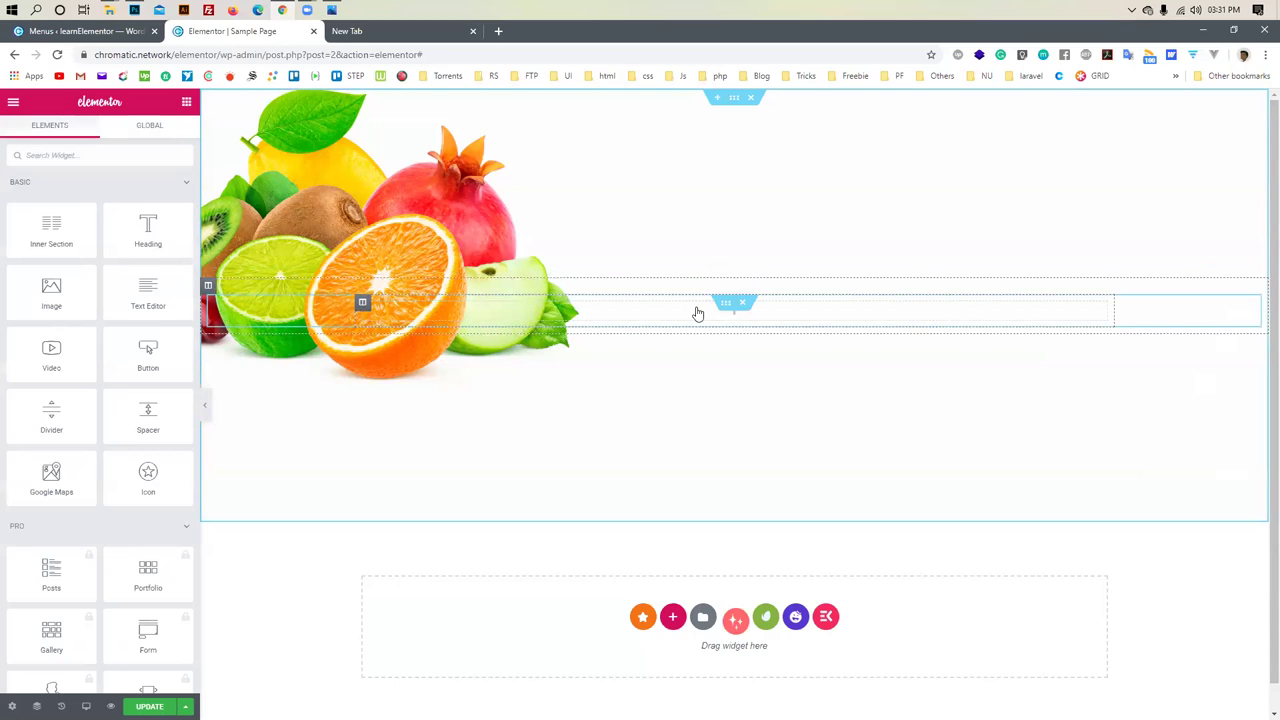
# Search the widgets for "menu" and choose a Nav Menu widget for the inner section
pyautogui.click(102, 154)
pyautogui.write('menu')
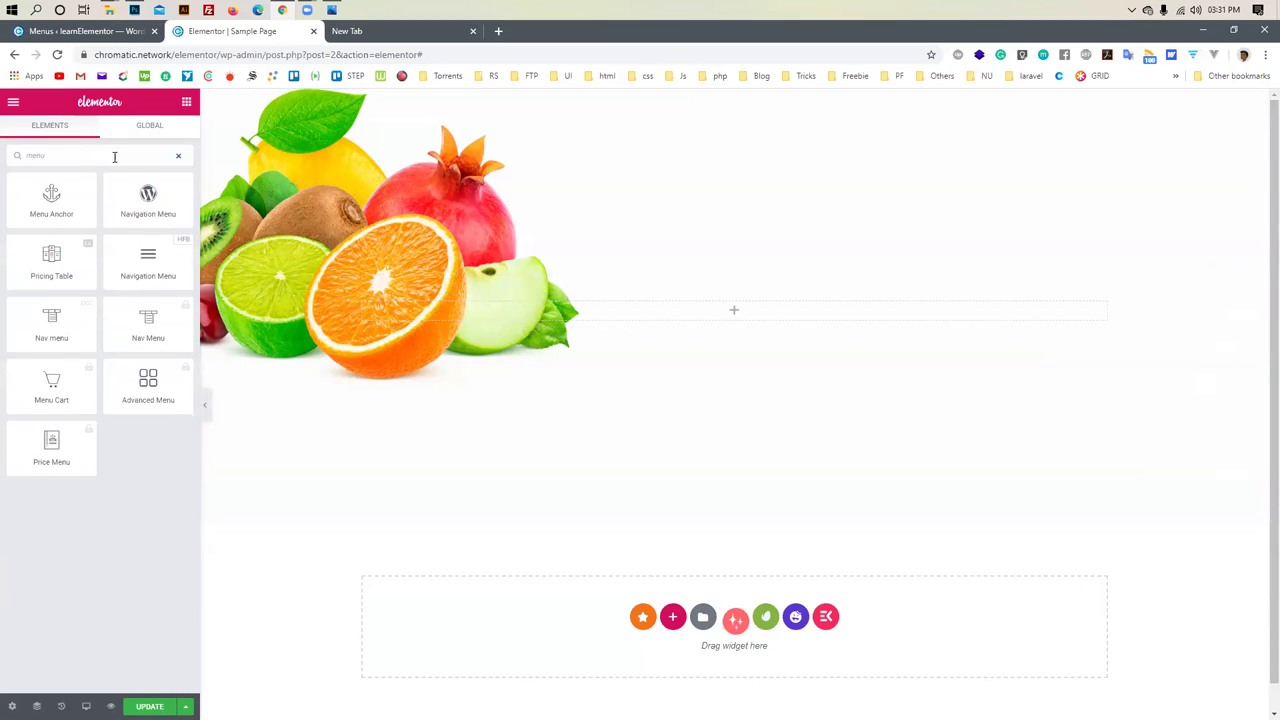
pyautogui.click(140, 330)
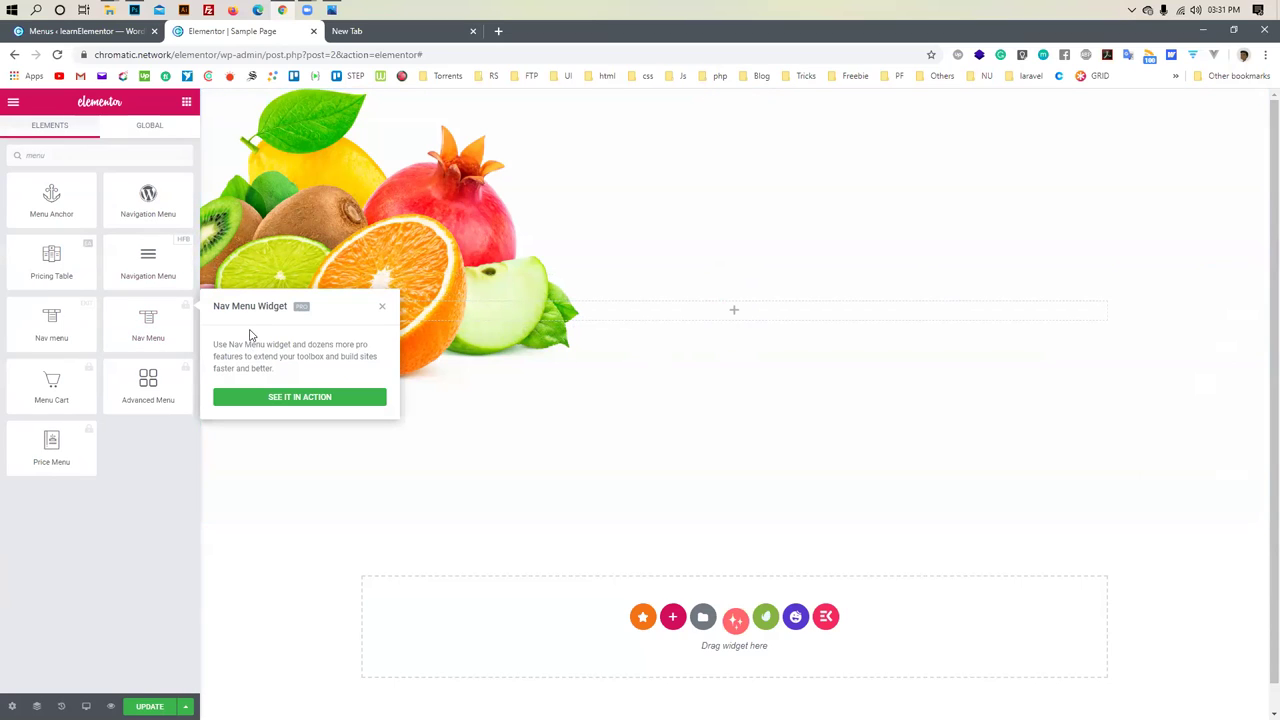
# Add the Nav menu widget to the empty inner section and assign D_MENU as its menu
pyautogui.moveTo(51, 320); pyautogui.dragTo(771, 311)
pyautogui.click(150, 244)
pyautogui.click(125, 258)
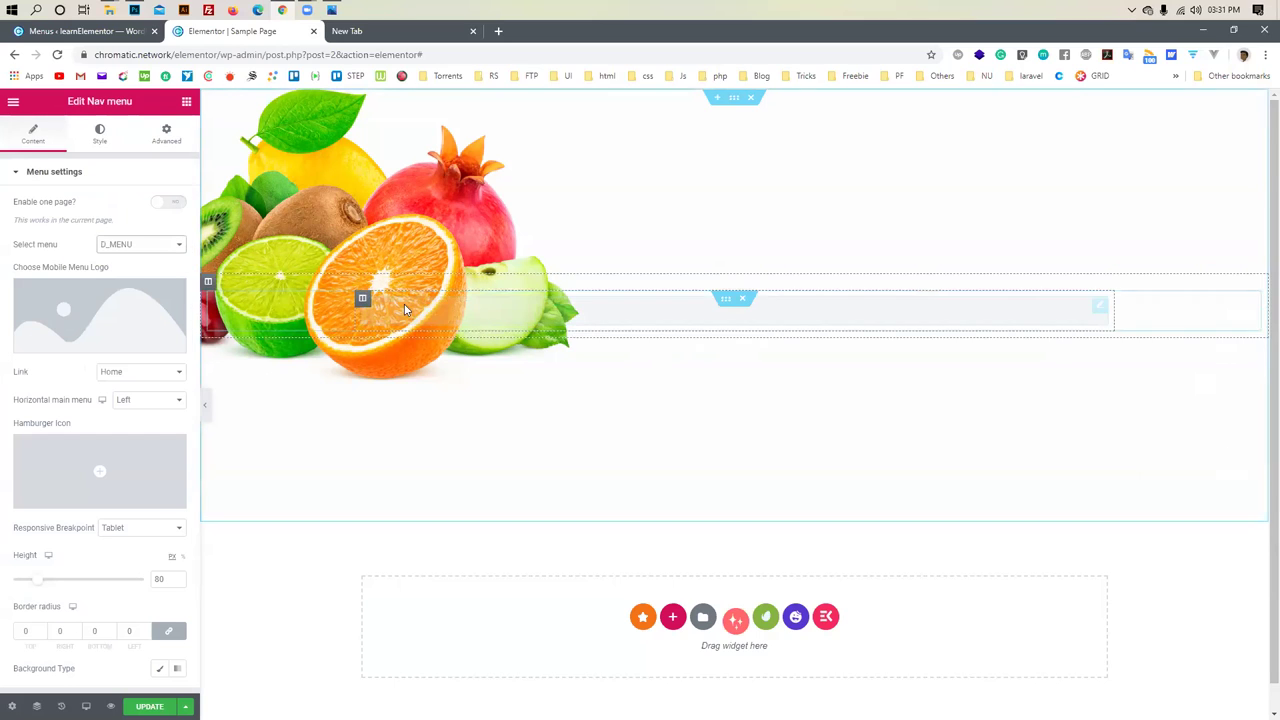
# Set the nav menu's horizontal position to Right and its height to 45 px
pyautogui.click(134, 400)
pyautogui.click(138, 440)
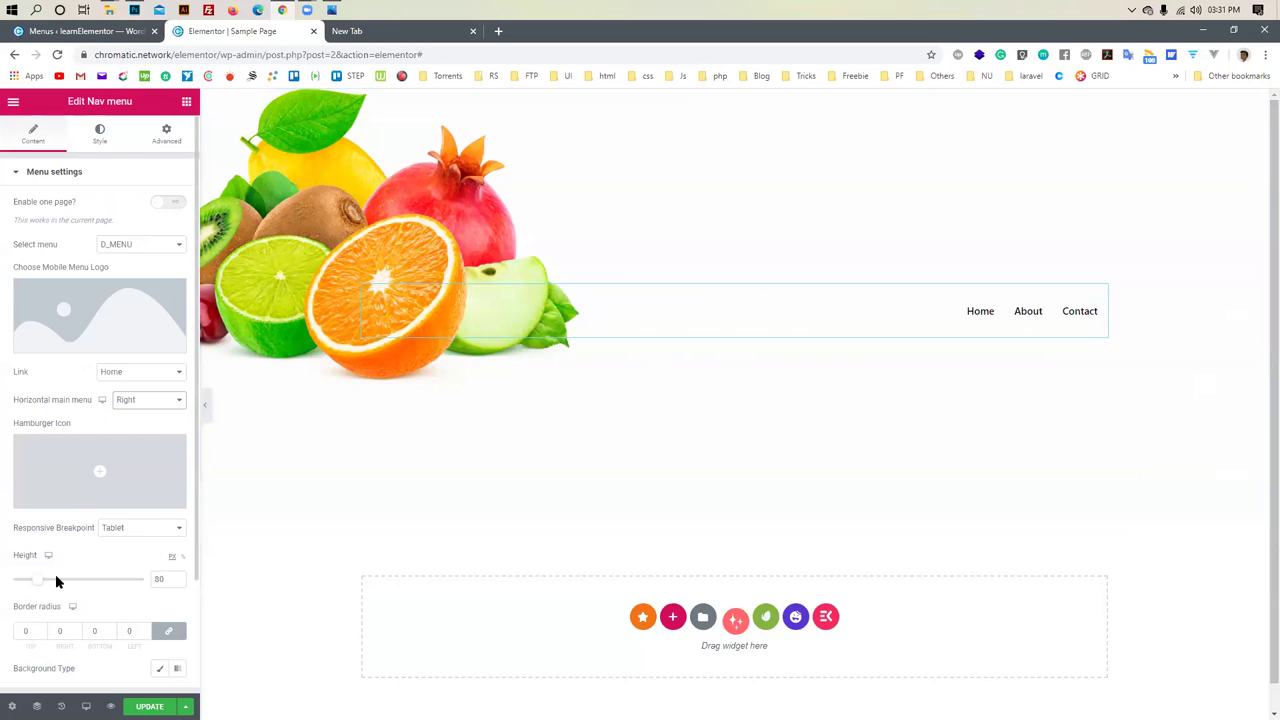
pyautogui.moveTo(32, 585); pyautogui.dragTo(22, 581)
pyautogui.click(179, 585)
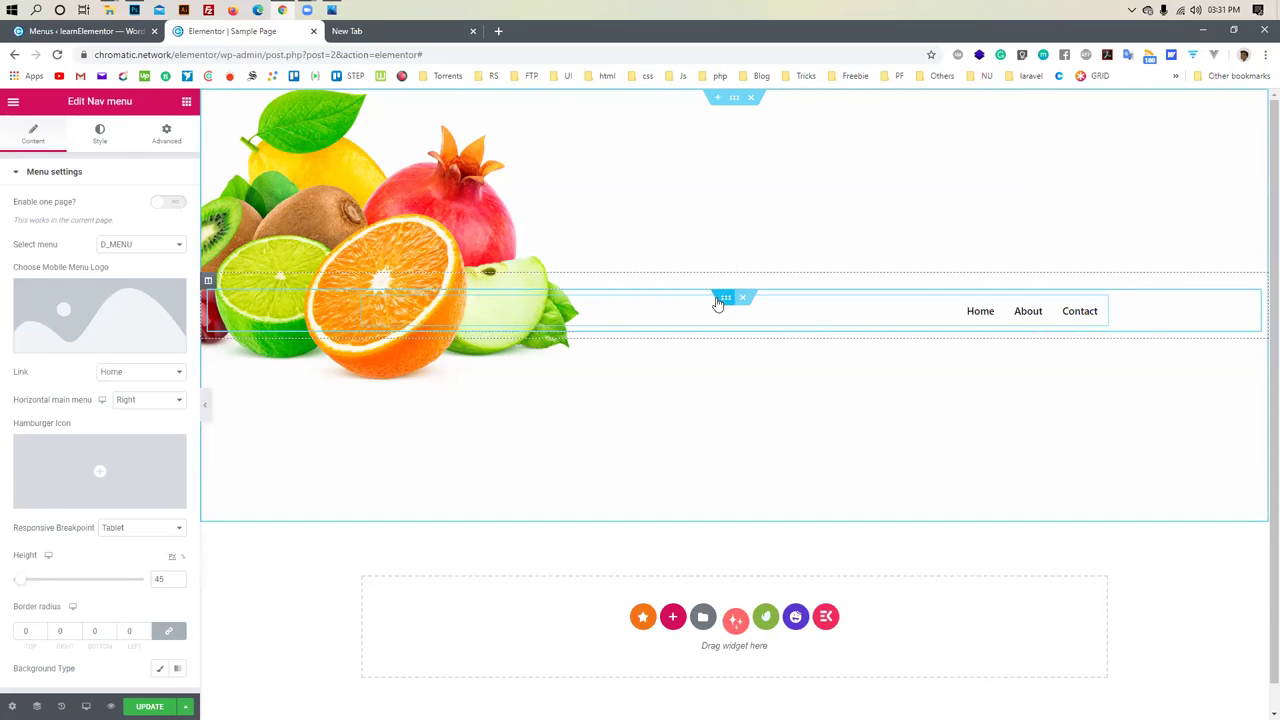
# Set the column position of the outer hero section to Top
pyautogui.click(725, 300)
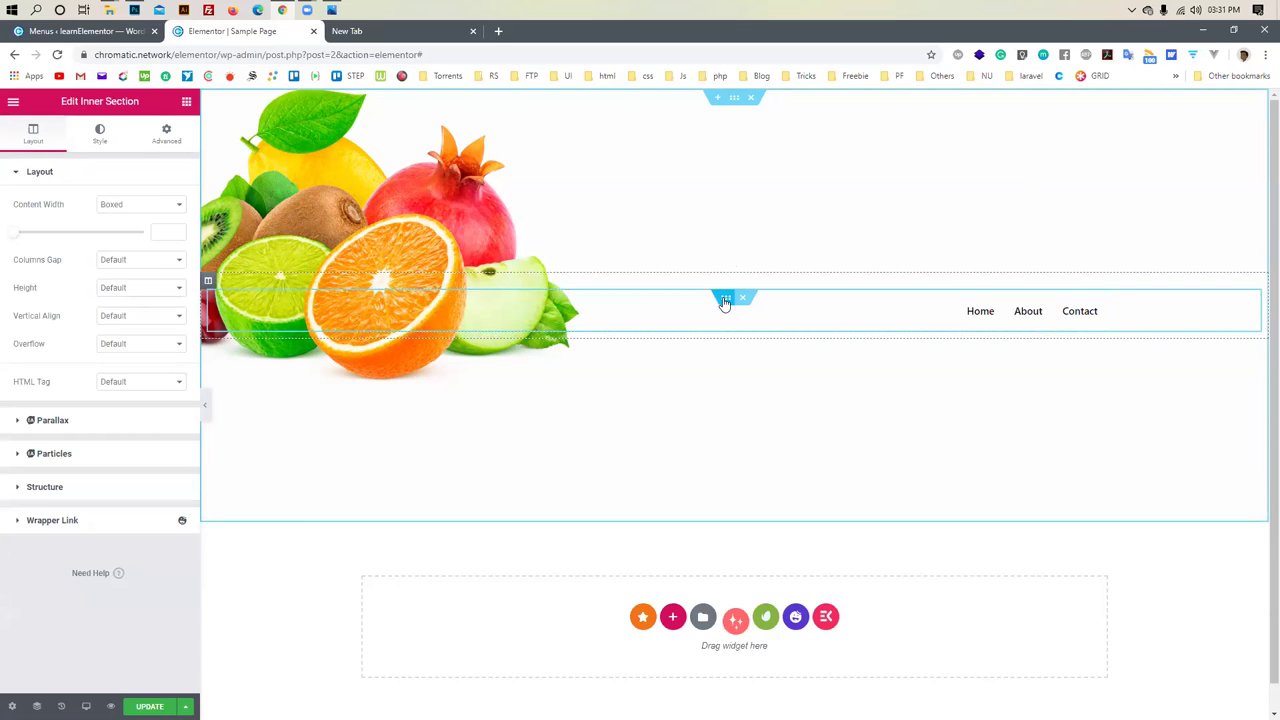
pyautogui.click(734, 98)
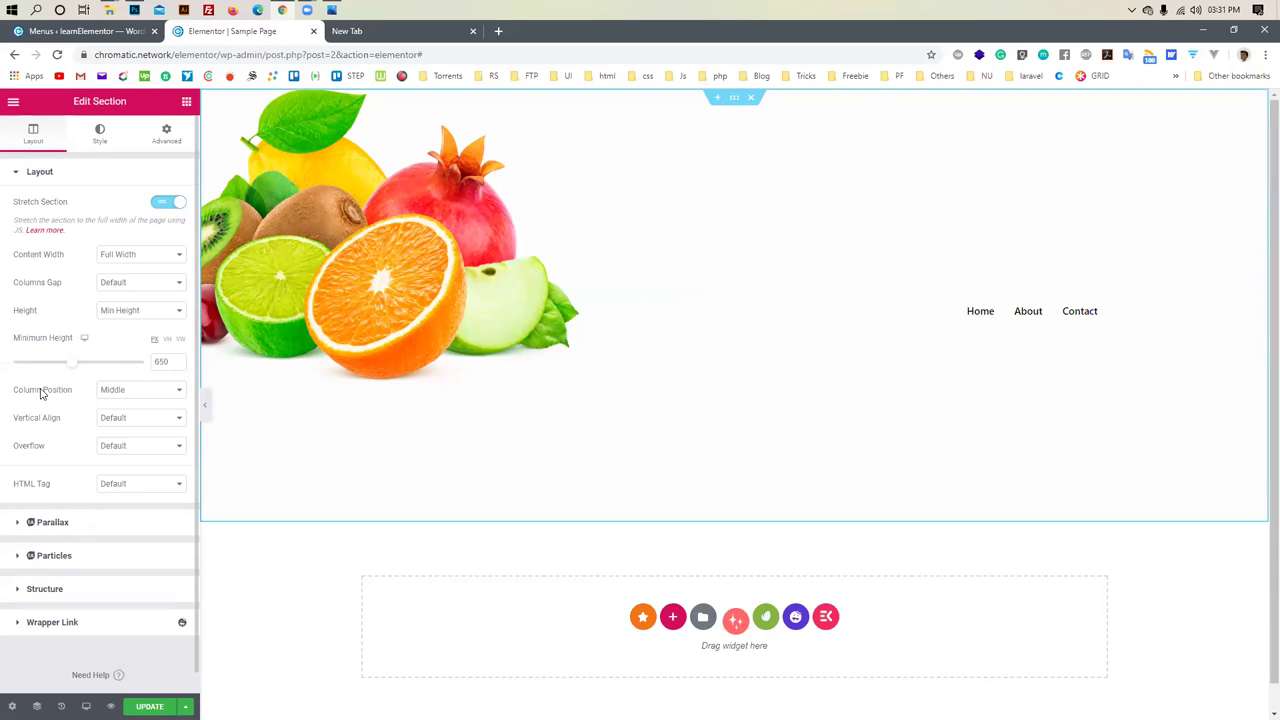
pyautogui.click(139, 392)
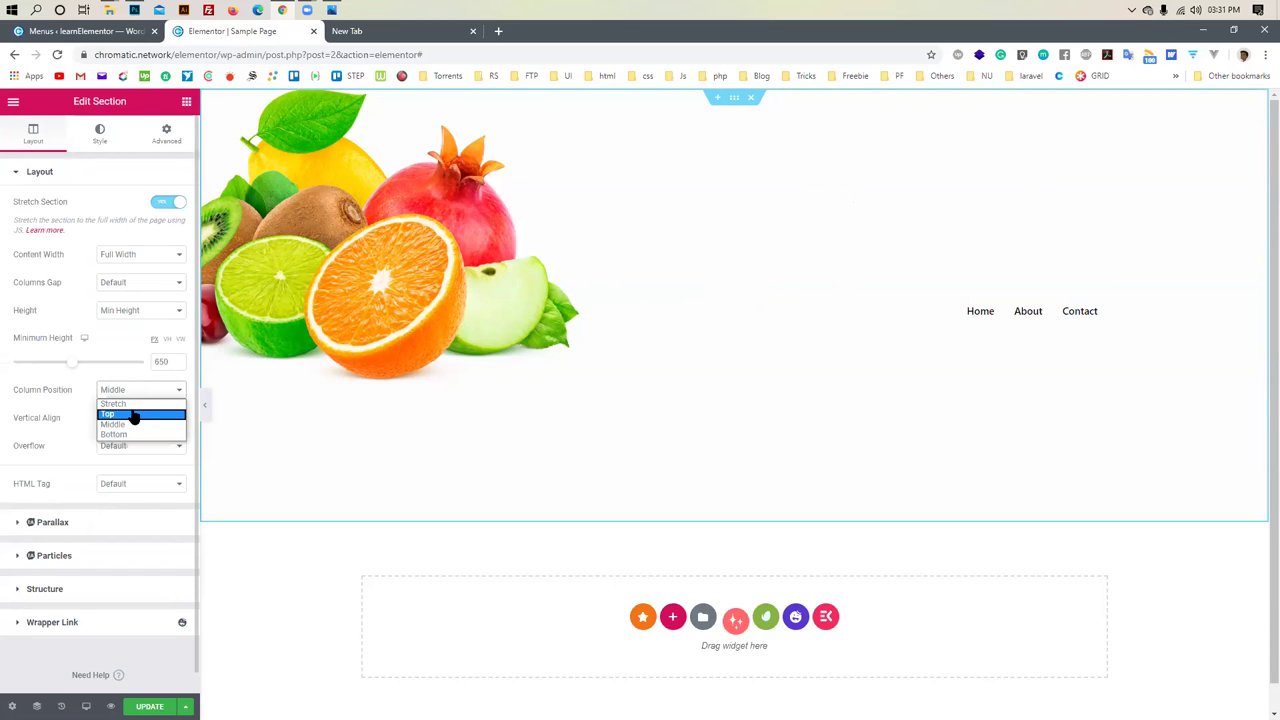
pyautogui.click(134, 413)
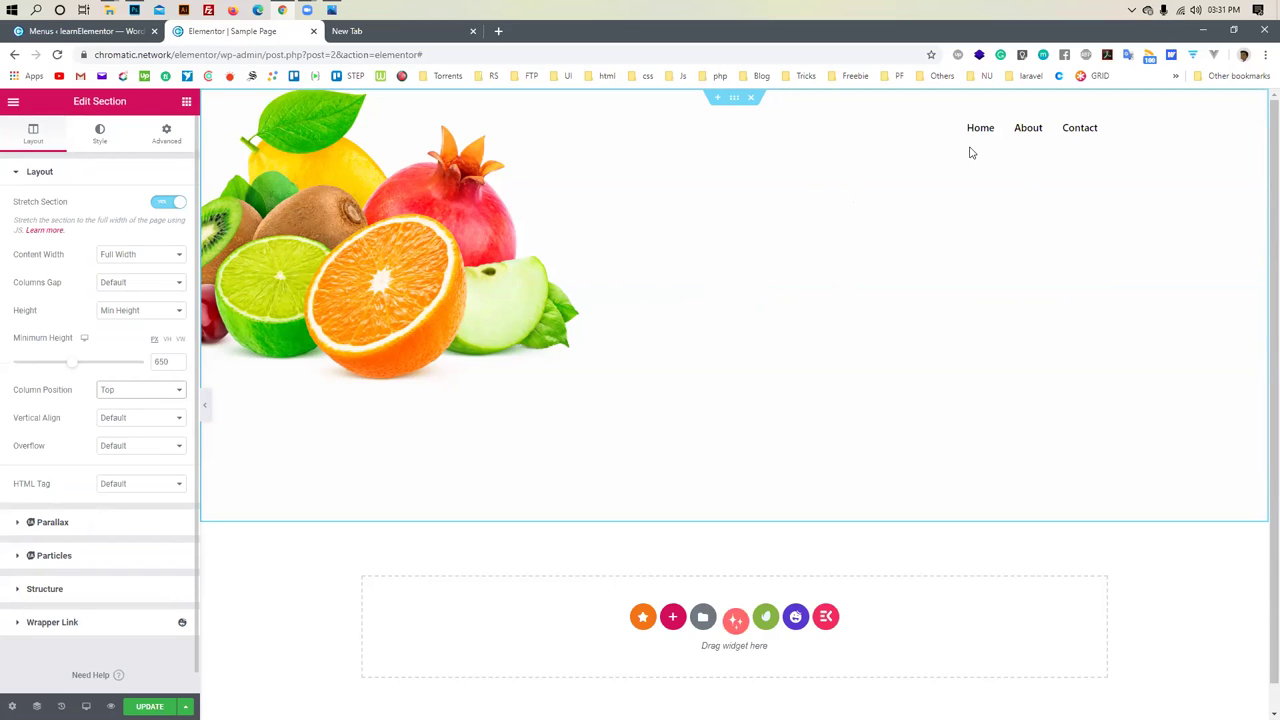
# Paste a copy of the nav menu below the inner section to compare alignment, and delete the copy
pyautogui.click(187, 104)
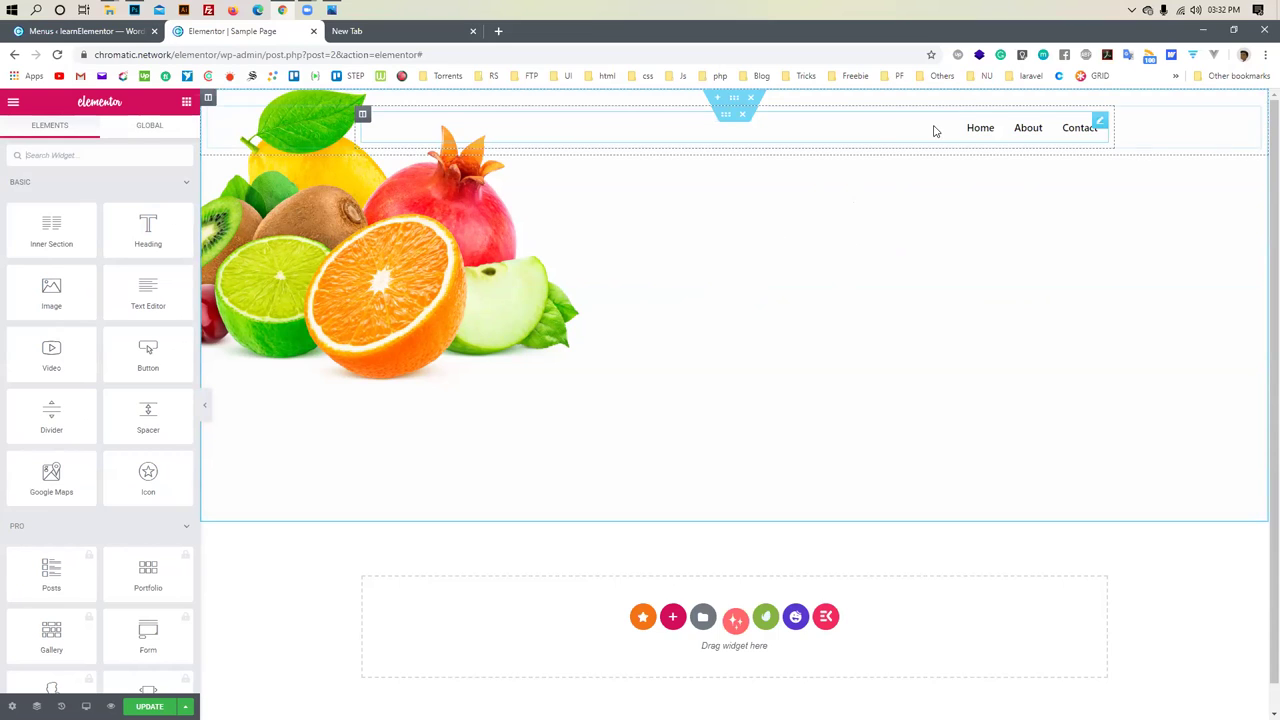
pyautogui.click(363, 115)
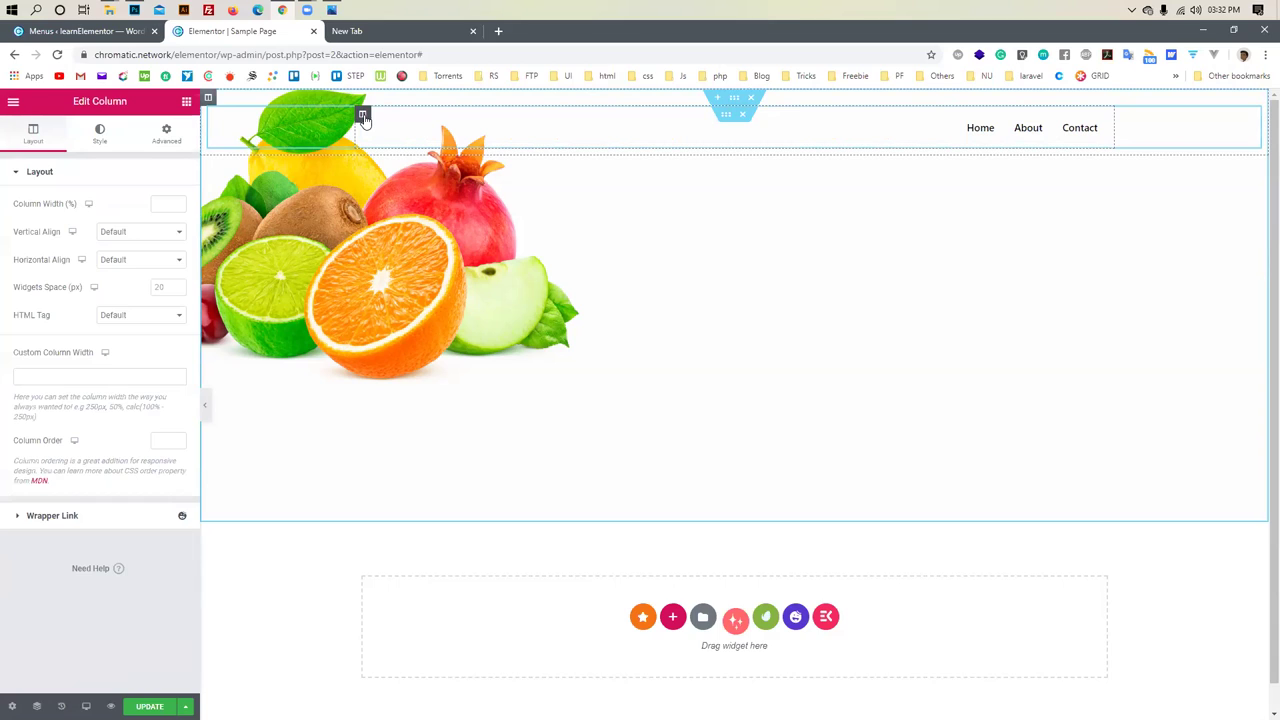
pyautogui.hotkey('ctrl', 'v')
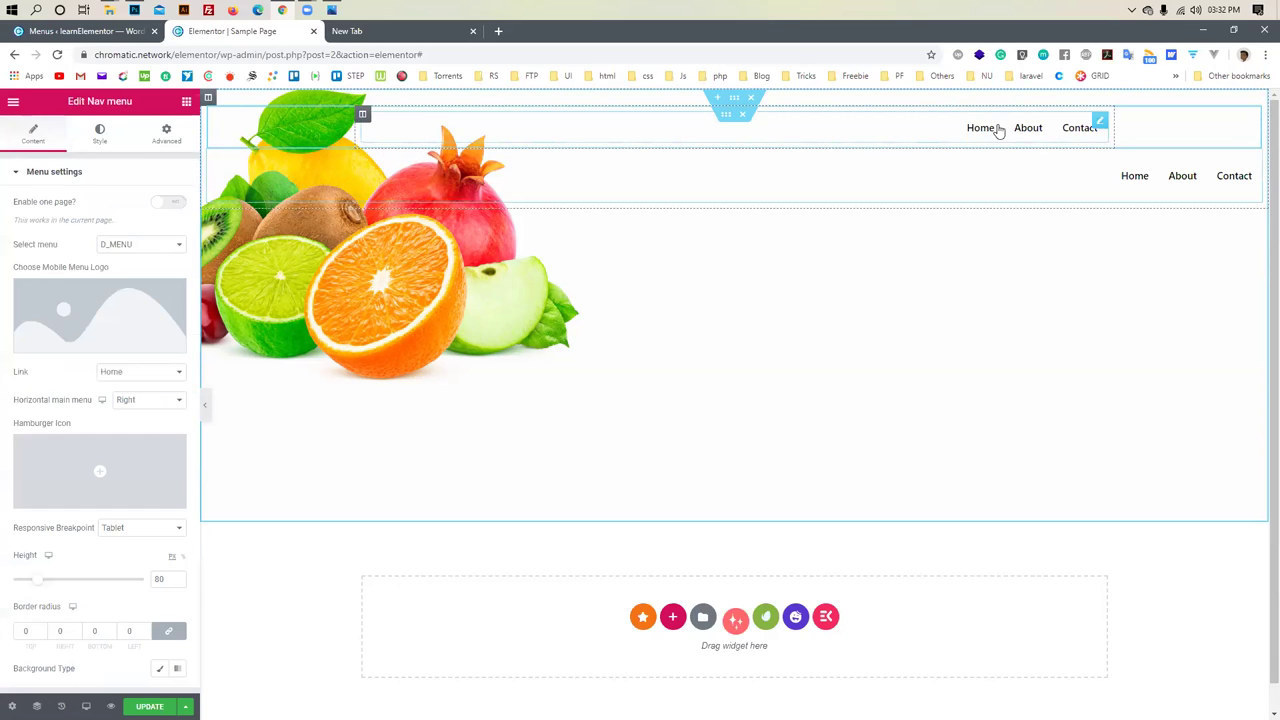
pyautogui.click(727, 118)
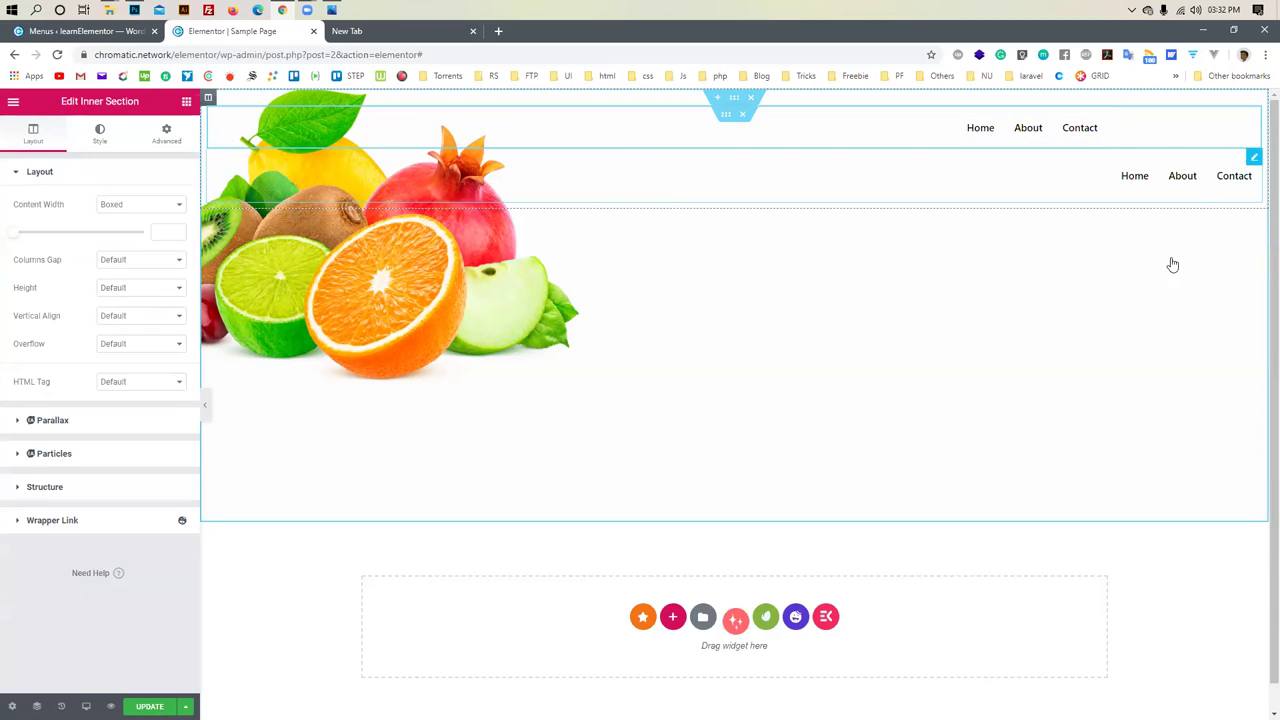
pyautogui.rightClick(1150, 165)
pyautogui.click(1170, 343)
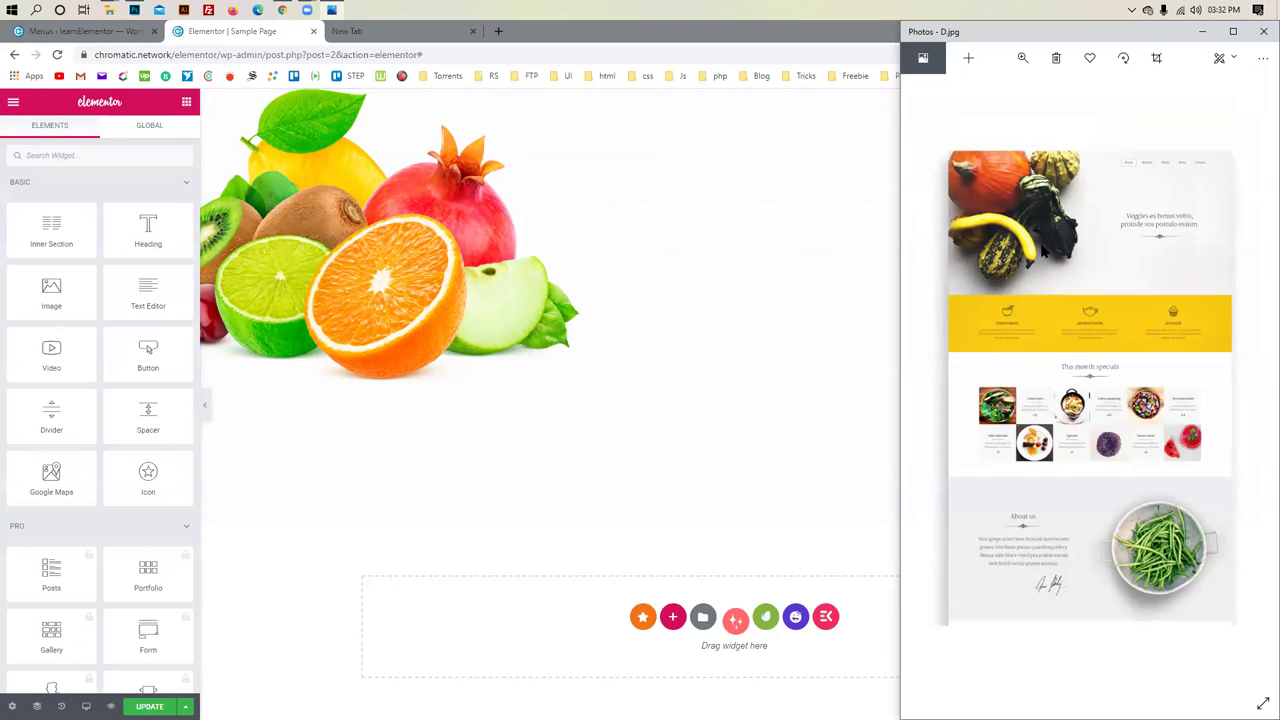
# Return to Elementor, add a two-column inner section below the nav menu and narrow its first column to about 38%
pyautogui.hotkey('alt', 'Tab')
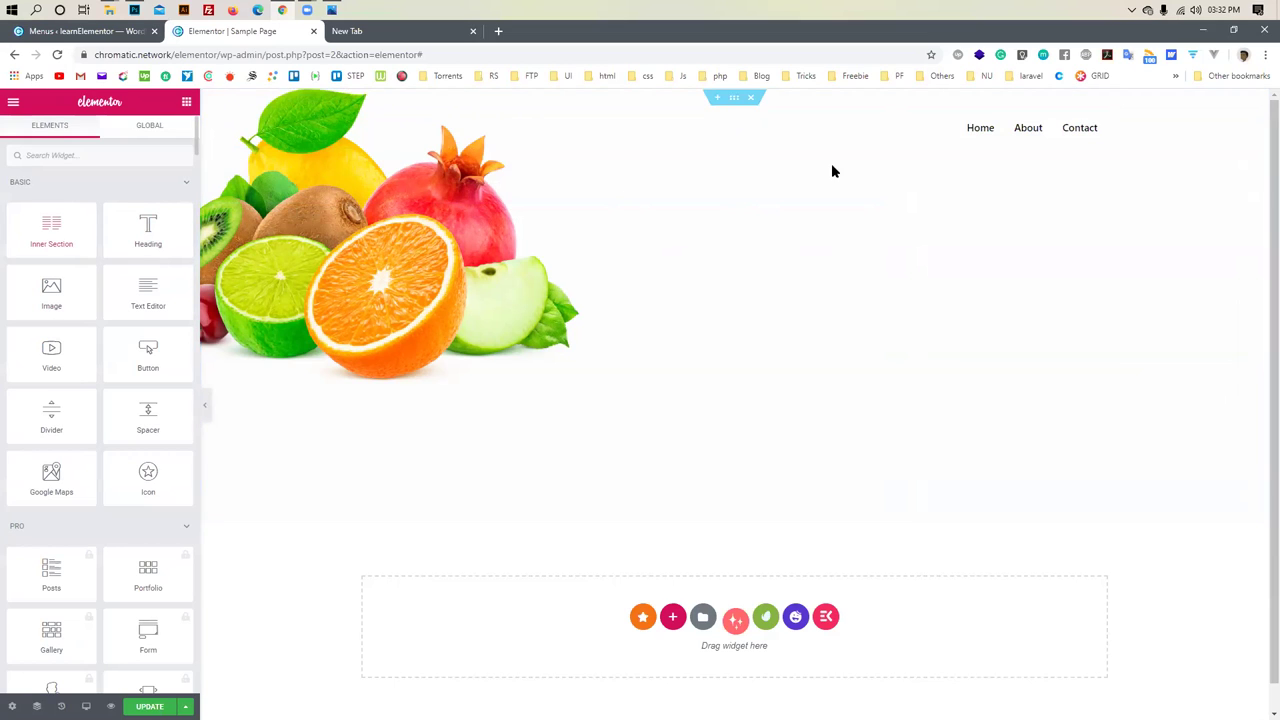
pyautogui.moveTo(70, 220); pyautogui.dragTo(786, 149)
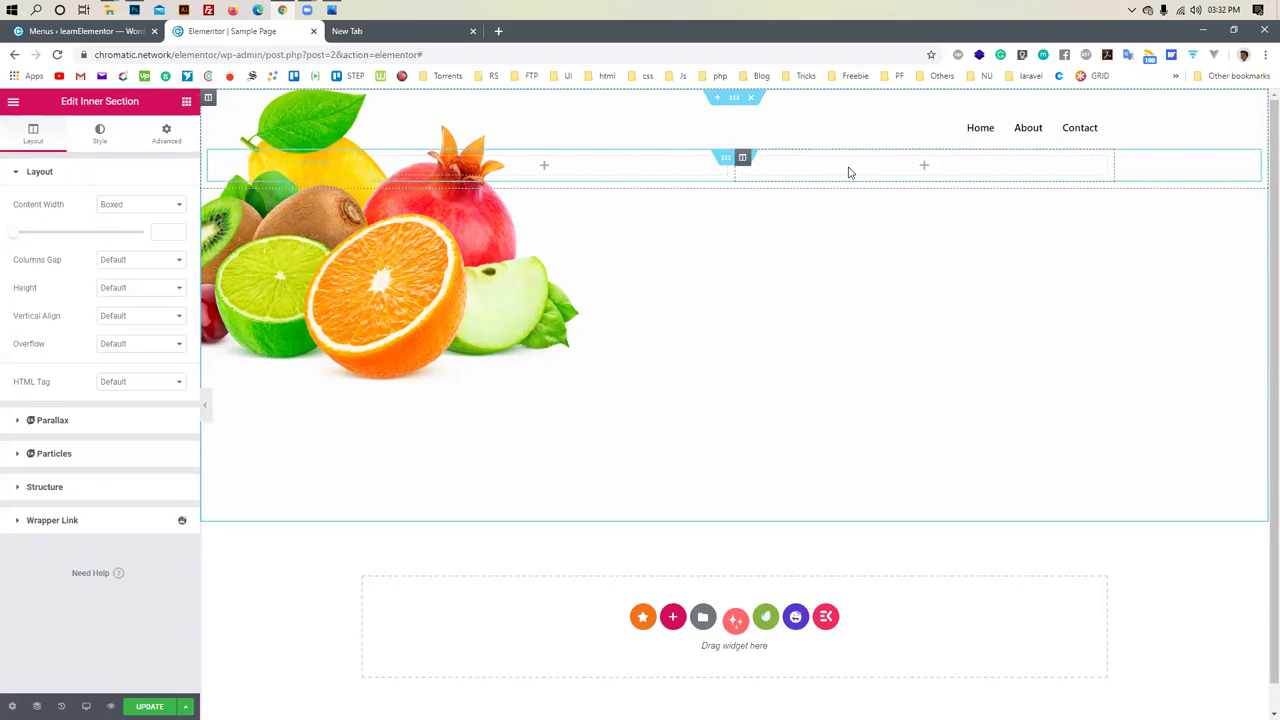
pyautogui.moveTo(735, 168); pyautogui.dragTo(645, 174)
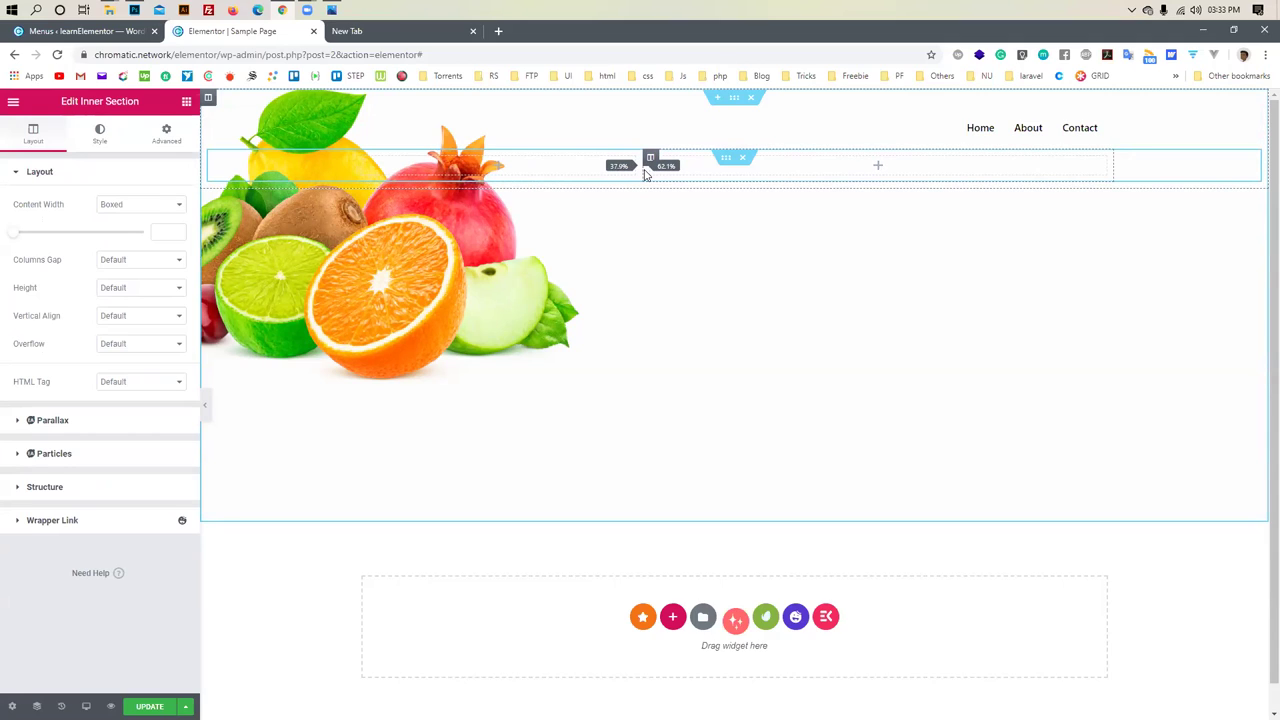
pyautogui.moveTo(646, 174); pyautogui.dragTo(644, 174)
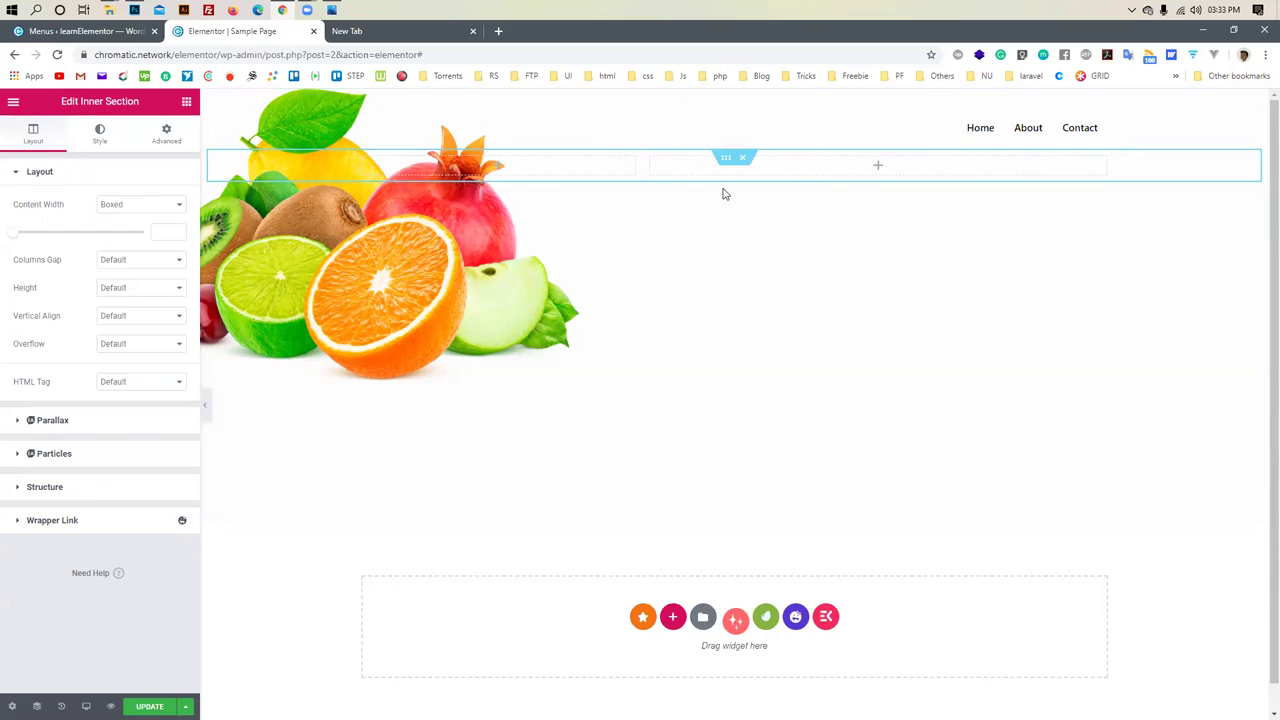
# Add a centered Heading widget to the wider column of the new inner section
pyautogui.click(760, 170)
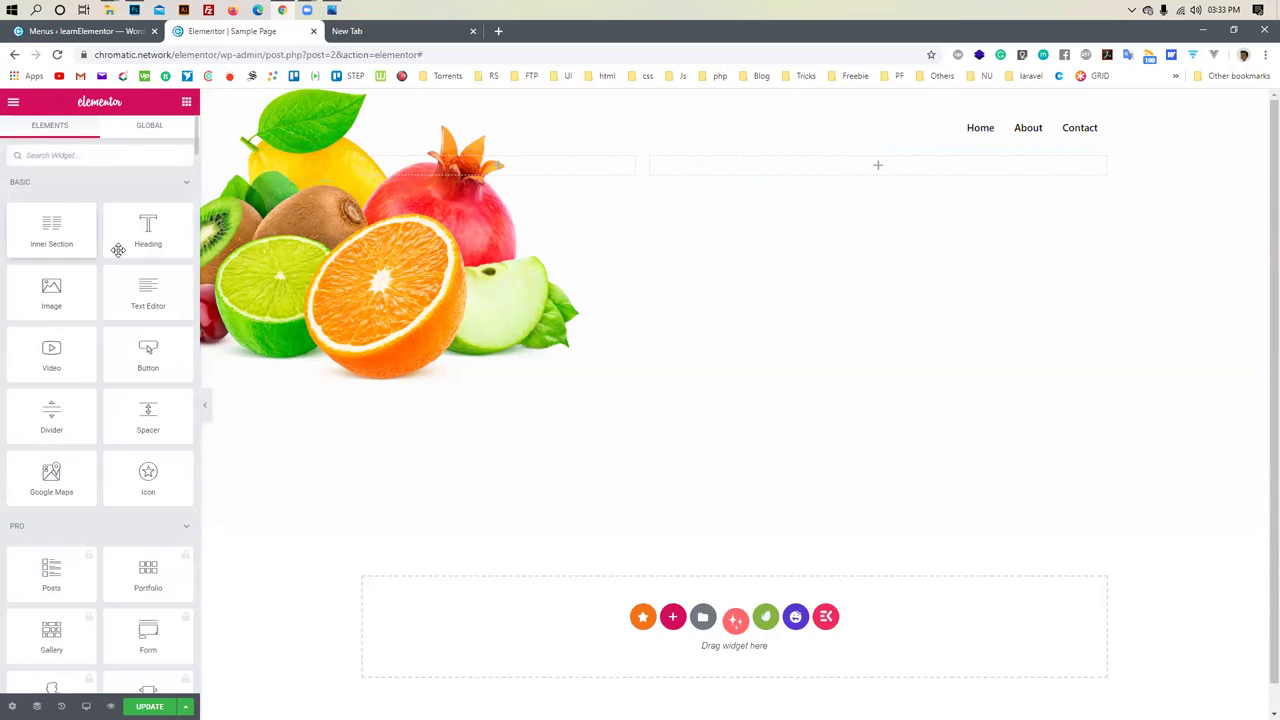
pyautogui.moveTo(150, 227); pyautogui.dragTo(855, 167)
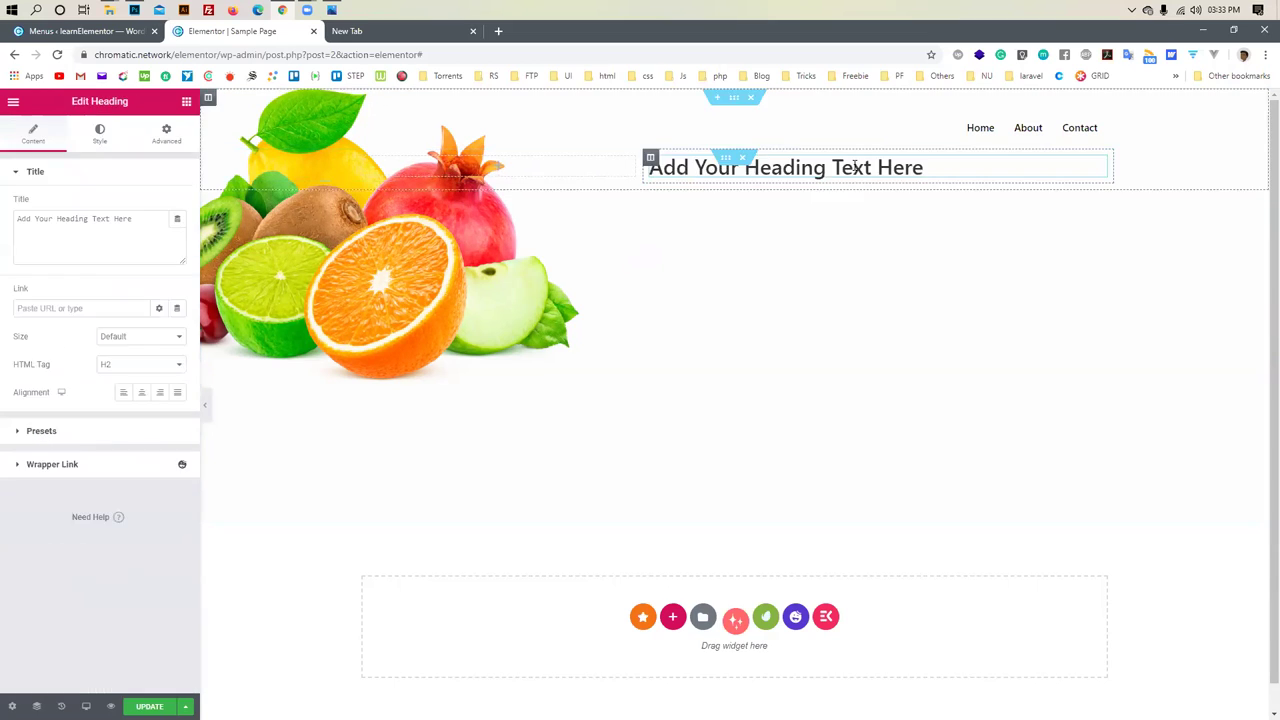
pyautogui.click(142, 395)
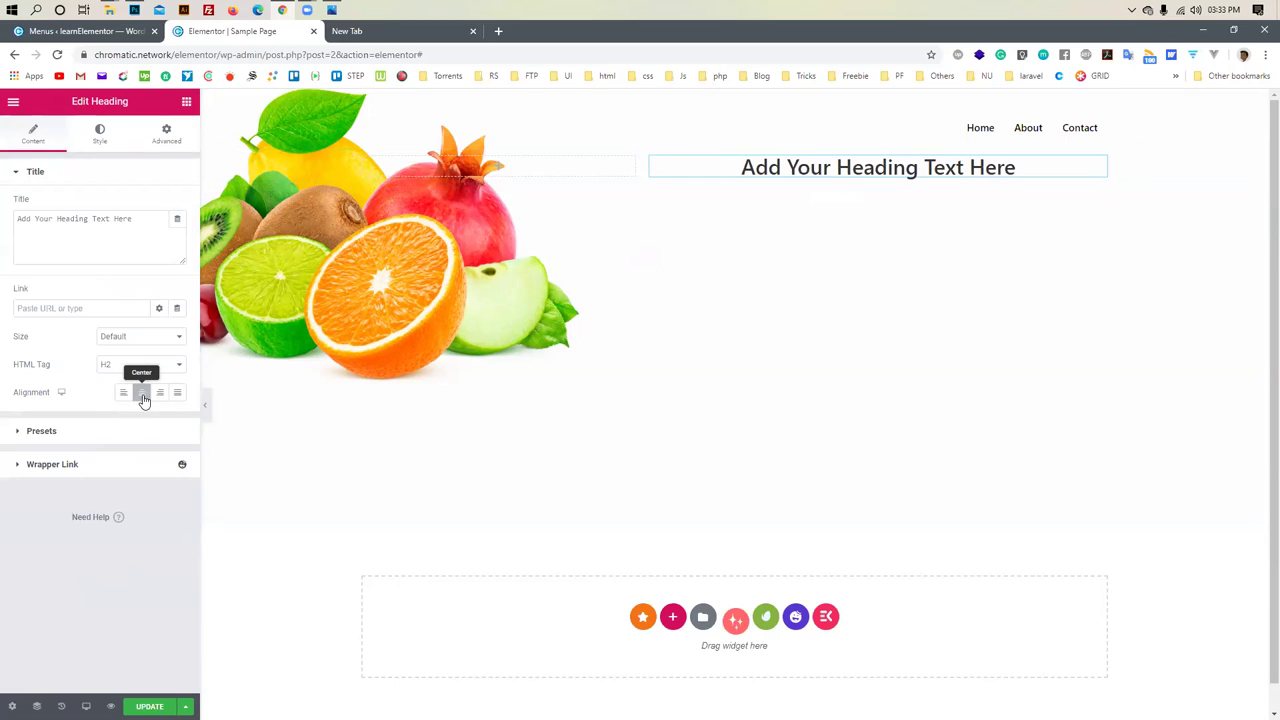
# Add a Text Editor widget below the heading and center its text
pyautogui.click(186, 104)
pyautogui.moveTo(134, 304); pyautogui.dragTo(851, 179)
pyautogui.click(783, 212)
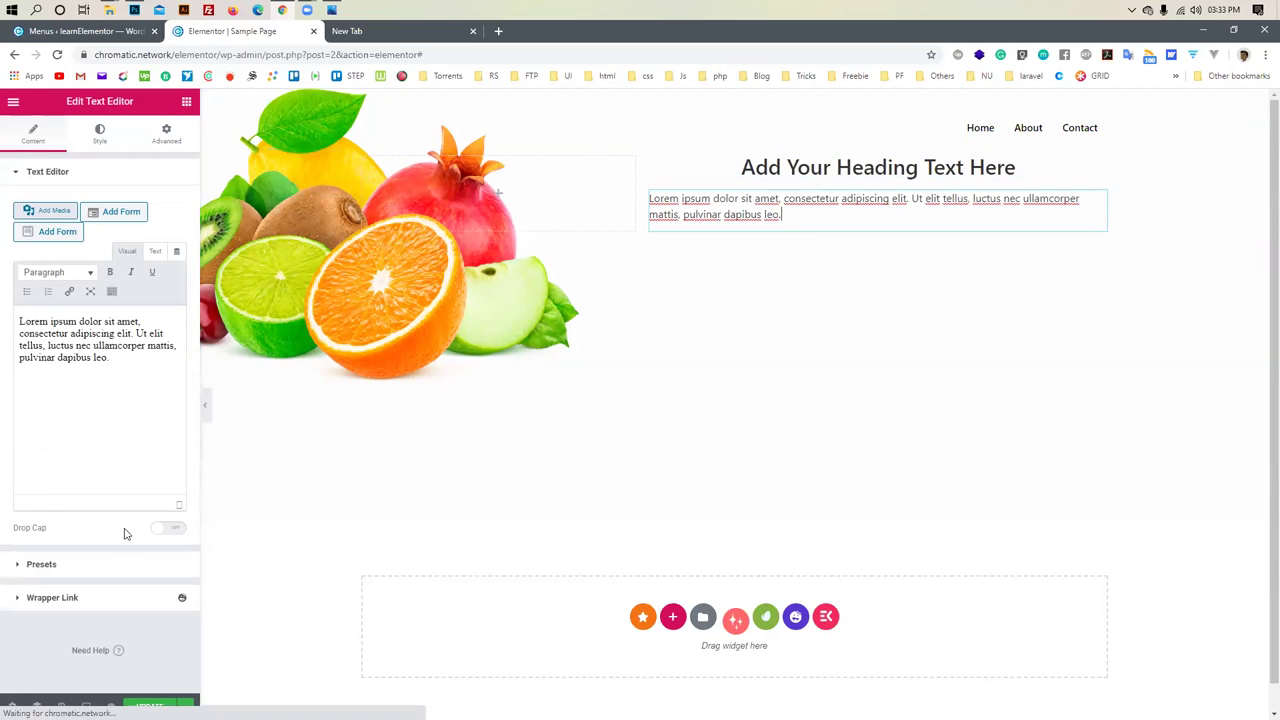
pyautogui.click(100, 133)
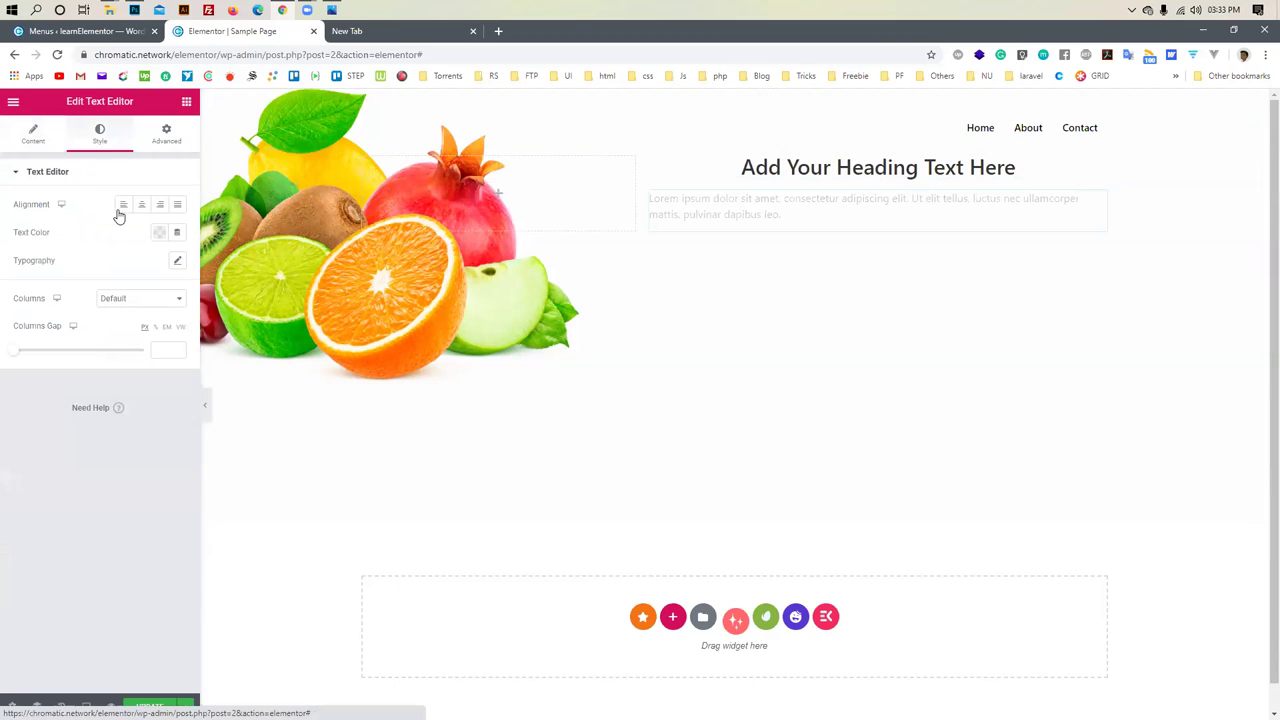
pyautogui.click(141, 204)
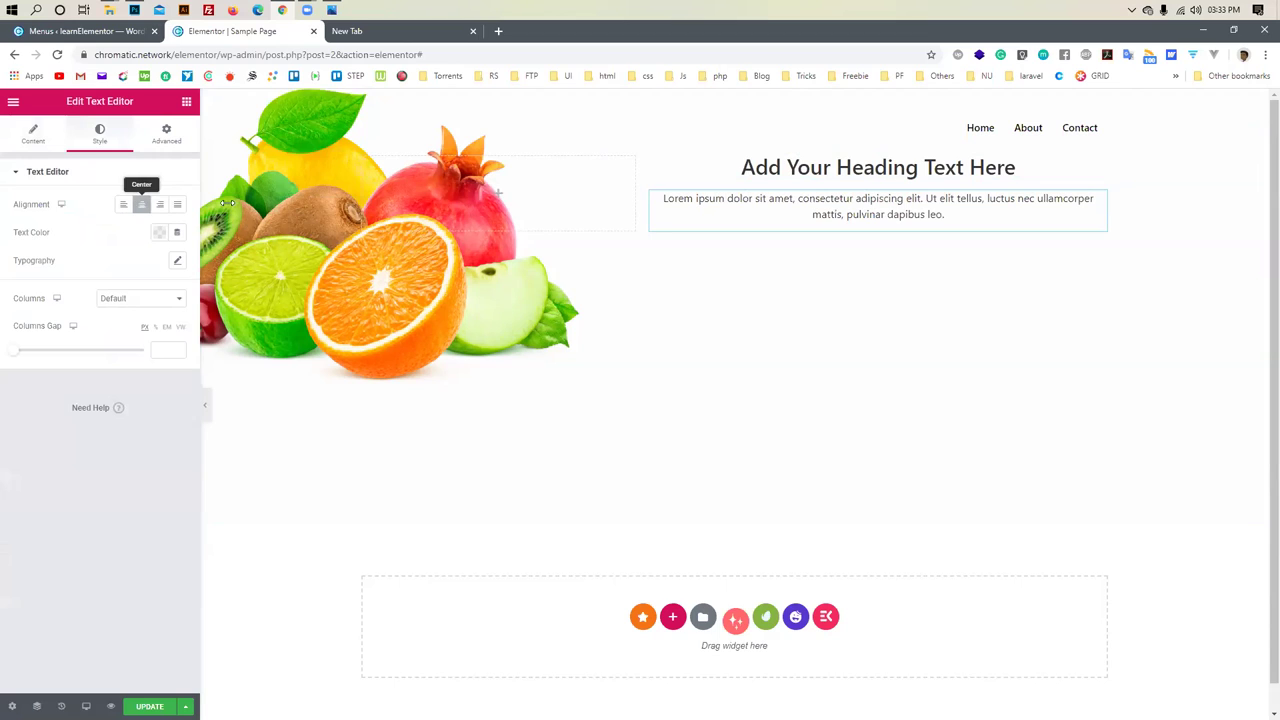
# Insert a Spacer widget between the heading and the lorem ipsum paragraph
pyautogui.click(882, 196)
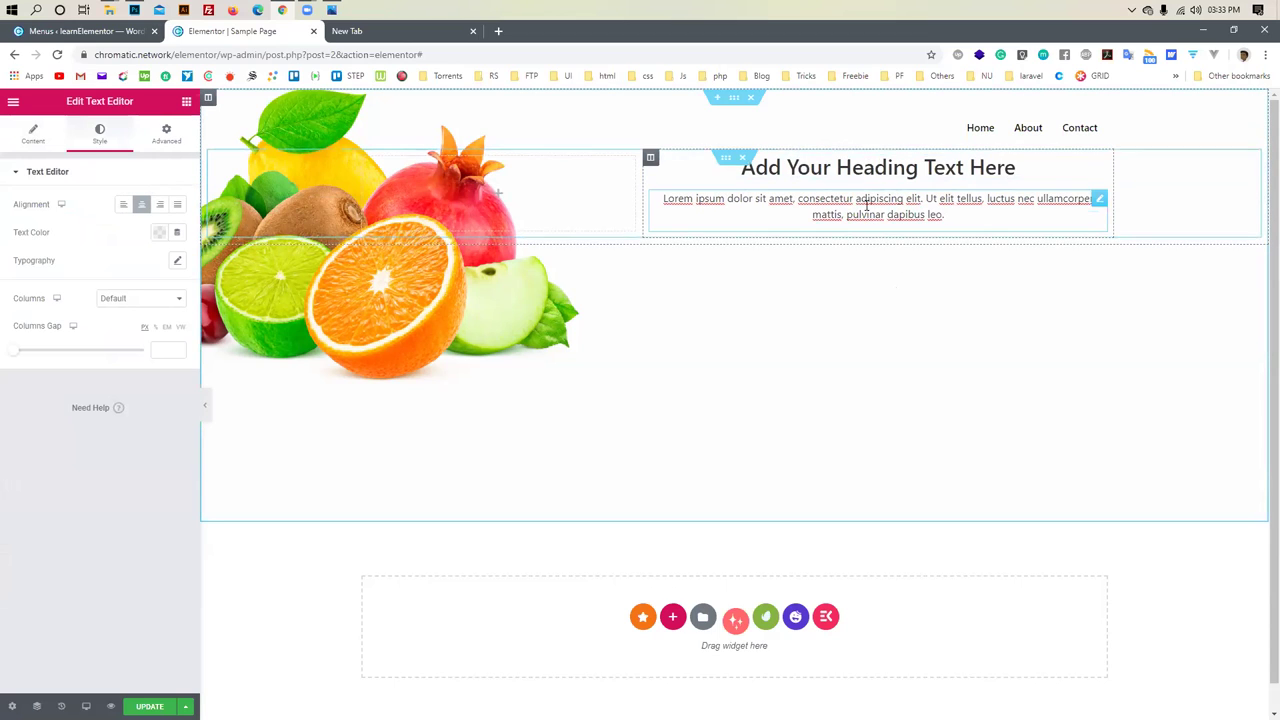
pyautogui.click(186, 102)
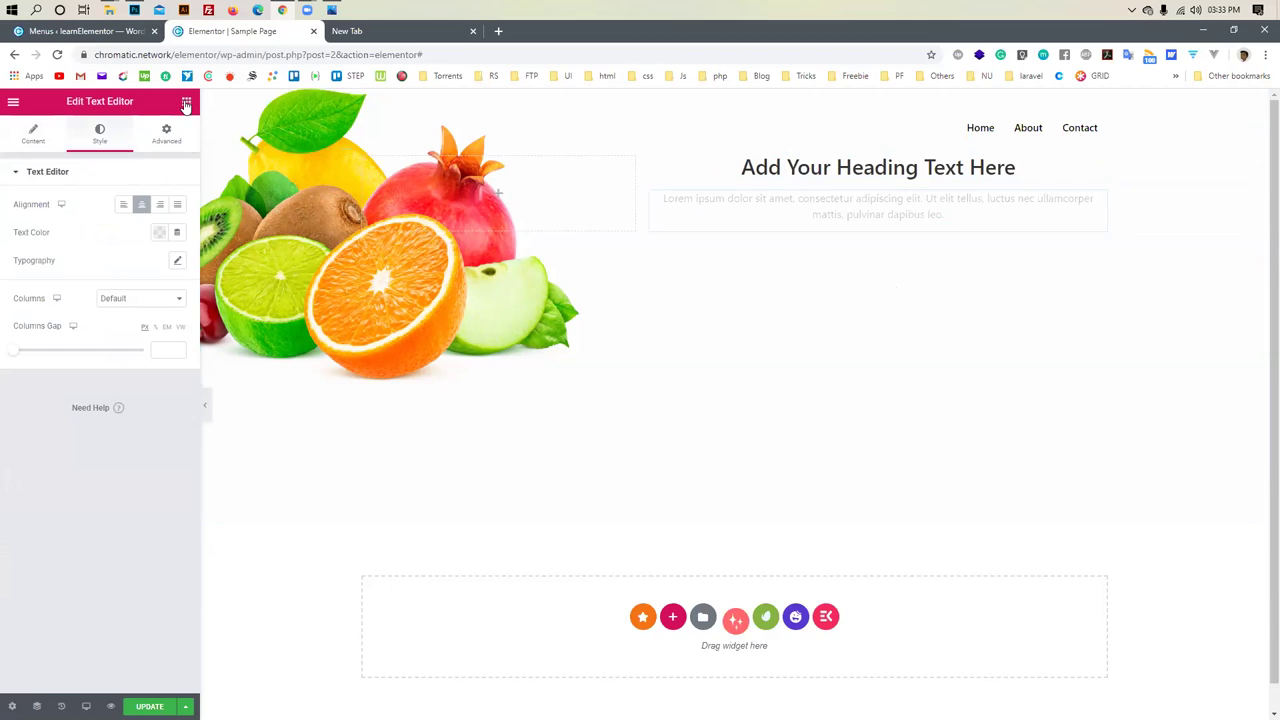
pyautogui.moveTo(136, 425); pyautogui.dragTo(890, 195)
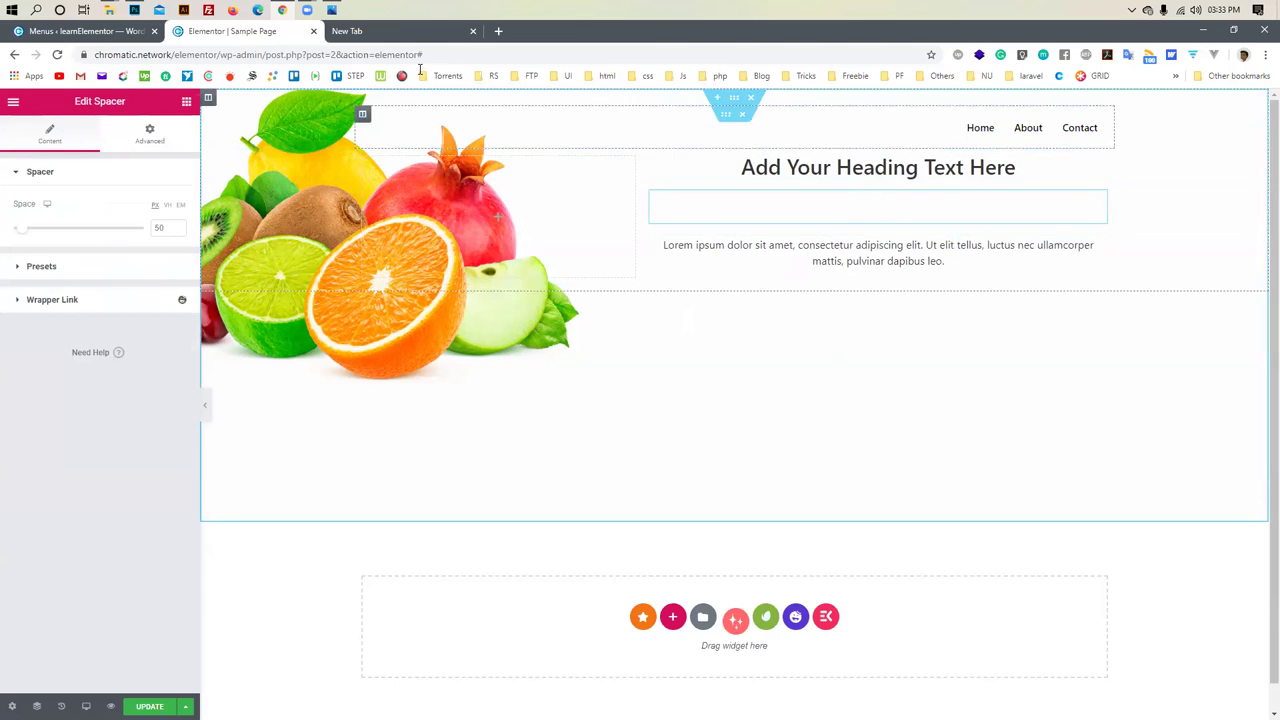
# Open freepik.com in the spare browser tab and search all resources for "ribbon"
pyautogui.click(446, 36)
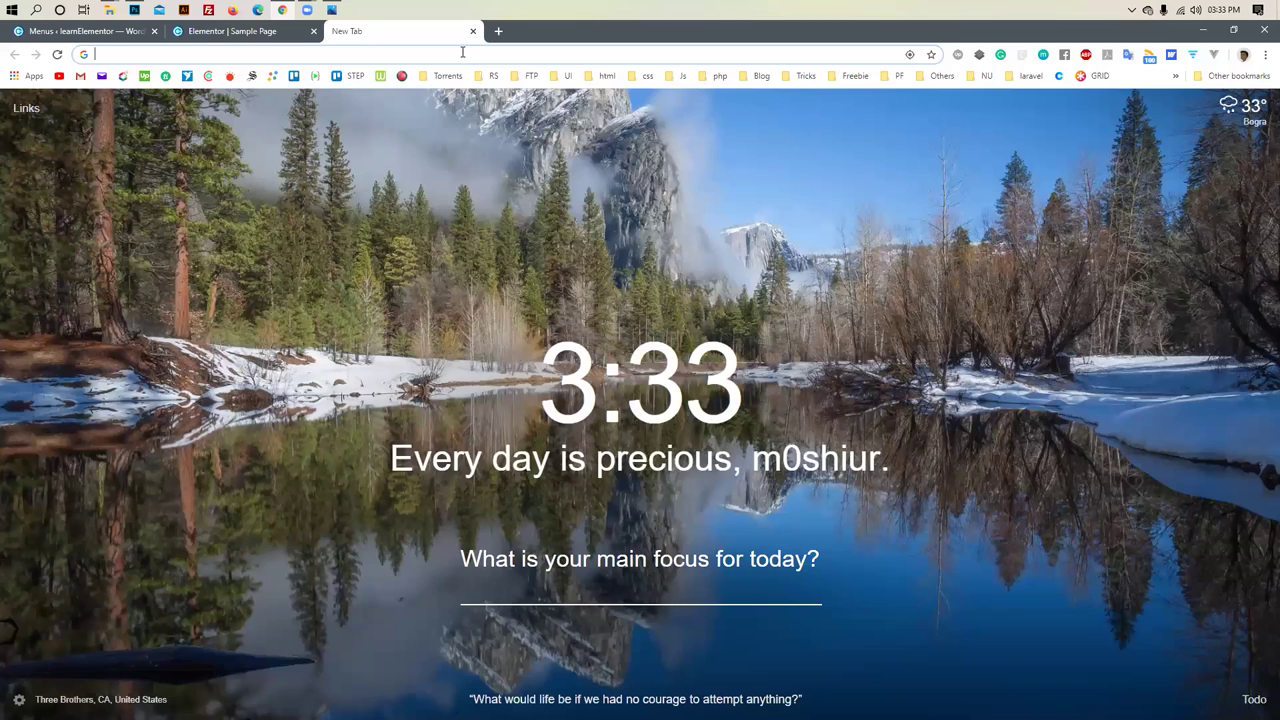
pyautogui.write('freepik.com')
pyautogui.press('Return')
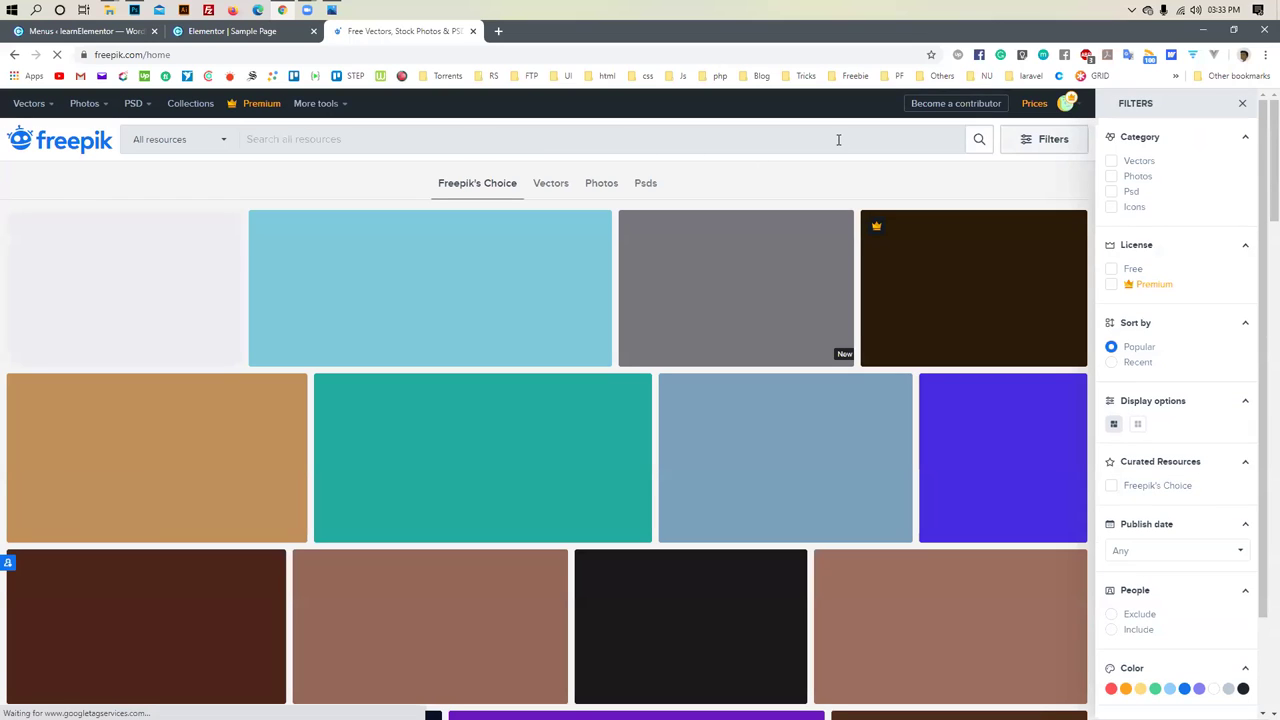
pyautogui.click(682, 145)
pyautogui.write('r')
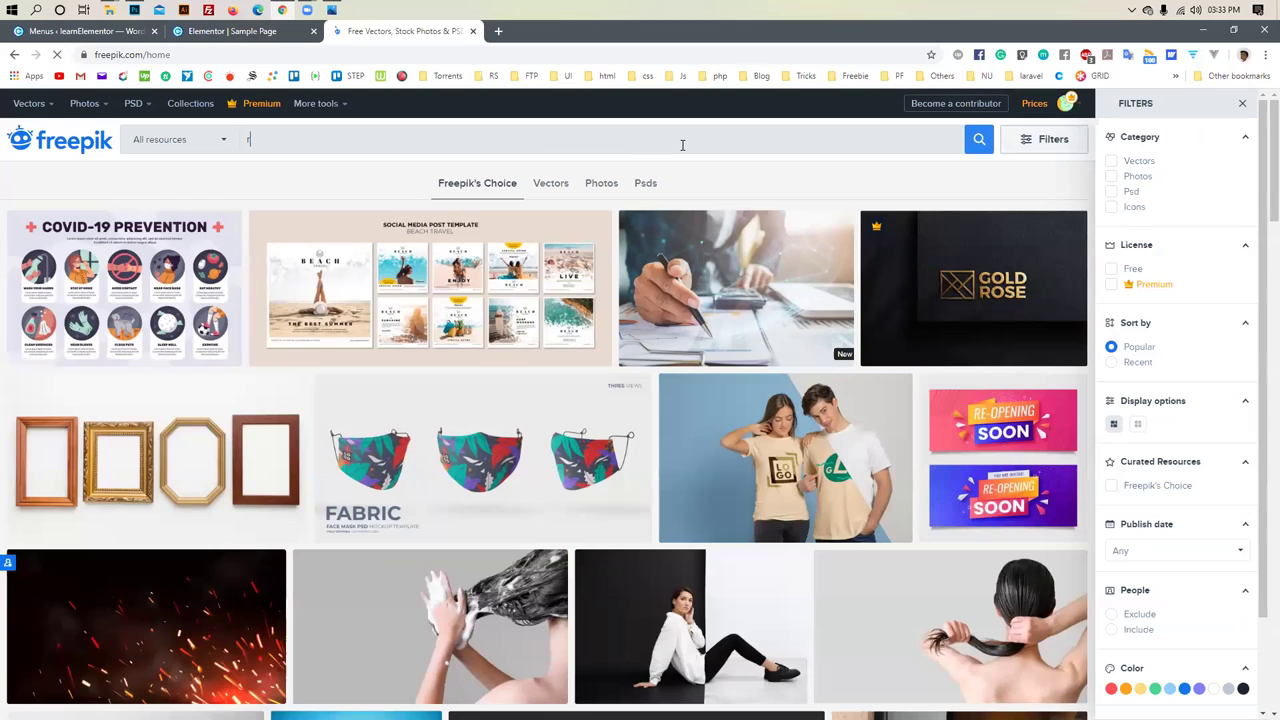
pyautogui.write('ibbon')
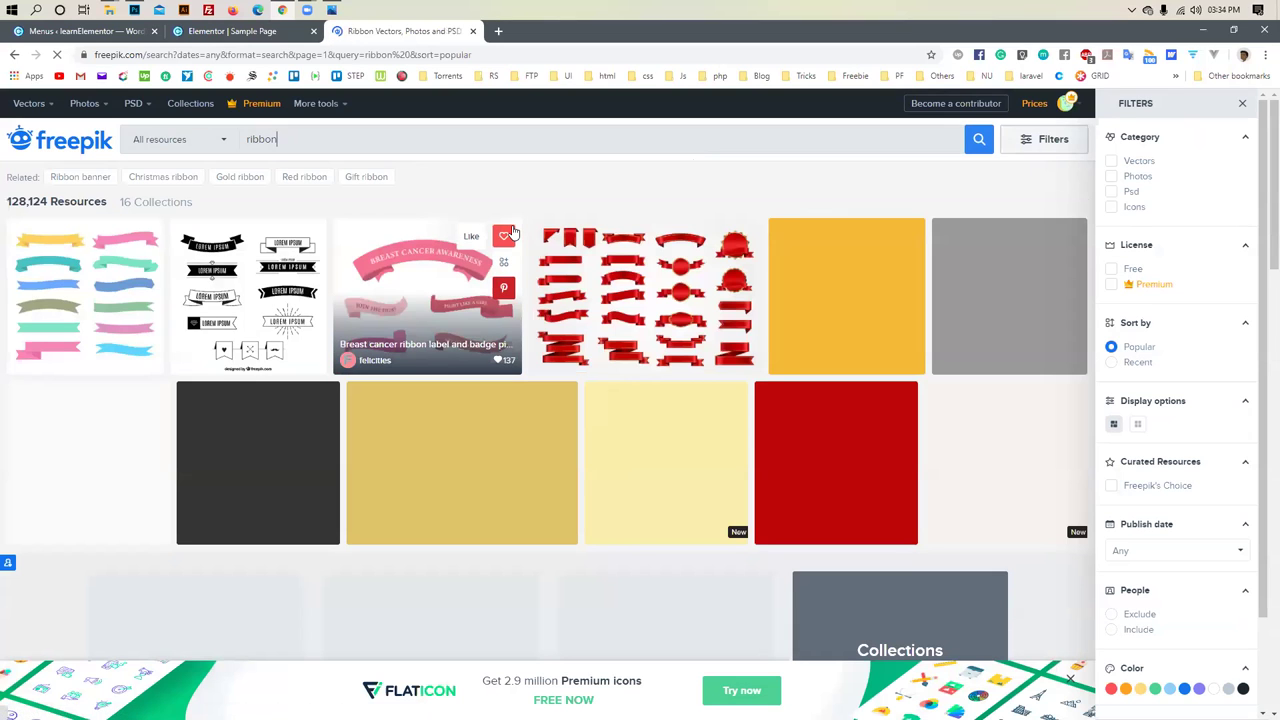
# Look through the ribbon search results for a suitable decorative graphic
pyautogui.scroll(-1, 510, 232)
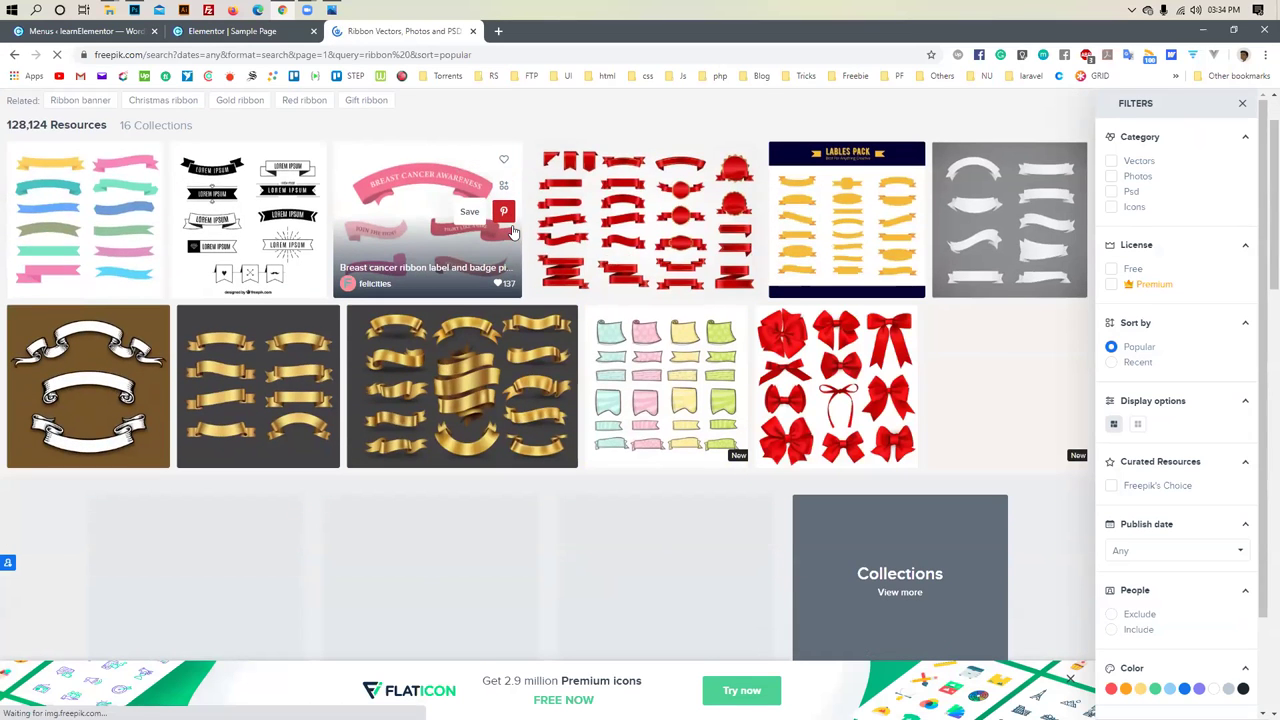
pyautogui.scroll(-2, 512, 232)
pyautogui.scroll(-4, 512, 232)
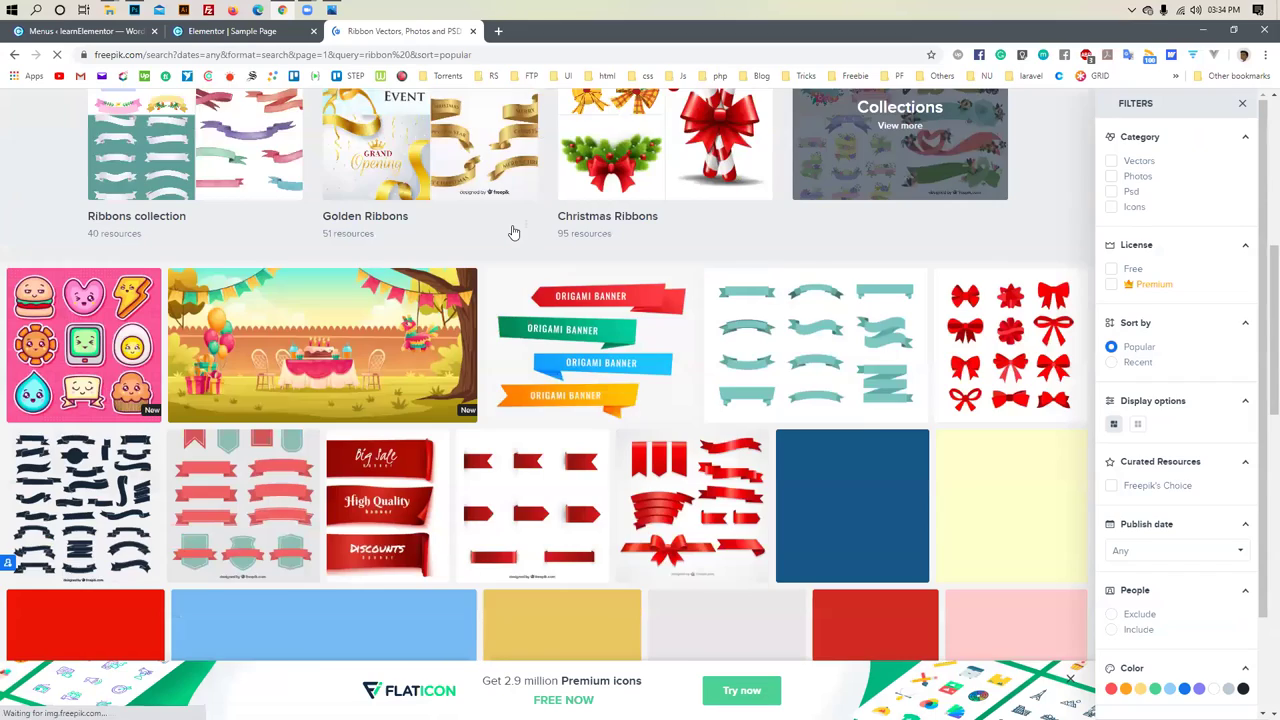
pyautogui.scroll(-12, 512, 232)
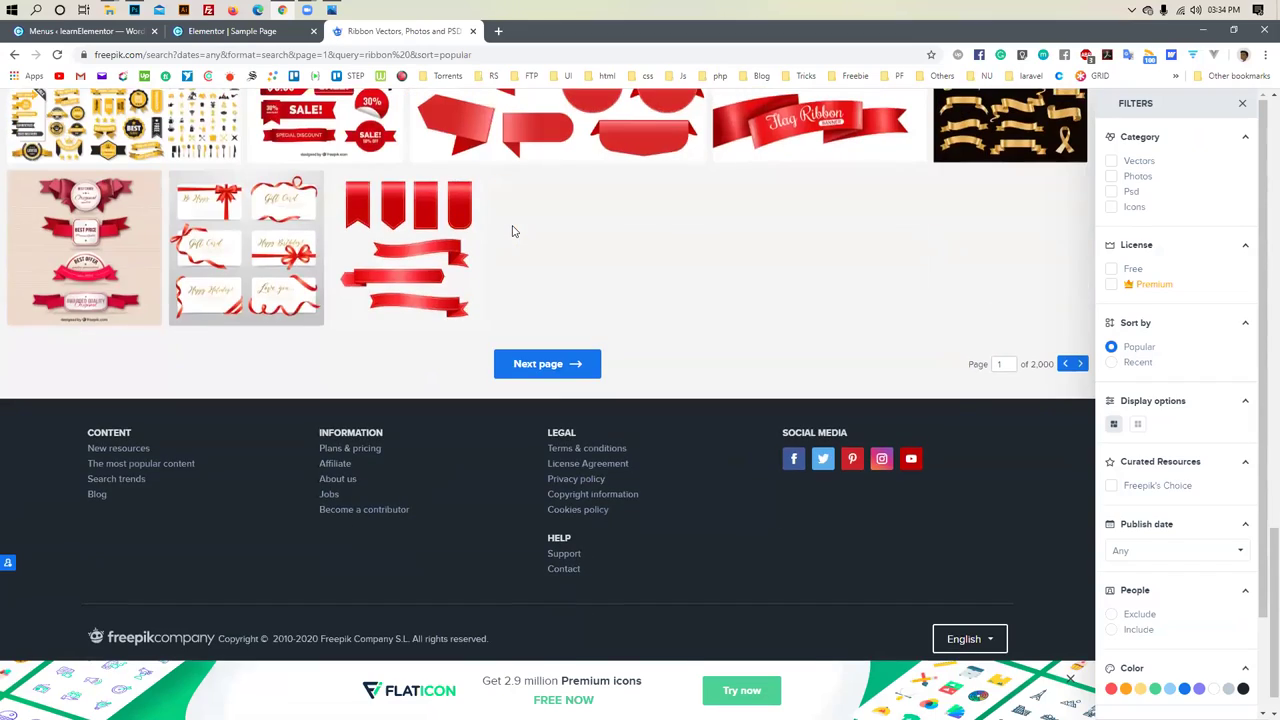
pyautogui.scroll(3, 512, 232)
pyautogui.scroll(10, 512, 232)
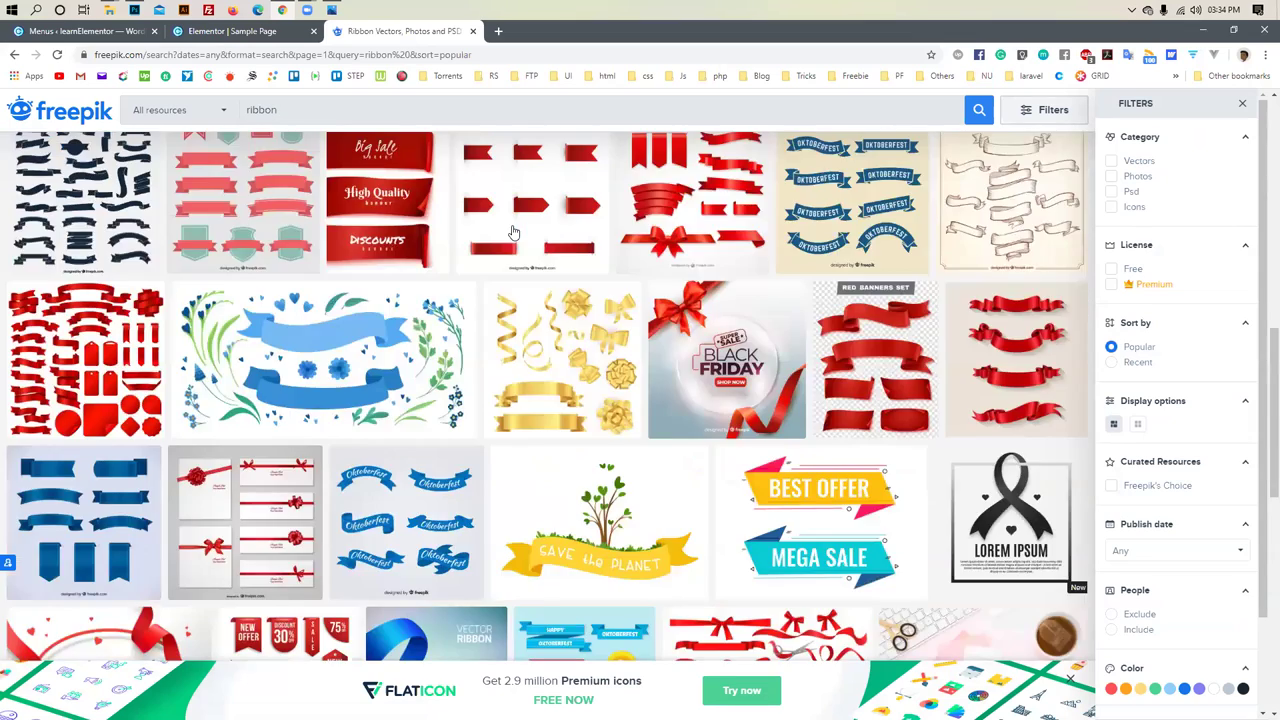
pyautogui.scroll(5, 512, 232)
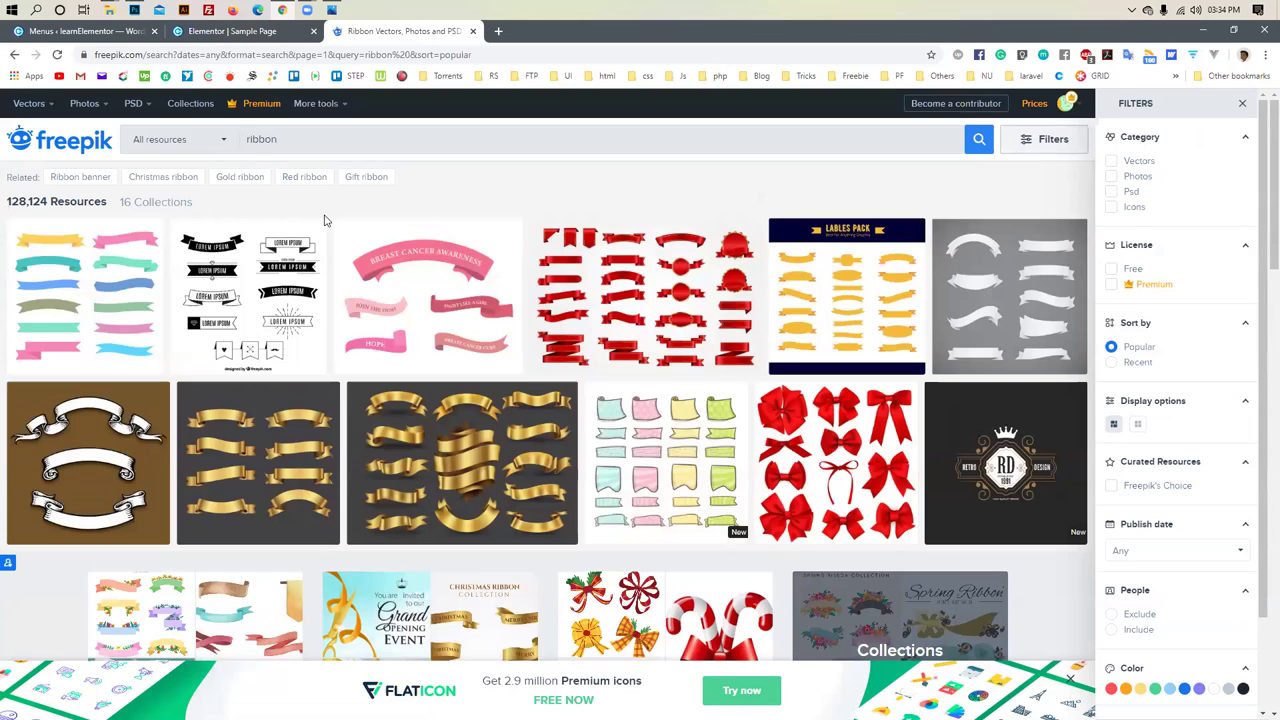
# Refine the Freepik search to "vintage ribbon"
pyautogui.press('BackSpace')
pyautogui.write('tage')
pyautogui.press('Return')
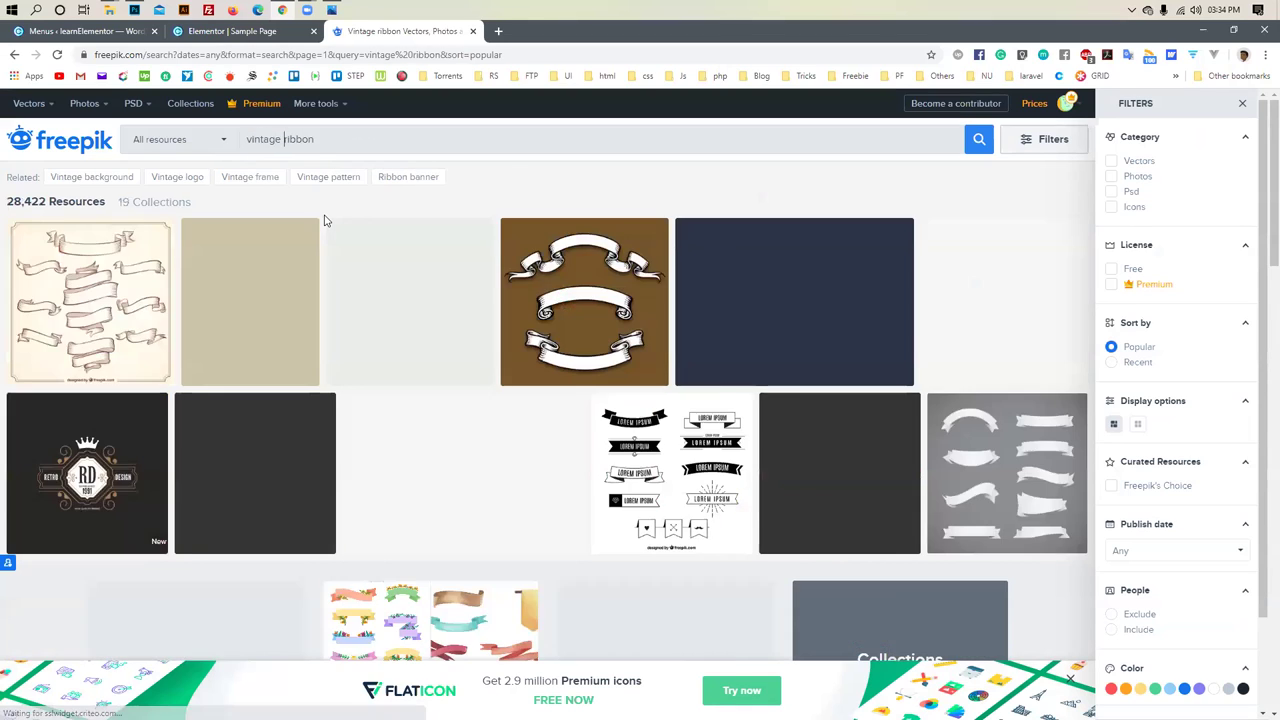
# Zoom in on the ornamental divider below the heading in the D.jpg reference image and capture a screen snip of it
pyautogui.scroll(-1, 420, 100)
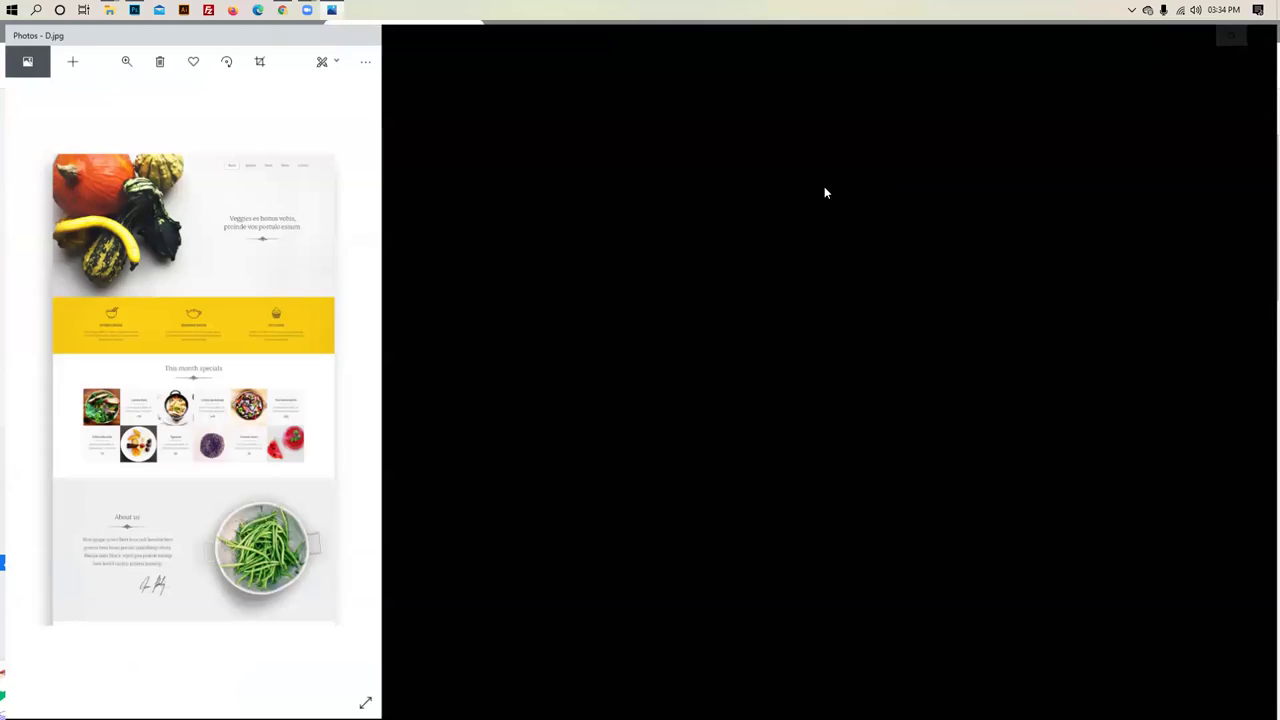
pyautogui.scroll(2, 808, 182)
pyautogui.scroll(-2, 745, 393)
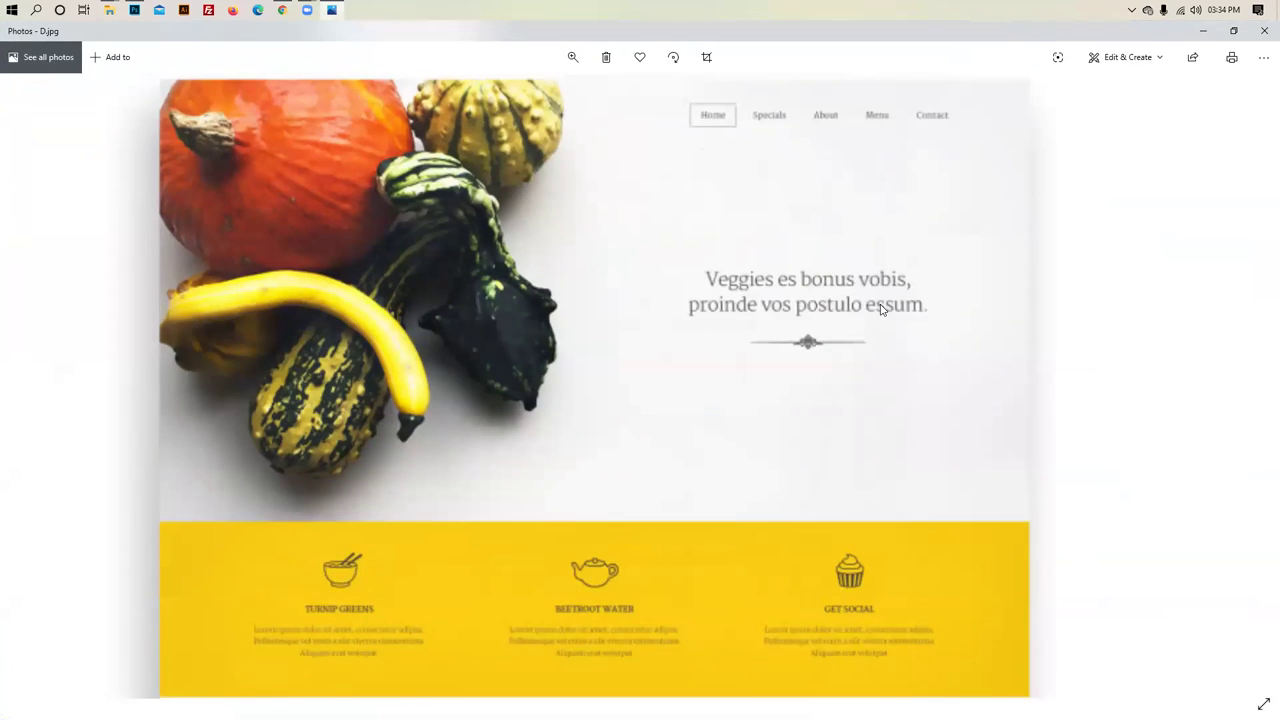
pyautogui.scroll(4, 883, 329)
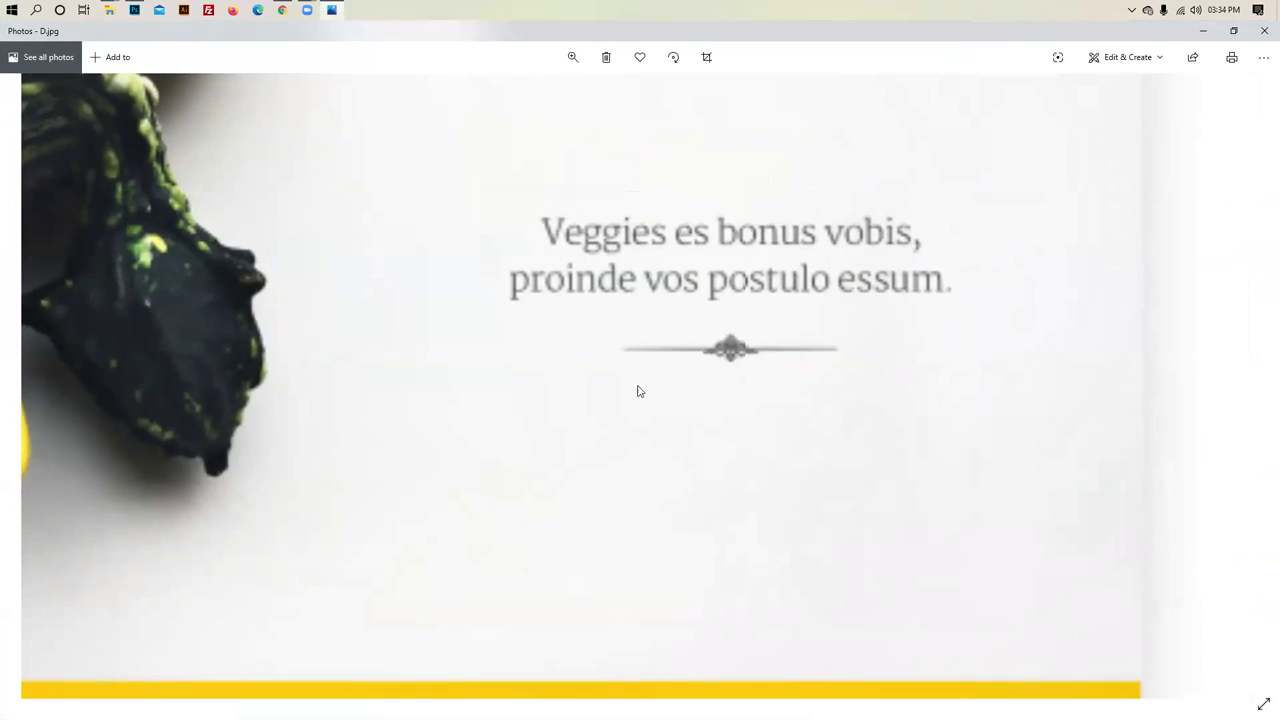
pyautogui.press('super+shift+s')
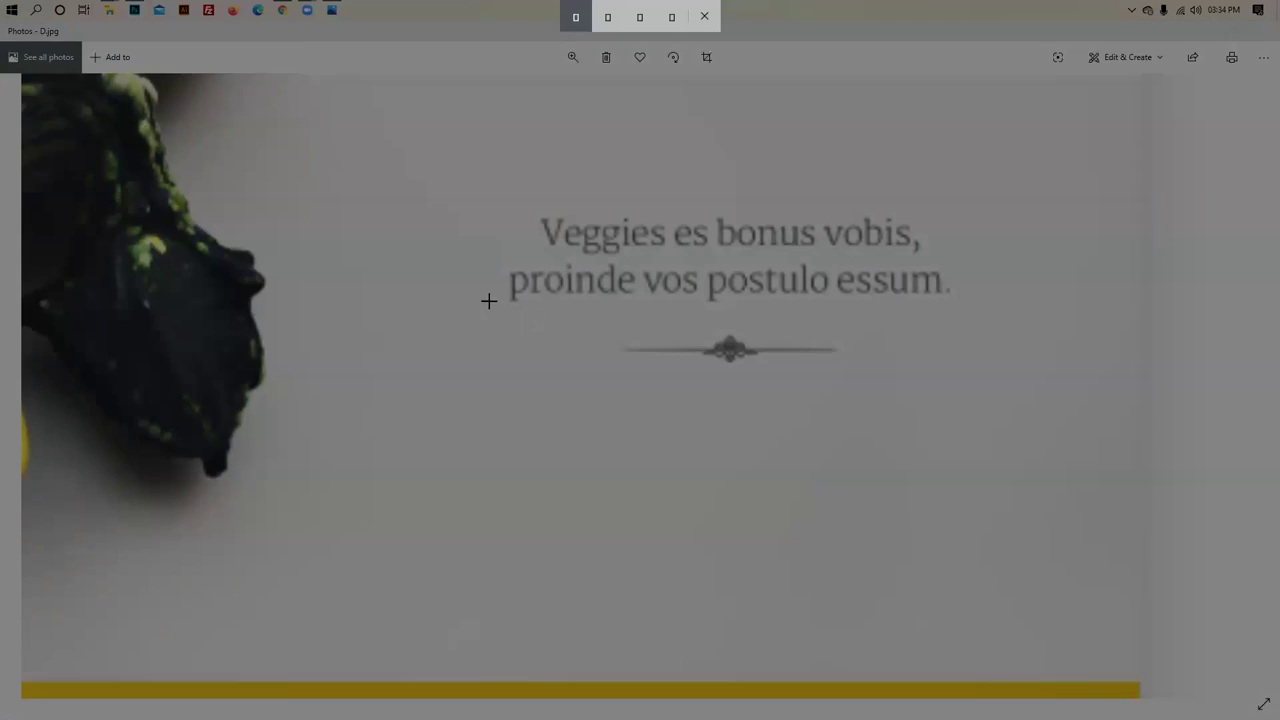
pyautogui.moveTo(415, 301)
pyautogui.mouseDown()
pyautogui.moveTo(854, 374)
pyautogui.moveTo(1052, 390)
pyautogui.mouseUp()
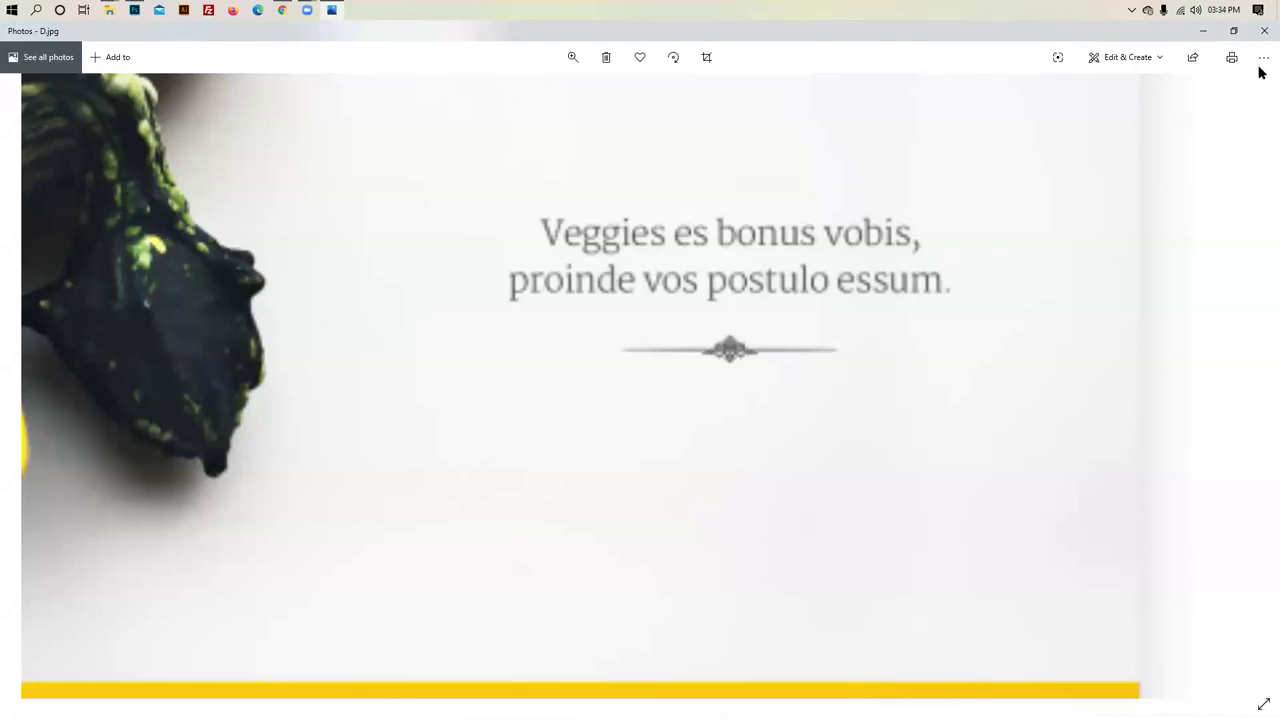
# Place the reference image beside the Chrome window and search Google for "image search" in a new tab
pyautogui.press('super+Down')
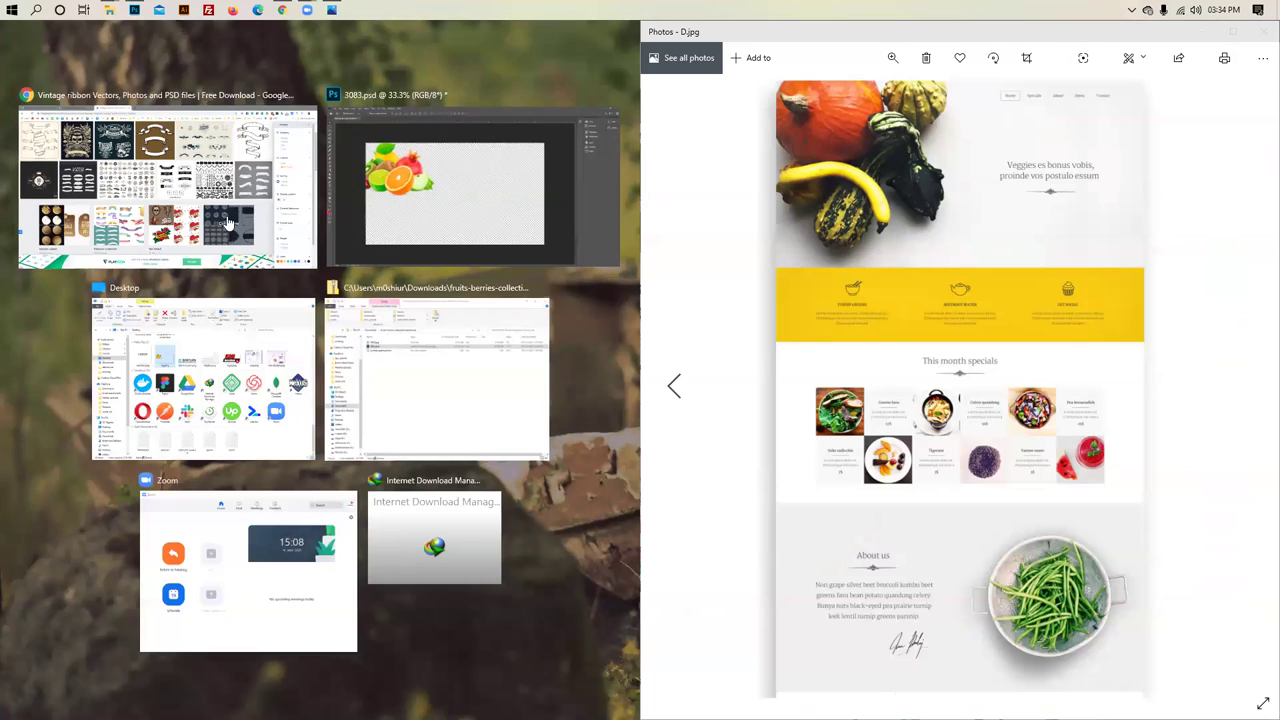
pyautogui.click(207, 203)
pyautogui.hotkey('ctrl', 't')
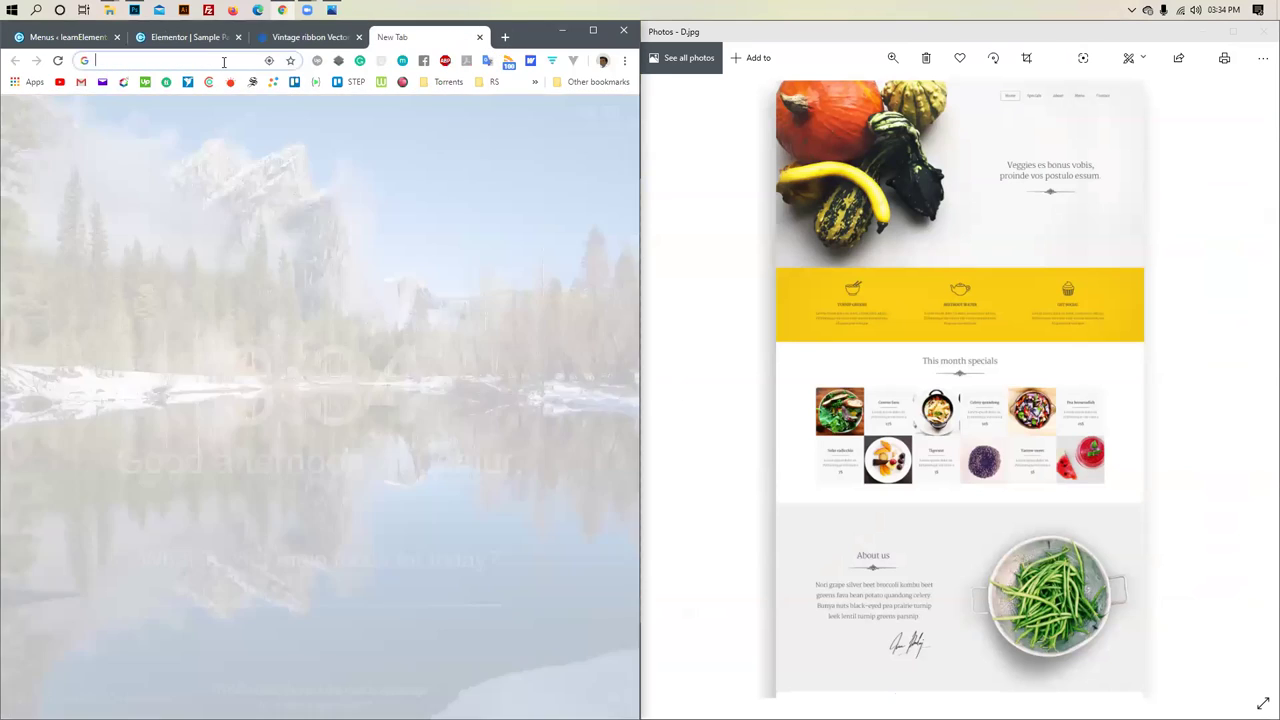
pyautogui.write('imge searchj')
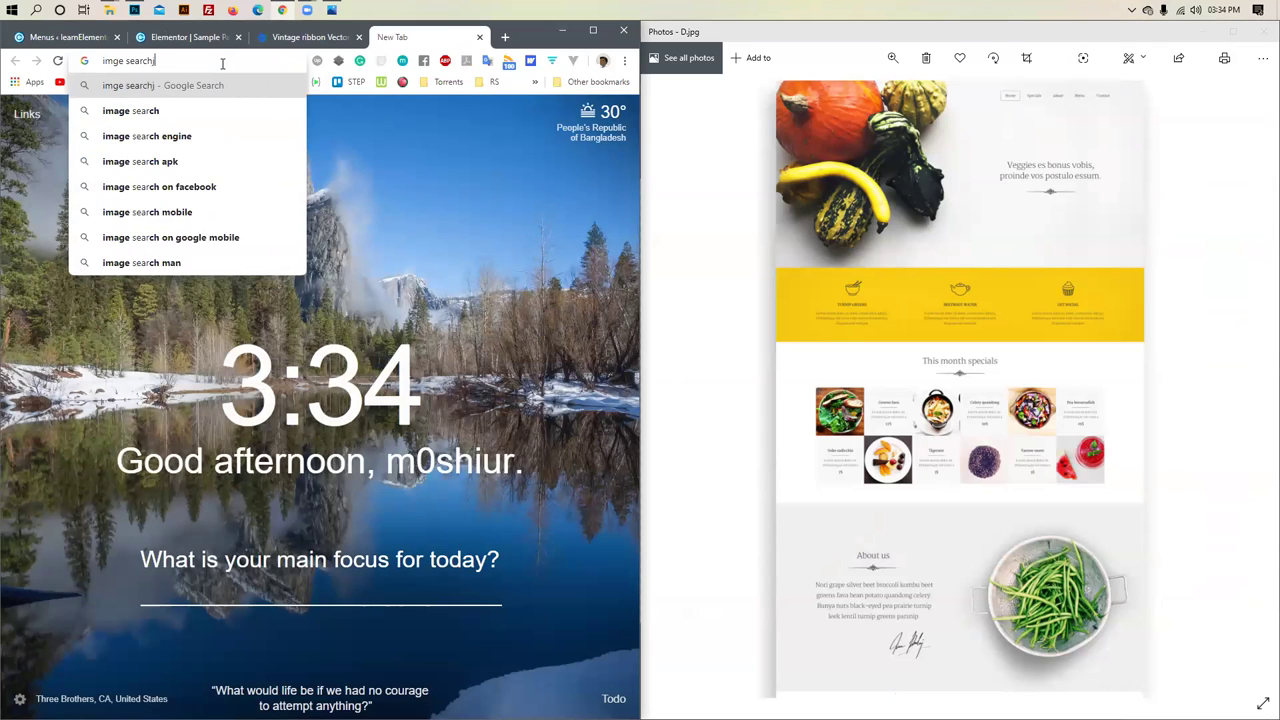
pyautogui.press('Return')
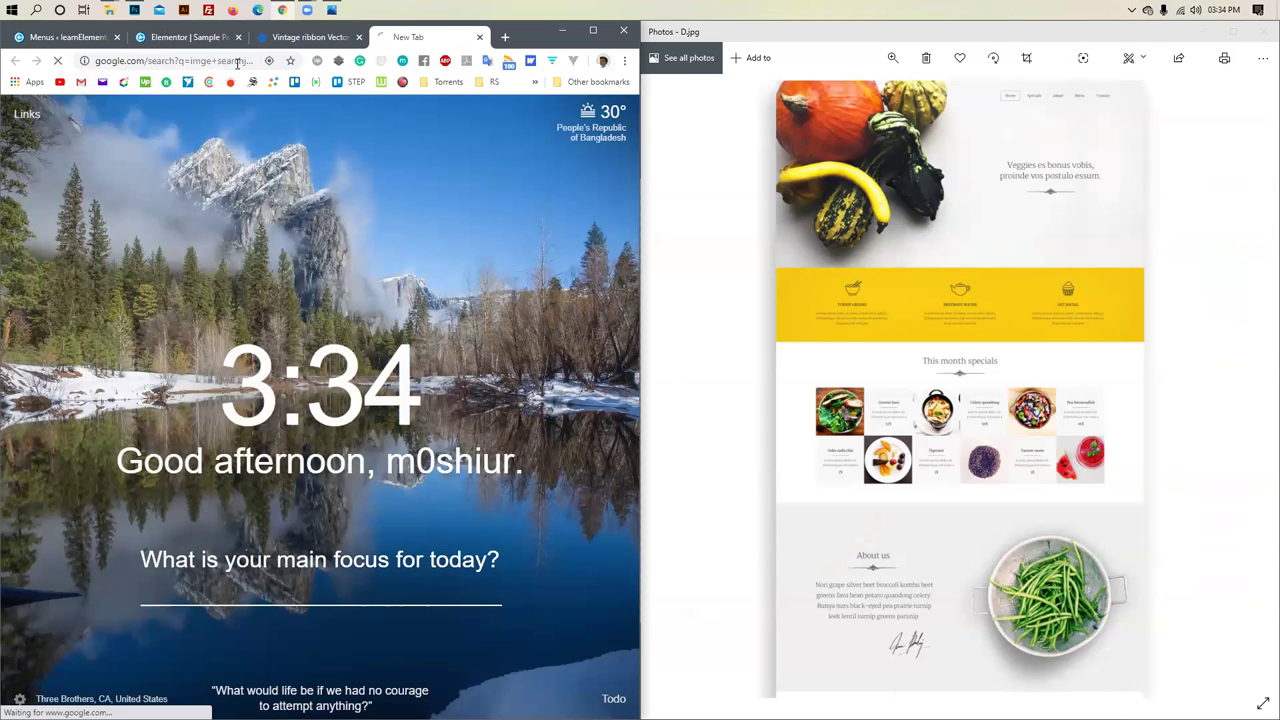
# Open the captured divider in Snip & Sketch, save it as ribbon.png in the Pictures folder and close the snip
pyautogui.click(1258, 11)
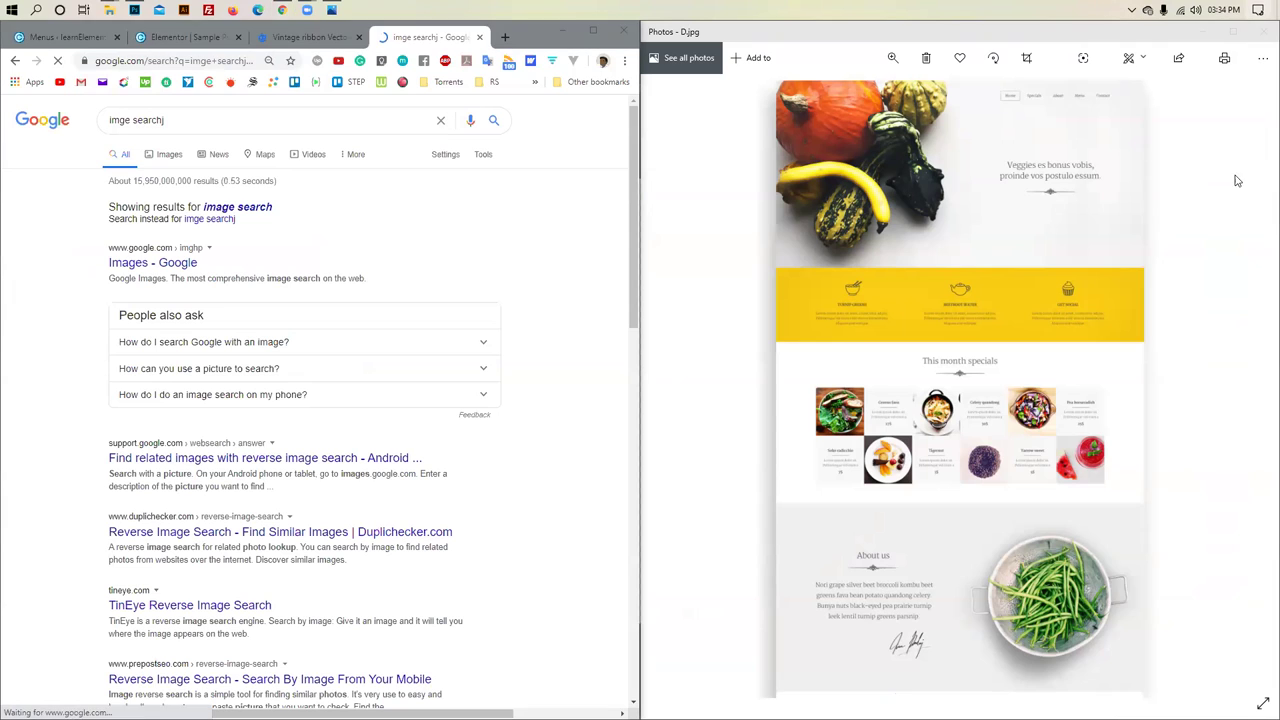
pyautogui.click(1148, 143)
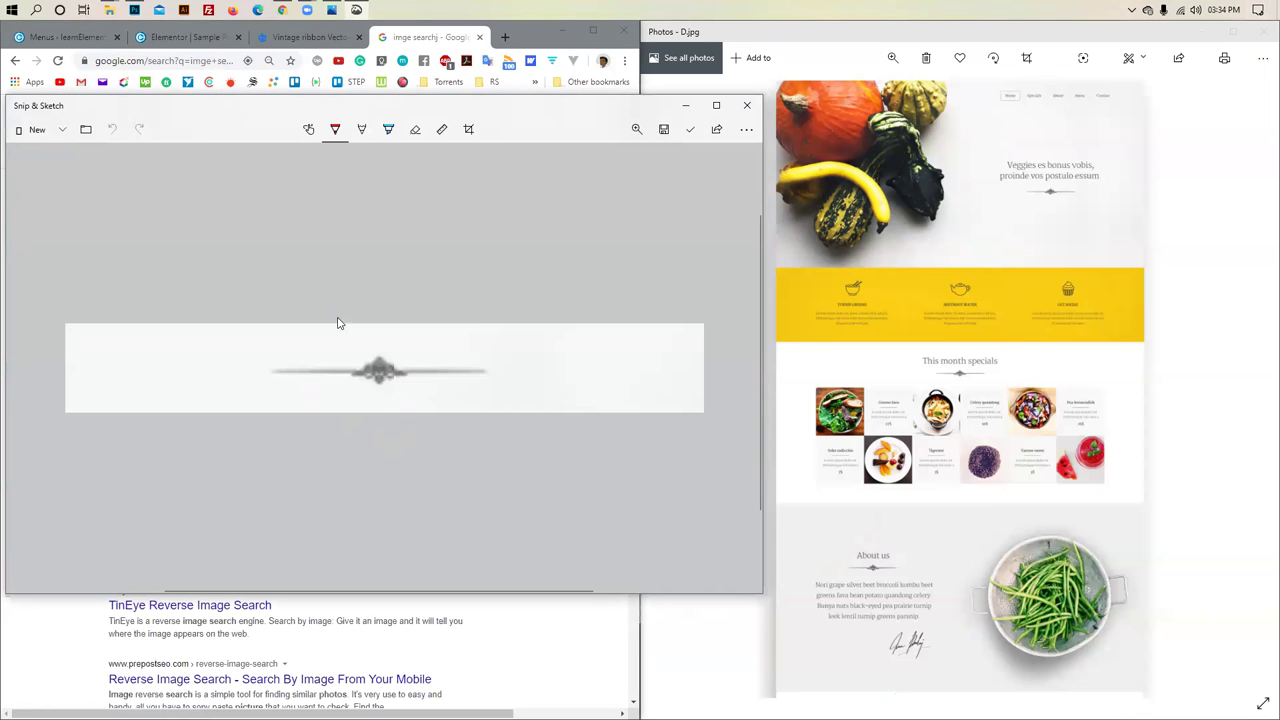
pyautogui.click(663, 129)
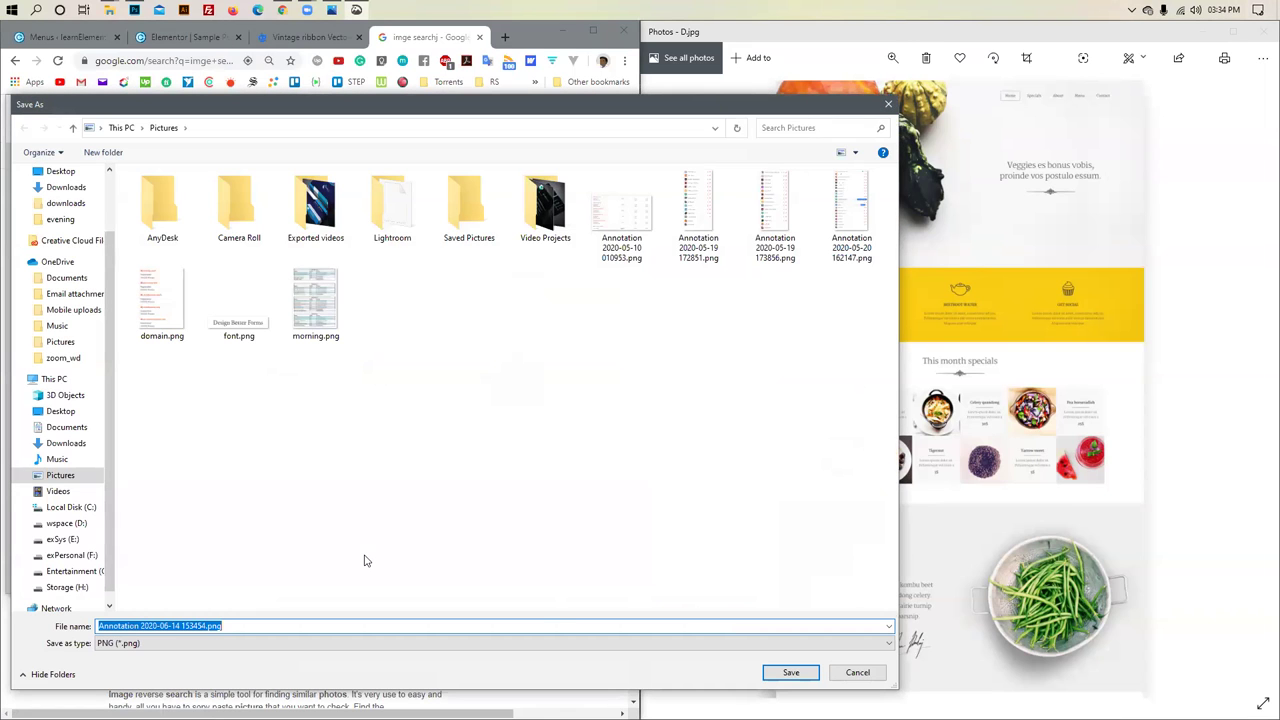
pyautogui.write('sc')
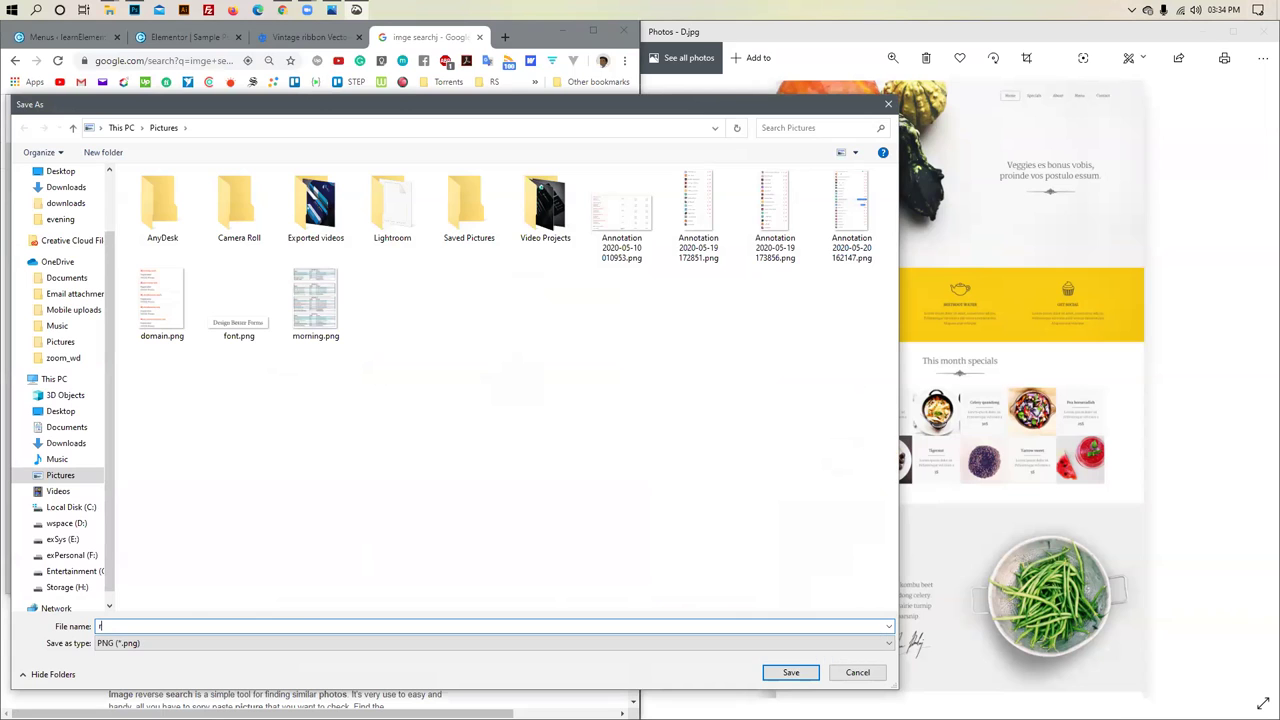
pyautogui.press('Return')
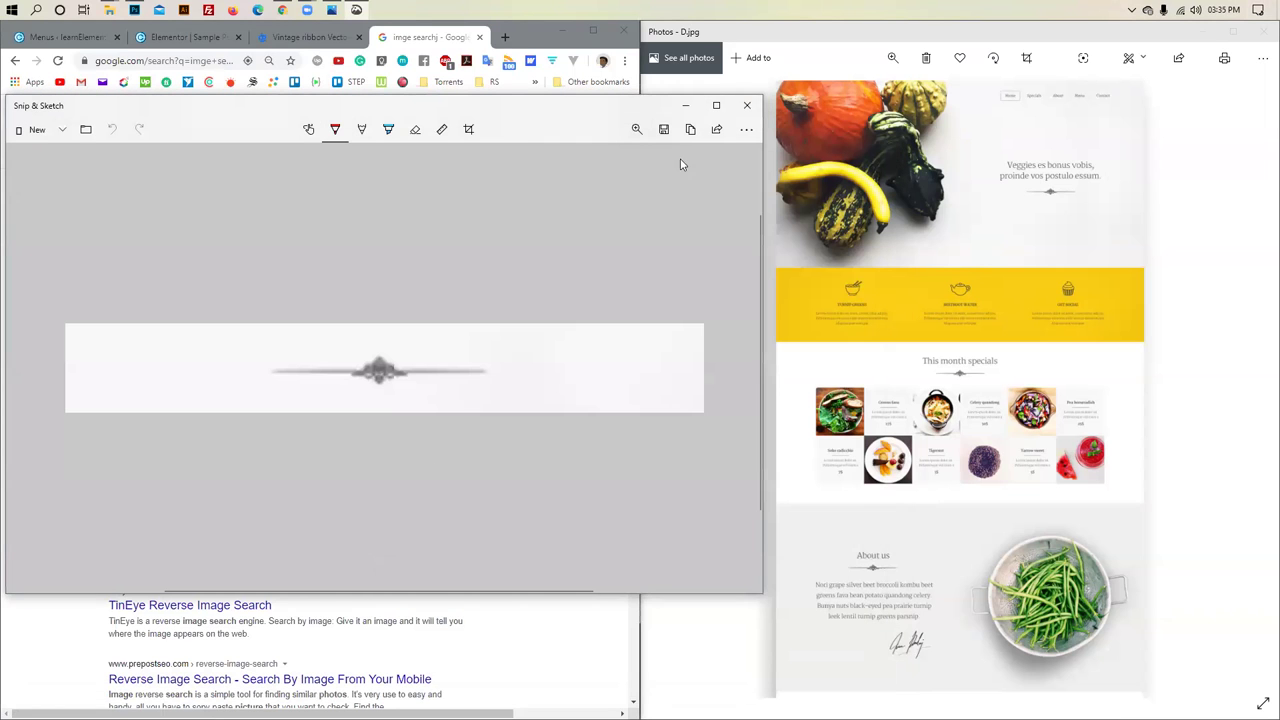
pyautogui.click(746, 105)
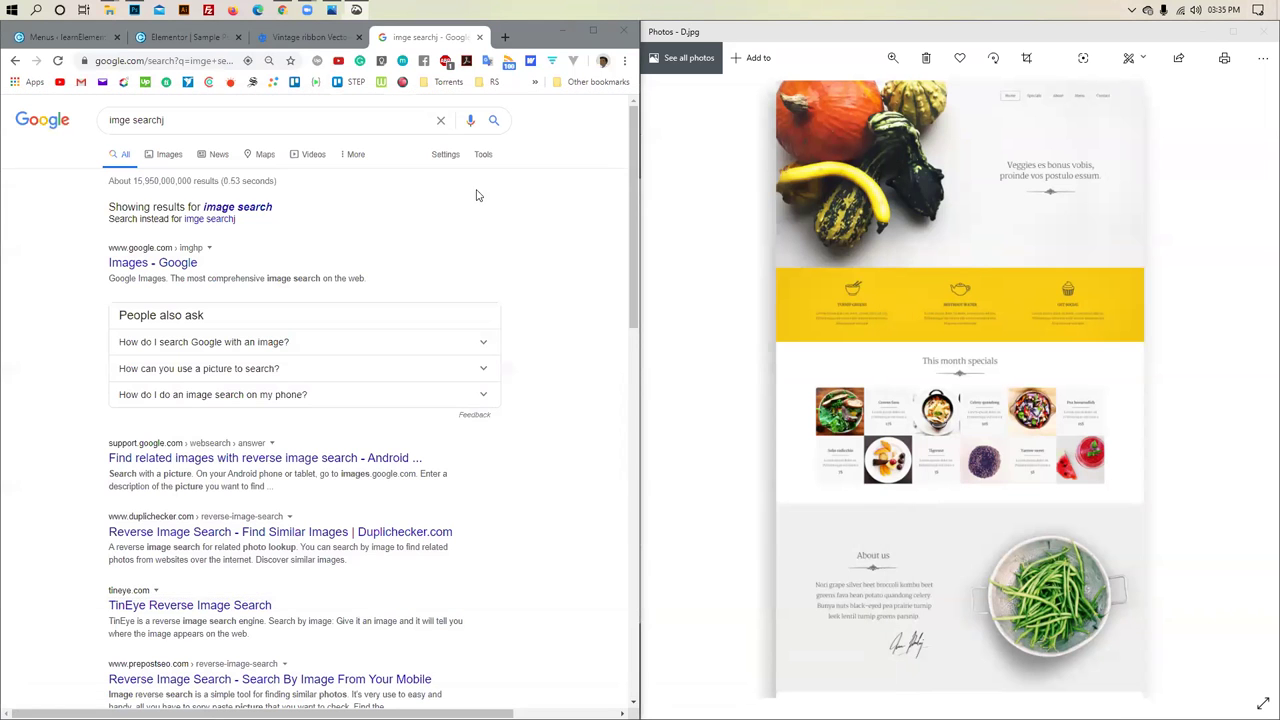
# Open Google Images and run a search by image with ribbon.png uploaded from the This PC Pictures folder
pyautogui.click(237, 209)
pyautogui.click(176, 217)
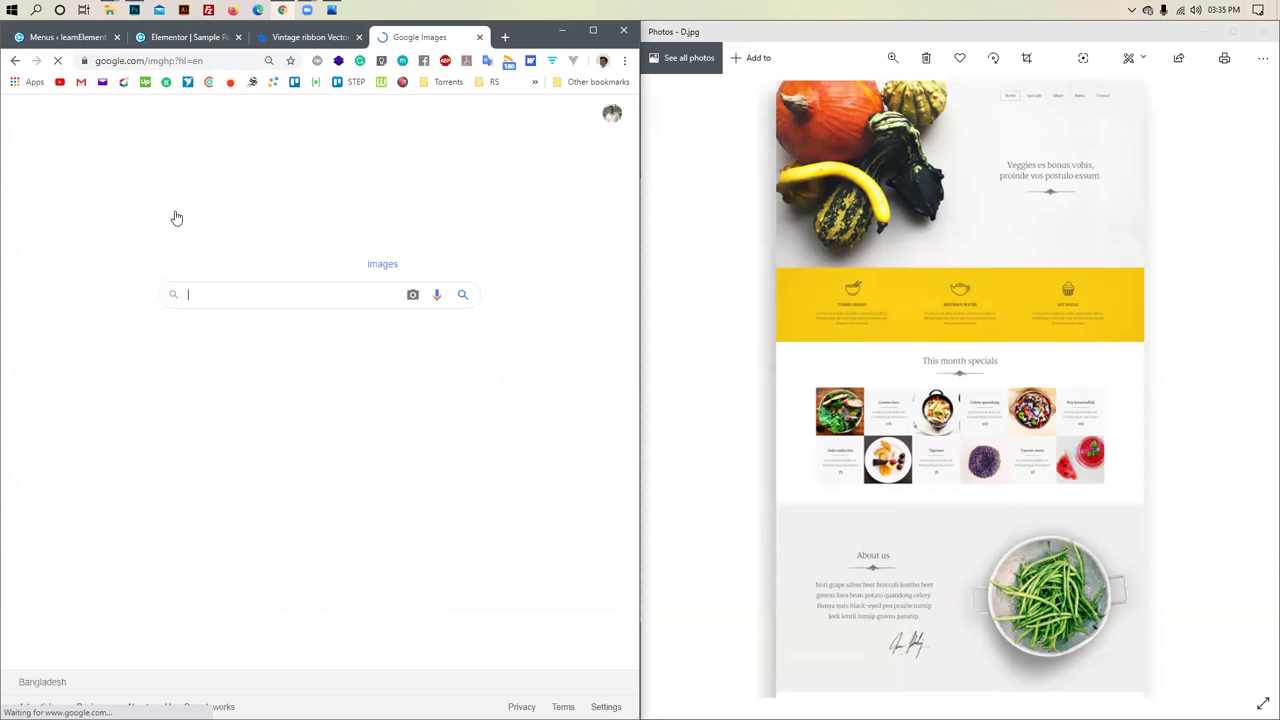
pyautogui.click(411, 295)
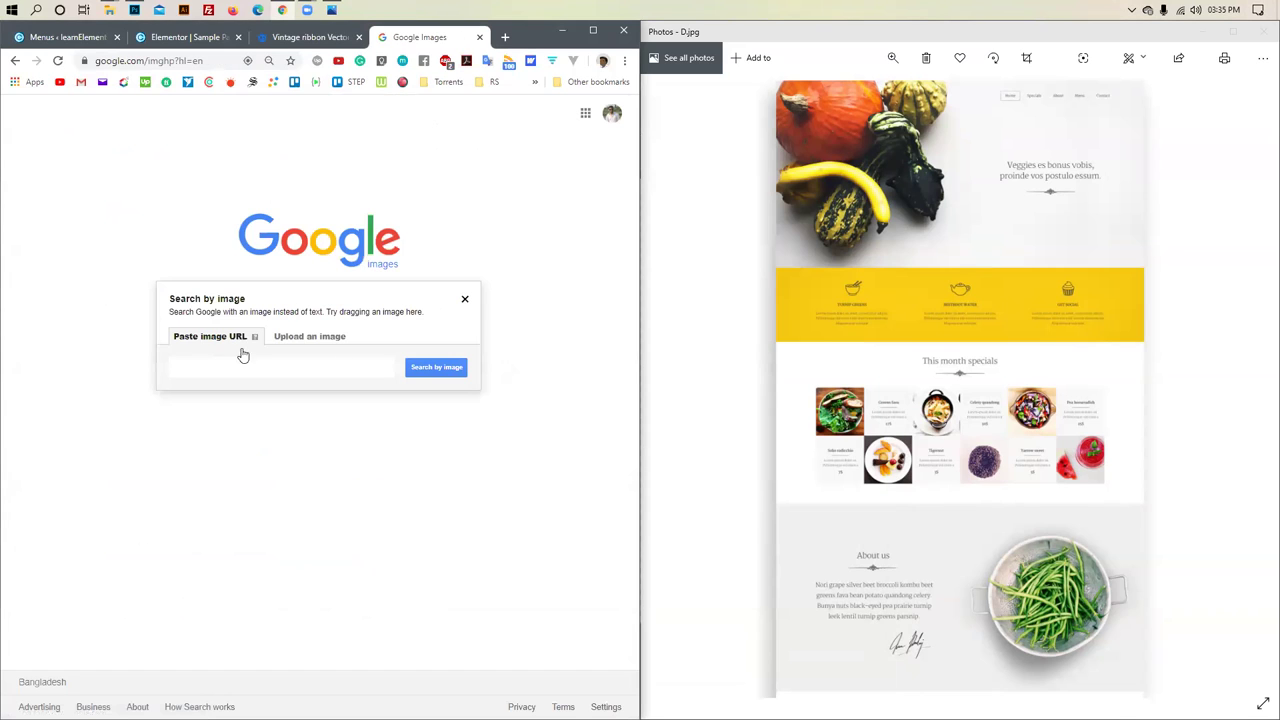
pyautogui.press('Escape')
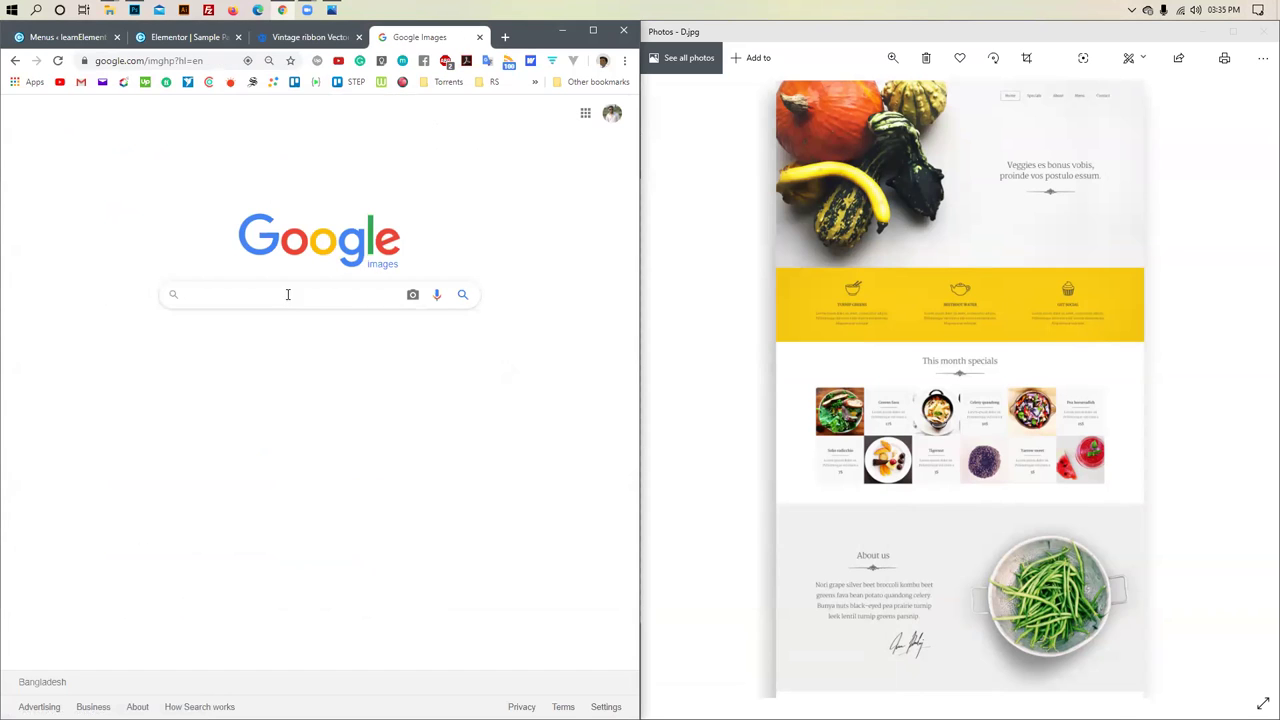
pyautogui.click(409, 296)
pyautogui.click(305, 336)
pyautogui.click(205, 366)
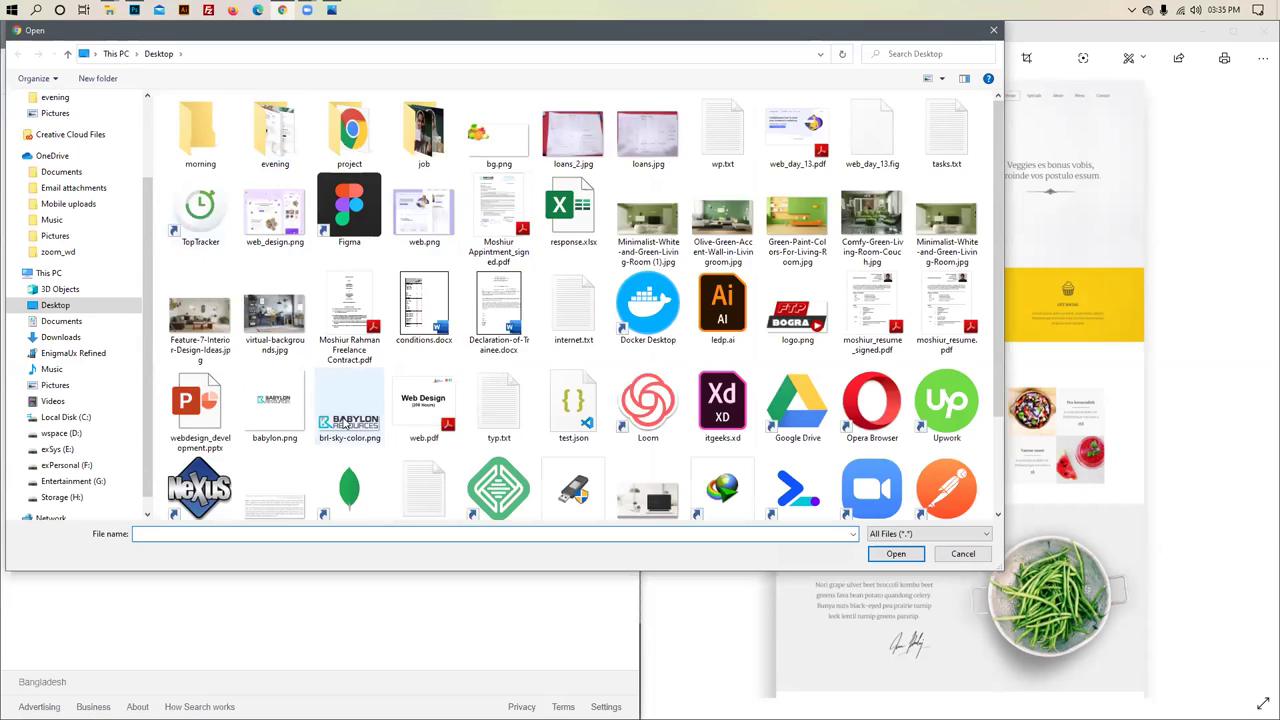
pyautogui.scroll(-2, 343, 423)
pyautogui.scroll(2, 600, 404)
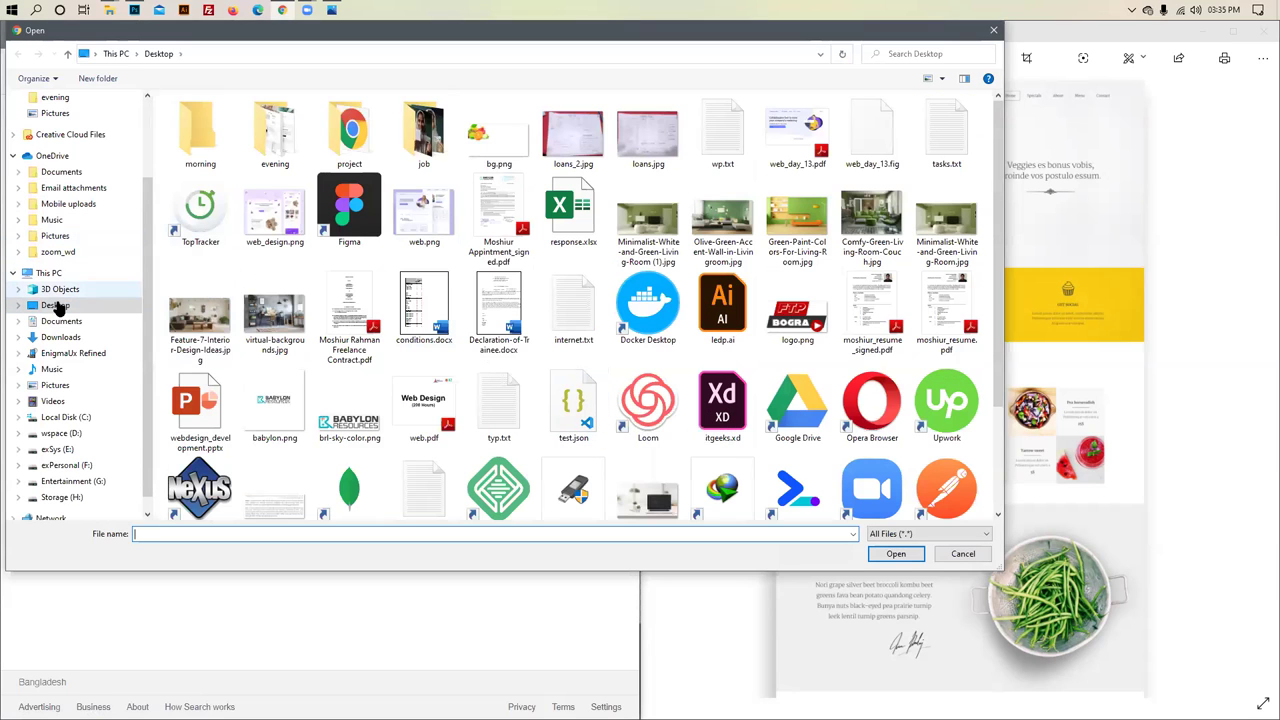
pyautogui.click(58, 237)
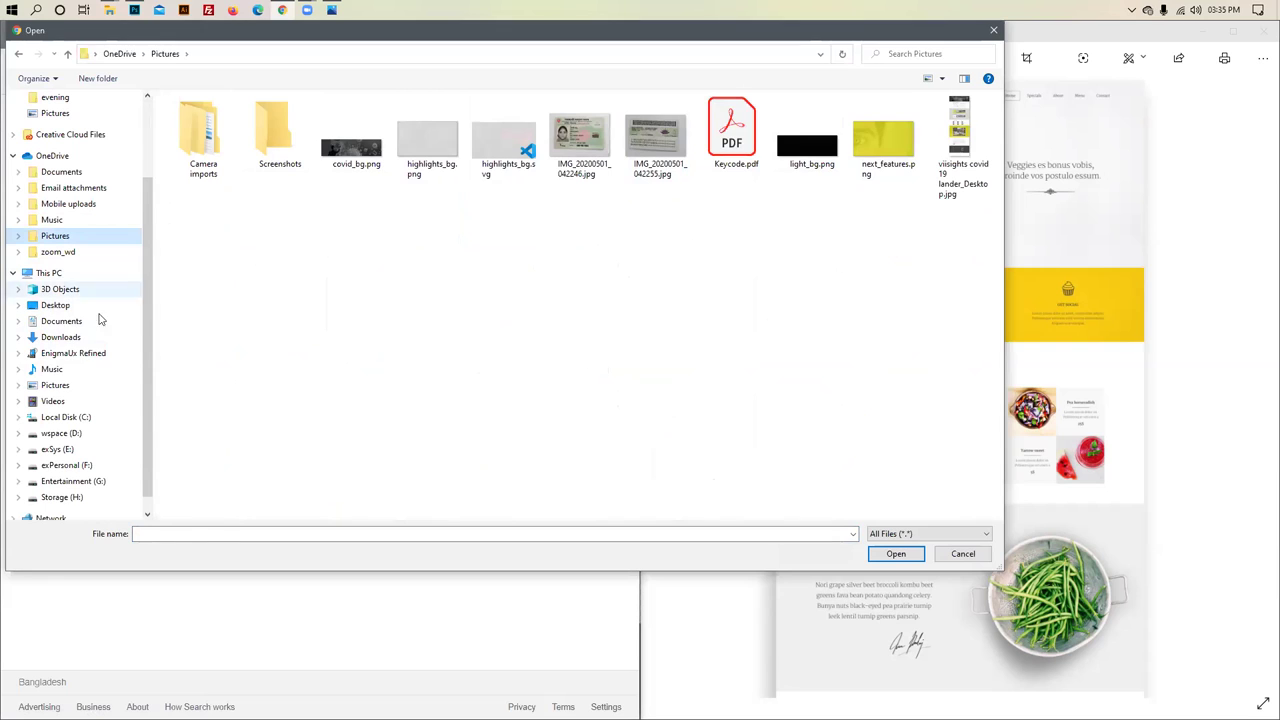
pyautogui.click(58, 386)
pyautogui.doubleClick(355, 237)
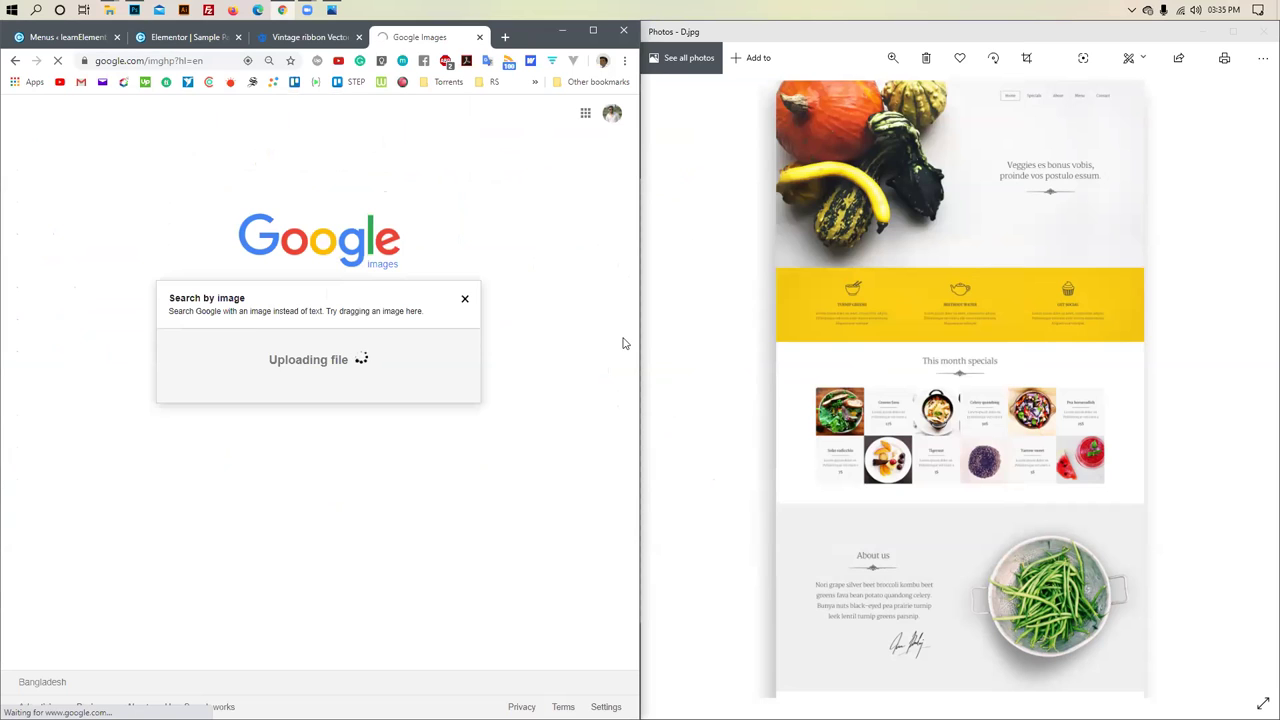
# Check the visually similar images for a matching divider and close the image search tab
pyautogui.scroll(-2, 346, 405)
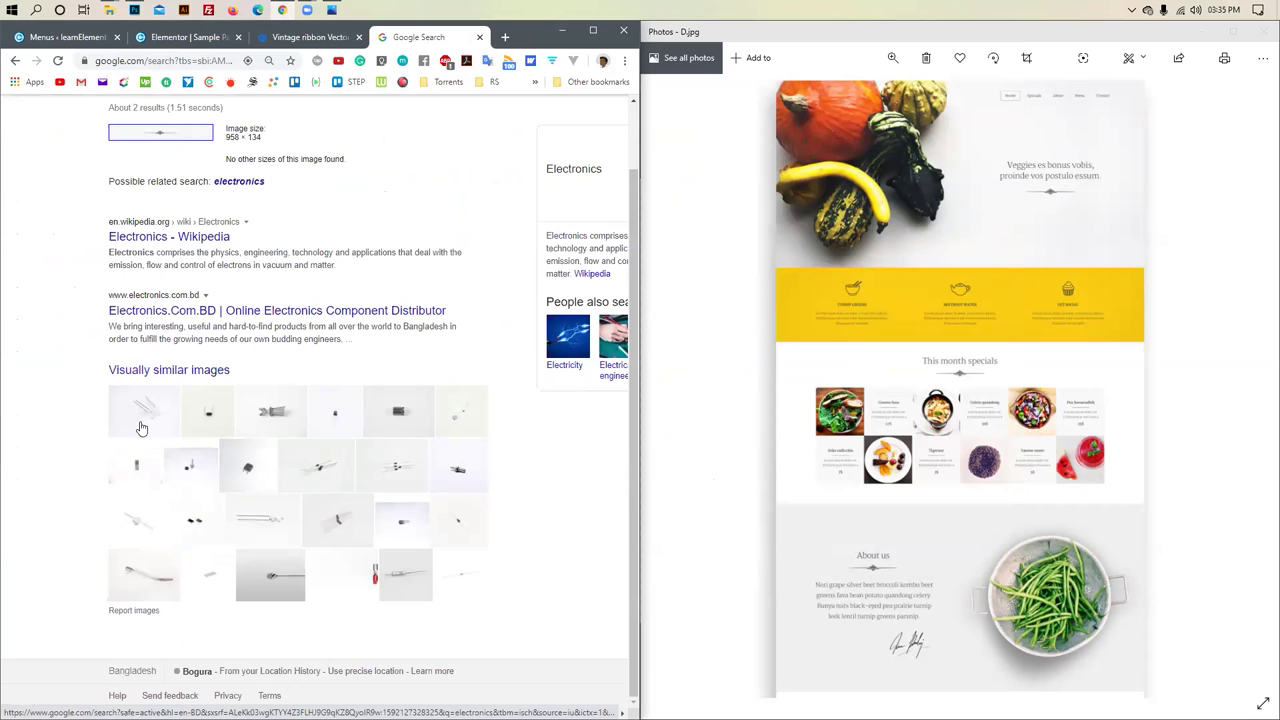
pyautogui.scroll(2, 148, 531)
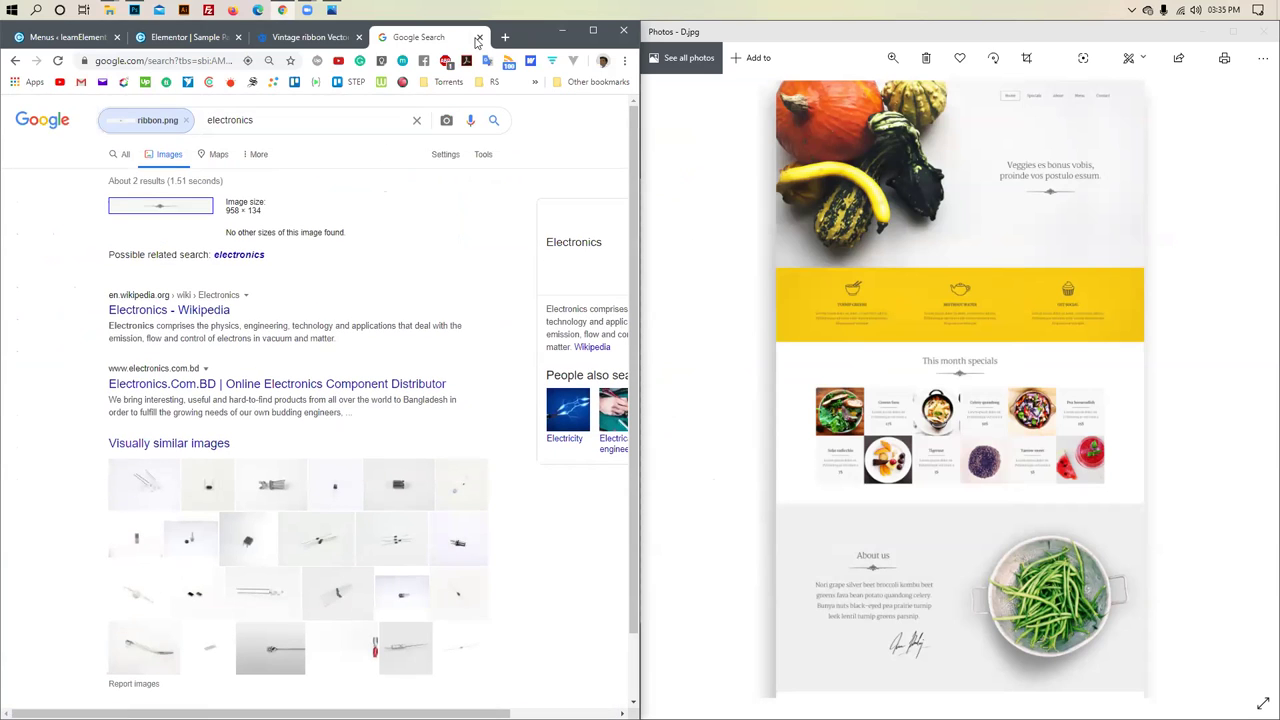
pyautogui.hotkey('ctrl', 'w')
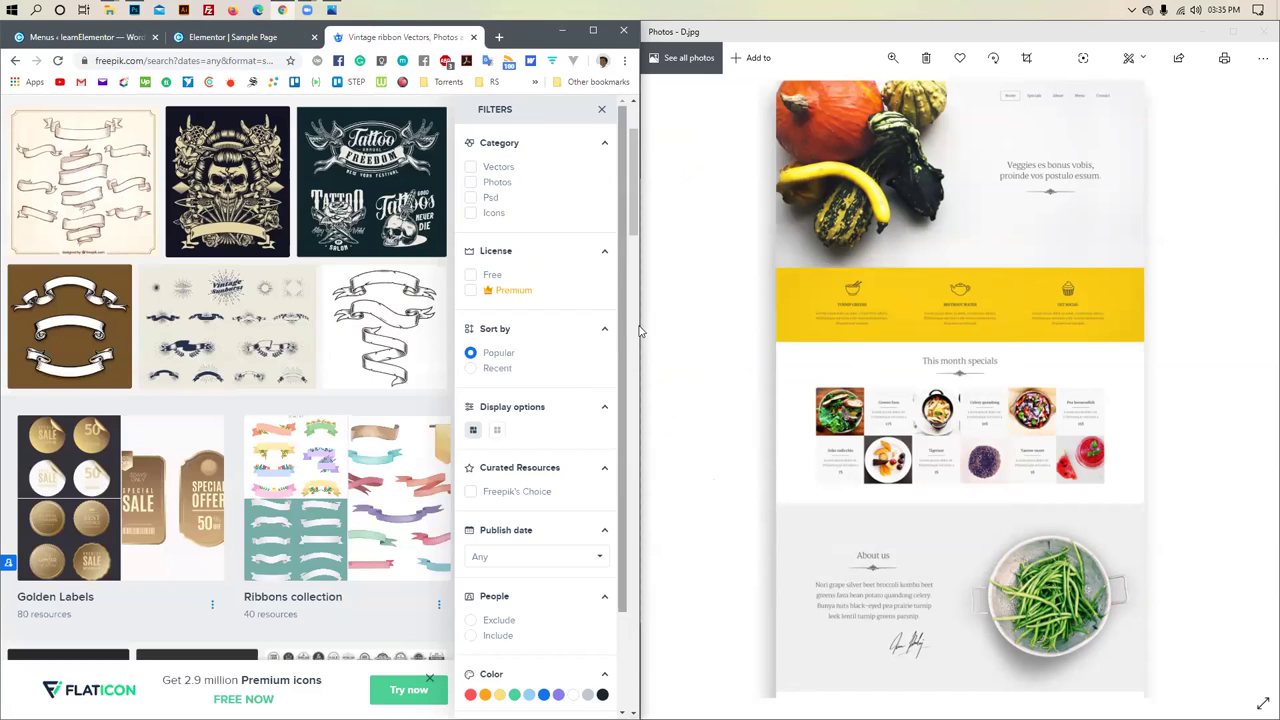
# Widen the browser window and change the Freepik search to "vintage line"
pyautogui.moveTo(640, 333); pyautogui.dragTo(898, 333)
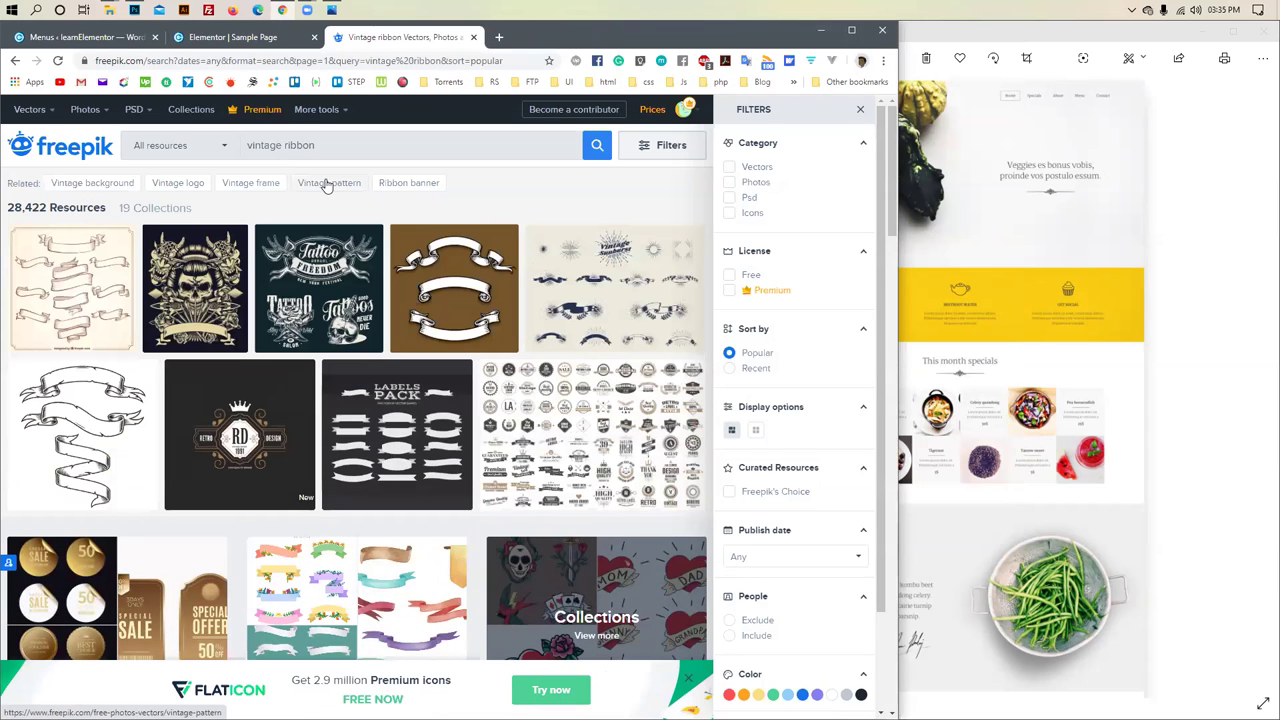
pyautogui.doubleClick(300, 145)
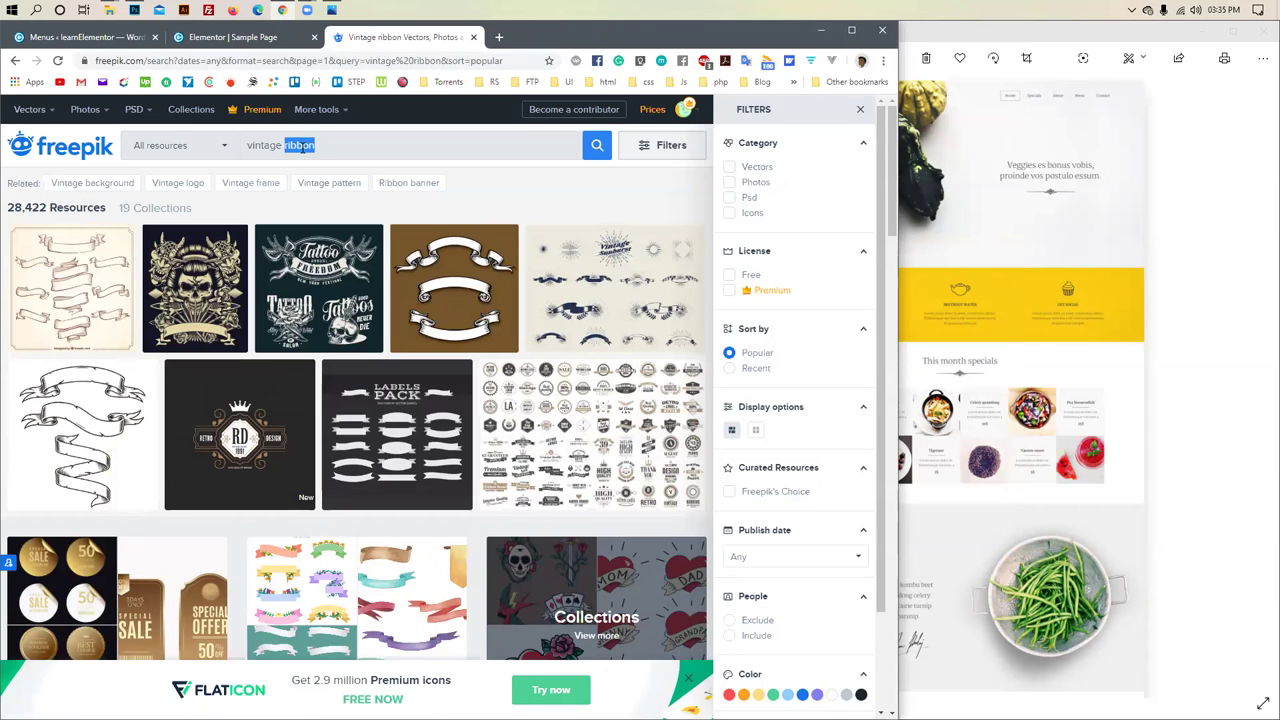
pyautogui.write('line')
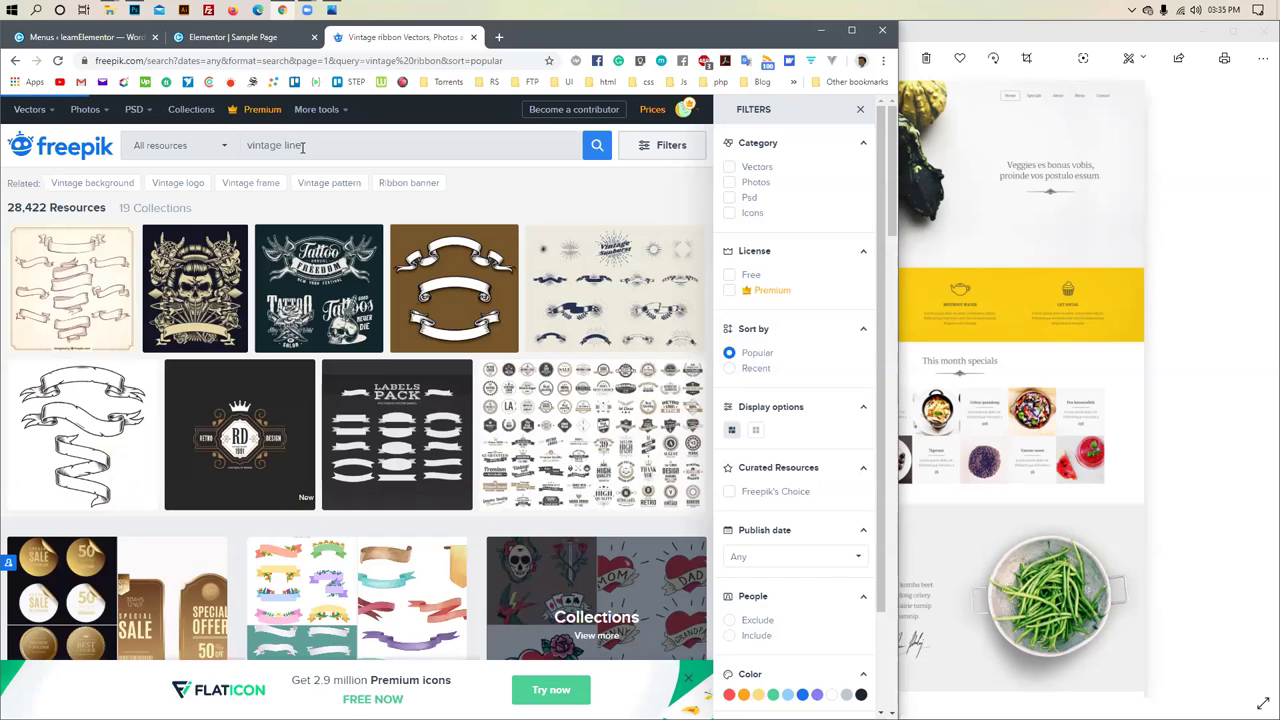
pyautogui.press('Return')
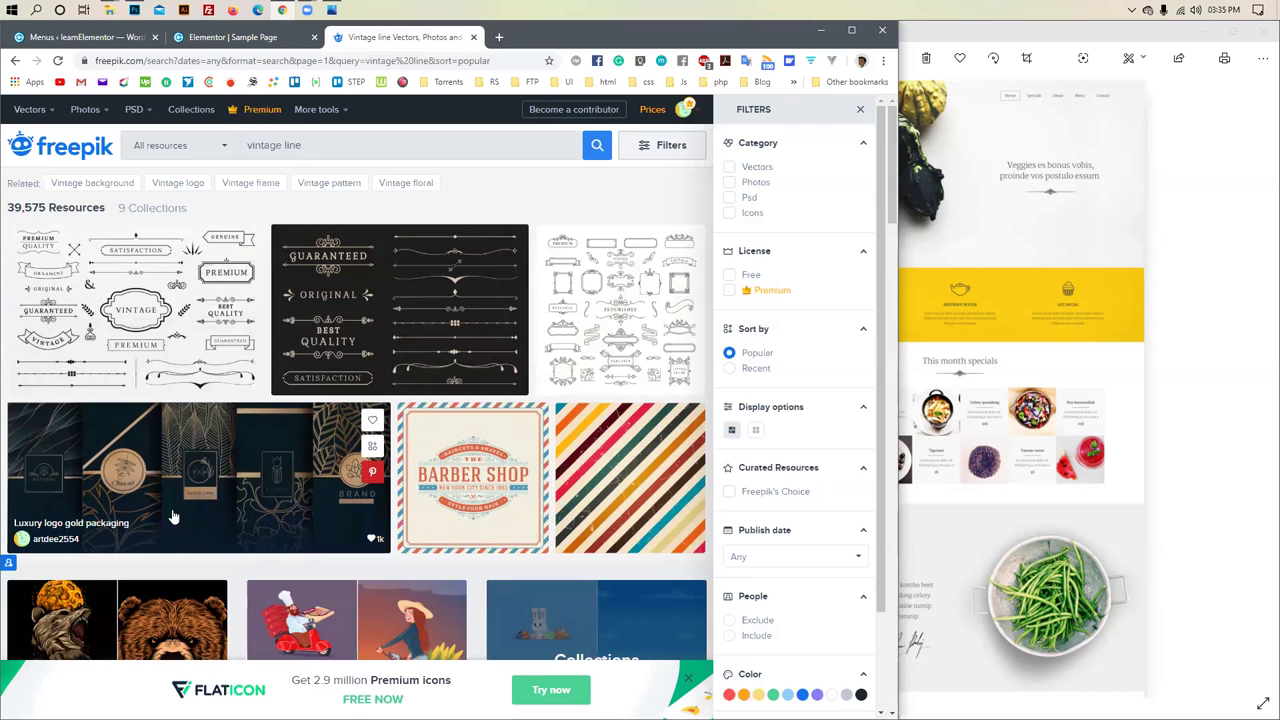
# Filter the vintage line results to Vectors and browse them for a decorative divider
pyautogui.scroll(-3, 163, 497)
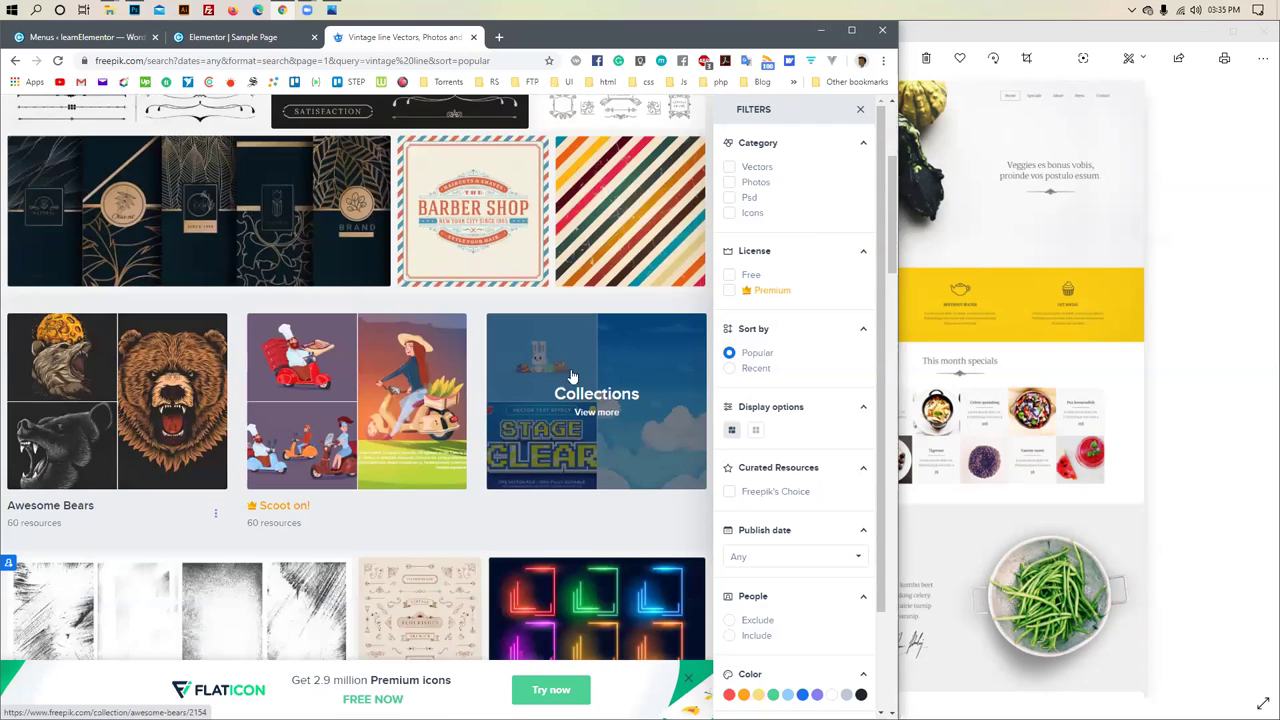
pyautogui.click(730, 168)
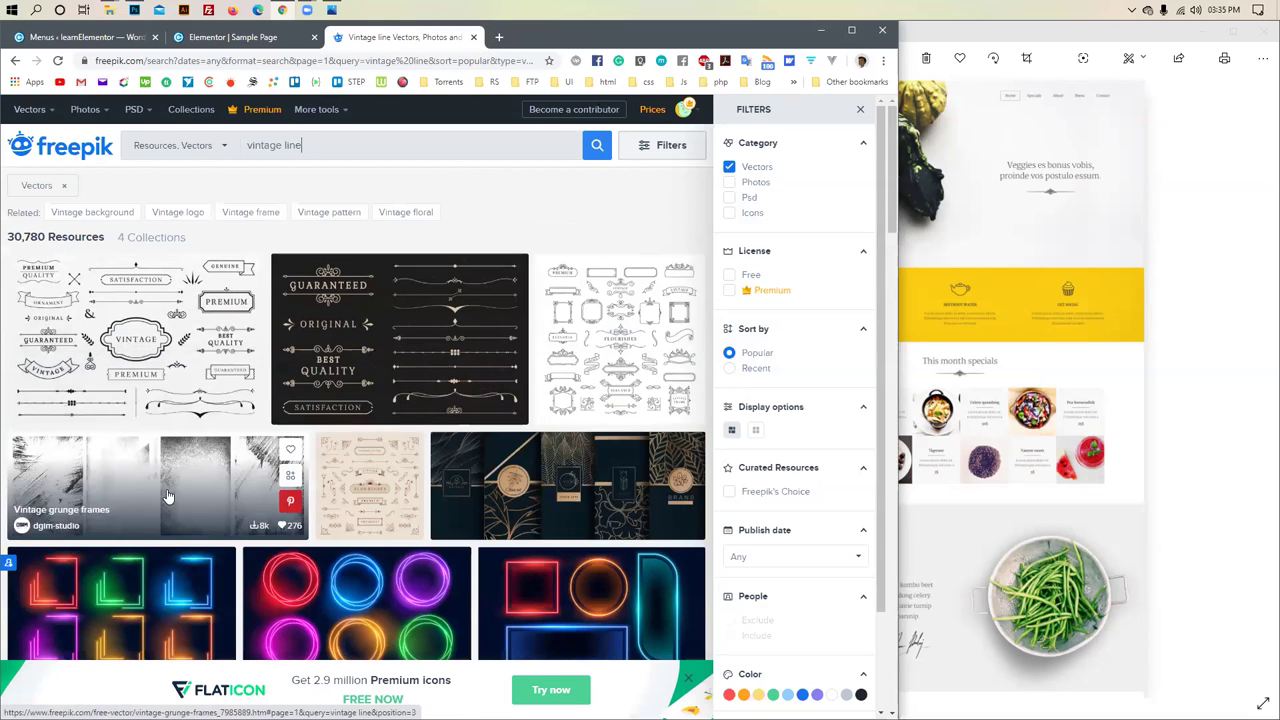
pyautogui.scroll(-1, 120, 510)
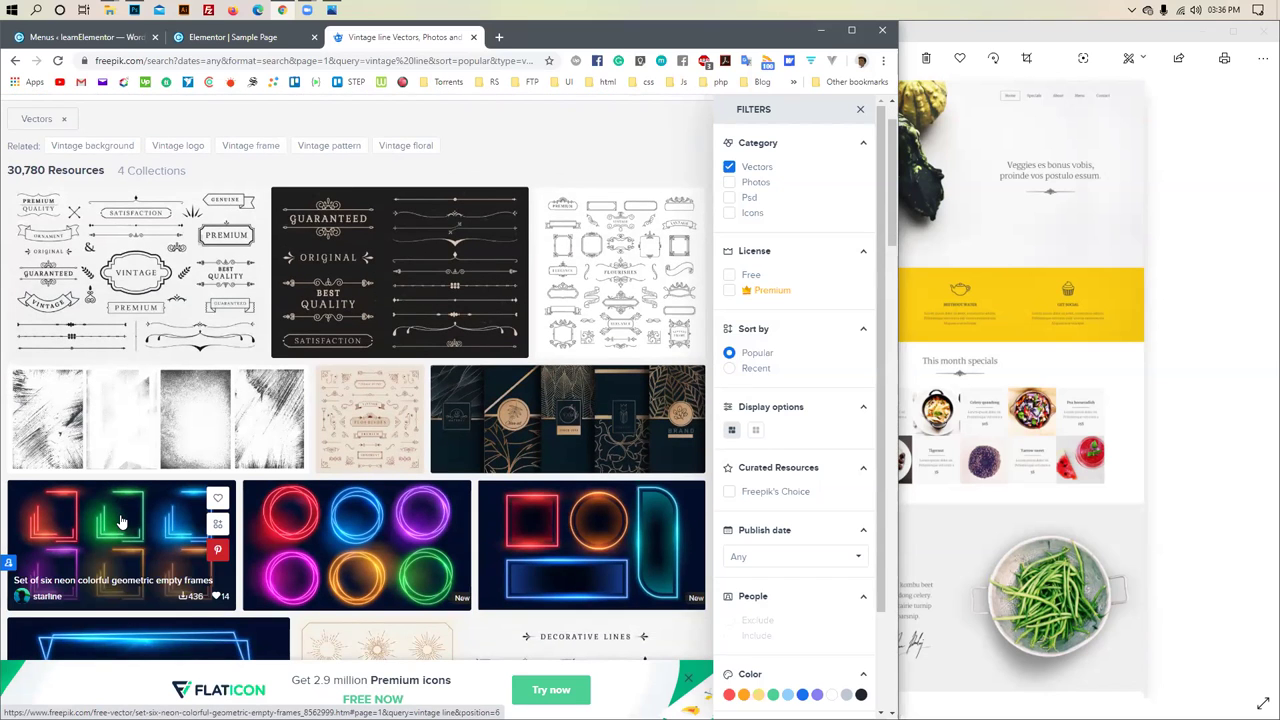
pyautogui.scroll(-5, 120, 522)
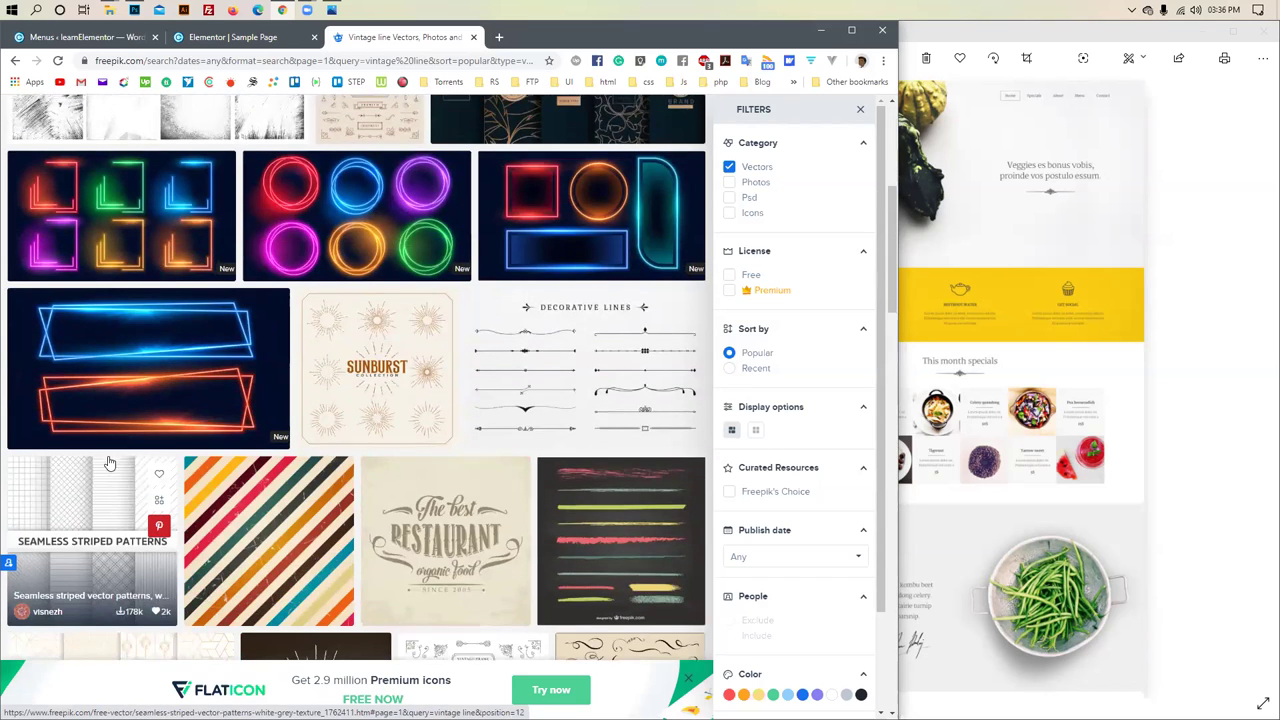
# Open the "Premium quality banner collection" vector from the results and download it
pyautogui.scroll(6, 110, 463)
pyautogui.click(69, 320)
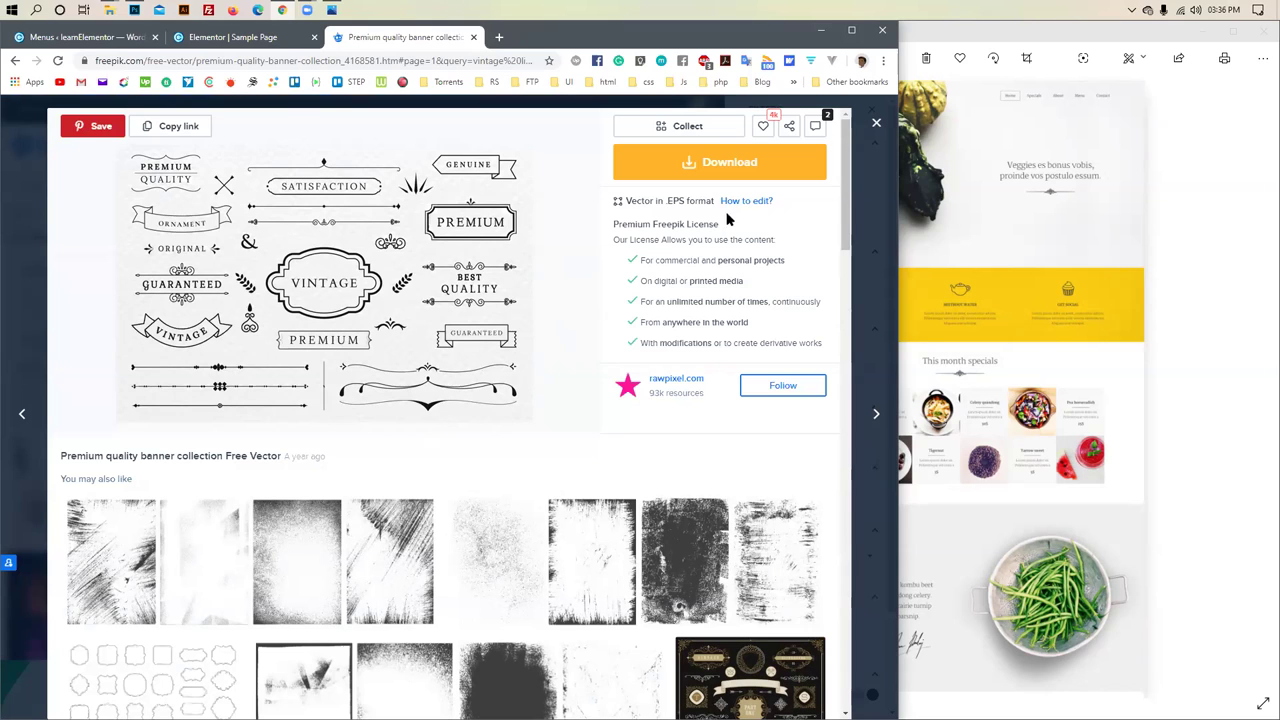
pyautogui.click(740, 163)
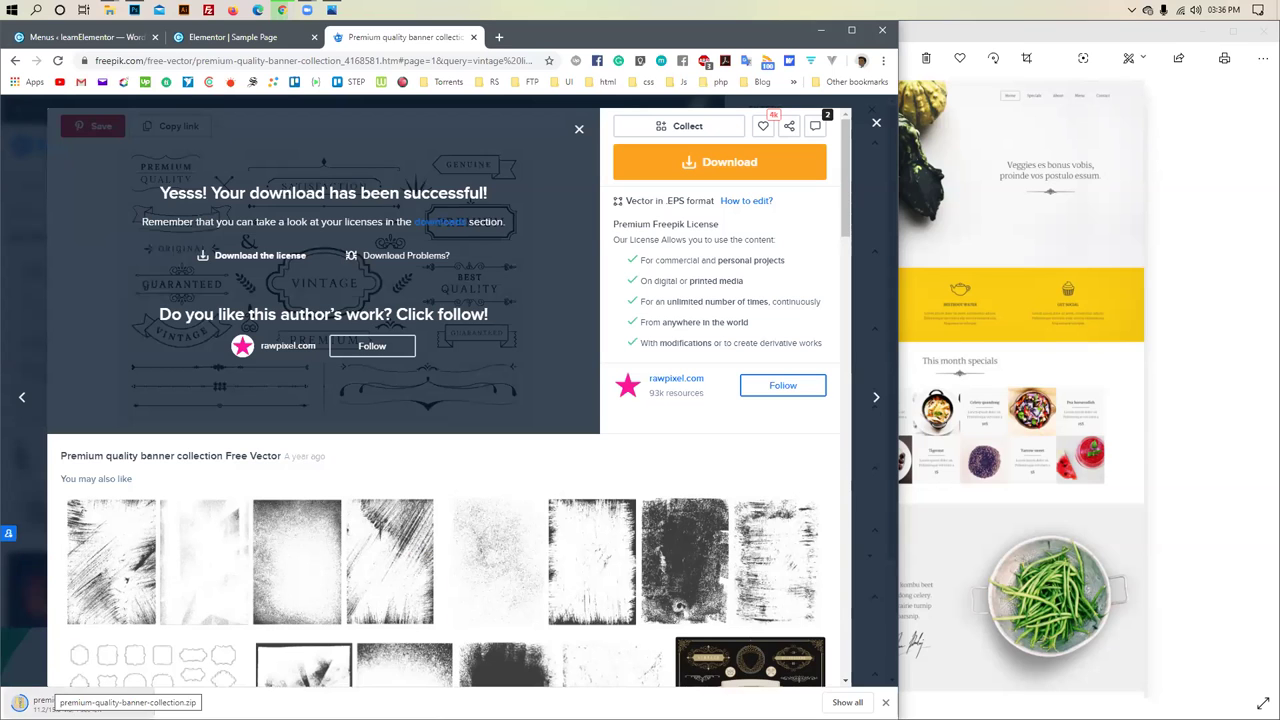
# Open 89903.eps from the downloaded premium-quality-banner-collection.zip and close the archive window
pyautogui.click(41, 163)
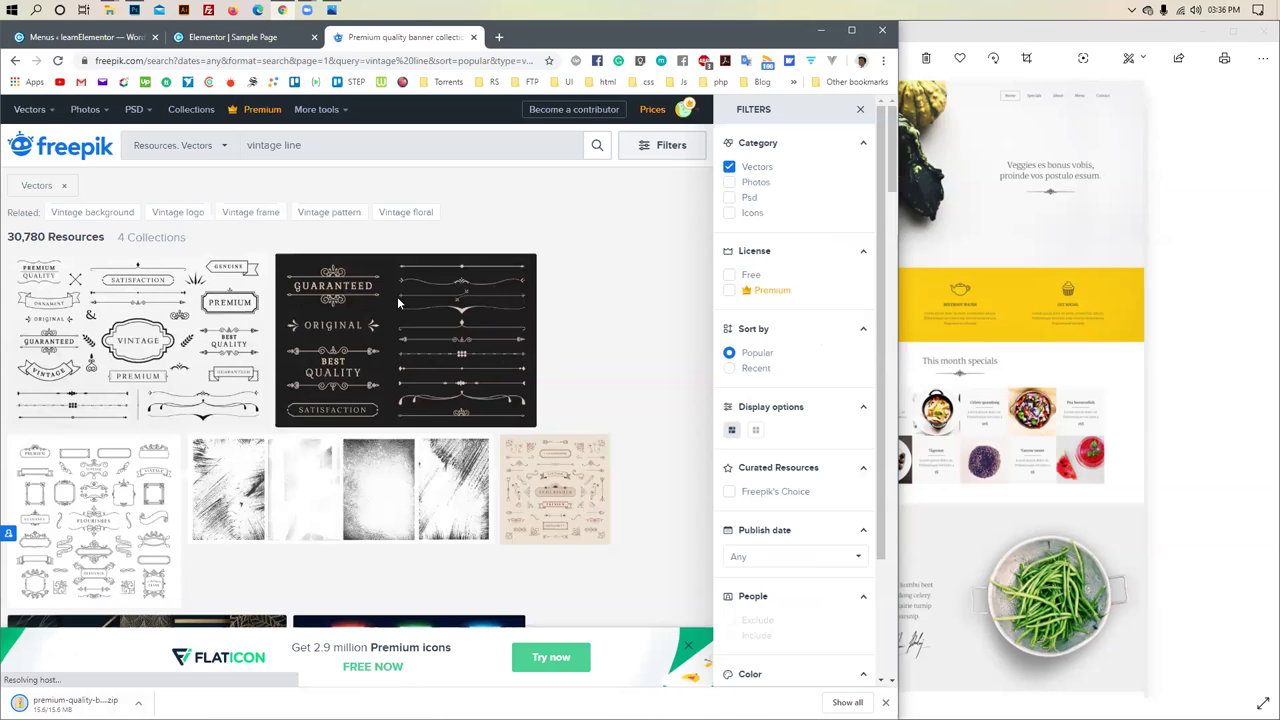
pyautogui.scroll(-3, 430, 335)
pyautogui.click(405, 175)
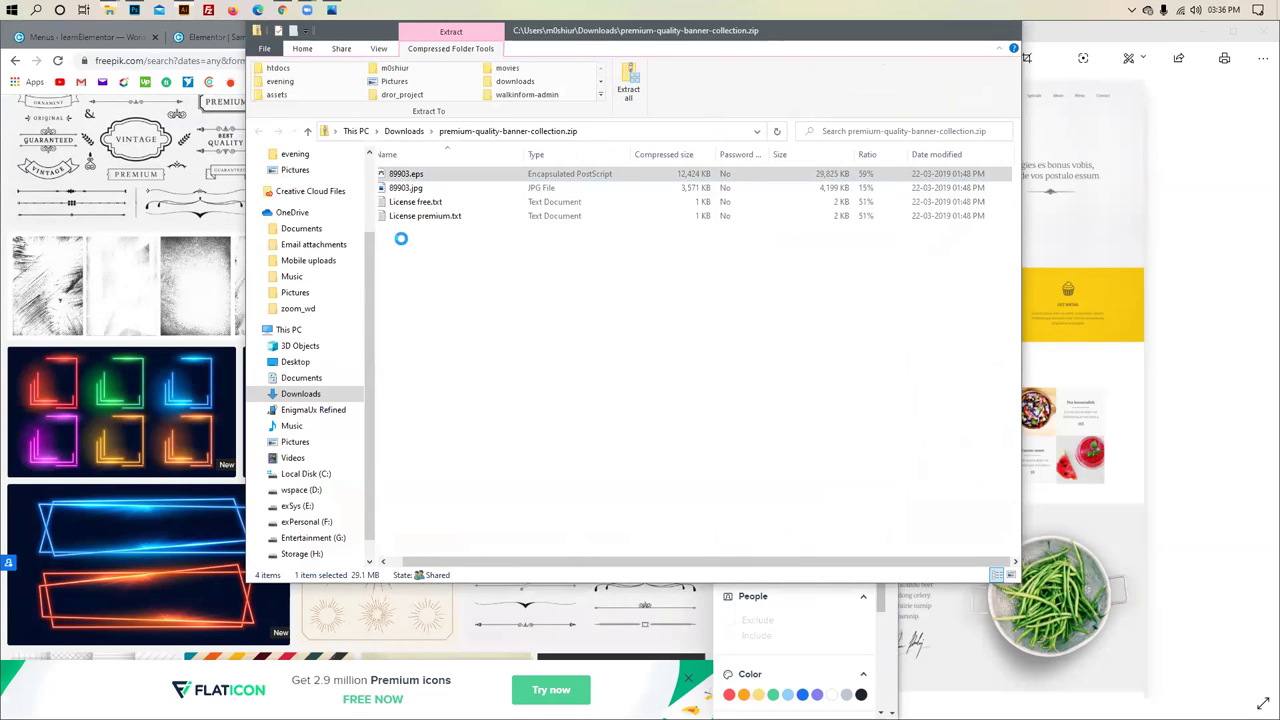
pyautogui.click(1006, 32)
pyautogui.scroll(3, 288, 307)
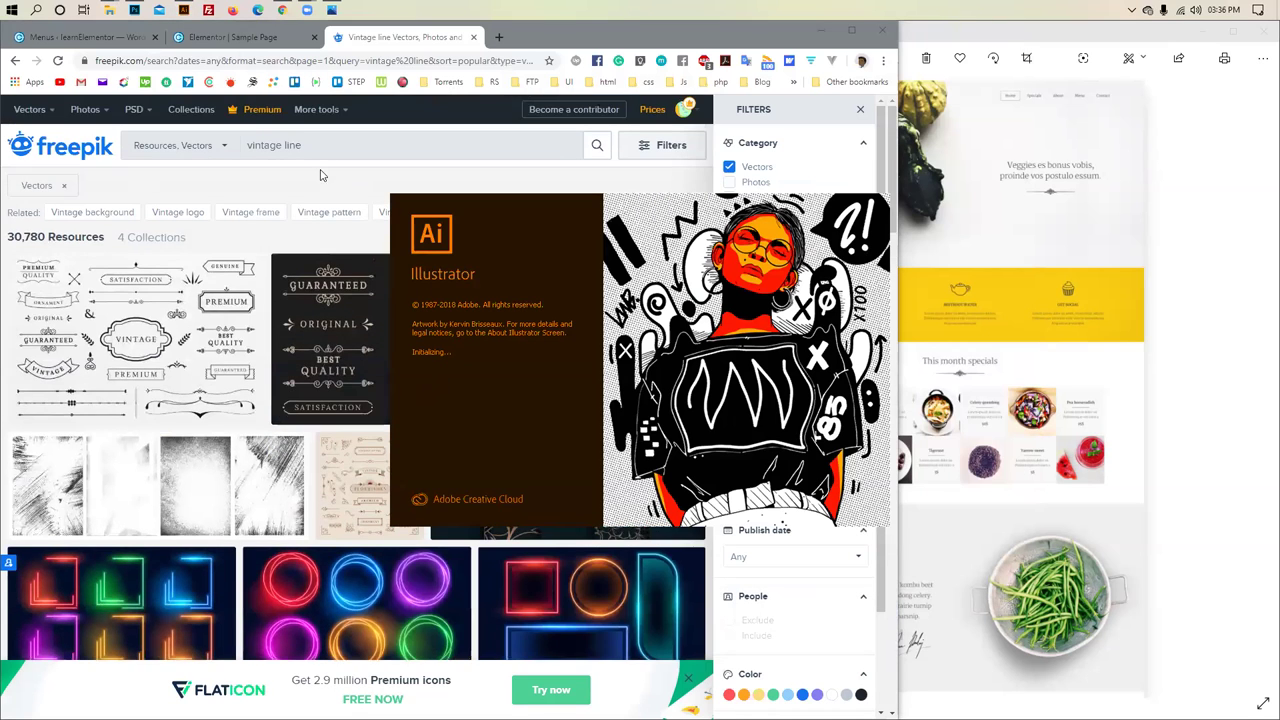
# Return to the Elementor page and replace the heading placeholder with "Veggies es bonus" followed by a line break
pyautogui.click(267, 45)
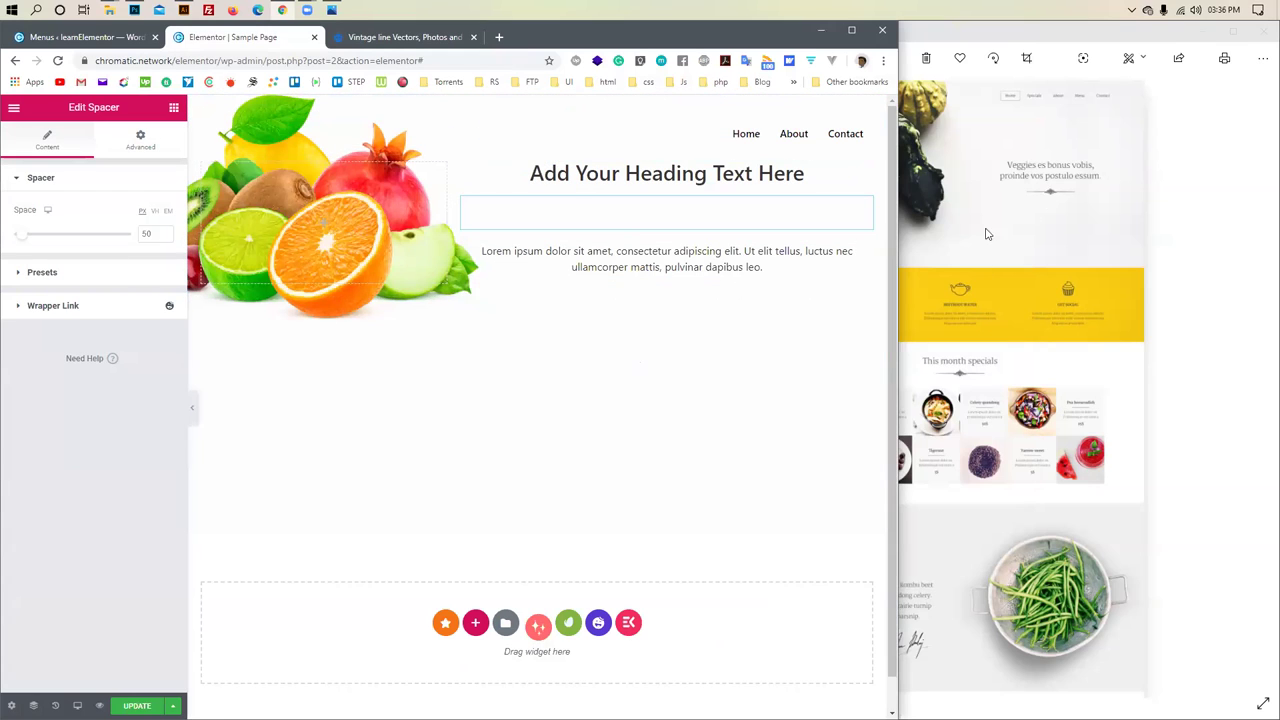
pyautogui.click(695, 253)
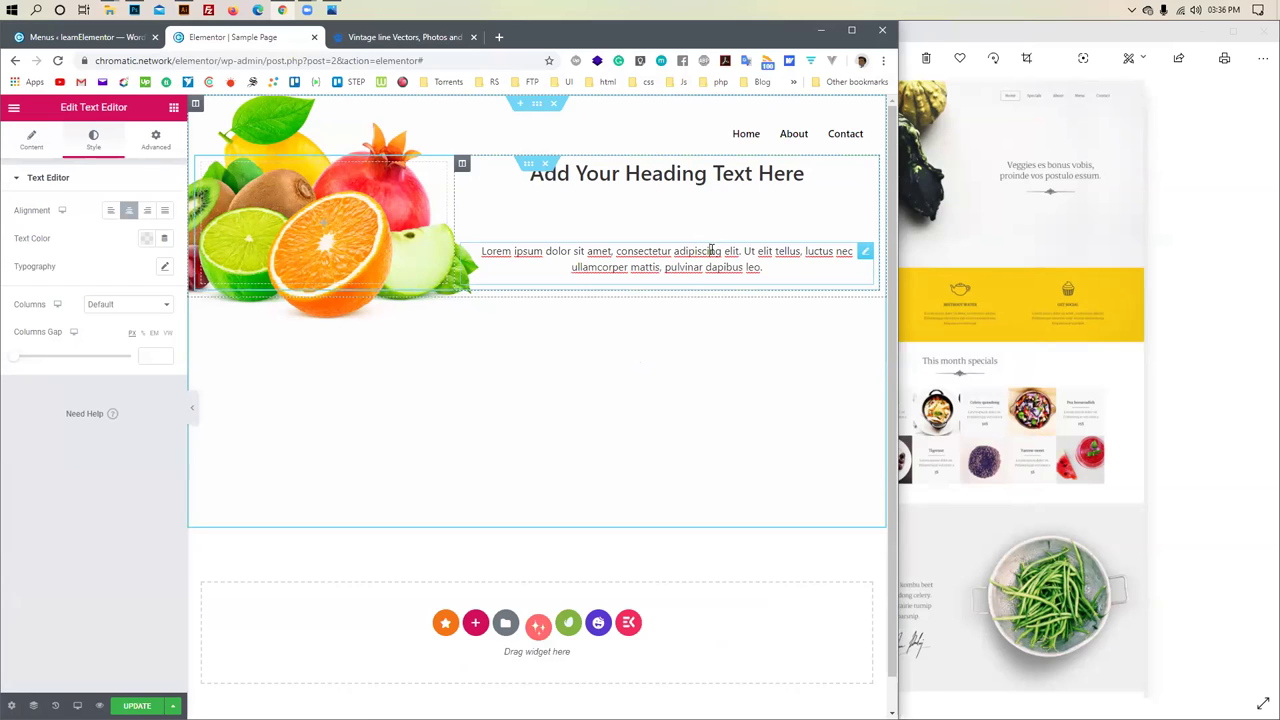
pyautogui.click(867, 253)
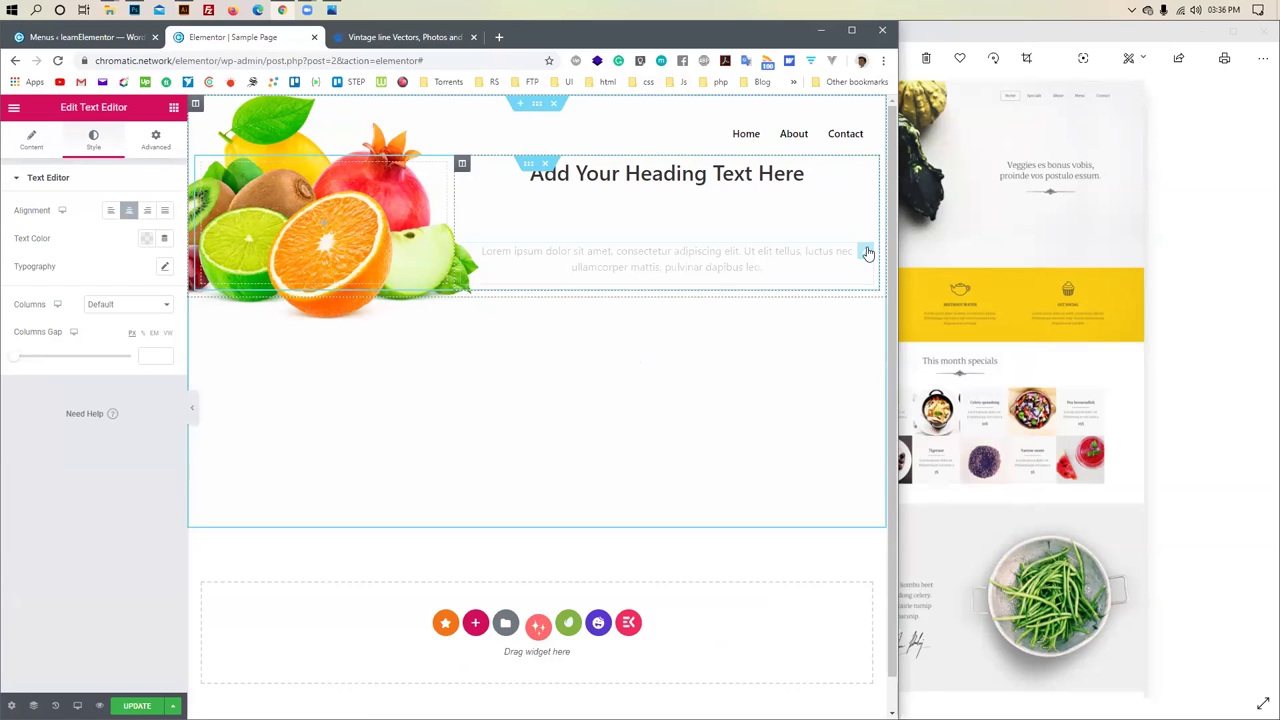
pyautogui.tripleClick(703, 184)
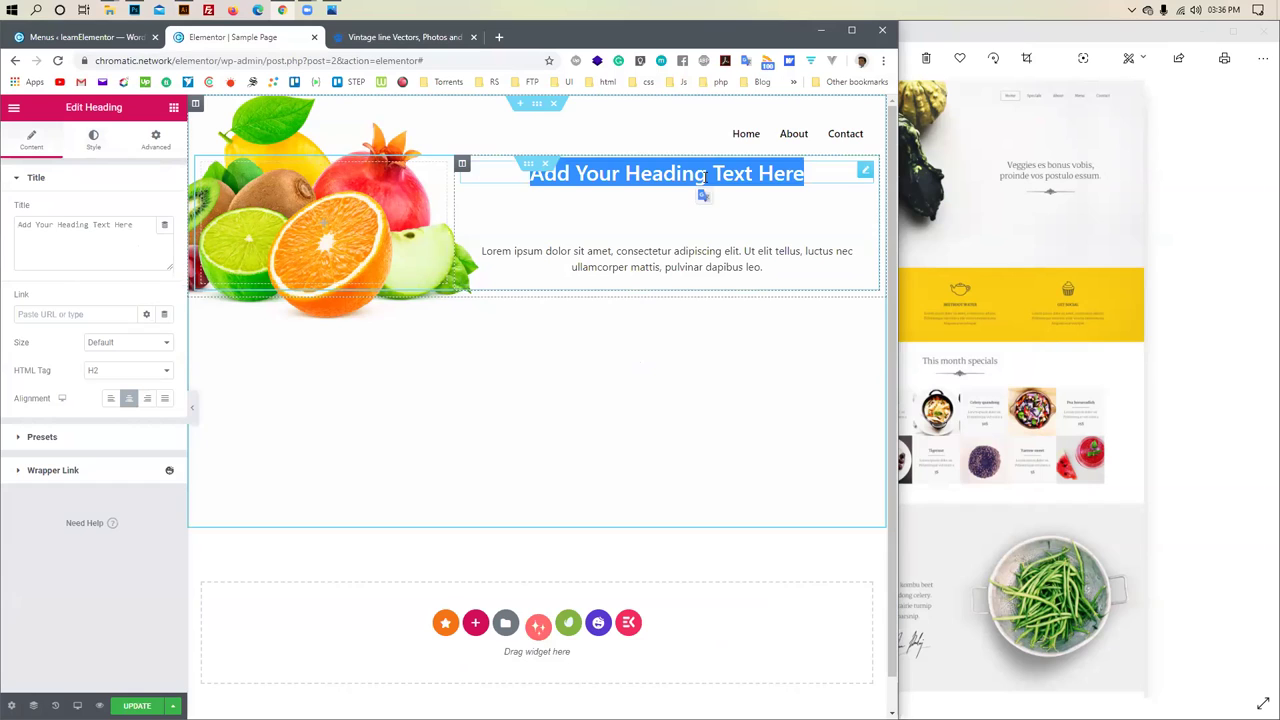
pyautogui.write('Ve')
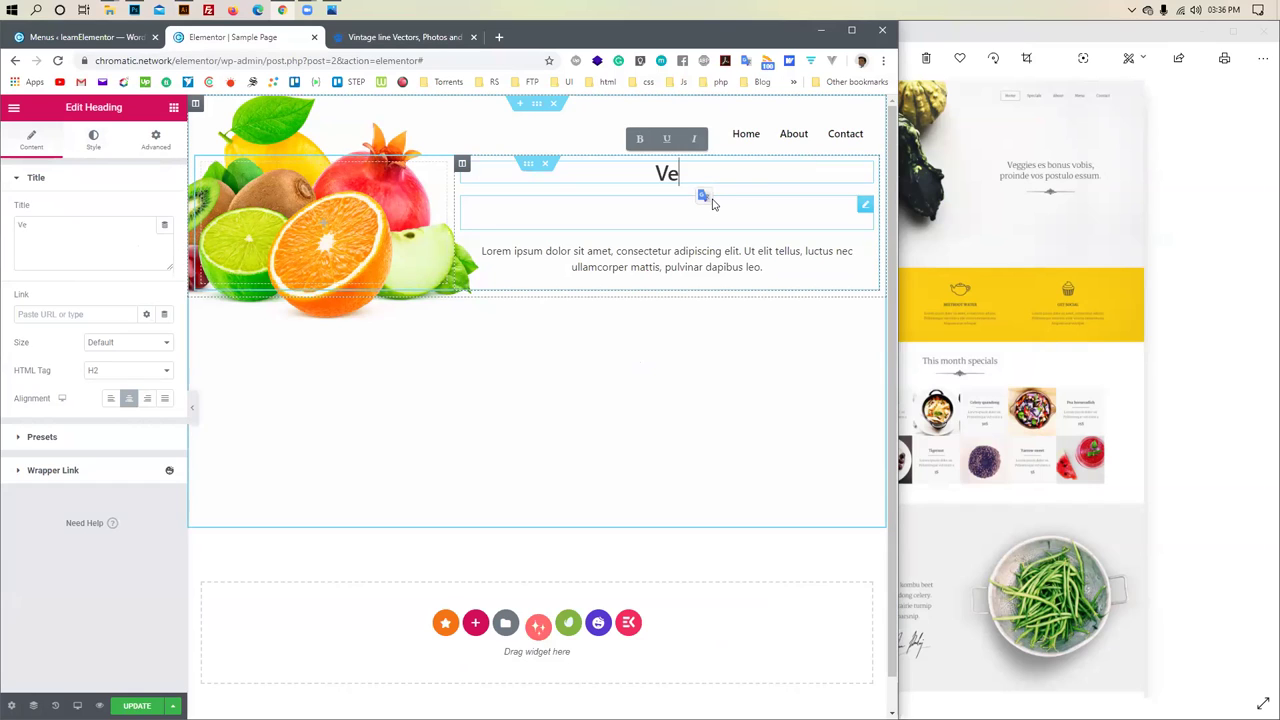
pyautogui.write('gg')
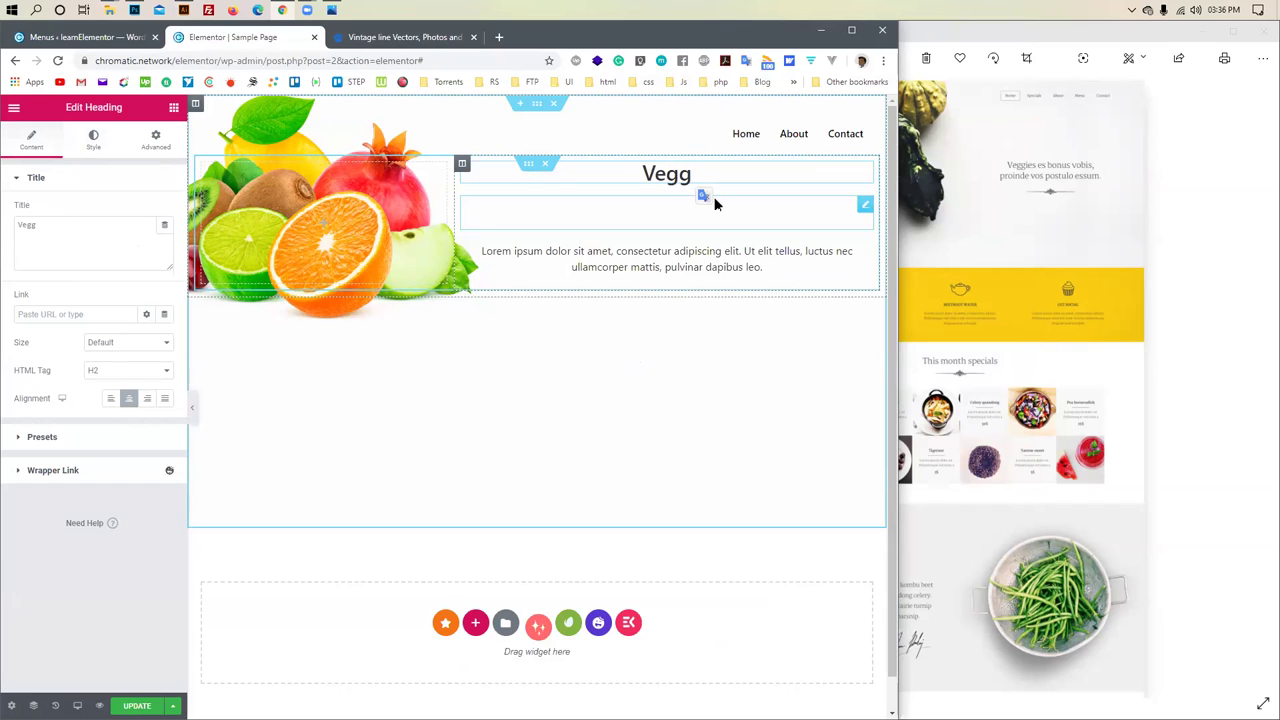
pyautogui.write('ies es ')
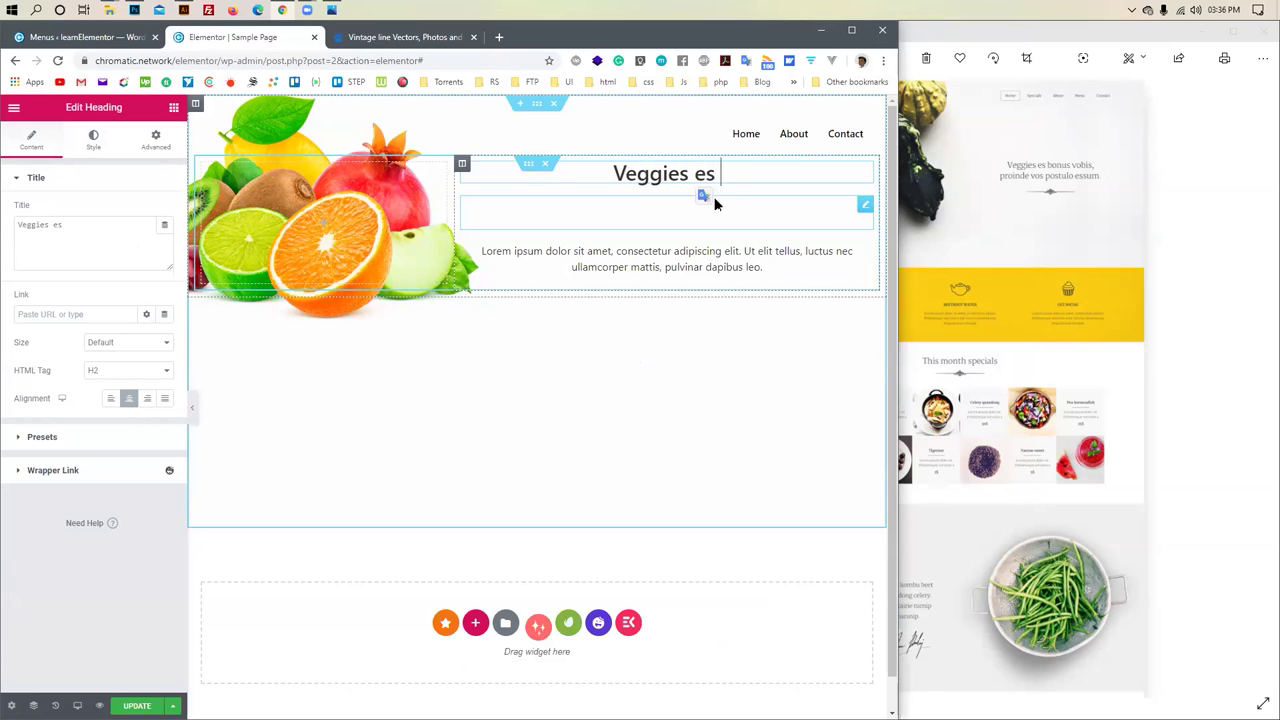
pyautogui.write('bonic')
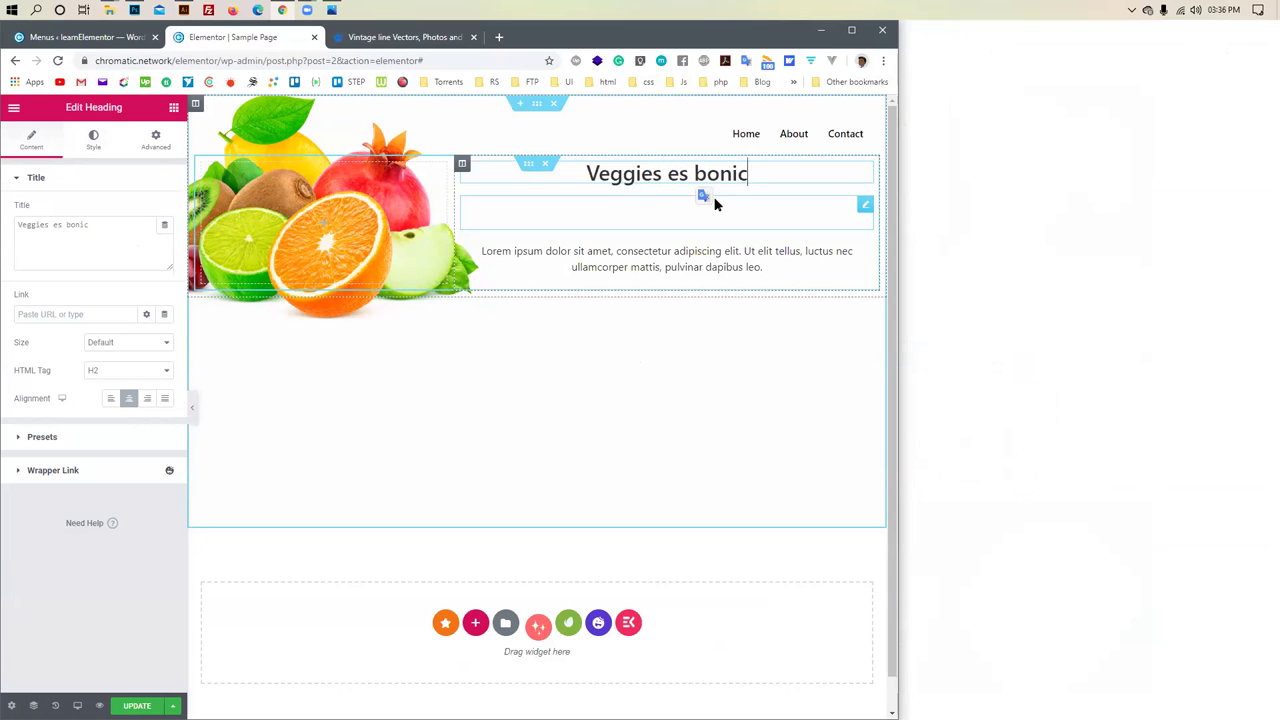
pyautogui.press('BackSpace')
pyautogui.press('BackSpace')
pyautogui.write('us')
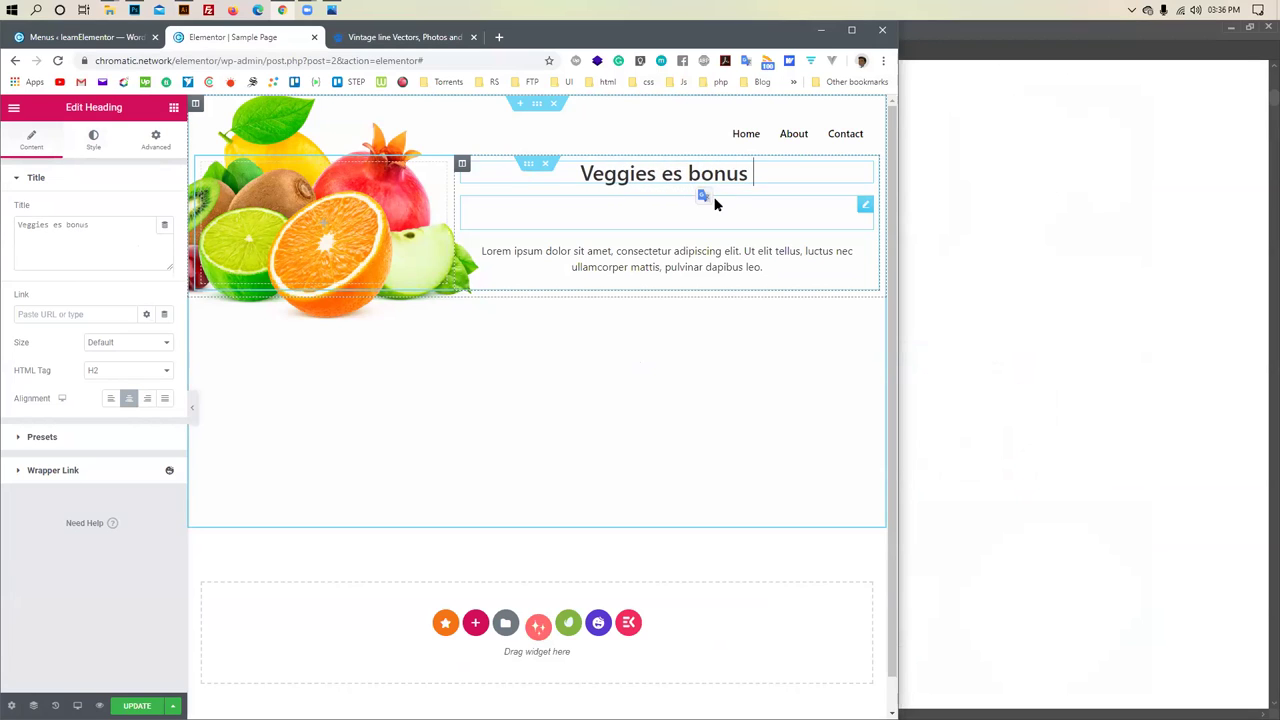
pyautogui.press('Return')
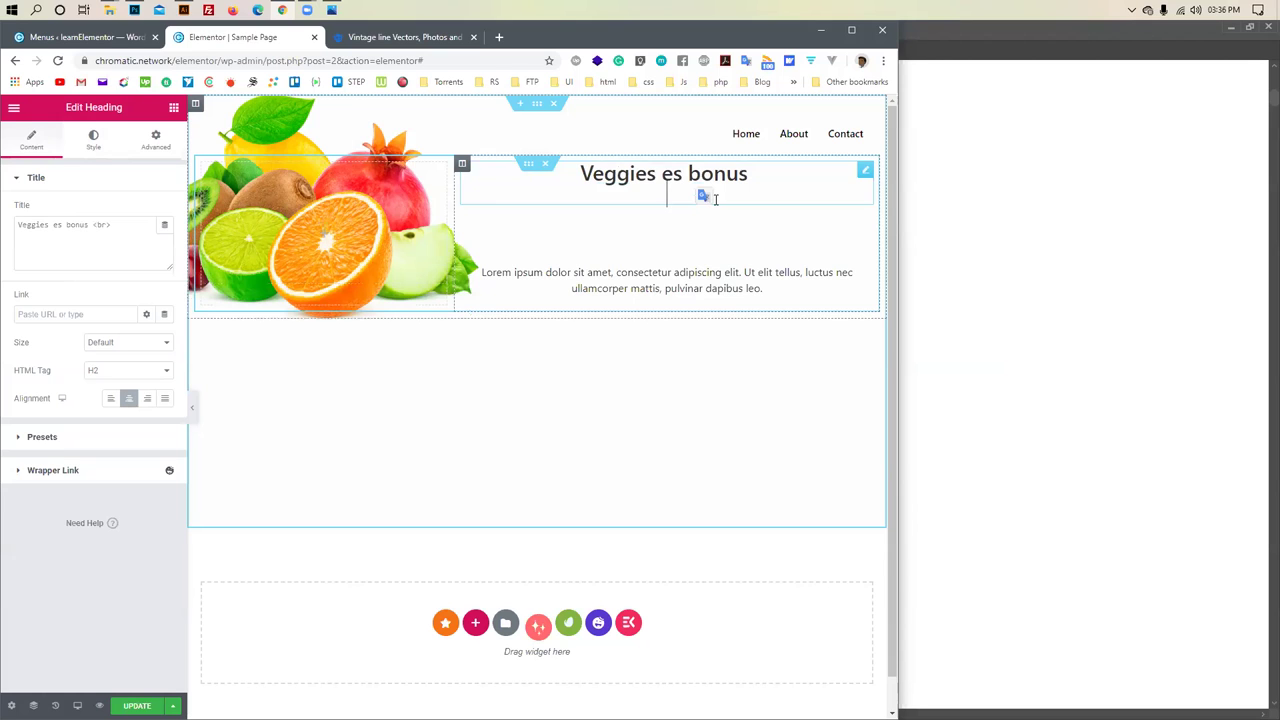
# Bring the D.jpg reference design back into view and add "proinde vos postuo" as the heading's second line
pyautogui.hotkey('alt', 'Tab')
pyautogui.hotkey('alt', 'Tab')
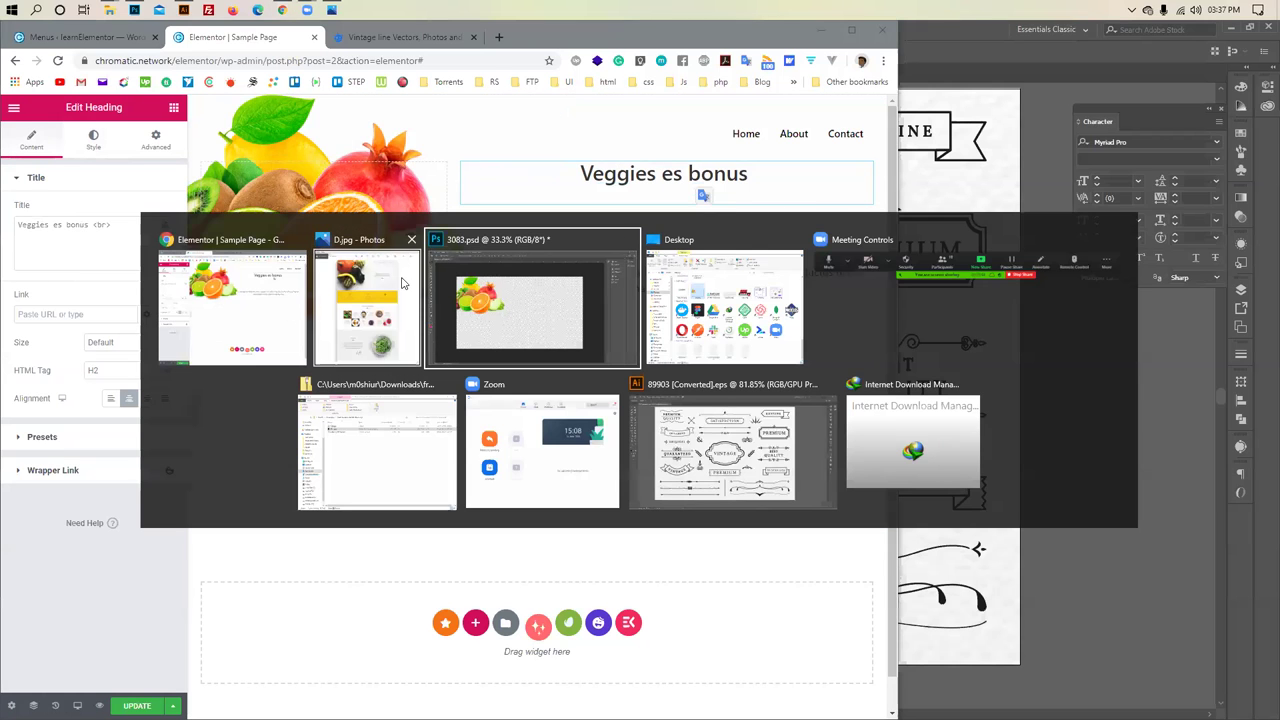
pyautogui.click(367, 300)
pyautogui.doubleClick(660, 176)
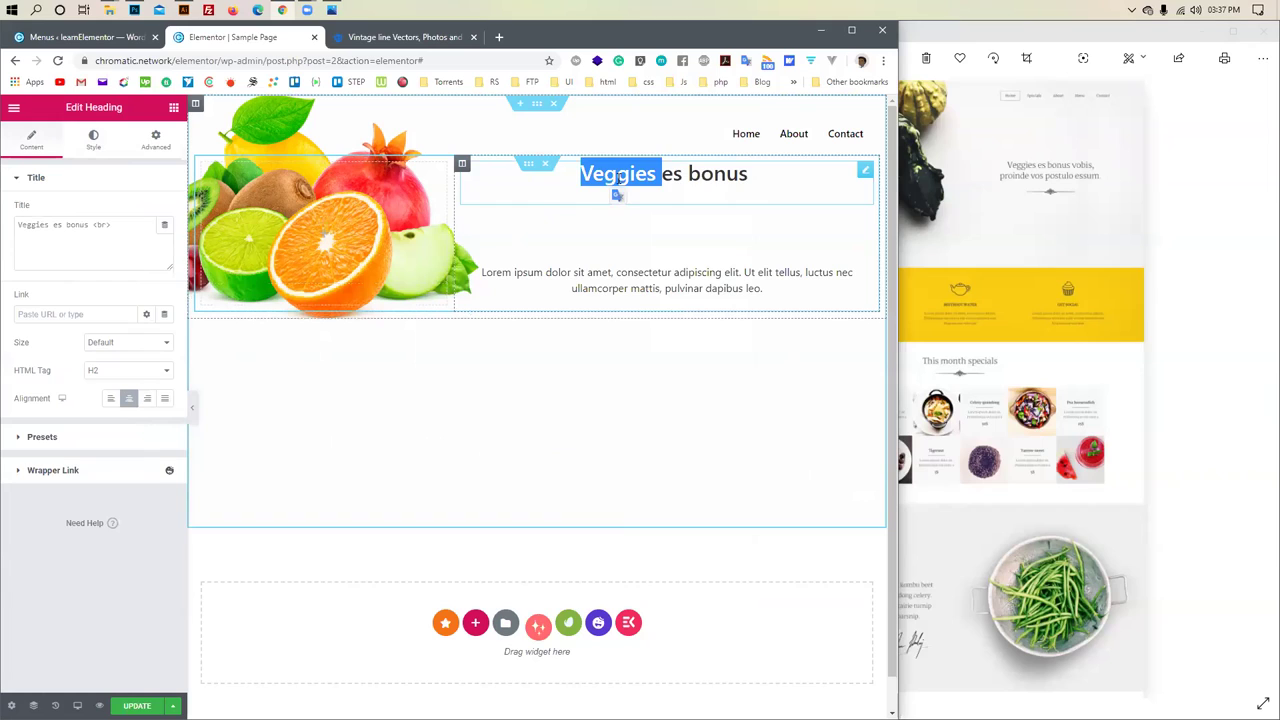
pyautogui.click(724, 199)
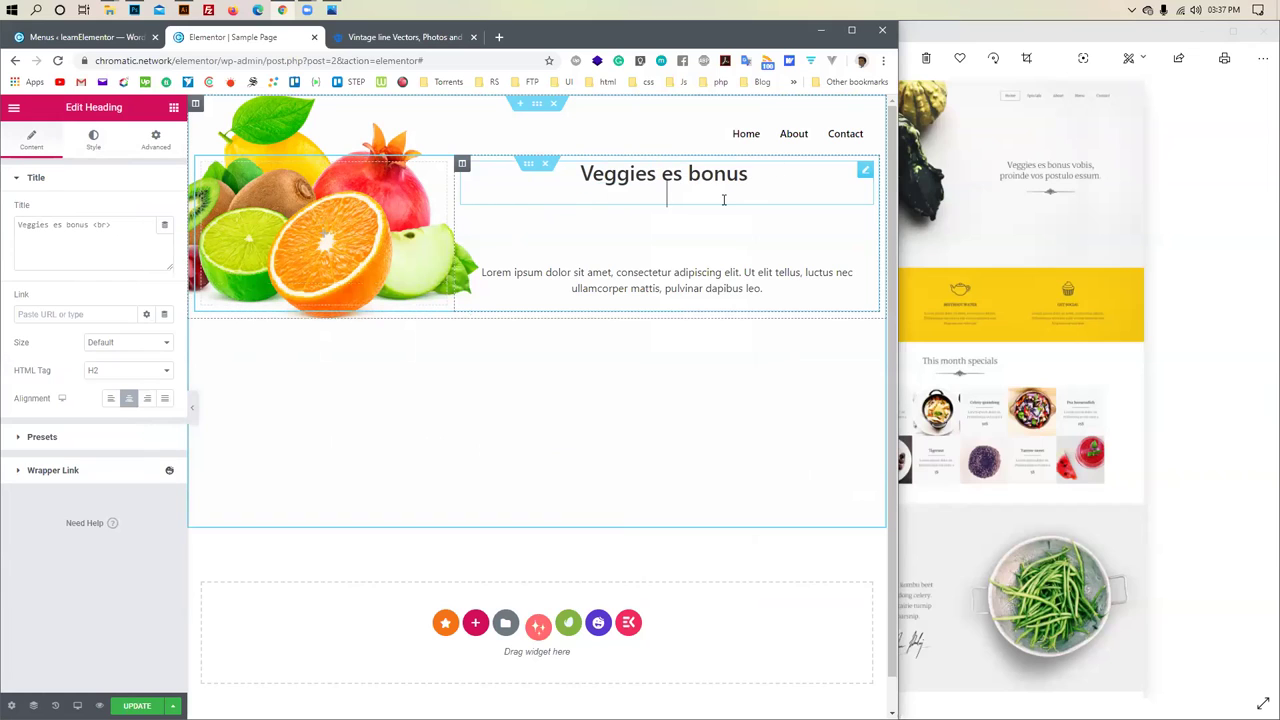
pyautogui.write('proinde vos postuo')
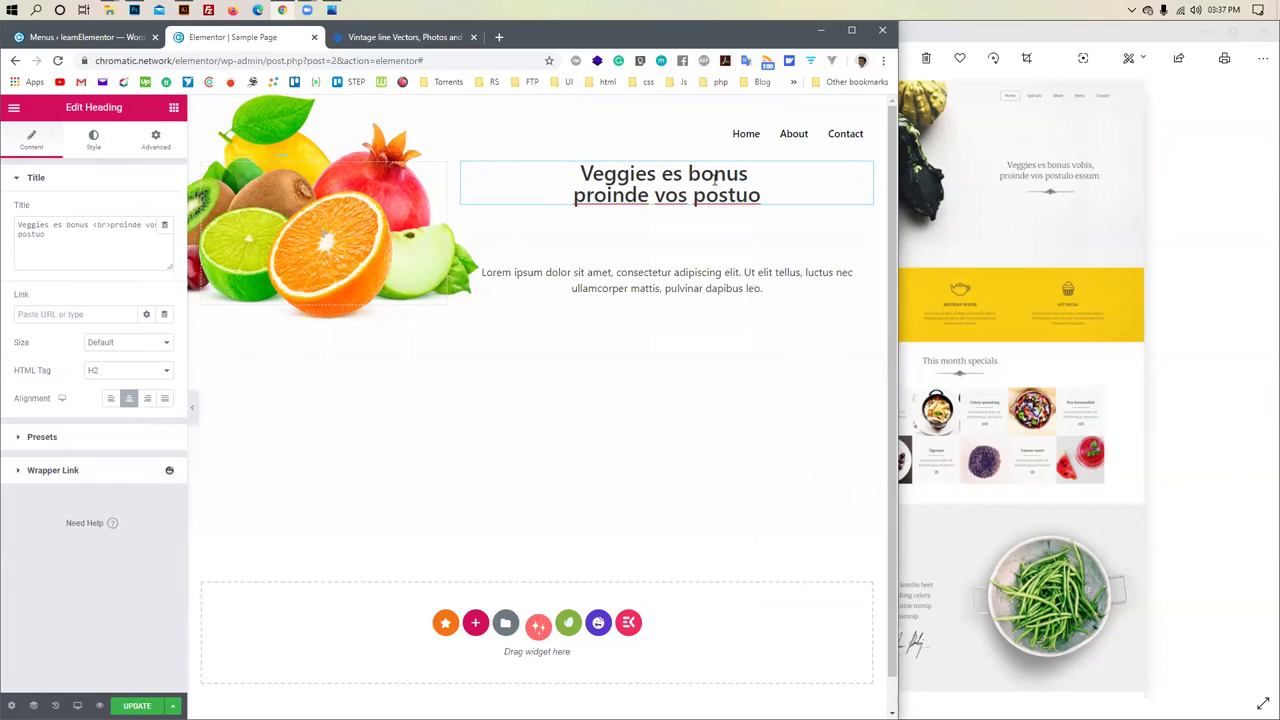
pyautogui.doubleClick(621, 172)
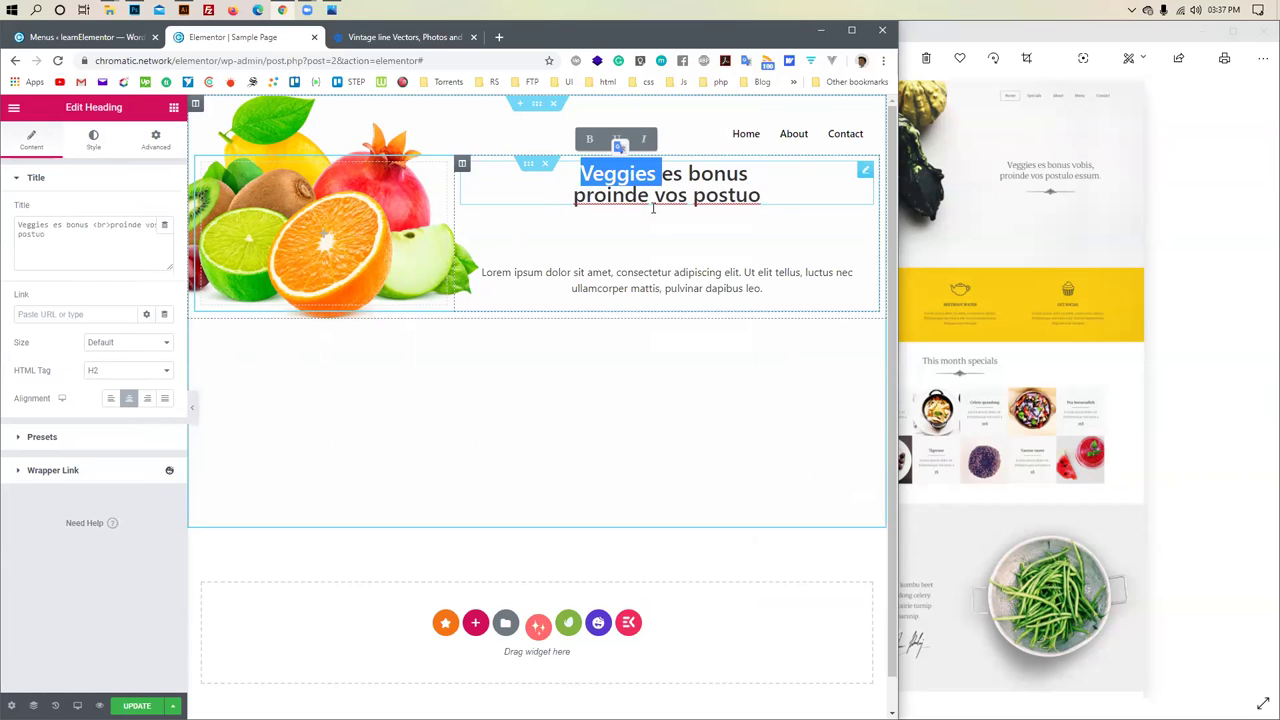
pyautogui.tripleClick(660, 196)
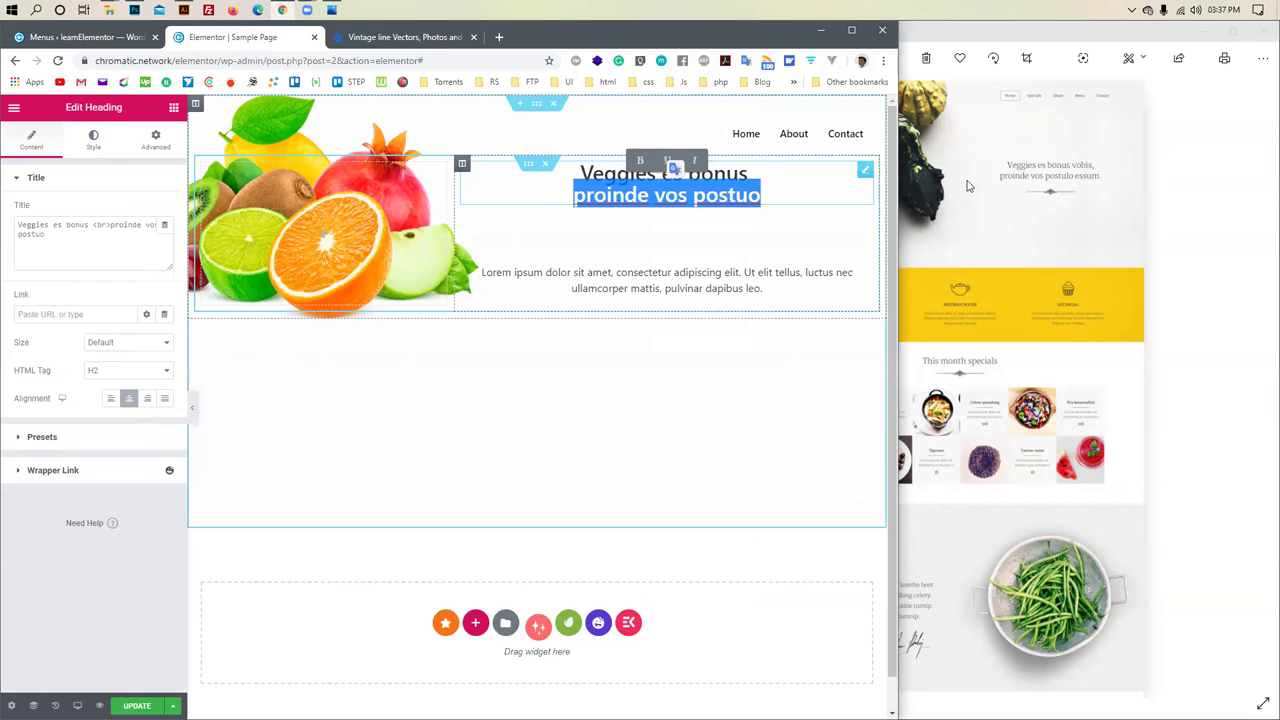
pyautogui.press('Right')
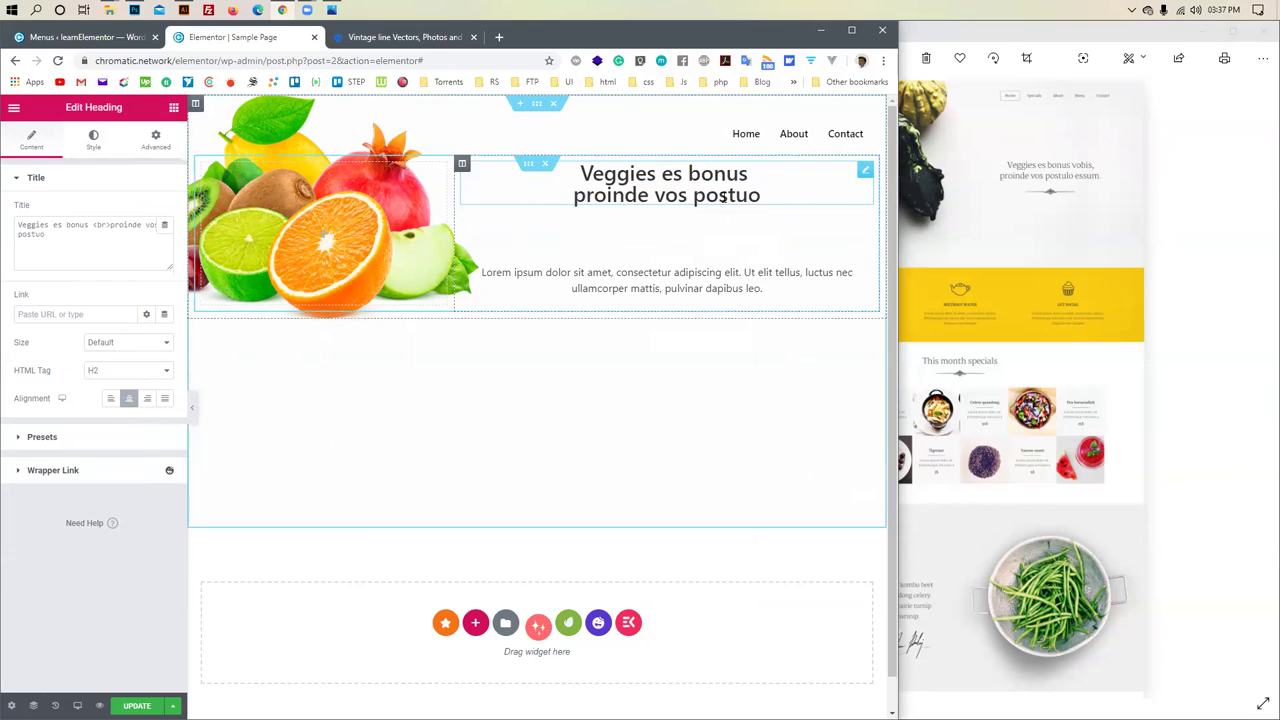
# Open the heading's typography settings and search the font families for "dro", then clear the search
pyautogui.click(94, 140)
pyautogui.click(166, 240)
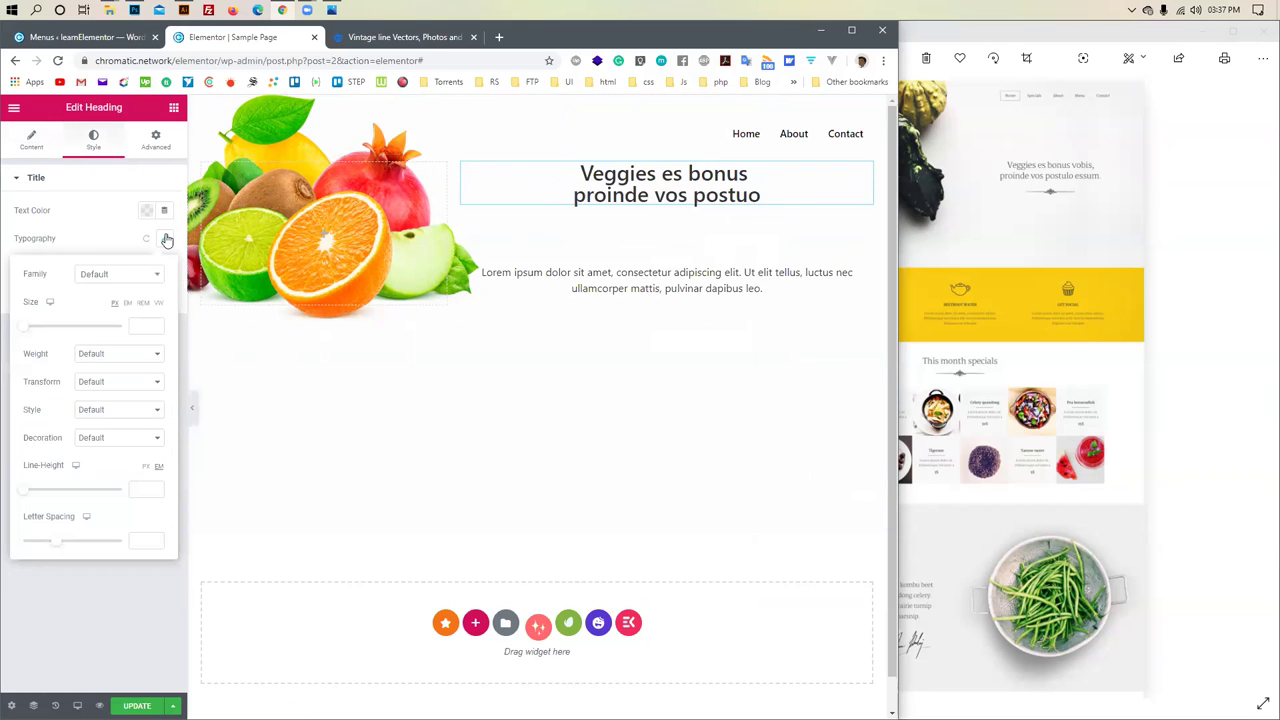
pyautogui.click(148, 276)
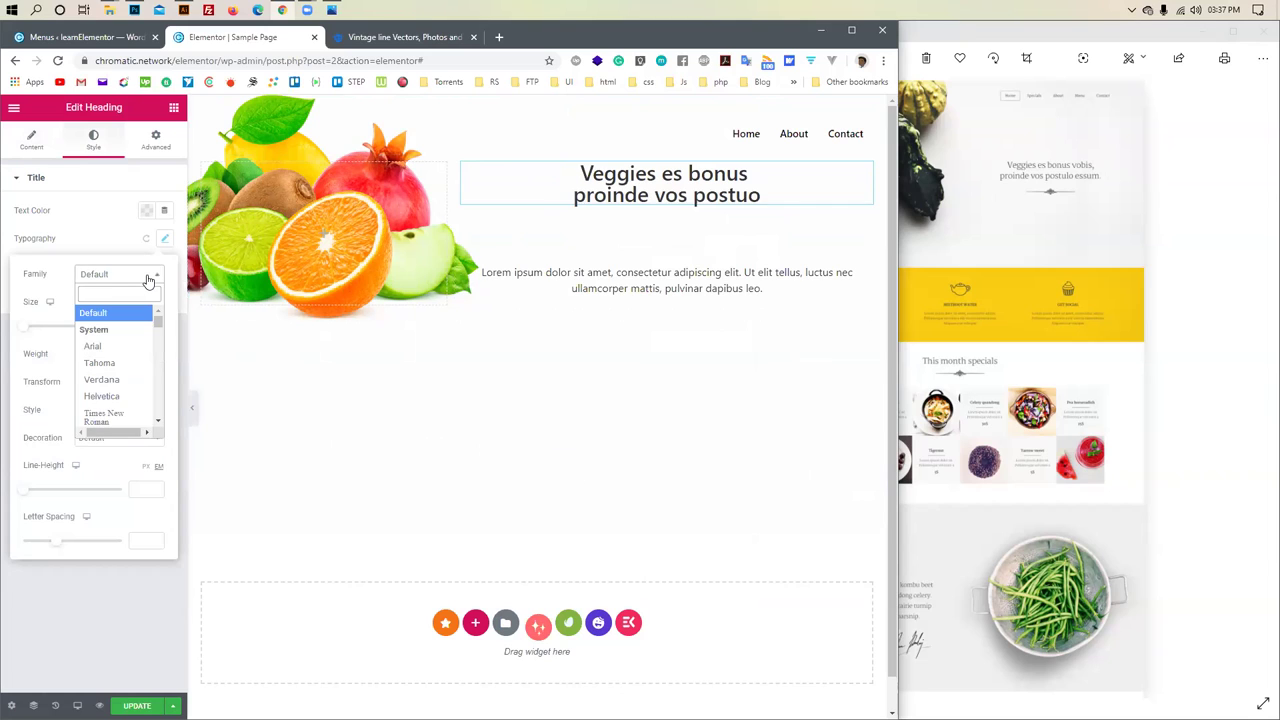
pyautogui.write('dro')
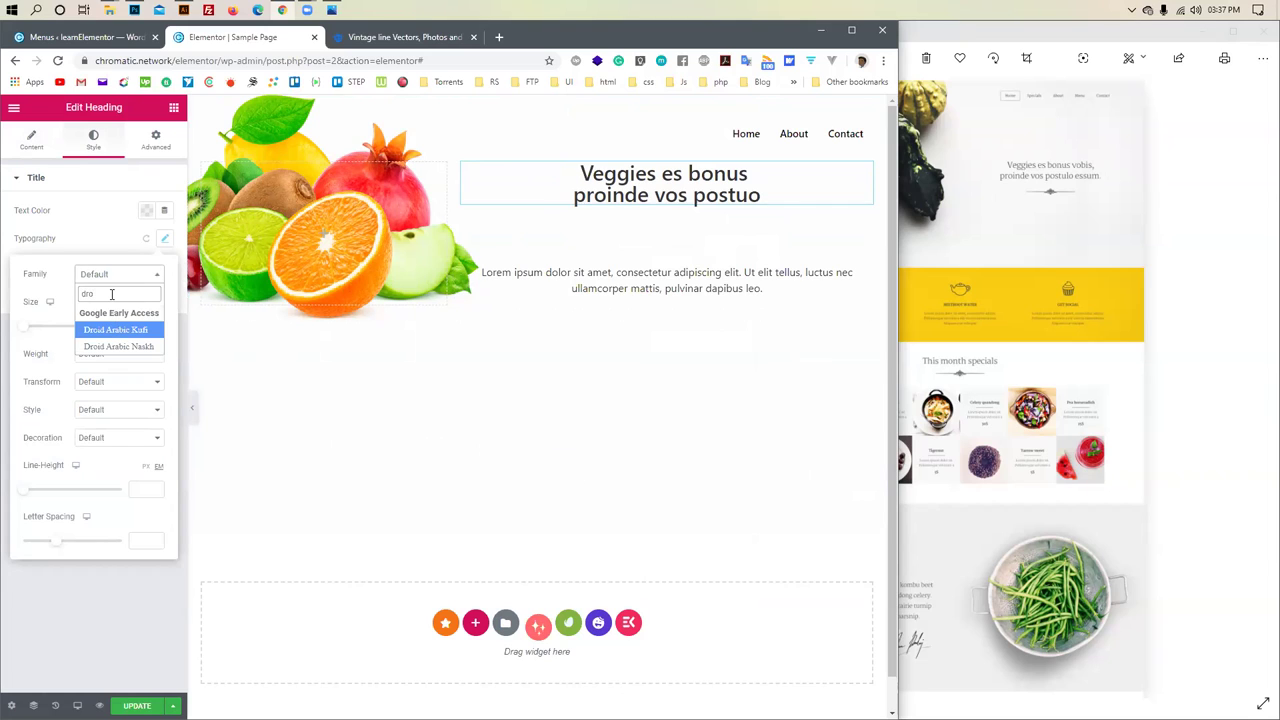
pyautogui.press('BackSpace')
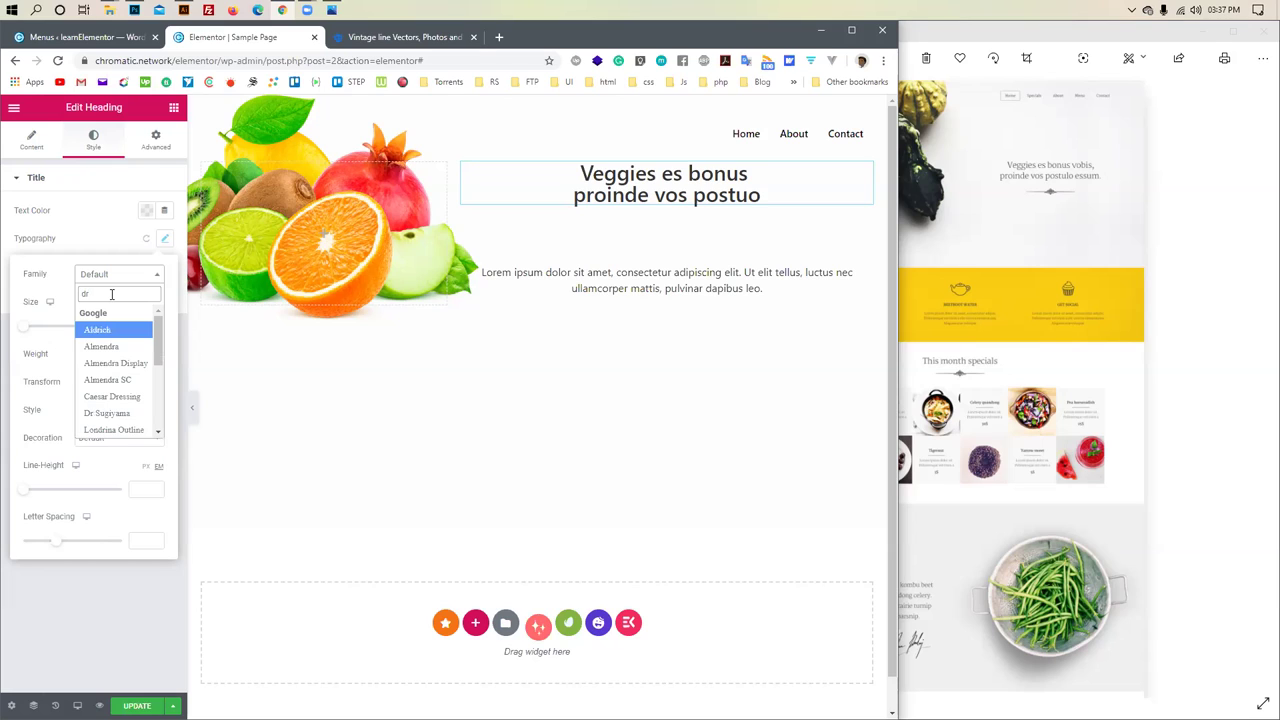
pyautogui.press('Down')
pyautogui.press('Down')
pyautogui.press('Down')
pyautogui.press('Down')
pyautogui.press('Down')
pyautogui.press('Down')
pyautogui.press('Down')
pyautogui.press('Down')
pyautogui.press('Down')
pyautogui.press('Down')
pyautogui.press('Down')
pyautogui.press('Down')
pyautogui.press('BackSpace')
pyautogui.press('BackSpace')
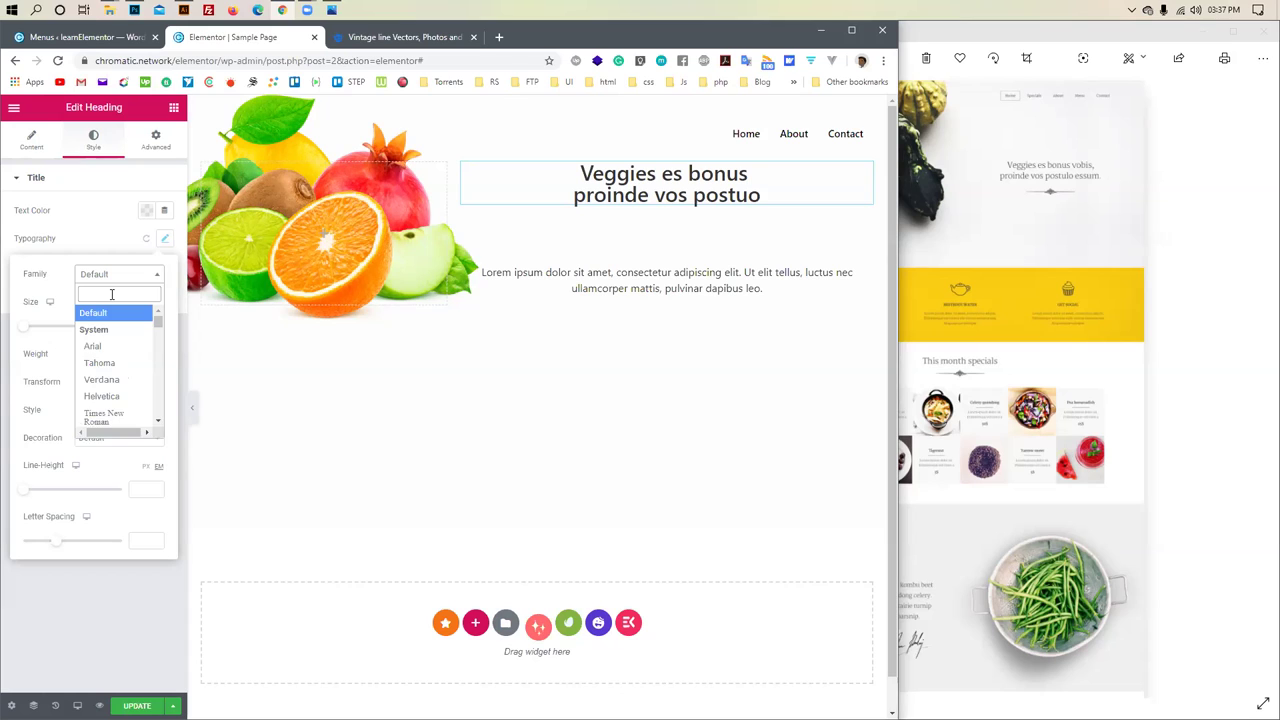
# Try Monsieur La Doulaise as the heading's font family and search the font list for "mons" again
pyautogui.write('mons')
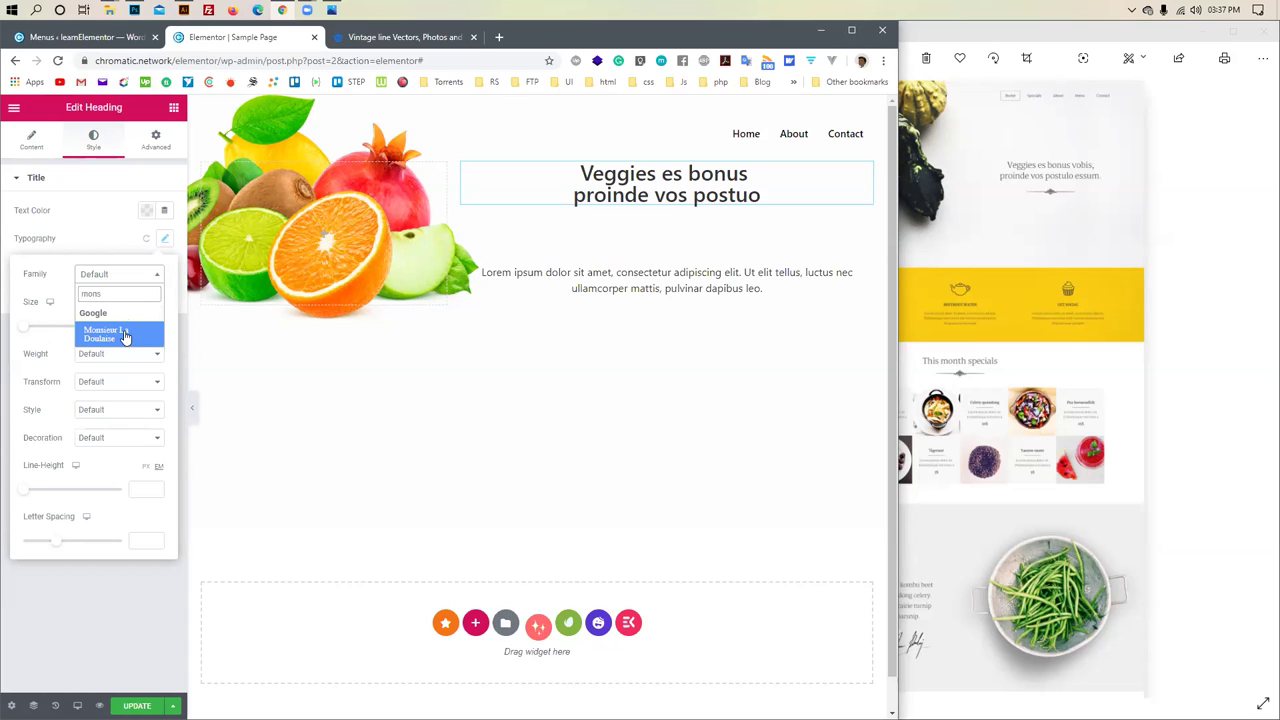
pyautogui.click(122, 334)
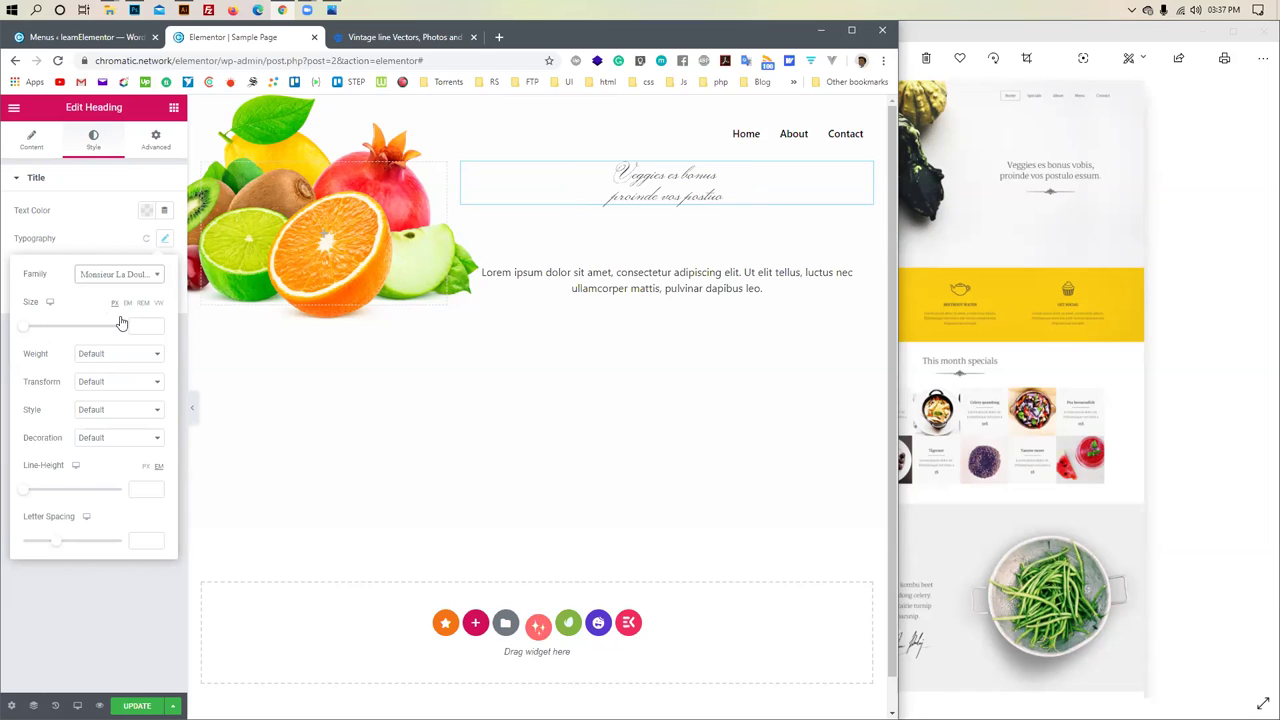
pyautogui.click(137, 286)
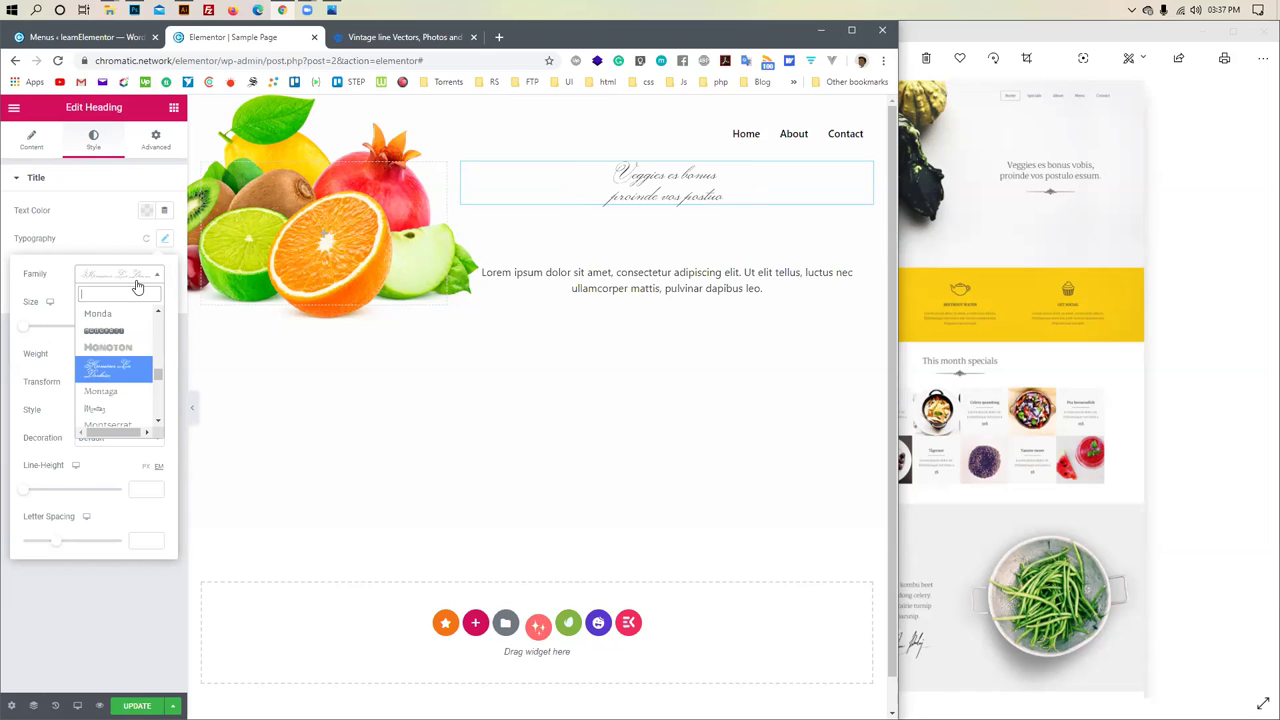
pyautogui.write('mons')
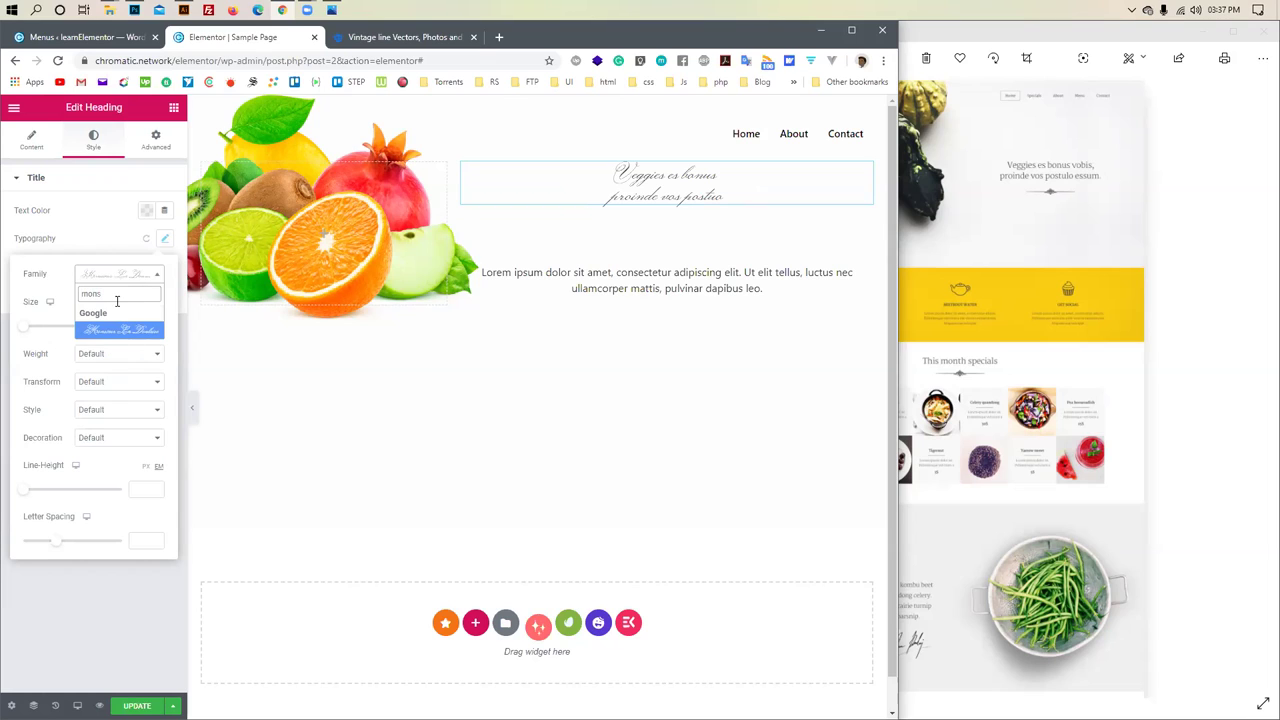
pyautogui.press('BackSpace')
pyautogui.press('BackSpace')
pyautogui.press('BackSpace')
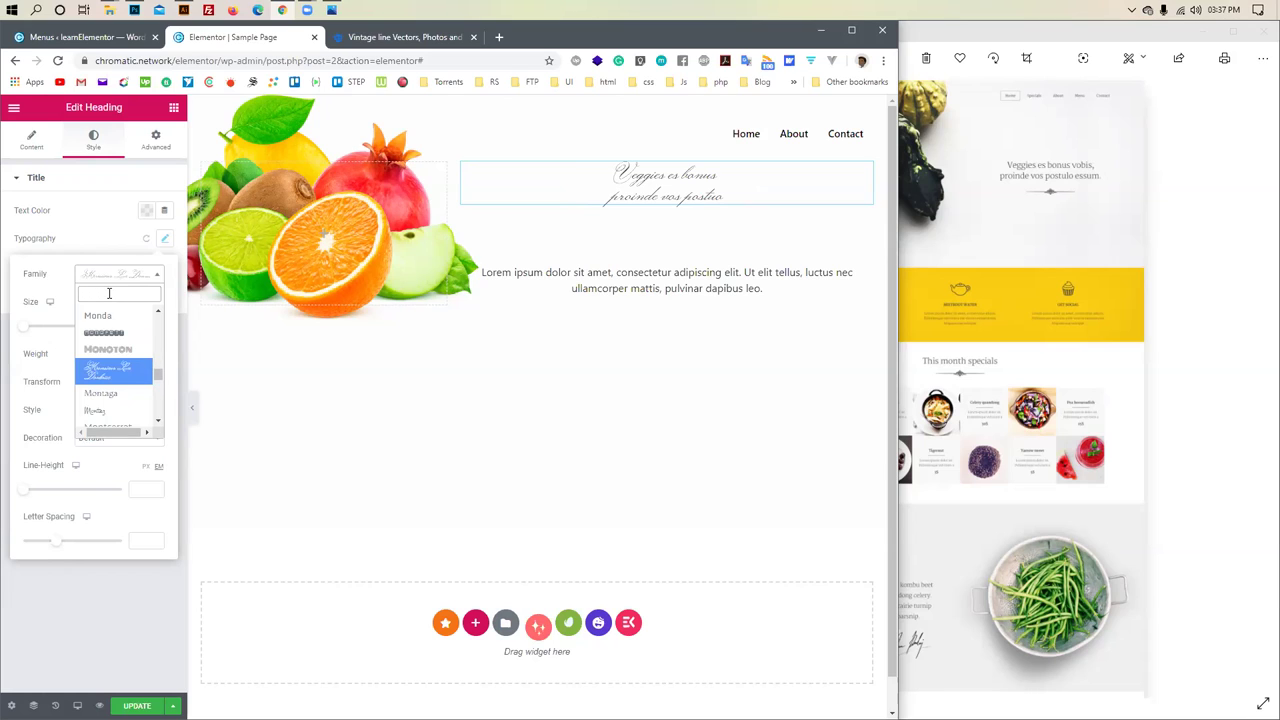
# Set the heading's font family to Open Sans
pyautogui.write('l')
pyautogui.press('BackSpace')
pyautogui.write('ope')
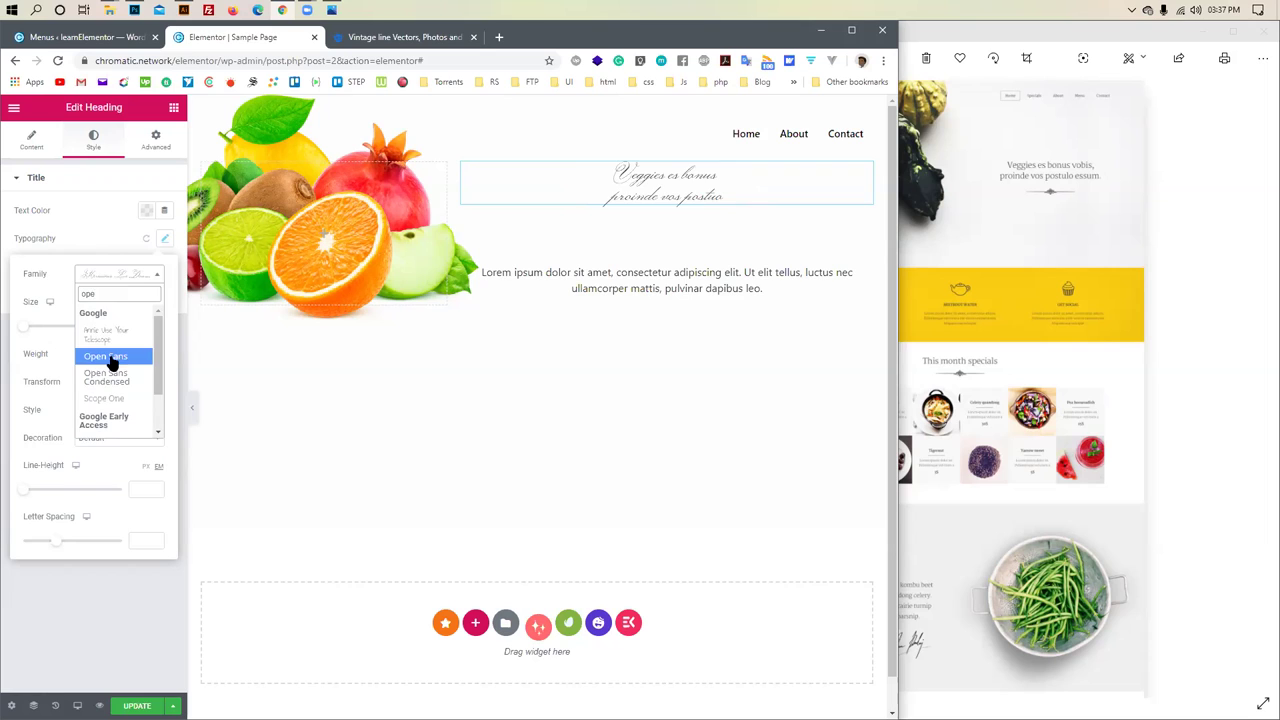
pyautogui.click(110, 358)
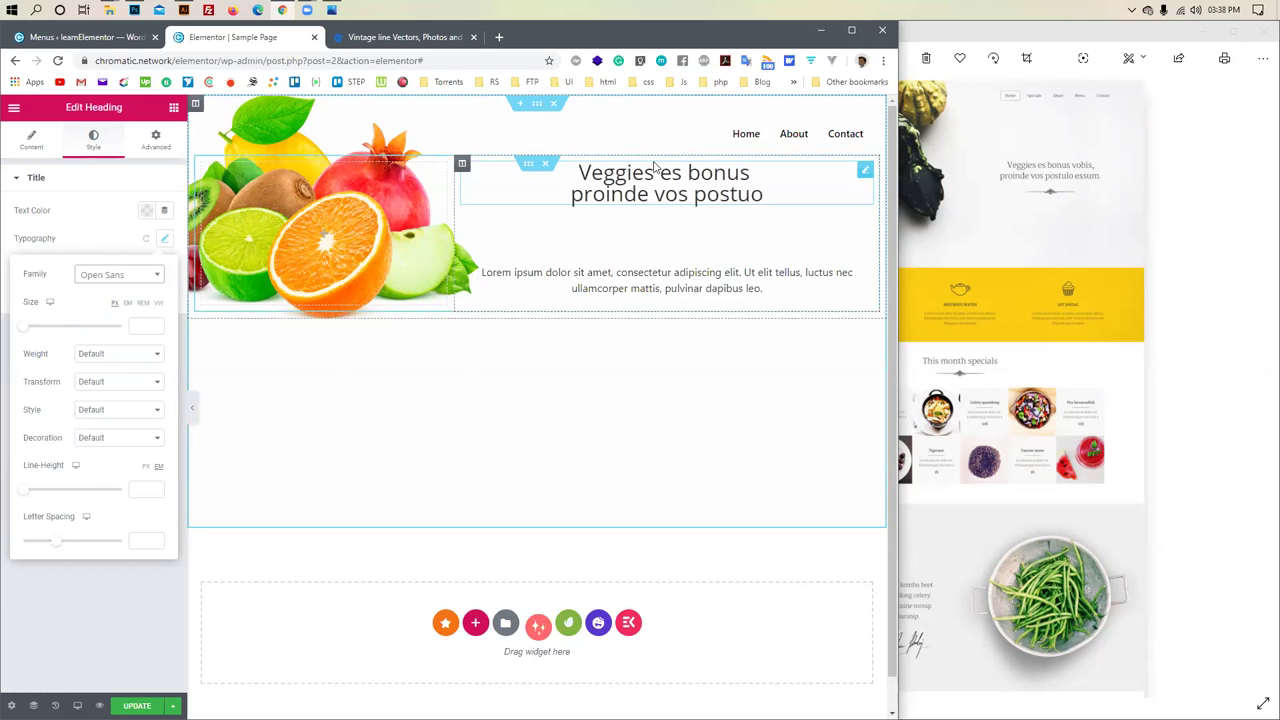
# Switch to the 89903 vector artwork in Illustrator and cancel the recovery of unsaved documents
pyautogui.click(646, 268)
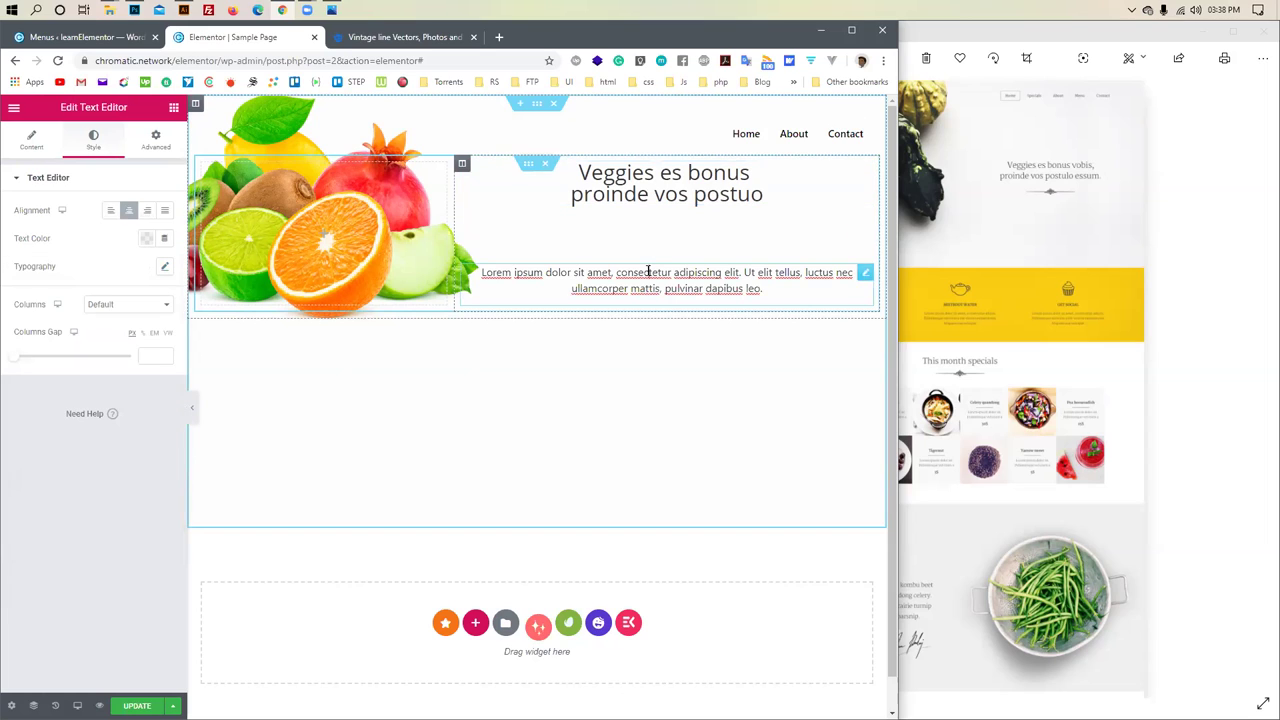
pyautogui.click(183, 9)
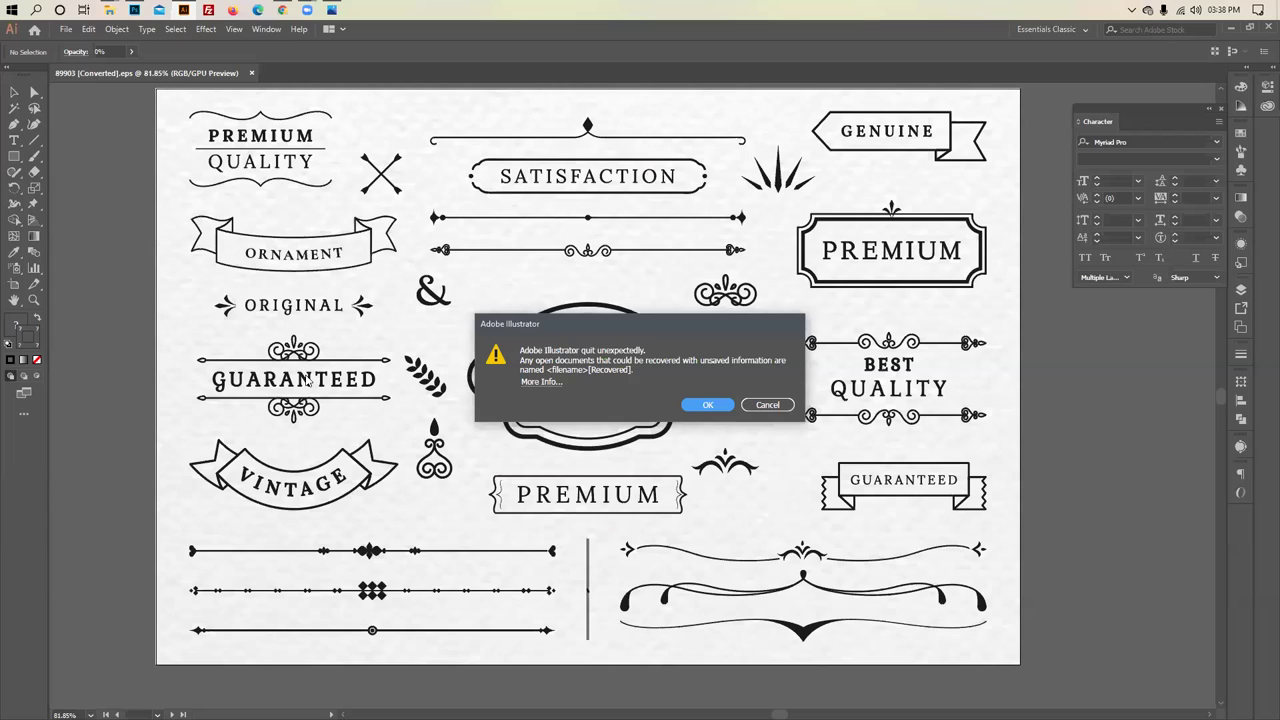
pyautogui.click(768, 406)
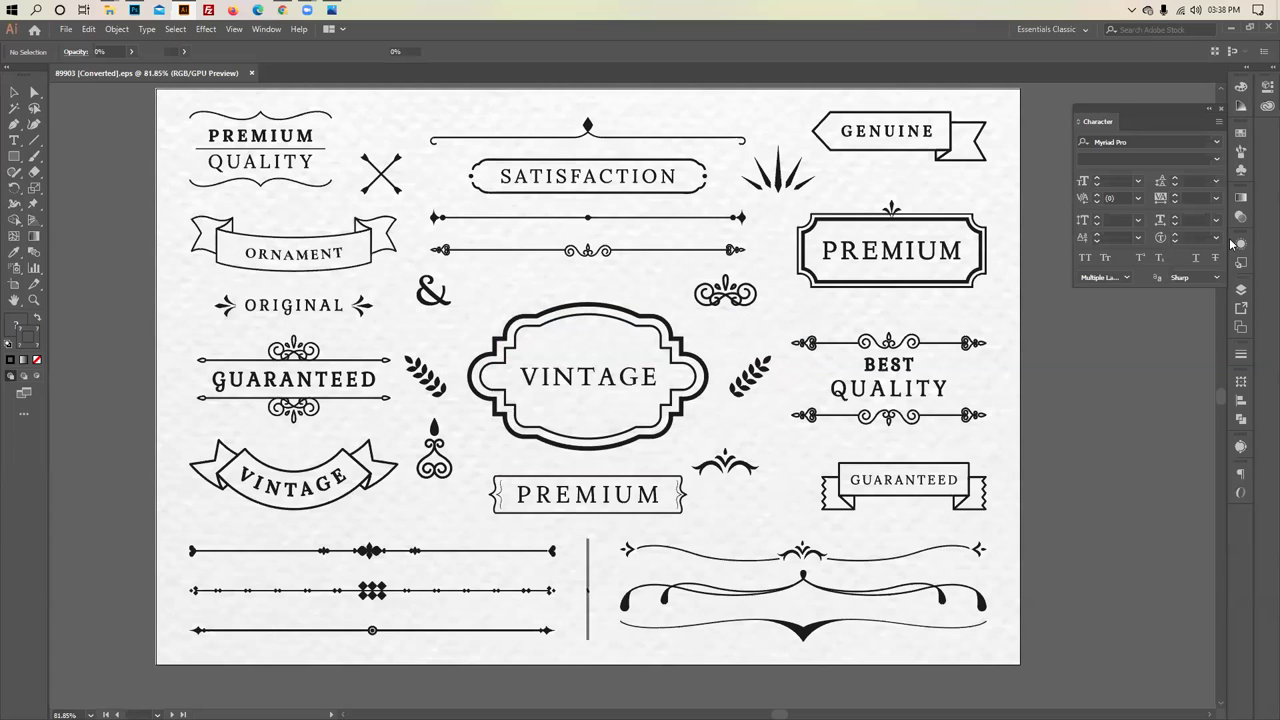
# Hide the background layer of the vector artwork and expand the object layer
pyautogui.click(1241, 295)
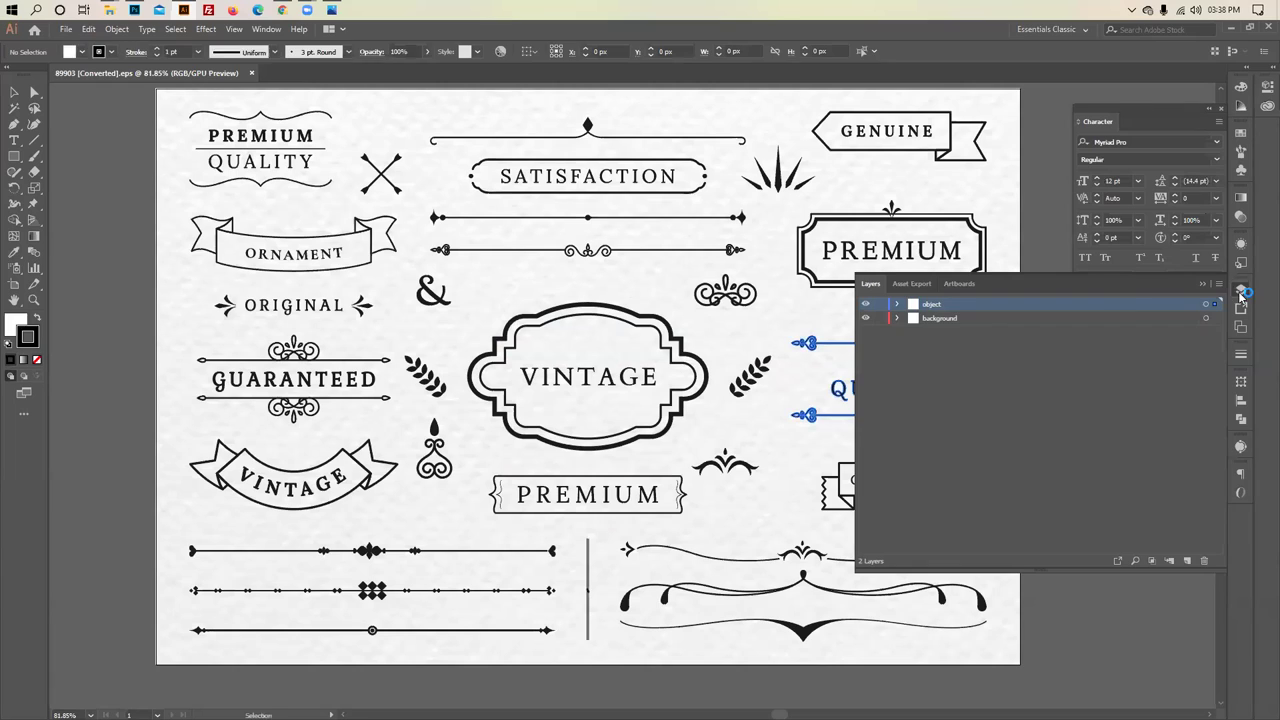
pyautogui.click(897, 318)
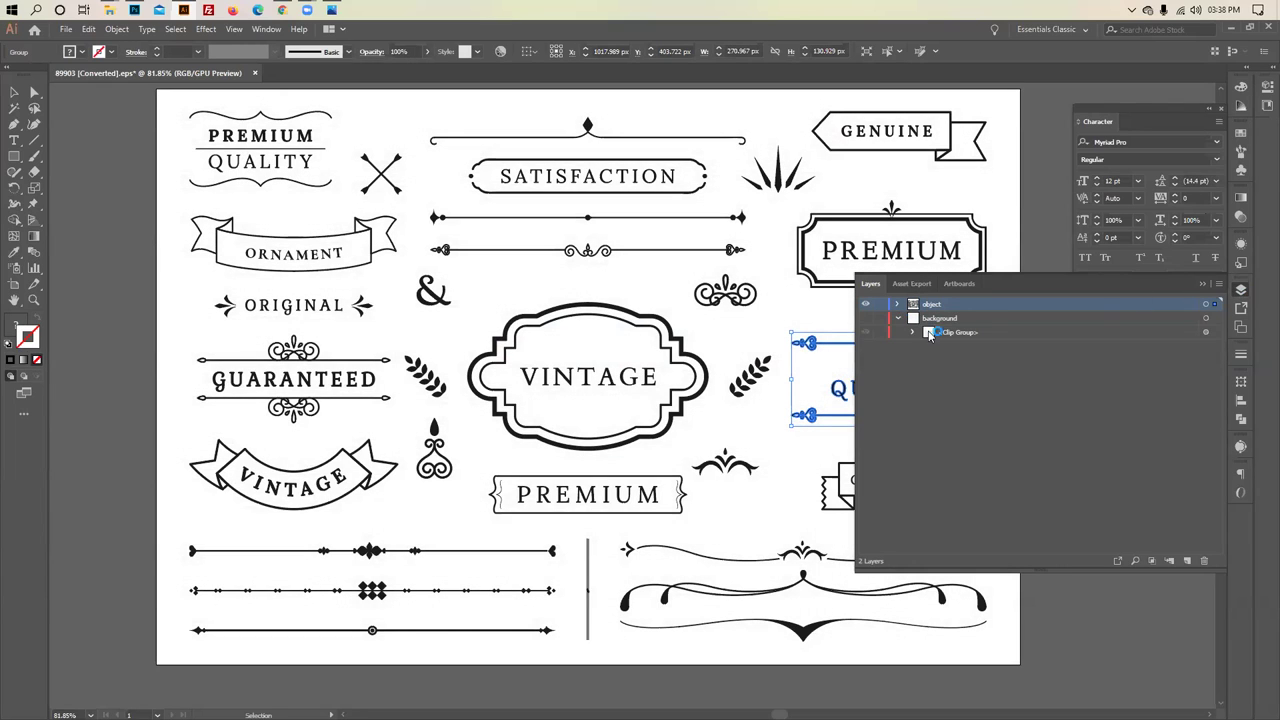
pyautogui.click(912, 332)
pyautogui.click(927, 360)
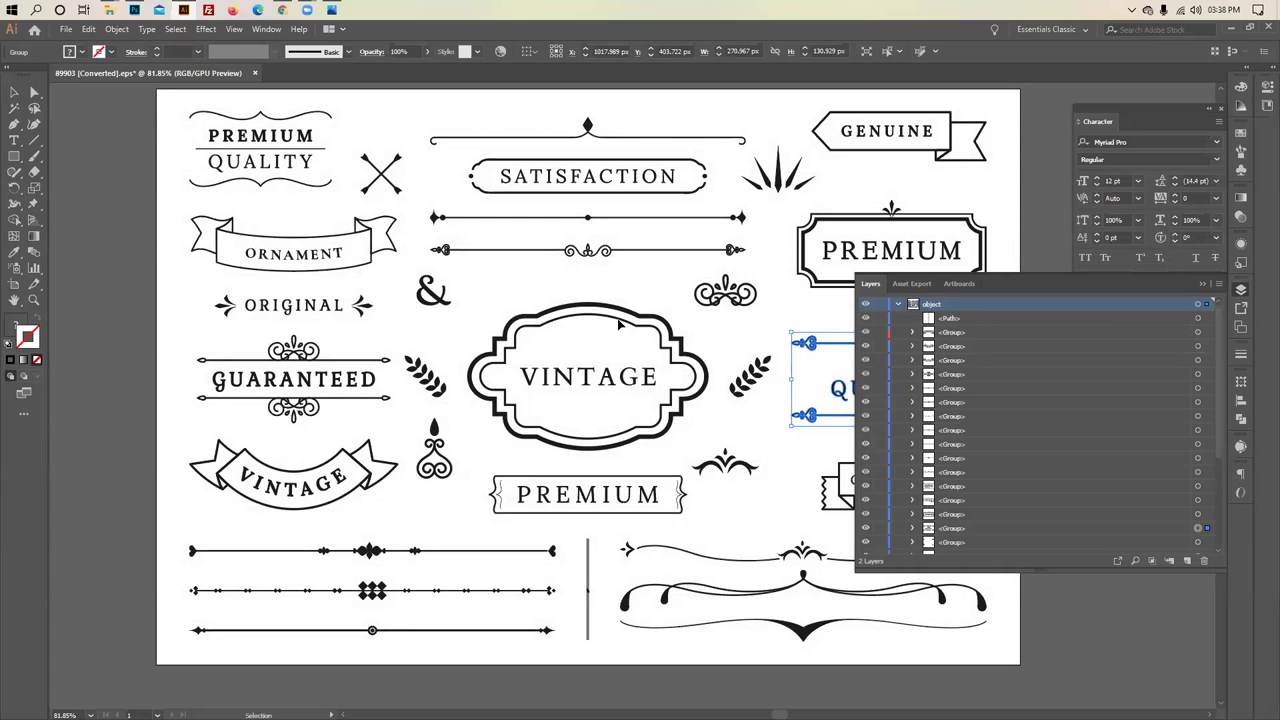
pyautogui.click(620, 322)
pyautogui.click(1203, 284)
# Try moving the ornament of the GUARANTEED emblem apart from its text
pyautogui.click(538, 304)
pyautogui.scroll(1, 540, 300)
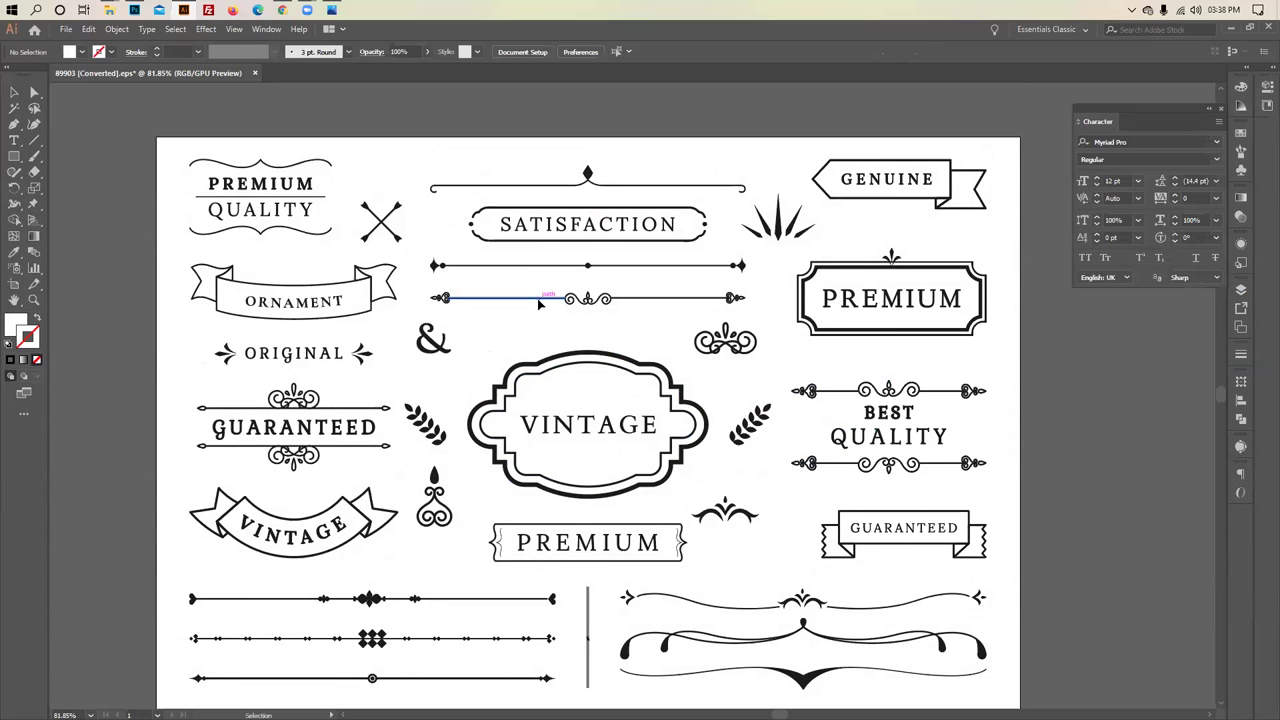
pyautogui.scroll(-3, 540, 300)
pyautogui.click(327, 410)
pyautogui.click(283, 342)
pyautogui.moveTo(293, 293); pyautogui.dragTo(291, 281)
pyautogui.moveTo(220, 305); pyautogui.dragTo(299, 290)
pyautogui.click(360, 280)
pyautogui.scroll(1, 490, 328)
# Ungroup the BEST QUALITY emblem twice so that its two scroll dividers are separate objects
pyautogui.moveTo(896, 320); pyautogui.dragTo(972, 326)
pyautogui.hscroll(-1, 924, 287)
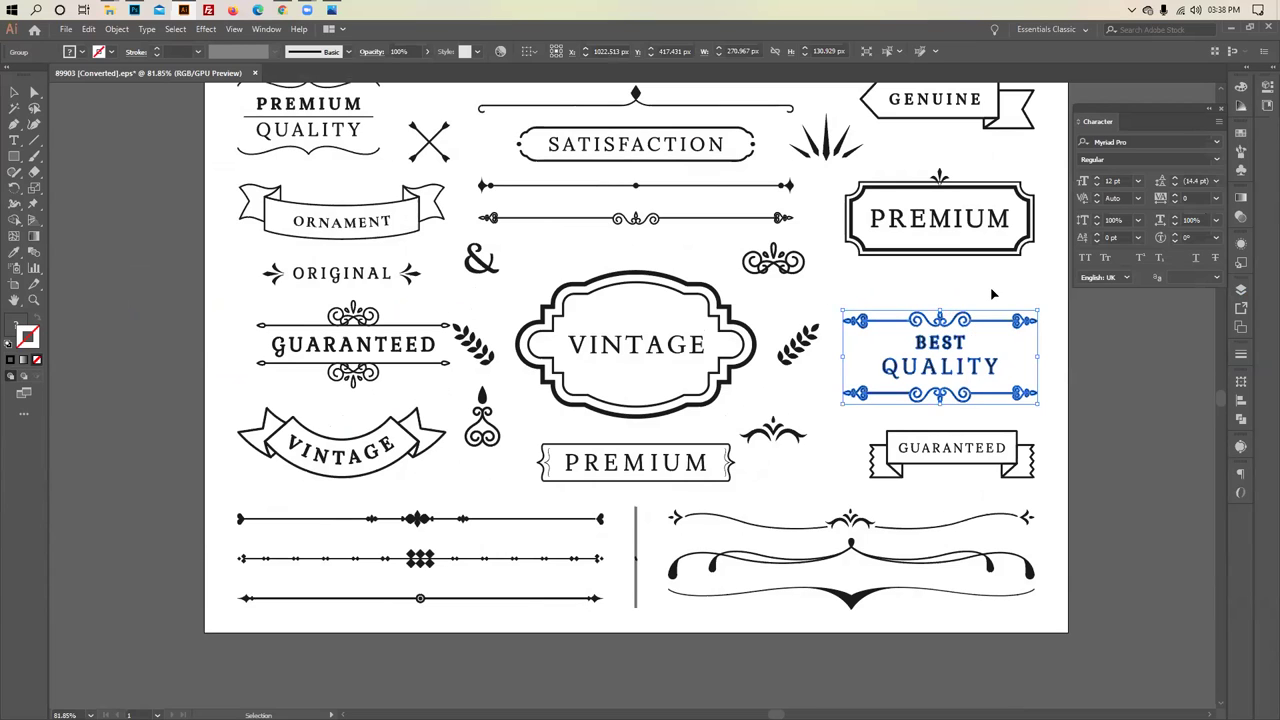
pyautogui.moveTo(990, 290); pyautogui.dragTo(545, 330)
pyautogui.scroll(3, 545, 330)
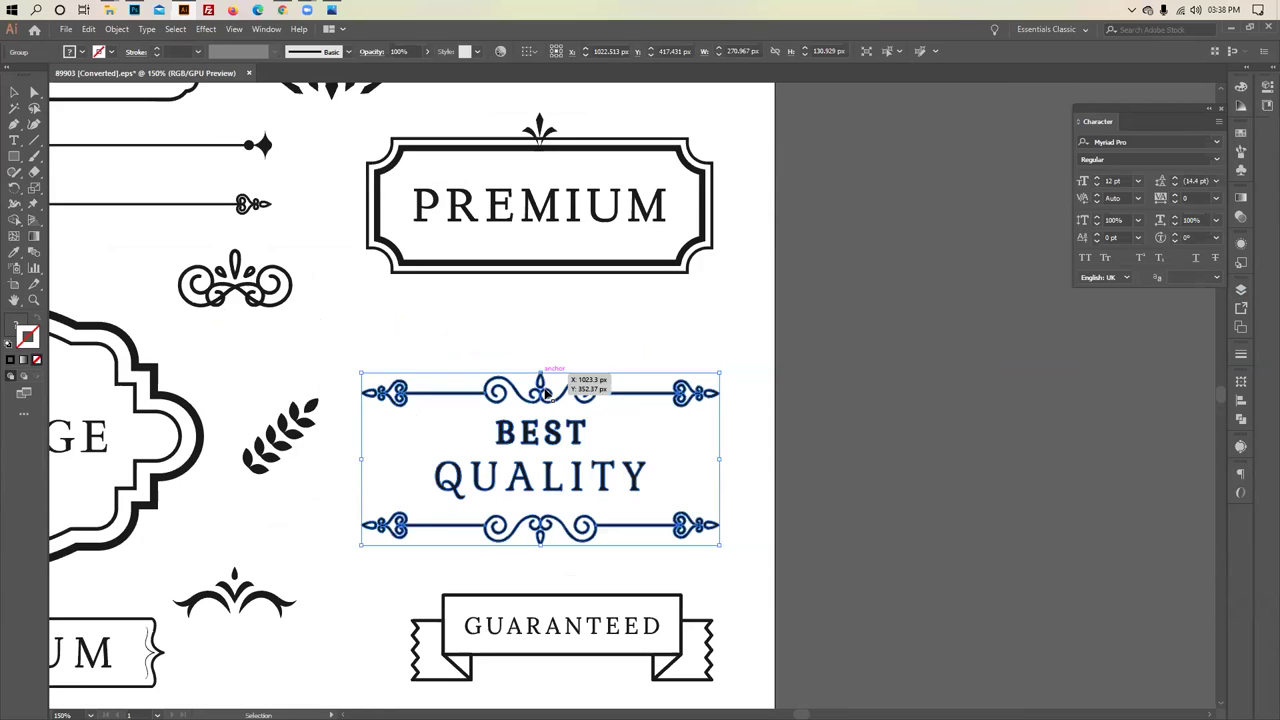
pyautogui.rightClick(548, 392)
pyautogui.click(594, 503)
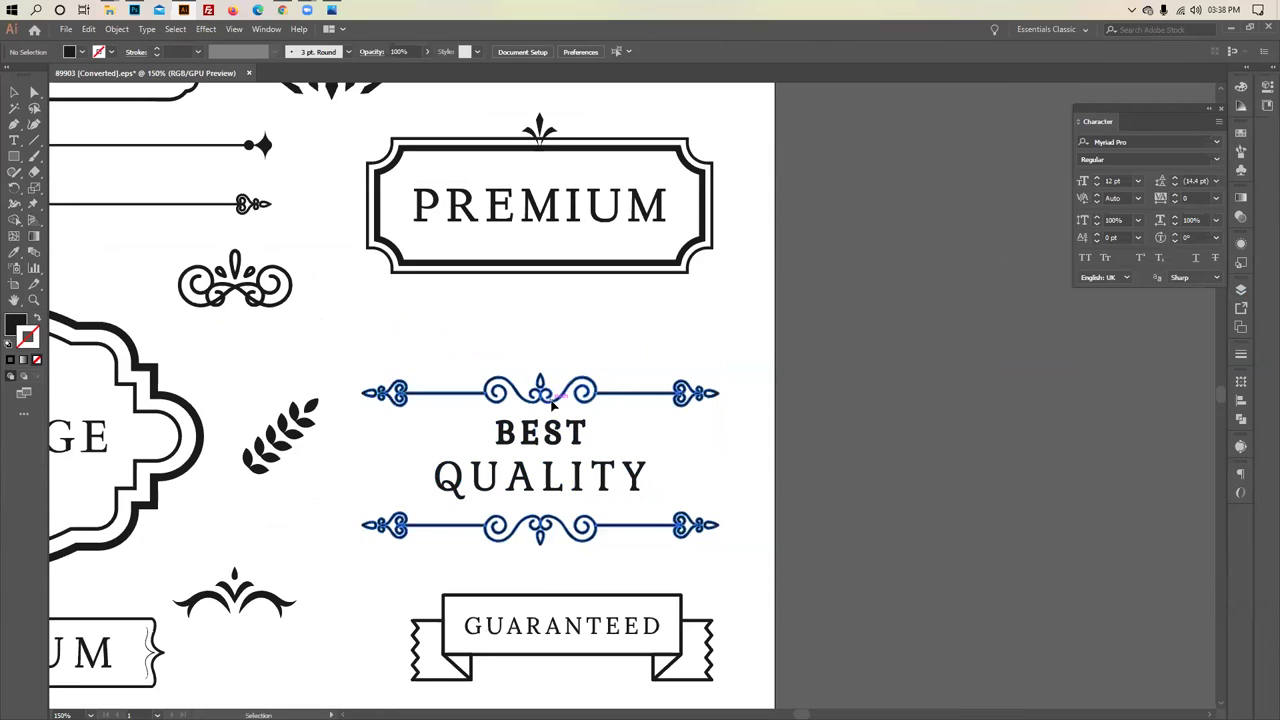
pyautogui.rightClick(521, 393)
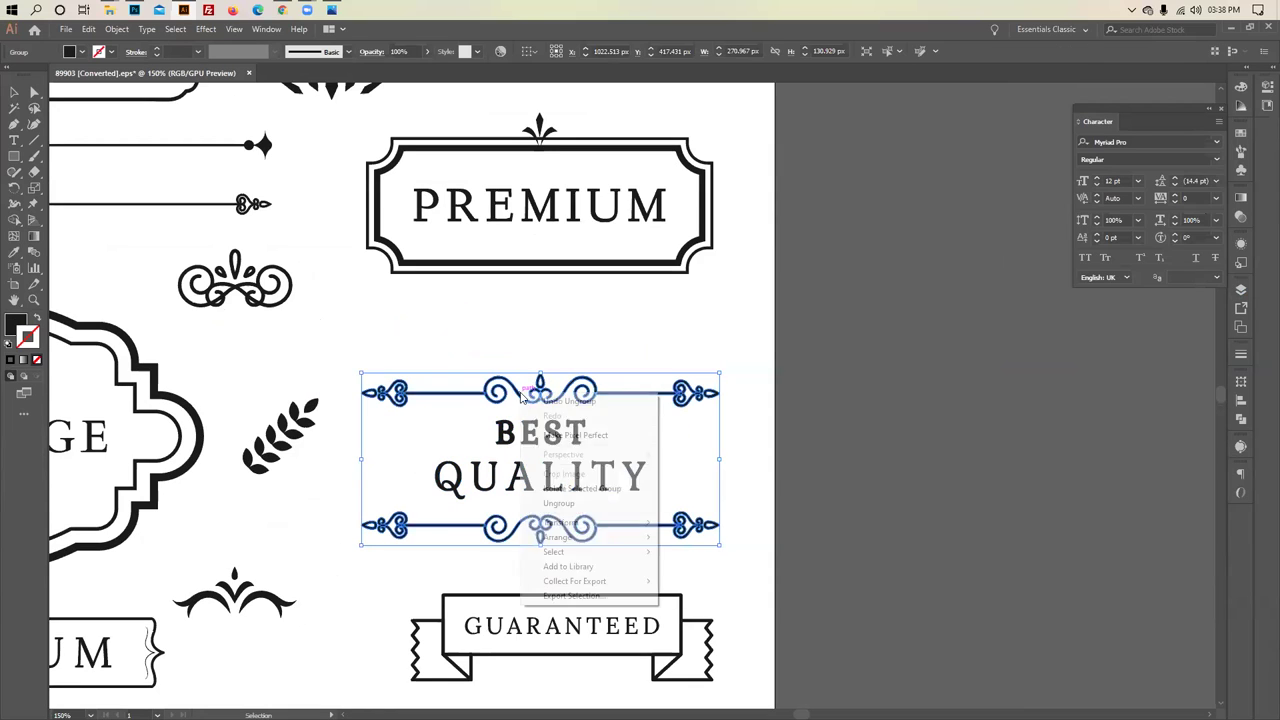
pyautogui.click(563, 503)
# Move the upper scroll divider of the BEST QUALITY emblem out to the empty canvas right of the artboard
pyautogui.click(823, 423)
pyautogui.click(514, 390)
pyautogui.moveTo(535, 398); pyautogui.dragTo(911, 400)
pyautogui.hscroll(5, 457, 449)
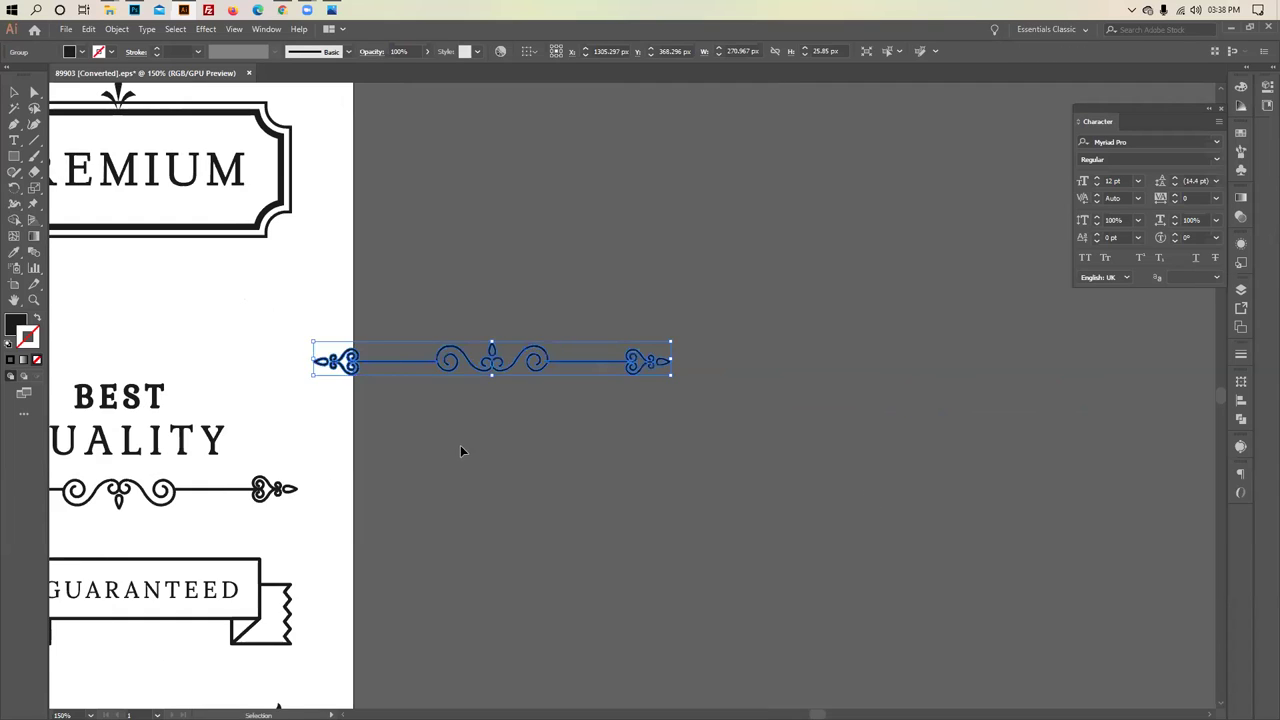
pyautogui.hscroll(2, 455, 441)
pyautogui.scroll(-3, 453, 433)
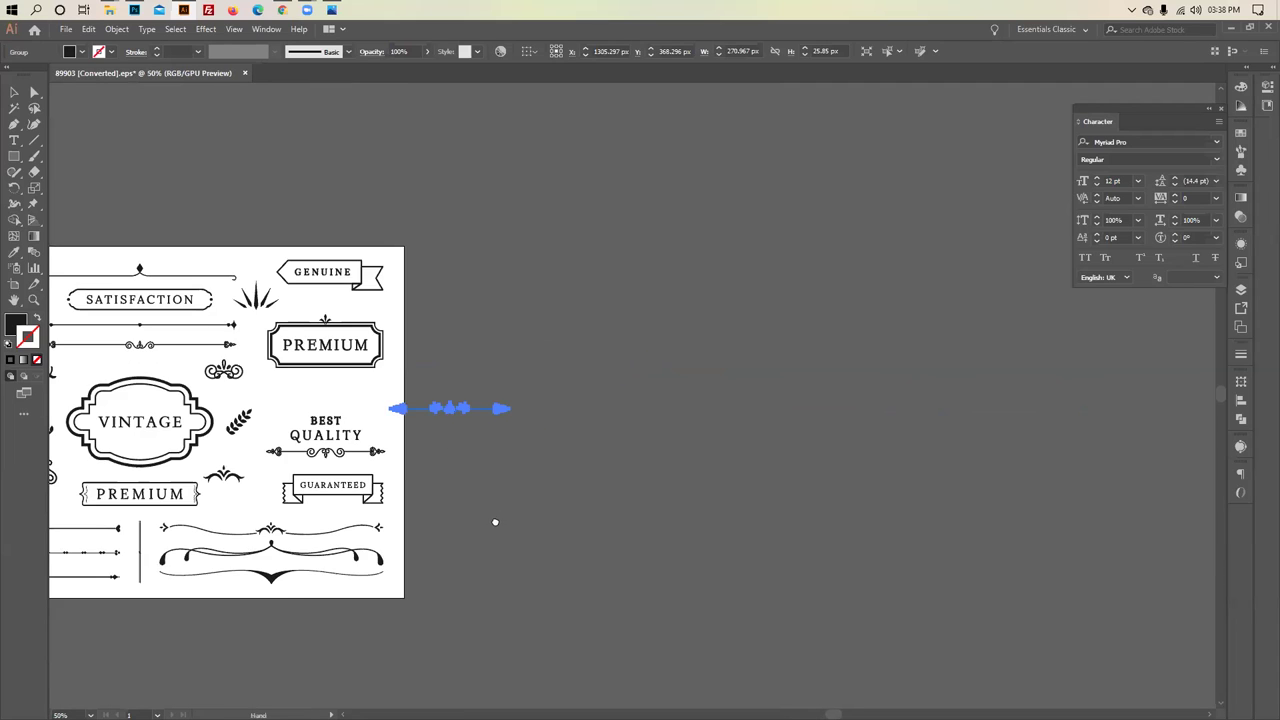
pyautogui.moveTo(494, 522); pyautogui.dragTo(535, 602)
pyautogui.moveTo(505, 495); pyautogui.dragTo(755, 436)
pyautogui.click(720, 470)
# Draw a new artboard about 591 by 87 px beside the original and fit the enlarged divider inside it
pyautogui.click(15, 285)
pyautogui.moveTo(466, 326); pyautogui.dragTo(727, 366)
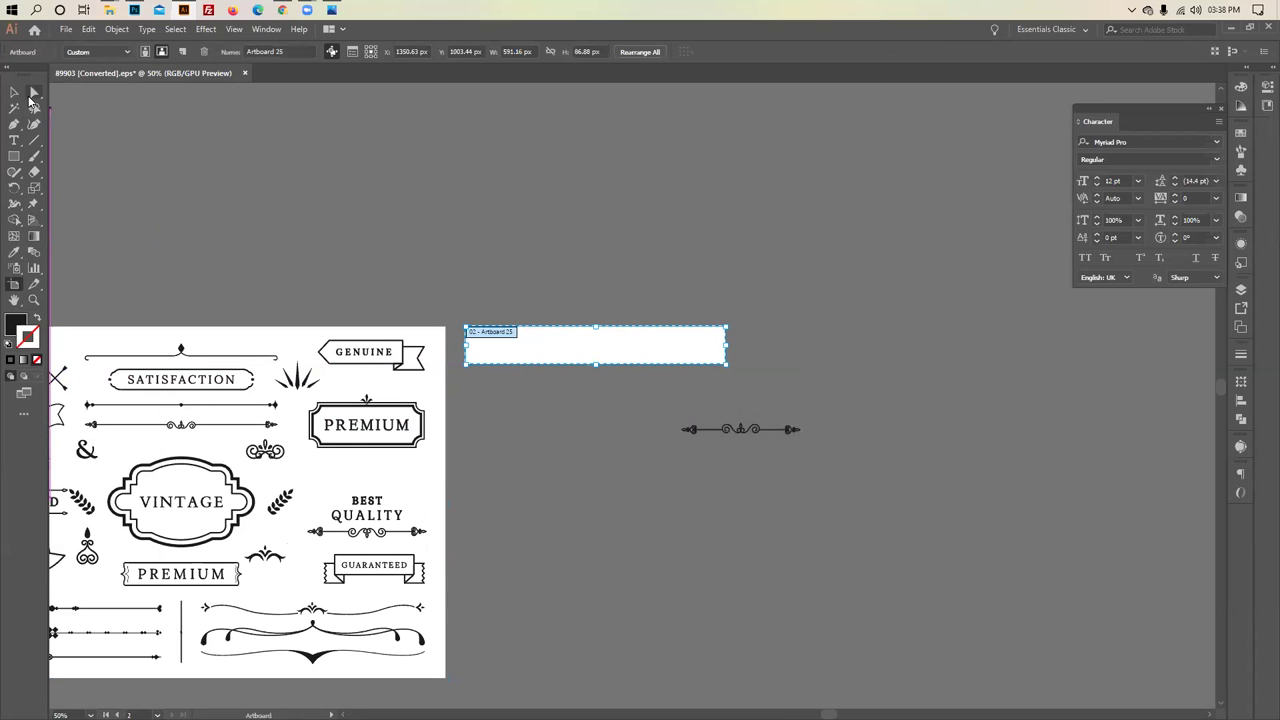
pyautogui.press('v')
pyautogui.moveTo(742, 430); pyautogui.dragTo(717, 360)
pyautogui.click(577, 370)
pyautogui.moveTo(510, 293); pyautogui.dragTo(669, 440)
pyautogui.click(149, 122)
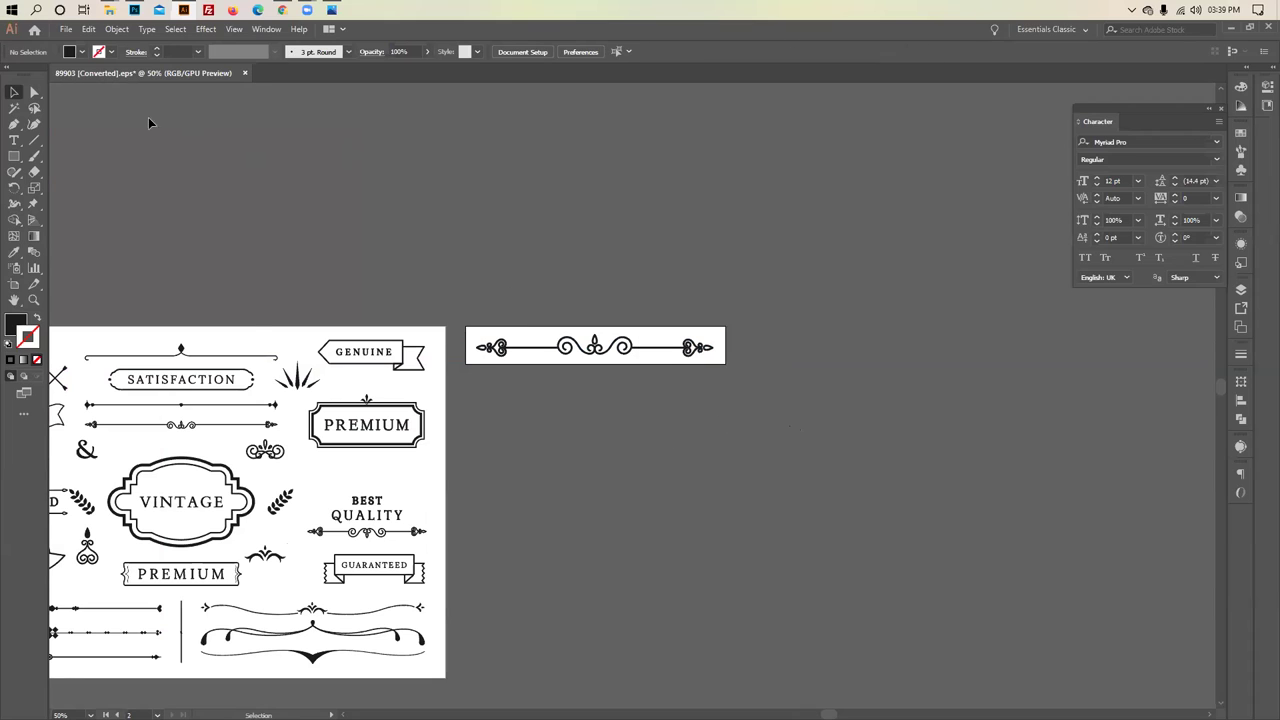
# Export only artboard 2 to the Desktop as a PNG named ribon
pyautogui.click(66, 29)
pyautogui.moveTo(240, 263)
pyautogui.click(292, 279)
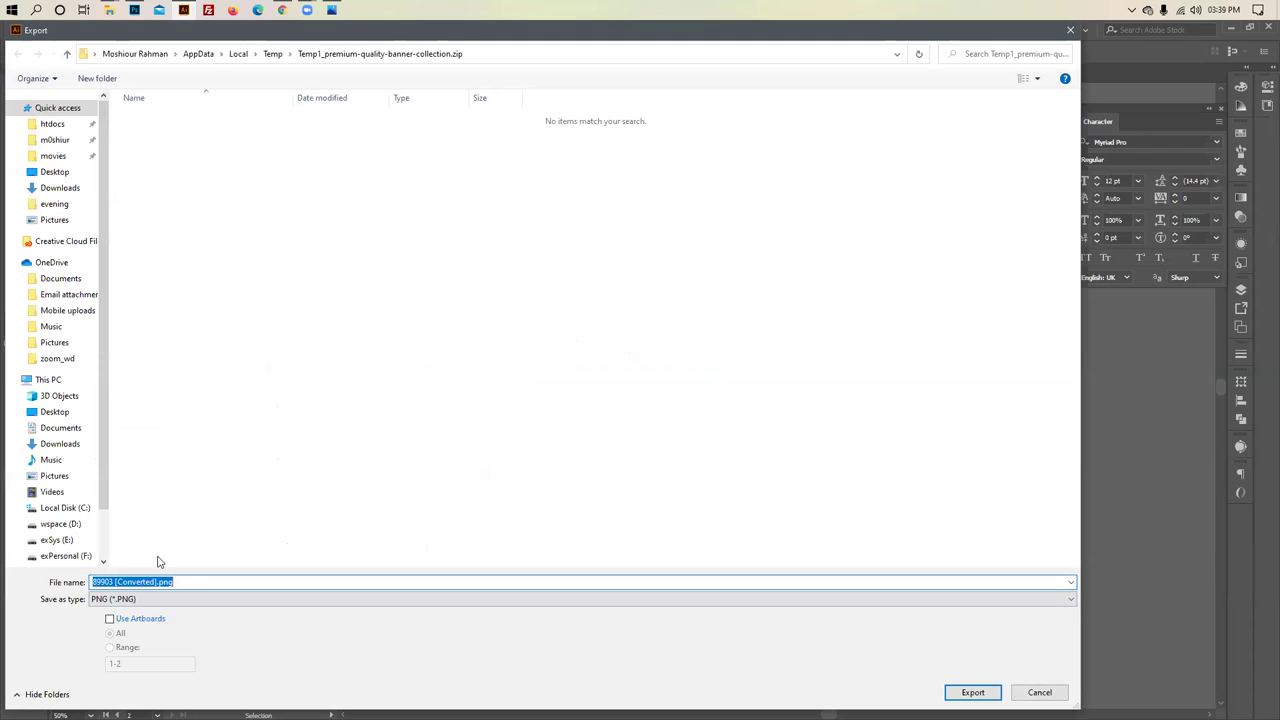
pyautogui.write('ribon')
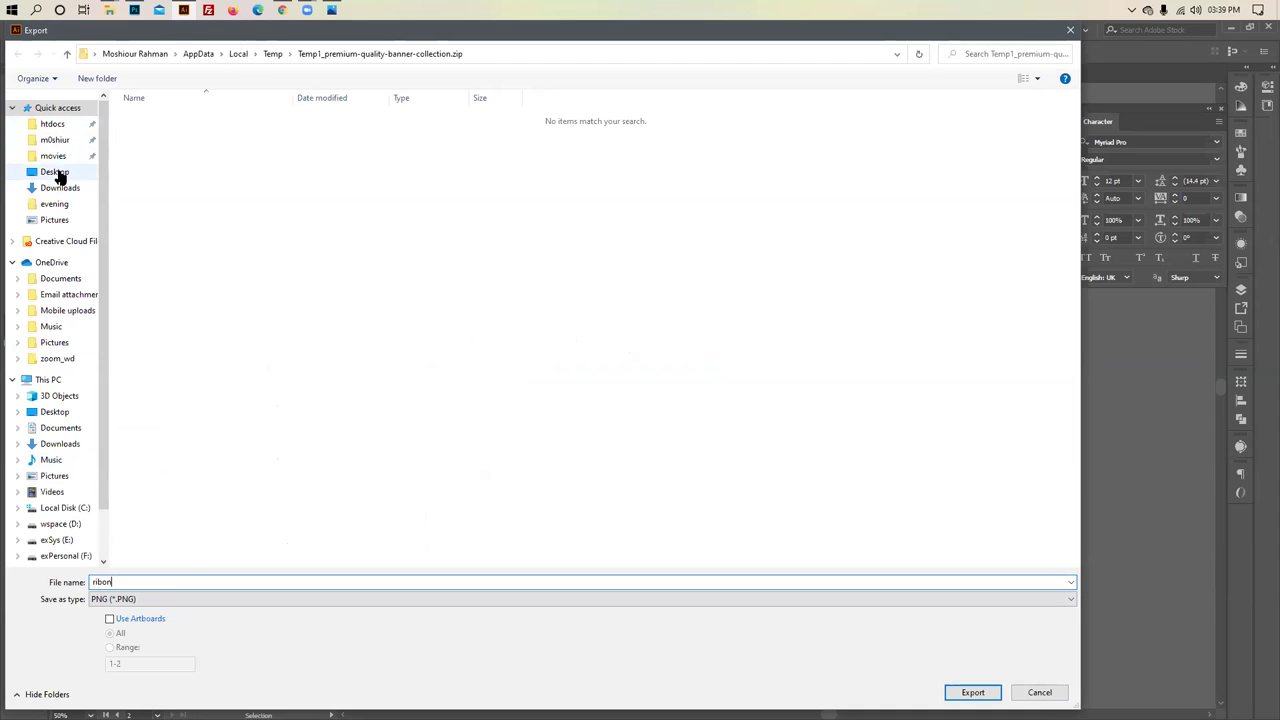
pyautogui.click(55, 171)
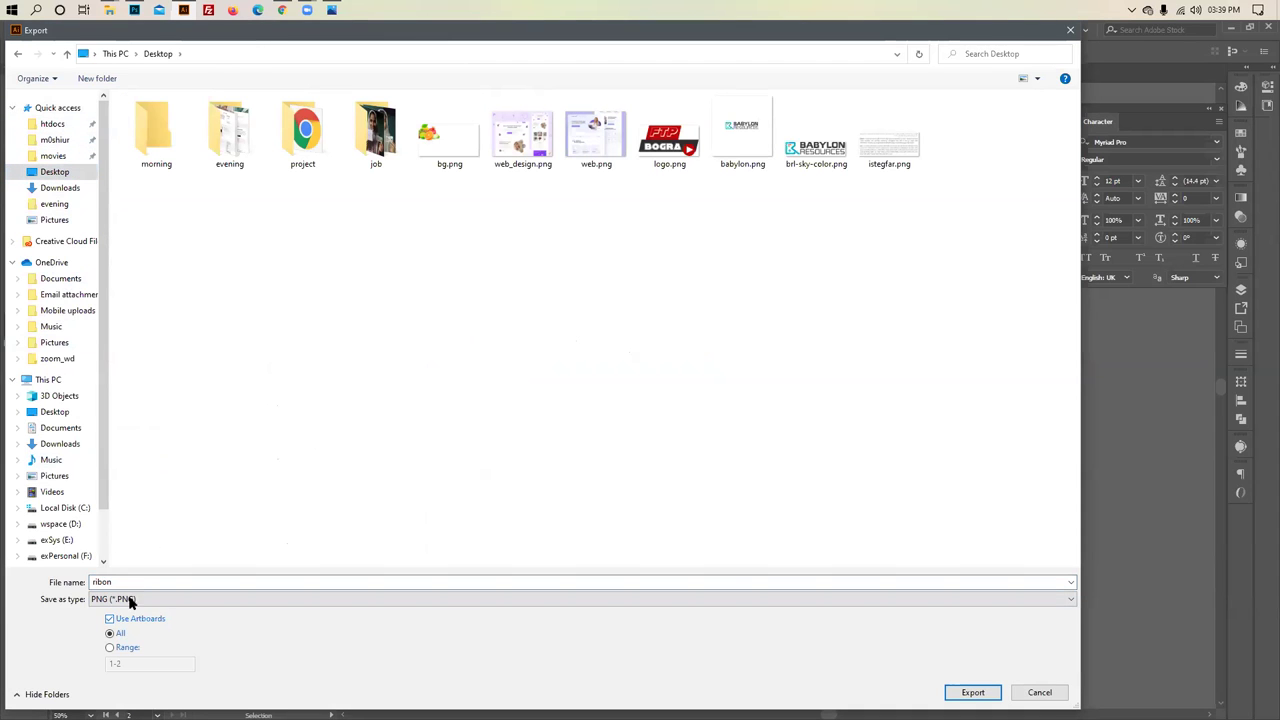
pyautogui.click(112, 647)
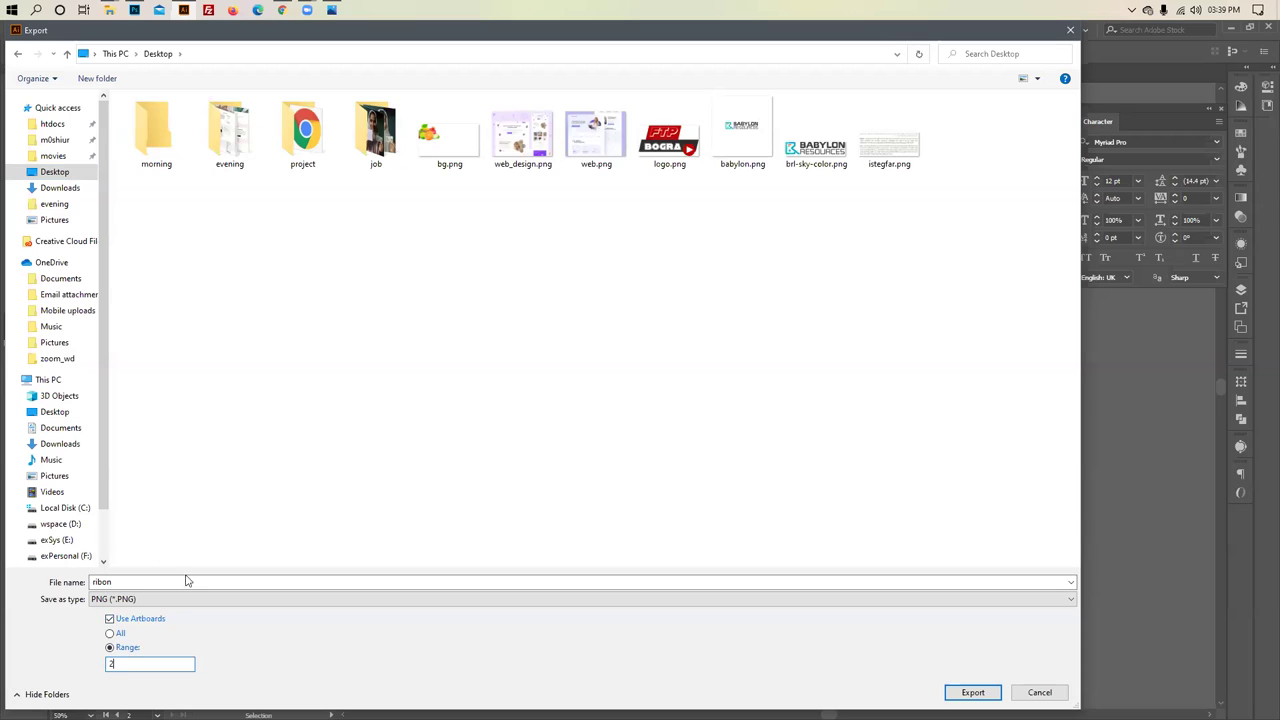
pyautogui.write('2')
pyautogui.press('Return')
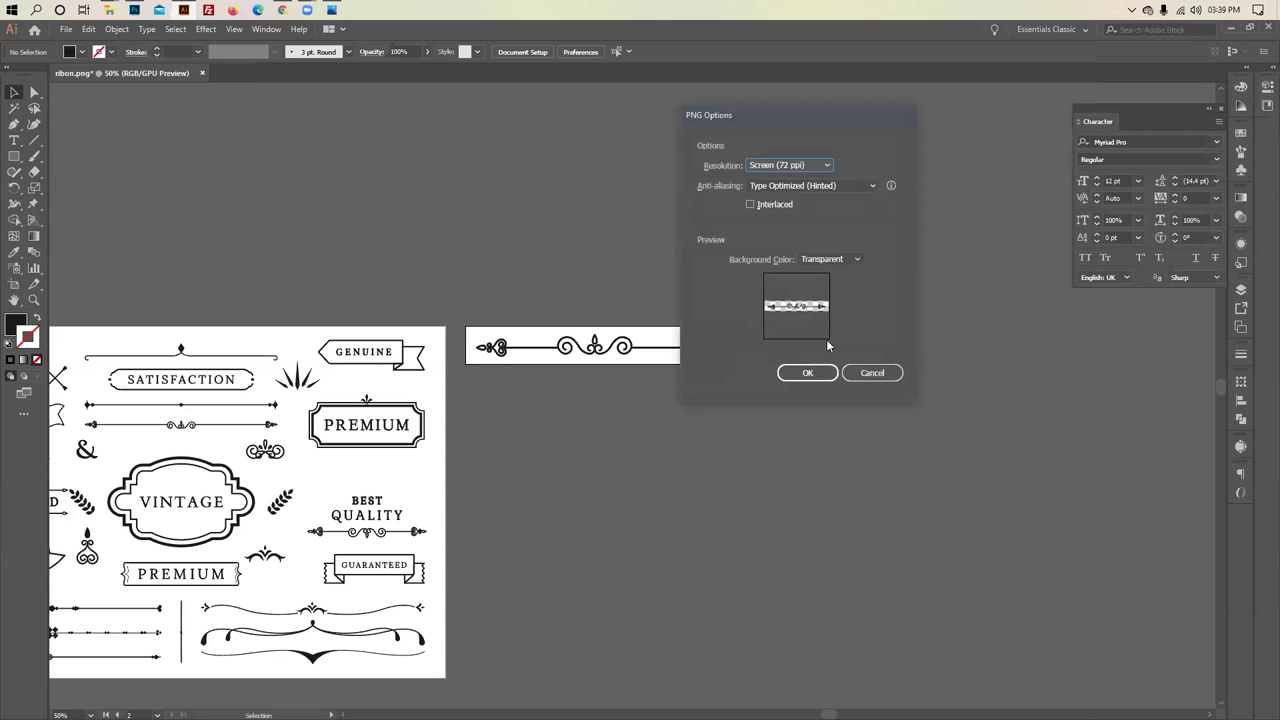
# Set the PNG resolution to Medium (150 ppi) and complete the export
pyautogui.click(822, 165)
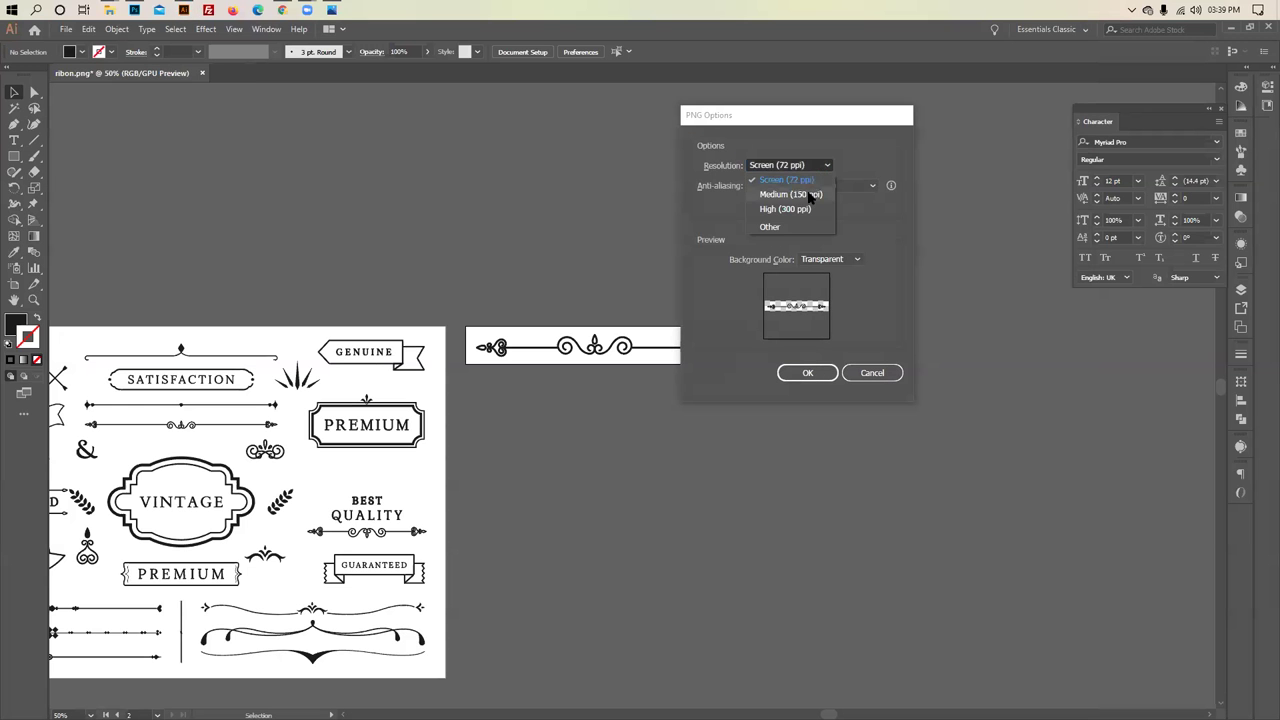
pyautogui.click(810, 194)
pyautogui.click(806, 374)
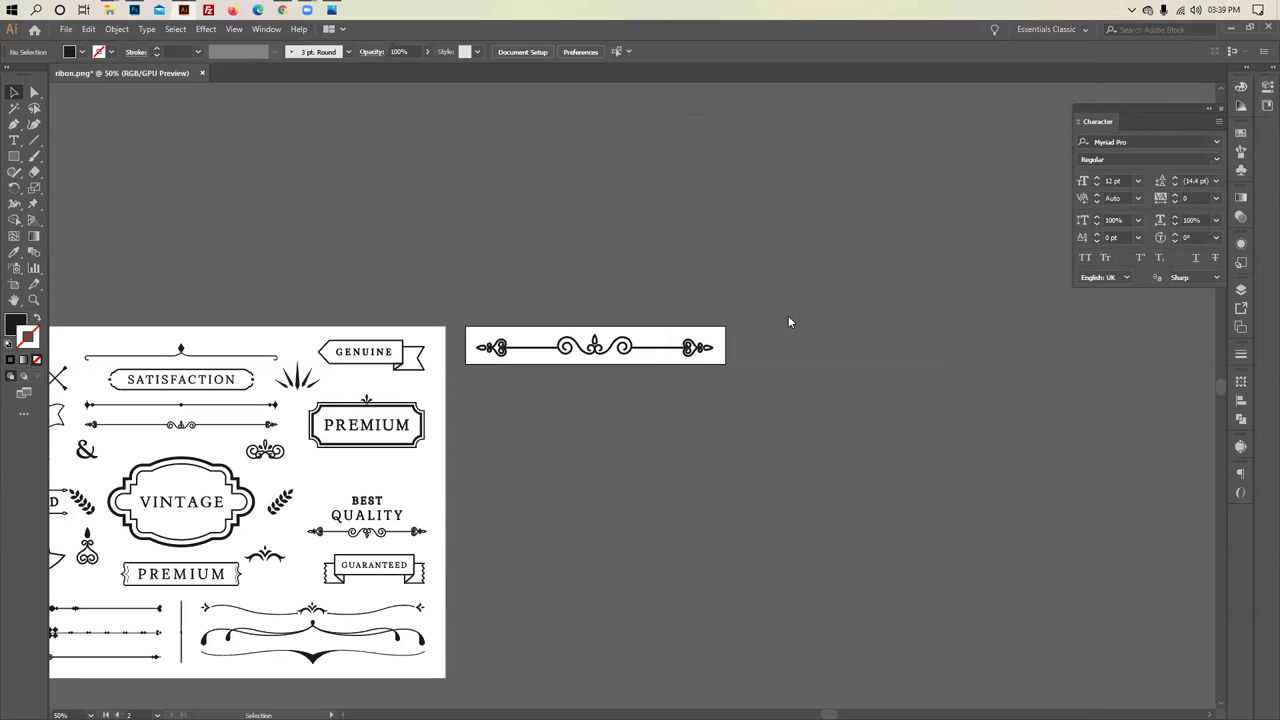
# Switch to the Elementor page in Chrome and add an Image widget directly below the heading
pyautogui.click(282, 10)
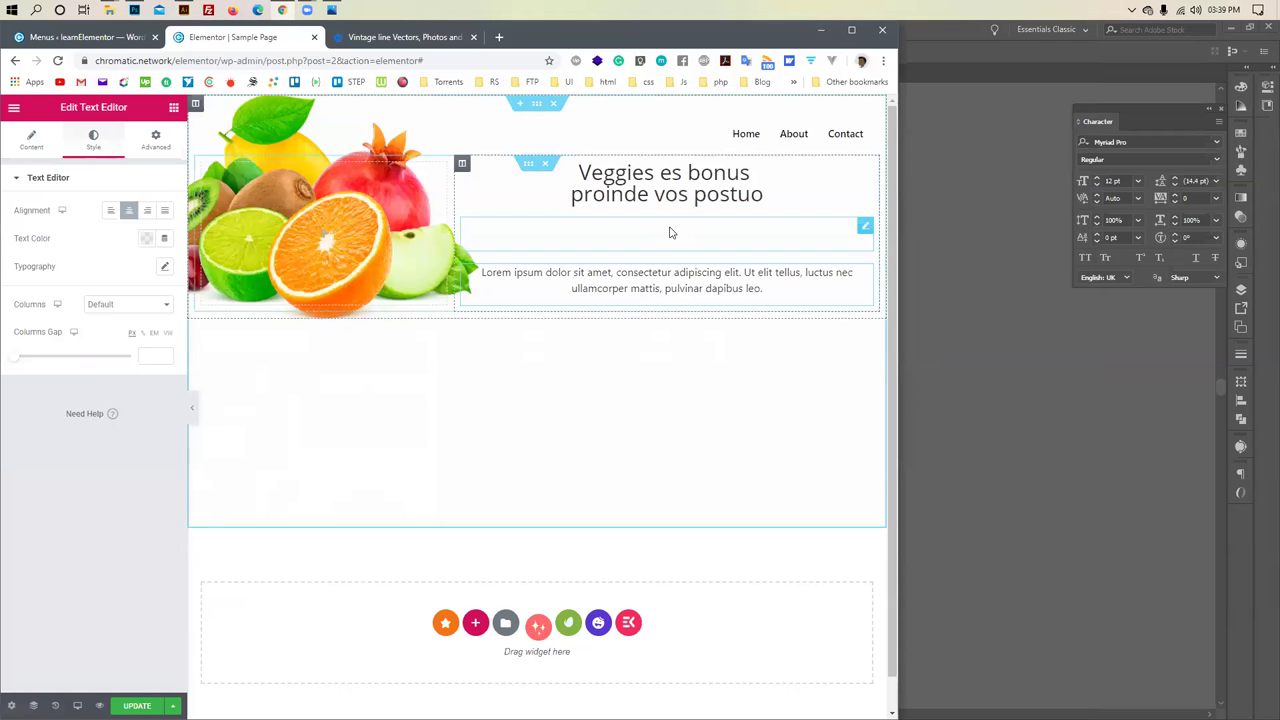
pyautogui.click(173, 108)
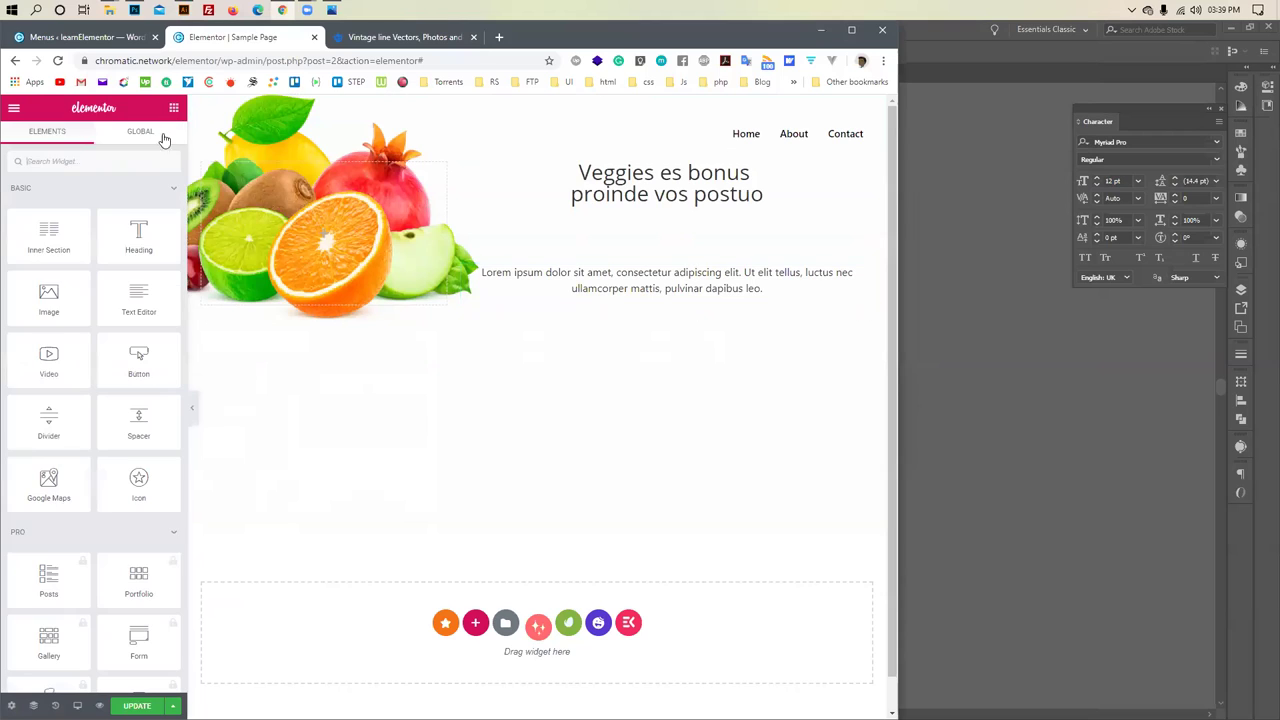
pyautogui.moveTo(48, 295); pyautogui.dragTo(650, 222)
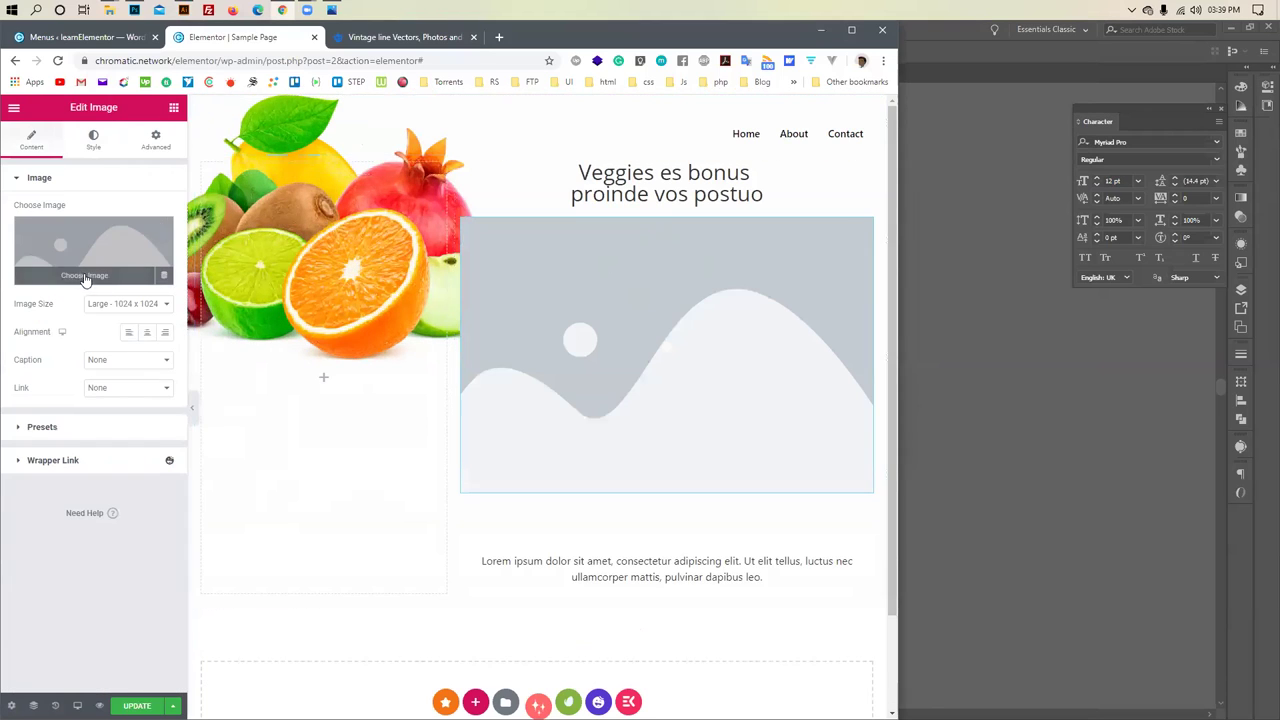
# Upload ribon-02.png from the Desktop and insert it as the new widget's image
pyautogui.click(85, 277)
pyautogui.click(65, 162)
pyautogui.click(446, 386)
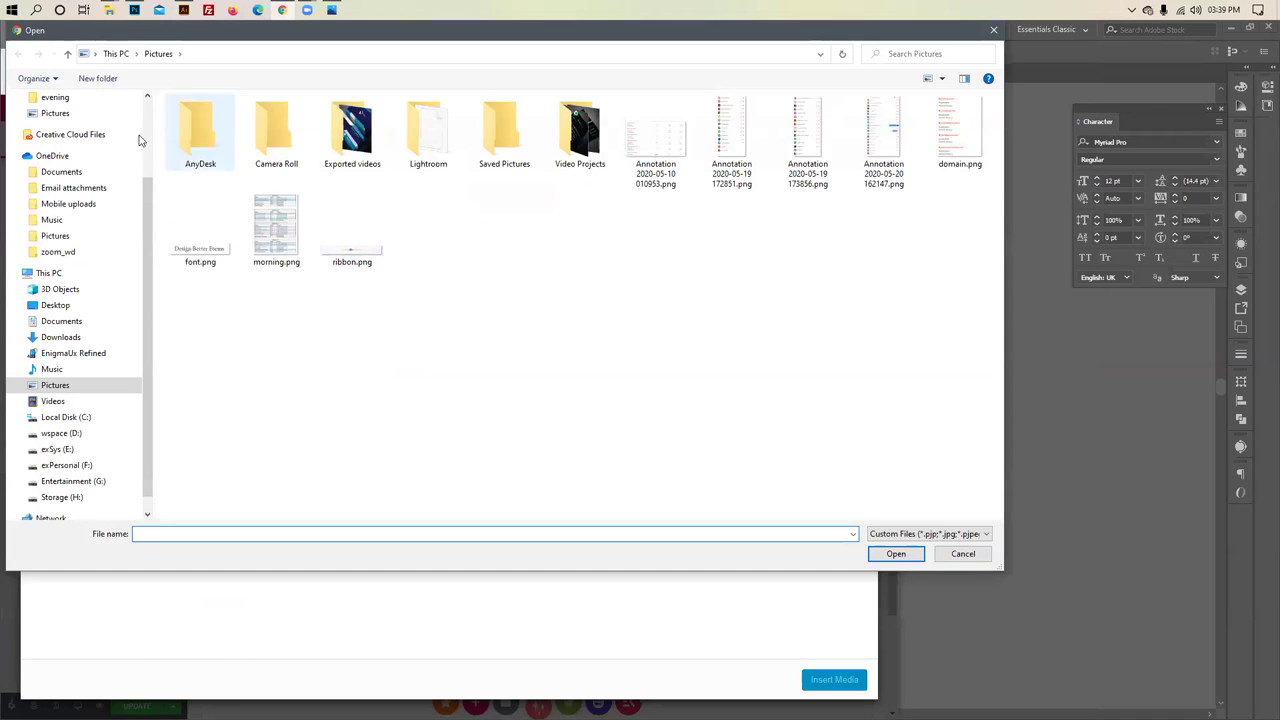
pyautogui.click(55, 305)
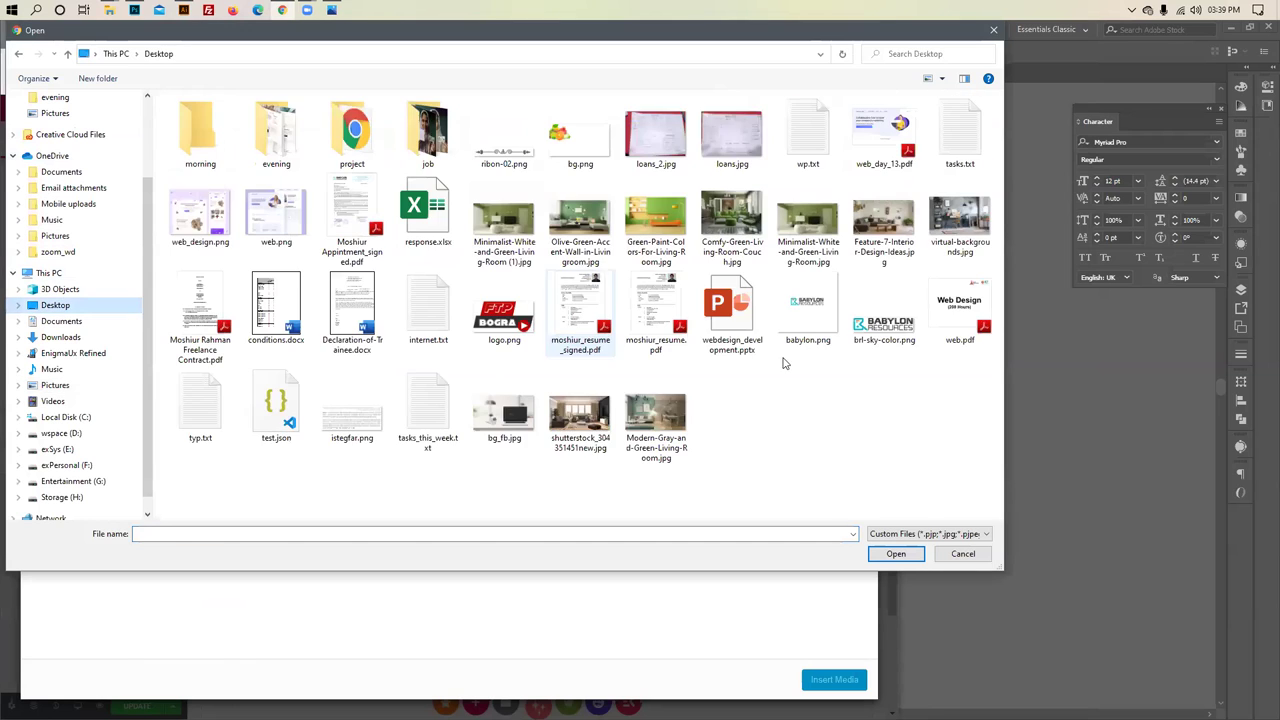
pyautogui.click(503, 130)
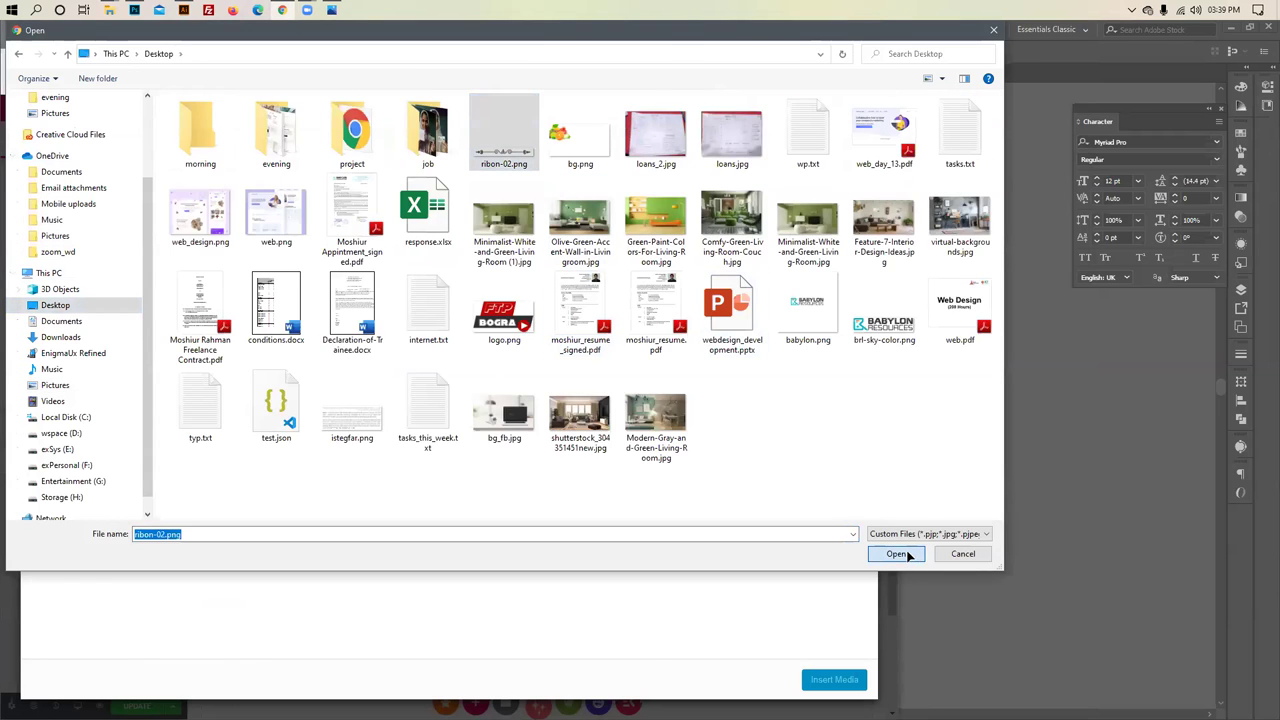
pyautogui.click(896, 554)
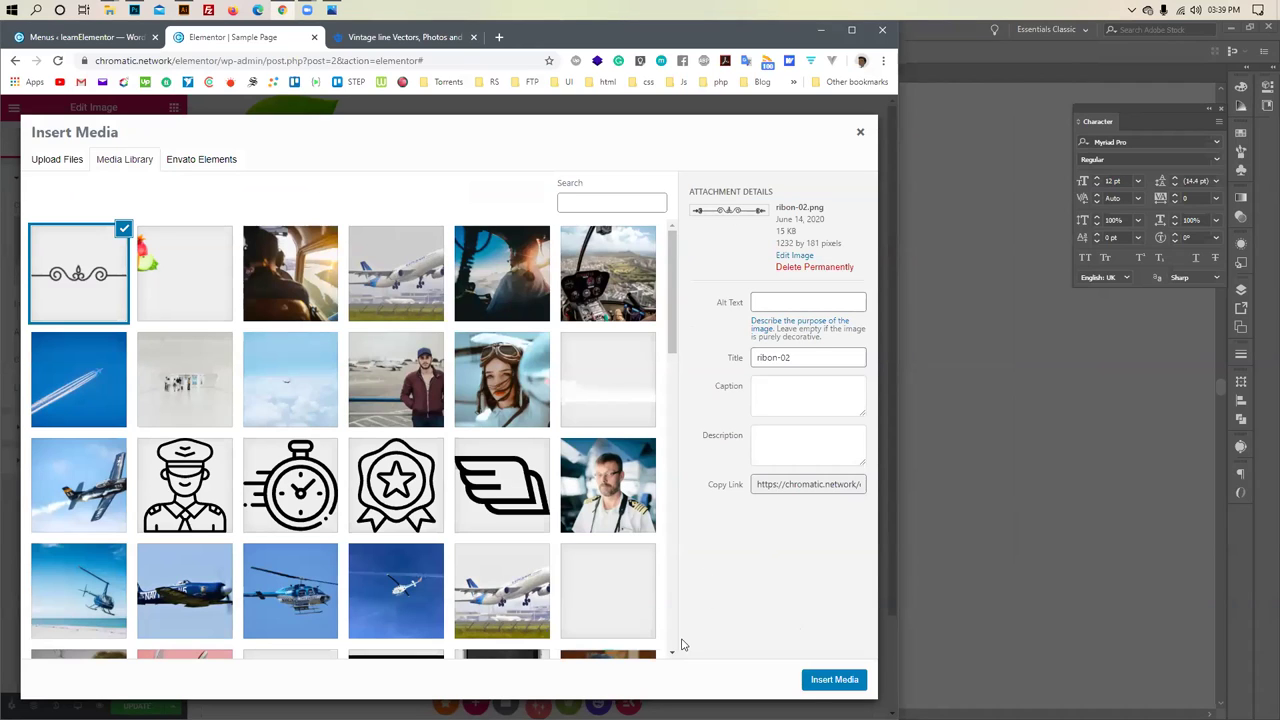
pyautogui.click(813, 683)
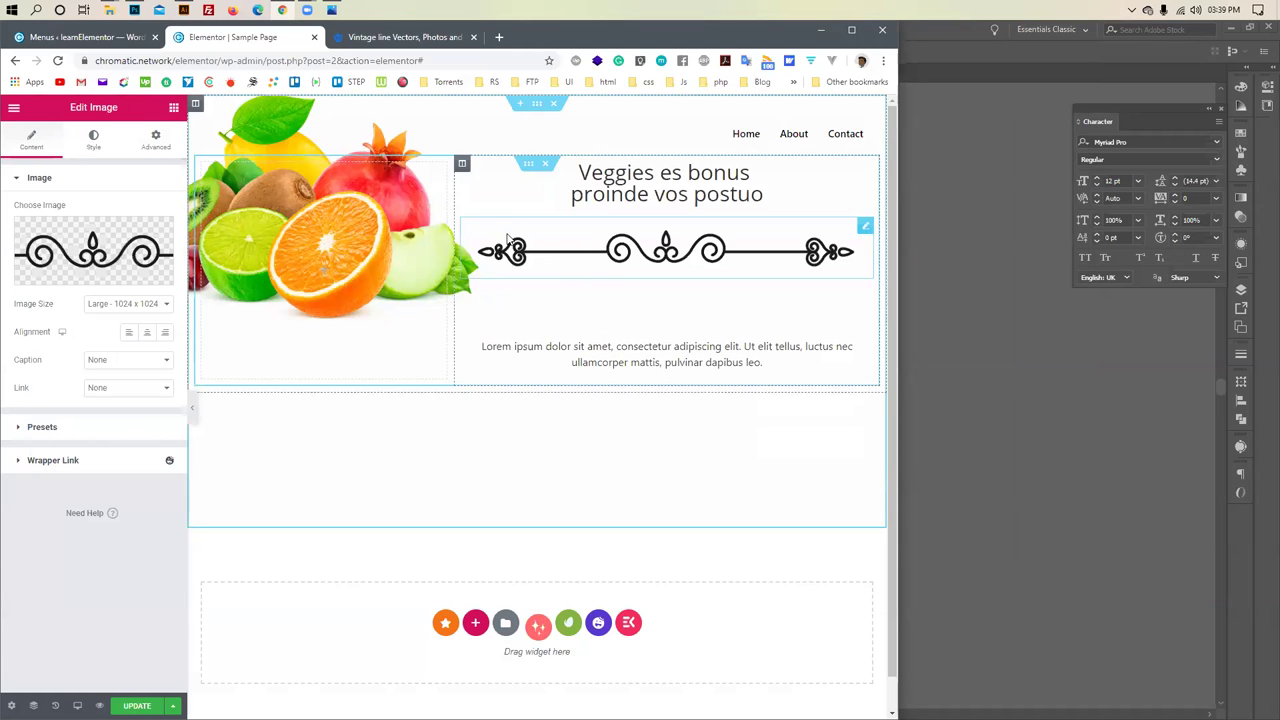
# Set the divider image's size to Medium - 300 x 300
pyautogui.click(163, 304)
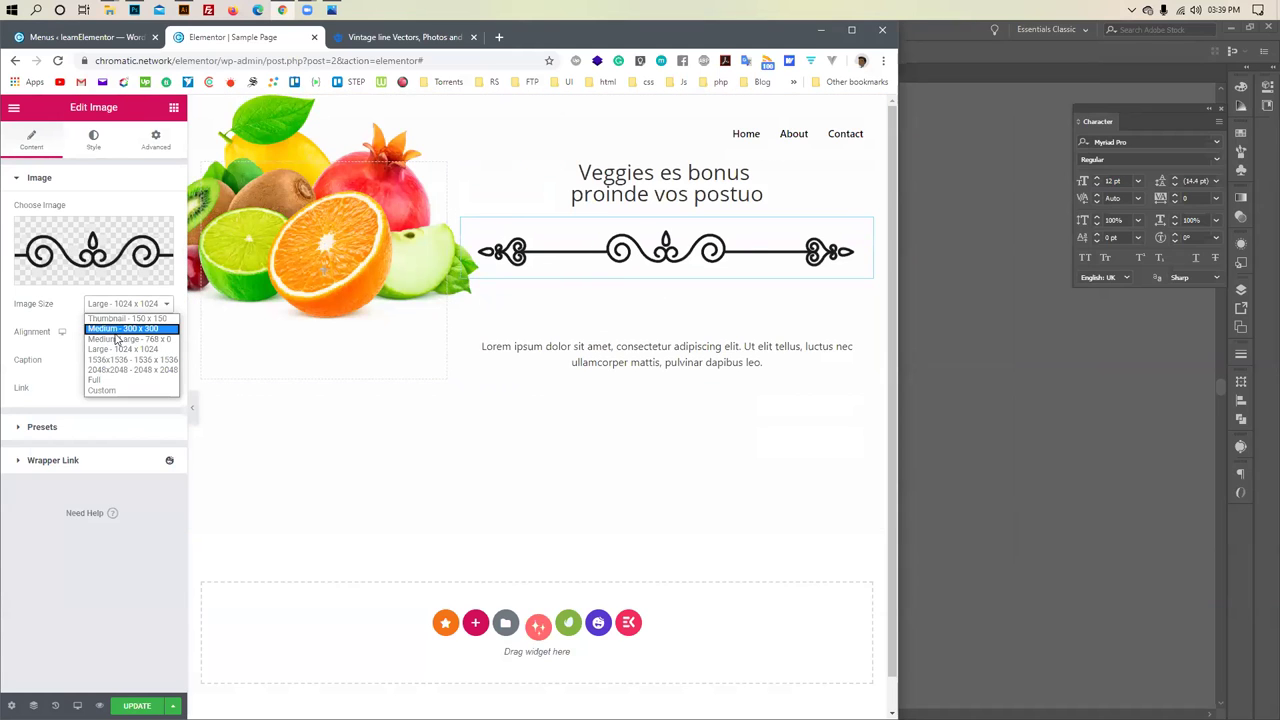
pyautogui.click(115, 339)
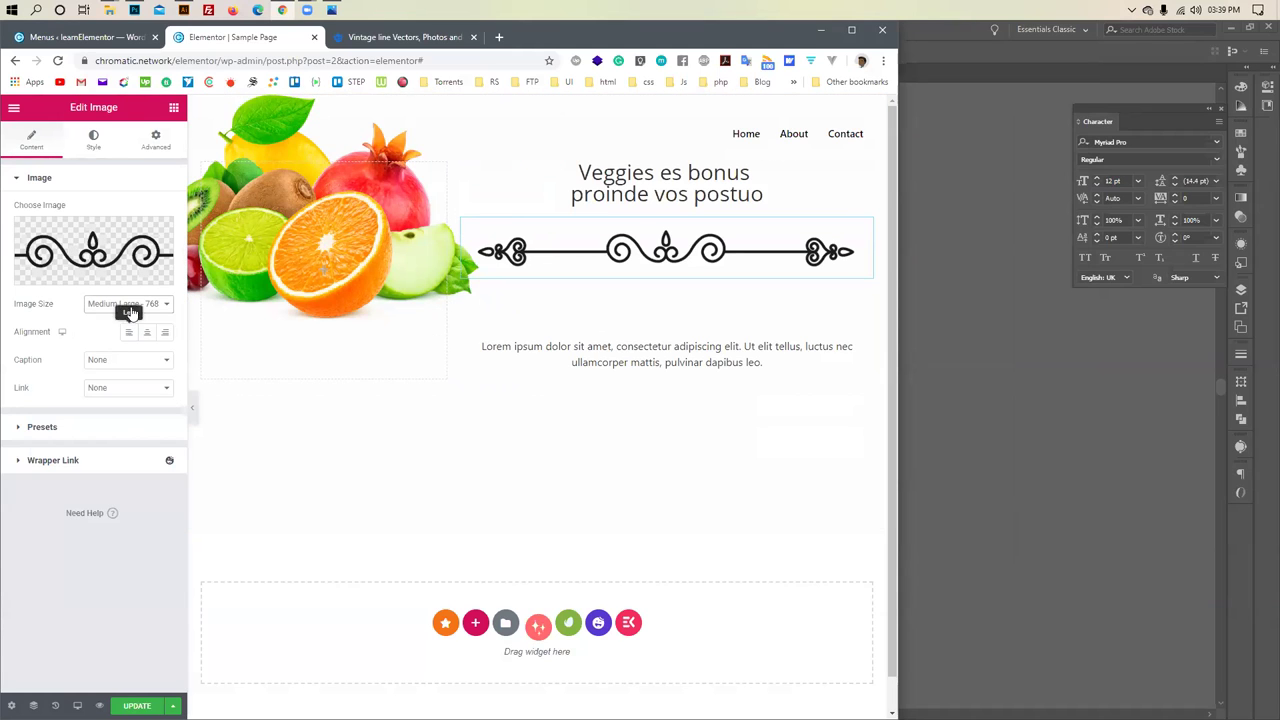
pyautogui.click(126, 305)
pyautogui.click(127, 329)
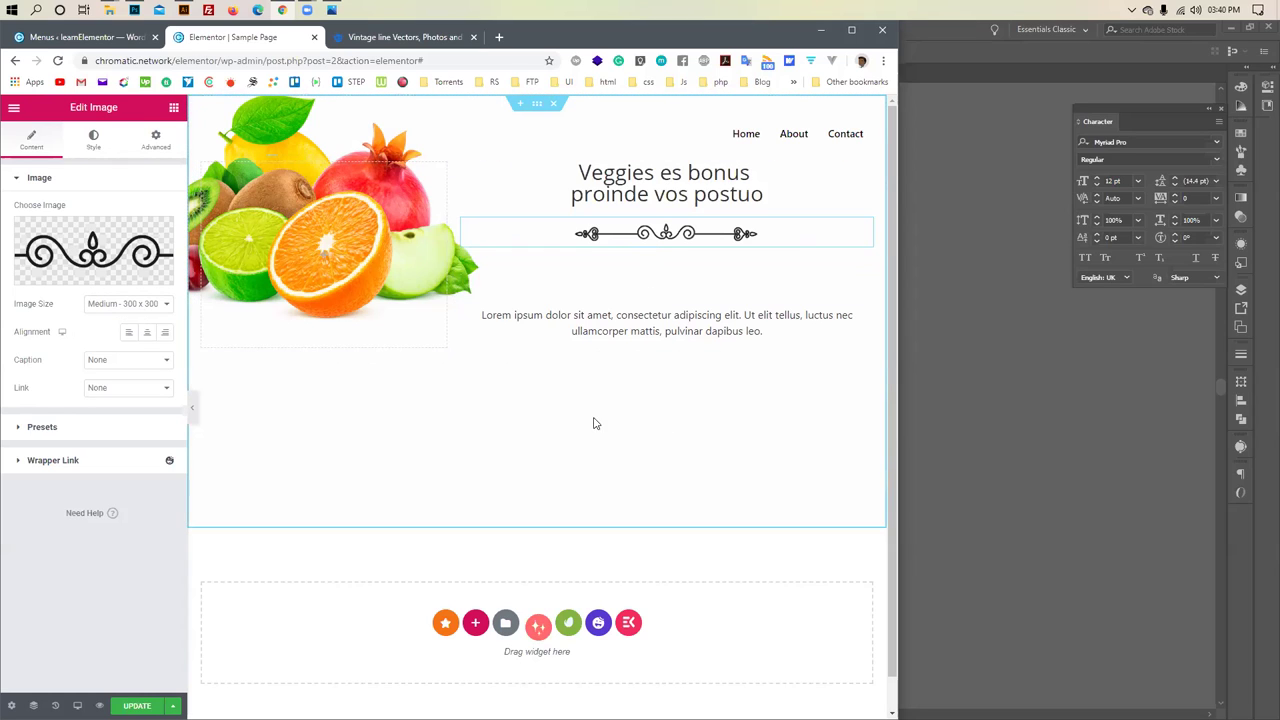
# Delete the lorem ipsum Text Editor widget below the divider image
pyautogui.click(649, 307)
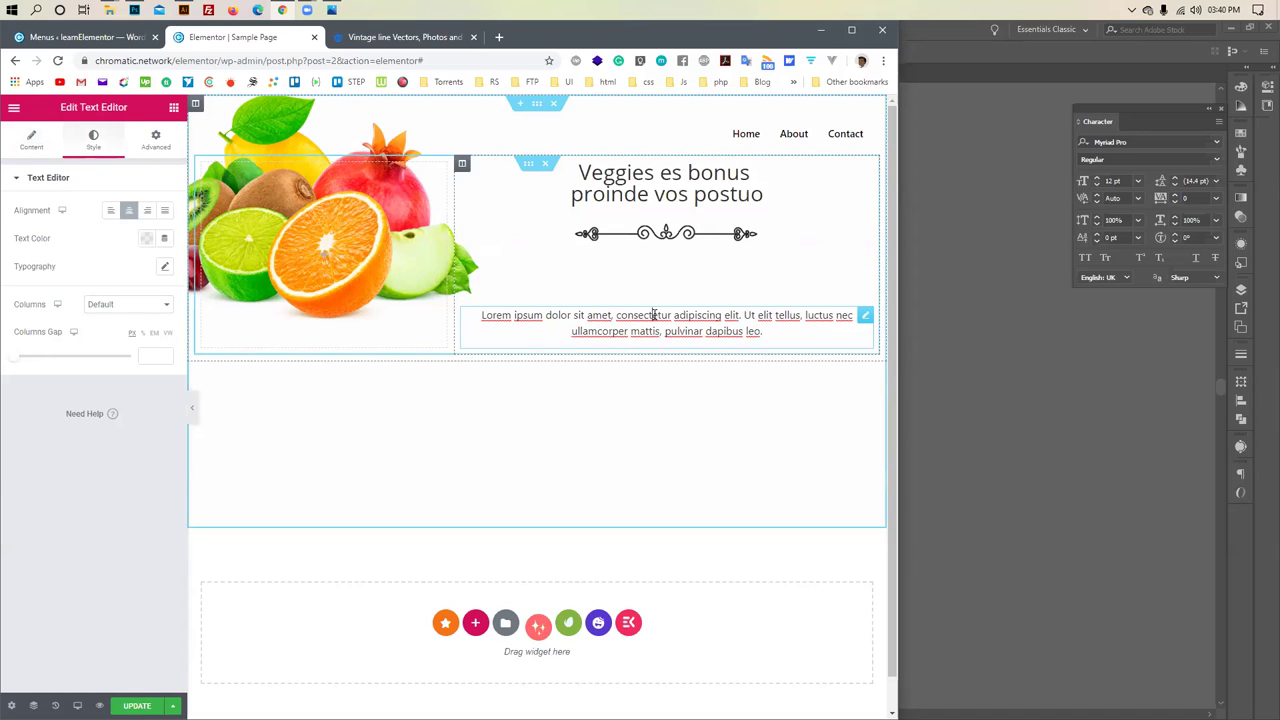
pyautogui.click(862, 317)
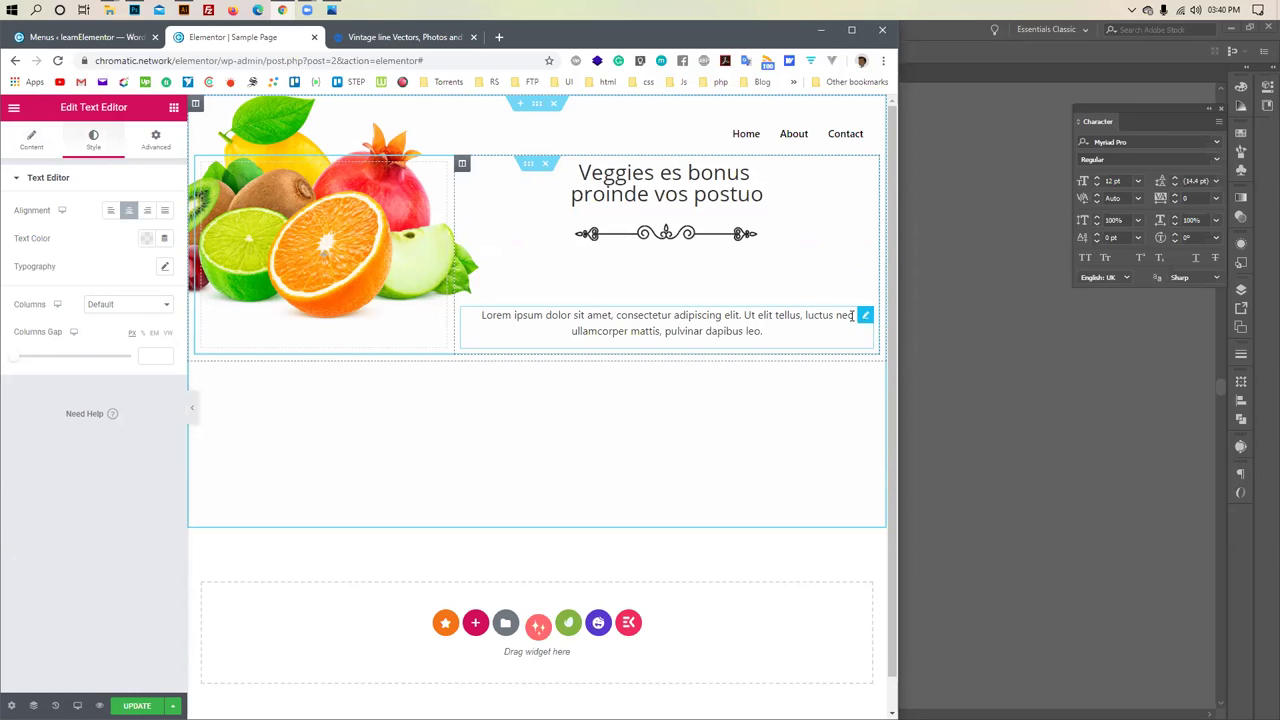
pyautogui.click(766, 280)
pyautogui.click(852, 315)
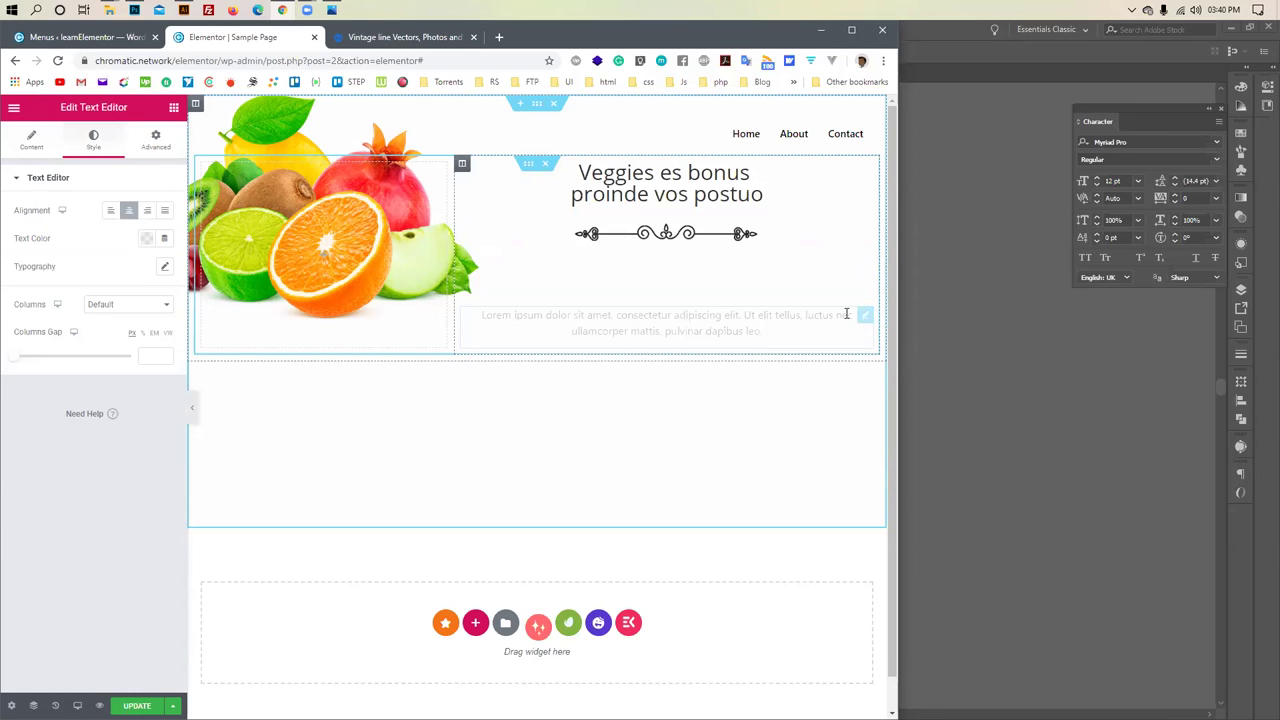
pyautogui.rightClick(862, 318)
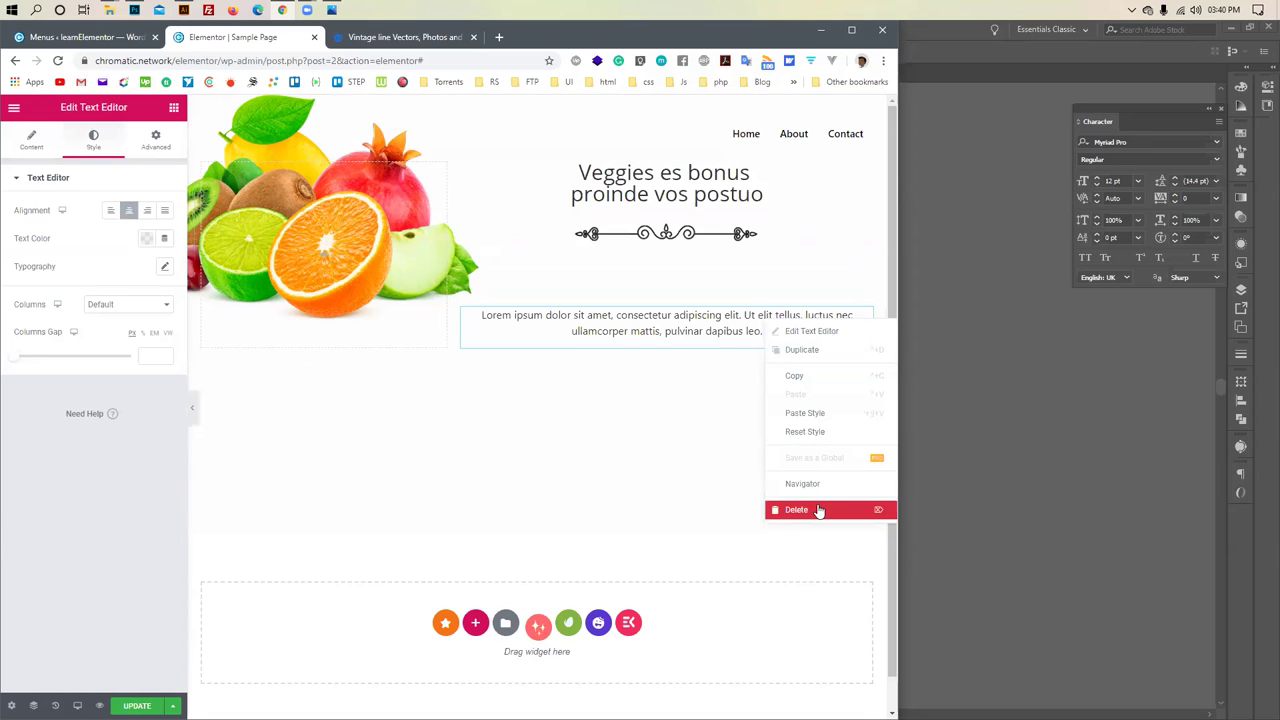
pyautogui.press('Delete')
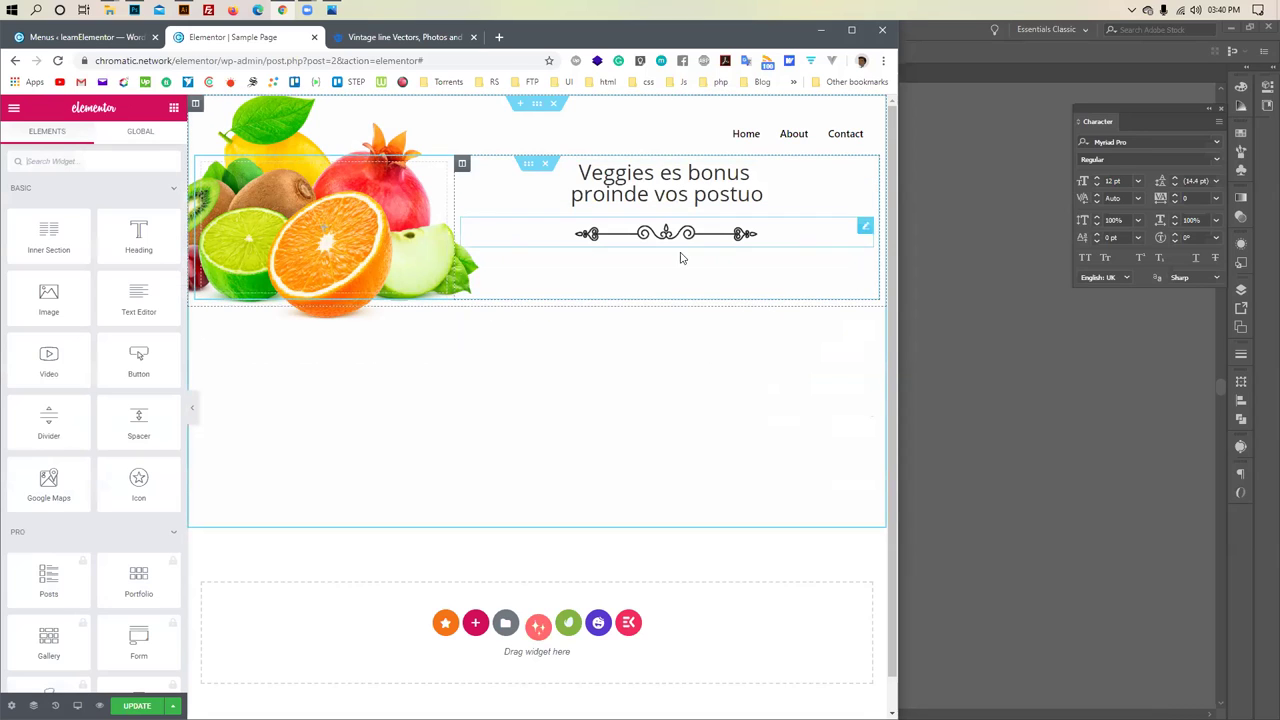
# Delete the spacer widget below the divider image, along with the divider image widget itself
pyautogui.click(864, 269)
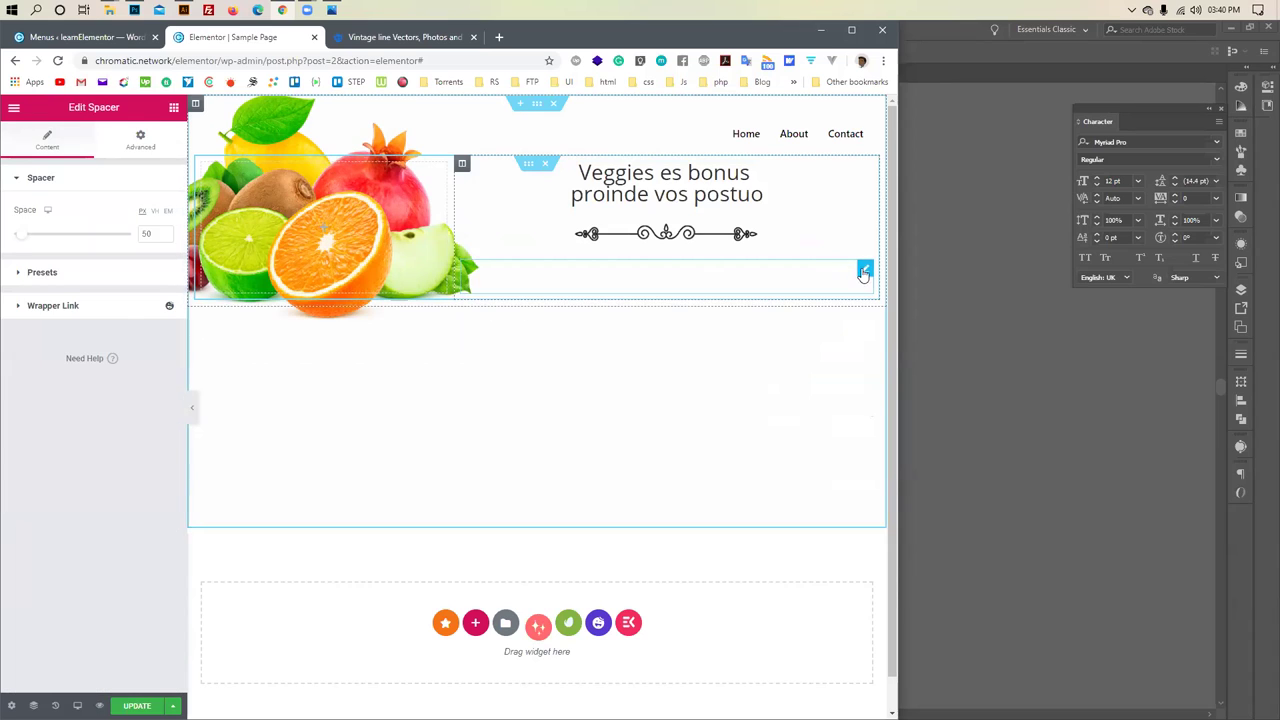
pyautogui.rightClick(864, 272)
pyautogui.click(826, 459)
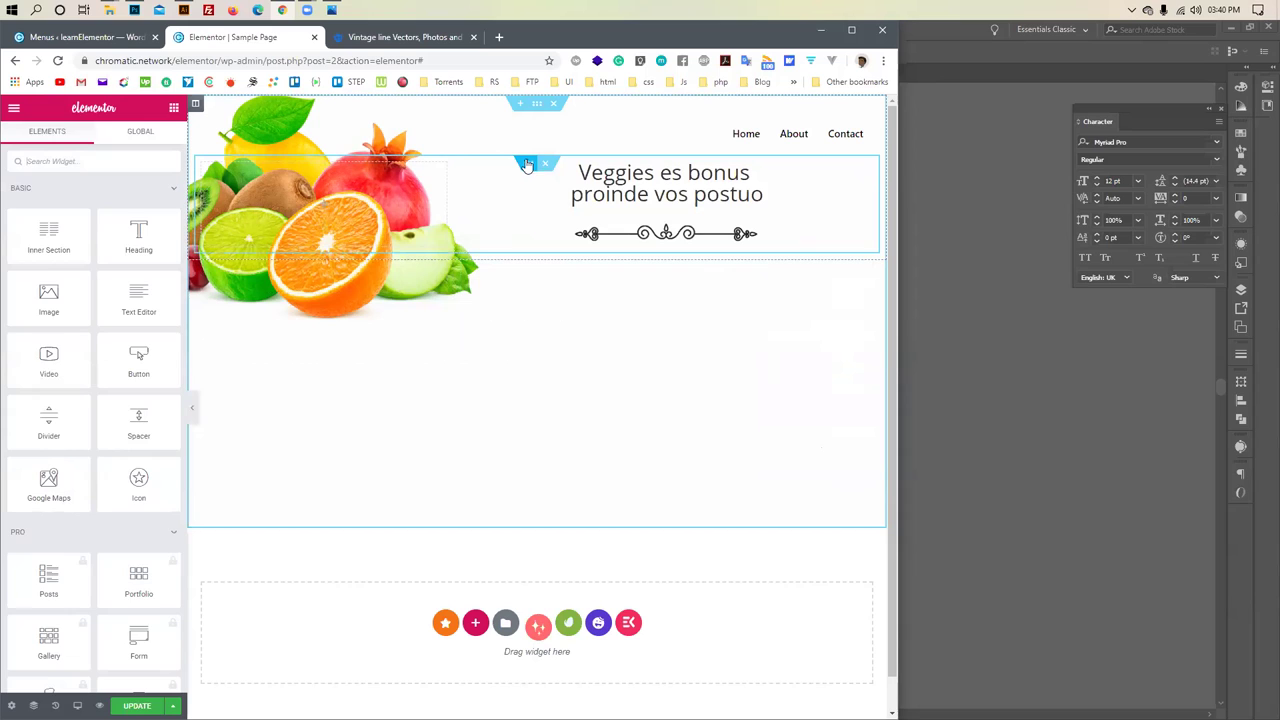
pyautogui.click(529, 164)
pyautogui.click(798, 232)
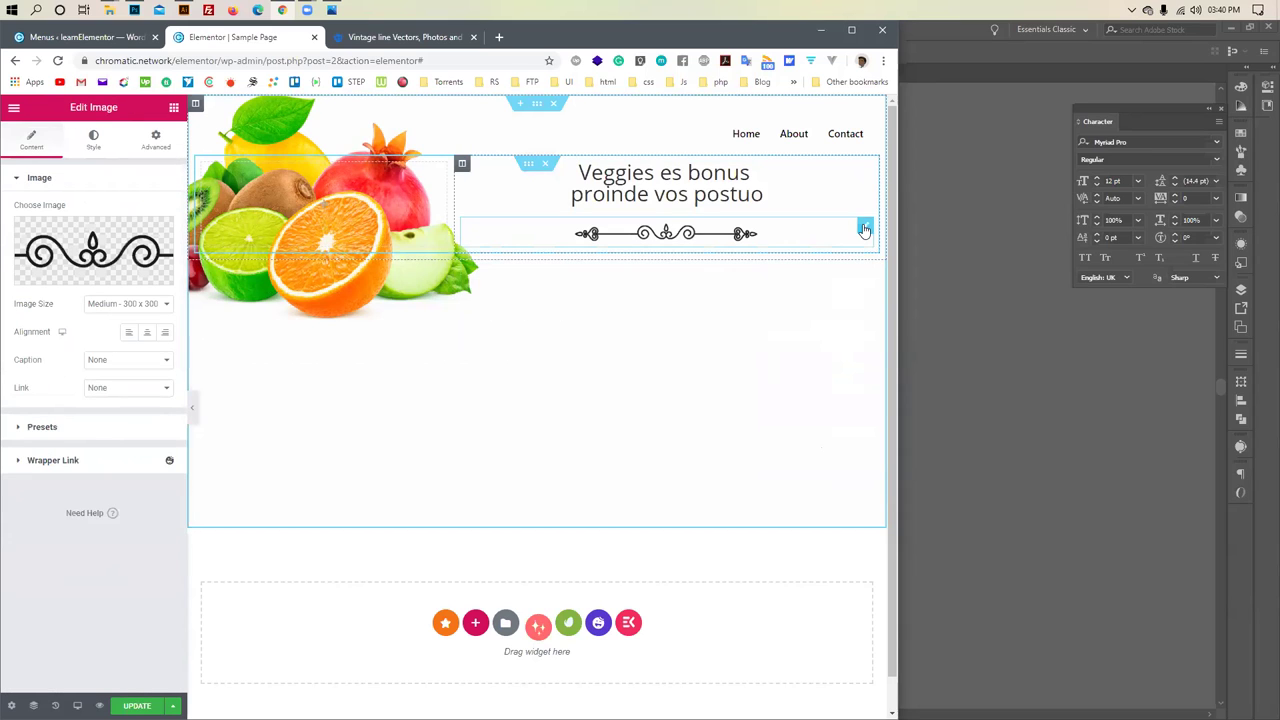
pyautogui.rightClick(863, 229)
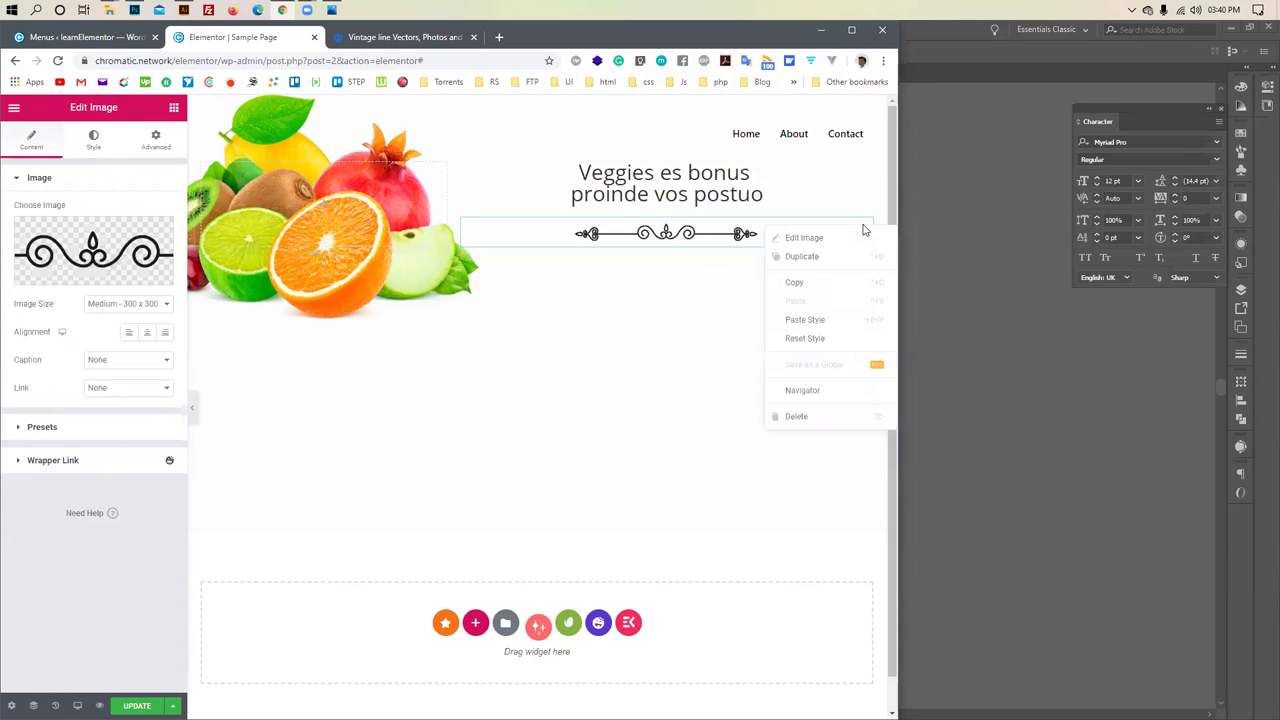
pyautogui.click(795, 418)
# Add a new Image widget directly below the heading and insert ribon-02.png from the media library
pyautogui.click(524, 190)
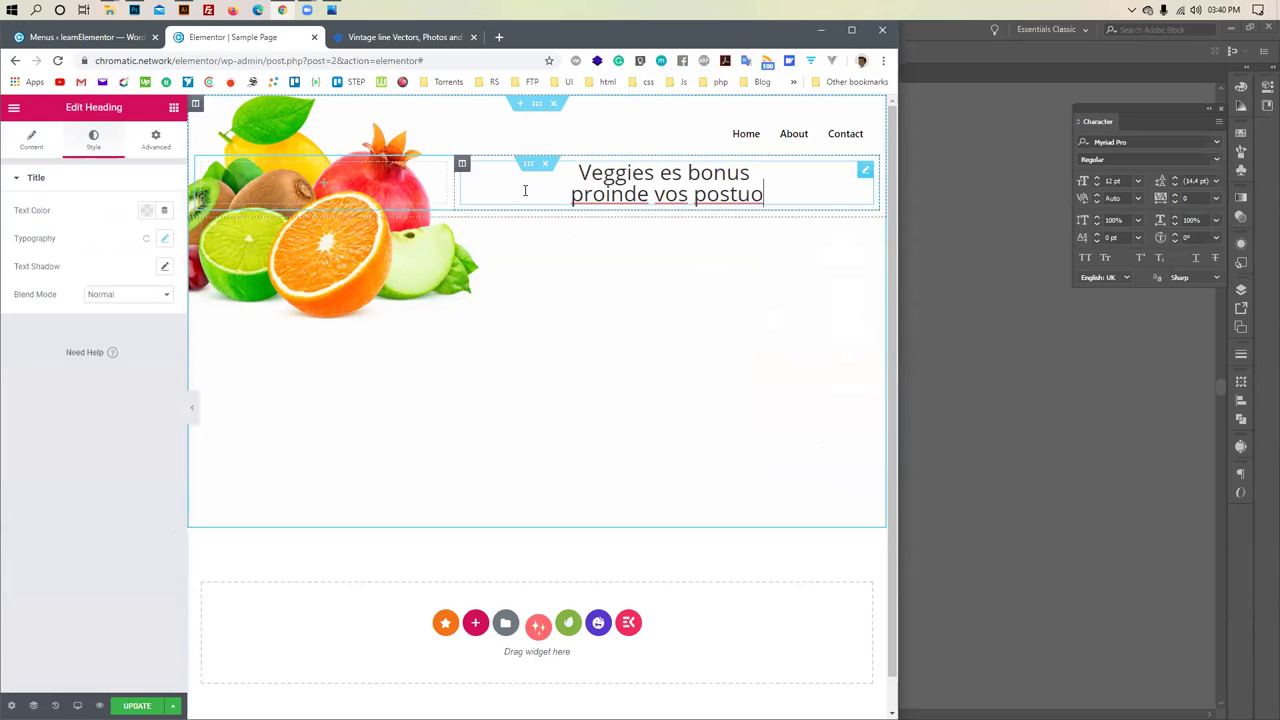
pyautogui.click(174, 107)
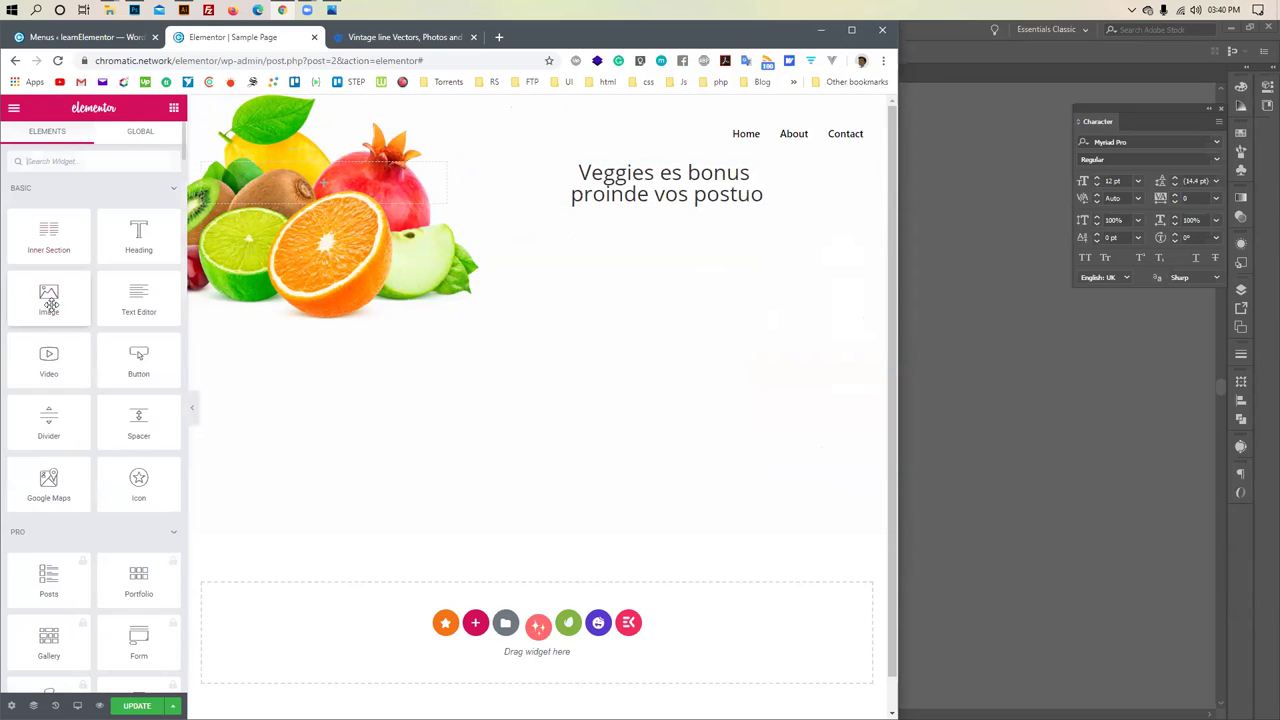
pyautogui.moveTo(54, 304); pyautogui.dragTo(659, 210)
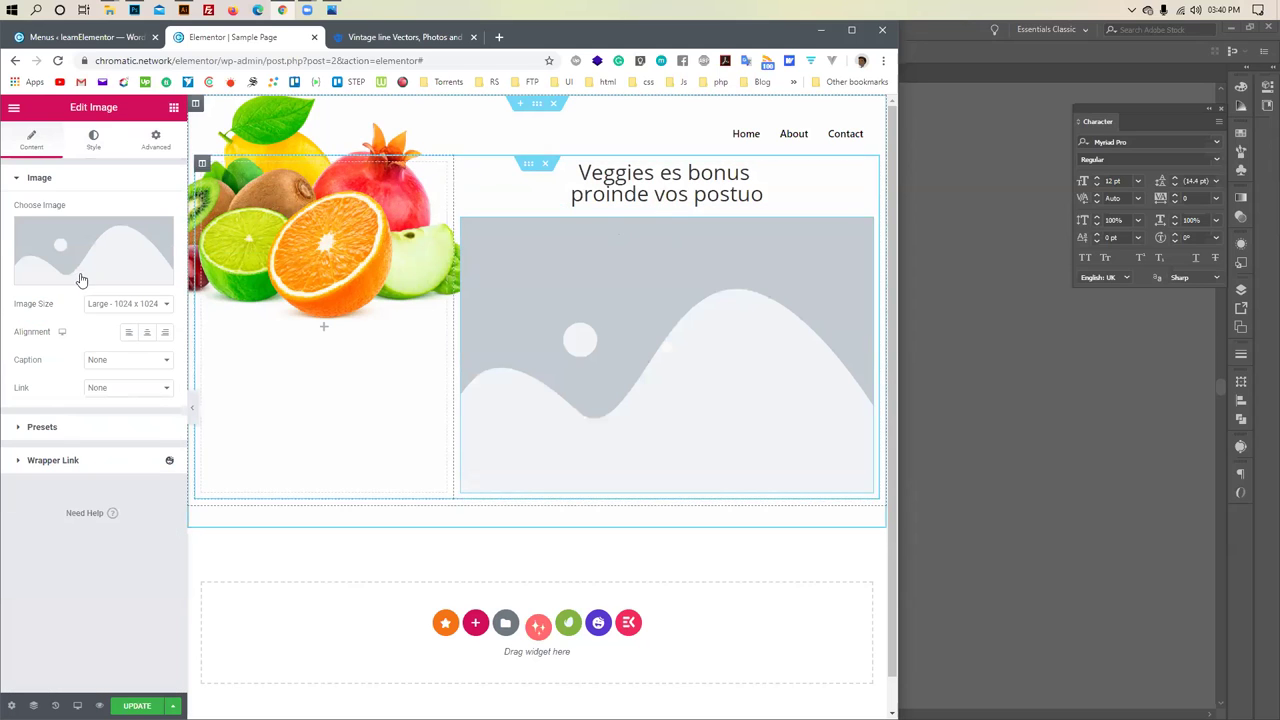
pyautogui.click(85, 276)
pyautogui.click(40, 283)
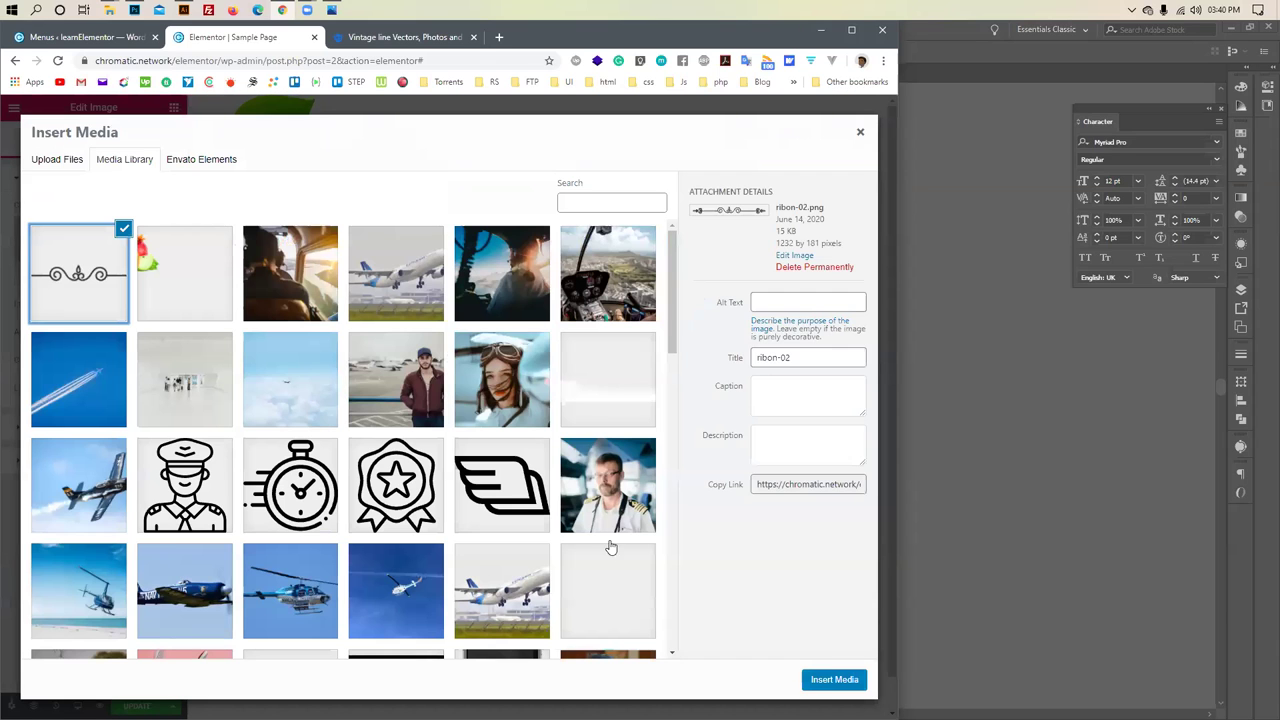
pyautogui.click(834, 680)
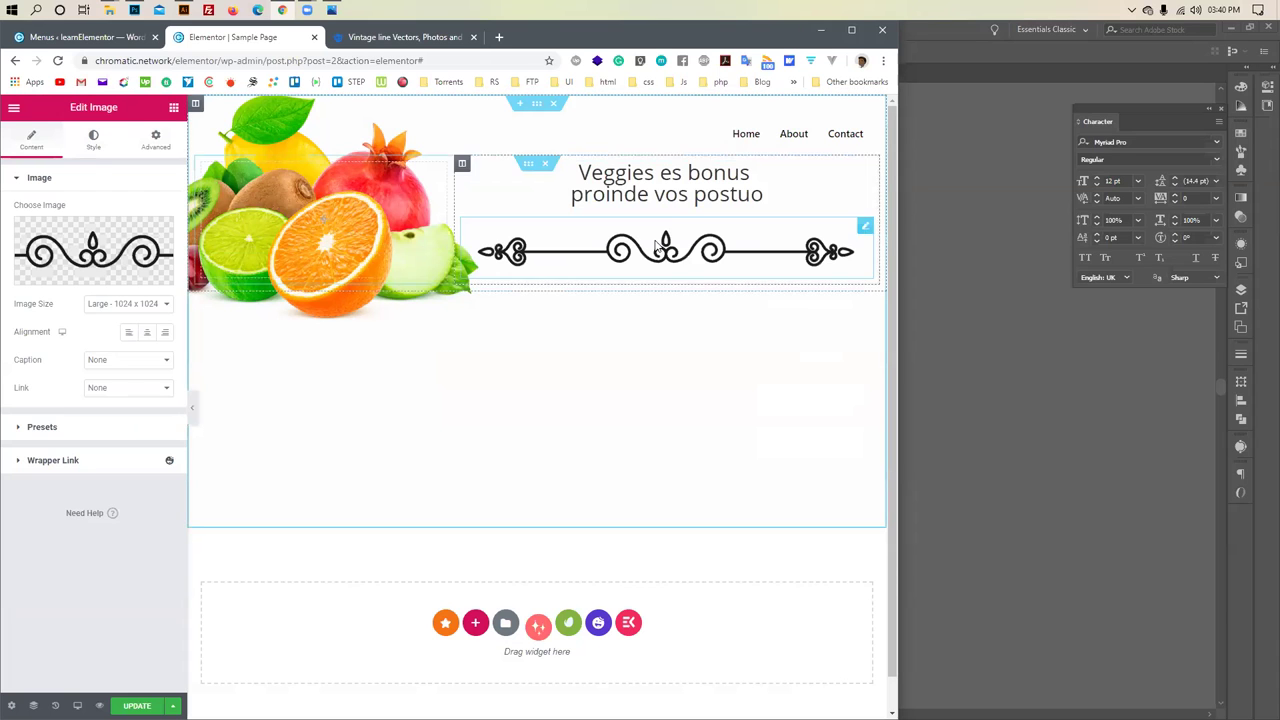
# Style the divider image with a width of 35%, a max width of 35% and an opacity of 0.98
pyautogui.click(128, 304)
pyautogui.click(130, 305)
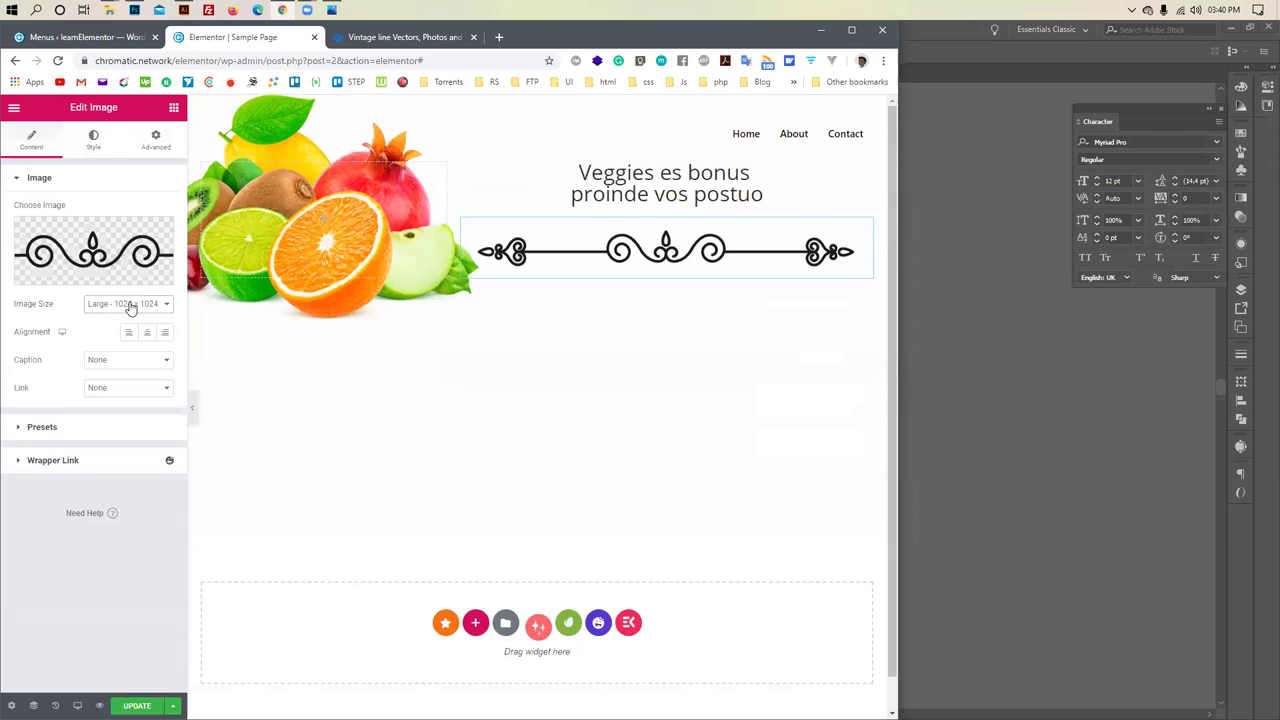
pyautogui.click(93, 140)
pyautogui.click(17, 236)
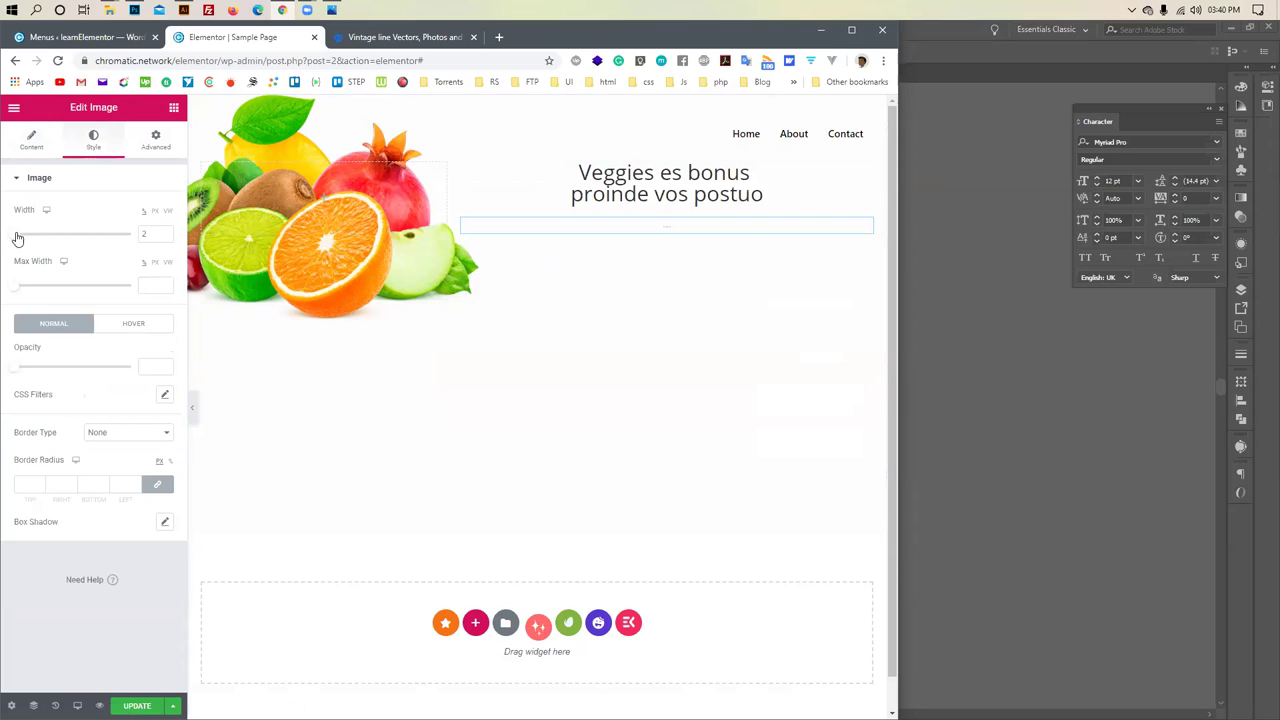
pyautogui.moveTo(30, 241); pyautogui.dragTo(55, 241)
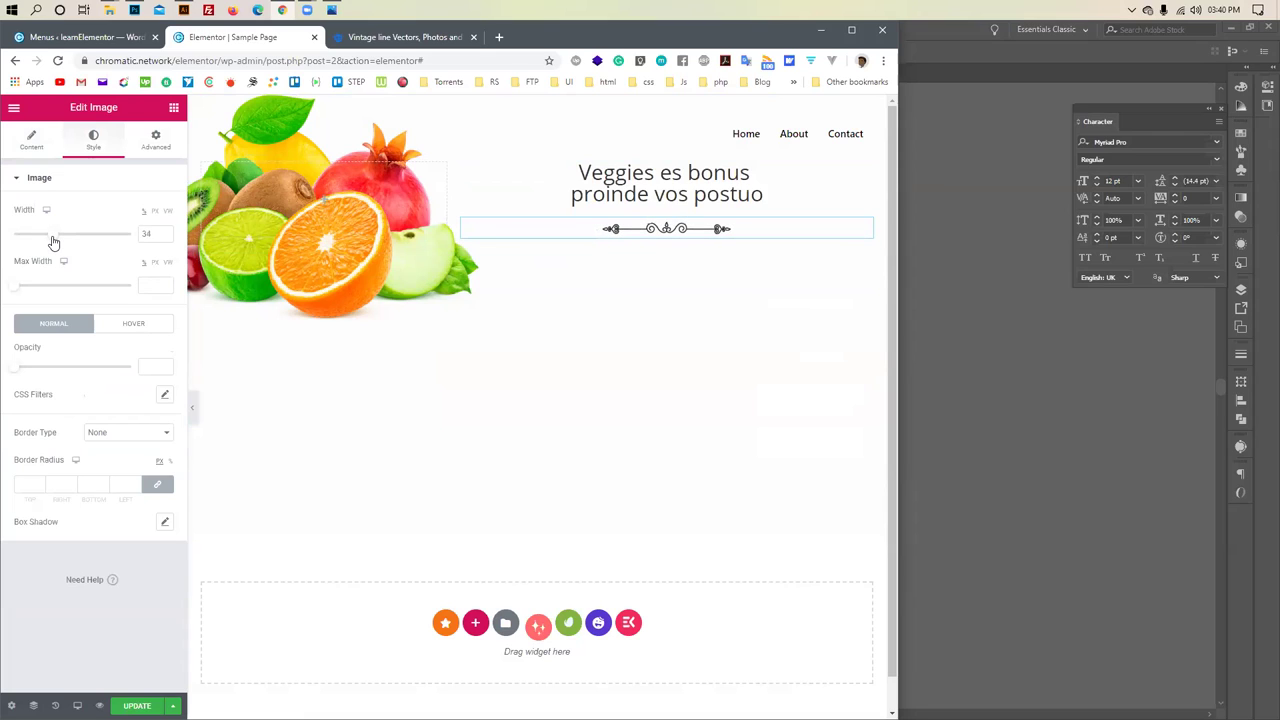
pyautogui.click(18, 286)
pyautogui.moveTo(26, 290); pyautogui.dragTo(55, 293)
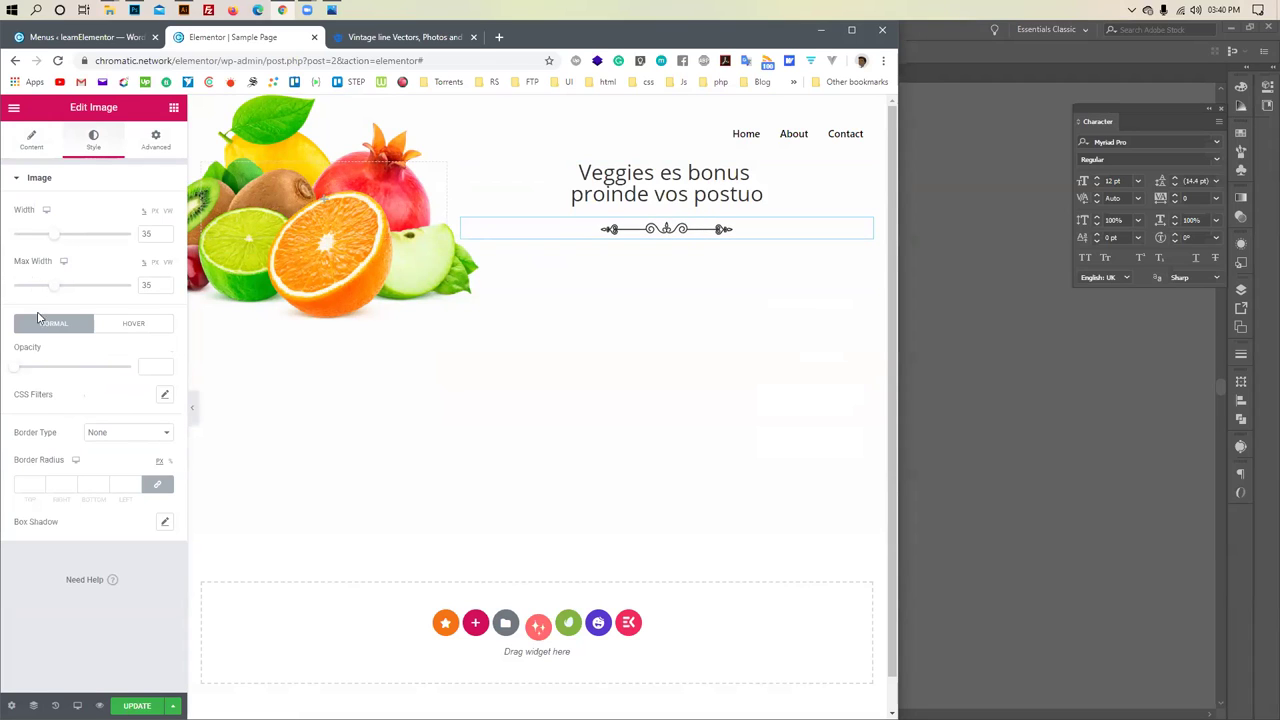
pyautogui.moveTo(15, 370); pyautogui.dragTo(213, 370)
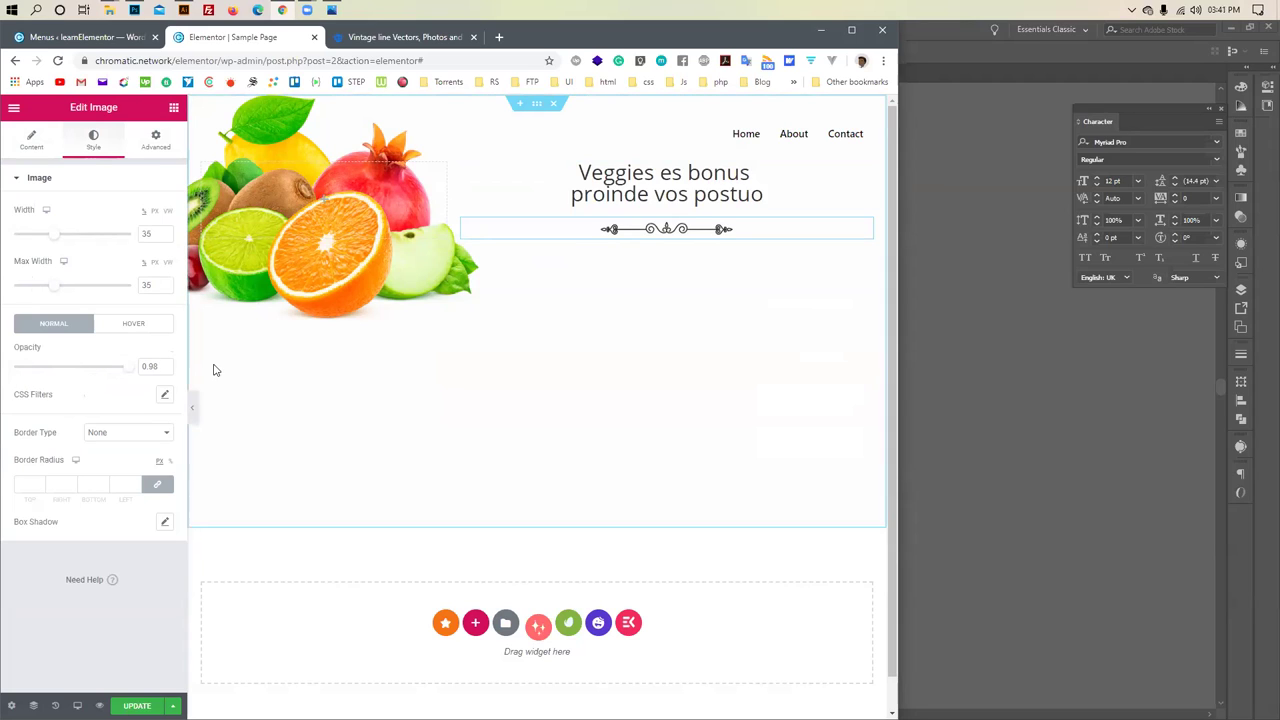
# Set the heading's line height to 1.6 em and slightly increase its letter spacing
pyautogui.click(643, 177)
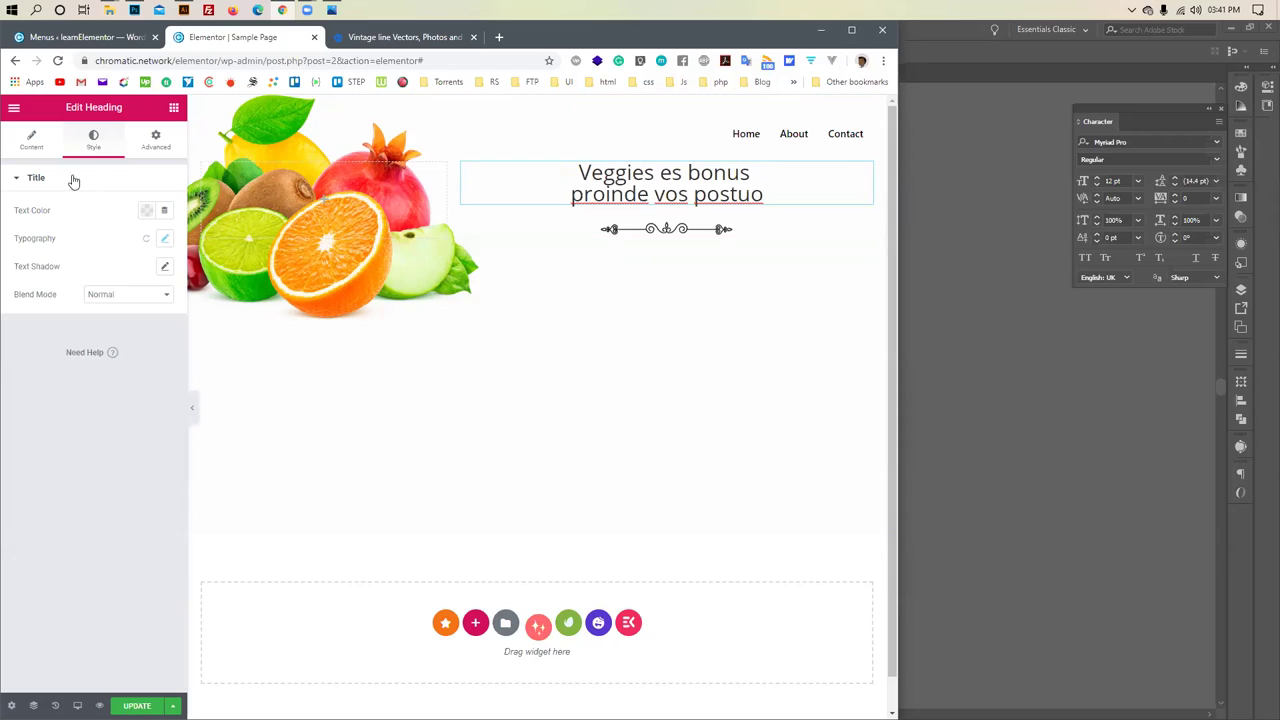
pyautogui.click(165, 239)
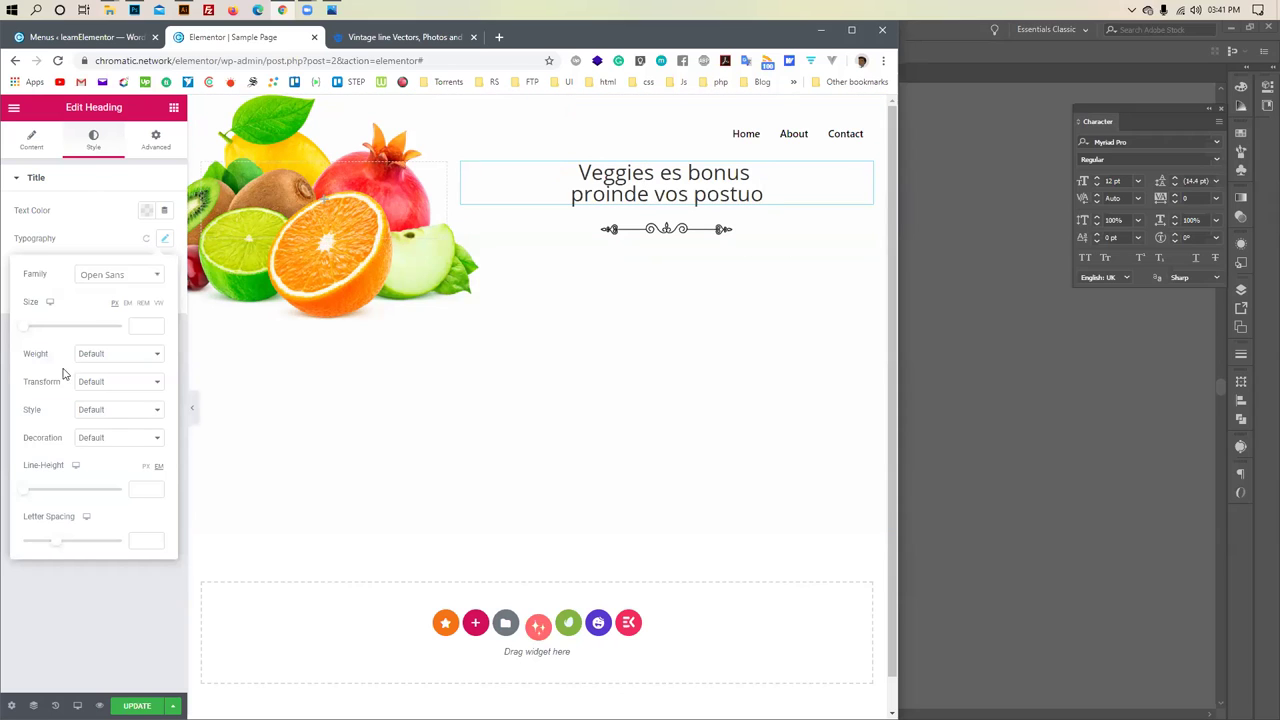
pyautogui.moveTo(29, 498); pyautogui.dragTo(43, 498)
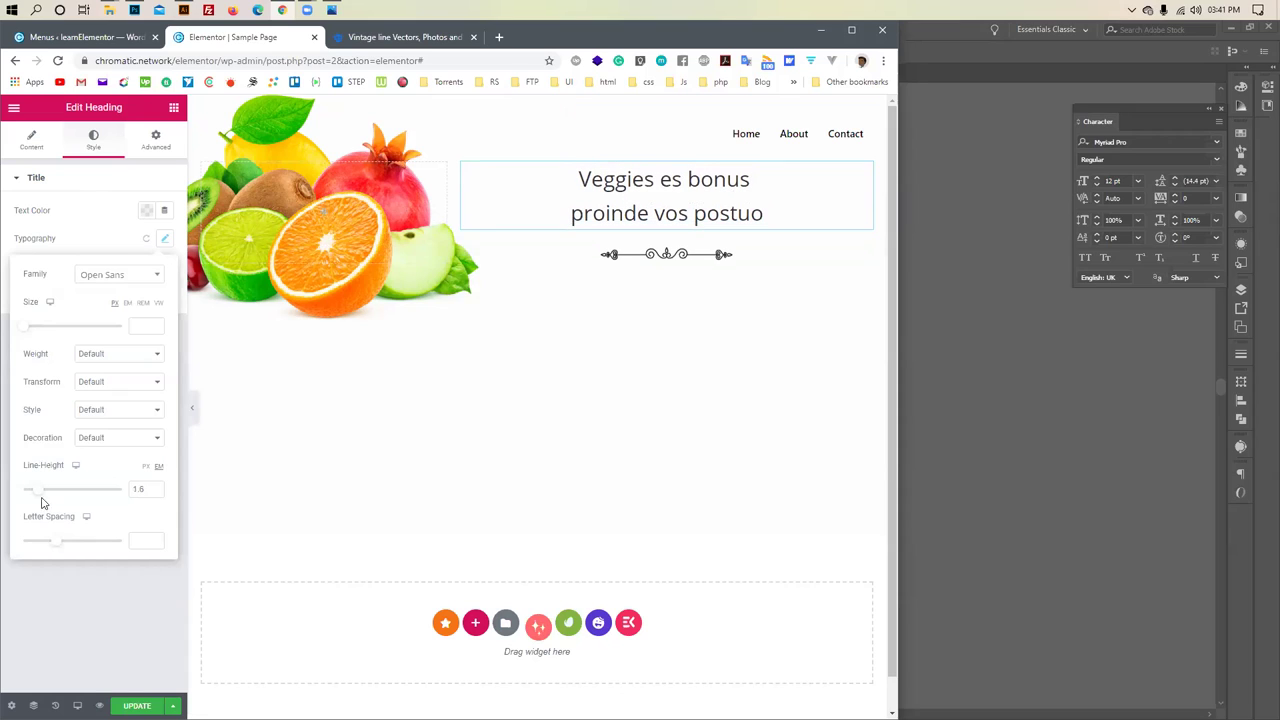
pyautogui.moveTo(63, 548); pyautogui.dragTo(65, 548)
pyautogui.click(540, 323)
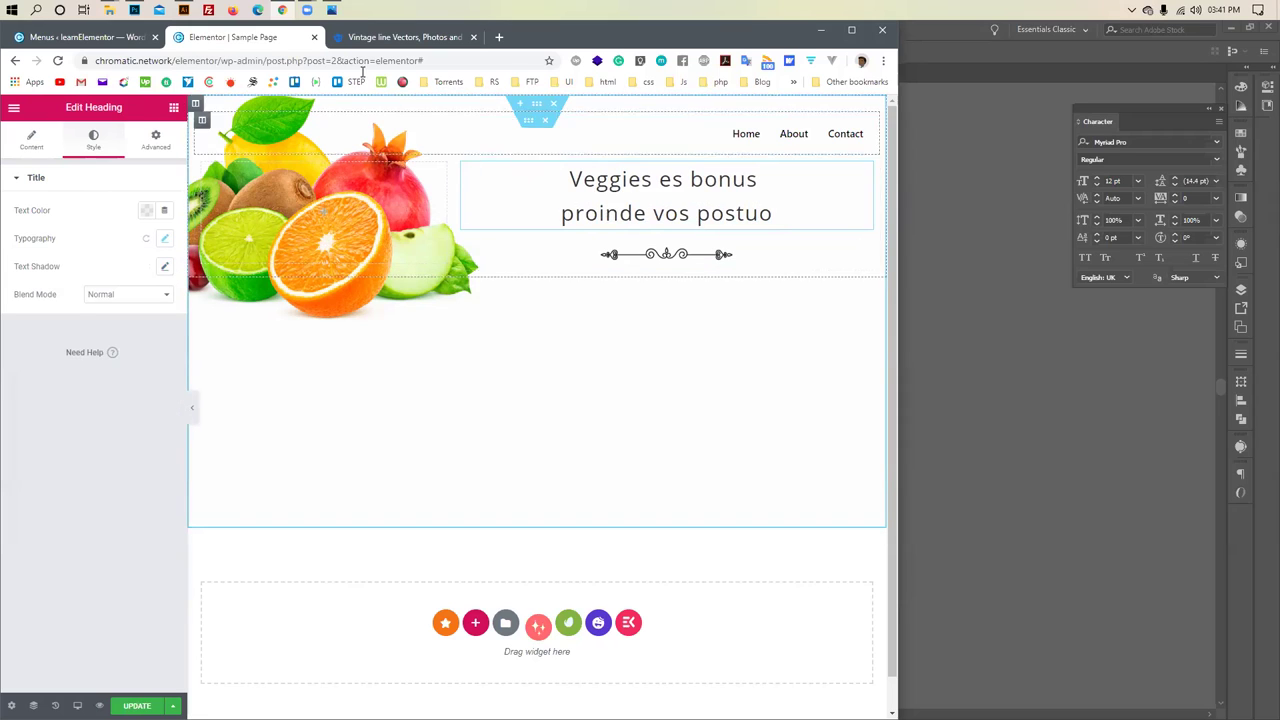
# Check the reference design and add a Spacer widget between the nav menu and the heading's inner section
pyautogui.click(331, 10)
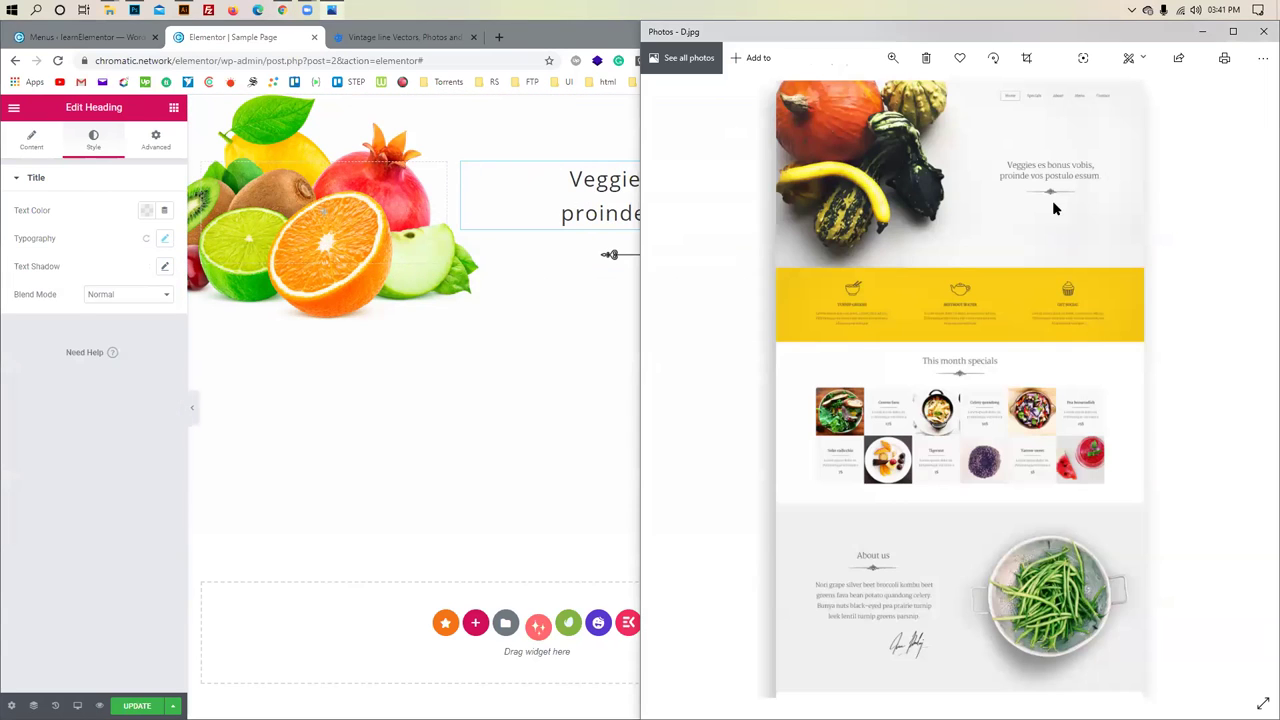
pyautogui.click(1202, 31)
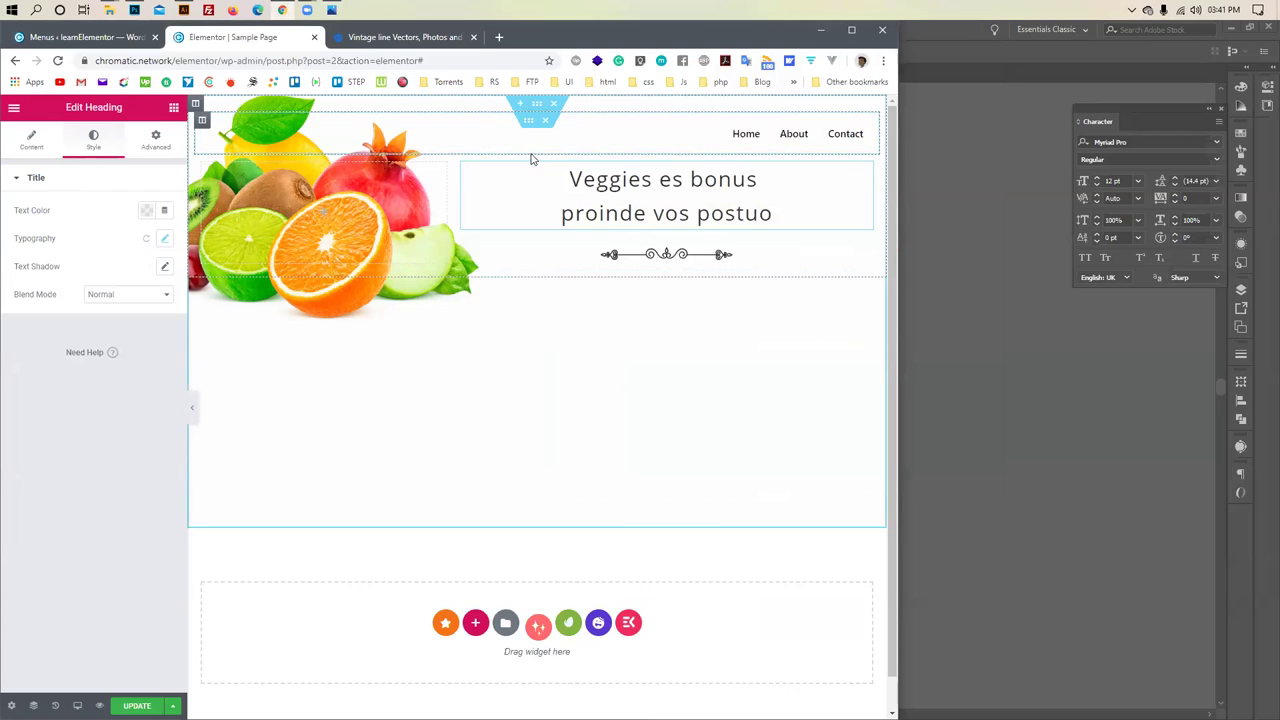
pyautogui.click(172, 108)
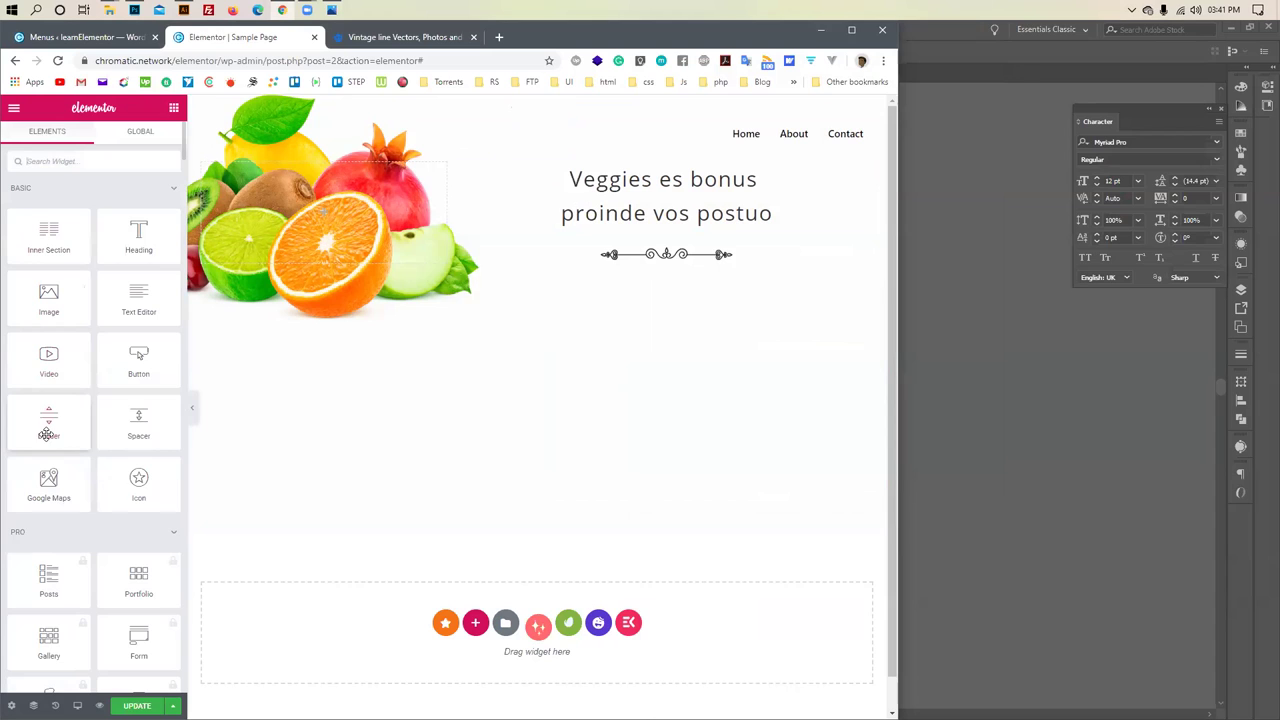
pyautogui.moveTo(138, 425); pyautogui.dragTo(570, 158)
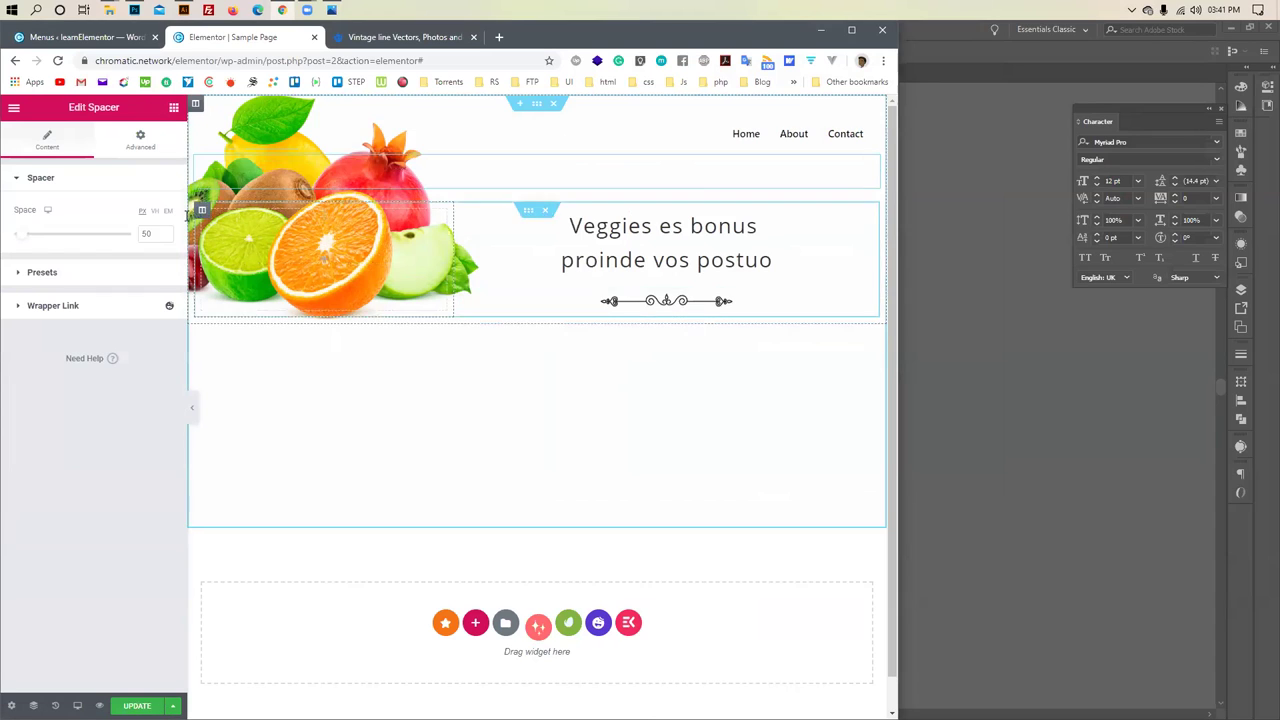
# Set the new spacer's space to 70 px and update the page
pyautogui.moveTo(34, 240)
pyautogui.mouseDown()
pyautogui.moveTo(46, 240)
pyautogui.moveTo(34, 243)
pyautogui.mouseUp()
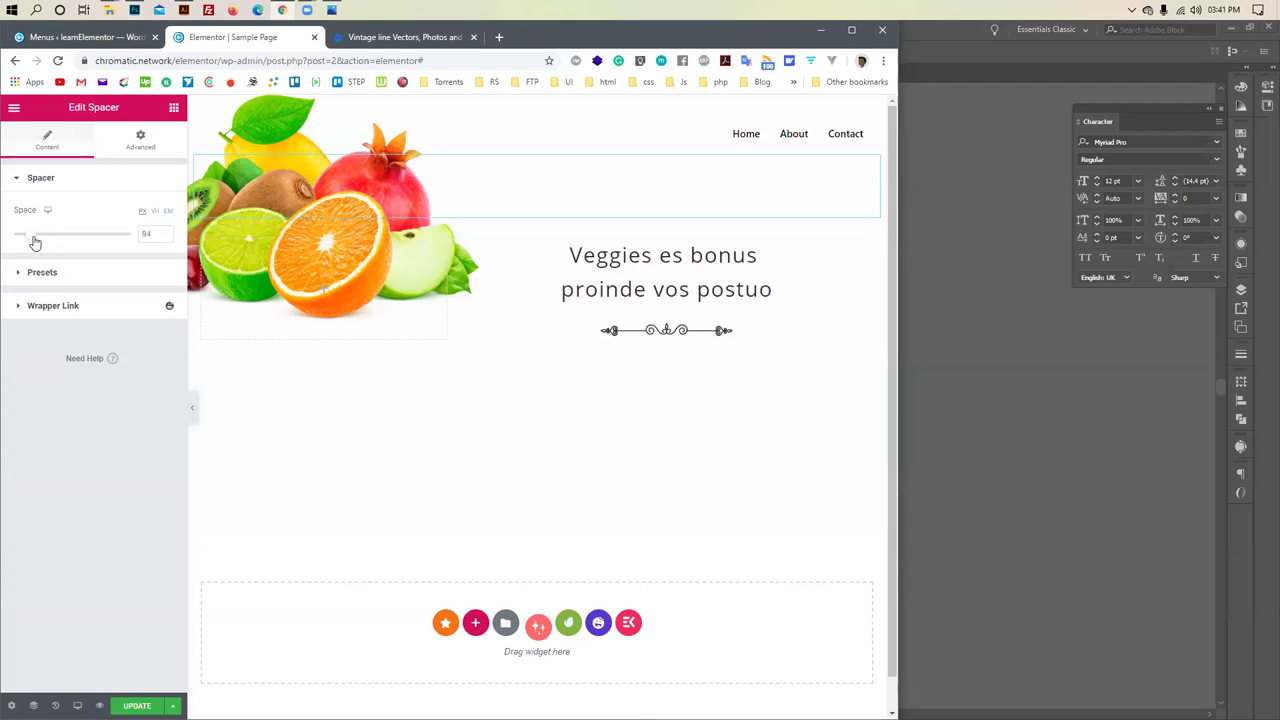
pyautogui.scroll(-1, 460, 291)
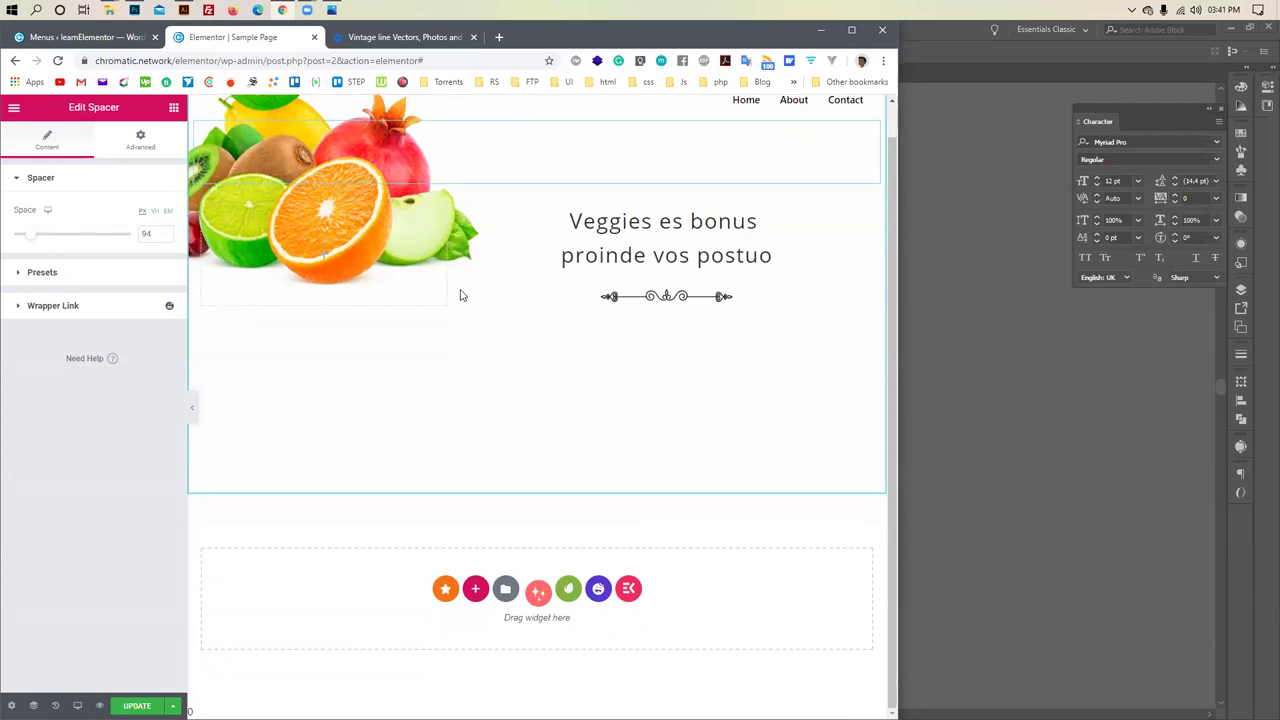
pyautogui.moveTo(30, 238); pyautogui.dragTo(28, 240)
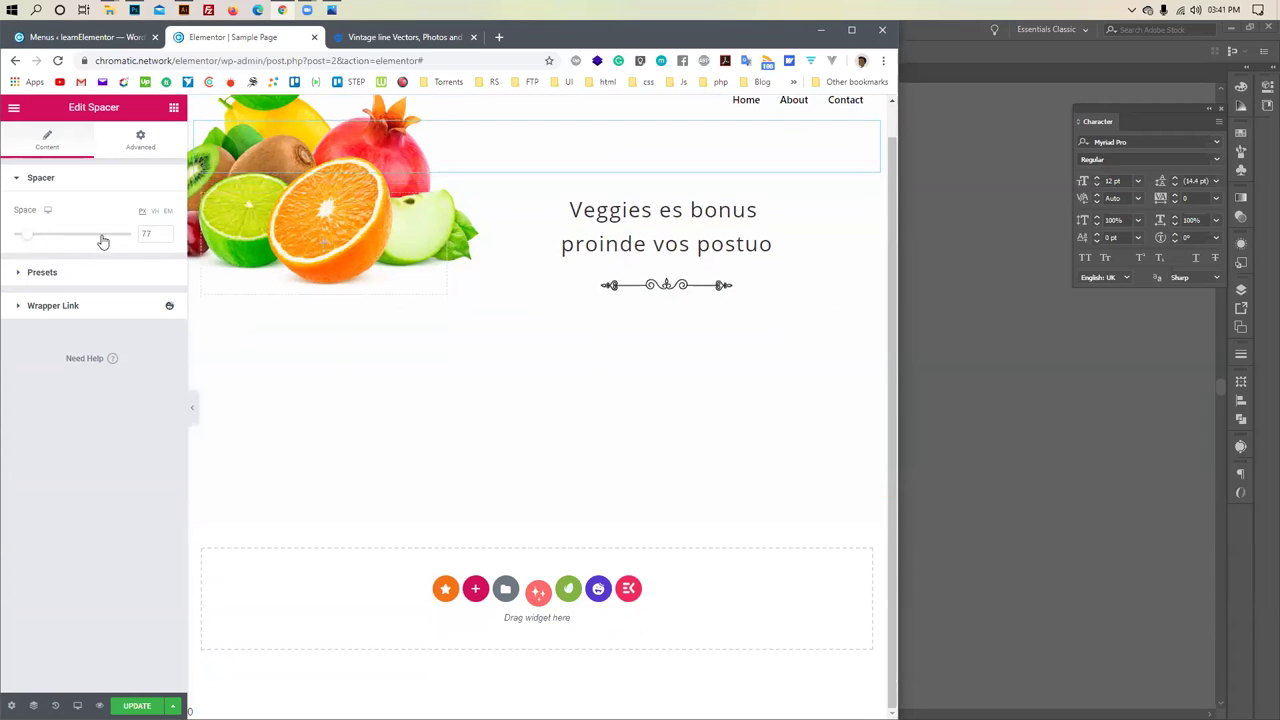
pyautogui.click(165, 237)
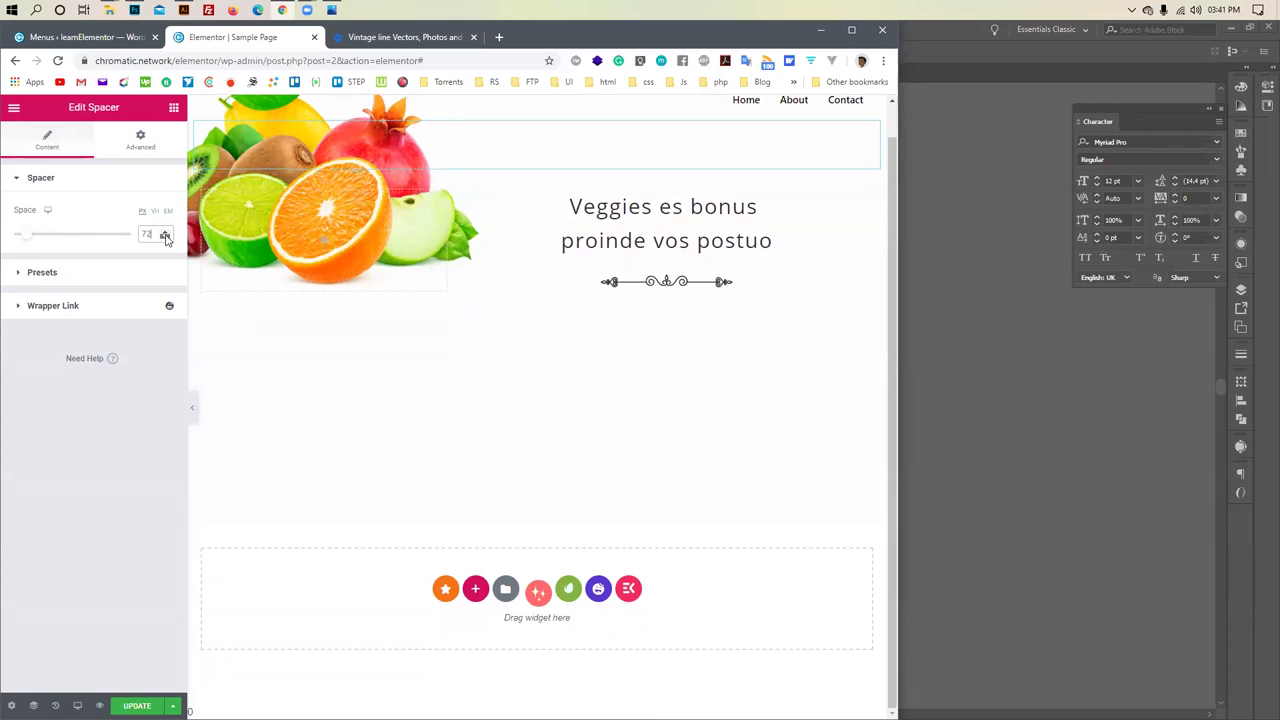
pyautogui.click(137, 705)
pyautogui.scroll(1, 543, 391)
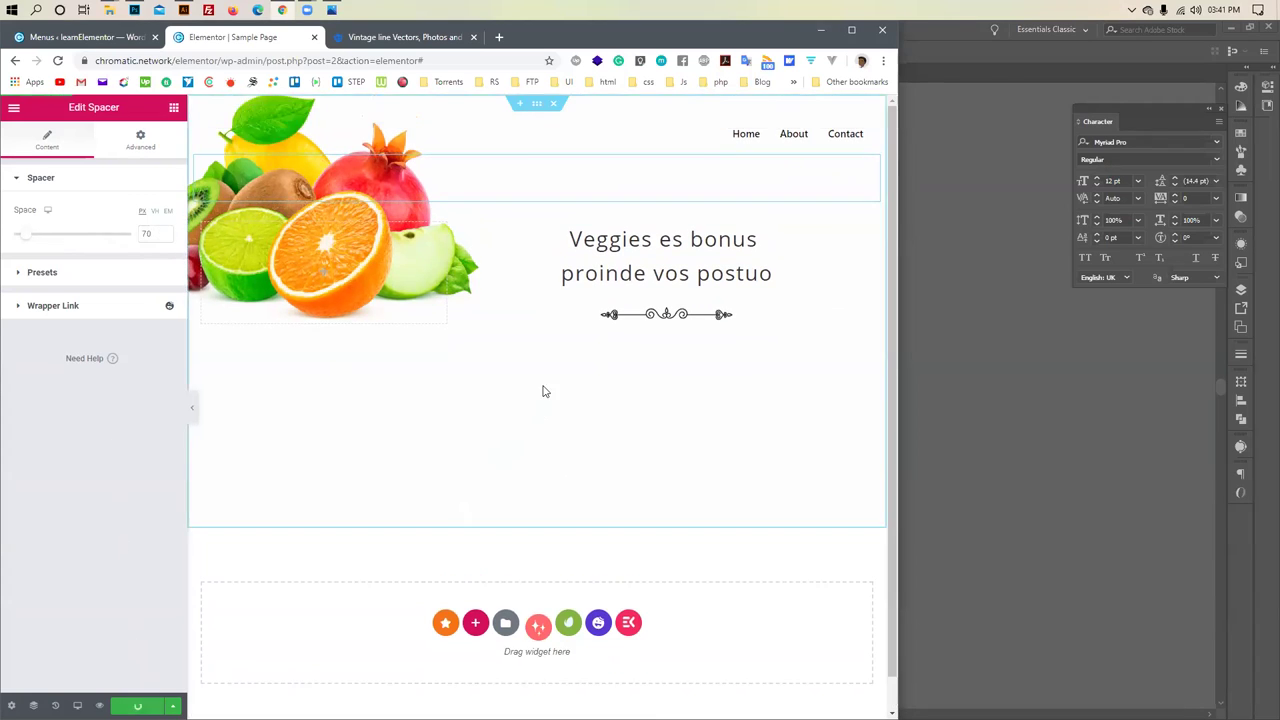
# Maximize the browser, compare the page with the reference design and set the hero section's minimum height to 550 px
pyautogui.click(851, 29)
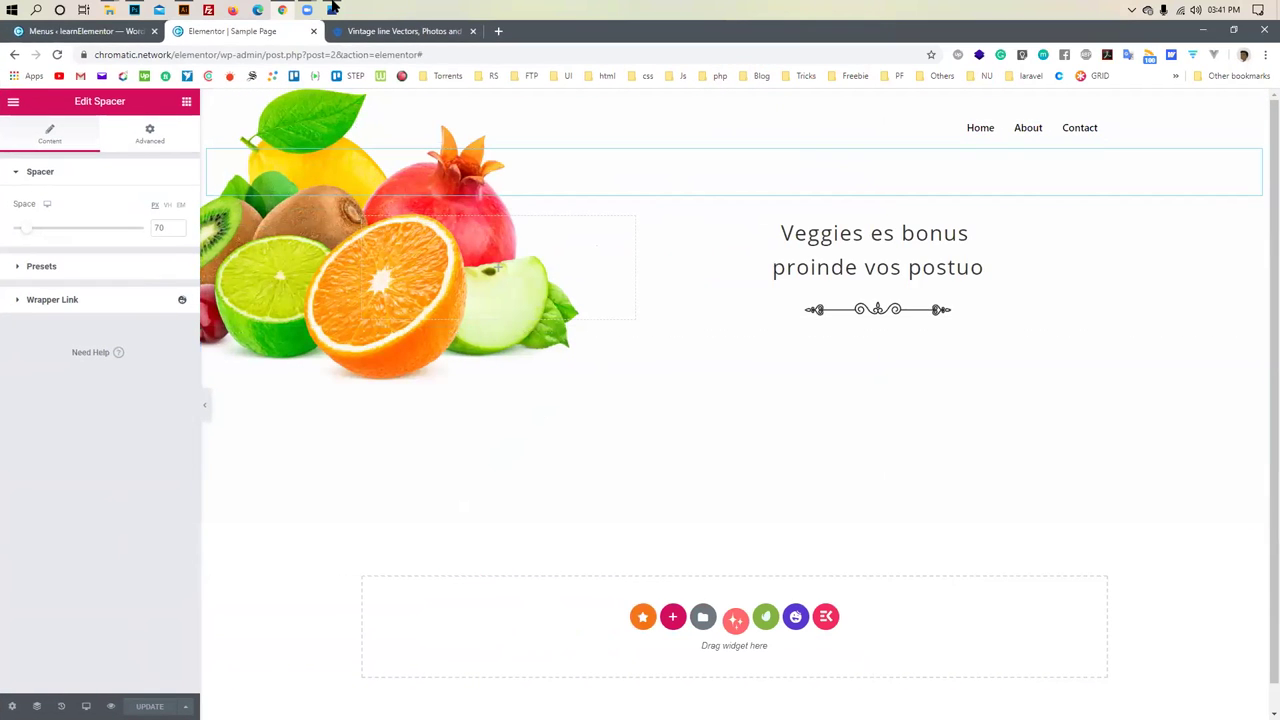
pyautogui.hotkey('alt', 'Tab')
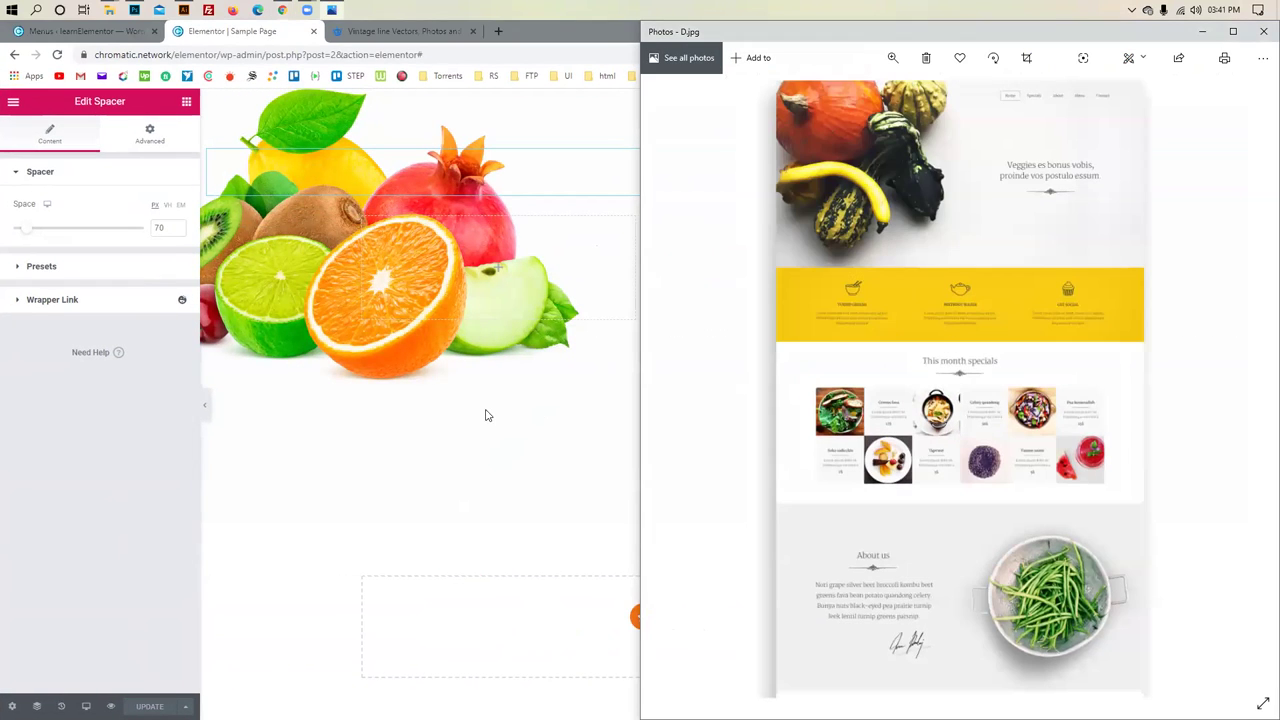
pyautogui.hotkey('alt', 'Tab')
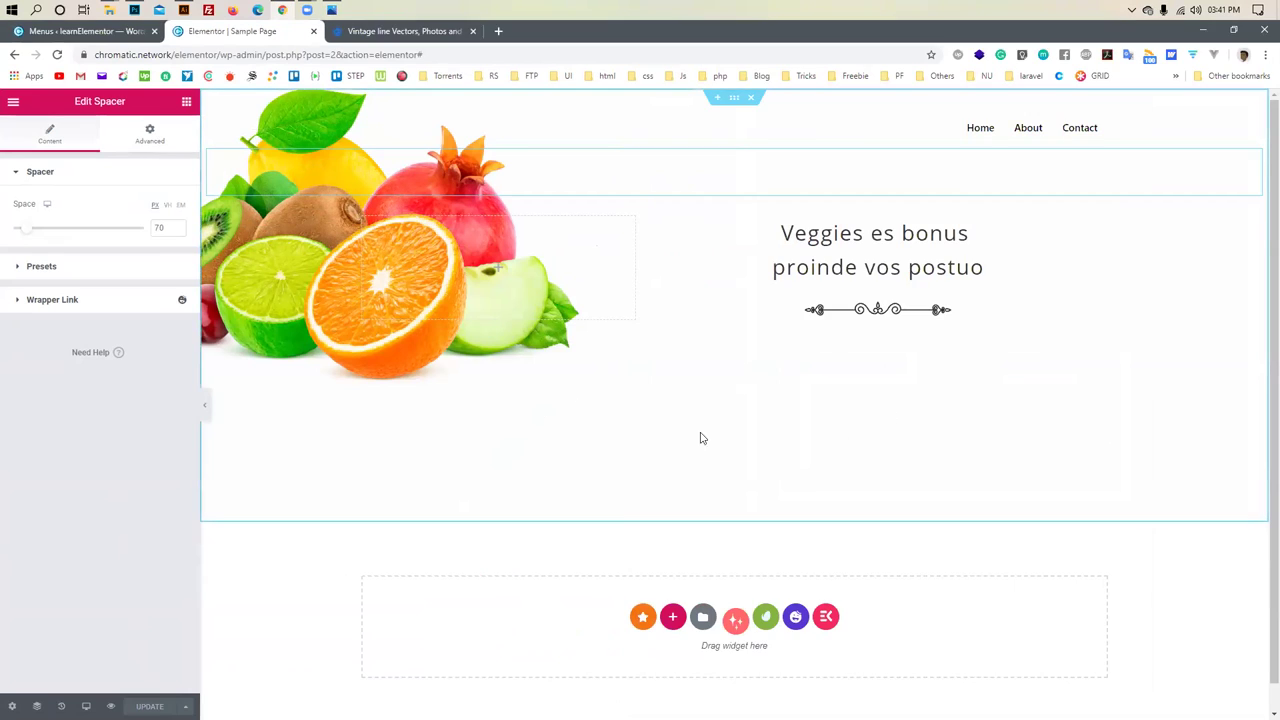
pyautogui.click(734, 98)
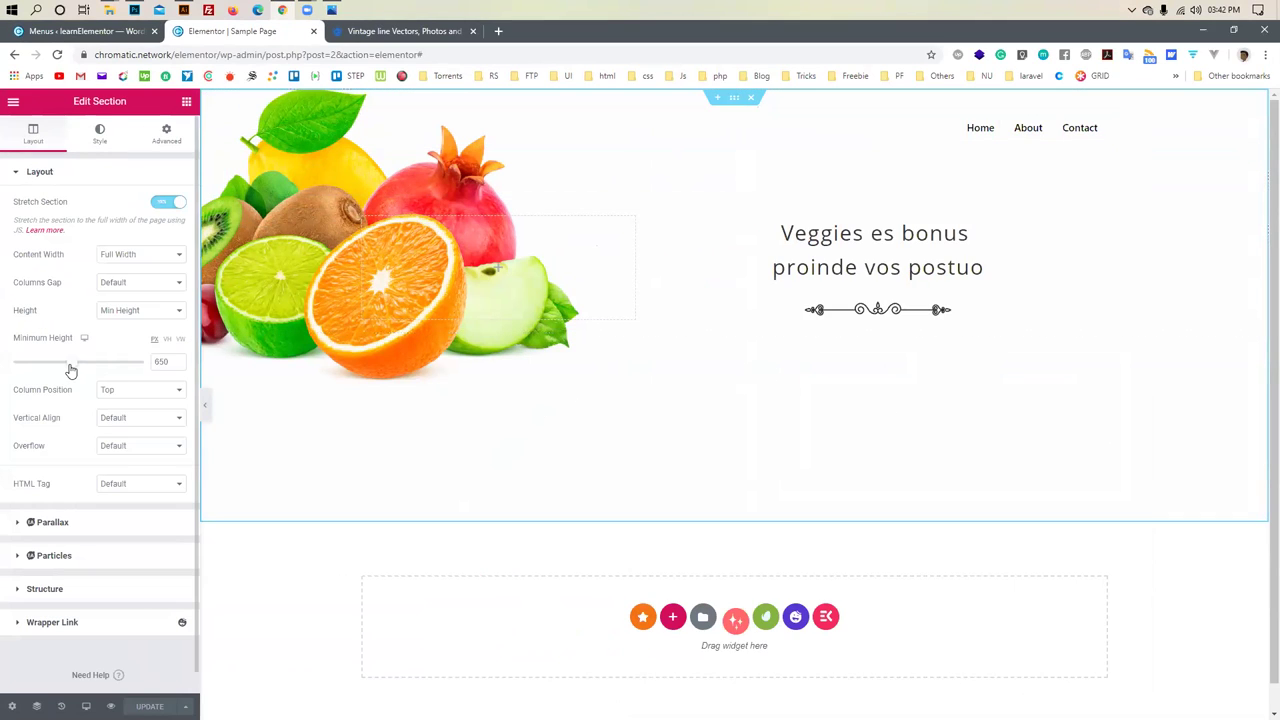
pyautogui.moveTo(65, 371); pyautogui.dragTo(63, 371)
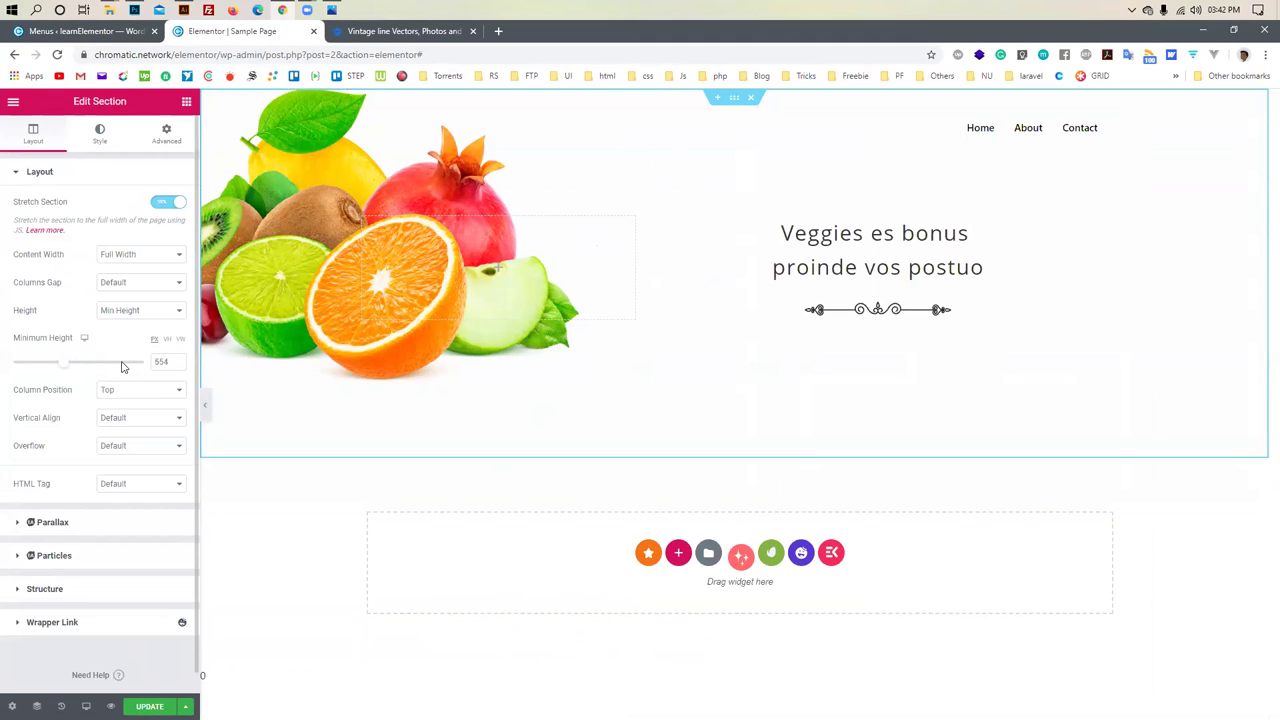
pyautogui.click(178, 366)
pyautogui.click(178, 366)
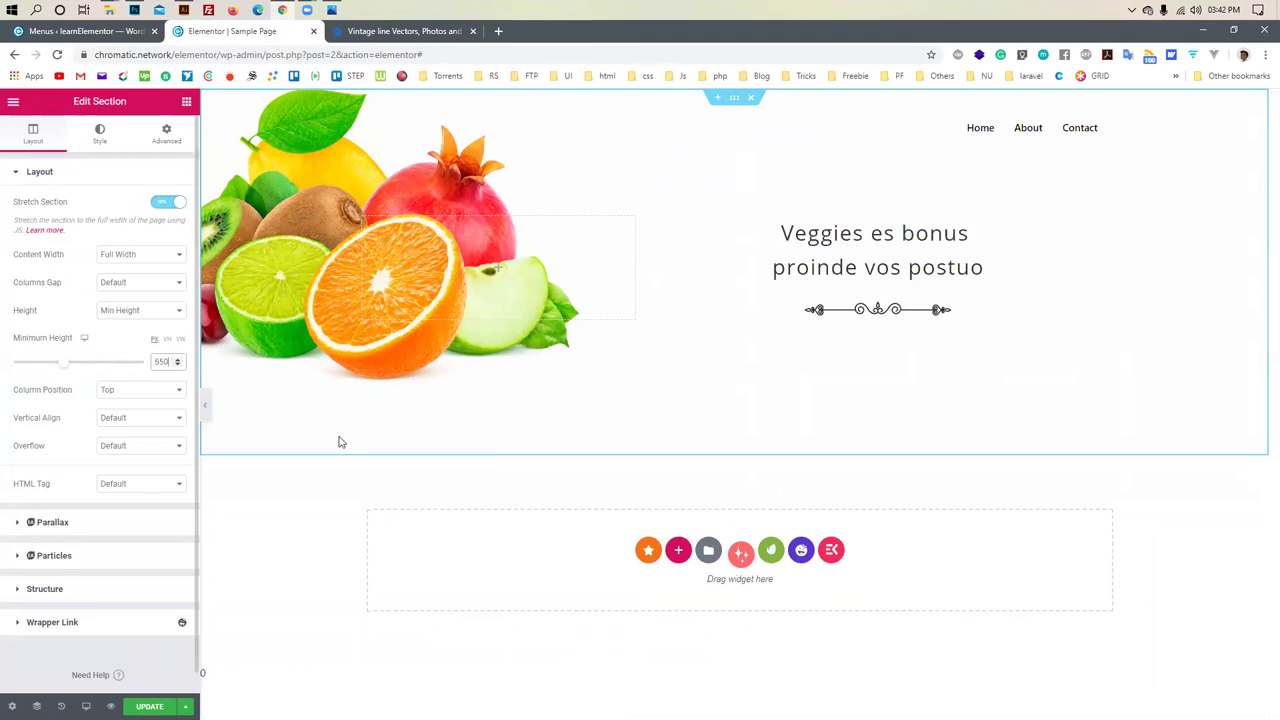
# Add a single-column section below the hero section and bring up the reference design D.jpg in Photos
pyautogui.click(677, 546)
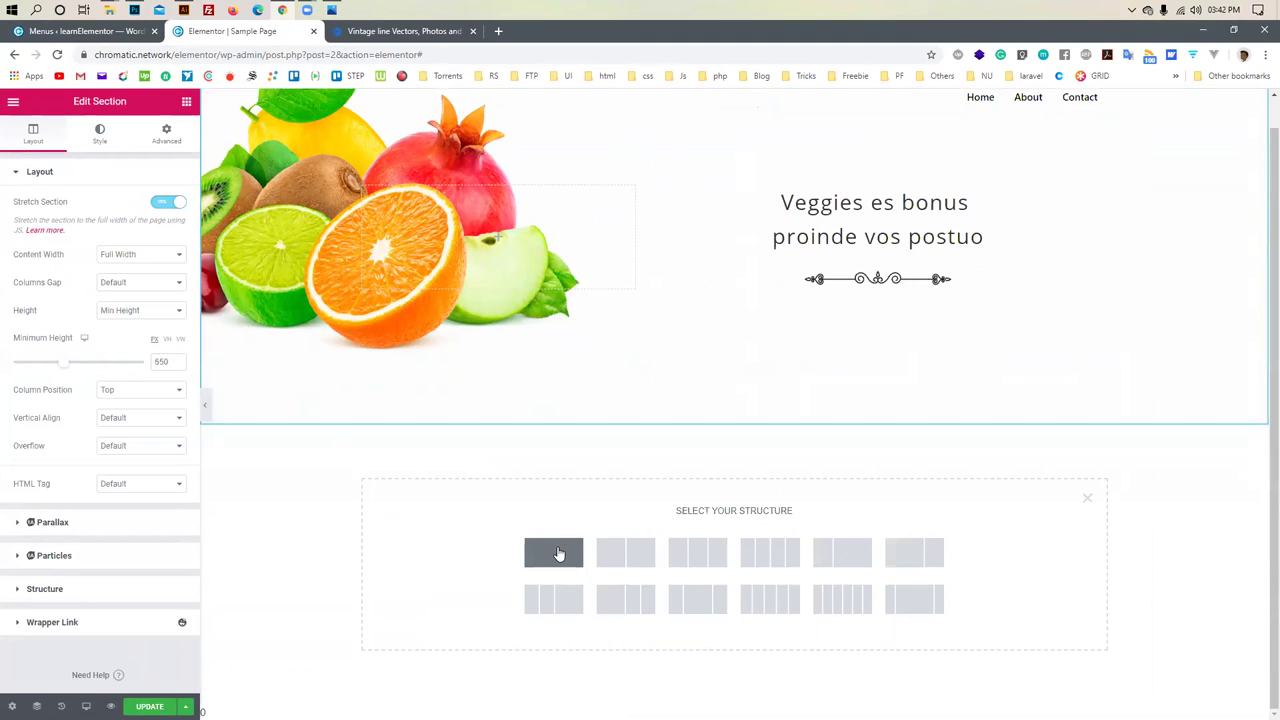
pyautogui.click(556, 552)
pyautogui.click(331, 10)
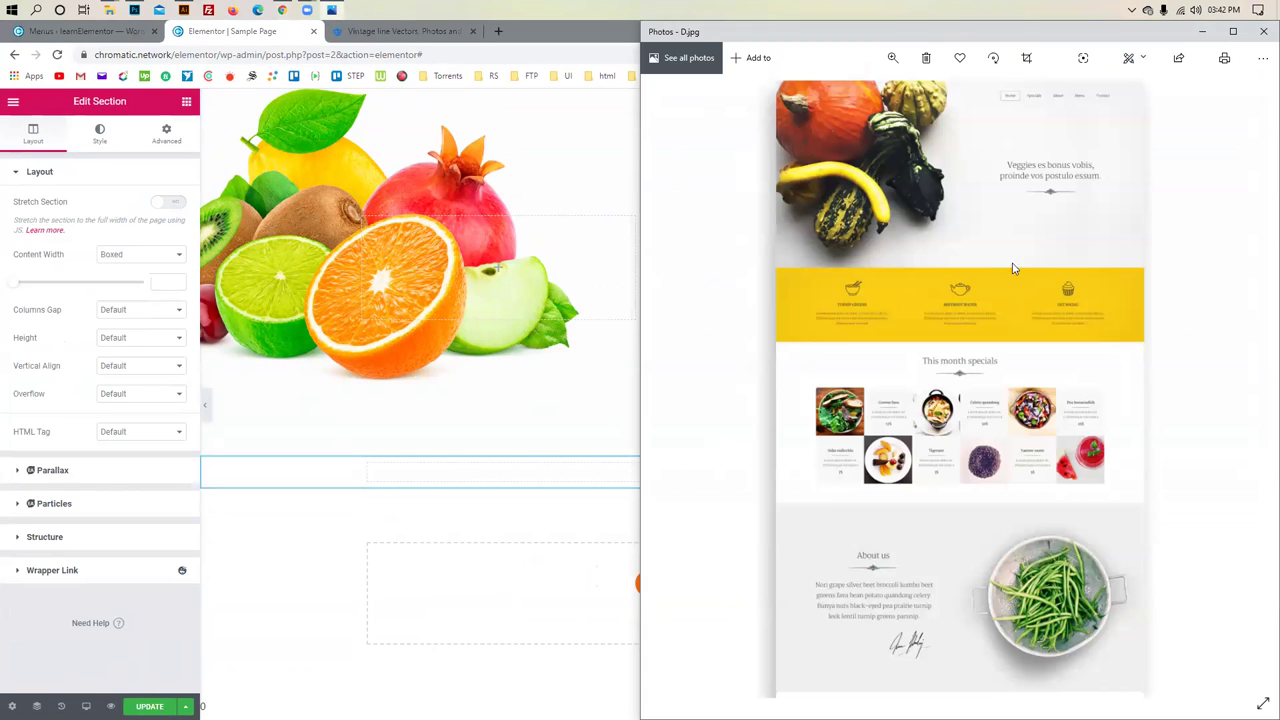
# Give the empty section below the hero a classic background in yellow #FFE500
pyautogui.click(409, 511)
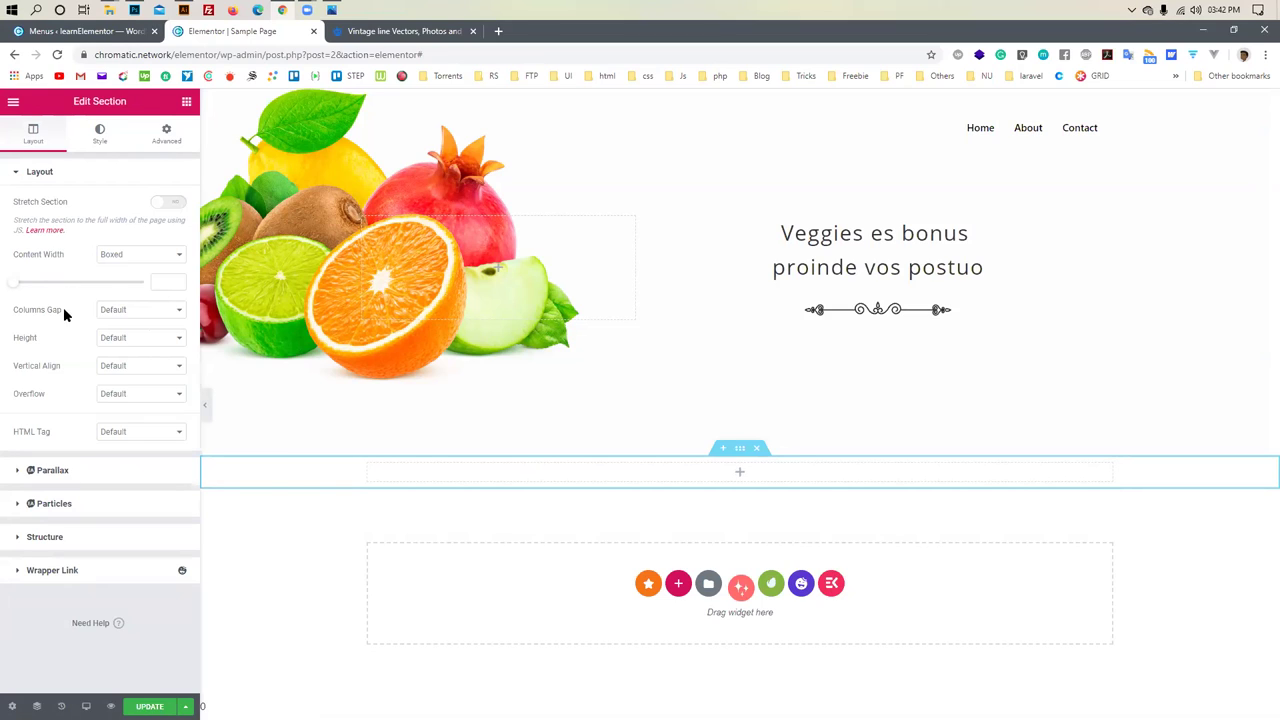
pyautogui.click(98, 135)
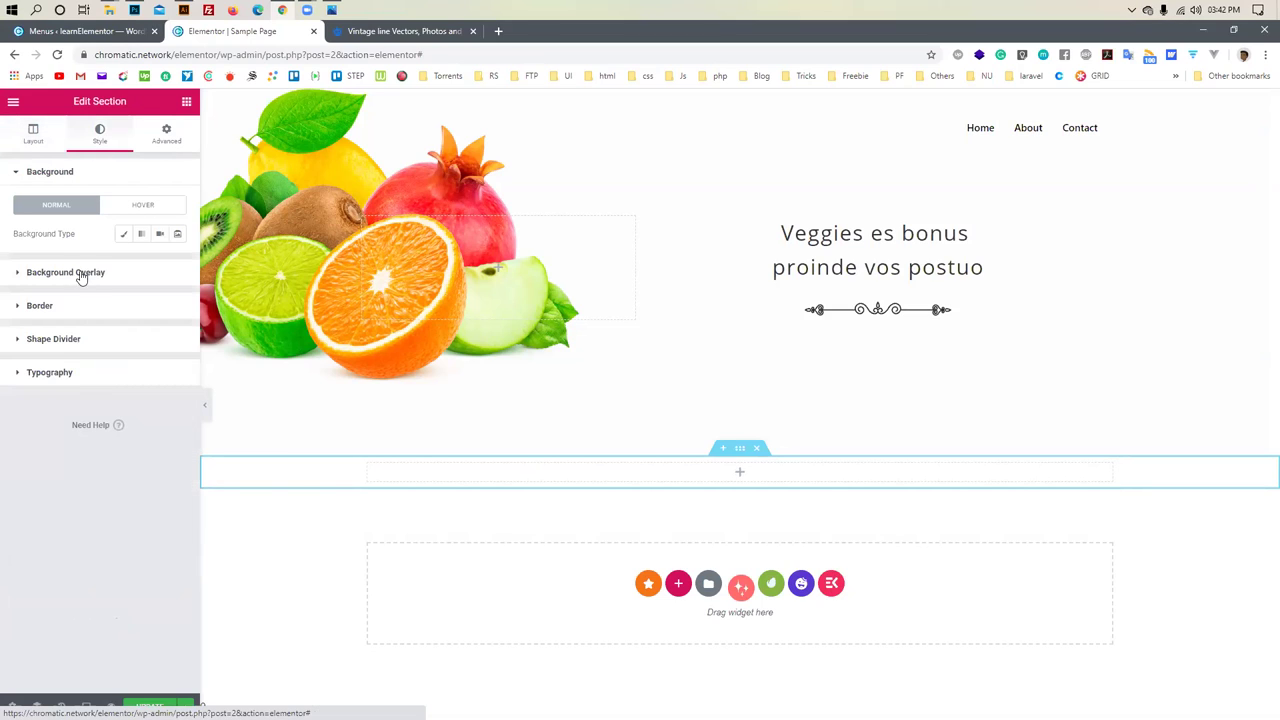
pyautogui.click(123, 233)
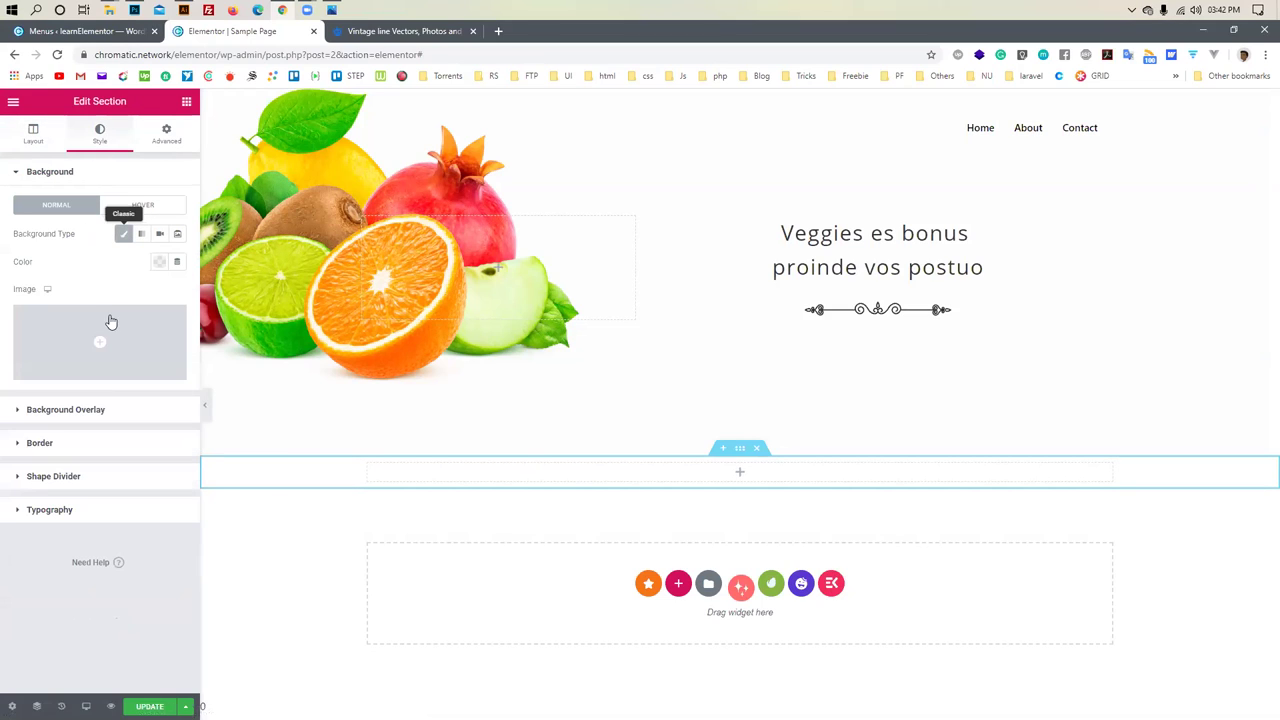
pyautogui.click(159, 261)
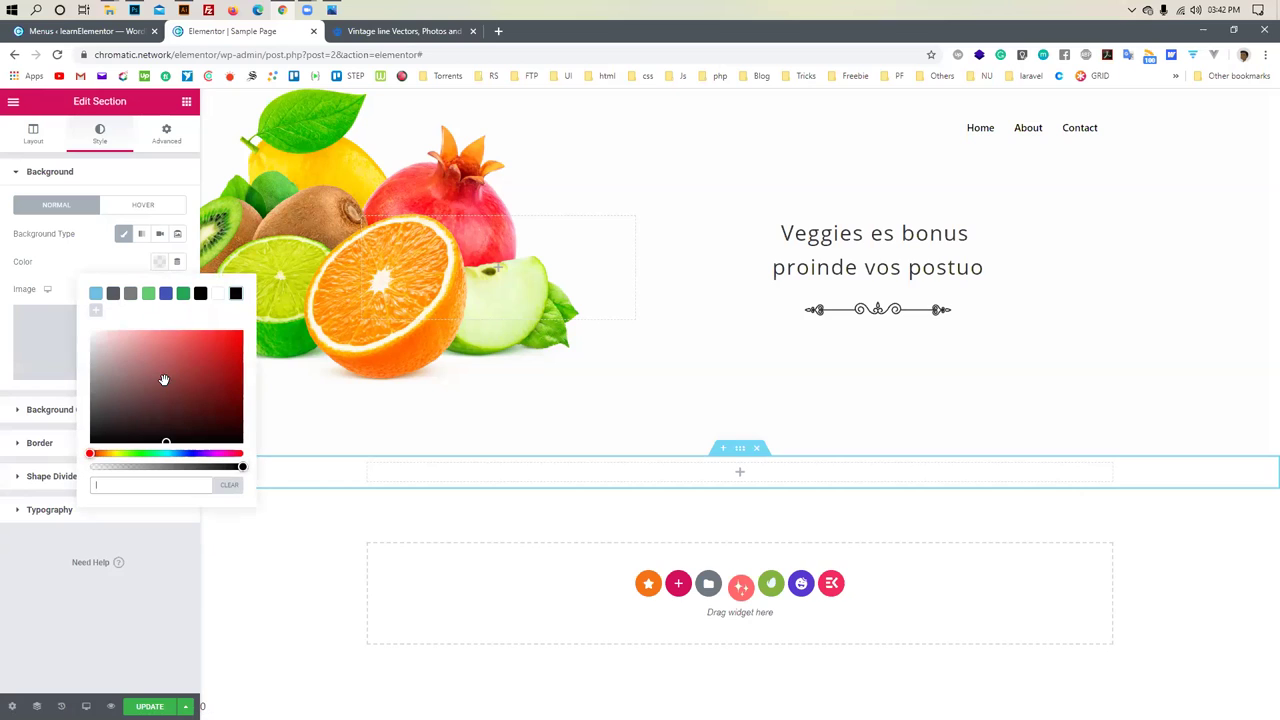
pyautogui.moveTo(97, 457); pyautogui.dragTo(116, 457)
pyautogui.moveTo(166, 375); pyautogui.dragTo(228, 332)
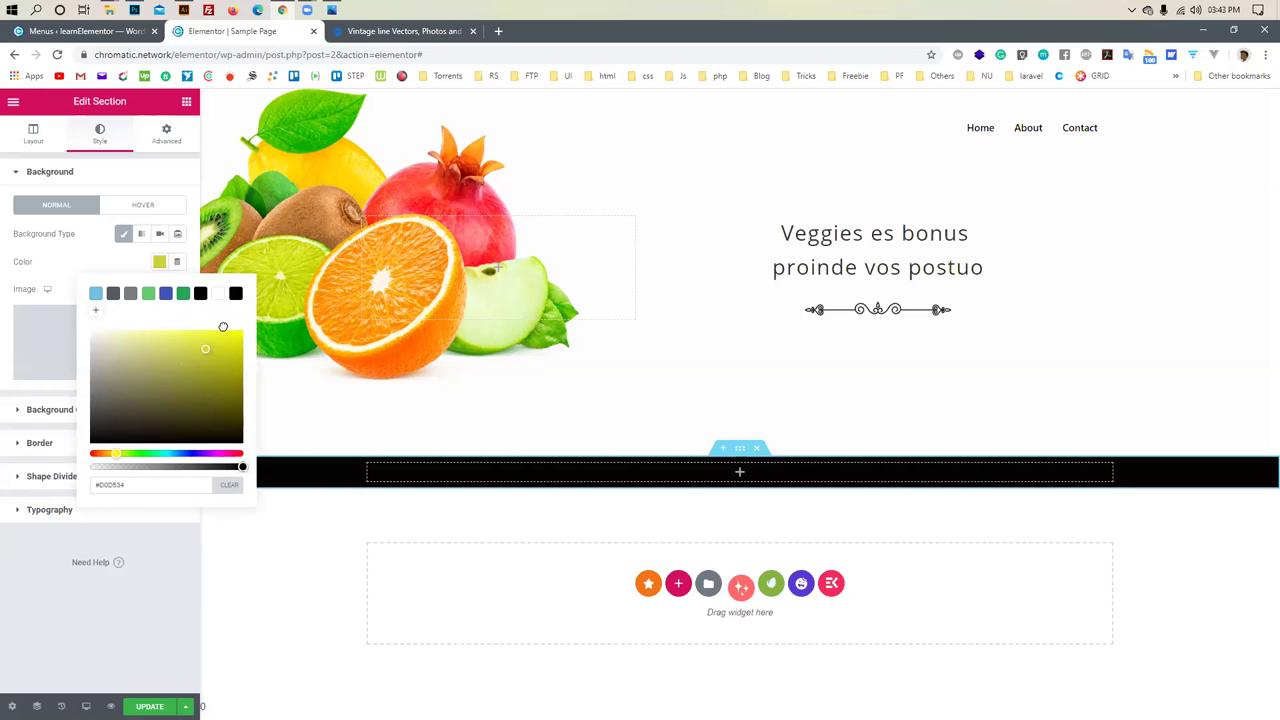
pyautogui.moveTo(116, 457); pyautogui.dragTo(108, 457)
pyautogui.moveTo(204, 360); pyautogui.dragTo(180, 312)
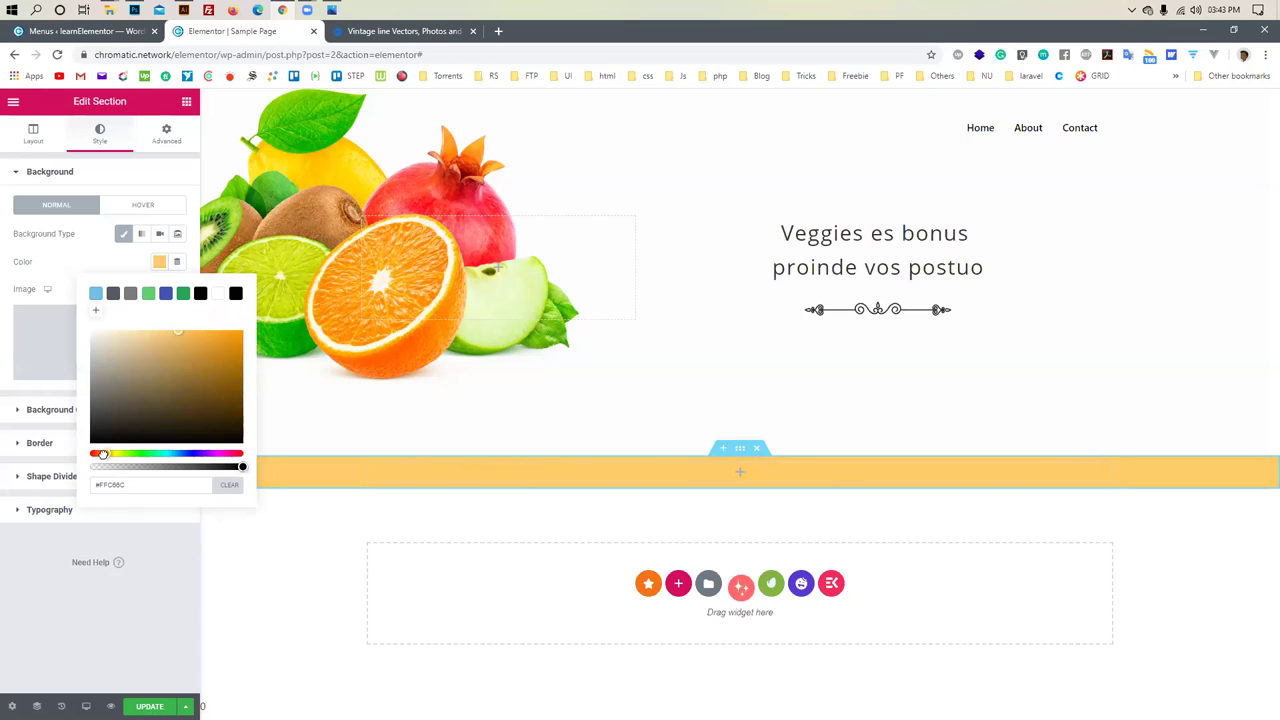
pyautogui.moveTo(102, 454); pyautogui.dragTo(100, 454)
pyautogui.click(176, 333)
pyautogui.moveTo(171, 328)
pyautogui.mouseDown()
pyautogui.moveTo(142, 308)
pyautogui.moveTo(177, 309)
pyautogui.moveTo(150, 306)
pyautogui.mouseUp()
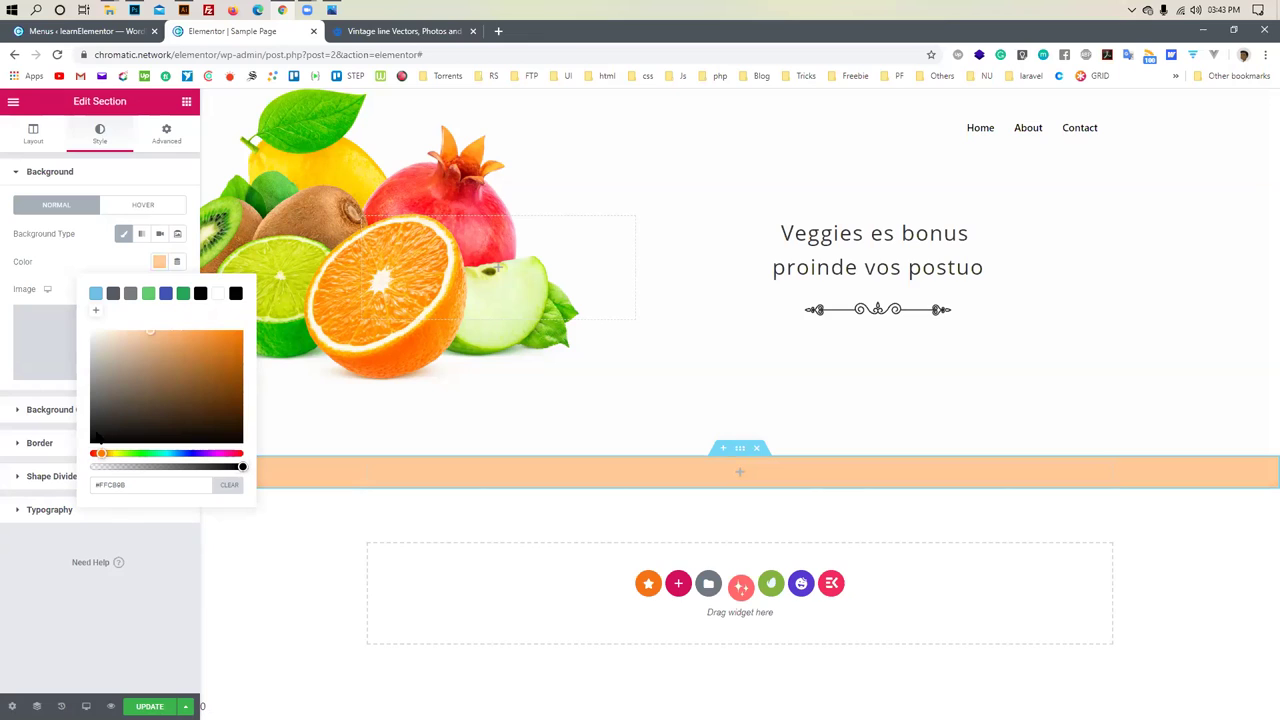
pyautogui.moveTo(102, 455); pyautogui.dragTo(112, 455)
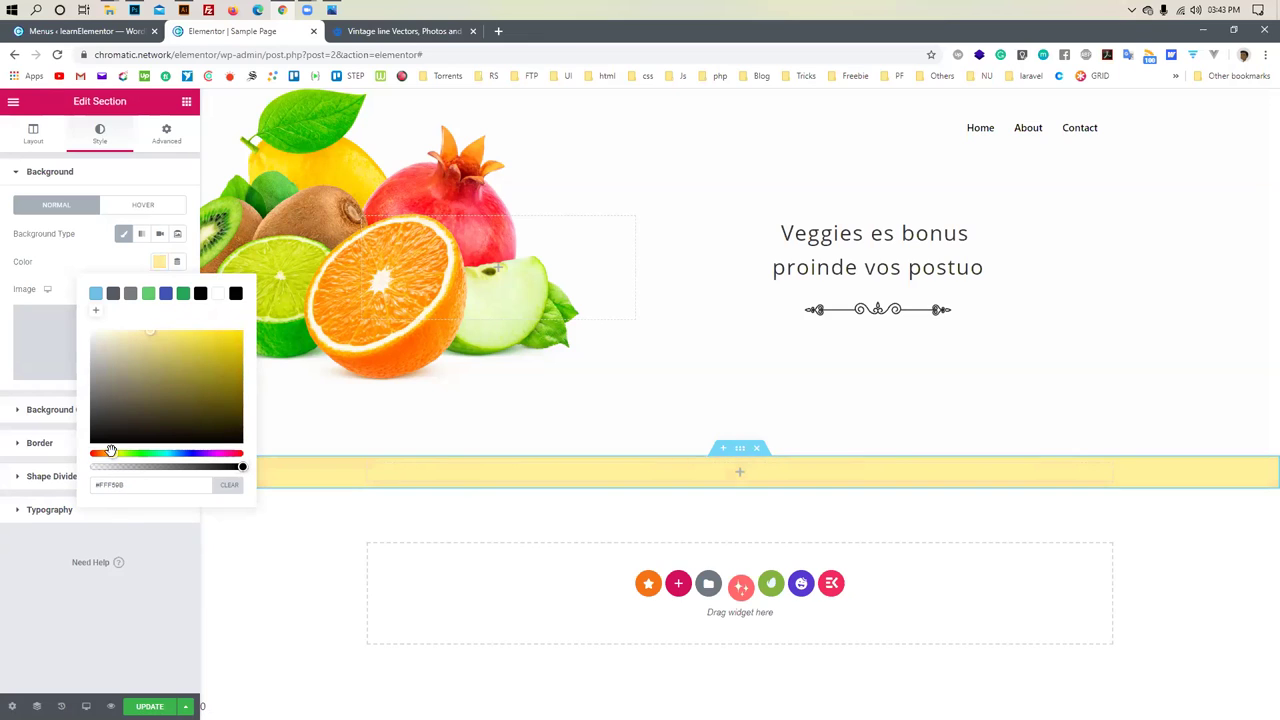
pyautogui.moveTo(180, 338); pyautogui.dragTo(245, 331)
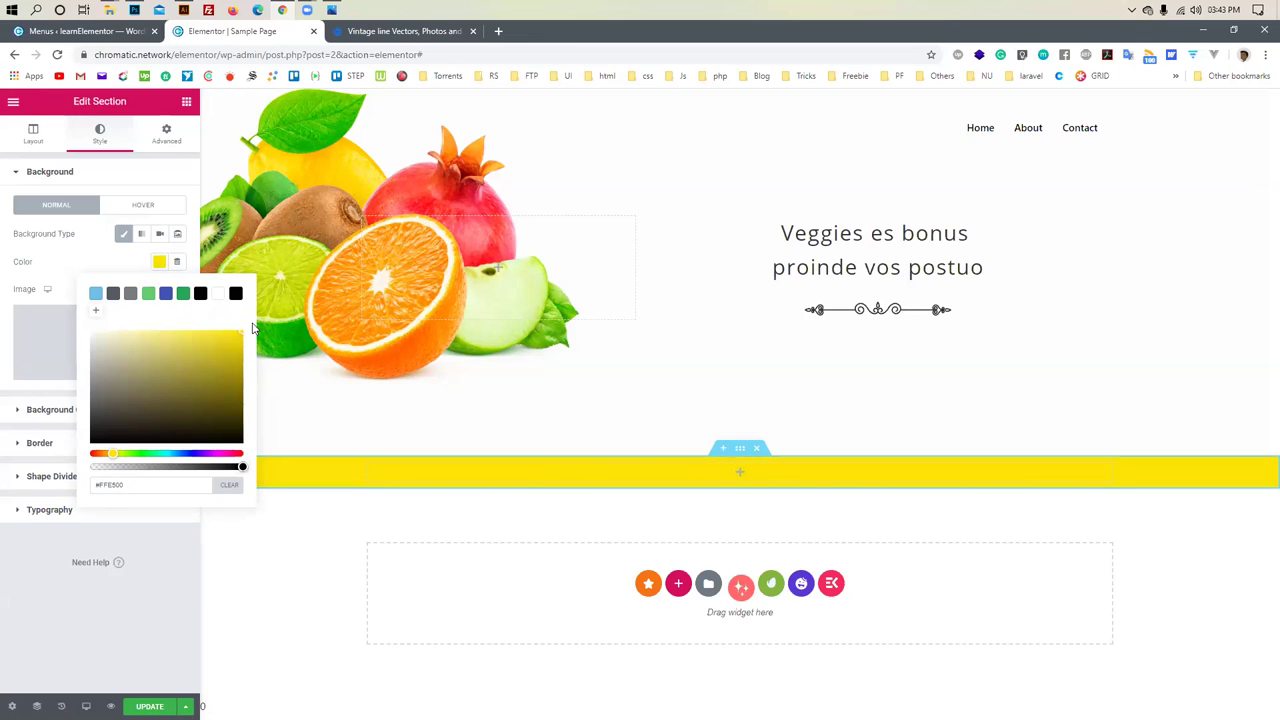
pyautogui.click(156, 578)
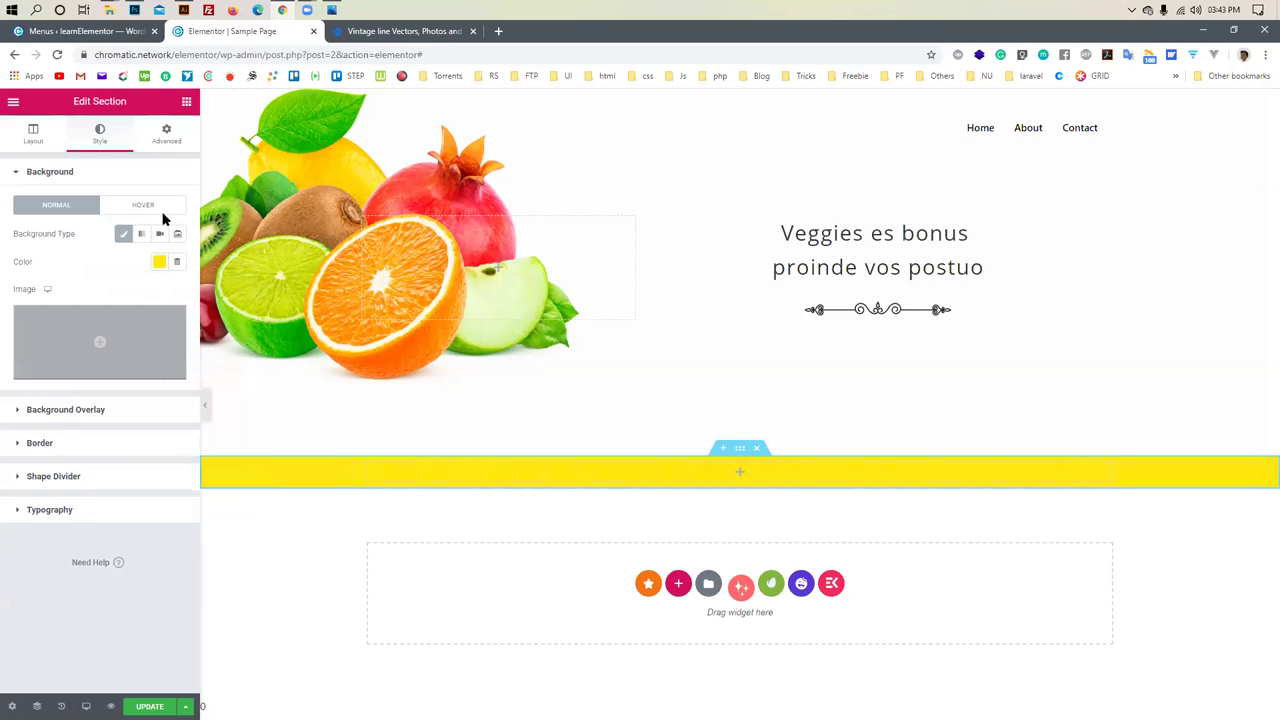
# Set the yellow section's content width to 500 and its height to Min Height at about 393 px
pyautogui.click(33, 134)
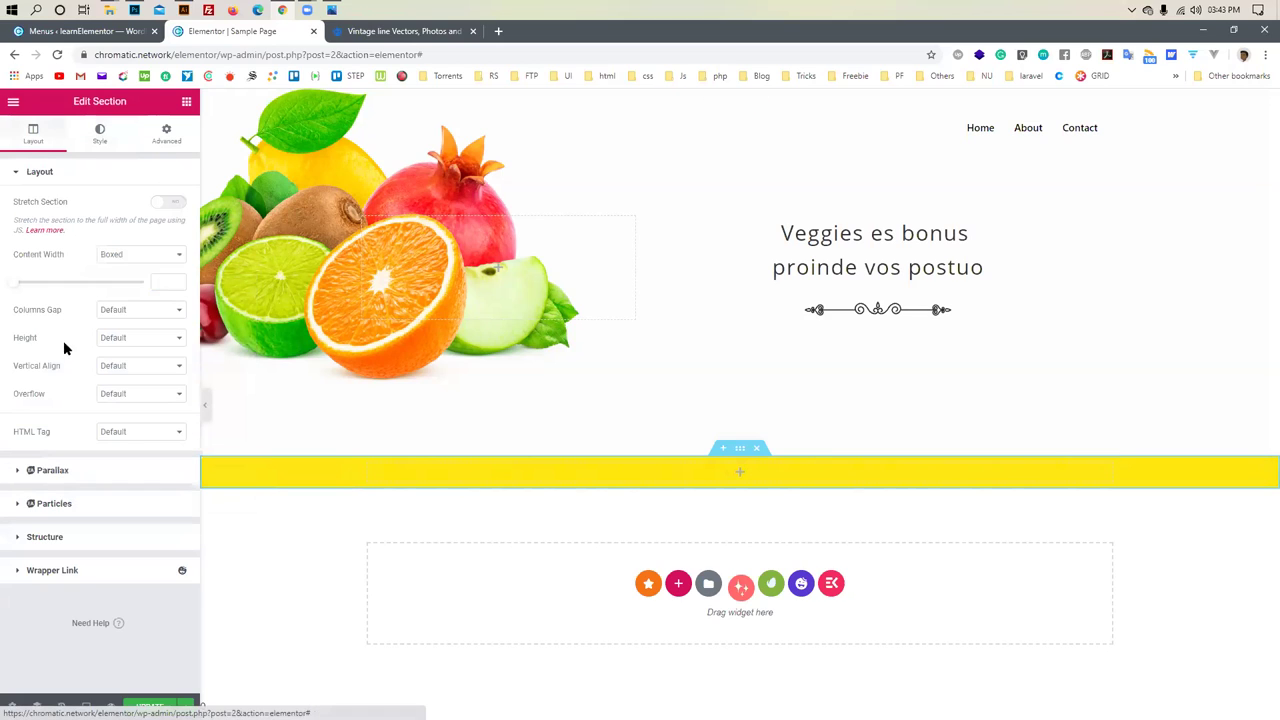
pyautogui.click(110, 340)
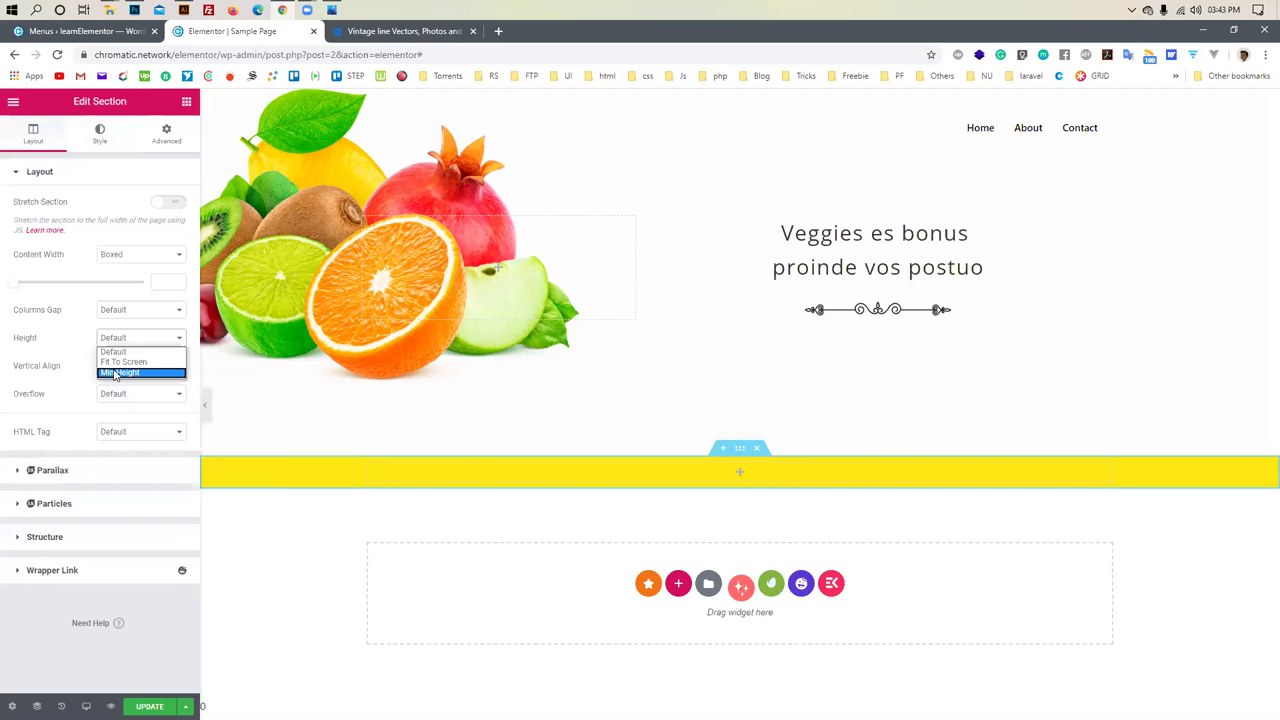
pyautogui.click(118, 372)
pyautogui.moveTo(17, 289); pyautogui.dragTo(9, 285)
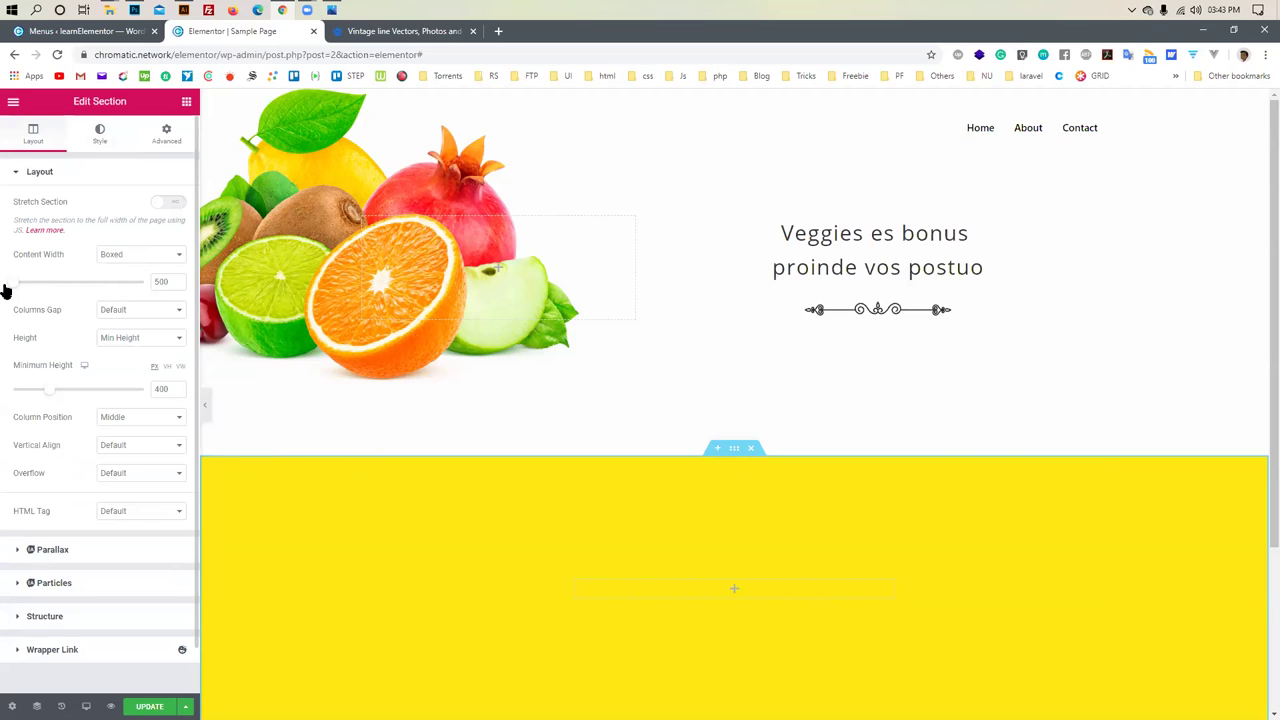
pyautogui.moveTo(48, 397)
pyautogui.mouseDown()
pyautogui.moveTo(23, 391)
pyautogui.moveTo(47, 390)
pyautogui.mouseUp()
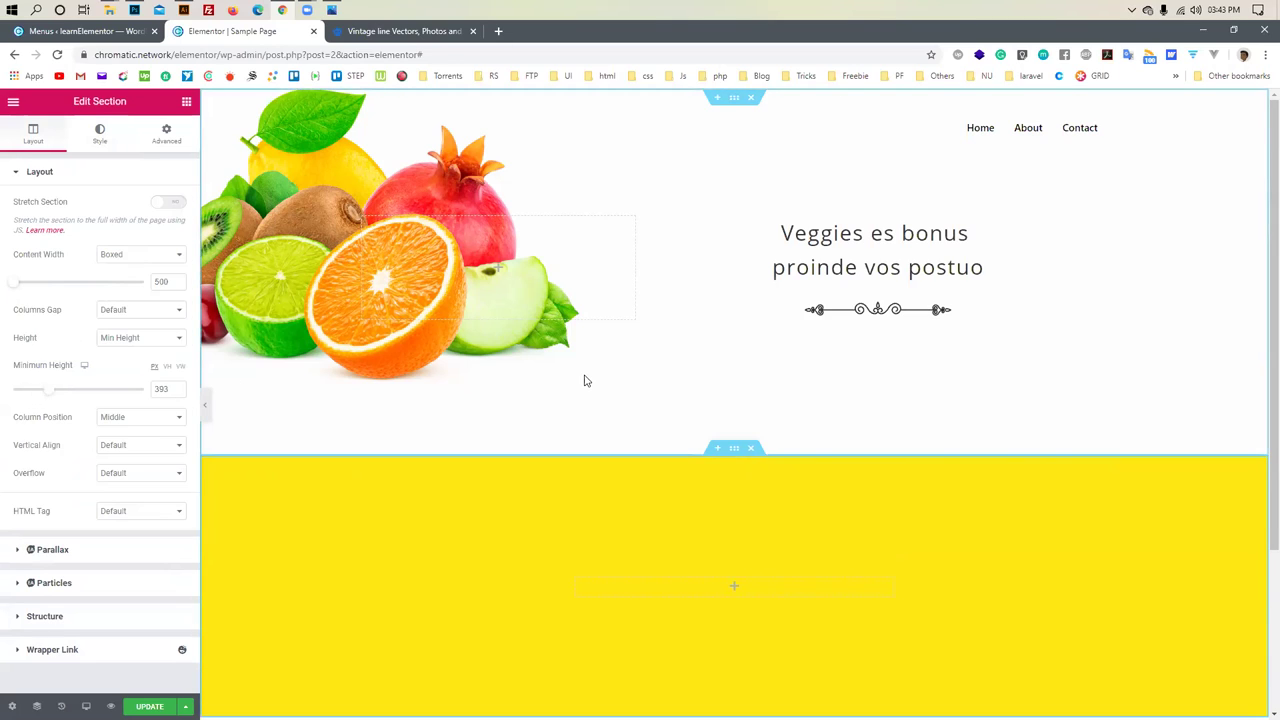
pyautogui.scroll(-1, 509, 486)
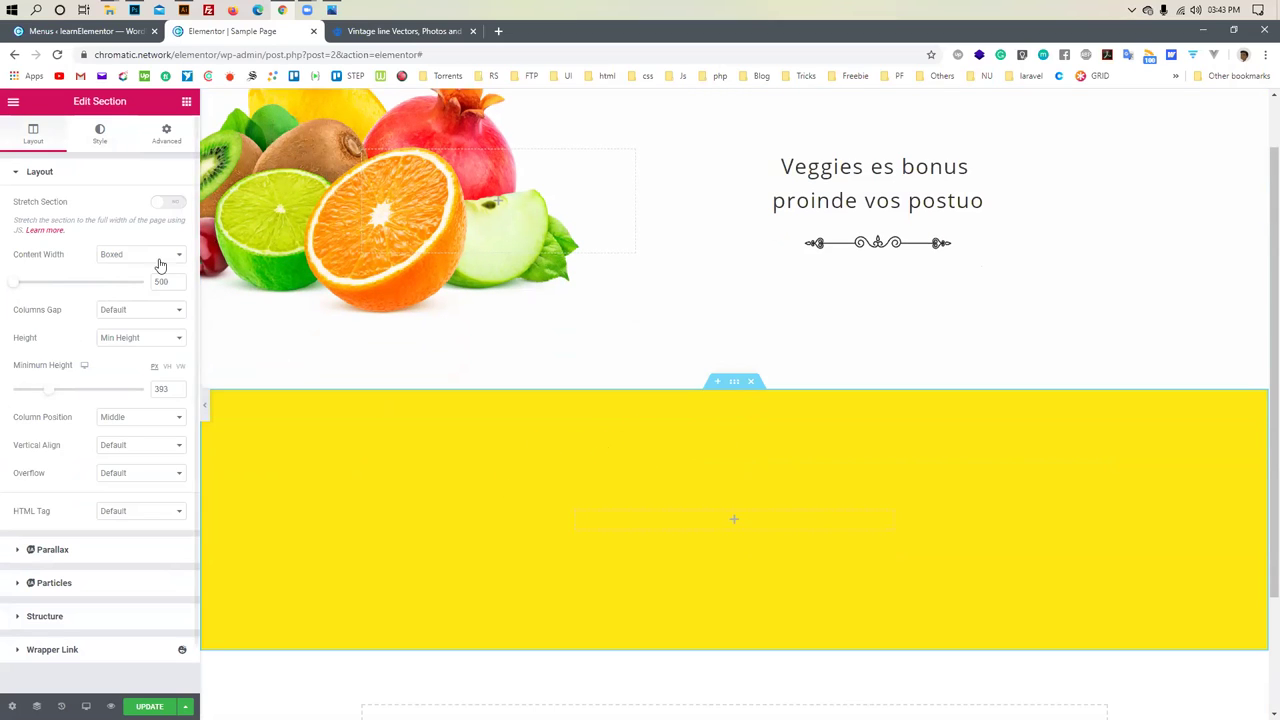
# Try to reset the yellow section's content width by reselecting Boxed and lowering its width value
pyautogui.click(102, 267)
pyautogui.click(105, 268)
pyautogui.moveTo(13, 281)
pyautogui.mouseDown()
pyautogui.moveTo(97, 286)
pyautogui.moveTo(6, 286)
pyautogui.mouseUp()
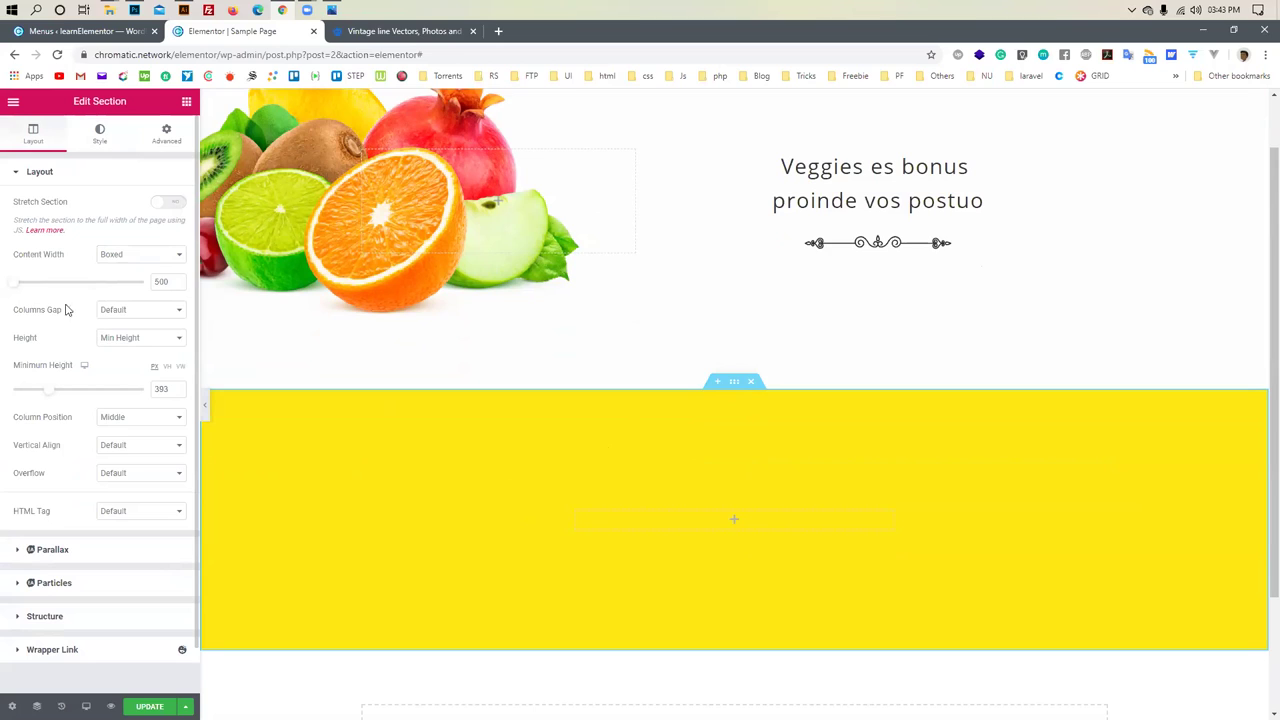
pyautogui.click(110, 258)
pyautogui.click(112, 270)
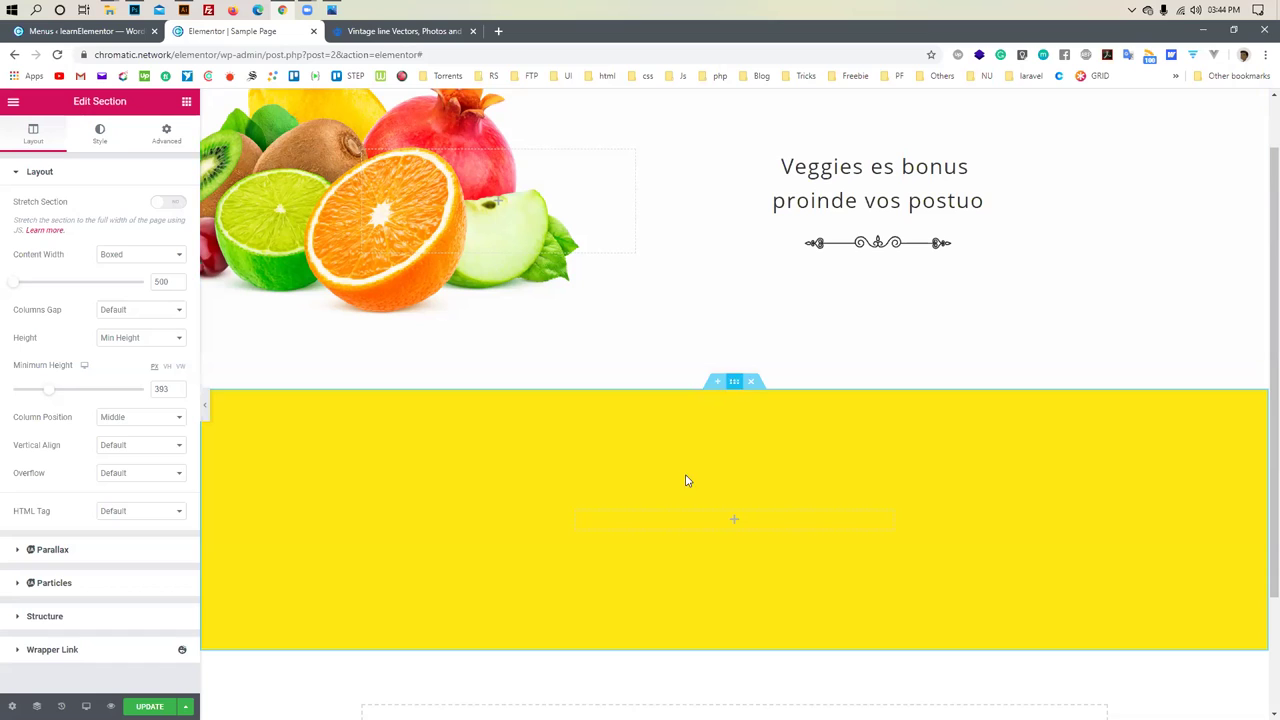
# Delete the yellow section and add a fresh single-column section below the hero
pyautogui.click(750, 381)
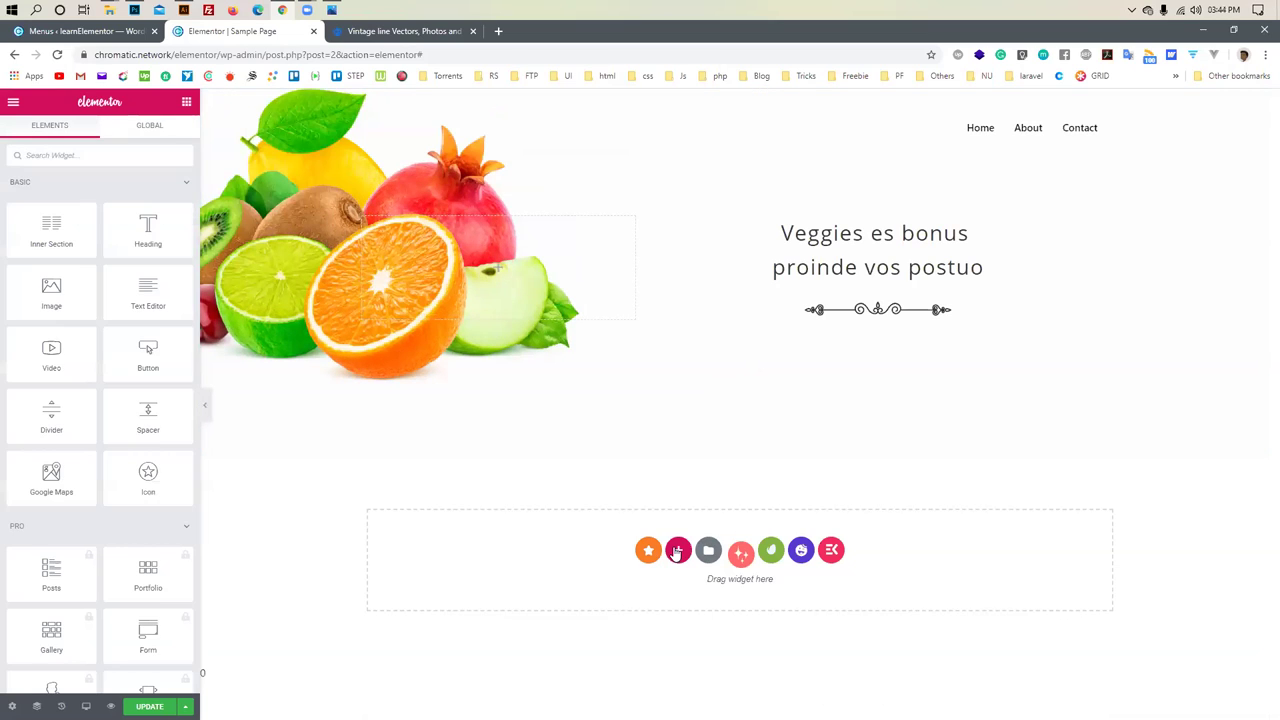
pyautogui.click(679, 550)
pyautogui.click(553, 583)
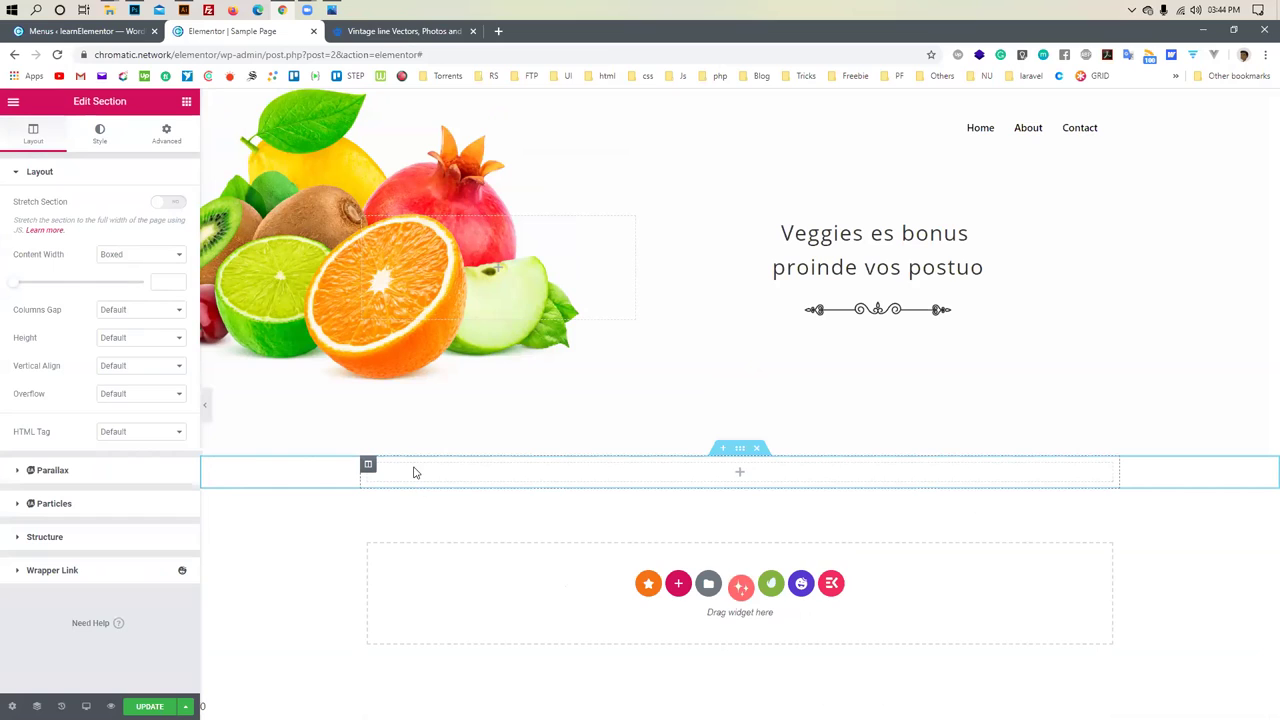
pyautogui.click(626, 477)
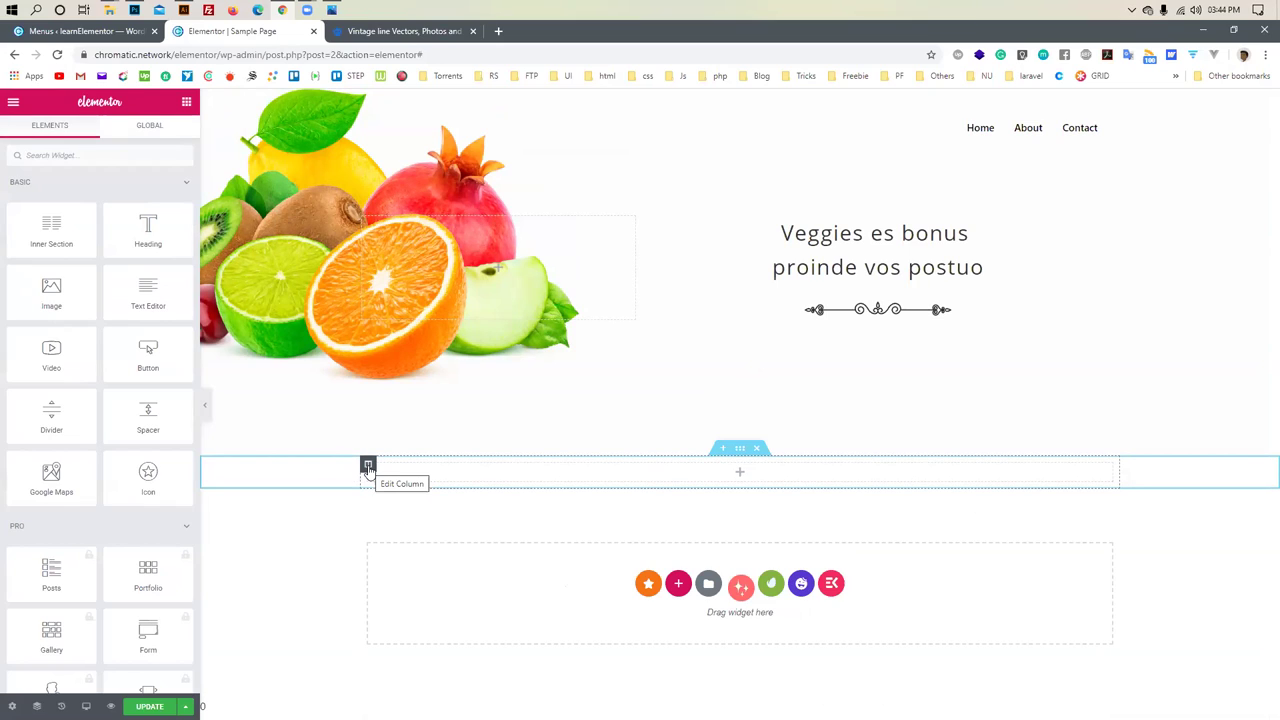
pyautogui.moveTo(46, 246); pyautogui.dragTo(586, 477)
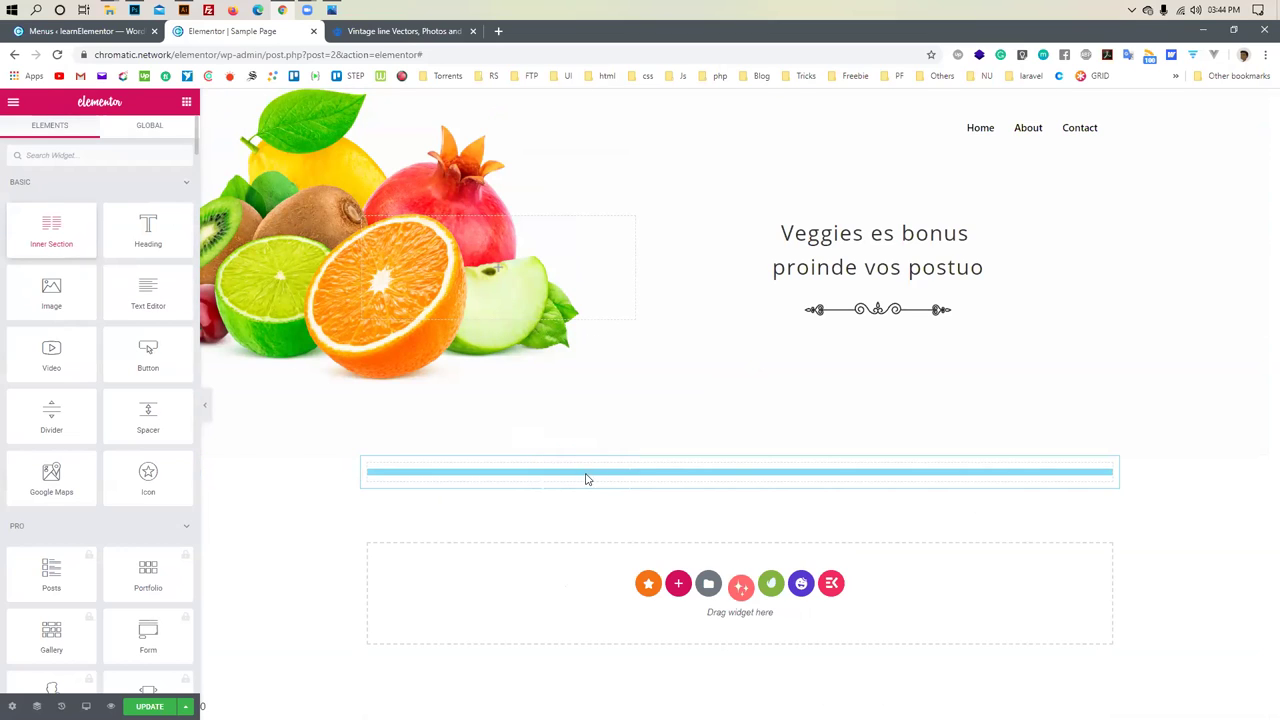
pyautogui.click(744, 482)
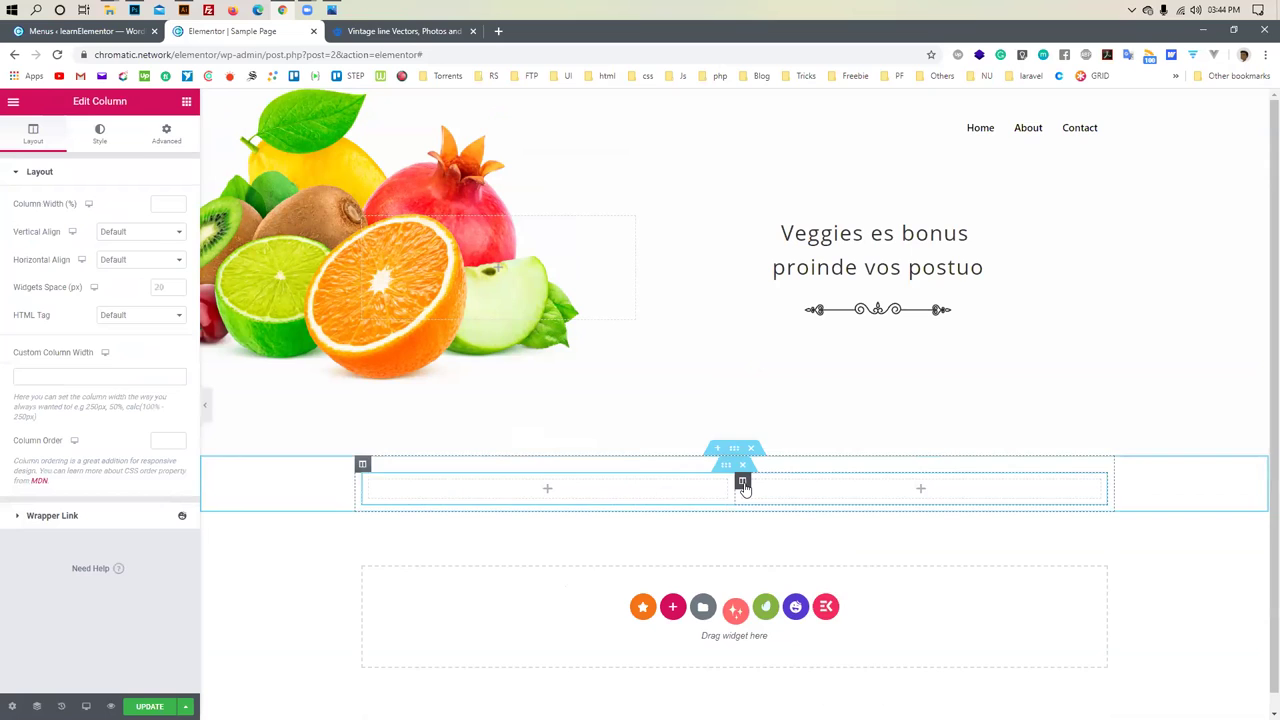
pyautogui.rightClick(746, 486)
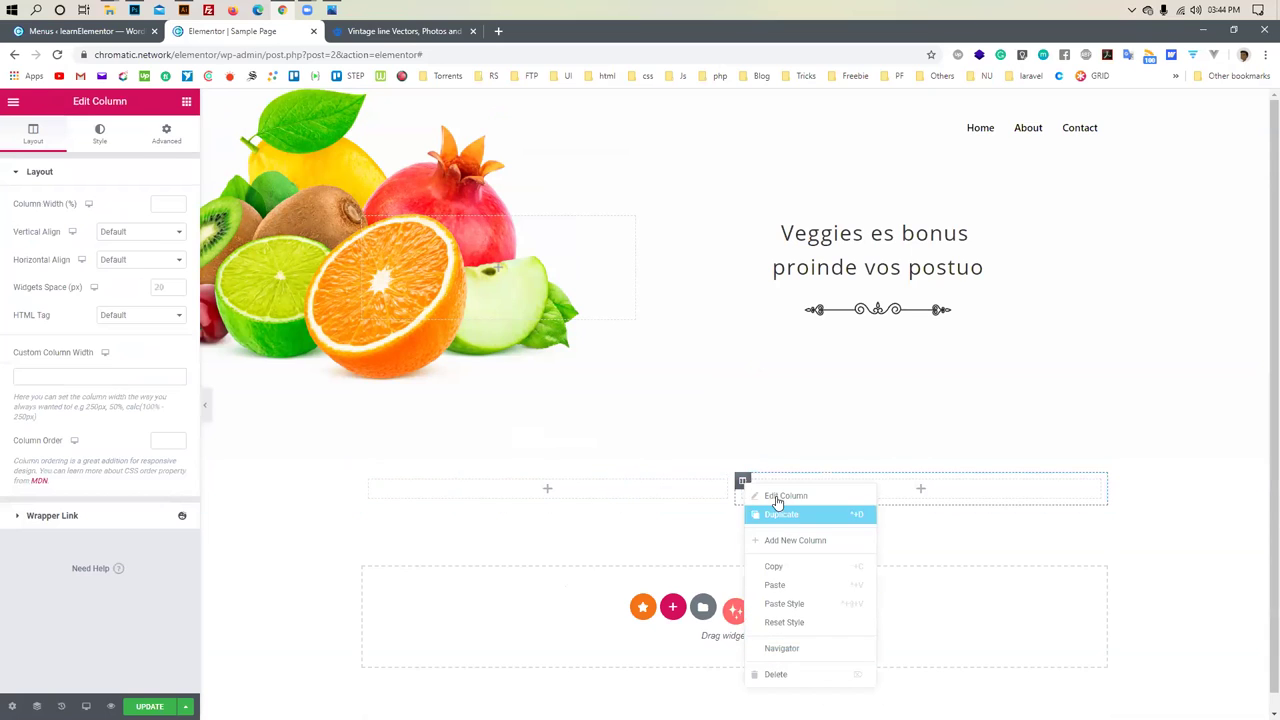
pyautogui.click(744, 484)
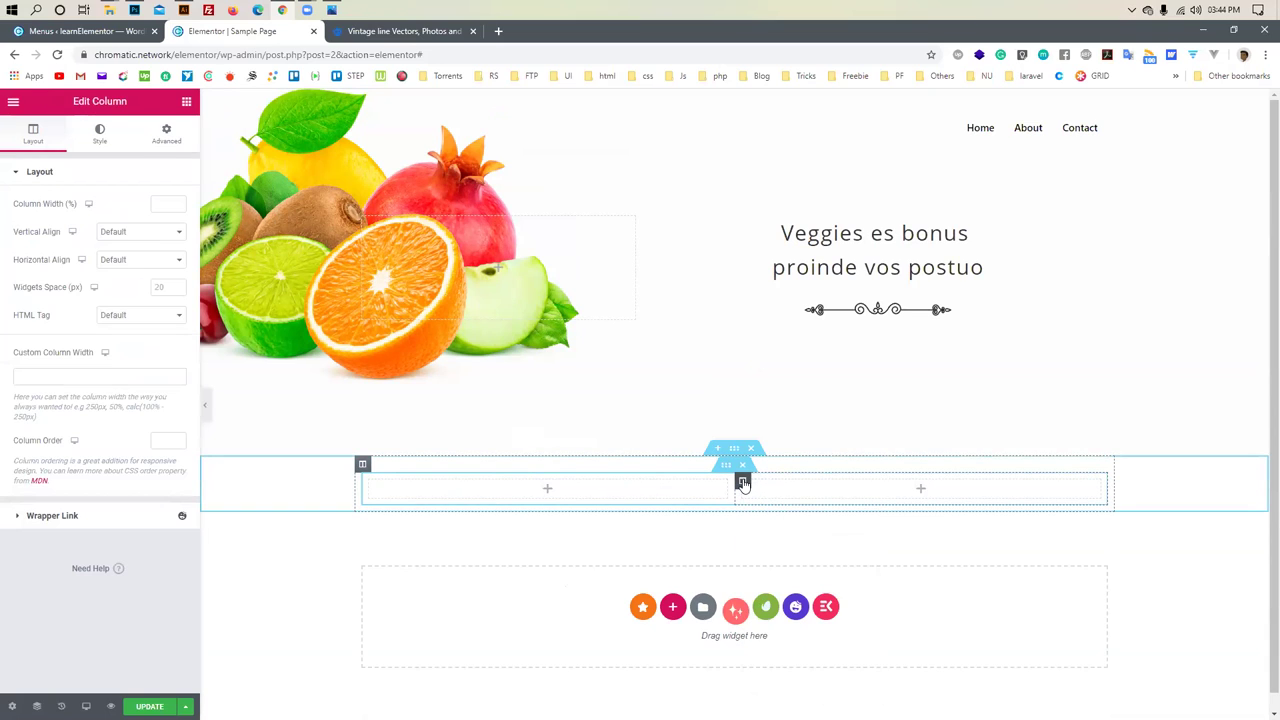
pyautogui.press('Delete')
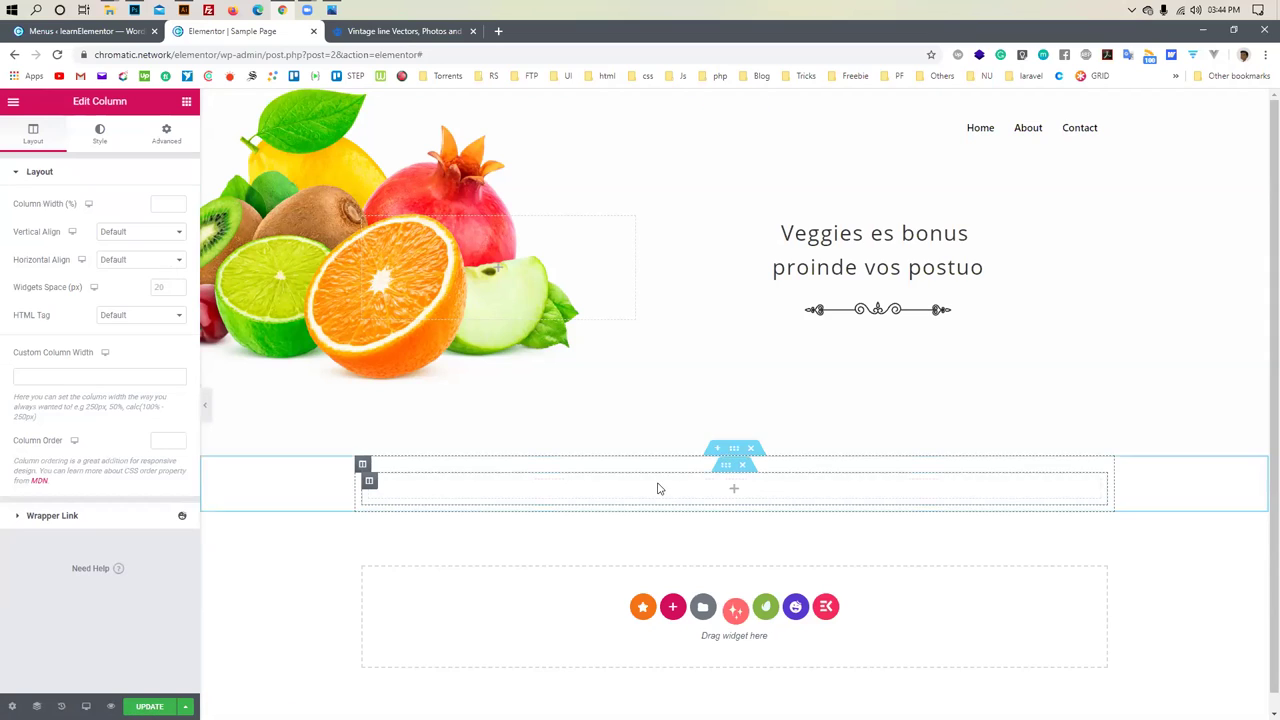
pyautogui.click(734, 489)
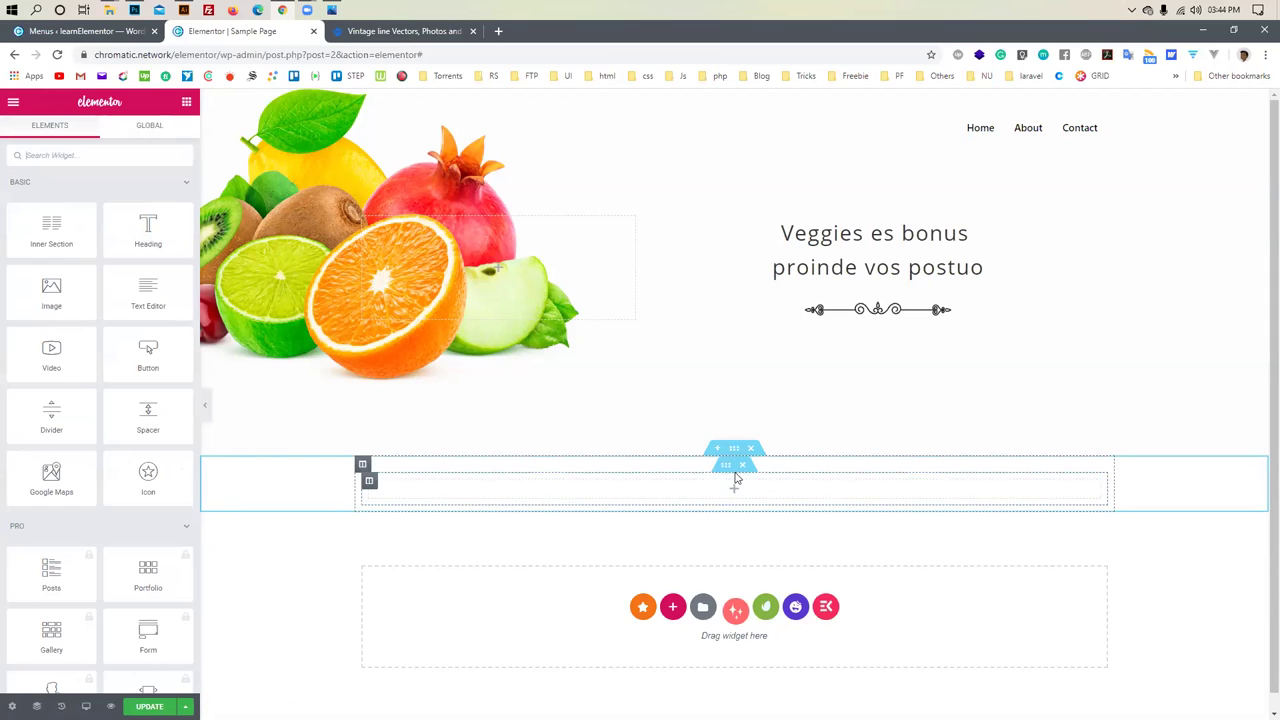
pyautogui.click(742, 465)
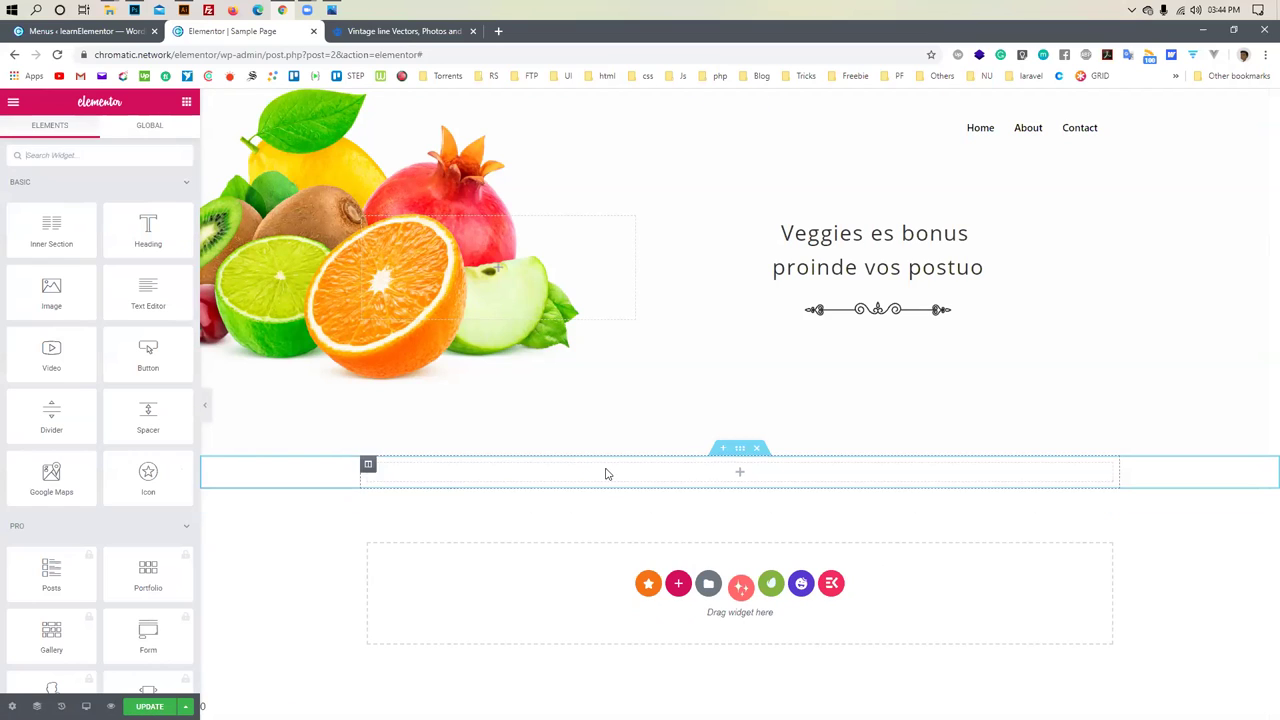
# Give the new single-column section a classic background in golden yellow #FFD049
pyautogui.click(740, 448)
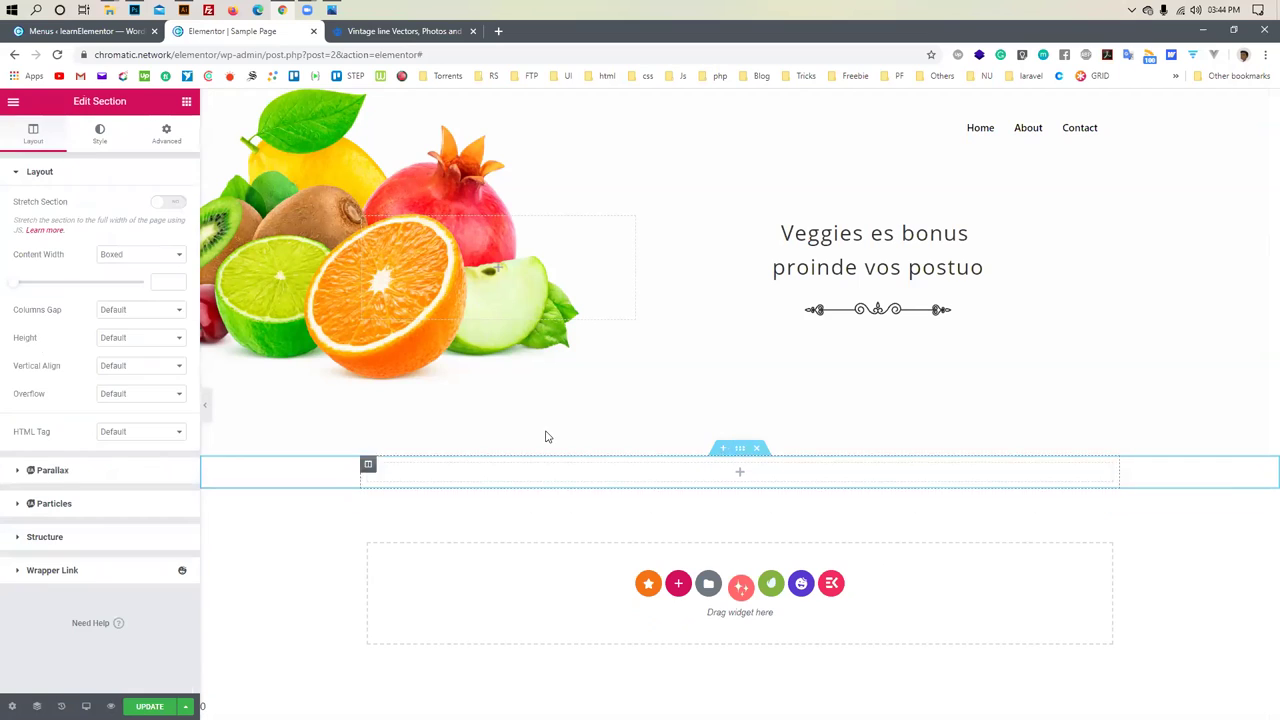
pyautogui.click(100, 133)
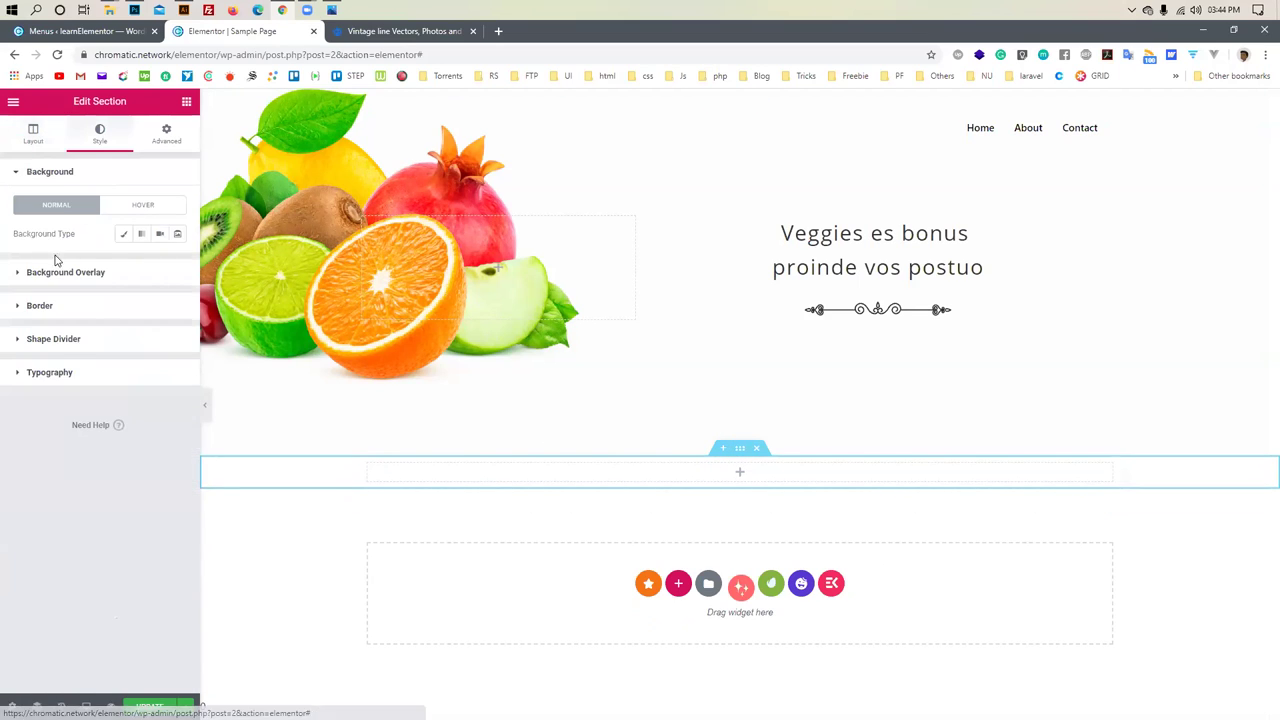
pyautogui.click(125, 240)
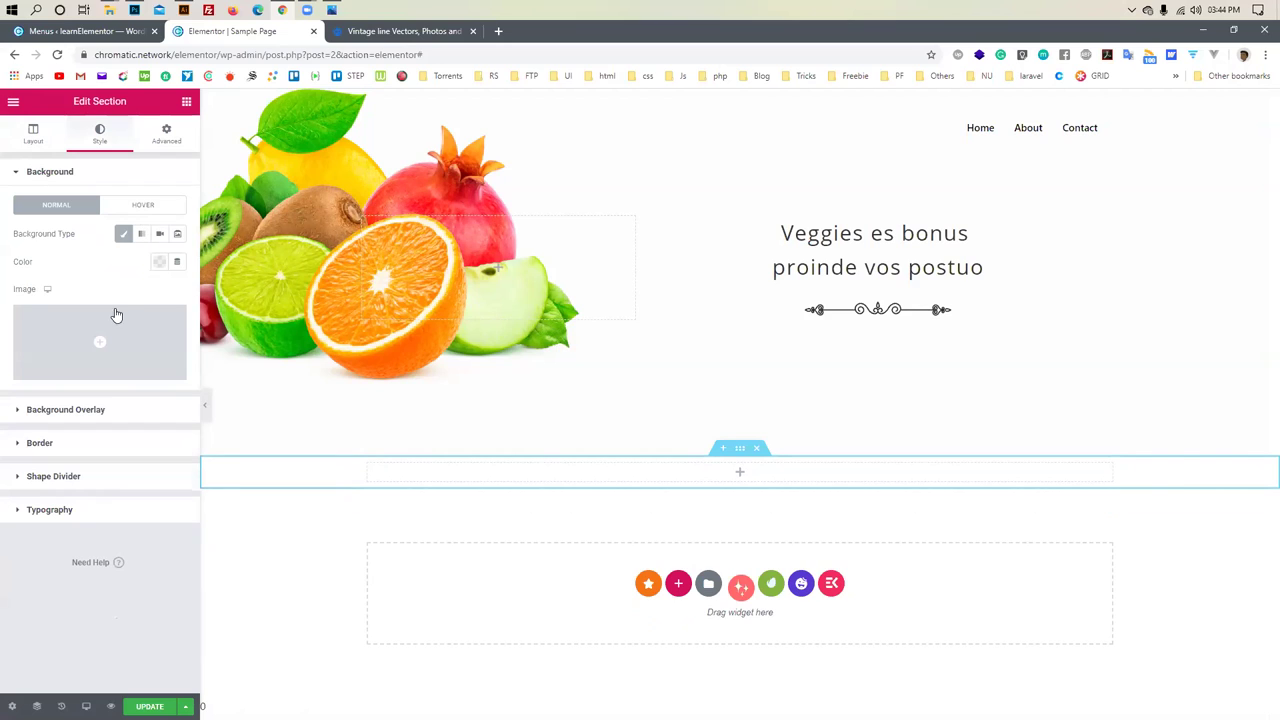
pyautogui.click(160, 264)
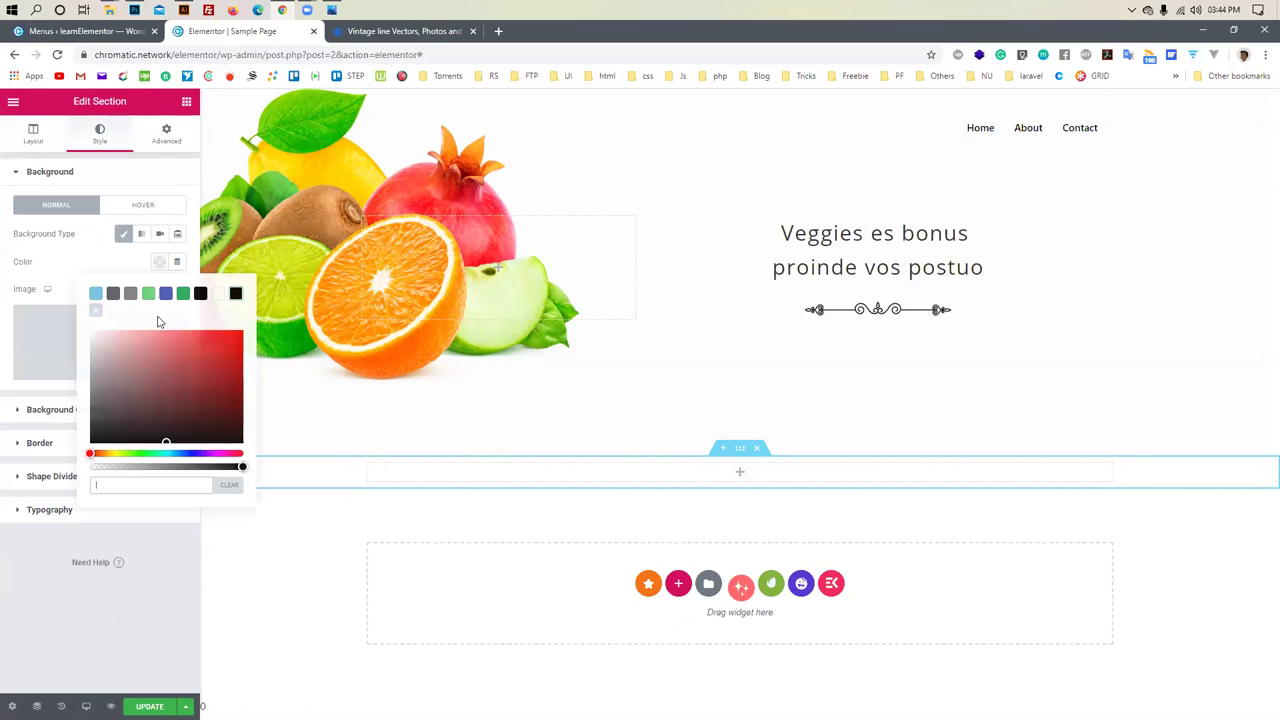
pyautogui.click(104, 452)
pyautogui.click(234, 331)
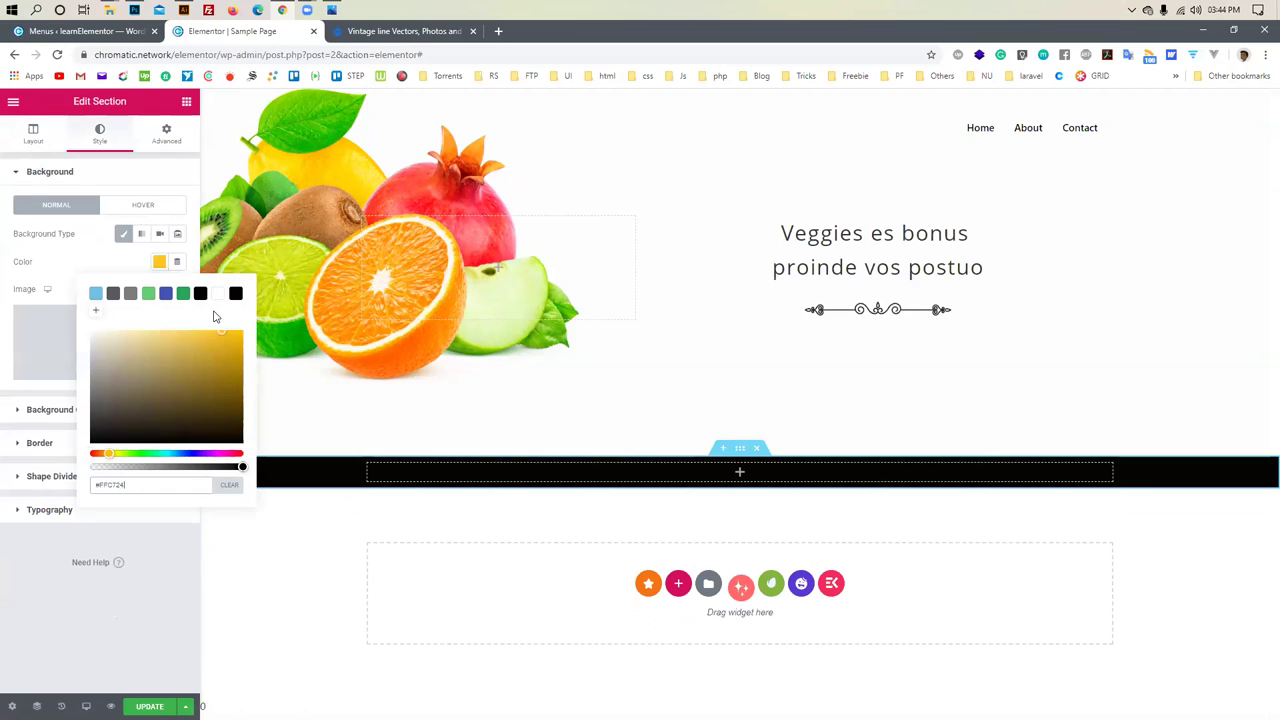
pyautogui.click(209, 336)
pyautogui.moveTo(205, 326); pyautogui.dragTo(200, 311)
pyautogui.click(142, 638)
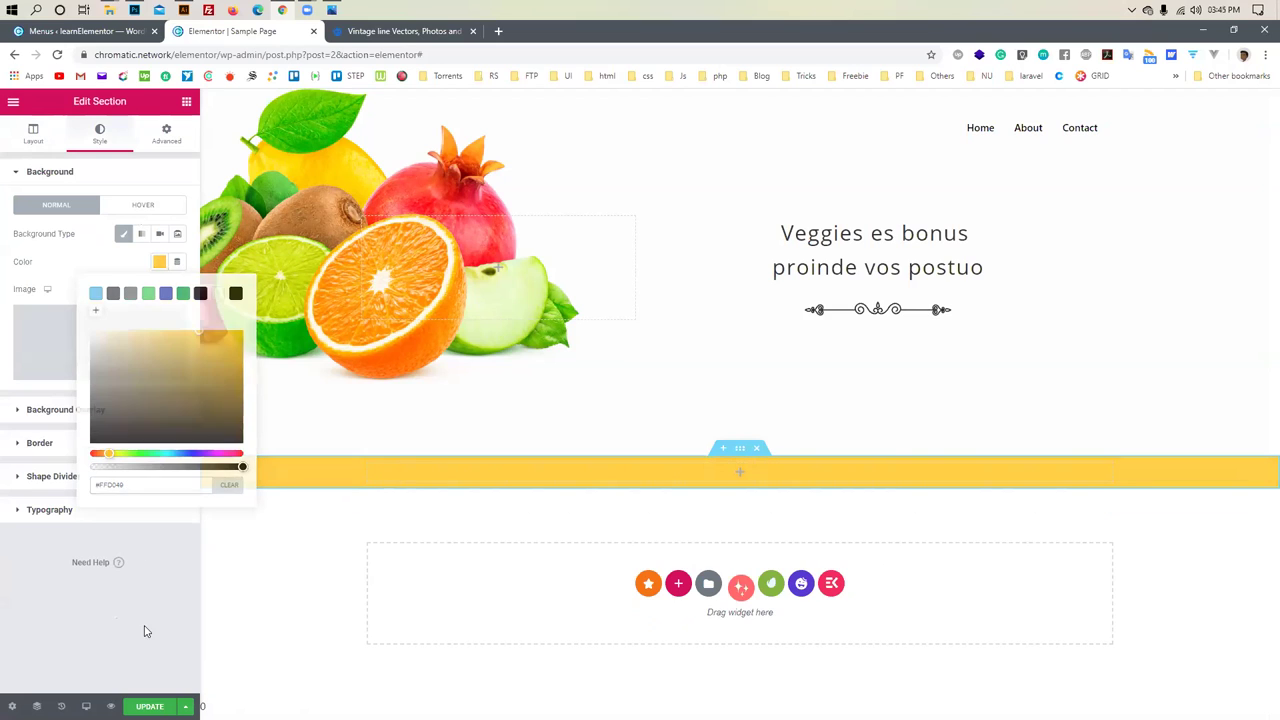
# Set the golden yellow section's height to Min Height with a minimum of about 363 px
pyautogui.click(40, 135)
pyautogui.click(138, 337)
pyautogui.click(105, 369)
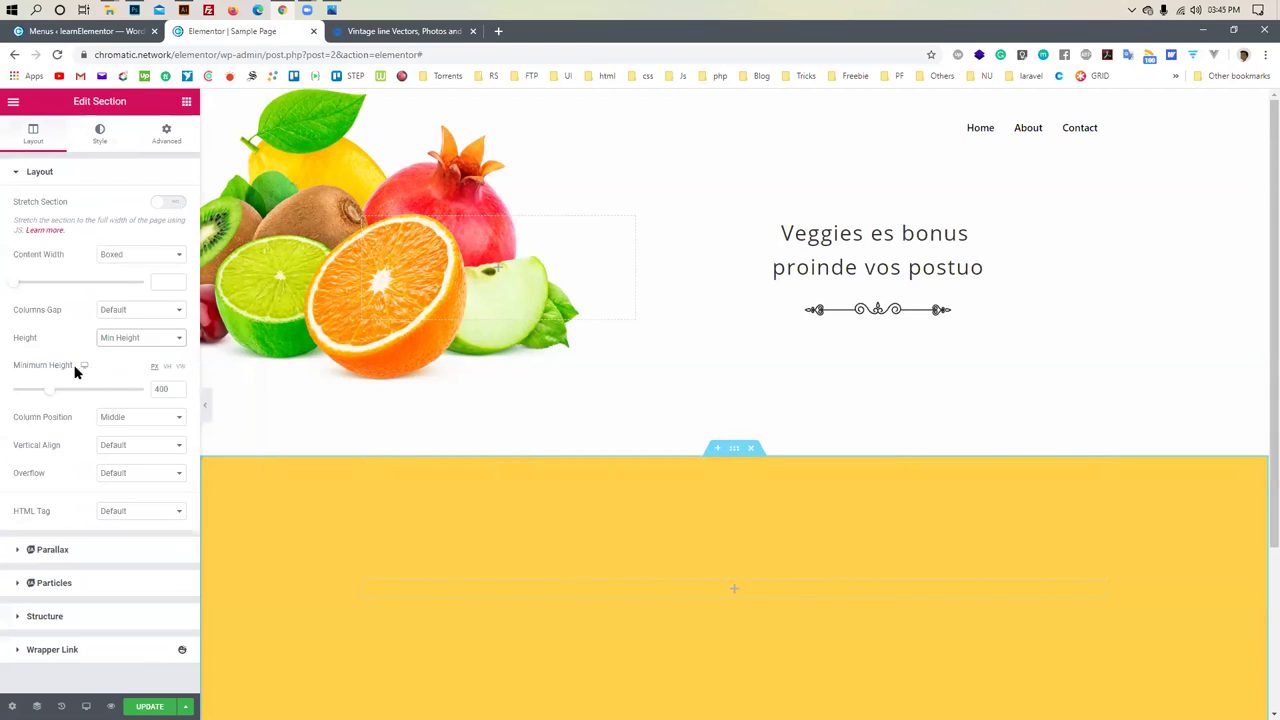
pyautogui.moveTo(46, 394); pyautogui.dragTo(45, 396)
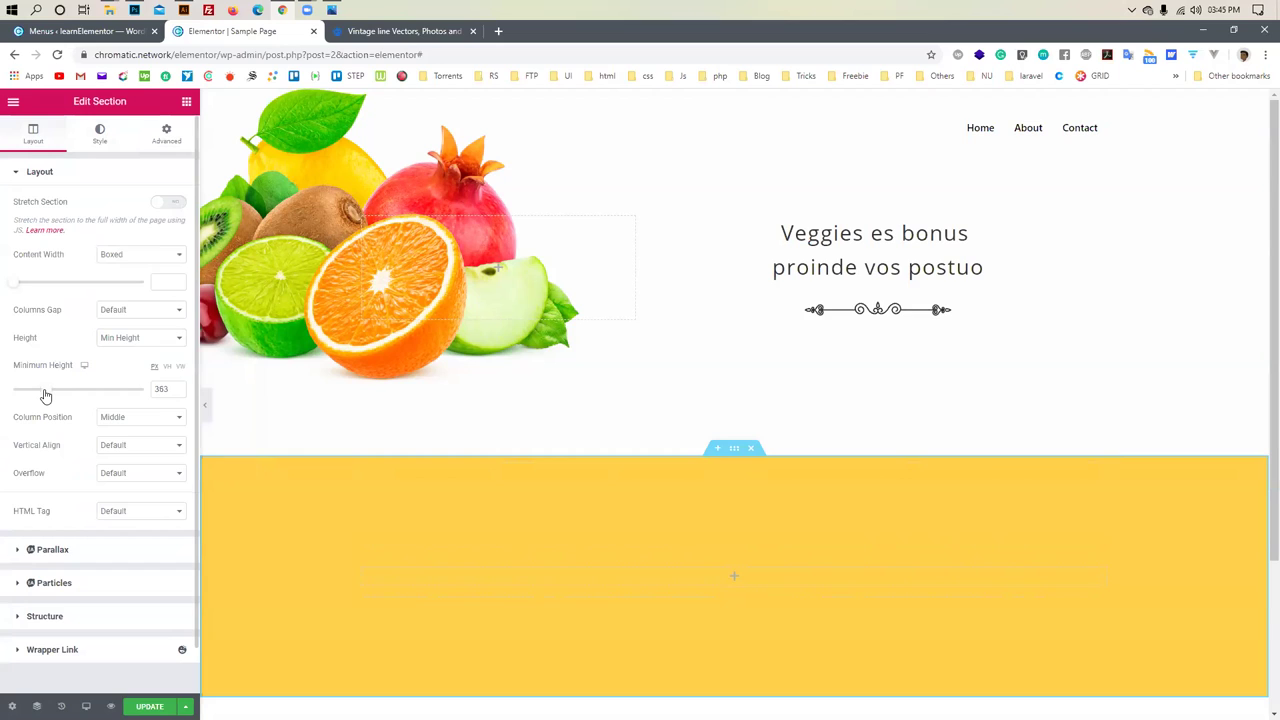
# Set the golden yellow section's minimum height to 360 px
pyautogui.click(177, 394)
pyautogui.click(177, 394)
pyautogui.click(177, 394)
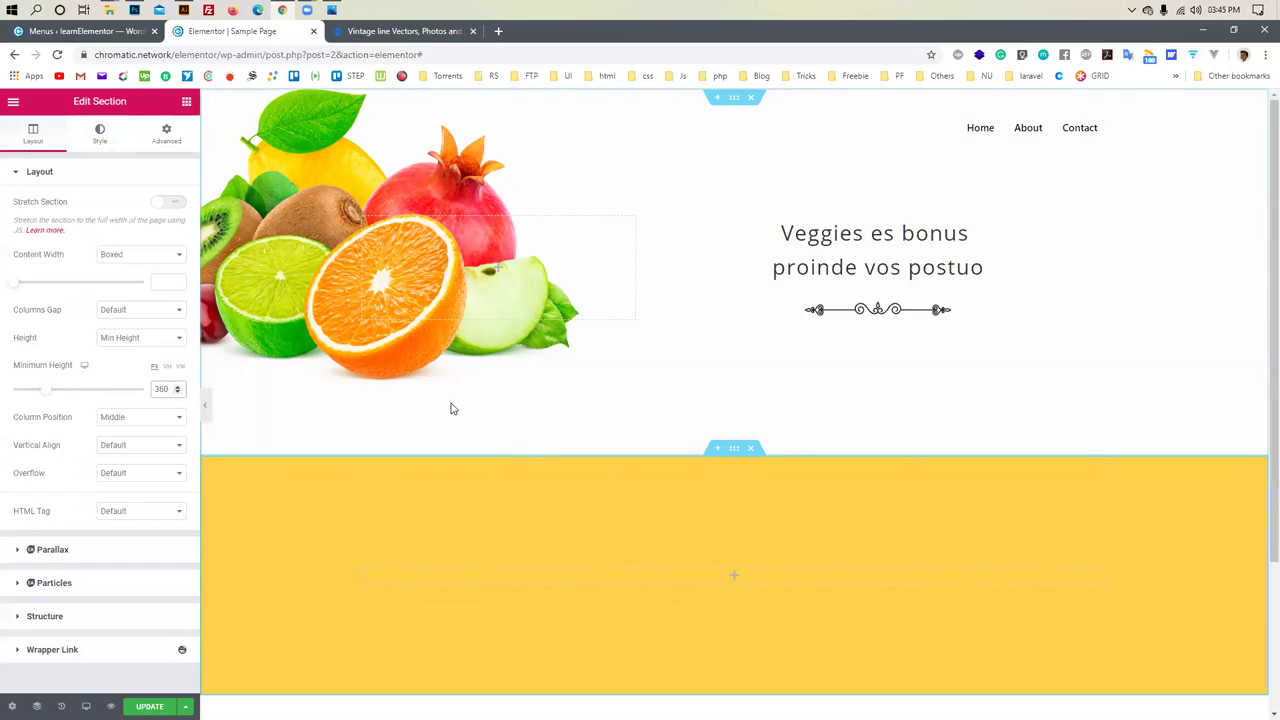
# Add an Inner Section to the golden yellow section and duplicate a column to make three columns
pyautogui.click(735, 580)
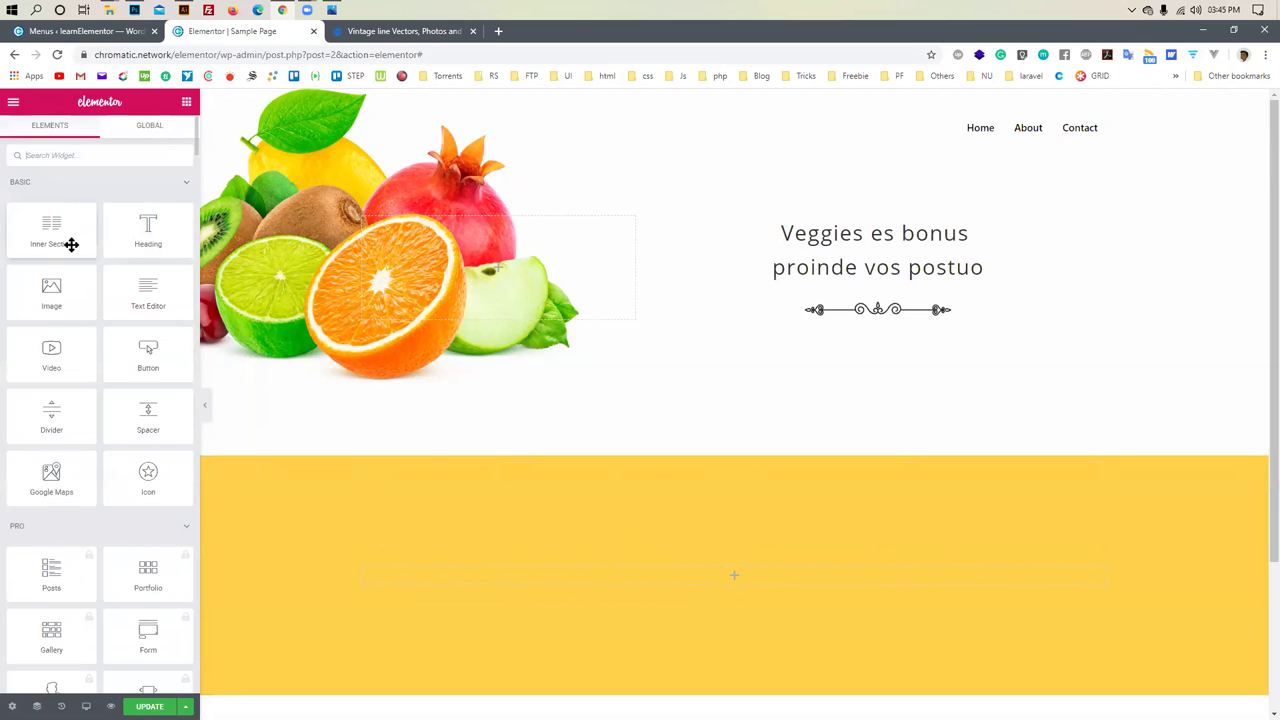
pyautogui.moveTo(59, 235); pyautogui.dragTo(569, 571)
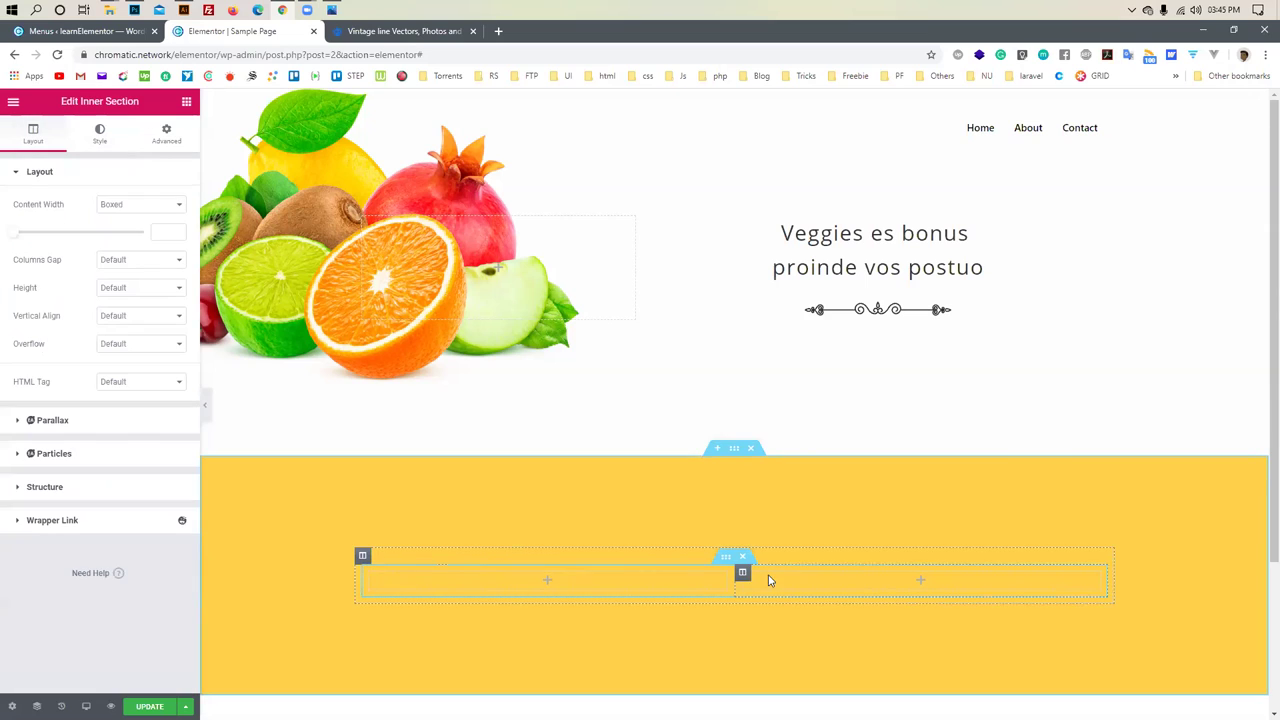
pyautogui.click(743, 575)
pyautogui.hotkey('ctrl', 'd')
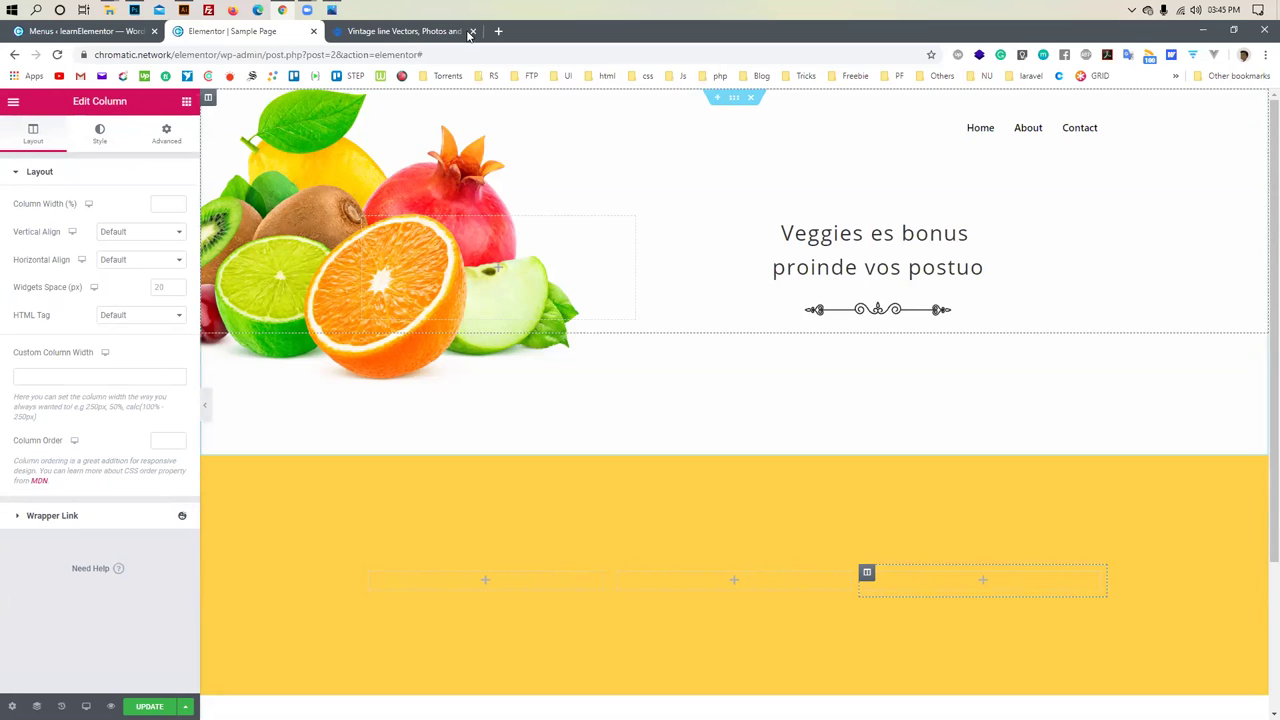
# Add the General category's Icon Box widget to the first column of the yellow section
pyautogui.click(335, 9)
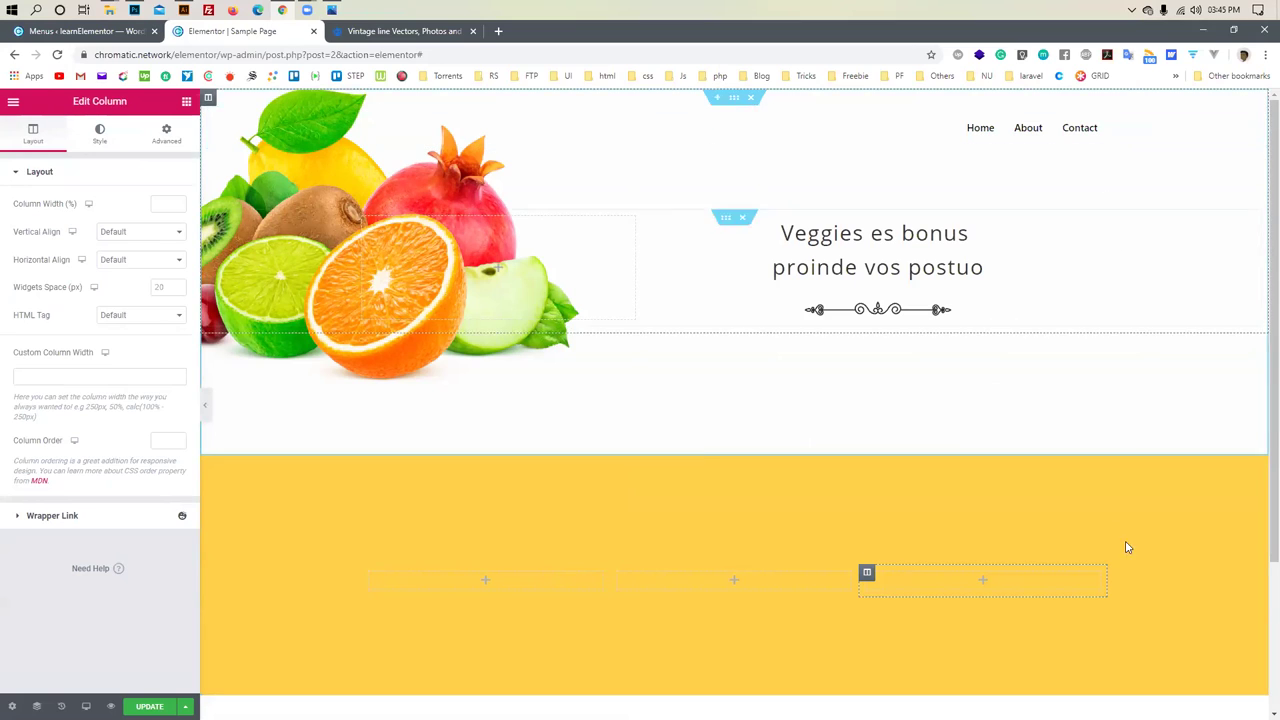
pyautogui.click(187, 105)
pyautogui.scroll(-2, 108, 458)
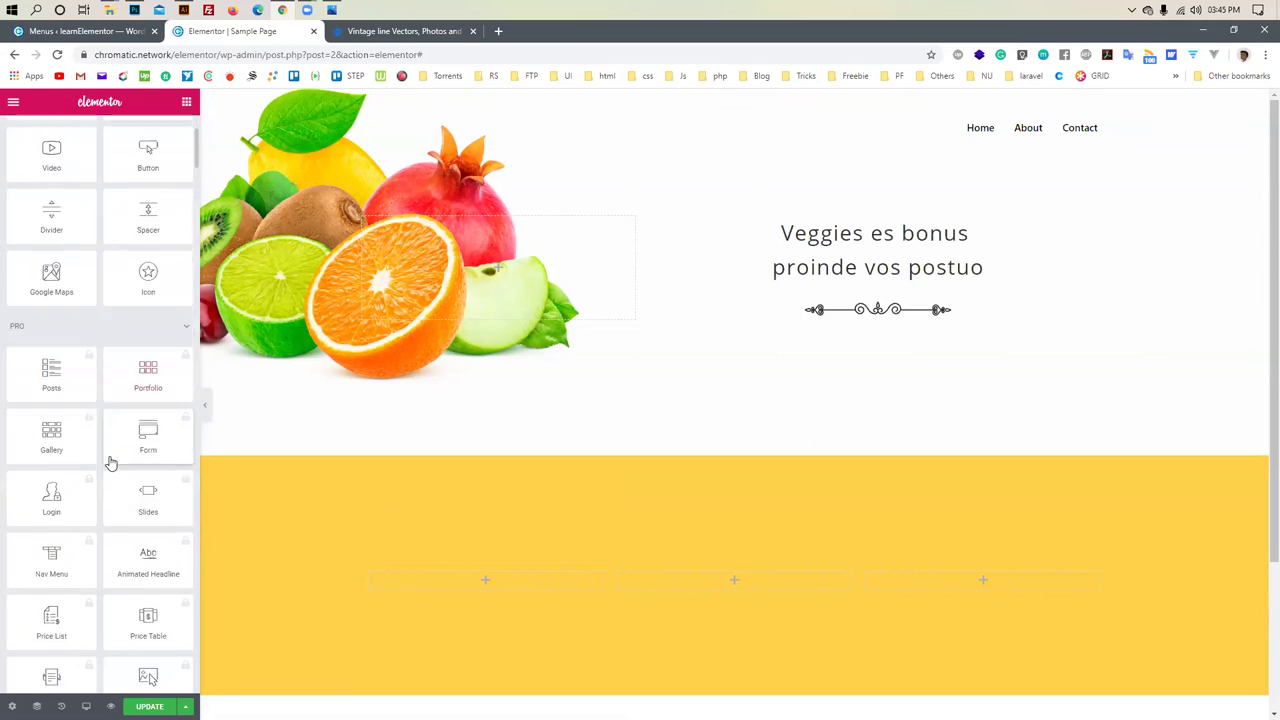
pyautogui.scroll(3, 108, 460)
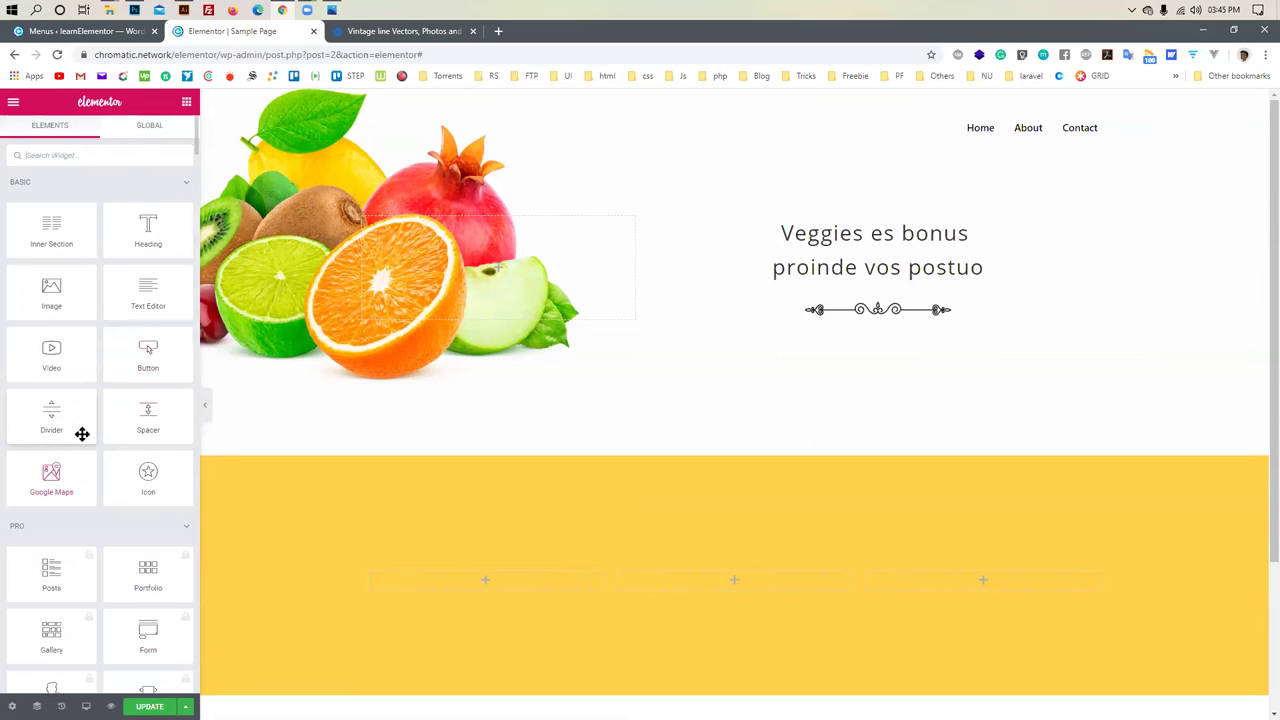
pyautogui.scroll(-1, 60, 392)
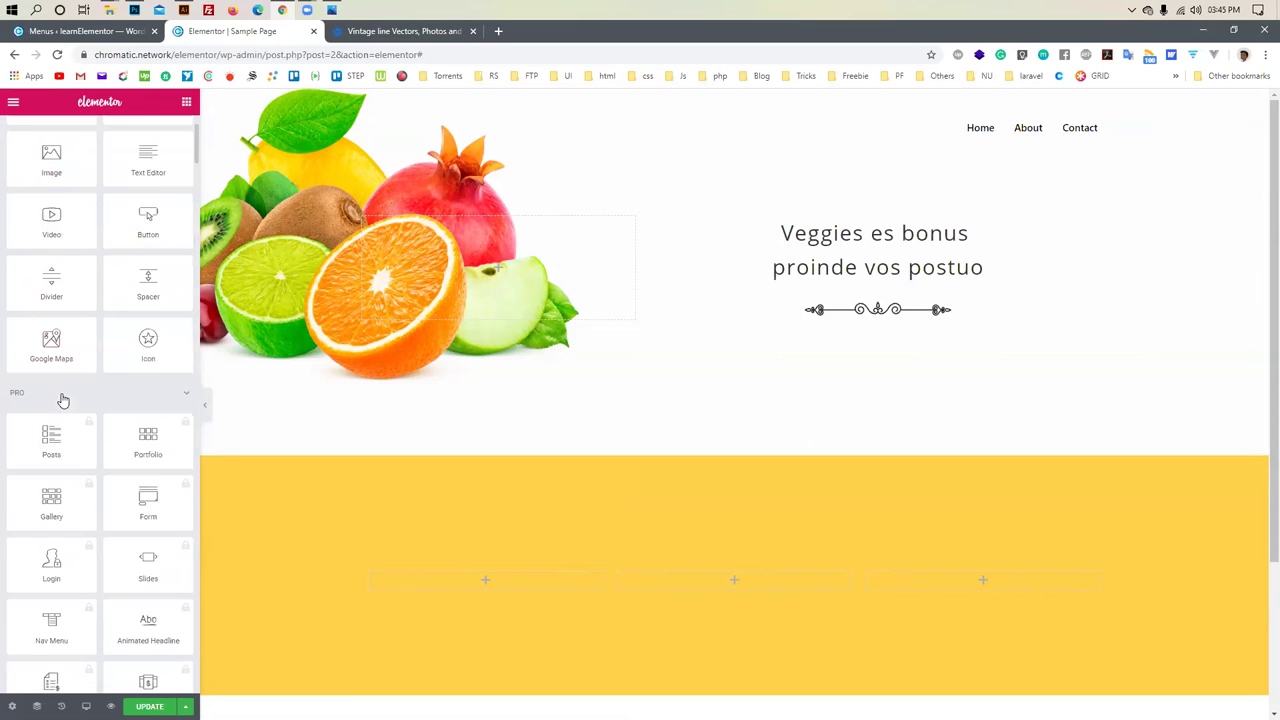
pyautogui.click(183, 397)
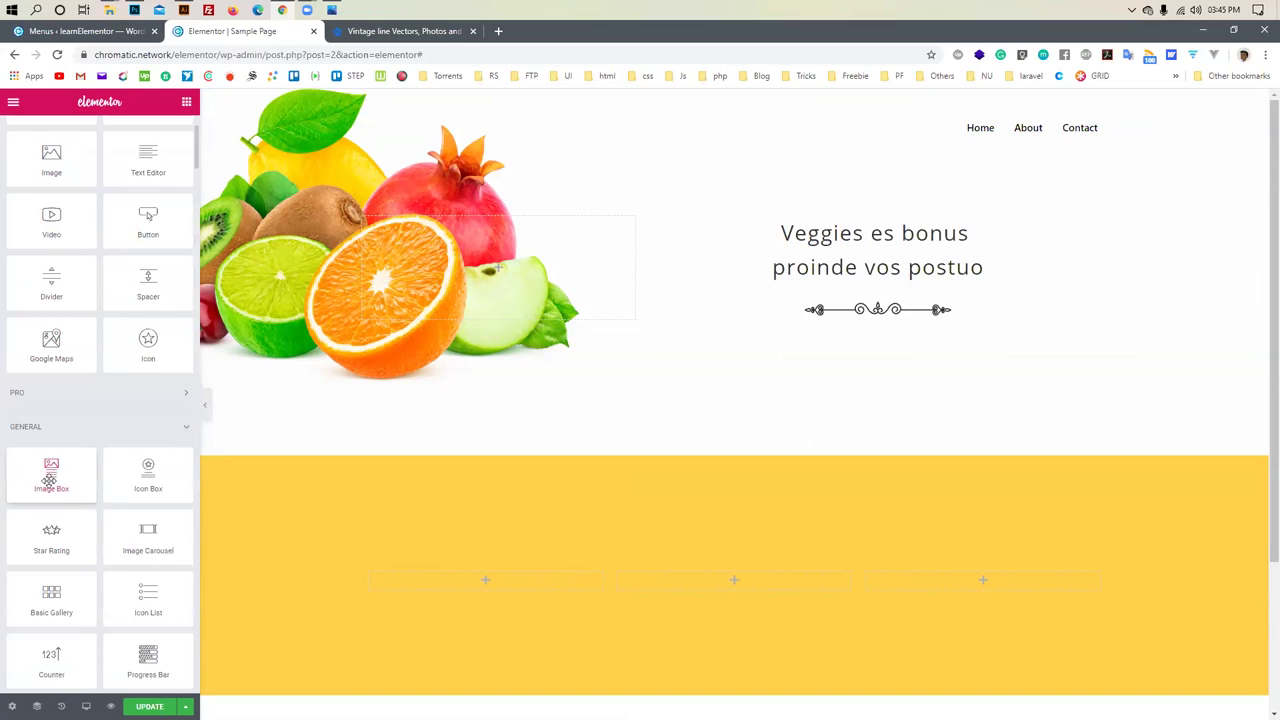
pyautogui.moveTo(421, 597); pyautogui.dragTo(477, 577)
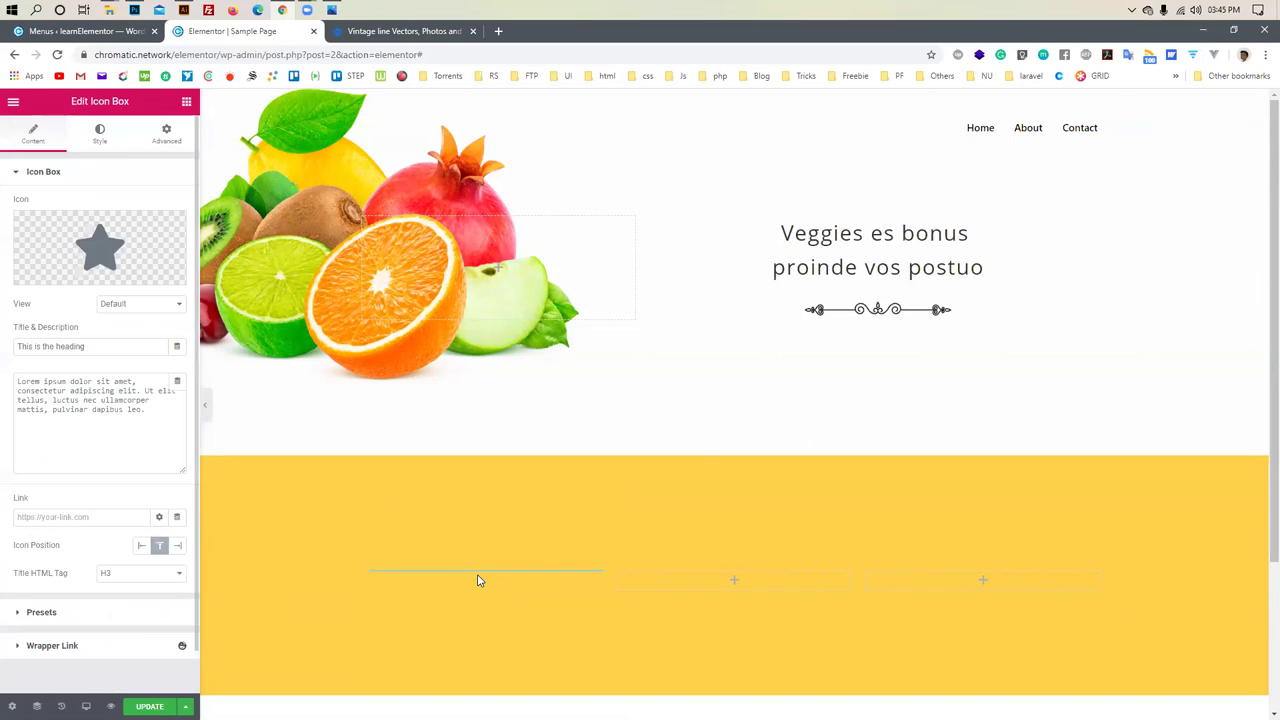
# Try two pre-made presets on the first column's icon box and delete the widget
pyautogui.click(80, 612)
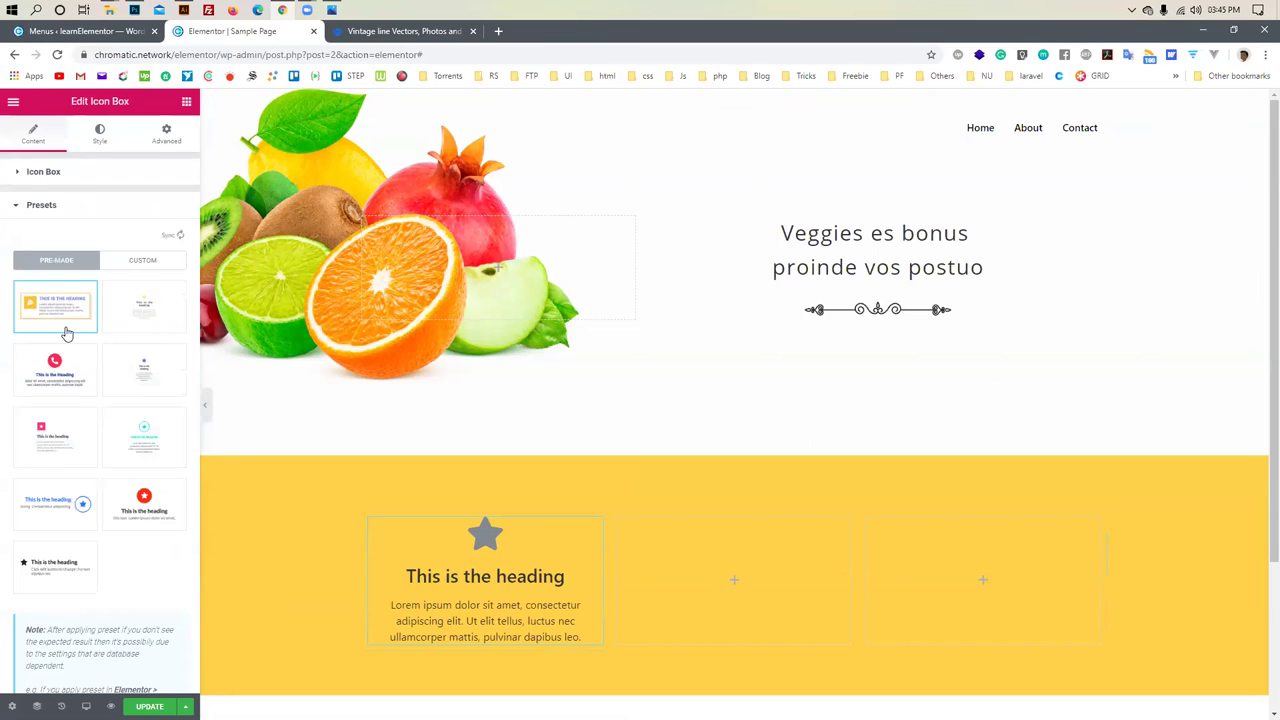
pyautogui.click(68, 368)
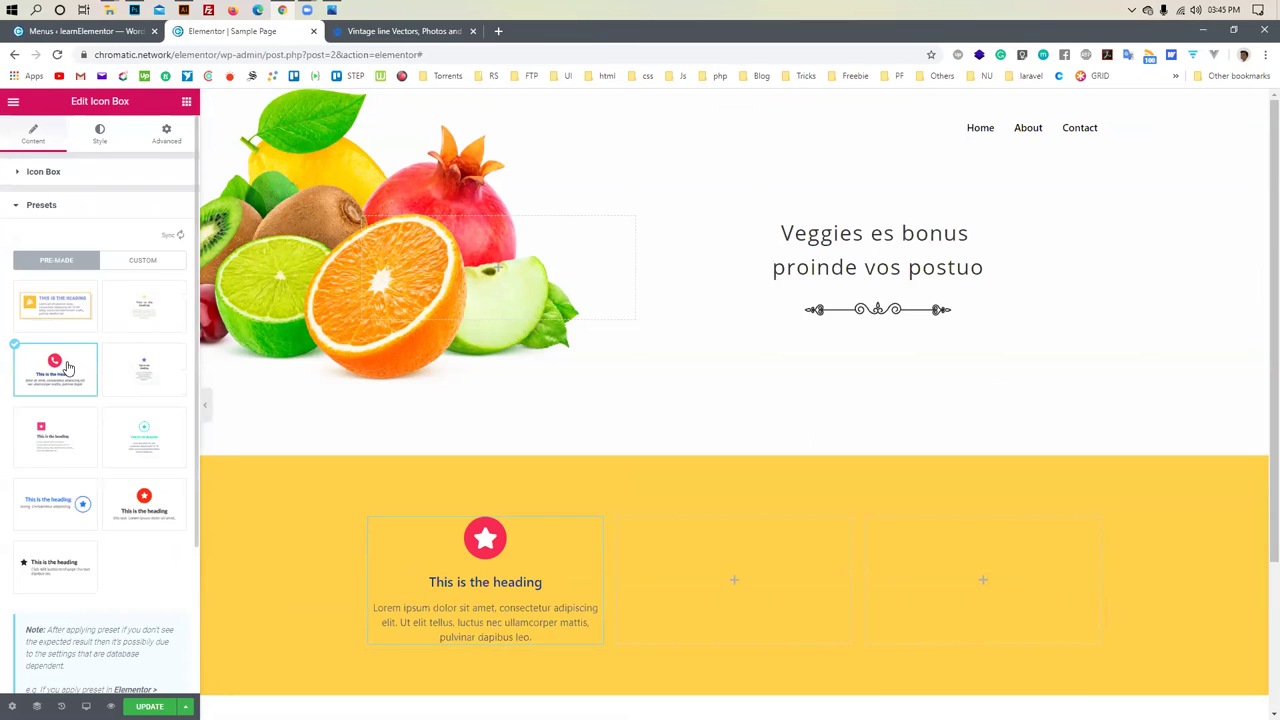
pyautogui.click(140, 333)
pyautogui.scroll(-1, 143, 397)
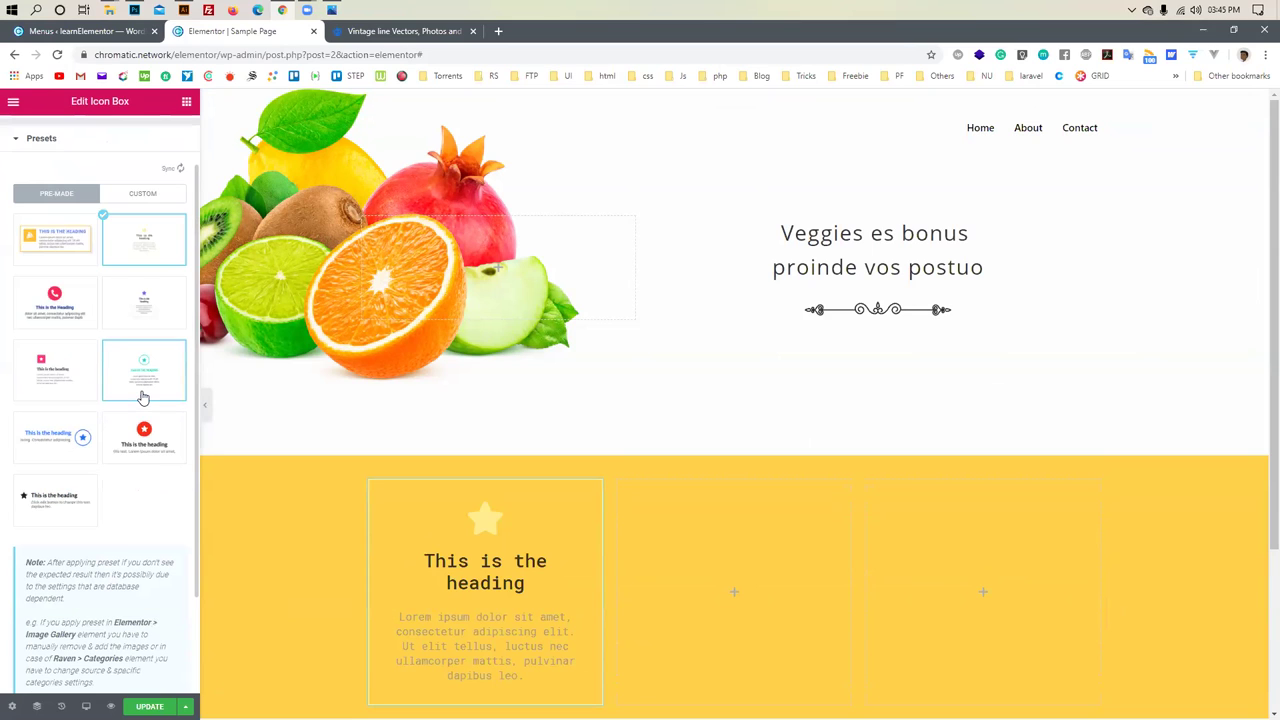
pyautogui.scroll(1, 143, 397)
pyautogui.scroll(-1, 354, 490)
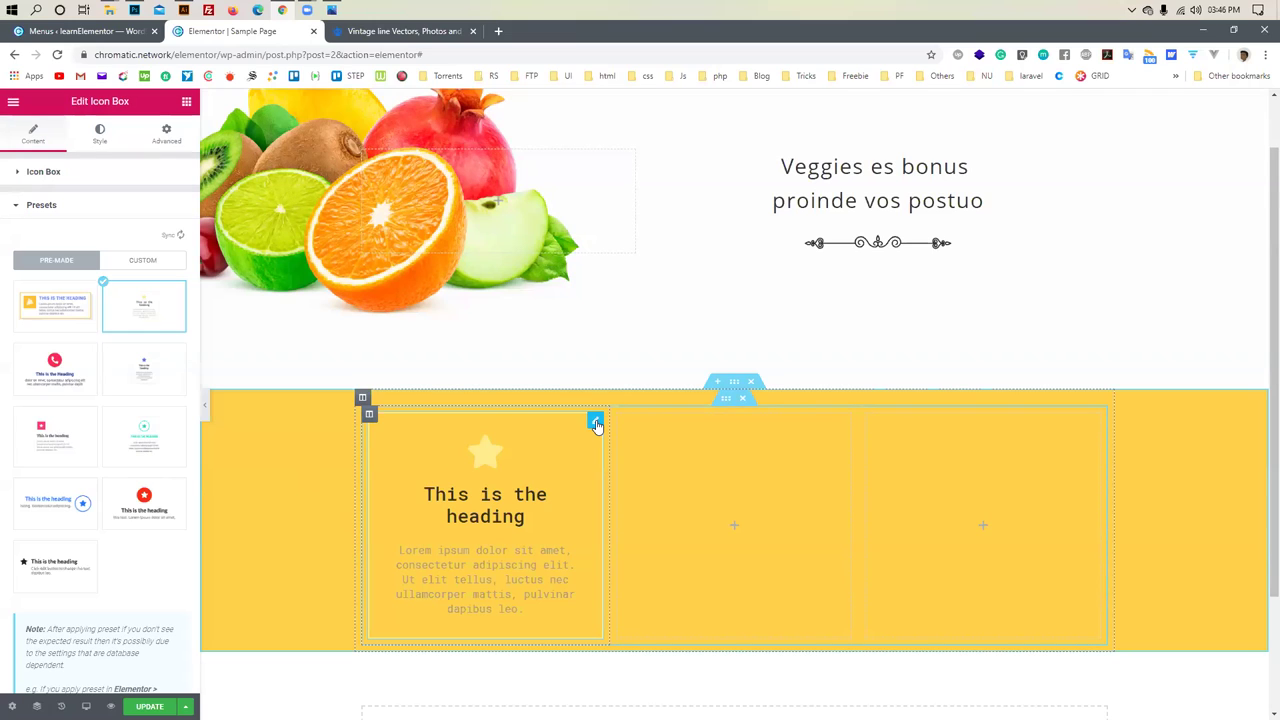
pyautogui.press('Delete')
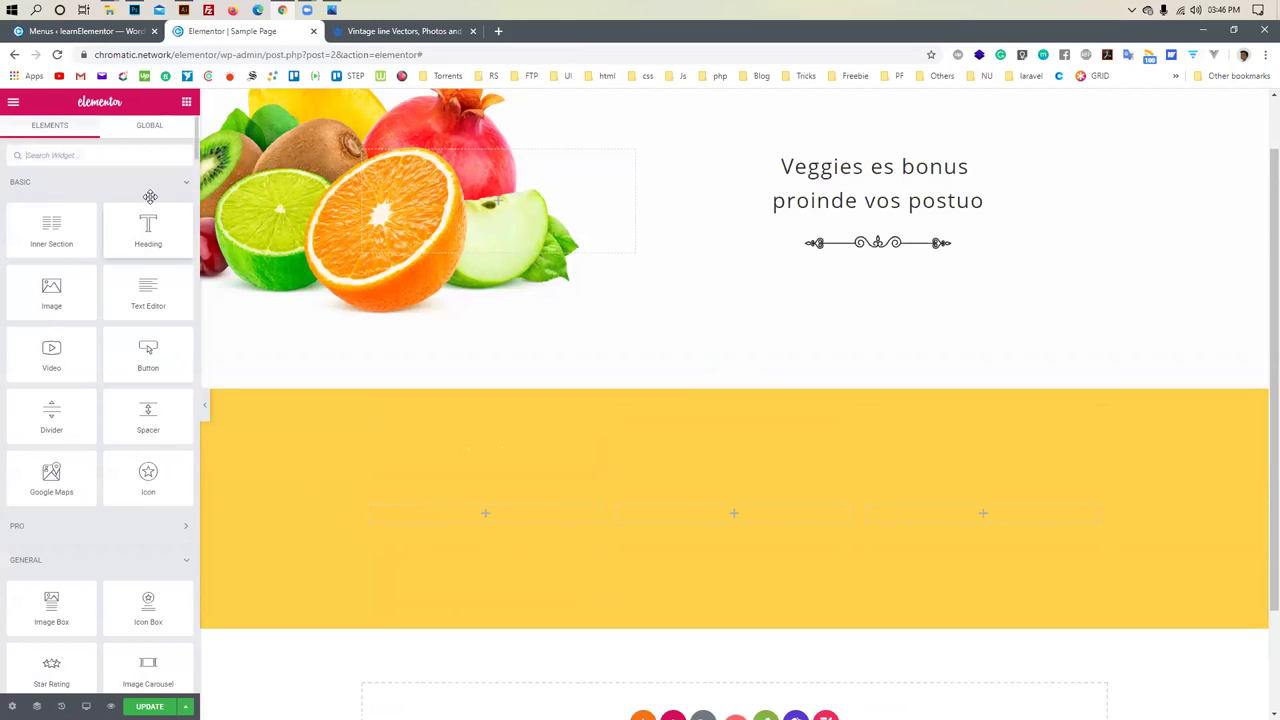
# Add the Happy Addons Icon Box widget to the first column of the yellow section
pyautogui.scroll(-6, 189, 187)
pyautogui.scroll(4, 168, 235)
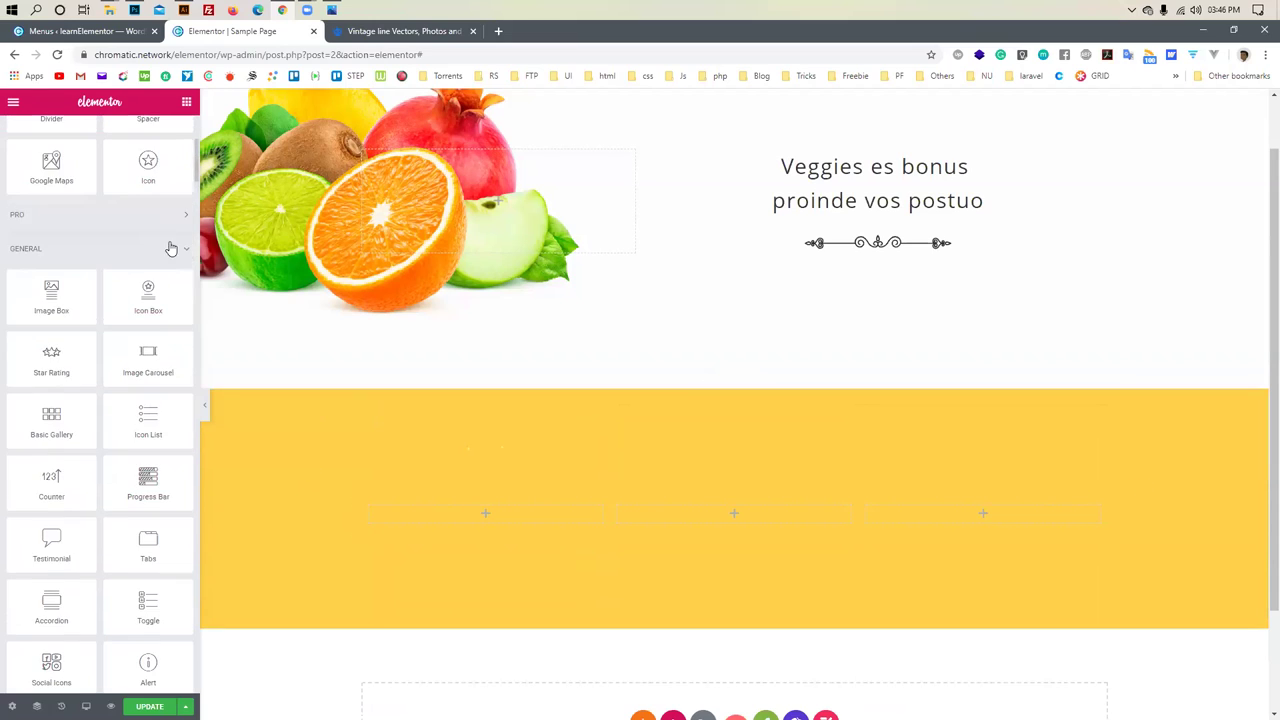
pyautogui.click(183, 250)
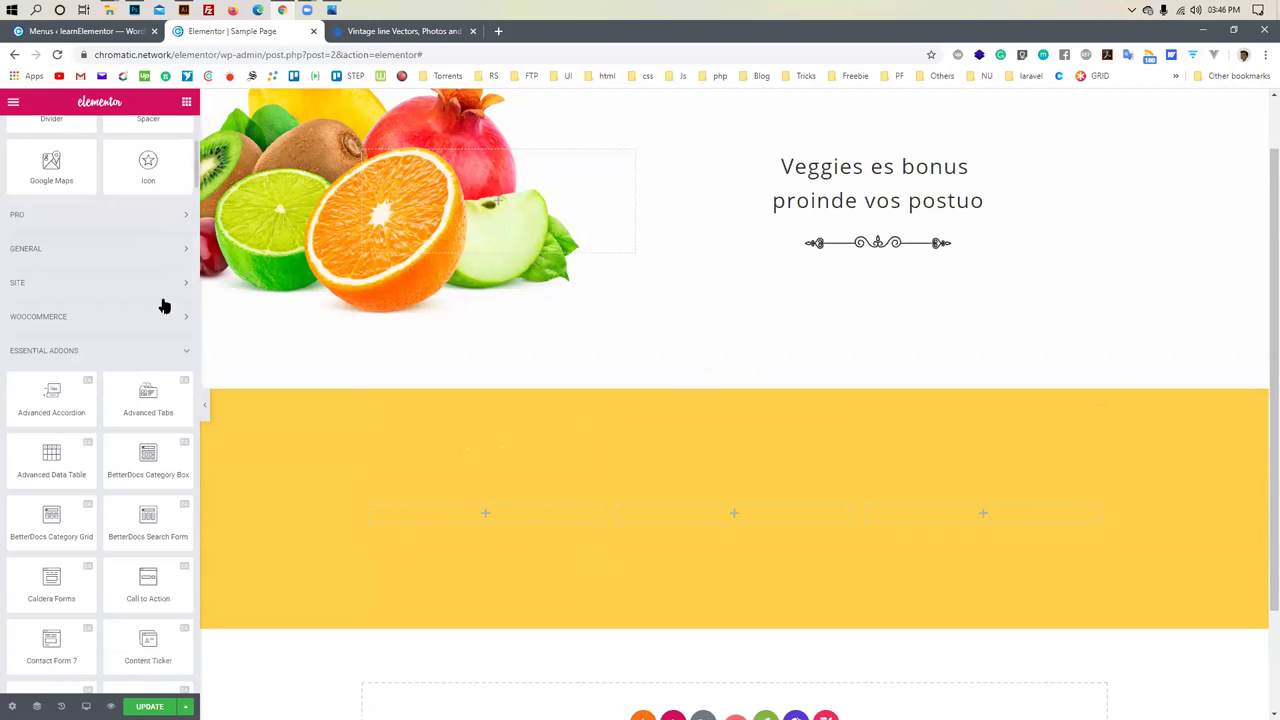
pyautogui.click(185, 350)
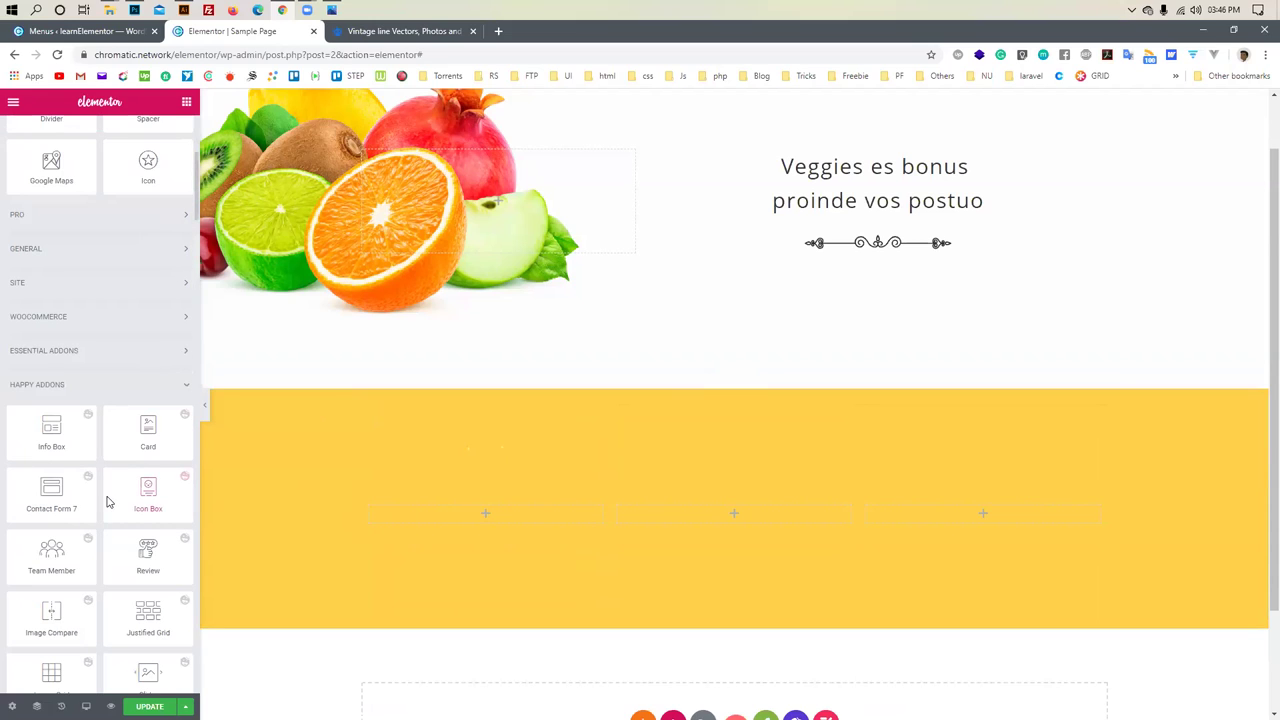
pyautogui.scroll(-1, 106, 505)
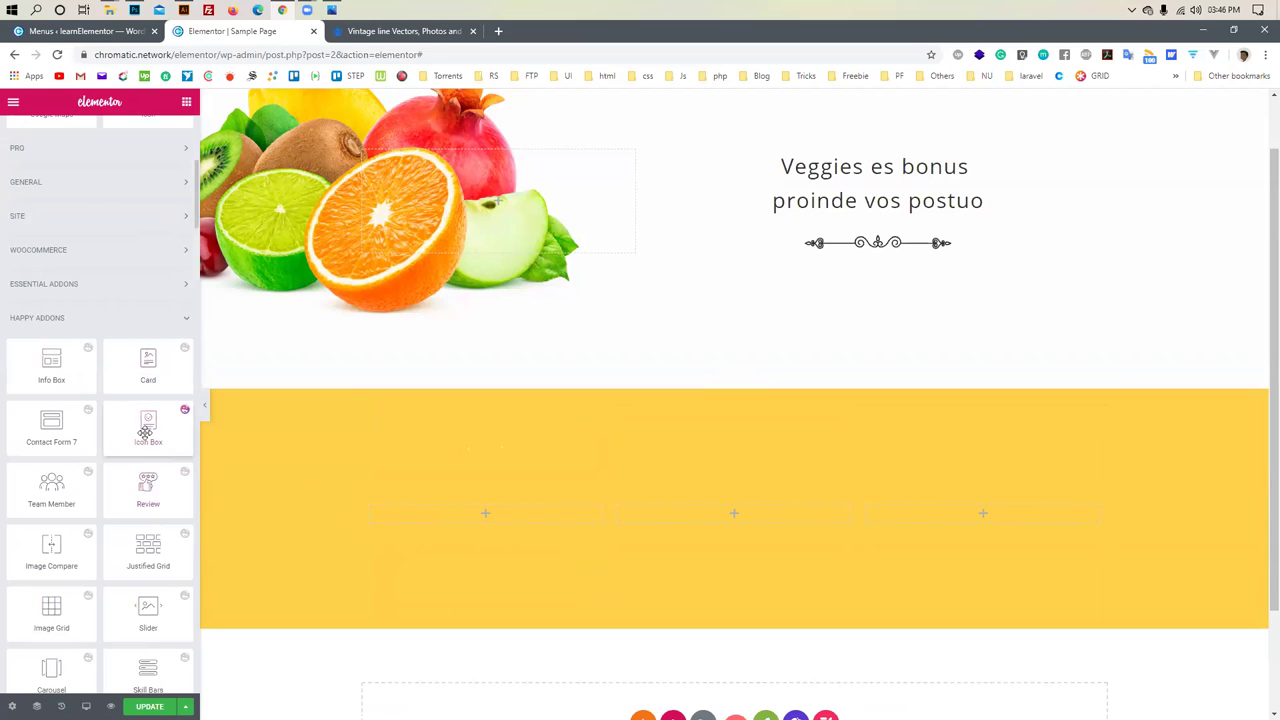
pyautogui.moveTo(148, 425); pyautogui.dragTo(457, 520)
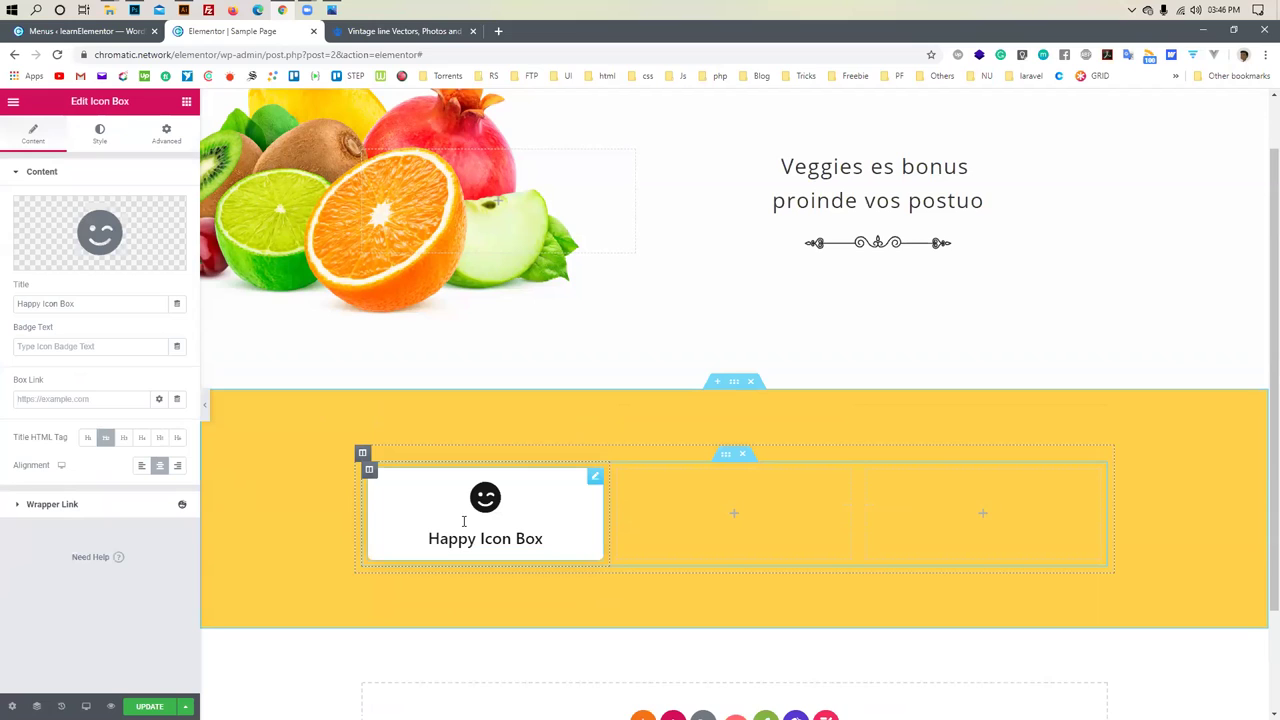
pyautogui.scroll(-1, 425, 515)
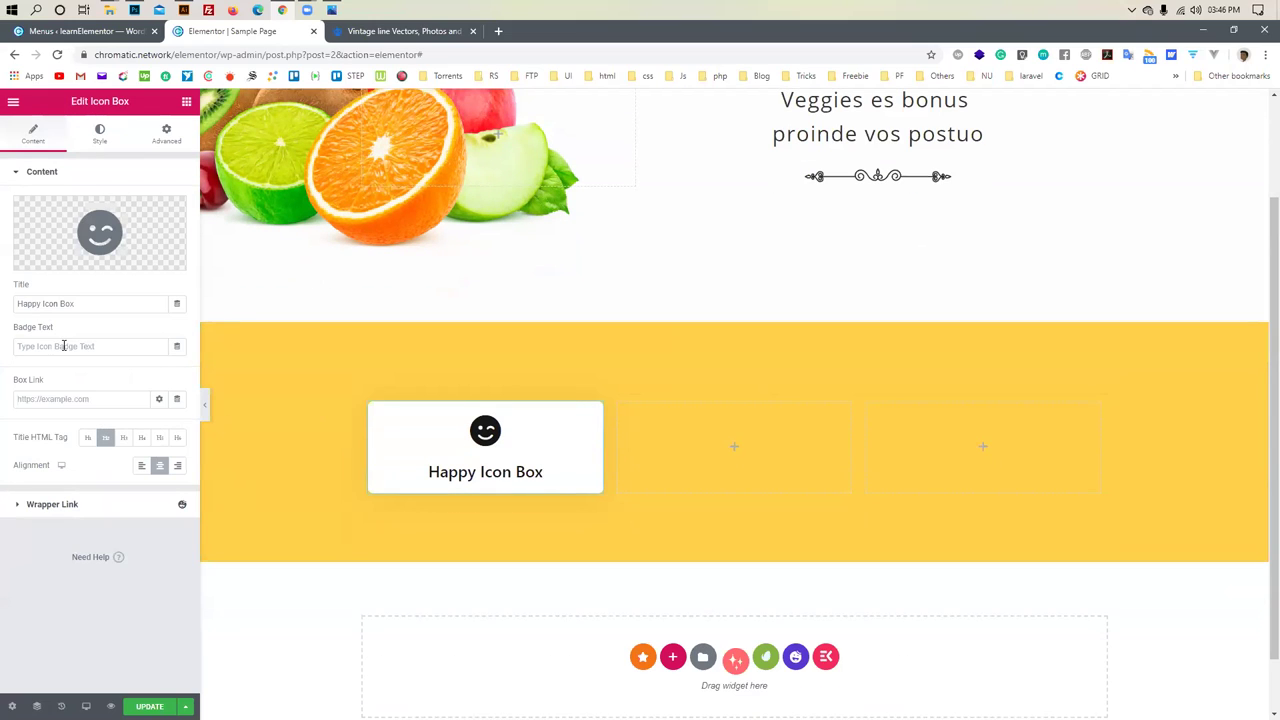
# Search the widgets for "icon" and add the ElementsKit Icon Box to the middle column
pyautogui.click(187, 102)
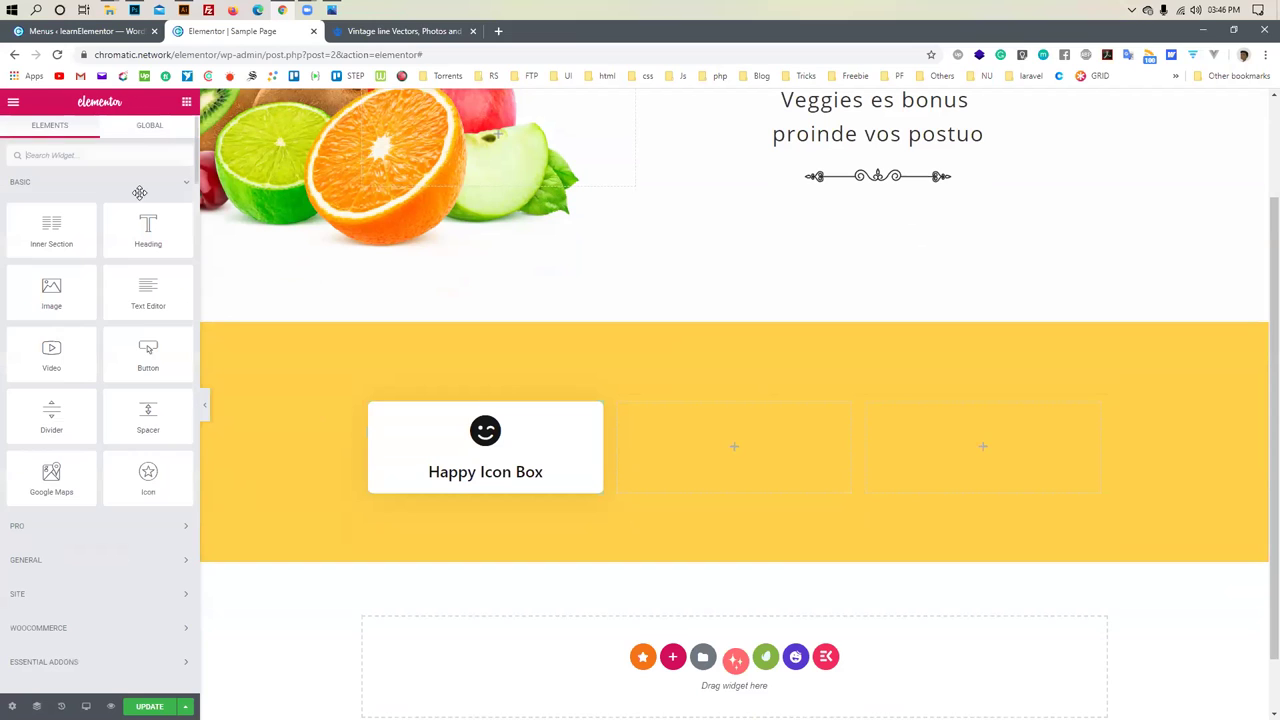
pyautogui.click(190, 182)
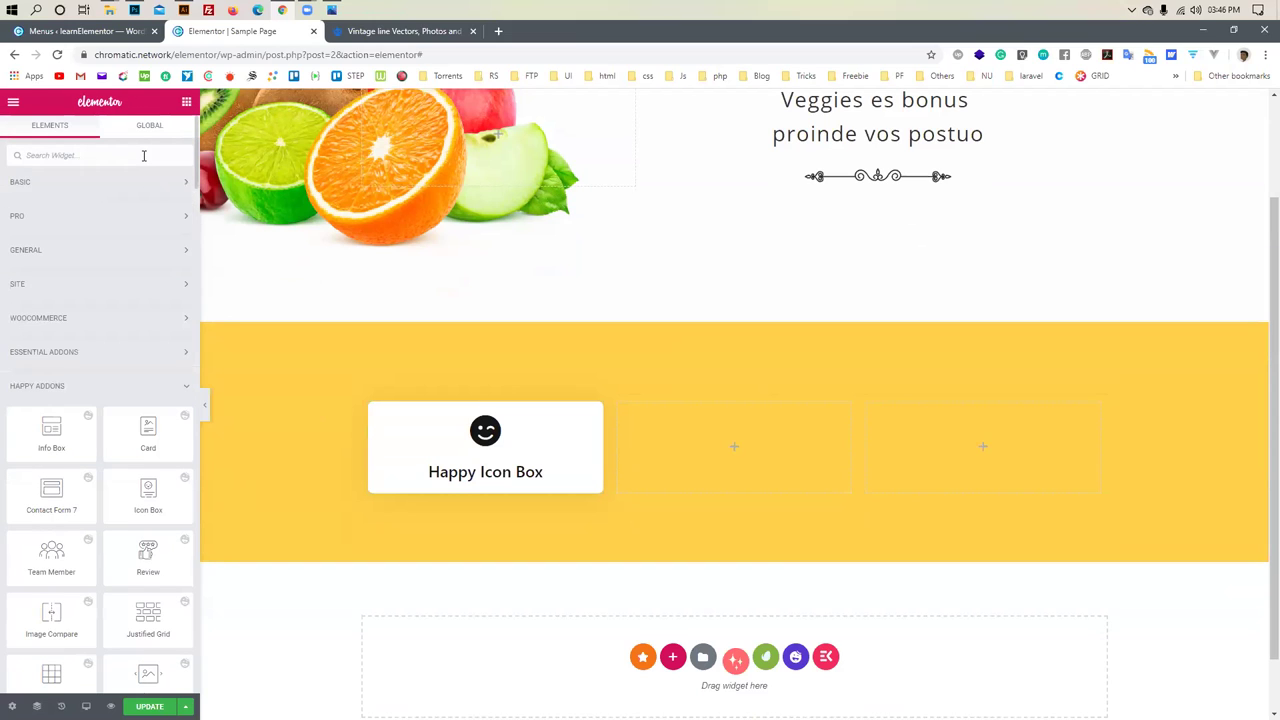
pyautogui.click(144, 155)
pyautogui.write('icon')
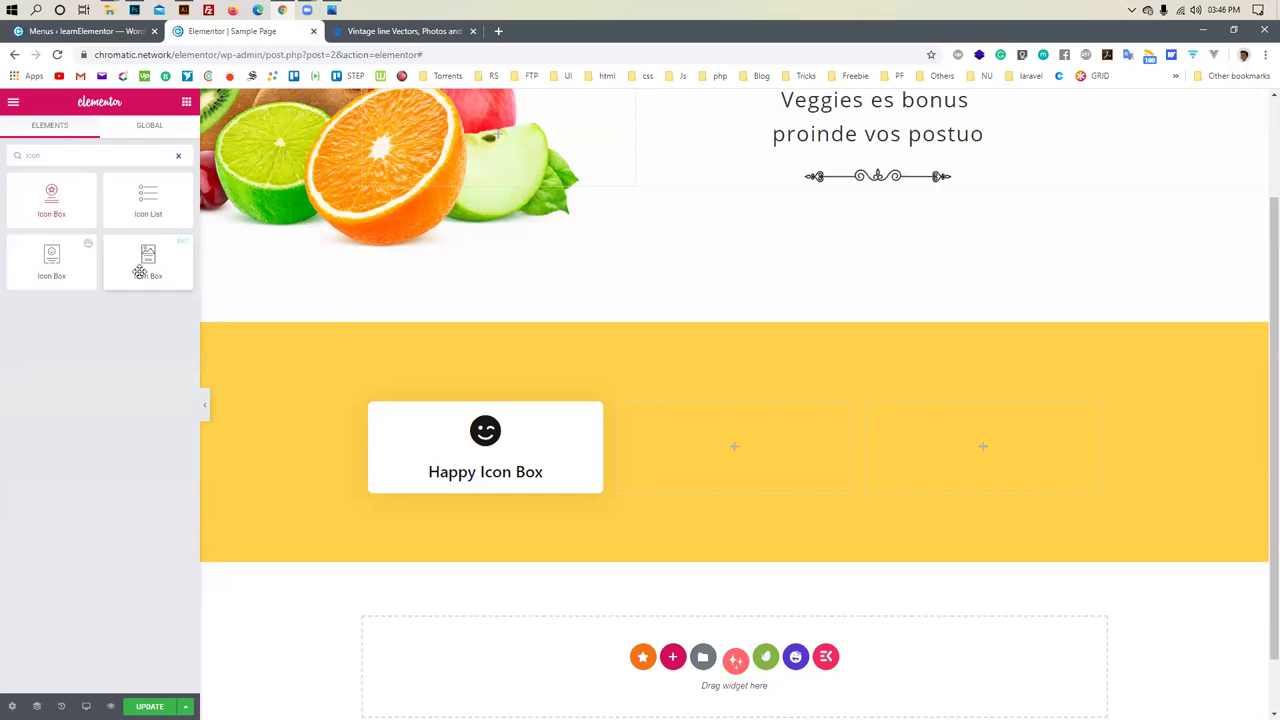
pyautogui.moveTo(147, 262); pyautogui.dragTo(735, 450)
pyautogui.scroll(-1, 737, 457)
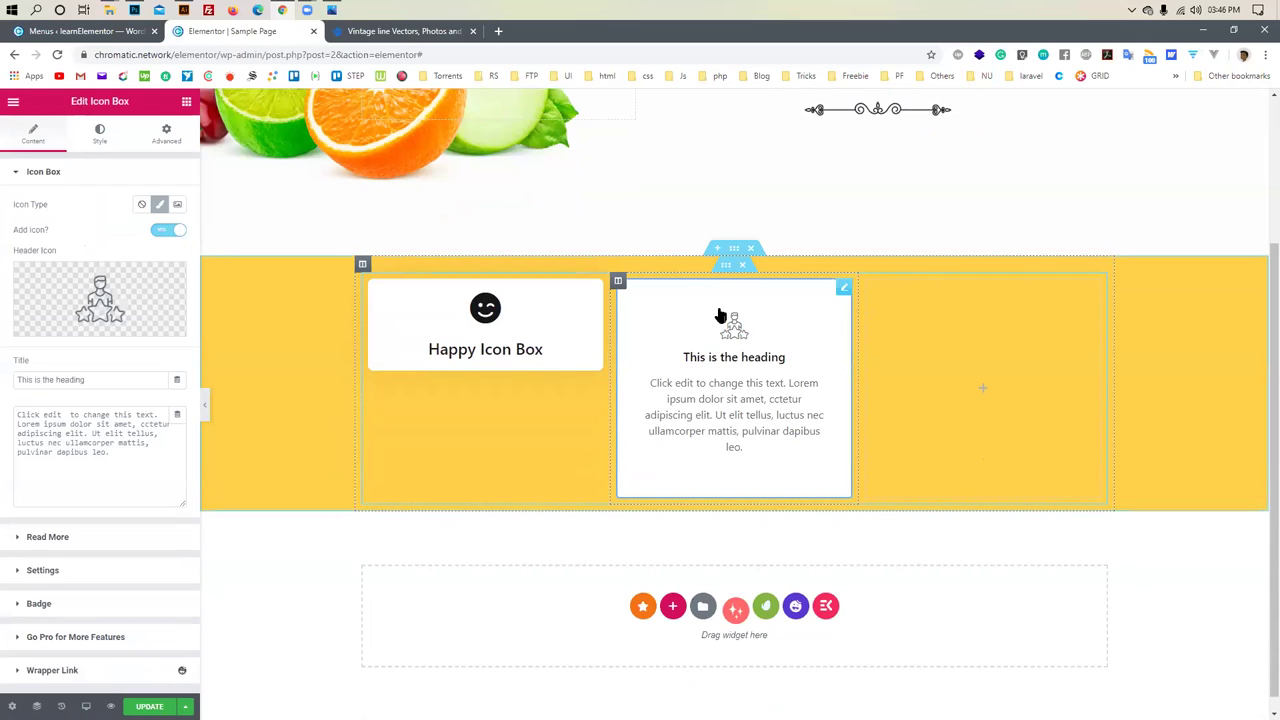
# Check the reference design's yellow section and review the middle icon box's content and alignment settings
pyautogui.click(332, 10)
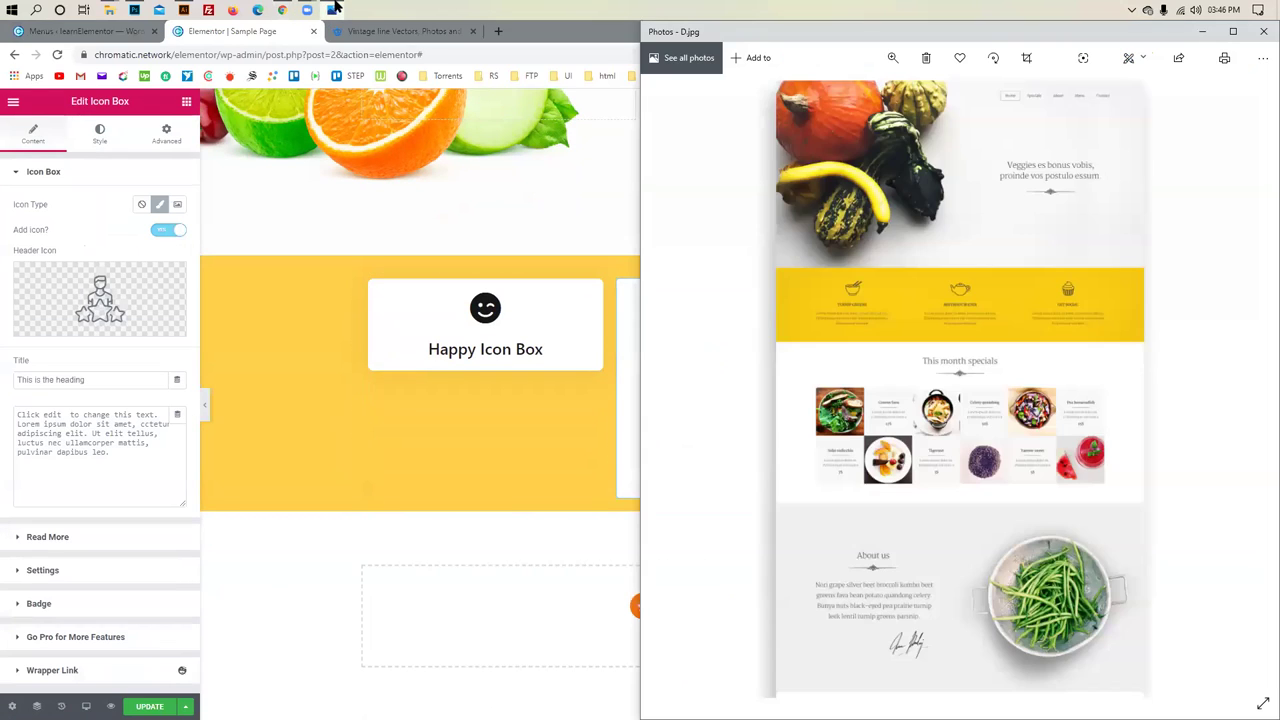
pyautogui.click(332, 10)
pyautogui.click(332, 10)
pyautogui.click(332, 10)
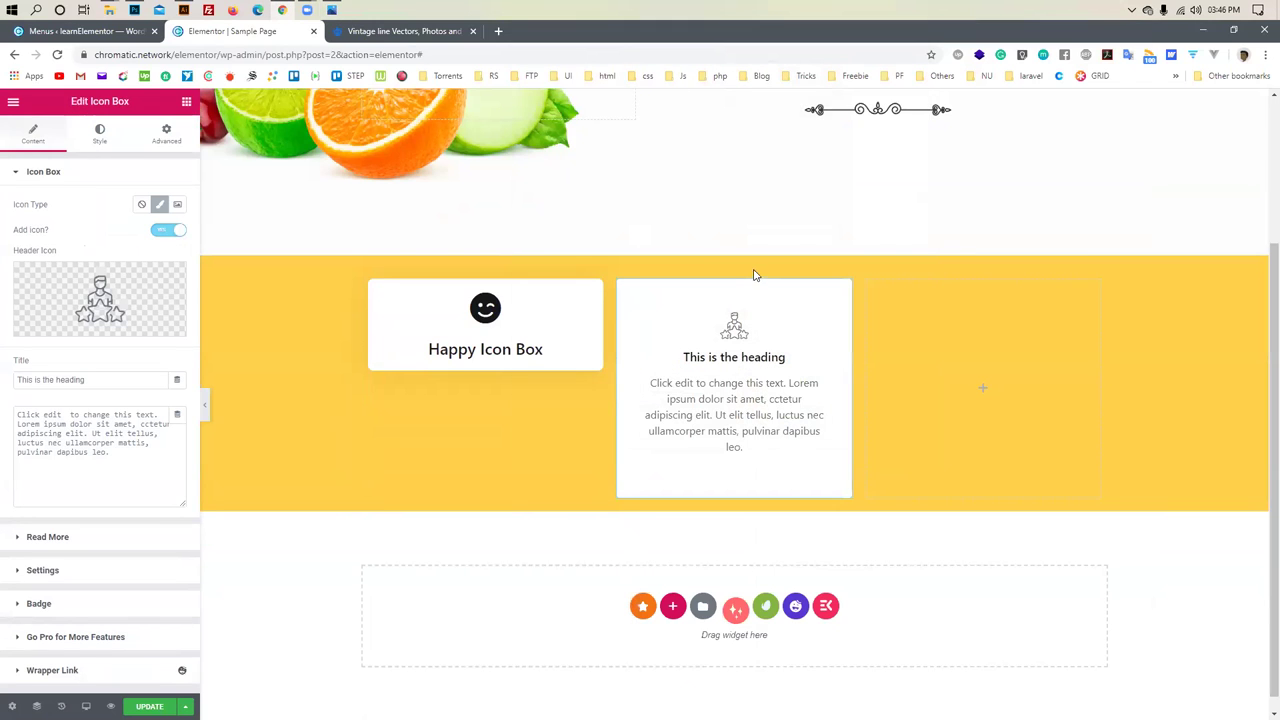
pyautogui.scroll(-1, 94, 517)
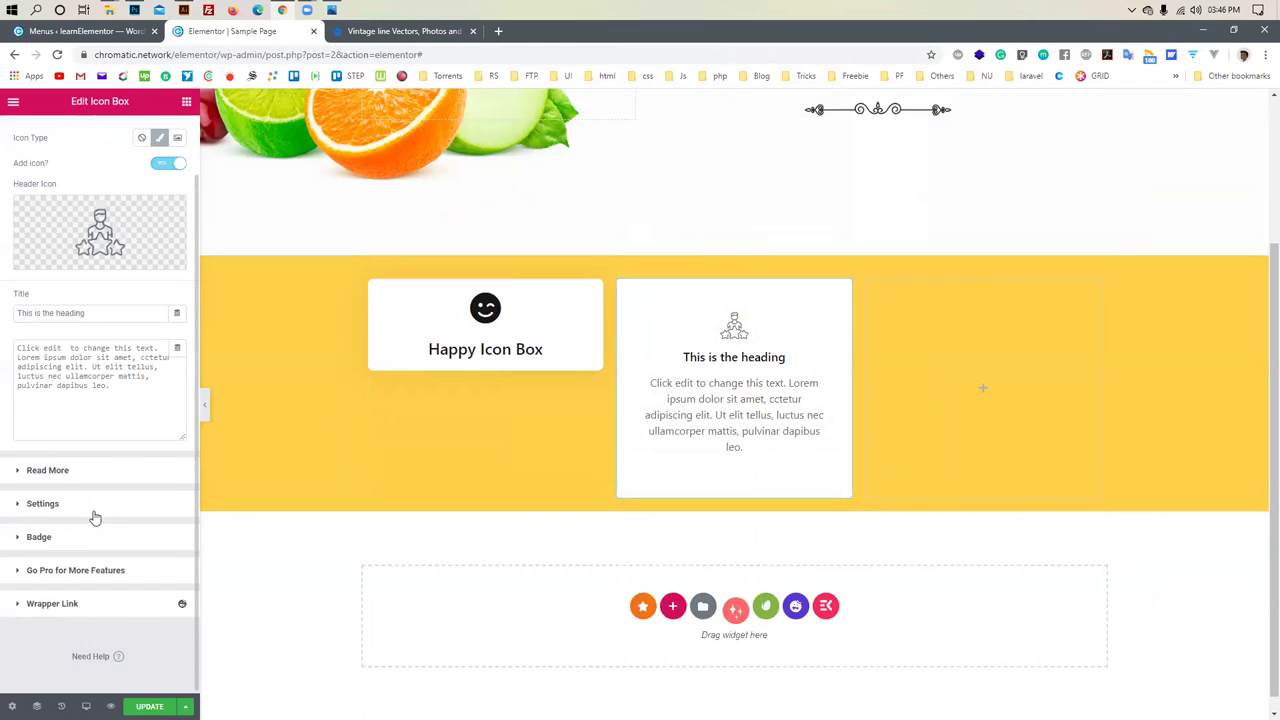
pyautogui.click(17, 504)
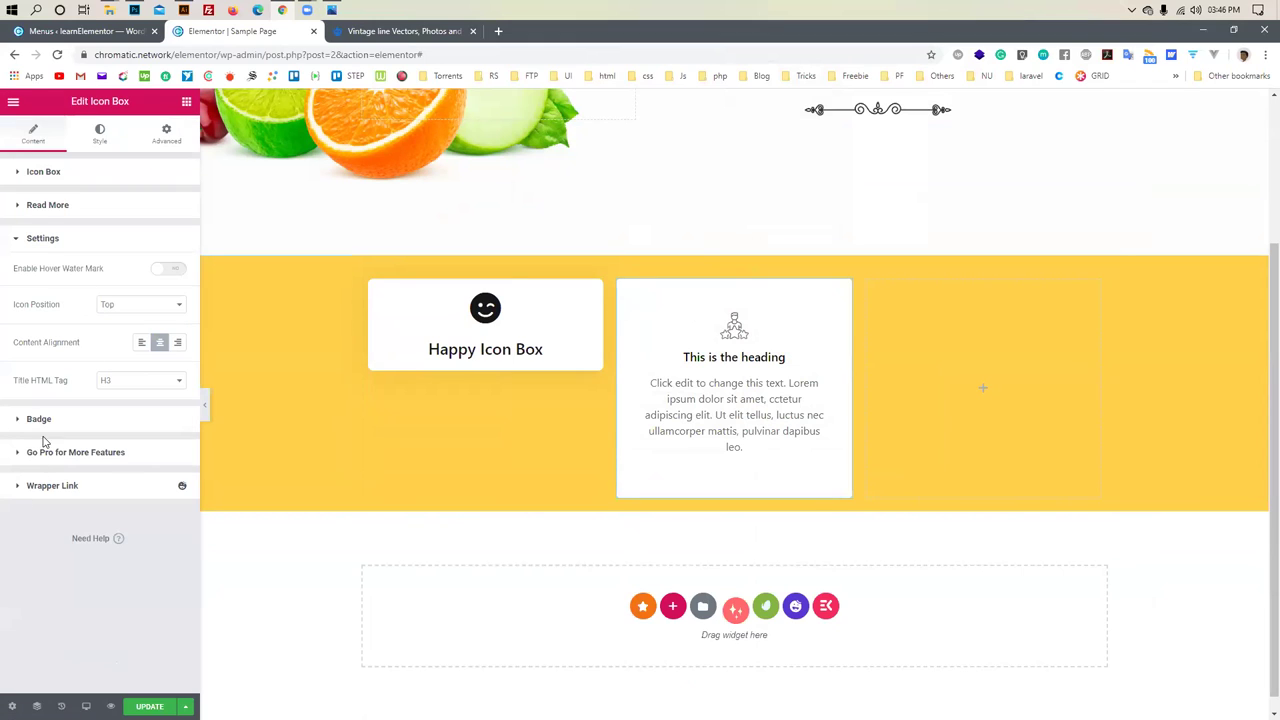
pyautogui.click(43, 173)
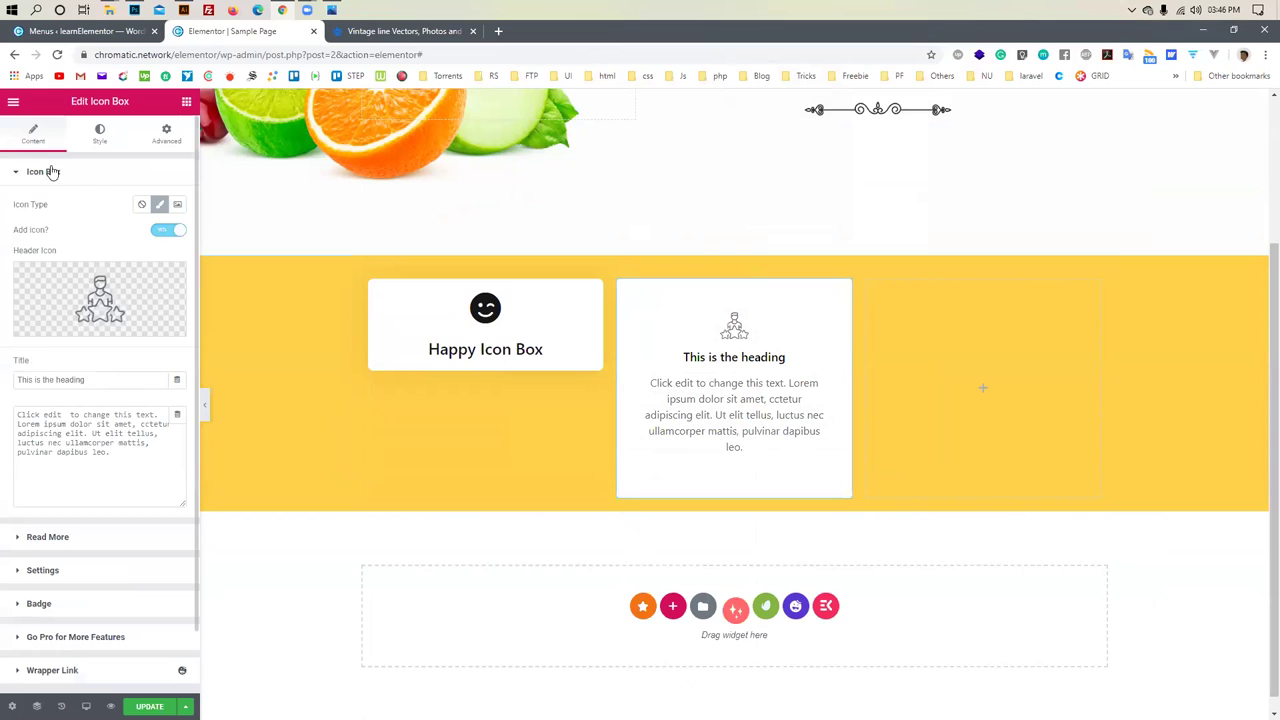
# Set the middle icon box's icon color to fully transparent white, #FFFFFF00
pyautogui.click(98, 134)
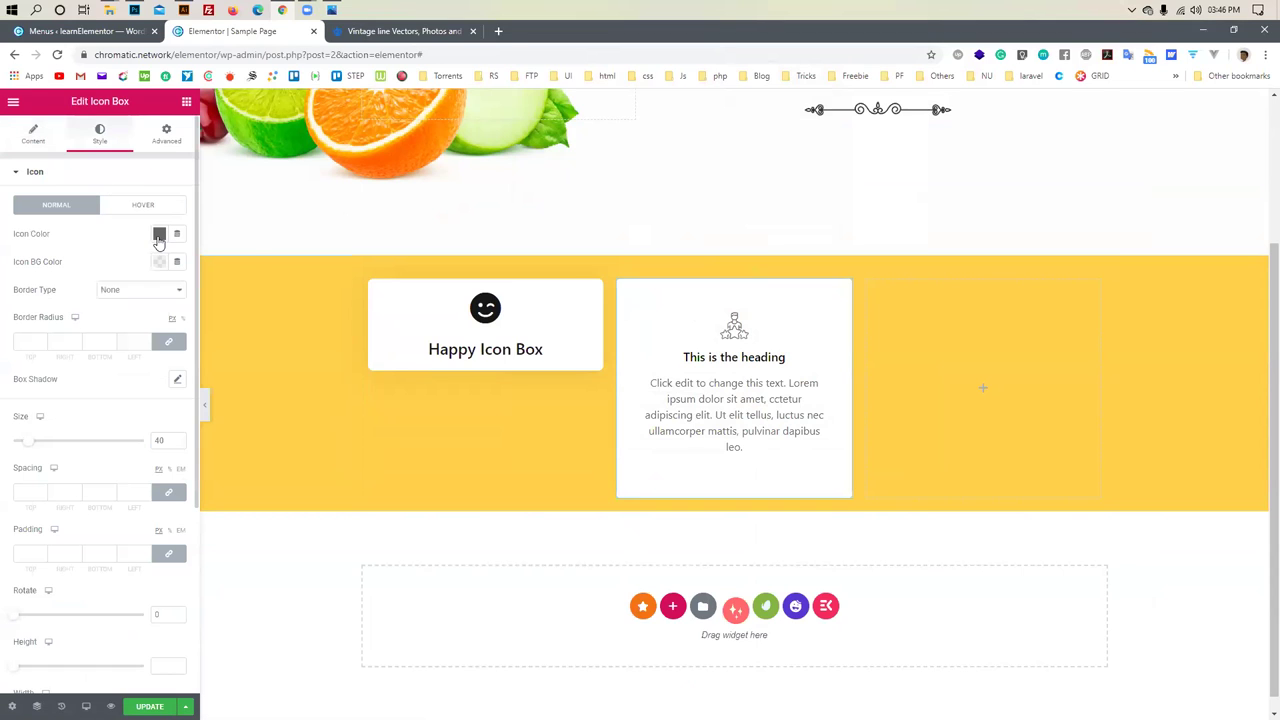
pyautogui.click(159, 234)
pyautogui.write('#E0E0E0')
pyautogui.press('BackSpace')
pyautogui.press('BackSpace')
pyautogui.press('BackSpace')
pyautogui.press('BackSpace')
pyautogui.press('BackSpace')
pyautogui.press('BackSpace')
pyautogui.write('FFFFFF')
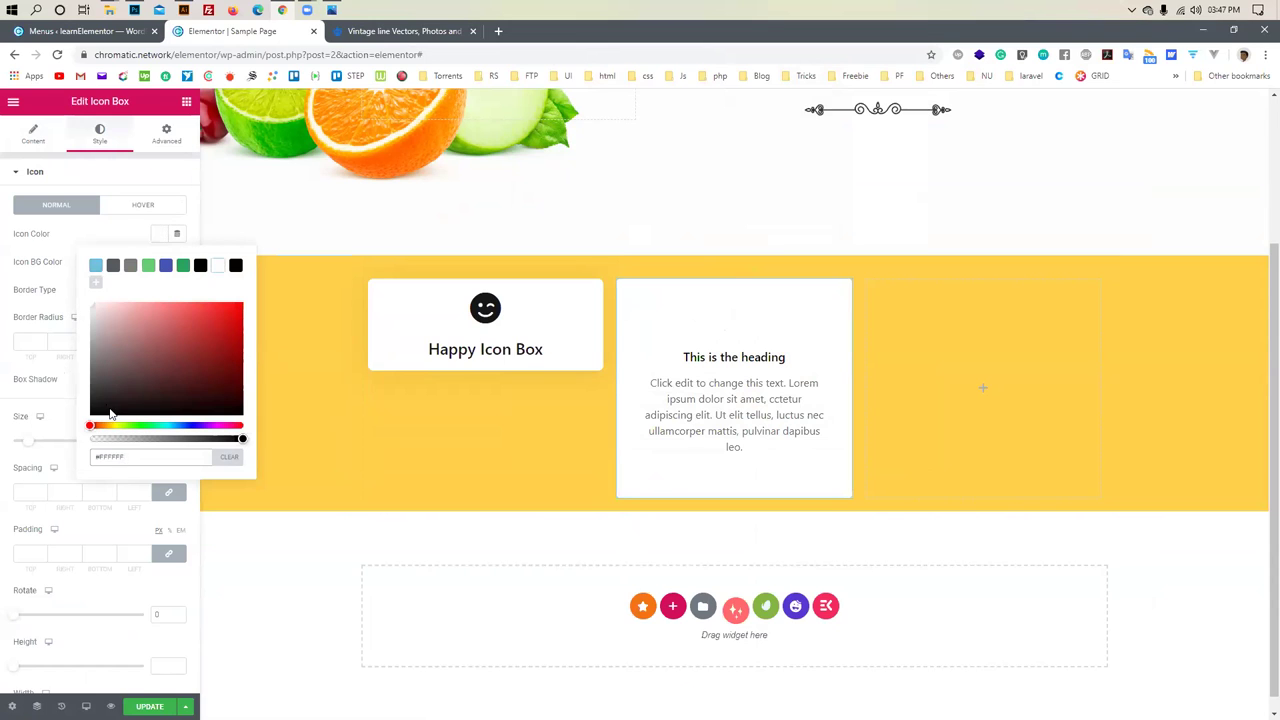
pyautogui.moveTo(103, 438); pyautogui.dragTo(86, 438)
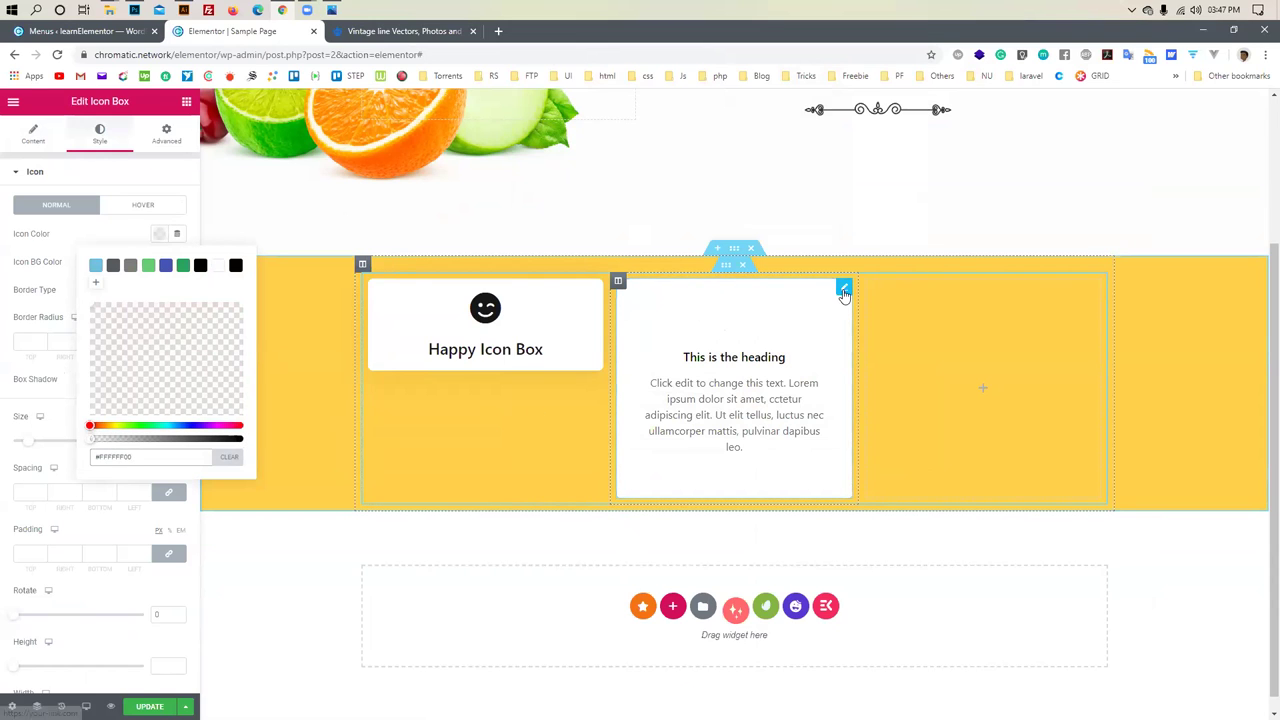
pyautogui.click(50, 244)
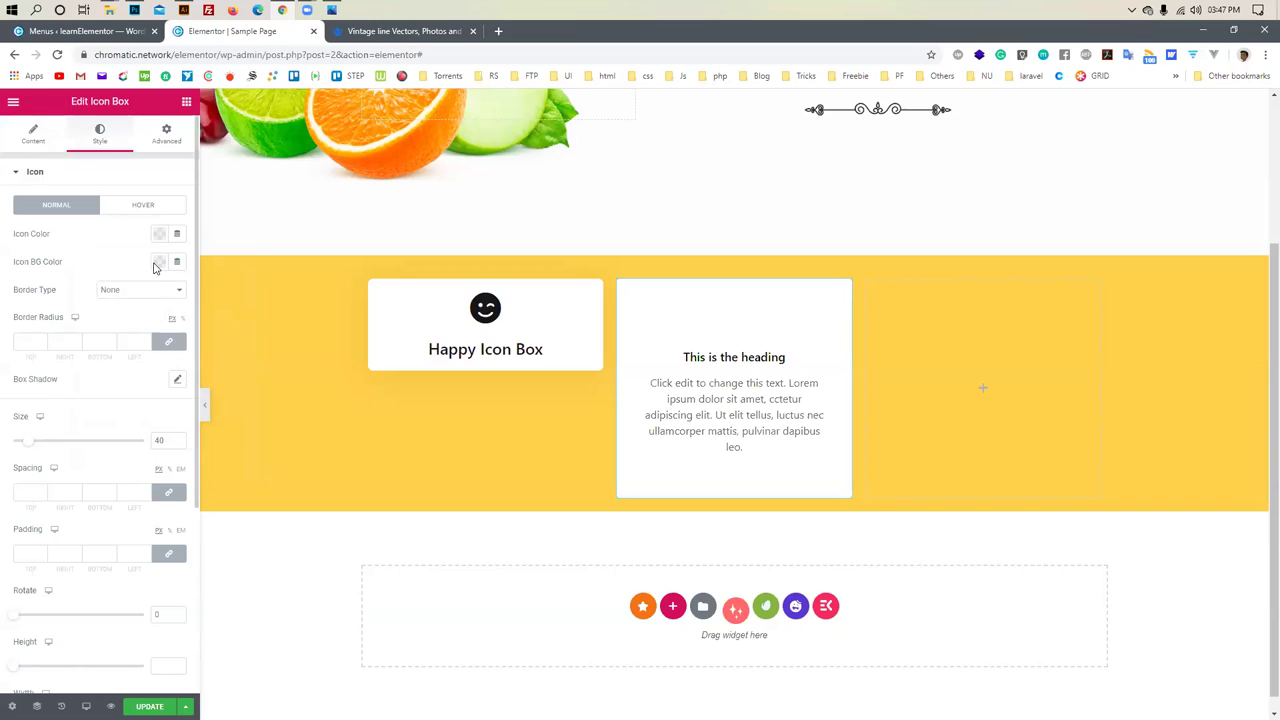
# Set the middle icon box's icon background color to fully transparent light grey, #D3D3D300
pyautogui.click(157, 262)
pyautogui.click(131, 360)
pyautogui.moveTo(131, 360); pyautogui.dragTo(92, 337)
pyautogui.moveTo(100, 465); pyautogui.dragTo(57, 470)
pyautogui.click(178, 465)
pyautogui.moveTo(178, 465); pyautogui.dragTo(94, 467)
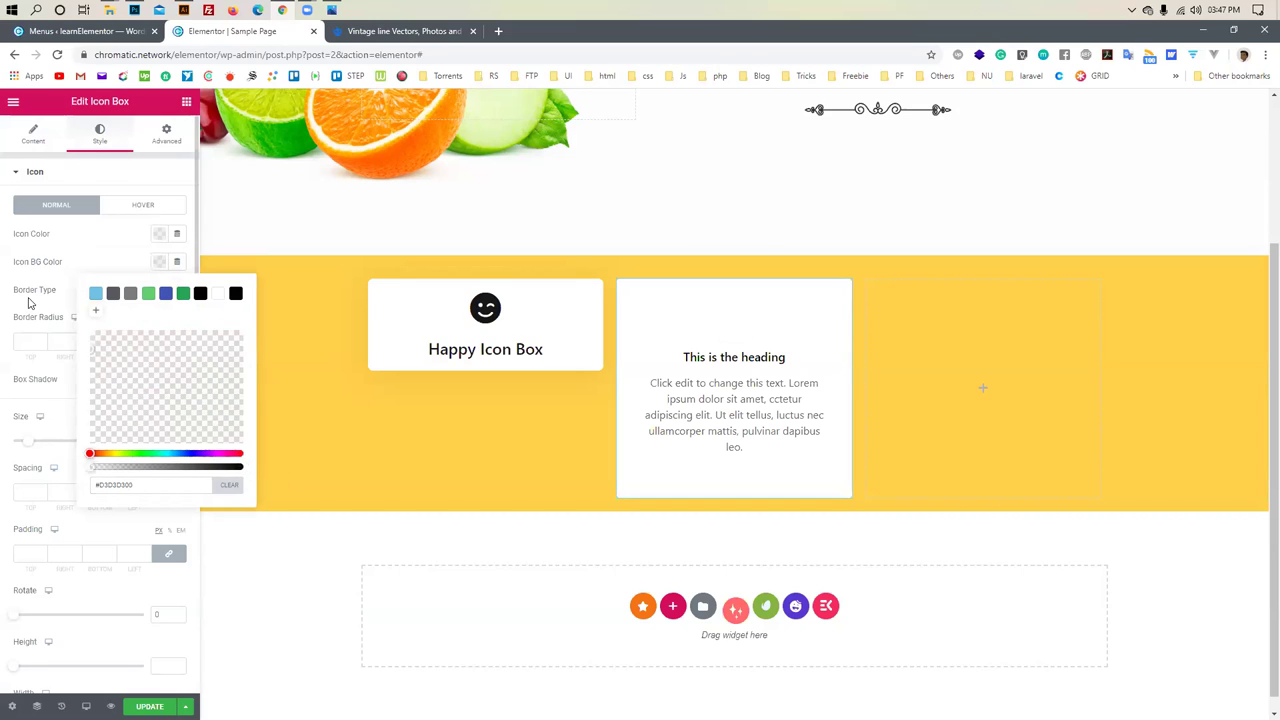
# Give the middle icon box's container a classic background in fully transparent red, #EC252500
pyautogui.click(36, 410)
pyautogui.scroll(-3, 41, 487)
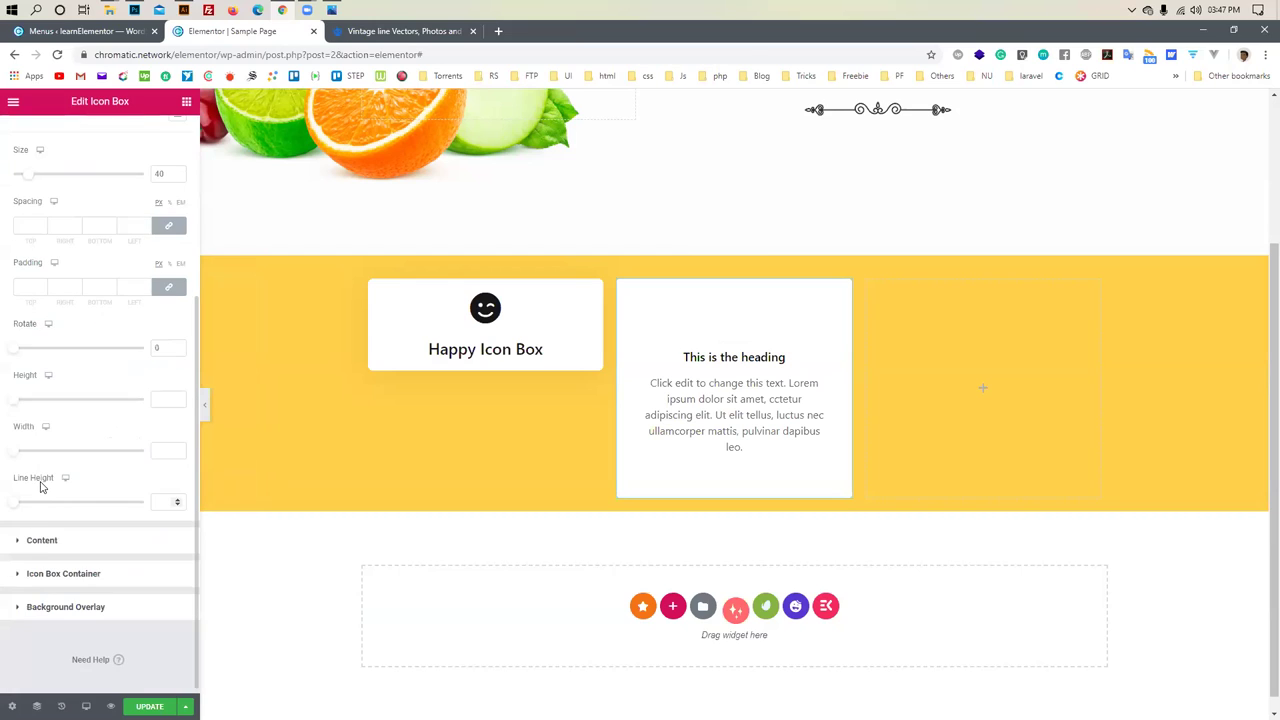
pyautogui.click(43, 540)
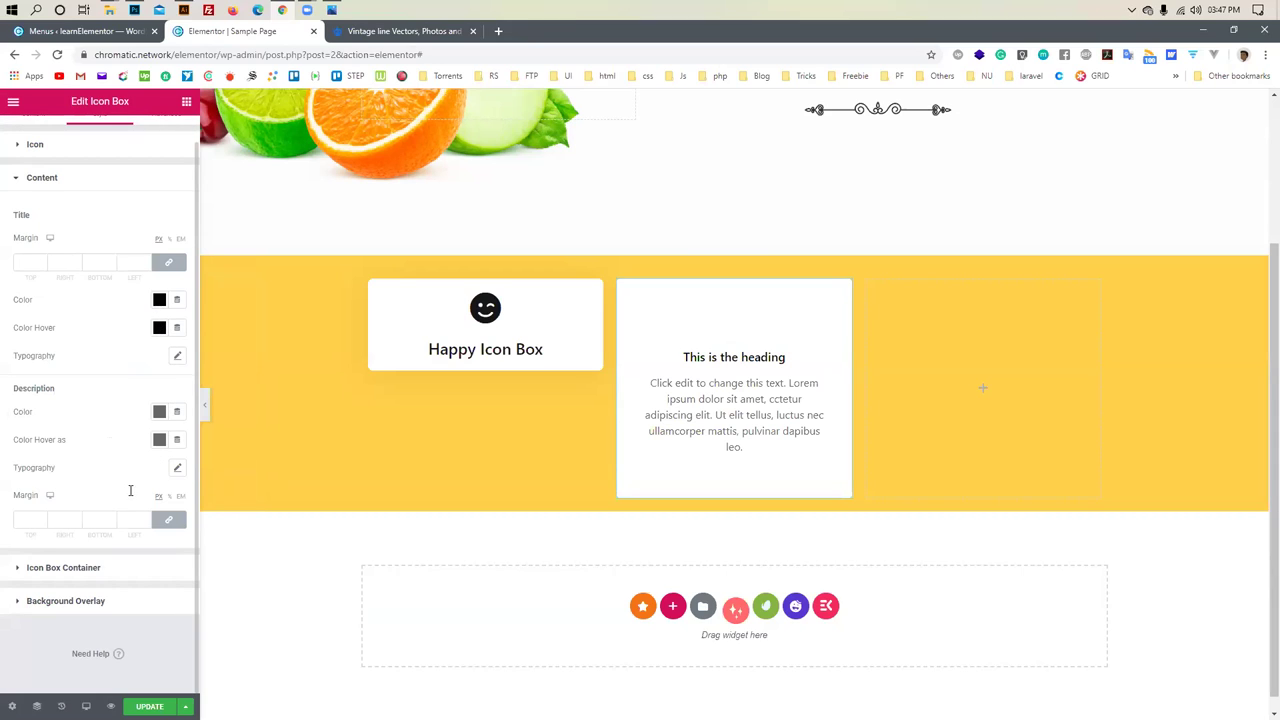
pyautogui.click(64, 568)
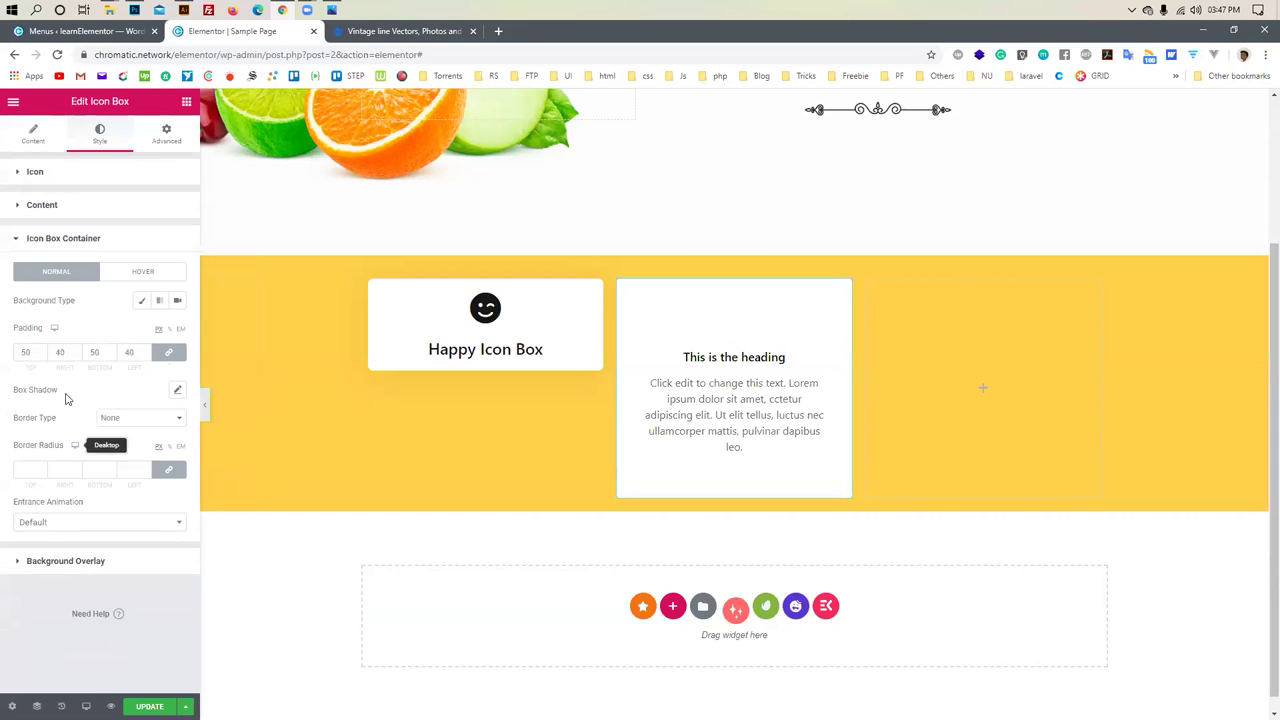
pyautogui.click(141, 300)
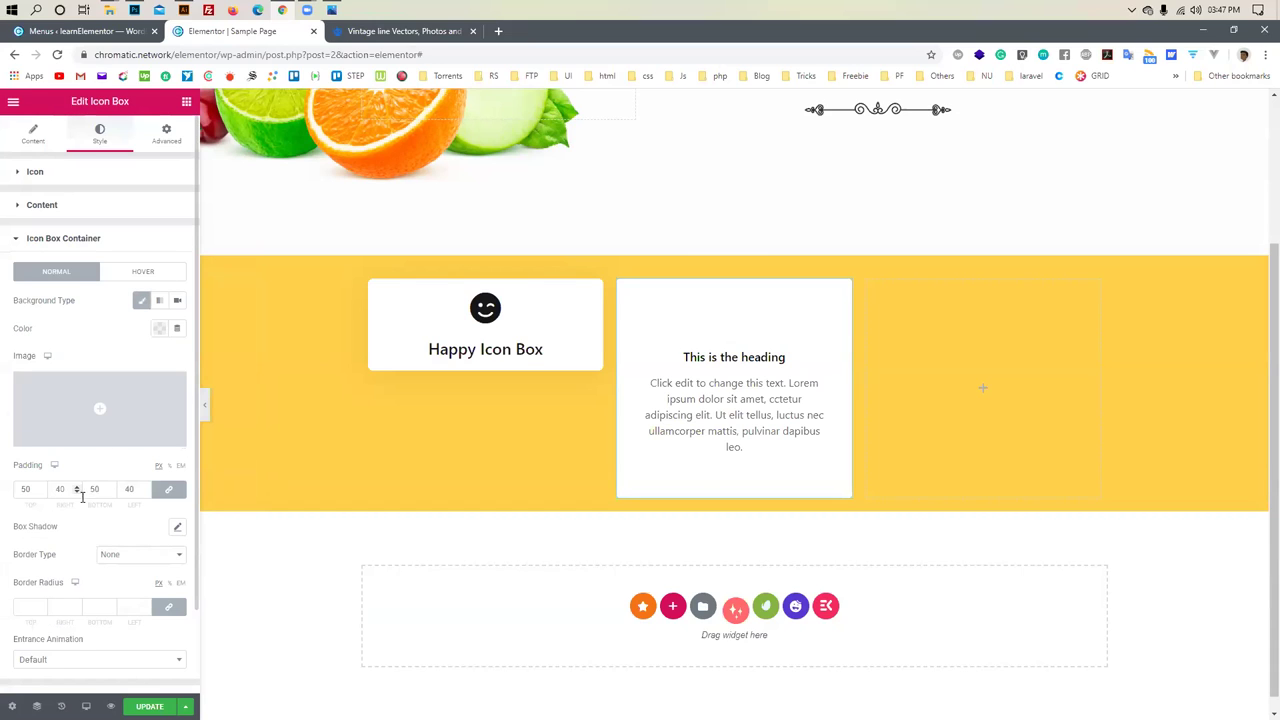
pyautogui.click(160, 333)
pyautogui.moveTo(151, 428); pyautogui.dragTo(217, 406)
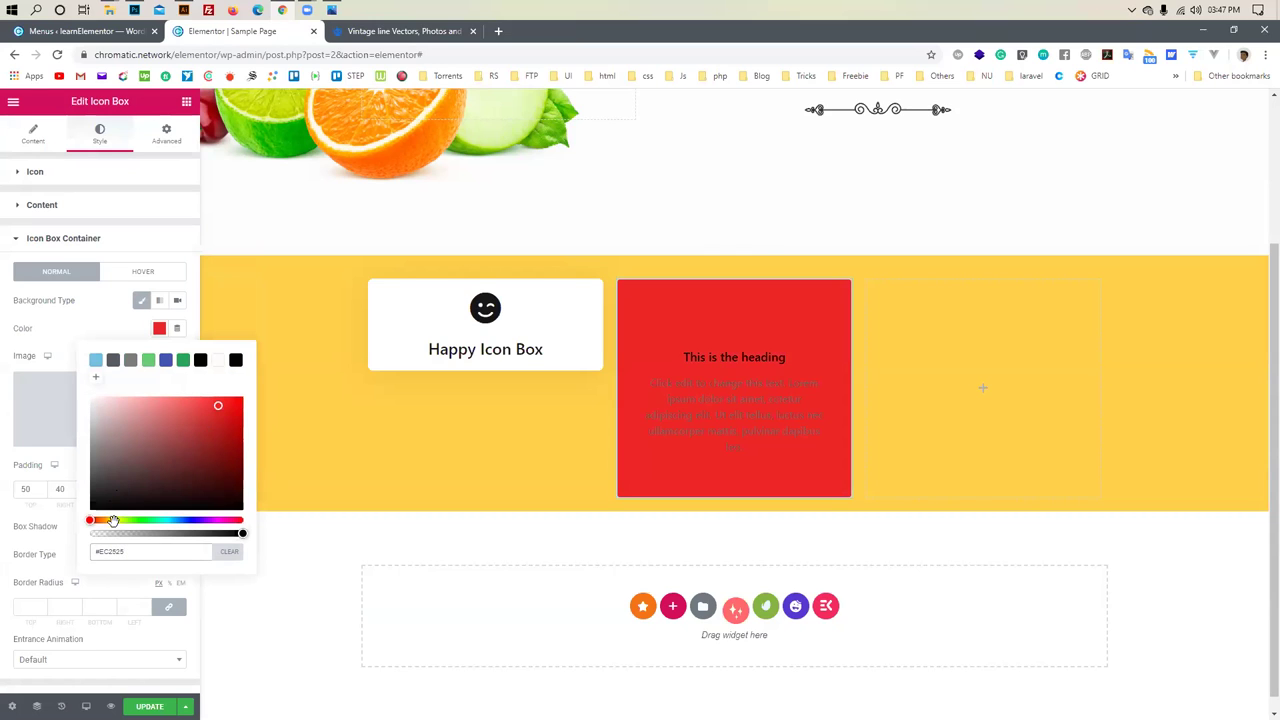
pyautogui.moveTo(116, 532); pyautogui.dragTo(45, 537)
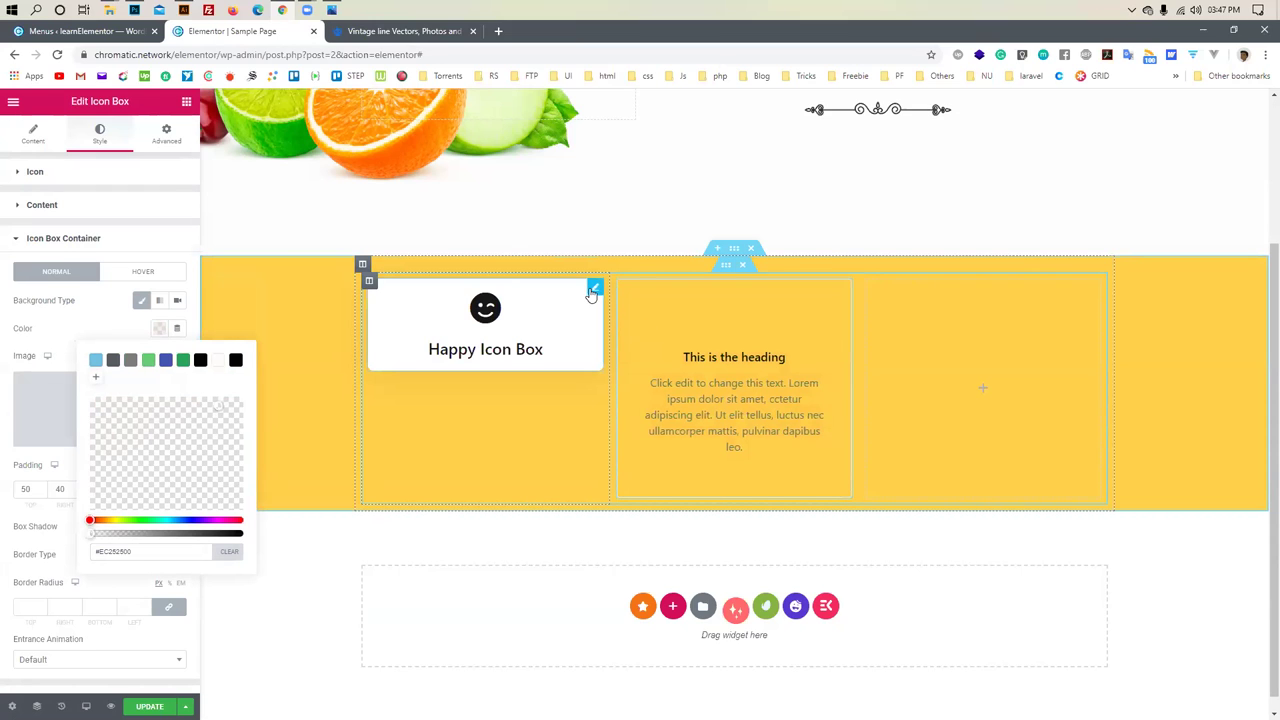
# Delete the Happy Icon Box widget from the first column of the yellow section
pyautogui.click(593, 290)
pyautogui.press('Delete')
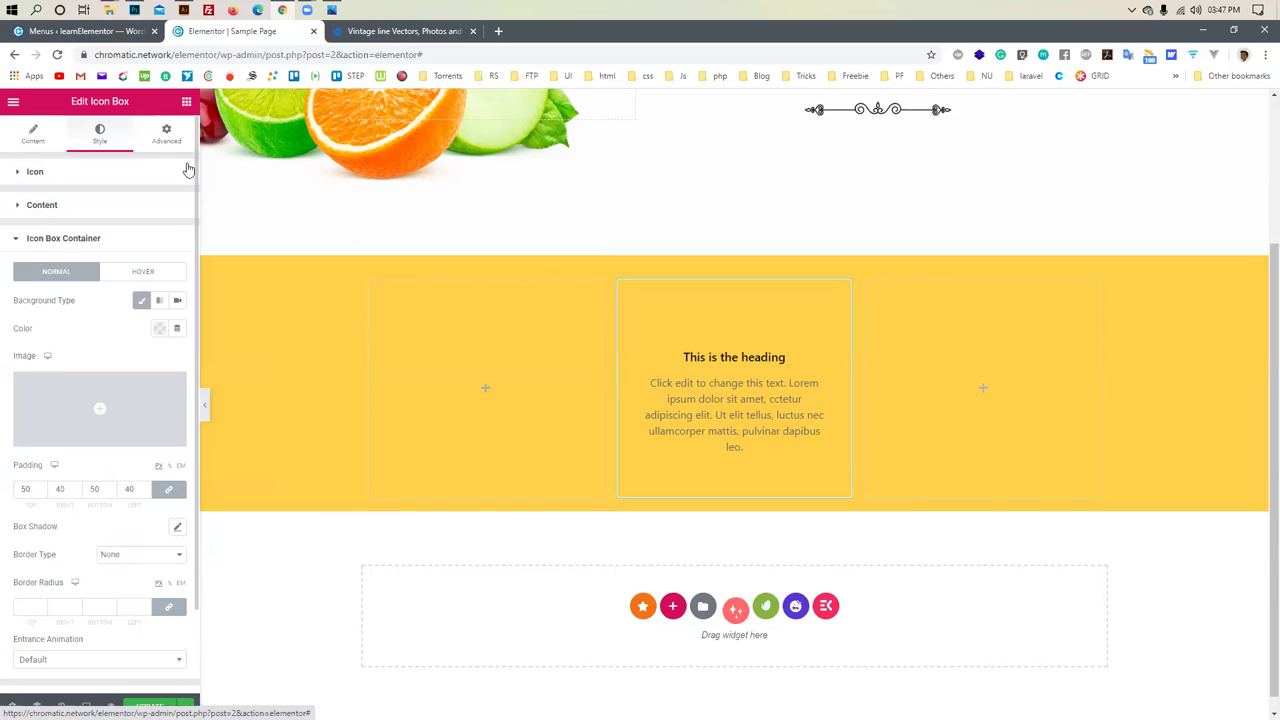
# Examine the middle icon box's container border, content style and background overlay settings for what outlines the box
pyautogui.click(136, 558)
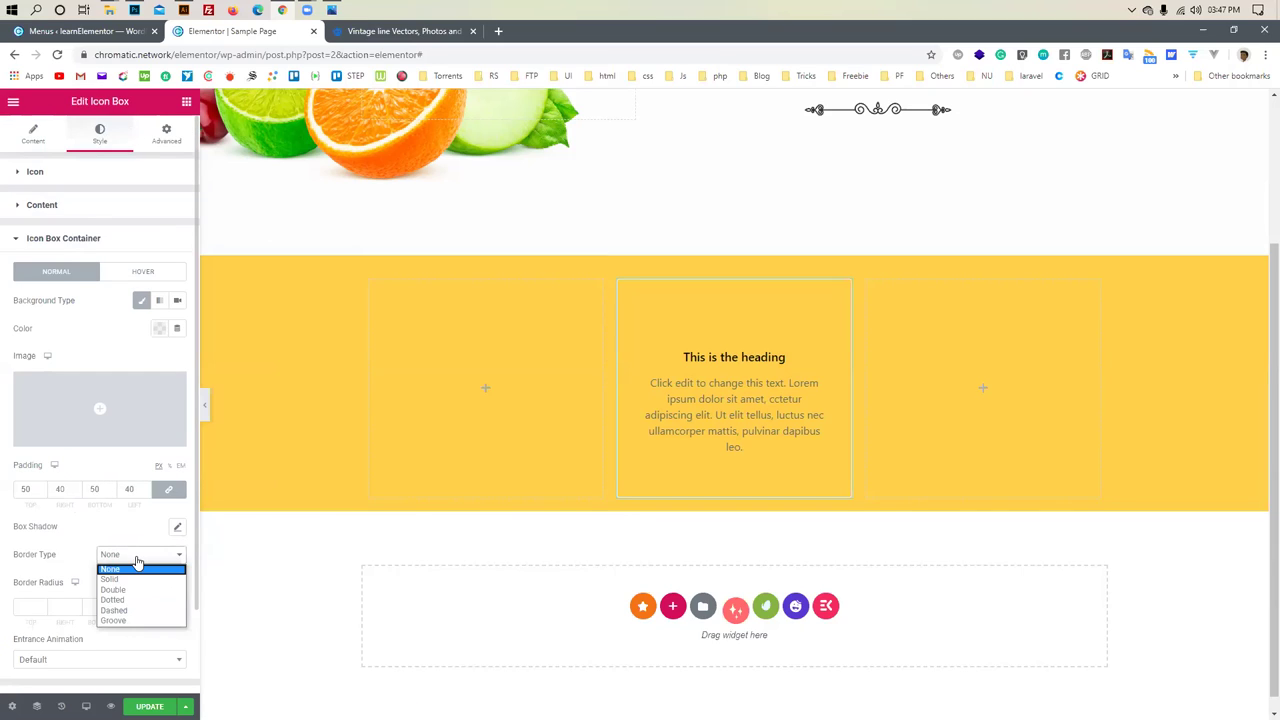
pyautogui.click(137, 568)
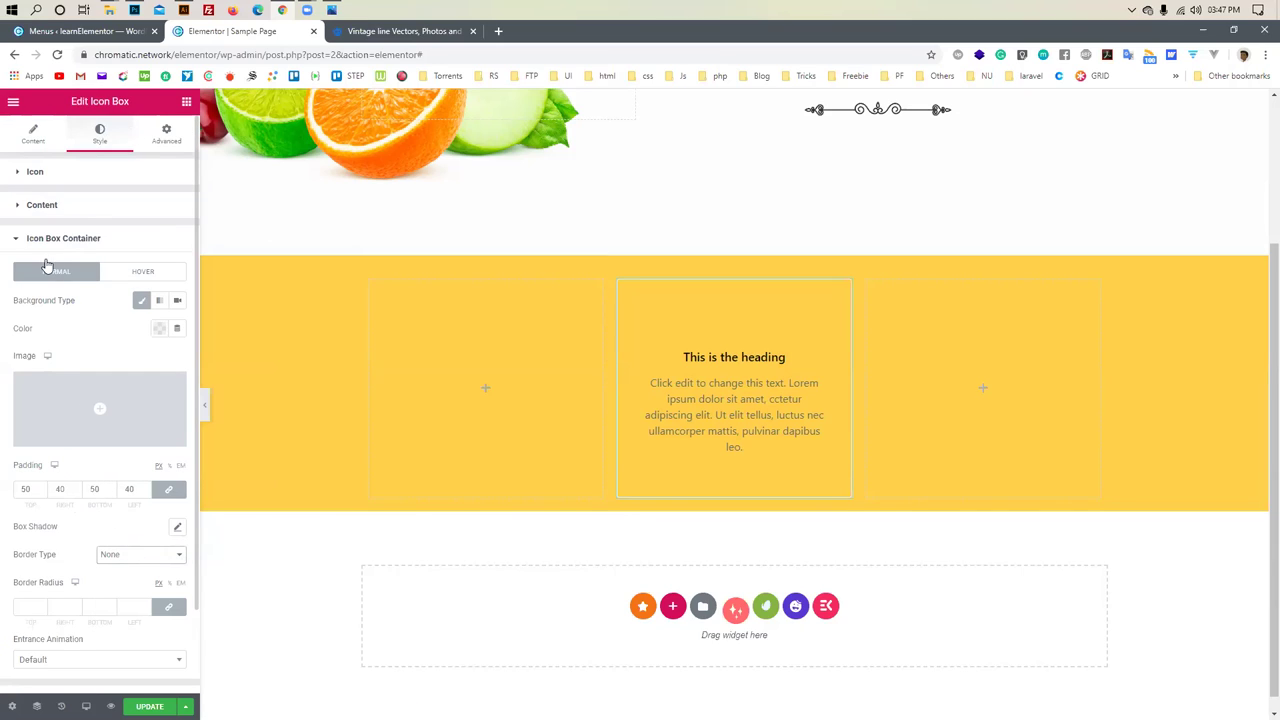
pyautogui.scroll(-1, 146, 537)
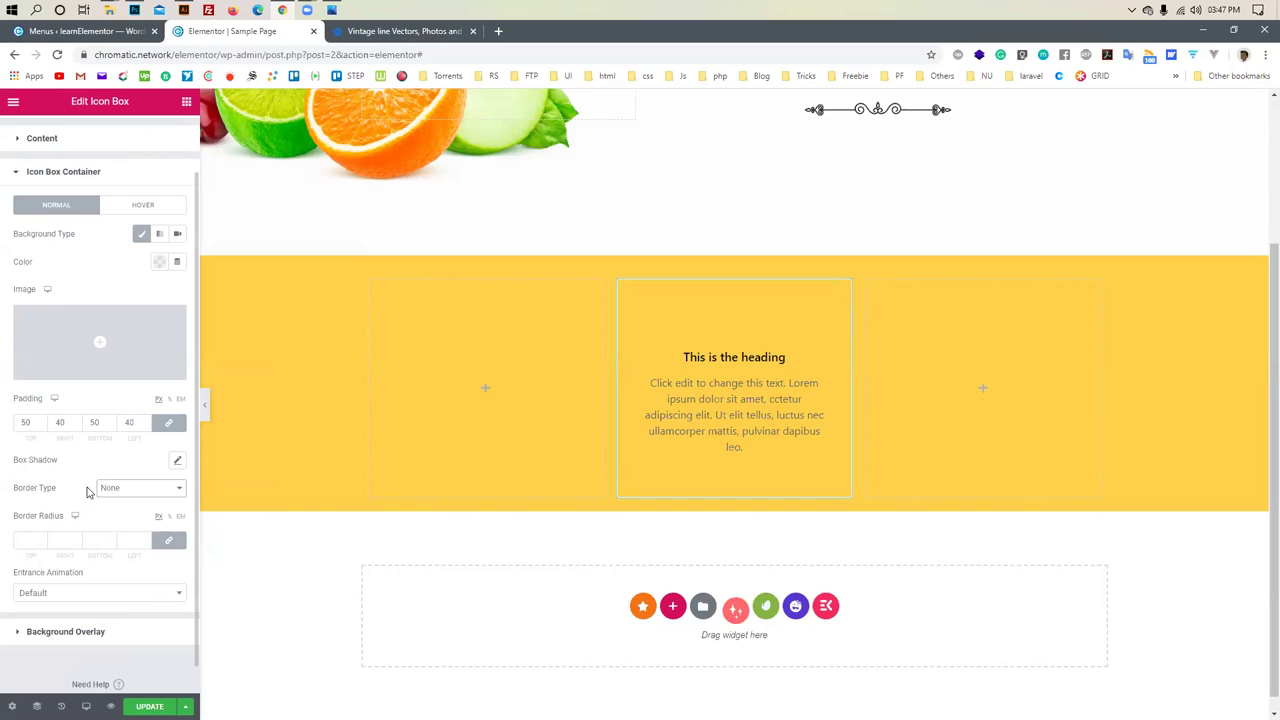
pyautogui.scroll(-1, 72, 487)
pyautogui.scroll(1, 66, 527)
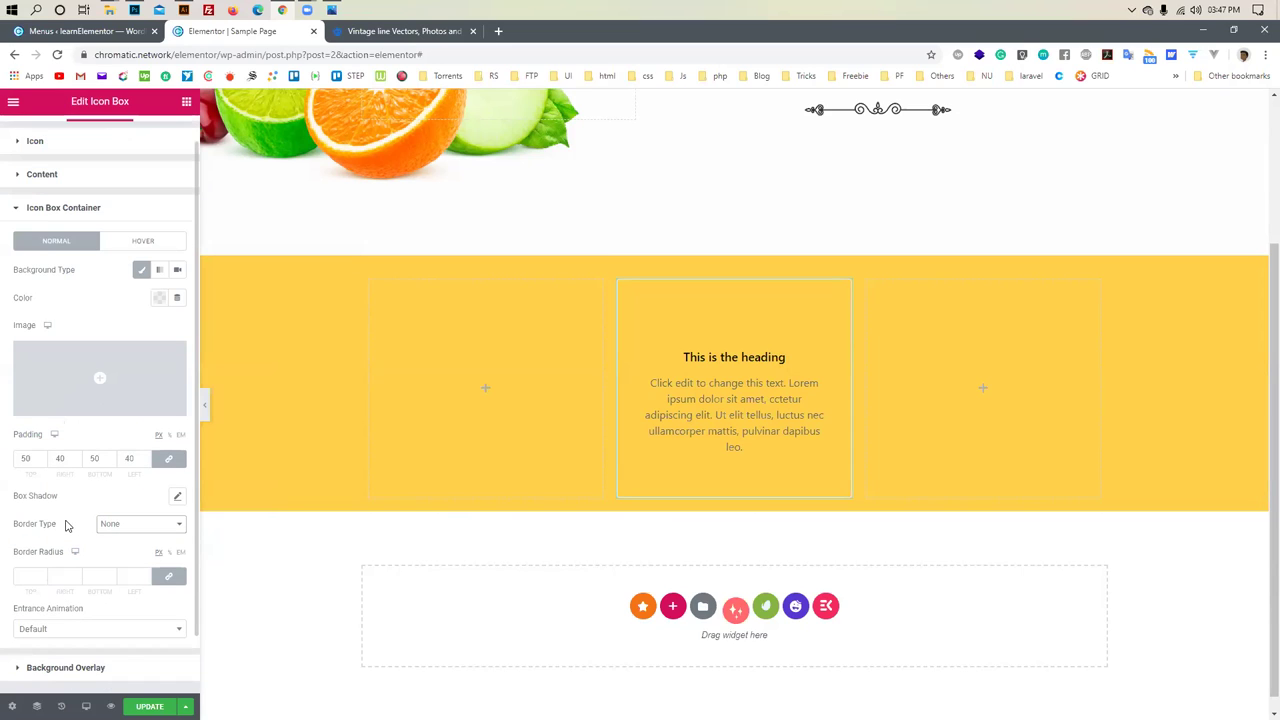
pyautogui.scroll(-1, 66, 525)
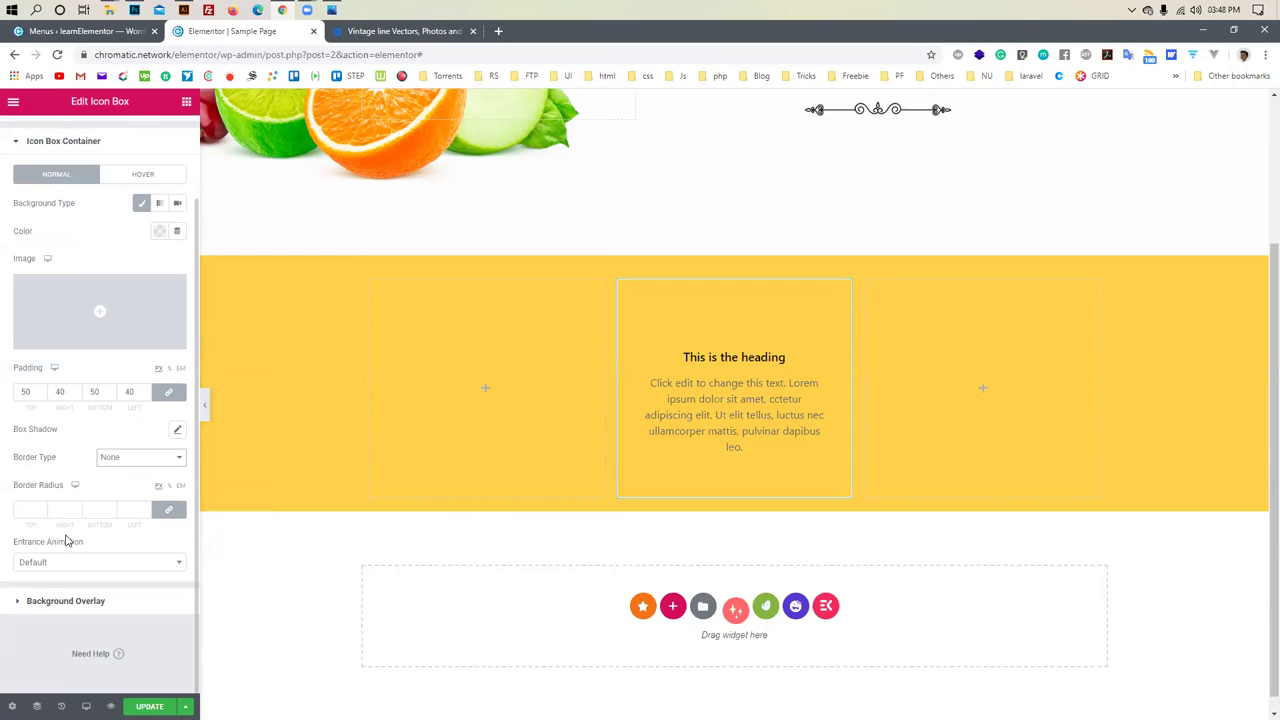
pyautogui.scroll(1, 66, 541)
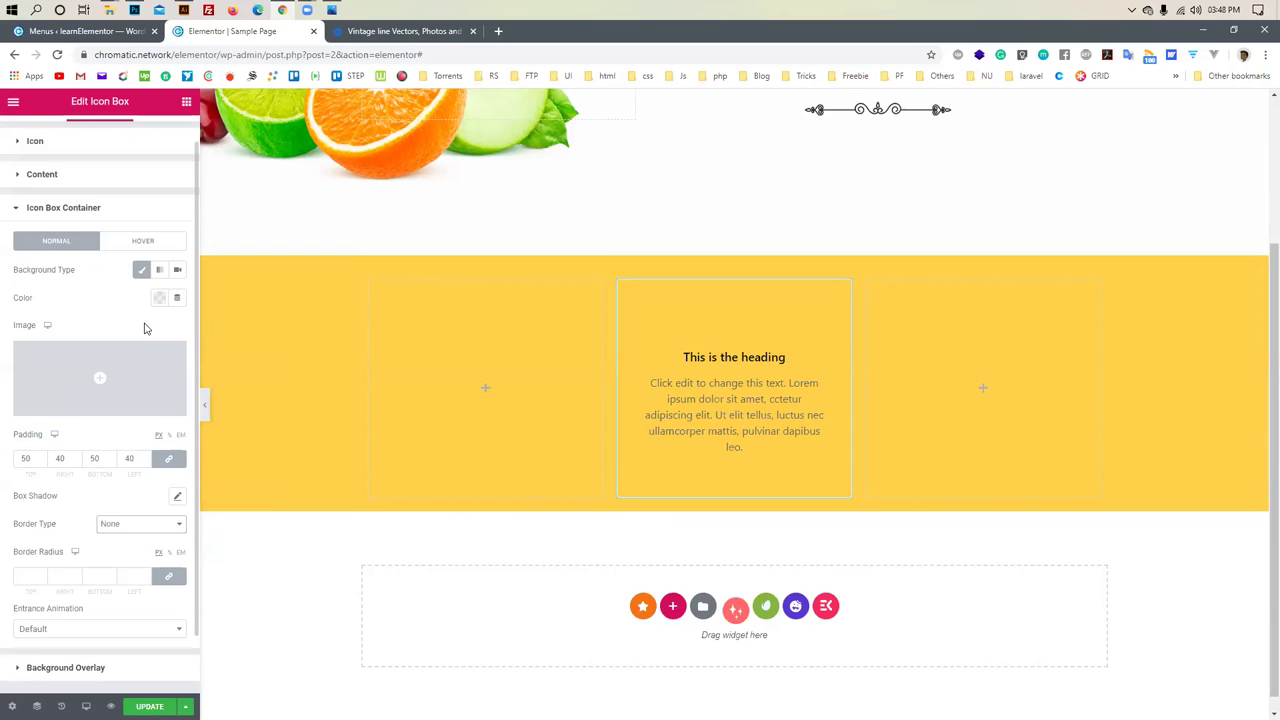
pyautogui.scroll(-1, 128, 400)
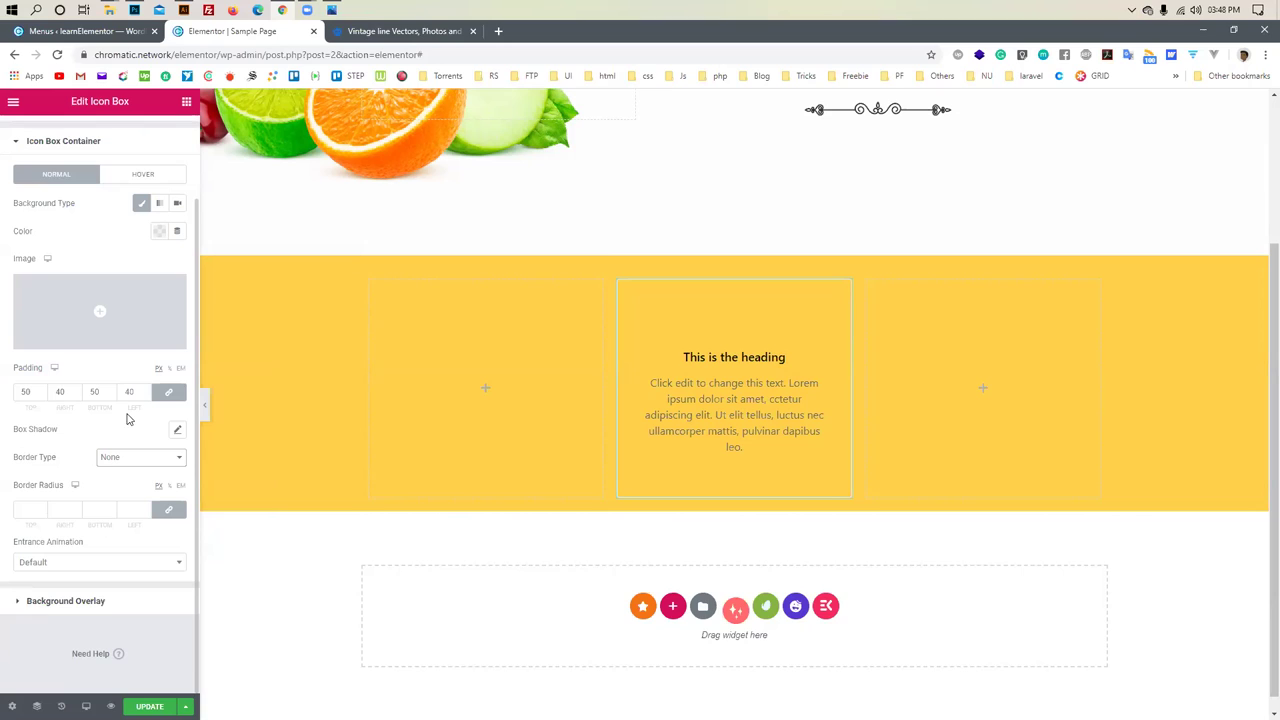
pyautogui.click(65, 600)
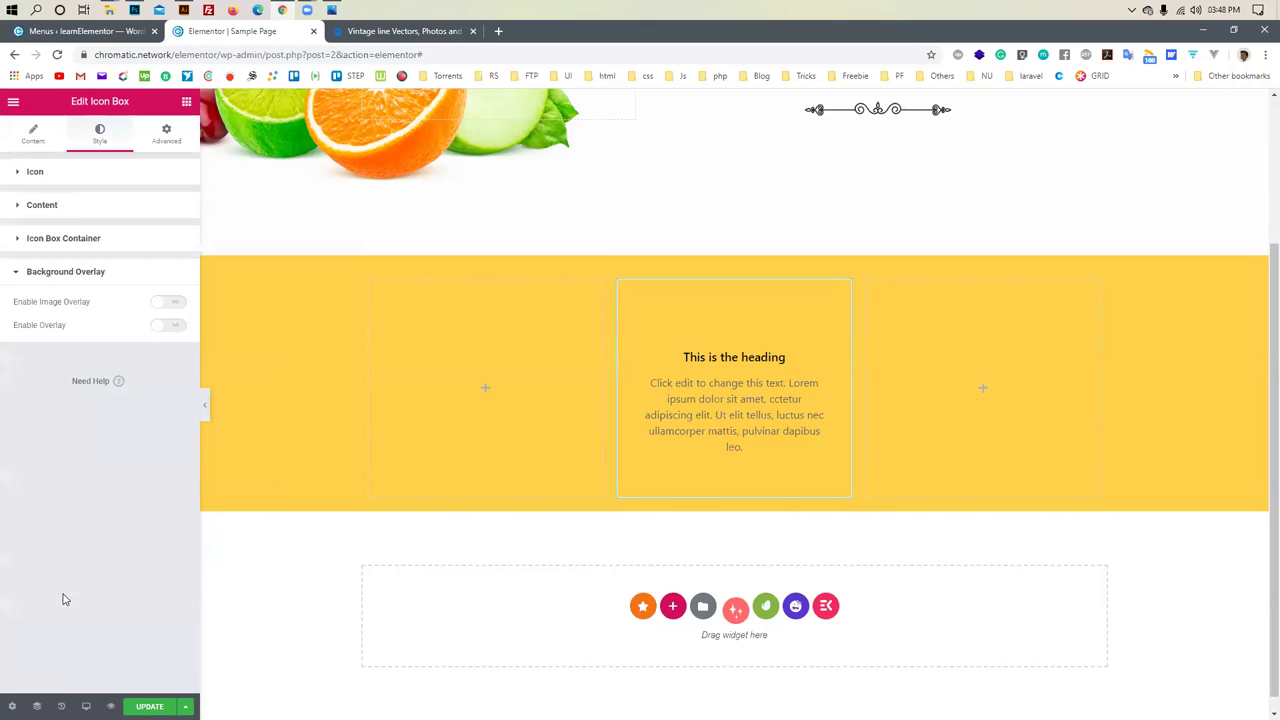
pyautogui.click(62, 270)
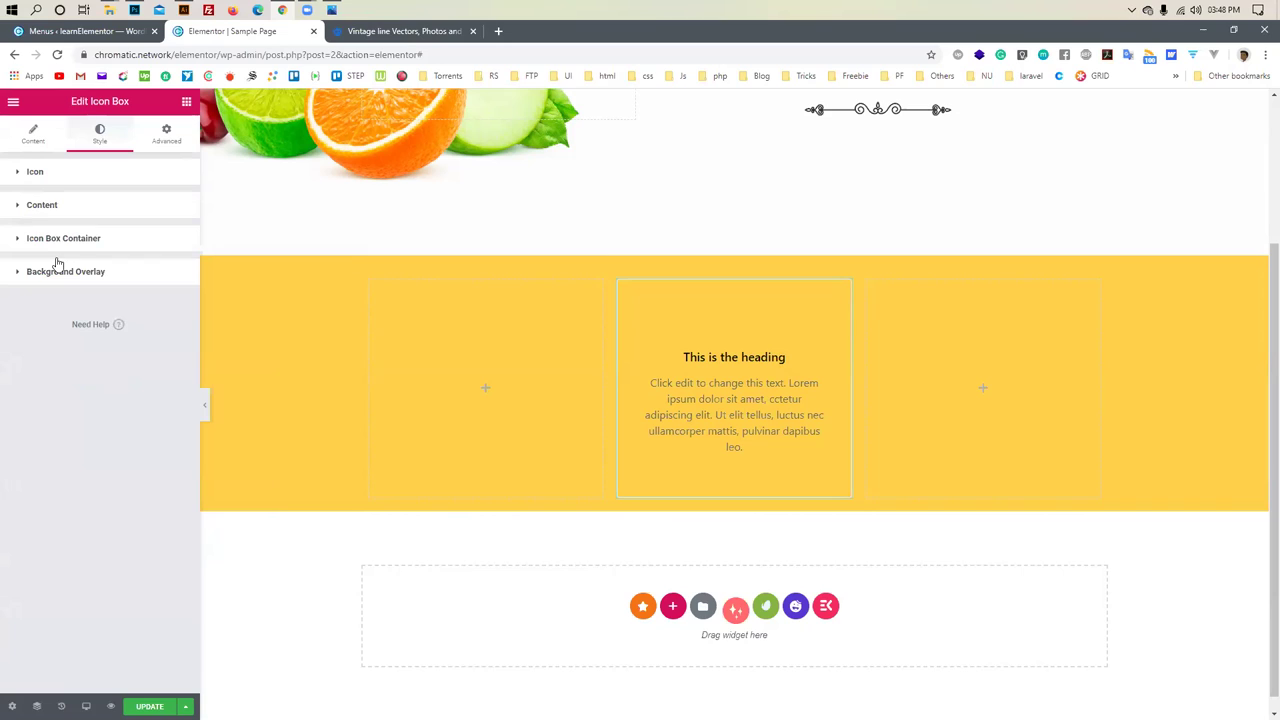
pyautogui.click(50, 206)
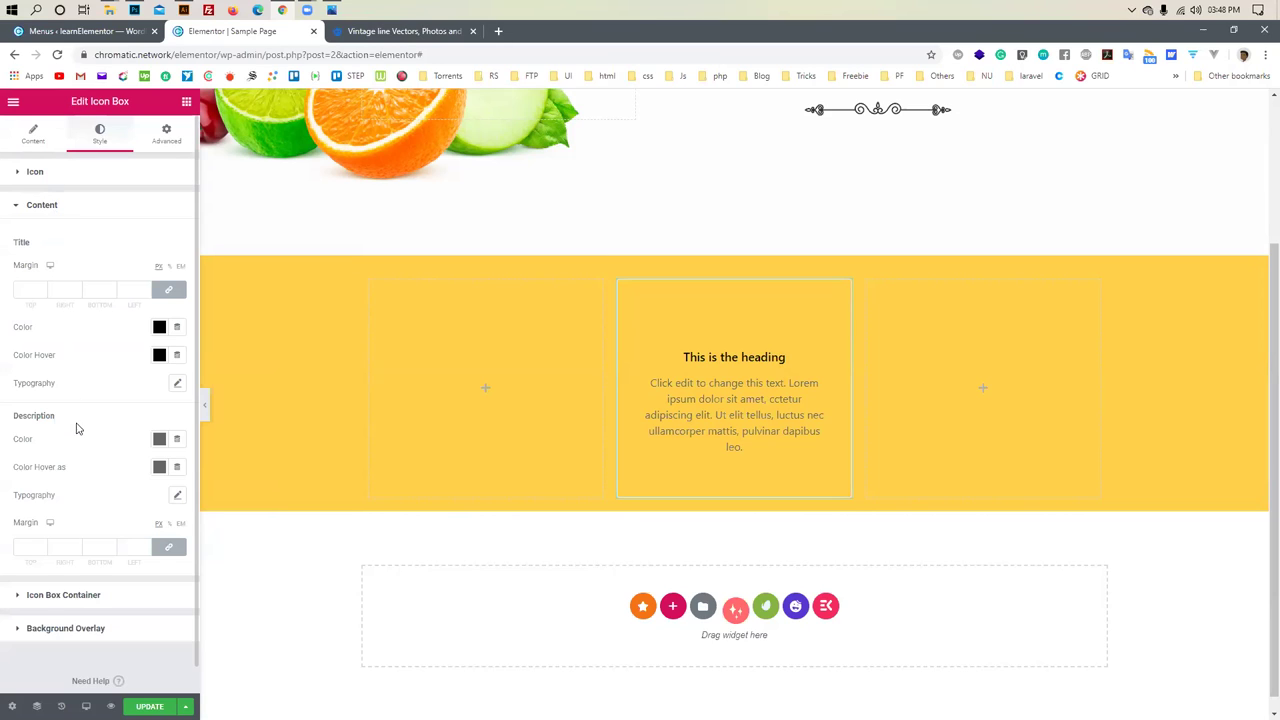
pyautogui.click(51, 206)
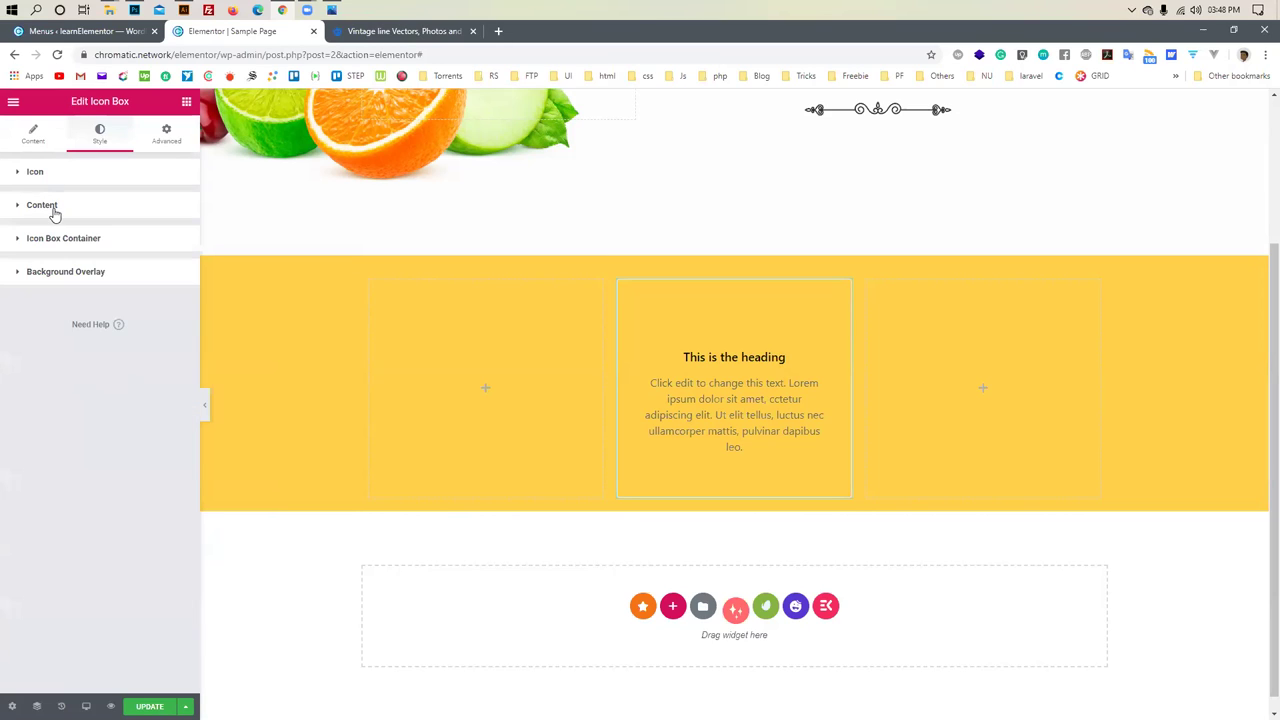
pyautogui.click(51, 271)
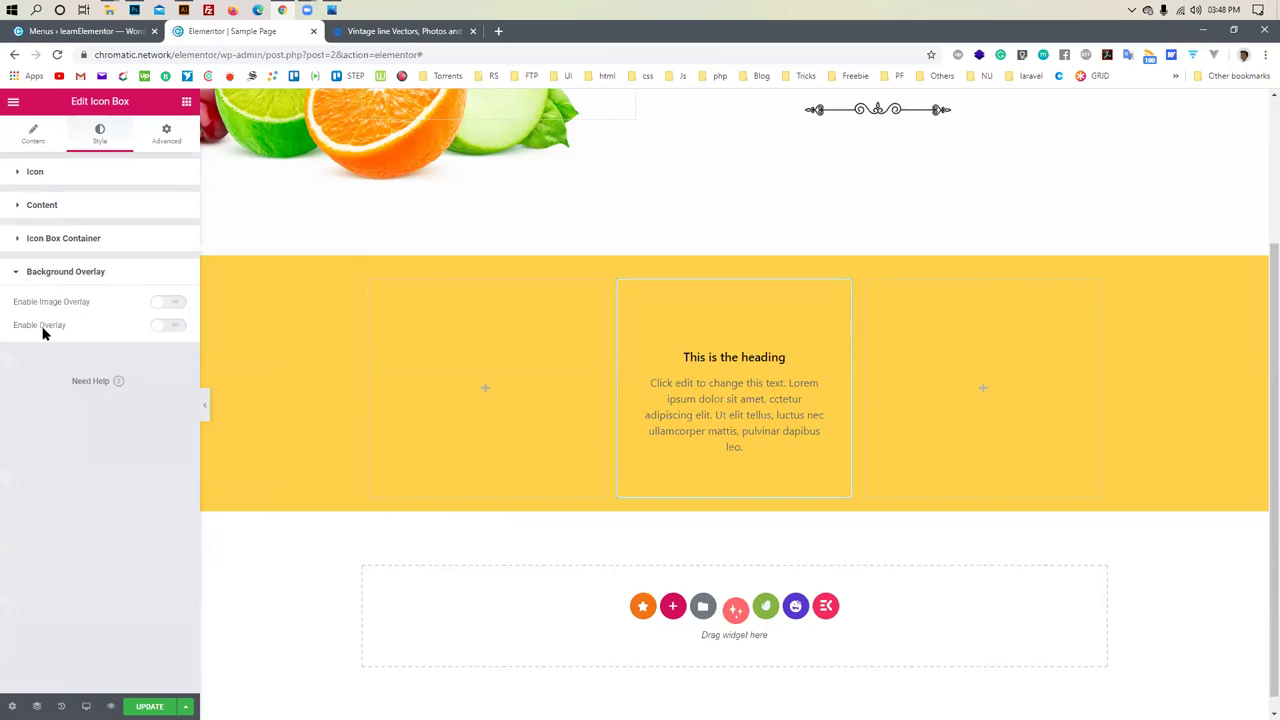
# Try a box shadow with horizontal offset 100 in the middle icon box's advanced border settings, and reset it
pyautogui.click(164, 136)
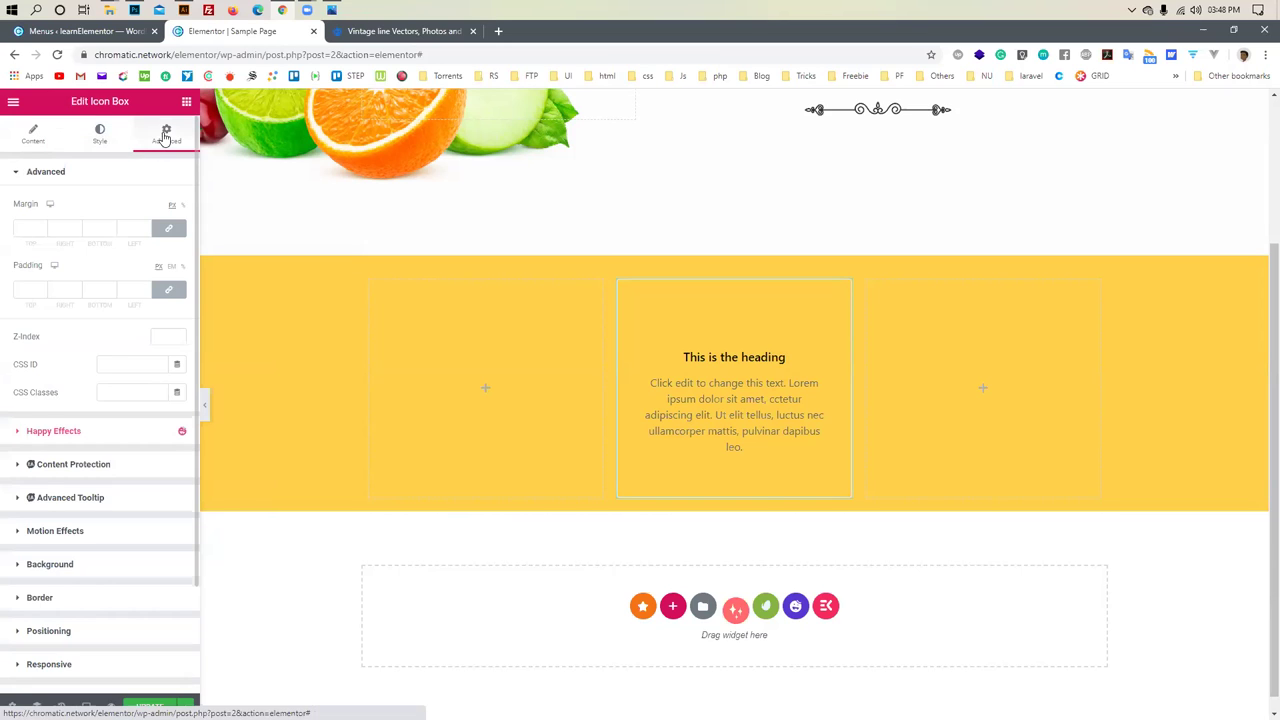
pyautogui.scroll(-3, 102, 452)
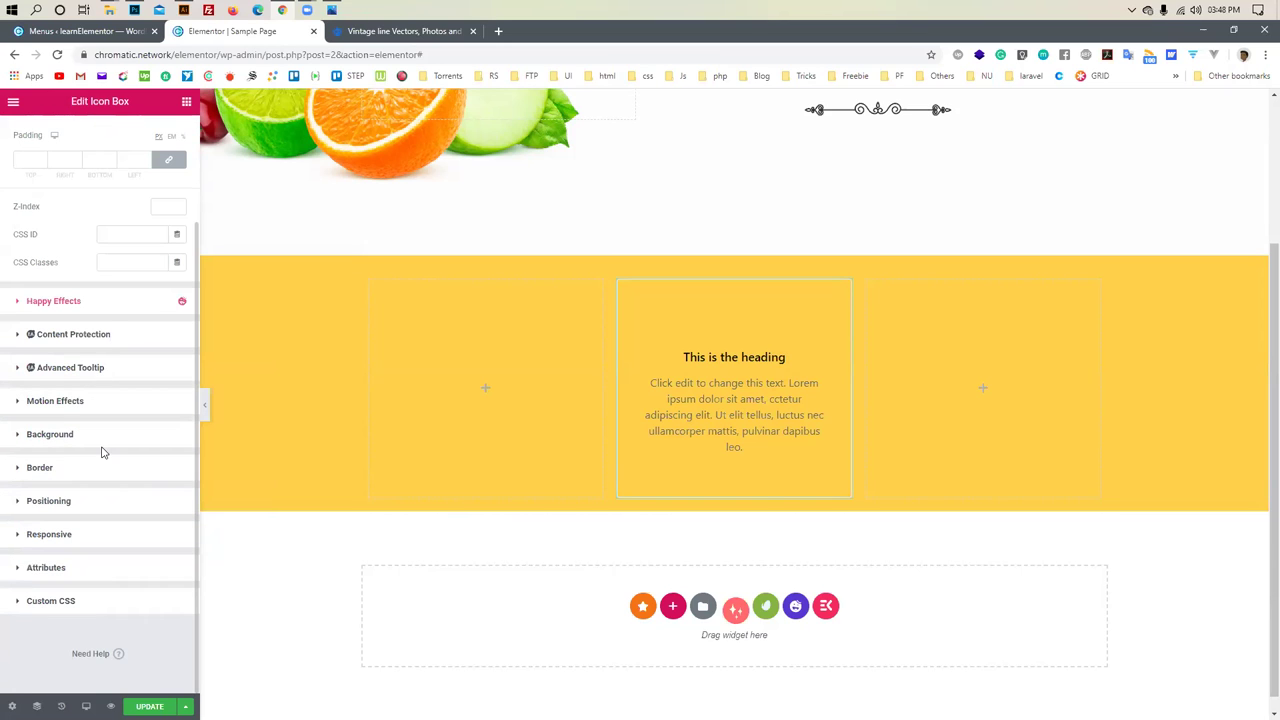
pyautogui.click(42, 467)
pyautogui.click(133, 374)
pyautogui.click(134, 377)
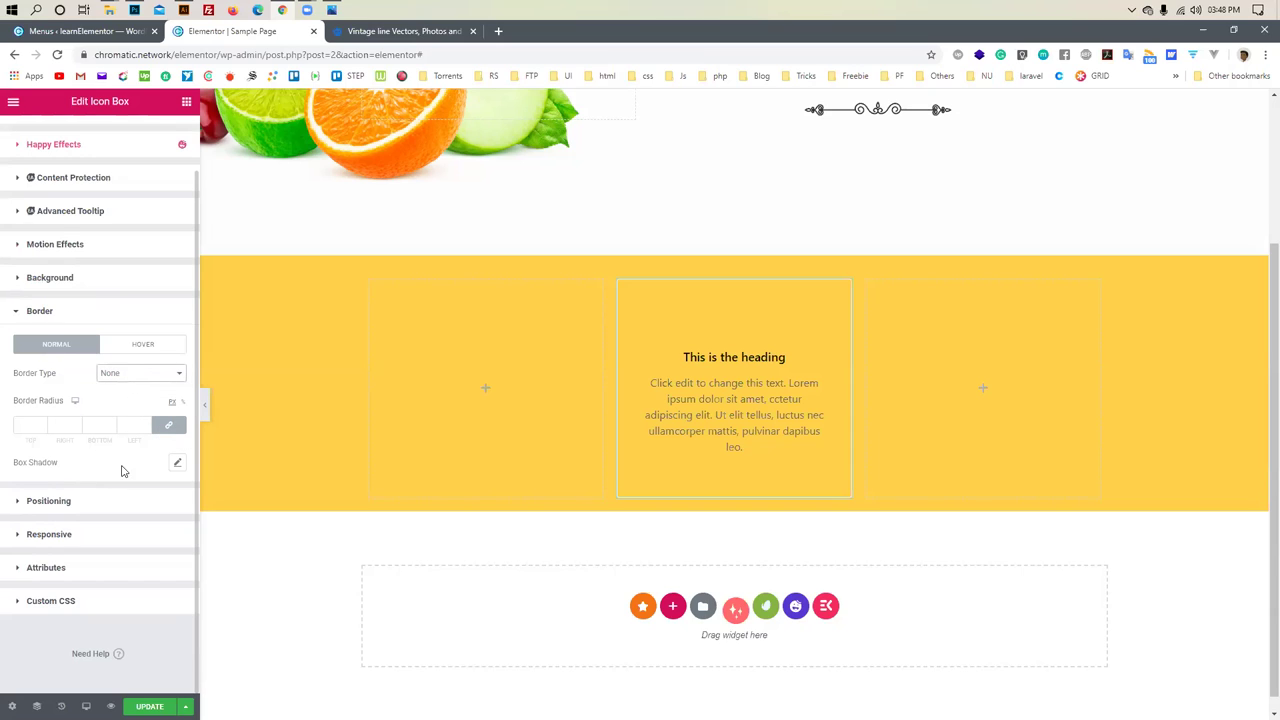
pyautogui.click(177, 466)
pyautogui.moveTo(68, 532); pyautogui.dragTo(232, 537)
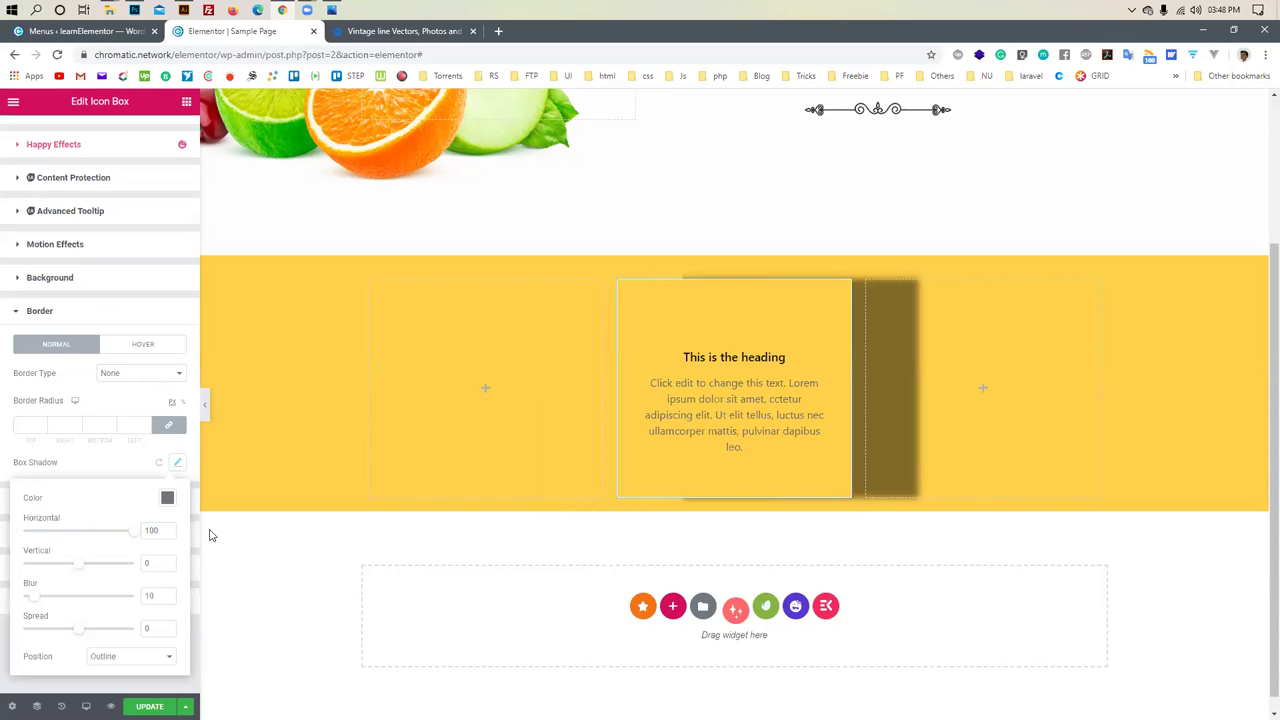
pyautogui.click(158, 463)
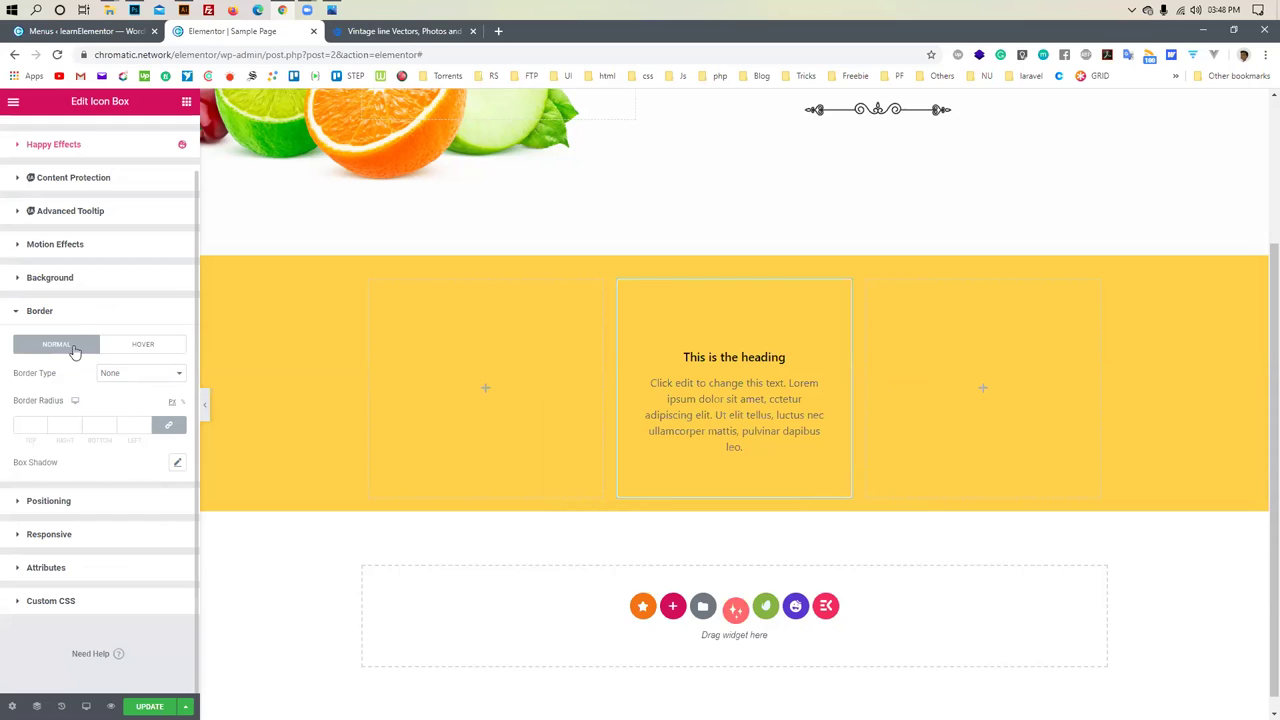
# Try a solid border on the middle icon box in its advanced settings, and return the border type to None
pyautogui.click(144, 372)
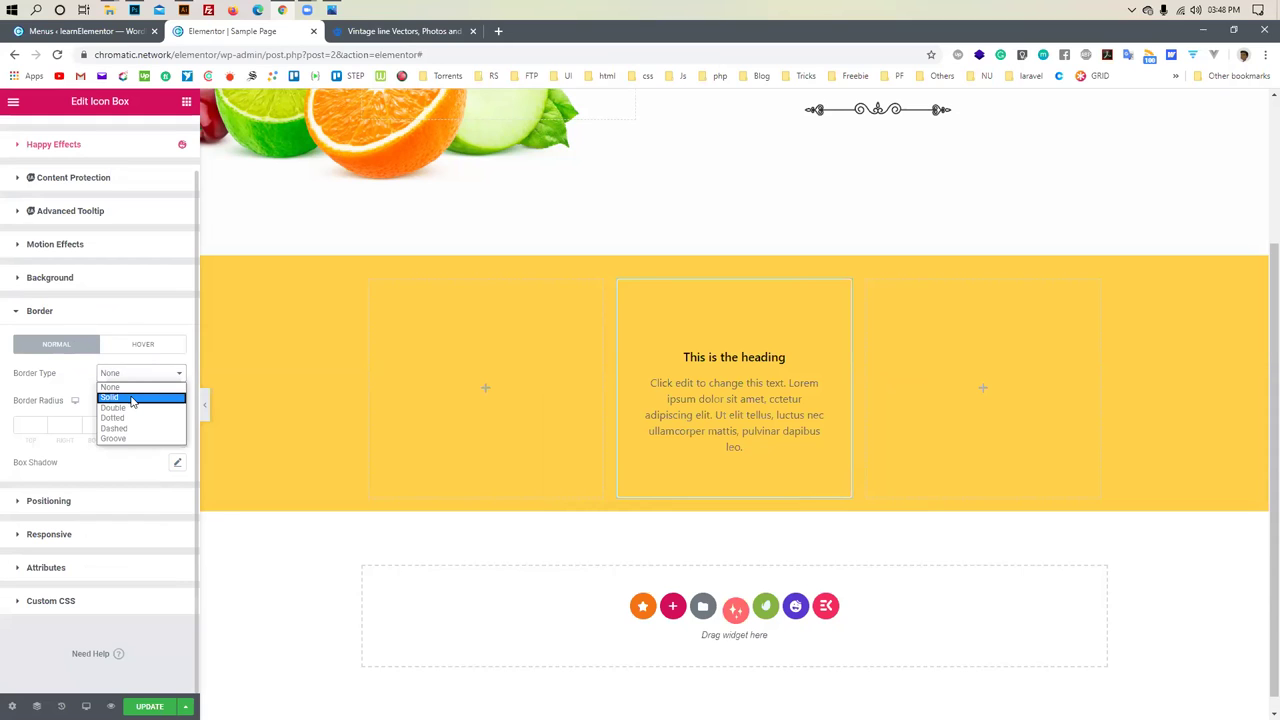
pyautogui.click(132, 398)
pyautogui.click(137, 368)
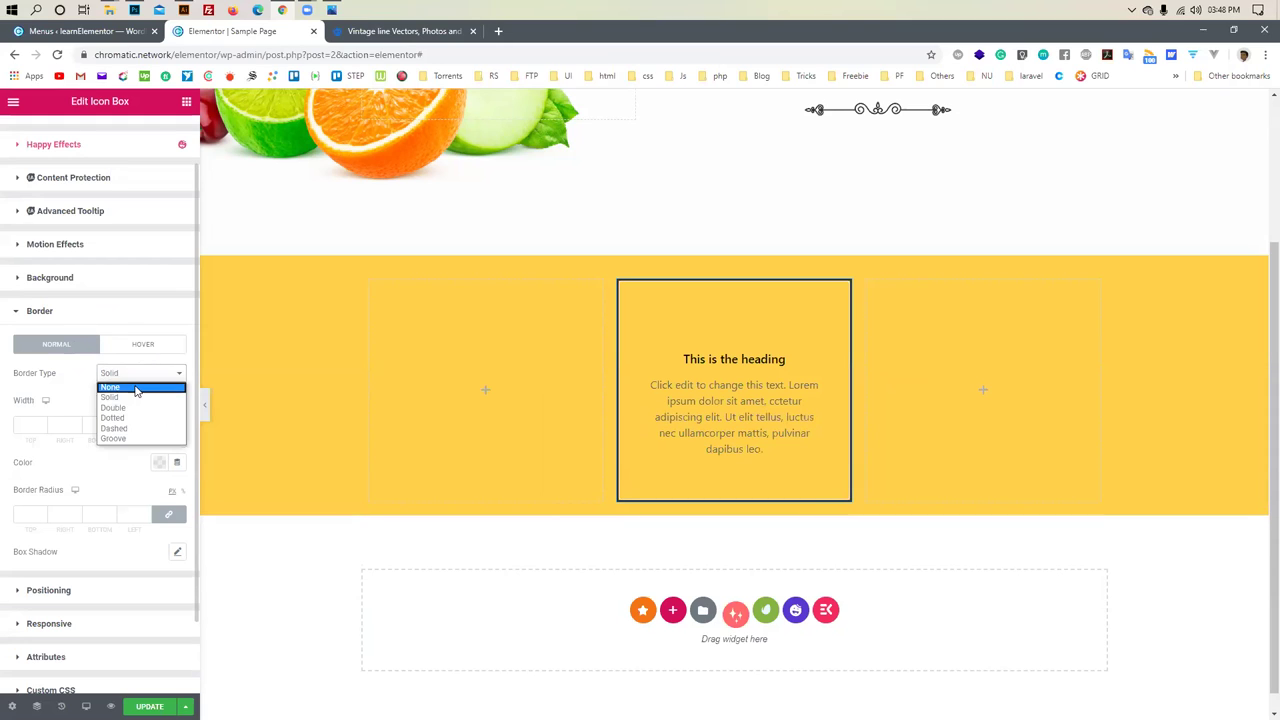
pyautogui.click(139, 386)
pyautogui.click(108, 315)
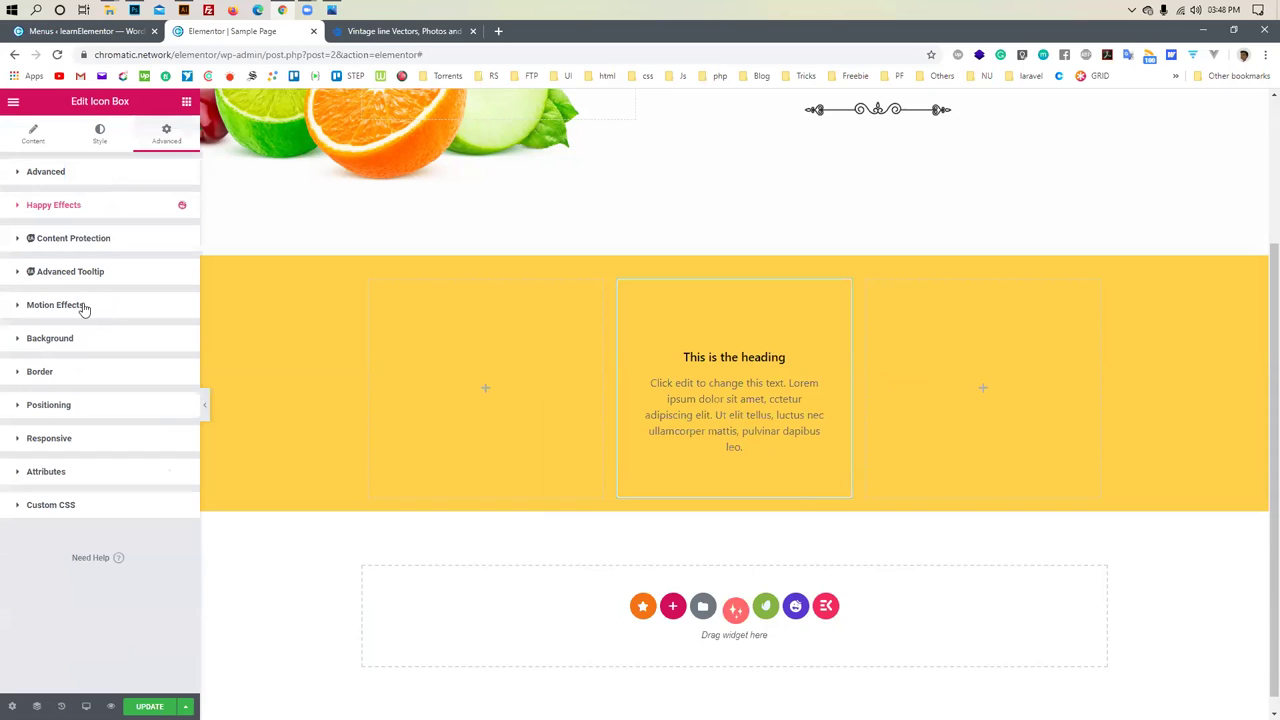
pyautogui.click(88, 338)
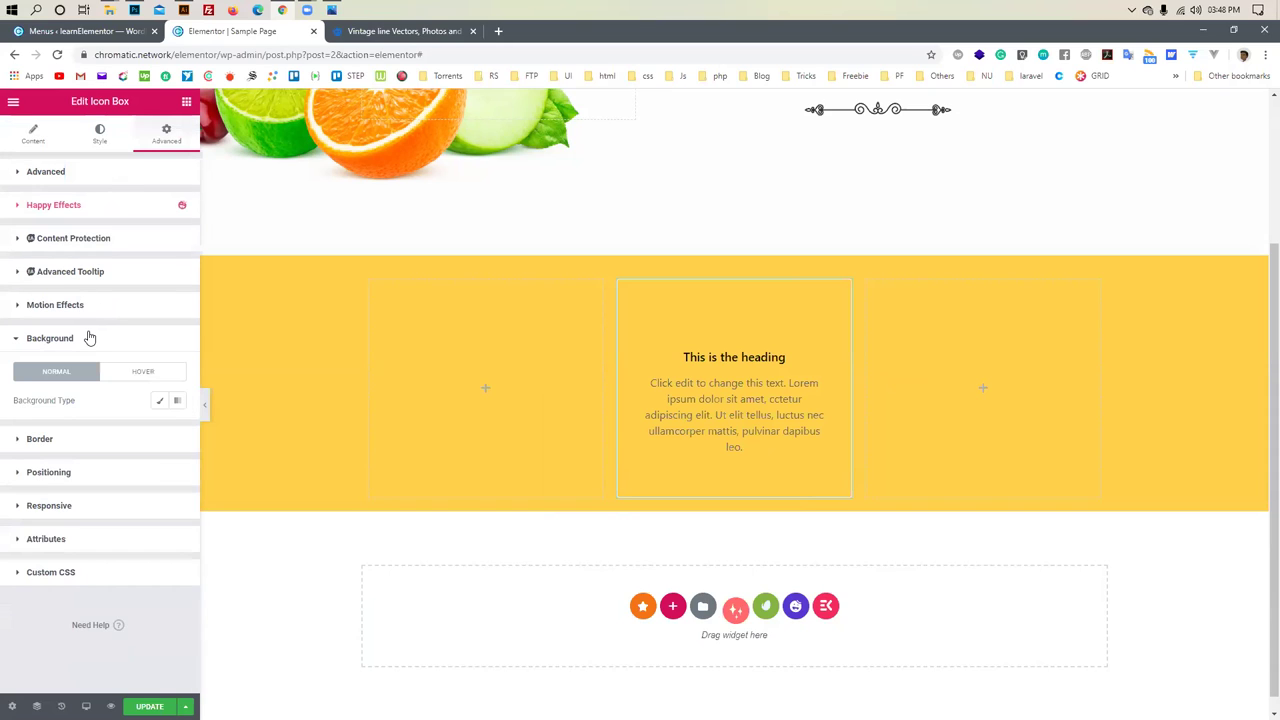
pyautogui.click(88, 338)
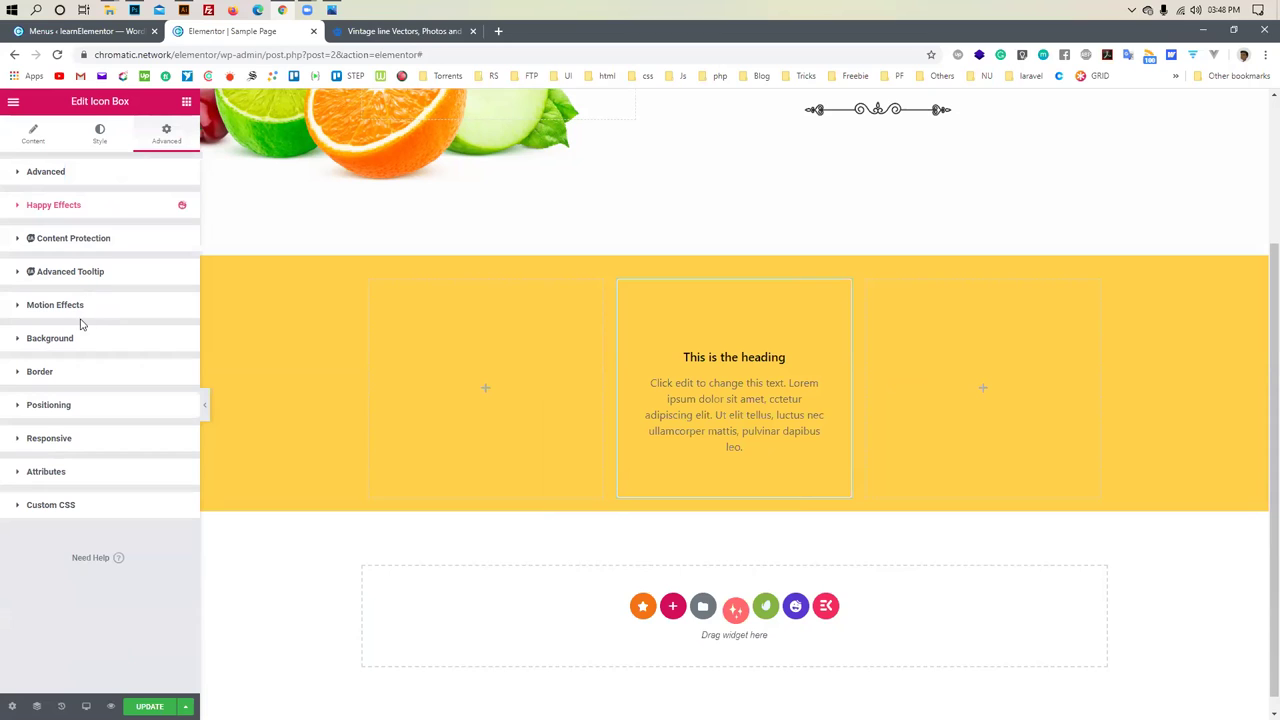
pyautogui.click(66, 472)
pyautogui.click(66, 474)
# Set the middle icon box's icon border radius to 1 px on all corners
pyautogui.click(92, 135)
pyautogui.click(163, 135)
pyautogui.click(100, 137)
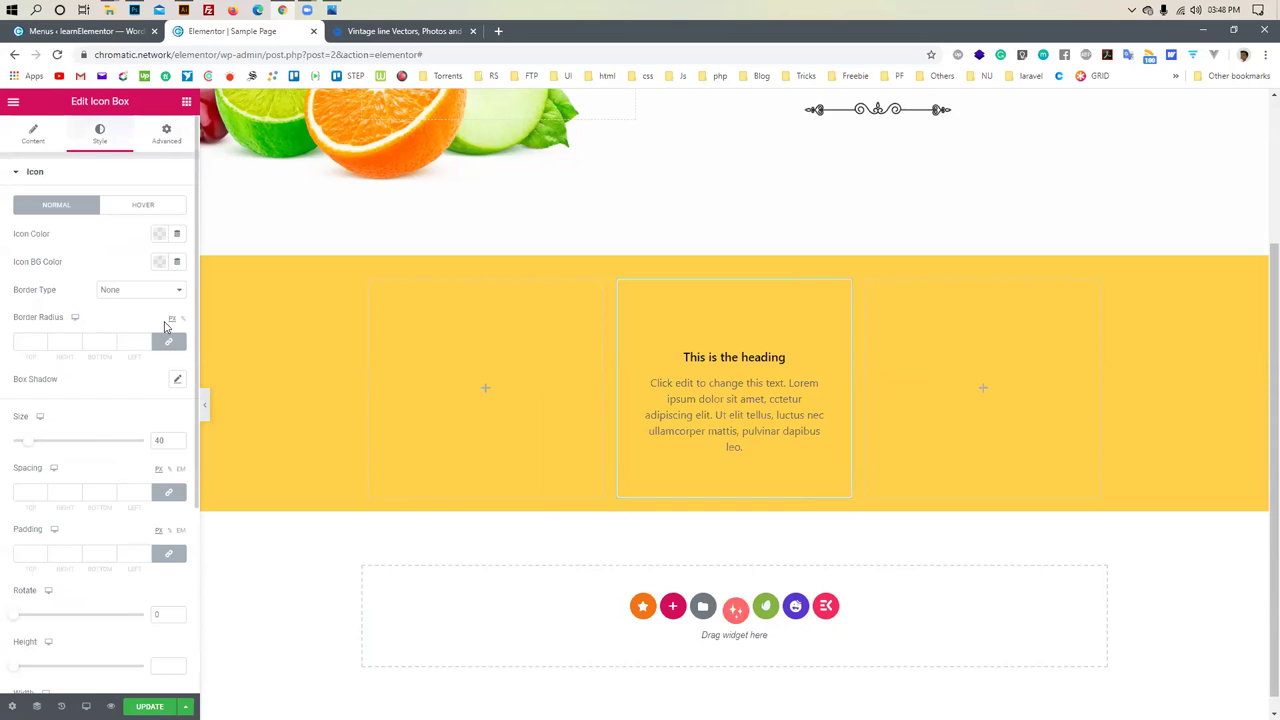
pyautogui.click(145, 345)
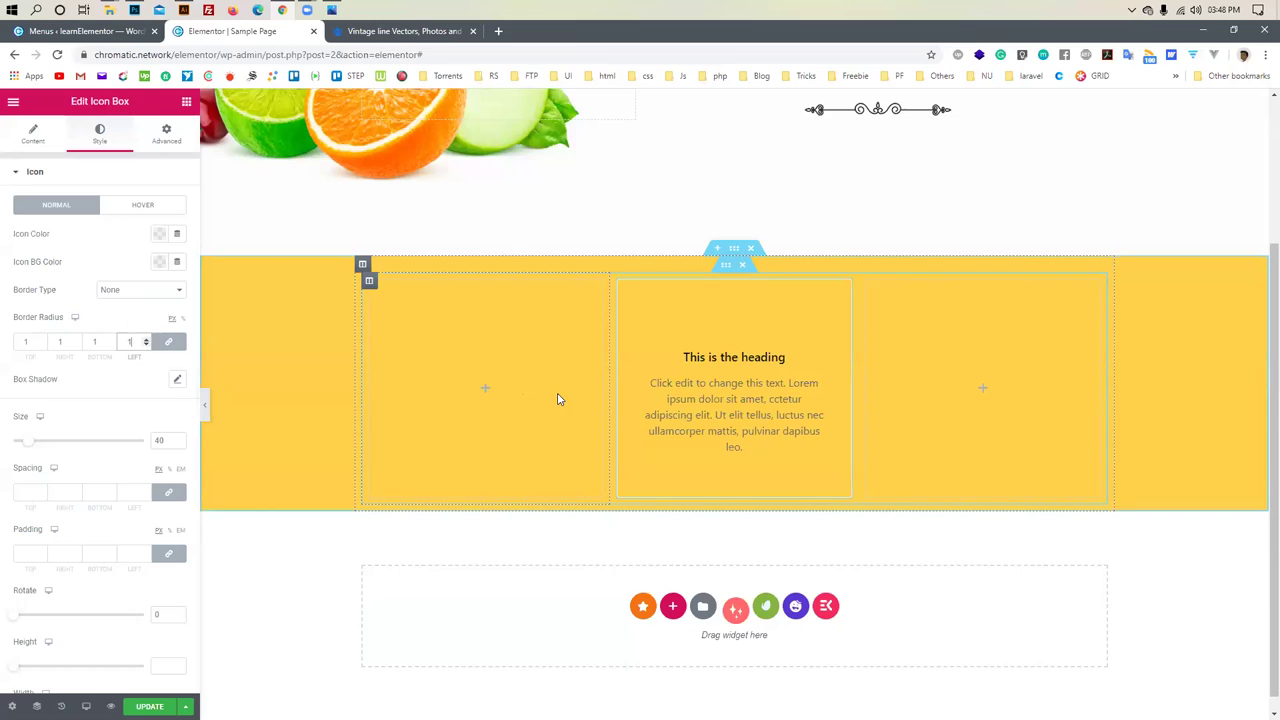
# Reopen the middle icon box and review its content, icon position, alignment and title tag settings
pyautogui.click(1008, 369)
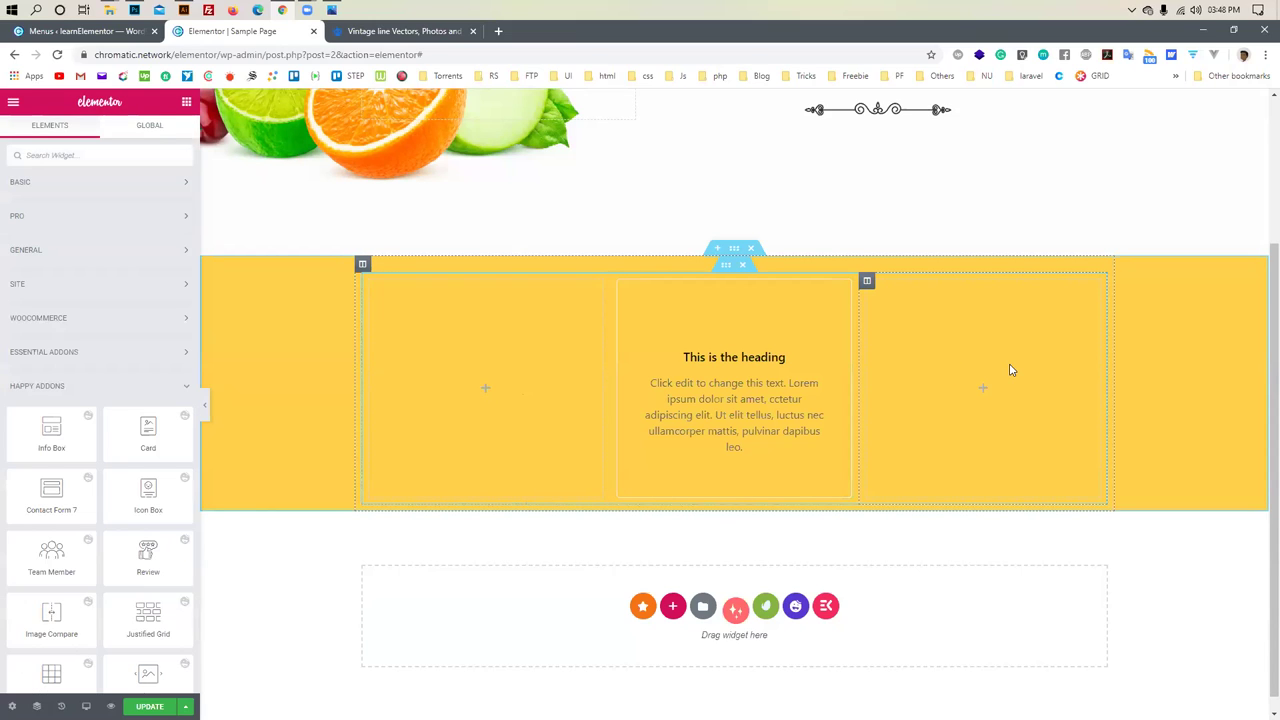
pyautogui.click(740, 410)
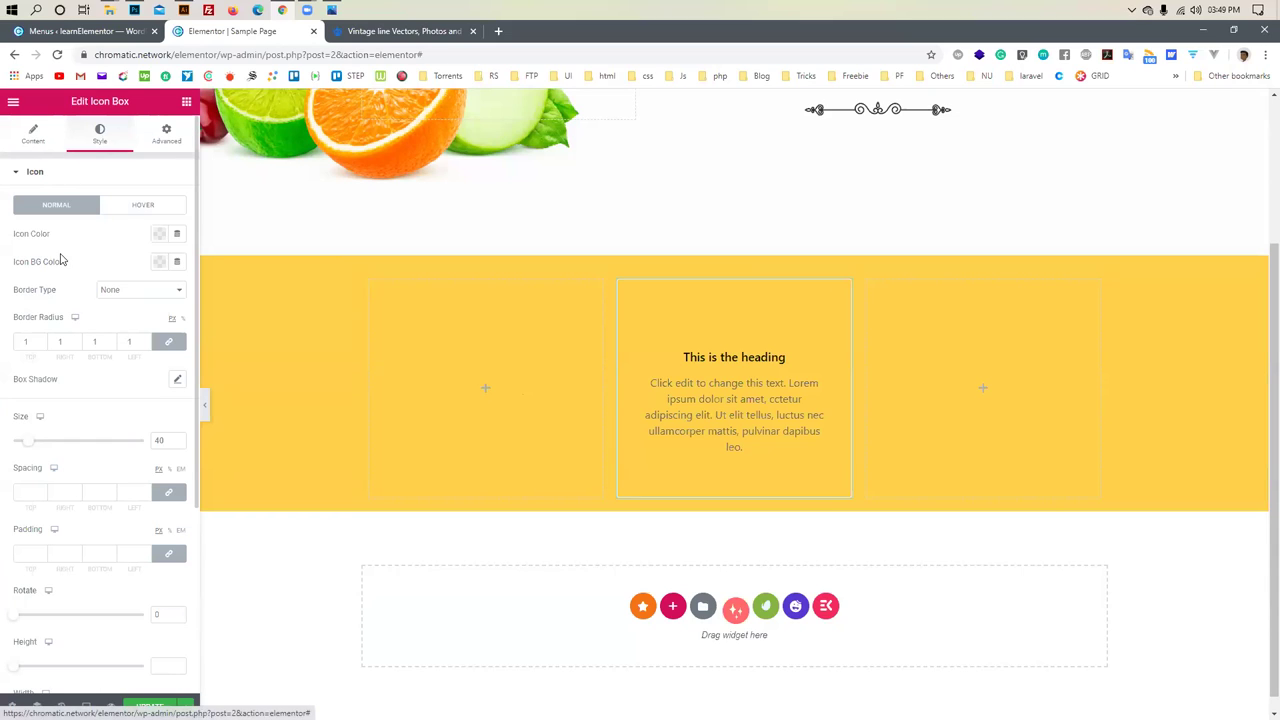
pyautogui.click(33, 133)
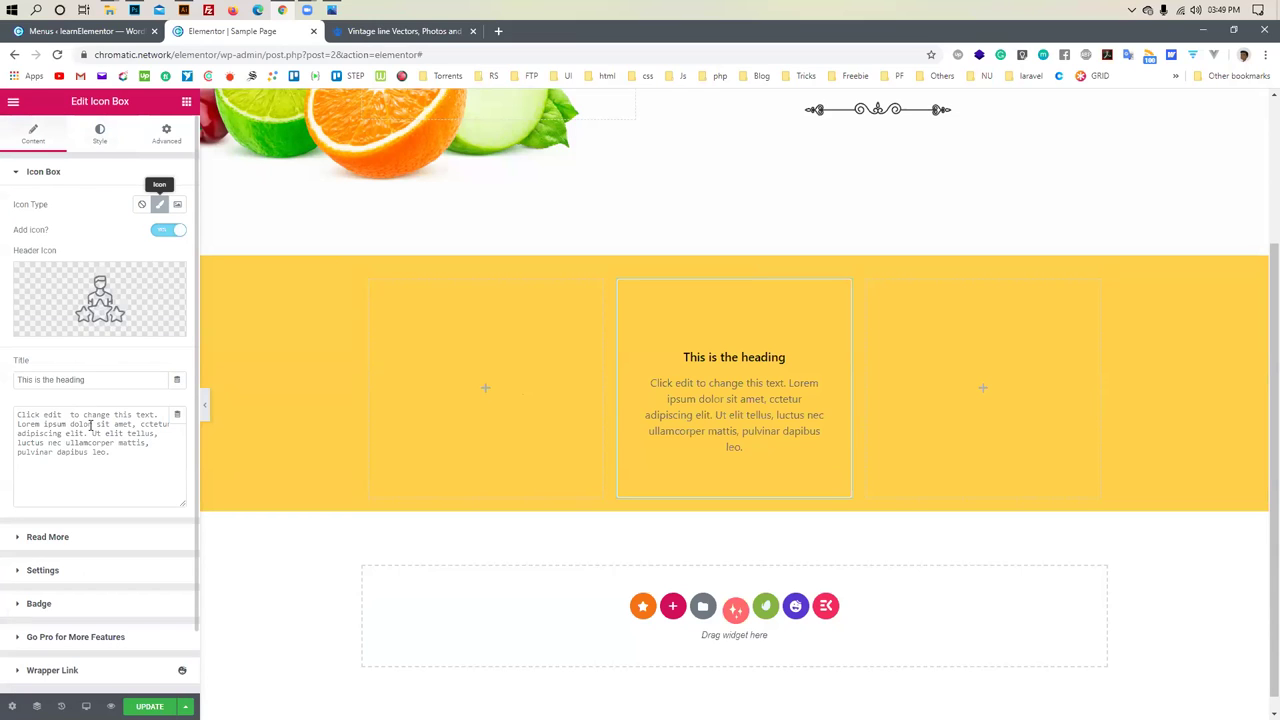
pyautogui.scroll(-2, 54, 504)
pyautogui.click(54, 504)
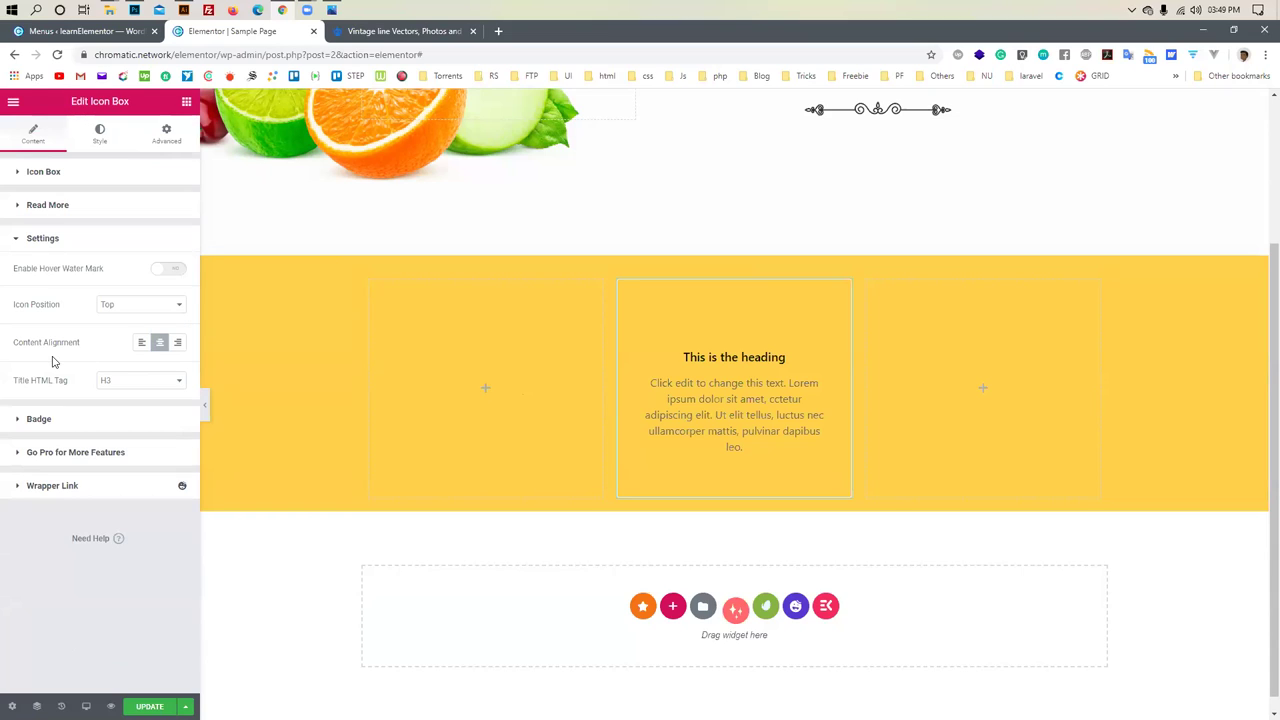
# Examine the middle icon box's style settings for the icon, content and icon box container
pyautogui.click(58, 240)
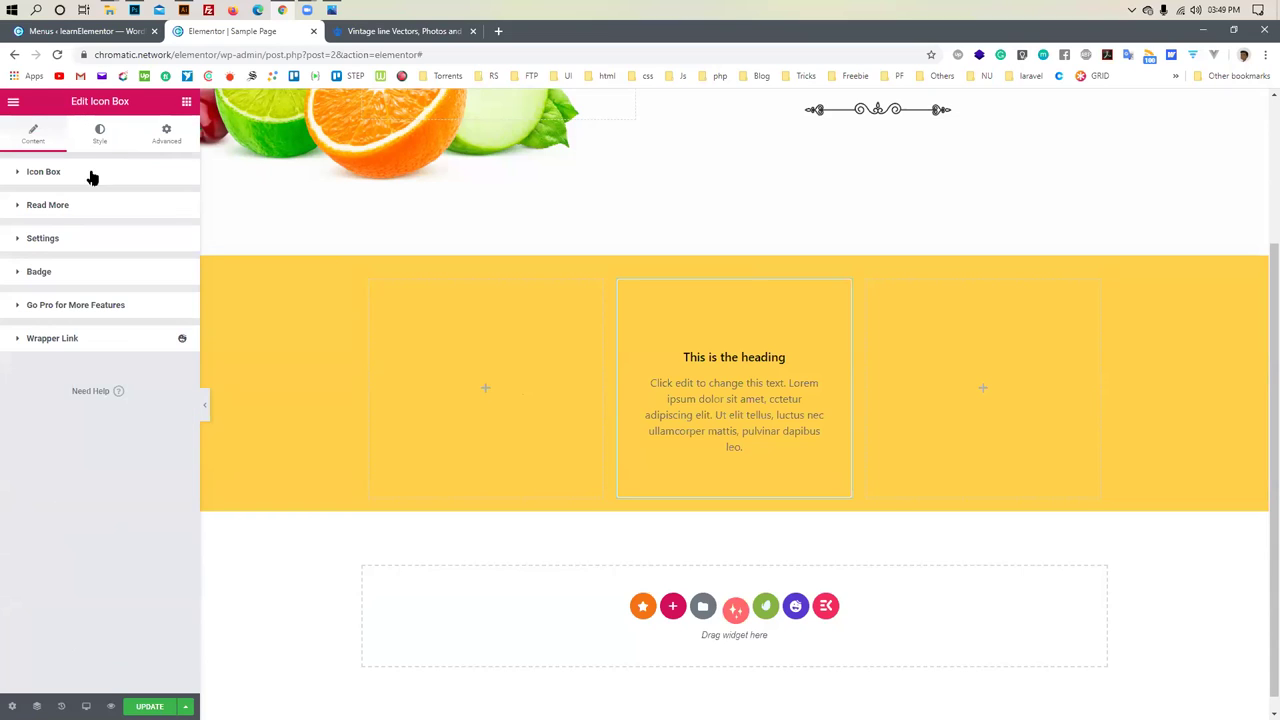
pyautogui.click(100, 133)
pyautogui.scroll(-4, 74, 420)
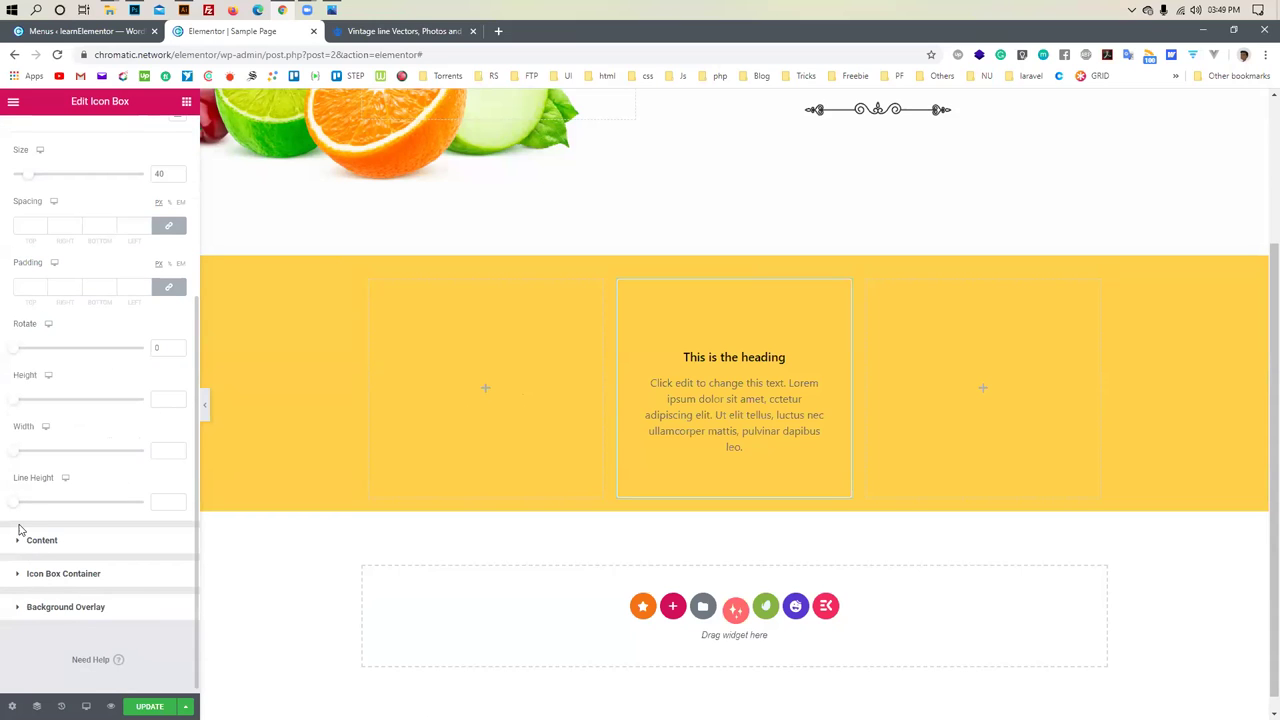
pyautogui.scroll(2, 23, 512)
pyautogui.scroll(2, 23, 512)
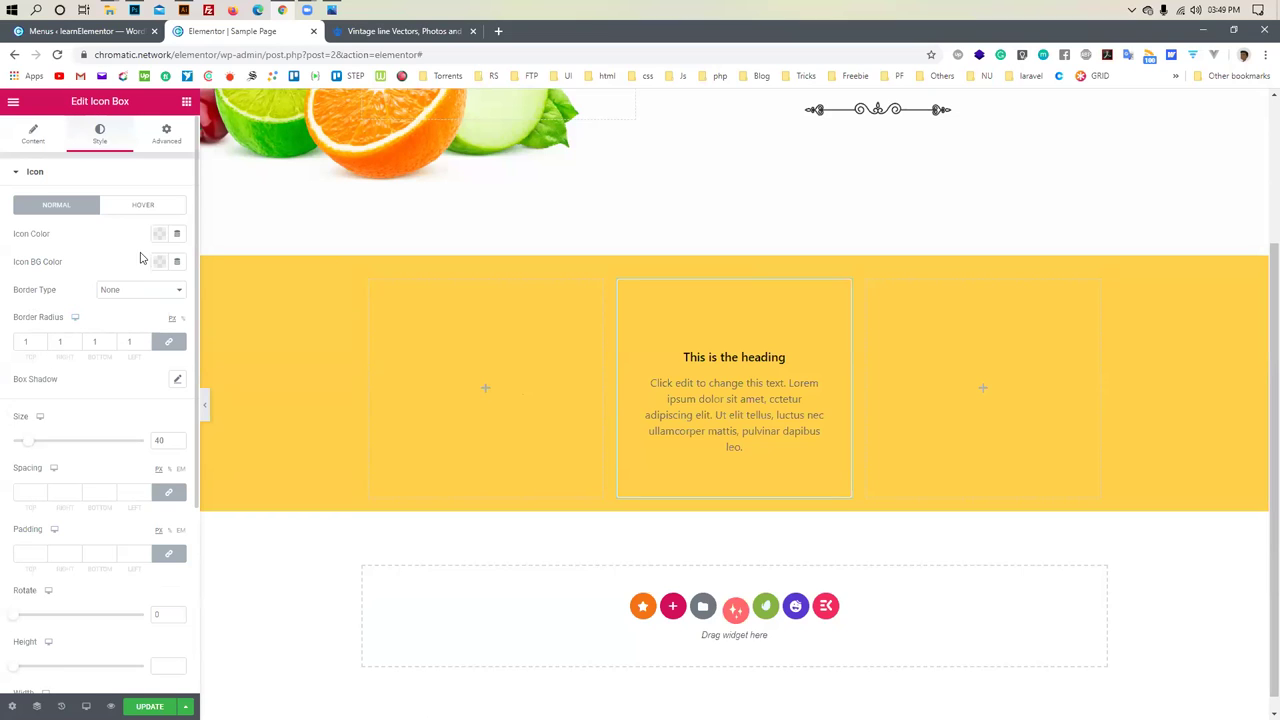
pyautogui.scroll(-3, 97, 513)
pyautogui.click(83, 536)
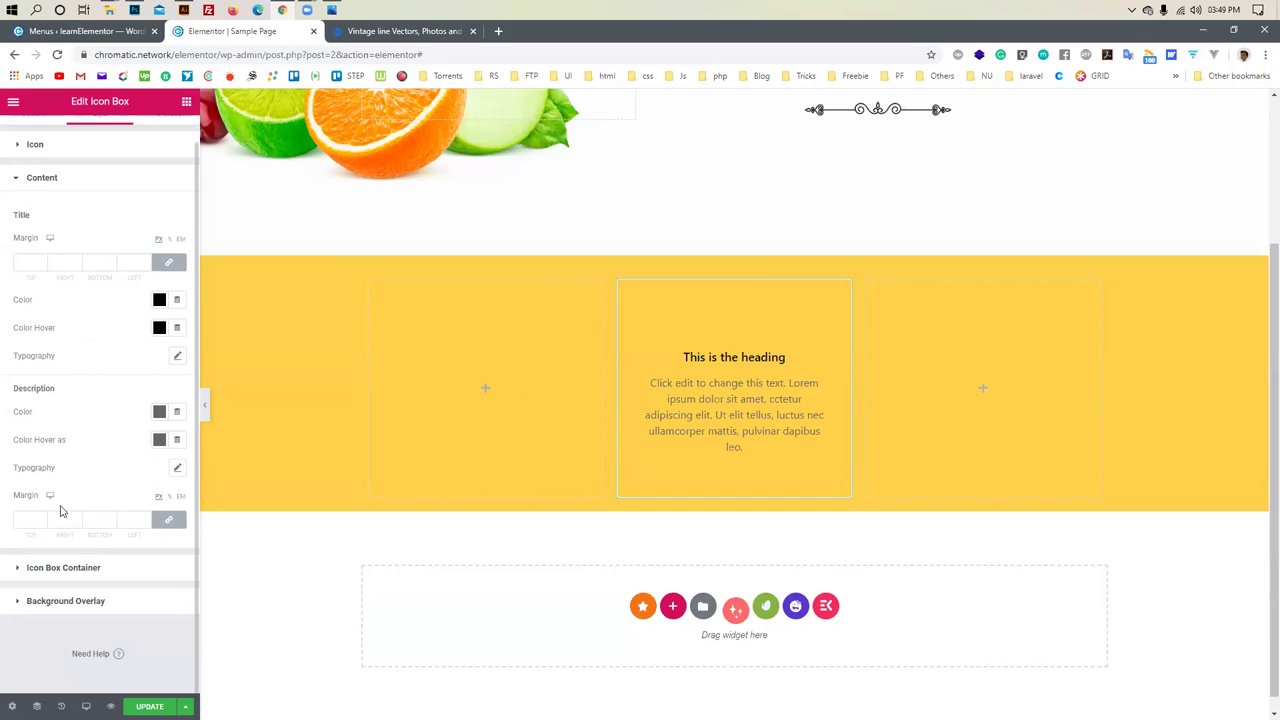
pyautogui.click(60, 568)
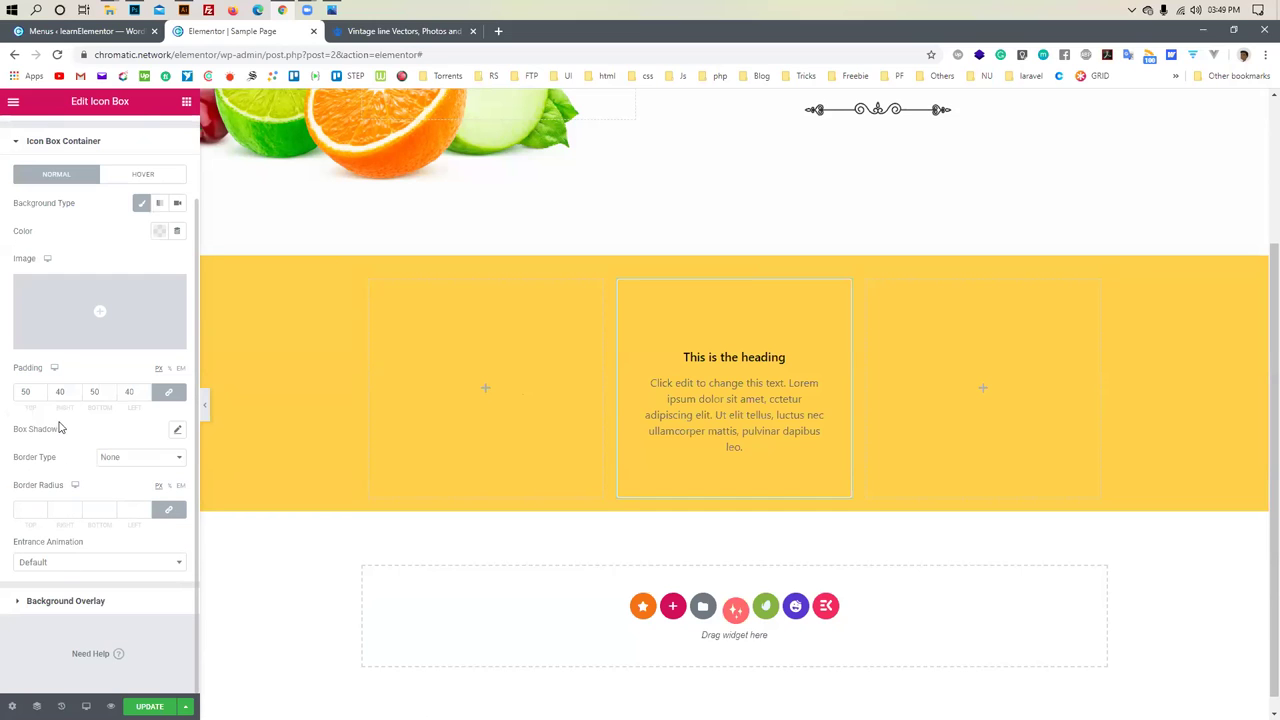
# Try other border types on the middle icon box's container and return the border type to None
pyautogui.click(114, 458)
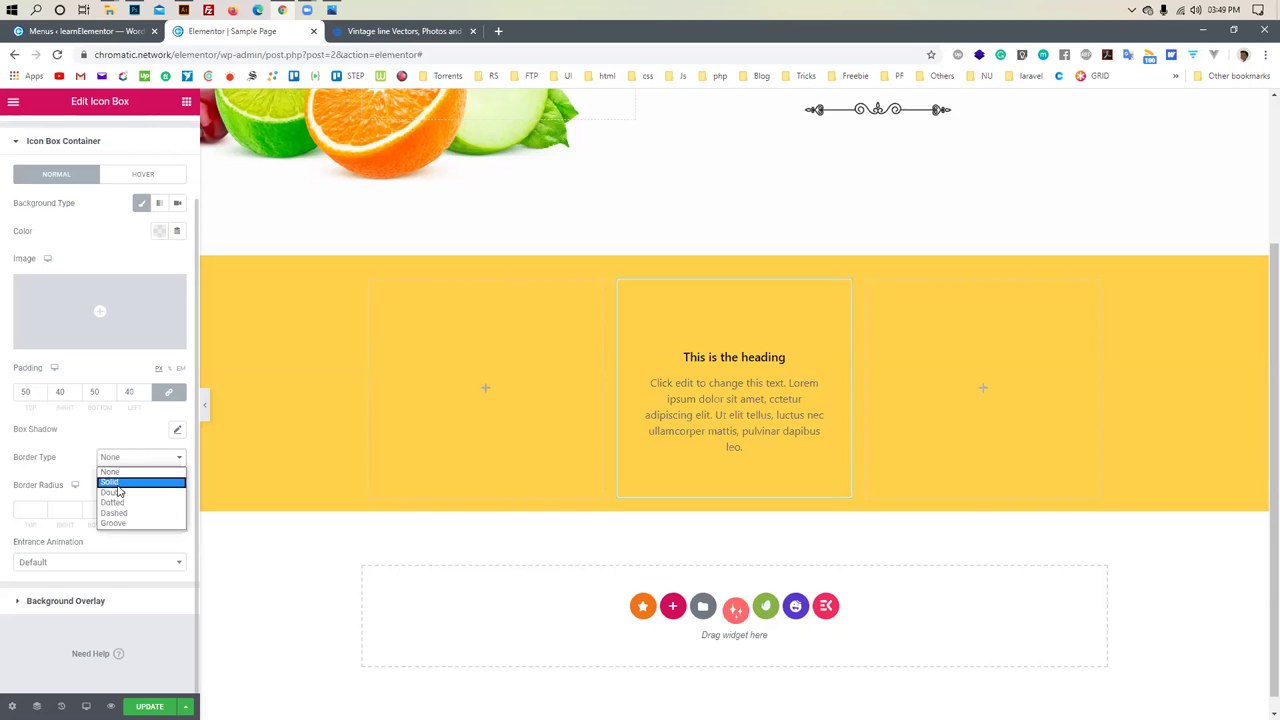
pyautogui.click(117, 490)
pyautogui.click(117, 458)
pyautogui.click(117, 505)
pyautogui.click(117, 458)
pyautogui.click(119, 474)
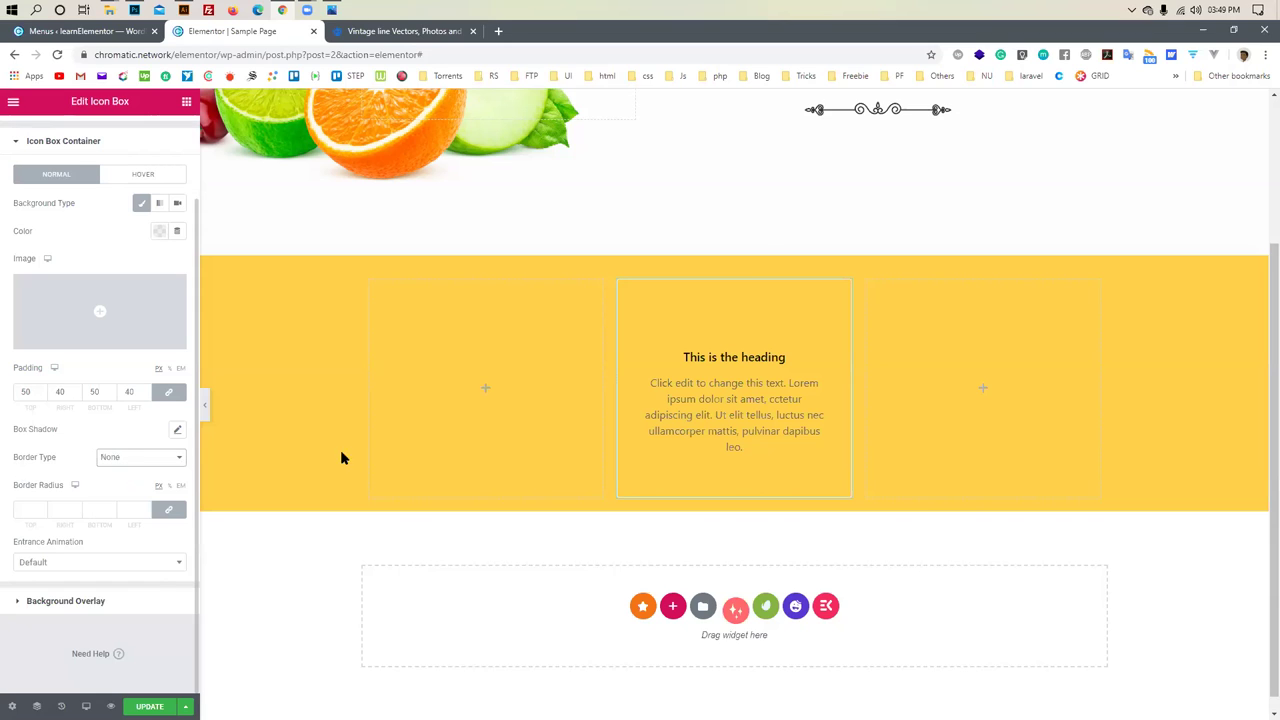
# Search the widgets for "icon", place the standard Icon Box in the yellow section's first column, and set its icon size to 188
pyautogui.click(186, 101)
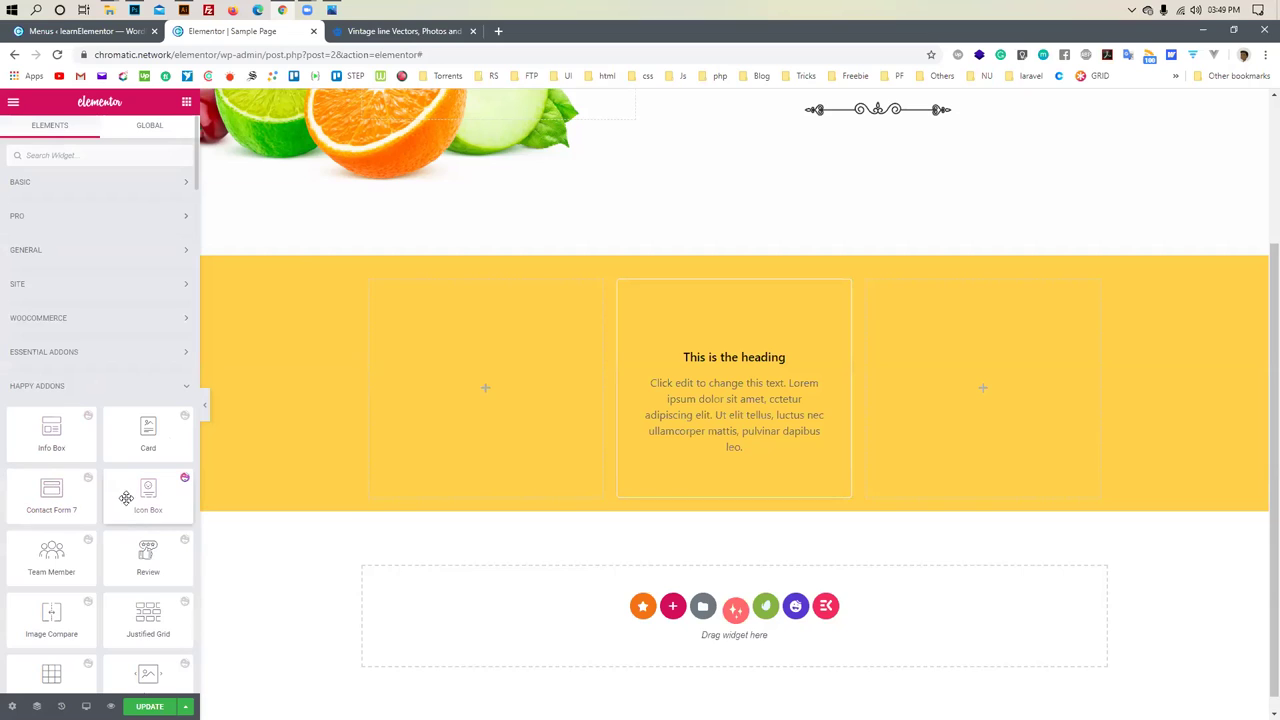
pyautogui.click(97, 160)
pyautogui.write('icon')
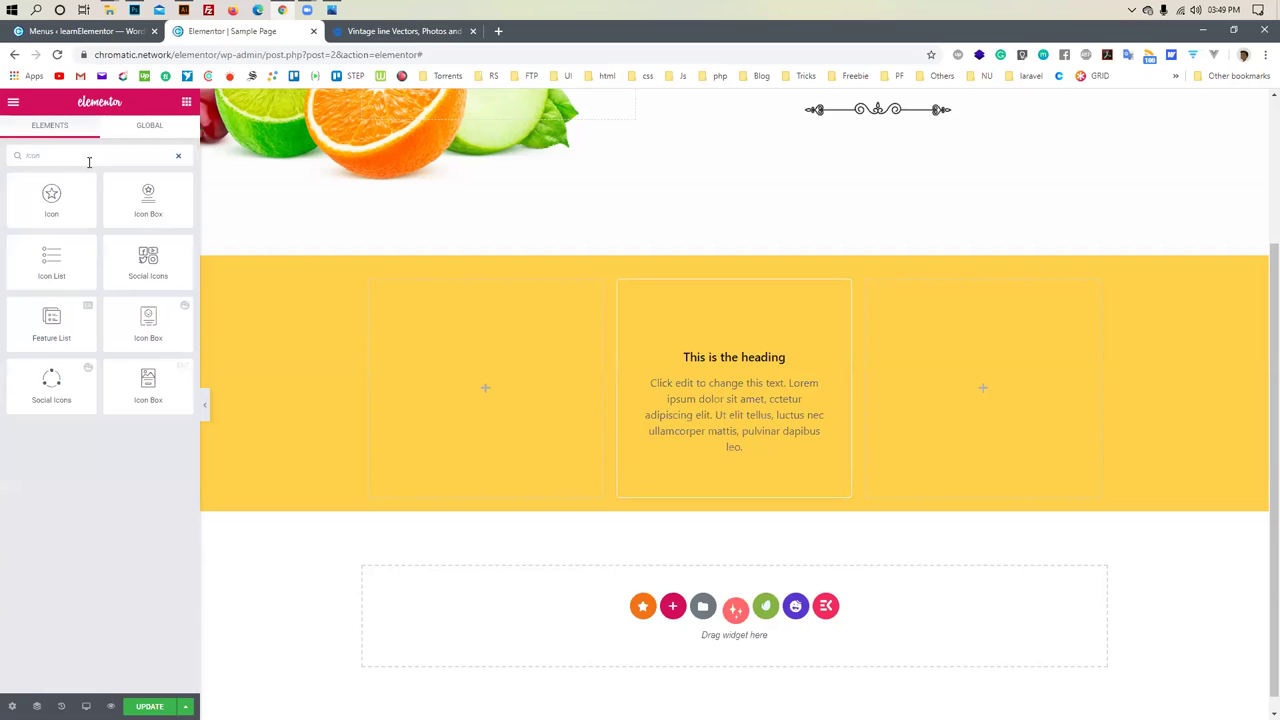
pyautogui.moveTo(148, 200); pyautogui.dragTo(490, 373)
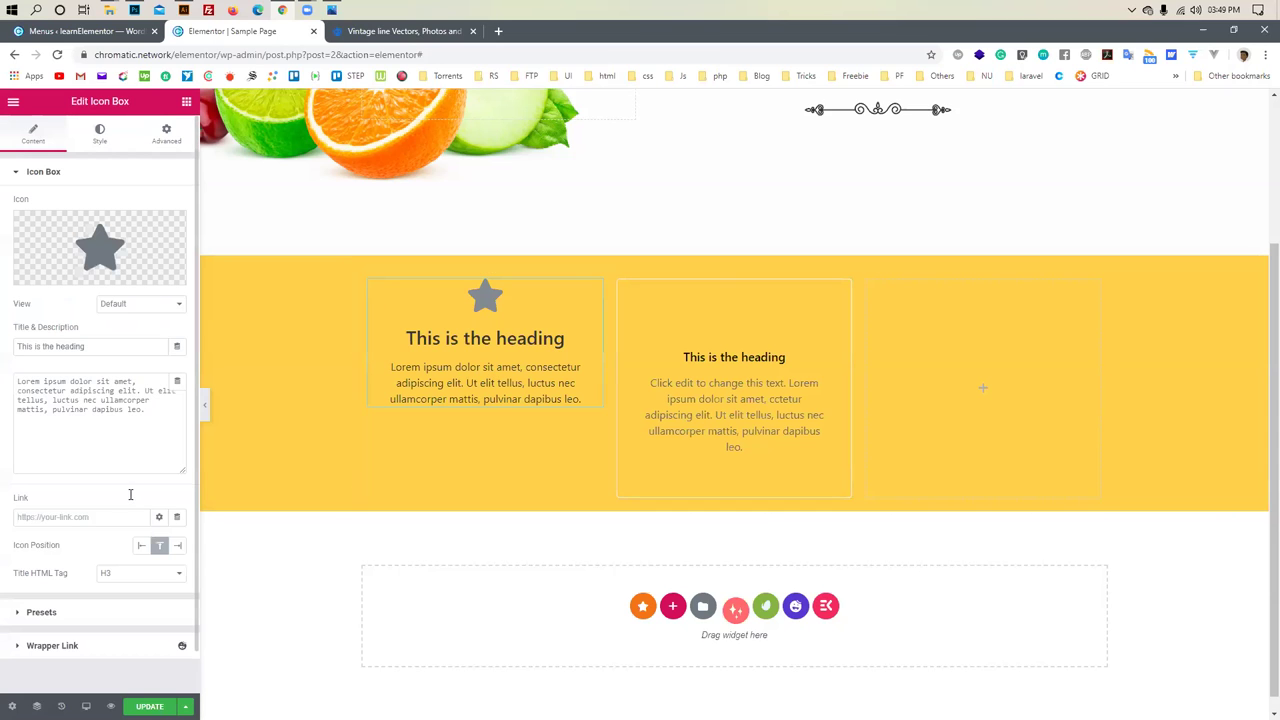
pyautogui.click(88, 140)
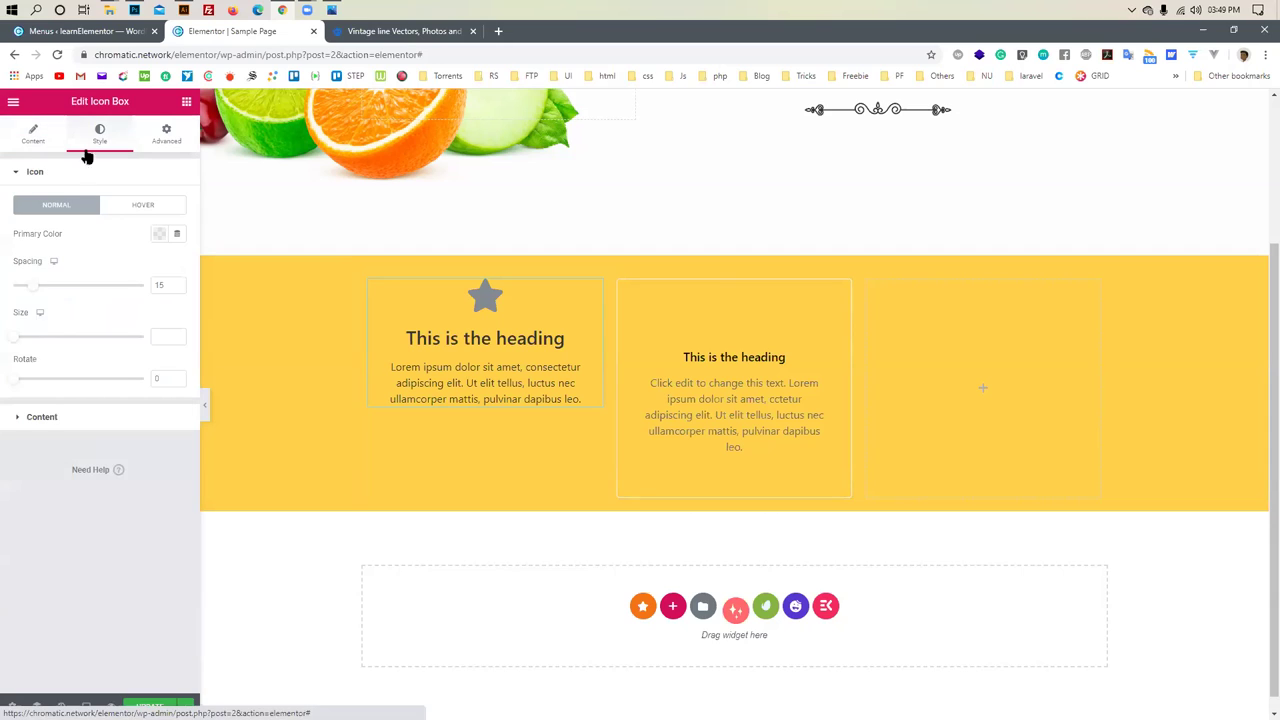
pyautogui.moveTo(18, 343); pyautogui.dragTo(94, 330)
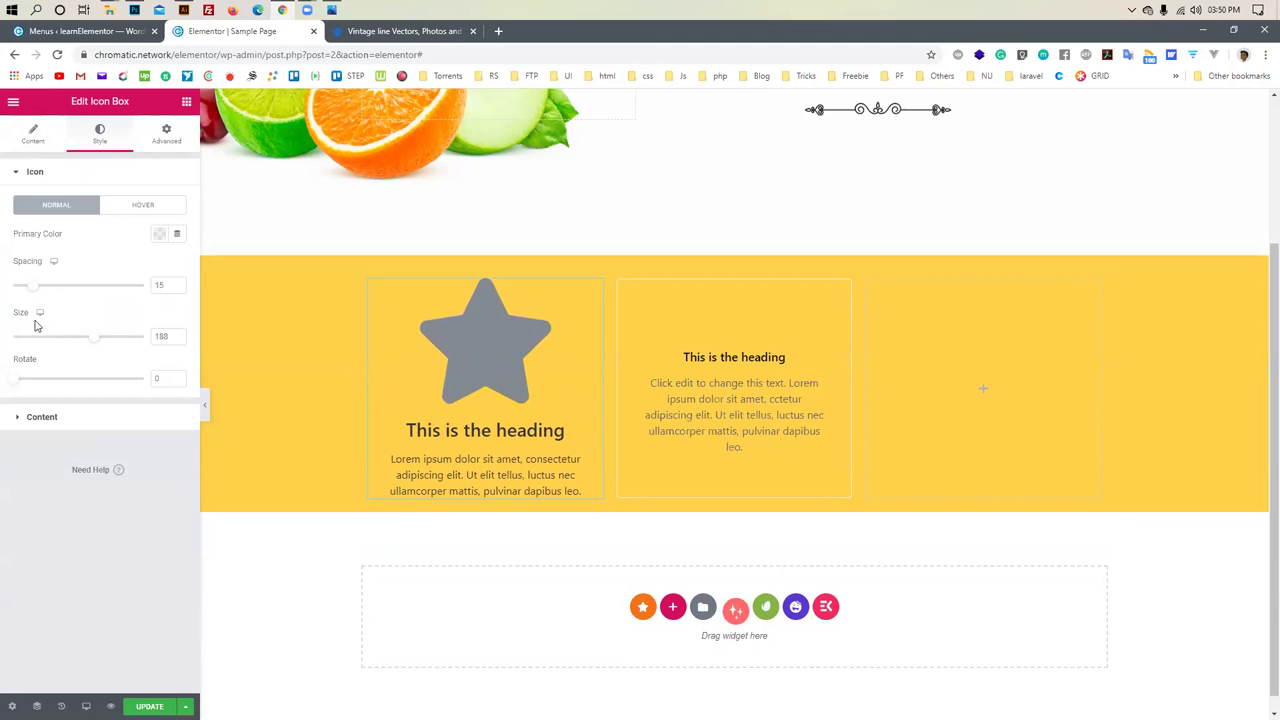
# Open the icon library for the new icon box in the first column and search it for "soup"
pyautogui.click(50, 144)
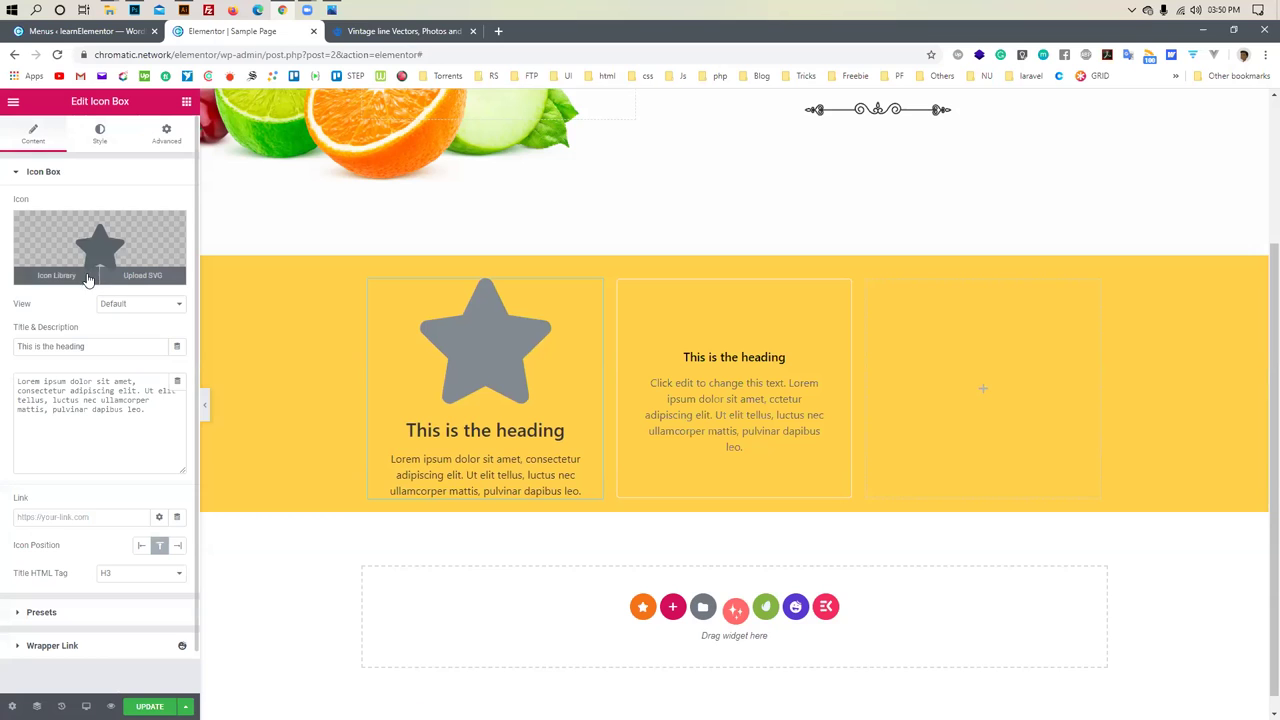
pyautogui.click(57, 276)
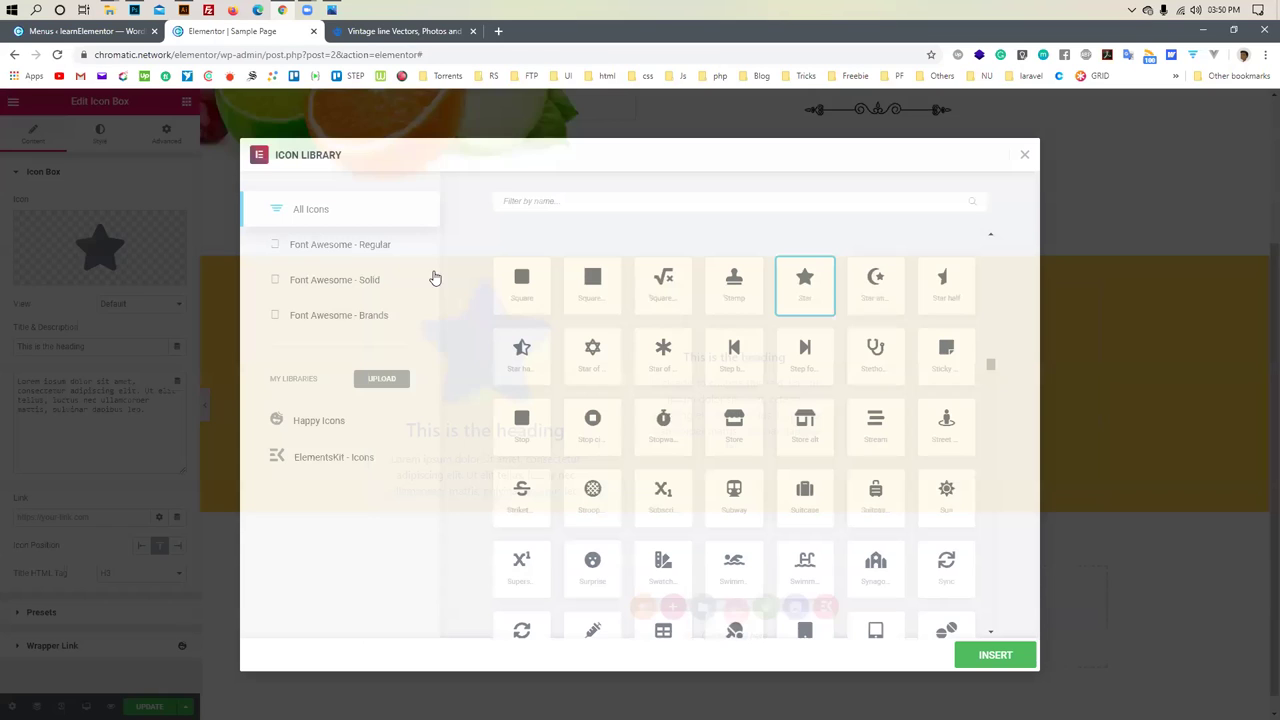
pyautogui.hotkey('alt', 'Tab')
pyautogui.hotkey('alt', 'Tab')
pyautogui.write('soup')
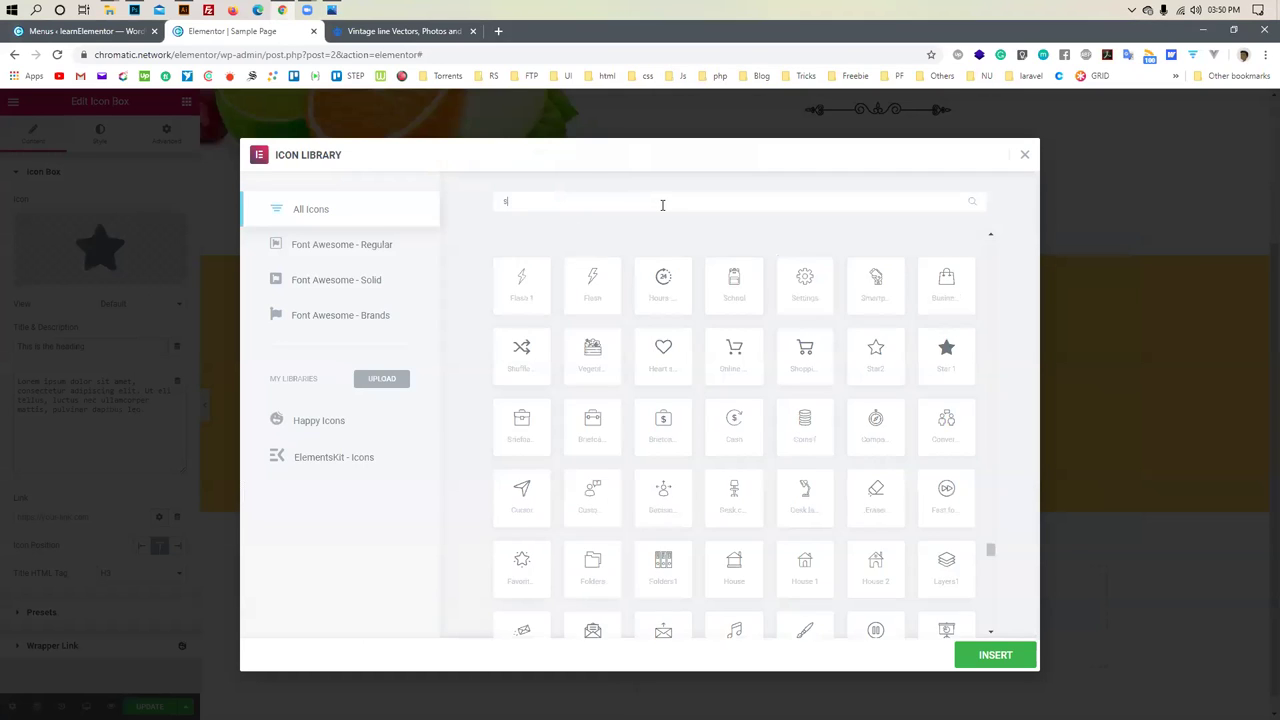
pyautogui.press('BackSpace')
pyautogui.press('BackSpace')
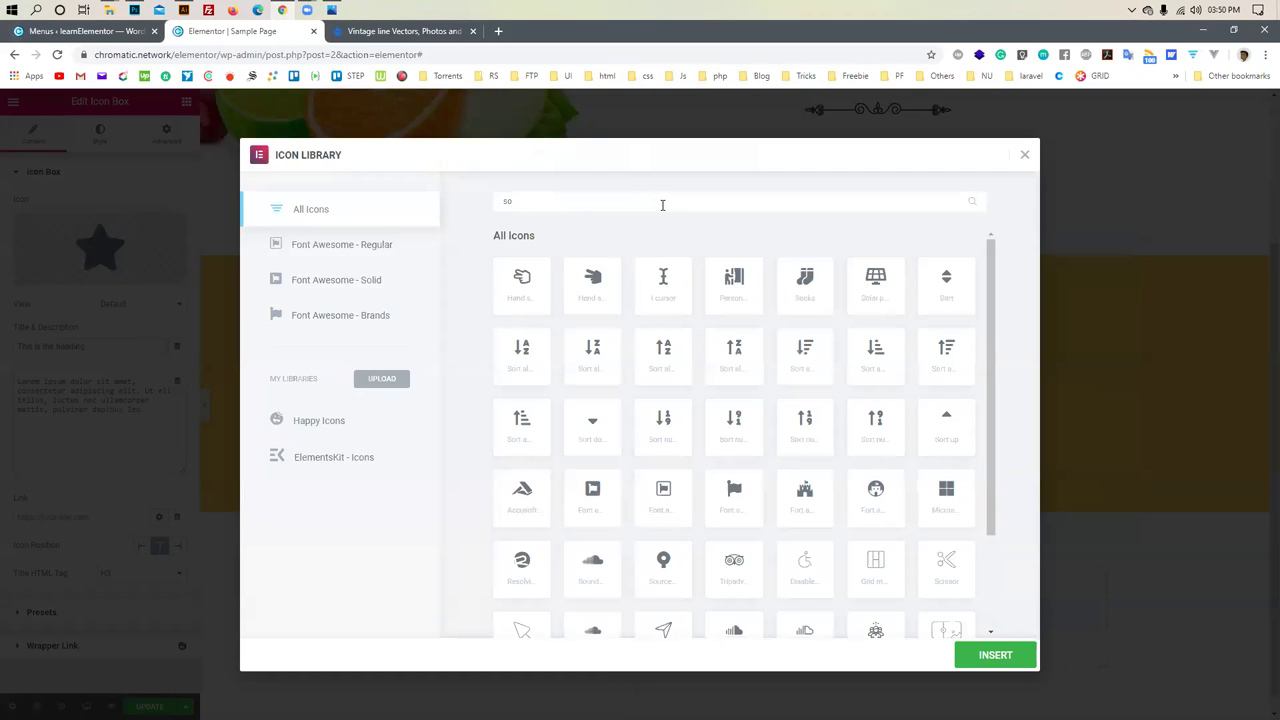
pyautogui.press('BackSpace')
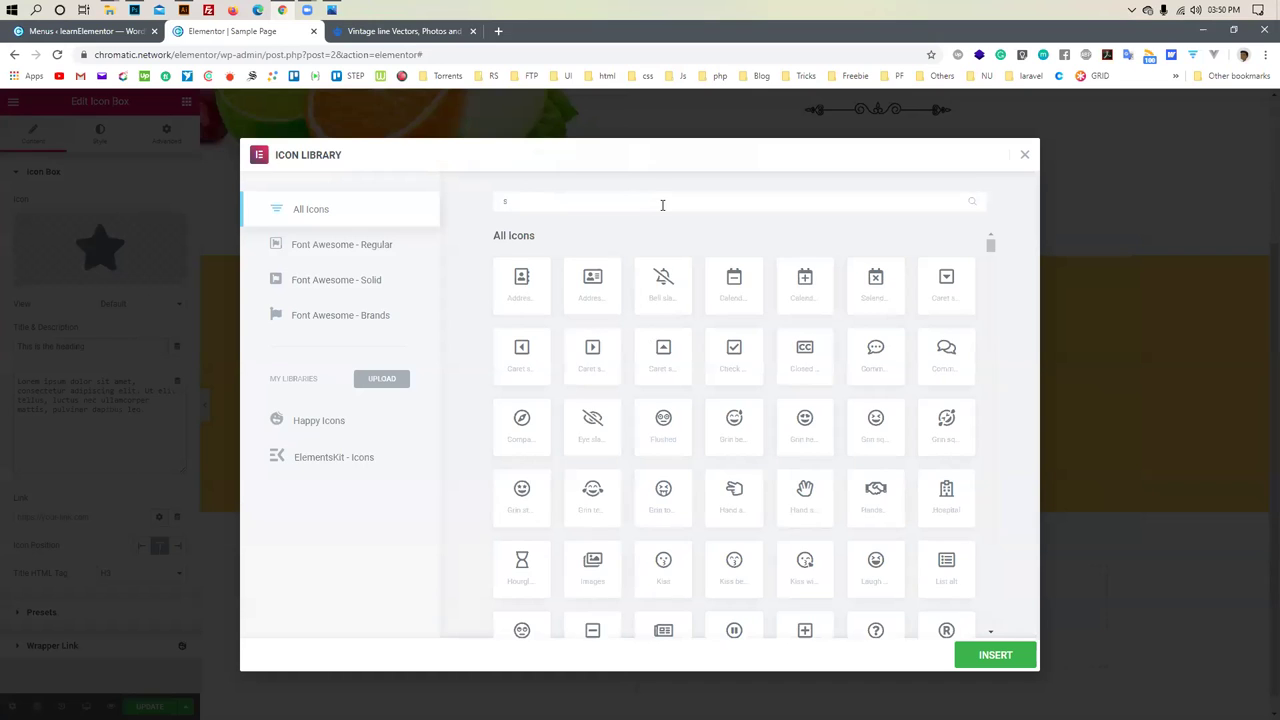
pyautogui.press('BackSpace')
pyautogui.write('sou')
pyautogui.press('BackSpace')
pyautogui.press('BackSpace')
pyautogui.press('BackSpace')
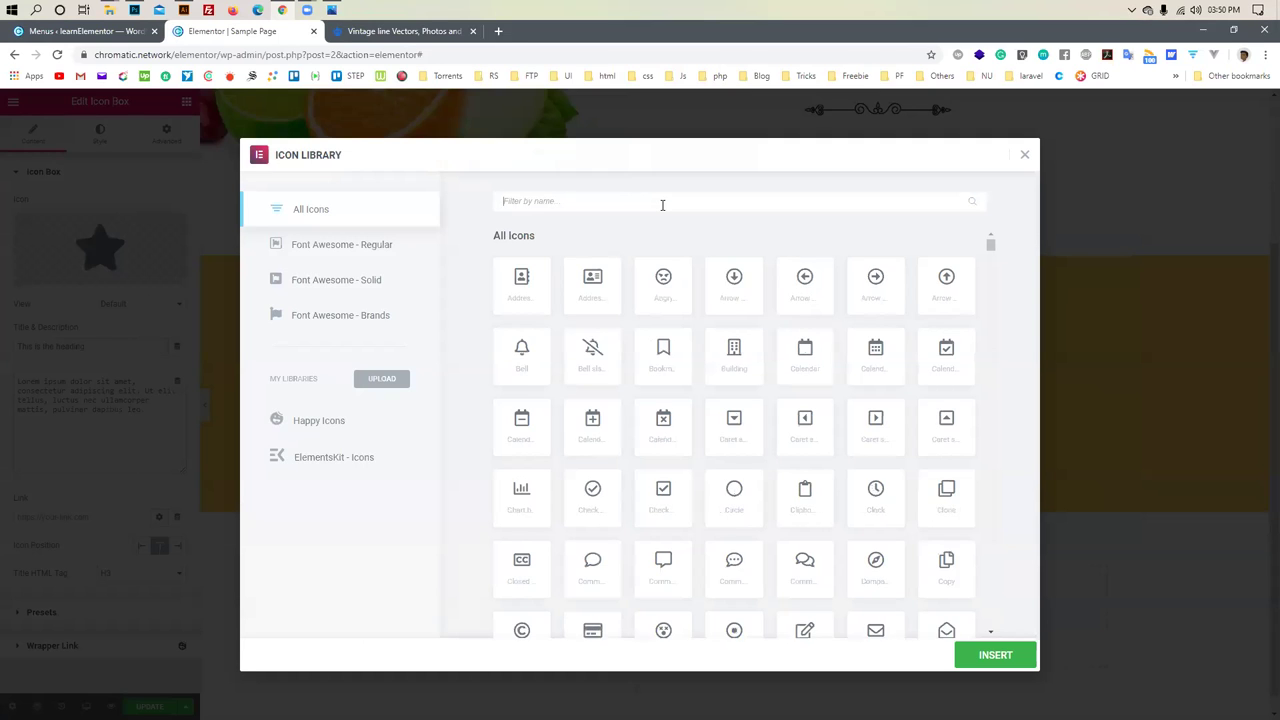
# Filter the icon library by "cup" and insert the steaming cup with saucer as the first column's icon
pyautogui.write('chu')
pyautogui.press('BackSpace')
pyautogui.press('BackSpace')
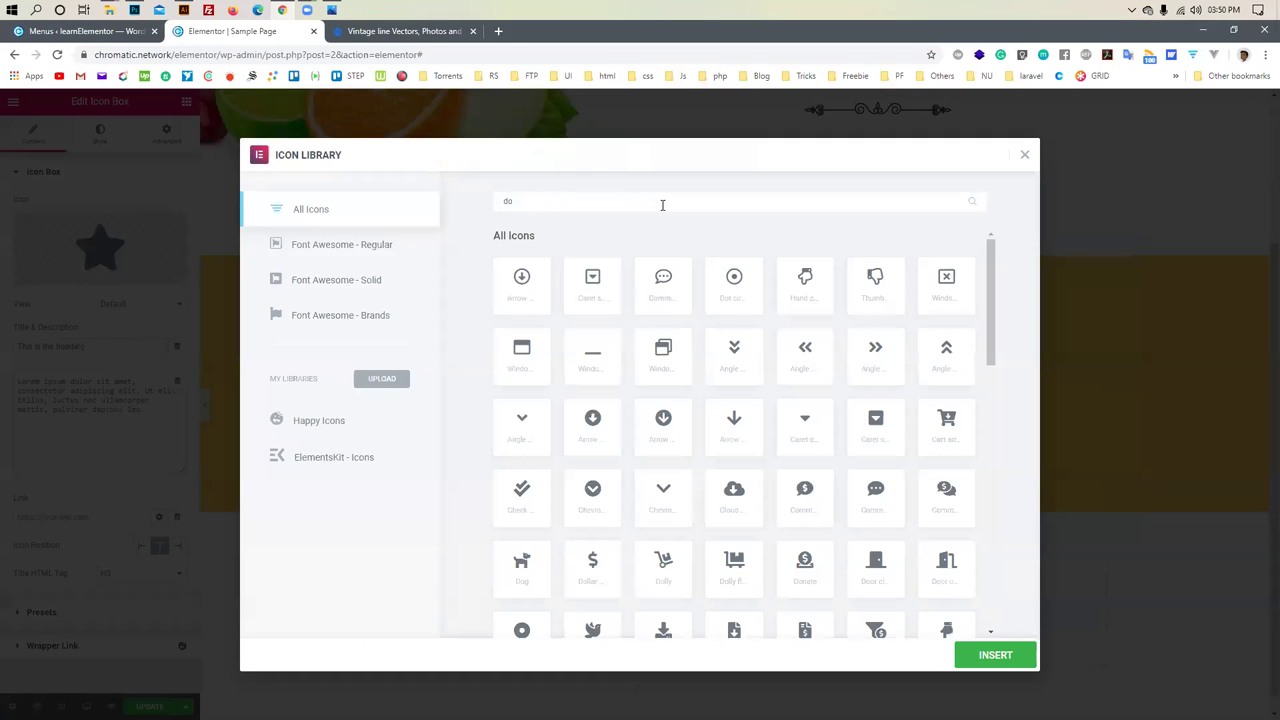
pyautogui.write('o')
pyautogui.press('BackSpace')
pyautogui.write('u')
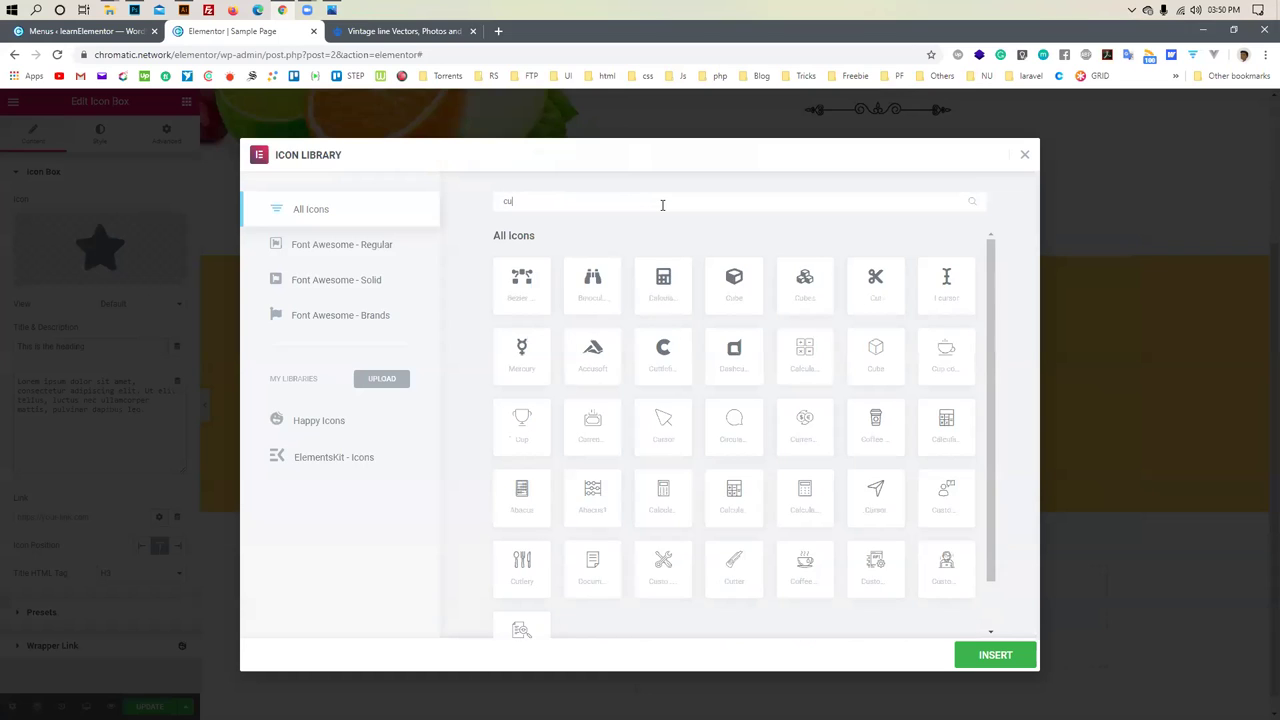
pyautogui.write('p')
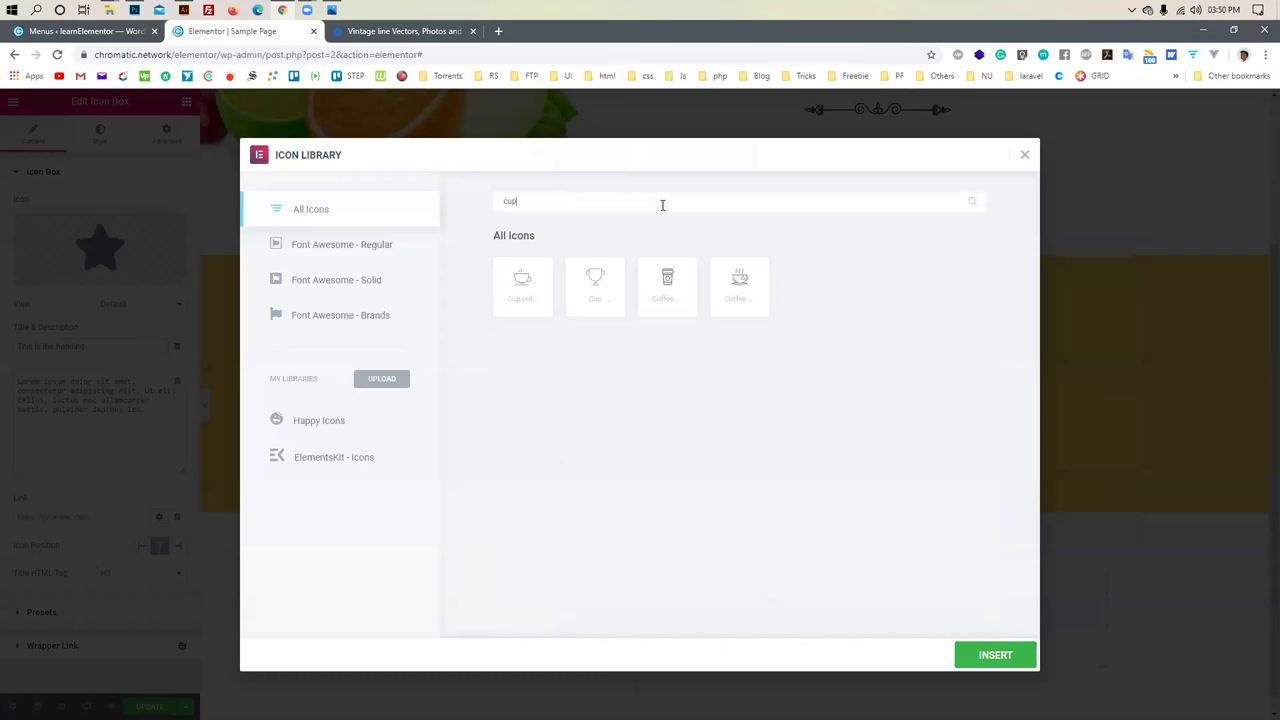
pyautogui.click(521, 290)
pyautogui.click(988, 655)
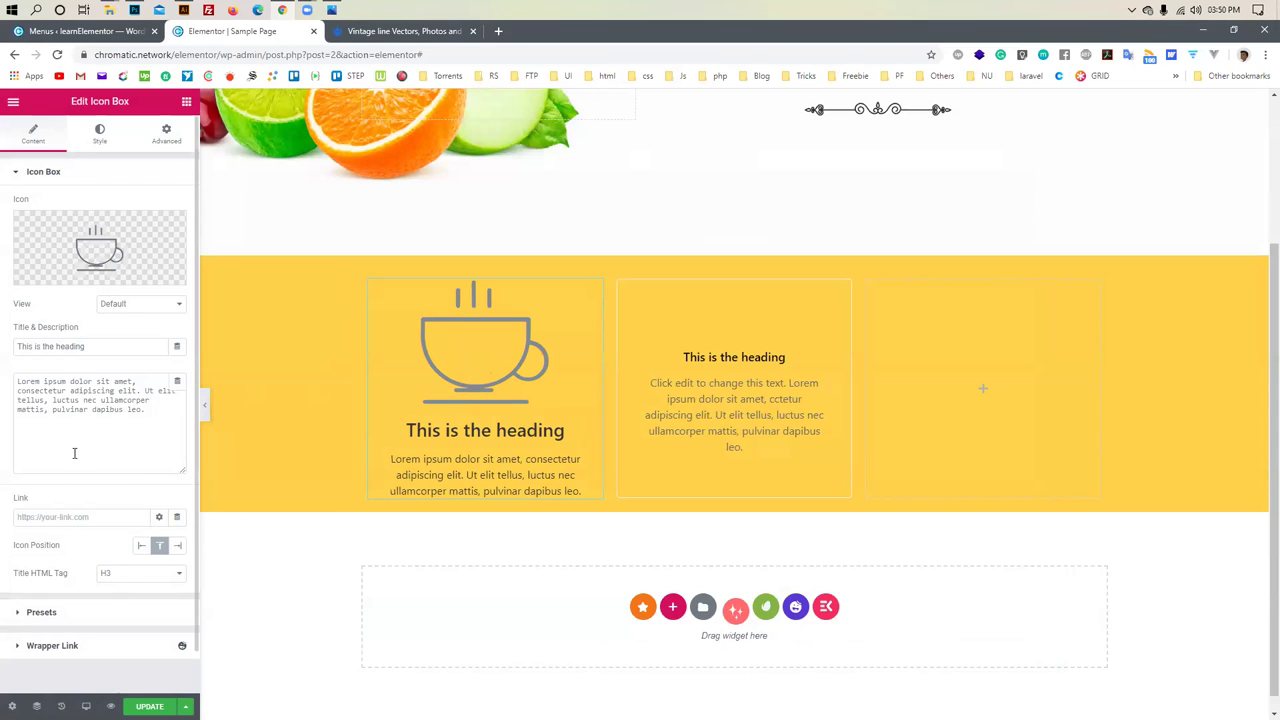
# Apply the pre-made preset with a monospaced heading, pale icon and thin light border to the first column's icon box
pyautogui.click(55, 613)
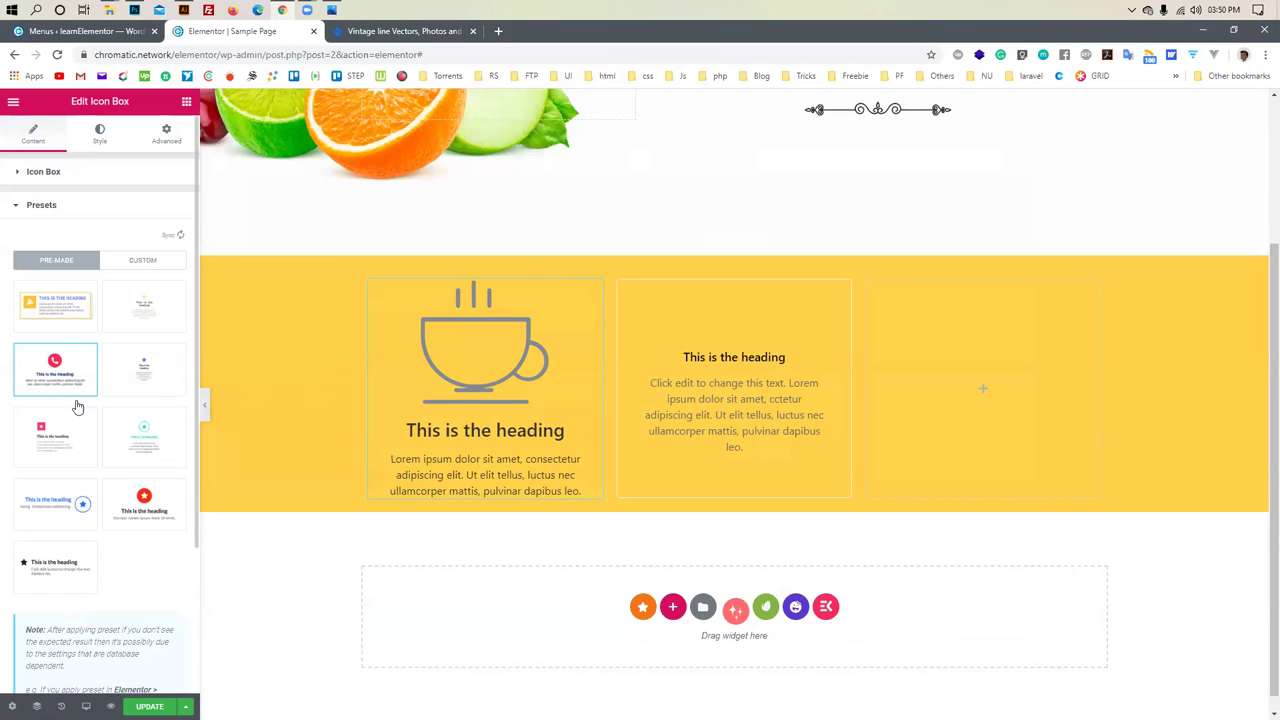
pyautogui.click(142, 367)
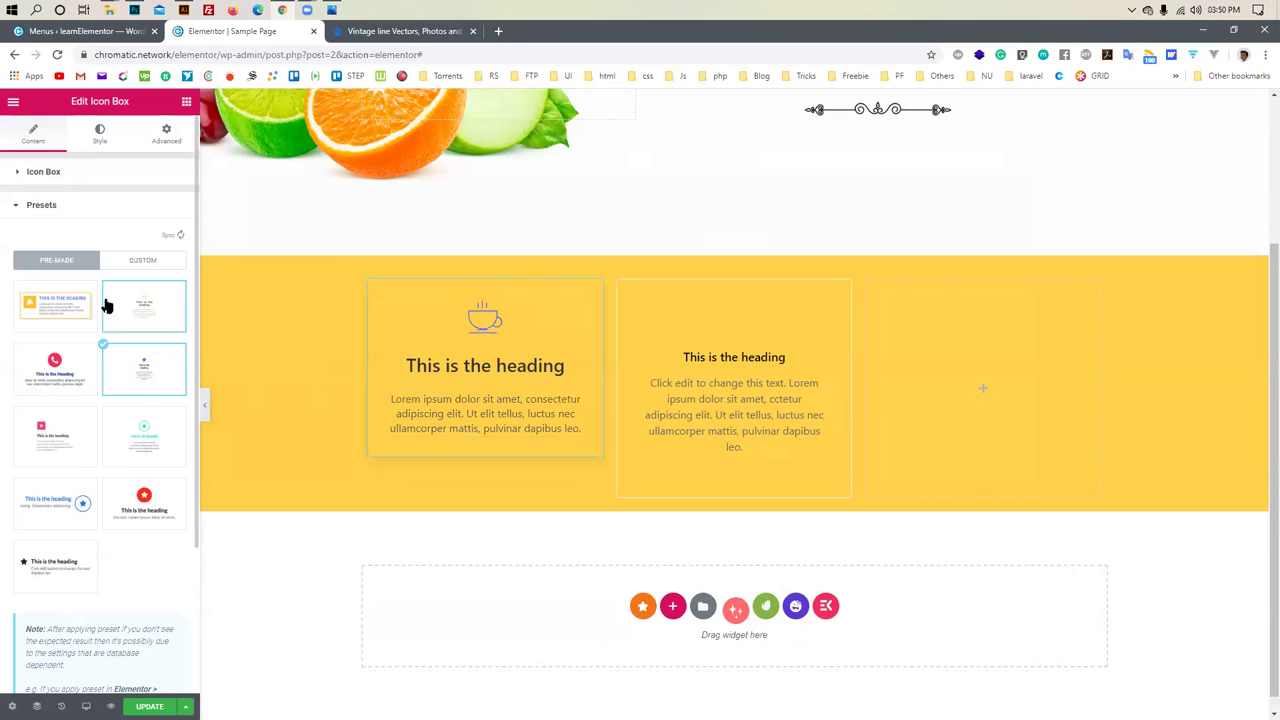
pyautogui.click(151, 316)
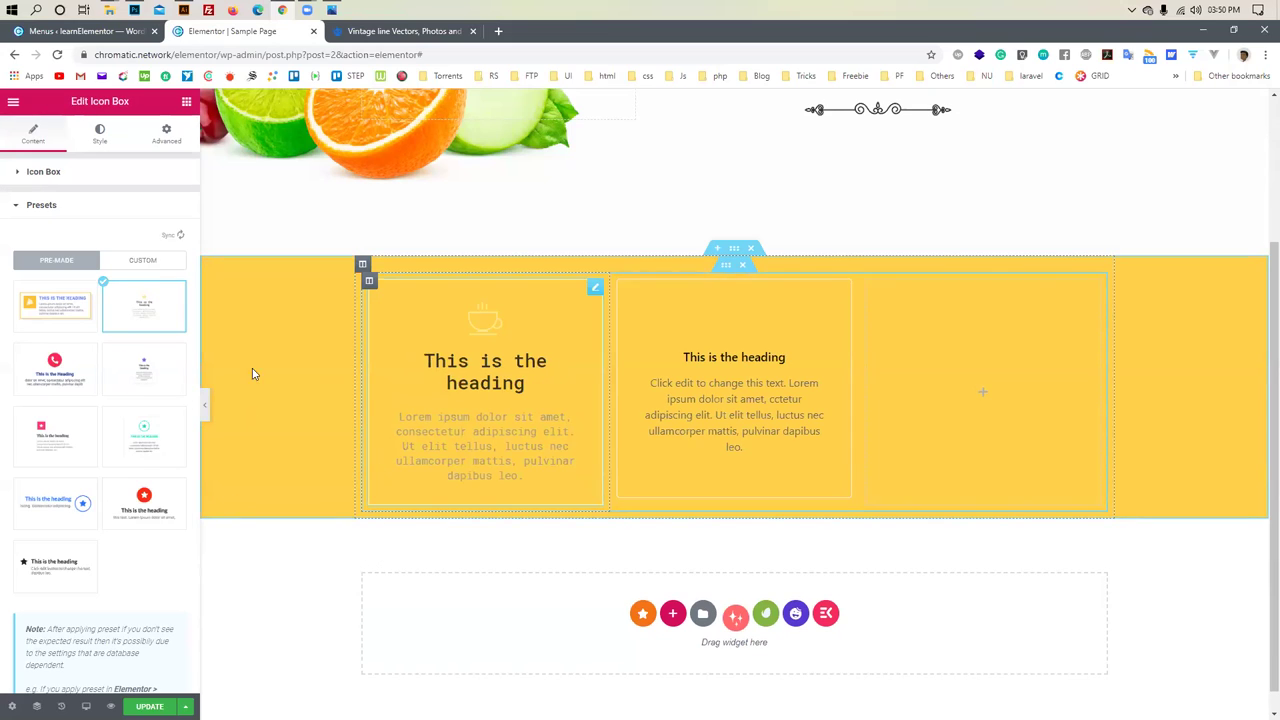
pyautogui.click(142, 260)
pyautogui.click(57, 260)
pyautogui.scroll(-1, 114, 467)
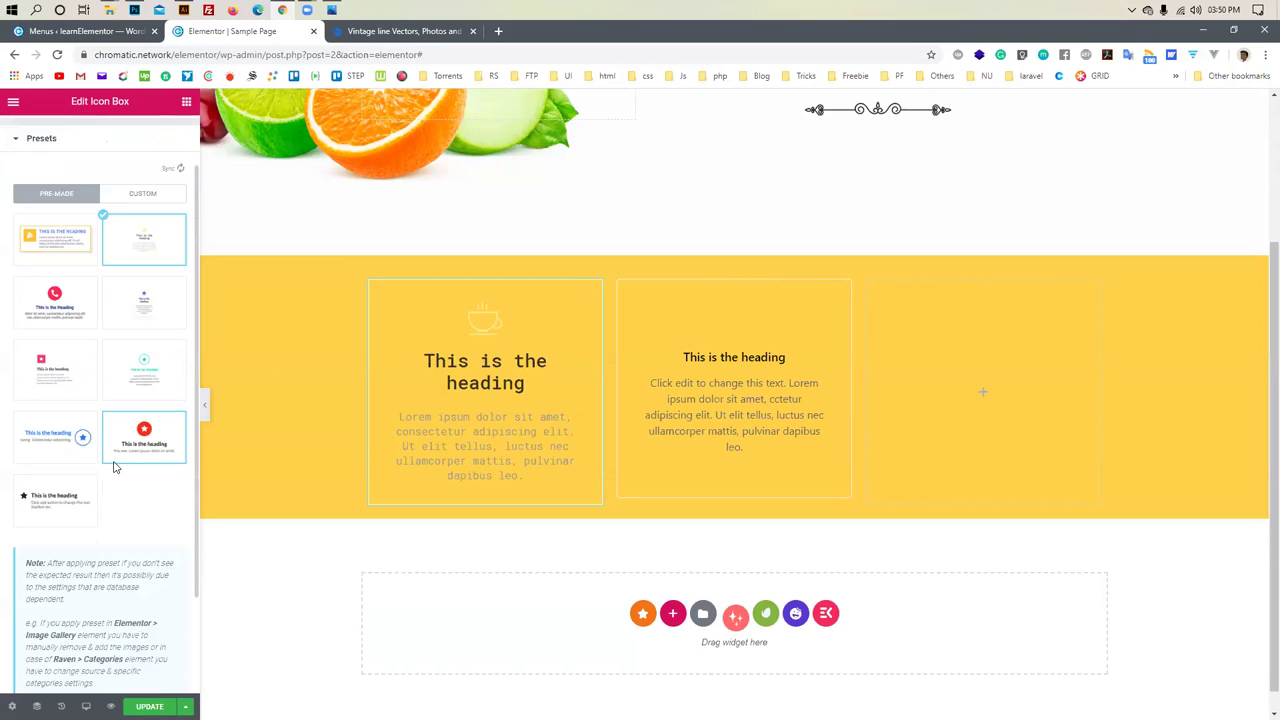
pyautogui.scroll(1, 114, 467)
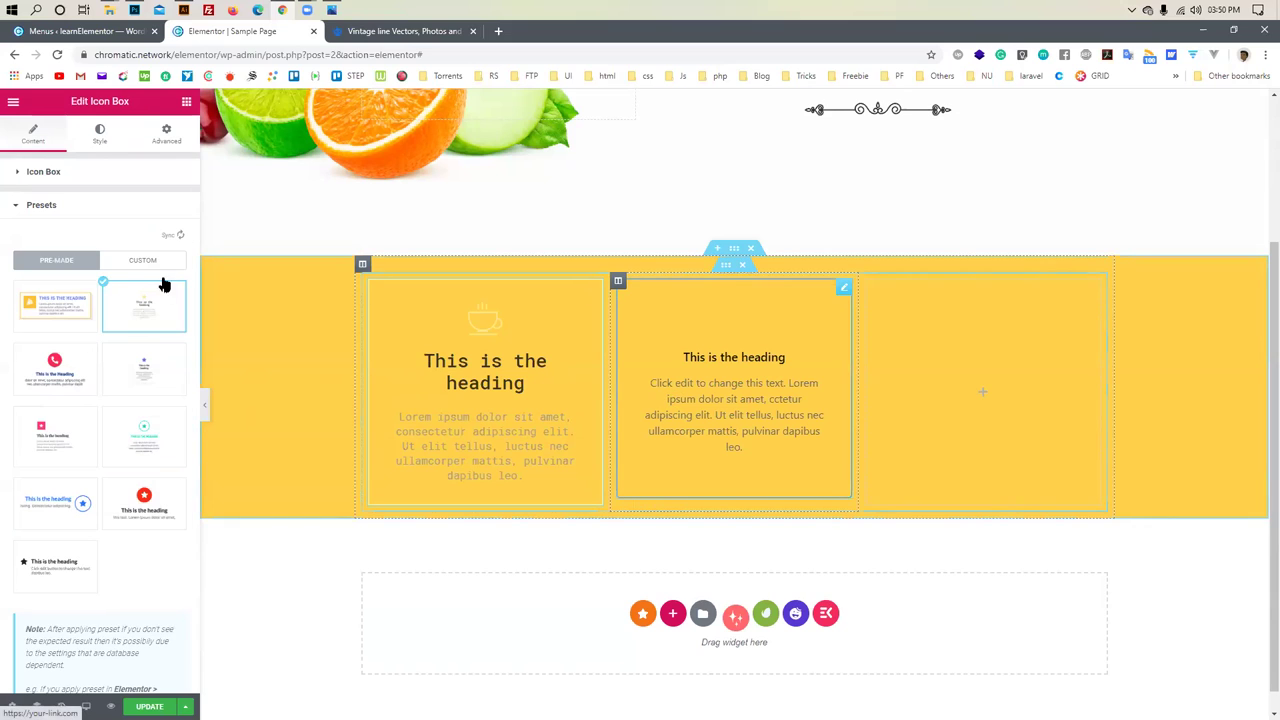
# Check the middle icon box's content settings and return to the icon box in the first column
pyautogui.click(651, 377)
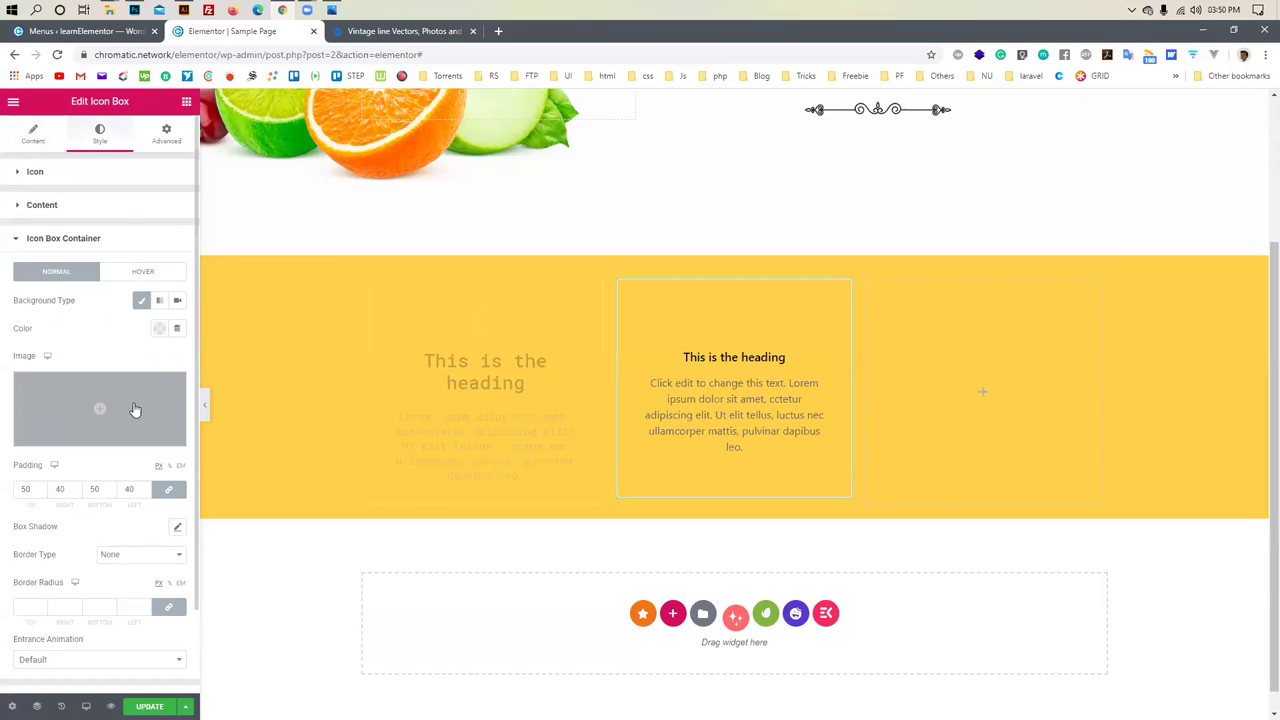
pyautogui.click(35, 135)
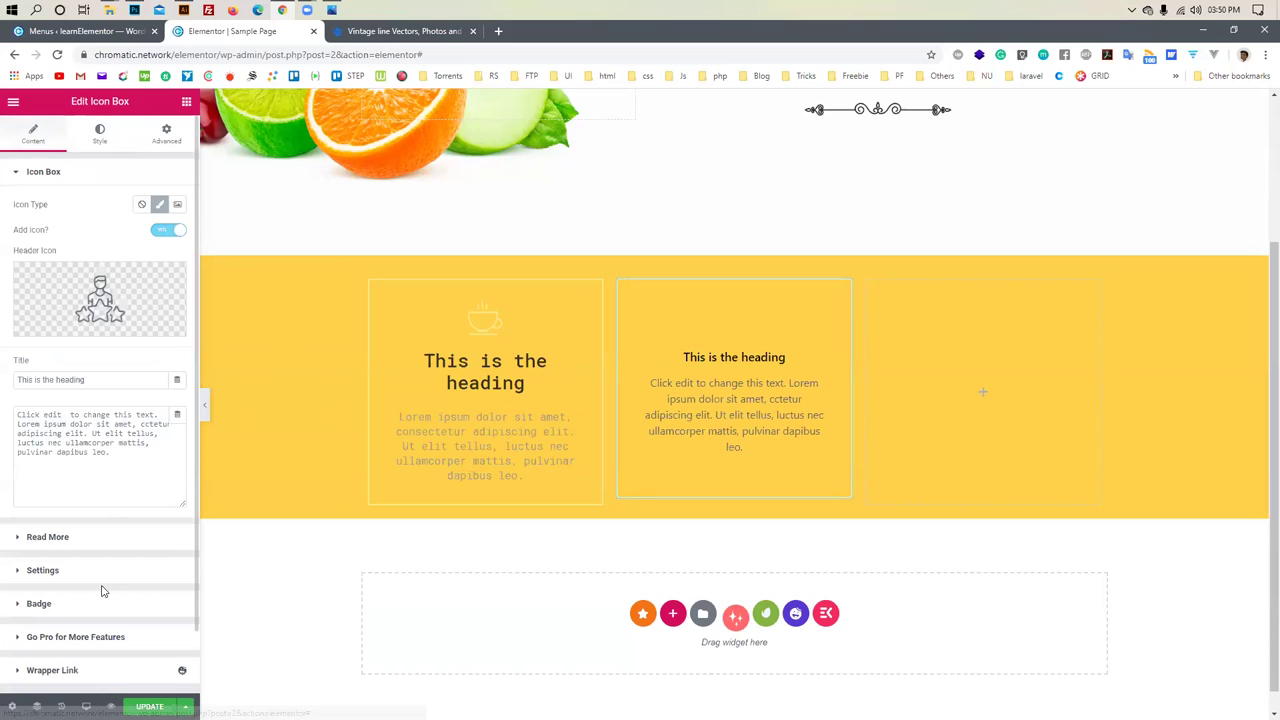
pyautogui.click(438, 443)
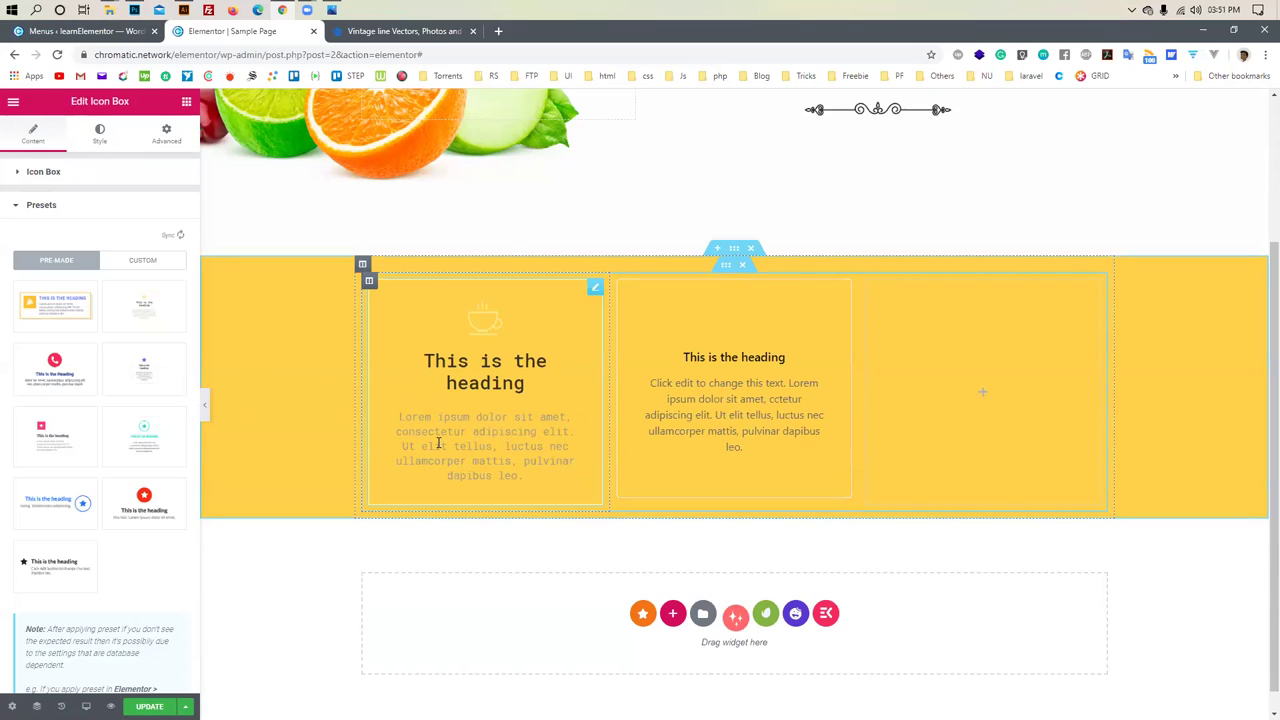
# Try the turquoise circled-icon preset and the black star preset on the first icon box, and reapply the monospaced thin-border preset
pyautogui.click(119, 311)
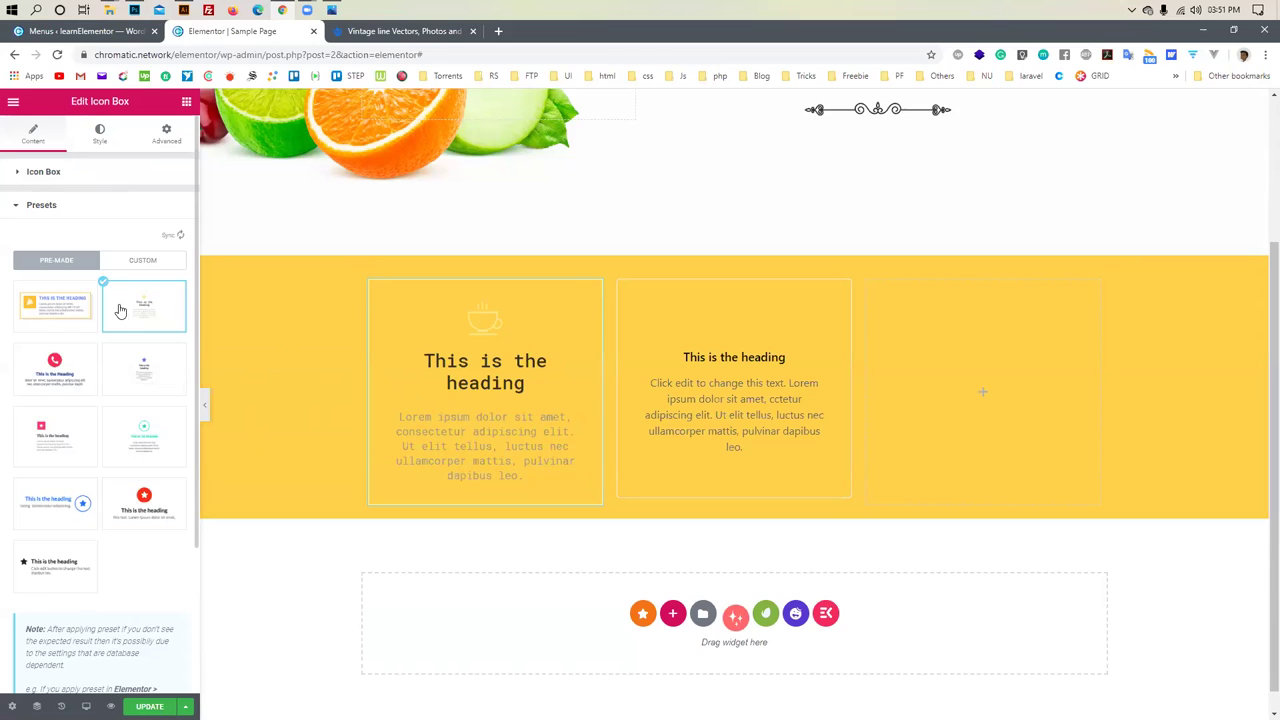
pyautogui.click(127, 424)
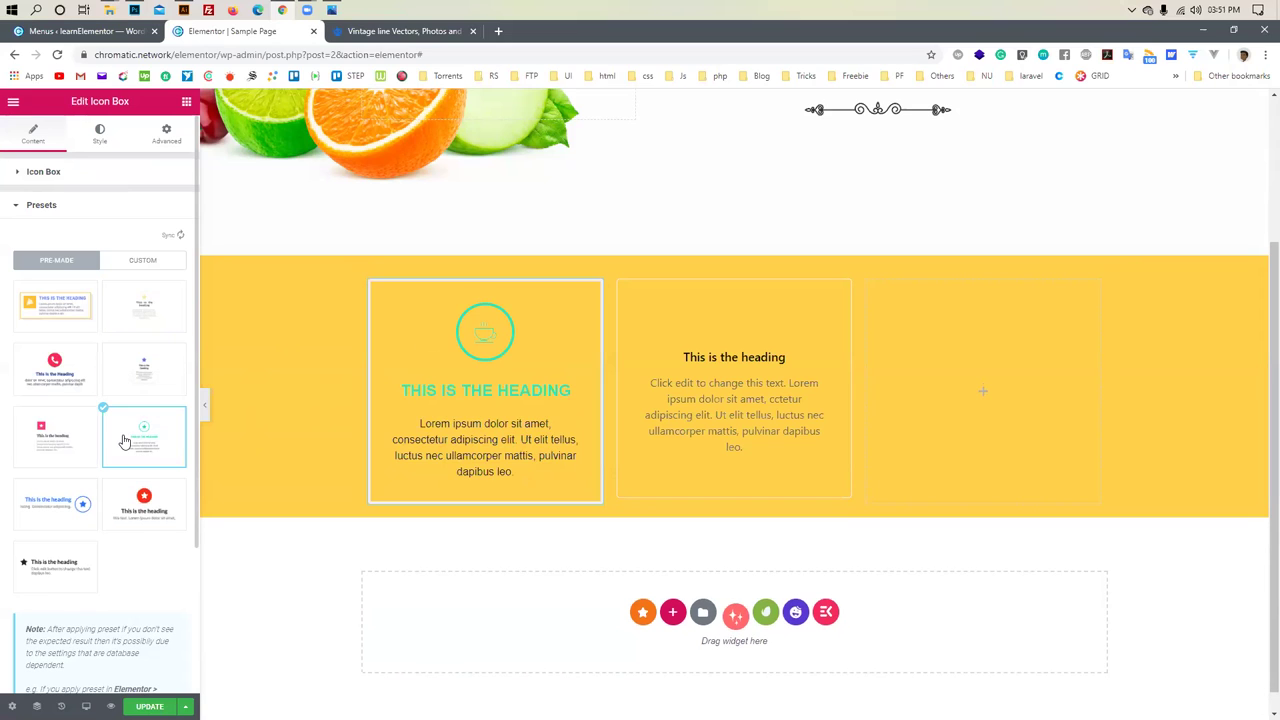
pyautogui.click(66, 572)
pyautogui.click(140, 311)
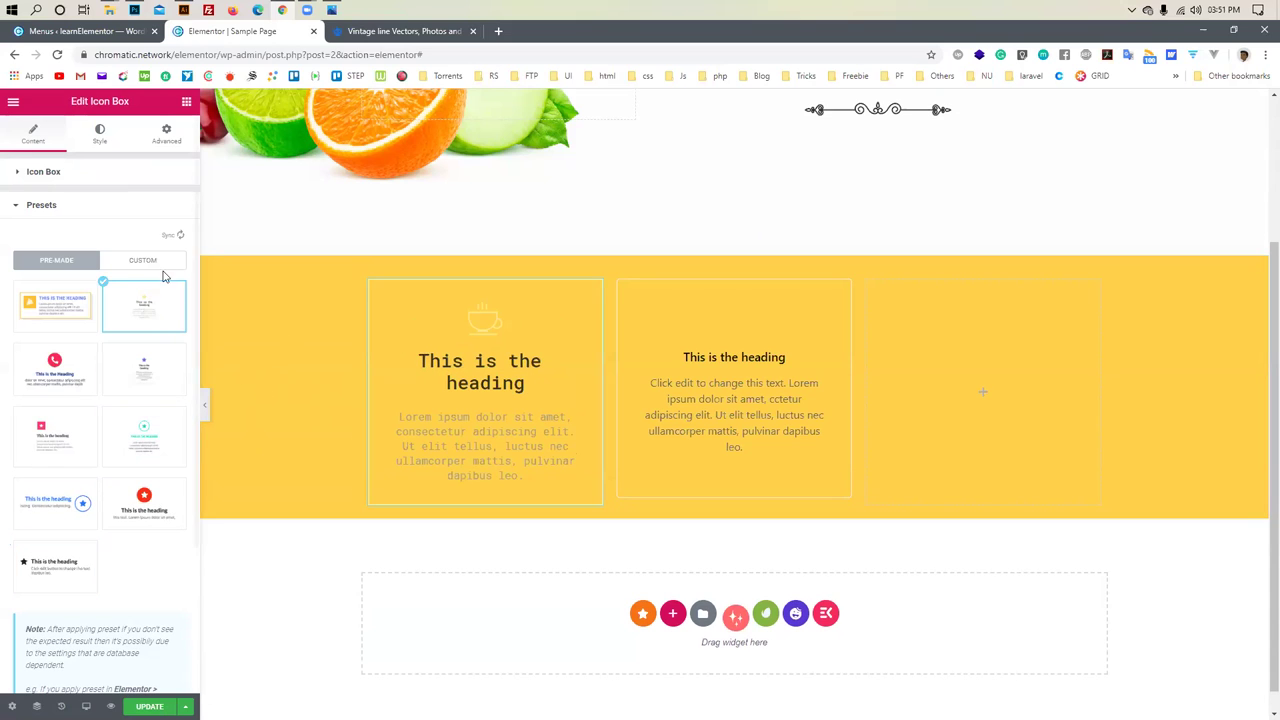
# Look through the custom and pre-made presets and return to the first icon box's content settings
pyautogui.click(143, 262)
pyautogui.click(63, 264)
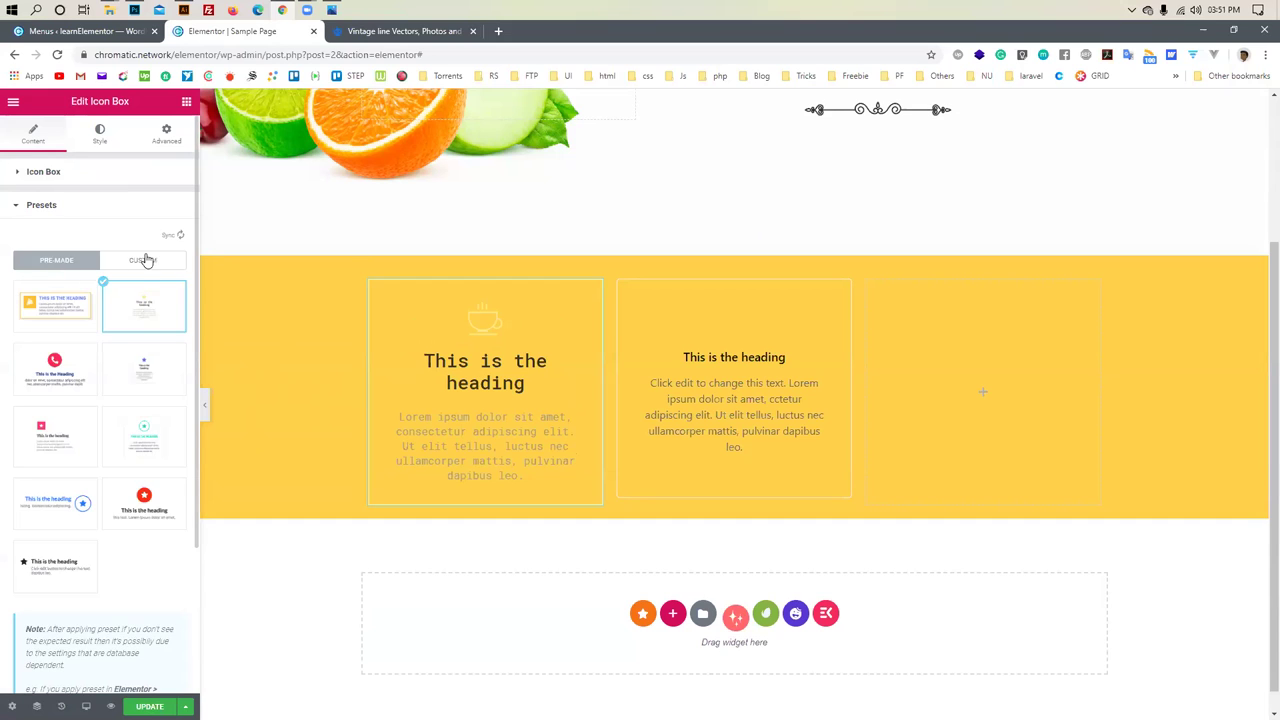
pyautogui.scroll(-2, 140, 430)
pyautogui.scroll(2, 70, 220)
pyautogui.click(60, 174)
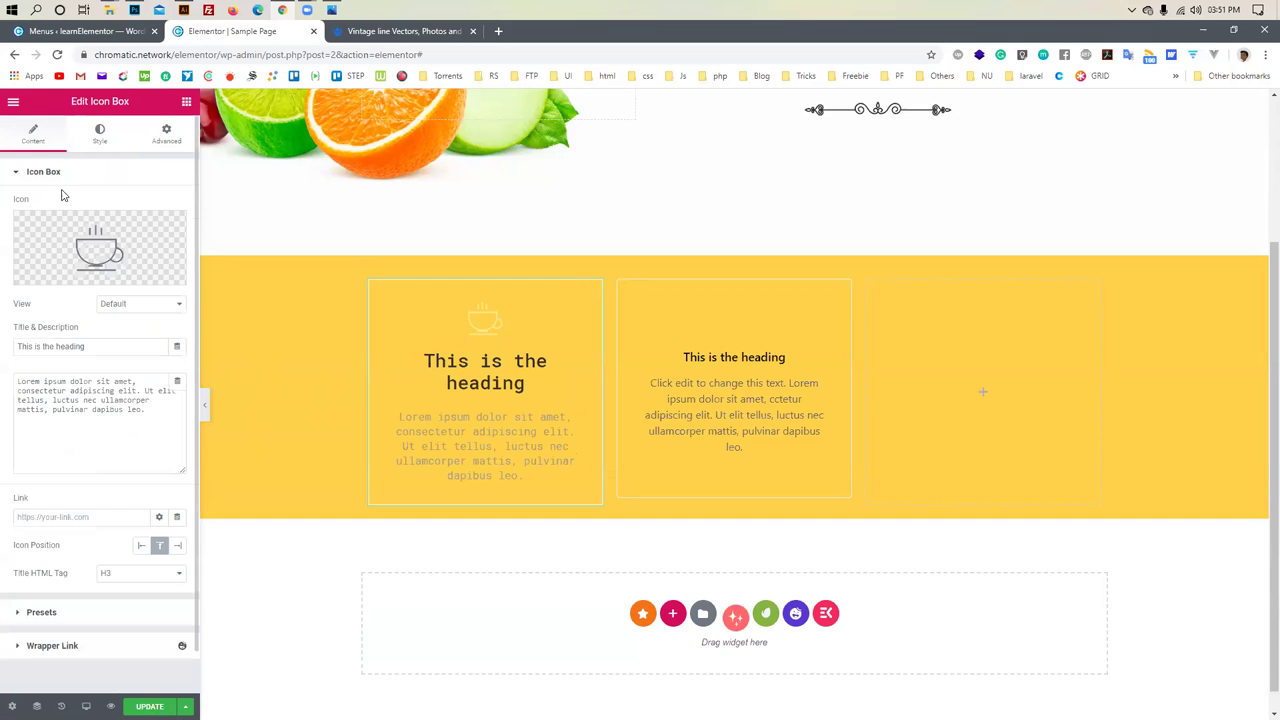
# Sync the pre-made presets list for the first column's icon box
pyautogui.click(84, 613)
pyautogui.scroll(-2, 80, 488)
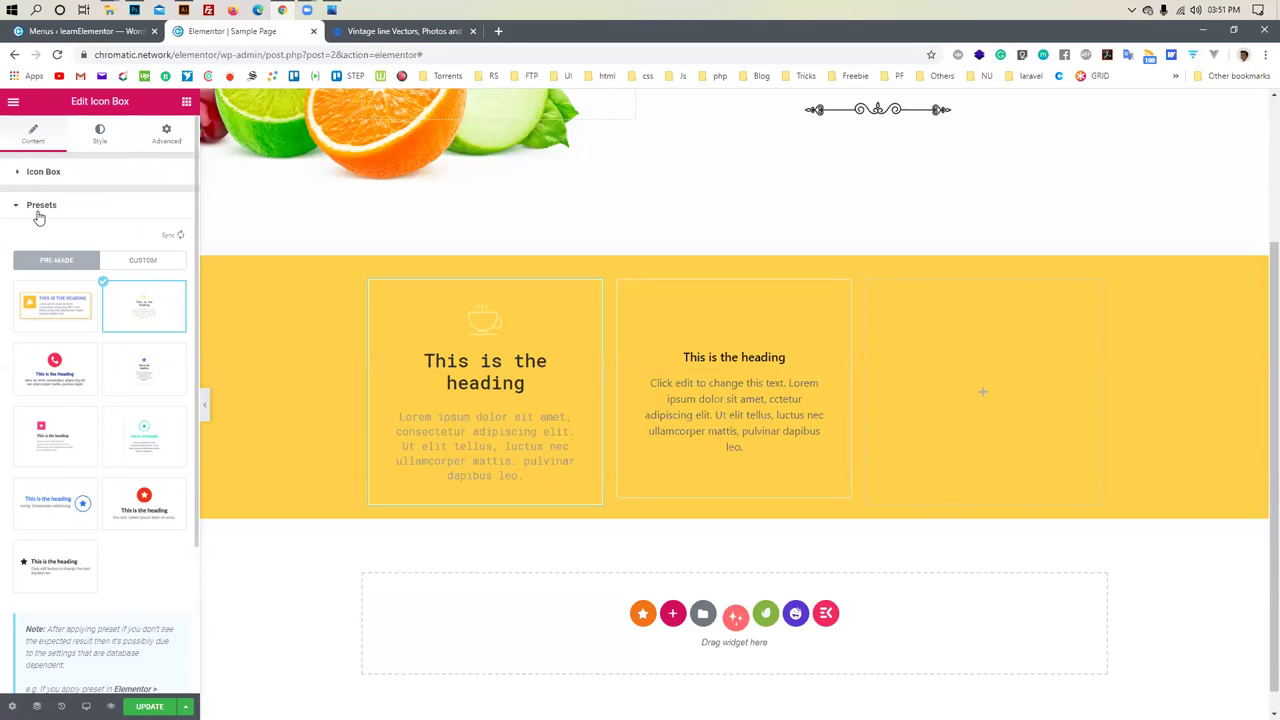
pyautogui.click(178, 238)
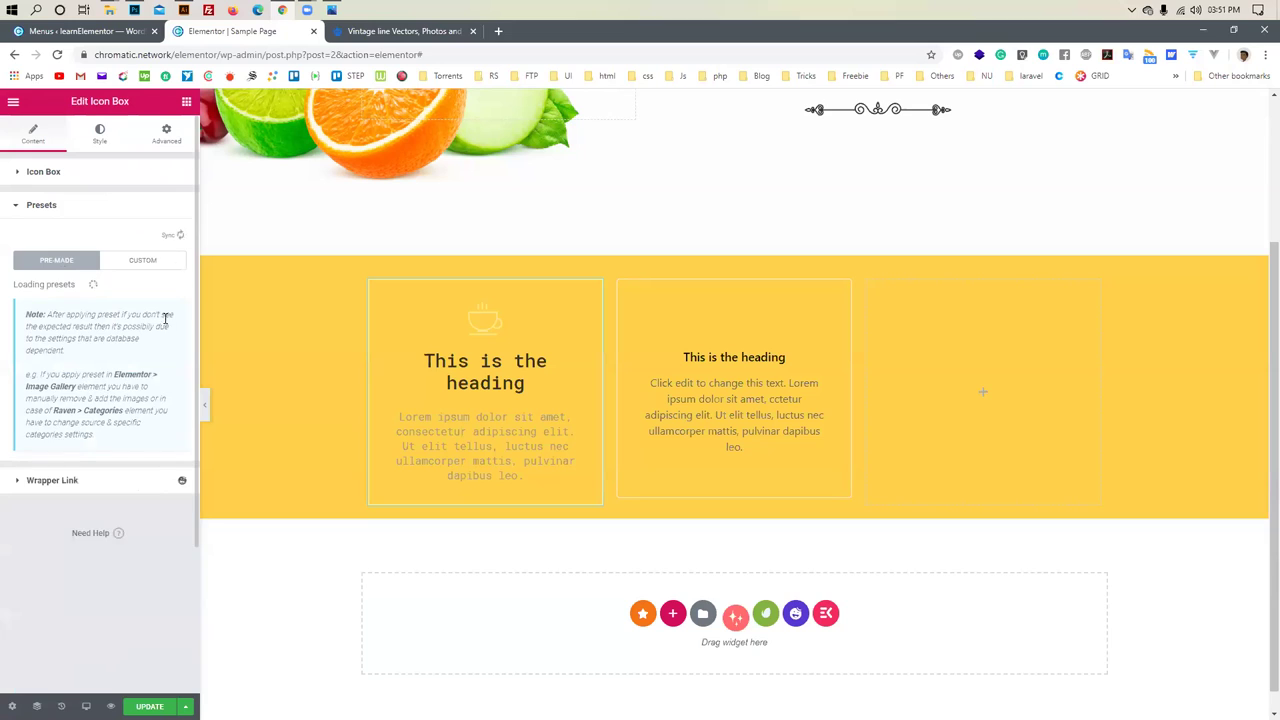
# Delete the icon boxes from the first and middle columns of the yellow section
pyautogui.rightClick(557, 429)
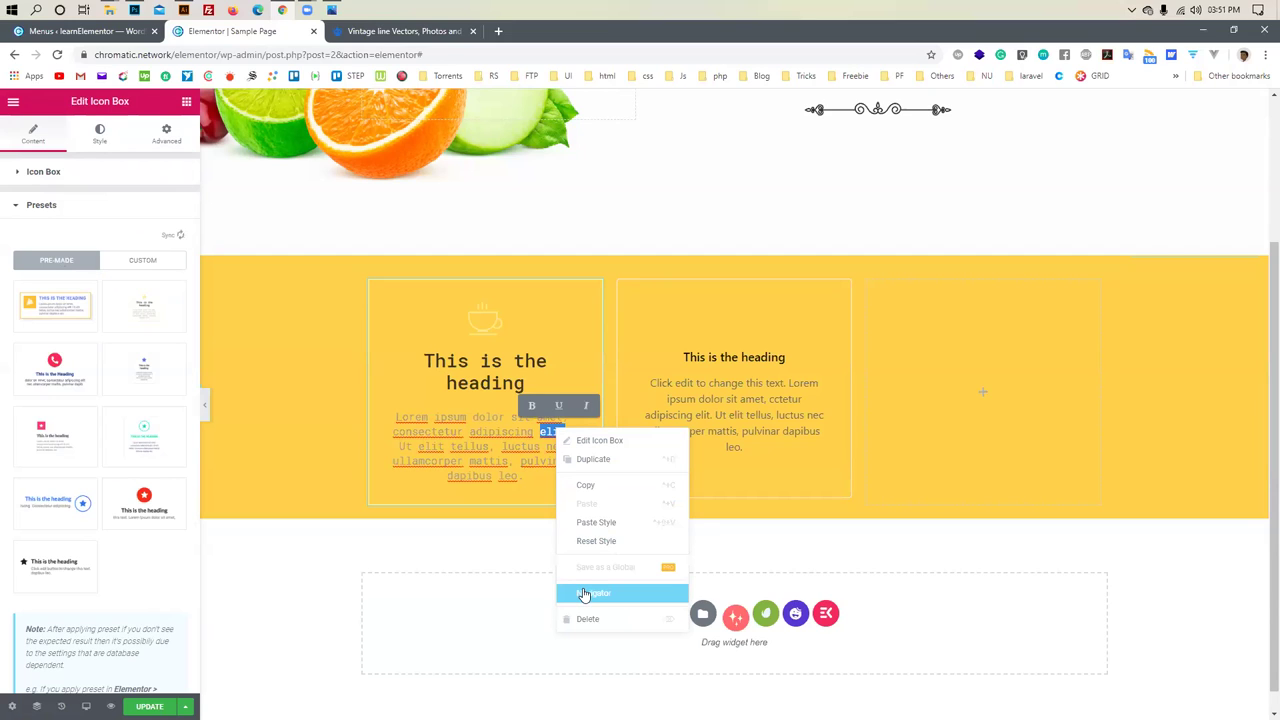
pyautogui.click(588, 619)
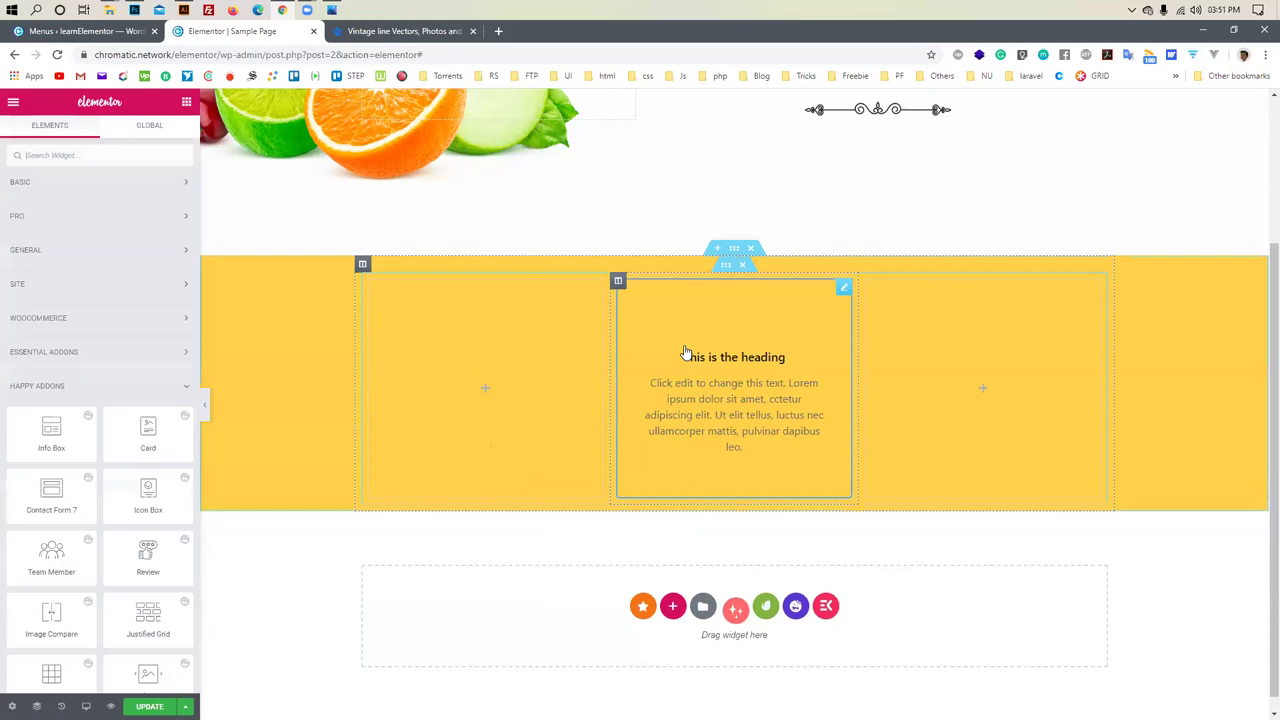
pyautogui.rightClick(685, 354)
pyautogui.click(708, 538)
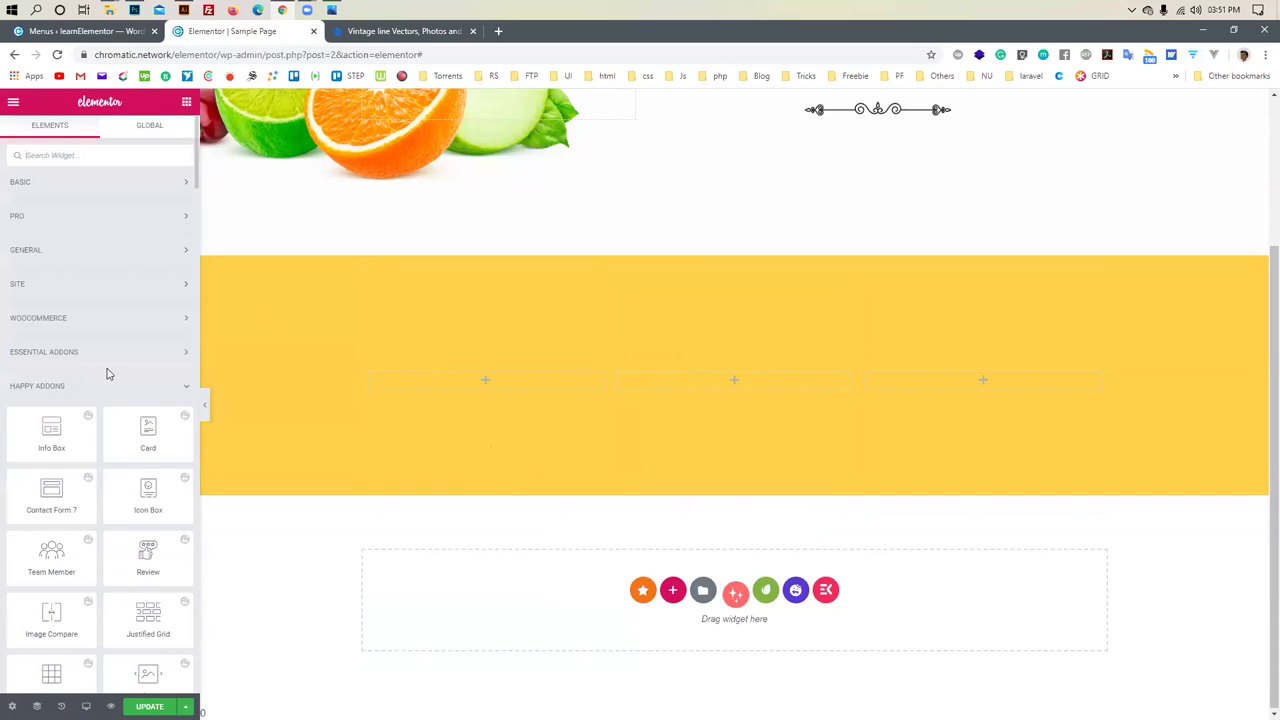
# Try the Happy Addons Icon Box widget in the first column of the yellow section and delete it
pyautogui.moveTo(147, 490); pyautogui.dragTo(426, 505)
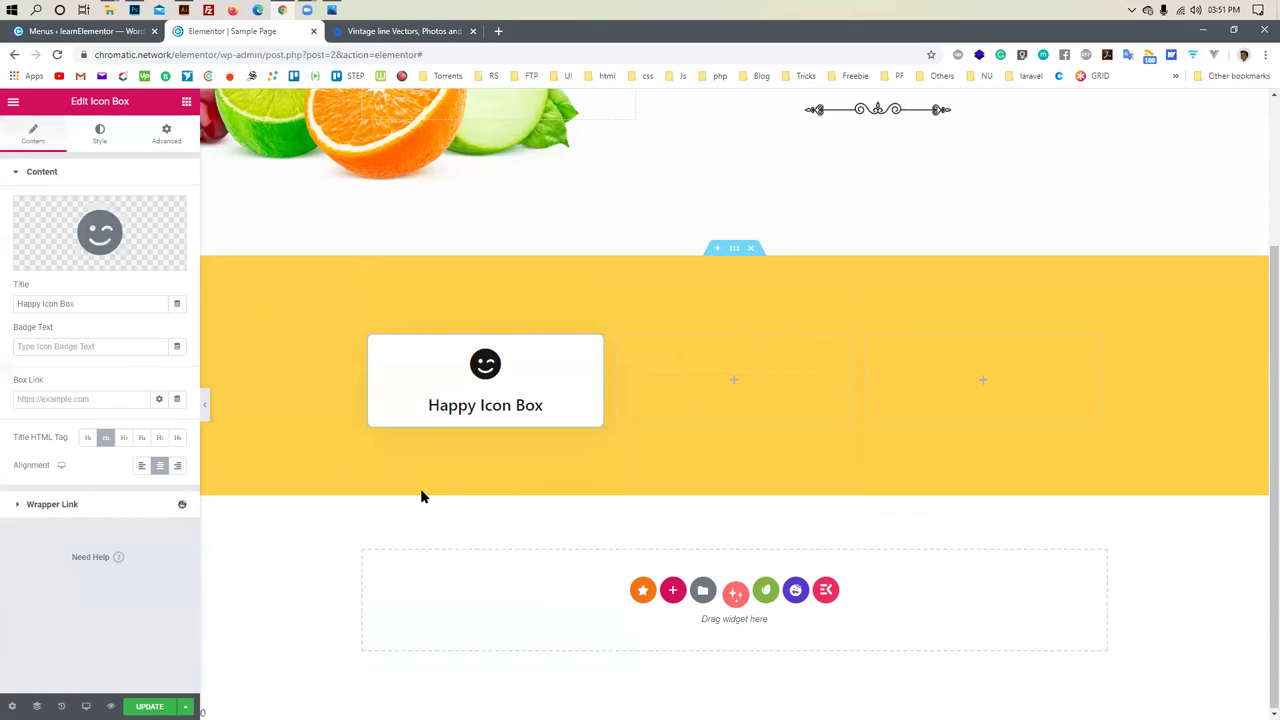
pyautogui.press('Delete')
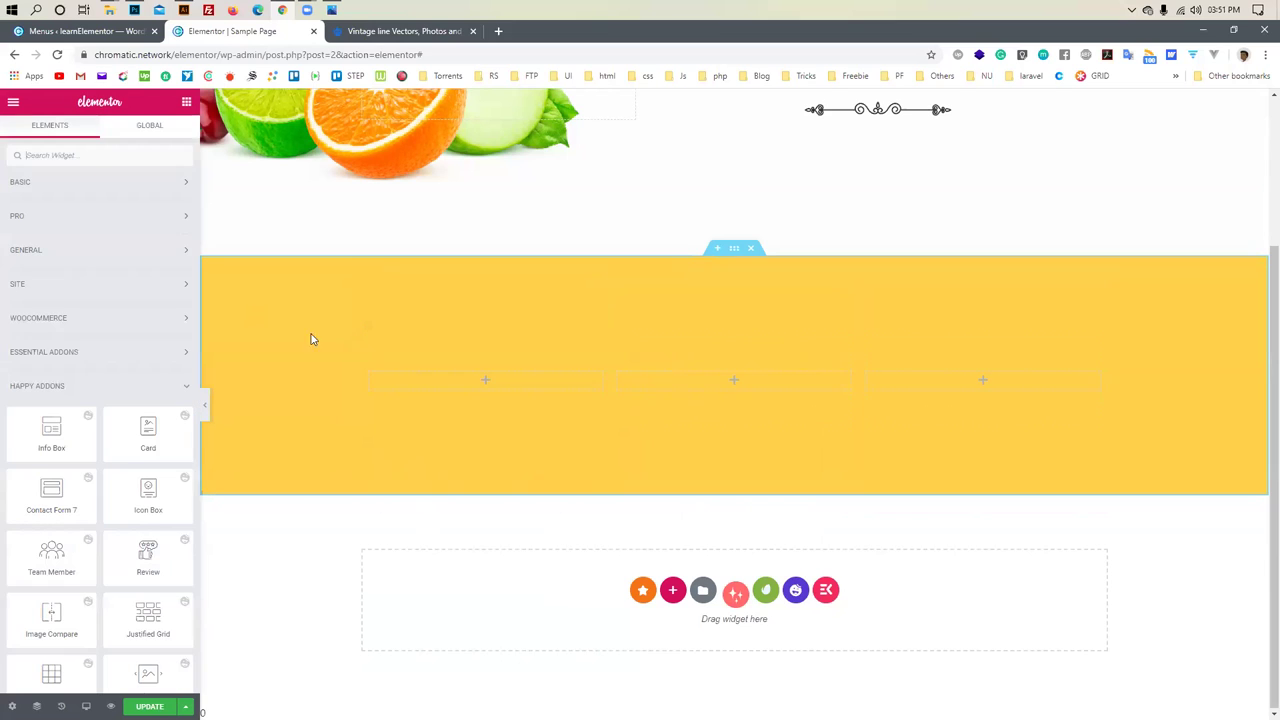
# Add the ElementsKit Icon Box widget to the first column of the yellow section and leave its default icon
pyautogui.click(162, 154)
pyautogui.write('icon')
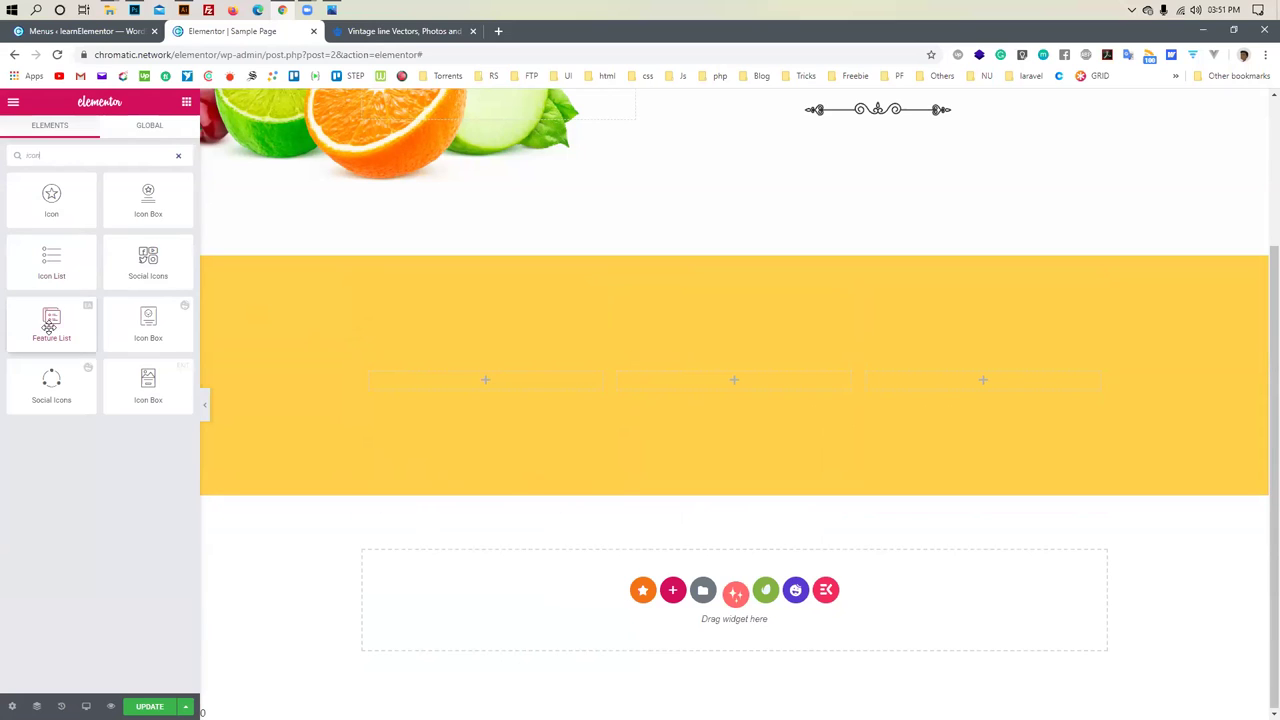
pyautogui.moveTo(143, 389); pyautogui.dragTo(342, 456)
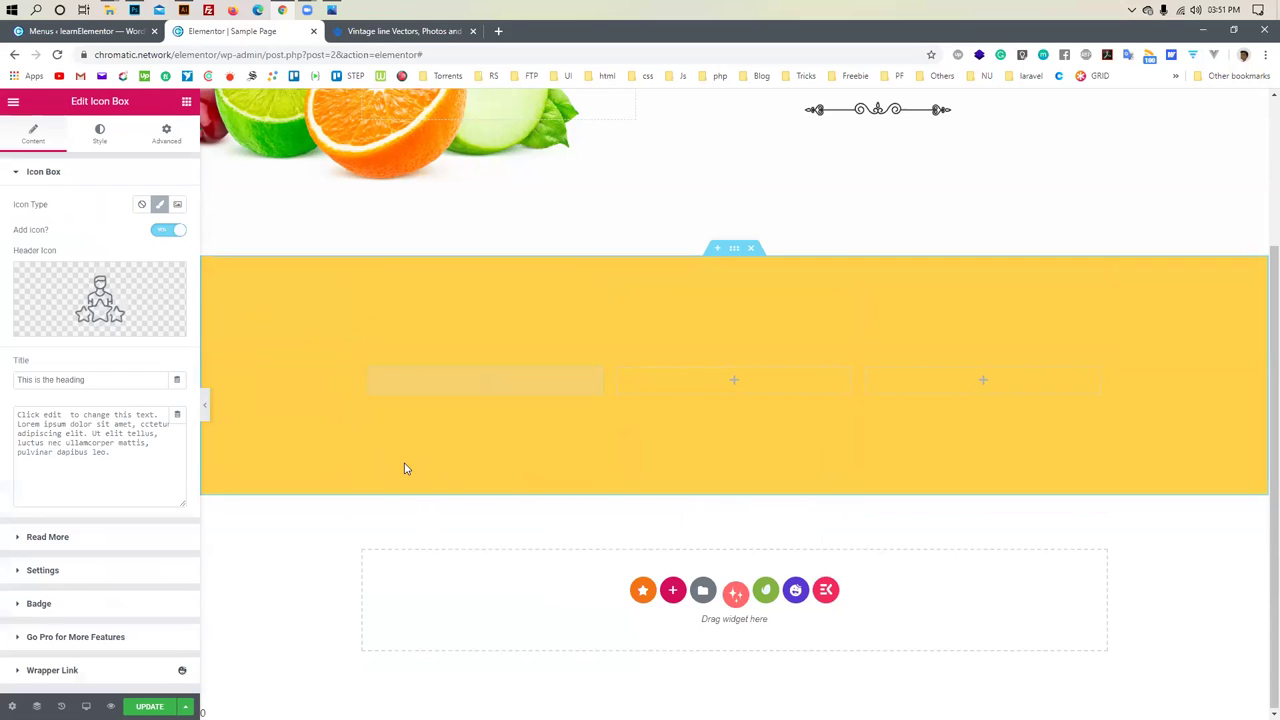
pyautogui.click(126, 289)
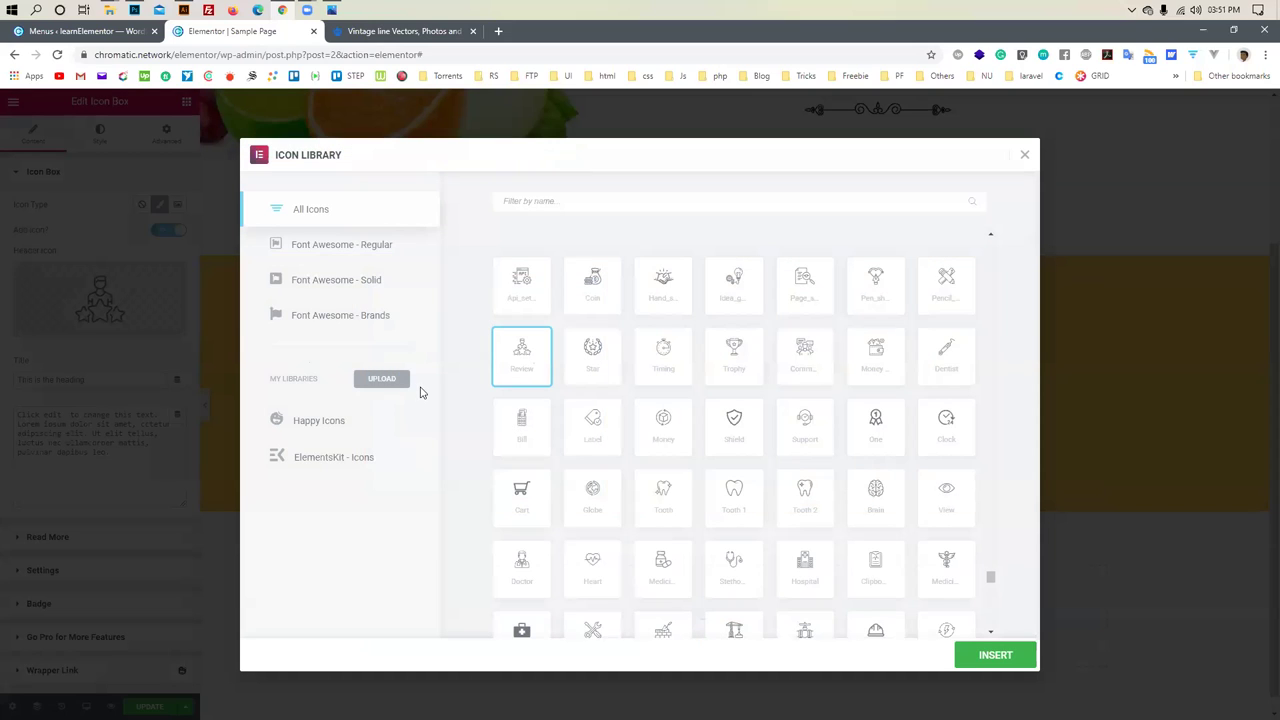
pyautogui.click(1026, 157)
# Add Elementor's basic Icon Box widget to the middle column of the yellow section
pyautogui.click(186, 101)
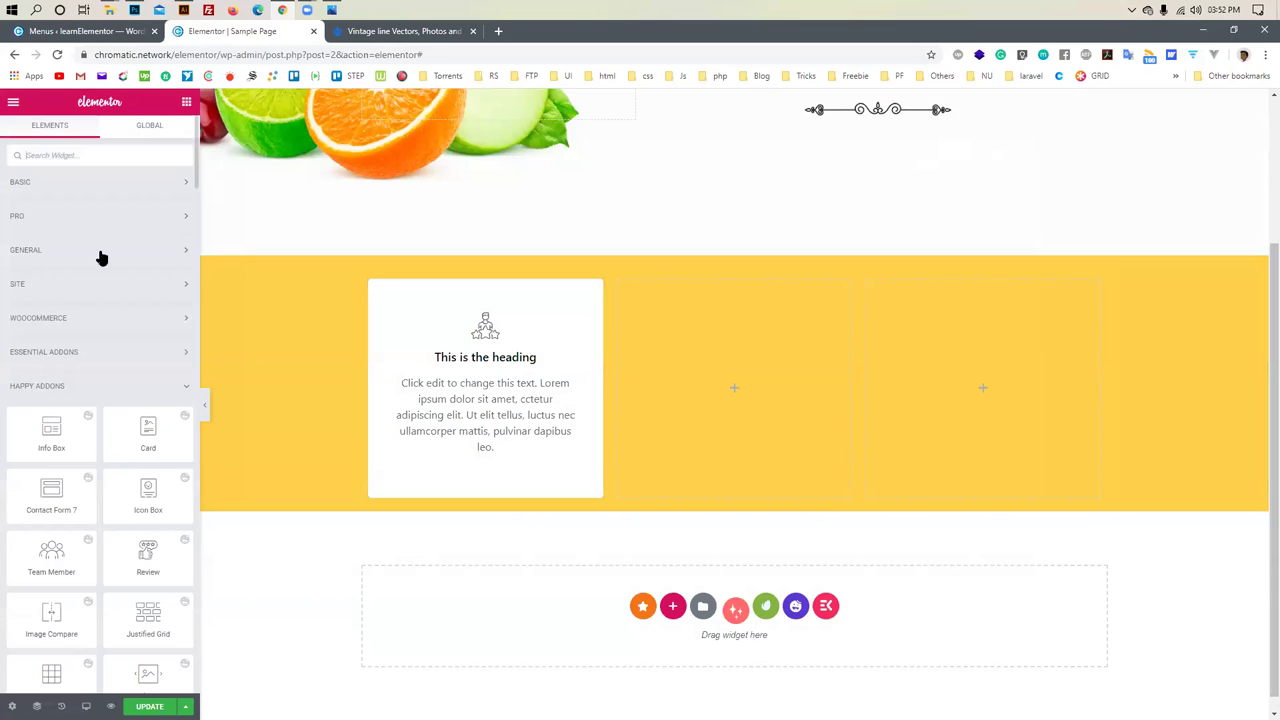
pyautogui.write('icon')
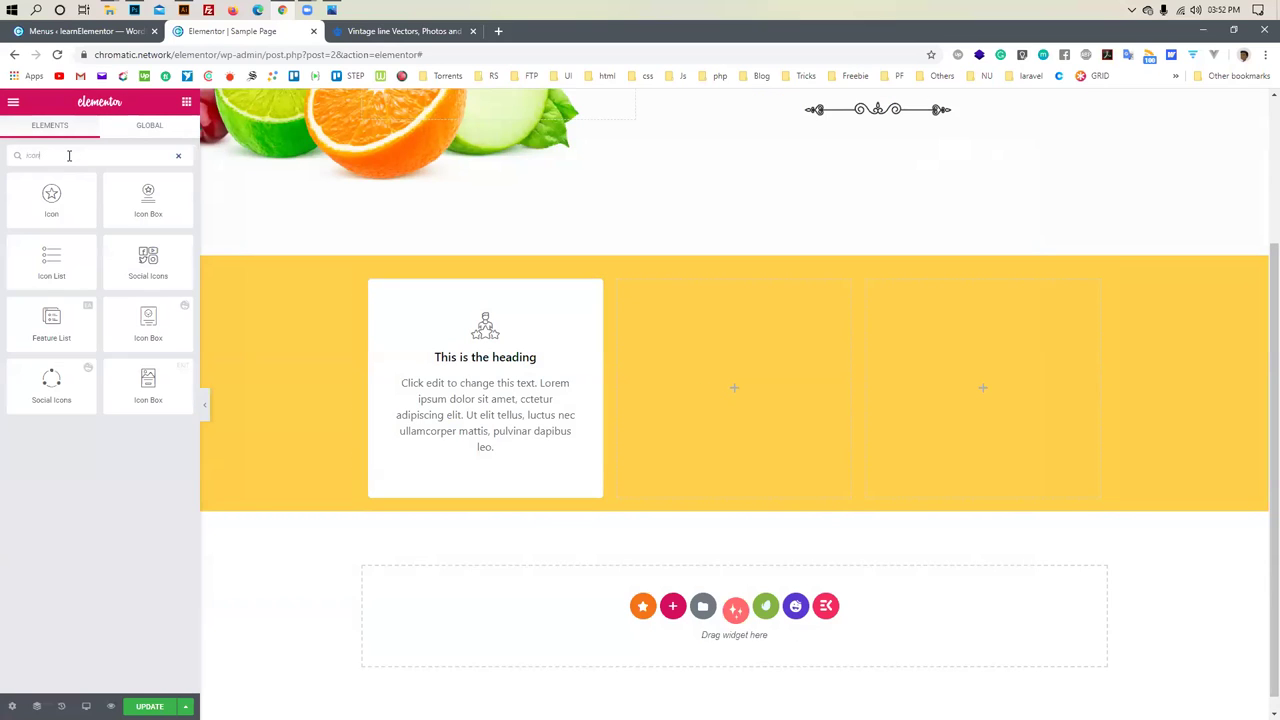
pyautogui.moveTo(148, 200); pyautogui.dragTo(719, 387)
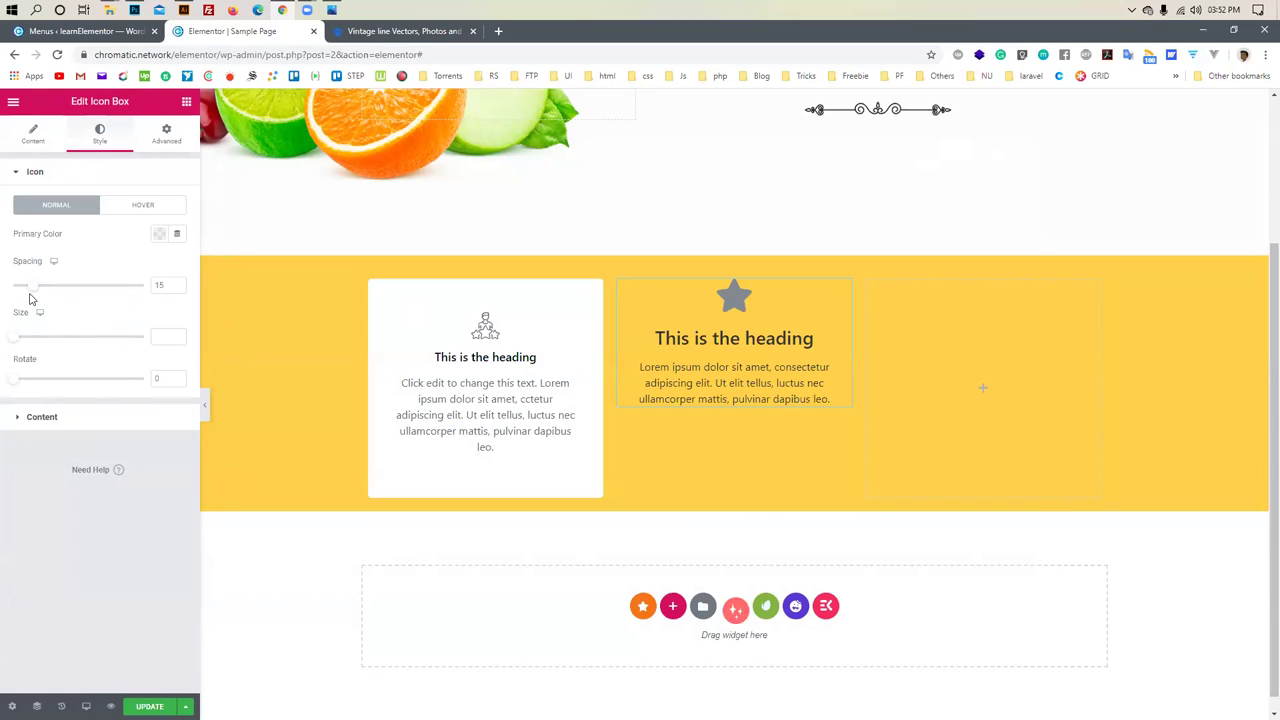
# Set the star icon's spacing to 100 and its size to 102, and try out the title spacing
pyautogui.moveTo(43, 291); pyautogui.dragTo(176, 290)
pyautogui.moveTo(16, 342); pyautogui.dragTo(57, 337)
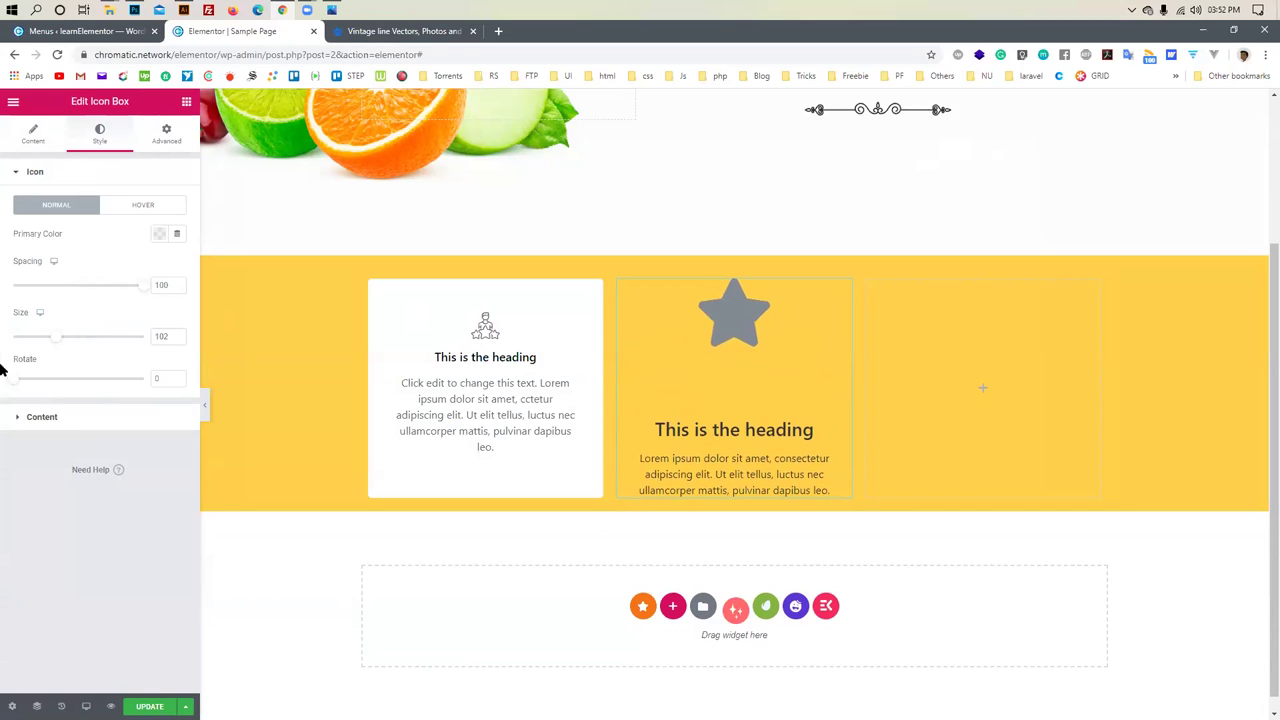
pyautogui.click(38, 419)
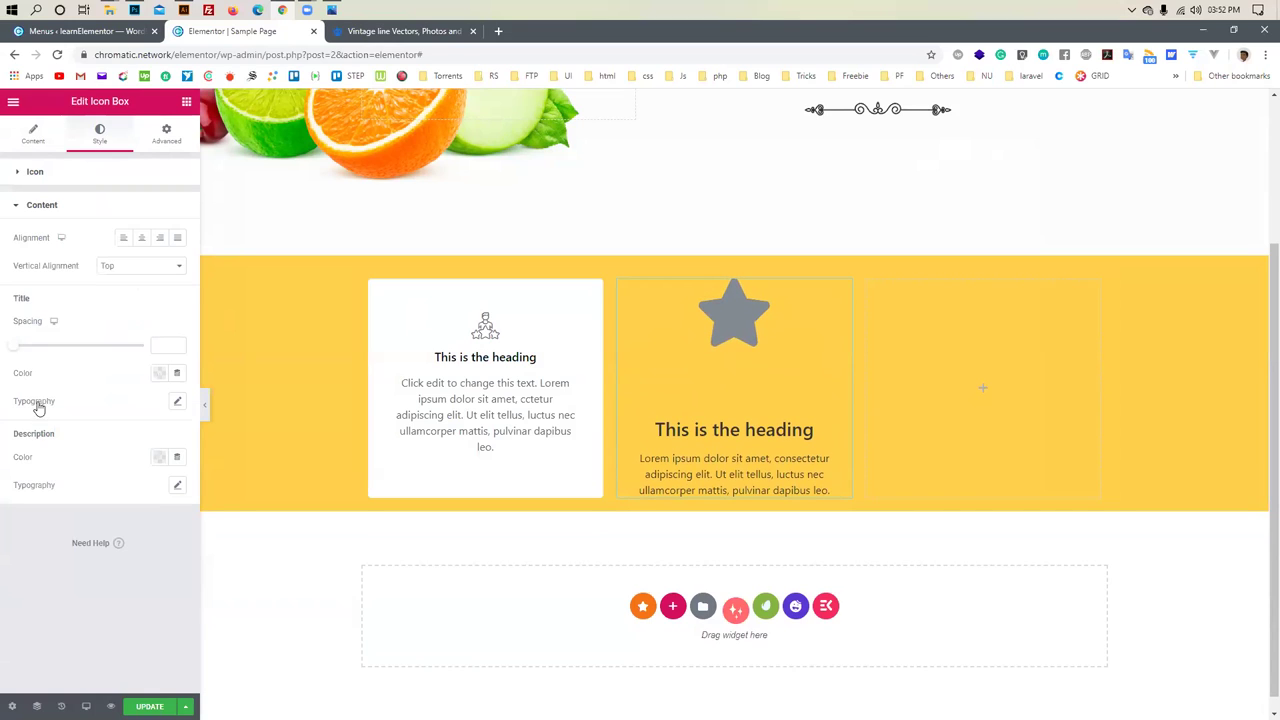
pyautogui.moveTo(13, 352); pyautogui.dragTo(34, 353)
# Replace the star with the steaming teacup icon, searching the icon library for "cup"
pyautogui.click(33, 133)
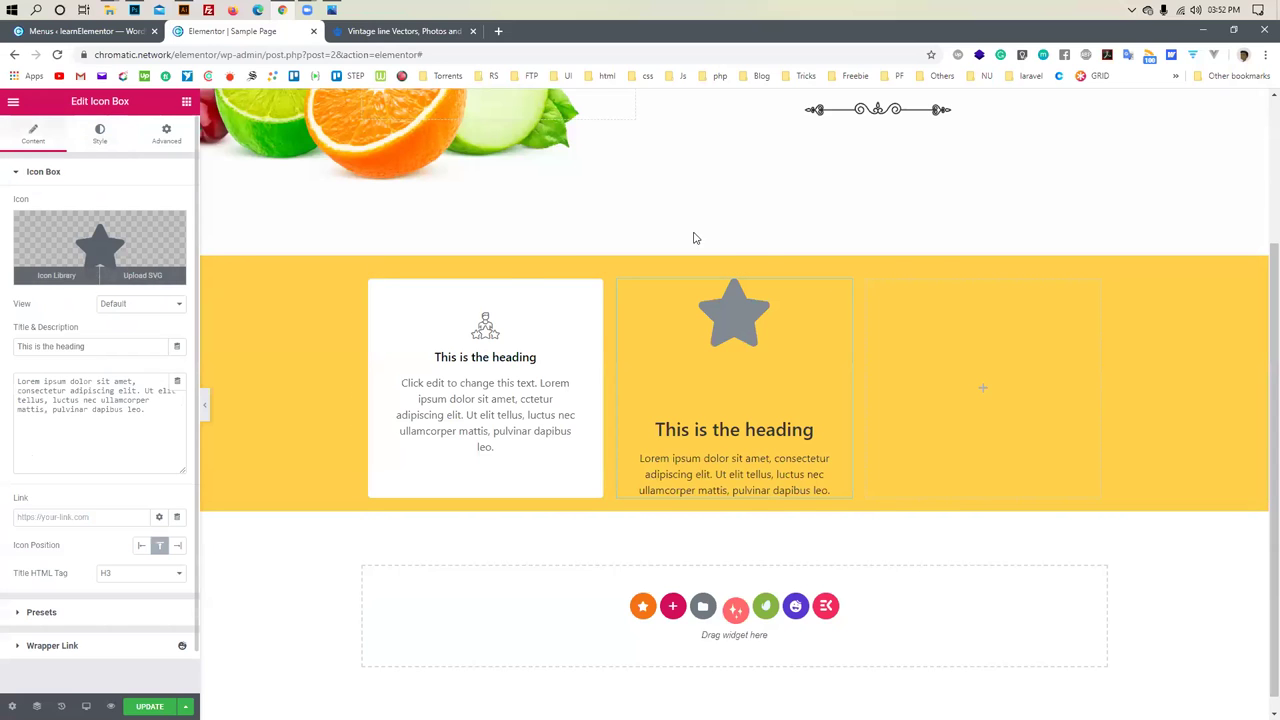
pyautogui.write('cup')
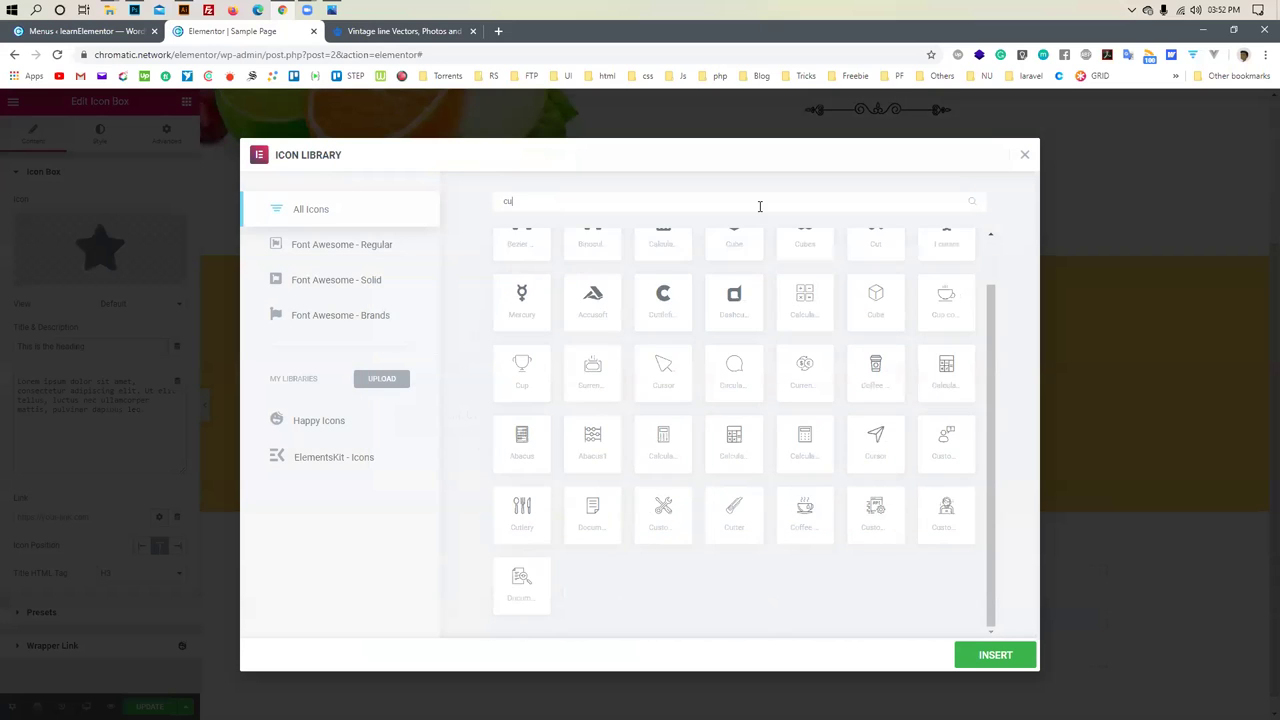
pyautogui.click(527, 283)
pyautogui.click(753, 278)
pyautogui.click(985, 652)
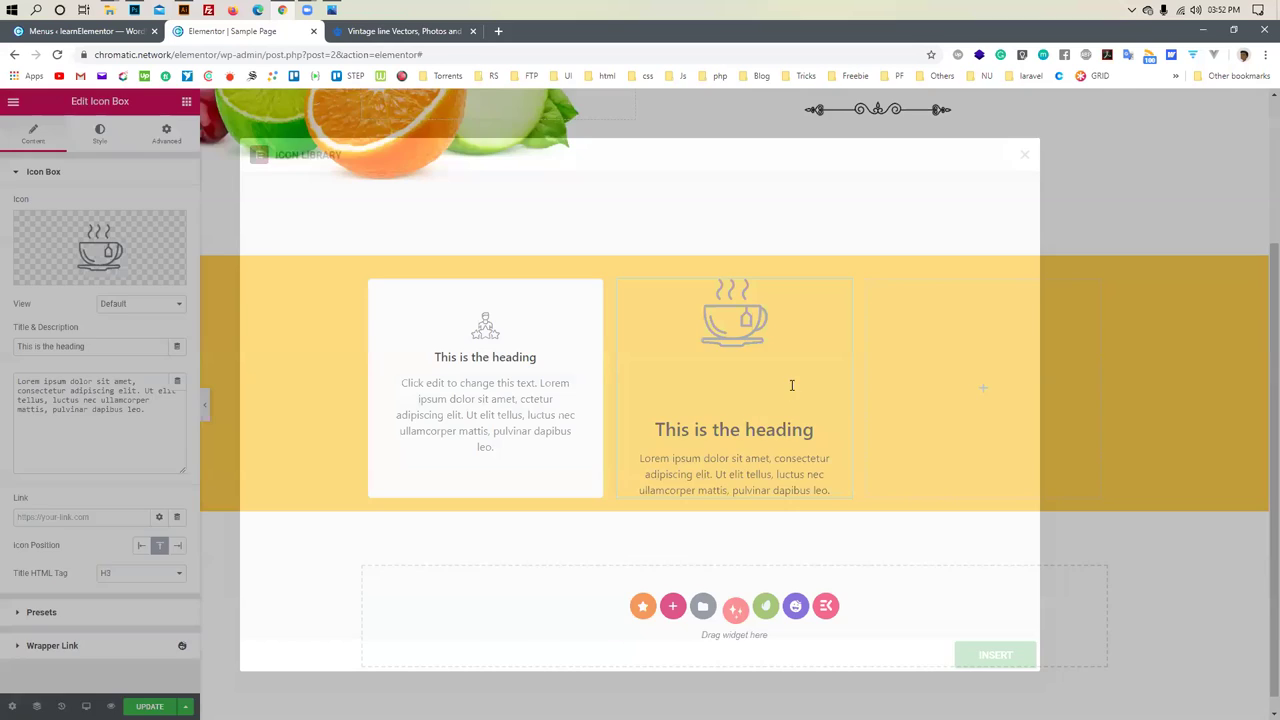
pyautogui.click(732, 397)
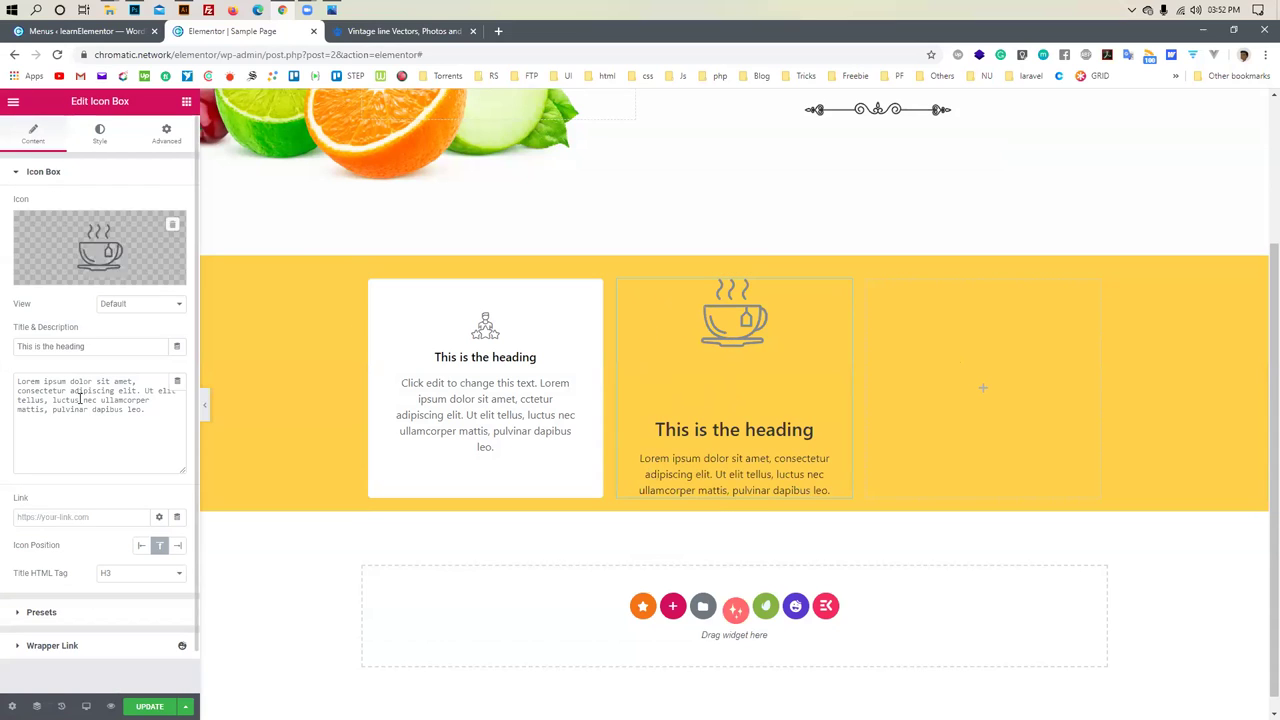
# Set the teacup icon's spacing to 41 and its size to 104
pyautogui.click(97, 135)
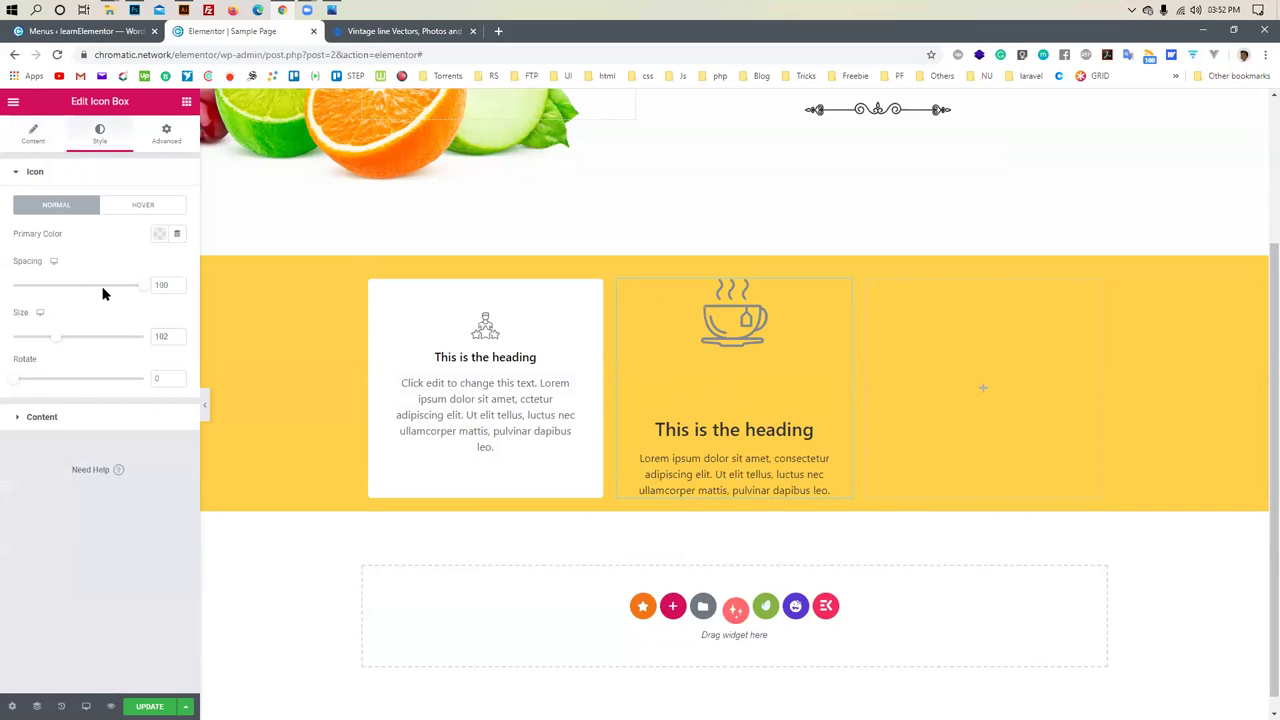
pyautogui.moveTo(106, 290); pyautogui.dragTo(73, 284)
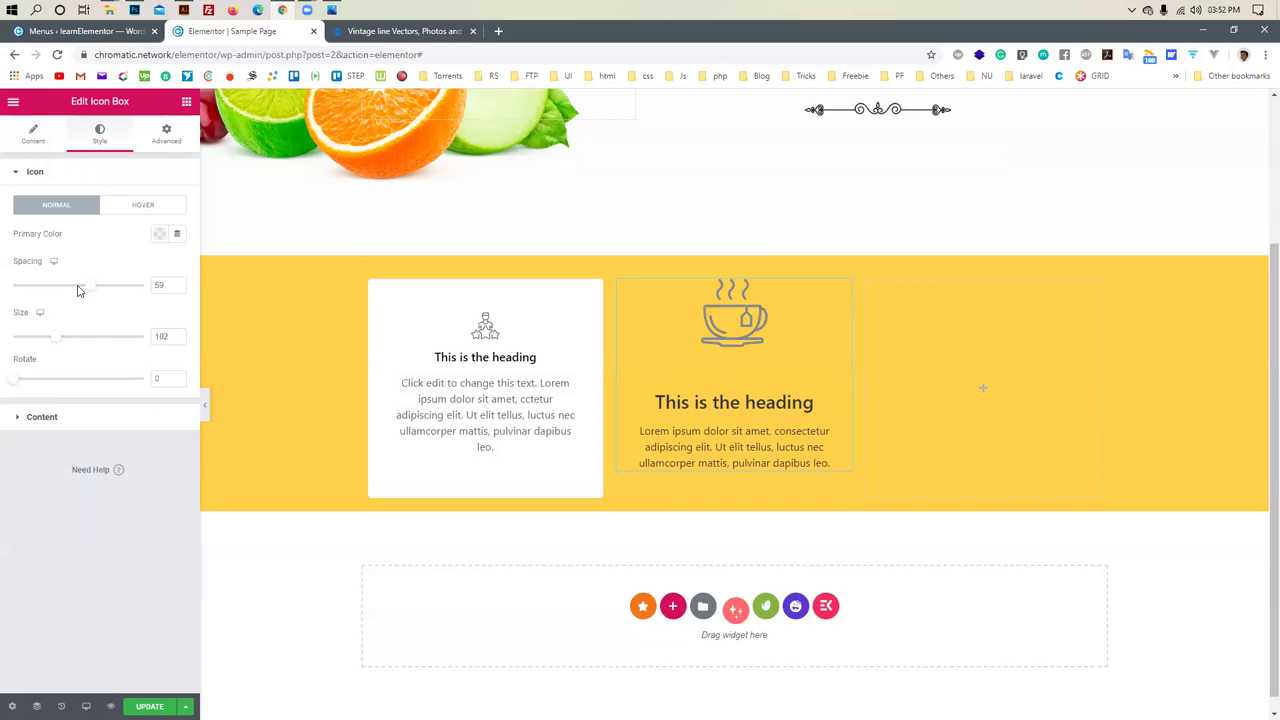
pyautogui.click(178, 290)
pyautogui.click(178, 290)
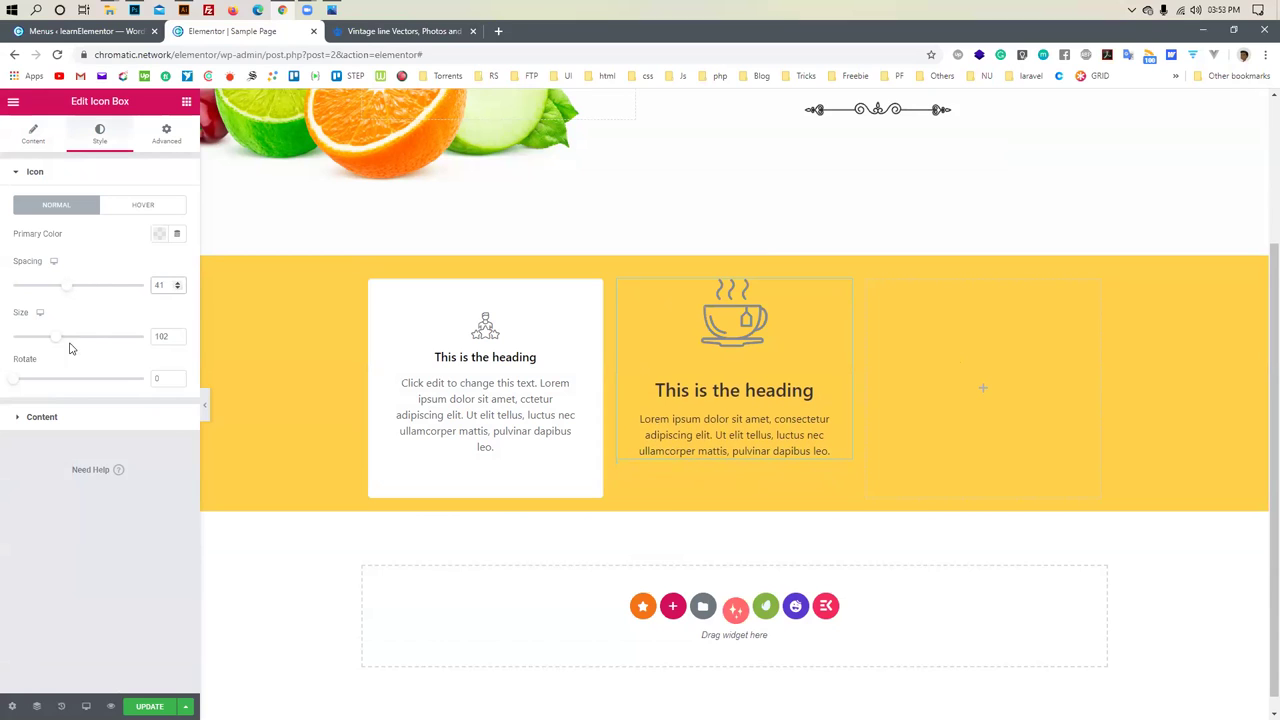
pyautogui.moveTo(57, 340); pyautogui.dragTo(59, 341)
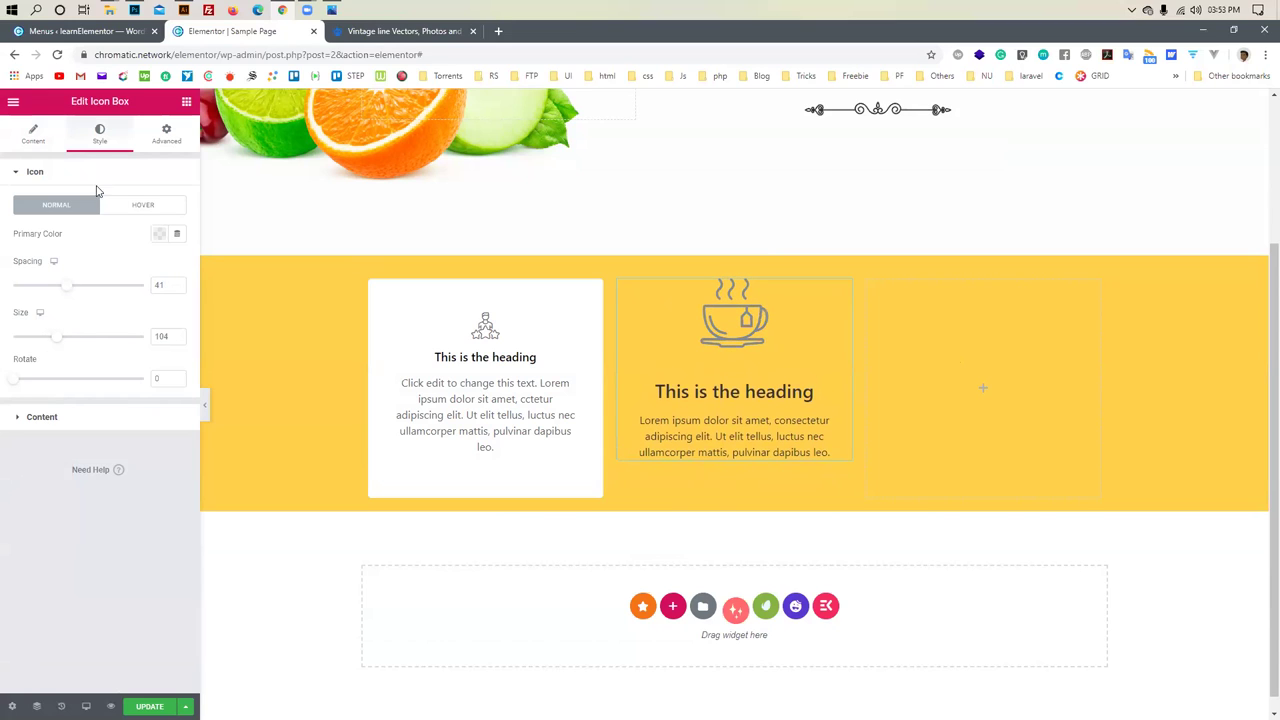
# Set the title spacing of the teacup icon box to 27
pyautogui.click(42, 418)
pyautogui.moveTo(37, 350)
pyautogui.mouseDown()
pyautogui.moveTo(80, 349)
pyautogui.moveTo(47, 345)
pyautogui.mouseUp()
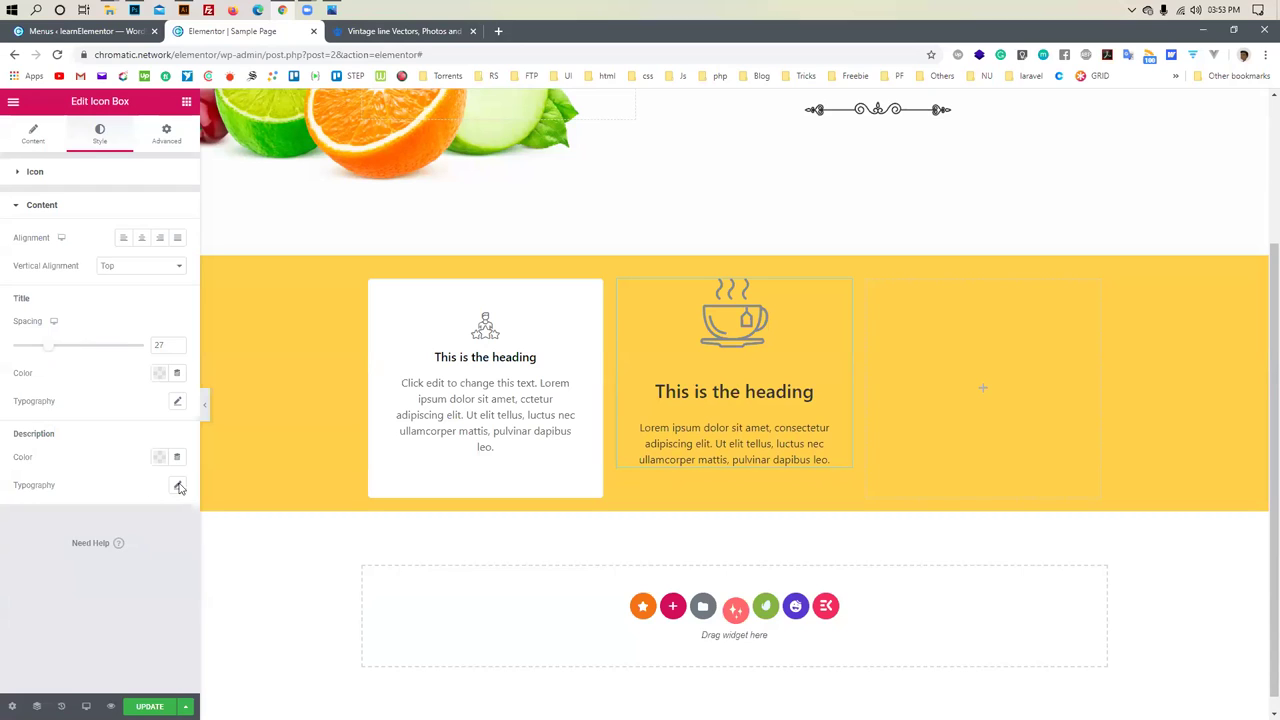
pyautogui.click(118, 265)
pyautogui.click(116, 289)
# Set the padding of the teacup icon box to 25 px on all four sides
pyautogui.click(33, 138)
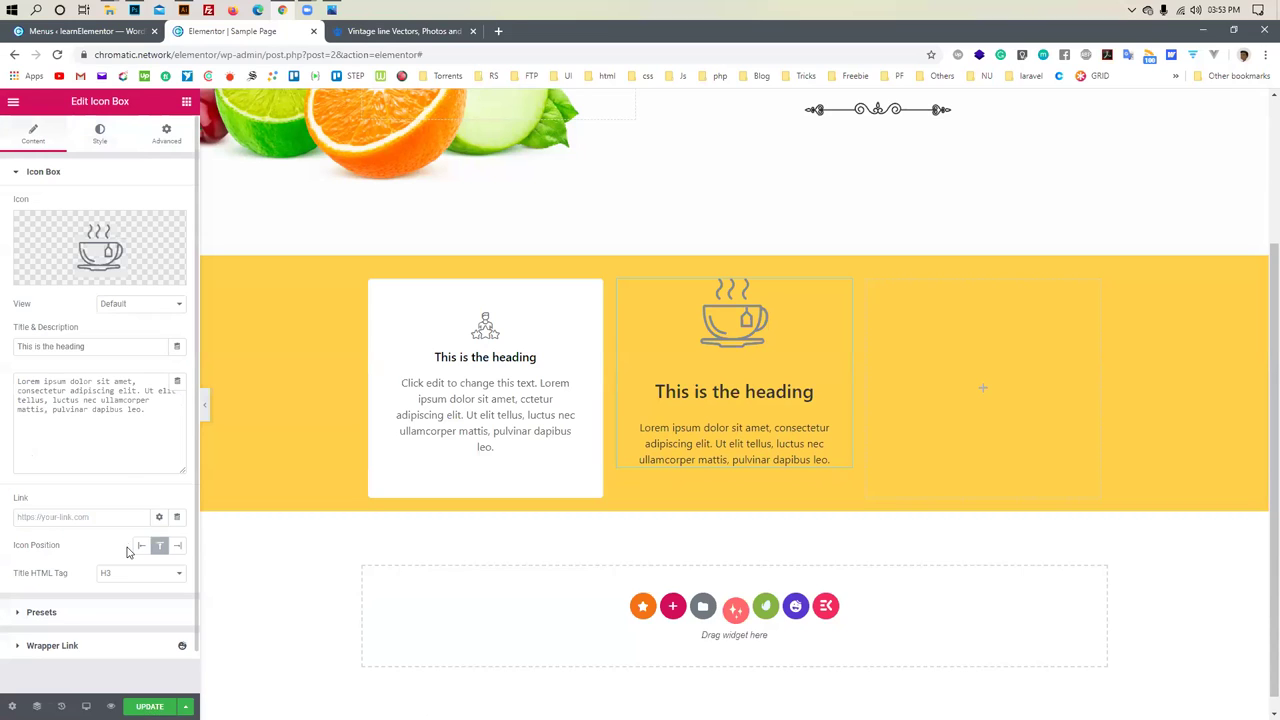
pyautogui.scroll(-1, 131, 553)
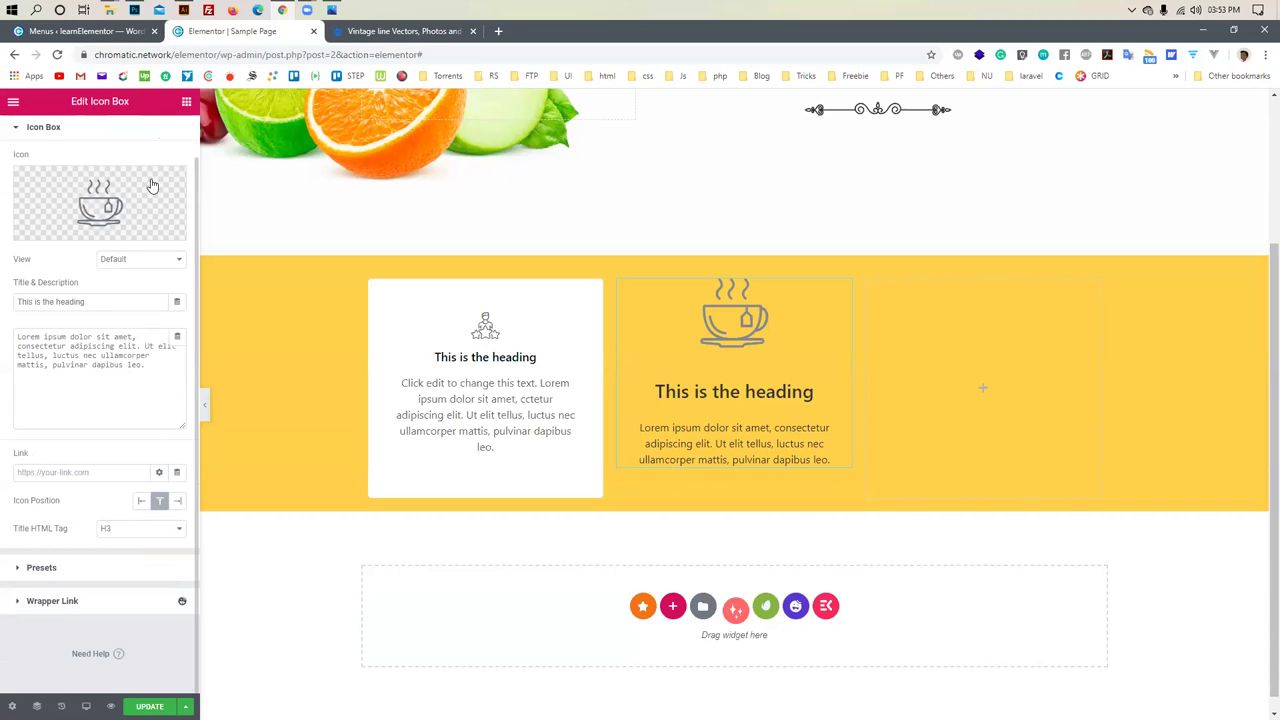
pyautogui.scroll(1, 96, 295)
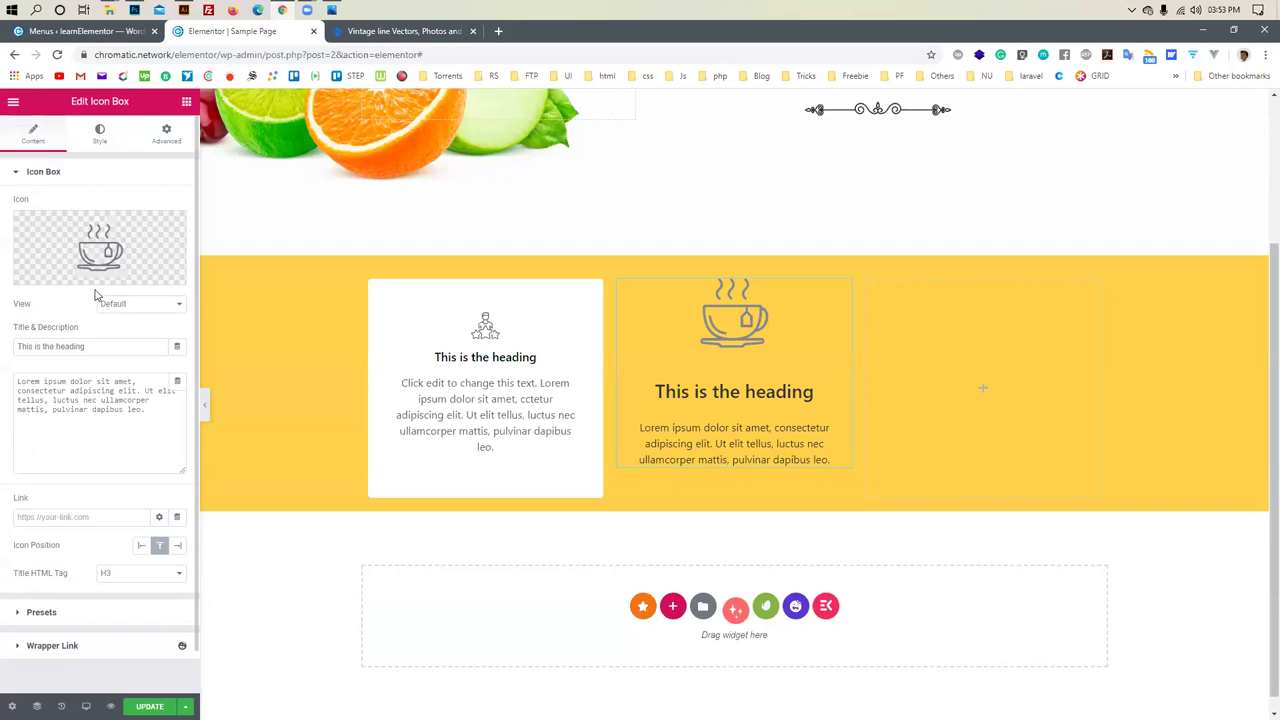
pyautogui.click(165, 134)
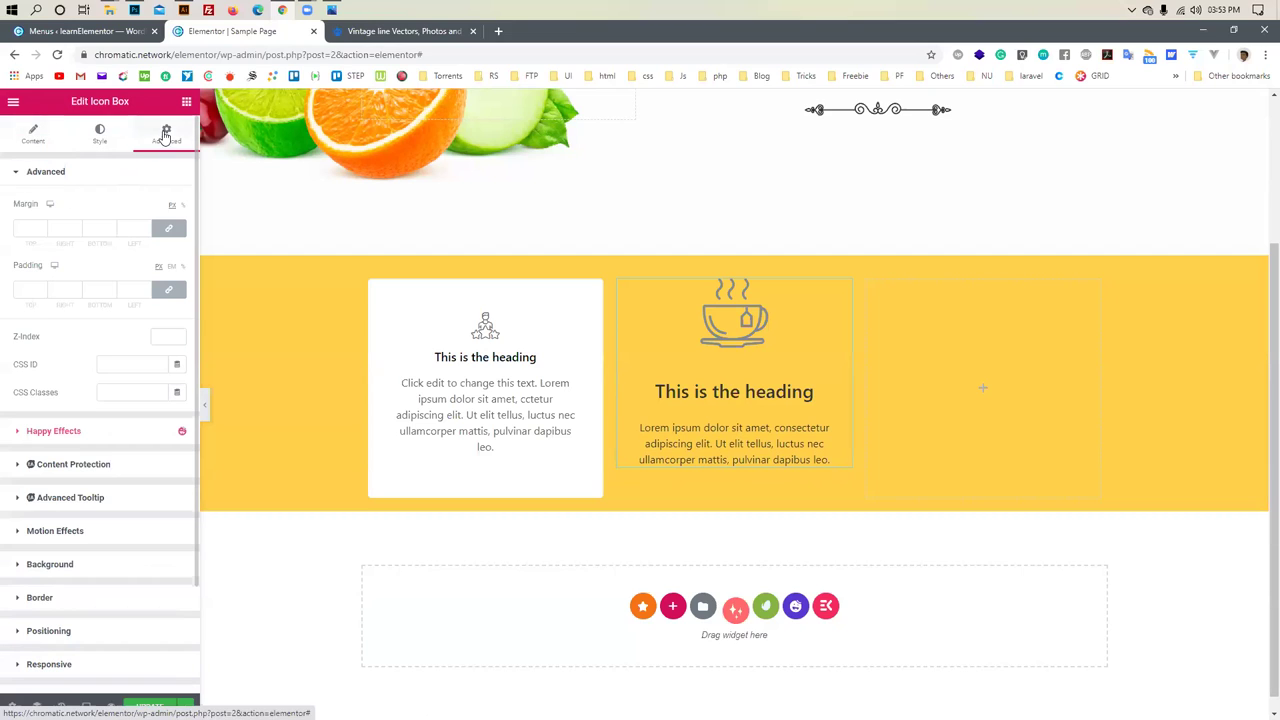
pyautogui.click(42, 287)
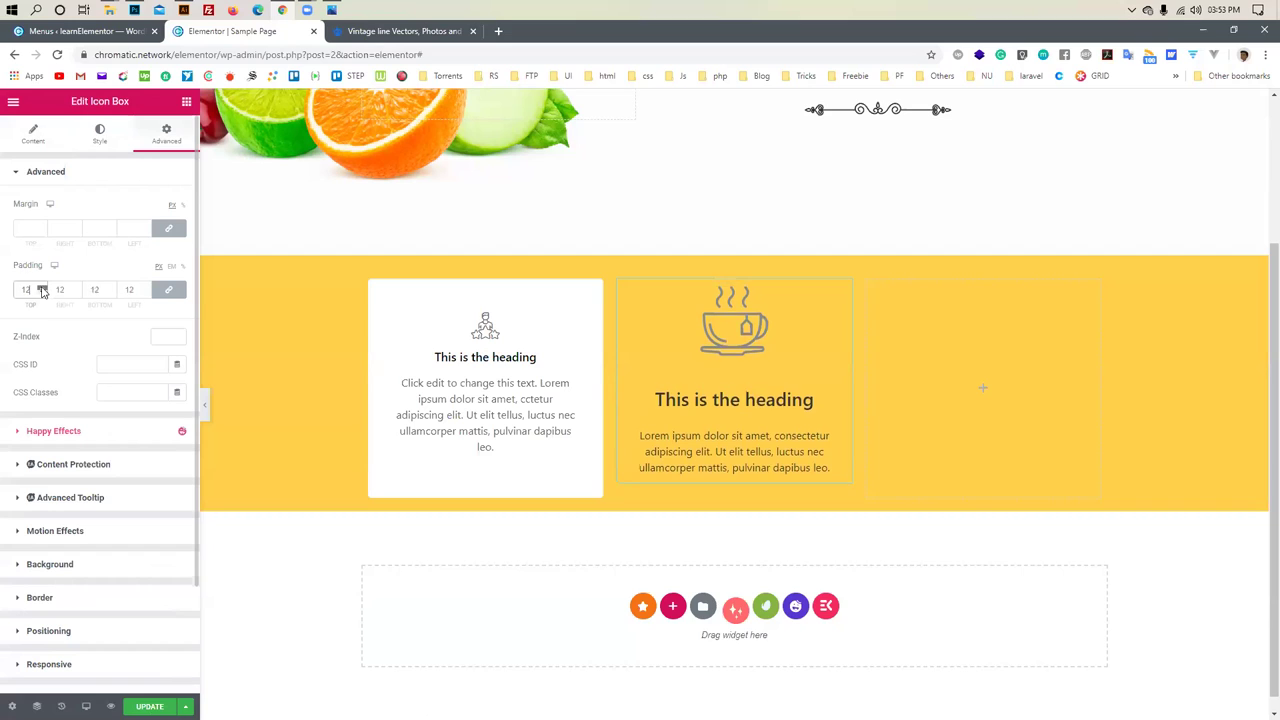
pyautogui.click(42, 287)
pyautogui.click(42, 287)
pyautogui.click(42, 287)
pyautogui.click(42, 287)
pyautogui.click(42, 287)
pyautogui.click(42, 287)
pyautogui.click(42, 287)
pyautogui.click(42, 287)
pyautogui.click(42, 287)
pyautogui.click(42, 287)
pyautogui.click(42, 287)
pyautogui.click(755, 315)
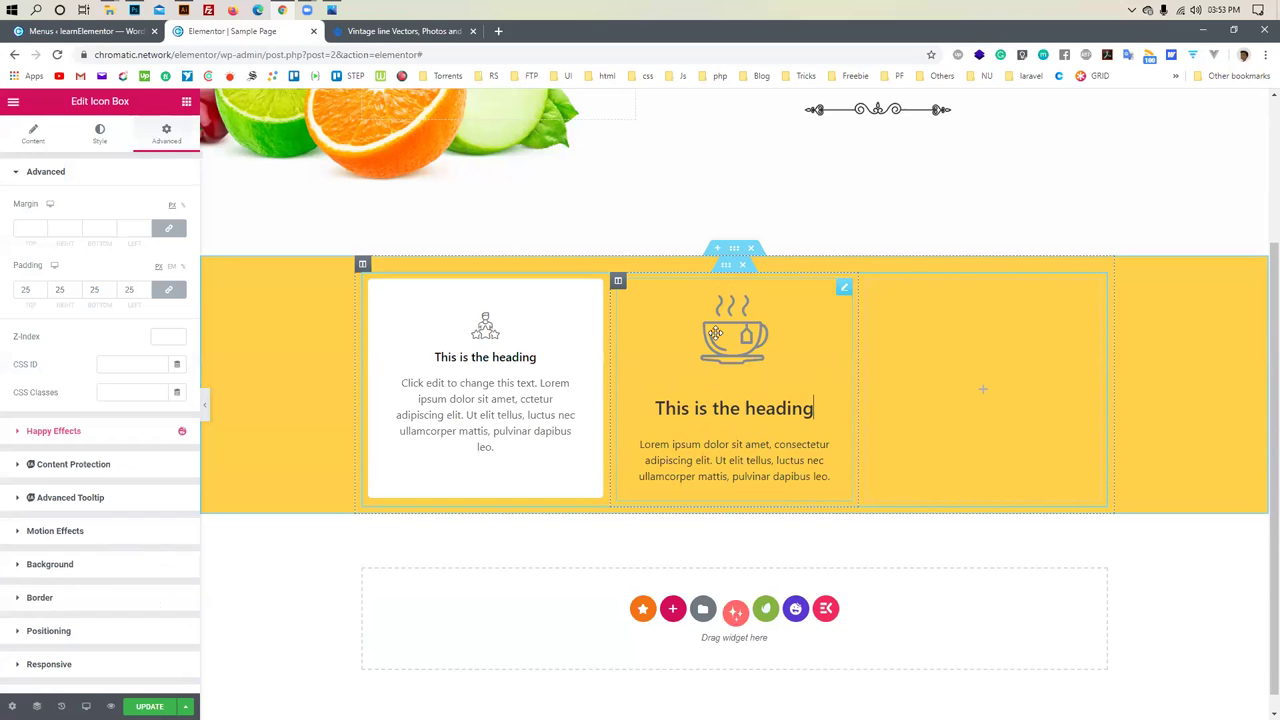
# Try to copy the teacup column, and delete the extra icon box added below the teacup
pyautogui.click(619, 284)
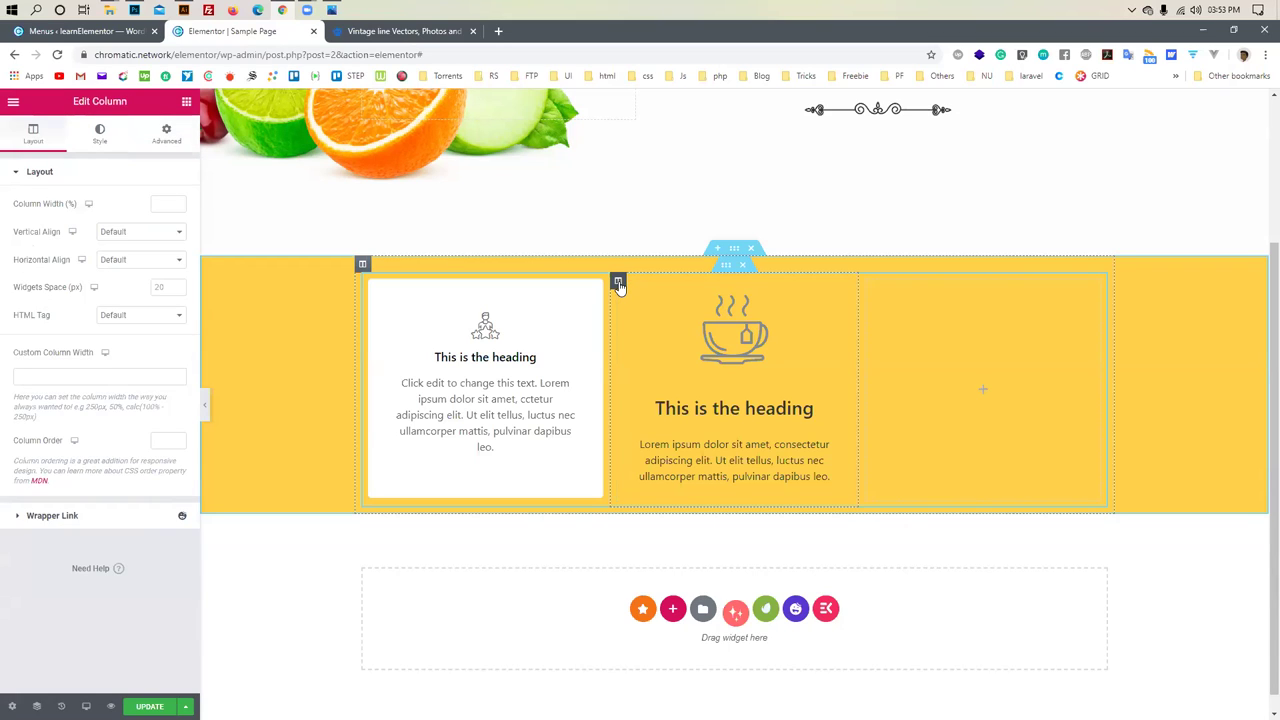
pyautogui.moveTo(619, 284); pyautogui.dragTo(697, 355)
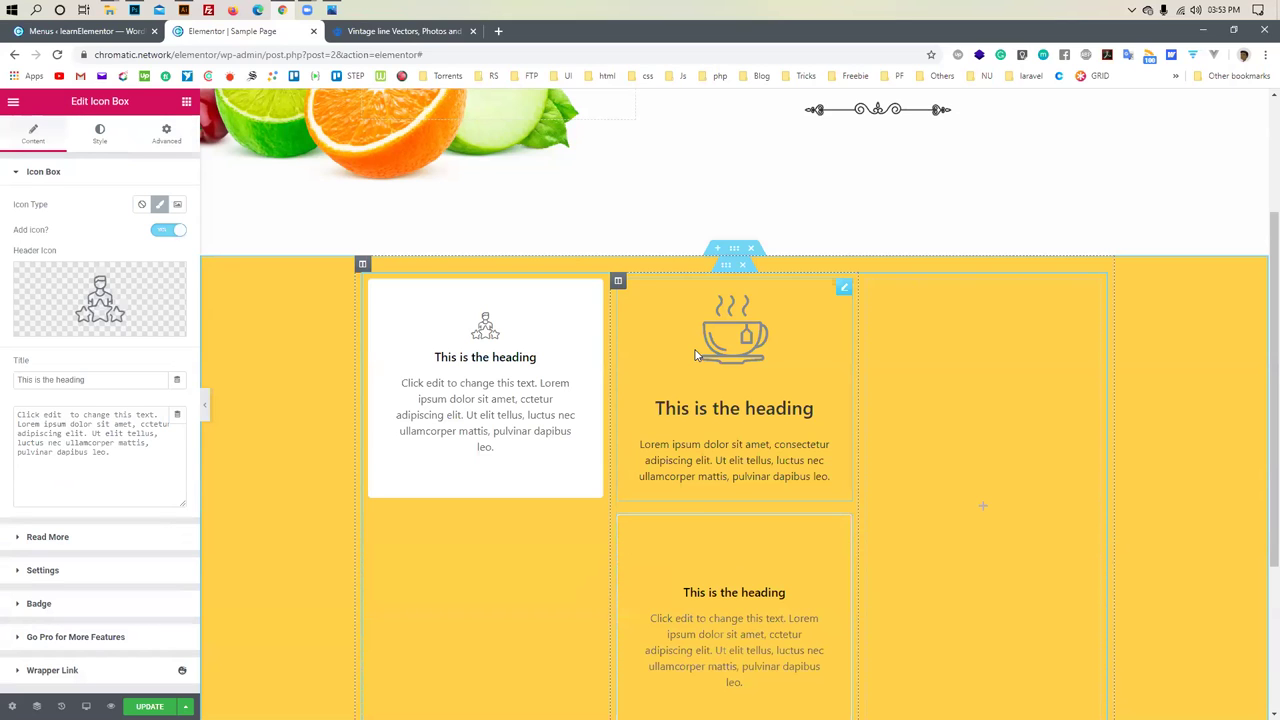
pyautogui.scroll(-2, 701, 525)
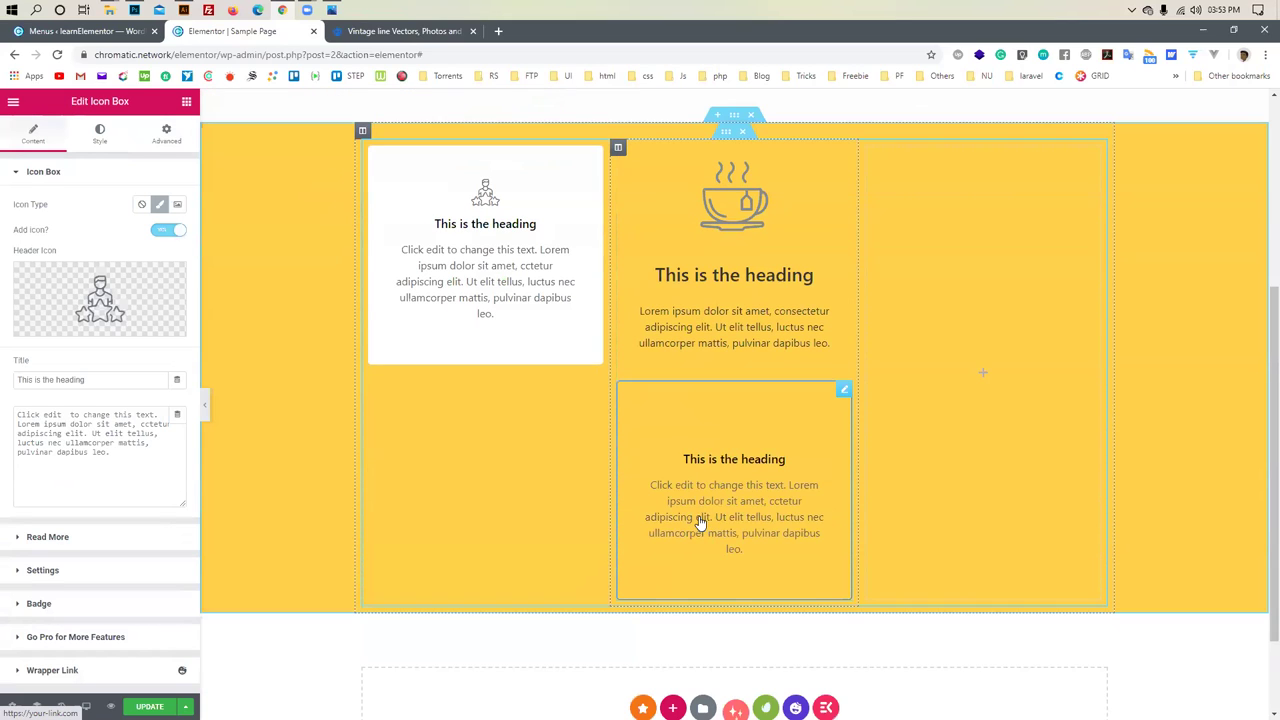
pyautogui.press('Delete')
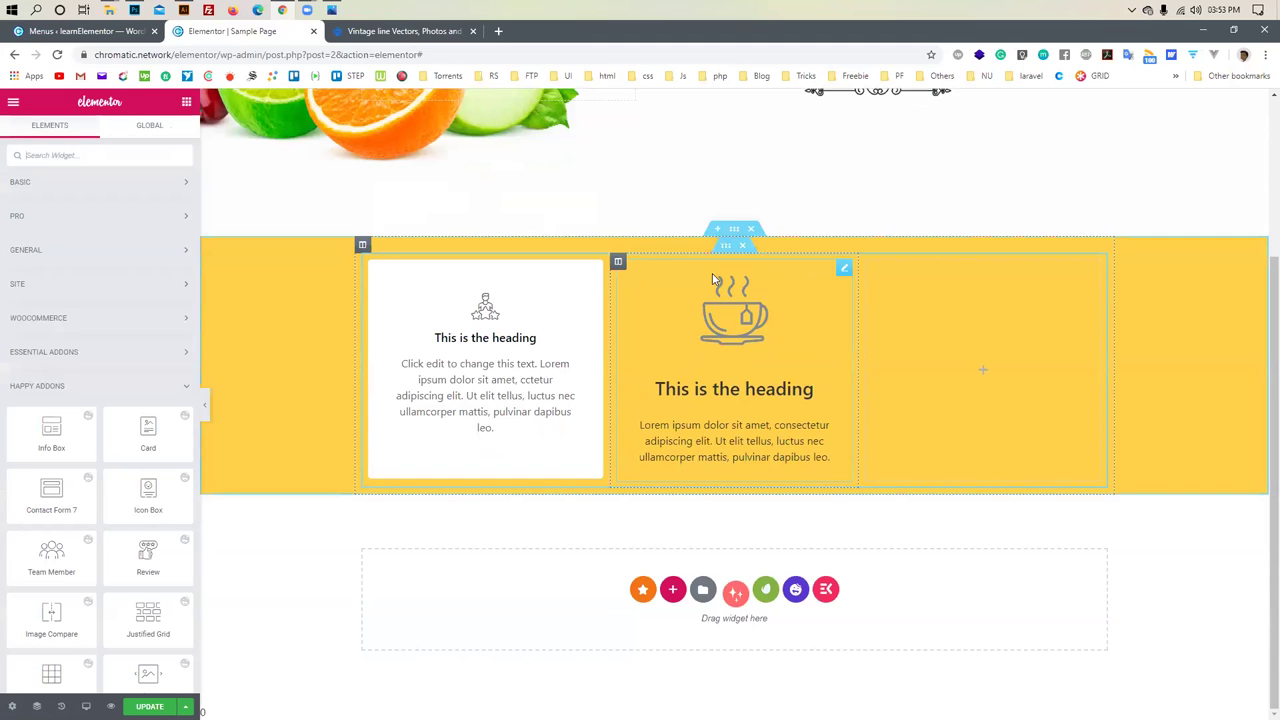
# Move the teacup icon box column to the right end of the row and duplicate it
pyautogui.click(618, 262)
pyautogui.click(633, 262)
pyautogui.click(618, 262)
pyautogui.moveTo(618, 262); pyautogui.dragTo(674, 369)
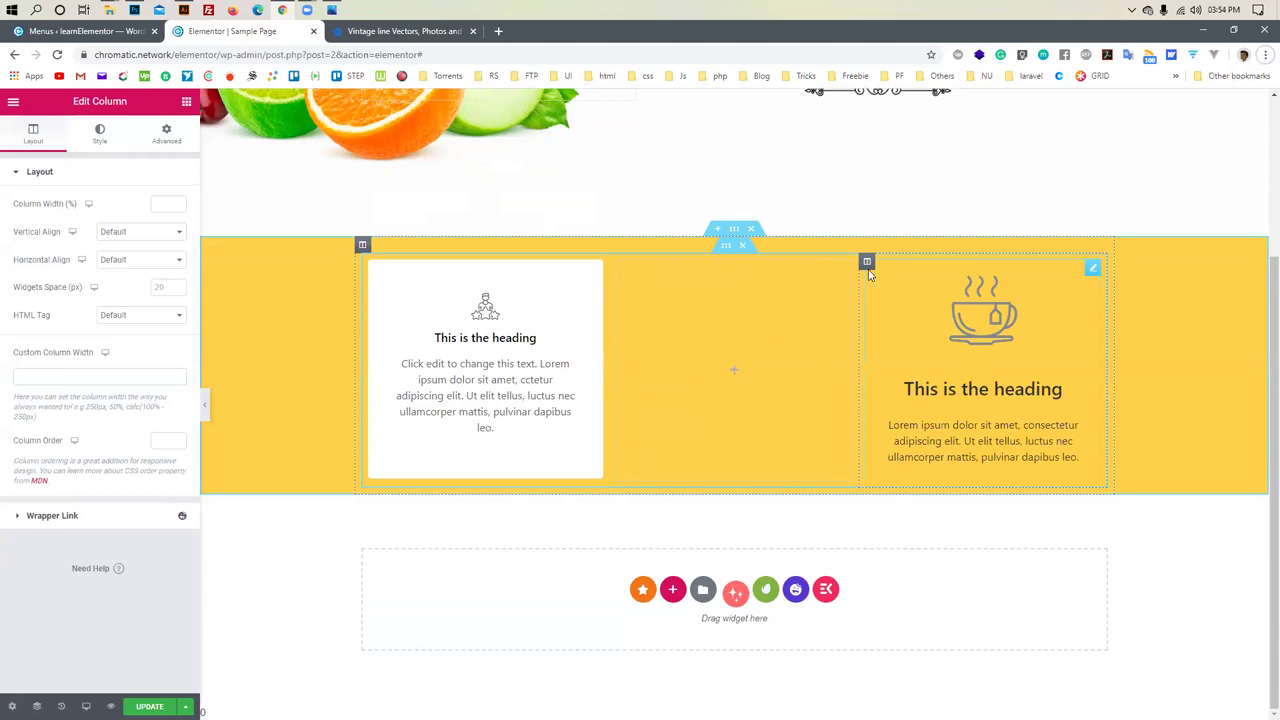
pyautogui.moveTo(866, 262); pyautogui.dragTo(689, 286)
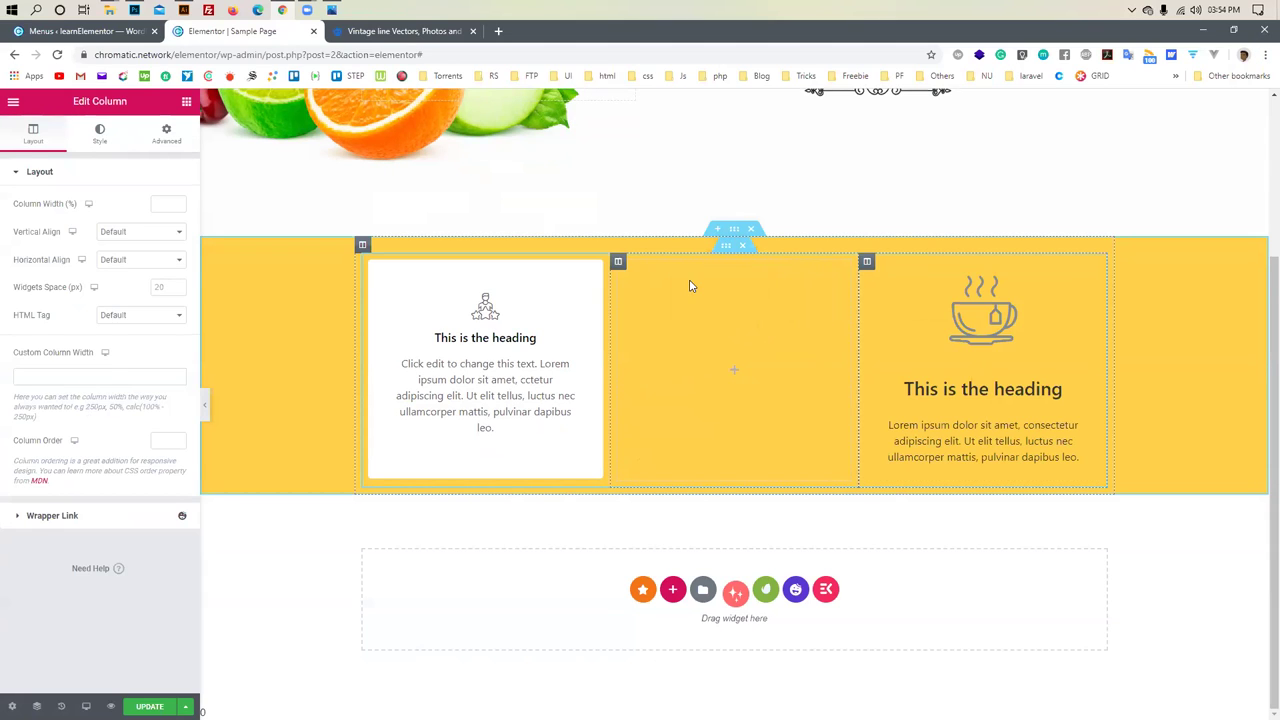
pyautogui.rightClick(867, 262)
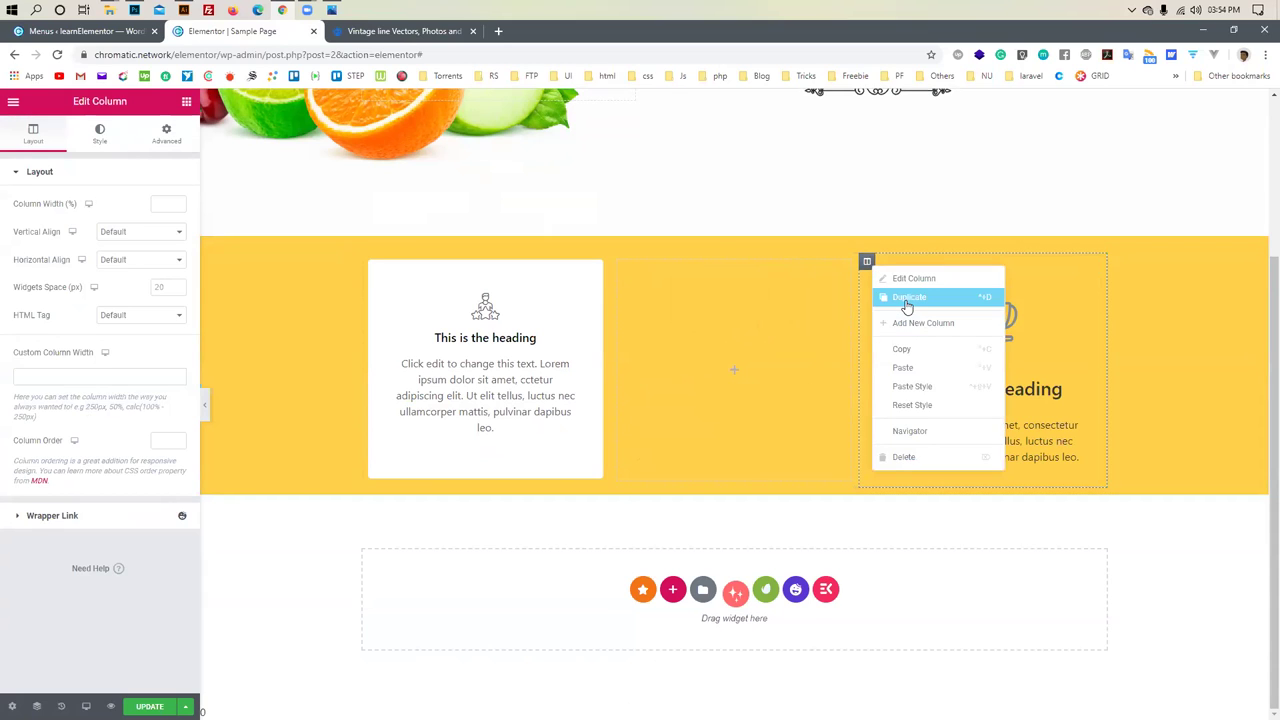
pyautogui.click(906, 300)
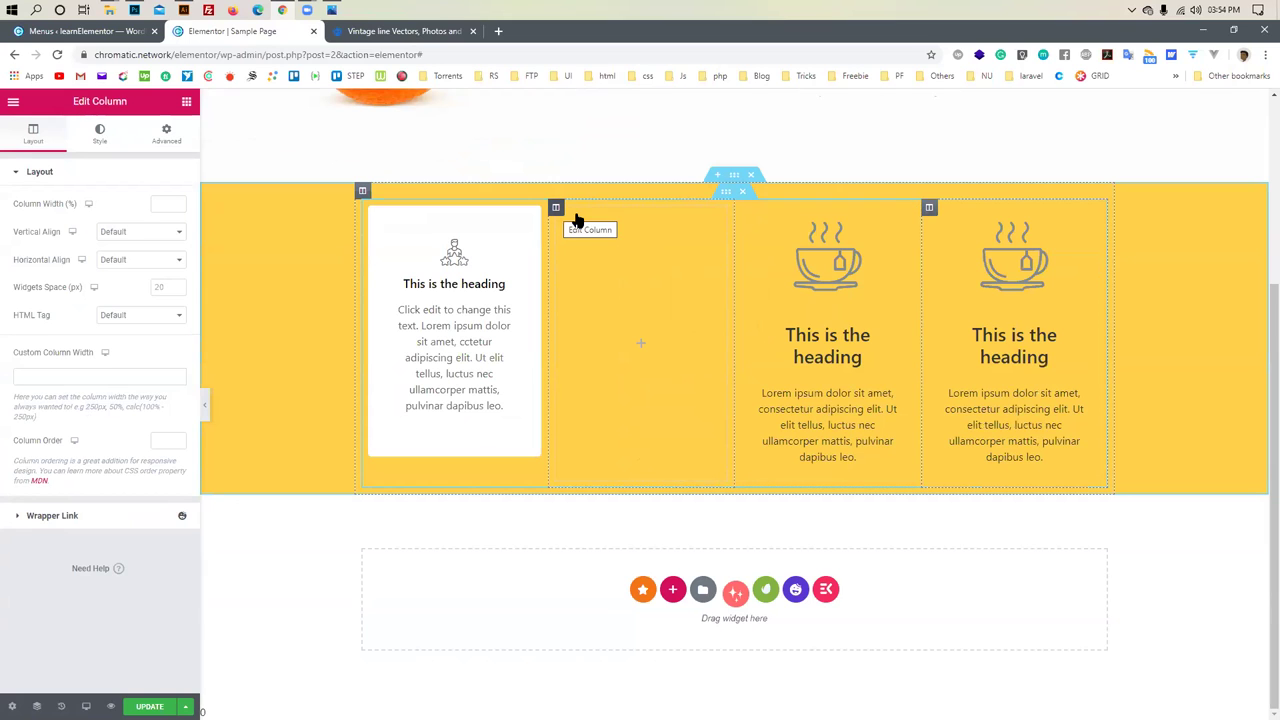
# Delete the empty column and the white icon box column, and duplicate a teacup column to make three
pyautogui.press('Delete')
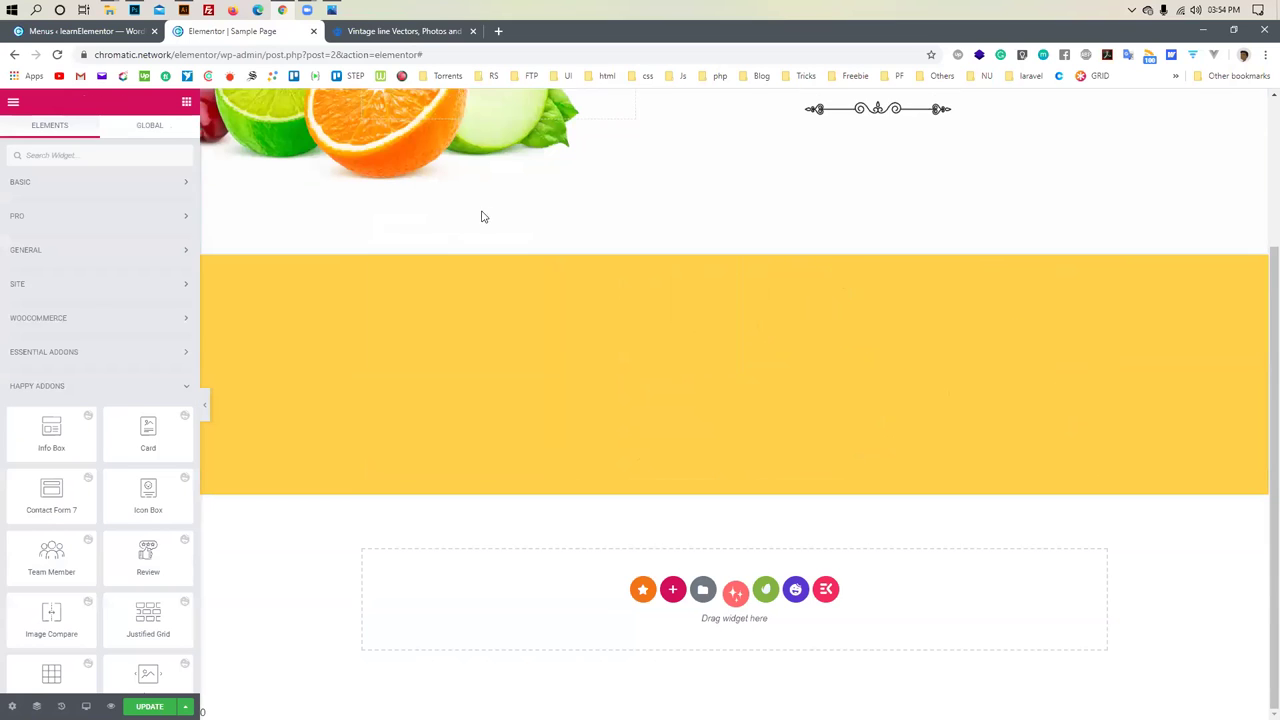
pyautogui.click(369, 261)
pyautogui.press('Delete')
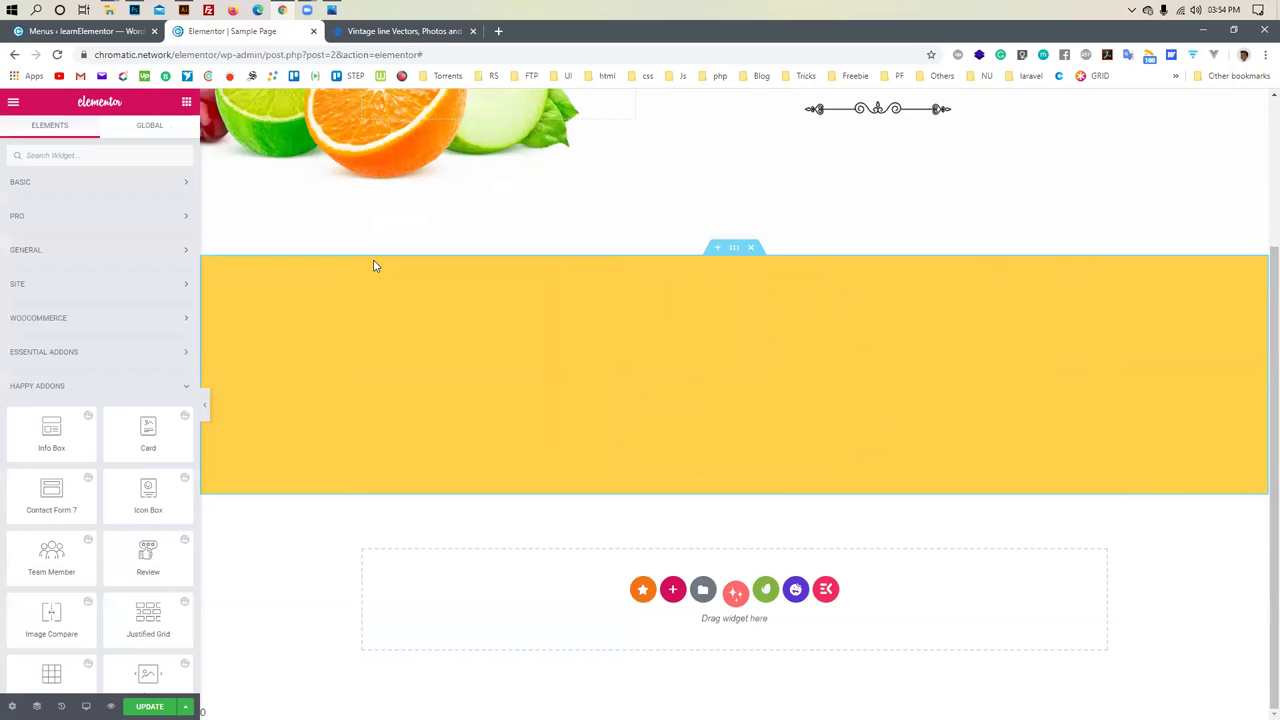
pyautogui.rightClick(745, 275)
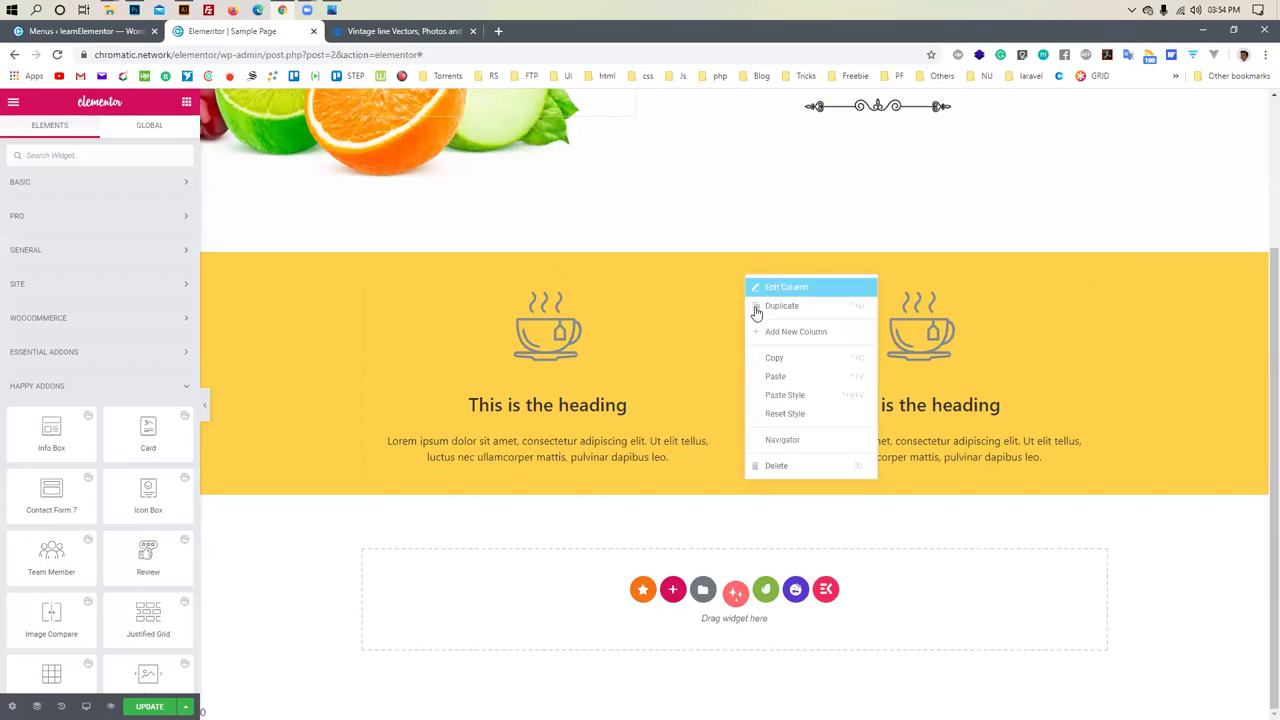
pyautogui.click(766, 308)
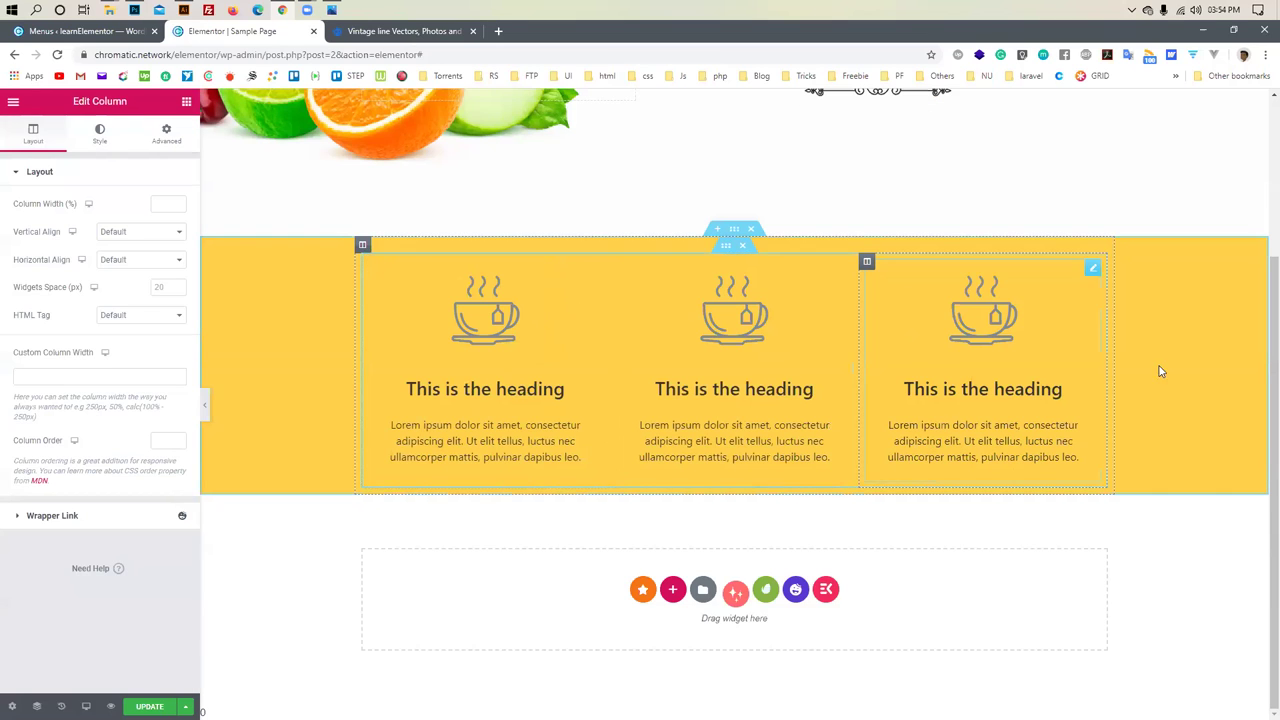
# Check the D.jpg mockup in Photos, and add an empty one-column section below the yellow feature section in Elementor
pyautogui.click(331, 11)
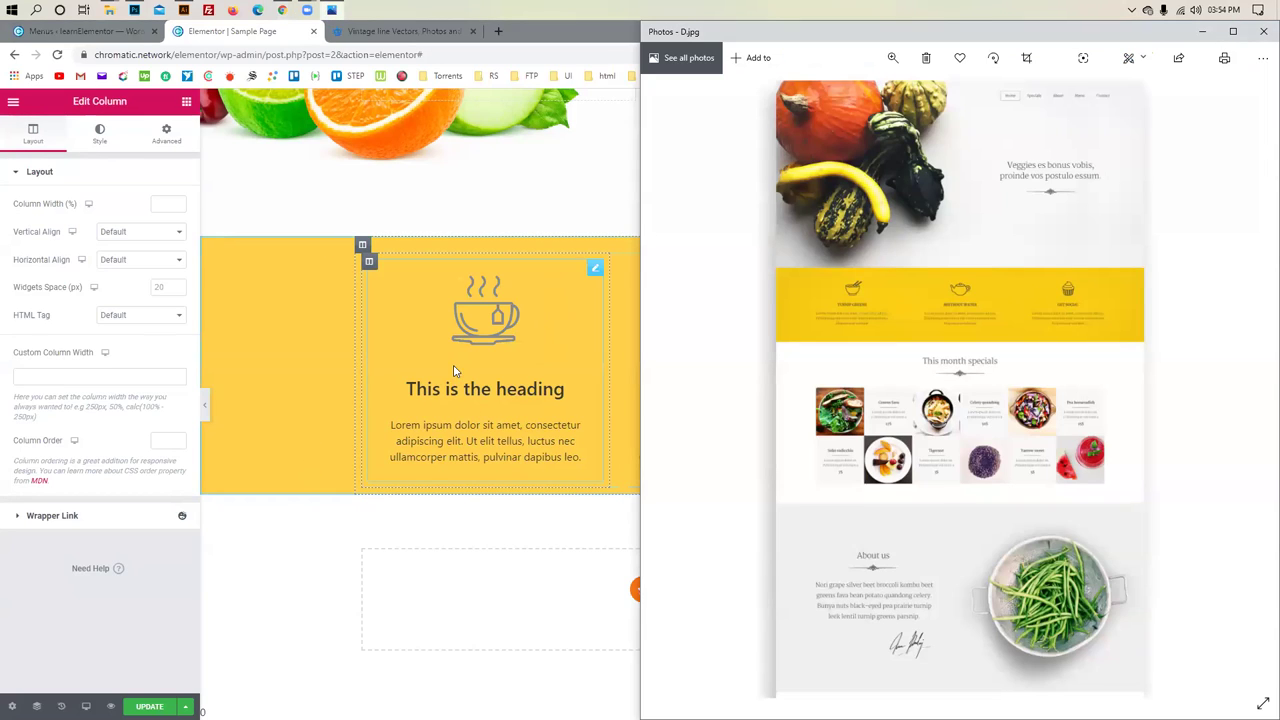
pyautogui.click(332, 555)
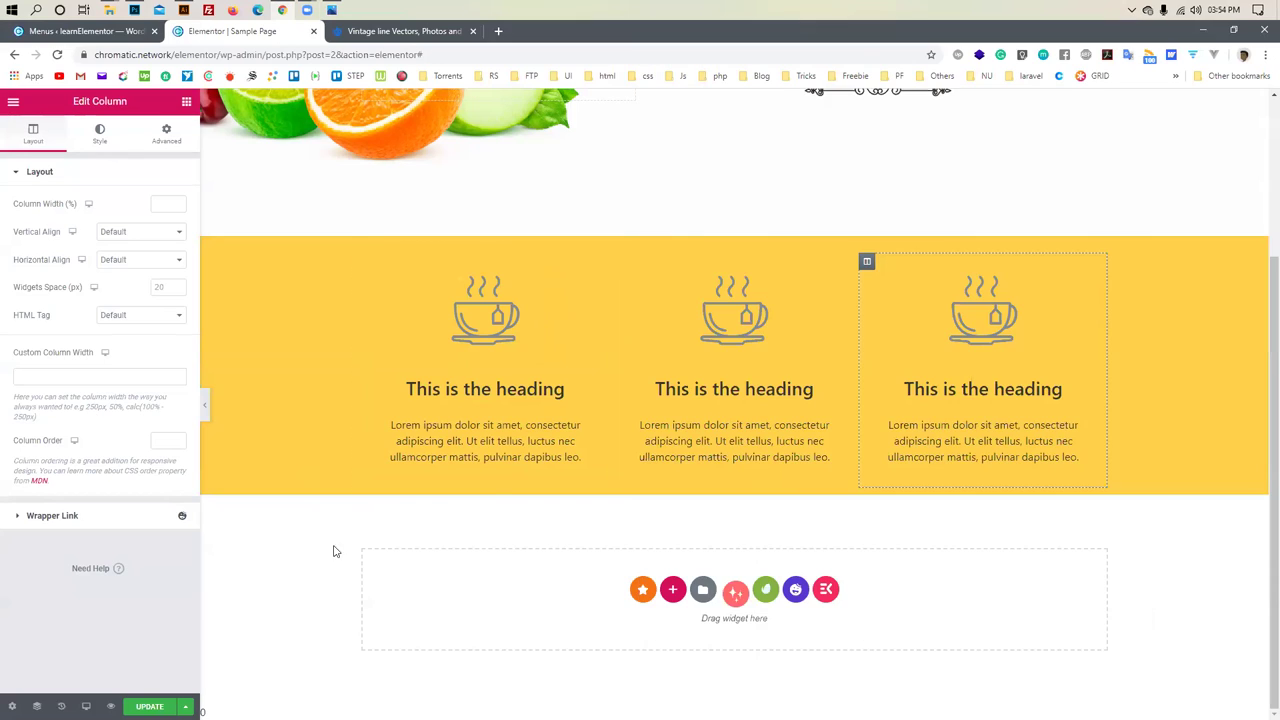
pyautogui.scroll(2, 397, 420)
pyautogui.scroll(-2, 720, 372)
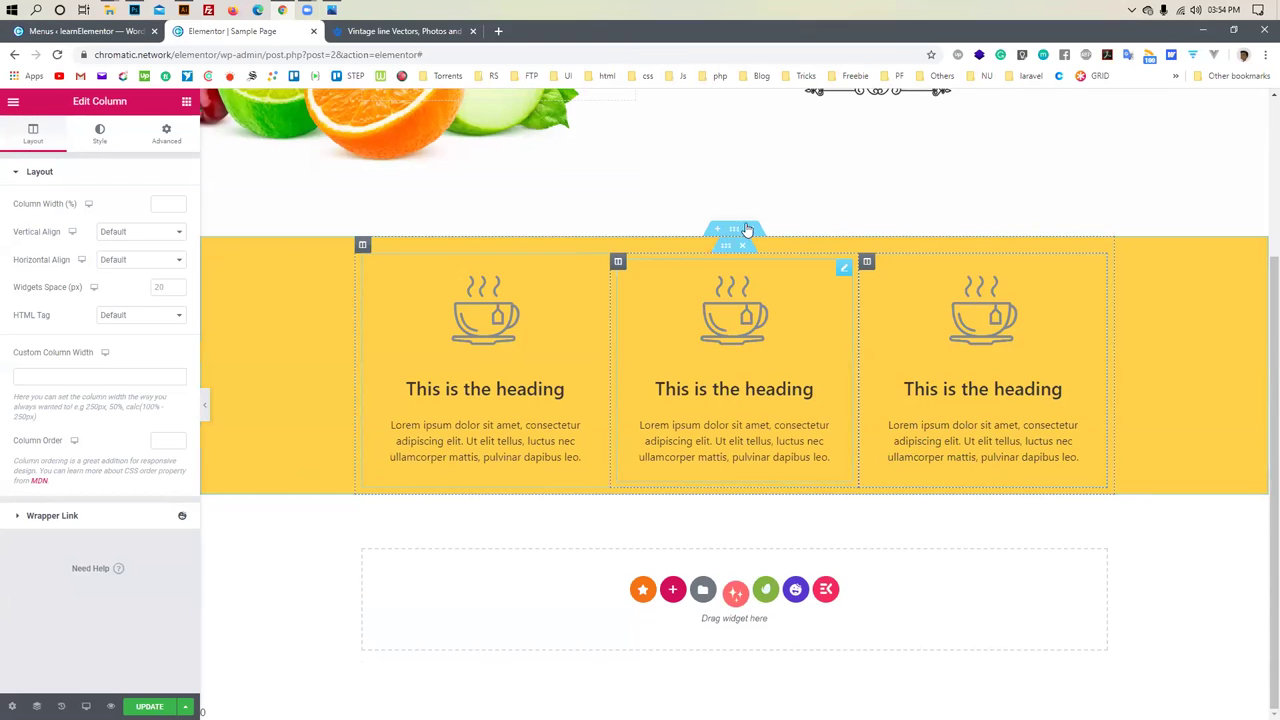
pyautogui.click(720, 365)
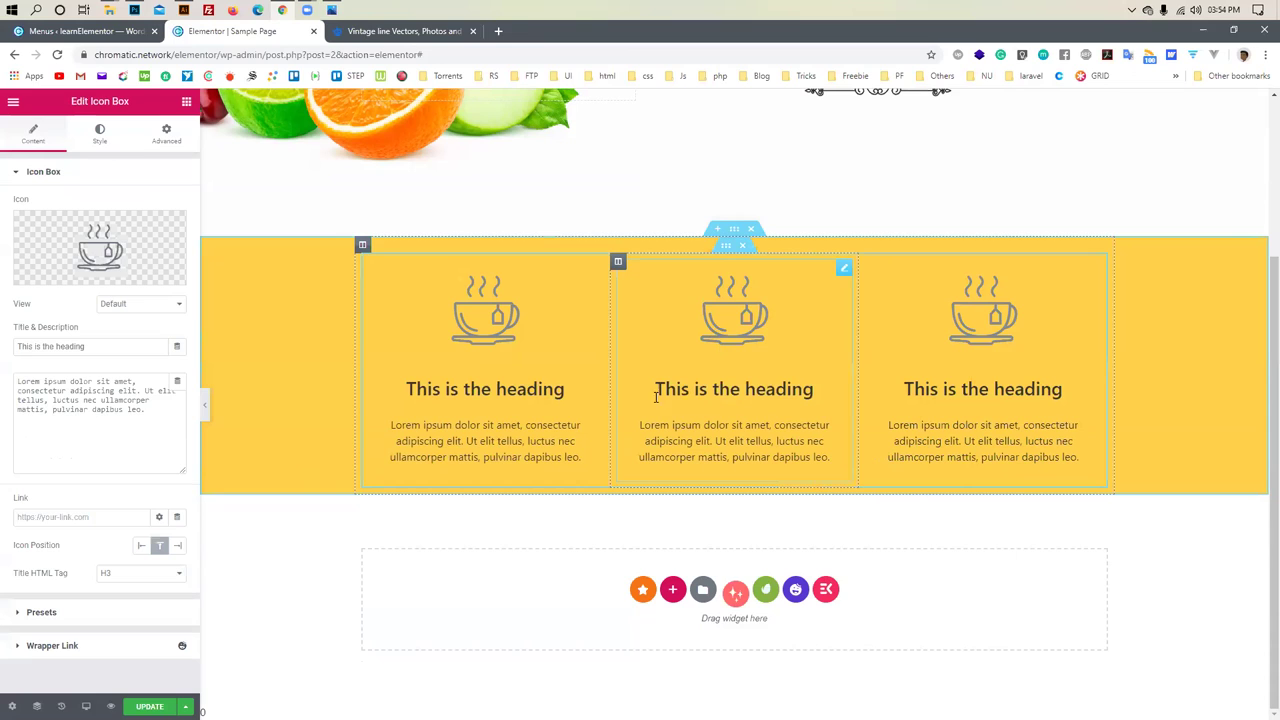
pyautogui.click(672, 589)
pyautogui.click(553, 623)
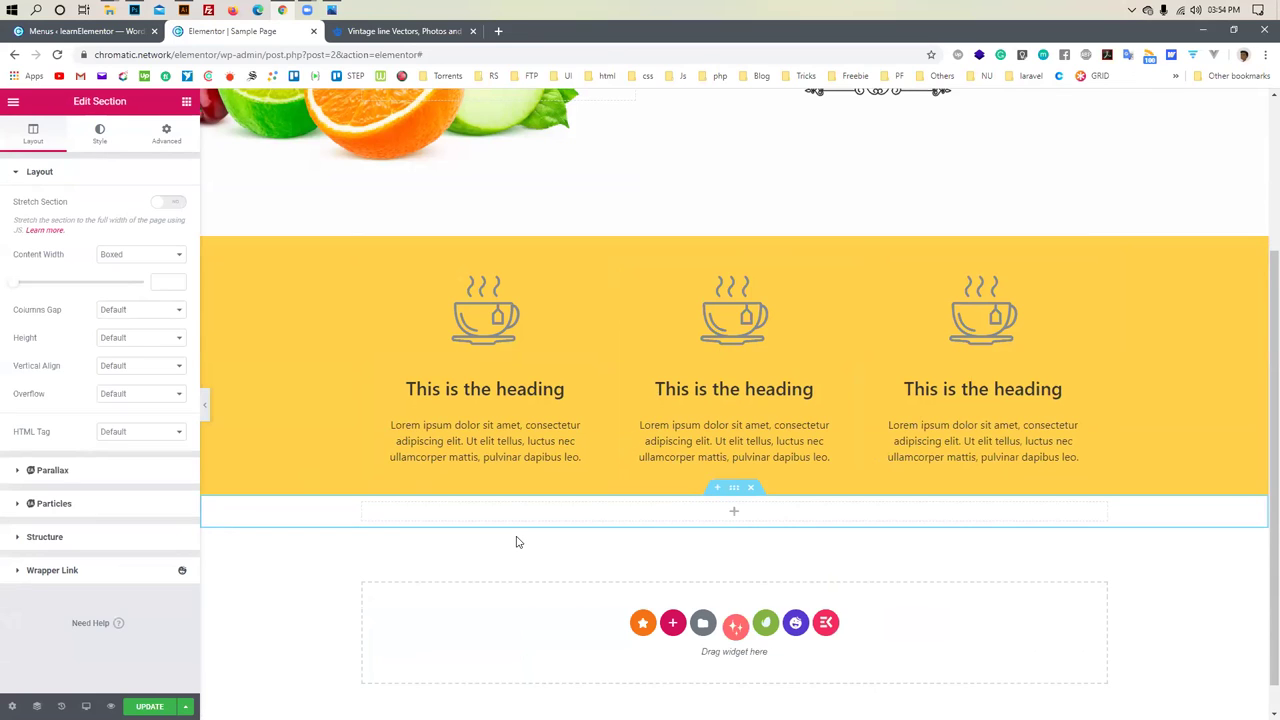
# Examine the layout of the "This month specials" image grid in the D.jpg mockup in Photos against the Elementor page
pyautogui.scroll(-1, 620, 500)
pyautogui.press('Return')
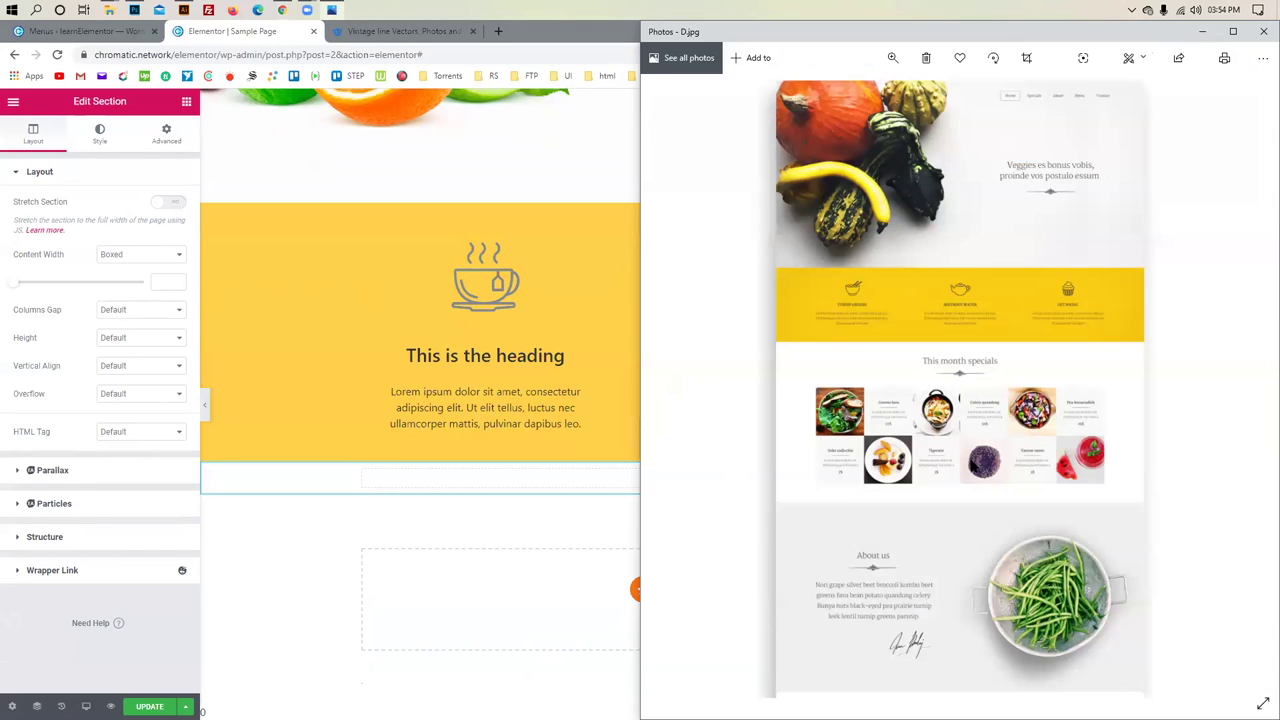
pyautogui.hotkey('alt', 'Tab')
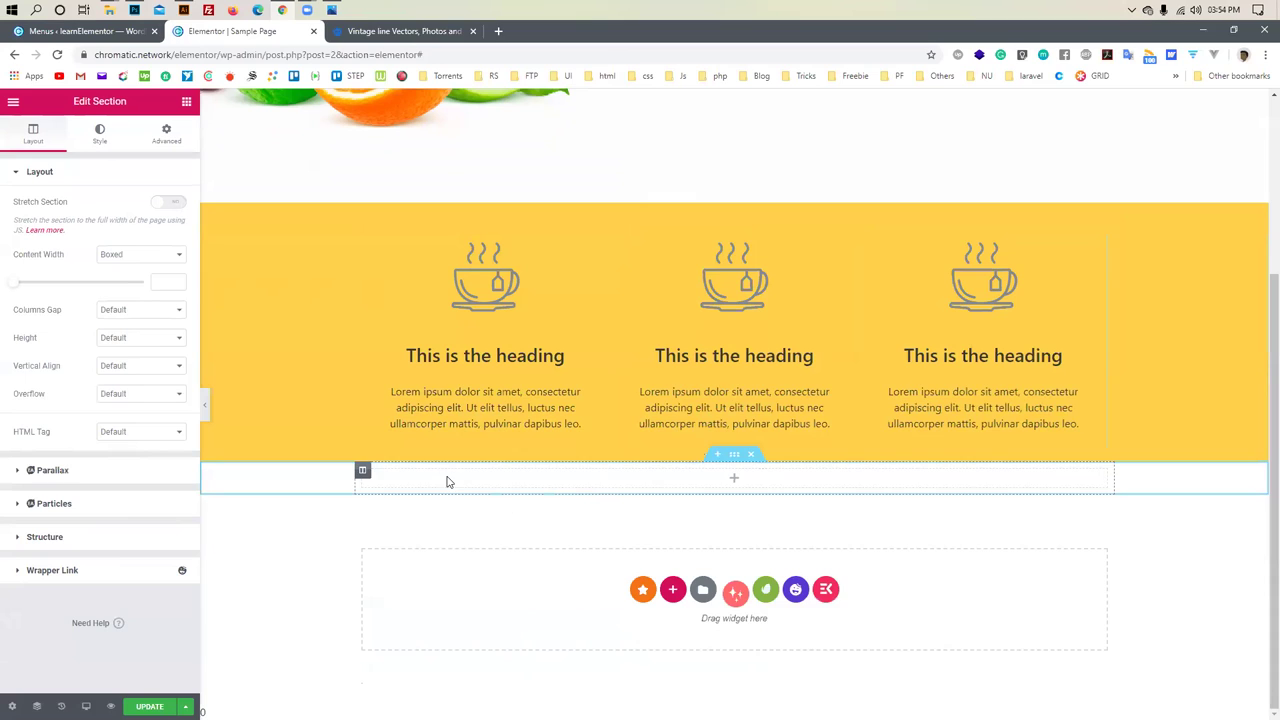
pyautogui.hotkey('alt', 'Tab')
pyautogui.scroll(-1, 926, 444)
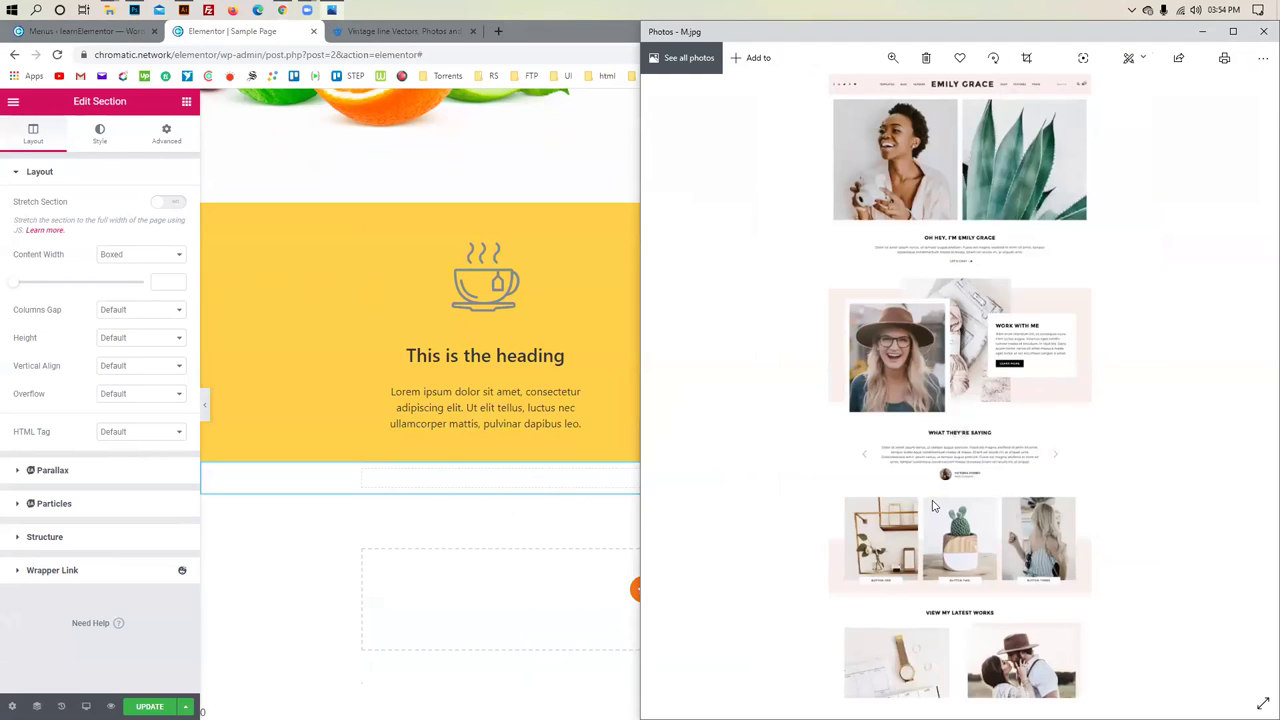
pyautogui.scroll(1, 946, 530)
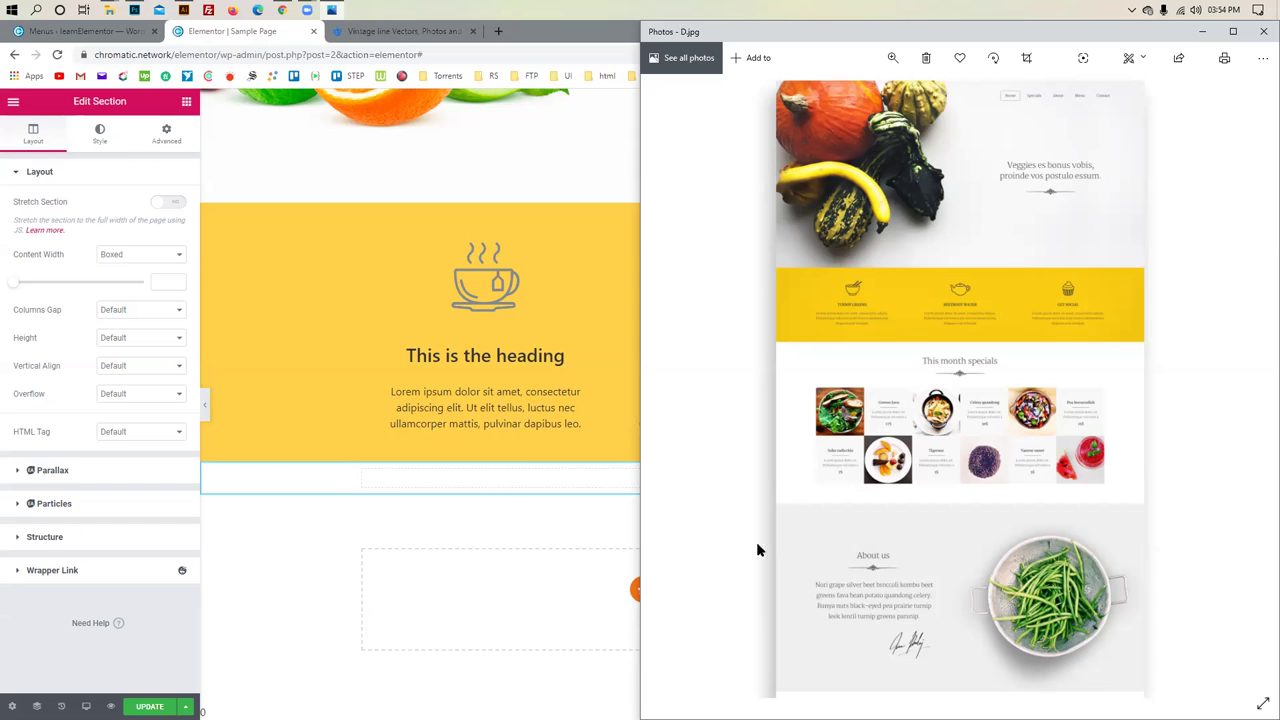
pyautogui.click(516, 519)
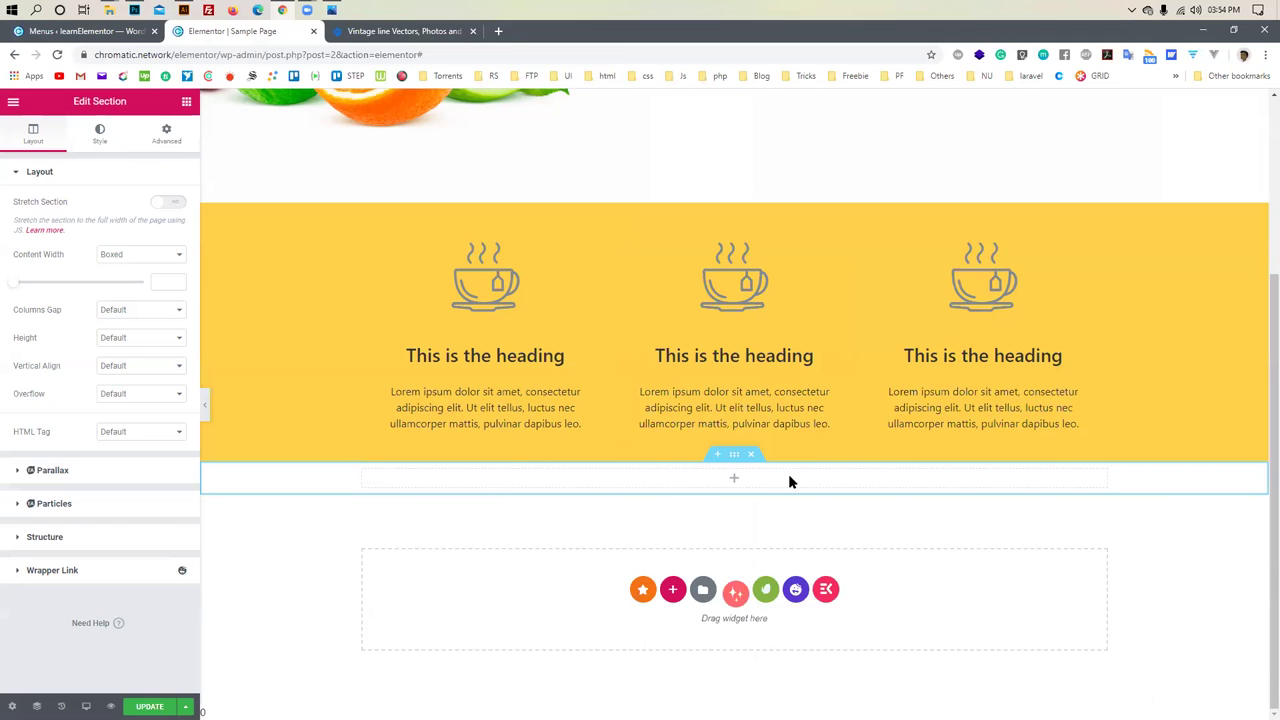
pyautogui.hotkey('alt', 'Tab')
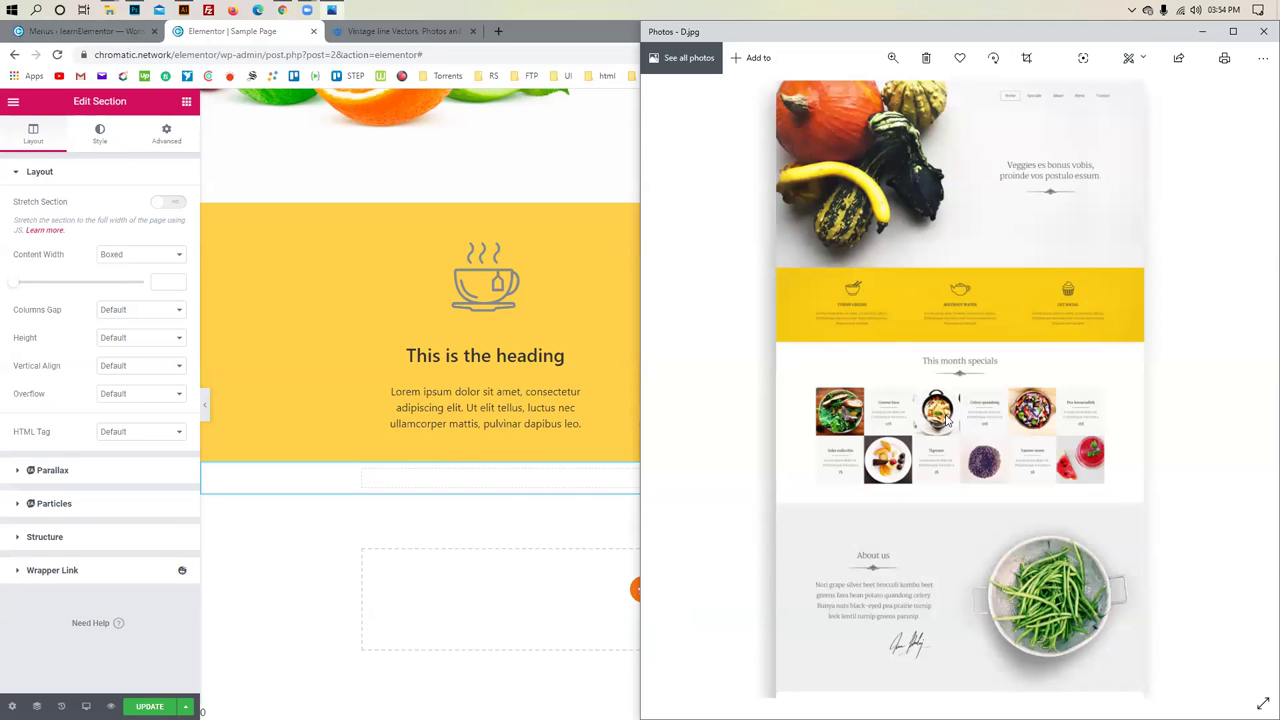
pyautogui.click(561, 491)
pyautogui.hotkey('alt', 'Tab')
pyautogui.click(548, 470)
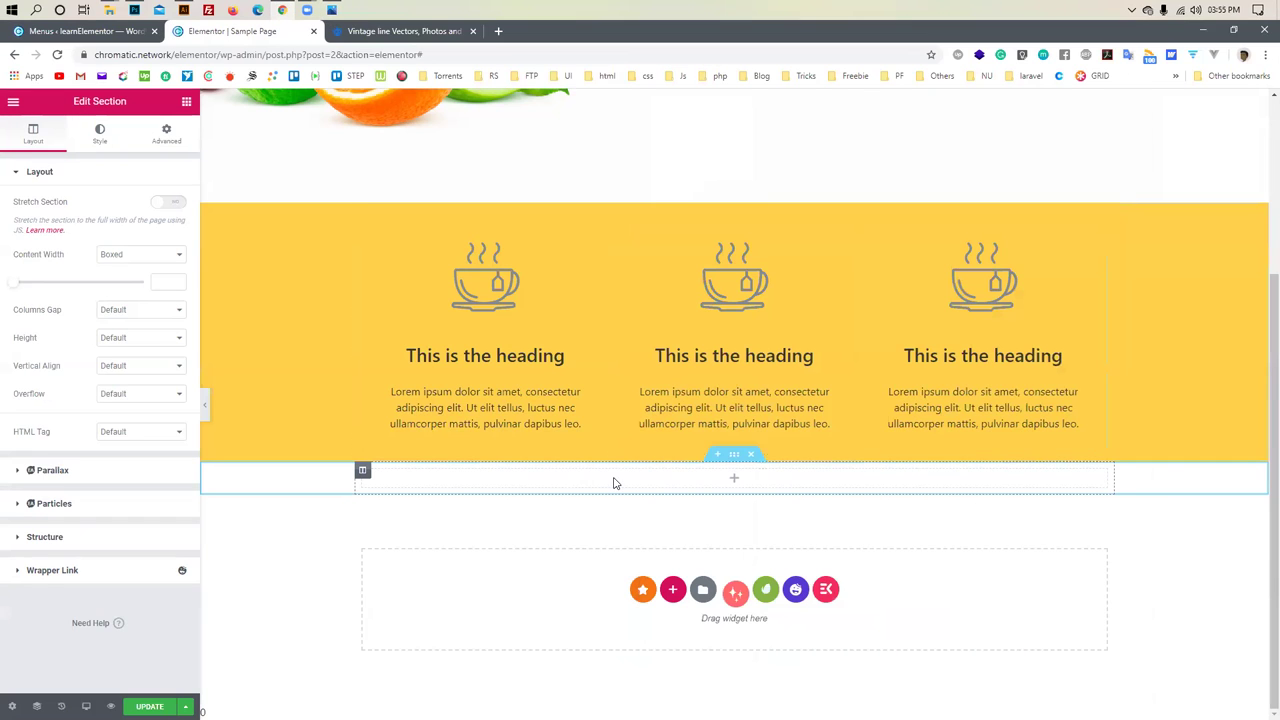
pyautogui.hotkey('alt', 'Tab')
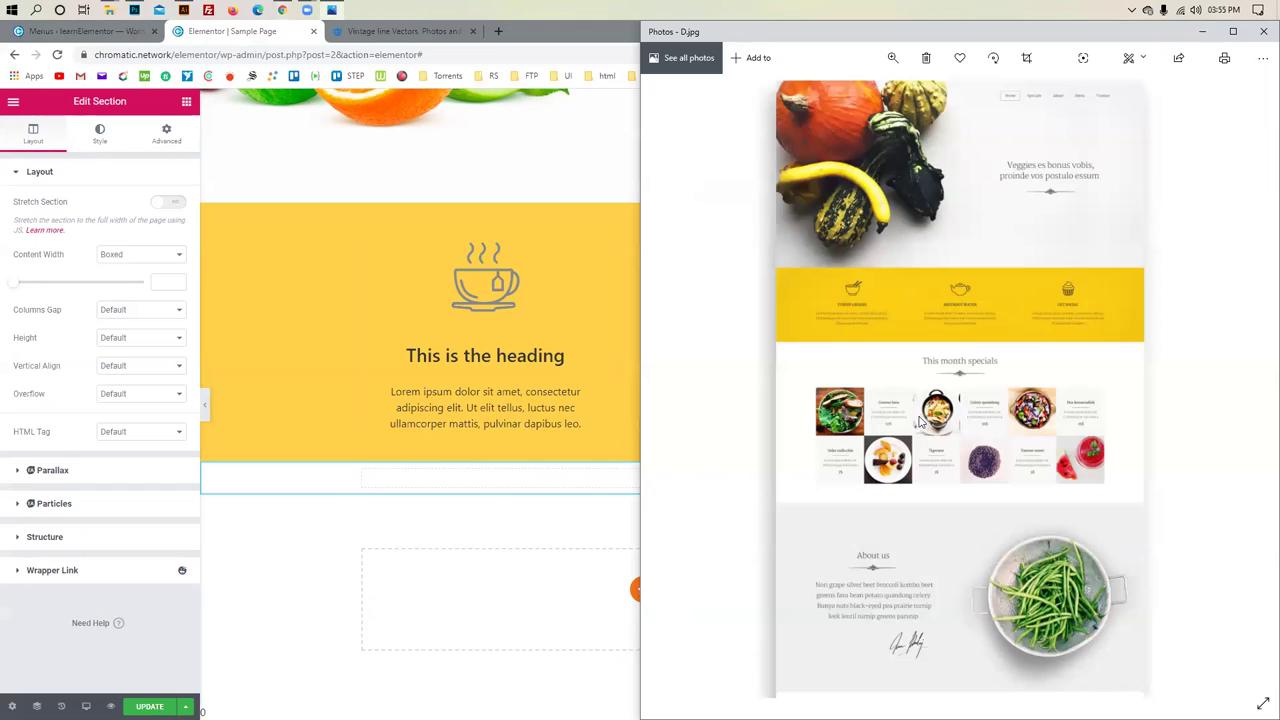
pyautogui.hotkey('alt', 'Tab')
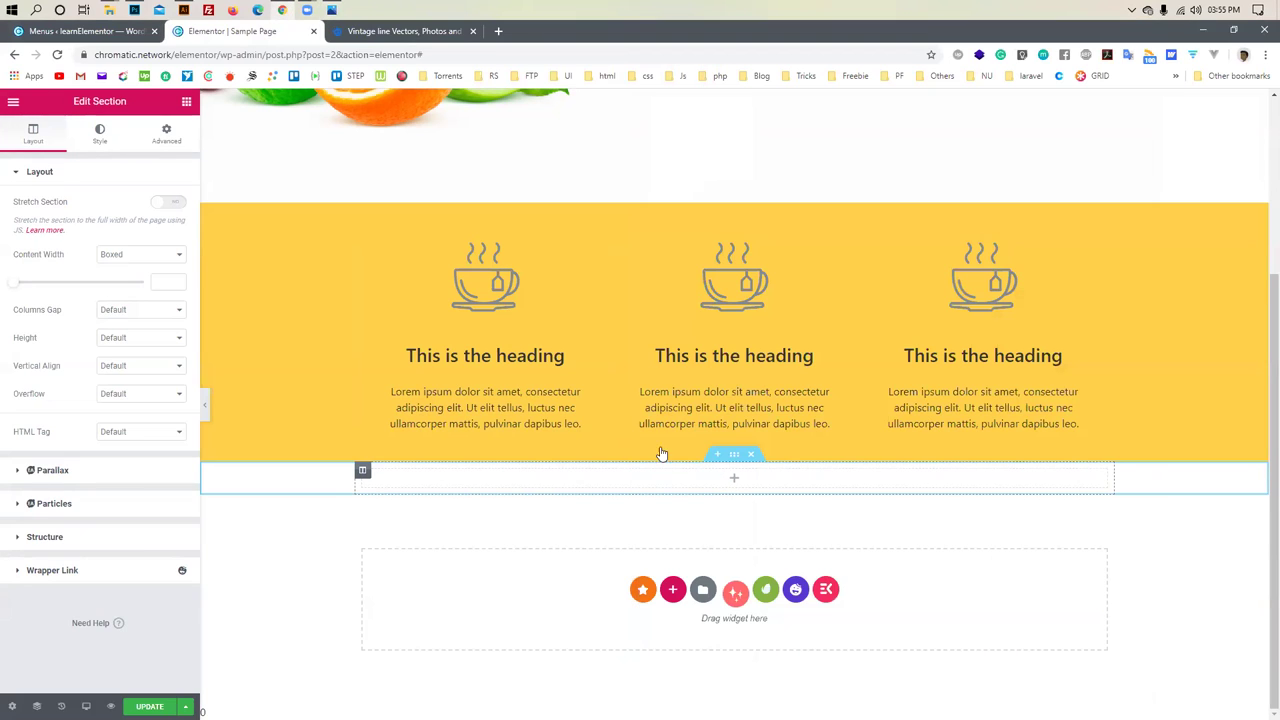
# Insert an Inner Section widget into the empty section below the yellow feature section
pyautogui.press('Escape')
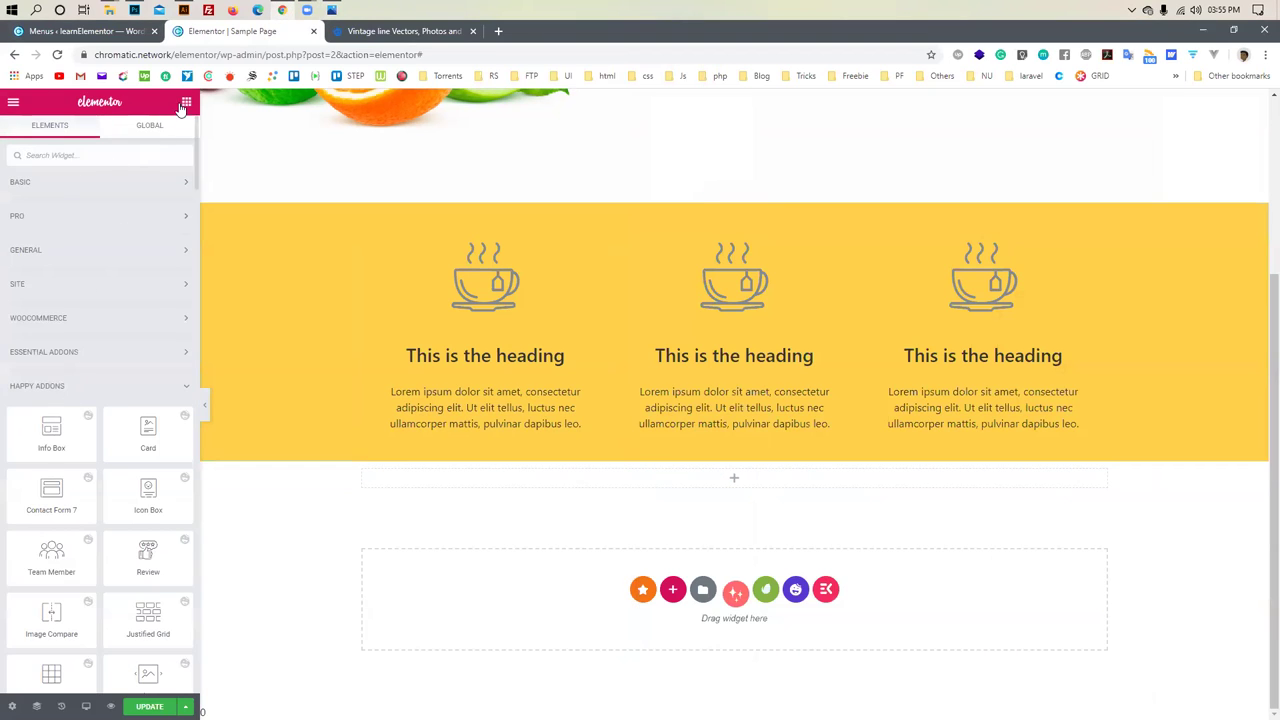
pyautogui.click(40, 184)
pyautogui.moveTo(46, 225); pyautogui.dragTo(703, 477)
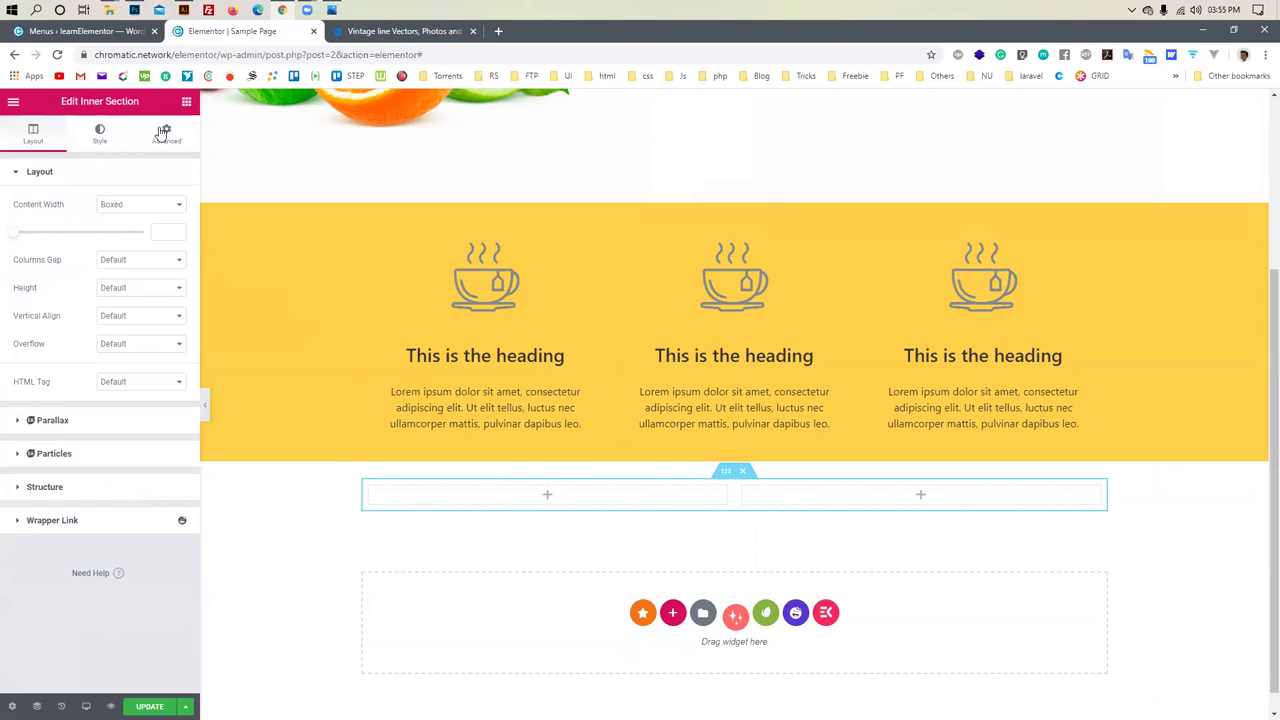
pyautogui.click(186, 104)
pyautogui.moveTo(51, 228)
pyautogui.mouseDown()
pyautogui.moveTo(660, 420)
pyautogui.moveTo(744, 467)
pyautogui.moveTo(743, 494)
pyautogui.moveTo(600, 480)
pyautogui.moveTo(55, 149)
pyautogui.moveTo(51, 228)
pyautogui.mouseUp()
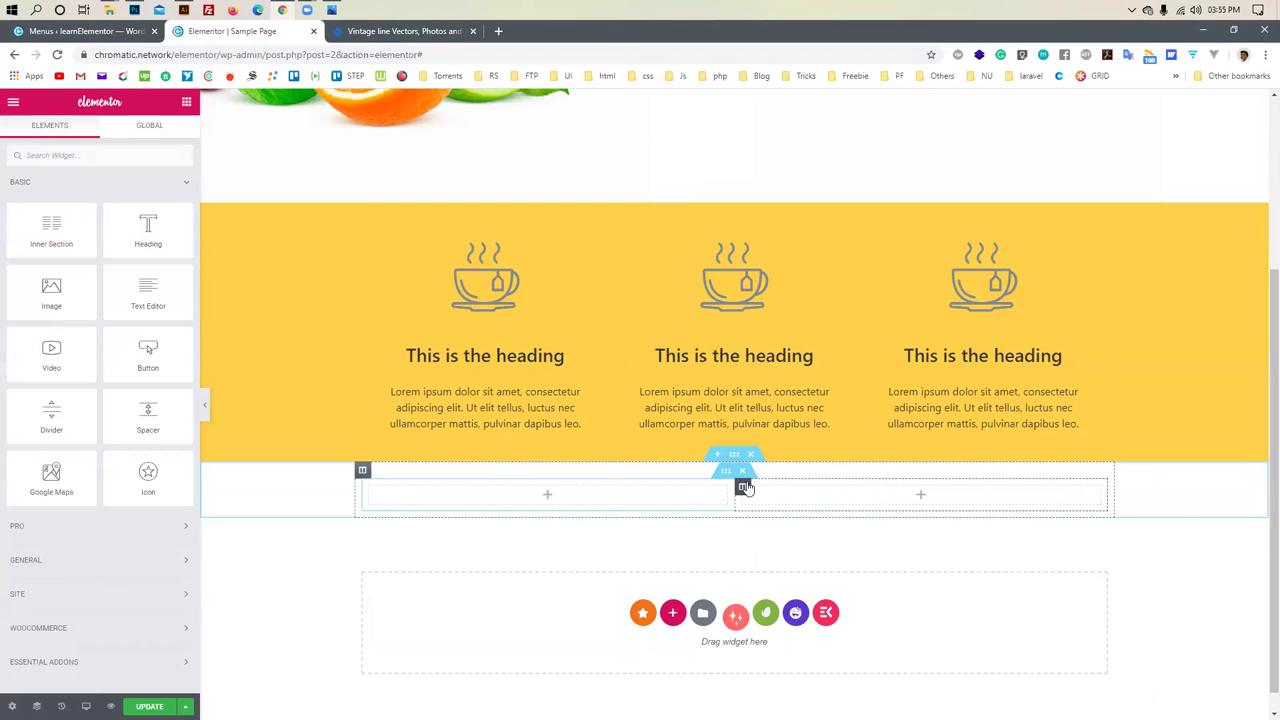
# Duplicate the inner section's empty column until the row has six columns
pyautogui.click(743, 488)
pyautogui.hotkey('ctrl', 'd')
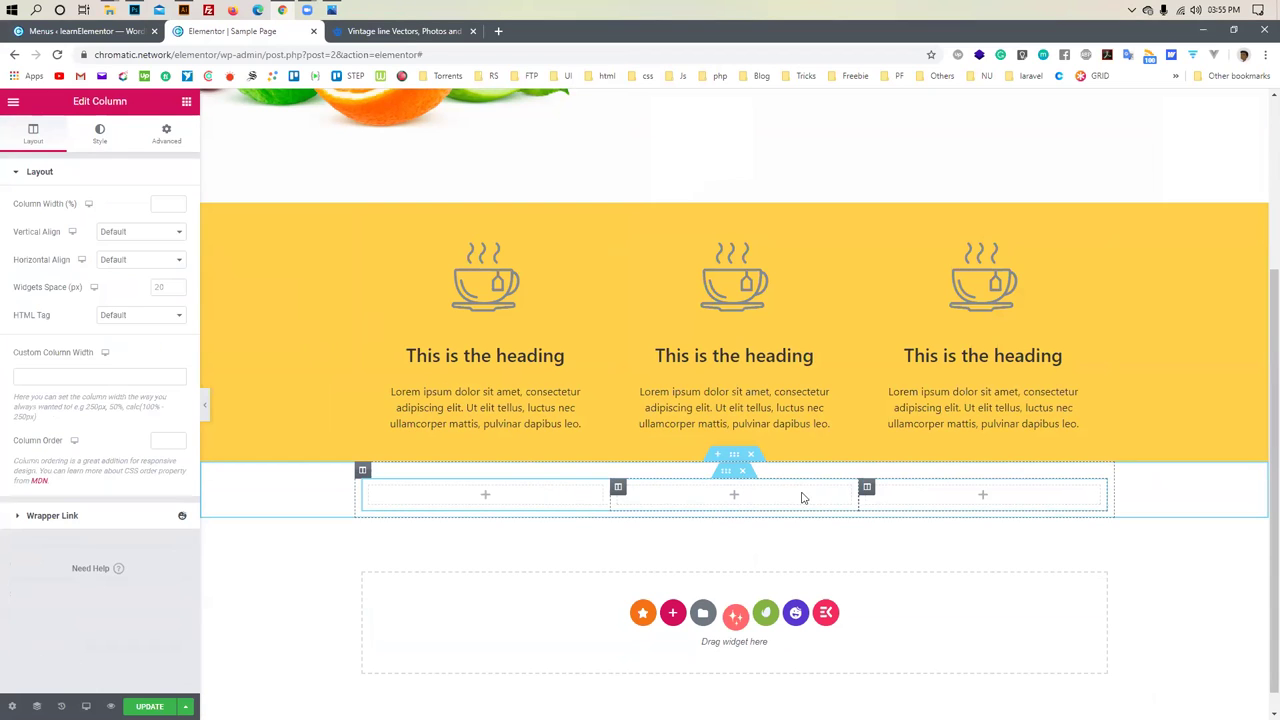
pyautogui.hotkey('ctrl', 'd')
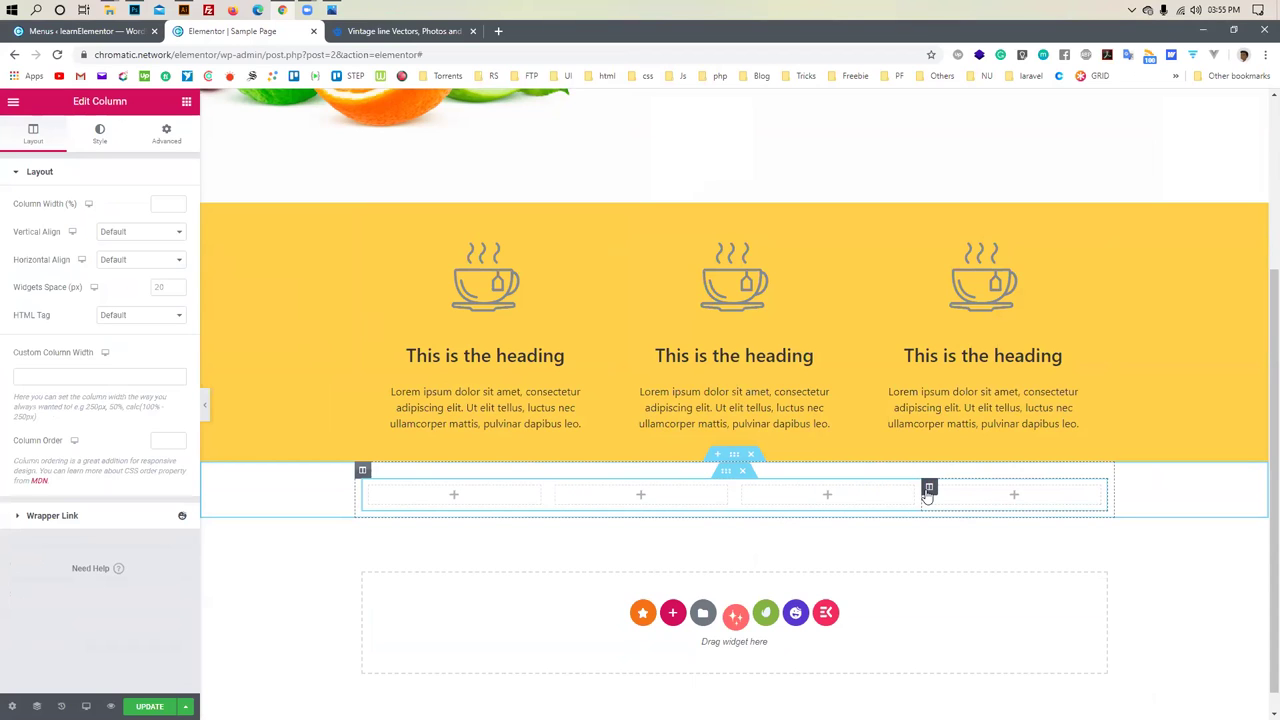
pyautogui.hotkey('ctrl', 'd')
pyautogui.hotkey('ctrl', 'd')
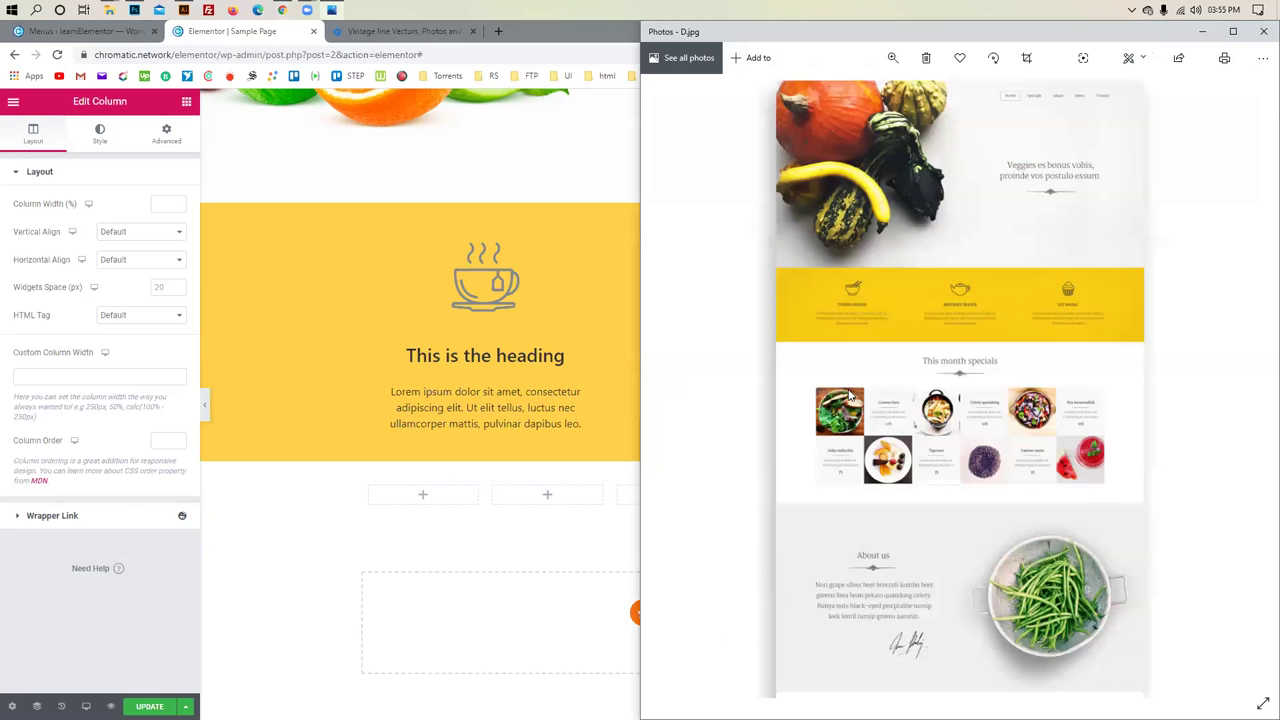
# Duplicate the six-column inner section to create a second row beneath it
pyautogui.hotkey('alt', 'Tab')
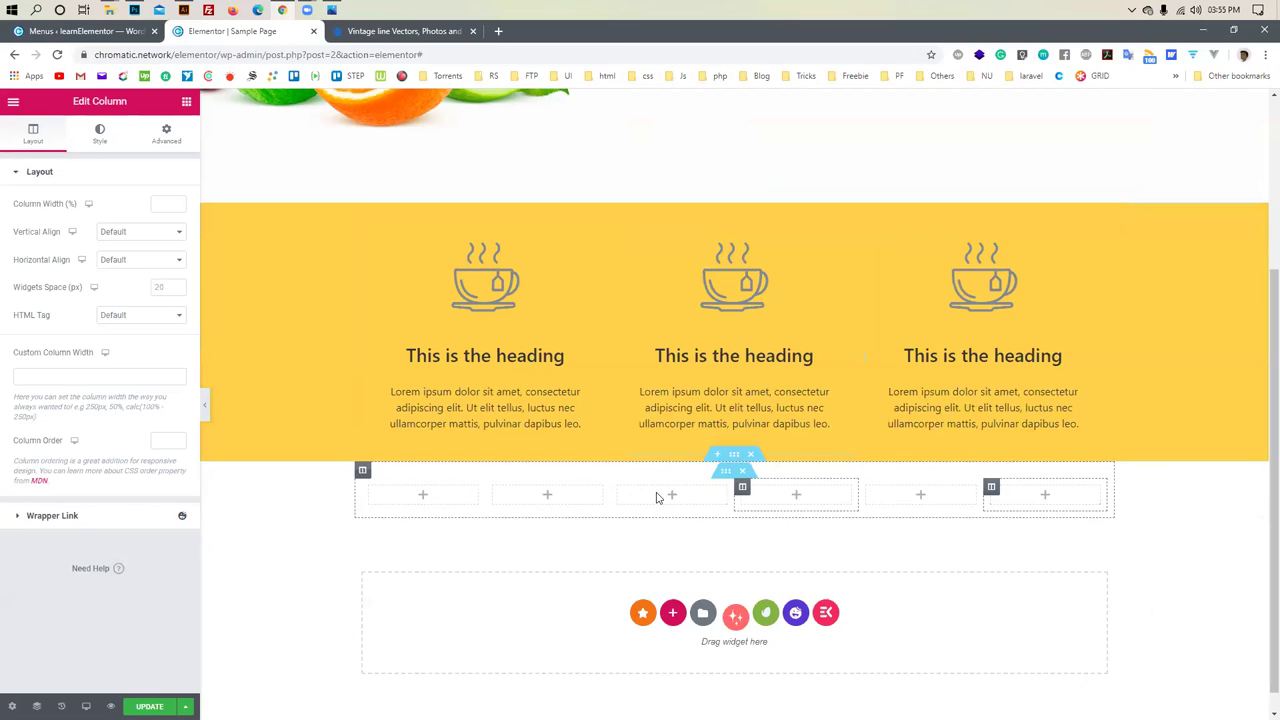
pyautogui.click(728, 472)
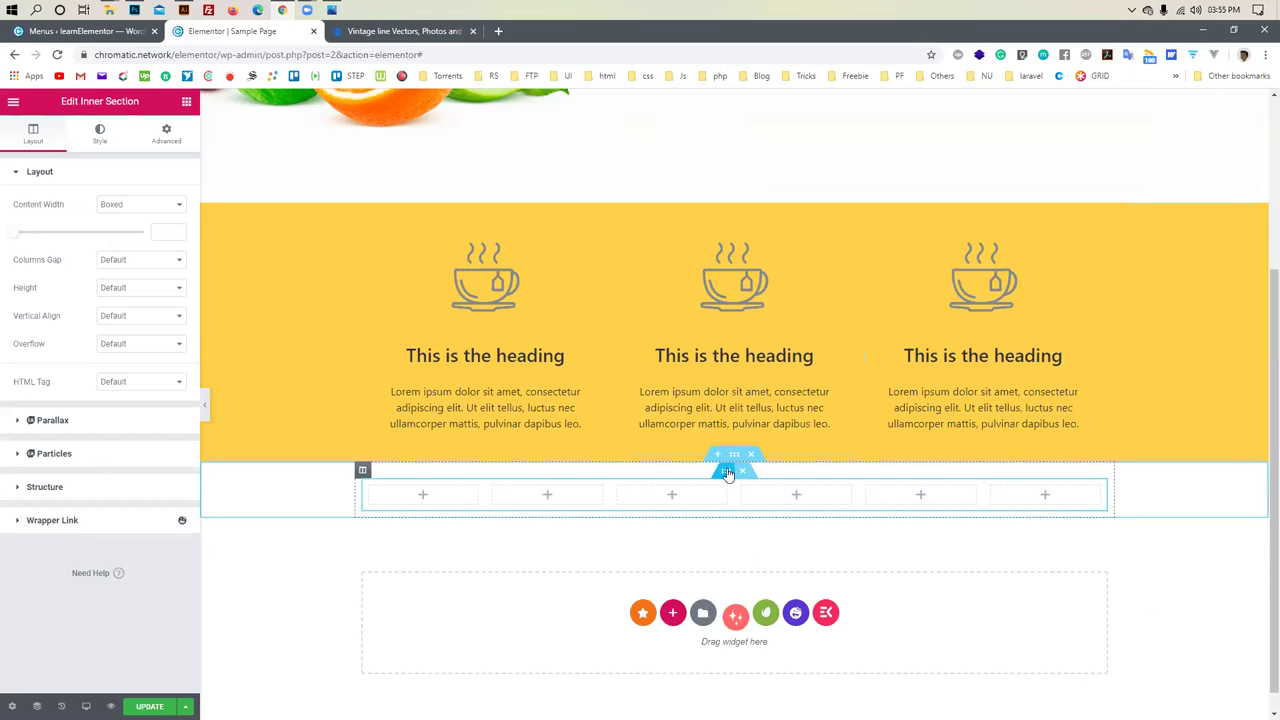
pyautogui.hotkey('ctrl', 'd')
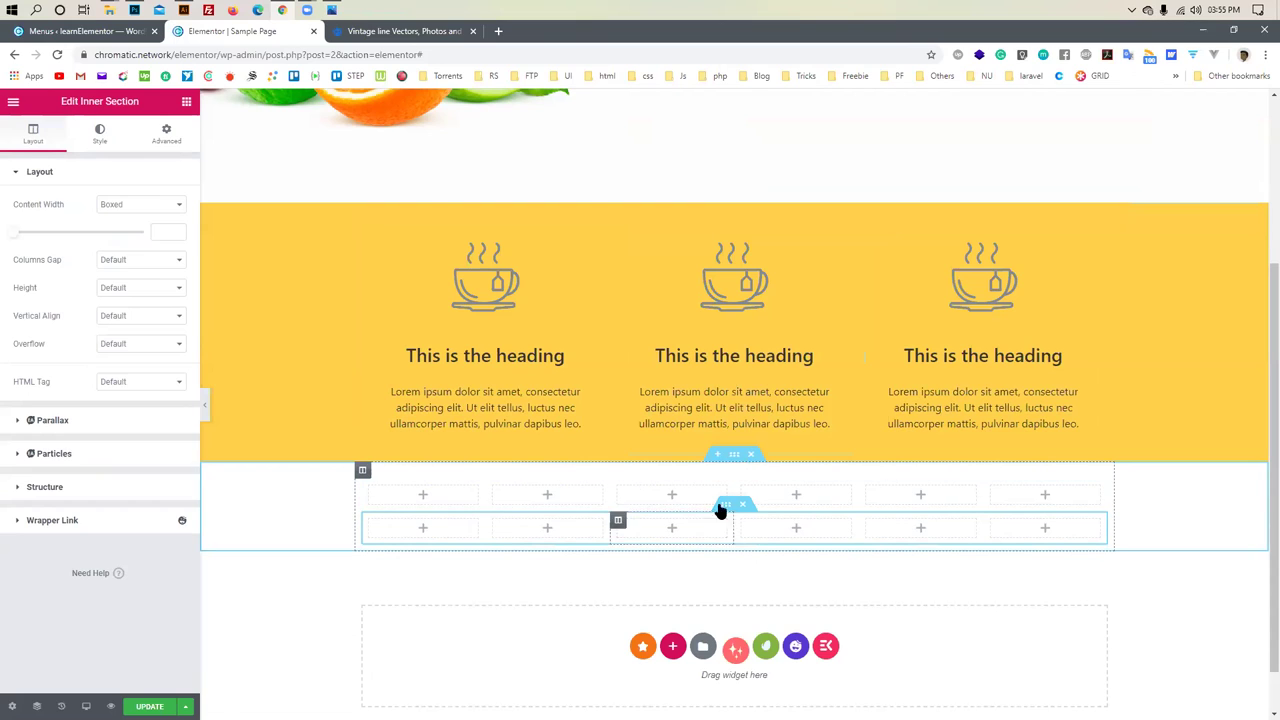
# Add Image widgets to the first, third and fifth columns of the upper six-column row
pyautogui.click(423, 495)
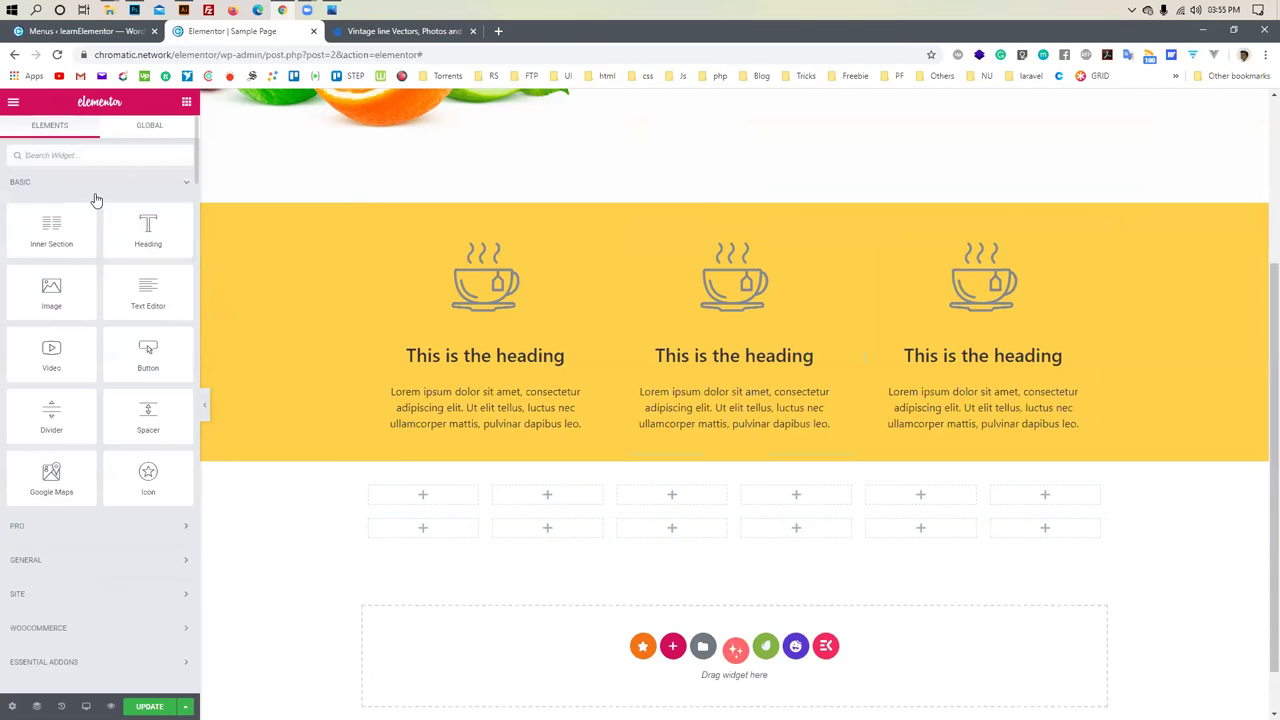
pyautogui.moveTo(51, 290); pyautogui.dragTo(431, 487)
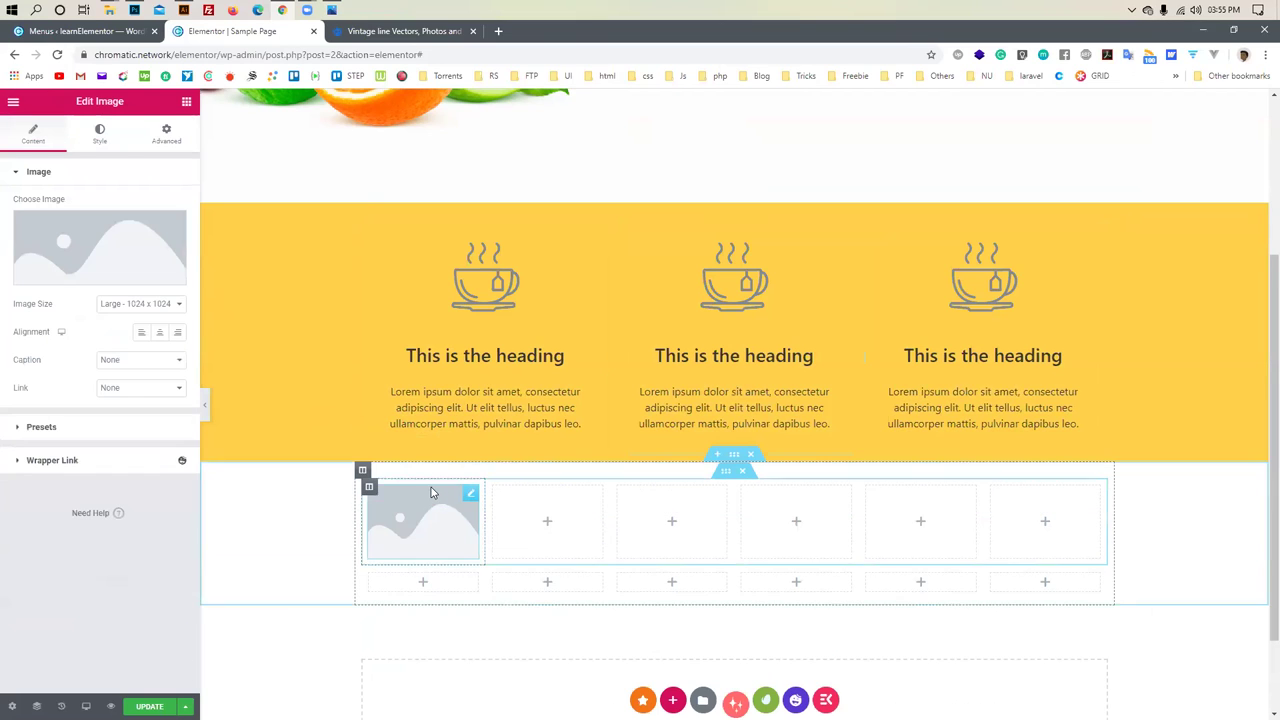
pyautogui.click(671, 526)
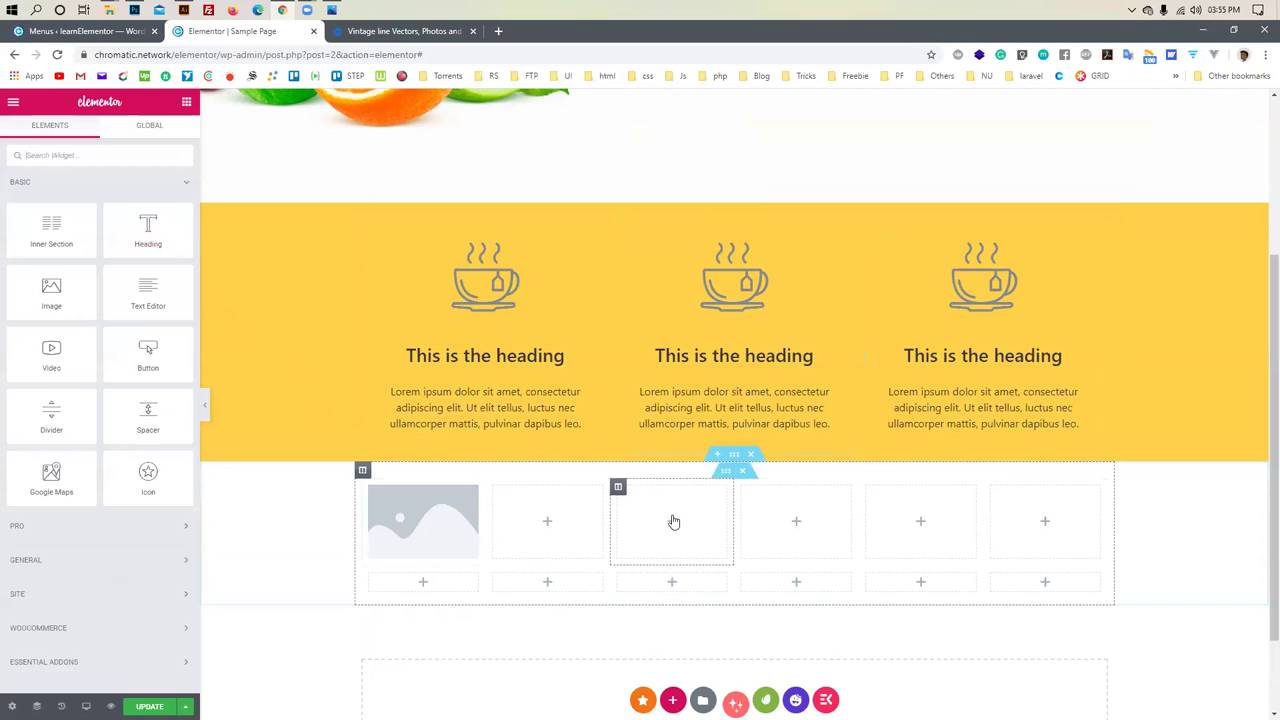
pyautogui.moveTo(51, 292); pyautogui.dragTo(660, 515)
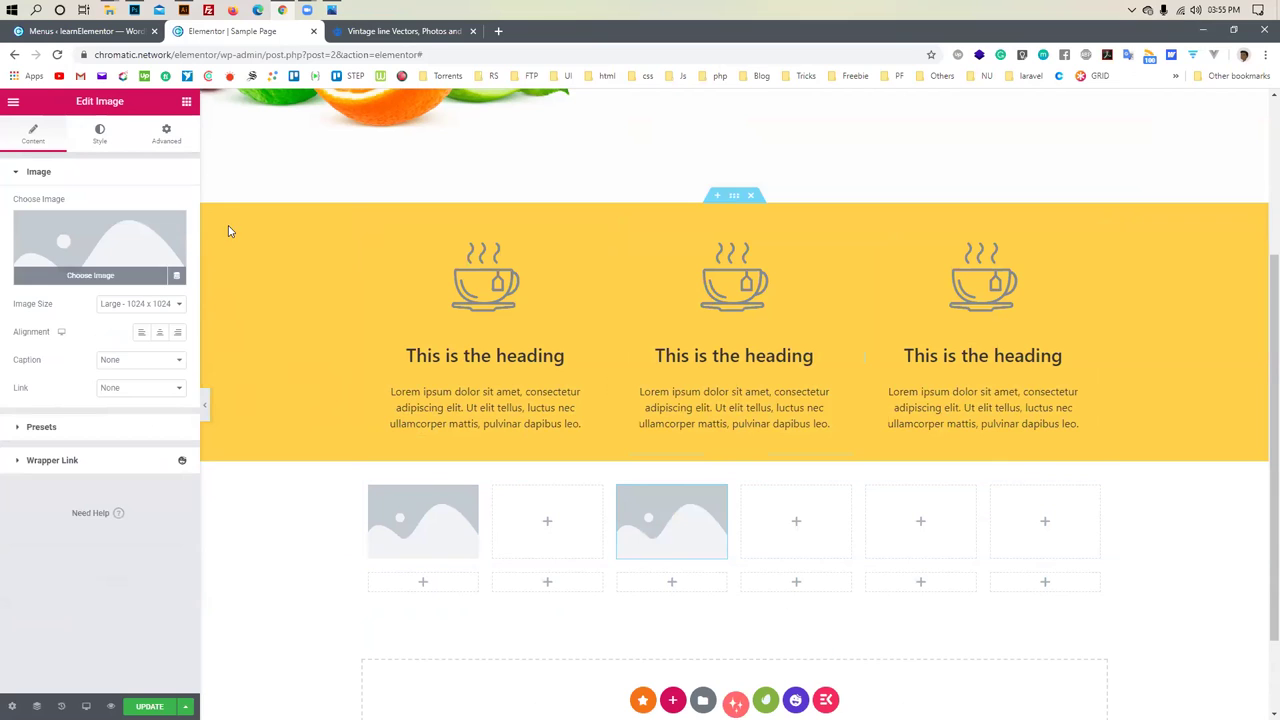
pyautogui.click(185, 102)
pyautogui.moveTo(51, 292); pyautogui.dragTo(921, 518)
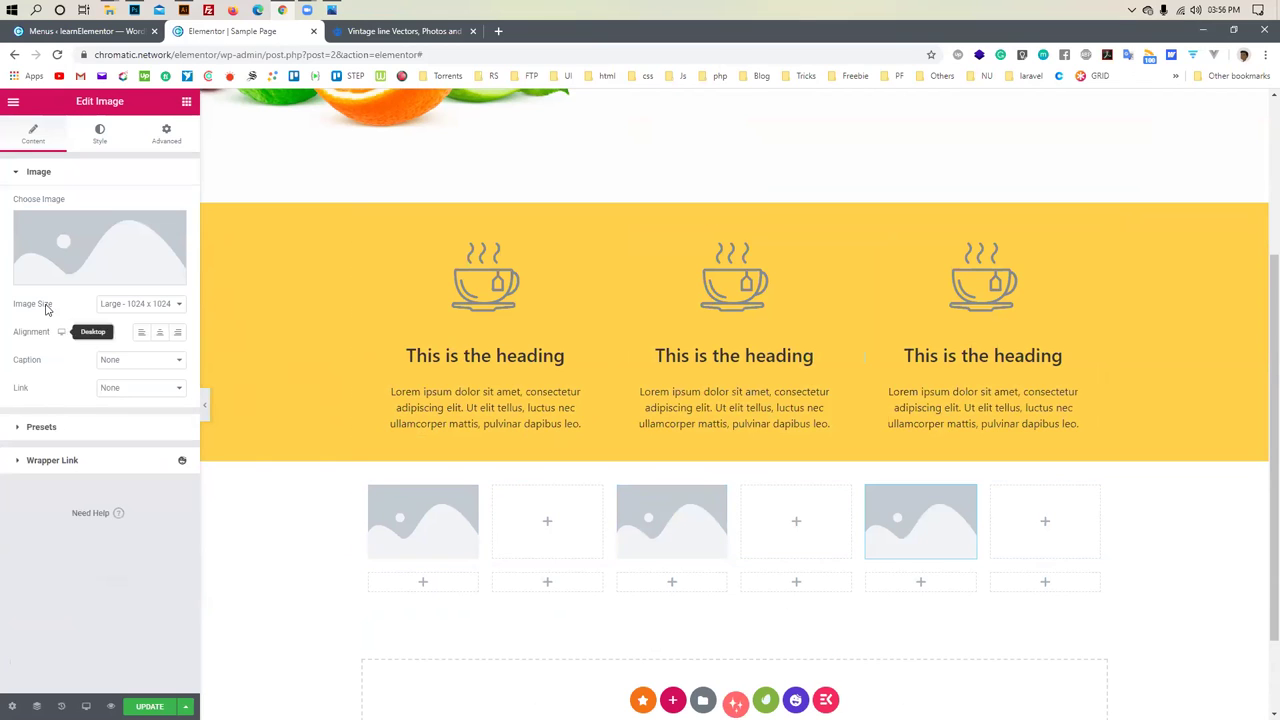
# Add Image widgets to the sixth and fourth columns of the lower six-column row
pyautogui.click(186, 102)
pyautogui.moveTo(51, 292); pyautogui.dragTo(1017, 584)
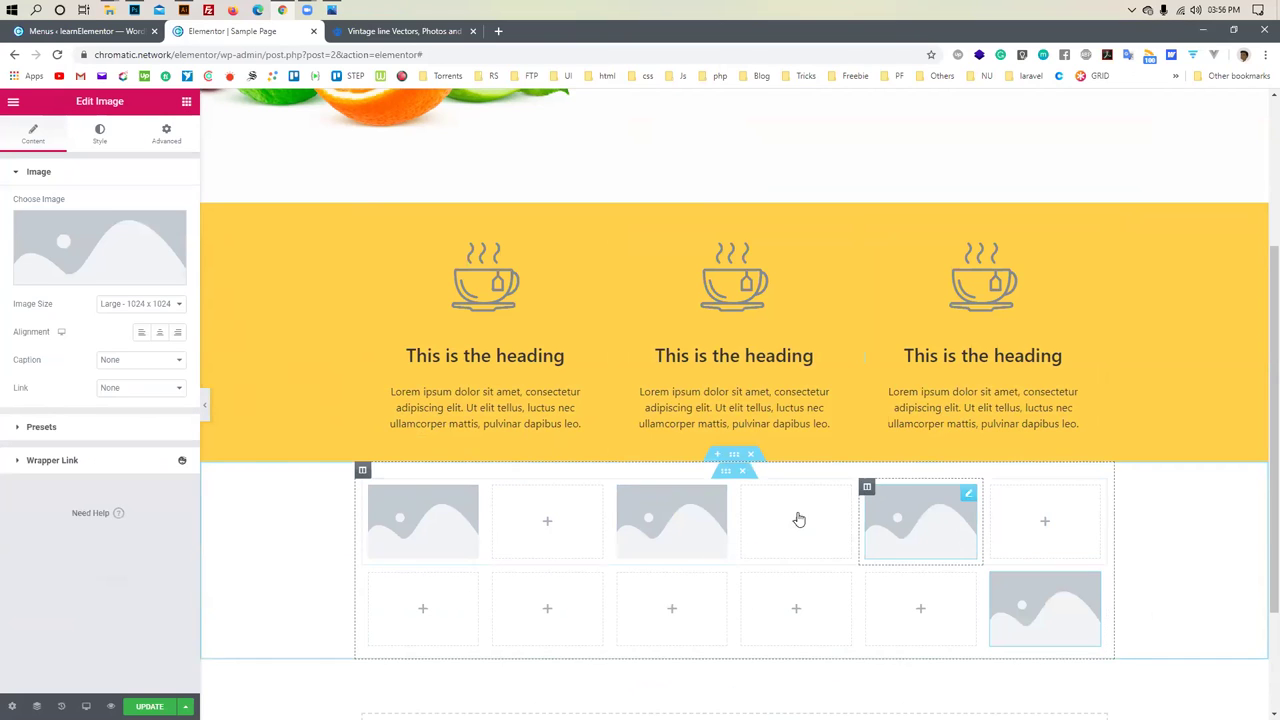
pyautogui.click(186, 102)
pyautogui.scroll(-2, 100, 280)
pyautogui.moveTo(51, 165); pyautogui.dragTo(800, 600)
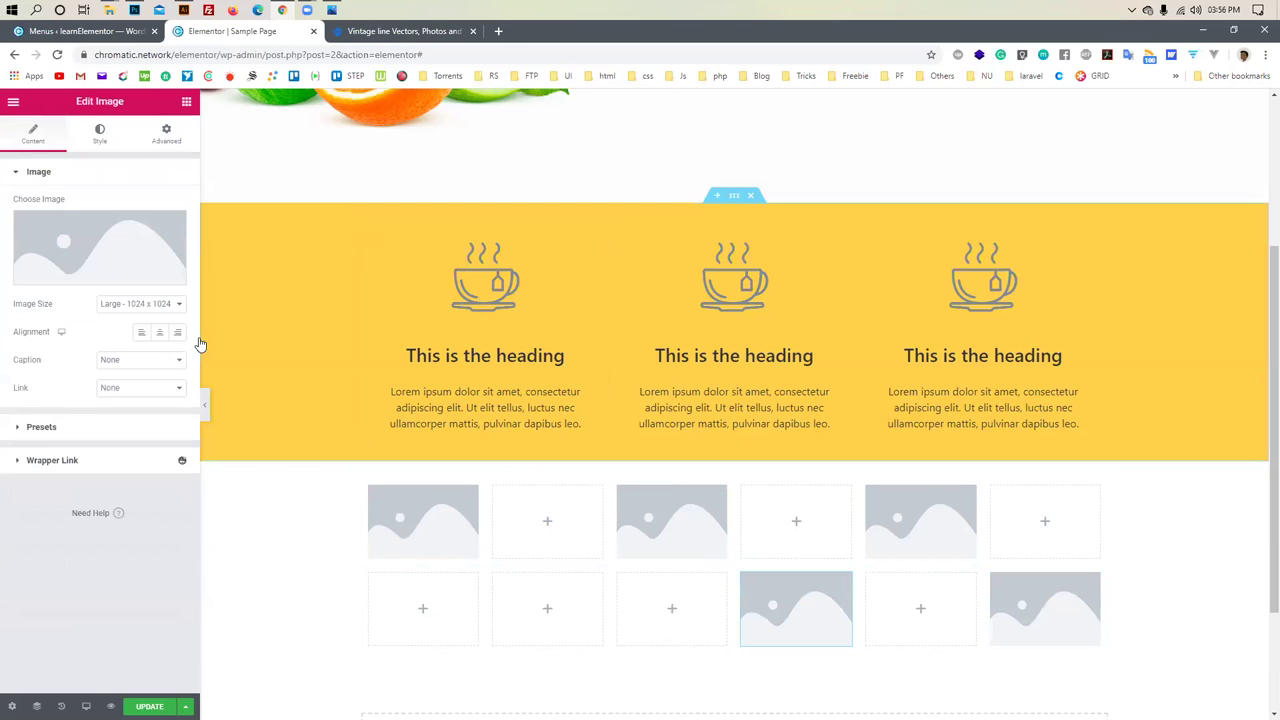
pyautogui.click(186, 102)
pyautogui.moveTo(140, 295); pyautogui.dragTo(530, 608)
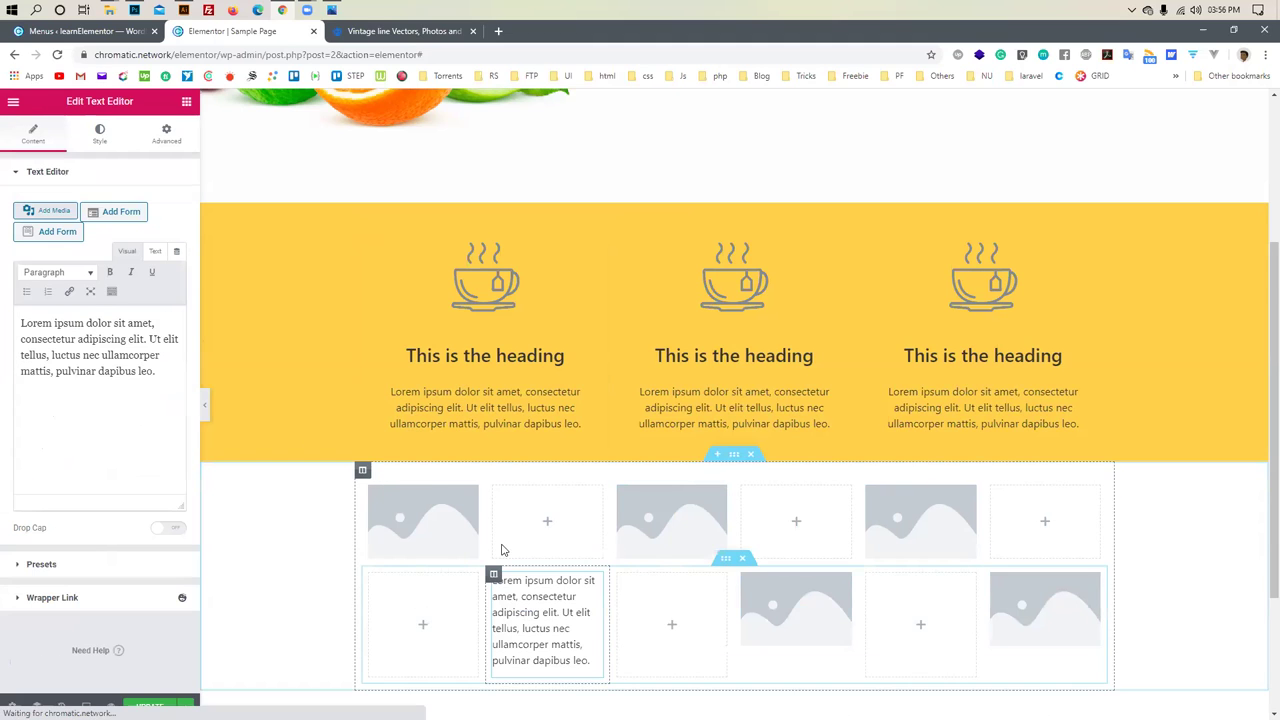
pyautogui.scroll(-2, 495, 510)
pyautogui.press('Delete')
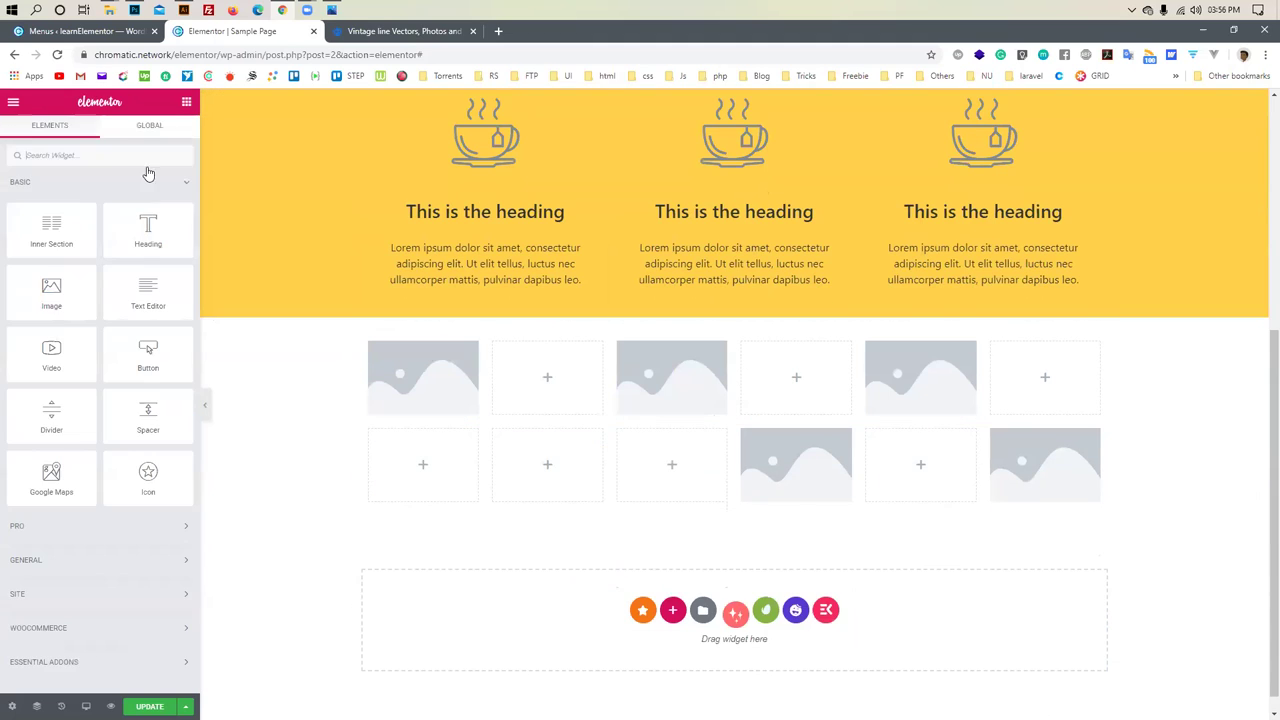
# Add an Image widget to the second column of the lower row and update the page
pyautogui.moveTo(51, 290); pyautogui.dragTo(545, 468)
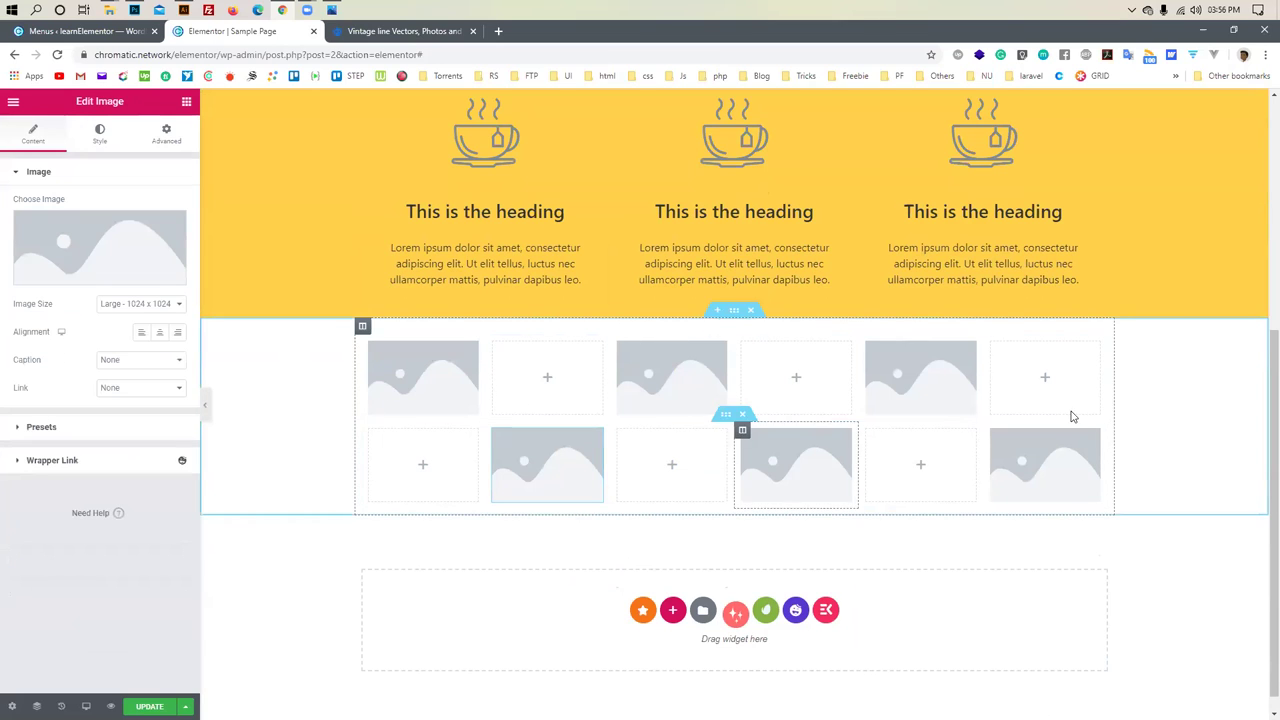
pyautogui.scroll(-1, 376, 516)
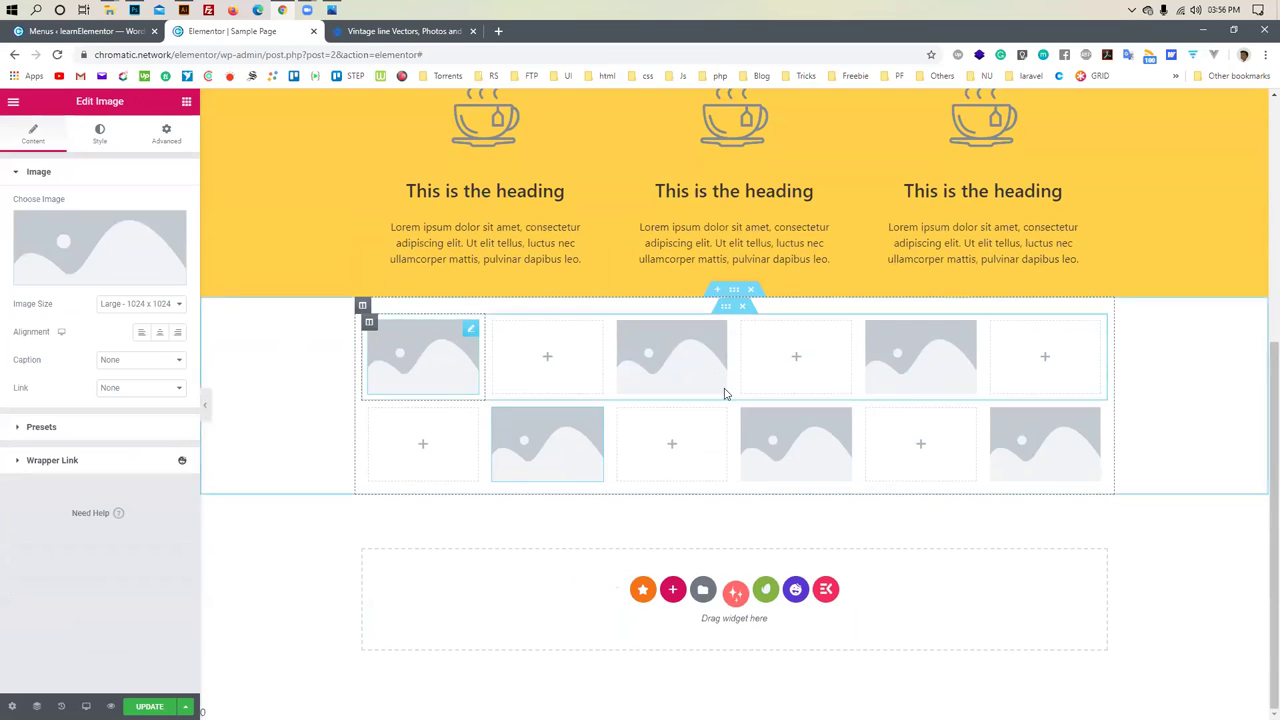
pyautogui.click(150, 704)
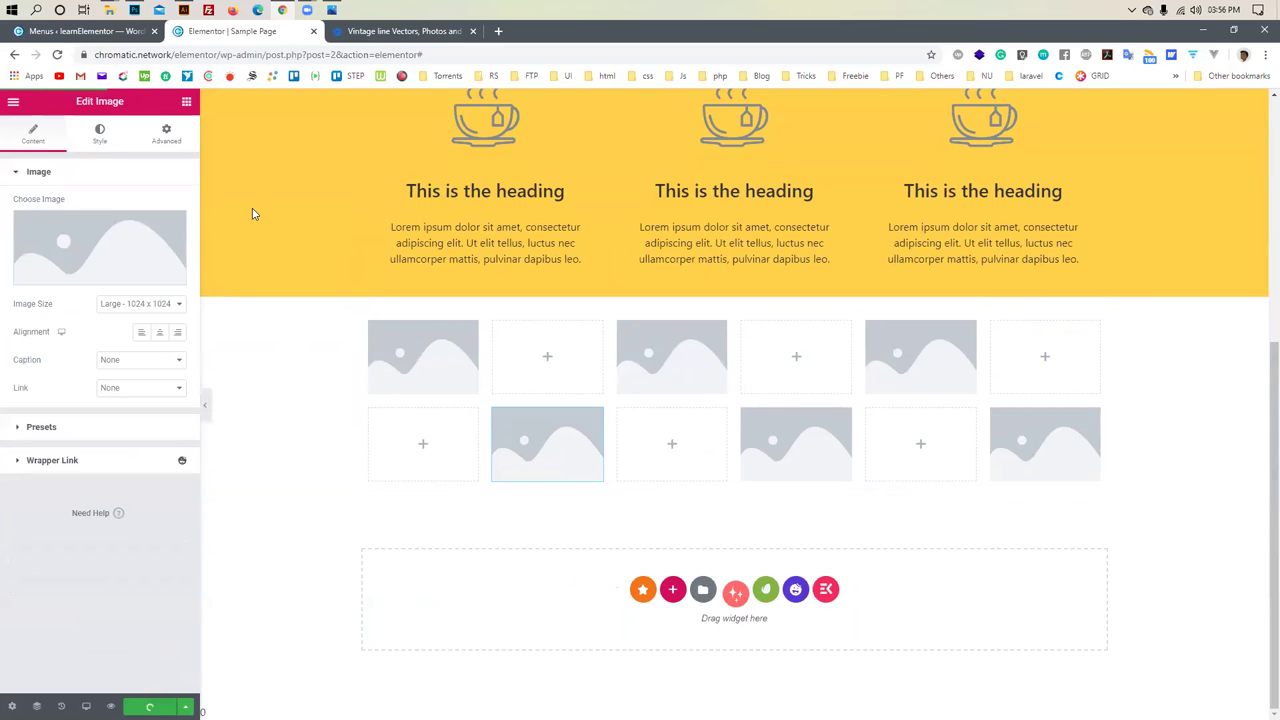
# Set the width of the outer column holding the two-row image grid to 100%
pyautogui.scroll(4, 351, 343)
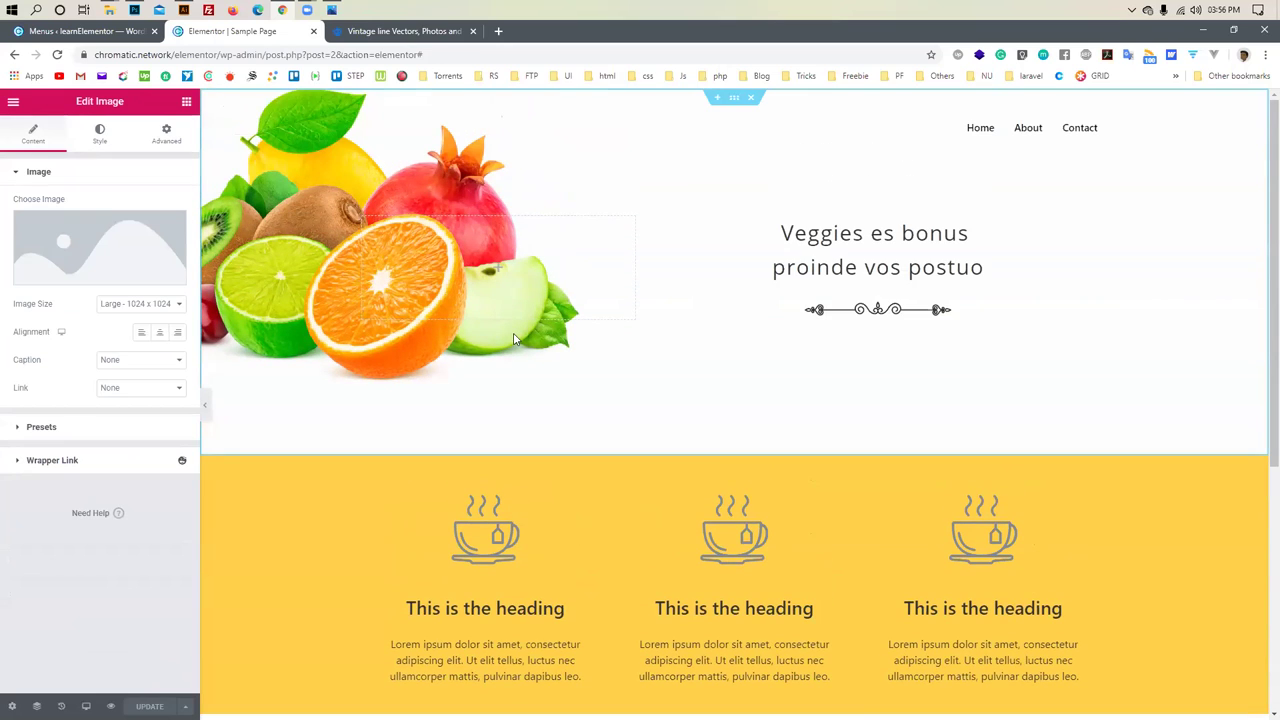
pyautogui.click(575, 172)
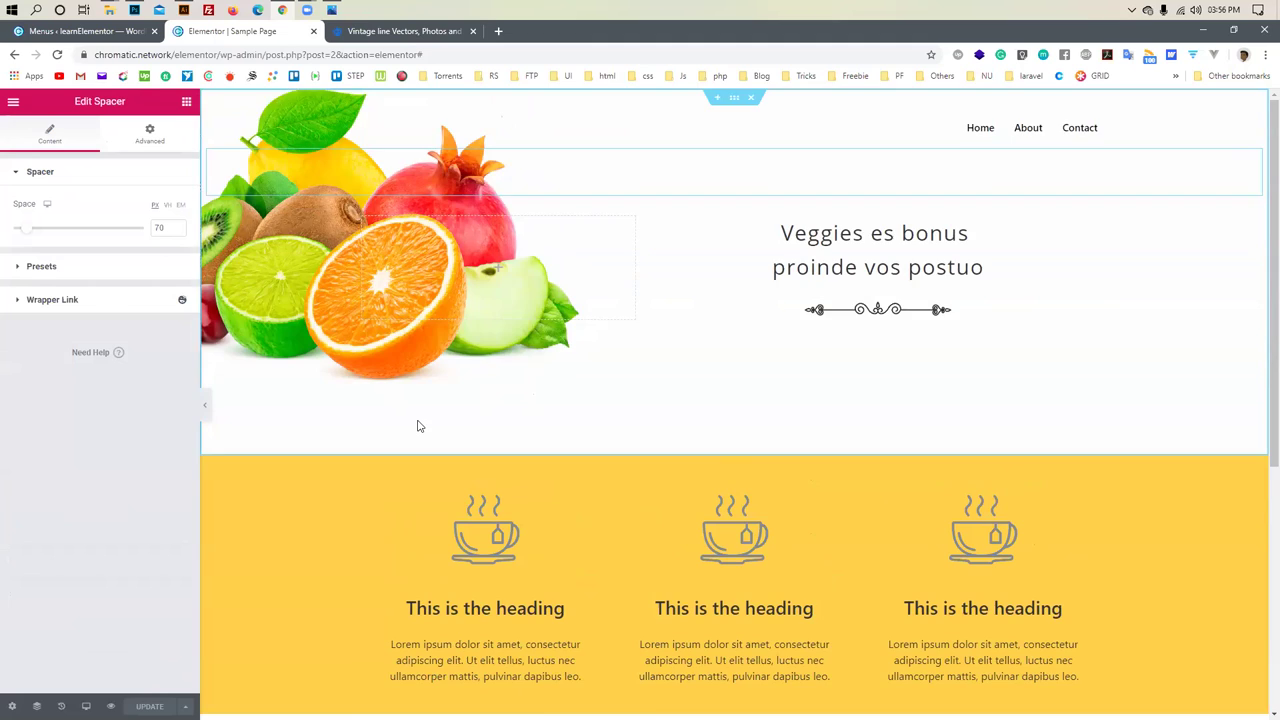
pyautogui.scroll(-4, 420, 426)
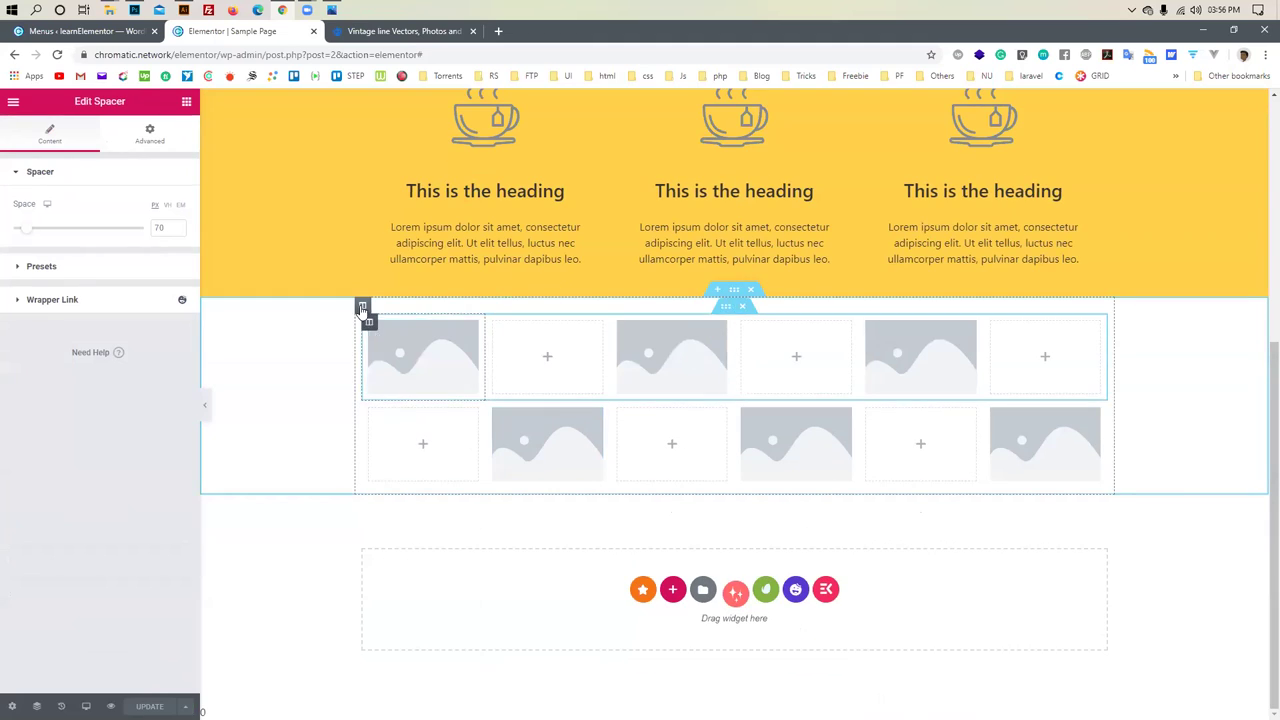
pyautogui.click(363, 307)
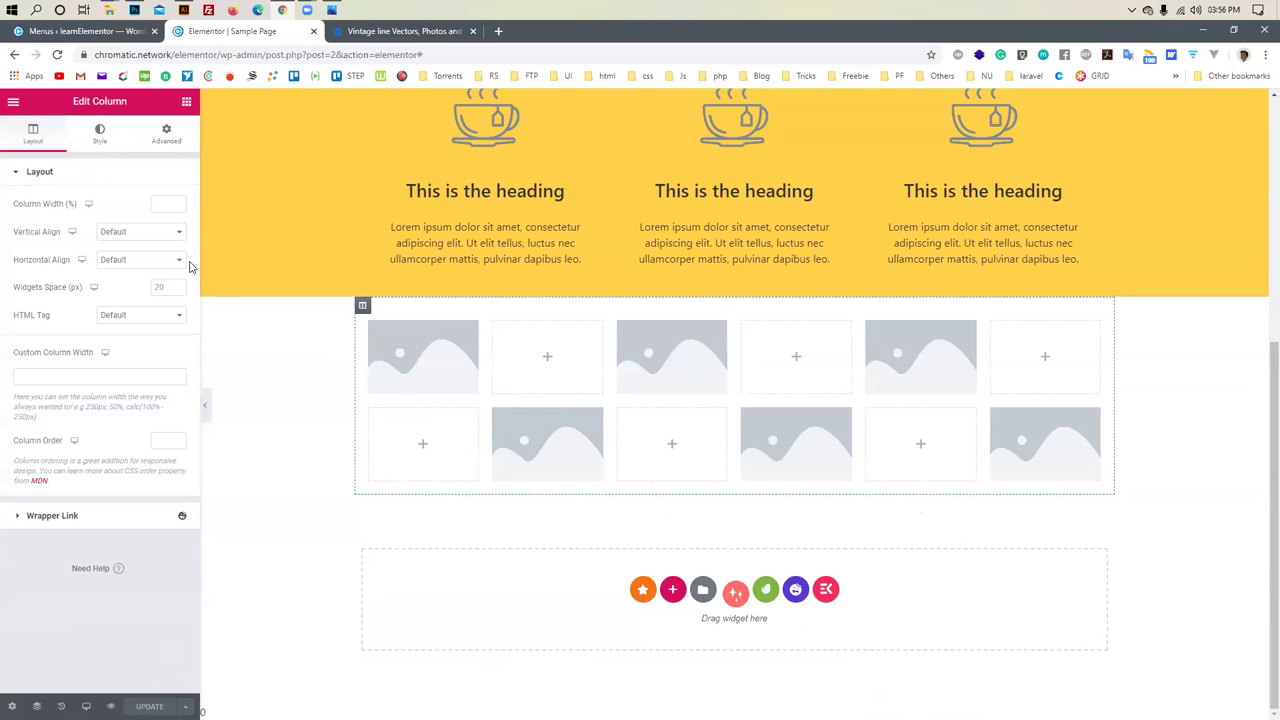
pyautogui.click(178, 204)
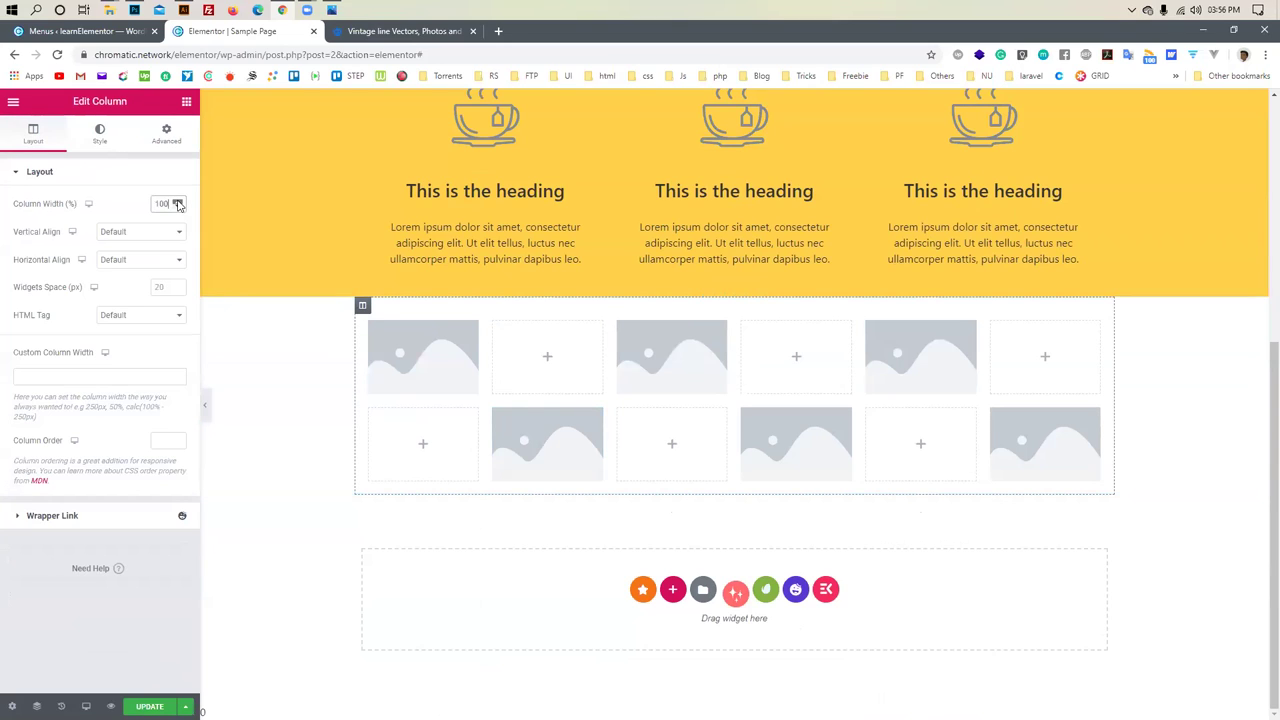
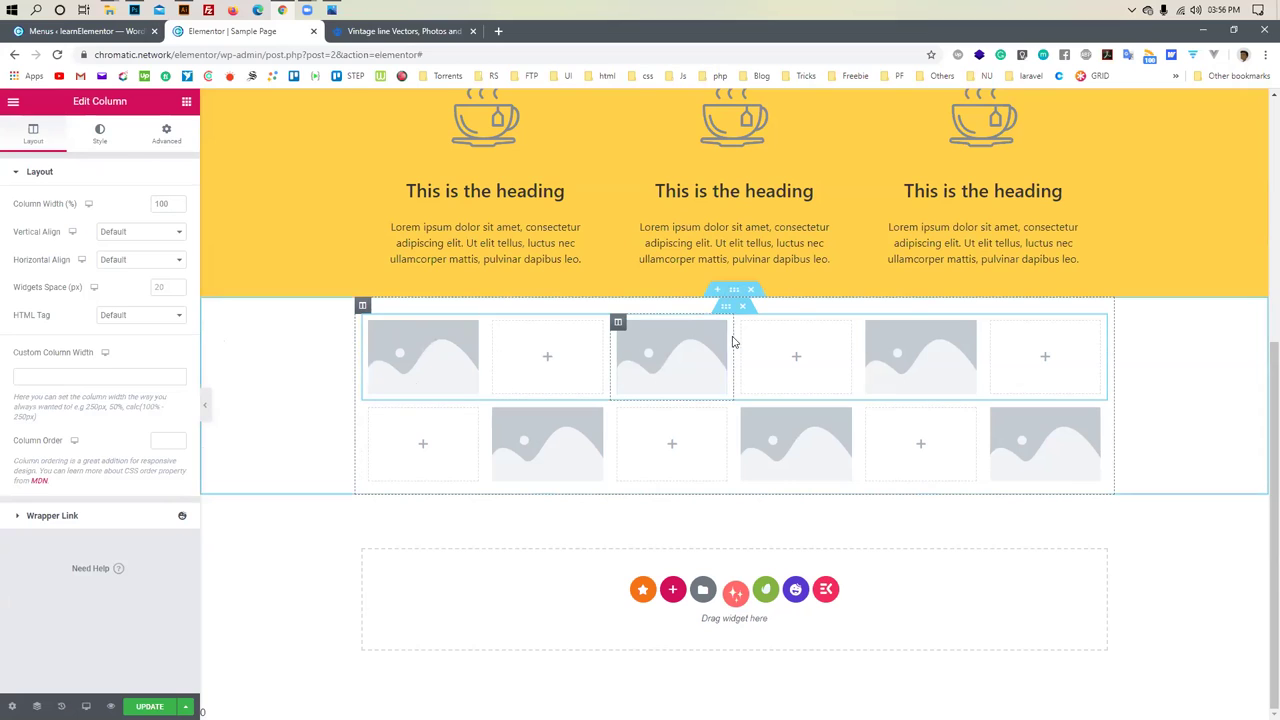
# Add a single-column section below the image grid and widen its boxed content beyond the default width
pyautogui.click(673, 589)
pyautogui.click(565, 627)
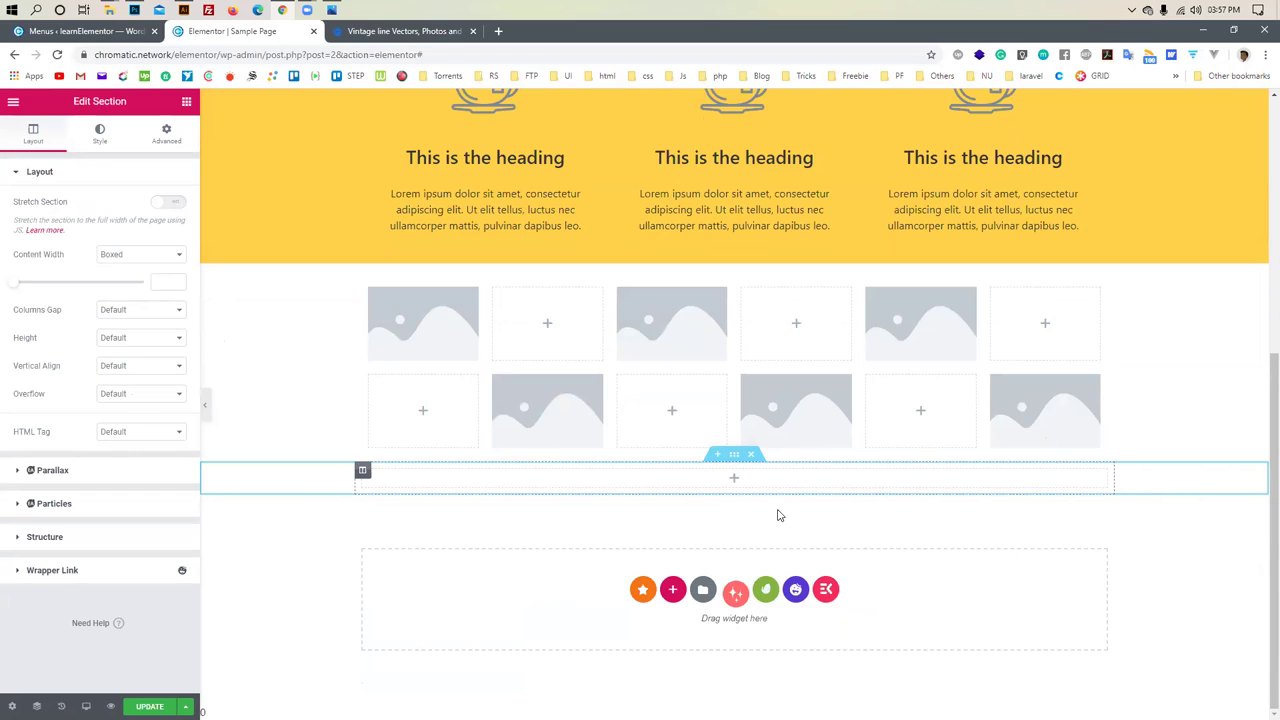
pyautogui.click(672, 589)
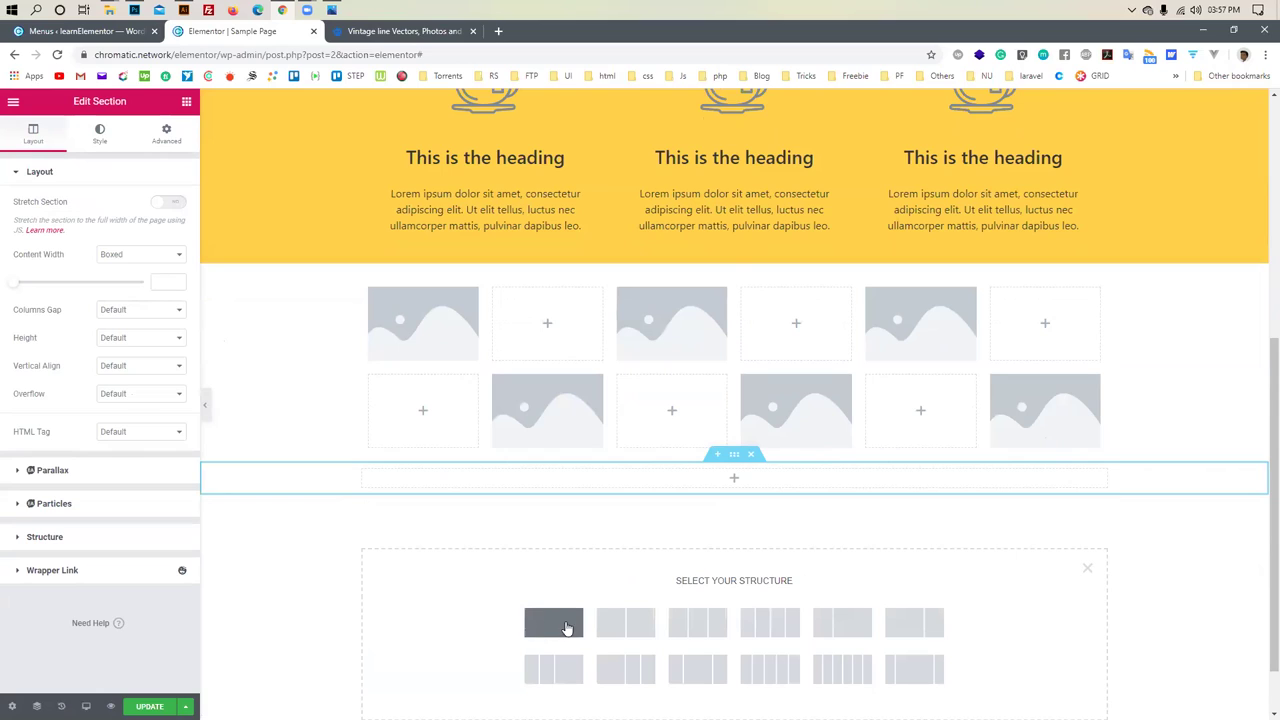
pyautogui.click(1089, 569)
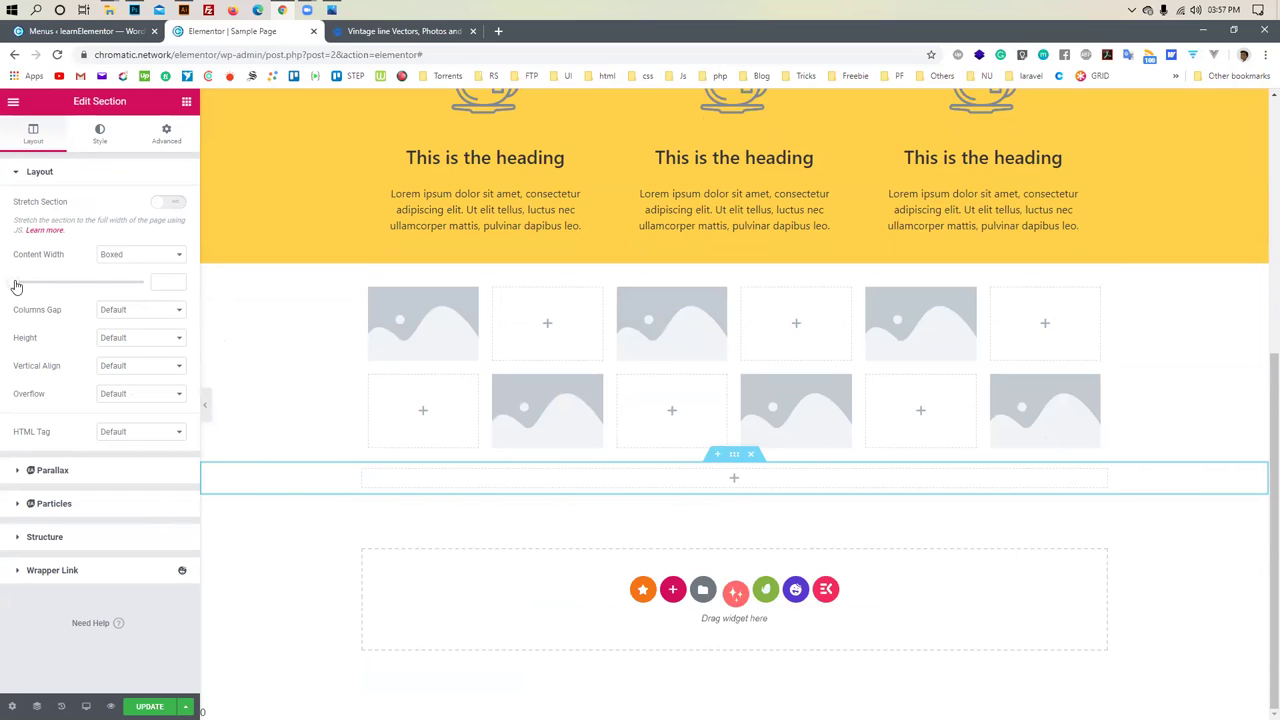
pyautogui.moveTo(16, 286); pyautogui.dragTo(116, 285)
# Insert an Inner Section into the new wider section and duplicate its columns until it has six
pyautogui.click(455, 485)
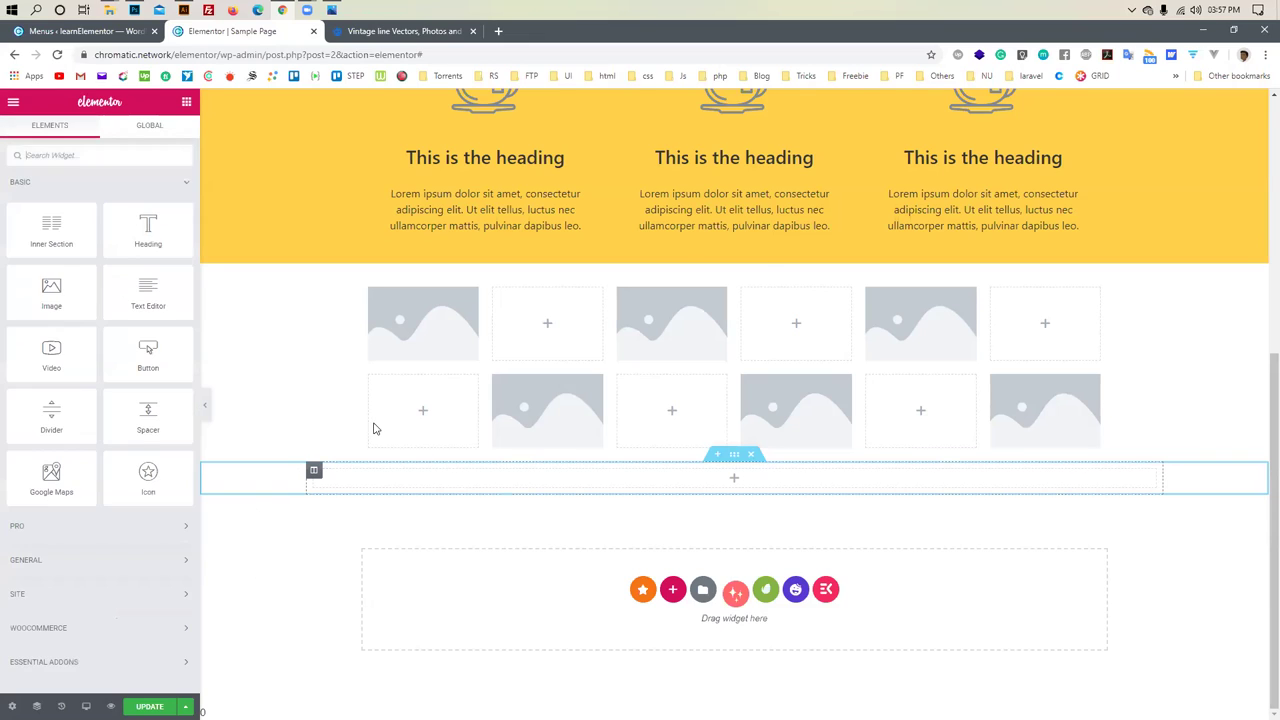
pyautogui.moveTo(57, 239); pyautogui.dragTo(502, 482)
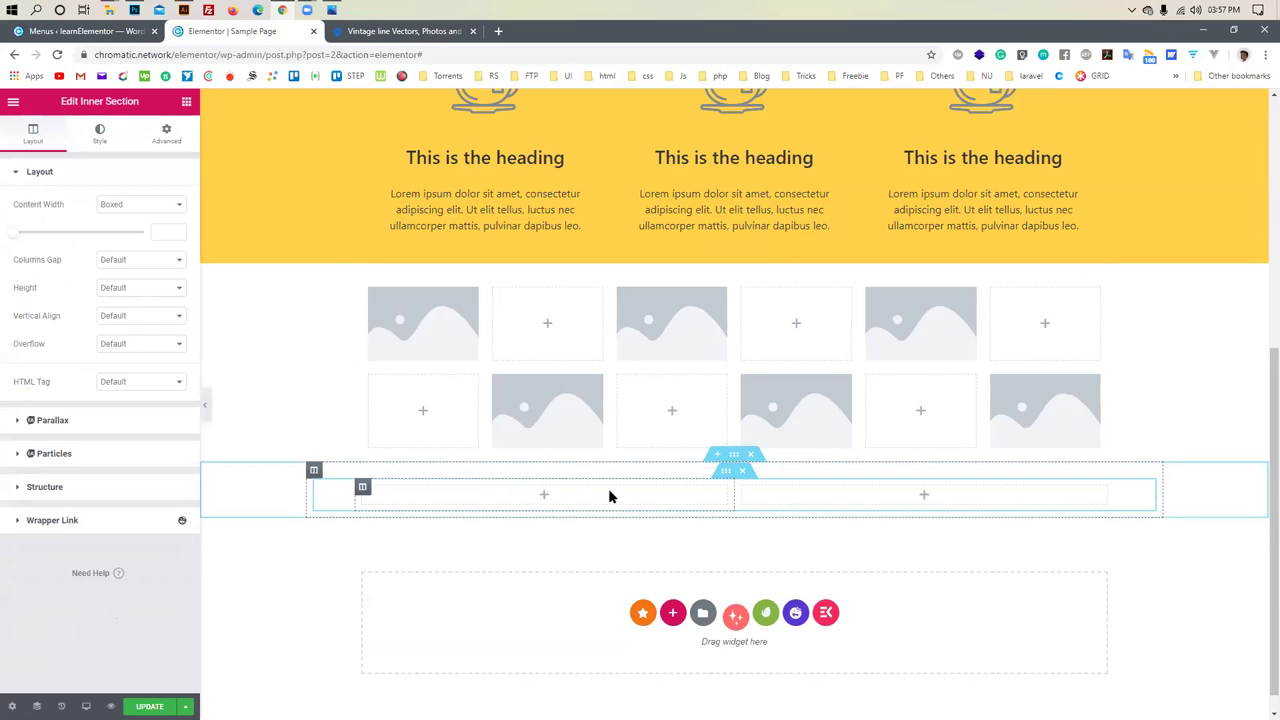
pyautogui.click(742, 488)
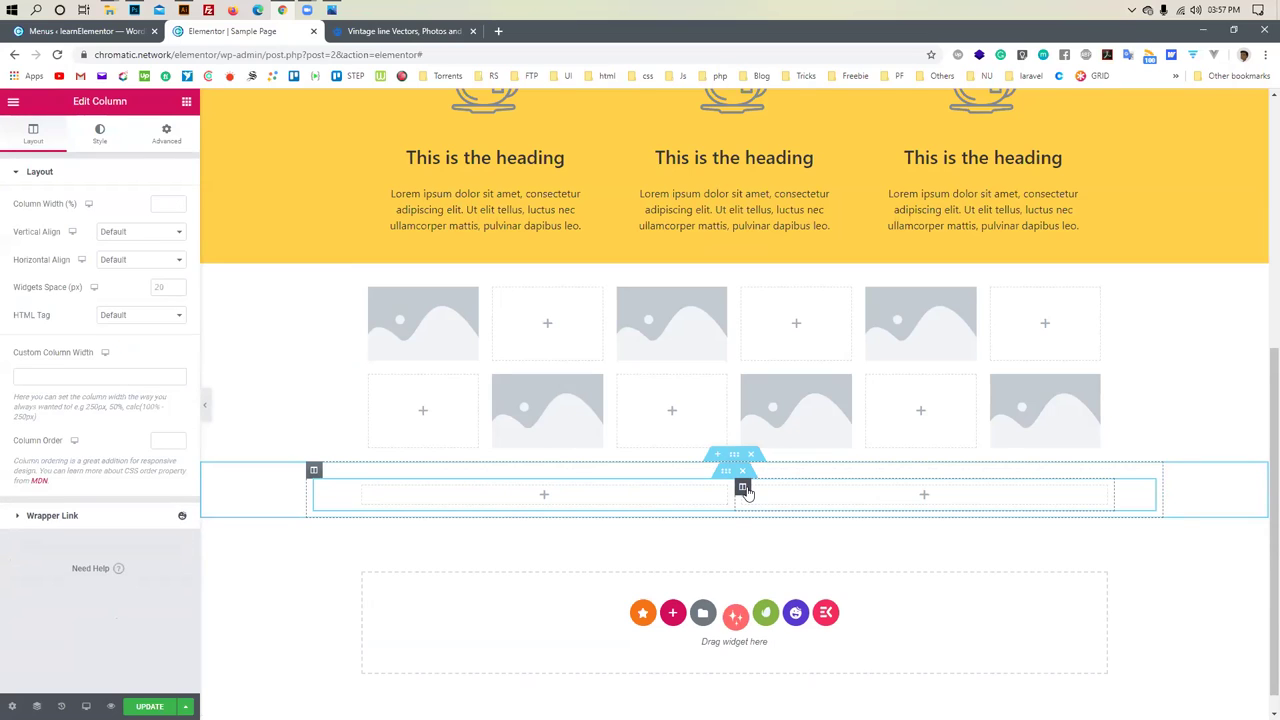
pyautogui.rightClick(744, 489)
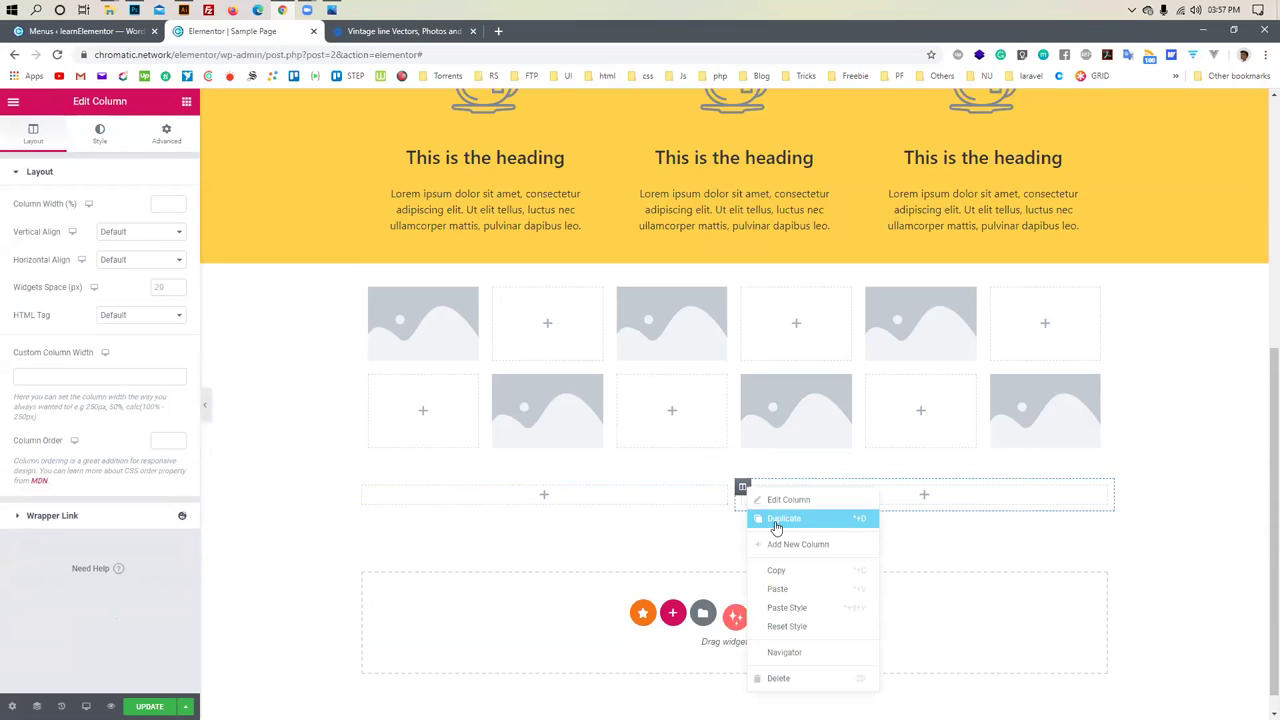
pyautogui.click(776, 518)
pyautogui.rightClick(868, 489)
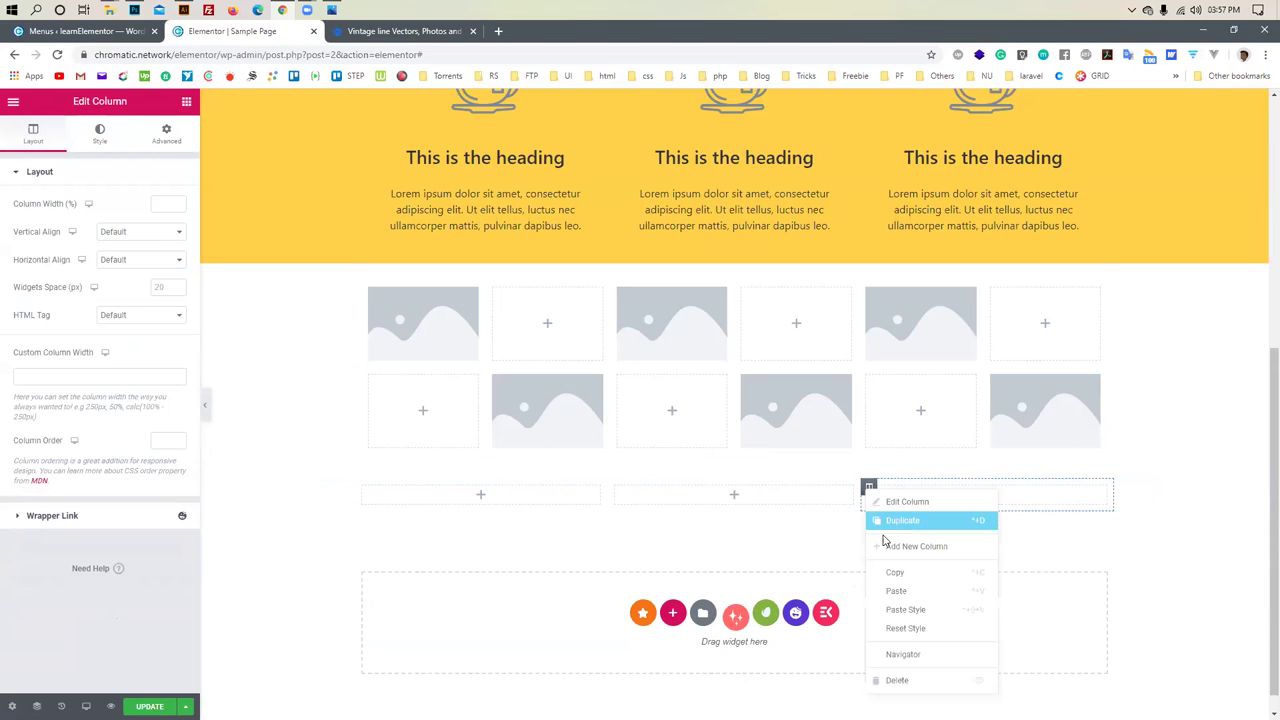
pyautogui.click(886, 520)
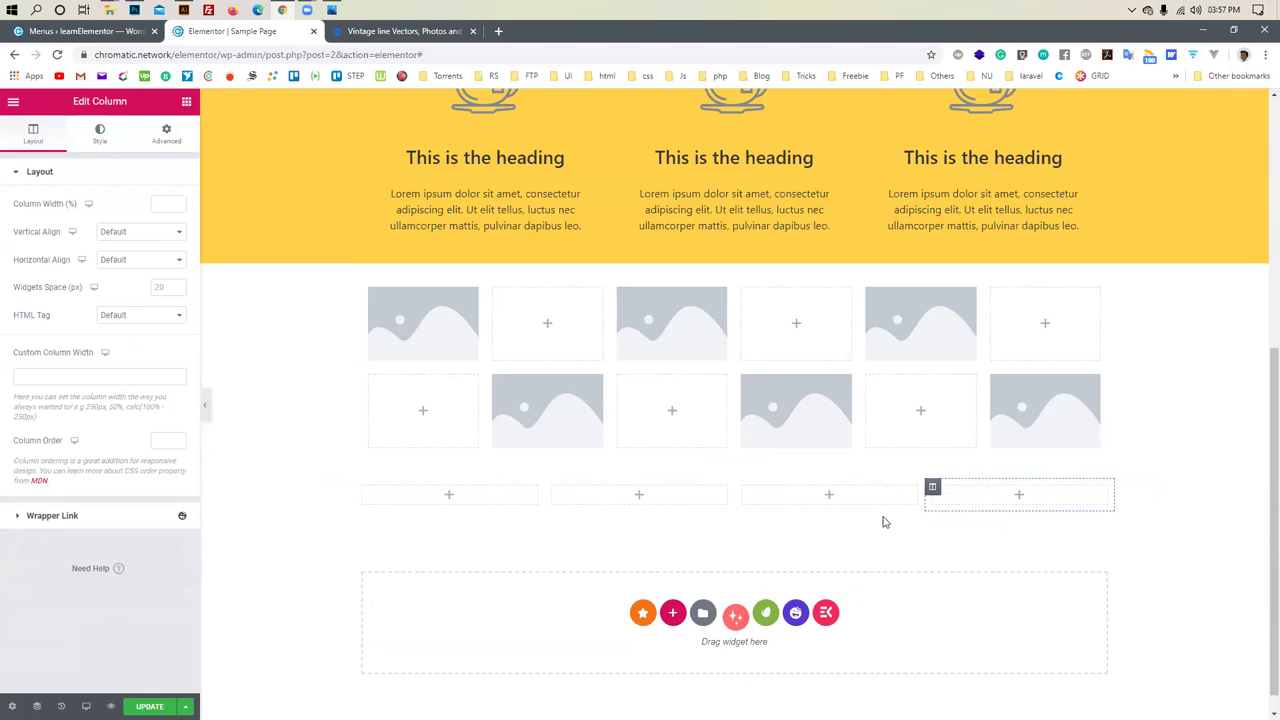
pyautogui.rightClick(932, 489)
pyautogui.click(954, 520)
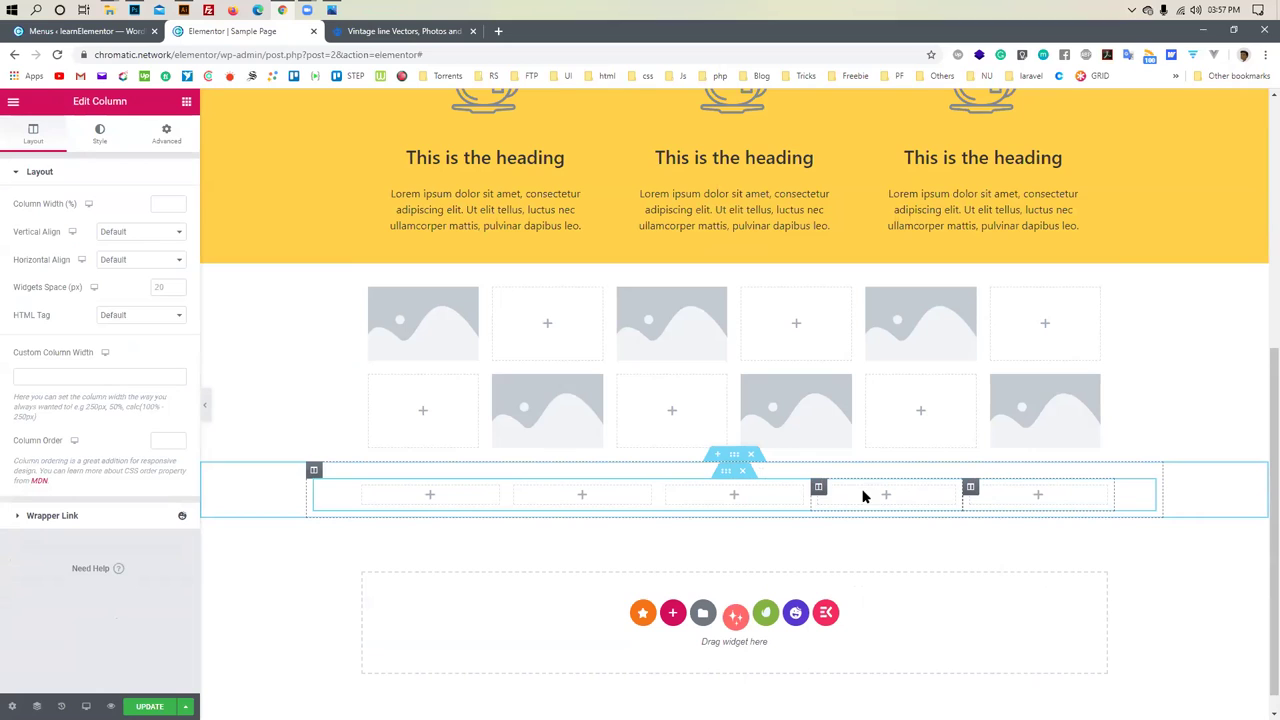
pyautogui.rightClick(970, 487)
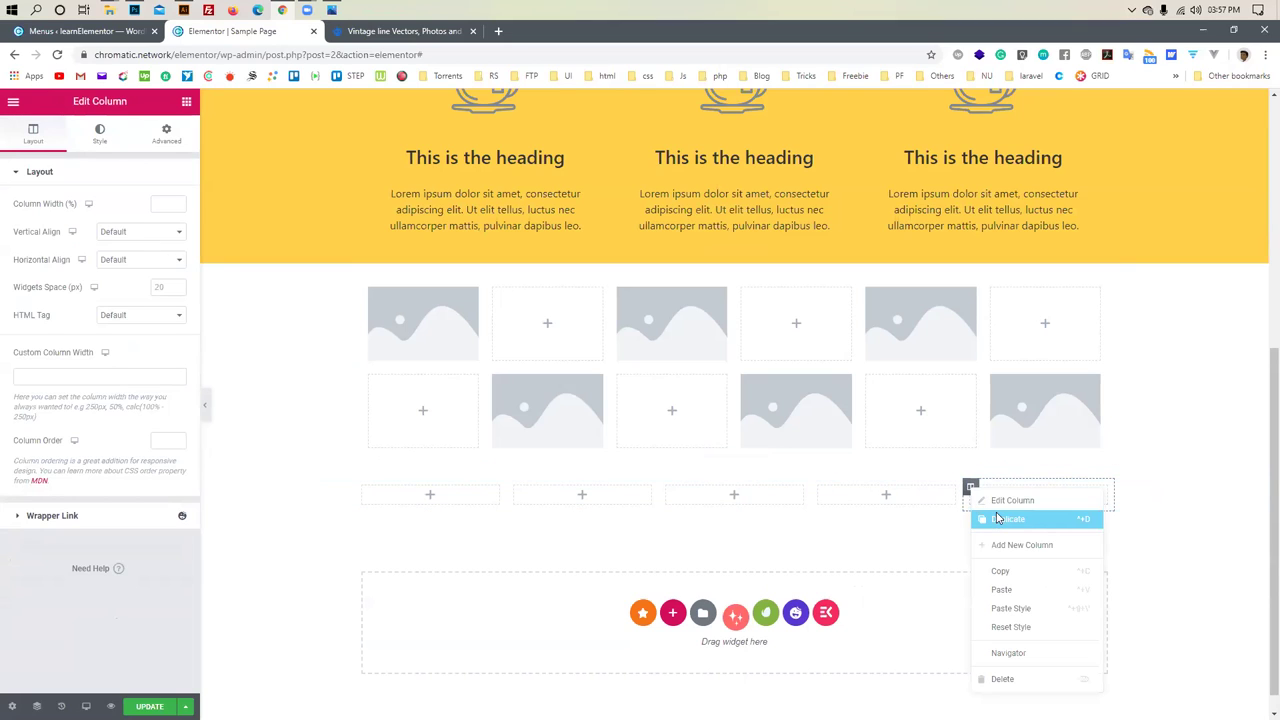
pyautogui.click(995, 518)
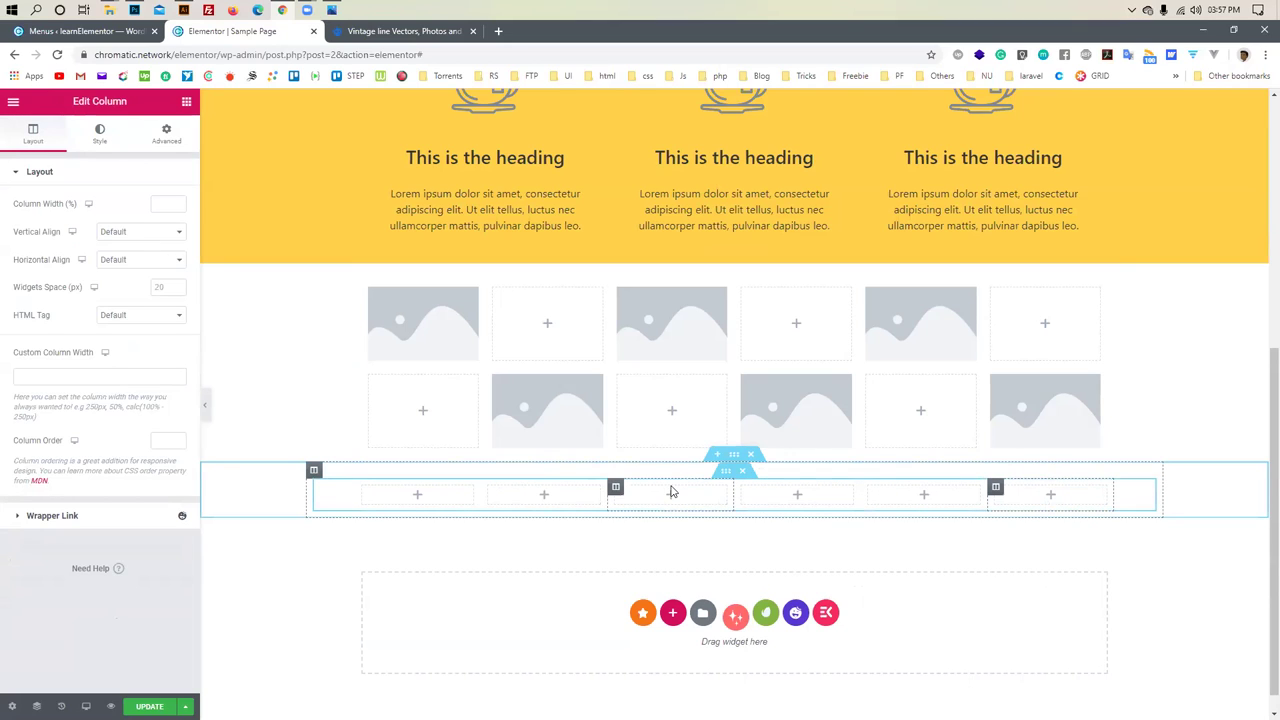
# Duplicate the new six-column inner section to form a second row in the wider section
pyautogui.click(726, 474)
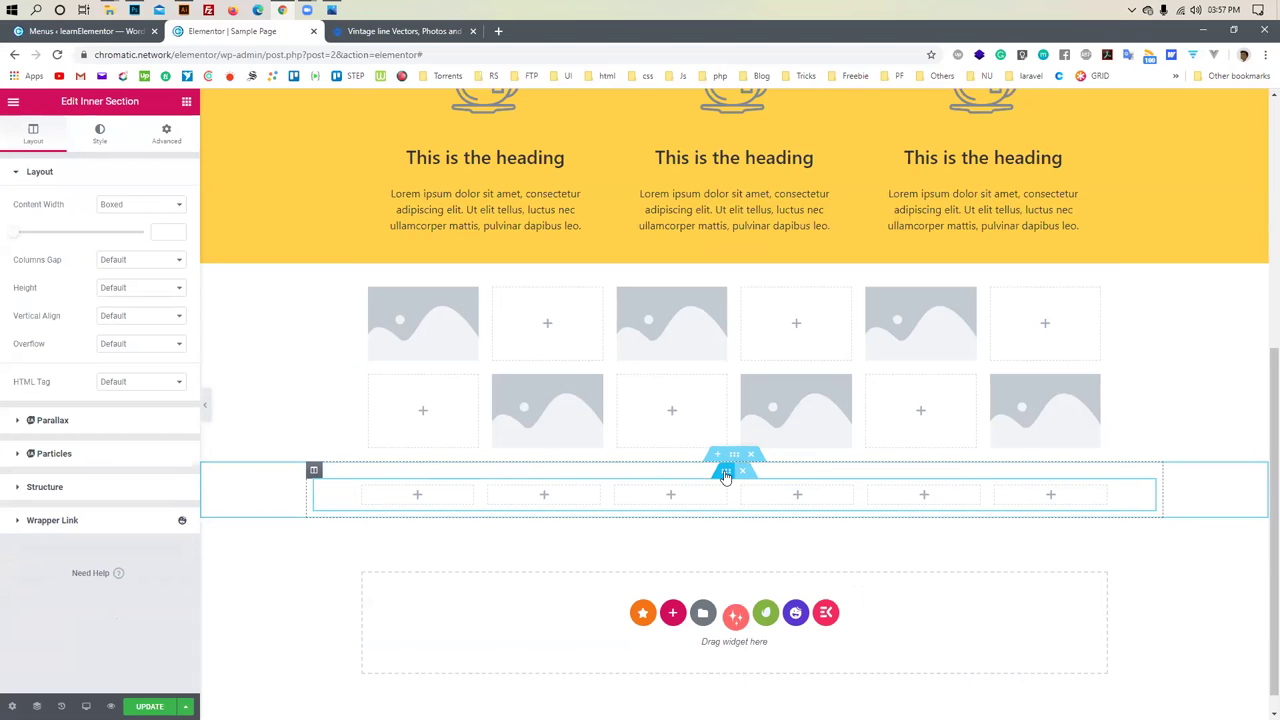
pyautogui.rightClick(726, 476)
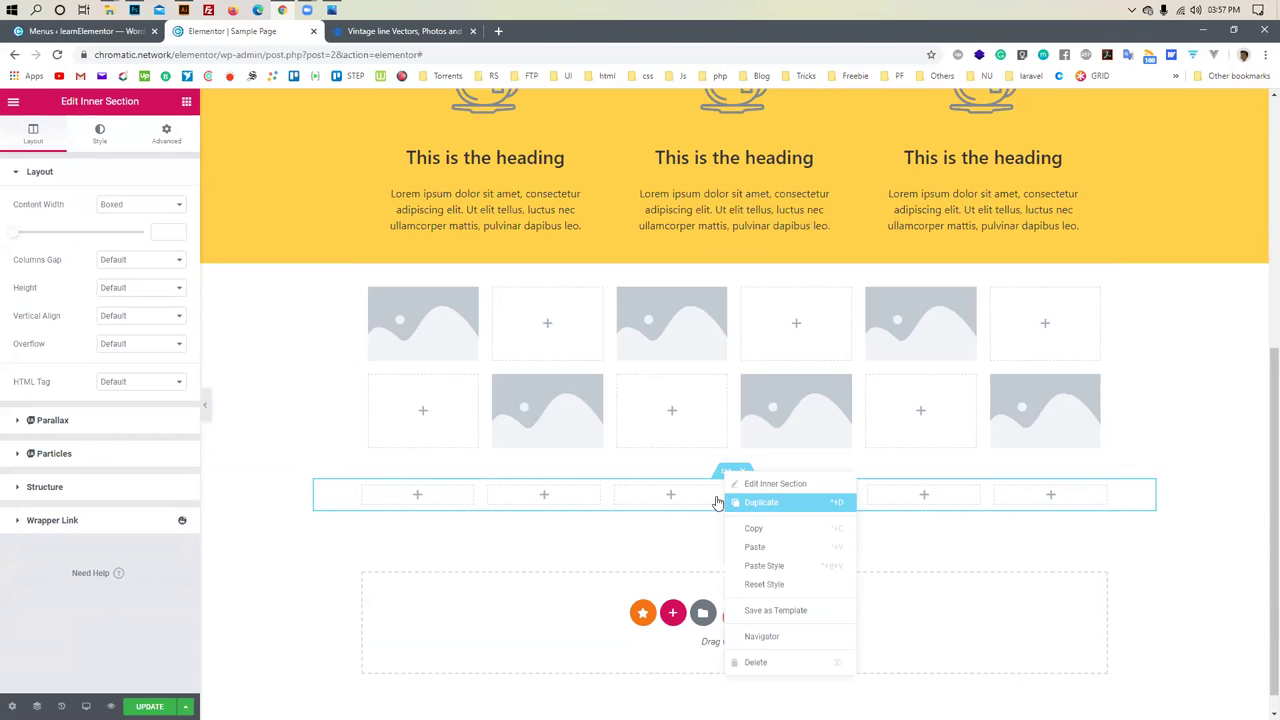
pyautogui.click(717, 502)
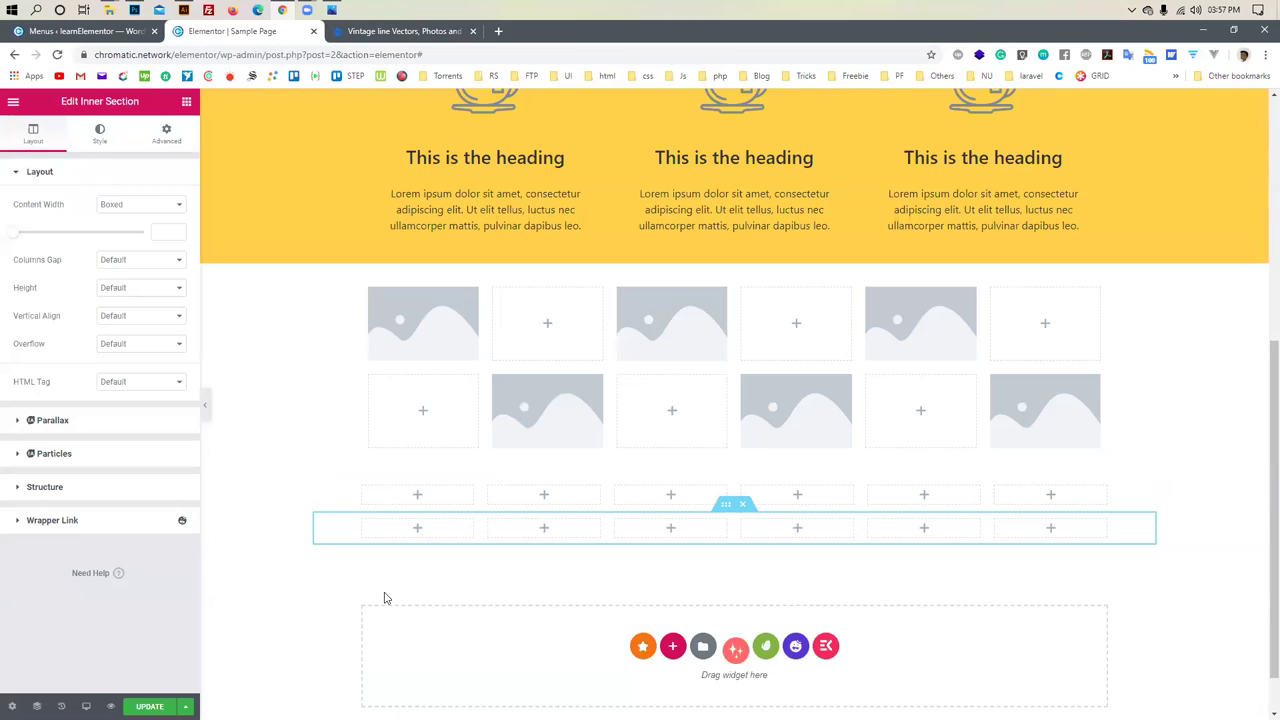
# Search the widgets for "image" and add an Image widget to the first column of the wider section's upper row
pyautogui.press('Escape')
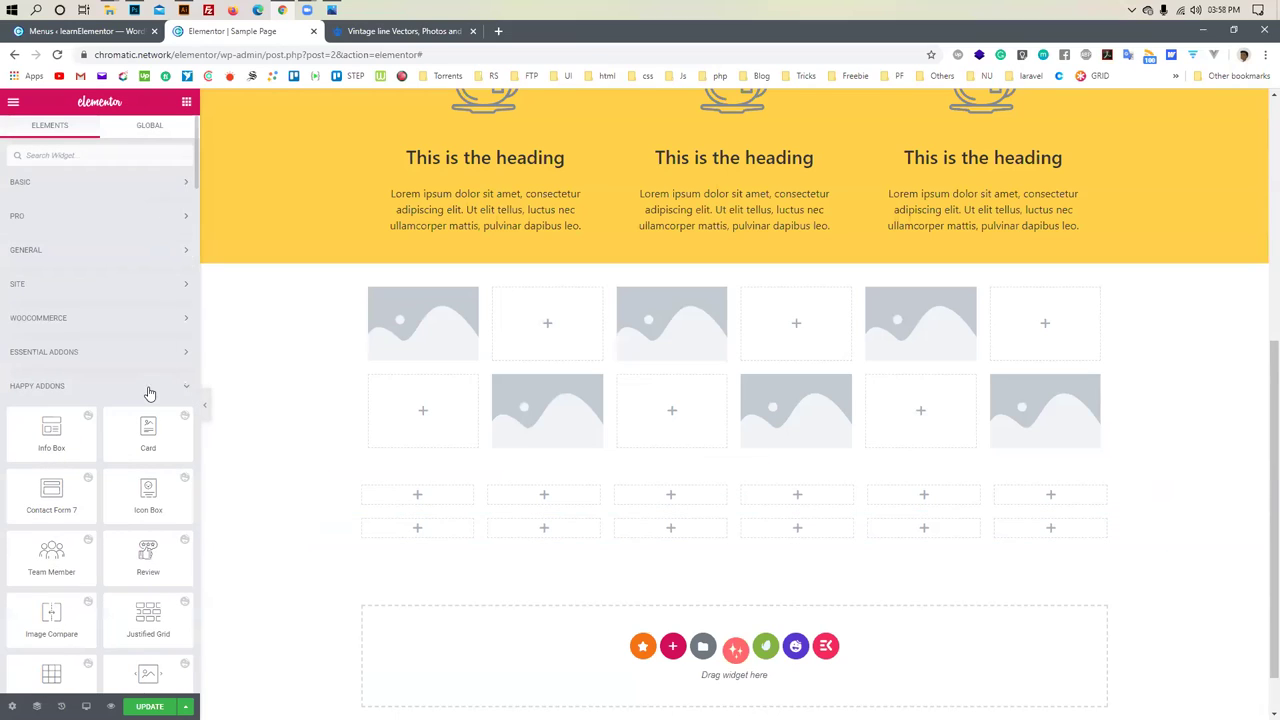
pyautogui.scroll(-1, 137, 450)
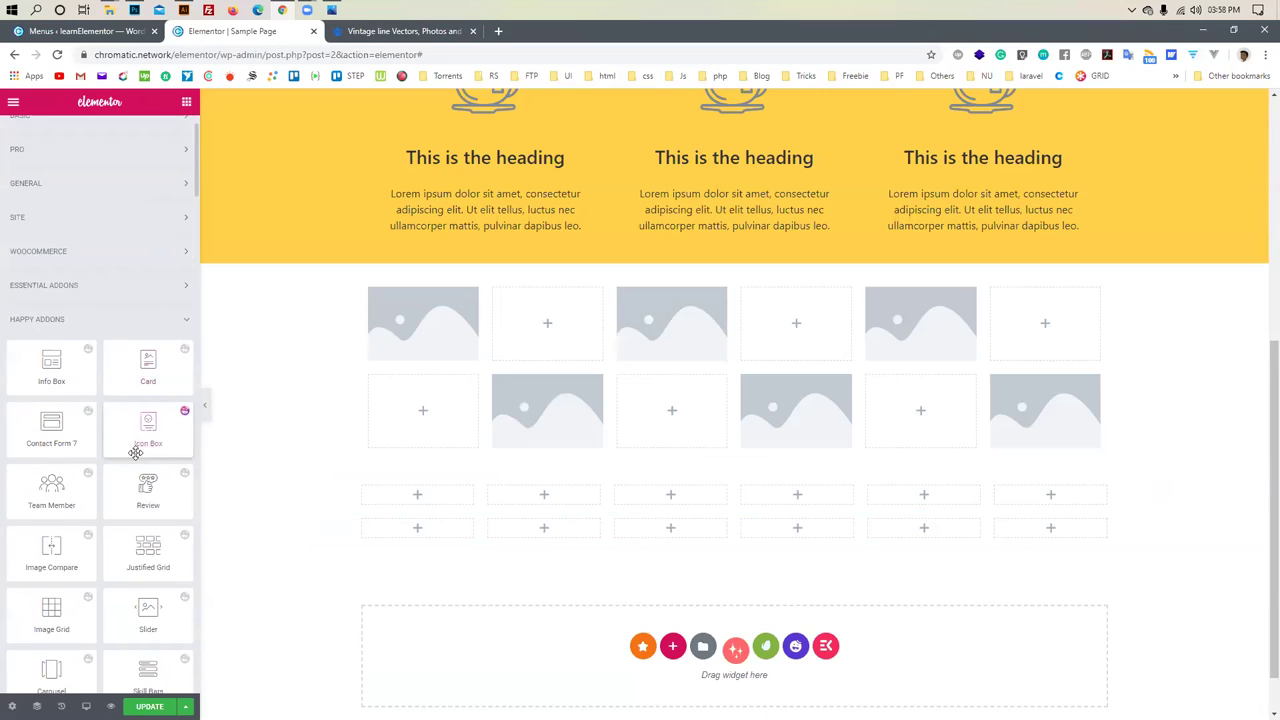
pyautogui.moveTo(135, 453); pyautogui.dragTo(308, 622)
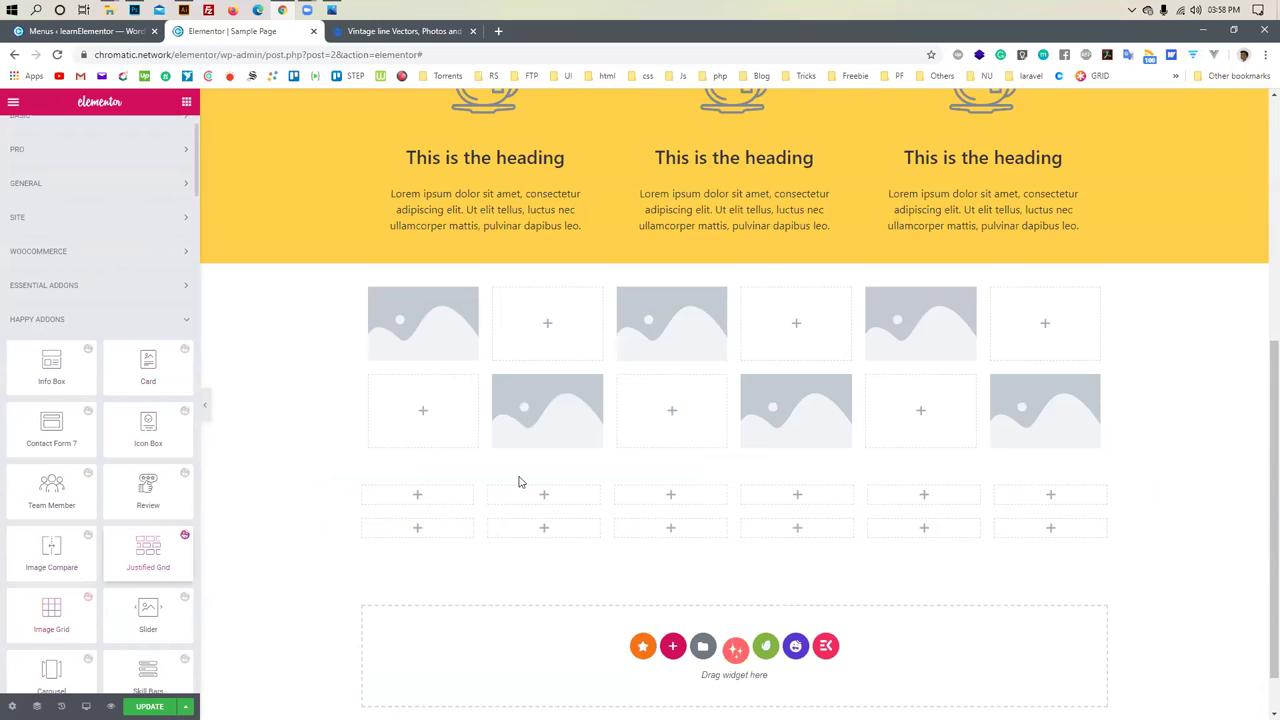
pyautogui.scroll(-2, 89, 493)
pyautogui.scroll(-5, 89, 493)
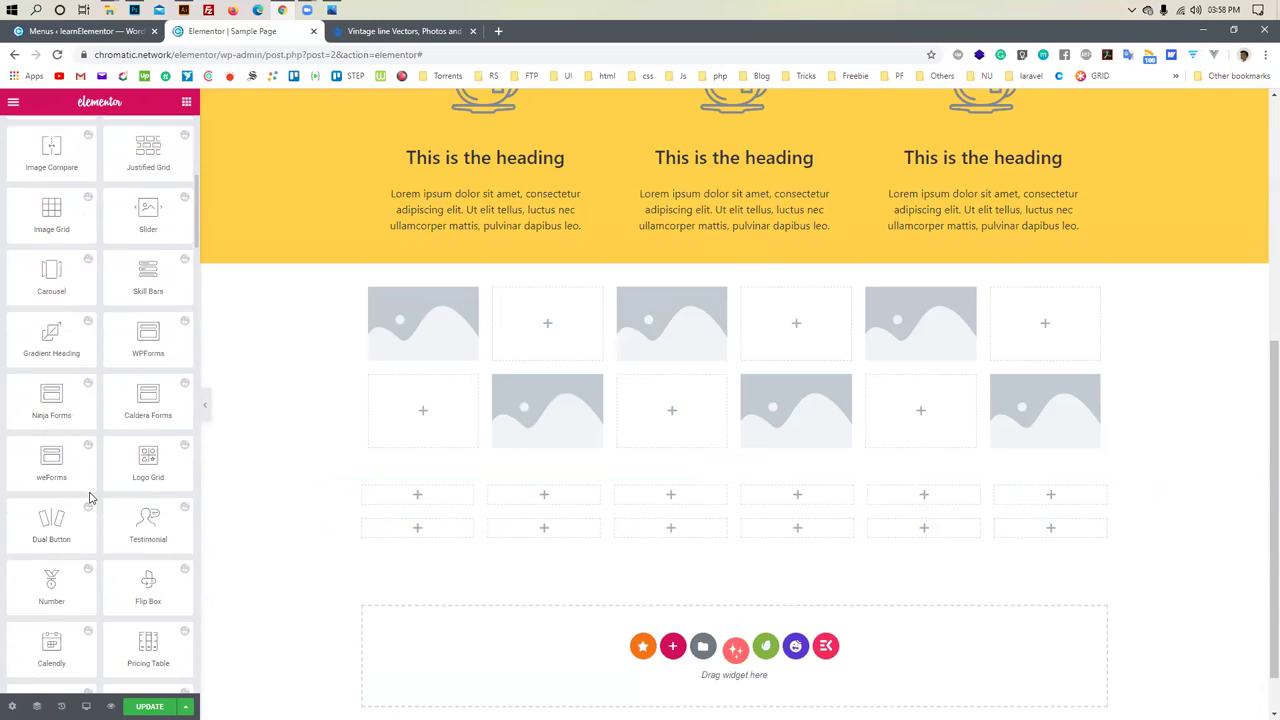
pyautogui.scroll(8, 89, 493)
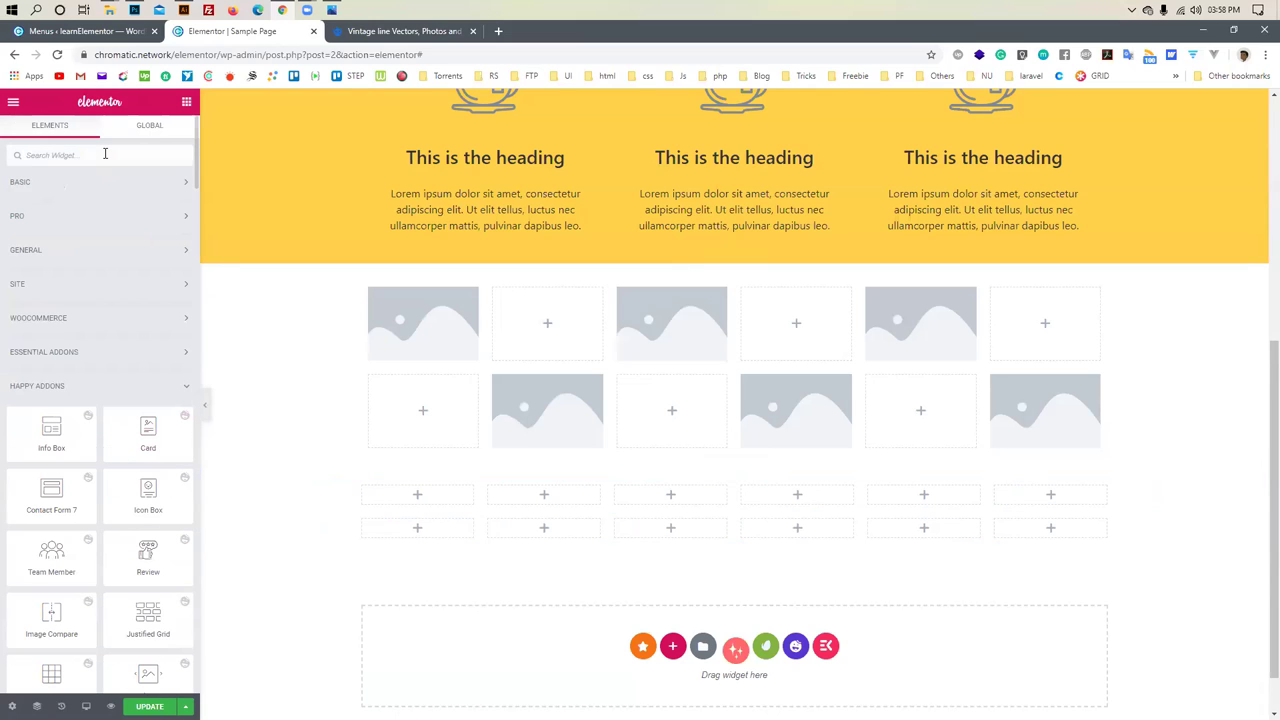
pyautogui.click(105, 154)
pyautogui.write('image')
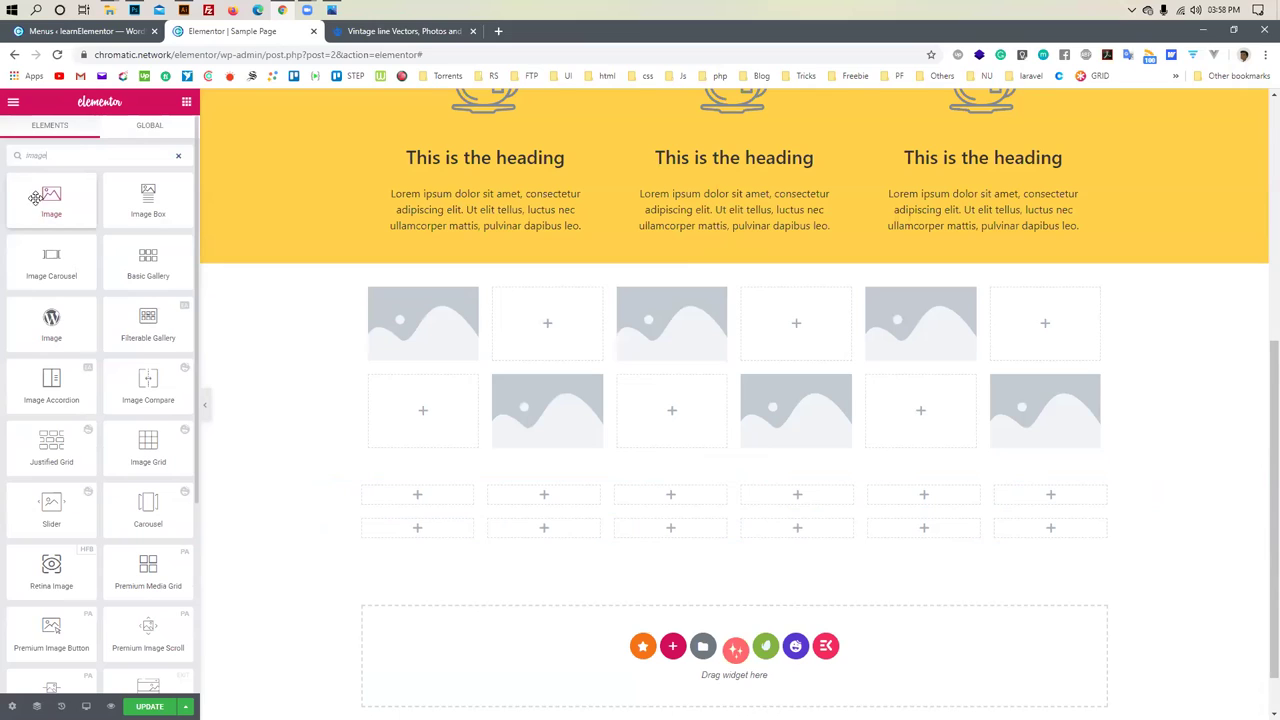
pyautogui.moveTo(224, 390); pyautogui.dragTo(438, 508)
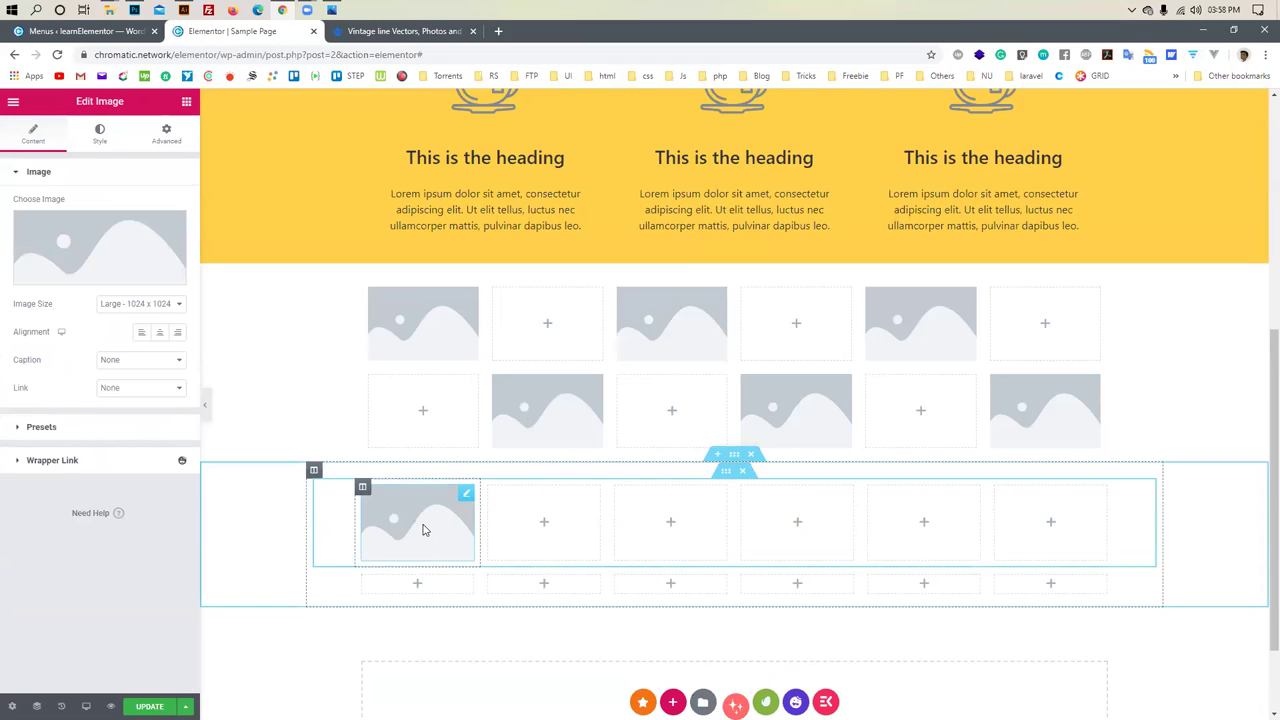
# Fill the new Image widget with the media library photo of the airliner taking off against a grey sky
pyautogui.click(72, 280)
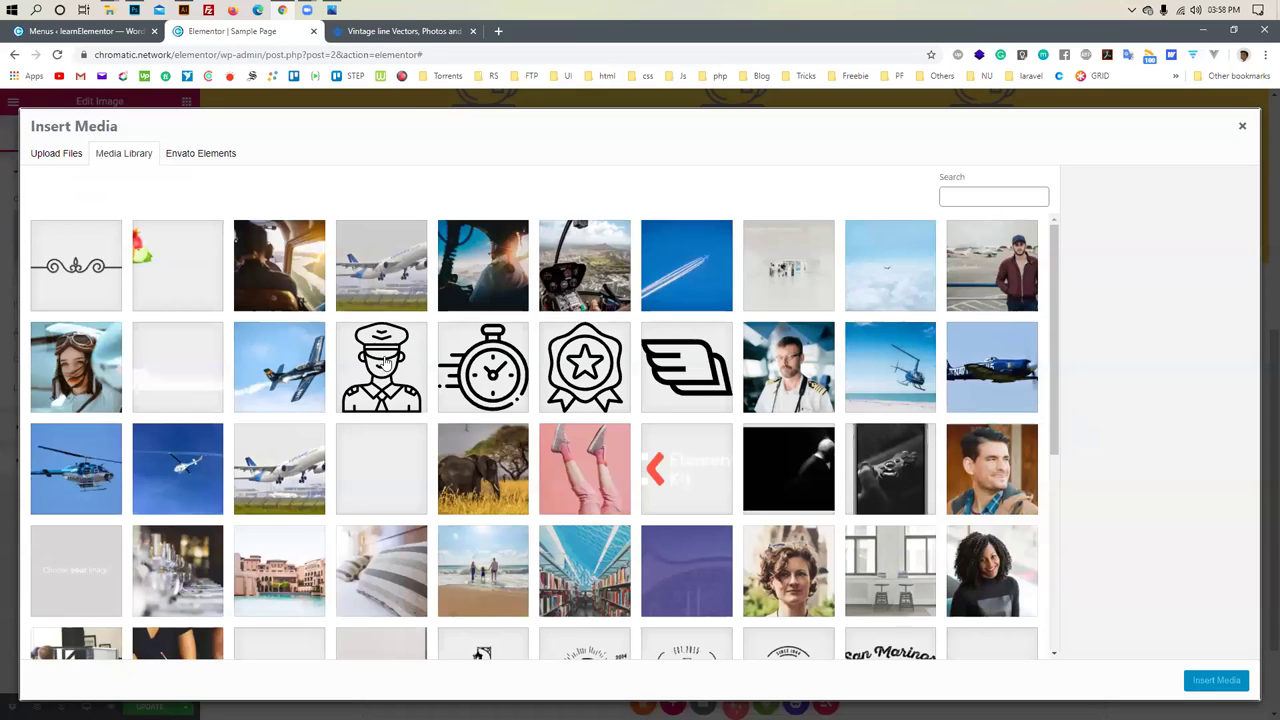
pyautogui.scroll(-1, 786, 400)
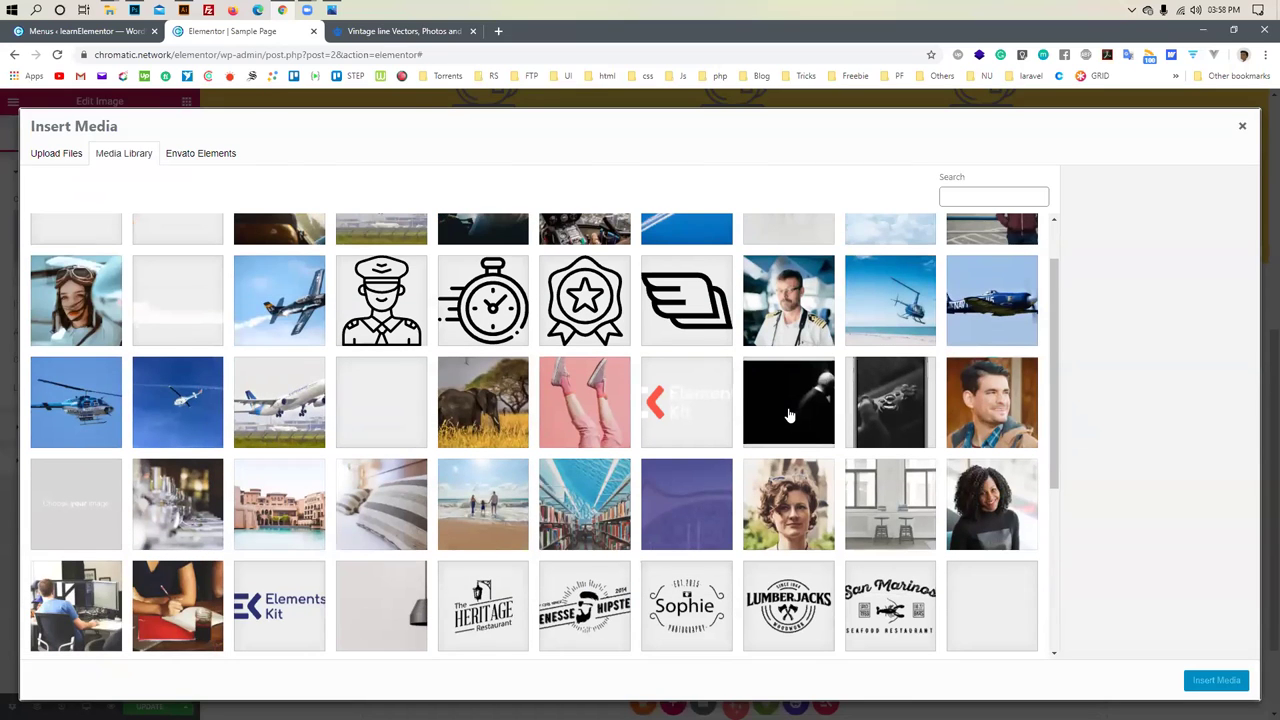
pyautogui.scroll(1, 740, 413)
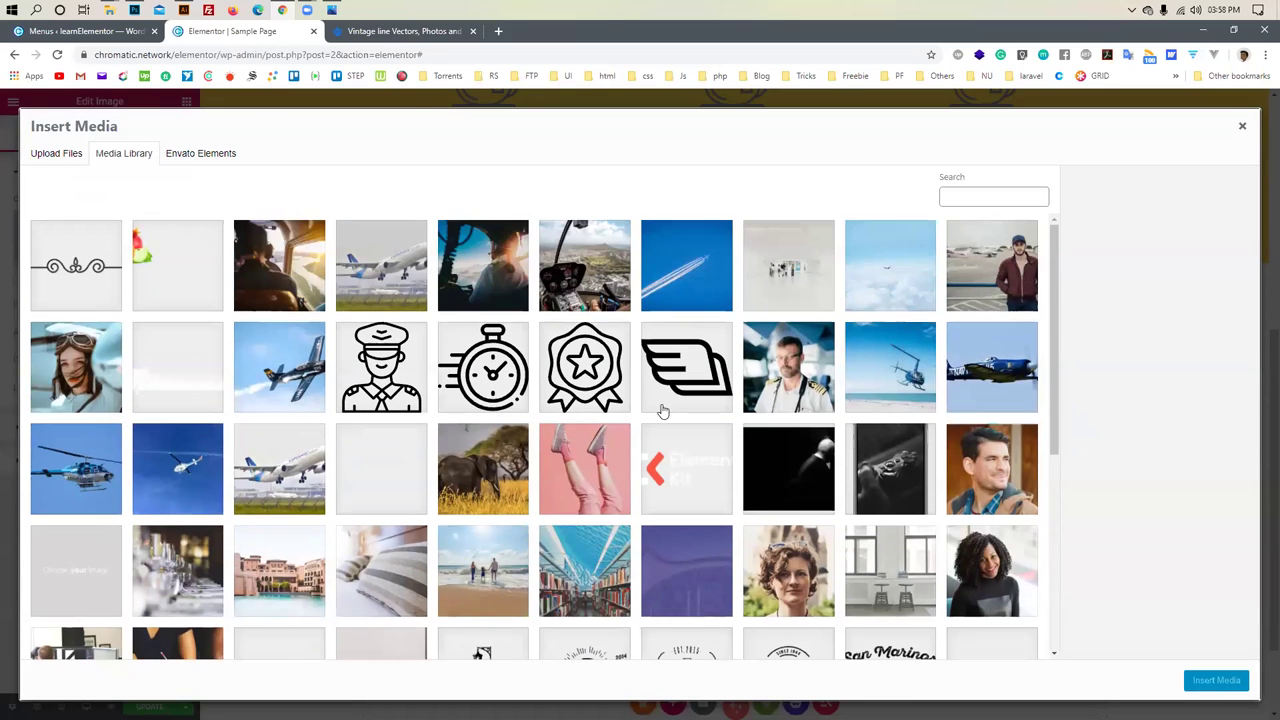
pyautogui.click(404, 272)
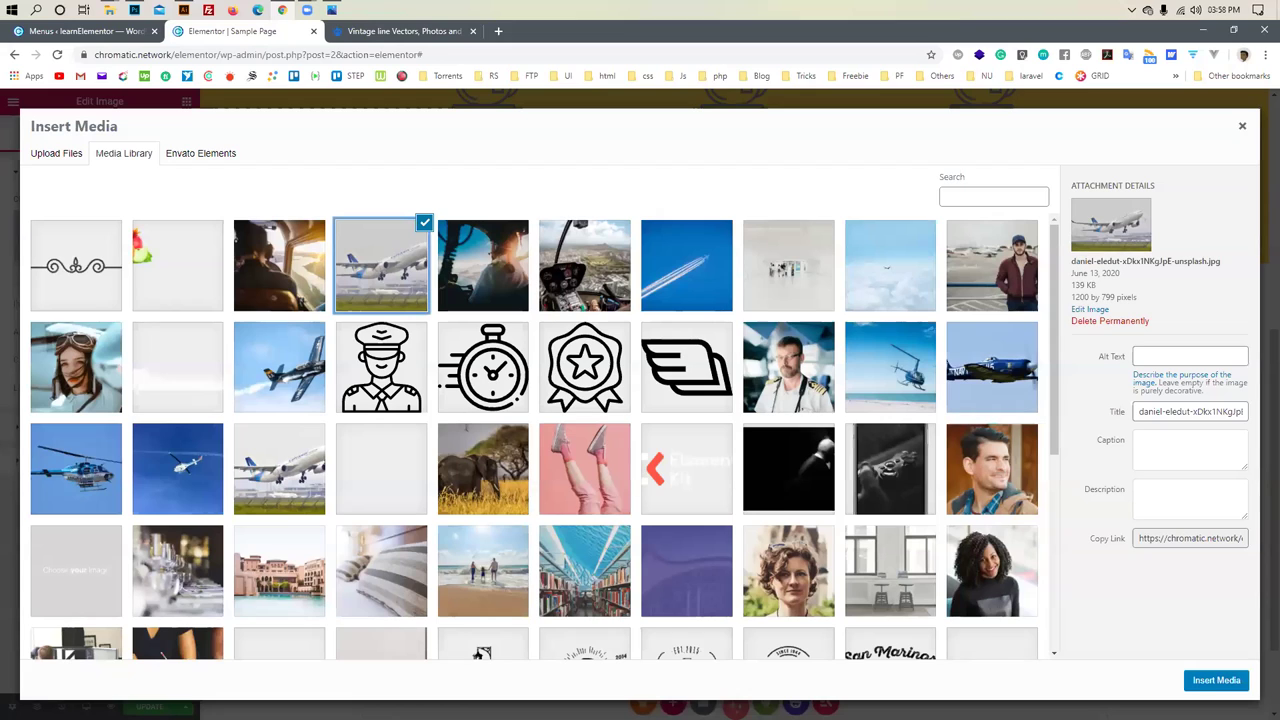
pyautogui.click(1214, 681)
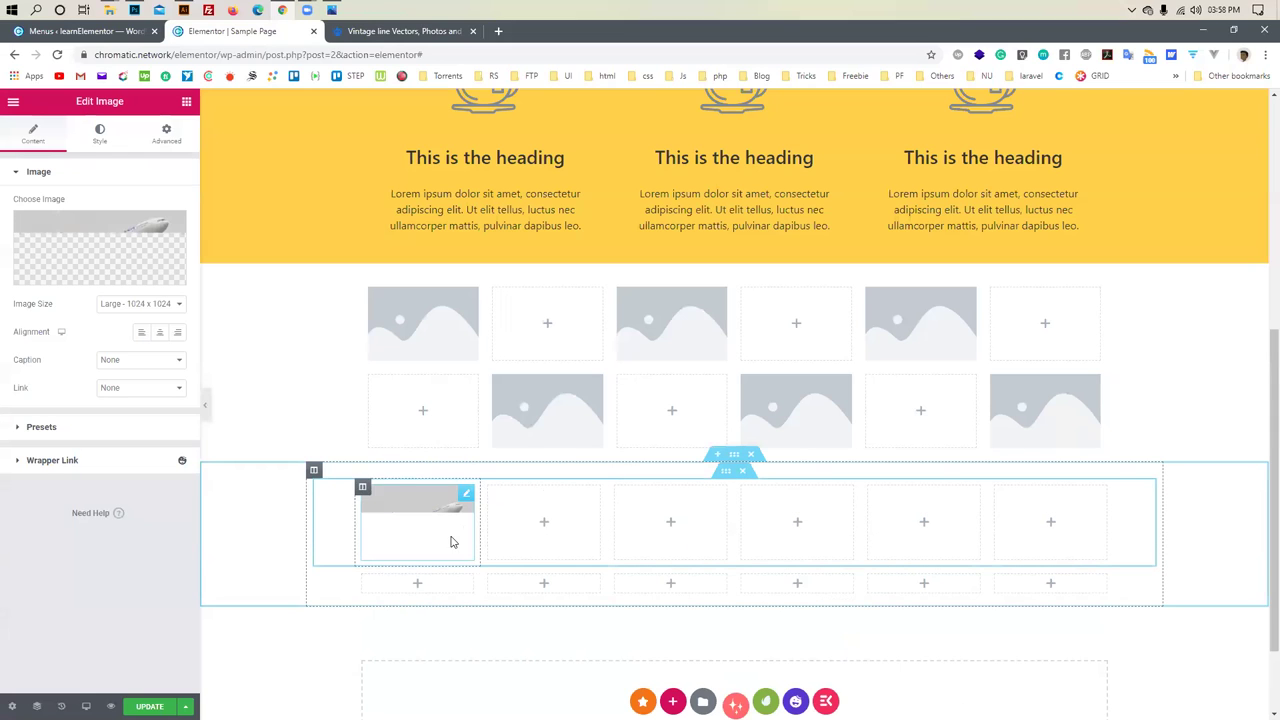
# Add an Image widget to the second column of the wider section's lower row
pyautogui.click(661, 529)
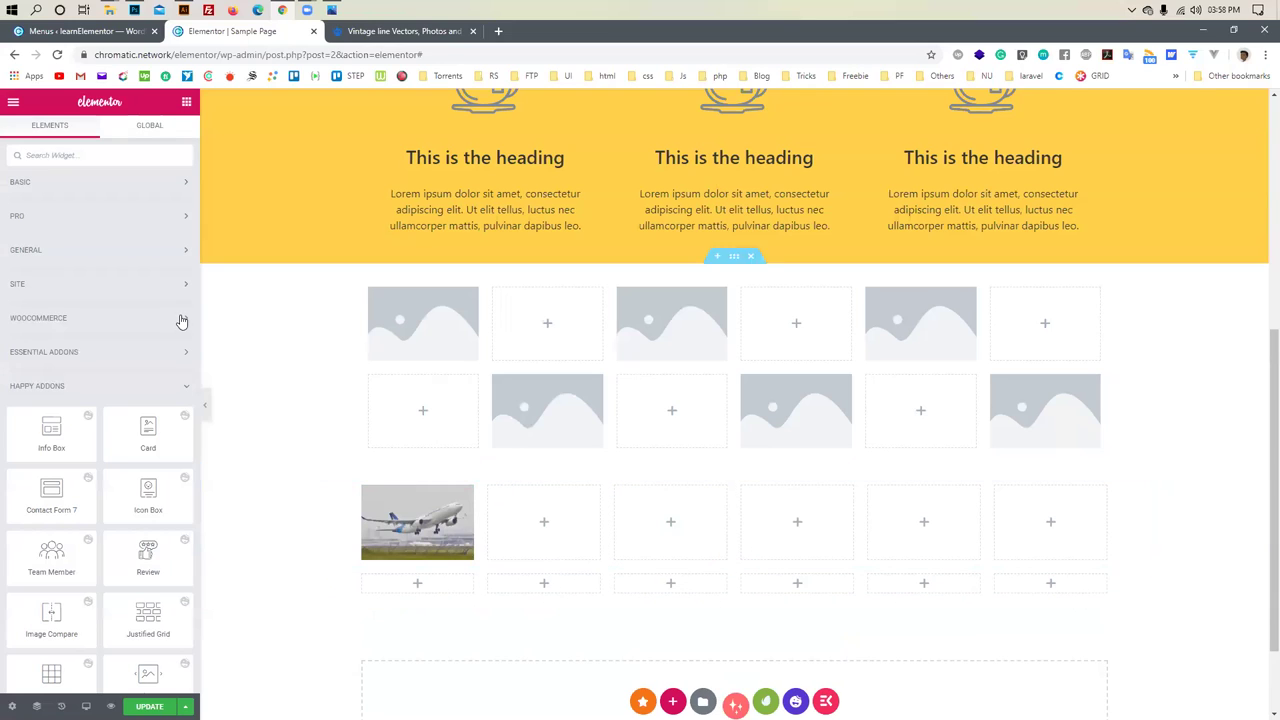
pyautogui.click(97, 186)
pyautogui.moveTo(51, 292); pyautogui.dragTo(543, 588)
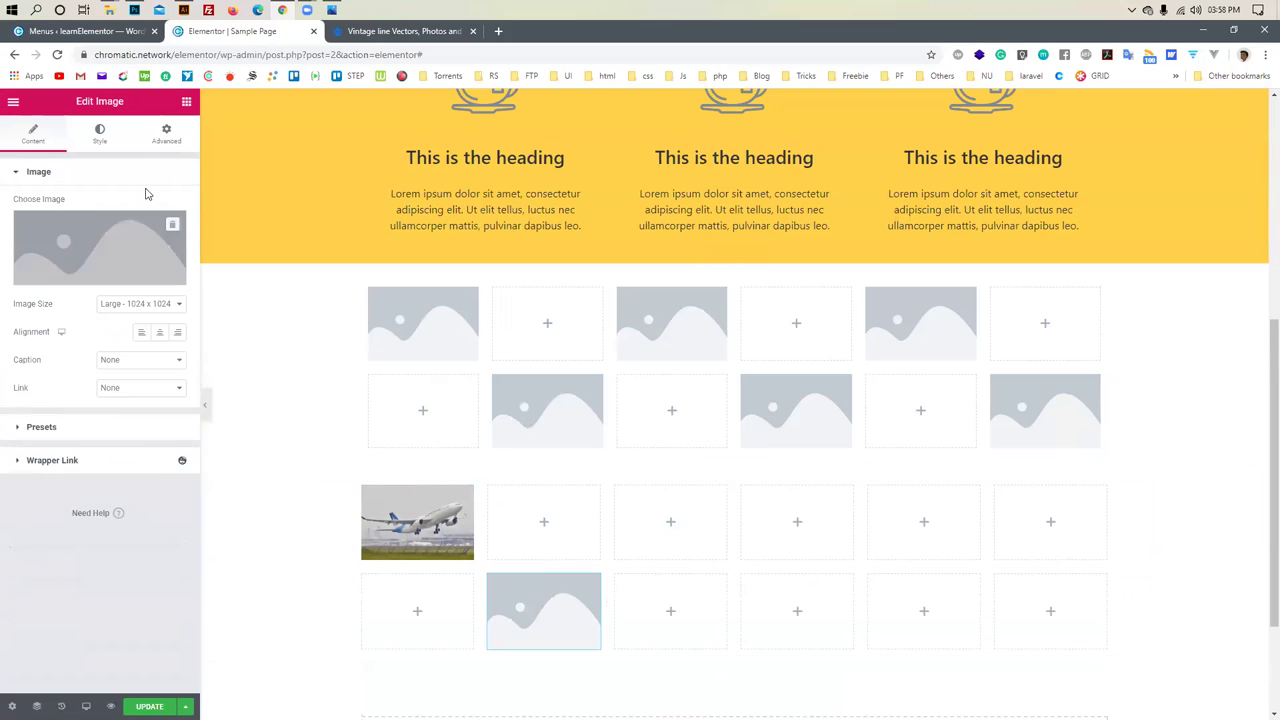
# Add an Image widget to the wider section's upper third column and set that section's content width to Full Width
pyautogui.click(186, 103)
pyautogui.moveTo(51, 292); pyautogui.dragTo(674, 522)
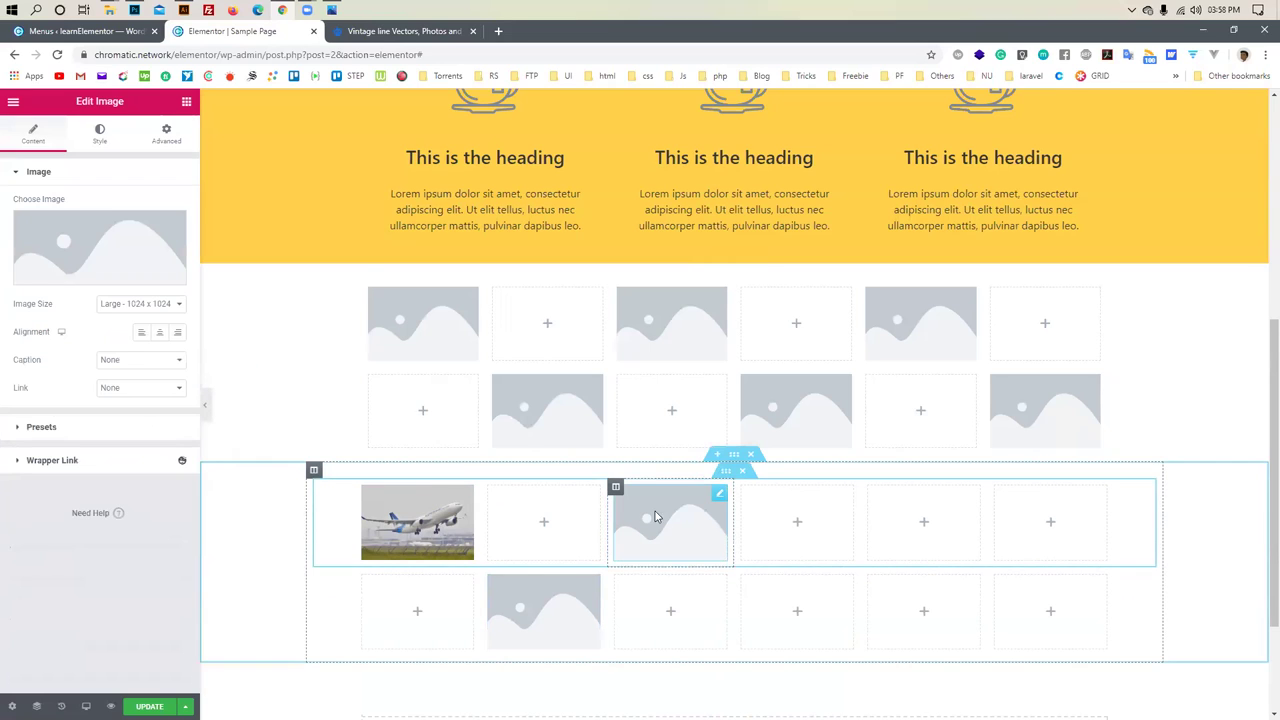
pyautogui.click(734, 456)
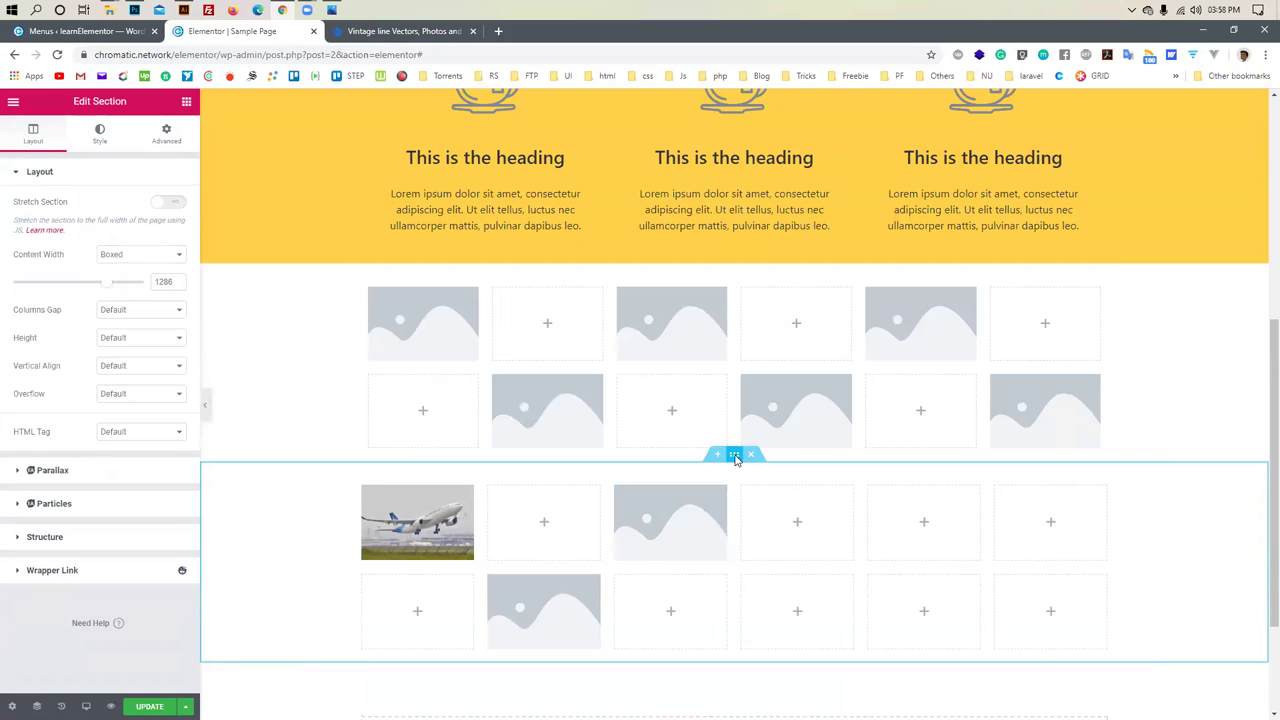
pyautogui.moveTo(116, 289)
pyautogui.mouseDown()
pyautogui.moveTo(147, 287)
pyautogui.moveTo(6, 288)
pyautogui.moveTo(160, 288)
pyautogui.moveTo(70, 289)
pyautogui.moveTo(114, 290)
pyautogui.moveTo(84, 291)
pyautogui.moveTo(101, 296)
pyautogui.mouseUp()
pyautogui.click(169, 203)
pyautogui.click(171, 207)
pyautogui.click(124, 257)
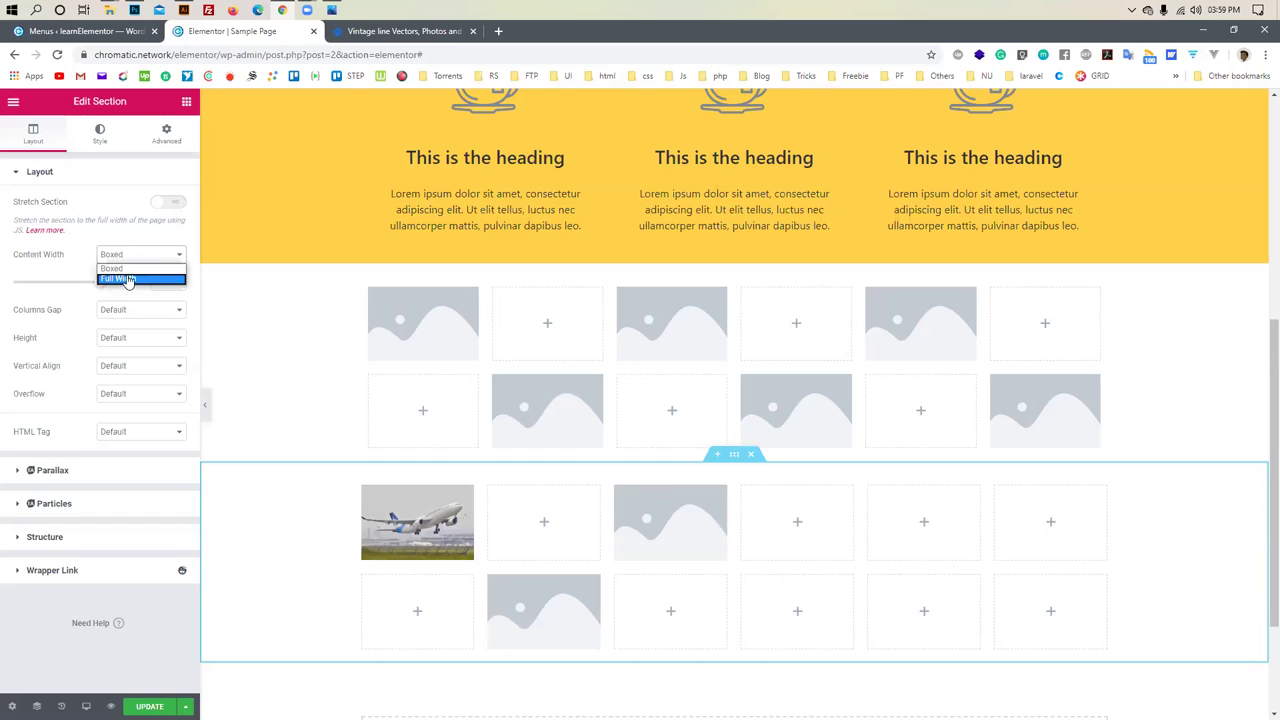
pyautogui.click(128, 280)
pyautogui.scroll(-2, 914, 505)
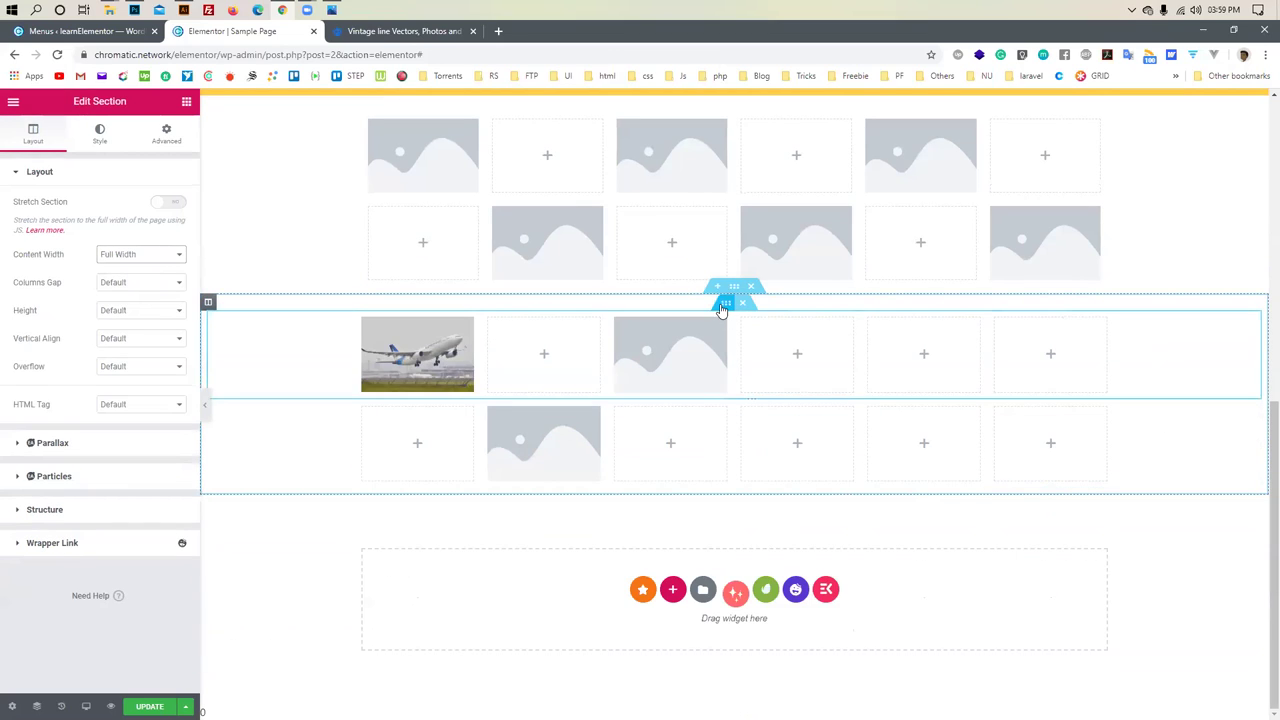
# Switch the upper six-column inner section's content width between Boxed and Full Width, leaving it on Full Width
pyautogui.click(722, 309)
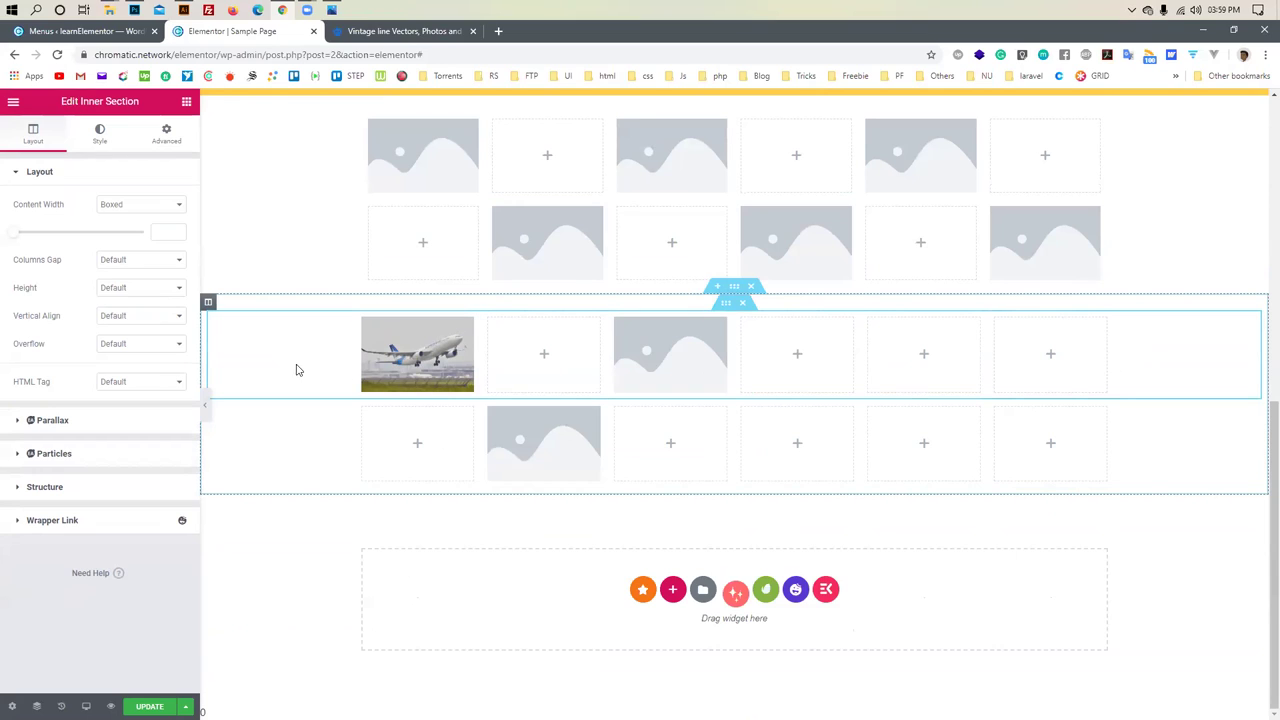
pyautogui.click(163, 208)
pyautogui.click(157, 230)
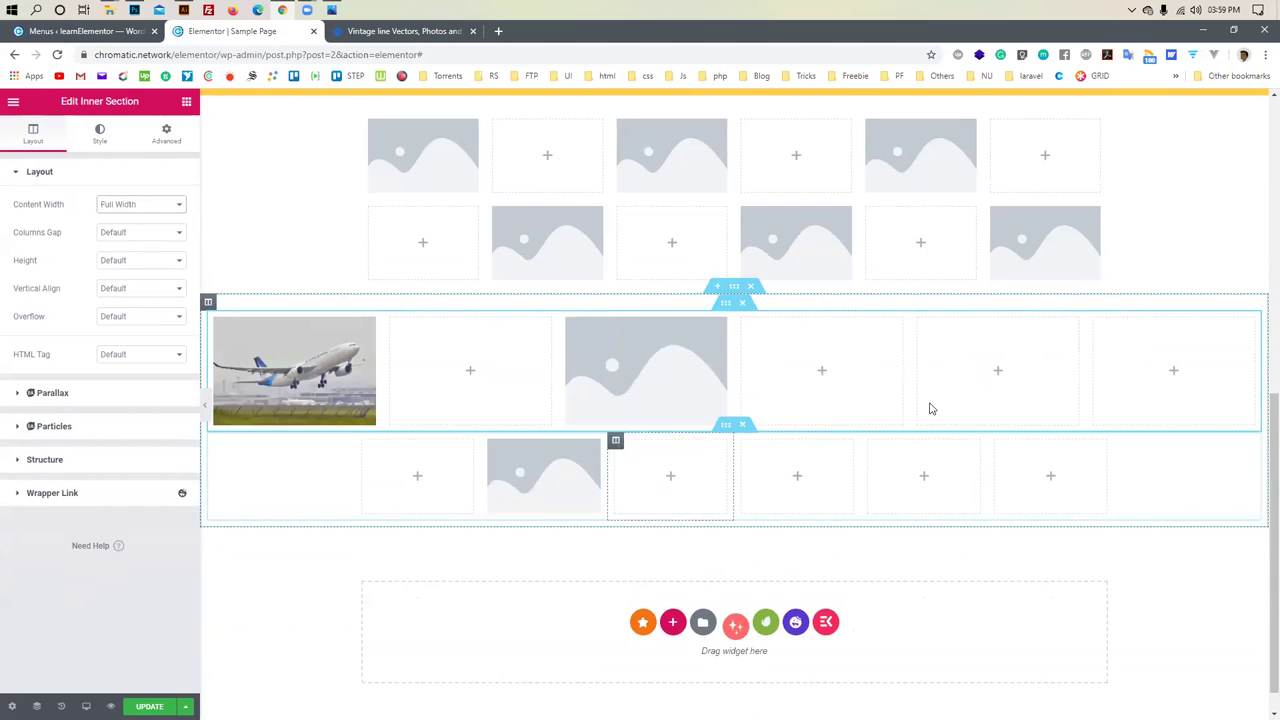
pyautogui.click(135, 205)
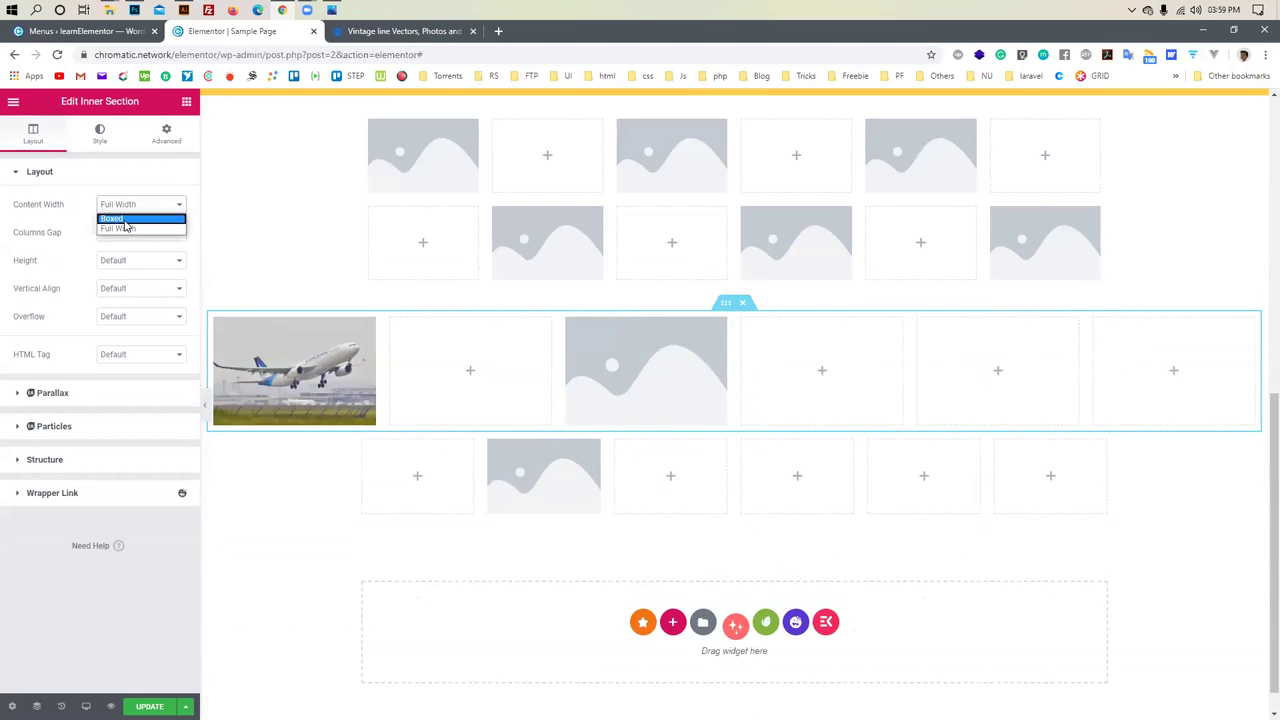
pyautogui.click(125, 219)
pyautogui.click(170, 207)
pyautogui.click(158, 229)
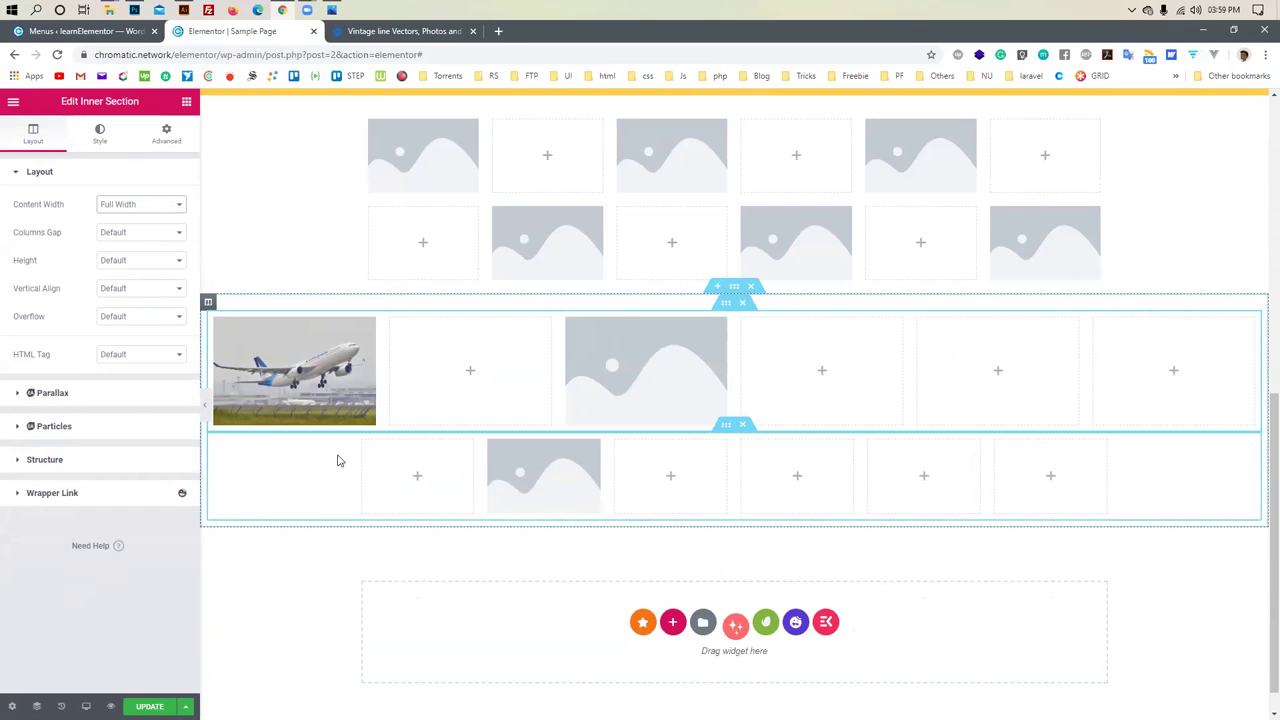
# Set the upper inner section's content width to Boxed at 932 and slightly narrow its first column
pyautogui.click(134, 171)
pyautogui.click(137, 204)
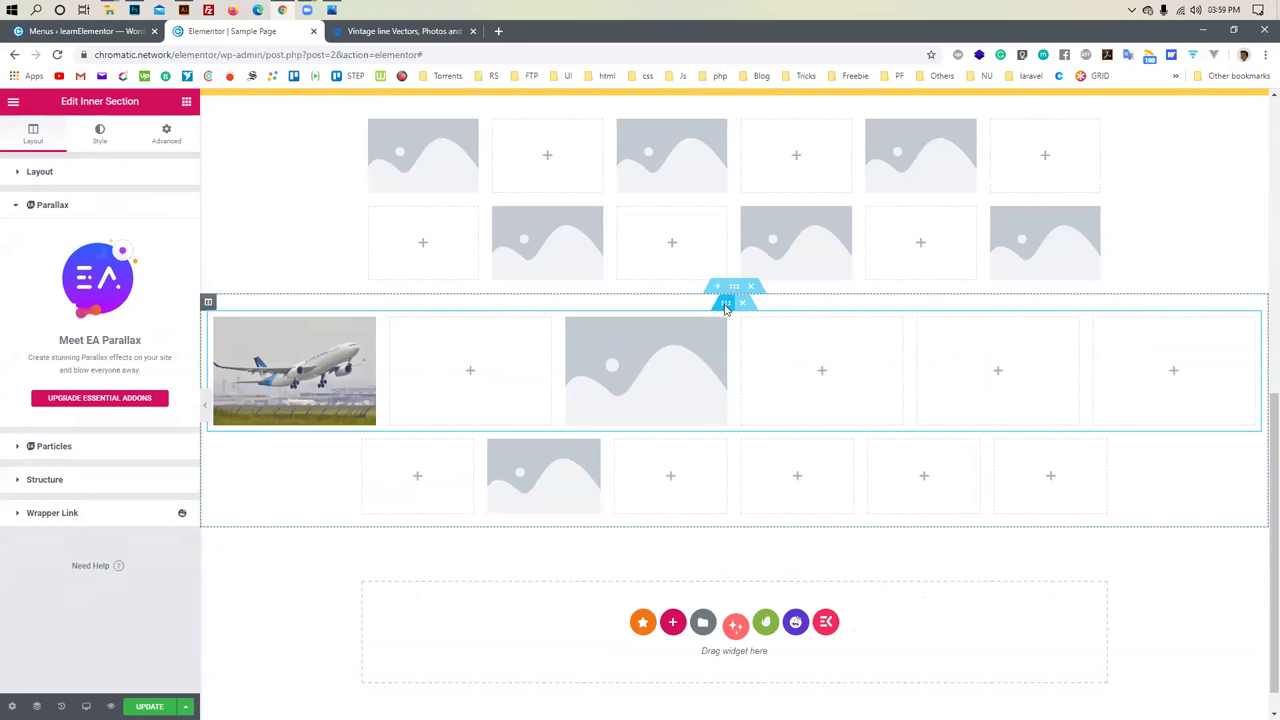
pyautogui.click(35, 175)
pyautogui.click(141, 204)
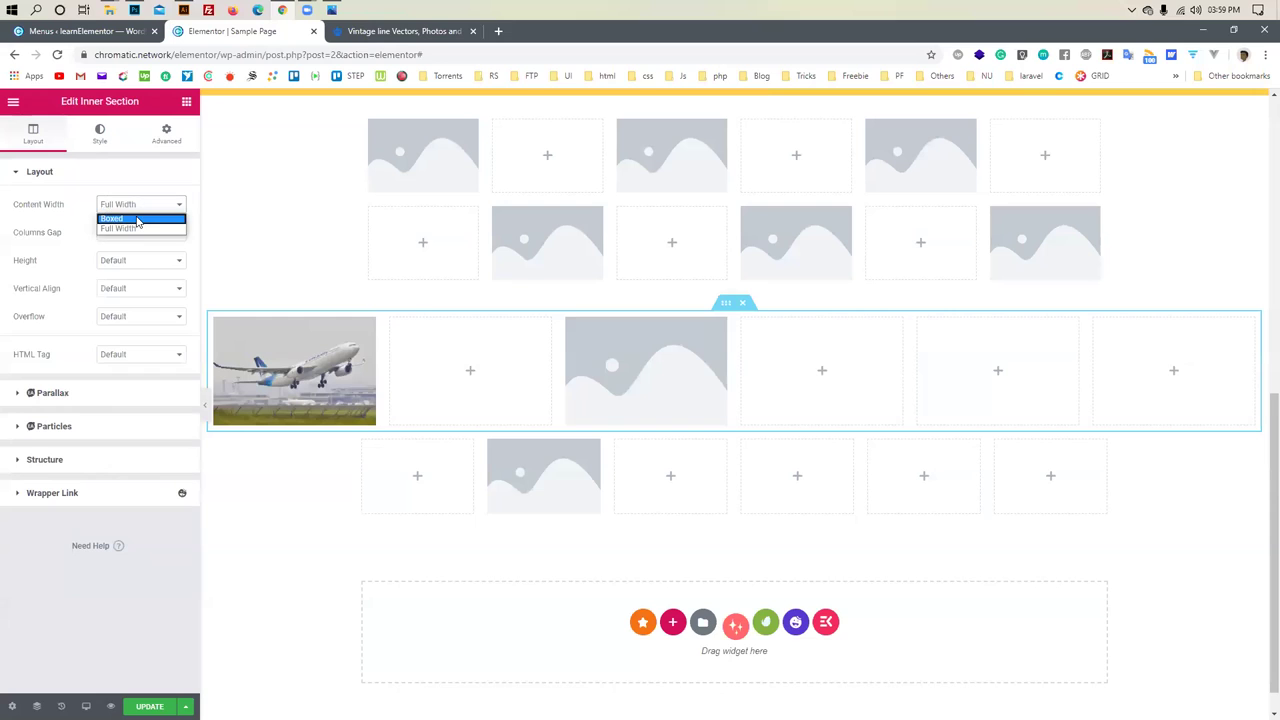
pyautogui.click(118, 214)
pyautogui.moveTo(26, 240); pyautogui.dragTo(67, 240)
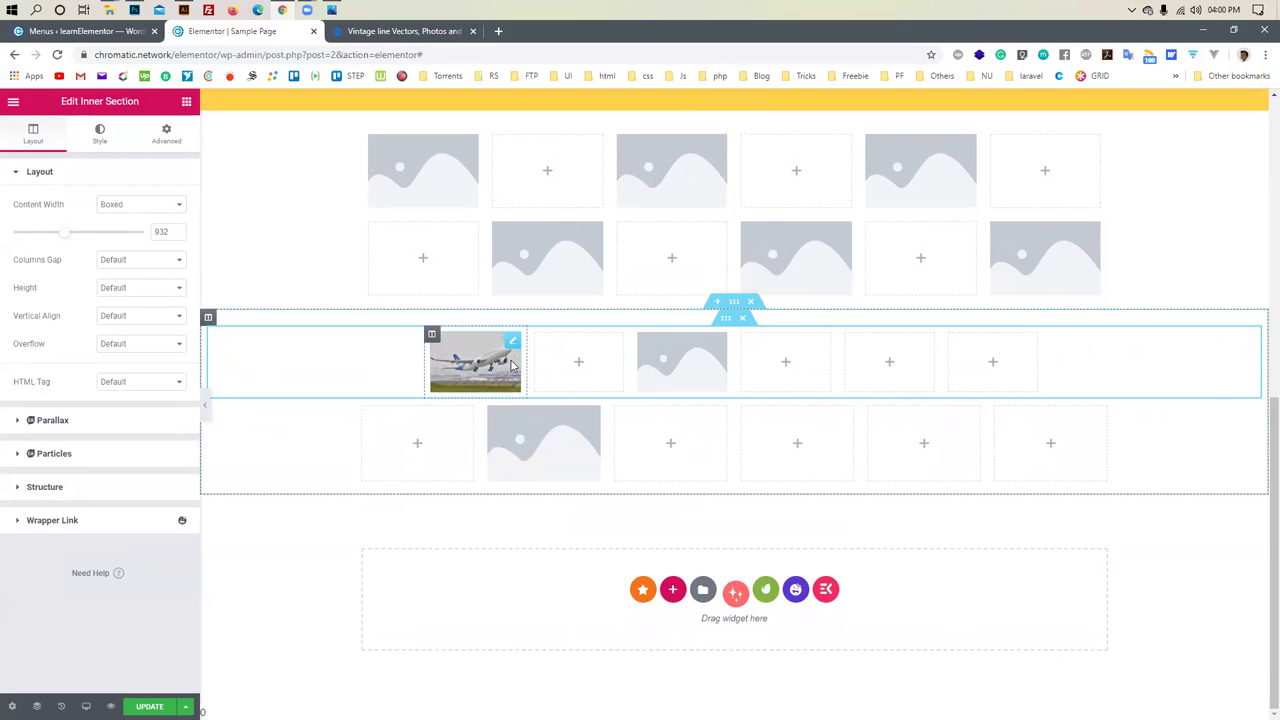
pyautogui.moveTo(527, 362)
pyautogui.mouseDown()
pyautogui.moveTo(487, 366)
pyautogui.moveTo(522, 366)
pyautogui.mouseUp()
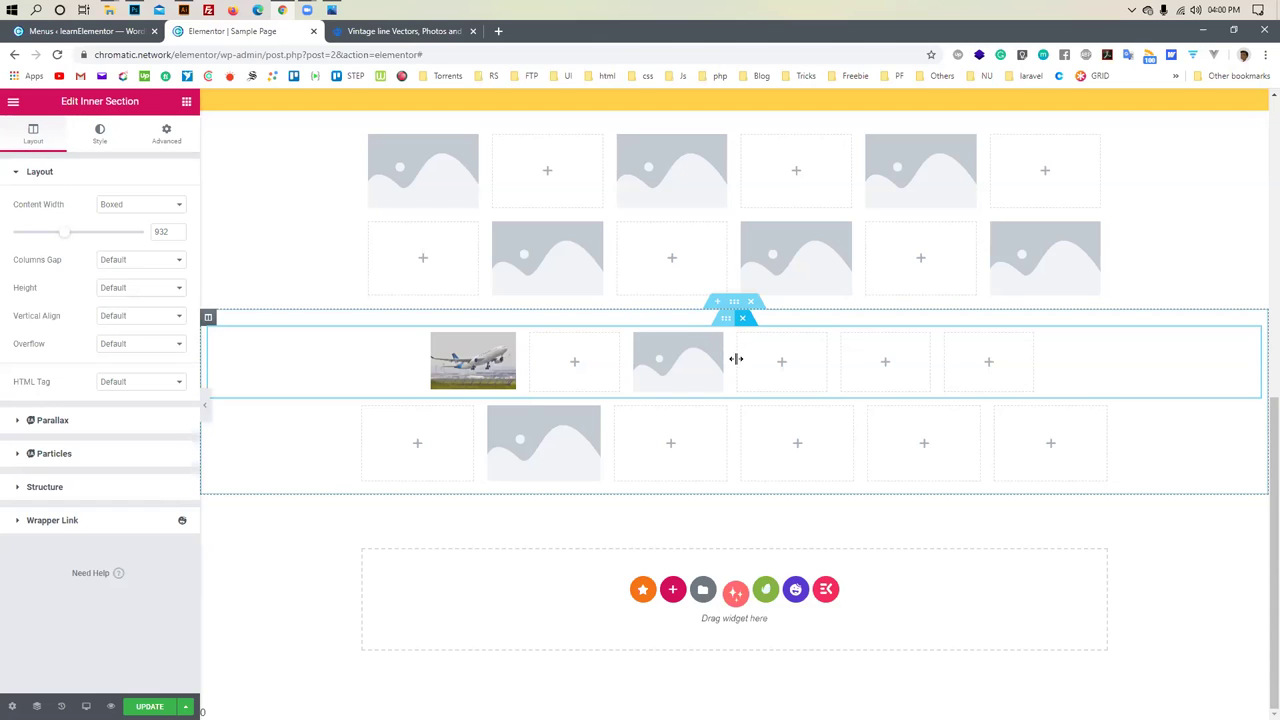
# Delete both six-column rows and the wider section that holds them, and update the page
pyautogui.click(742, 317)
pyautogui.click(743, 396)
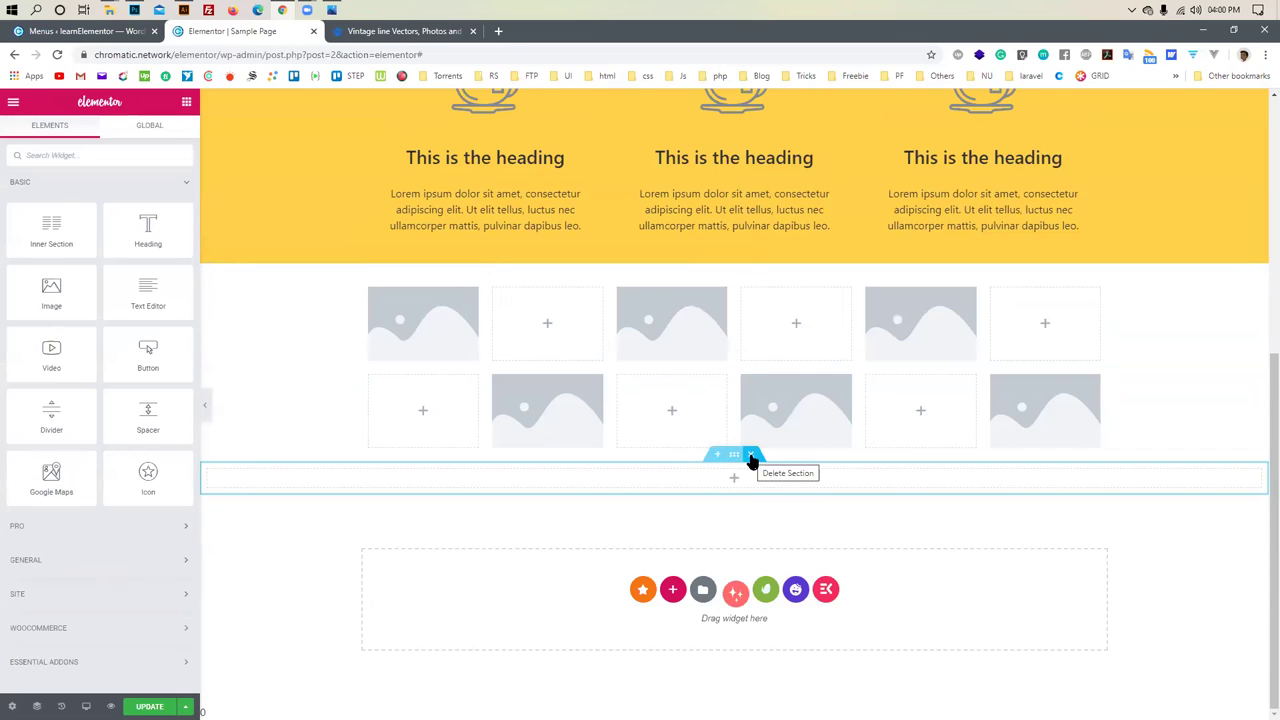
pyautogui.click(752, 457)
pyautogui.click(147, 706)
# Recolor the middle icon box's cup icon to dark grey and save the page
pyautogui.scroll(1, 358, 491)
pyautogui.scroll(2, 358, 491)
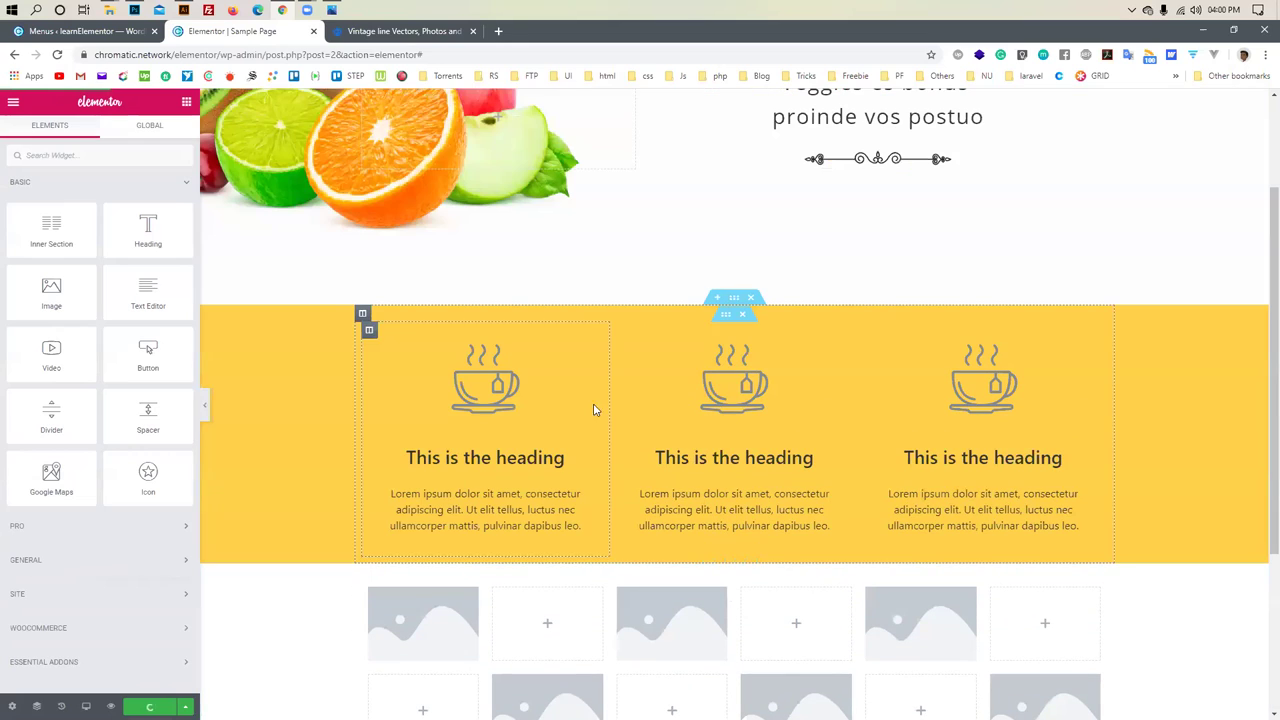
pyautogui.click(718, 398)
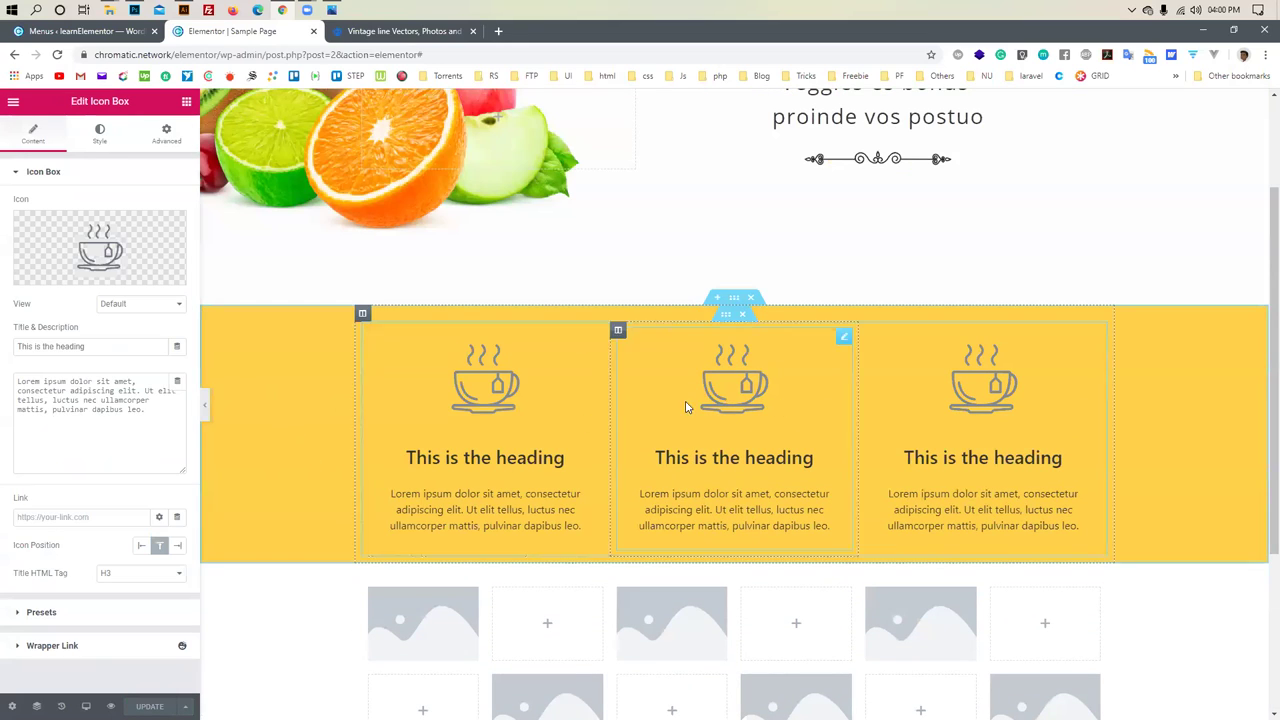
pyautogui.scroll(-1, 728, 386)
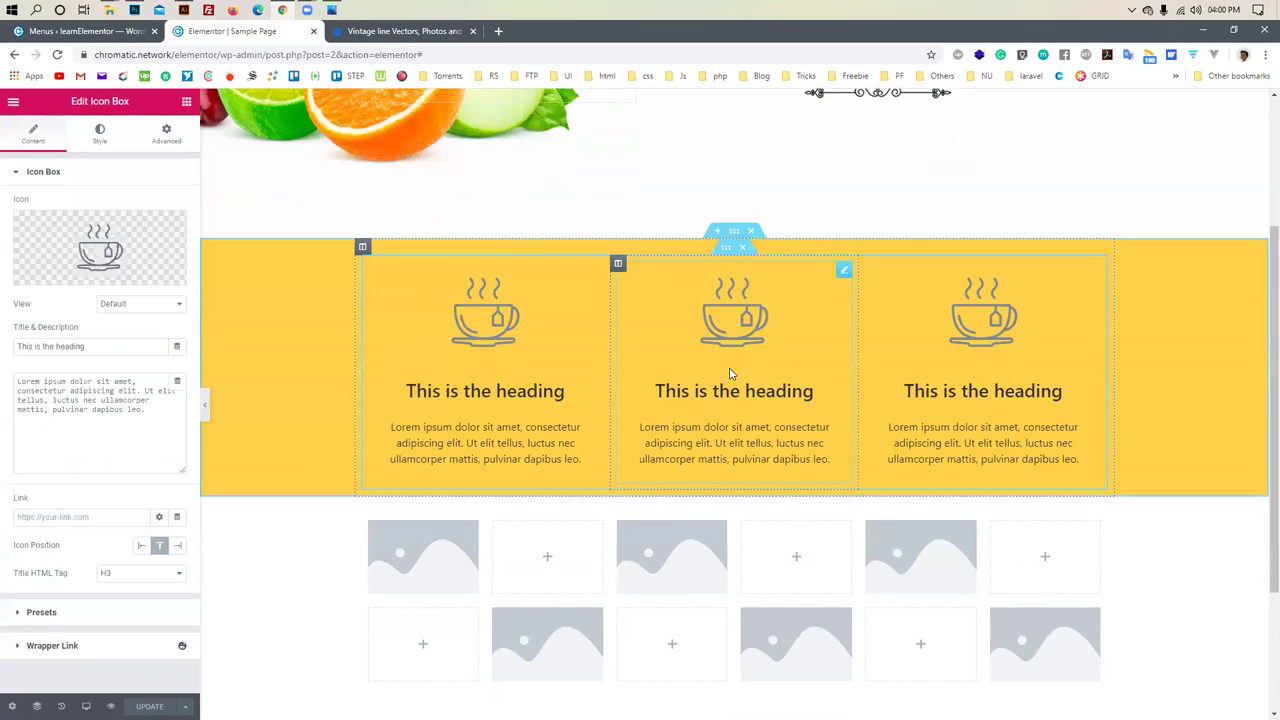
pyautogui.scroll(1, 723, 318)
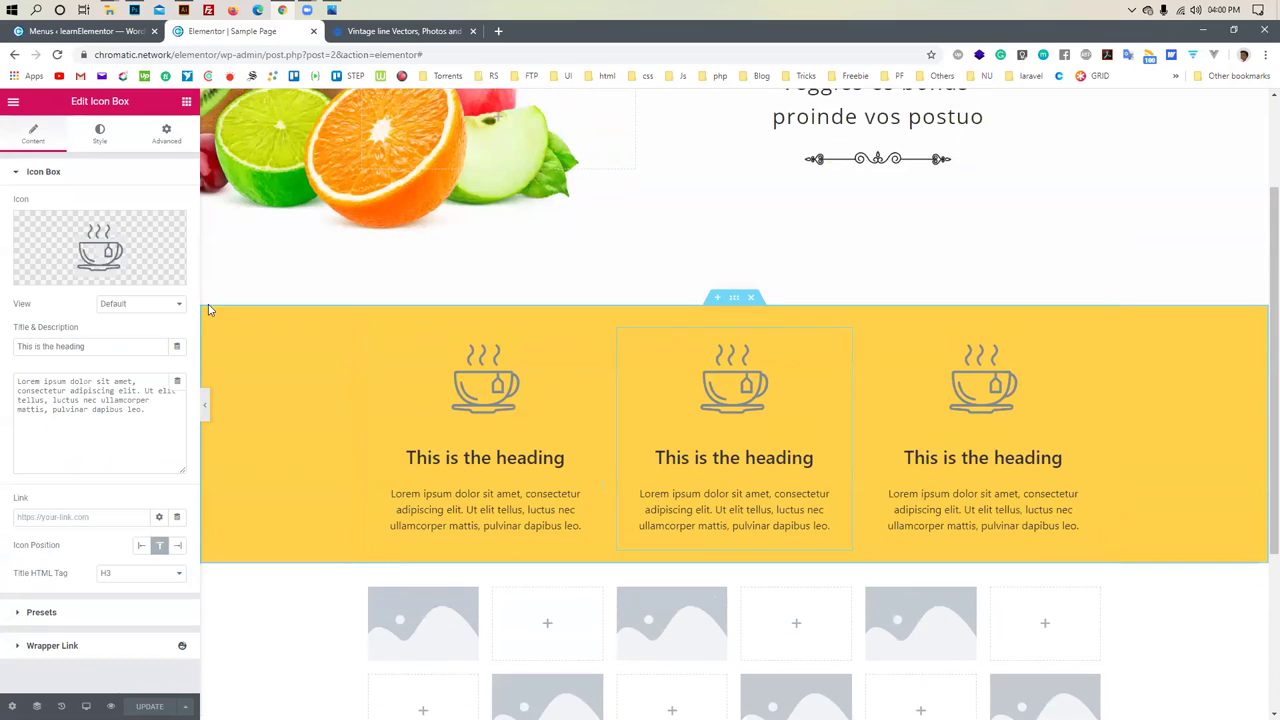
pyautogui.click(101, 138)
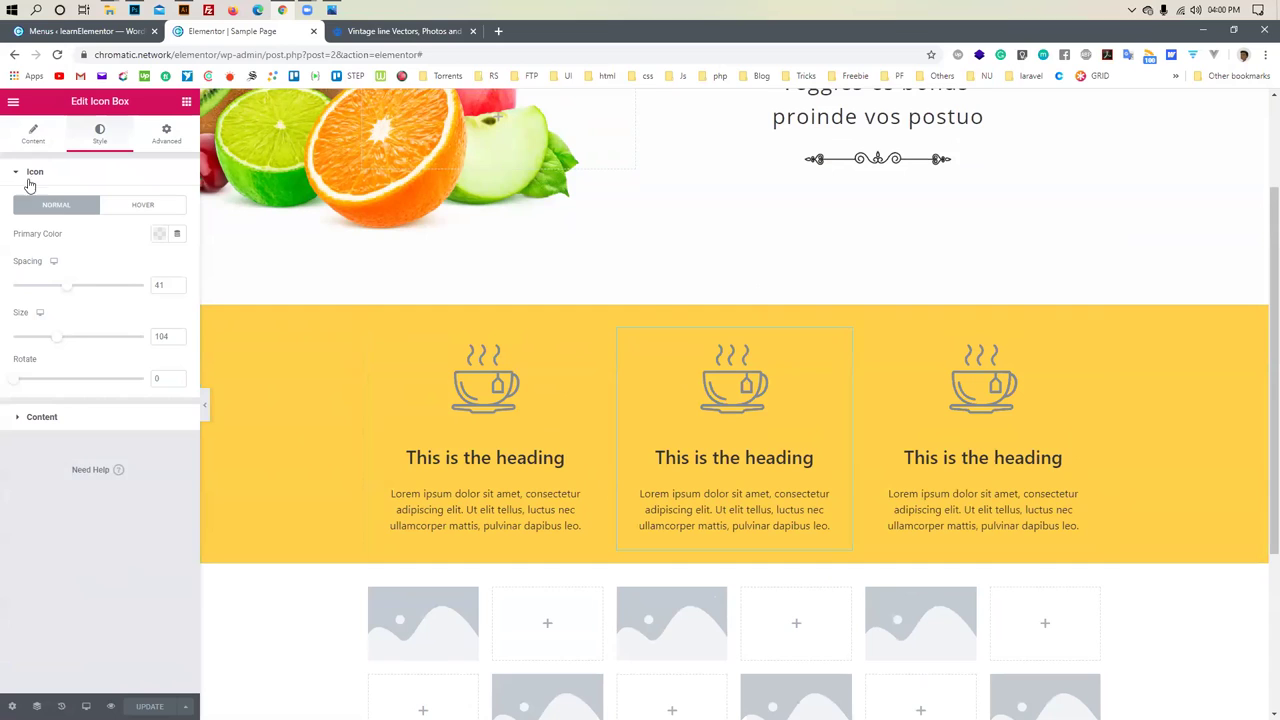
pyautogui.click(159, 233)
pyautogui.write('#F35353')
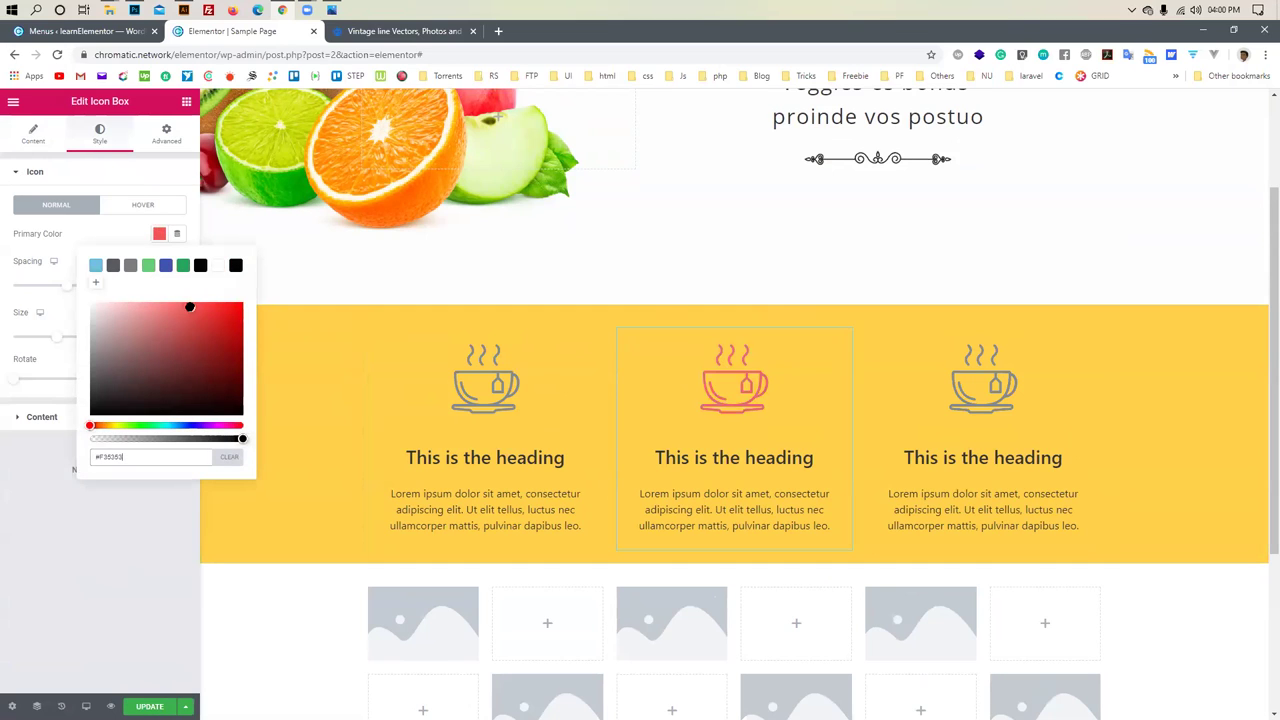
pyautogui.moveTo(167, 320); pyautogui.dragTo(50, 397)
pyautogui.click(4, 567)
pyautogui.hotkey('ctrl', 's')
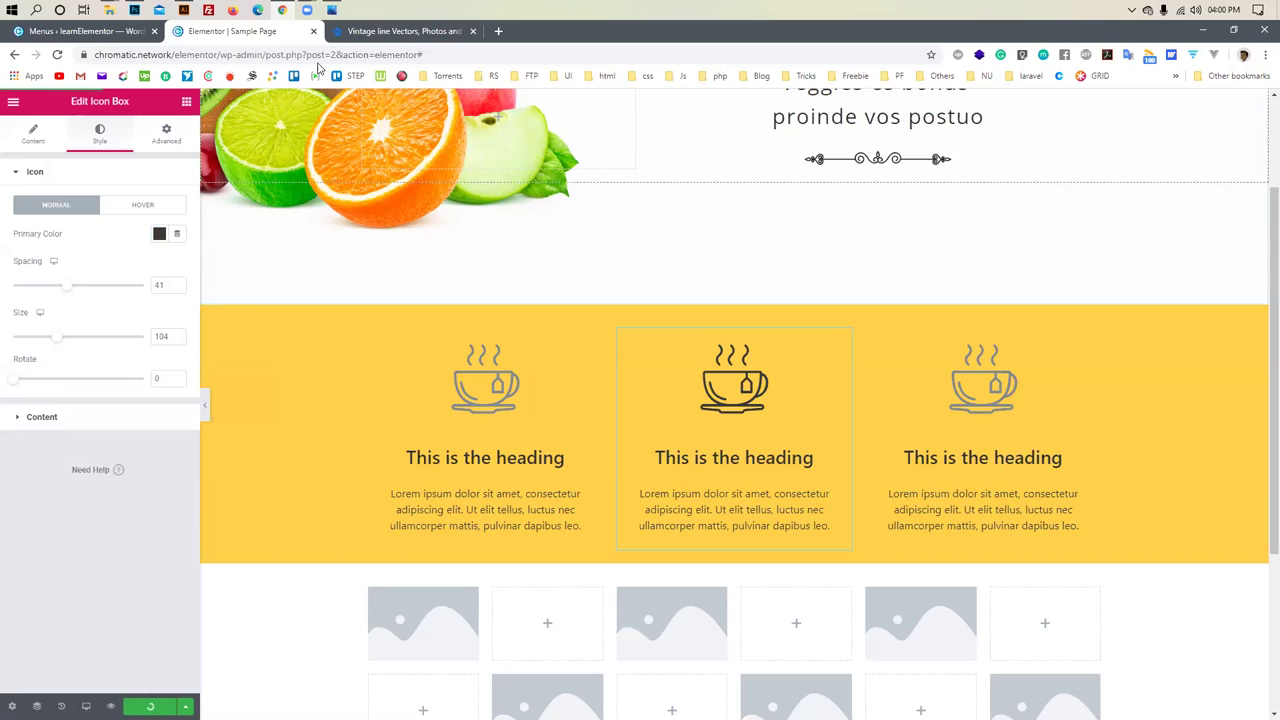
# Switch to Photos and compare the layouts of the D.jpg, C.jpg and B.jpg mockups
pyautogui.click(332, 10)
pyautogui.scroll(-1, 993, 352)
pyautogui.scroll(1, 990, 350)
pyautogui.scroll(1, 990, 350)
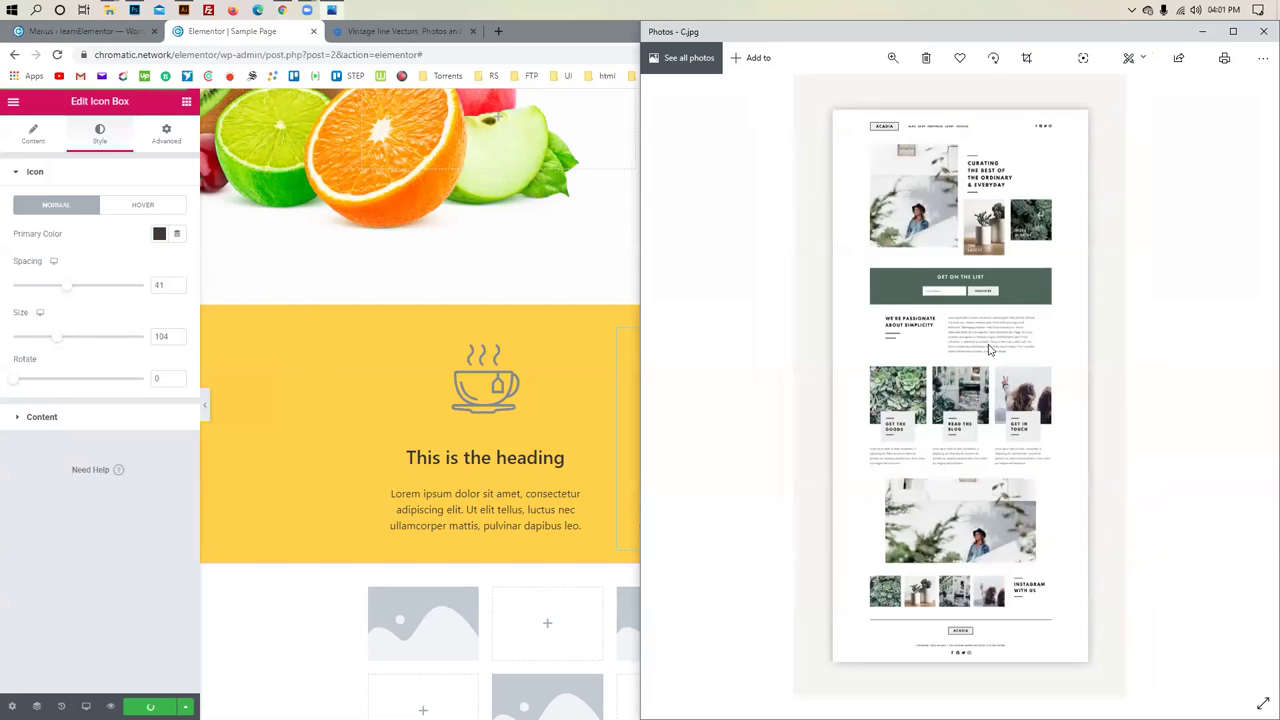
pyautogui.scroll(-1, 990, 350)
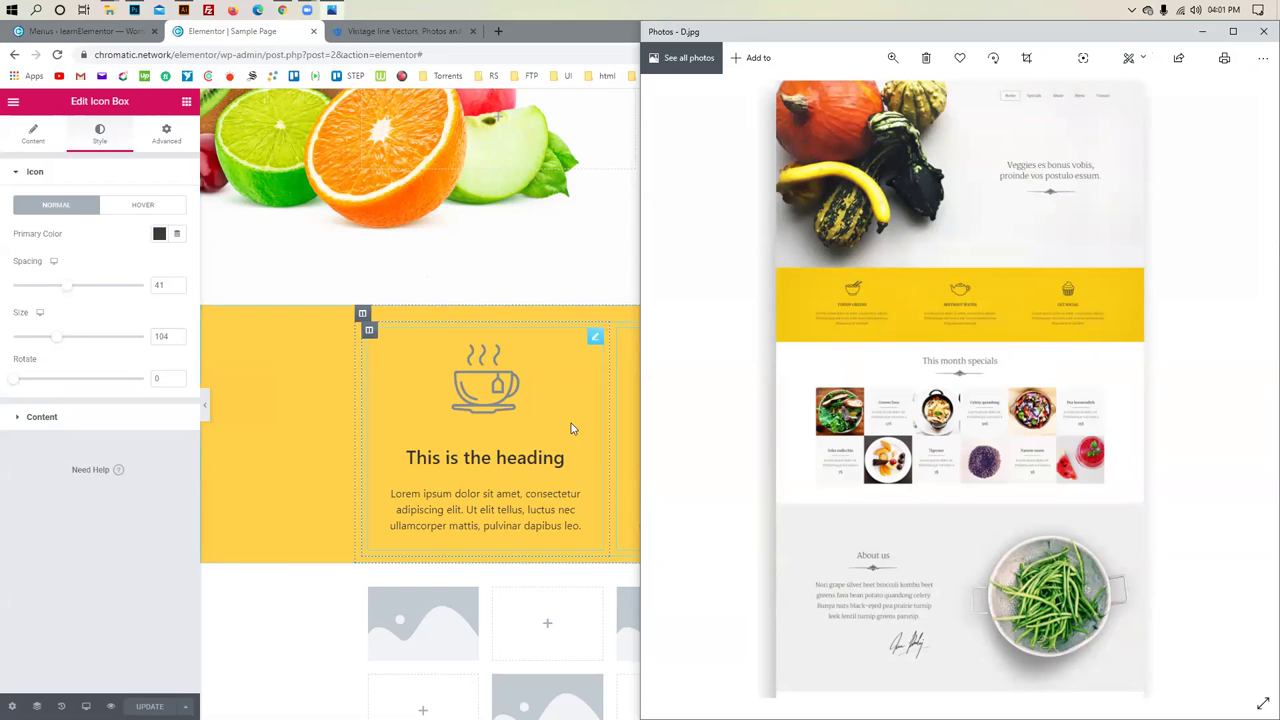
pyautogui.scroll(1, 866, 335)
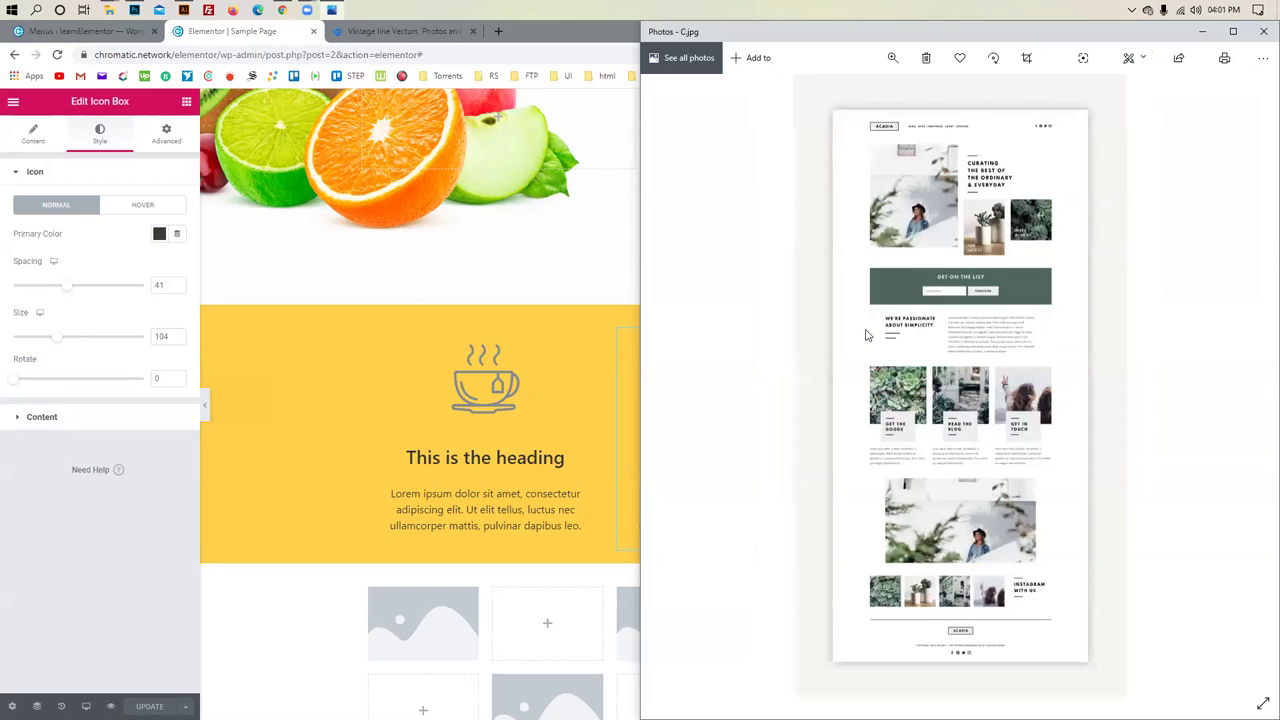
pyautogui.scroll(-1, 868, 335)
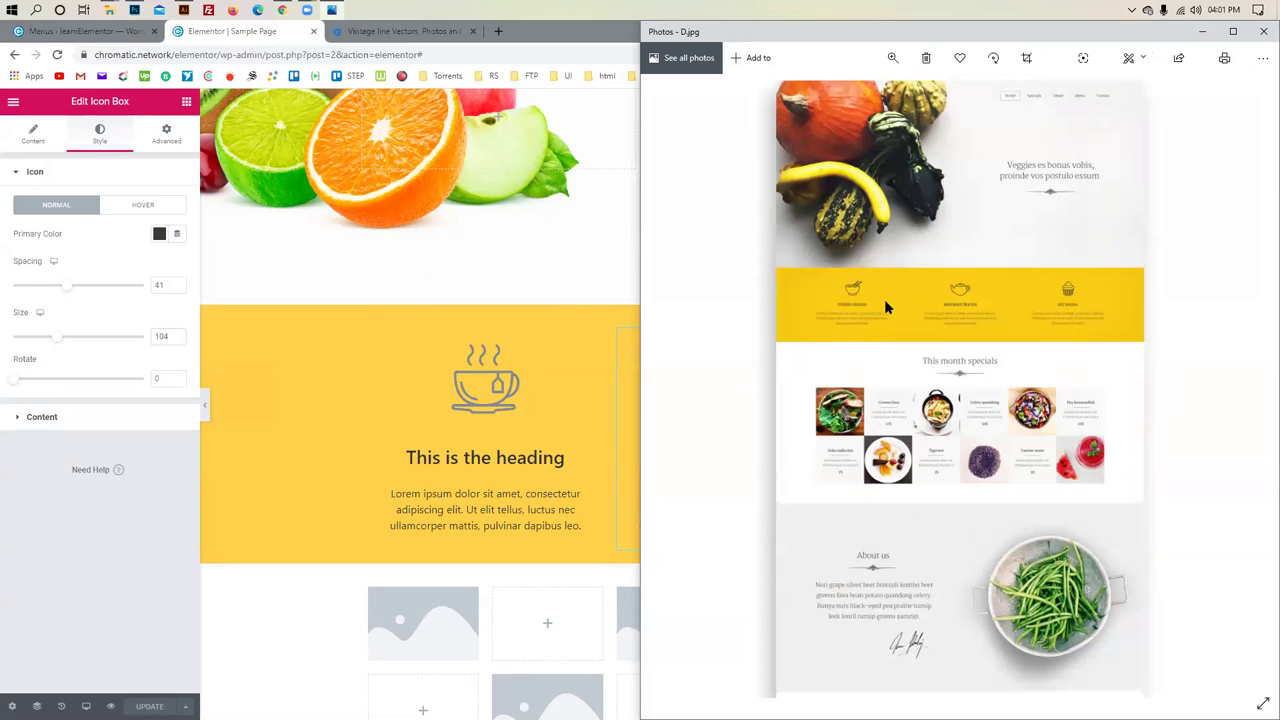
pyautogui.scroll(1, 885, 307)
pyautogui.scroll(1, 885, 307)
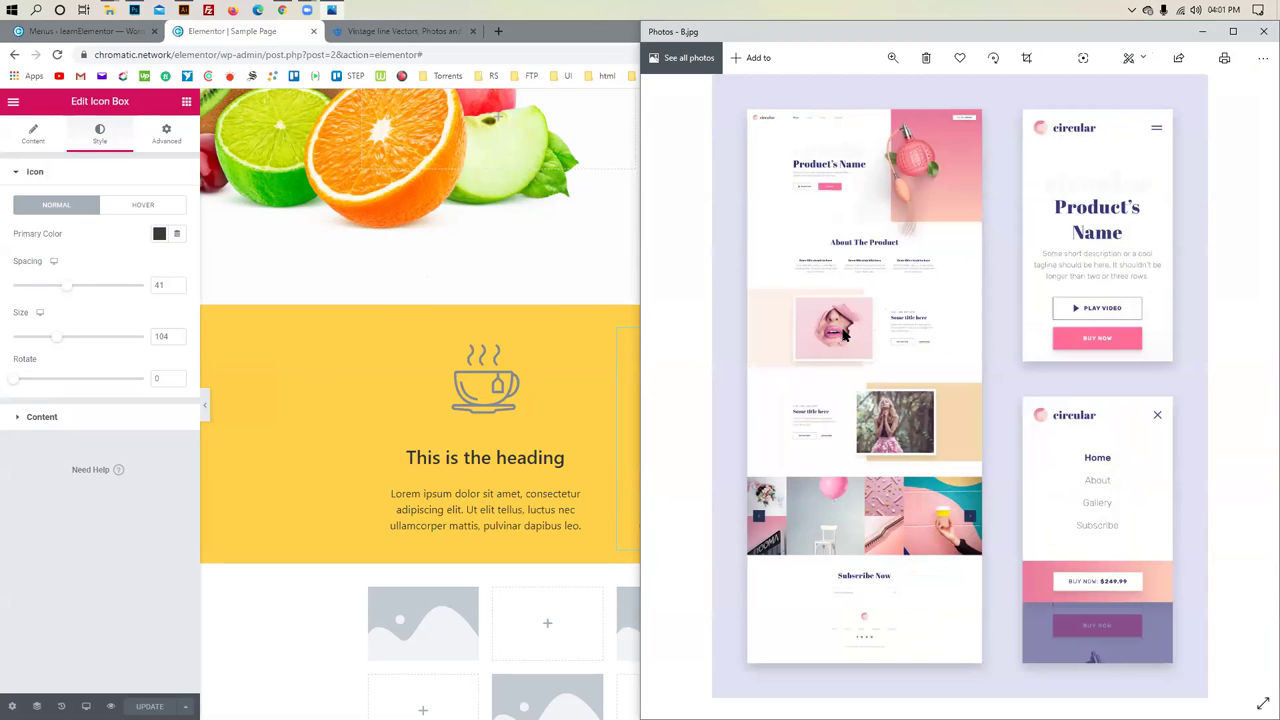
# Switch back to Elementor and add a Video widget to the second column of the image grid's upper row
pyautogui.click(478, 272)
pyautogui.scroll(-2, 529, 503)
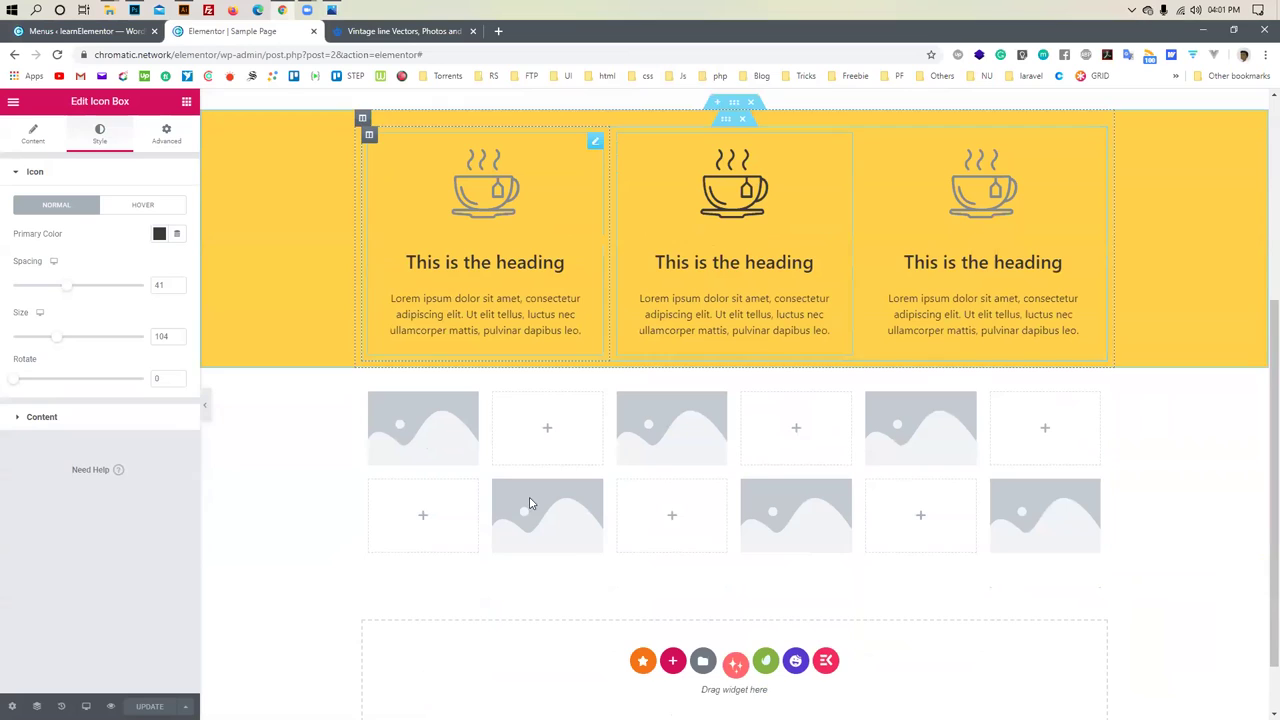
pyautogui.scroll(-1, 592, 558)
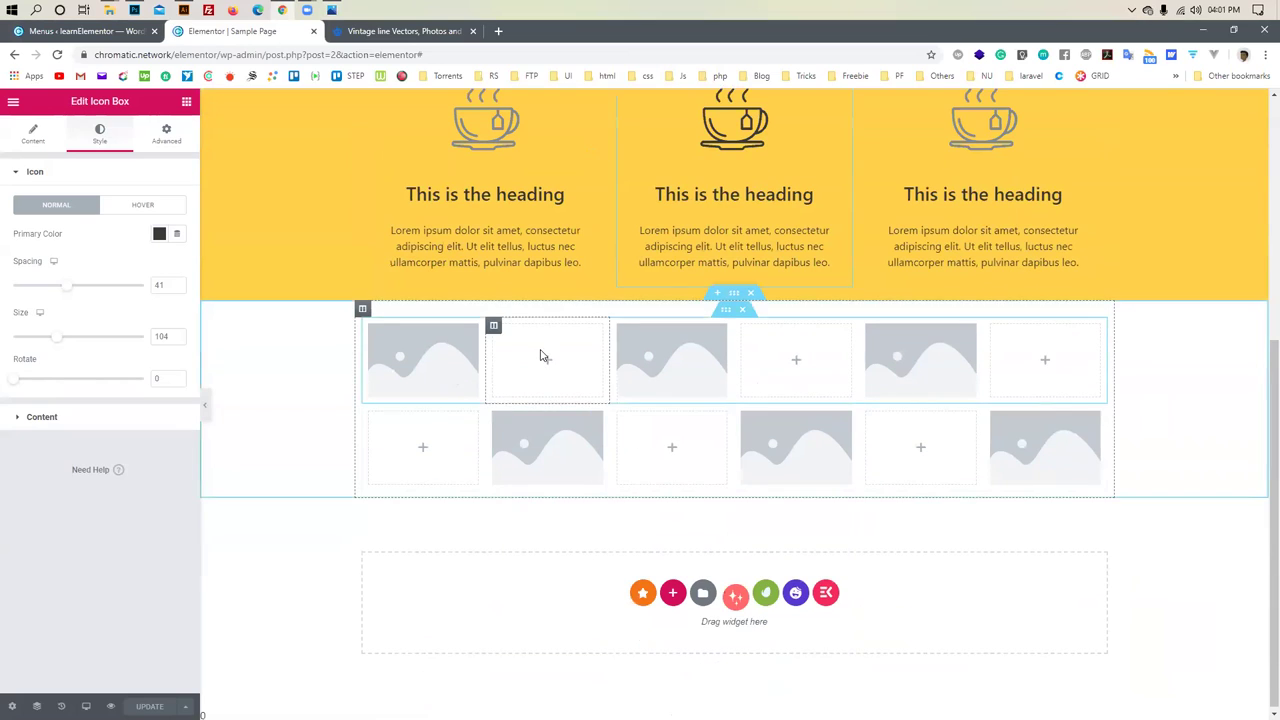
pyautogui.click(186, 101)
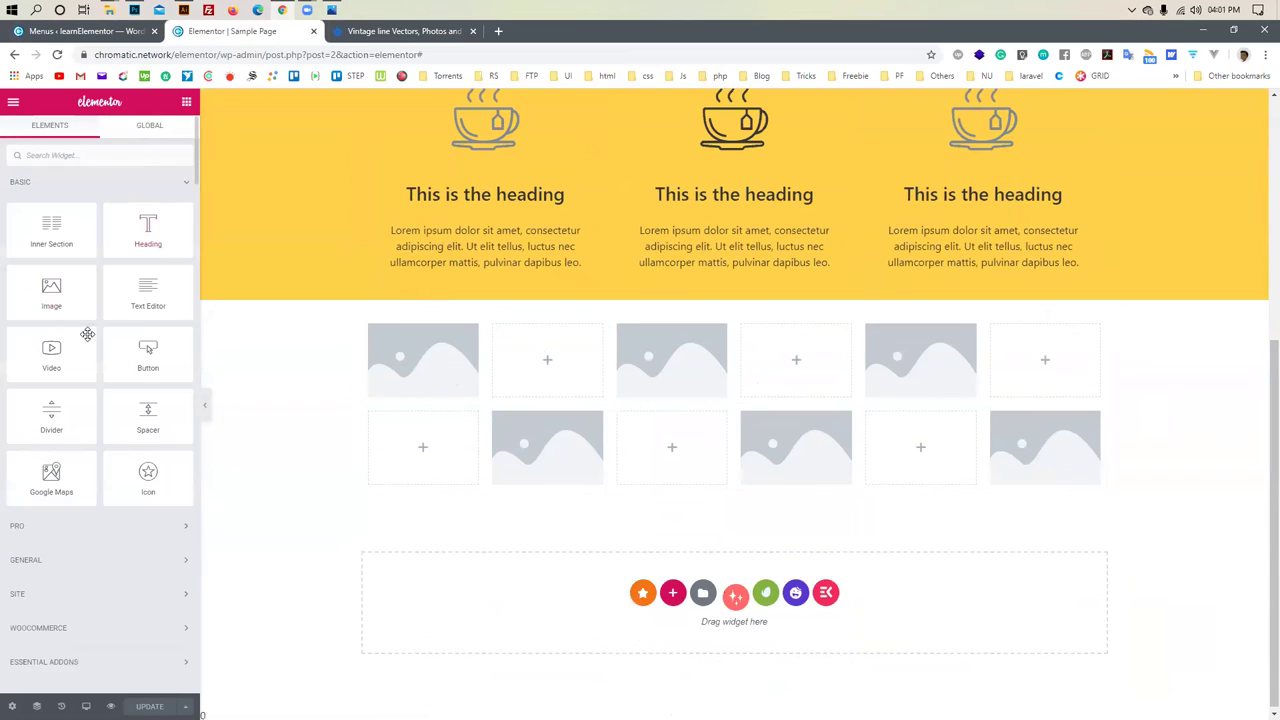
pyautogui.moveTo(51, 352); pyautogui.dragTo(540, 395)
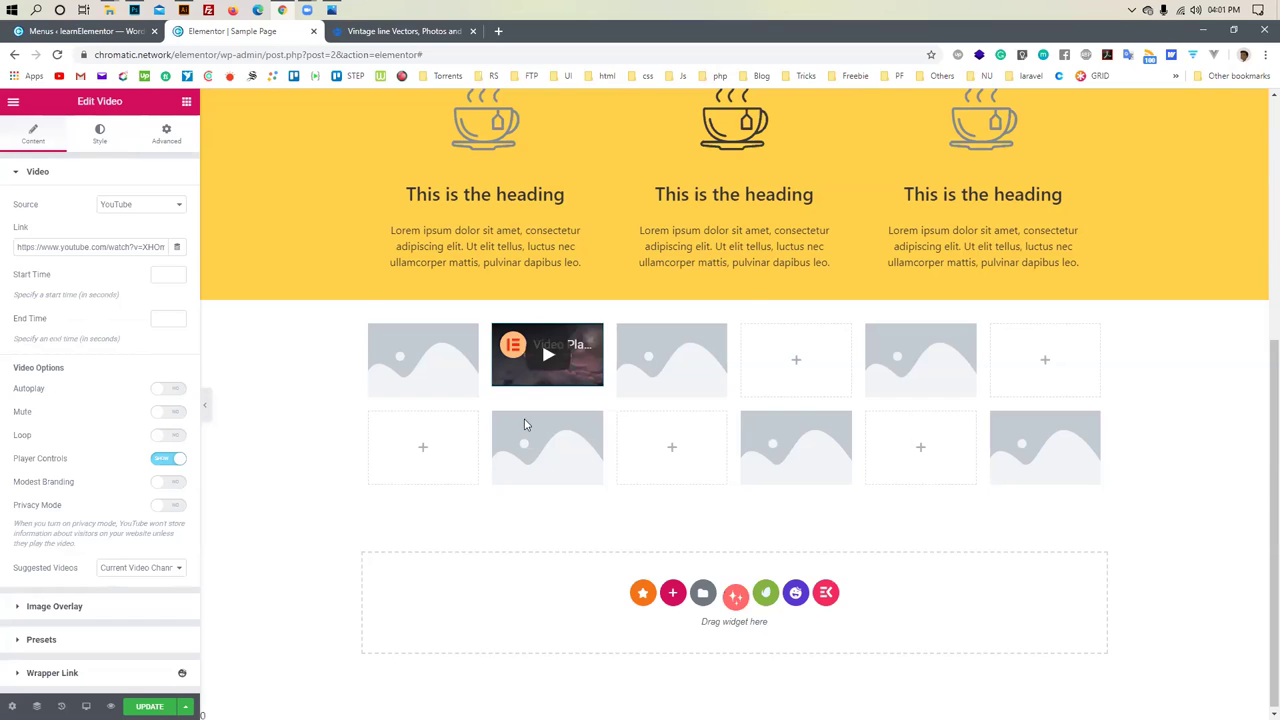
# Return to the Elementor page and delete the Video widget from the grid's upper row
pyautogui.click(590, 358)
pyautogui.hotkey('ctrl', 'shift', 'Tab')
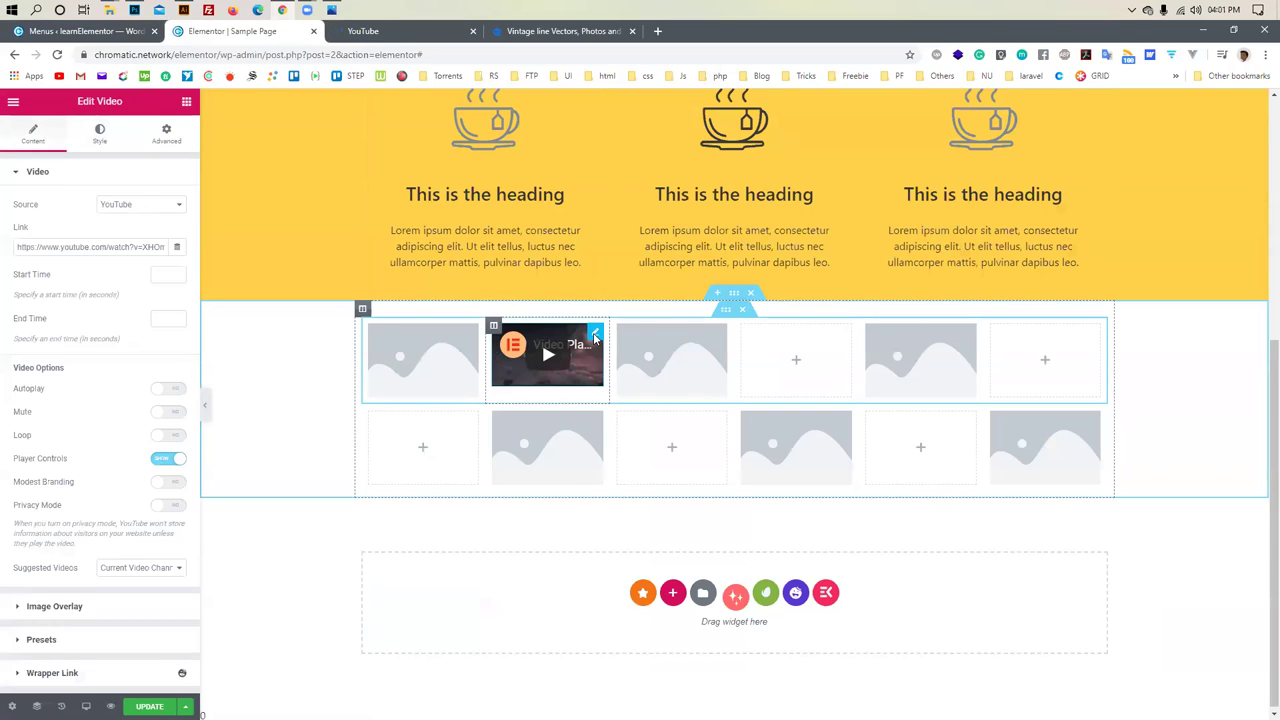
pyautogui.press('Delete')
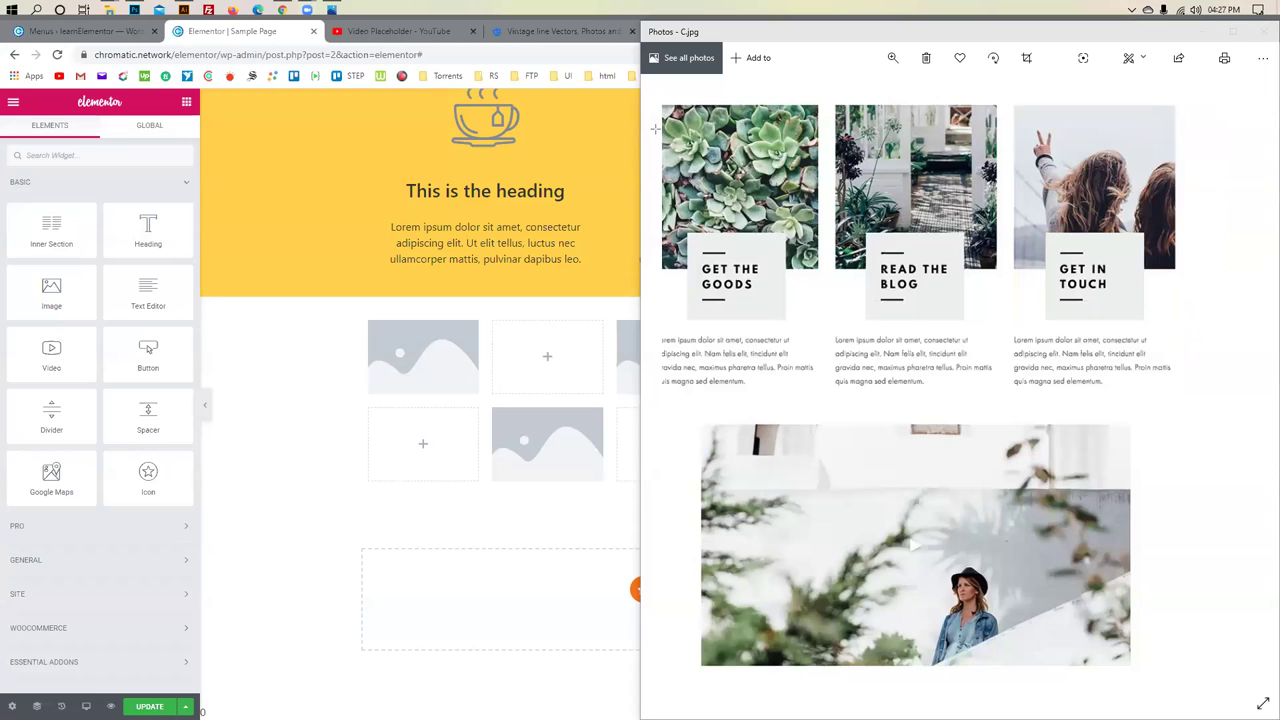
# Outline the three-card row in C.jpg with red rectangles, including the third card's photo, overlapping title box and paragraph
pyautogui.moveTo(656, 129); pyautogui.dragTo(1172, 349)
pyautogui.moveTo(1184, 395); pyautogui.dragTo(1181, 396)
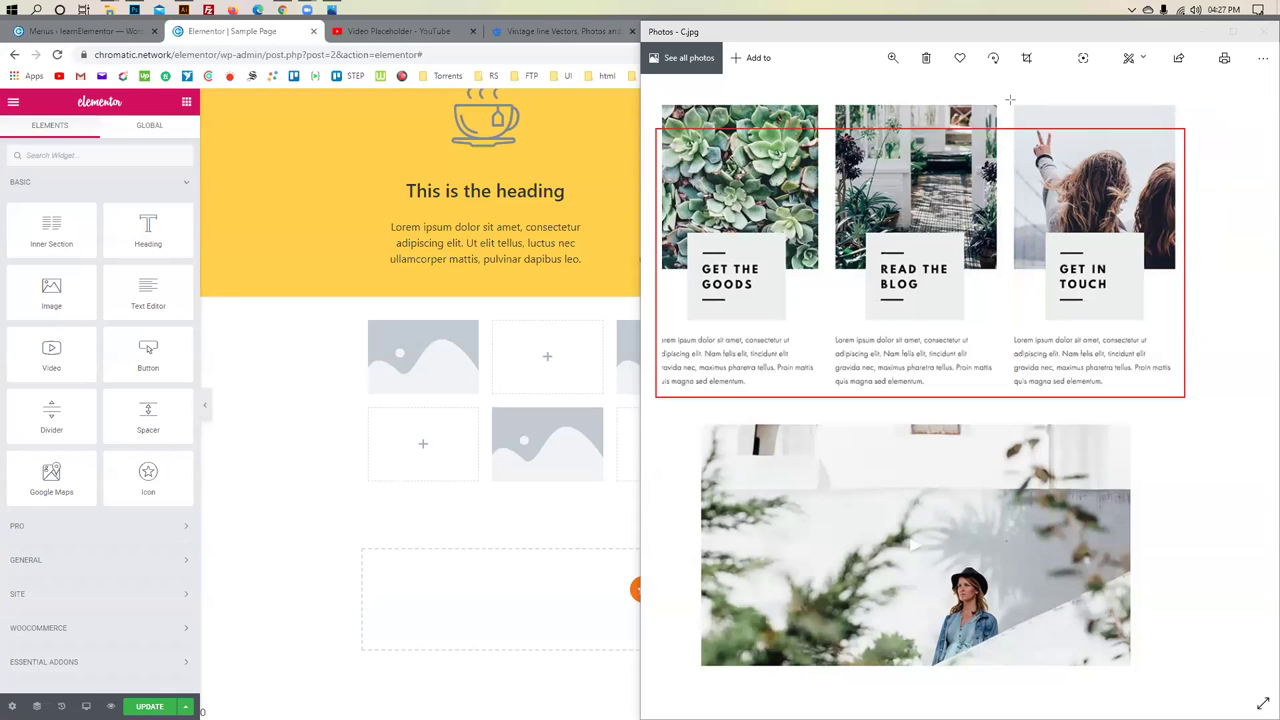
pyautogui.moveTo(1010, 100); pyautogui.dragTo(1178, 270)
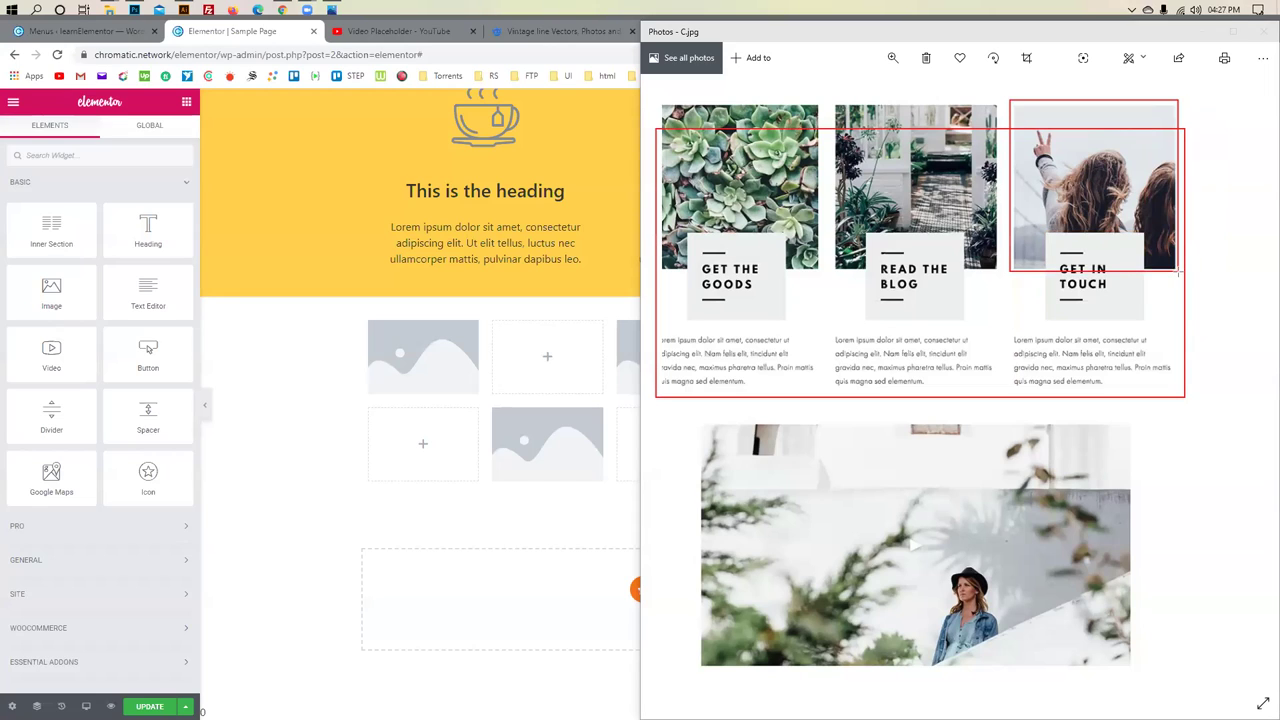
pyautogui.moveTo(1043, 228); pyautogui.dragTo(1139, 322)
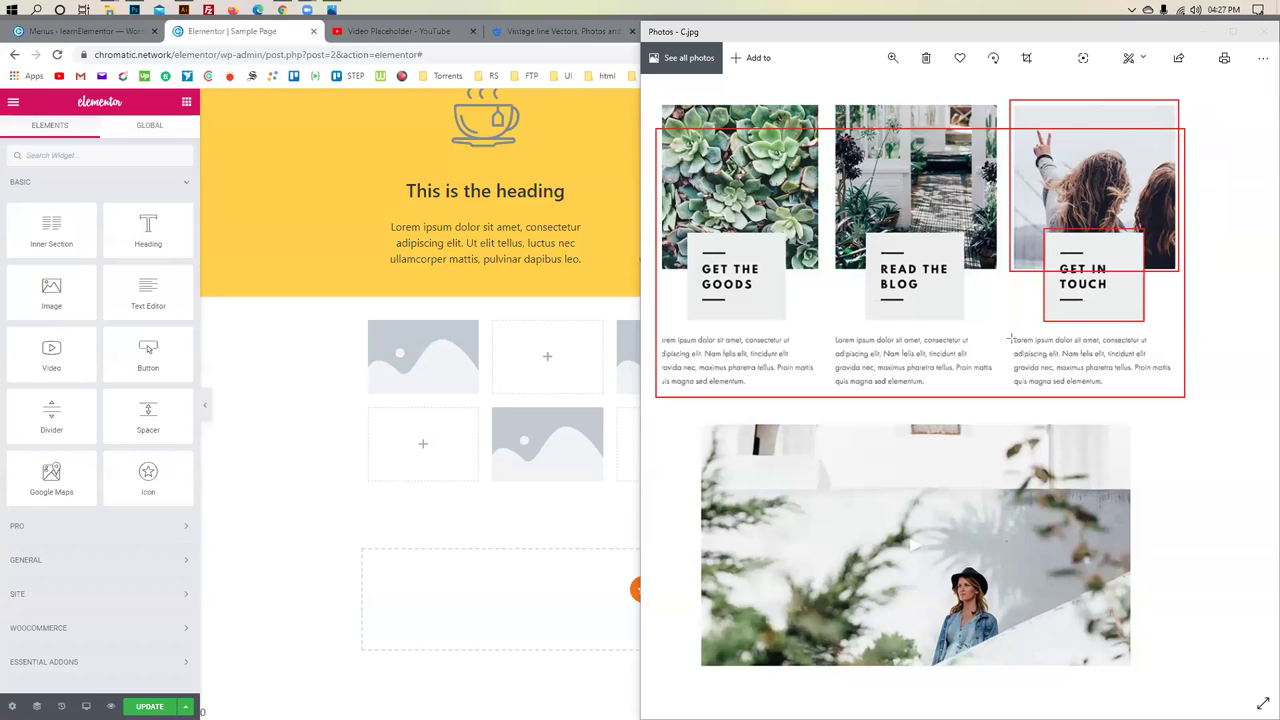
pyautogui.moveTo(1010, 339); pyautogui.dragTo(1170, 383)
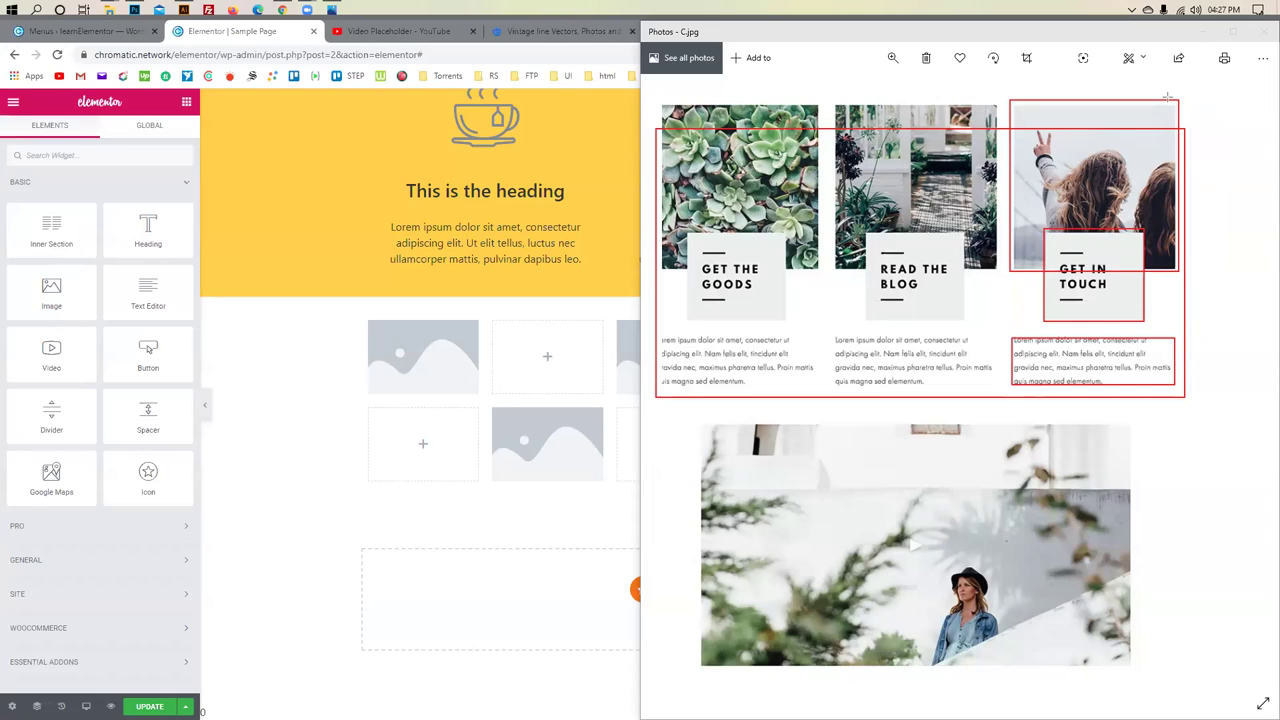
# Clear the red outlines from C.jpg, return to Elementor and add a single-column section below the image grid
pyautogui.press('e')
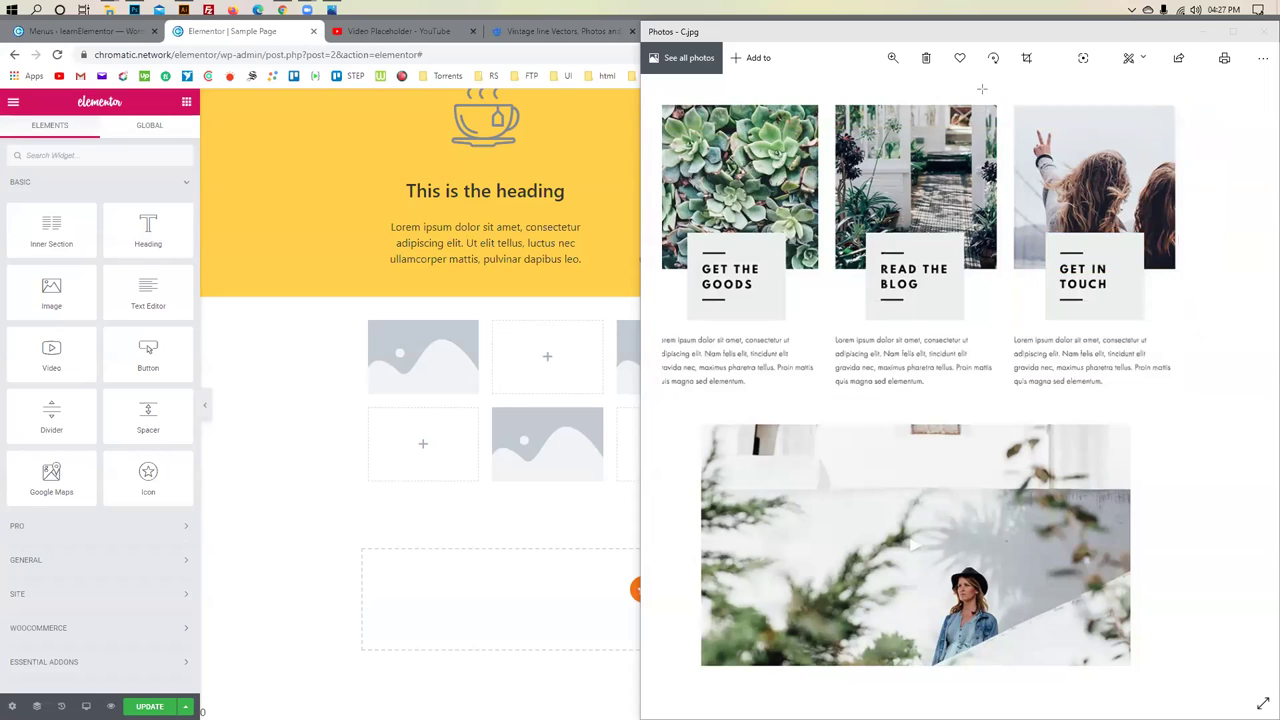
pyautogui.click(1201, 37)
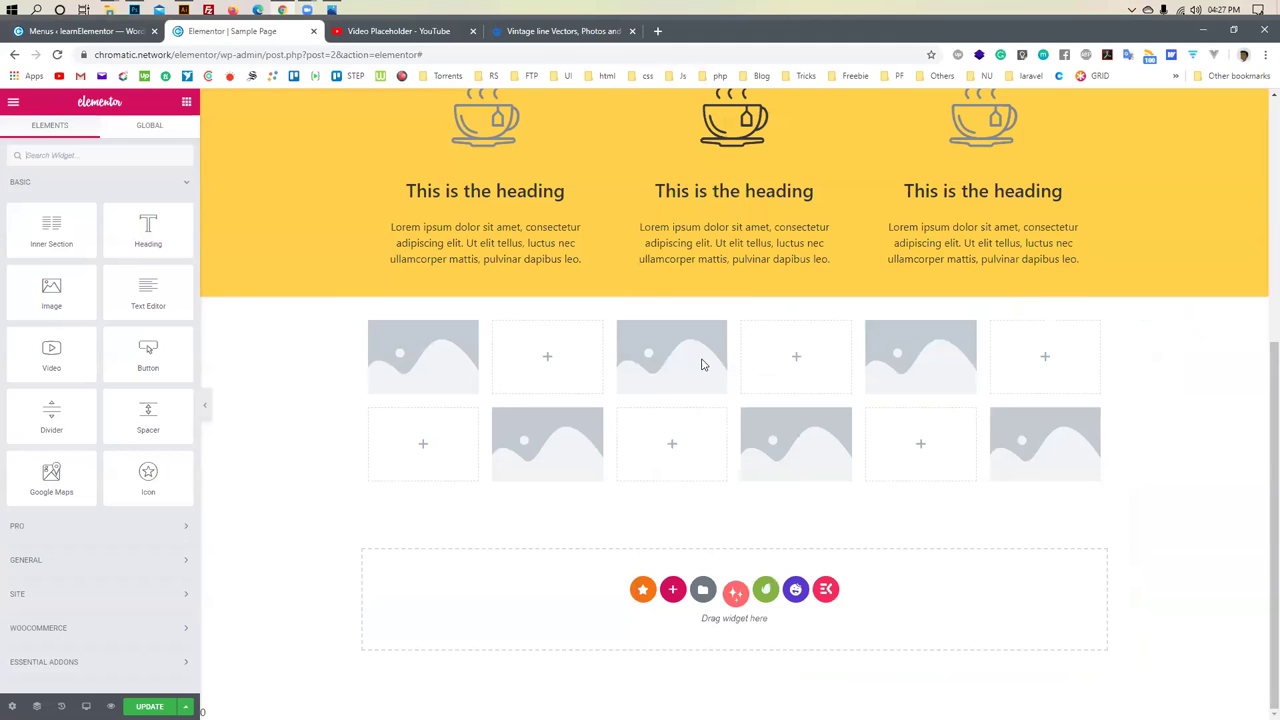
pyautogui.click(670, 592)
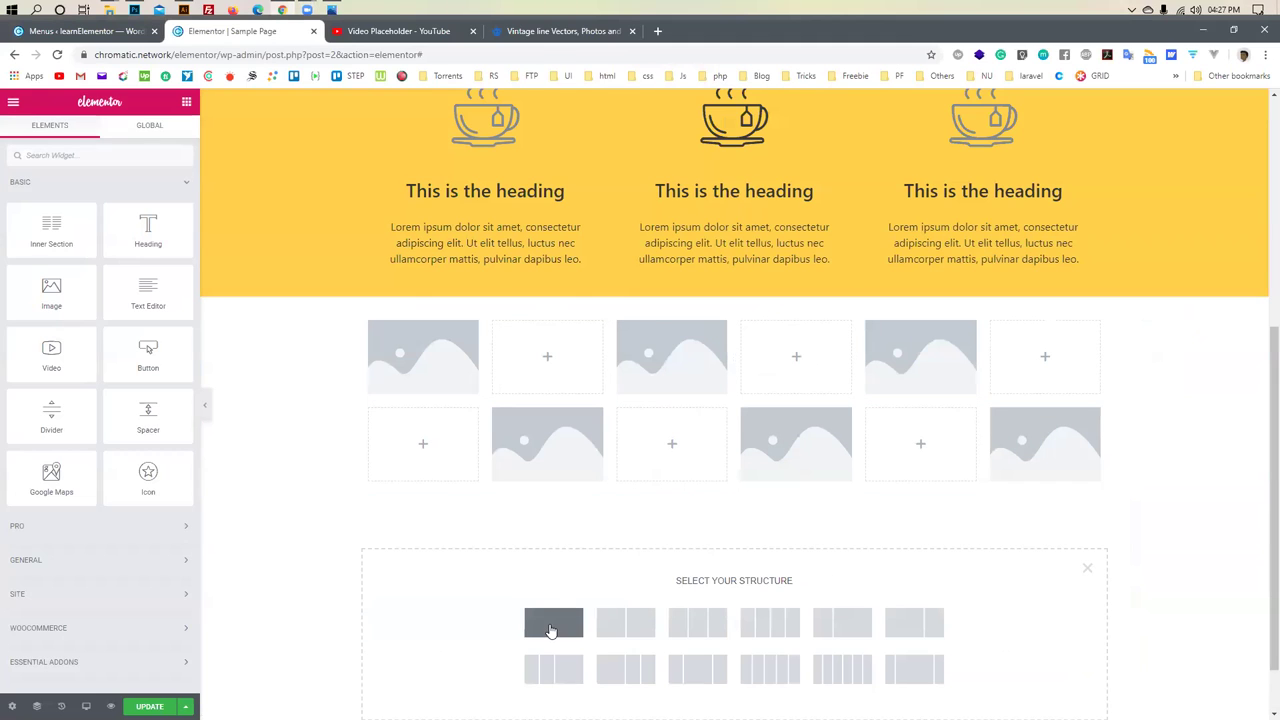
pyautogui.click(541, 612)
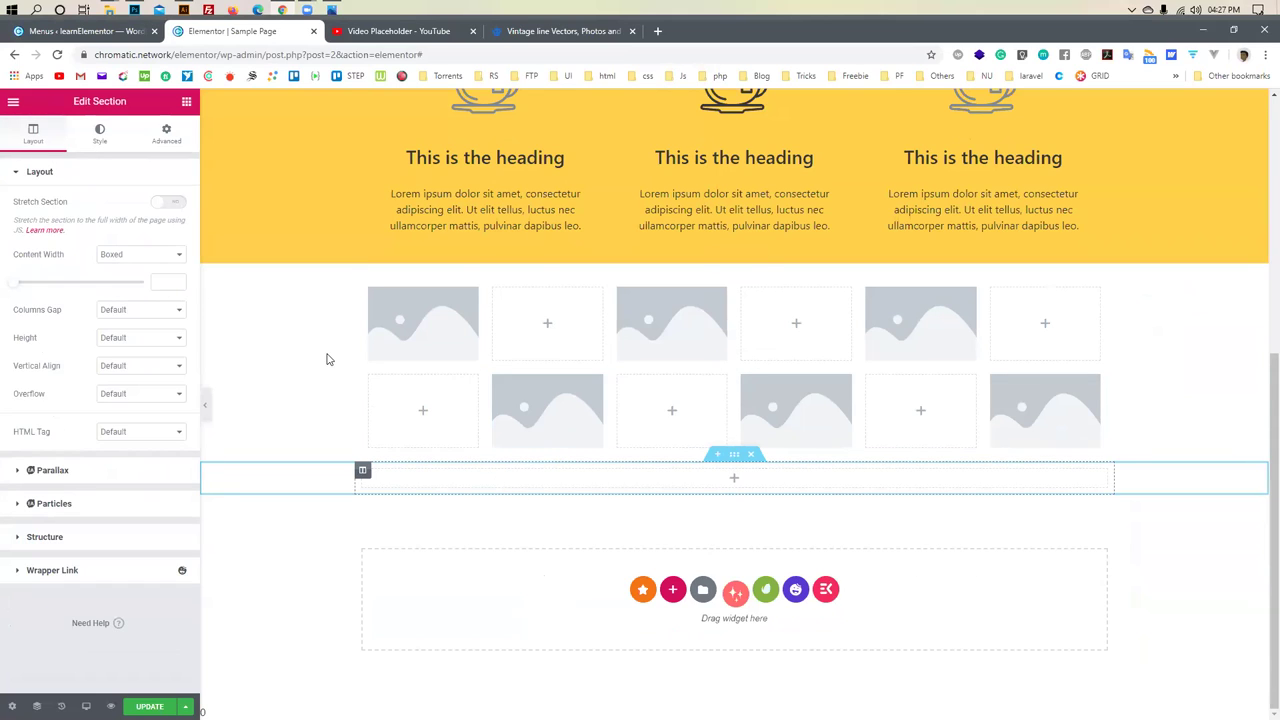
# Insert an Inner Section into the new section and duplicate its first column to make three columns
pyautogui.click(185, 102)
pyautogui.moveTo(44, 233); pyautogui.dragTo(528, 493)
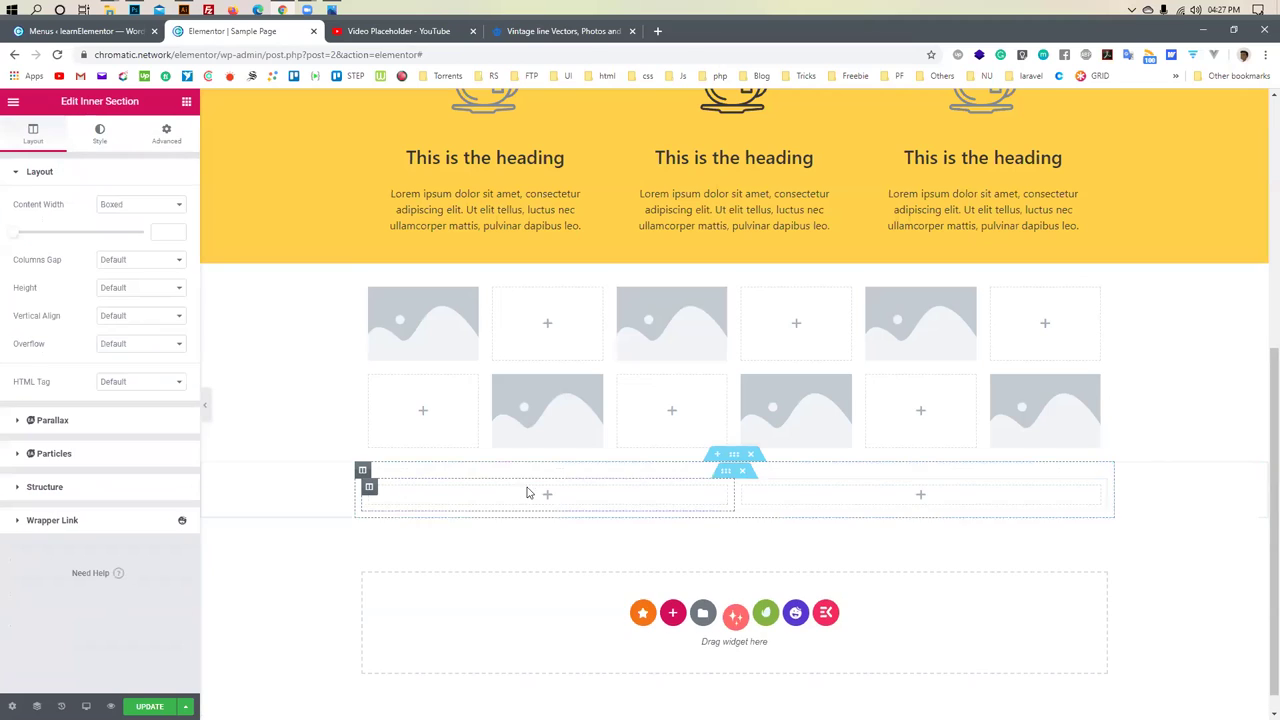
pyautogui.click(369, 488)
pyautogui.hotkey('ctrl', 'd')
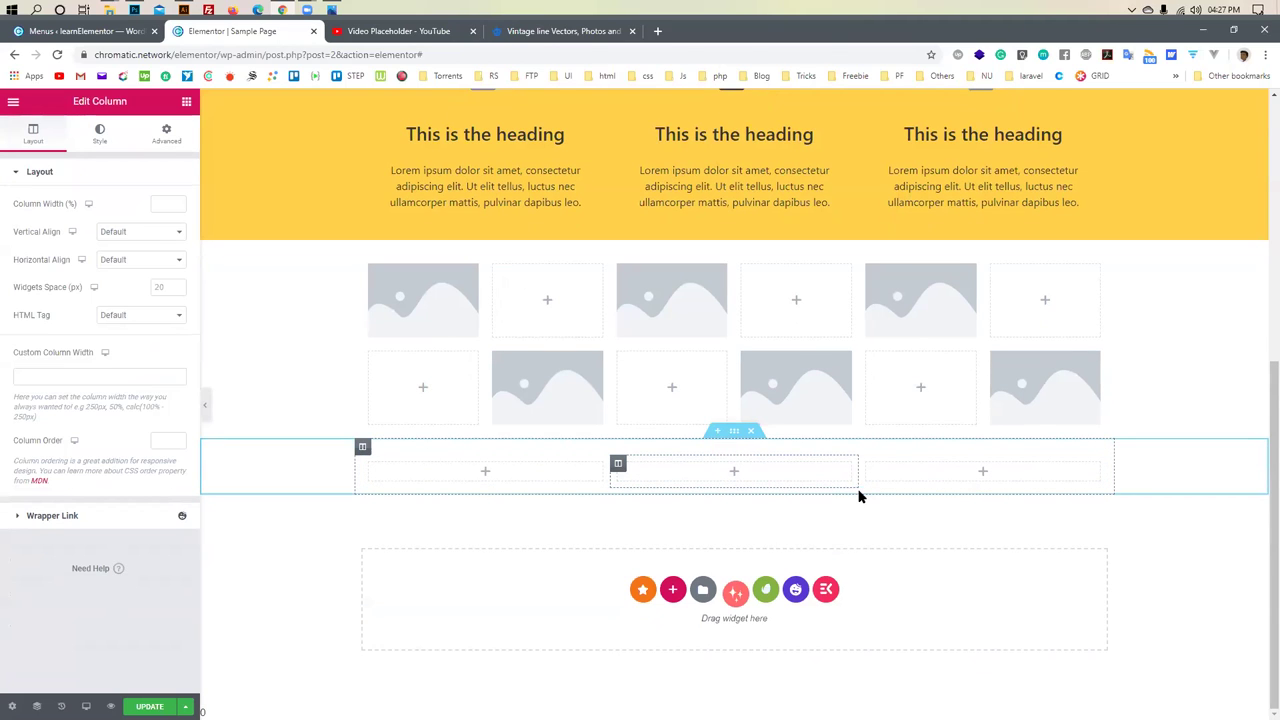
# Set the three-column inner section's height to Min Height with a minimum height of 400
pyautogui.click(733, 474)
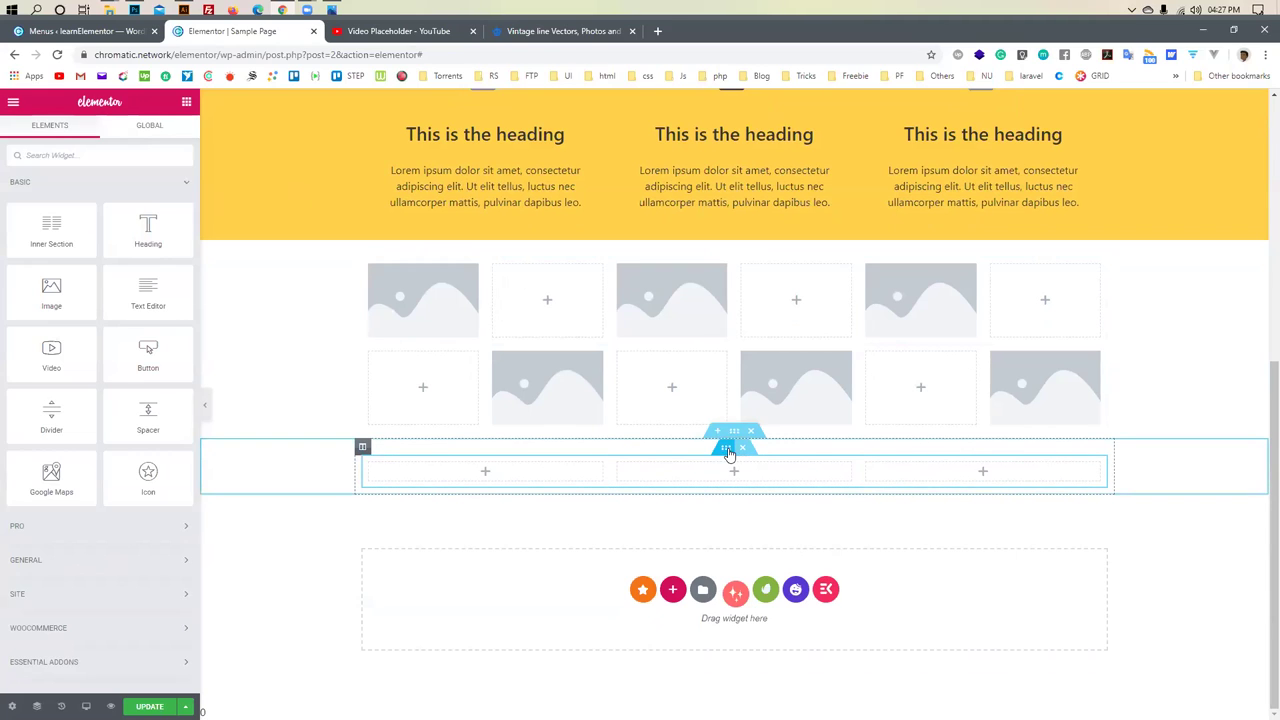
pyautogui.click(728, 450)
pyautogui.click(114, 289)
pyautogui.click(120, 311)
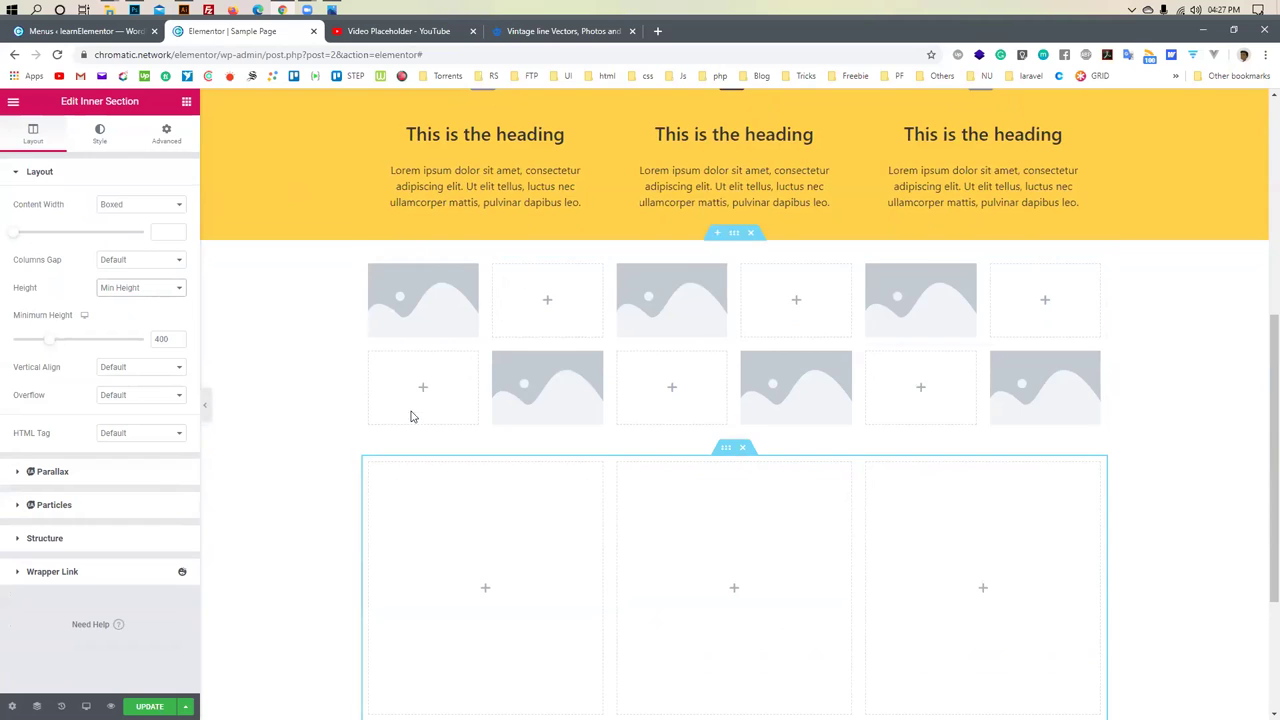
pyautogui.scroll(-3, 414, 417)
pyautogui.moveTo(45, 346)
pyautogui.mouseDown()
pyautogui.moveTo(29, 337)
pyautogui.moveTo(63, 345)
pyautogui.moveTo(51, 341)
pyautogui.mouseUp()
pyautogui.click(177, 341)
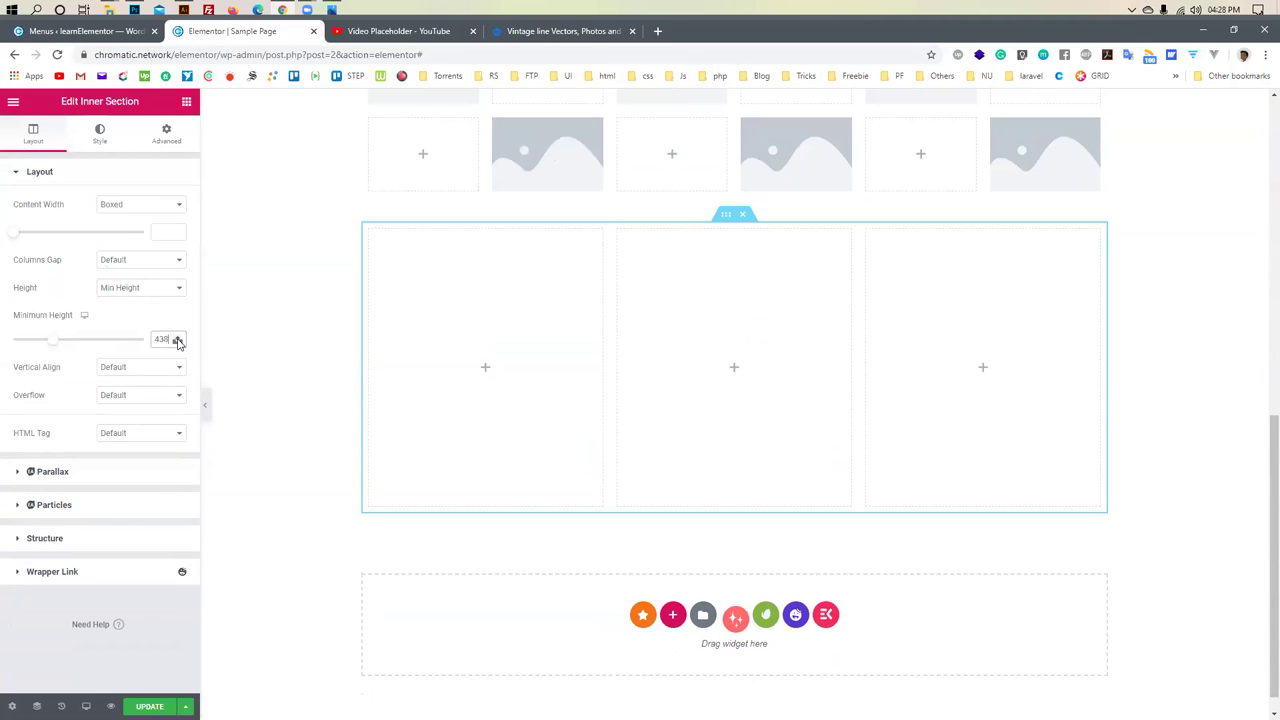
pyautogui.click(177, 343)
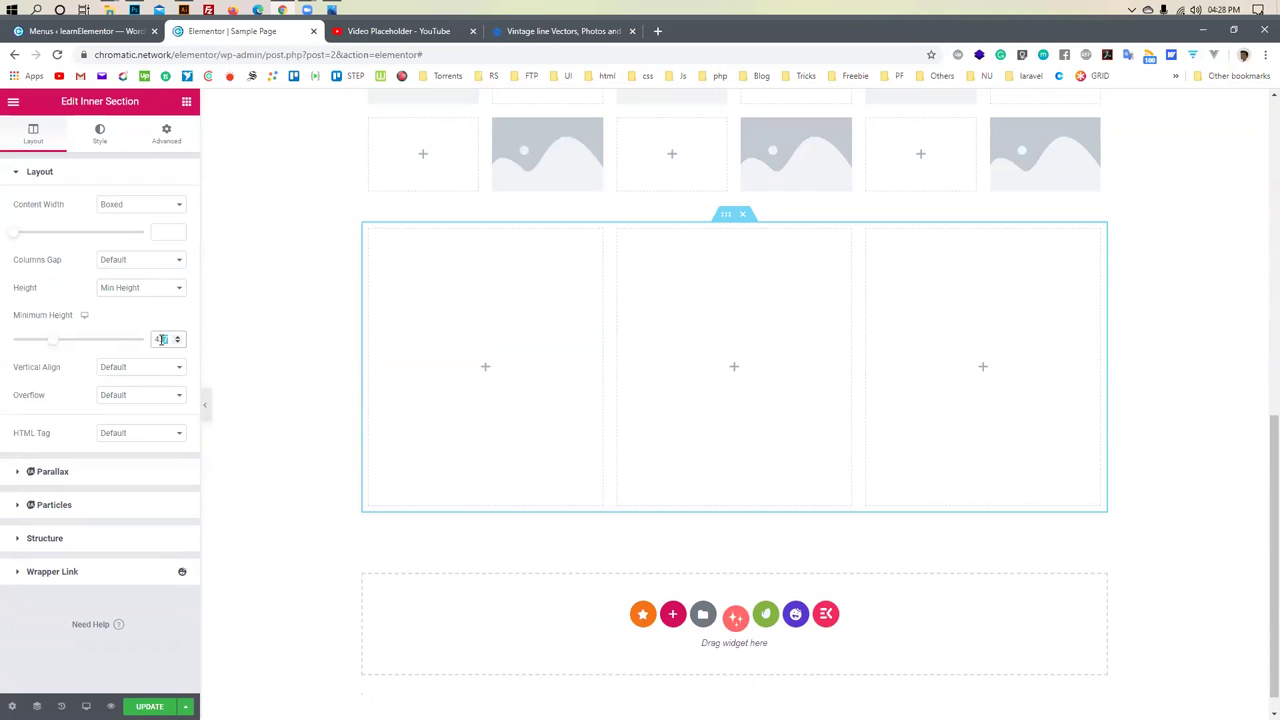
pyautogui.write('400')
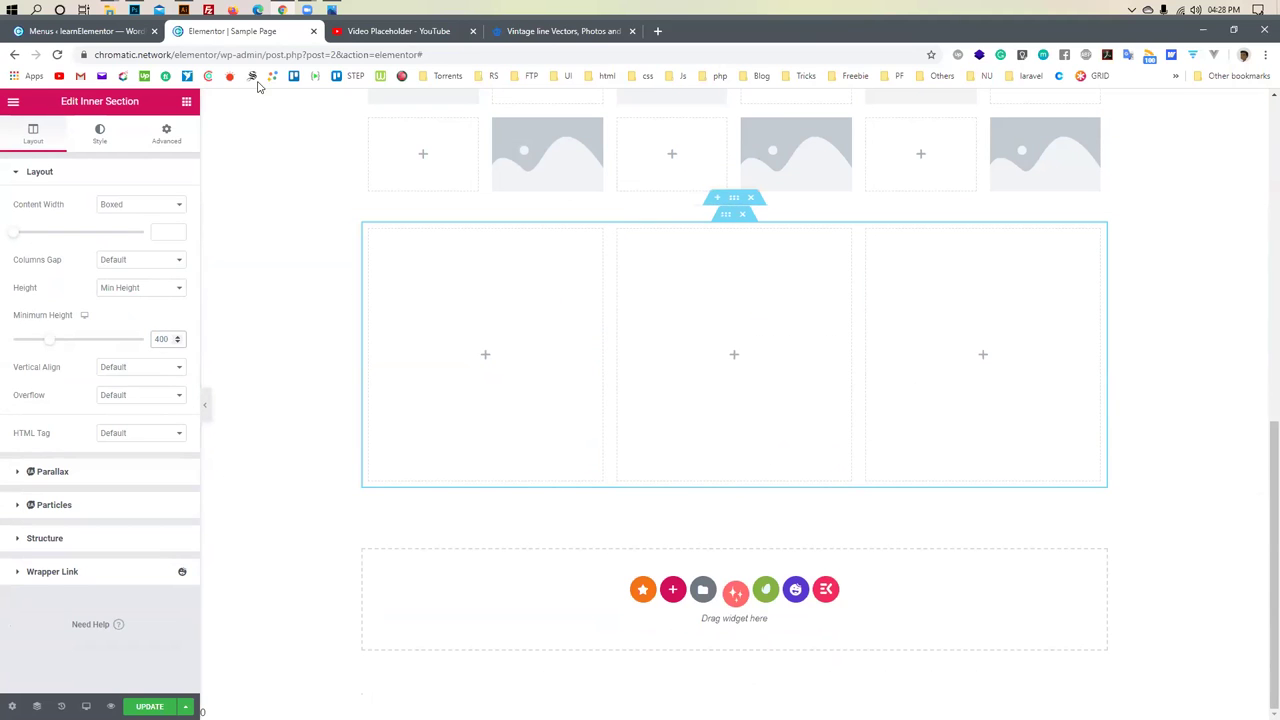
# Check the C.jpg mockup in Photos, return to Elementor and set the inner section's minimum height to 480
pyautogui.click(331, 9)
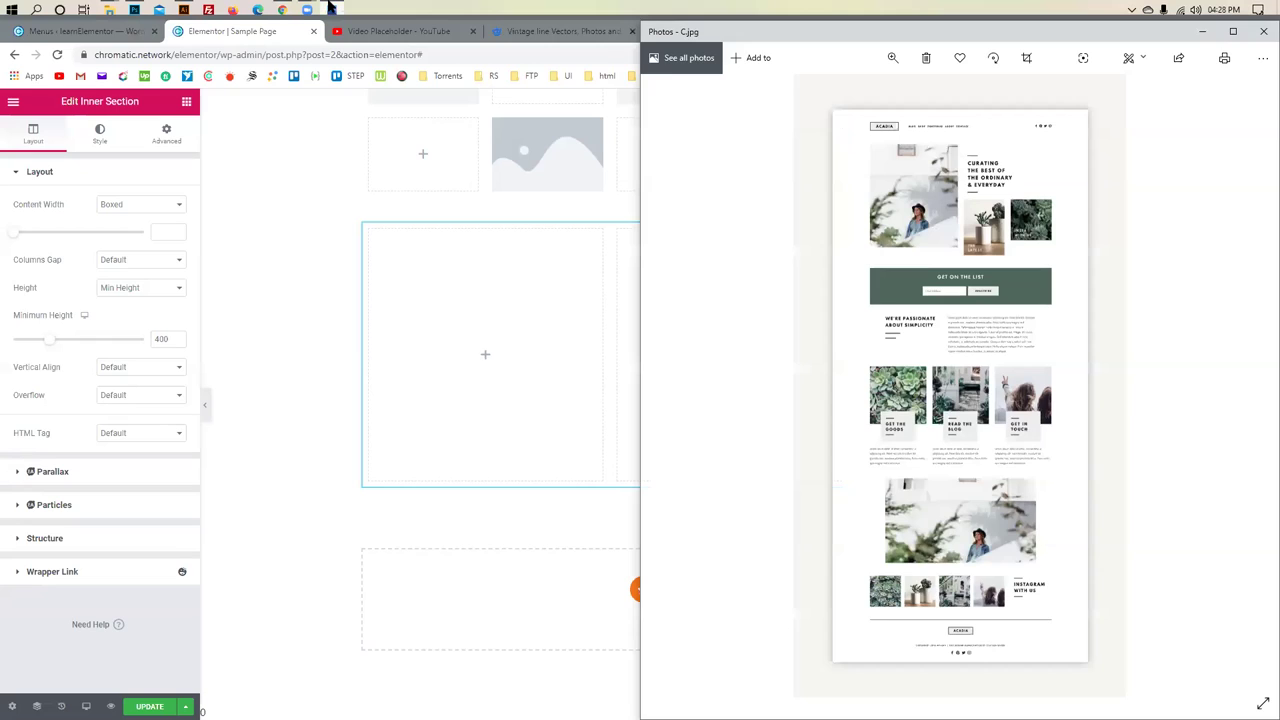
pyautogui.click(331, 9)
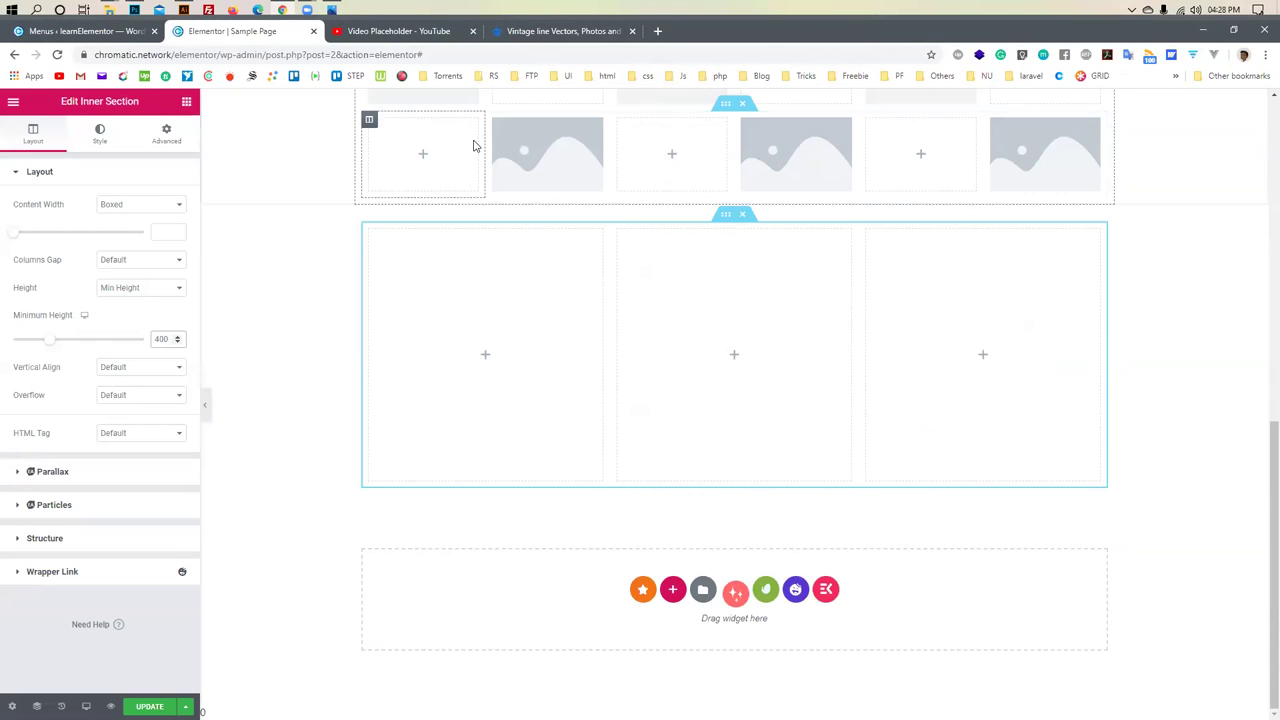
pyautogui.moveTo(54, 343); pyautogui.dragTo(71, 345)
pyautogui.click(178, 337)
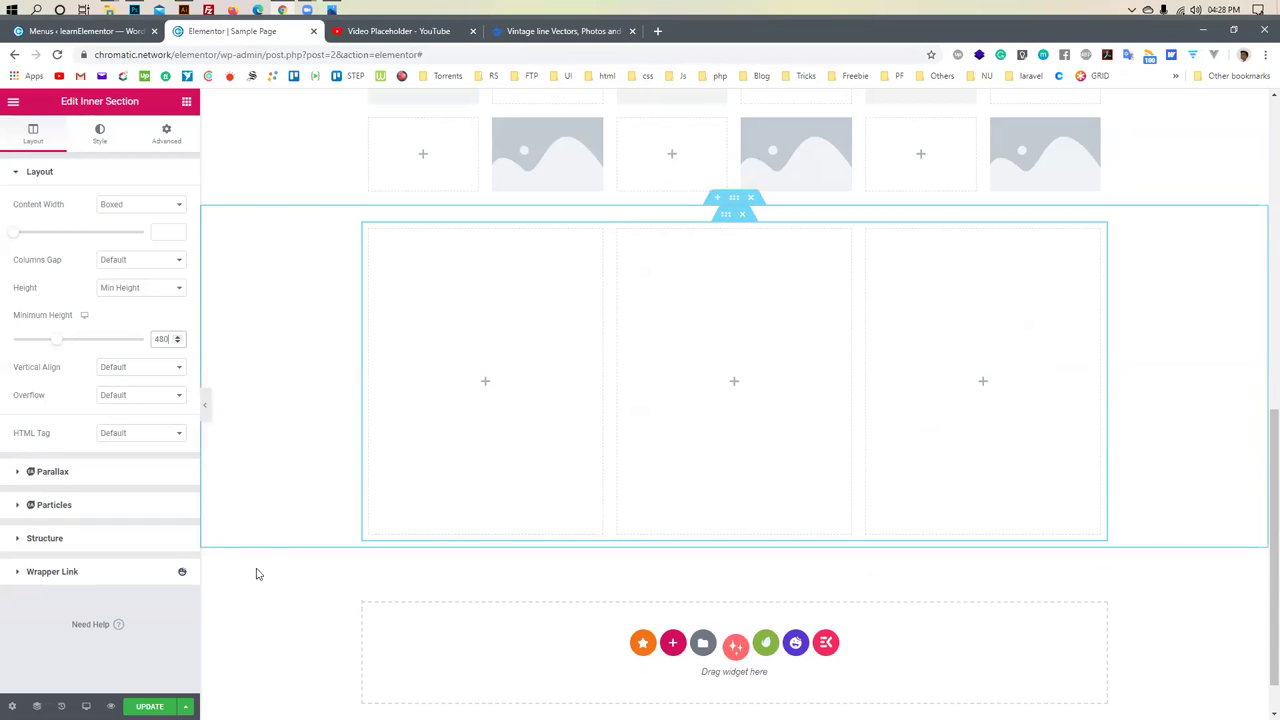
pyautogui.click(605, 306)
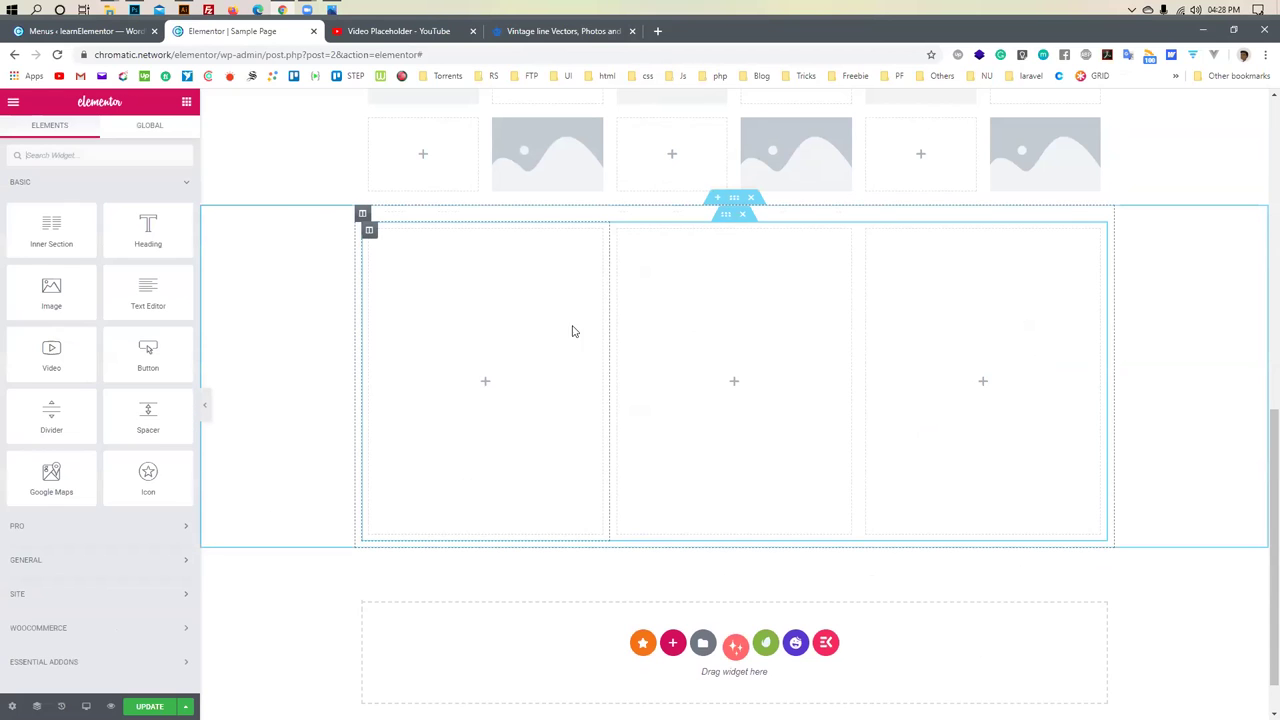
# Give the inner section's middle column a Classic background type and open the media library for its image
pyautogui.click(640, 240)
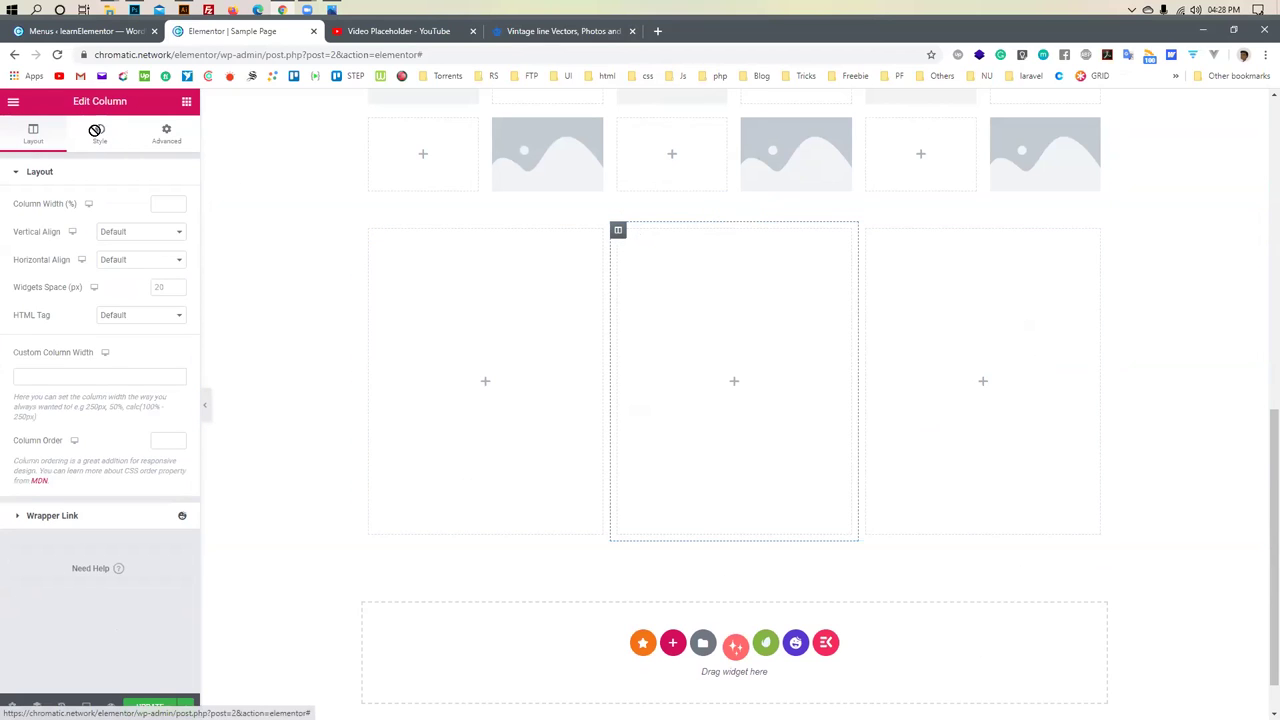
pyautogui.click(97, 135)
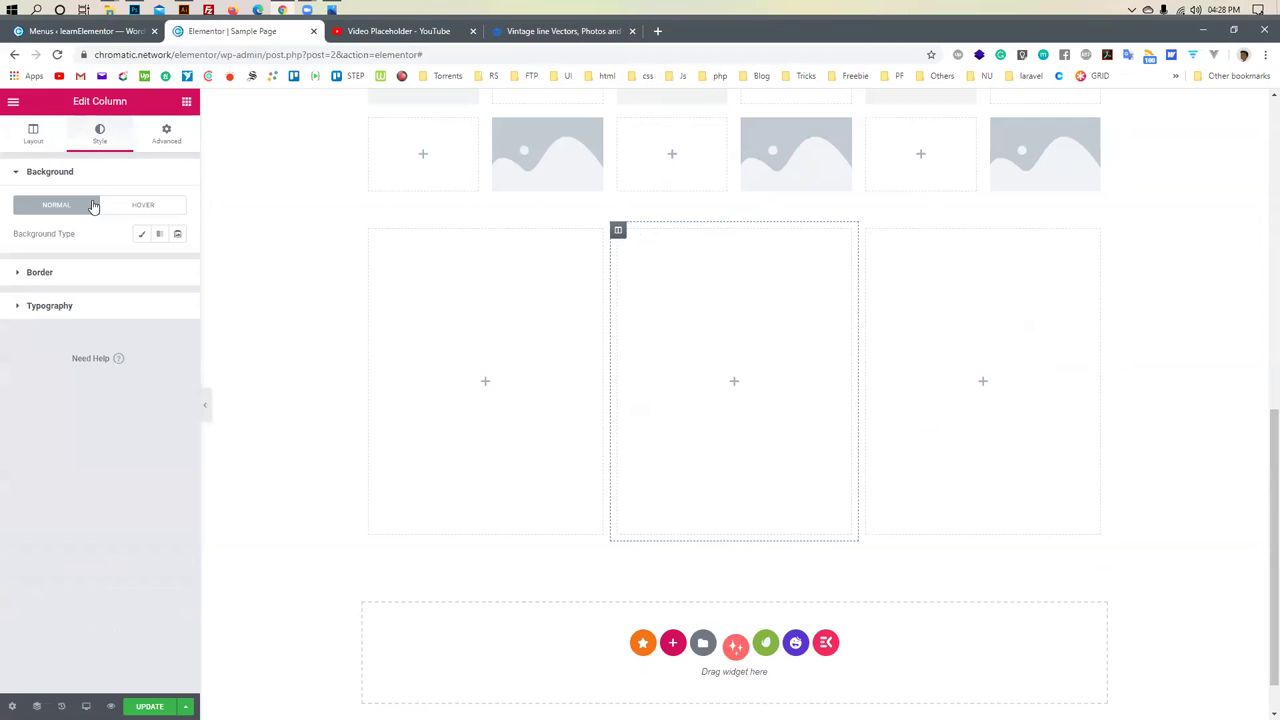
pyautogui.click(141, 234)
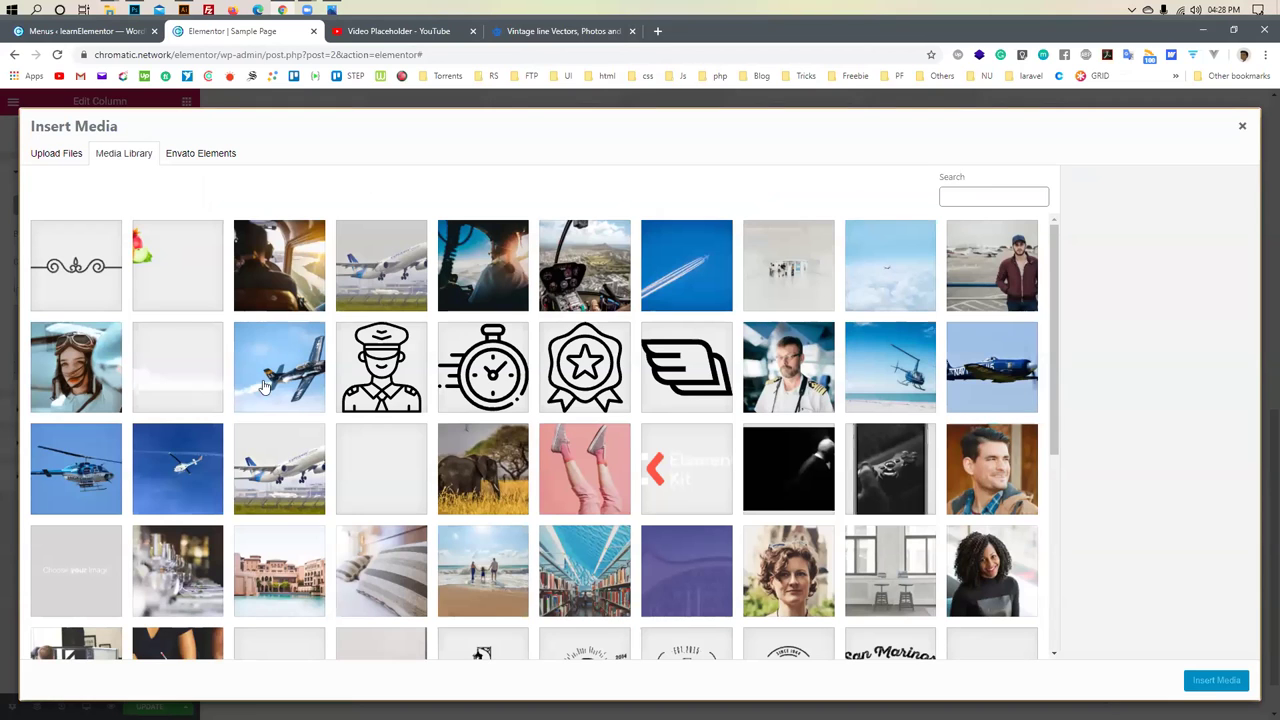
# Look through the media library's photos and graphics for a suitable background image for the middle column
pyautogui.scroll(-2, 452, 507)
pyautogui.scroll(-2, 452, 507)
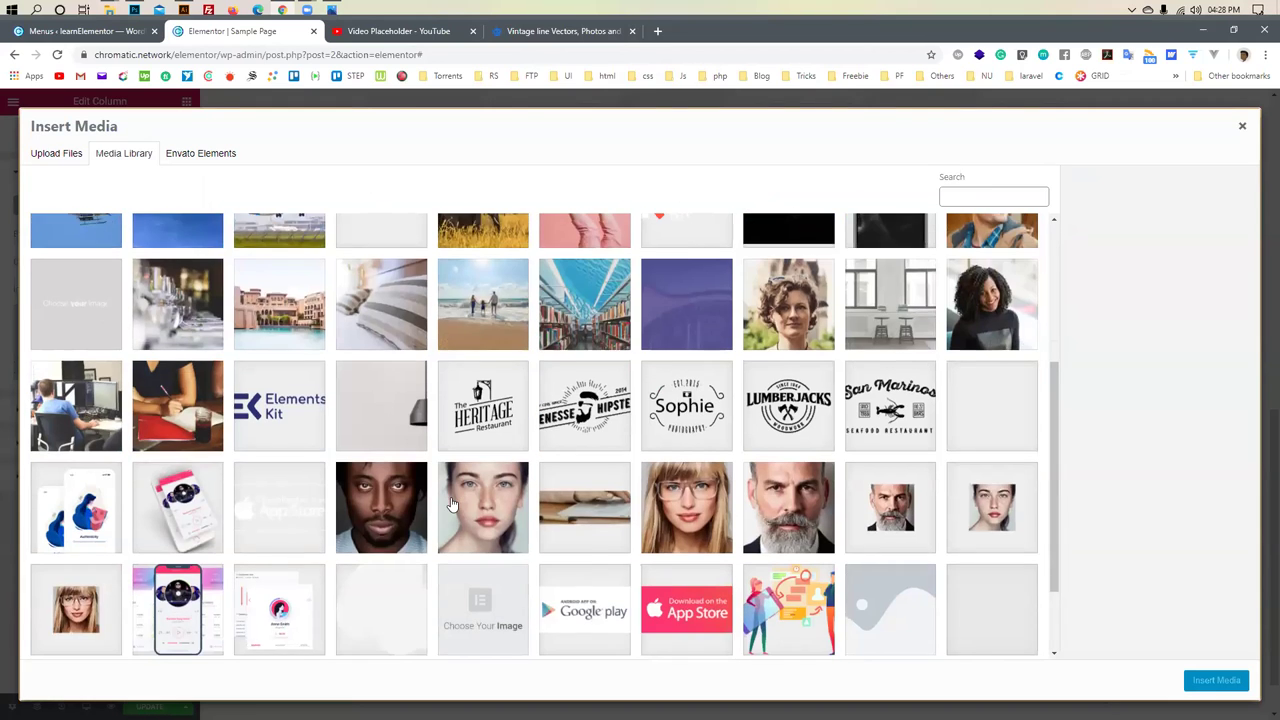
pyautogui.scroll(-2, 452, 507)
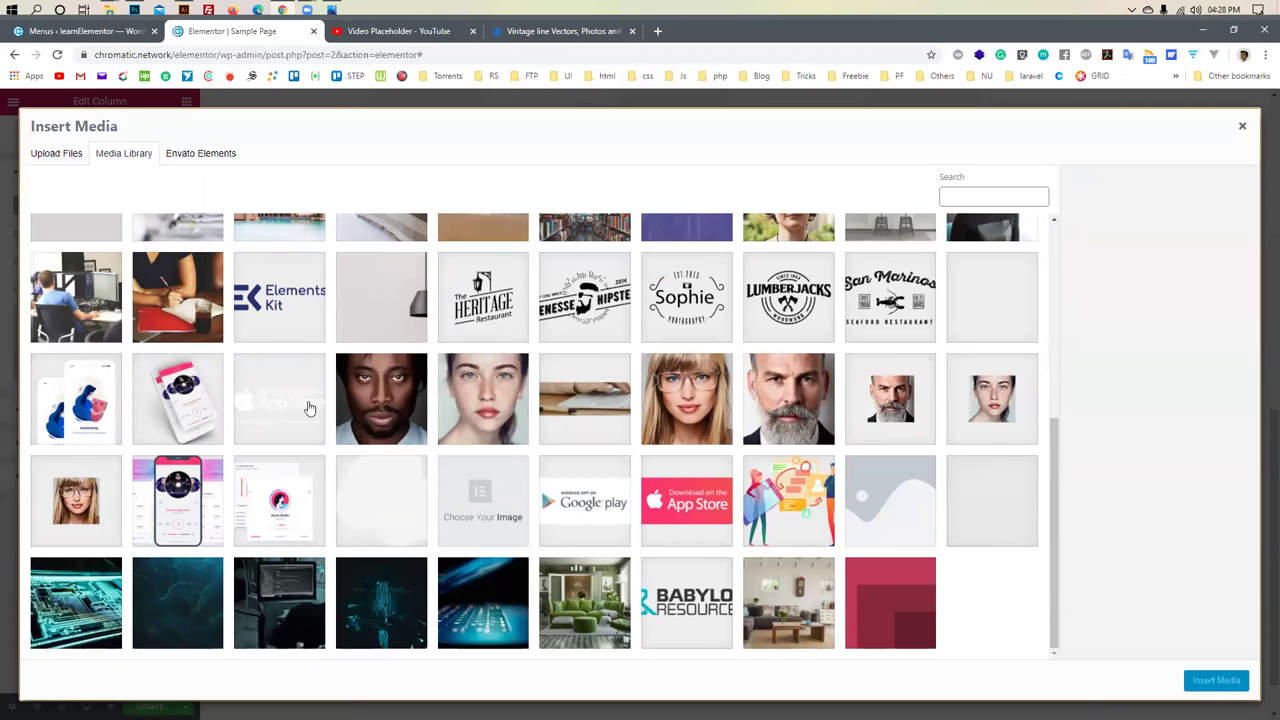
pyautogui.scroll(5, 309, 408)
pyautogui.click(265, 295)
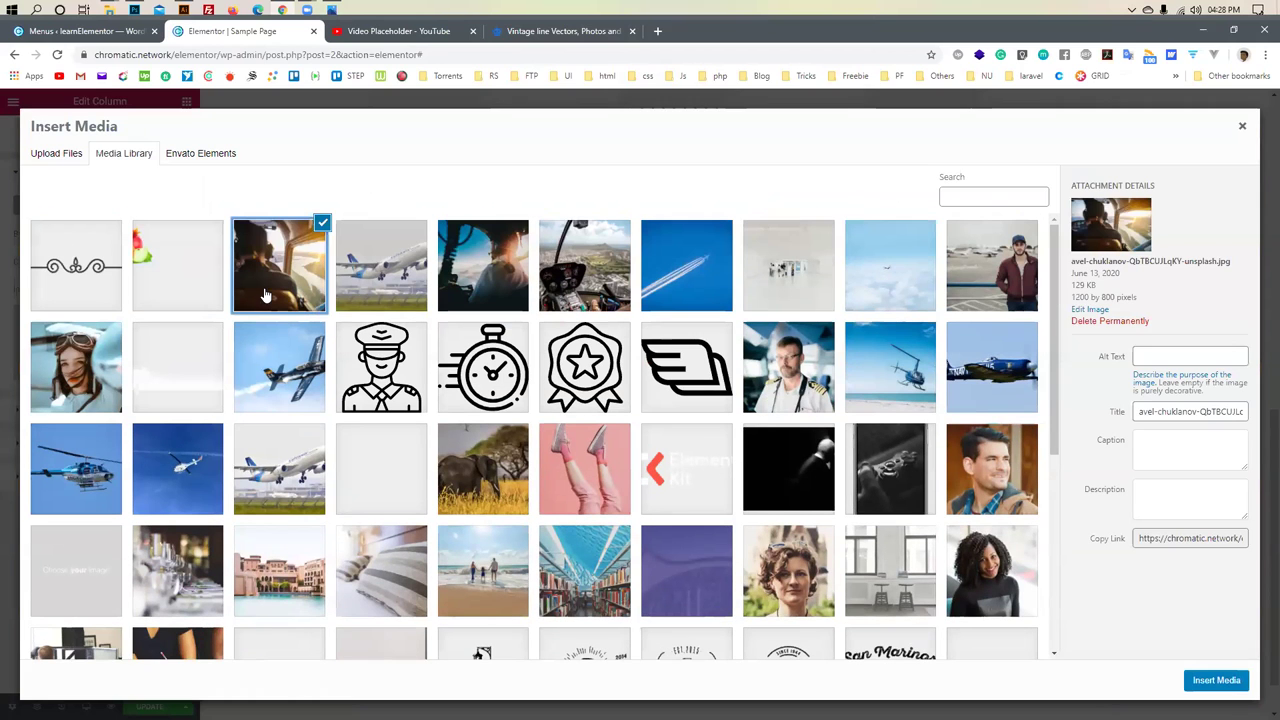
pyautogui.click(691, 284)
pyautogui.click(798, 300)
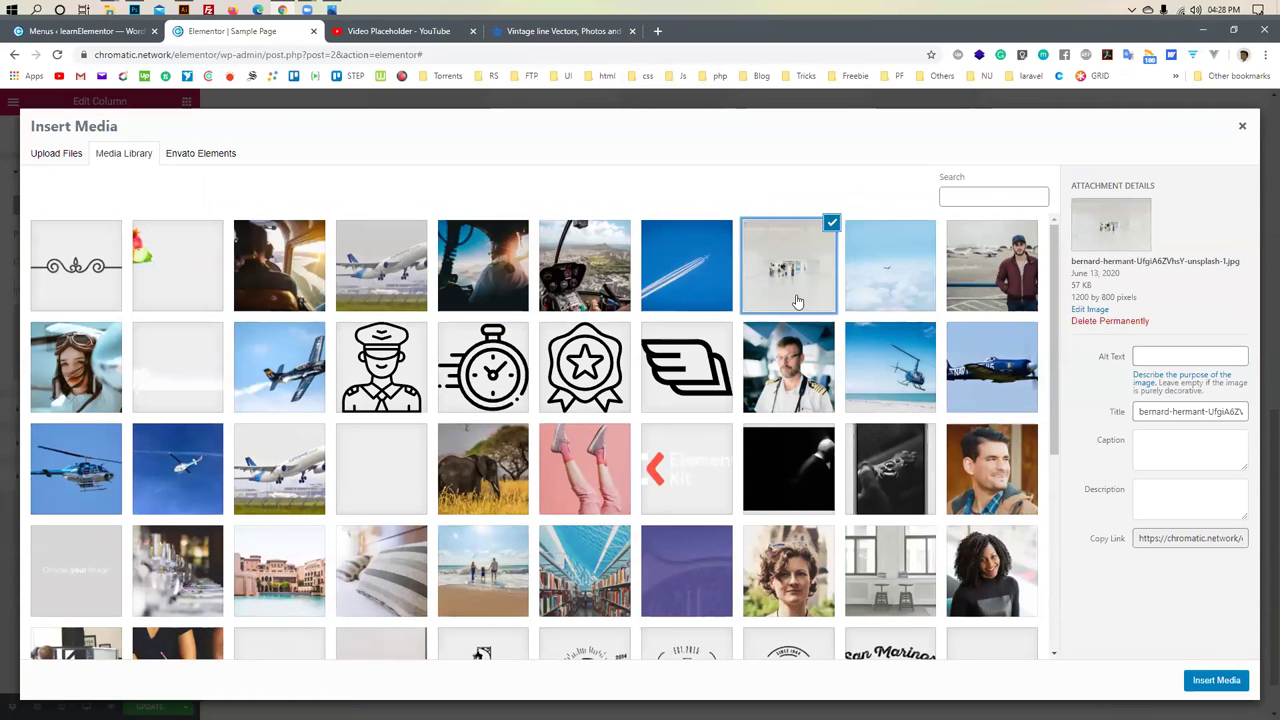
pyautogui.click(859, 371)
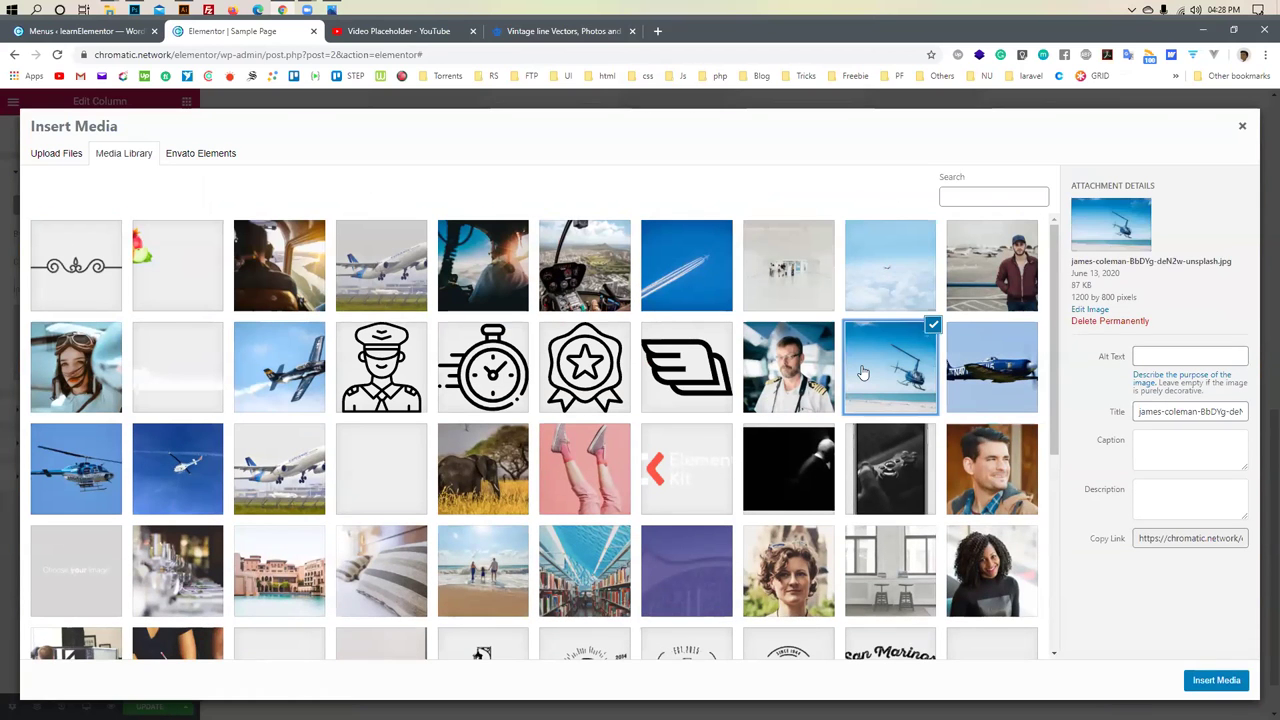
pyautogui.click(1015, 374)
pyautogui.scroll(-1, 1000, 380)
pyautogui.click(810, 395)
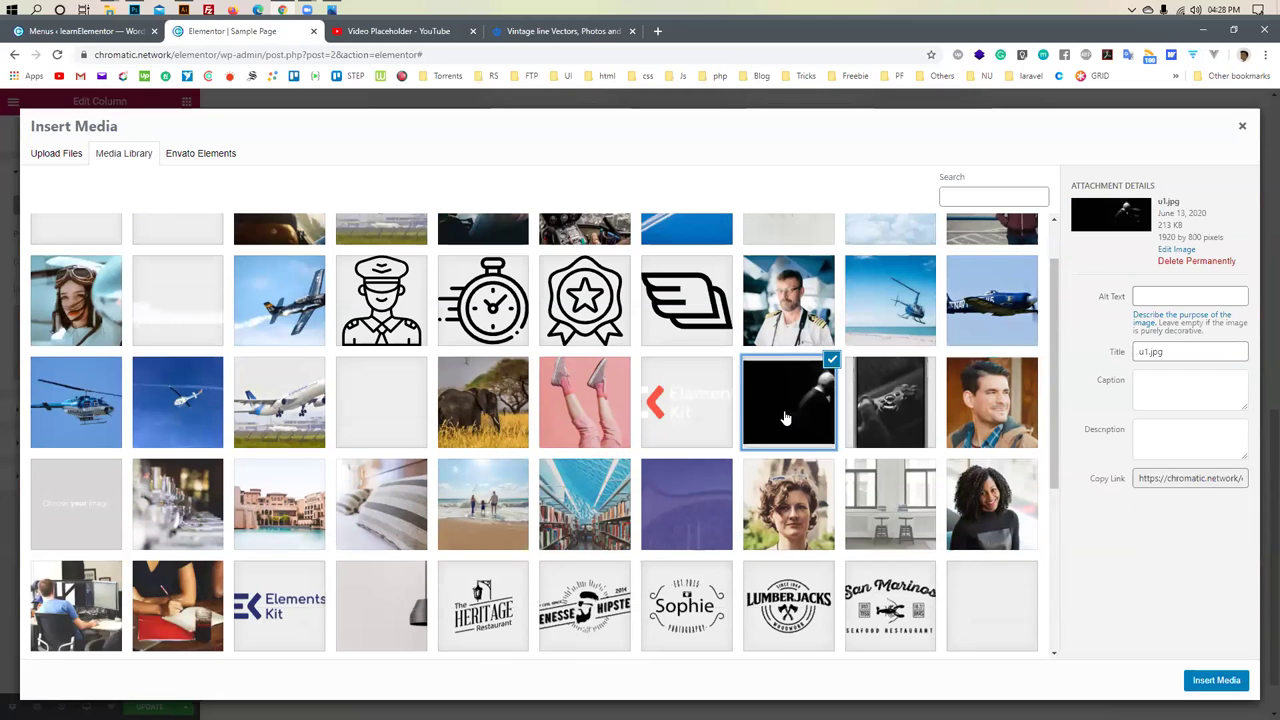
pyautogui.click(859, 426)
pyautogui.click(712, 486)
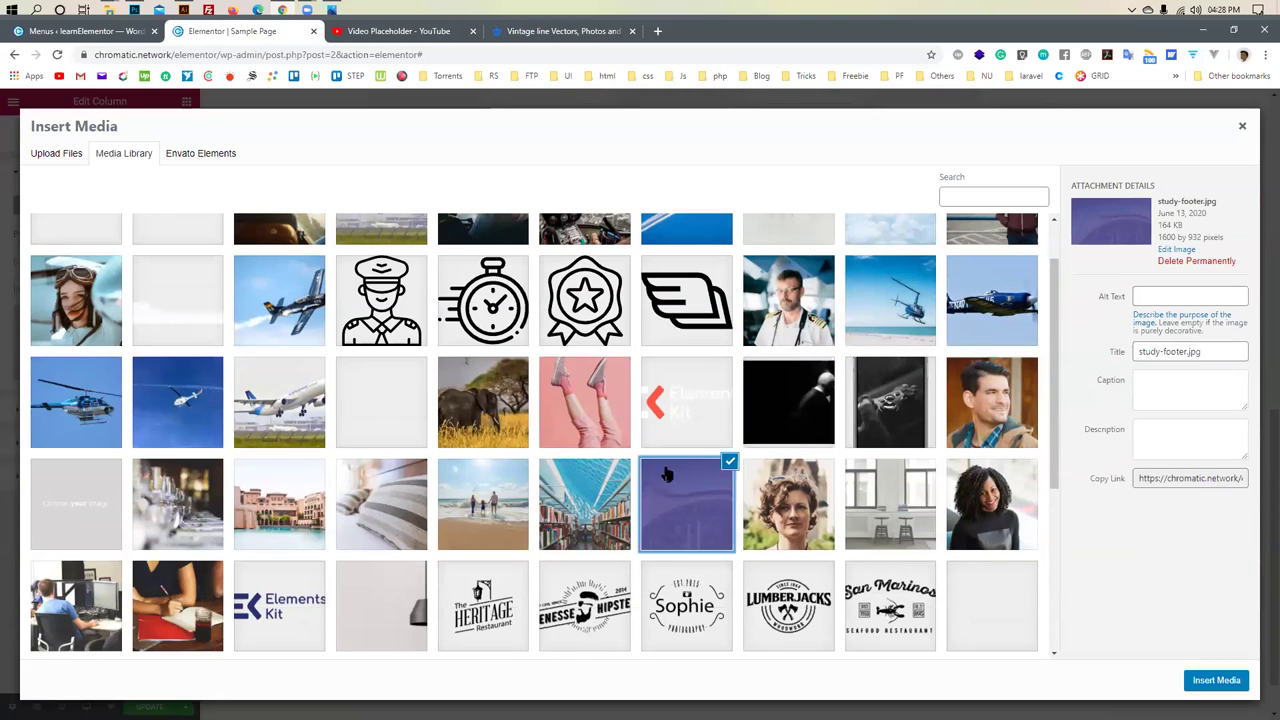
pyautogui.click(828, 510)
pyautogui.click(880, 510)
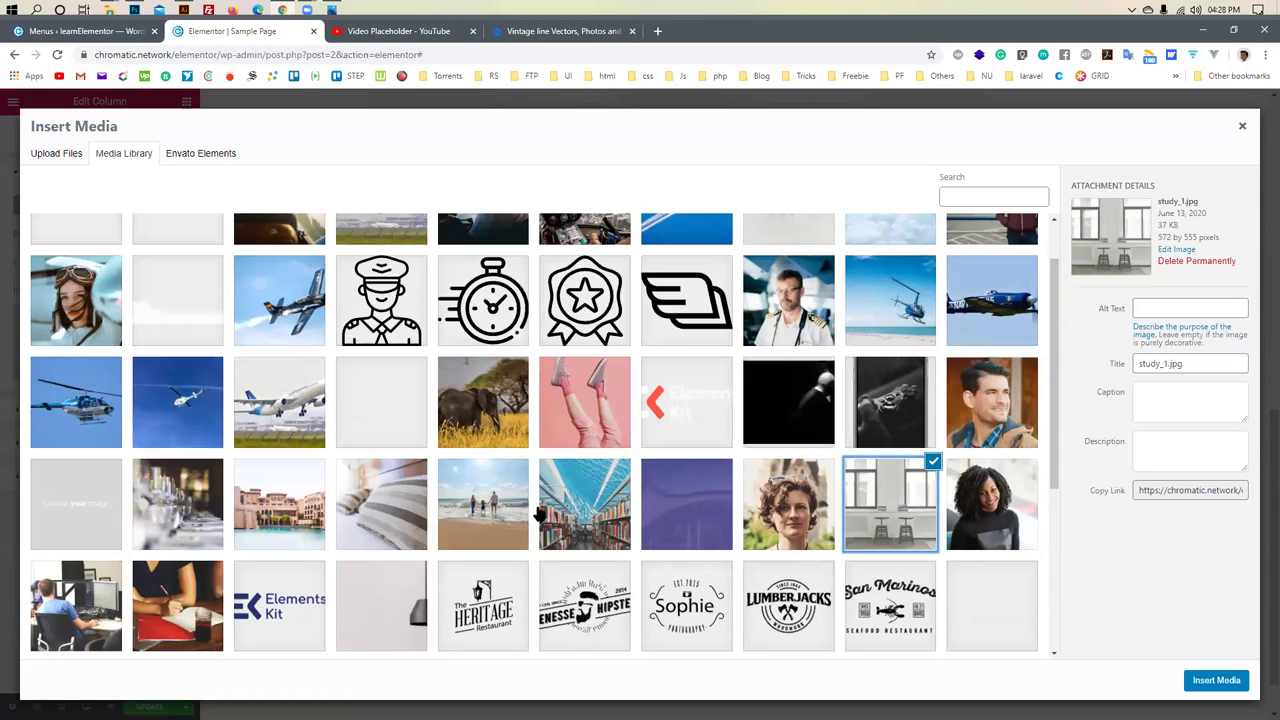
pyautogui.click(190, 586)
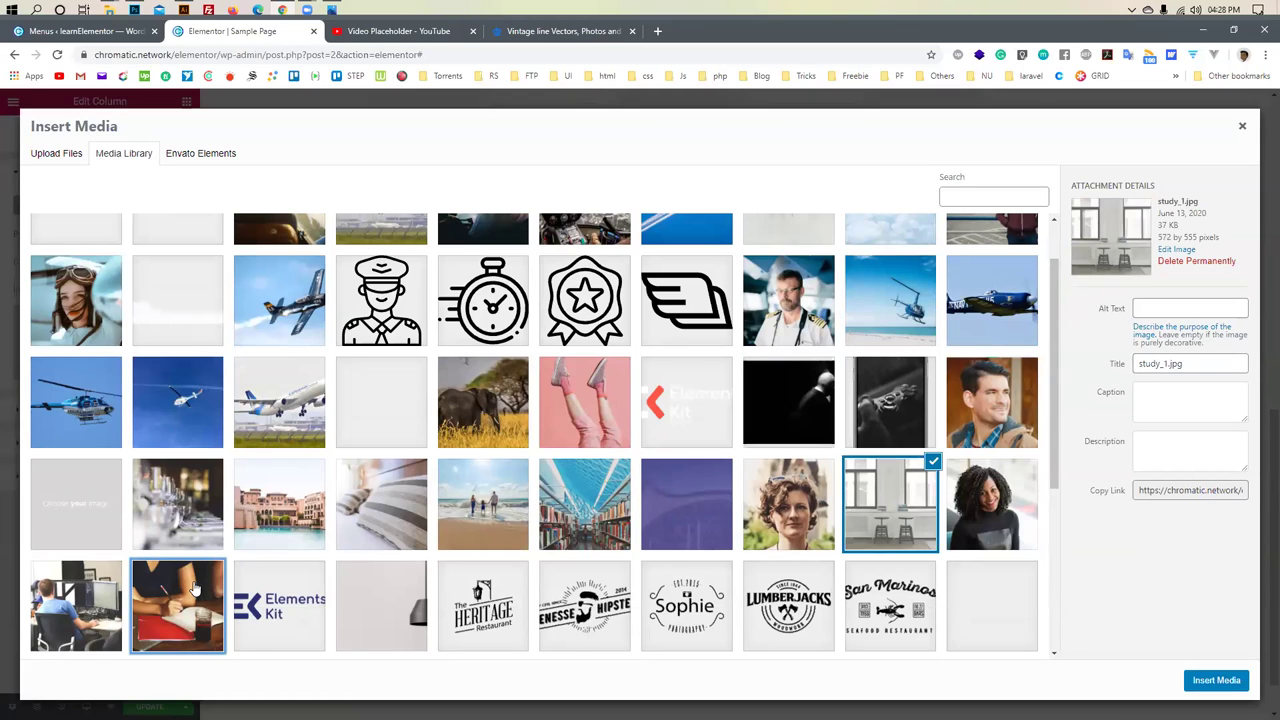
pyautogui.click(185, 530)
pyautogui.click(101, 496)
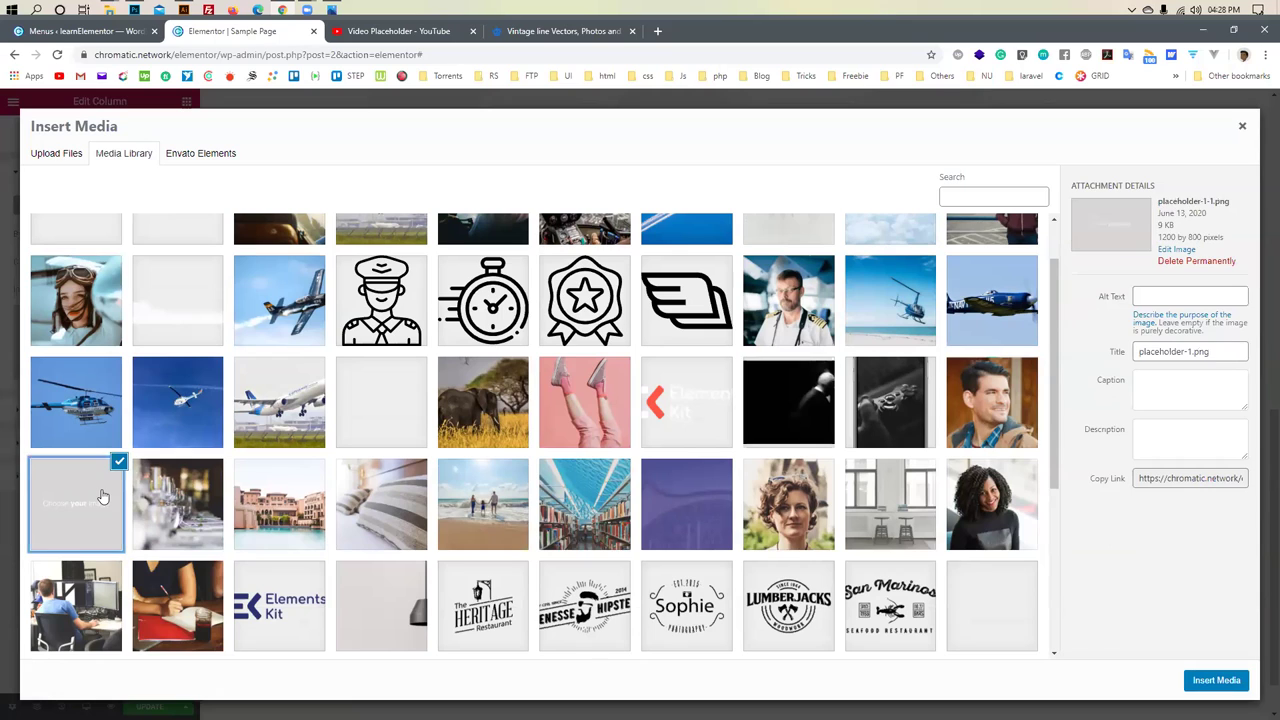
pyautogui.click(103, 440)
pyautogui.click(160, 328)
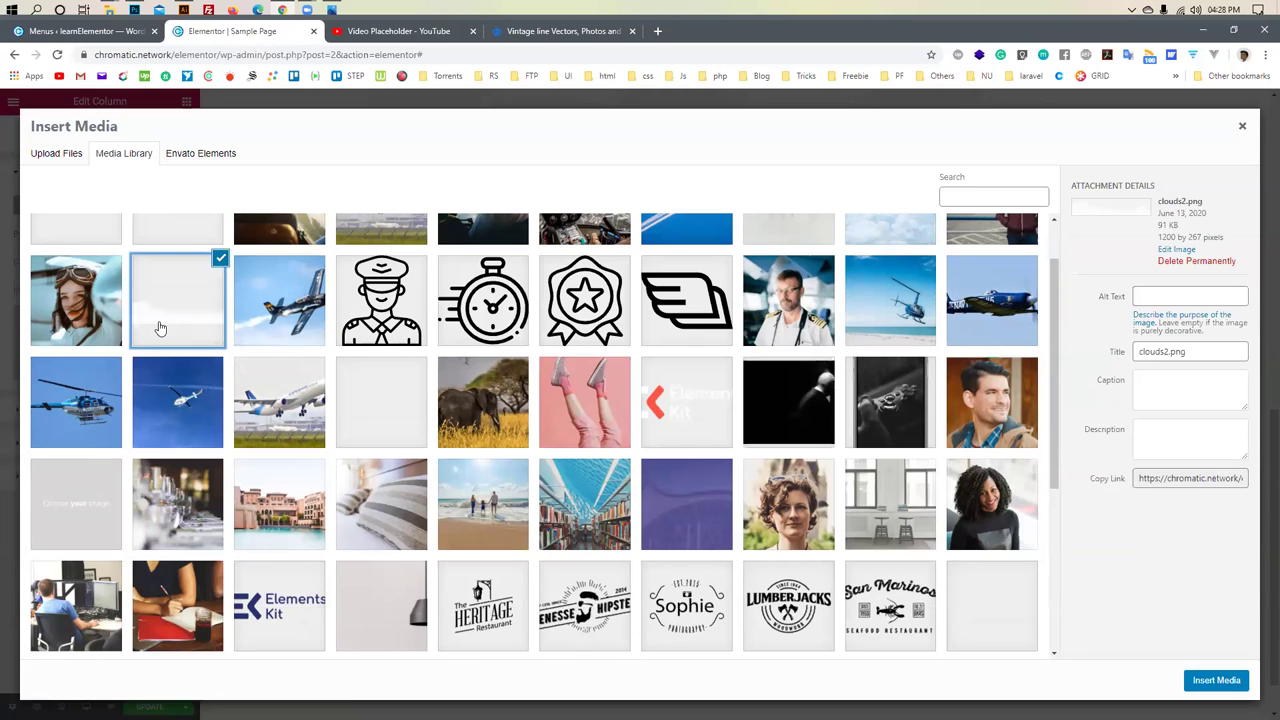
pyautogui.click(168, 236)
pyautogui.scroll(2, 100, 285)
pyautogui.click(86, 276)
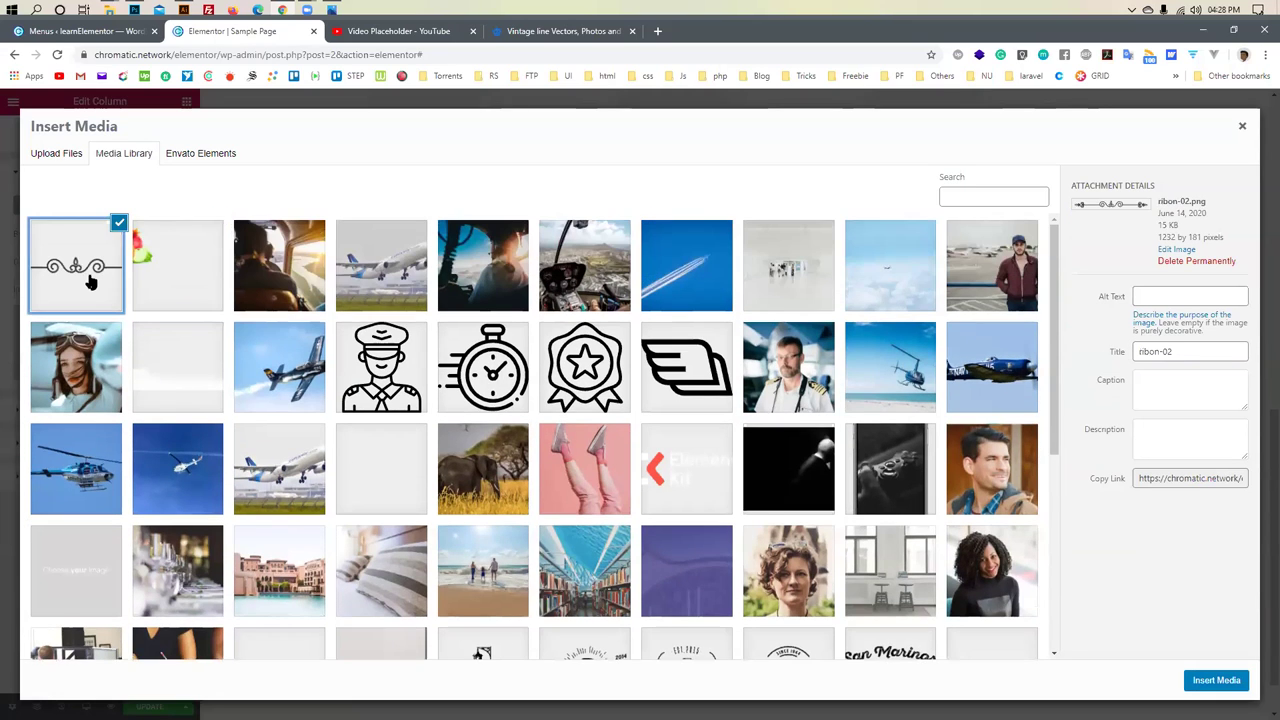
# Insert 0003.jpg from the media library as the middle column's background image
pyautogui.scroll(-1, 157, 388)
pyautogui.click(177, 437)
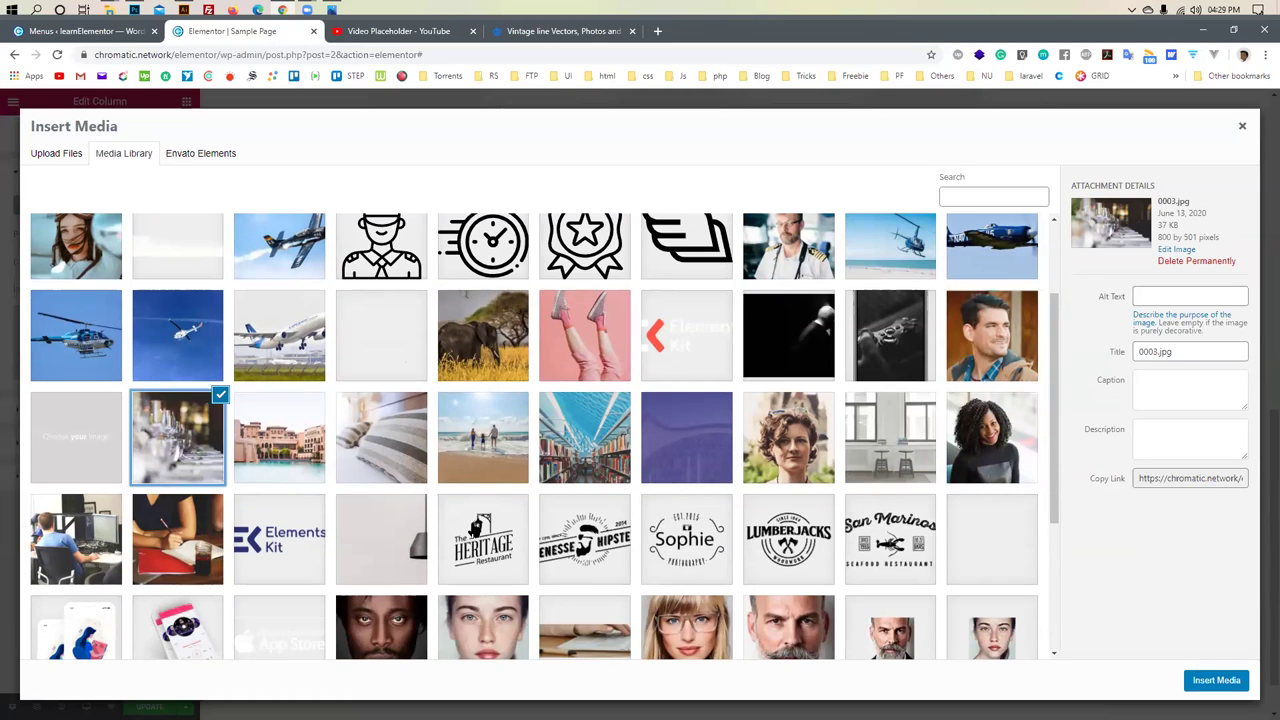
pyautogui.click(1217, 681)
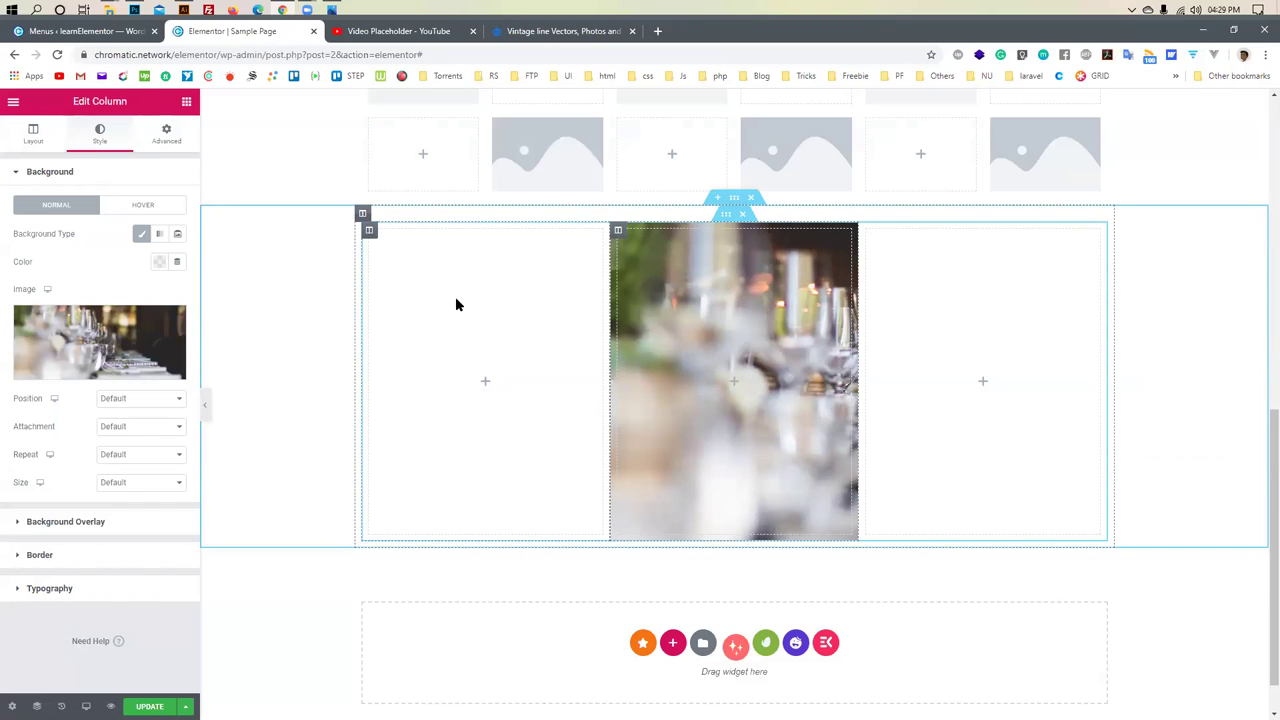
# Set the middle column's background image position to Top Center and its size to Contain
pyautogui.click(126, 400)
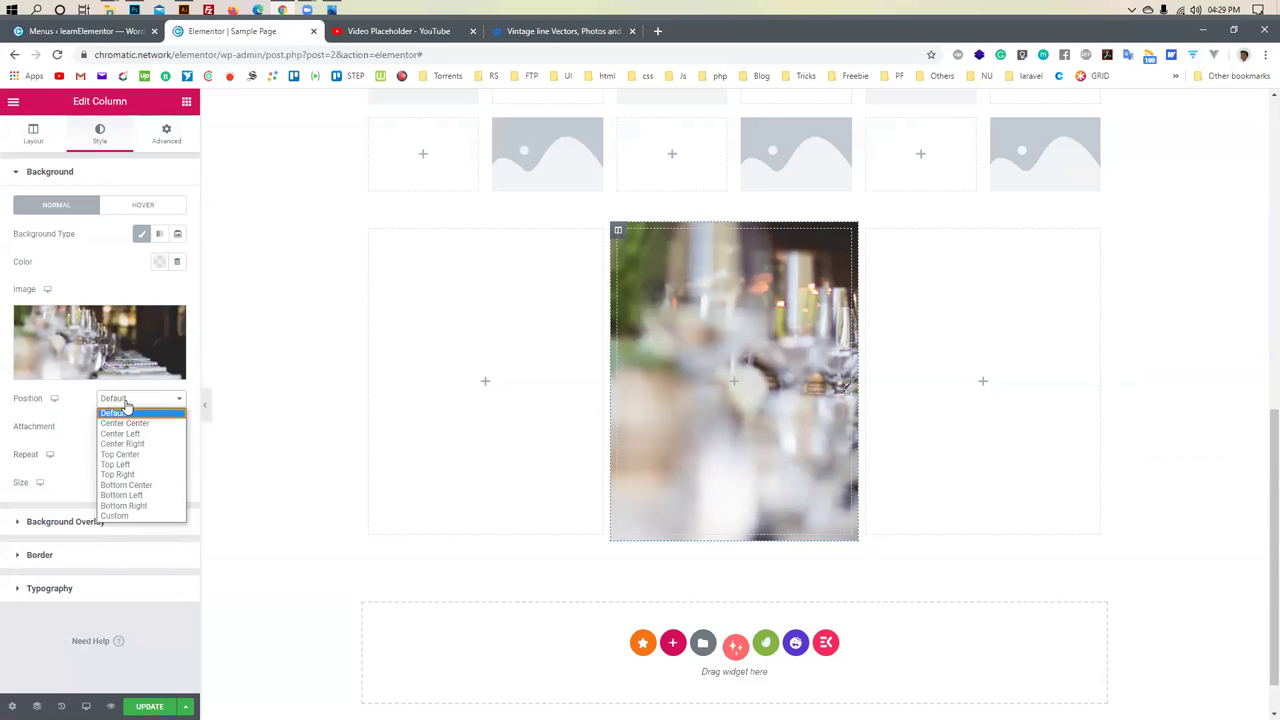
pyautogui.click(126, 455)
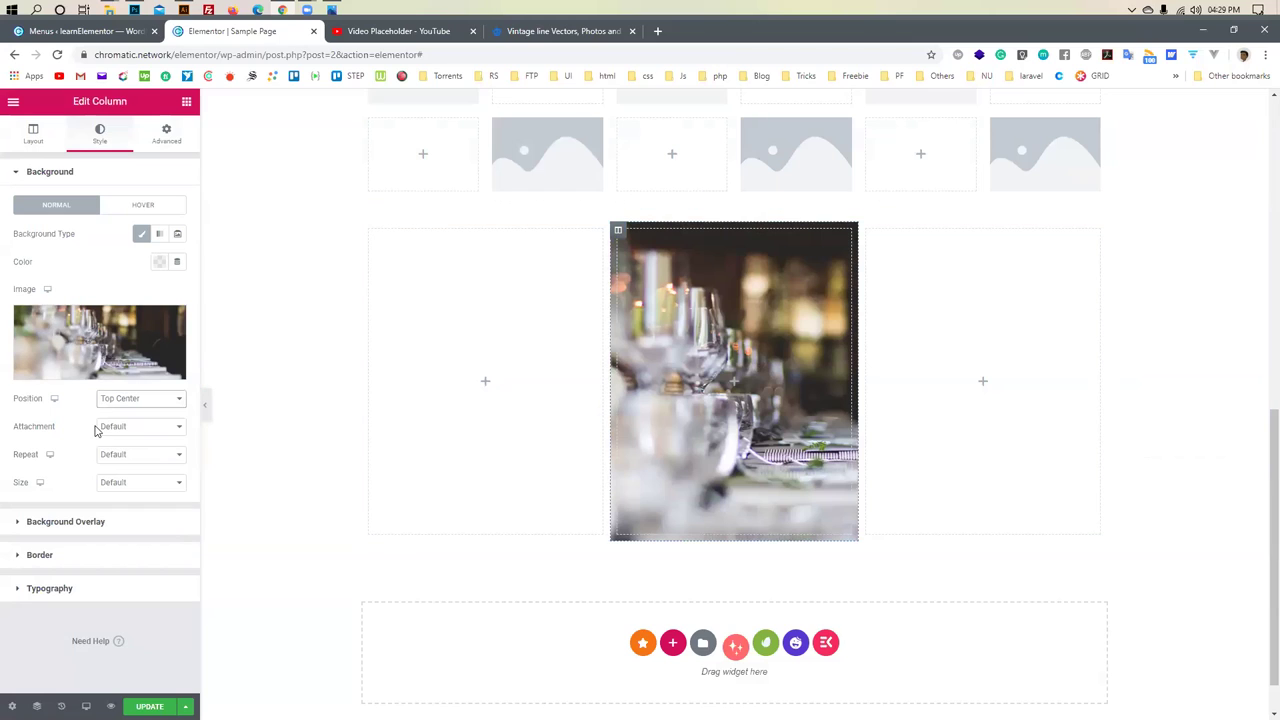
pyautogui.click(117, 484)
pyautogui.click(117, 528)
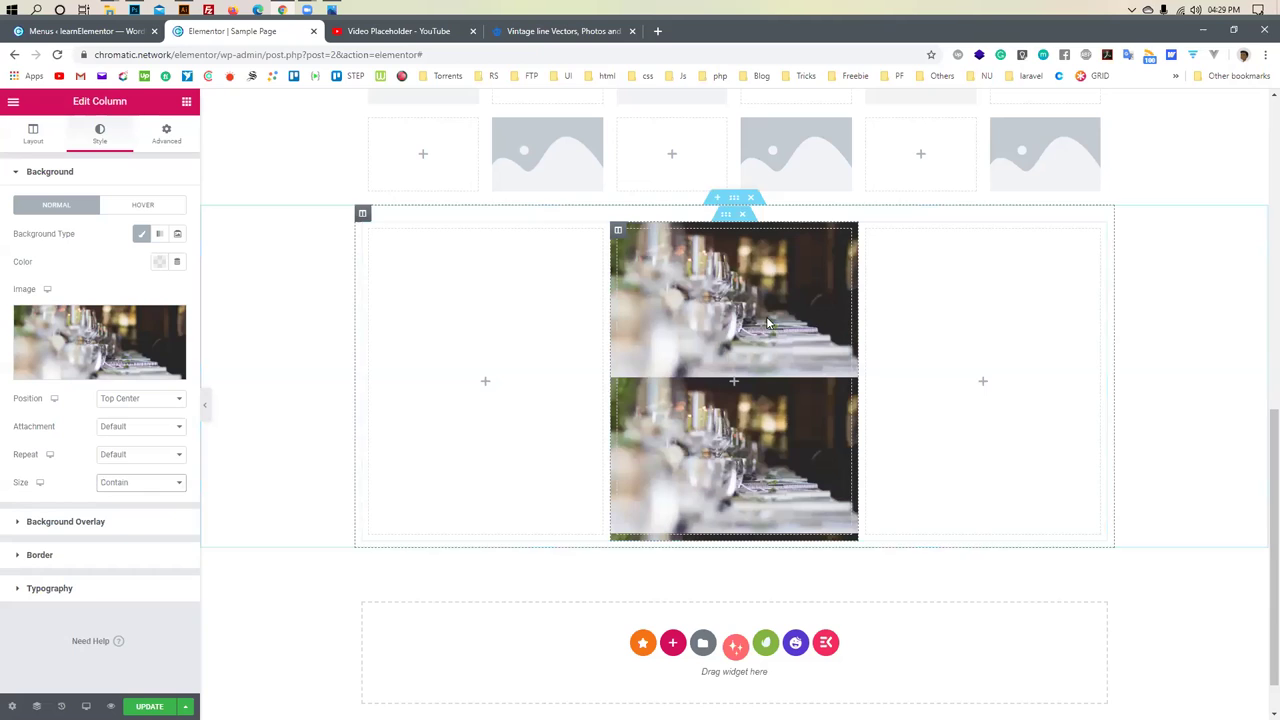
# Set the middle column's background image repeat to No-repeat
pyautogui.click(124, 458)
pyautogui.click(132, 478)
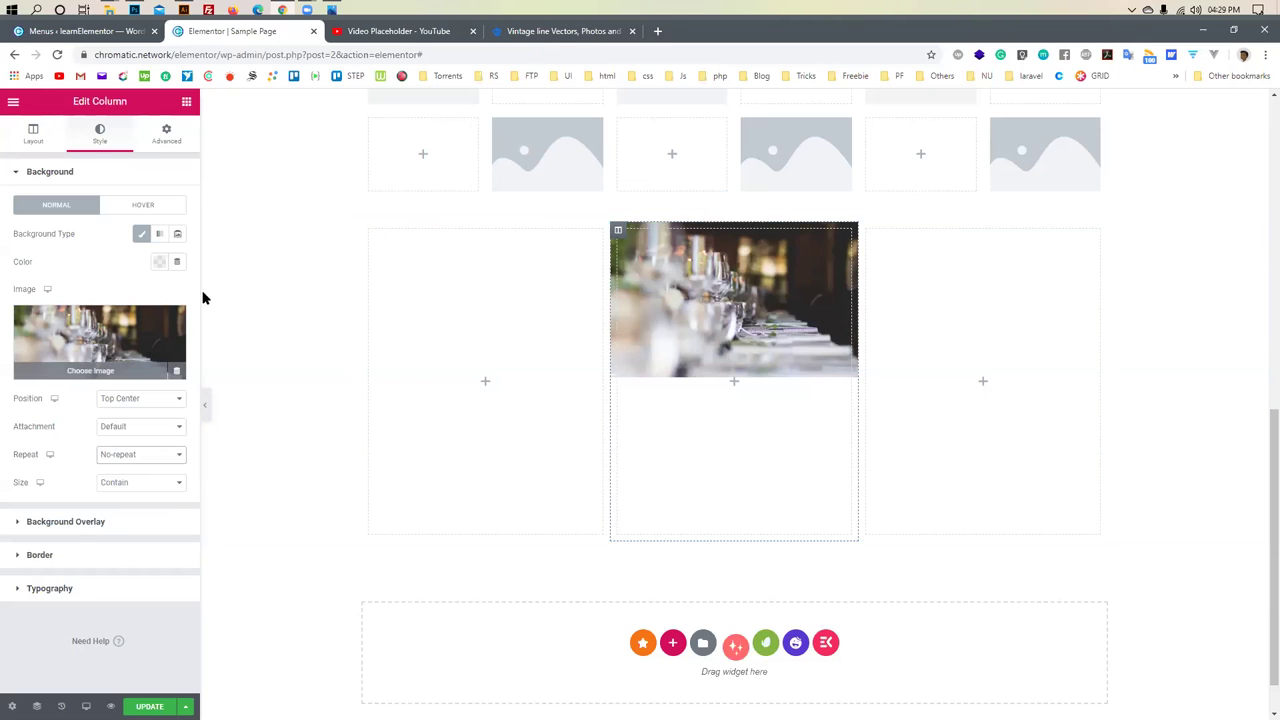
# Try a Custom size with a reduced width for the middle column's background image, and return the size to Contain
pyautogui.click(137, 485)
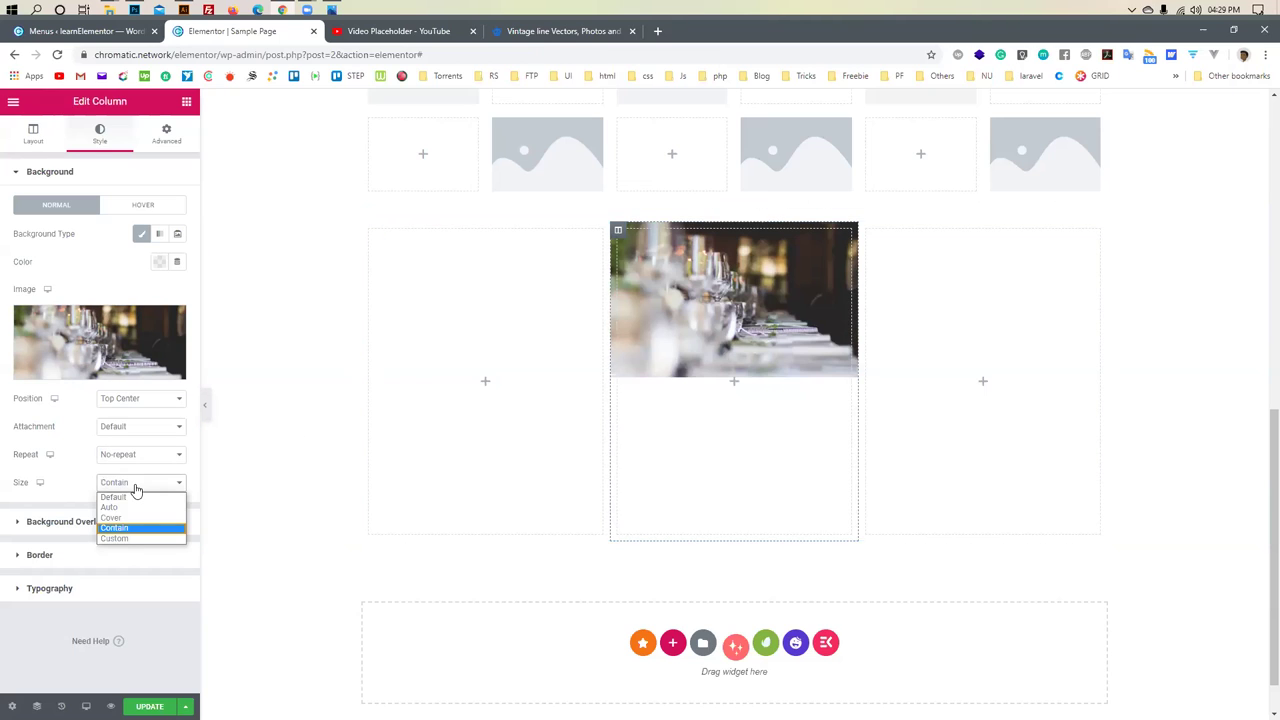
pyautogui.click(127, 540)
pyautogui.moveTo(141, 541)
pyautogui.mouseDown()
pyautogui.moveTo(94, 537)
pyautogui.moveTo(133, 541)
pyautogui.mouseUp()
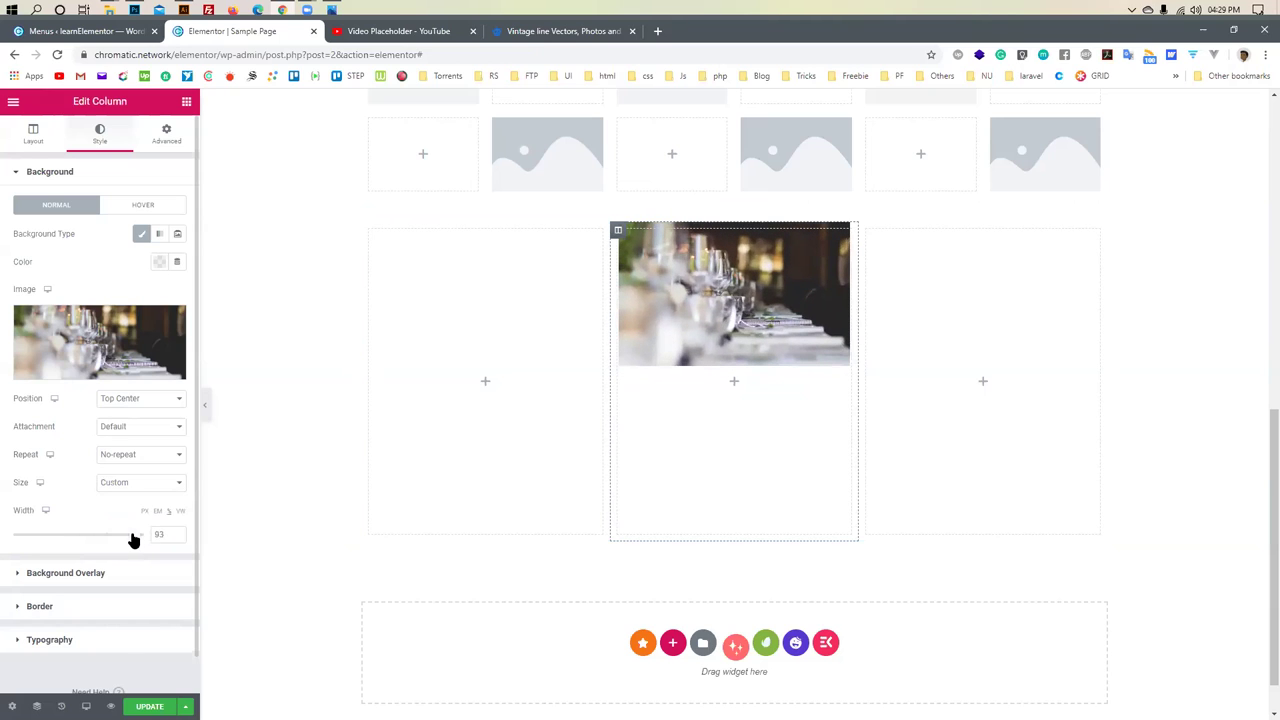
pyautogui.moveTo(133, 541)
pyautogui.mouseDown()
pyautogui.moveTo(111, 543)
pyautogui.moveTo(127, 537)
pyautogui.mouseUp()
pyautogui.click(131, 483)
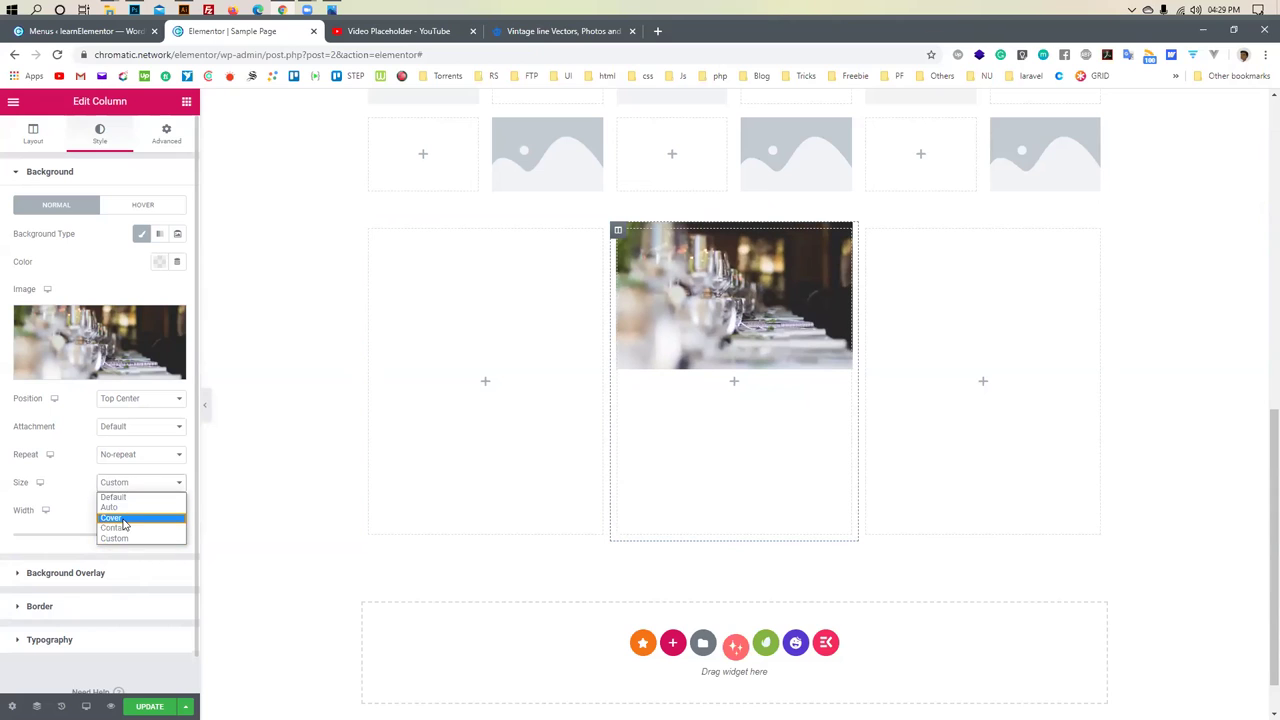
pyautogui.click(125, 530)
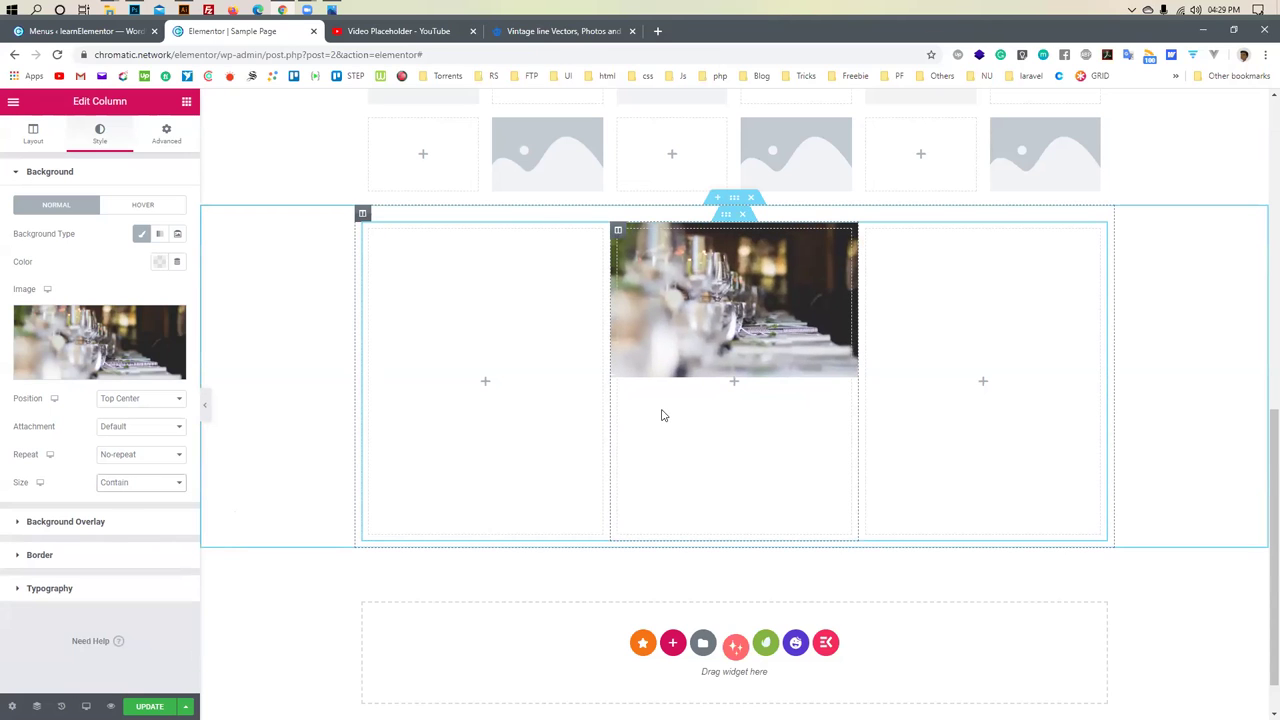
# Add a Heading widget to the inner section's middle column
pyautogui.click(694, 180)
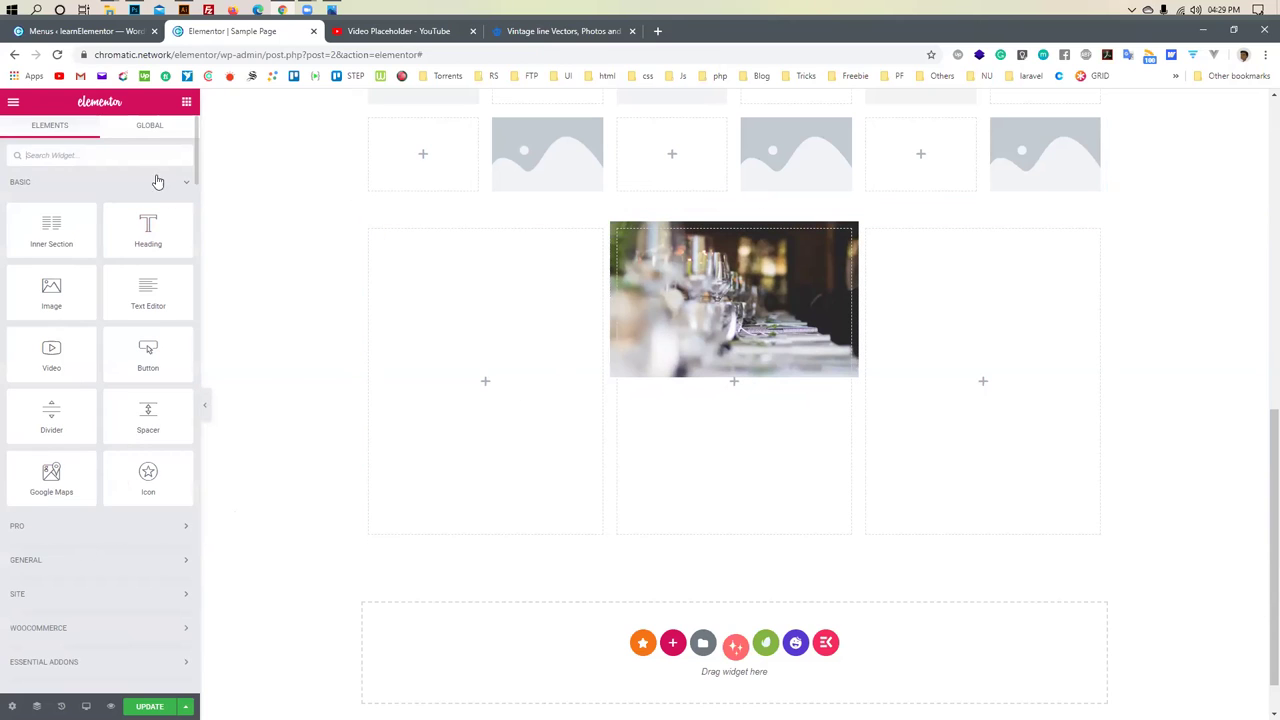
pyautogui.click(150, 130)
pyautogui.click(187, 101)
pyautogui.moveTo(148, 240); pyautogui.dragTo(711, 391)
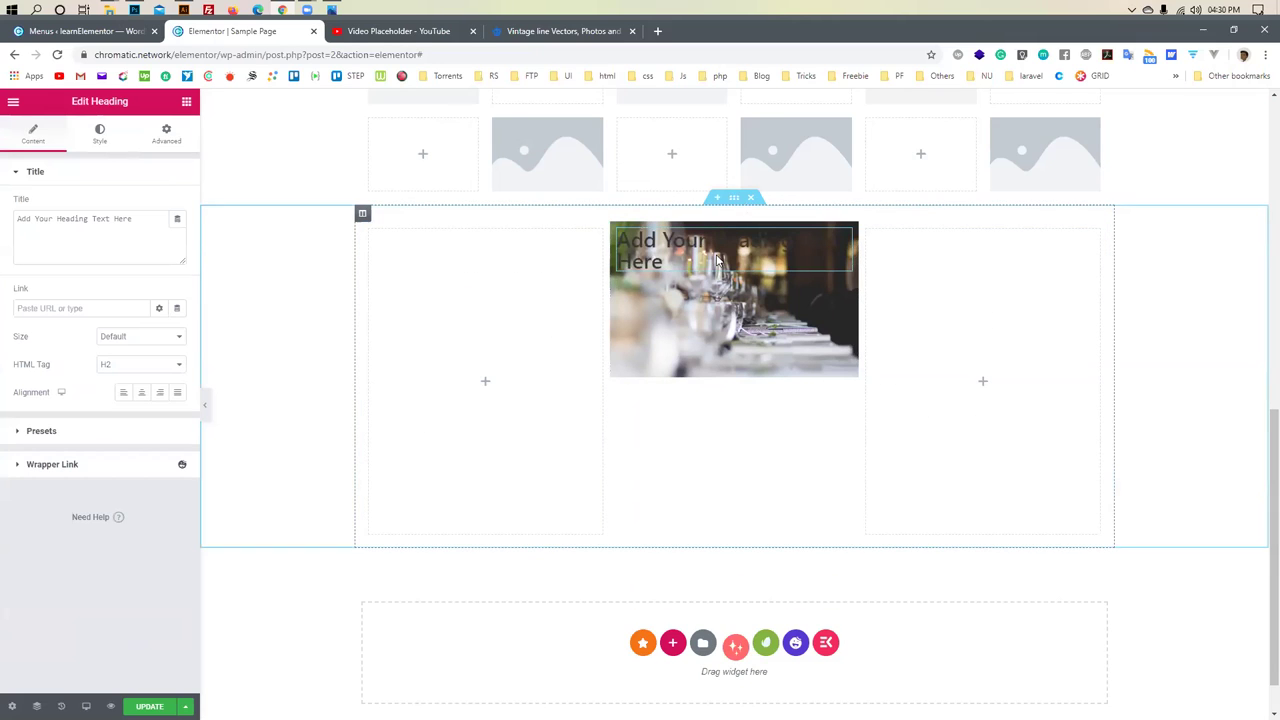
# Set the middle column's vertical alignment to Middle
pyautogui.click(617, 232)
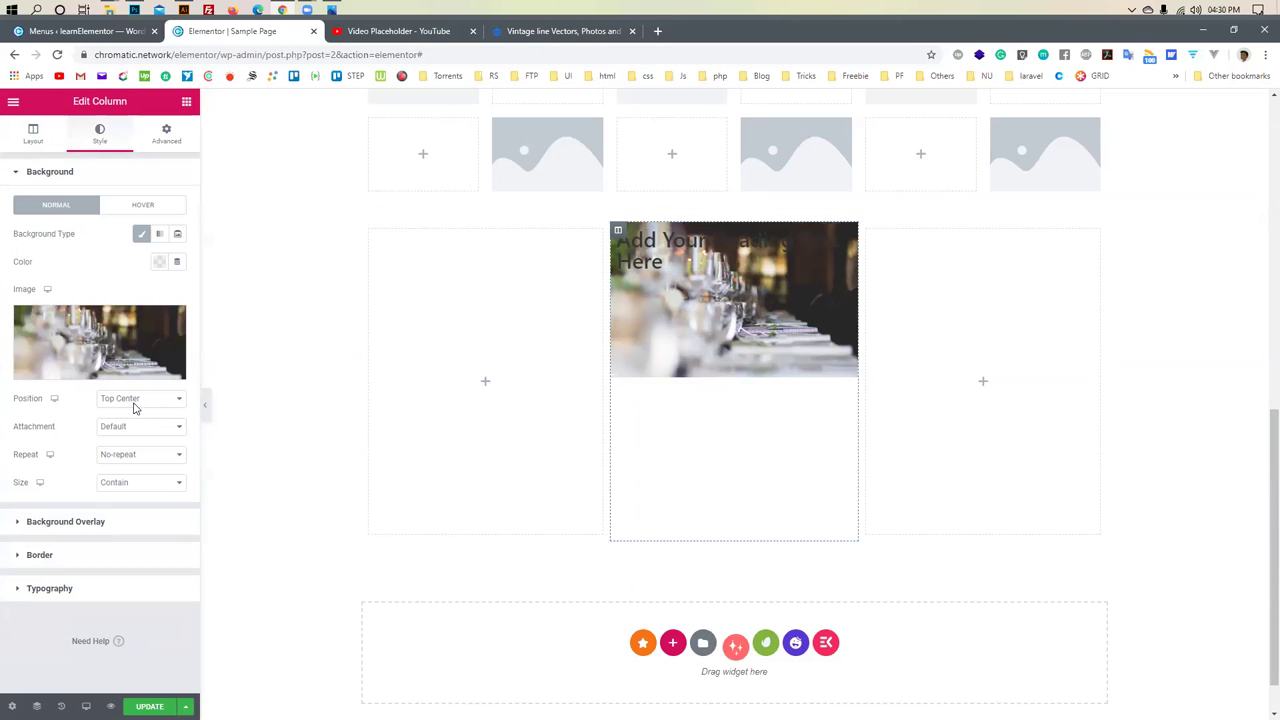
pyautogui.click(50, 172)
pyautogui.click(33, 134)
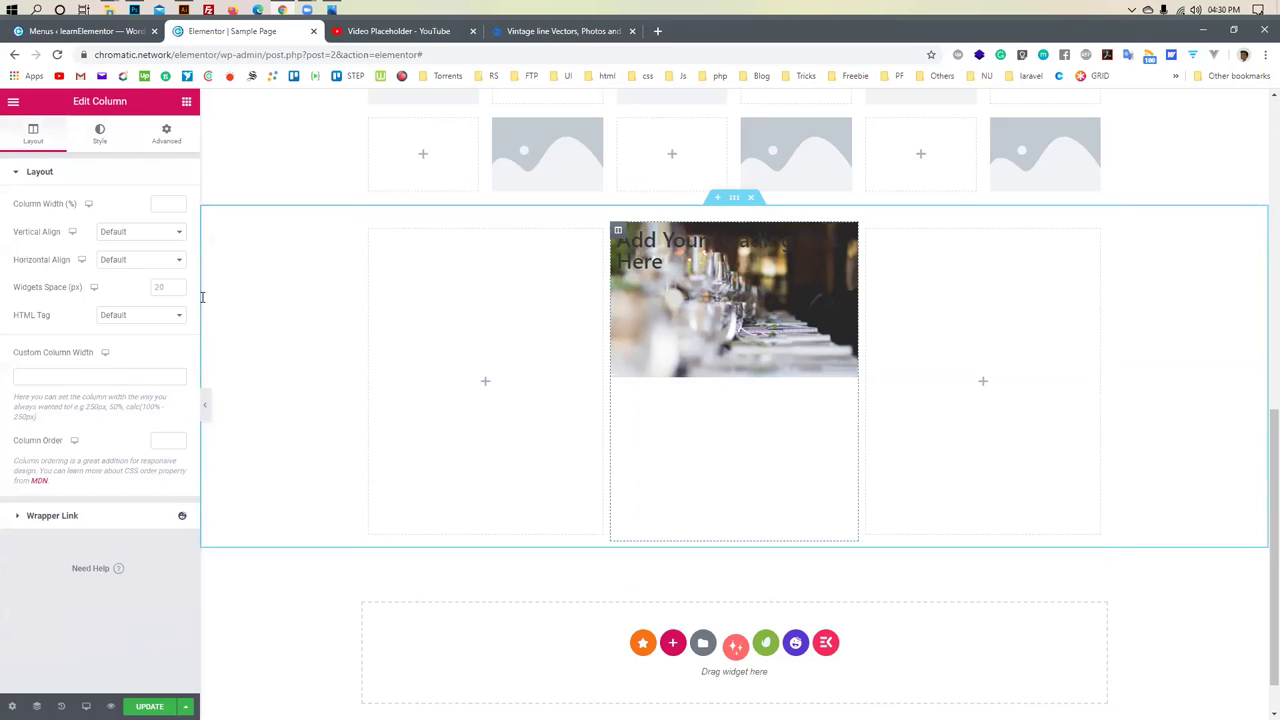
pyautogui.click(130, 238)
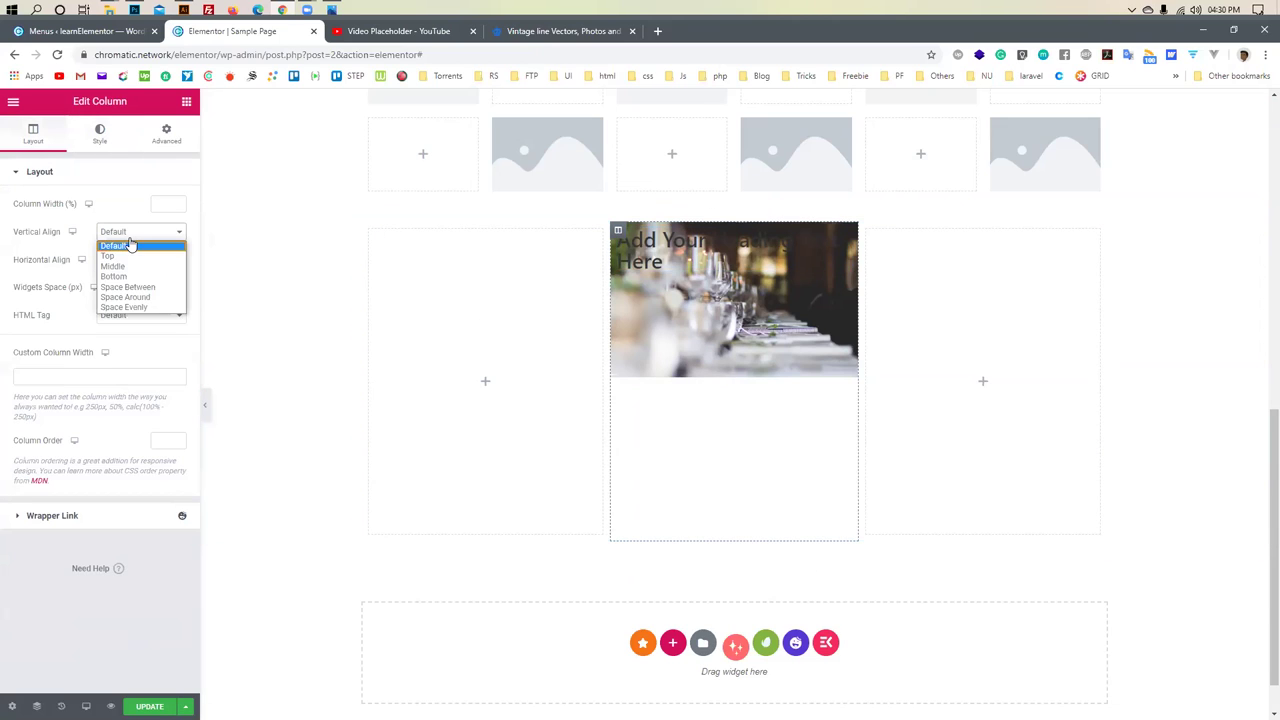
pyautogui.click(130, 268)
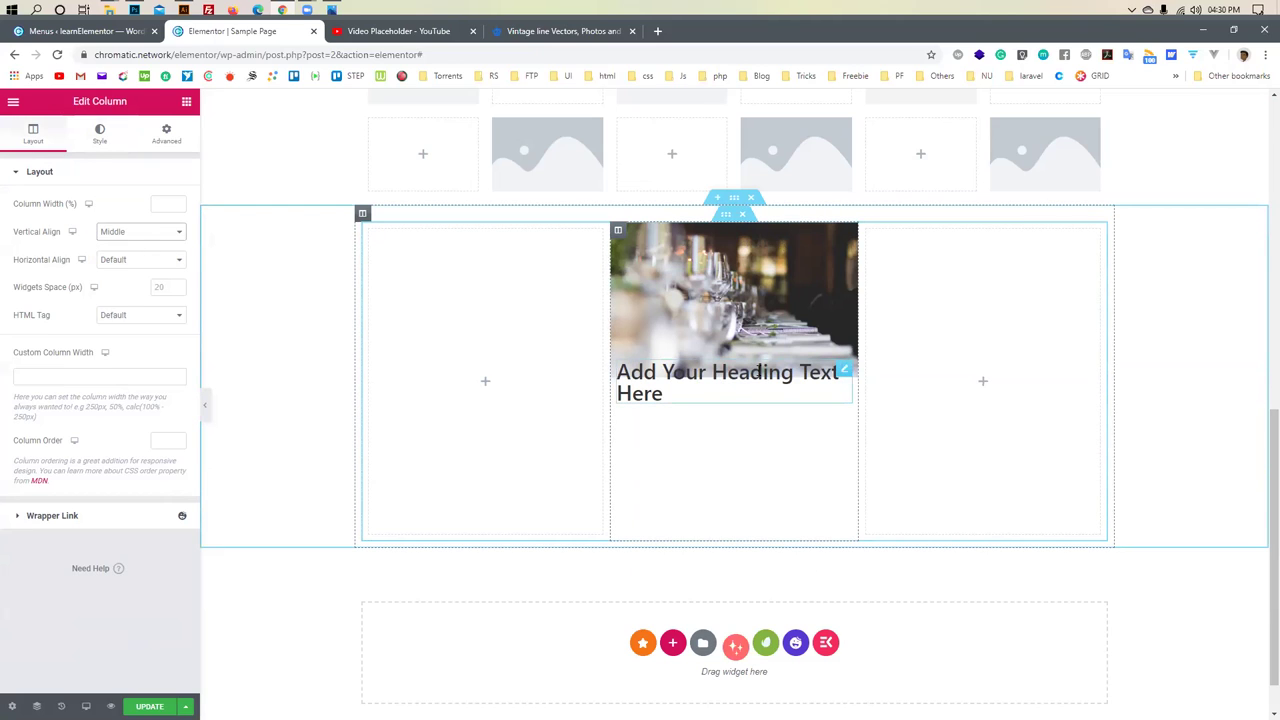
# Center the middle column's heading text and compare it with the C.jpg mockup in Photos
pyautogui.click(663, 393)
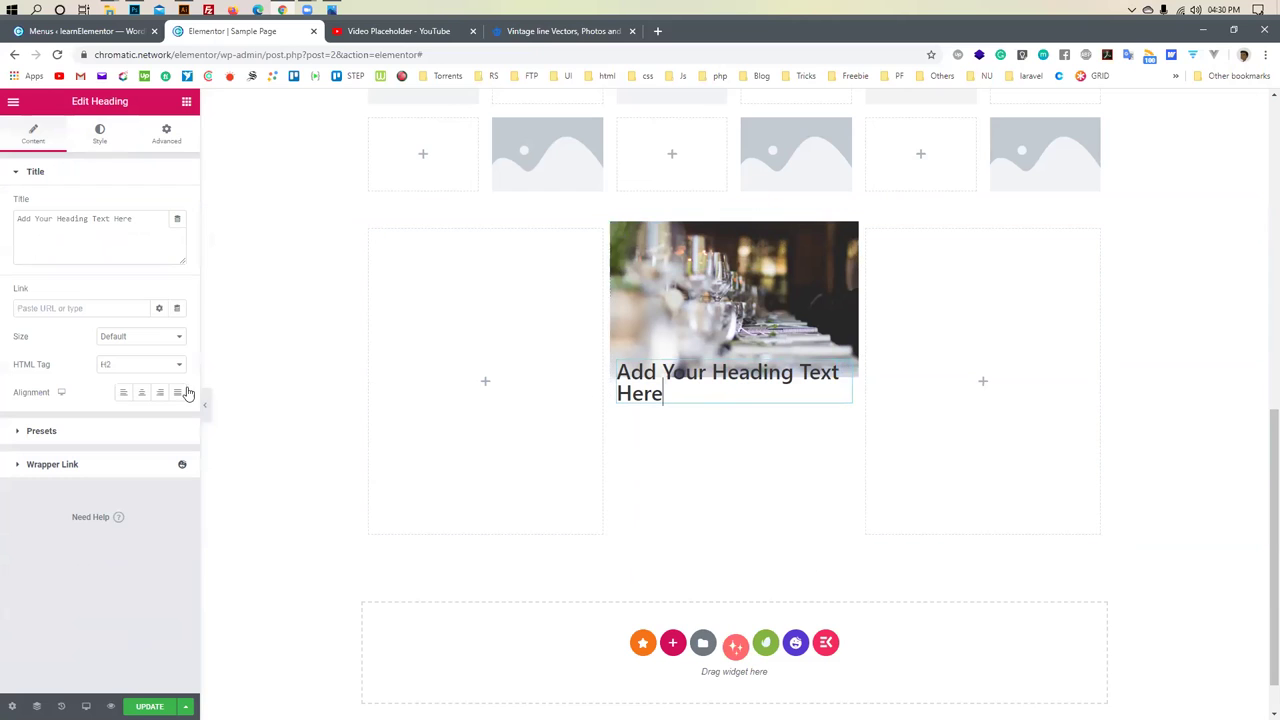
pyautogui.click(141, 392)
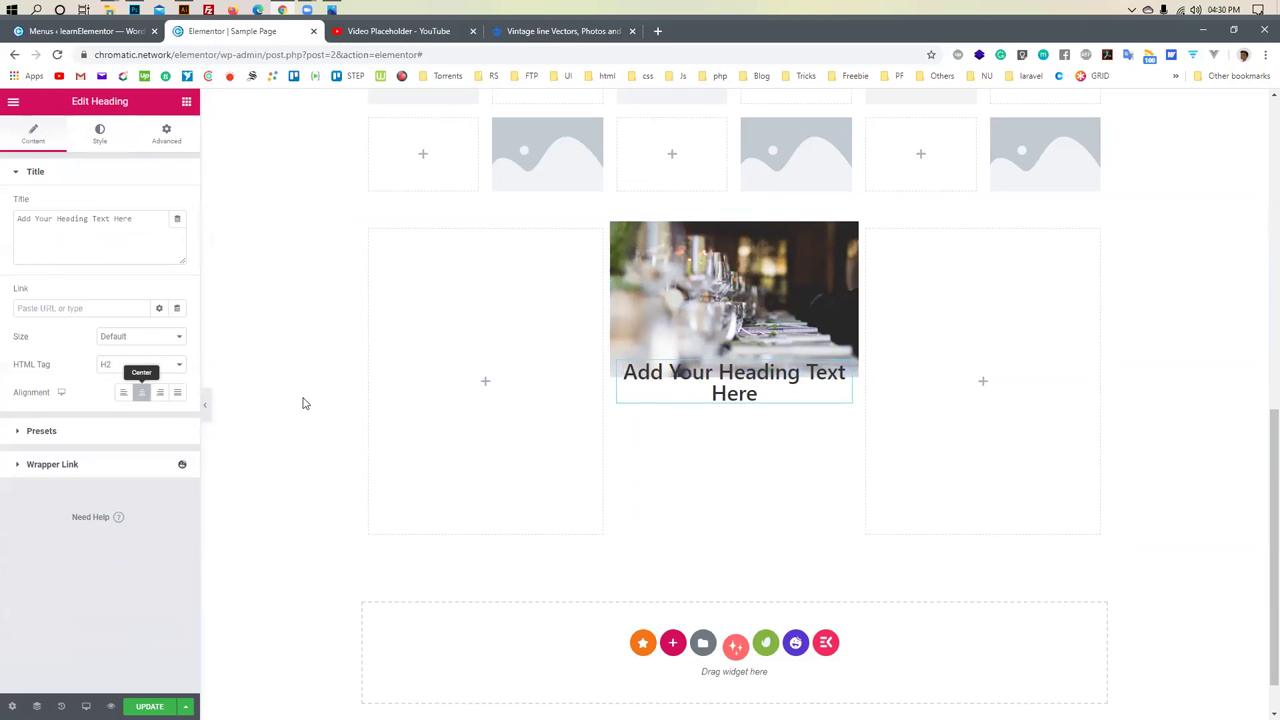
pyautogui.click(333, 8)
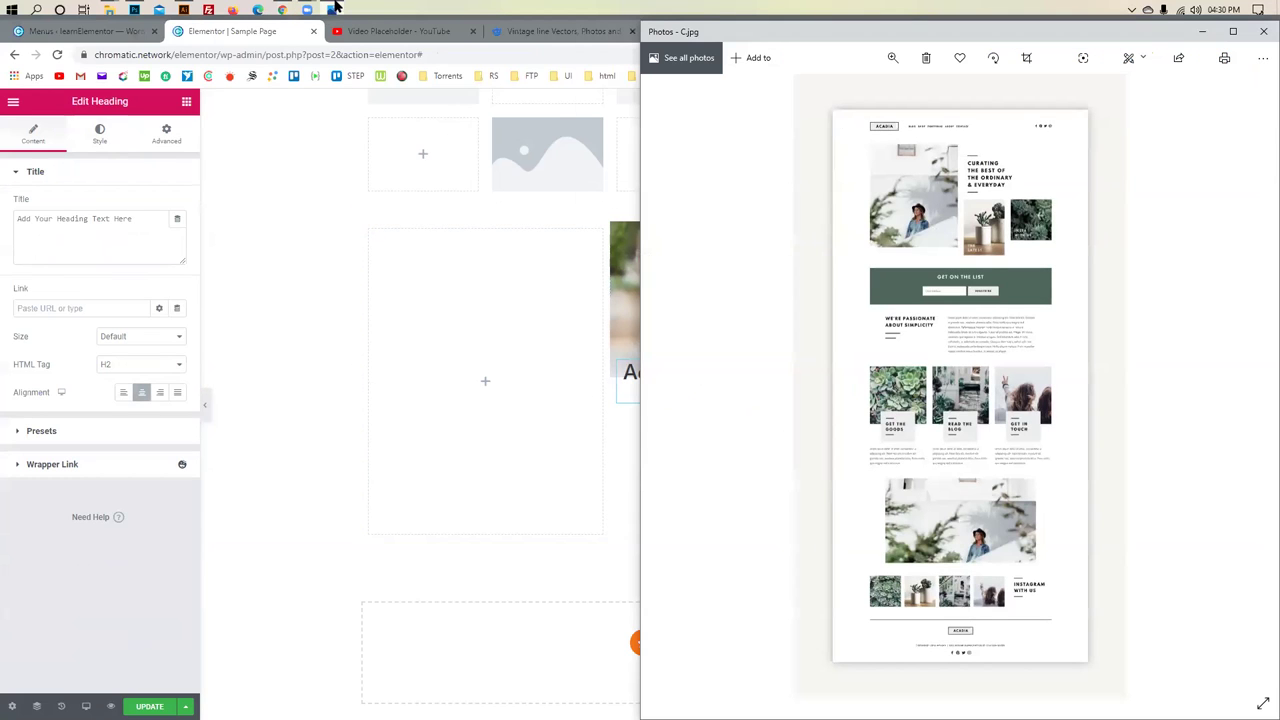
pyautogui.click(333, 8)
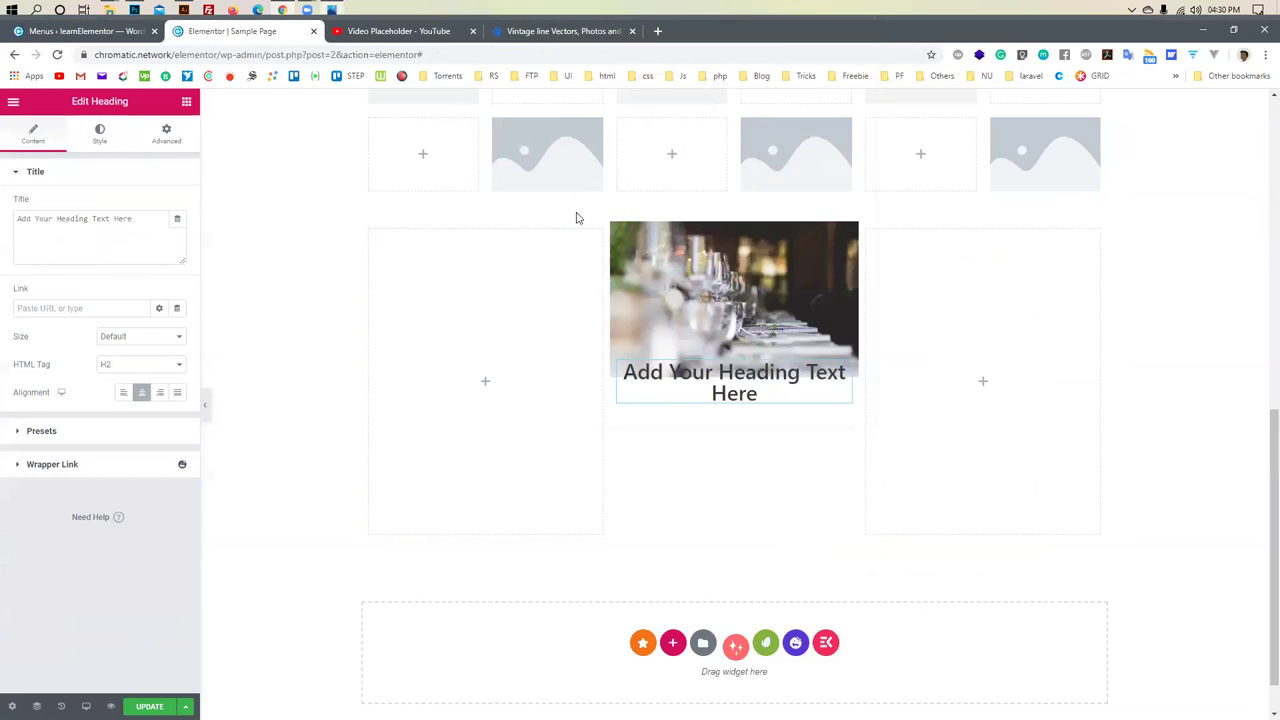
# Replace the middle column's heading text with "GET THE" and "GOODS" on two lines, and left-align it
pyautogui.tripleClick(720, 395)
pyautogui.write('gE')
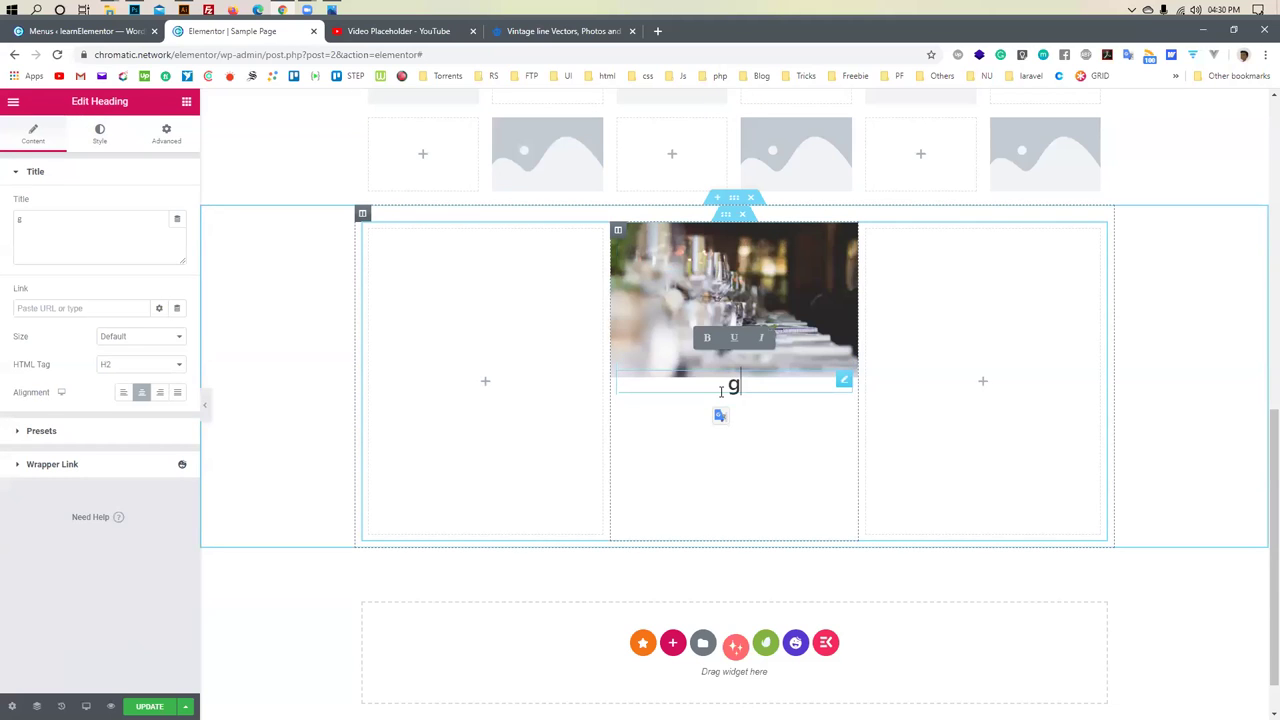
pyautogui.press('BackSpace')
pyautogui.press('BackSpace')
pyautogui.write('GET THE')
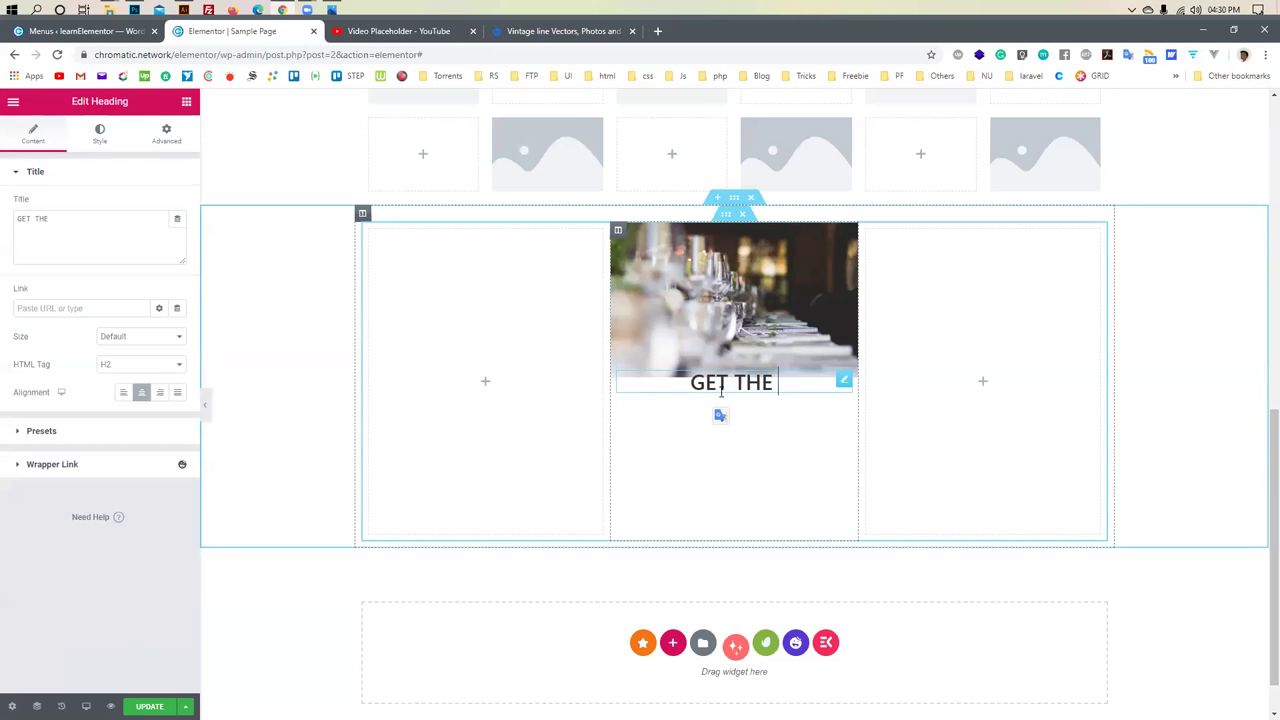
pyautogui.press('Return')
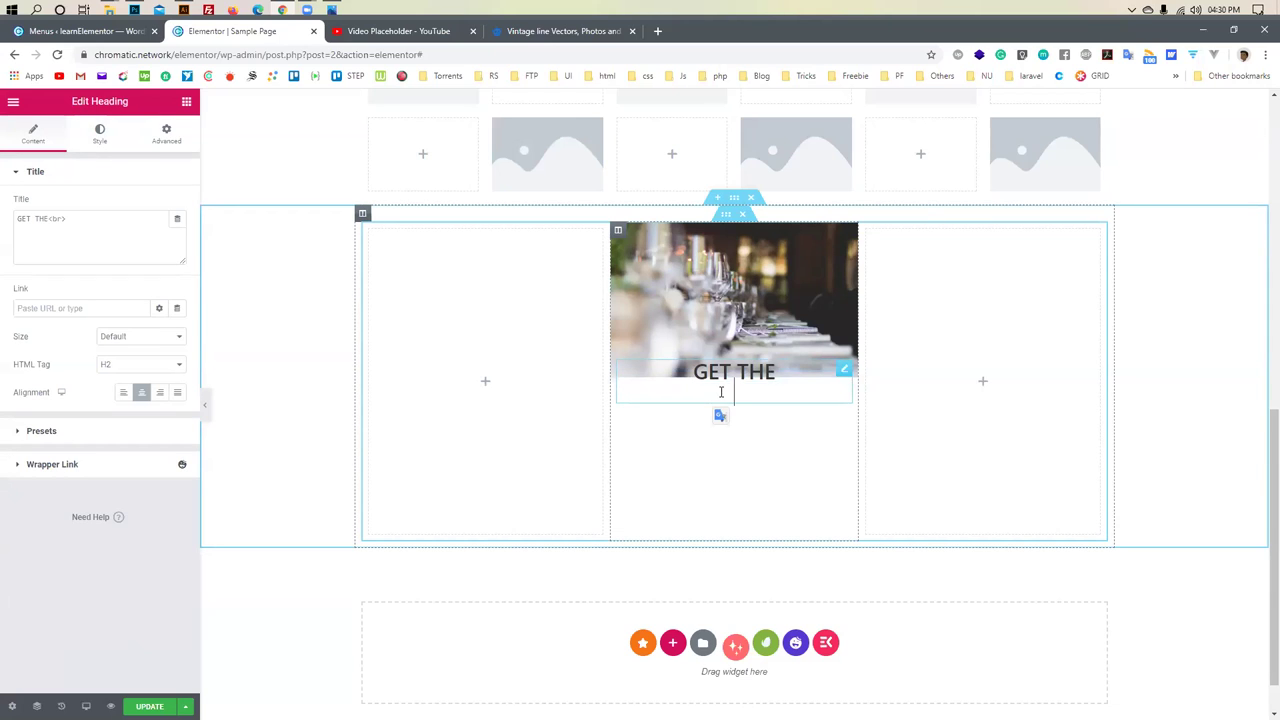
pyautogui.hotkey('alt', 'Tab')
pyautogui.hotkey('alt', 'Tab')
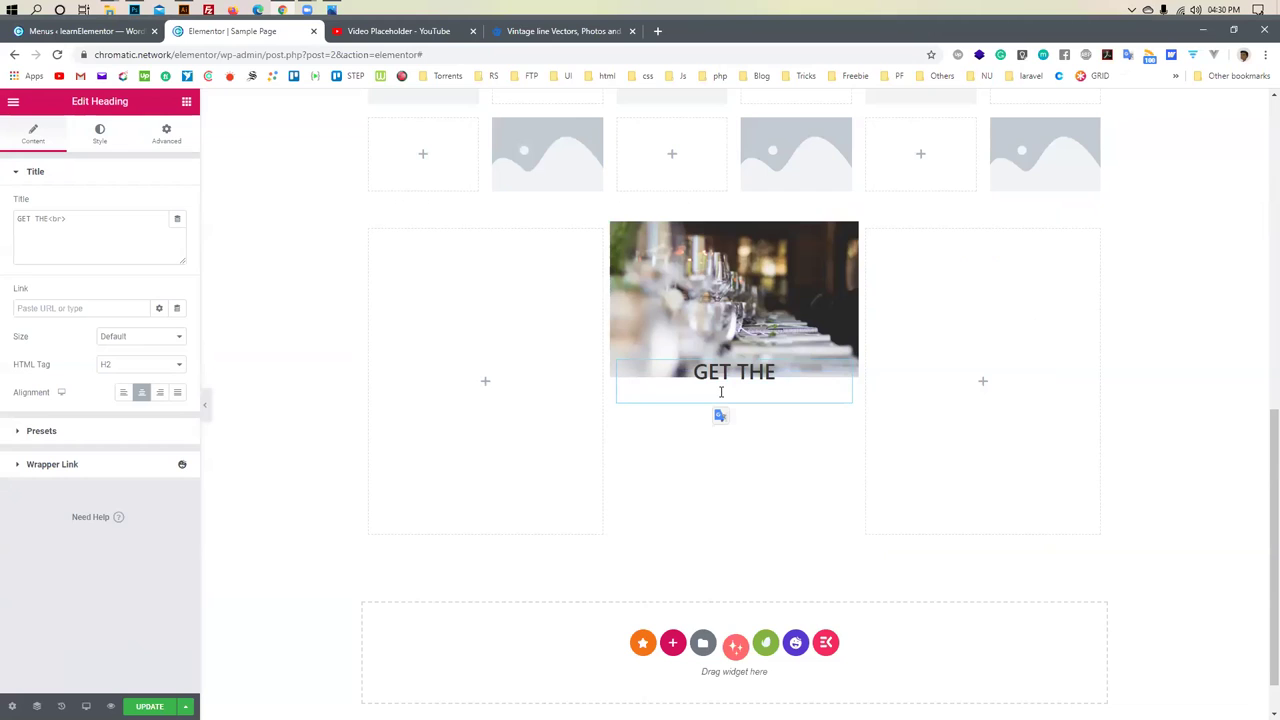
pyautogui.click(721, 392)
pyautogui.write('GOODS')
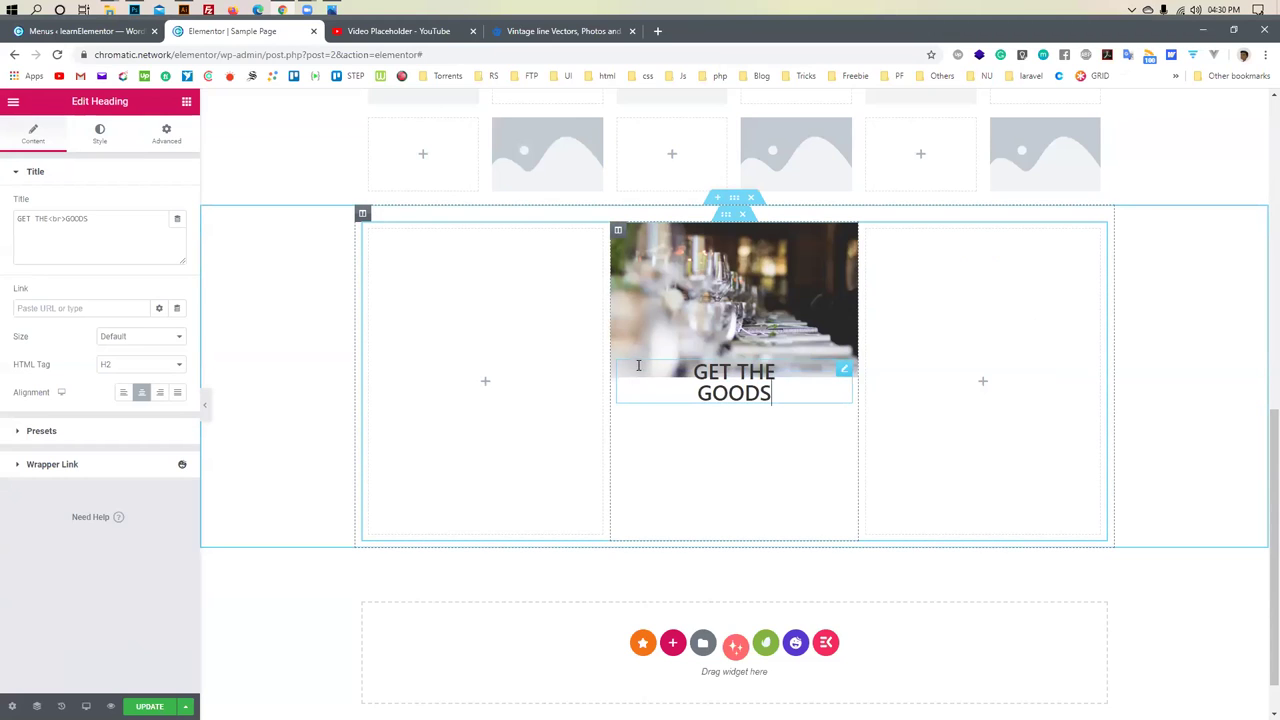
pyautogui.click(124, 392)
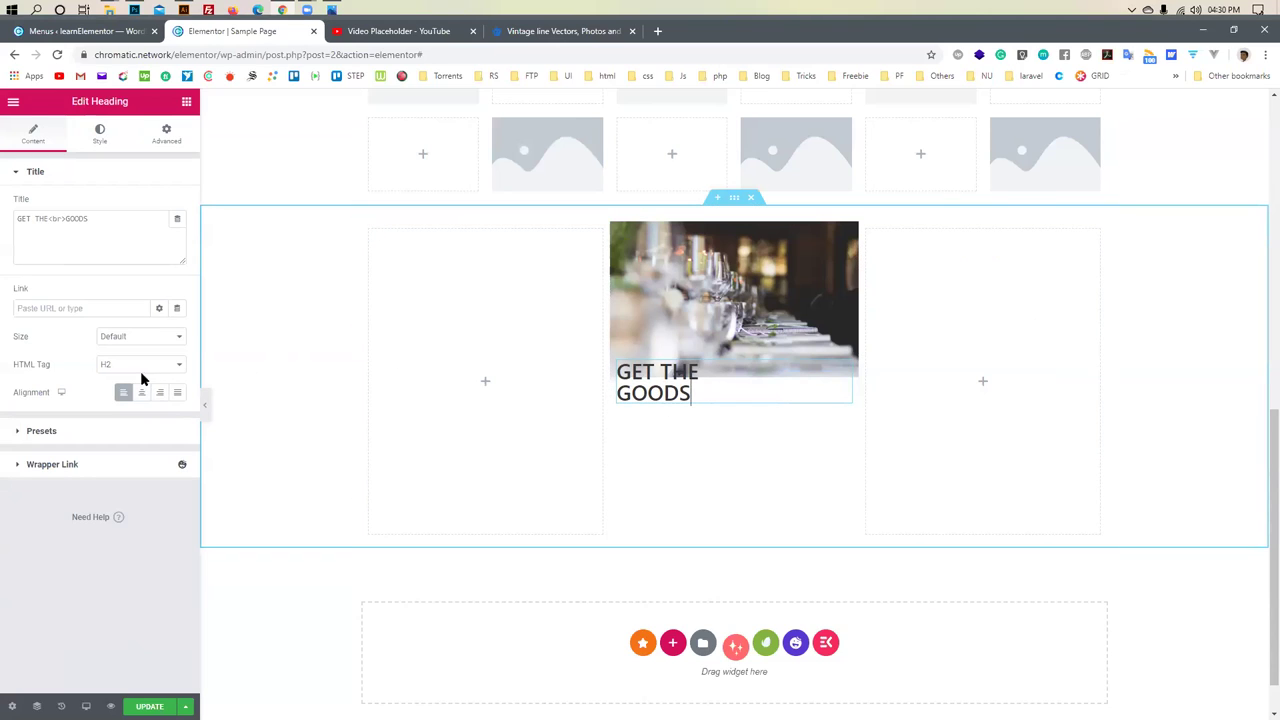
# Set the GET THE GOODS heading's margin to 70 px on all sides
pyautogui.click(96, 138)
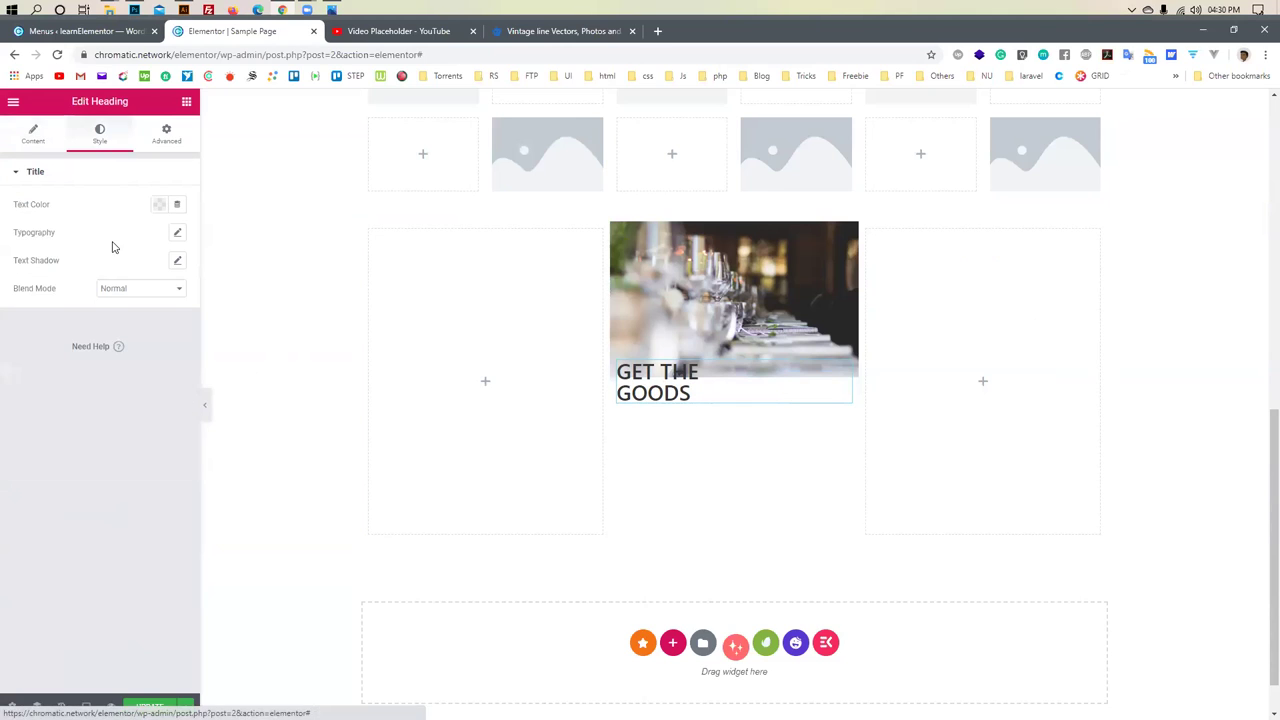
pyautogui.click(163, 135)
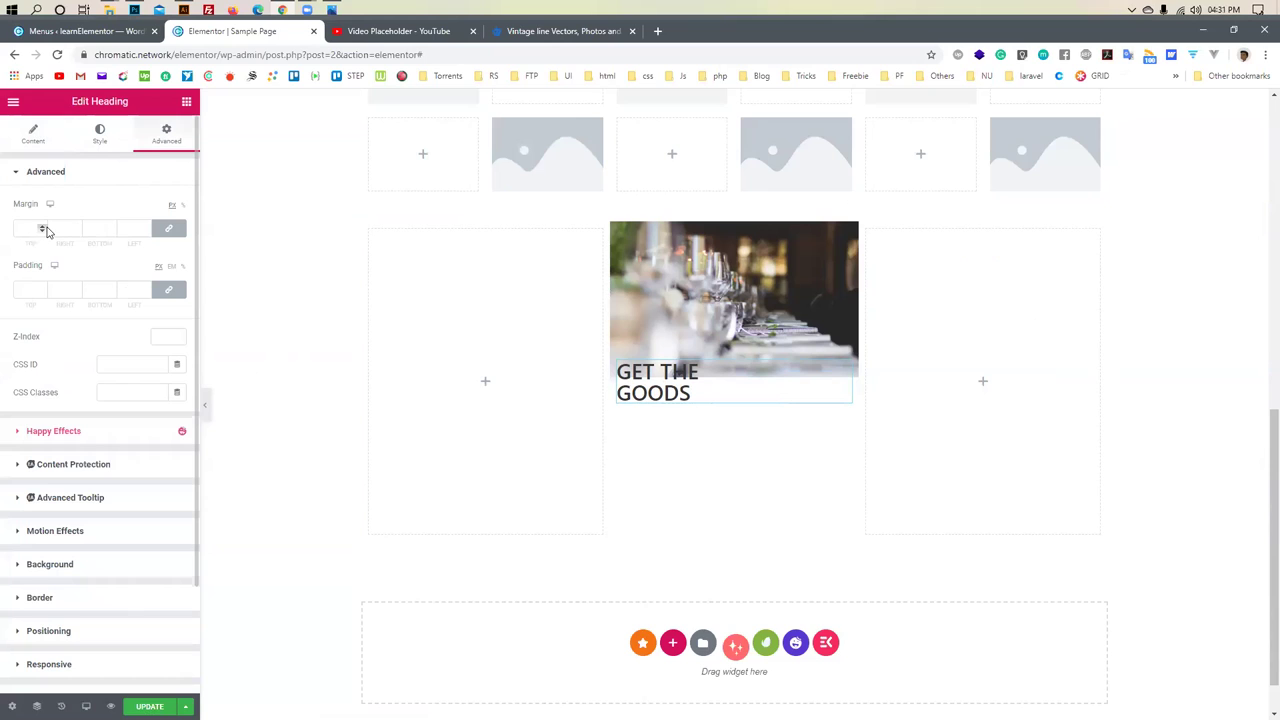
pyautogui.moveTo(43, 227); pyautogui.dragTo(43, 229)
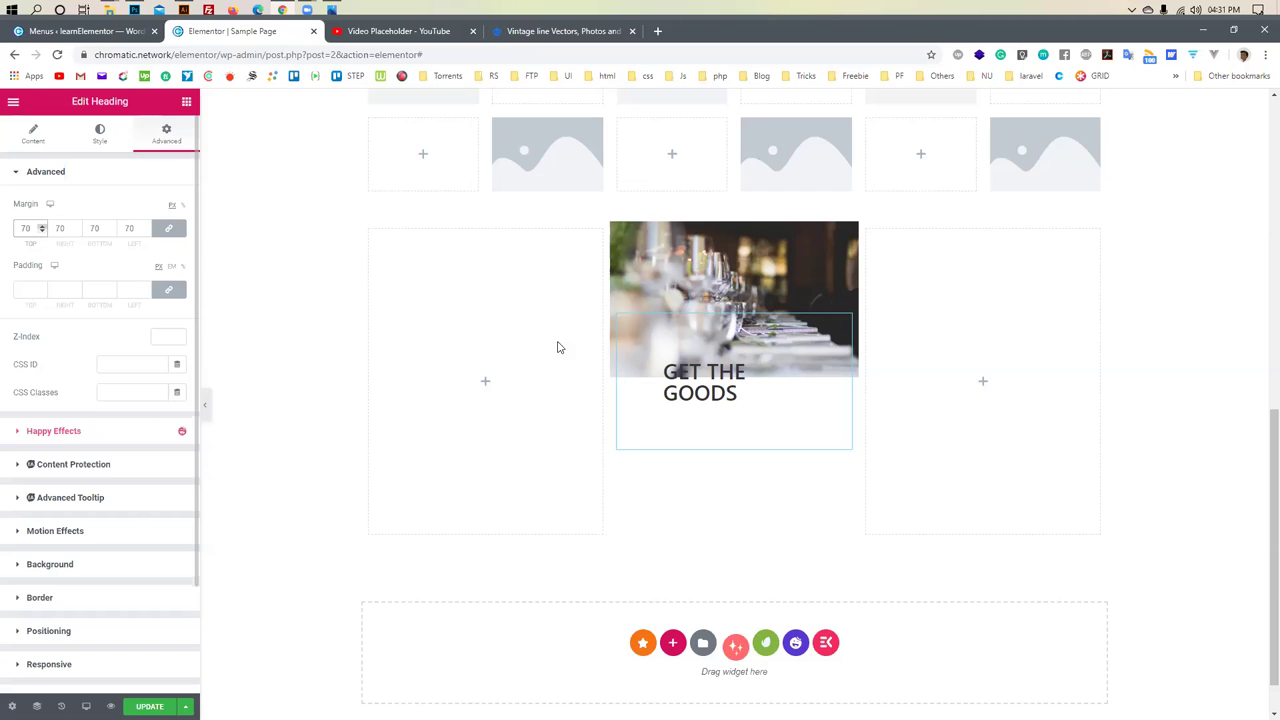
# Give the GET THE GOODS heading a Classic background type
pyautogui.doubleClick(700, 392)
pyautogui.click(100, 134)
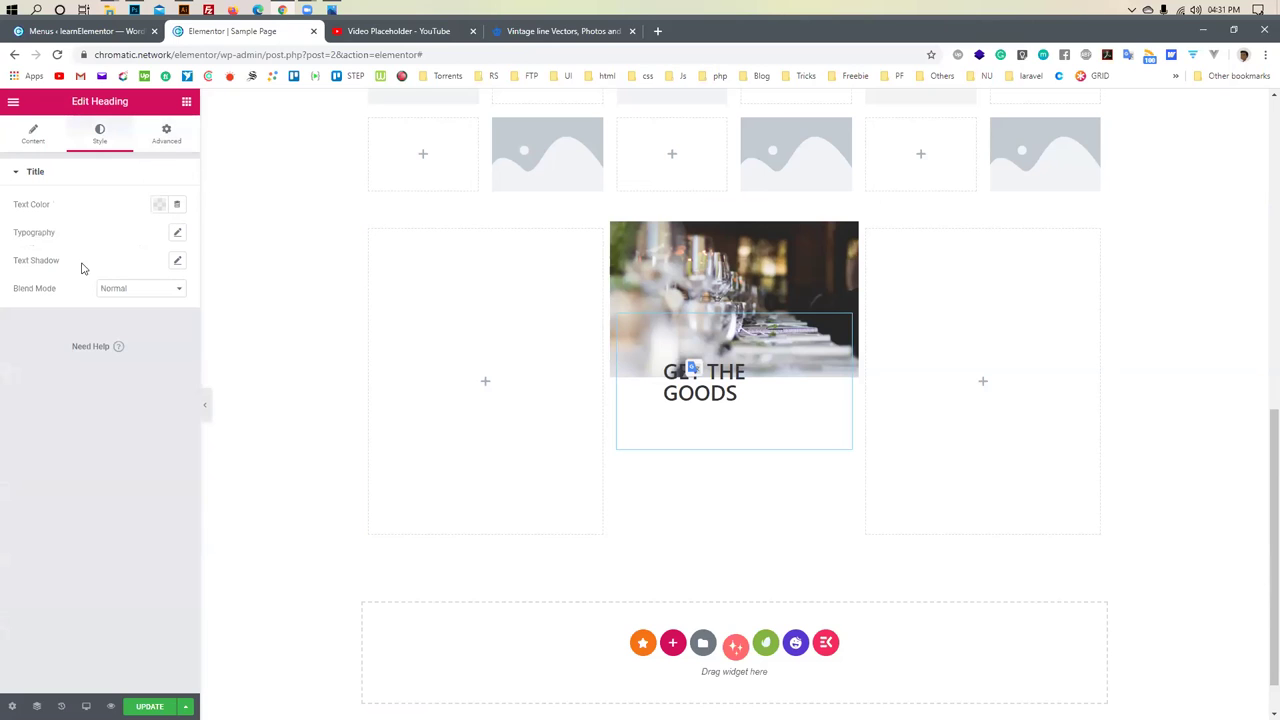
pyautogui.click(147, 141)
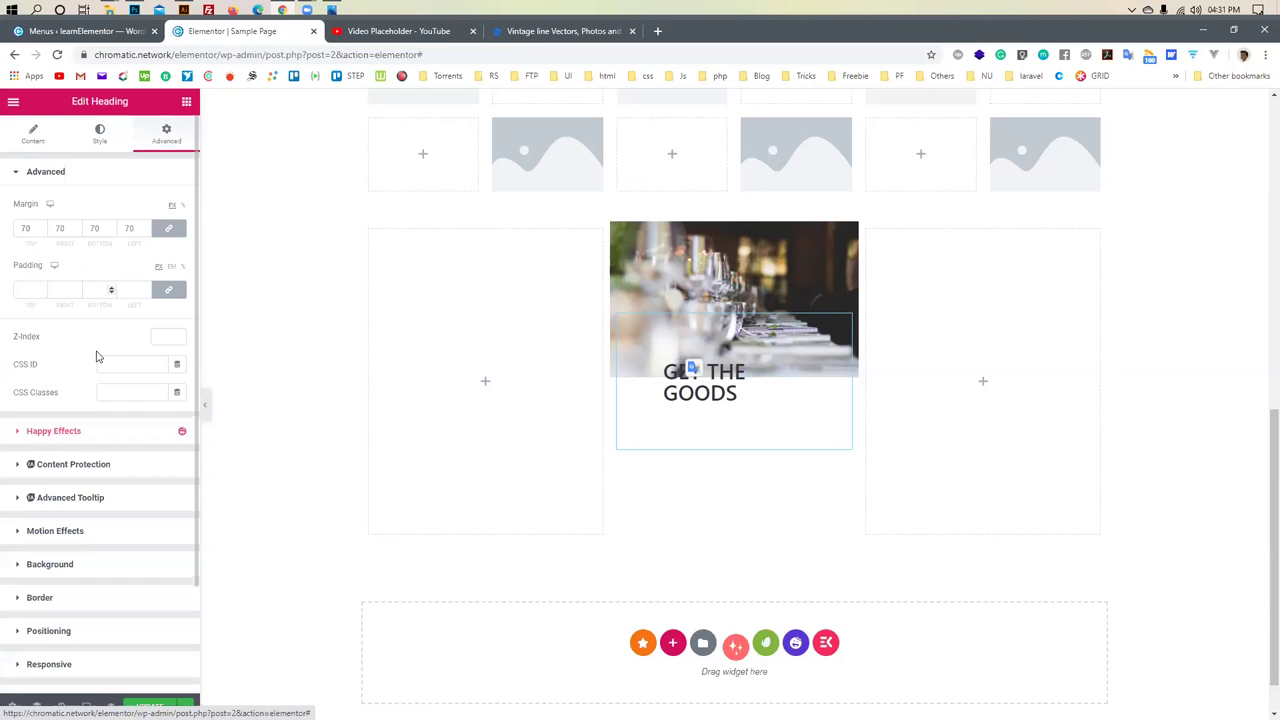
pyautogui.scroll(-2, 91, 466)
pyautogui.click(65, 444)
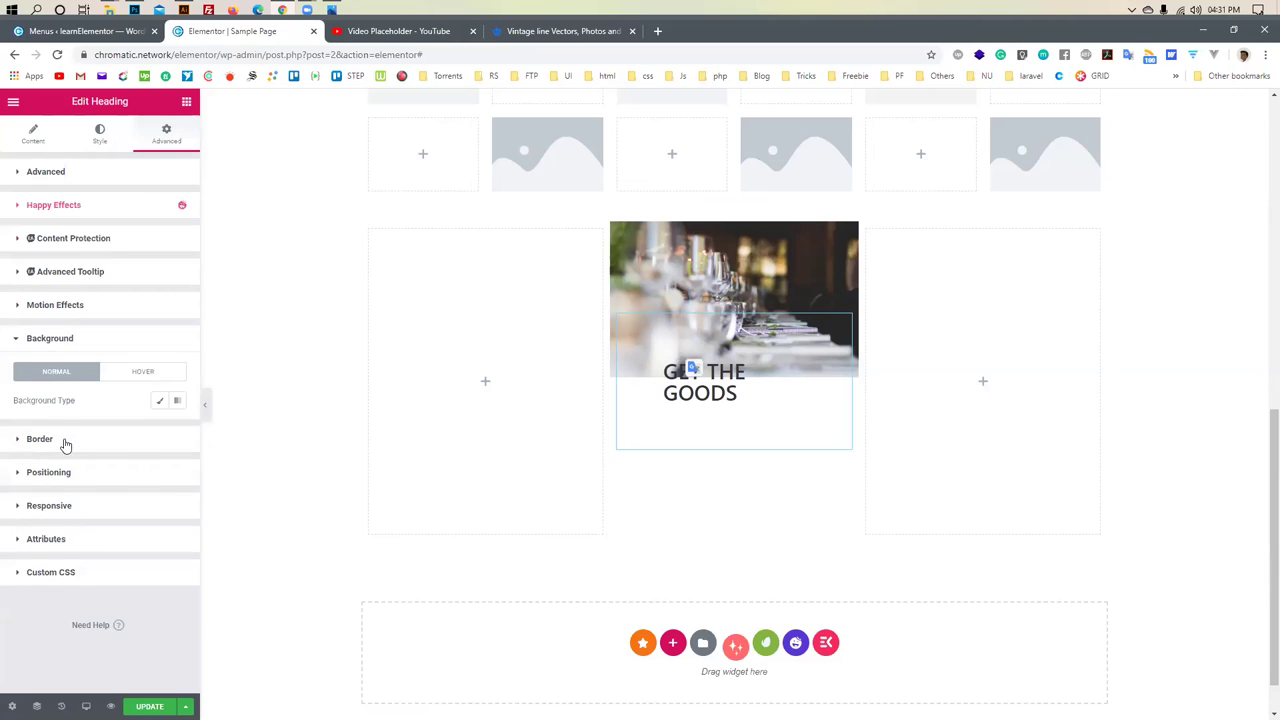
pyautogui.click(159, 400)
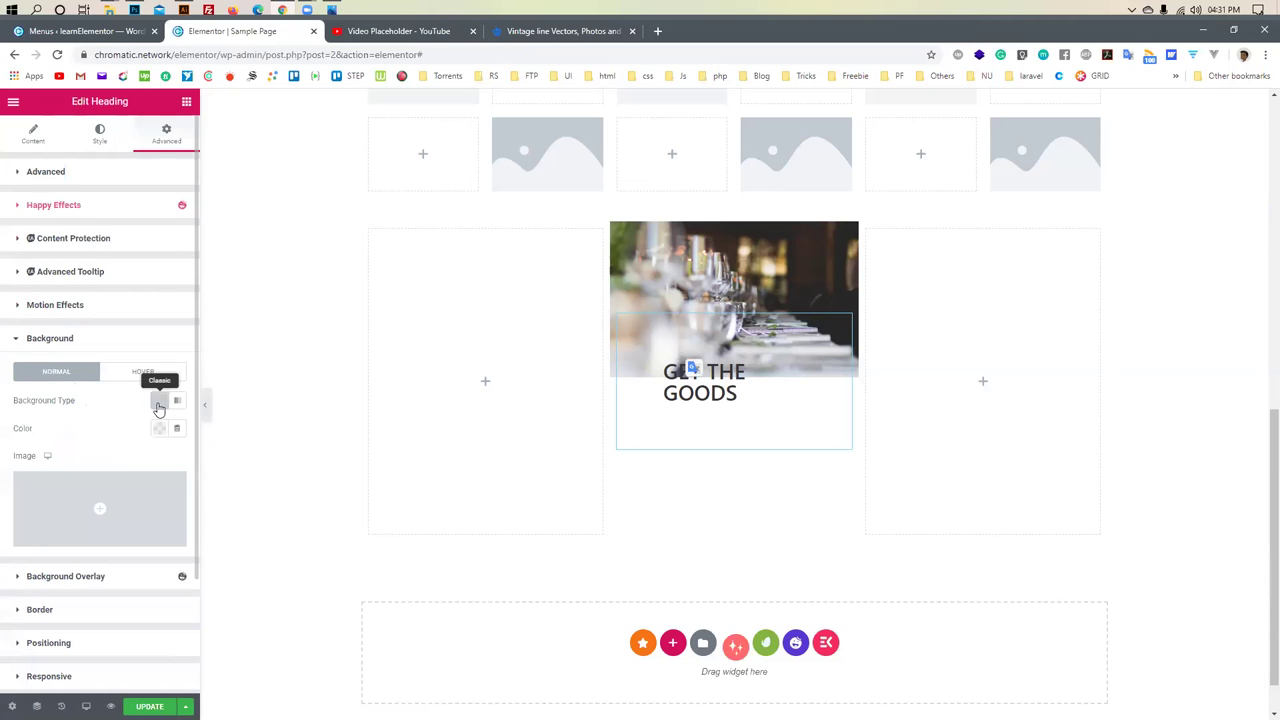
# Set the heading's background color to medium grey #8F928F, checking the C.jpg mockup for reference
pyautogui.click(152, 432)
pyautogui.click(120, 500)
pyautogui.moveTo(117, 527)
pyautogui.mouseDown()
pyautogui.moveTo(94, 523)
pyautogui.moveTo(89, 497)
pyautogui.moveTo(100, 518)
pyautogui.mouseUp()
pyautogui.click(333, 8)
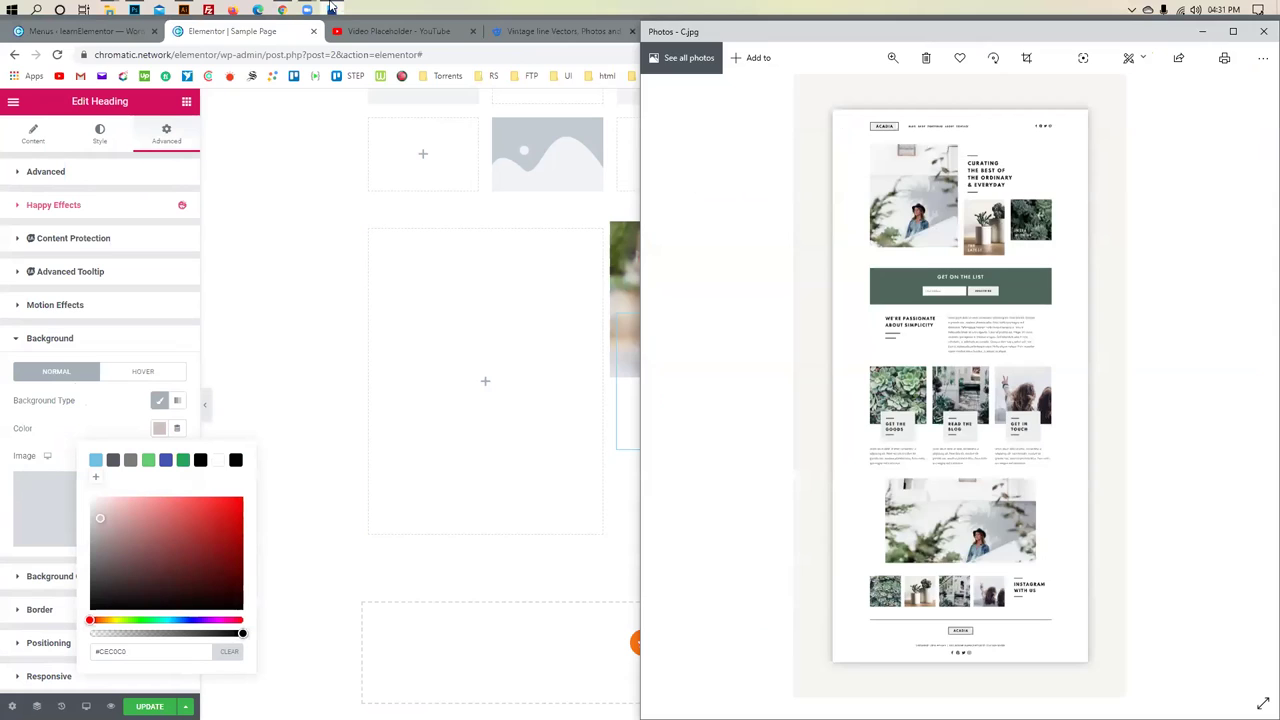
pyautogui.click(333, 8)
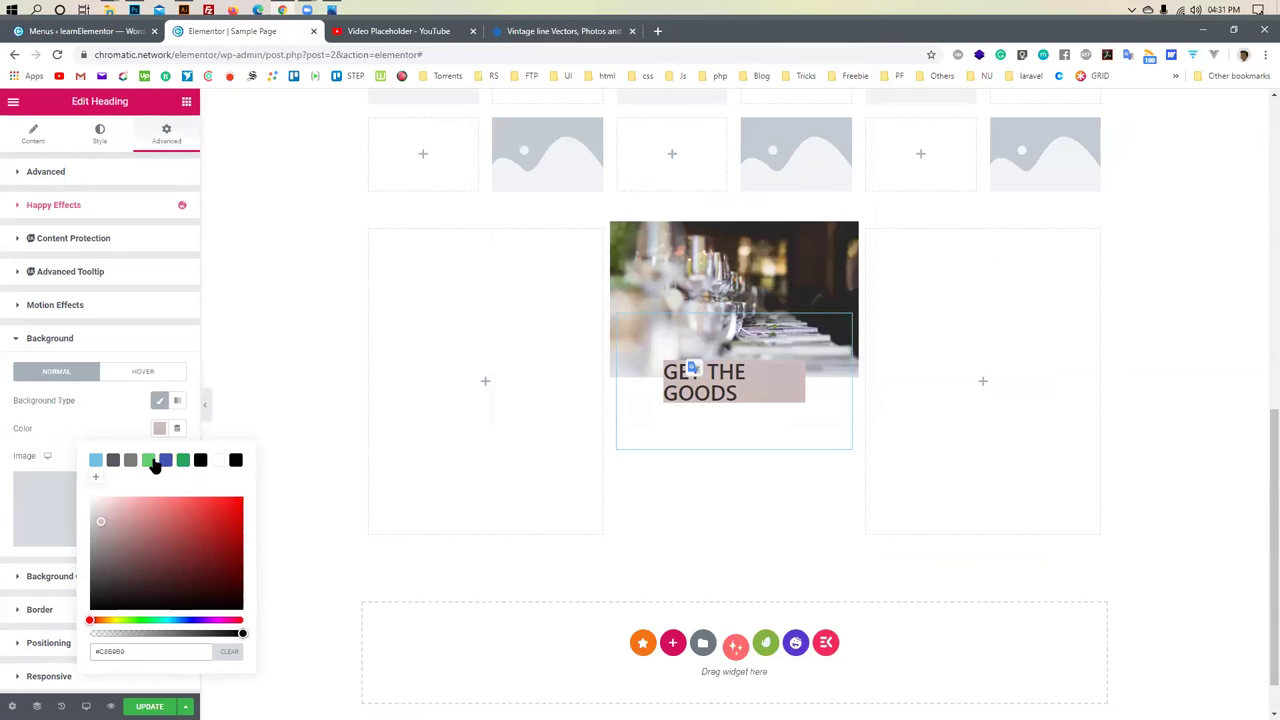
pyautogui.click(148, 459)
pyautogui.moveTo(114, 520)
pyautogui.mouseDown()
pyautogui.moveTo(107, 544)
pyautogui.moveTo(78, 536)
pyautogui.moveTo(100, 606)
pyautogui.moveTo(92, 545)
pyautogui.mouseUp()
pyautogui.click(101, 582)
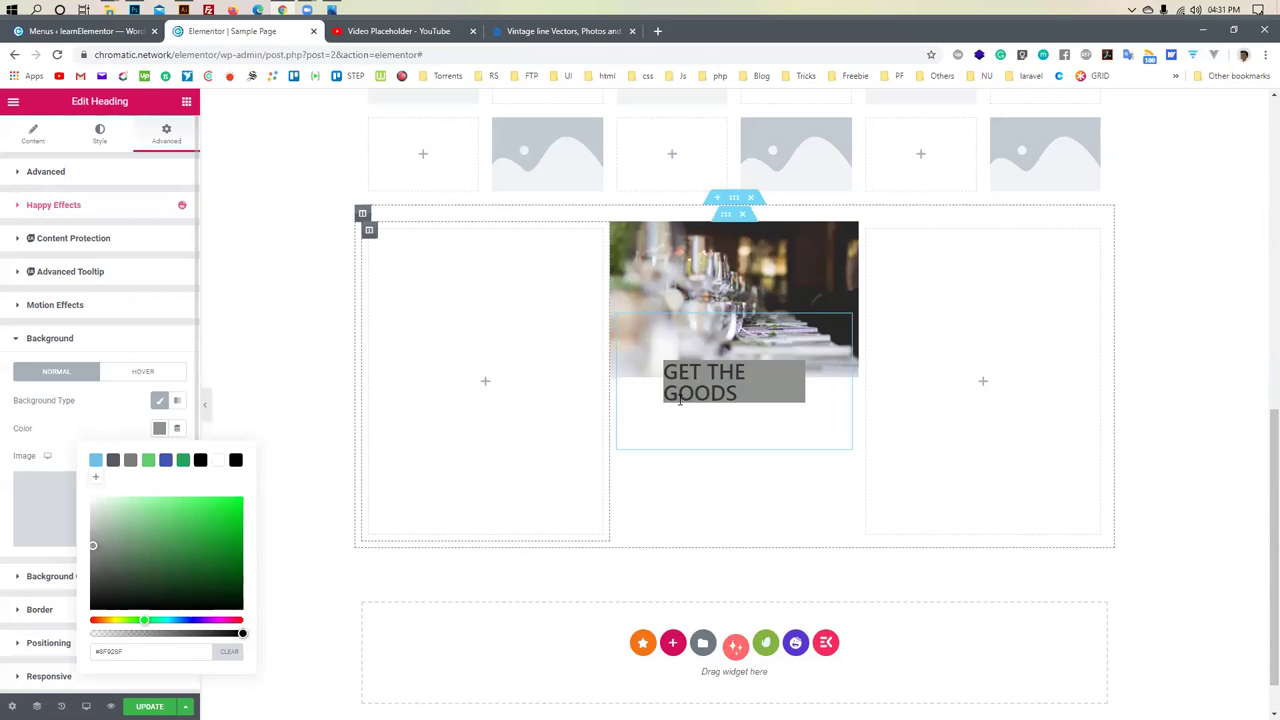
# Set the GET THE GOODS heading's padding to 22 px on all sides
pyautogui.click(100, 136)
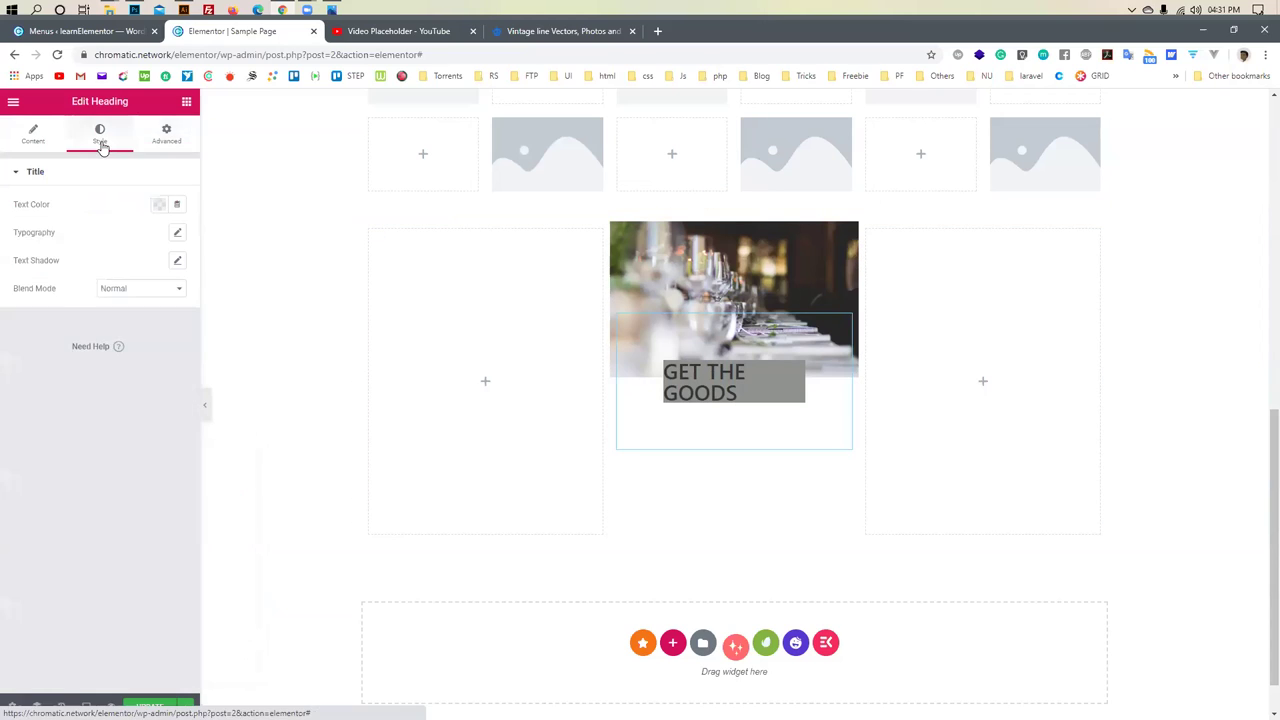
pyautogui.click(35, 134)
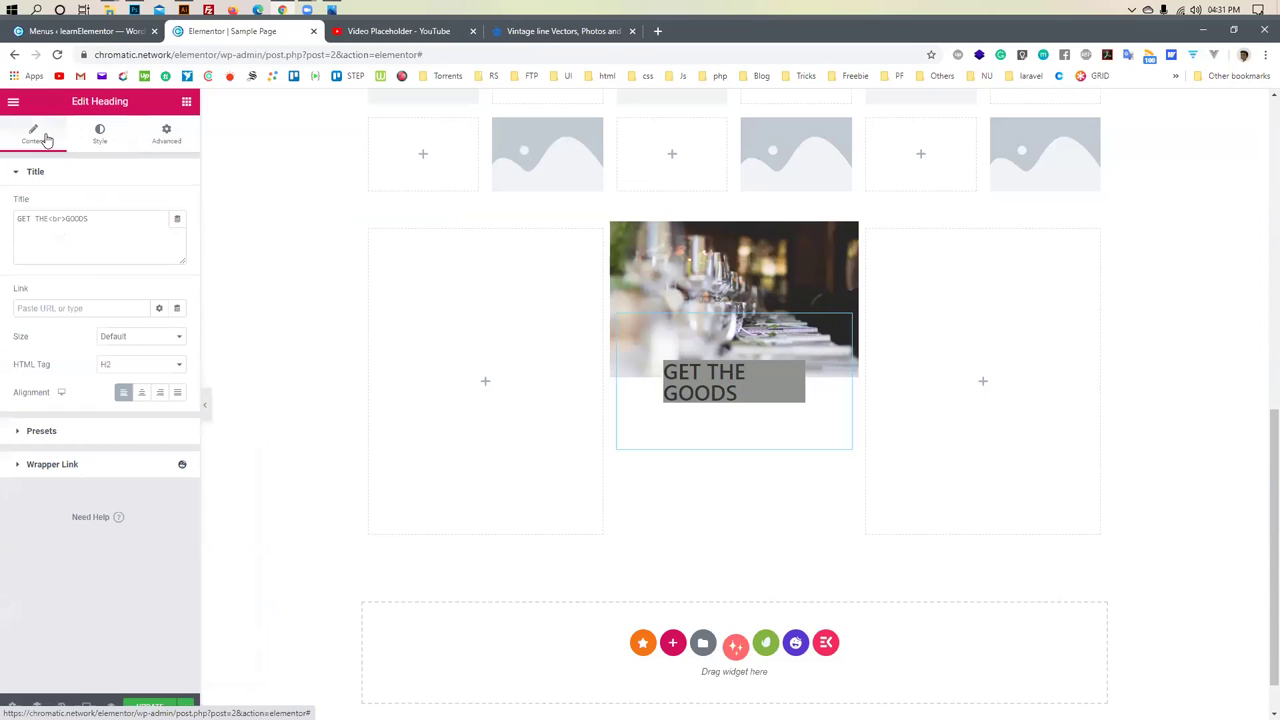
pyautogui.click(170, 135)
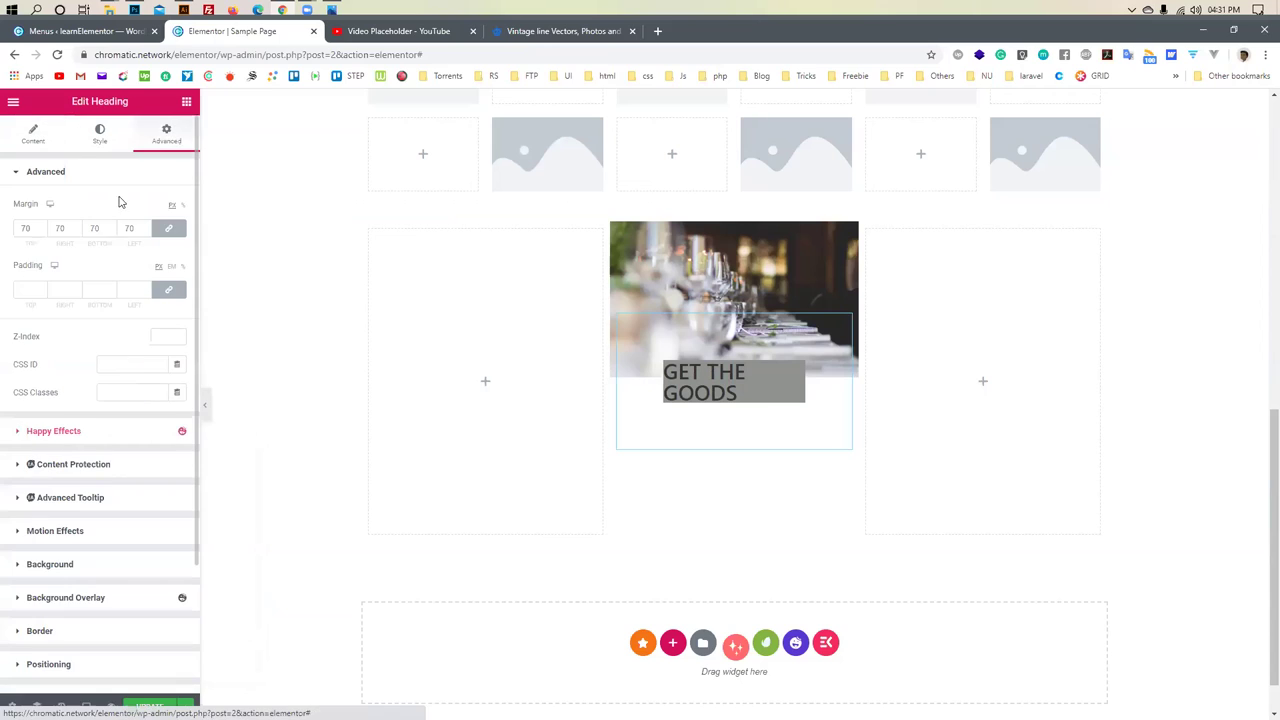
pyautogui.moveTo(41, 290); pyautogui.dragTo(41, 290)
pyautogui.click(41, 293)
pyautogui.click(41, 293)
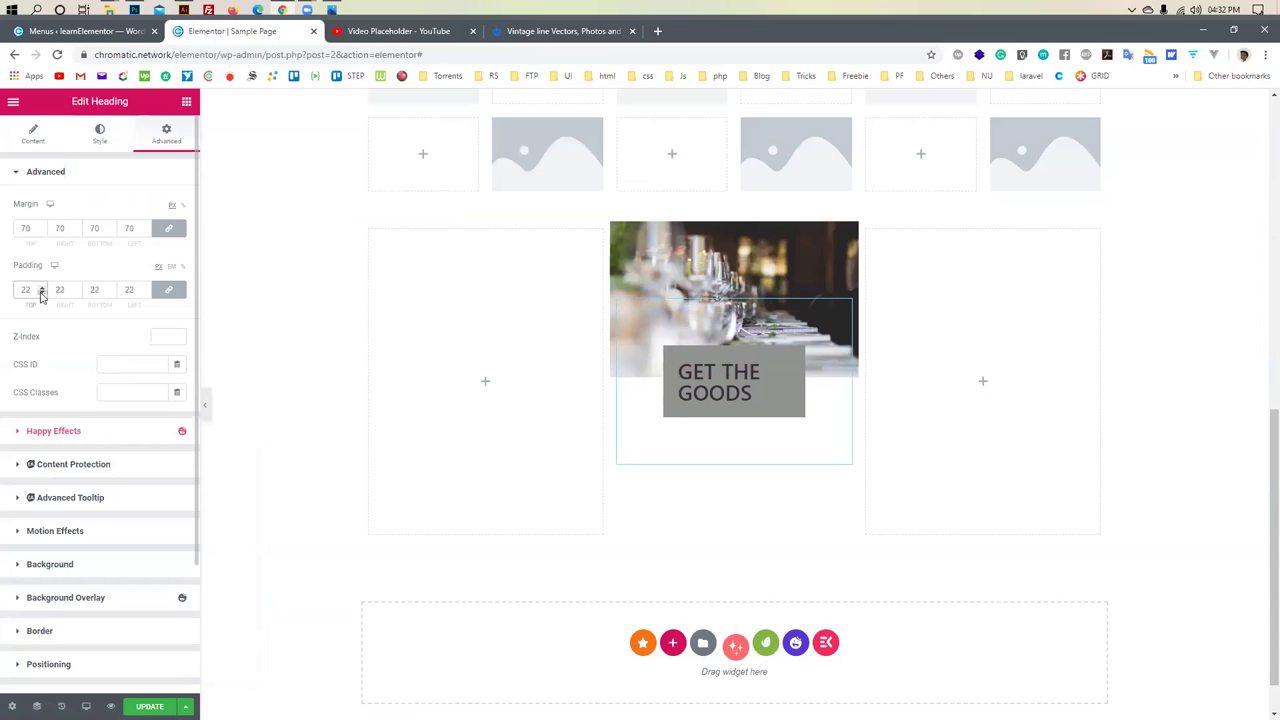
# Set the GET THE GOODS heading's text color to white, #FFFFFF
pyautogui.click(738, 386)
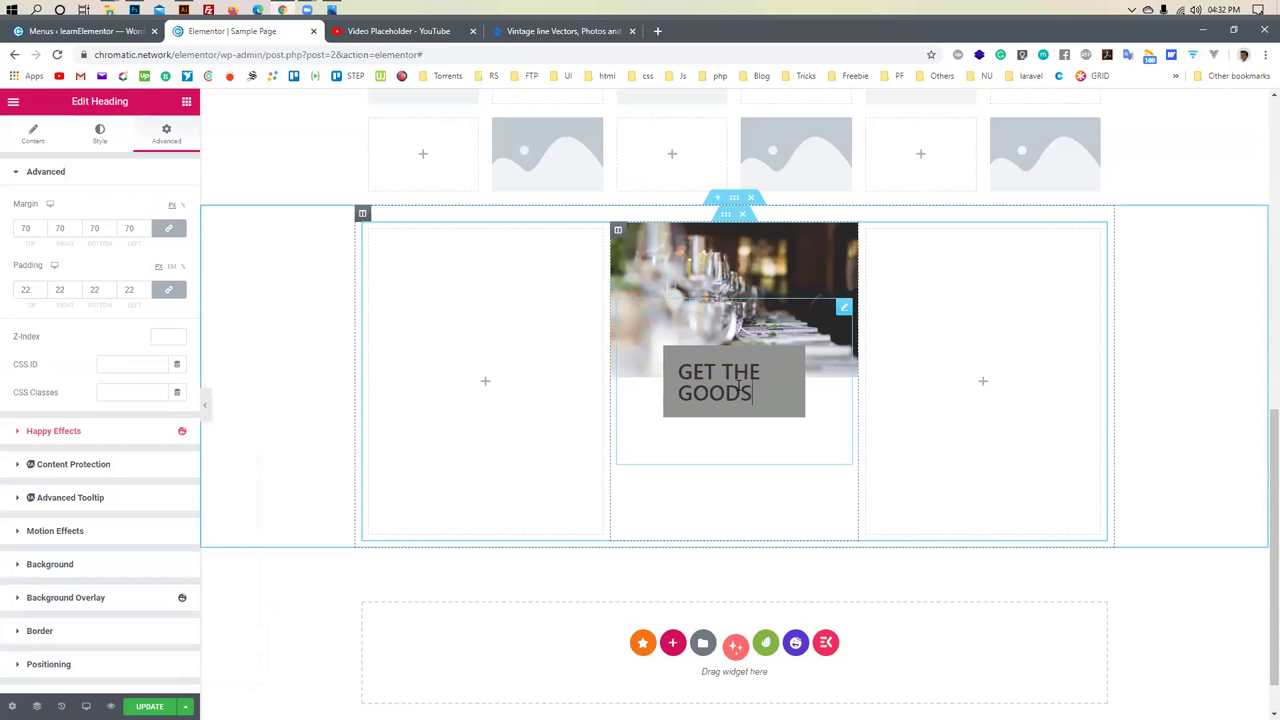
pyautogui.tripleClick(710, 382)
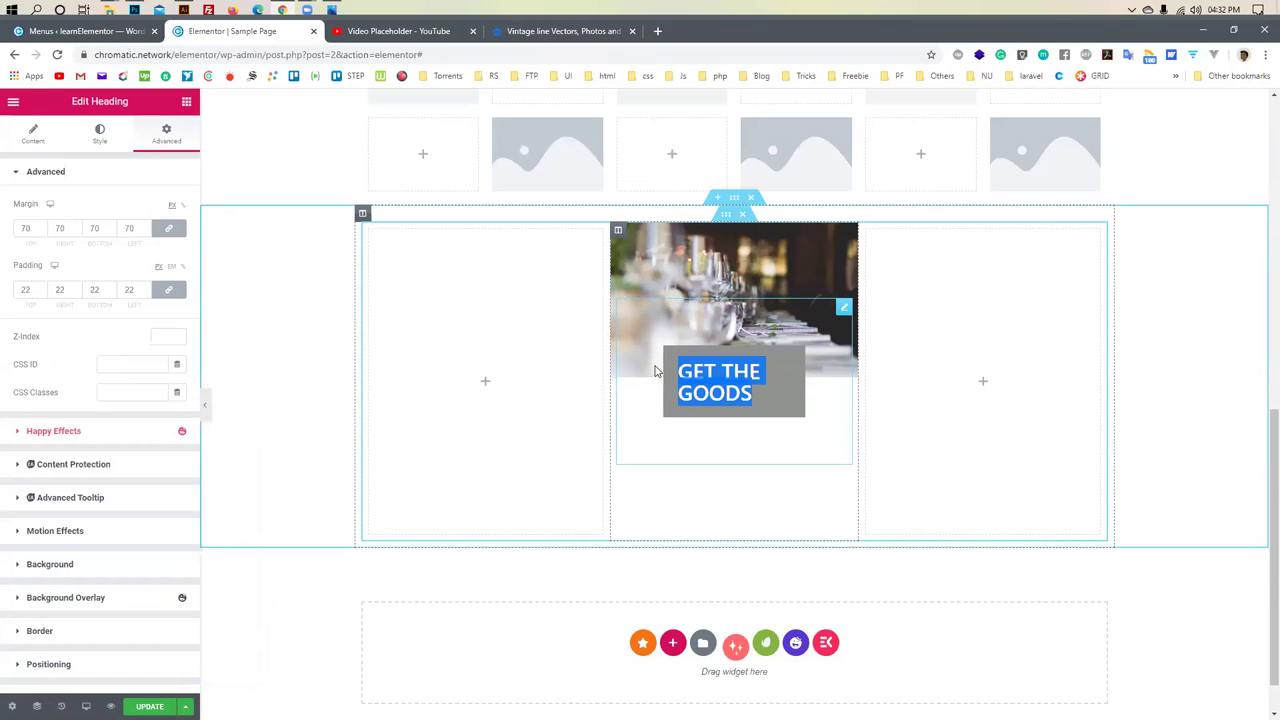
pyautogui.click(100, 134)
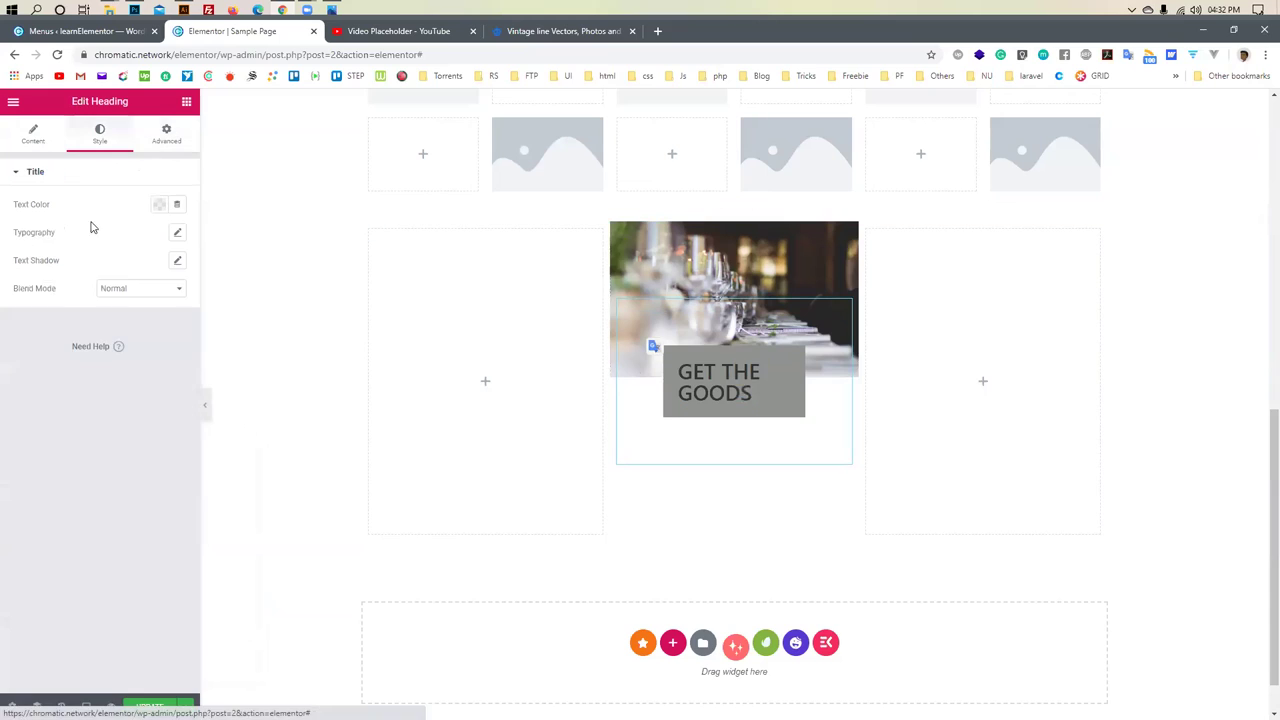
pyautogui.click(157, 208)
pyautogui.moveTo(120, 305); pyautogui.dragTo(83, 272)
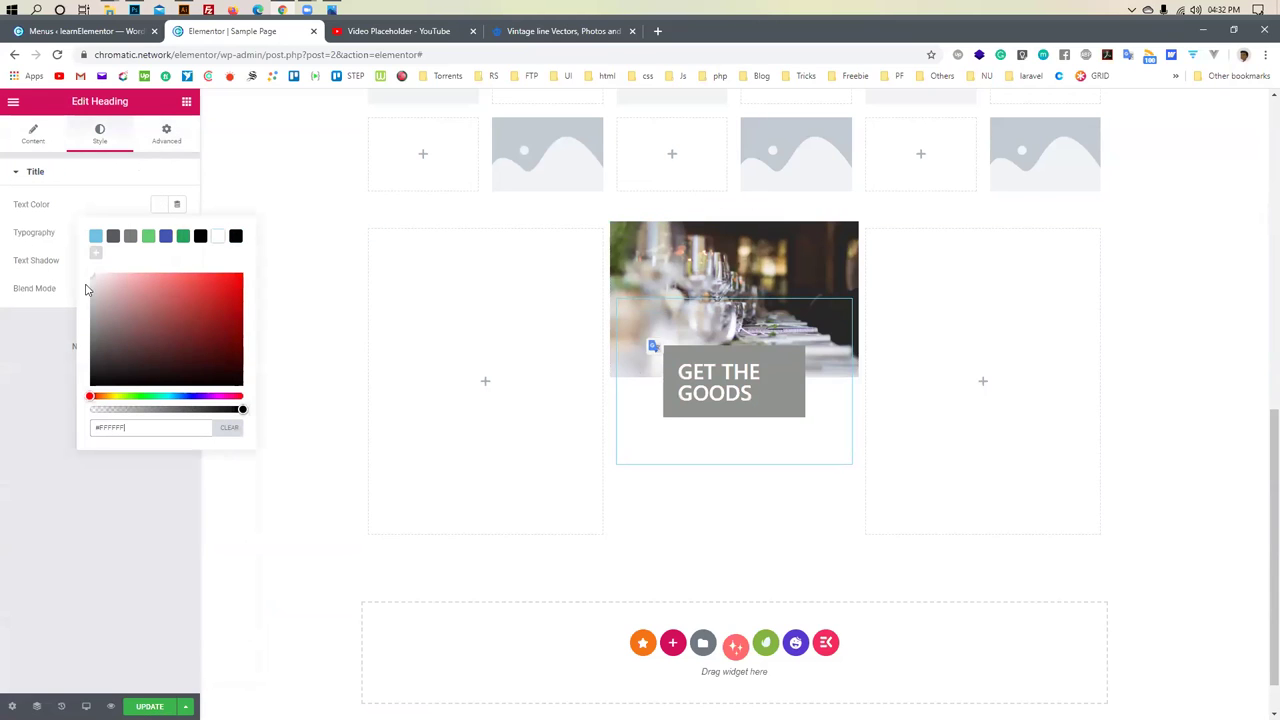
pyautogui.click(91, 502)
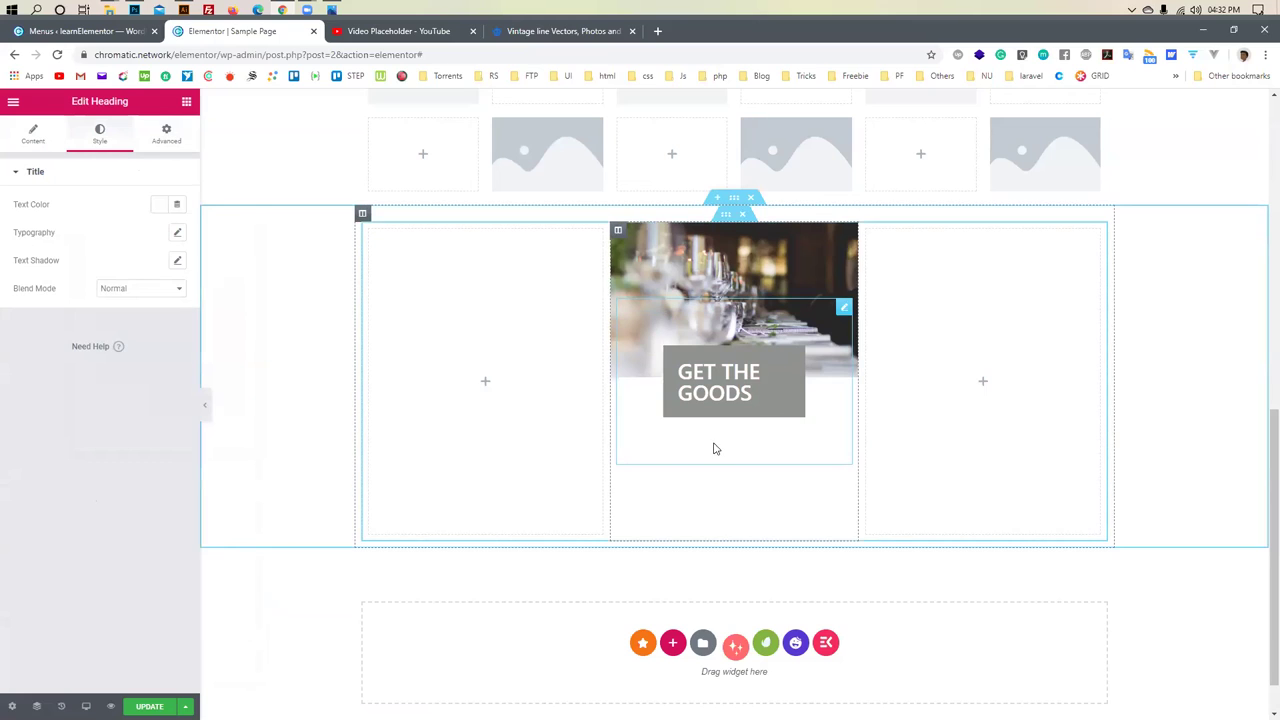
# Add a Text Editor widget with the default lorem ipsum text below the GET THE GOODS heading in the middle column
pyautogui.click(185, 102)
pyautogui.moveTo(146, 296); pyautogui.dragTo(729, 478)
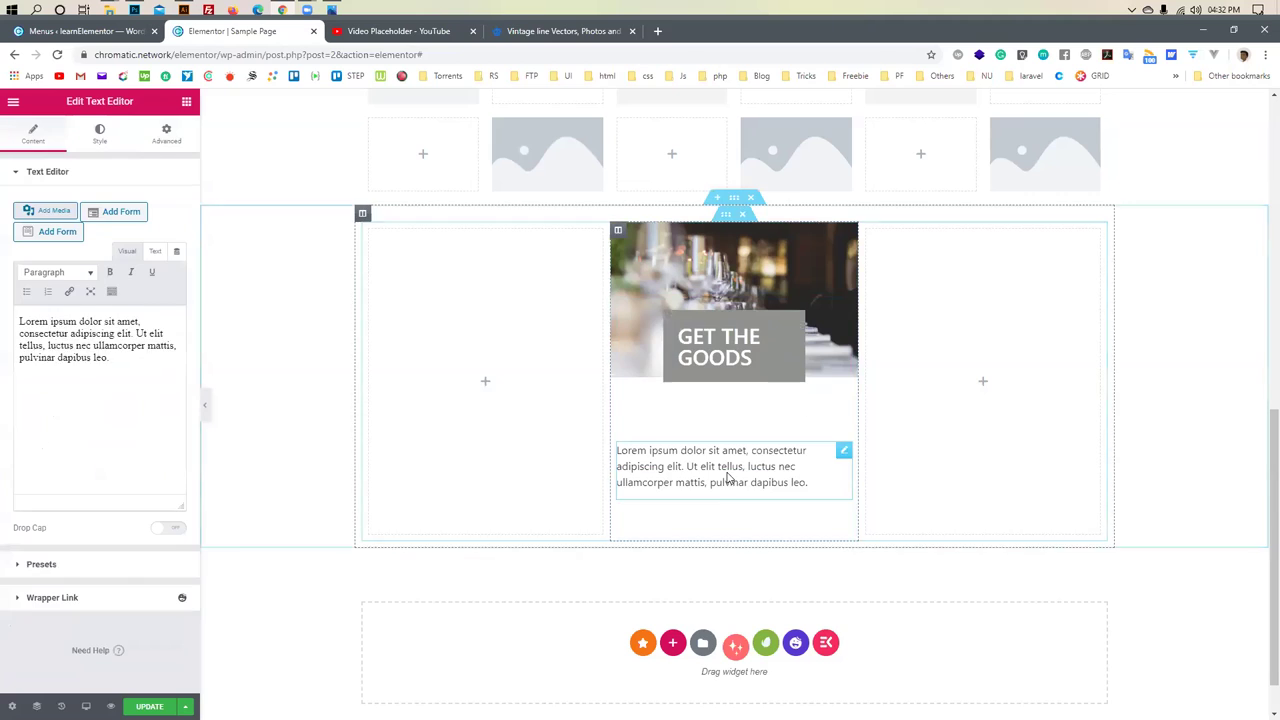
# Try an unlinked 188 px top margin on the GET THE GOODS heading, and return the linked margins to 70 px on all sides
pyautogui.click(740, 360)
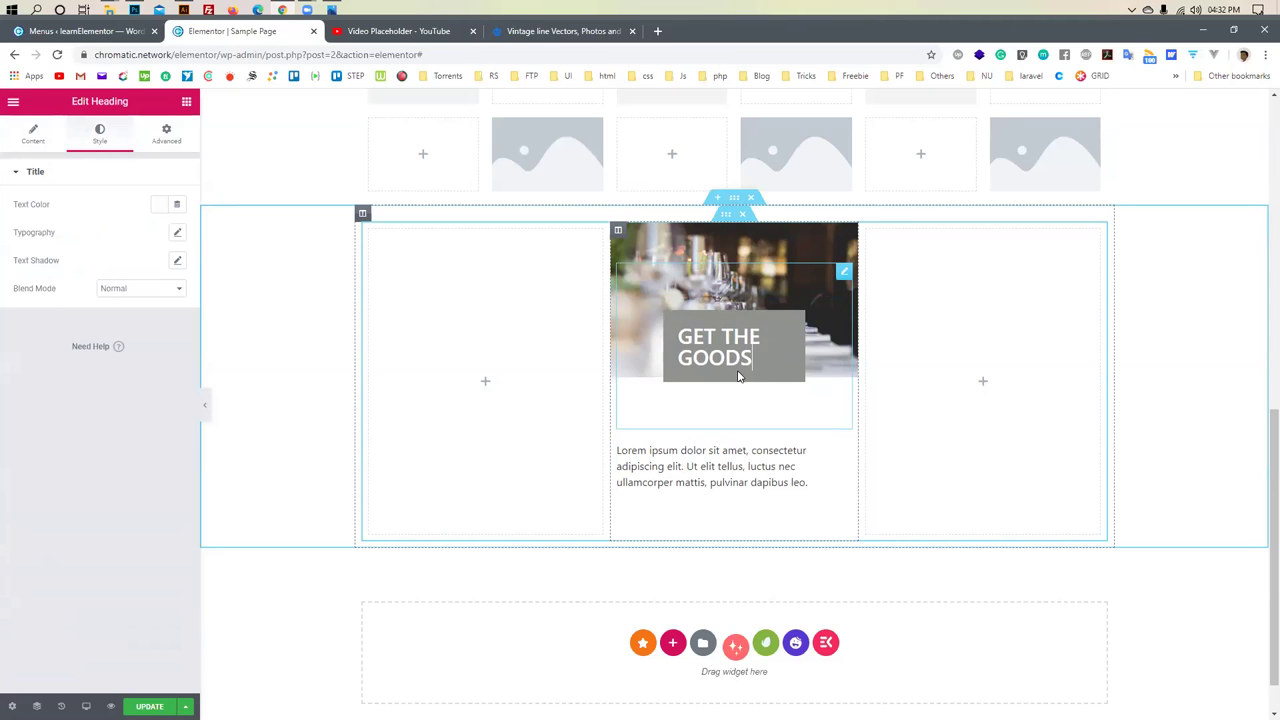
pyautogui.moveTo(765, 362); pyautogui.dragTo(669, 372)
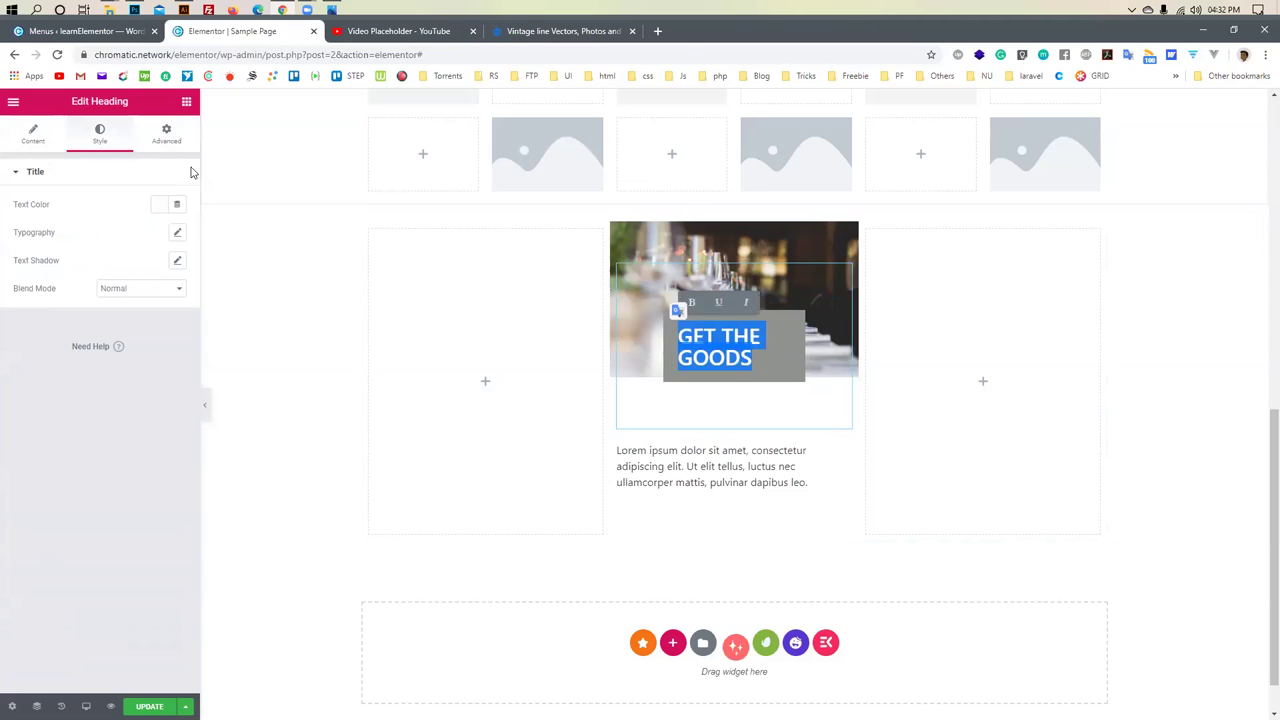
pyautogui.click(165, 138)
pyautogui.scroll(-3, 51, 570)
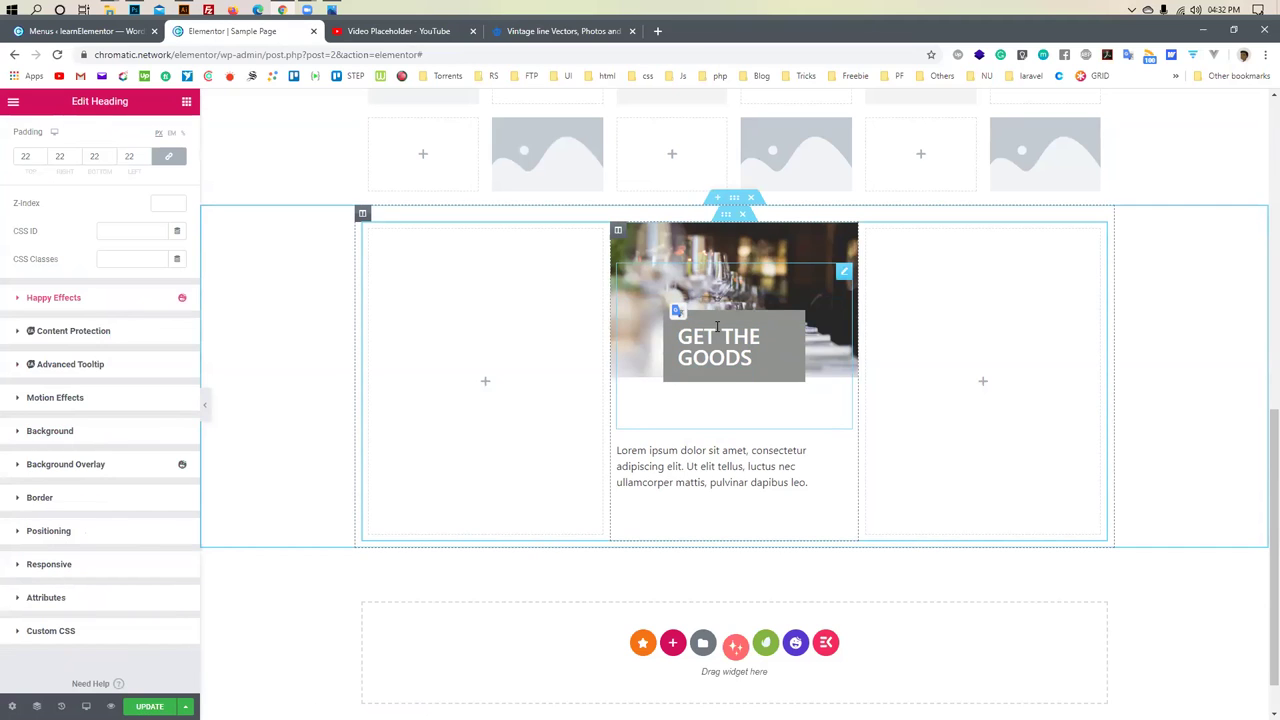
pyautogui.scroll(3, 61, 229)
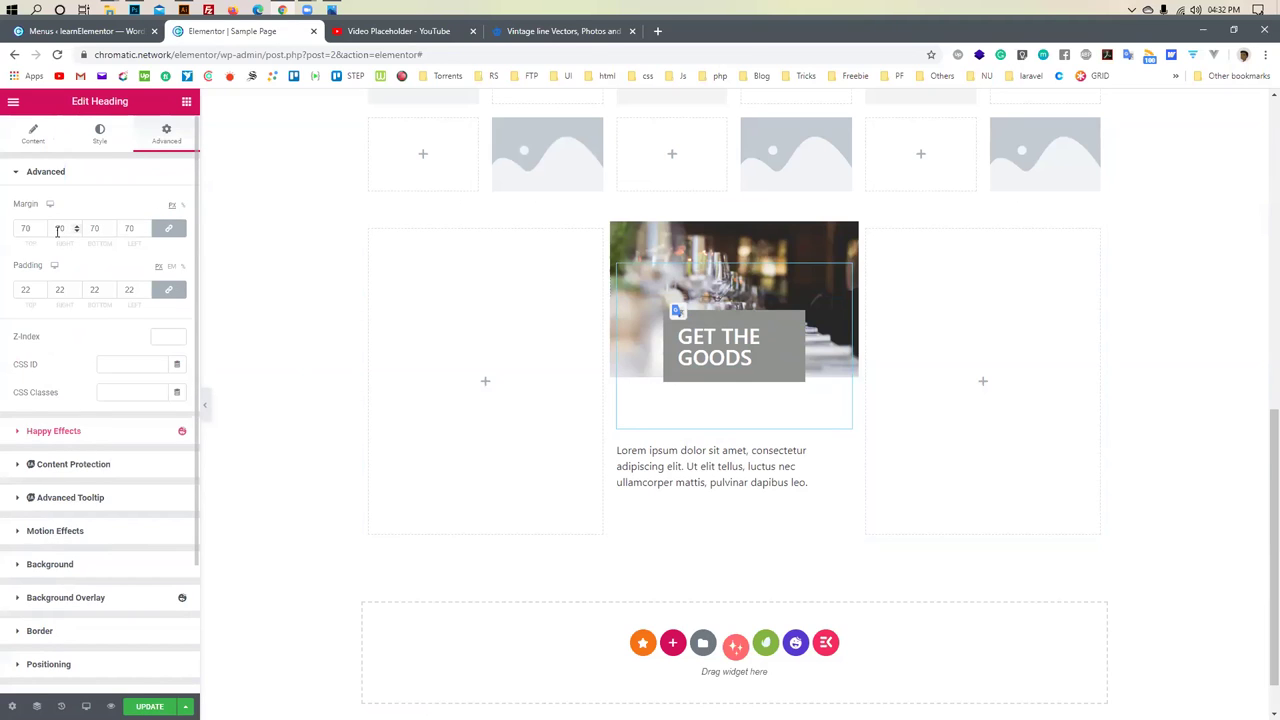
pyautogui.click(42, 225)
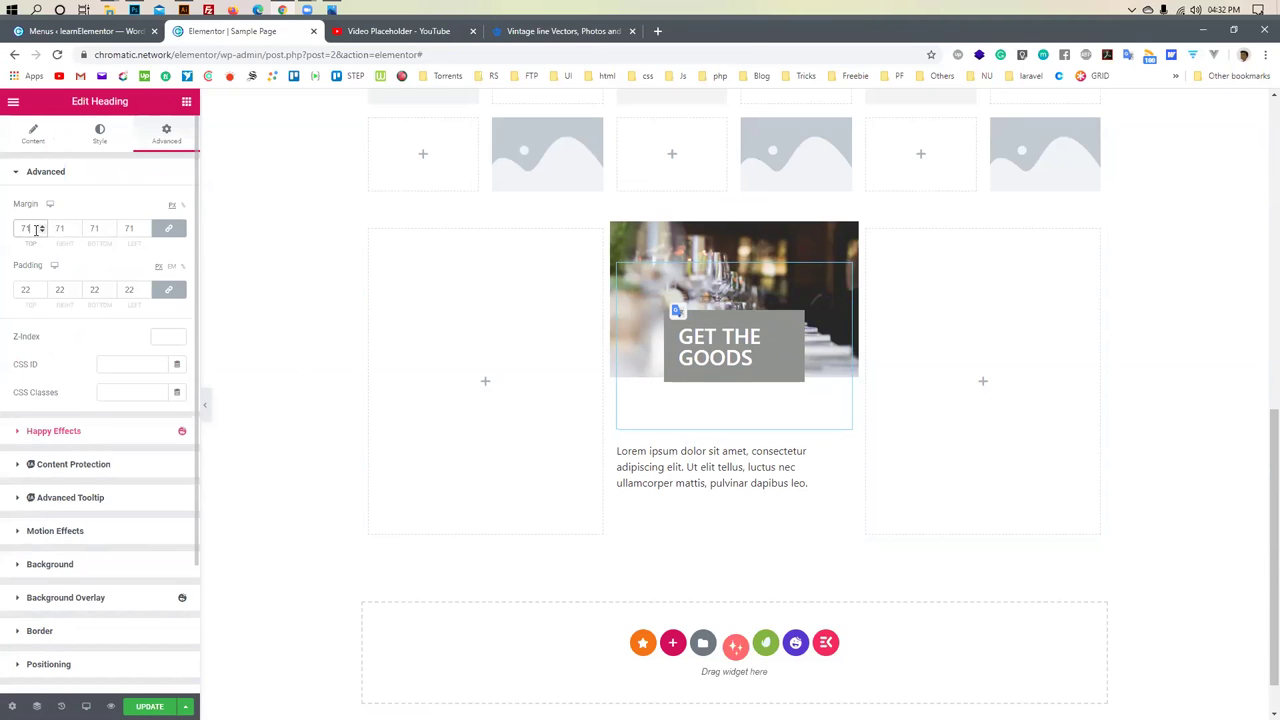
pyautogui.click(168, 228)
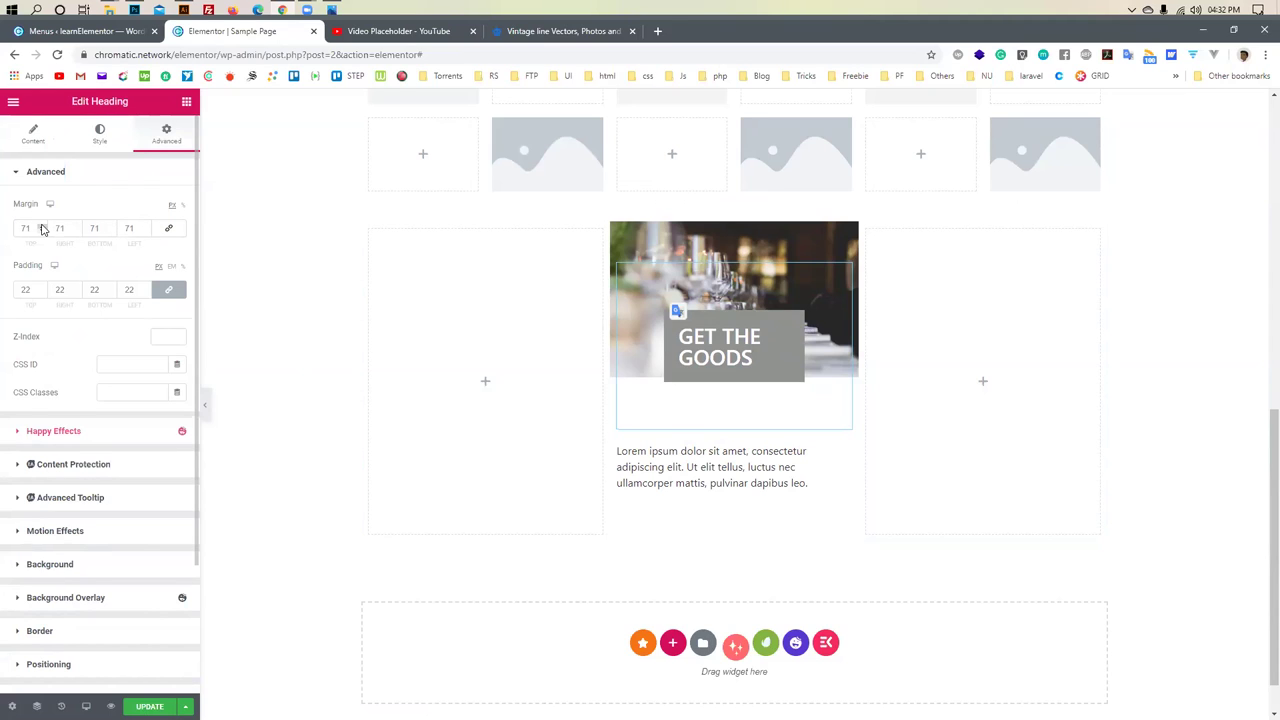
pyautogui.moveTo(42, 228); pyautogui.dragTo(42, 228)
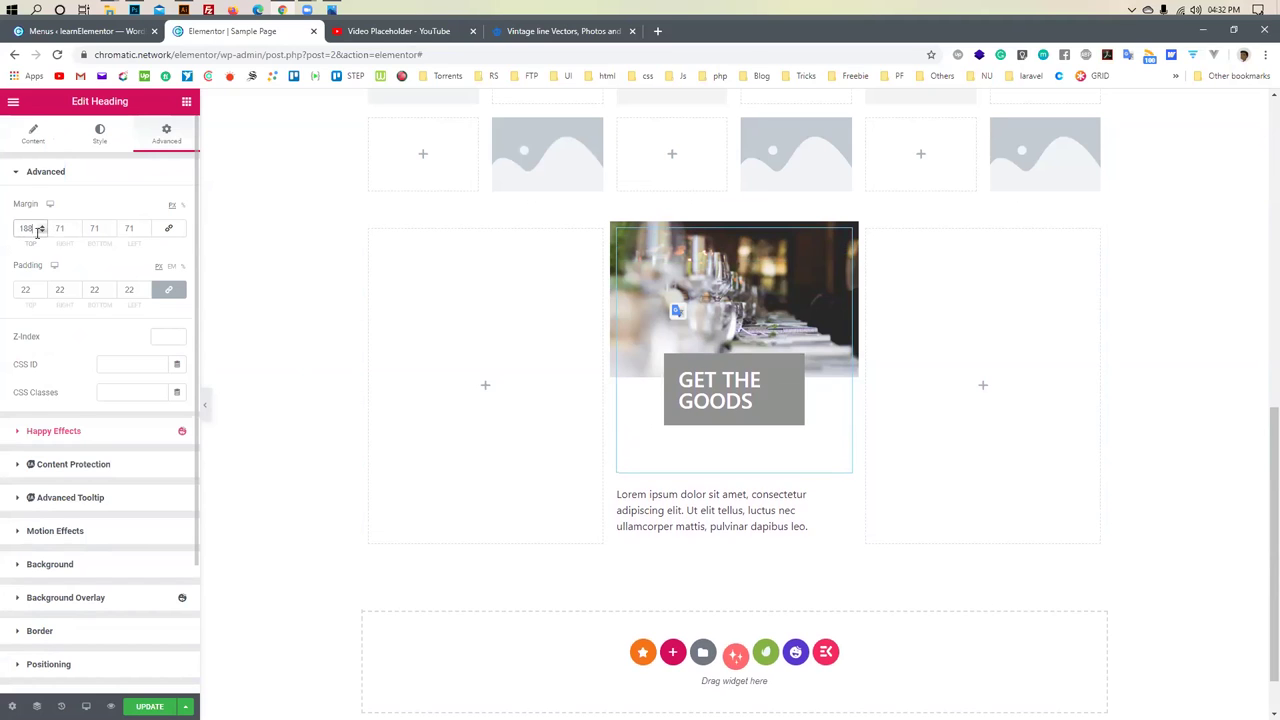
pyautogui.click(168, 228)
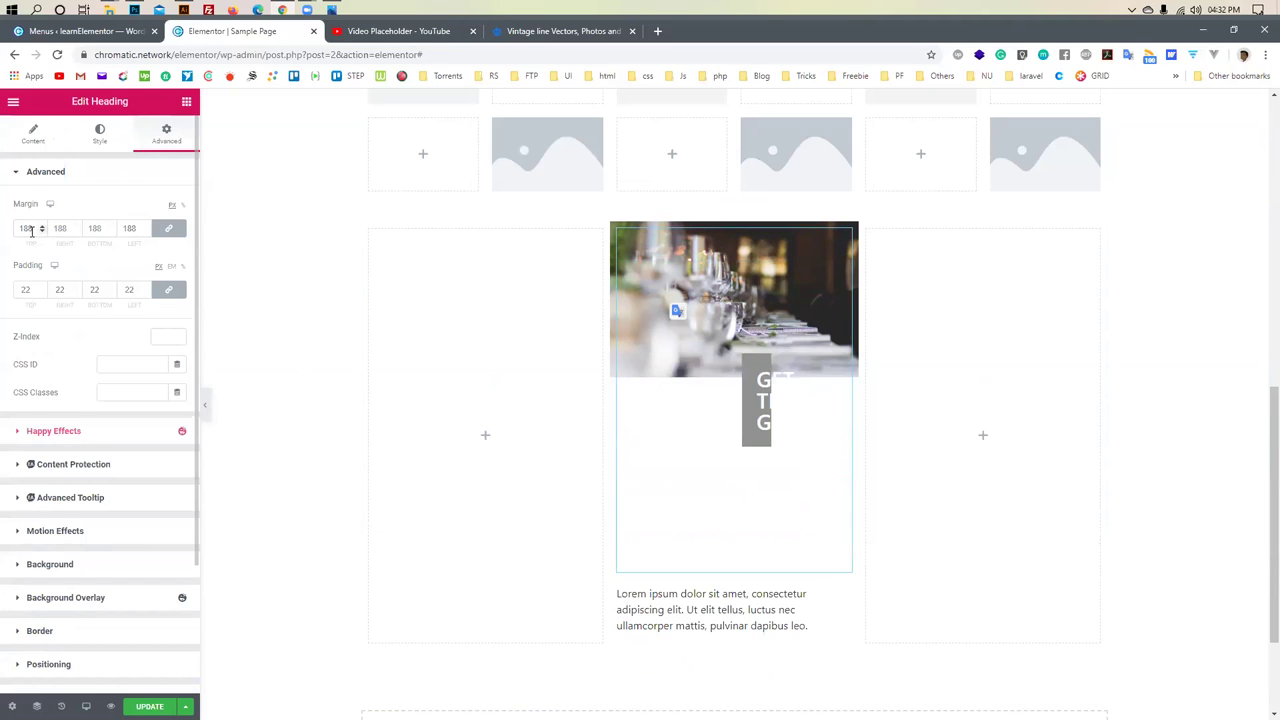
pyautogui.write('70')
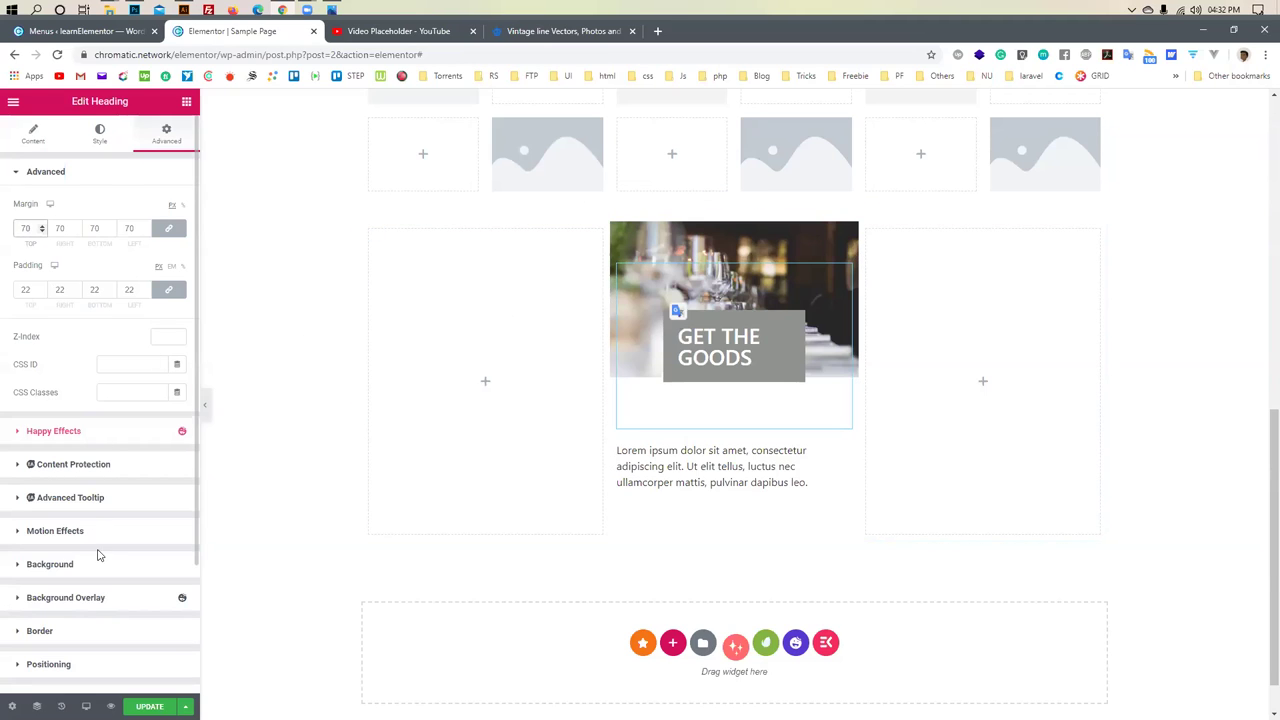
# Set the GET THE GOODS heading's position to Absolute and move it lower over the image, to offsets of about -14 and 89
pyautogui.scroll(-2, 95, 556)
pyautogui.click(62, 532)
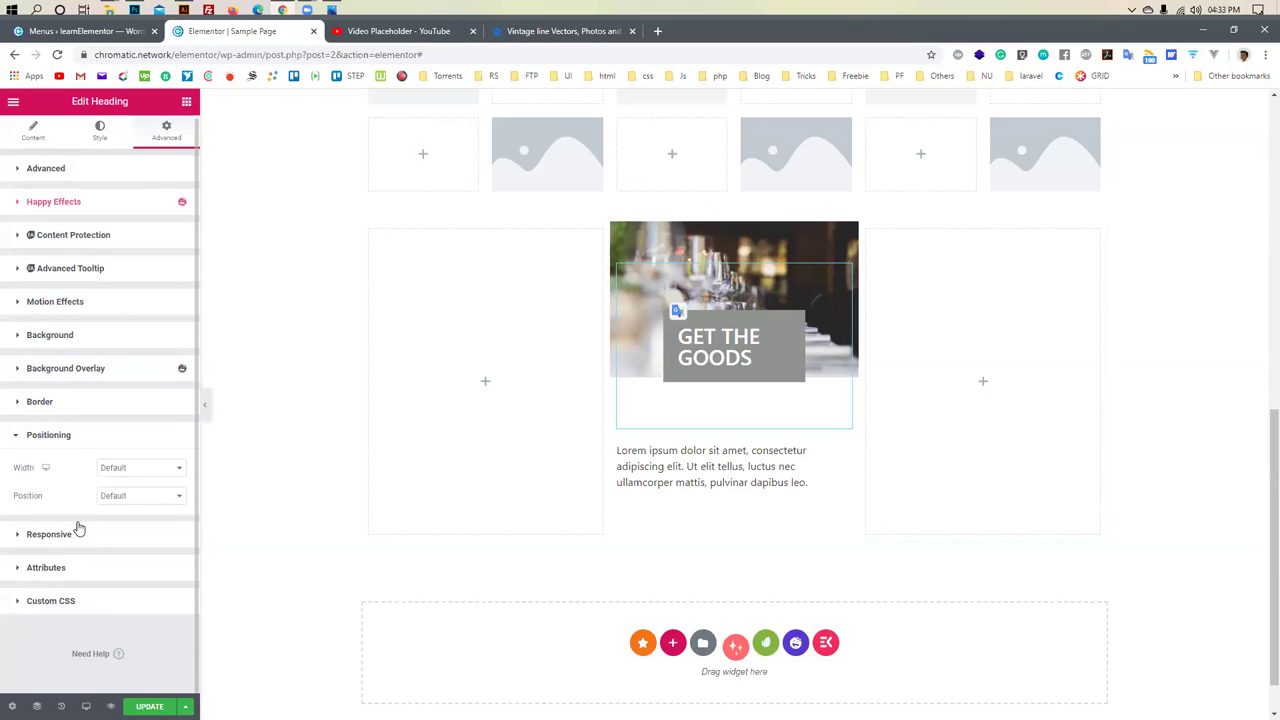
pyautogui.click(134, 496)
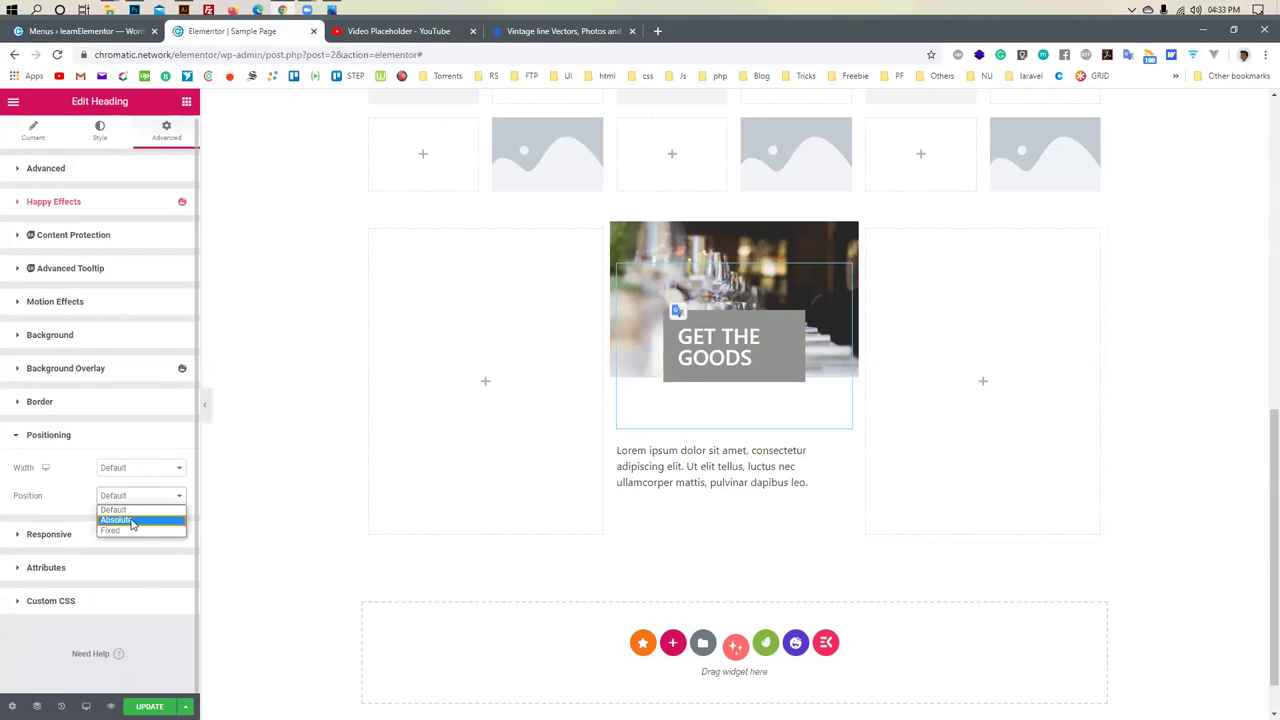
pyautogui.click(135, 520)
pyautogui.click(131, 470)
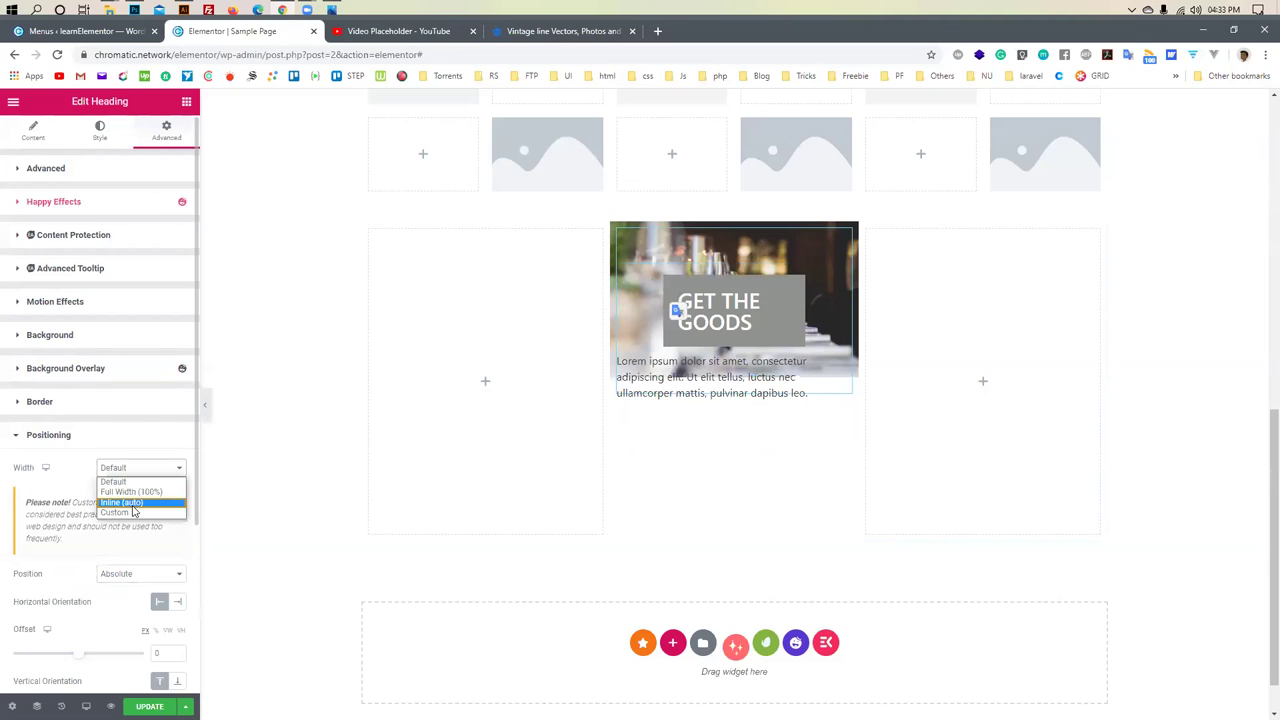
pyautogui.scroll(-1, 116, 465)
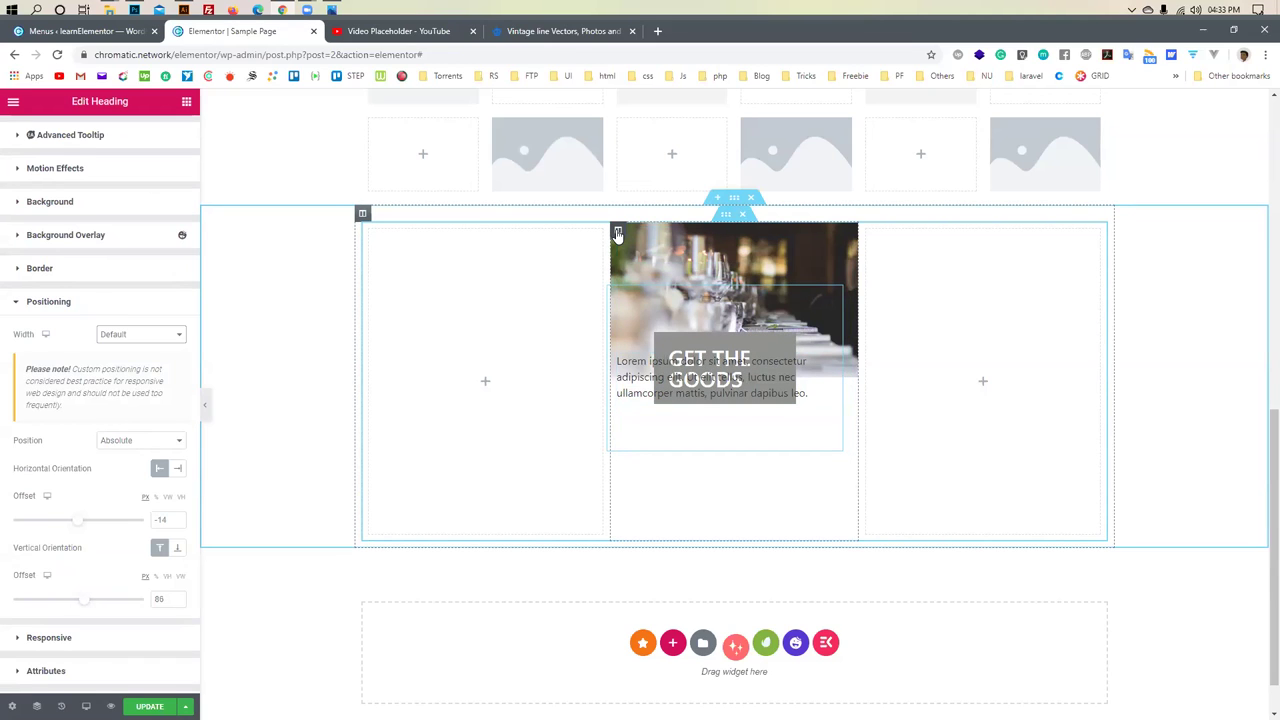
# Set the middle column's vertical alignment to Bottom
pyautogui.click(617, 233)
pyautogui.click(141, 238)
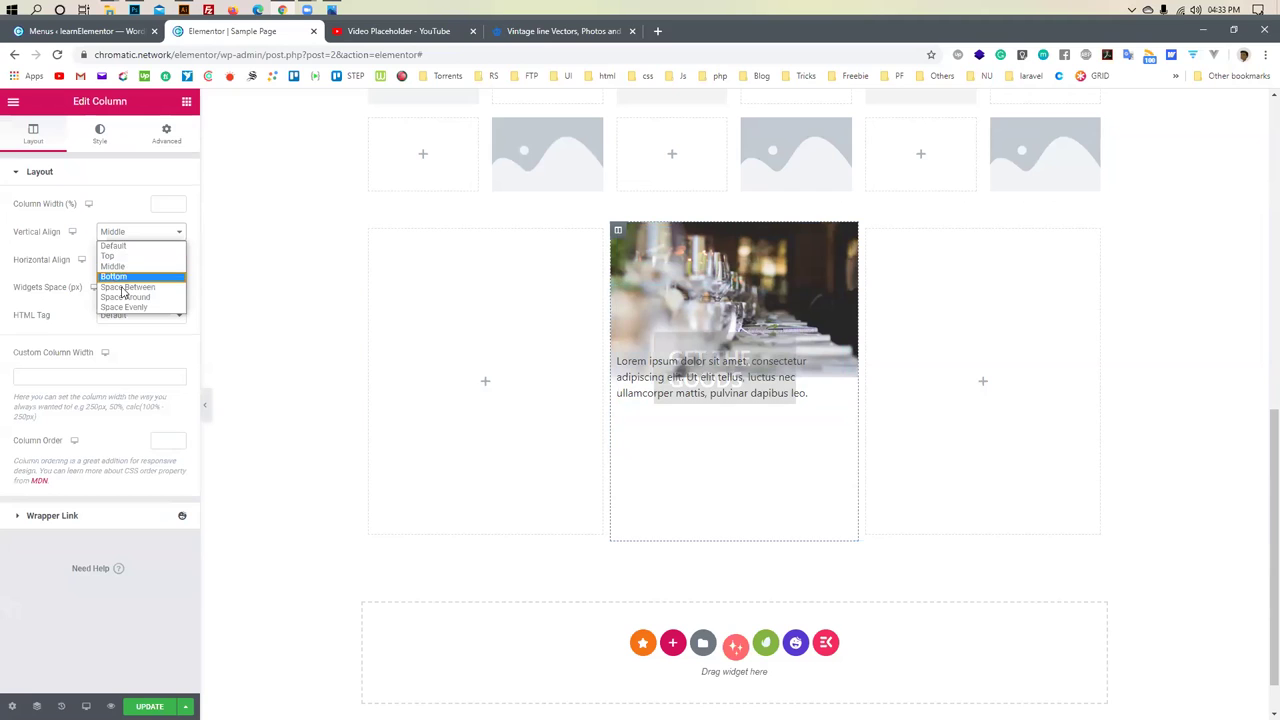
pyautogui.click(114, 276)
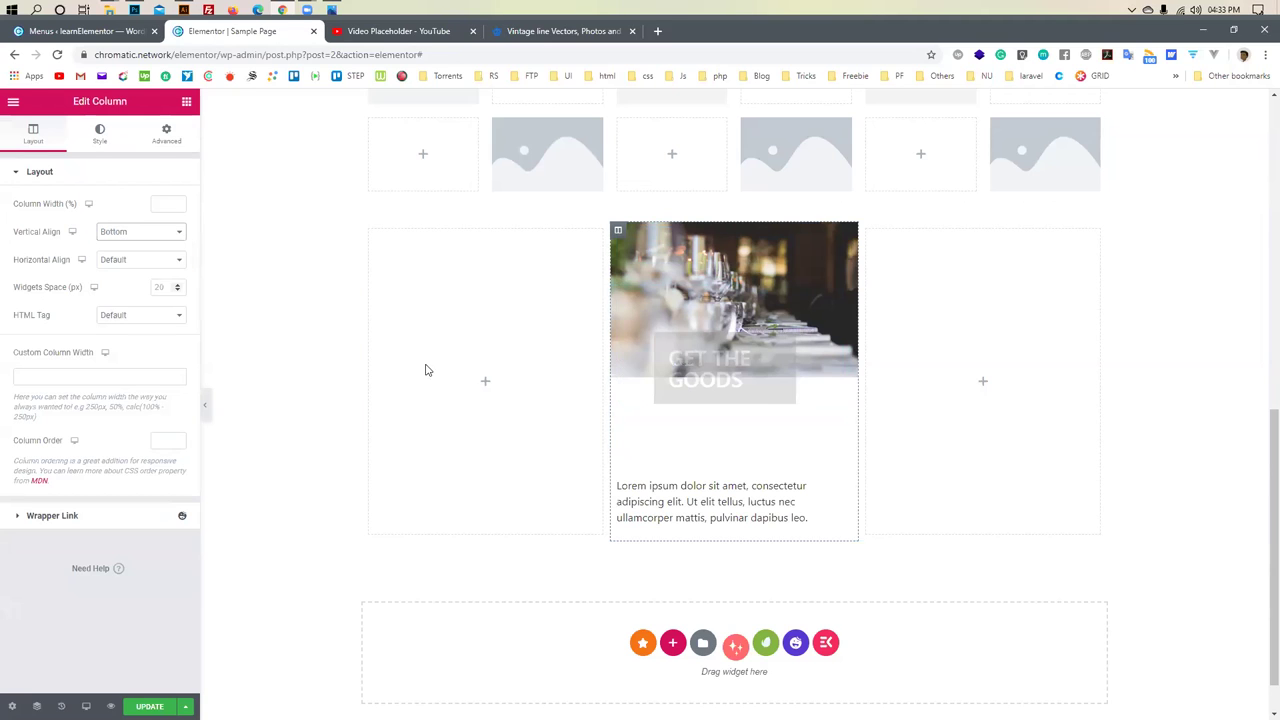
pyautogui.click(640, 517)
# Move the GET THE GOODS box lower so it overlaps the image's lower edge, at a vertical offset of about 106
pyautogui.click(728, 347)
pyautogui.moveTo(728, 347)
pyautogui.mouseDown()
pyautogui.moveTo(731, 395)
pyautogui.moveTo(727, 369)
pyautogui.mouseUp()
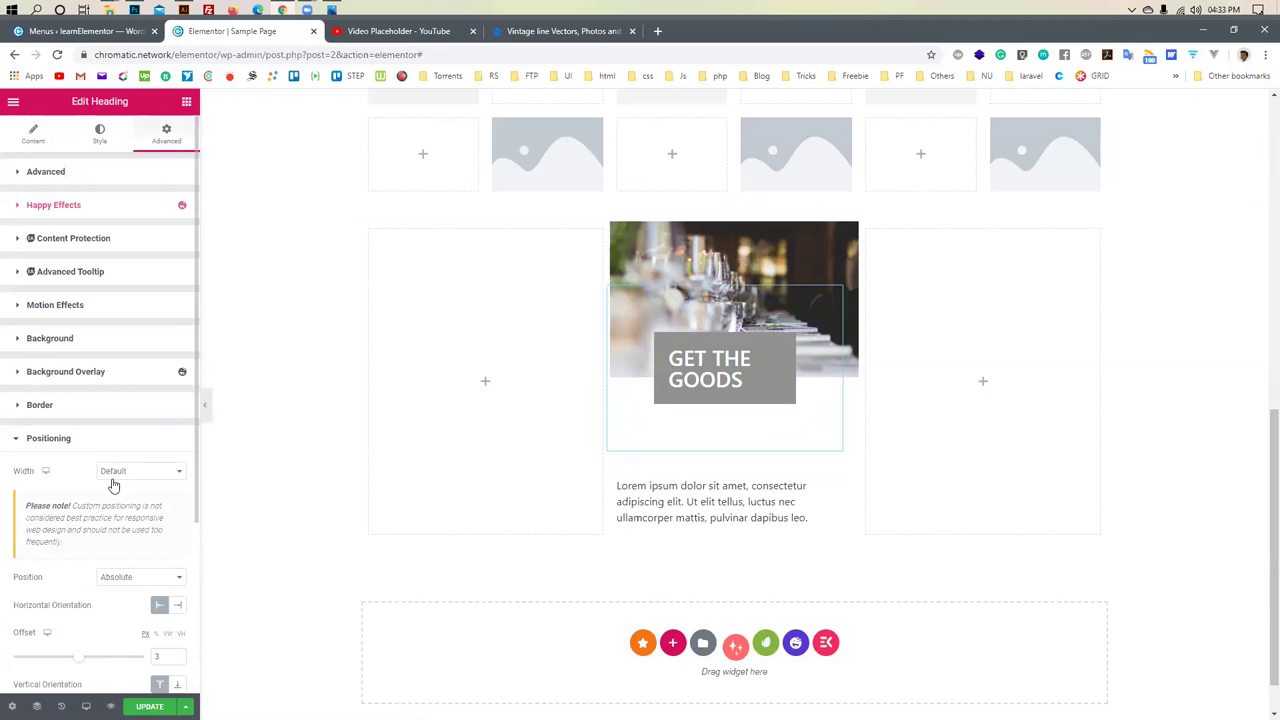
pyautogui.scroll(-1, 113, 484)
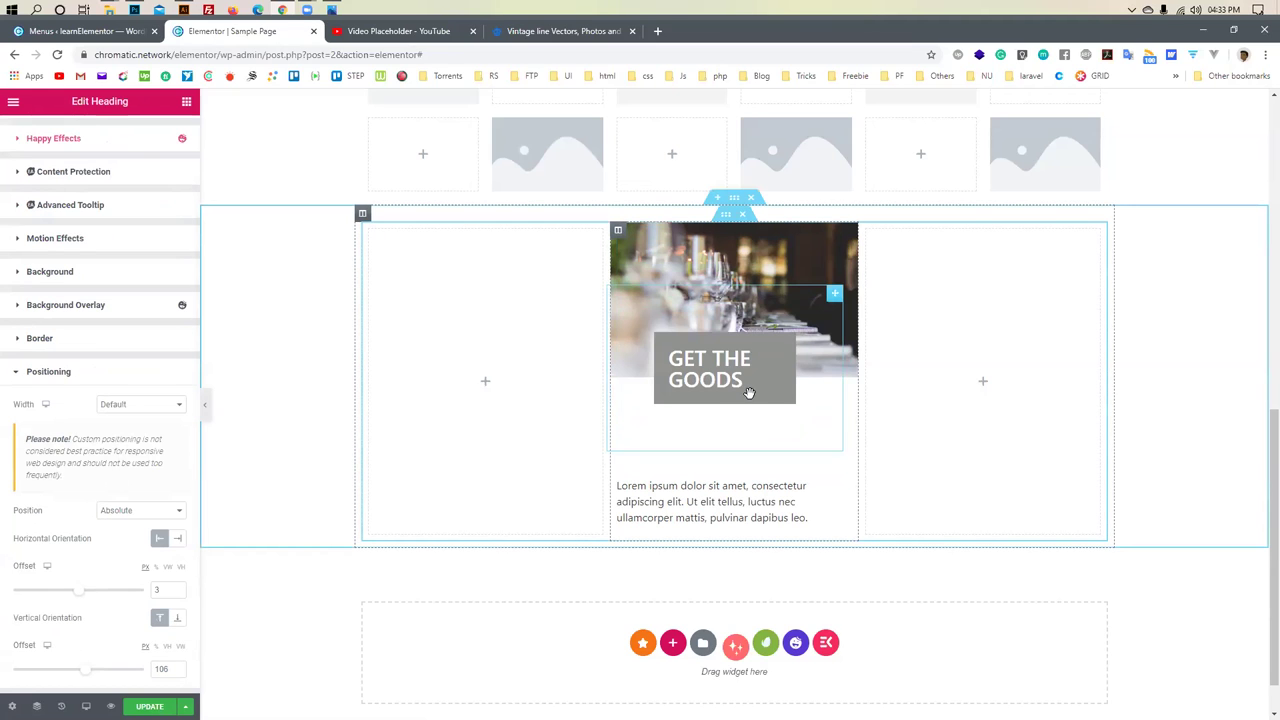
# Try centering the lorem ipsum text in the middle column, and set its alignment to Left
pyautogui.click(682, 495)
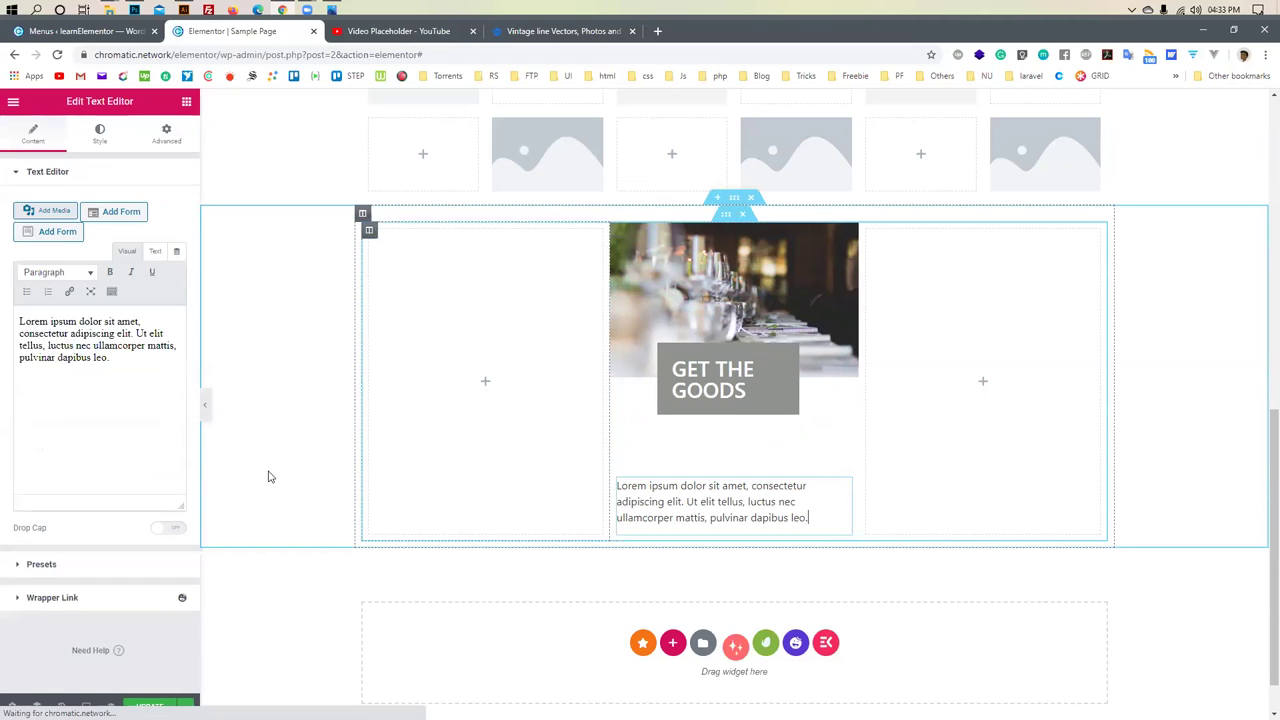
pyautogui.click(100, 133)
pyautogui.click(139, 205)
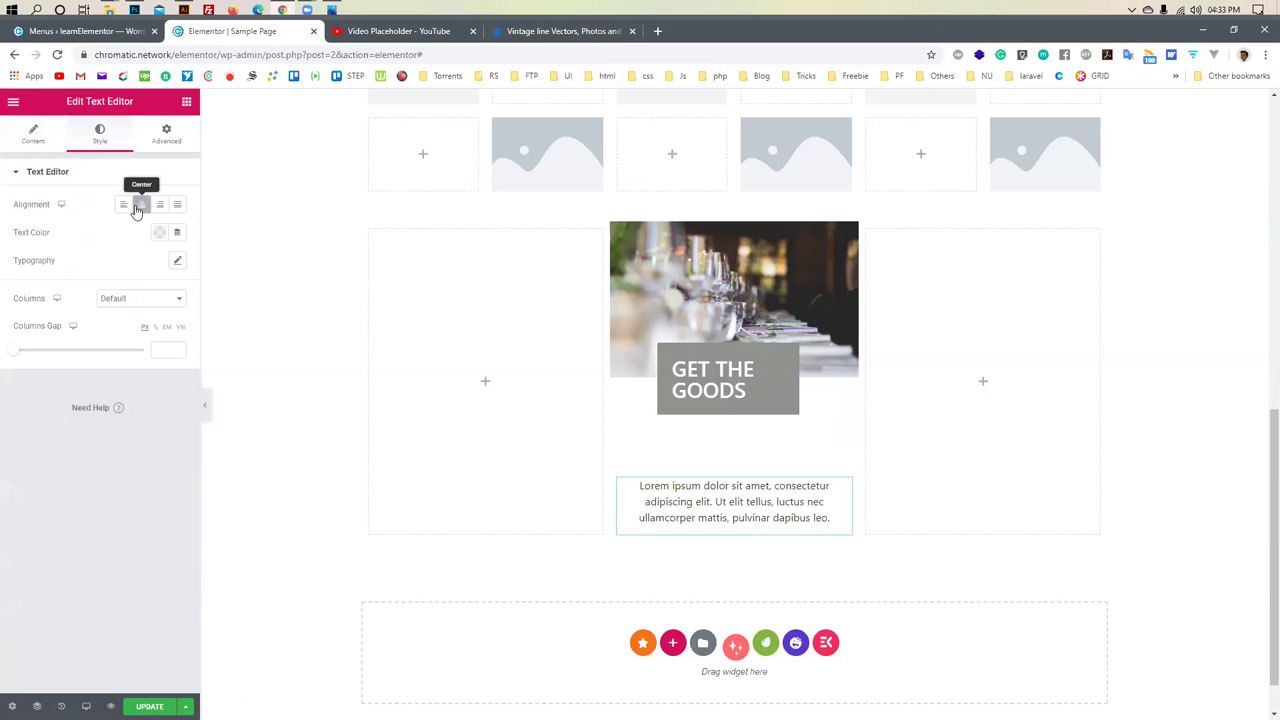
pyautogui.click(123, 204)
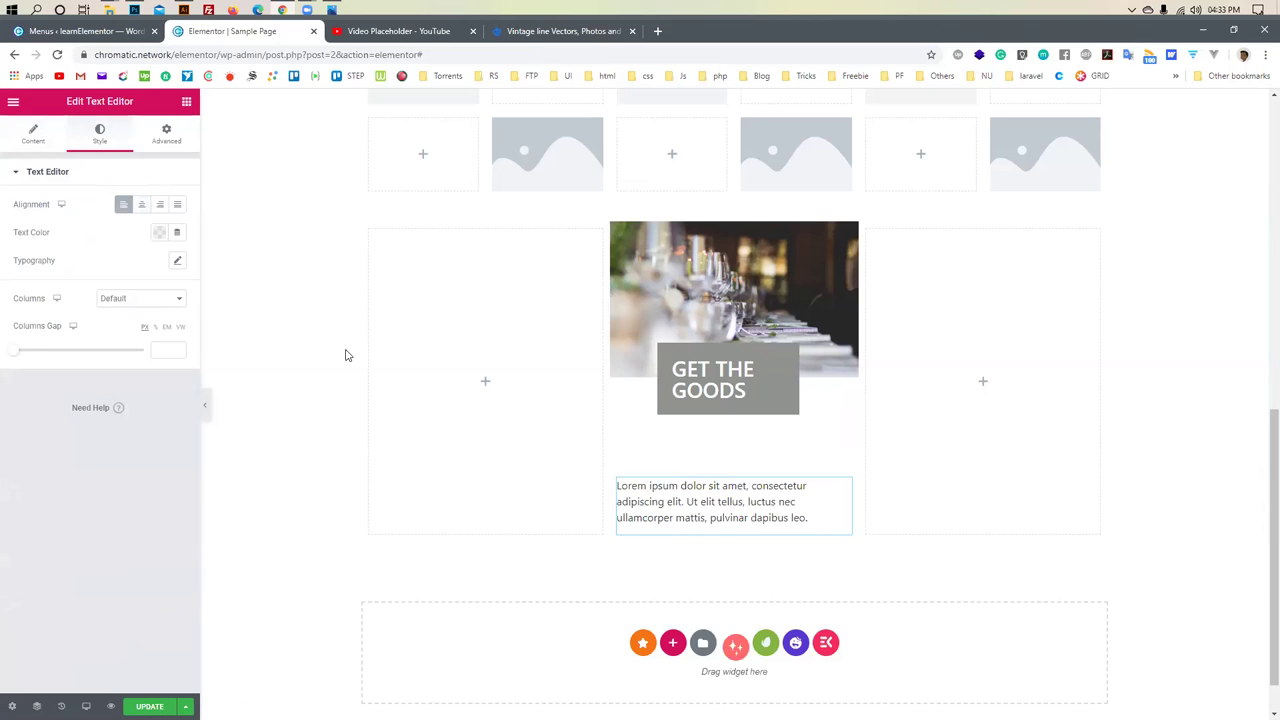
# Keep the GET THE GOODS heading's text white, #FFFFFF, and nudge its box sideways to center it in the column
pyautogui.click(702, 386)
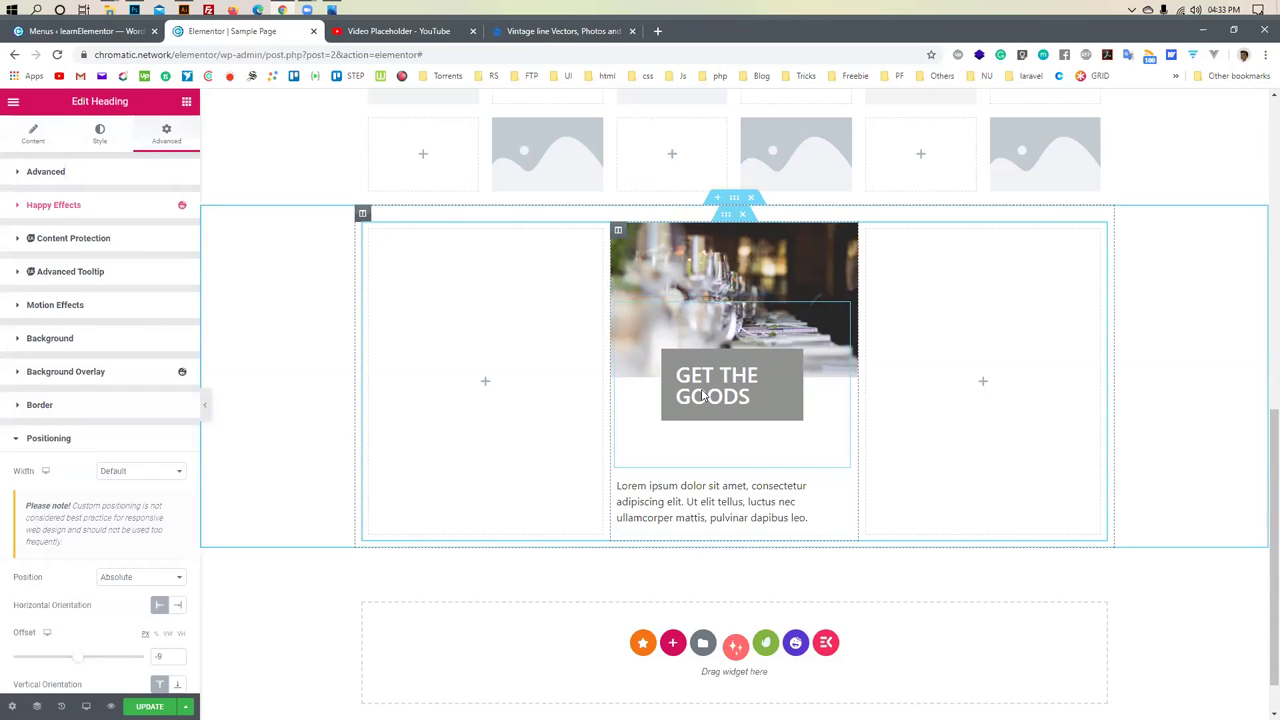
pyautogui.click(101, 138)
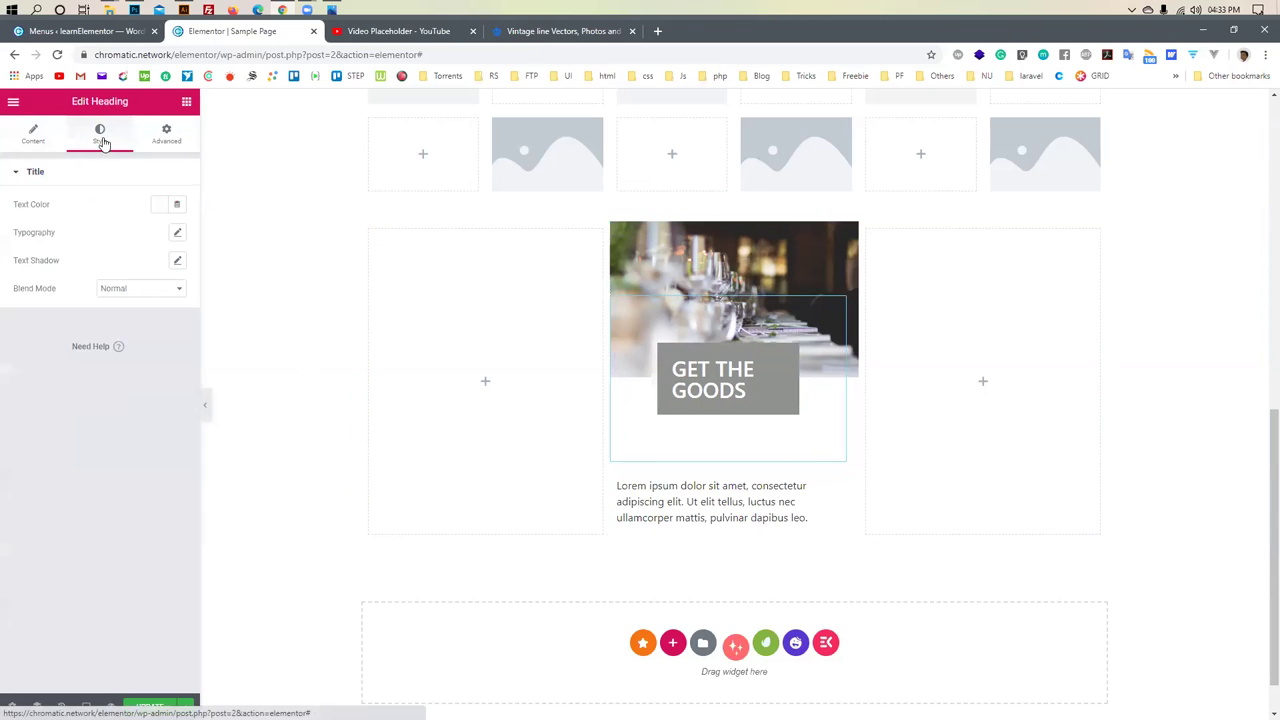
pyautogui.click(159, 204)
pyautogui.moveTo(125, 272); pyautogui.dragTo(80, 261)
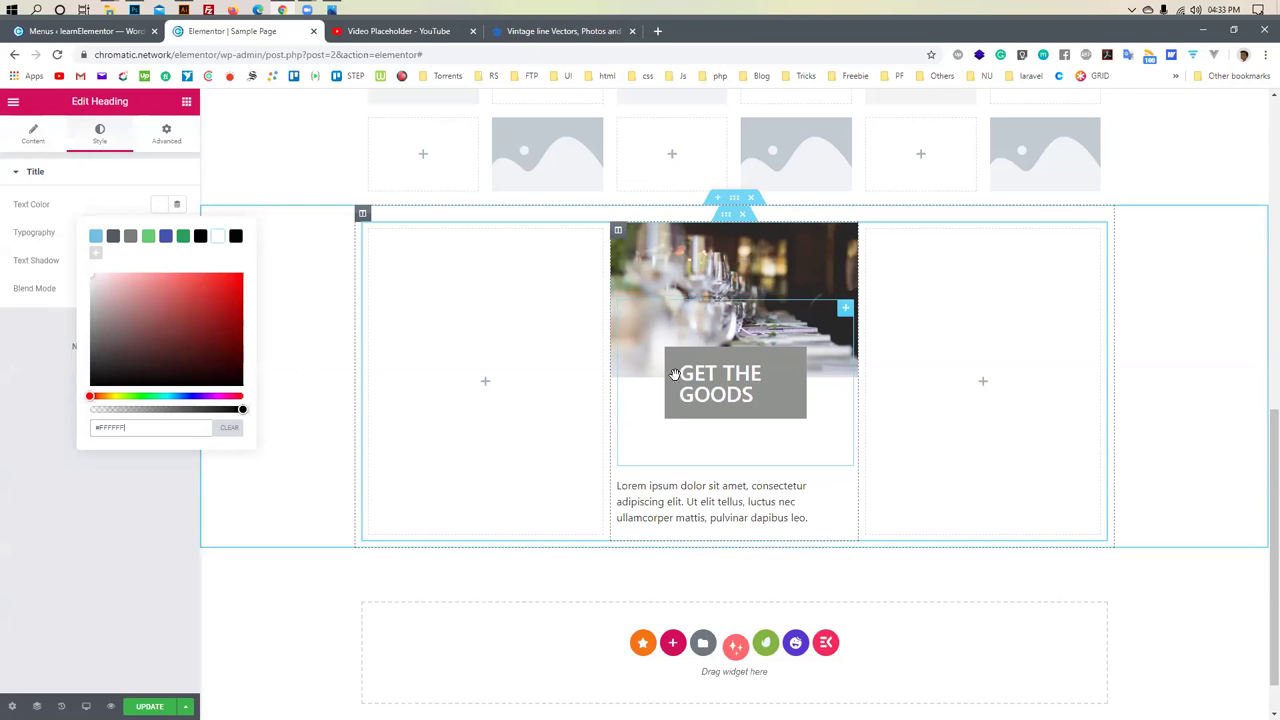
pyautogui.click(113, 458)
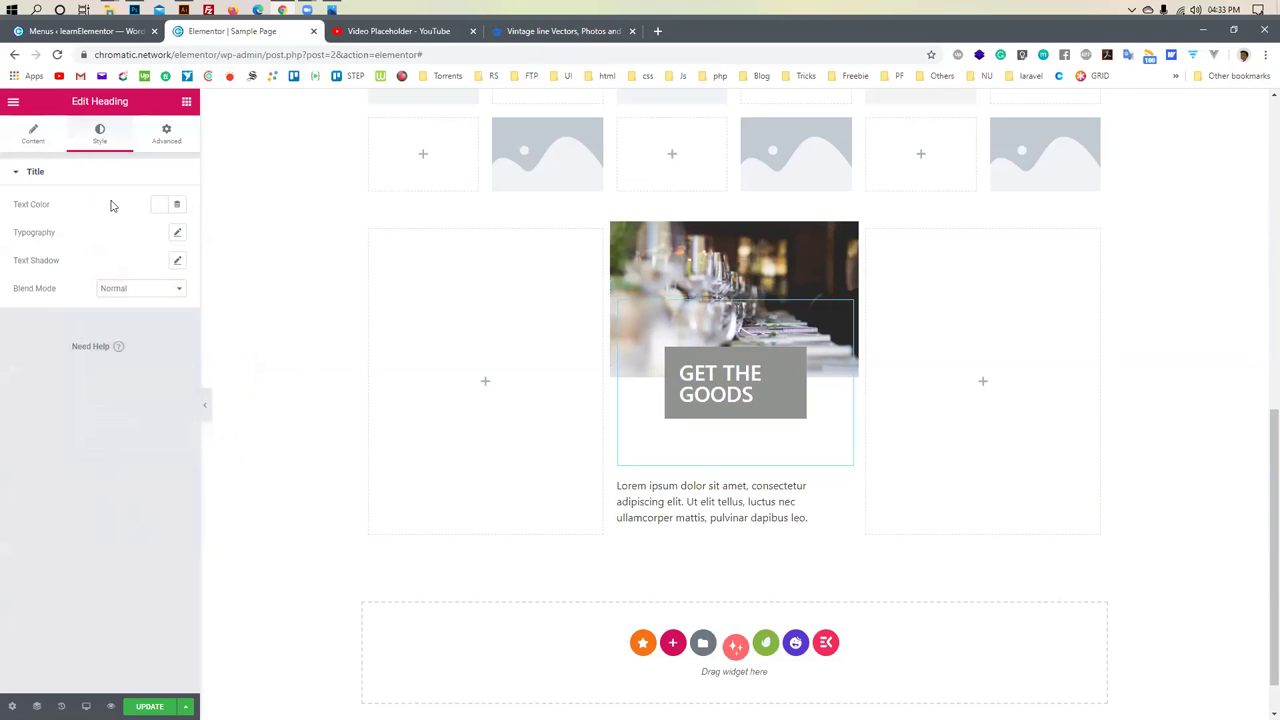
# Change the GET THE GOODS heading's HTML tag to H1
pyautogui.click(35, 135)
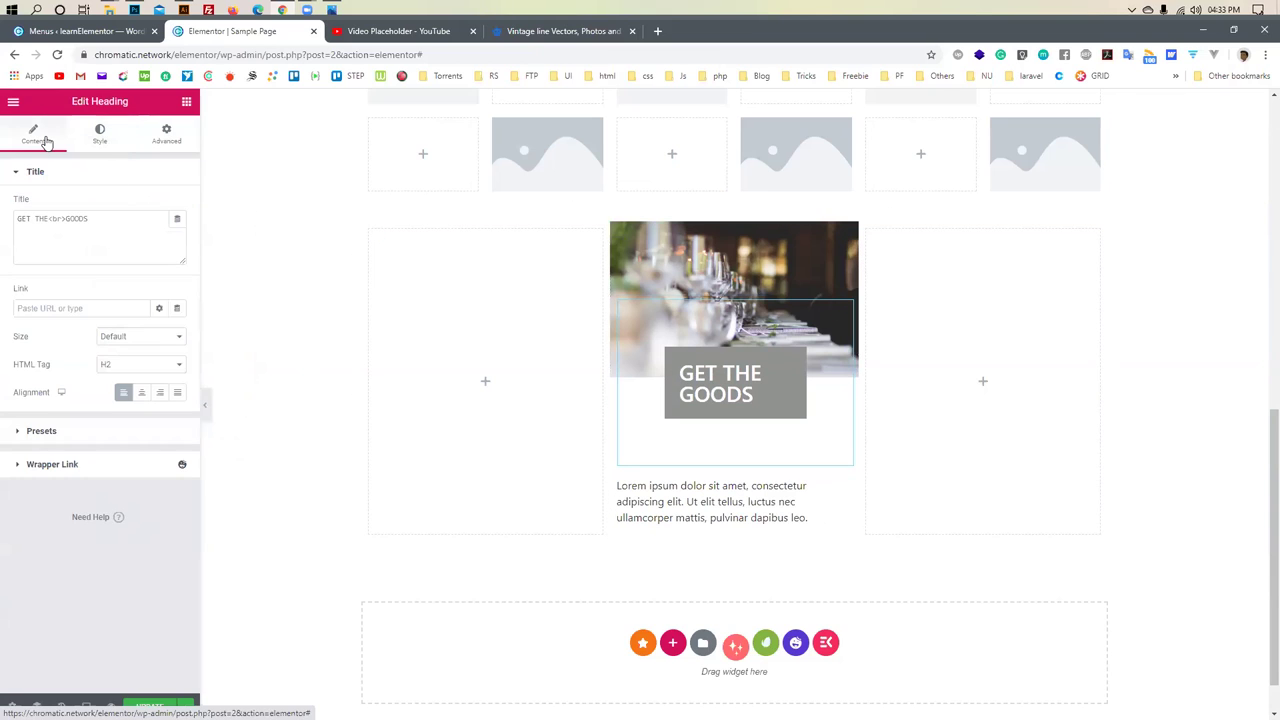
pyautogui.click(122, 368)
pyautogui.click(125, 378)
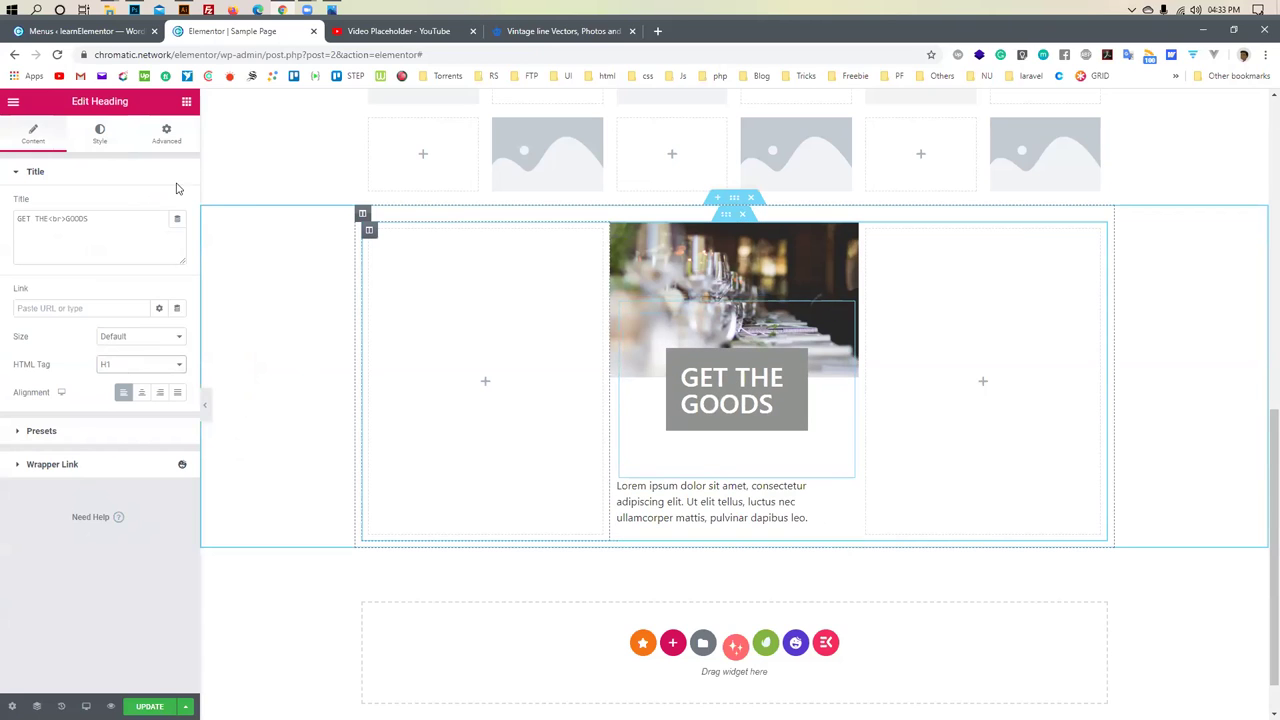
# Switch the GET THE GOODS heading's width to Custom and set it to about 332 px
pyautogui.click(152, 138)
pyautogui.scroll(-2, 95, 466)
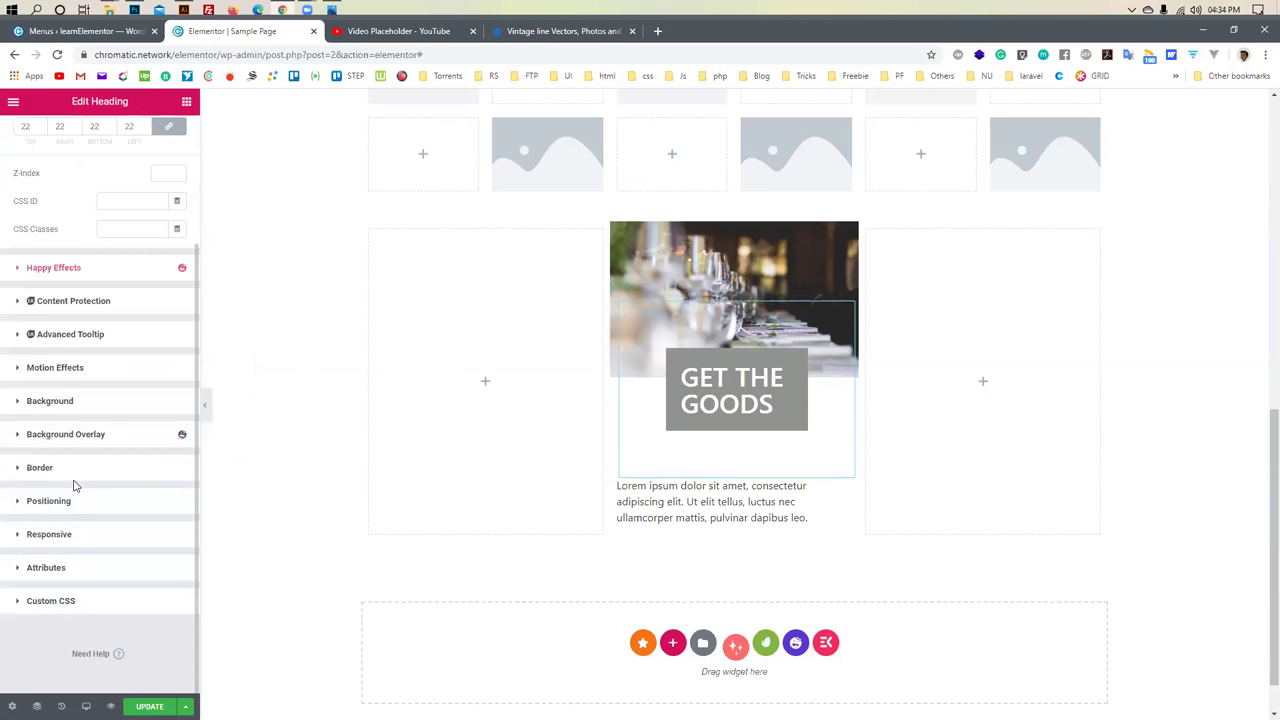
pyautogui.click(77, 501)
pyautogui.scroll(-2, 97, 587)
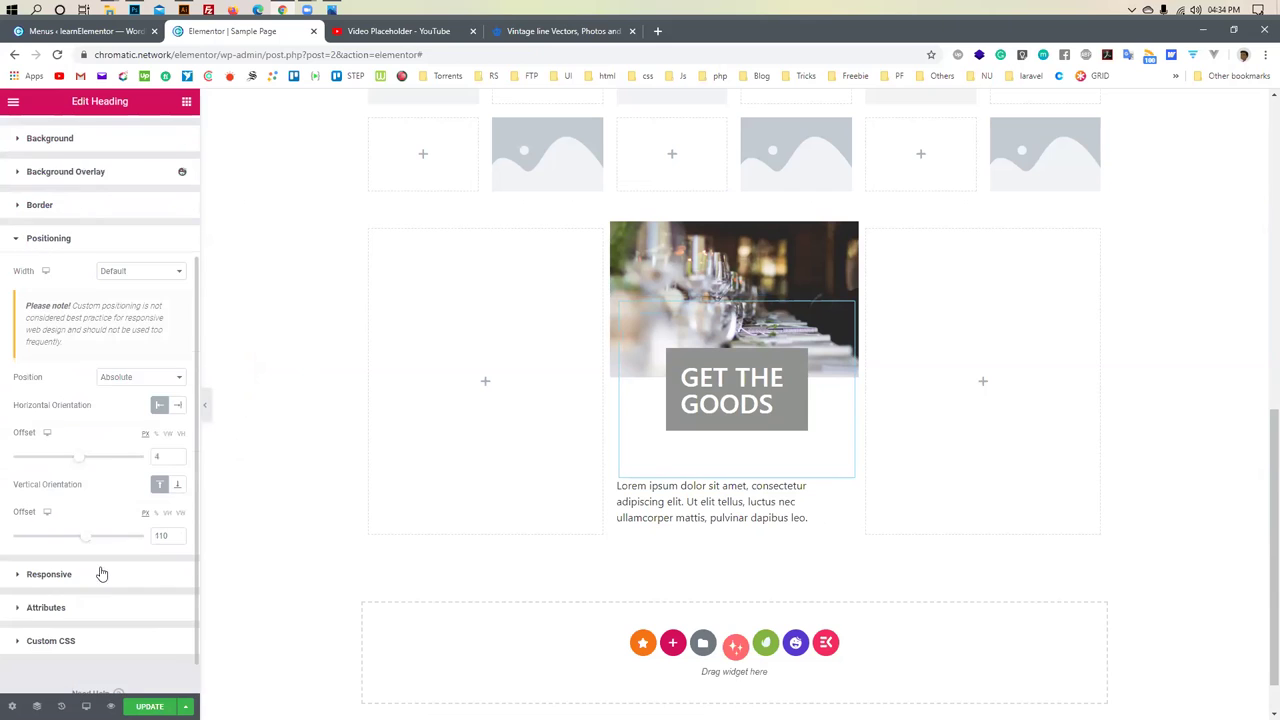
pyautogui.click(177, 406)
pyautogui.click(160, 406)
pyautogui.click(125, 273)
pyautogui.click(131, 314)
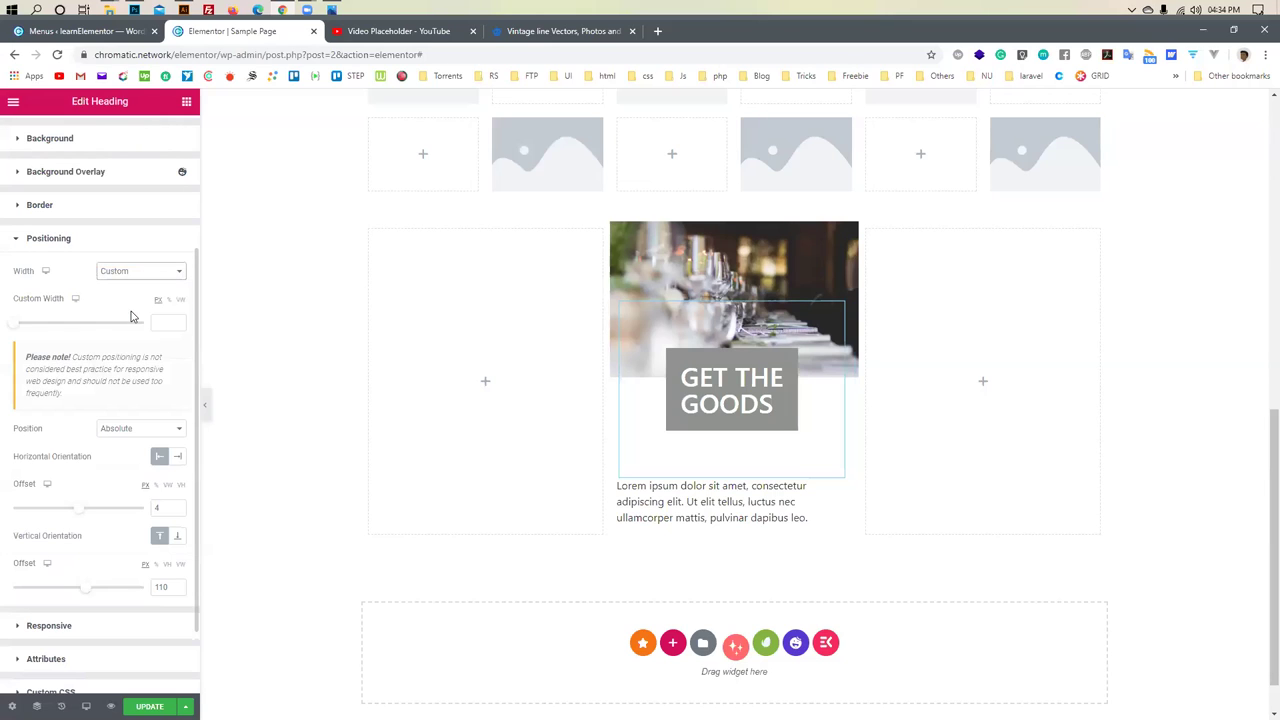
pyautogui.moveTo(14, 322); pyautogui.dragTo(58, 332)
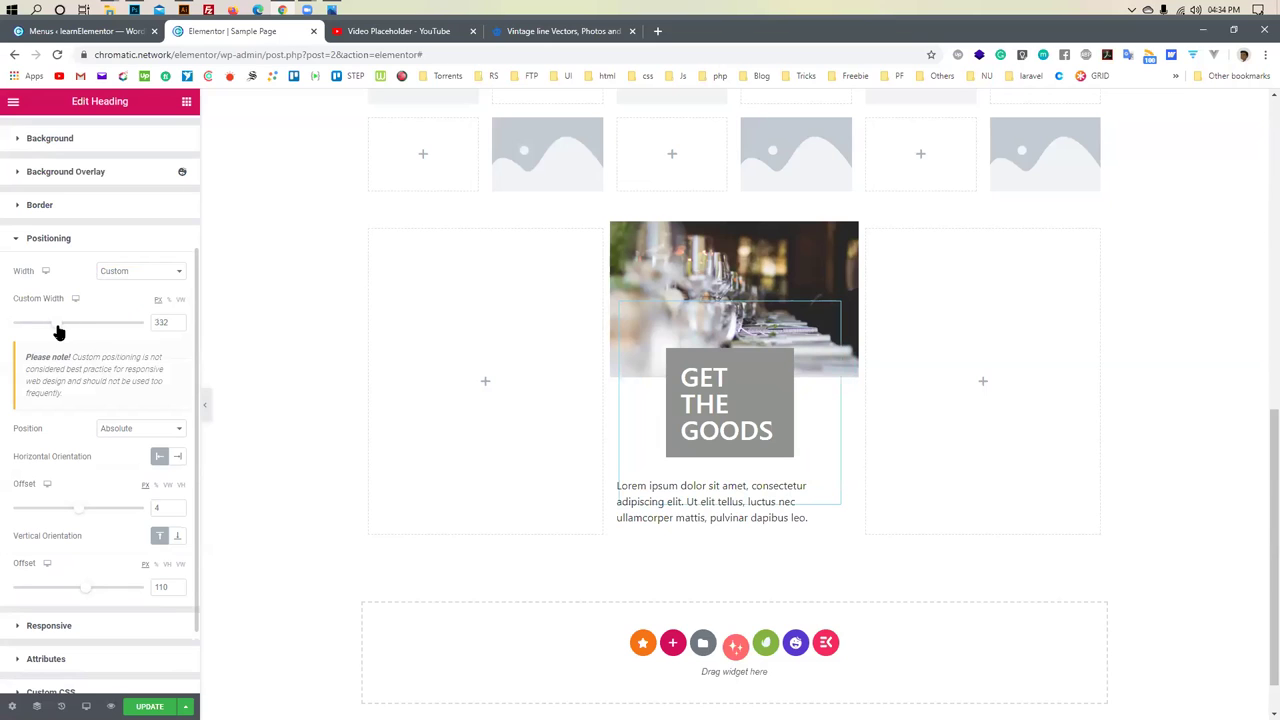
# Set the GET THE GOODS heading's margin to 0 on all sides
pyautogui.scroll(4, 57, 318)
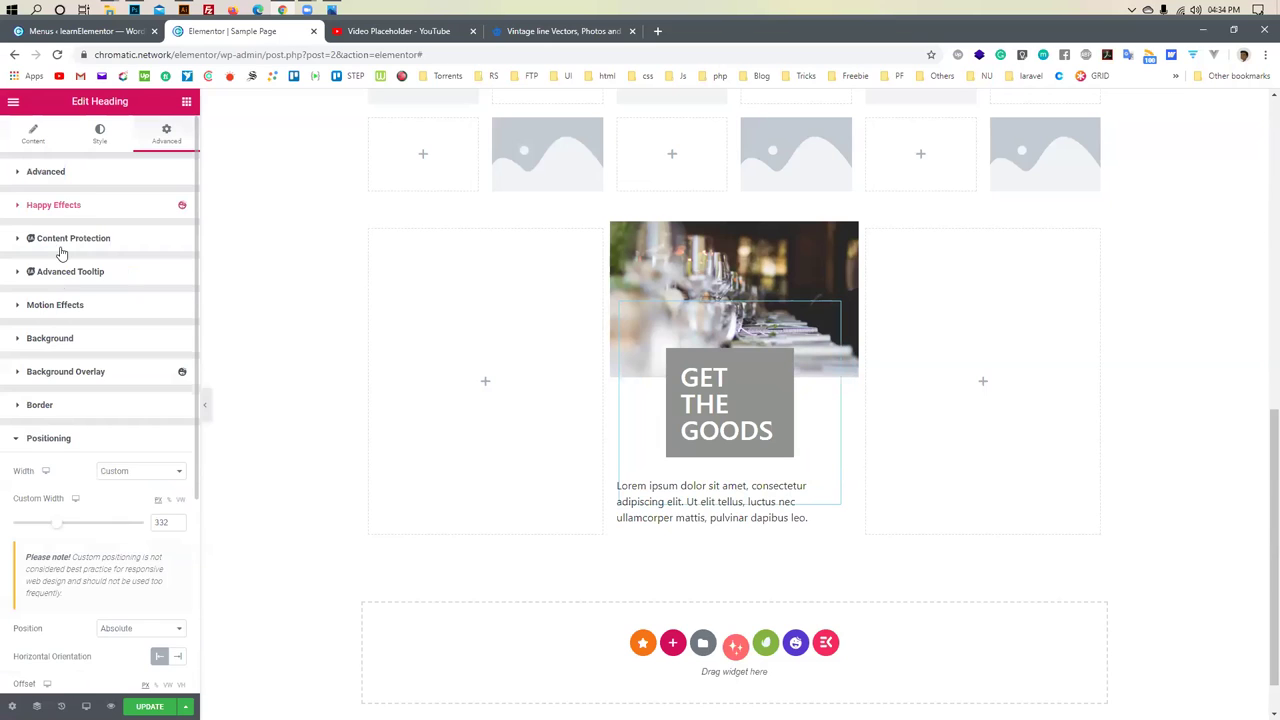
pyautogui.click(69, 171)
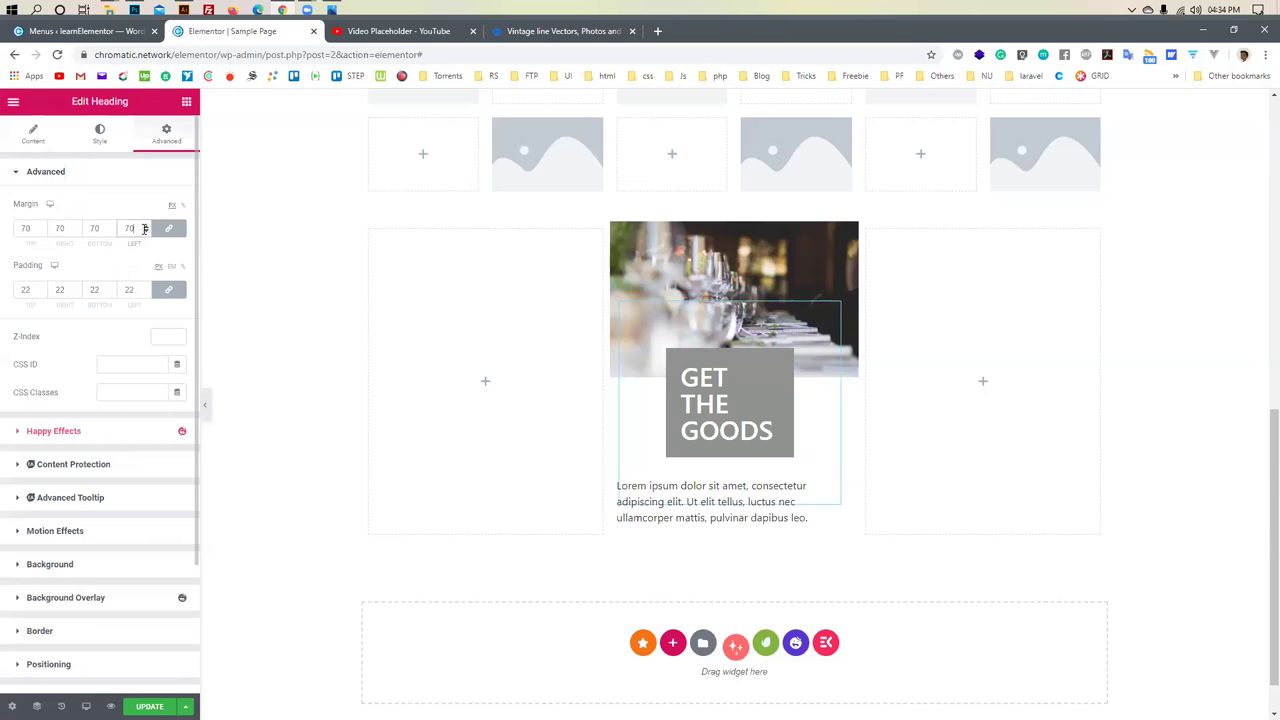
pyautogui.write('0')
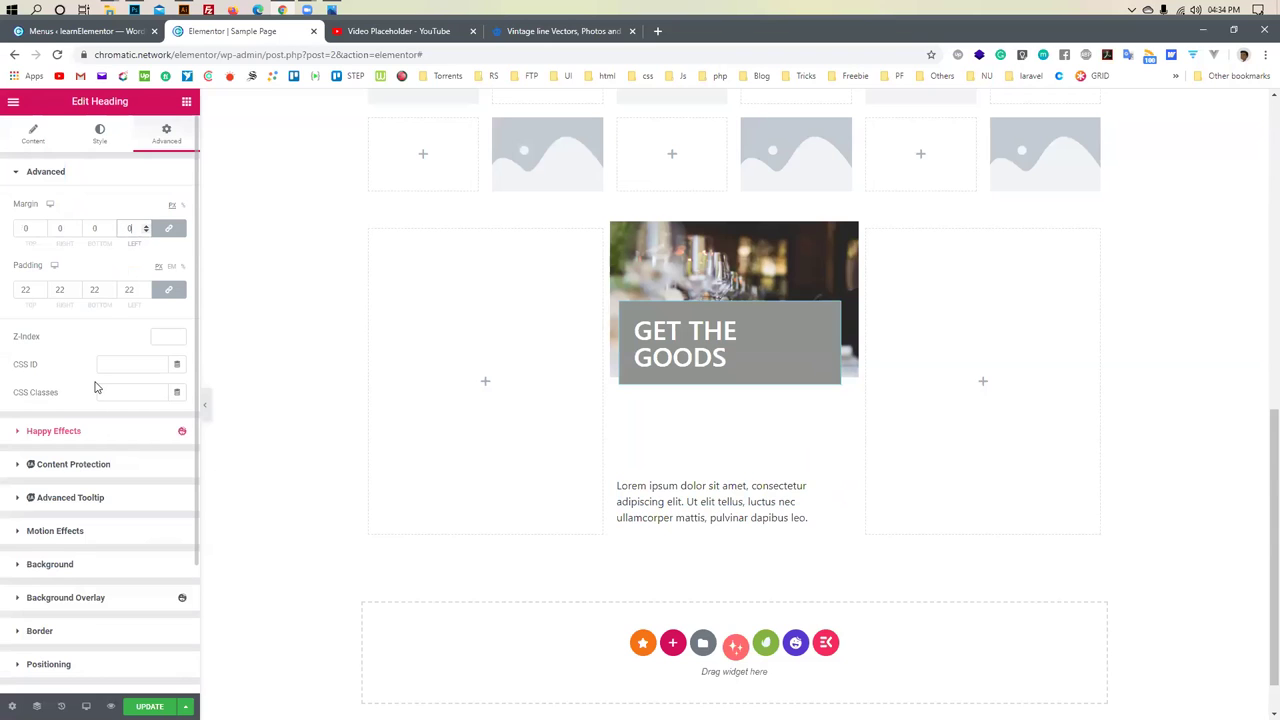
# Set the GET THE GOODS heading's custom width to 200 px and move its box over the image's lower edge
pyautogui.scroll(-3, 96, 393)
pyautogui.click(63, 500)
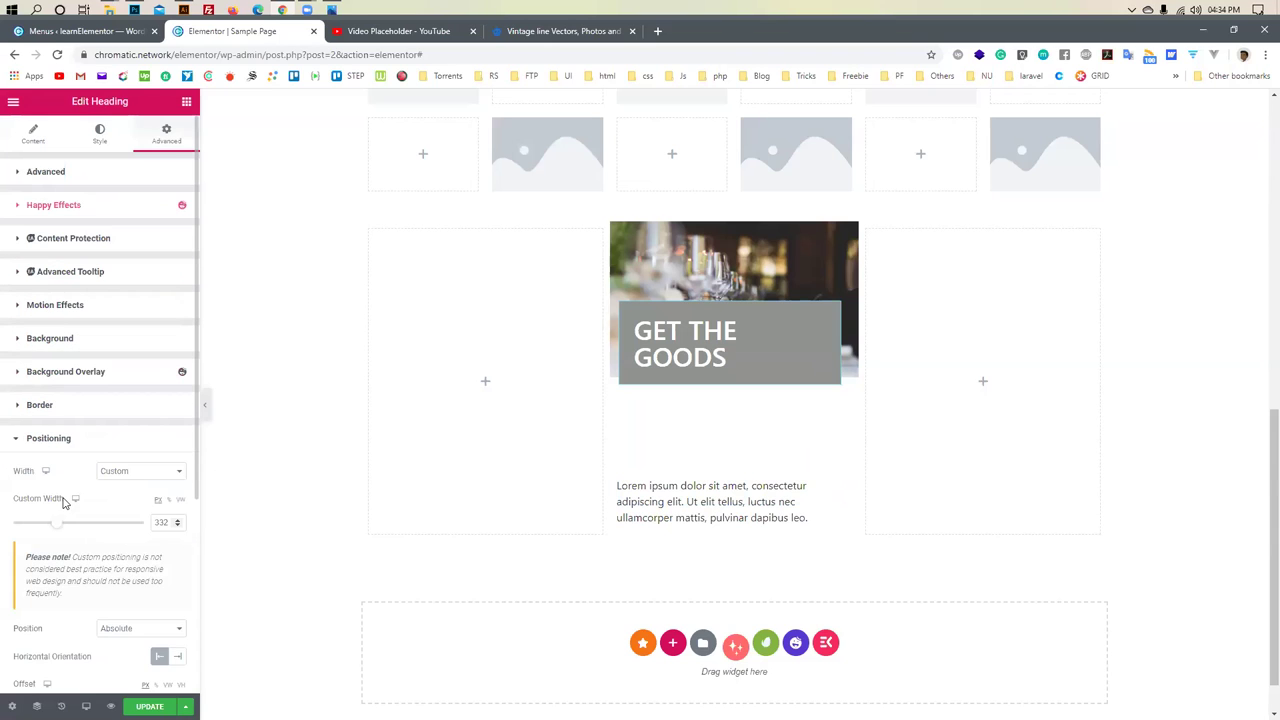
pyautogui.moveTo(63, 532); pyautogui.dragTo(42, 530)
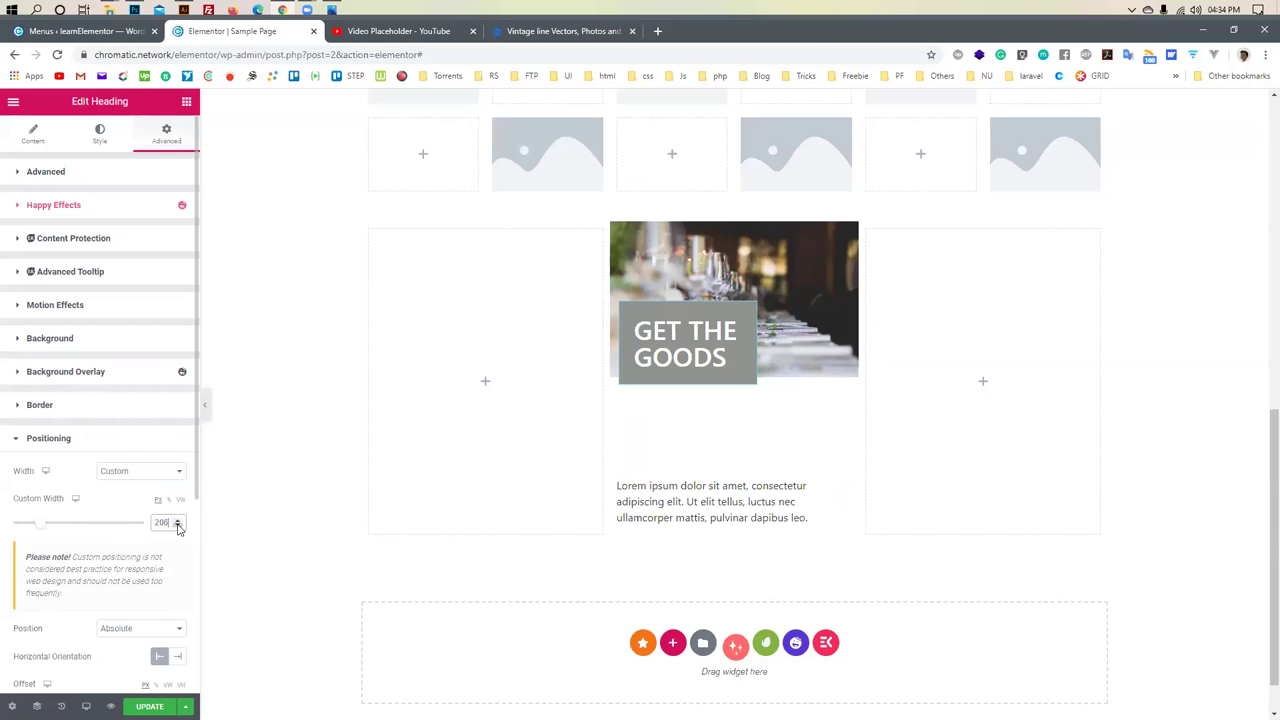
pyautogui.click(178, 527)
pyautogui.moveTo(675, 325); pyautogui.dragTo(710, 360)
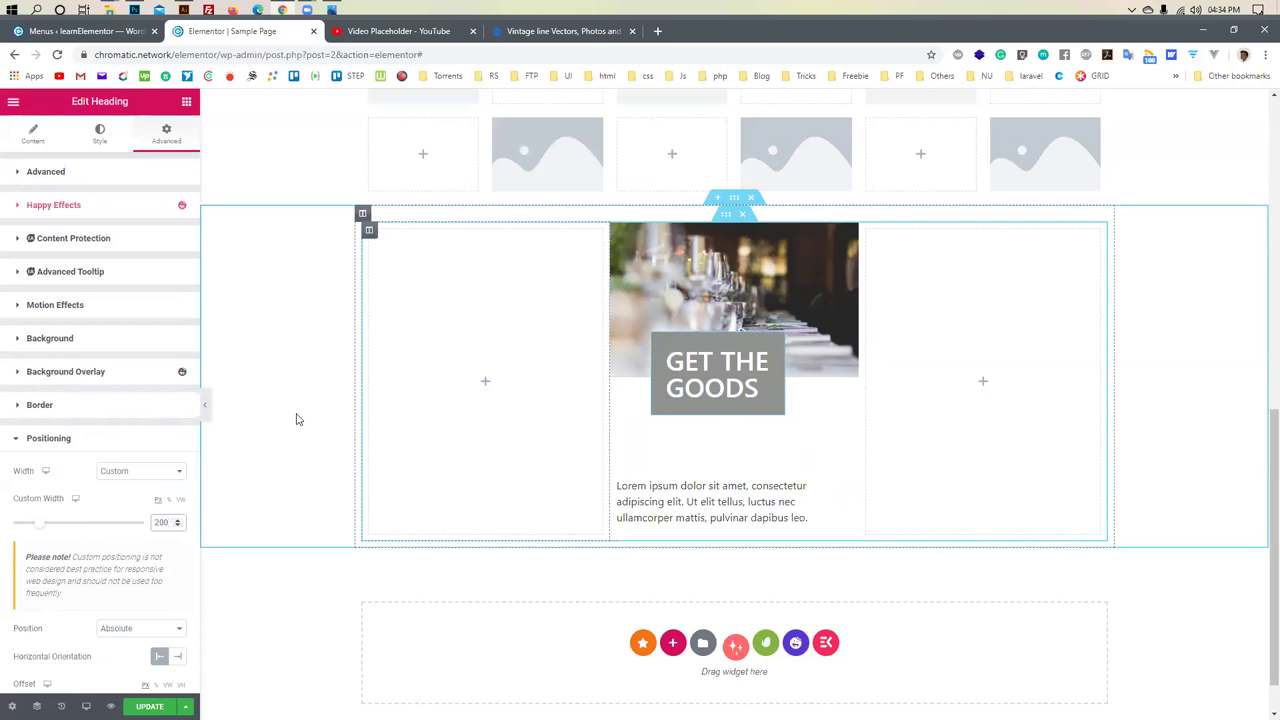
# Set the GET THE GOODS heading's padding to 30 px on all sides
pyautogui.click(124, 172)
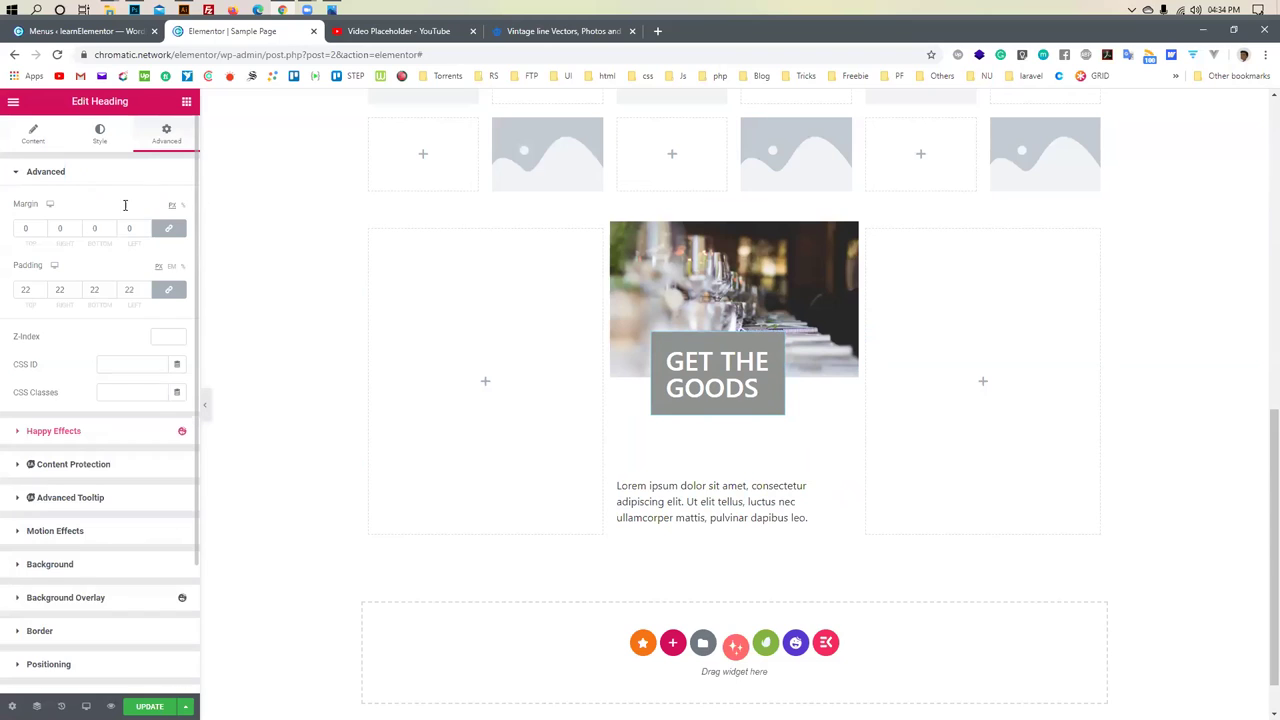
pyautogui.click(145, 287)
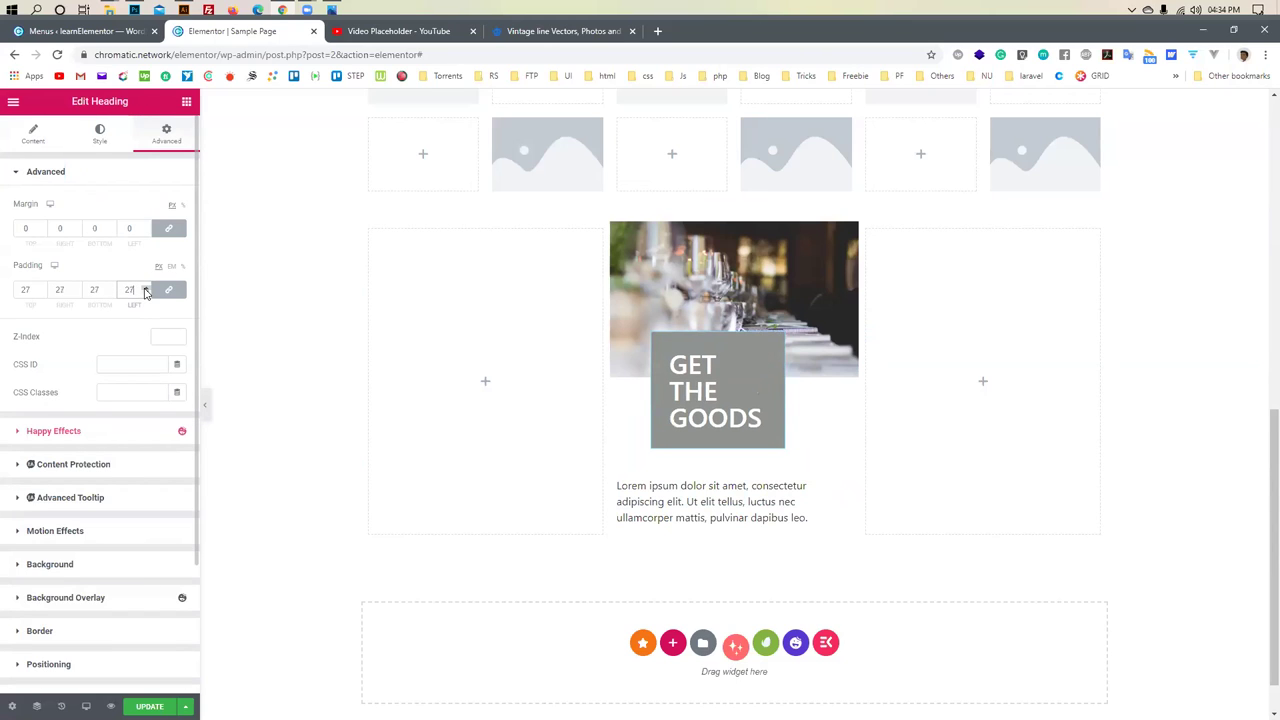
pyautogui.click(145, 287)
pyautogui.click(145, 287)
pyautogui.click(145, 287)
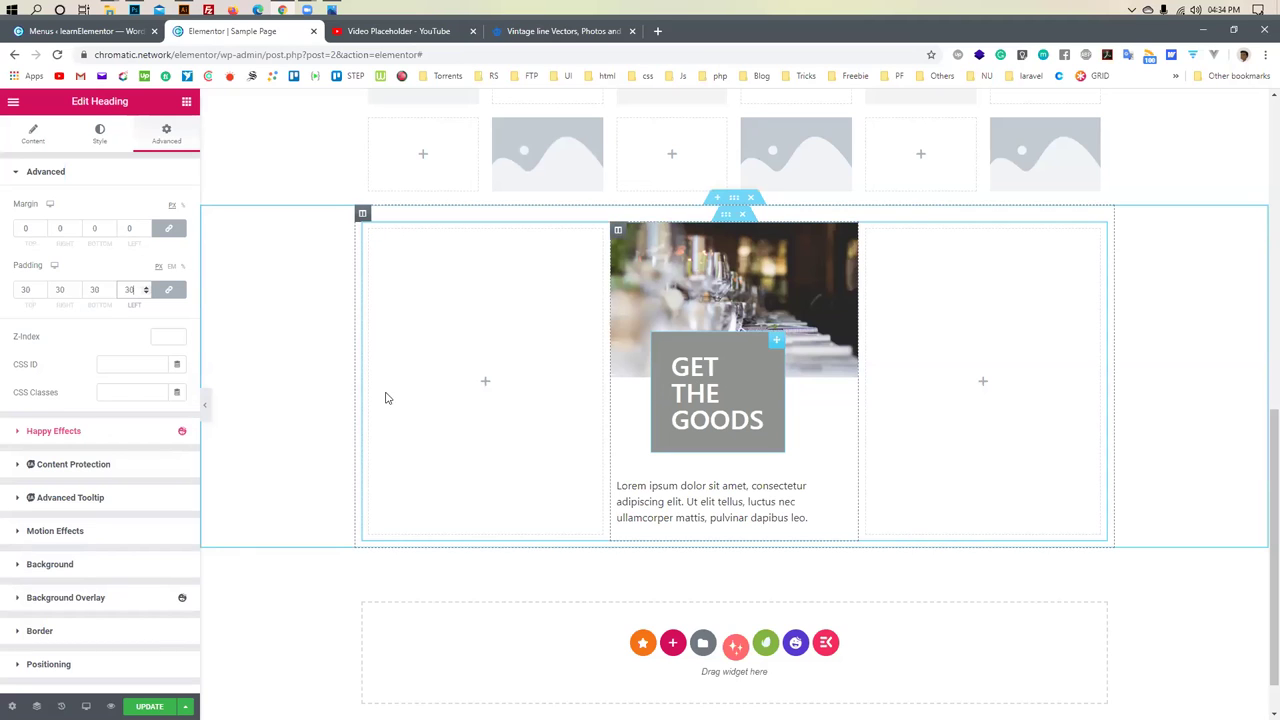
# Set the GET THE GOODS heading's custom width to 250 px
pyautogui.scroll(-2, 83, 505)
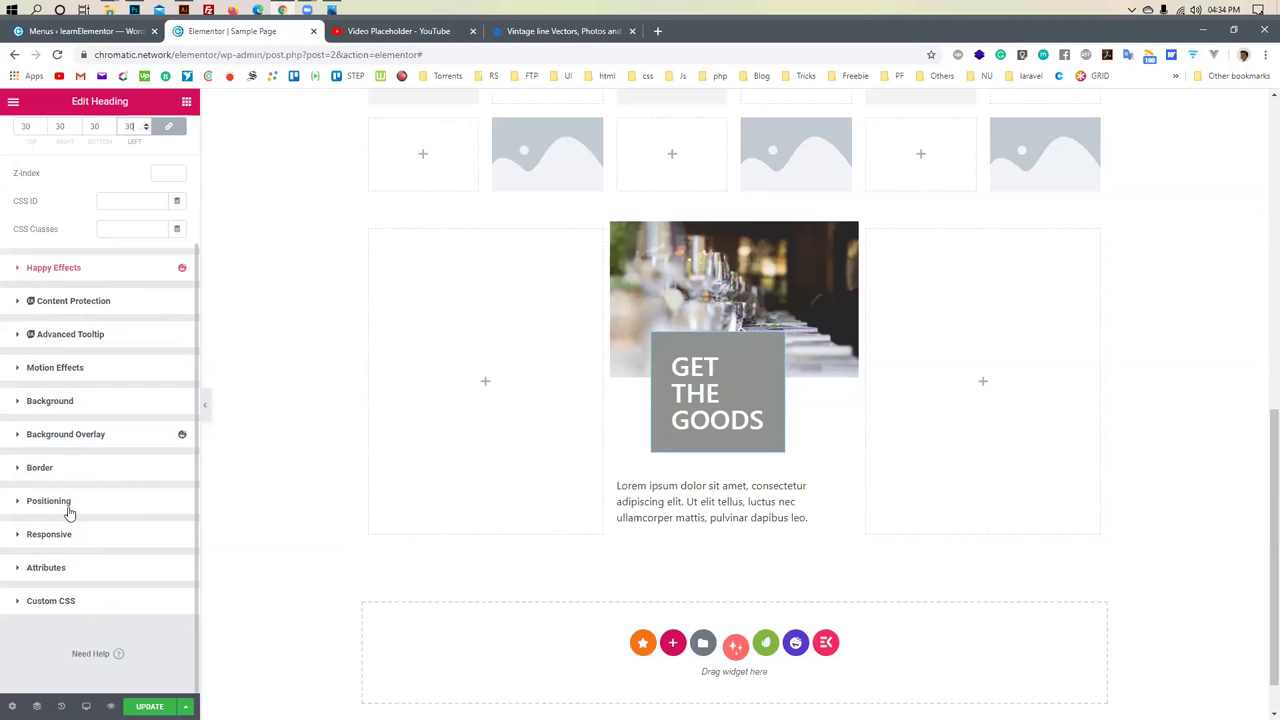
pyautogui.click(68, 510)
pyautogui.moveTo(38, 529); pyautogui.dragTo(42, 529)
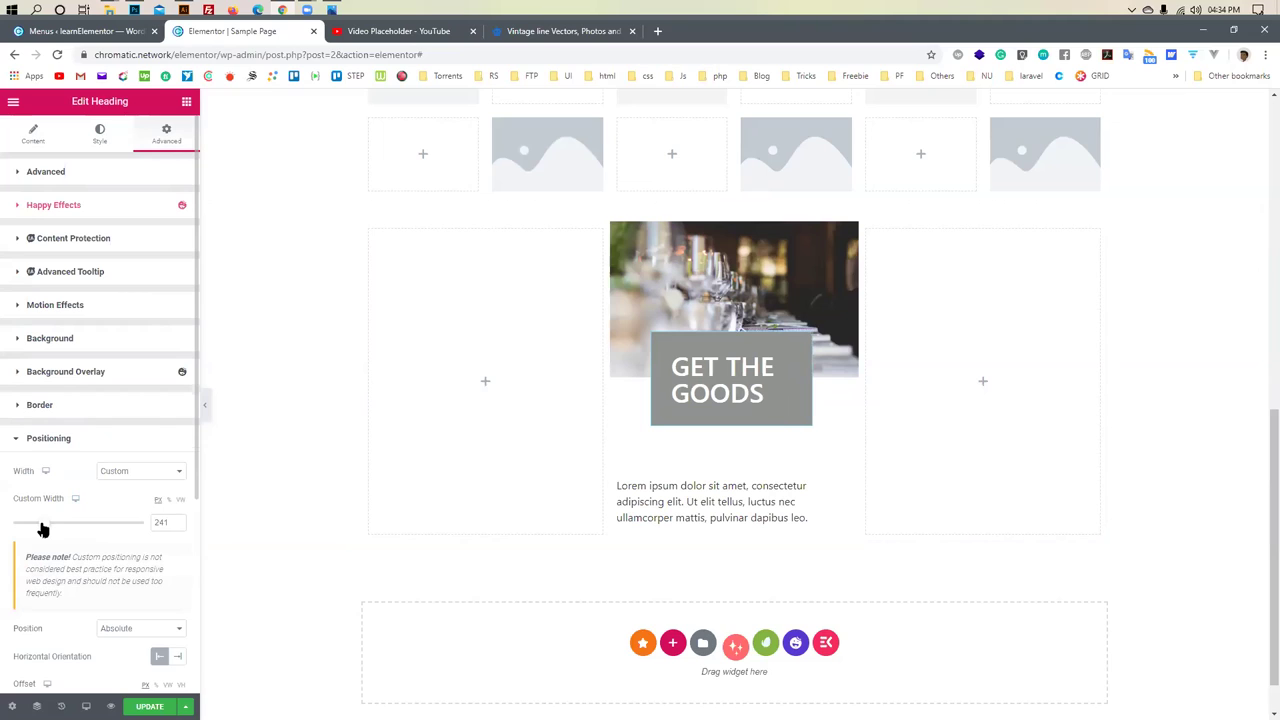
pyautogui.click(177, 520)
pyautogui.click(177, 520)
pyautogui.click(177, 520)
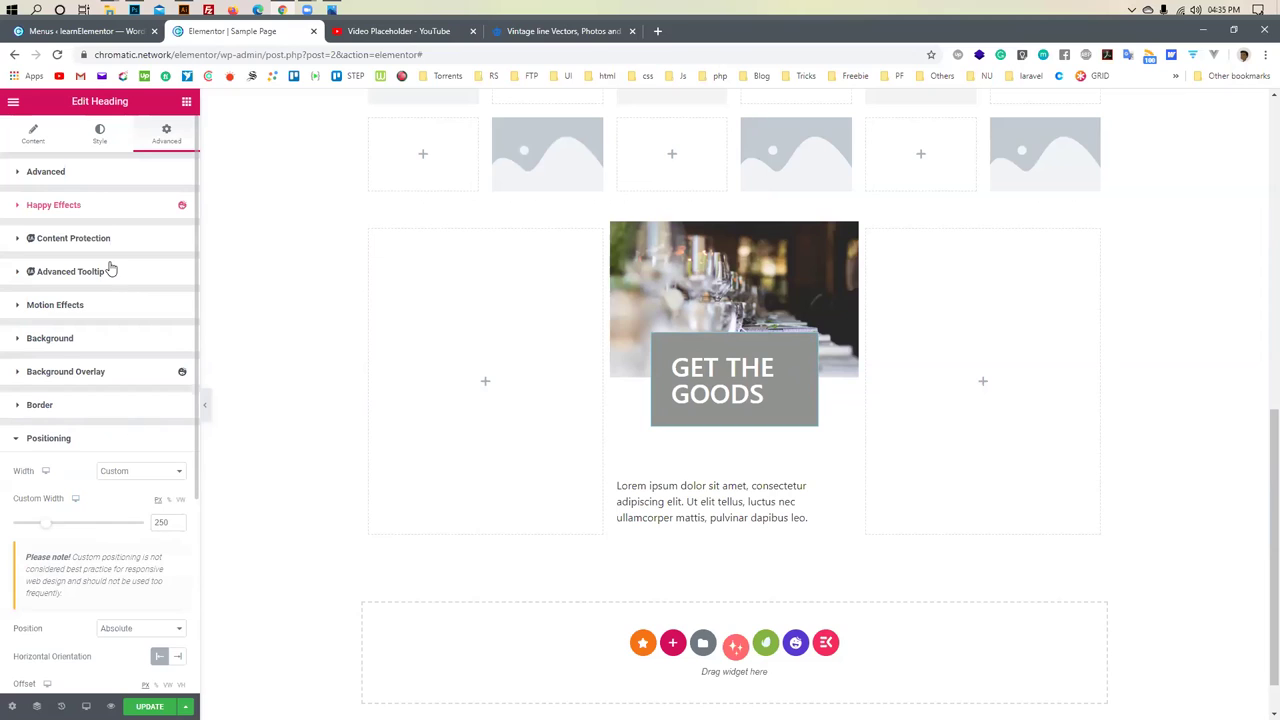
# Unlink the GET THE GOODS heading's padding values so each side can be set separately
pyautogui.click(77, 171)
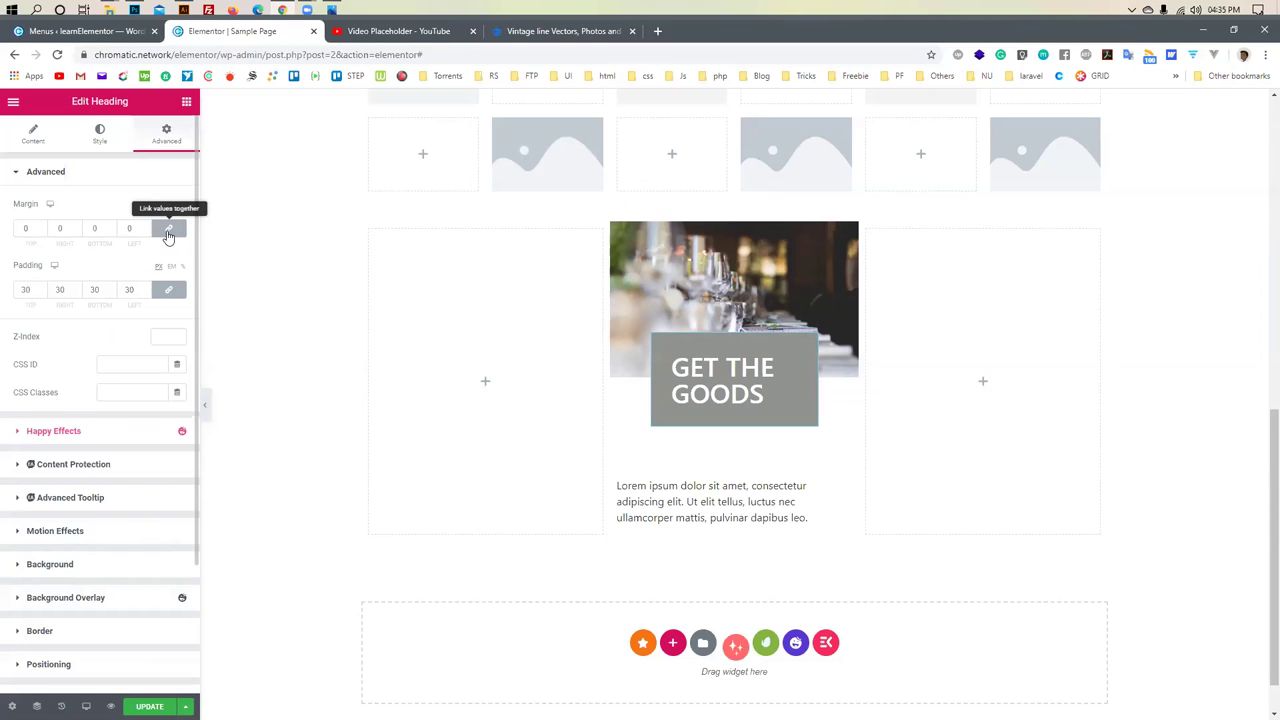
pyautogui.click(173, 290)
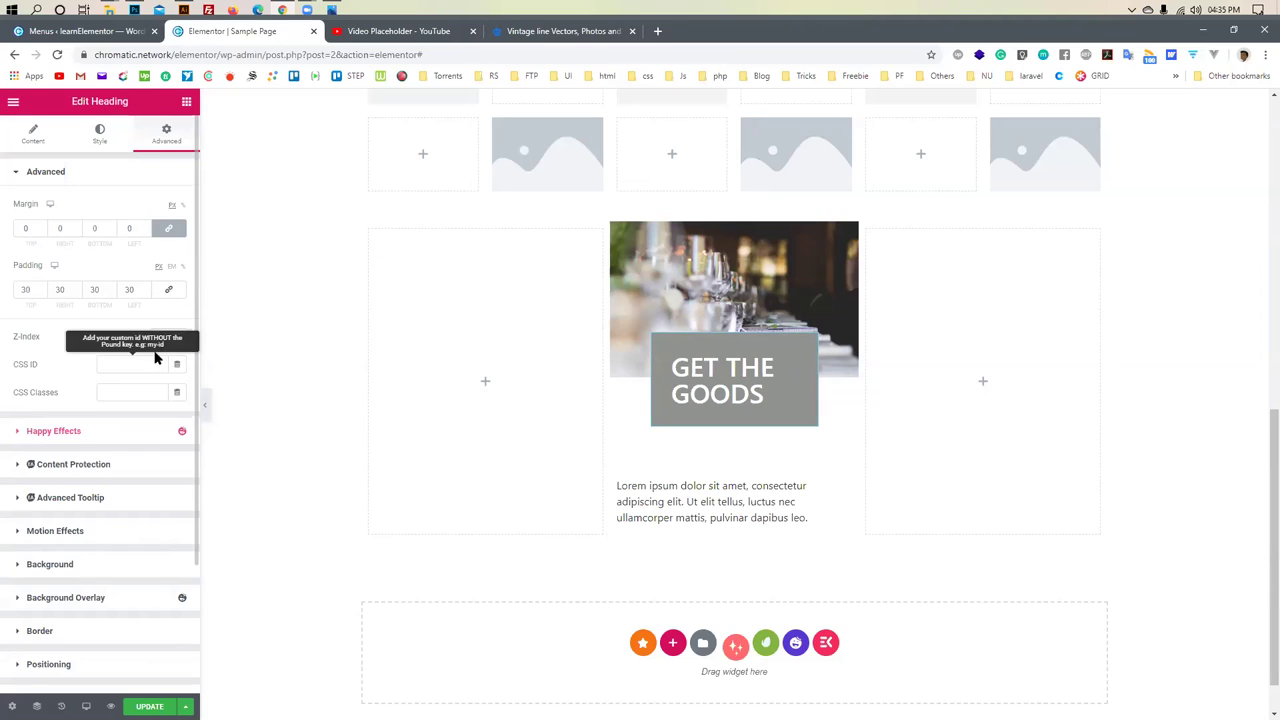
pyautogui.moveTo(145, 287); pyautogui.dragTo(146, 293)
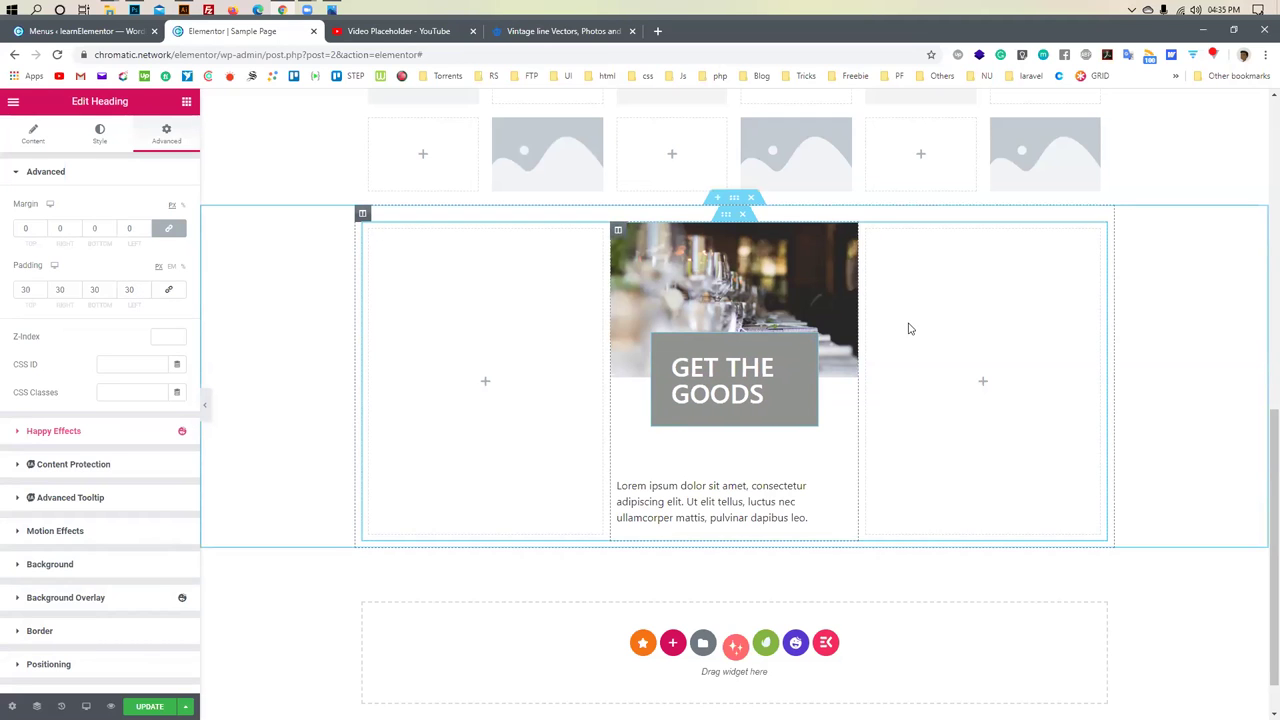
pyautogui.click(866, 316)
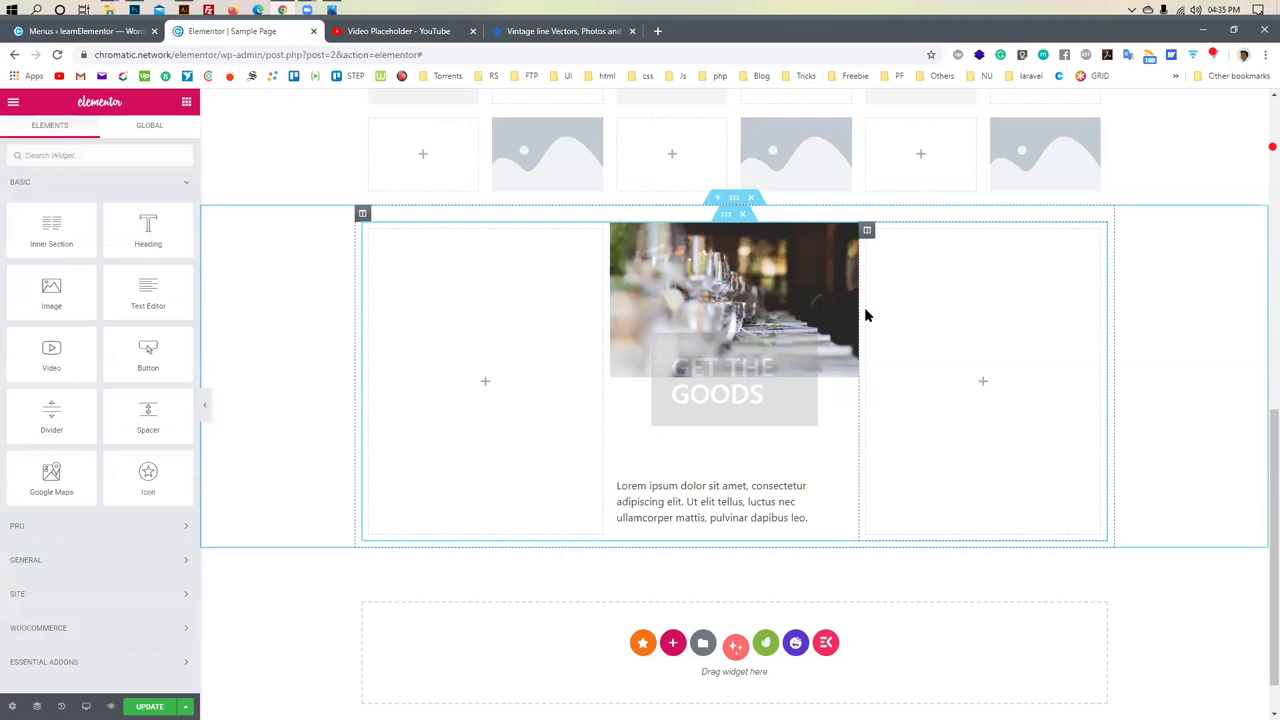
pyautogui.click(734, 386)
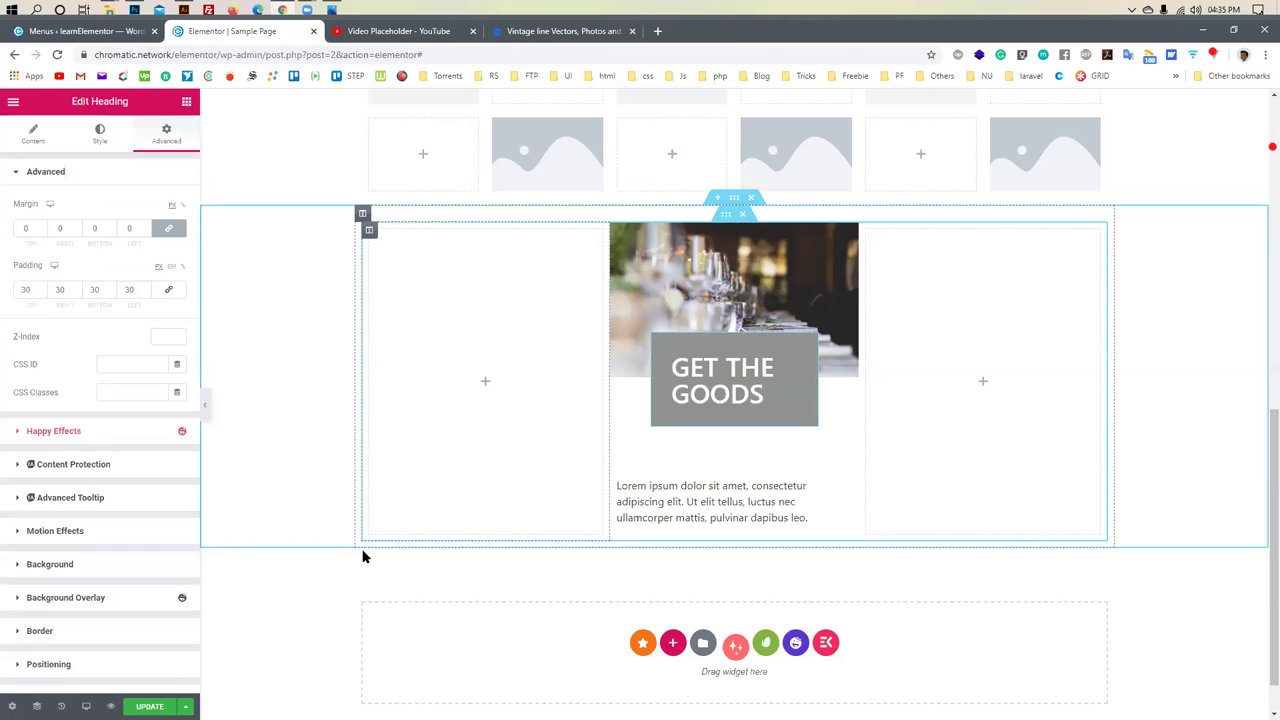
pyautogui.click(101, 432)
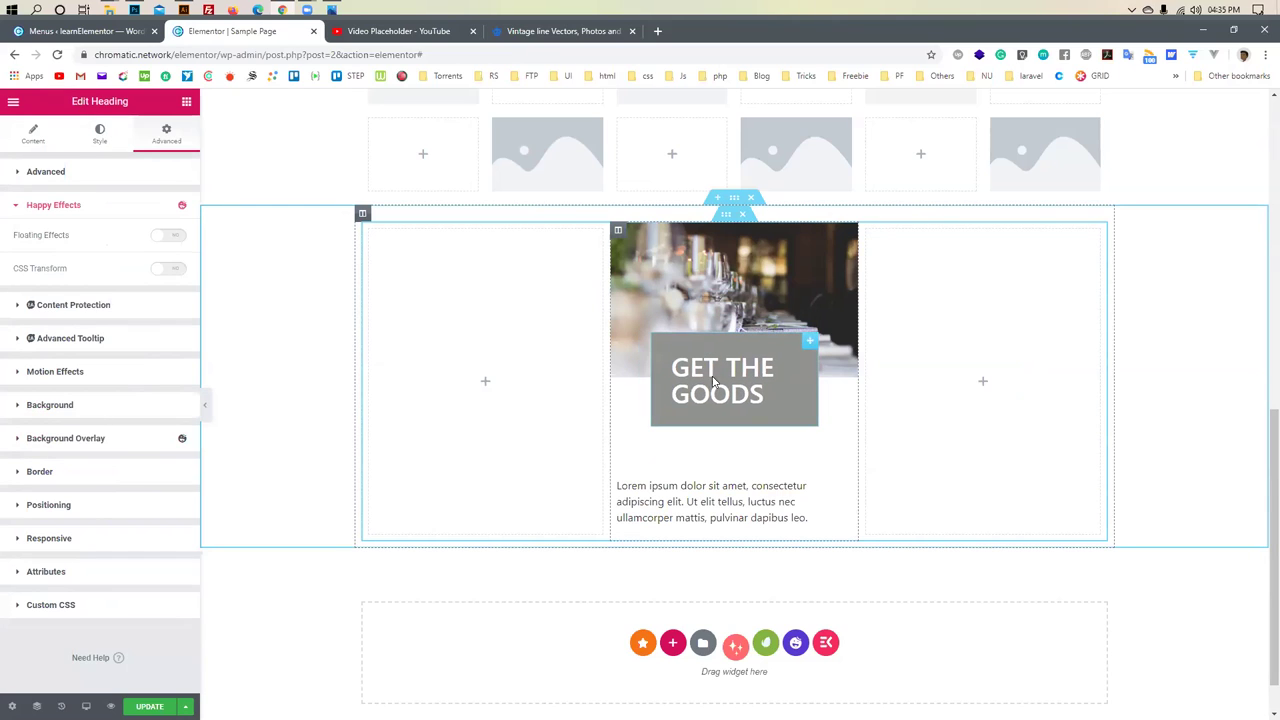
pyautogui.click(622, 423)
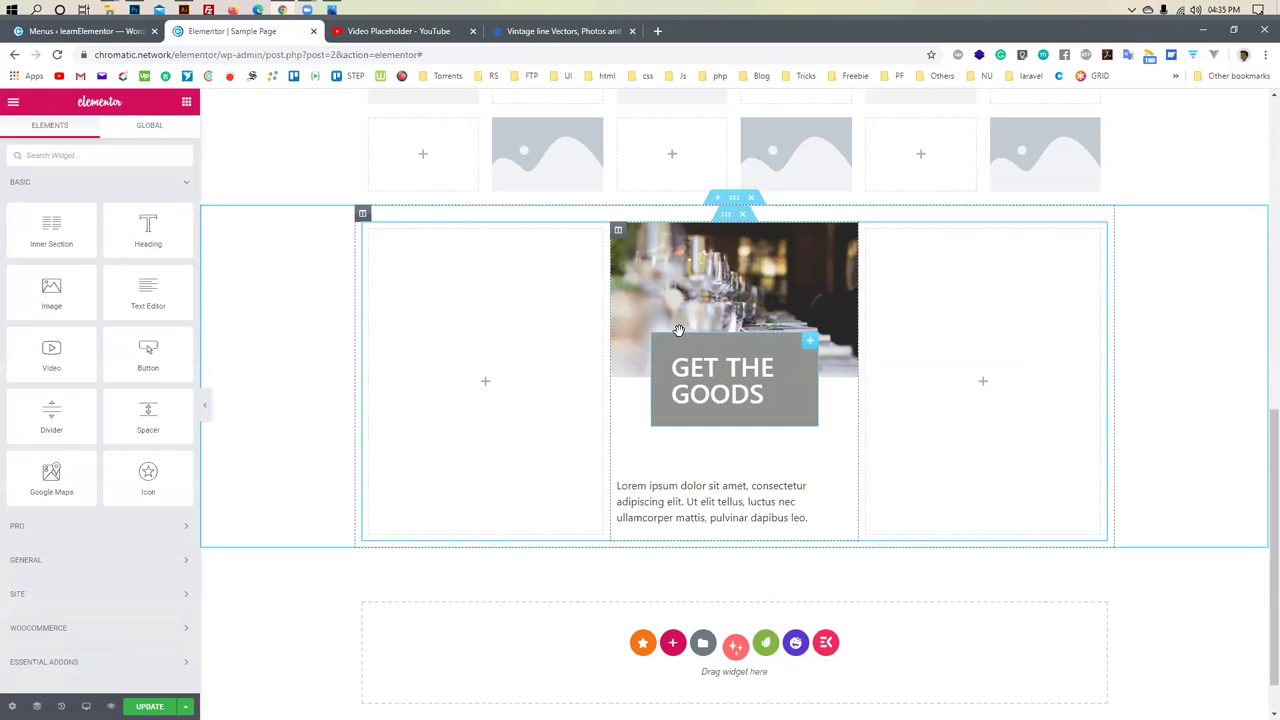
pyautogui.click(938, 378)
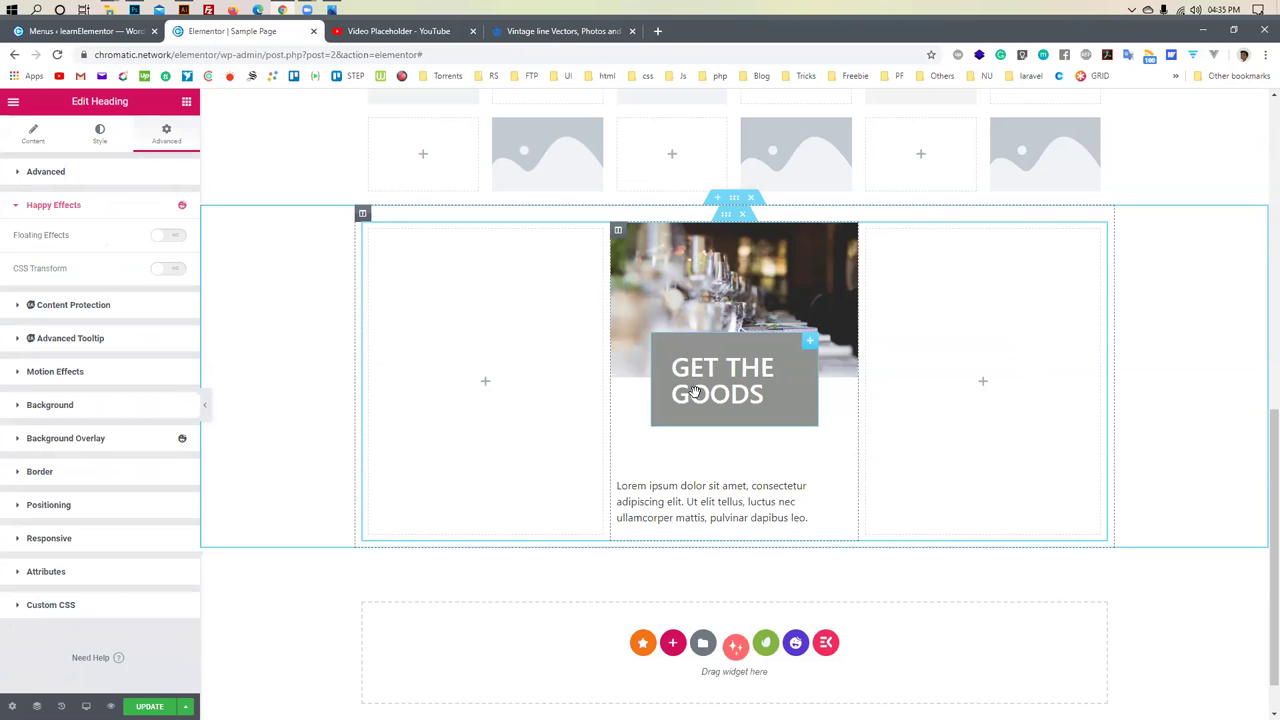
# Place the GET THE GOODS box over the image's lower edge at a horizontal offset of about 46 and vertical offset of about 176, and update the page
pyautogui.click(70, 505)
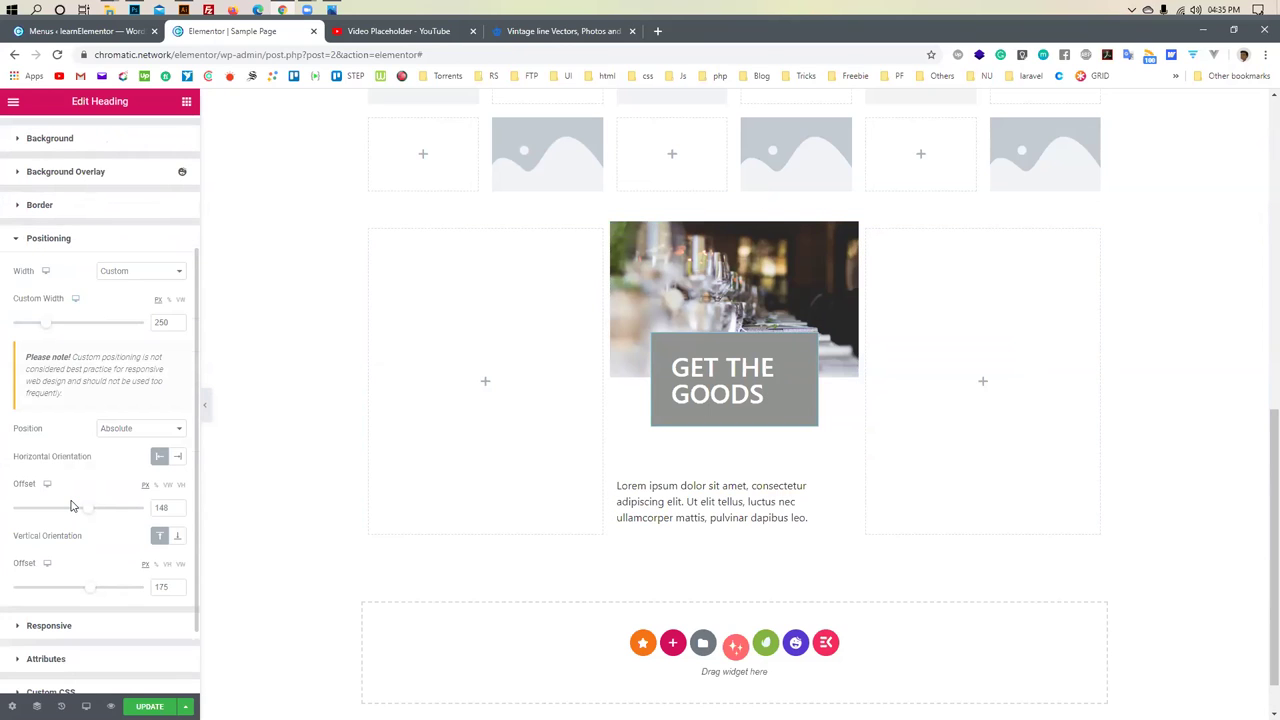
pyautogui.scroll(-1, 70, 505)
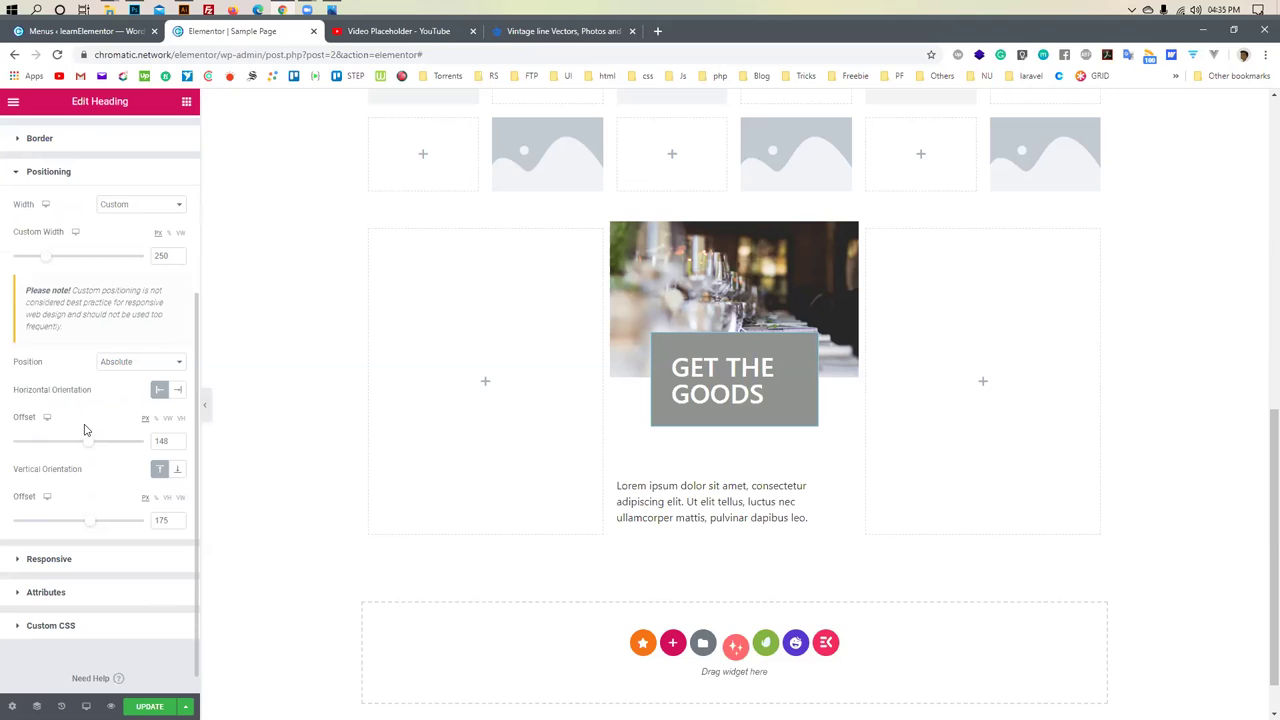
pyautogui.click(176, 472)
pyautogui.click(164, 471)
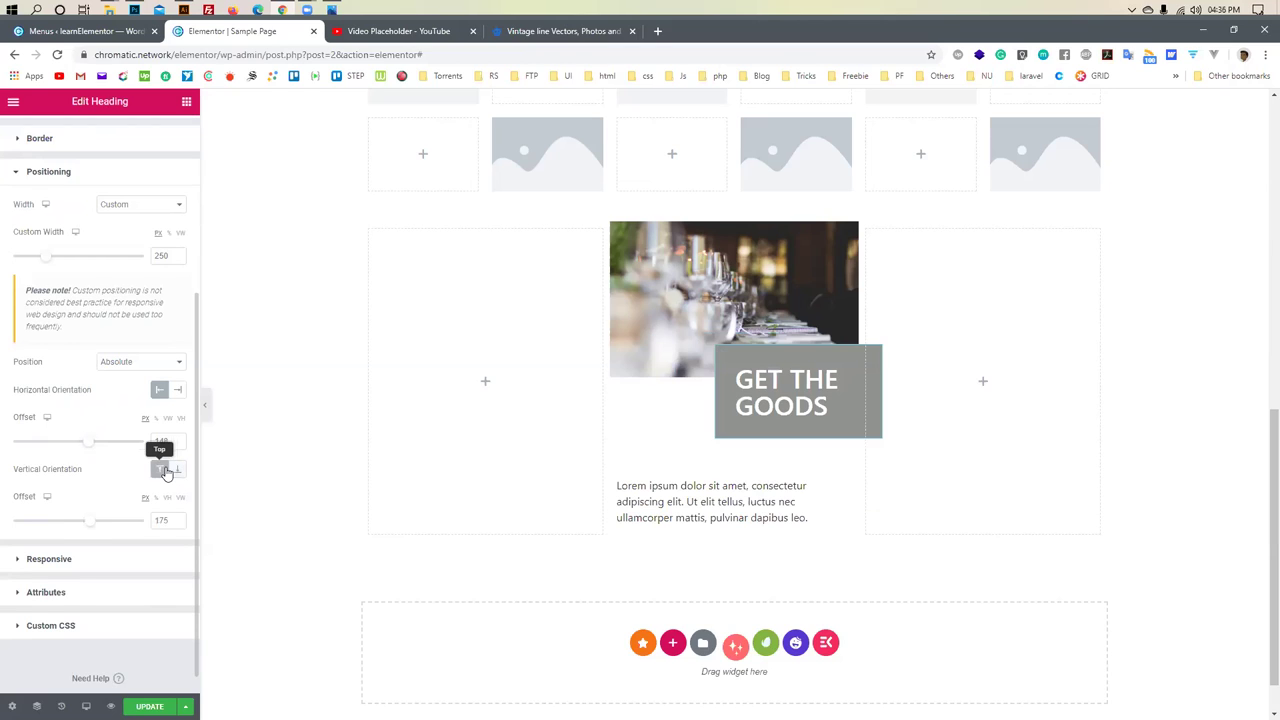
pyautogui.moveTo(731, 408)
pyautogui.mouseDown()
pyautogui.moveTo(718, 420)
pyautogui.moveTo(736, 417)
pyautogui.mouseUp()
pyautogui.scroll(-1, 572, 518)
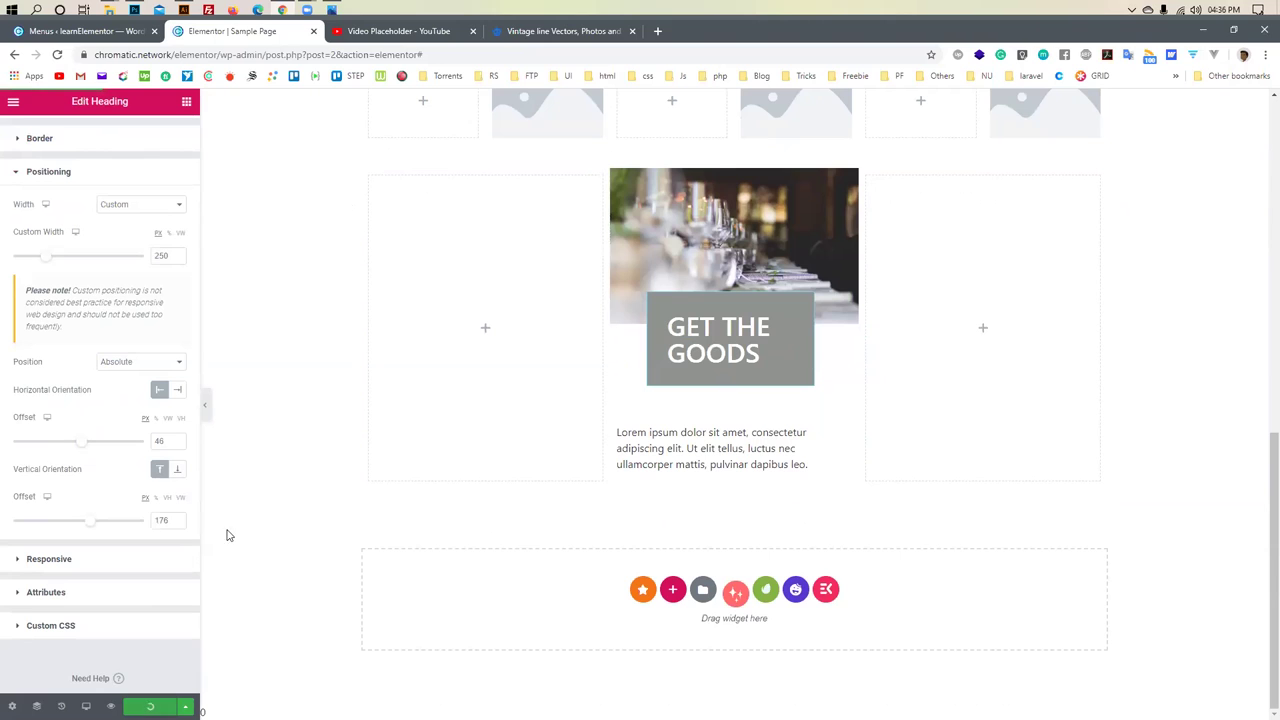
# Switch to the C.jpg mockup in Photos and examine the short lines around the card headings, comparing them with the GET THE GOODS box
pyautogui.hotkey('alt', 'Tab')
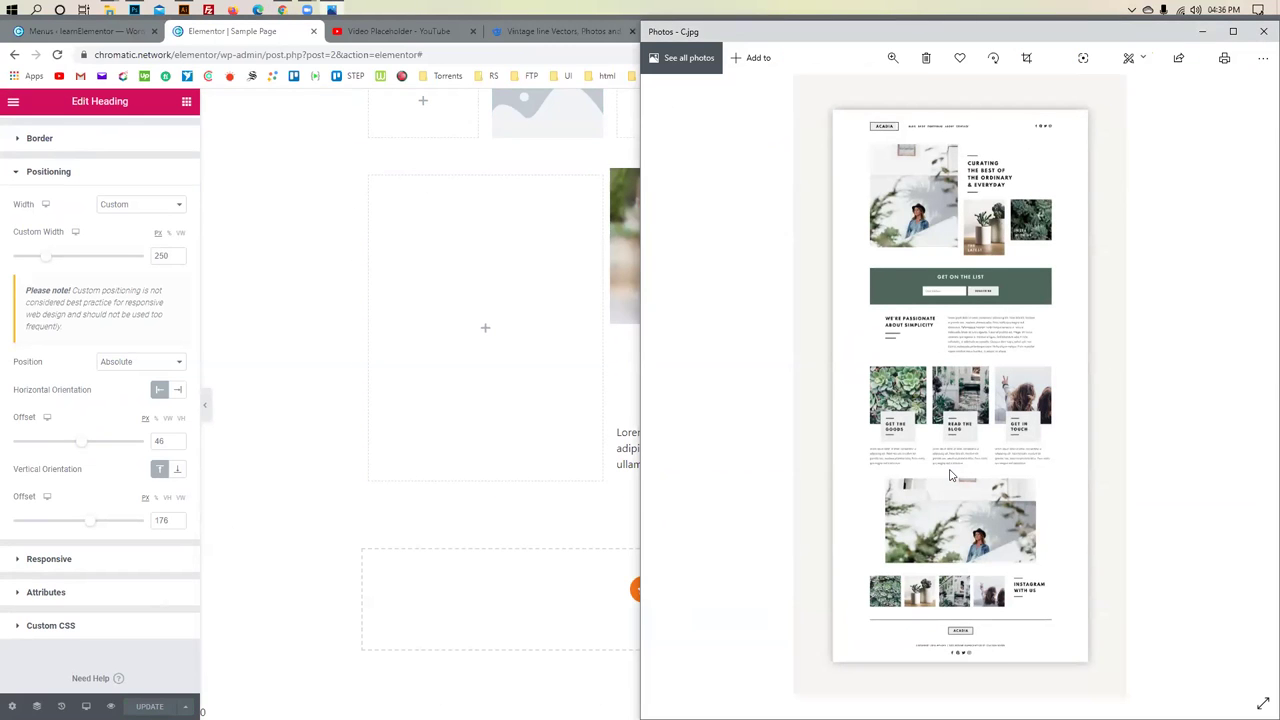
pyautogui.scroll(2, 950, 476)
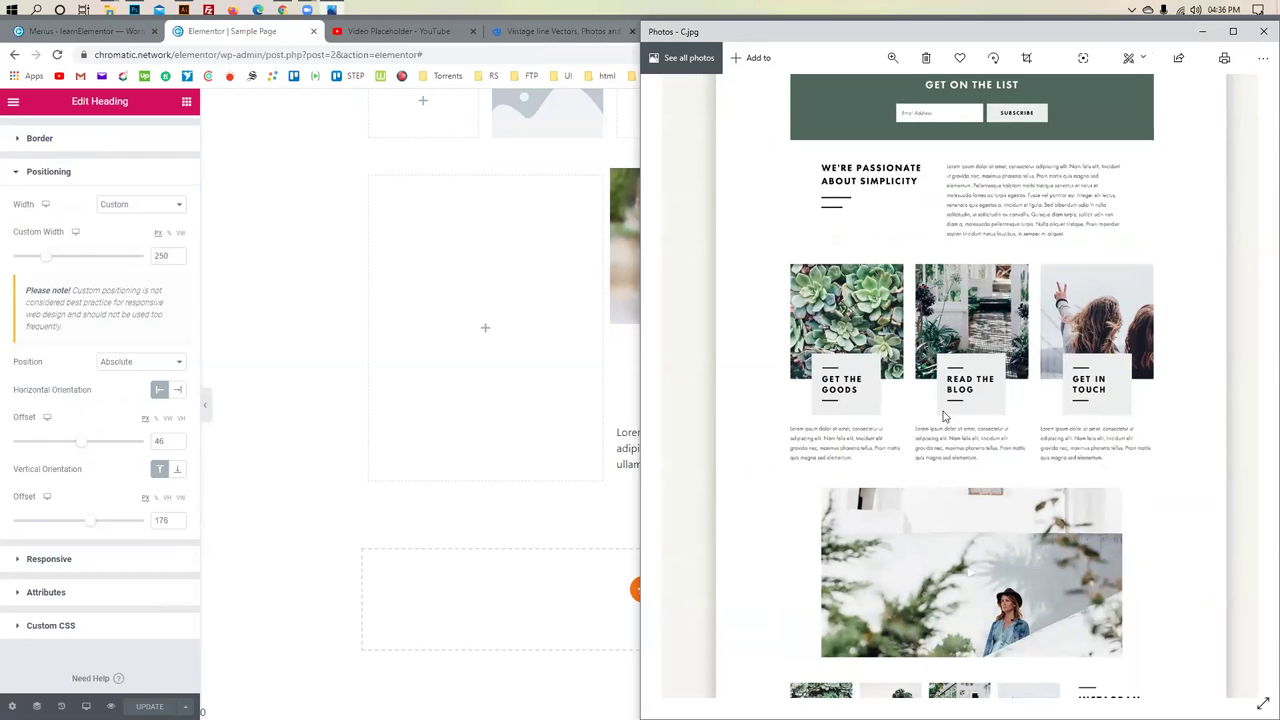
pyautogui.scroll(3, 946, 411)
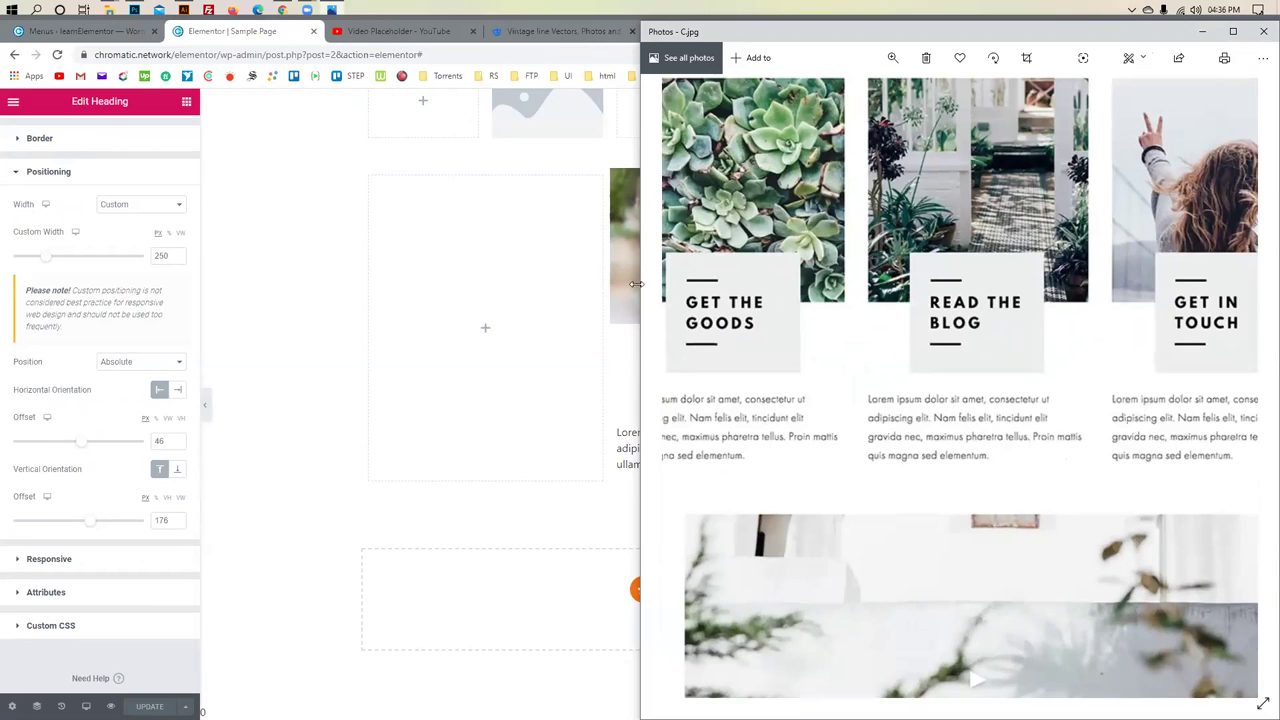
pyautogui.click(628, 276)
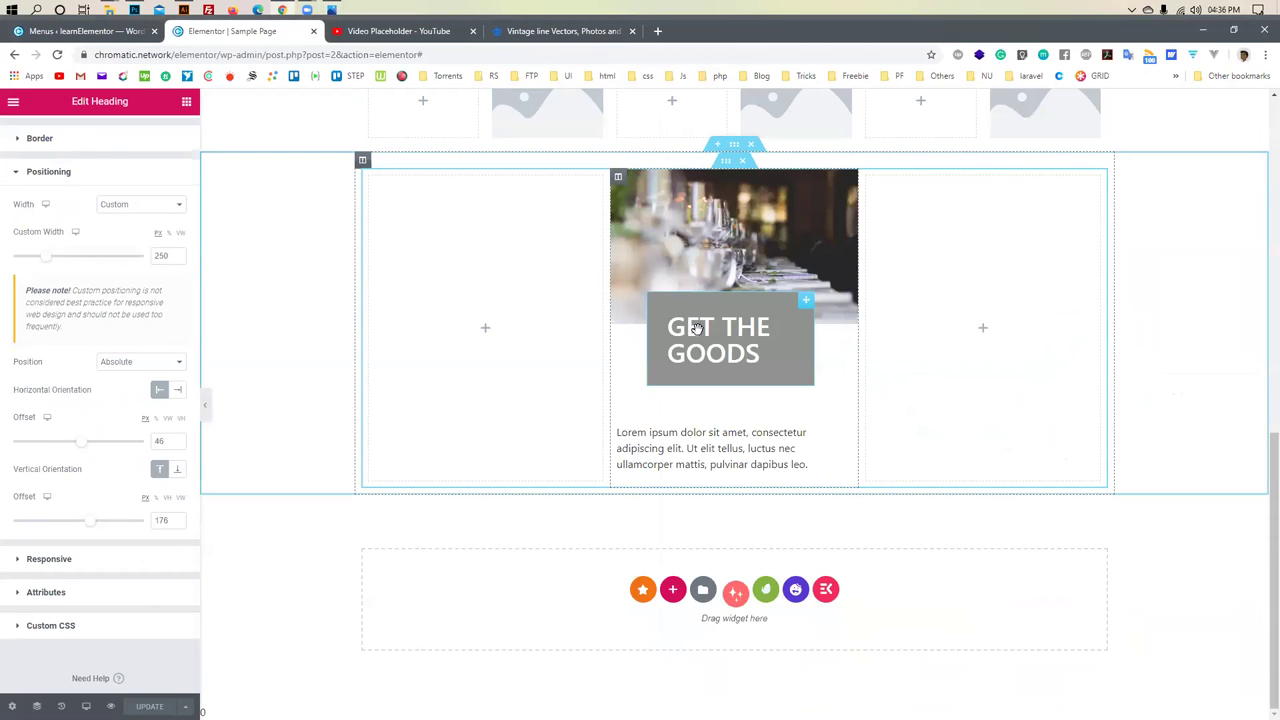
pyautogui.hotkey('alt', 'Tab')
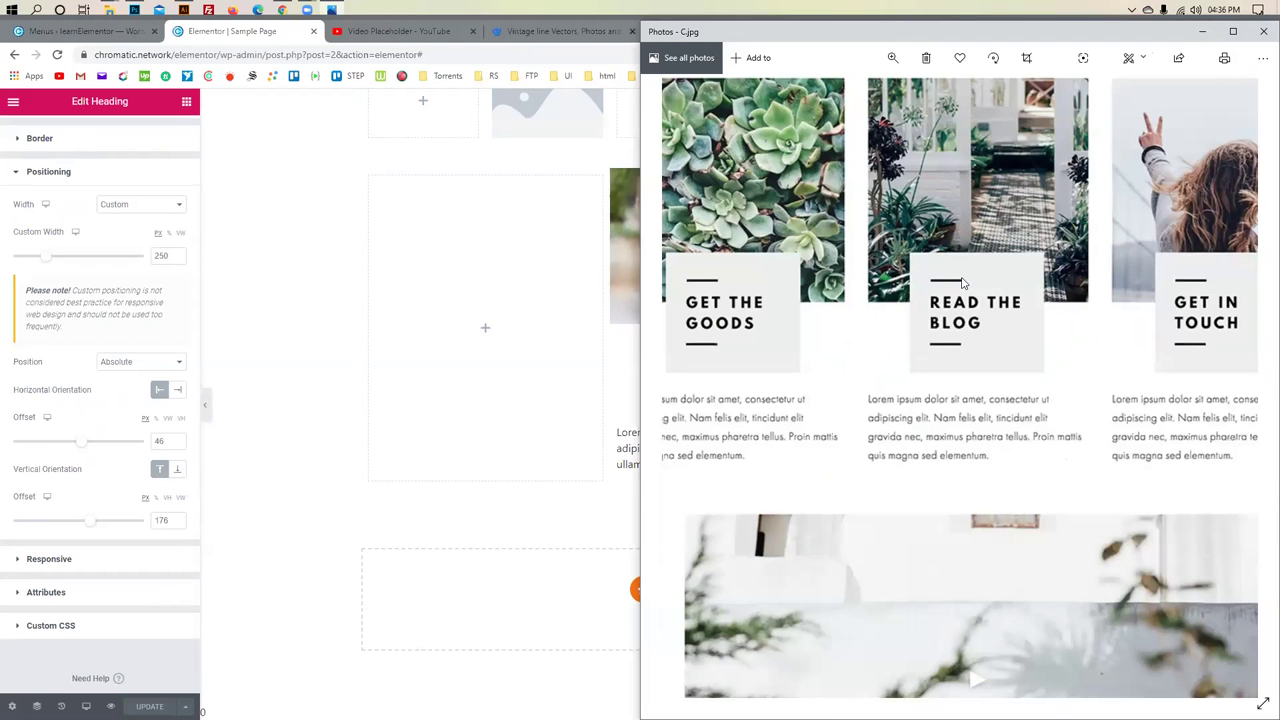
pyautogui.hotkey('alt', 'Tab')
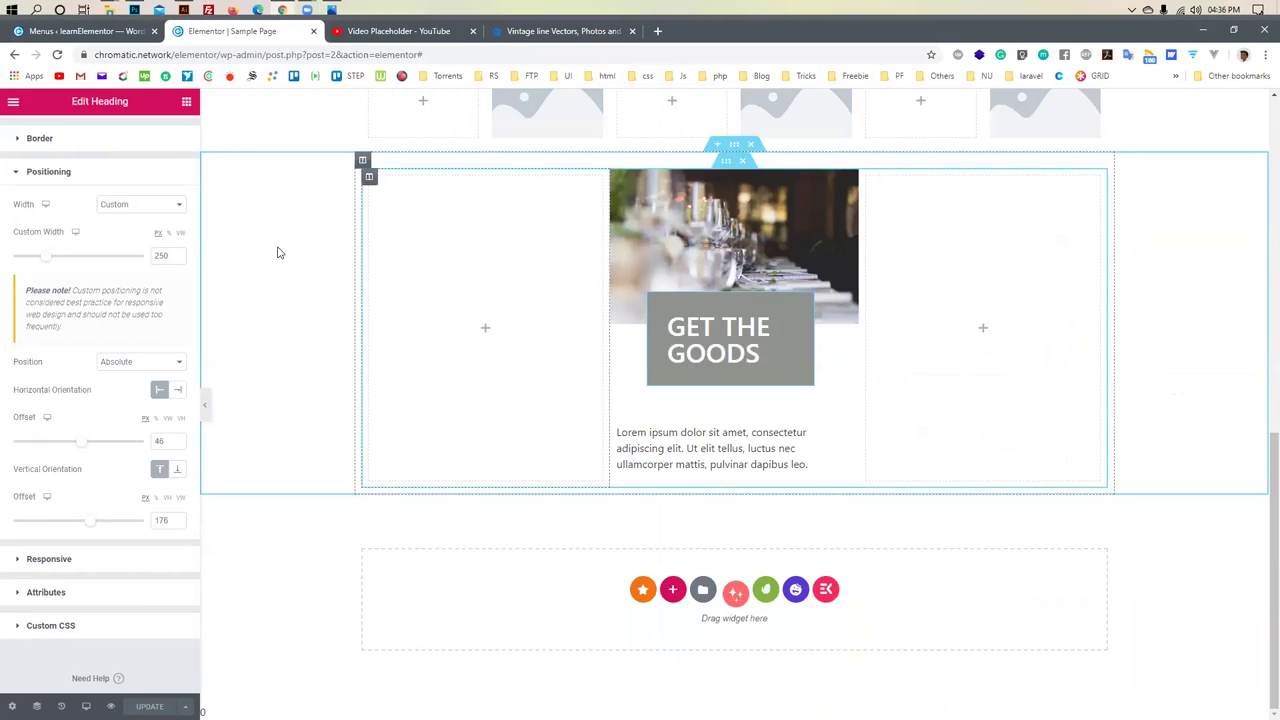
# Give the GET THE GOODS heading a solid border with a width of 0 on all sides
pyautogui.click(36, 138)
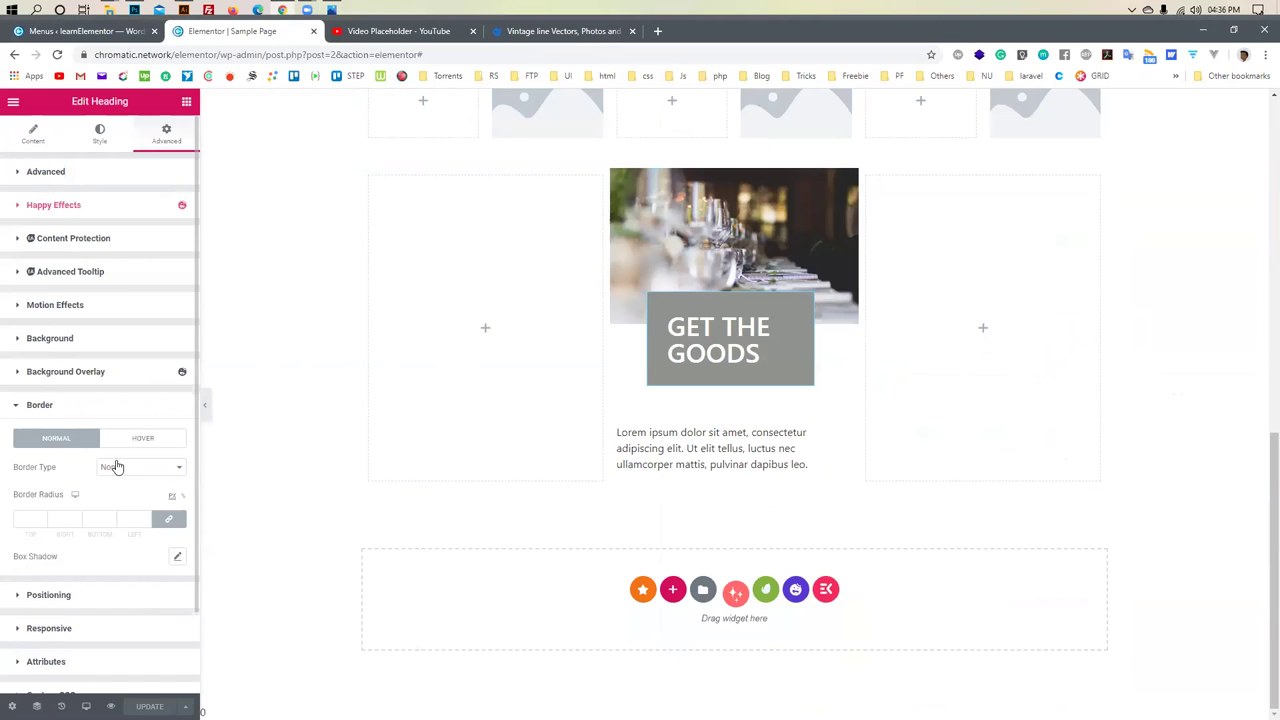
pyautogui.click(116, 467)
pyautogui.click(118, 497)
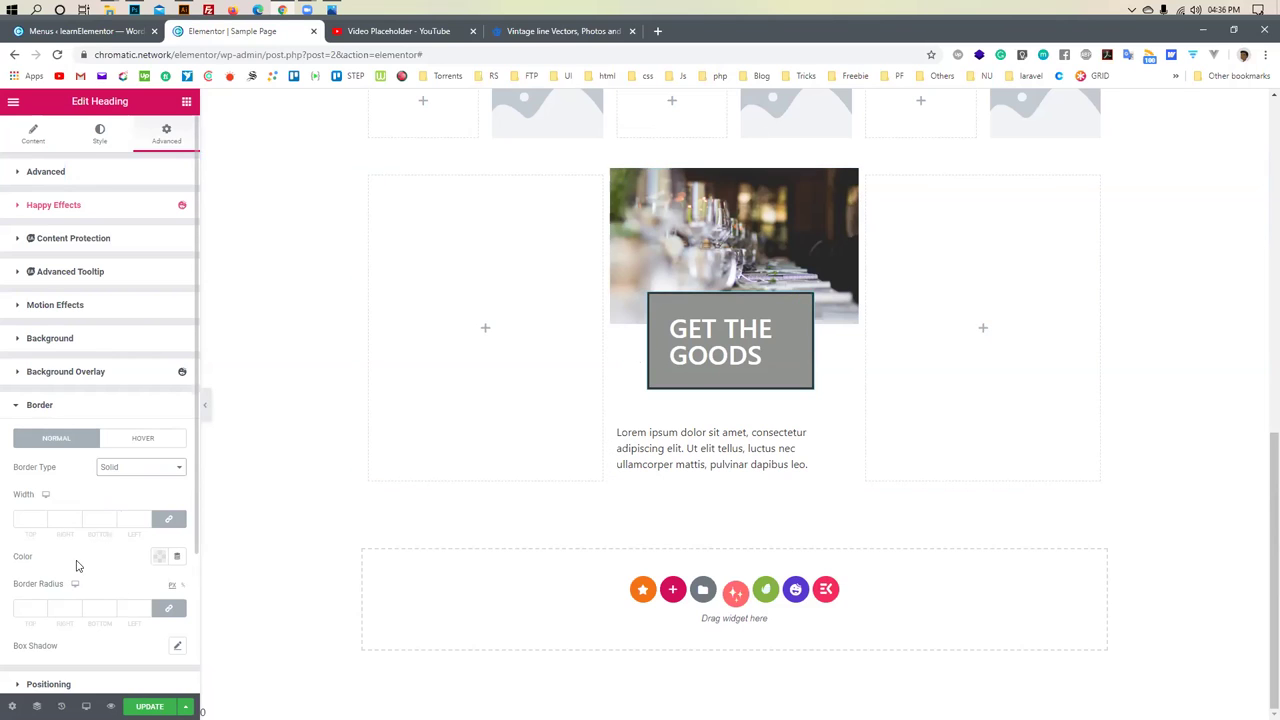
pyautogui.scroll(-1, 77, 546)
pyautogui.scroll(-1, 77, 546)
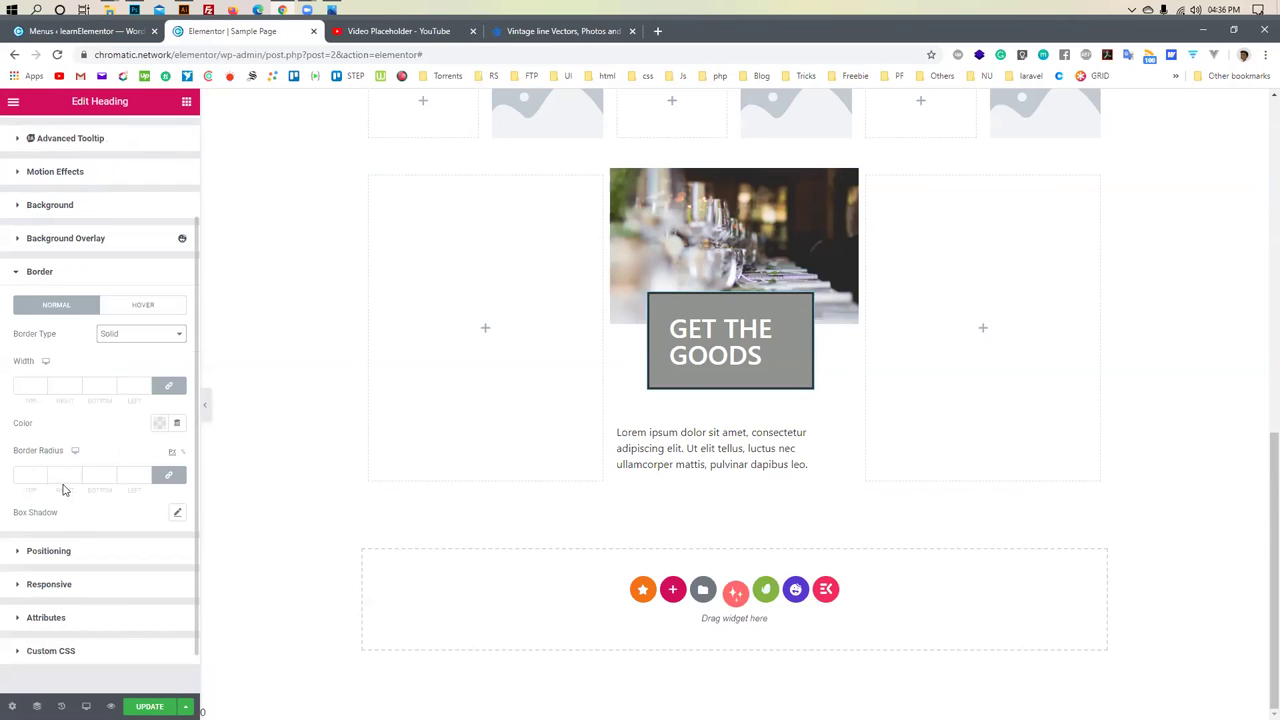
pyautogui.click(37, 377)
pyautogui.write('0')
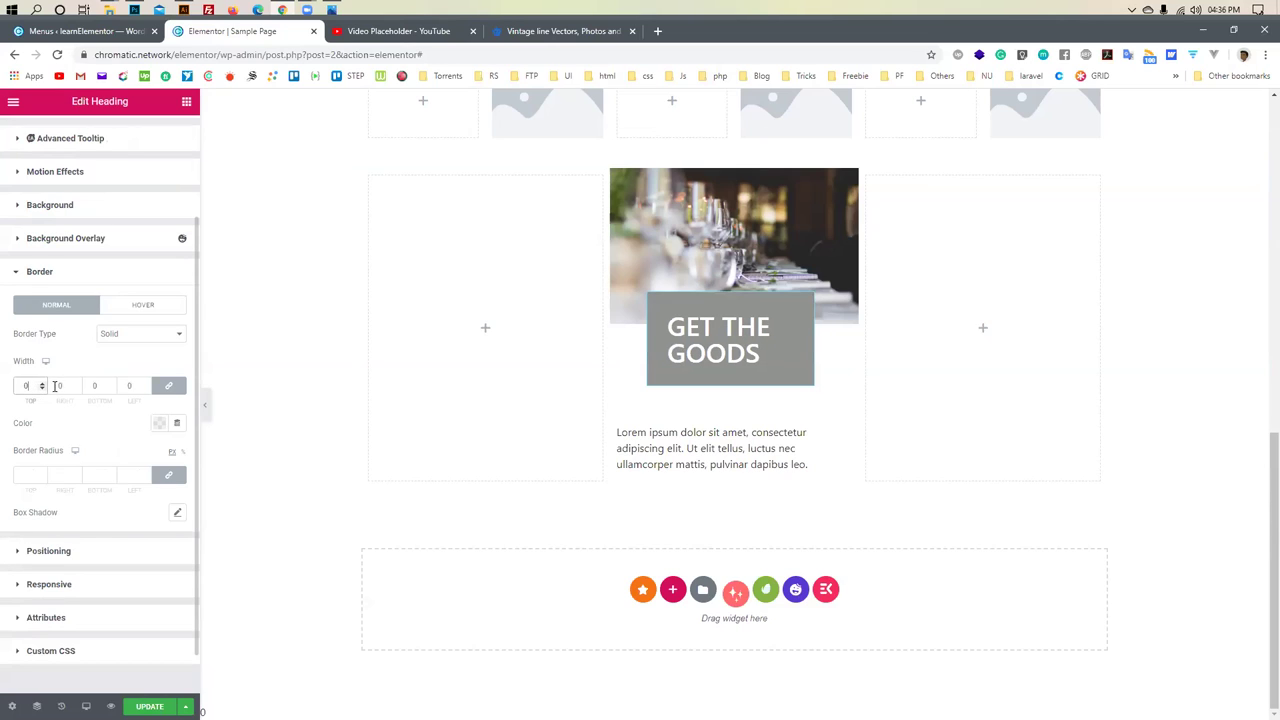
# Unlink the heading's border widths and set only the top border width to 3
pyautogui.click(169, 386)
pyautogui.scroll(4, 20, 388)
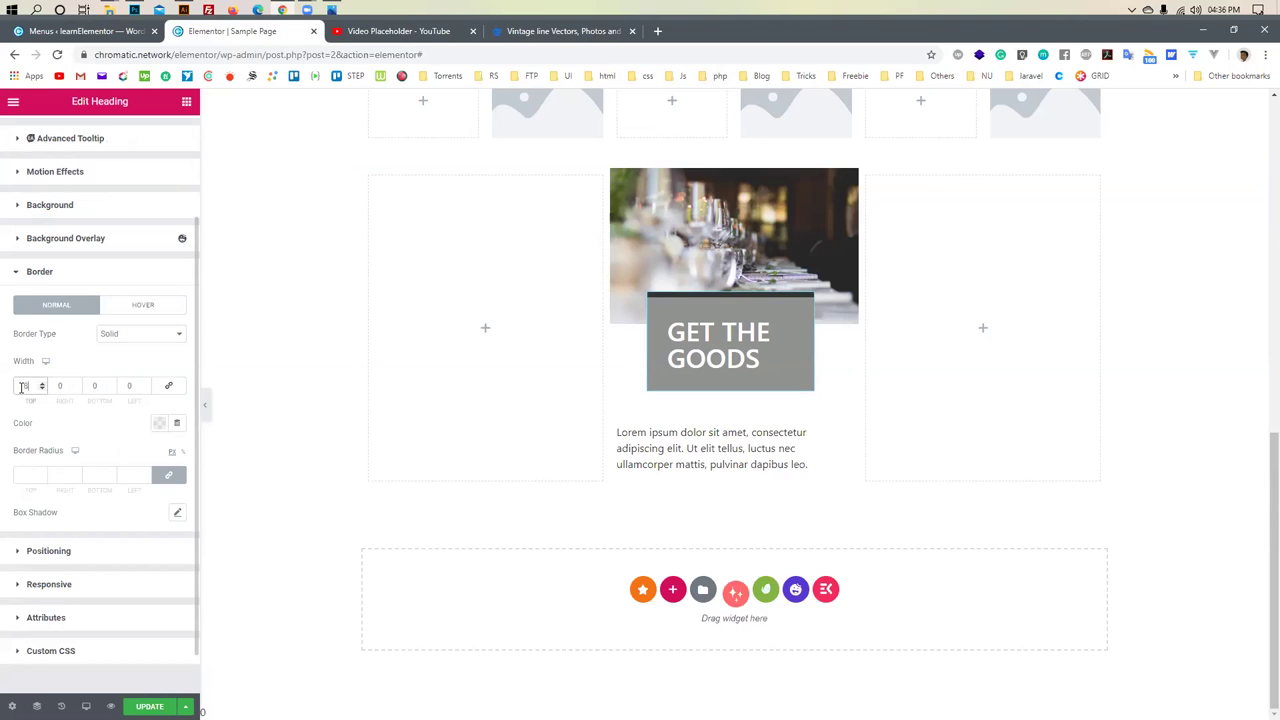
pyautogui.press('BackSpace')
pyautogui.write('2')
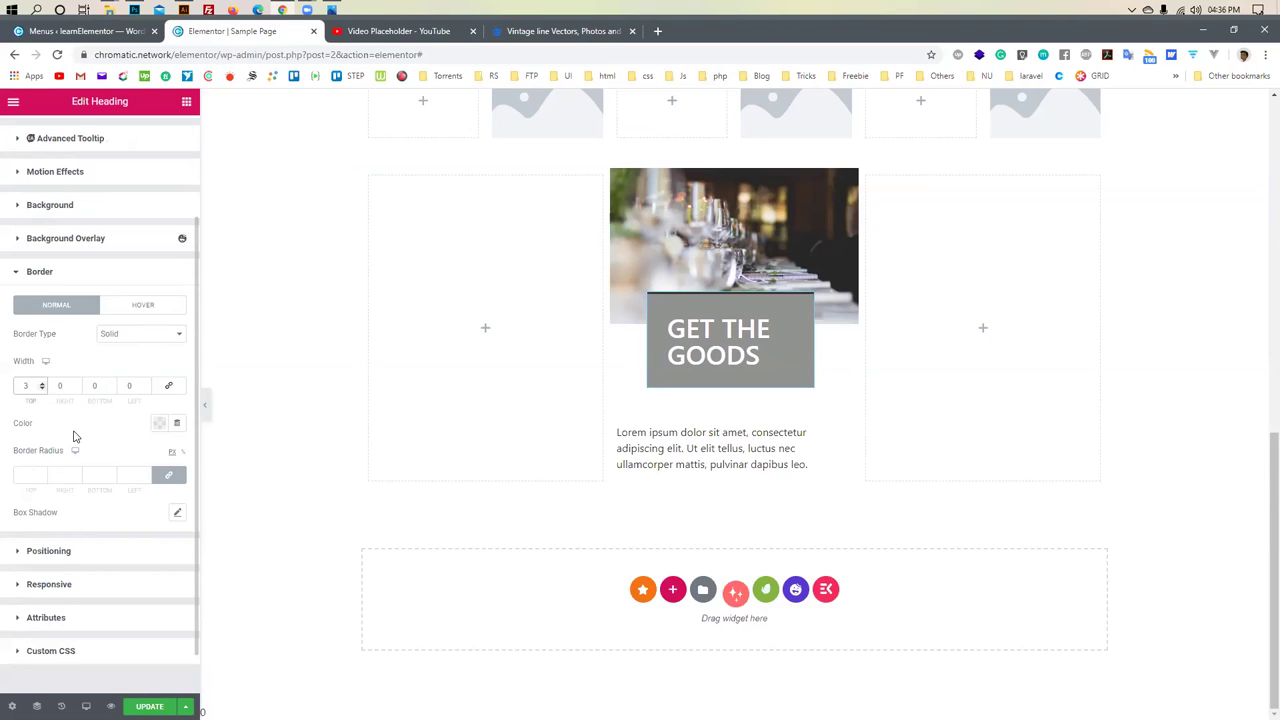
pyautogui.scroll(-1, 73, 436)
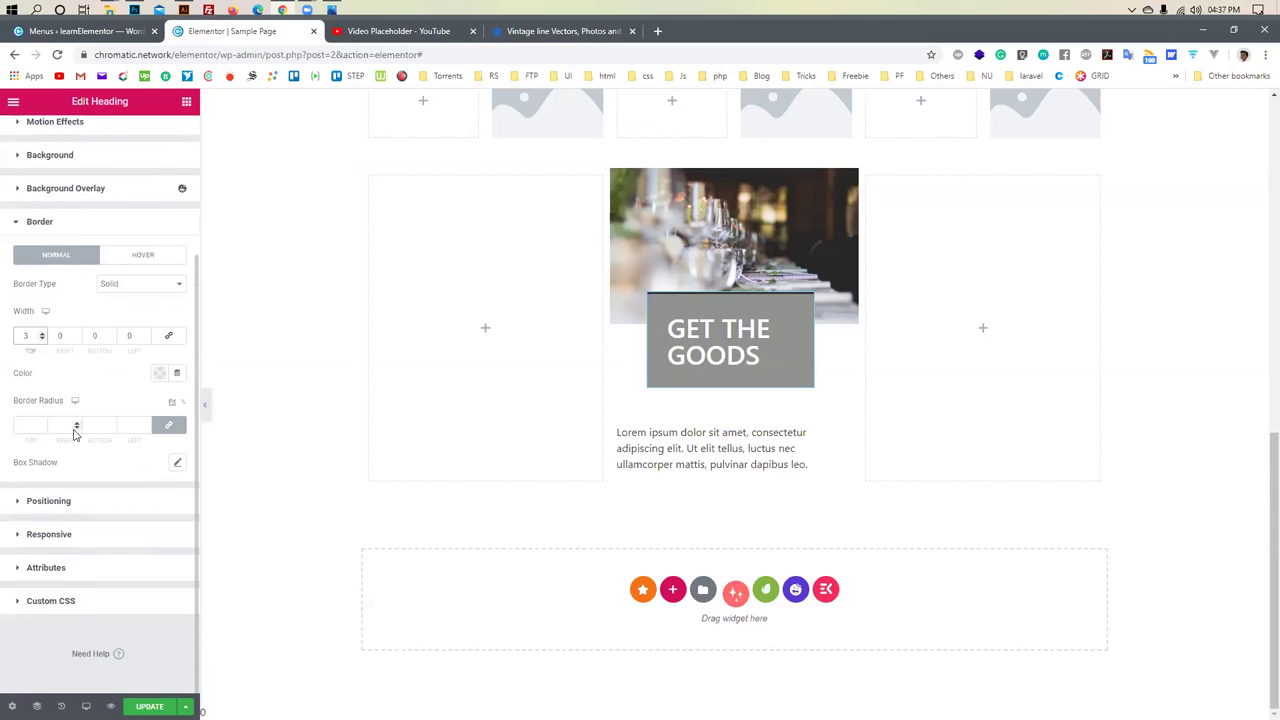
pyautogui.scroll(1, 73, 436)
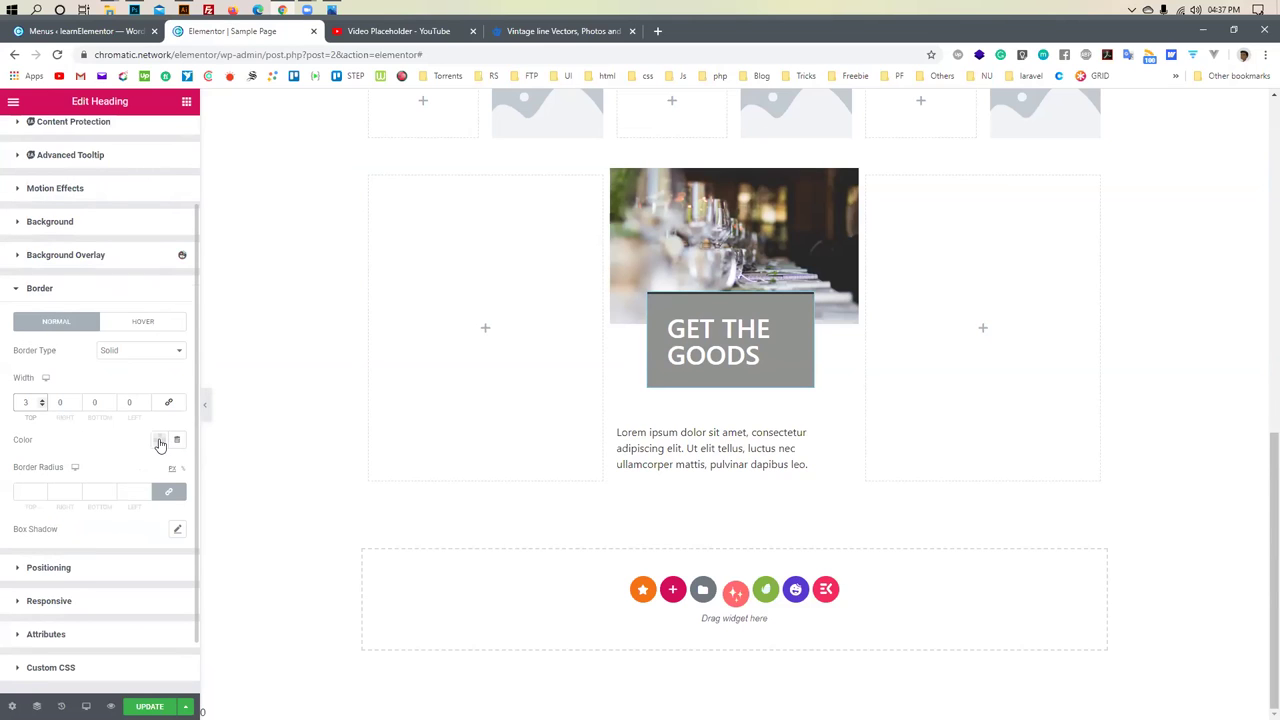
pyautogui.click(160, 443)
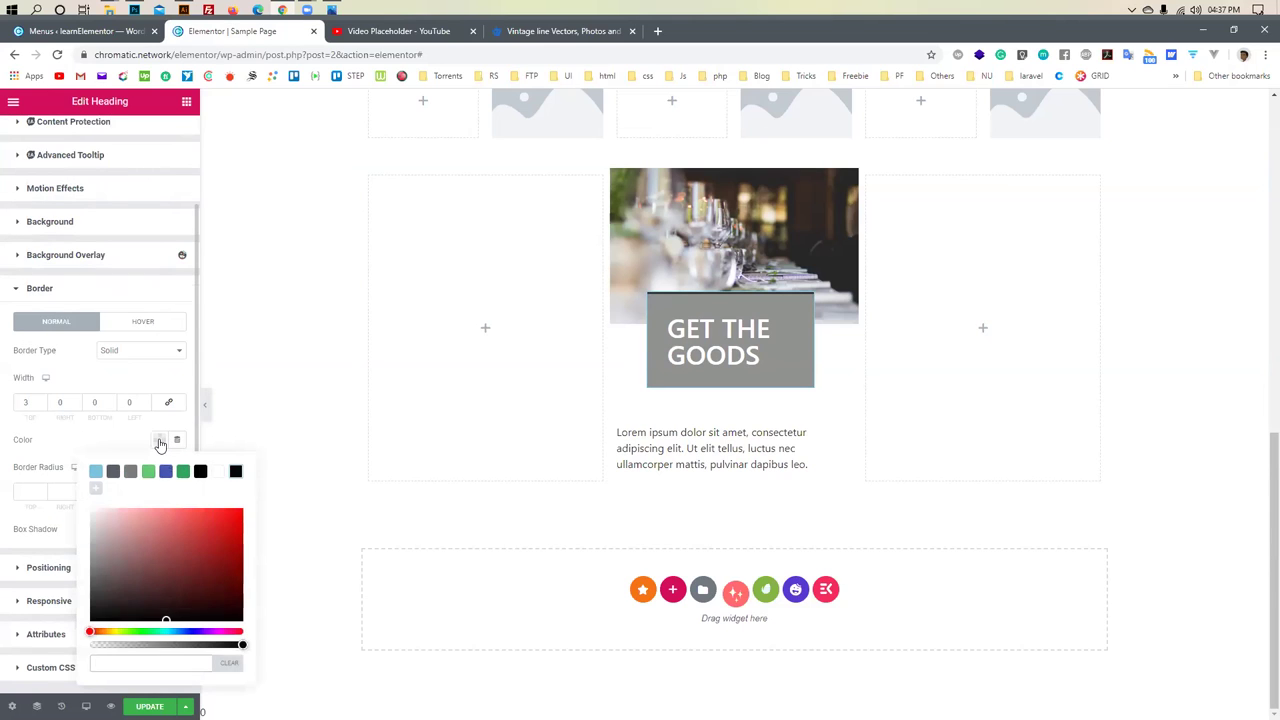
pyautogui.click(160, 443)
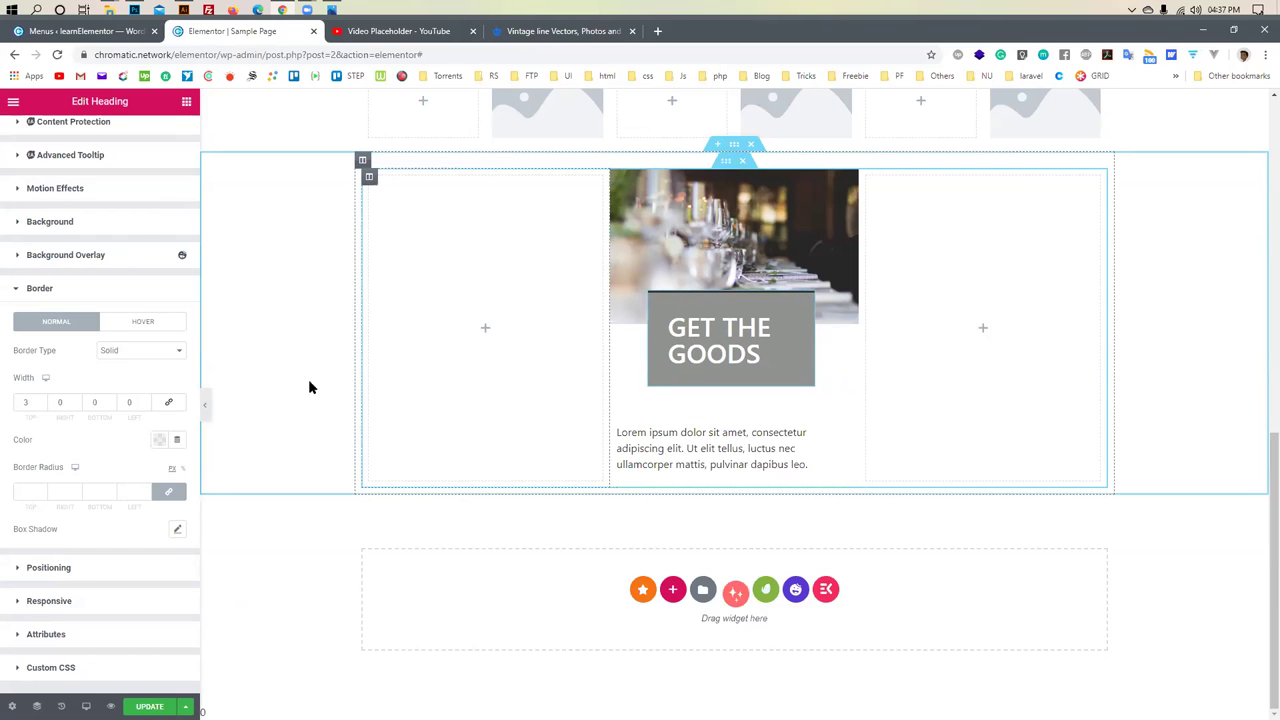
# Search the widgets for "line" and add a Divider between the GET THE GOODS box and the paragraph text
pyautogui.click(186, 106)
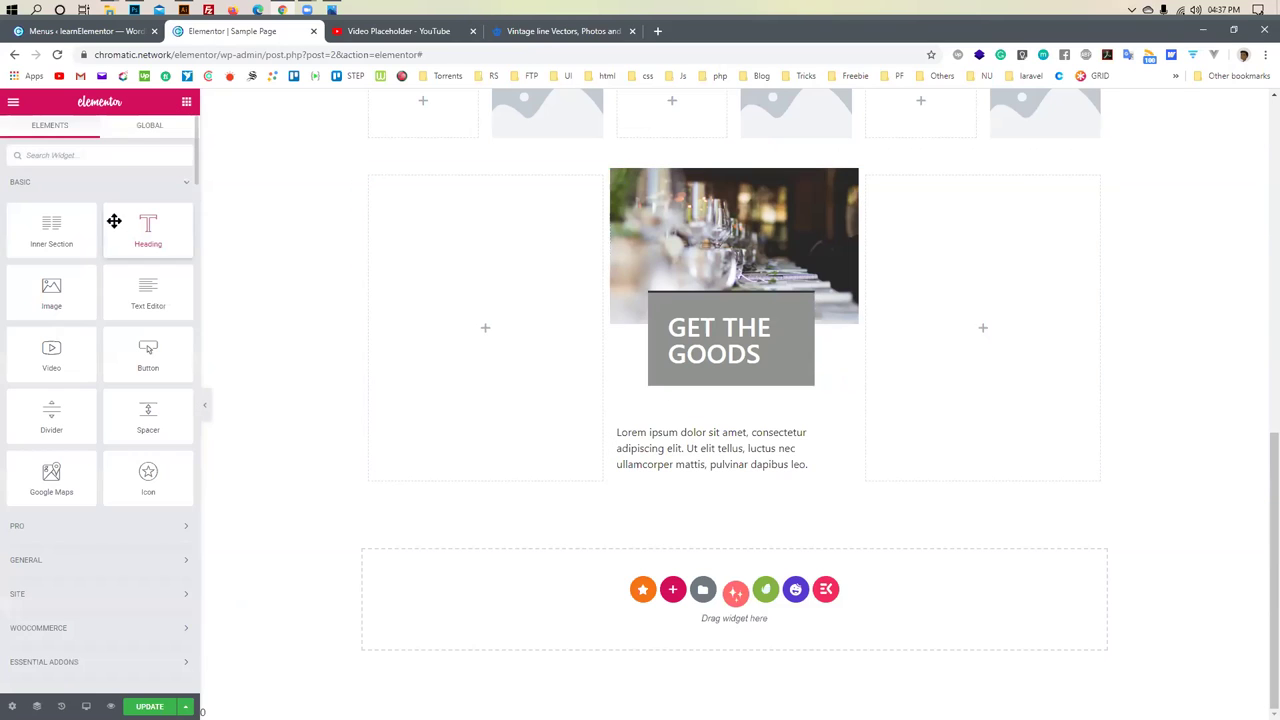
pyautogui.scroll(-3, 119, 343)
pyautogui.scroll(3, 119, 343)
pyautogui.click(143, 154)
pyautogui.write('line')
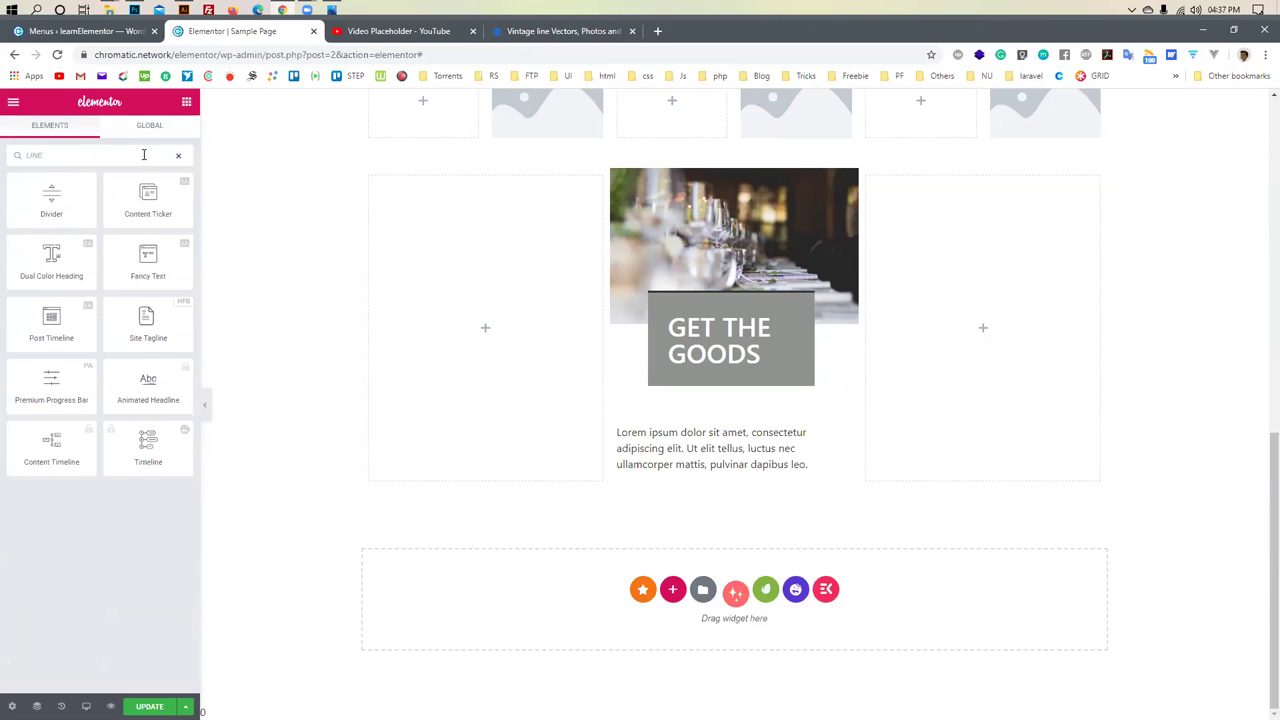
pyautogui.moveTo(46, 200); pyautogui.dragTo(705, 340)
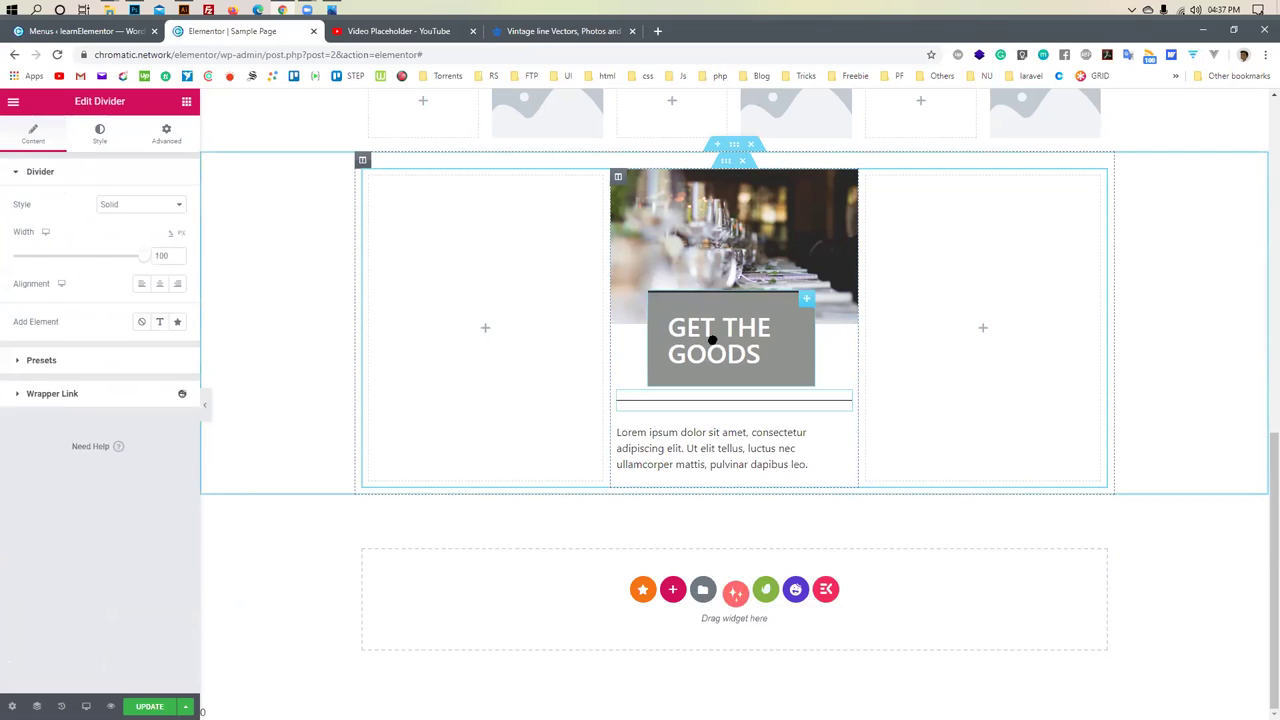
# Shorten the divider under the GET THE GOODS box to a width of 25
pyautogui.click(712, 341)
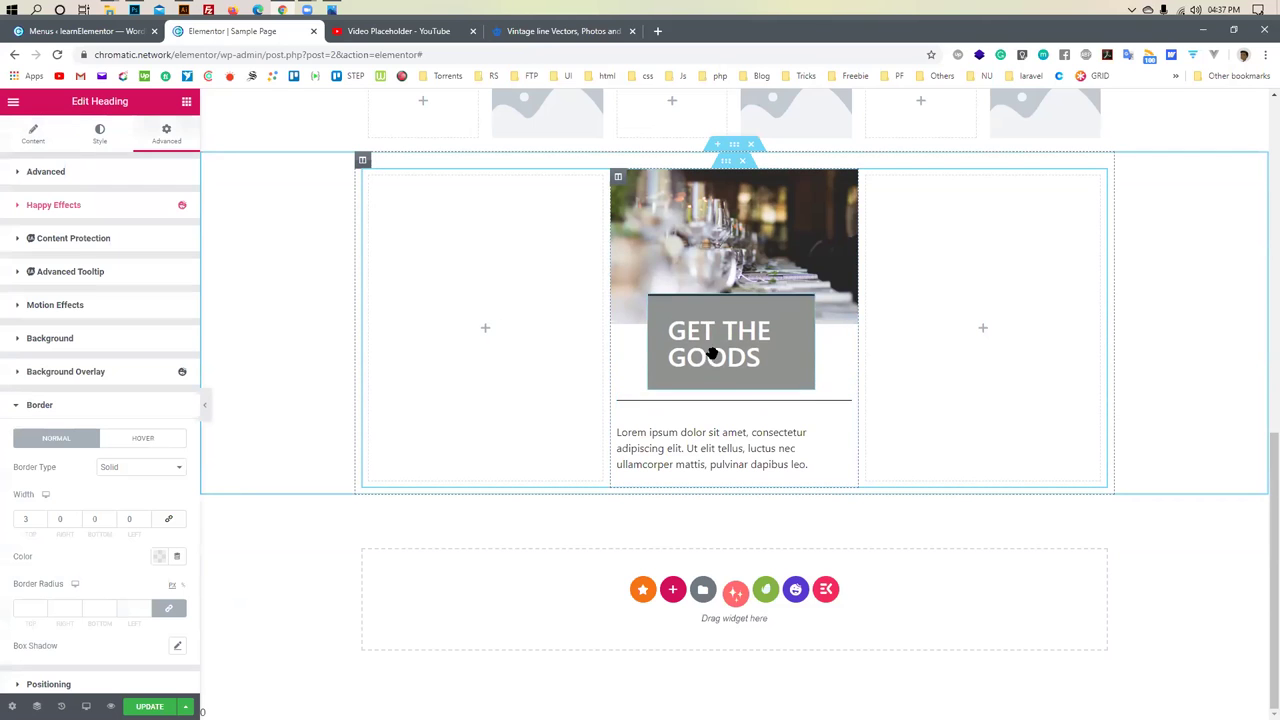
pyautogui.click(709, 404)
pyautogui.moveTo(715, 403)
pyautogui.mouseDown()
pyautogui.moveTo(718, 354)
pyautogui.moveTo(710, 407)
pyautogui.mouseUp()
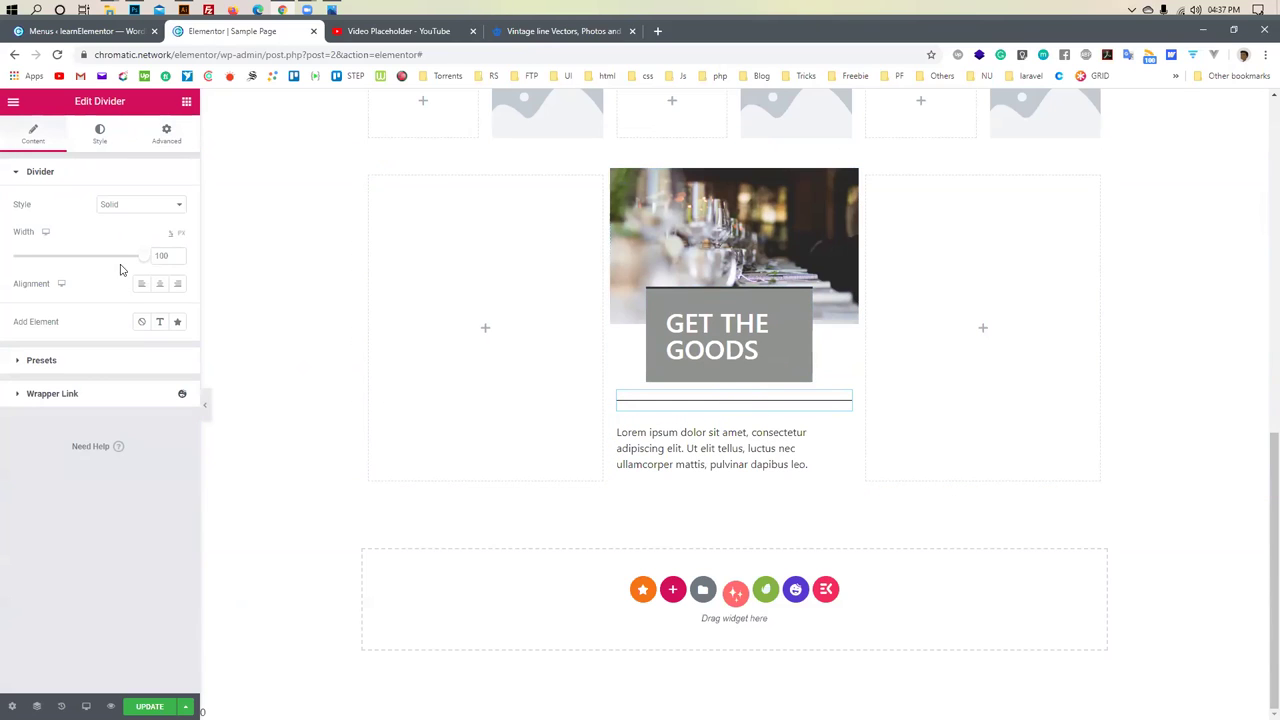
pyautogui.moveTo(143, 264); pyautogui.dragTo(44, 262)
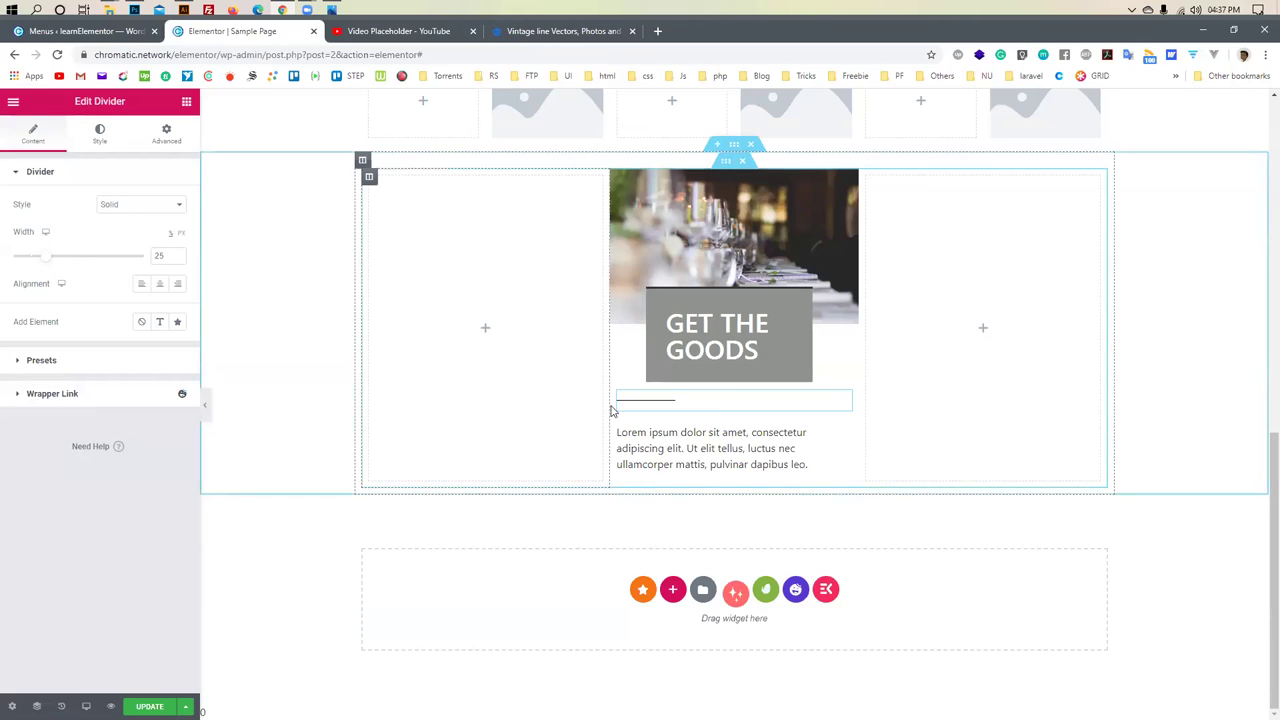
pyautogui.moveTo(643, 403); pyautogui.dragTo(680, 403)
# Try the Double line style on the divider and return it to Solid
pyautogui.click(121, 204)
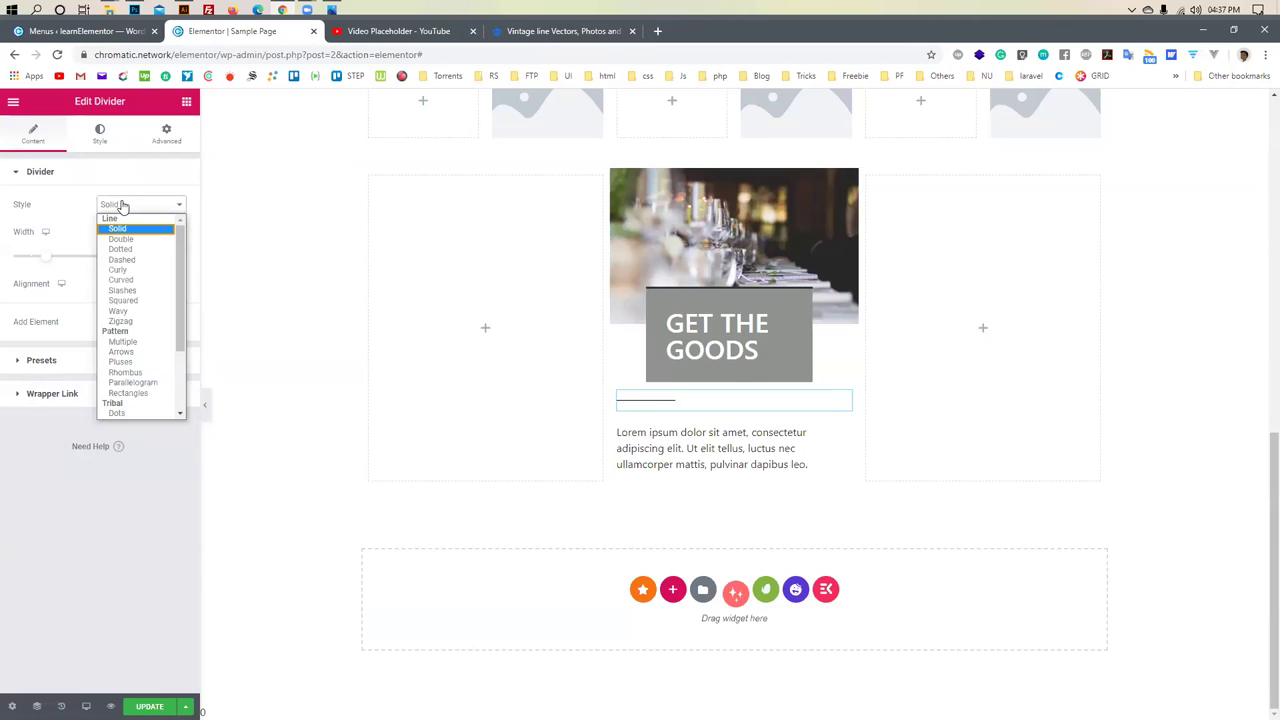
pyautogui.click(121, 239)
pyautogui.click(128, 210)
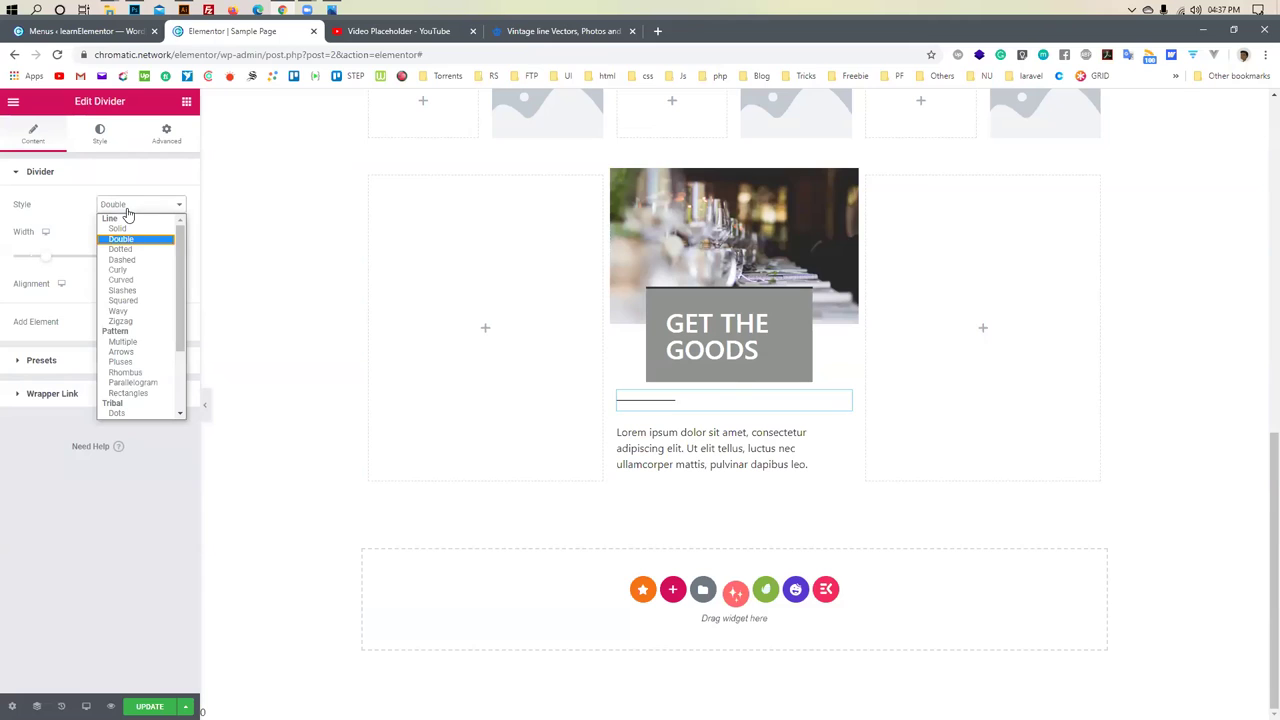
pyautogui.scroll(-2, 144, 394)
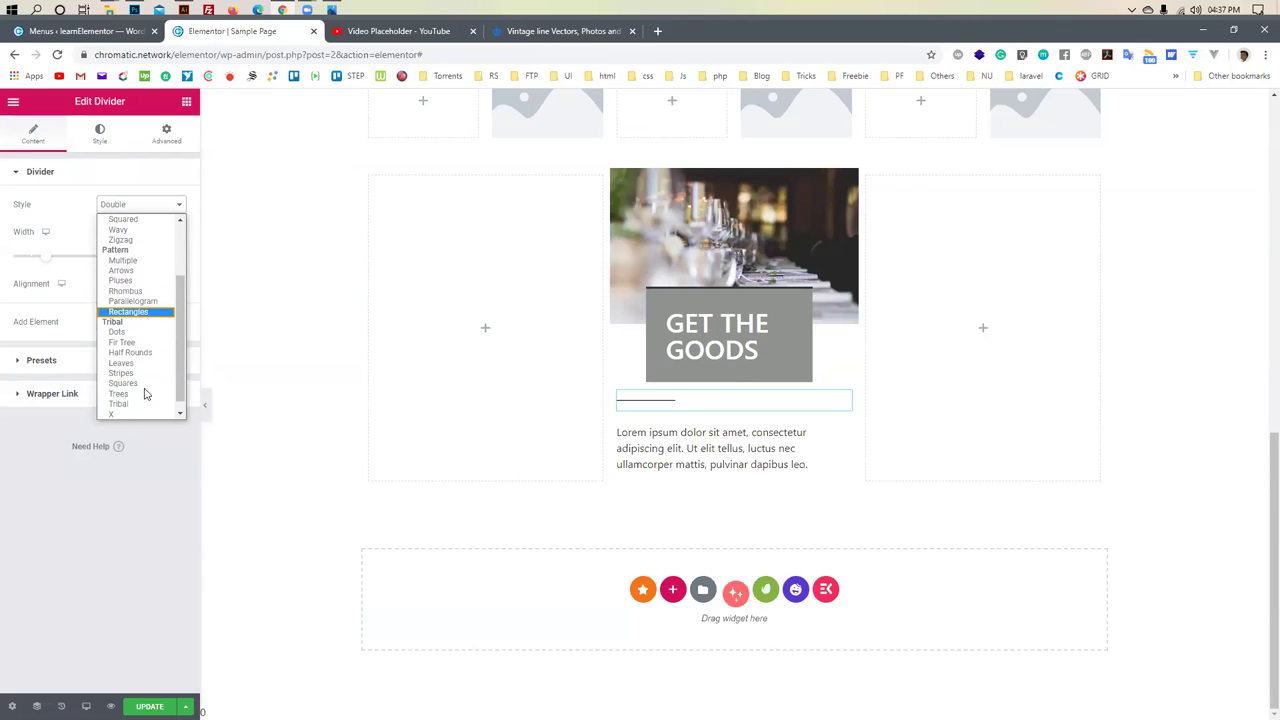
pyautogui.scroll(3, 140, 360)
pyautogui.click(124, 229)
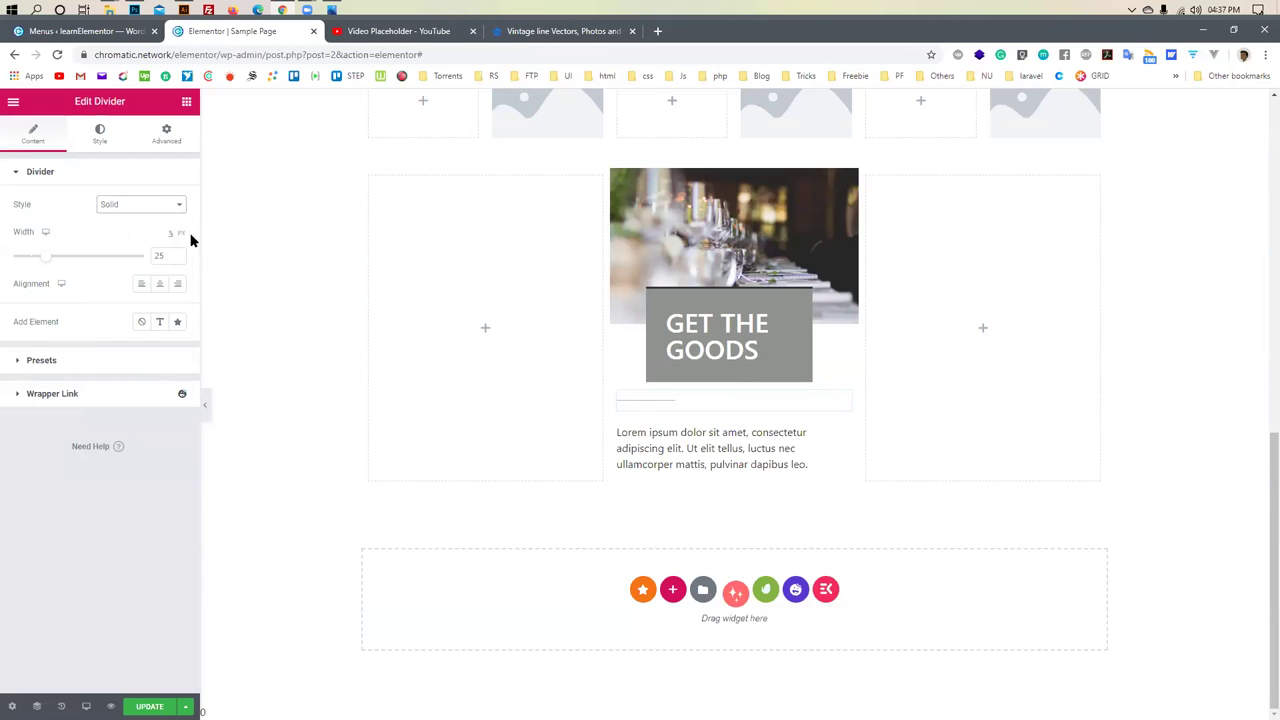
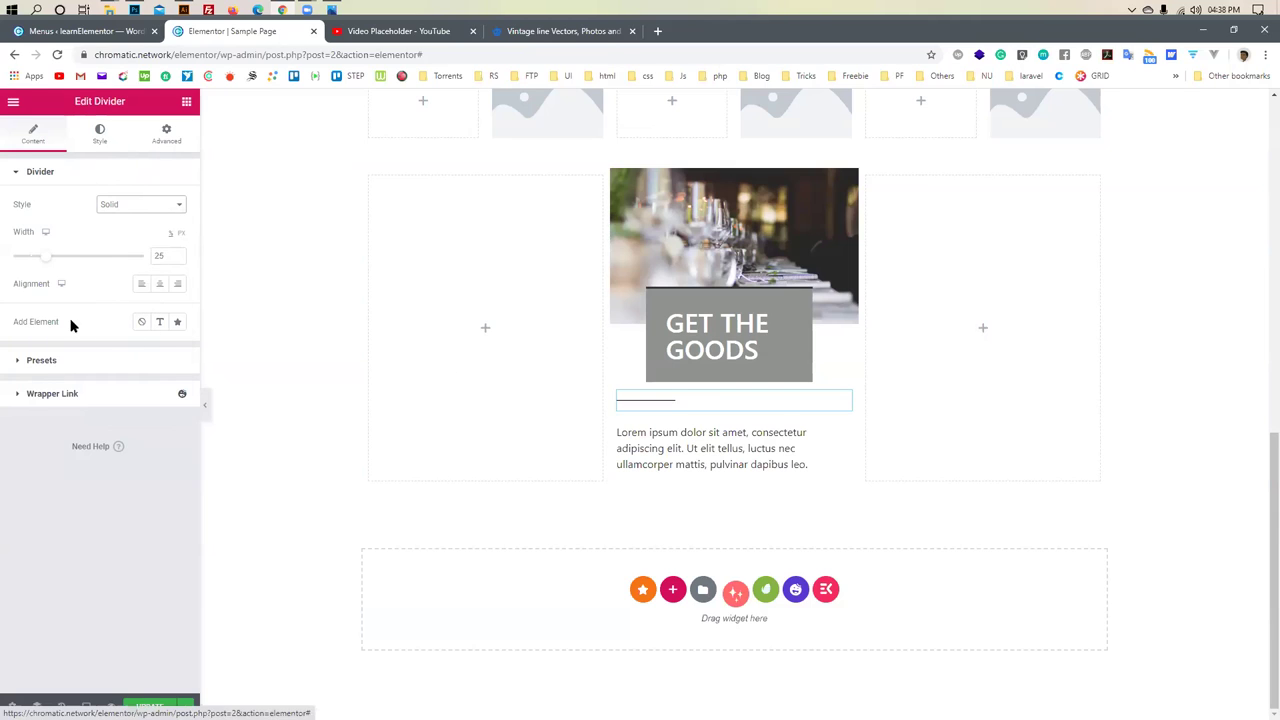
# Check the divider's wrapper link and pre-made presets, and try the preset with a round icon in its middle
pyautogui.click(60, 361)
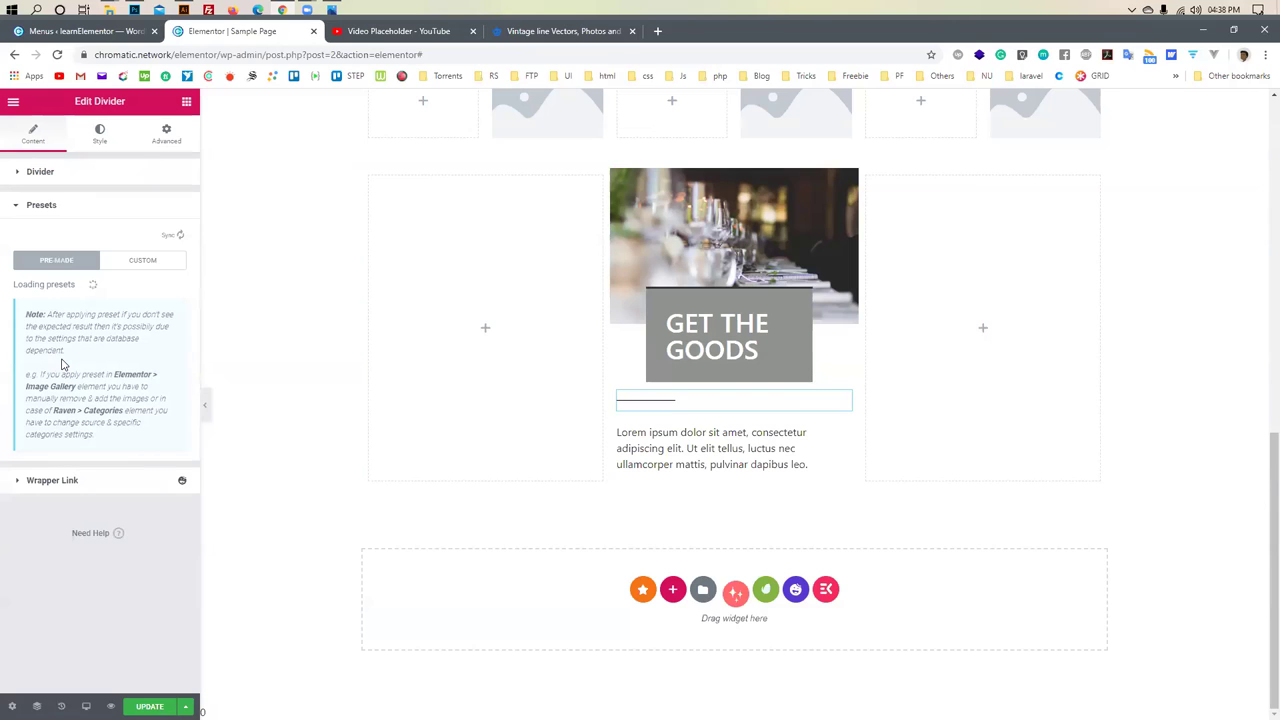
pyautogui.click(60, 481)
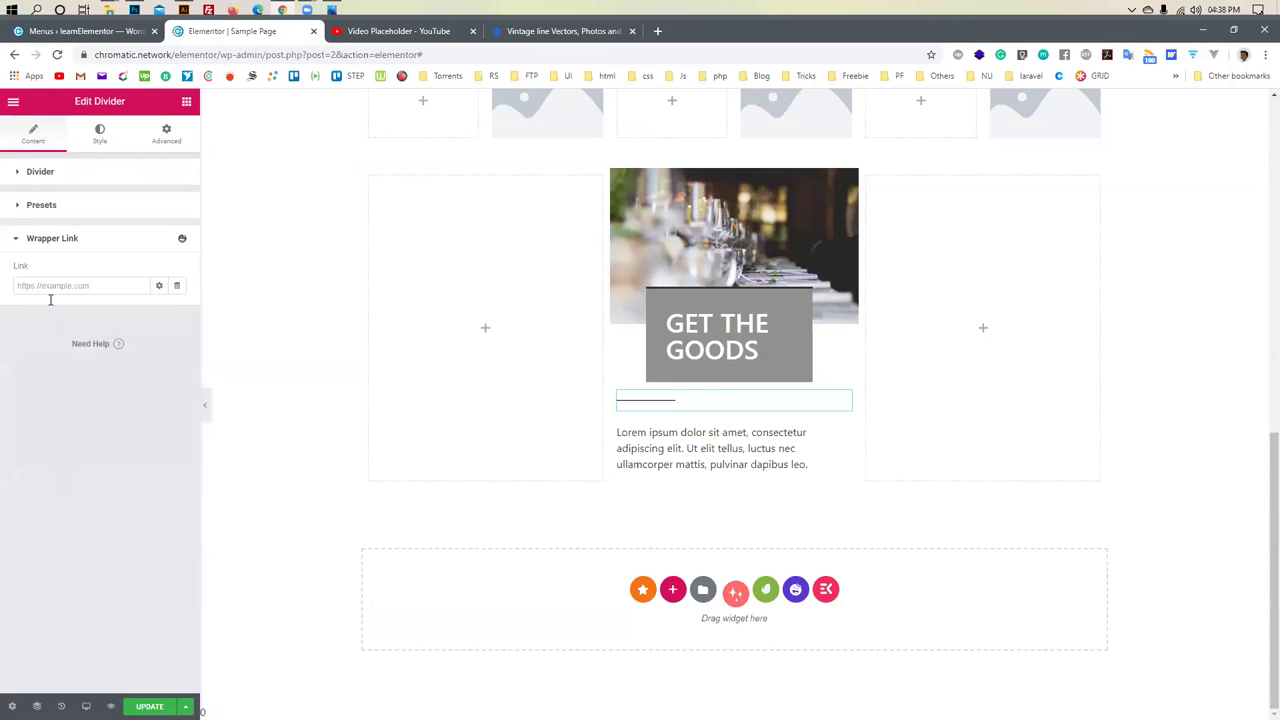
pyautogui.click(43, 250)
pyautogui.click(49, 205)
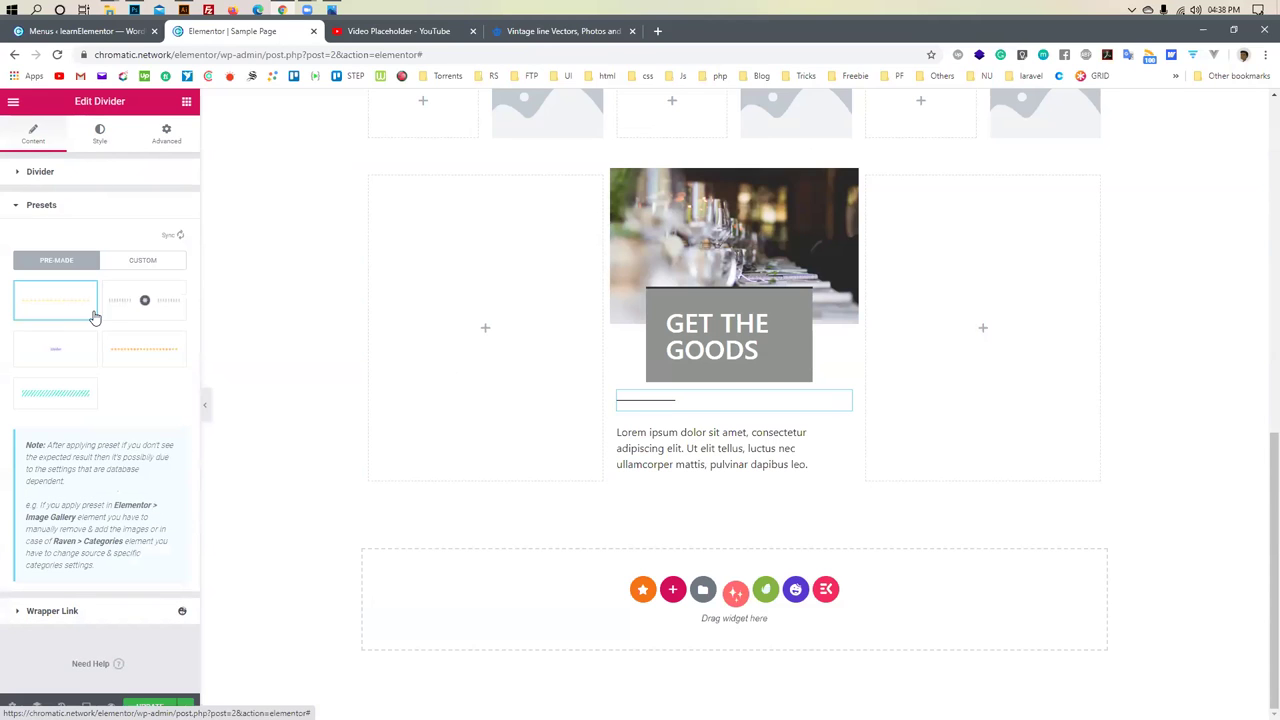
pyautogui.click(138, 298)
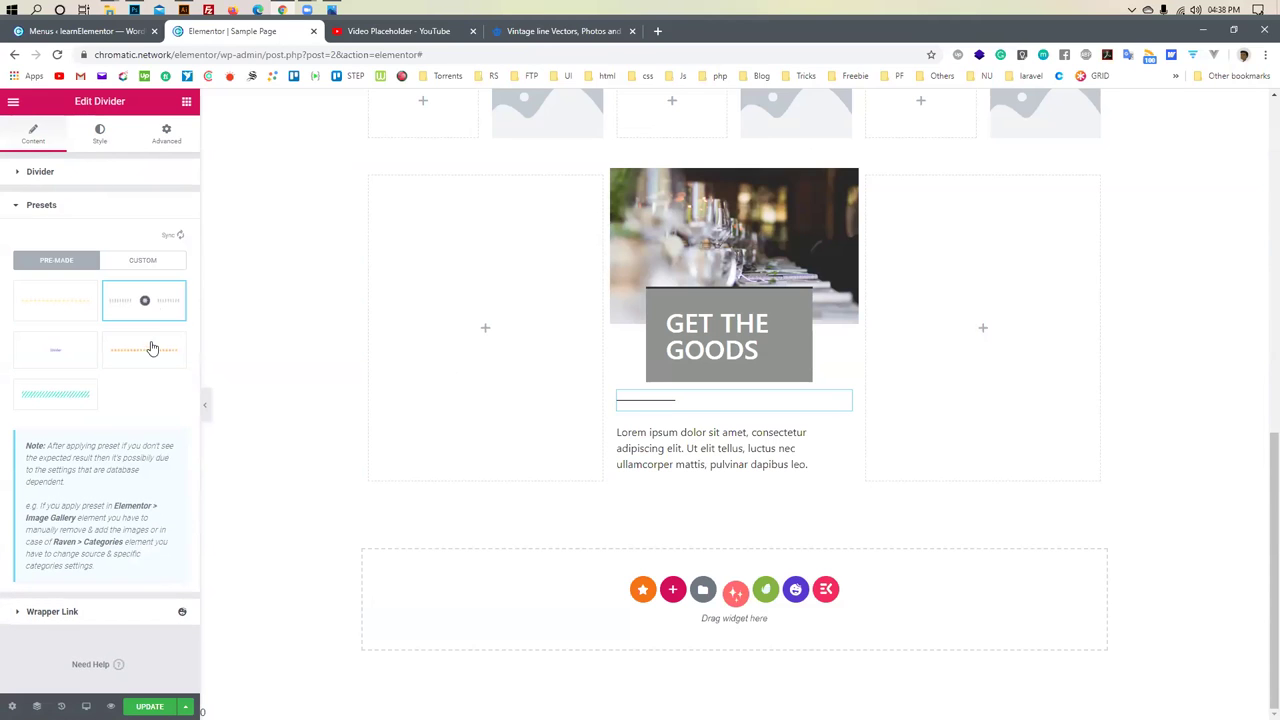
# Thicken the divider line to a weight of 4.5
pyautogui.click(100, 135)
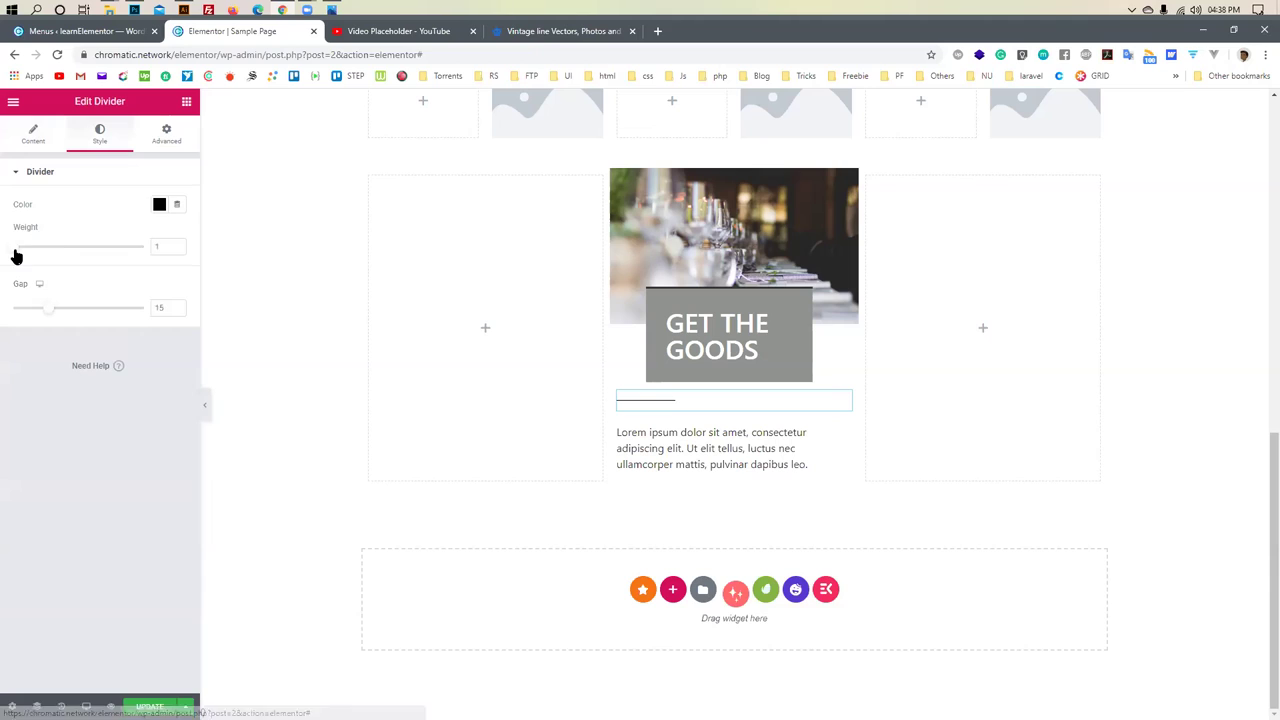
pyautogui.moveTo(15, 253); pyautogui.dragTo(66, 255)
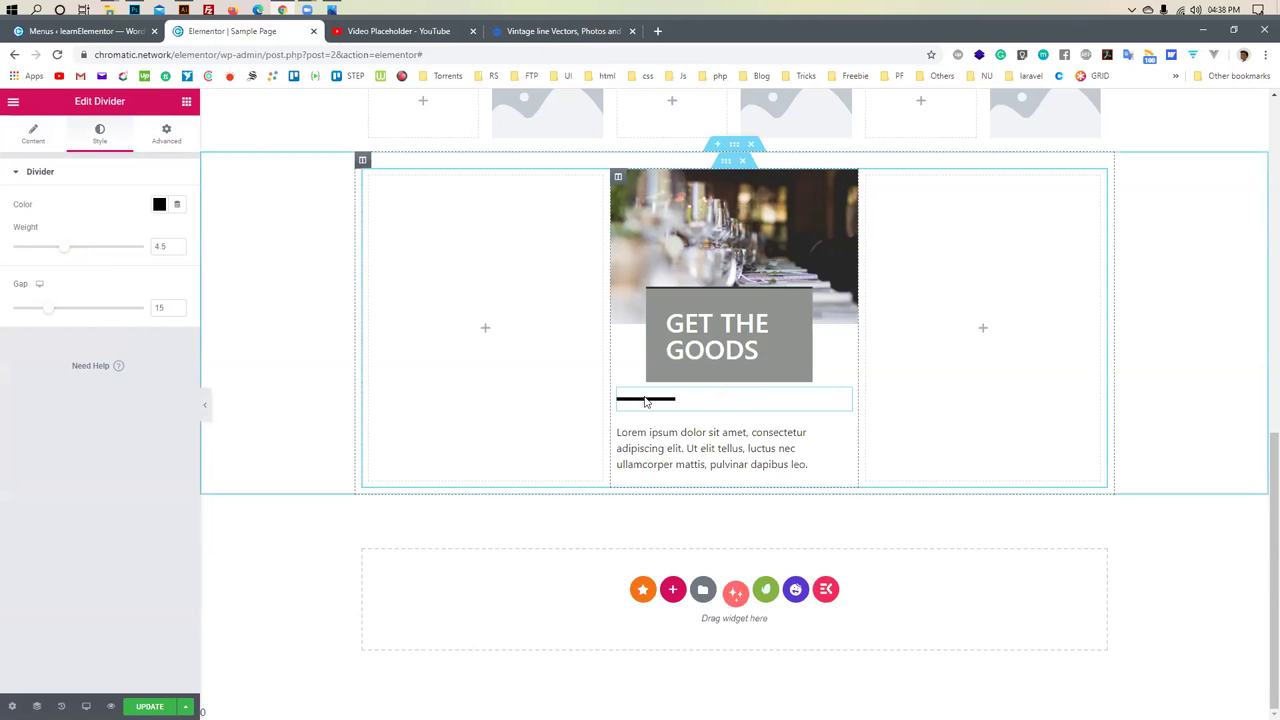
# Give the empty third column, beside the GET THE GOODS card, a classic background using the avel-chuklanov cockpit photo from the media library
pyautogui.click(892, 235)
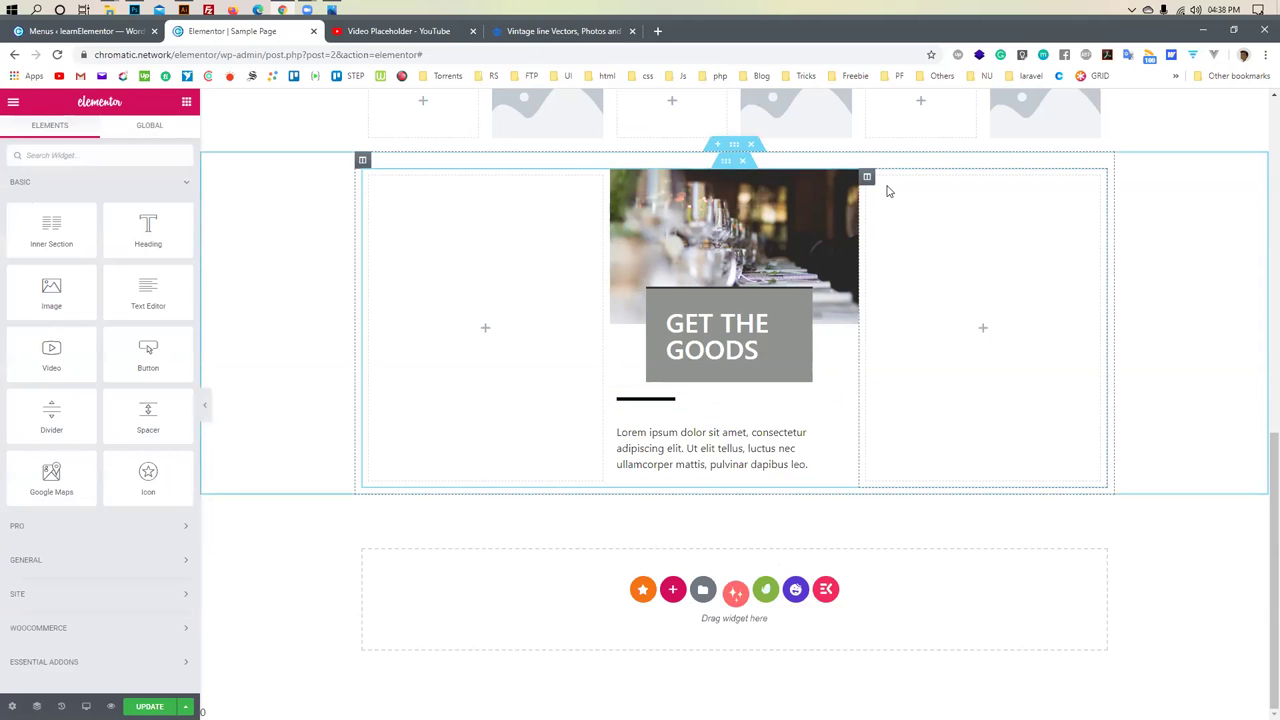
pyautogui.click(867, 177)
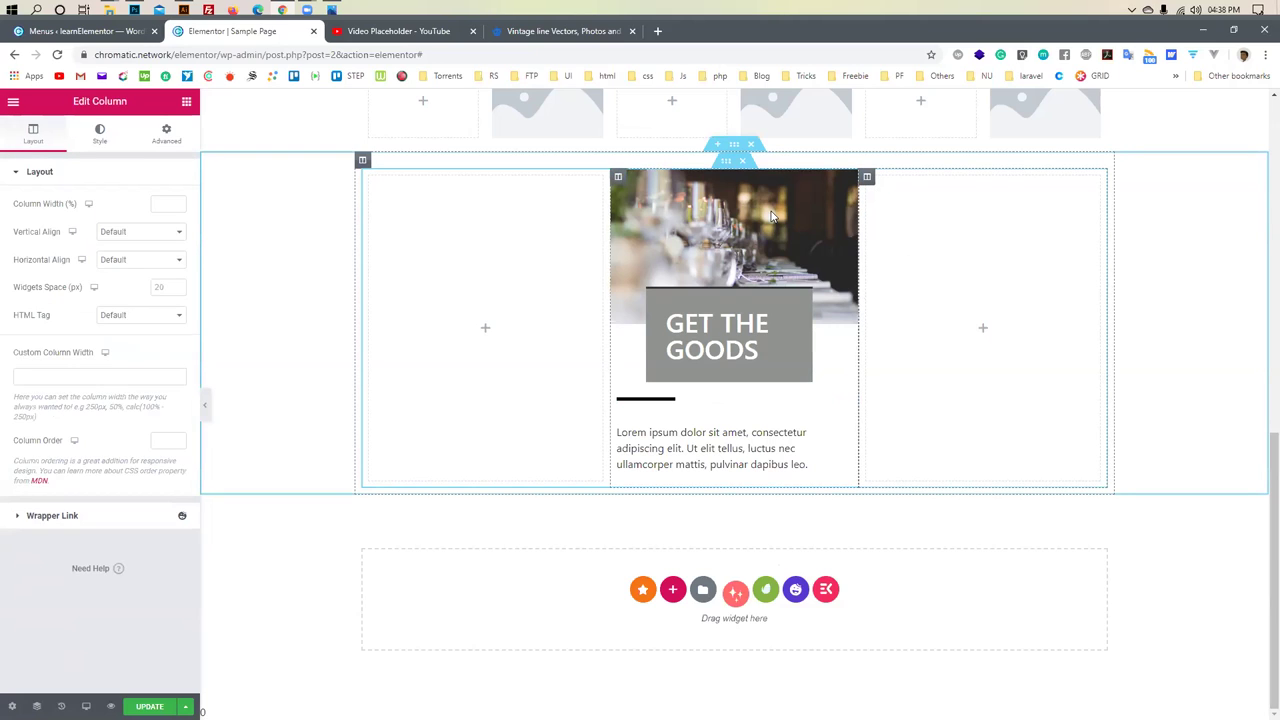
pyautogui.click(95, 138)
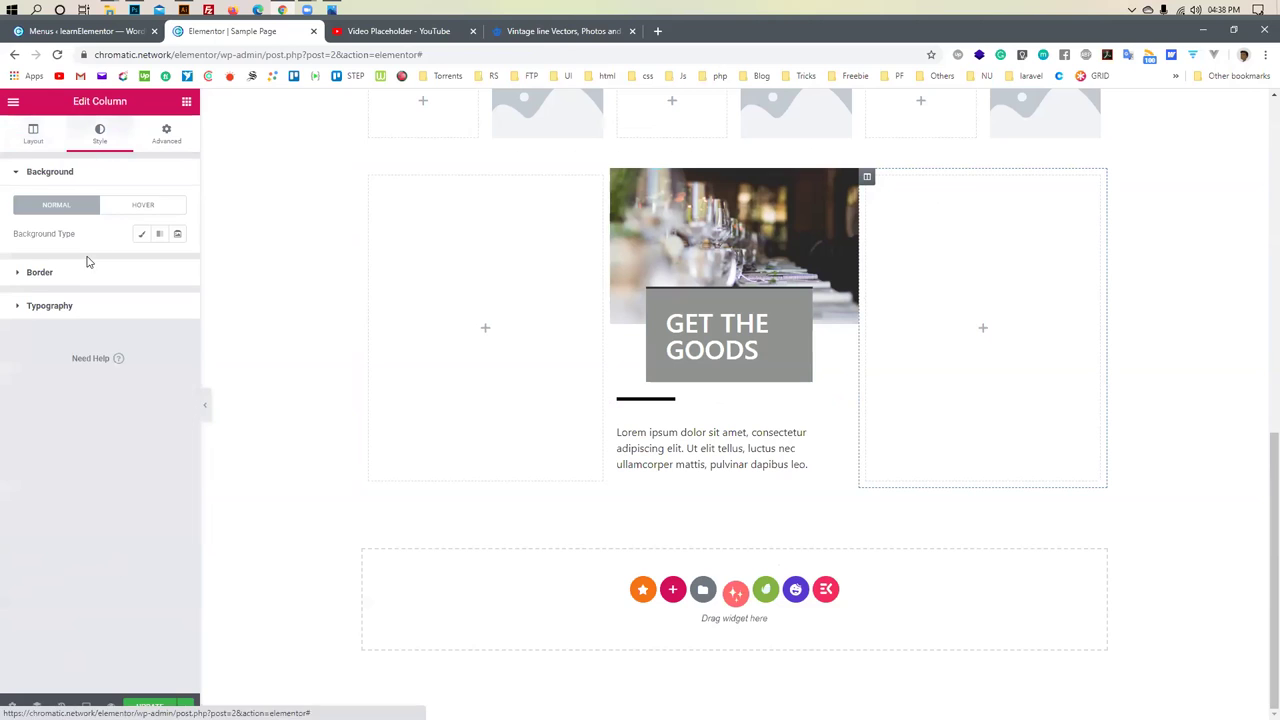
pyautogui.click(141, 236)
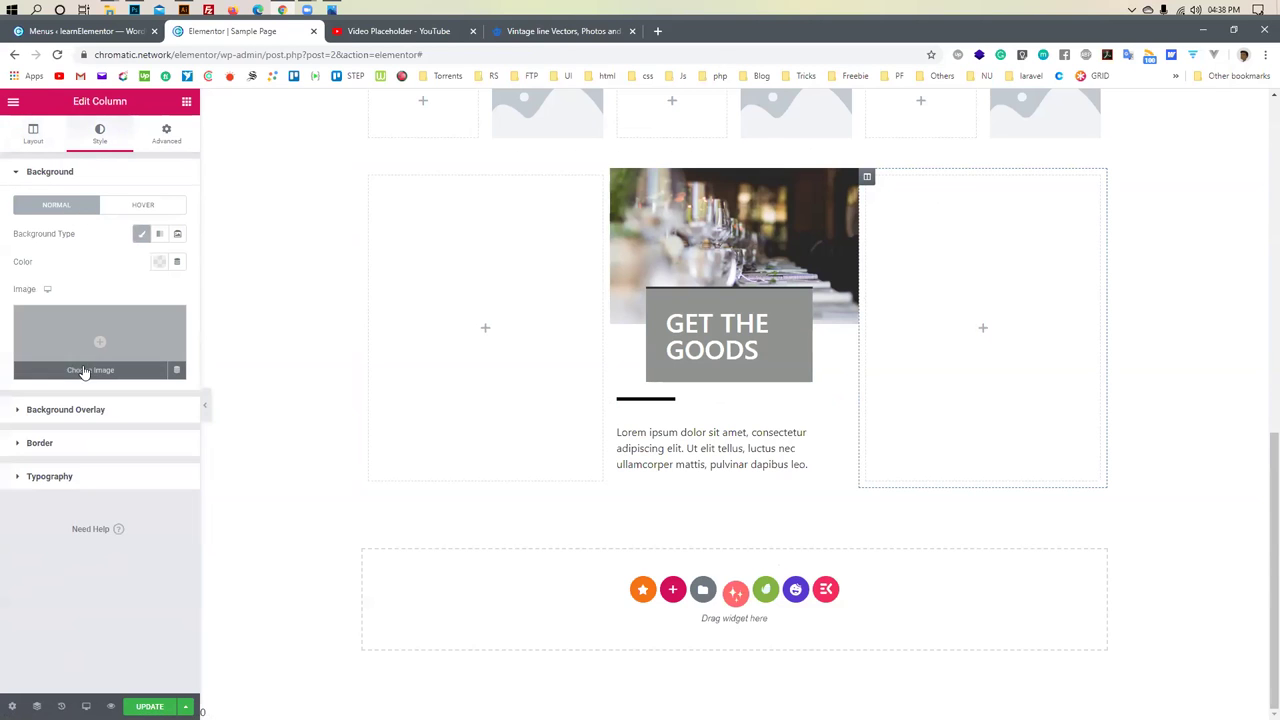
pyautogui.click(86, 372)
pyautogui.click(318, 282)
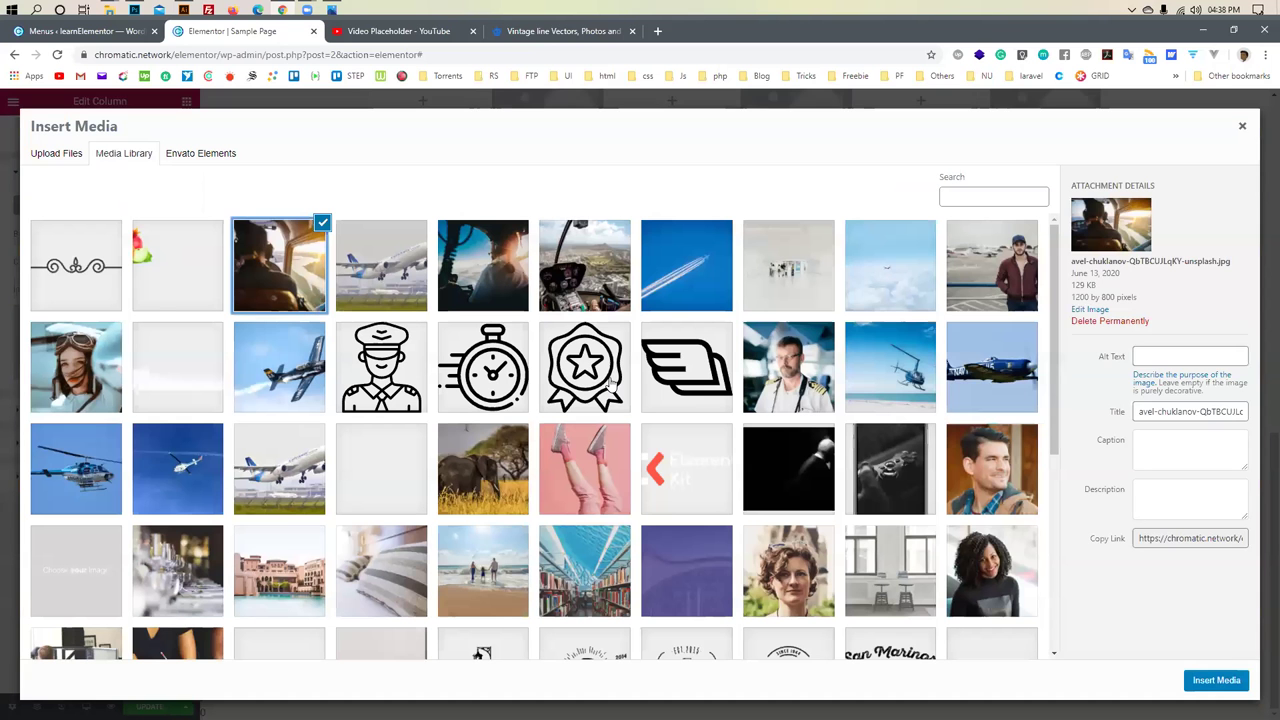
pyautogui.click(1216, 680)
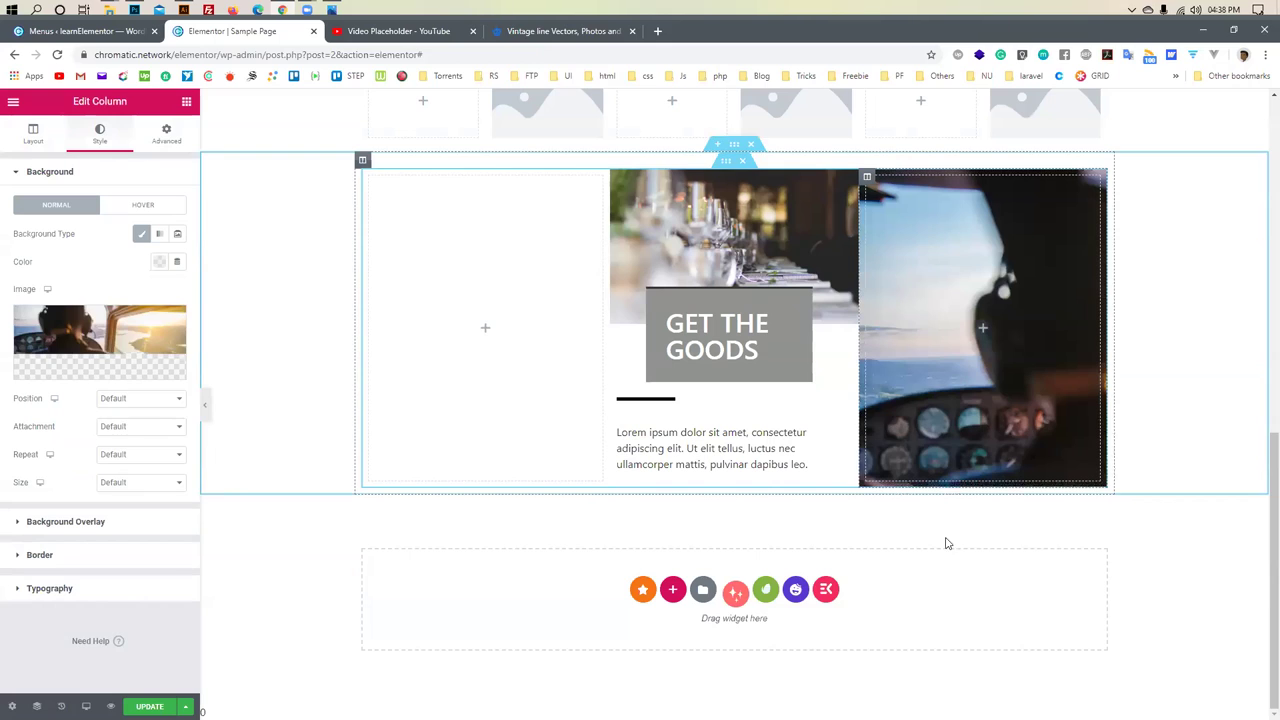
# Set the third column's background image to No-repeat with its size set to Contain
pyautogui.click(133, 400)
pyautogui.click(133, 400)
pyautogui.click(140, 455)
pyautogui.click(132, 479)
pyautogui.click(134, 483)
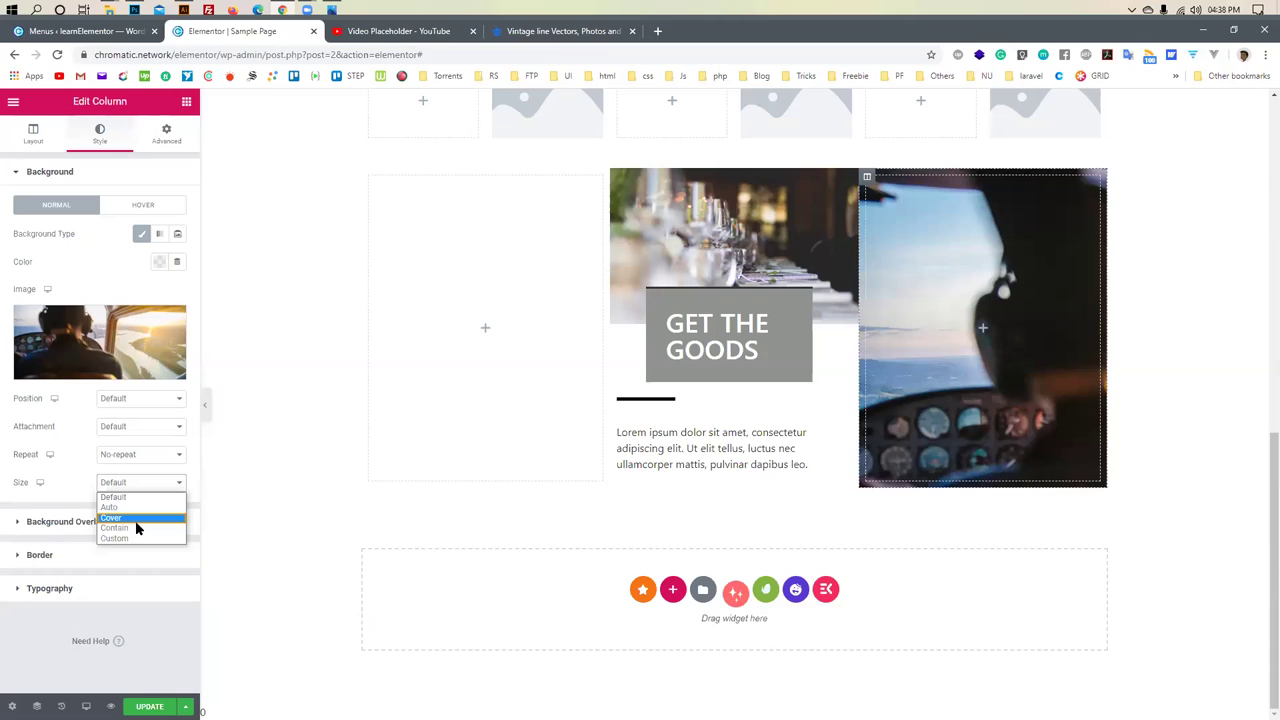
pyautogui.click(137, 528)
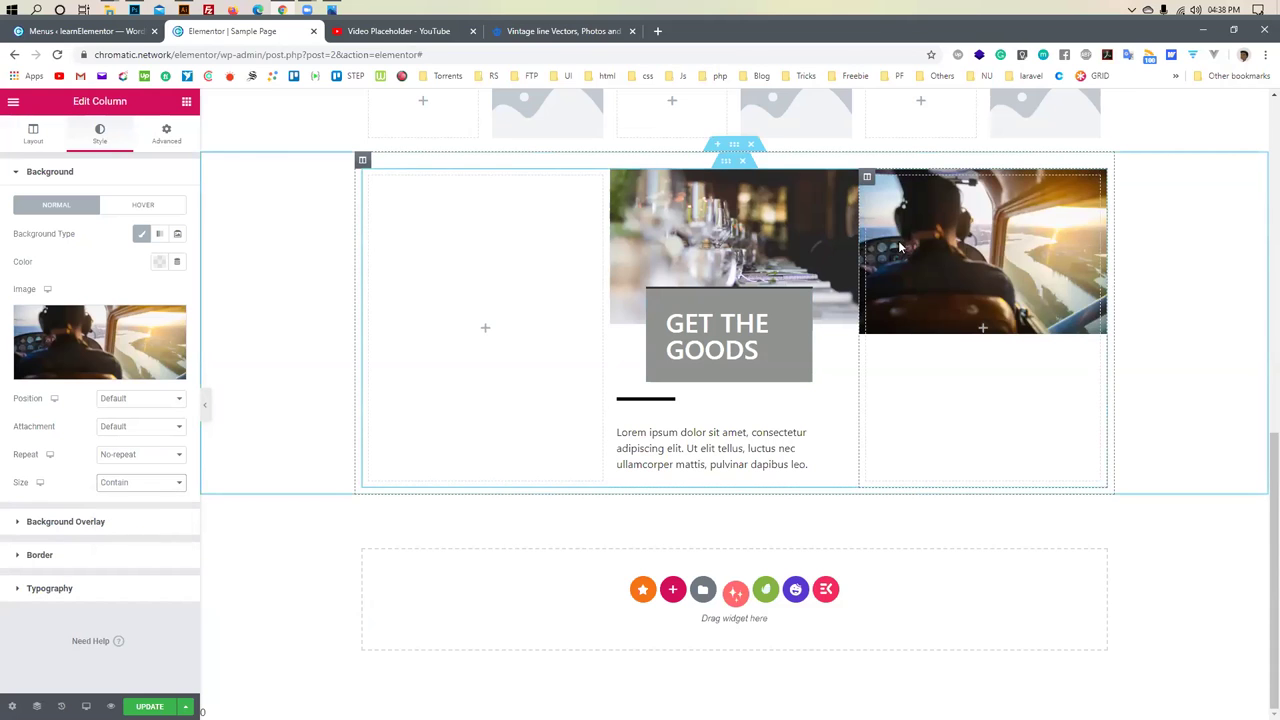
# Try to nest an Inner Section inside the third column with the cockpit photo
pyautogui.click(485, 327)
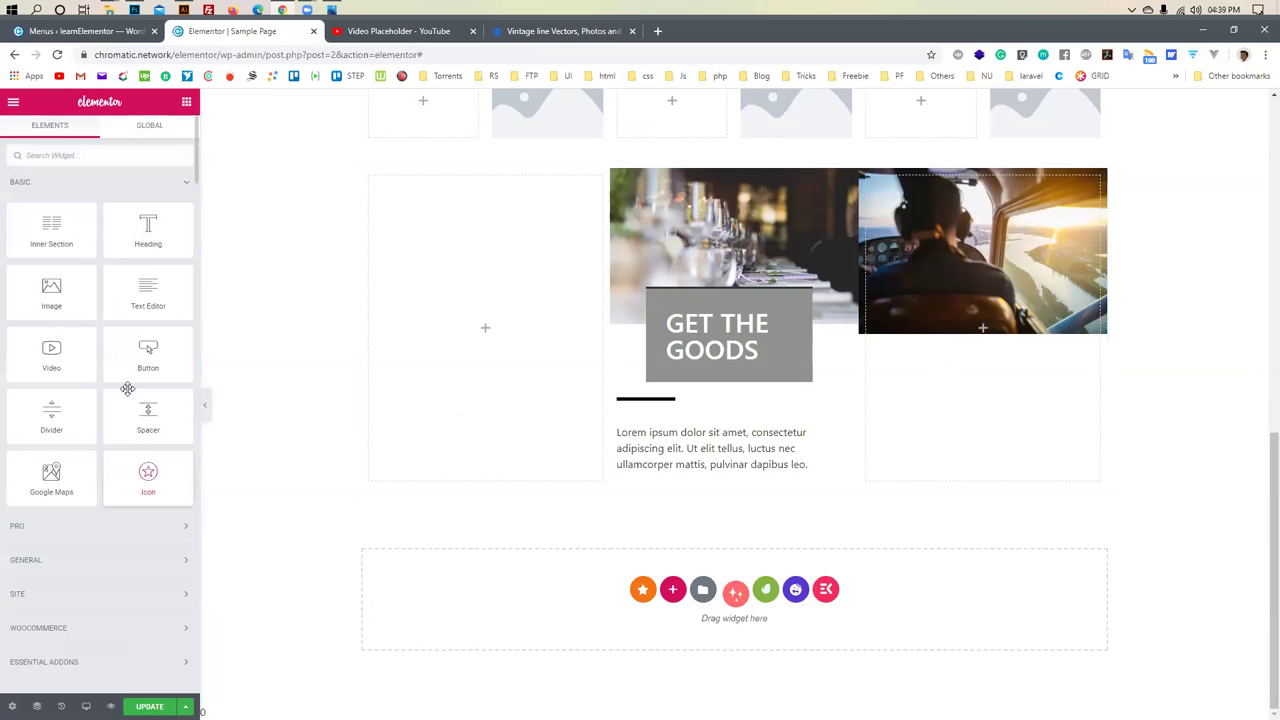
pyautogui.click(869, 179)
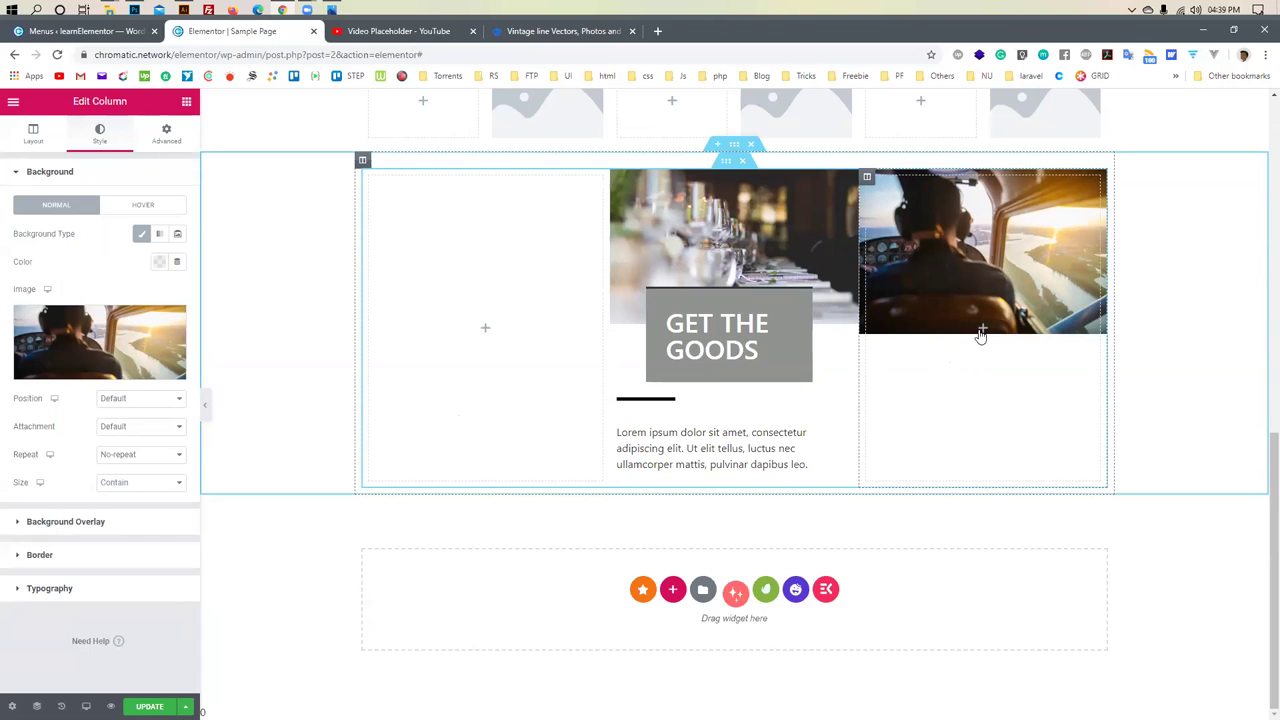
pyautogui.click(485, 327)
pyautogui.moveTo(36, 236); pyautogui.dragTo(980, 334)
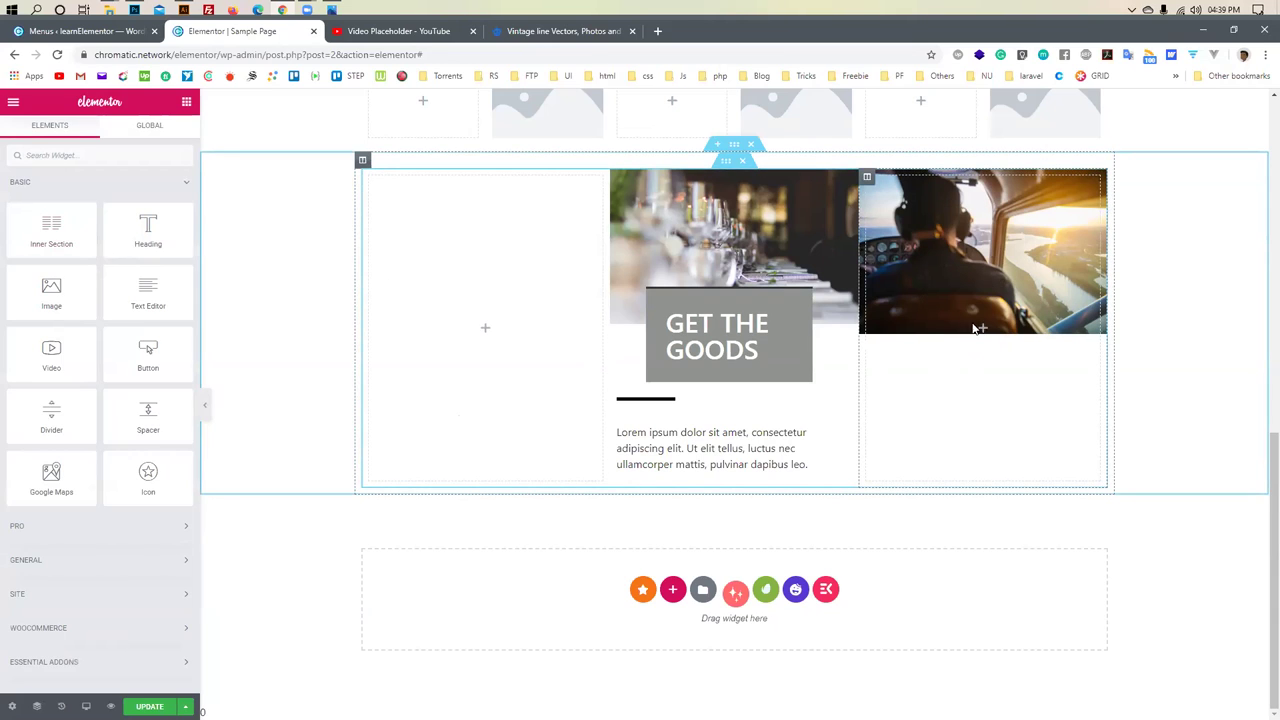
pyautogui.moveTo(50, 227); pyautogui.dragTo(980, 332)
pyautogui.moveTo(62, 225); pyautogui.dragTo(984, 333)
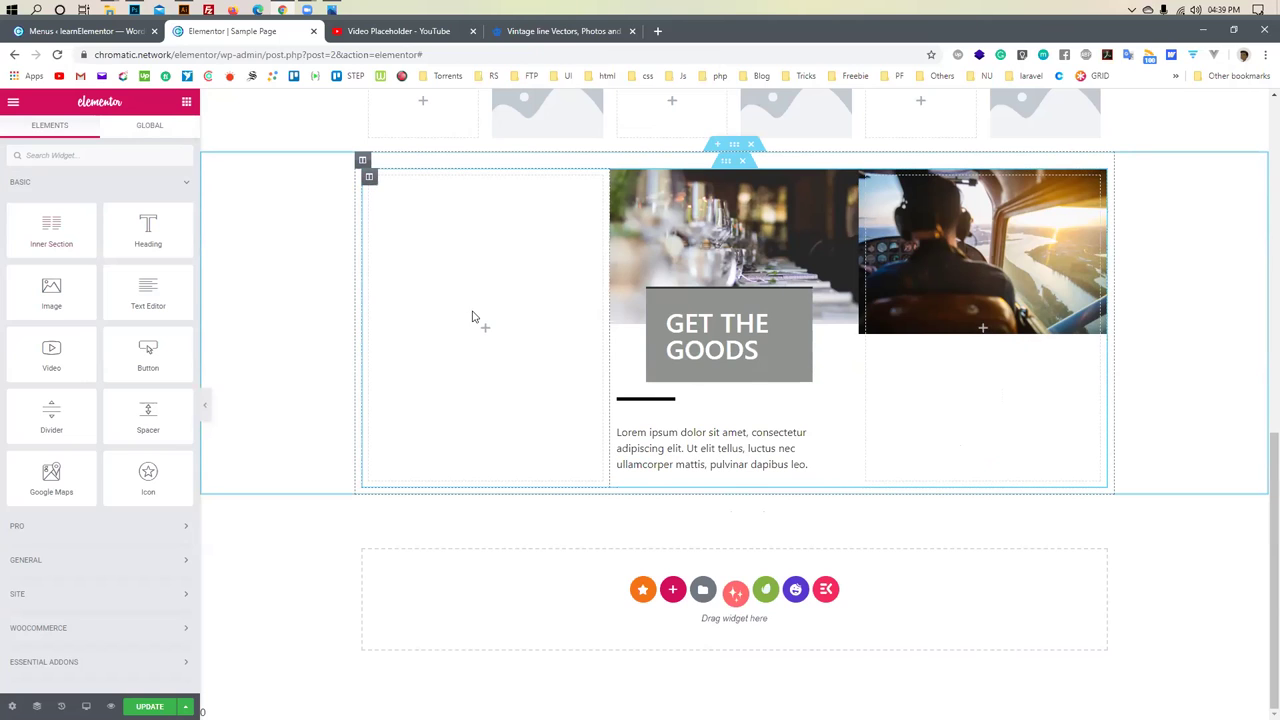
# Add a Text Editor widget to the third column and set the column's vertical alignment to Bottom
pyautogui.moveTo(143, 297); pyautogui.dragTo(975, 340)
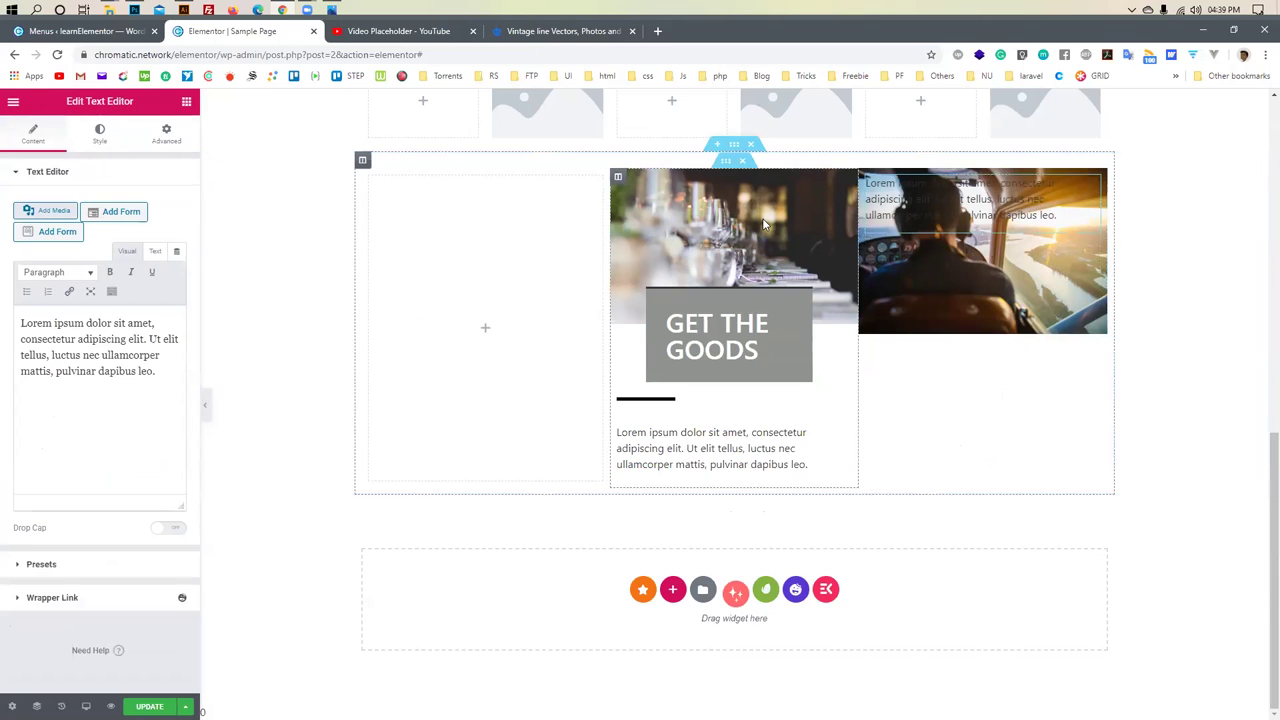
pyautogui.click(867, 177)
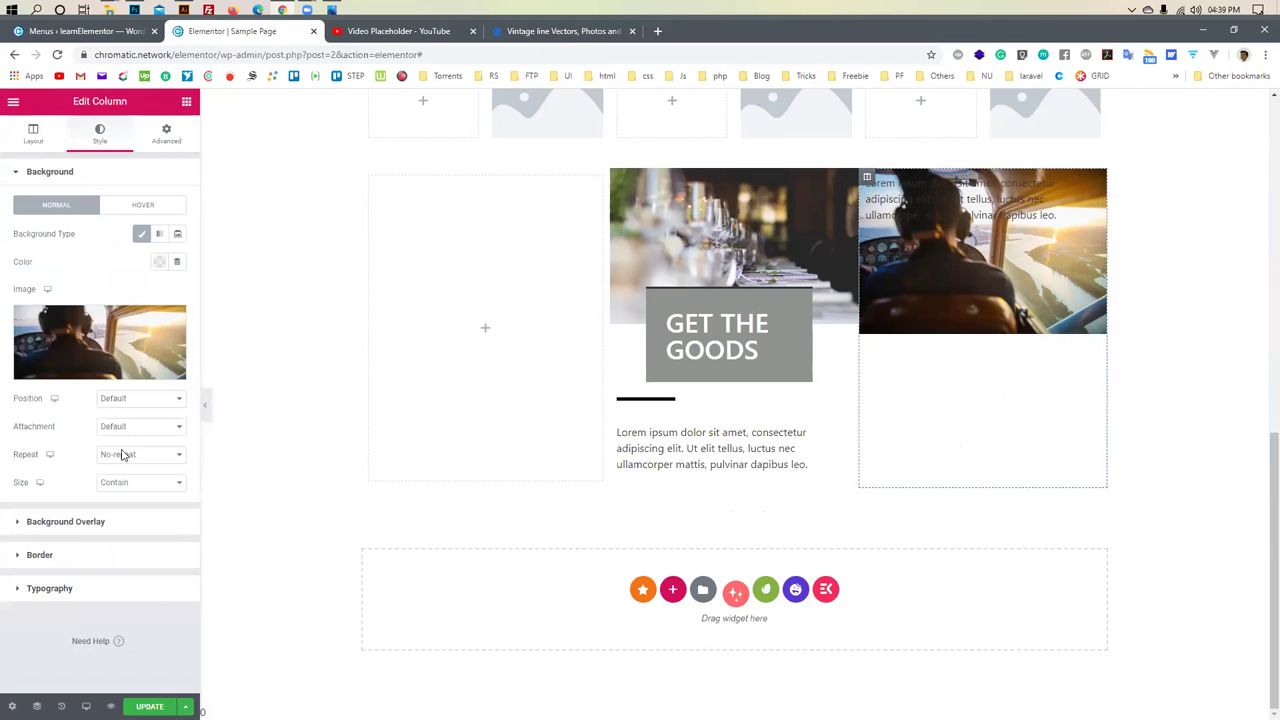
pyautogui.click(32, 134)
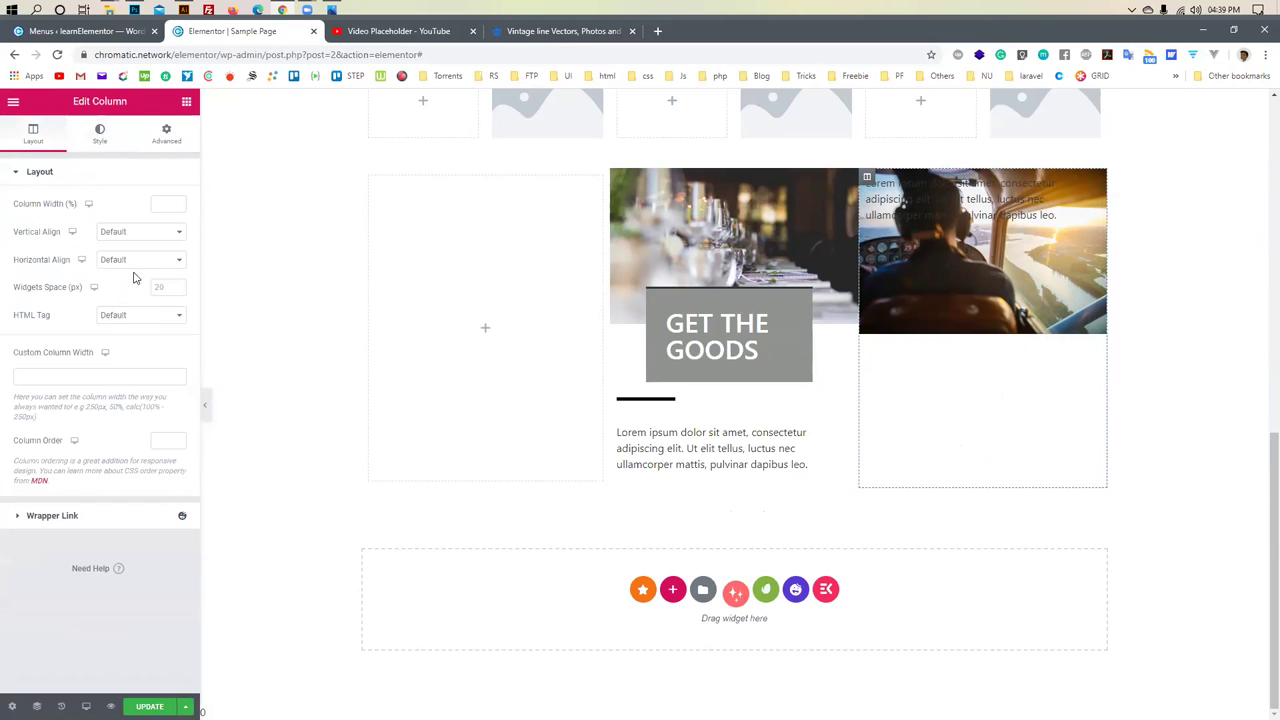
pyautogui.click(140, 237)
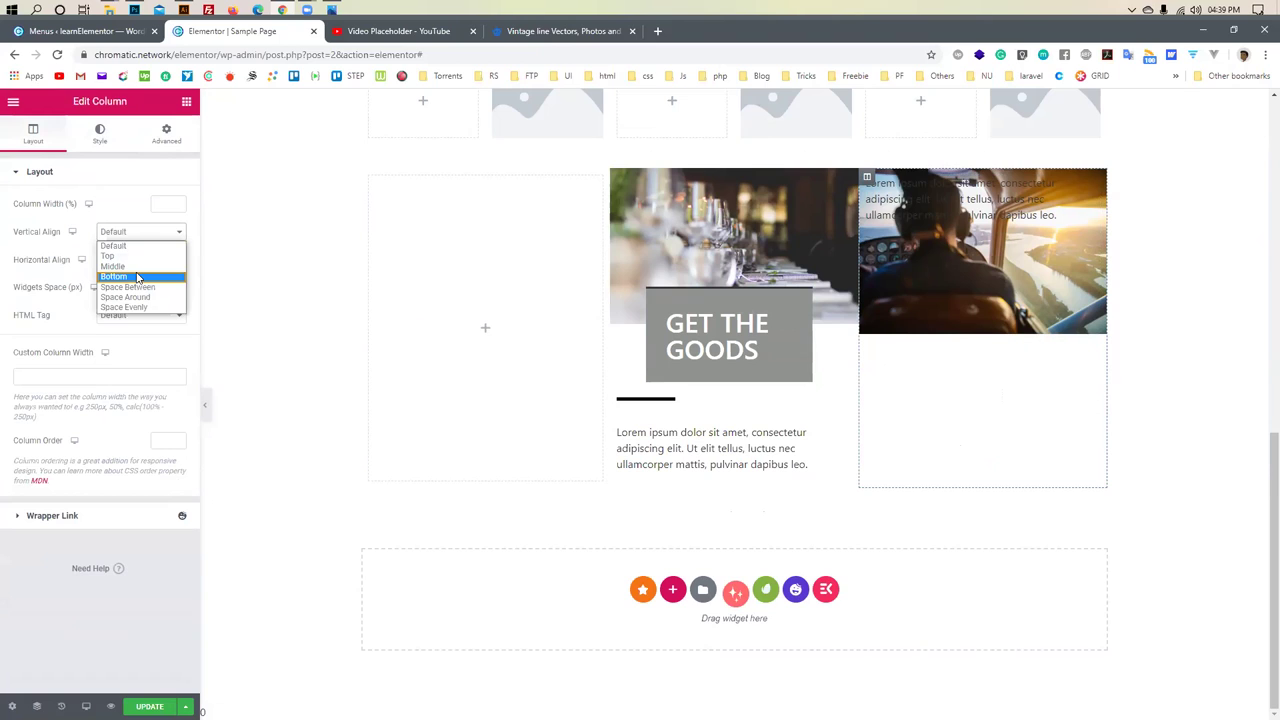
pyautogui.click(120, 277)
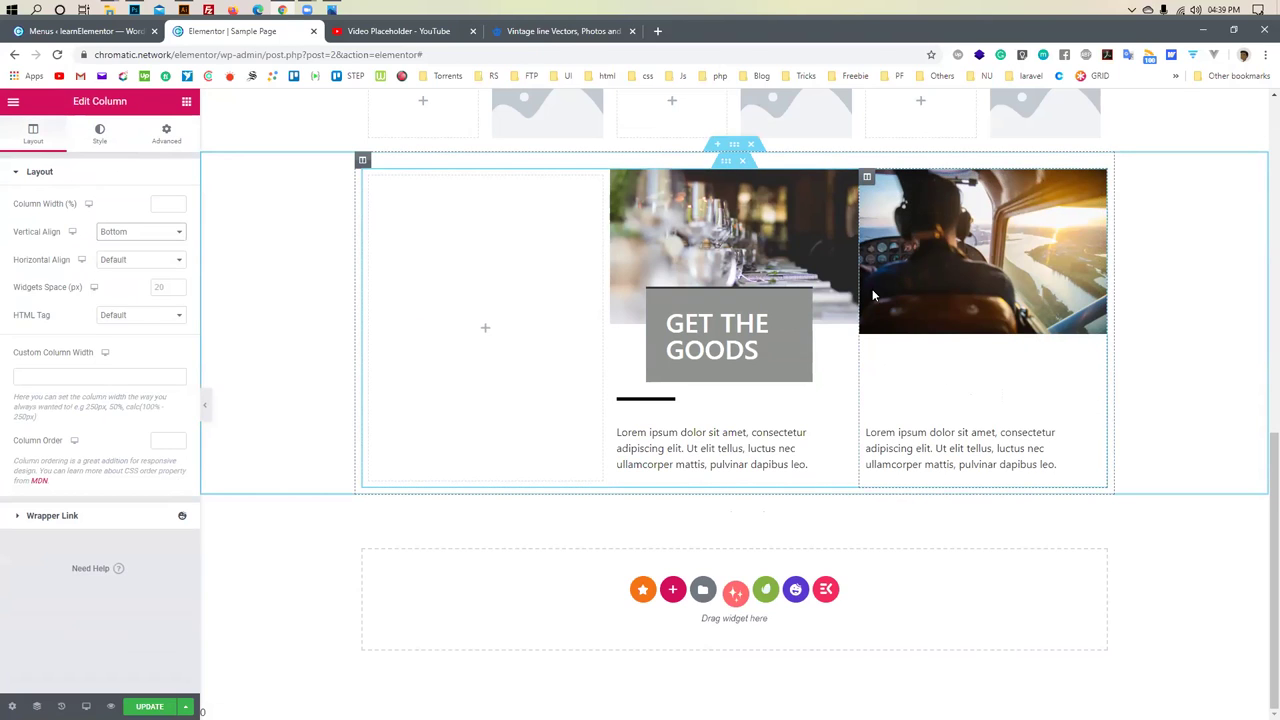
# Insert a two-column Inner Section beneath the row holding the GET THE GOODS card and the cockpit photo column
pyautogui.moveTo(650, 400); pyautogui.dragTo(672, 375)
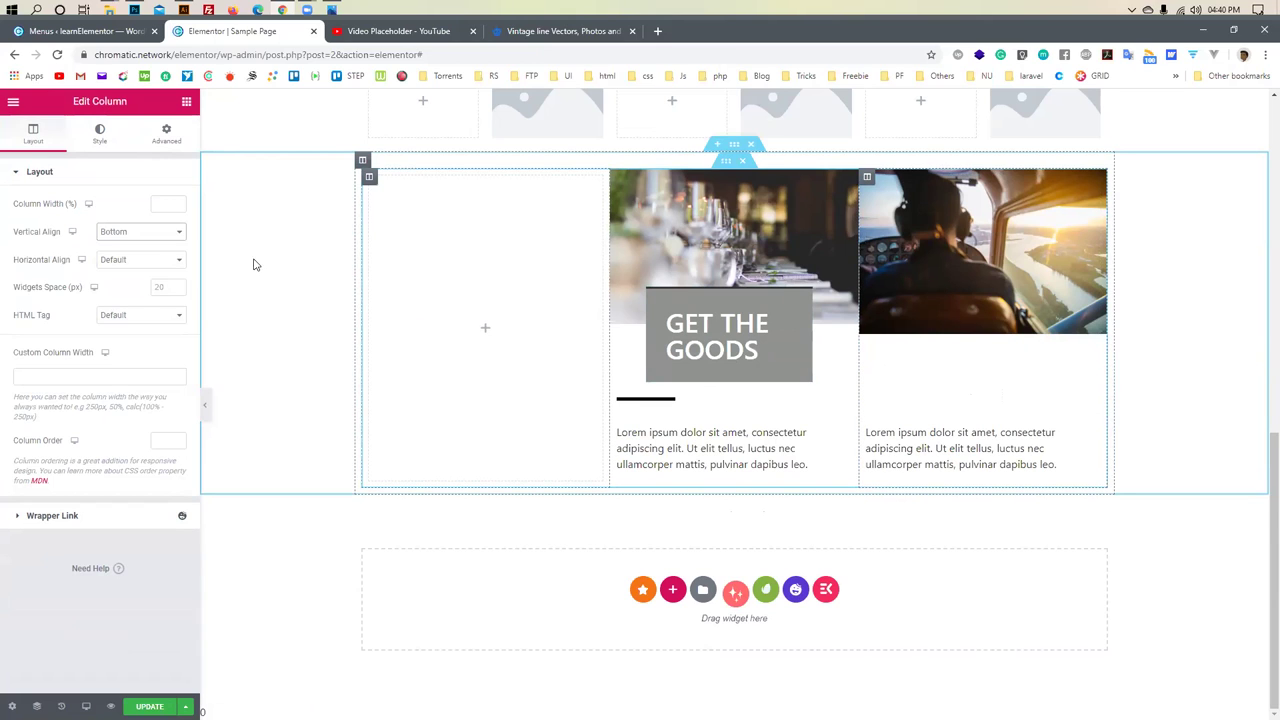
pyautogui.click(186, 101)
pyautogui.moveTo(51, 230); pyautogui.dragTo(721, 380)
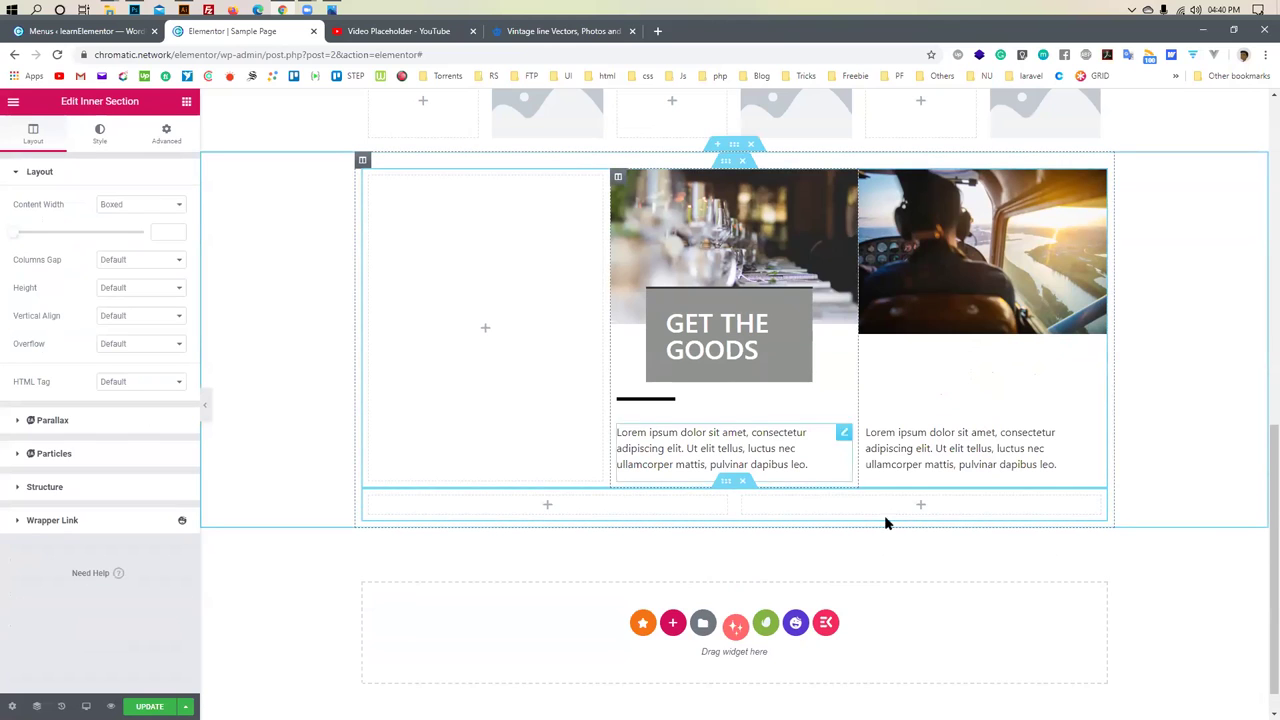
pyautogui.moveTo(894, 503); pyautogui.dragTo(956, 275)
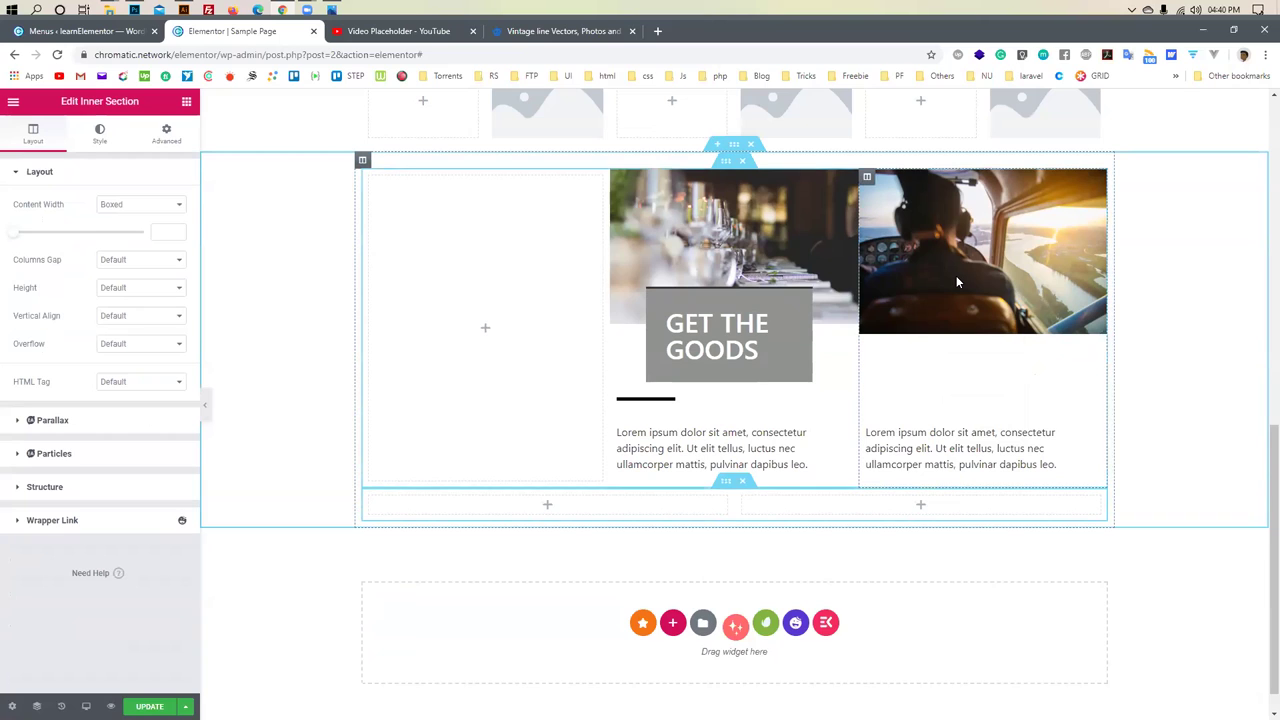
# Open the background style settings of the column containing the cockpit photo
pyautogui.click(868, 178)
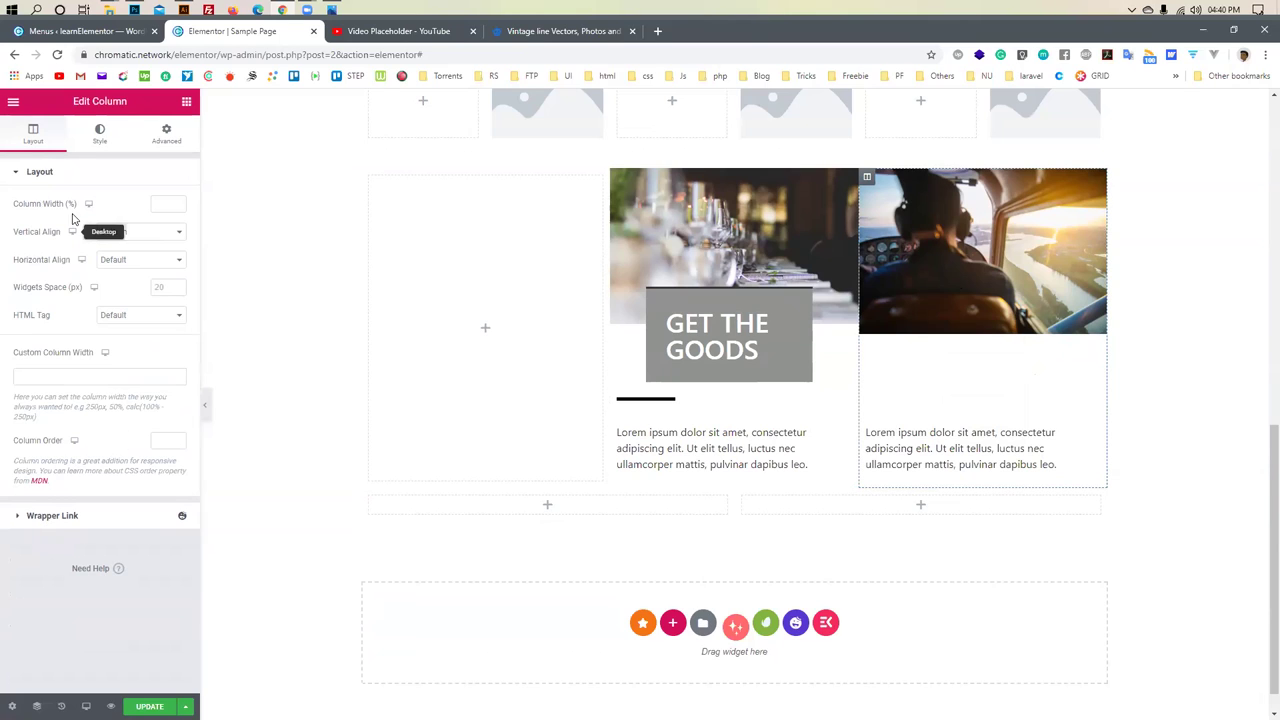
pyautogui.click(95, 134)
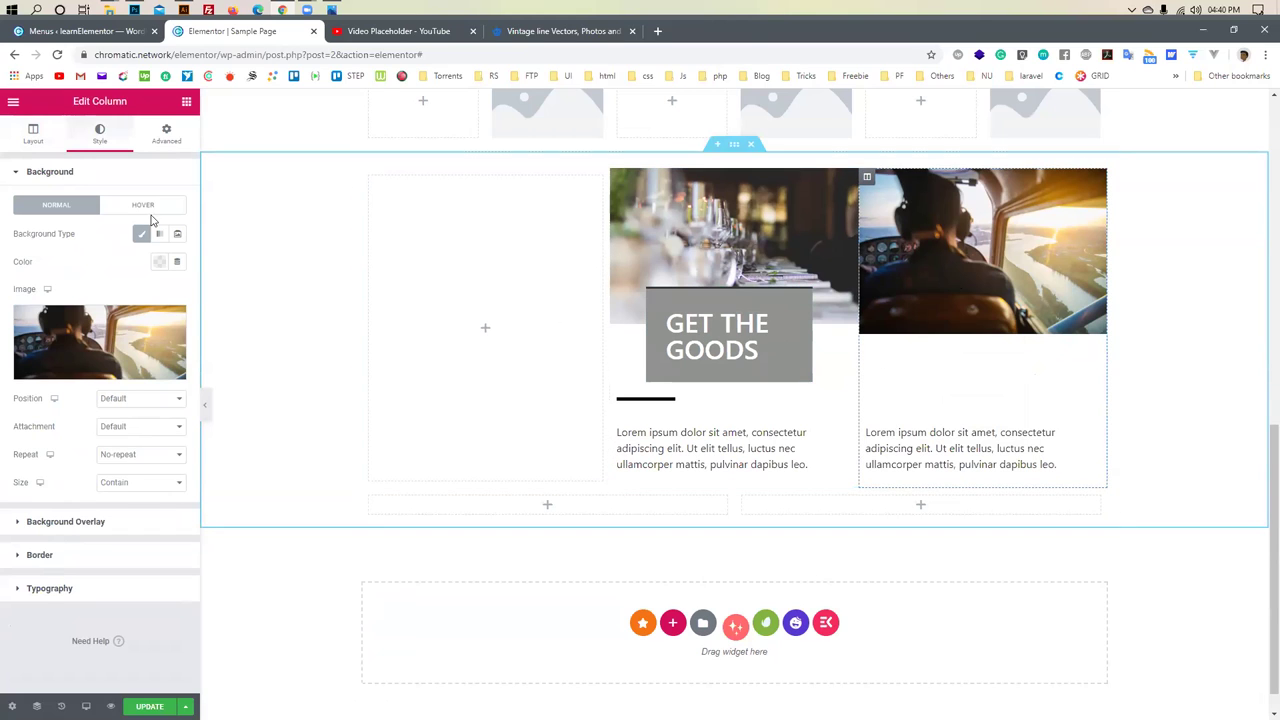
pyautogui.click(186, 104)
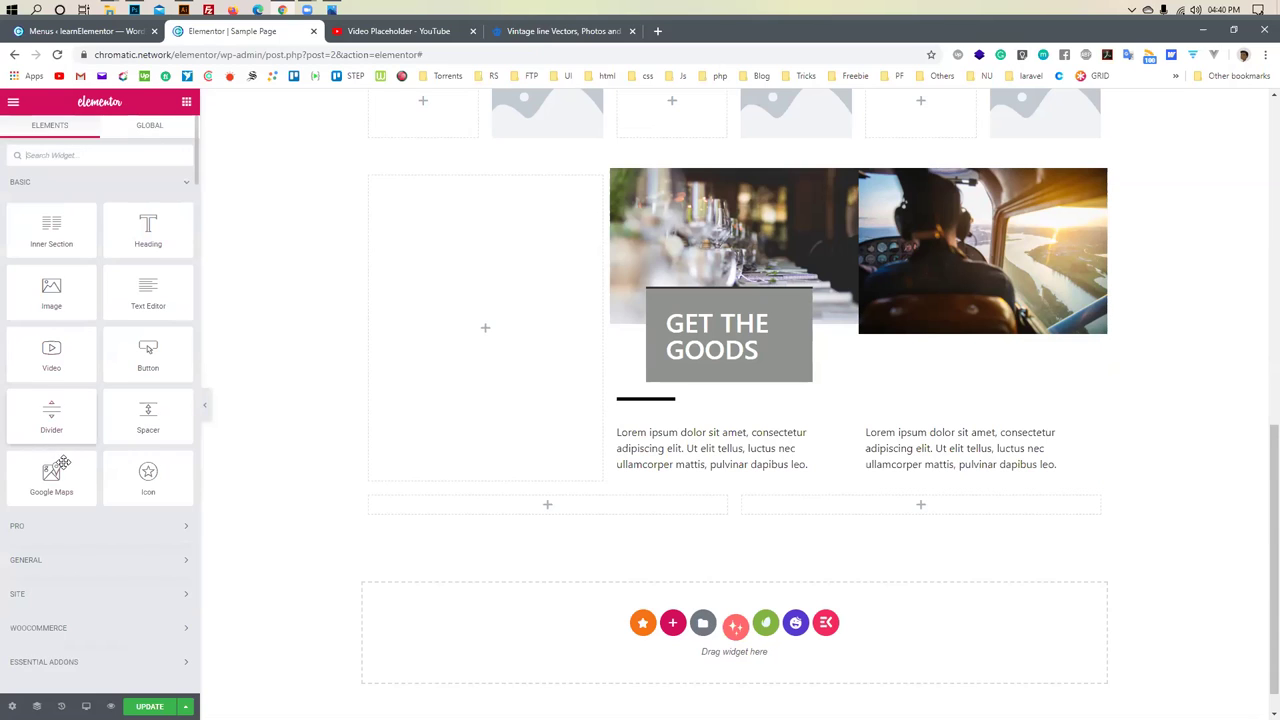
pyautogui.scroll(-3, 62, 463)
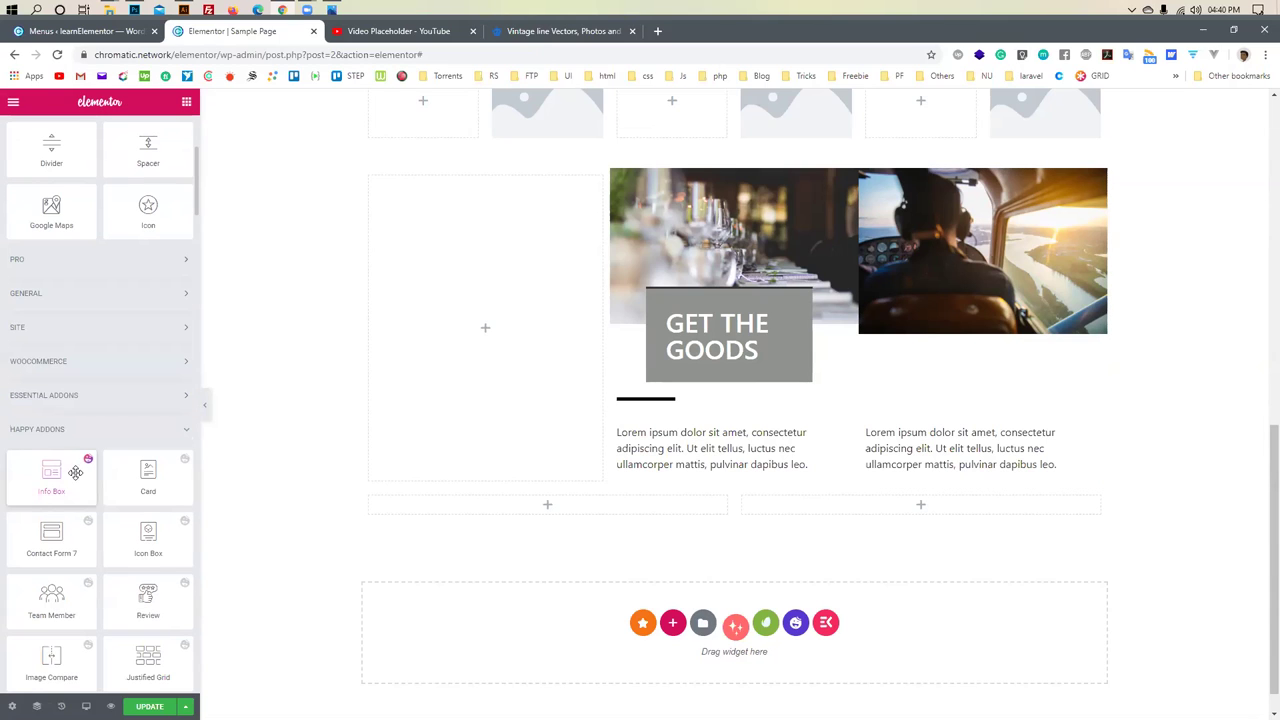
pyautogui.moveTo(148, 475); pyautogui.dragTo(923, 329)
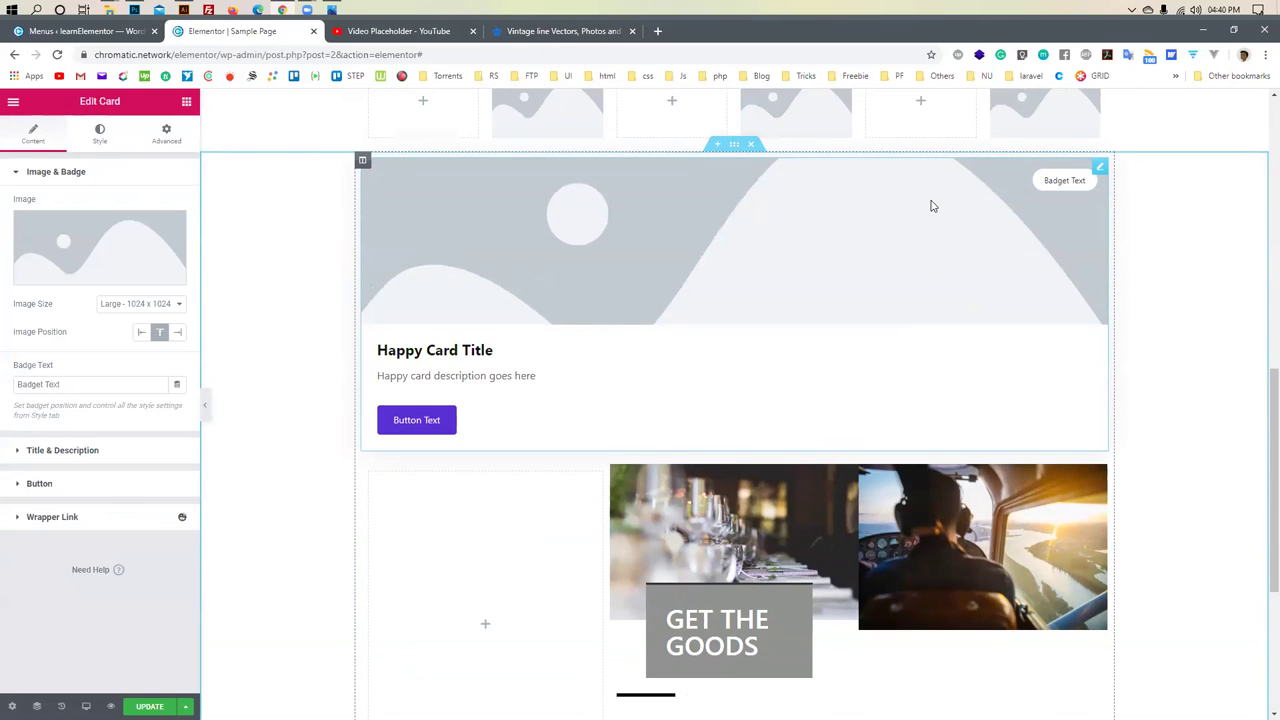
pyautogui.rightClick(1100, 172)
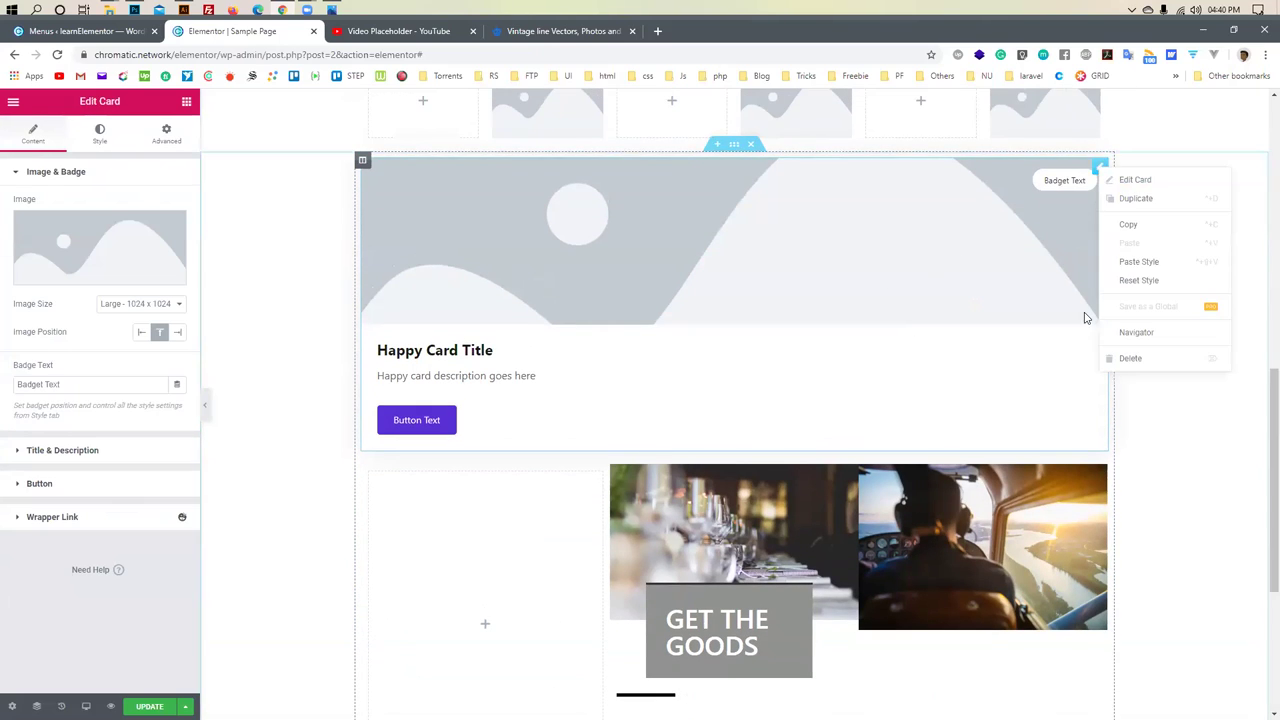
pyautogui.click(1112, 357)
pyautogui.scroll(3, 914, 351)
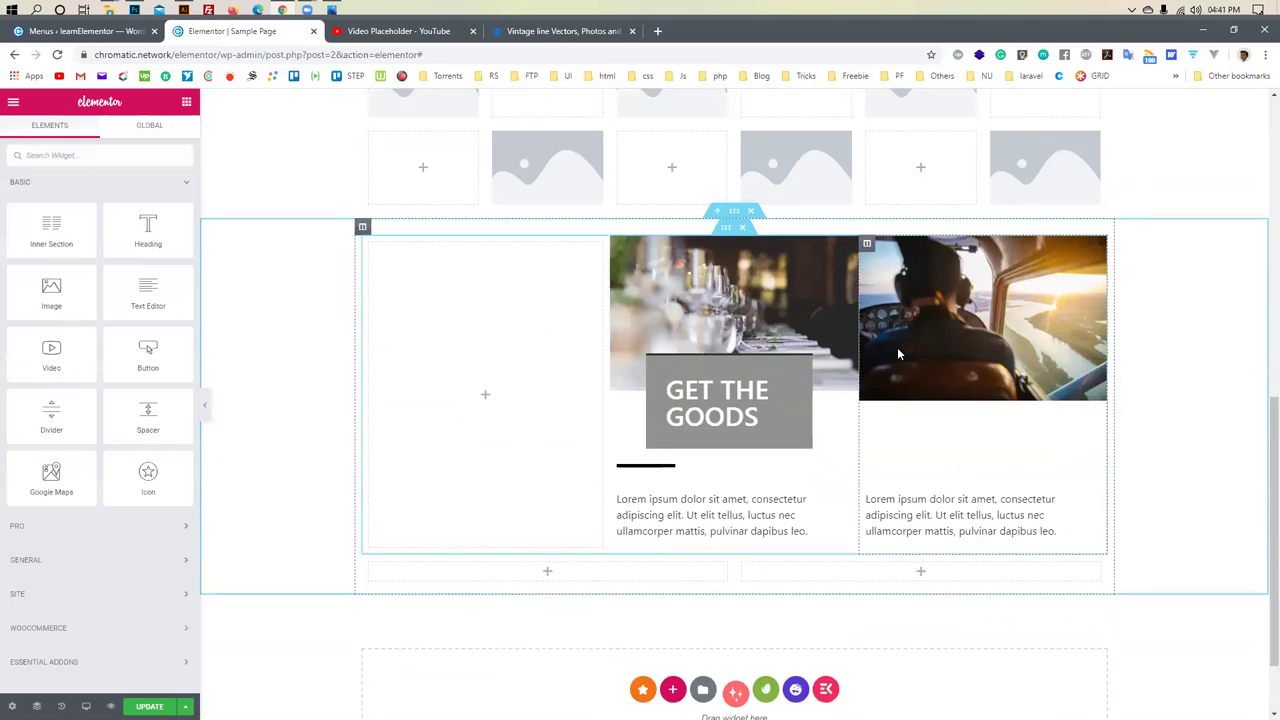
# Try to place an Inner Section in the second cell of the image grid's upper row
pyautogui.moveTo(51, 228); pyautogui.dragTo(545, 280)
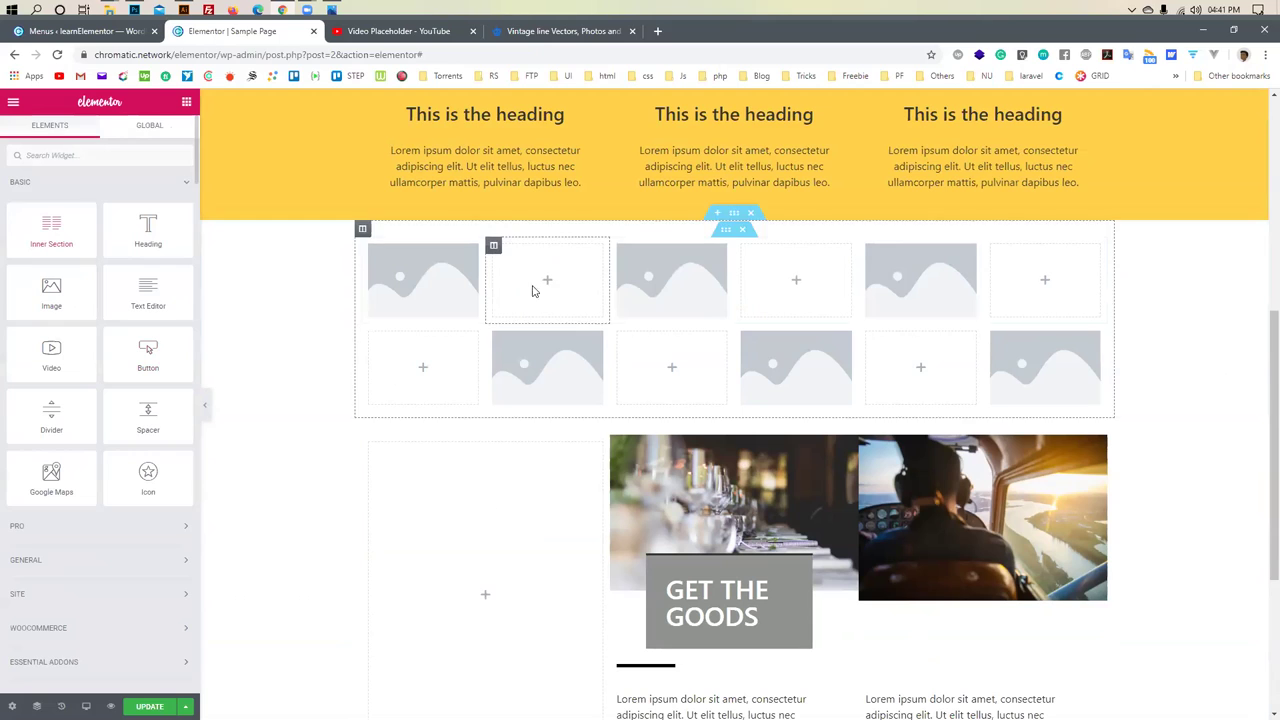
pyautogui.moveTo(47, 234); pyautogui.dragTo(551, 283)
pyautogui.moveTo(80, 244); pyautogui.dragTo(553, 287)
# Look through the Happy Addons, Header, Footer & Blocks and Livemesh Addons widgets and review the page's existing sections
pyautogui.scroll(-1, 132, 325)
pyautogui.scroll(-6, 132, 325)
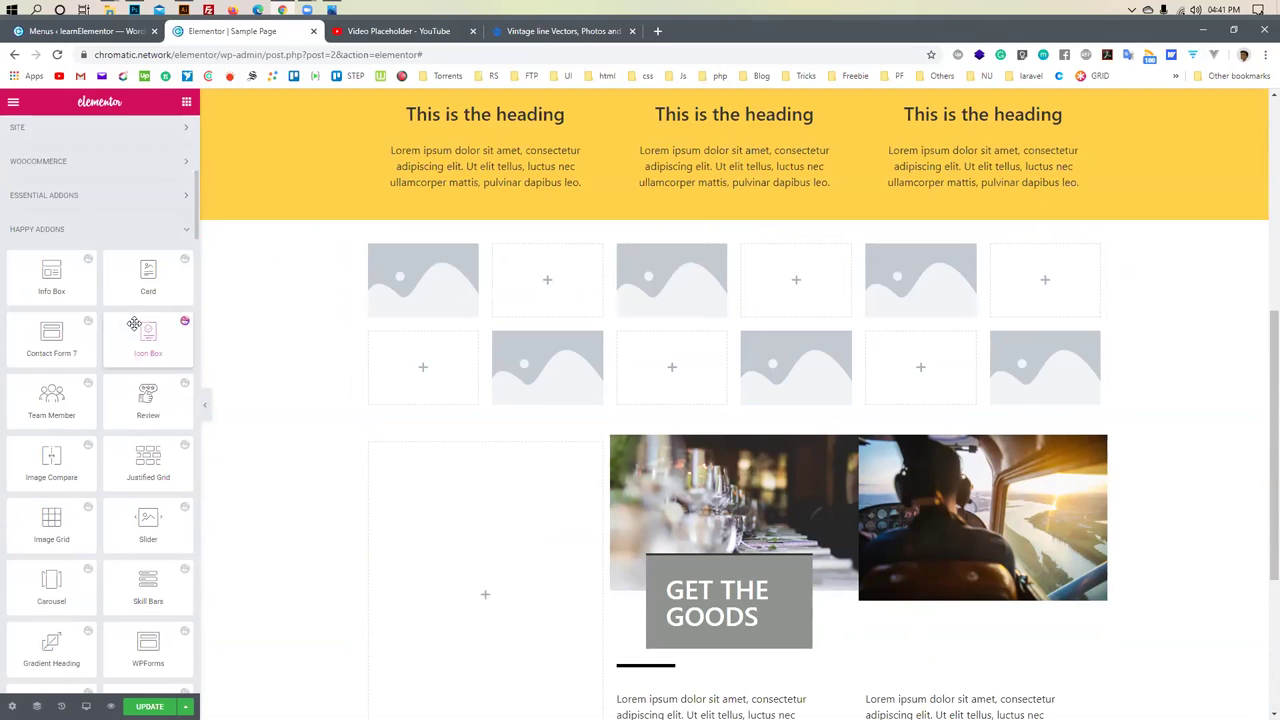
pyautogui.scroll(-2, 133, 323)
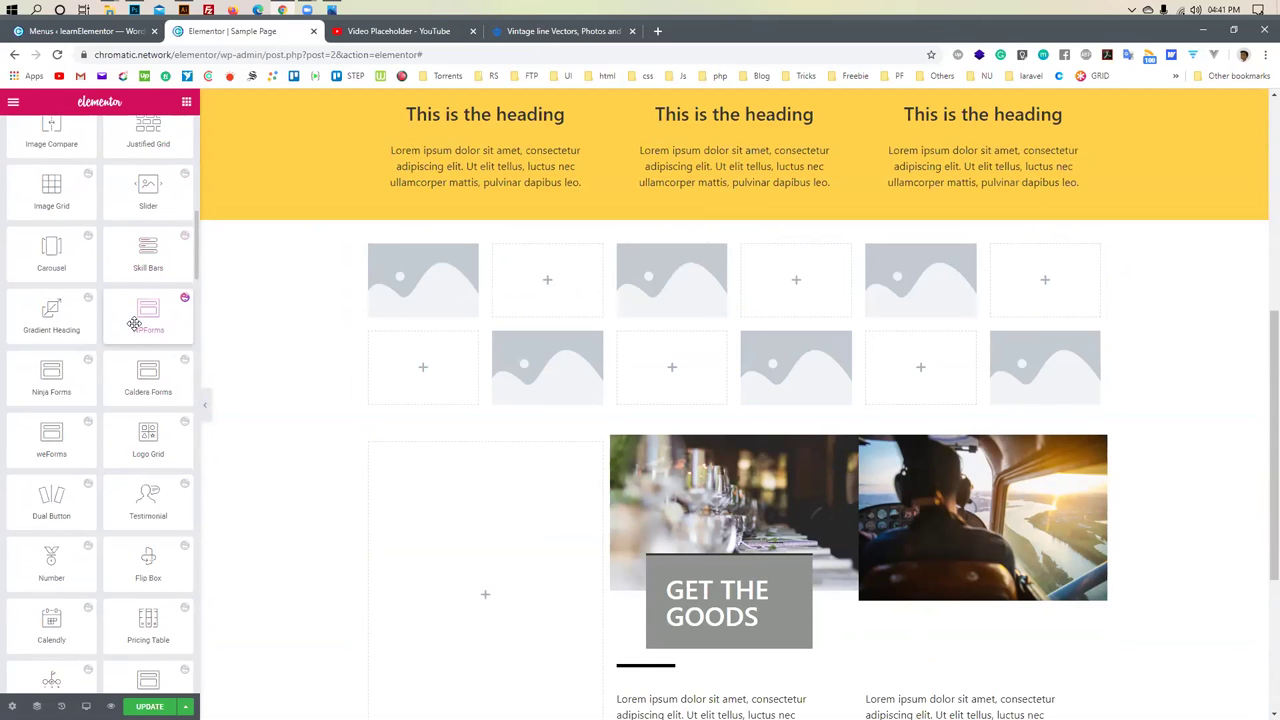
pyautogui.scroll(-5, 133, 324)
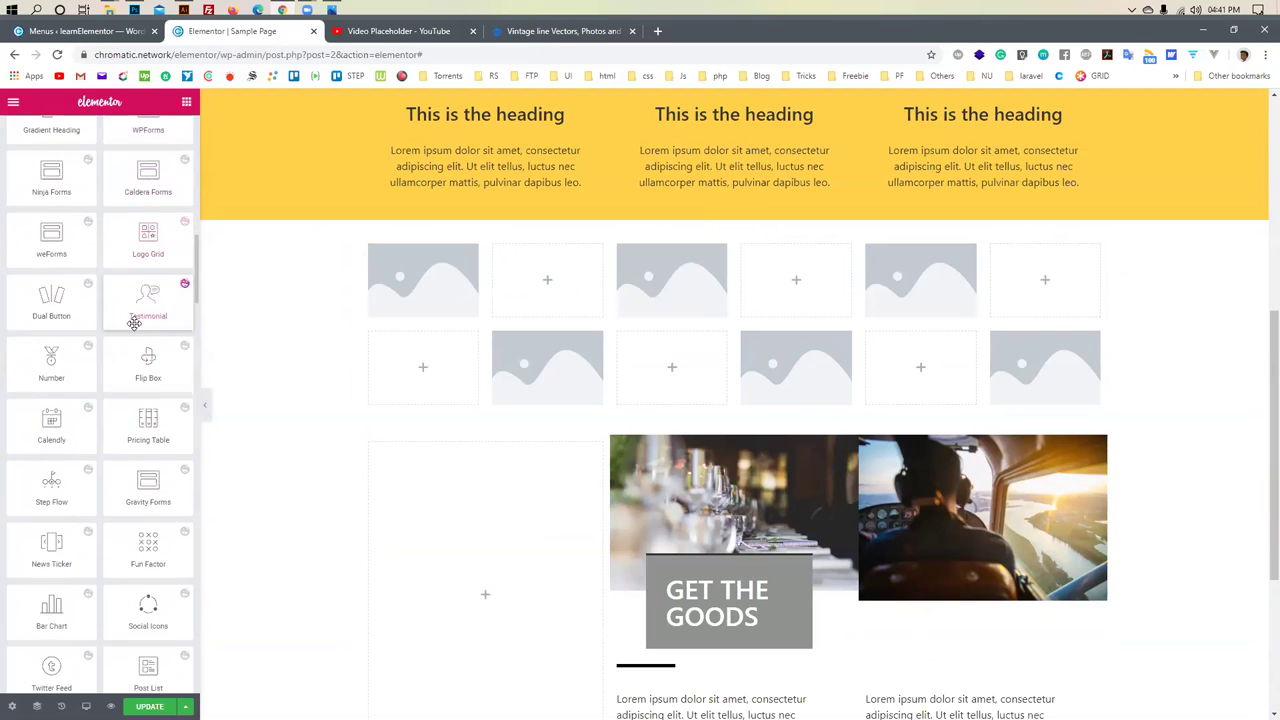
pyautogui.scroll(-3, 135, 331)
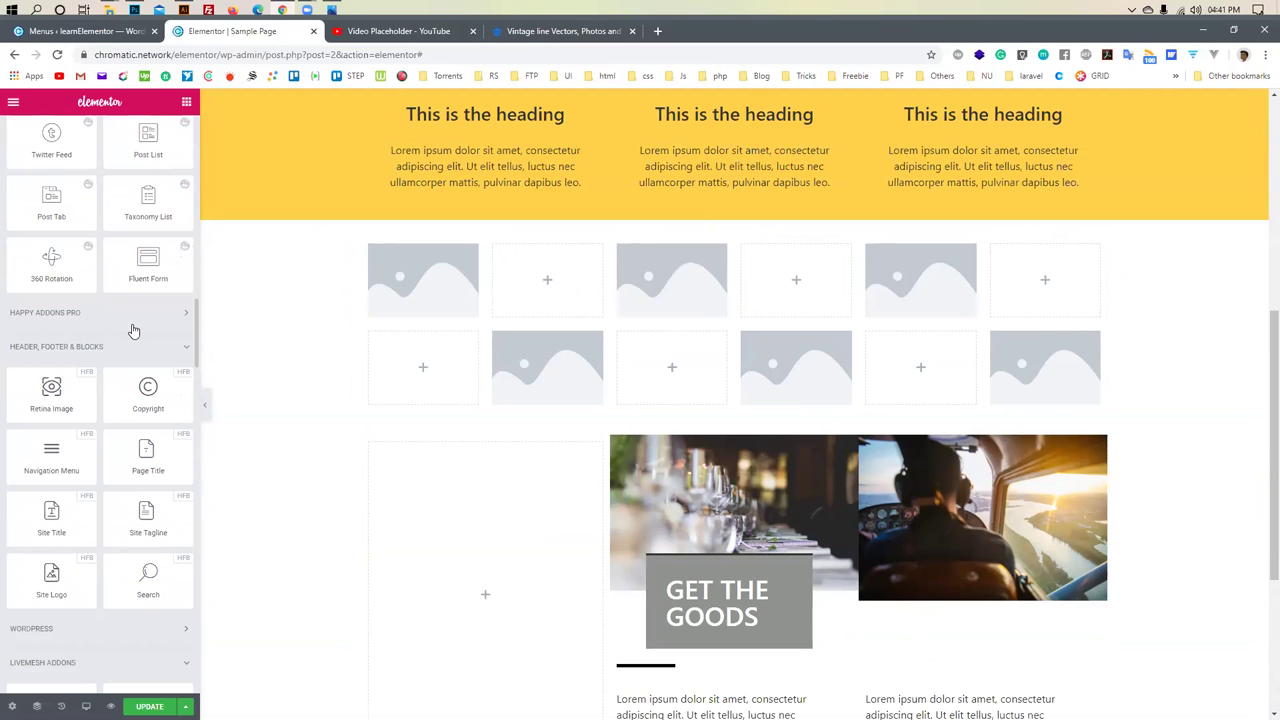
pyautogui.scroll(-5, 133, 328)
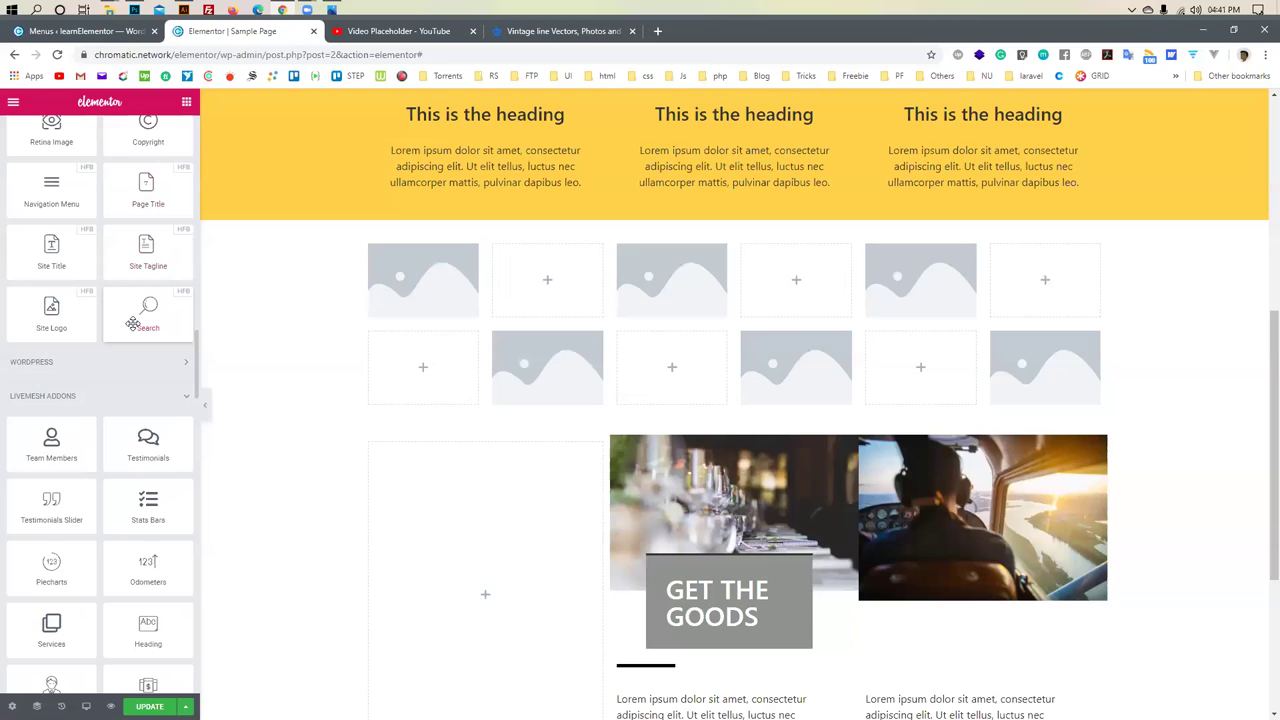
pyautogui.scroll(-2, 133, 324)
pyautogui.moveTo(55, 428); pyautogui.dragTo(390, 463)
pyautogui.scroll(-3, 500, 483)
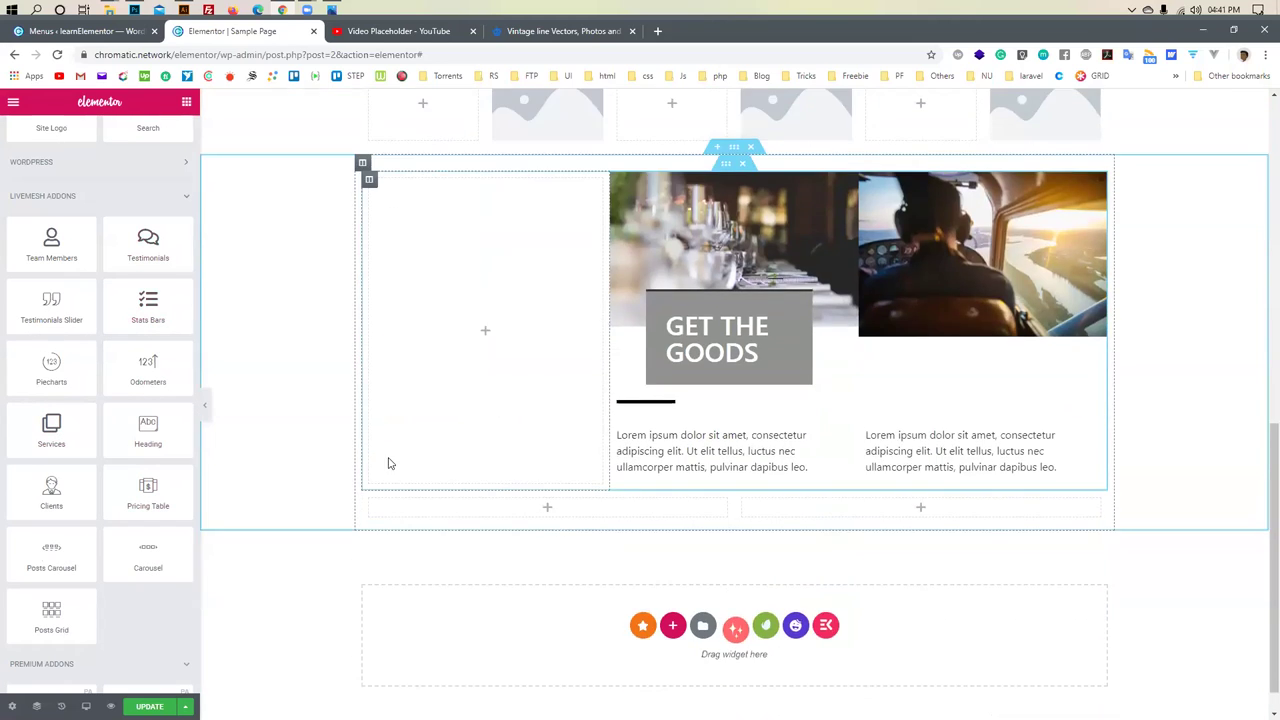
pyautogui.scroll(5, 390, 463)
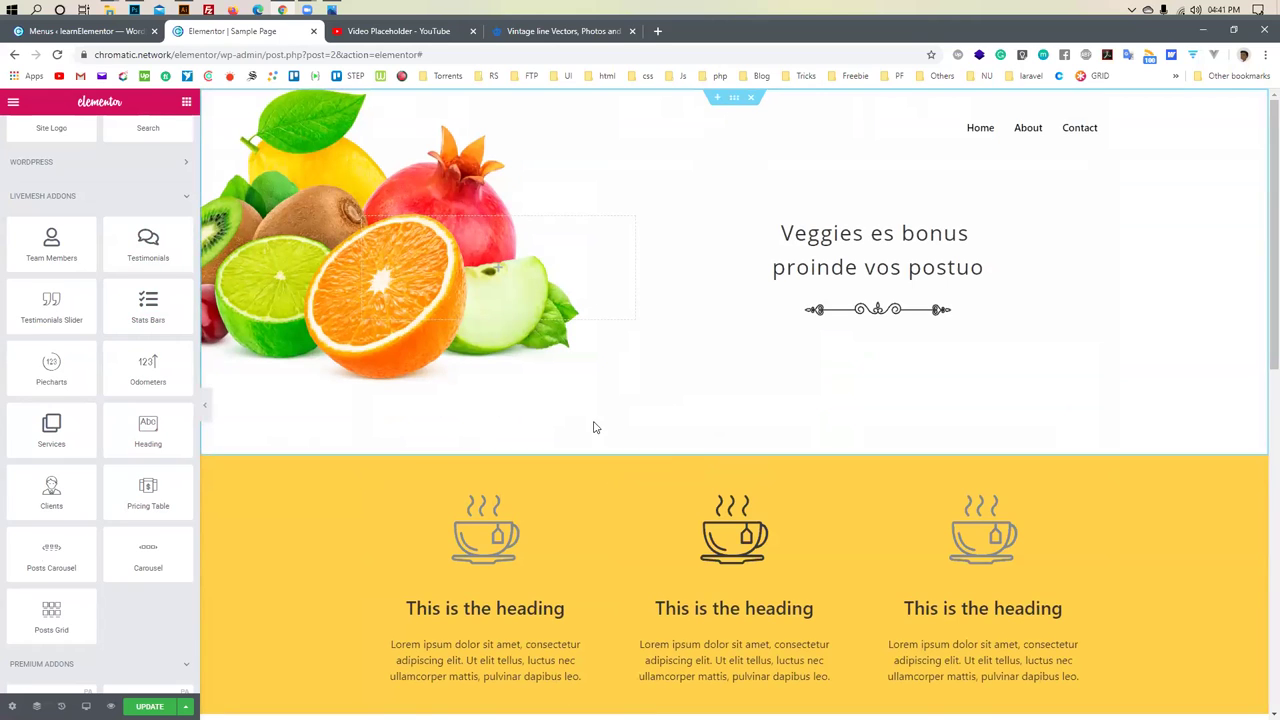
pyautogui.scroll(-8, 672, 455)
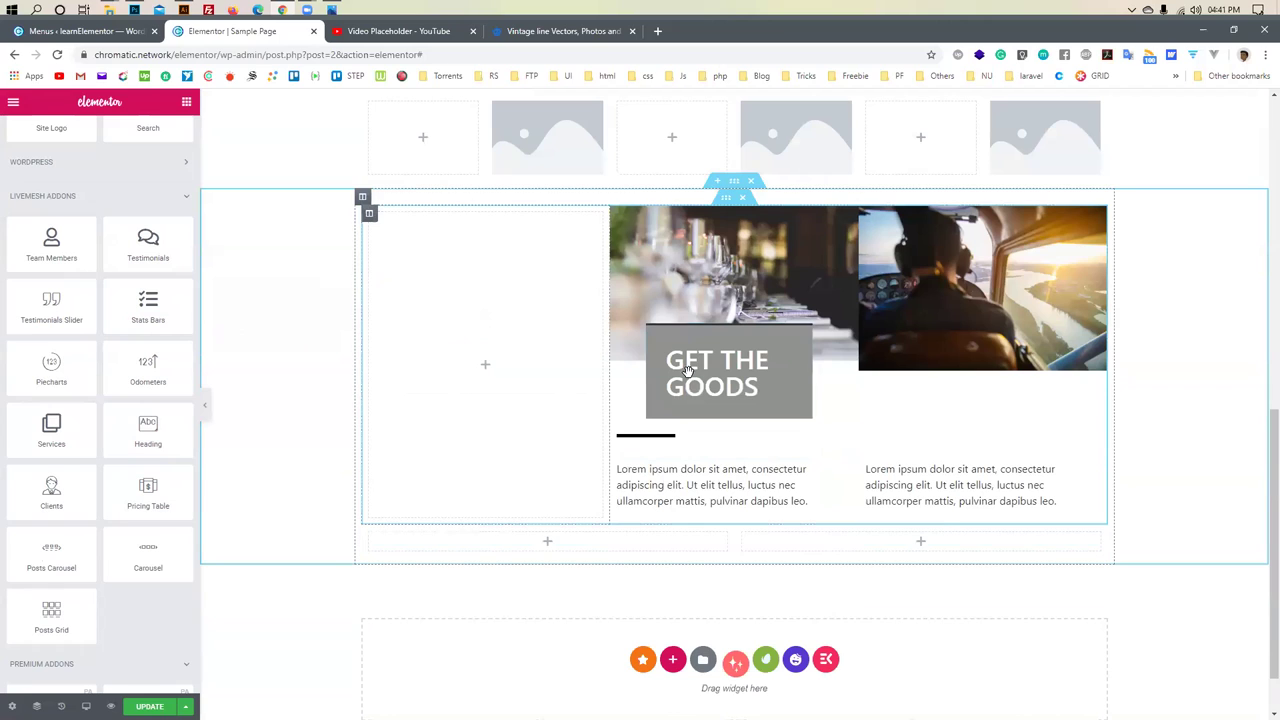
# Add the ElementsKit Heading widget above the three-column inner section with the photos
pyautogui.scroll(-1, 117, 510)
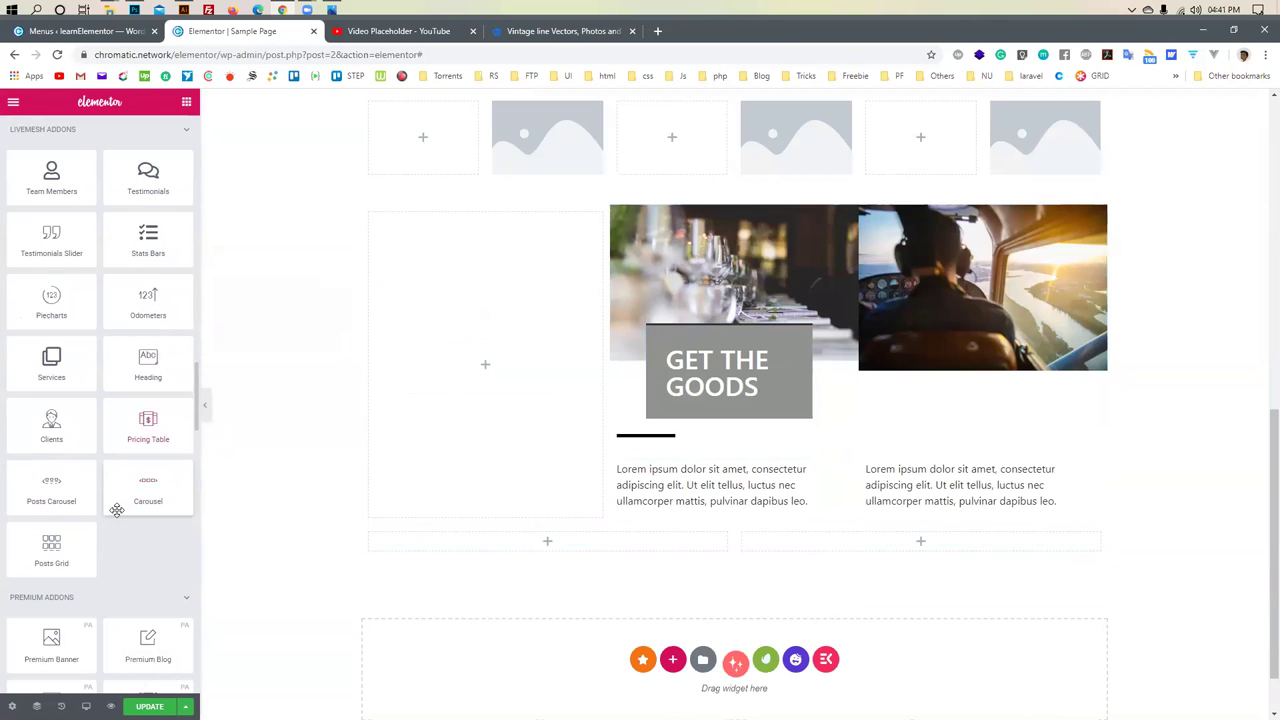
pyautogui.scroll(-1, 117, 510)
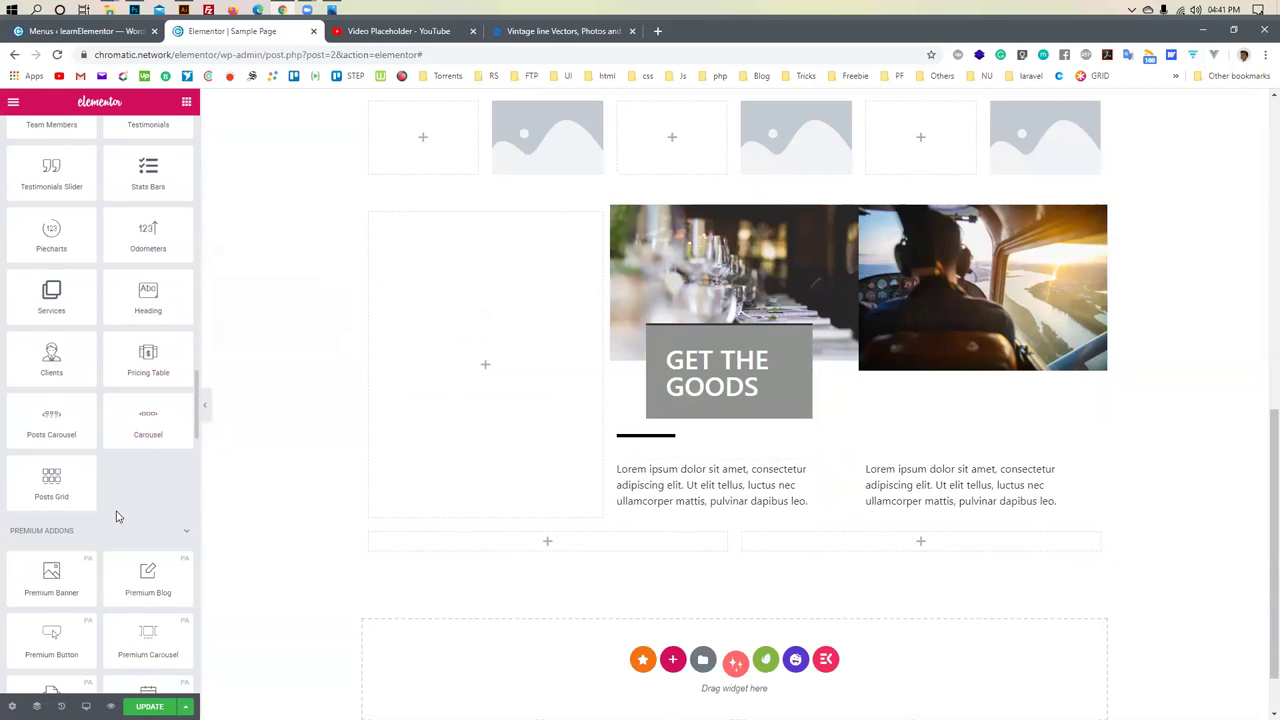
pyautogui.scroll(-2, 115, 490)
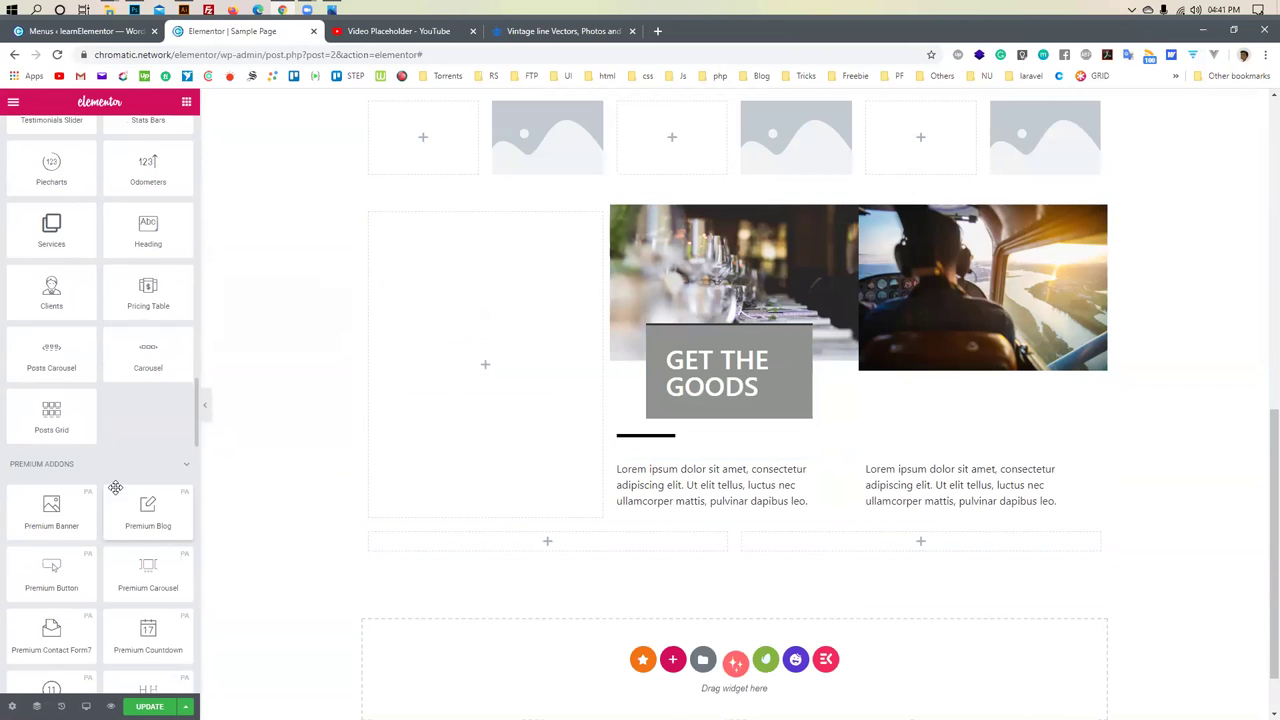
pyautogui.scroll(-3, 115, 540)
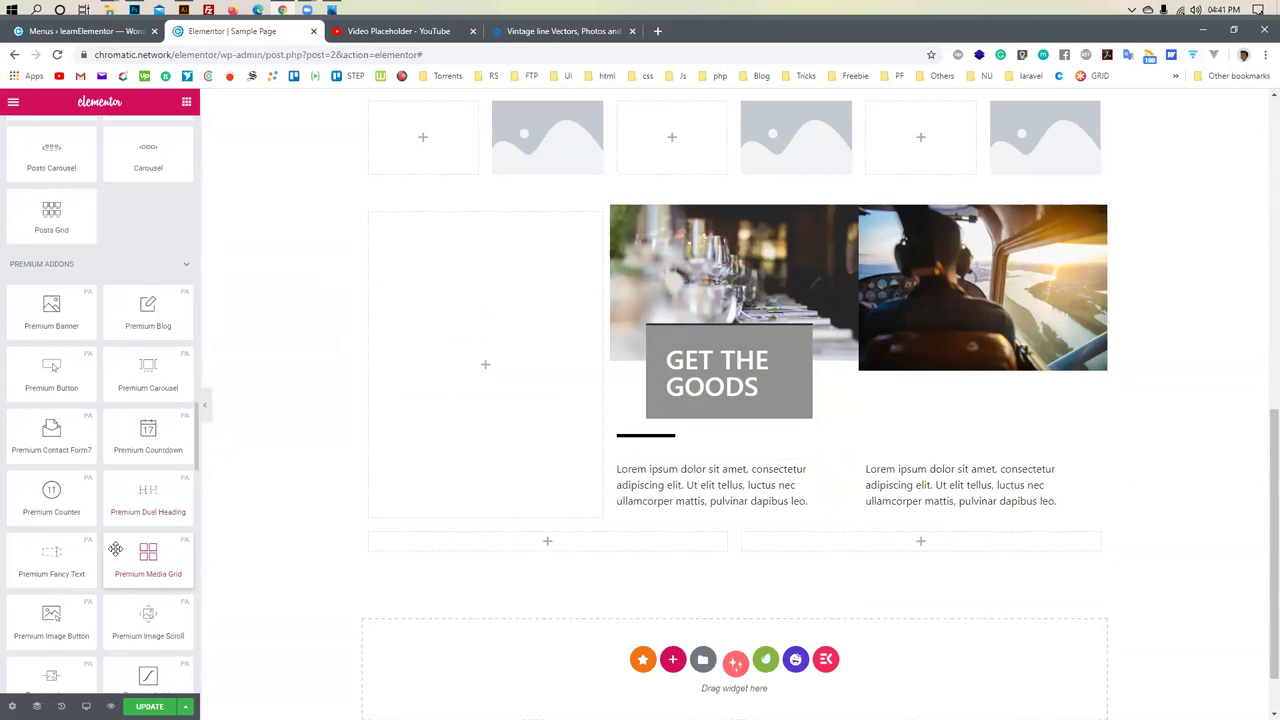
pyautogui.scroll(-1, 116, 548)
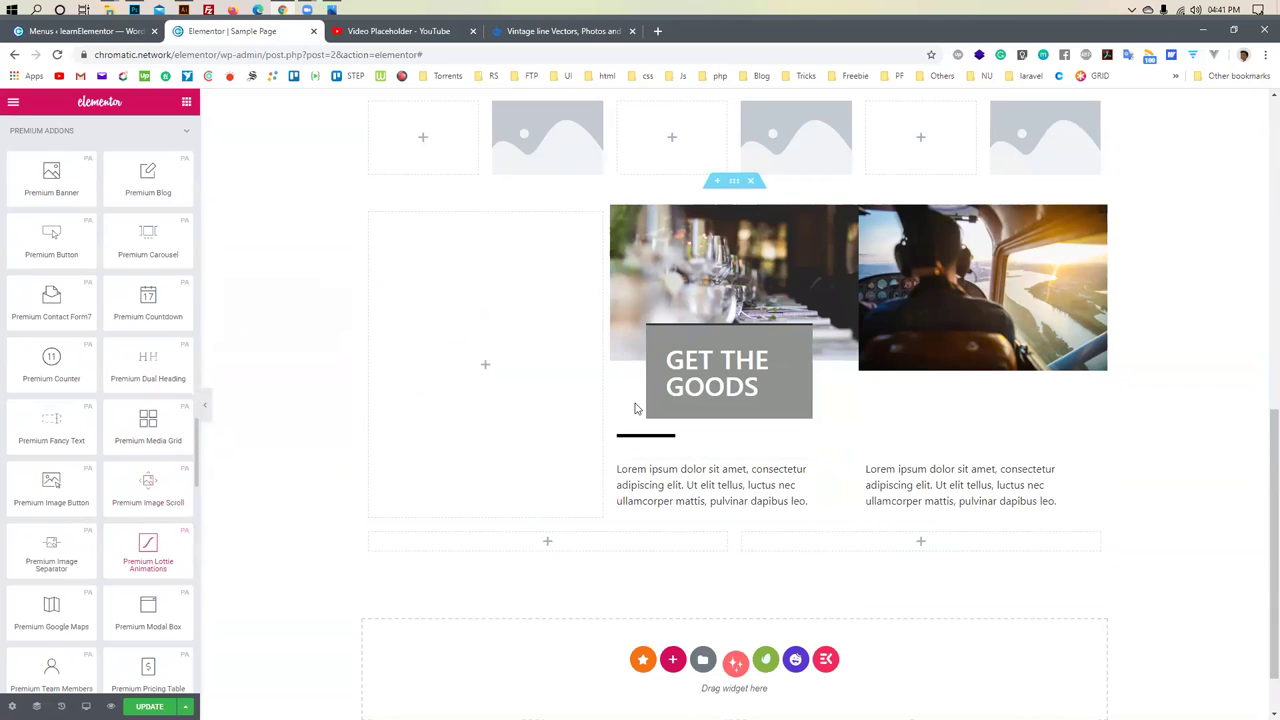
pyautogui.scroll(-2, 100, 541)
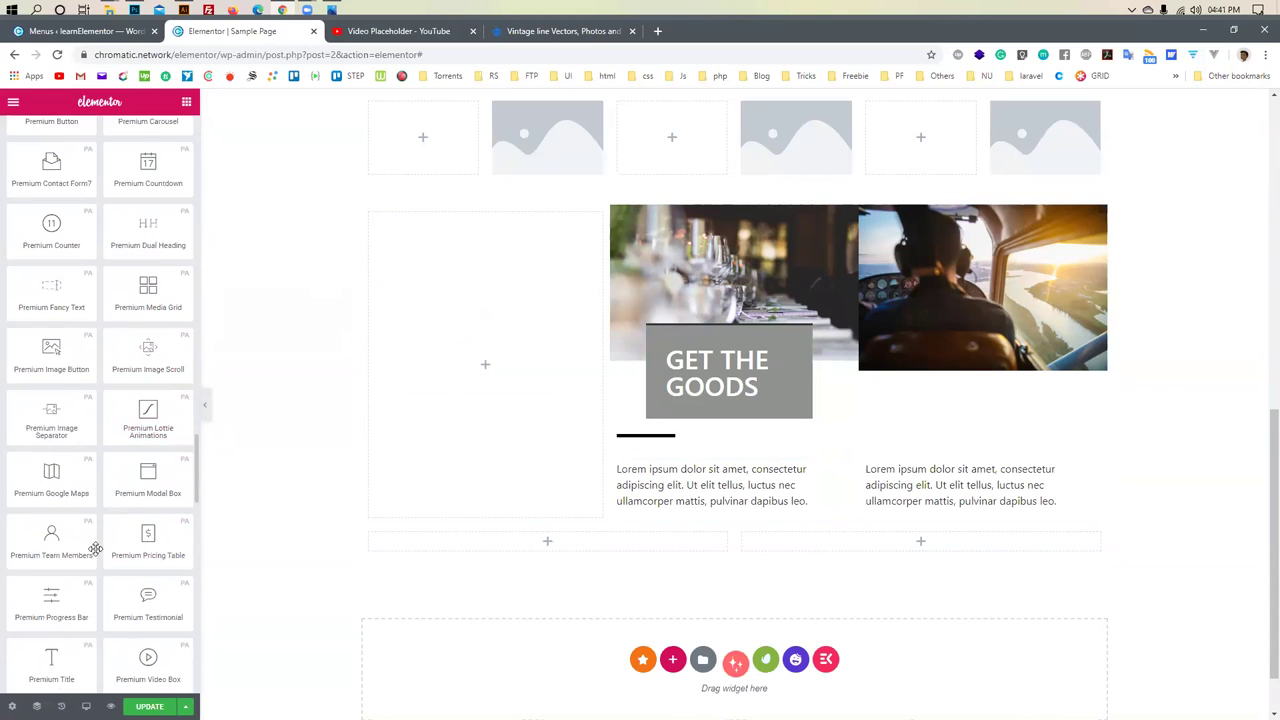
pyautogui.scroll(-2, 95, 550)
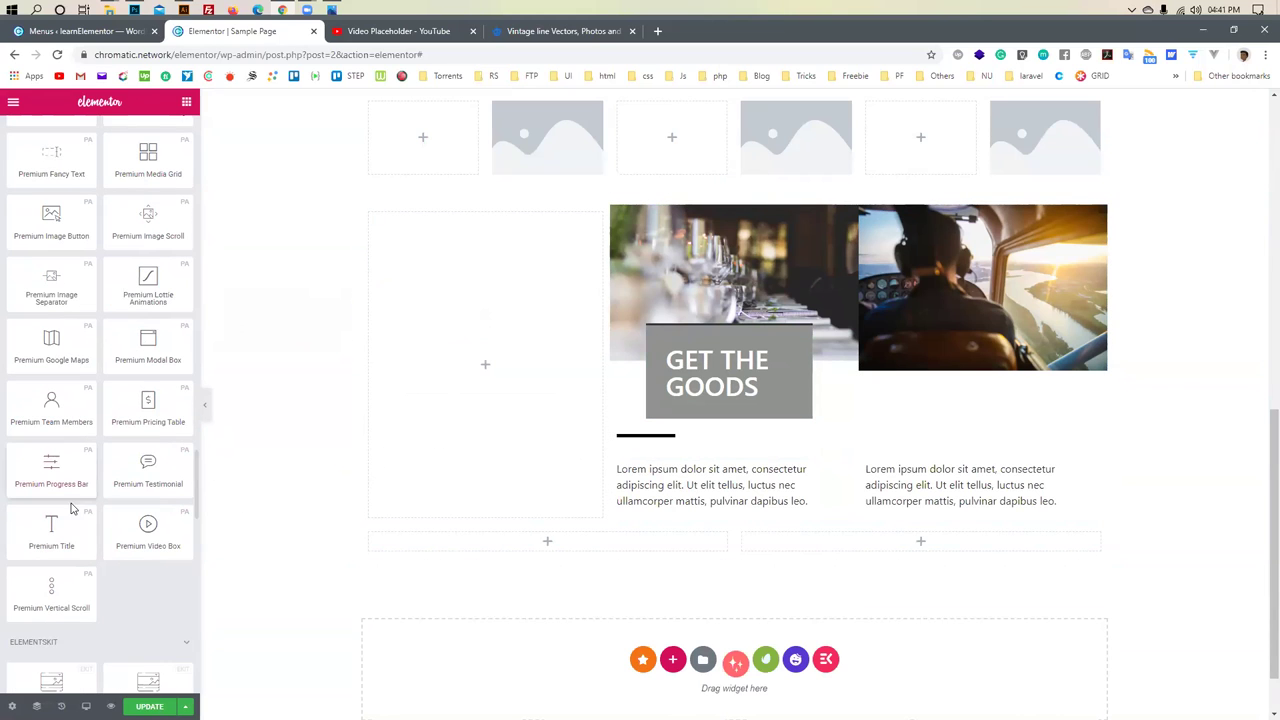
pyautogui.scroll(-3, 53, 528)
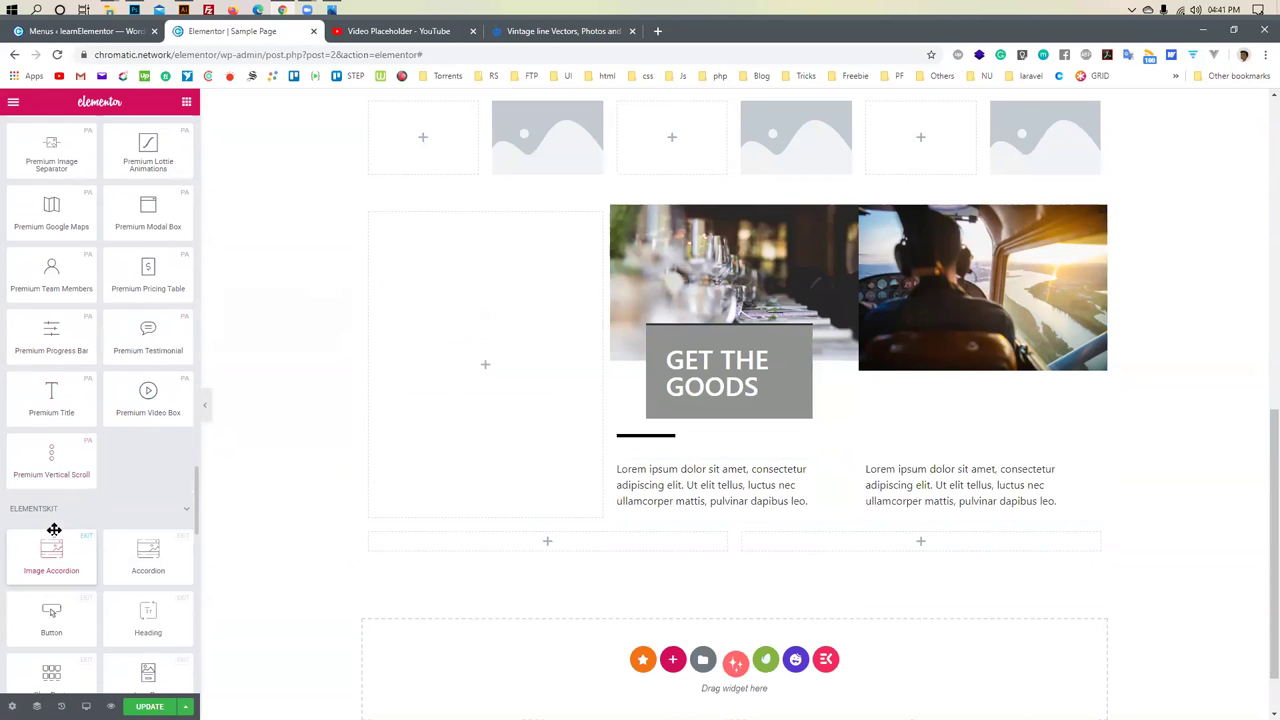
pyautogui.scroll(-2, 53, 530)
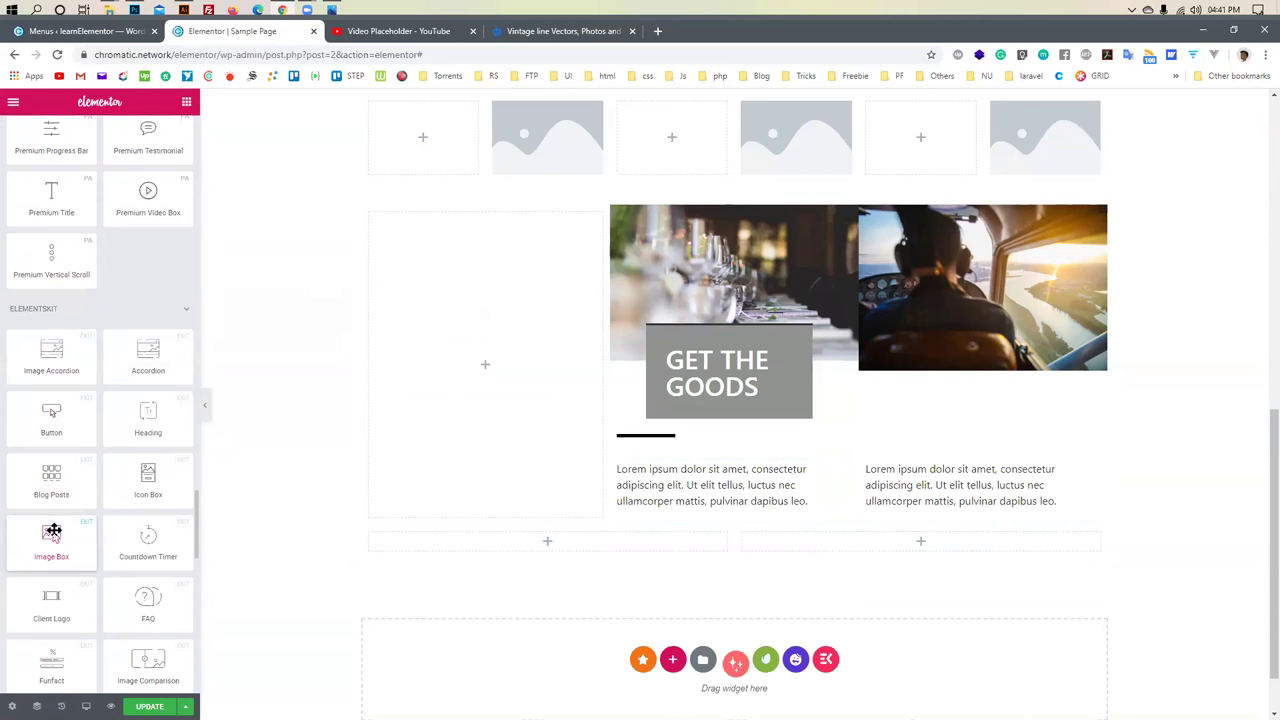
pyautogui.moveTo(138, 420); pyautogui.dragTo(977, 355)
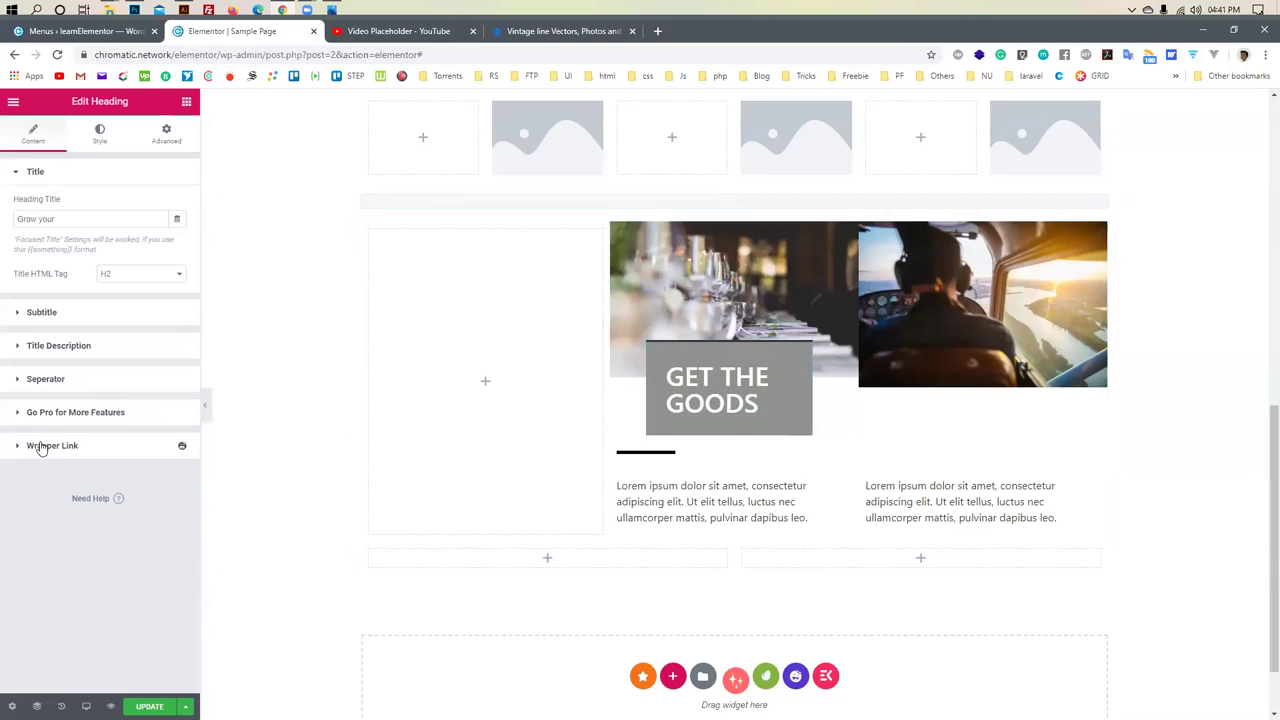
# Search the widgets for "icon" and add an Icon widget directly below the three-column inner section
pyautogui.click(186, 104)
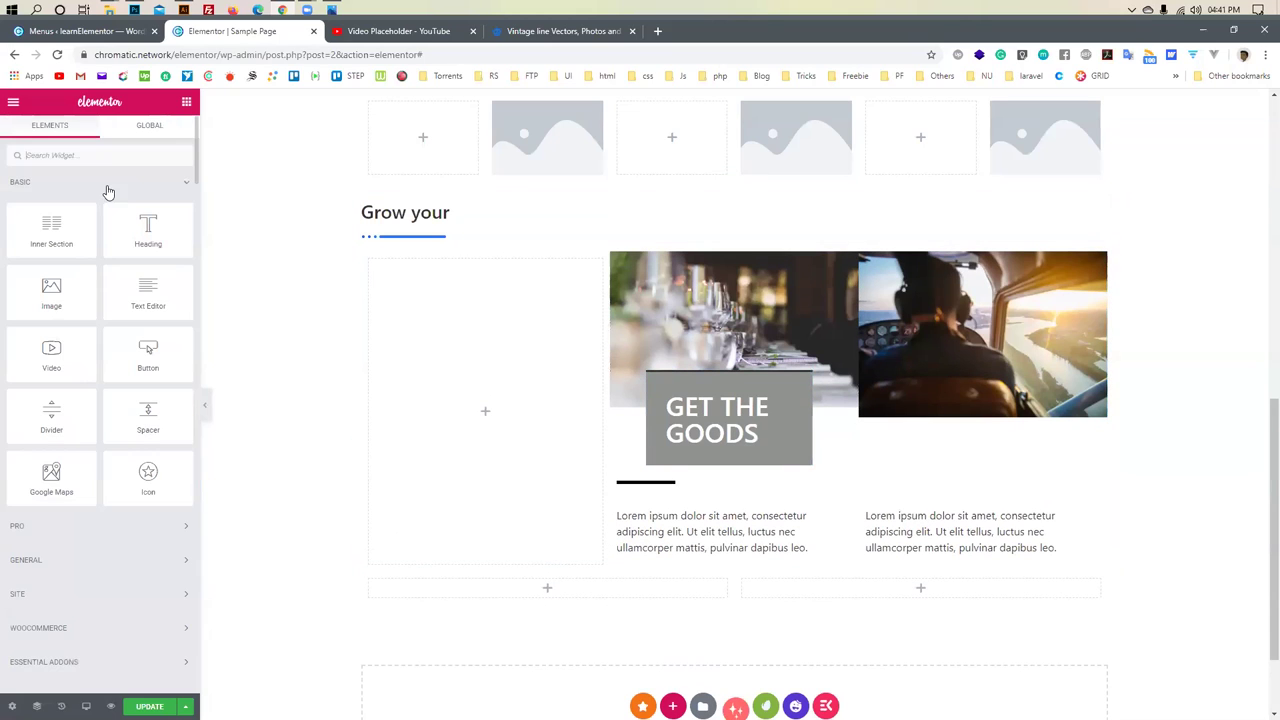
pyautogui.write('icon')
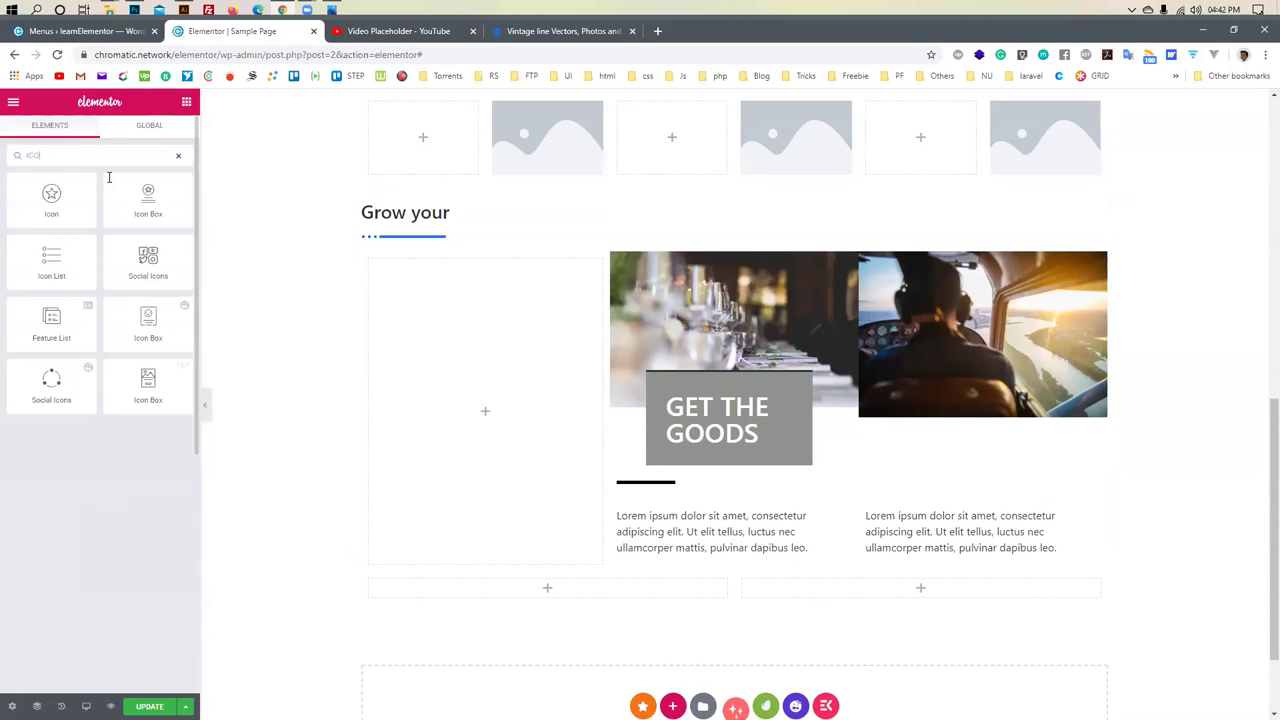
pyautogui.moveTo(410, 243); pyautogui.dragTo(984, 421)
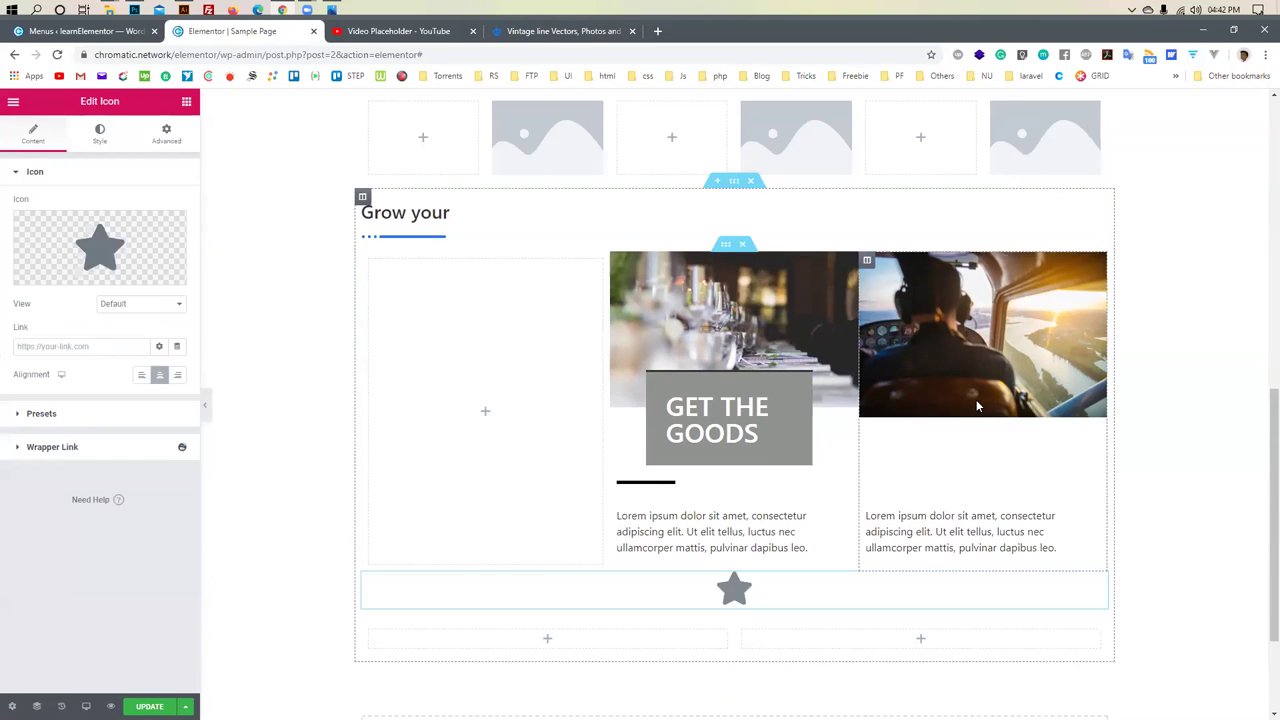
# Add a basic Heading widget between the "Grow your" heading and the three-column inner section
pyautogui.click(980, 510)
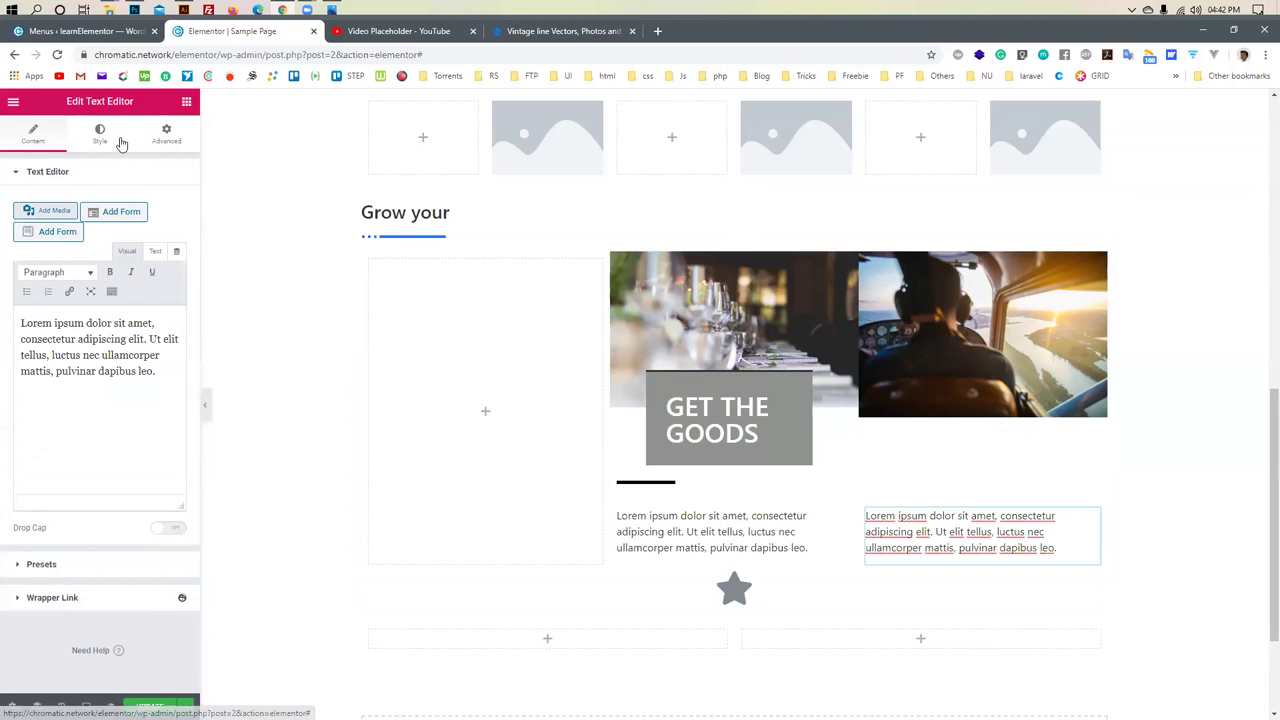
pyautogui.click(186, 107)
pyautogui.moveTo(148, 228); pyautogui.dragTo(975, 395)
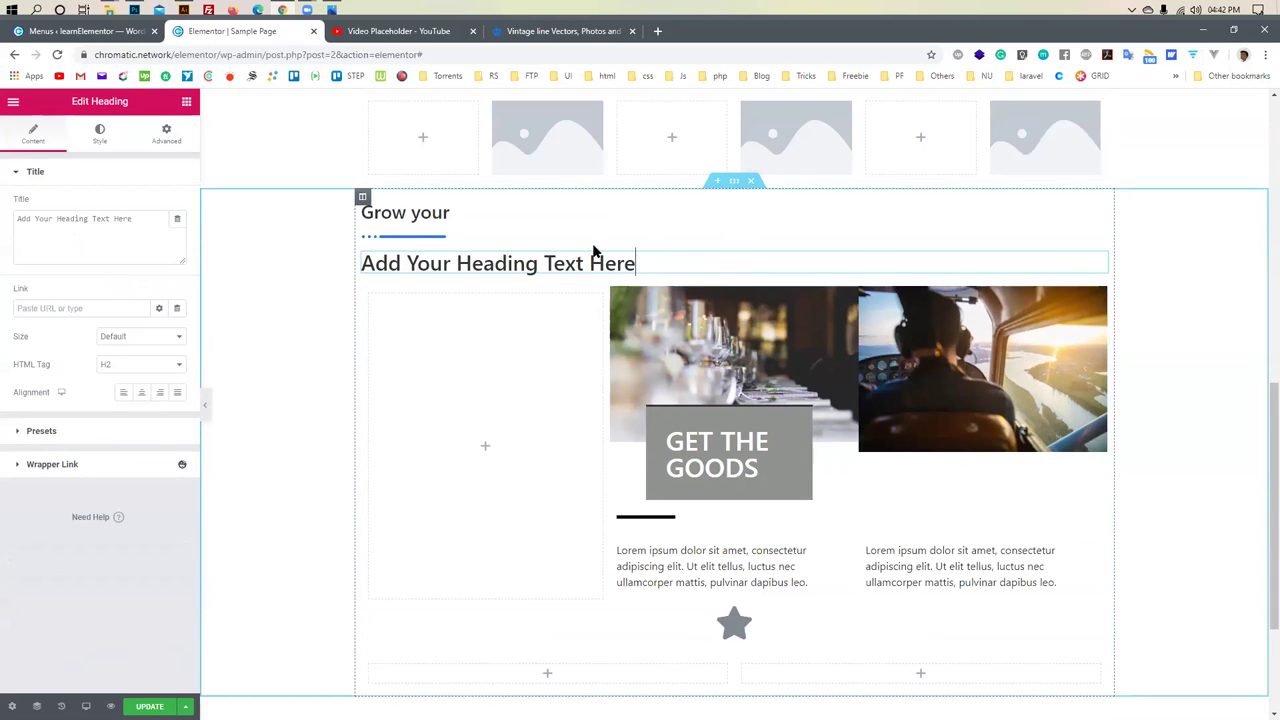
# Compare the content settings of the ElementsKit "Grow your" heading with those of the basic heading
pyautogui.click(392, 232)
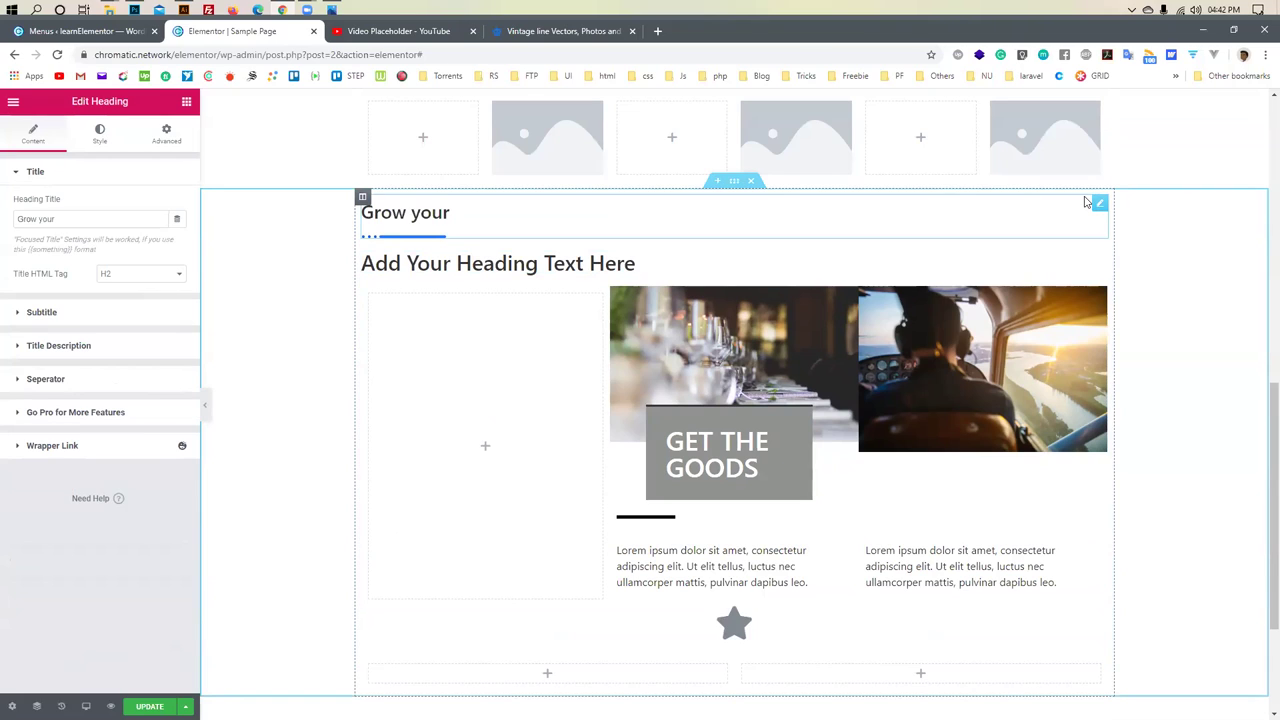
pyautogui.click(426, 263)
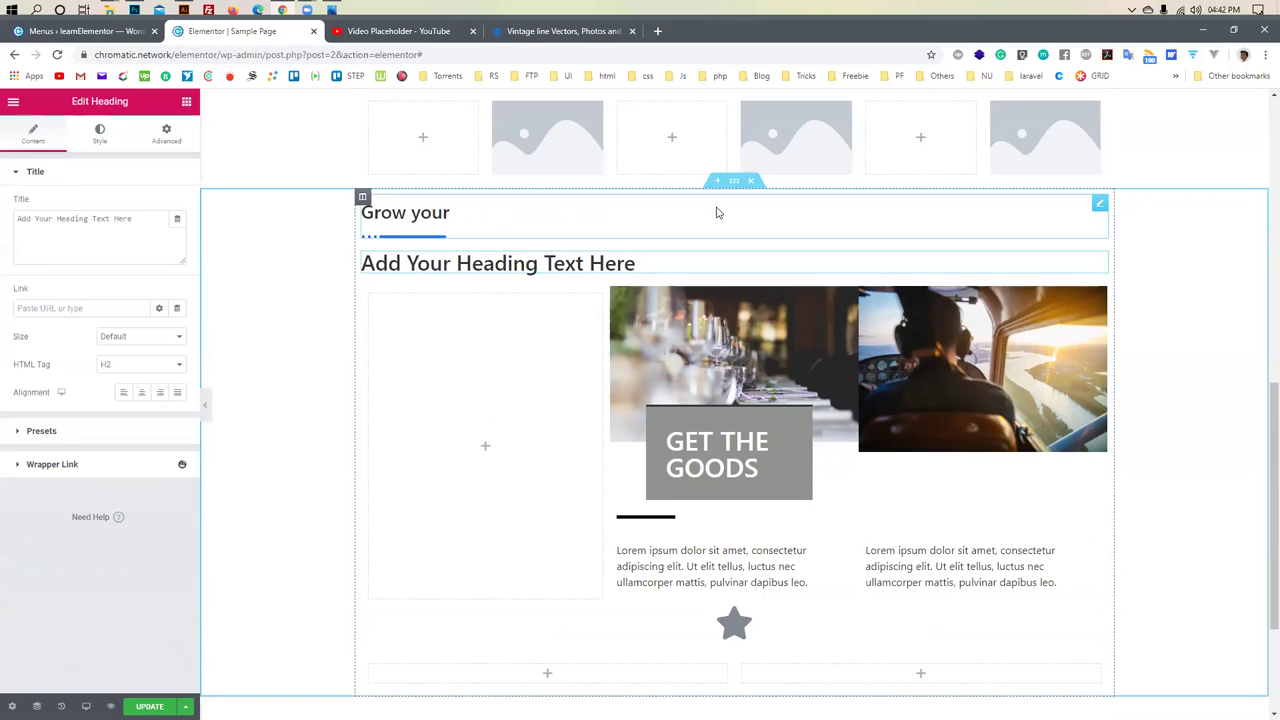
pyautogui.click(1098, 206)
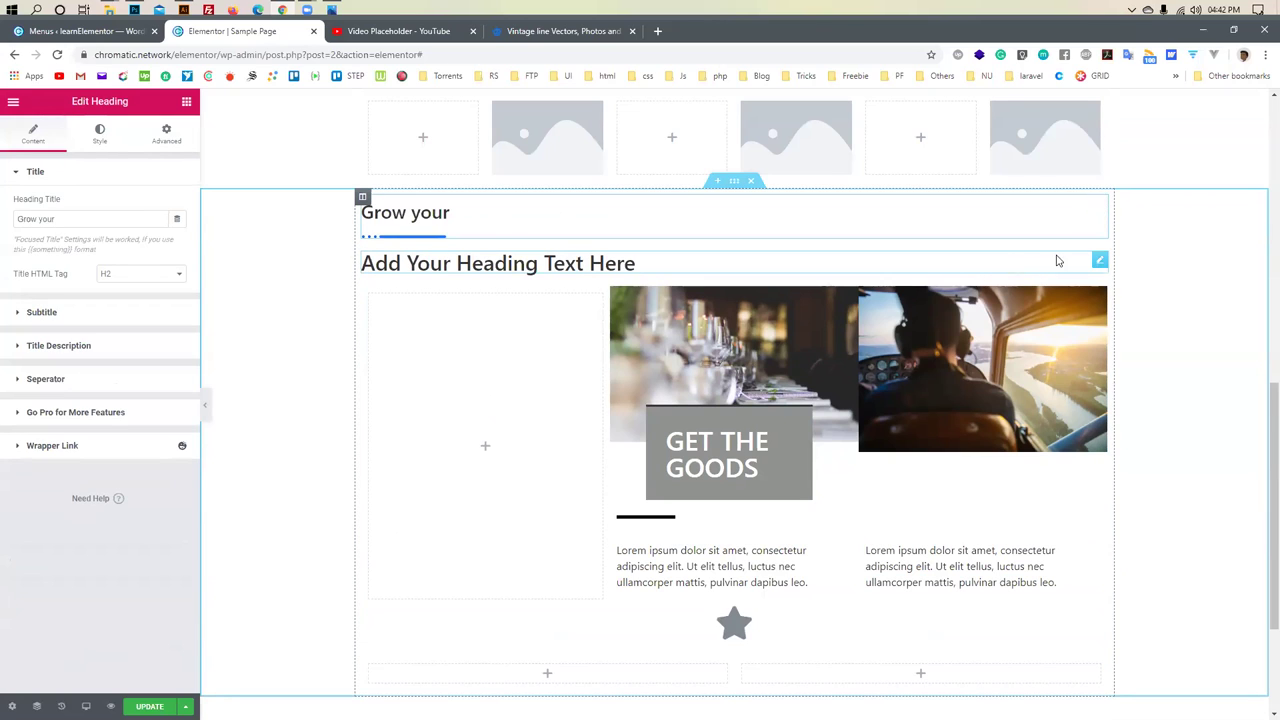
pyautogui.click(1098, 262)
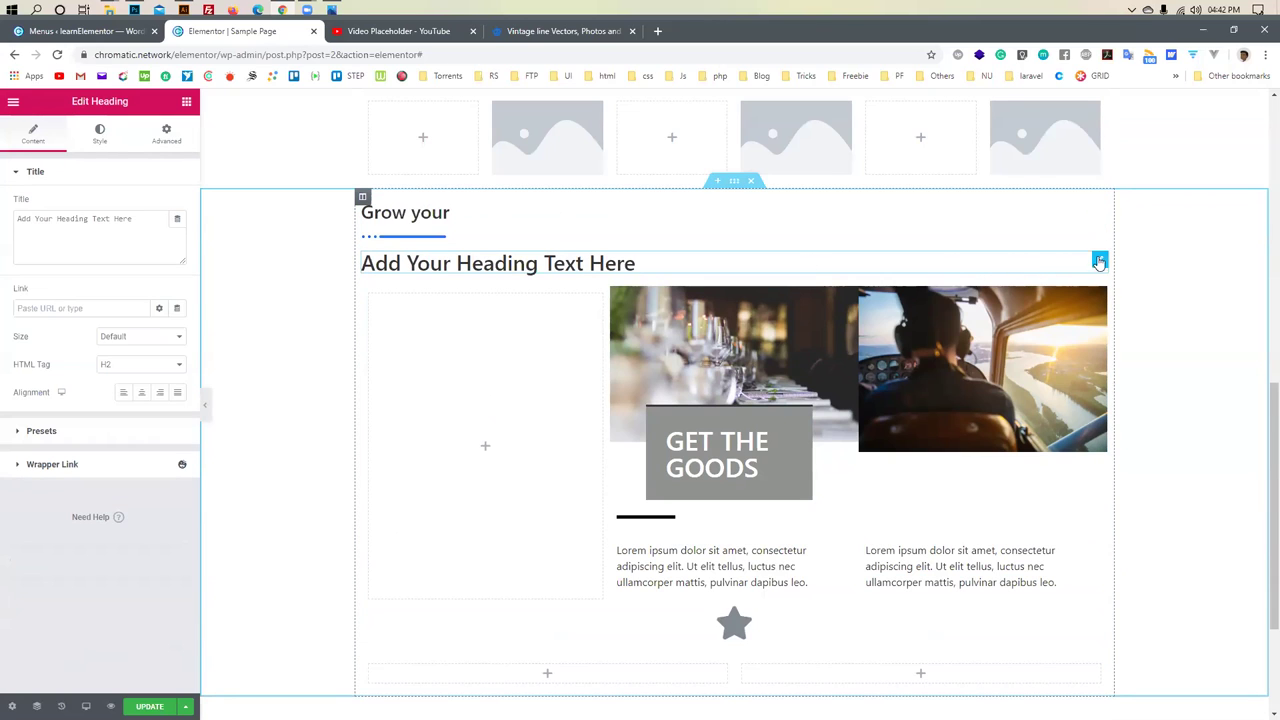
# Delete the "Grow your" heading and the basic heading above the three-column inner section
pyautogui.click(1098, 205)
pyautogui.rightClick(1098, 212)
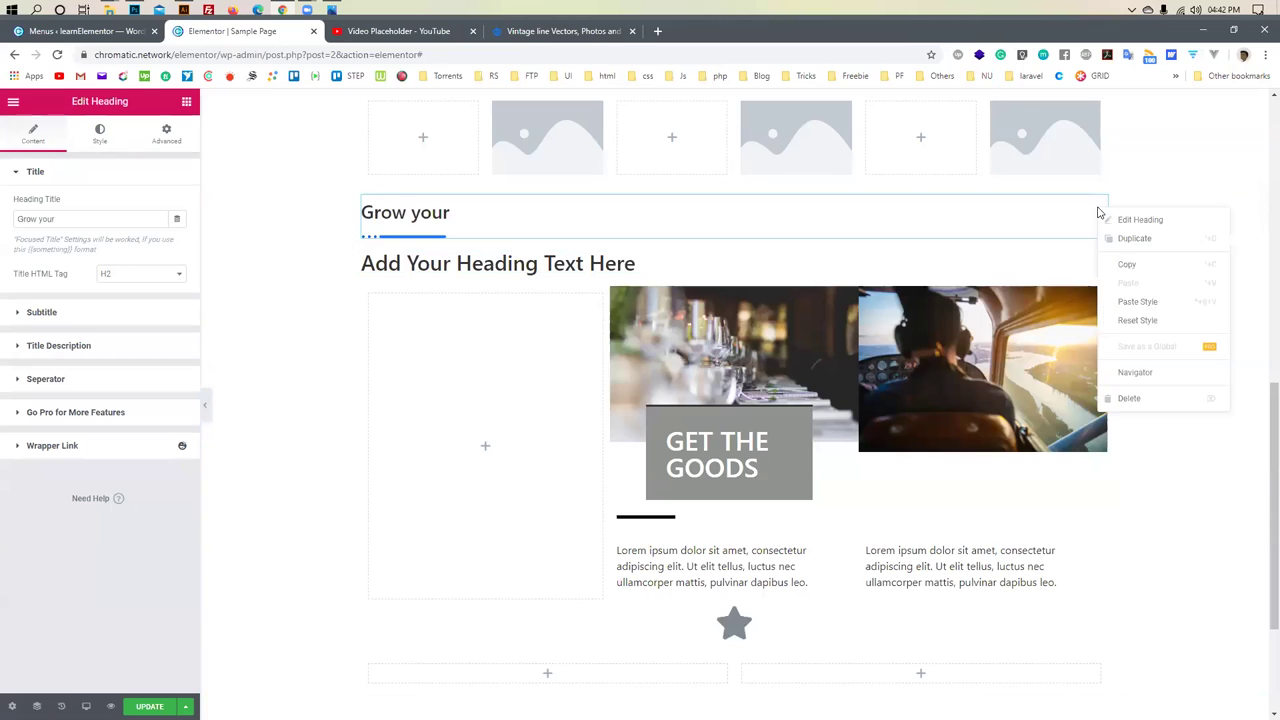
pyautogui.click(1128, 398)
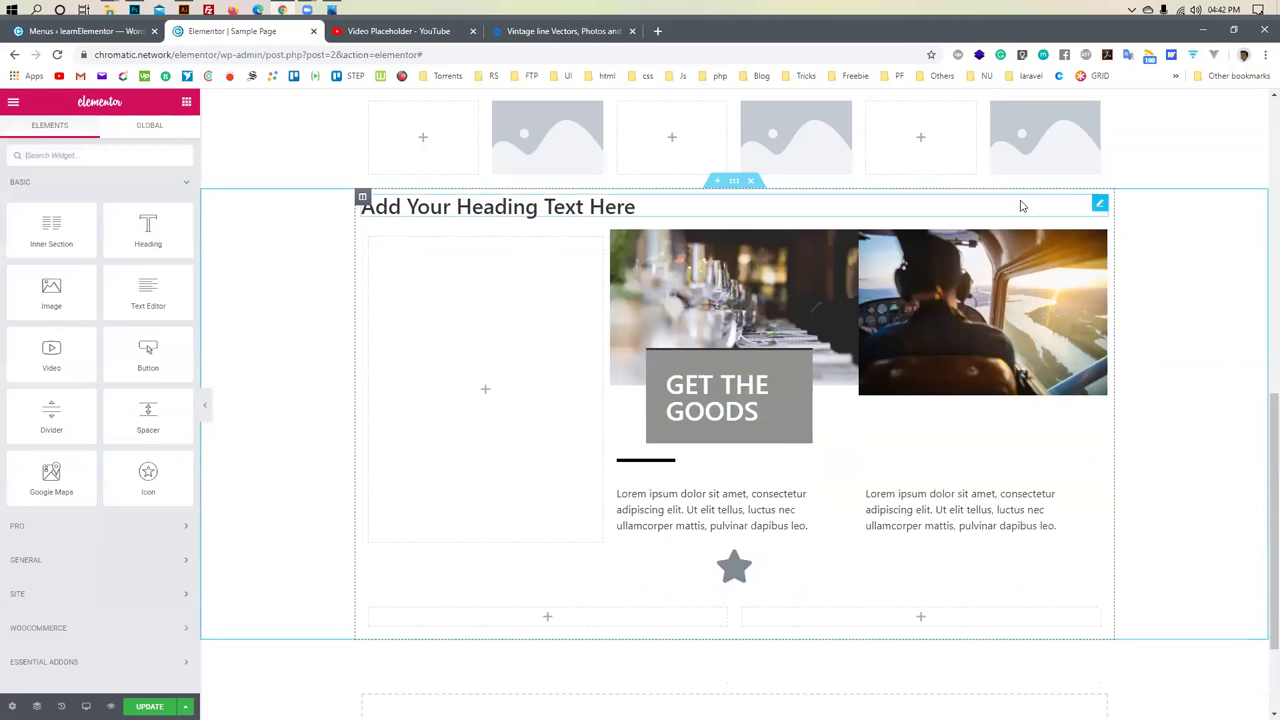
pyautogui.click(1100, 205)
pyautogui.rightClick(1100, 205)
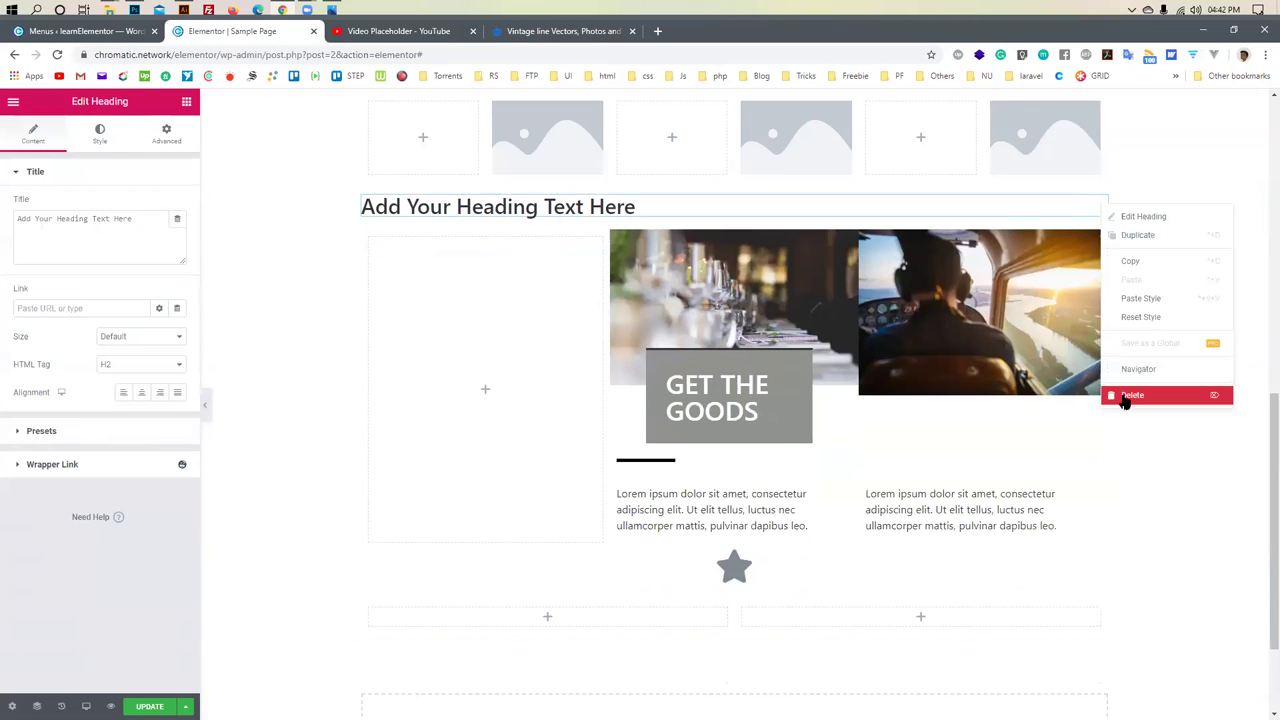
pyautogui.click(1123, 400)
# Delete the star icon and the empty two-column inner section below the three-column inner section
pyautogui.click(725, 545)
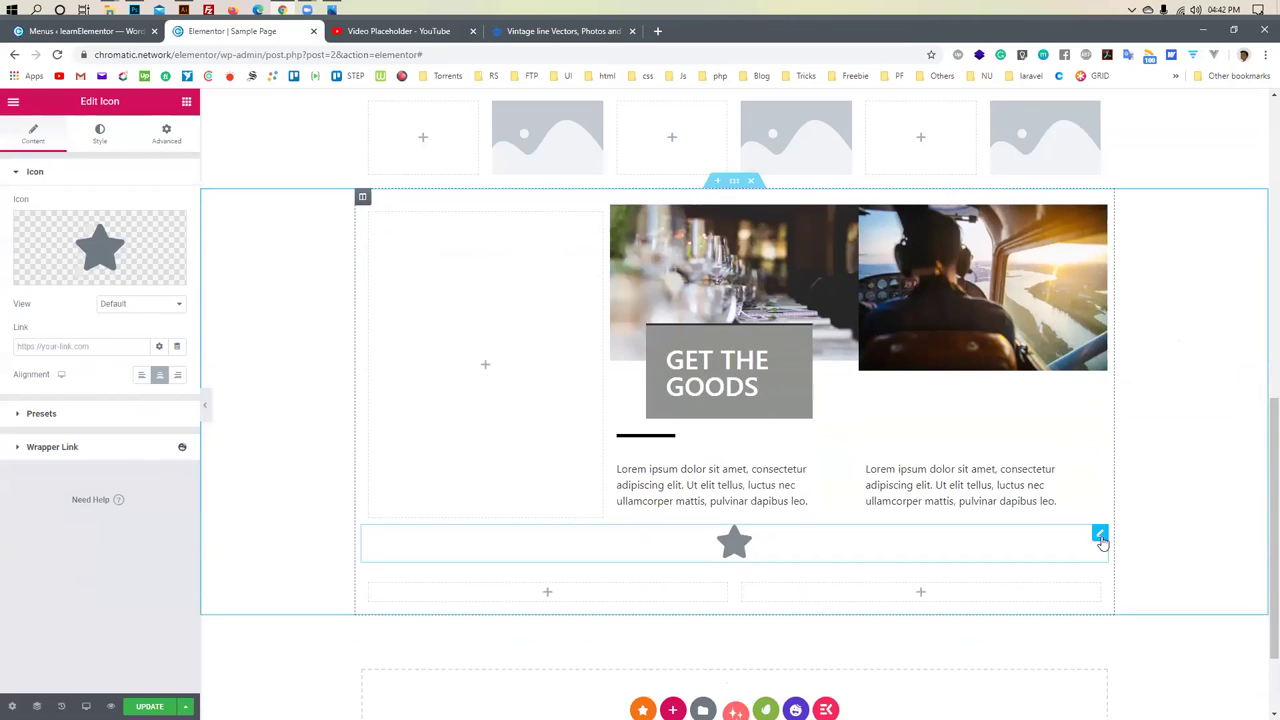
pyautogui.rightClick(1100, 535)
pyautogui.click(1135, 706)
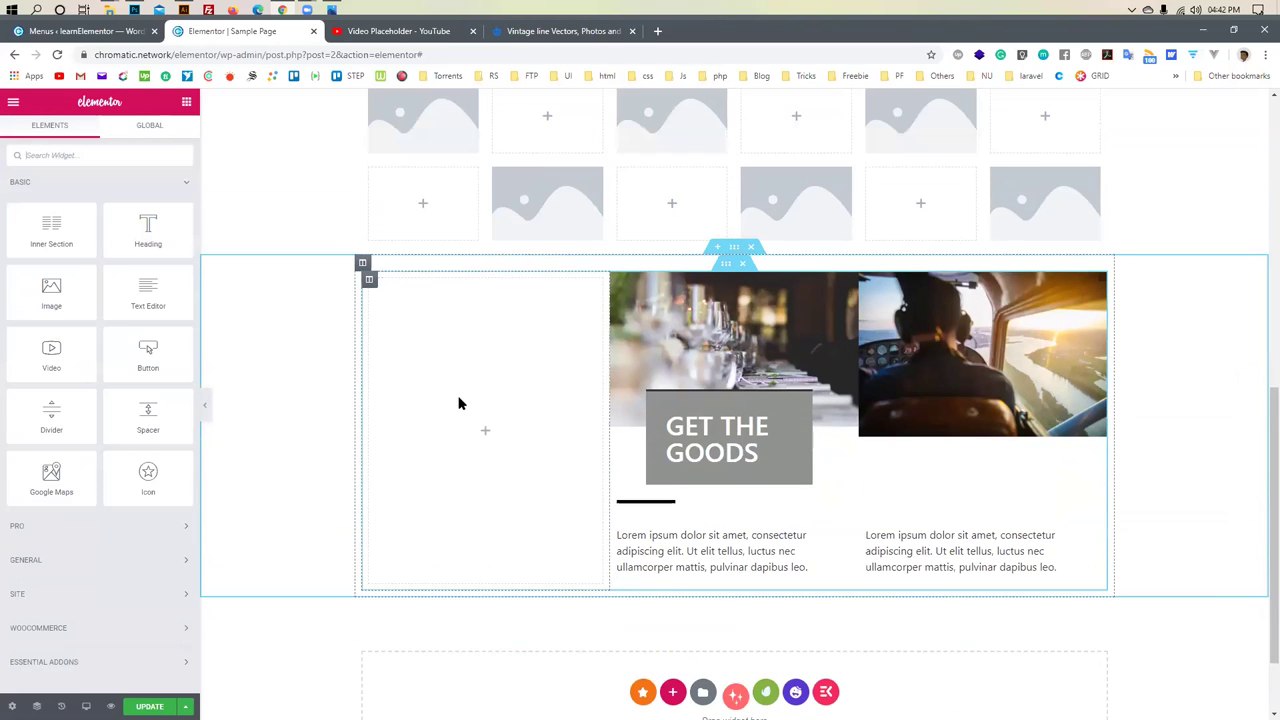
# Move the black divider above the text in the cockpit-photo column, and try the "GET THE GOODS" heading there before returning it
pyautogui.click(690, 390)
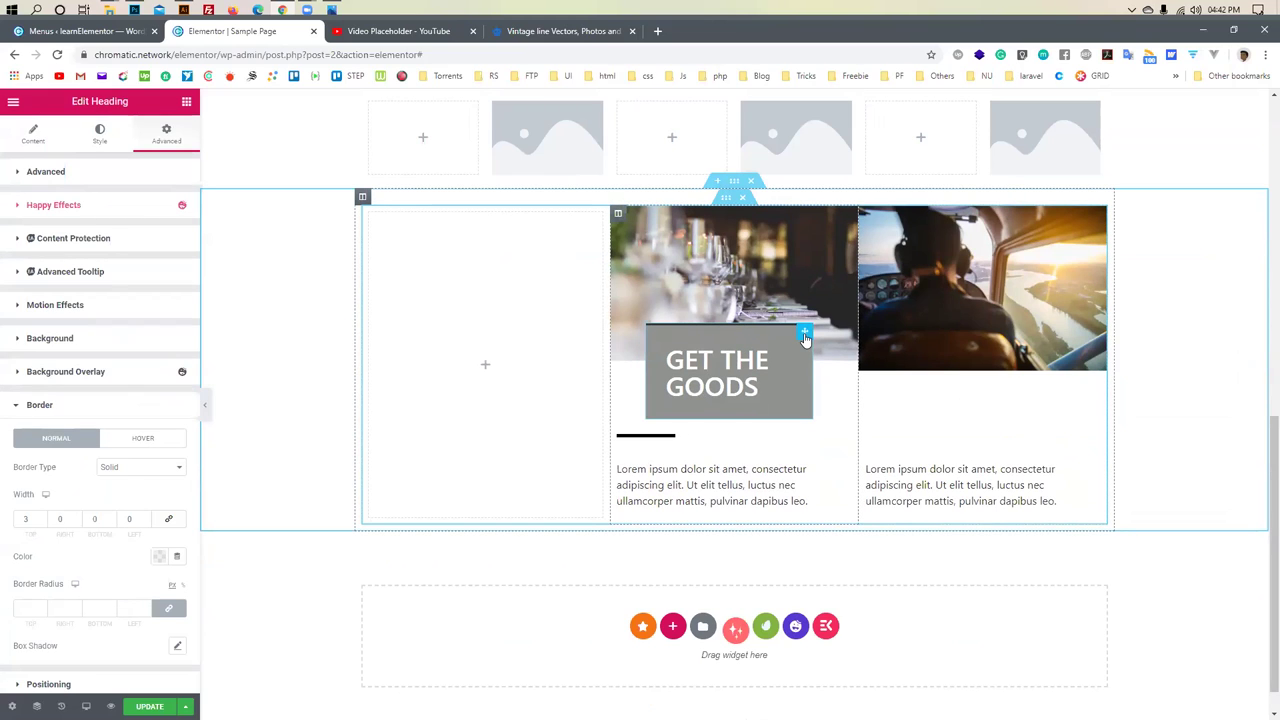
pyautogui.click(673, 437)
pyautogui.moveTo(651, 437); pyautogui.dragTo(920, 386)
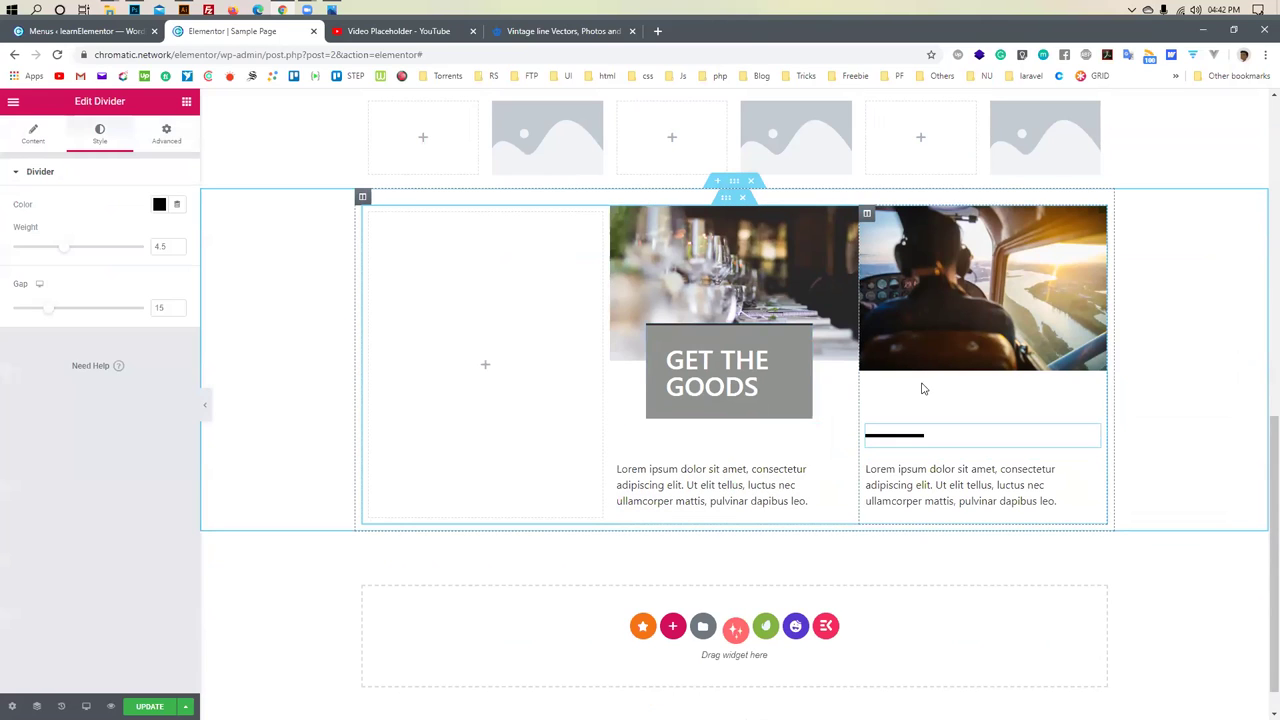
pyautogui.click(935, 412)
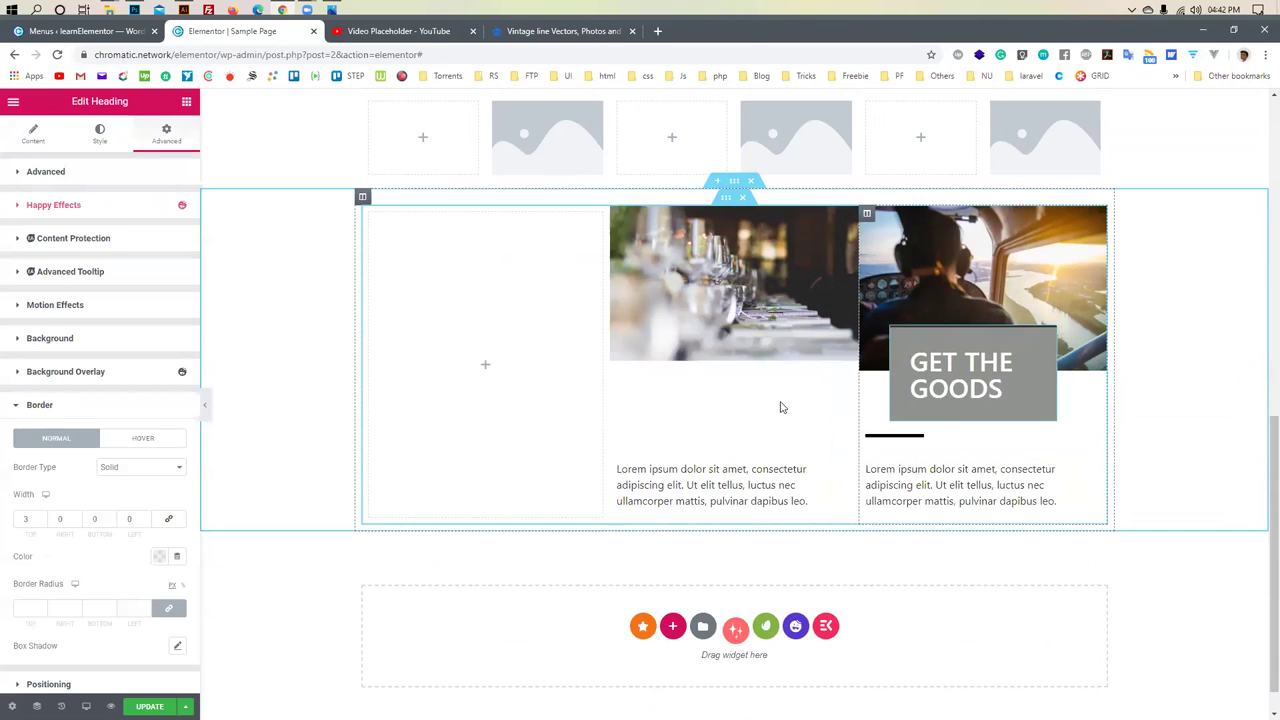
pyautogui.click(896, 430)
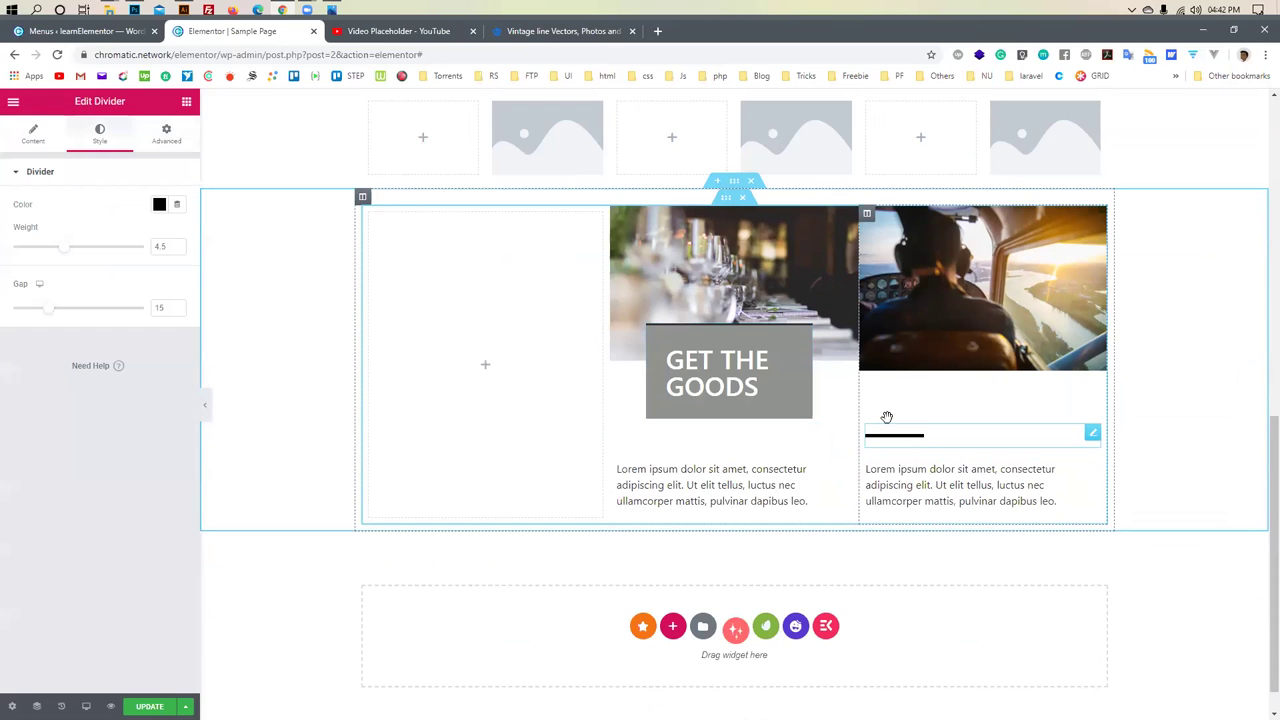
# Add a two-column Inner Section directly below the three-column inner section
pyautogui.click(186, 103)
pyautogui.moveTo(51, 228); pyautogui.dragTo(912, 430)
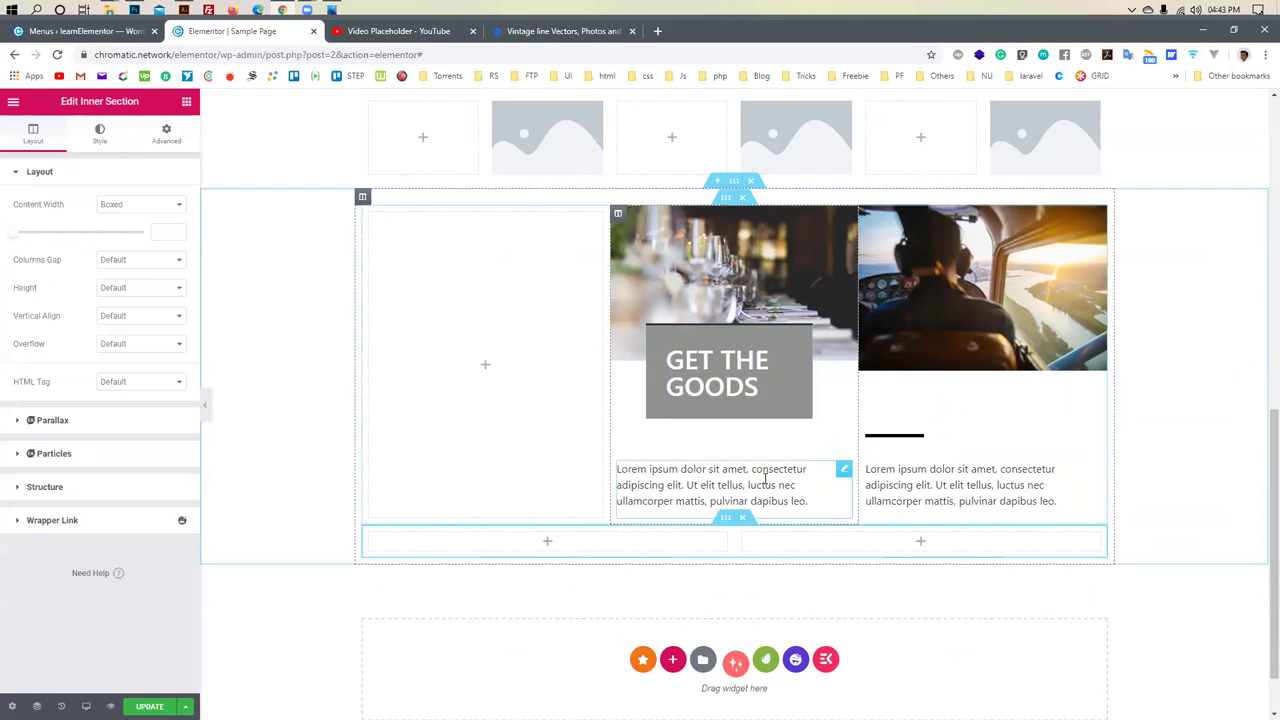
# Use the page's structure tree to move the empty first column to the middle of the three-column inner section, and select the divider
pyautogui.click(940, 435)
pyautogui.rightClick(941, 433)
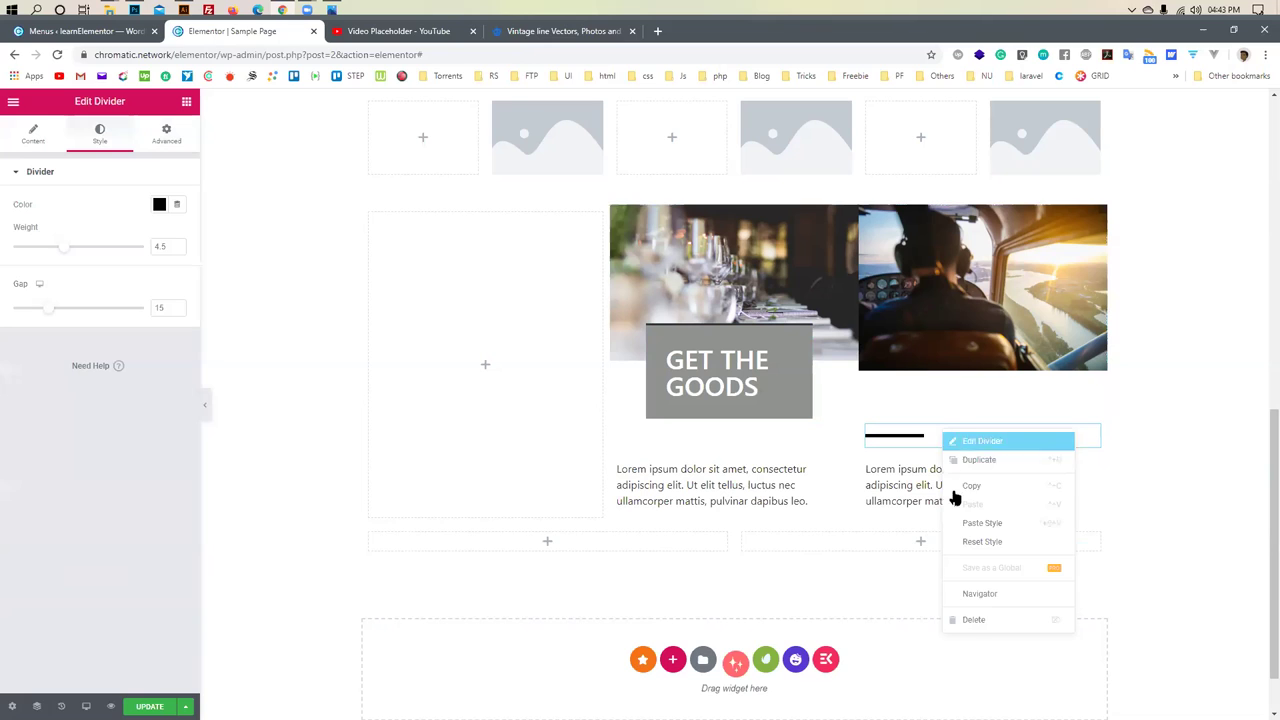
pyautogui.click(1010, 601)
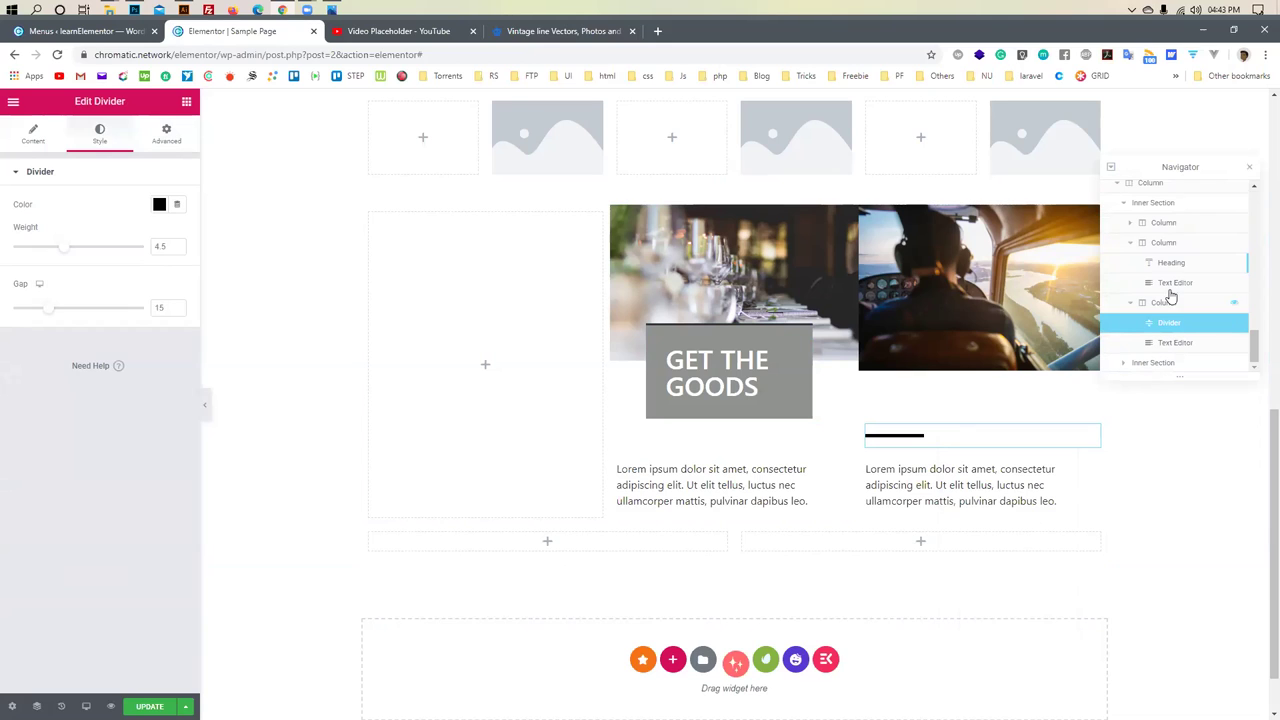
pyautogui.moveTo(1186, 300); pyautogui.dragTo(1185, 357)
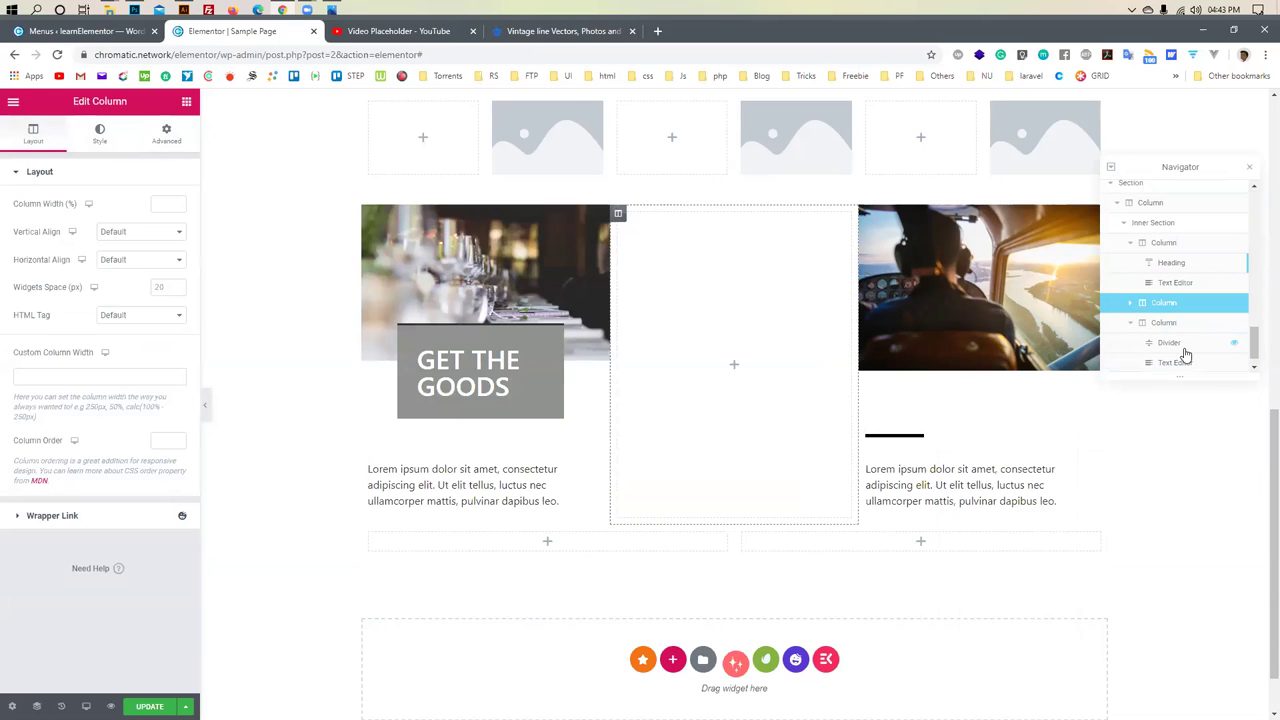
pyautogui.scroll(-1, 1179, 332)
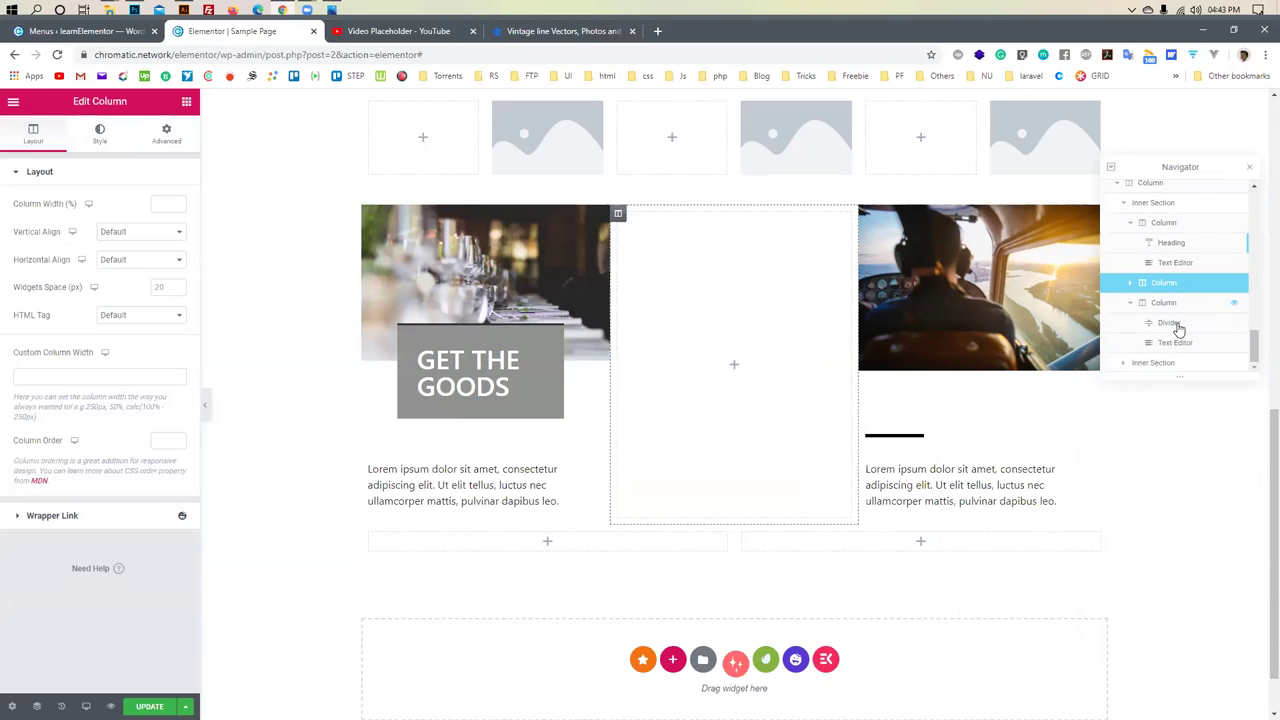
pyautogui.click(1170, 323)
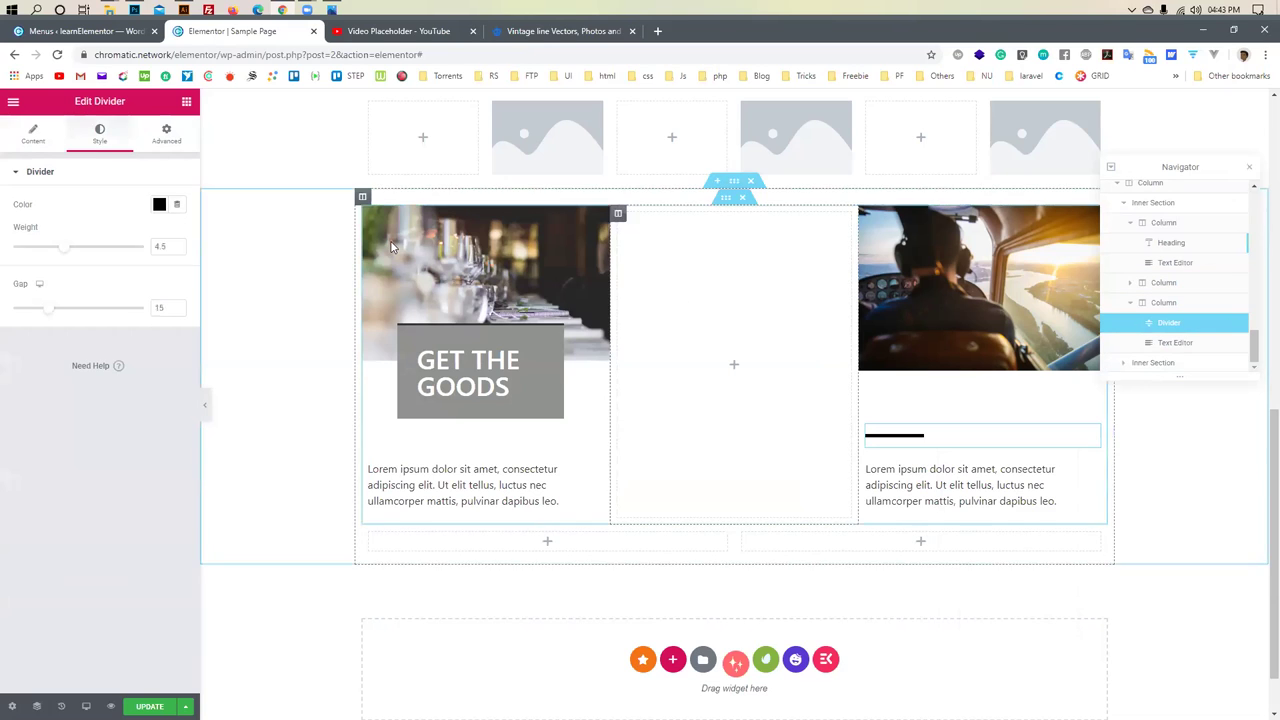
# Try to insert another Inner Section below the divider of the cockpit-photo column through the structure tree
pyautogui.click(186, 103)
pyautogui.moveTo(51, 226); pyautogui.dragTo(1180, 342)
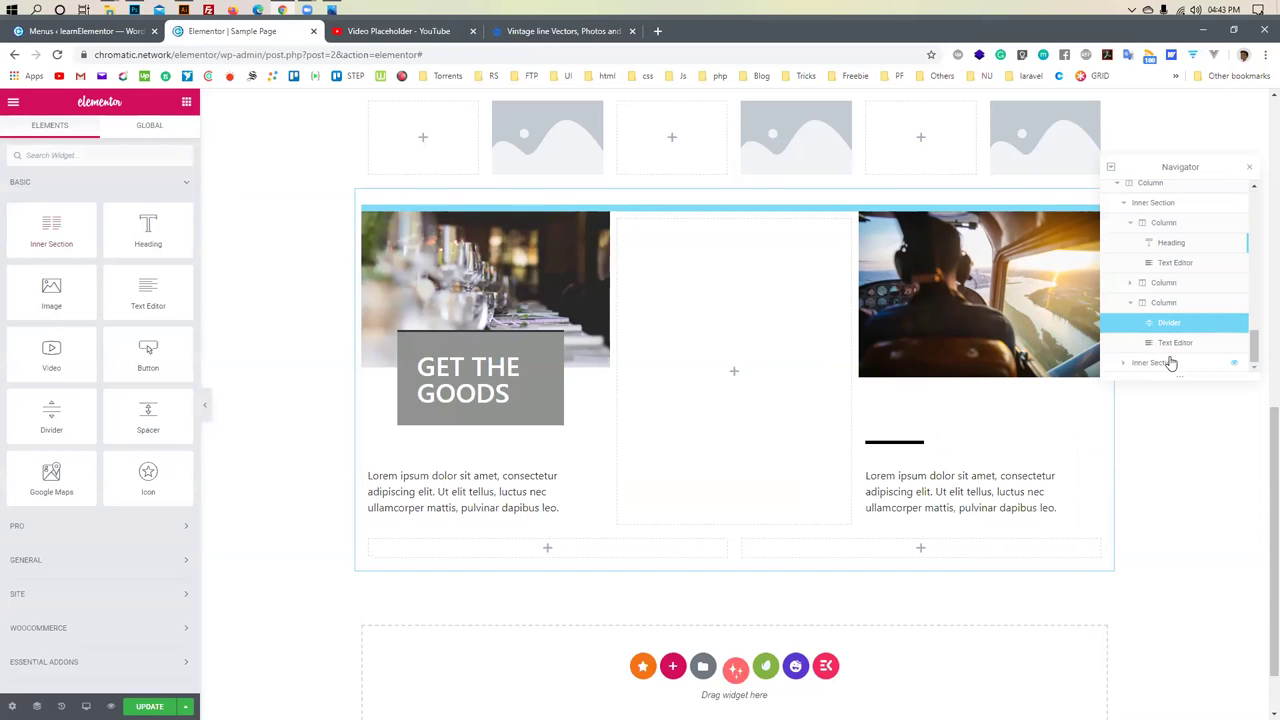
pyautogui.click(1171, 363)
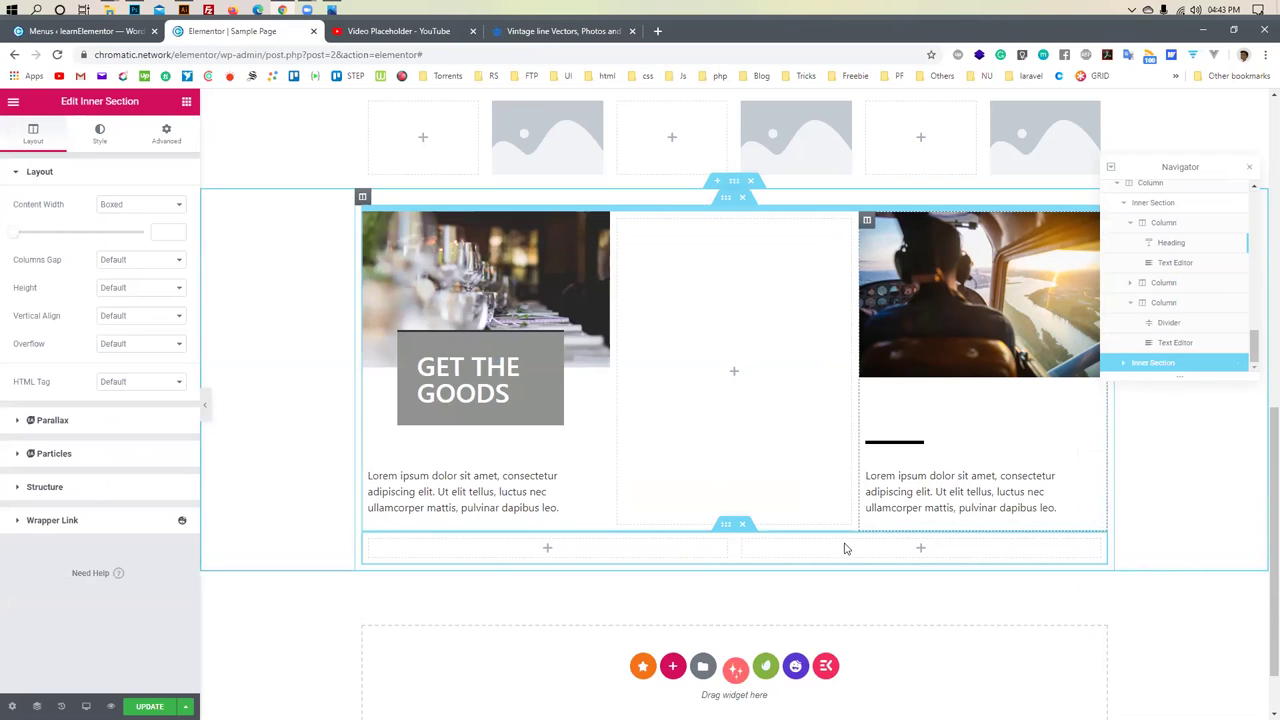
# Try to move the second column of the lower inner section into the cockpit-photo column above it
pyautogui.click(745, 540)
pyautogui.rightClick(746, 540)
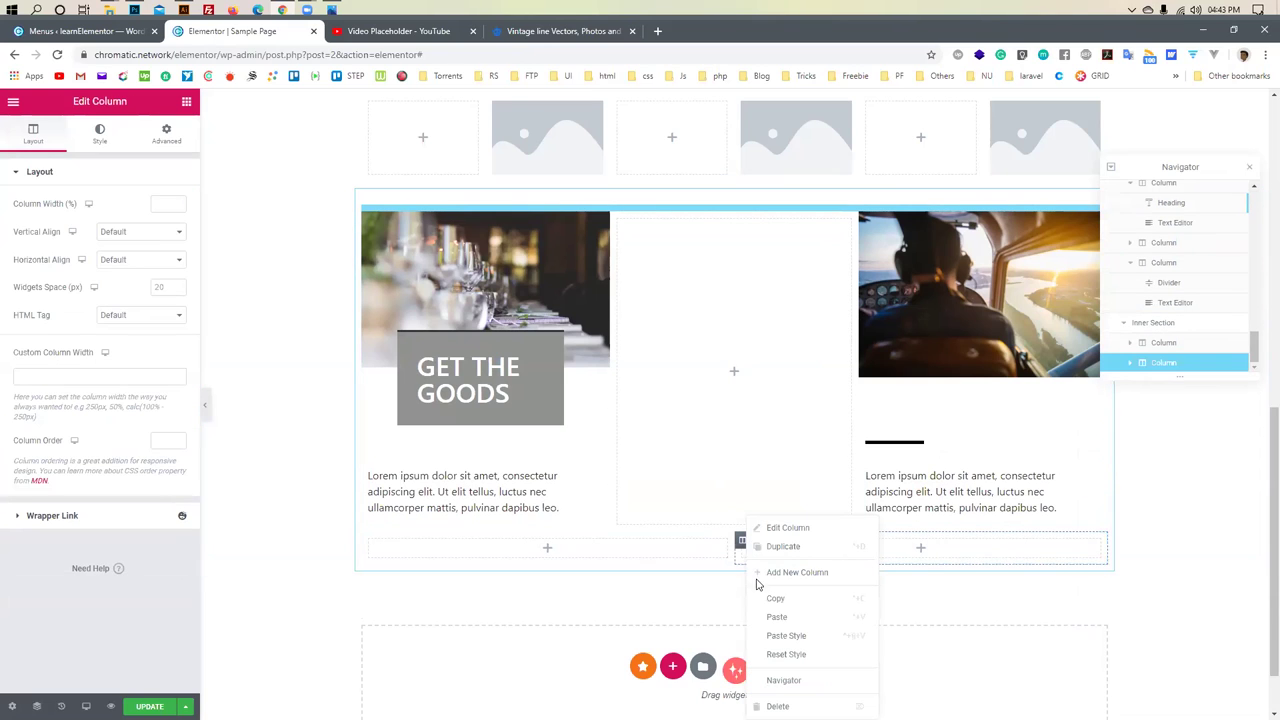
pyautogui.click(741, 546)
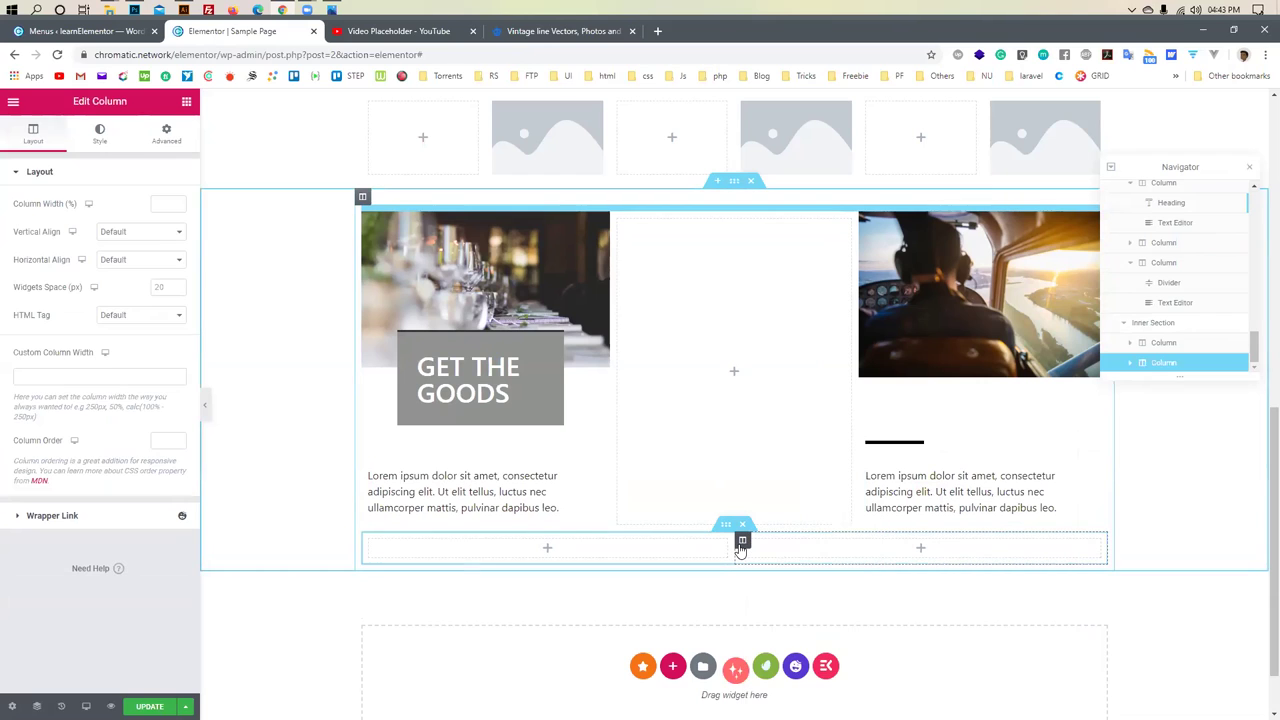
pyautogui.moveTo(742, 546); pyautogui.dragTo(940, 500)
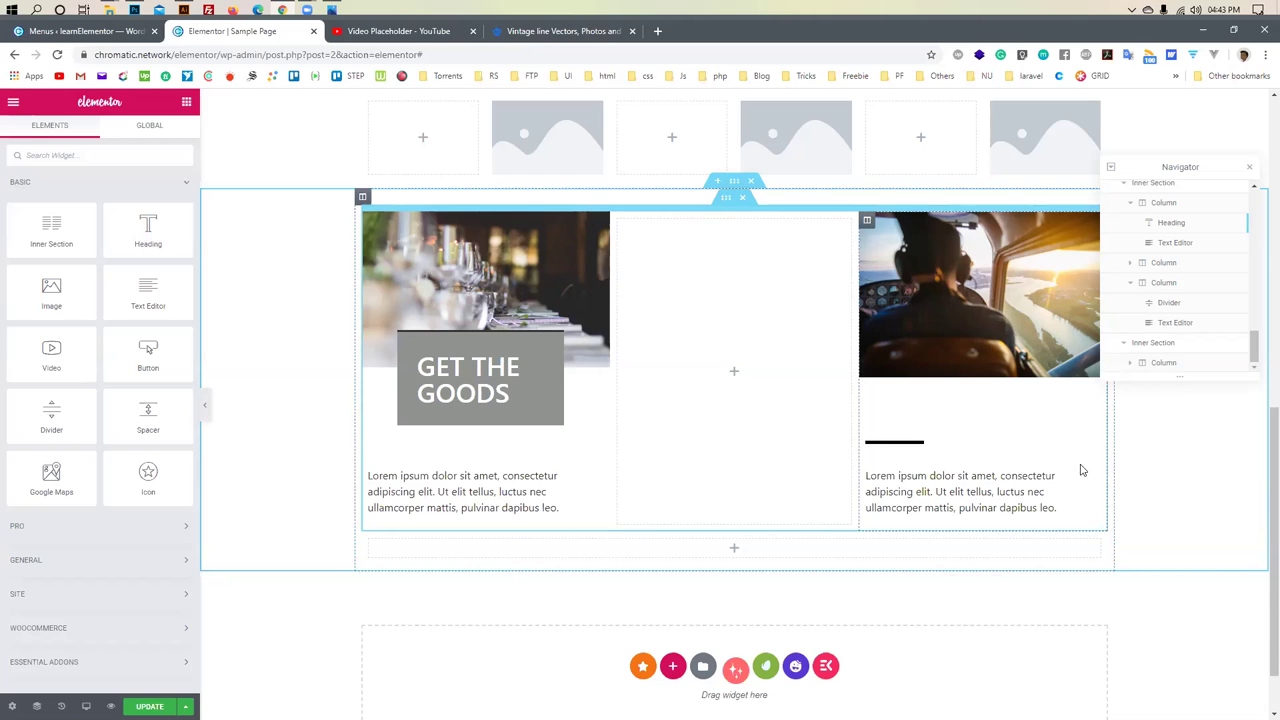
# Move the cockpit-photo column's text above the divider, and return the divider to its place above the text
pyautogui.moveTo(1091, 479); pyautogui.dragTo(1000, 450)
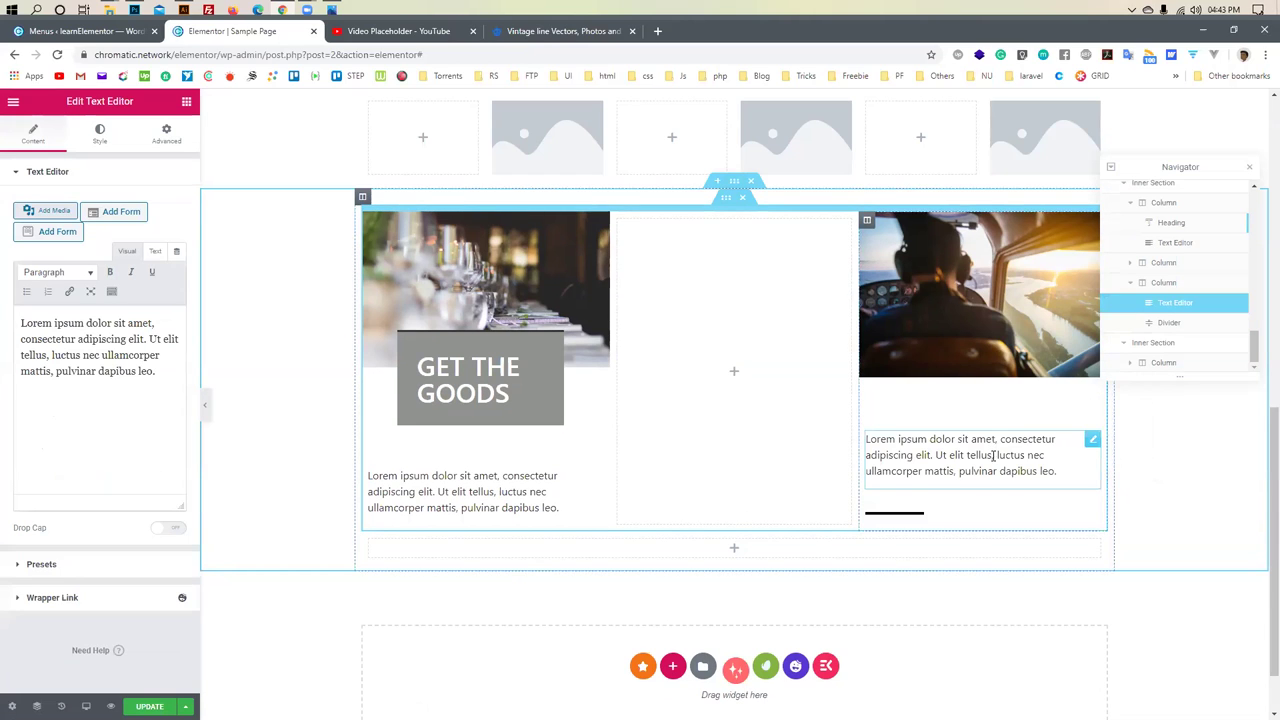
pyautogui.scroll(-1, 994, 464)
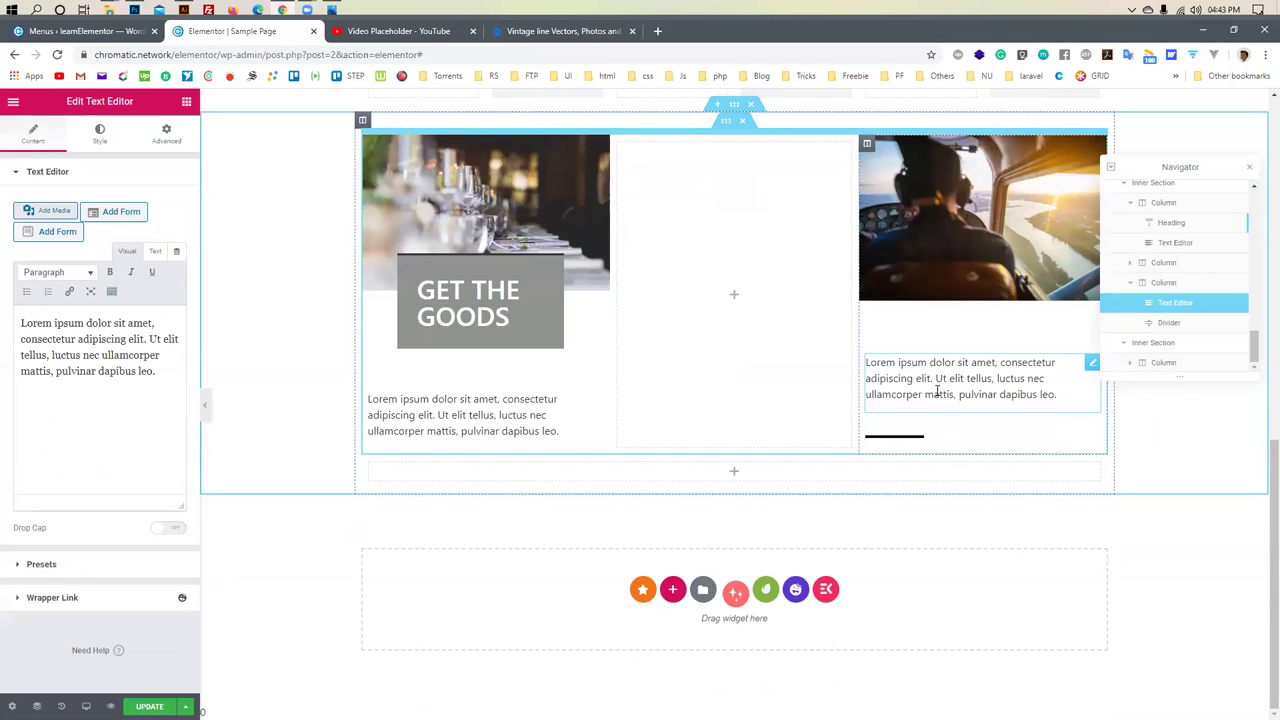
pyautogui.tripleClick(957, 364)
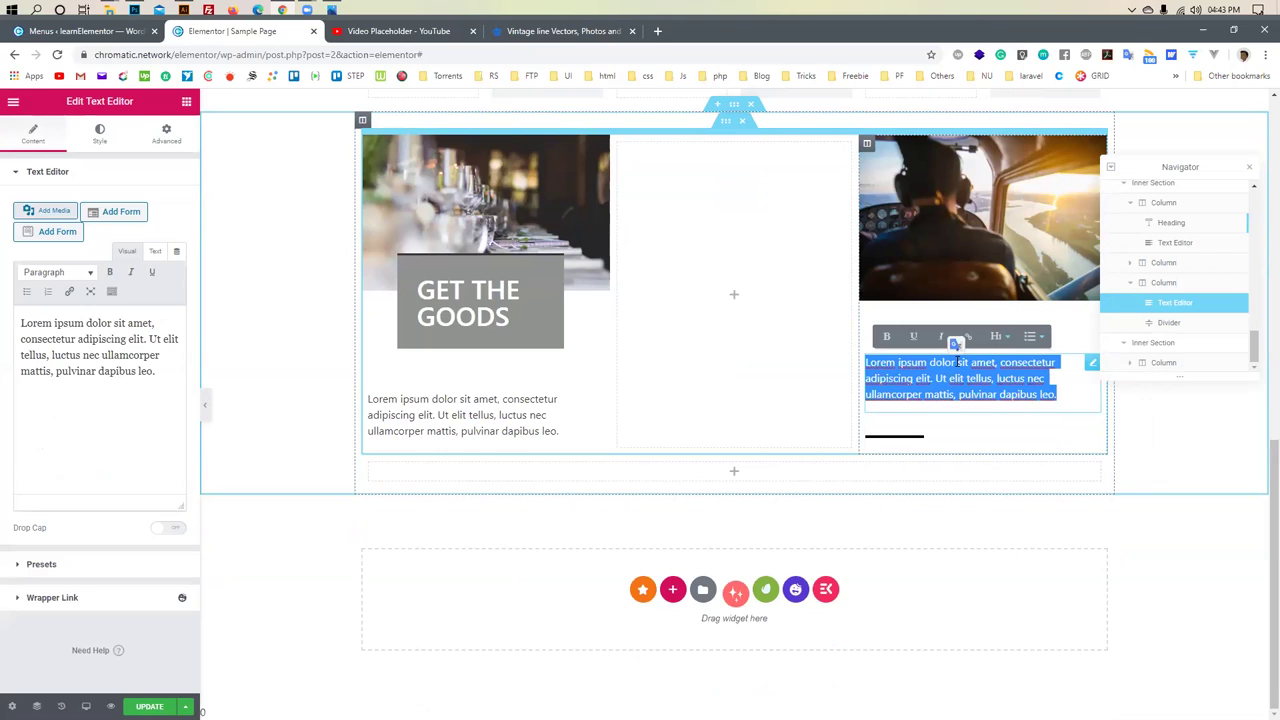
pyautogui.click(912, 436)
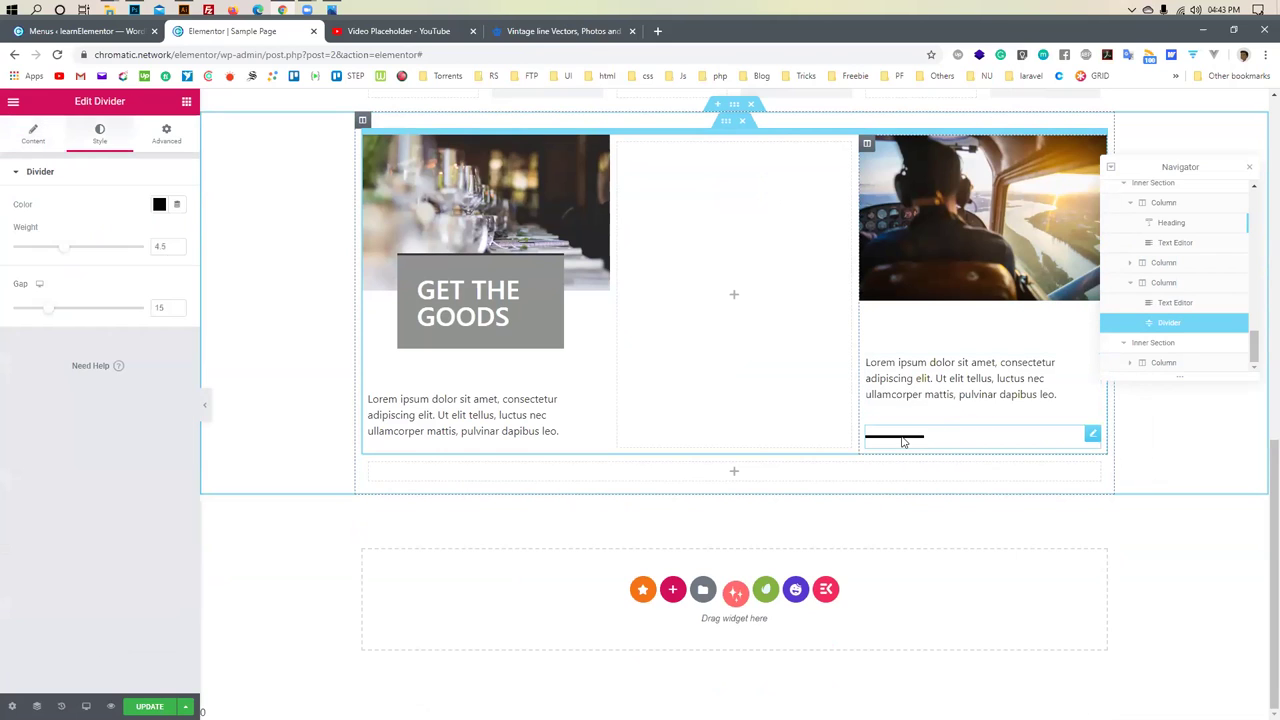
pyautogui.moveTo(901, 438); pyautogui.dragTo(903, 368)
pyautogui.moveTo(924, 425); pyautogui.dragTo(929, 372)
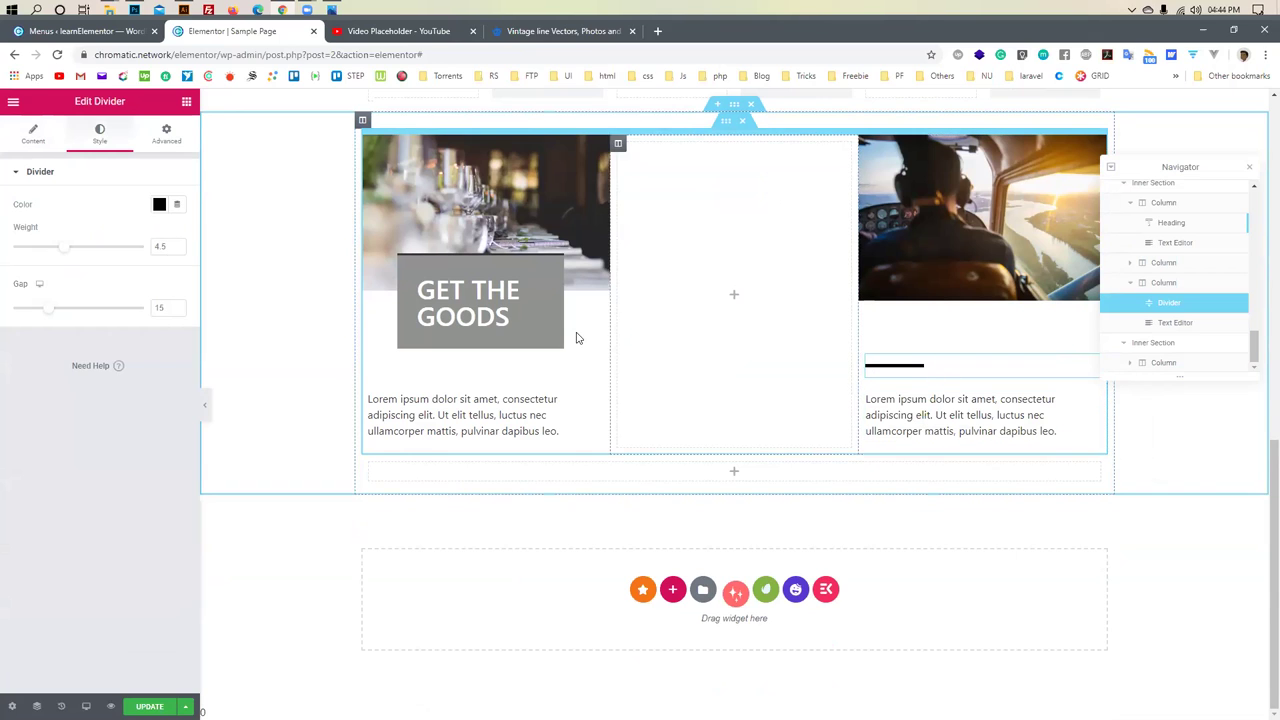
# Add a Heading widget between the divider and the text in the cockpit-photo column, with a second Divider below the heading
pyautogui.click(182, 104)
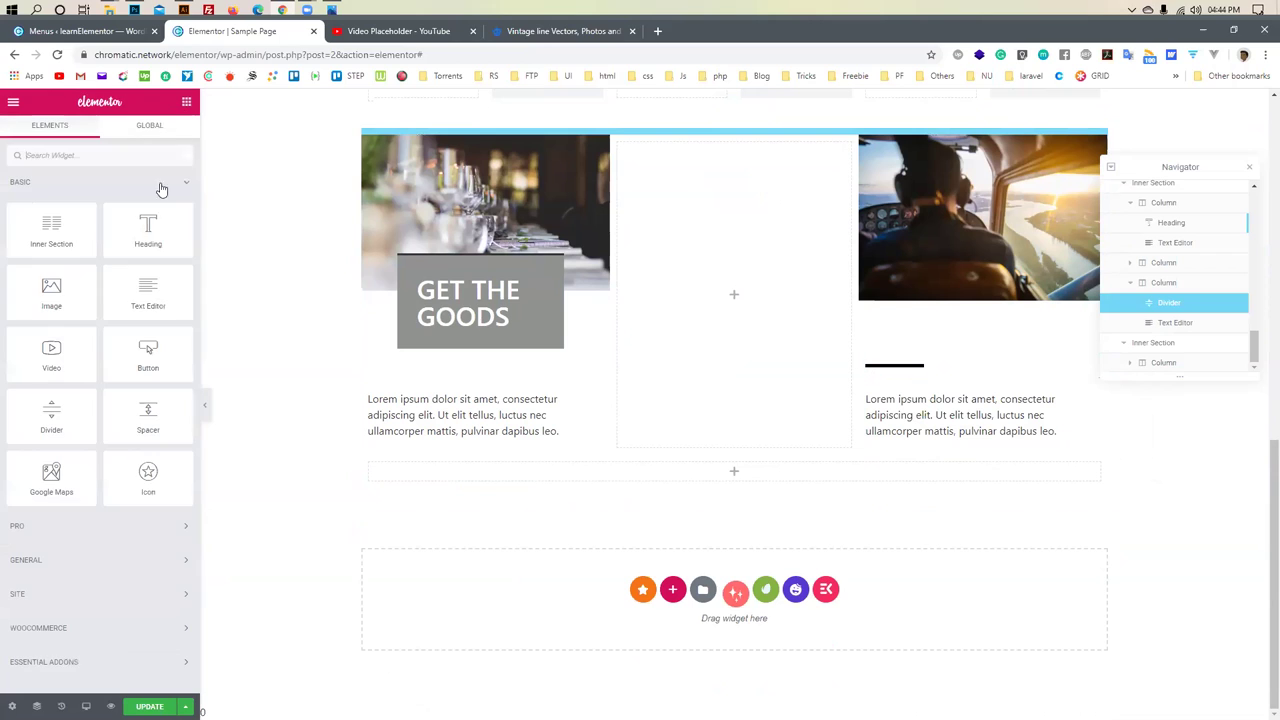
pyautogui.moveTo(151, 246); pyautogui.dragTo(905, 368)
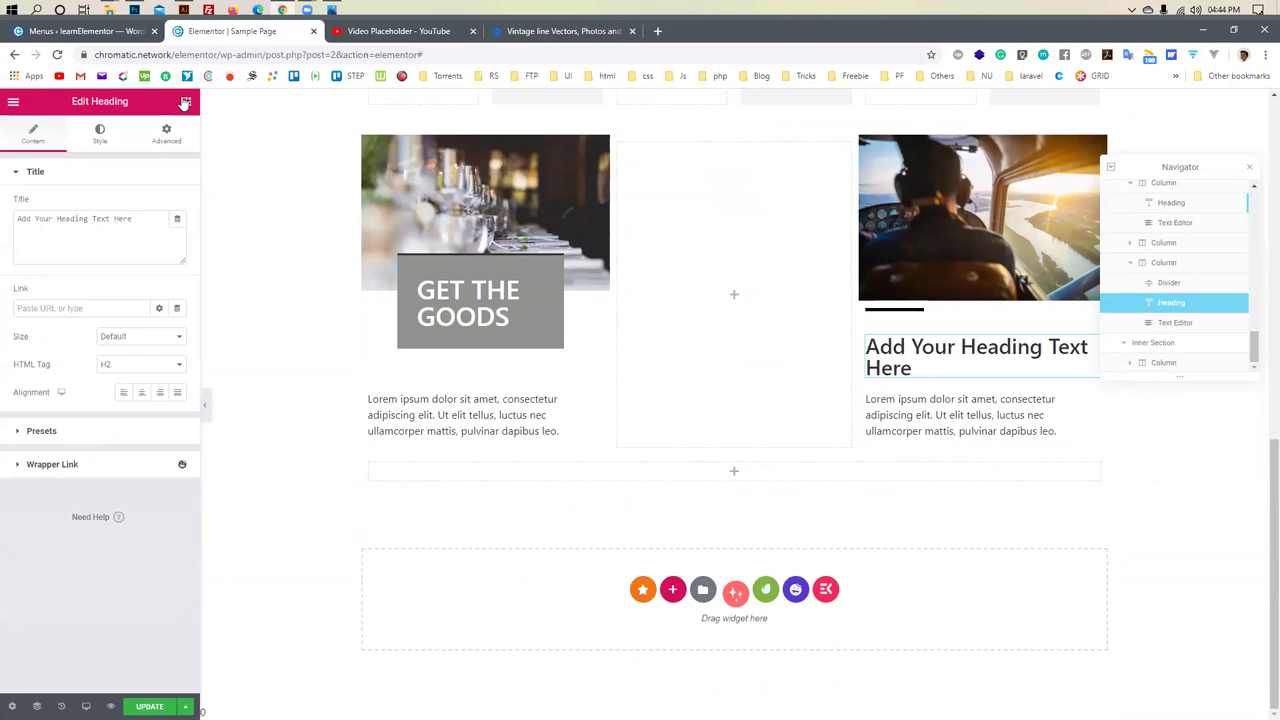
pyautogui.click(185, 104)
pyautogui.moveTo(63, 240); pyautogui.dragTo(147, 228)
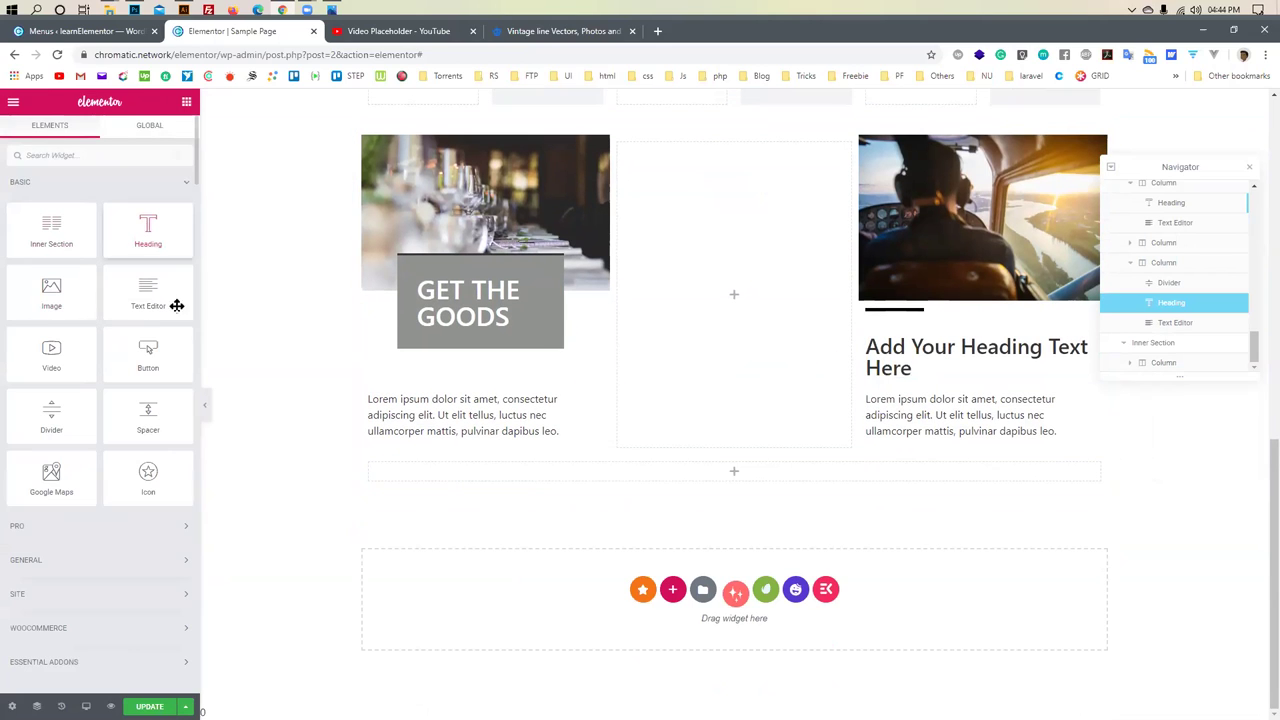
pyautogui.moveTo(51, 415); pyautogui.dragTo(927, 365)
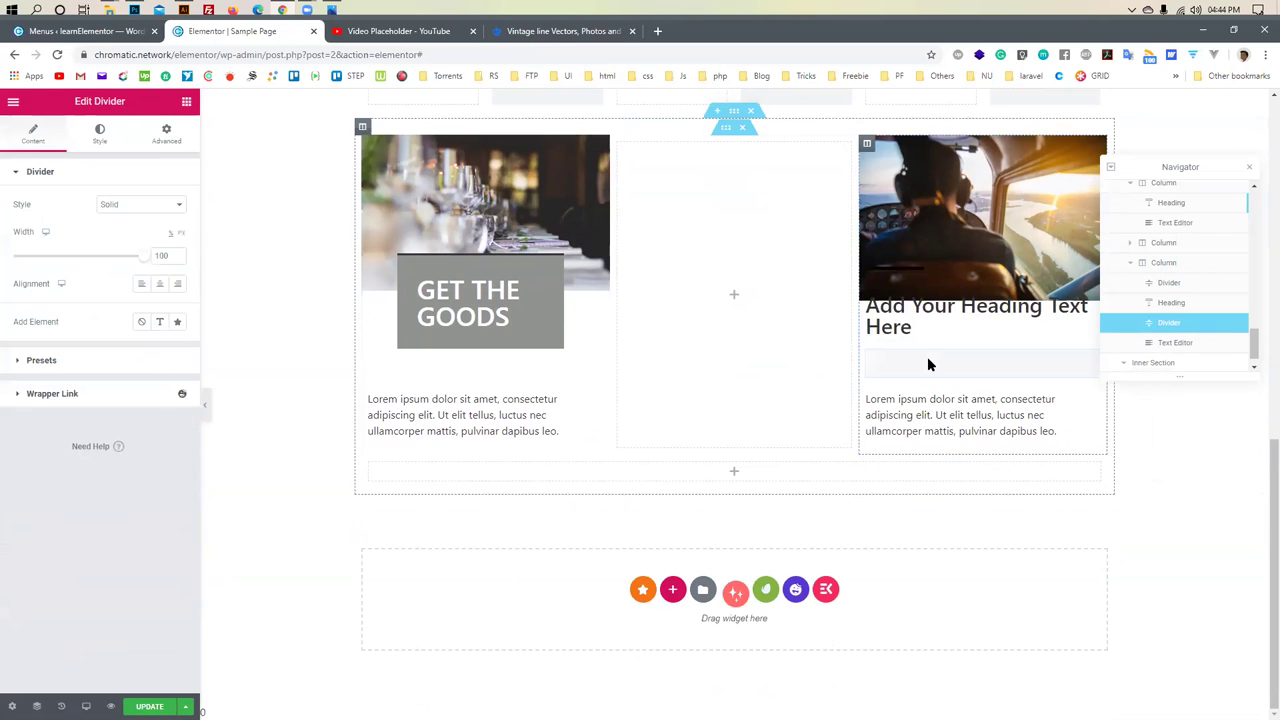
pyautogui.scroll(1, 927, 358)
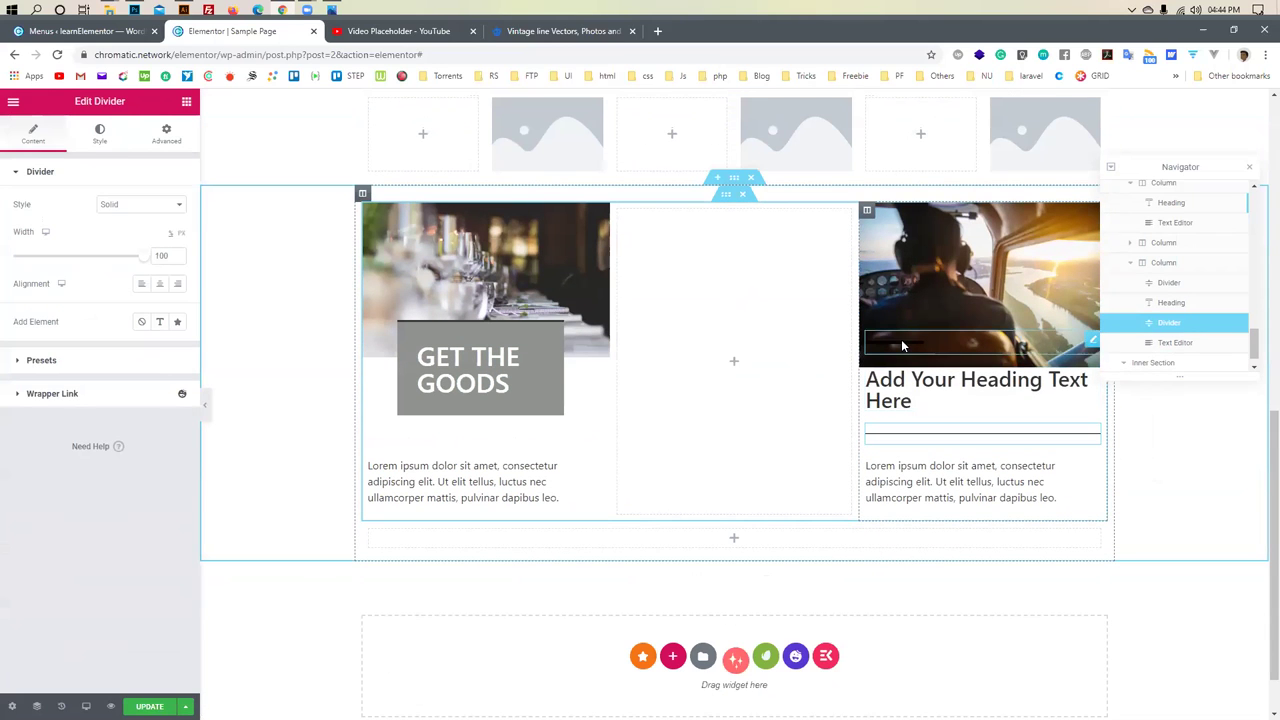
# Examine the new heading in the cockpit-photo column and compare the settings of the dividers above and below it
pyautogui.click(905, 386)
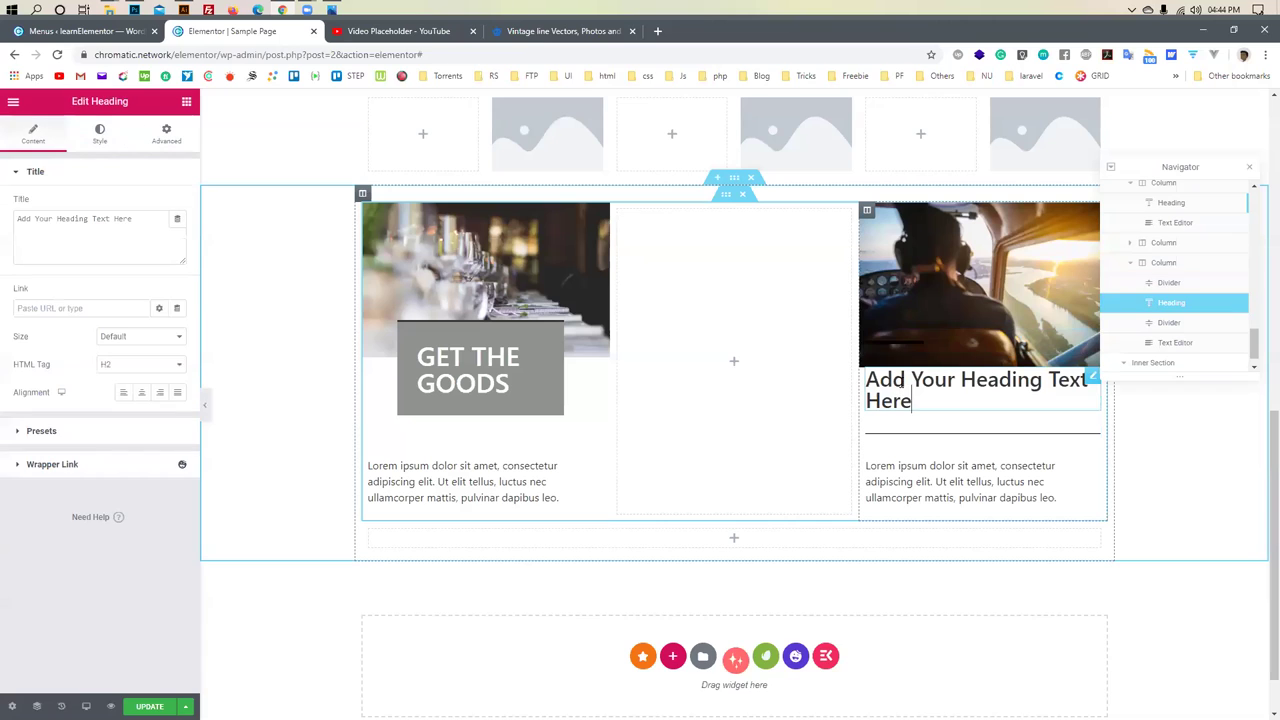
pyautogui.click(901, 343)
pyautogui.click(1068, 380)
pyautogui.click(1166, 284)
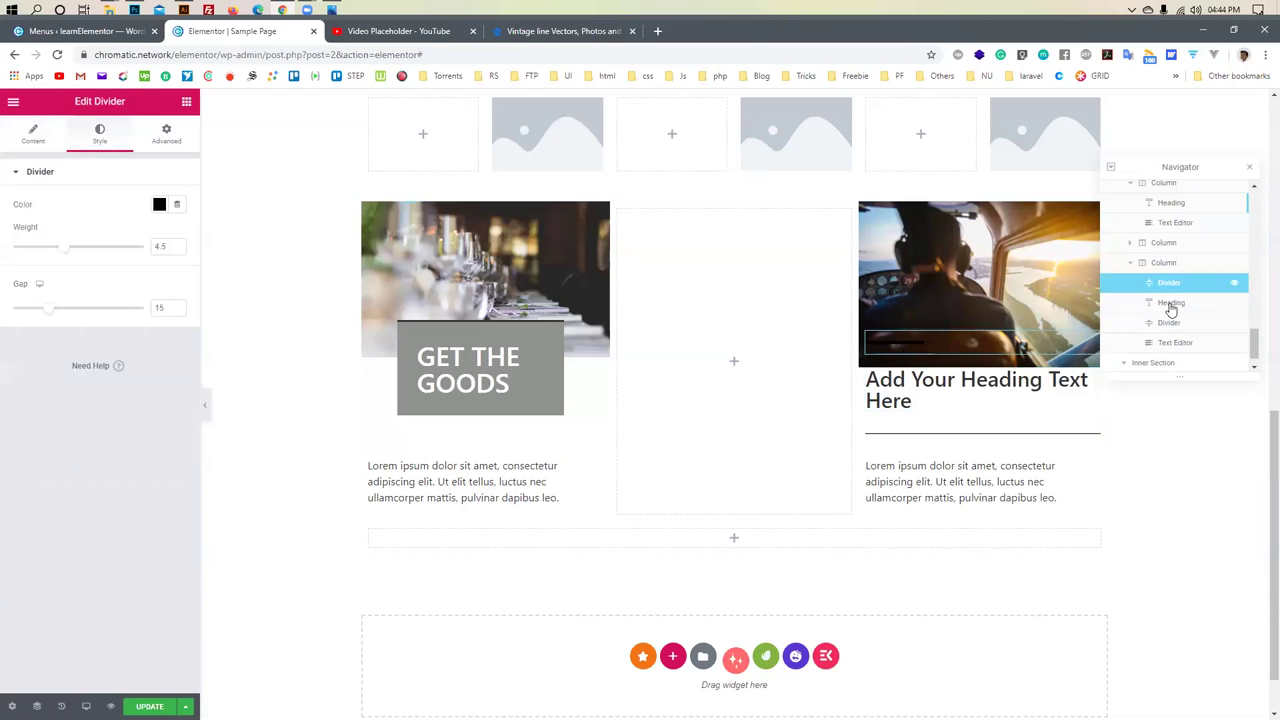
pyautogui.click(1176, 323)
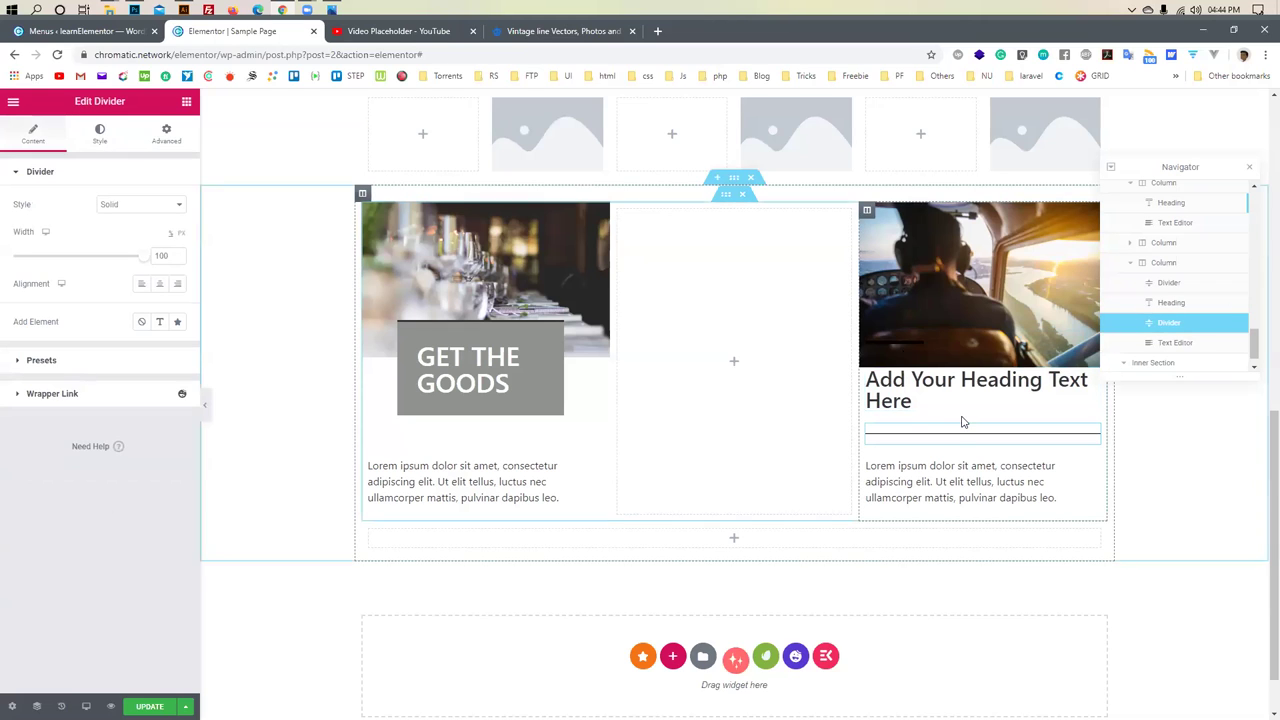
# Copy the style of the divider above the heading in the cockpit-photo column onto the divider below it
pyautogui.click(889, 340)
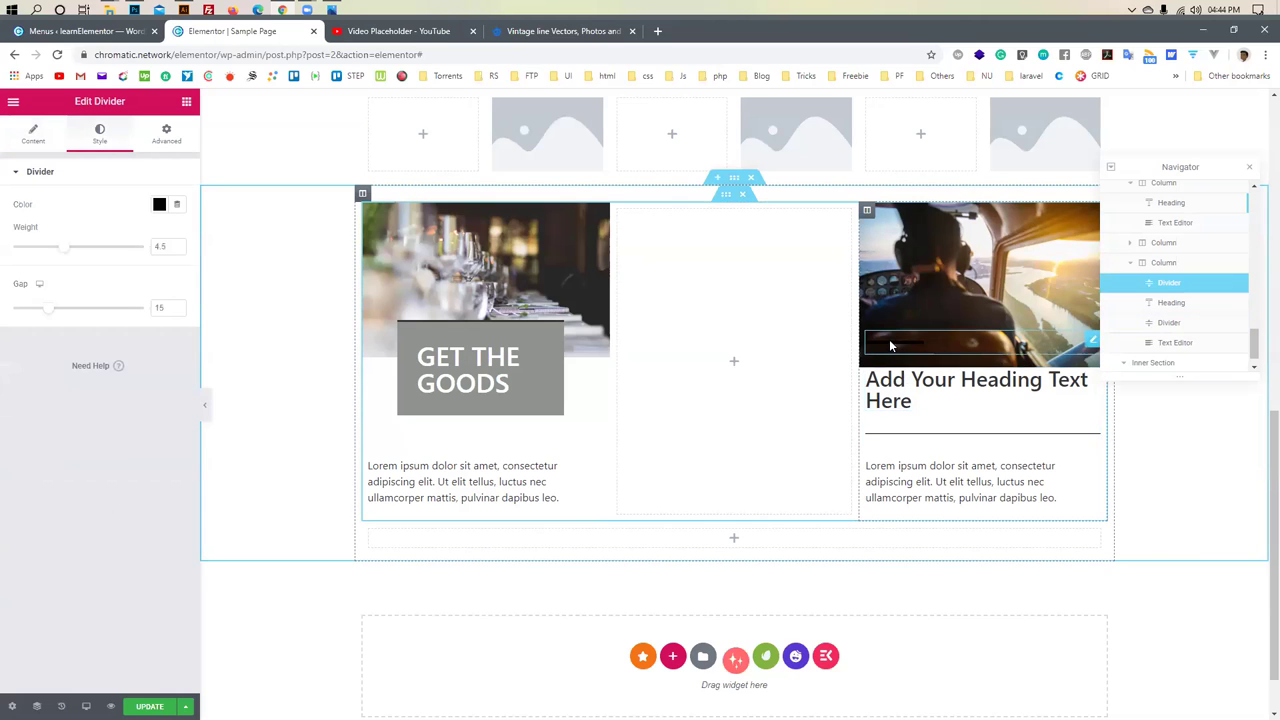
pyautogui.rightClick(1088, 343)
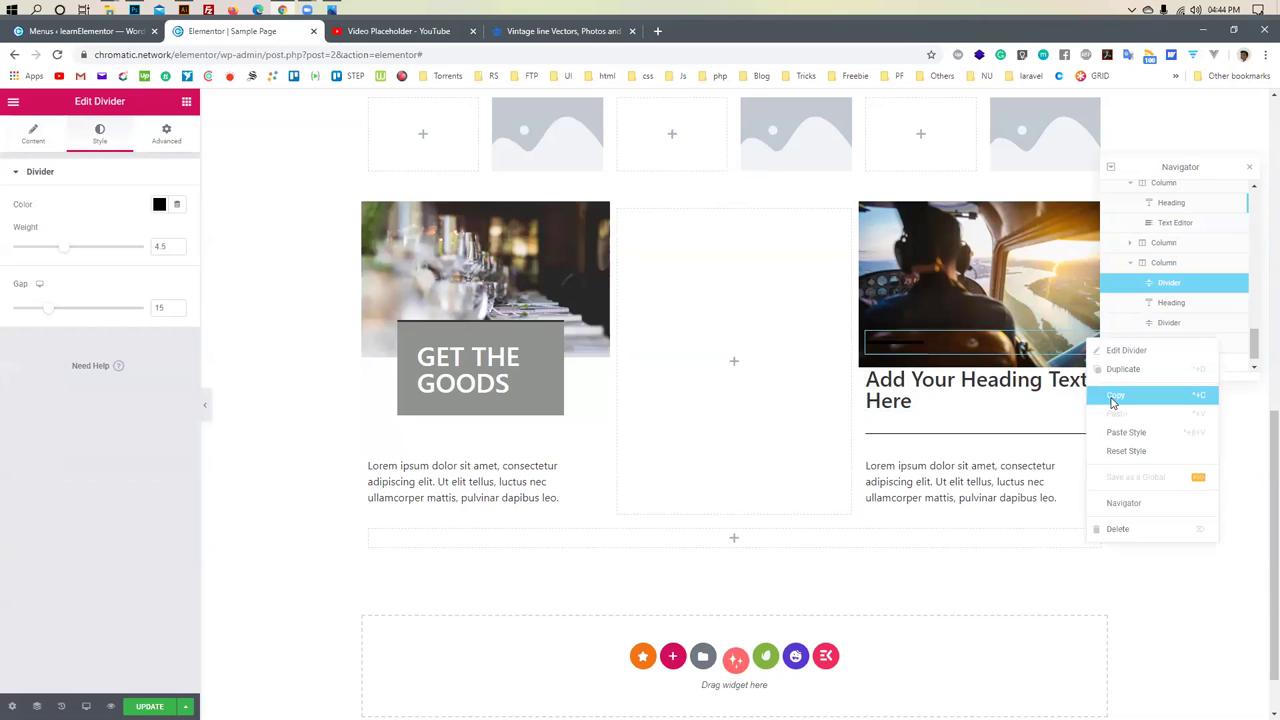
pyautogui.click(1076, 440)
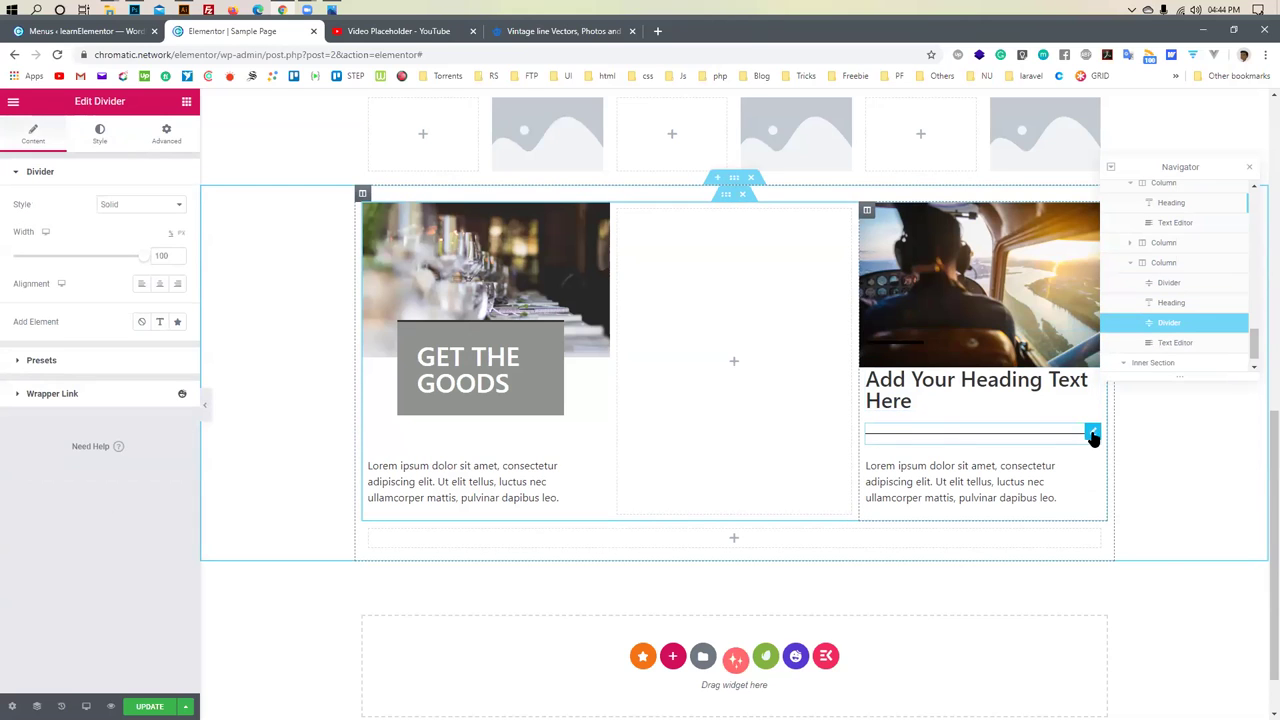
pyautogui.rightClick(1092, 438)
pyautogui.click(1118, 527)
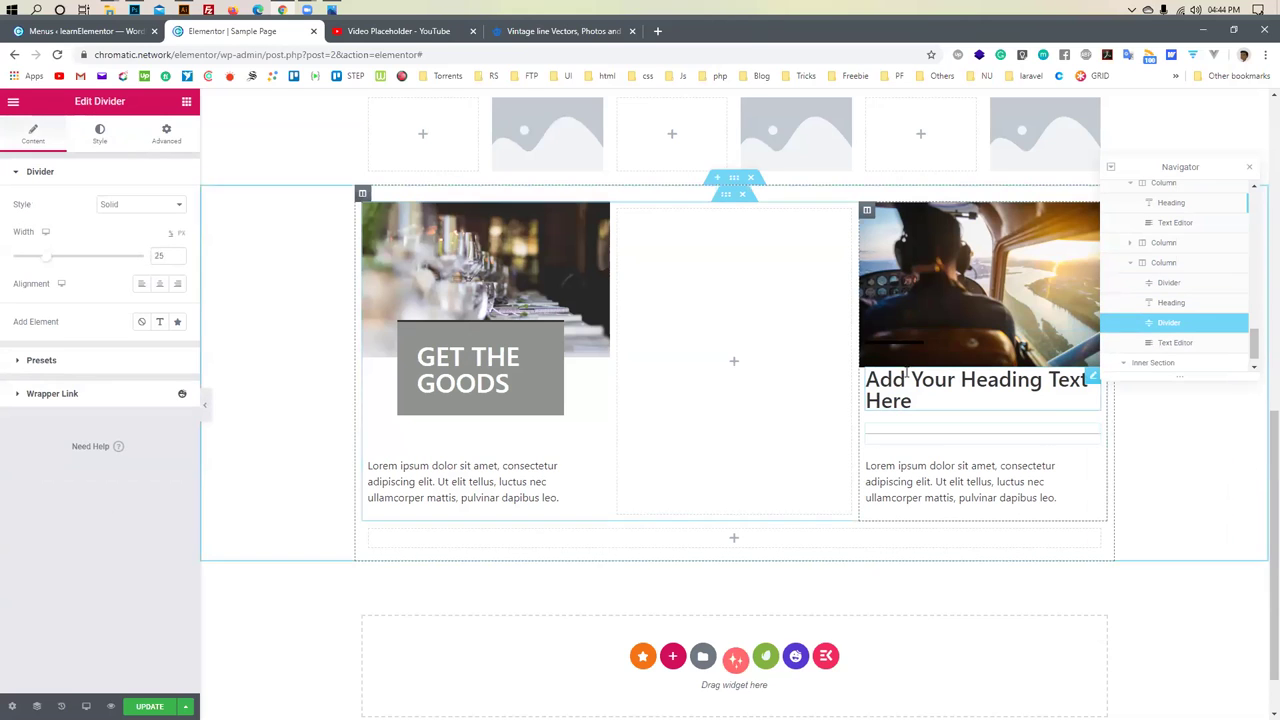
pyautogui.rightClick(1092, 438)
pyautogui.click(901, 339)
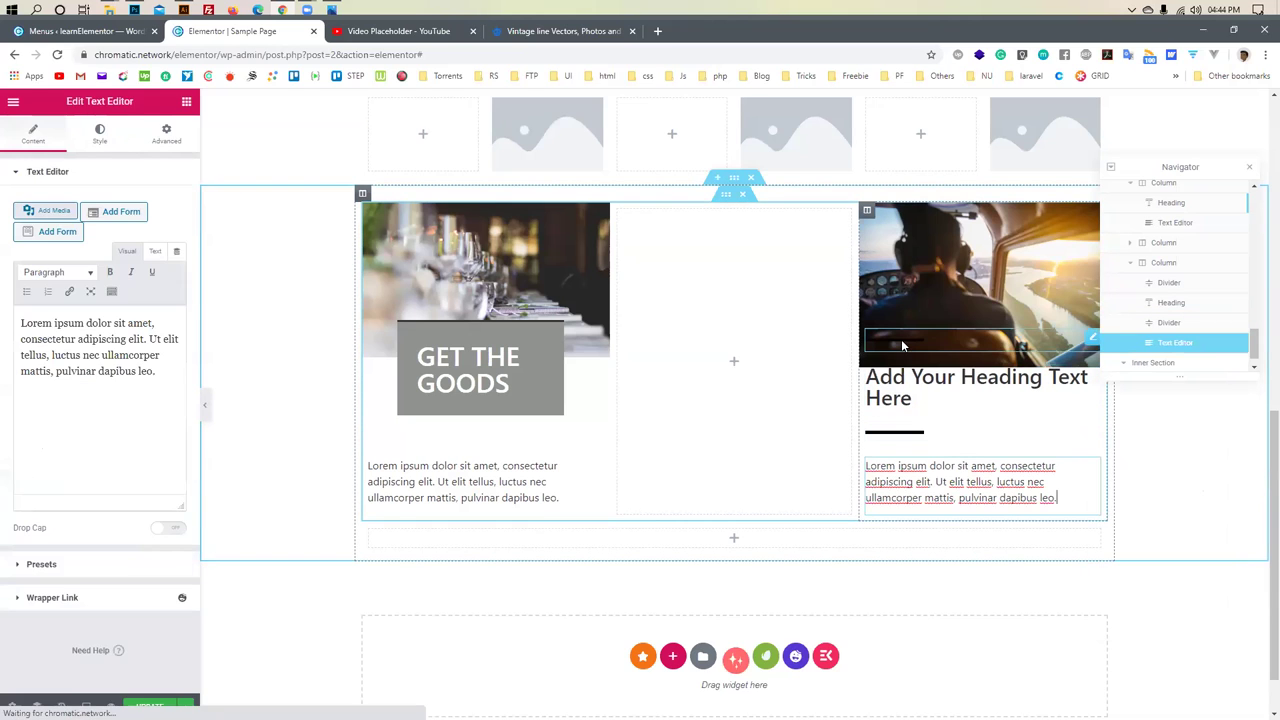
pyautogui.click(870, 337)
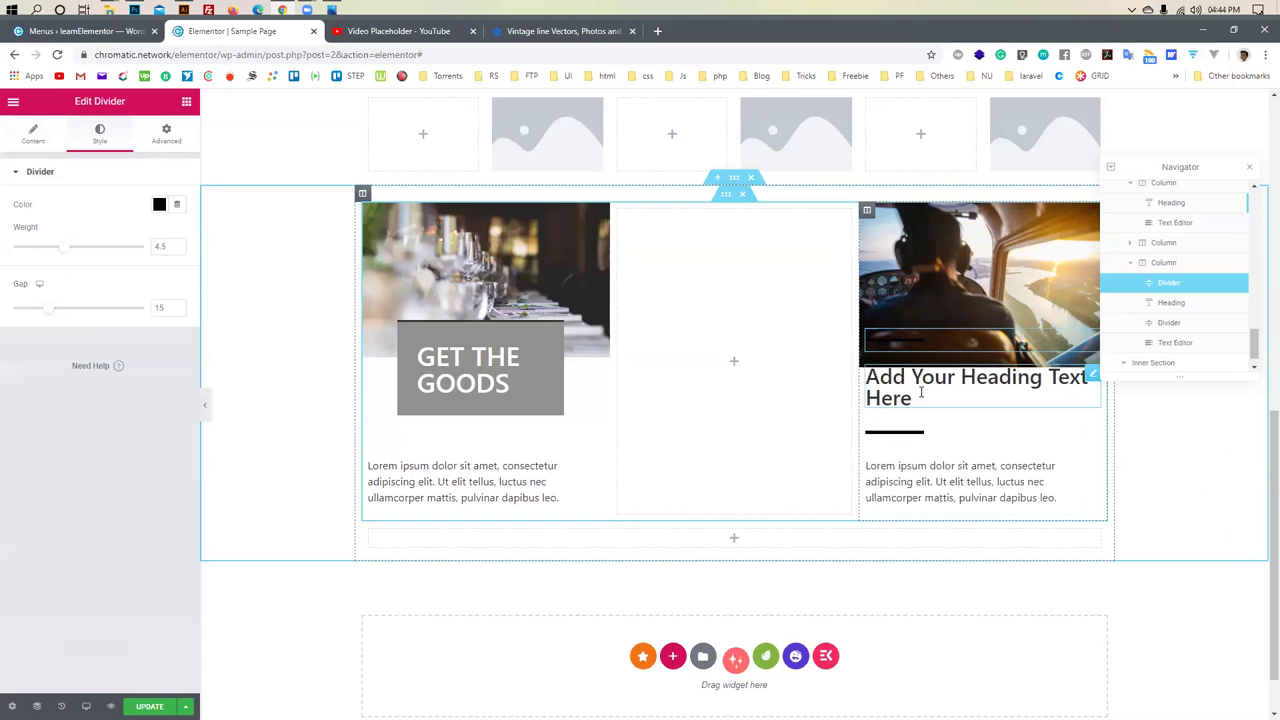
# Replace the cockpit-photo column's heading text with "GET THE" and "GOODS" on two lines
pyautogui.click(902, 385)
pyautogui.moveTo(916, 399); pyautogui.dragTo(866, 390)
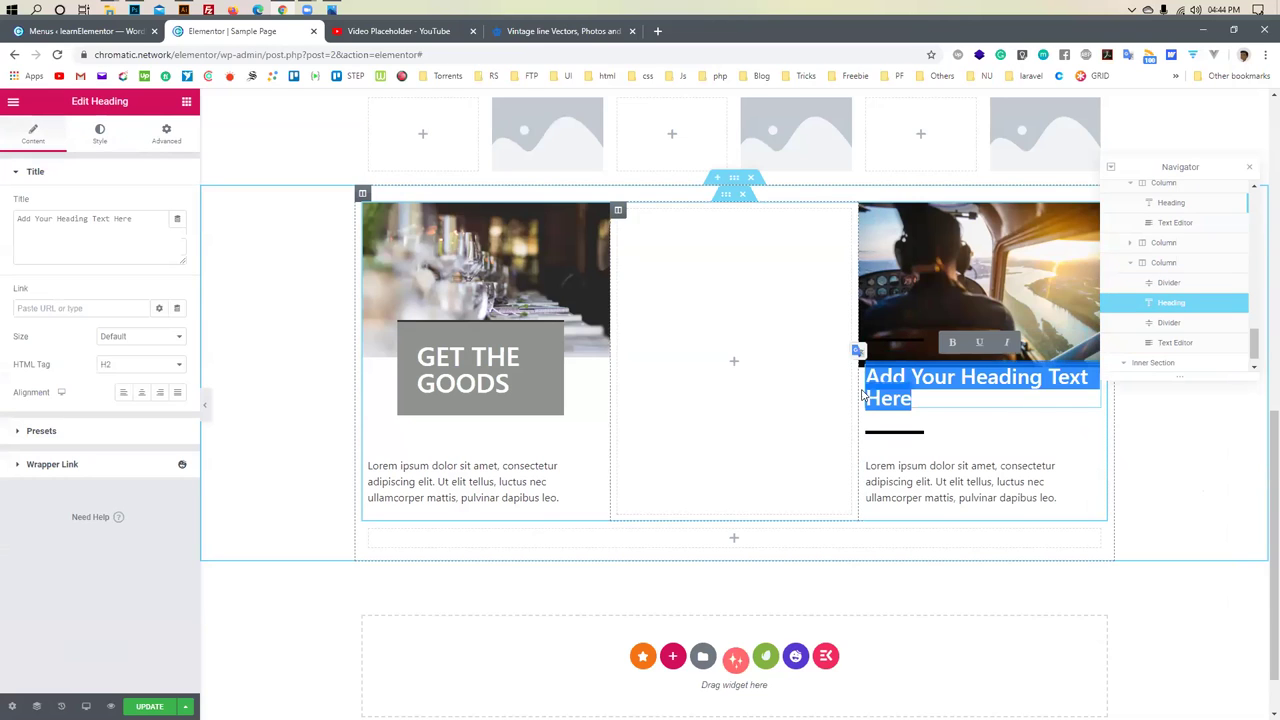
pyautogui.write('get')
pyautogui.press('BackSpace')
pyautogui.press('BackSpace')
pyautogui.press('BackSpace')
pyautogui.write('GET')
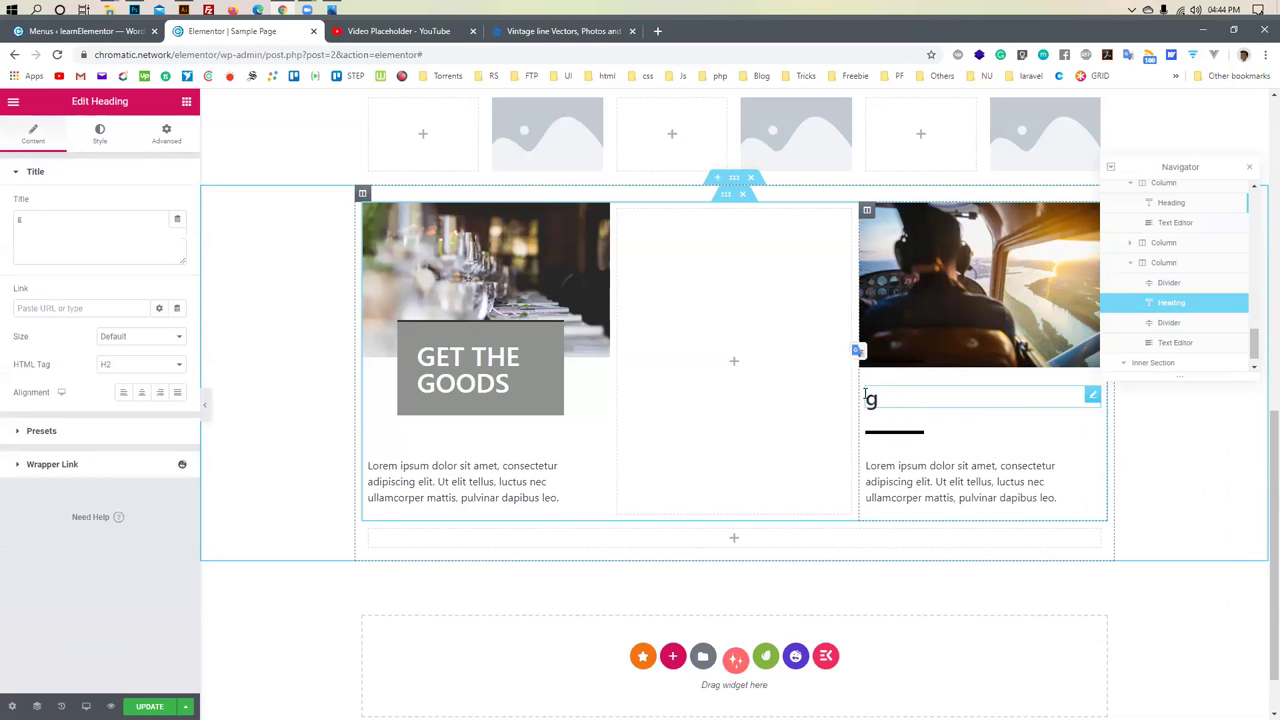
pyautogui.write(' TH')
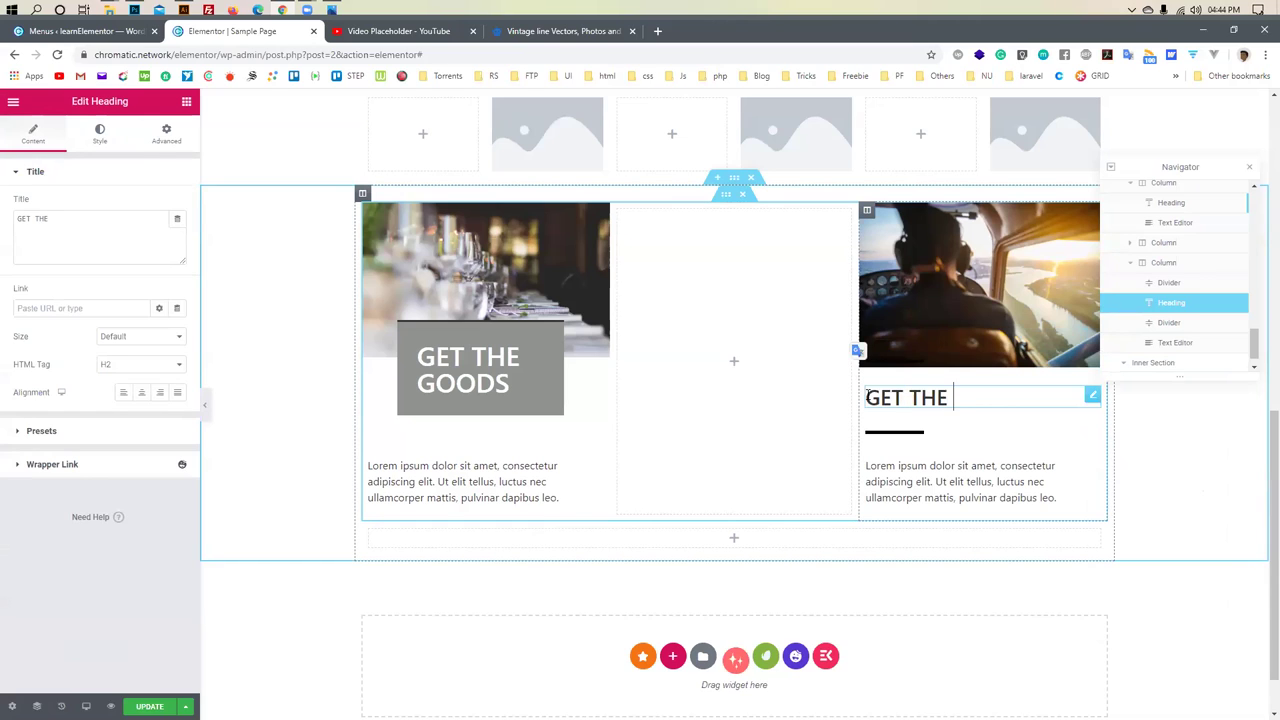
pyautogui.write('E')
pyautogui.press('Return')
pyautogui.write('GOODS')
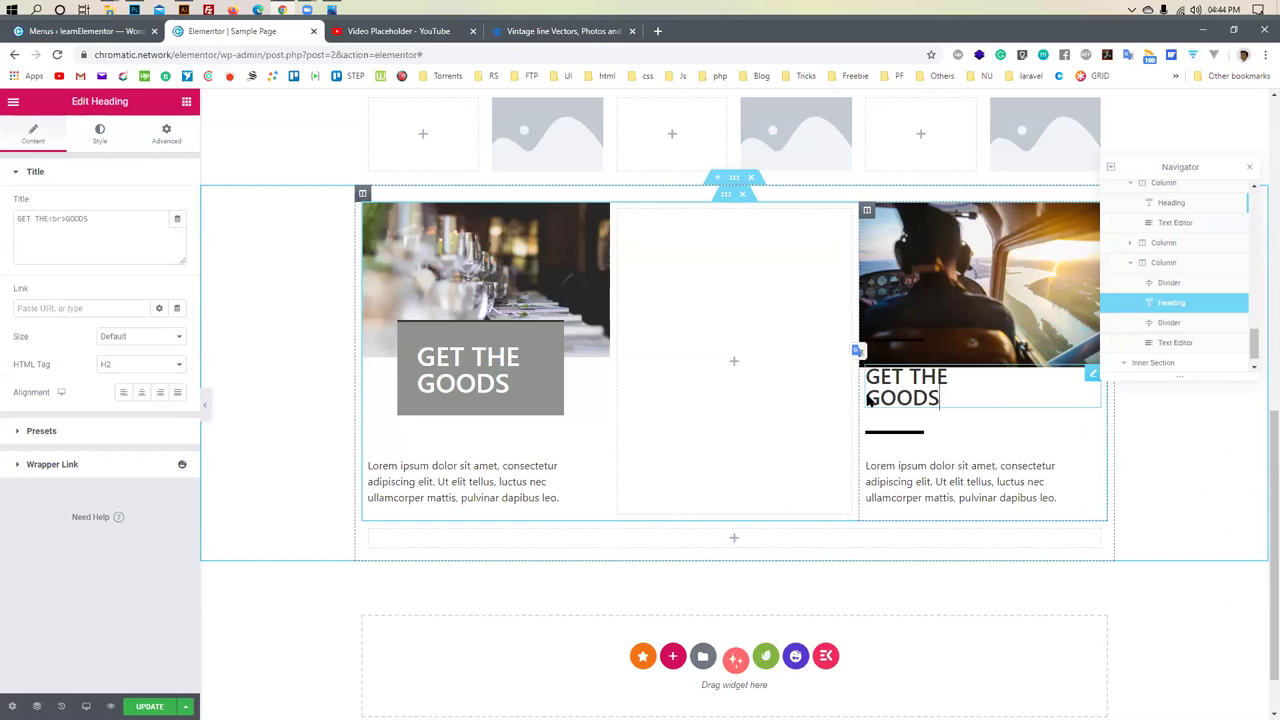
pyautogui.click(937, 460)
pyautogui.click(909, 378)
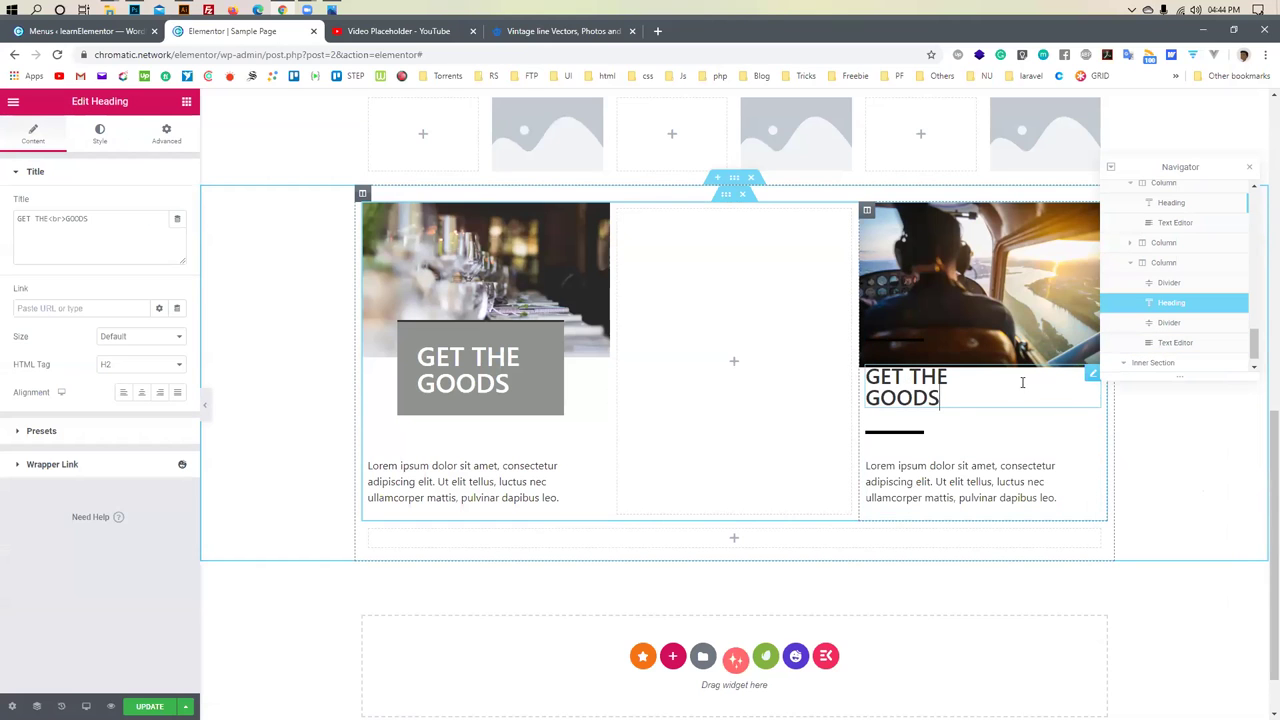
pyautogui.click(186, 101)
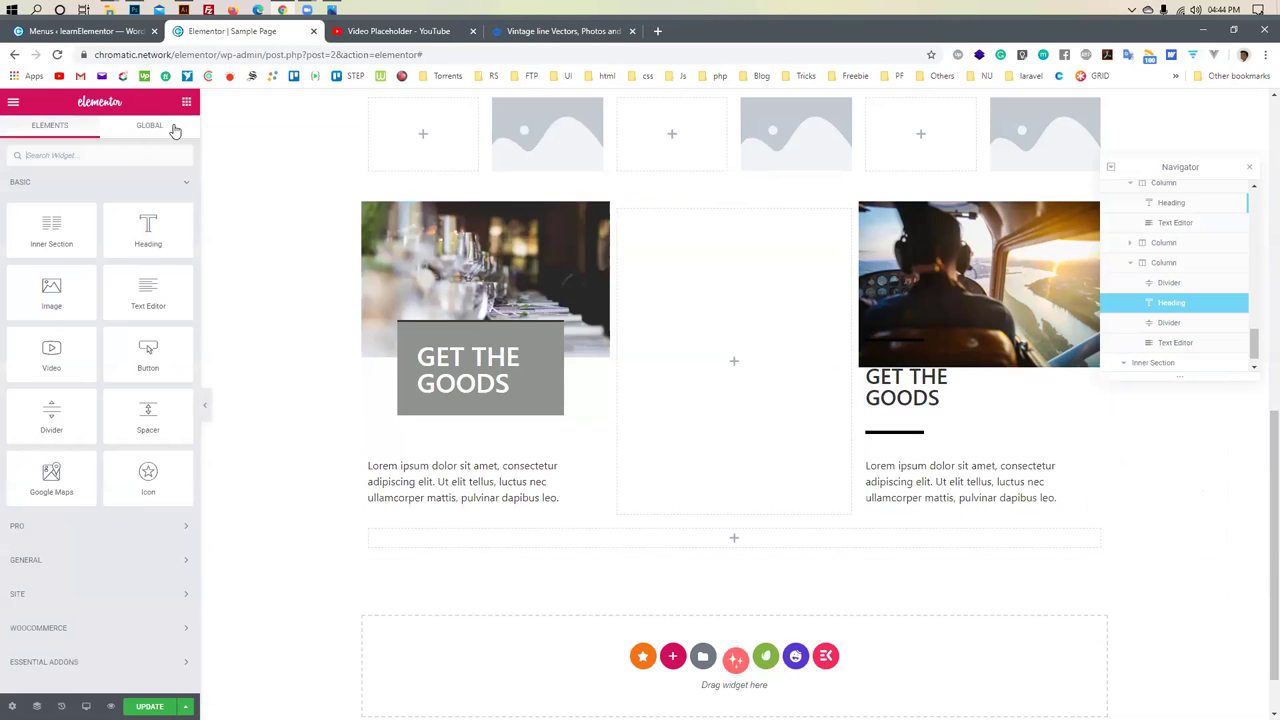
pyautogui.scroll(-5, 103, 507)
pyautogui.scroll(-5, 103, 507)
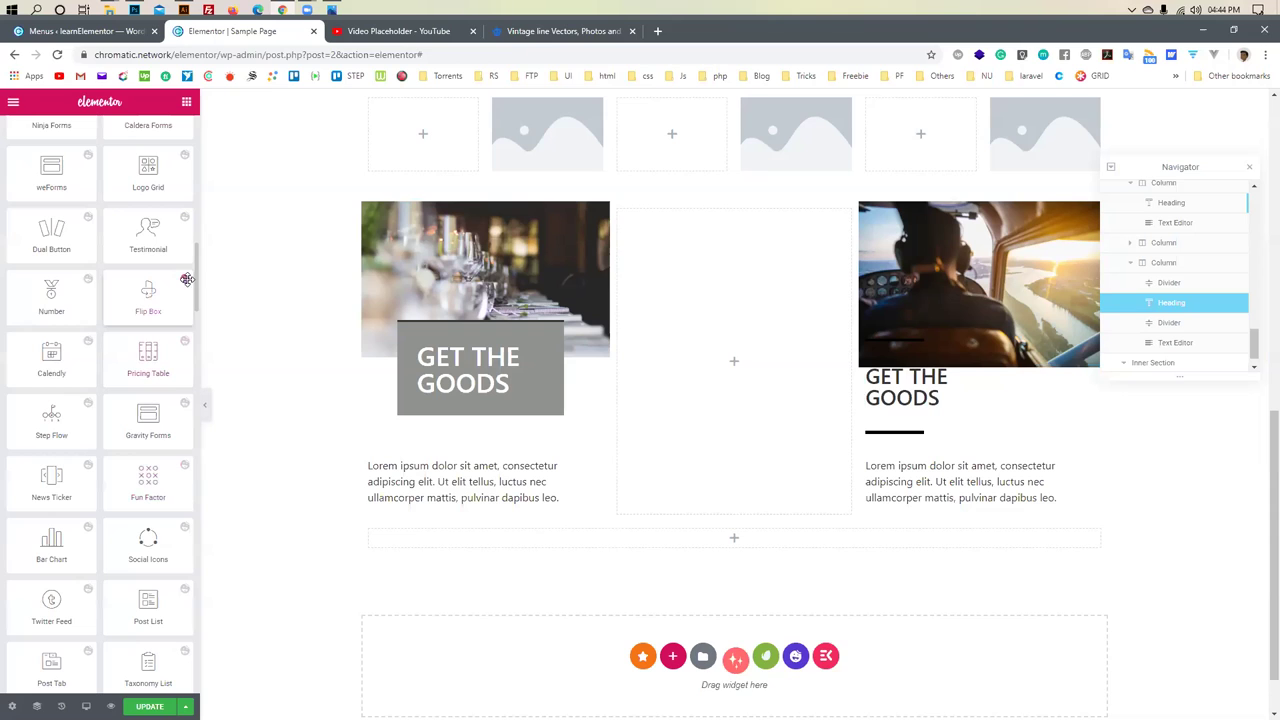
pyautogui.moveTo(197, 274); pyautogui.dragTo(194, 274)
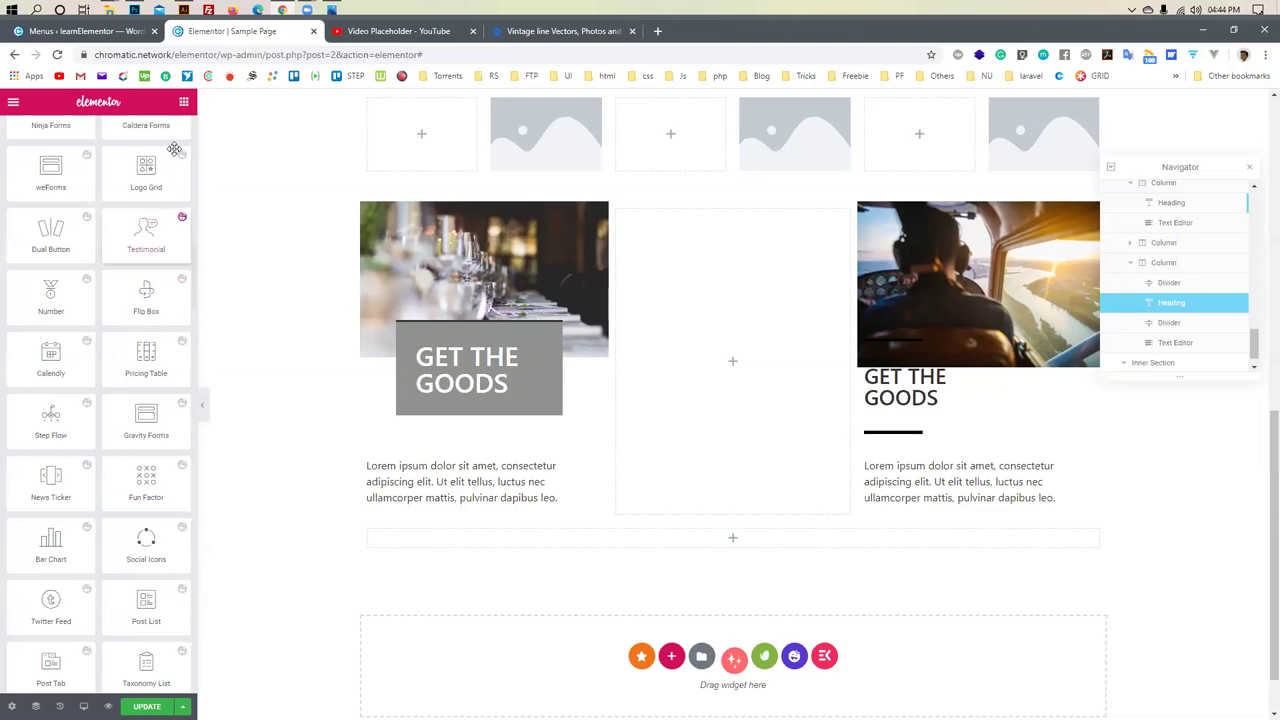
pyautogui.scroll(10, 116, 327)
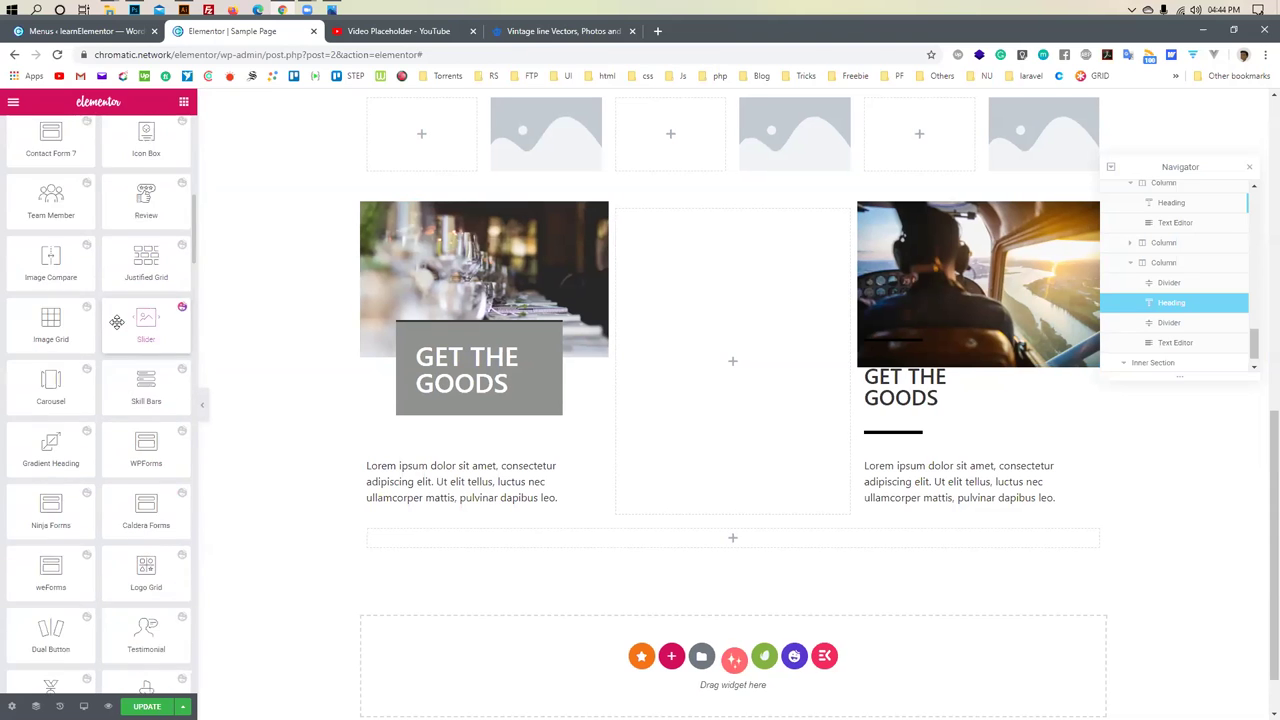
pyautogui.click(12, 103)
# Give the cockpit-photo column's heading a Custom width of about 193 px in its positioning settings
pyautogui.click(931, 386)
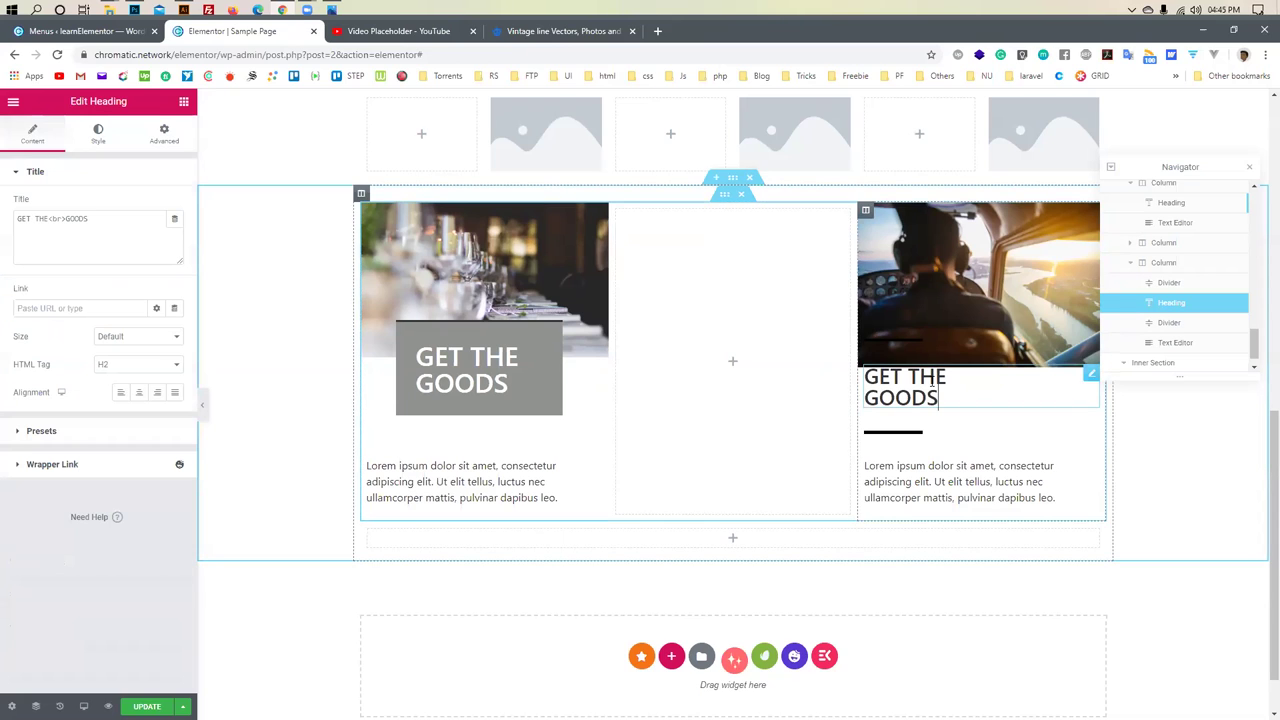
pyautogui.click(163, 133)
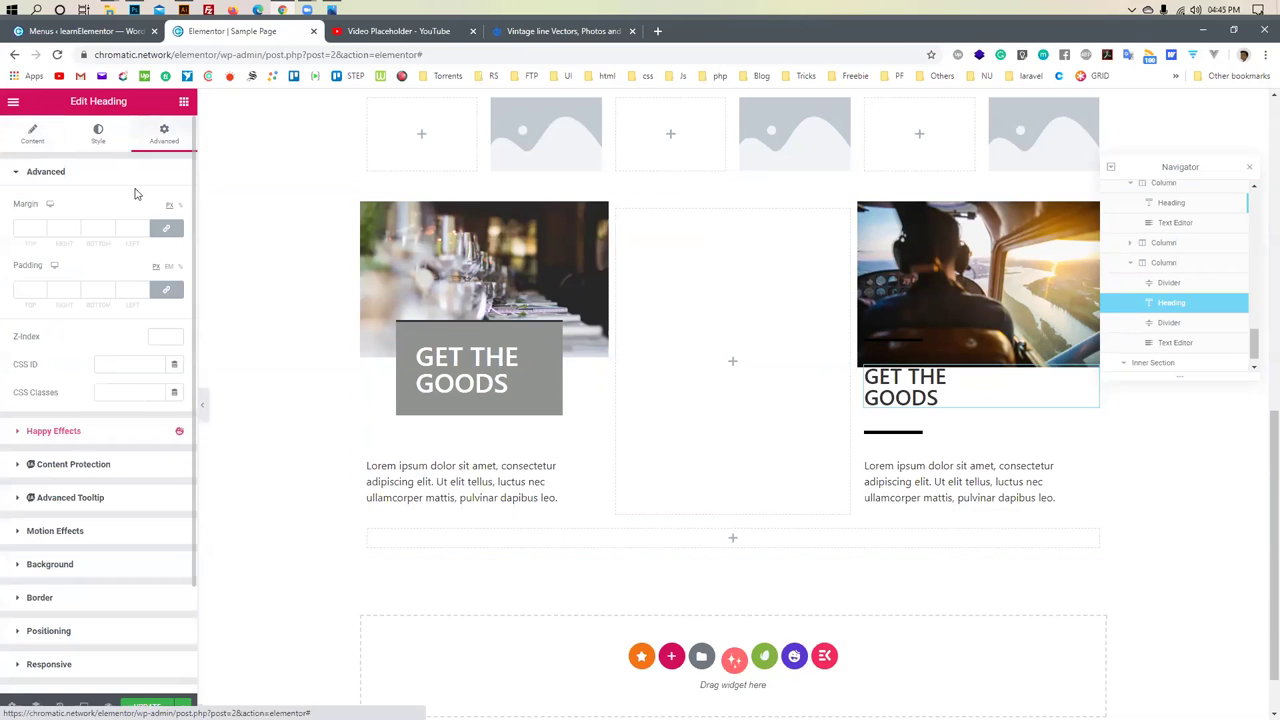
pyautogui.scroll(-3, 71, 477)
pyautogui.click(71, 504)
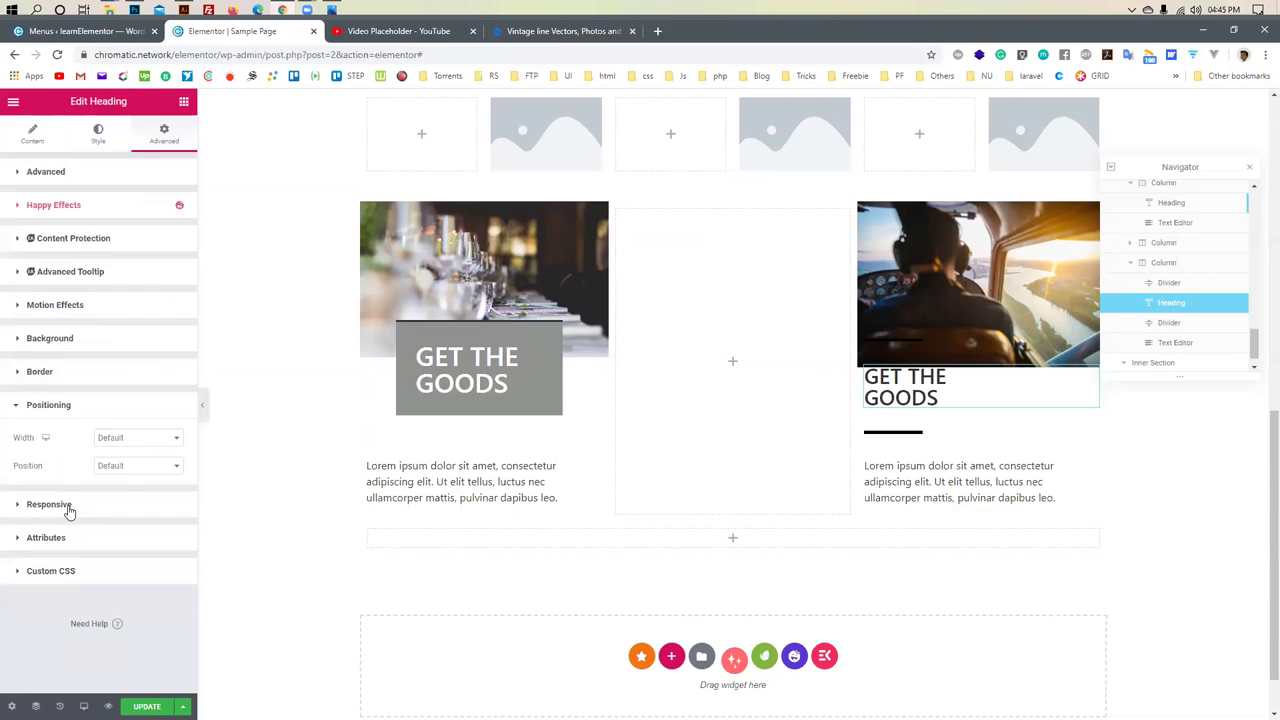
pyautogui.click(113, 445)
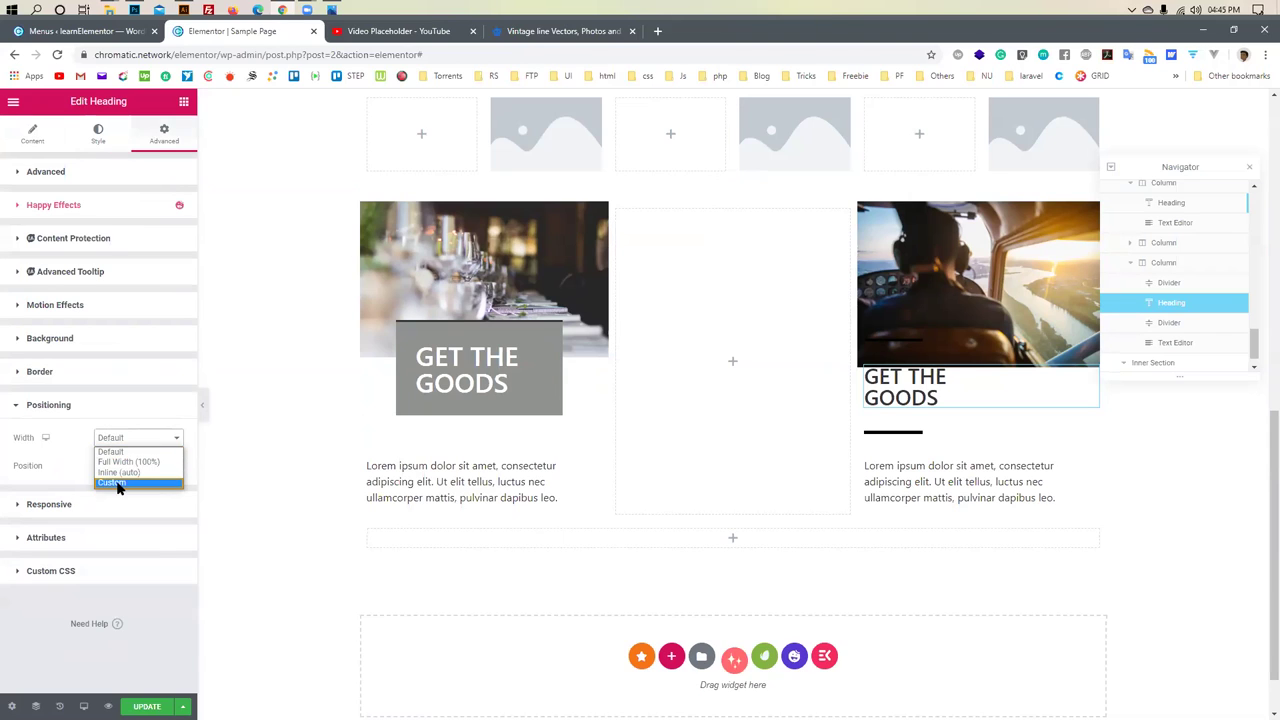
pyautogui.click(119, 482)
pyautogui.moveTo(10, 494); pyautogui.dragTo(36, 497)
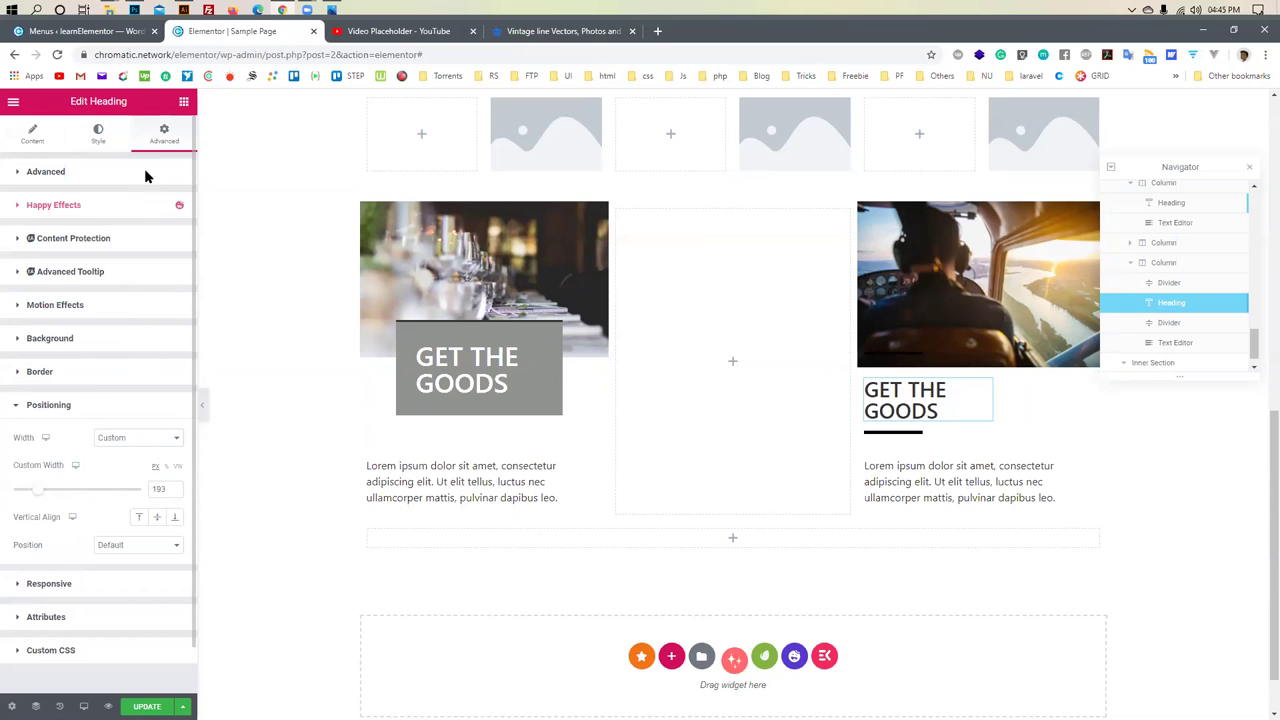
# Set the heading's position to Absolute and move it onto the cockpit photo's lower edge, offset about 64 px horizontally and 206 px vertically
pyautogui.click(55, 172)
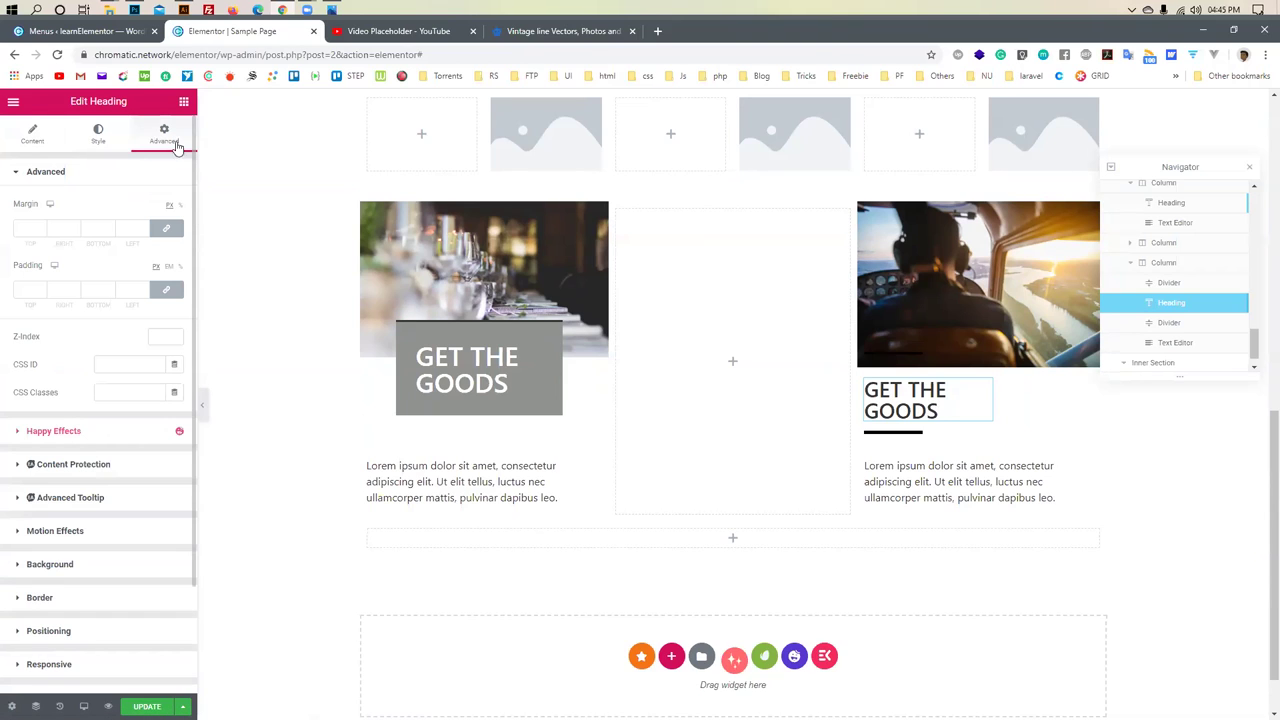
pyautogui.click(60, 630)
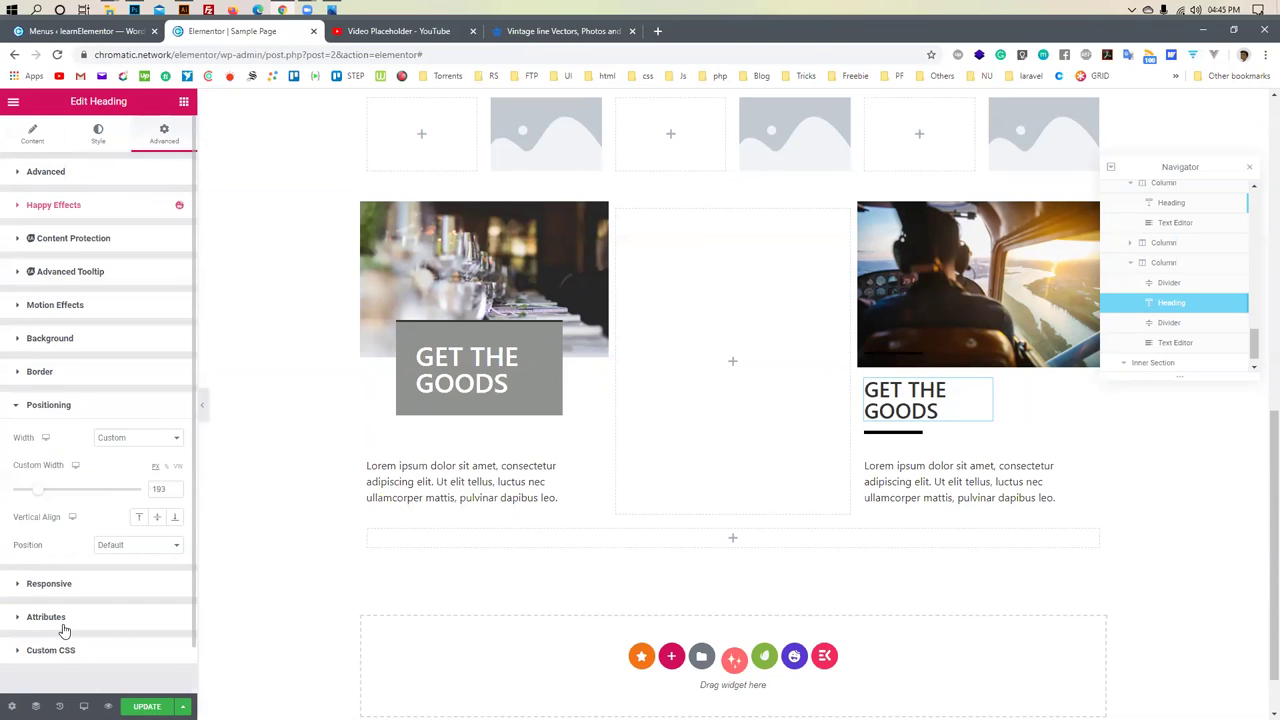
pyautogui.click(118, 437)
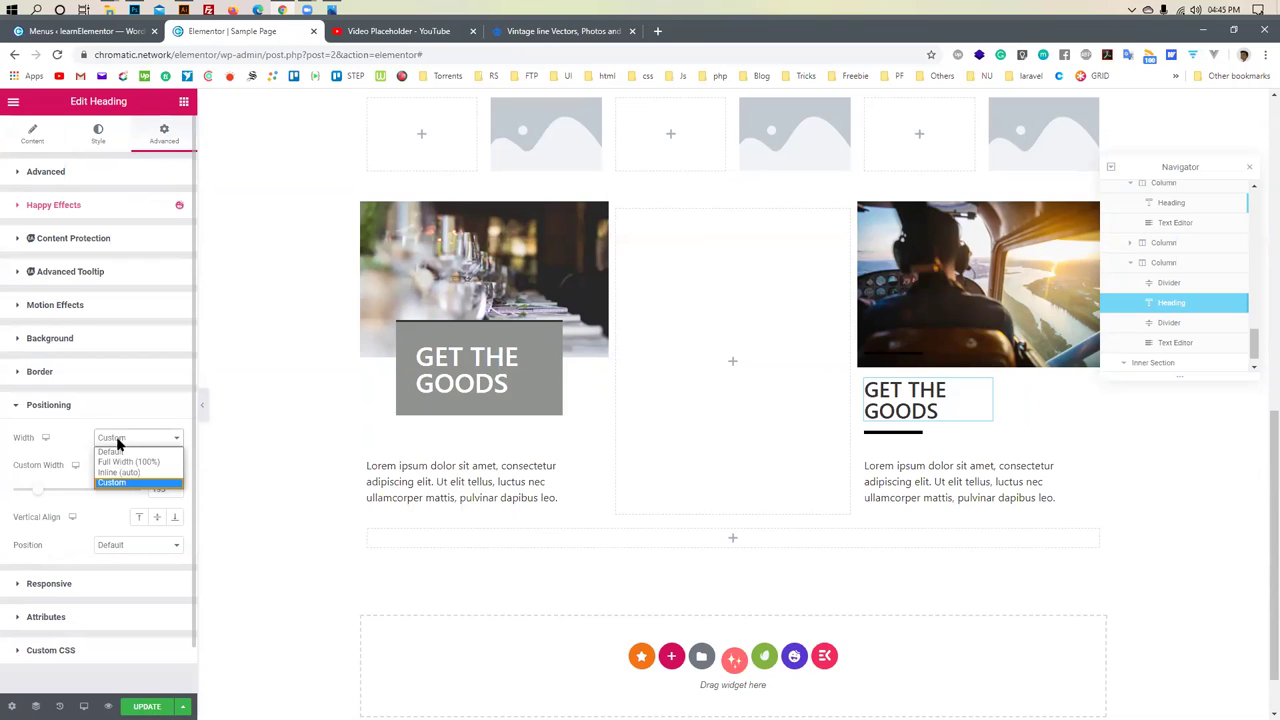
pyautogui.click(82, 525)
pyautogui.click(138, 545)
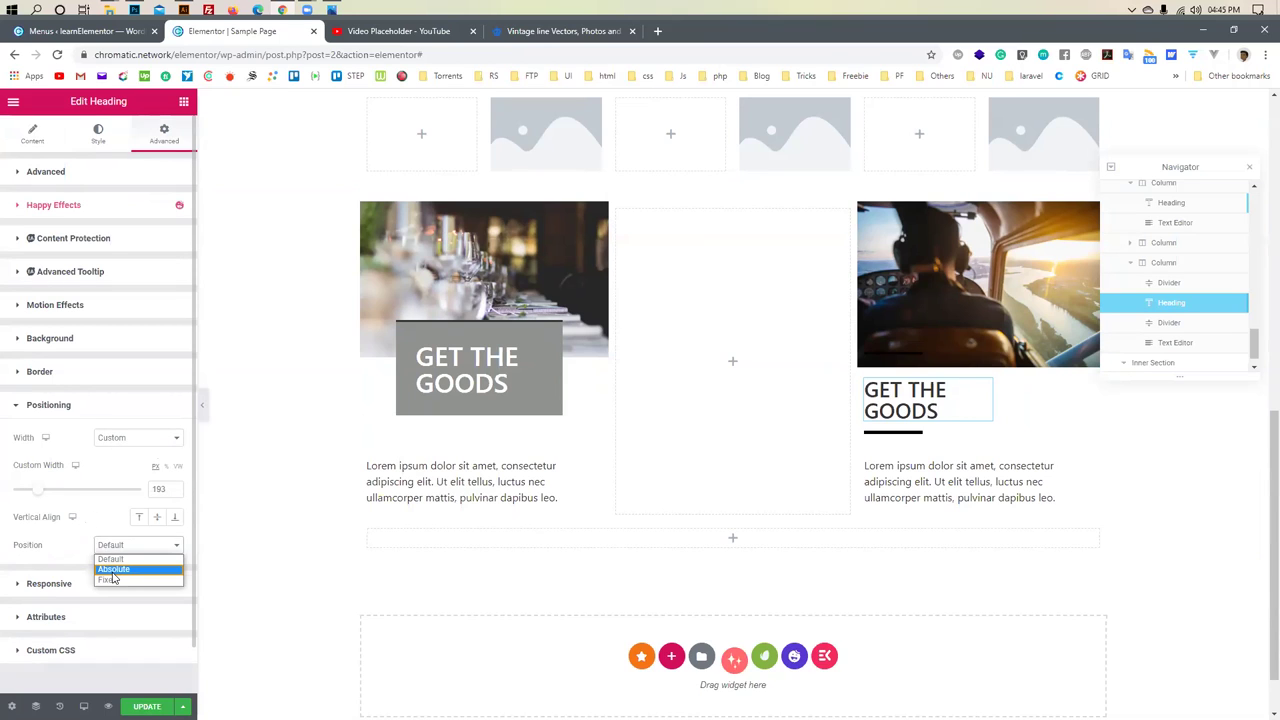
pyautogui.click(113, 569)
pyautogui.scroll(-2, 113, 577)
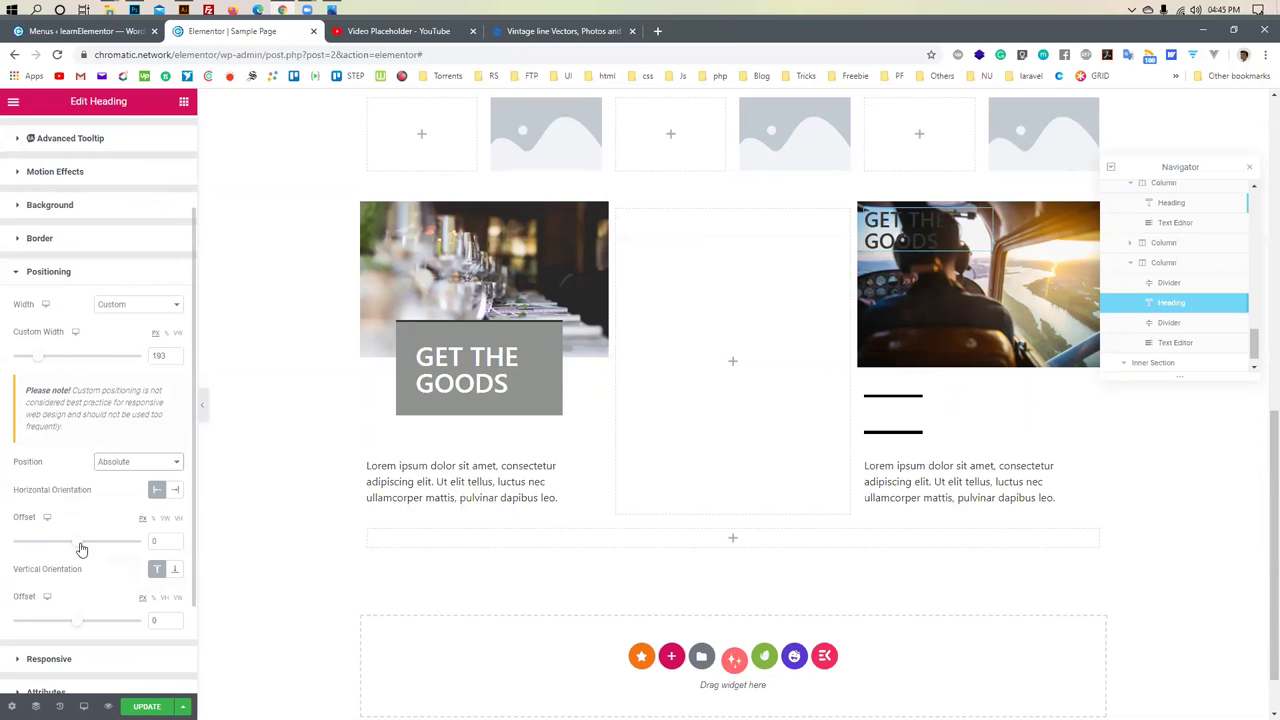
pyautogui.moveTo(918, 240); pyautogui.dragTo(942, 362)
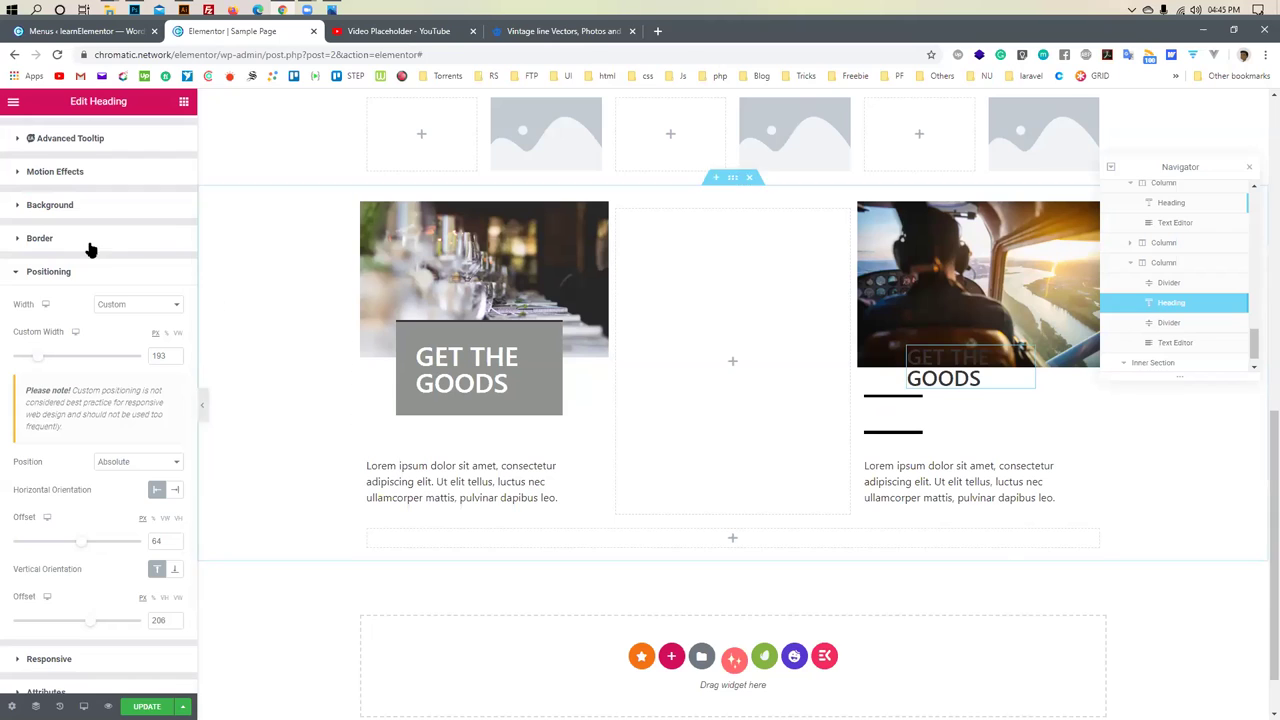
pyautogui.scroll(-1, 81, 485)
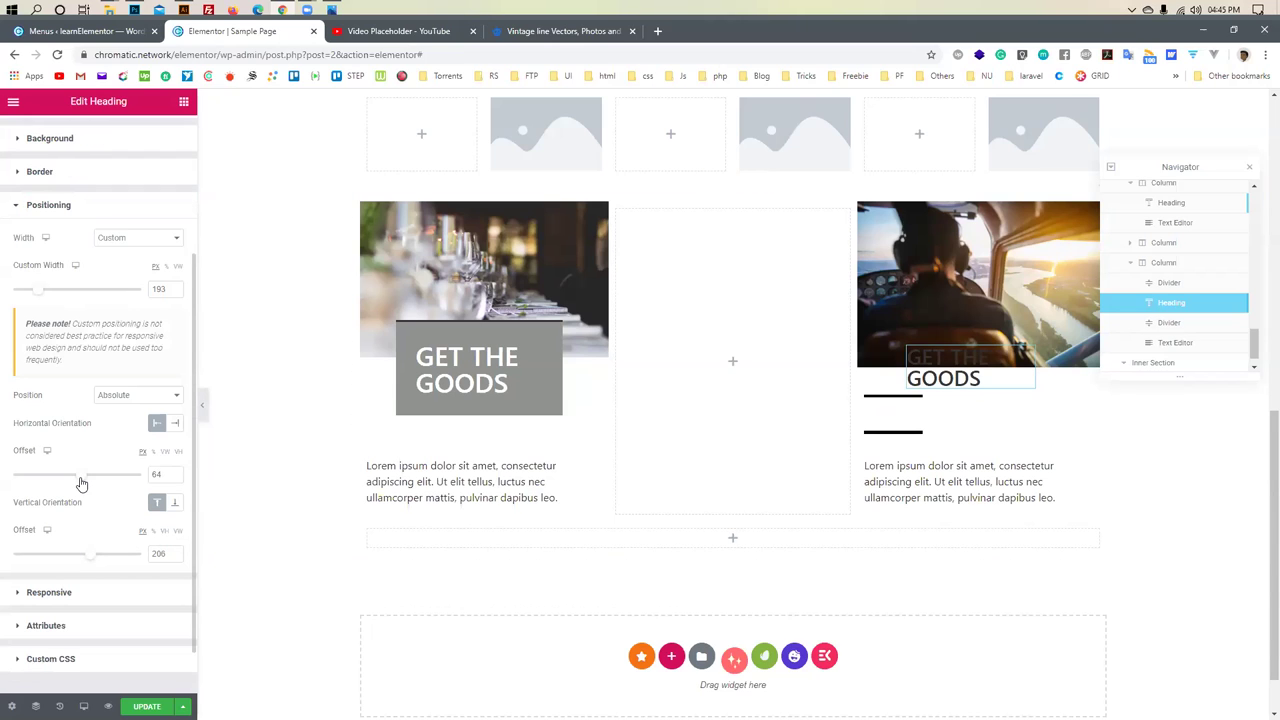
# Set the heading's padding to 50 px on all sides
pyautogui.scroll(3, 48, 355)
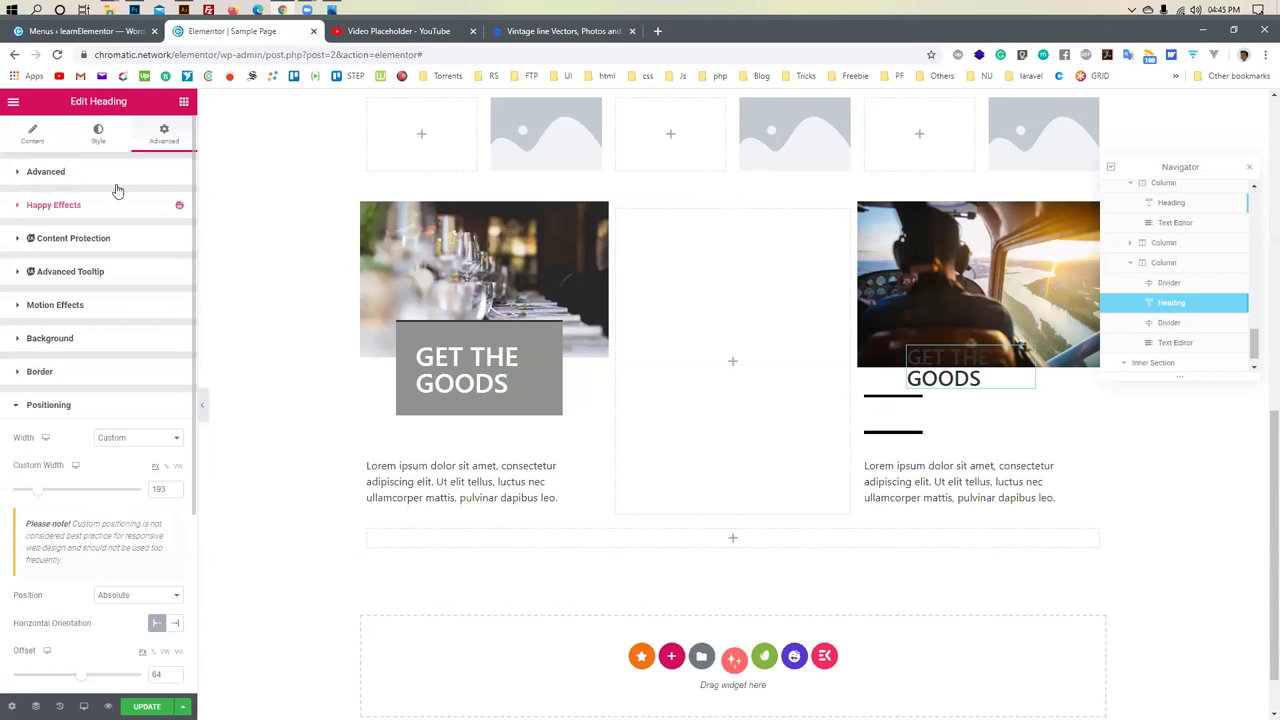
pyautogui.click(79, 173)
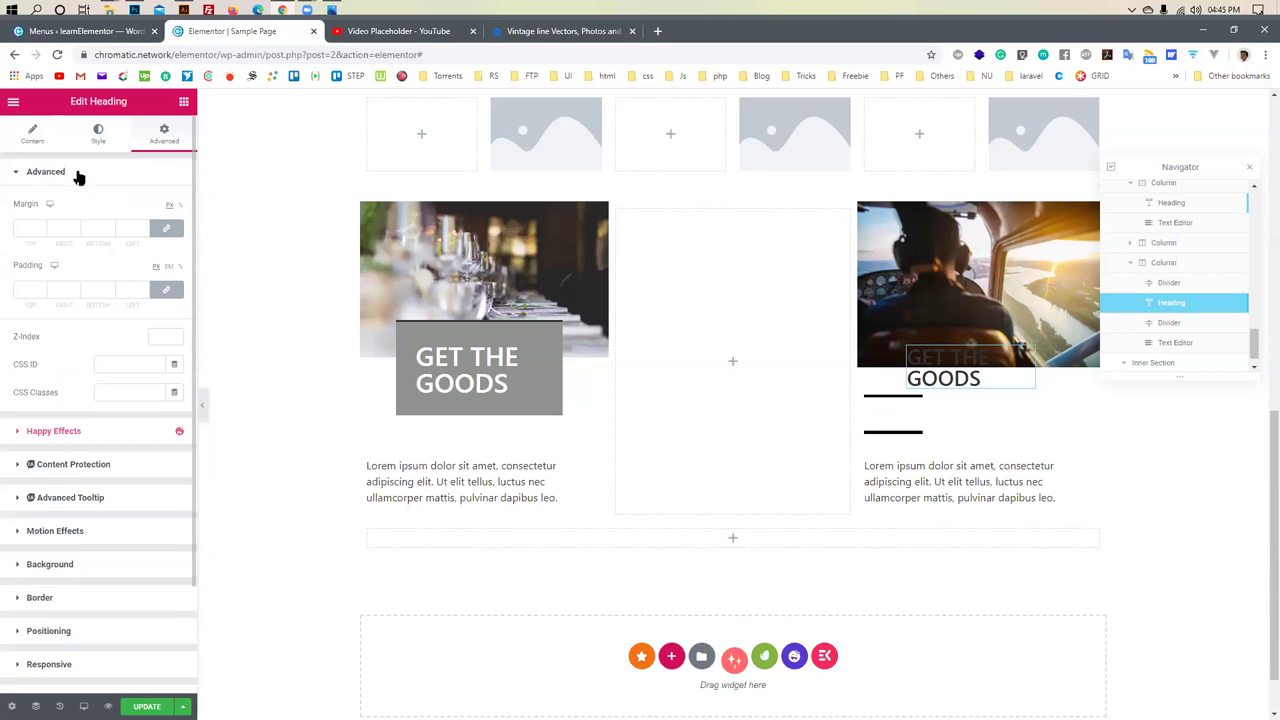
pyautogui.click(50, 288)
pyautogui.write('50')
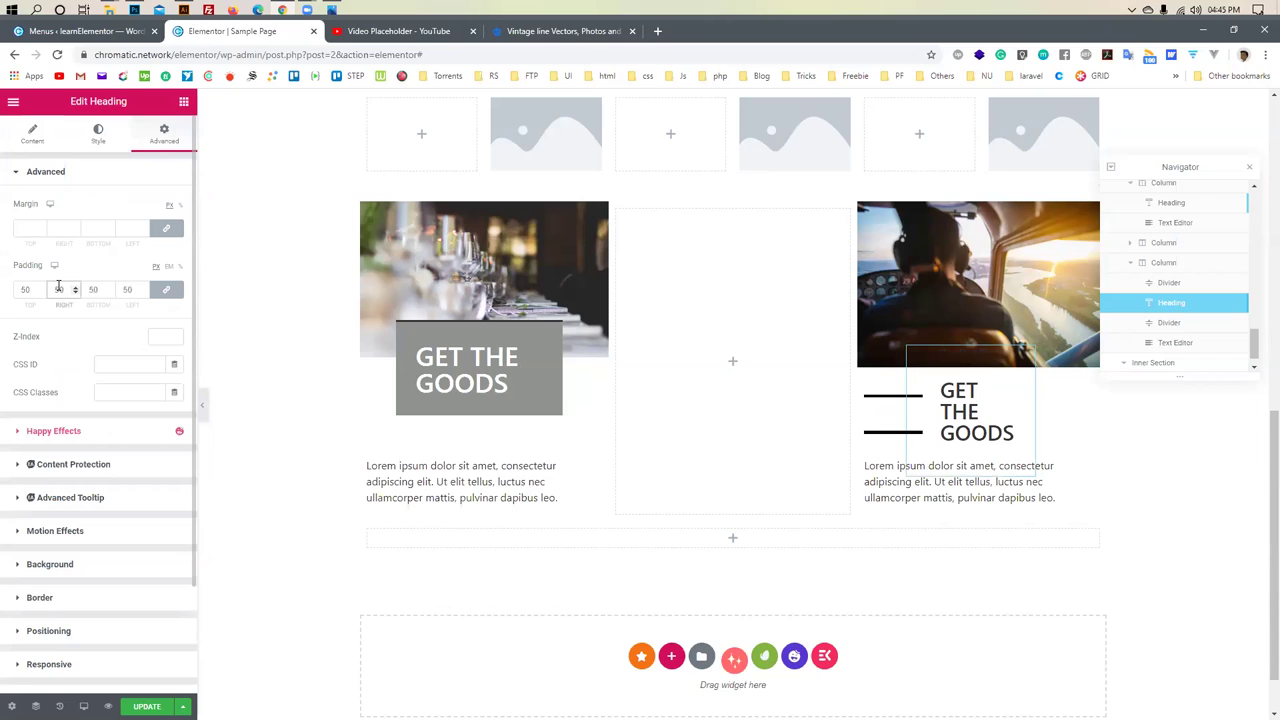
# Widen the heading to about 229 px and move it higher over the cockpit photo, with a horizontal offset of about 32 px
pyautogui.scroll(-2, 100, 398)
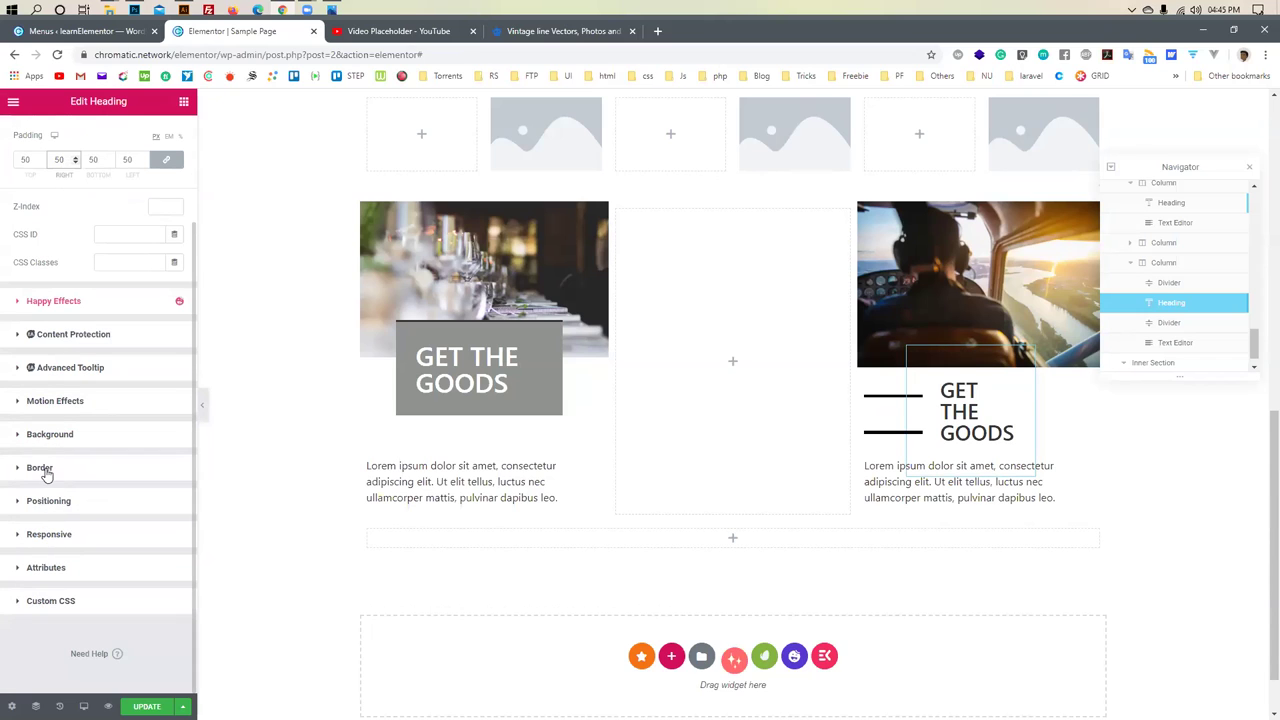
pyautogui.click(46, 503)
pyautogui.moveTo(41, 494); pyautogui.dragTo(45, 493)
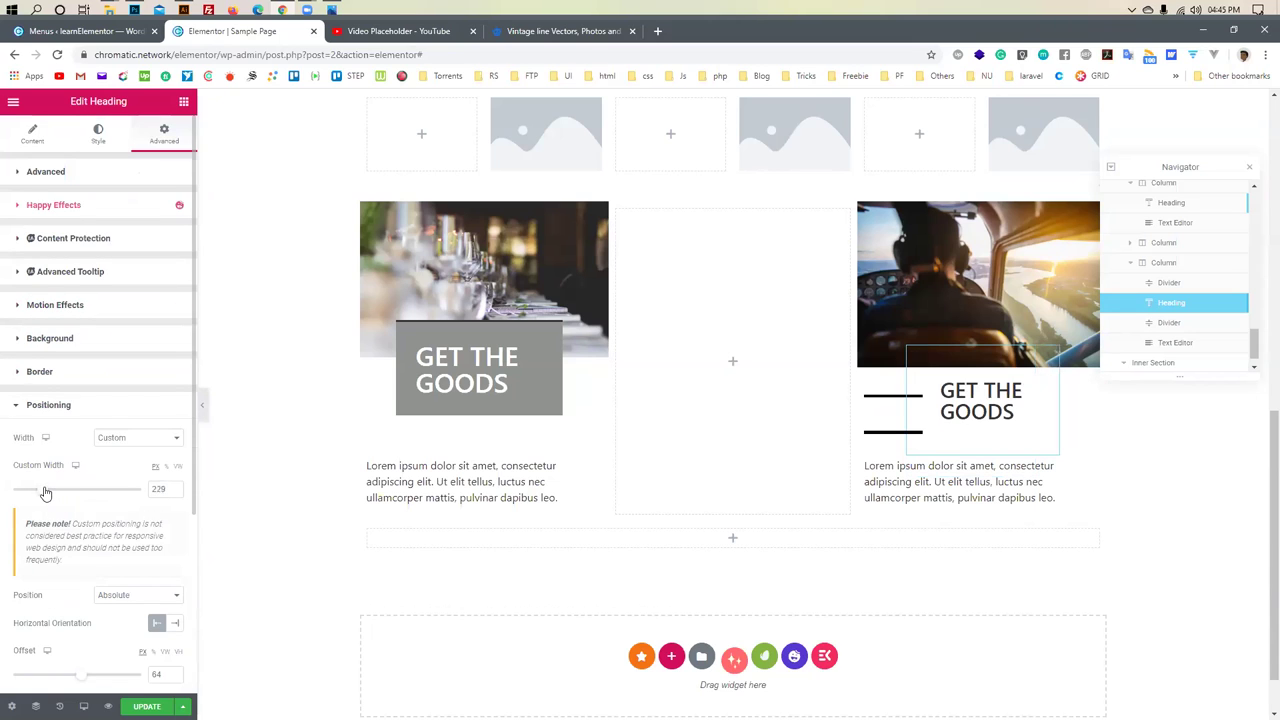
pyautogui.moveTo(980, 413); pyautogui.dragTo(955, 372)
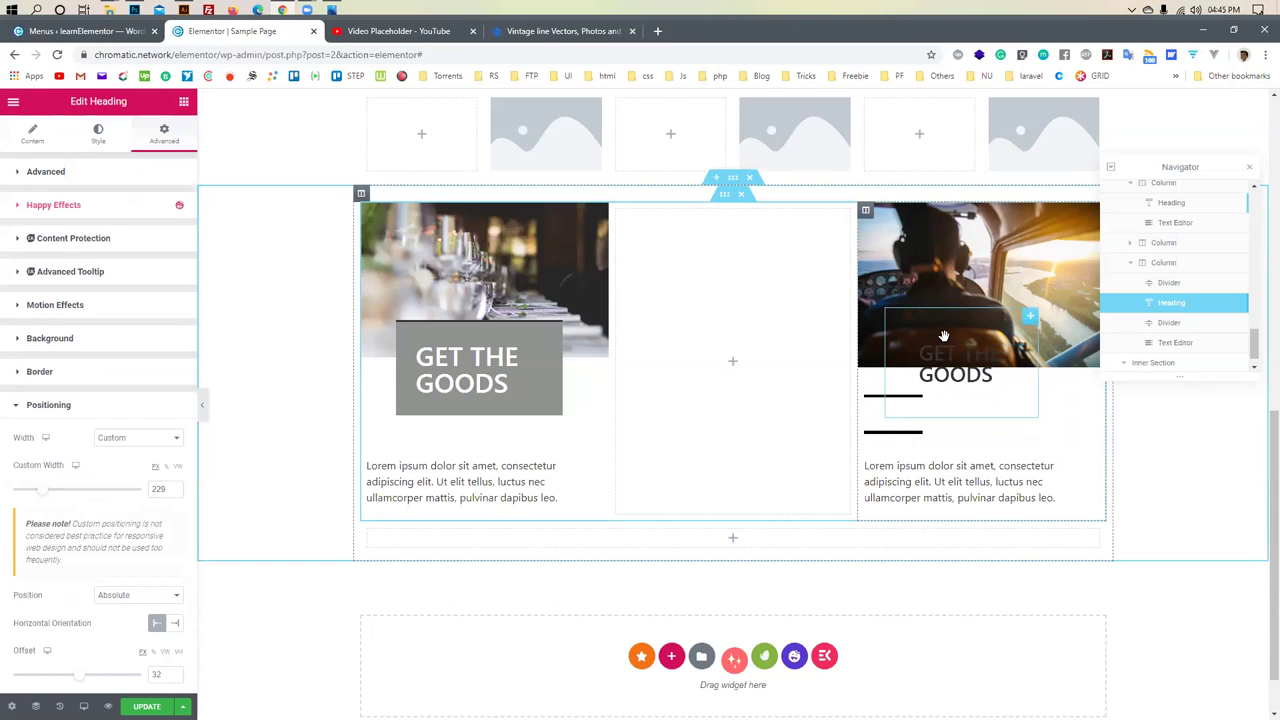
pyautogui.click(98, 133)
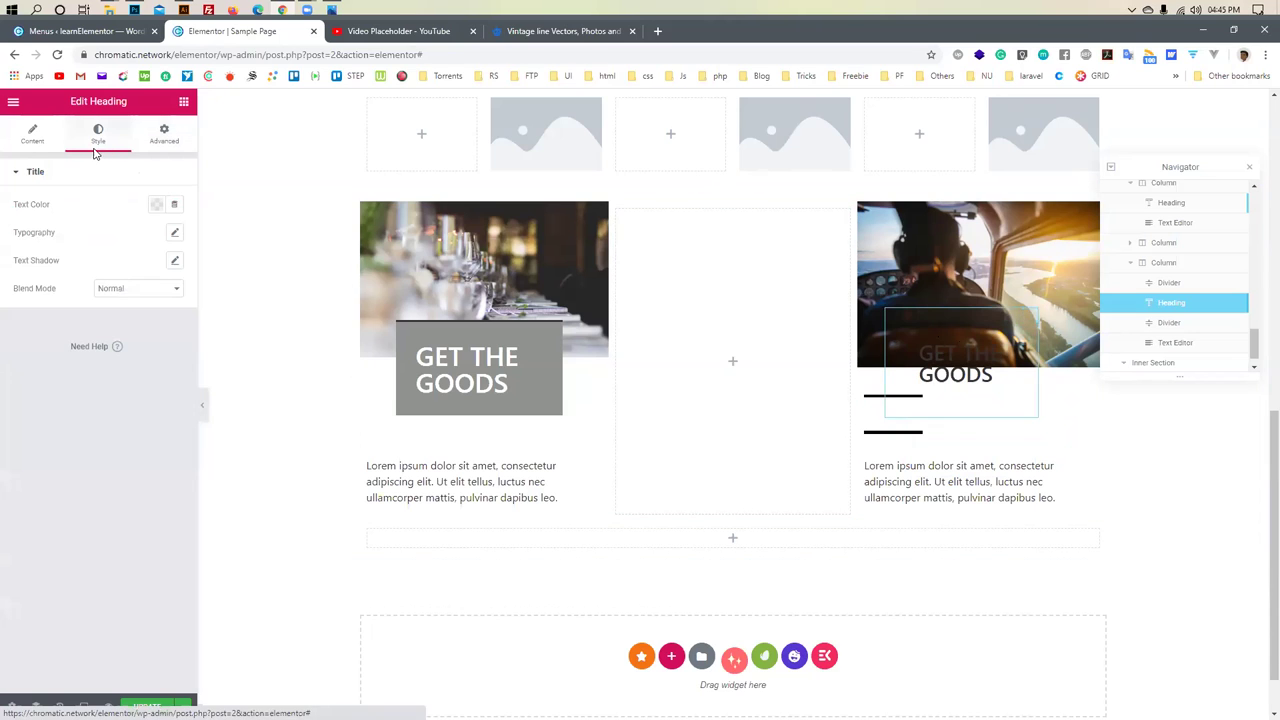
pyautogui.click(156, 205)
pyautogui.click(162, 132)
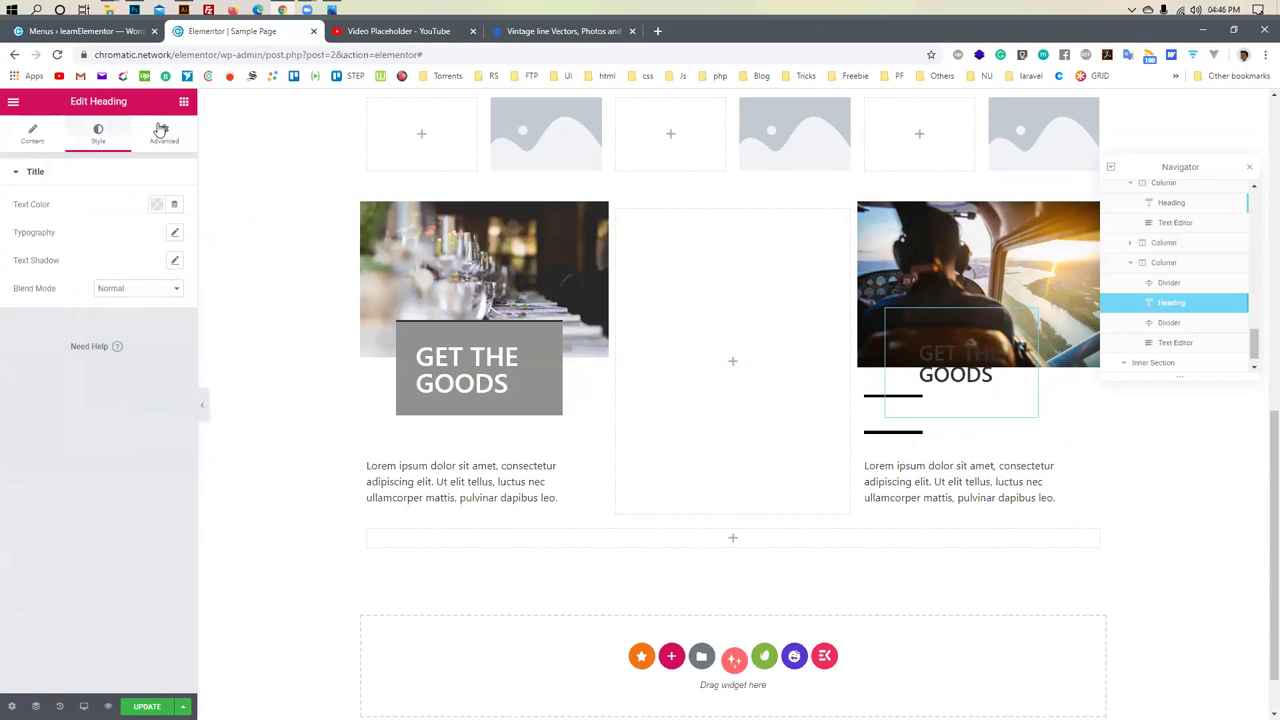
# Give the cockpit-photo column's heading a Classic background in white, #FFFFFF
pyautogui.click(161, 131)
pyautogui.scroll(-3, 62, 450)
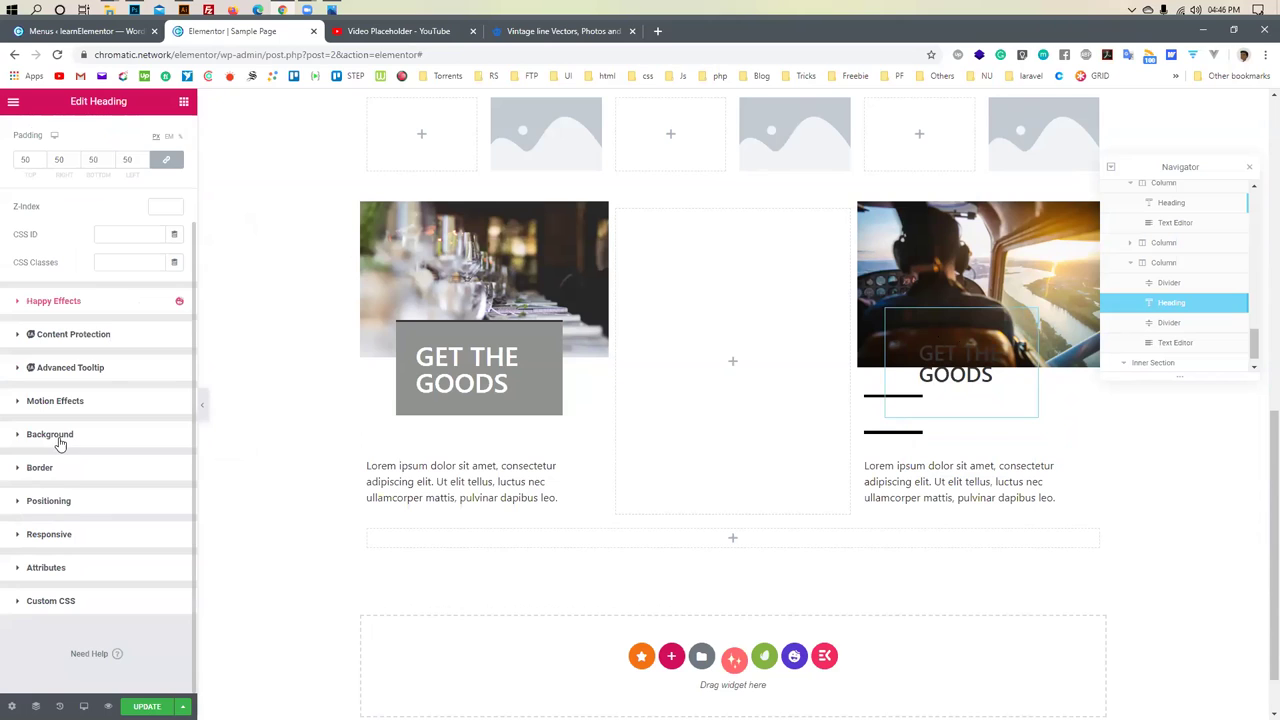
pyautogui.click(50, 434)
pyautogui.click(157, 400)
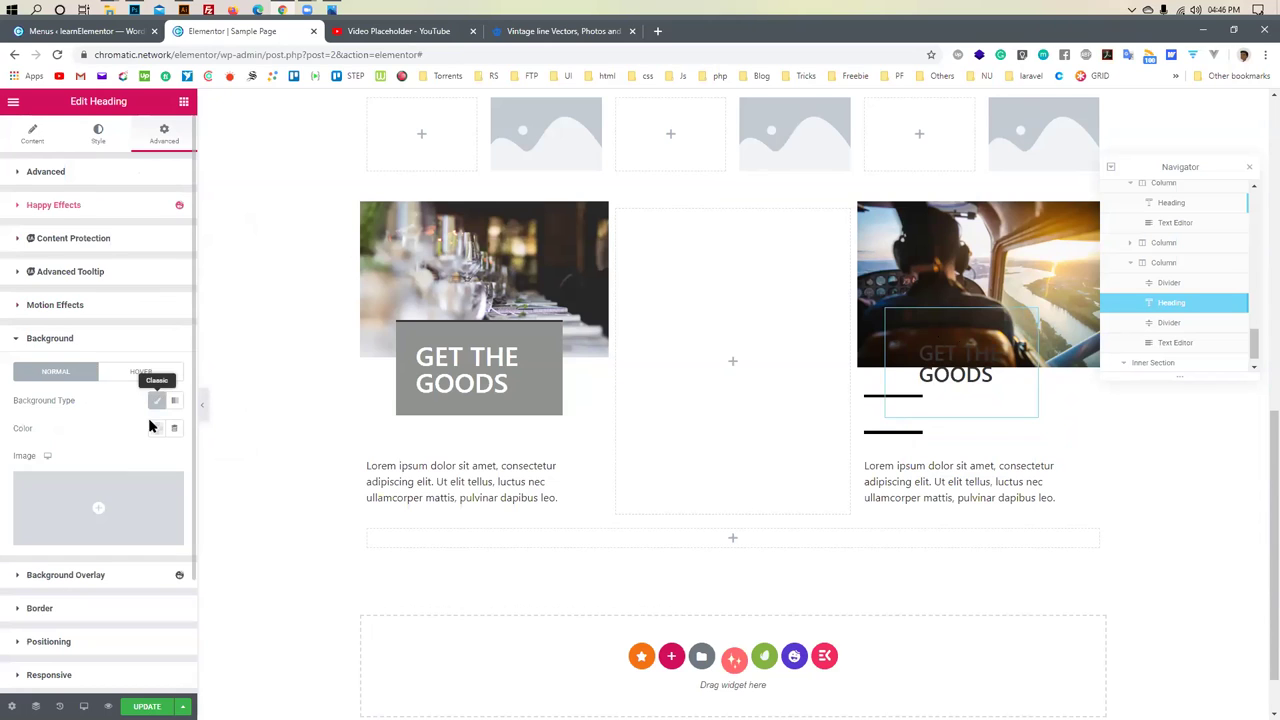
pyautogui.click(154, 430)
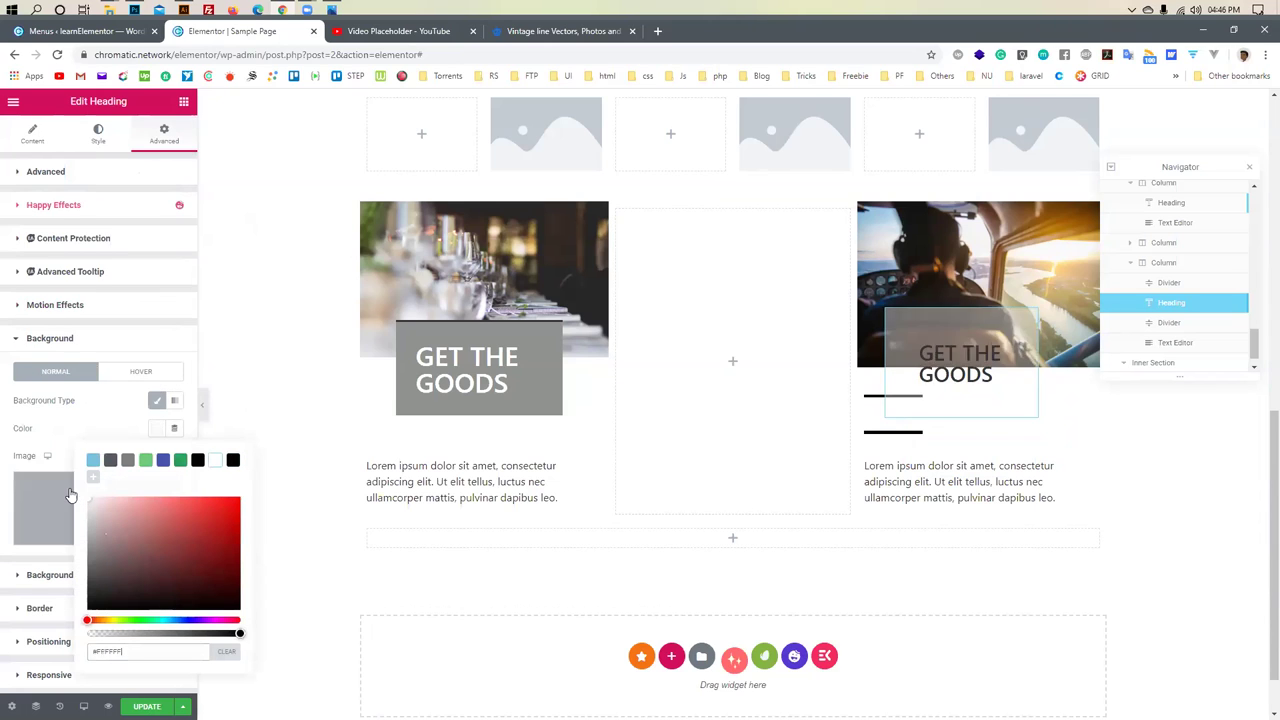
pyautogui.click(161, 405)
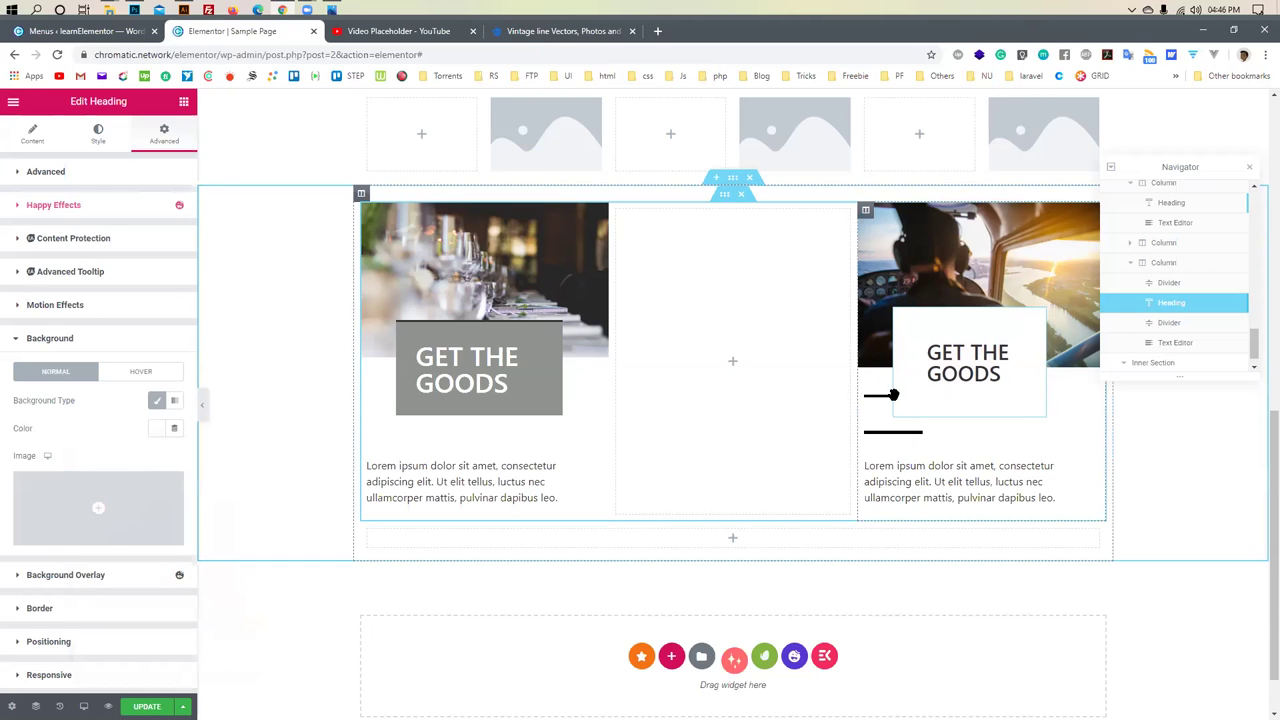
# Set the position of the cockpit-photo column's upper divider to Absolute
pyautogui.click(872, 398)
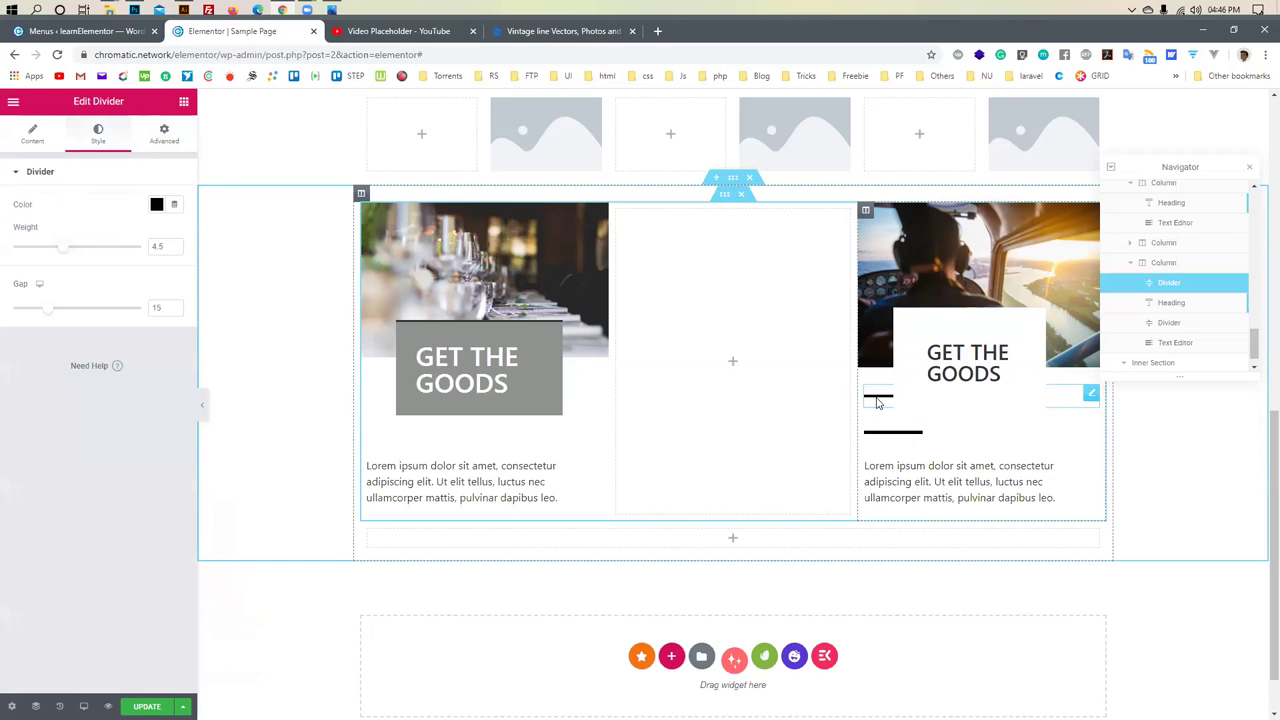
pyautogui.click(165, 137)
pyautogui.scroll(-3, 100, 440)
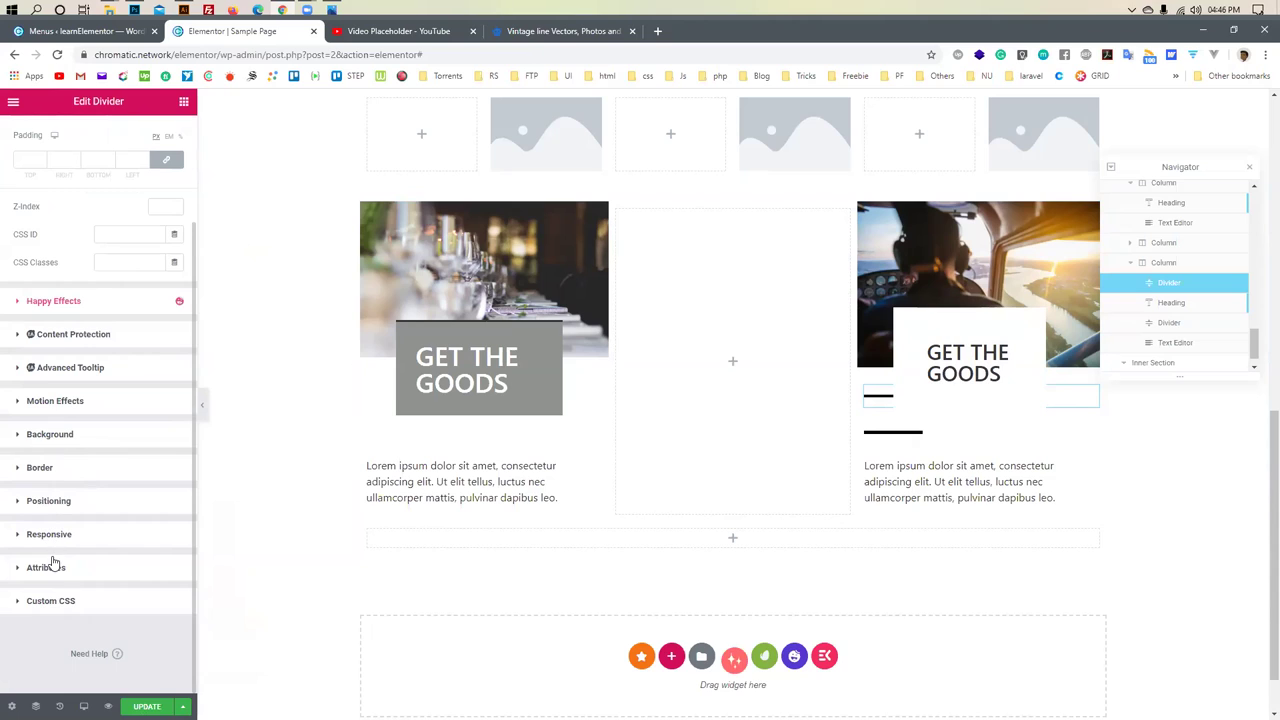
pyautogui.click(50, 501)
pyautogui.click(131, 464)
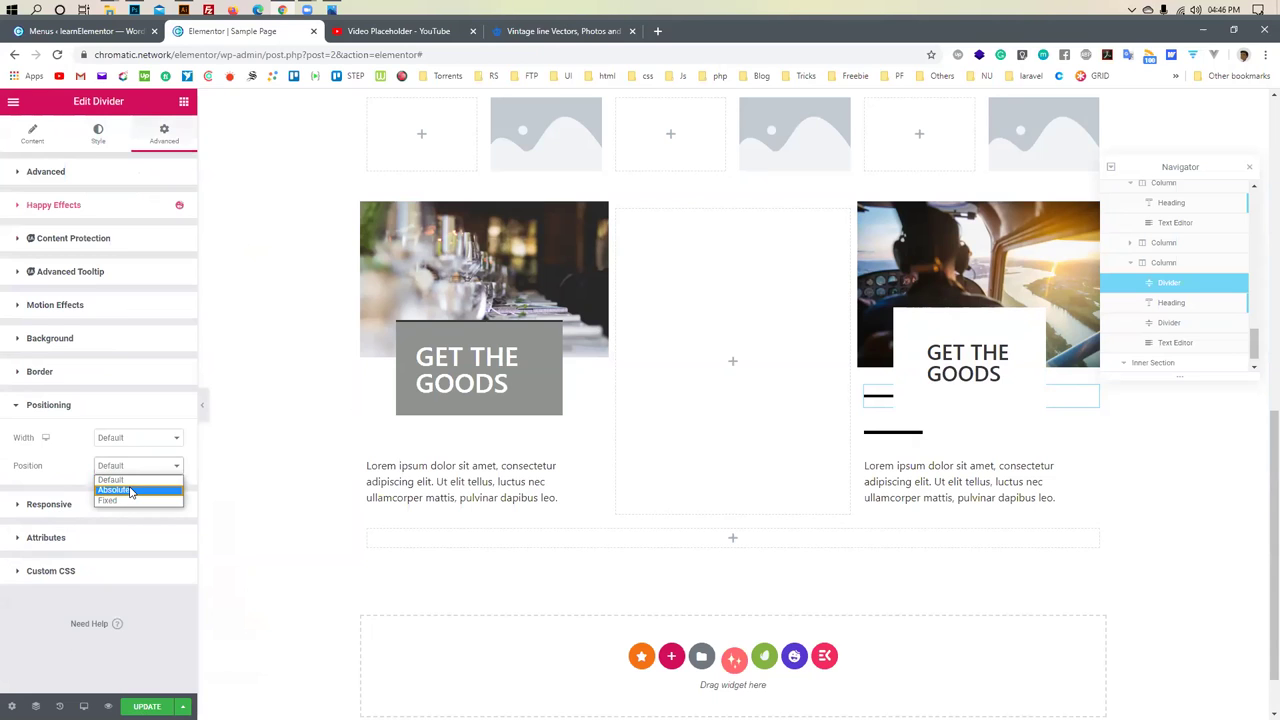
pyautogui.click(131, 489)
# Reorder the divider below the heading in the column structure and place it above the heading text inside the white box
pyautogui.moveTo(885, 222); pyautogui.dragTo(958, 448)
pyautogui.moveTo(1181, 284); pyautogui.dragTo(1166, 320)
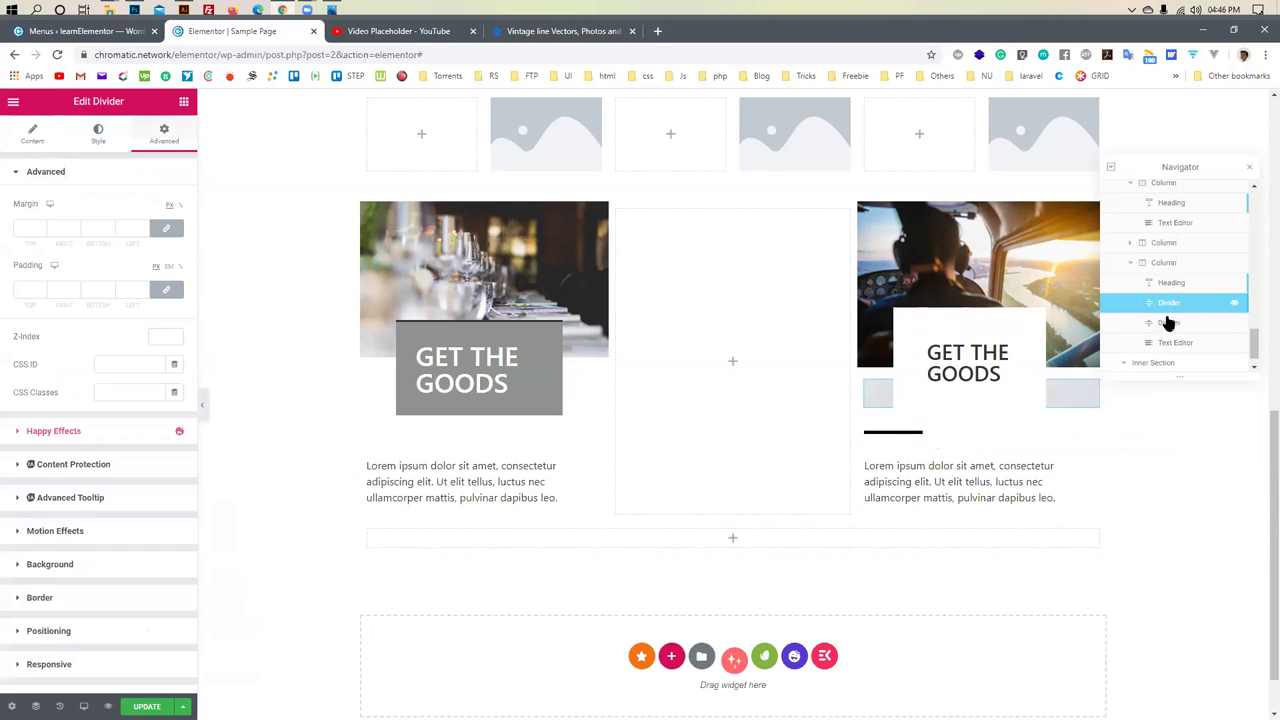
pyautogui.moveTo(986, 437); pyautogui.dragTo(976, 333)
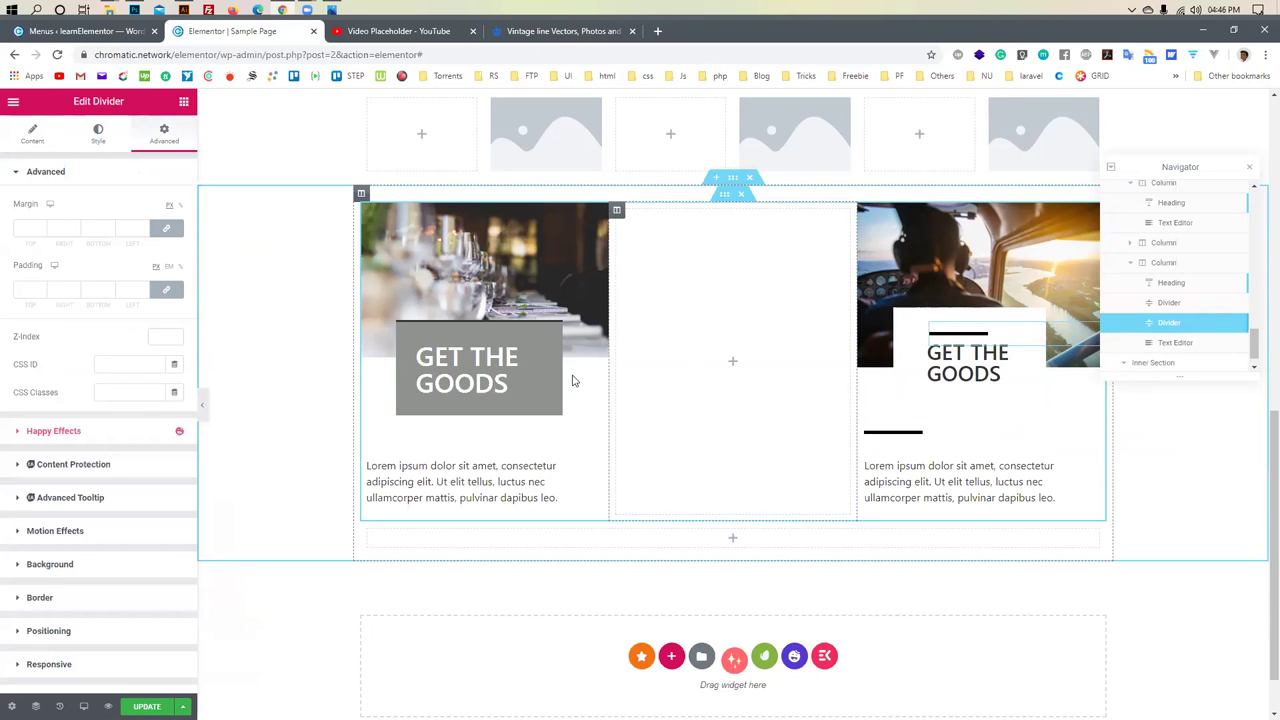
# Give the divider above the heading text a Custom width of about 211 px in its positioning settings
pyautogui.scroll(-1, 101, 365)
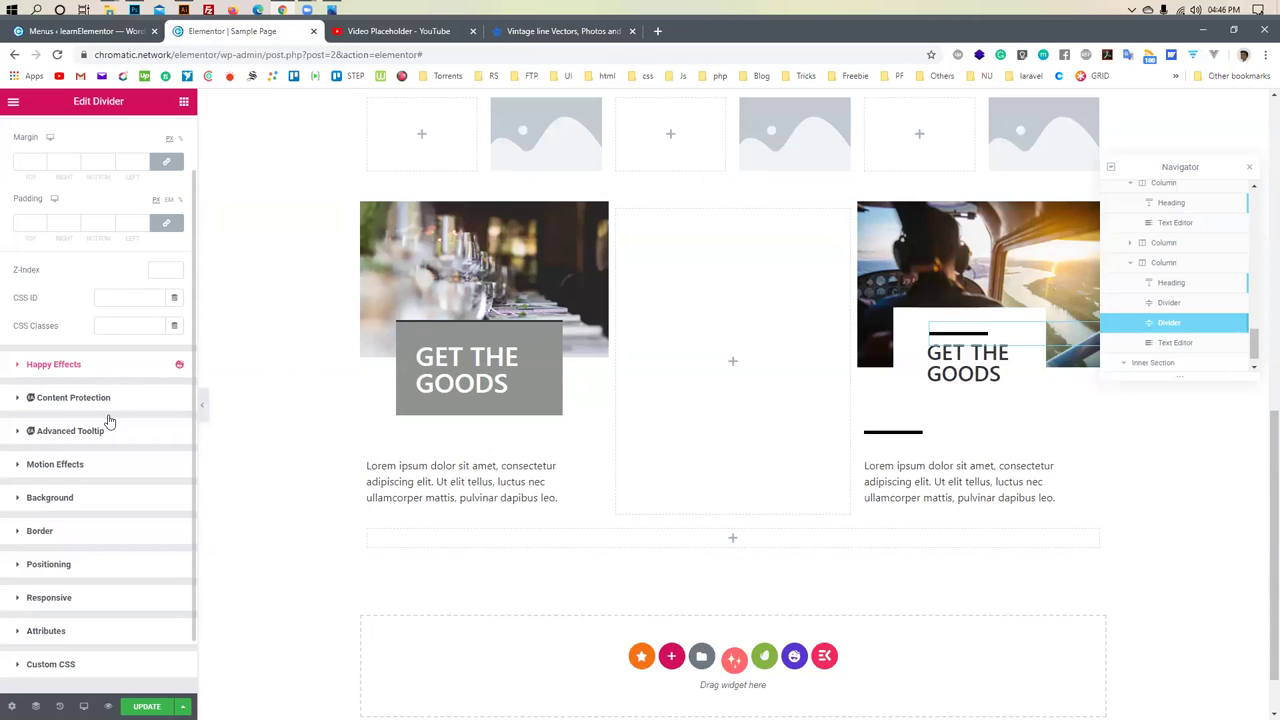
pyautogui.scroll(1, 106, 420)
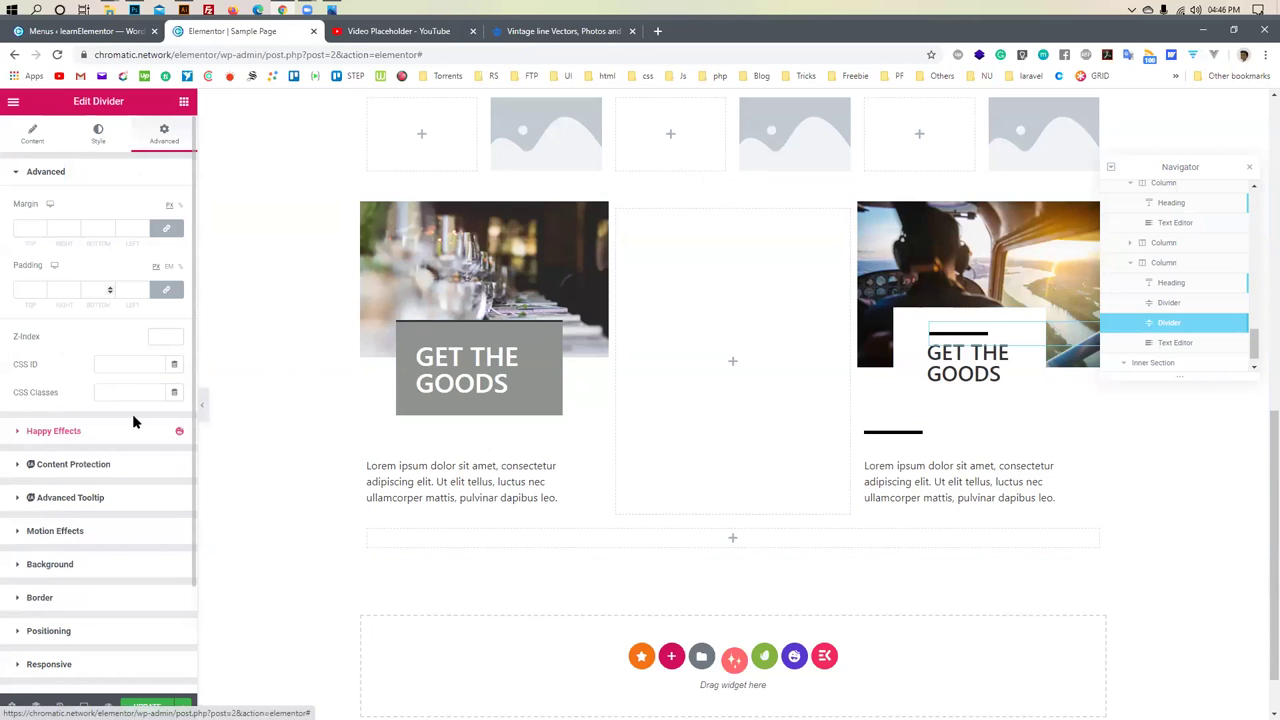
pyautogui.scroll(-2, 100, 430)
pyautogui.click(49, 500)
pyautogui.scroll(-3, 101, 520)
pyautogui.click(118, 238)
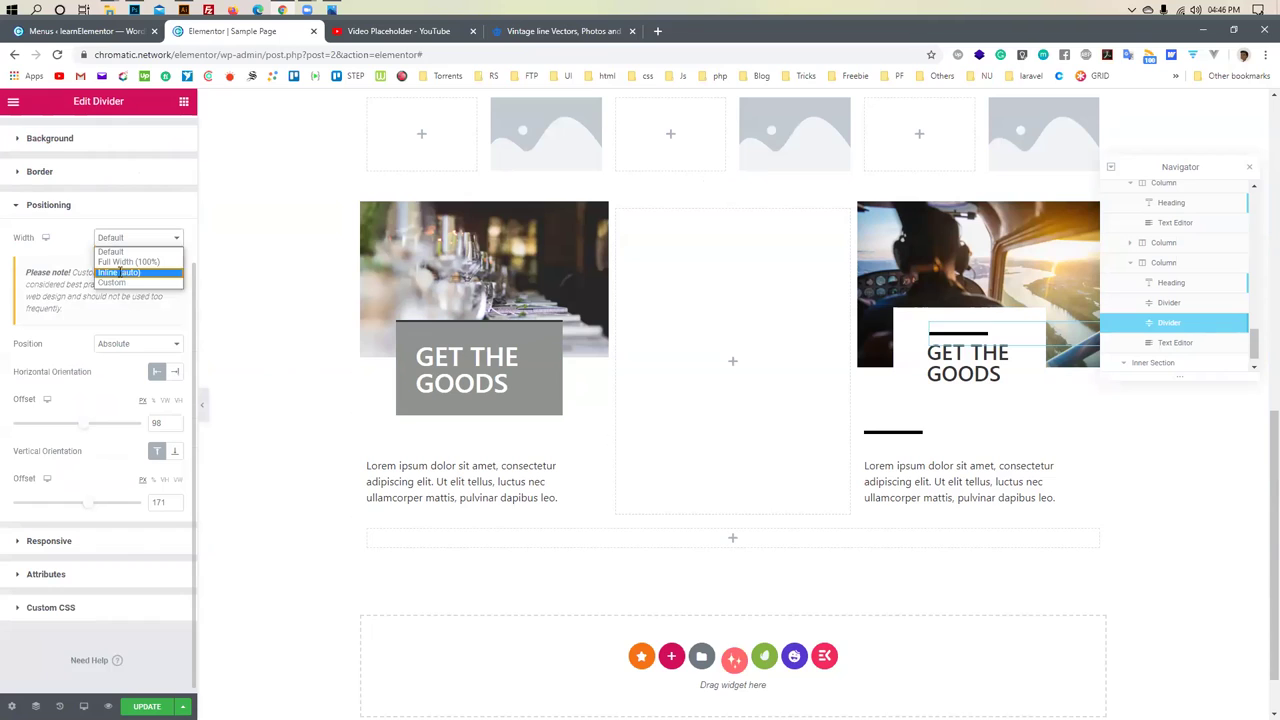
pyautogui.click(119, 272)
pyautogui.click(124, 240)
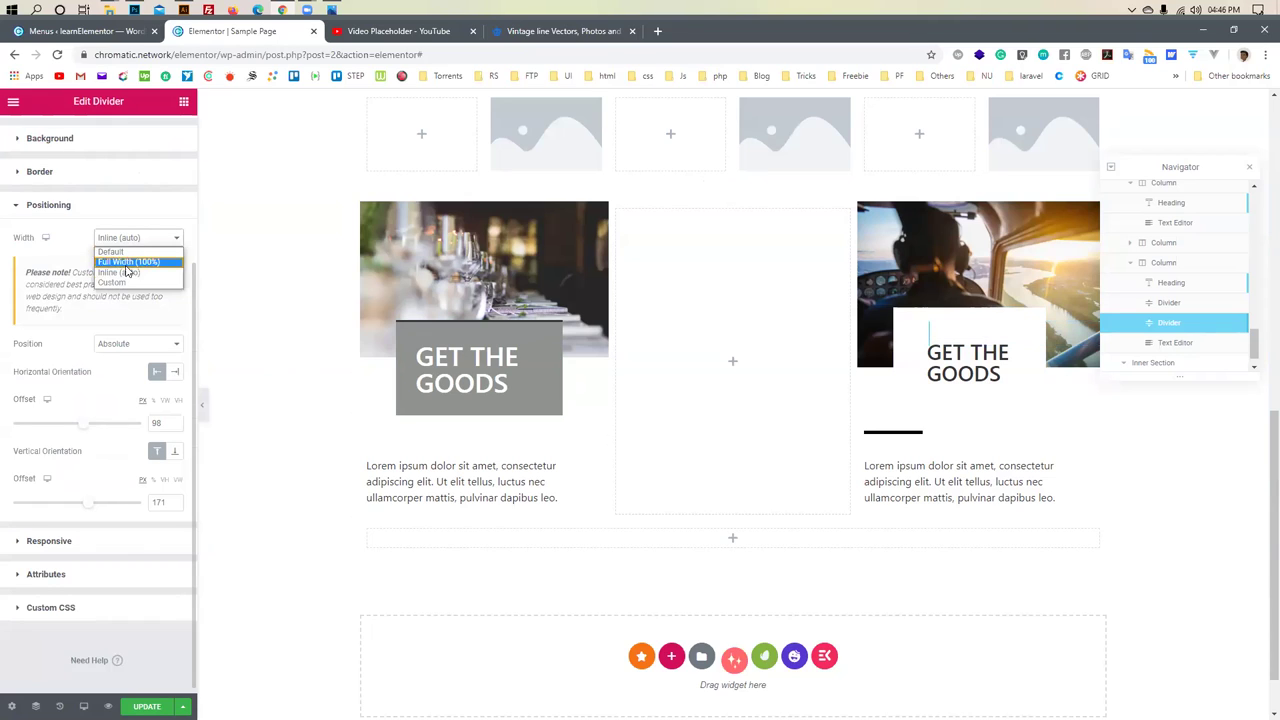
pyautogui.click(124, 285)
pyautogui.moveTo(17, 289); pyautogui.dragTo(44, 291)
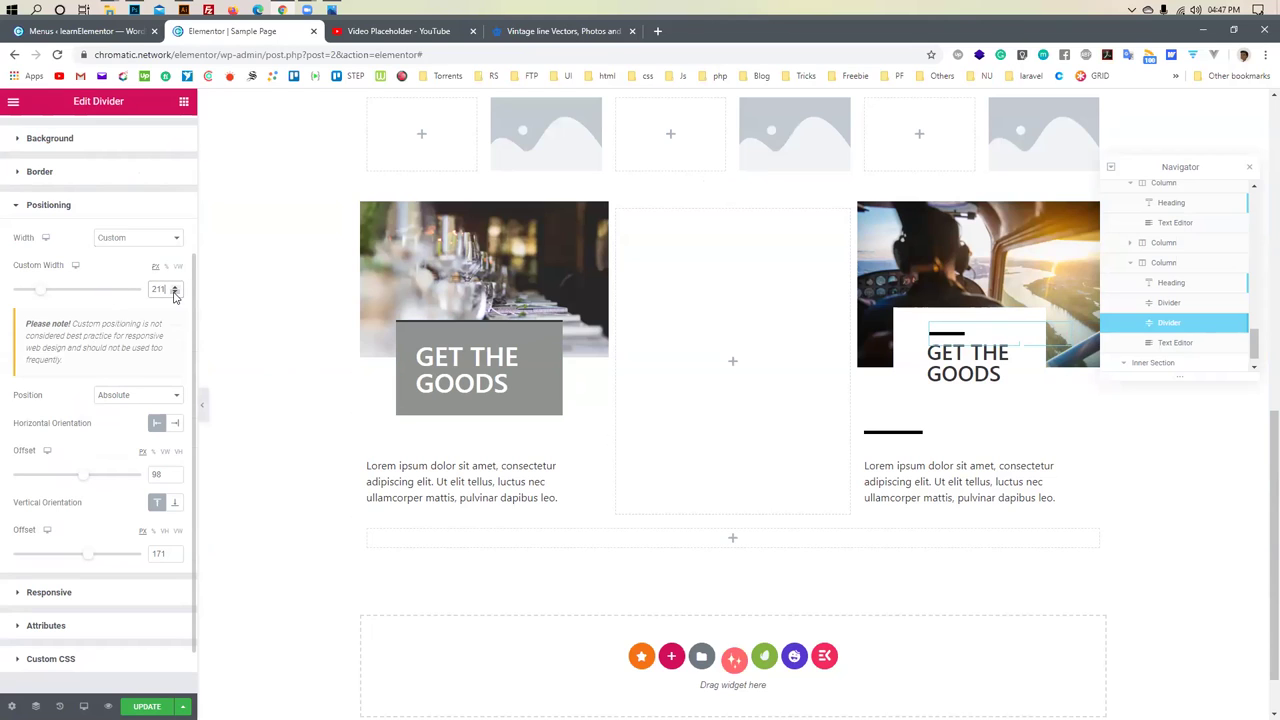
# Make the remaining divider Absolute with a Custom width of 210 px and place it under the heading text, offset 100 px horizontally
pyautogui.click(920, 432)
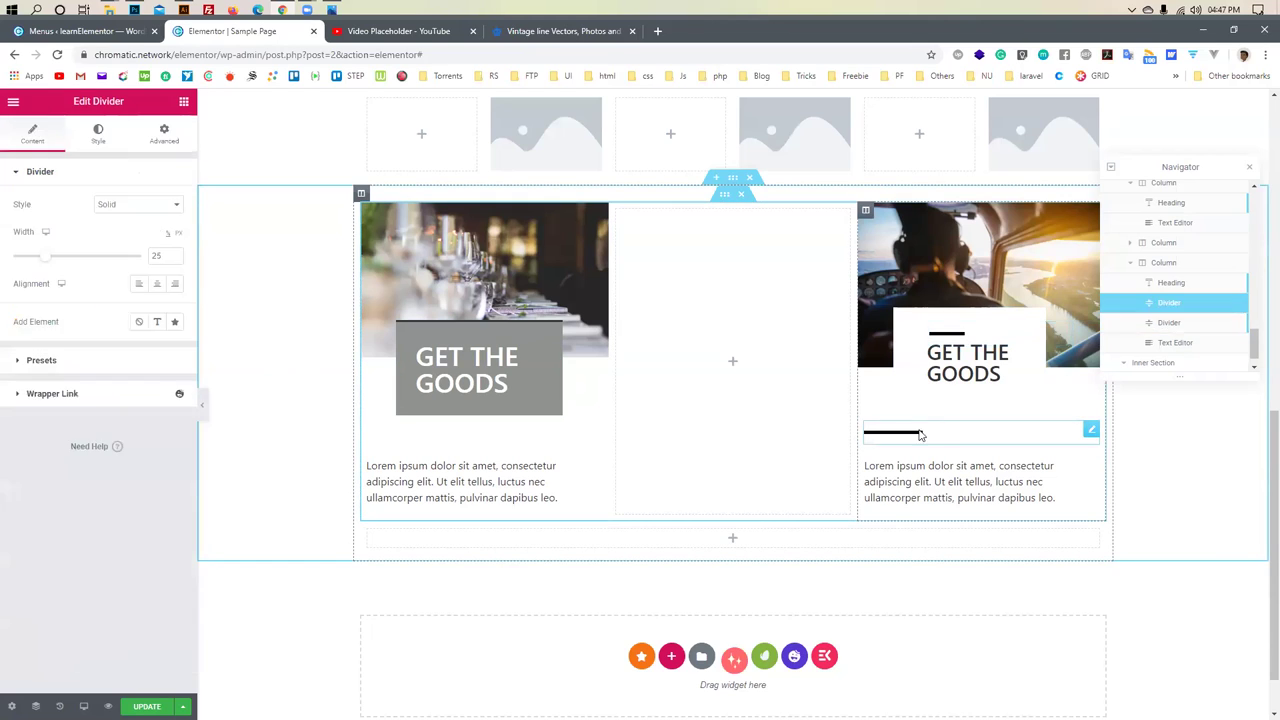
pyautogui.click(164, 133)
pyautogui.scroll(-2, 57, 540)
pyautogui.click(55, 502)
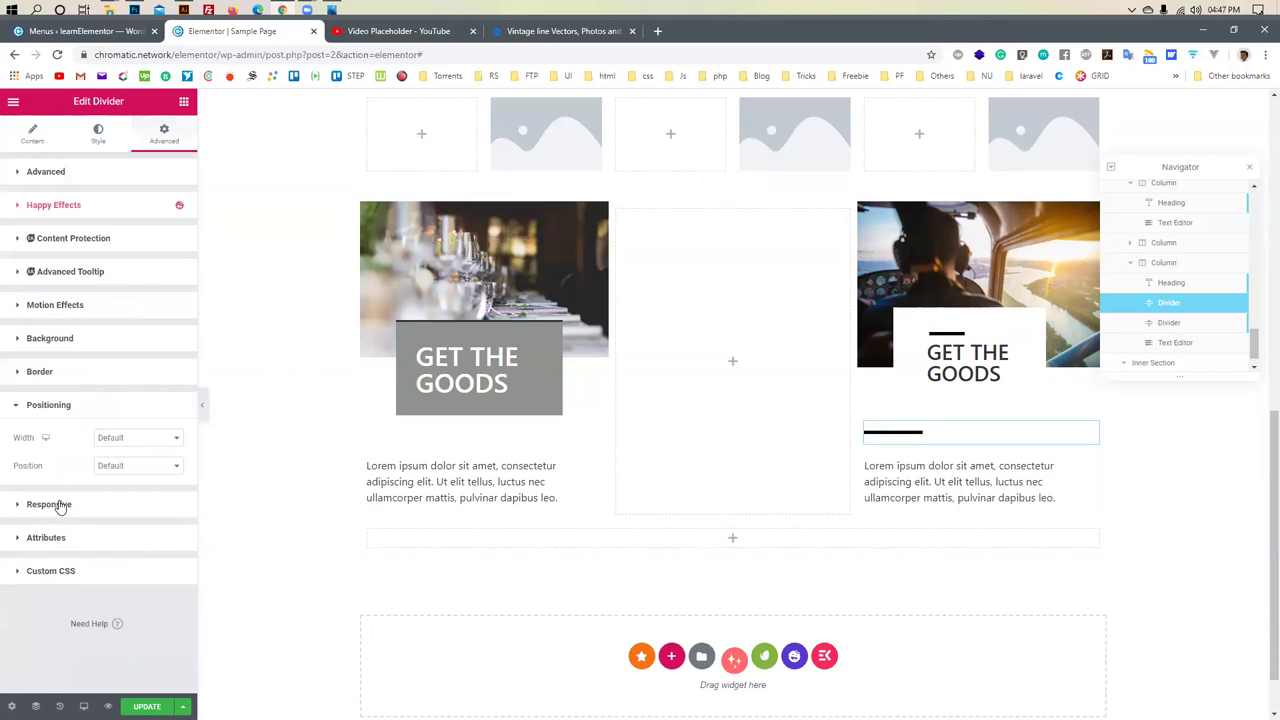
pyautogui.click(114, 466)
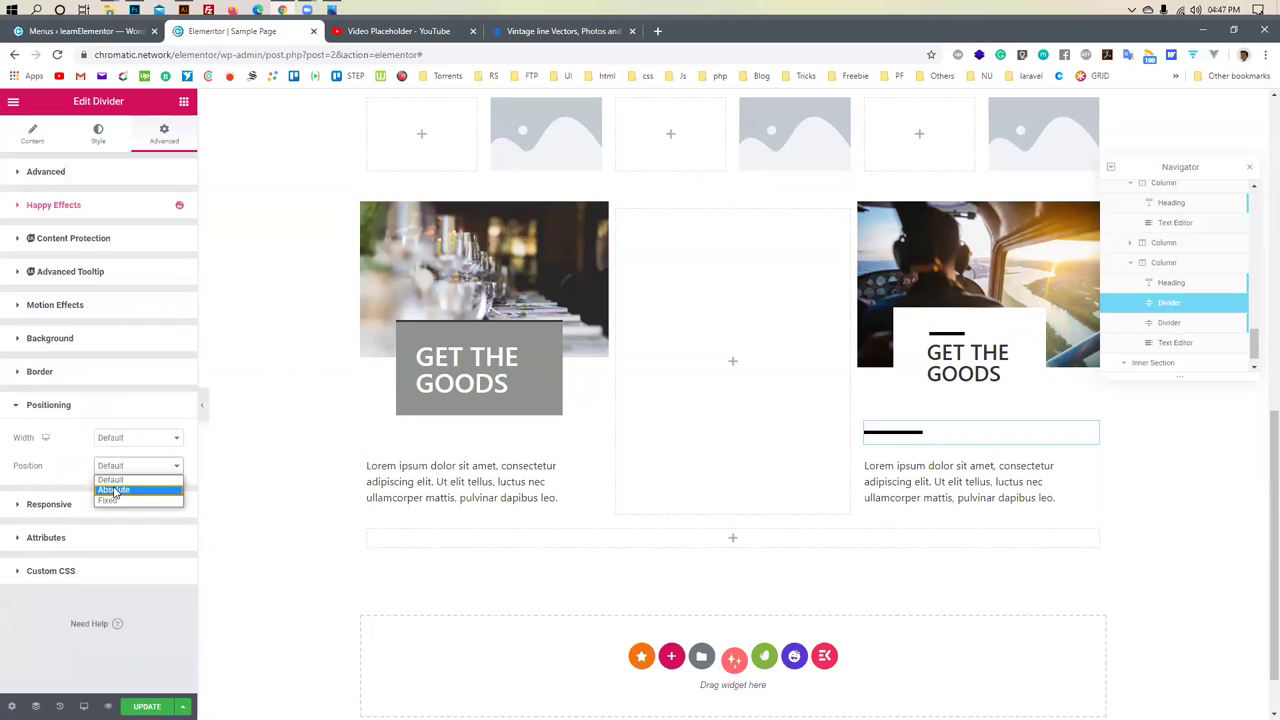
pyautogui.click(113, 489)
pyautogui.moveTo(942, 288); pyautogui.dragTo(1070, 395)
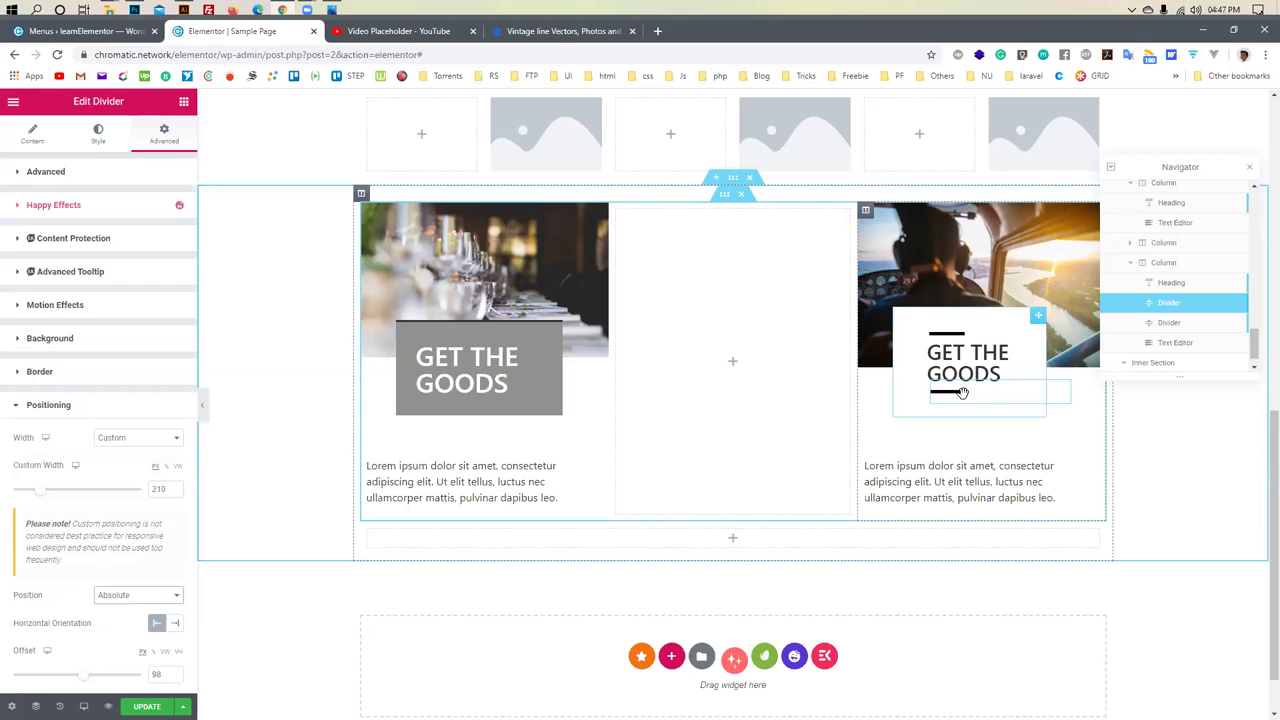
pyautogui.moveTo(968, 396); pyautogui.dragTo(970, 396)
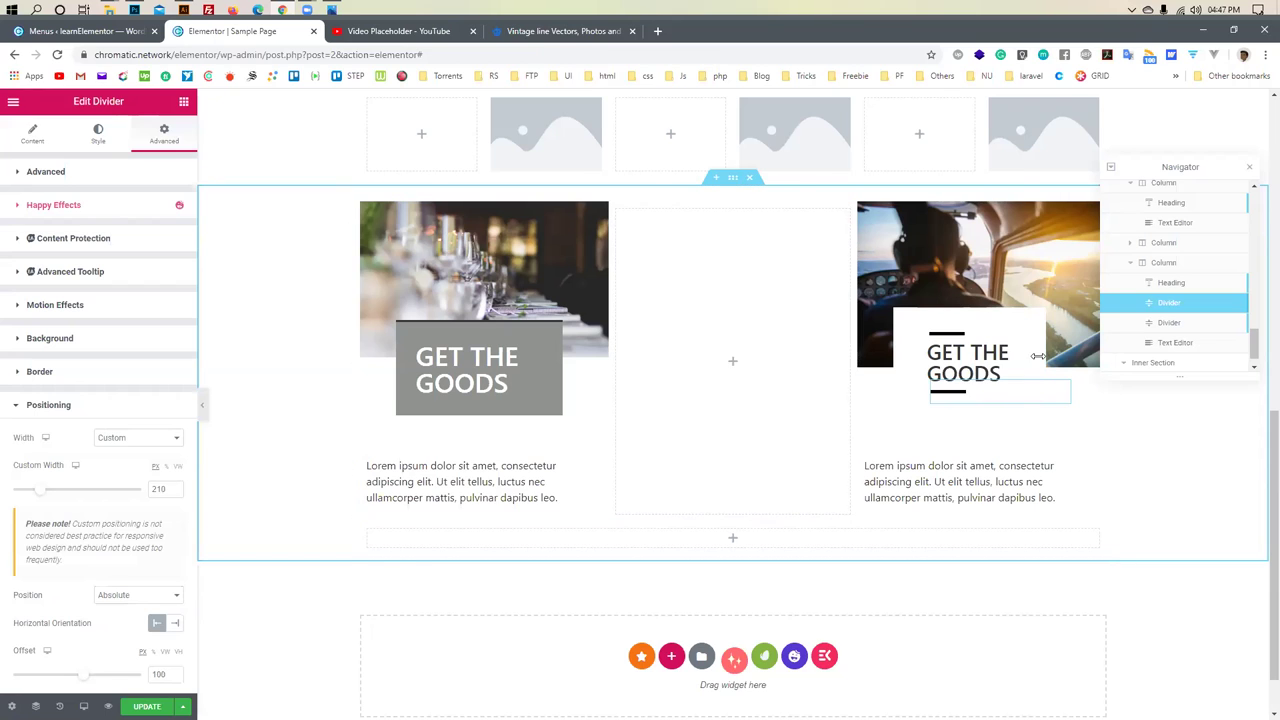
# Change the cockpit-photo heading's background colour to pale green #E9FFEC and save the page
pyautogui.click(508, 326)
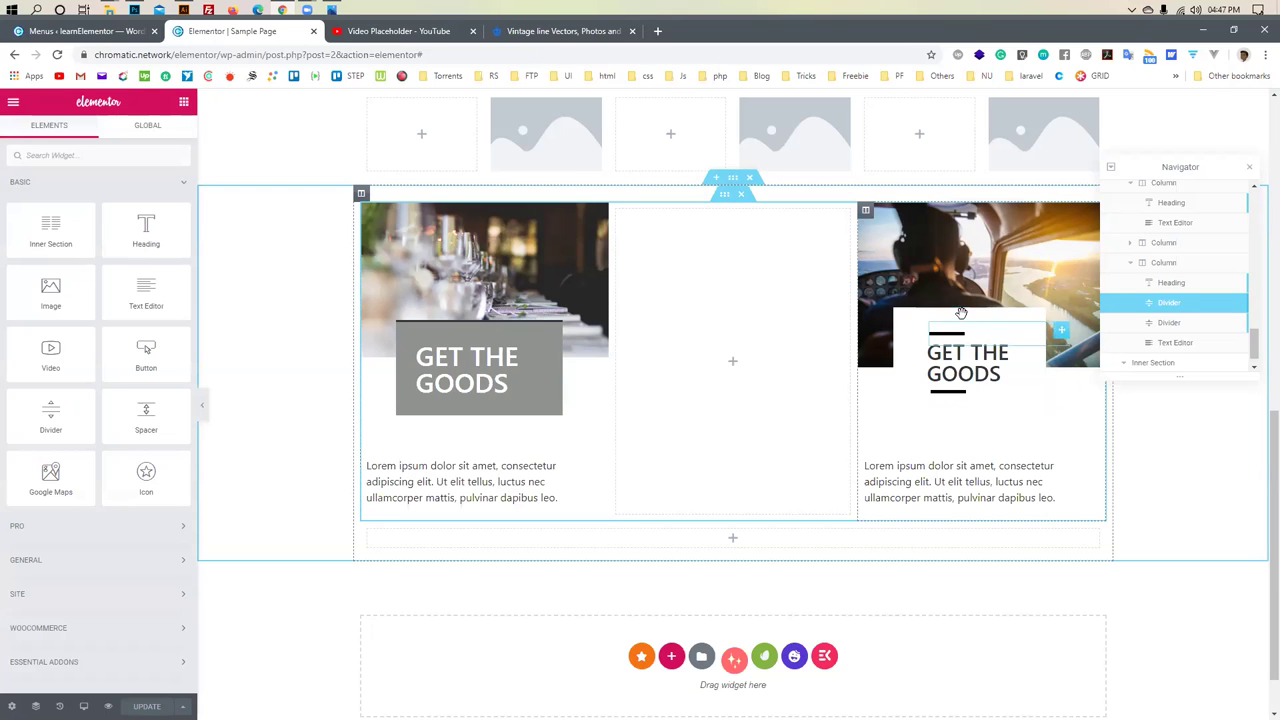
pyautogui.scroll(-1, 880, 458)
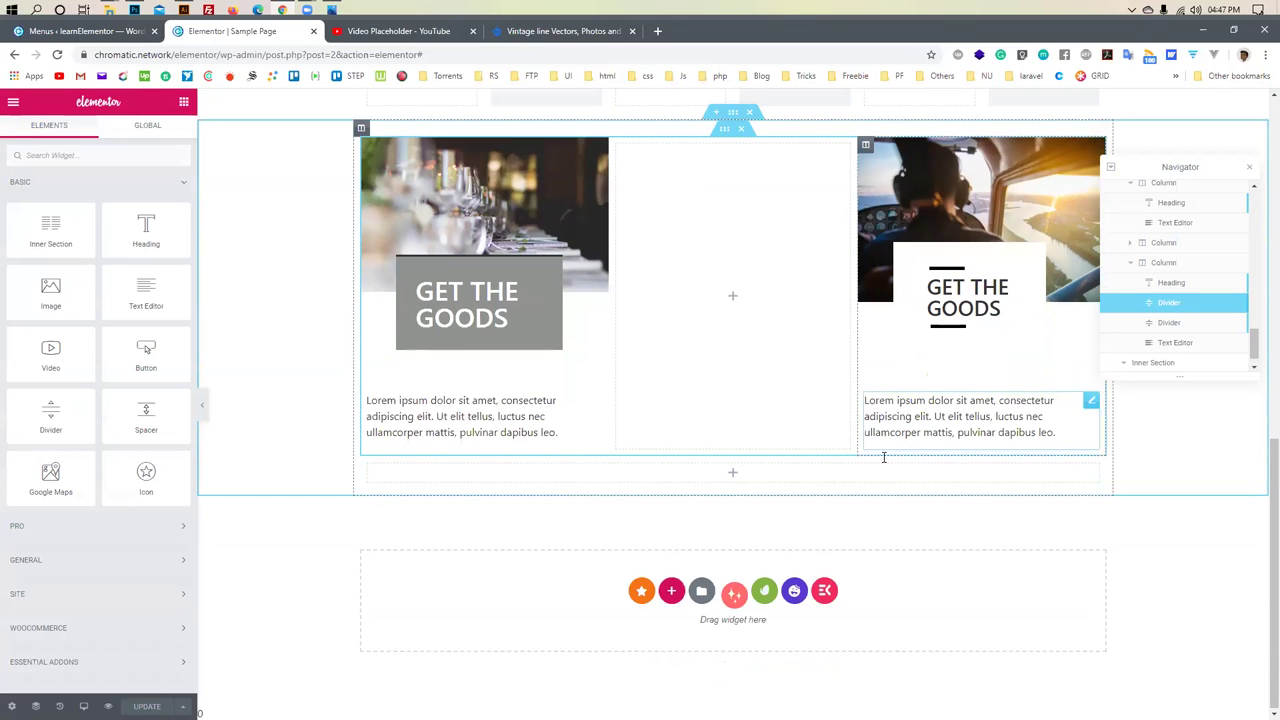
pyautogui.click(960, 253)
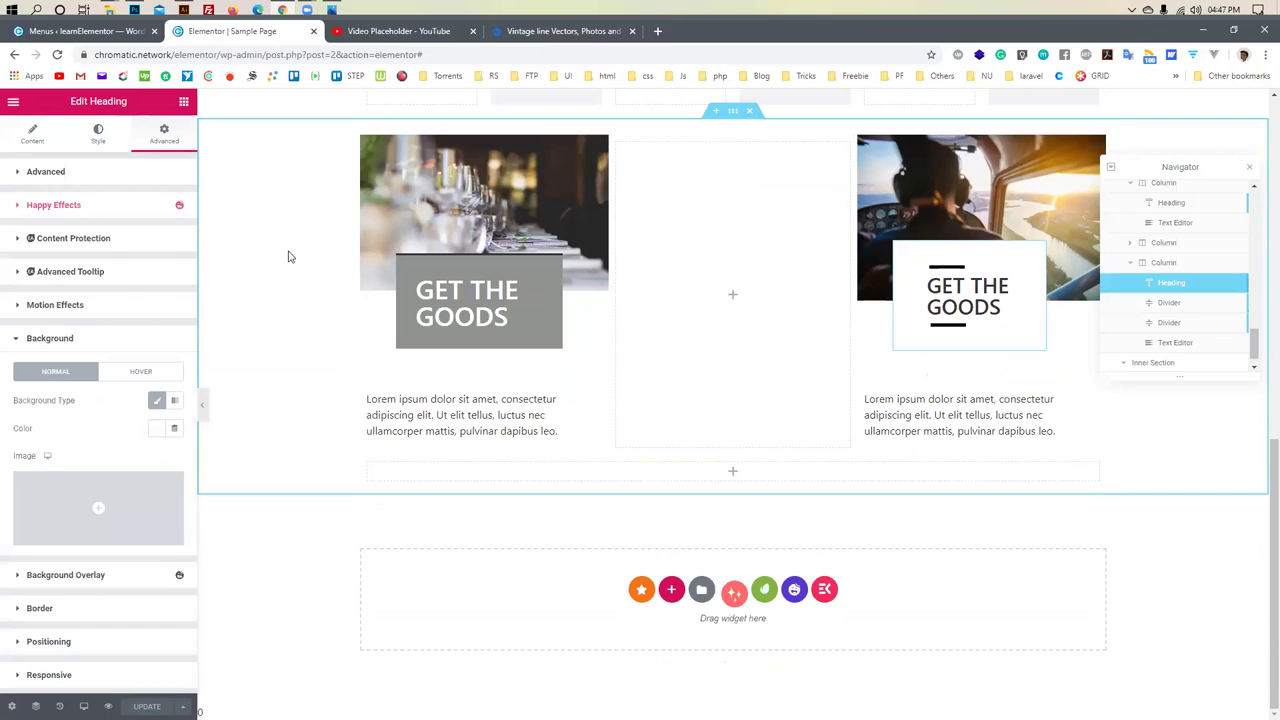
pyautogui.click(153, 400)
pyautogui.click(156, 400)
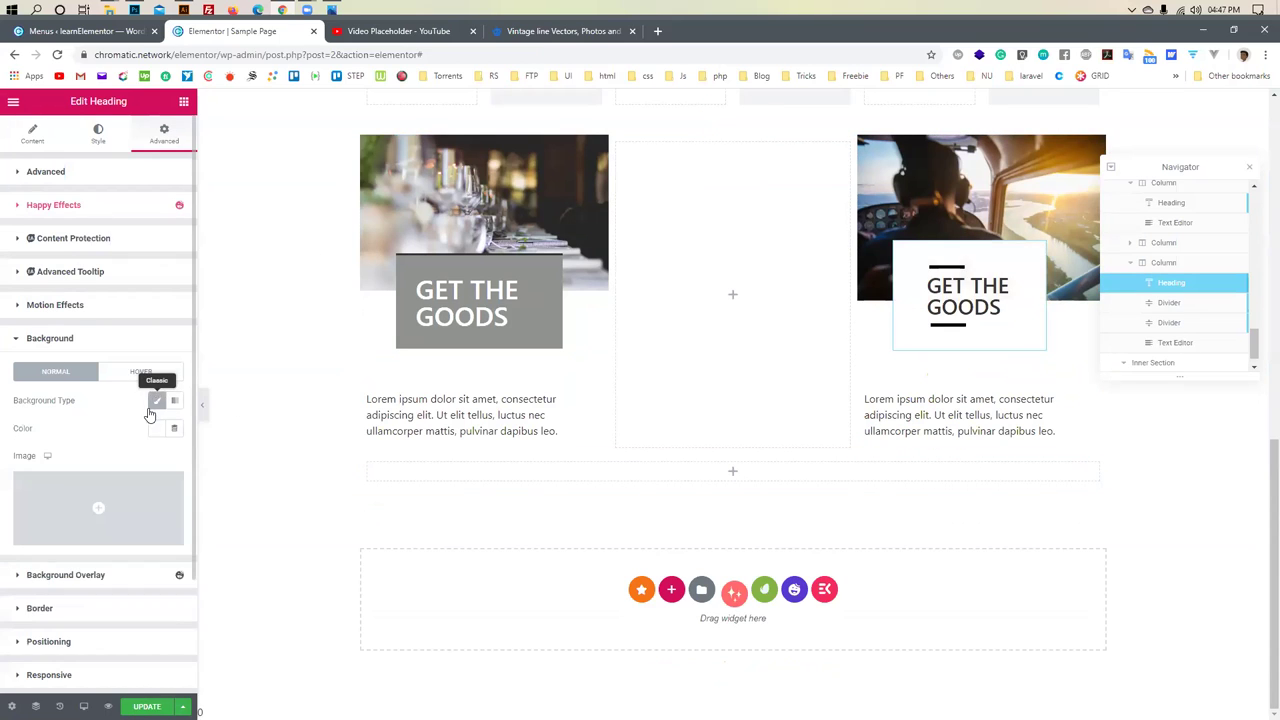
pyautogui.click(156, 433)
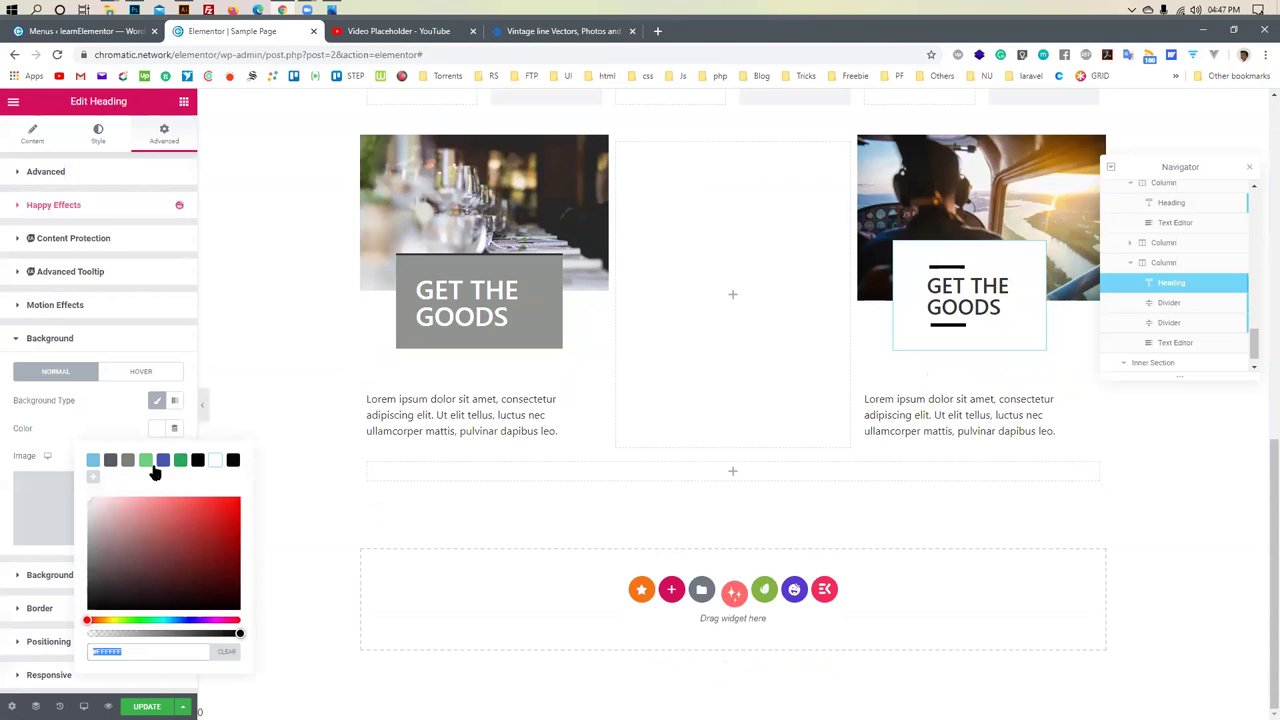
pyautogui.click(147, 462)
pyautogui.moveTo(121, 525); pyautogui.dragTo(100, 500)
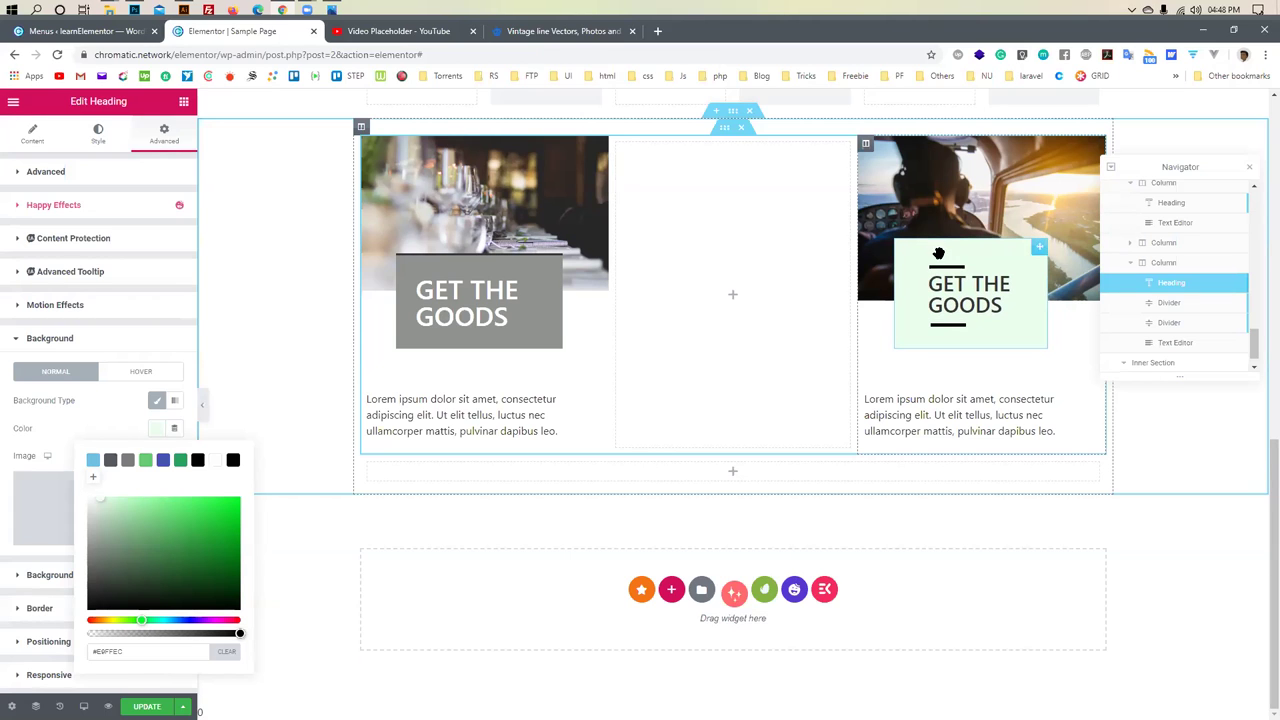
pyautogui.click(259, 651)
pyautogui.hotkey('ctrl', 's')
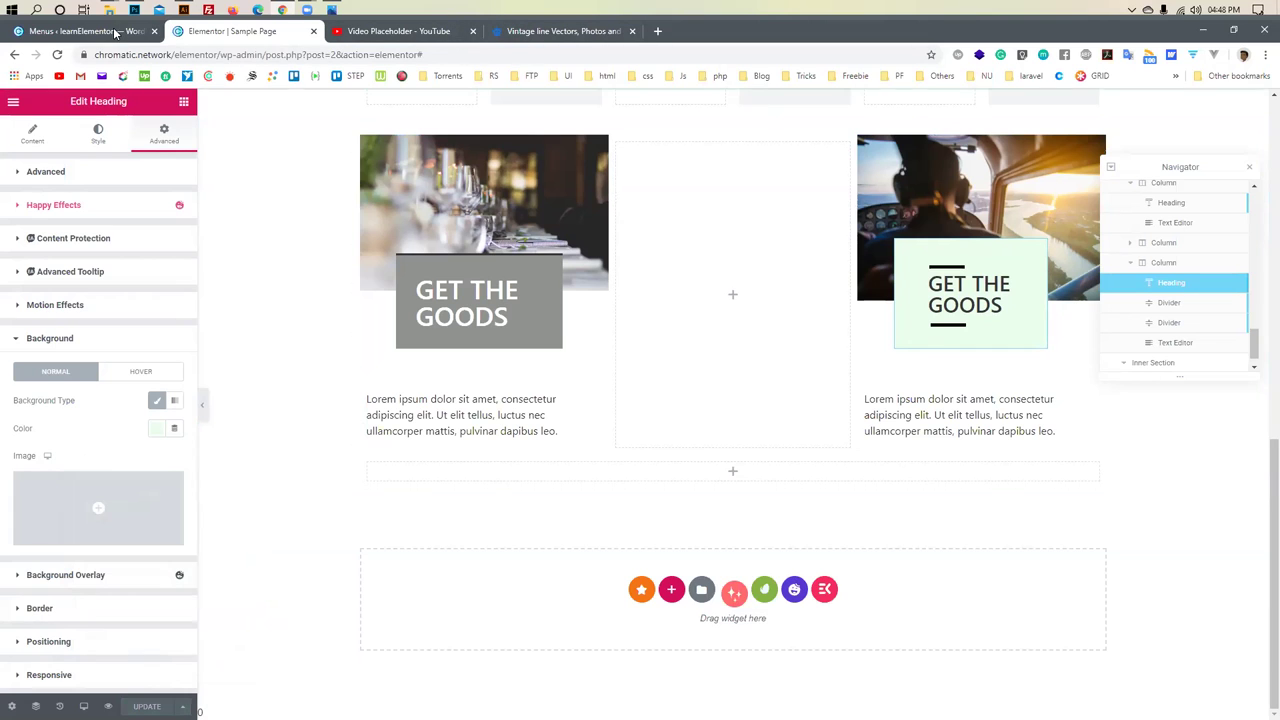
# Open the learnElementor site in a new browser tab from the WordPress dashboard, place that tab after the editor's, and return to the editor
pyautogui.click(115, 33)
pyautogui.moveTo(60, 100)
pyautogui.rightClick(62, 126)
pyautogui.click(100, 129)
pyautogui.click(232, 34)
pyautogui.moveTo(248, 38); pyautogui.dragTo(371, 34)
pyautogui.click(239, 38)
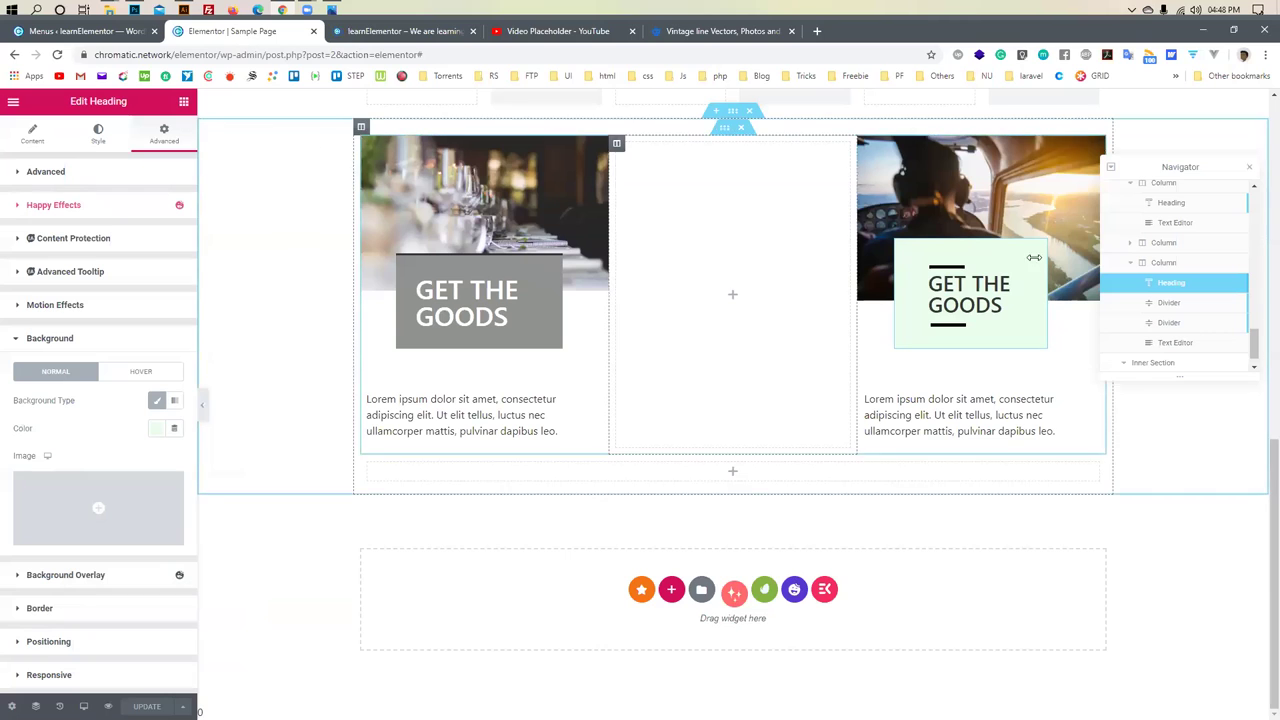
# Shift the dining-photo heading slightly left, and switch to Photos to compare the layout with the reference design C.jpg
pyautogui.click(450, 316)
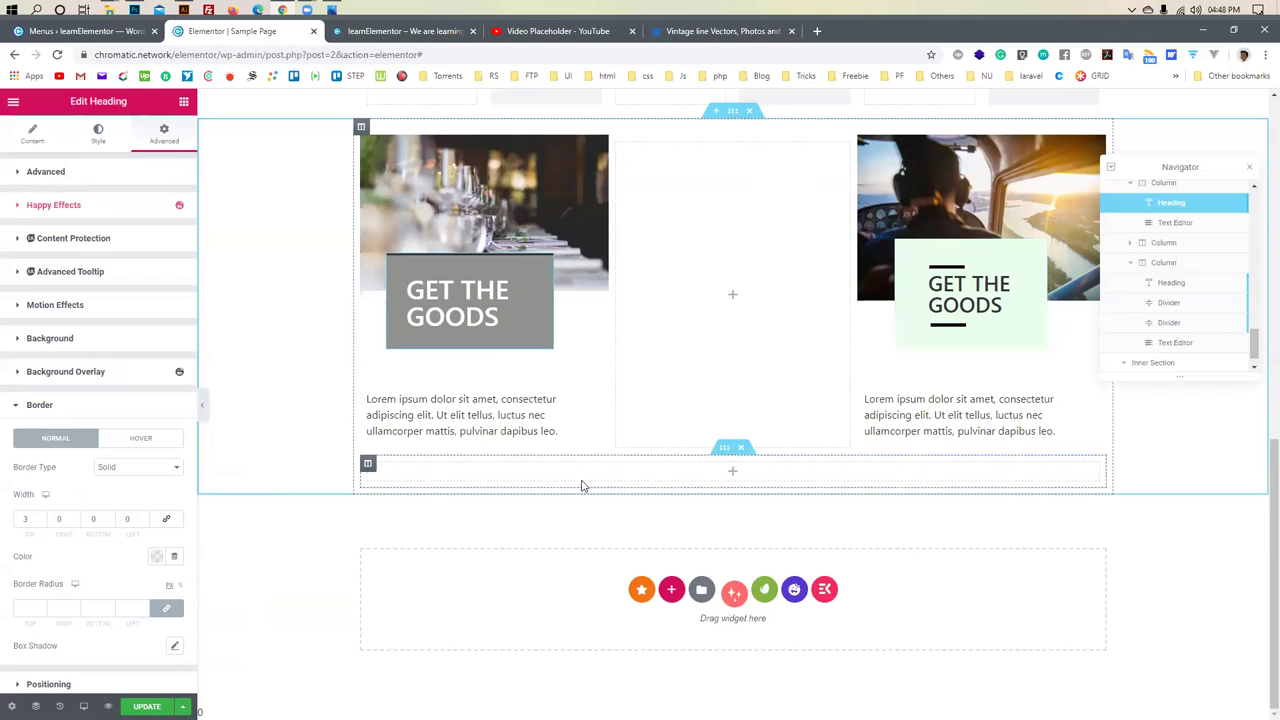
pyautogui.click(320, 7)
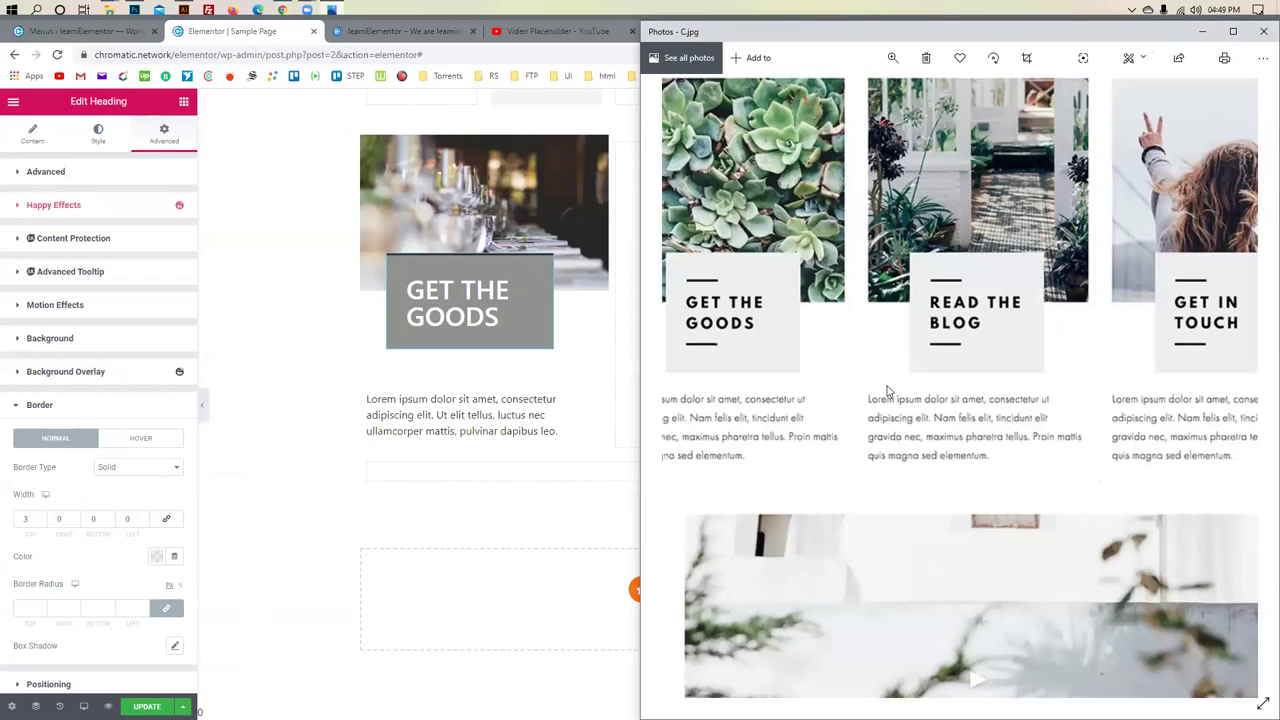
pyautogui.scroll(-1, 887, 405)
pyautogui.scroll(1, 850, 465)
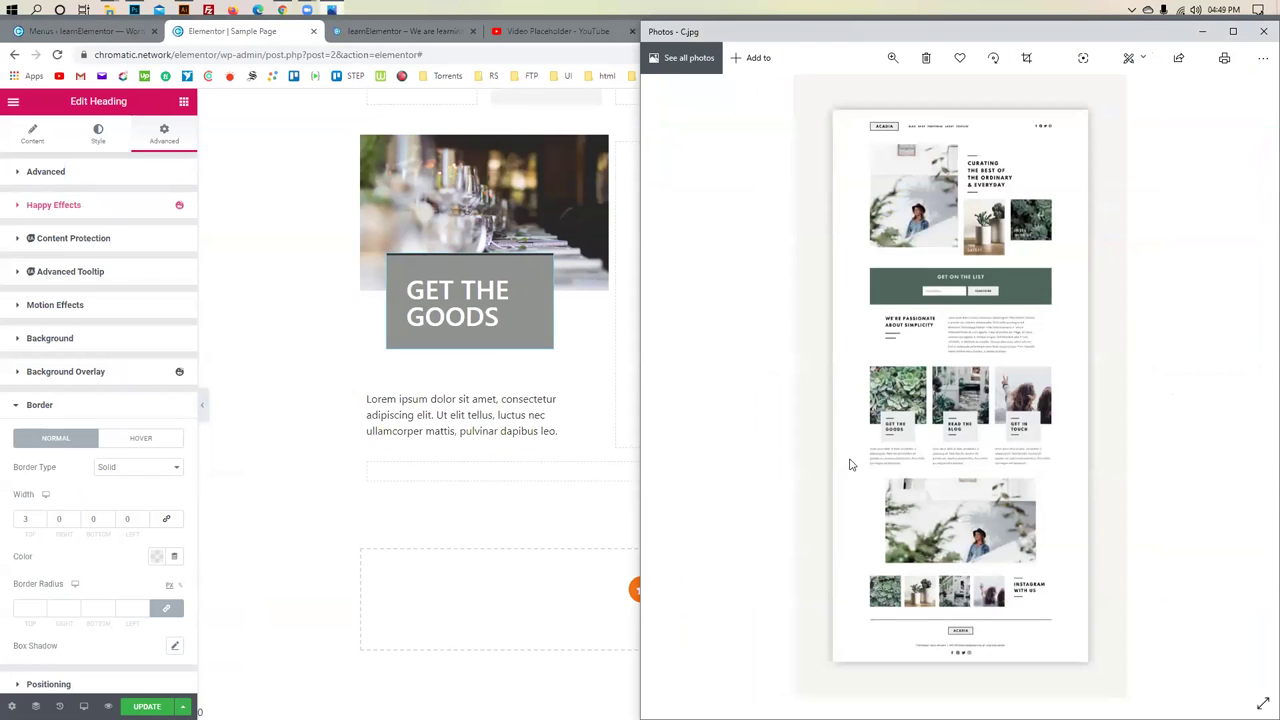
pyautogui.scroll(2, 945, 519)
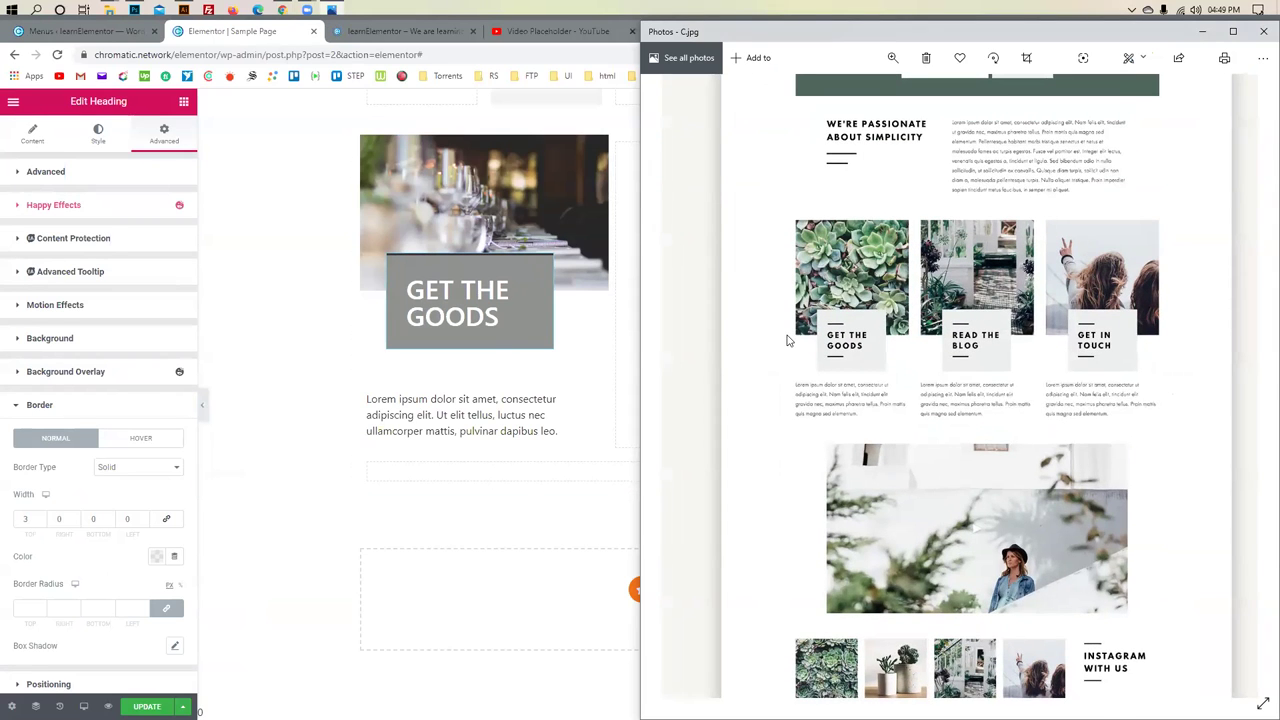
# Return to the Elementor editor and browse the available widgets
pyautogui.click(183, 113)
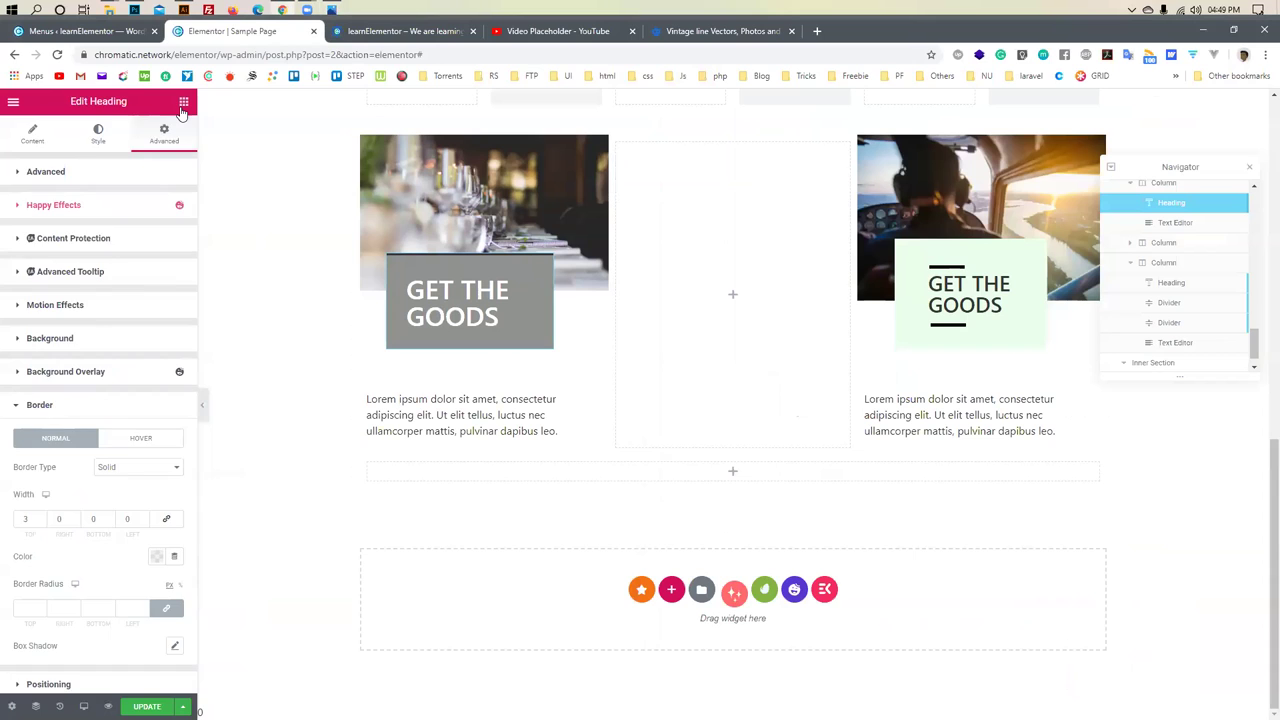
pyautogui.click(183, 112)
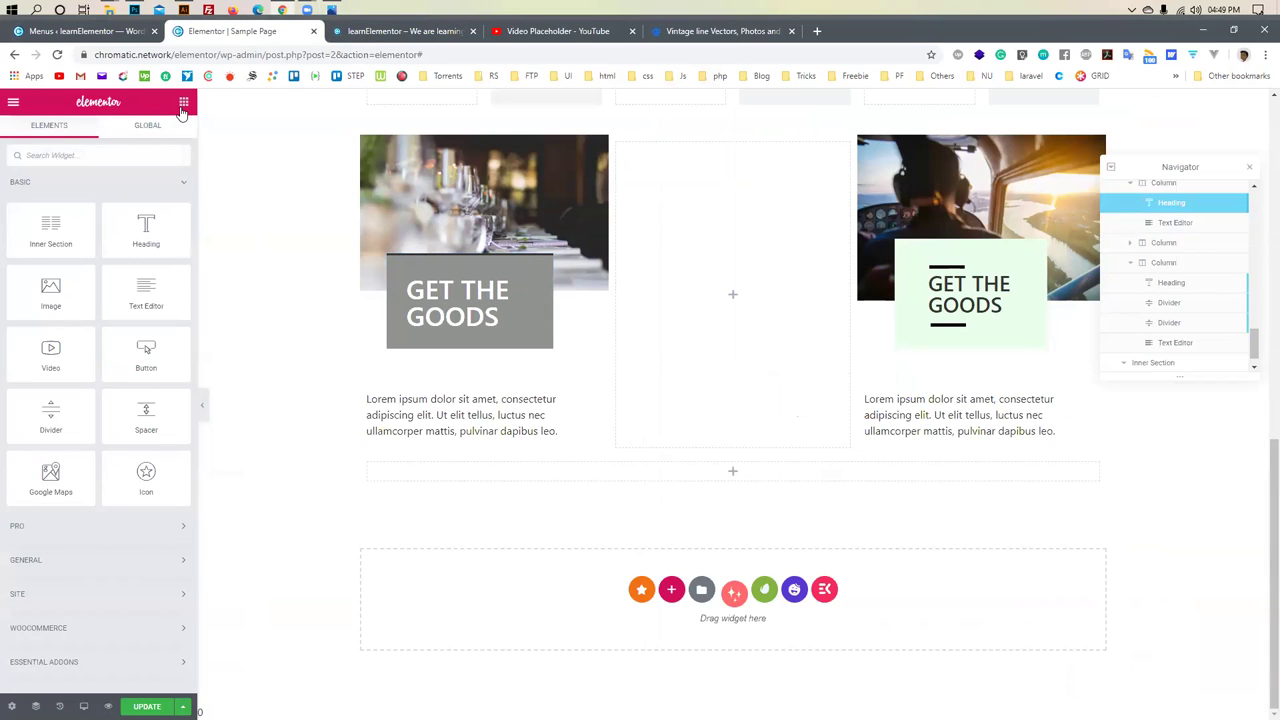
pyautogui.scroll(-5, 131, 525)
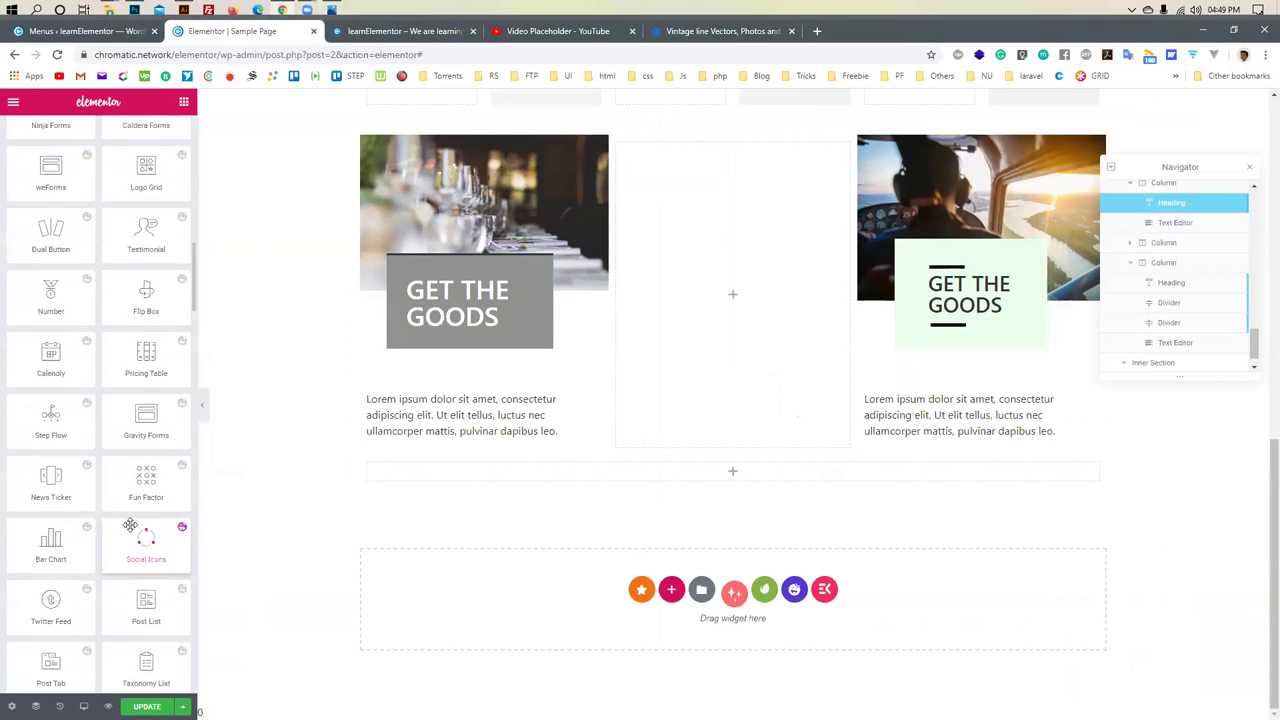
pyautogui.scroll(6, 131, 525)
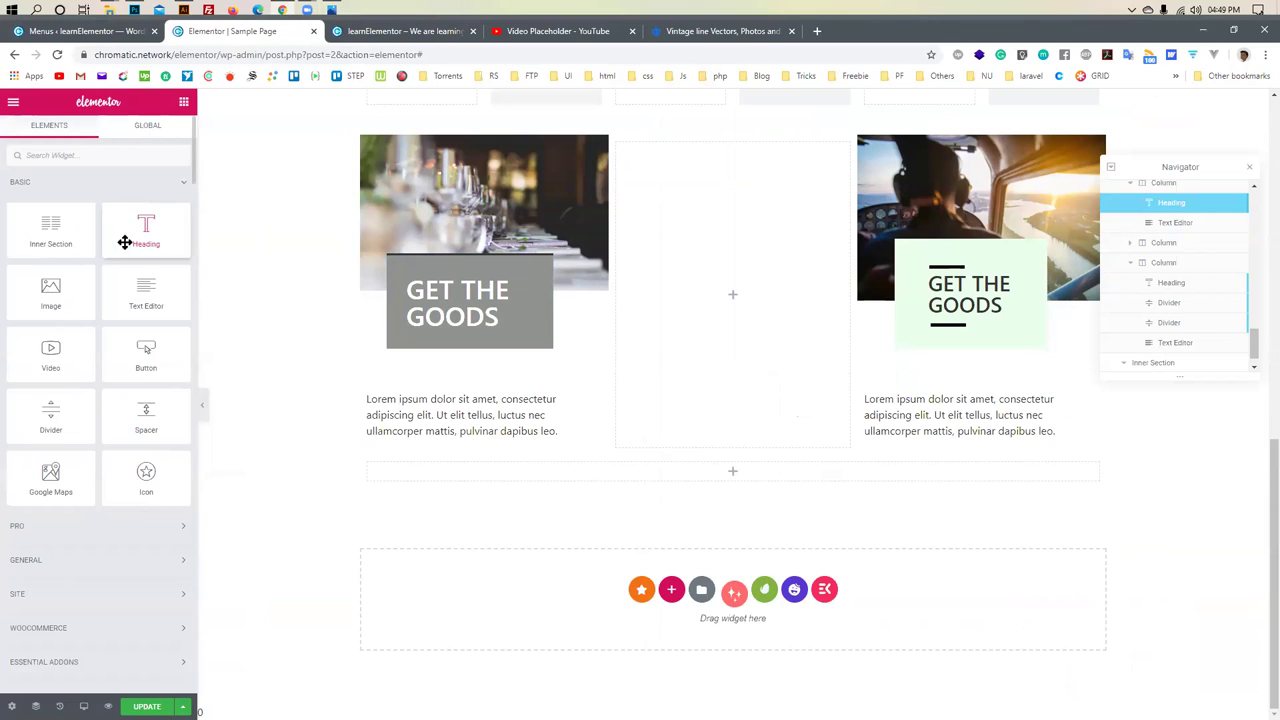
# Search the widgets for HTML and insert an HTML widget below the cockpit-photo column's heading
pyautogui.scroll(-4, 131, 241)
pyautogui.scroll(-12, 131, 241)
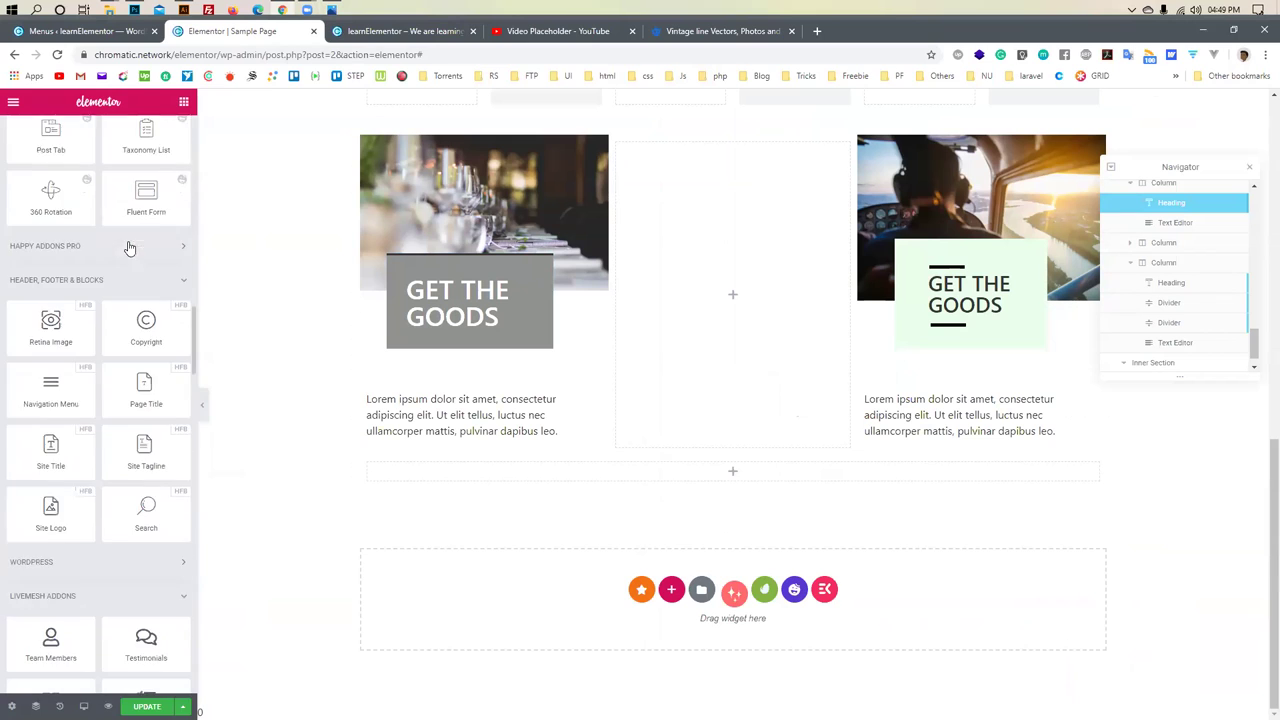
pyautogui.scroll(15, 126, 244)
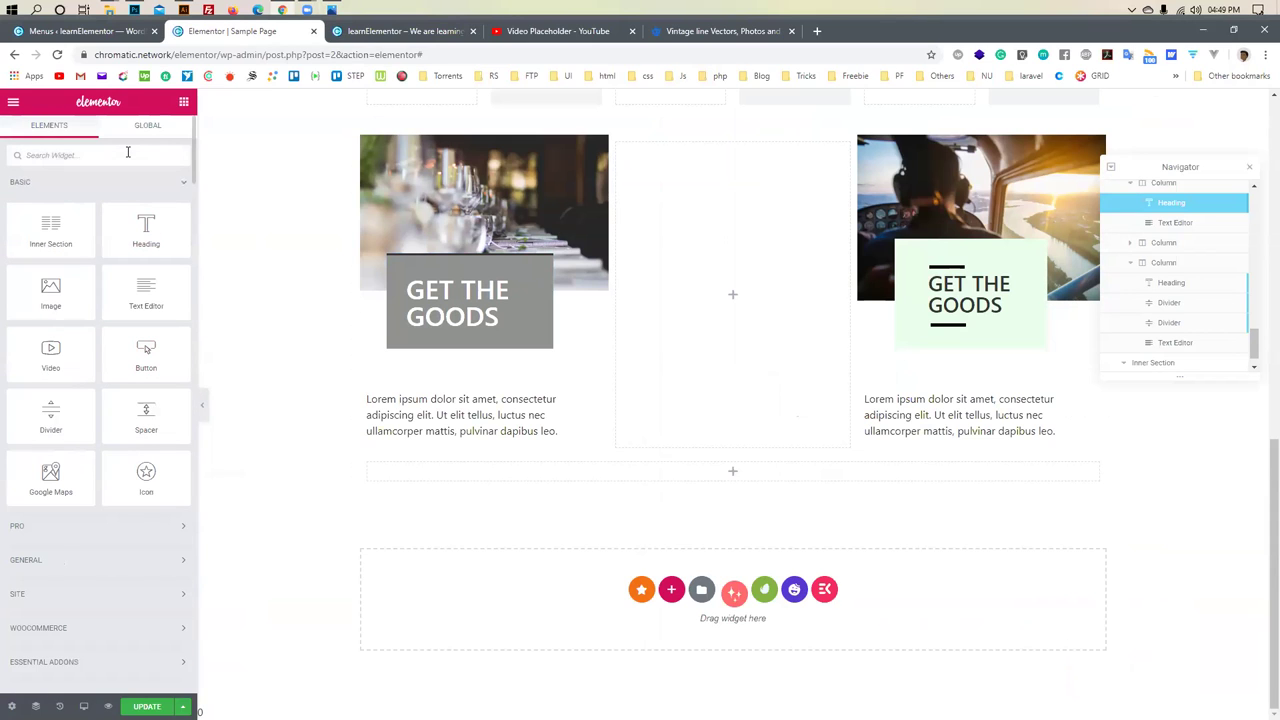
pyautogui.click(128, 152)
pyautogui.write('HTML')
pyautogui.moveTo(50, 200); pyautogui.dragTo(940, 346)
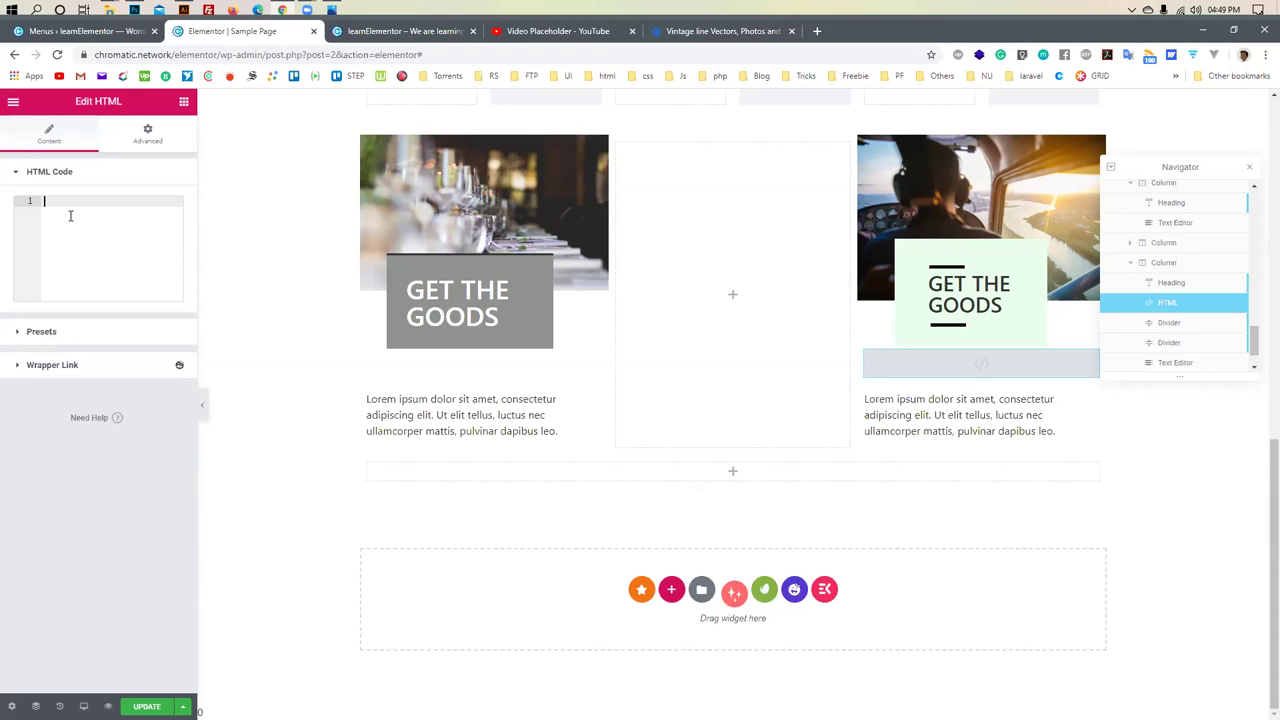
# Check the new HTML widget's presets and code settings, and delete the widget from the cockpit-photo column
pyautogui.click(20, 336)
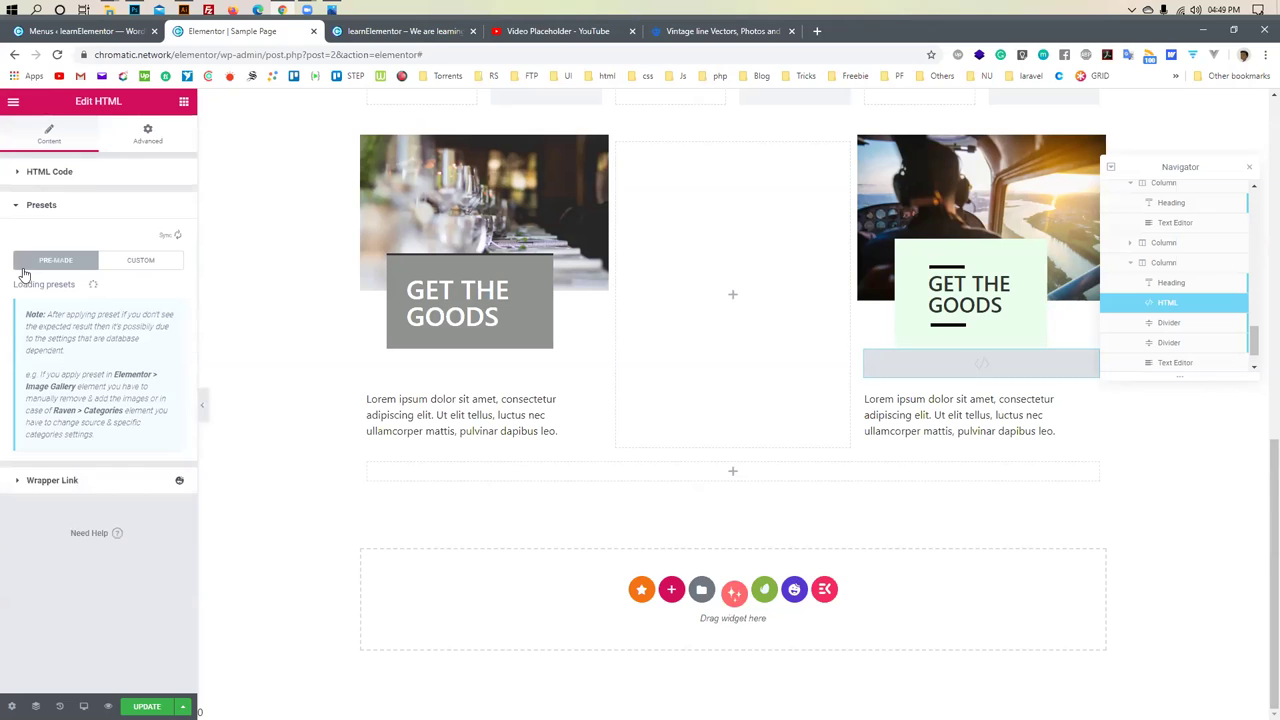
pyautogui.click(19, 205)
pyautogui.click(64, 171)
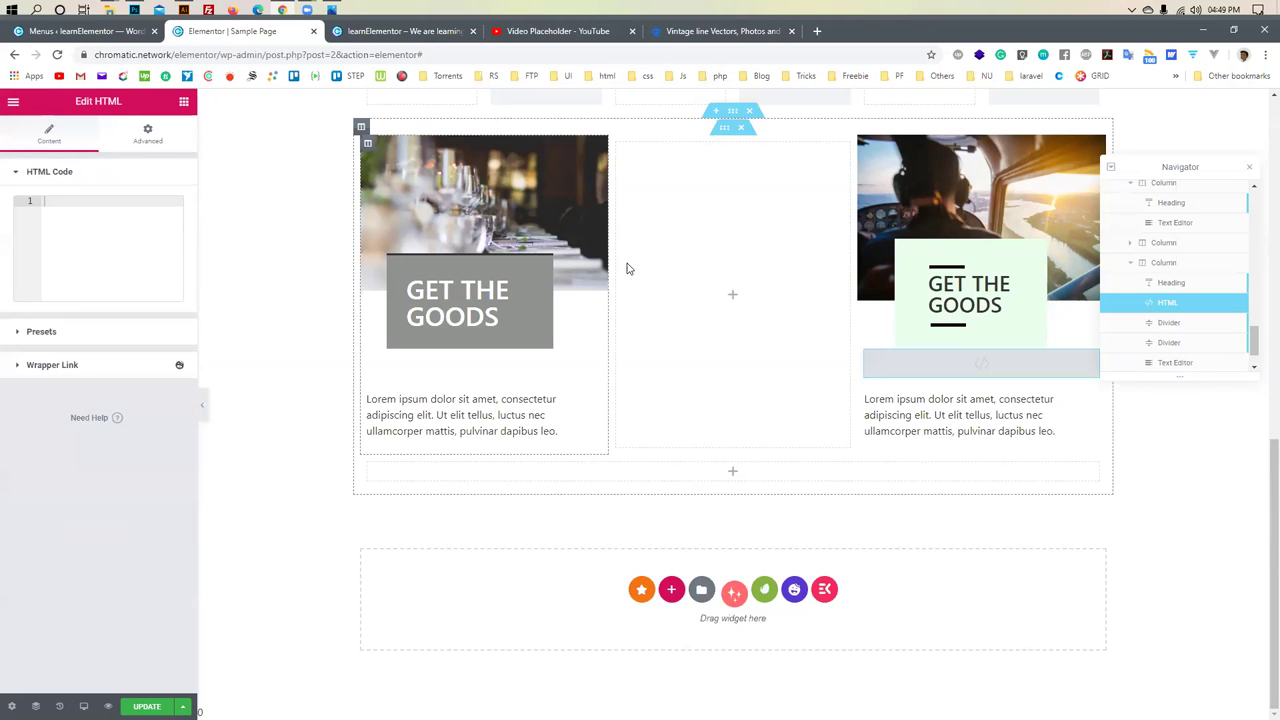
pyautogui.moveTo(970, 365)
pyautogui.mouseDown()
pyautogui.moveTo(980, 374)
pyautogui.moveTo(968, 371)
pyautogui.mouseUp()
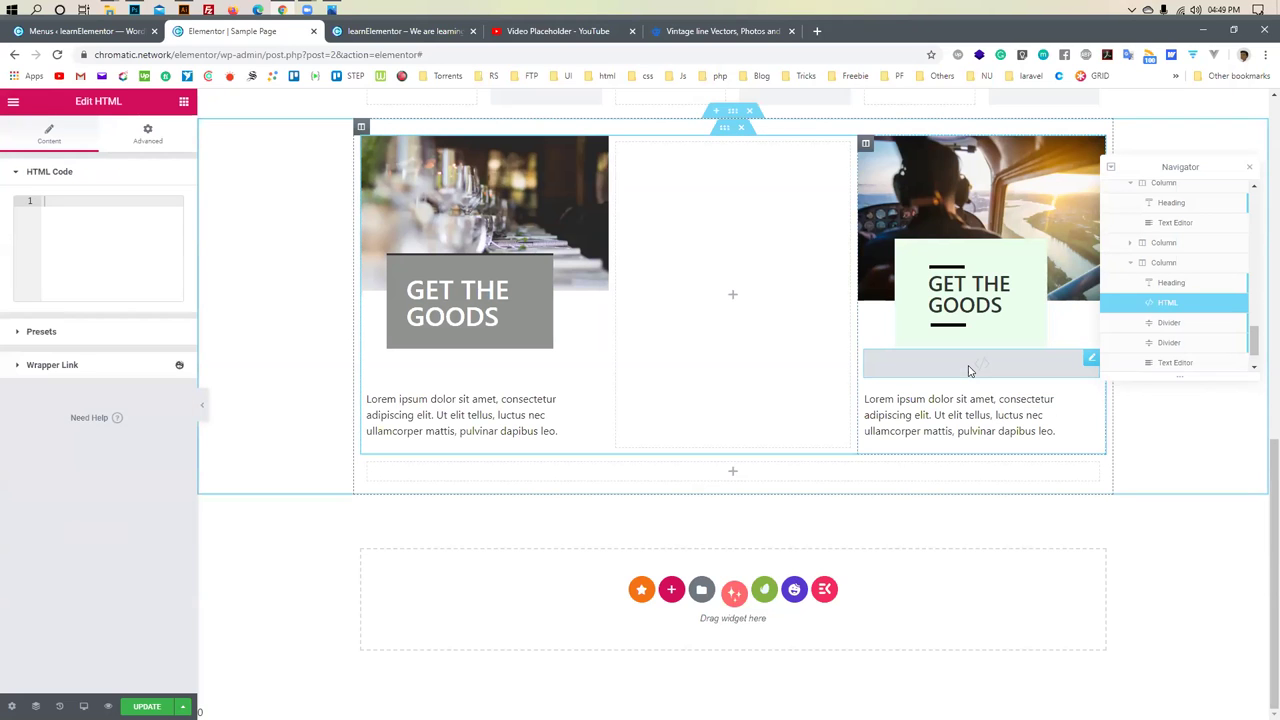
pyautogui.press('Delete')
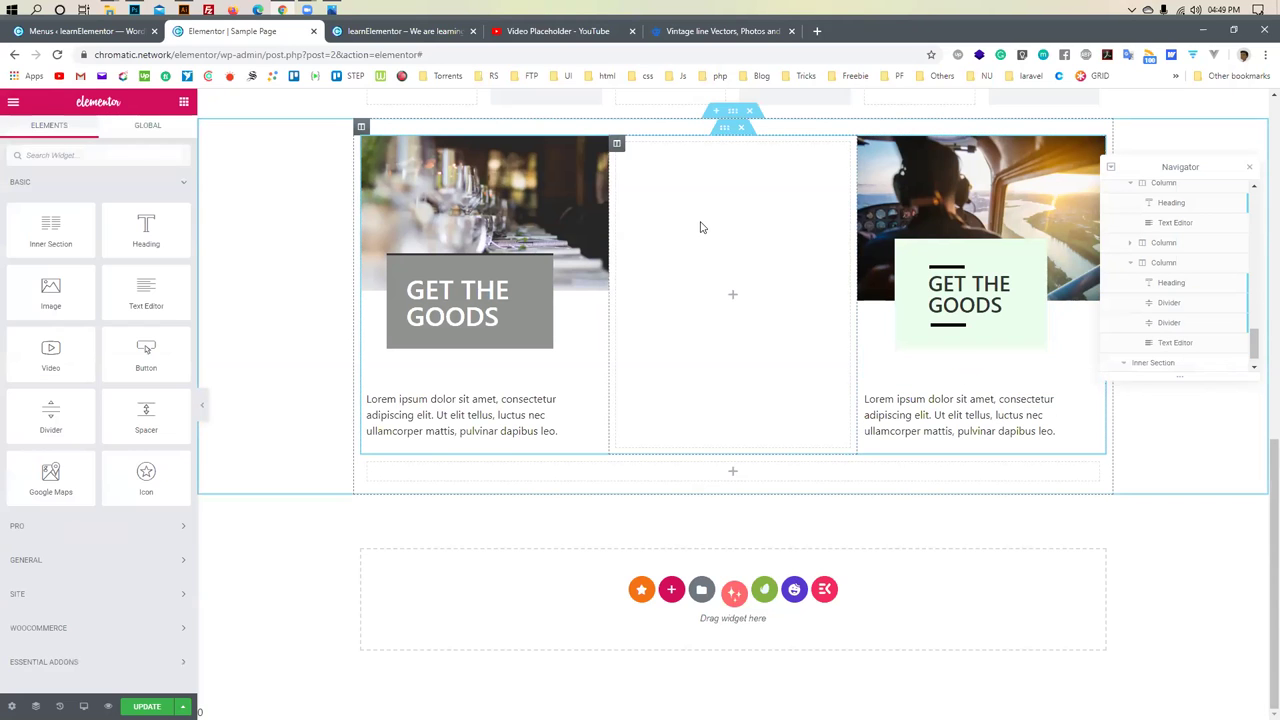
# Switch to the live learnElementor site and examine the two photo columns at full width
pyautogui.click(388, 33)
pyautogui.scroll(-4, 428, 325)
pyautogui.scroll(4, 428, 325)
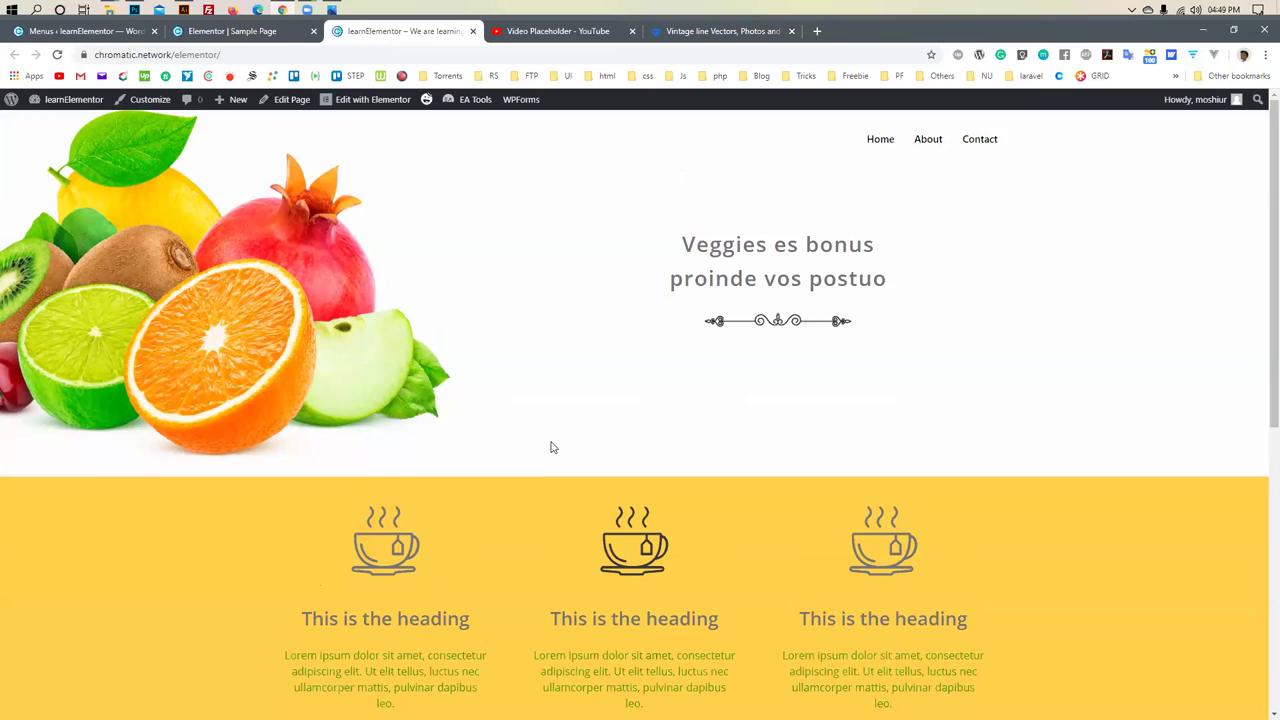
pyautogui.scroll(-5, 550, 447)
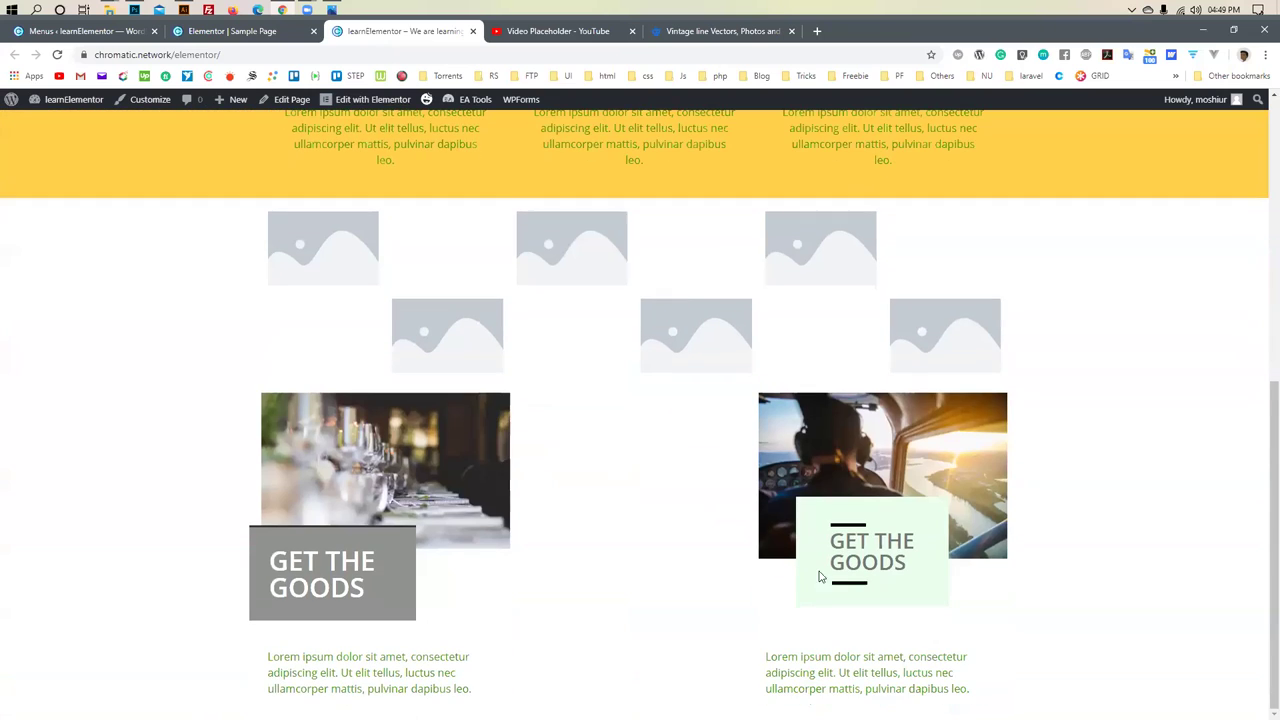
pyautogui.moveTo(855, 611); pyautogui.dragTo(868, 545)
pyautogui.click(873, 541)
# Inspect the live page with the browser's developer tools and narrow the viewport to examine how the photo columns, headings and text respond
pyautogui.rightClick(1063, 524)
pyautogui.click(1085, 507)
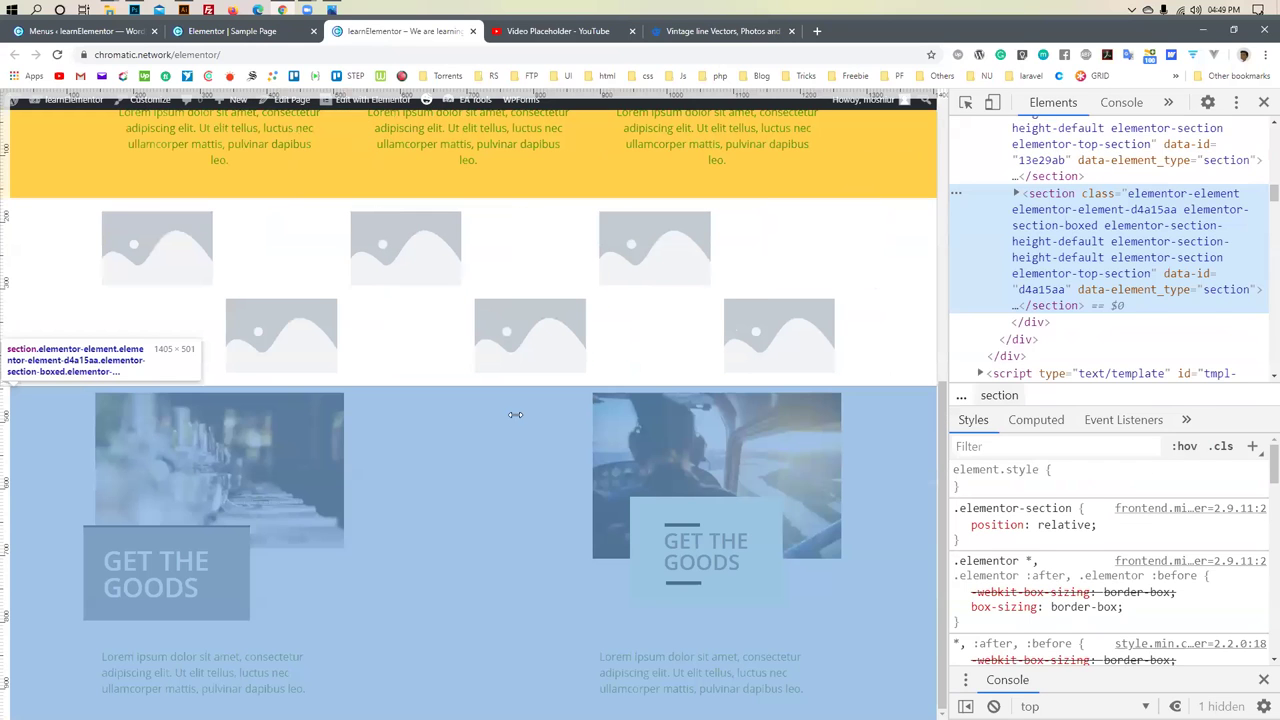
pyautogui.moveTo(515, 414); pyautogui.dragTo(256, 445)
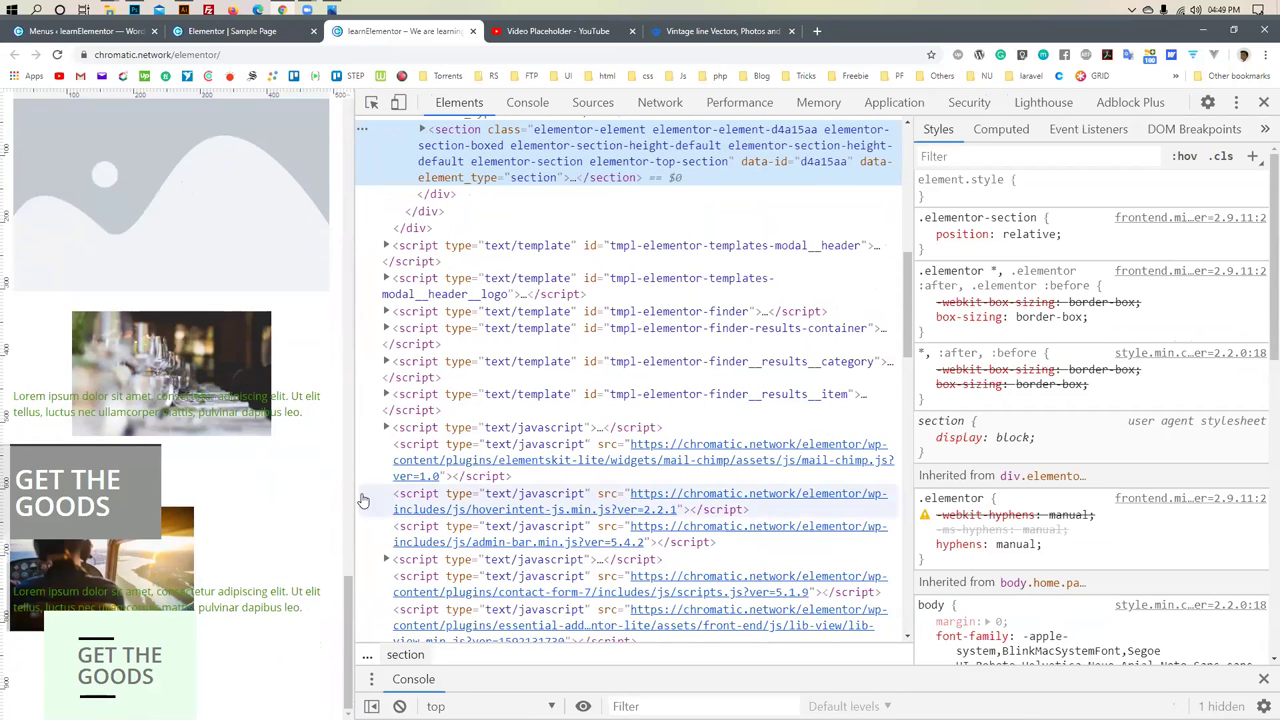
pyautogui.moveTo(442, 493); pyautogui.dragTo(238, 472)
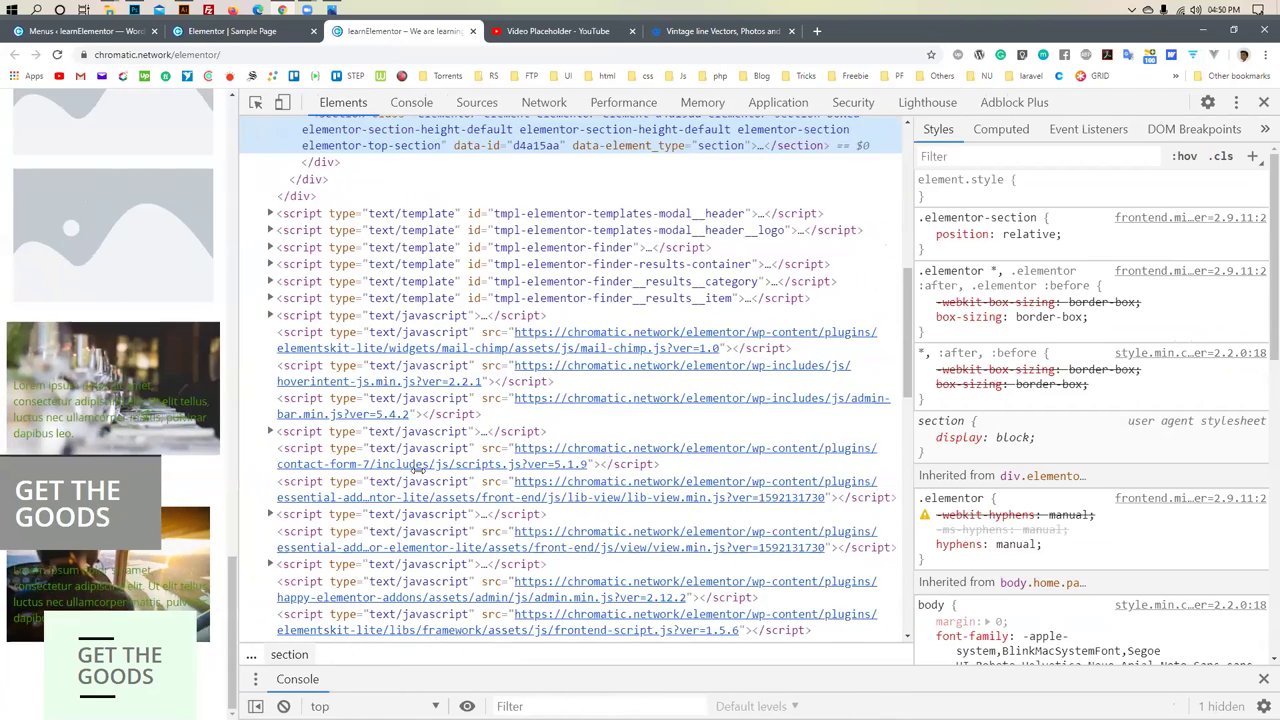
pyautogui.moveTo(416, 468); pyautogui.dragTo(410, 470)
pyautogui.moveTo(160, 672); pyautogui.dragTo(137, 668)
pyautogui.click(228, 634)
pyautogui.moveTo(195, 591); pyautogui.dragTo(248, 625)
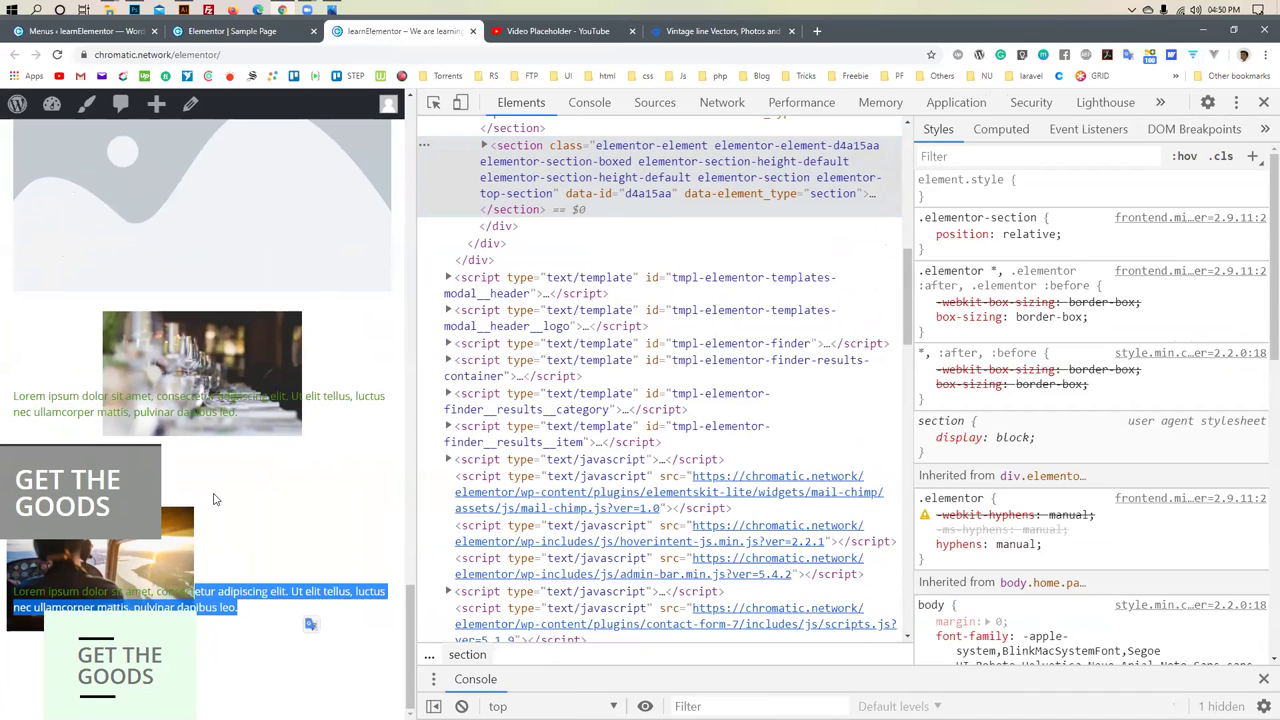
pyautogui.click(165, 592)
pyautogui.rightClick(150, 585)
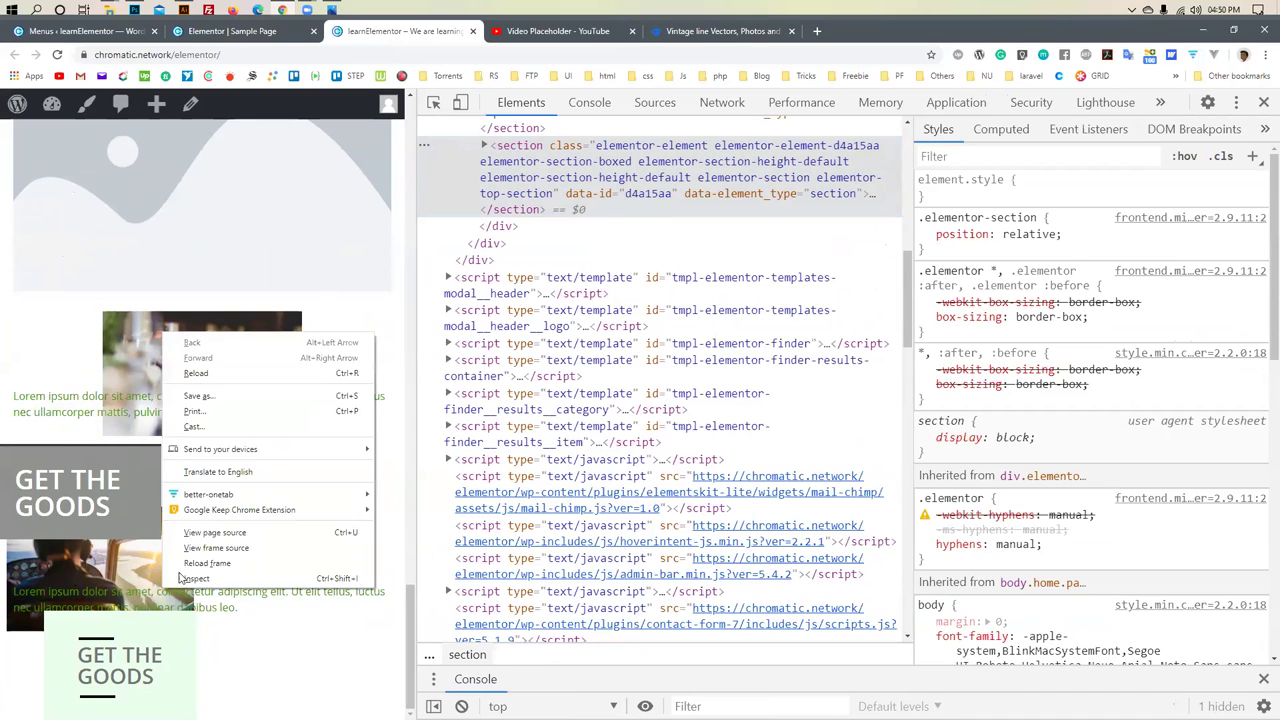
pyautogui.click(140, 587)
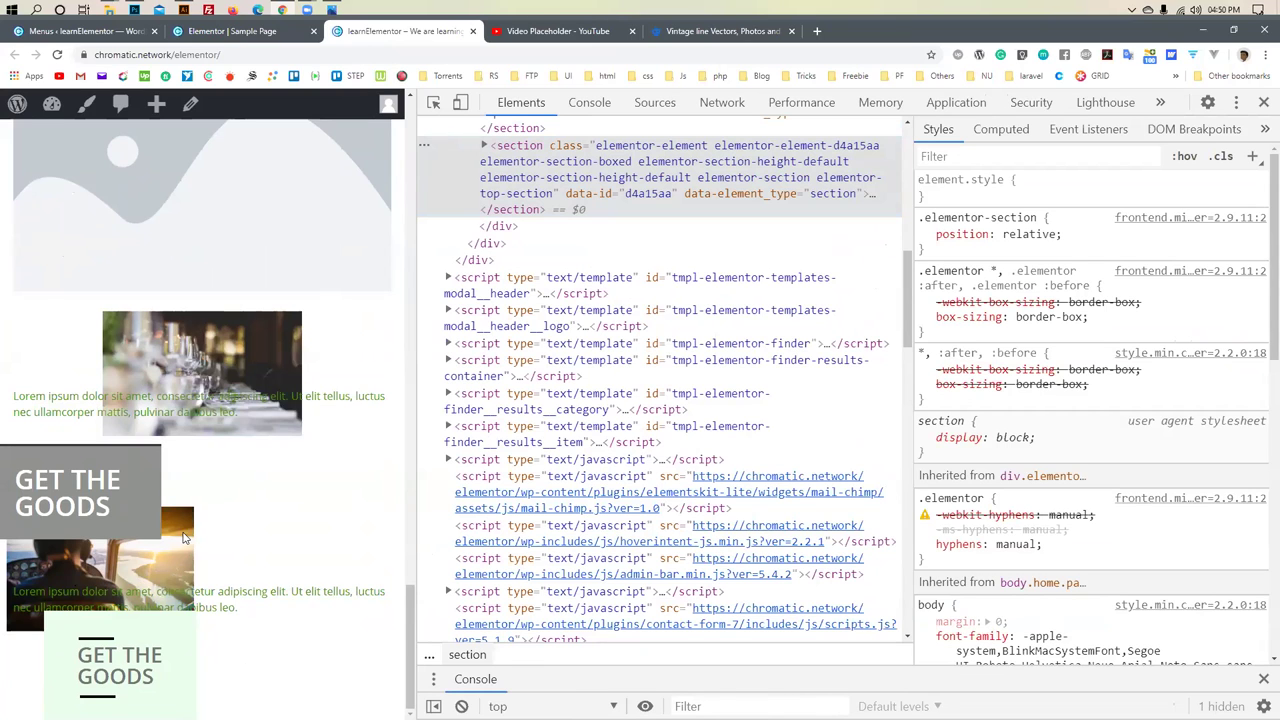
# Return to the Elementor editor and delete the dining-photo column
pyautogui.click(260, 31)
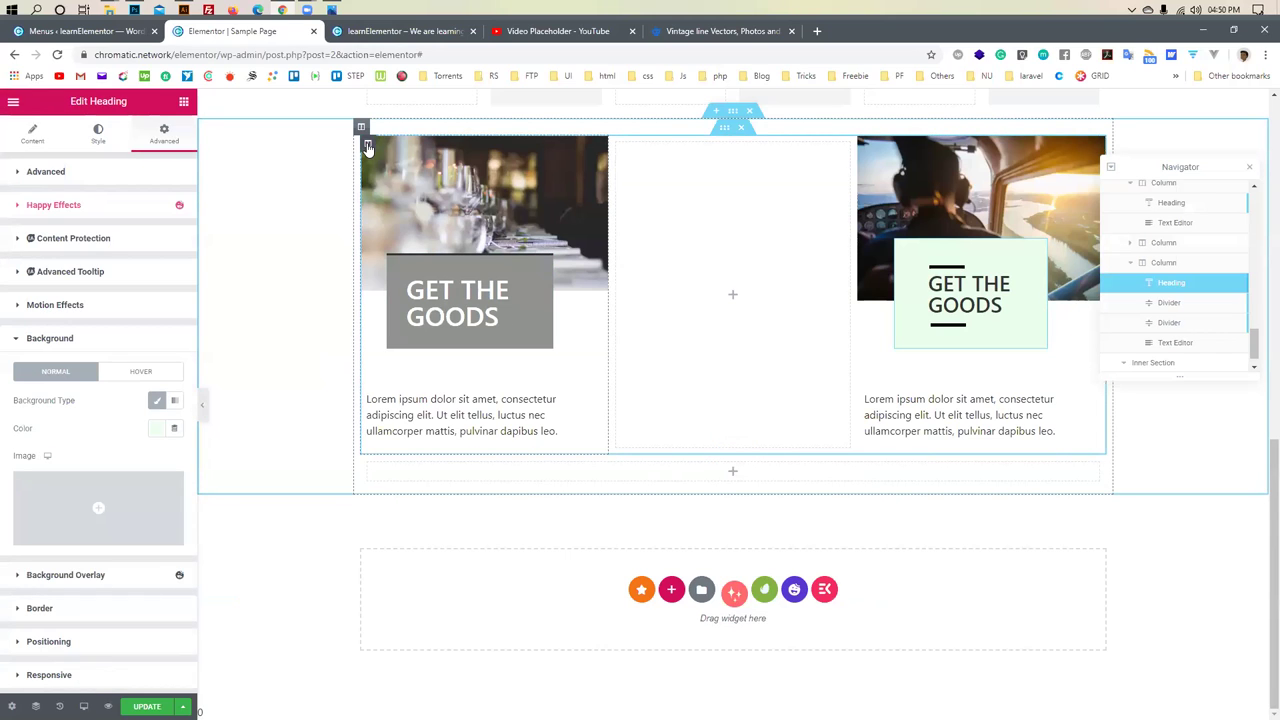
pyautogui.rightClick(367, 147)
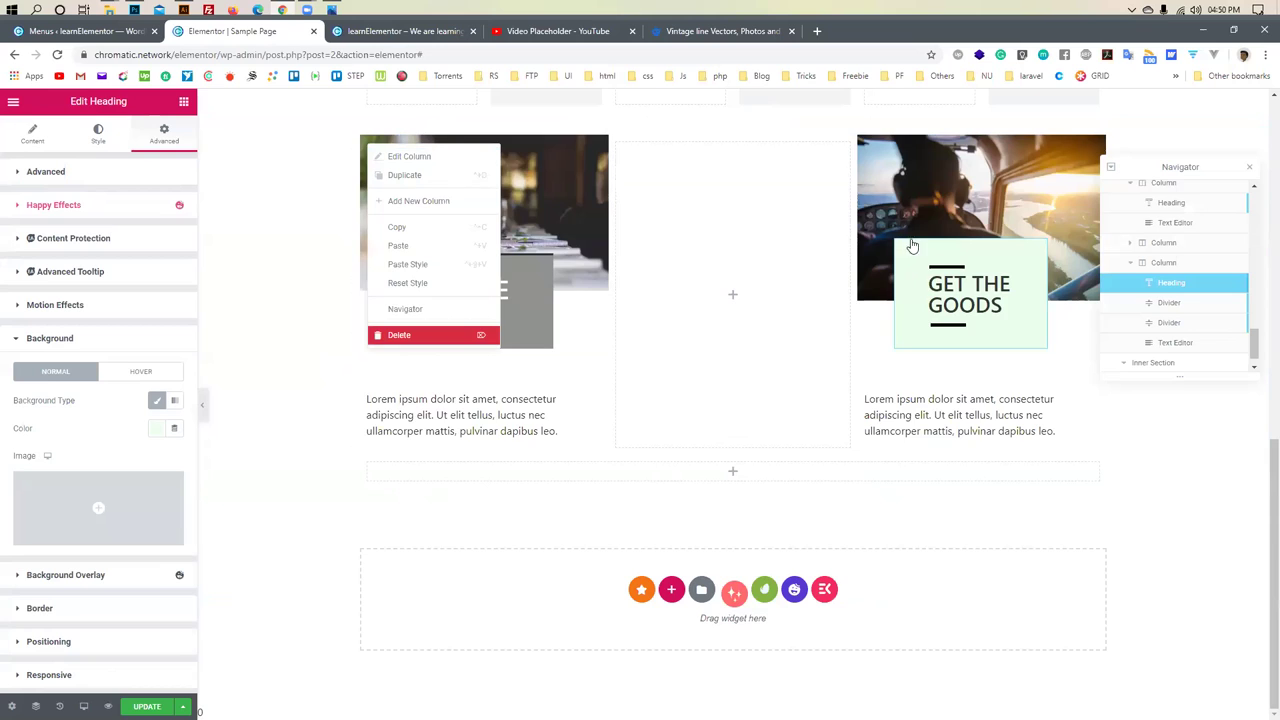
pyautogui.press('Delete')
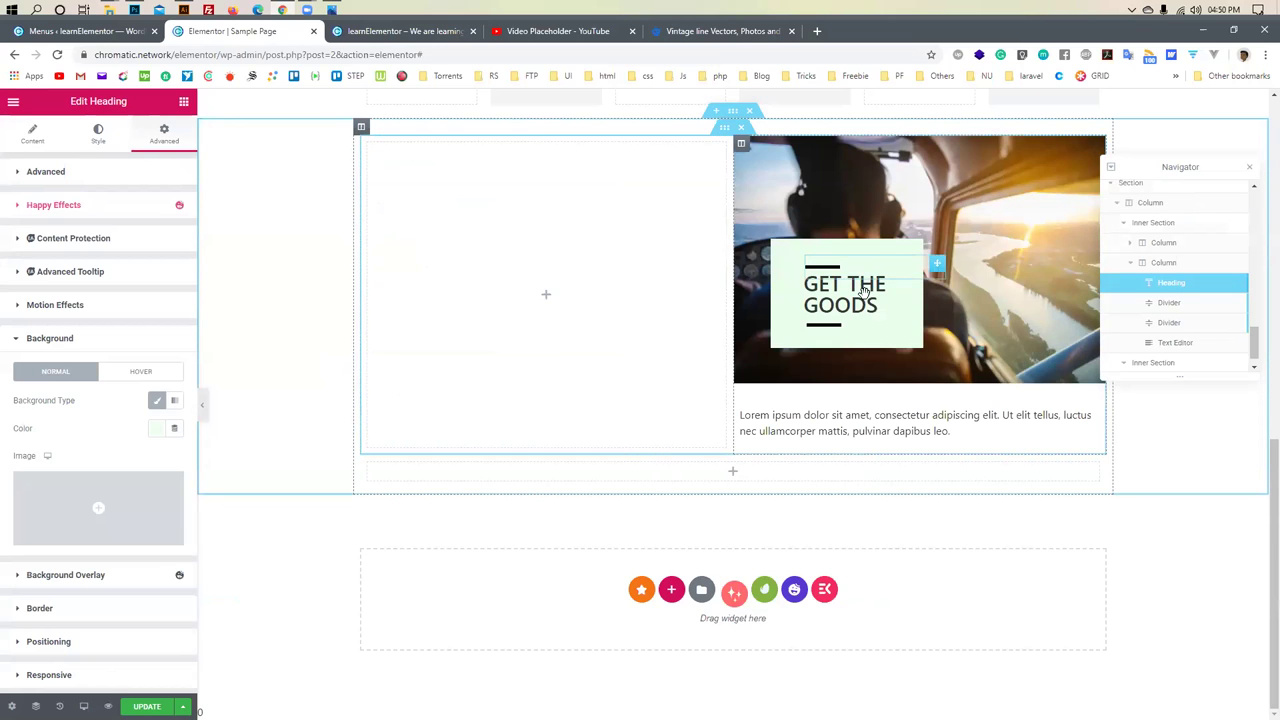
pyautogui.scroll(2, 600, 350)
pyautogui.scroll(-1, 403, 400)
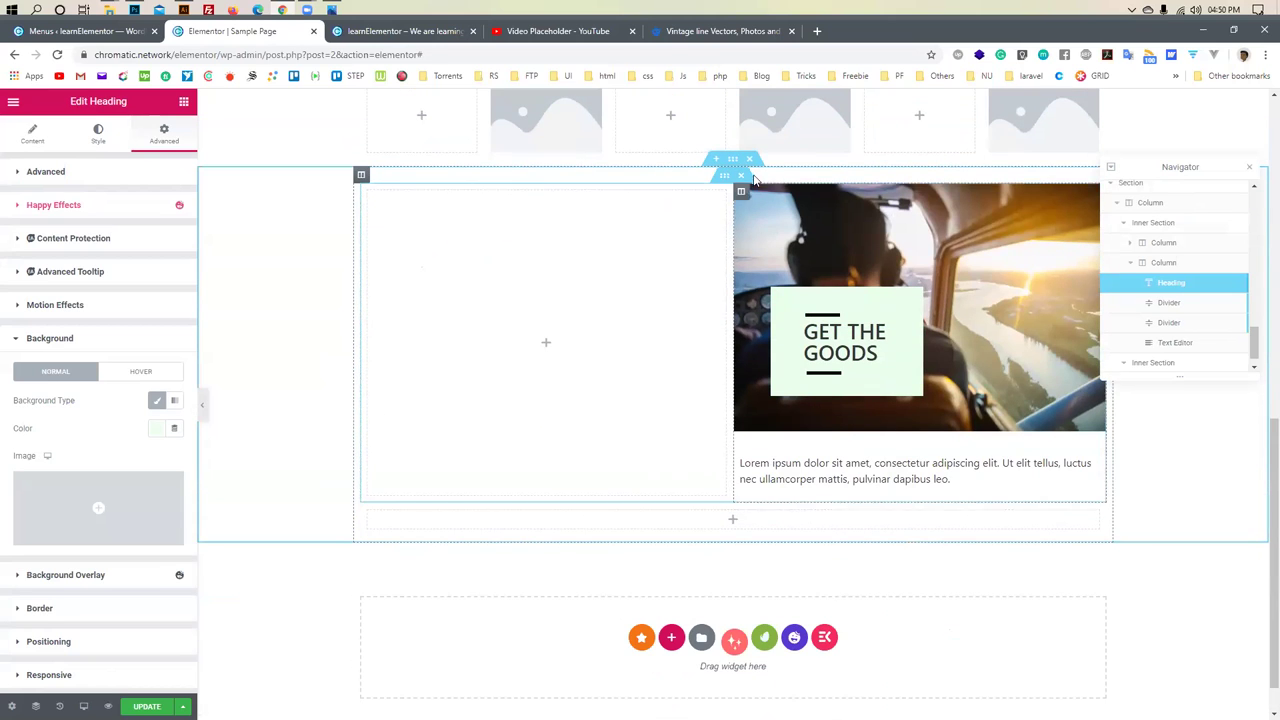
# Duplicate the cockpit-photo column twice and delete the empty column, leaving three matching photo columns
pyautogui.rightClick(743, 192)
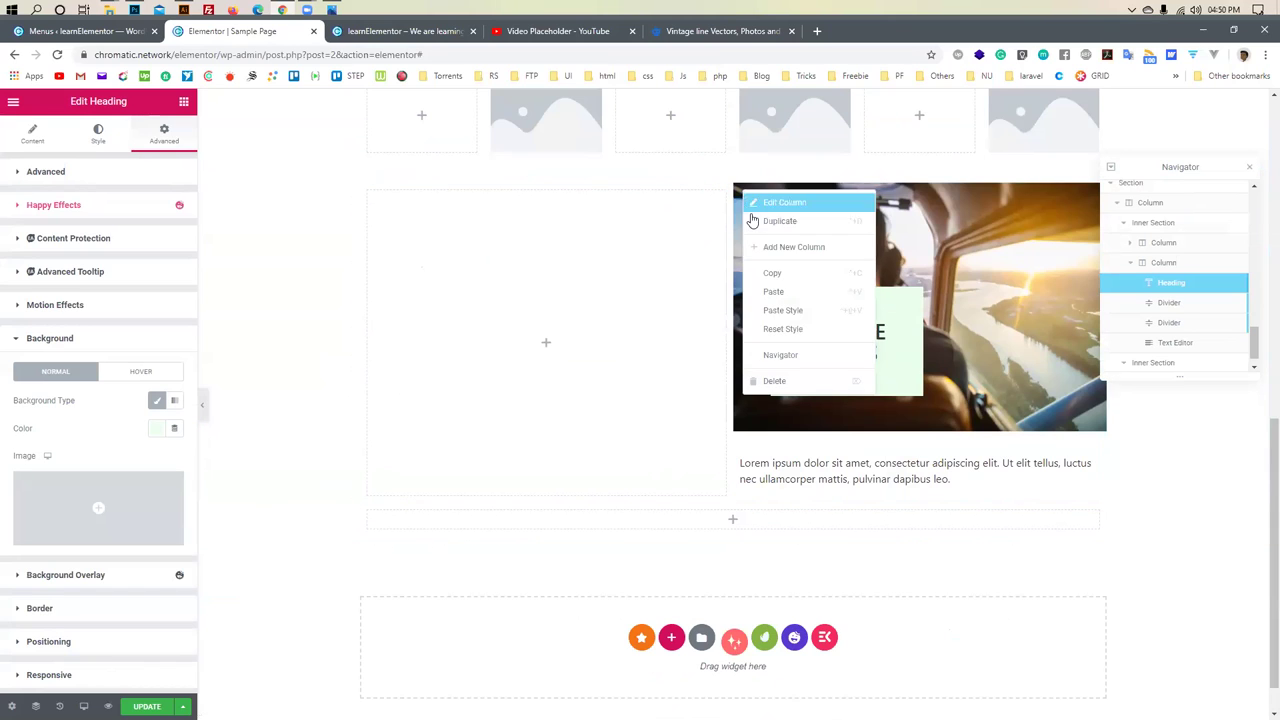
pyautogui.click(759, 224)
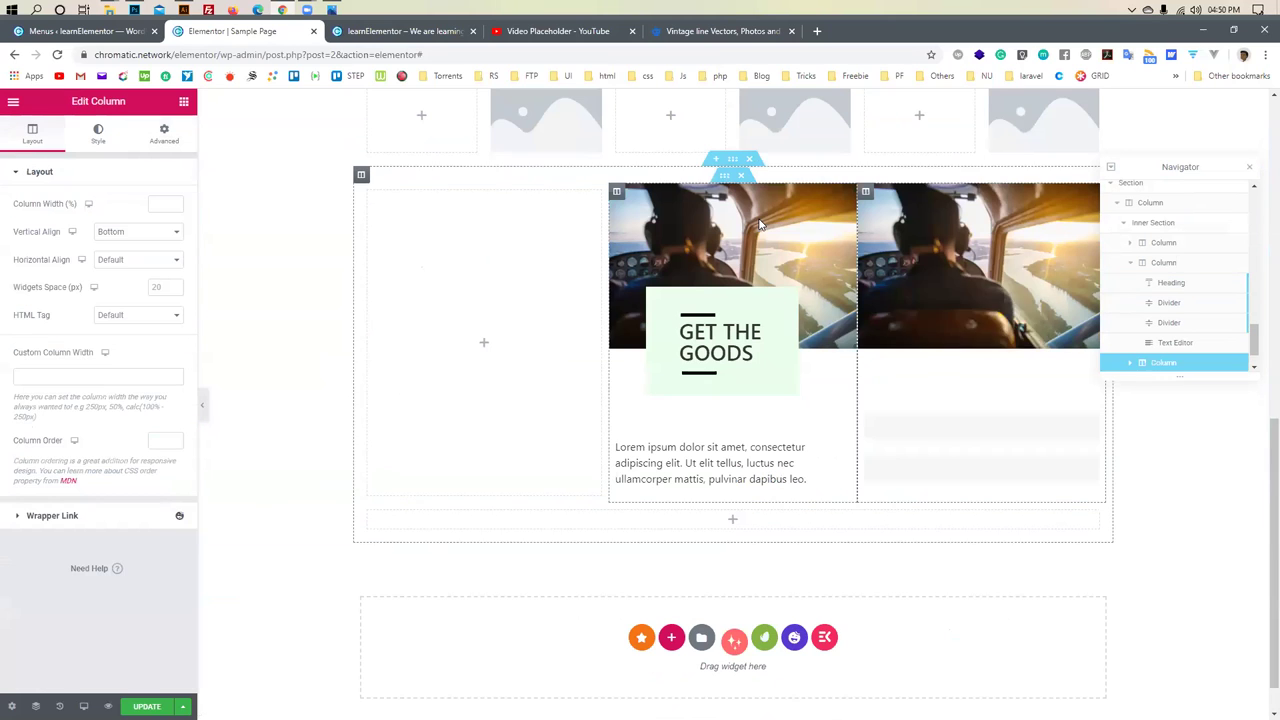
pyautogui.rightClick(618, 193)
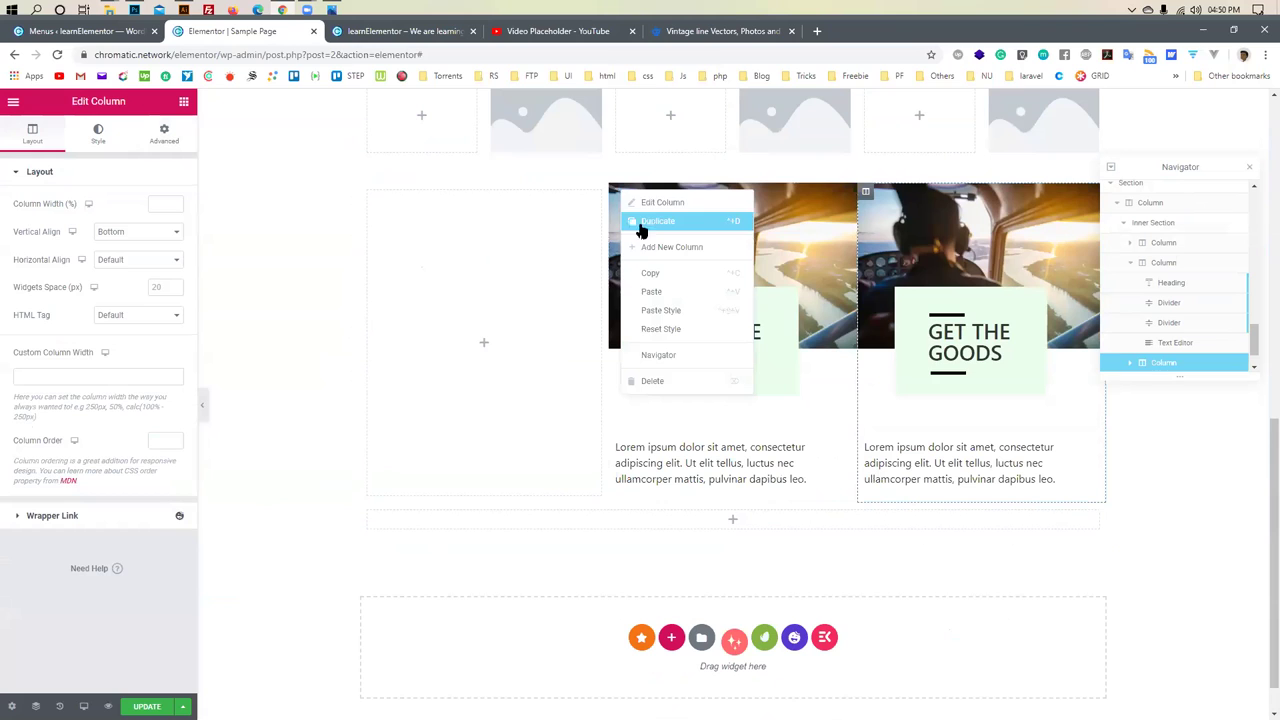
pyautogui.click(654, 224)
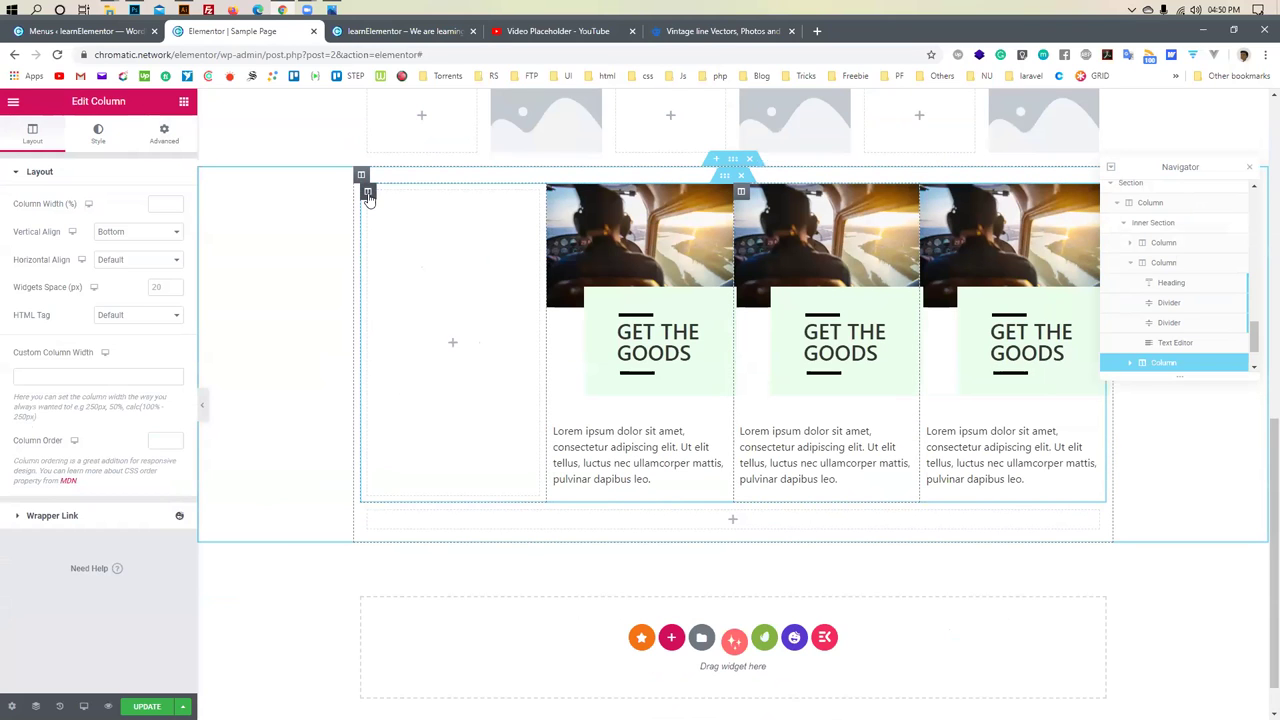
pyautogui.click(367, 195)
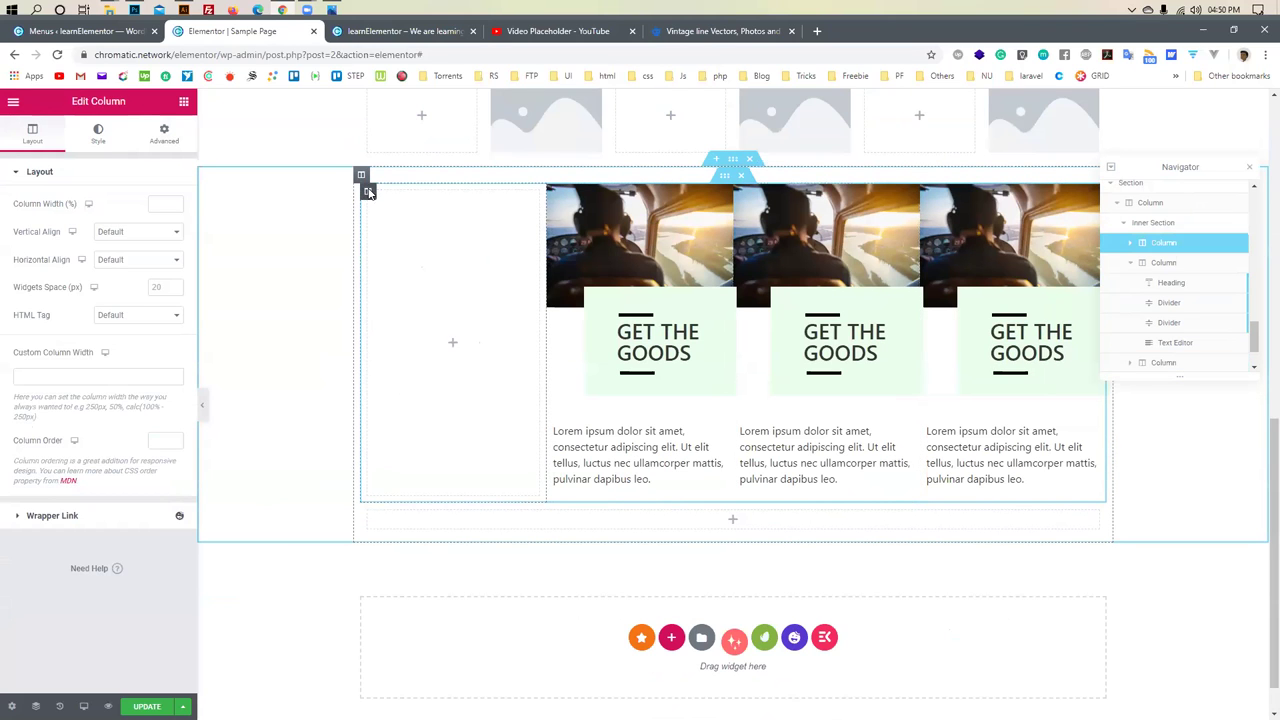
pyautogui.press('Delete')
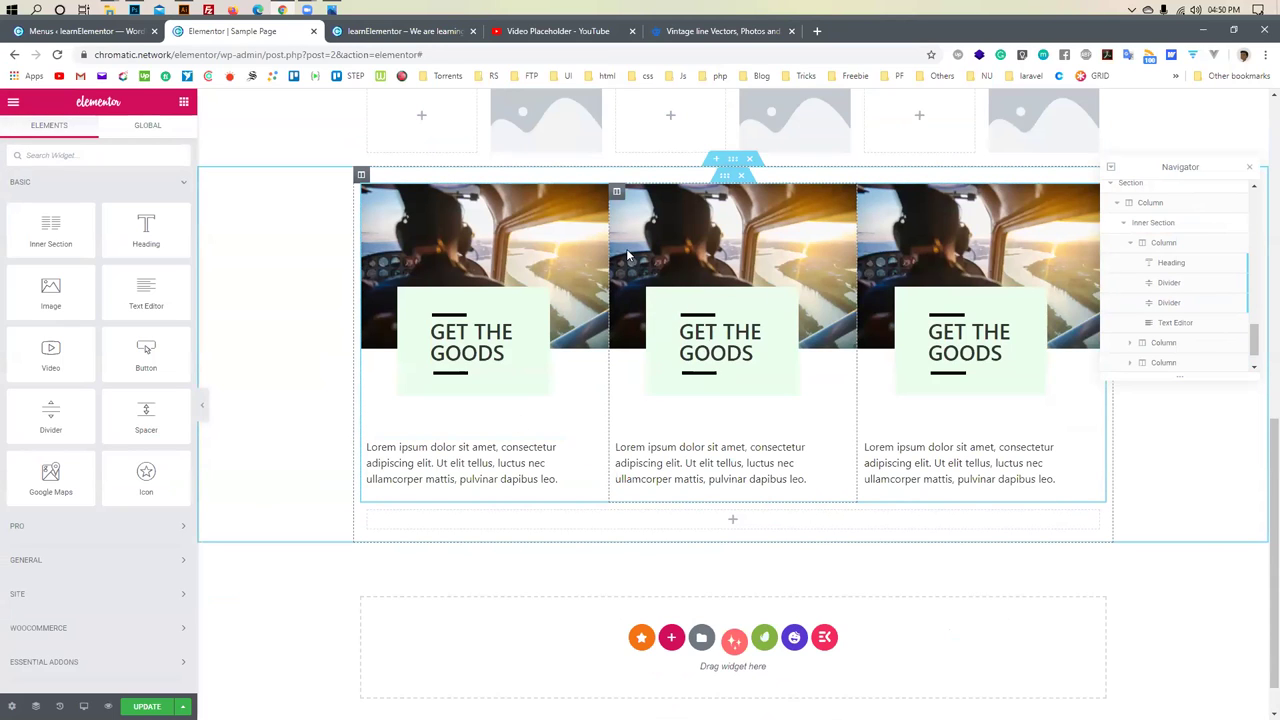
# Try the Narrow columns gap on the inner section holding the photo columns, and restore the gap to Default
pyautogui.click(725, 178)
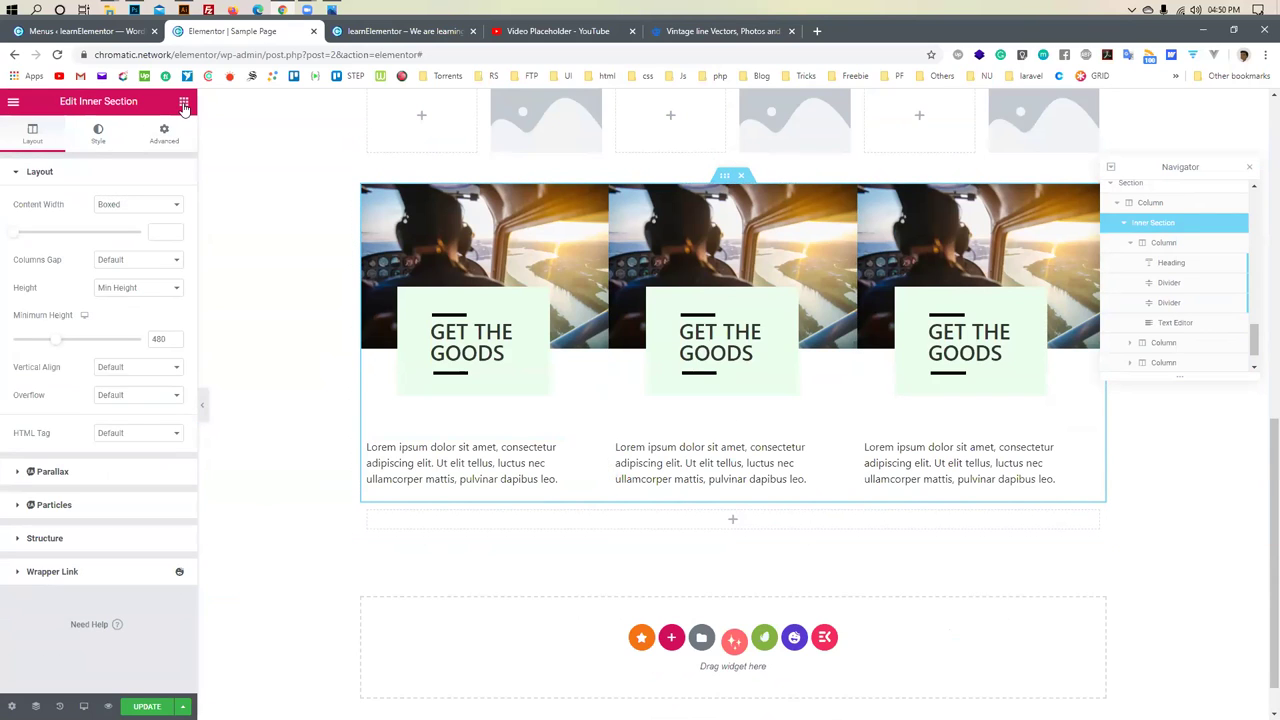
pyautogui.click(118, 261)
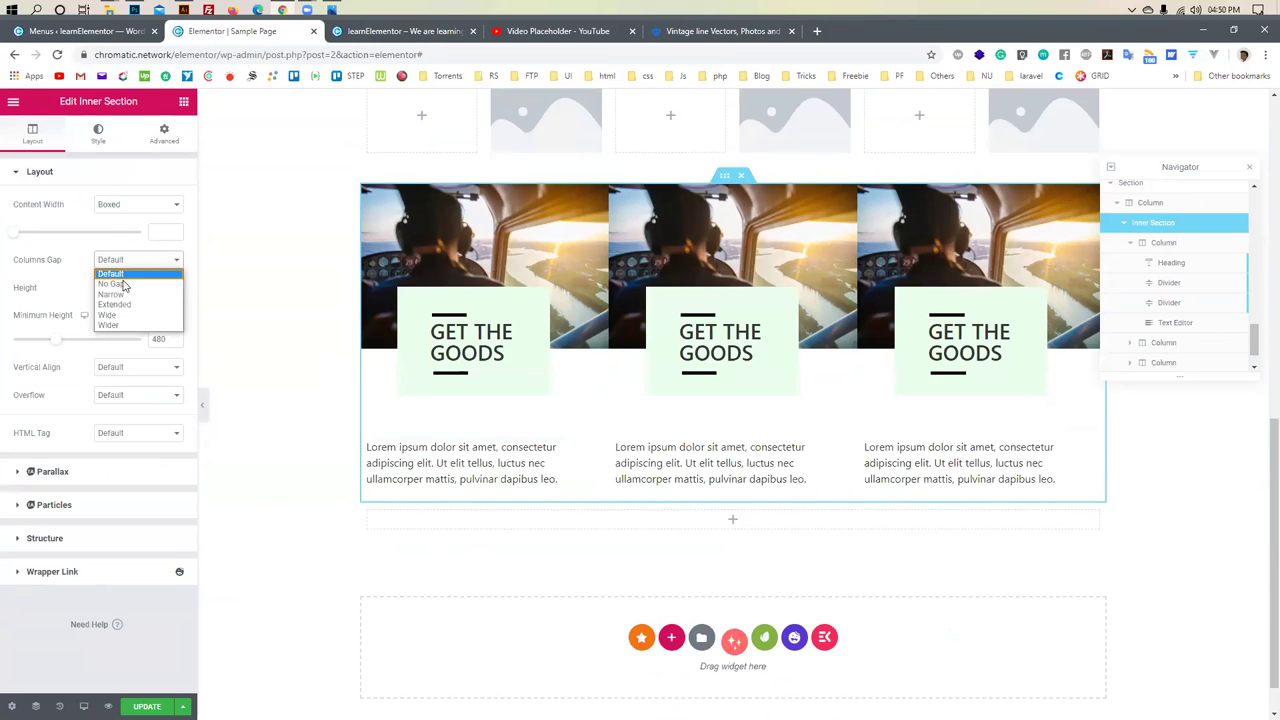
pyautogui.click(125, 296)
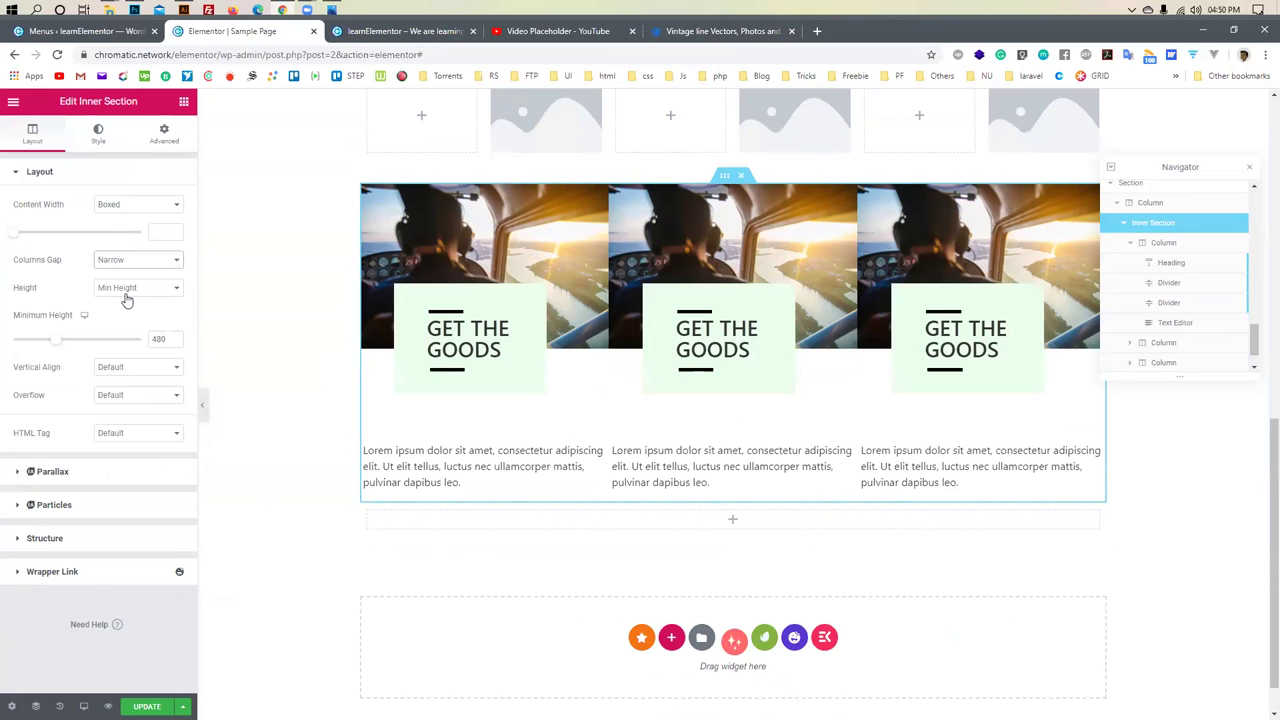
pyautogui.click(126, 289)
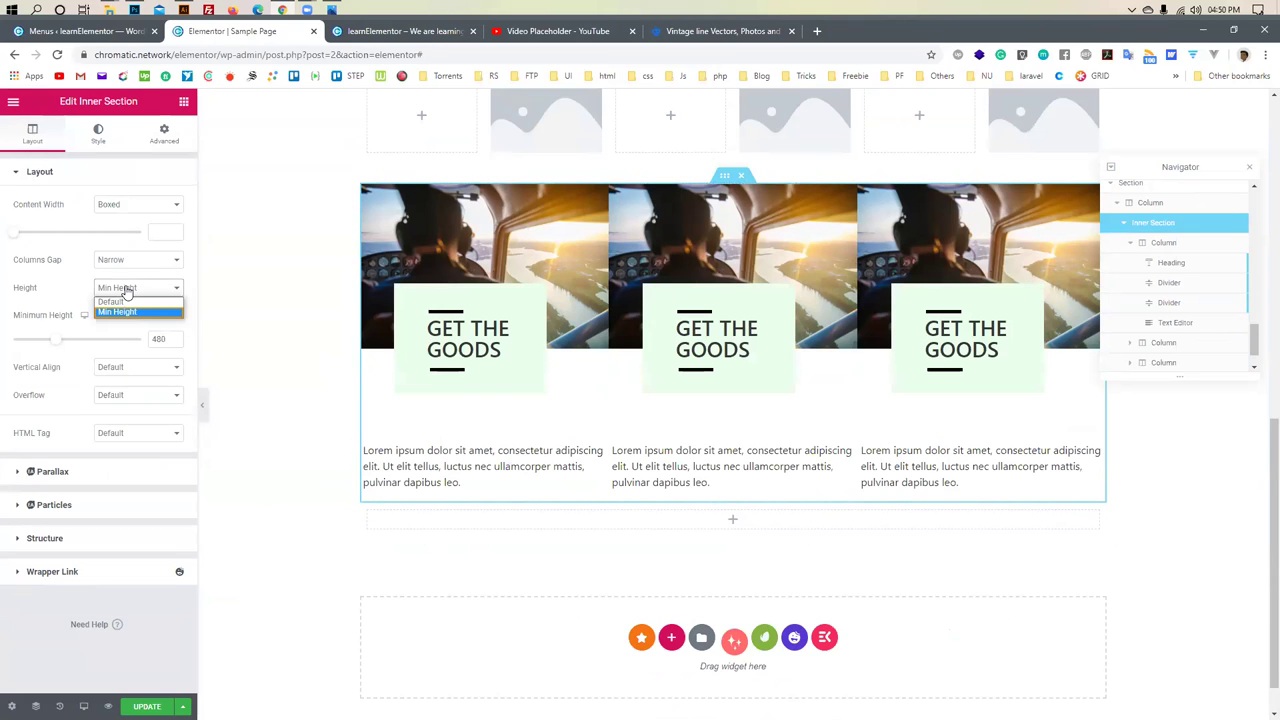
pyautogui.click(123, 261)
pyautogui.click(123, 275)
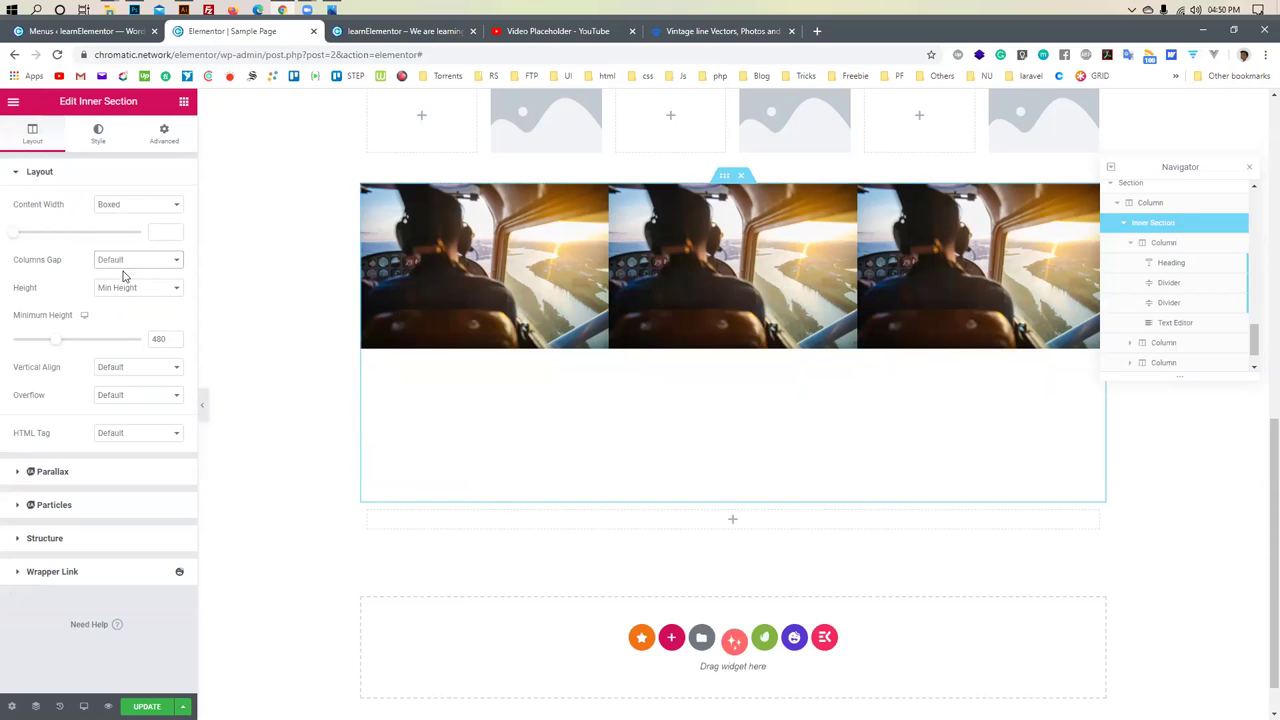
# Set the first photo column's linked margins to 15 px on all sides
pyautogui.click(164, 133)
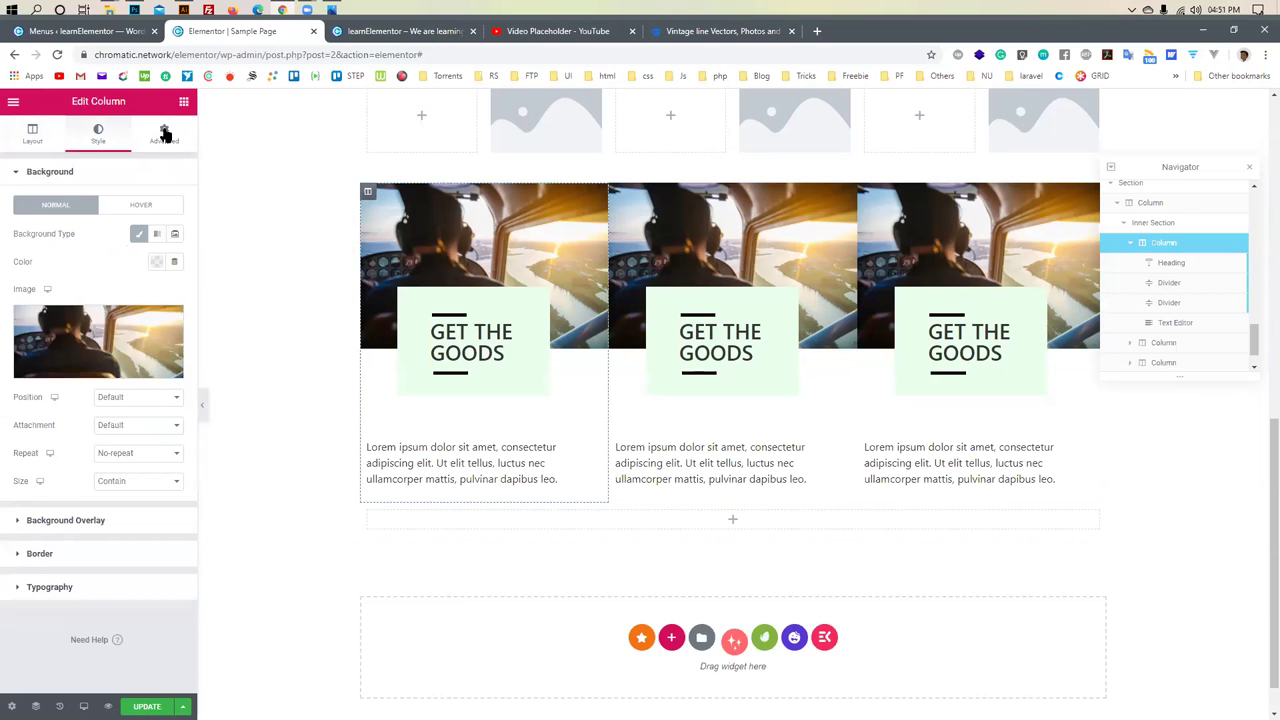
pyautogui.click(165, 133)
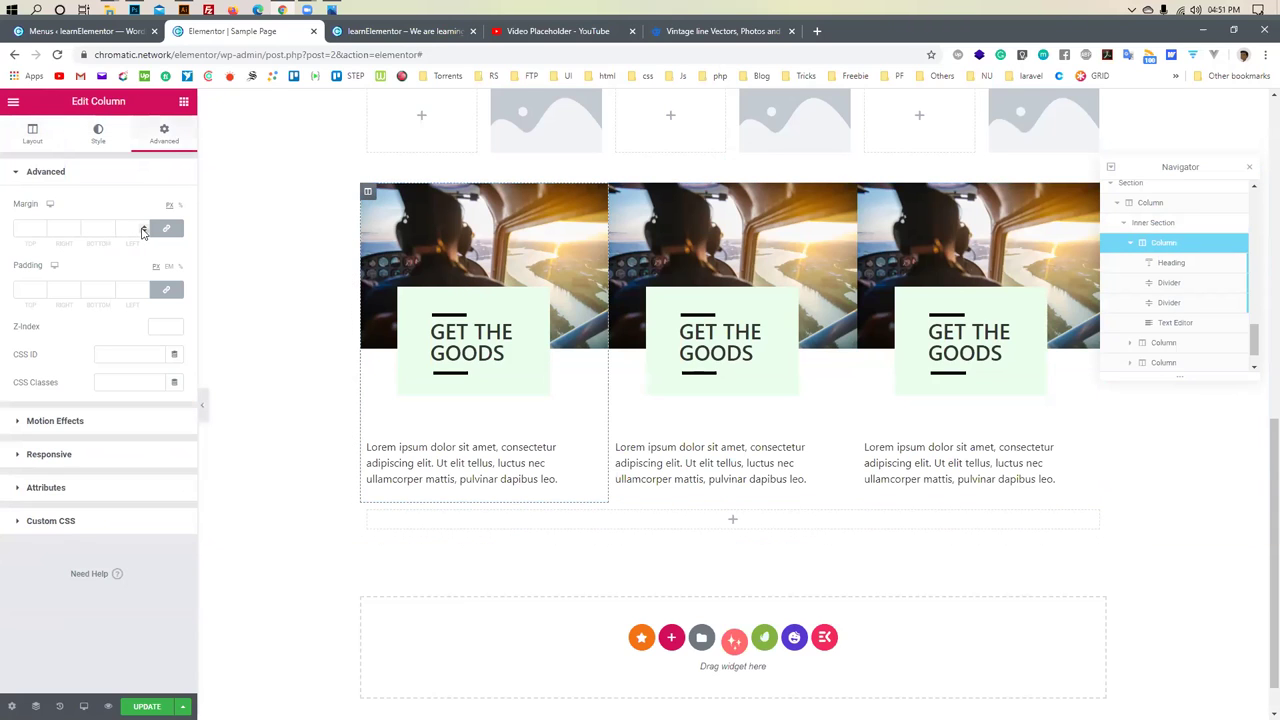
pyautogui.click(142, 229)
pyautogui.scroll(8, 142, 229)
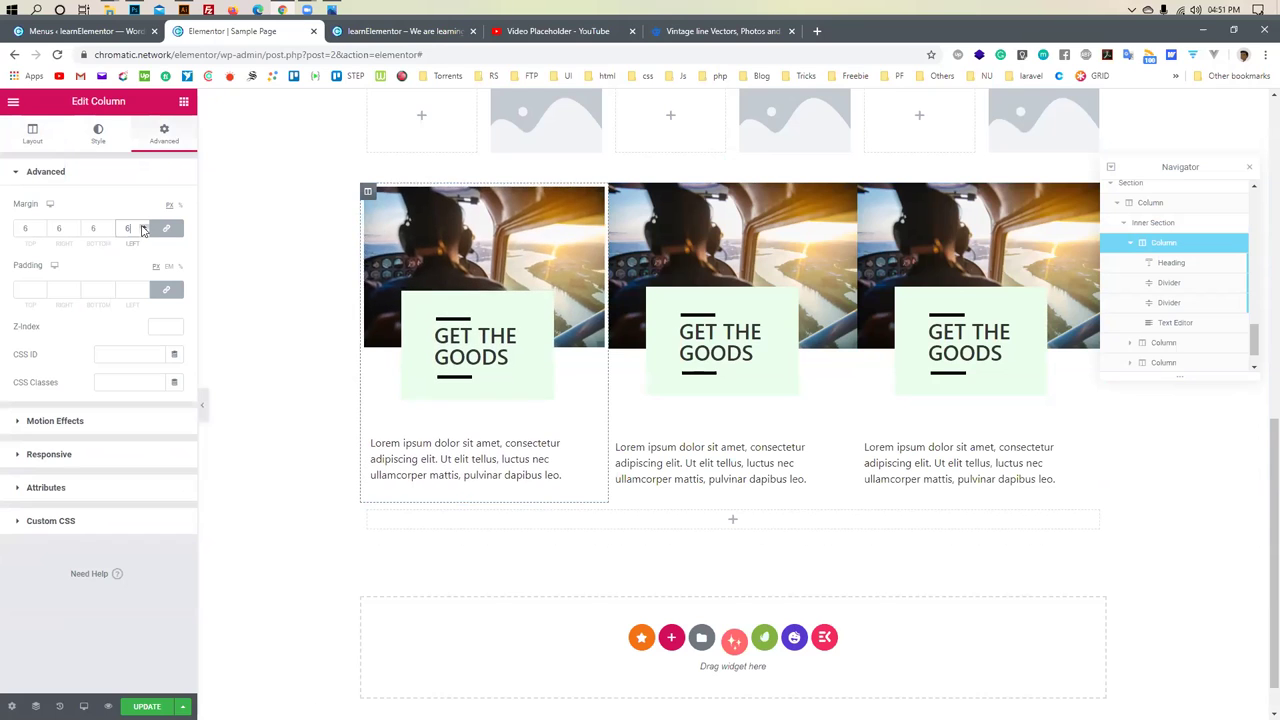
pyautogui.scroll(6, 142, 229)
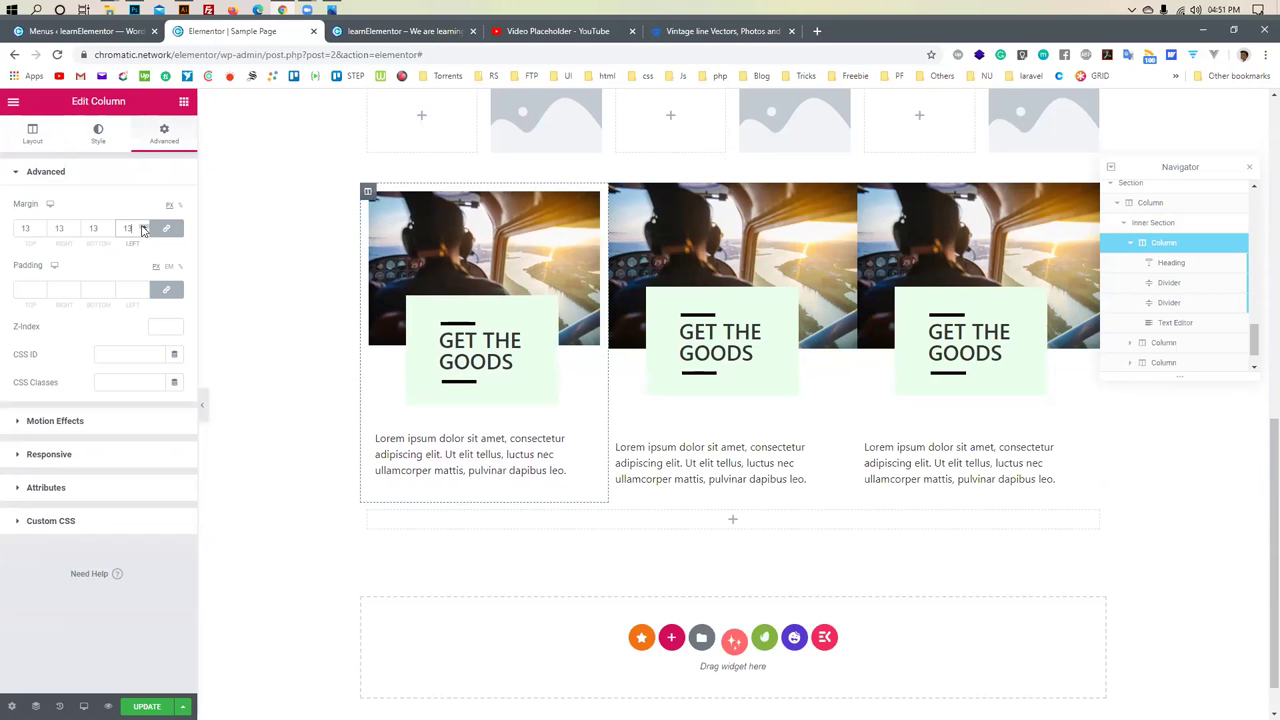
pyautogui.scroll(1, 142, 229)
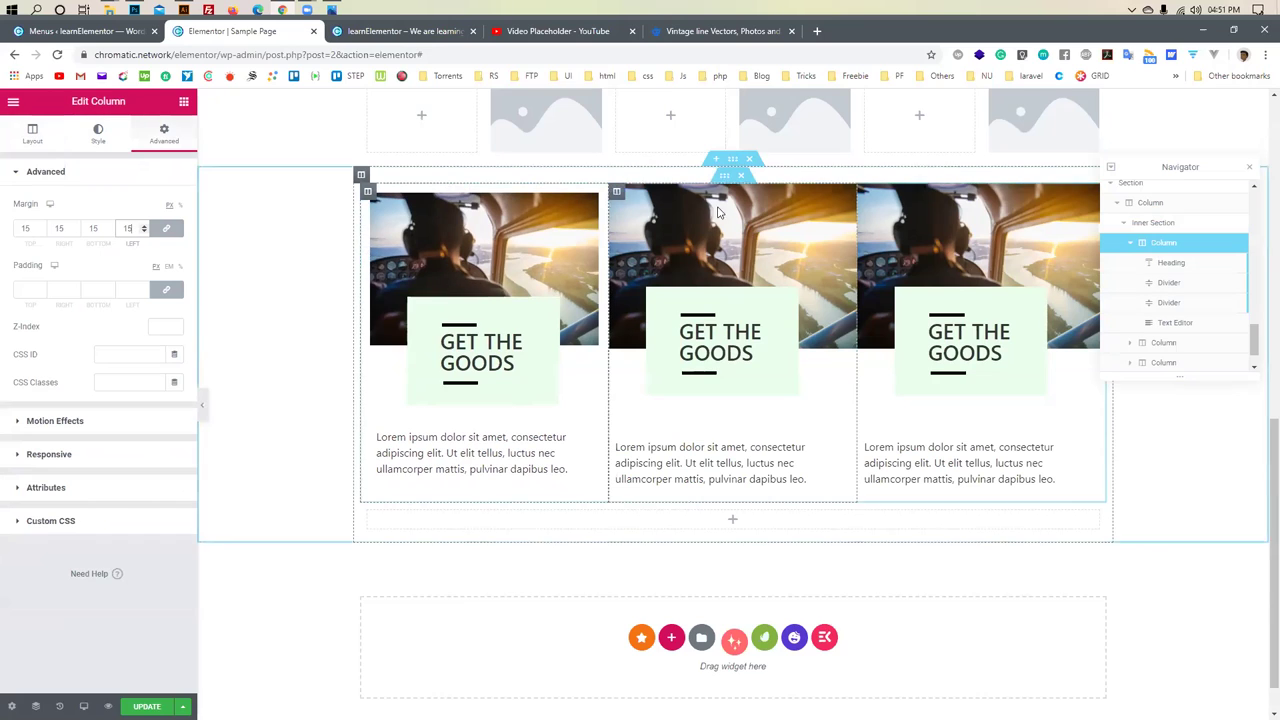
# Copy the first photo column and paste its style onto the middle photo column
pyautogui.rightClick(369, 193)
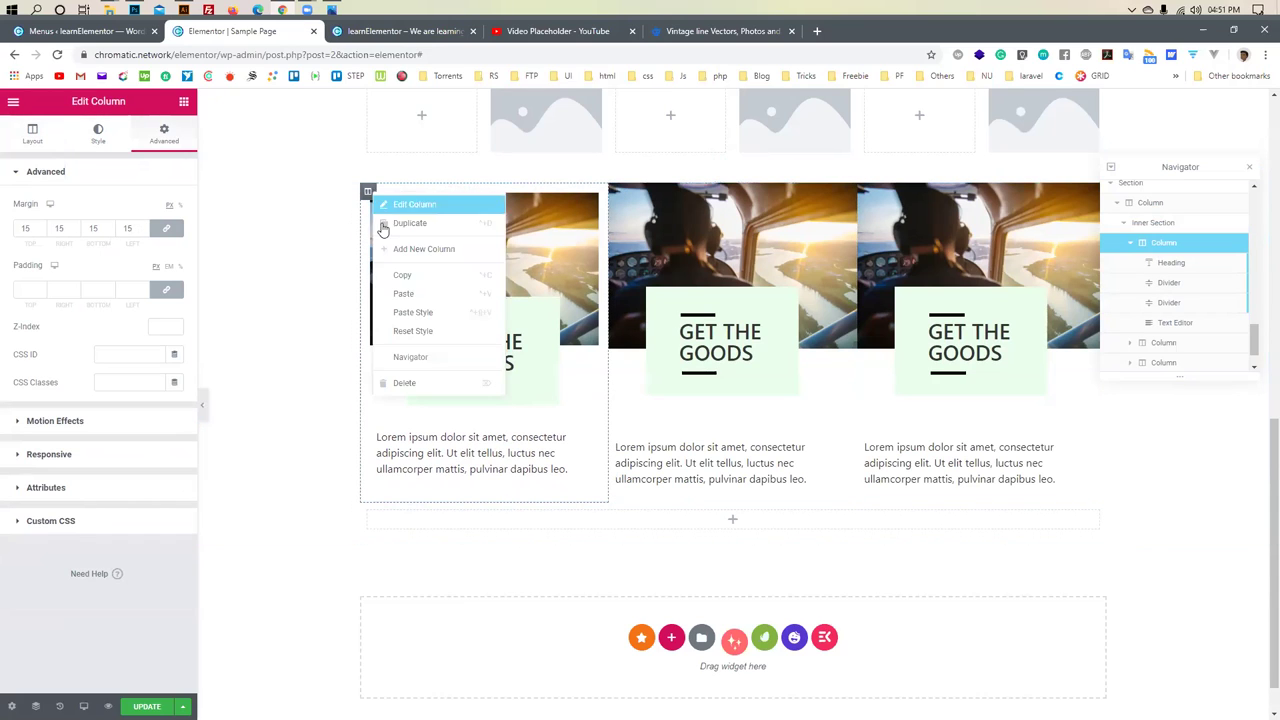
pyautogui.click(405, 279)
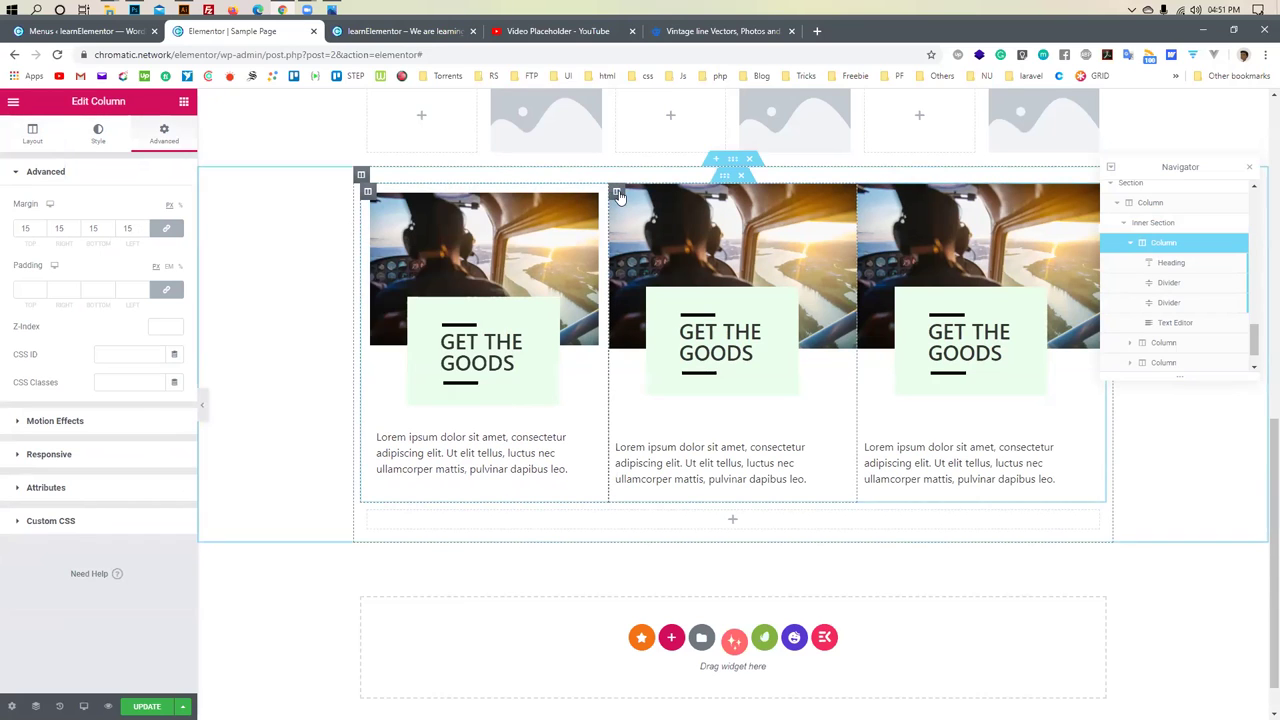
pyautogui.click(617, 193)
pyautogui.rightClick(618, 194)
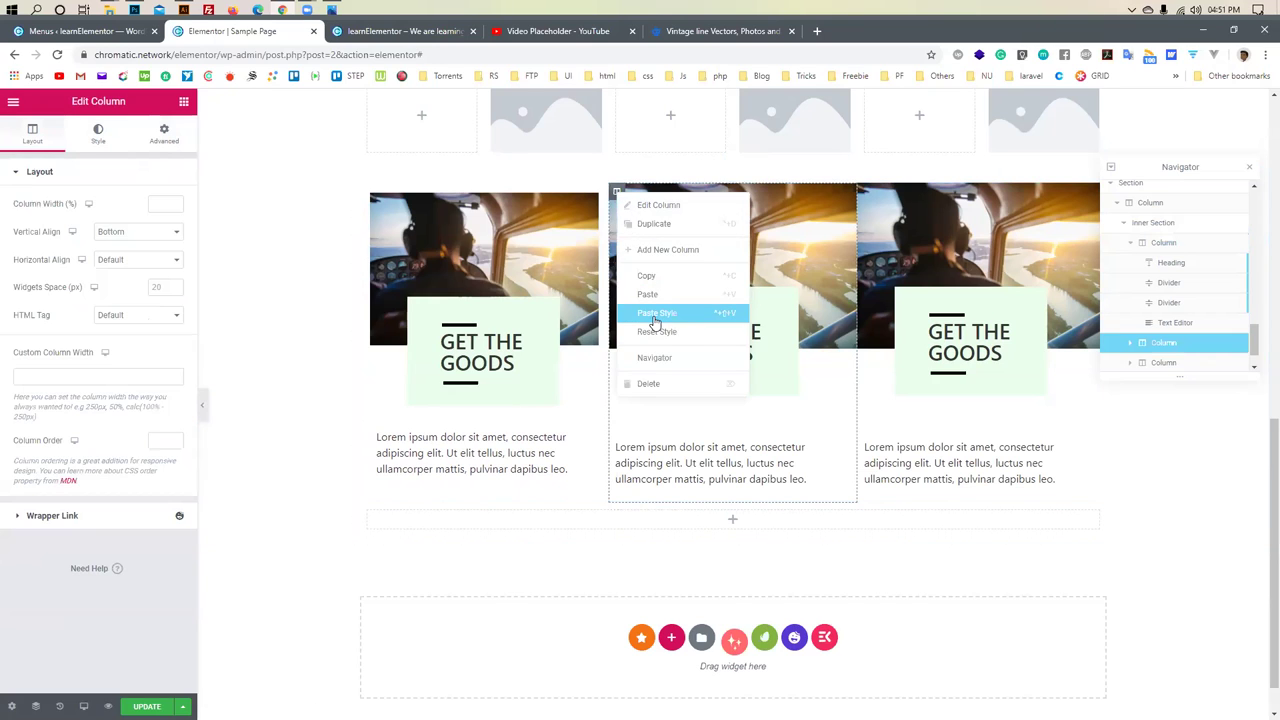
pyautogui.click(651, 314)
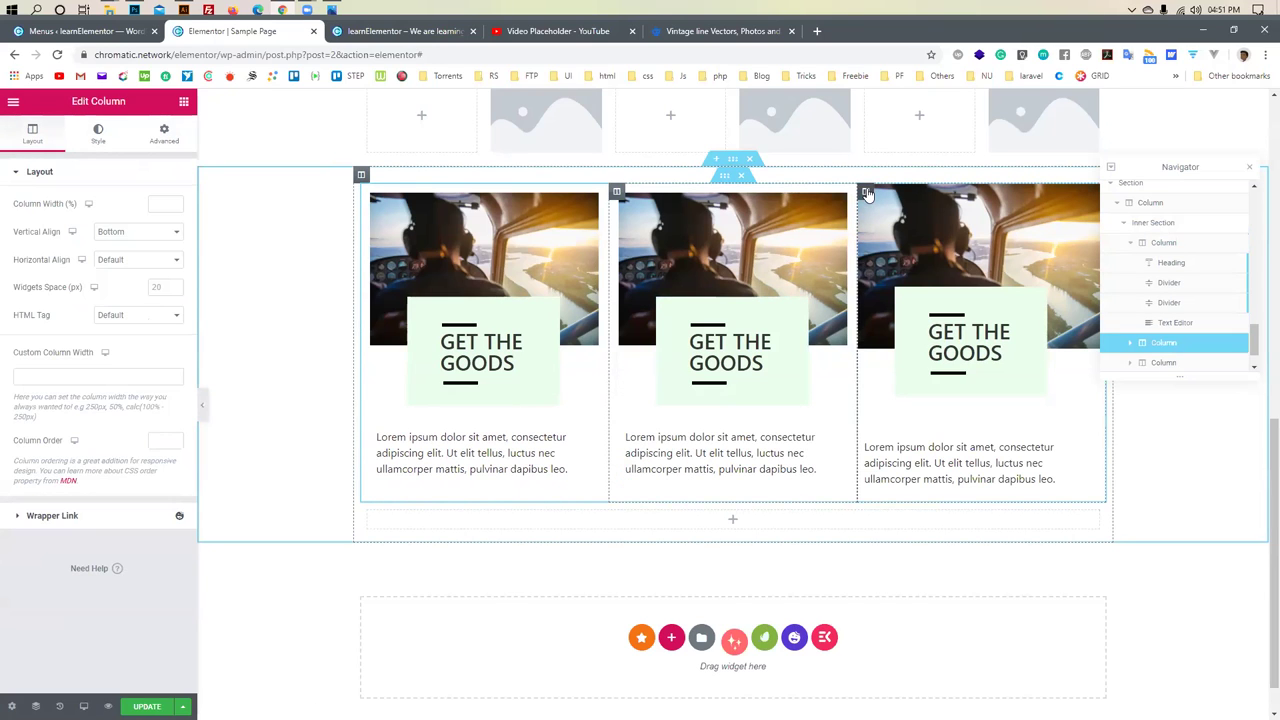
# Paste the copied column style onto the third photo column and save the page
pyautogui.click(867, 193)
pyautogui.rightClick(867, 193)
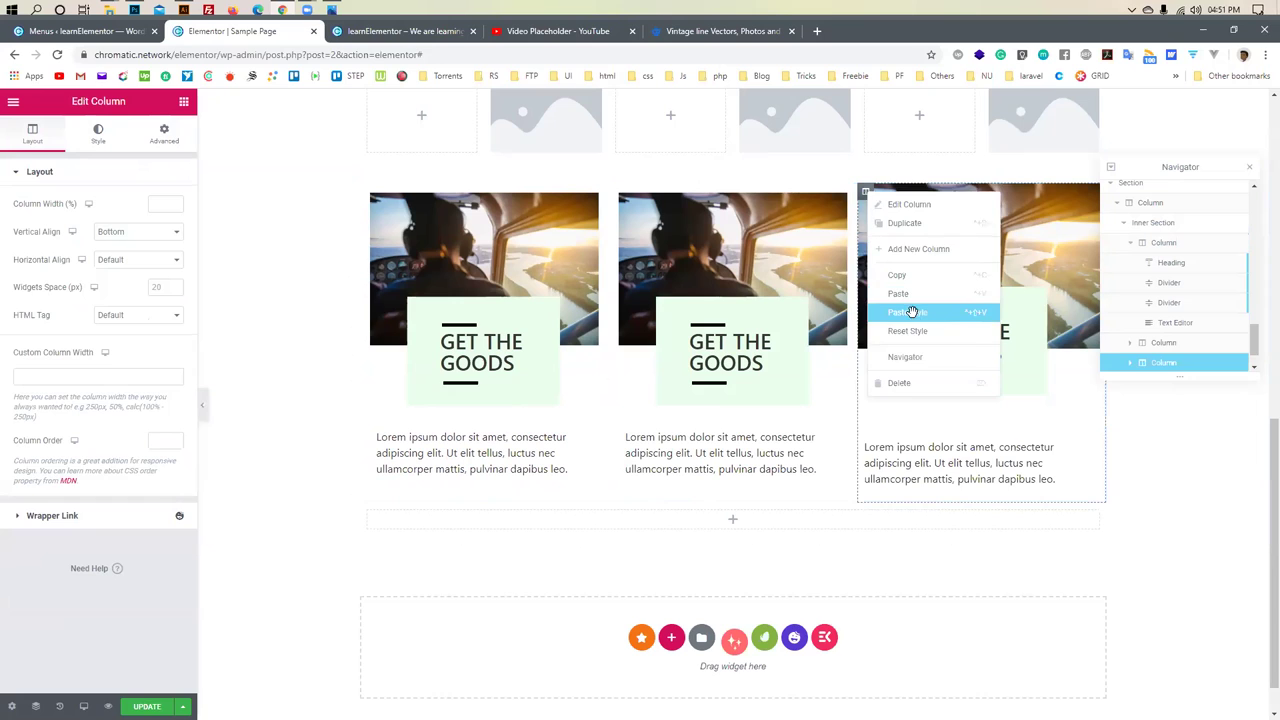
pyautogui.click(911, 313)
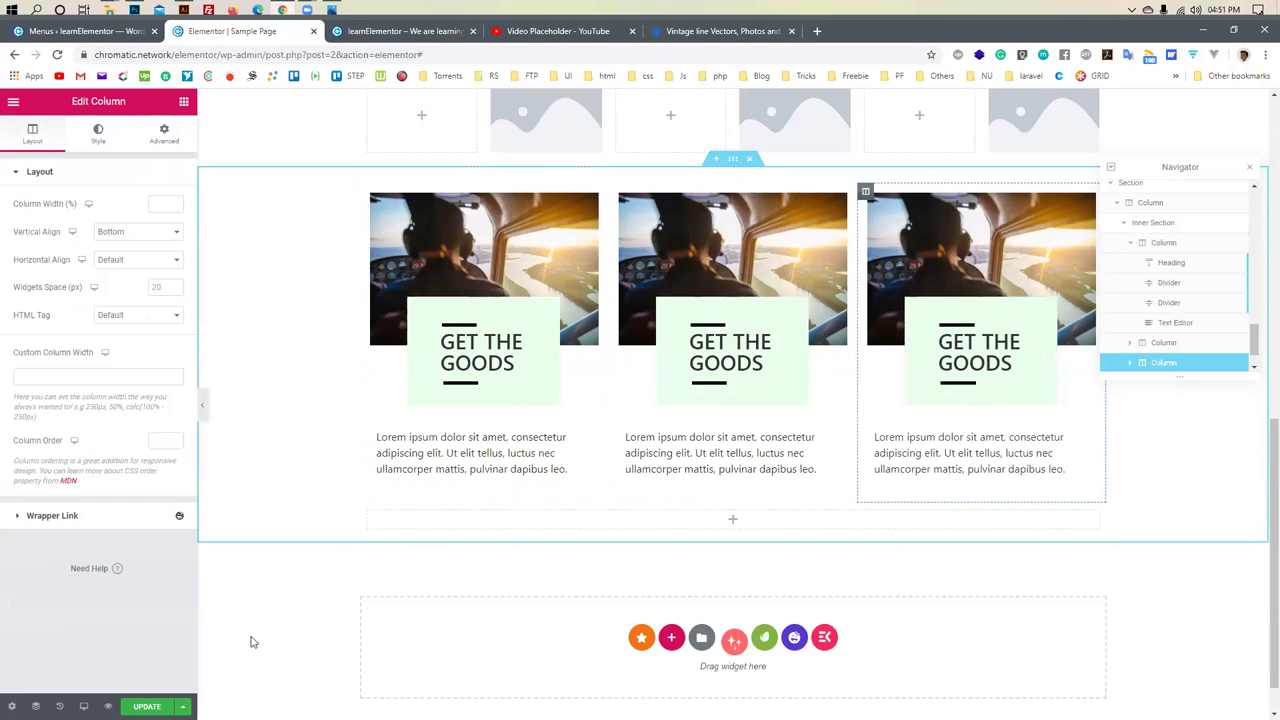
pyautogui.hotkey('ctrl', 's')
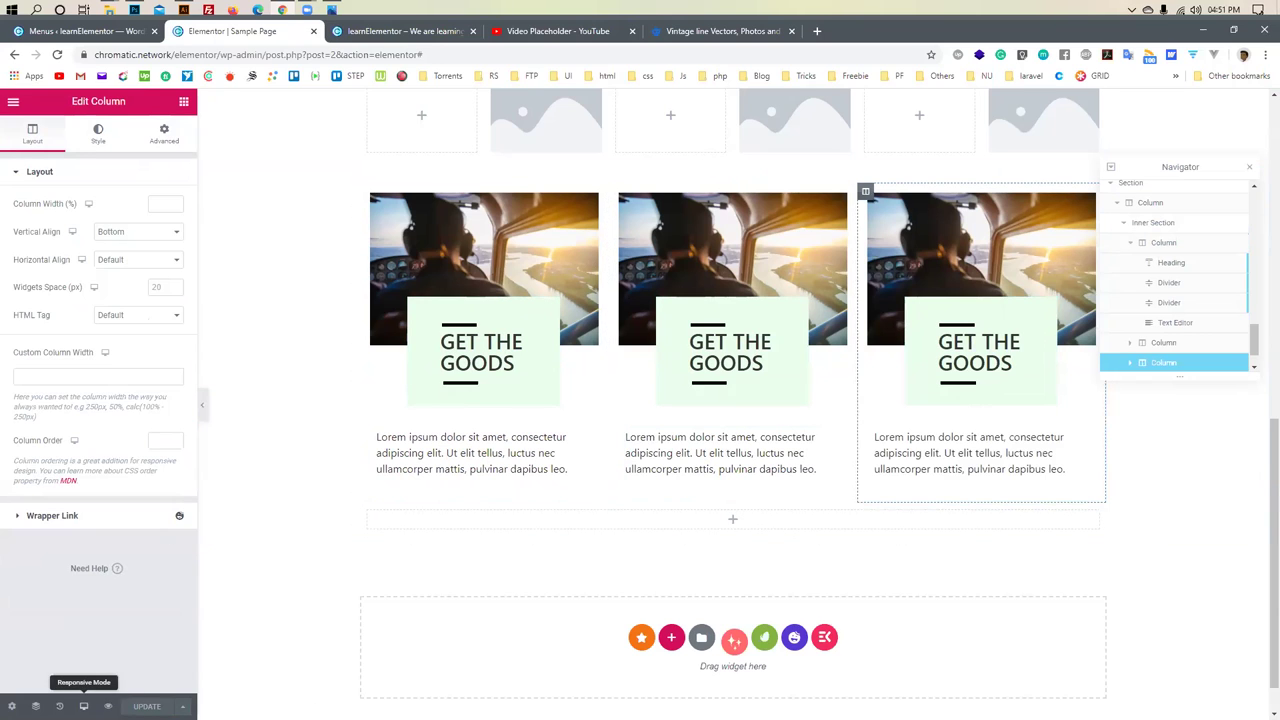
# Switch the editor to the Mobile preview and examine how the three photo columns stack
pyautogui.click(84, 706)
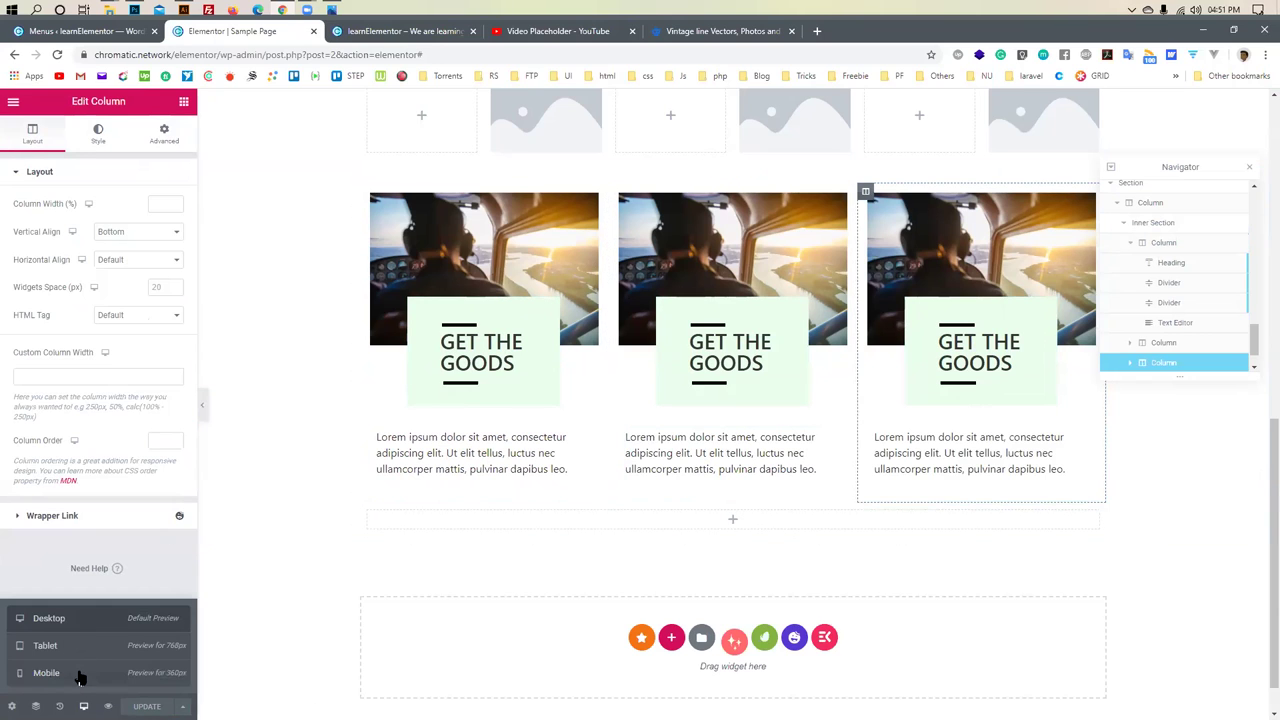
pyautogui.click(46, 673)
pyautogui.scroll(-2, 755, 410)
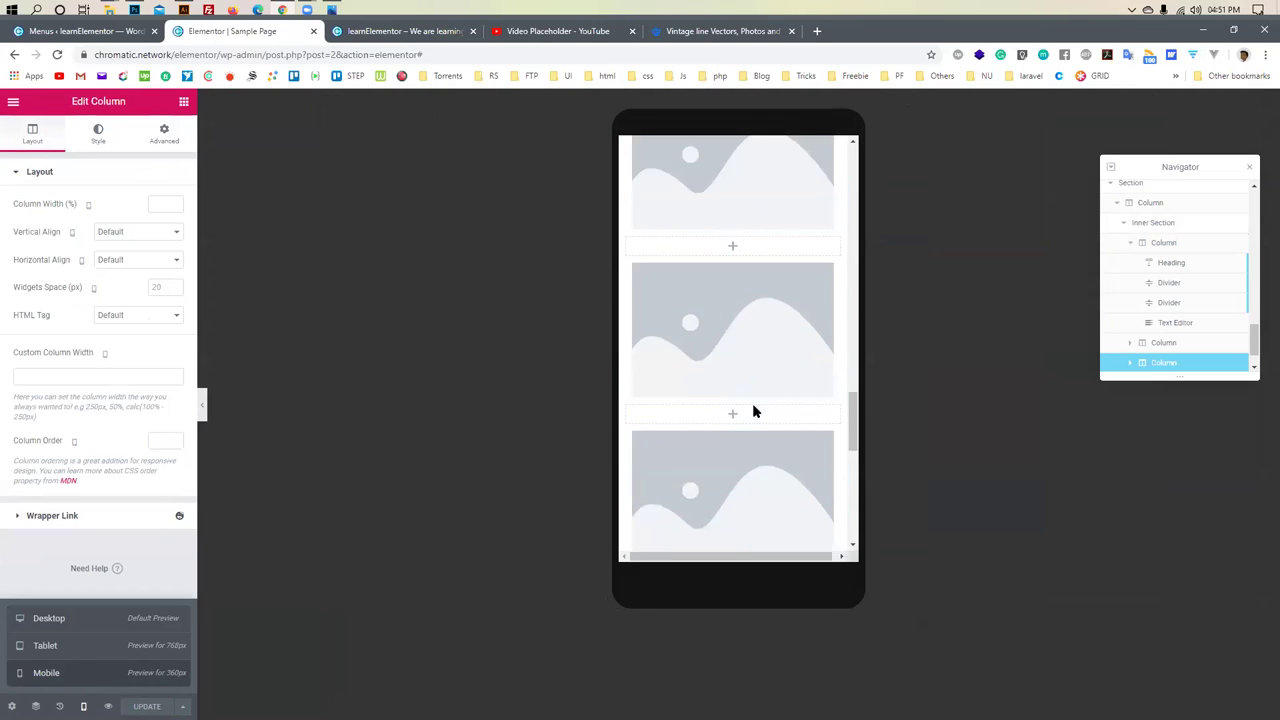
pyautogui.scroll(2, 755, 410)
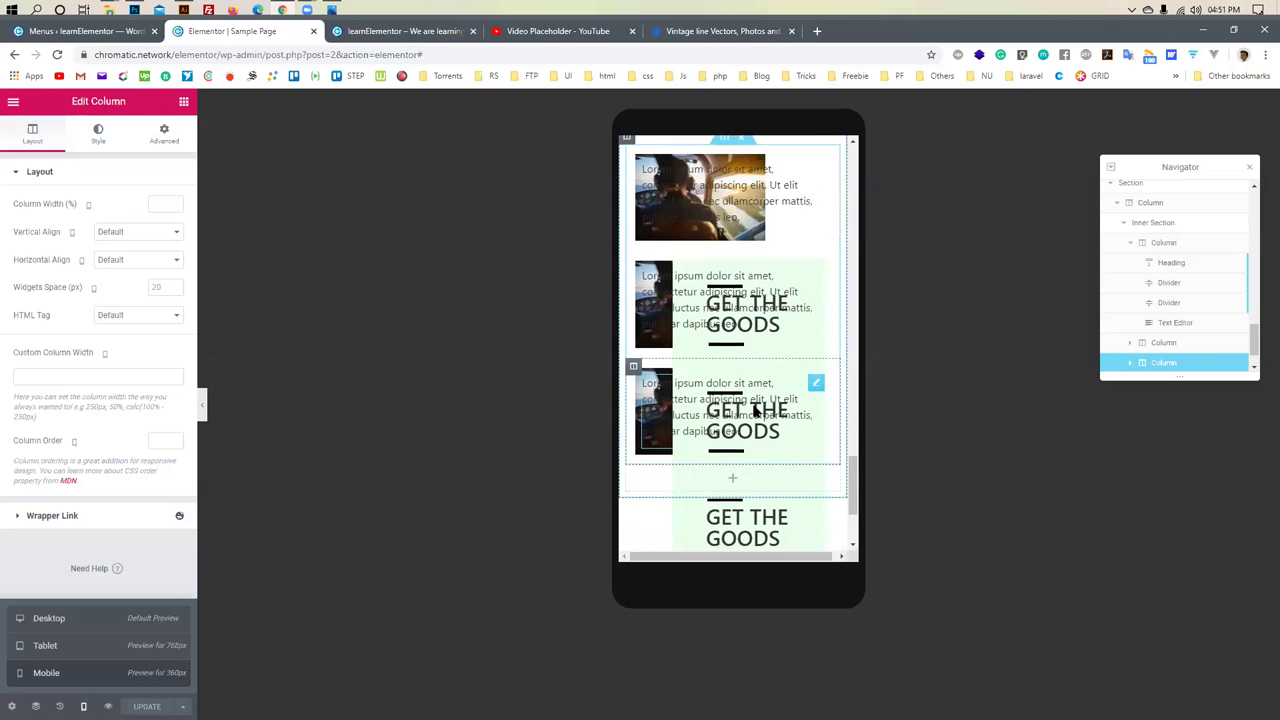
pyautogui.scroll(1, 755, 410)
pyautogui.scroll(-1, 755, 405)
pyautogui.scroll(1, 750, 330)
pyautogui.scroll(-2, 747, 307)
pyautogui.scroll(1, 725, 240)
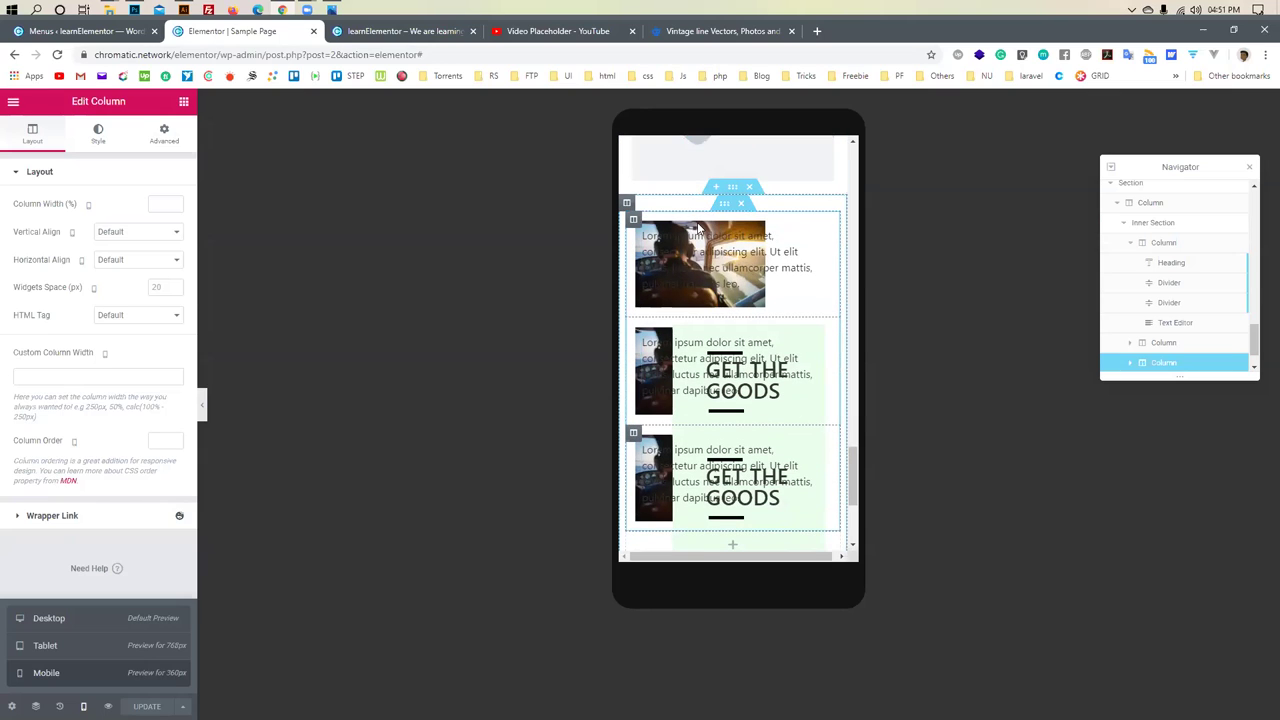
# Check the first photo column's mobile layout settings and inspect the overlapping photos, headings and text
pyautogui.click(633, 220)
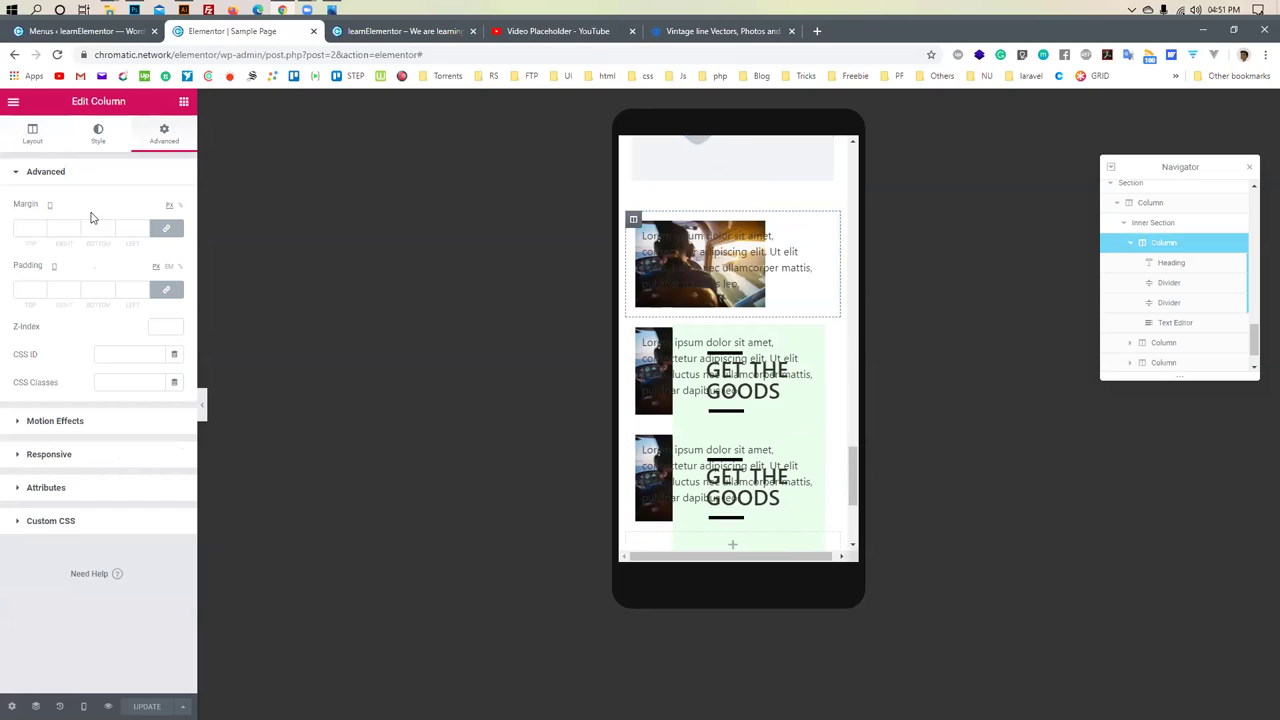
pyautogui.click(32, 136)
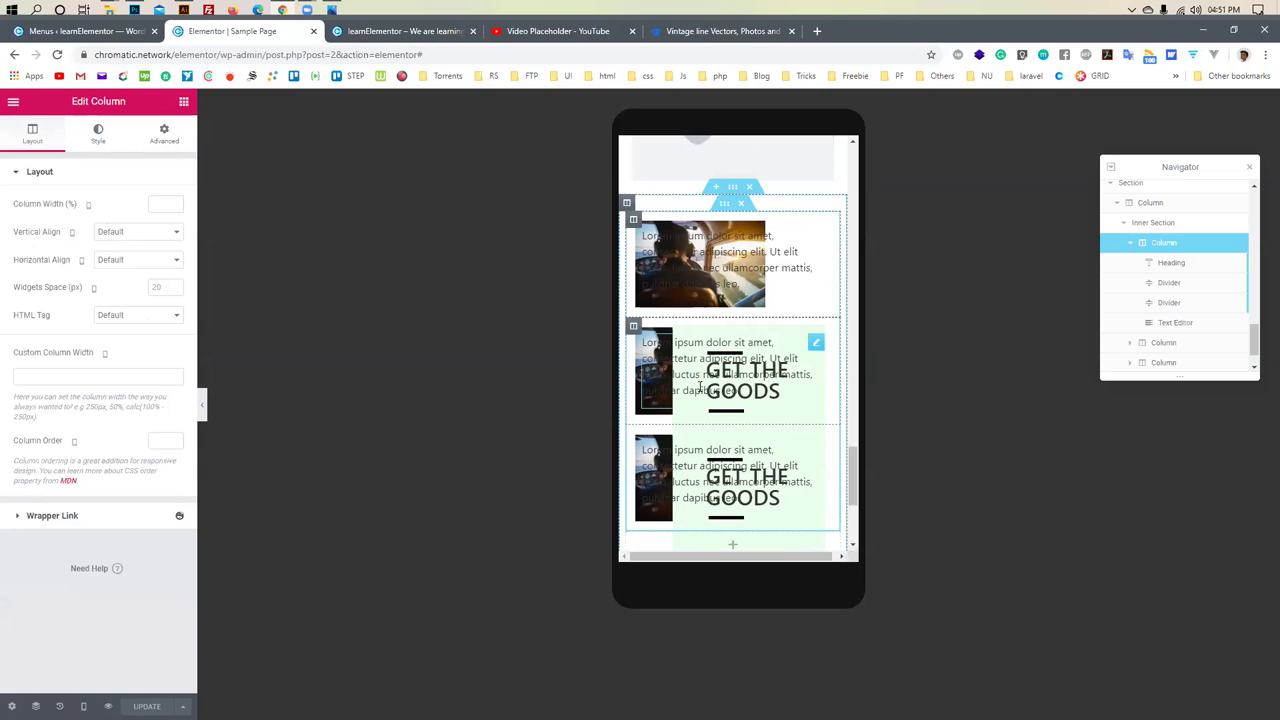
pyautogui.scroll(-2, 697, 330)
pyautogui.scroll(1, 698, 332)
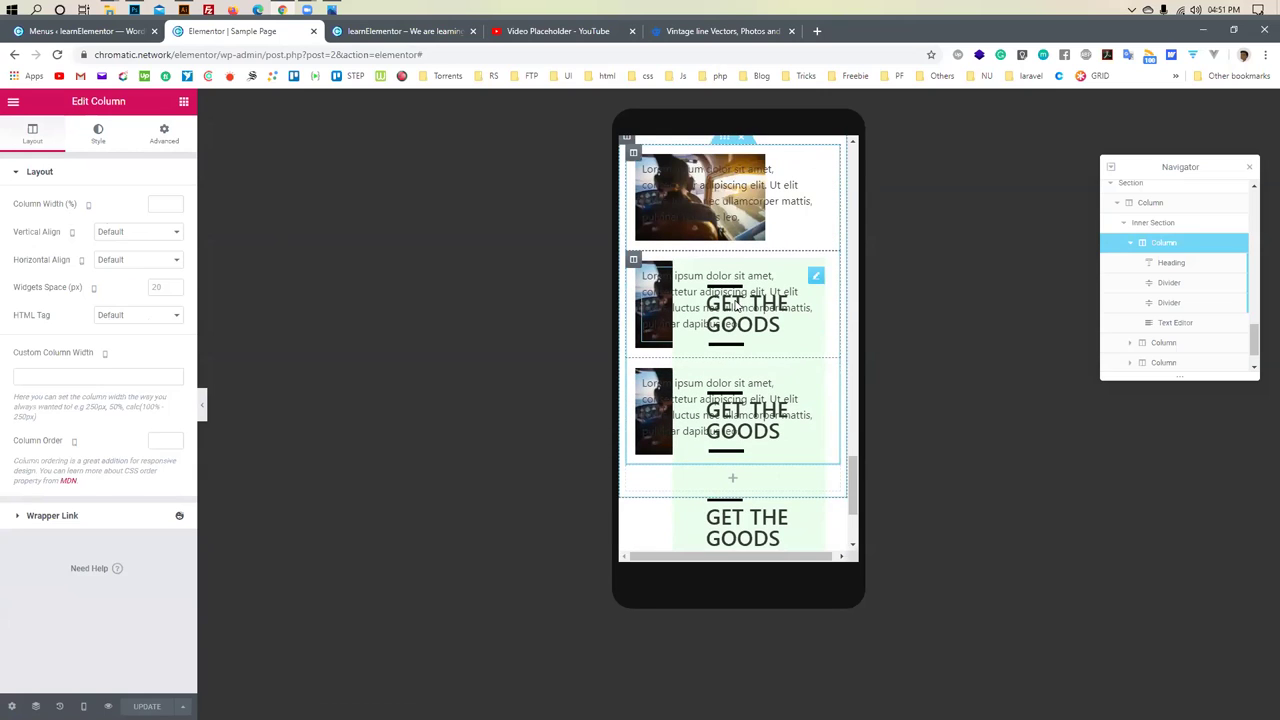
pyautogui.scroll(1, 736, 307)
pyautogui.scroll(-4, 736, 307)
pyautogui.scroll(1, 736, 307)
pyautogui.scroll(3, 736, 300)
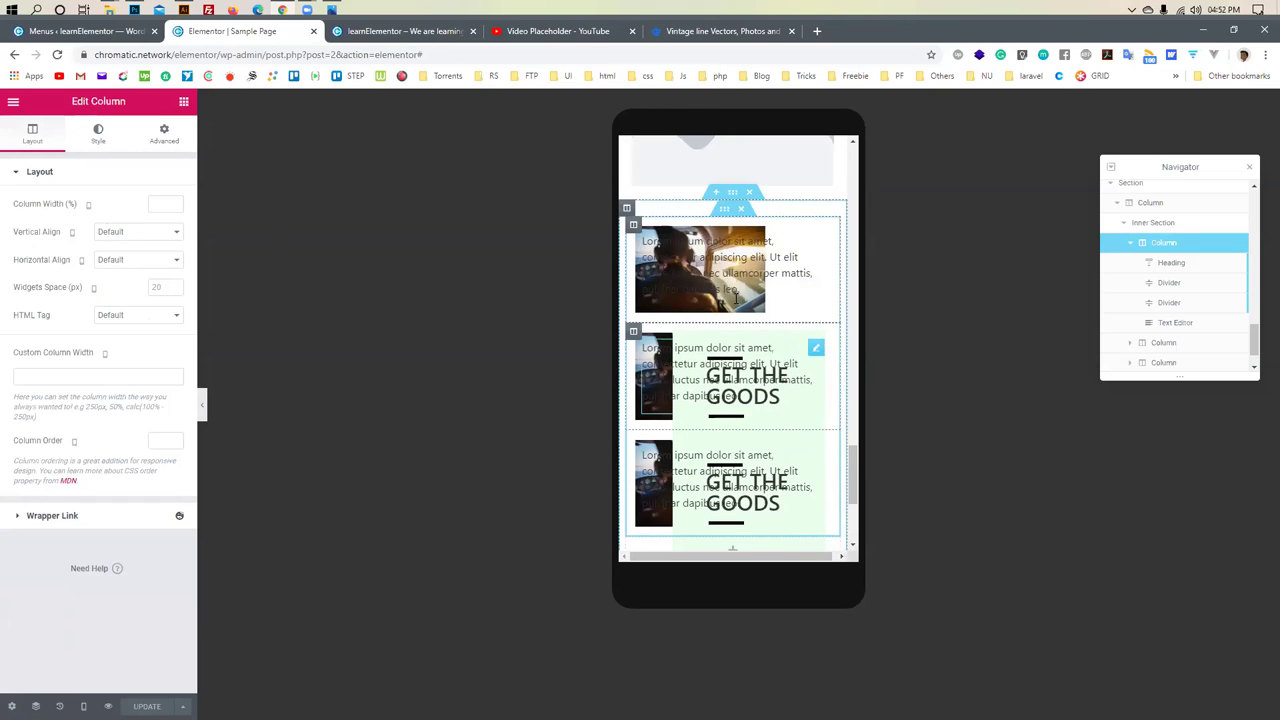
pyautogui.scroll(2, 736, 298)
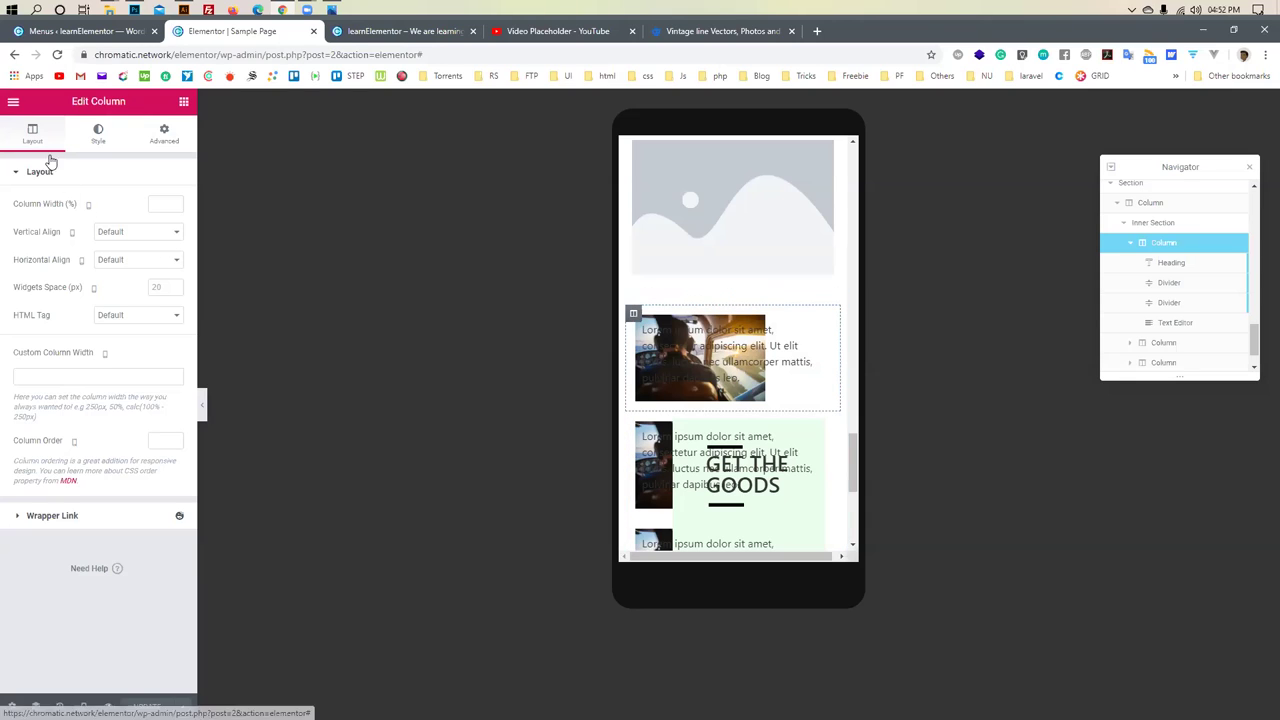
# Try hiding the first photo column on desktop, tablet and mobile, and restore its visibility on all three
pyautogui.click(164, 136)
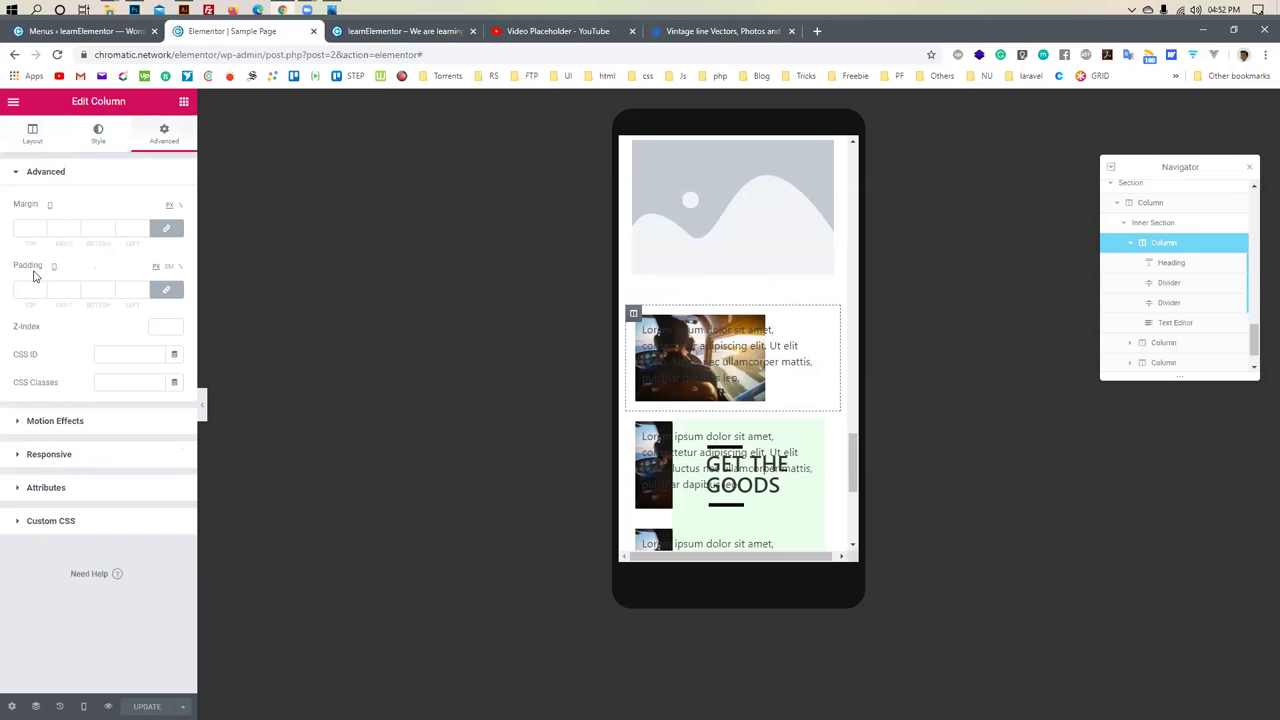
pyautogui.click(20, 461)
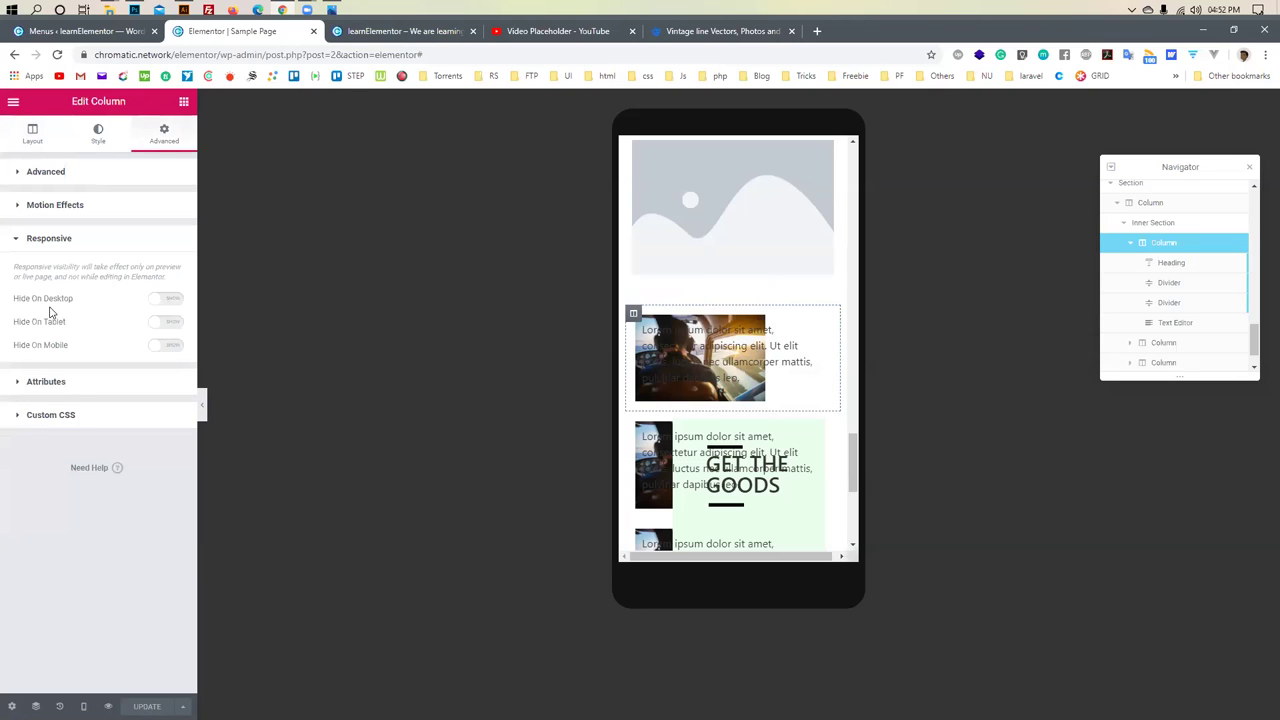
pyautogui.click(170, 323)
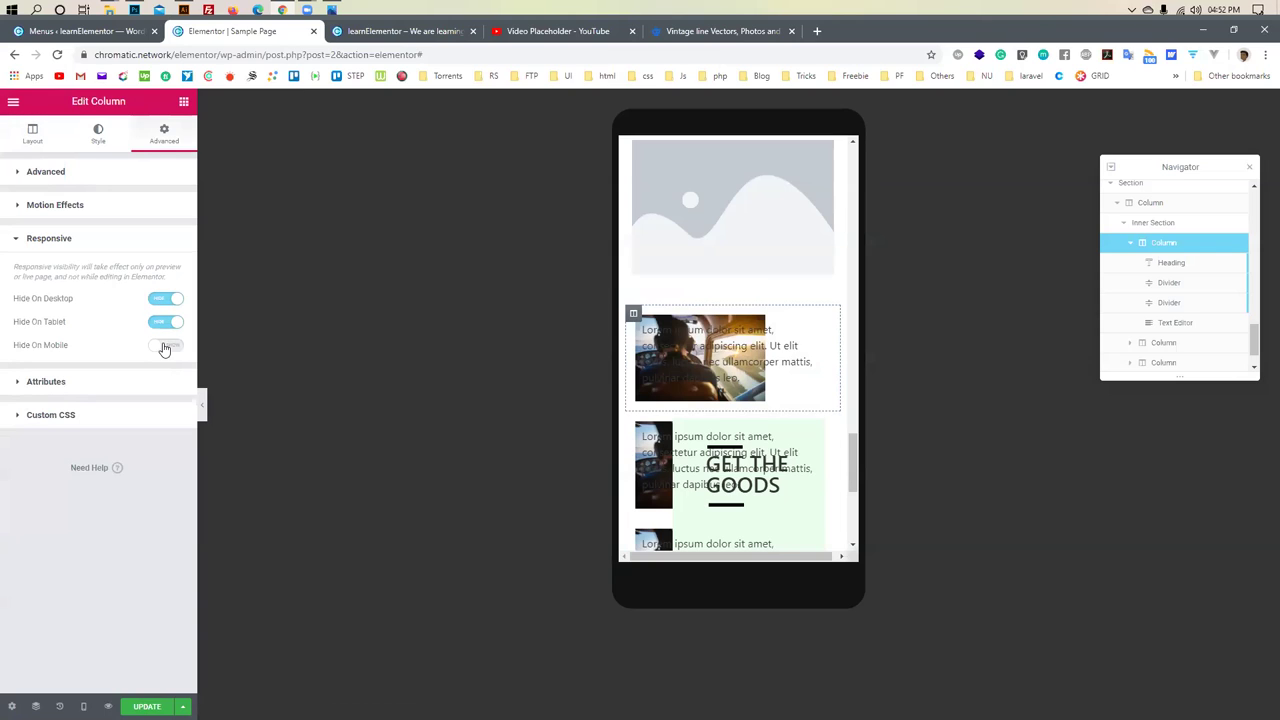
pyautogui.click(166, 346)
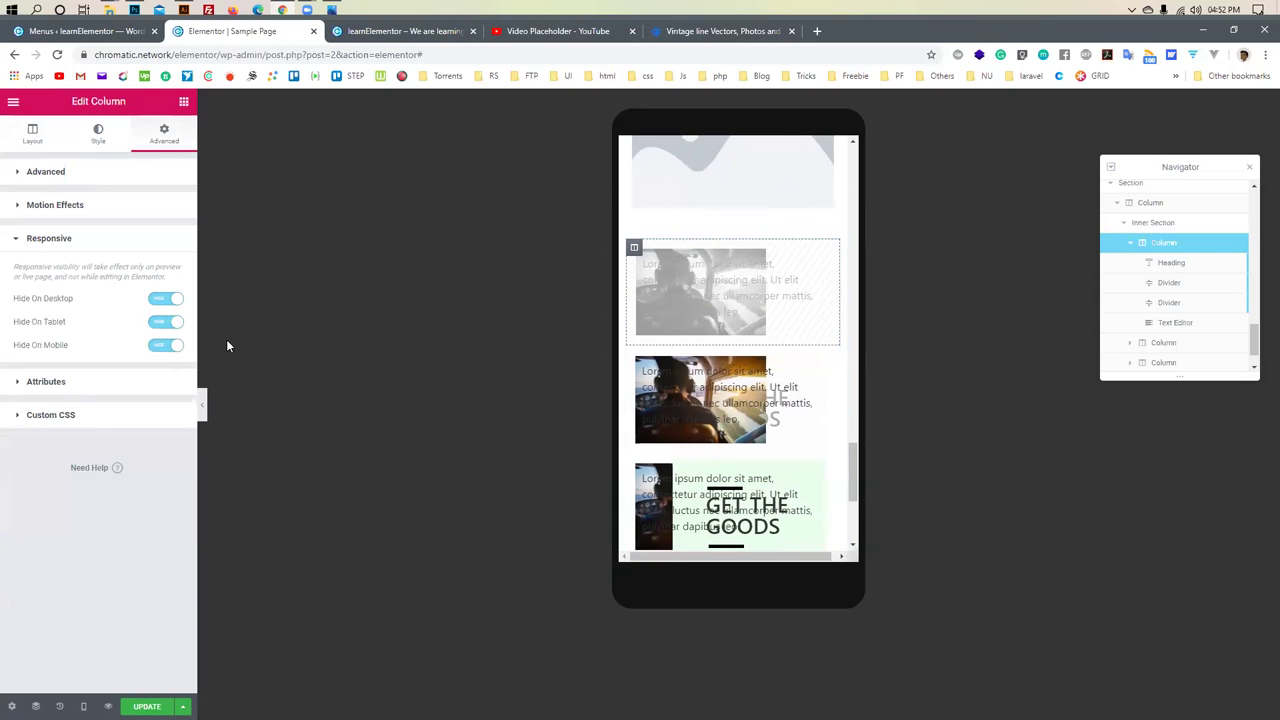
pyautogui.click(165, 323)
pyautogui.click(163, 298)
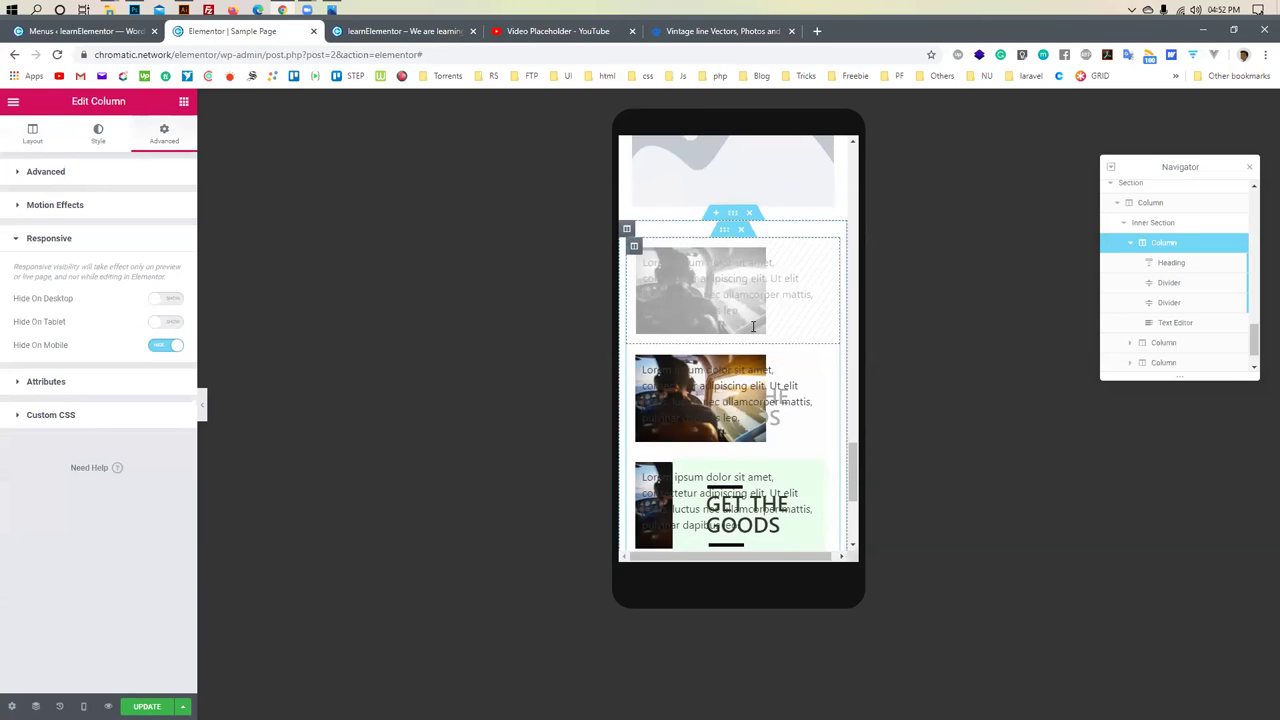
pyautogui.click(160, 345)
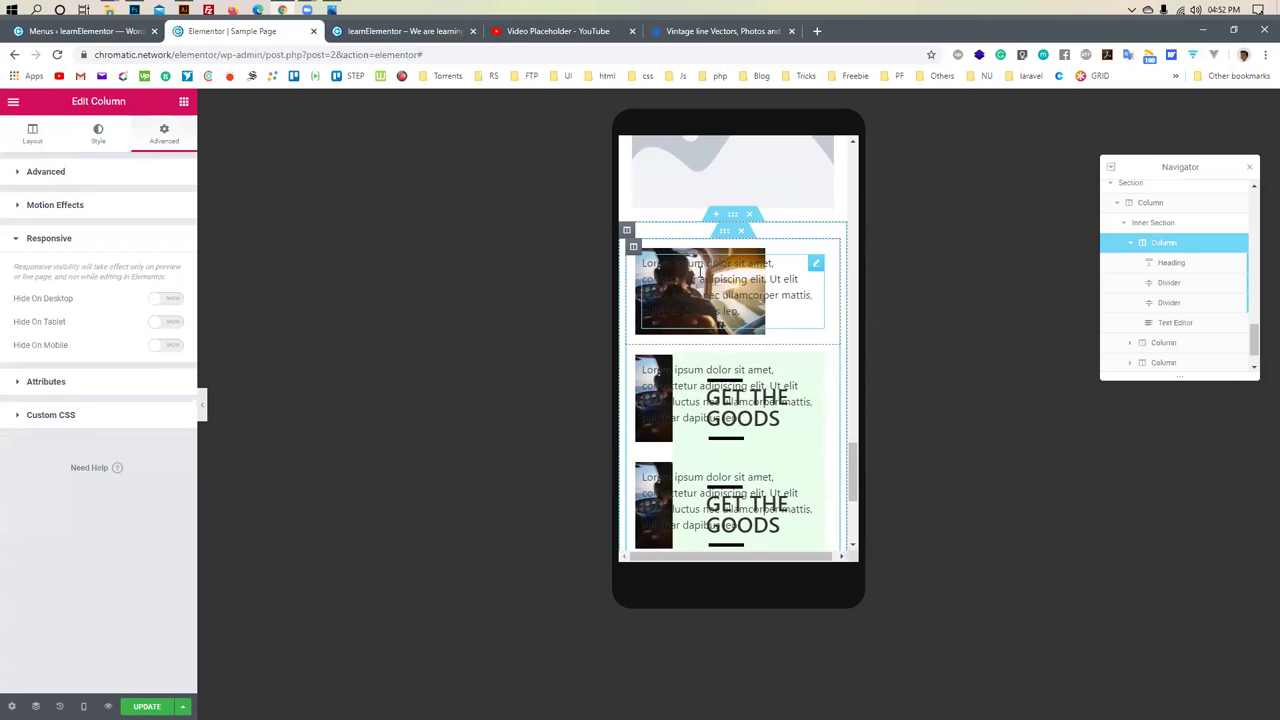
pyautogui.click(700, 270)
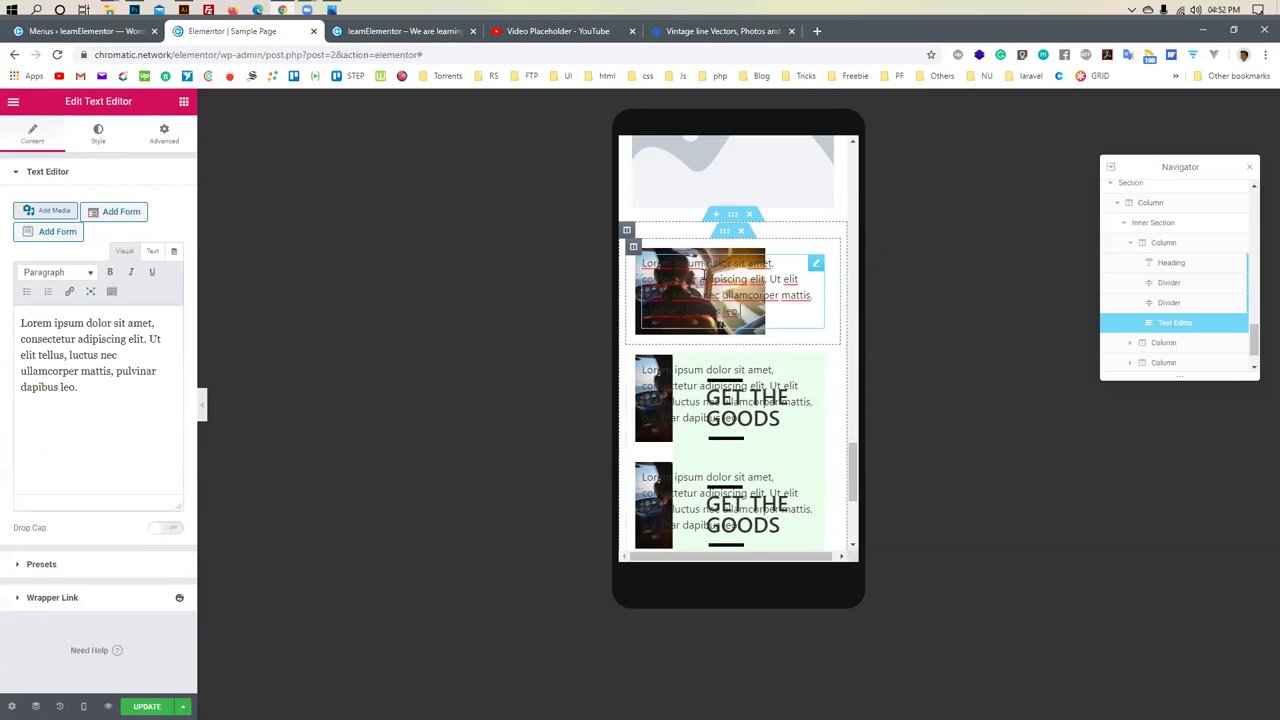
pyautogui.click(184, 101)
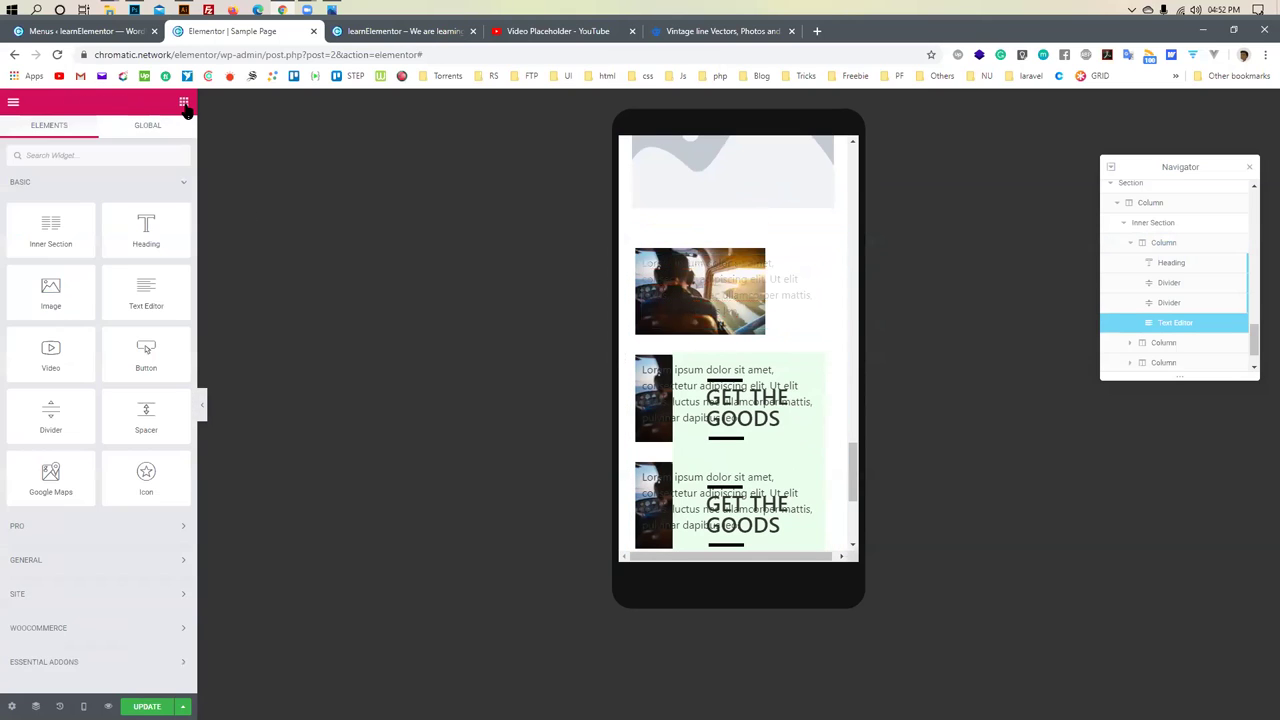
pyautogui.scroll(-8, 88, 335)
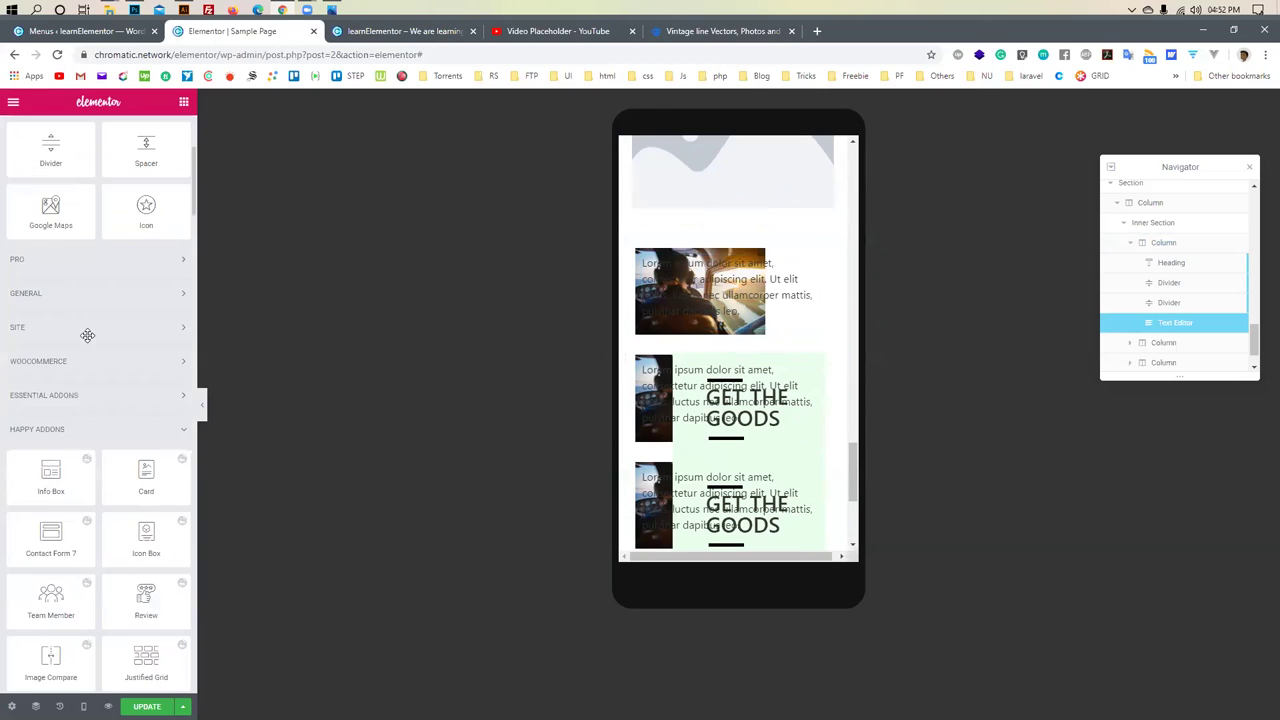
pyautogui.scroll(8, 88, 335)
pyautogui.click(700, 290)
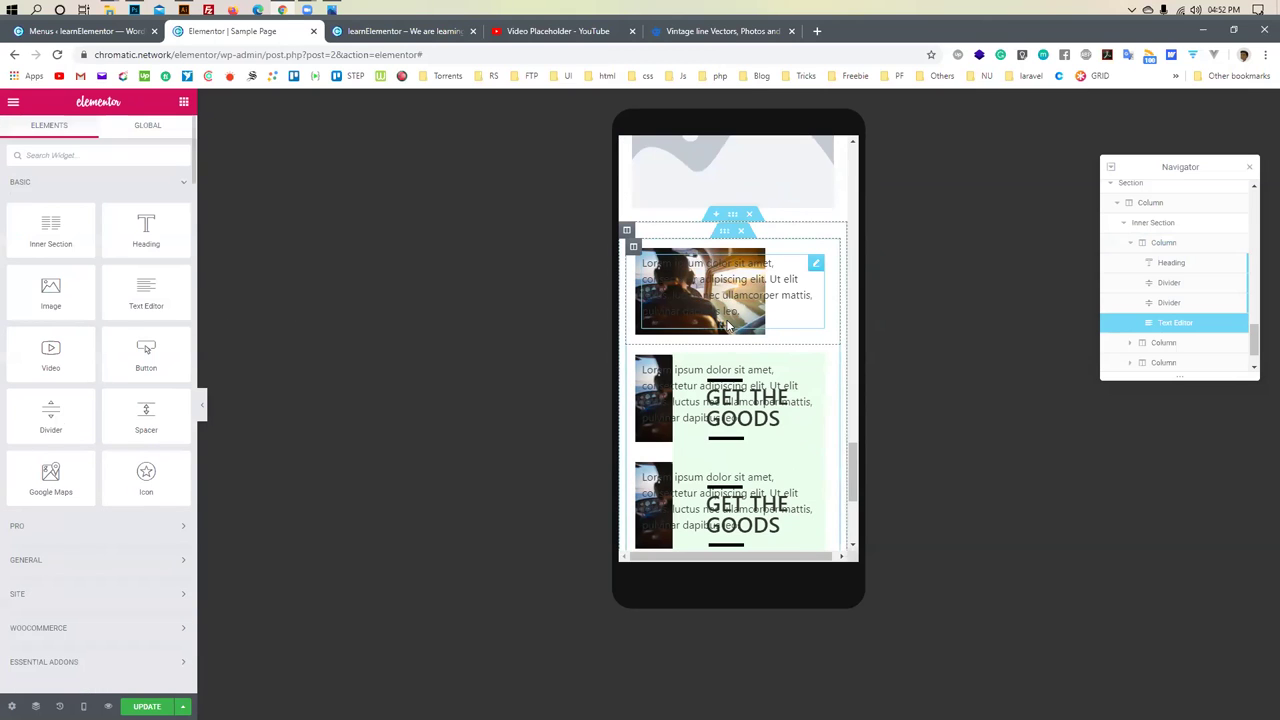
pyautogui.click(633, 246)
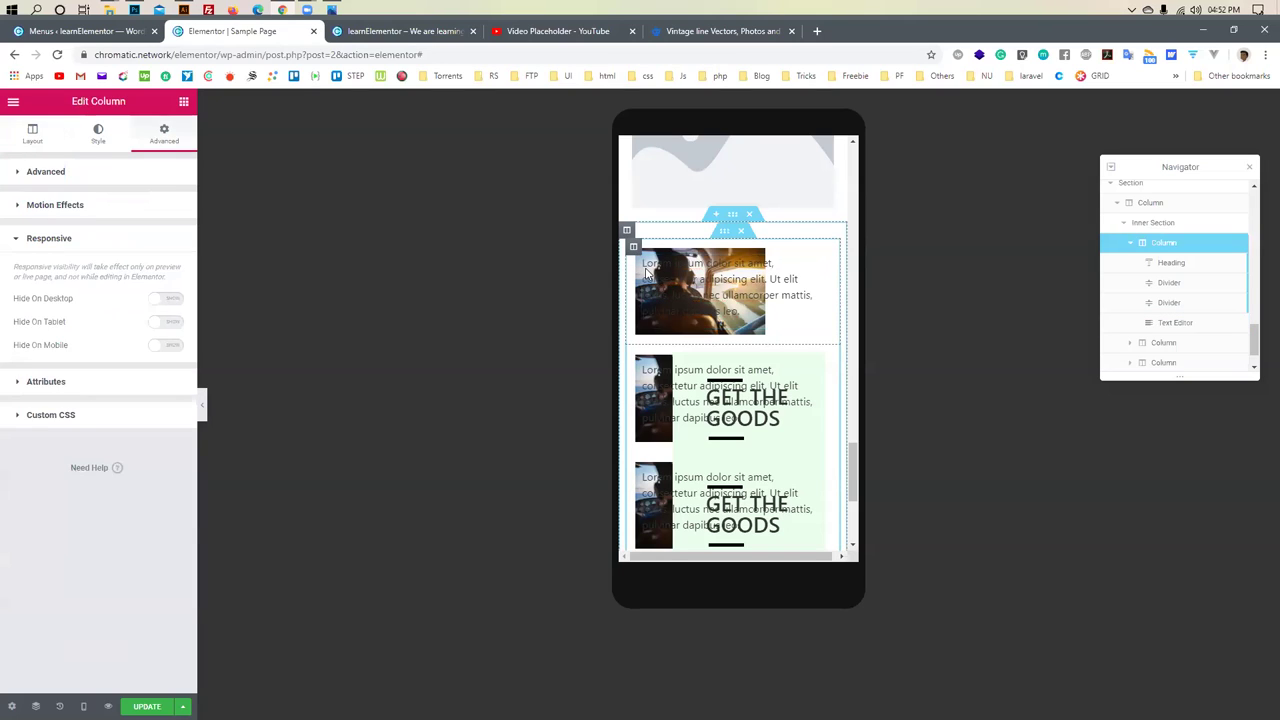
pyautogui.click(646, 273)
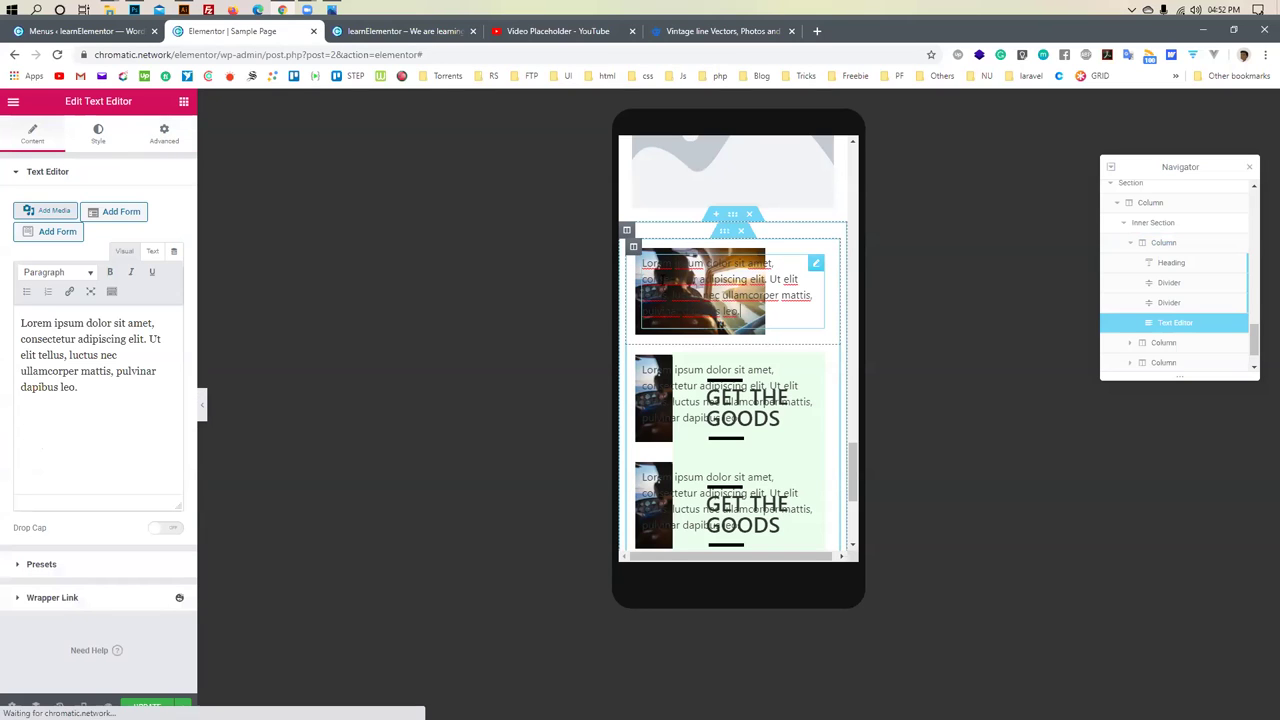
# Set the mobile minimum height of the inner section holding the photo columns to 1440 and review the stacked columns
pyautogui.click(718, 238)
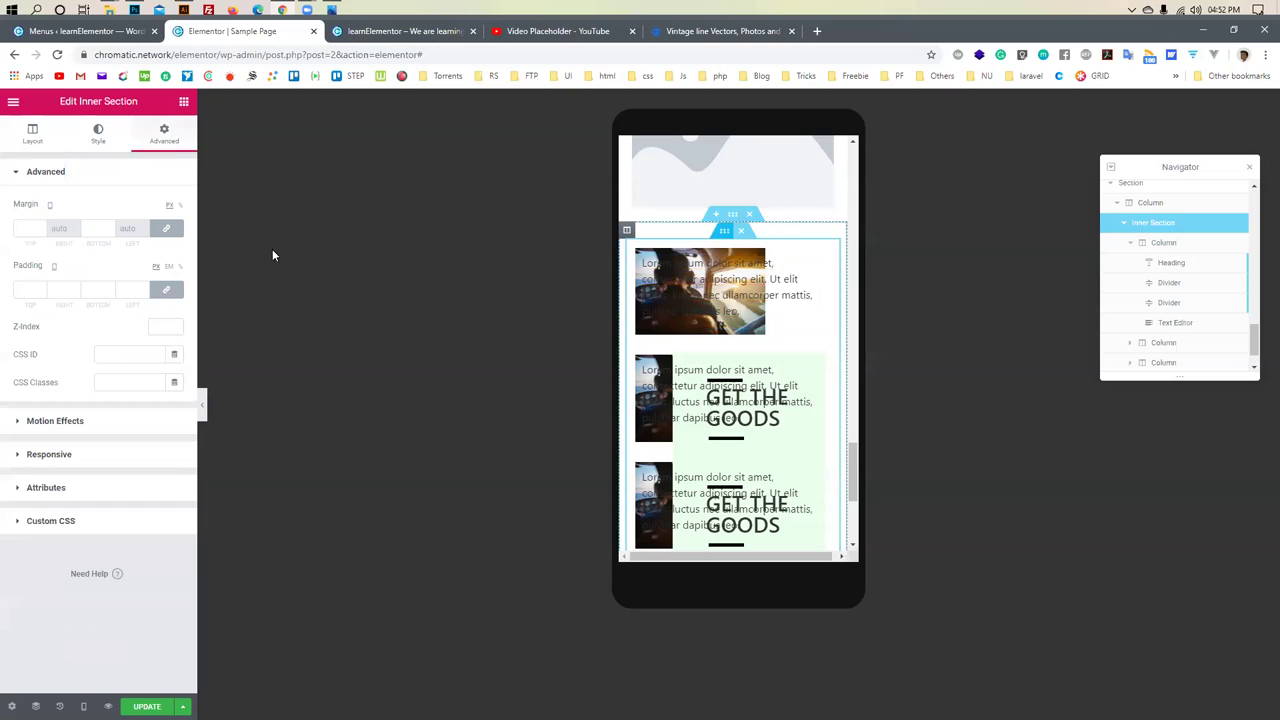
pyautogui.click(32, 133)
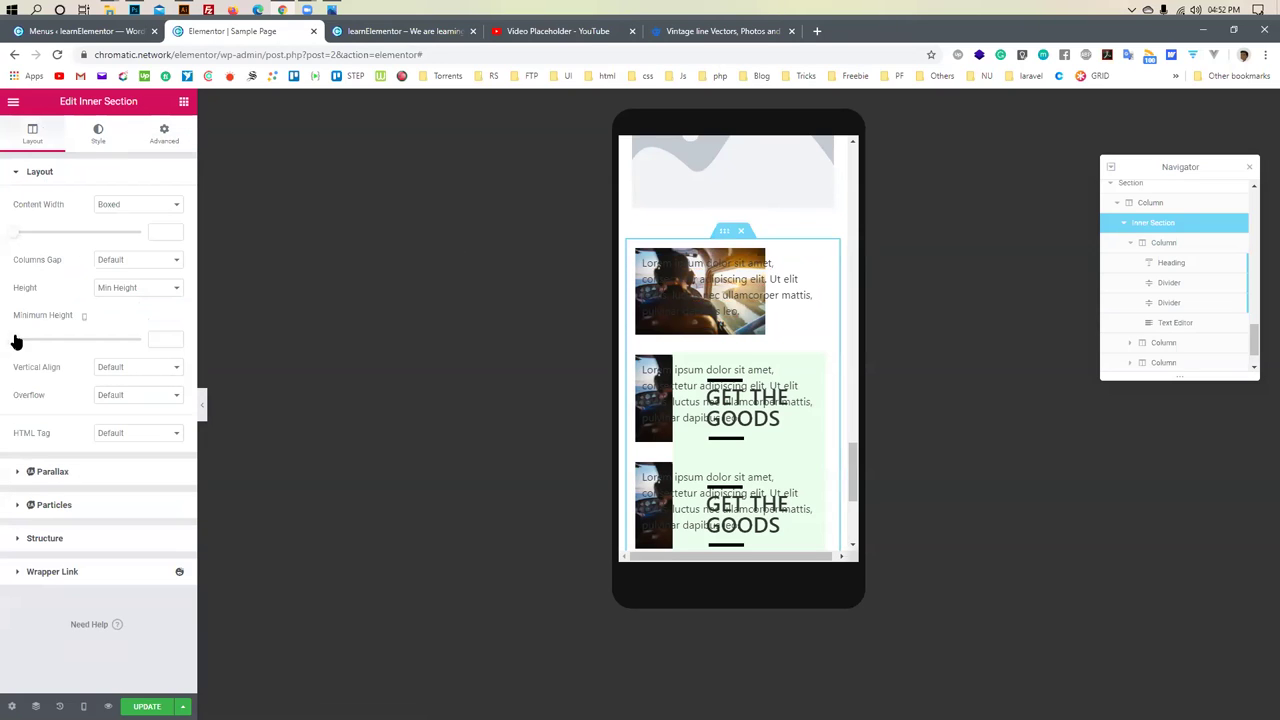
pyautogui.moveTo(60, 346); pyautogui.dragTo(128, 341)
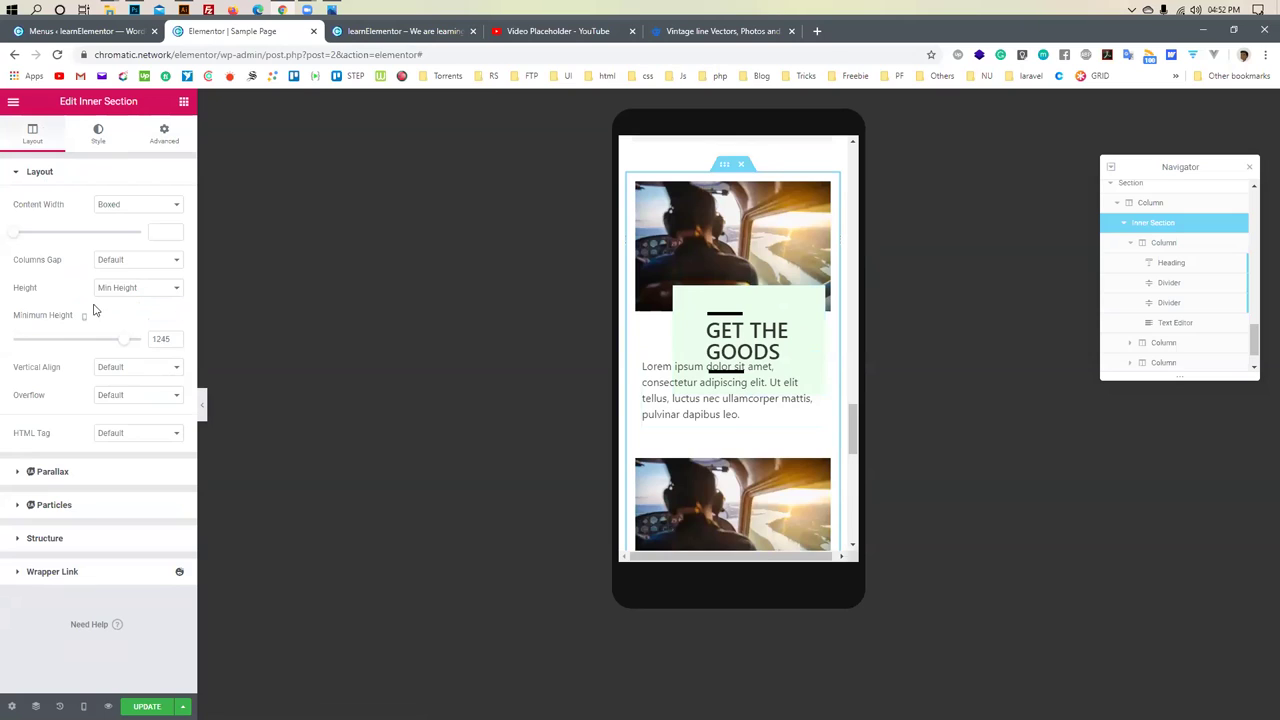
pyautogui.moveTo(129, 343); pyautogui.dragTo(148, 341)
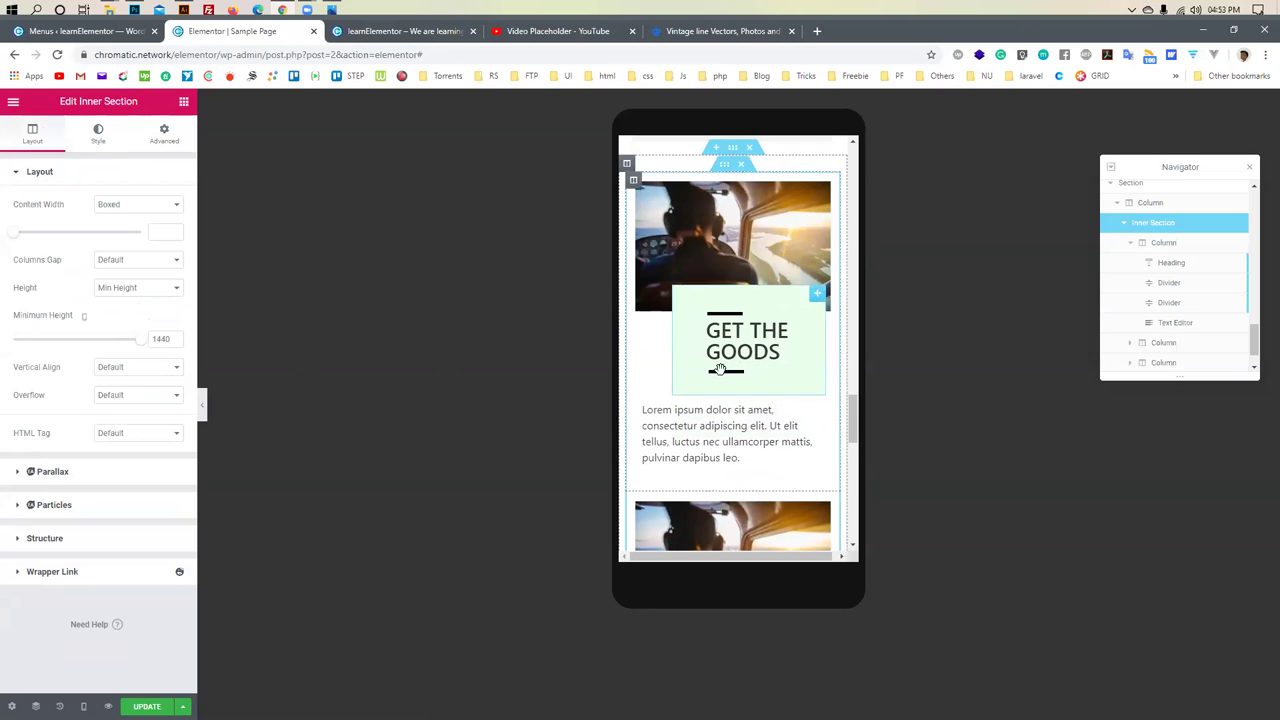
pyautogui.scroll(-3, 726, 373)
pyautogui.scroll(1, 726, 373)
pyautogui.scroll(-4, 726, 373)
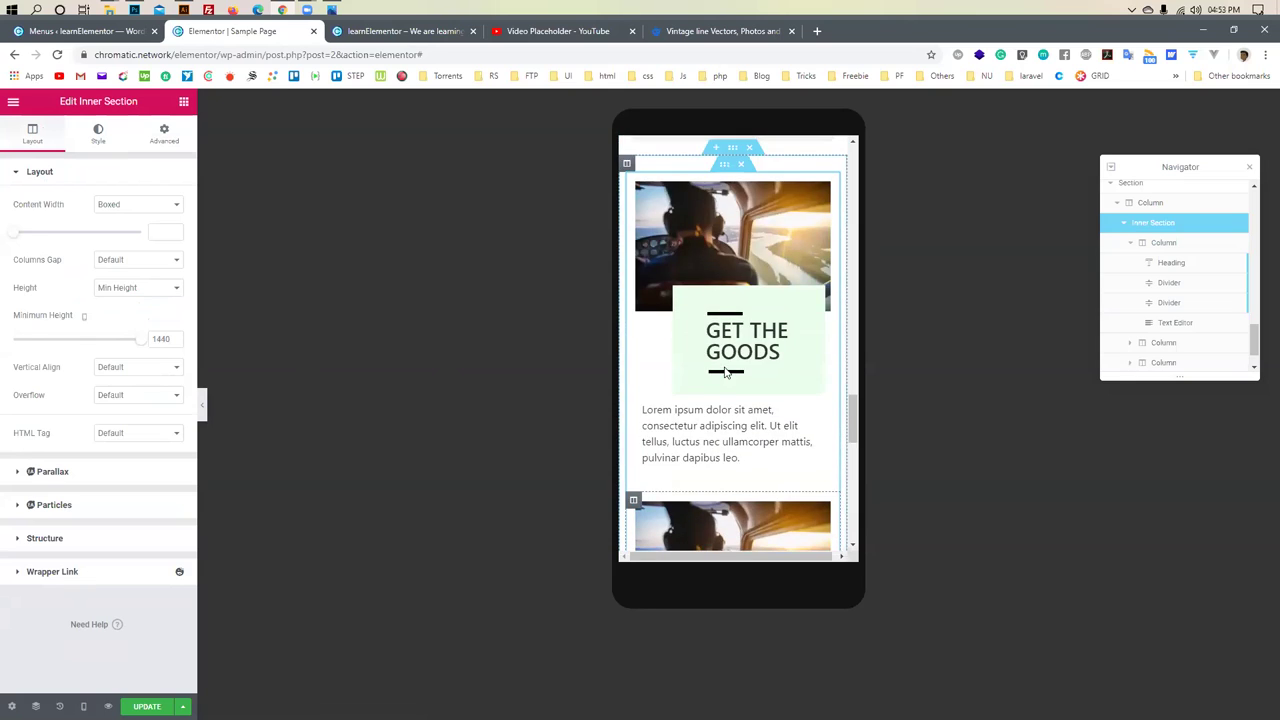
pyautogui.scroll(1, 726, 372)
pyautogui.scroll(2, 726, 373)
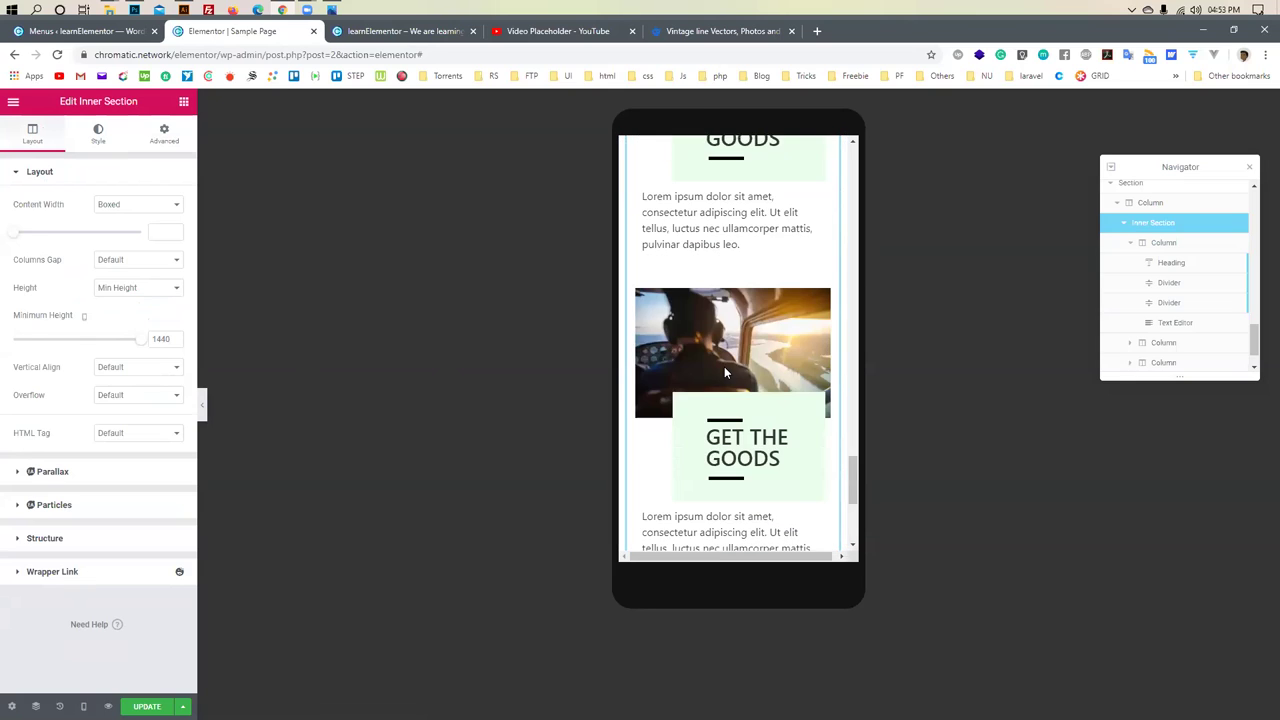
pyautogui.scroll(-1, 724, 366)
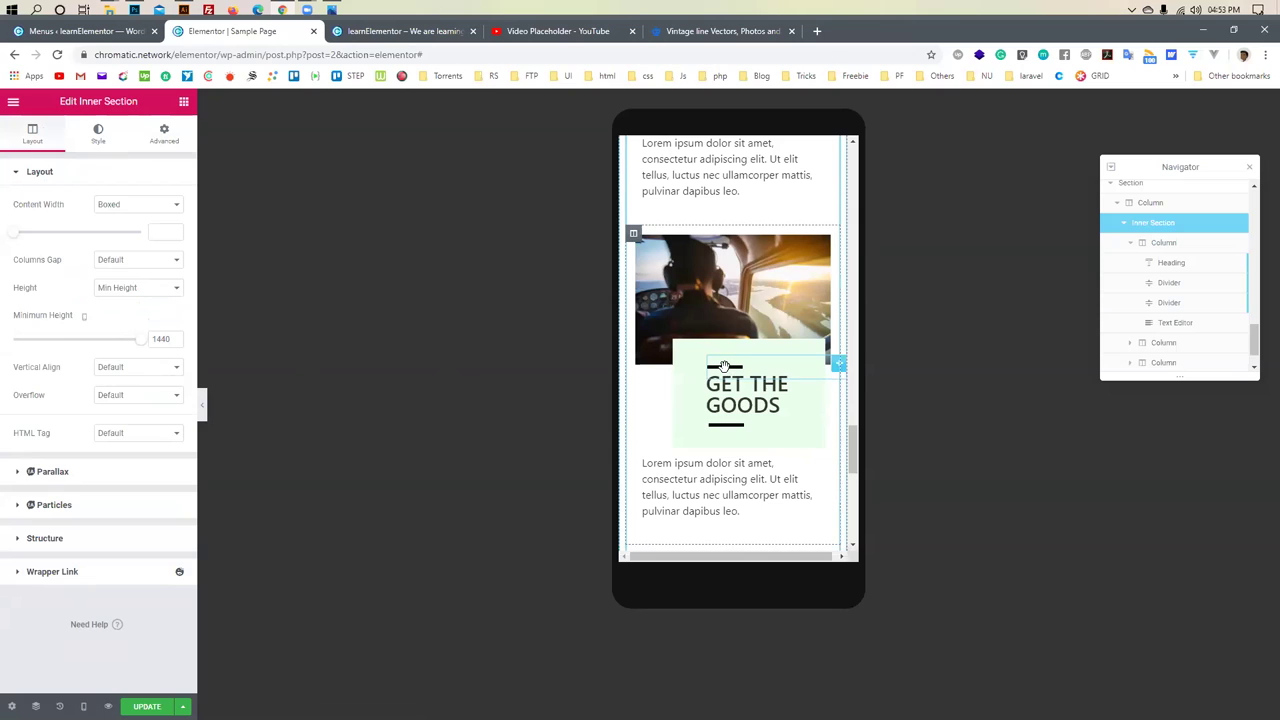
# Shift the first photo column's GET THE GOODS box left in the mobile preview and realign both divider lines with its heading
pyautogui.scroll(-5, 724, 366)
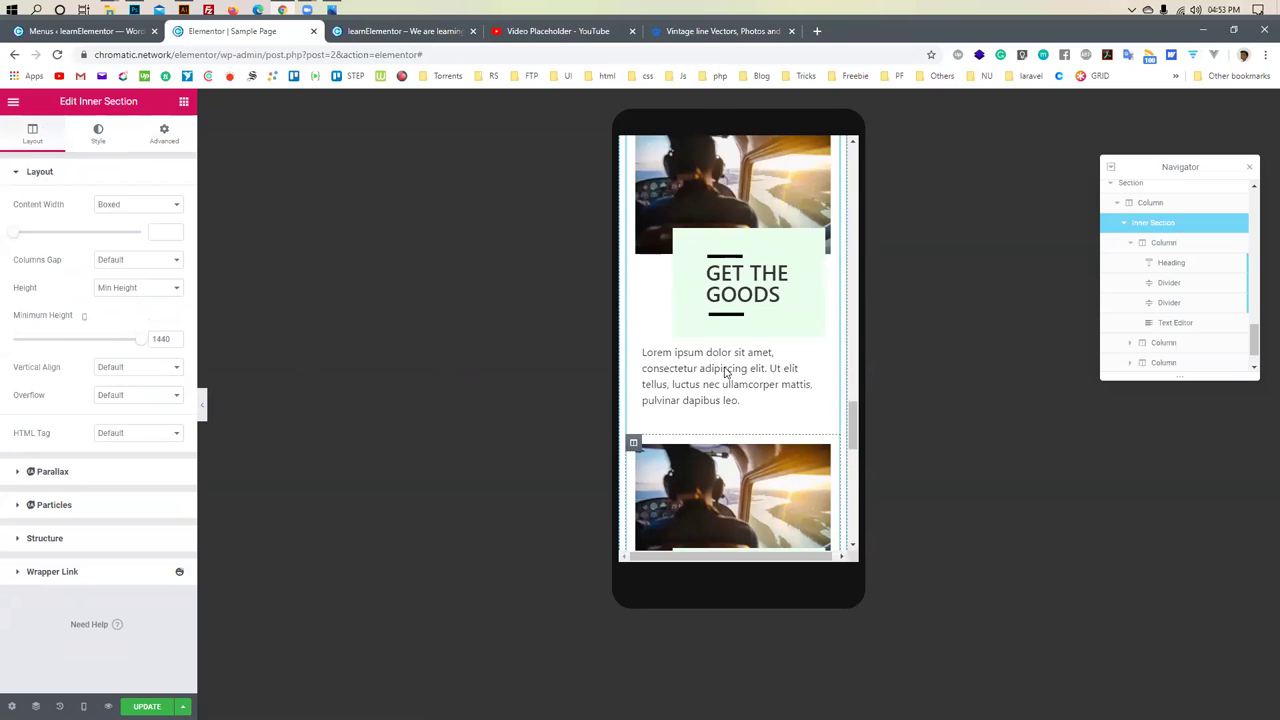
pyautogui.scroll(1, 726, 366)
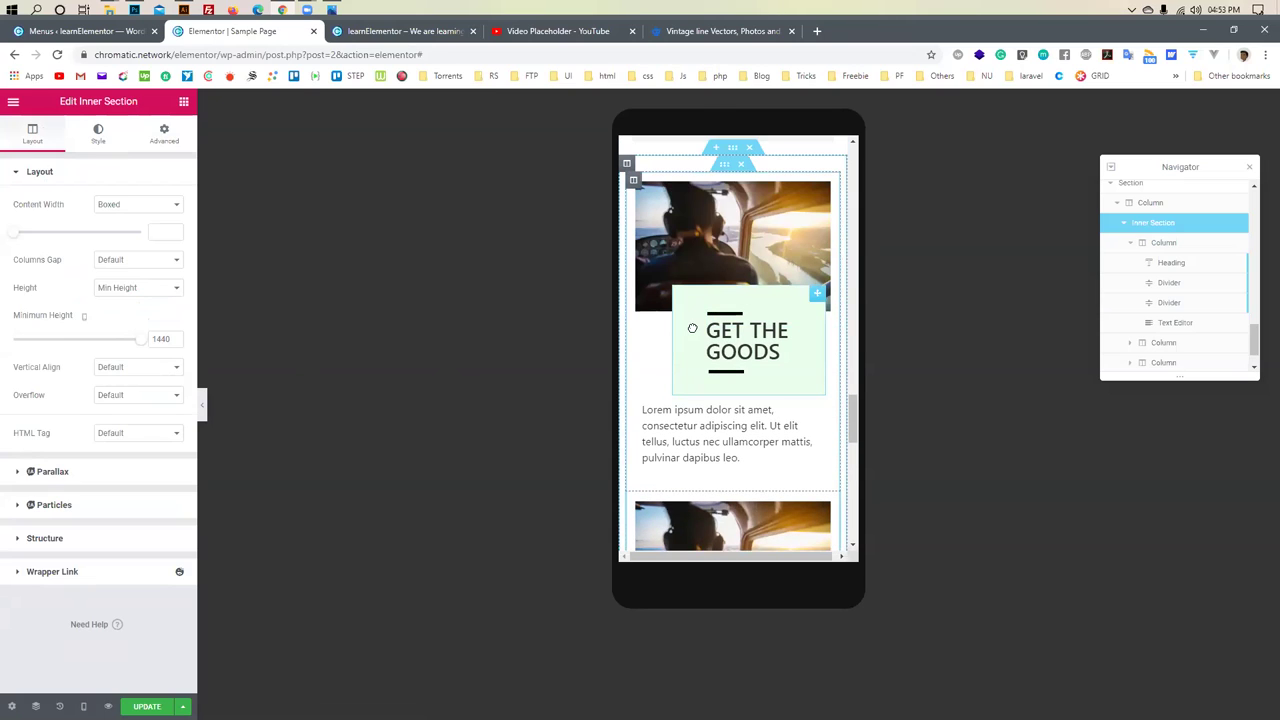
pyautogui.click(692, 328)
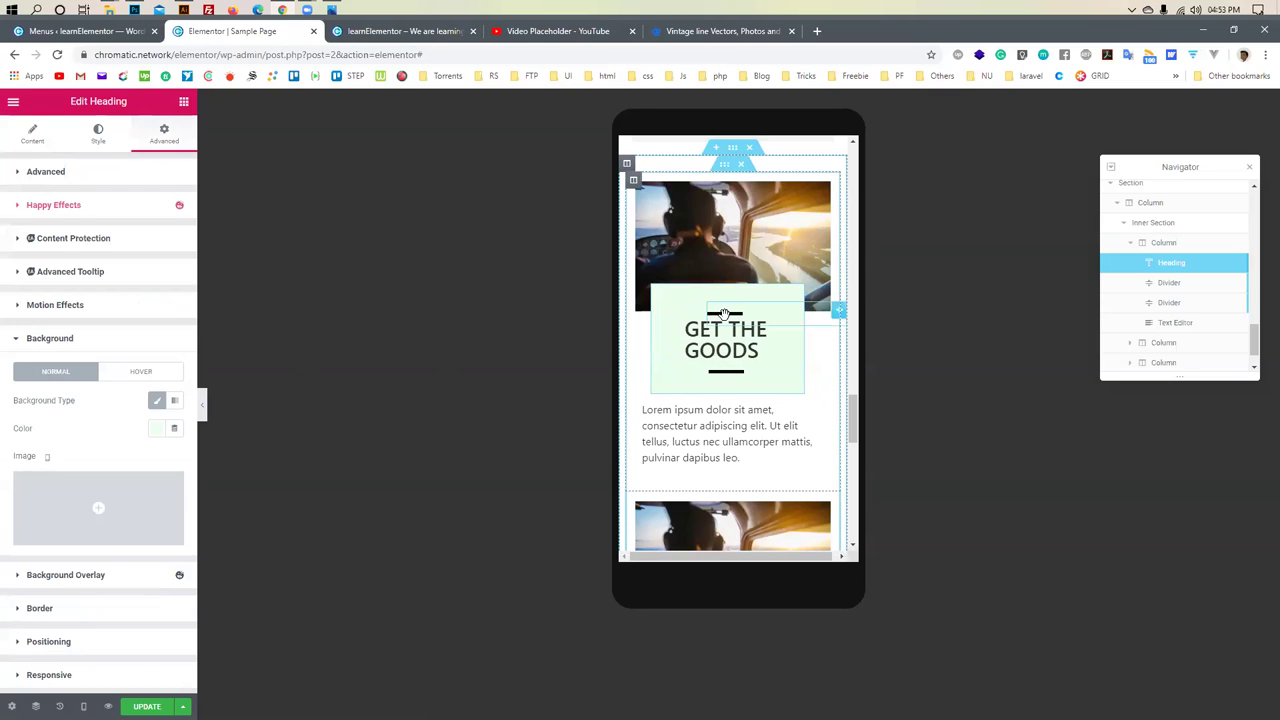
pyautogui.click(693, 317)
pyautogui.moveTo(703, 314); pyautogui.dragTo(705, 313)
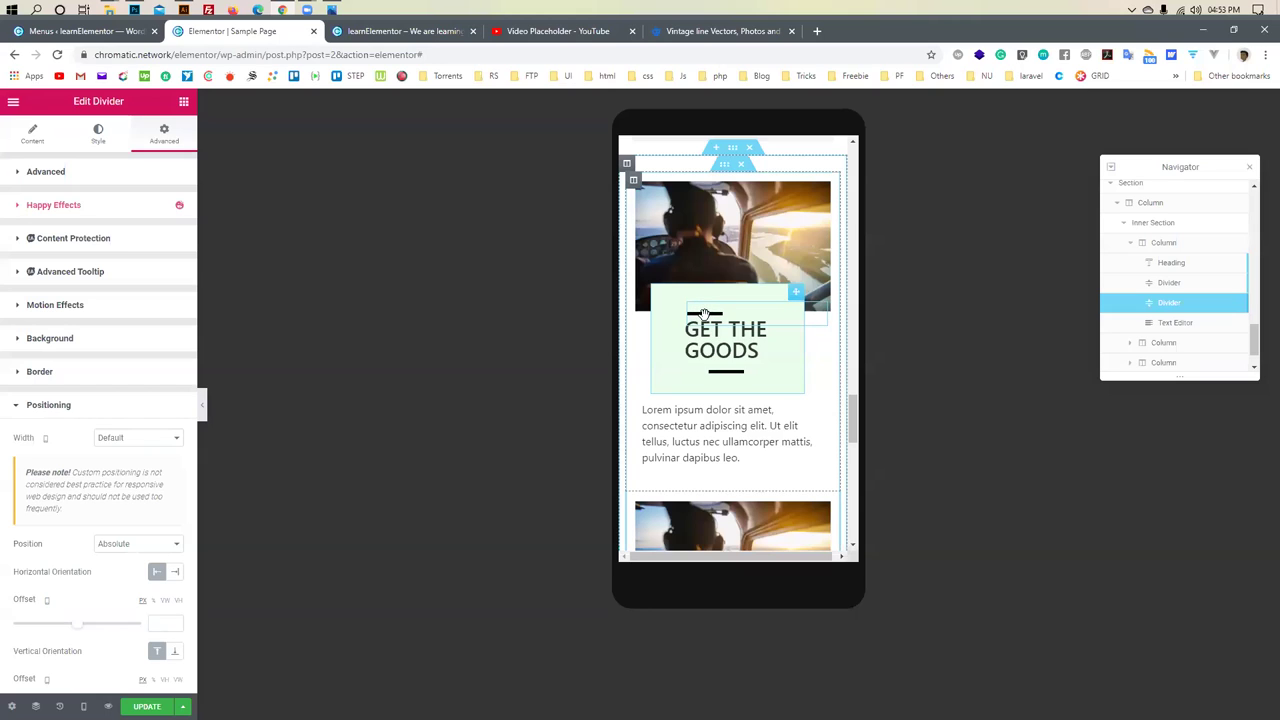
pyautogui.click(710, 369)
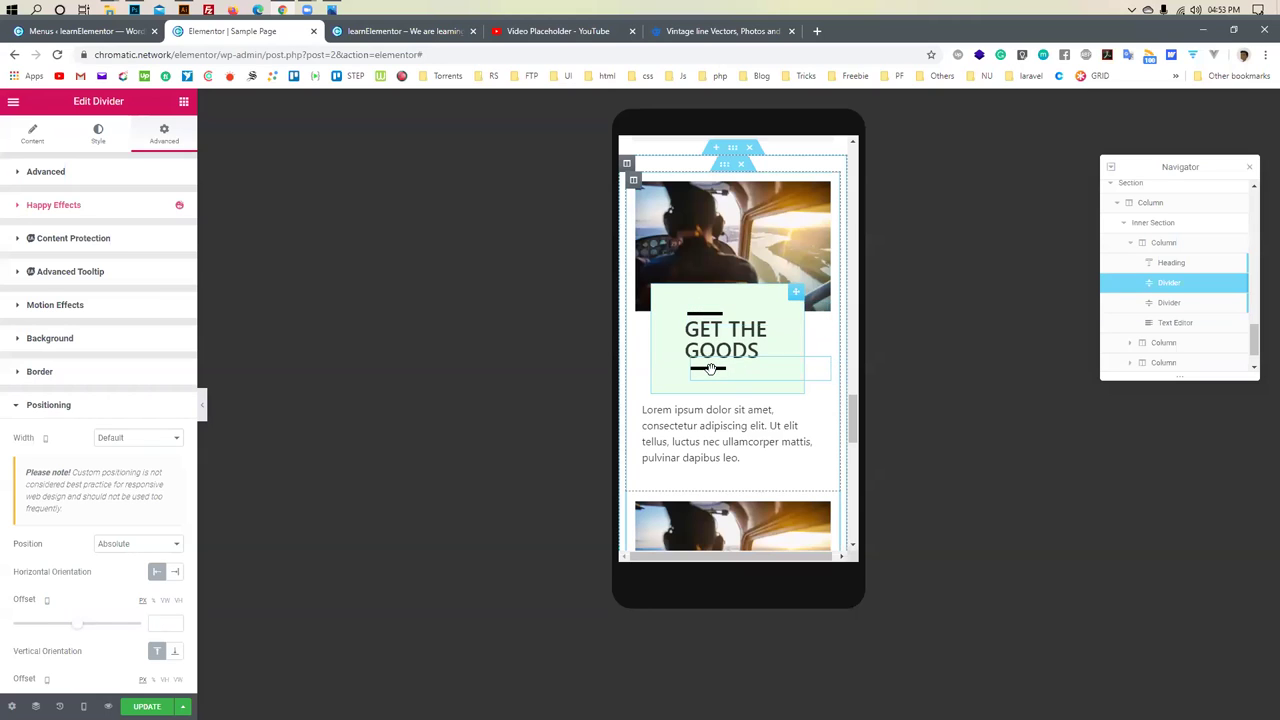
pyautogui.moveTo(709, 369); pyautogui.dragTo(727, 367)
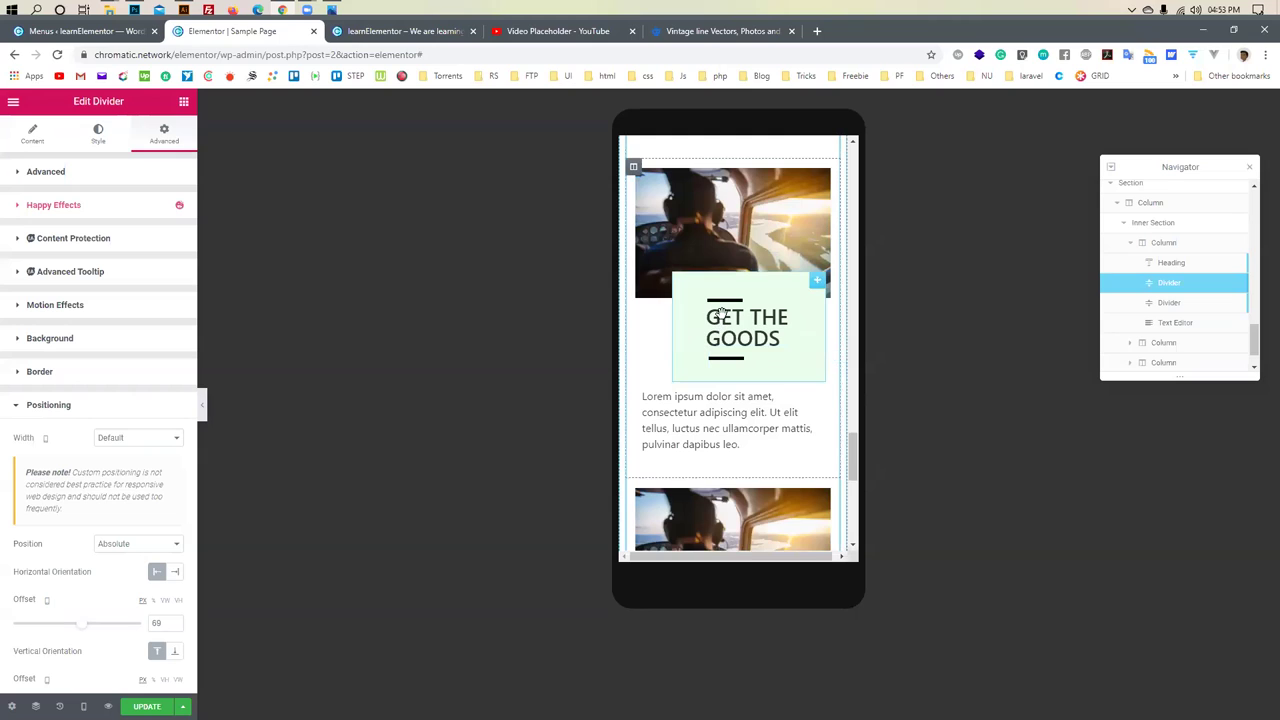
# Shift the second photo column's GET THE GOODS box left in the mobile preview and align its two divider lines with the heading
pyautogui.scroll(-1, 745, 258)
pyautogui.click(770, 222)
pyautogui.moveTo(770, 222); pyautogui.dragTo(731, 231)
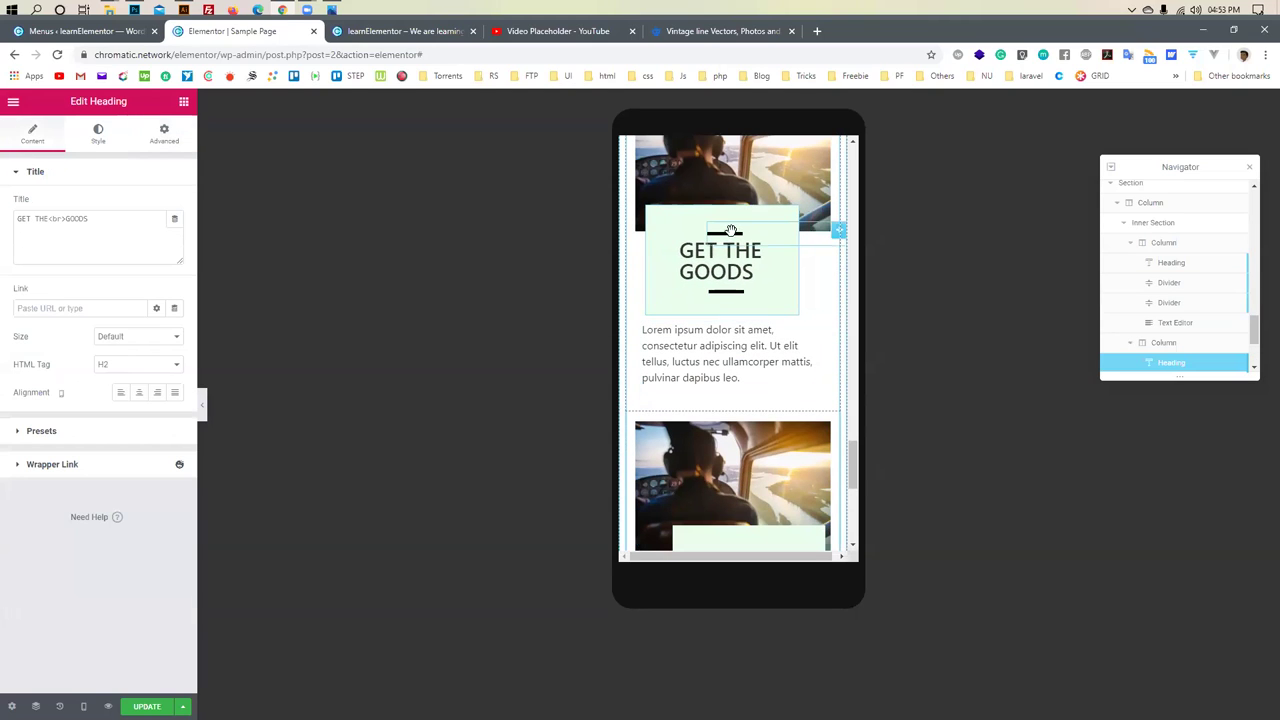
pyautogui.click(720, 234)
pyautogui.click(720, 293)
pyautogui.moveTo(720, 293); pyautogui.dragTo(688, 256)
# Shift the third photo column's GET THE GOODS box and divider lines left to match the other columns, and update the page
pyautogui.click(688, 256)
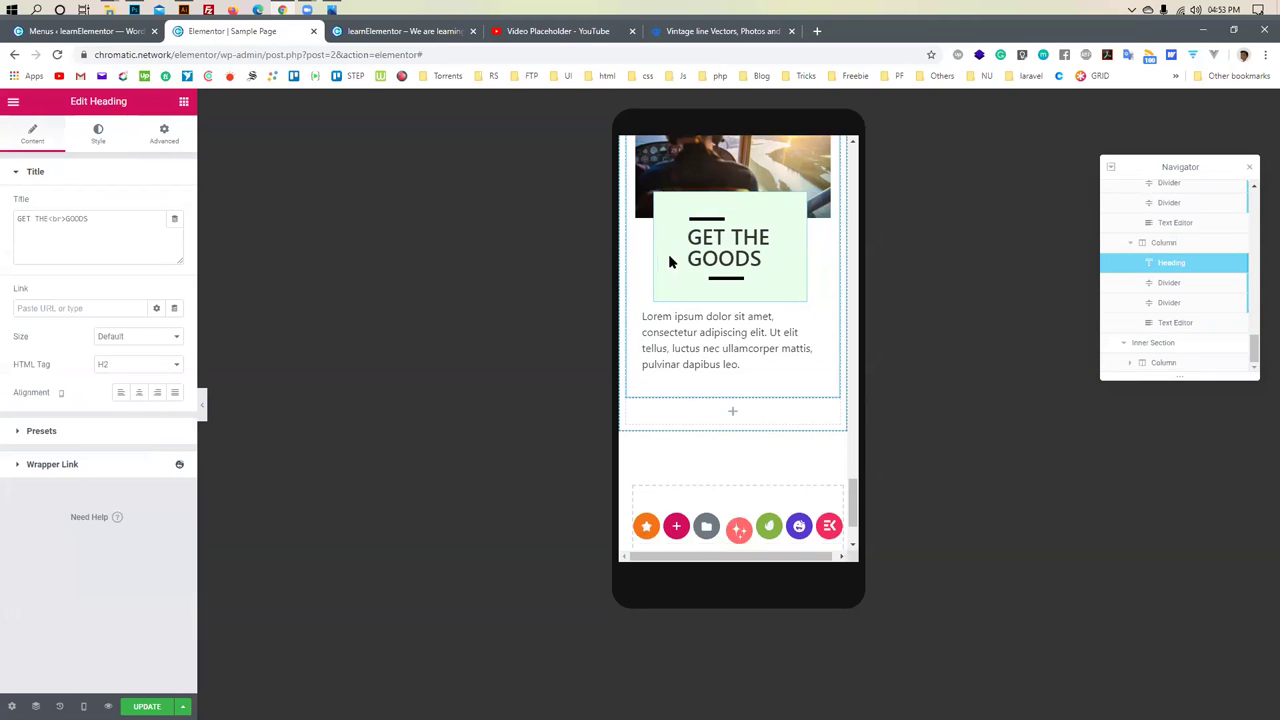
pyautogui.click(720, 280)
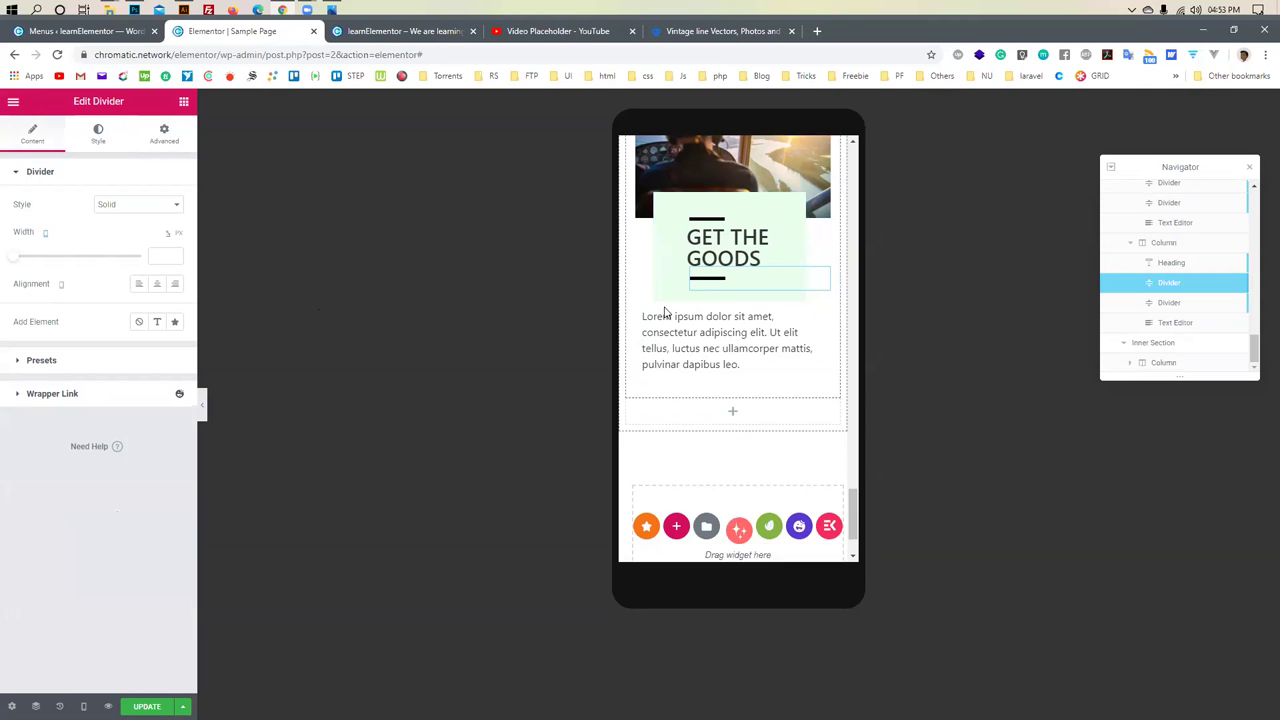
pyautogui.click(680, 360)
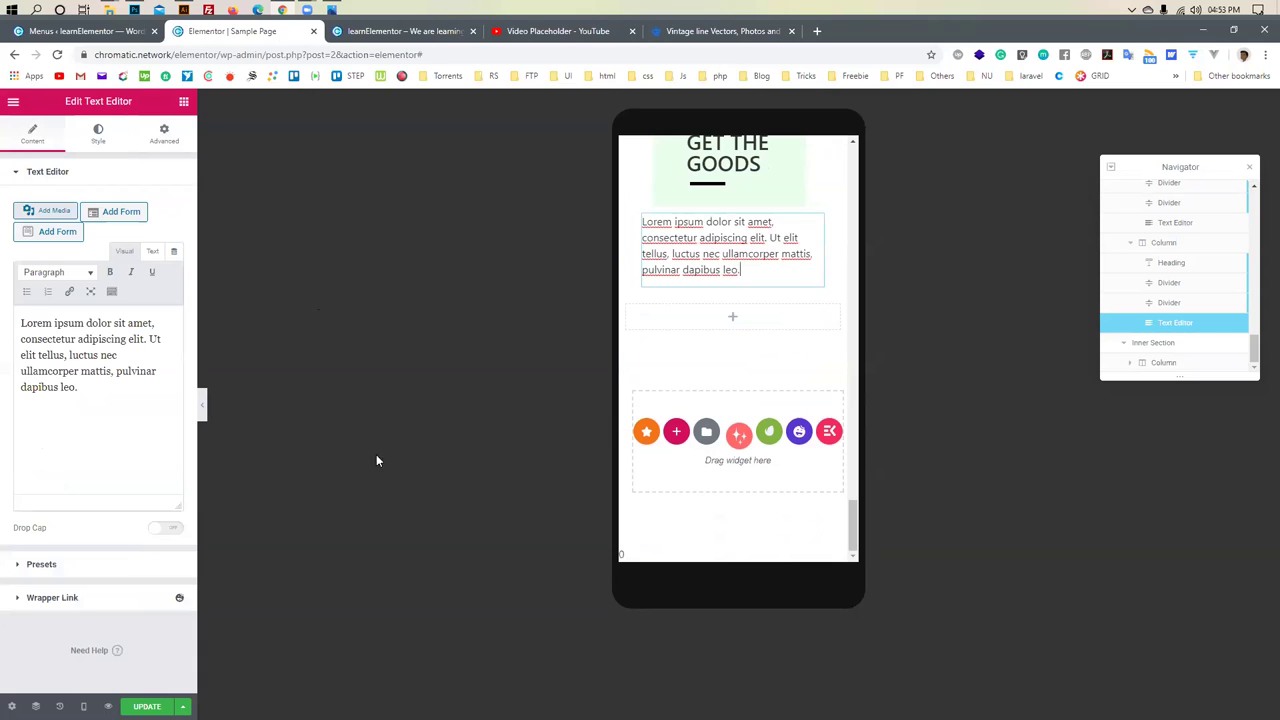
pyautogui.click(146, 705)
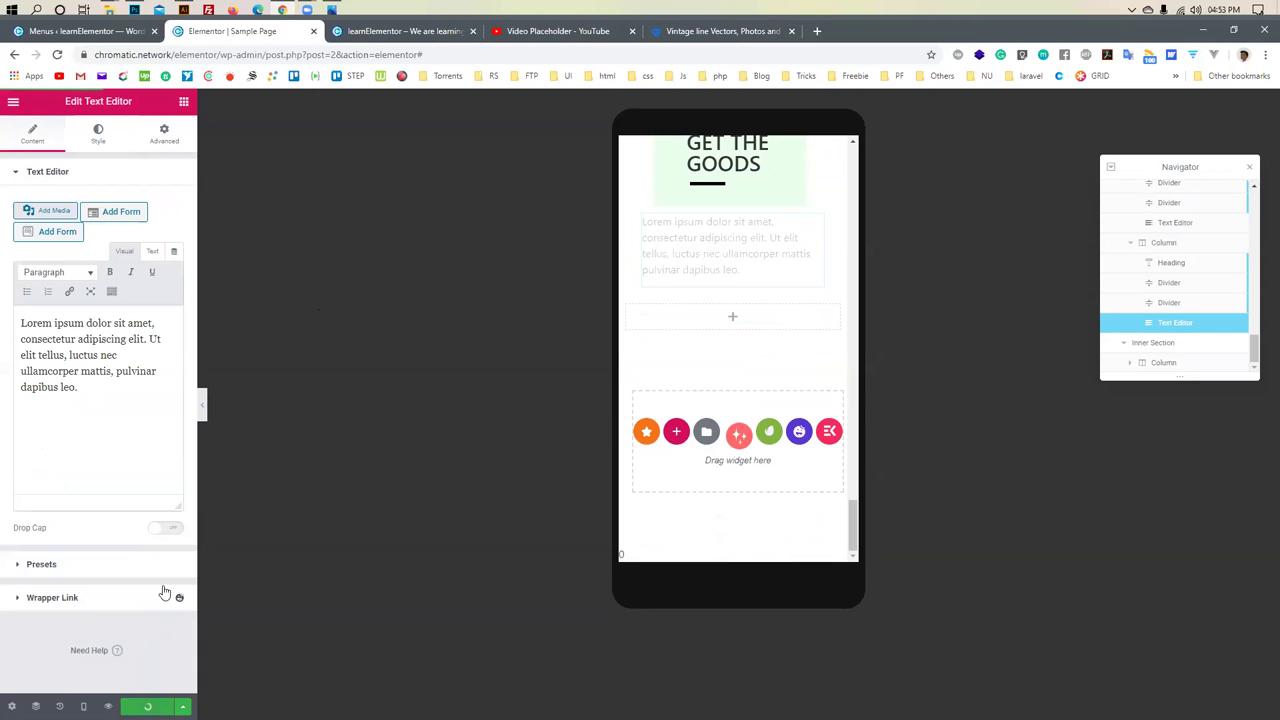
# Review the adjusted photo columns in the mobile preview and switch the editor to the Desktop preview
pyautogui.scroll(5, 752, 288)
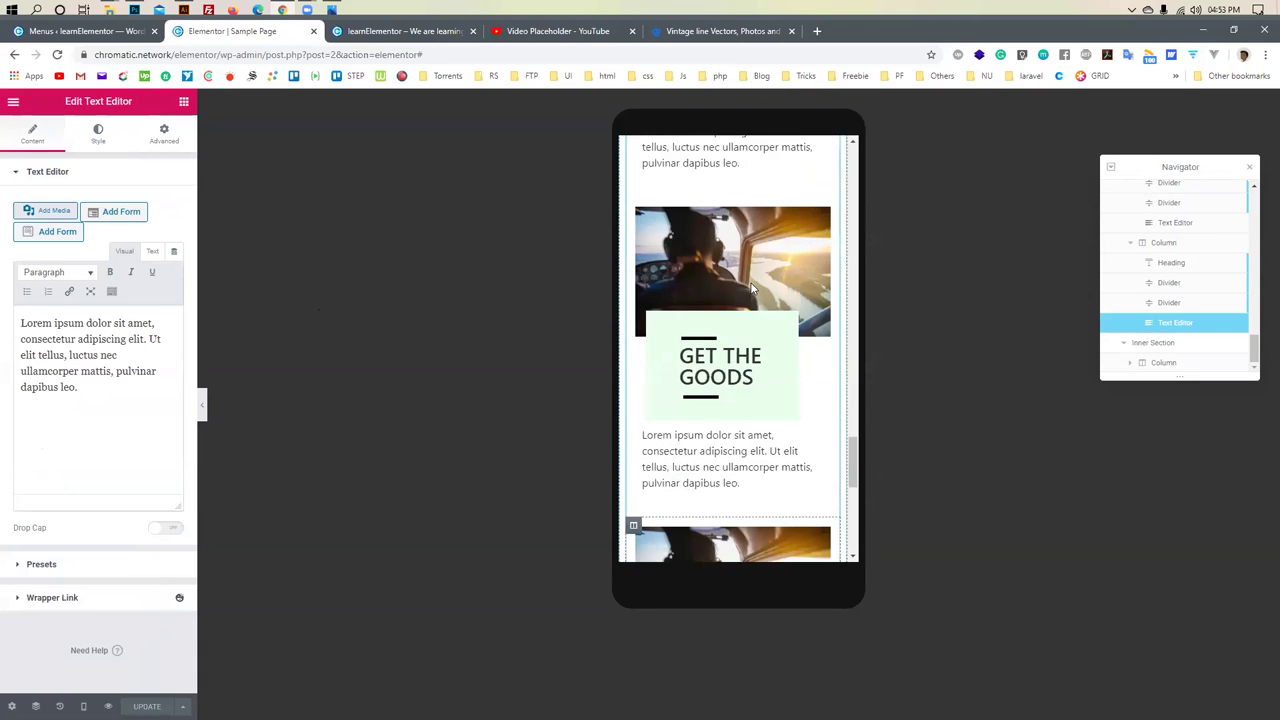
pyautogui.scroll(5, 752, 288)
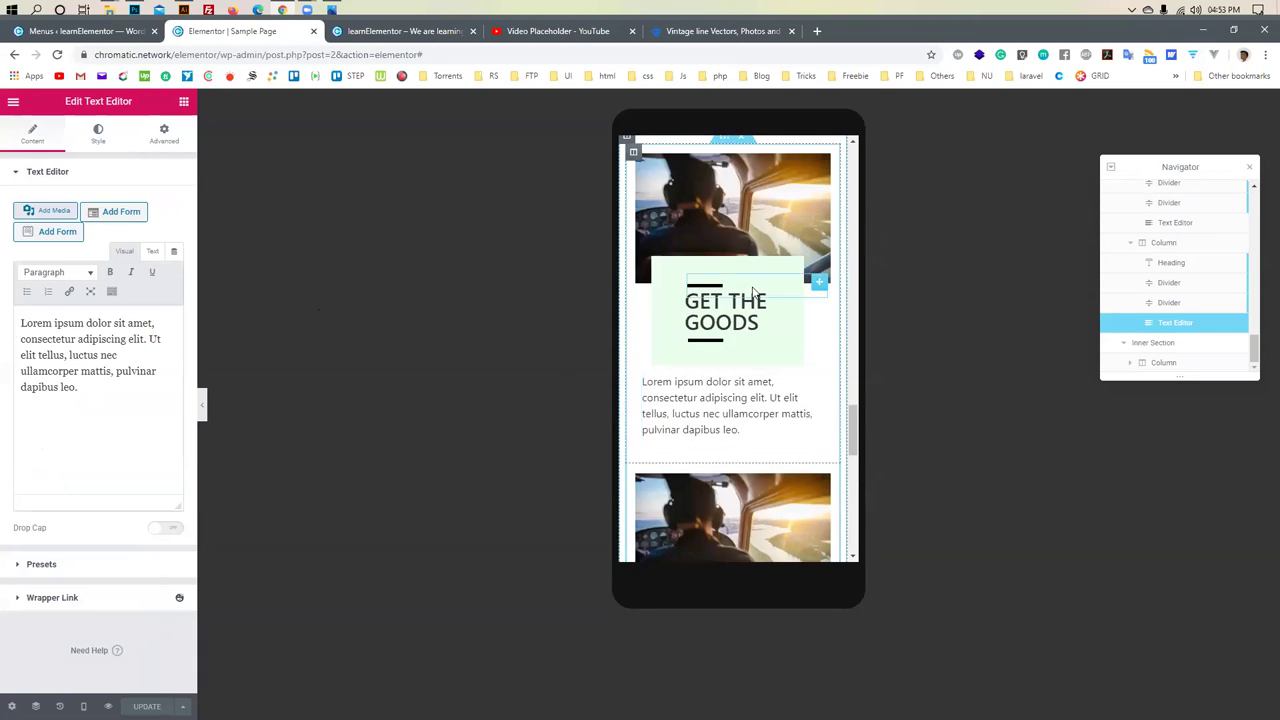
pyautogui.click(84, 705)
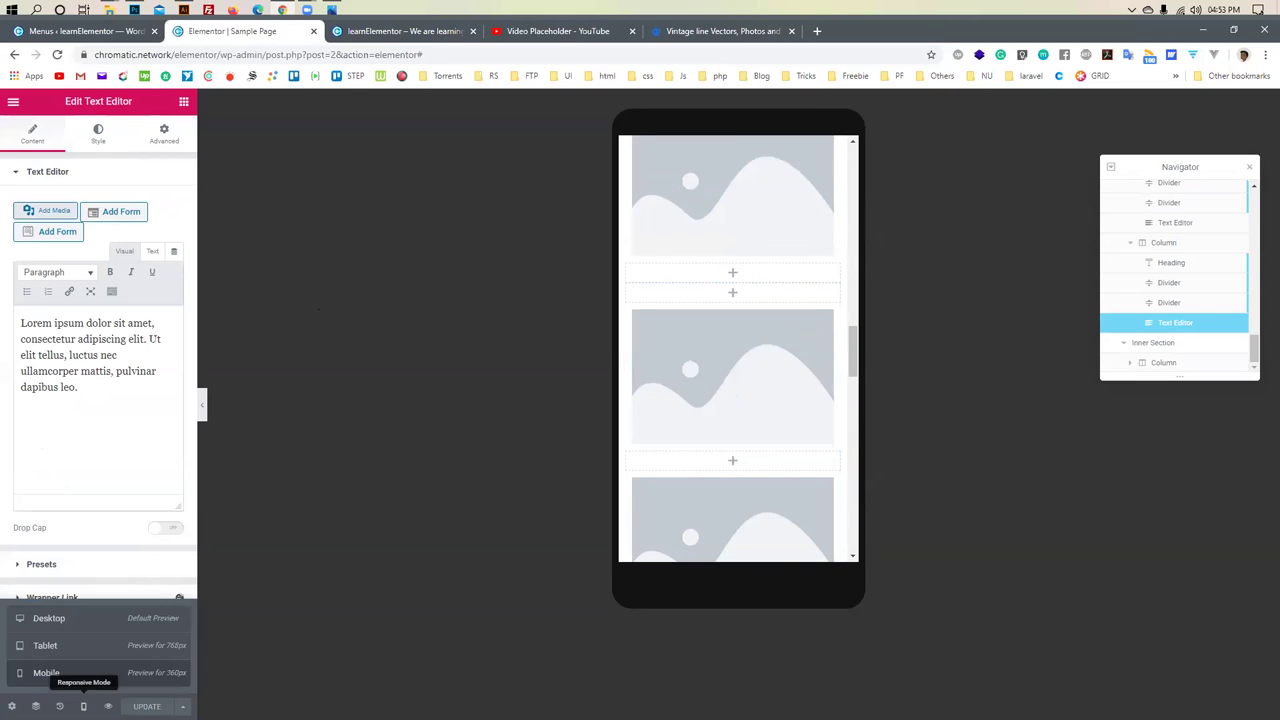
pyautogui.click(84, 627)
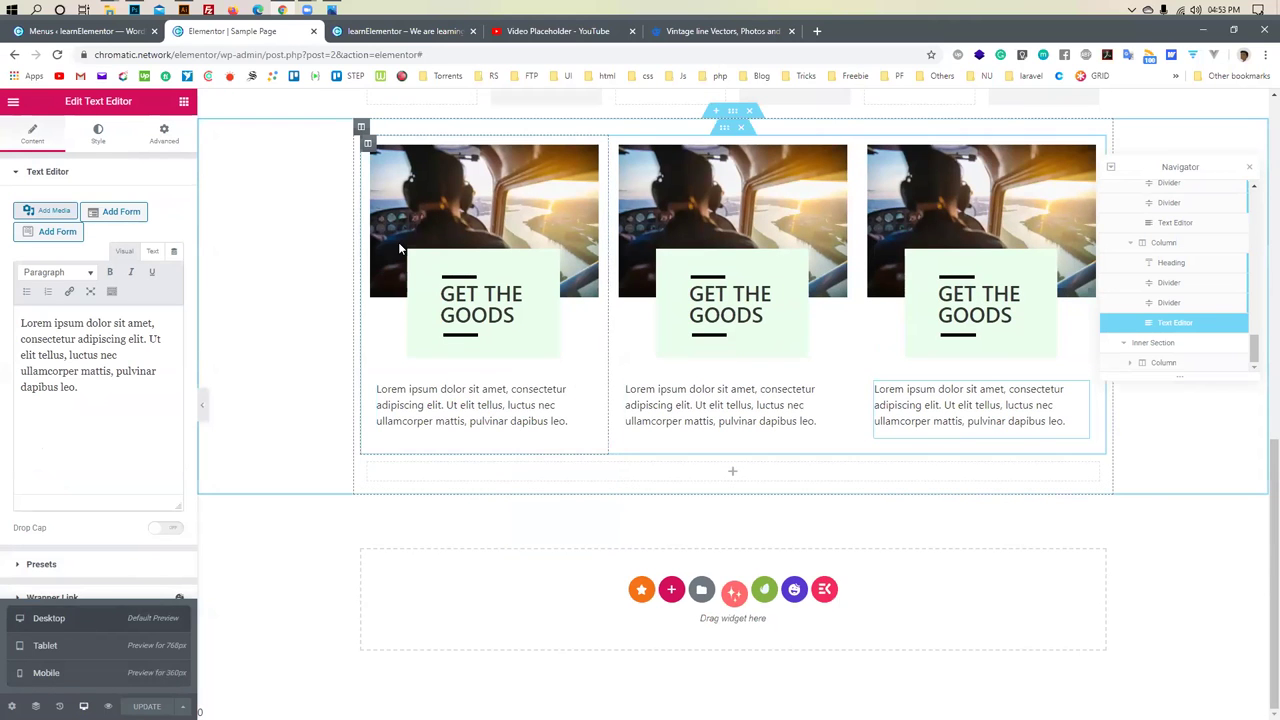
# Reload the live learnElementor page with an emptied cache and narrow its viewport to a mobile-like width
pyautogui.hotkey('ctrl', 'Tab')
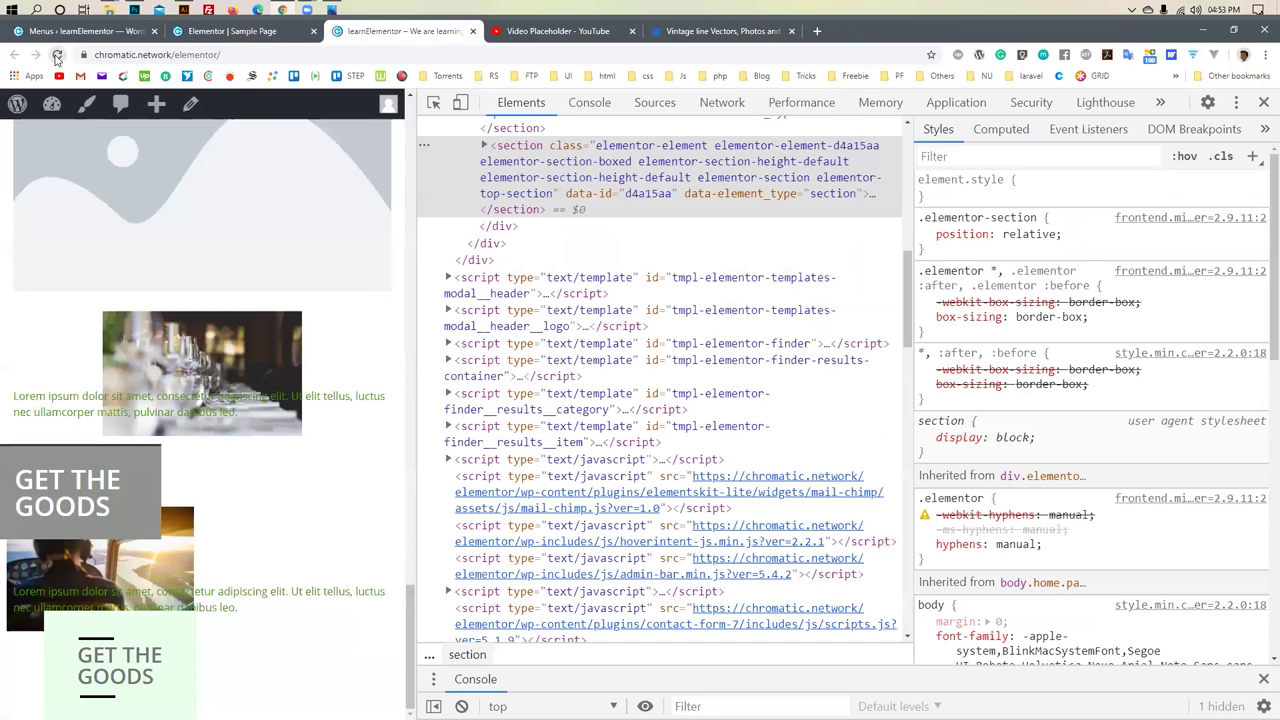
pyautogui.rightClick(57, 57)
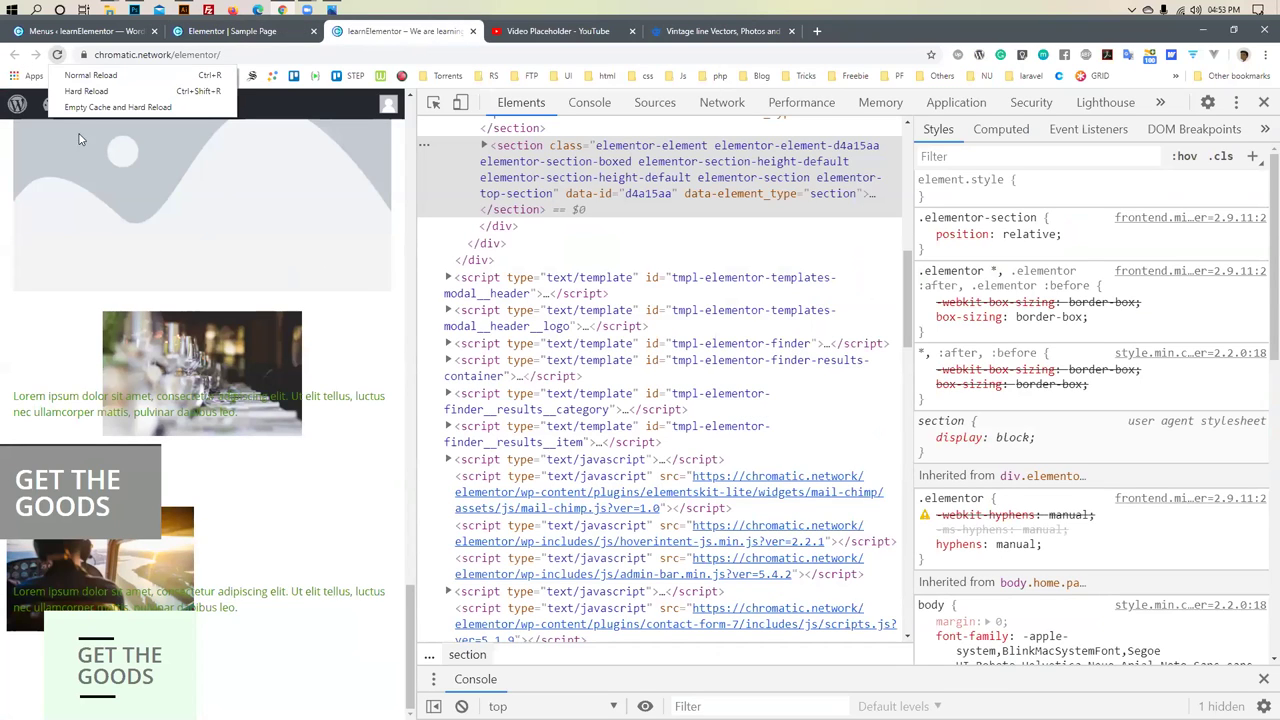
pyautogui.click(100, 107)
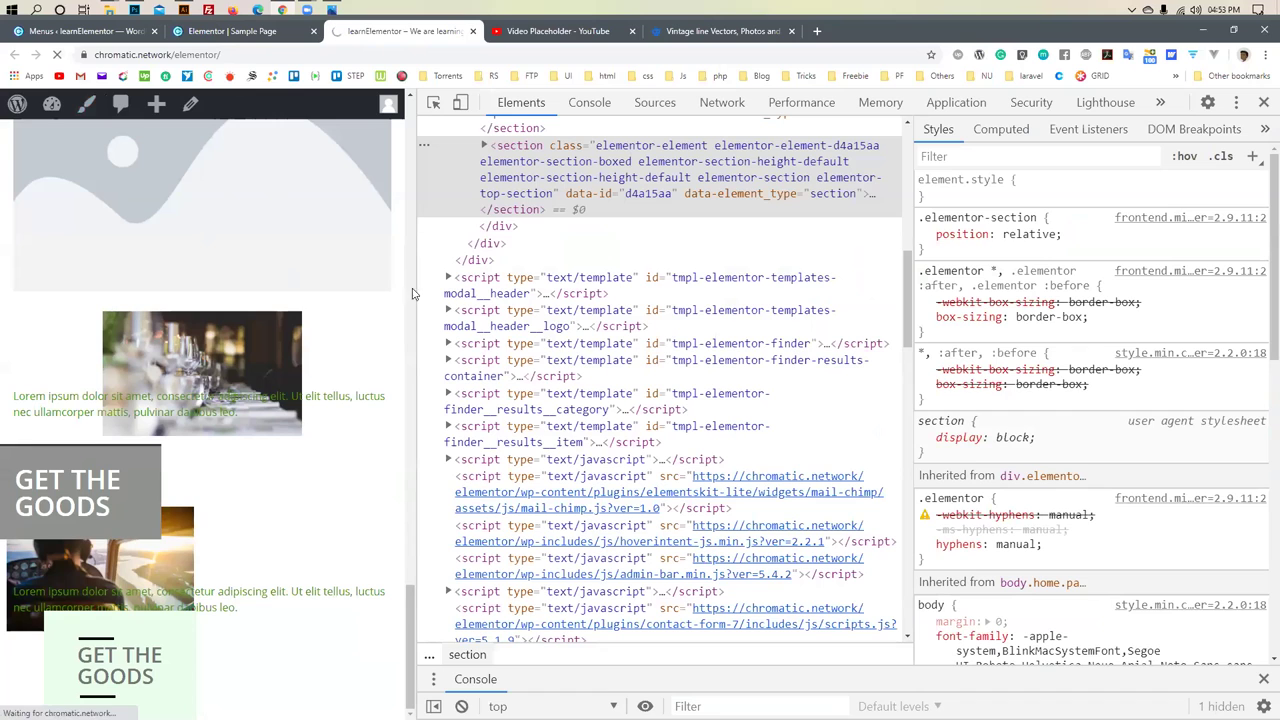
pyautogui.moveTo(418, 299); pyautogui.dragTo(324, 298)
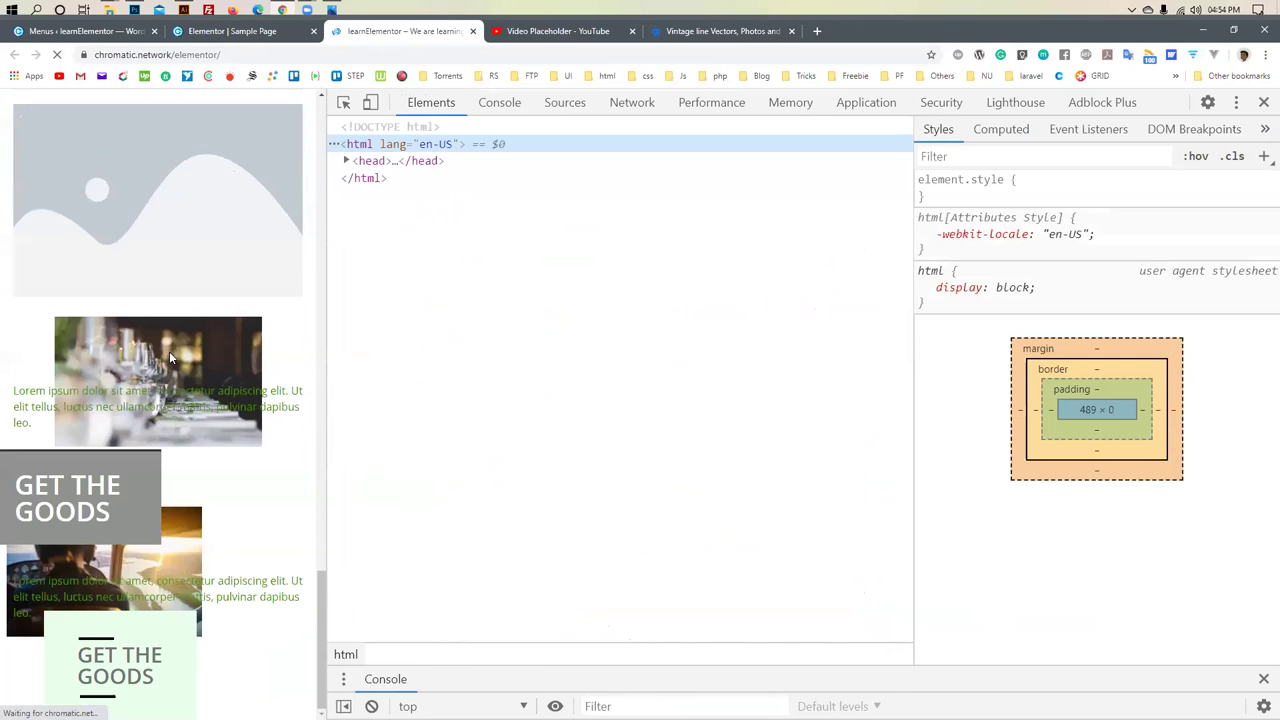
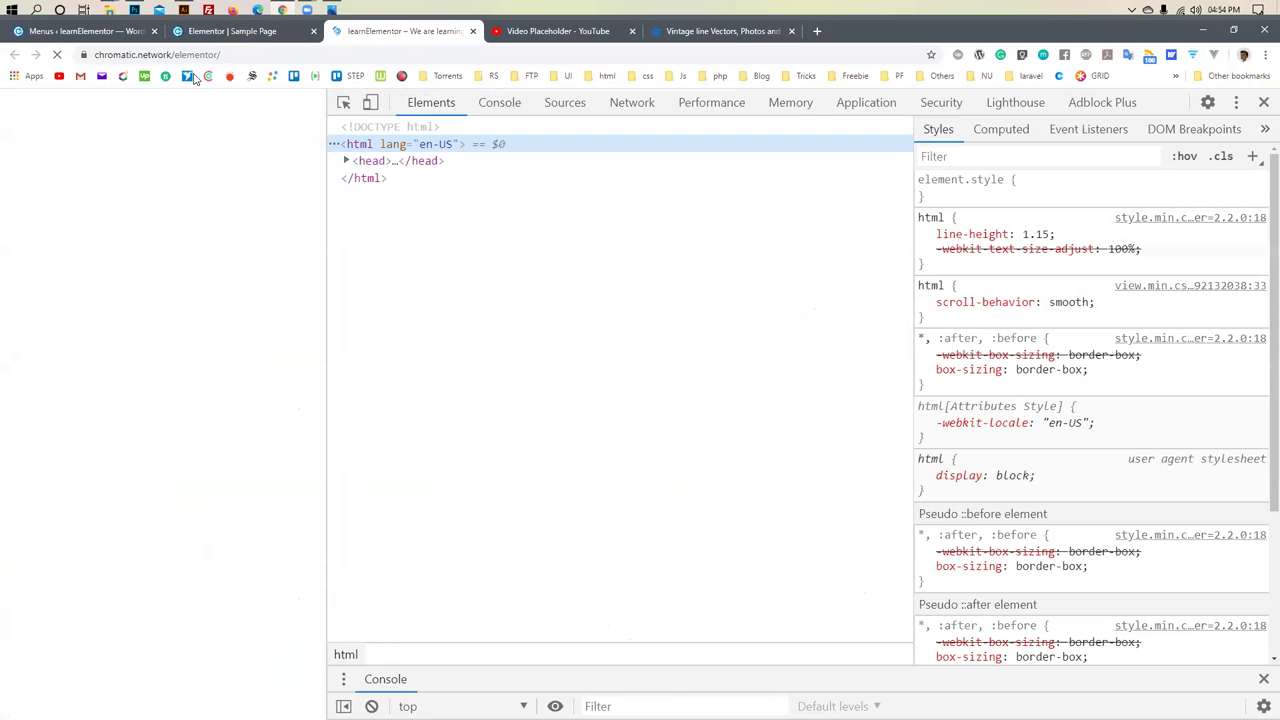
# Return to the Elementor editor and compare the columns with C.jpg, examining its GET ON THE LIST email subscription section up close
pyautogui.click(250, 31)
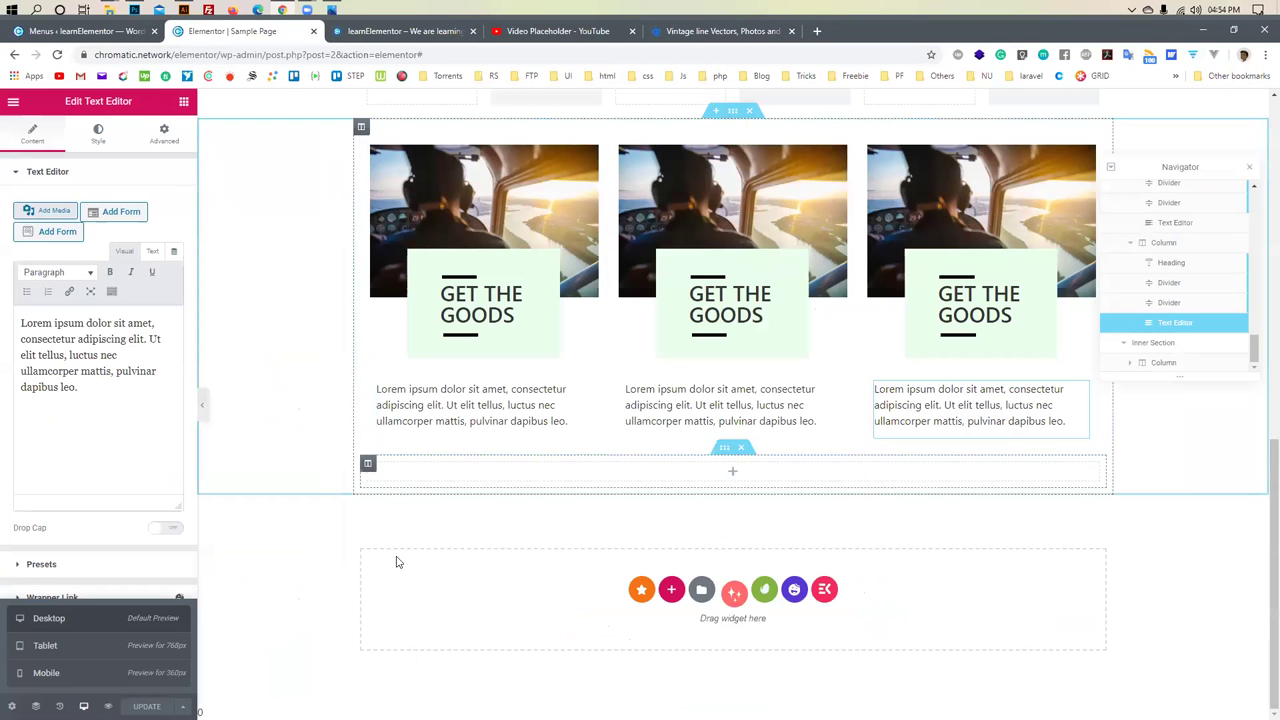
pyautogui.scroll(3, 381, 531)
pyautogui.scroll(-3, 378, 530)
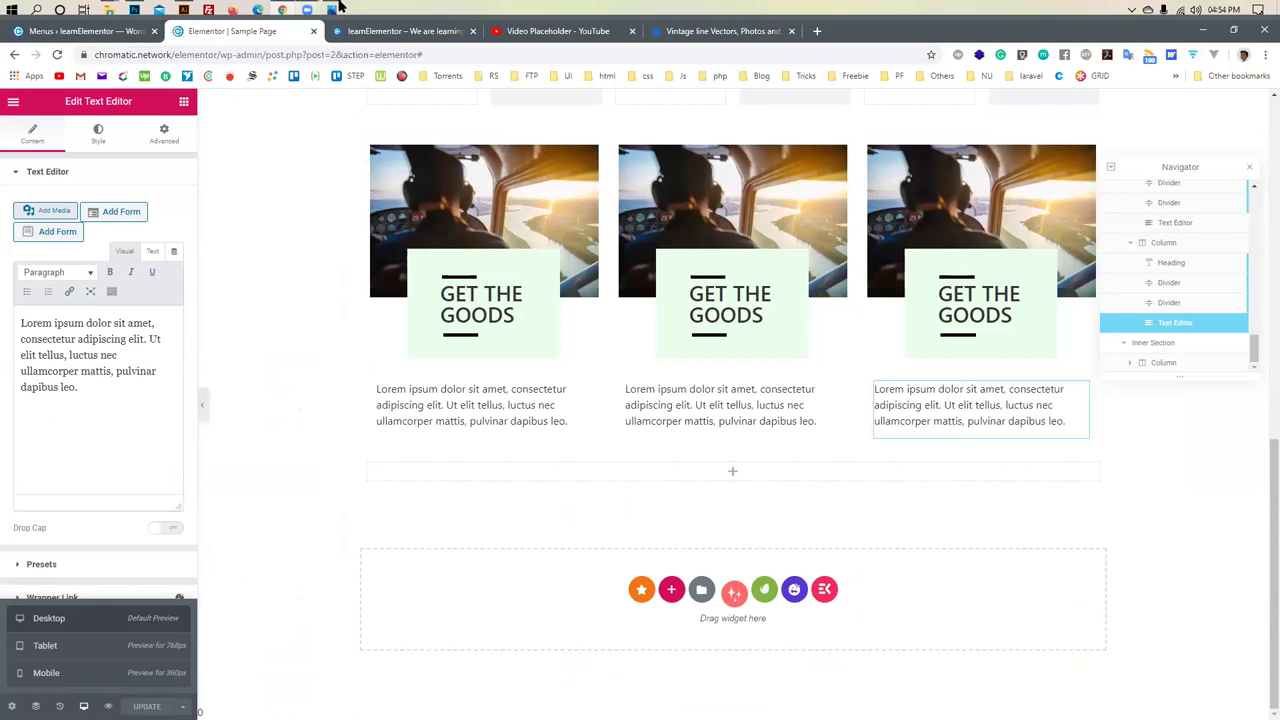
pyautogui.hotkey('alt', 'Tab')
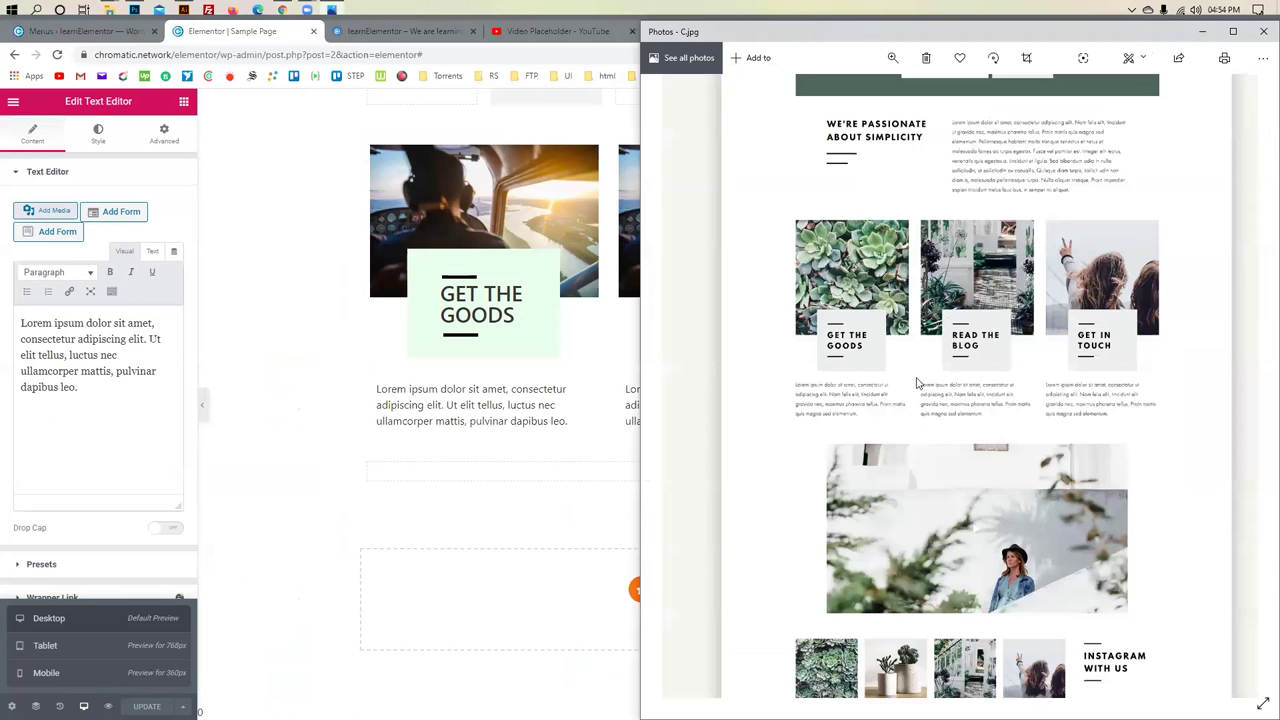
pyautogui.moveTo(905, 280); pyautogui.dragTo(906, 314)
pyautogui.scroll(-3, 932, 302)
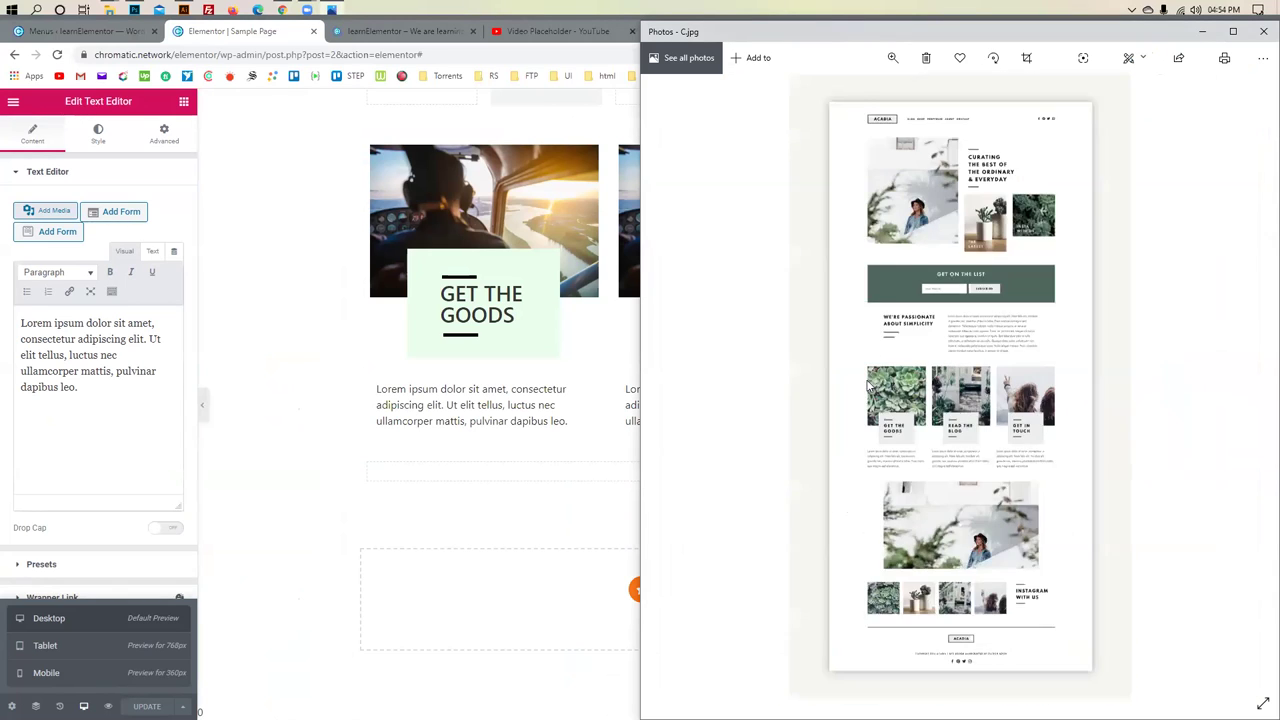
pyautogui.scroll(3, 932, 302)
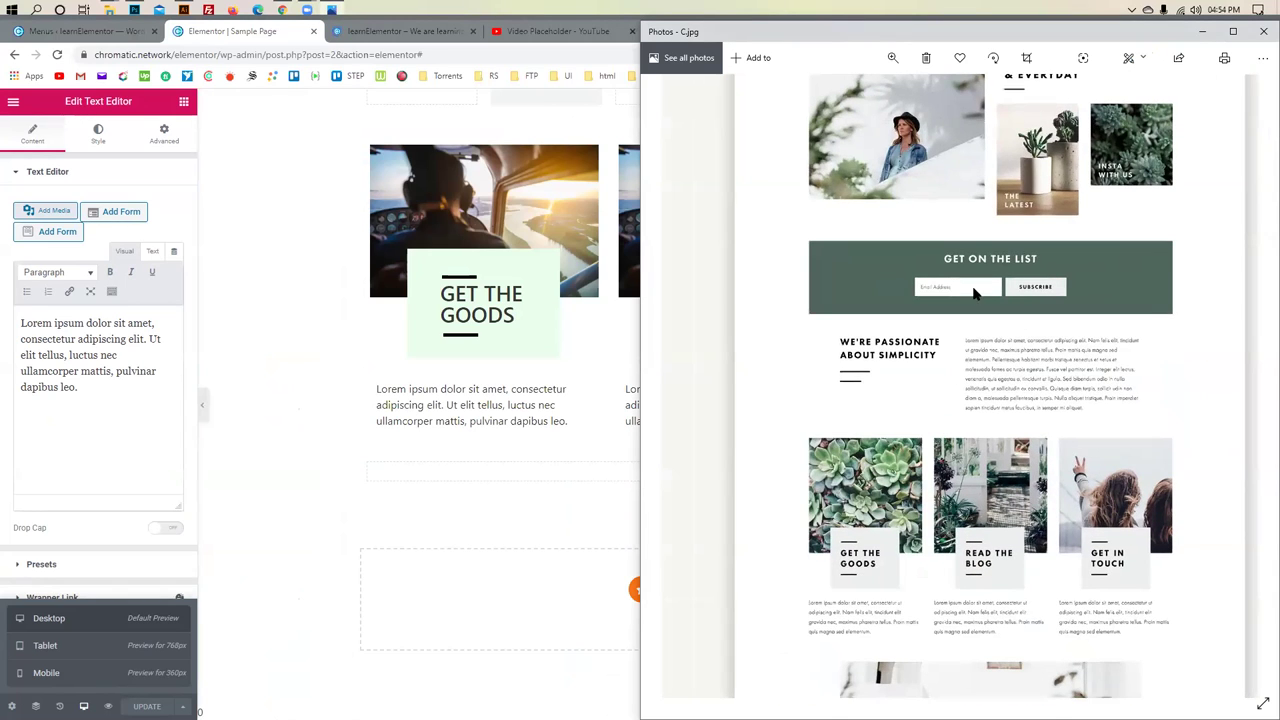
pyautogui.scroll(4, 975, 290)
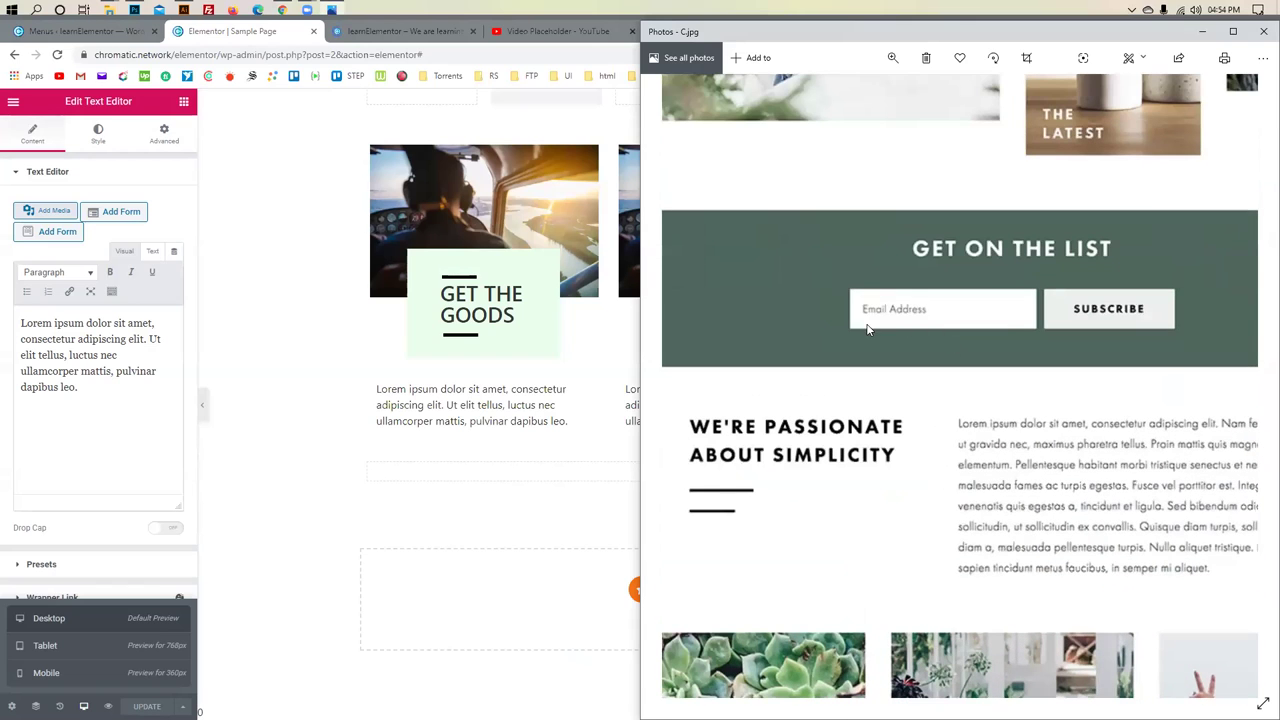
# Search the Elementor widget library for "input" and "text" to find a field widget
pyautogui.click(183, 102)
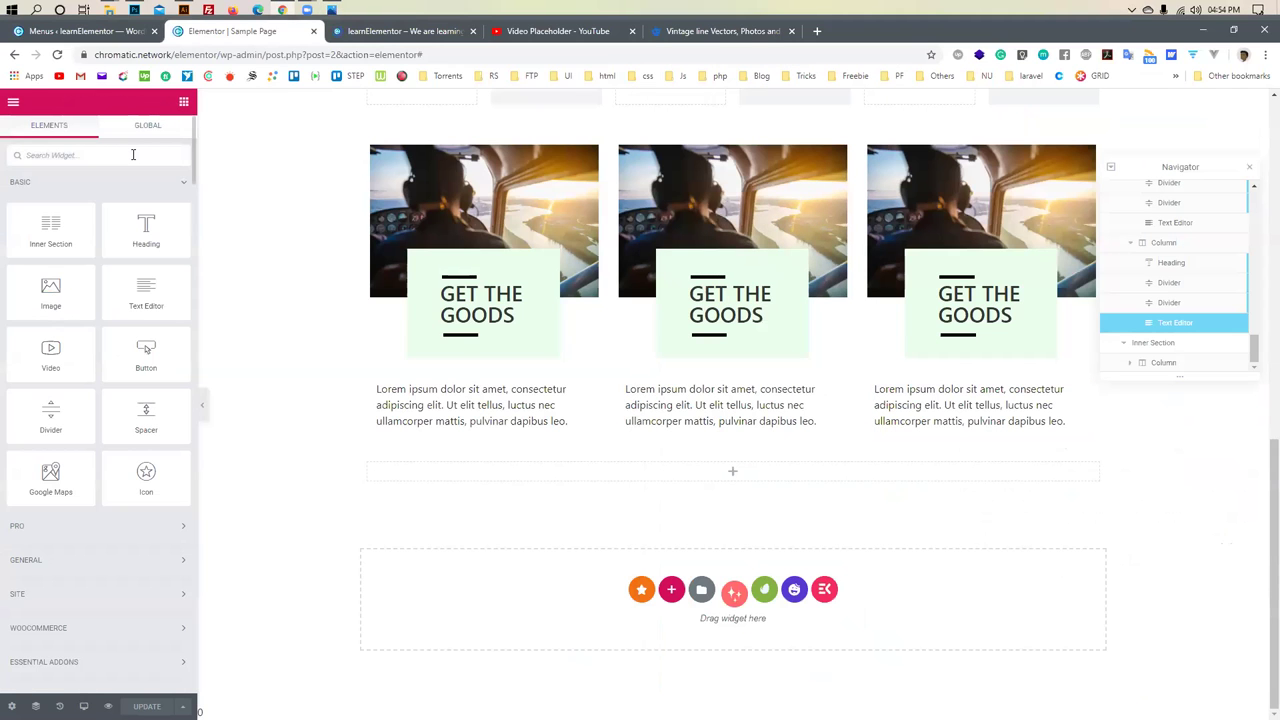
pyautogui.click(133, 156)
pyautogui.write('inpu')
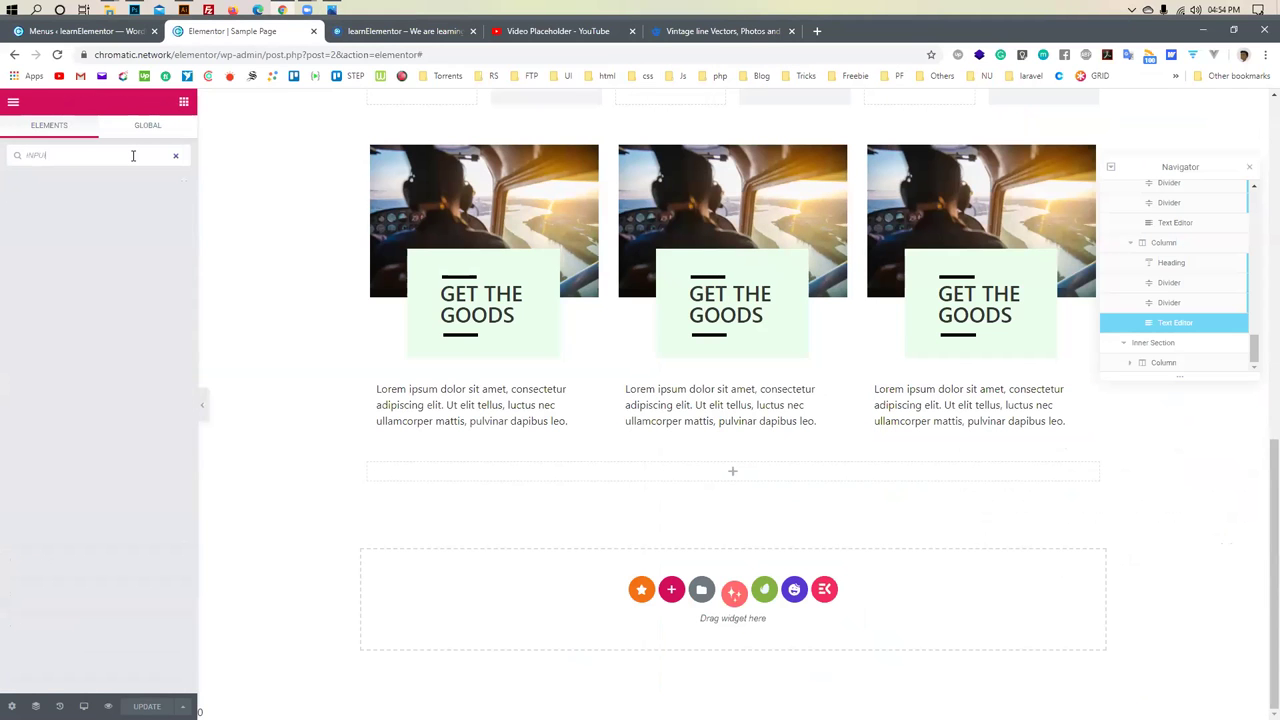
pyautogui.write('t')
pyautogui.write('f')
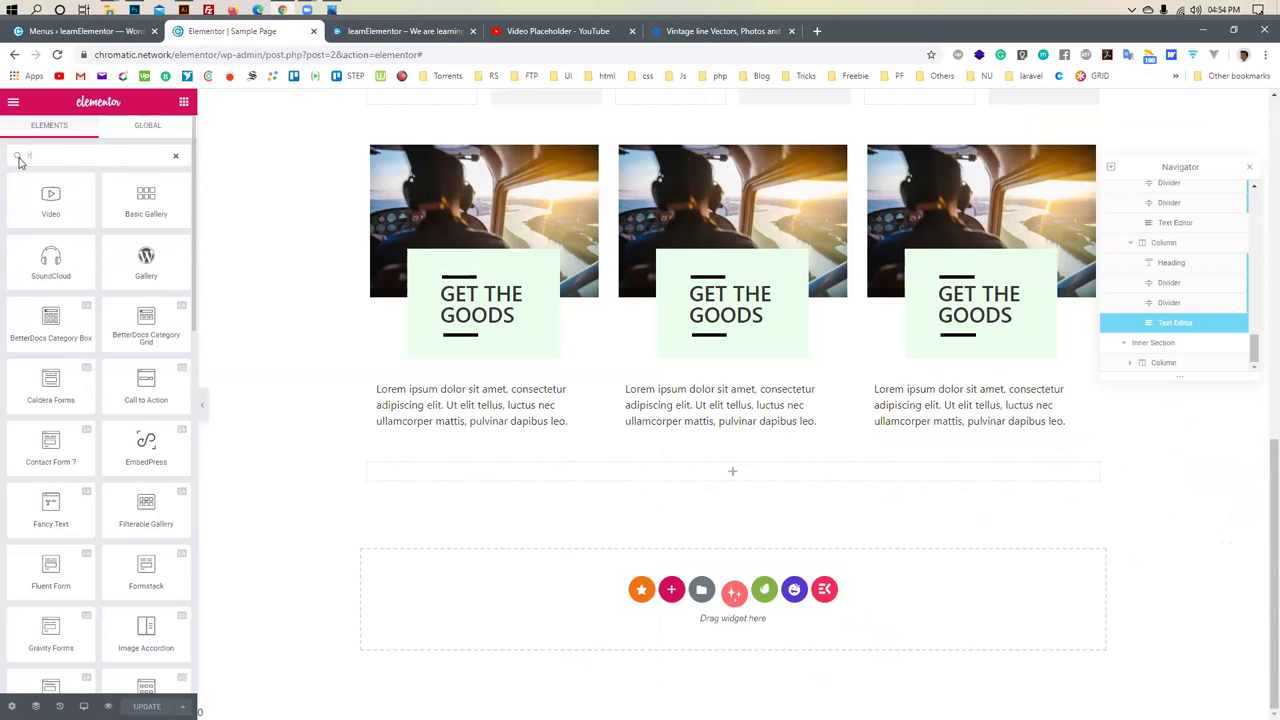
pyautogui.press('BackSpace')
pyautogui.write('te')
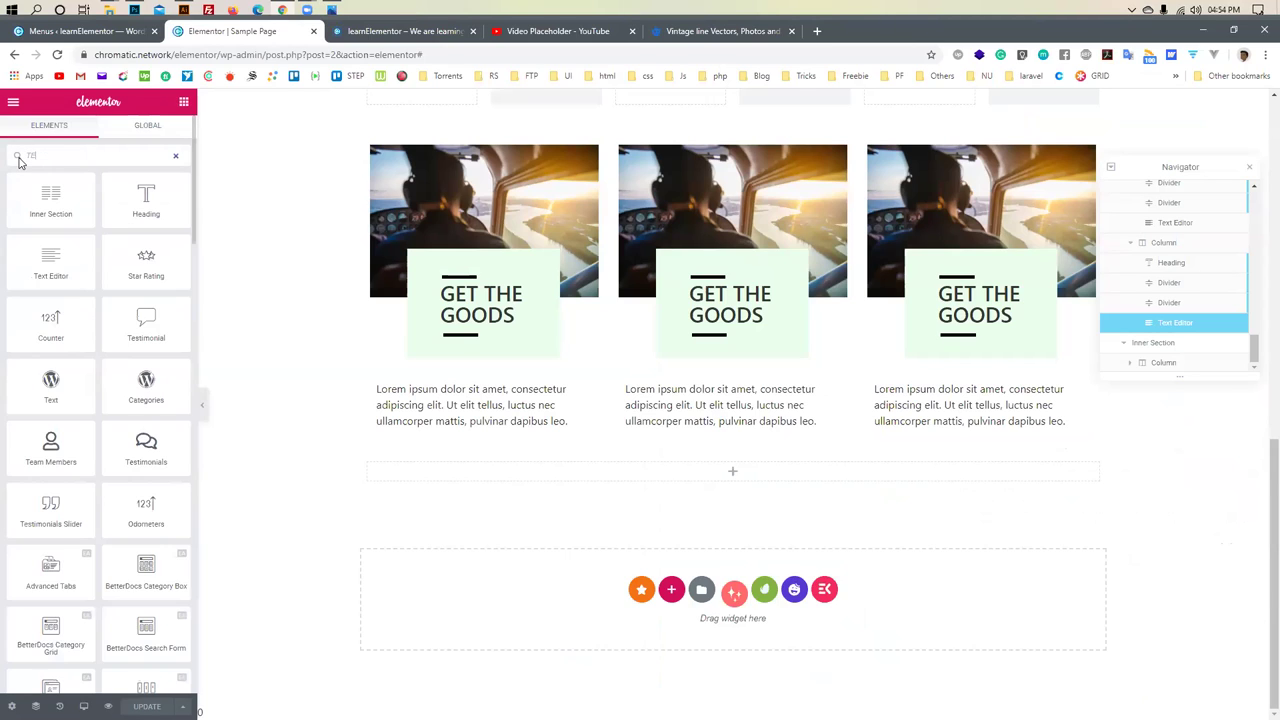
pyautogui.write('xt')
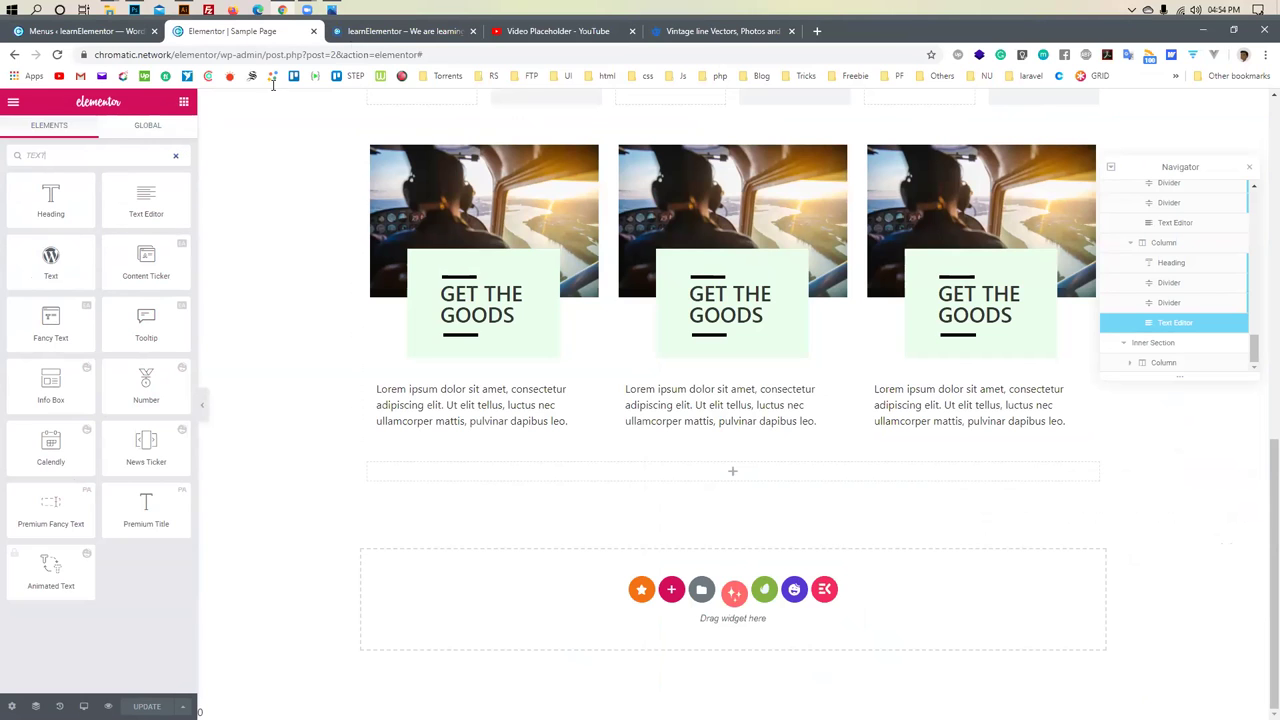
# Inspect the GET THE GOODS columns on the live page at narrow width, and widen the viewport to check the three-column layout
pyautogui.click(380, 34)
pyautogui.scroll(-10, 252, 413)
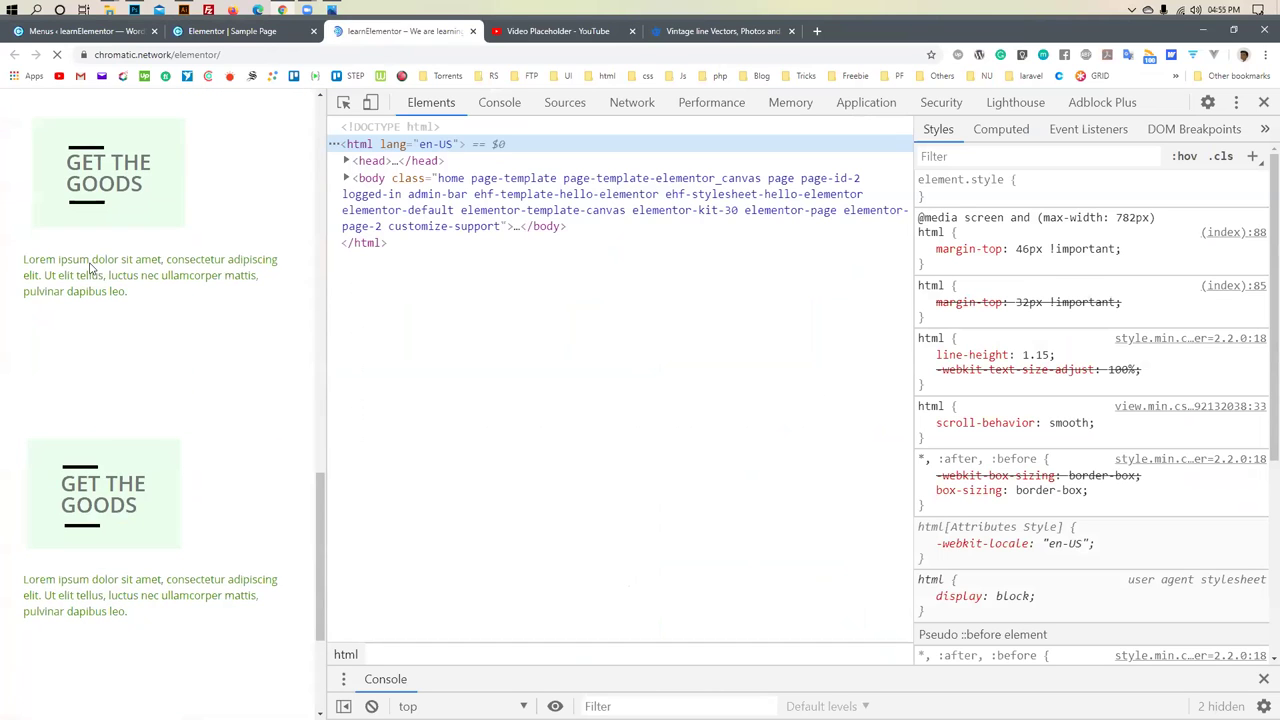
pyautogui.scroll(2, 110, 285)
pyautogui.scroll(-3, 170, 451)
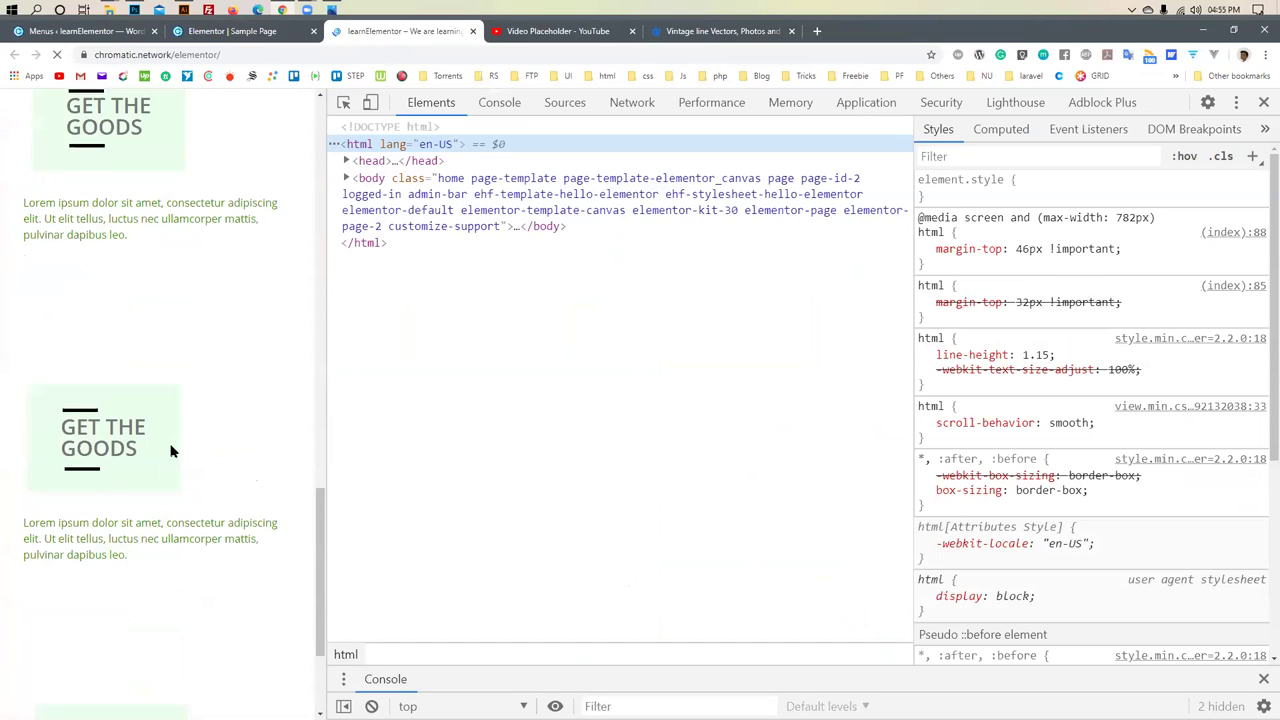
pyautogui.scroll(-2, 66, 480)
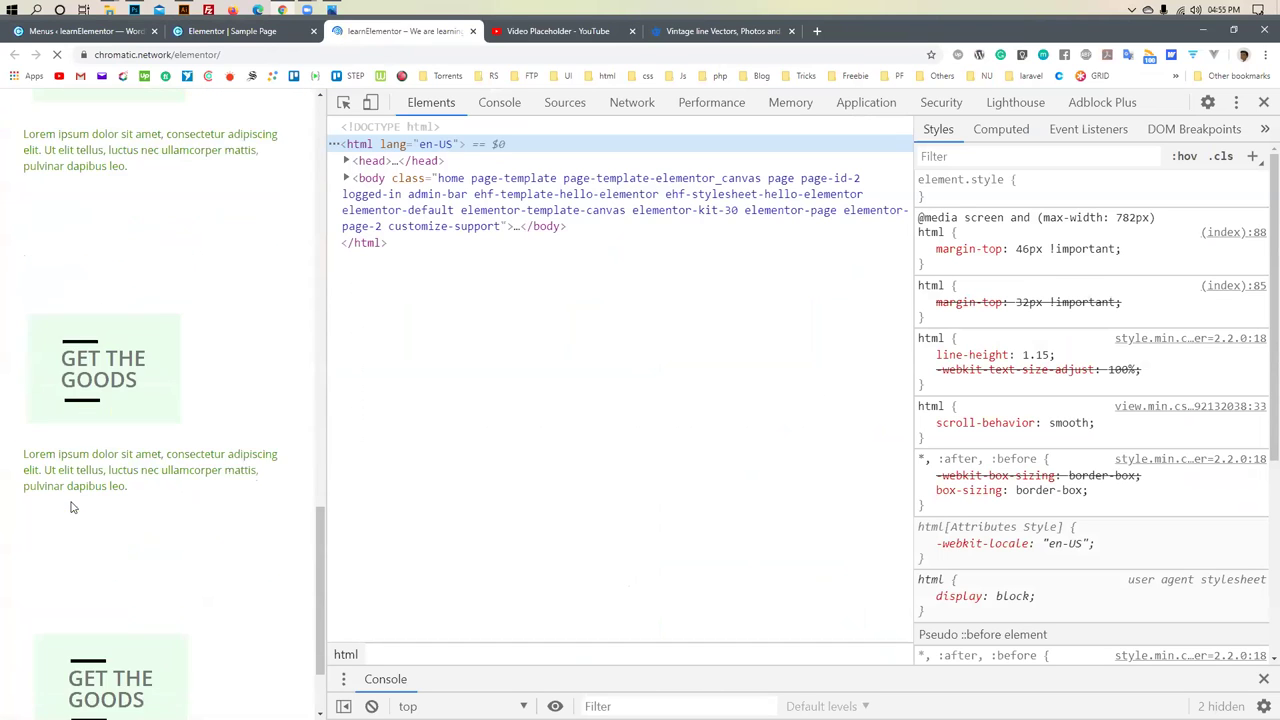
pyautogui.moveTo(329, 453); pyautogui.dragTo(976, 479)
pyautogui.scroll(-1, 118, 440)
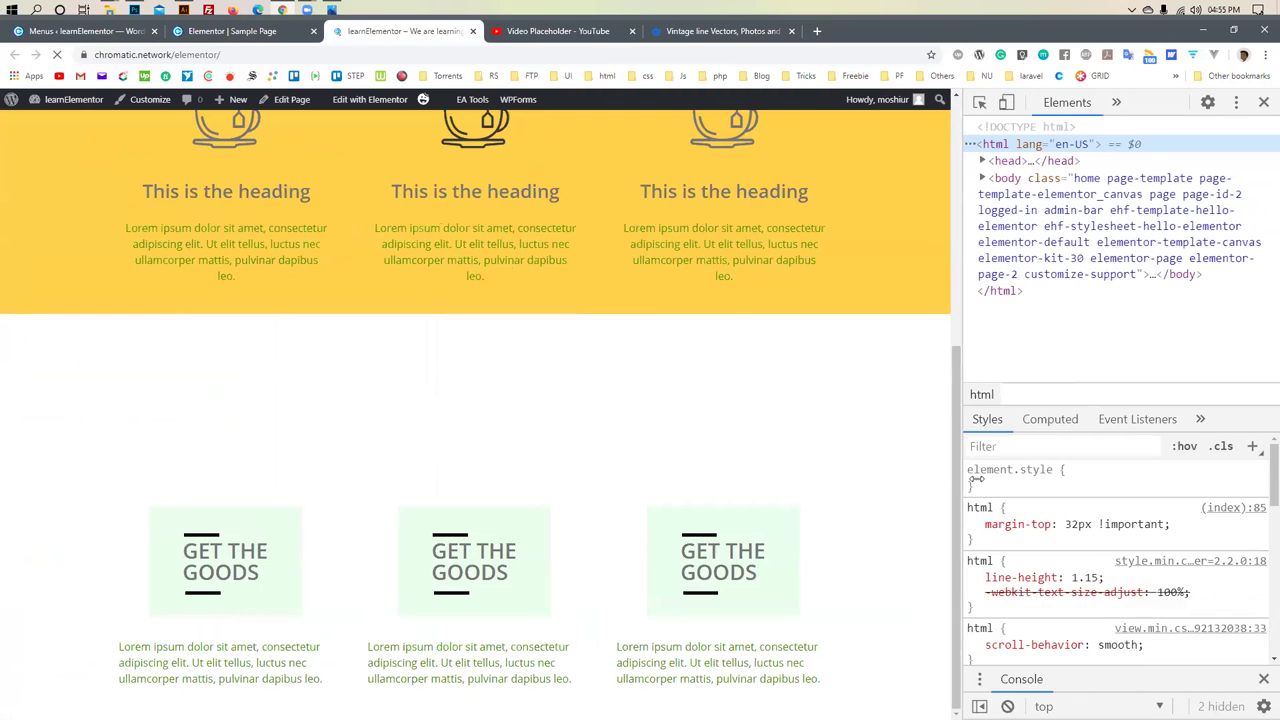
# Return to the Elementor editor and inspect the GET THE GOODS columns in the Mobile preview
pyautogui.click(232, 33)
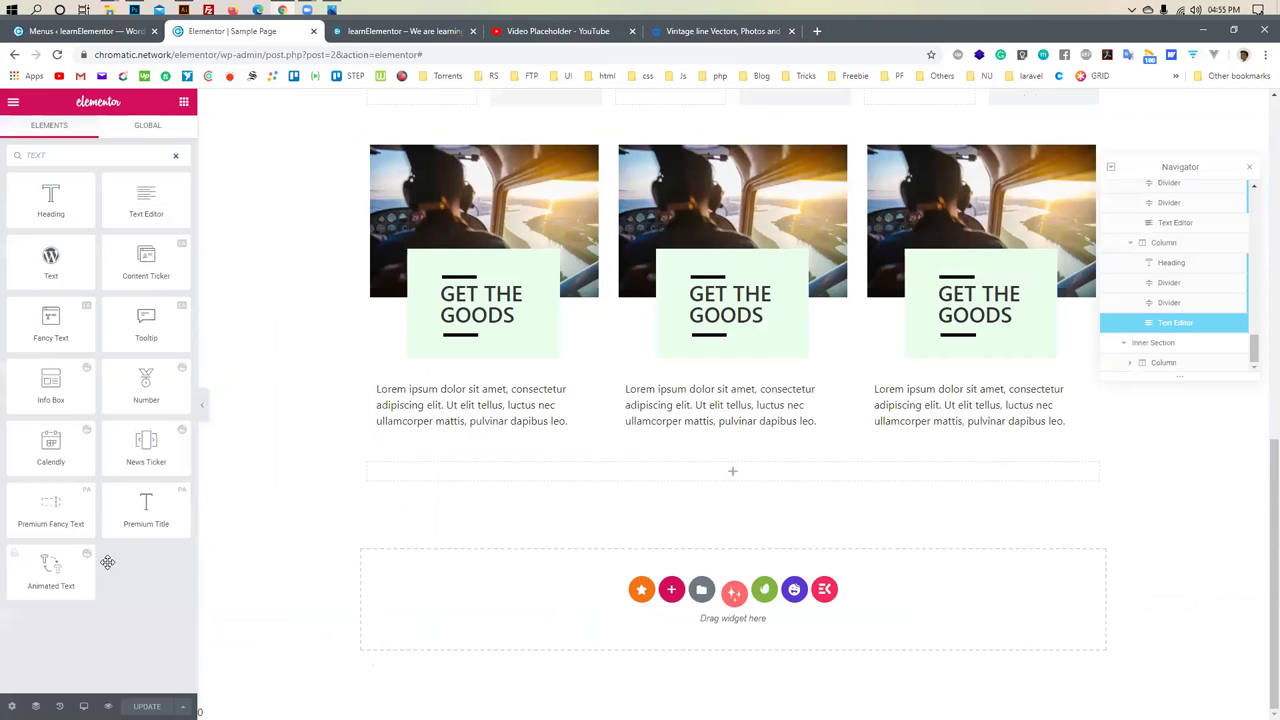
pyautogui.scroll(5, 486, 300)
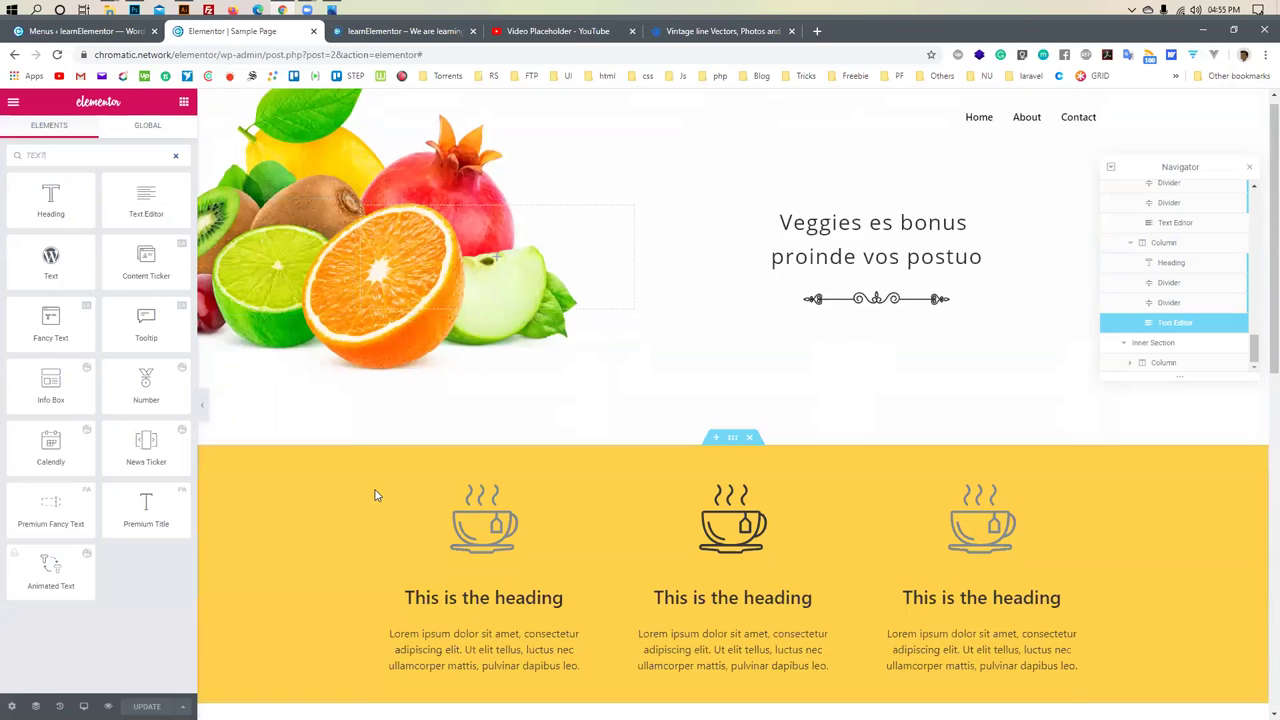
pyautogui.scroll(-3, 376, 495)
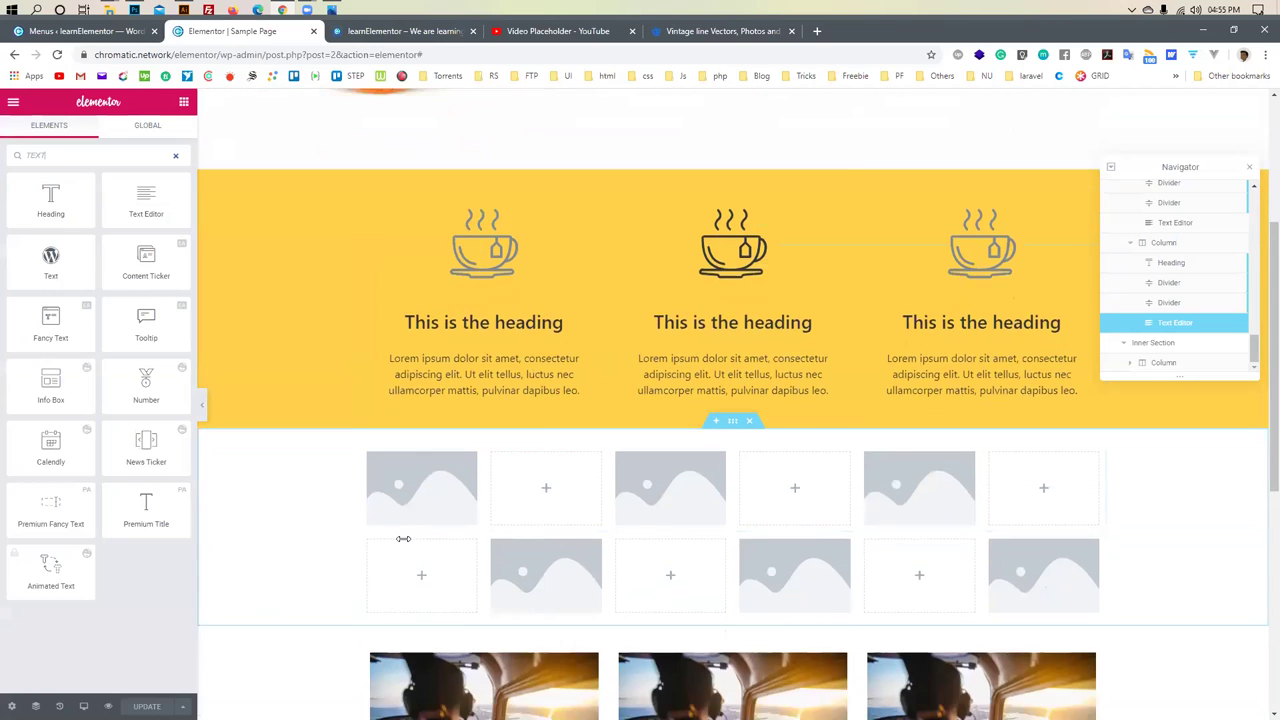
pyautogui.scroll(-5, 403, 539)
pyautogui.click(83, 706)
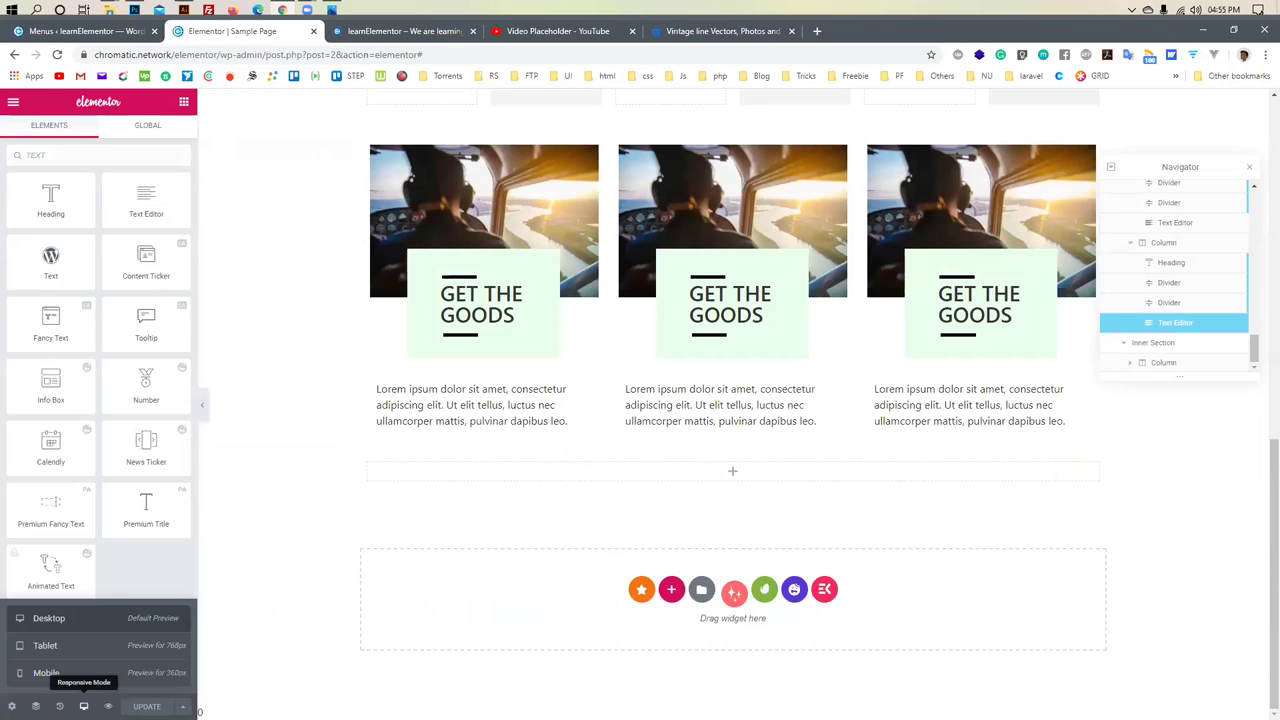
pyautogui.click(83, 673)
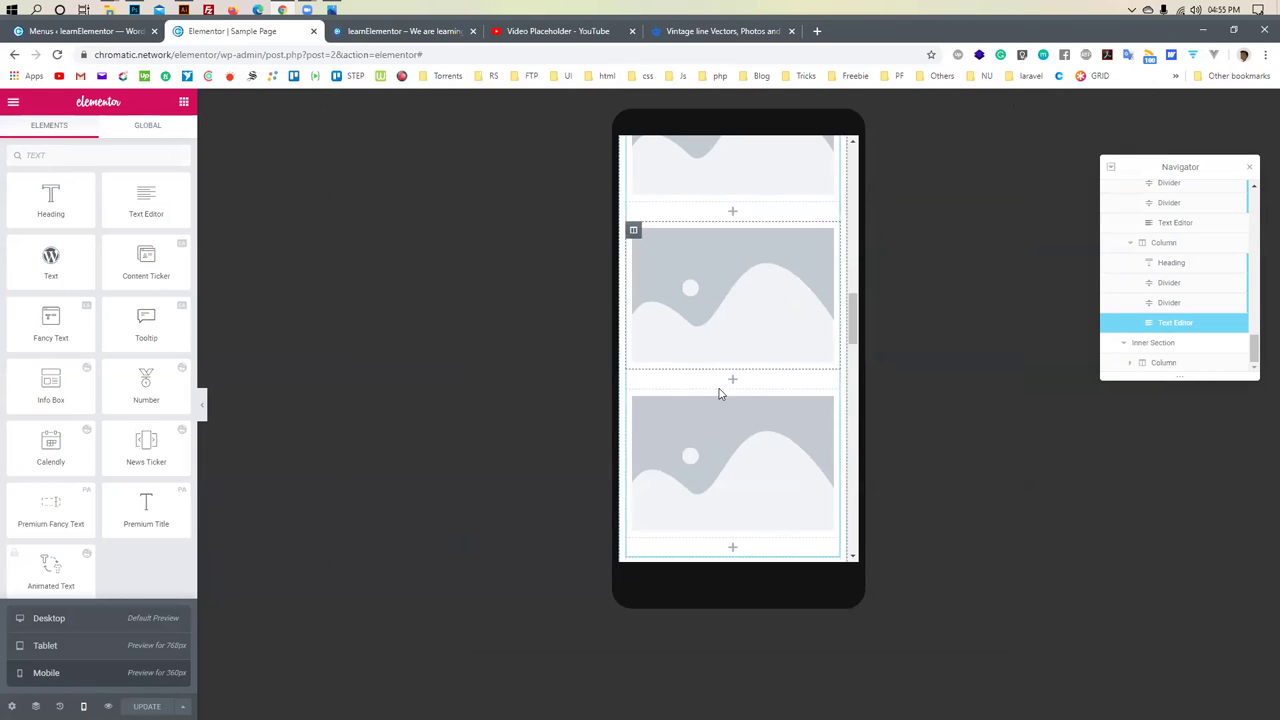
pyautogui.scroll(-5, 718, 393)
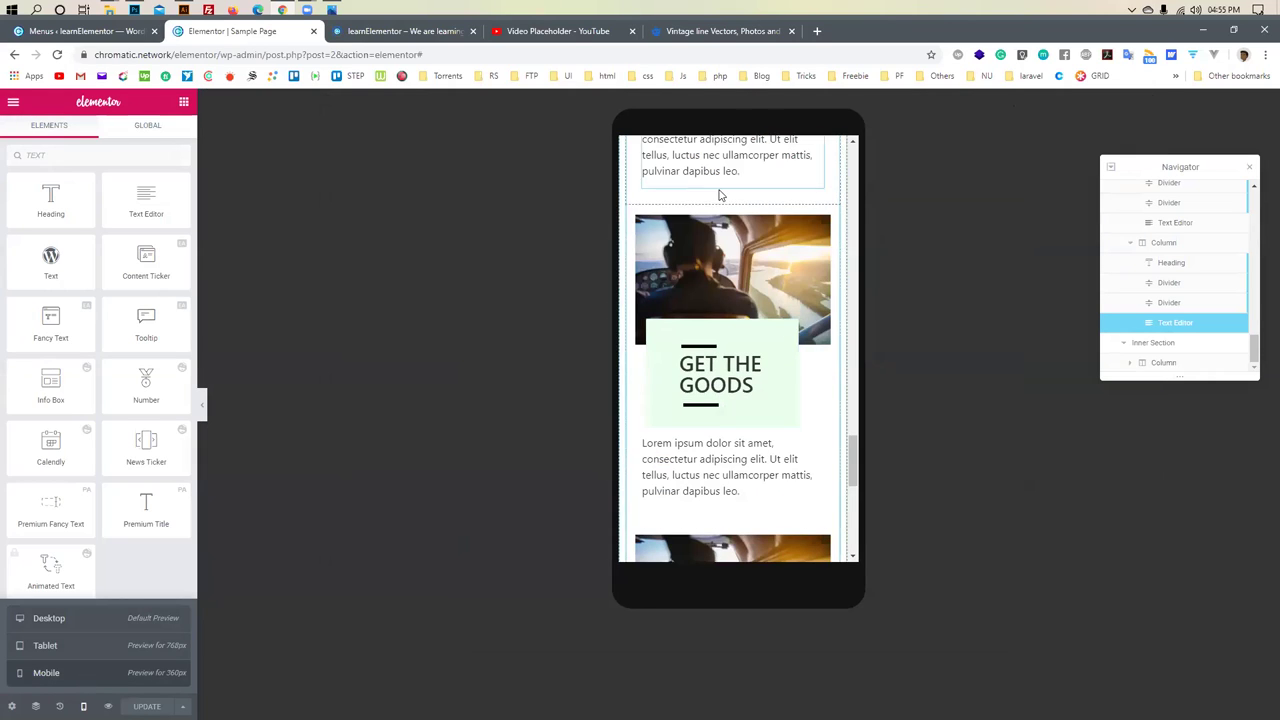
pyautogui.scroll(-1, 700, 400)
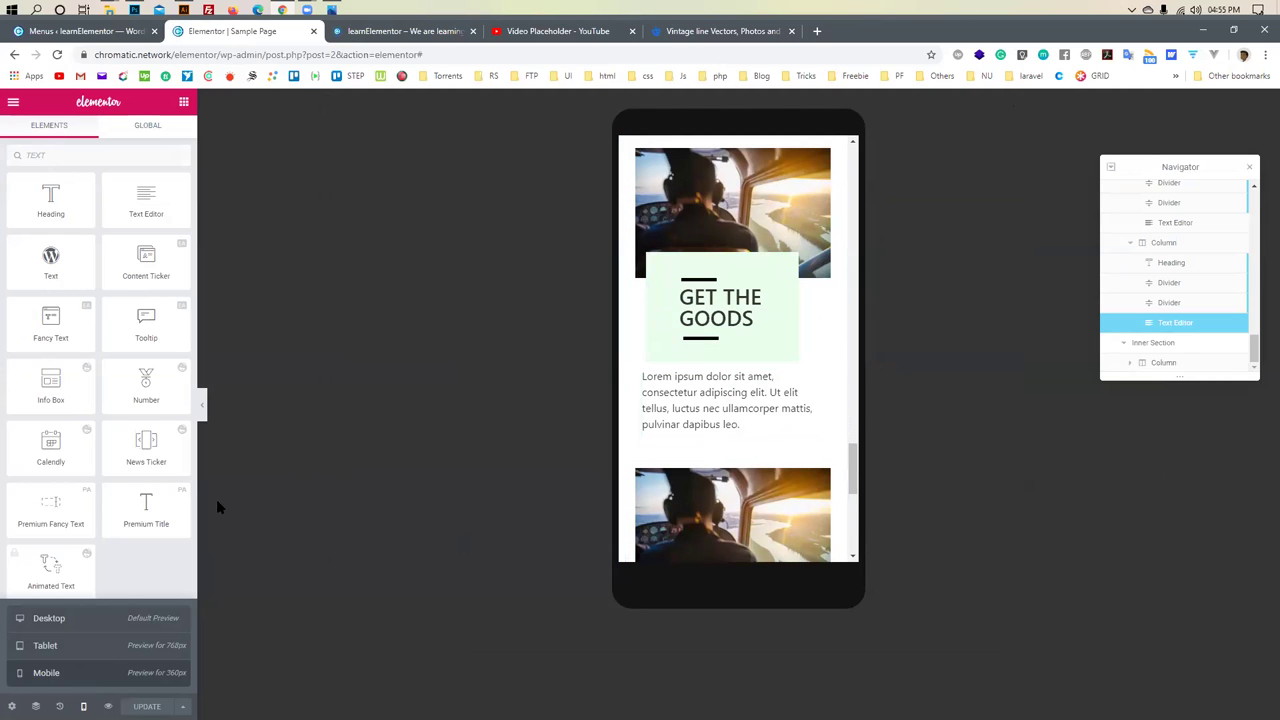
# Switch the preview to Tablet and examine how the GET THE GOODS boxes sit against the photos and text
pyautogui.click(102, 656)
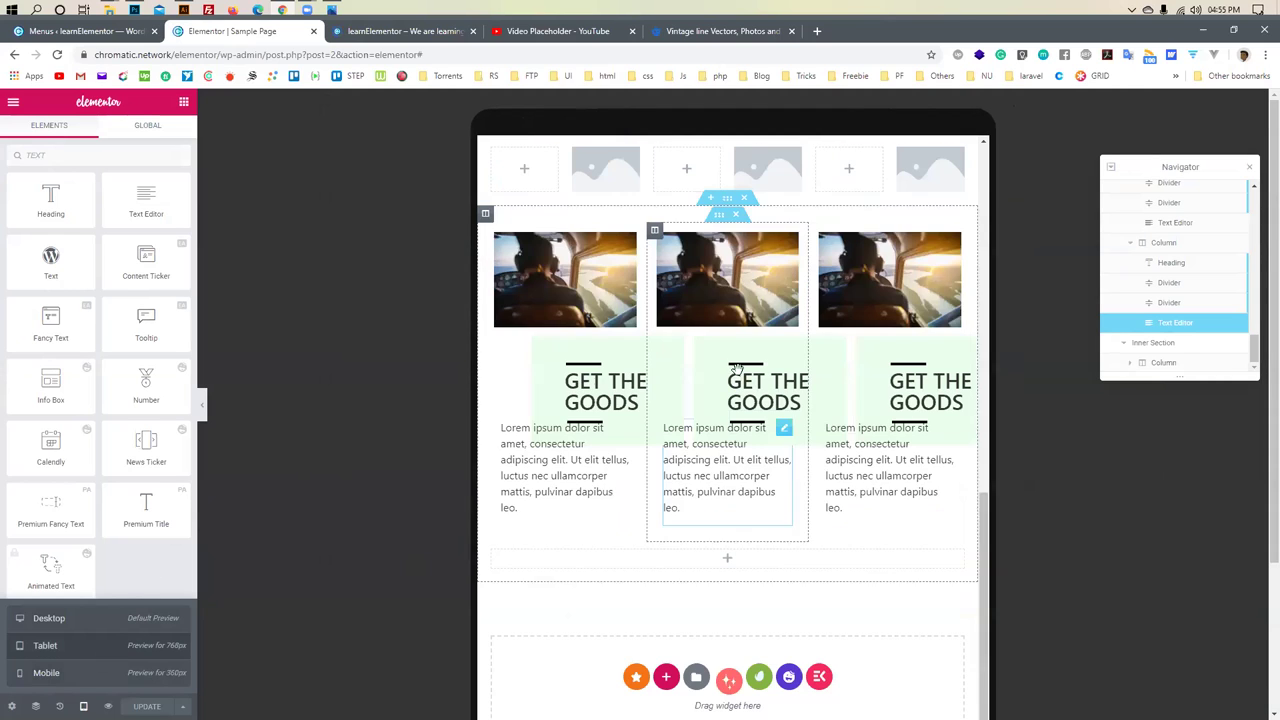
pyautogui.scroll(1, 714, 277)
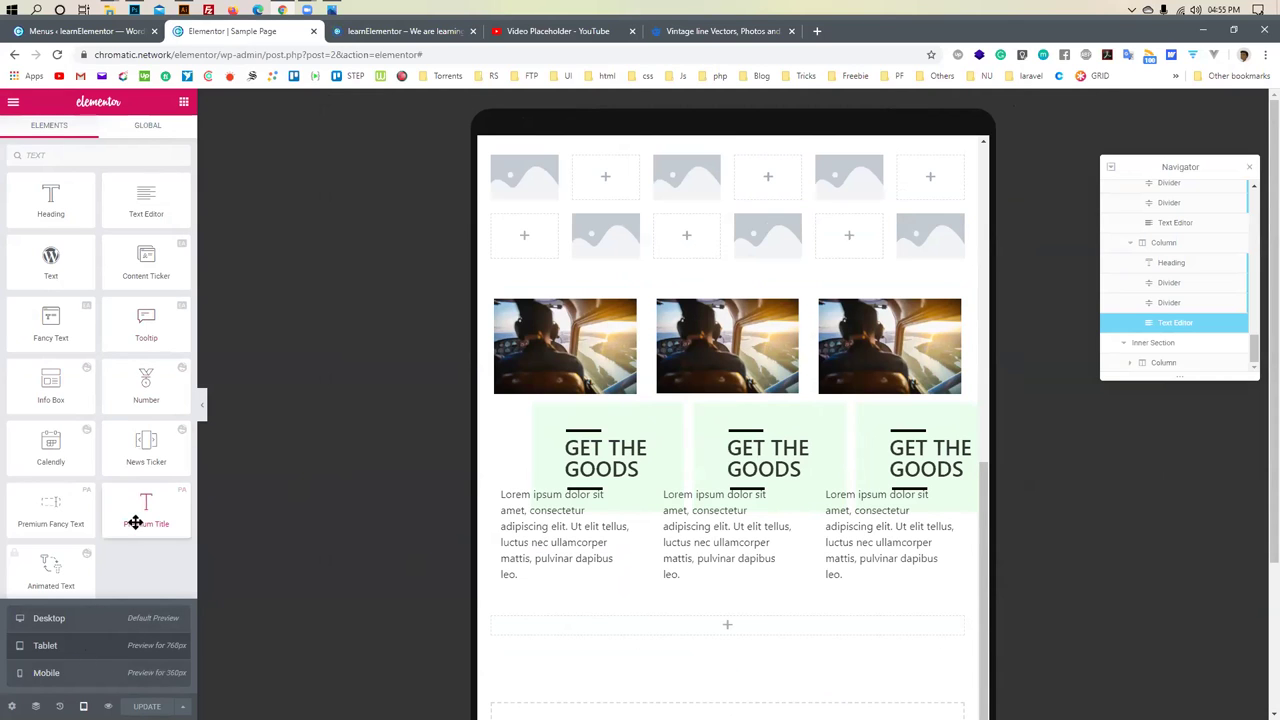
pyautogui.click(203, 405)
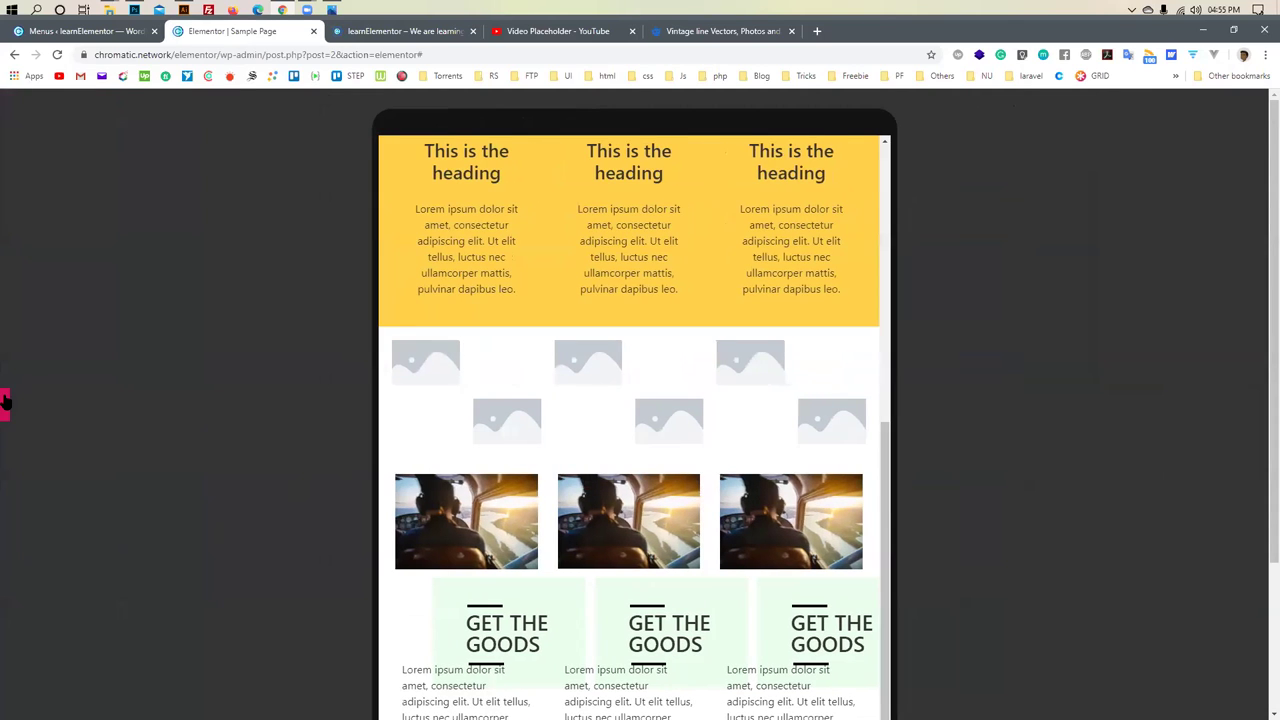
pyautogui.click(5, 405)
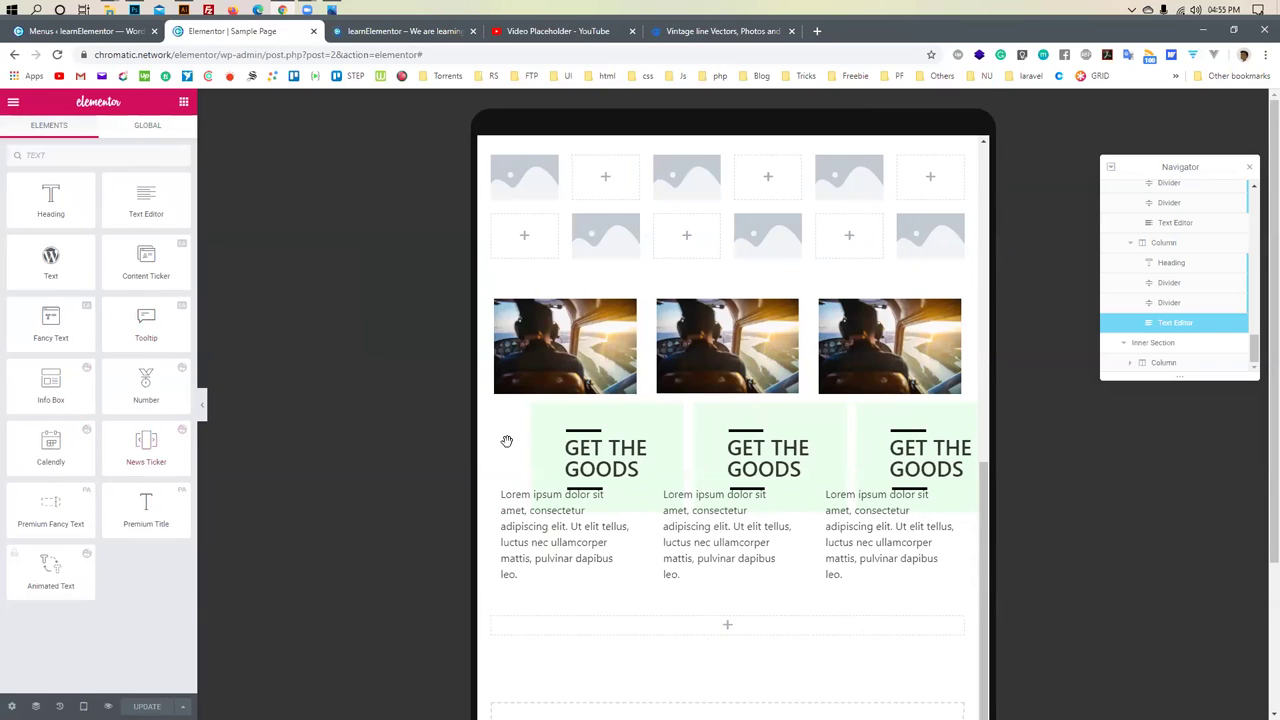
pyautogui.scroll(-2, 600, 400)
pyautogui.scroll(4, 715, 355)
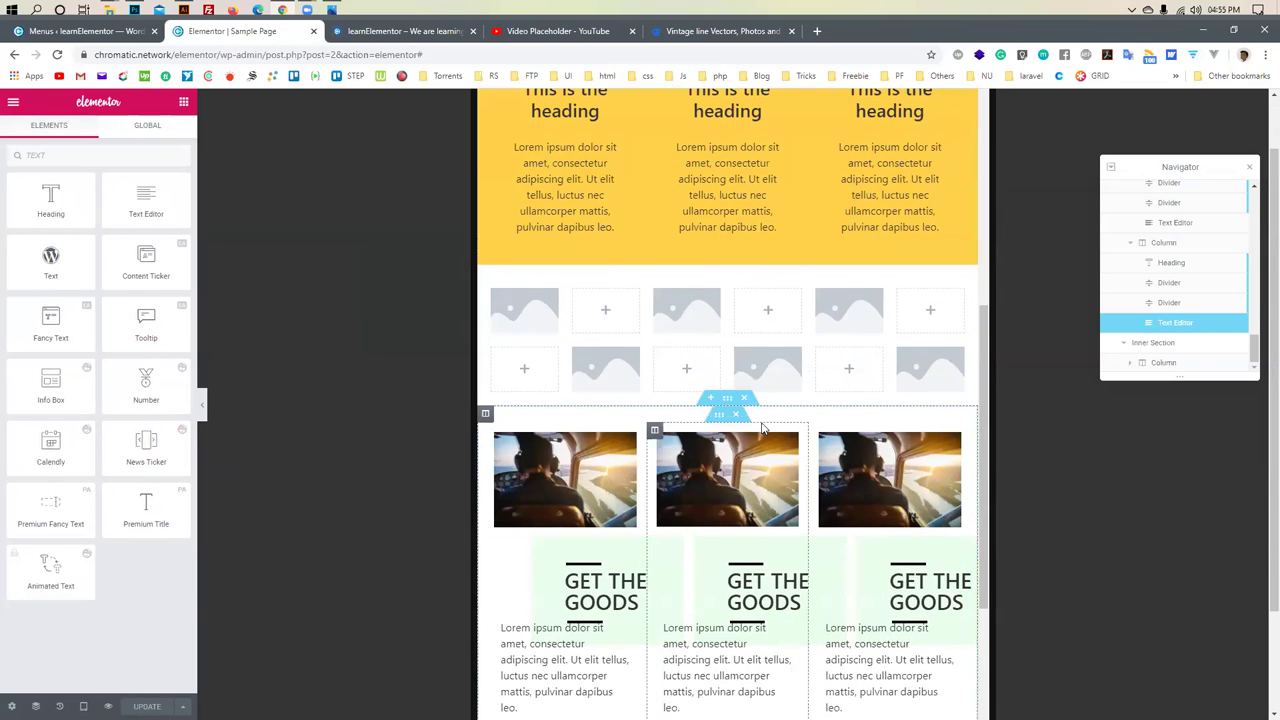
pyautogui.scroll(-4, 728, 406)
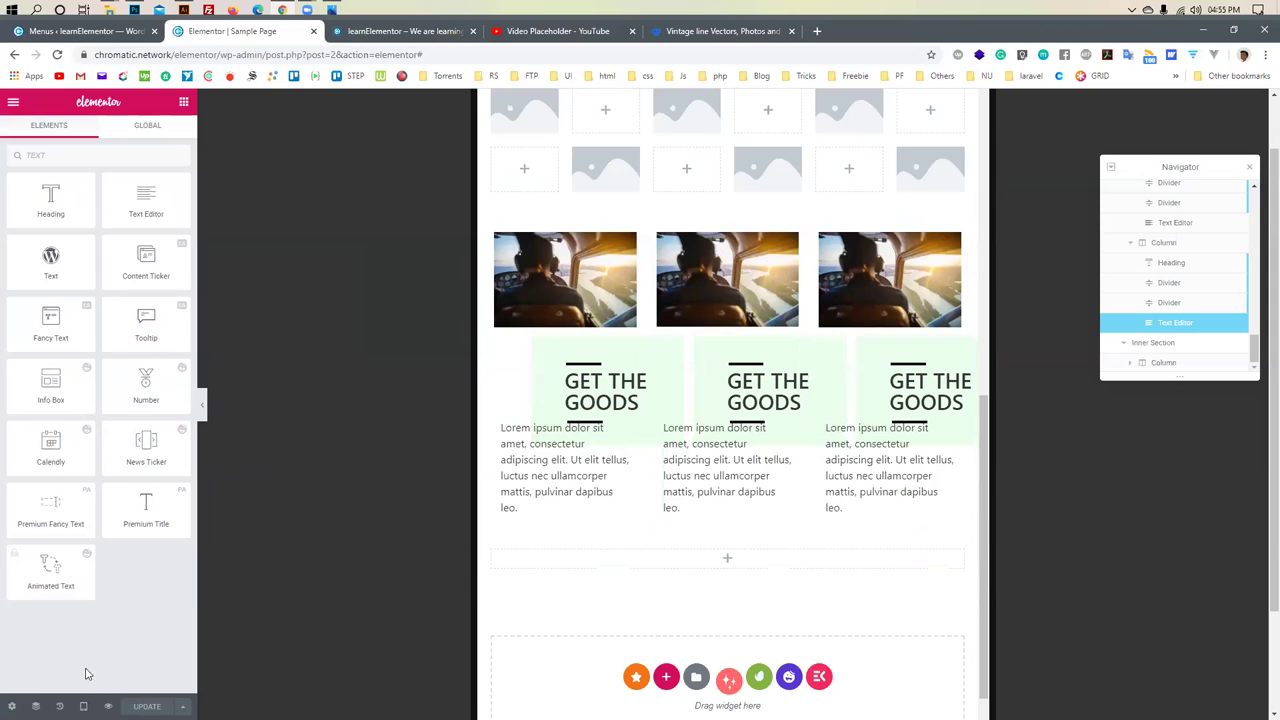
# Move the first column's heading box over its photo and align its two dividers around the text, with custom widths of 166 and 163
pyautogui.click(604, 330)
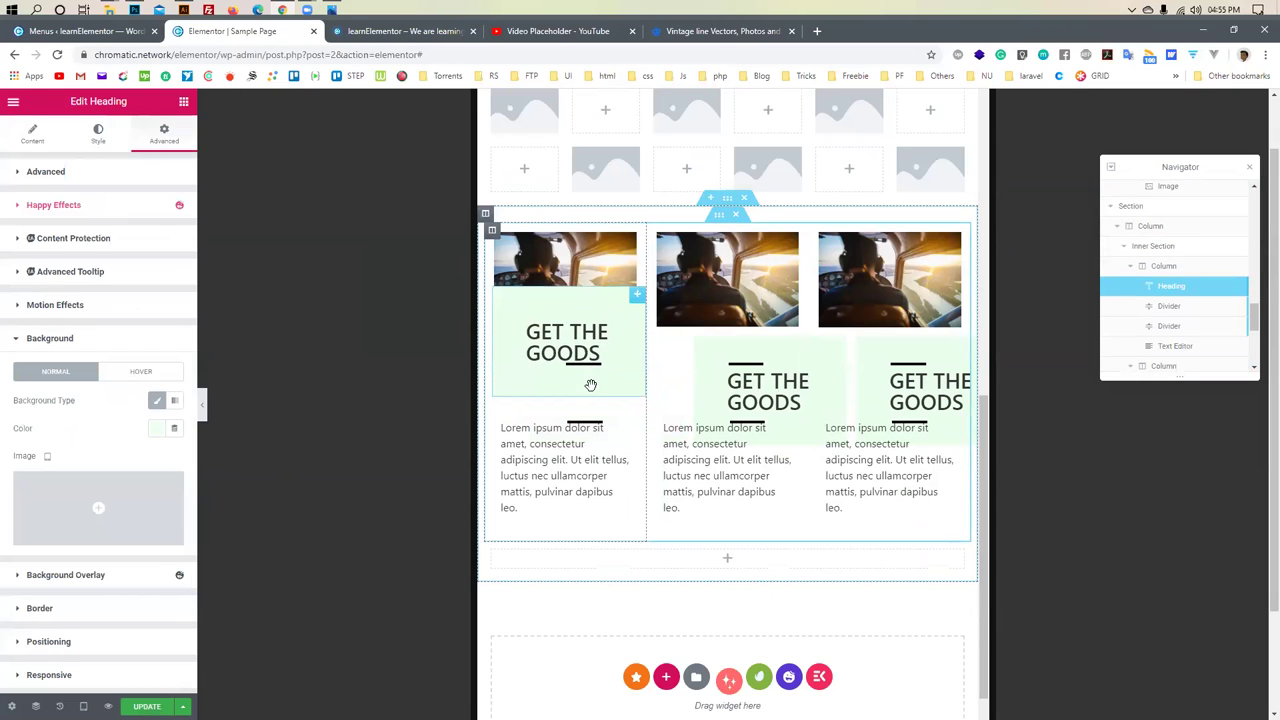
pyautogui.moveTo(587, 401); pyautogui.dragTo(557, 366)
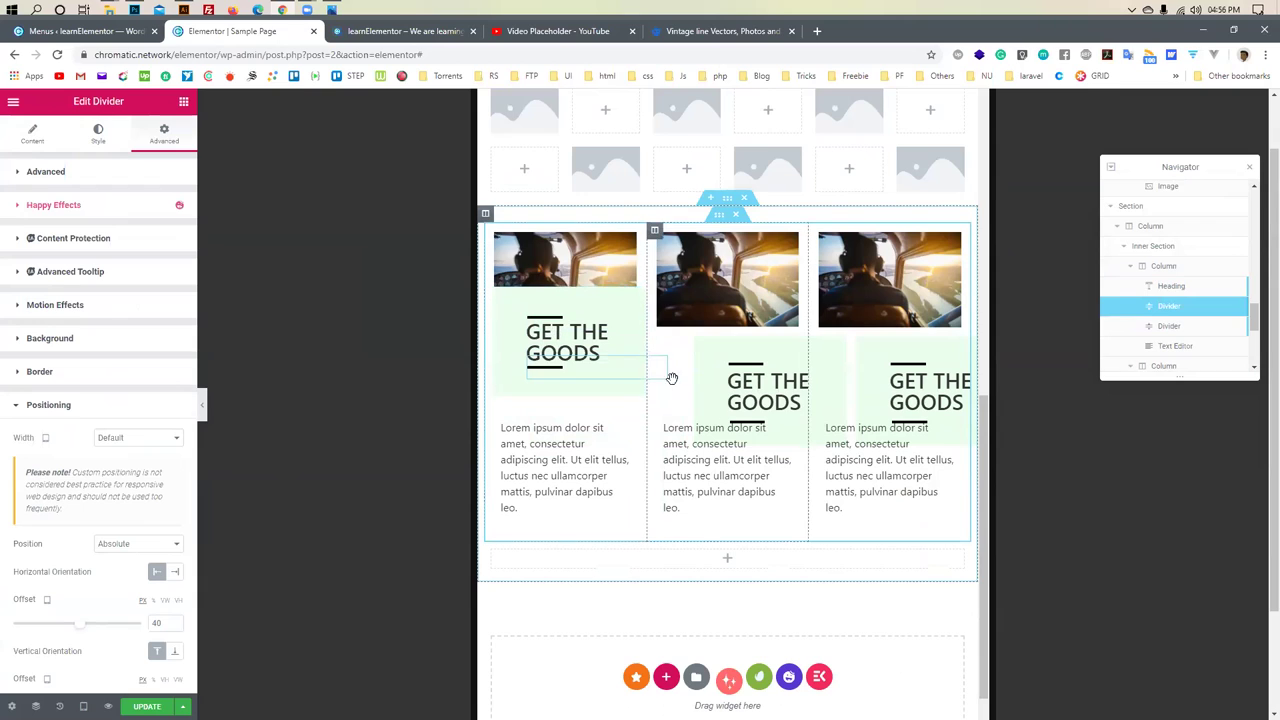
pyautogui.moveTo(661, 372); pyautogui.dragTo(634, 370)
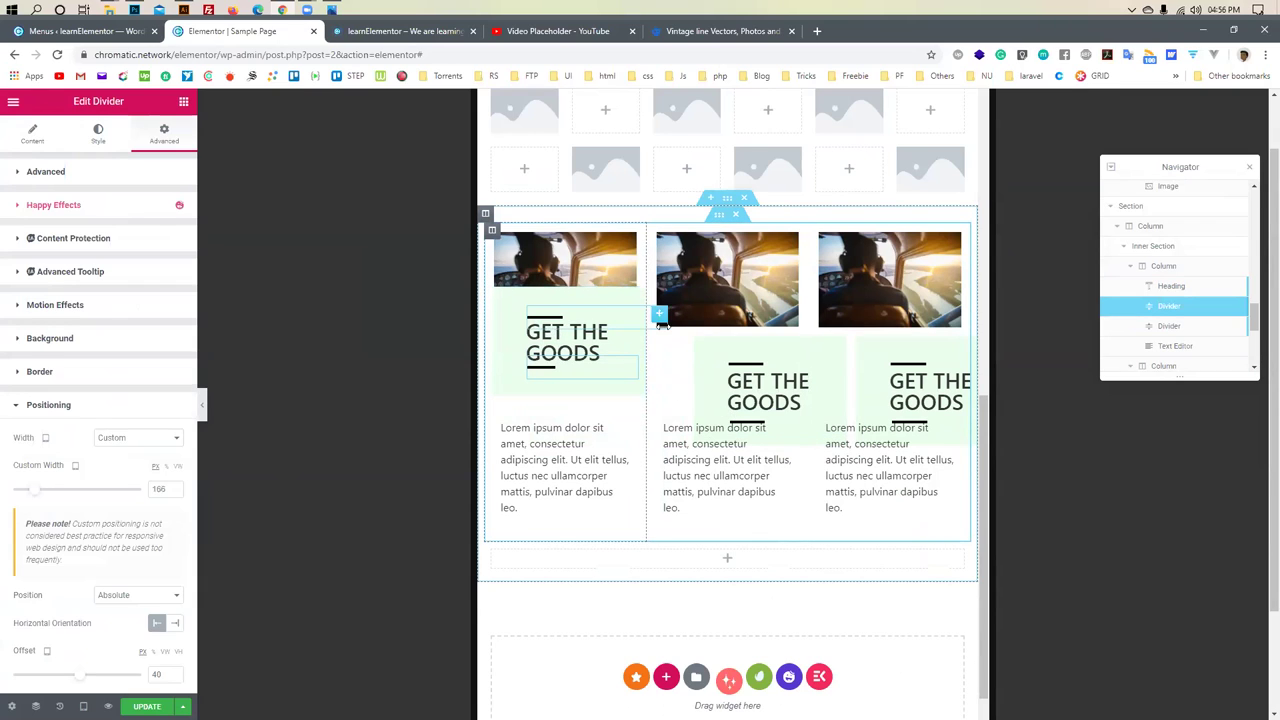
pyautogui.click(636, 323)
pyautogui.moveTo(634, 323); pyautogui.dragTo(630, 323)
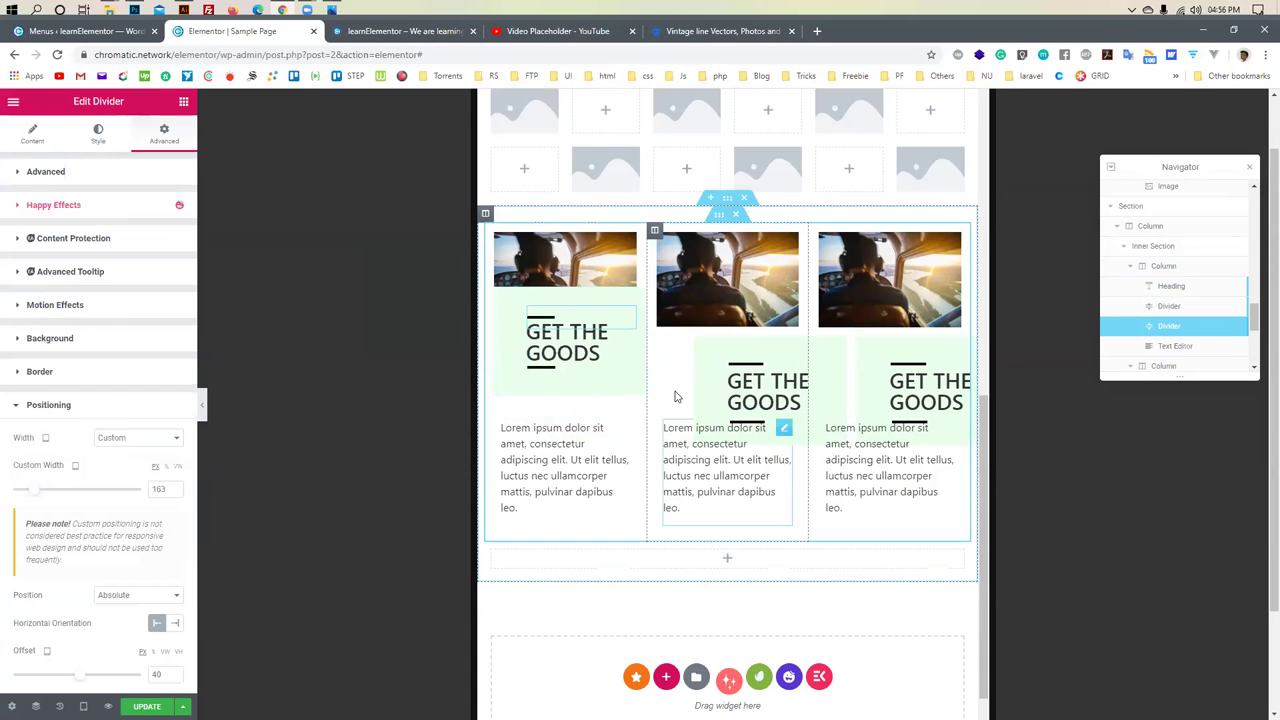
# Move the second column's GET THE GOODS heading box up over its photo and narrow it to fit the column
pyautogui.moveTo(785, 365); pyautogui.dragTo(740, 306)
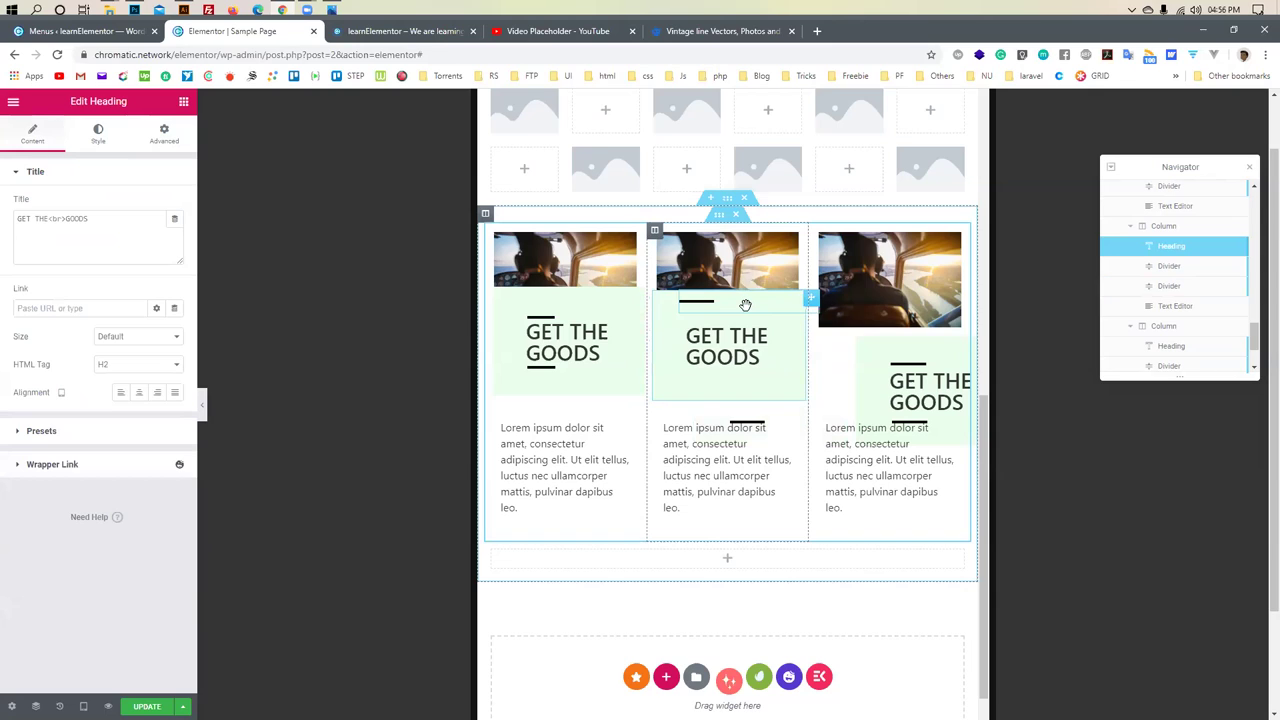
pyautogui.moveTo(807, 358); pyautogui.dragTo(796, 358)
pyautogui.moveTo(798, 357); pyautogui.dragTo(803, 357)
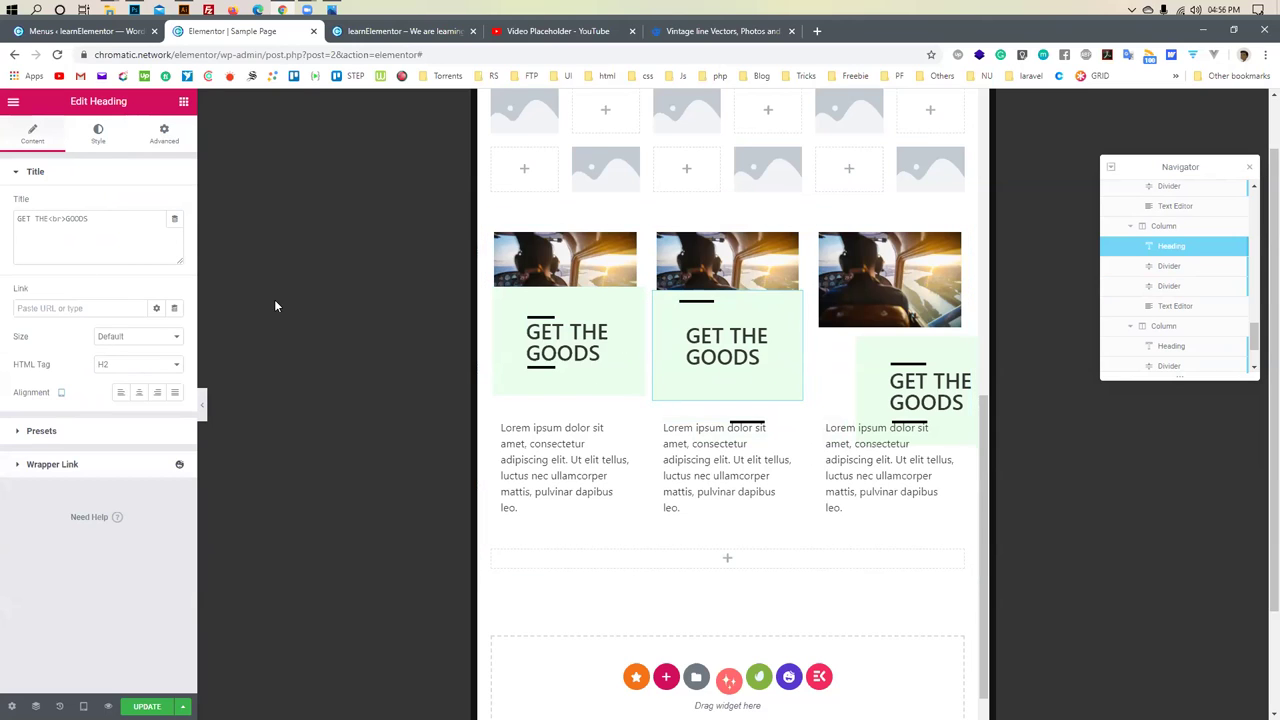
# Place the second column's dividers above and below its heading and set the lower divider's width in pixels
pyautogui.click(80, 136)
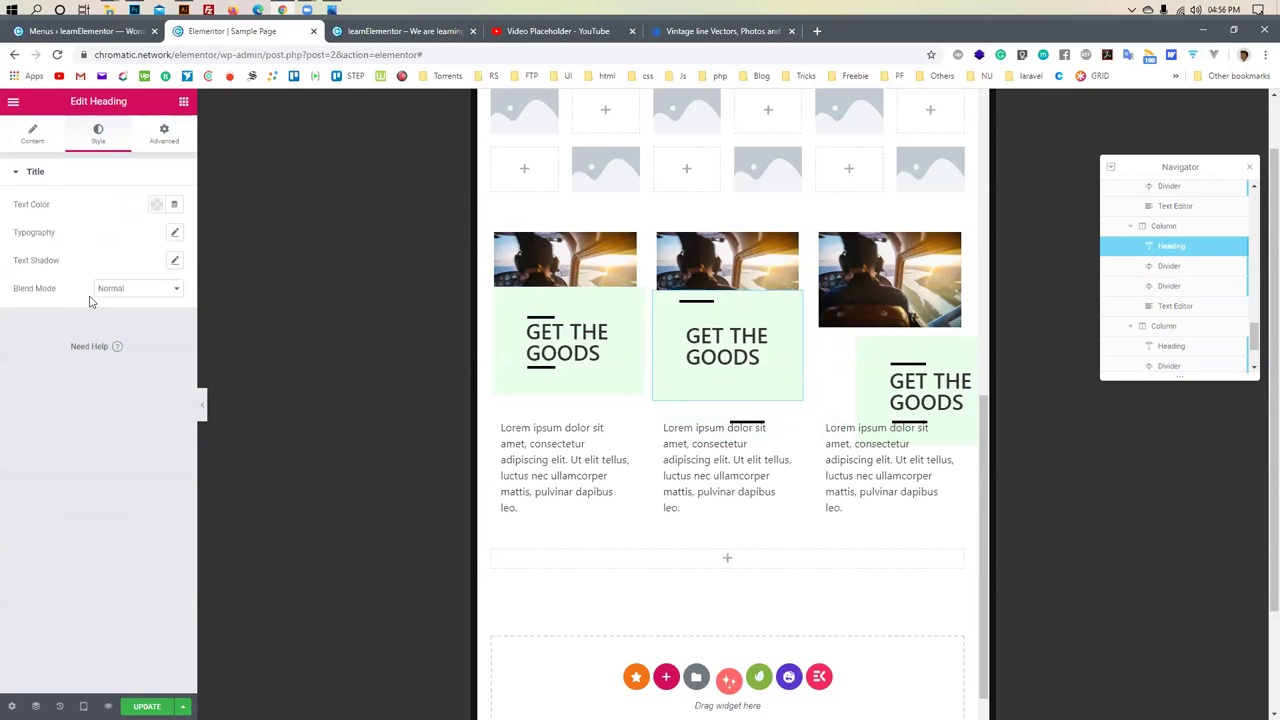
pyautogui.click(694, 370)
pyautogui.moveTo(16, 261); pyautogui.dragTo(56, 257)
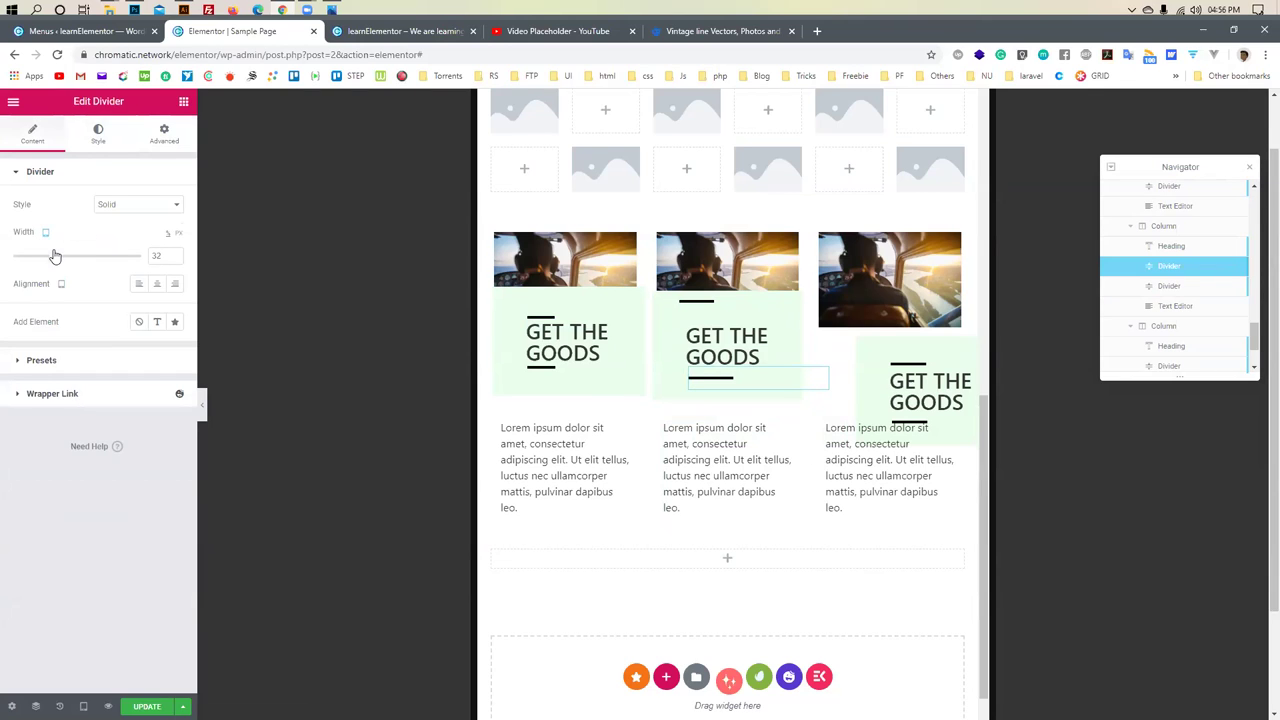
pyautogui.moveTo(61, 262)
pyautogui.mouseDown()
pyautogui.moveTo(114, 260)
pyautogui.moveTo(75, 261)
pyautogui.moveTo(85, 265)
pyautogui.mouseUp()
pyautogui.click(178, 238)
pyautogui.moveTo(17, 261); pyautogui.dragTo(30, 261)
pyautogui.click(704, 300)
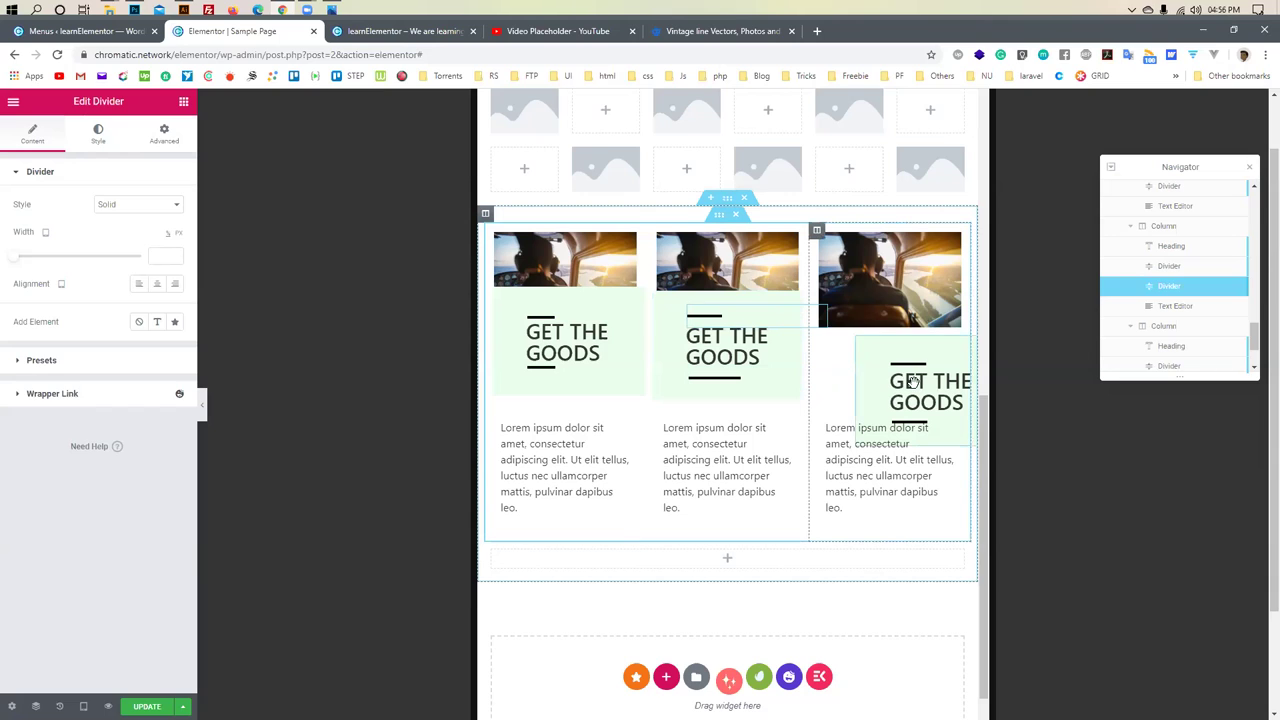
# Move the third column's heading box over its photo and place its dividers around the text, with the upper divider 99 px wide
pyautogui.moveTo(874, 391); pyautogui.dragTo(880, 307)
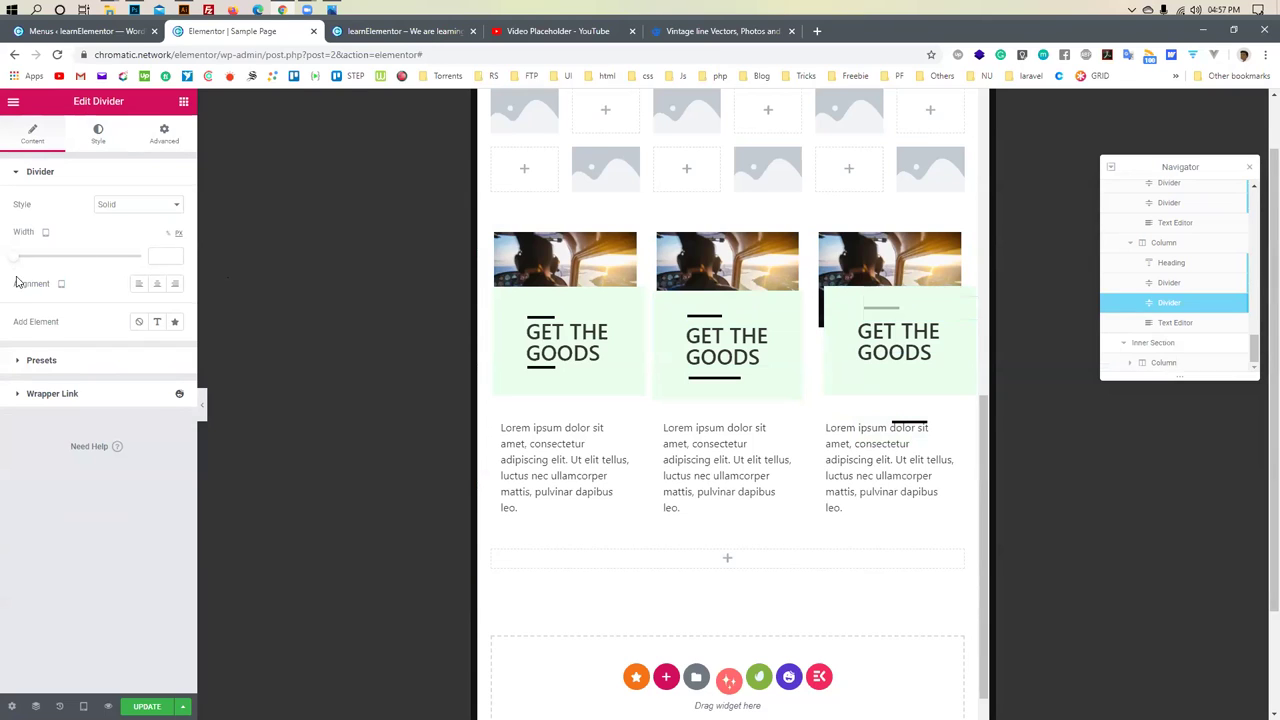
pyautogui.moveTo(16, 261); pyautogui.dragTo(29, 259)
pyautogui.moveTo(905, 418); pyautogui.dragTo(877, 318)
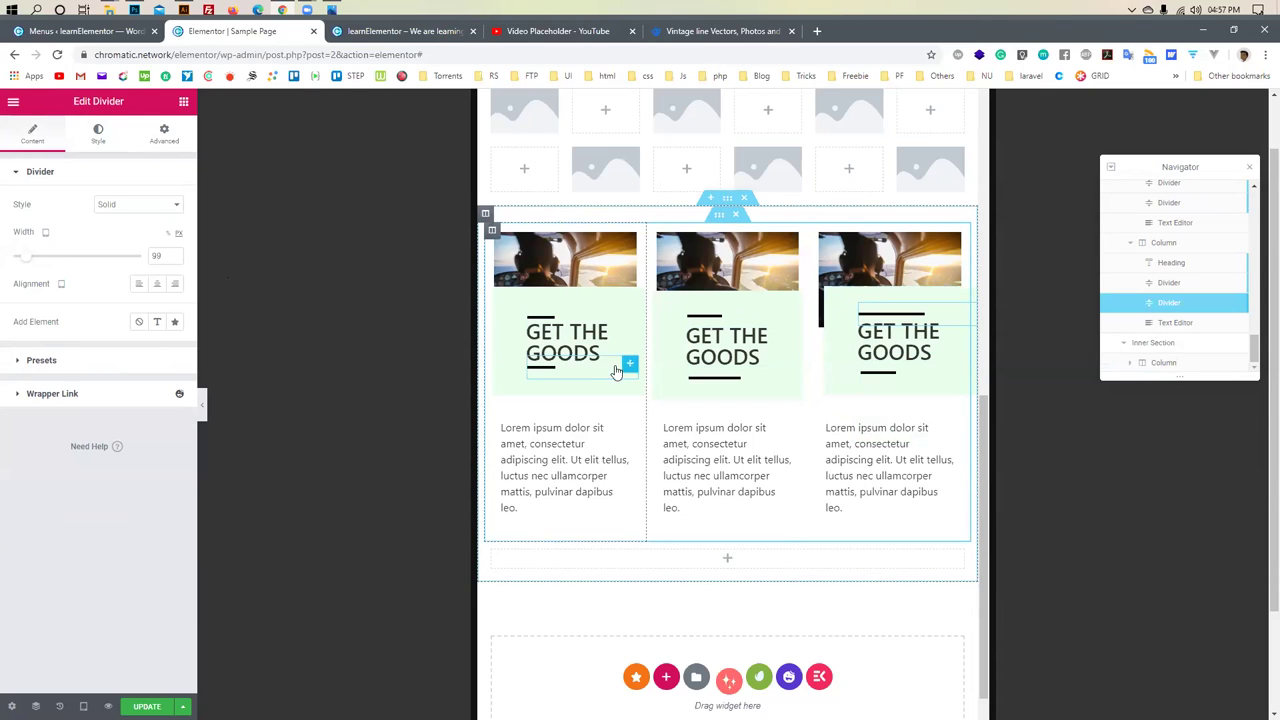
# Narrow the first column's heading box to about the photo's width and set its padding to -5 px on all sides
pyautogui.moveTo(632, 333); pyautogui.dragTo(600, 343)
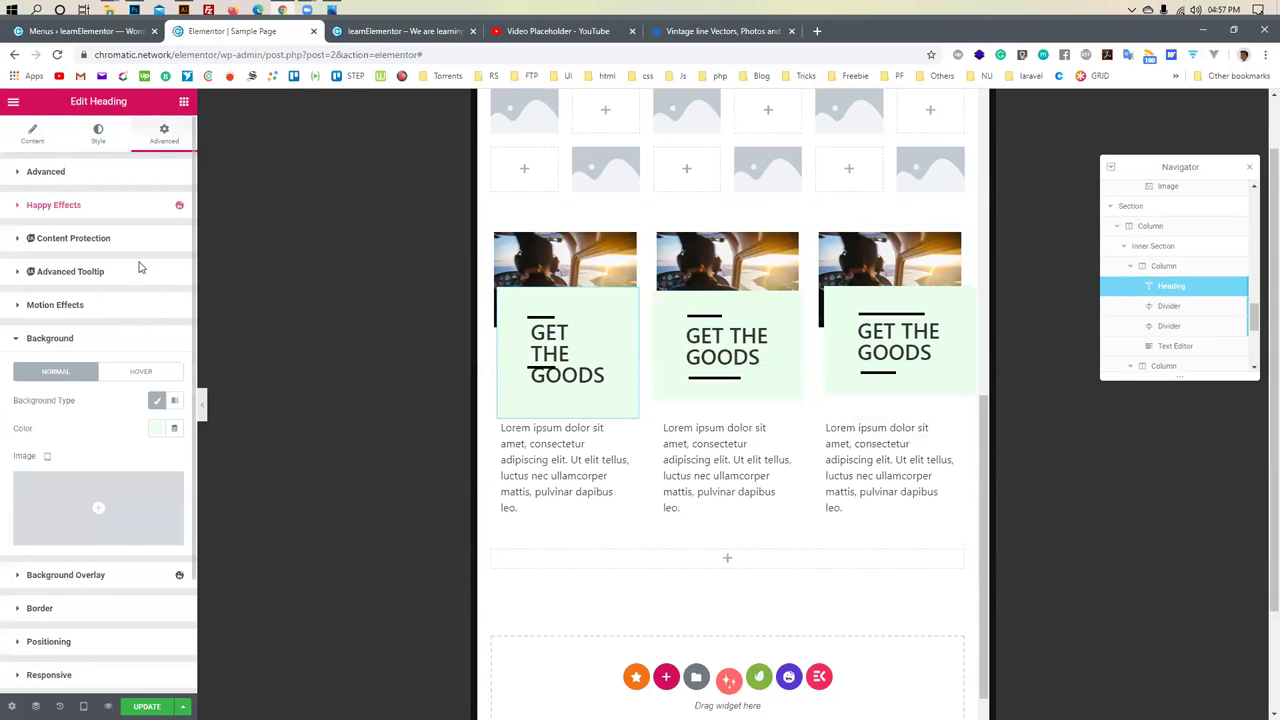
pyautogui.click(88, 177)
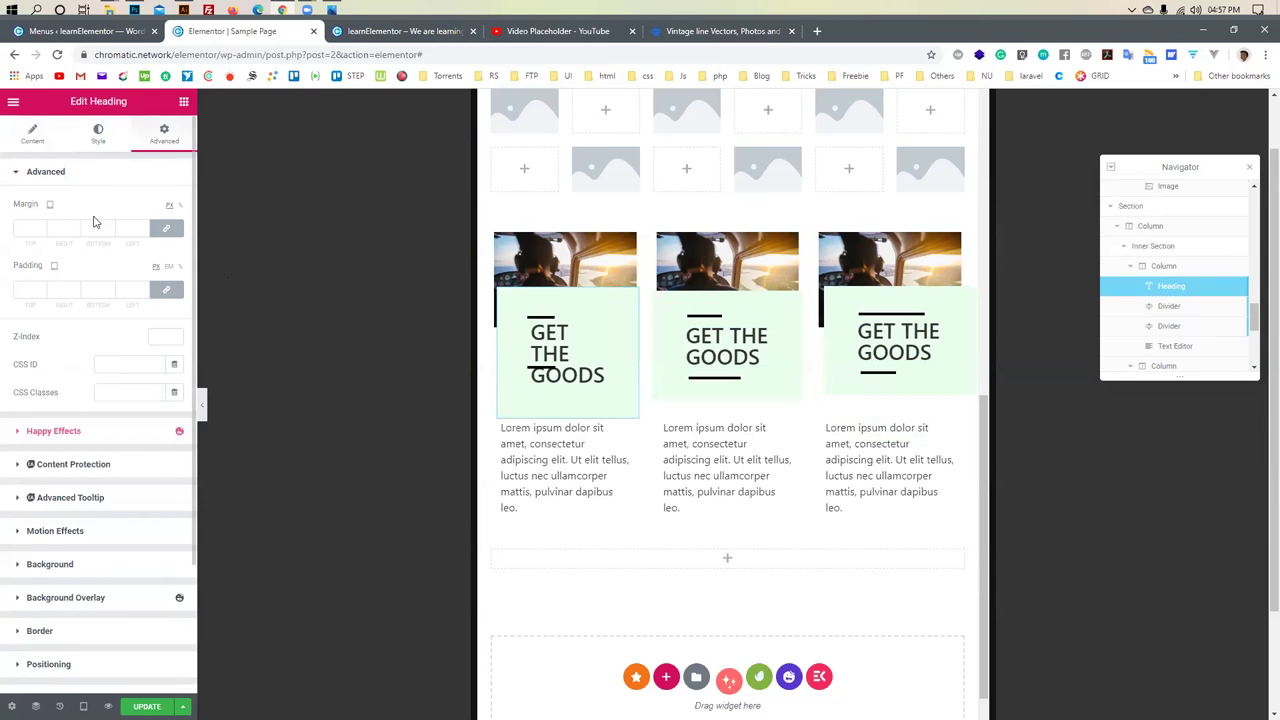
pyautogui.click(45, 225)
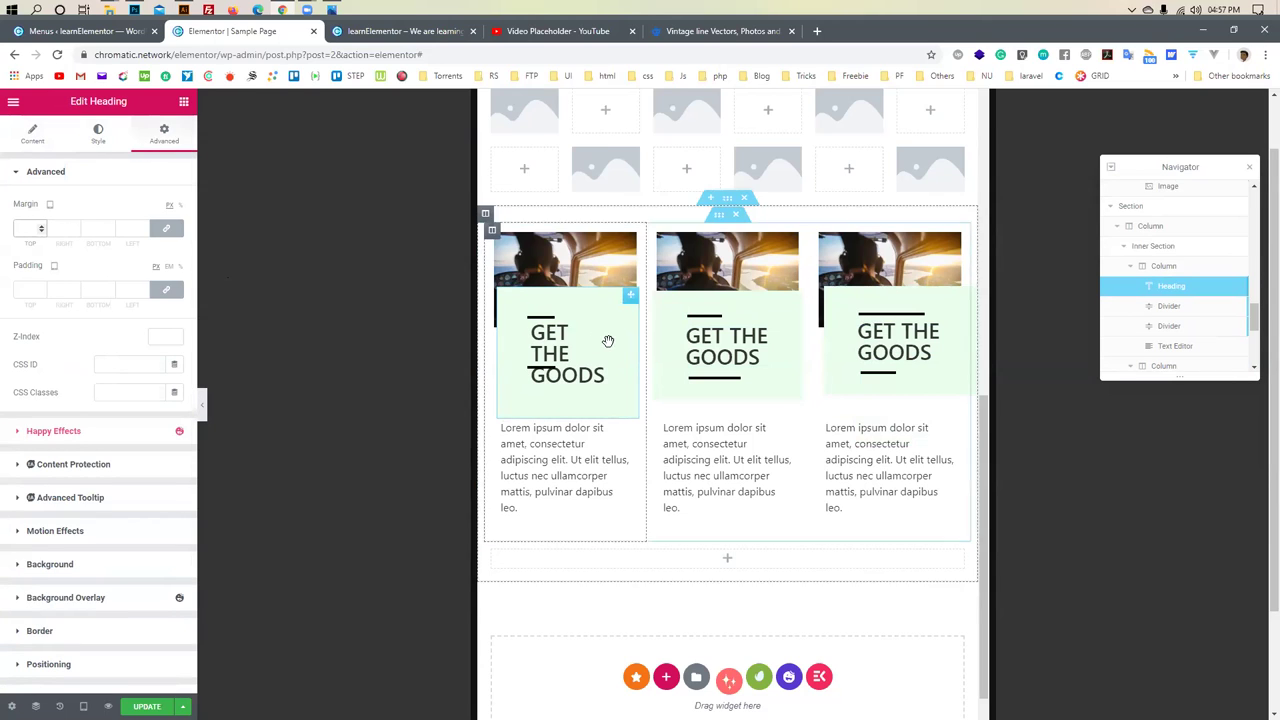
pyautogui.click(37, 289)
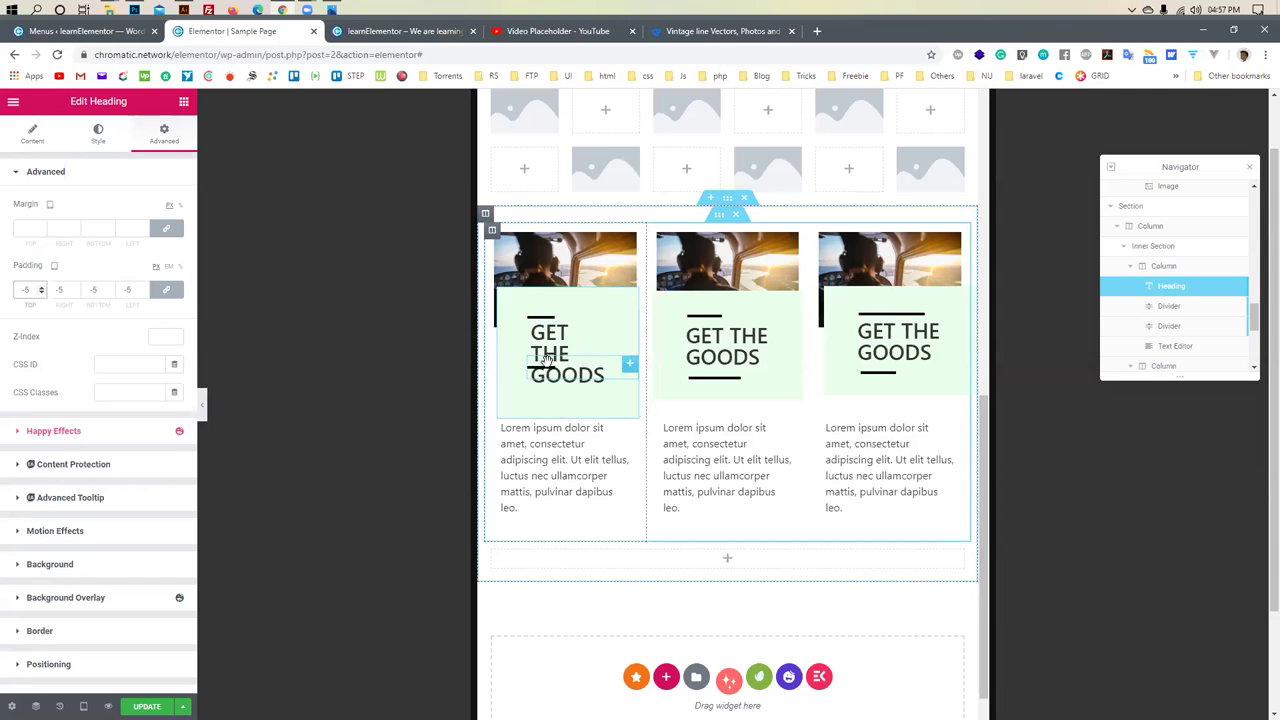
# Move the first column's lower divider below the word GOODS and compare the box with the C.jpg design
pyautogui.click(545, 388)
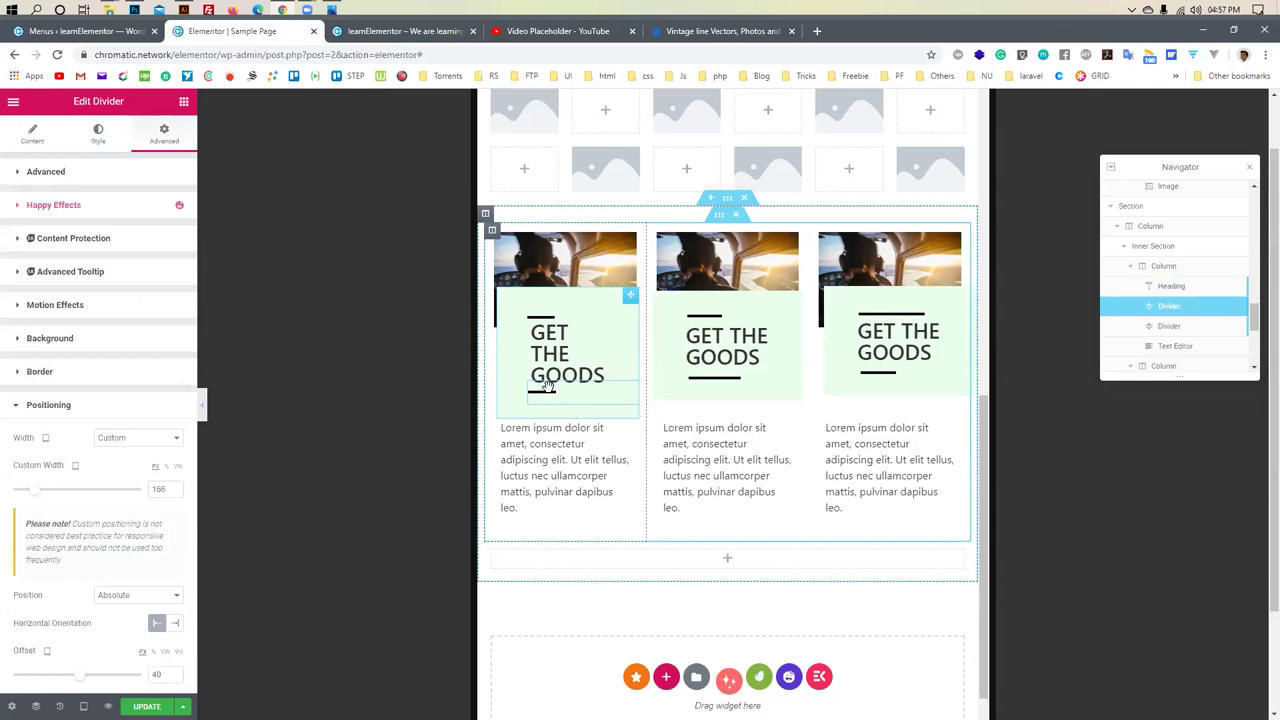
pyautogui.click(555, 357)
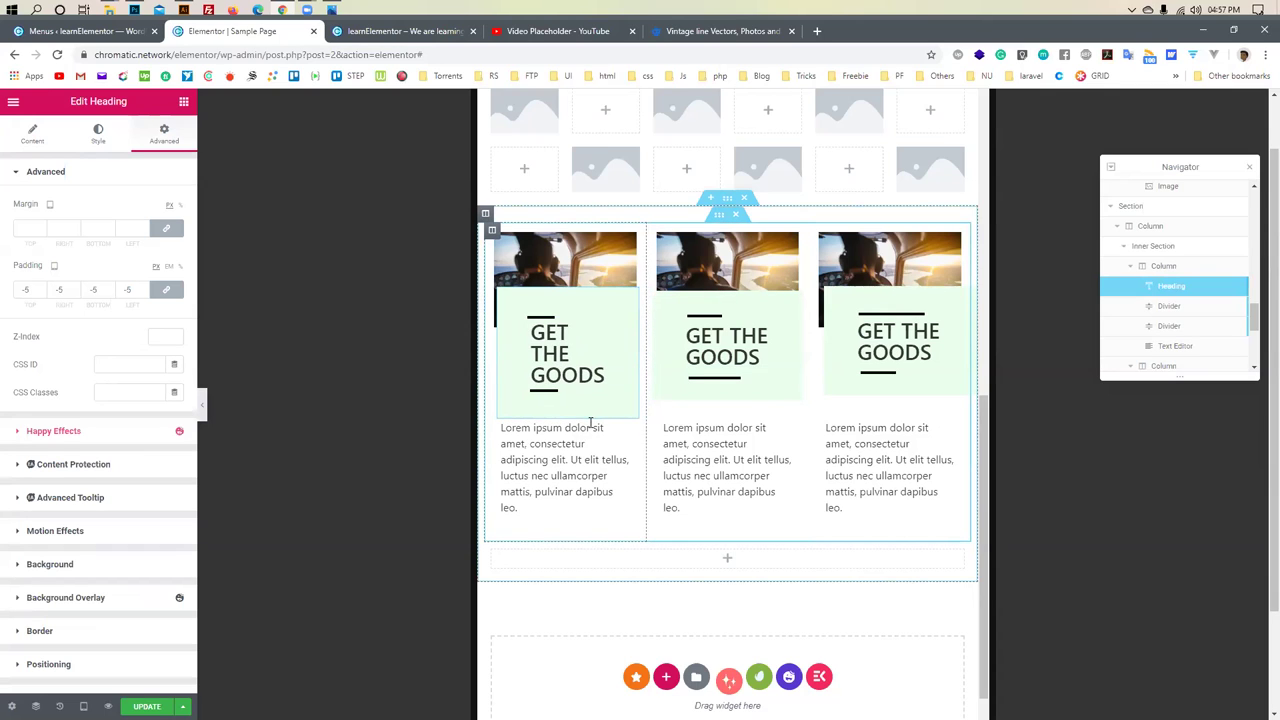
pyautogui.click(332, 10)
pyautogui.scroll(-5, 894, 177)
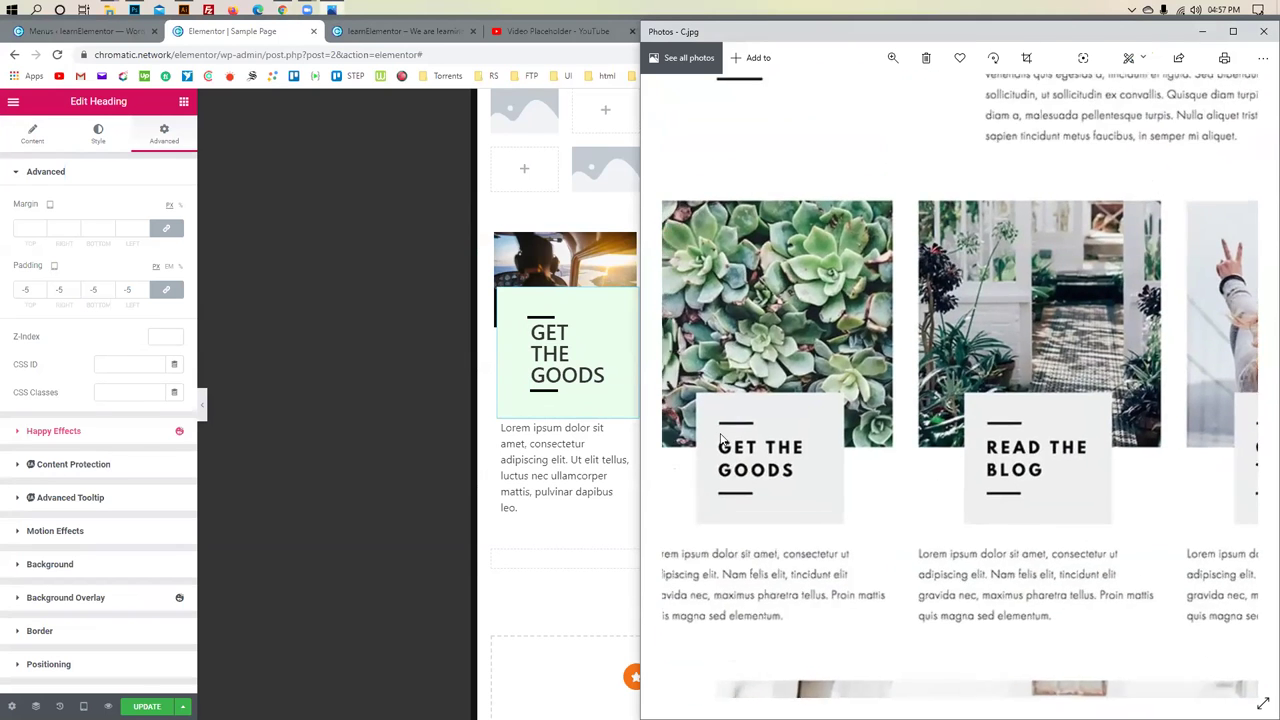
# Update the page with the tablet changes, reload the live learnElementor page, and return to the Elementor editor
pyautogui.click(549, 437)
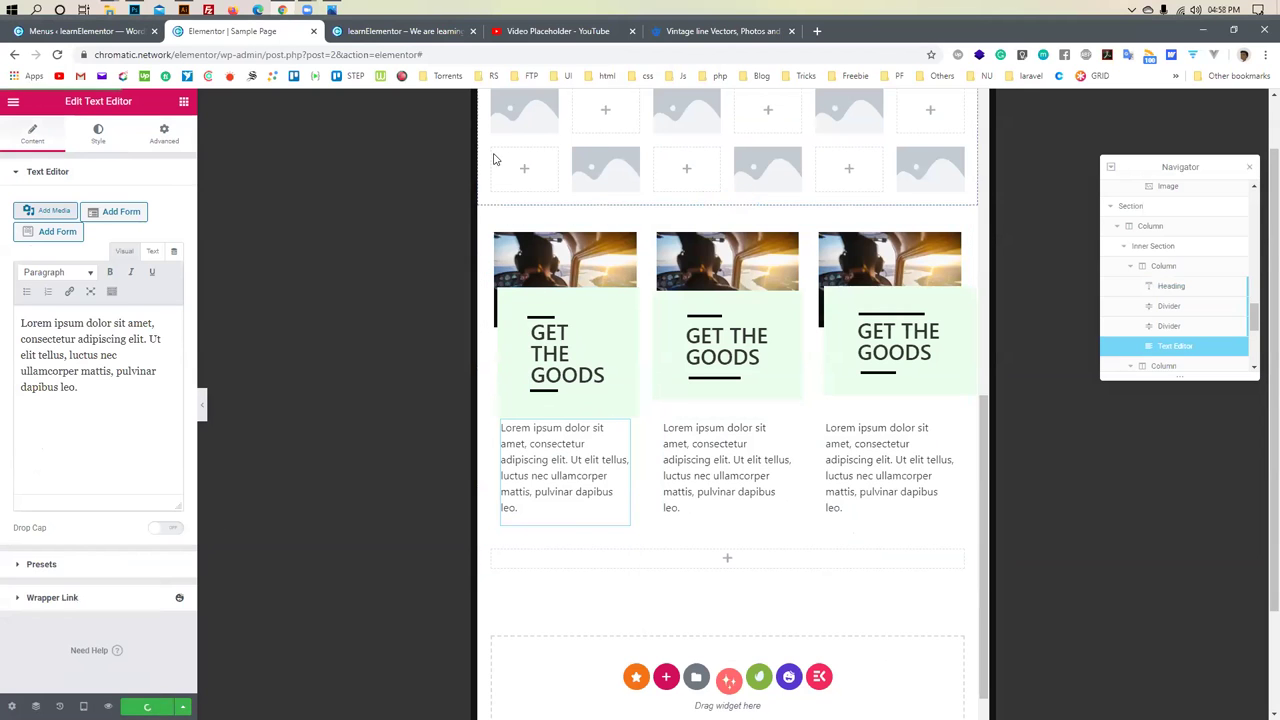
pyautogui.click(391, 31)
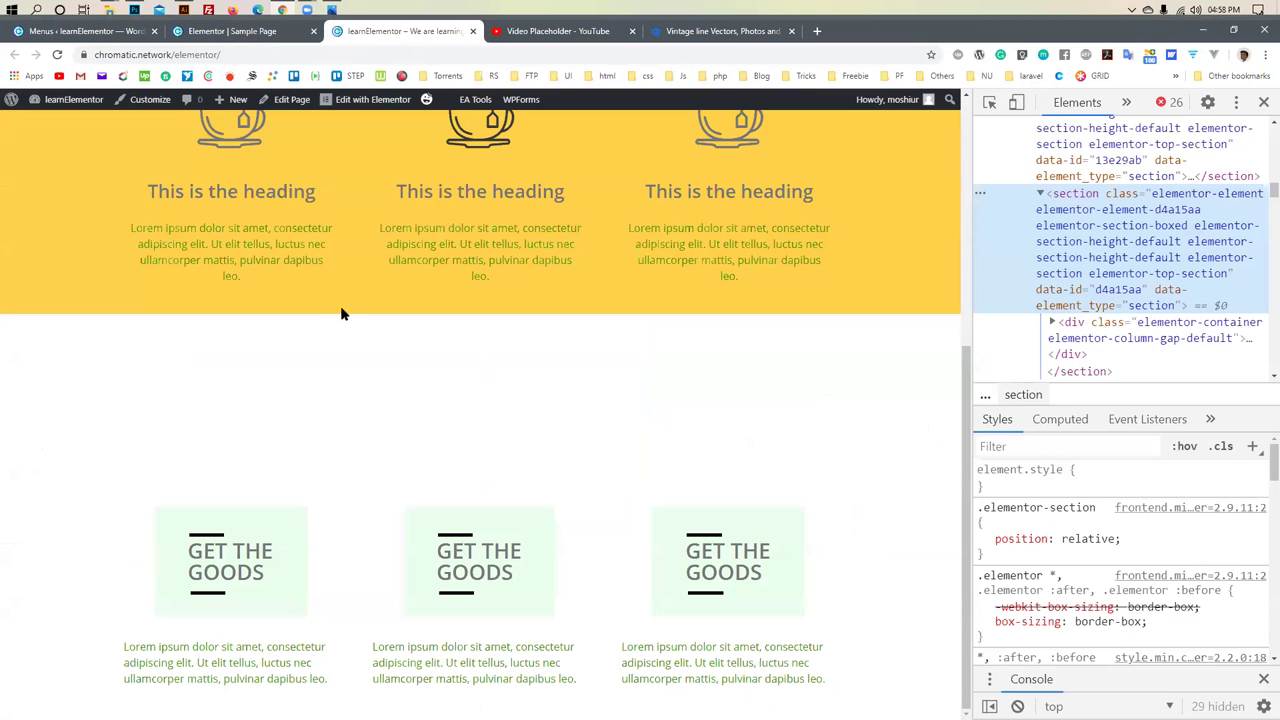
pyautogui.click(57, 54)
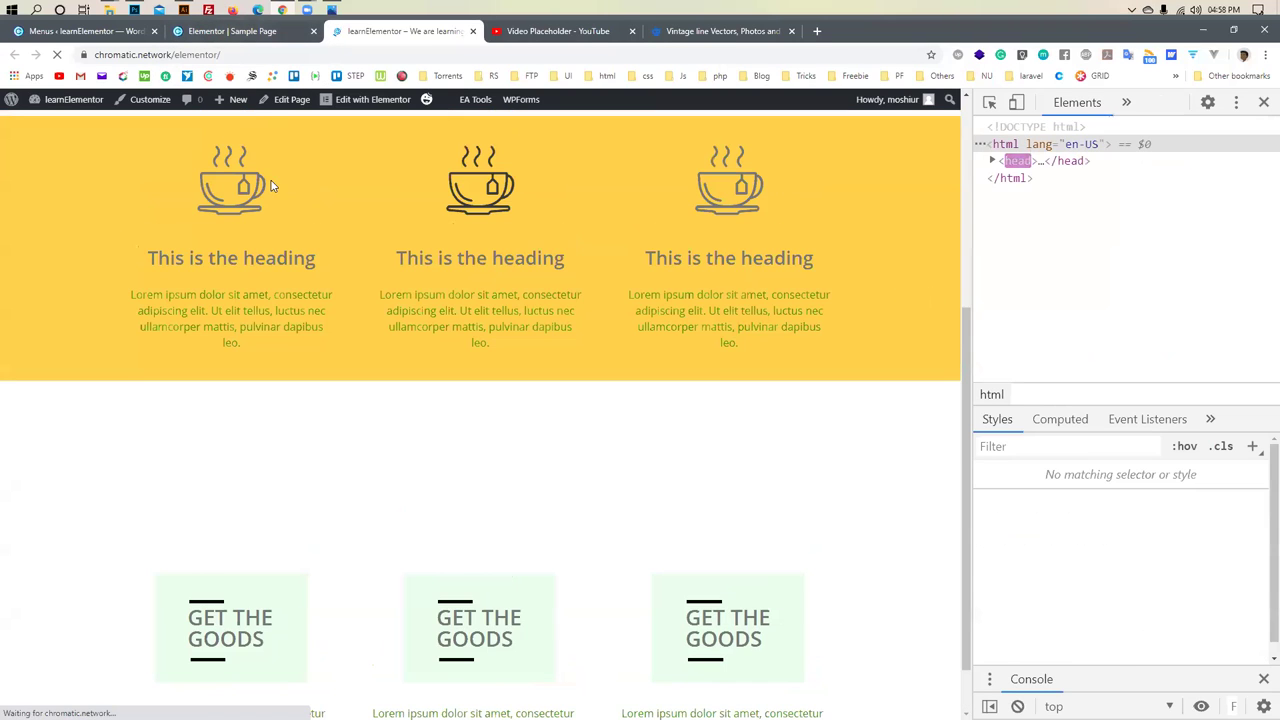
pyautogui.click(248, 32)
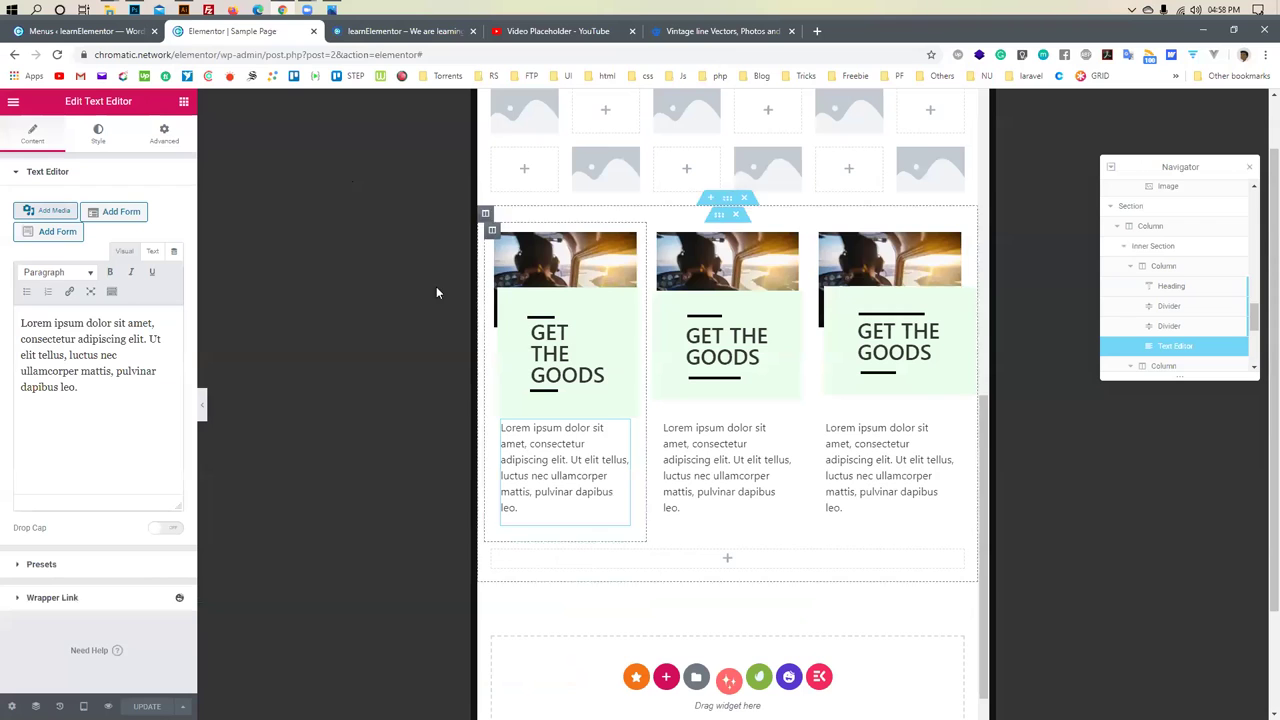
# Return the page preview to desktop view and save the D_MENU menu in the WordPress admin
pyautogui.click(83, 706)
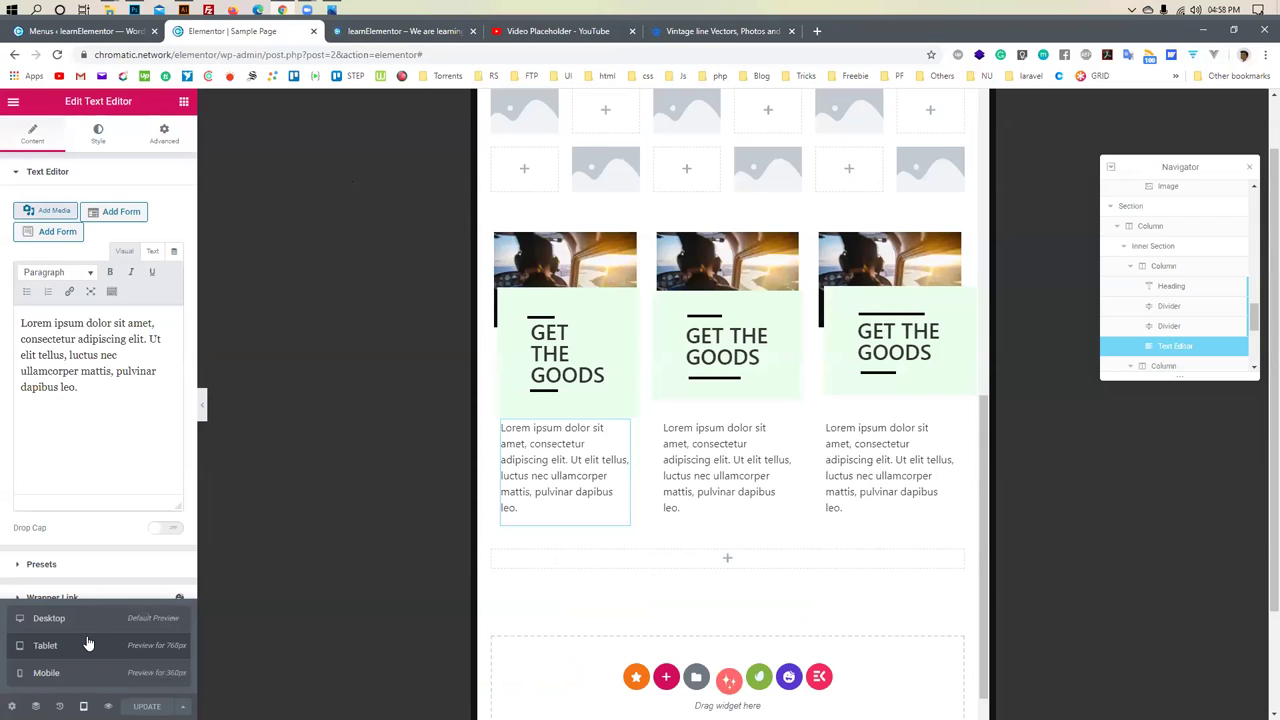
pyautogui.click(86, 620)
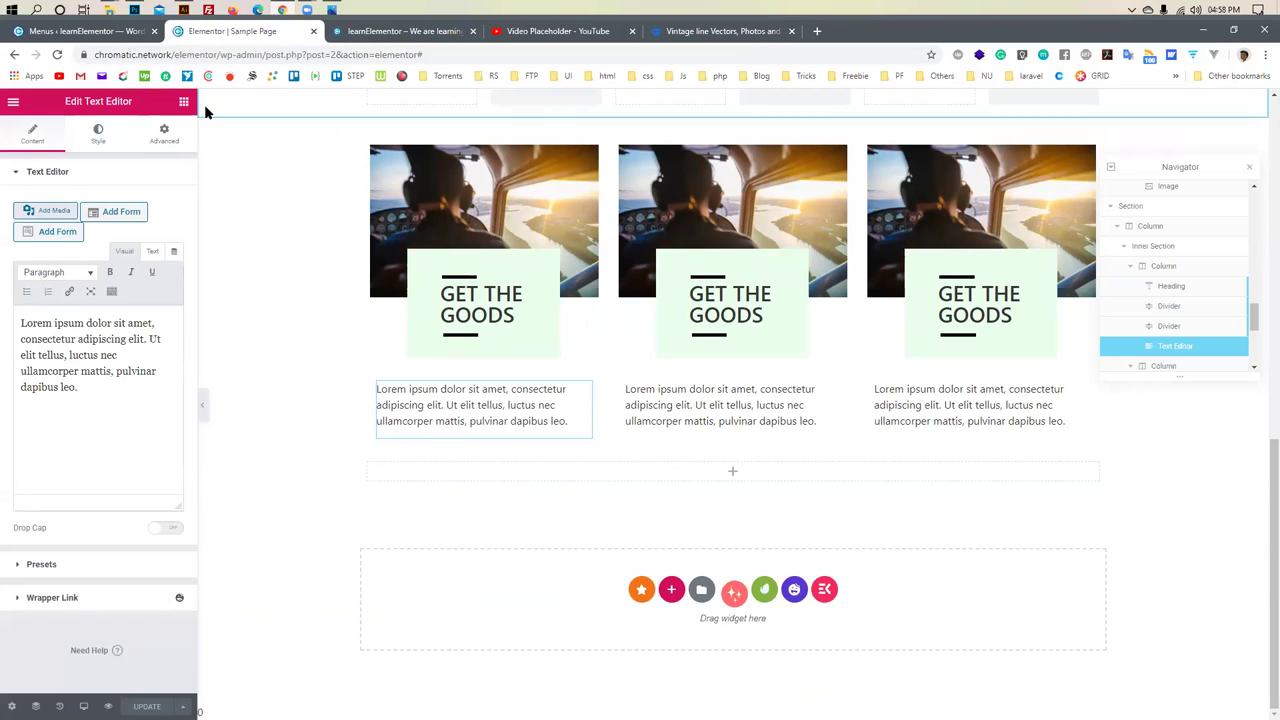
pyautogui.click(38, 37)
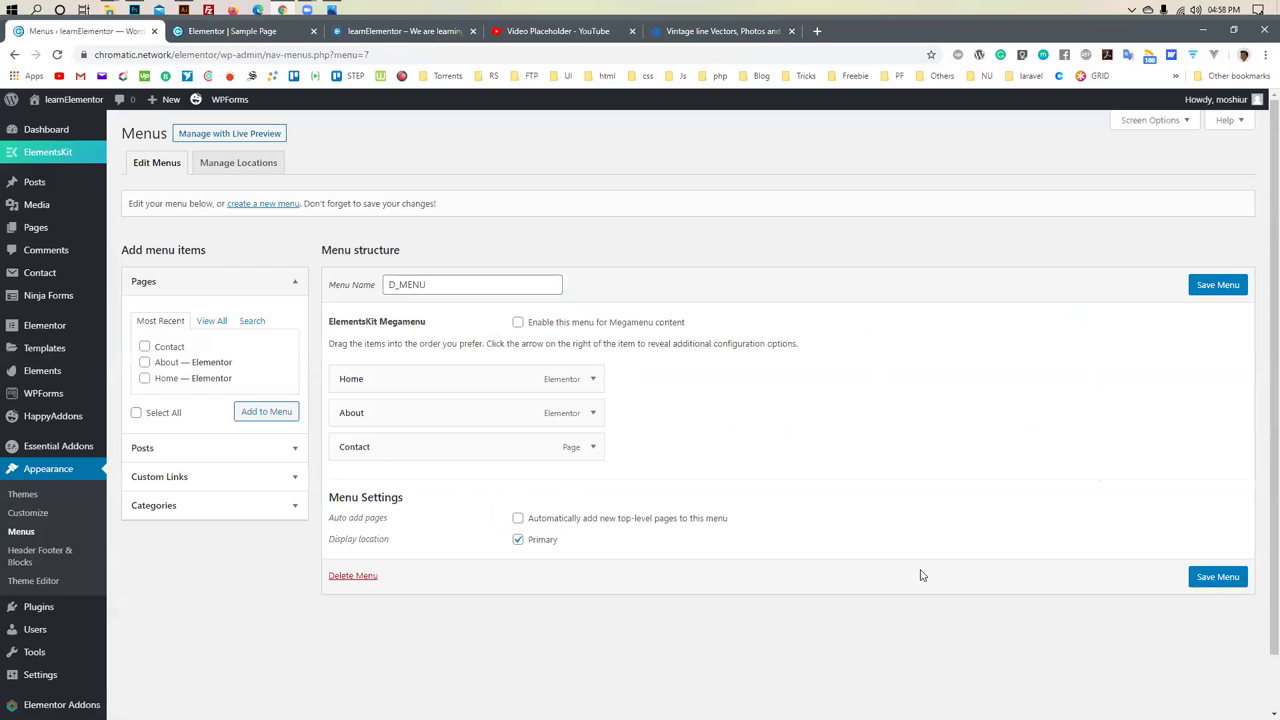
pyautogui.click(1208, 292)
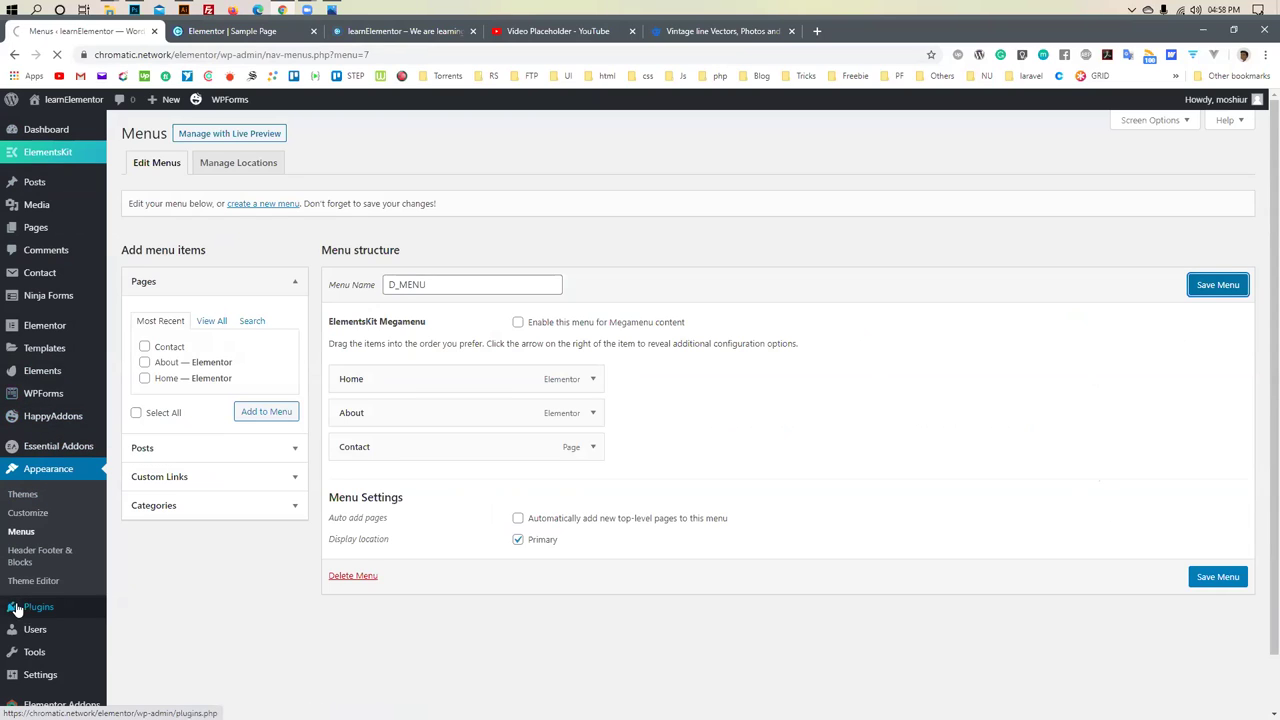
# Search the WordPress plugin directory for "FORM" and review the available form plugins
pyautogui.moveTo(16, 610)
pyautogui.click(130, 633)
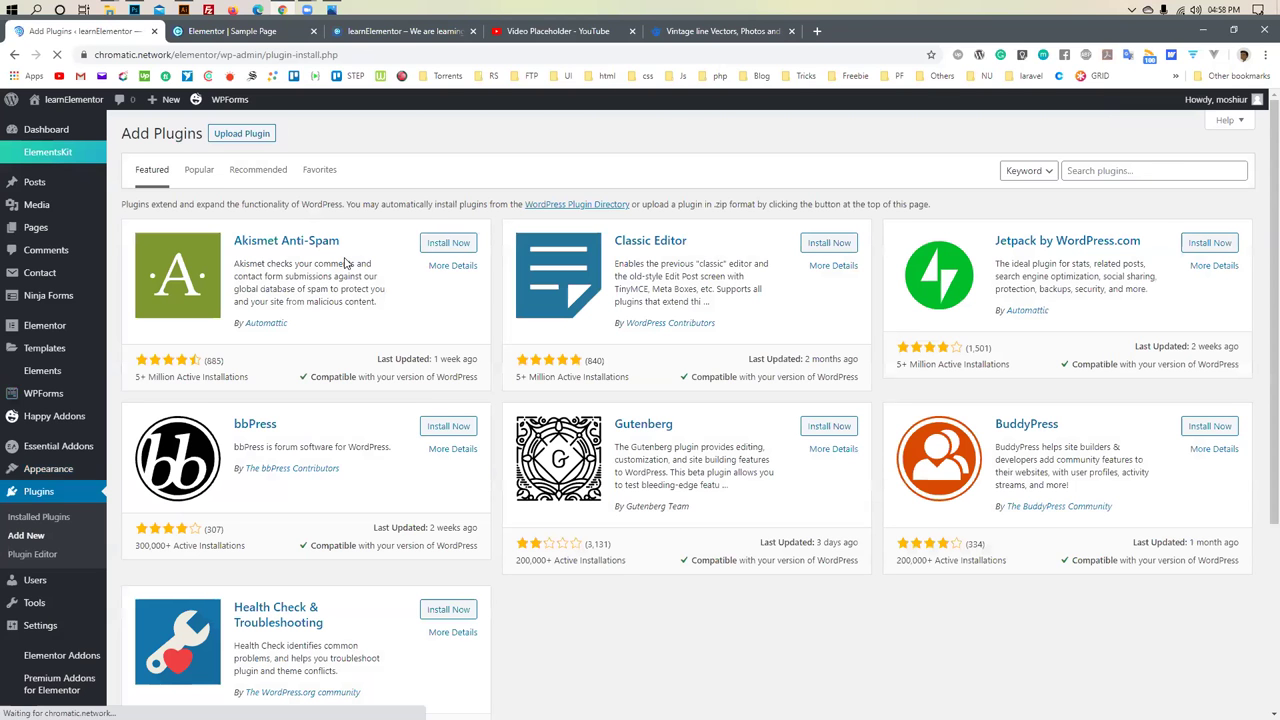
pyautogui.click(1092, 172)
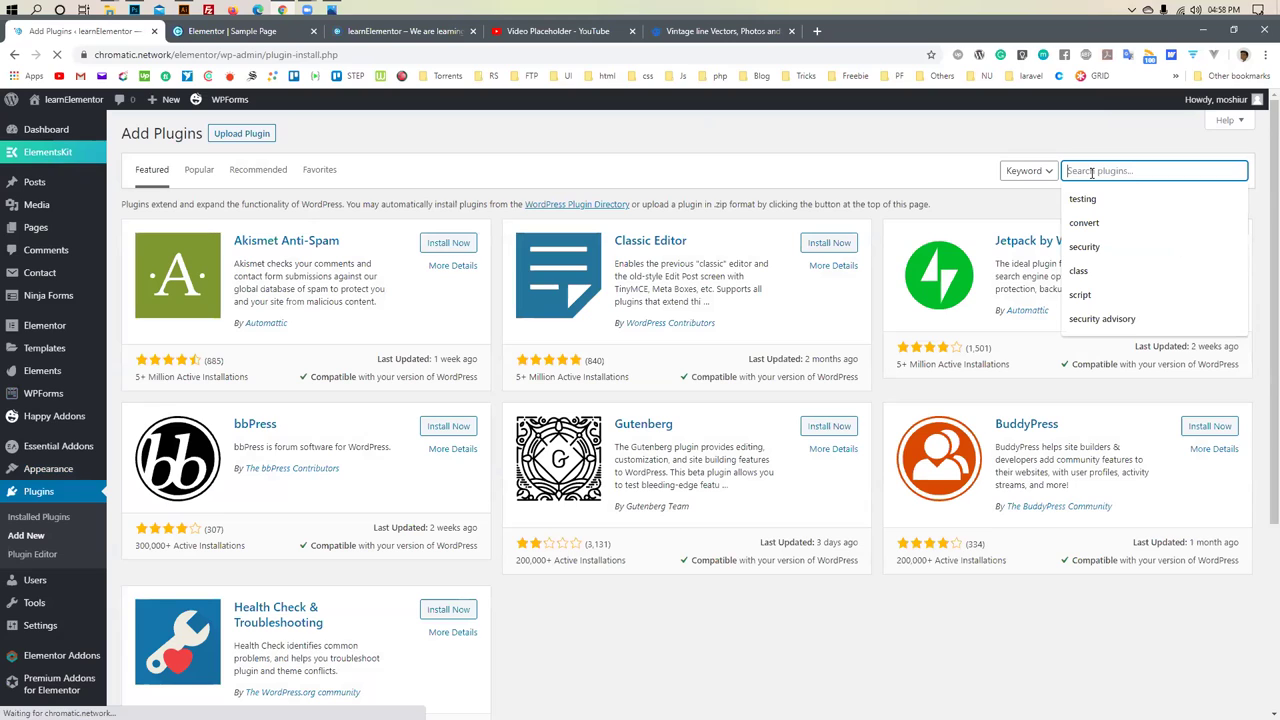
pyautogui.write('FORM')
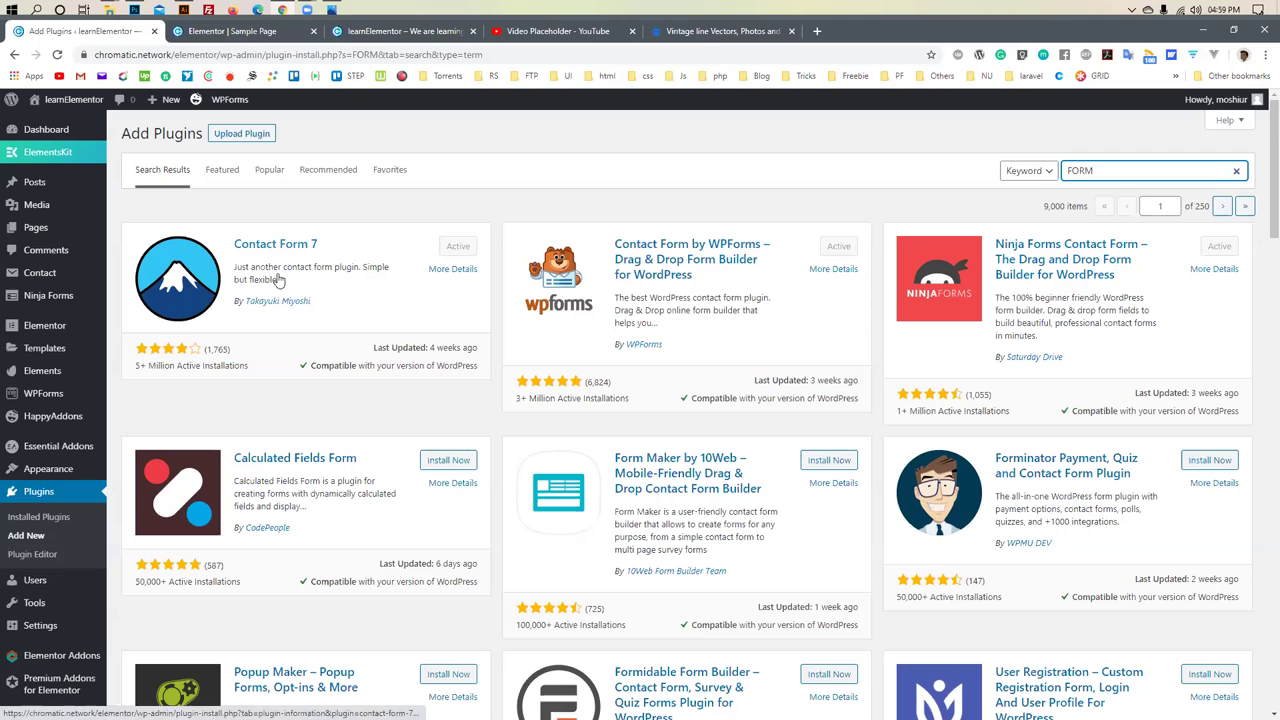
pyautogui.click(1030, 245)
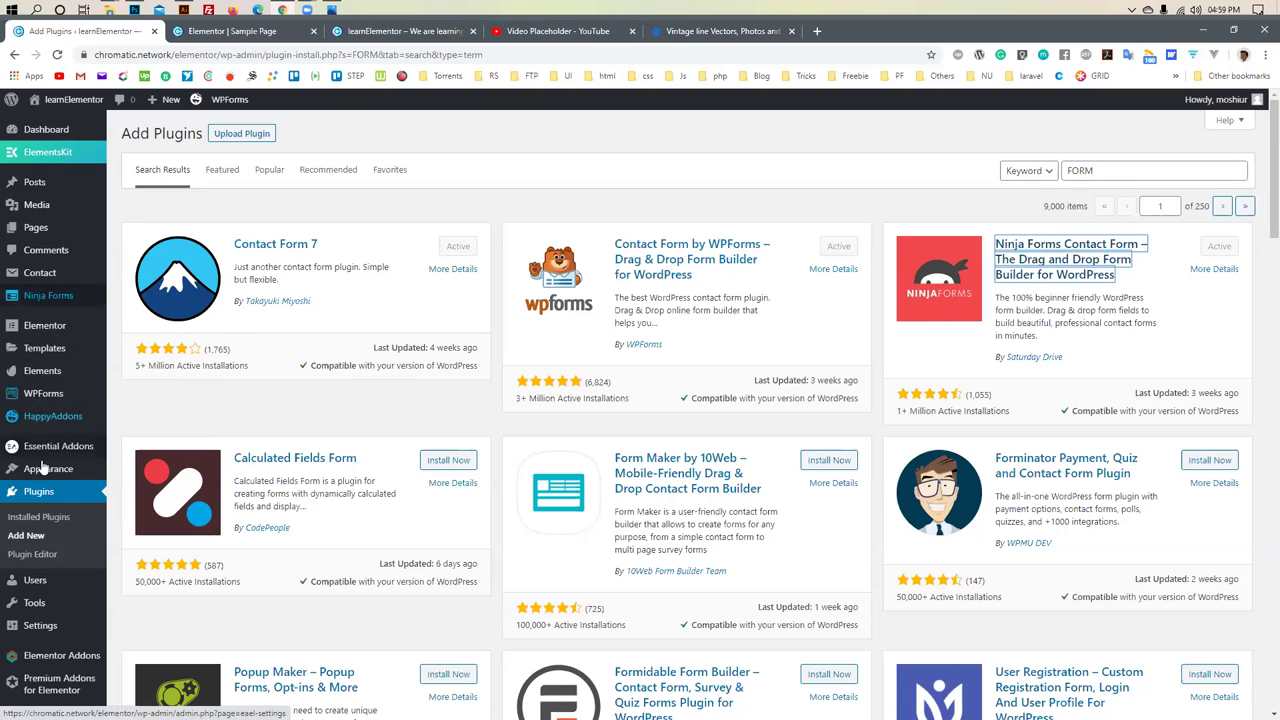
# Open the Ninja Forms template list for a new form and examine the GET ON THE LIST section in C.jpg
pyautogui.moveTo(38, 296)
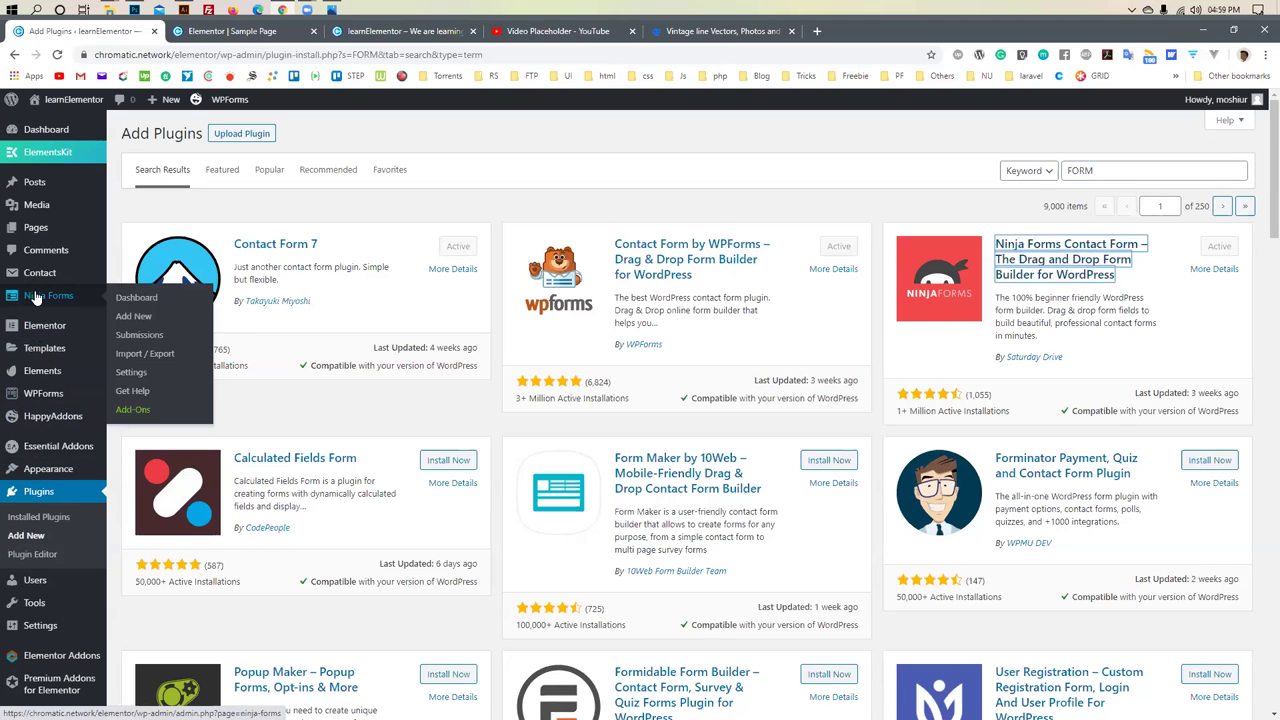
pyautogui.click(124, 320)
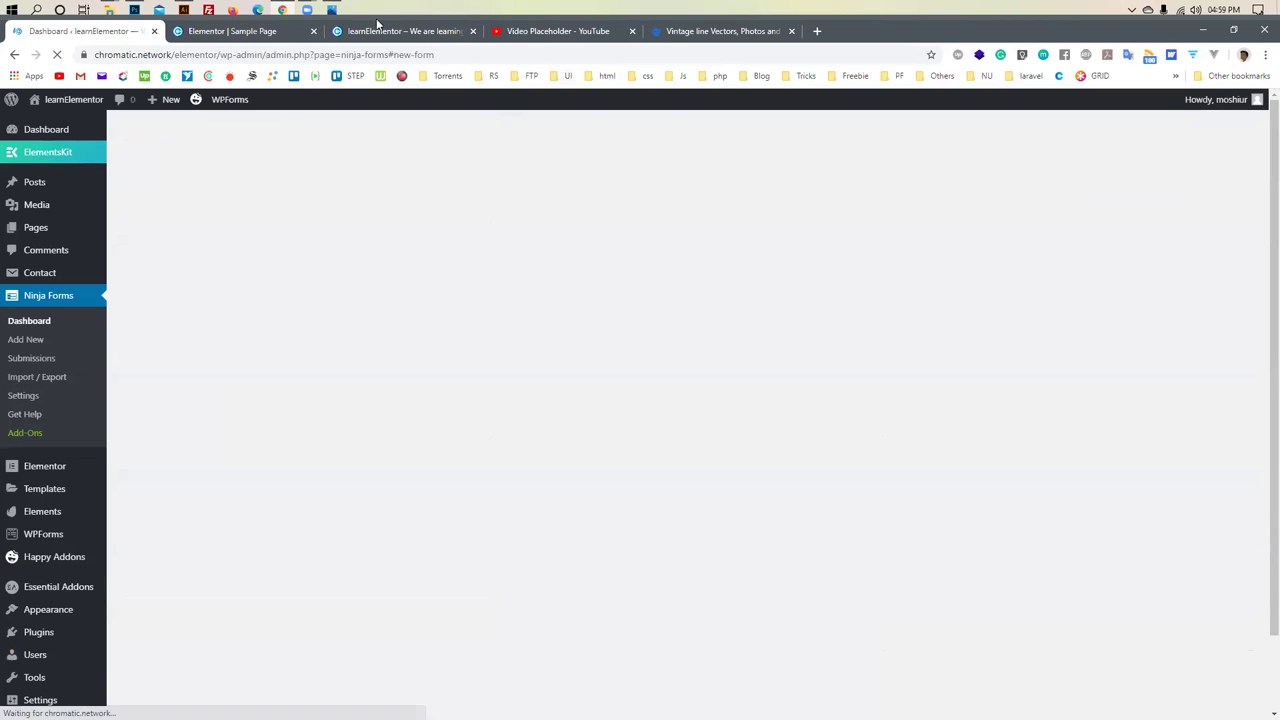
pyautogui.click(333, 9)
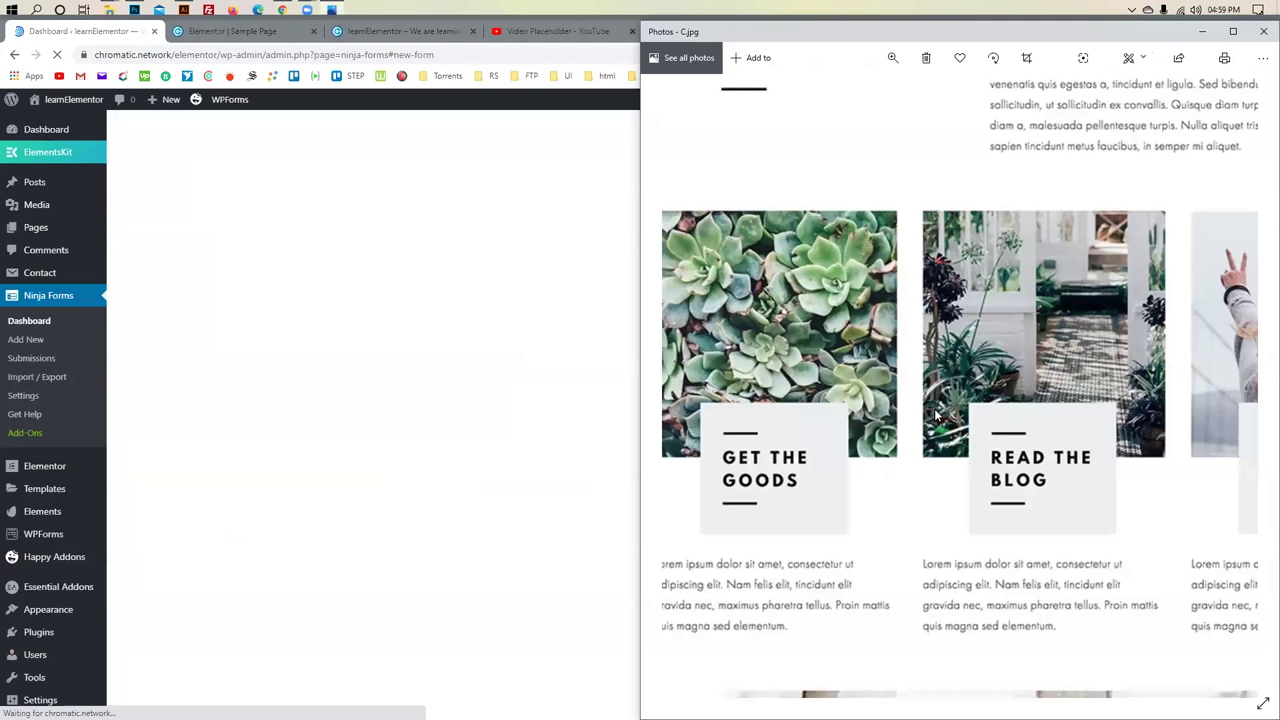
pyautogui.scroll(-5, 920, 395)
pyautogui.scroll(3, 945, 308)
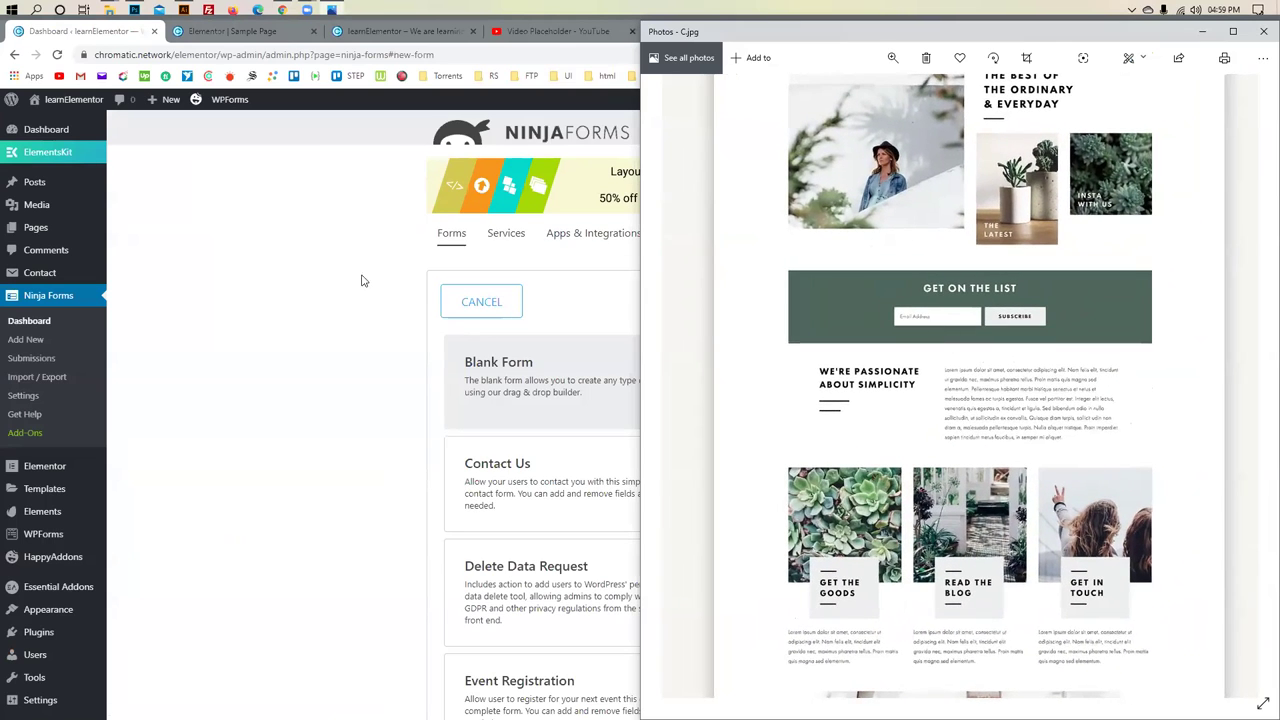
pyautogui.click(369, 276)
pyautogui.scroll(-2, 455, 335)
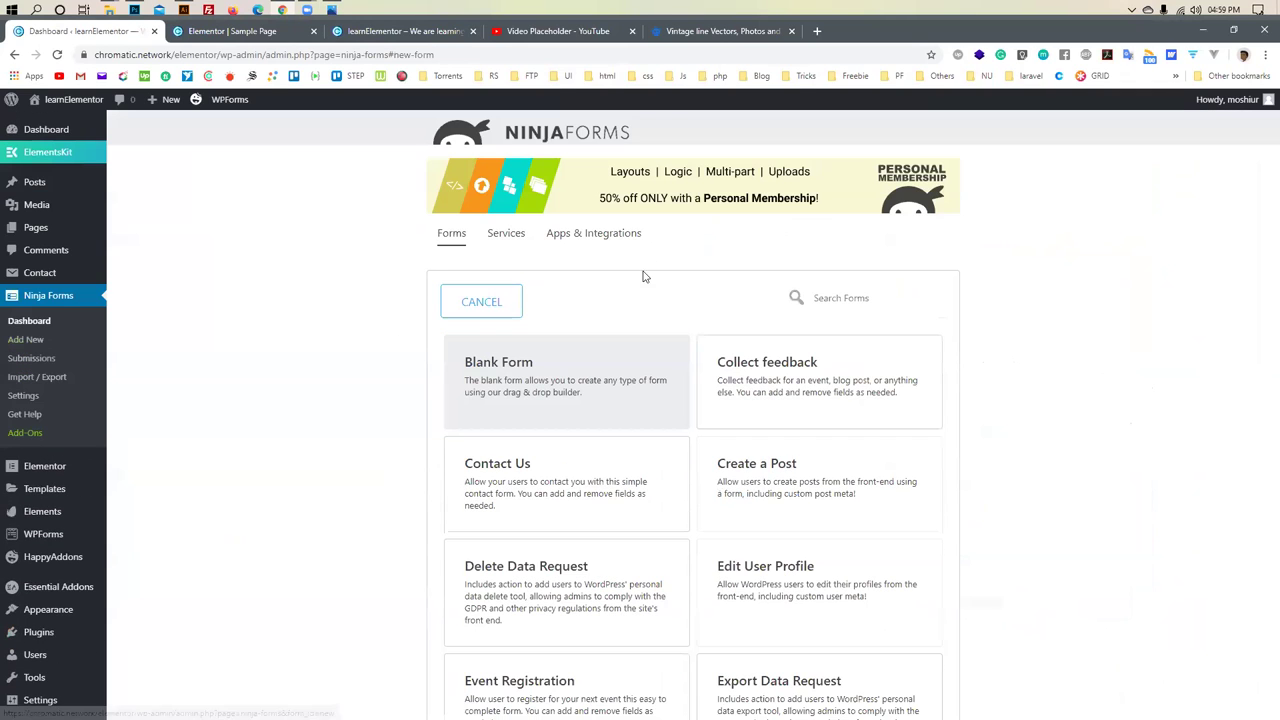
# Start a blank Ninja Forms form and add an Email field
pyautogui.scroll(-3, 529, 326)
pyautogui.scroll(3, 502, 309)
pyautogui.click(502, 309)
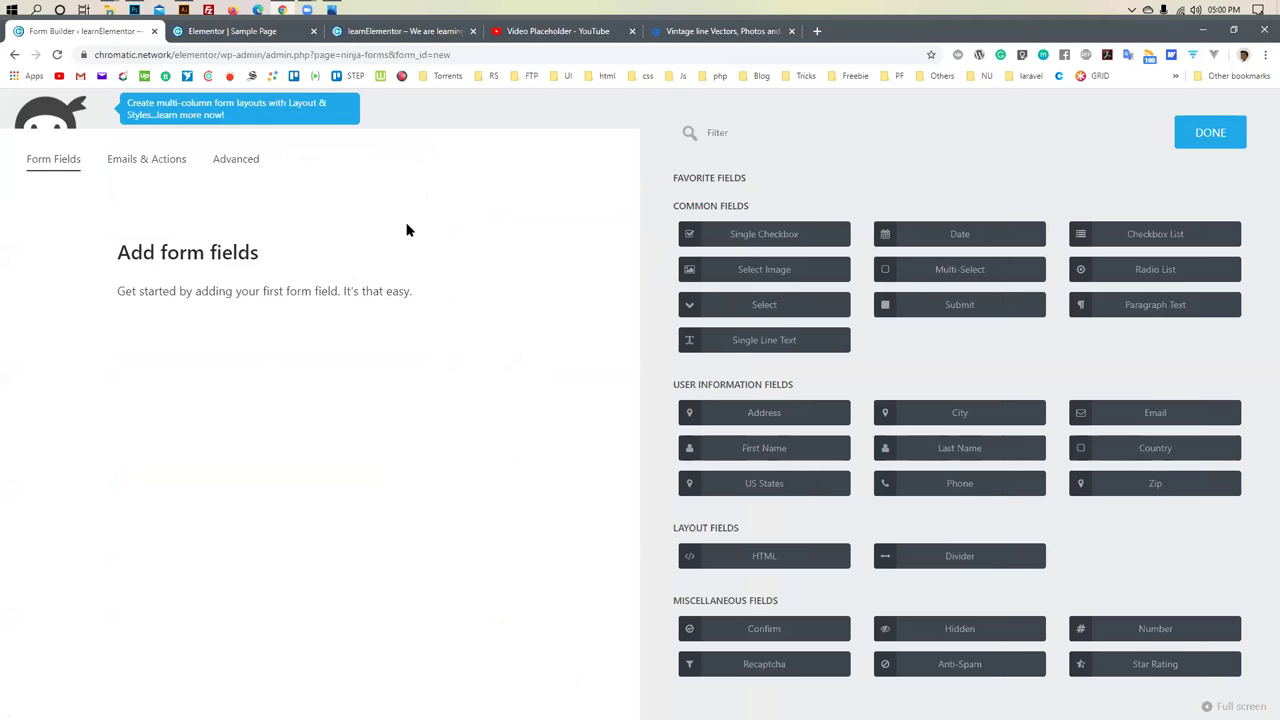
pyautogui.scroll(-2, 960, 305)
pyautogui.scroll(2, 971, 306)
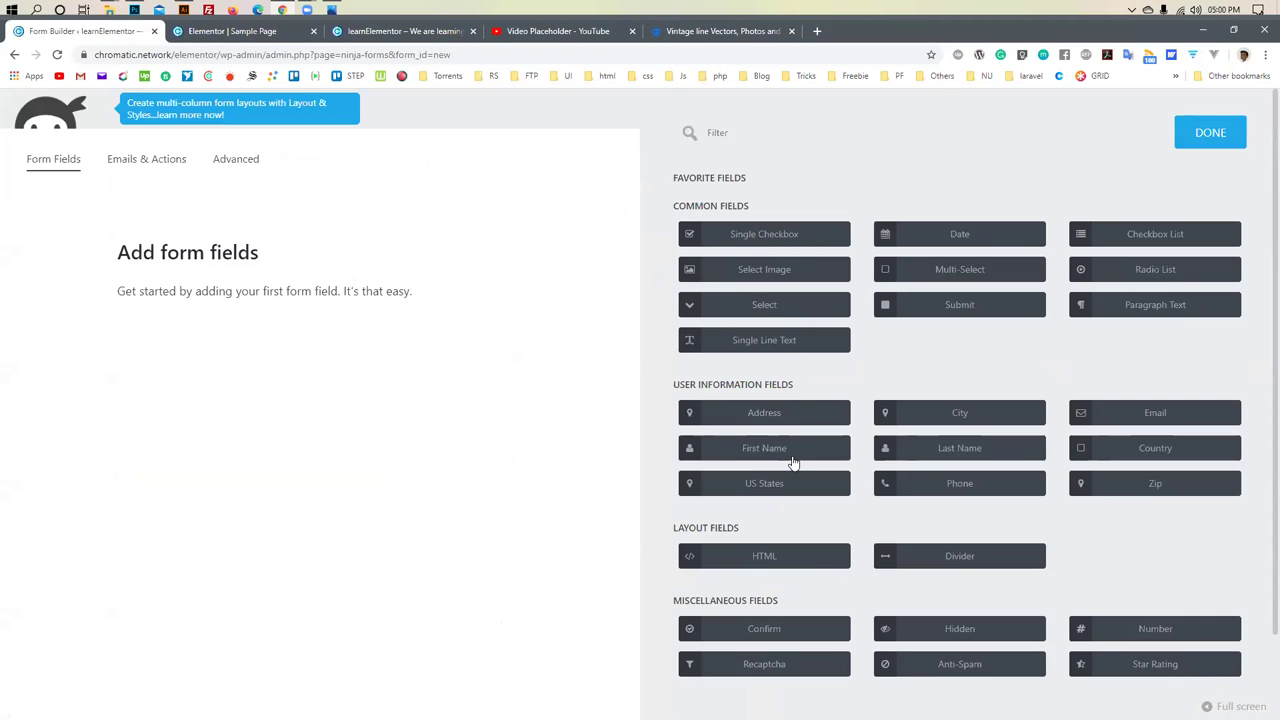
pyautogui.moveTo(1148, 402); pyautogui.dragTo(164, 306)
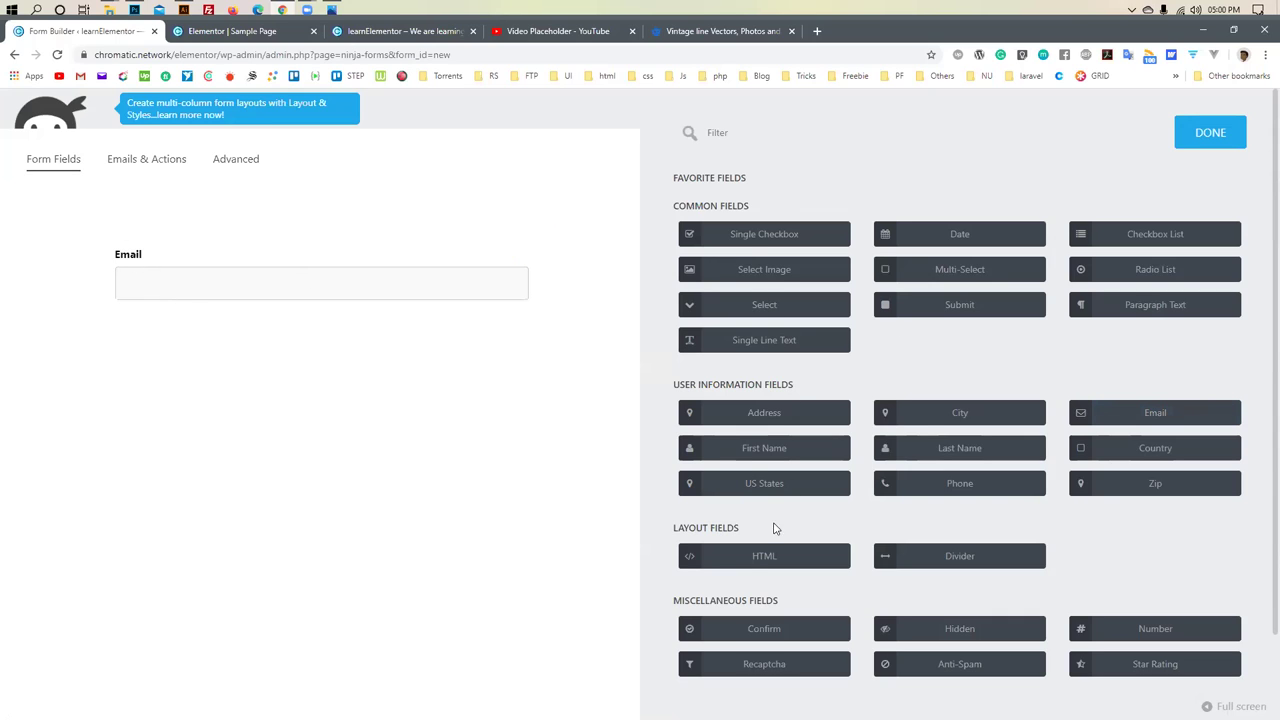
# Add a Submit button below the Email field
pyautogui.scroll(-1, 777, 530)
pyautogui.scroll(1, 935, 570)
pyautogui.scroll(-1, 935, 568)
pyautogui.scroll(1, 940, 562)
pyautogui.moveTo(962, 306); pyautogui.dragTo(521, 292)
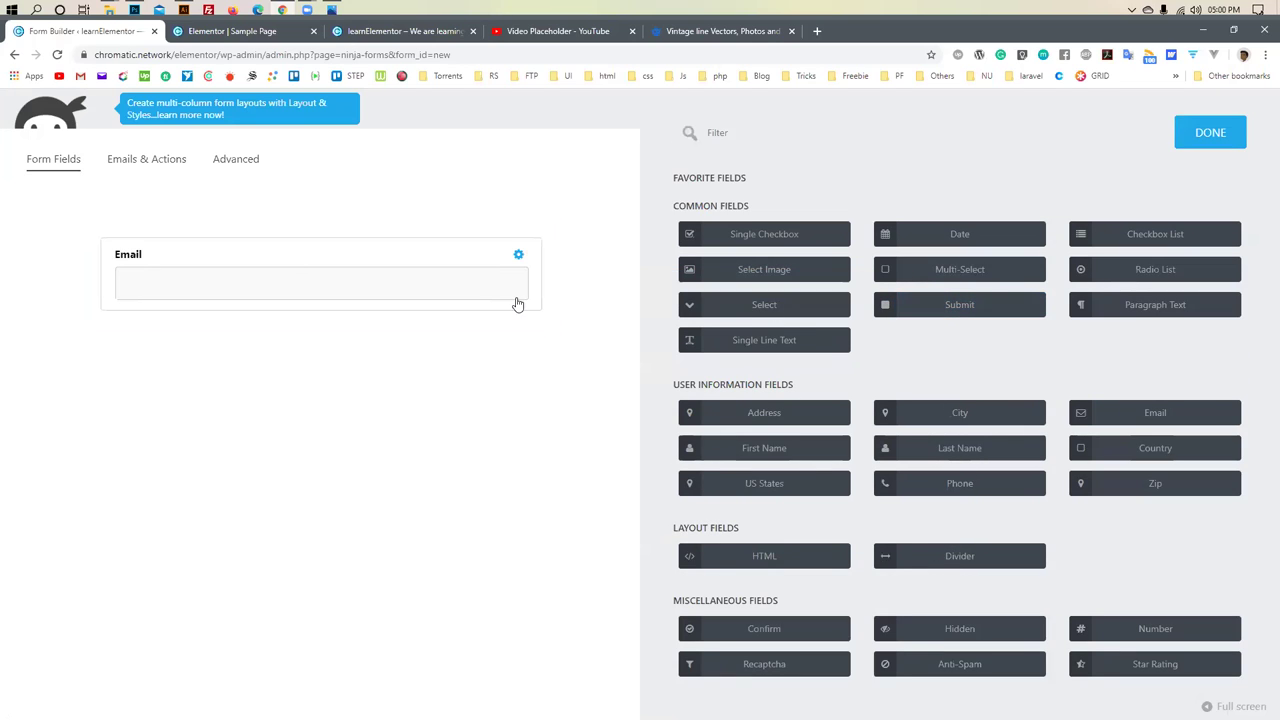
pyautogui.moveTo(990, 308); pyautogui.dragTo(309, 289)
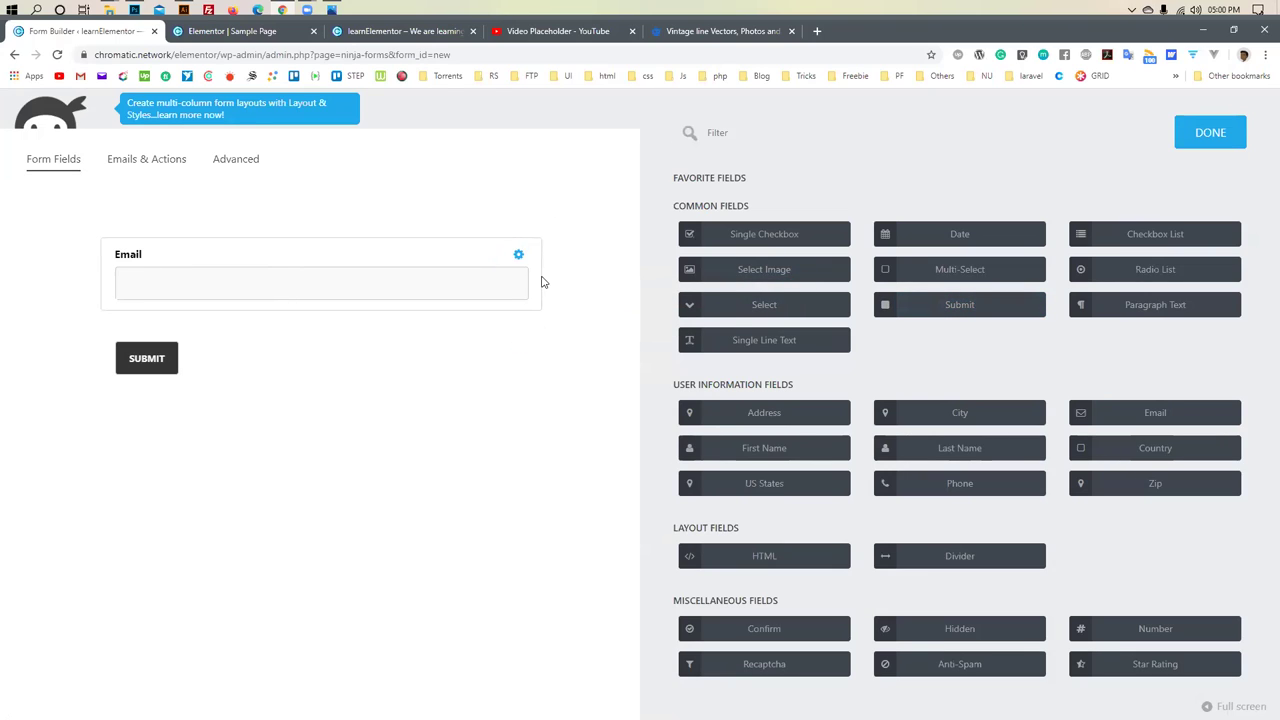
# Examine the Email field's display options, including its default value, placeholder and description
pyautogui.click(517, 257)
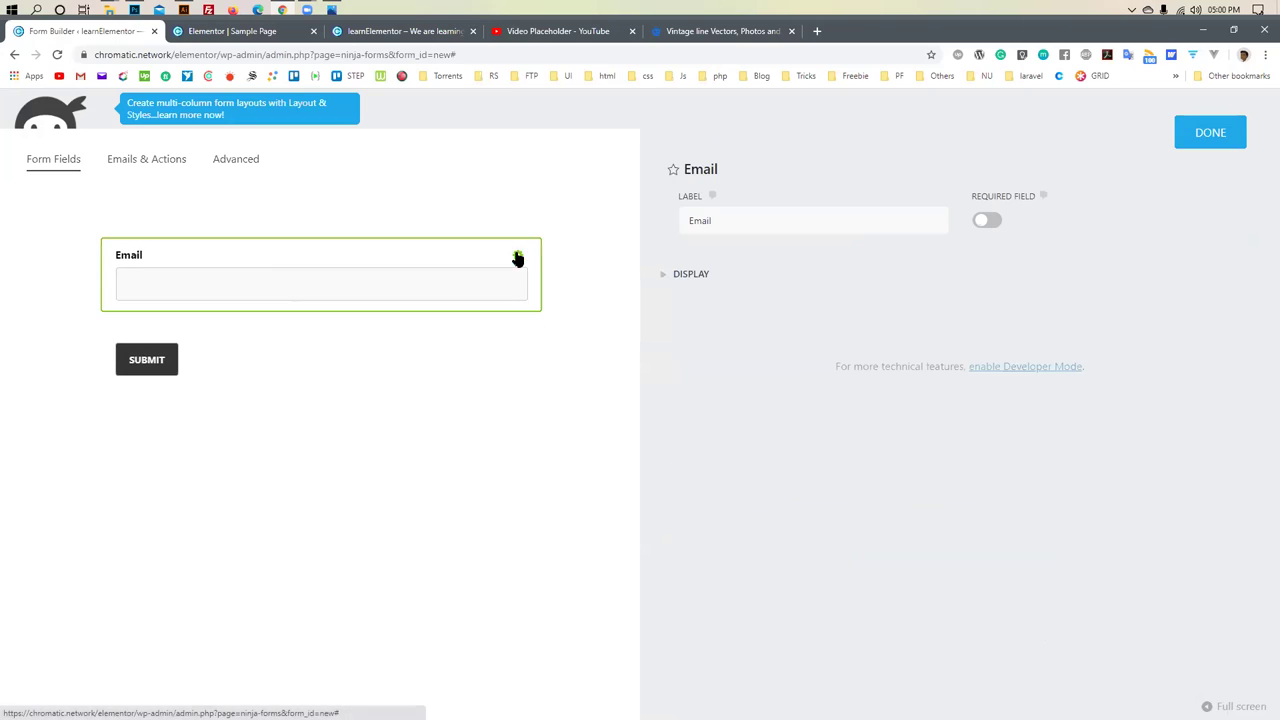
pyautogui.click(663, 276)
pyautogui.scroll(-1, 690, 464)
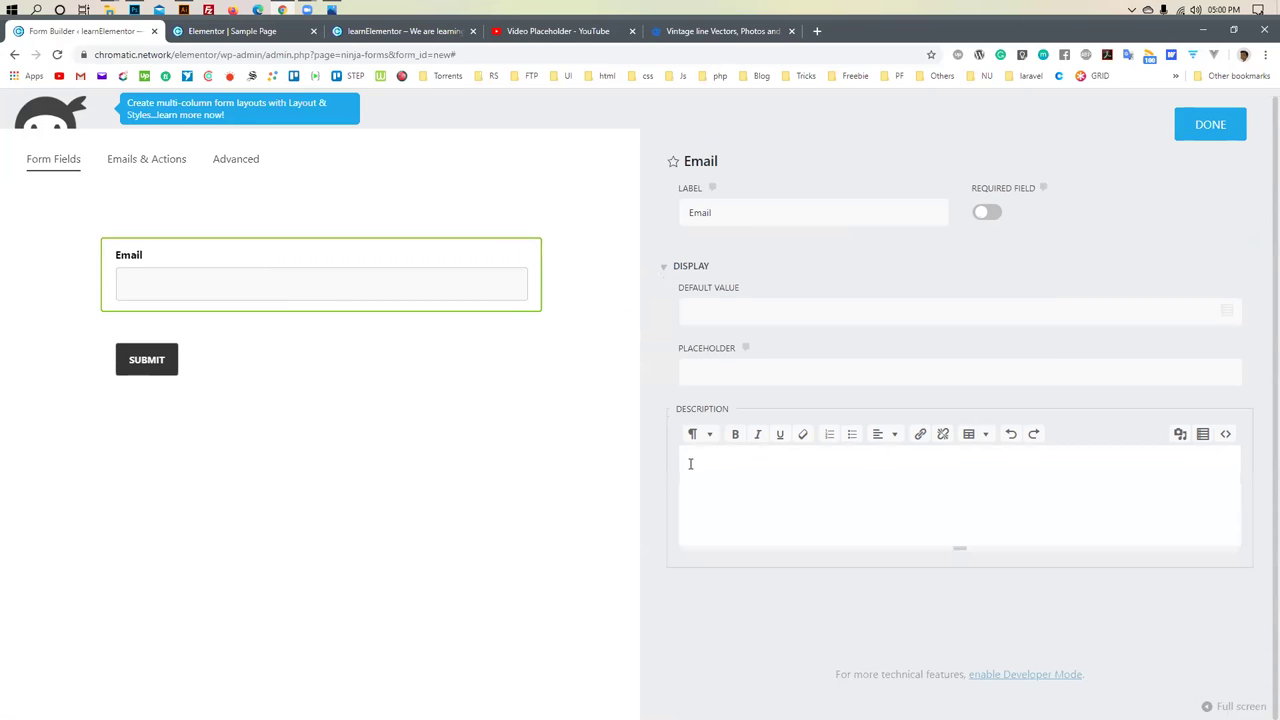
pyautogui.scroll(1, 688, 450)
pyautogui.click(691, 329)
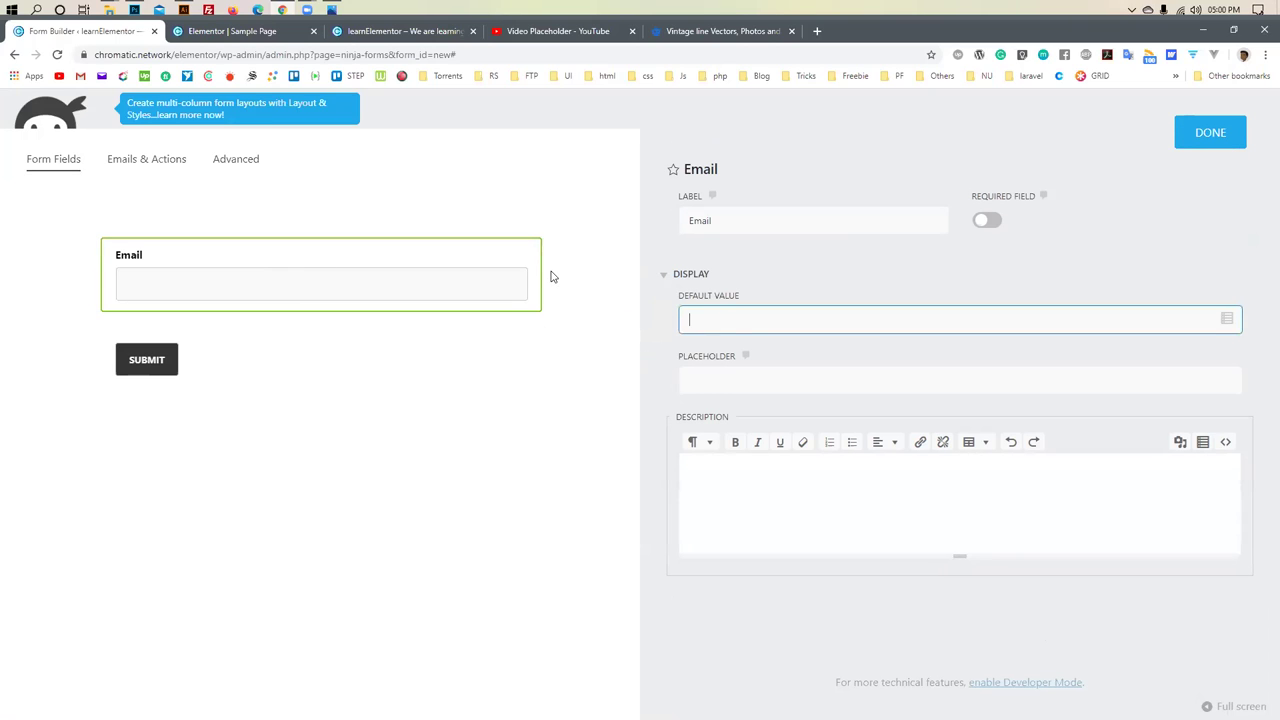
# Examine the form's advanced display settings and its email actions, and return to the Email field's settings
pyautogui.click(236, 166)
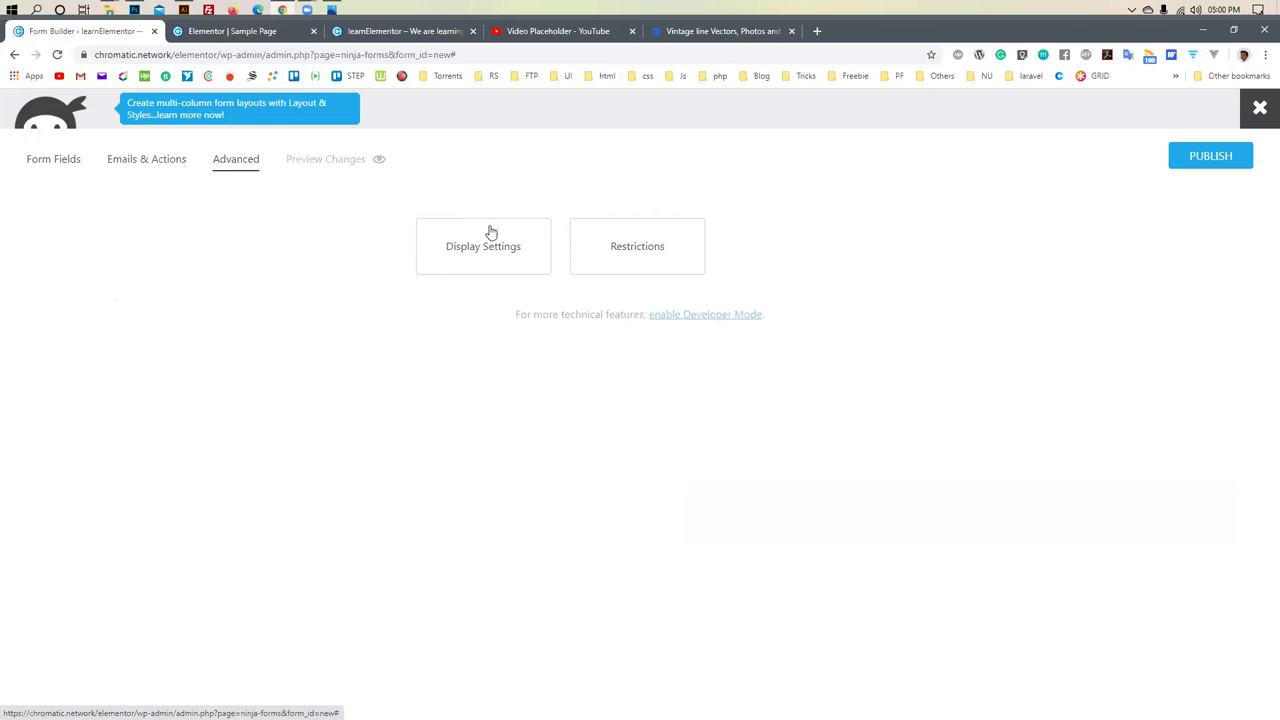
pyautogui.click(497, 250)
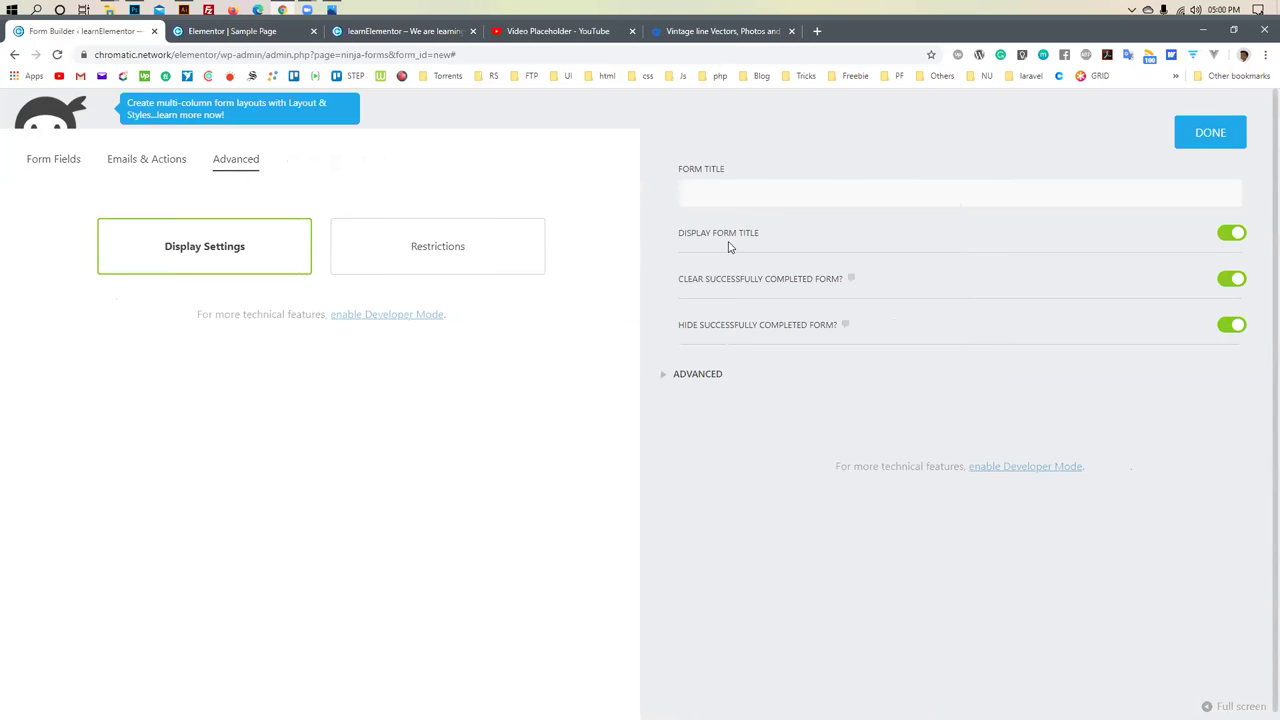
pyautogui.click(667, 380)
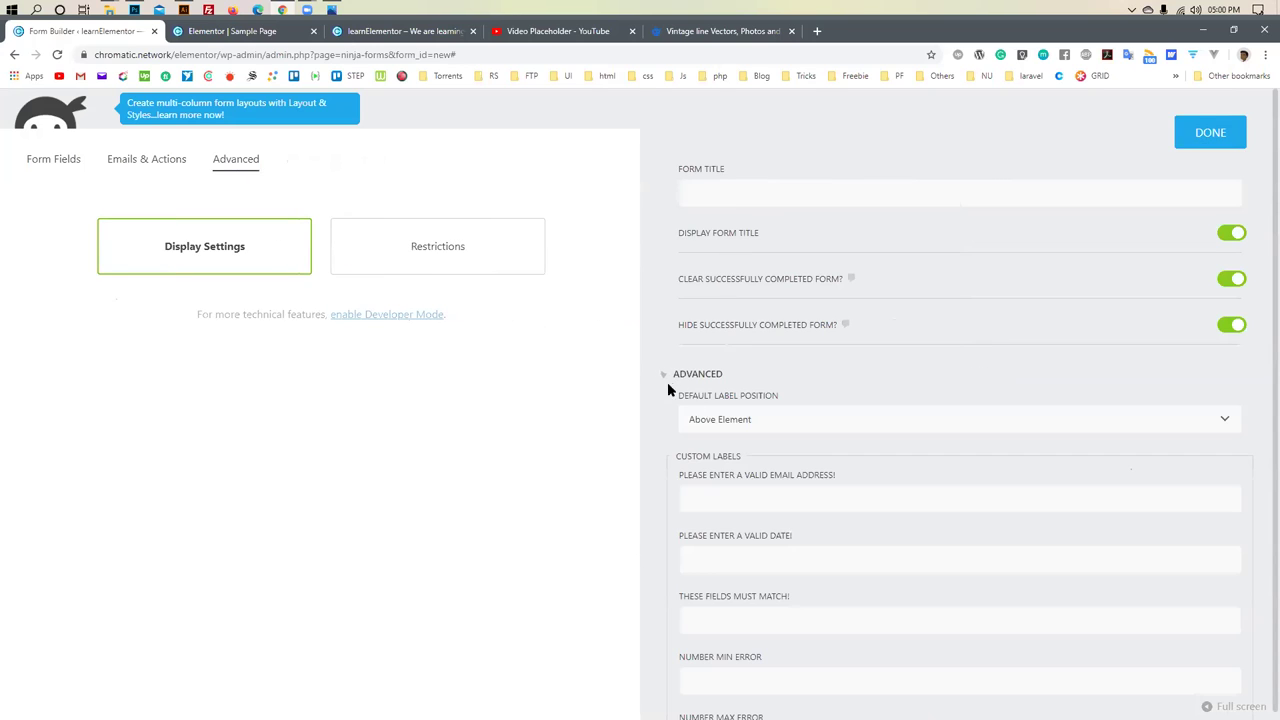
pyautogui.scroll(-5, 696, 456)
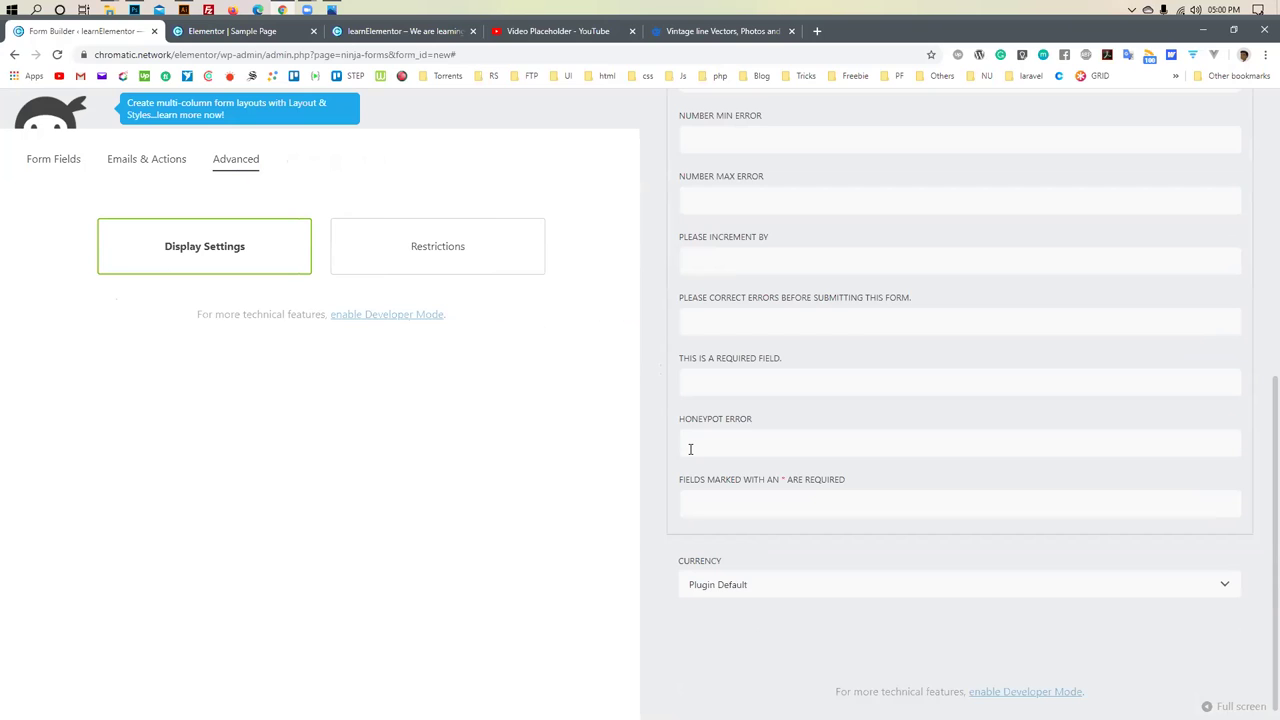
pyautogui.scroll(5, 690, 450)
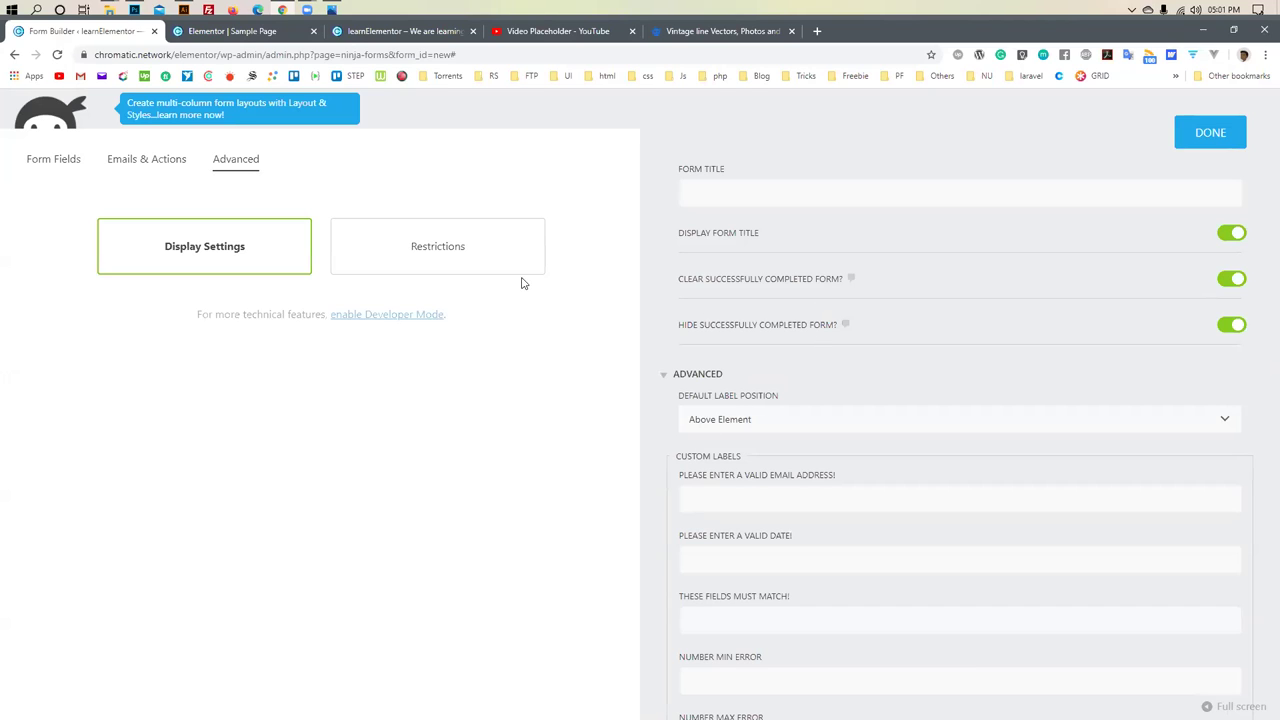
pyautogui.click(140, 160)
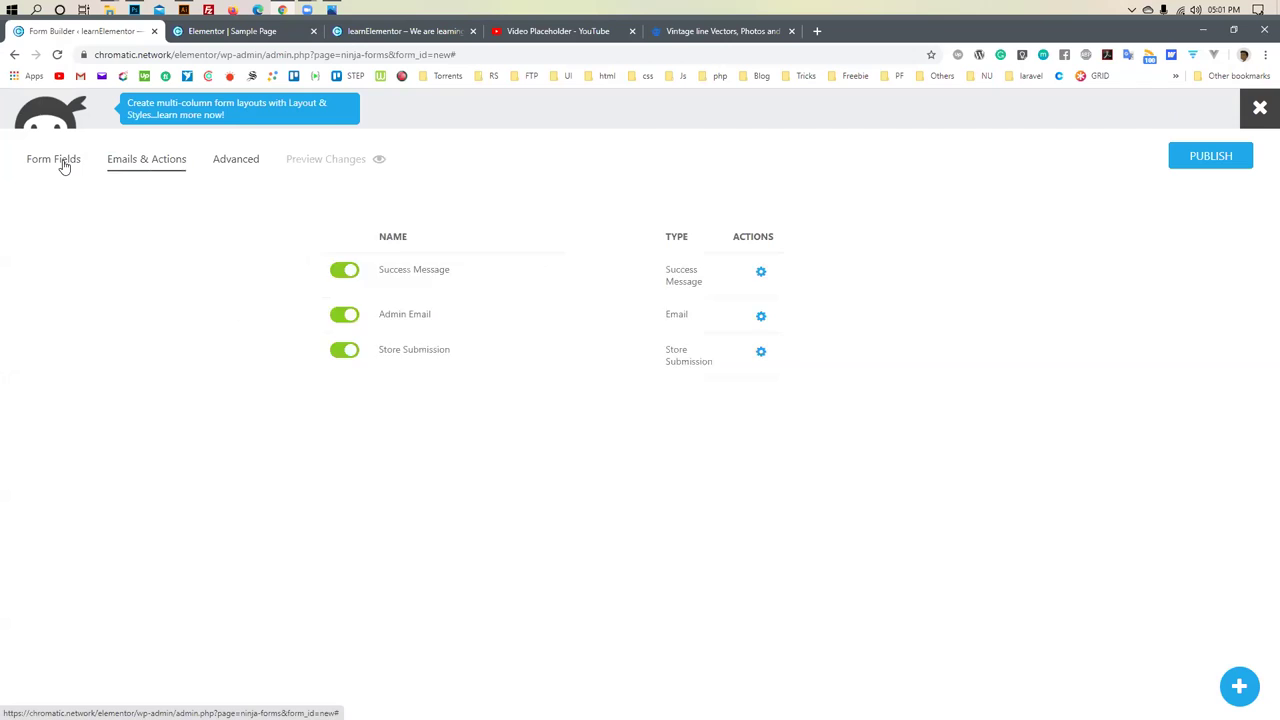
pyautogui.click(63, 165)
pyautogui.click(463, 277)
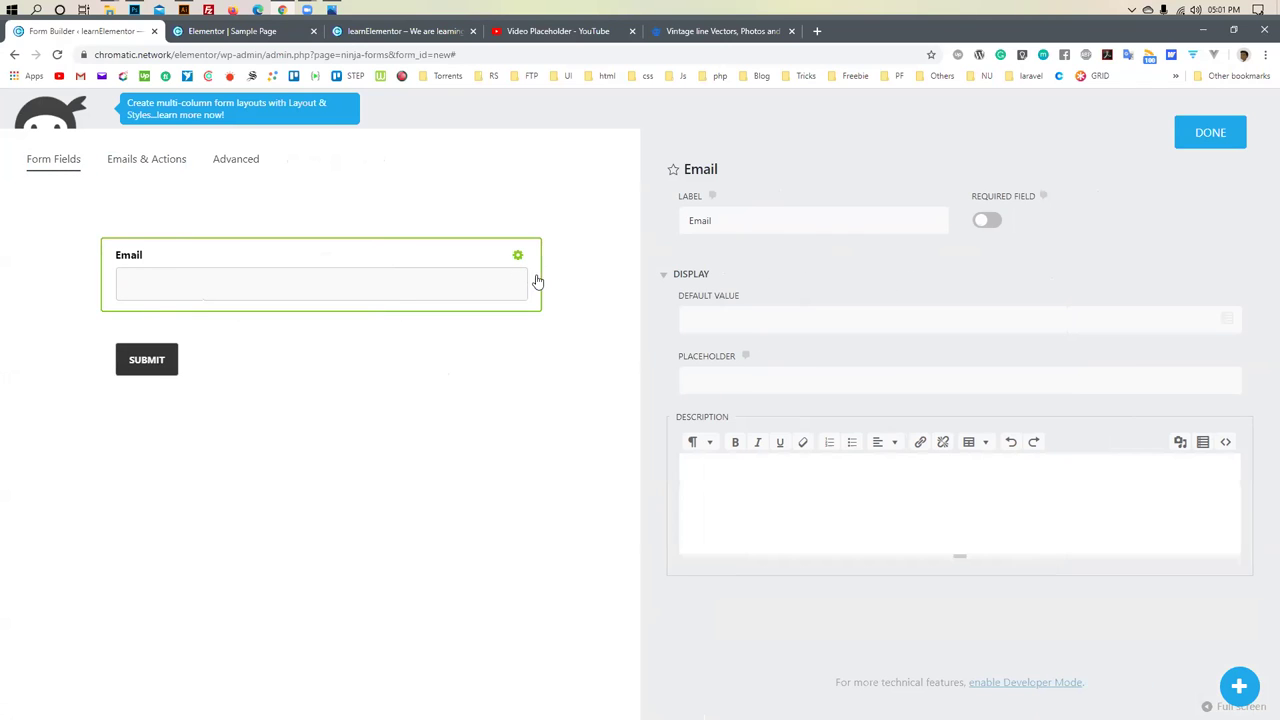
pyautogui.moveTo(471, 285); pyautogui.dragTo(395, 286)
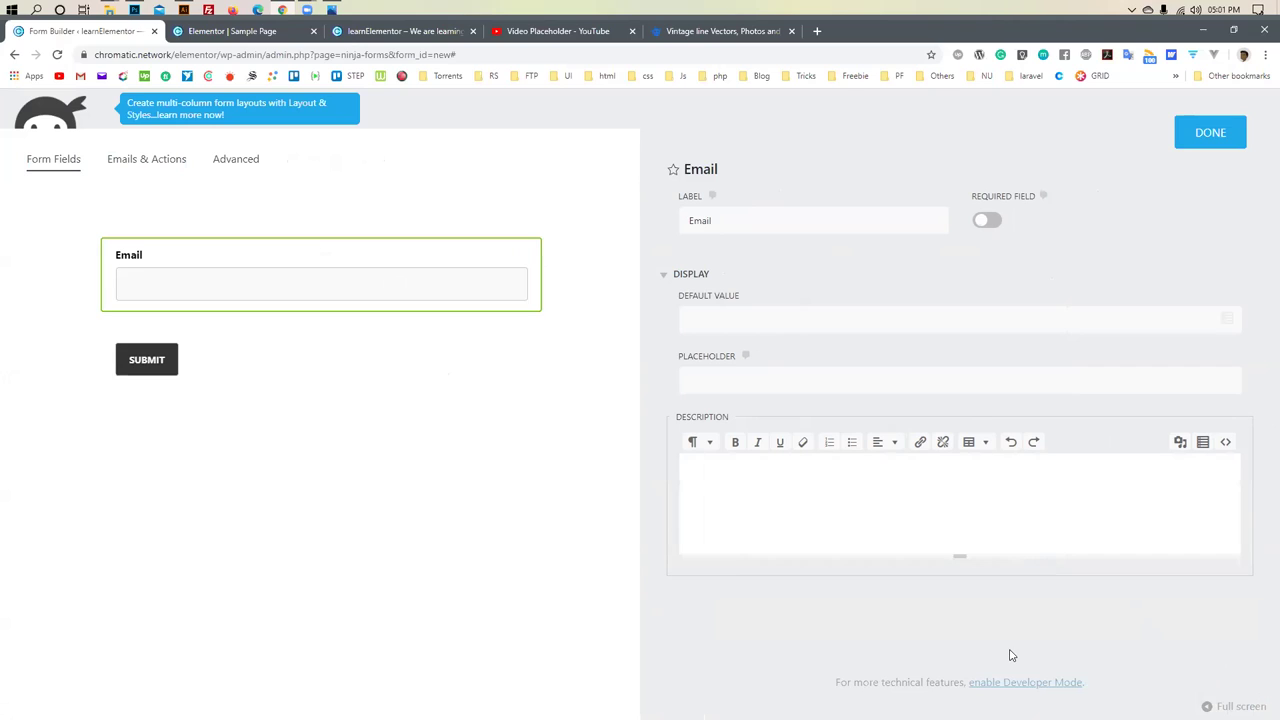
# Leave the unsaved form, enable Form Builder "Dev Mode" in the Ninja Forms settings and save them
pyautogui.click(990, 686)
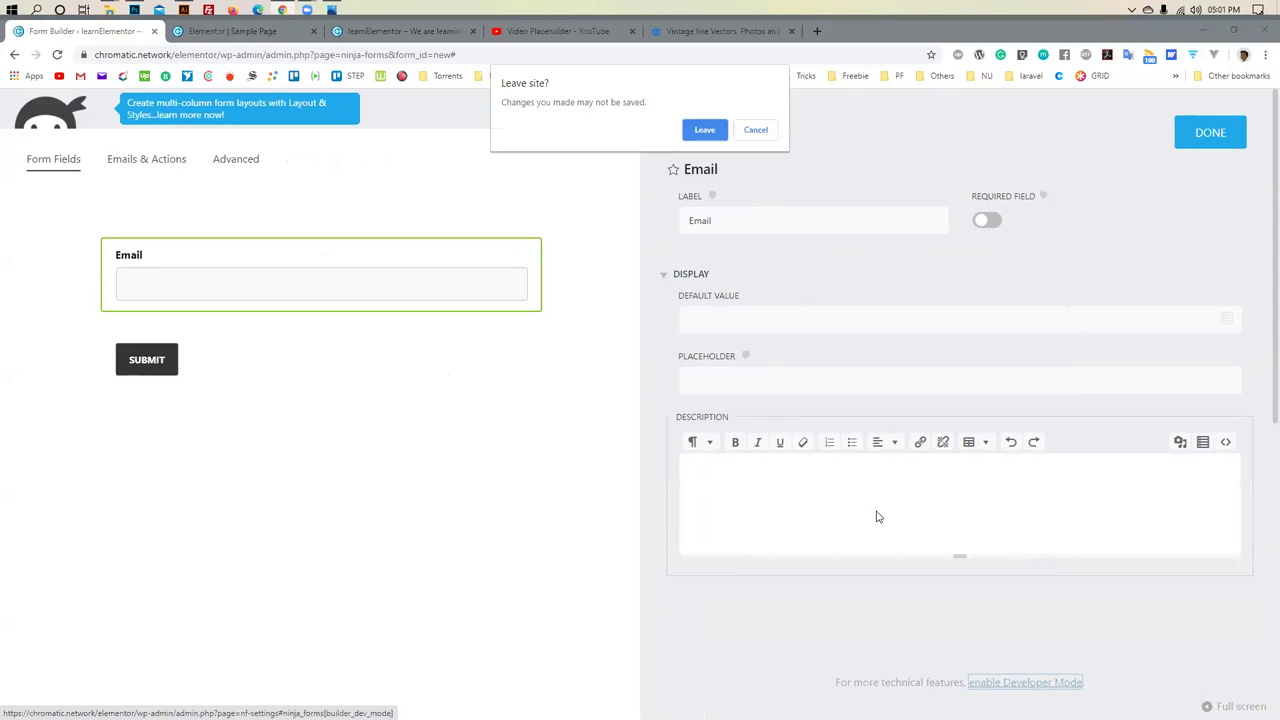
pyautogui.click(705, 130)
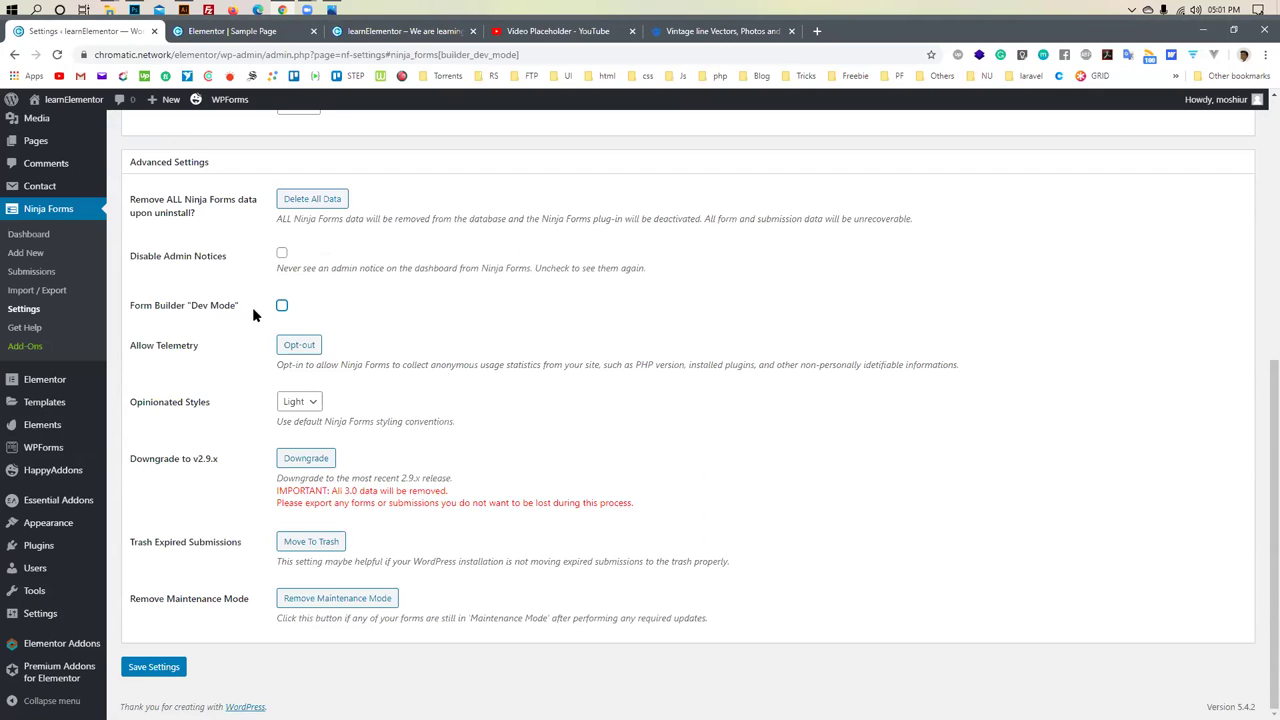
pyautogui.click(145, 670)
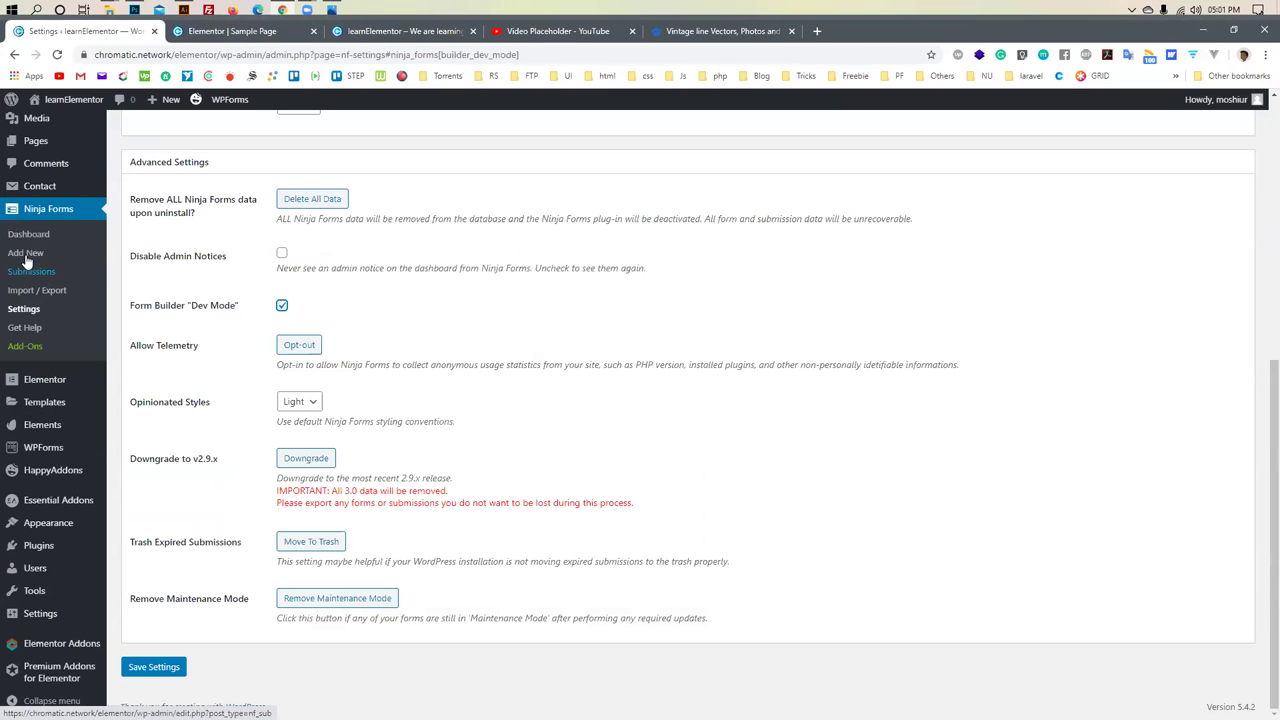
# Create another blank Ninja Forms form and look through the available field types
pyautogui.click(30, 258)
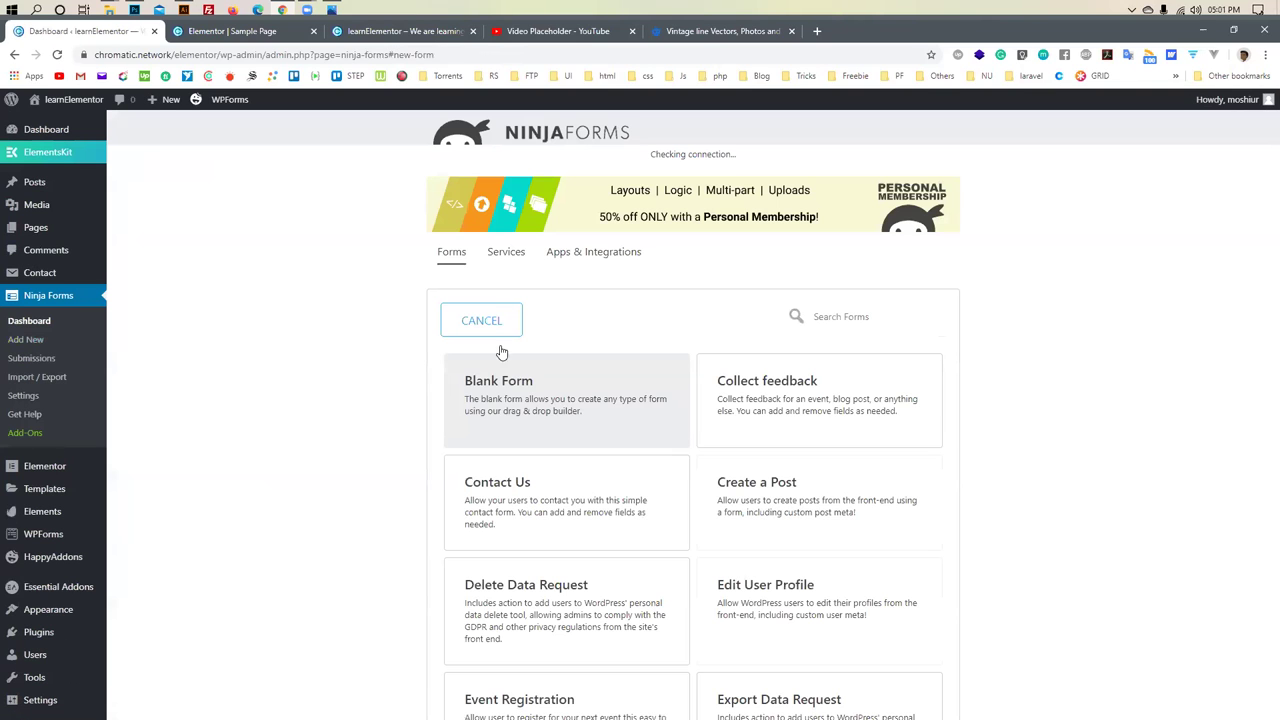
pyautogui.click(502, 392)
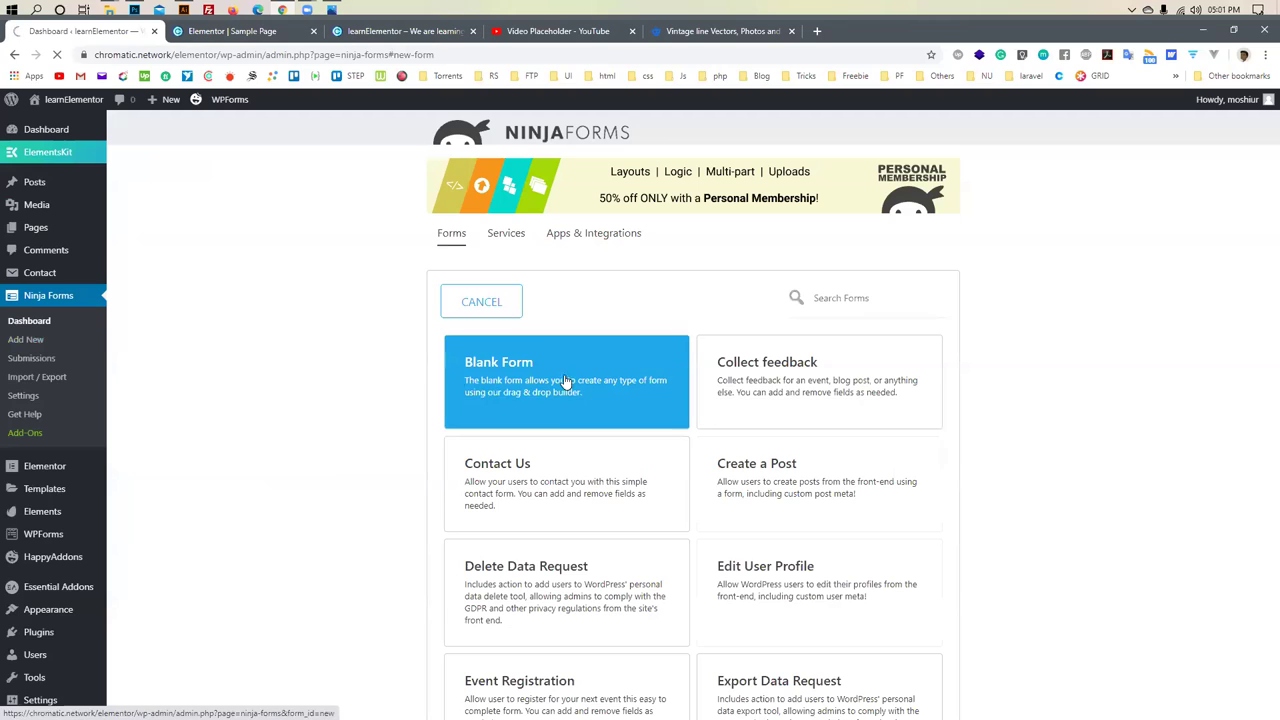
pyautogui.scroll(-2, 563, 417)
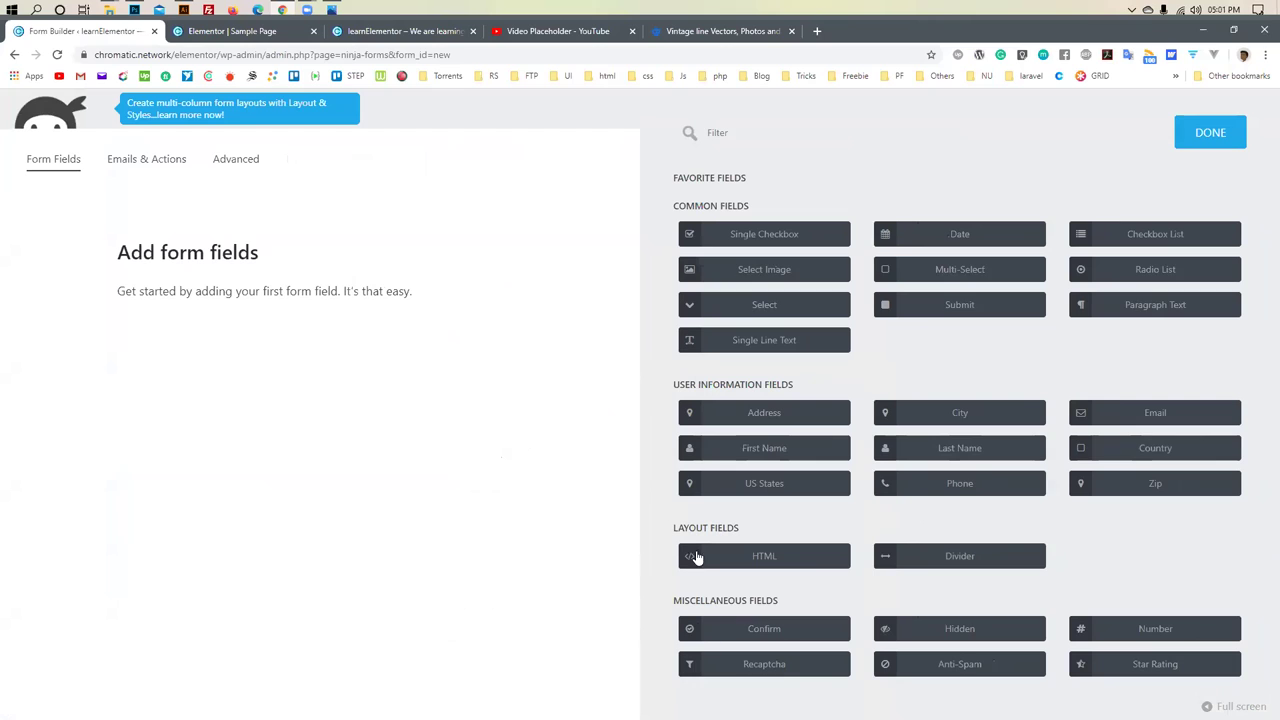
# Add a Divider layout field to the blank form and open its settings to examine the custom class name options
pyautogui.moveTo(951, 563); pyautogui.dragTo(140, 277)
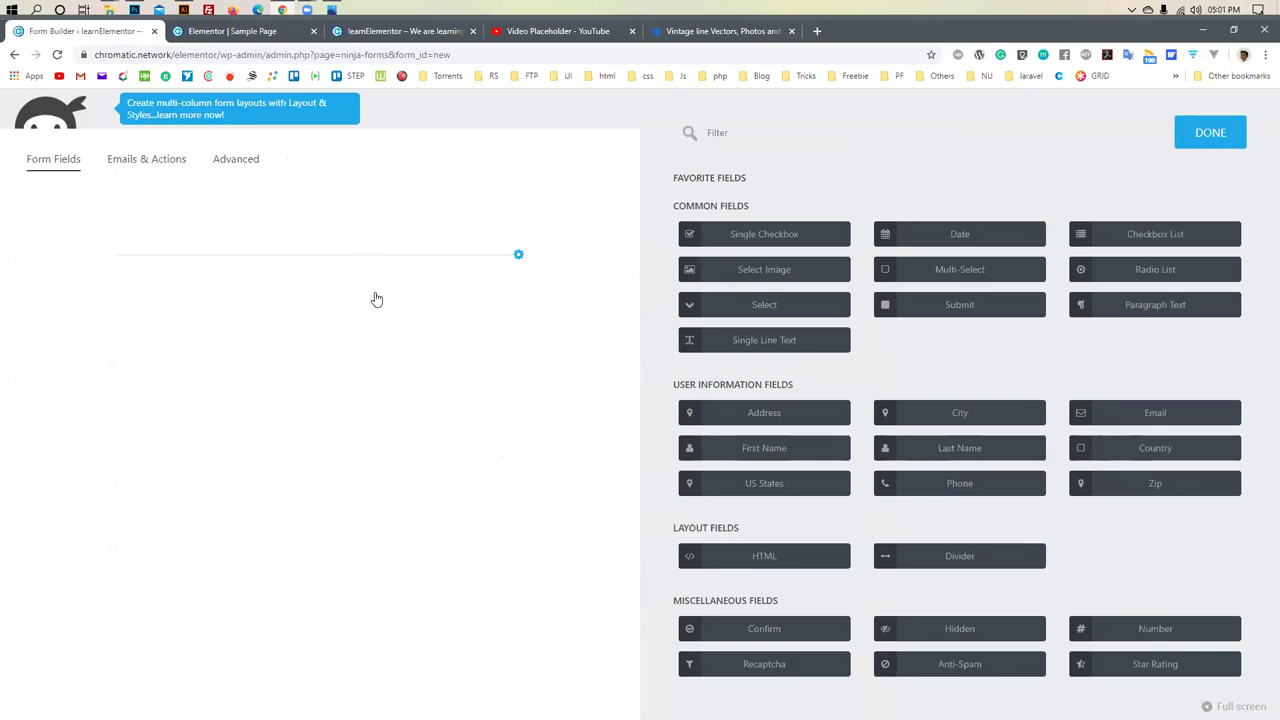
pyautogui.click(371, 259)
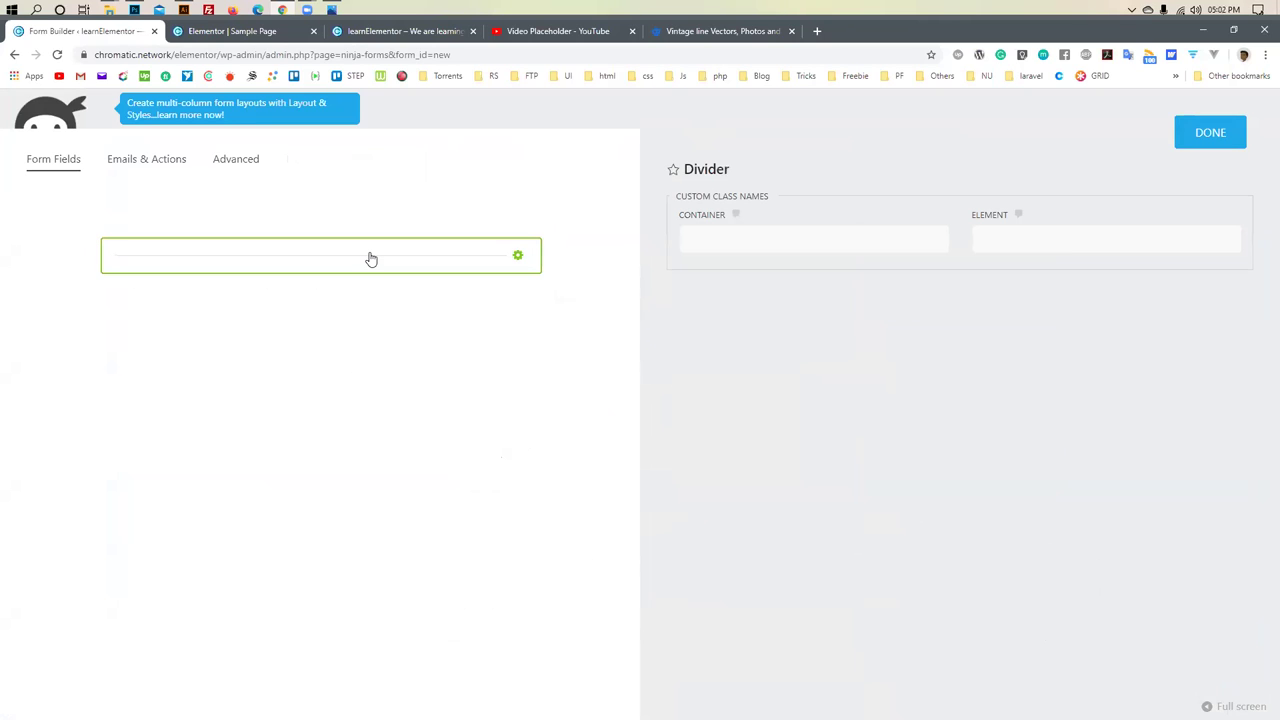
pyautogui.click(519, 259)
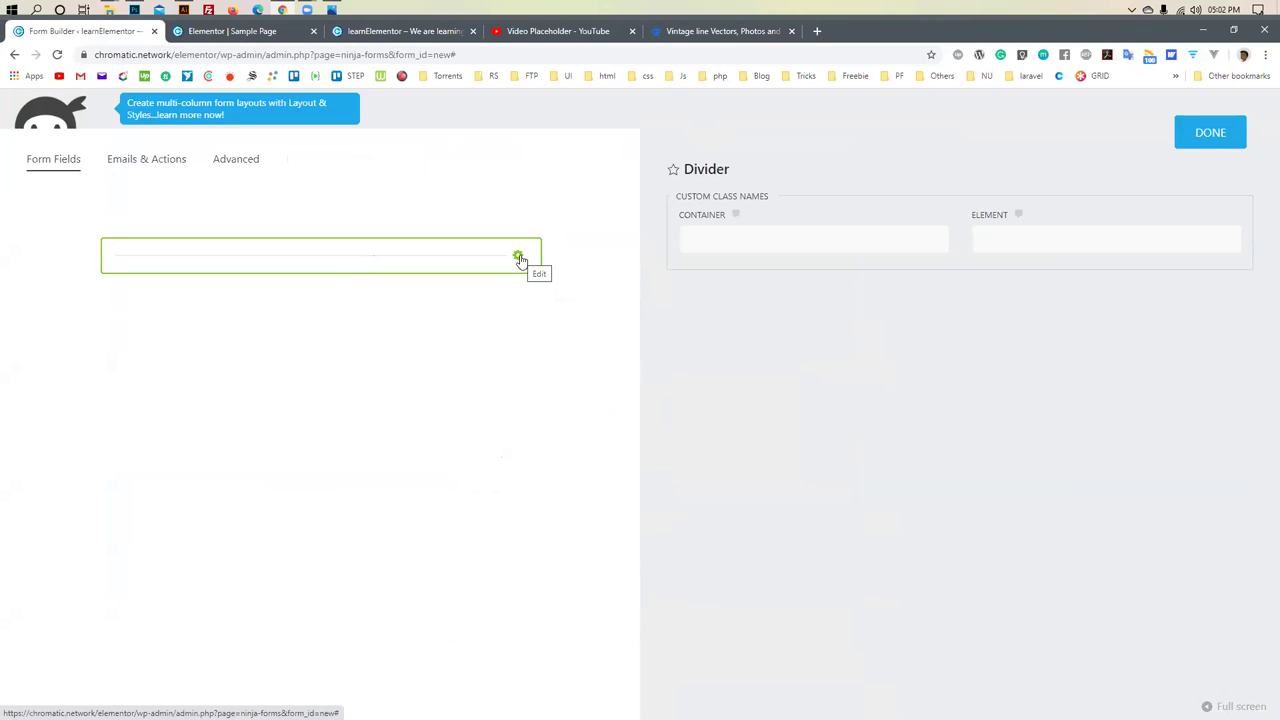
pyautogui.rightClick(519, 259)
pyautogui.moveTo(517, 256); pyautogui.dragTo(708, 283)
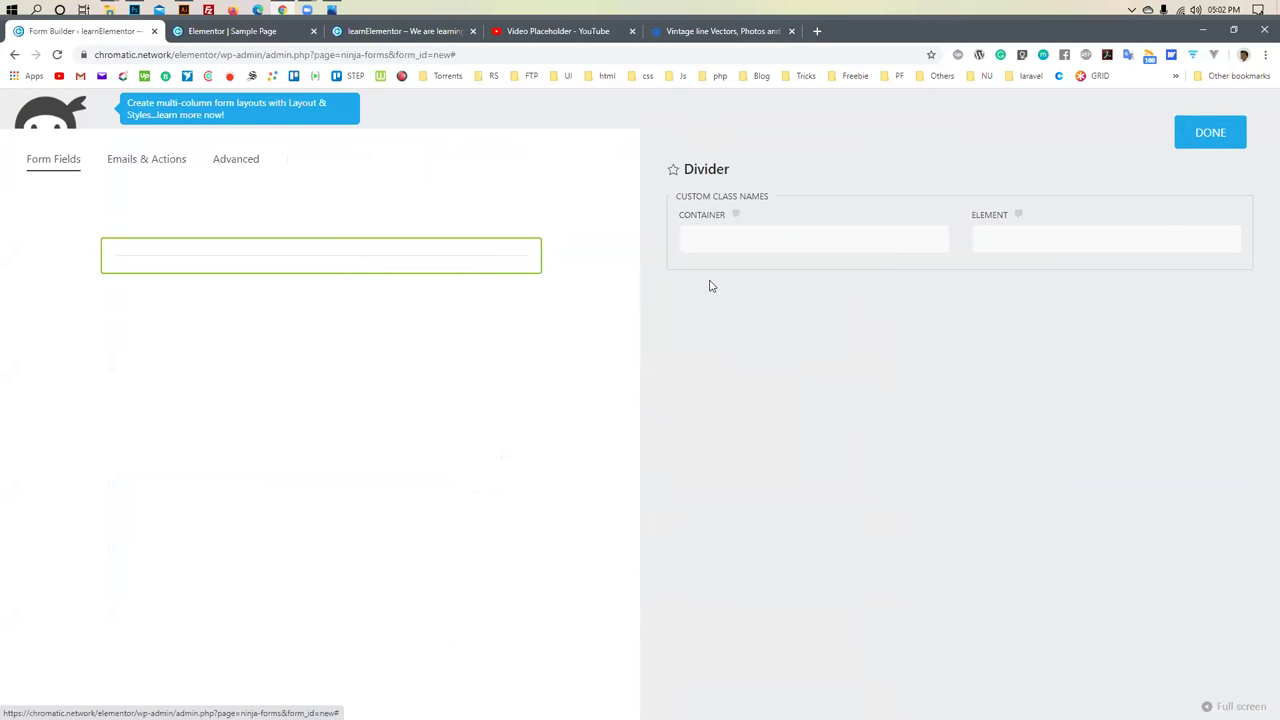
# Add an HTML layout field above the divider and examine its settings, including the display options
pyautogui.click(1226, 124)
pyautogui.click(1240, 686)
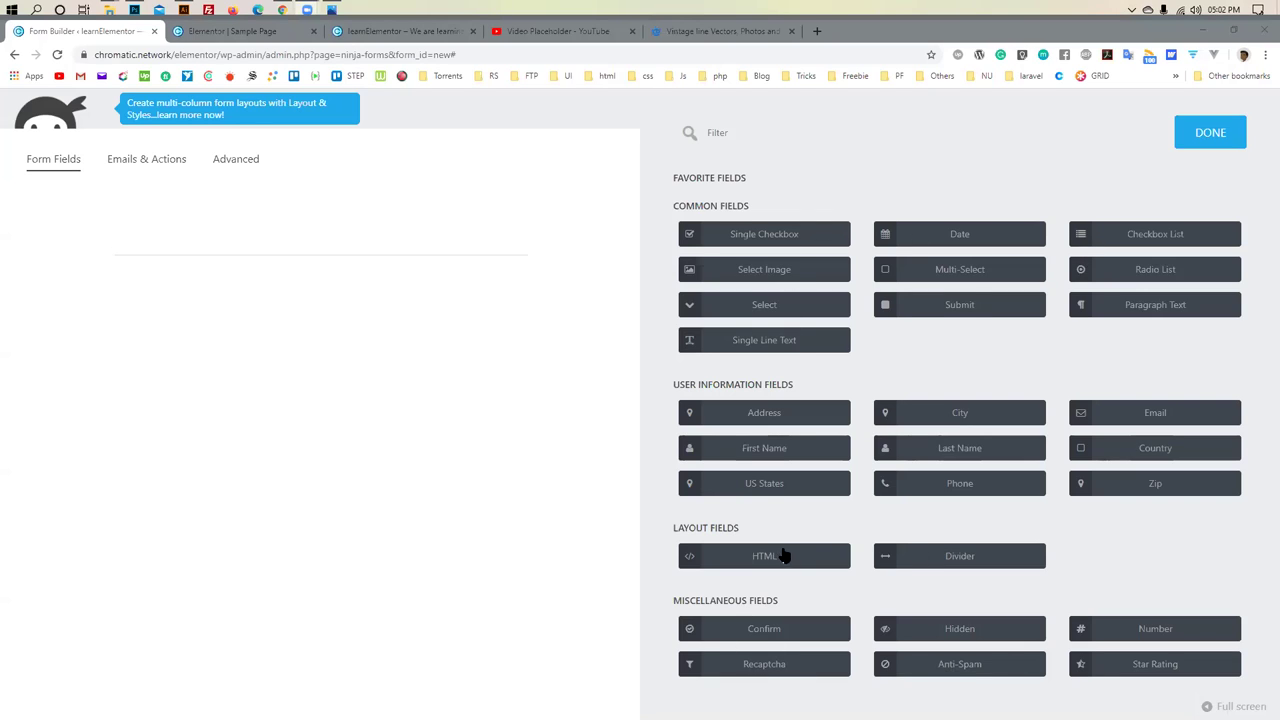
pyautogui.moveTo(777, 557); pyautogui.dragTo(280, 253)
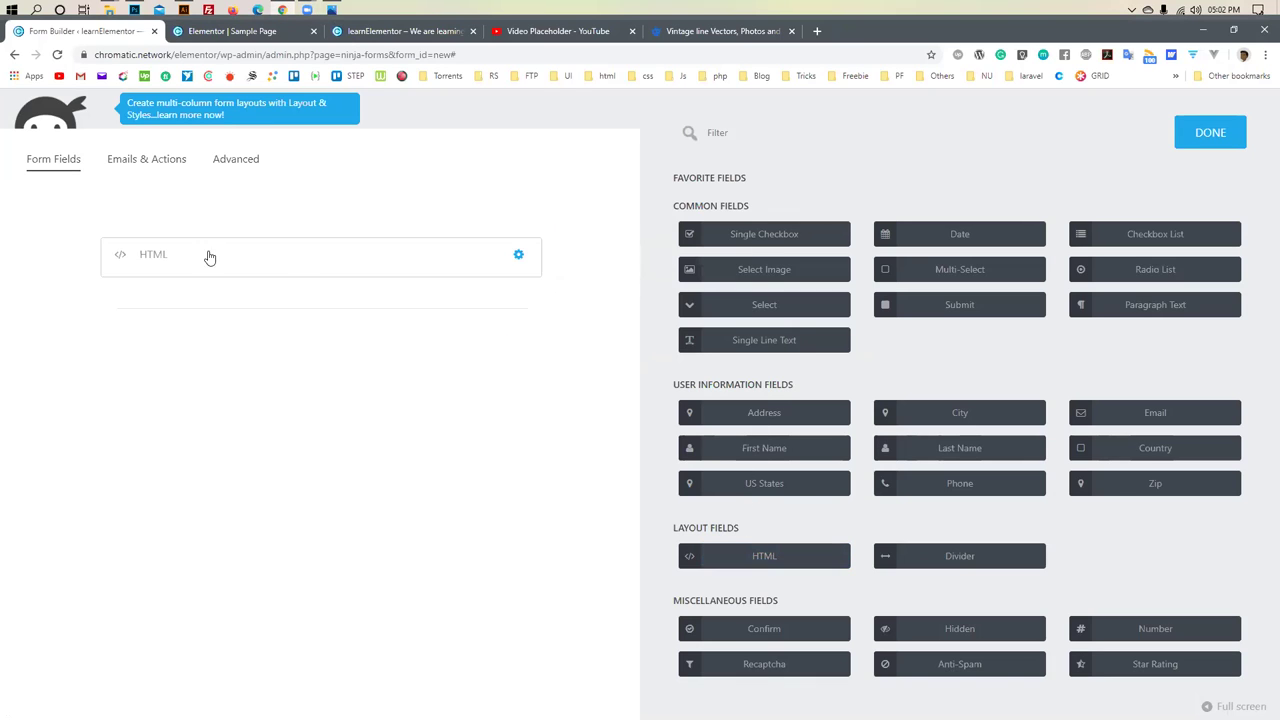
pyautogui.click(150, 258)
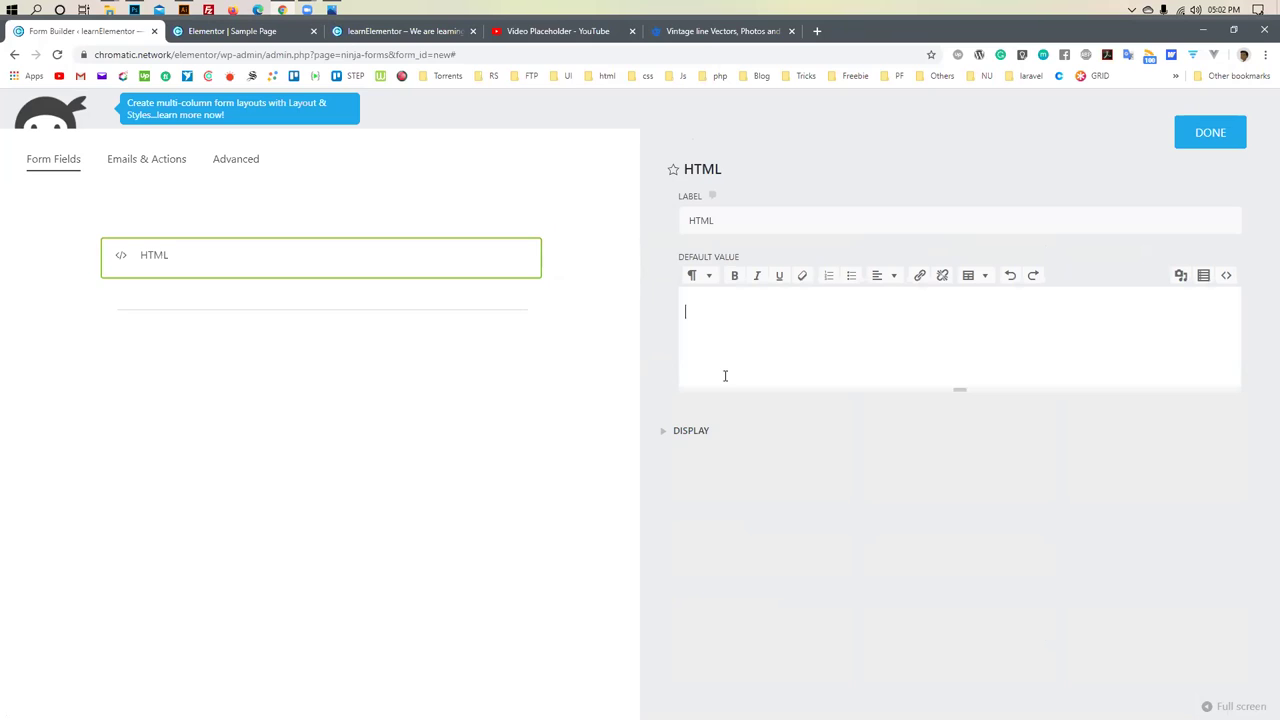
pyautogui.click(664, 432)
pyautogui.click(665, 433)
# Check the form's email actions and advanced settings, and open the Layout & Styles extension page about multi-column form layouts
pyautogui.click(167, 158)
pyautogui.click(240, 163)
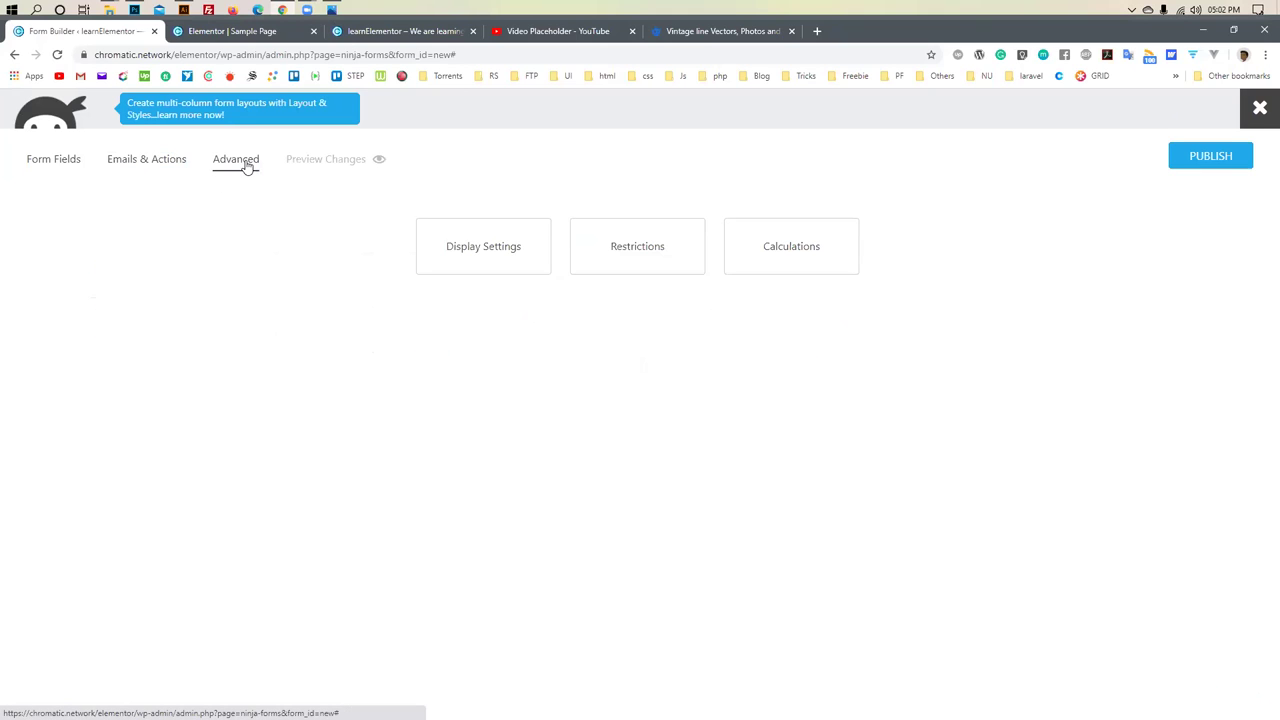
pyautogui.click(229, 110)
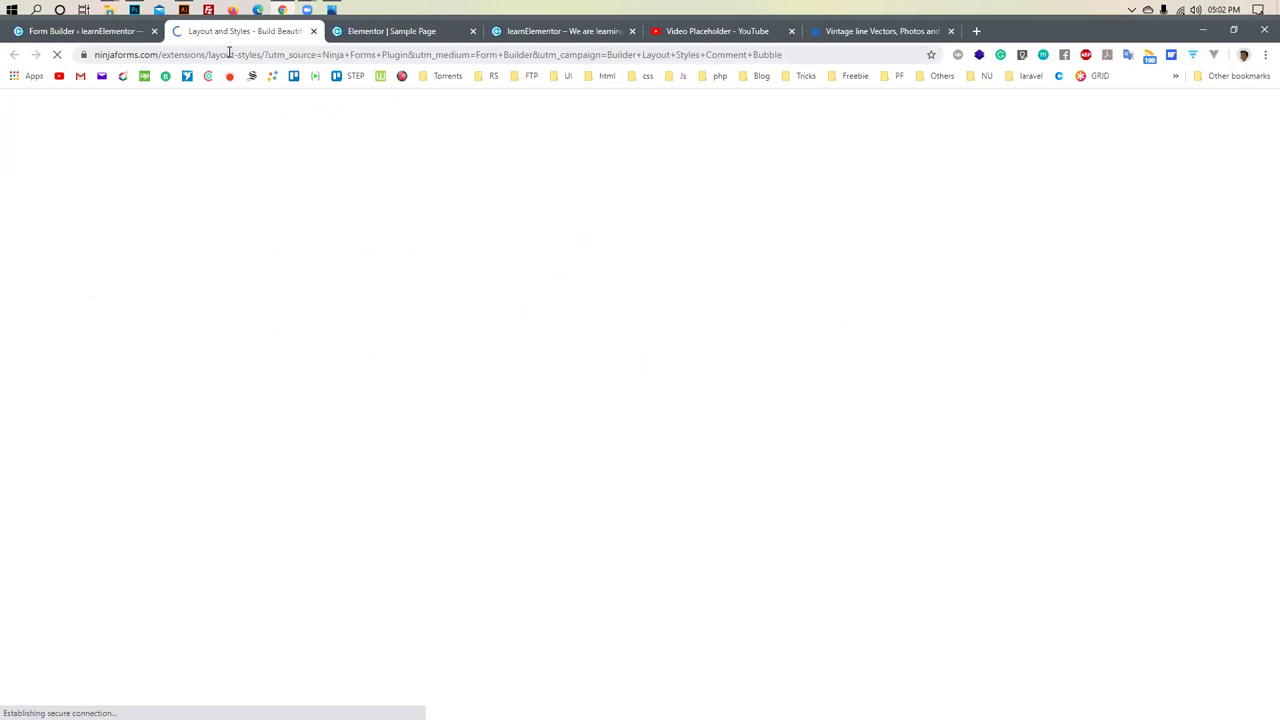
# Return to the form builder and view its Emails & Actions and Form Fields sections
pyautogui.hotkey('ctrl', 'shift', 'Tab')
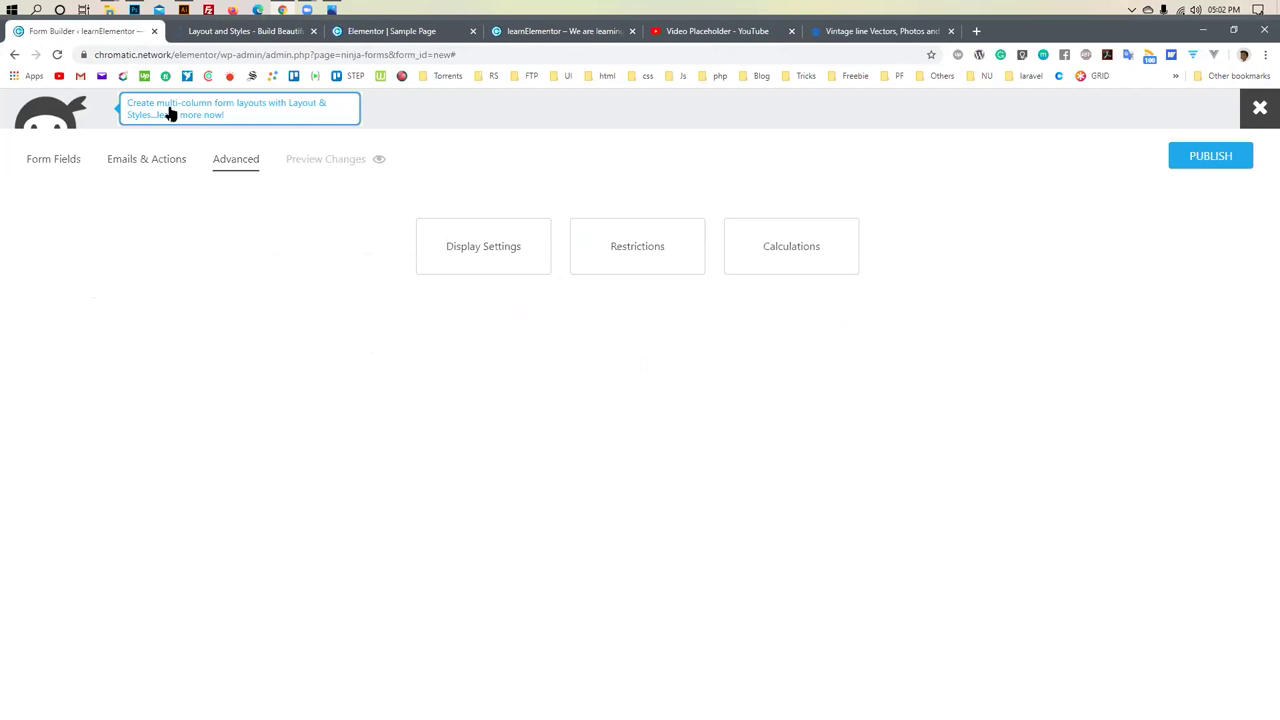
pyautogui.click(143, 160)
pyautogui.click(63, 160)
# Play the intro video on the Ninja Forms Layout and Styles extension page
pyautogui.click(245, 31)
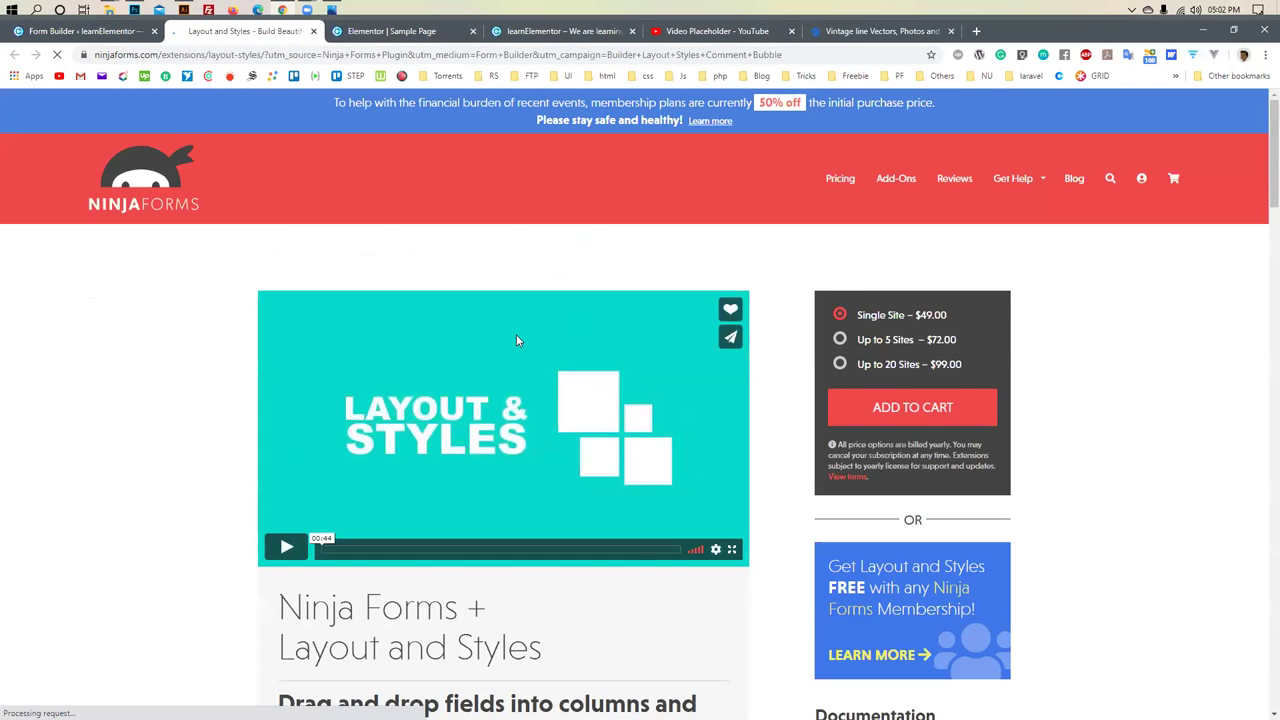
pyautogui.scroll(-2, 516, 334)
pyautogui.click(285, 438)
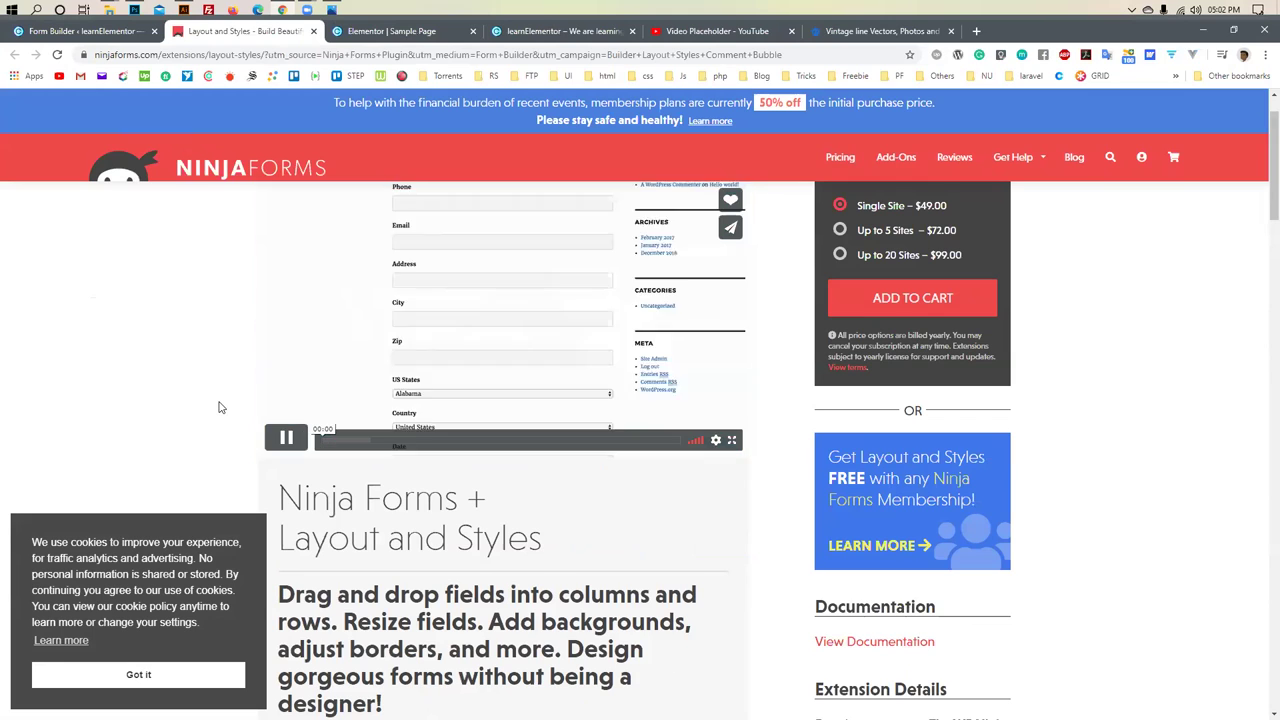
pyautogui.scroll(1, 221, 407)
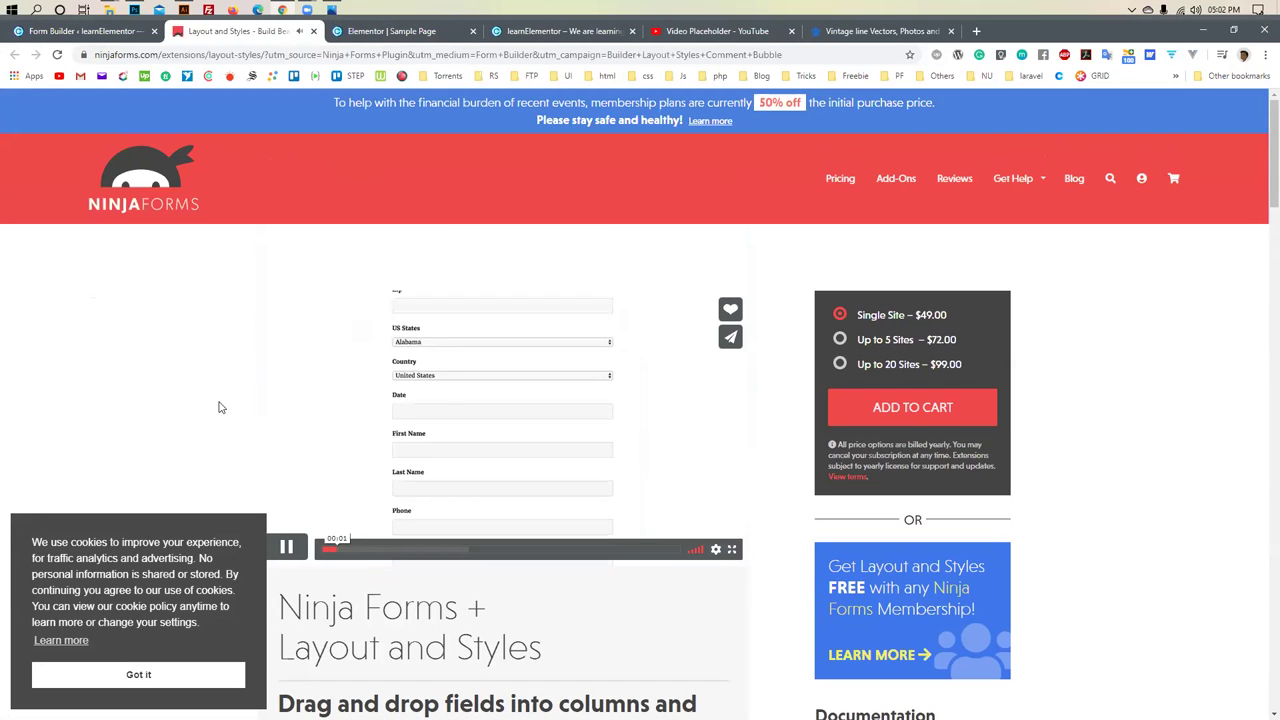
pyautogui.scroll(-1, 221, 407)
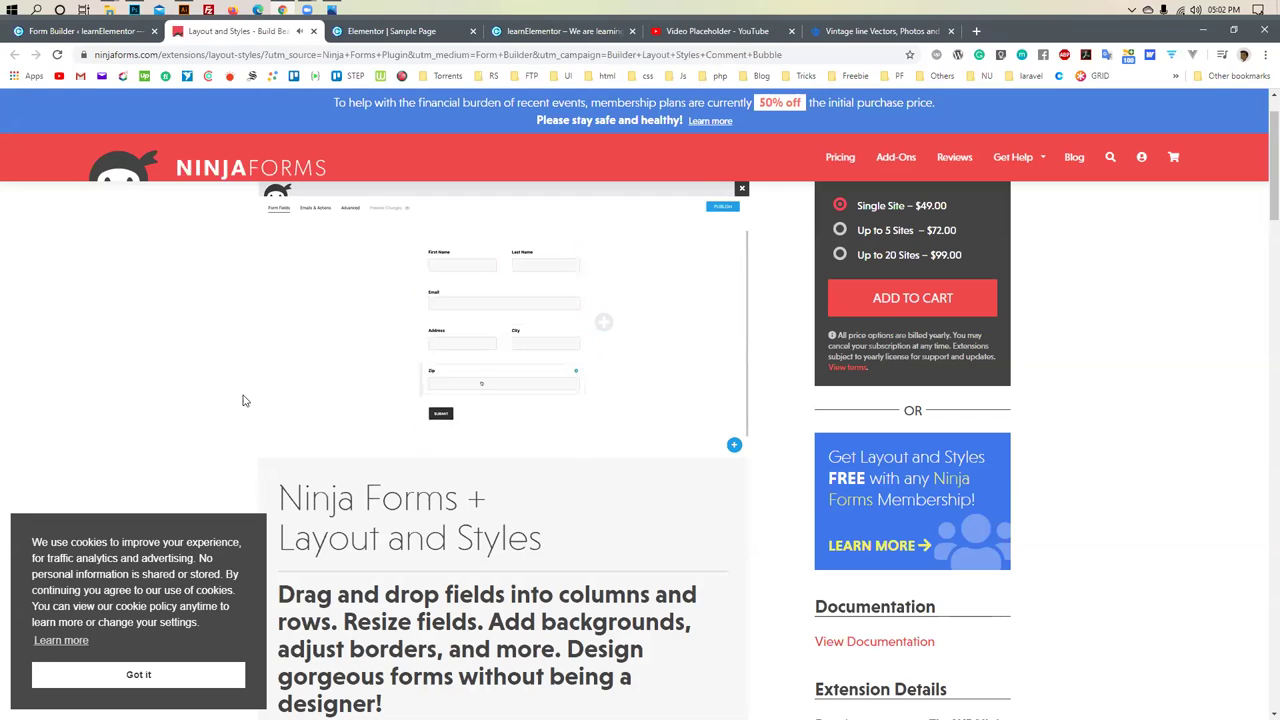
pyautogui.scroll(1, 242, 400)
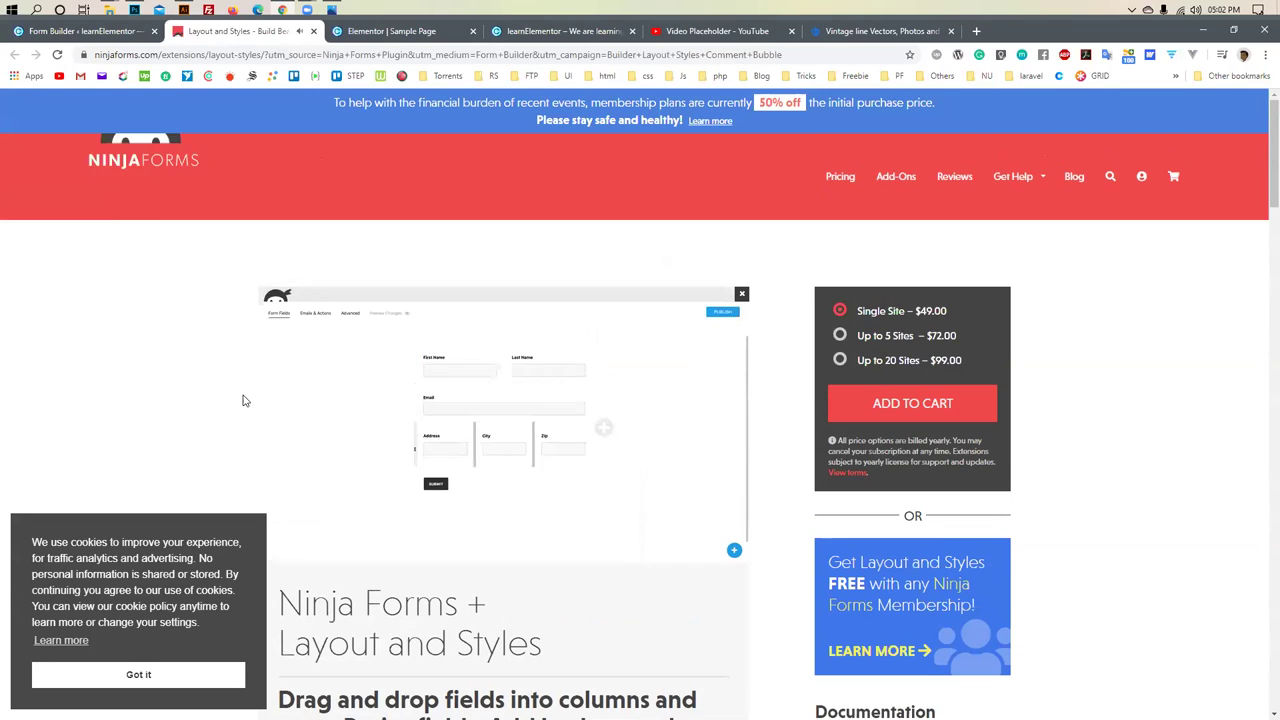
pyautogui.scroll(-1, 242, 400)
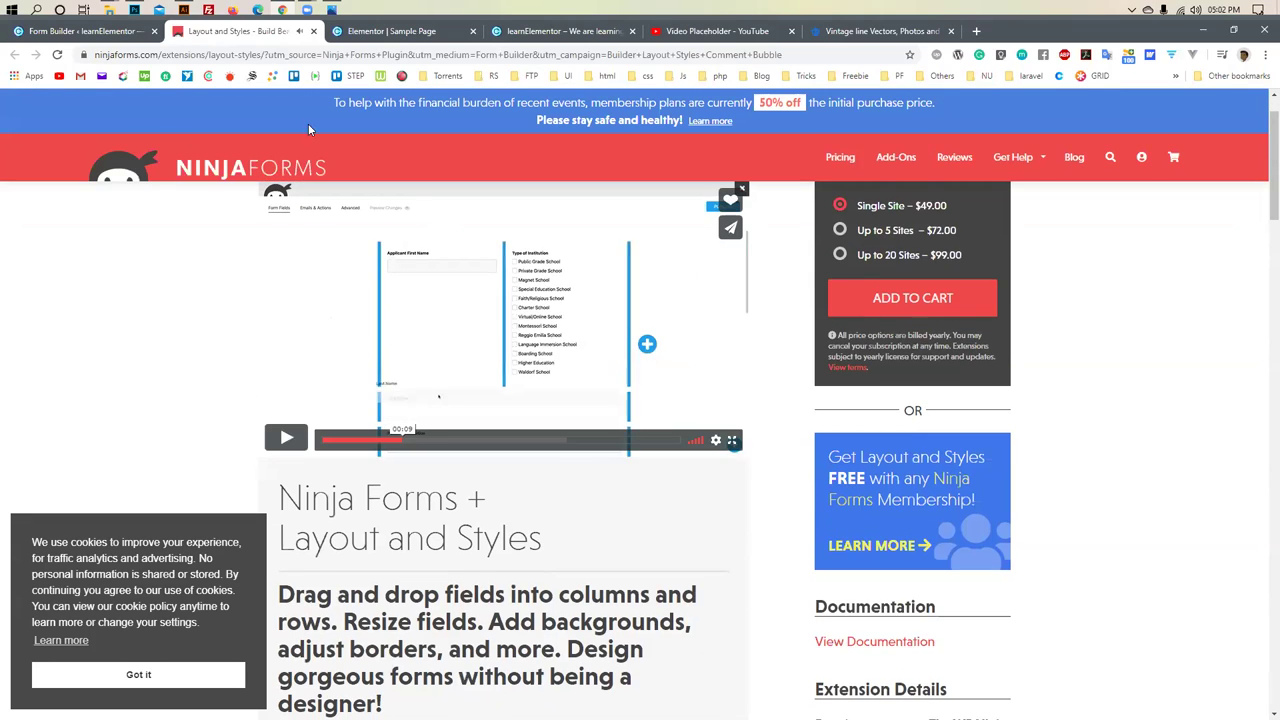
# Return to the form builder, inspect the divider field's settings and close them
pyautogui.click(90, 33)
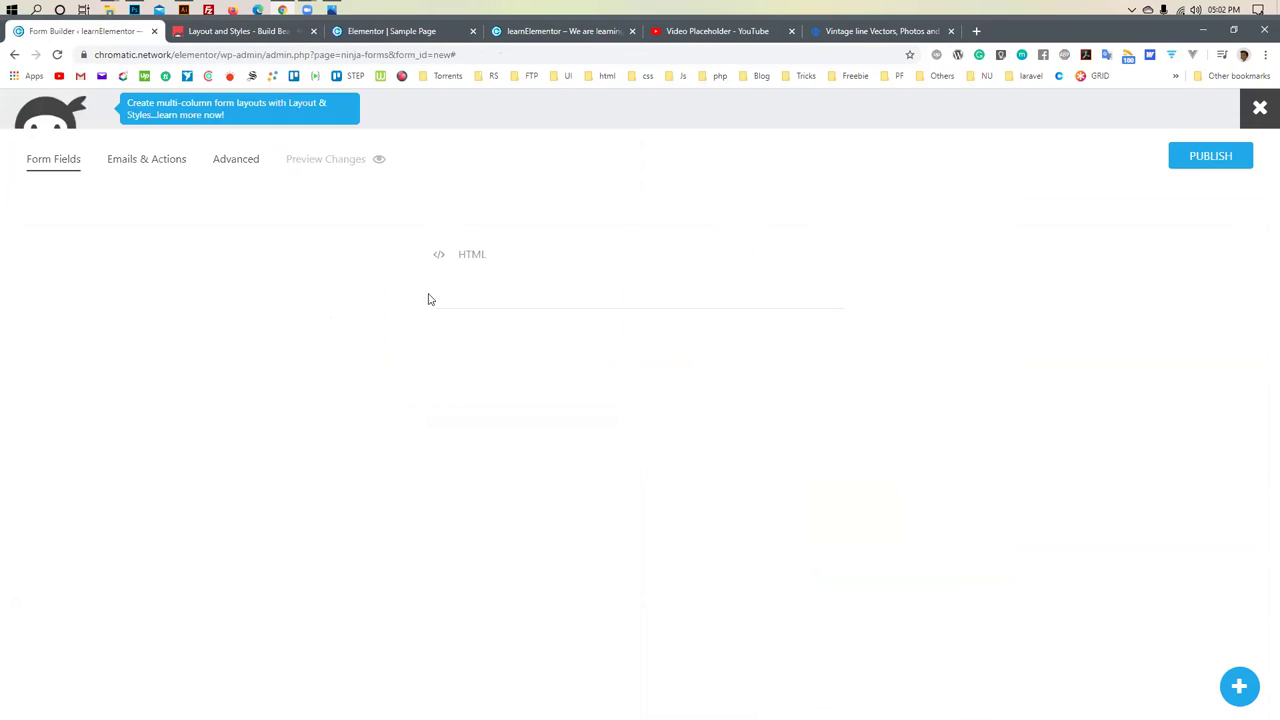
pyautogui.click(591, 309)
pyautogui.rightClick(591, 310)
pyautogui.click(879, 359)
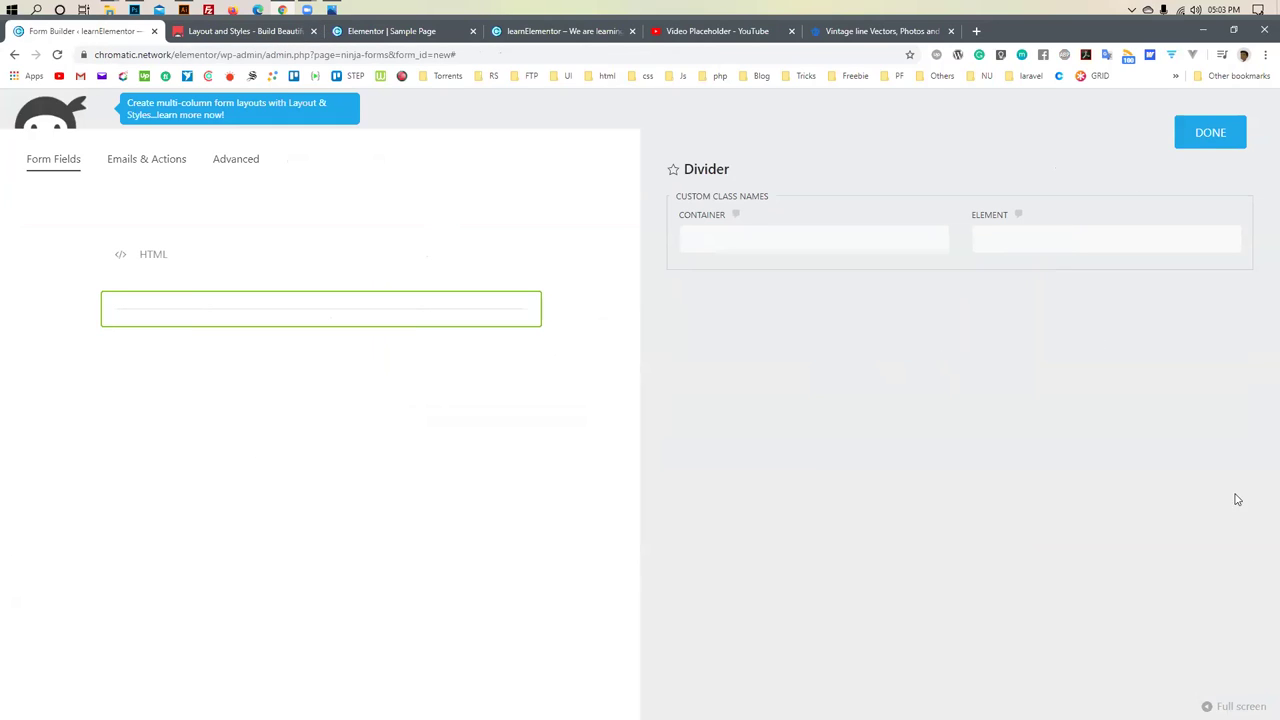
pyautogui.click(1207, 134)
# Add two Email fields below the divider in the form
pyautogui.click(1240, 688)
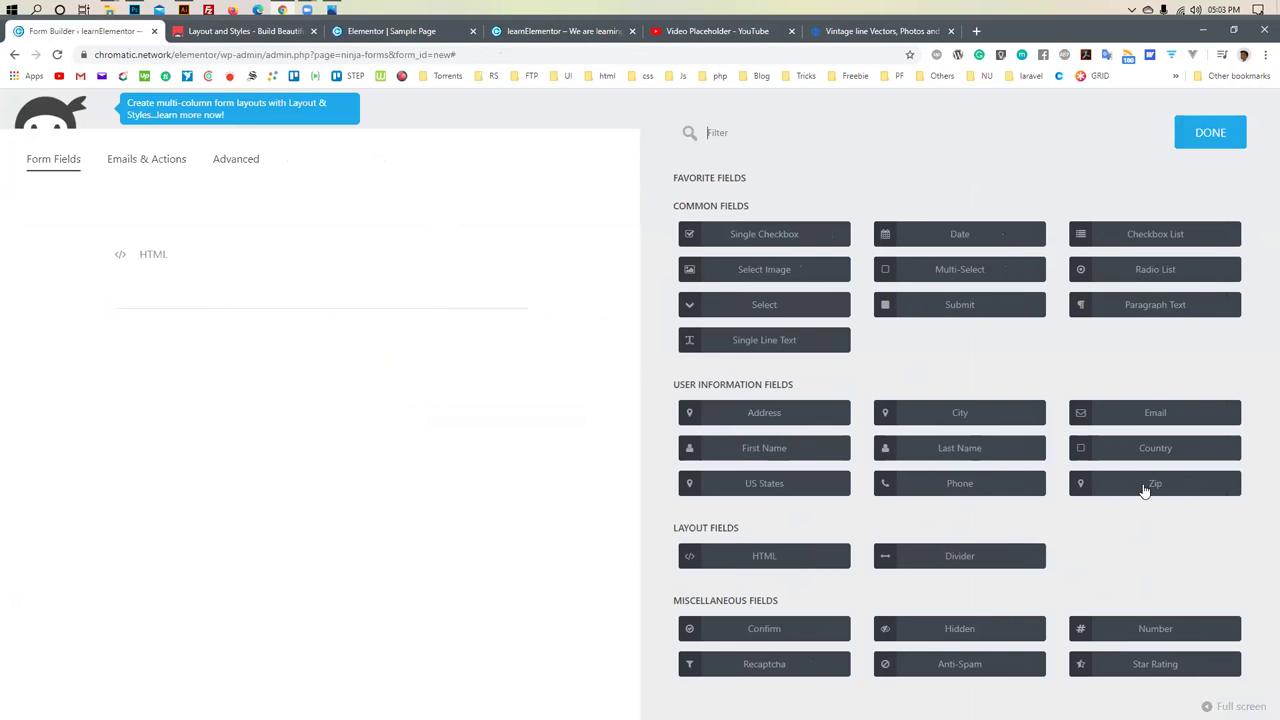
pyautogui.moveTo(1168, 426); pyautogui.dragTo(260, 329)
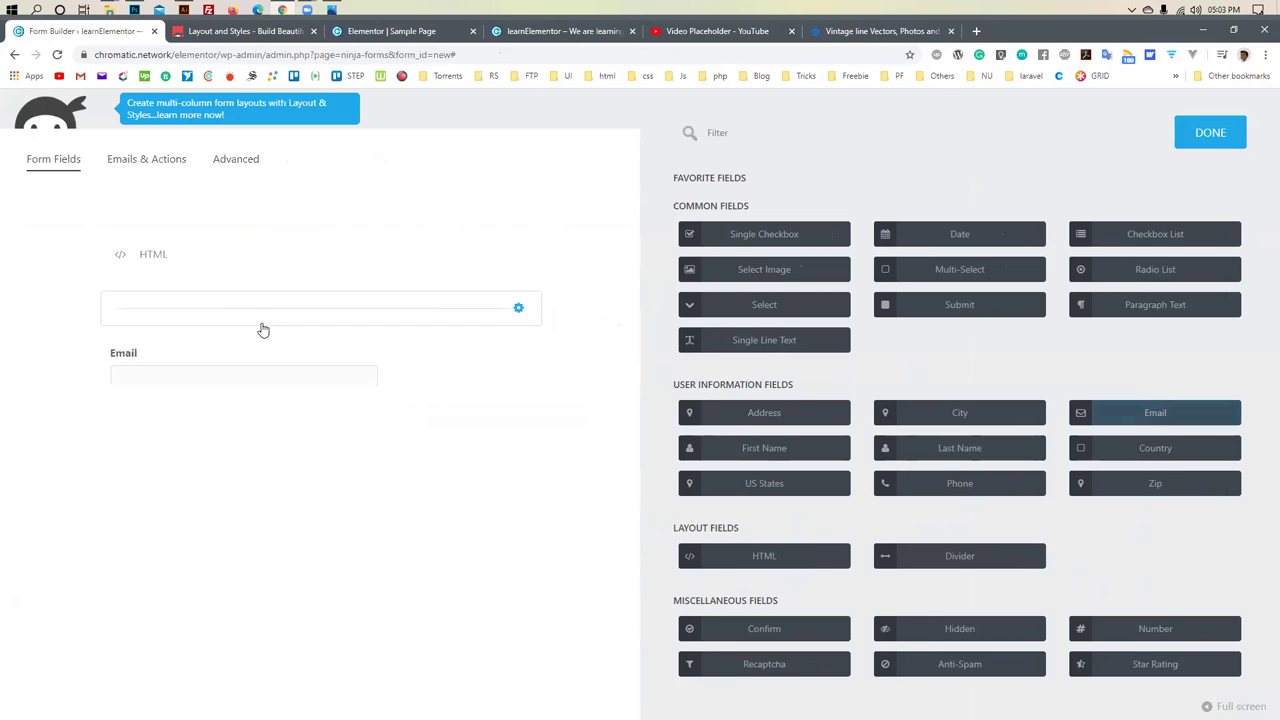
pyautogui.moveTo(1165, 401); pyautogui.dragTo(223, 403)
# Try to rearrange the two Email fields within the form layout
pyautogui.moveTo(141, 463); pyautogui.dragTo(180, 400)
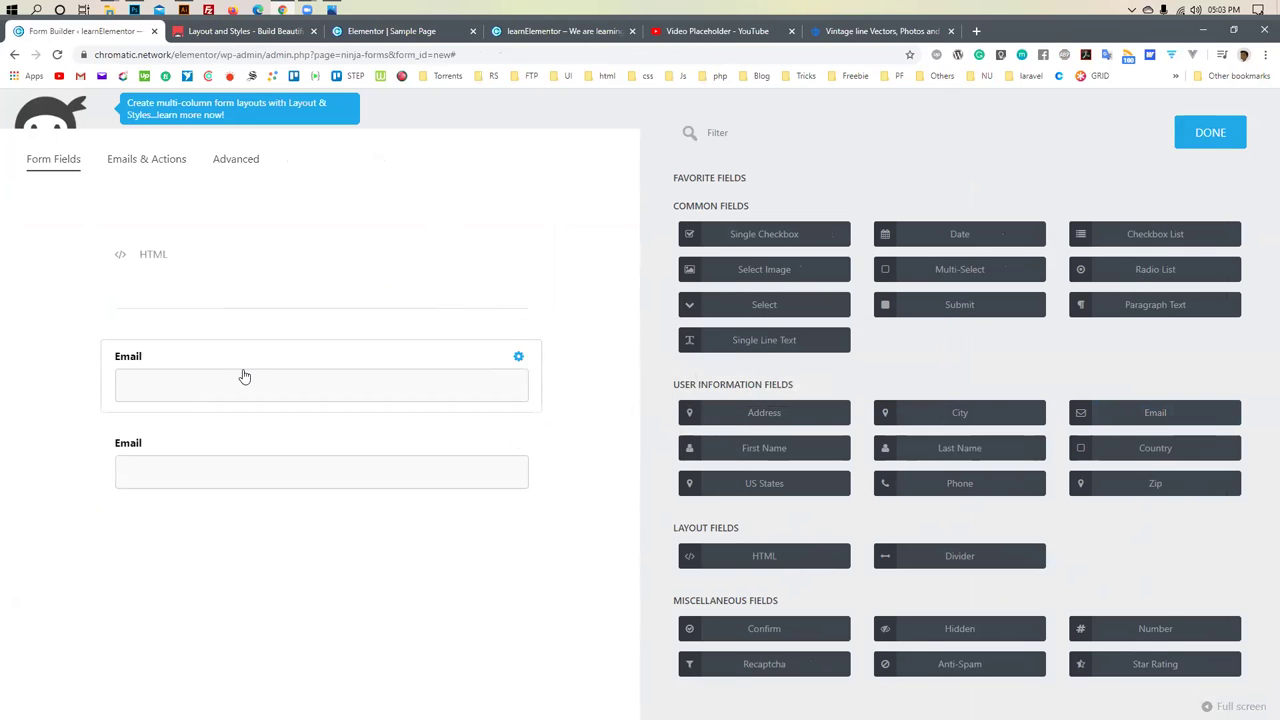
pyautogui.rightClick(244, 374)
pyautogui.click(511, 480)
pyautogui.moveTo(511, 480); pyautogui.dragTo(323, 234)
# Read through the Layout and Styles extension page, examining its column, row, resizing and styling features
pyautogui.click(261, 32)
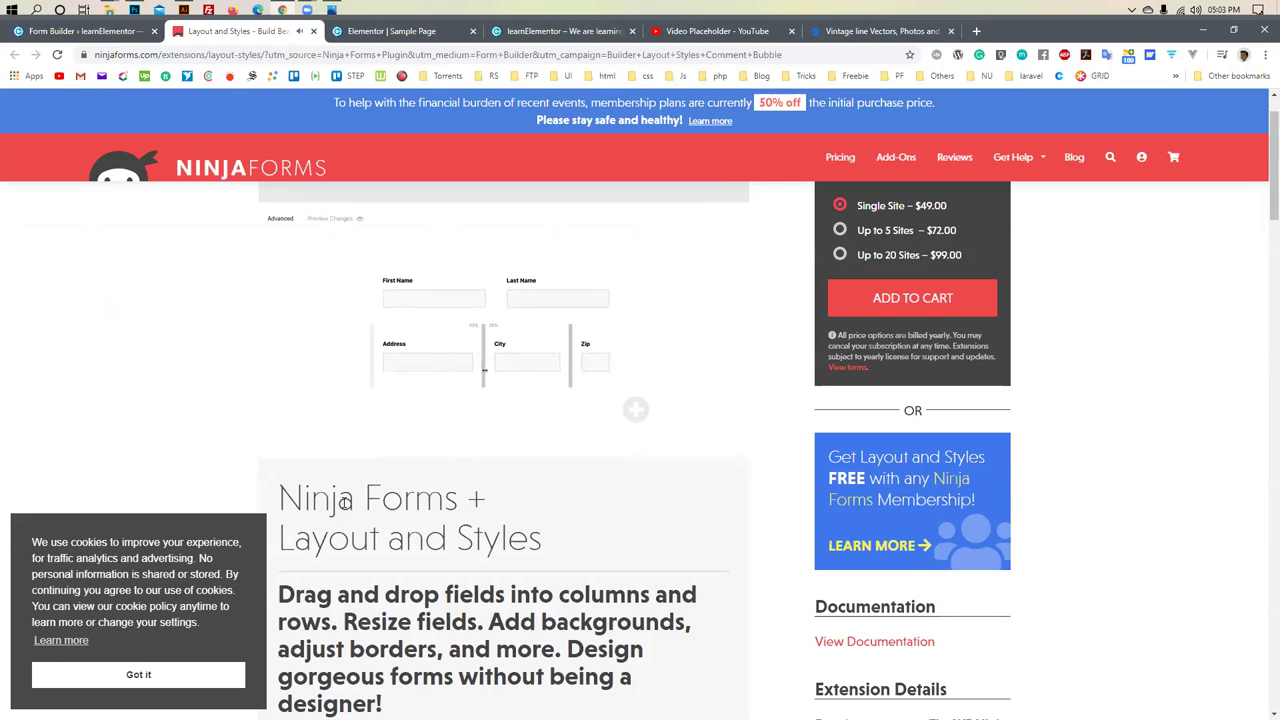
pyautogui.scroll(-1, 358, 514)
pyautogui.scroll(-1, 361, 516)
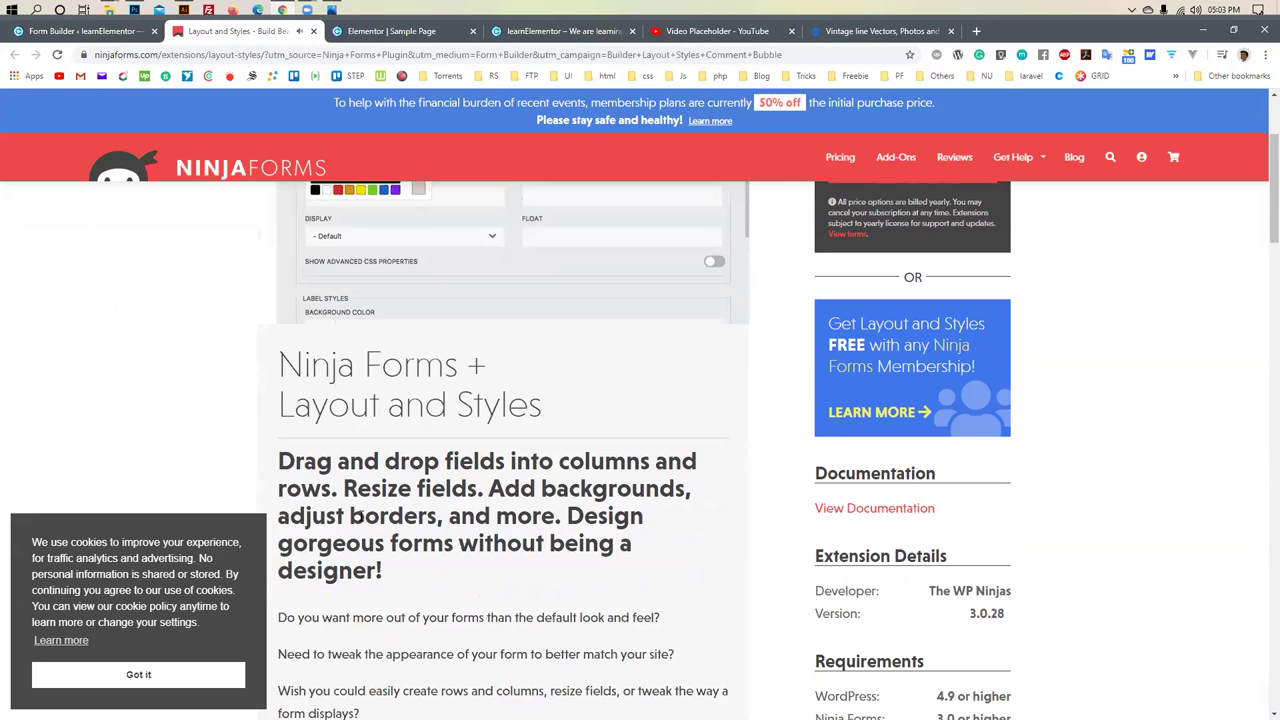
pyautogui.scroll(-8, 358, 515)
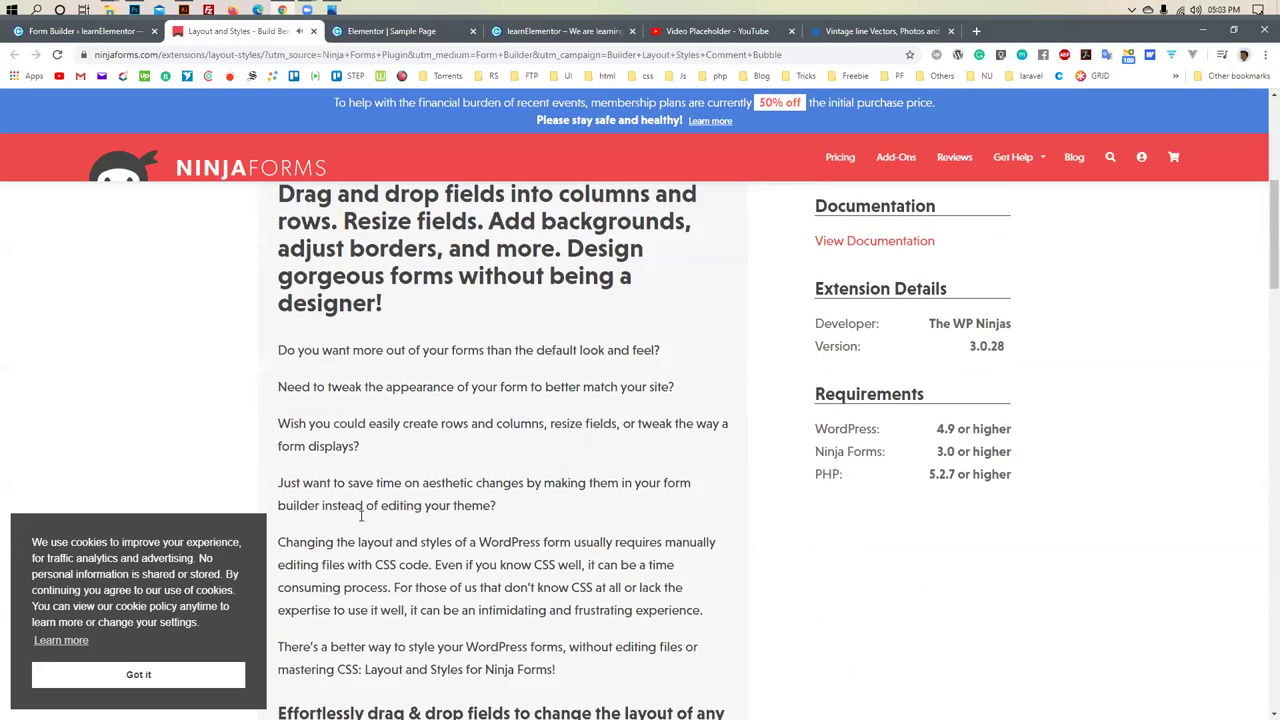
pyautogui.scroll(-7, 361, 516)
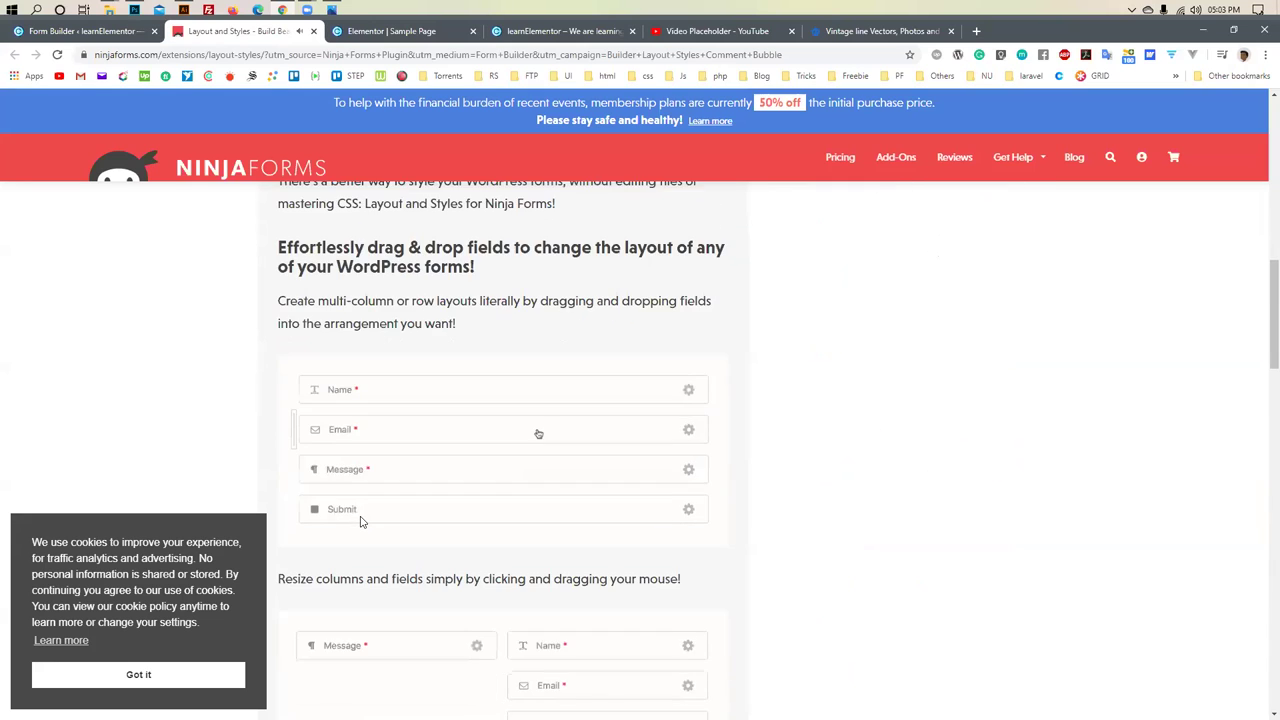
pyautogui.scroll(1, 361, 521)
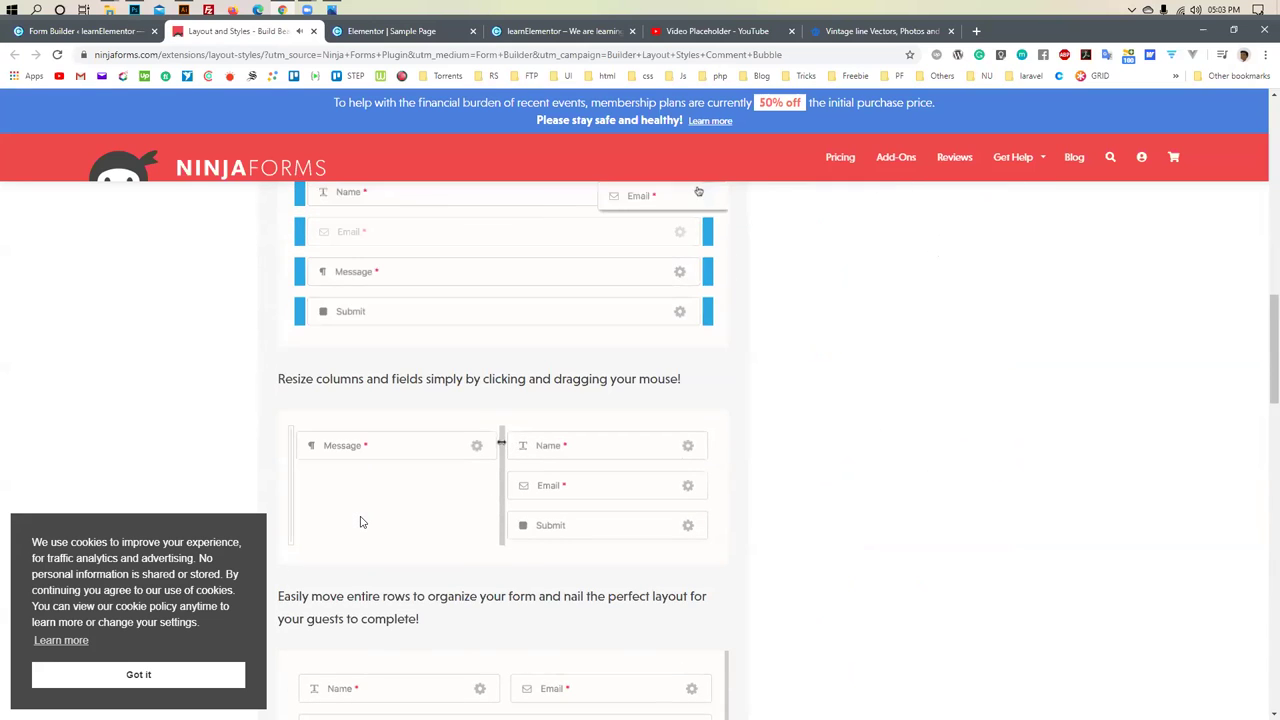
pyautogui.scroll(-4, 361, 521)
pyautogui.scroll(-8, 361, 521)
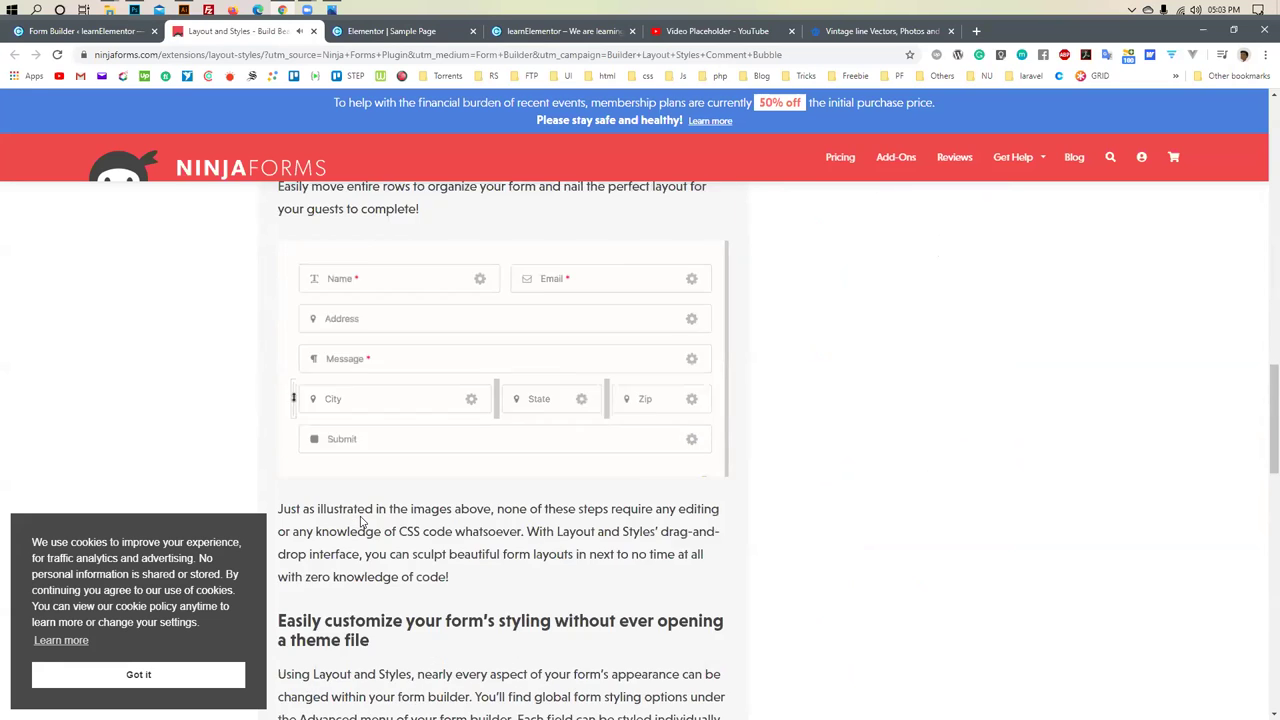
pyautogui.scroll(-9, 361, 521)
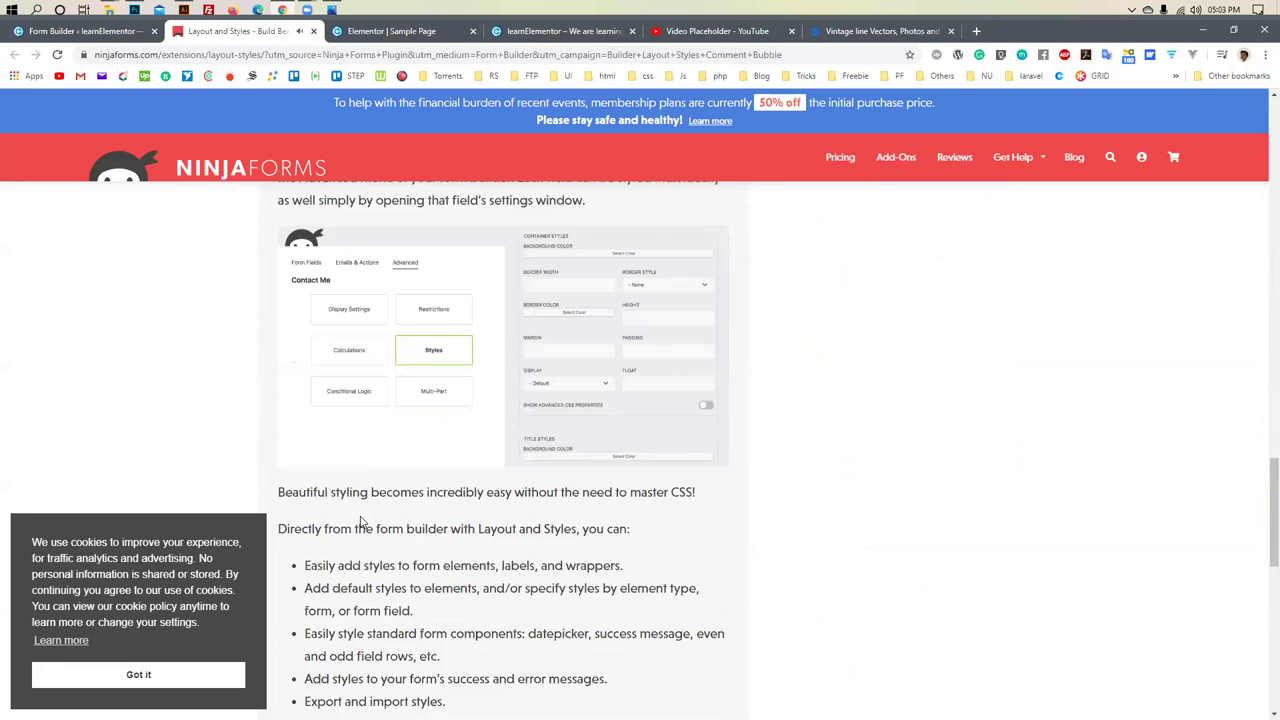
pyautogui.scroll(-1, 361, 516)
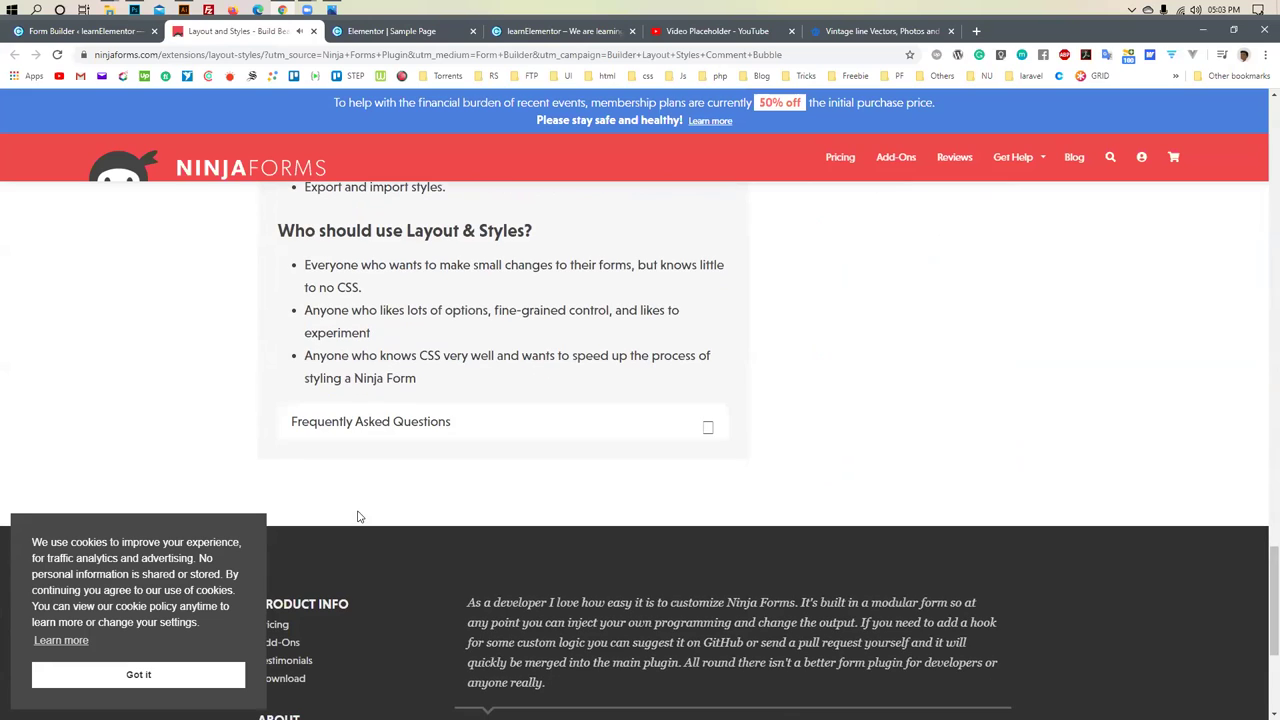
pyautogui.scroll(2, 358, 516)
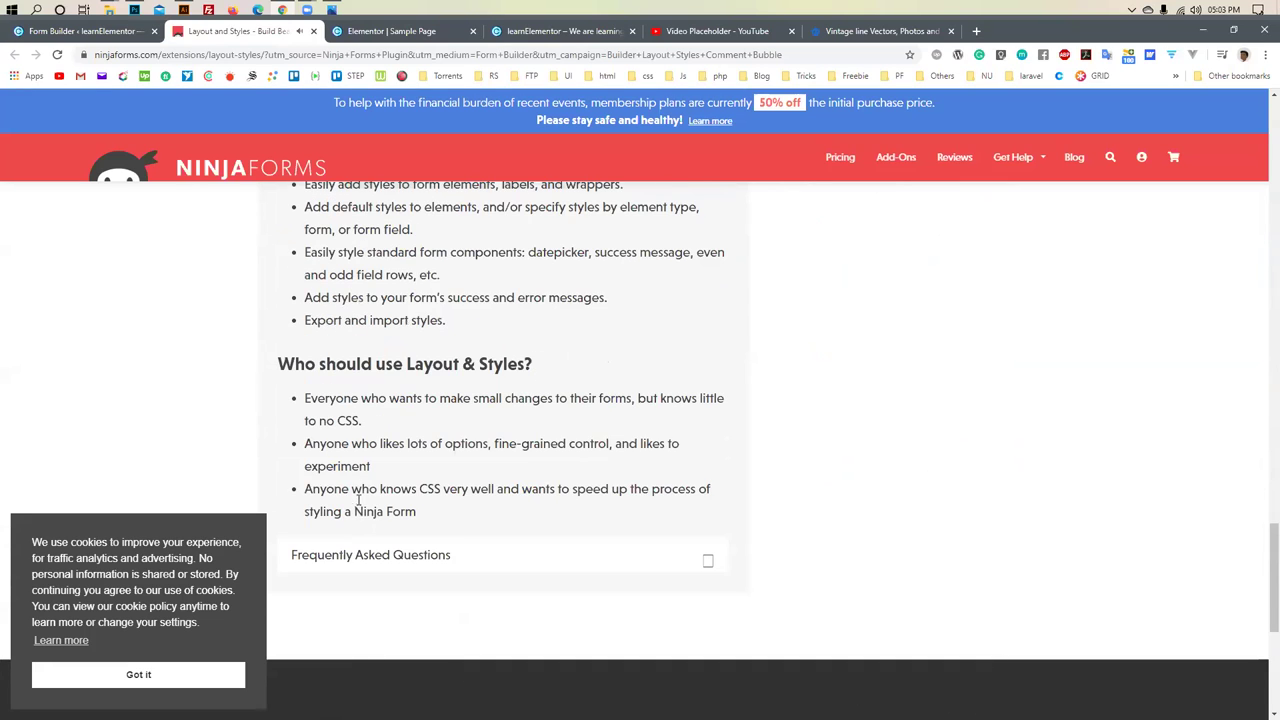
pyautogui.scroll(6, 359, 497)
pyautogui.scroll(20, 359, 497)
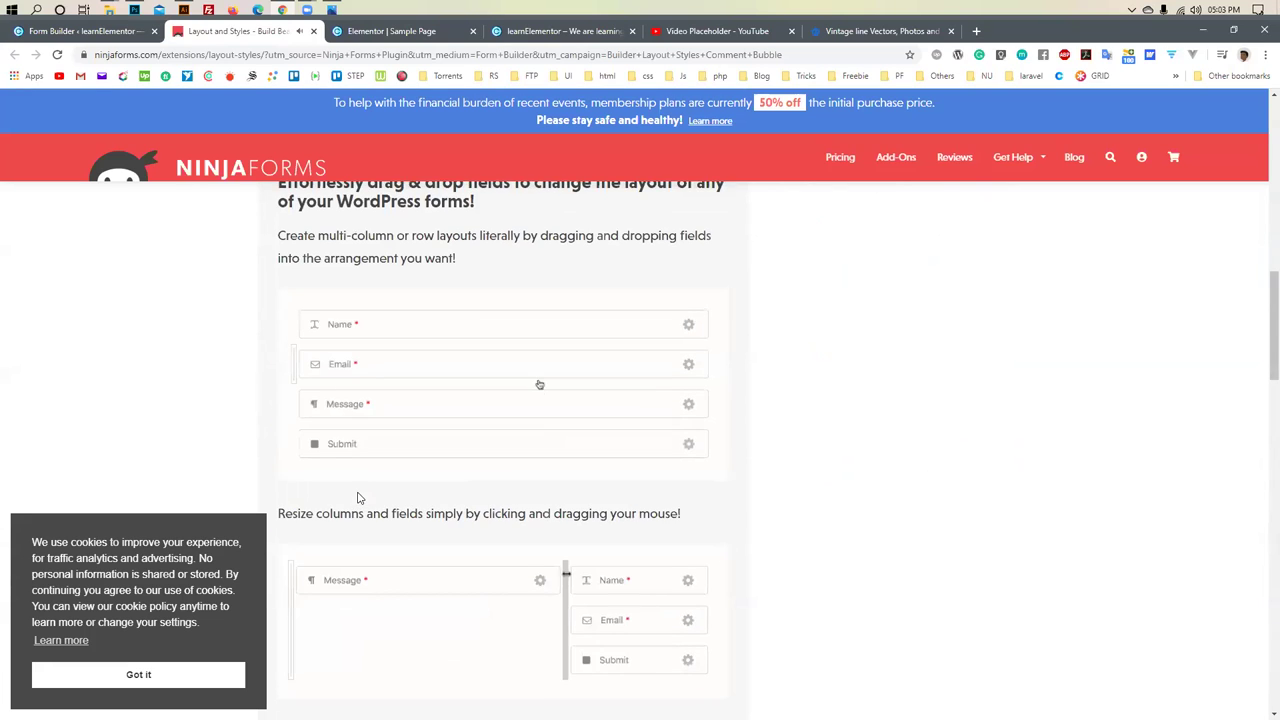
pyautogui.scroll(7, 358, 497)
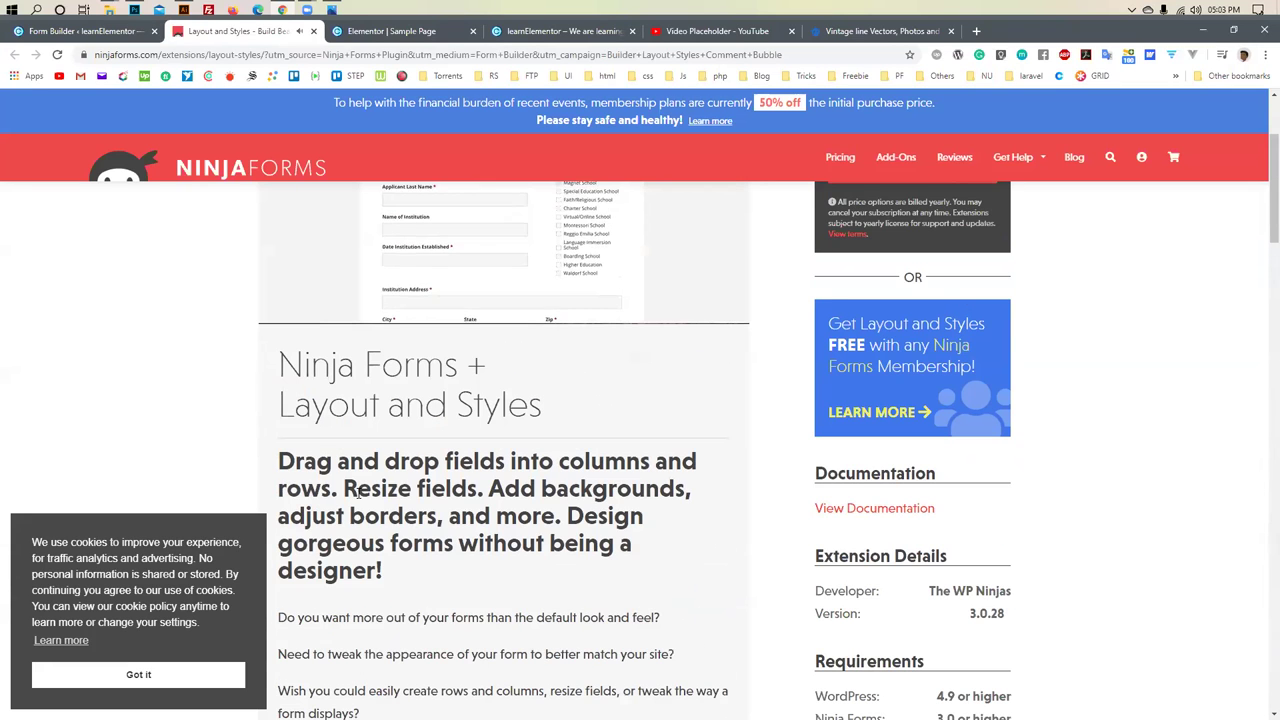
pyautogui.scroll(-1, 358, 497)
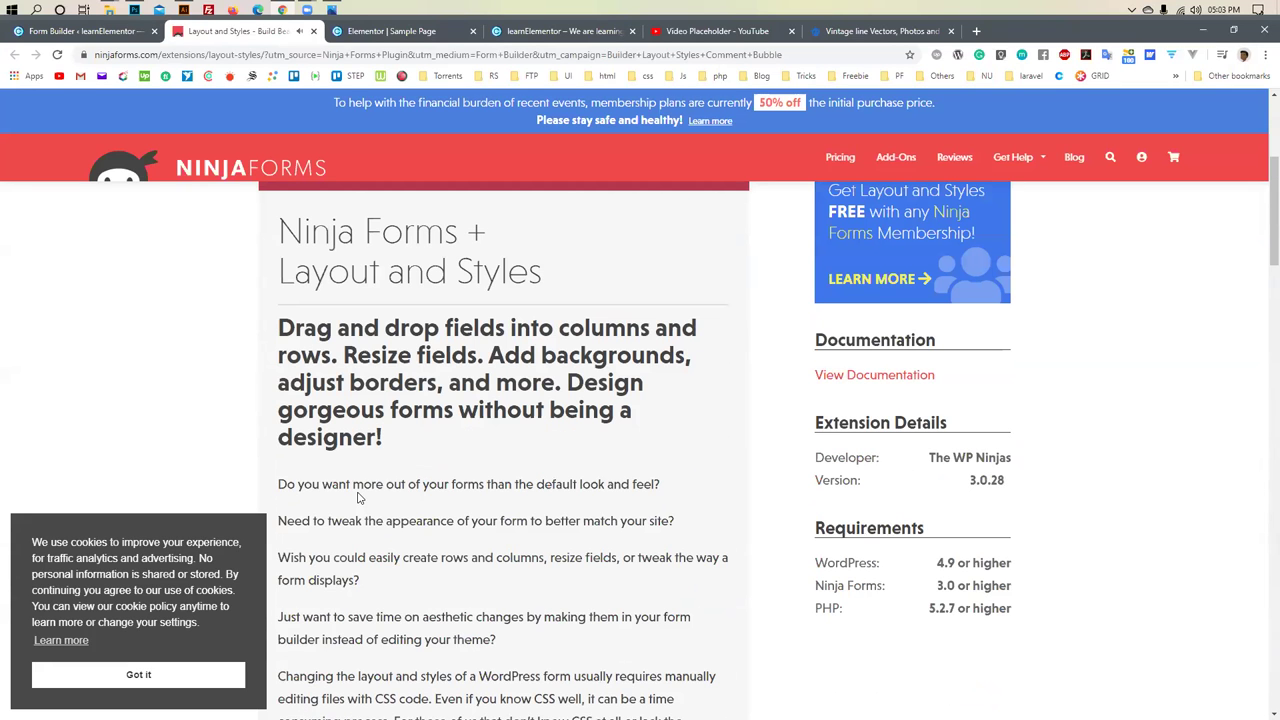
pyautogui.scroll(5, 358, 497)
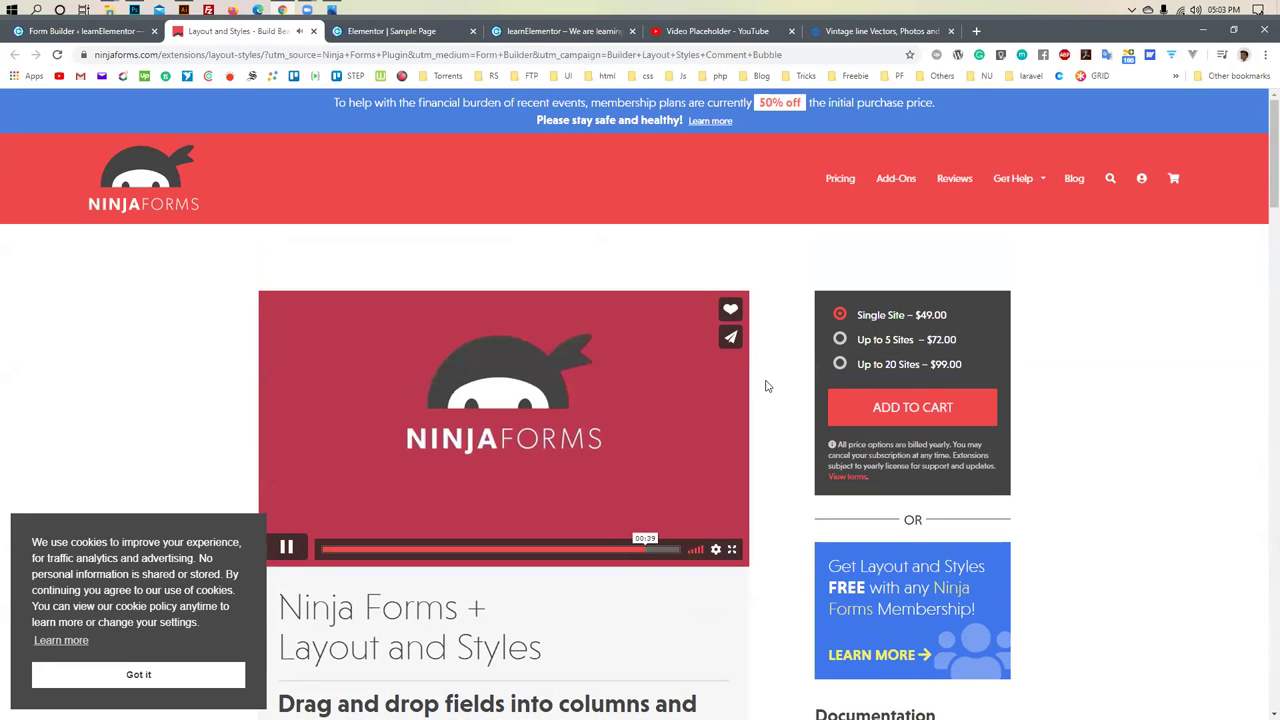
# Highlight the single-site price among the Layout and Styles licence options
pyautogui.doubleClick(909, 315)
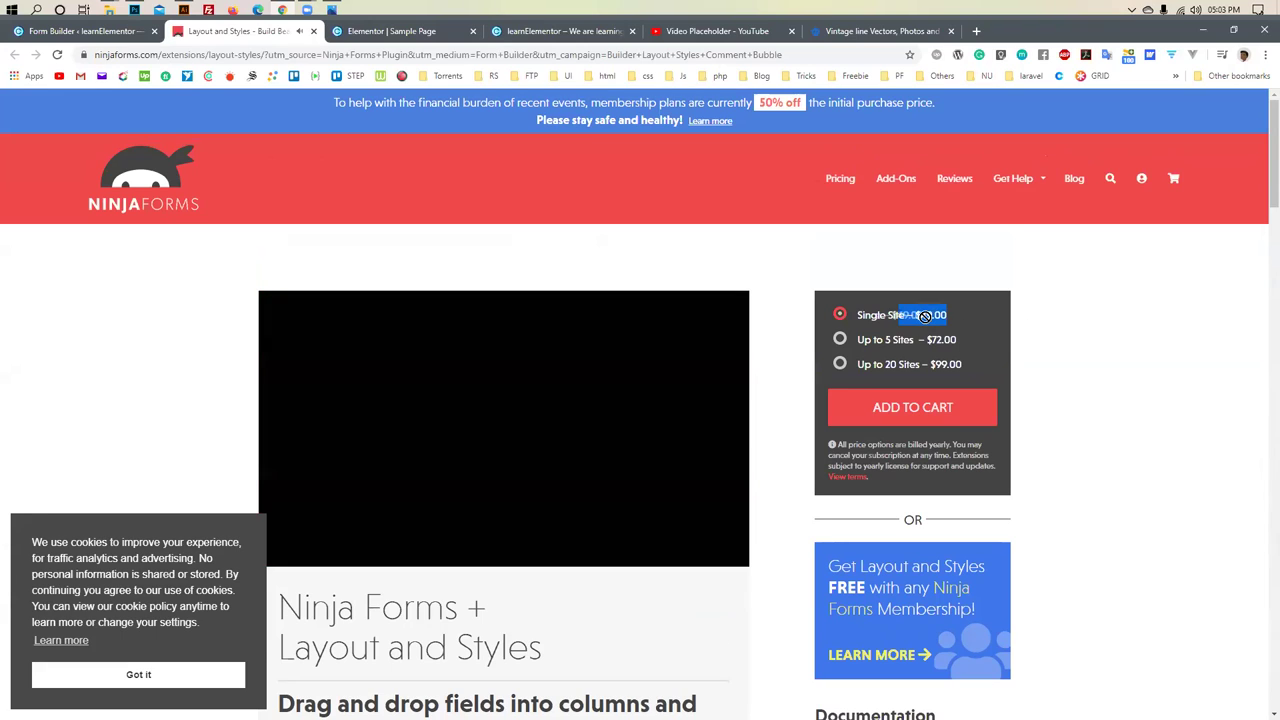
pyautogui.click(963, 315)
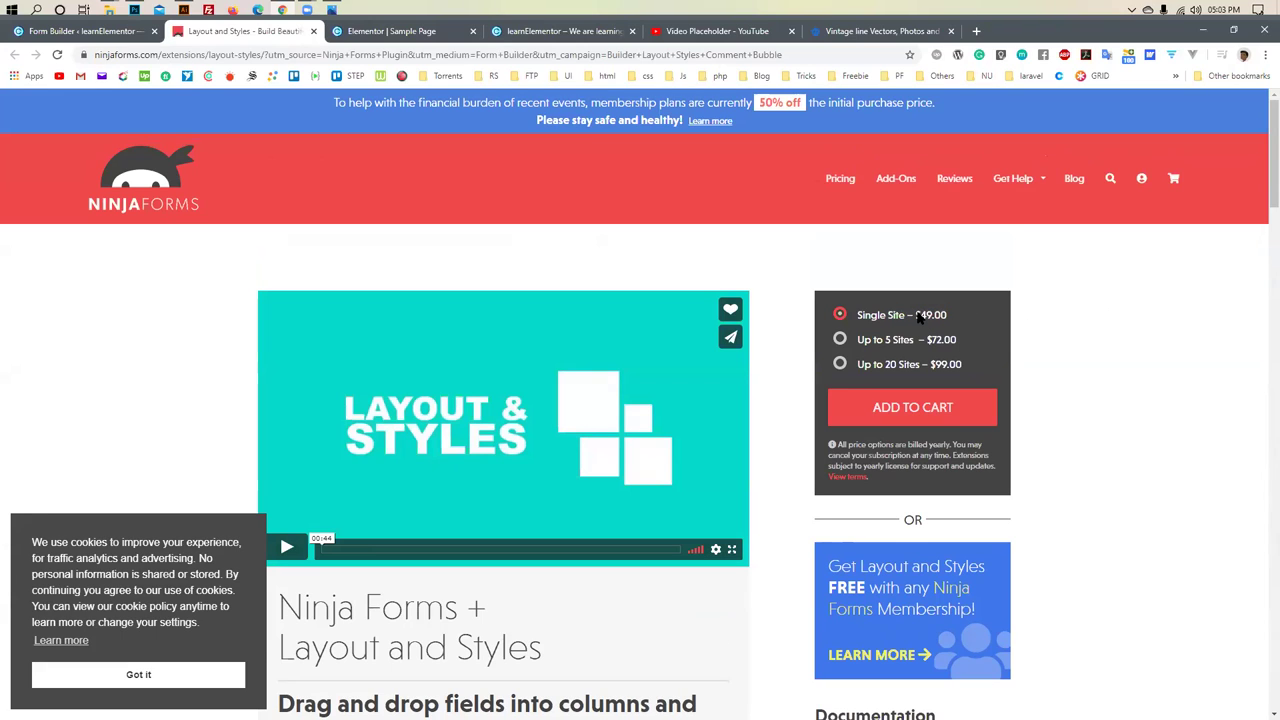
pyautogui.moveTo(917, 316); pyautogui.dragTo(951, 318)
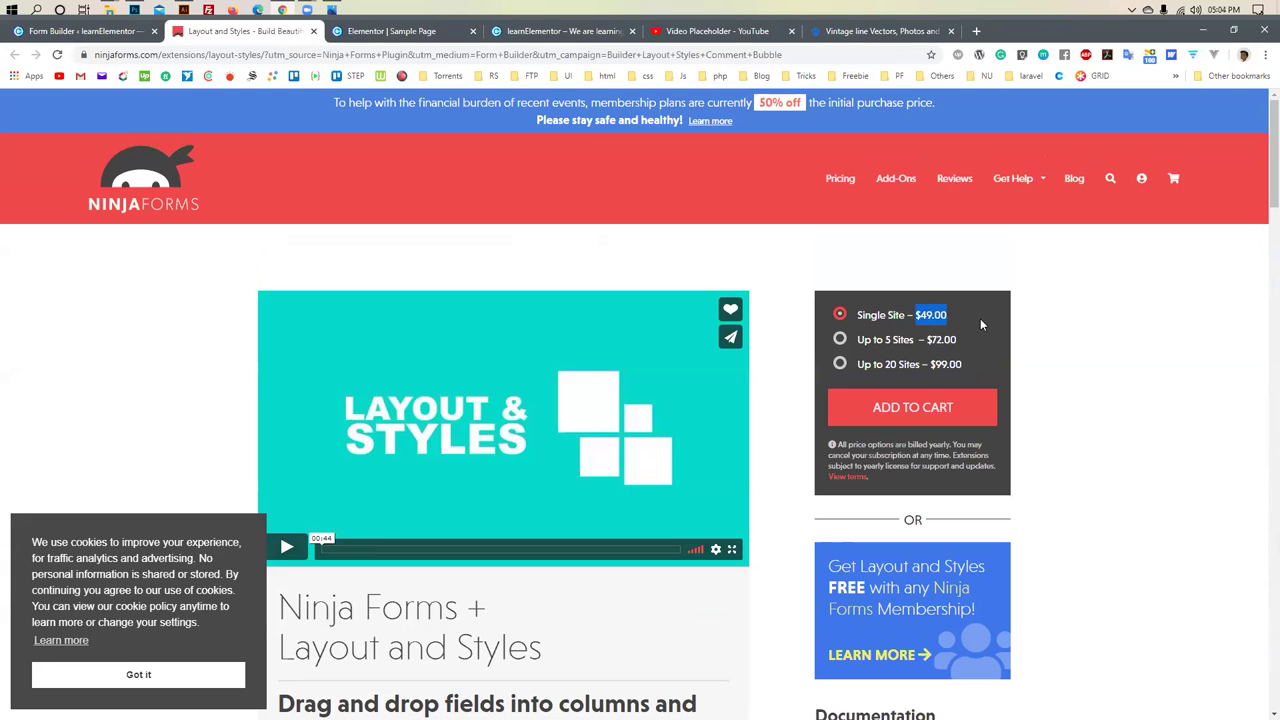
pyautogui.click(908, 327)
pyautogui.moveTo(950, 323); pyautogui.dragTo(951, 323)
# Return to the form builder, close it and leave without saving the new form
pyautogui.click(85, 31)
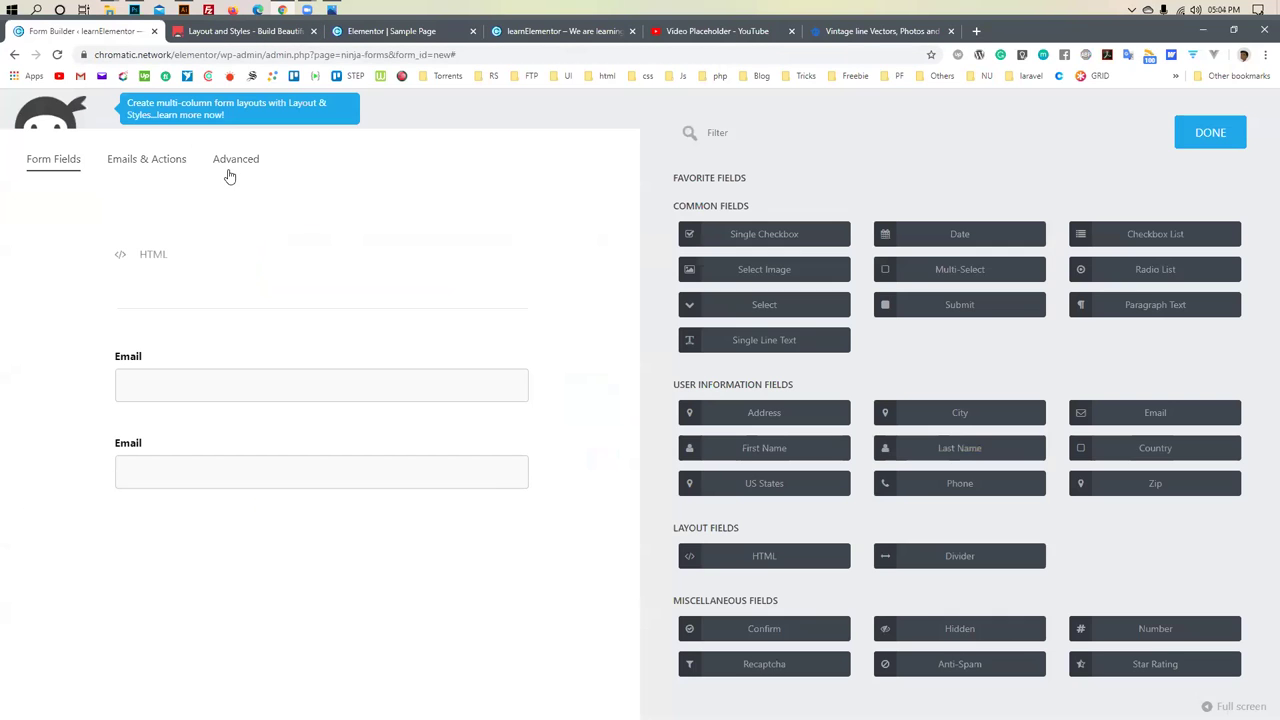
pyautogui.click(1205, 138)
pyautogui.click(1255, 116)
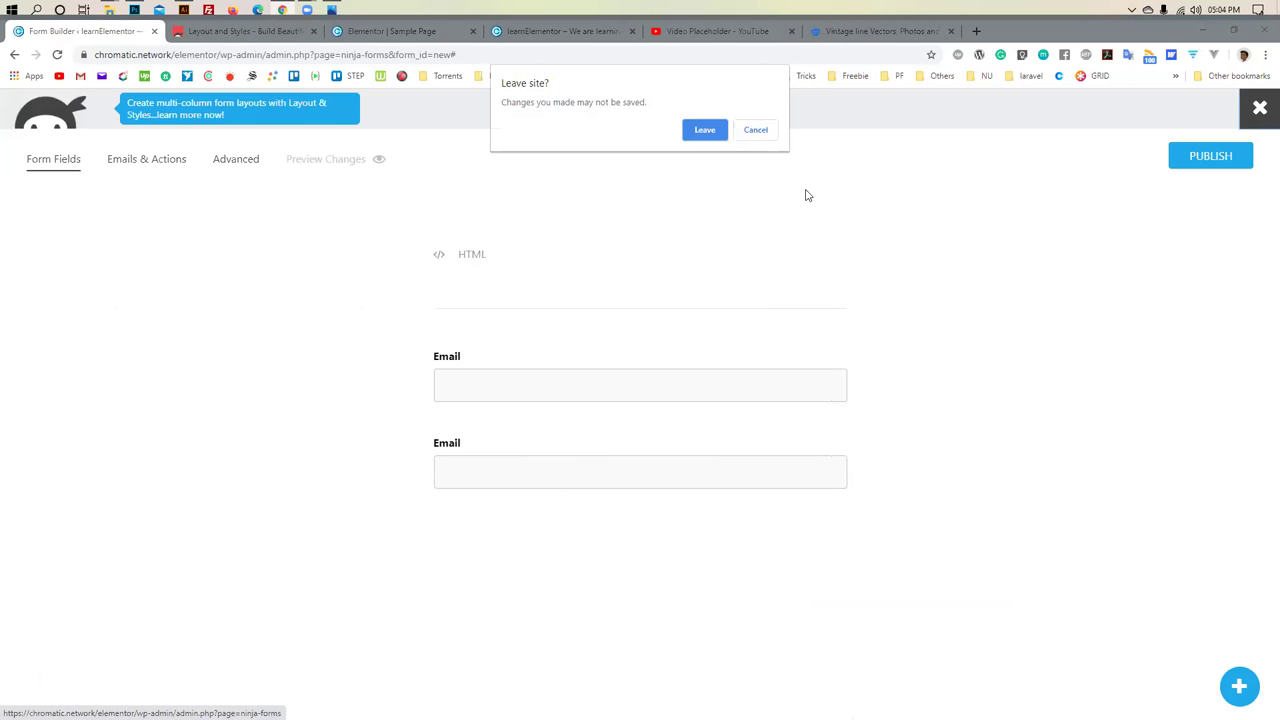
pyautogui.click(705, 130)
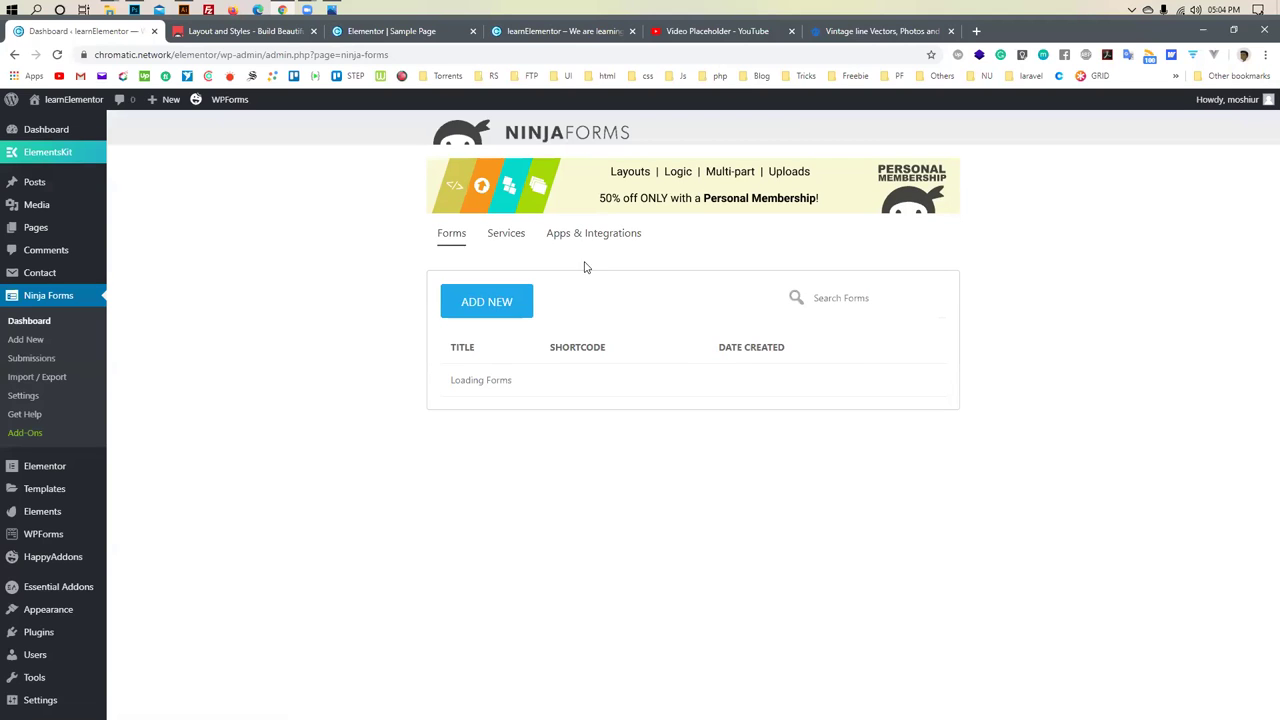
# Browse the Ninja Forms Apps & Integrations list, examining add-ons such as Multi-Part Forms and Layout and Styles
pyautogui.click(578, 241)
pyautogui.scroll(-1, 608, 449)
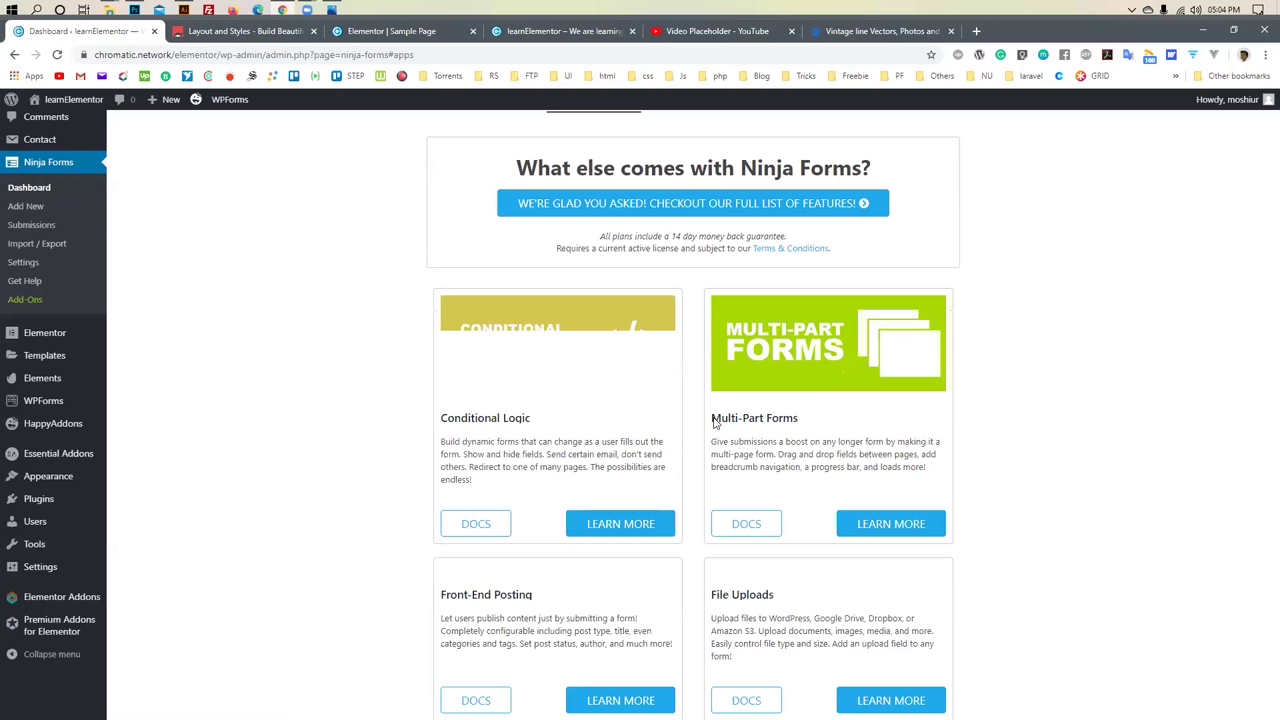
pyautogui.moveTo(711, 418); pyautogui.dragTo(800, 418)
pyautogui.scroll(-2, 585, 499)
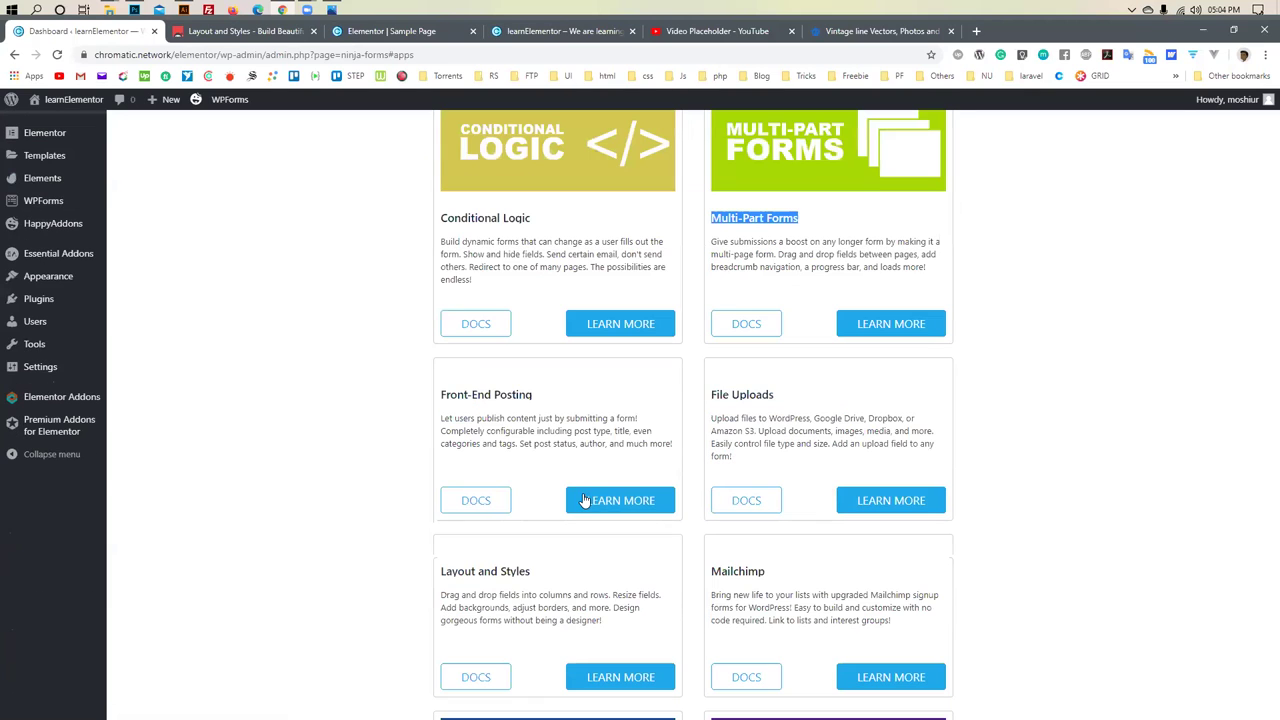
pyautogui.scroll(-2, 491, 514)
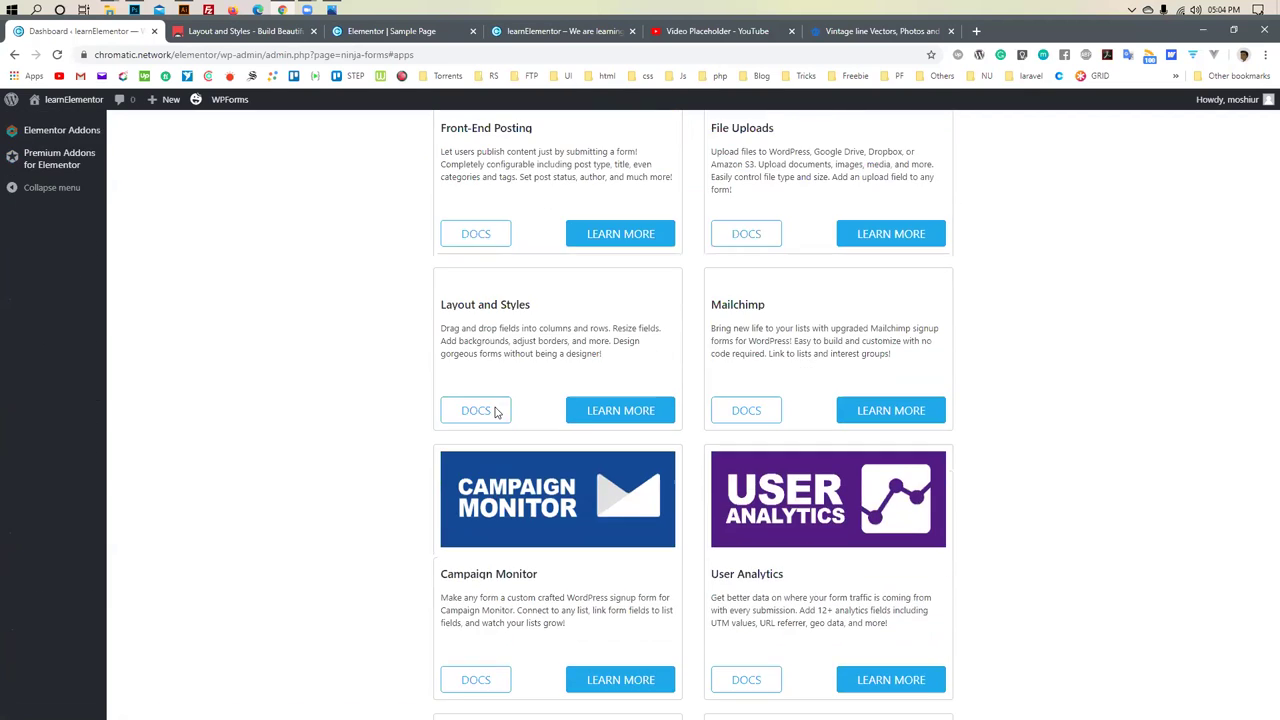
pyautogui.moveTo(557, 362); pyautogui.dragTo(612, 328)
pyautogui.click(329, 409)
pyautogui.scroll(-2, 409, 487)
pyautogui.scroll(-5, 409, 487)
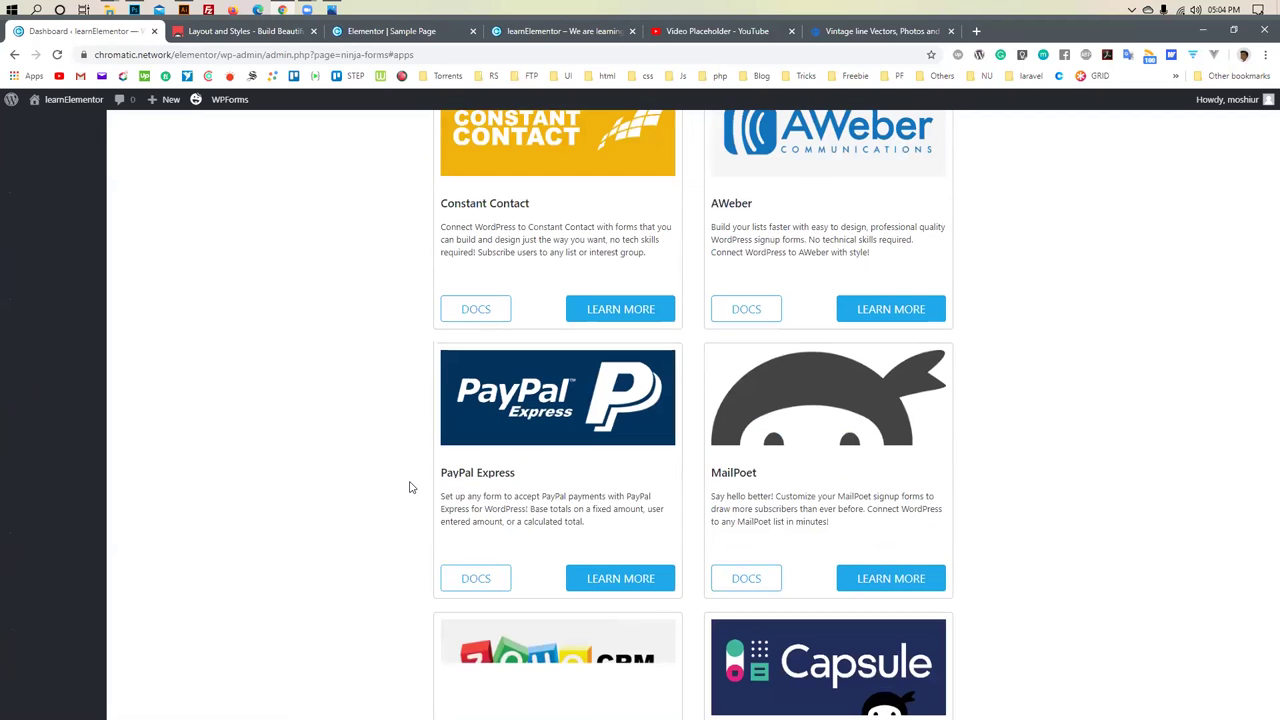
# Browse the remaining Ninja Forms add-ons, such as PayPal Express, Stripe and Zapier, and the plan guarantee note, and return to the forms list
pyautogui.scroll(-3, 409, 487)
pyautogui.scroll(-3, 409, 487)
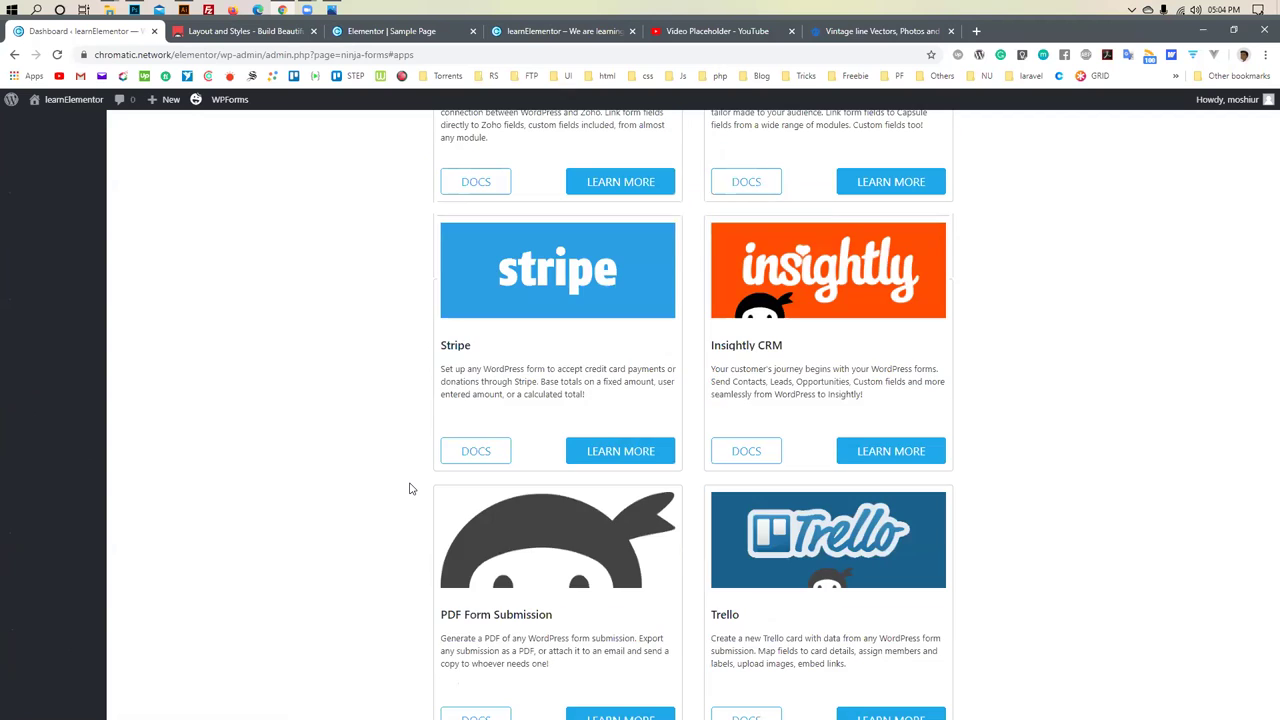
pyautogui.scroll(-3, 409, 487)
pyautogui.scroll(-8, 409, 487)
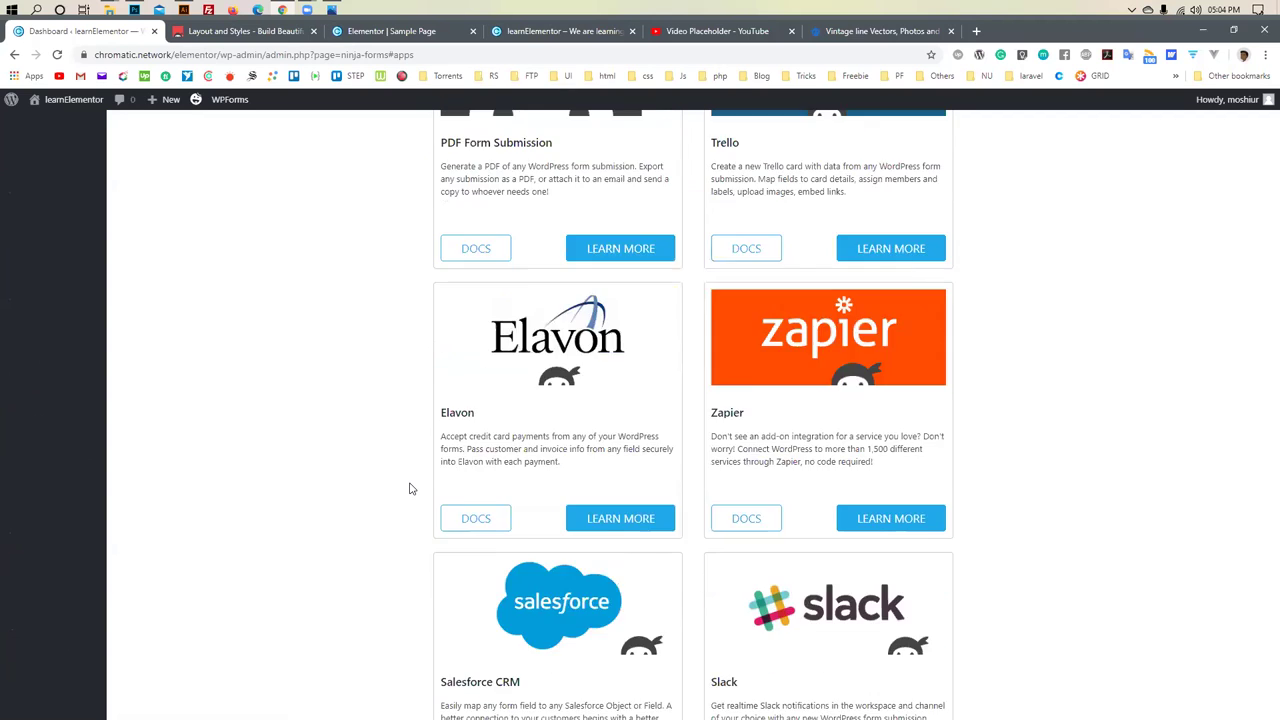
pyautogui.scroll(1, 417, 487)
pyautogui.scroll(20, 422, 492)
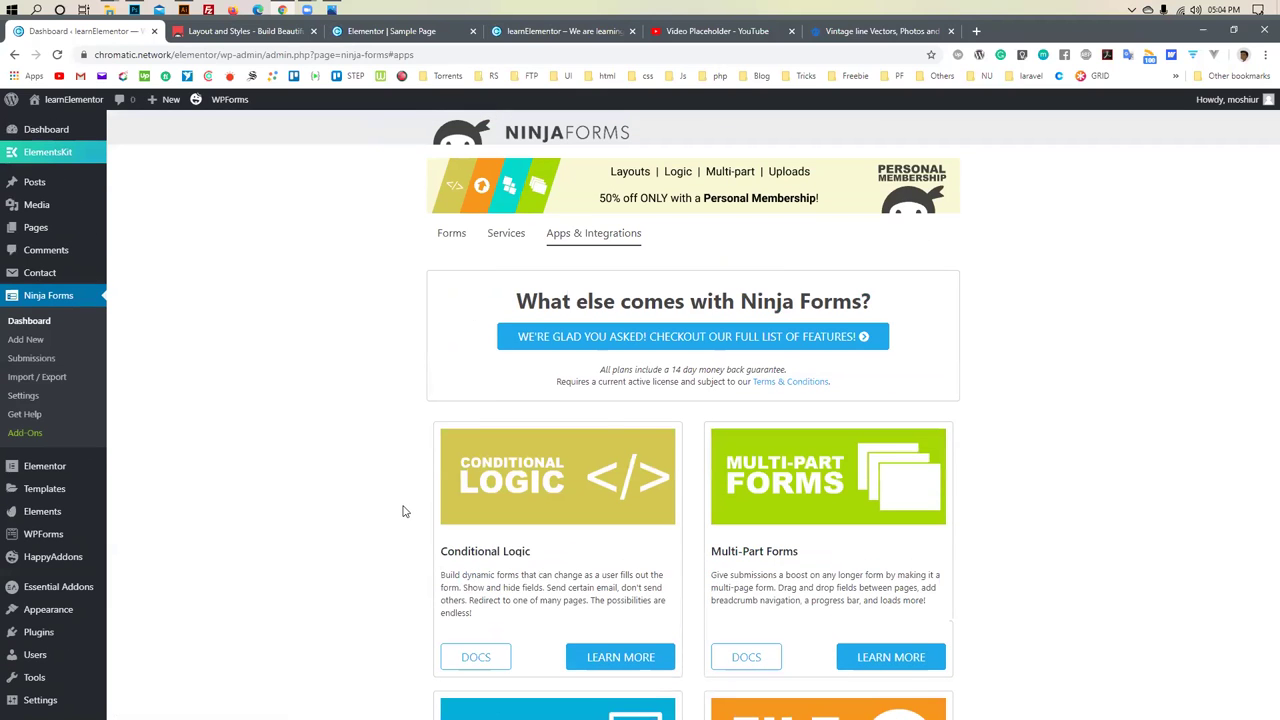
pyautogui.moveTo(624, 378); pyautogui.dragTo(704, 369)
pyautogui.click(588, 368)
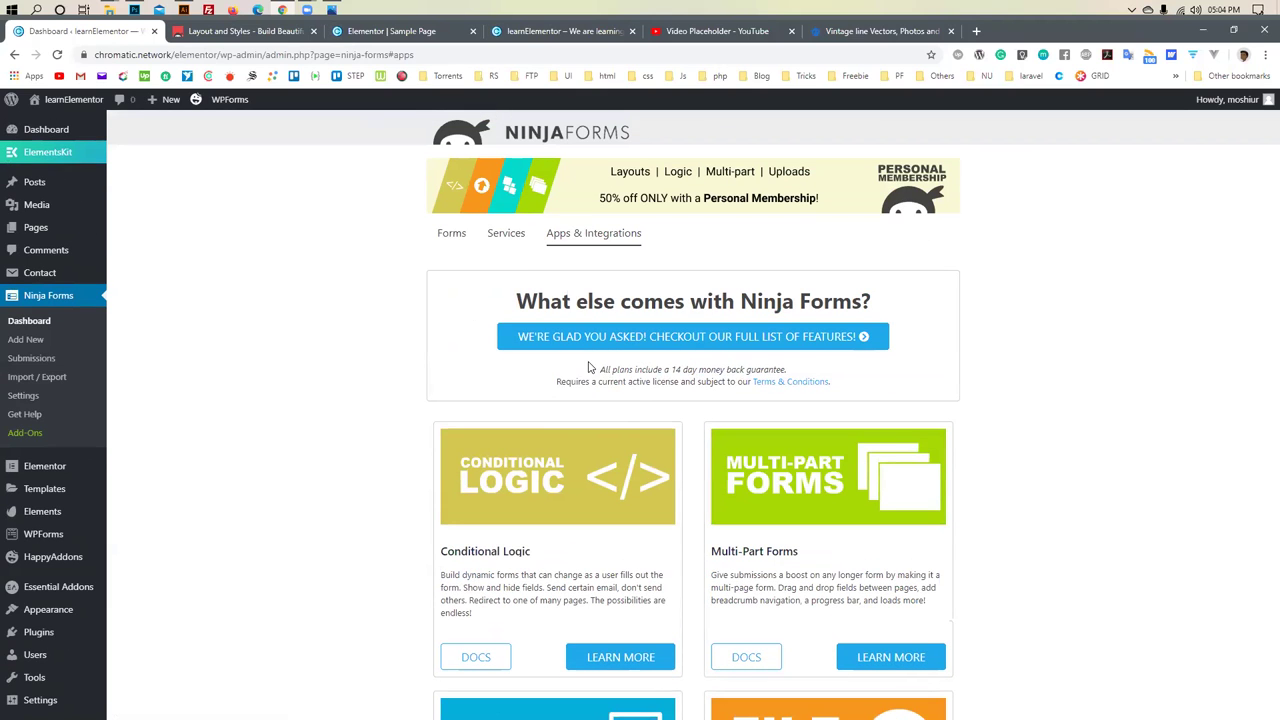
pyautogui.click(447, 240)
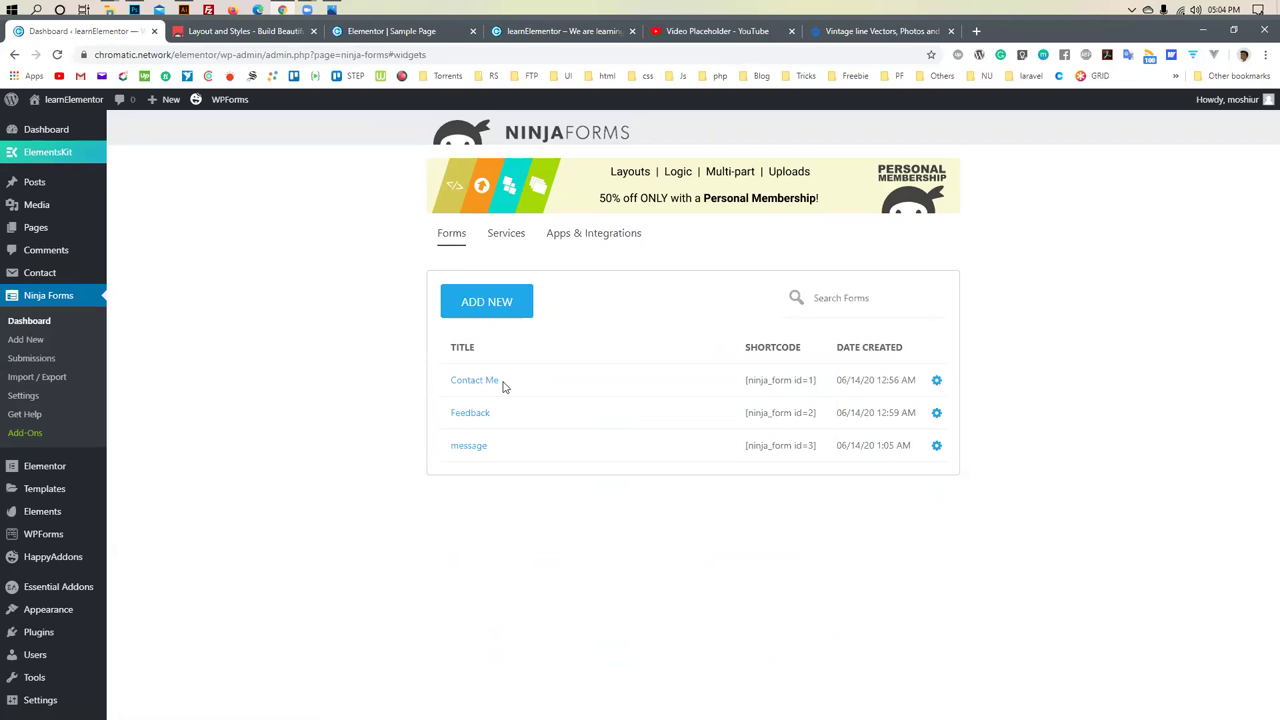
pyautogui.scroll(-1, 60, 470)
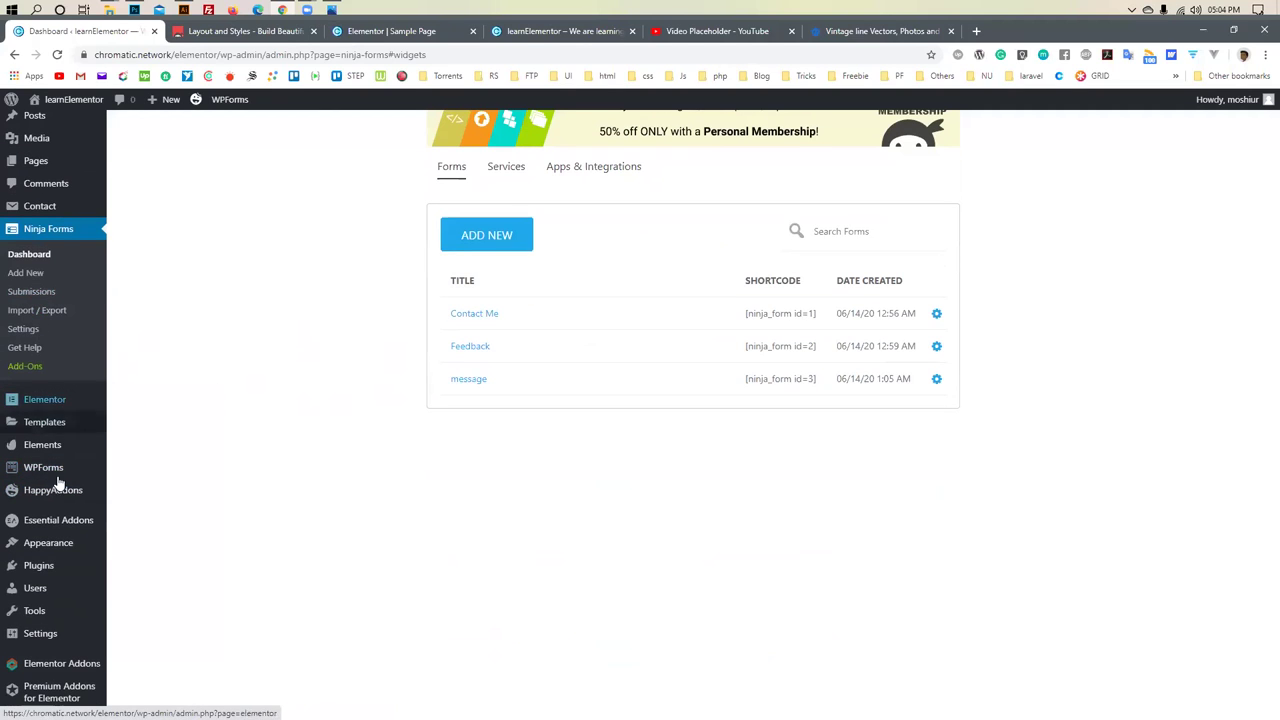
pyautogui.scroll(-1, 50, 470)
pyautogui.scroll(2, 50, 480)
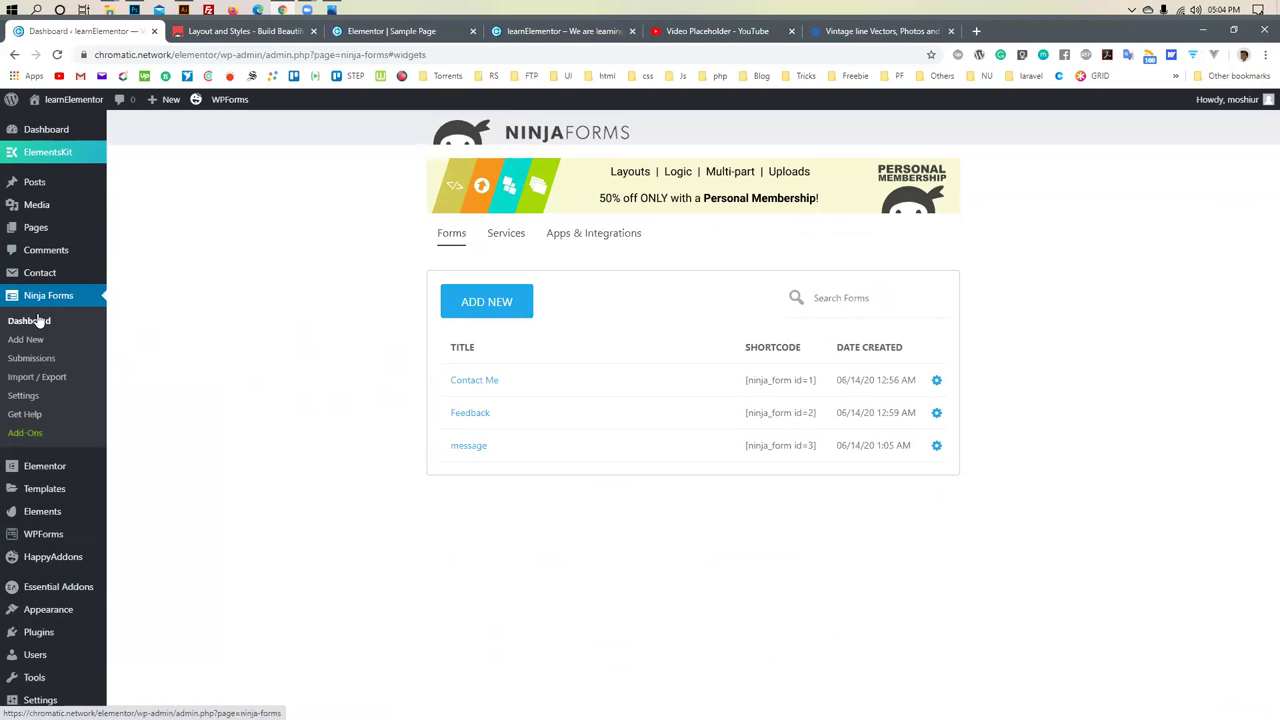
# Open Contact form 1 from the Contact Form 7 list for editing and review its form template code
pyautogui.click(138, 275)
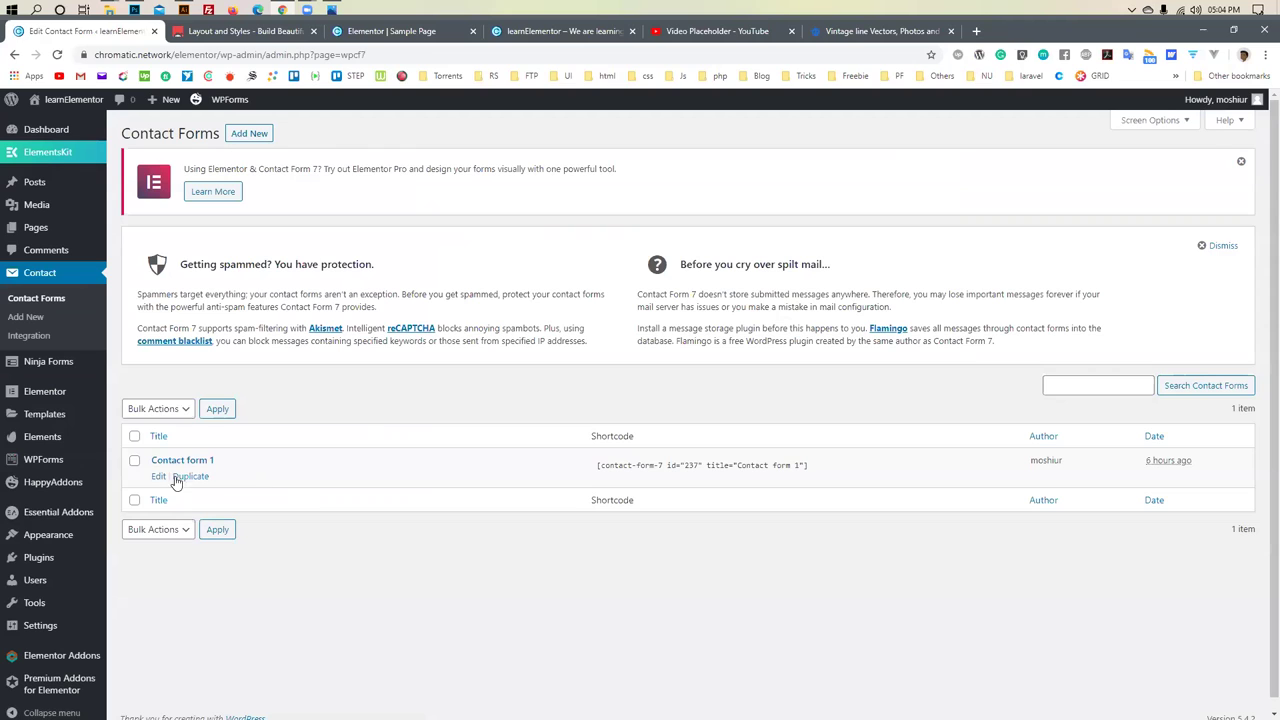
pyautogui.click(158, 477)
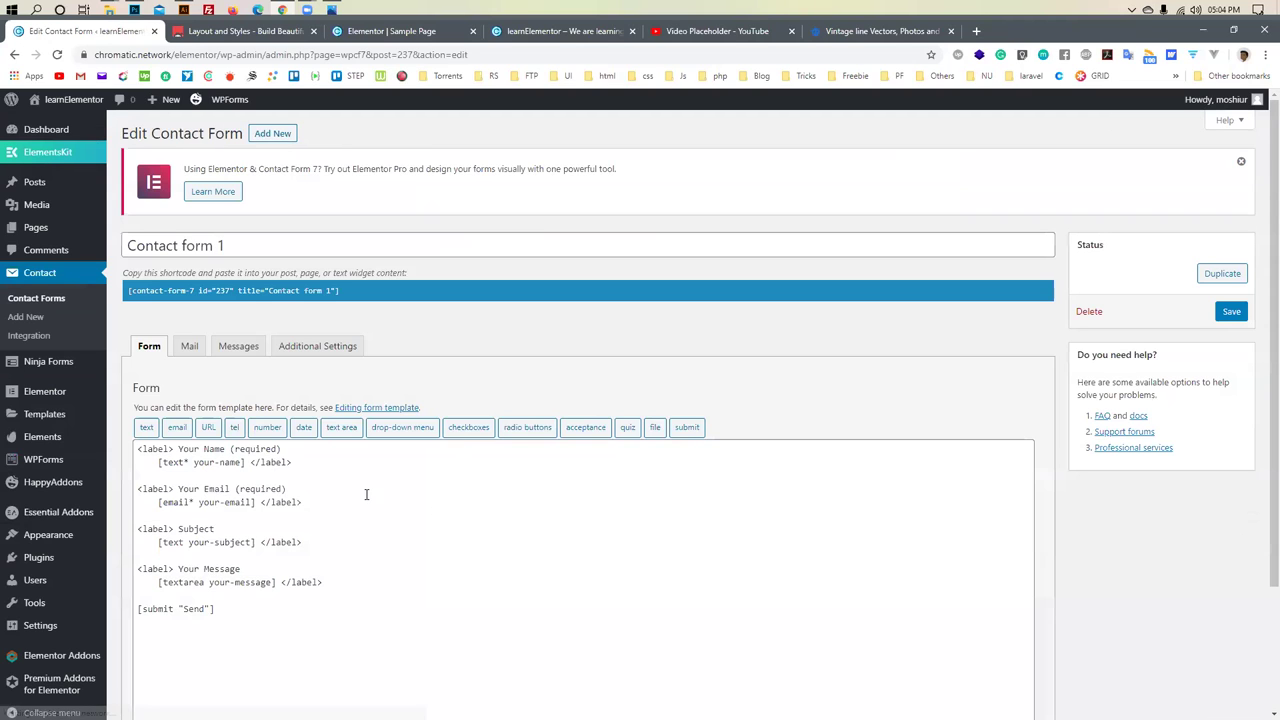
pyautogui.scroll(-3, 265, 458)
pyautogui.moveTo(265, 458); pyautogui.dragTo(82, 285)
pyautogui.click(310, 486)
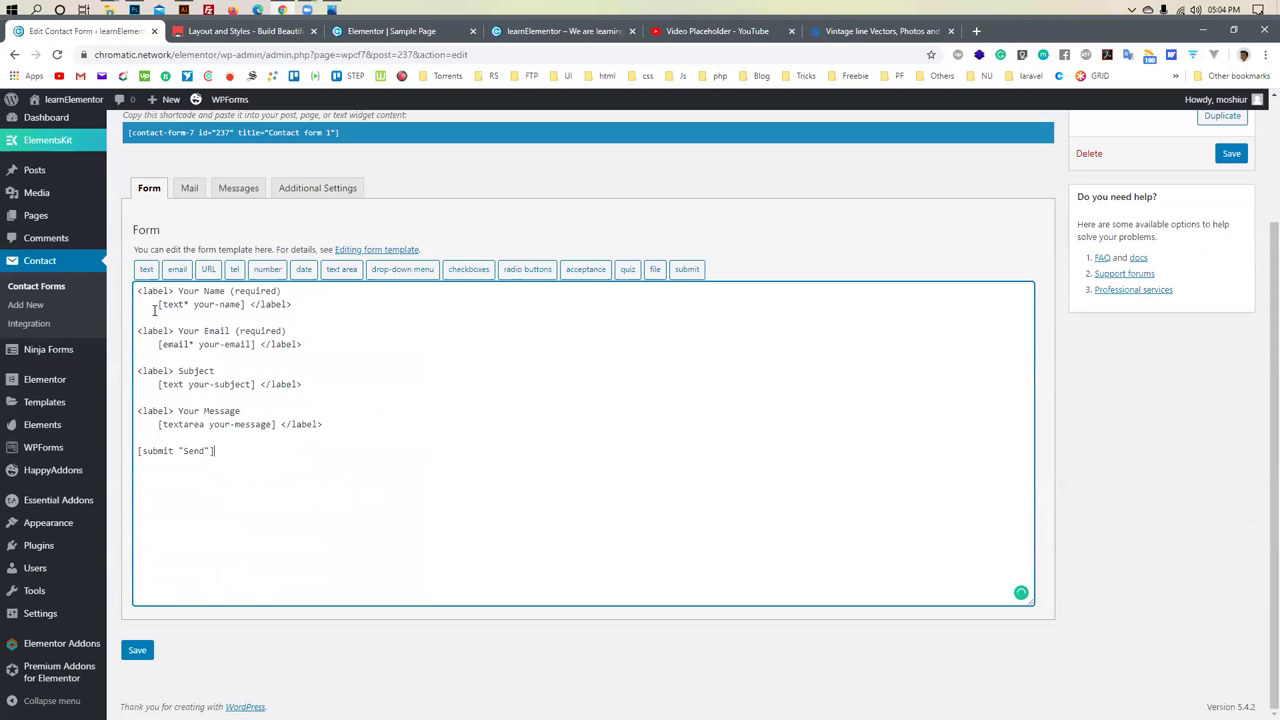
pyautogui.keyDown('shift'); pyautogui.click(132, 289); pyautogui.keyUp('shift')
pyautogui.click(726, 198)
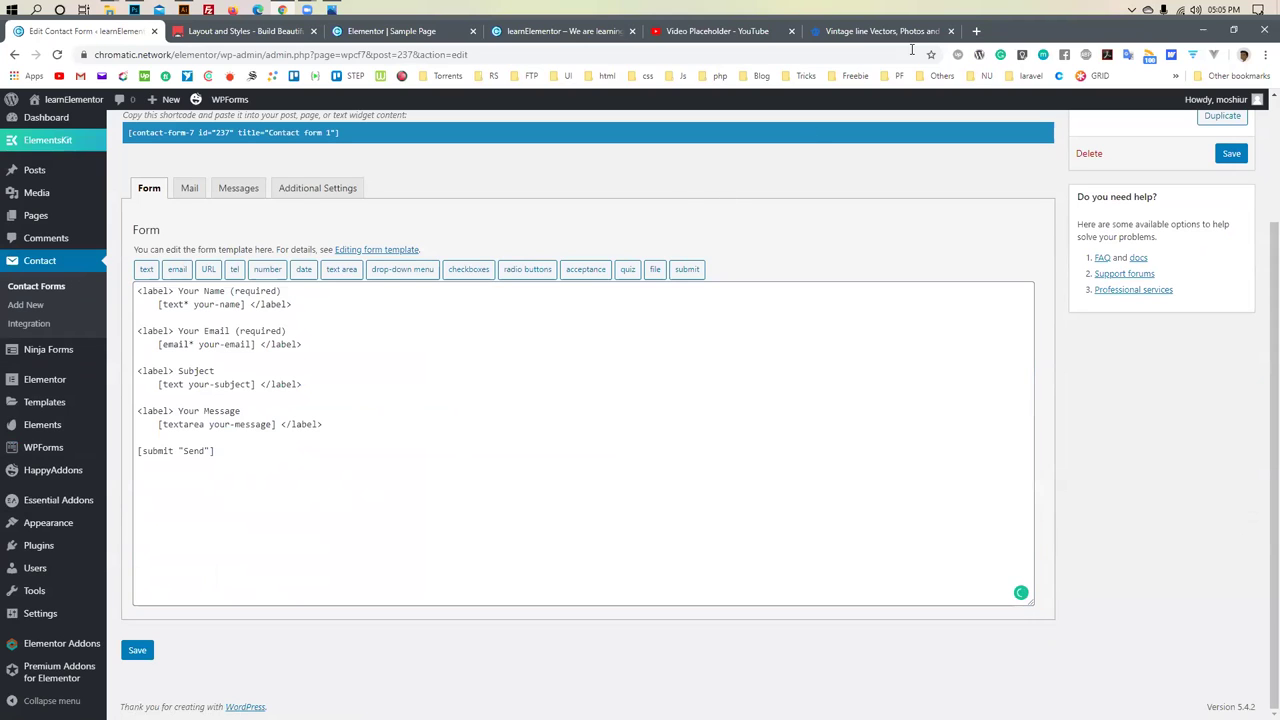
# Search Google in a new tab for "contact form 7 drag and drop builder online"
pyautogui.click(975, 31)
pyautogui.click(860, 56)
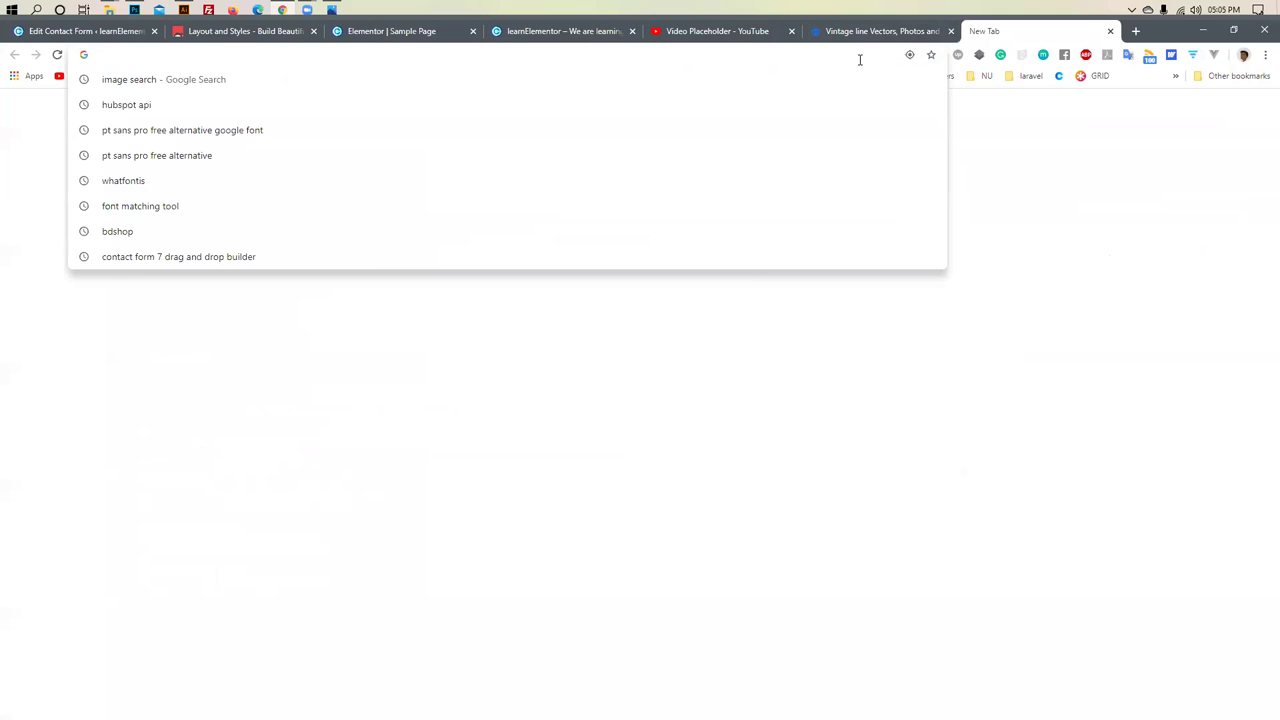
pyautogui.write('CONTACT')
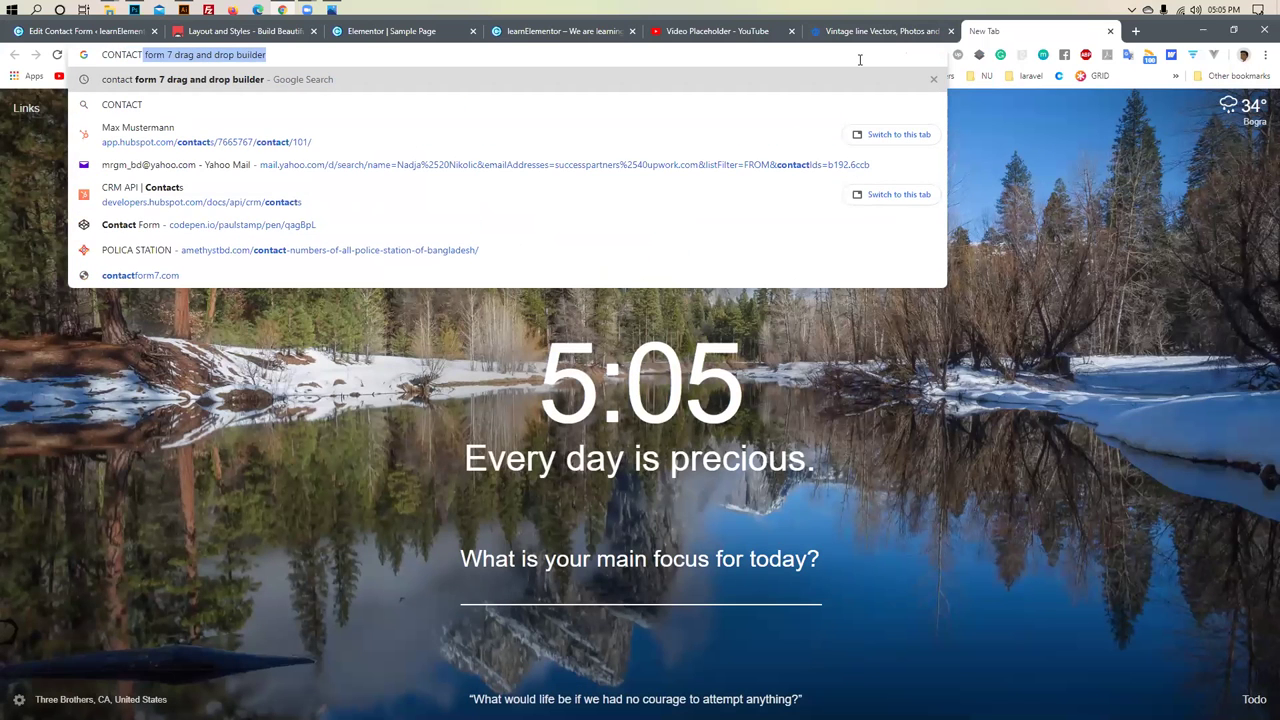
pyautogui.press('Right')
pyautogui.press('Return')
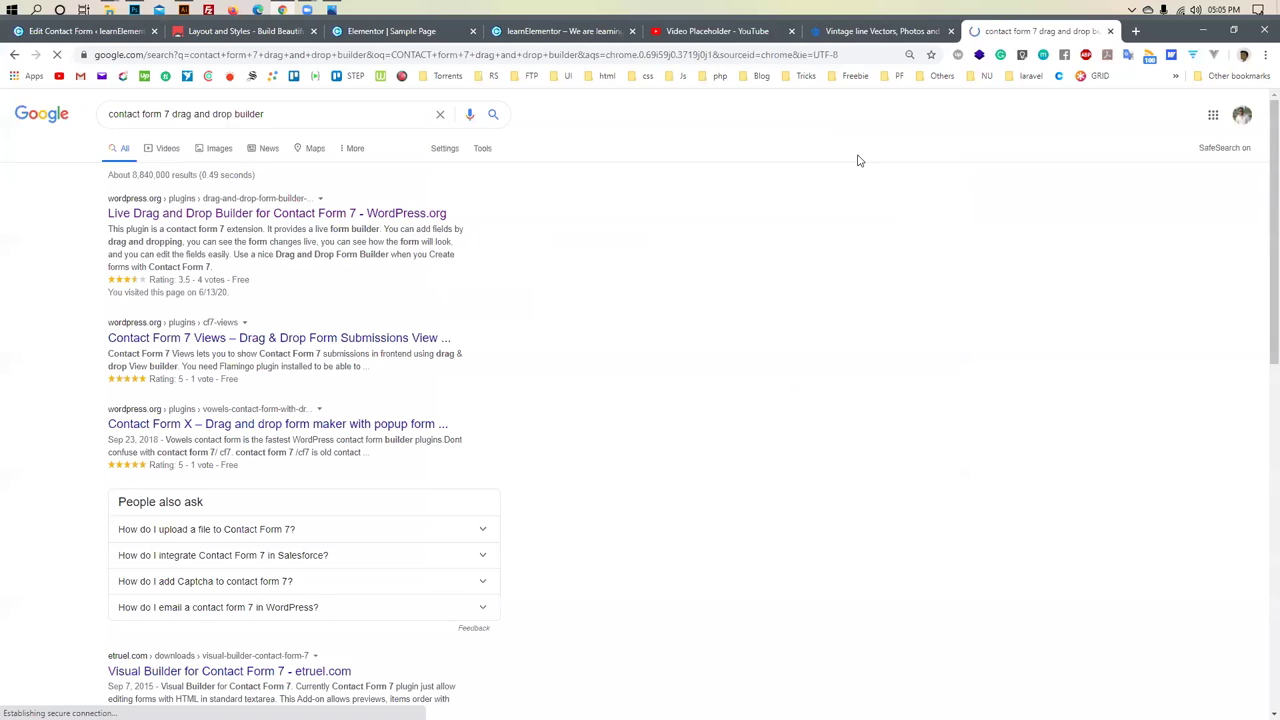
pyautogui.click(284, 115)
pyautogui.write('ONLINE')
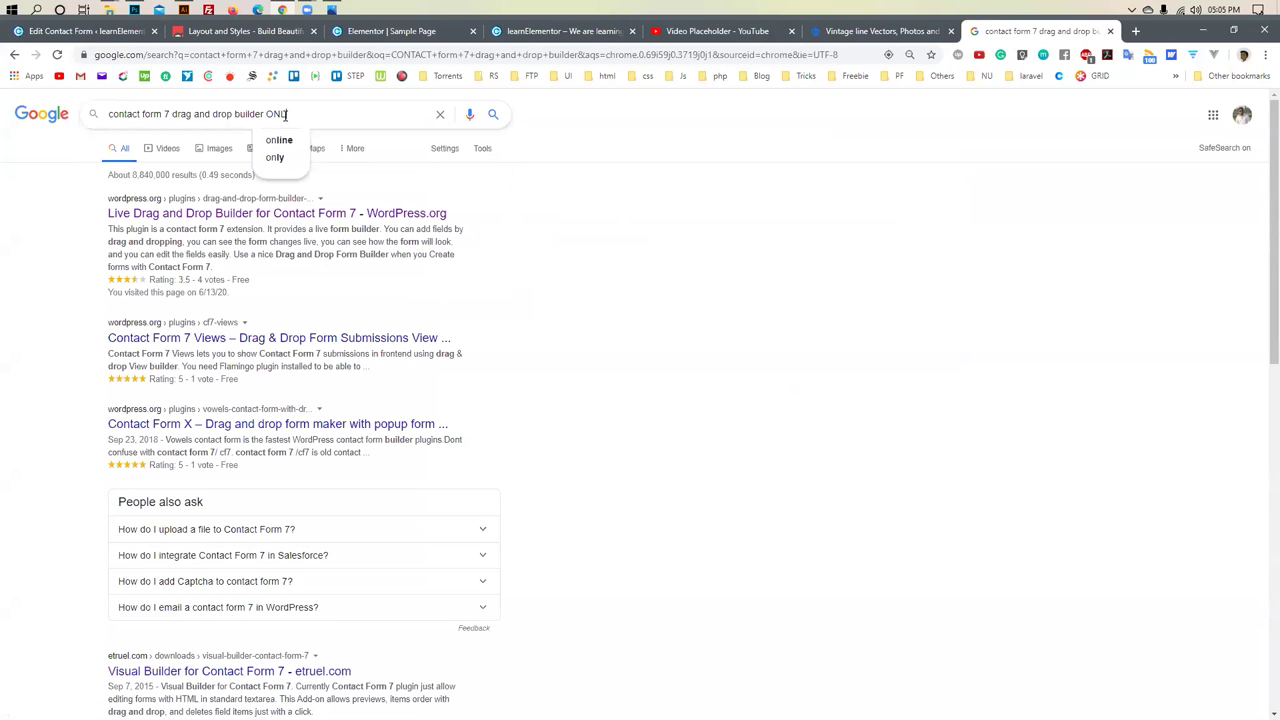
pyautogui.press('Down')
pyautogui.press('Return')
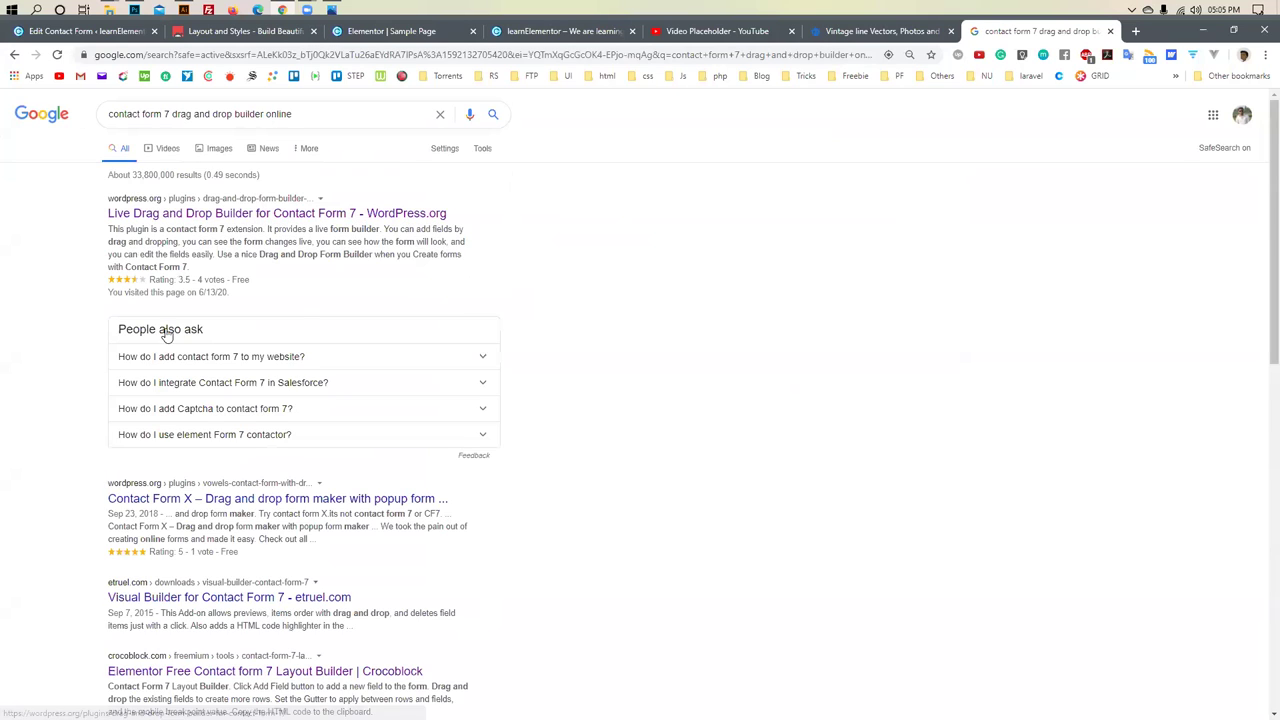
# Open the Visual Builder for Contact Form 7 and CF7 Skins Visual results in new tabs and the Live Drag and Drop Builder result in the current tab
pyautogui.scroll(-2, 165, 336)
pyautogui.rightClick(172, 400)
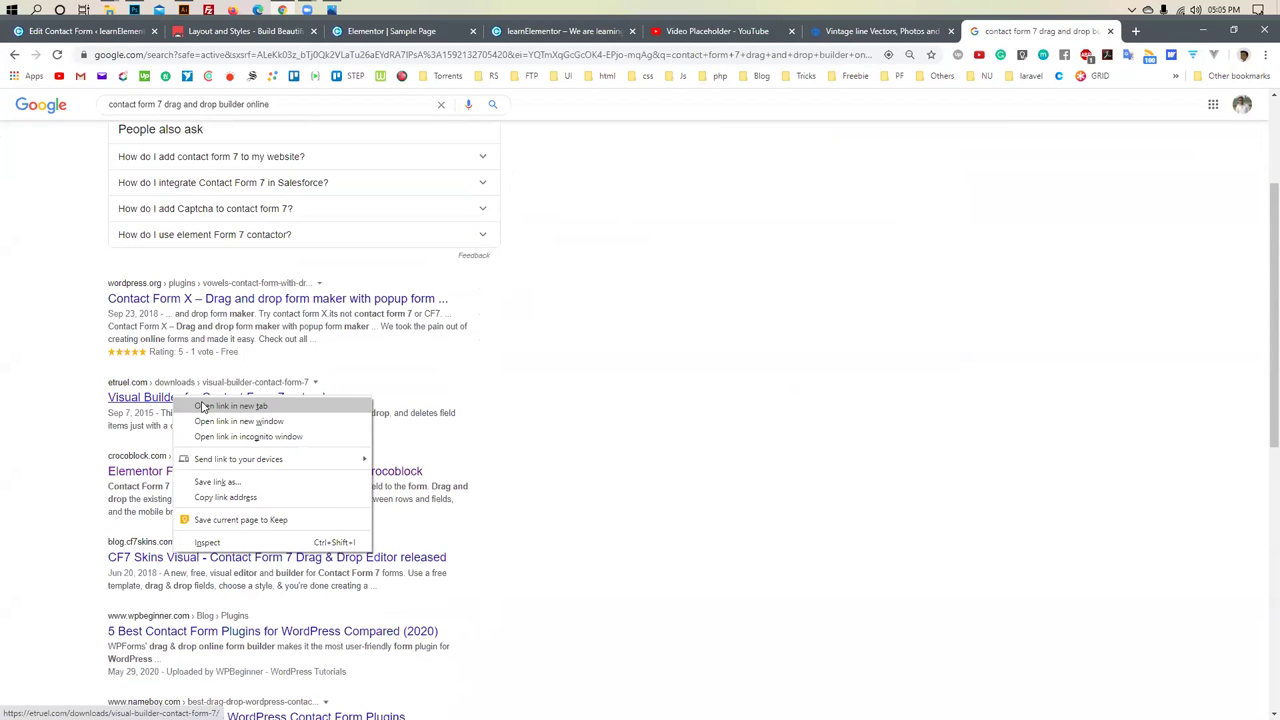
pyautogui.click(280, 406)
pyautogui.scroll(-1, 190, 440)
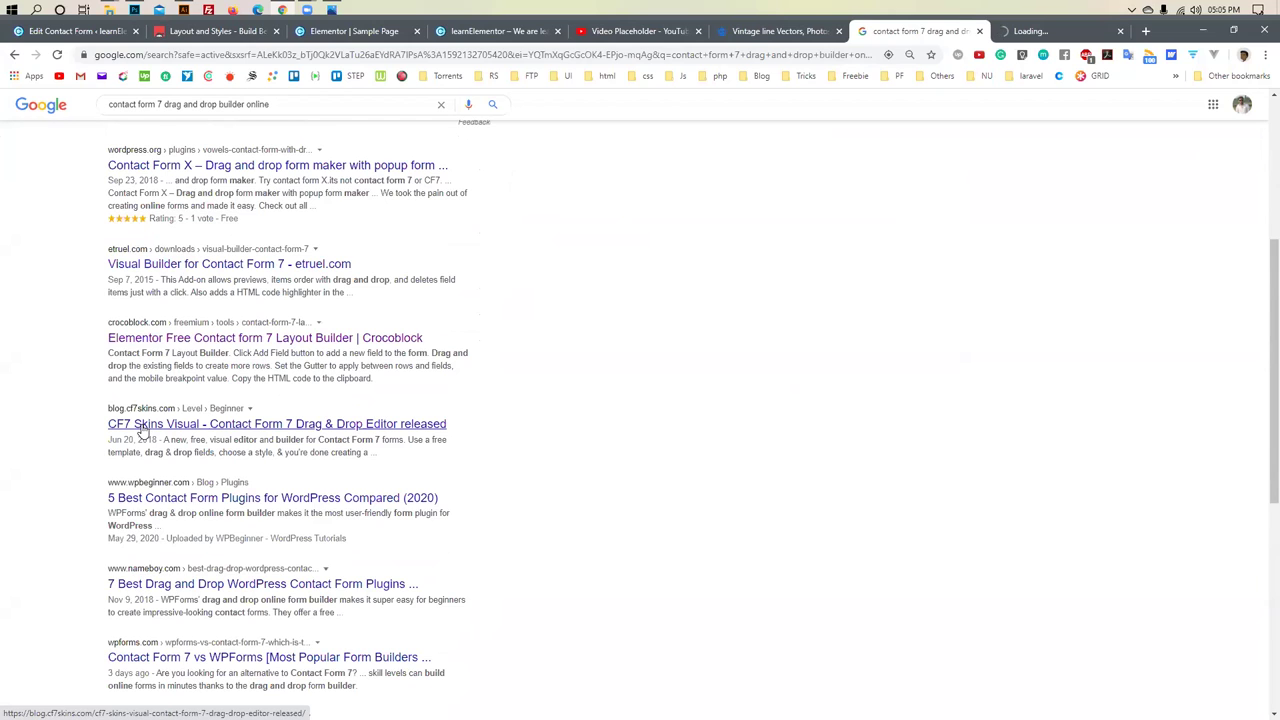
pyautogui.scroll(-1, 142, 428)
pyautogui.rightClick(160, 364)
pyautogui.click(220, 375)
pyautogui.scroll(-1, 165, 420)
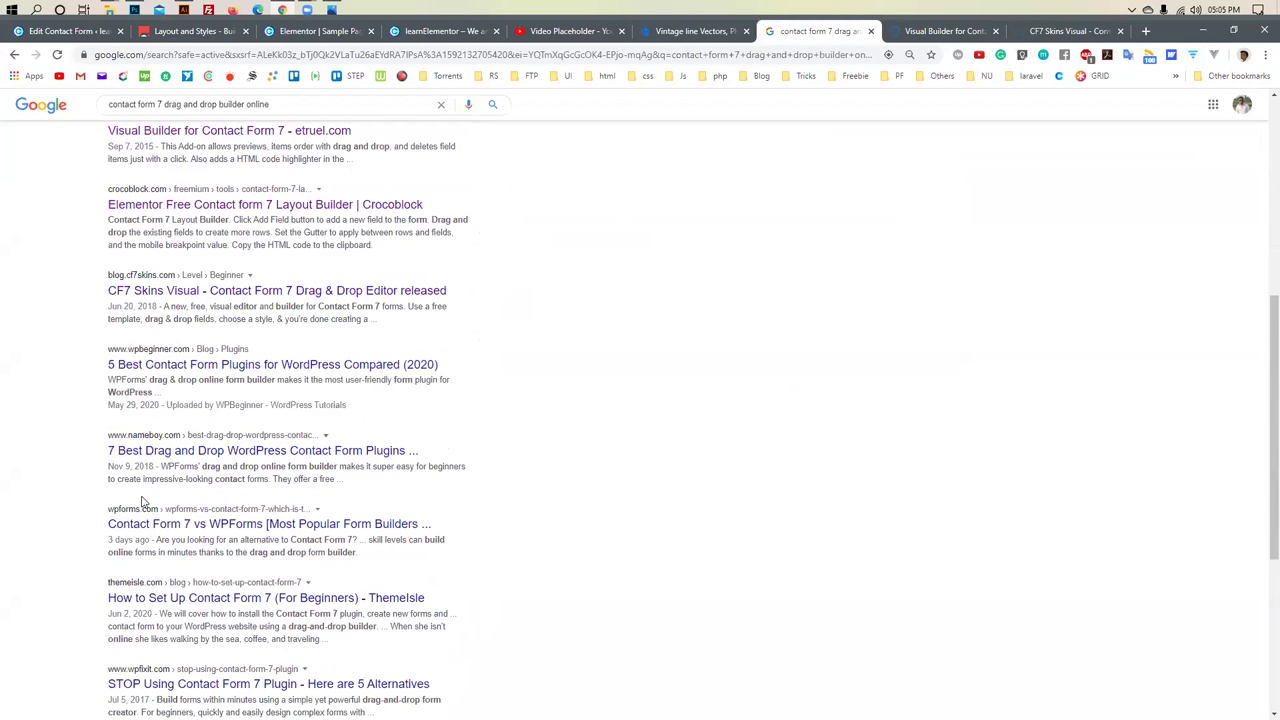
pyautogui.scroll(7, 142, 503)
pyautogui.click(196, 218)
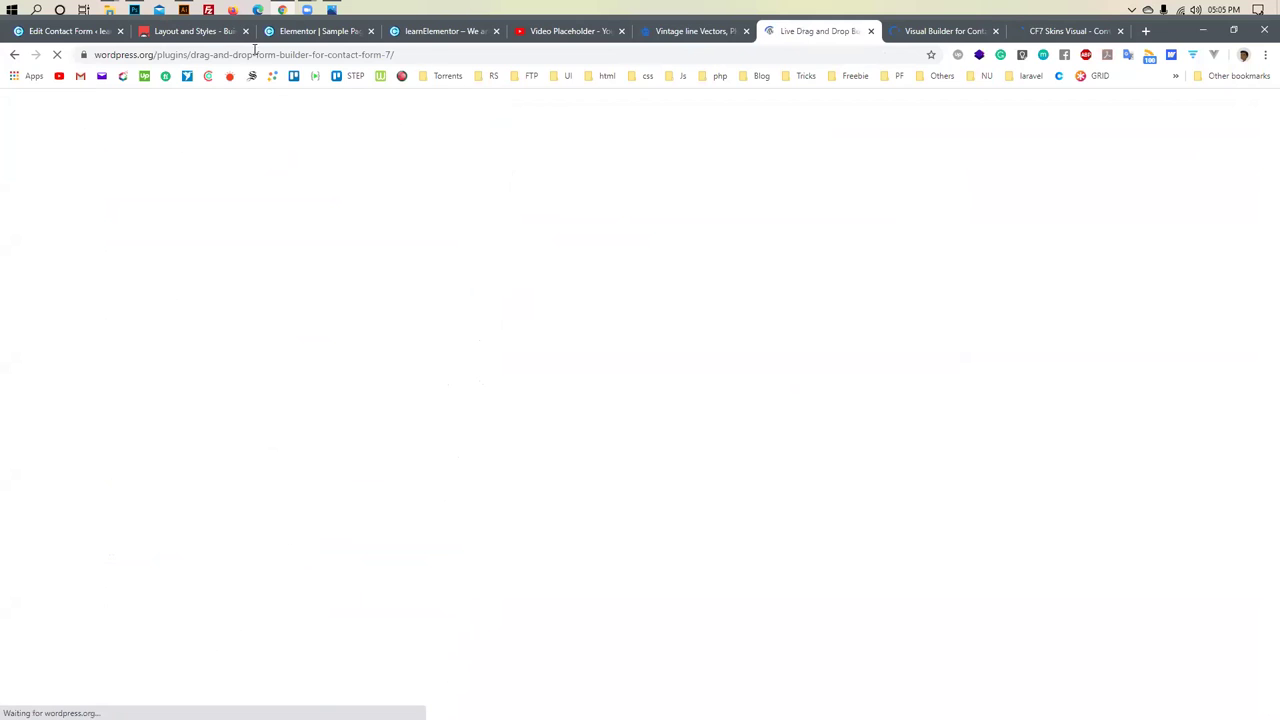
# Return to the Contact form 1 editor and delete the Subject and Your Message fields from the form template
pyautogui.click(315, 31)
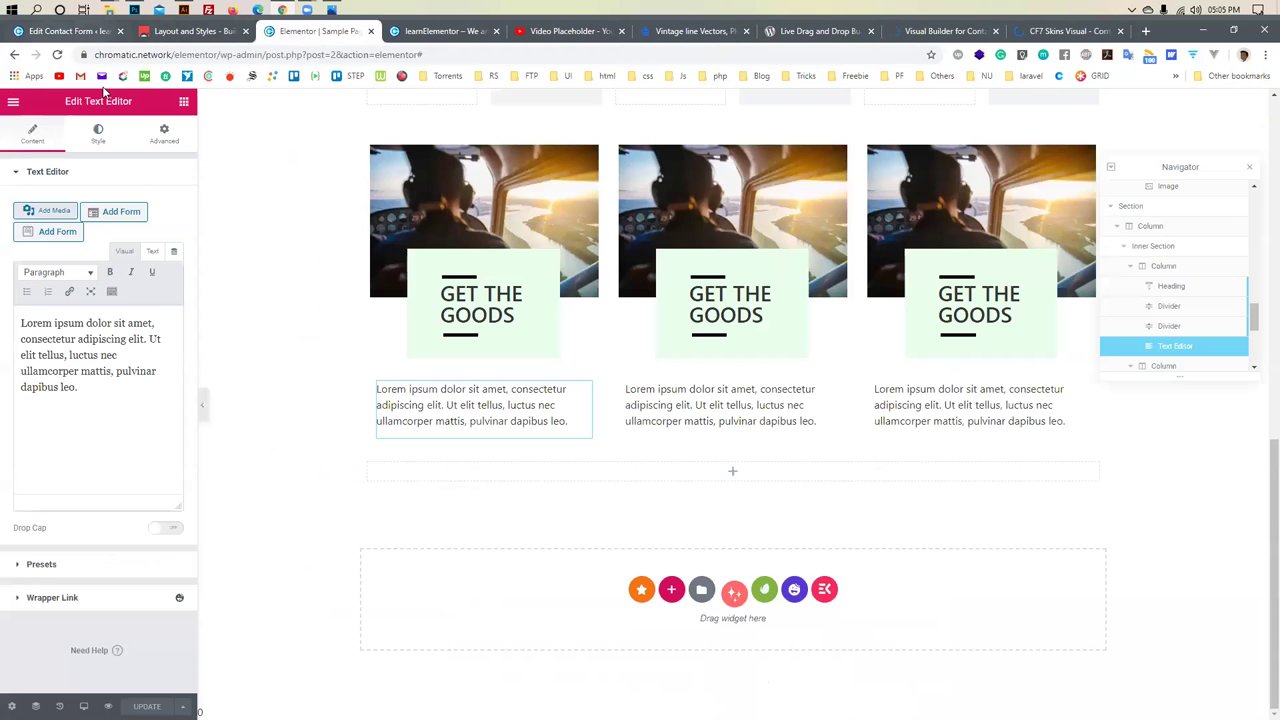
pyautogui.hotkey('ctrl', '1')
pyautogui.moveTo(256, 491); pyautogui.dragTo(136, 289)
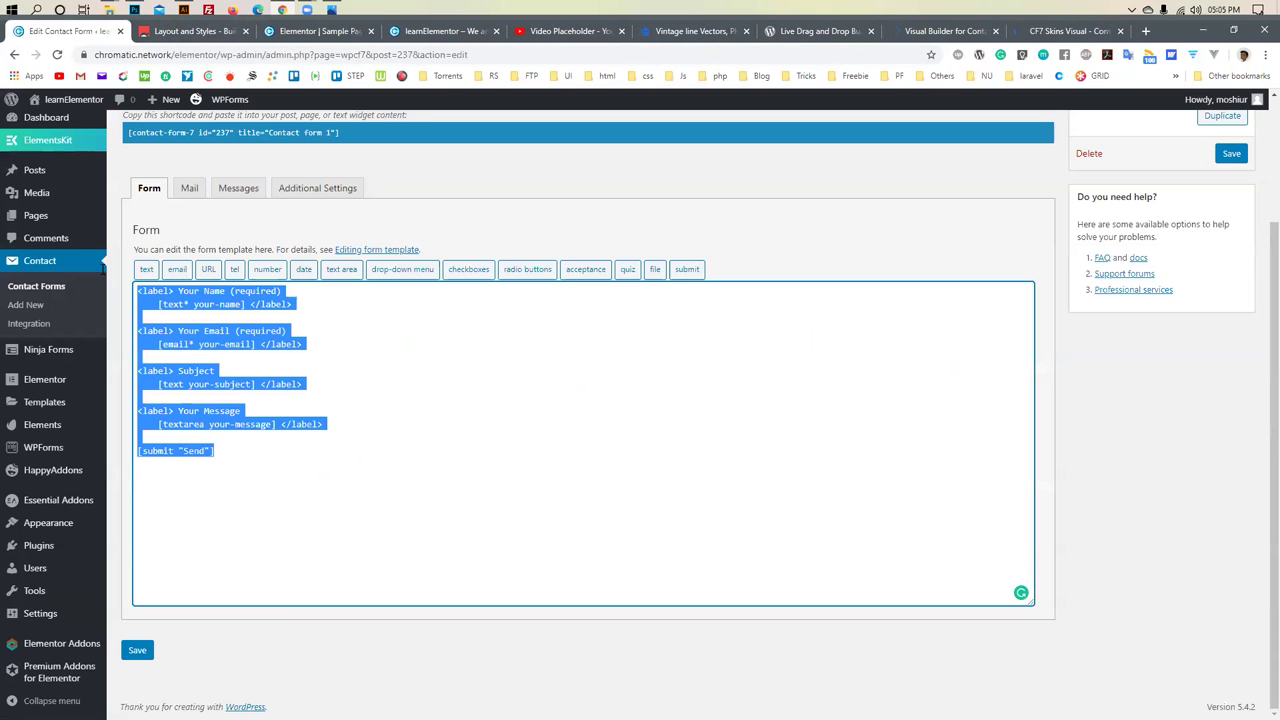
pyautogui.click(222, 478)
pyautogui.moveTo(322, 424); pyautogui.dragTo(126, 363)
pyautogui.press('BackSpace')
pyautogui.press('BackSpace')
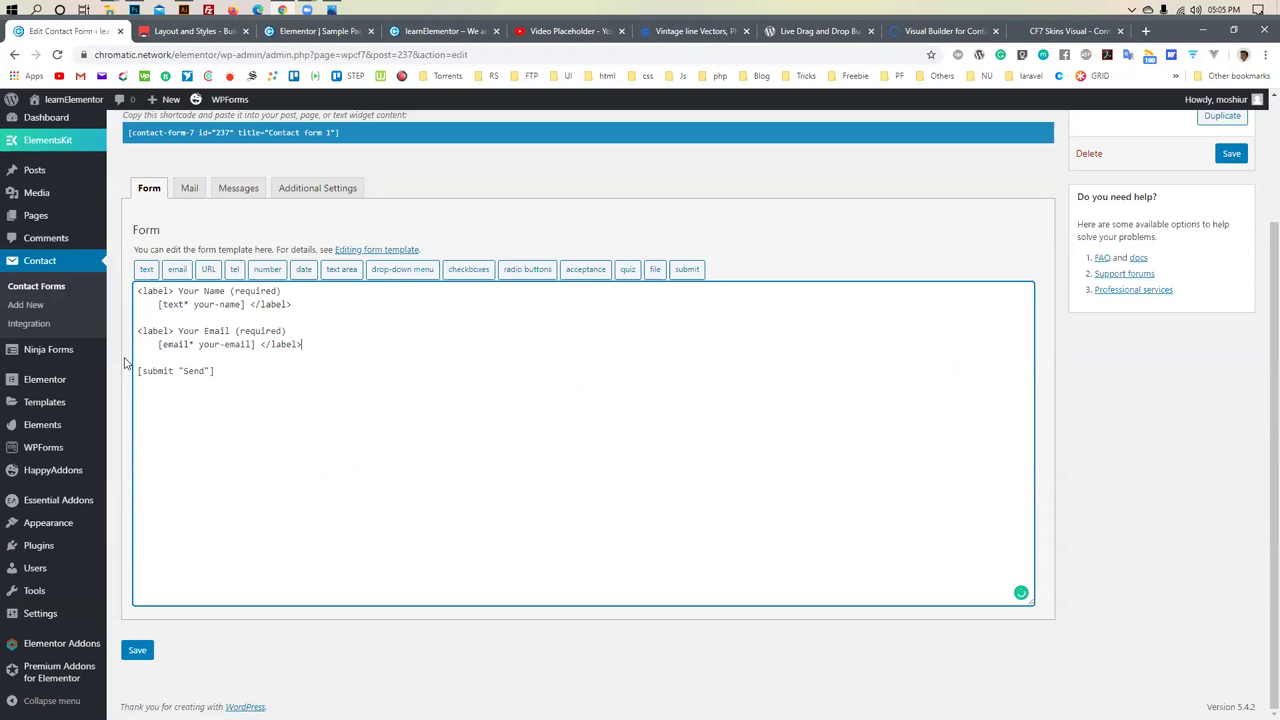
# Delete the Your Name field from the form template and save the contact form
pyautogui.moveTo(299, 327); pyautogui.dragTo(136, 294)
pyautogui.press('BackSpace')
pyautogui.press('Delete')
pyautogui.click(137, 650)
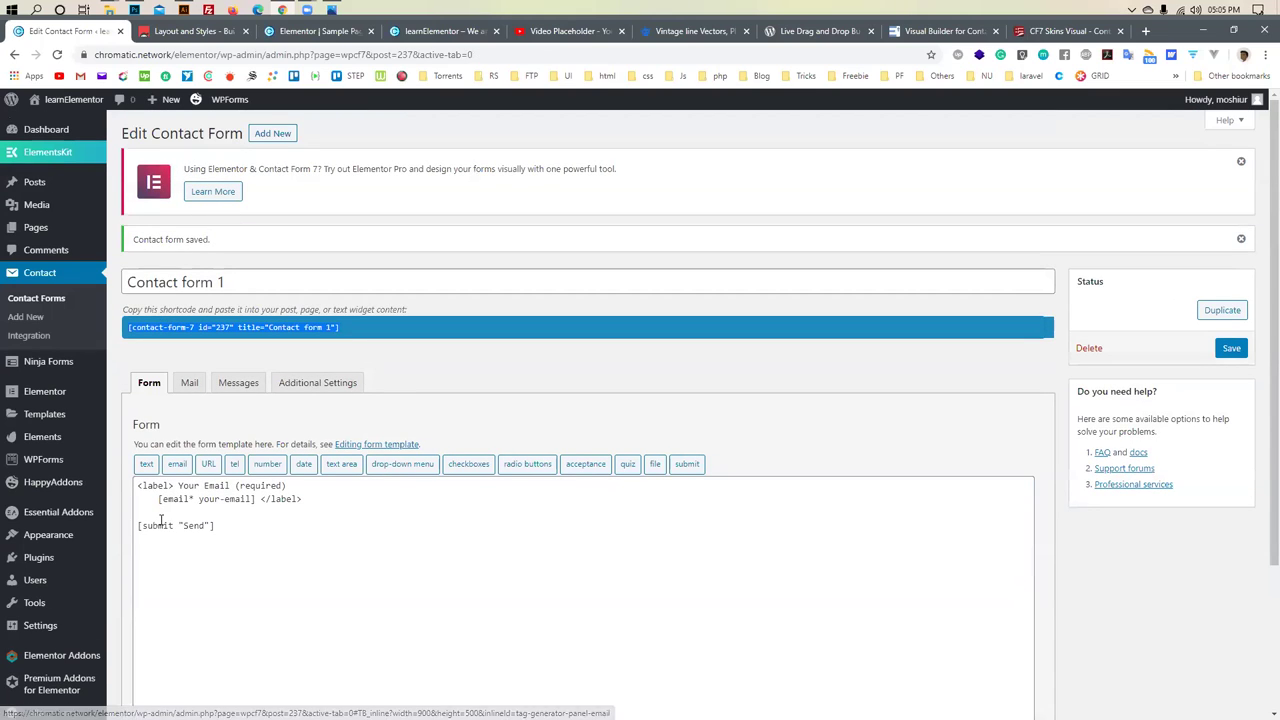
# Remove the opening label tag with its "Your Email (required)" text and the indent before the email tag
pyautogui.click(160, 523)
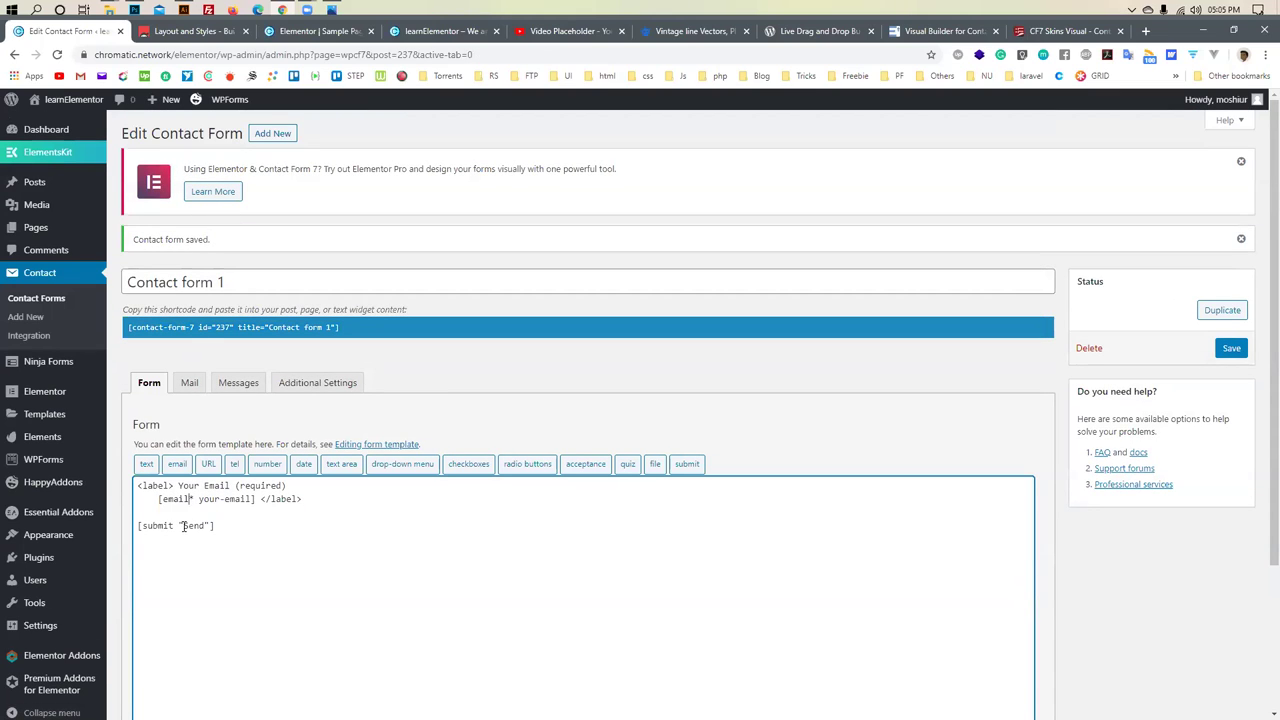
pyautogui.moveTo(188, 487); pyautogui.dragTo(142, 489)
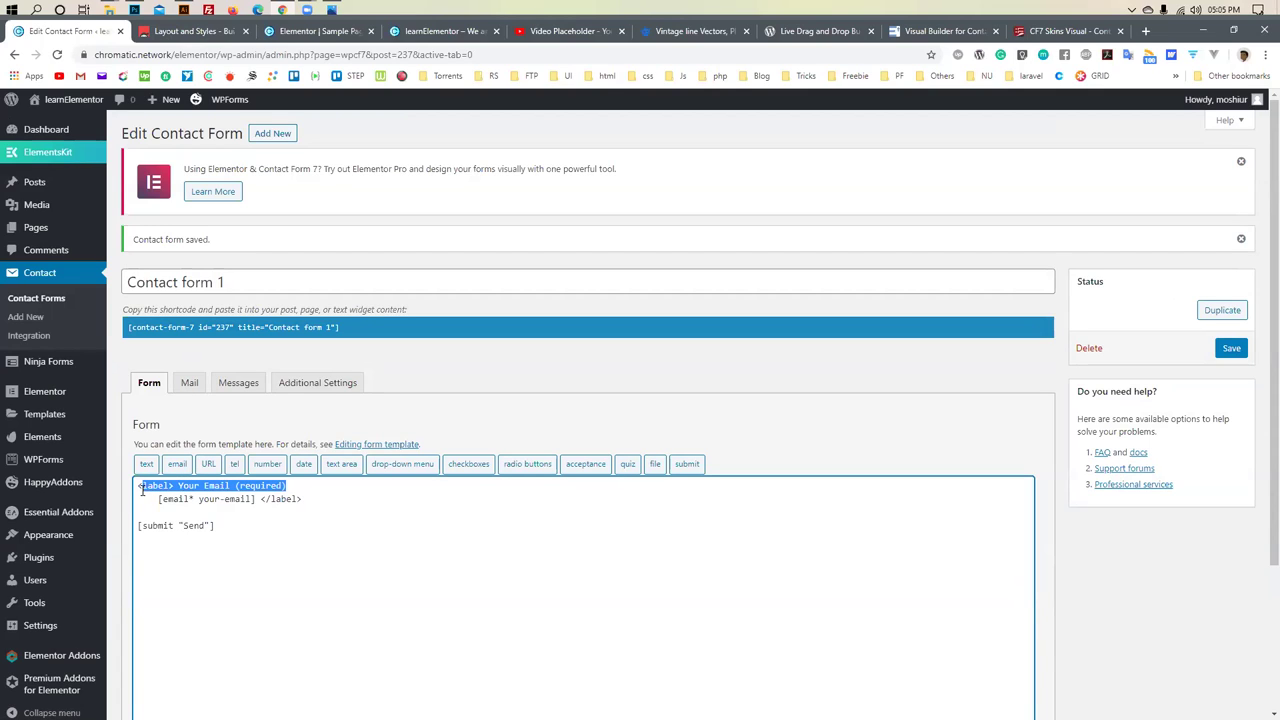
pyautogui.press('Delete')
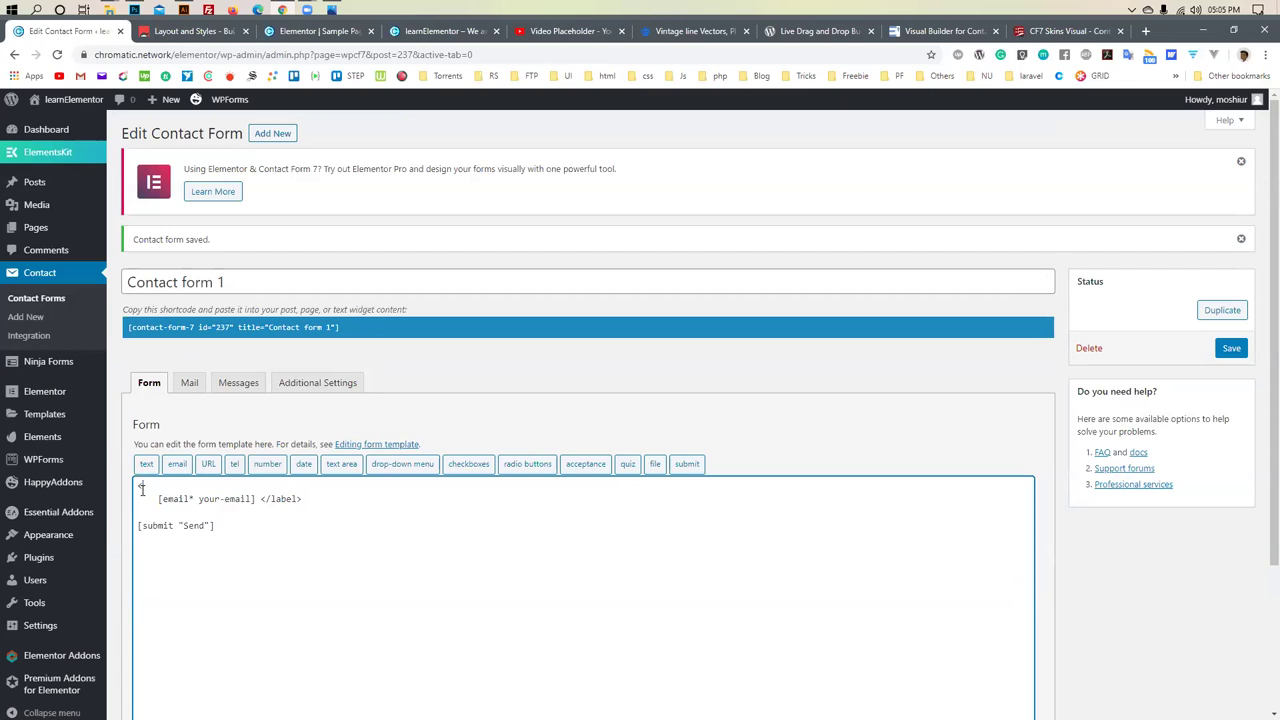
pyautogui.press('Delete')
pyautogui.moveTo(165, 487); pyautogui.dragTo(130, 489)
pyautogui.press('Delete')
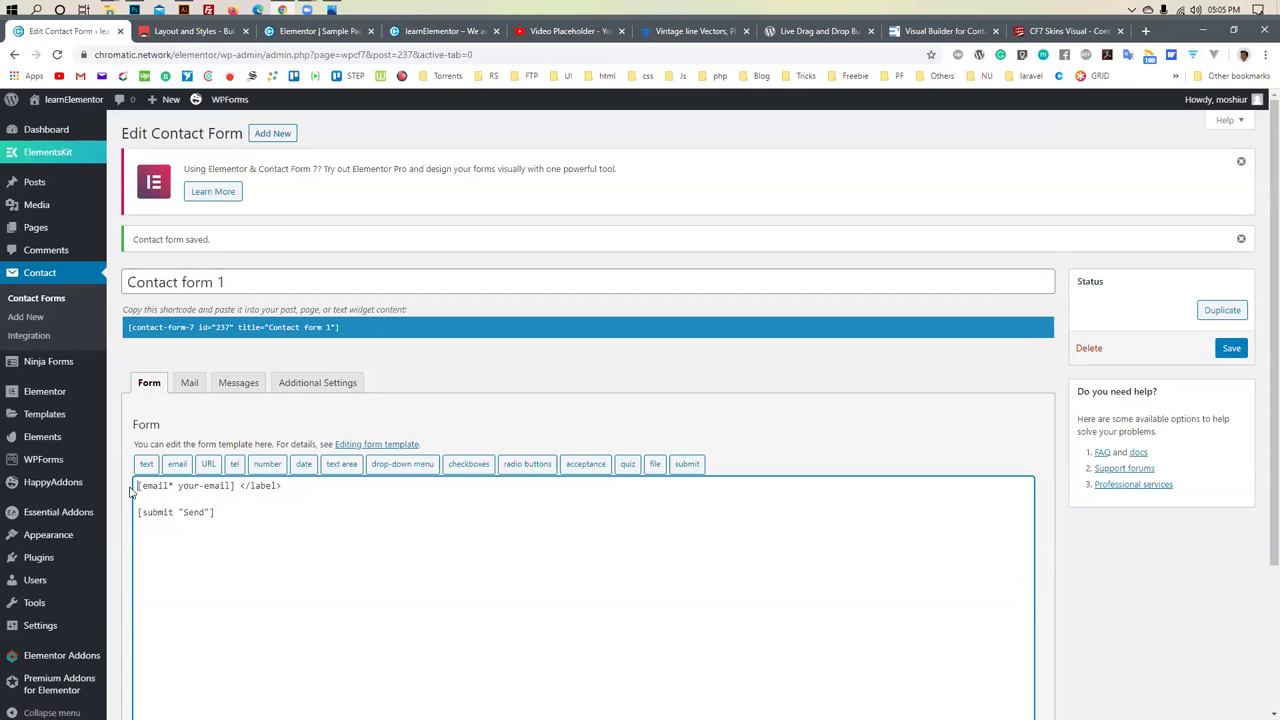
# Put the submit tag on the same line as the email tag, separated by a space, and save the contact form
pyautogui.click(149, 502)
pyautogui.press('BackSpace')
pyautogui.press('Delete')
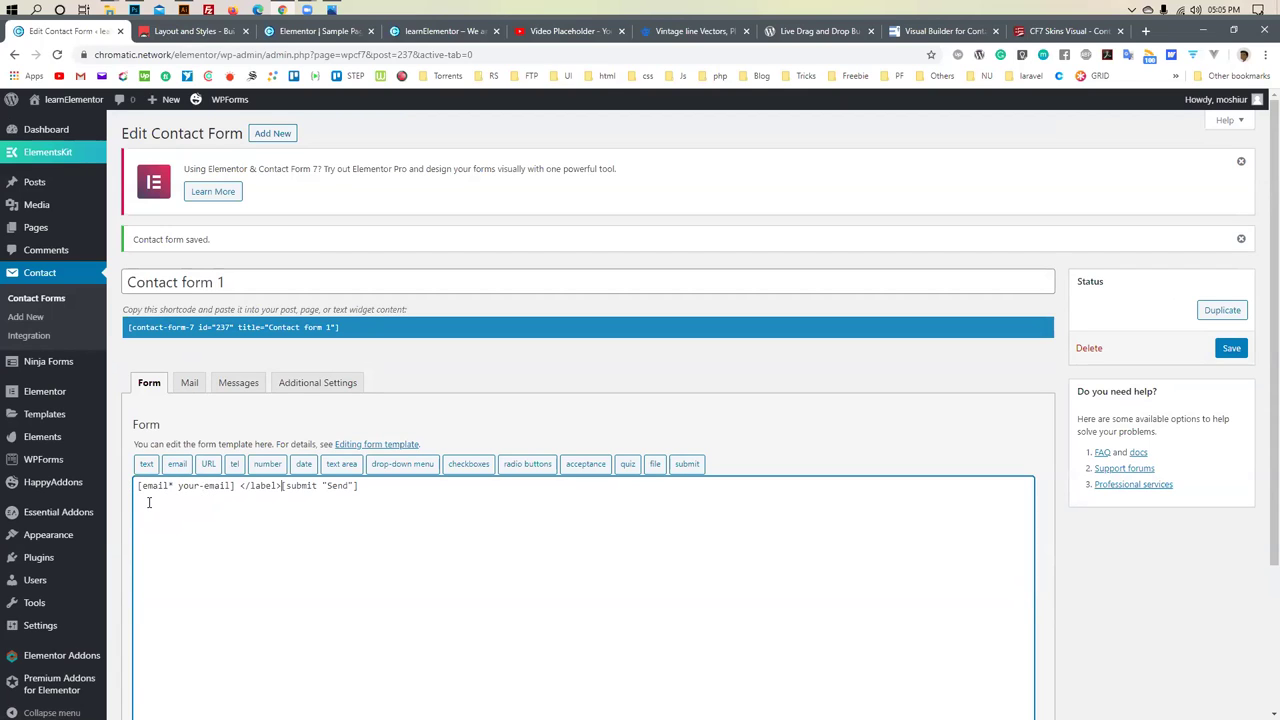
pyautogui.scroll(-2, 266, 510)
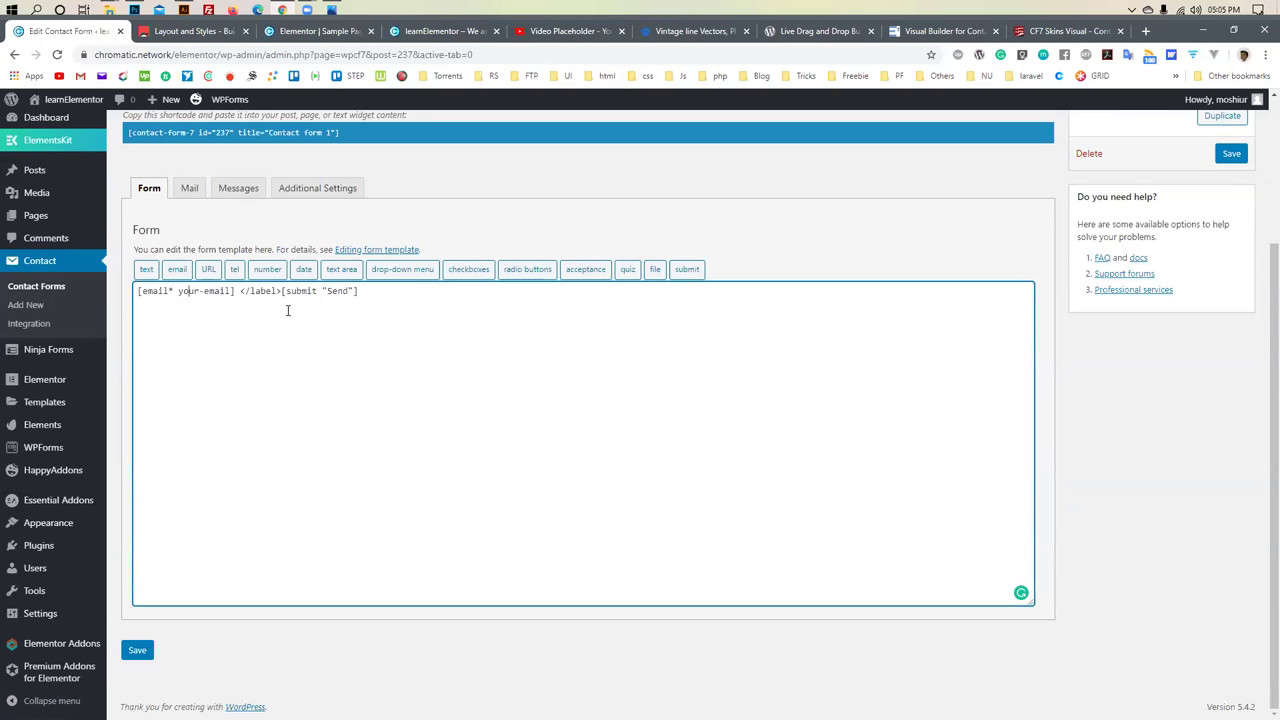
pyautogui.click(135, 652)
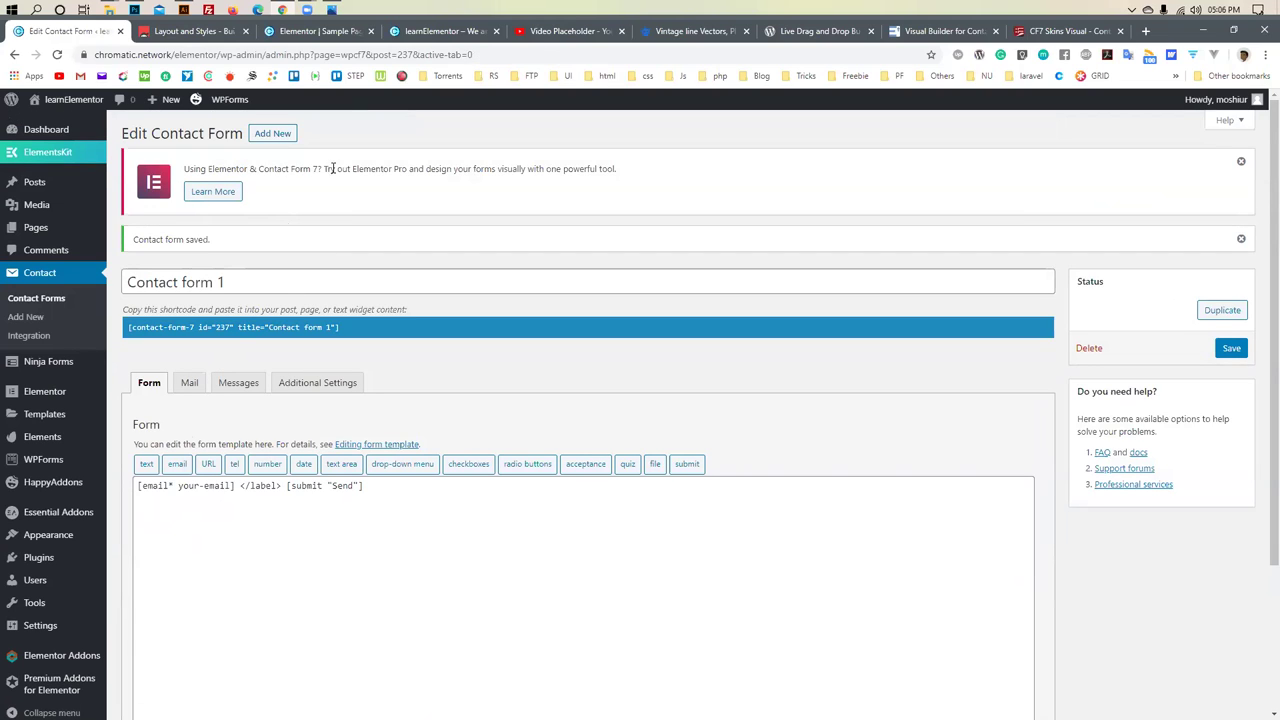
# Return to the Elementor page editor, find the ElementsKit Contact form 7 widget and place it in the empty inner section below the cards
pyautogui.moveTo(472, 168); pyautogui.dragTo(600, 170)
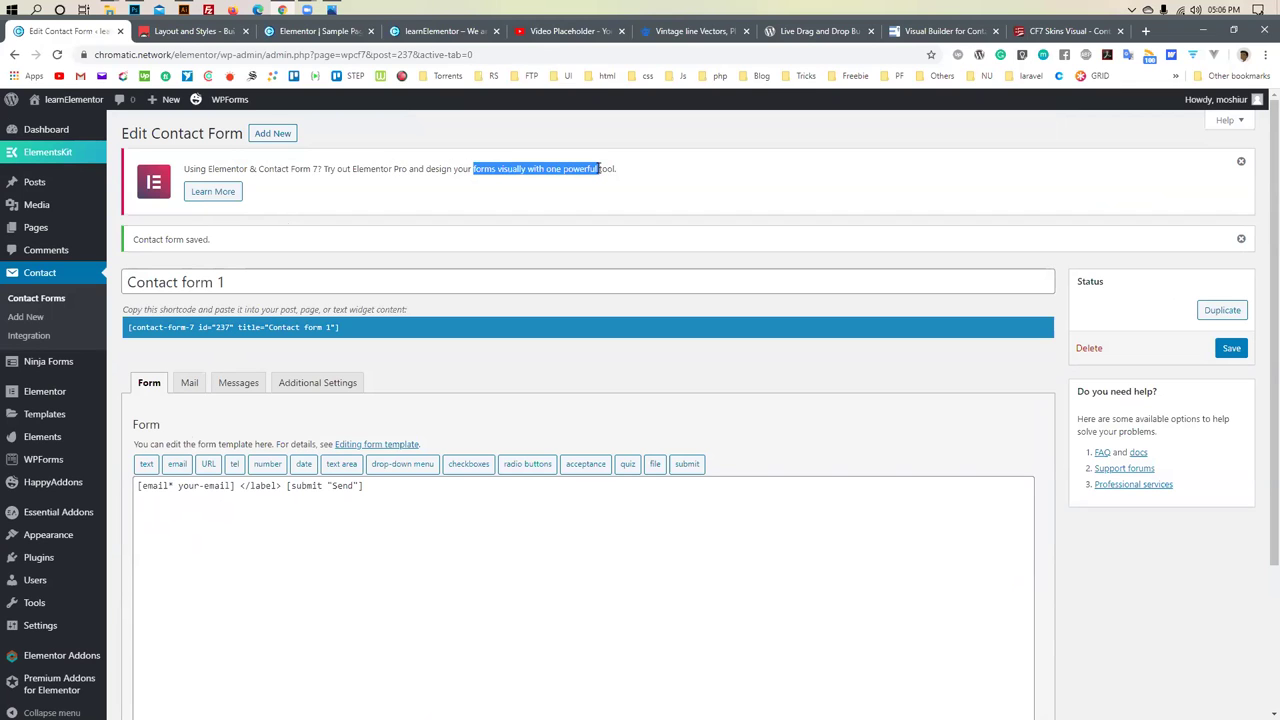
pyautogui.click(188, 31)
pyautogui.click(330, 37)
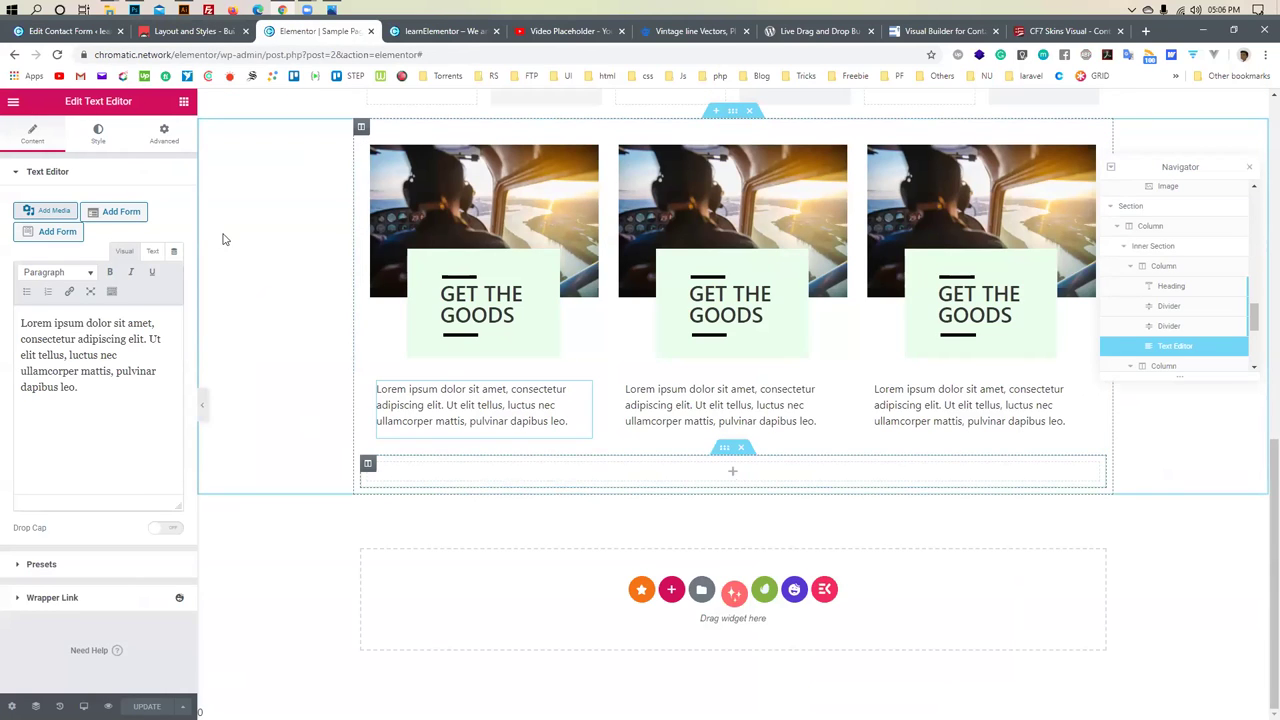
pyautogui.click(184, 103)
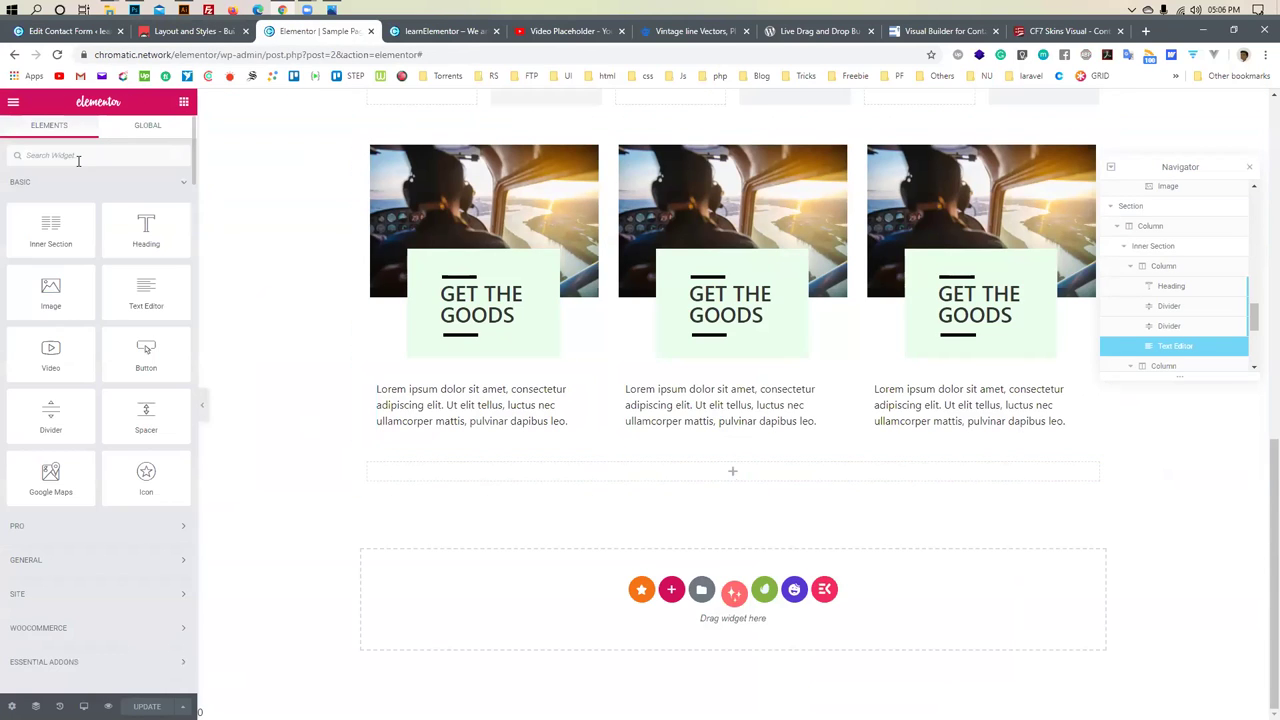
pyautogui.click(78, 157)
pyautogui.write('contact')
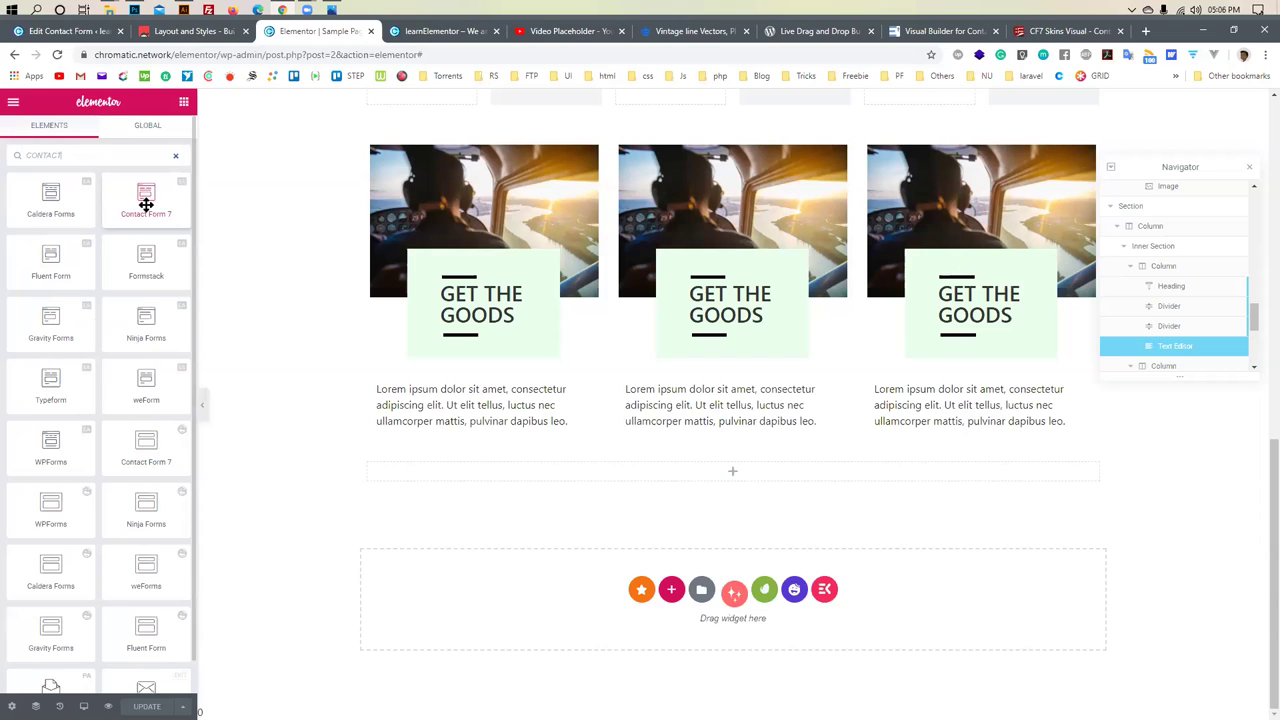
pyautogui.write(' for')
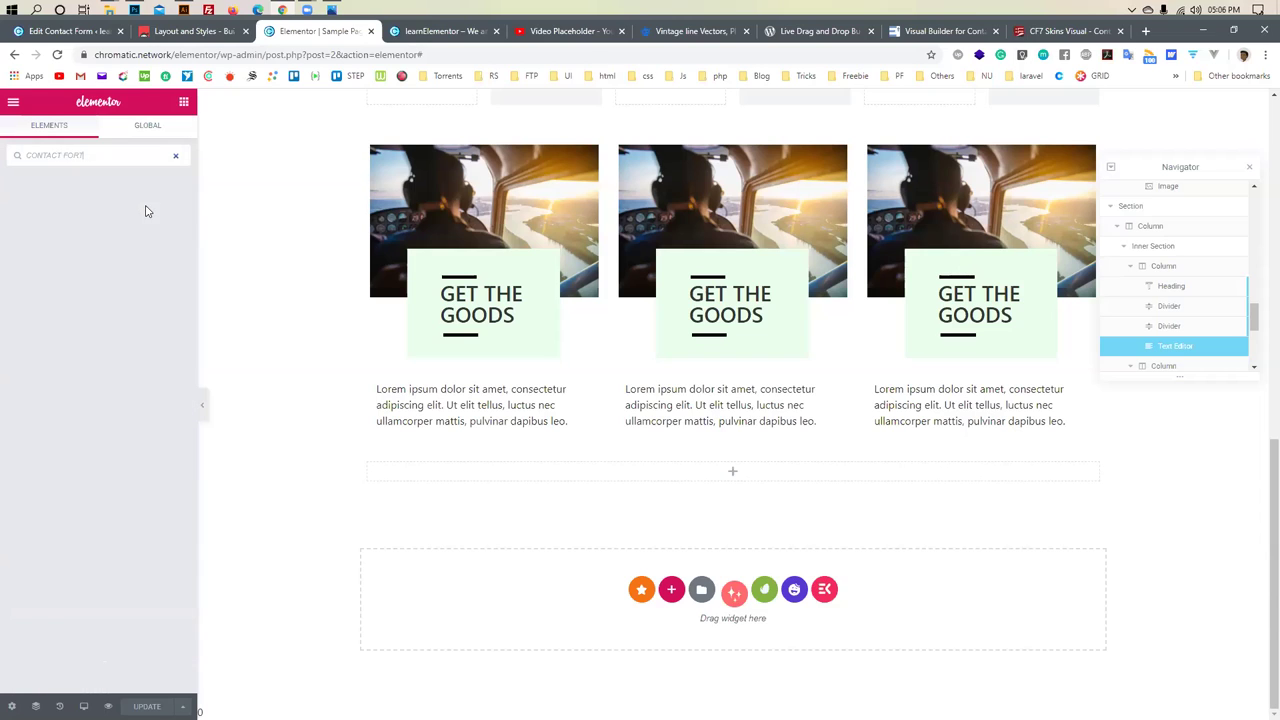
pyautogui.write('m')
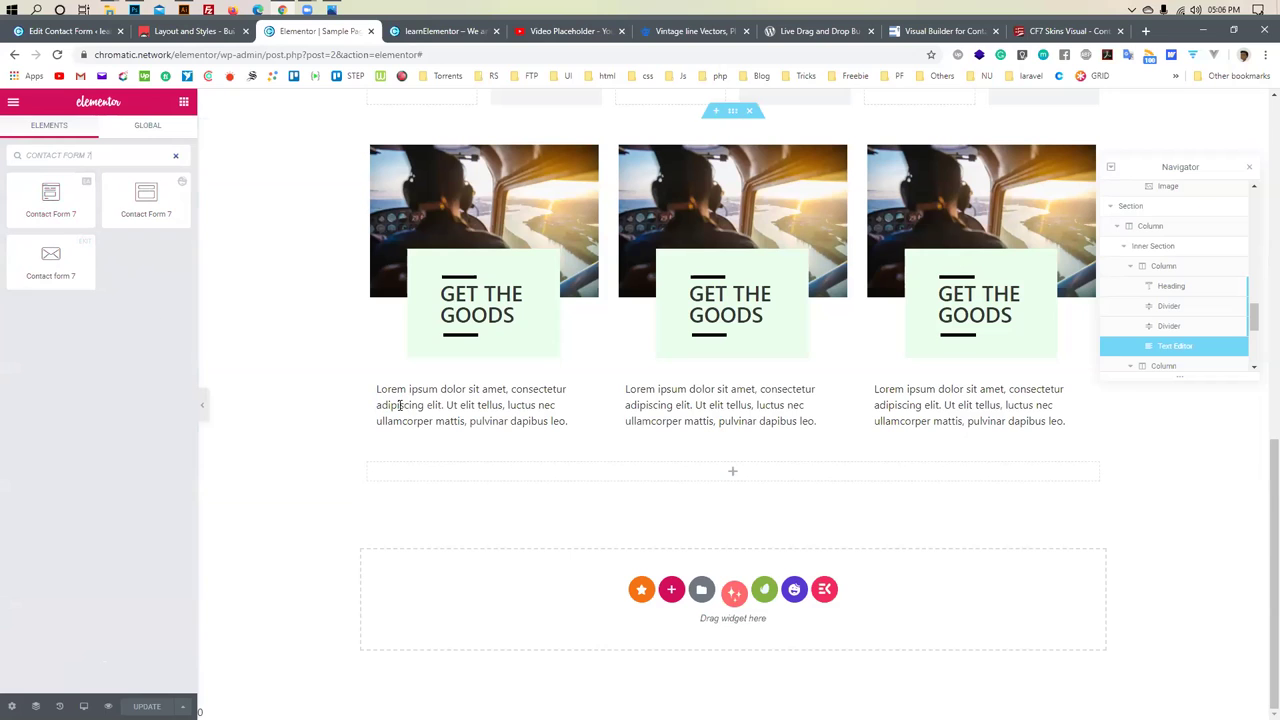
pyautogui.moveTo(50, 254); pyautogui.dragTo(740, 466)
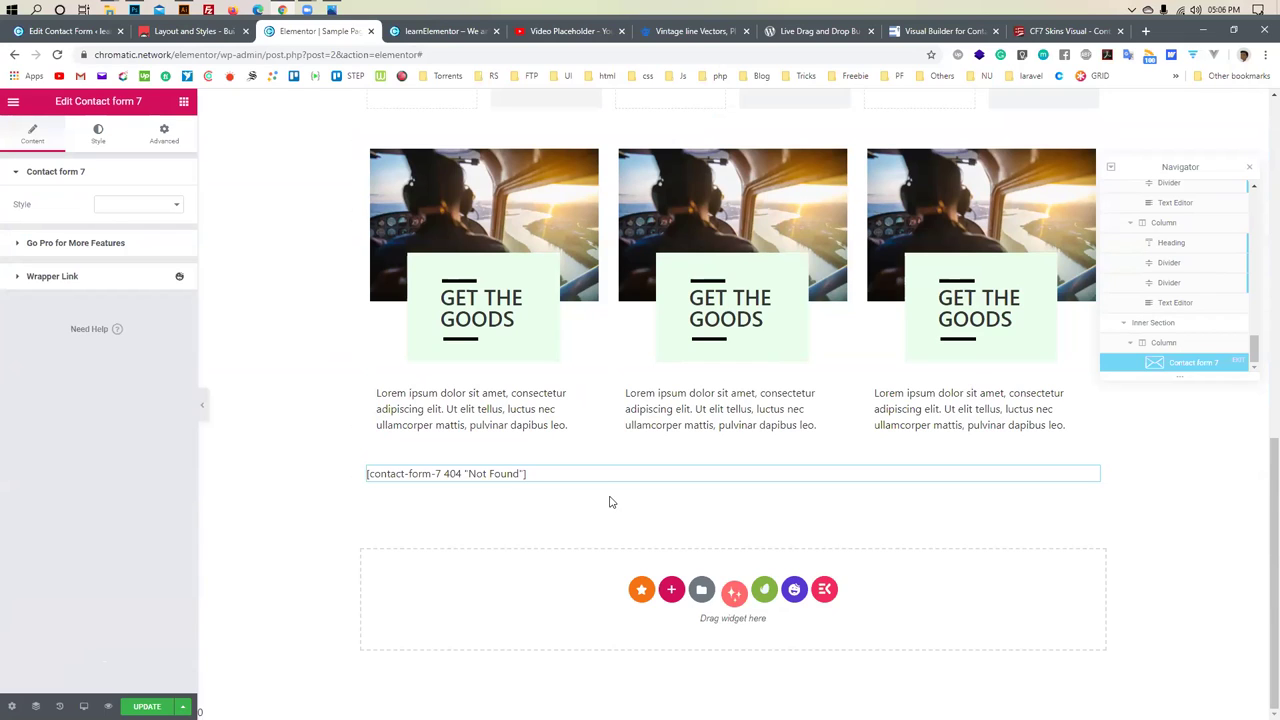
# Select Contact form 1 as the form displayed by the placed widget
pyautogui.click(160, 174)
pyautogui.click(157, 207)
pyautogui.click(150, 176)
pyautogui.click(140, 207)
pyautogui.click(137, 220)
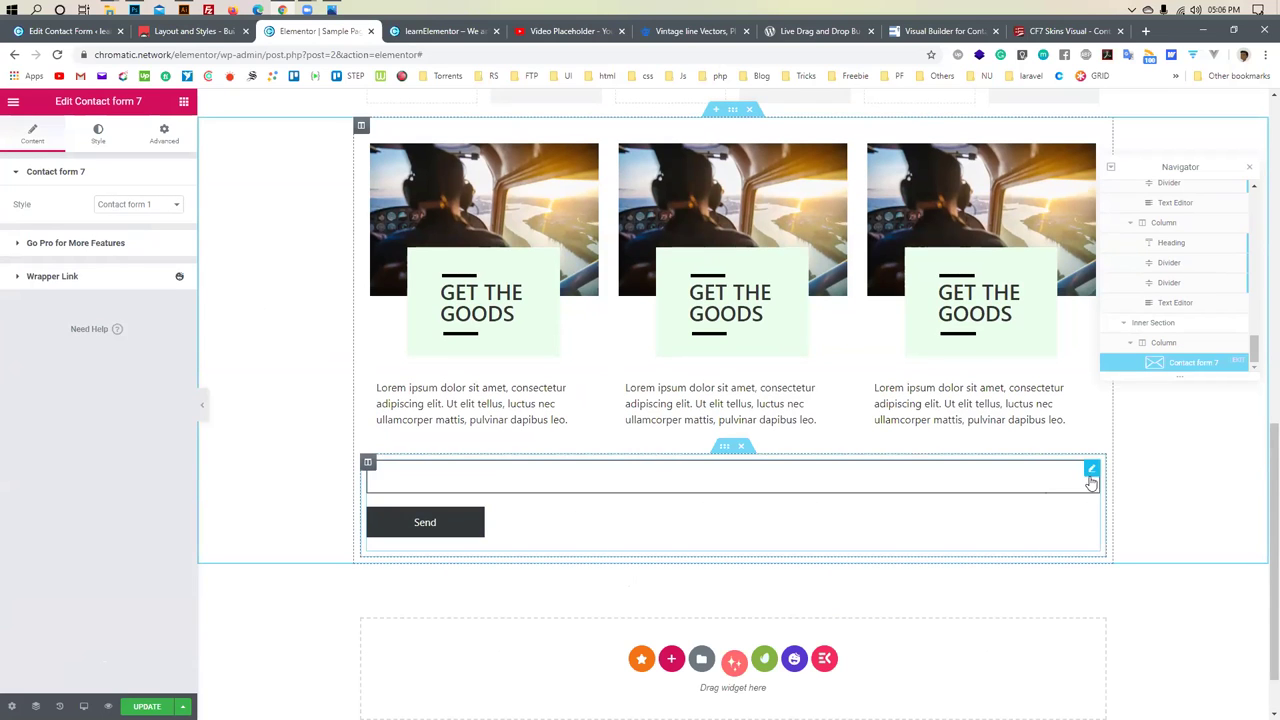
# Reduce the input width in the contact form widget's style settings to 41%
pyautogui.click(368, 463)
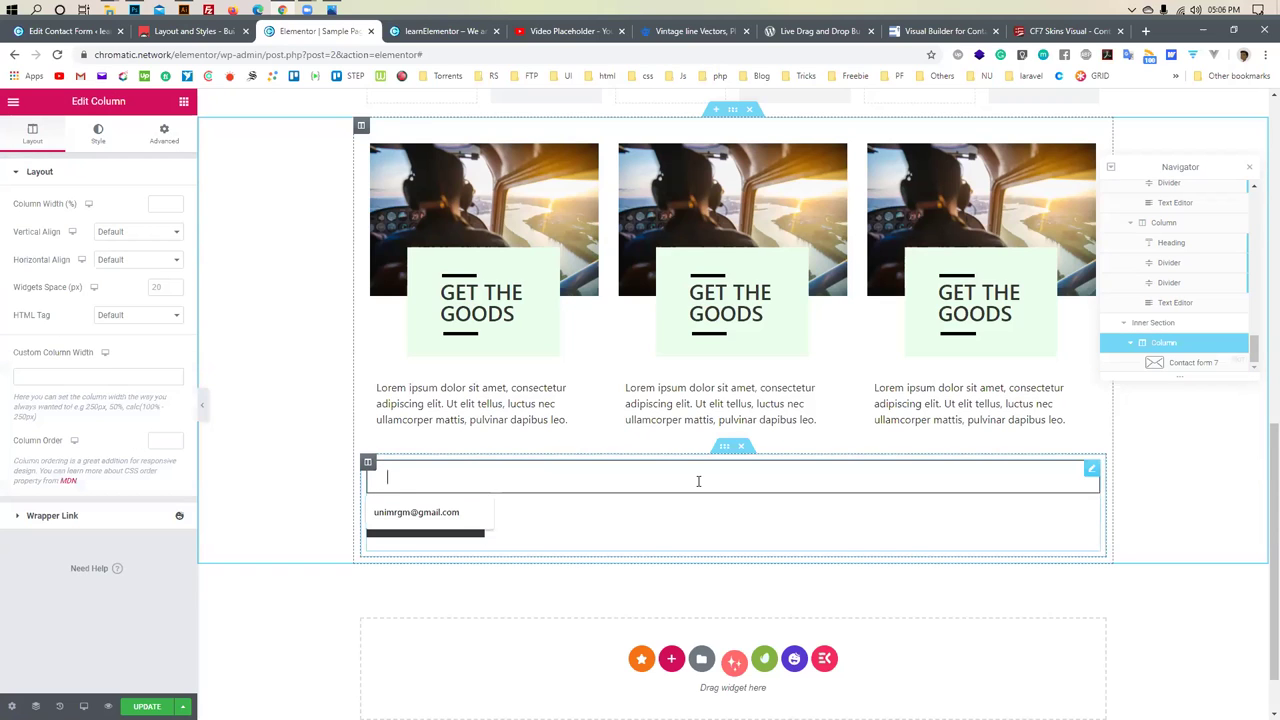
pyautogui.click(1087, 467)
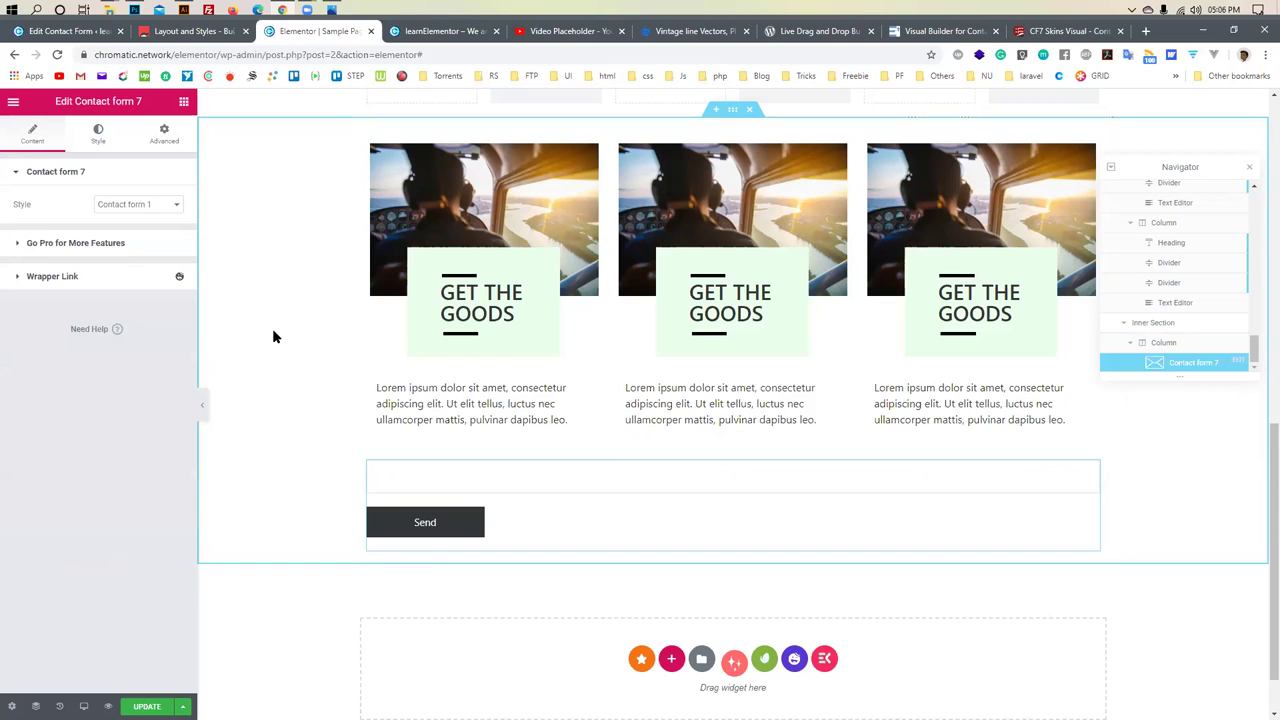
pyautogui.click(1015, 465)
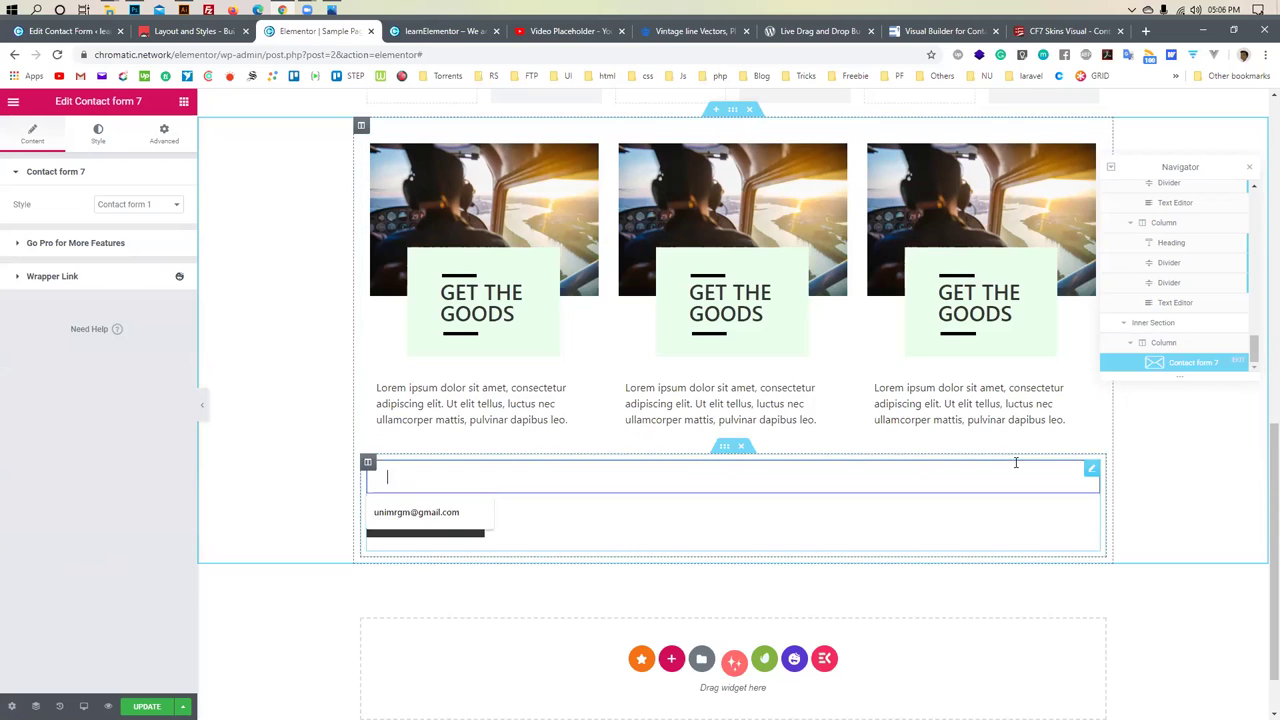
pyautogui.click(1091, 471)
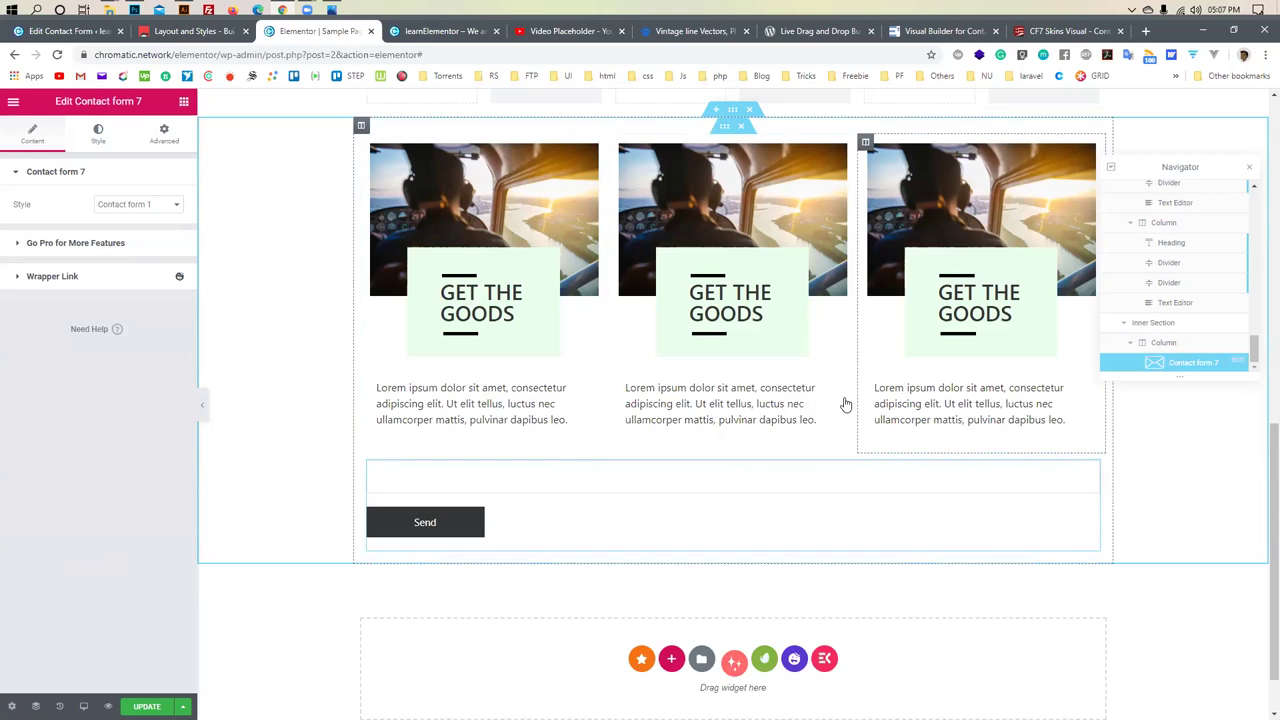
pyautogui.click(113, 245)
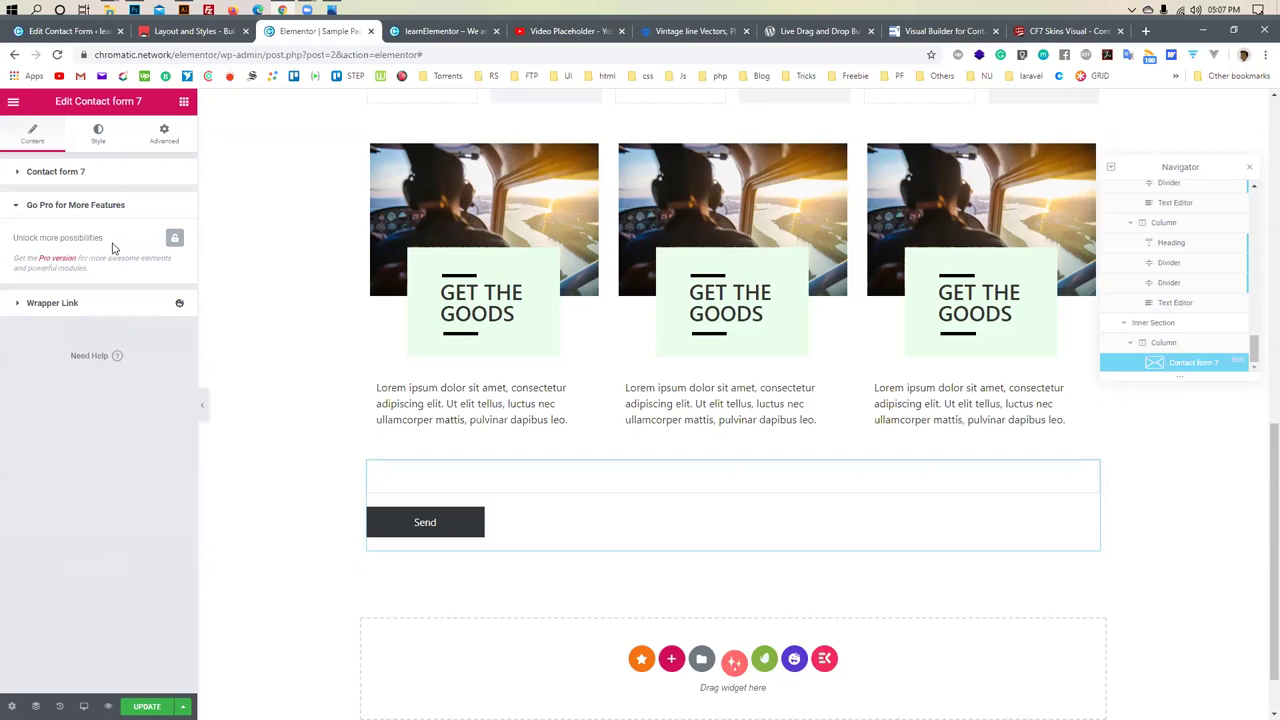
pyautogui.click(100, 306)
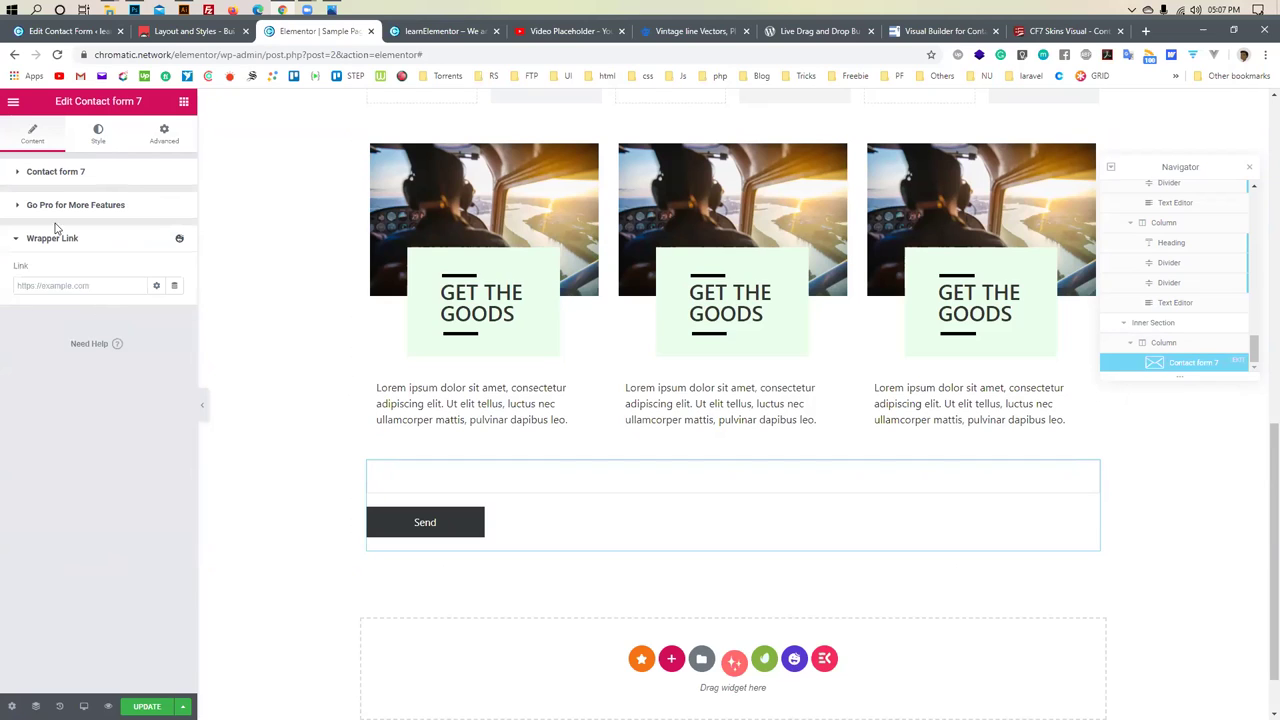
pyautogui.click(101, 135)
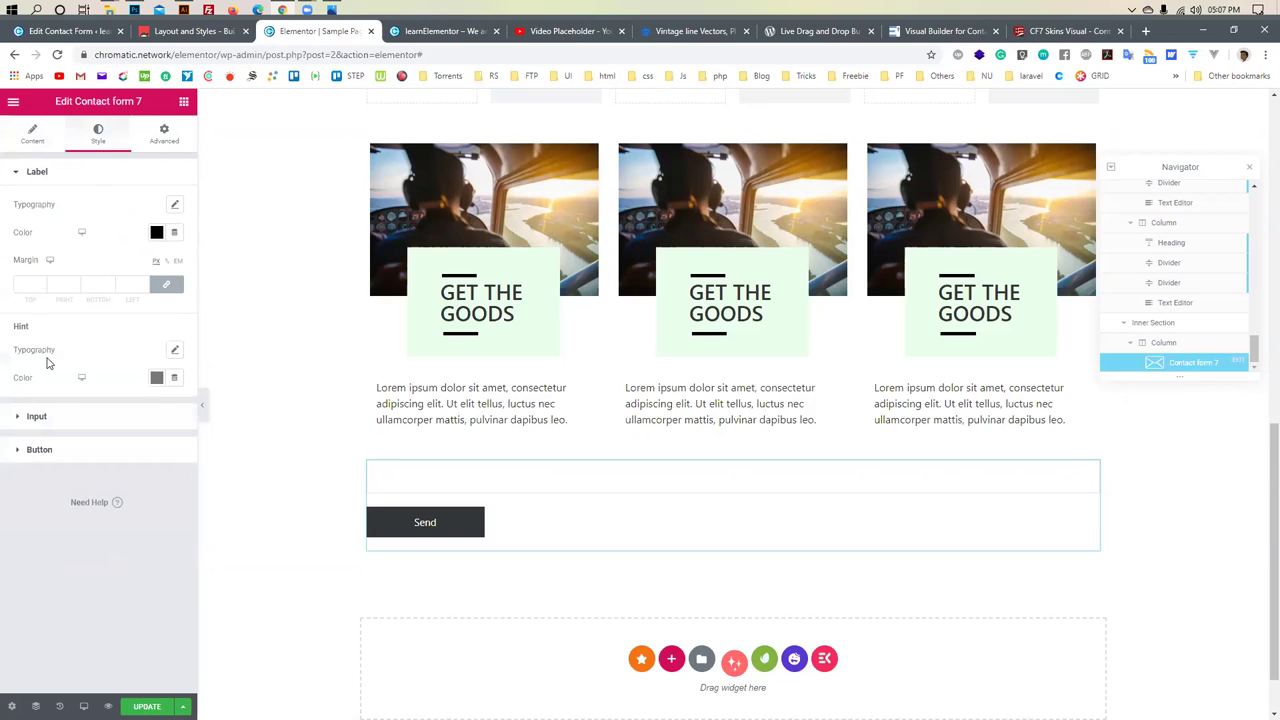
pyautogui.click(40, 417)
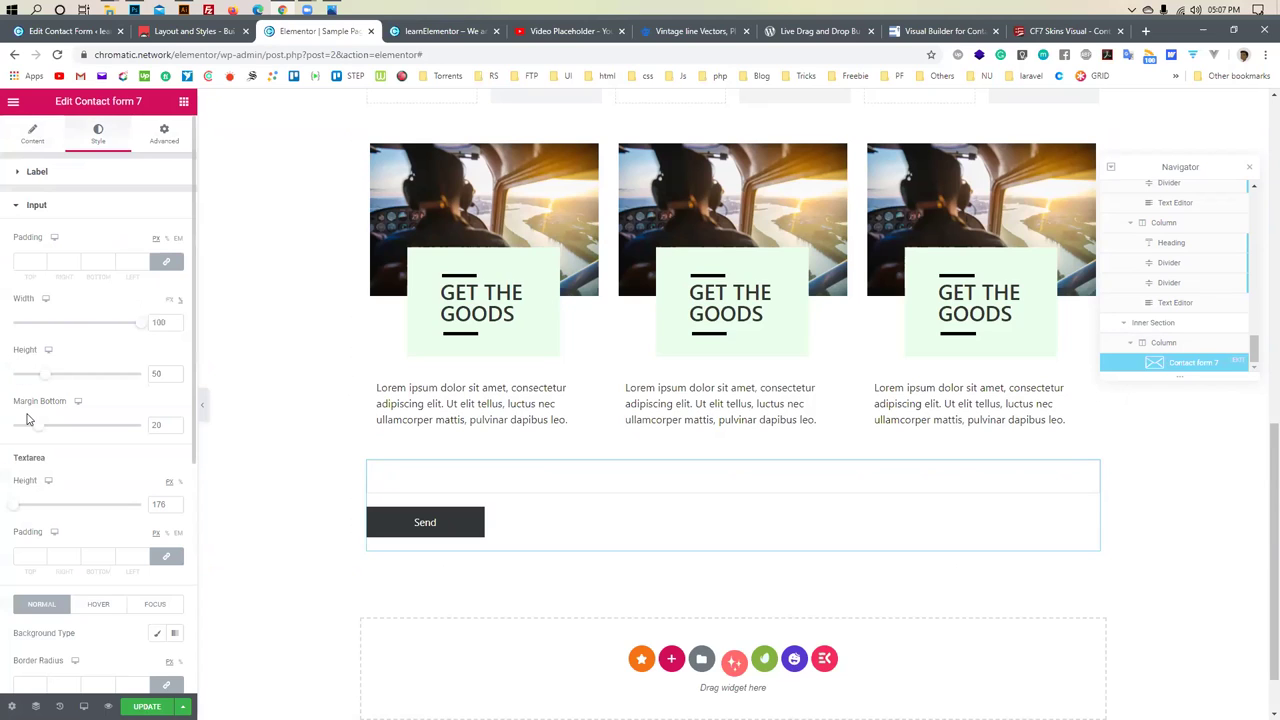
pyautogui.moveTo(141, 329); pyautogui.dragTo(65, 323)
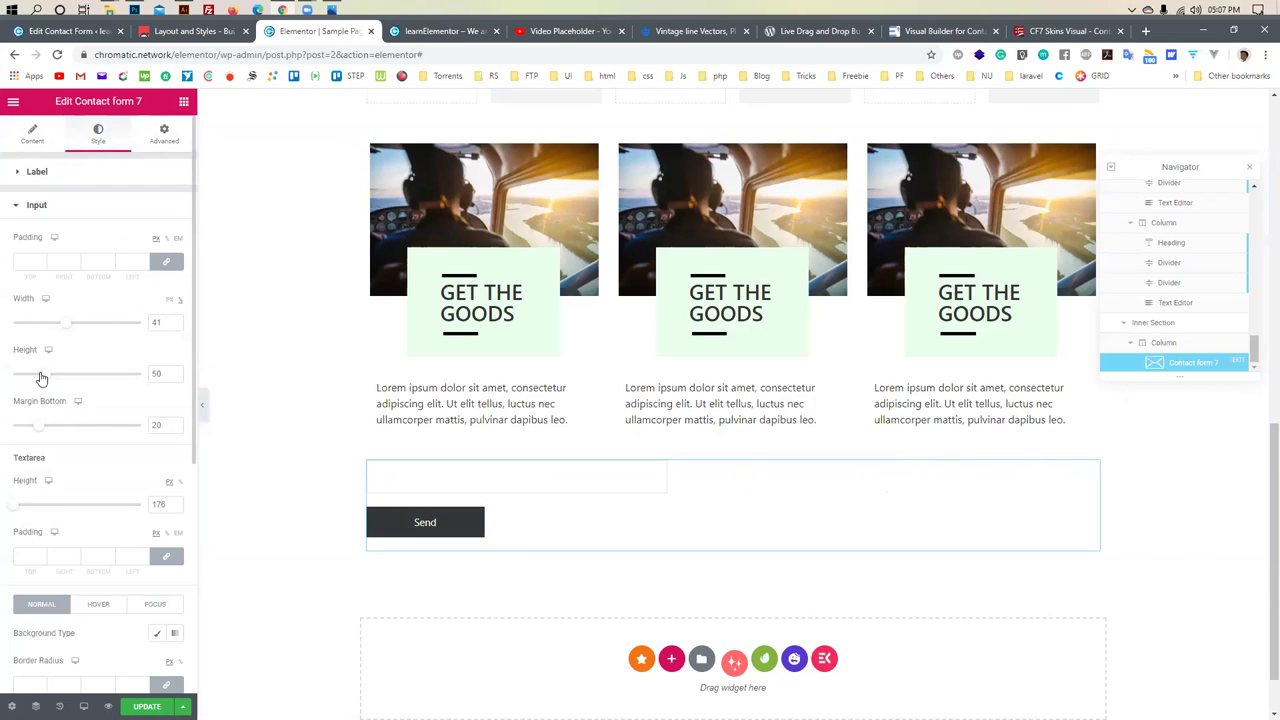
# Look through the widget's remaining input and button style settings and its content settings
pyautogui.scroll(-2, 45, 535)
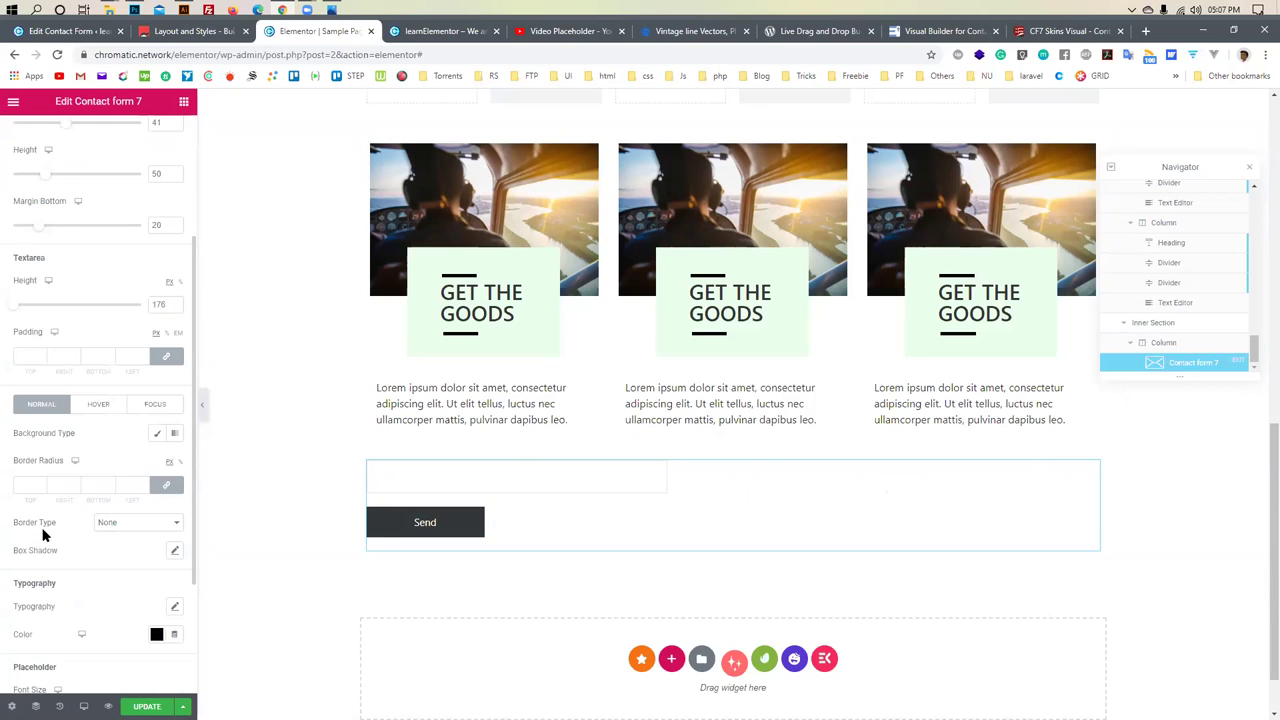
pyautogui.scroll(2, 43, 535)
pyautogui.scroll(-4, 101, 502)
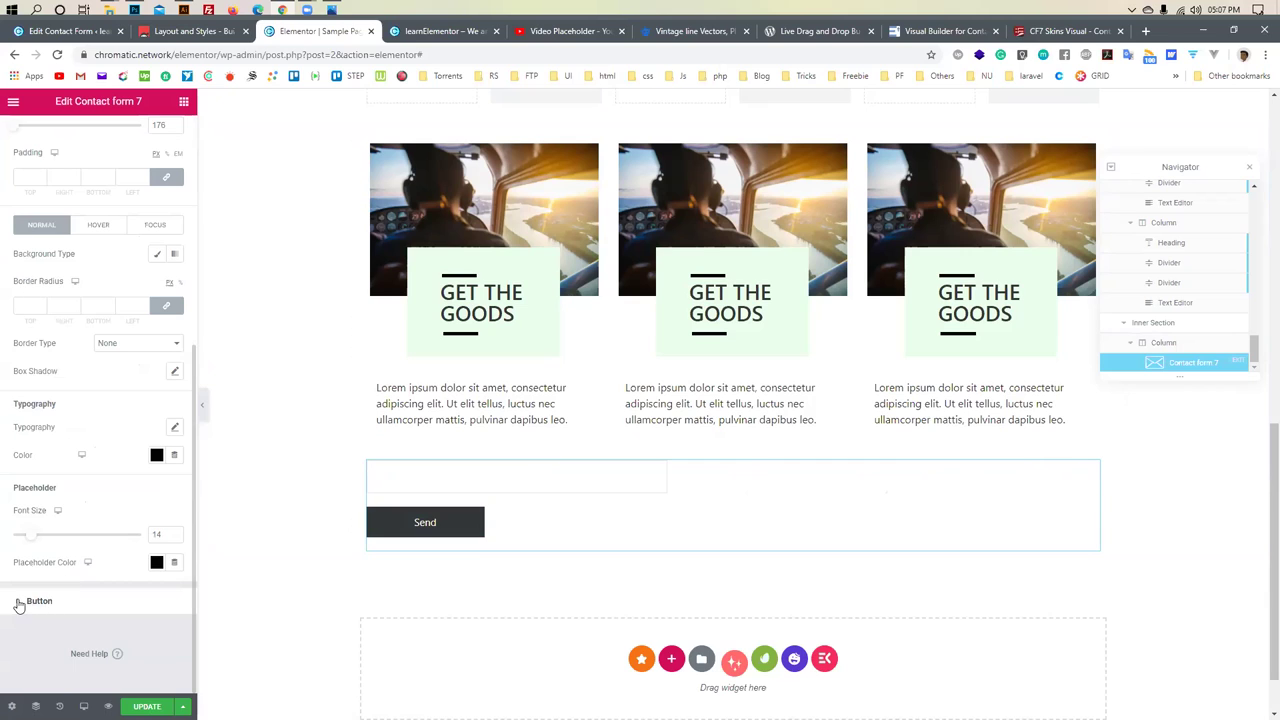
pyautogui.click(18, 605)
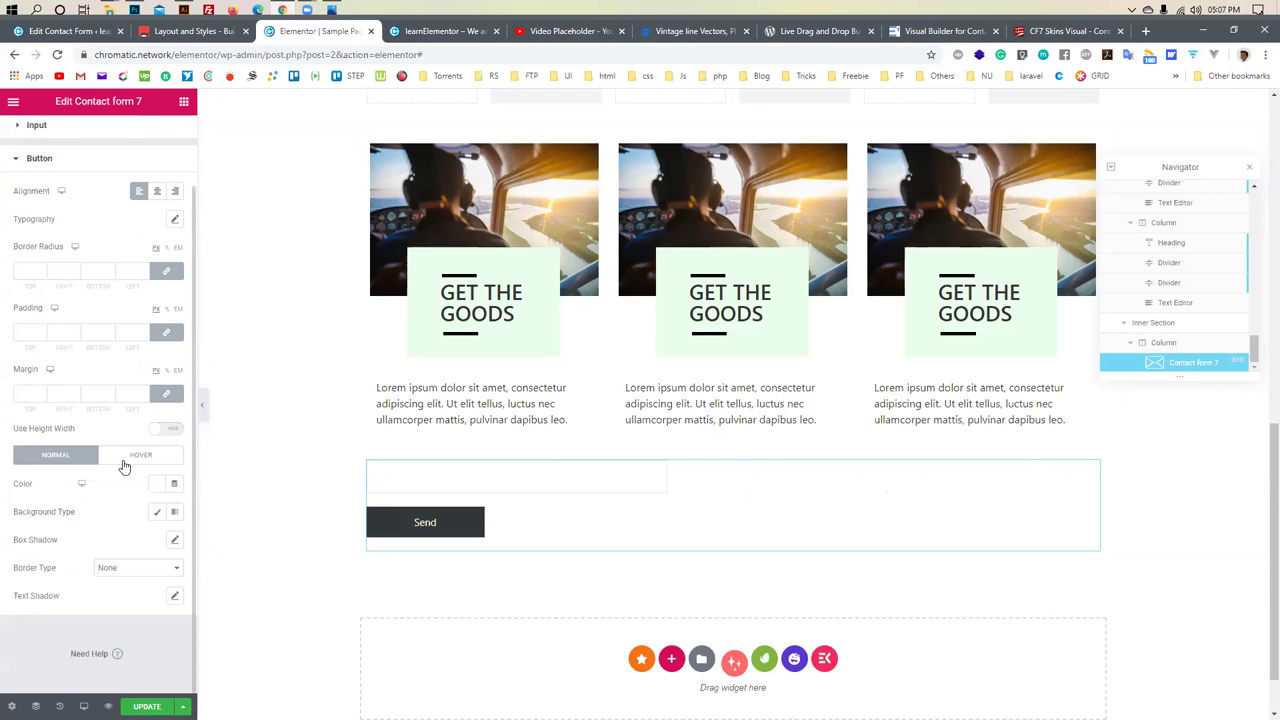
pyautogui.scroll(1, 120, 571)
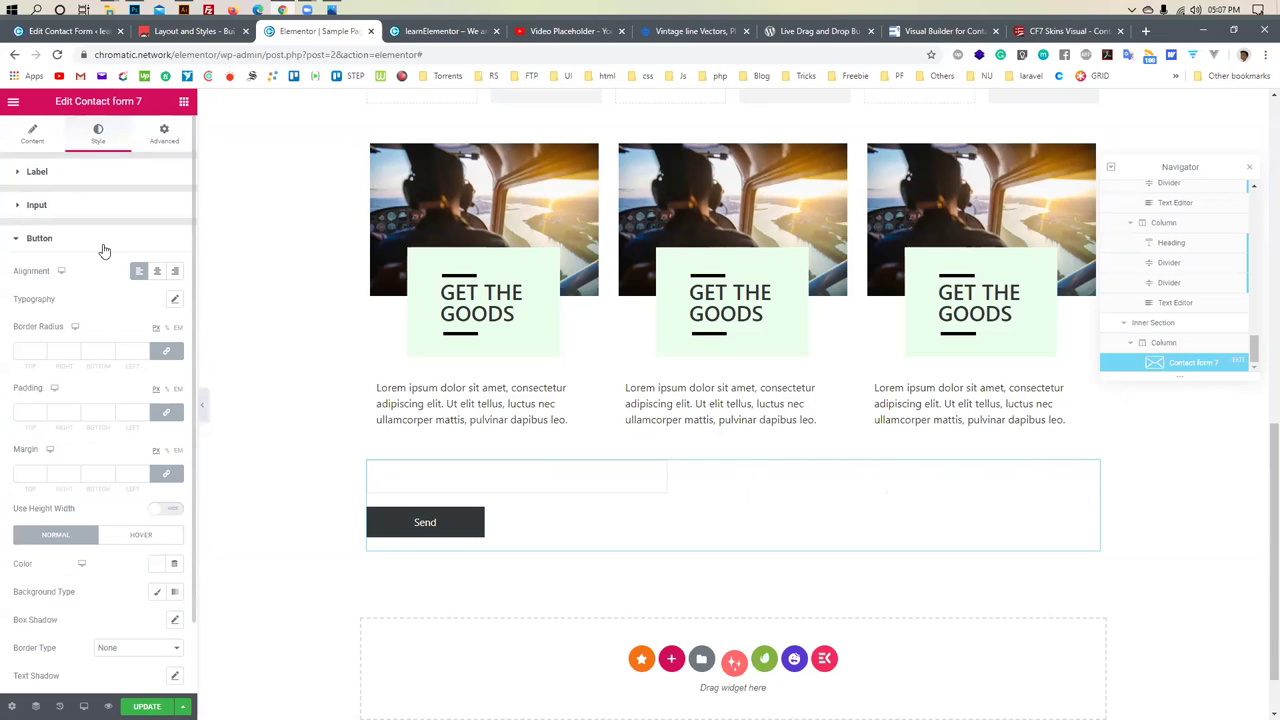
pyautogui.click(30, 140)
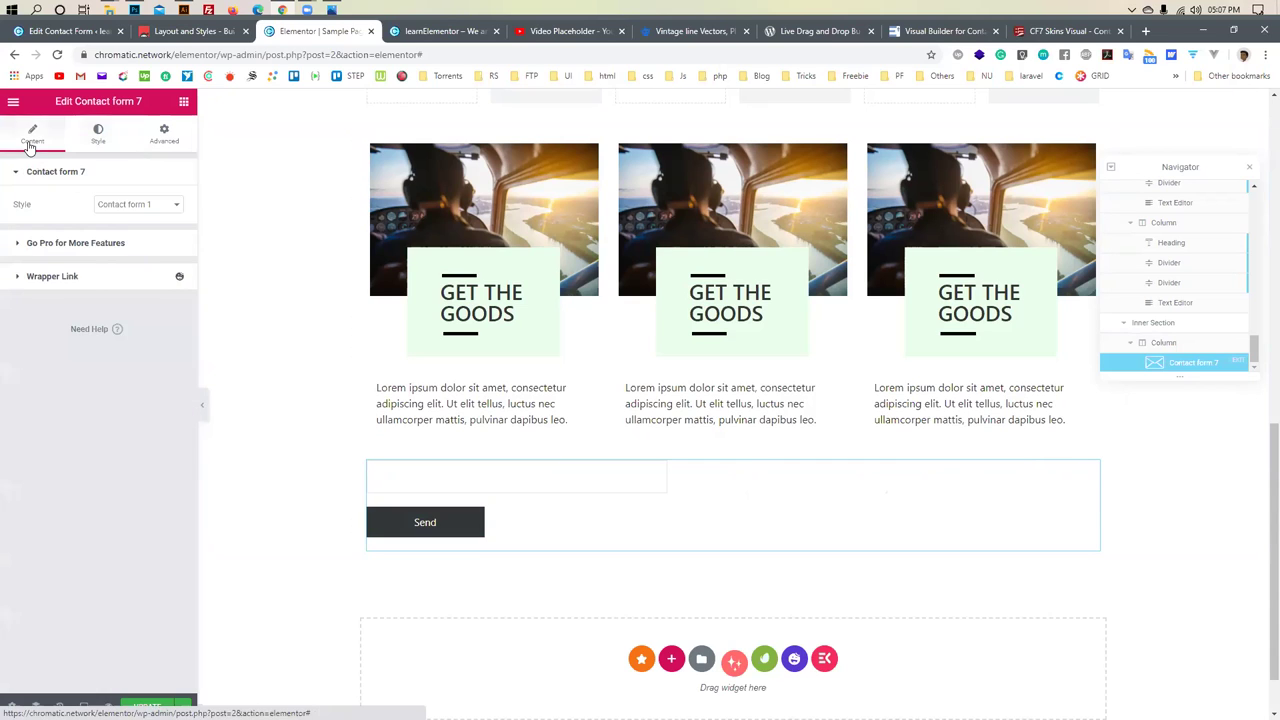
pyautogui.click(74, 277)
pyautogui.click(77, 173)
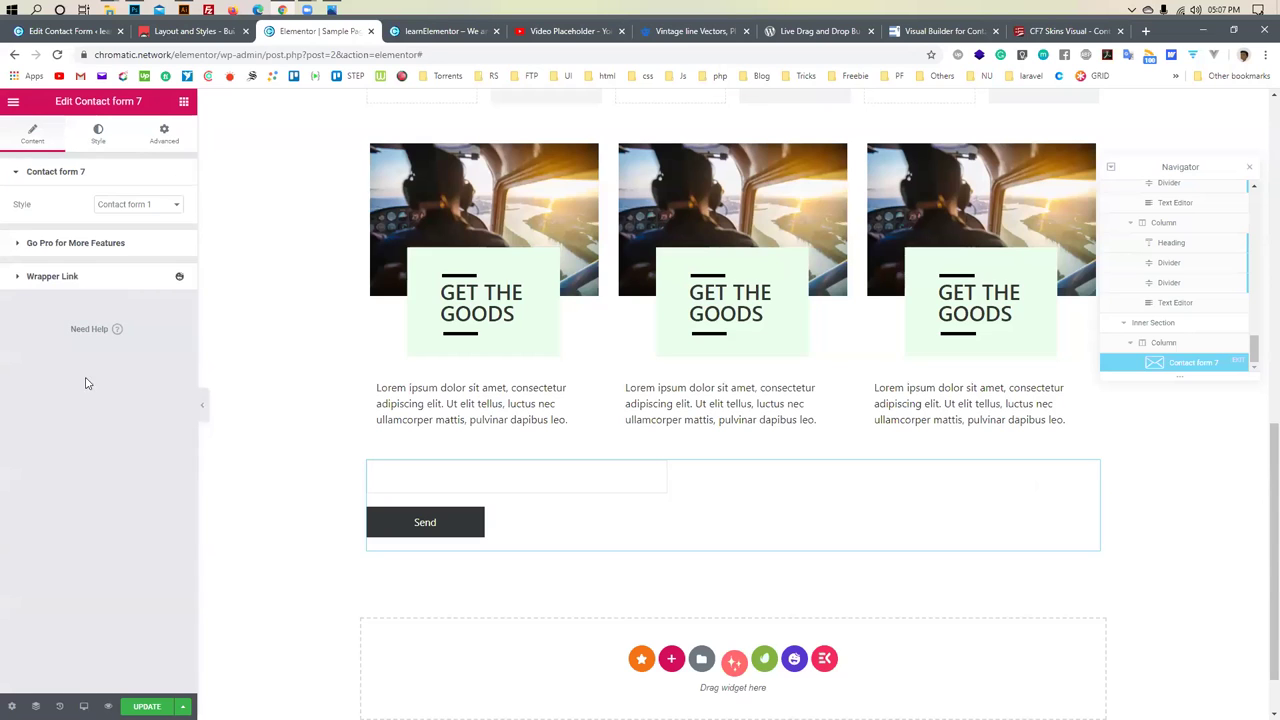
# Add a new single-column section beneath the section that holds the contact form
pyautogui.scroll(6, 714, 537)
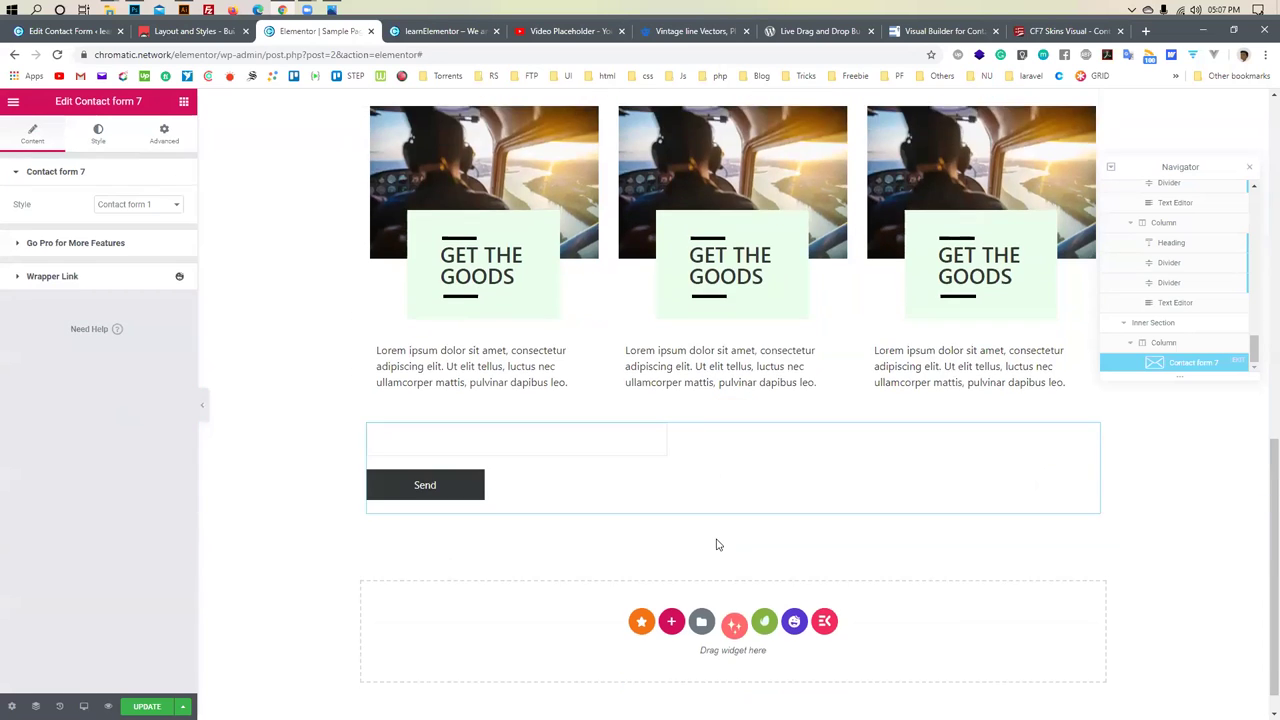
pyautogui.scroll(-8, 620, 514)
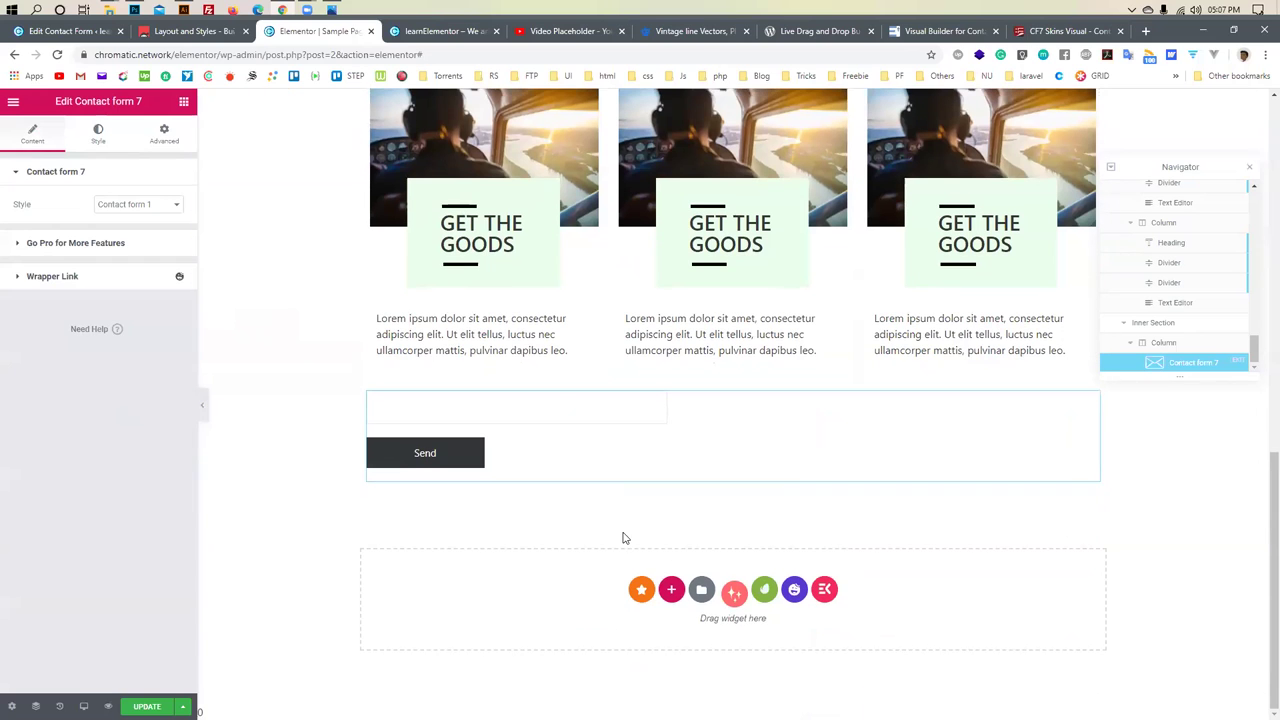
pyautogui.click(672, 590)
pyautogui.scroll(-1, 589, 600)
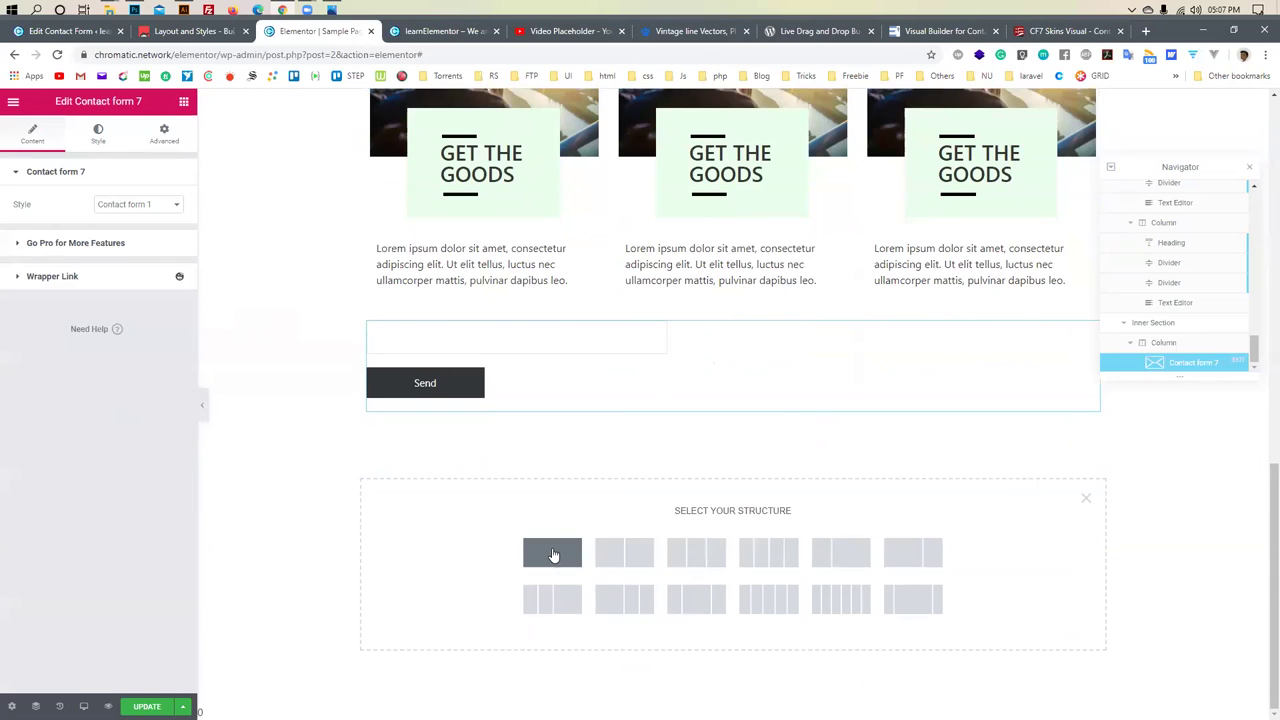
pyautogui.click(551, 553)
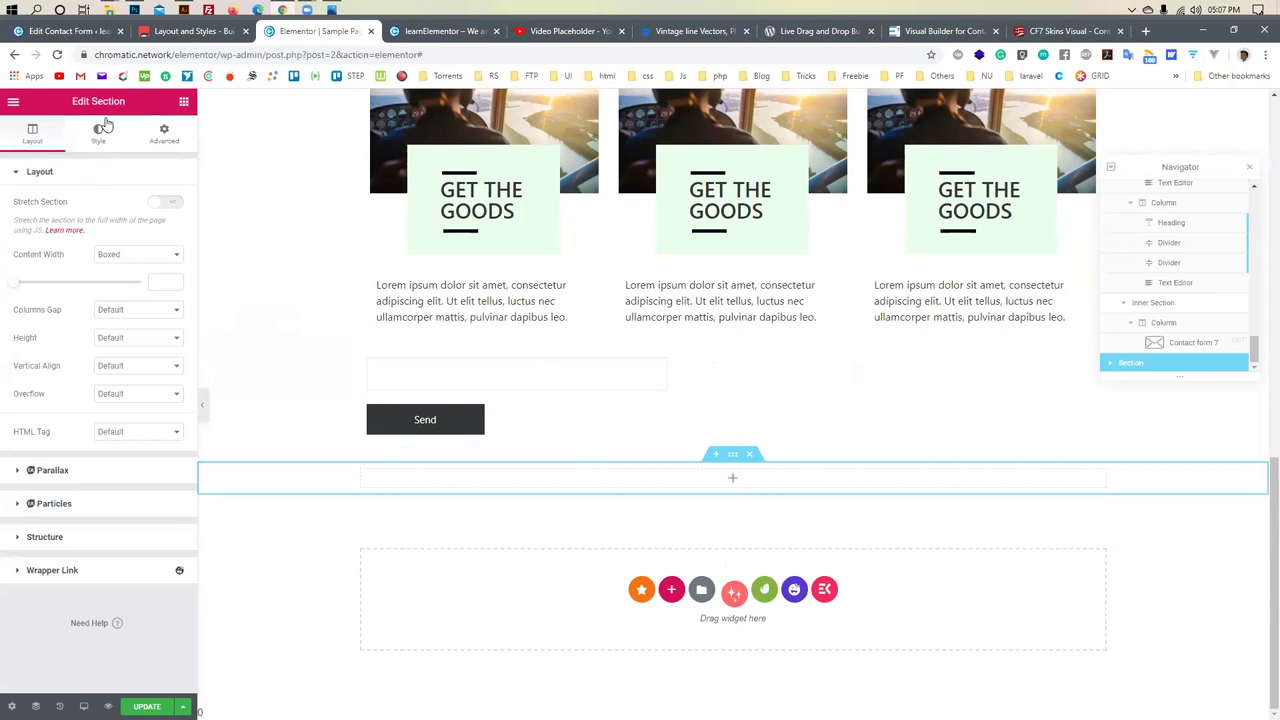
# Place the HappyAddons Contact Form 7 widget in the new section and select Contact form 1 as its form
pyautogui.click(184, 104)
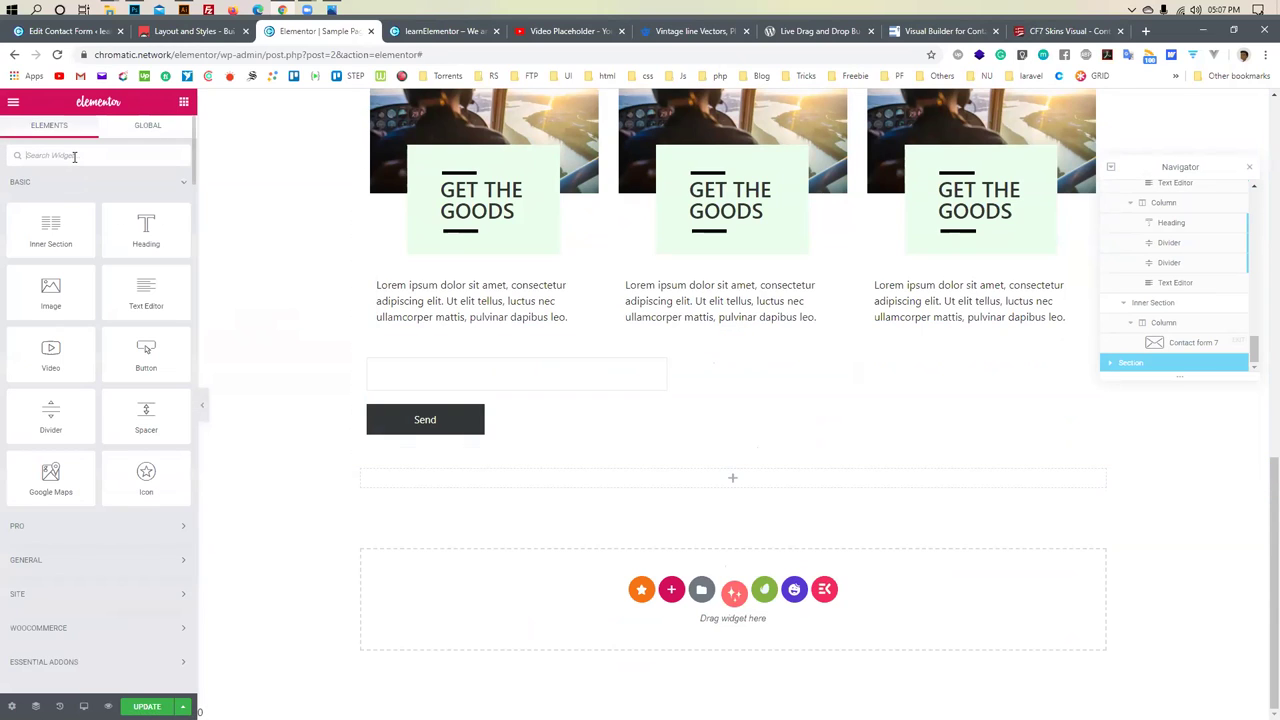
pyautogui.click(74, 156)
pyautogui.write('contact')
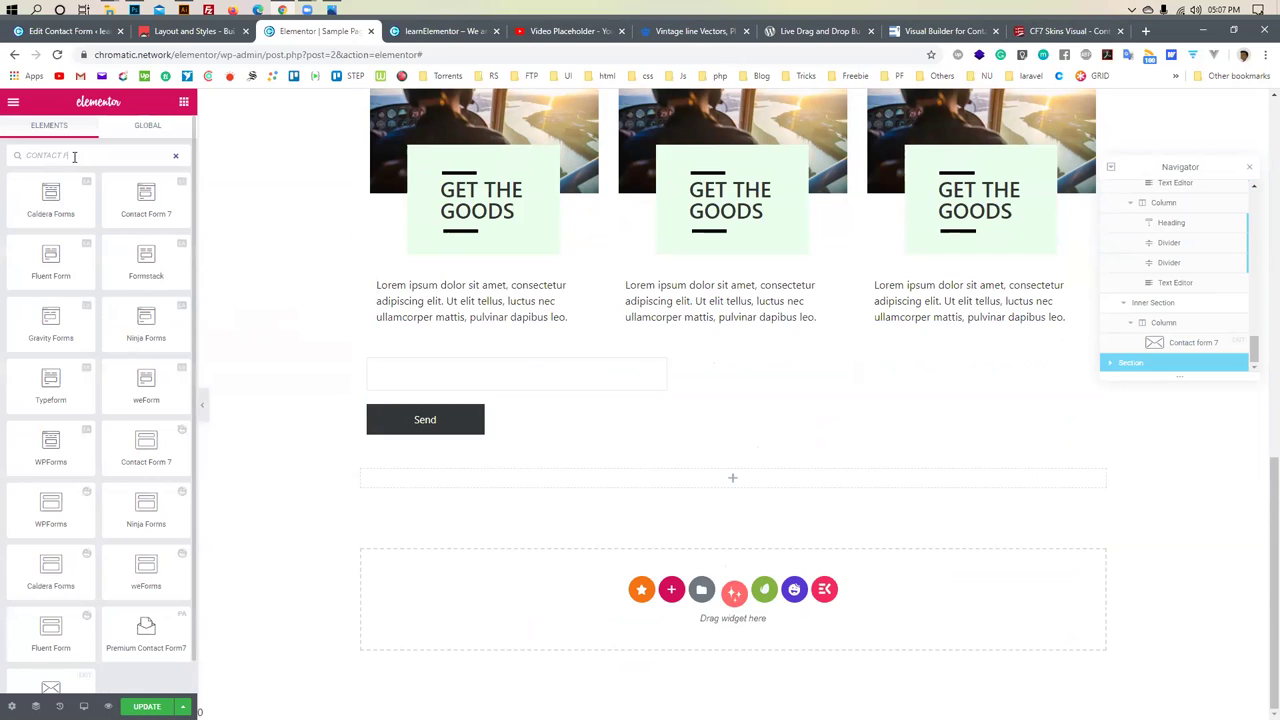
pyautogui.write(' form 7')
pyautogui.moveTo(146, 198); pyautogui.dragTo(542, 482)
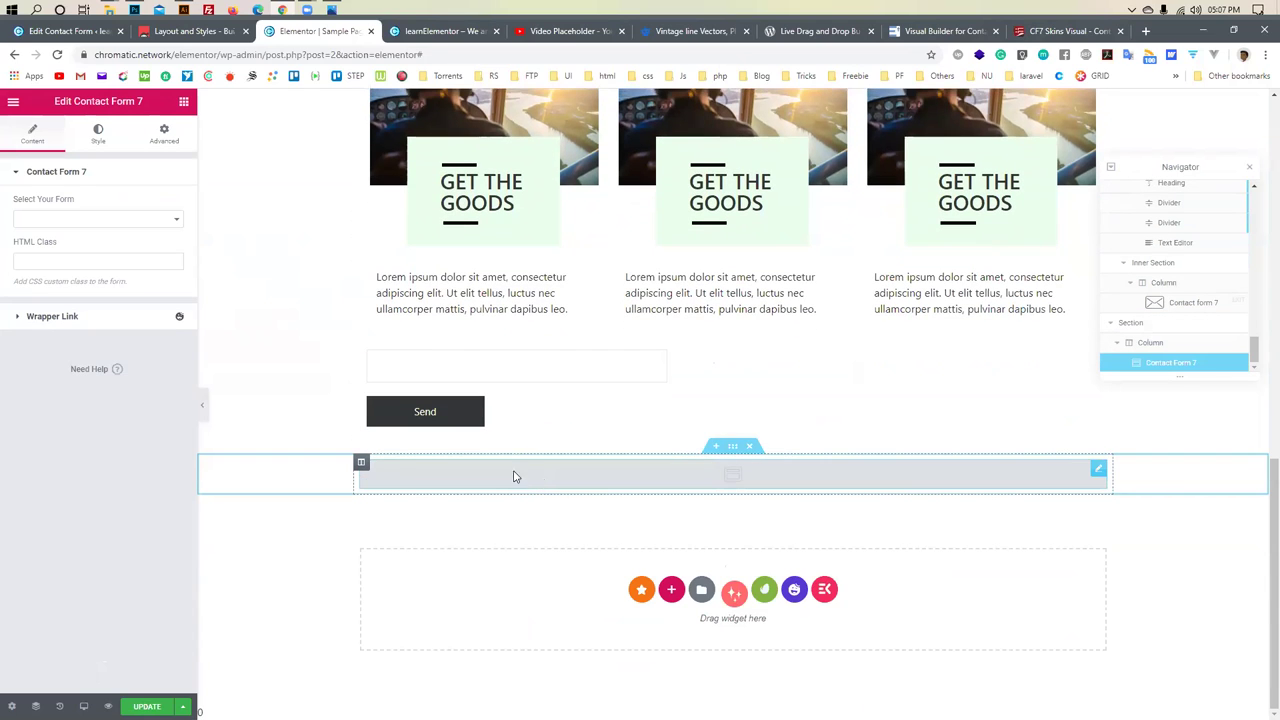
pyautogui.click(150, 219)
pyautogui.click(63, 234)
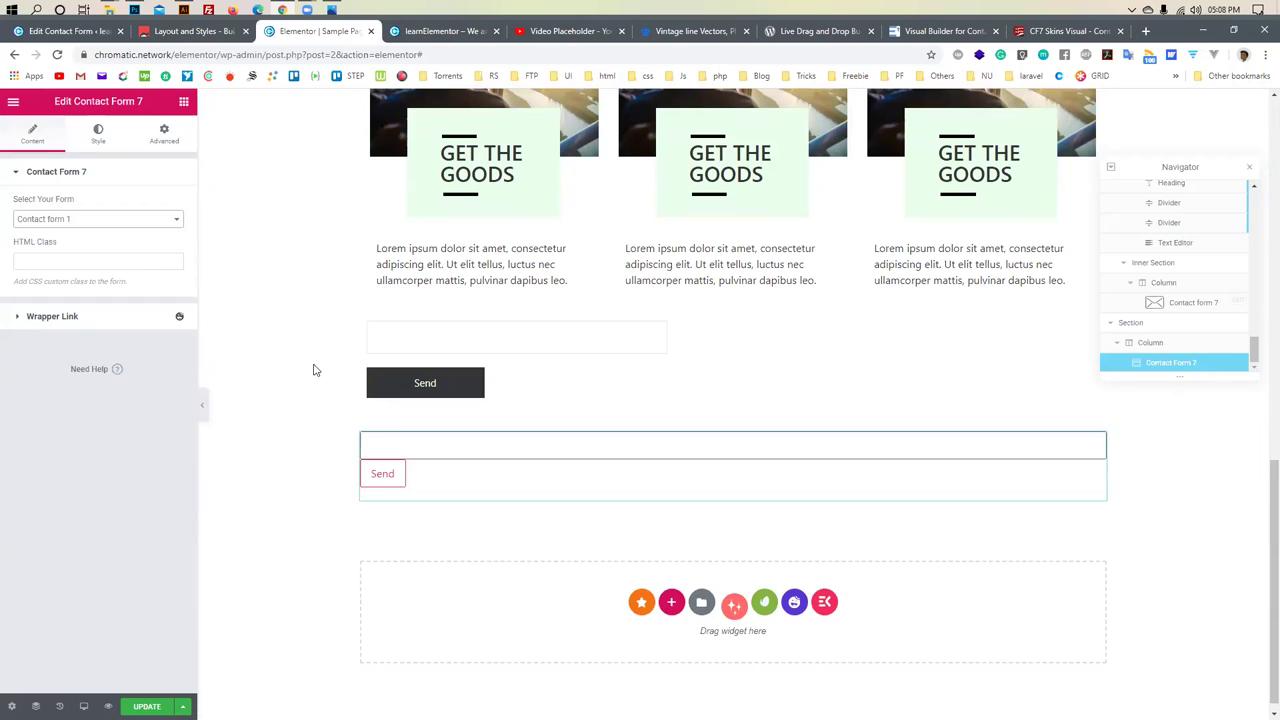
# Set the vertical alignment of the new form's column to Middle and its horizontal alignment to Center
pyautogui.click(361, 435)
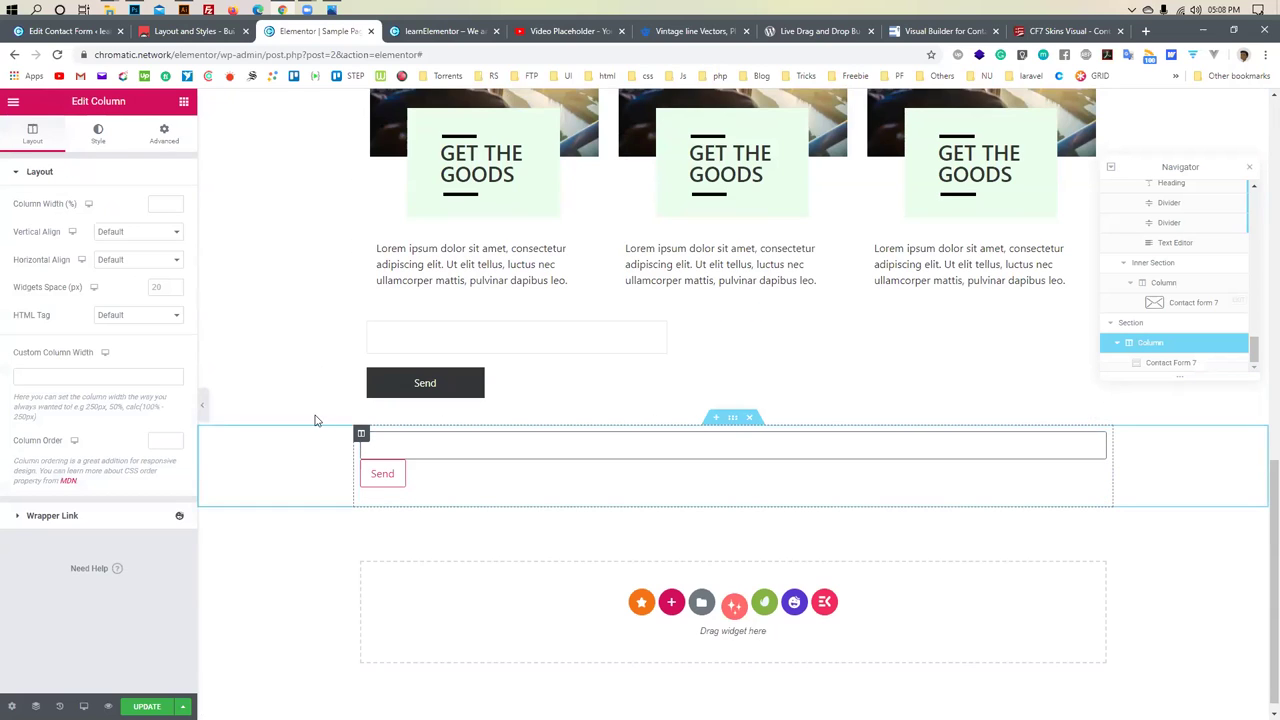
pyautogui.click(139, 236)
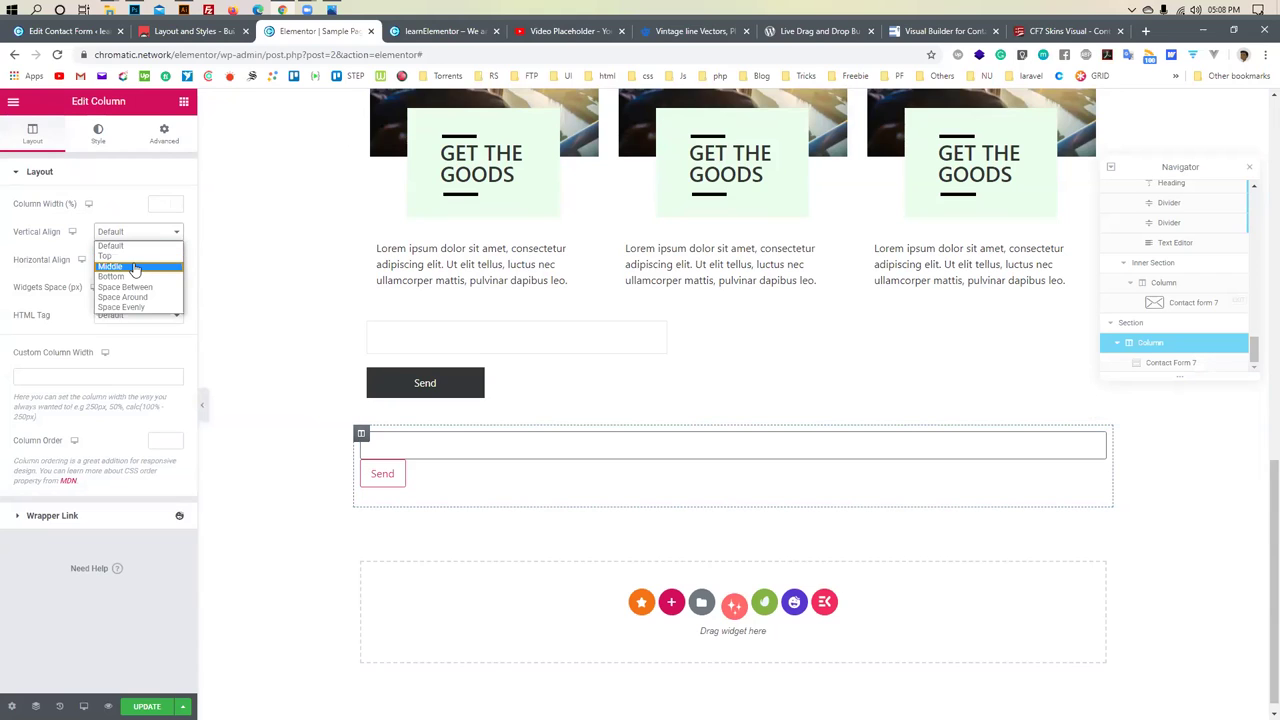
pyautogui.click(134, 267)
pyautogui.click(134, 263)
pyautogui.click(110, 294)
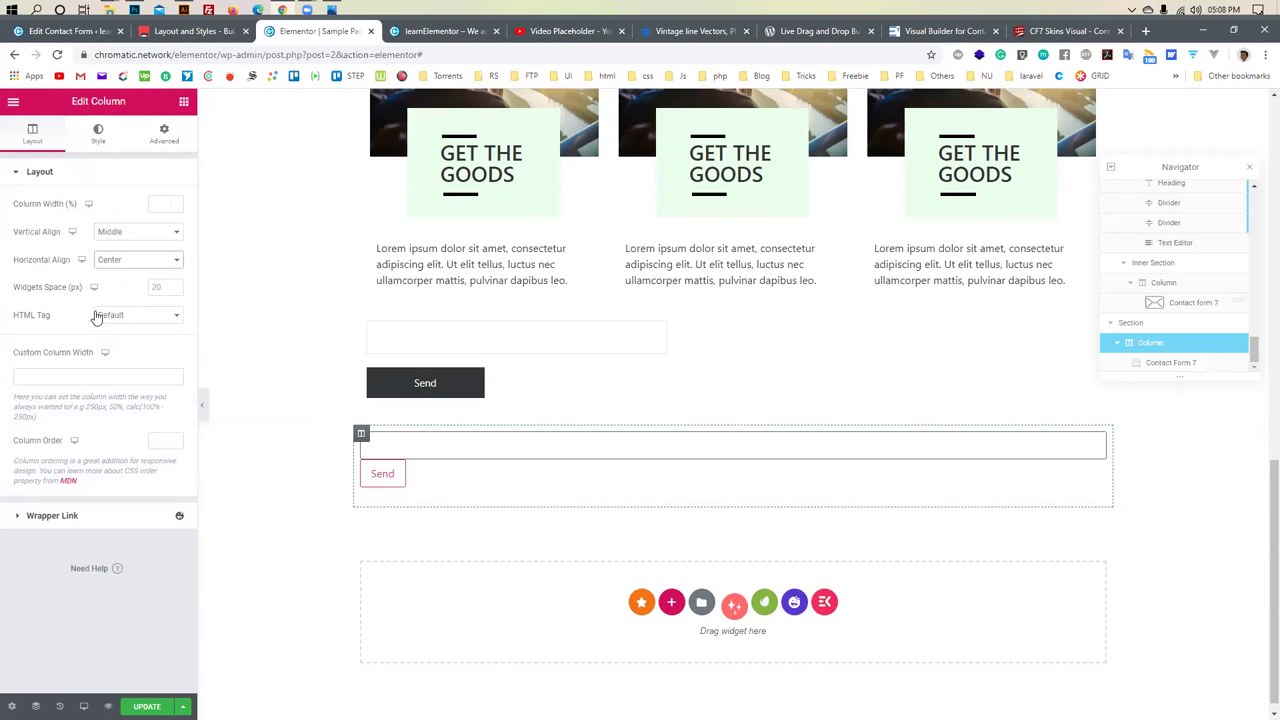
pyautogui.click(77, 374)
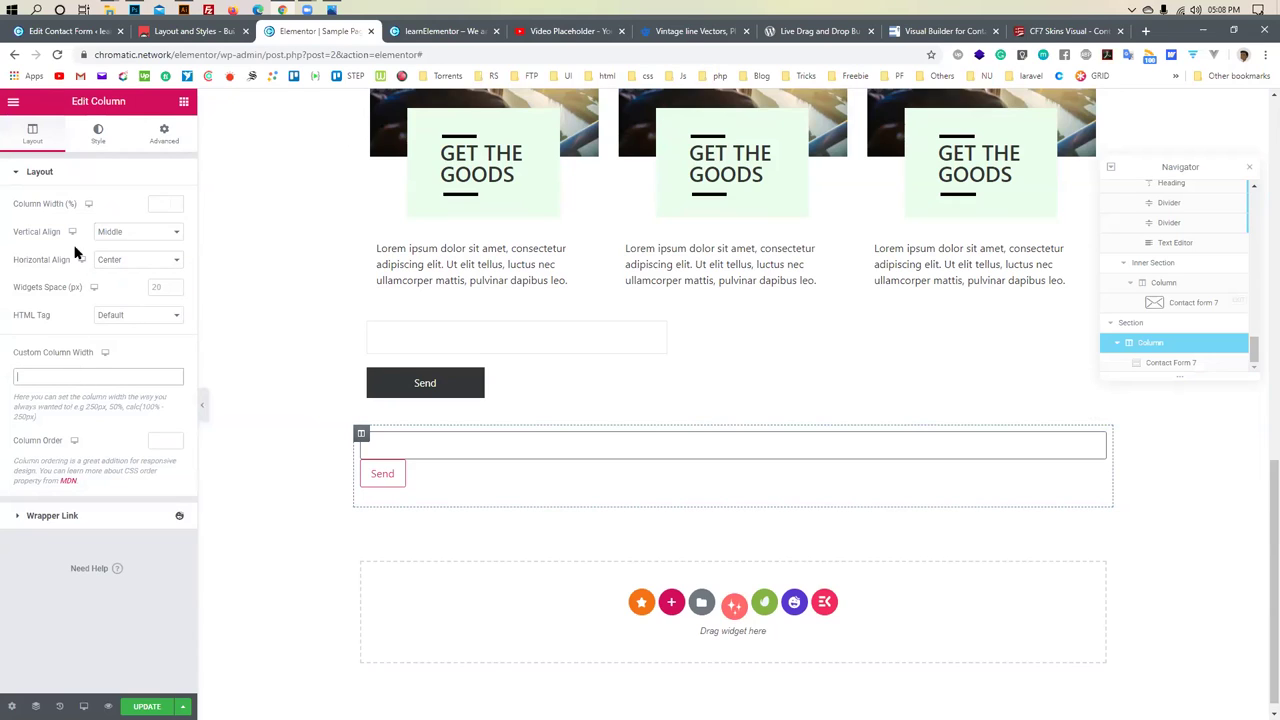
# Look through the column's style and advanced settings, then return to its layout settings
pyautogui.click(98, 136)
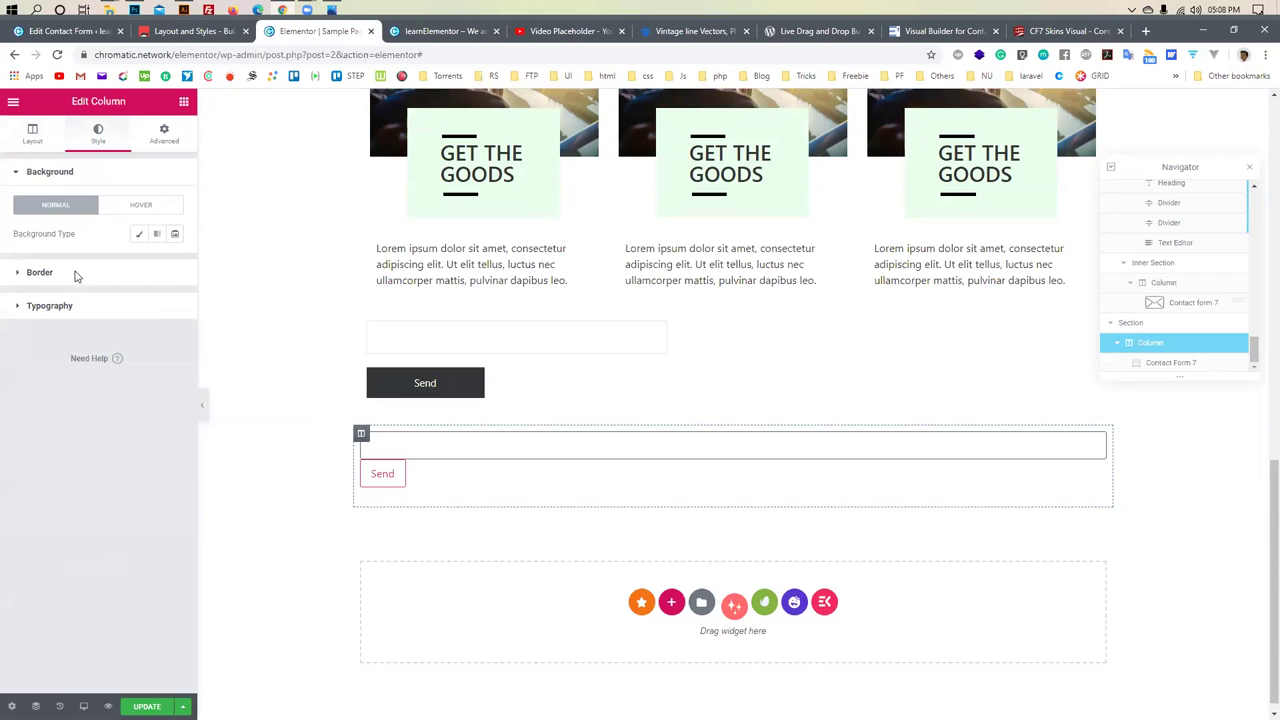
pyautogui.click(77, 276)
pyautogui.click(58, 206)
pyautogui.click(70, 246)
pyautogui.click(70, 246)
pyautogui.click(160, 141)
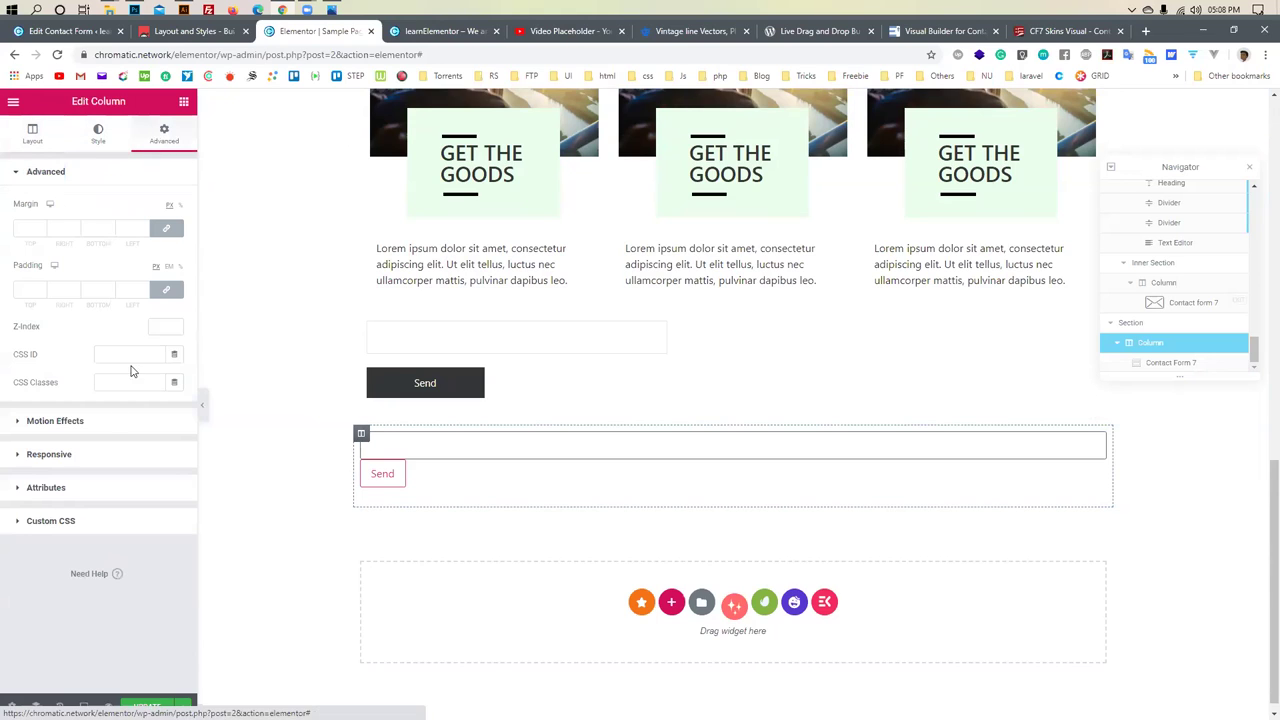
pyautogui.click(77, 454)
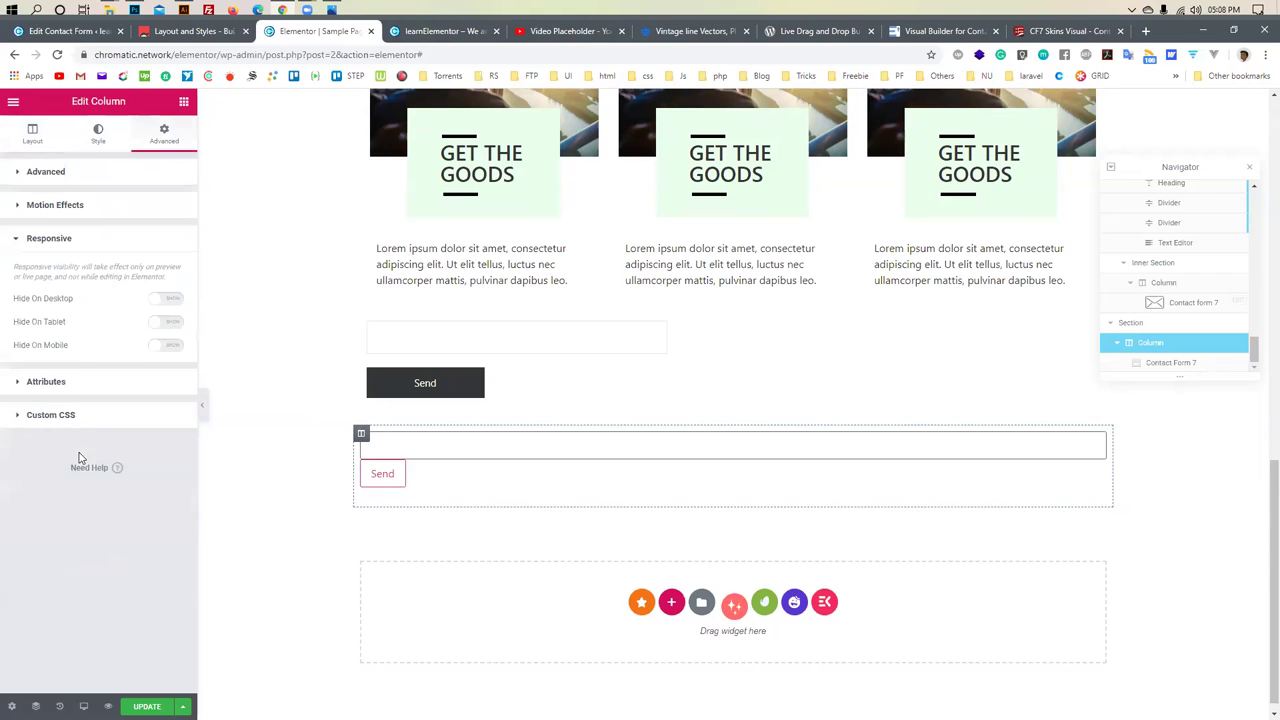
pyautogui.click(70, 382)
pyautogui.click(76, 204)
pyautogui.click(79, 174)
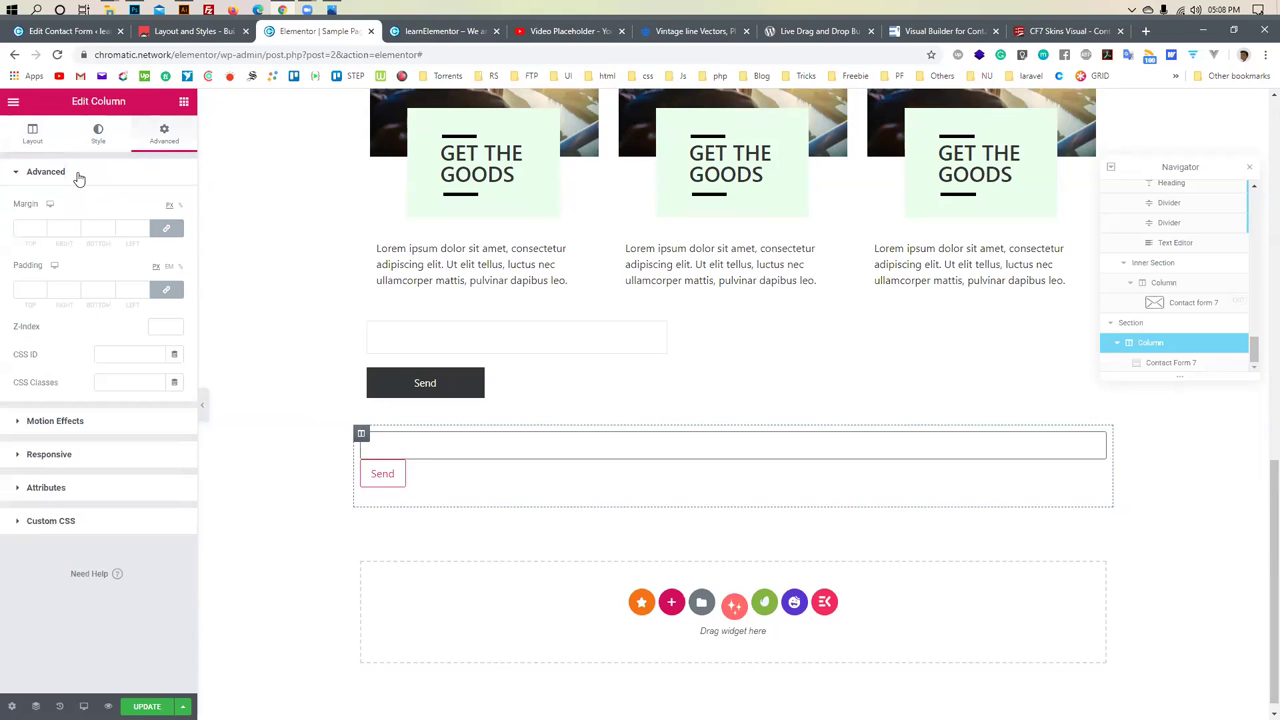
pyautogui.click(79, 174)
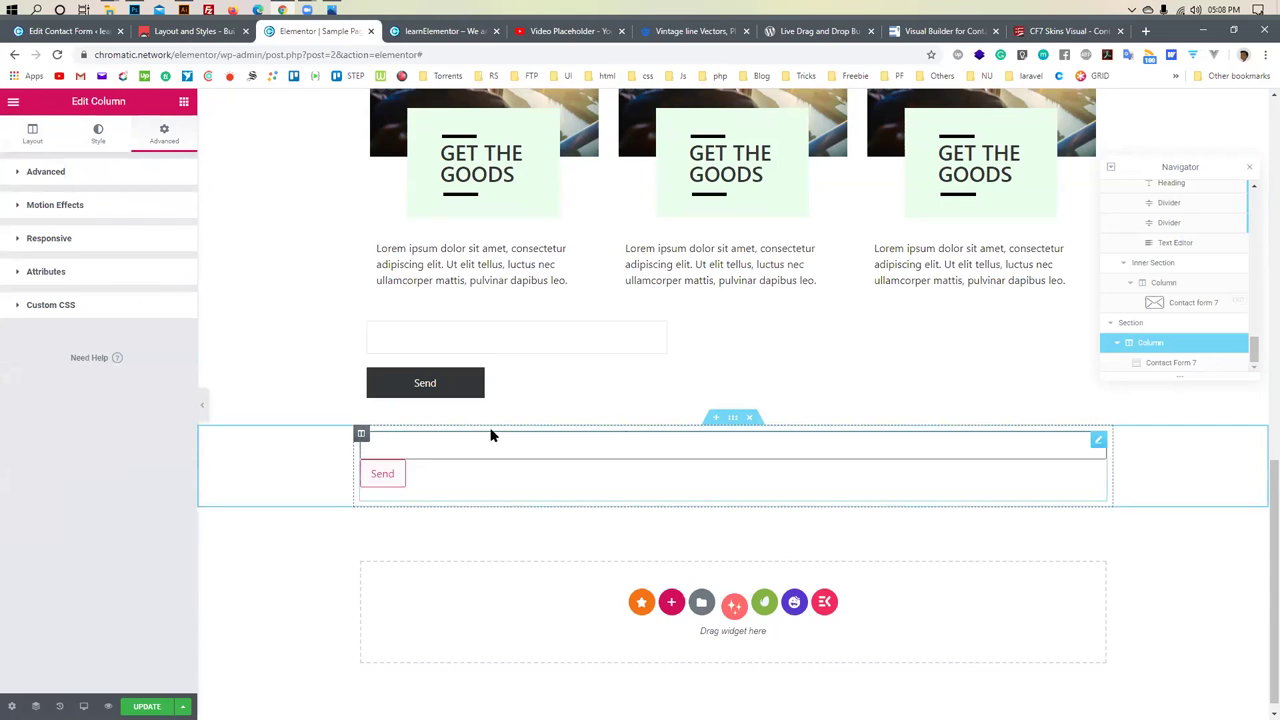
pyautogui.click(22, 130)
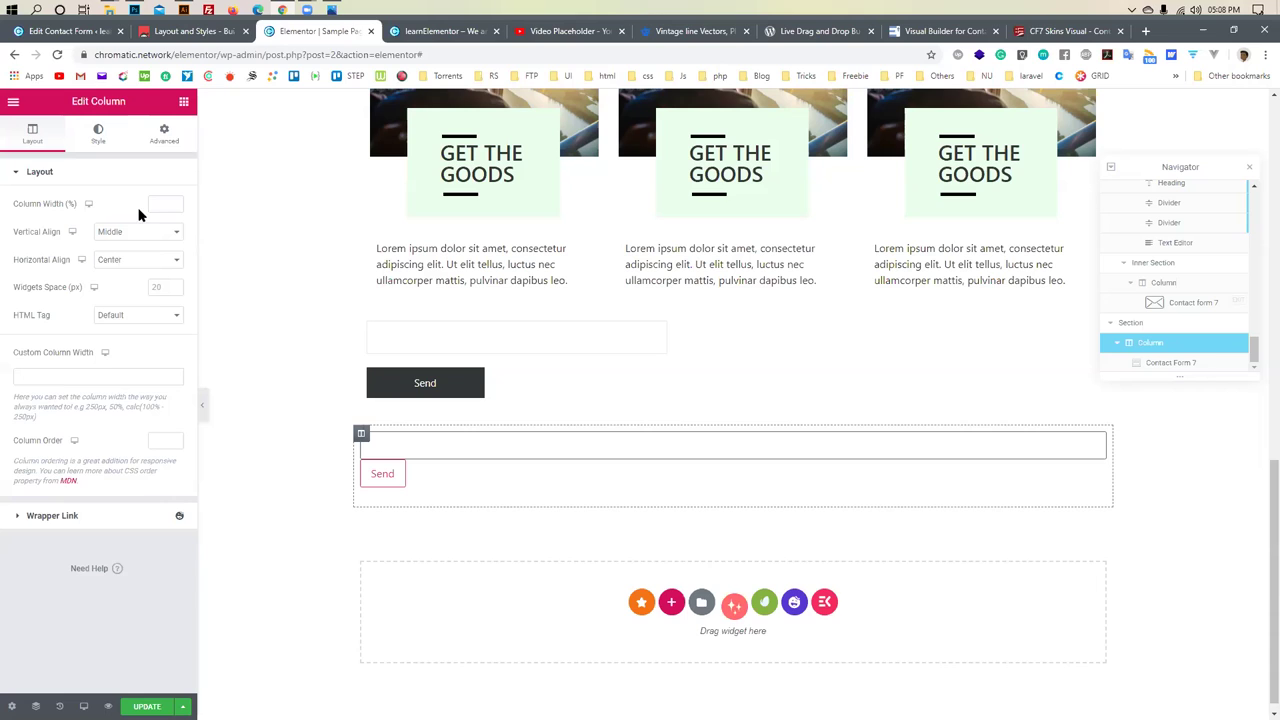
# Set the HappyAddons contact form's field width to 36% and its field bottom spacing to 0
pyautogui.click(534, 447)
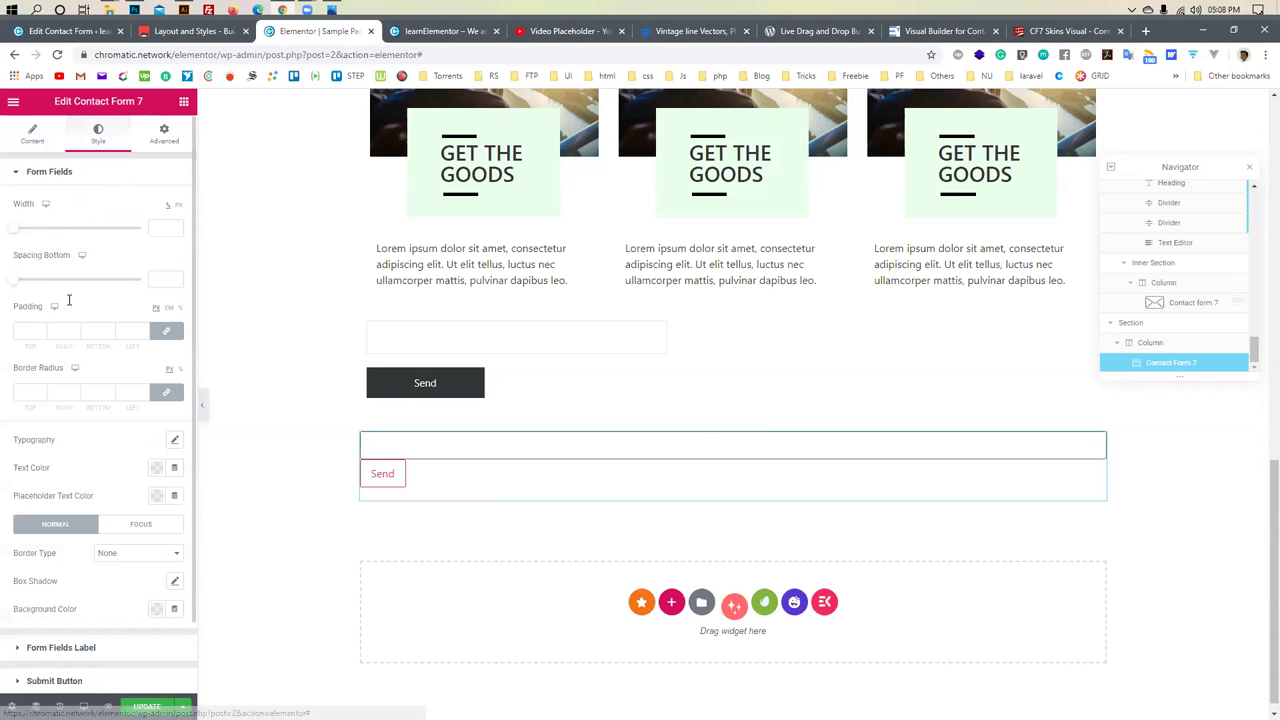
pyautogui.scroll(-1, 80, 380)
pyautogui.scroll(1, 80, 380)
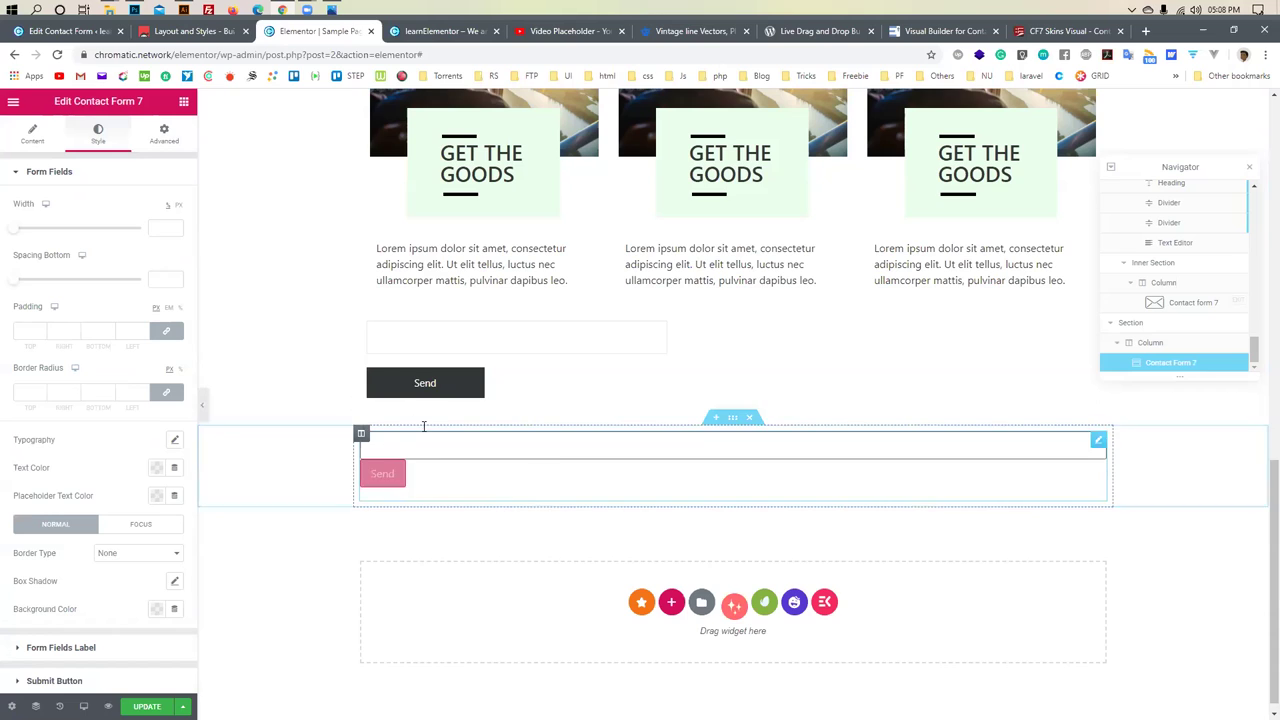
pyautogui.moveTo(24, 230); pyautogui.dragTo(66, 234)
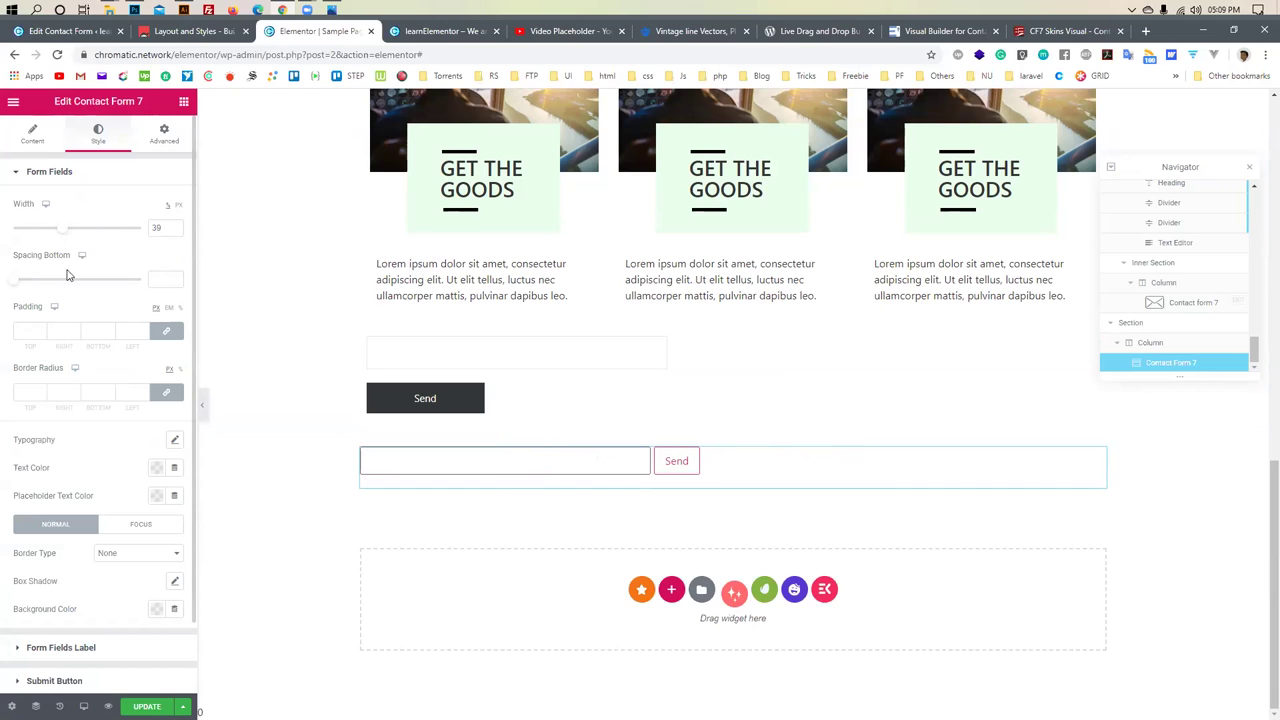
pyautogui.scroll(-1, 62, 428)
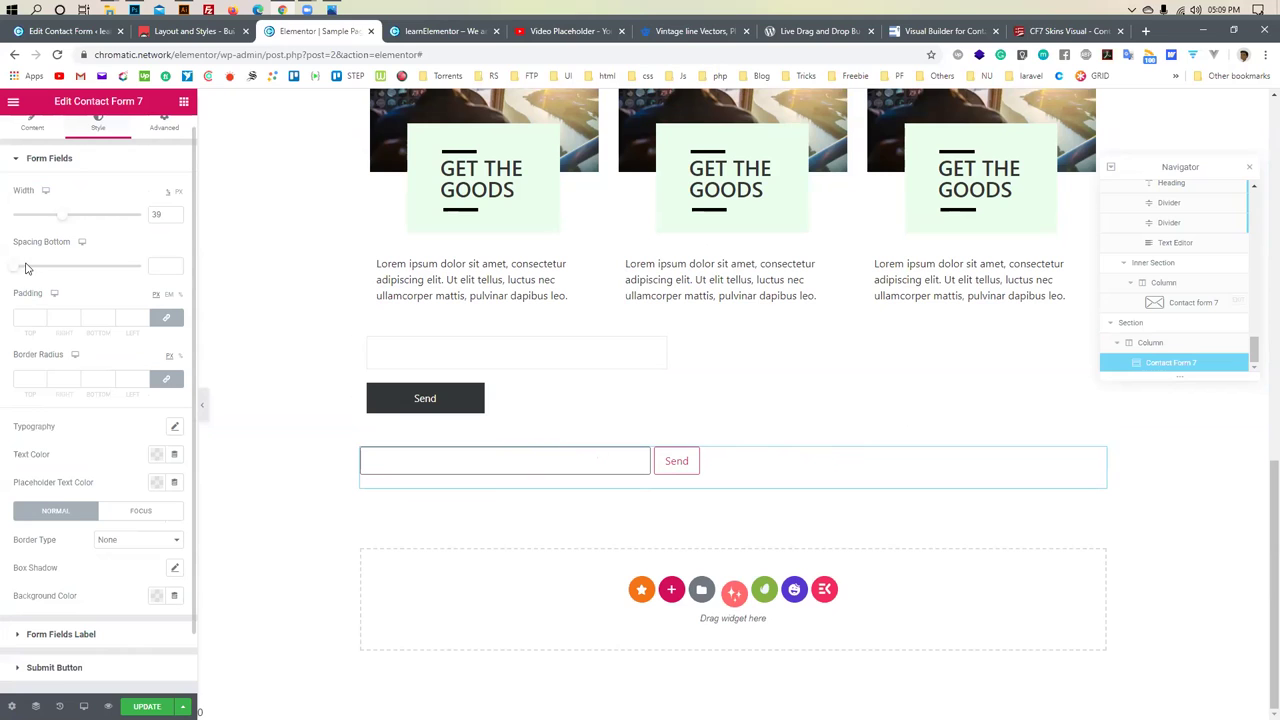
pyautogui.moveTo(18, 270)
pyautogui.mouseDown()
pyautogui.moveTo(44, 270)
pyautogui.moveTo(19, 270)
pyautogui.mouseUp()
pyautogui.moveTo(65, 223); pyautogui.dragTo(59, 222)
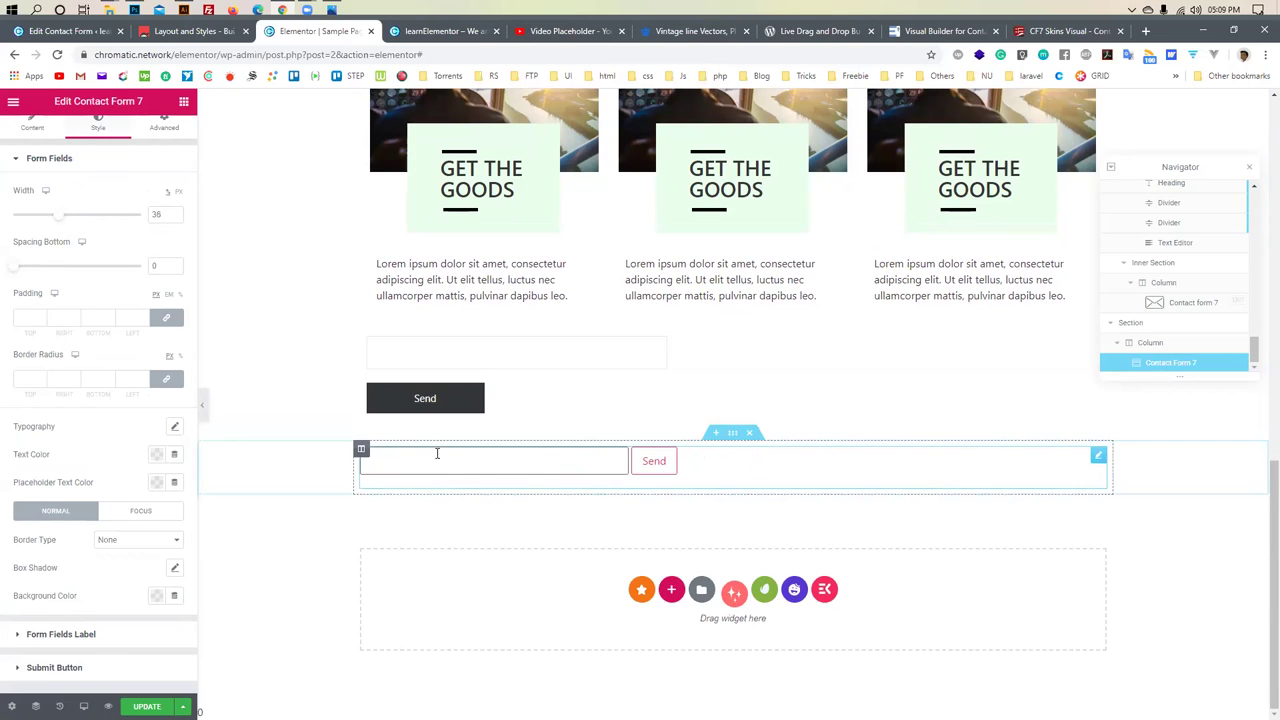
# Set the bottom spacing of the HappyAddons form's field labels to 27
pyautogui.click(603, 466)
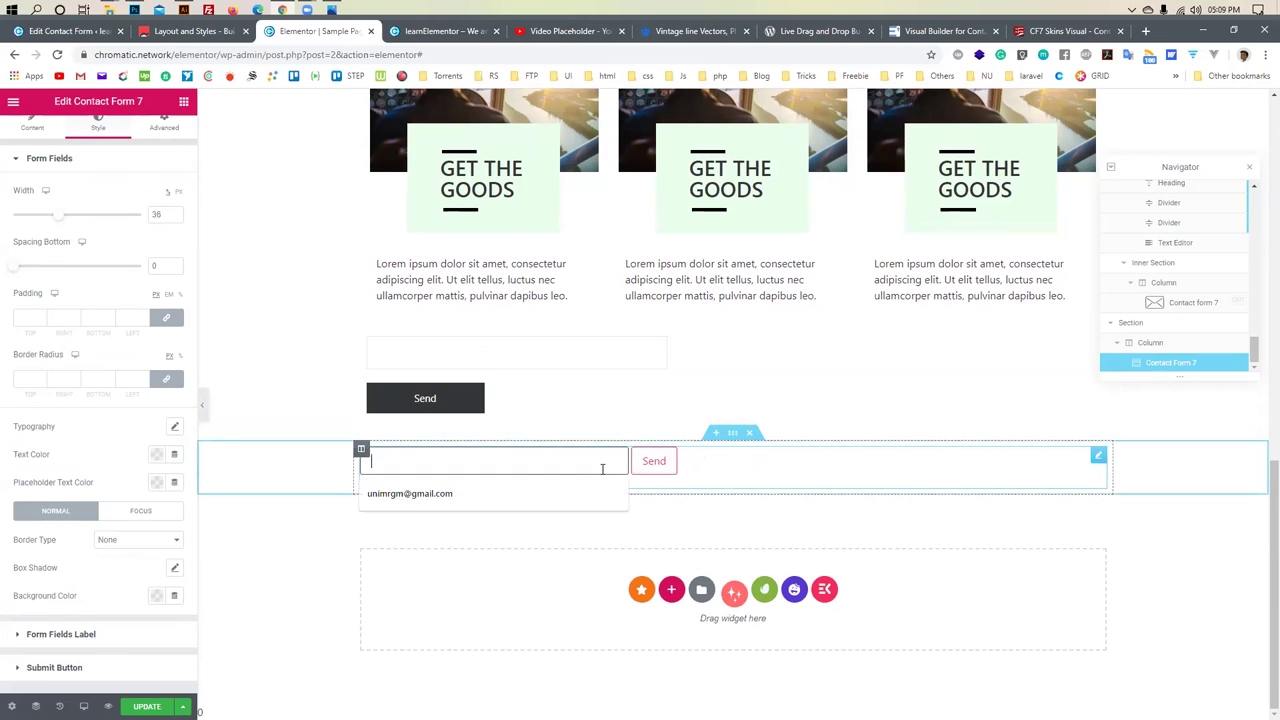
pyautogui.click(60, 633)
pyautogui.moveTo(14, 259); pyautogui.dragTo(51, 262)
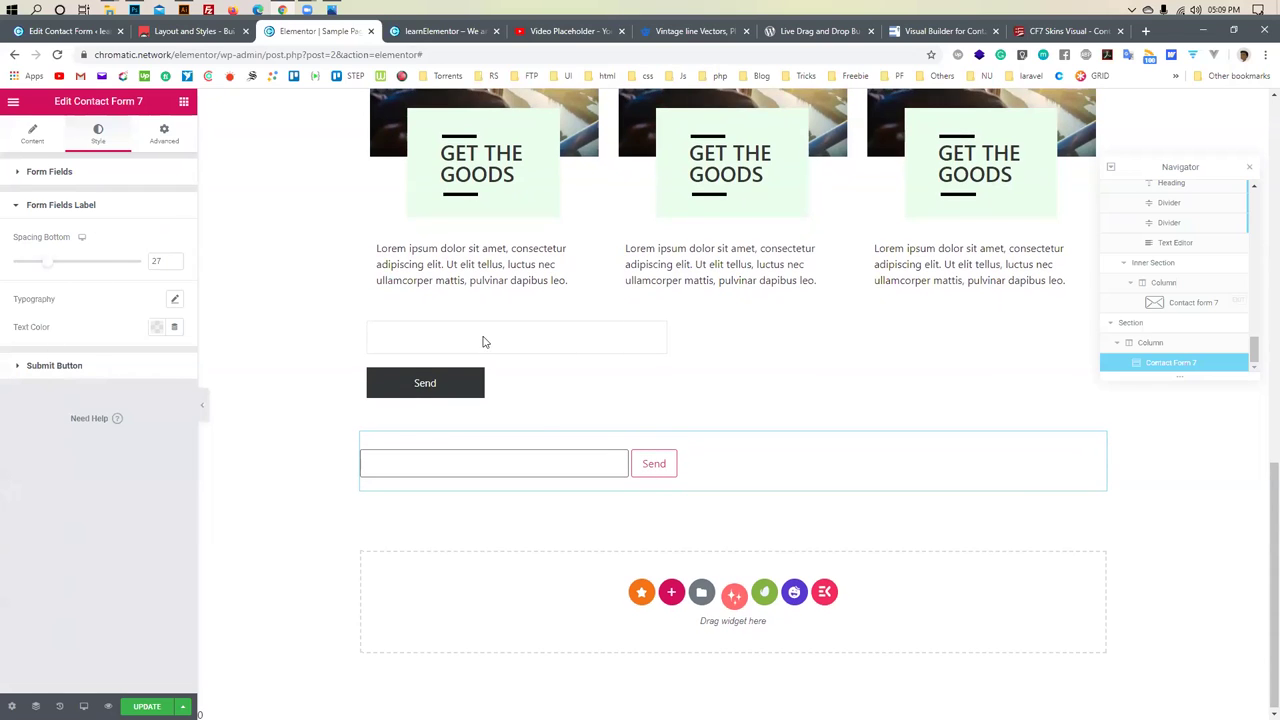
# Add a single-column section beneath and place the same Contact form 7 widget as in the inner section, set to Contact form 1
pyautogui.click(671, 592)
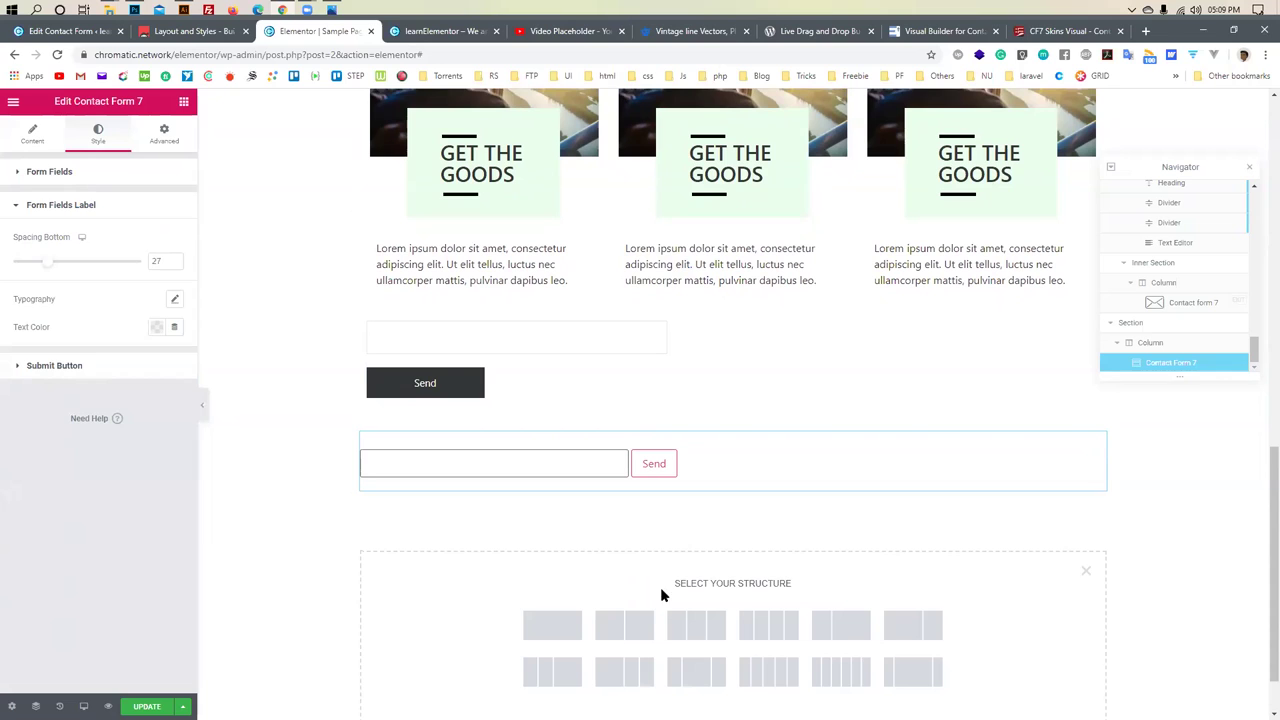
pyautogui.click(573, 624)
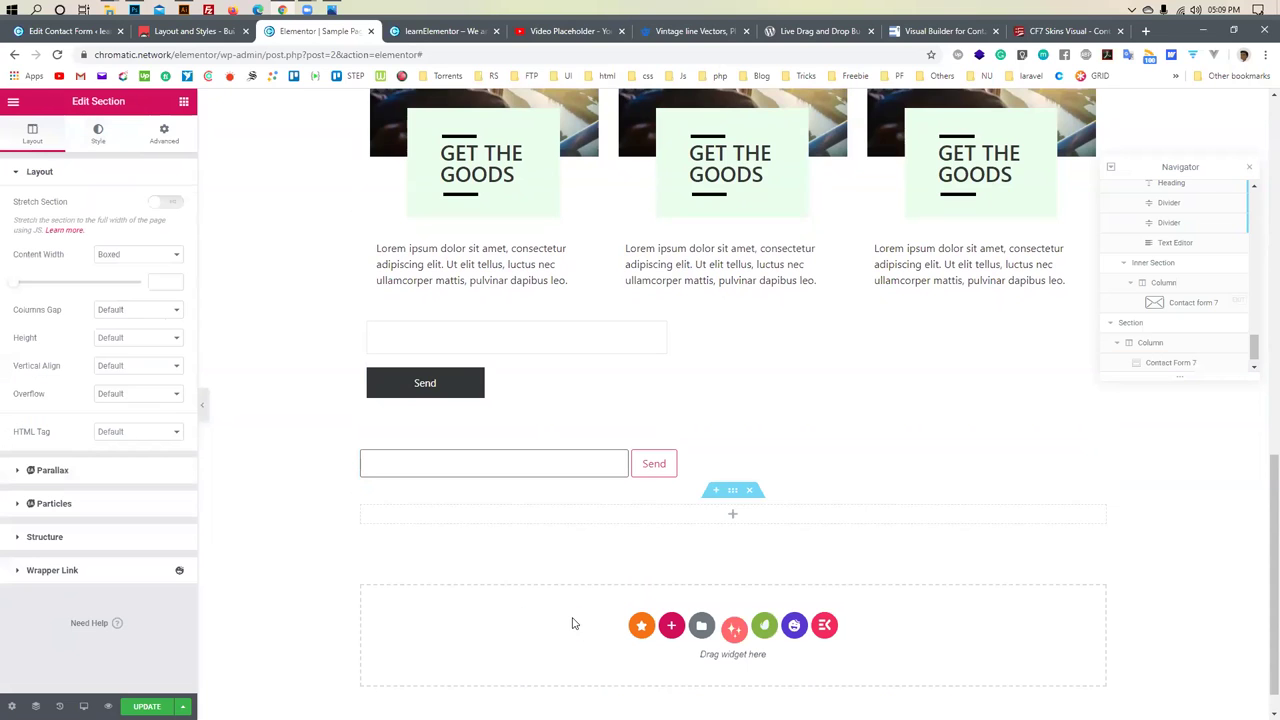
pyautogui.click(182, 102)
pyautogui.click(103, 154)
pyautogui.write('contact form')
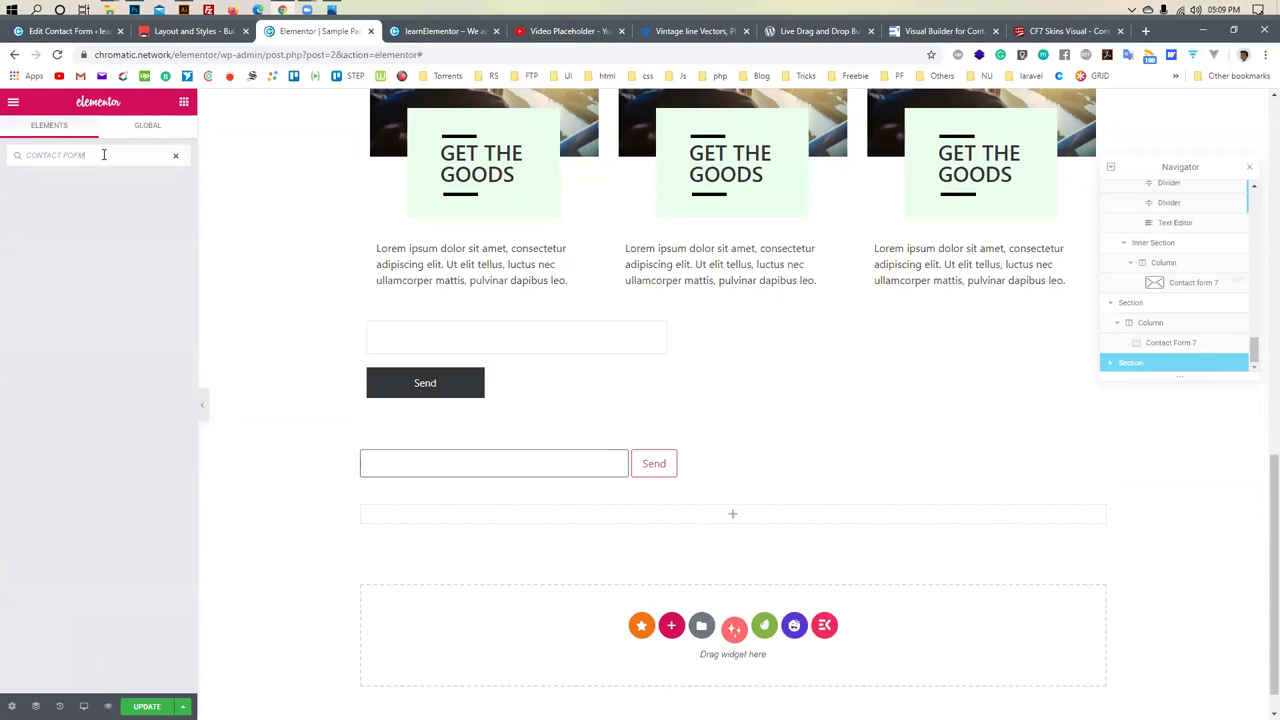
pyautogui.press('BackSpace')
pyautogui.press('BackSpace')
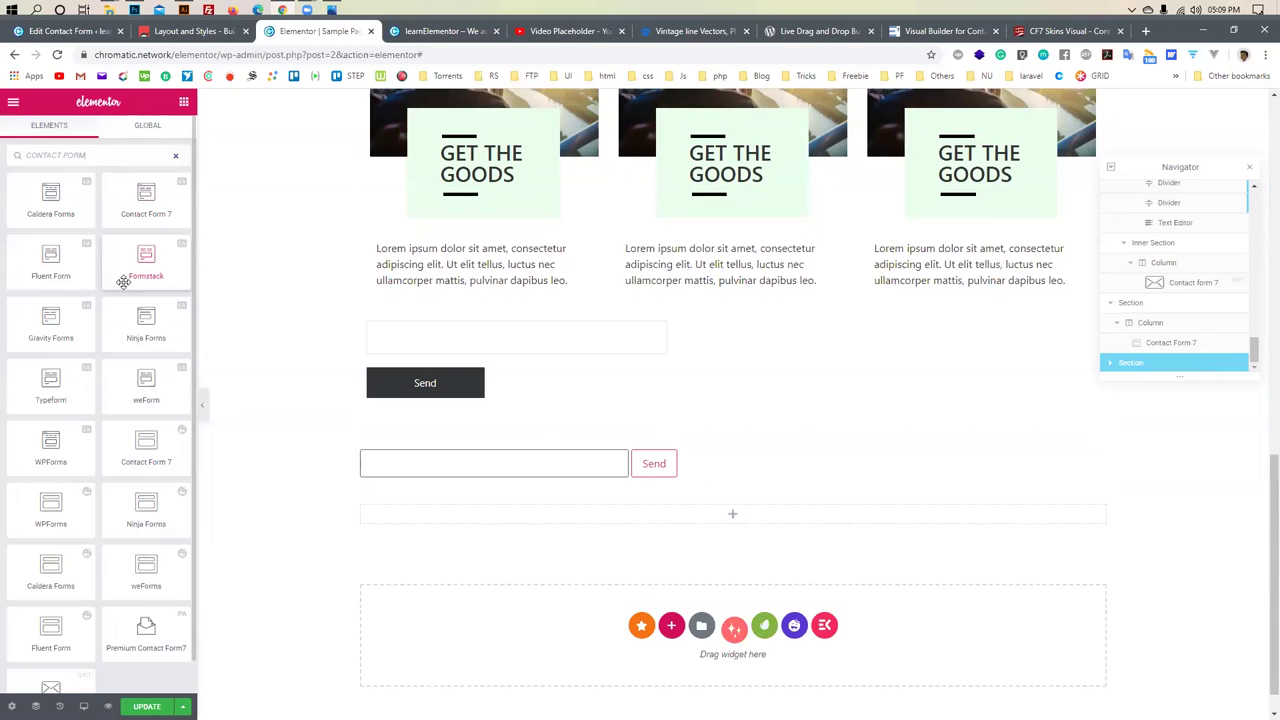
pyautogui.write('7')
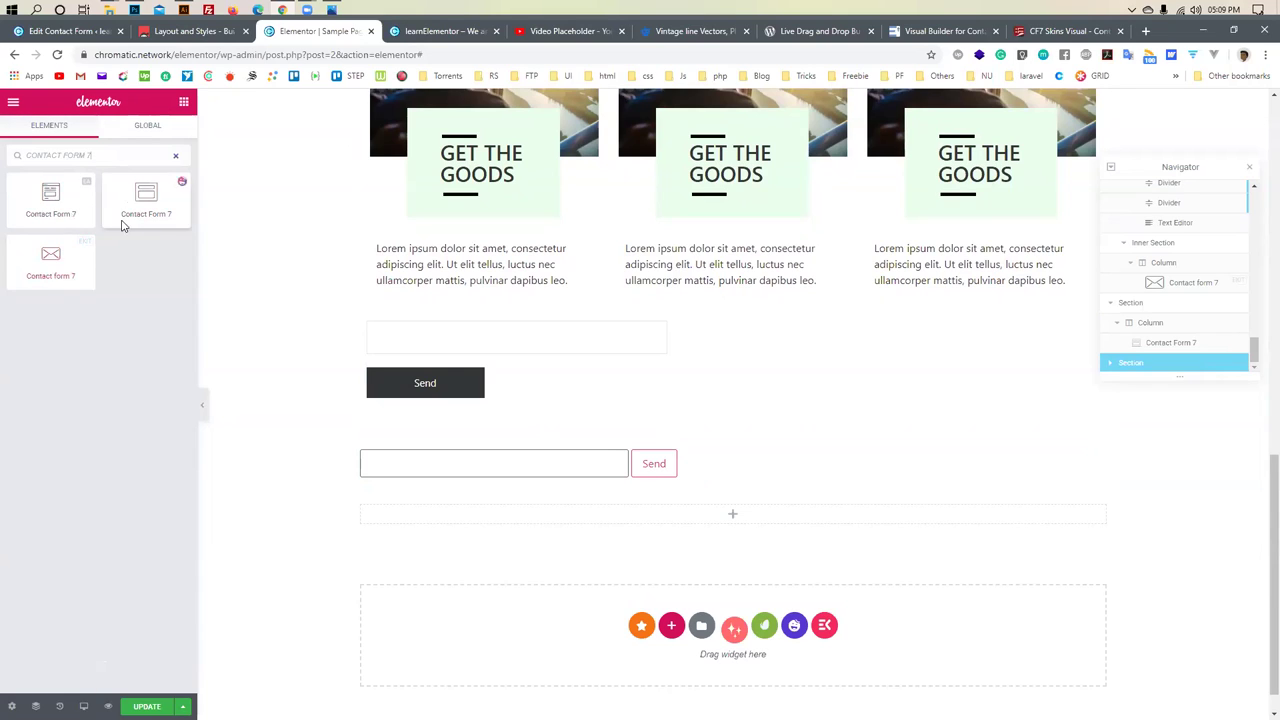
pyautogui.moveTo(48, 257); pyautogui.dragTo(572, 506)
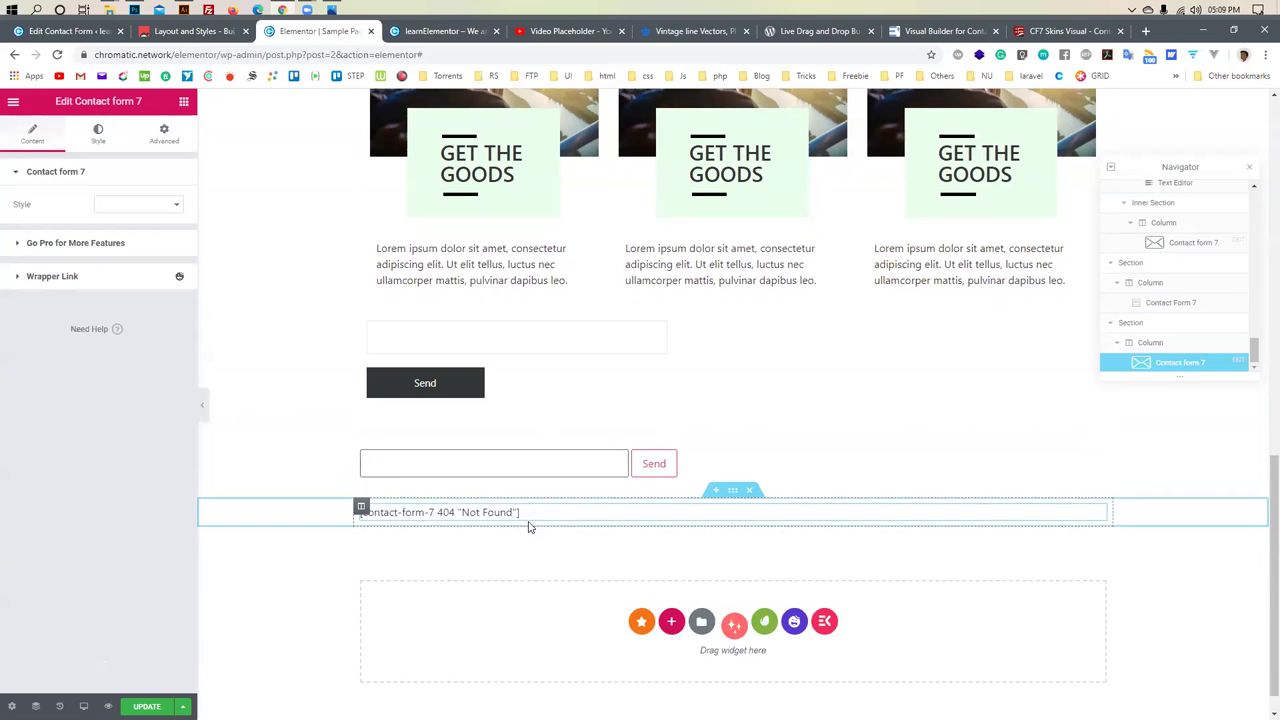
pyautogui.click(156, 204)
pyautogui.click(140, 219)
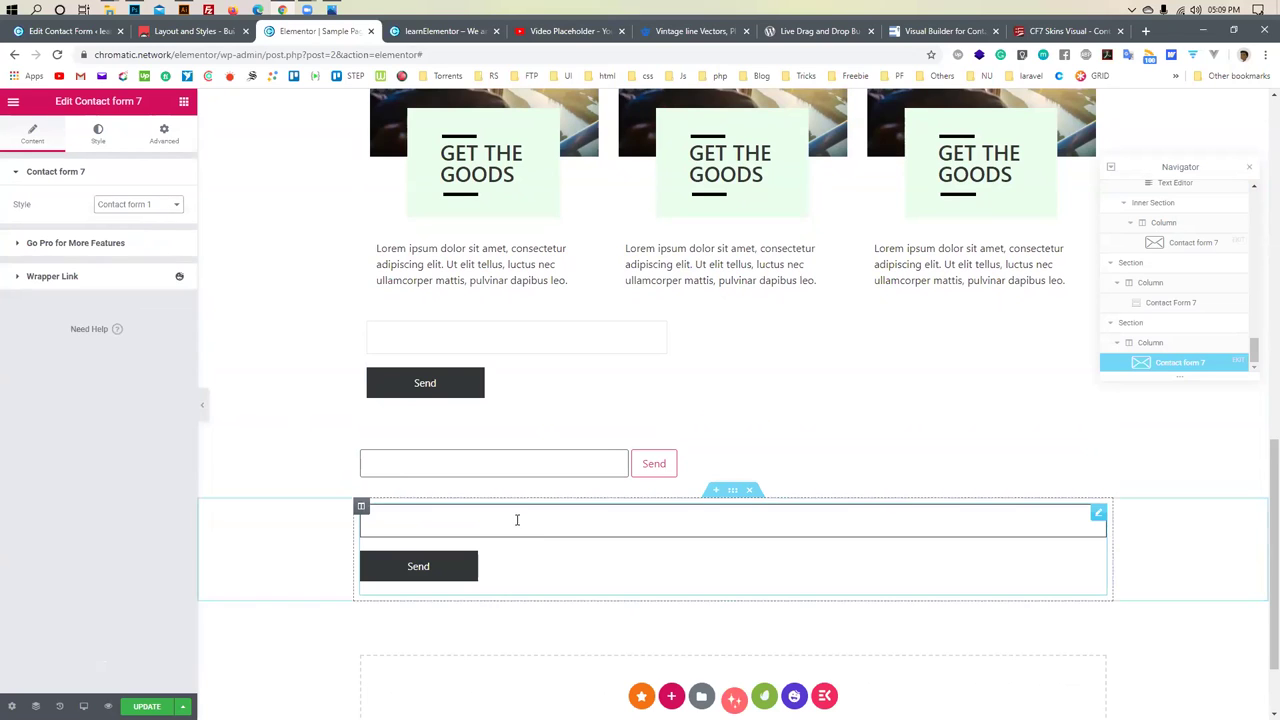
# Look through the newly placed Contact form 7 widget's style and advanced settings
pyautogui.click(542, 523)
pyautogui.click(124, 137)
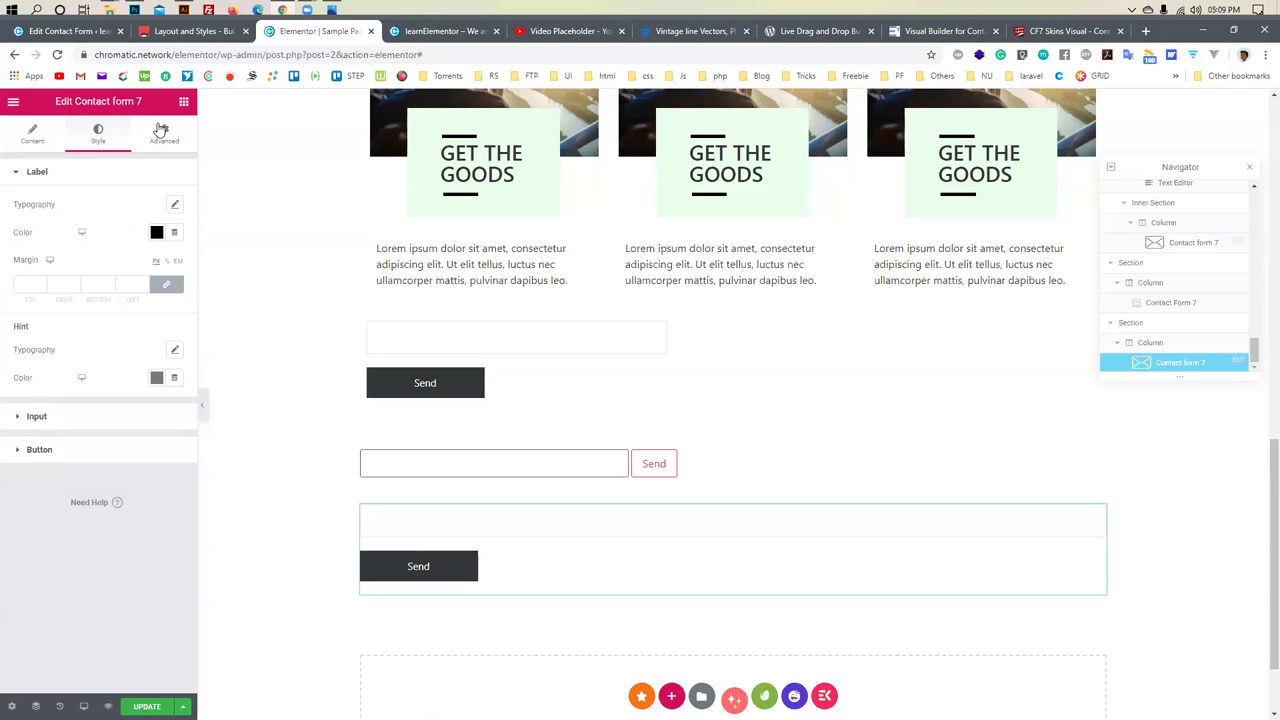
pyautogui.click(163, 137)
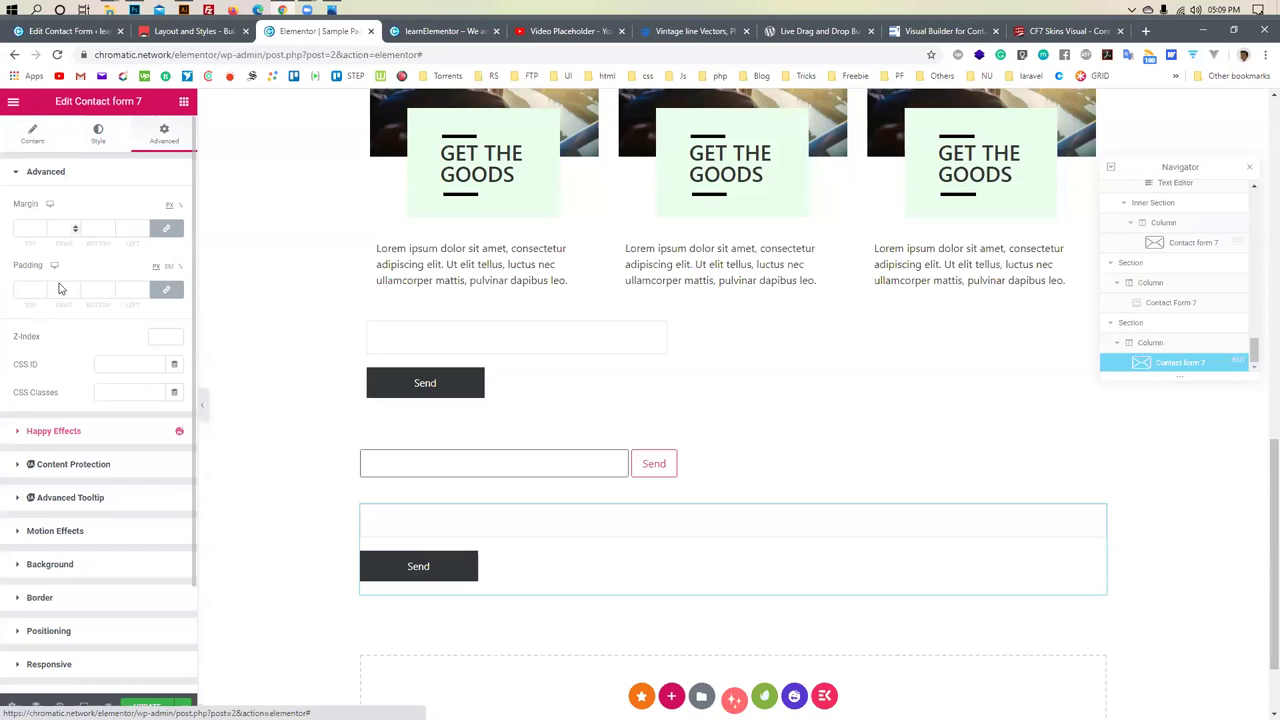
pyautogui.scroll(-1, 65, 372)
pyautogui.scroll(-1, 65, 372)
pyautogui.scroll(3, 63, 351)
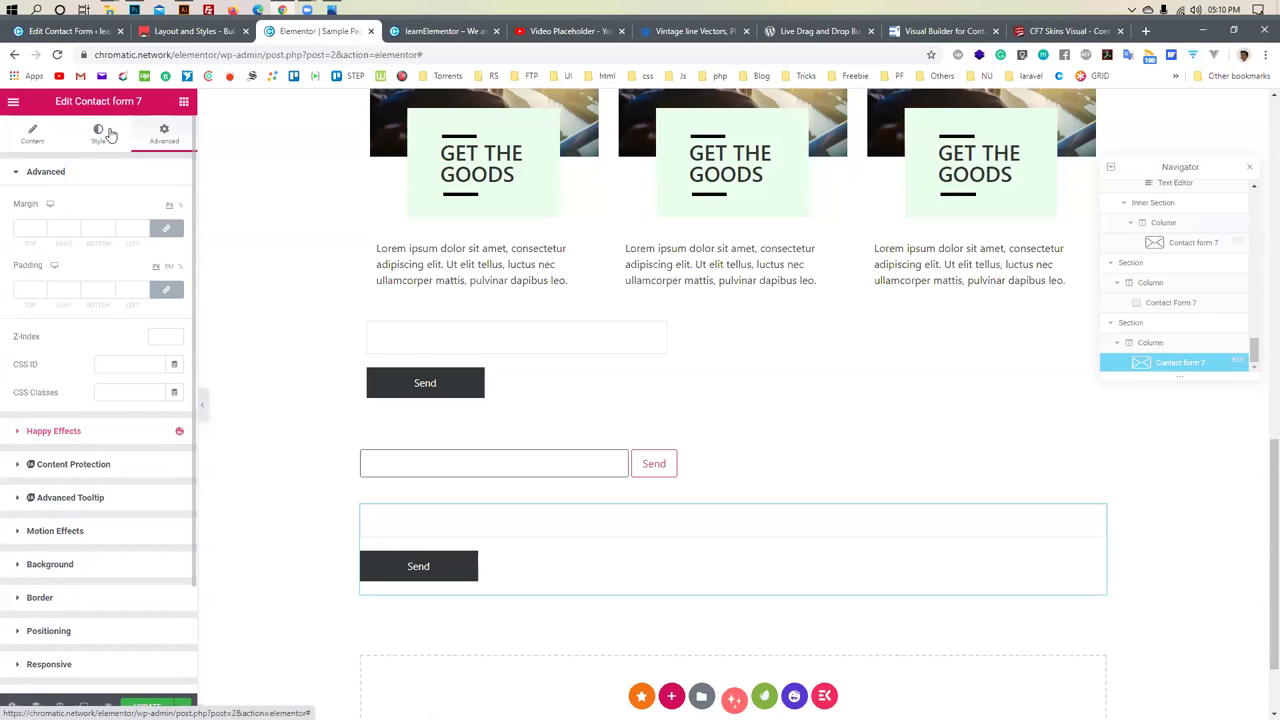
pyautogui.click(98, 135)
# Set the HappyAddons form's field padding to 0 on all sides, keeping the field bottom spacing at 0
pyautogui.click(566, 460)
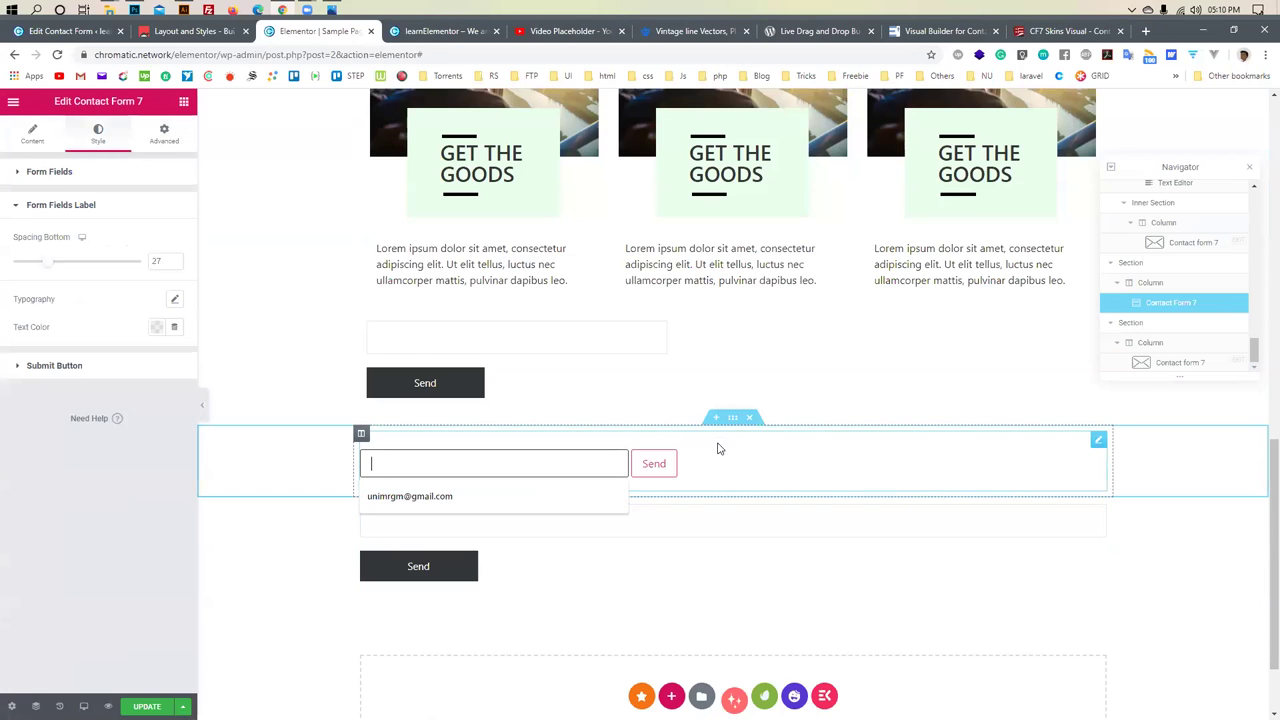
pyautogui.click(48, 172)
pyautogui.moveTo(17, 283)
pyautogui.mouseDown()
pyautogui.moveTo(50, 284)
pyautogui.moveTo(4, 286)
pyautogui.mouseUp()
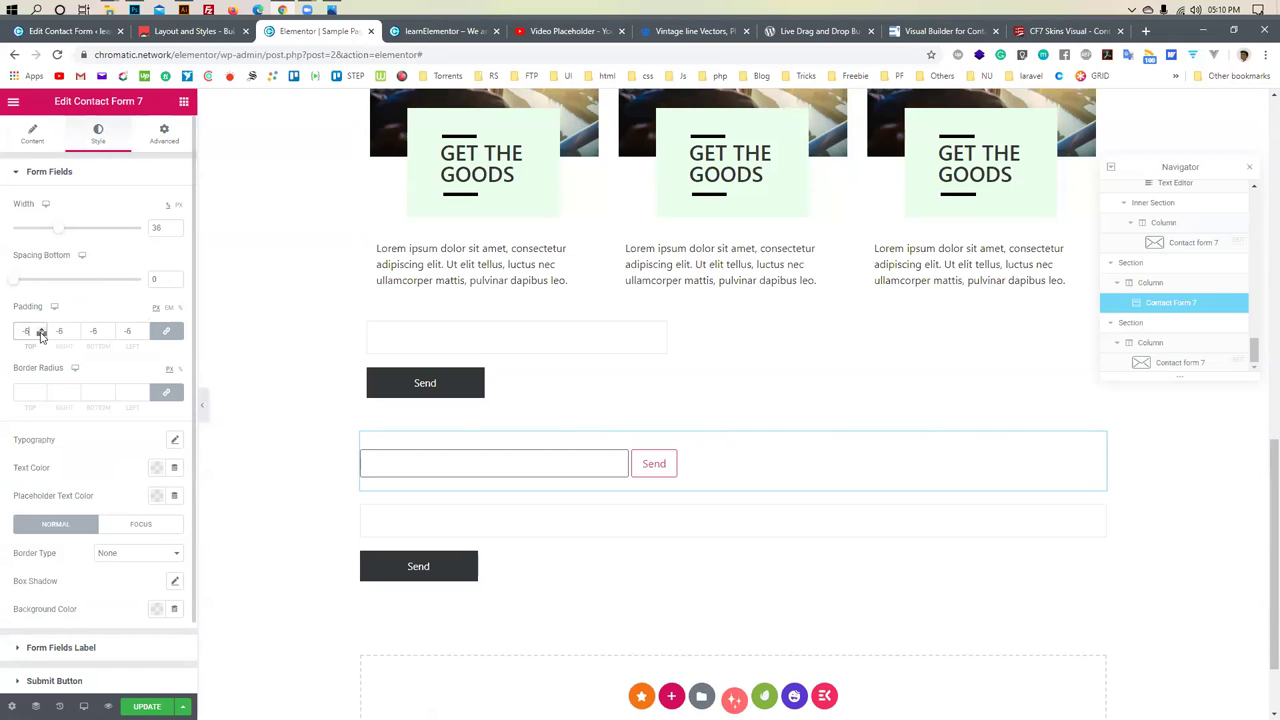
pyautogui.moveTo(40, 331); pyautogui.dragTo(38, 331)
pyautogui.doubleClick(17, 331)
pyautogui.write('0')
pyautogui.scroll(-1, 80, 444)
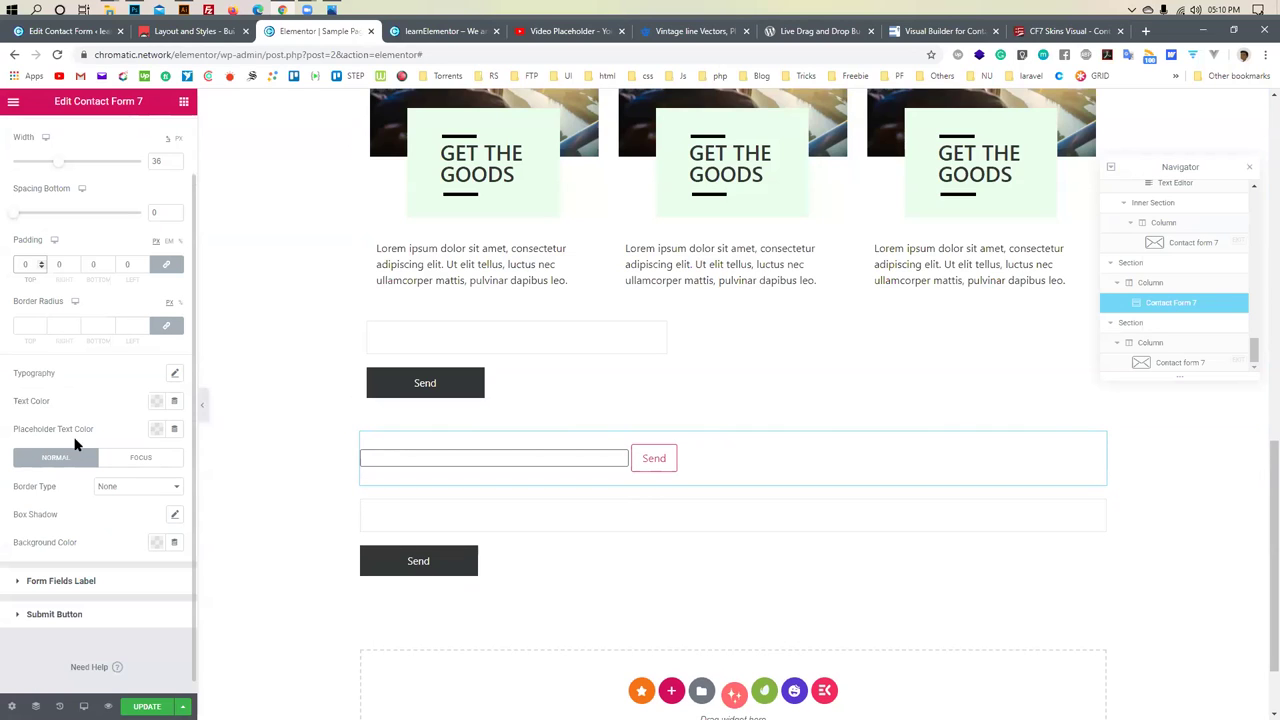
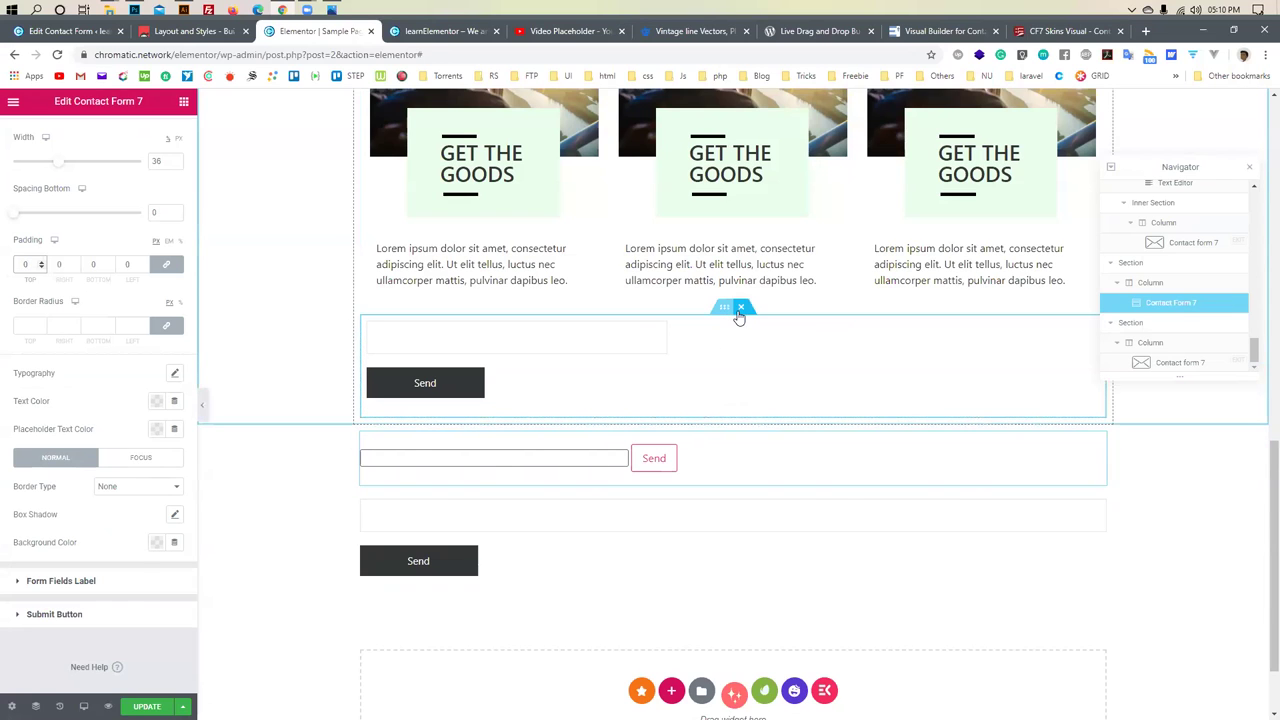
# Delete the inner section and the separate sections that hold the contact forms
pyautogui.click(740, 310)
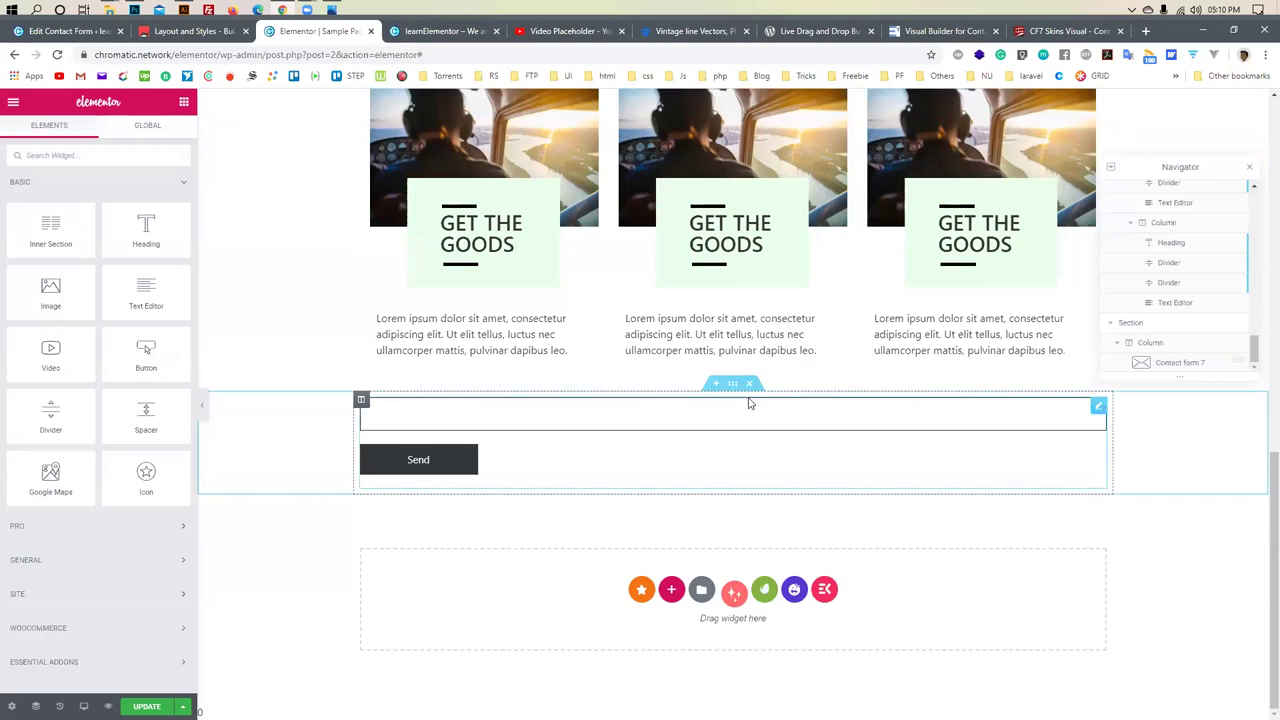
pyautogui.click(749, 384)
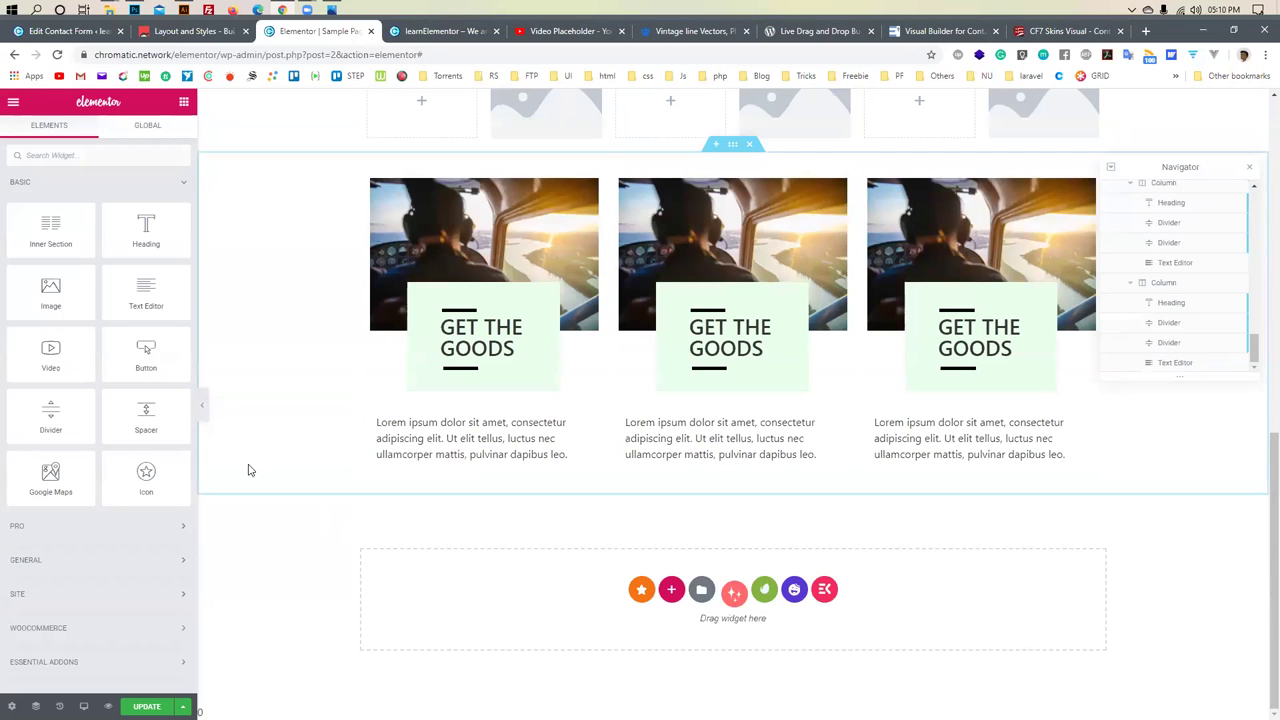
# In Contact form 1's template, remove the stray </label> tag and the "your-" prefix from the email field's name
pyautogui.click(65, 31)
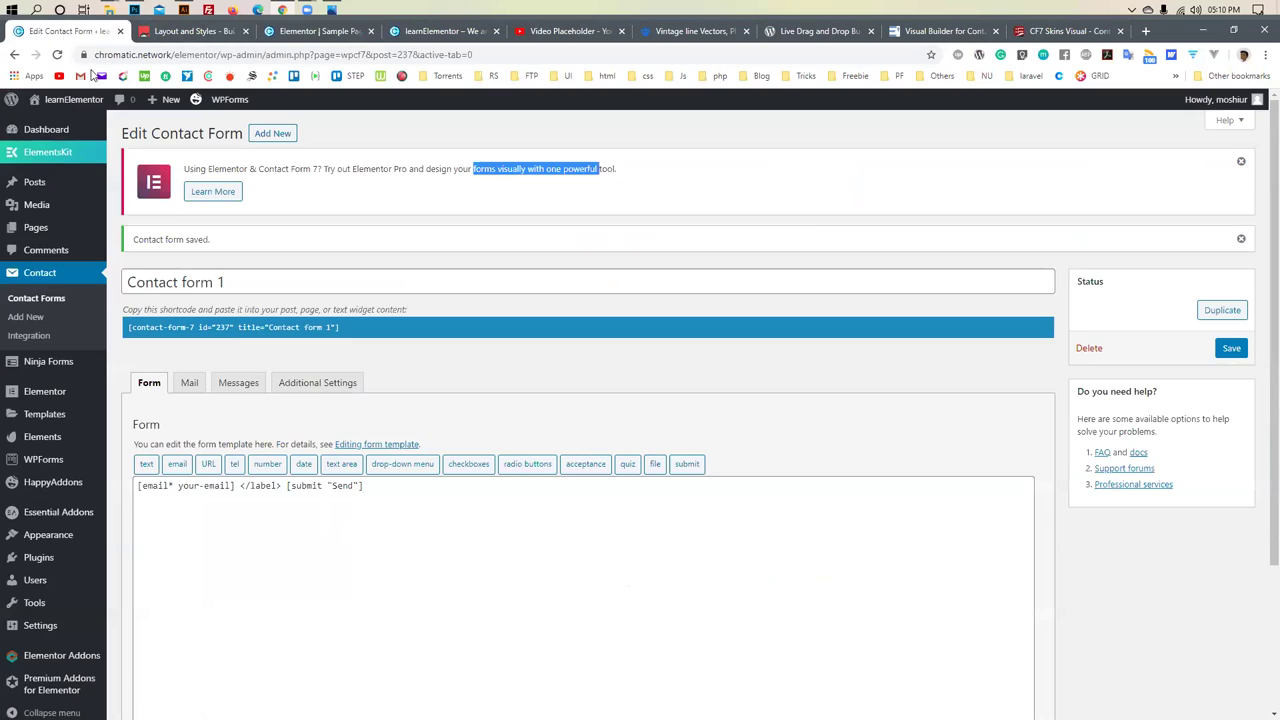
pyautogui.moveTo(381, 491); pyautogui.dragTo(133, 488)
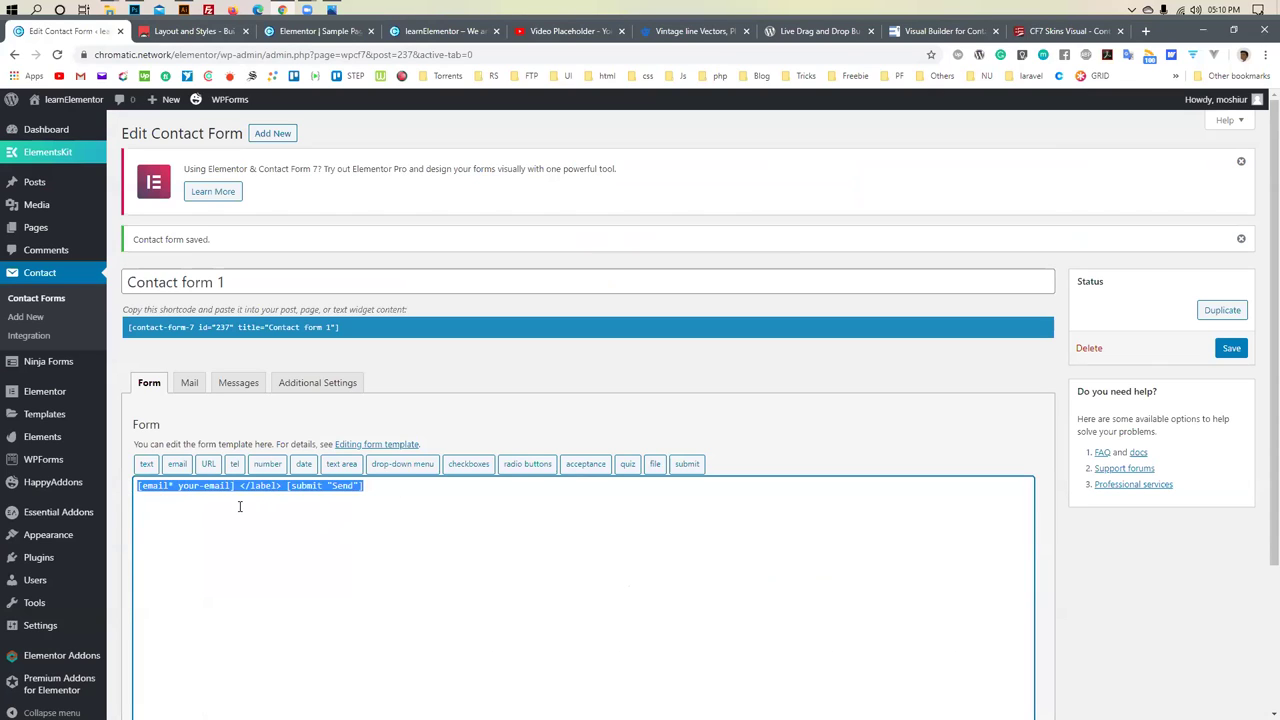
pyautogui.click(238, 487)
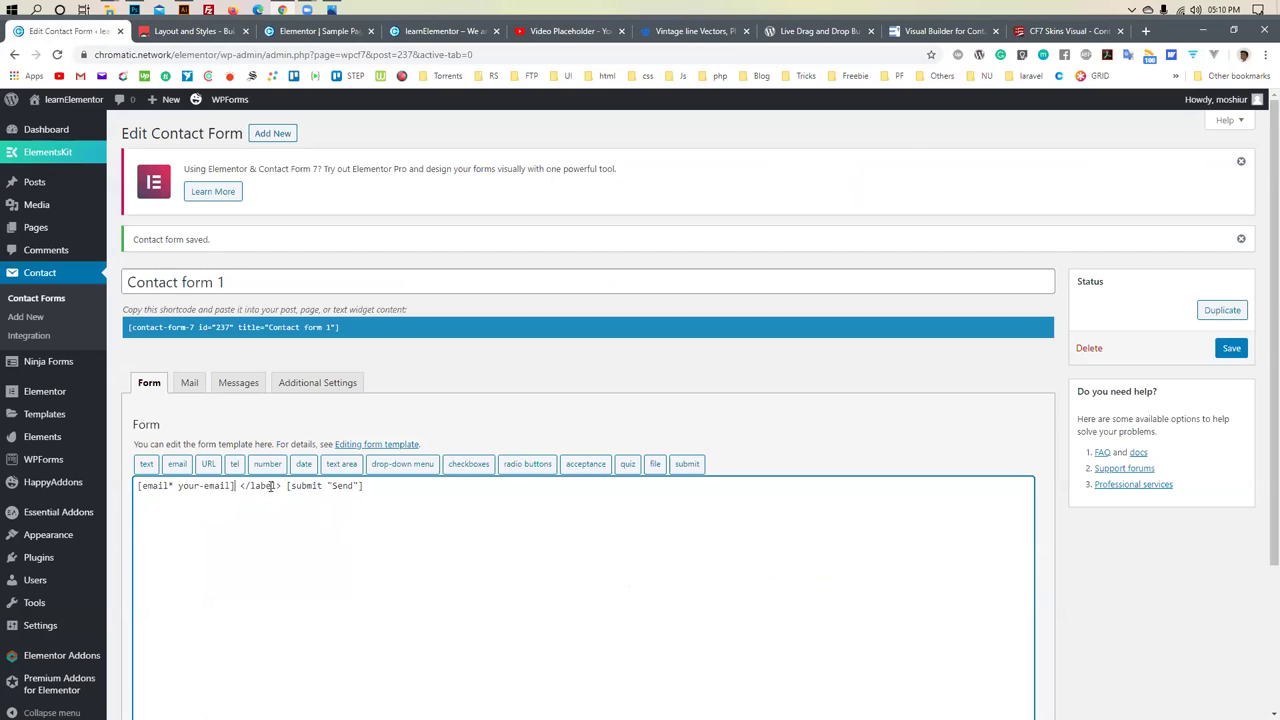
pyautogui.moveTo(282, 486); pyautogui.dragTo(233, 487)
pyautogui.press('BackSpace')
pyautogui.moveTo(203, 487); pyautogui.dragTo(180, 487)
pyautogui.press('BackSpace')
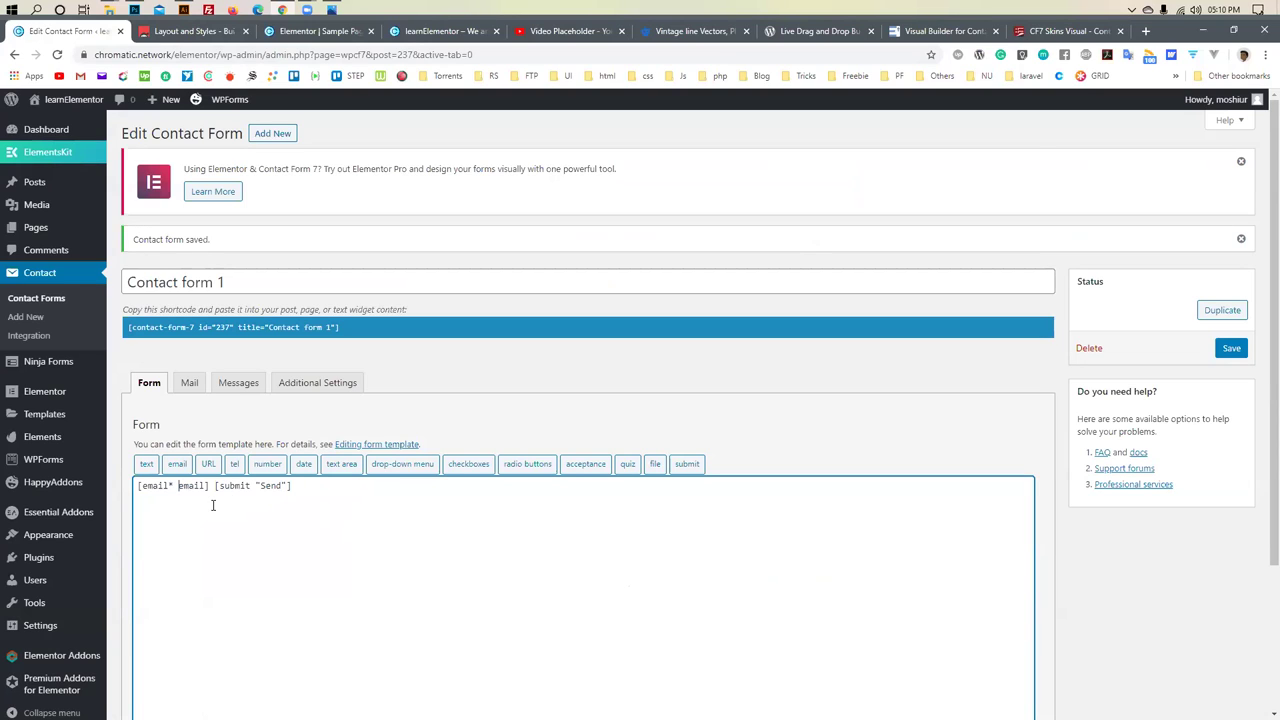
# Rename the email field in the form template to email_address and save the contact form
pyautogui.doubleClick(184, 489)
pyautogui.click(206, 485)
pyautogui.write('ADD')
pyautogui.press('BackSpace')
pyautogui.press('BackSpace')
pyautogui.press('BackSpace')
pyautogui.press('BackSpace')
pyautogui.write('address')
pyautogui.scroll(-2, 510, 532)
pyautogui.click(137, 651)
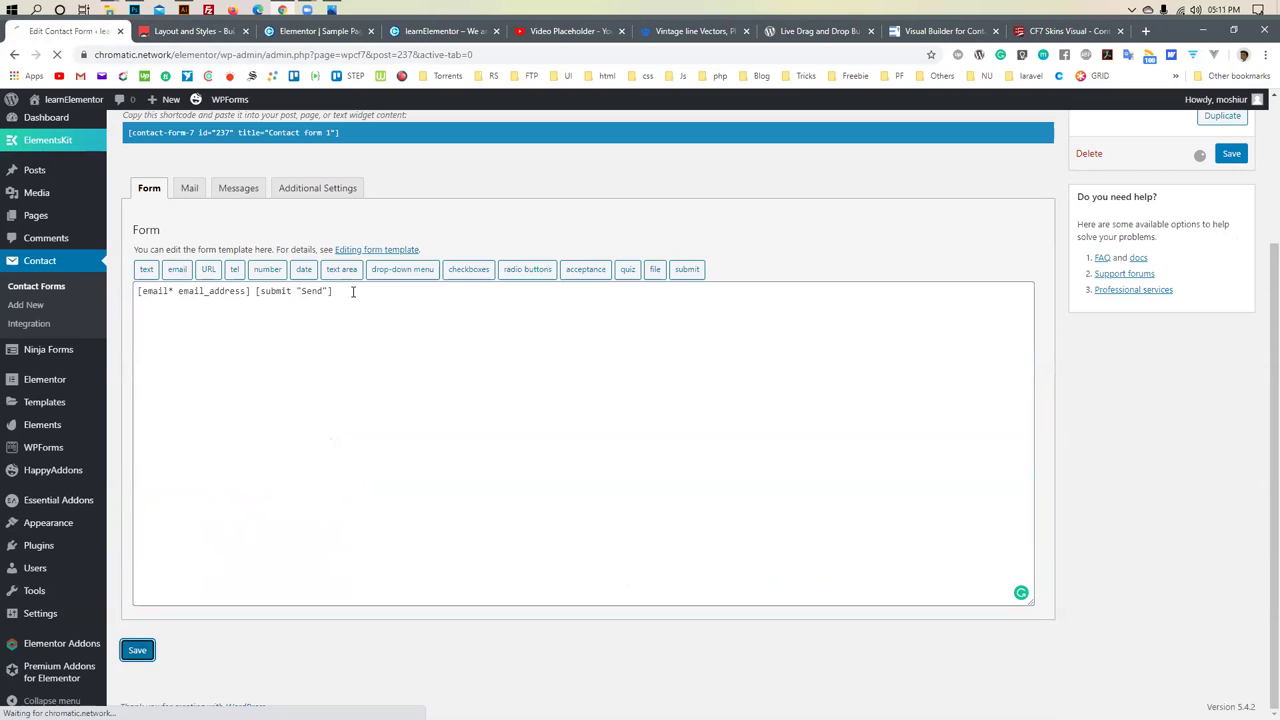
# Examine the Live Drag and Drop Builder for Contact Form 7 plugin page, including its description, use cases and screenshots
pyautogui.click(815, 31)
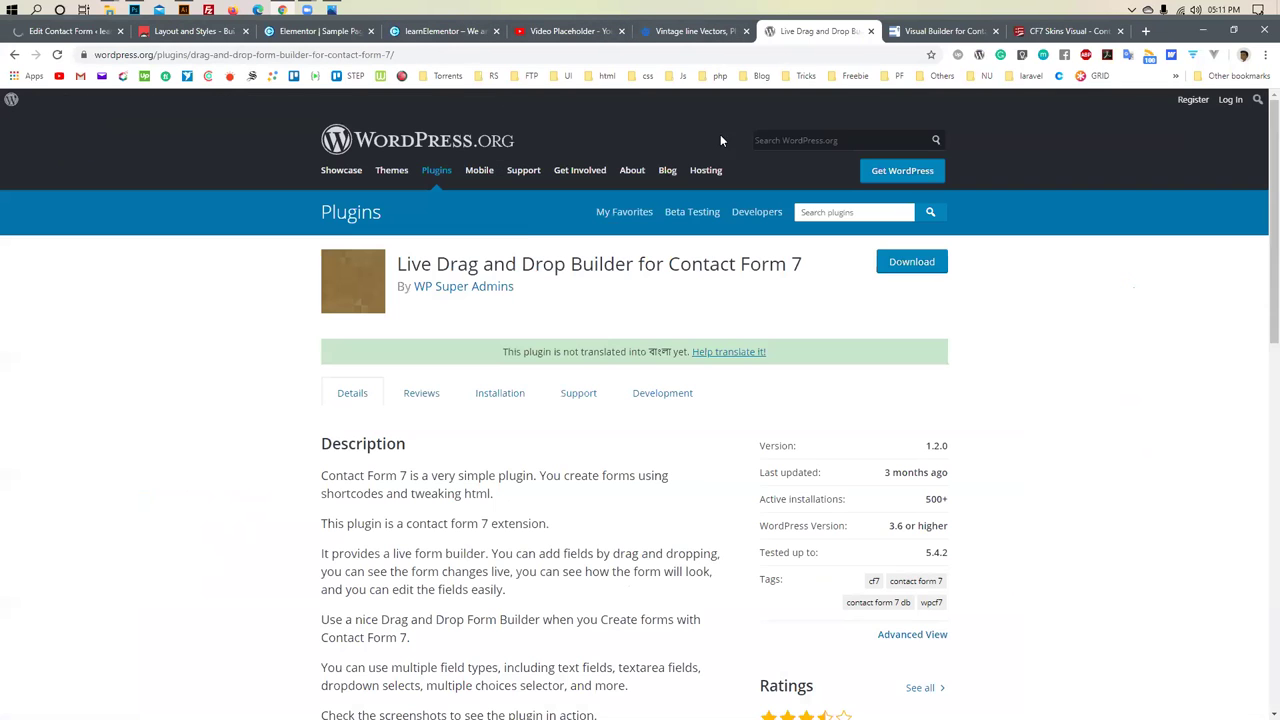
pyautogui.scroll(-7, 630, 270)
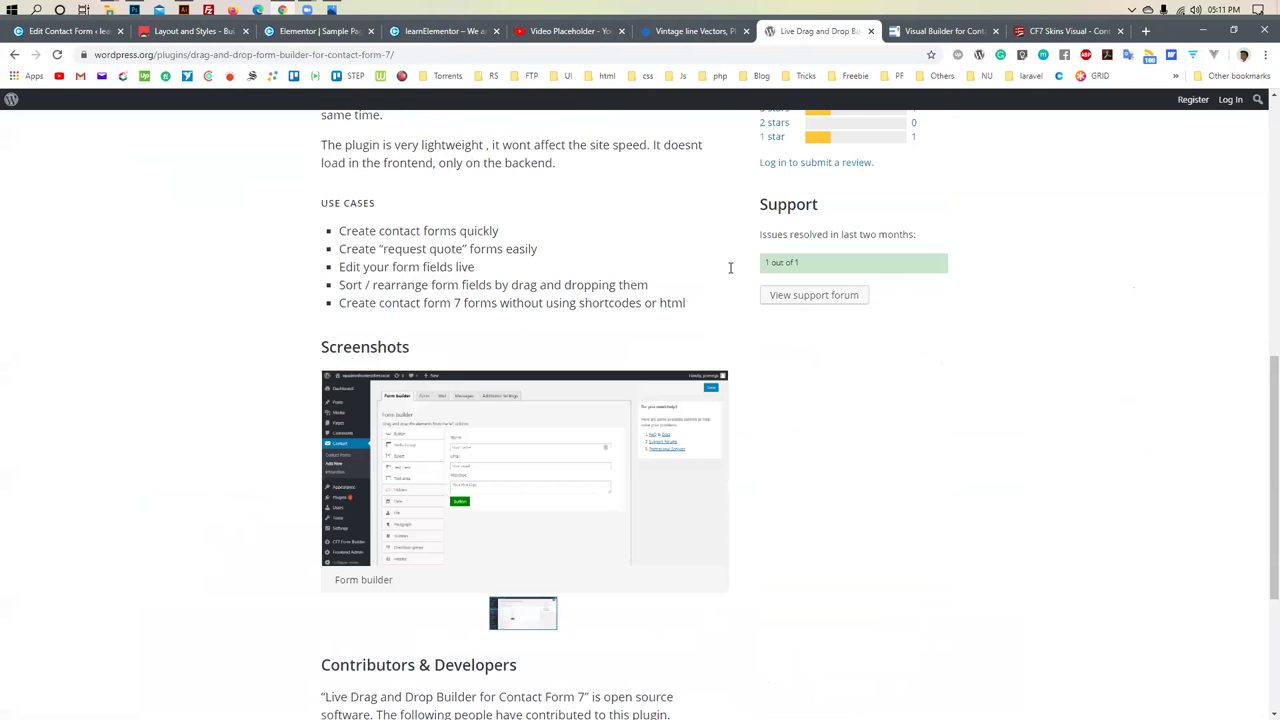
pyautogui.scroll(-1, 730, 272)
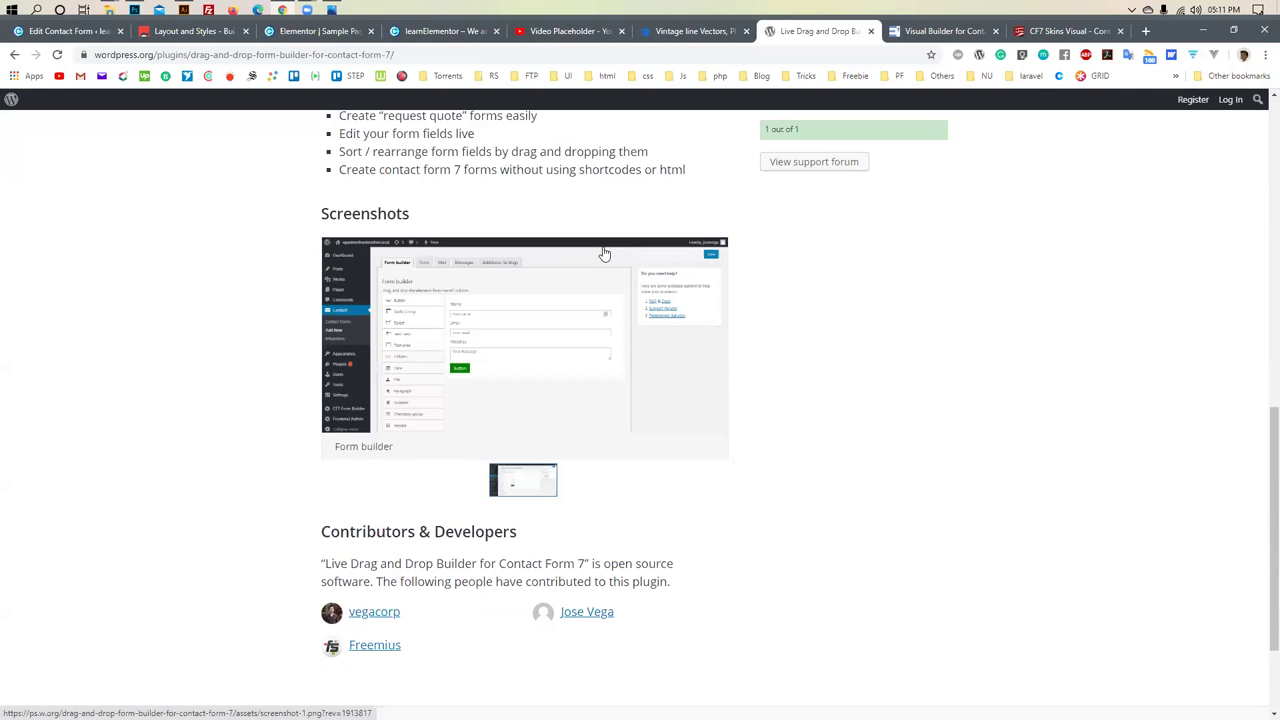
pyautogui.scroll(4, 737, 254)
pyautogui.scroll(3, 737, 254)
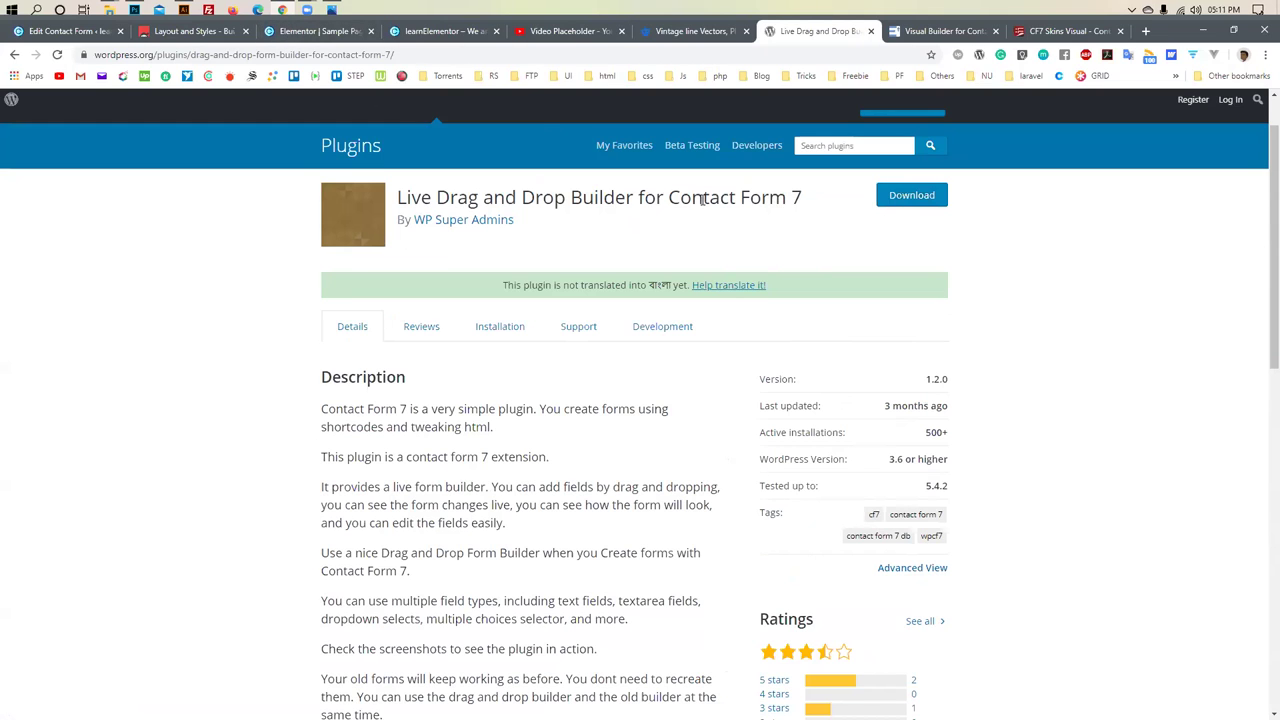
pyautogui.moveTo(802, 199); pyautogui.dragTo(395, 199)
# In Contact form 1's mail template, set the Reply-To tag in the additional headers to [email_address]
pyautogui.click(90, 31)
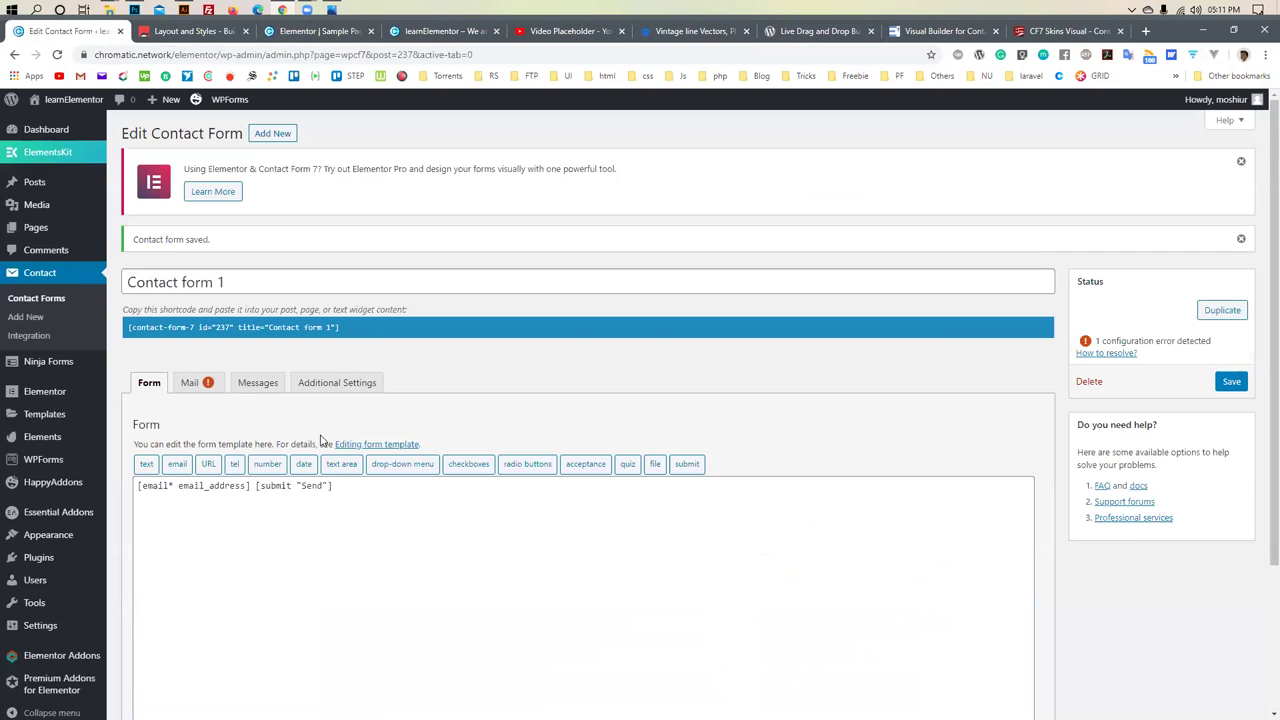
pyautogui.scroll(-1, 320, 440)
pyautogui.click(190, 318)
pyautogui.scroll(-2, 175, 250)
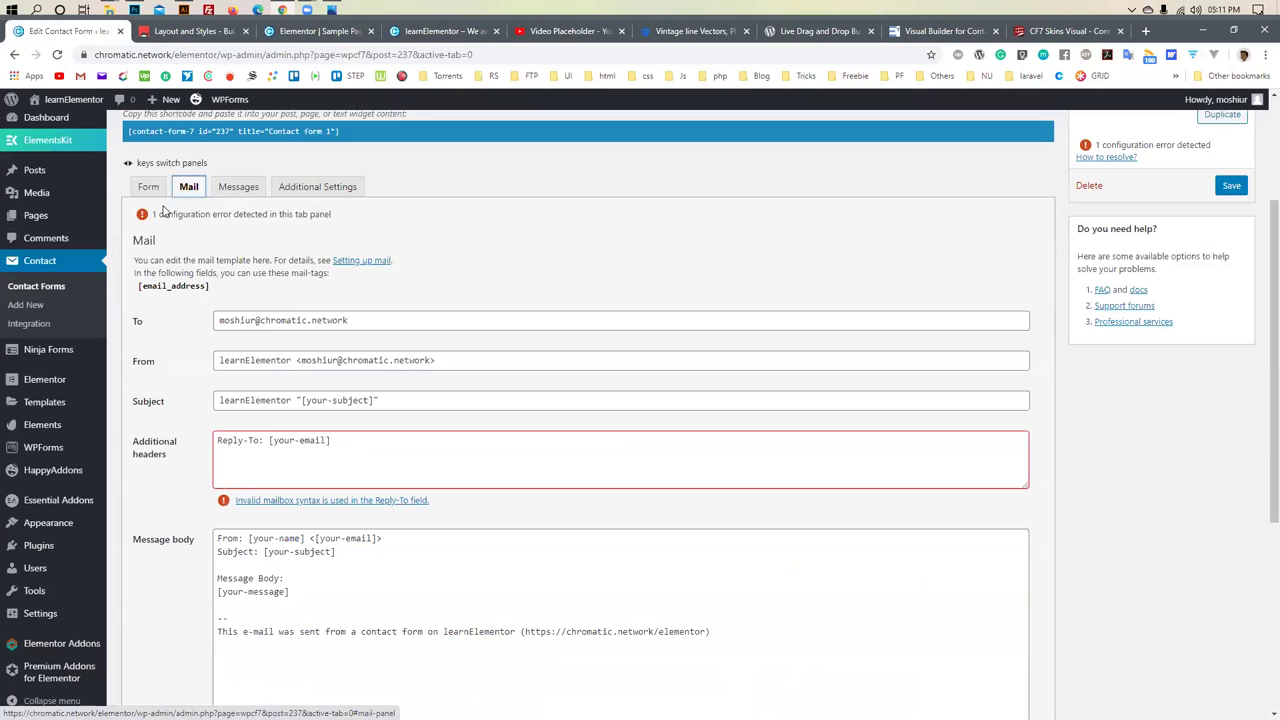
pyautogui.click(148, 187)
pyautogui.click(189, 190)
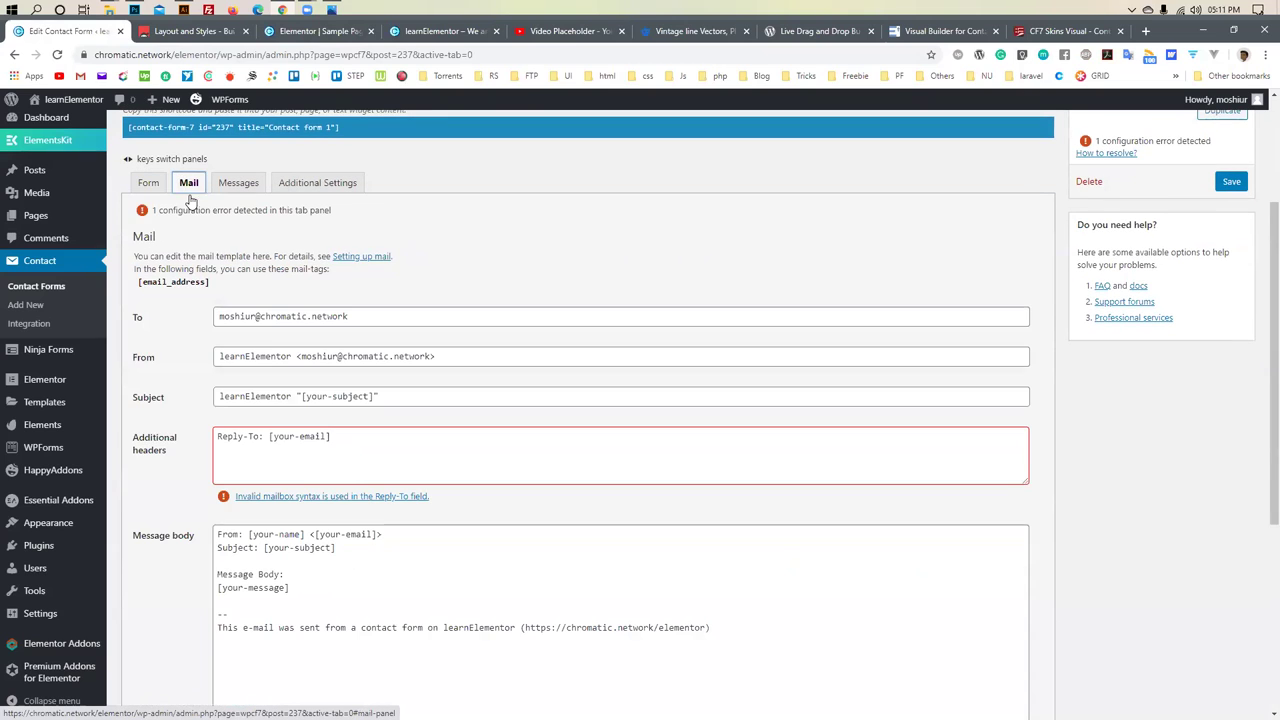
pyautogui.scroll(-1, 267, 340)
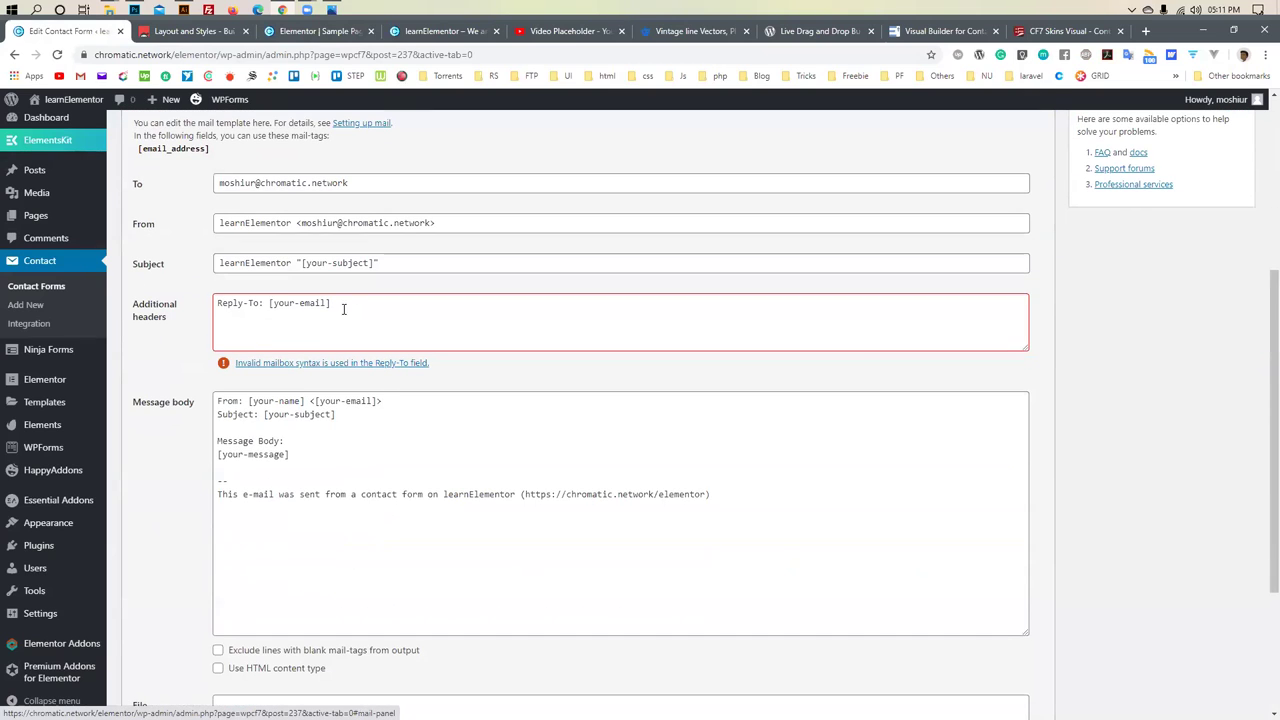
pyautogui.moveTo(343, 309); pyautogui.dragTo(186, 316)
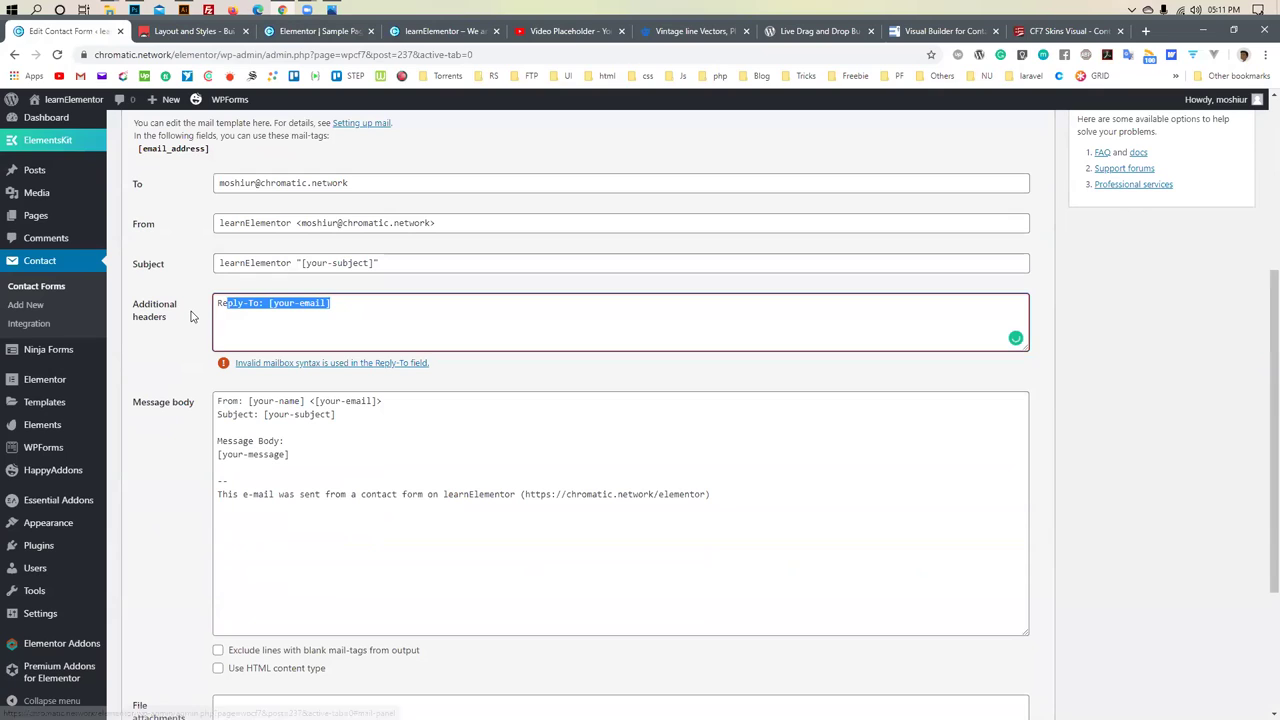
pyautogui.doubleClick(286, 306)
pyautogui.press('BackSpace')
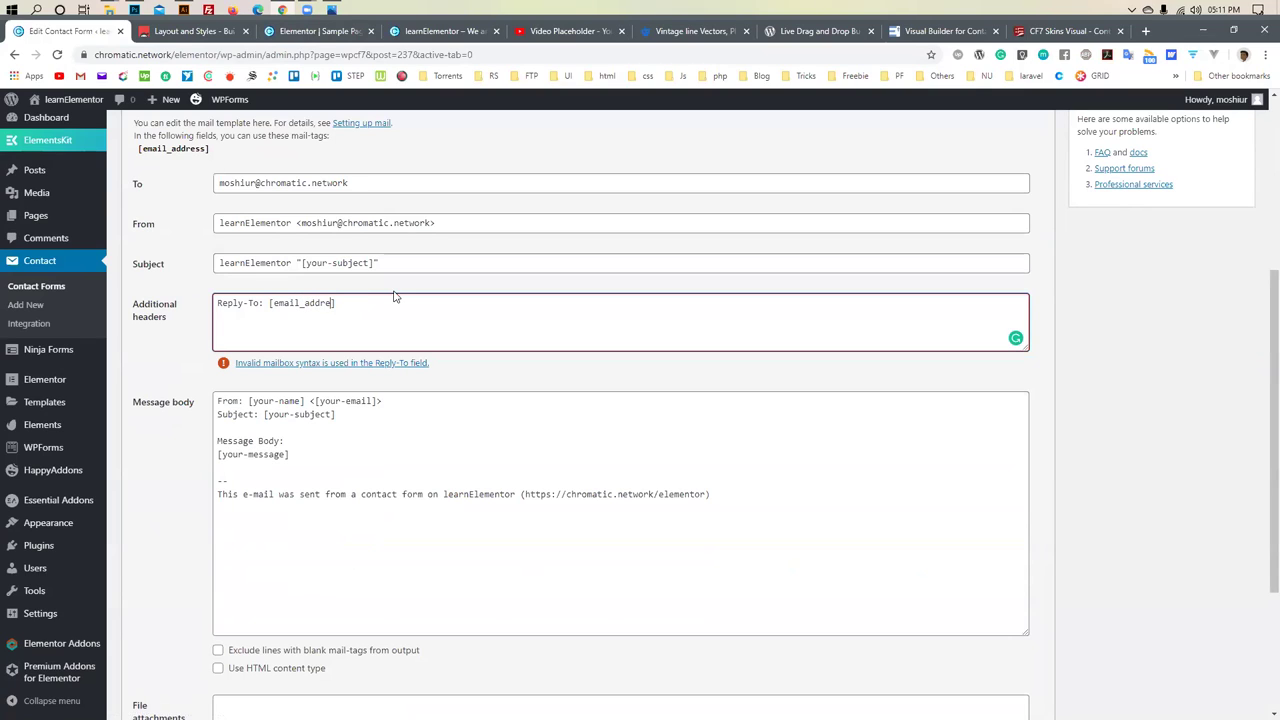
pyautogui.click(187, 349)
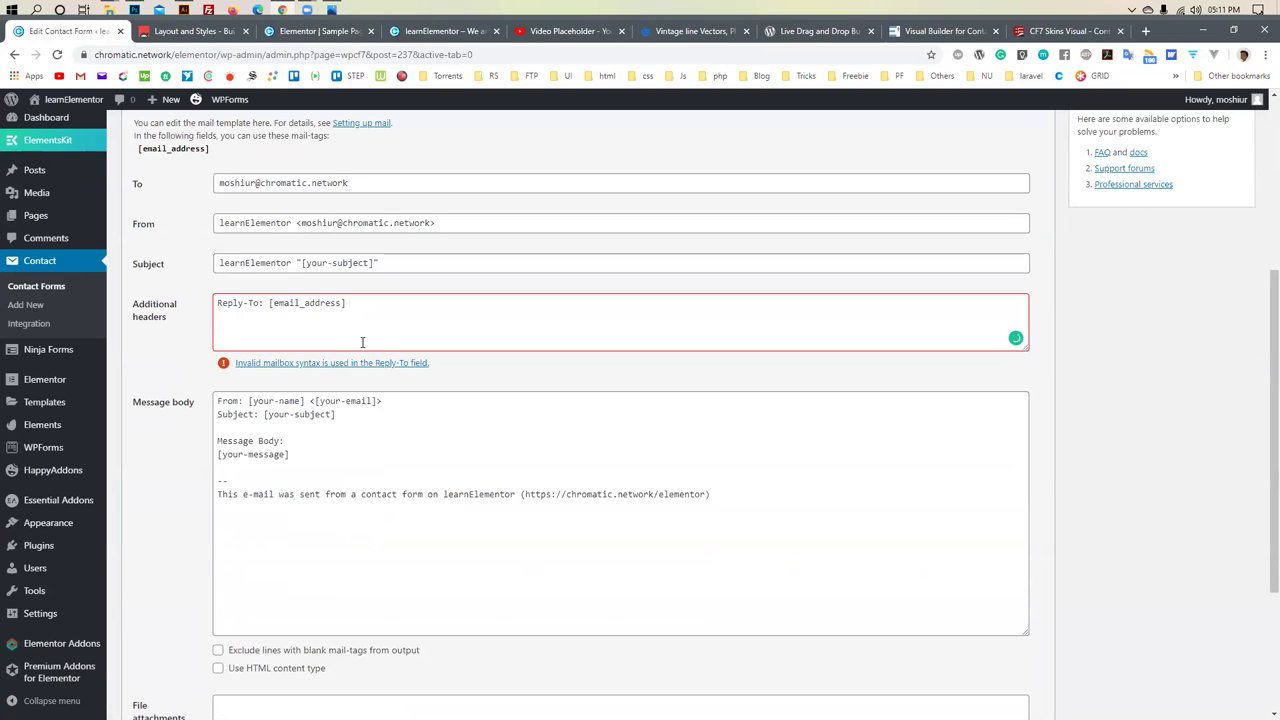
pyautogui.click(371, 306)
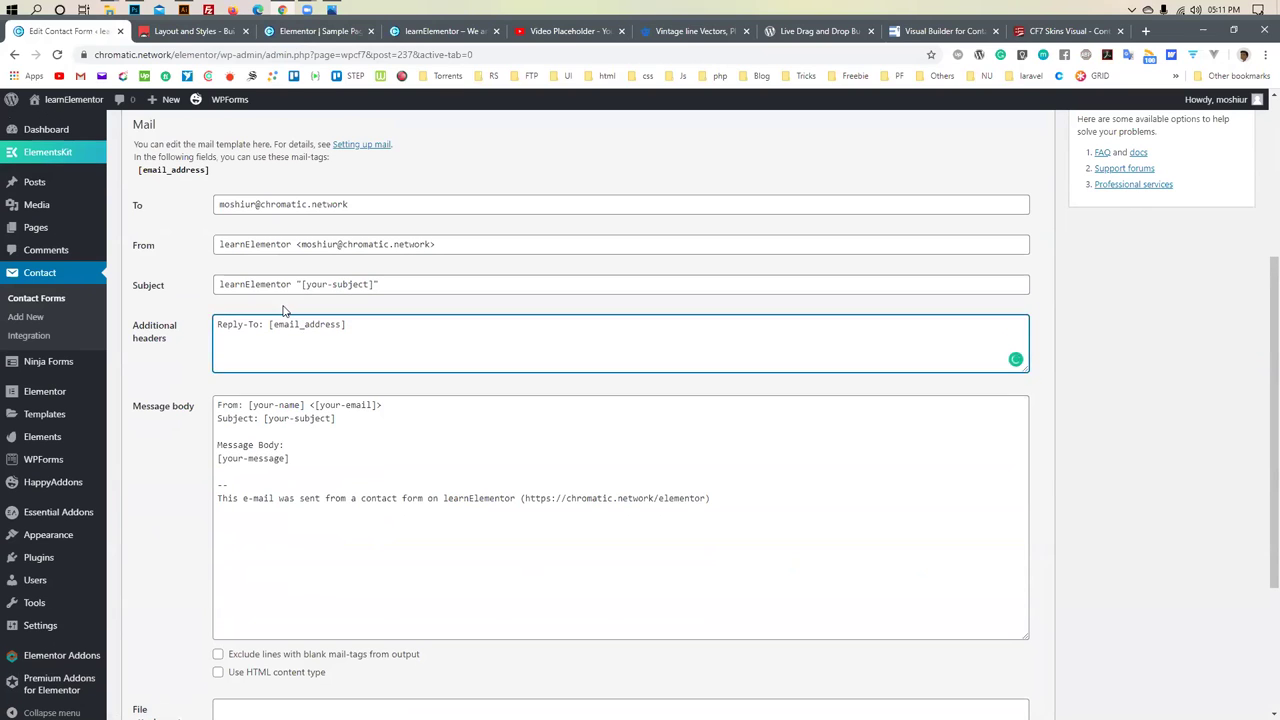
pyautogui.doubleClick(288, 324)
pyautogui.click(163, 362)
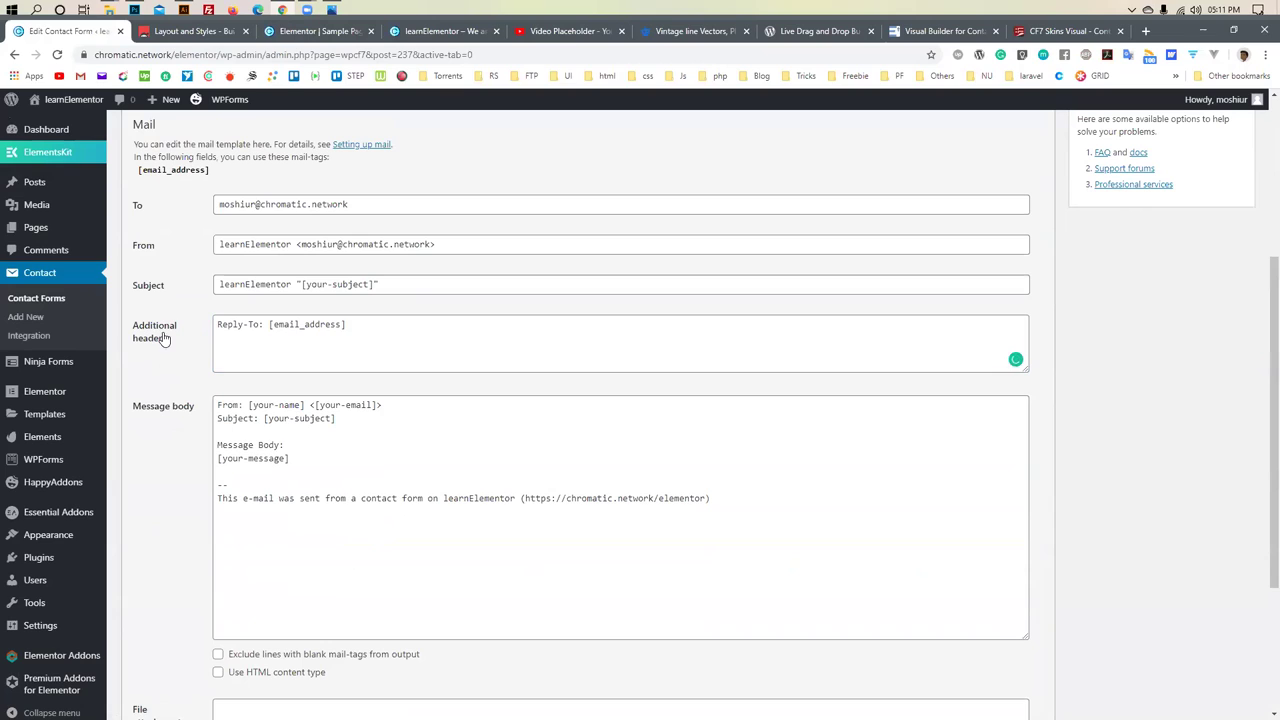
# Review the mail template's recipient, sender, subject, additional headers and message body for the tags they use
pyautogui.moveTo(218, 324); pyautogui.dragTo(354, 323)
pyautogui.doubleClick(257, 284)
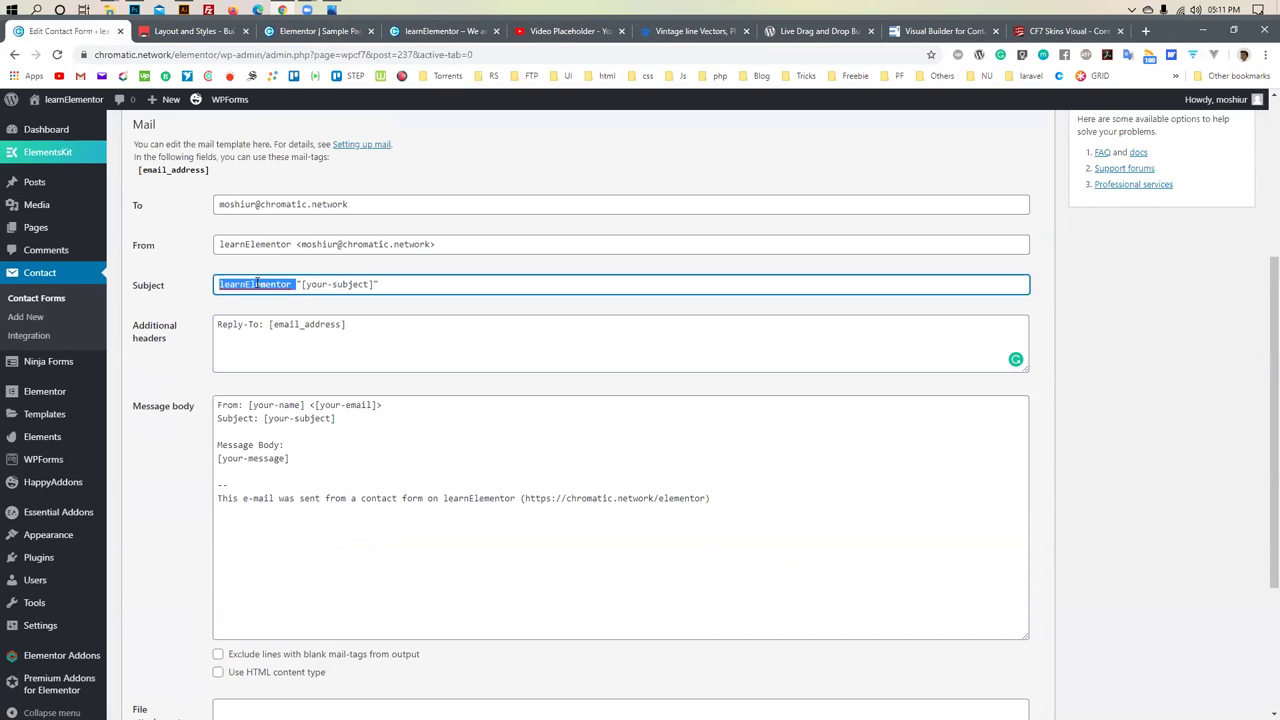
pyautogui.click(351, 284)
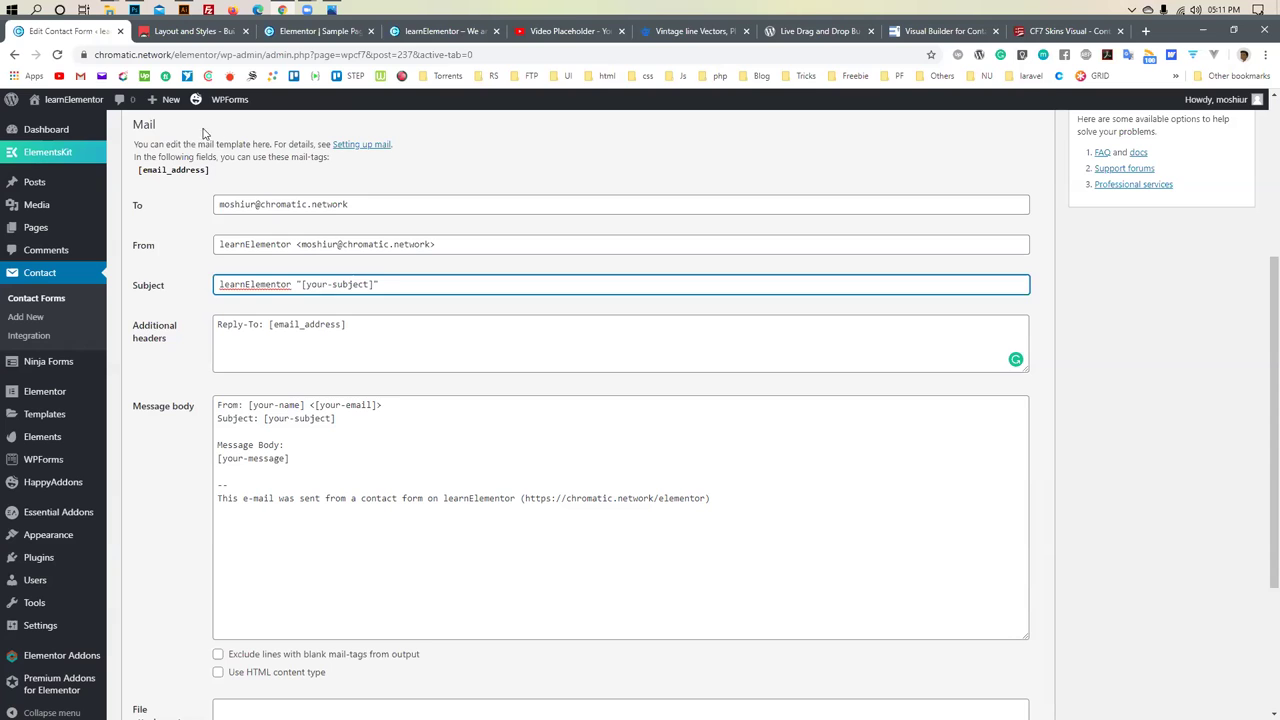
pyautogui.scroll(2, 203, 133)
pyautogui.scroll(-2, 354, 370)
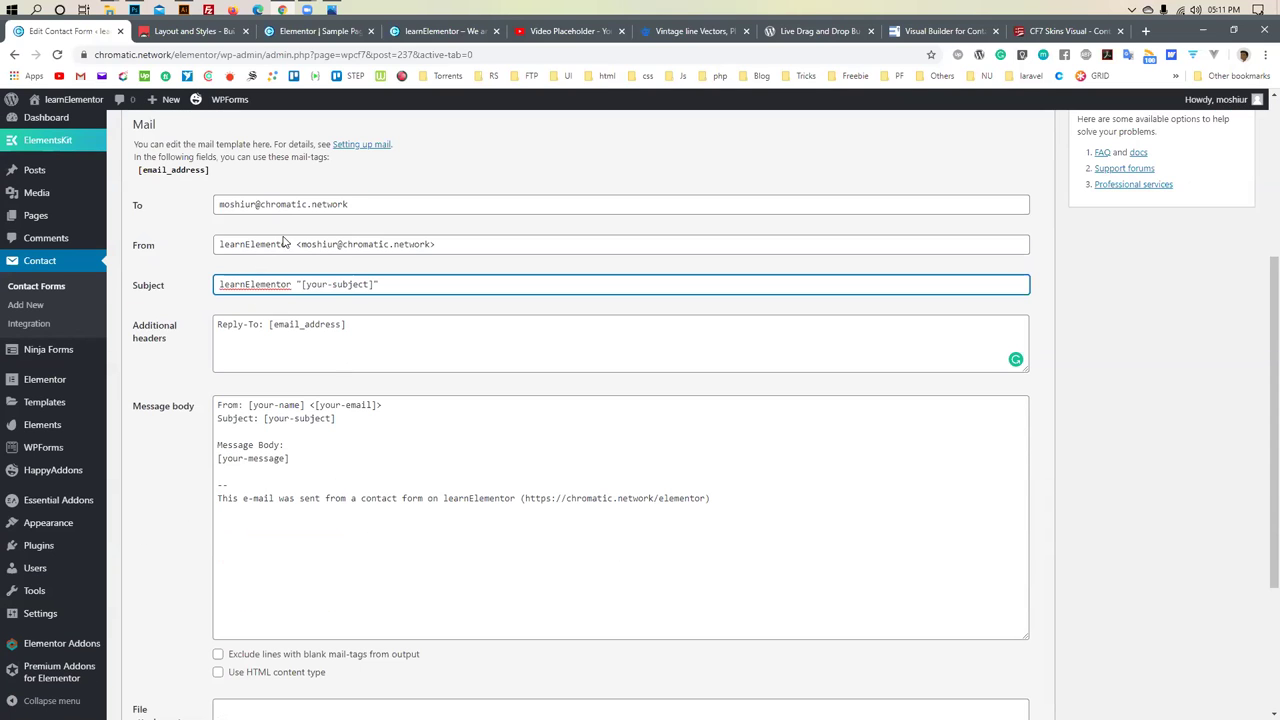
pyautogui.moveTo(361, 204); pyautogui.dragTo(215, 207)
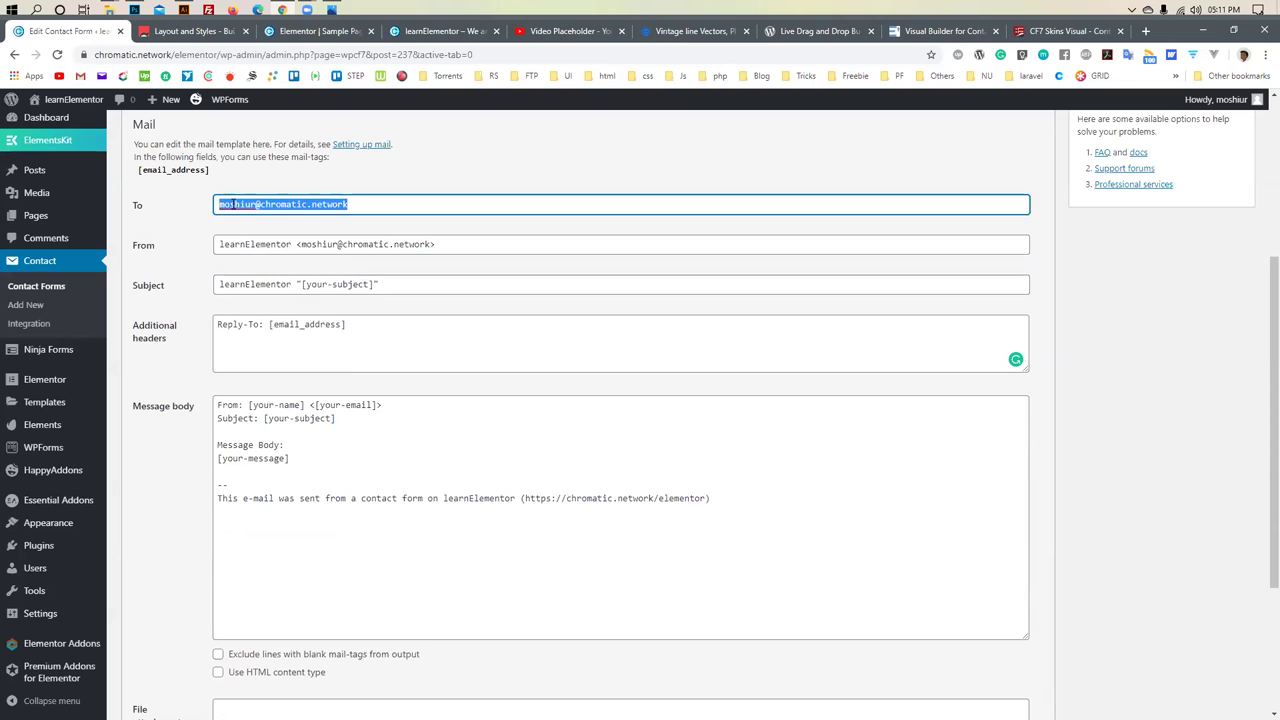
pyautogui.doubleClick(233, 204)
pyautogui.moveTo(453, 244); pyautogui.dragTo(312, 245)
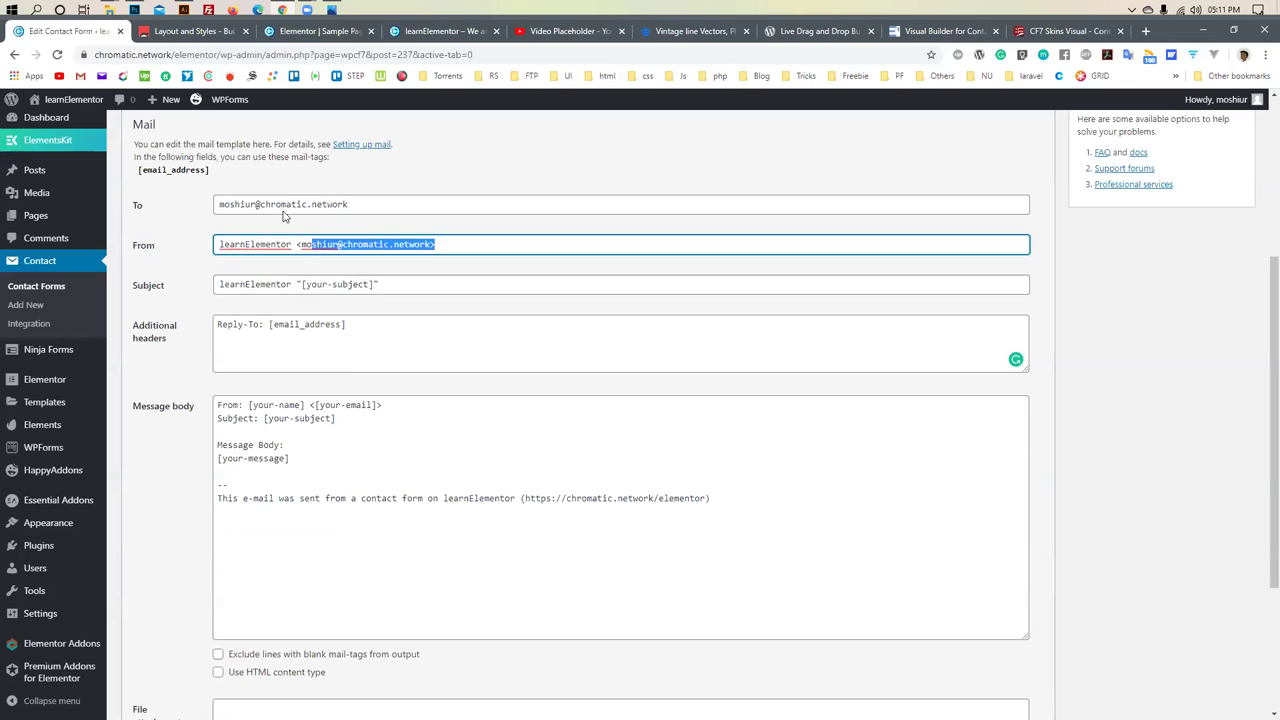
pyautogui.doubleClick(232, 204)
pyautogui.scroll(-2, 266, 320)
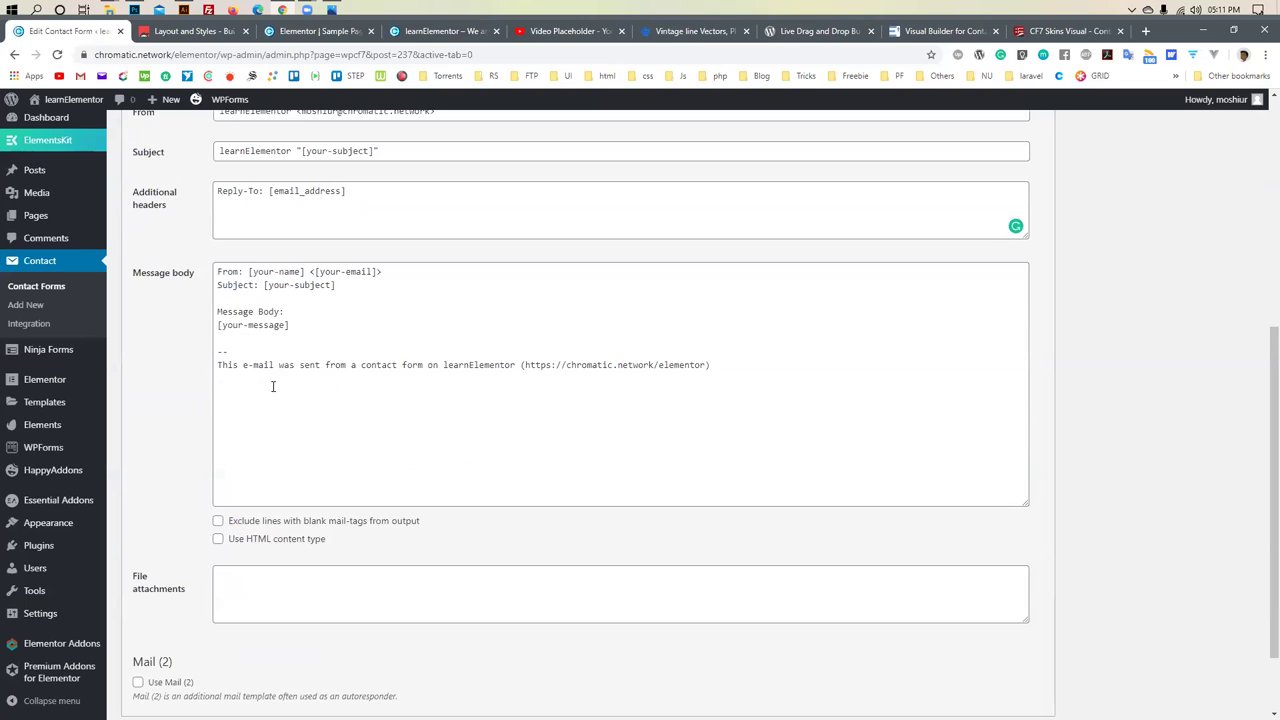
pyautogui.moveTo(274, 347); pyautogui.dragTo(215, 346)
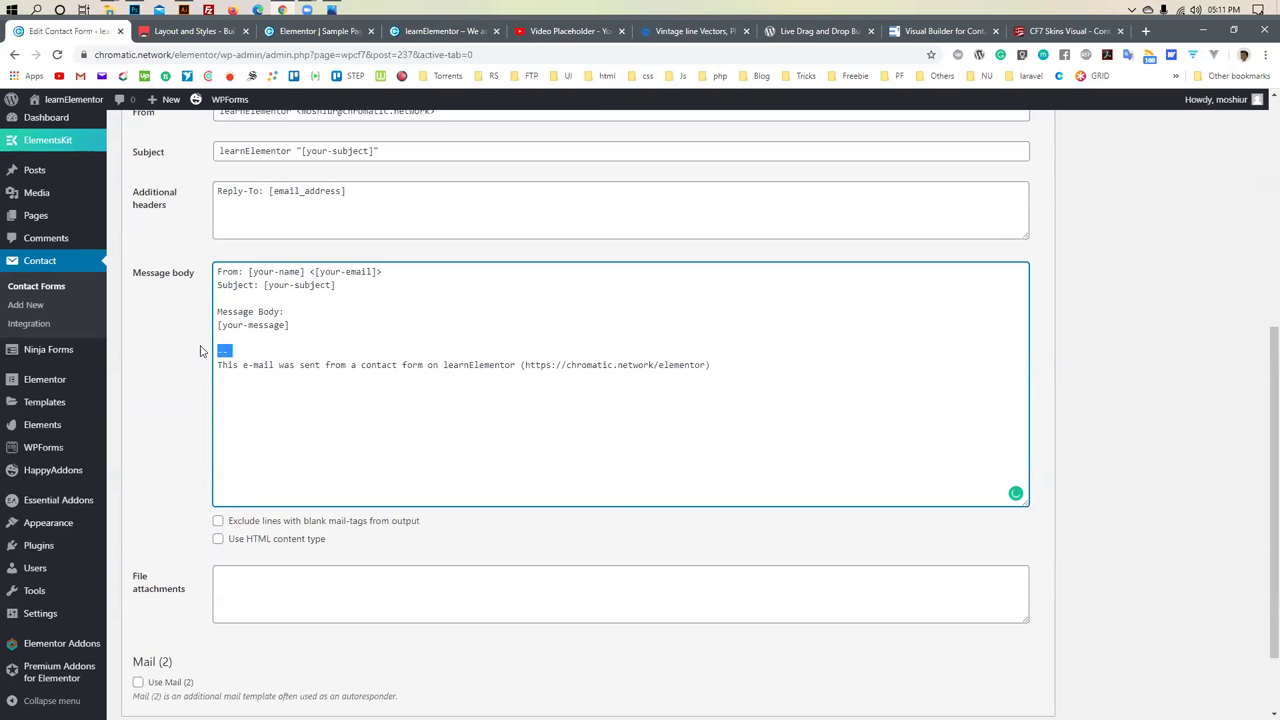
pyautogui.scroll(2, 253, 318)
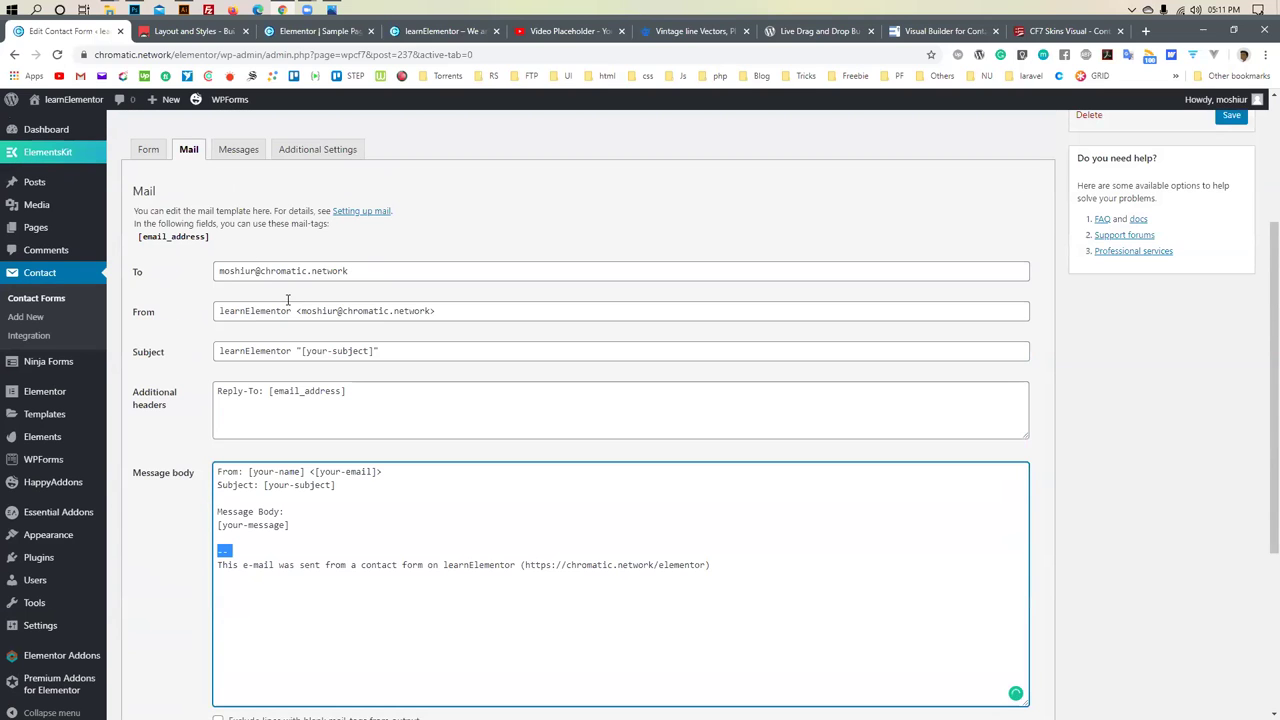
pyautogui.moveTo(303, 351); pyautogui.dragTo(375, 352)
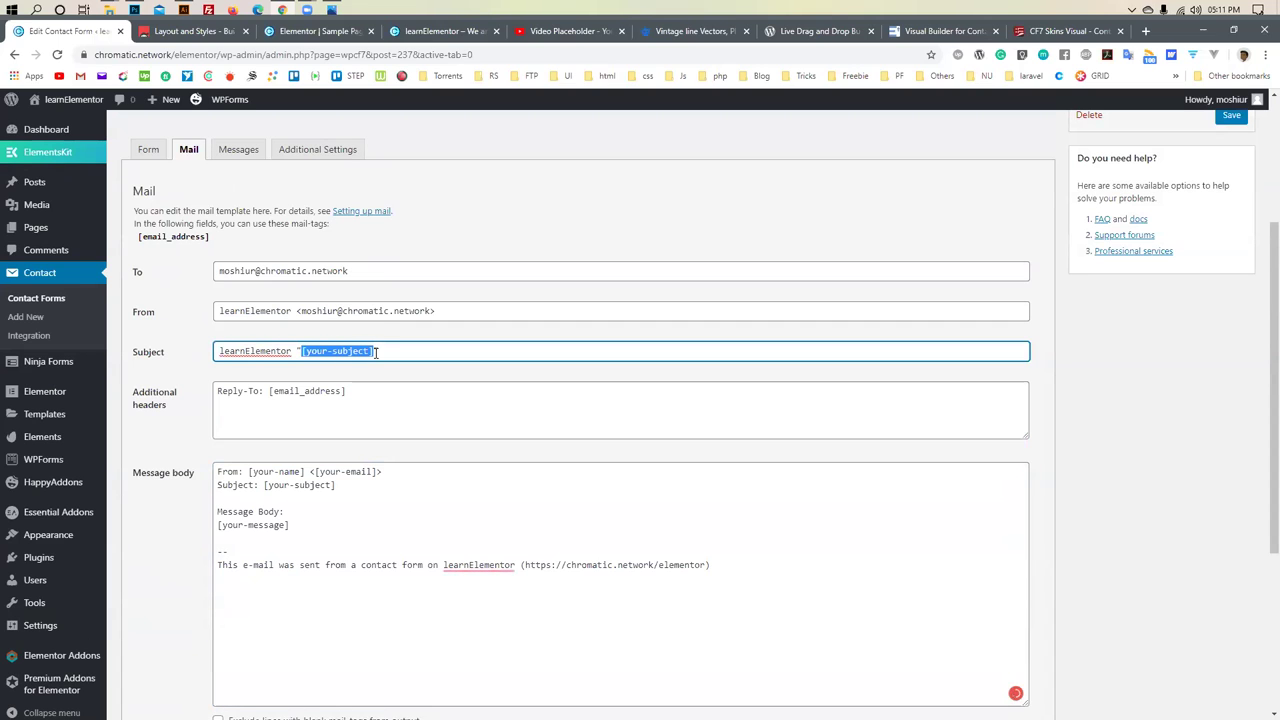
# Check the field name in the form template and remove the quoted [your-subject] tag from the mail subject
pyautogui.click(152, 148)
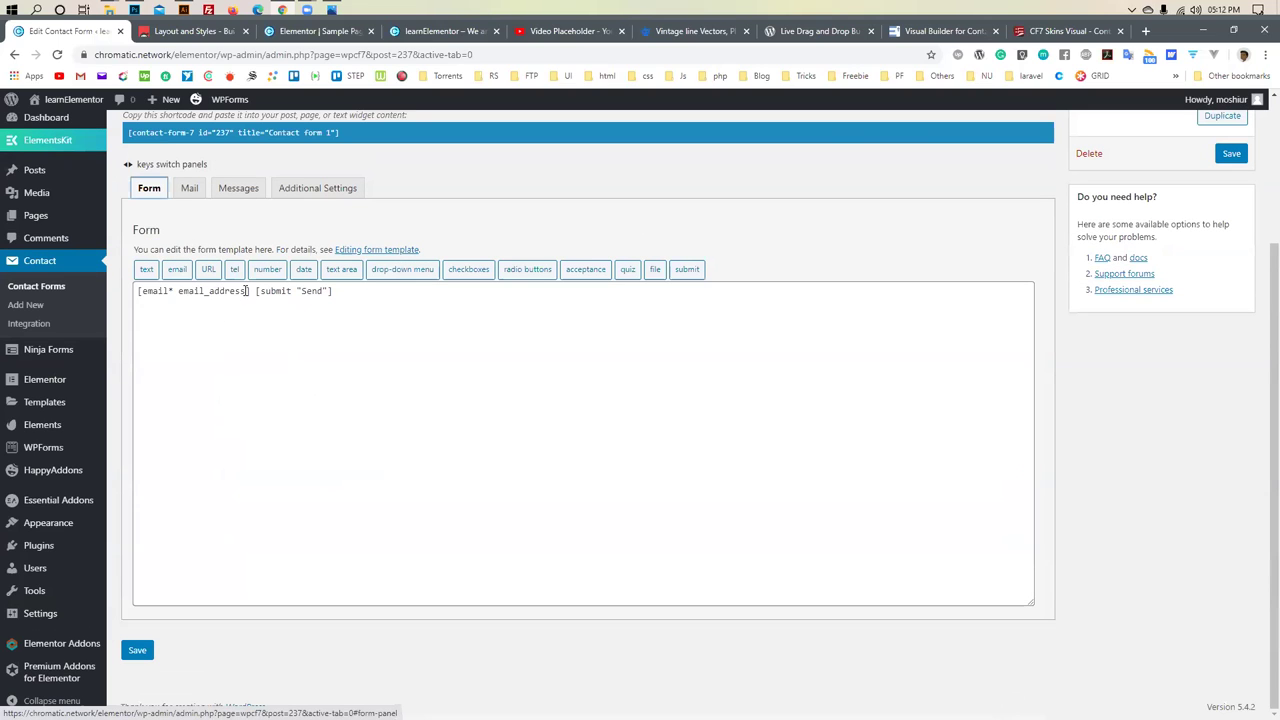
pyautogui.moveTo(246, 290); pyautogui.dragTo(180, 290)
pyautogui.click(191, 202)
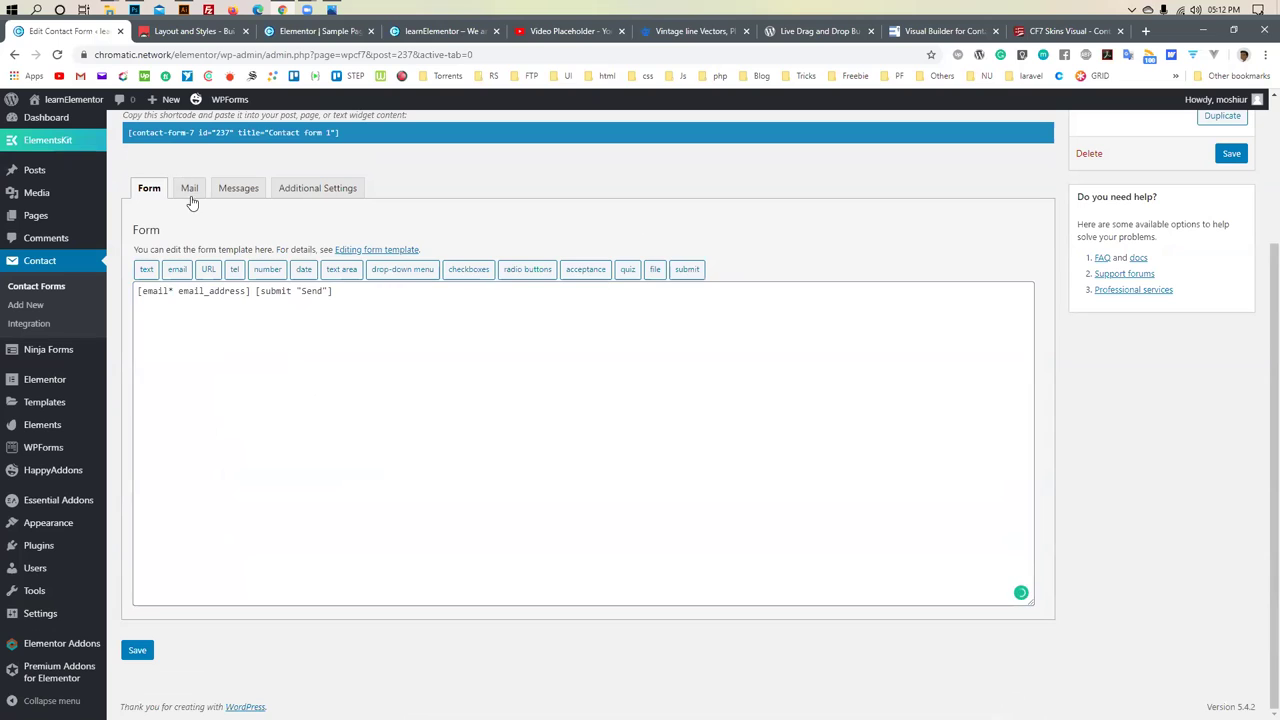
pyautogui.click(190, 194)
pyautogui.moveTo(272, 391); pyautogui.dragTo(297, 350)
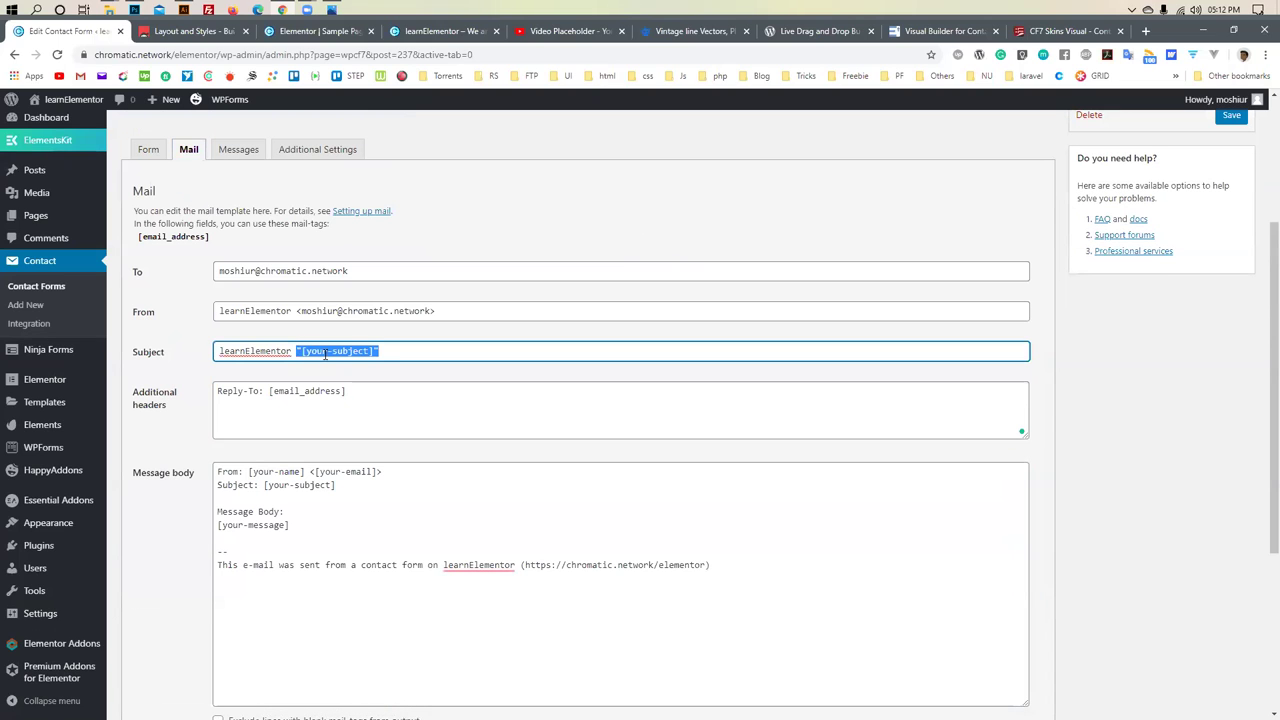
pyautogui.press('BackSpace')
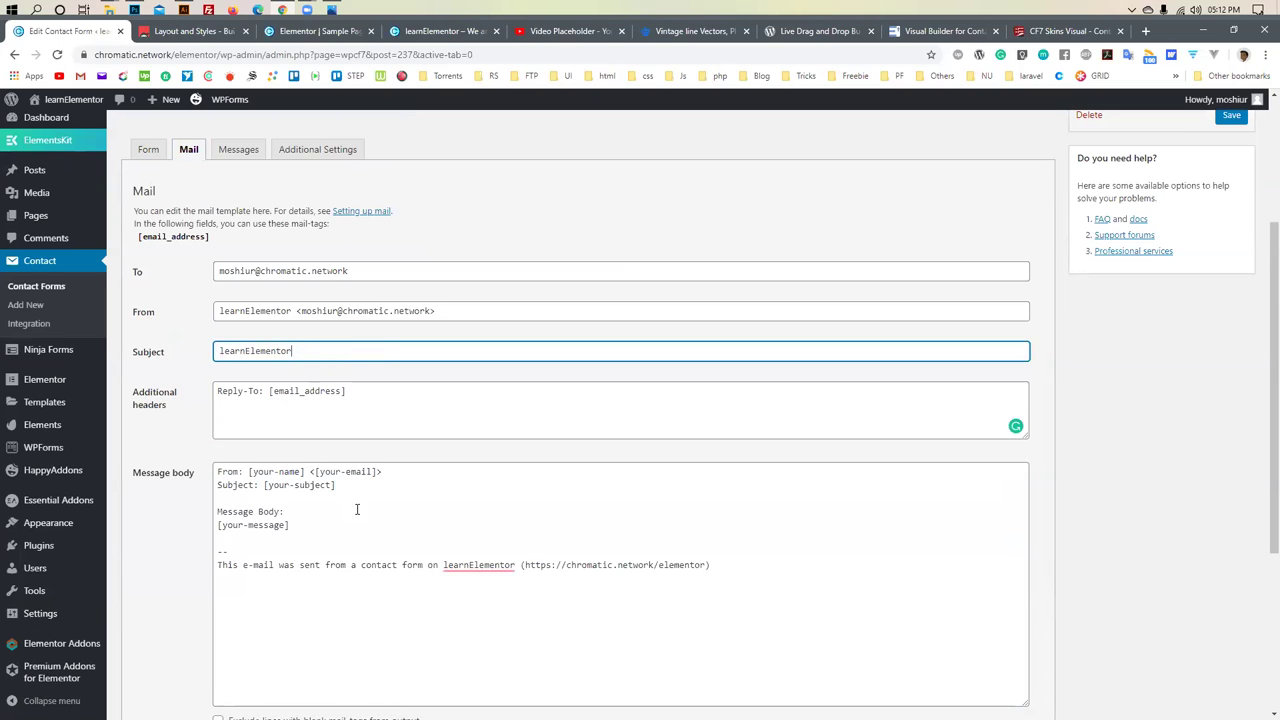
# Remove the learnElementor site name, the Subject line and the [your-name] tag from the mail's message body
pyautogui.scroll(-1, 478, 504)
pyautogui.doubleClick(478, 504)
pyautogui.press('BackSpace')
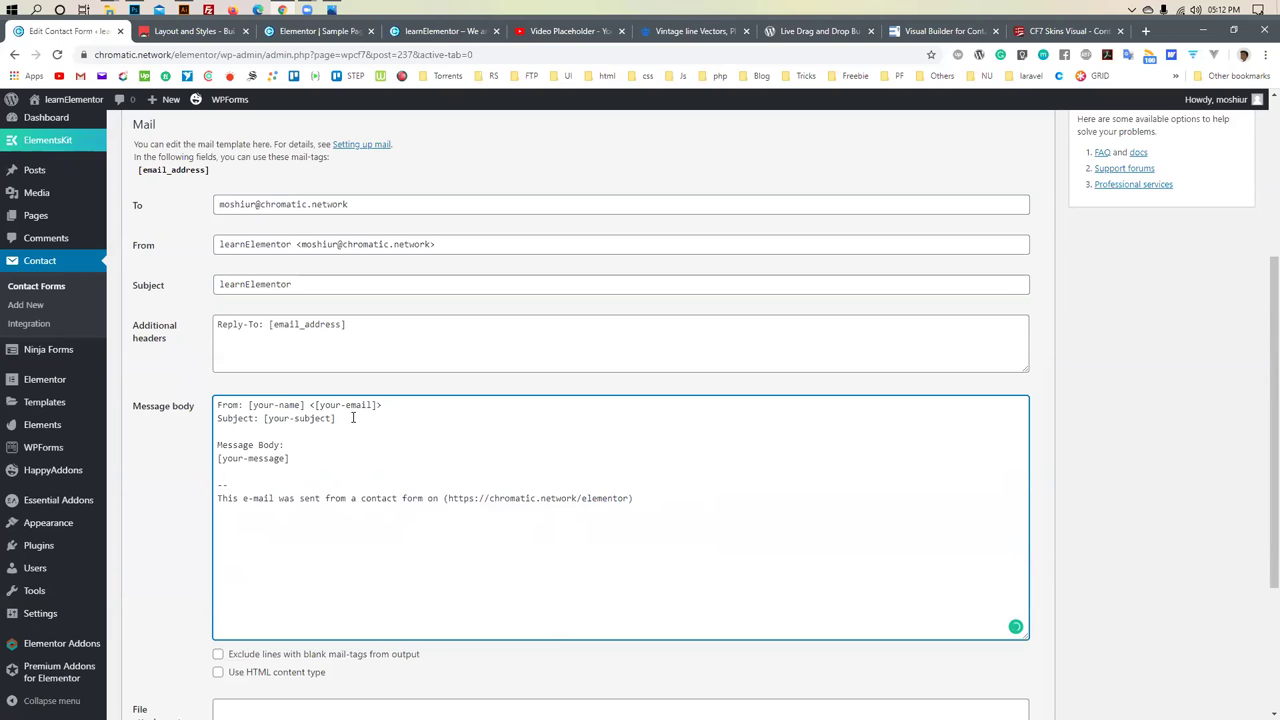
pyautogui.moveTo(353, 418); pyautogui.dragTo(168, 419)
pyautogui.press('BackSpace')
pyautogui.press('BackSpace')
pyautogui.moveTo(305, 404); pyautogui.dragTo(248, 404)
pyautogui.press('BackSpace')
pyautogui.press('BackSpace')
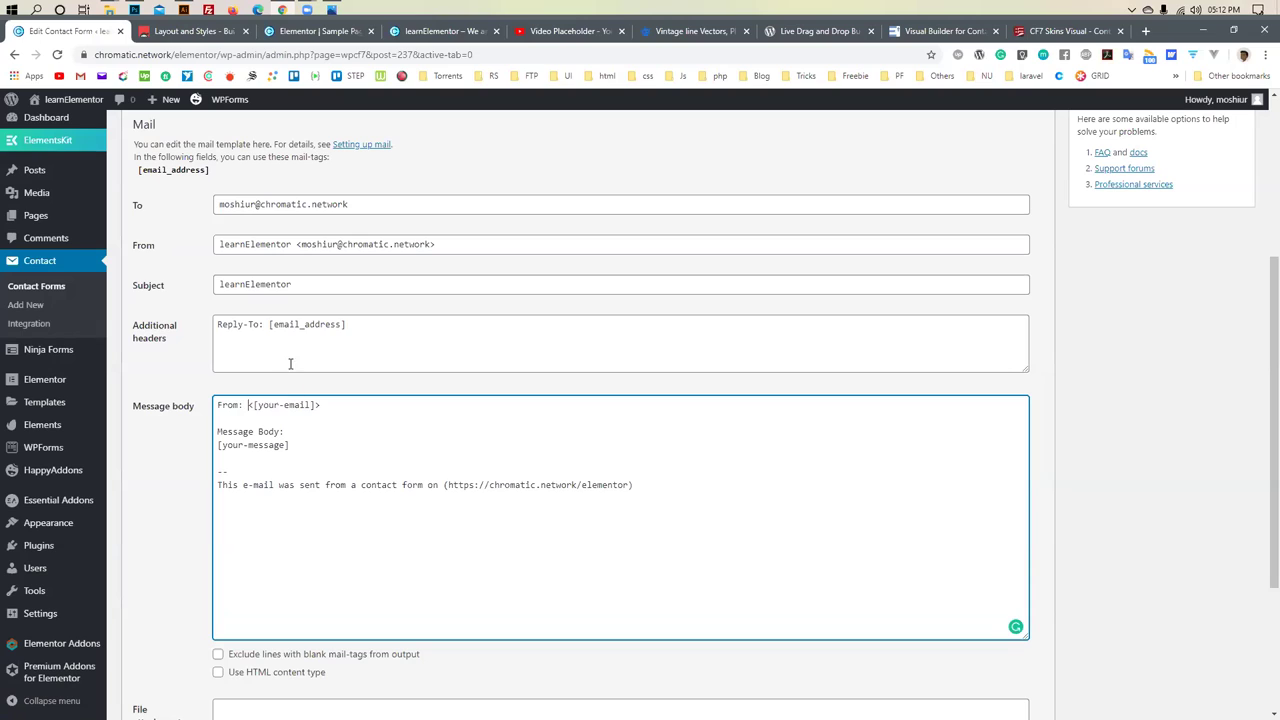
# Replace your-email with email_address, copied from the Reply-To header, in the message body's From line and save the contact form
pyautogui.moveTo(343, 324); pyautogui.dragTo(272, 324)
pyautogui.hotkey('ctrl', 'c')
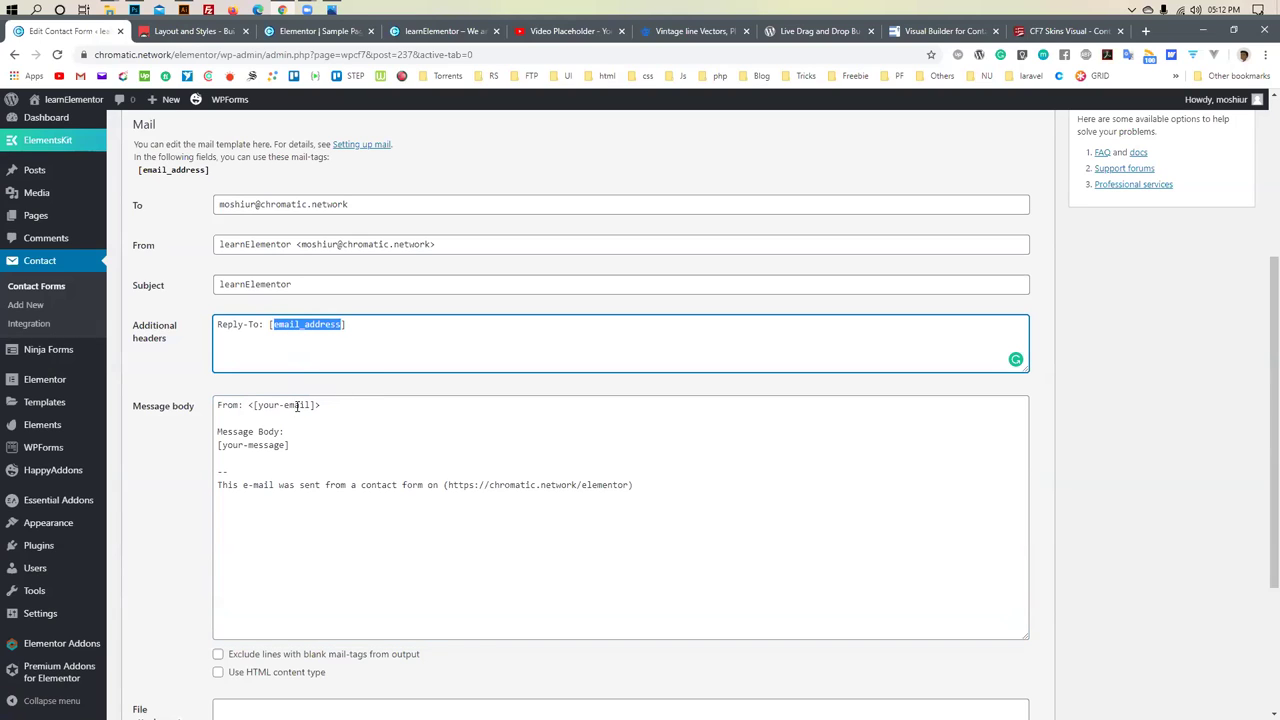
pyautogui.moveTo(313, 405); pyautogui.dragTo(260, 405)
pyautogui.hotkey('ctrl', 'v')
pyautogui.scroll(-3, 225, 480)
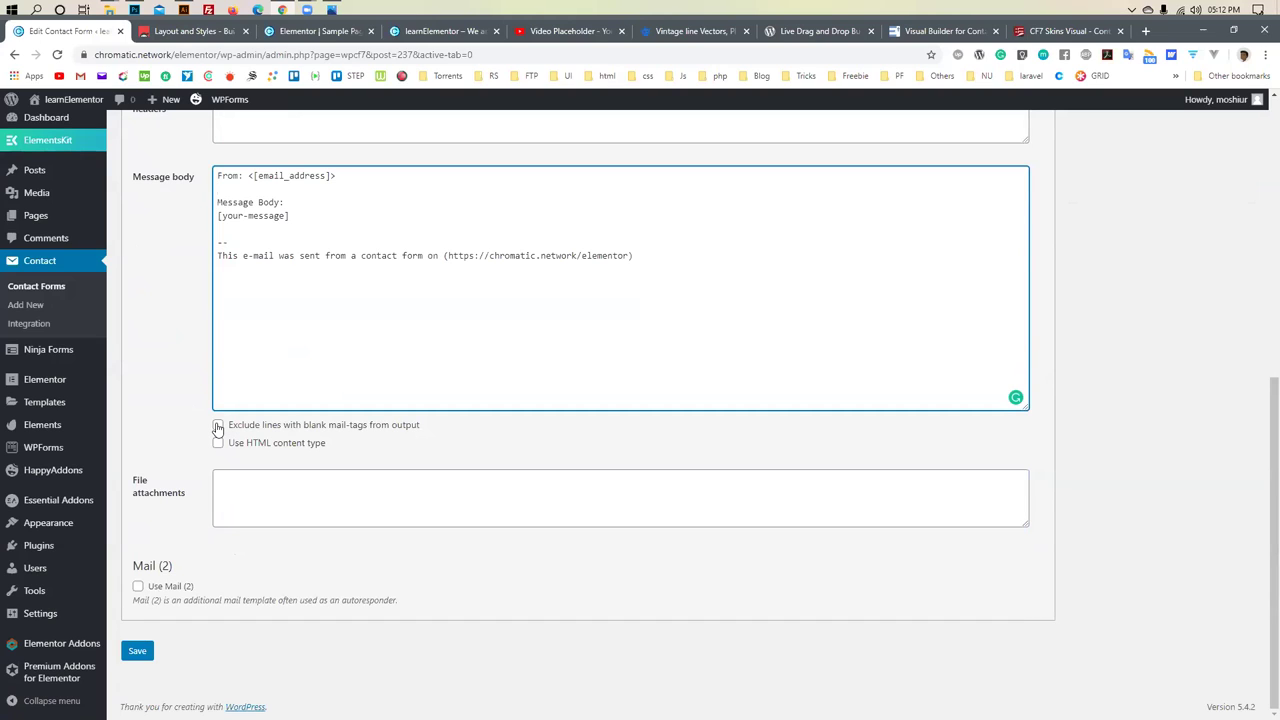
pyautogui.click(136, 654)
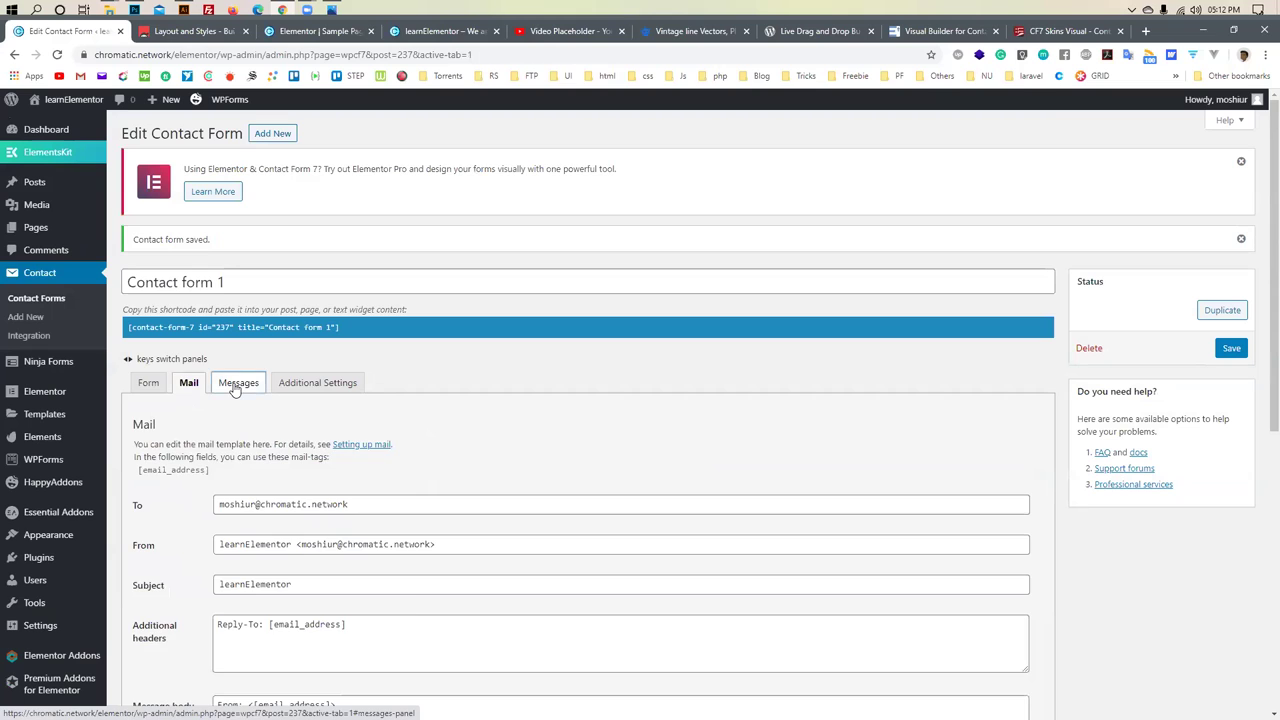
# Review Contact form 1's response messages and its additional settings
pyautogui.click(234, 388)
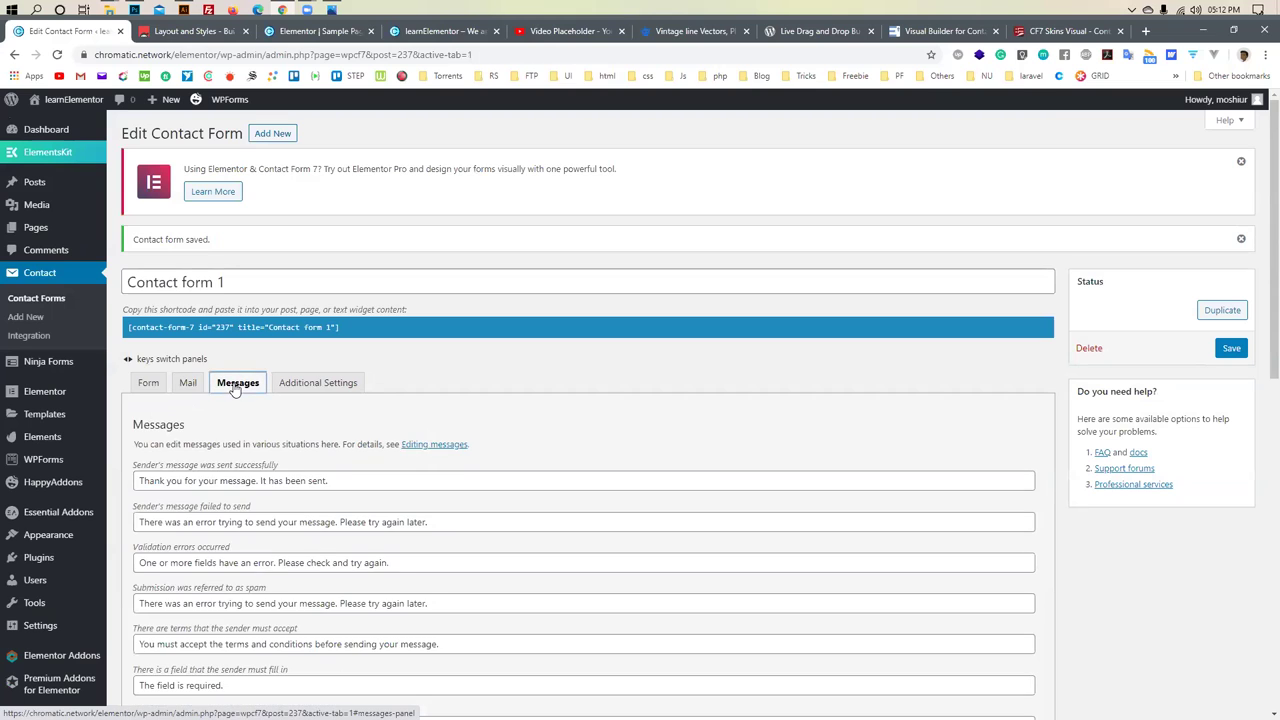
pyautogui.scroll(-1, 234, 388)
pyautogui.moveTo(165, 414); pyautogui.dragTo(333, 414)
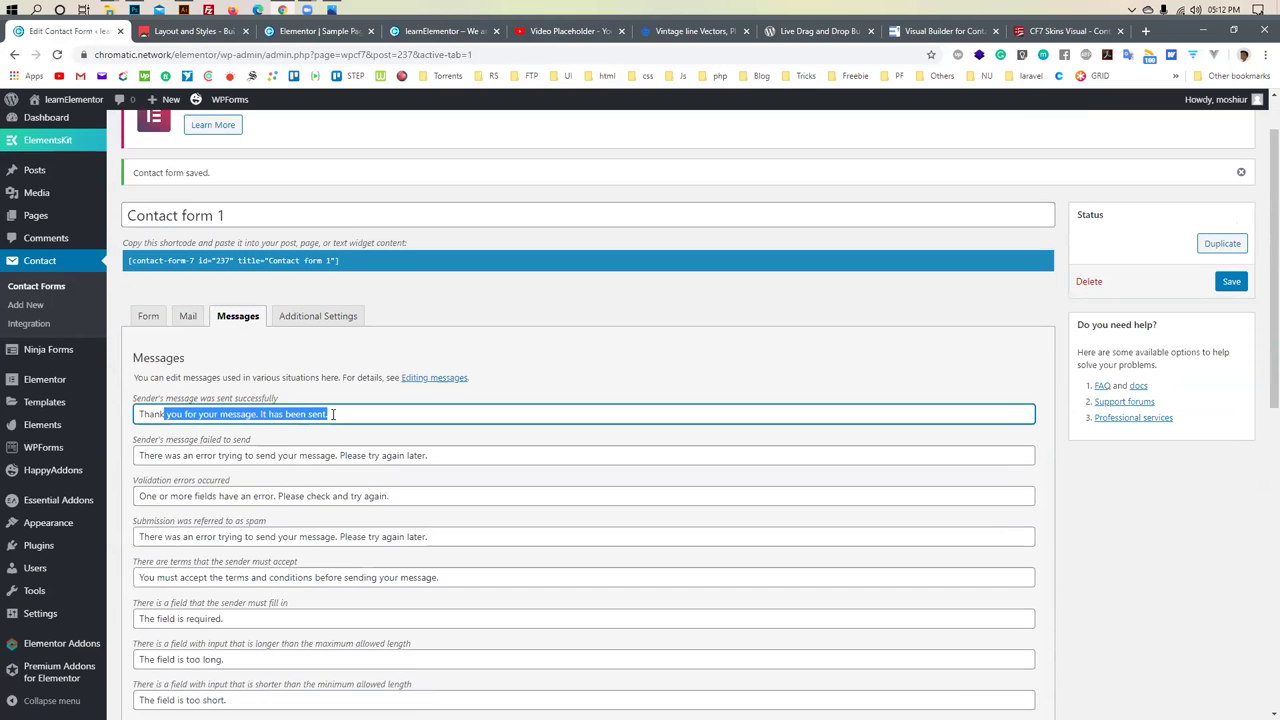
pyautogui.scroll(-2, 325, 384)
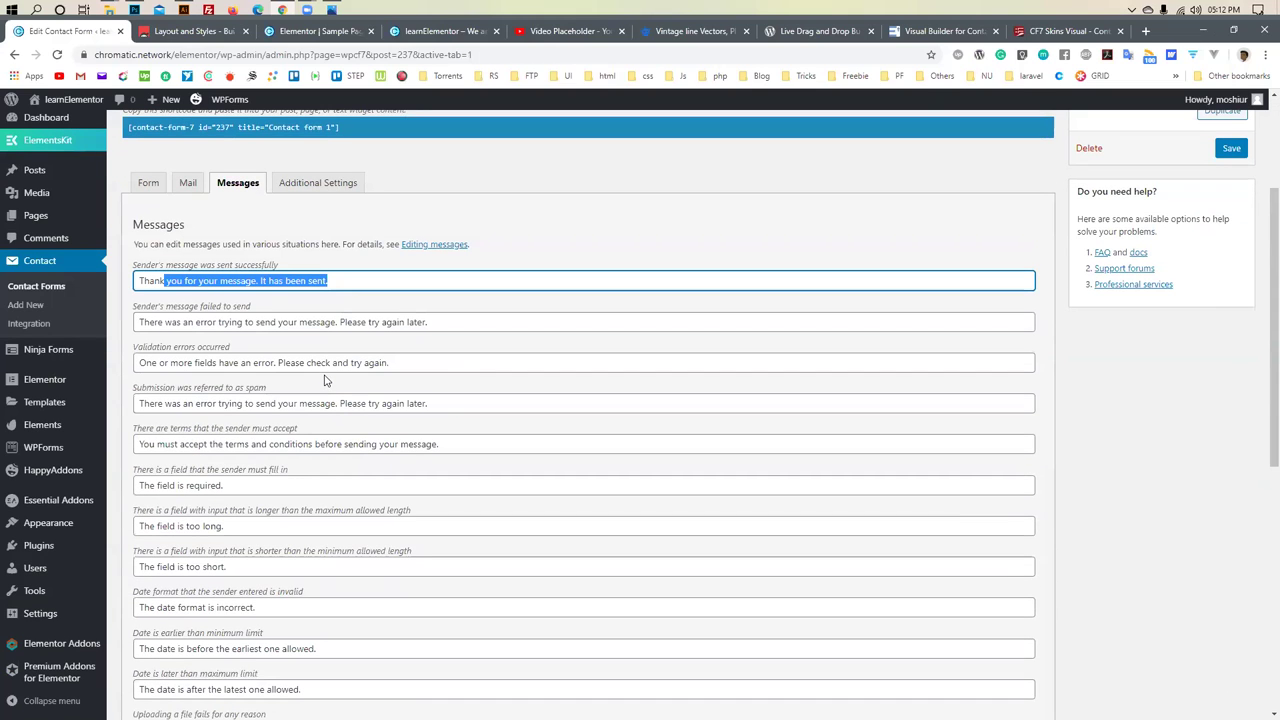
pyautogui.click(298, 185)
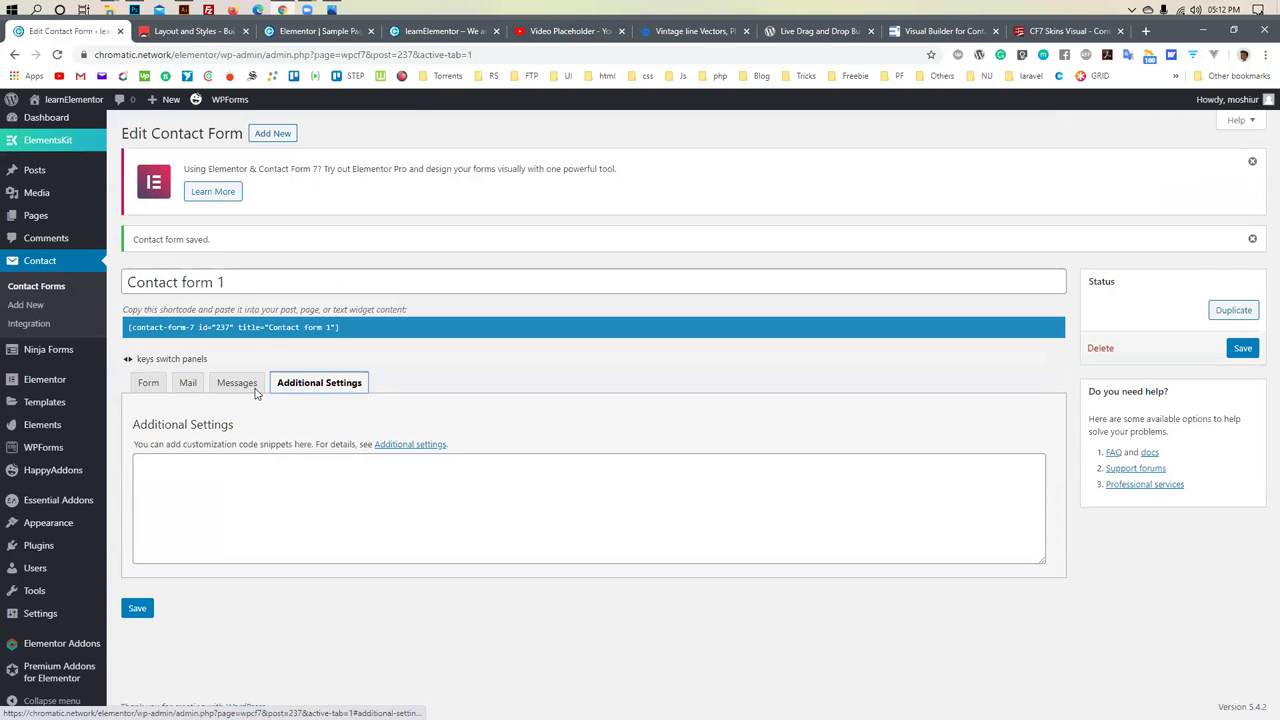
# Rename Contact form 1 as "Subscription Form" and save the contact form
pyautogui.click(148, 382)
pyautogui.moveTo(249, 284); pyautogui.dragTo(128, 284)
pyautogui.write('su')
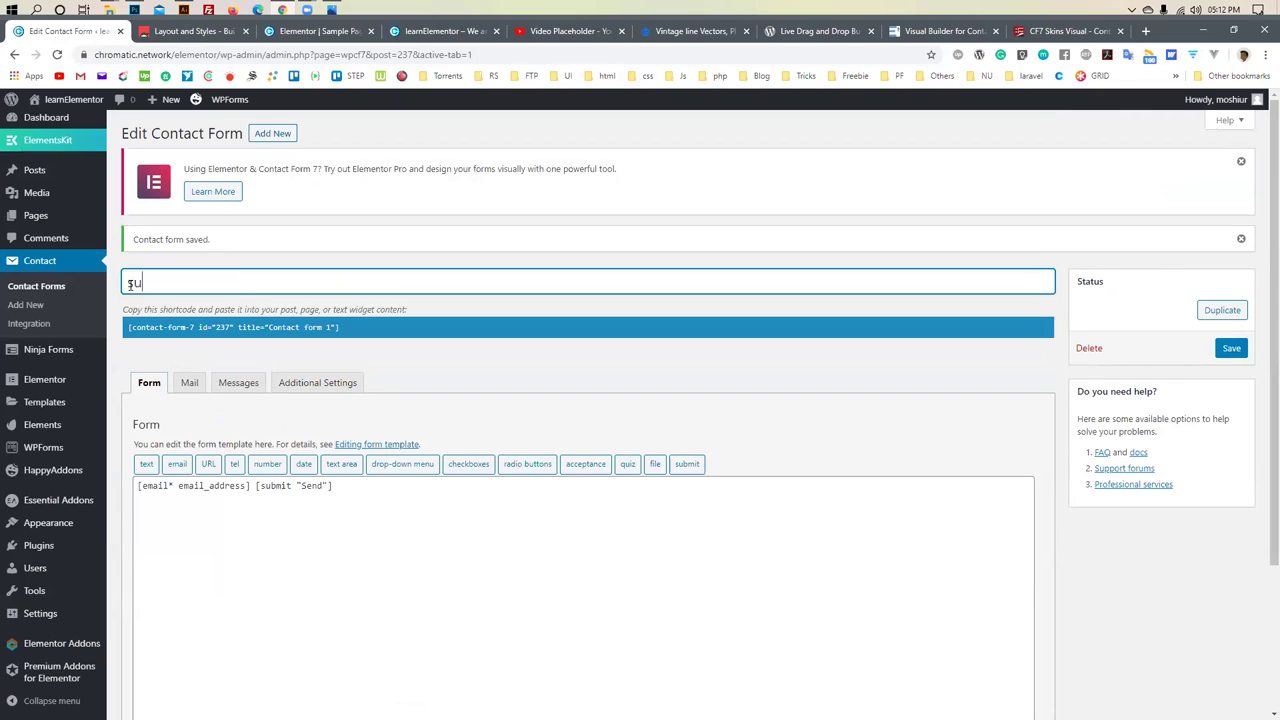
pyautogui.write('bcription form')
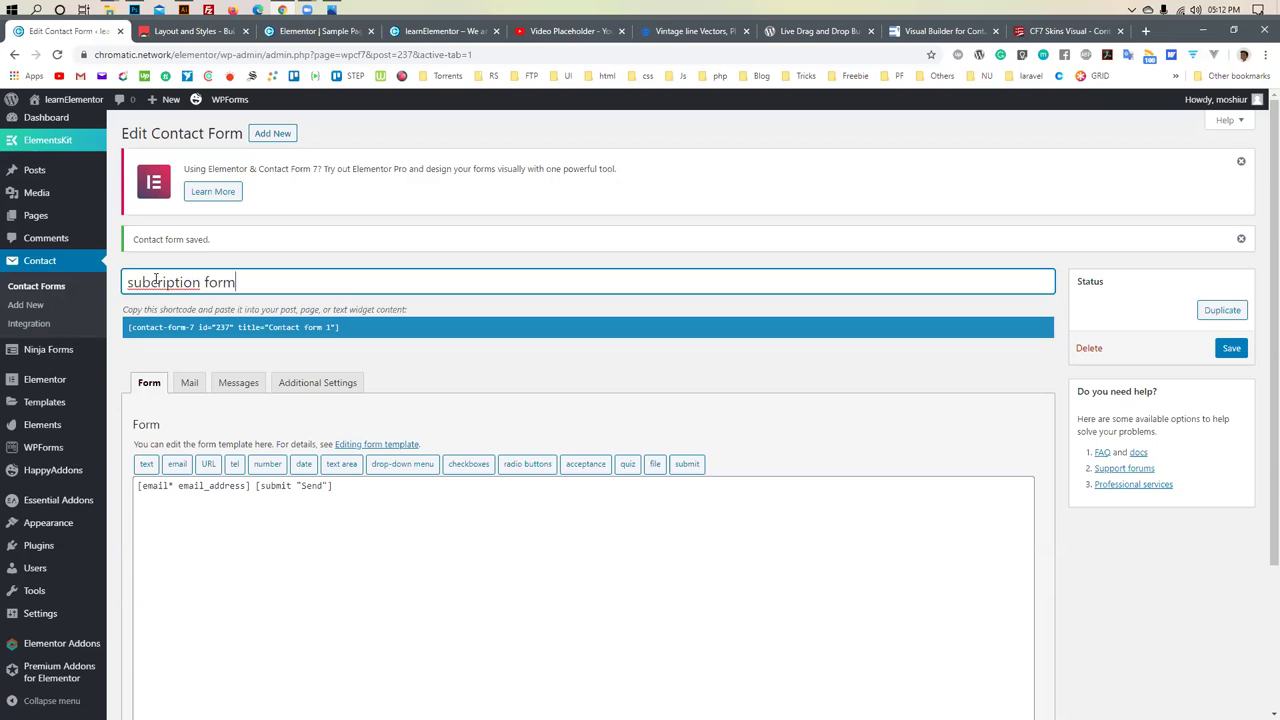
pyautogui.rightClick(149, 283)
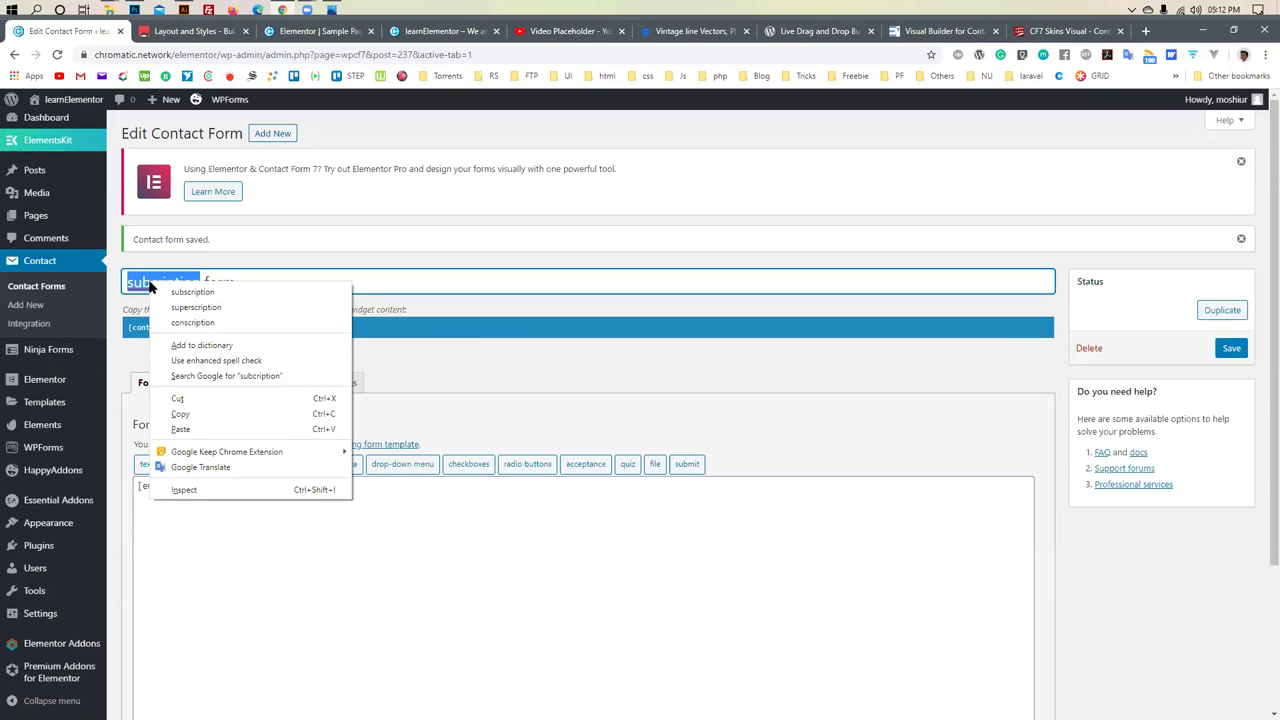
pyautogui.click(168, 292)
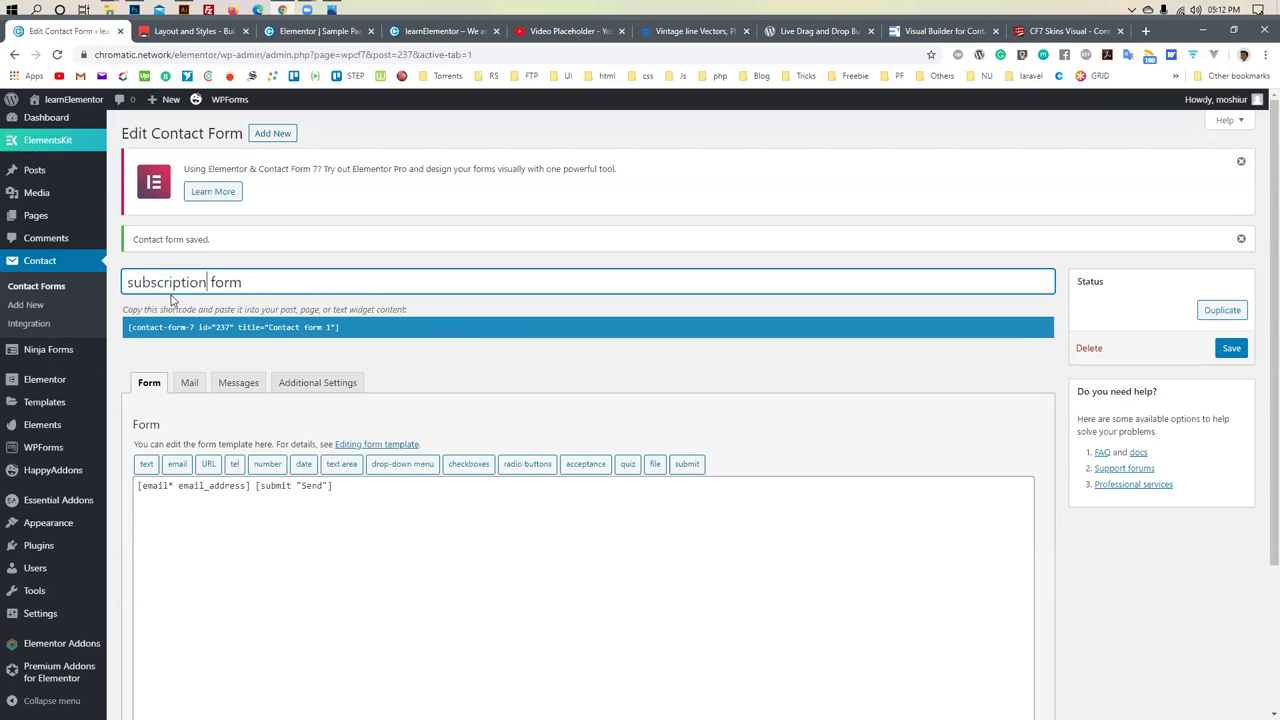
pyautogui.click(125, 283)
pyautogui.press('Delete')
pyautogui.write('S')
pyautogui.moveTo(217, 283); pyautogui.dragTo(211, 283)
pyautogui.write('F')
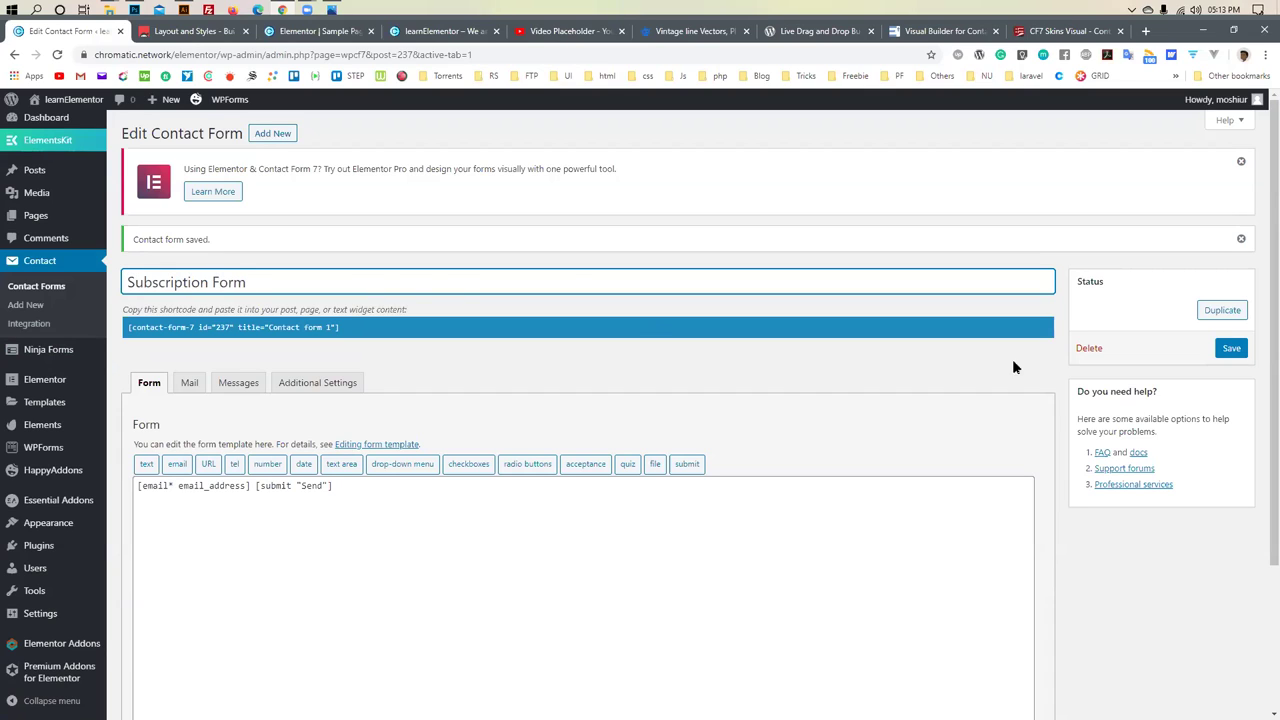
pyautogui.click(1232, 349)
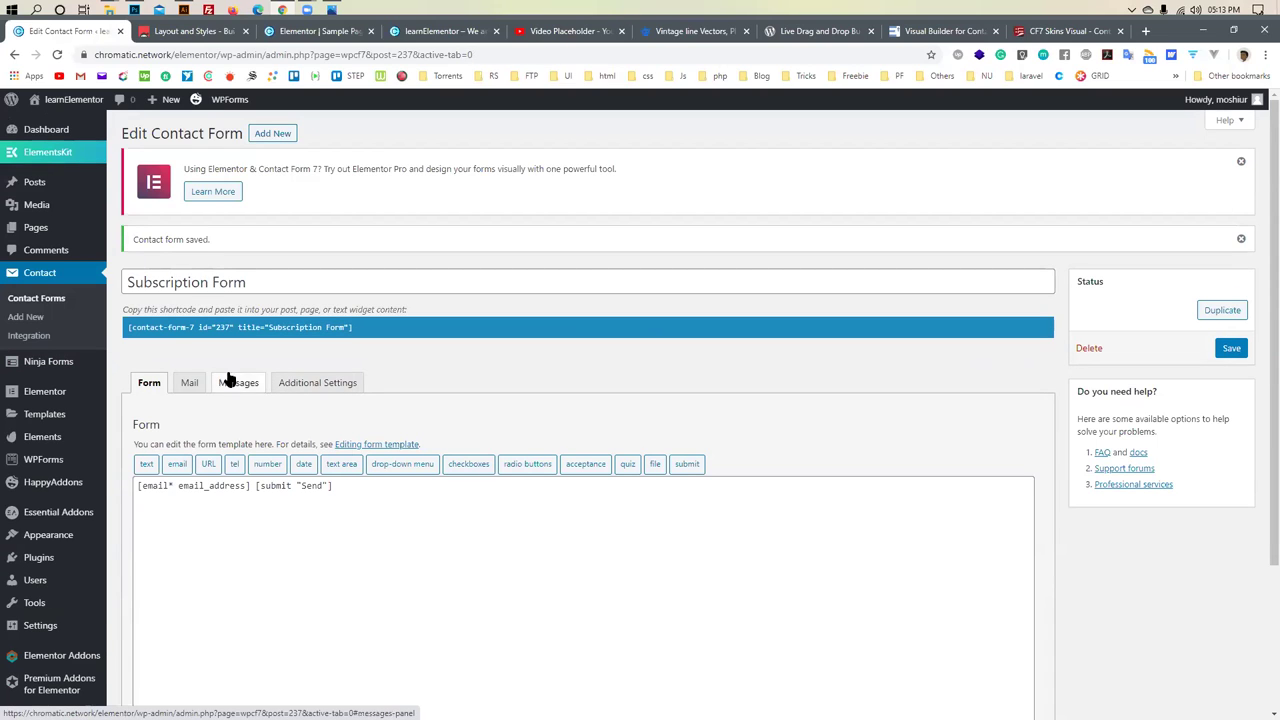
# Dismiss the Elementor Pro notice and view Contact Form 7's integrations with other services
pyautogui.click(1241, 161)
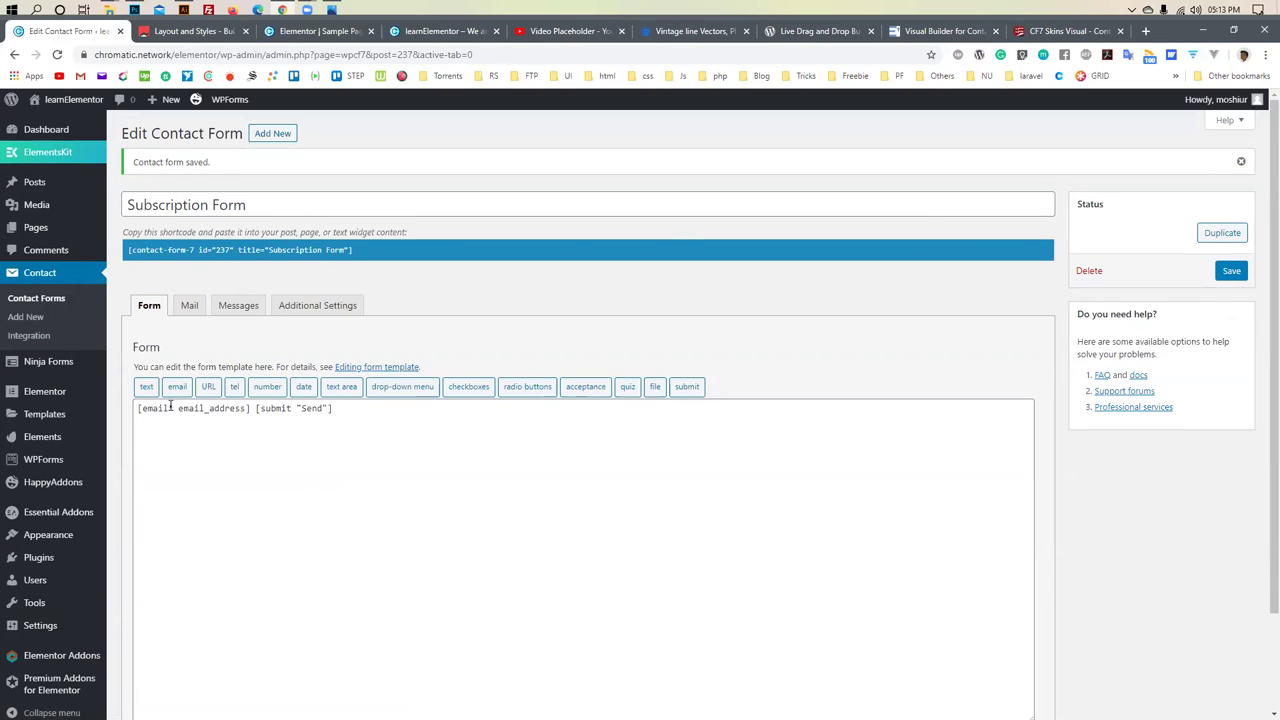
pyautogui.scroll(-1, 171, 414)
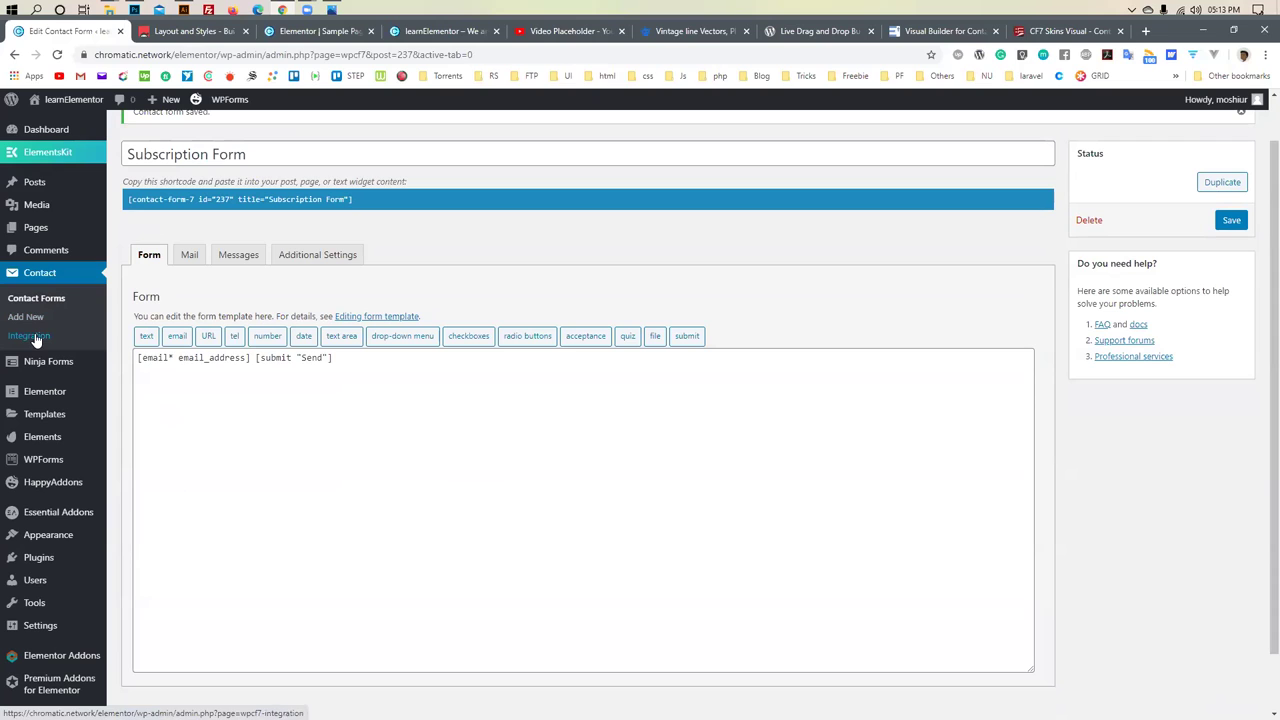
pyautogui.click(35, 338)
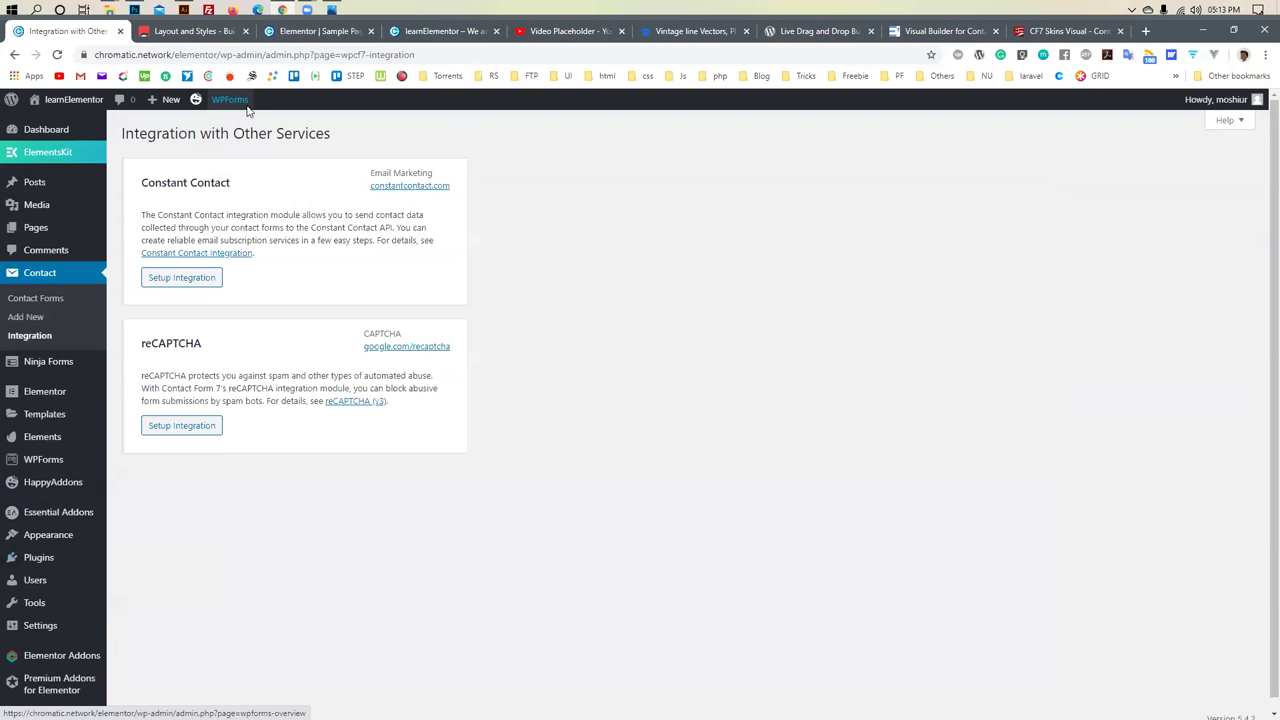
# Compare the lower part of the published learnElementor page with the subscription band in the C.jpg reference design
pyautogui.click(383, 30)
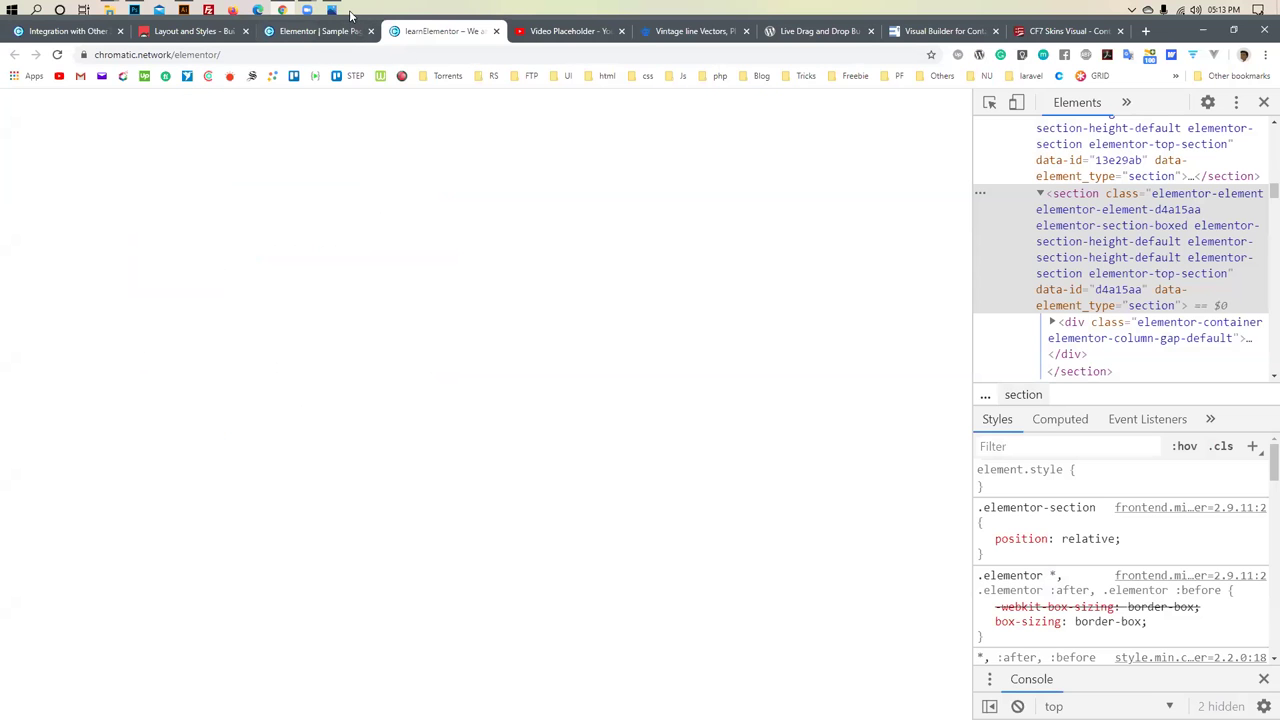
pyautogui.hotkey('alt', 'Tab')
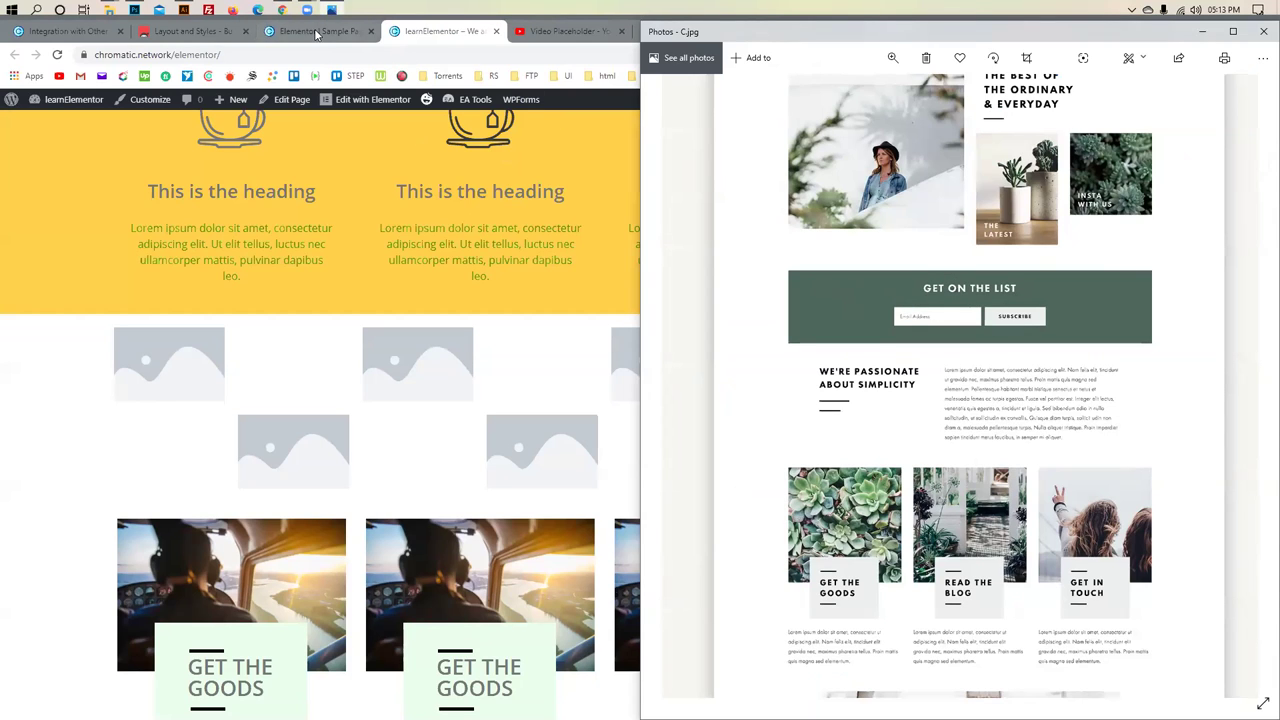
pyautogui.click(486, 351)
pyautogui.scroll(-1, 505, 407)
pyautogui.scroll(-2, 505, 407)
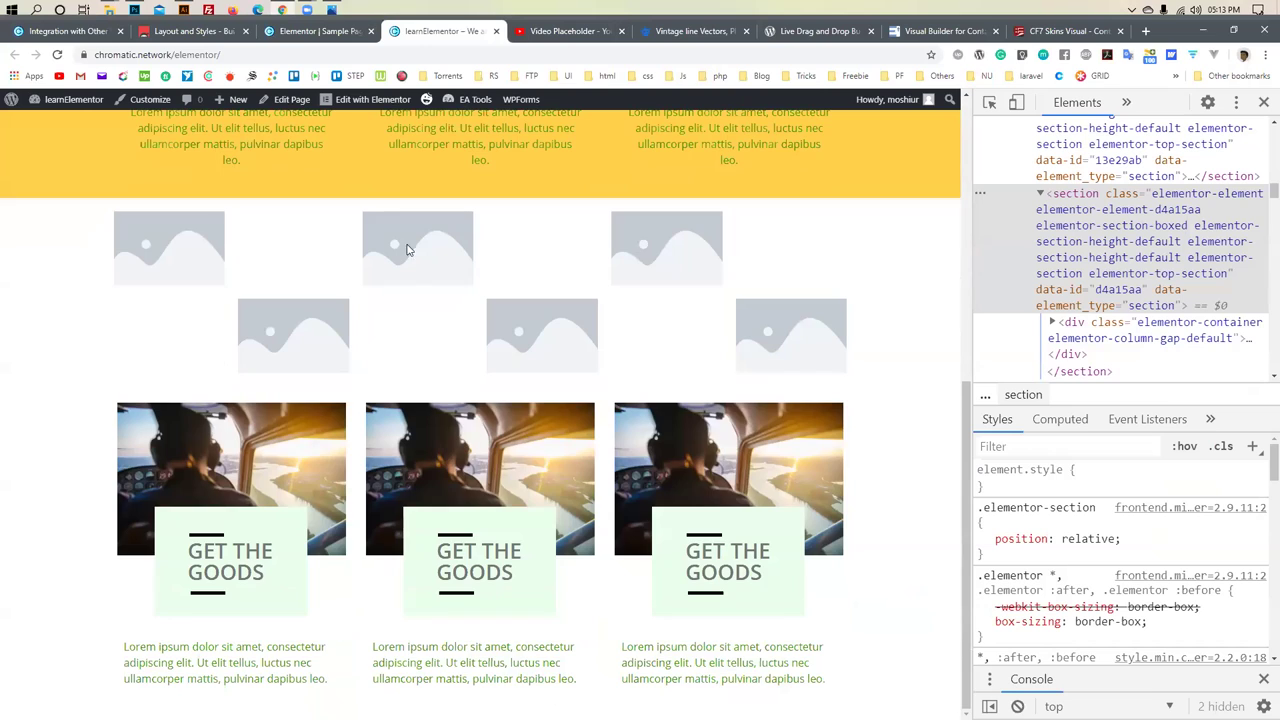
# Add a single-column section at the end of the sample page in Elementor with a boxed content width of 780
pyautogui.click(310, 31)
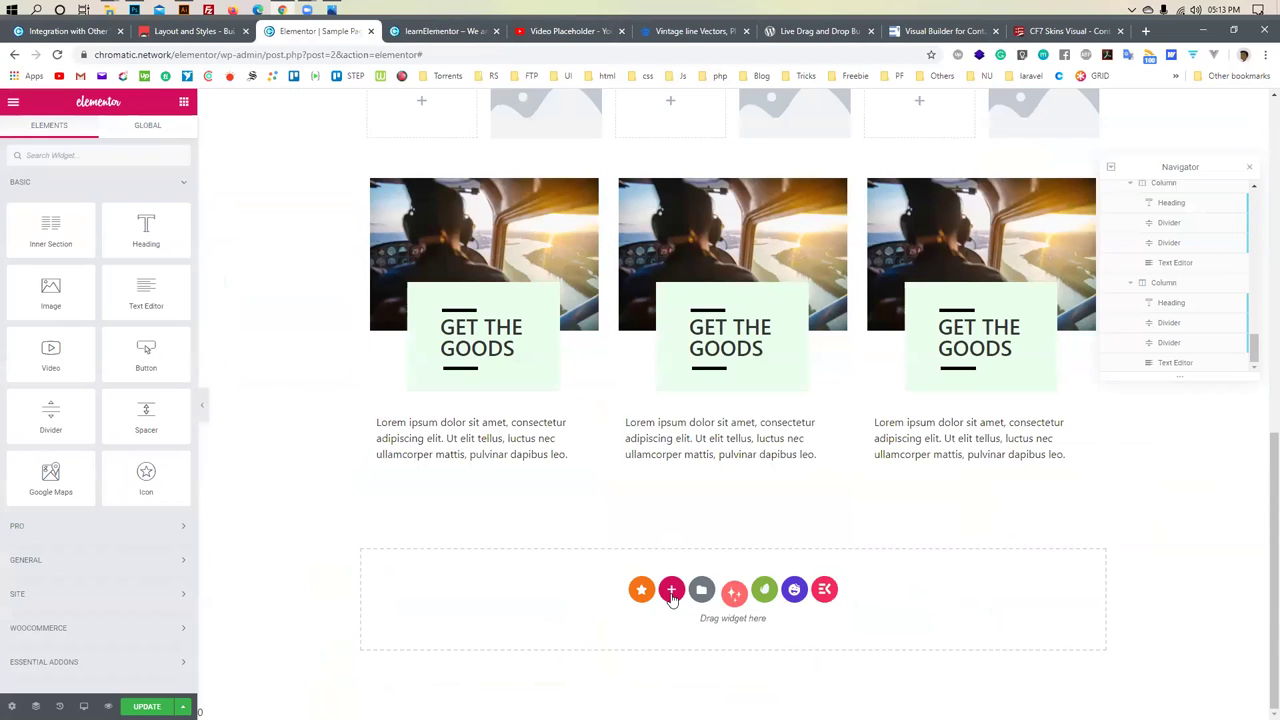
pyautogui.click(671, 589)
pyautogui.click(571, 557)
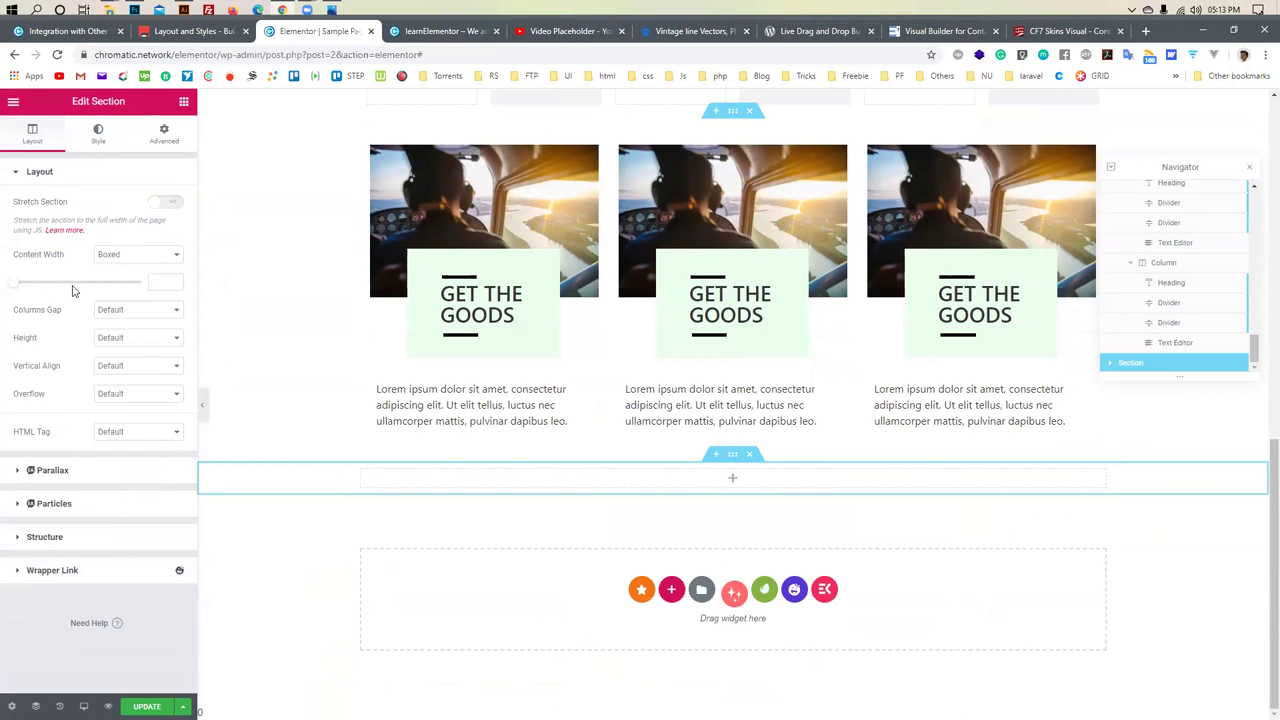
pyautogui.moveTo(12, 282); pyautogui.dragTo(48, 286)
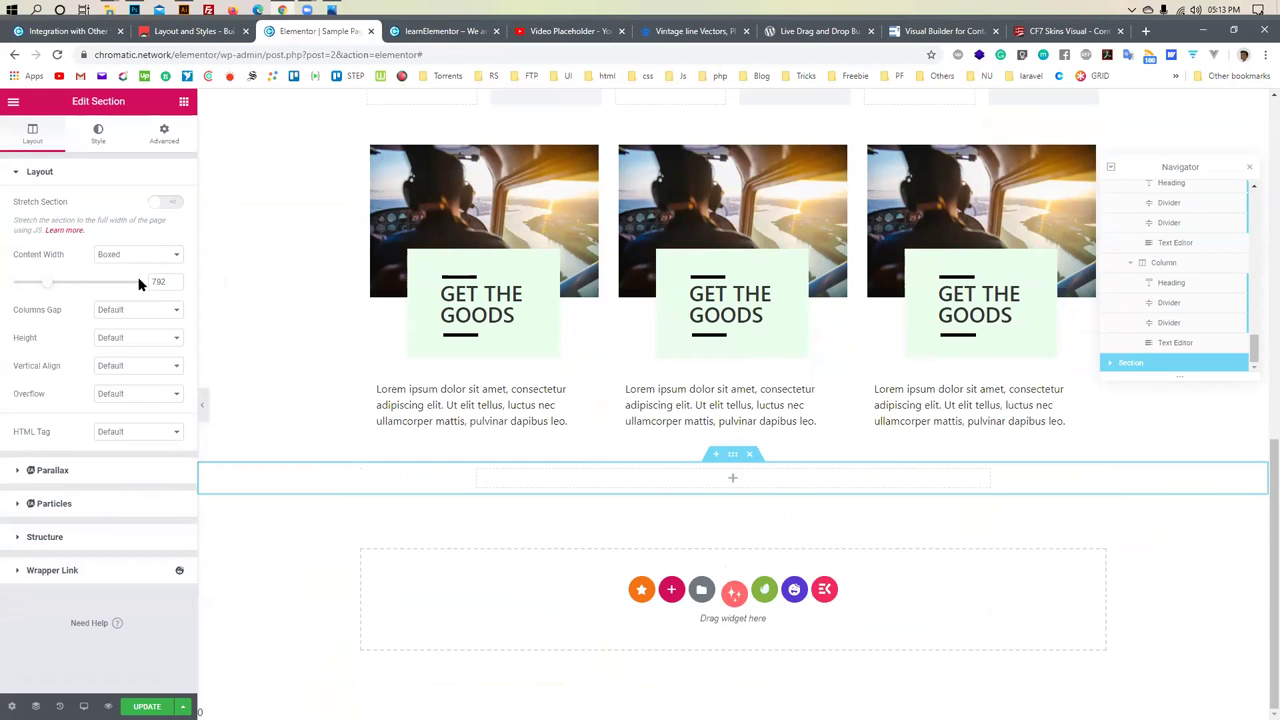
pyautogui.click(175, 287)
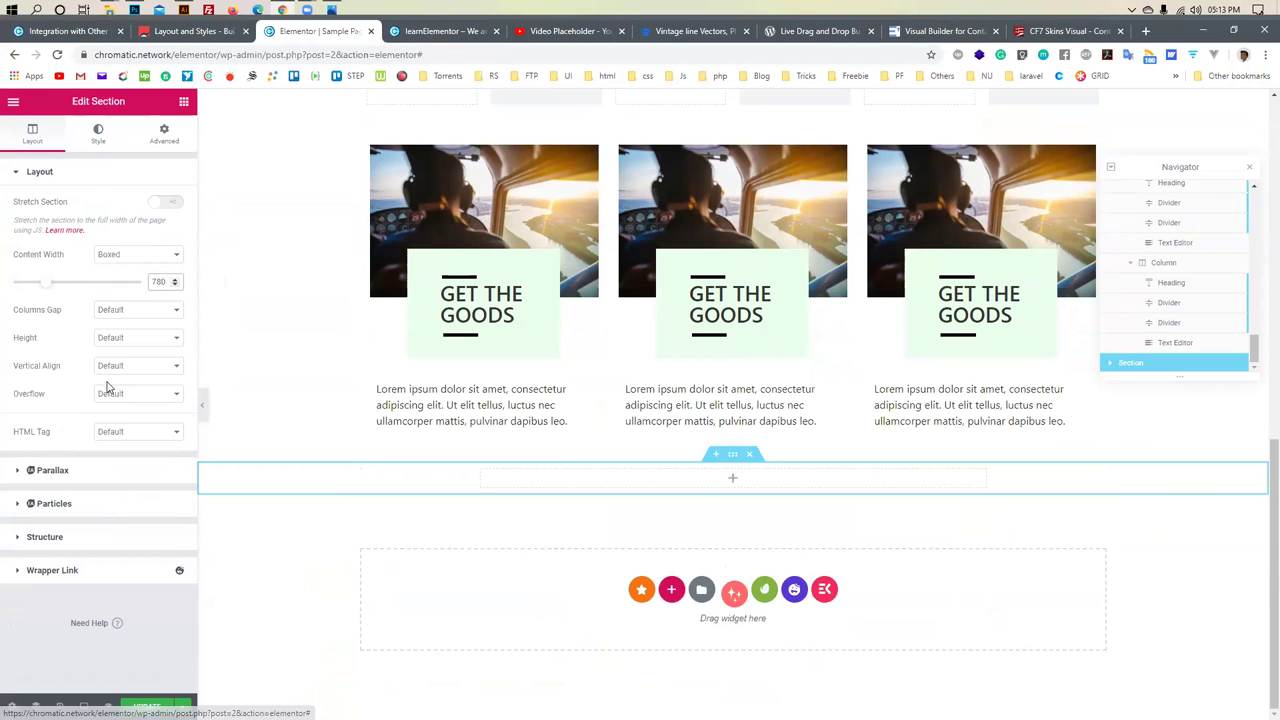
# Set the new section's height to Min Height with a minimum height of 215 px
pyautogui.click(130, 339)
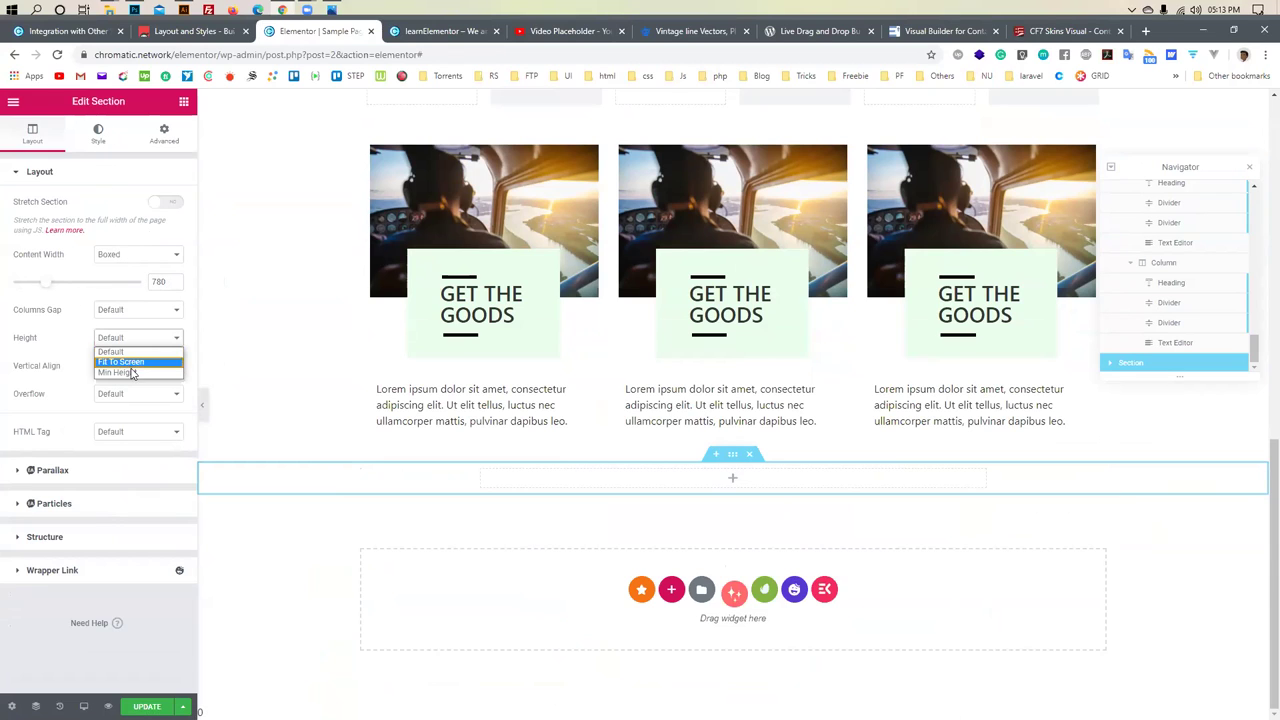
pyautogui.click(130, 373)
pyautogui.moveTo(47, 392); pyautogui.dragTo(28, 394)
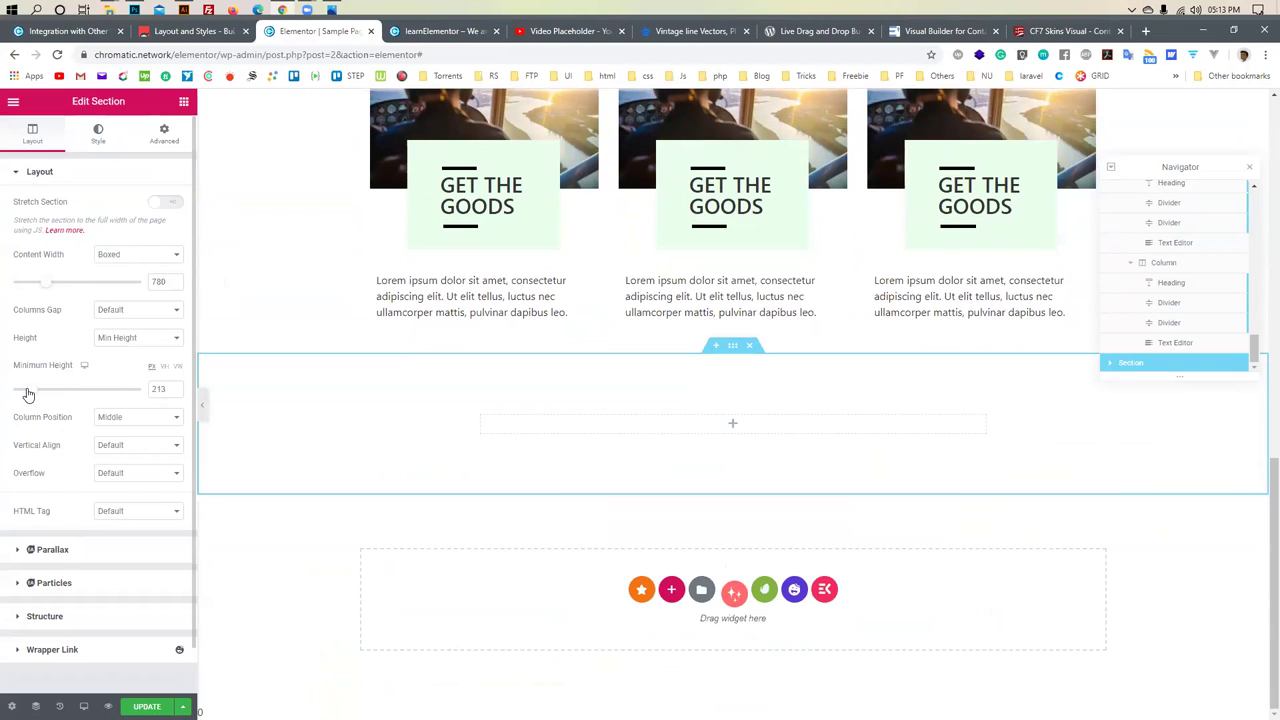
pyautogui.click(176, 386)
pyautogui.click(176, 386)
pyautogui.click(176, 386)
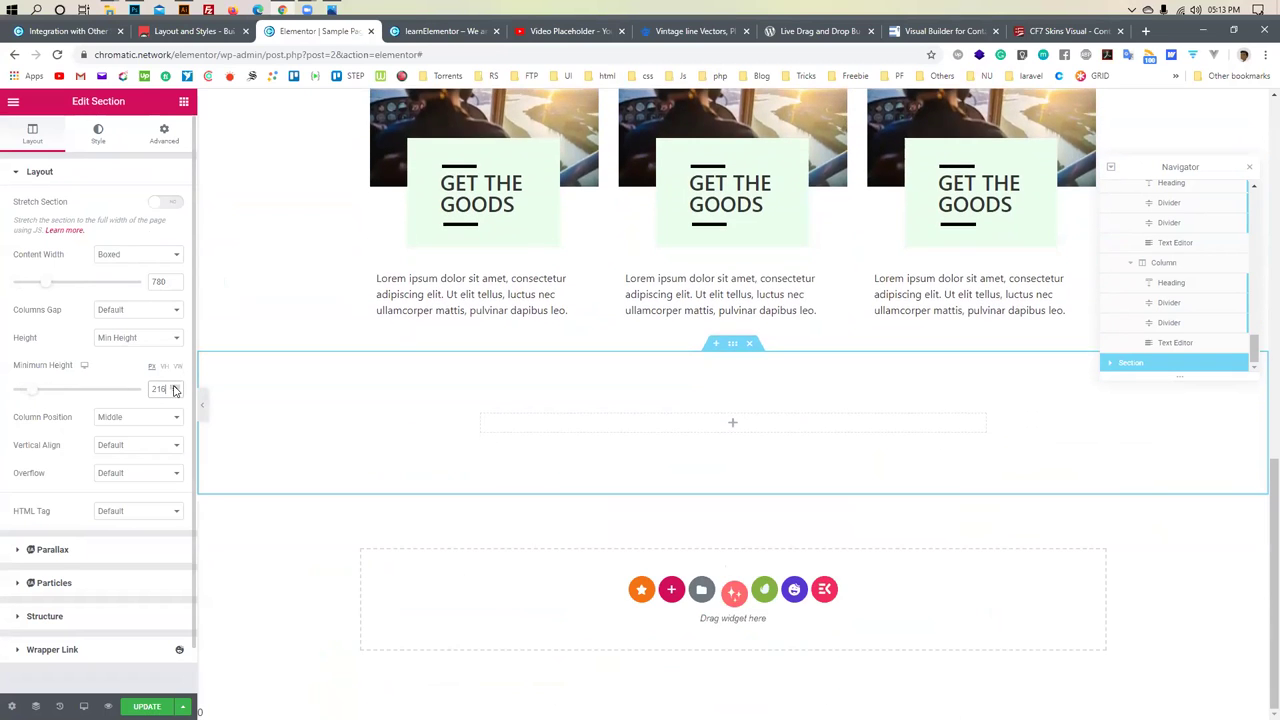
pyautogui.click(176, 393)
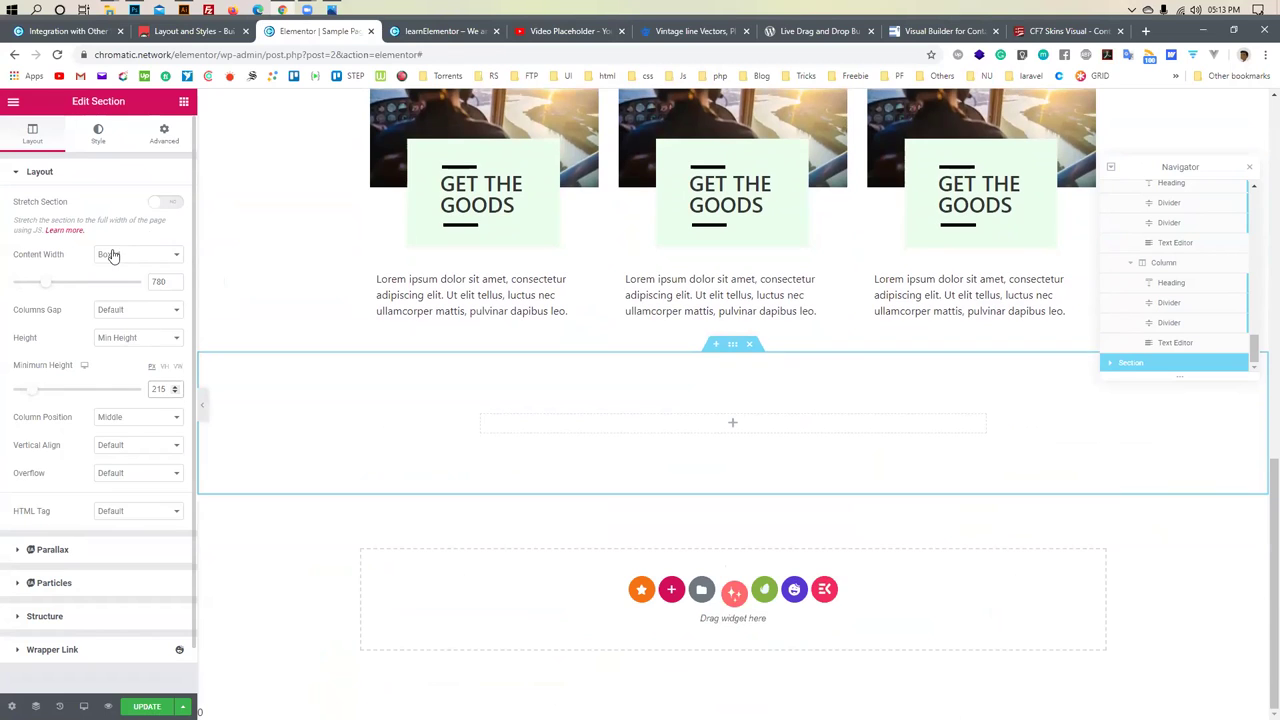
# Give the new section a Classic background in dark green #1D472D
pyautogui.click(98, 133)
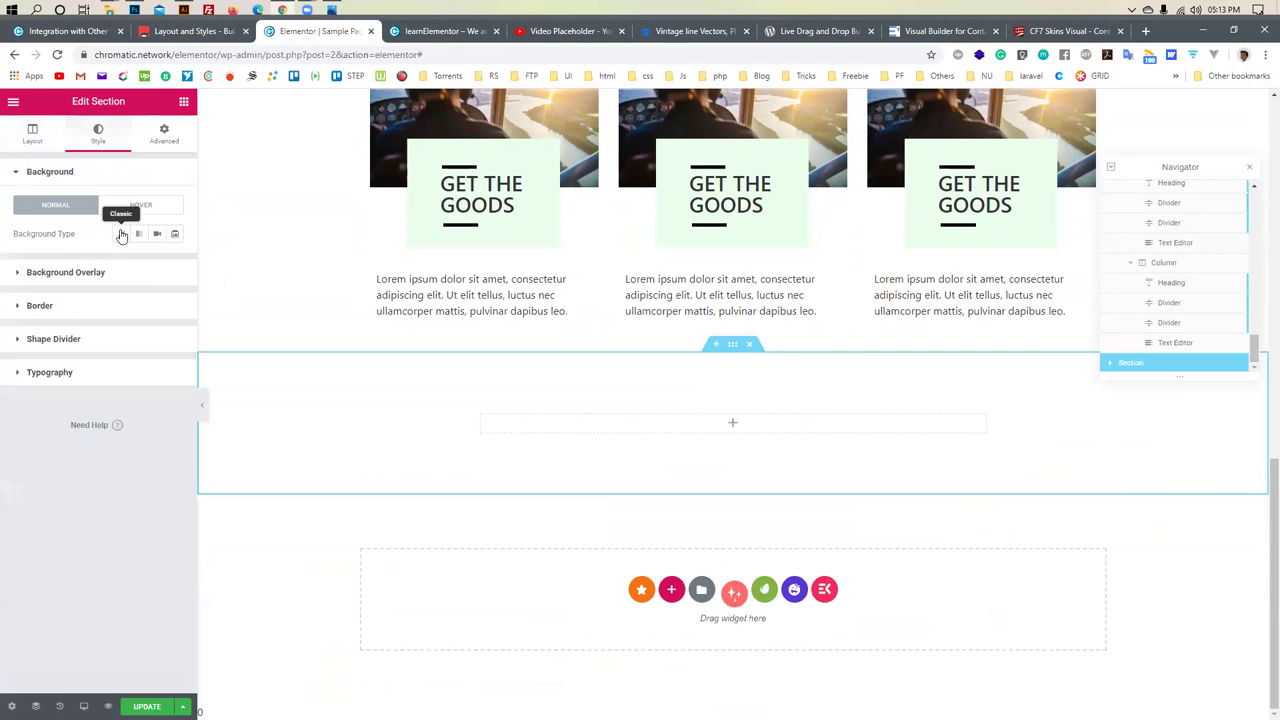
pyautogui.click(121, 233)
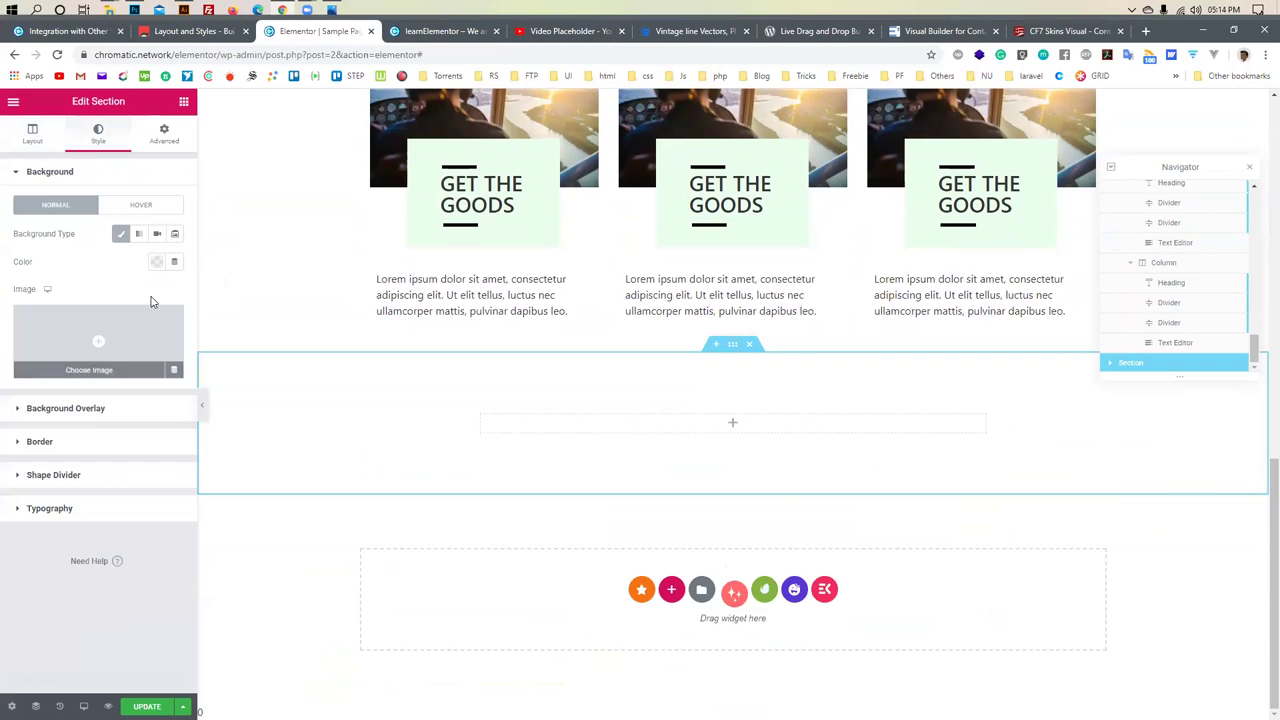
pyautogui.click(157, 264)
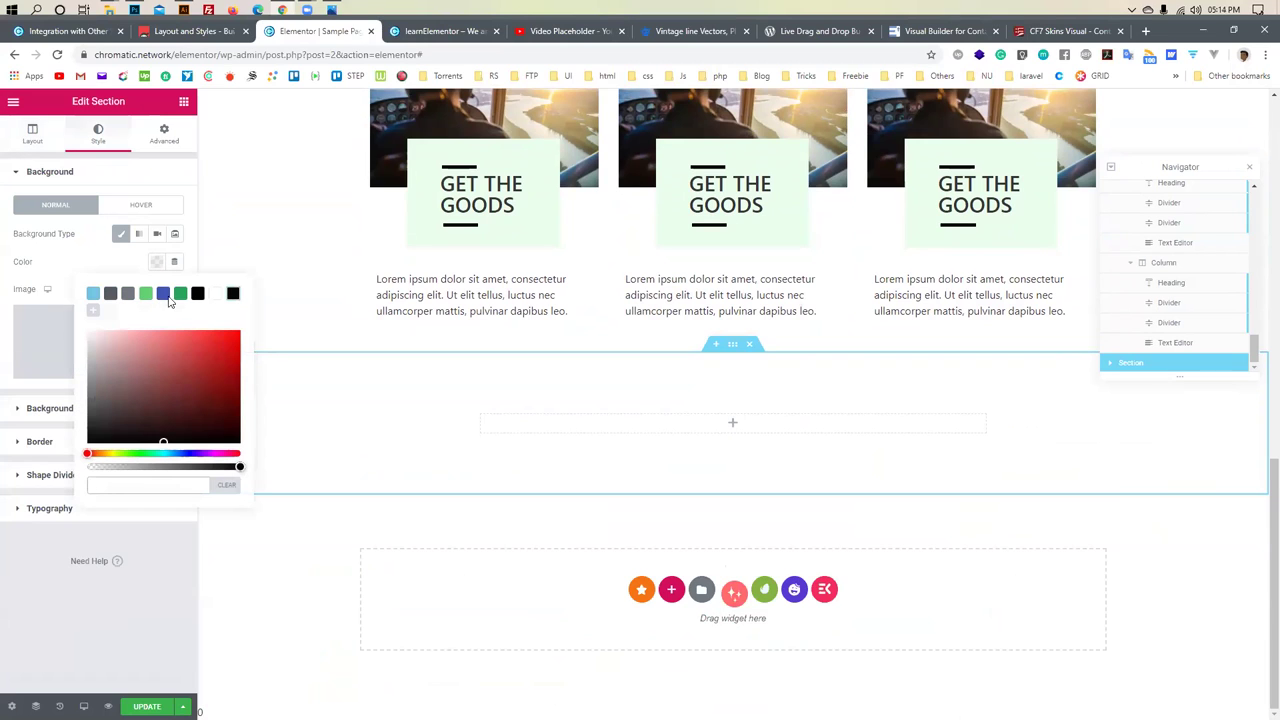
pyautogui.click(176, 296)
pyautogui.click(146, 293)
pyautogui.click(180, 293)
pyautogui.moveTo(189, 409)
pyautogui.mouseDown()
pyautogui.moveTo(142, 415)
pyautogui.moveTo(110, 398)
pyautogui.moveTo(117, 428)
pyautogui.moveTo(186, 409)
pyautogui.moveTo(175, 410)
pyautogui.mouseUp()
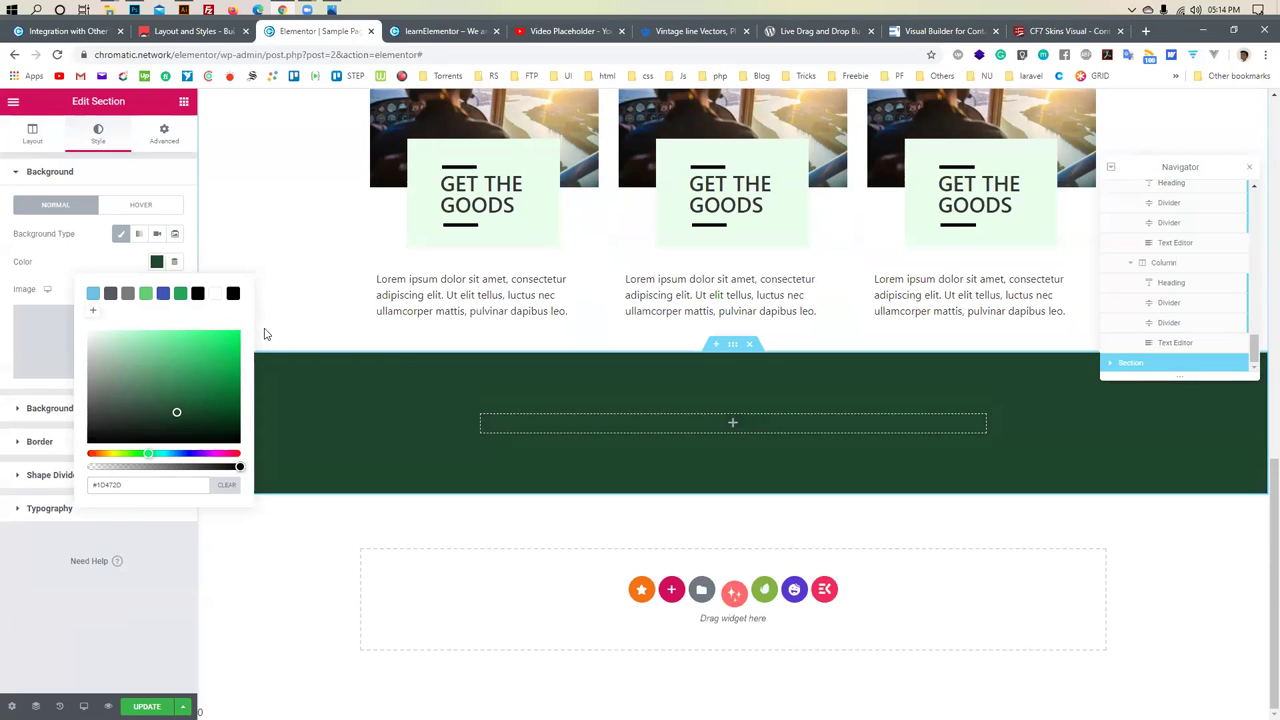
# Add a Heading widget to the green section with the title "JOIN OUR SUBSCRIPTION LIST!"
pyautogui.click(731, 423)
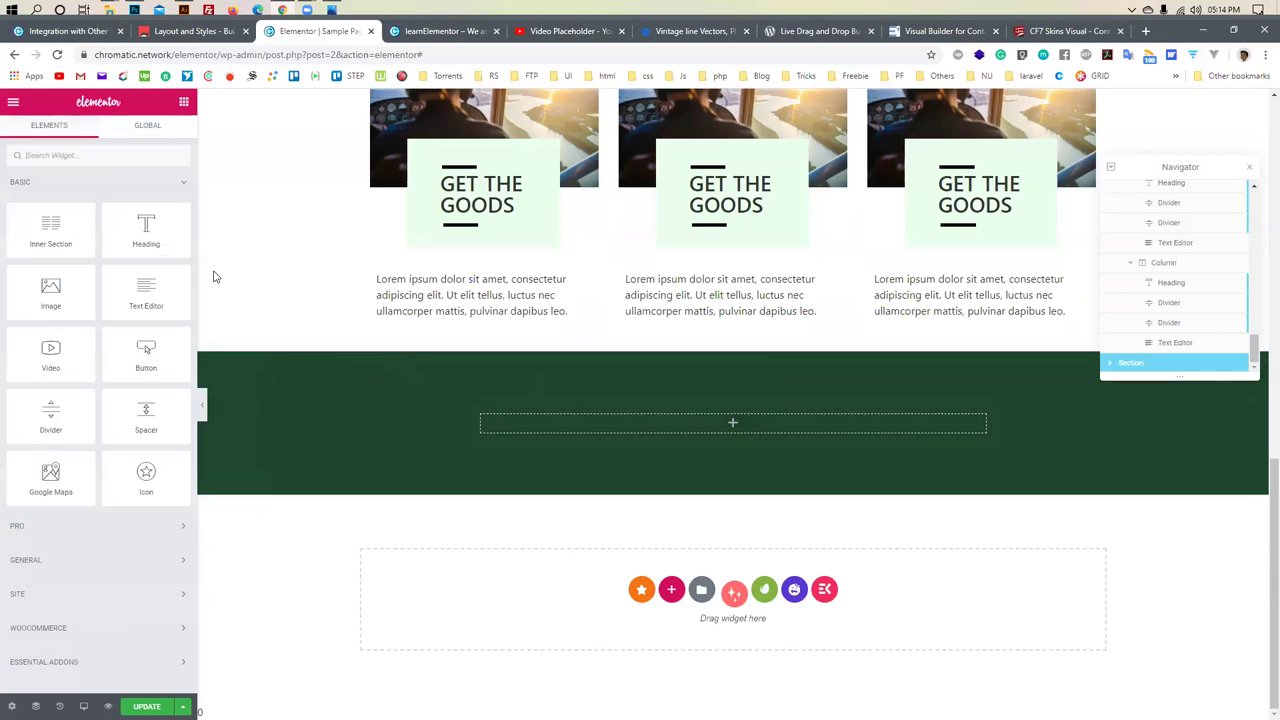
pyautogui.moveTo(146, 232); pyautogui.dragTo(714, 421)
pyautogui.tripleClick(612, 426)
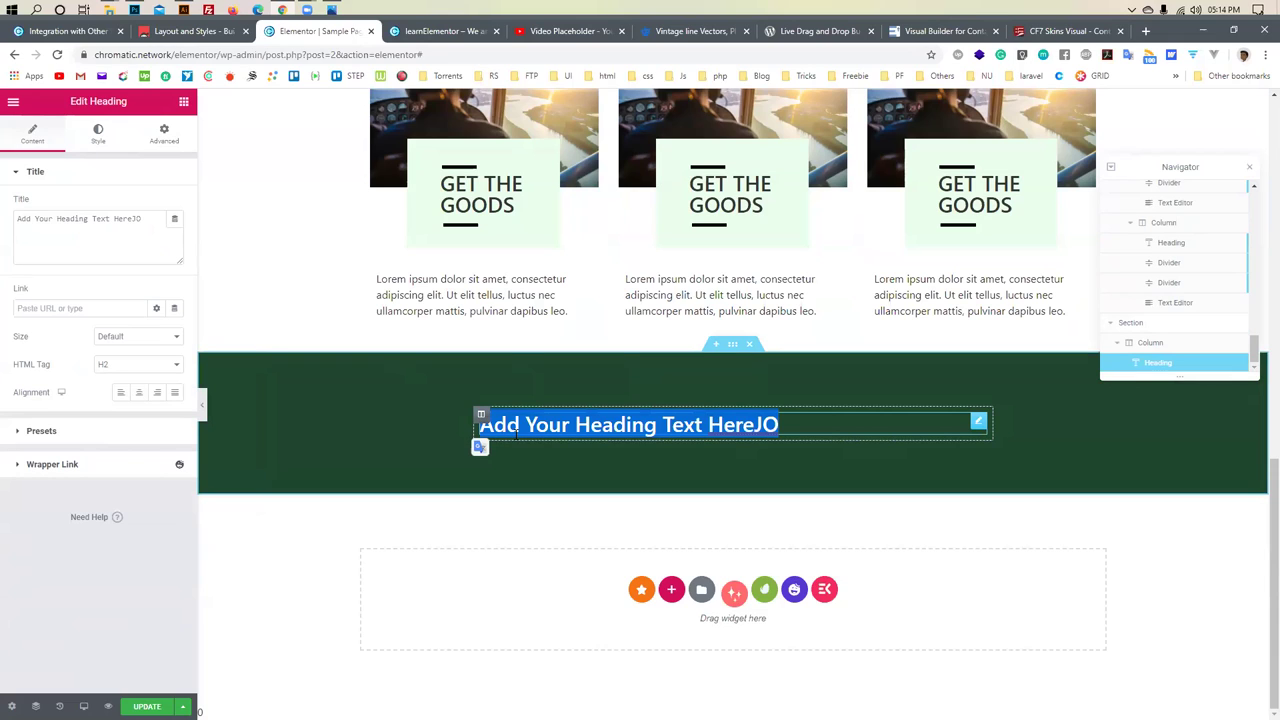
pyautogui.press('BackSpace')
pyautogui.write('JOIN OUR SUBSCRIPTION LIST!')
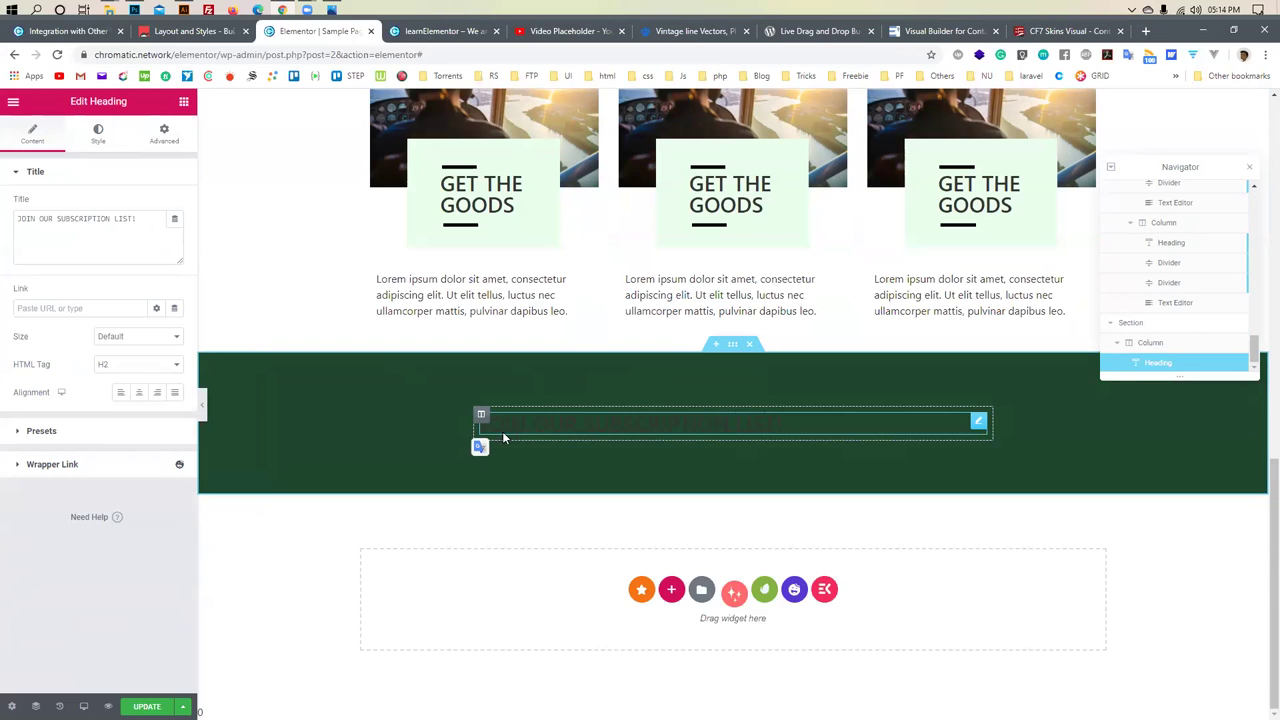
# Center the subscription heading and set its text color to white #FFFFFF
pyautogui.click(139, 392)
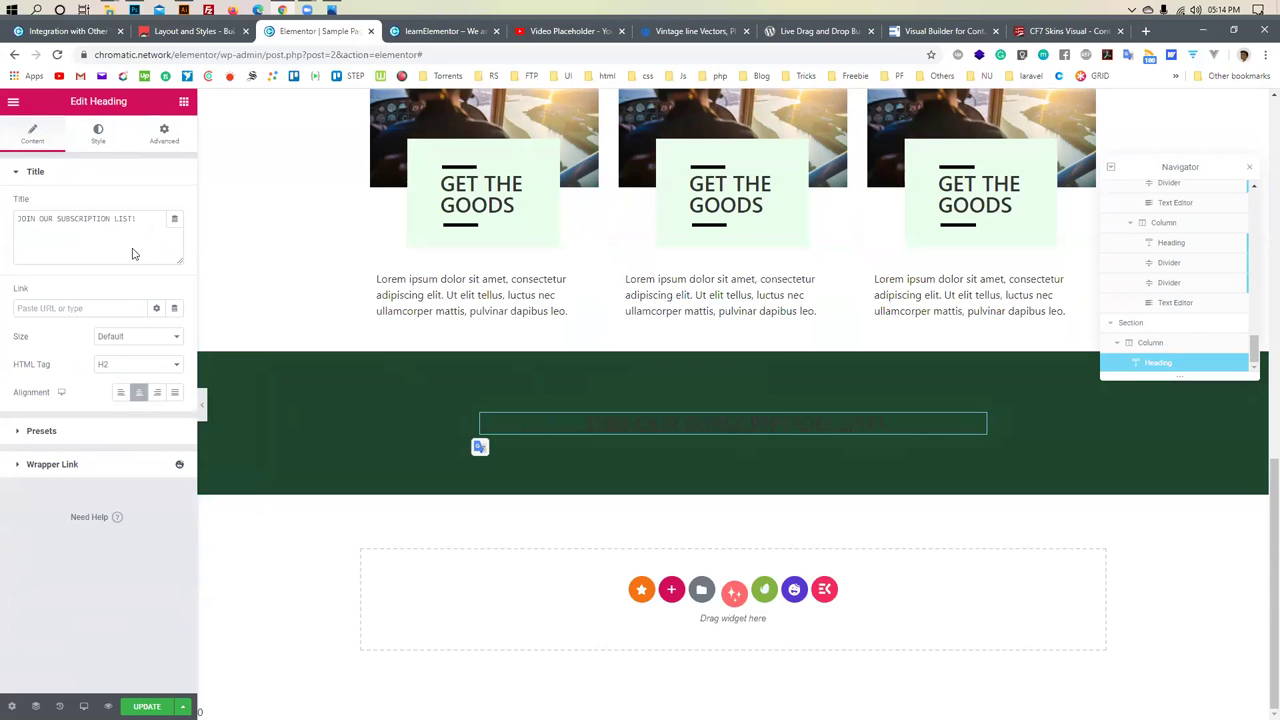
pyautogui.click(100, 140)
pyautogui.click(156, 205)
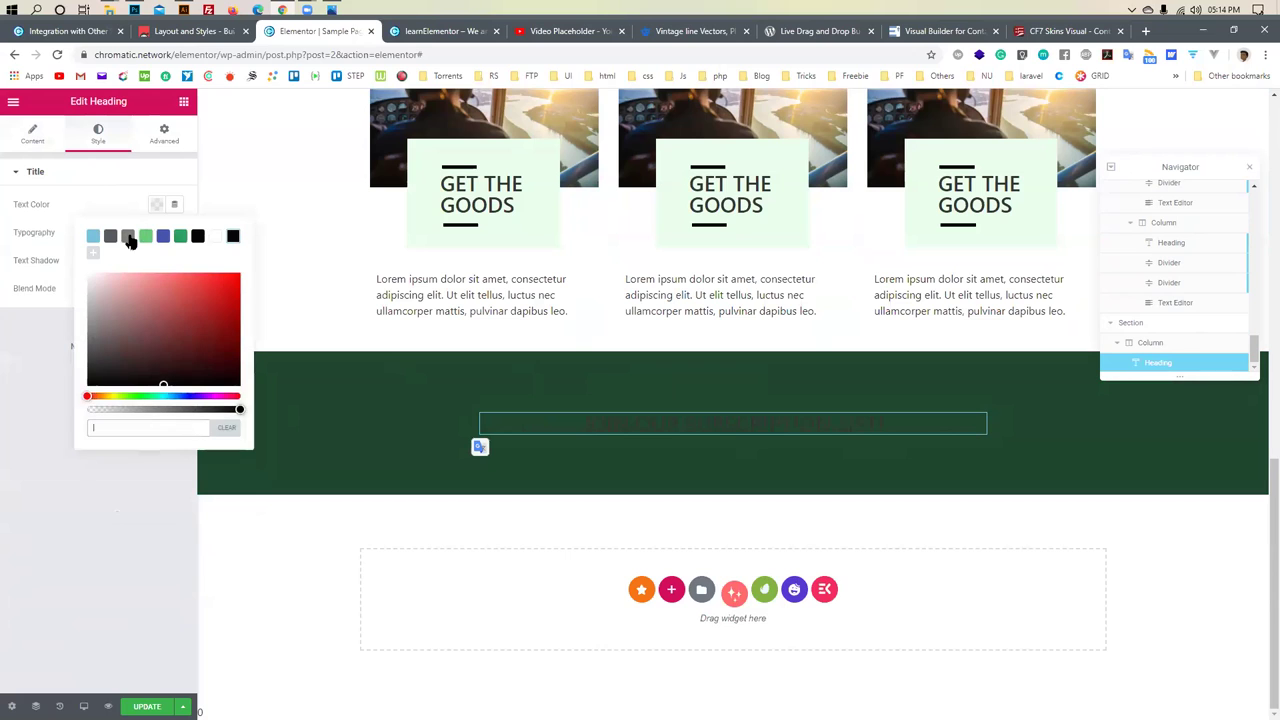
pyautogui.click(215, 236)
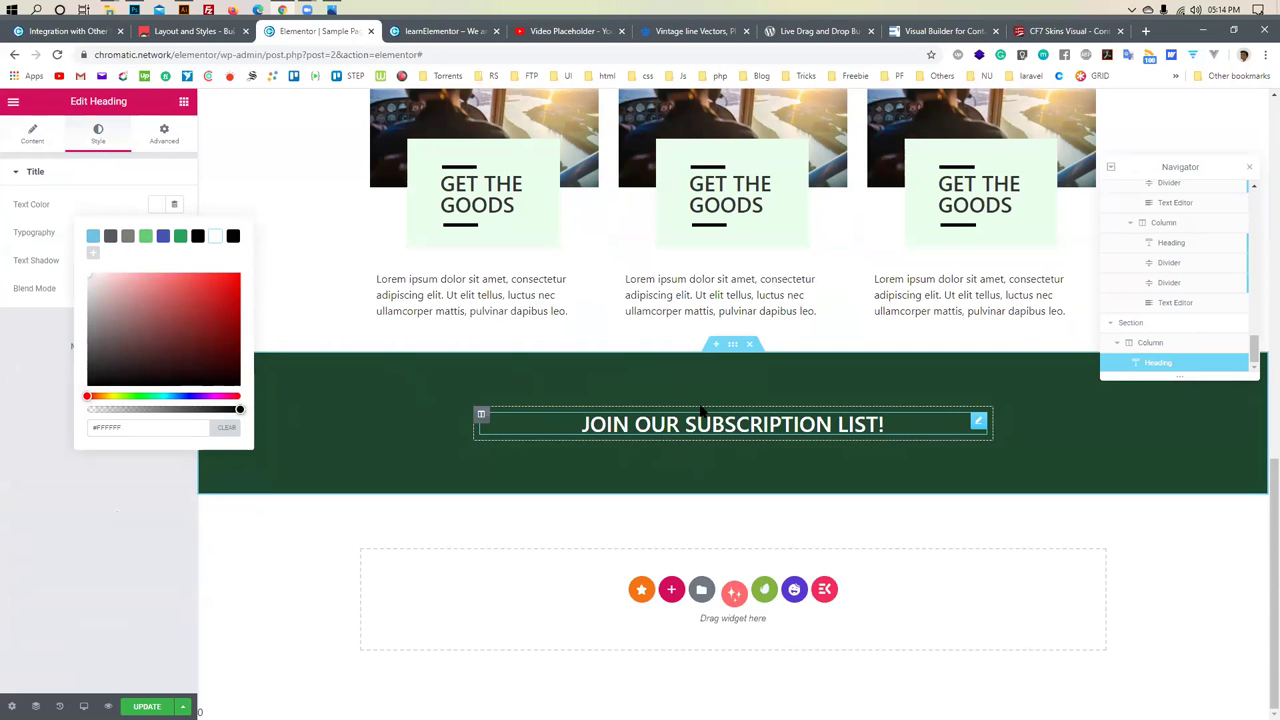
# Place the HappyAddons Contact Form 7 widget below the heading and select Contact form 1 as its form
pyautogui.click(183, 102)
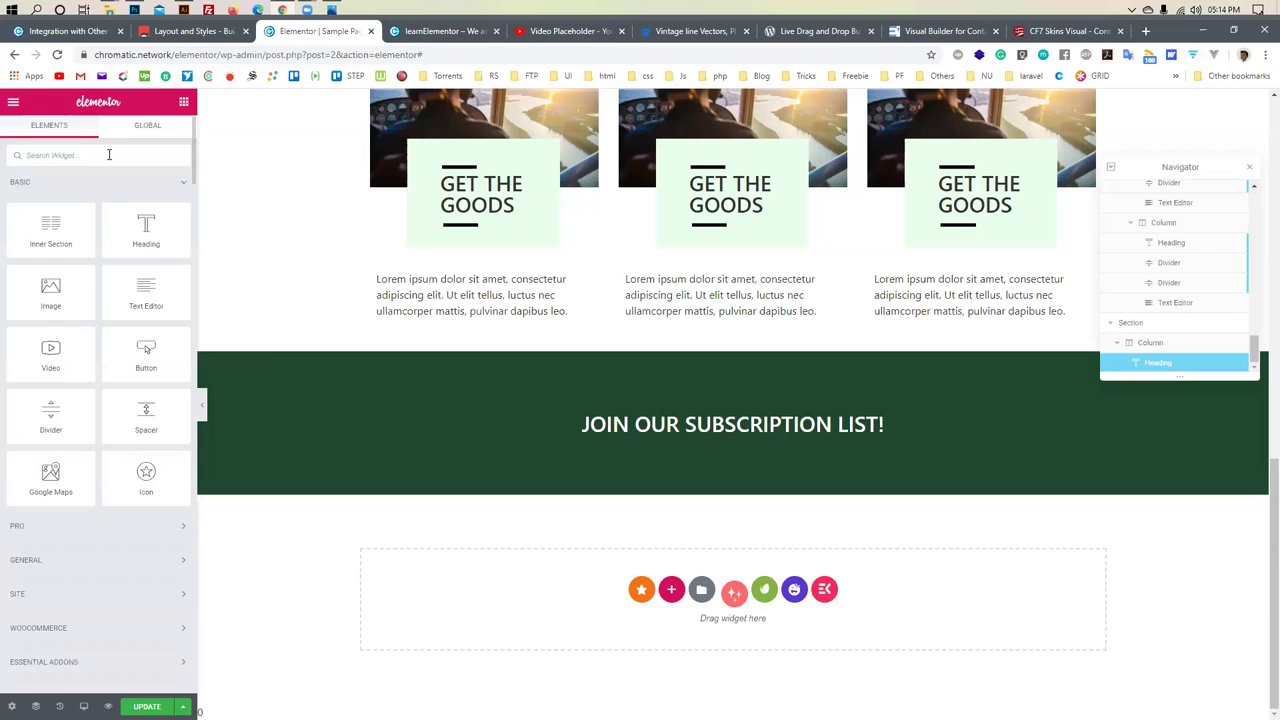
pyautogui.click(109, 155)
pyautogui.write('contact')
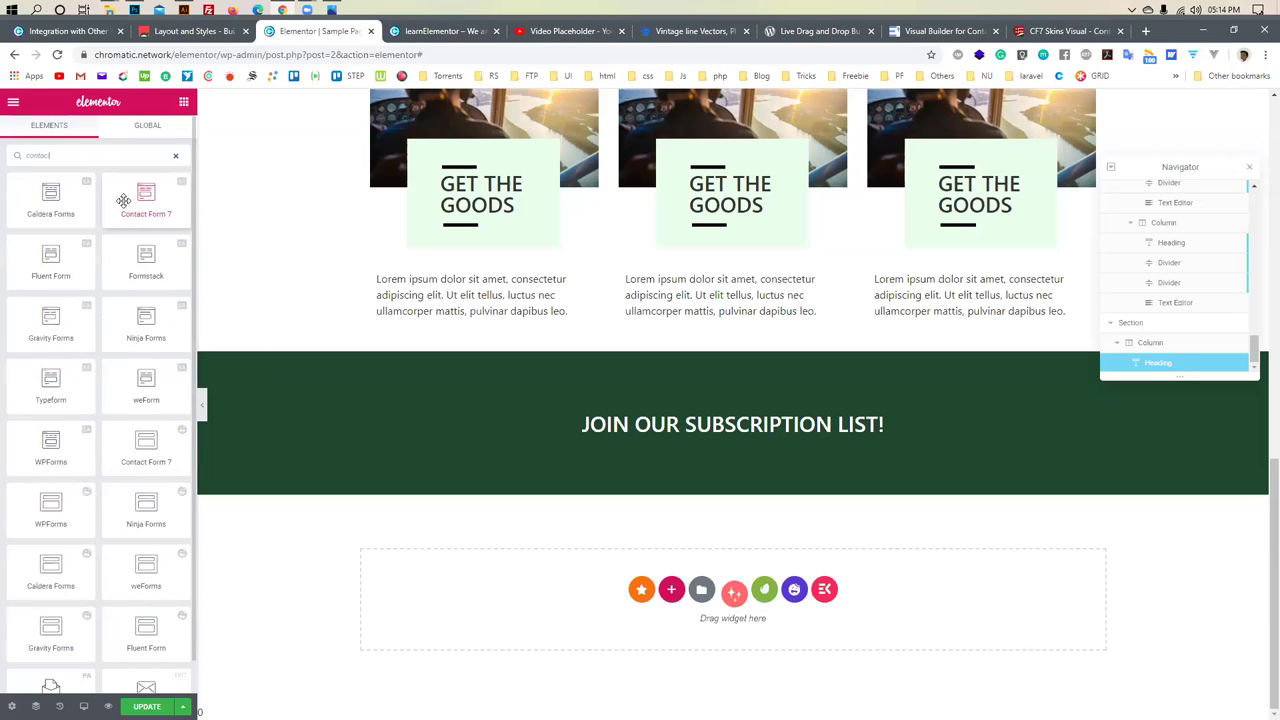
pyautogui.write(' form 7')
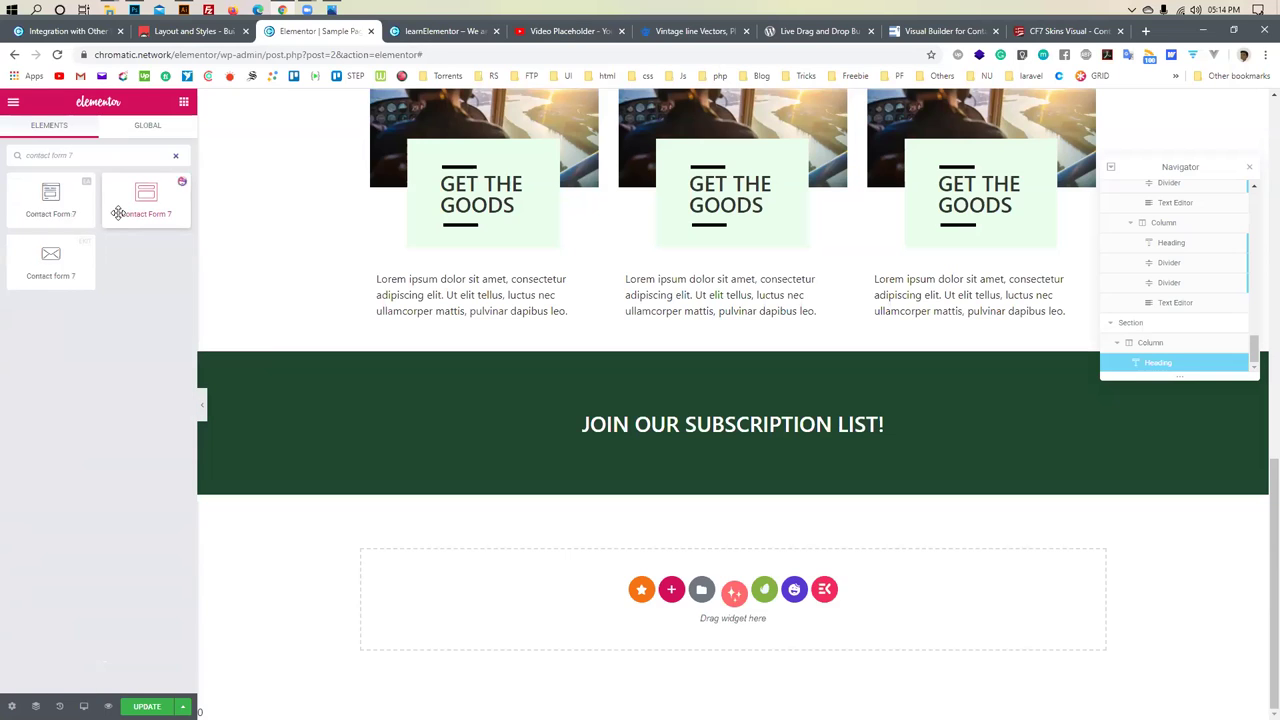
pyautogui.moveTo(150, 197); pyautogui.dragTo(700, 436)
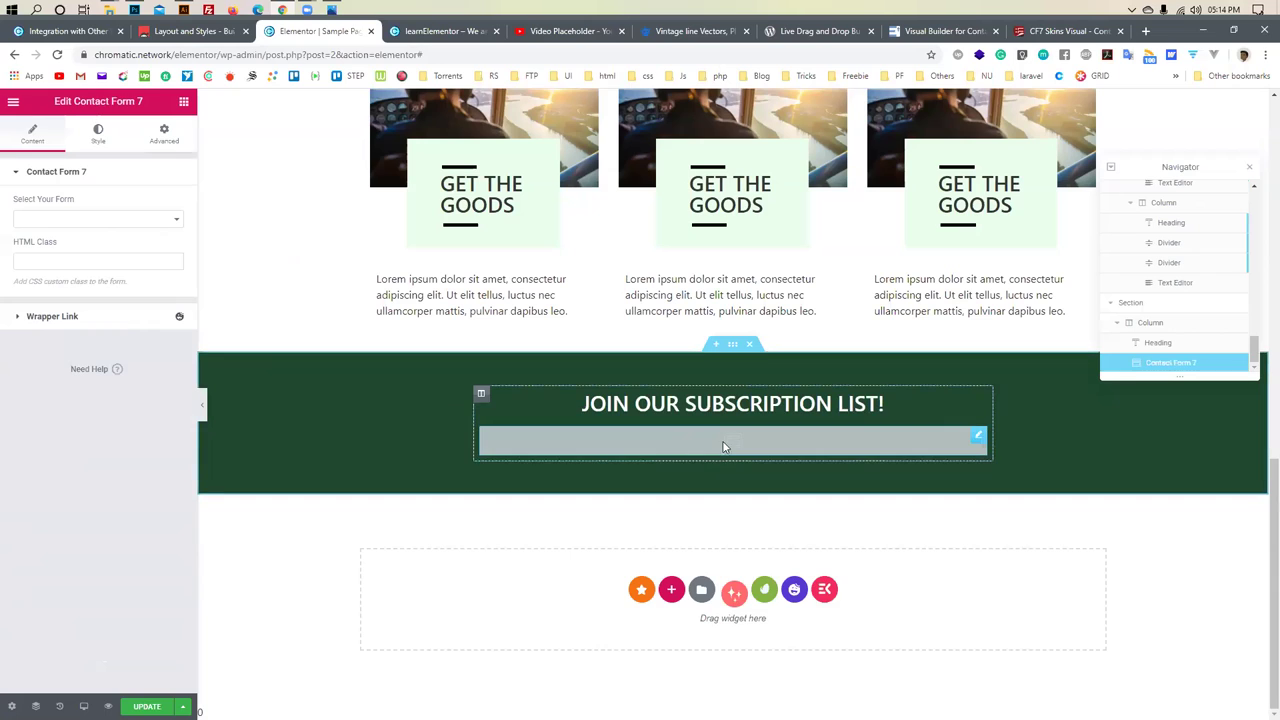
pyautogui.click(157, 219)
pyautogui.click(88, 234)
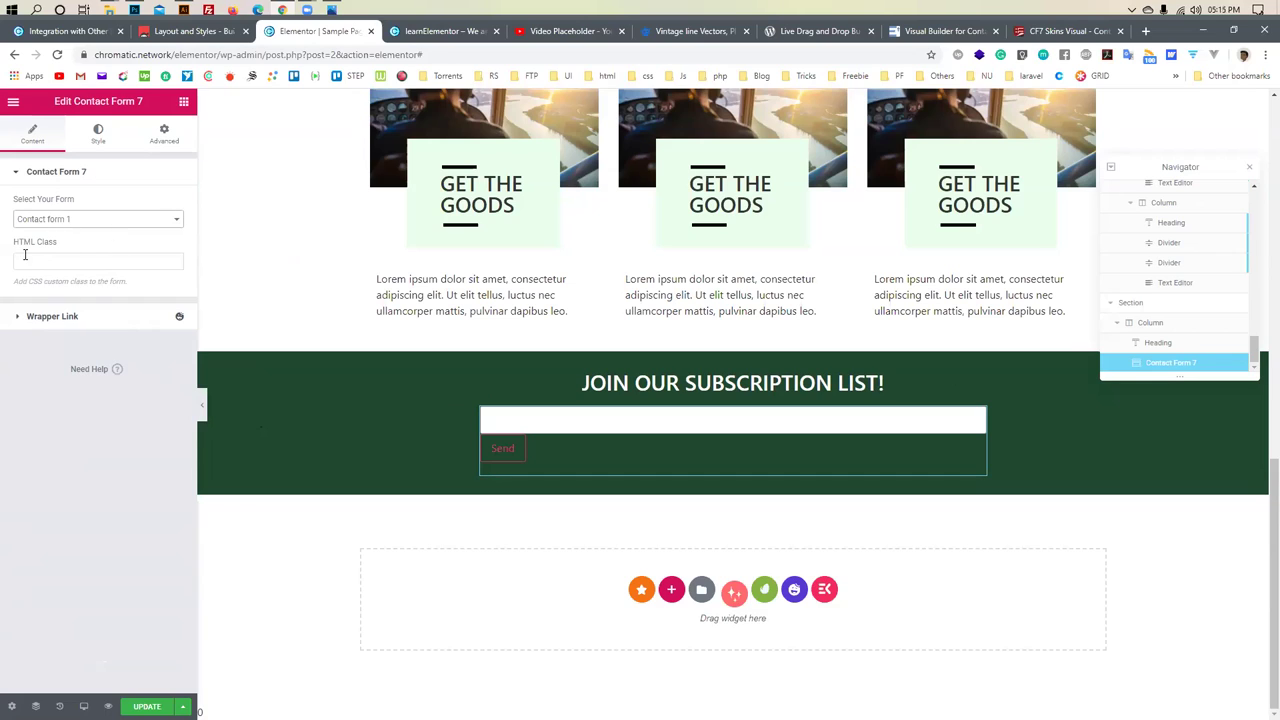
# Save the page, check the subscription section on the reloaded live site, and reload the Elementor editor
pyautogui.hotkey('ctrl', 's')
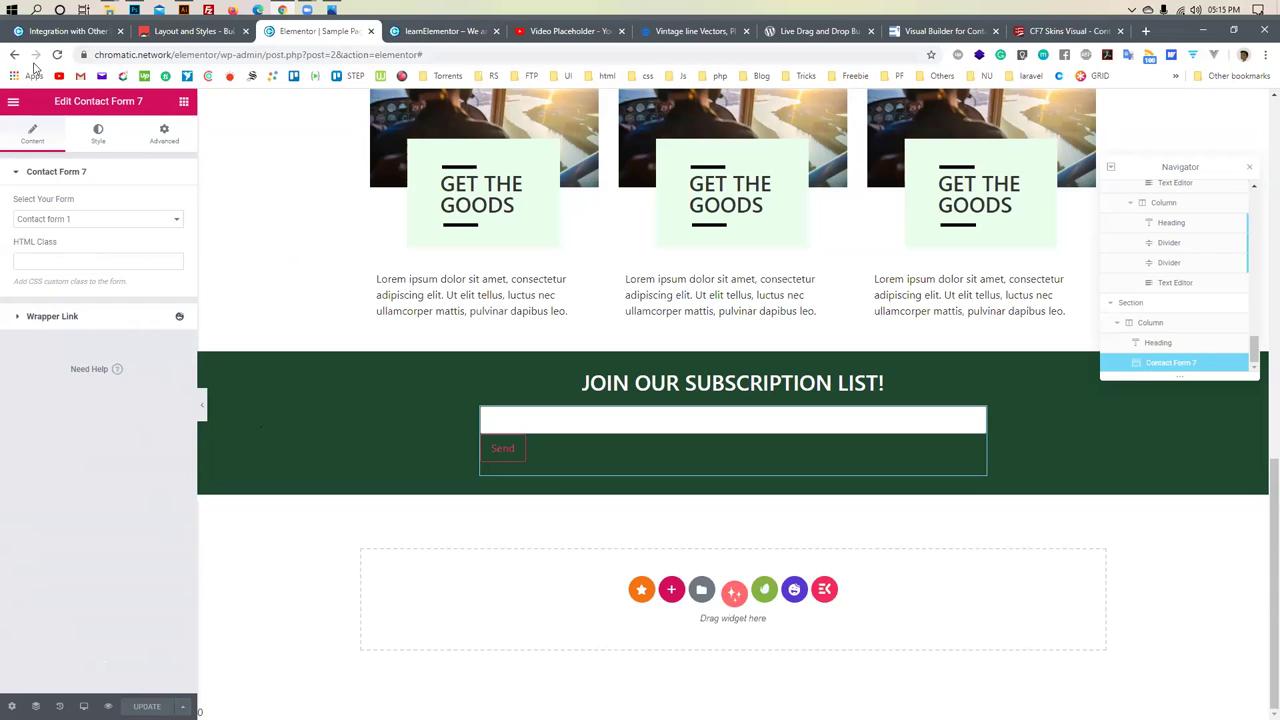
pyautogui.hotkey('ctrl', 'Tab')
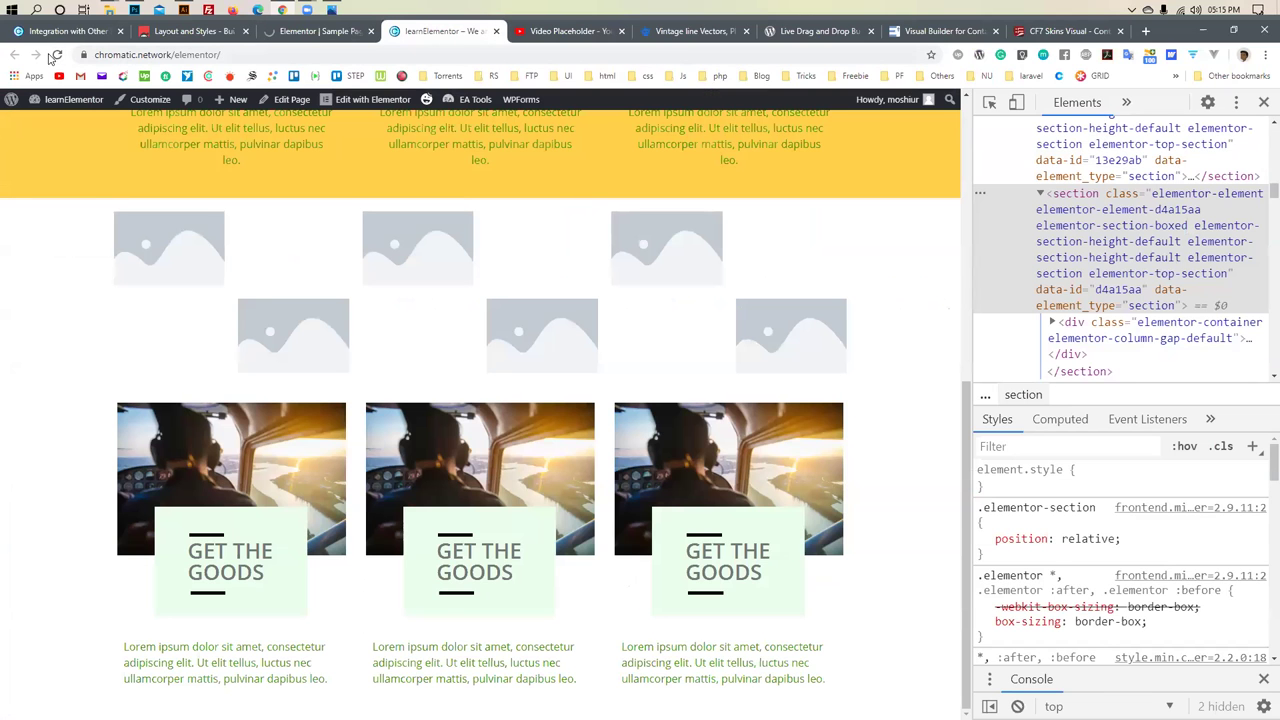
pyautogui.click(57, 56)
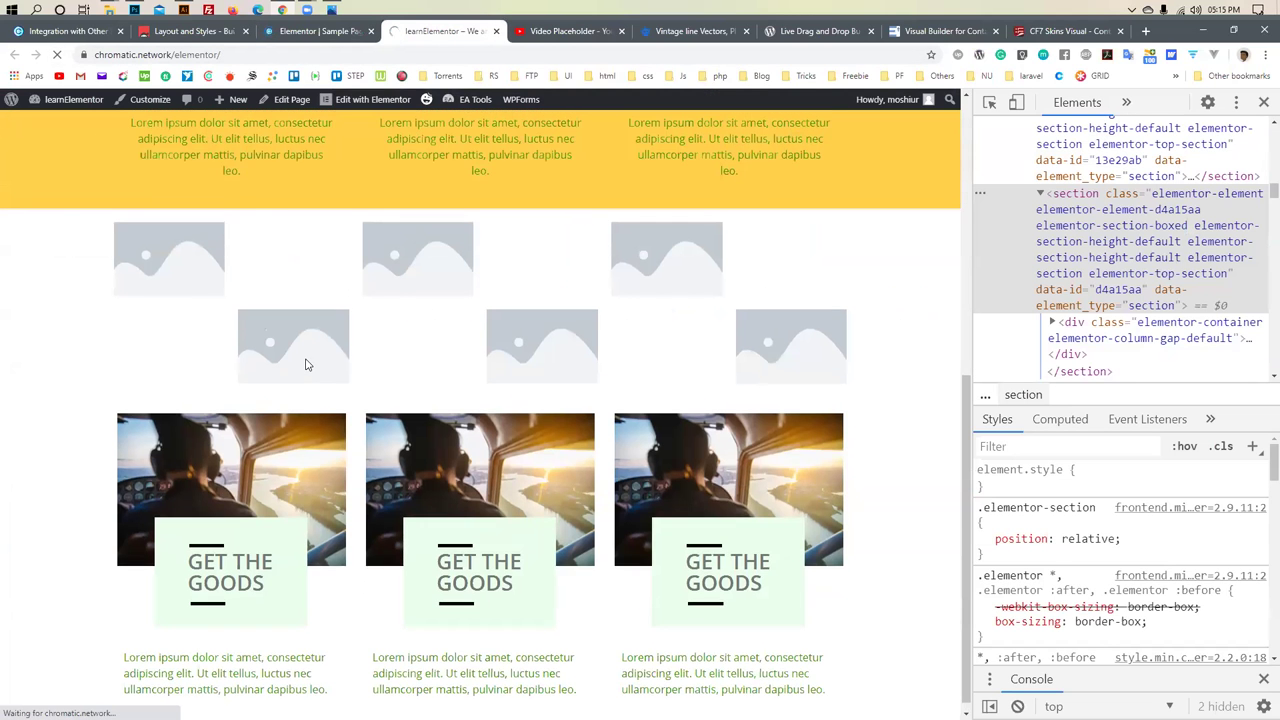
pyautogui.scroll(-4, 307, 365)
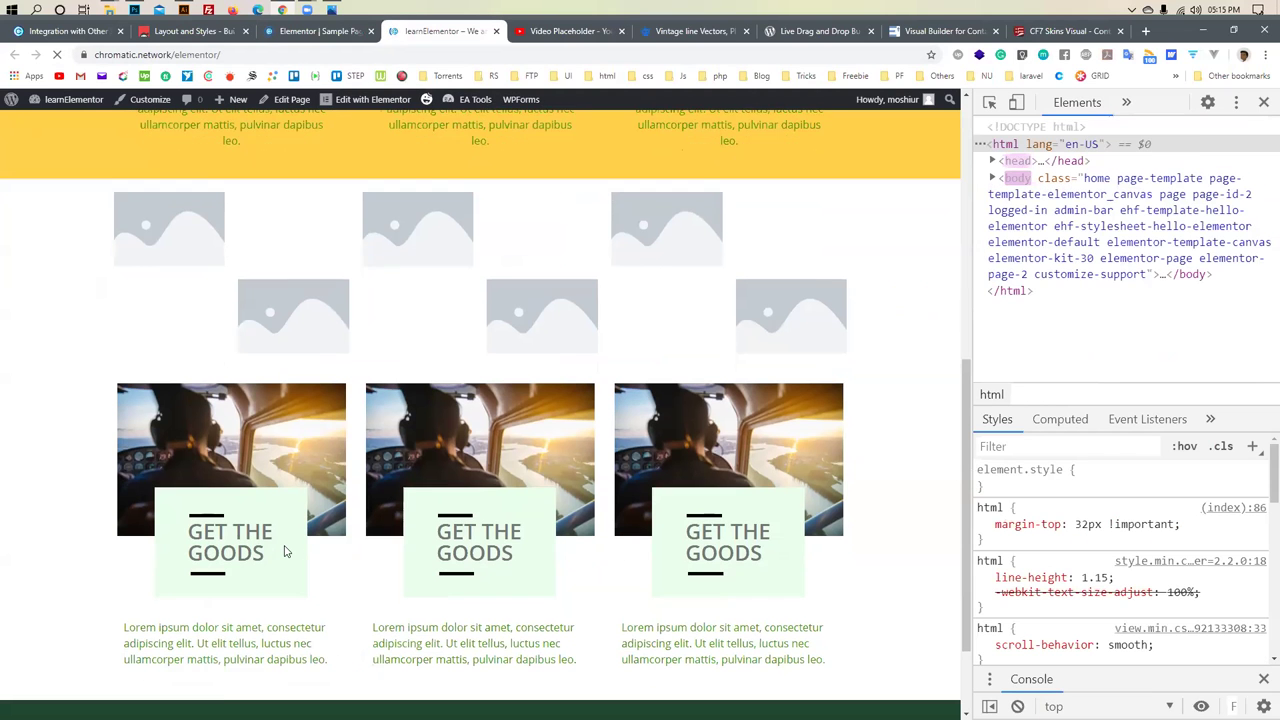
pyautogui.scroll(-2, 345, 622)
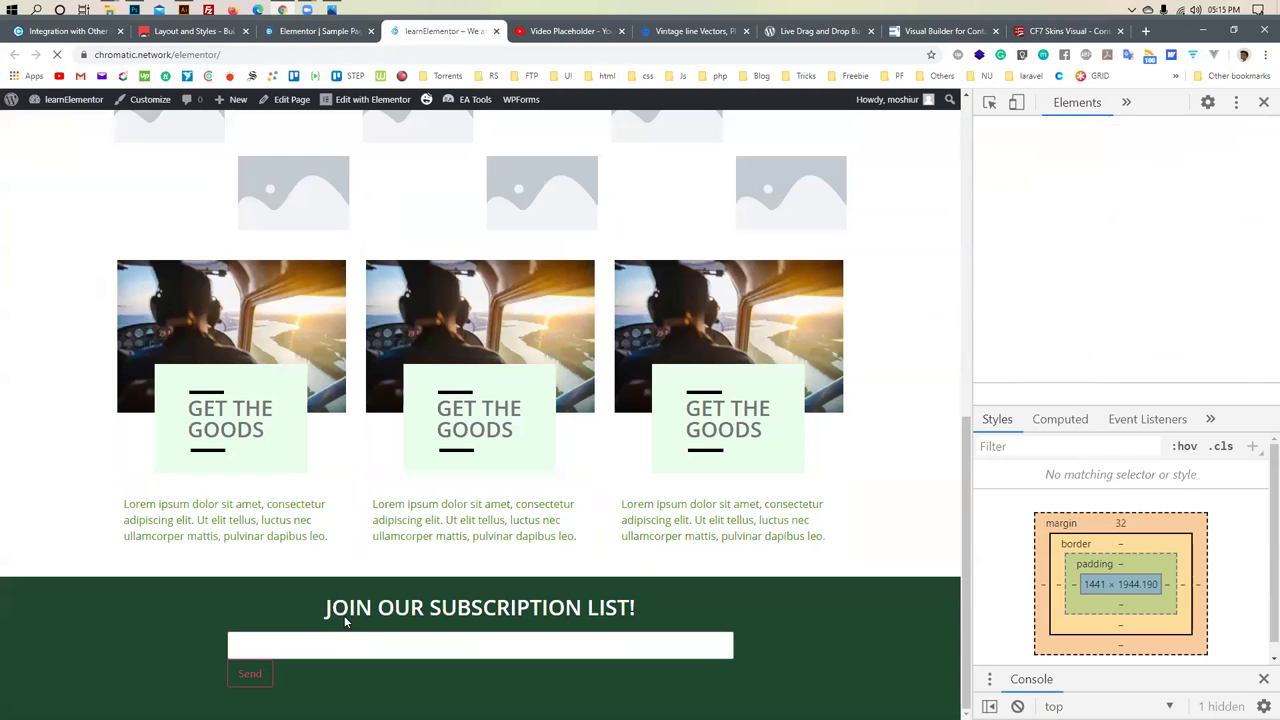
pyautogui.click(421, 635)
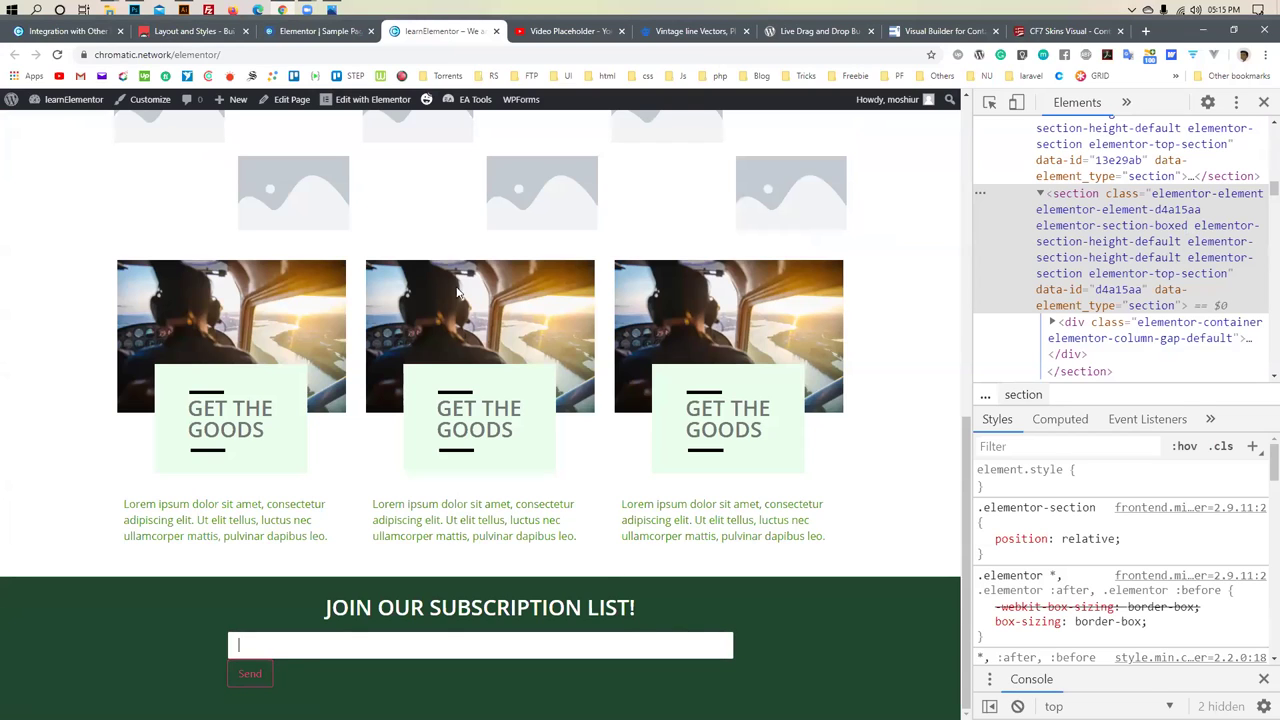
pyautogui.click(321, 38)
pyautogui.press('F5')
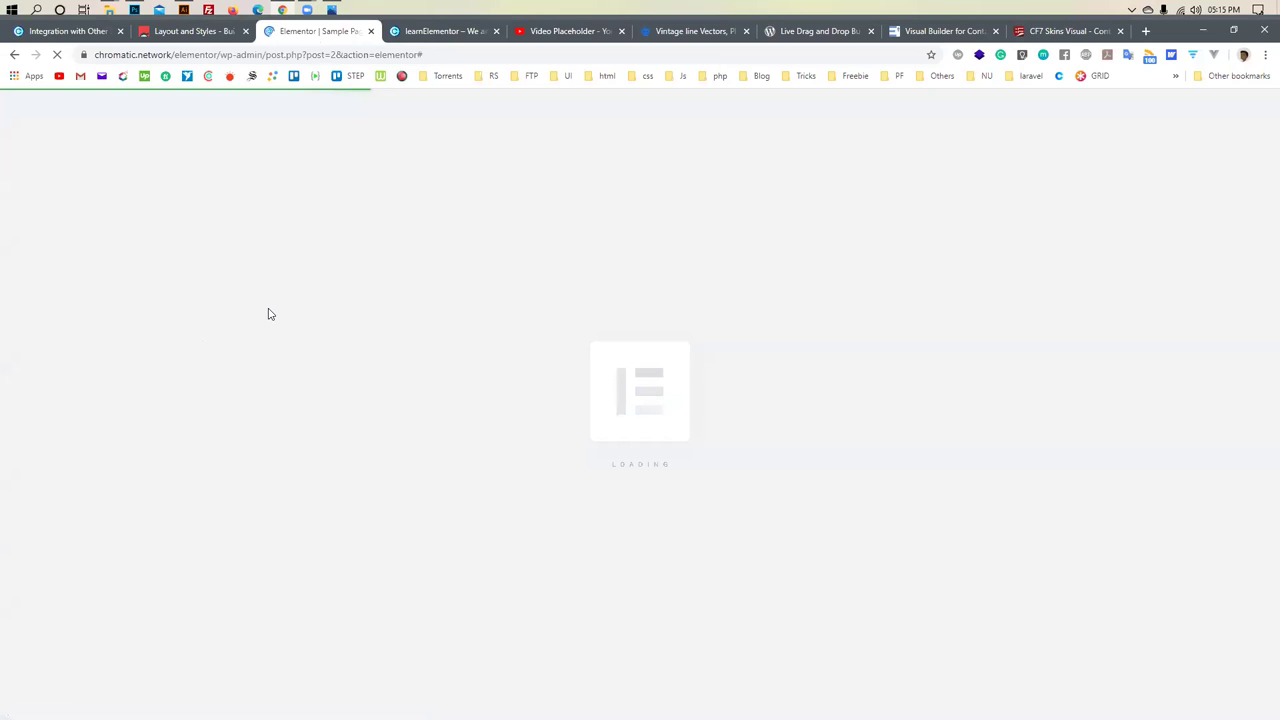
# Copy the plugin title "Live Drag and Drop Builder for Contact Form 7", search for it in Add Plugins, and install that plugin
pyautogui.click(796, 31)
pyautogui.moveTo(812, 198); pyautogui.dragTo(395, 197)
pyautogui.hotkey('ctrl', 'c')
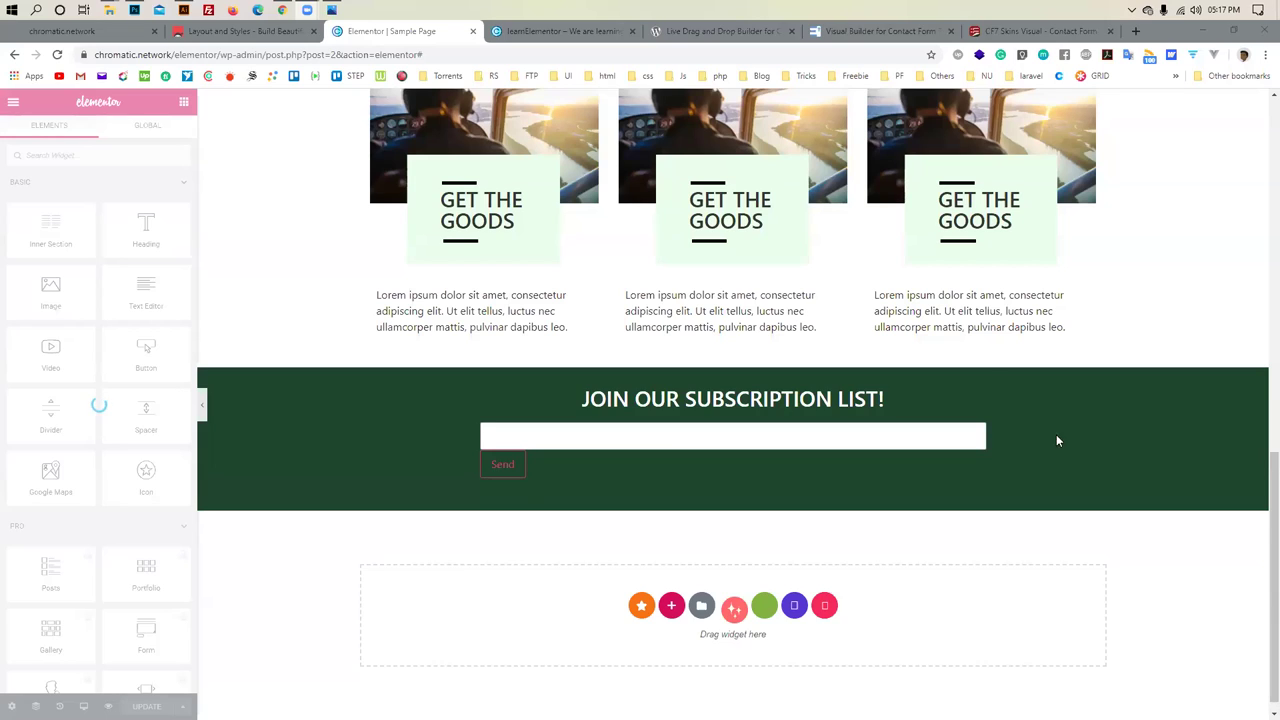
pyautogui.click(542, 425)
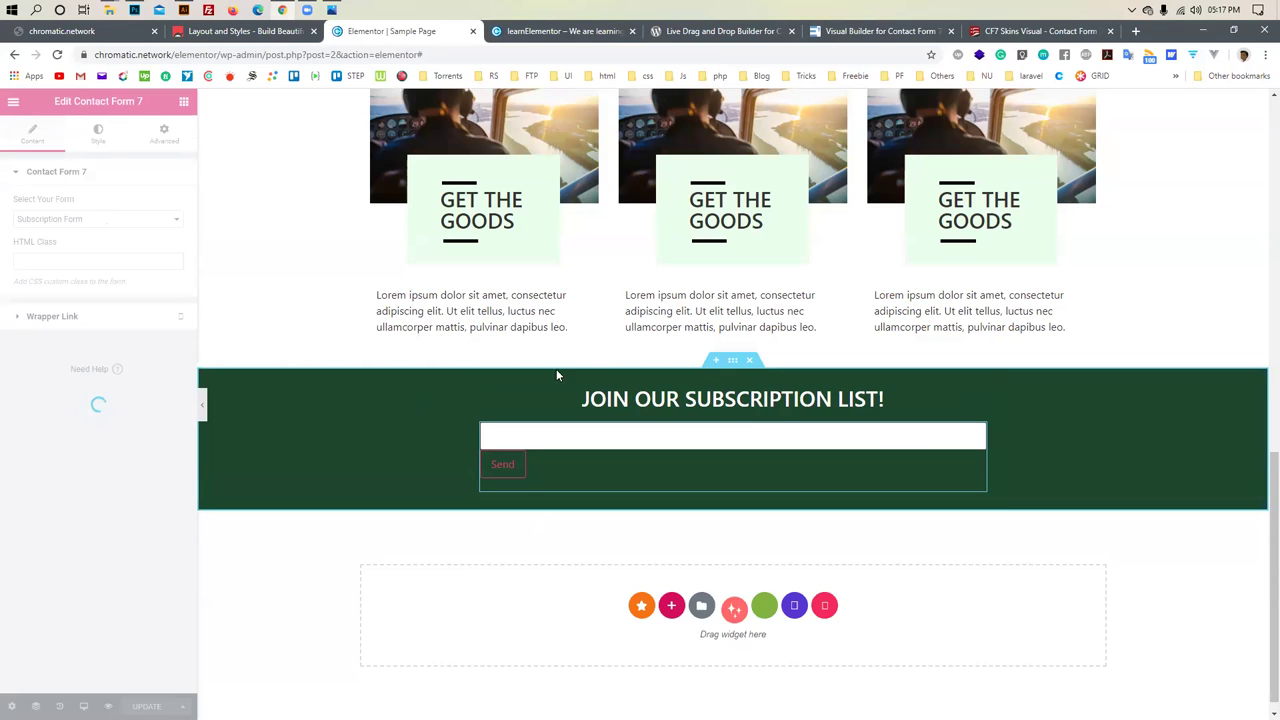
pyautogui.click(90, 31)
pyautogui.click(57, 54)
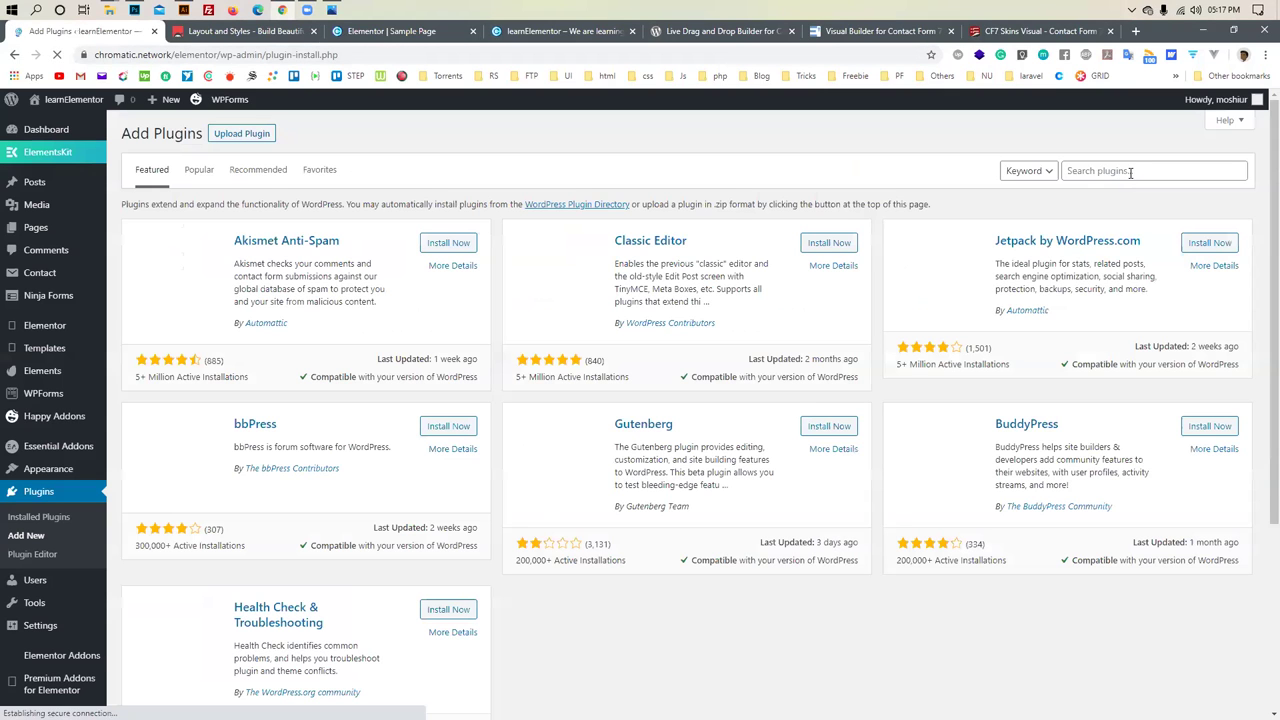
pyautogui.click(1129, 171)
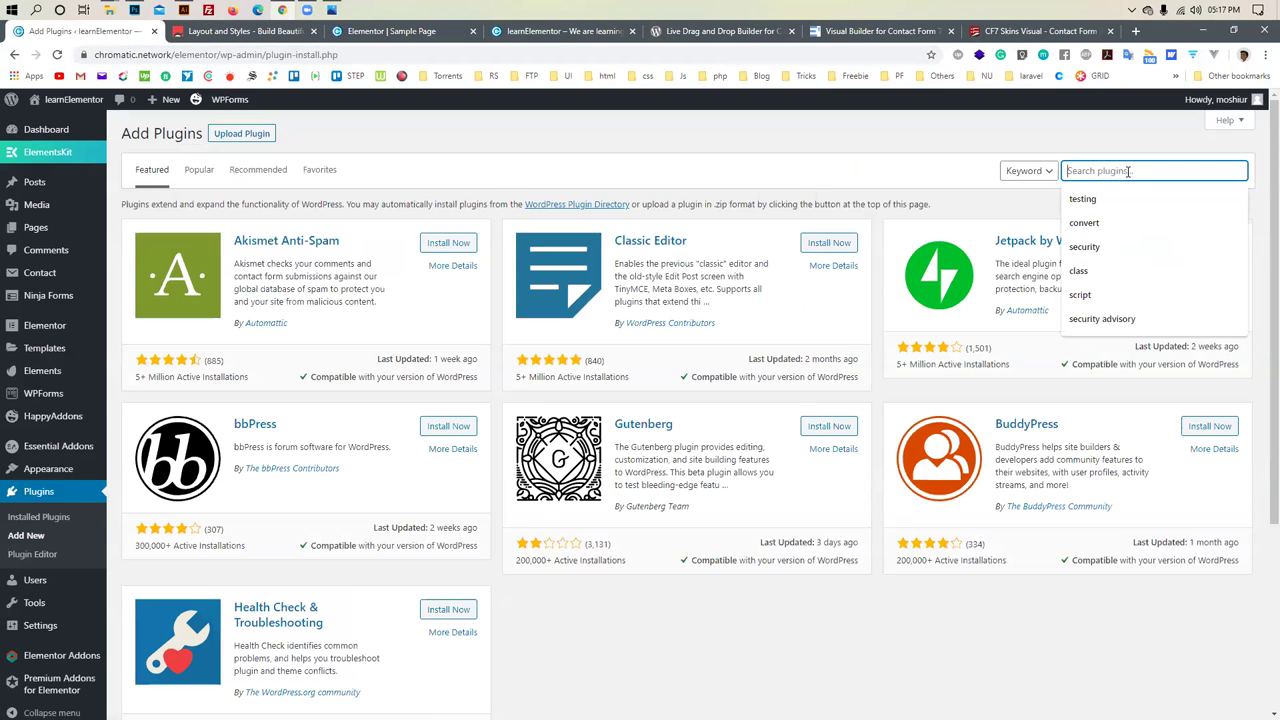
pyautogui.hotkey('ctrl', 'v')
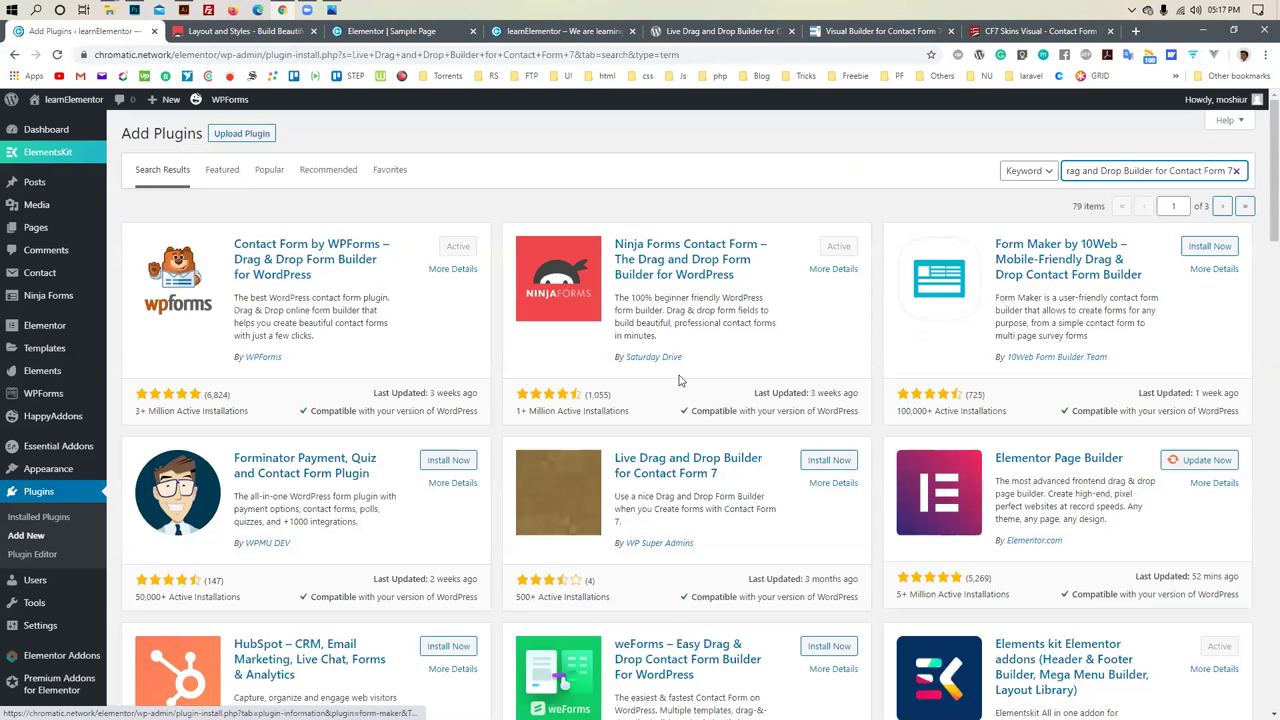
pyautogui.click(826, 462)
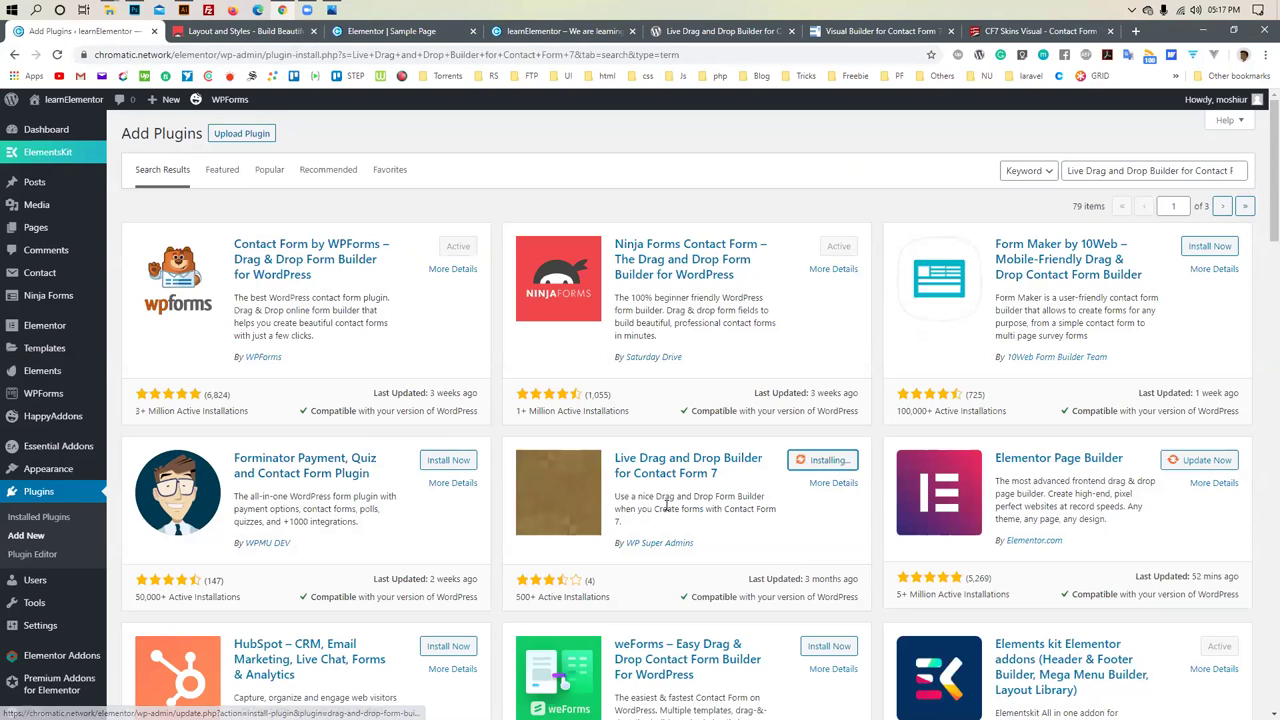
pyautogui.moveTo(642, 509); pyautogui.dragTo(729, 509)
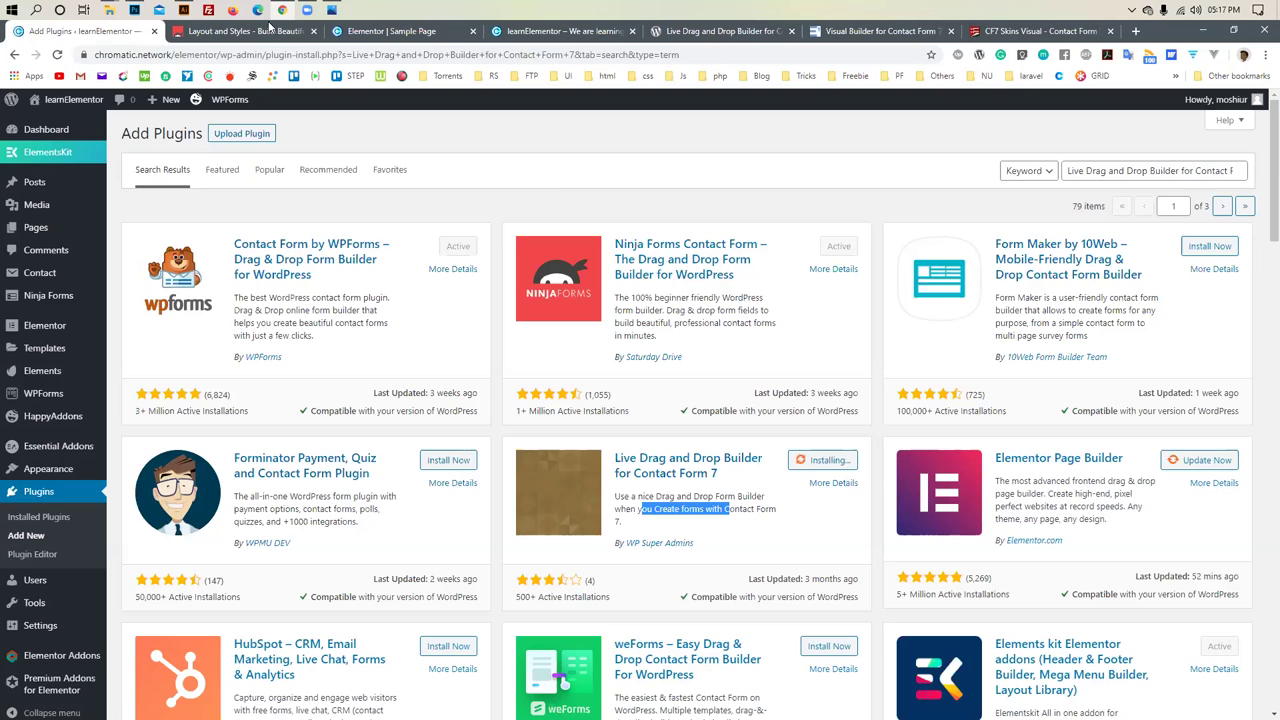
pyautogui.click(663, 35)
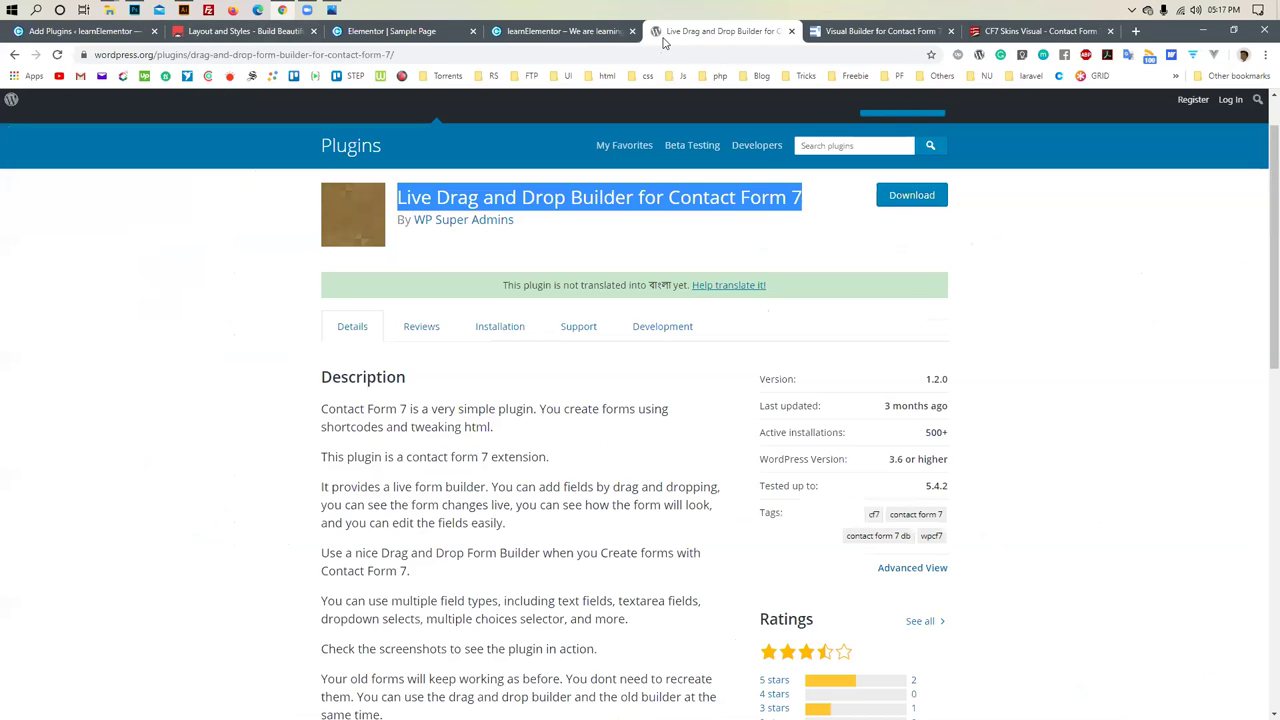
pyautogui.click(537, 40)
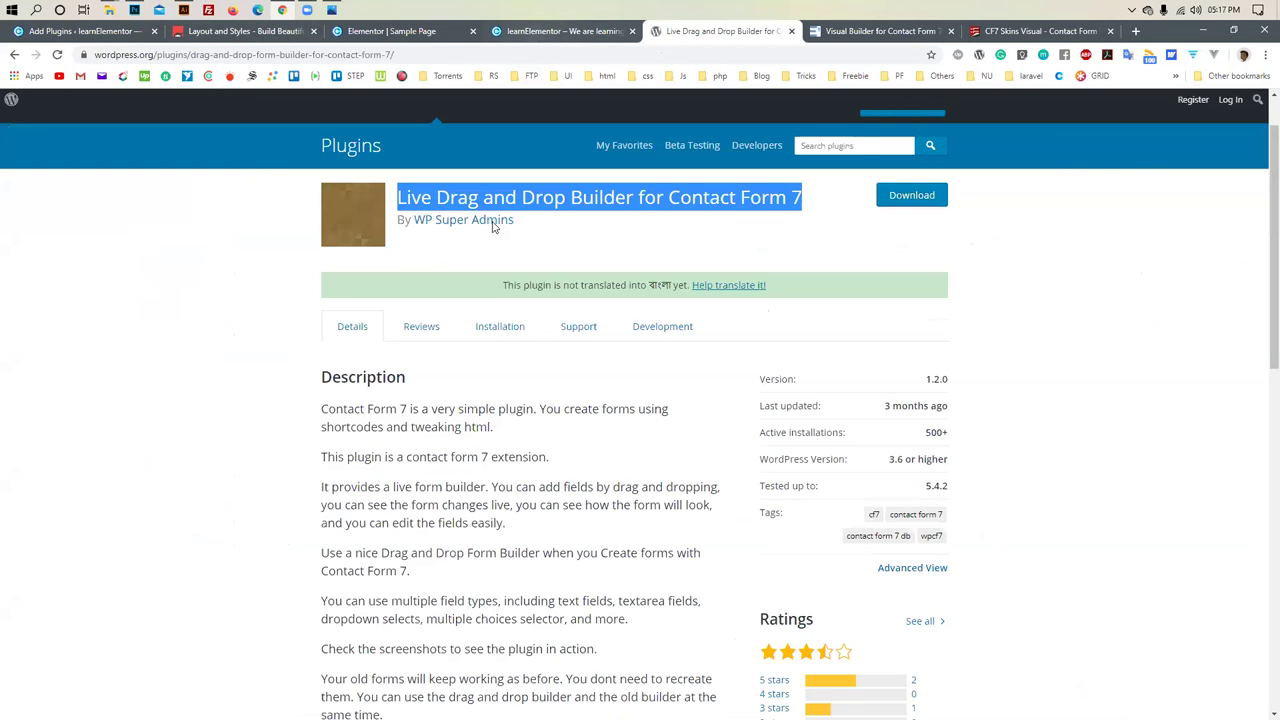
pyautogui.click(393, 33)
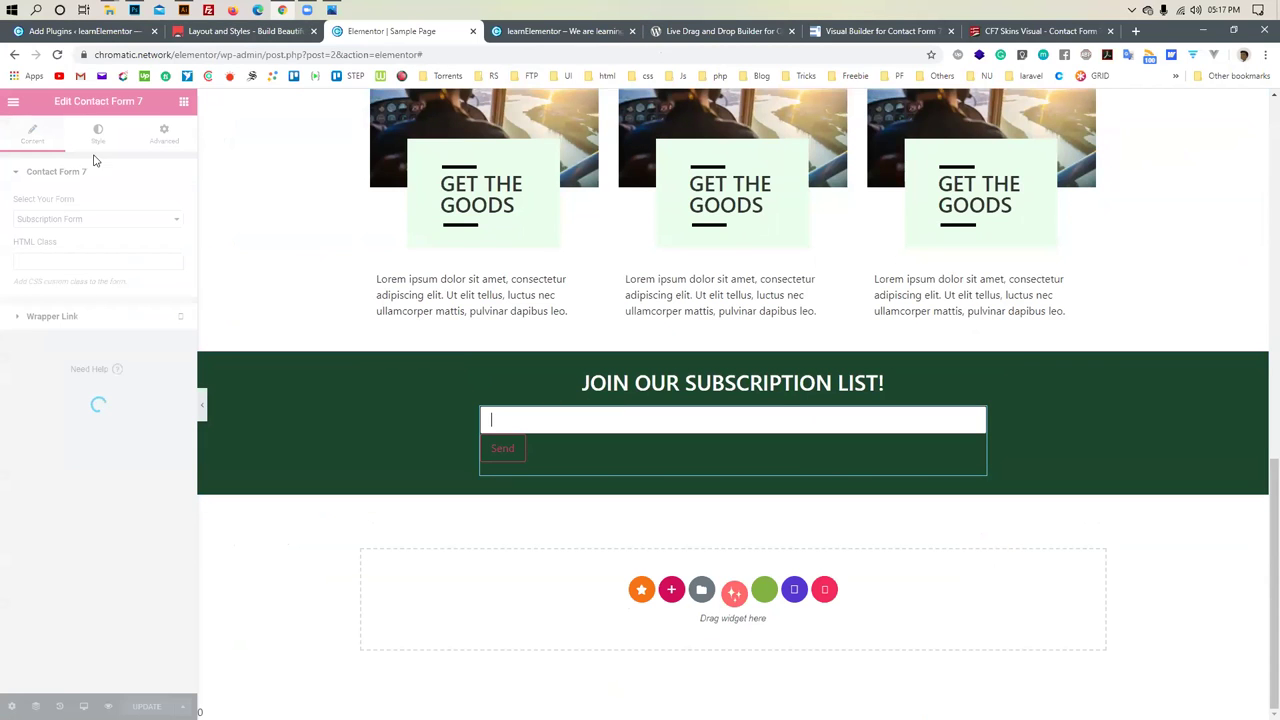
# Try to activate Live Drag and Drop Builder for Contact Form 7 from the plugin search results and return to that list
pyautogui.hotkey('ctrl', '1')
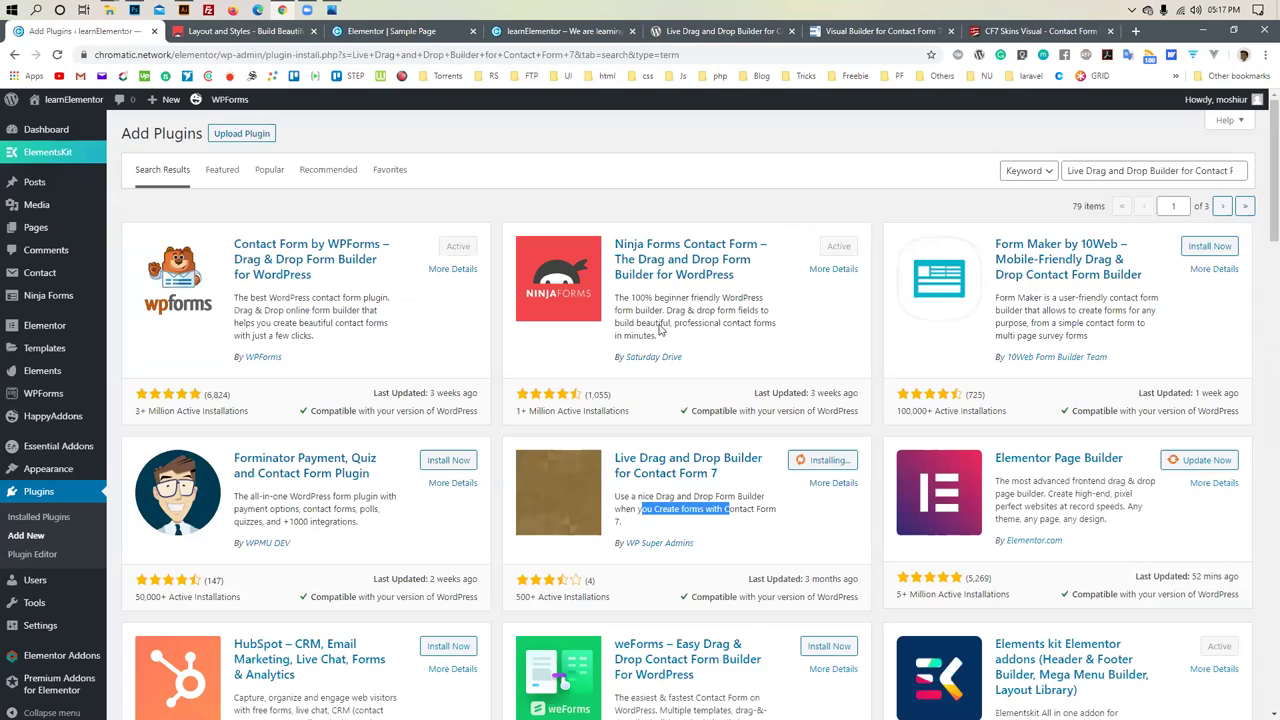
pyautogui.scroll(-1, 820, 338)
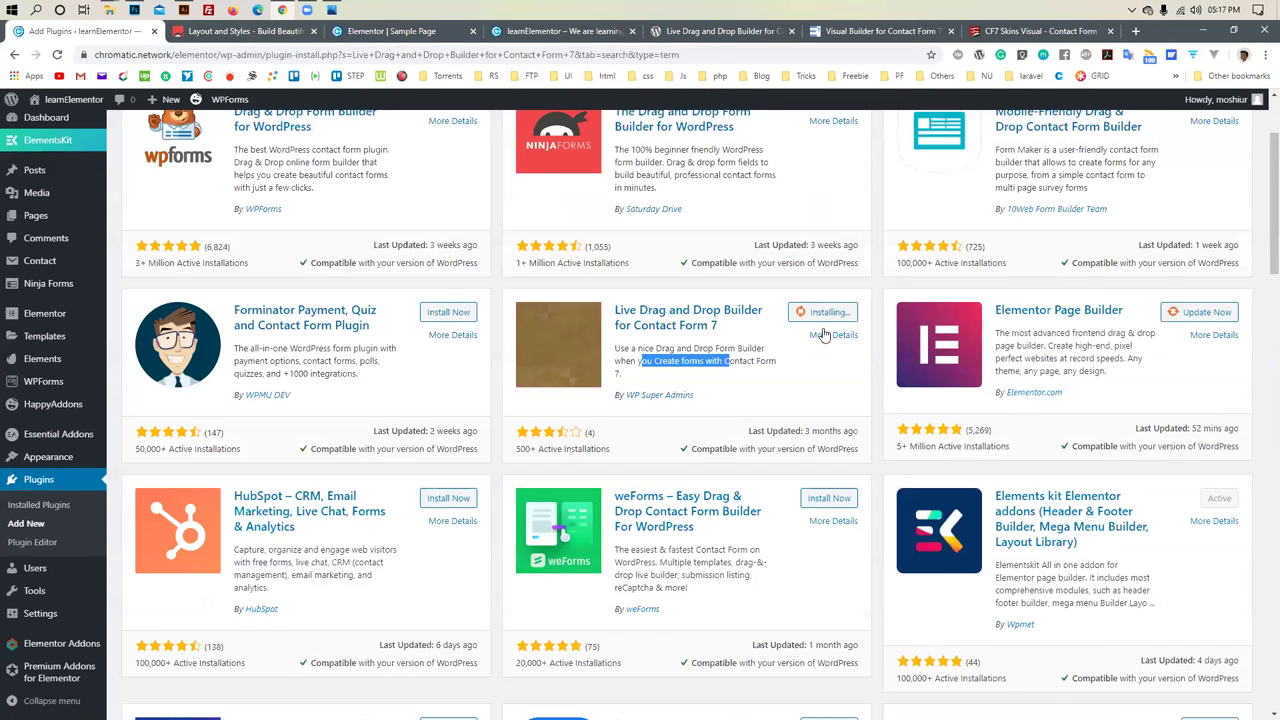
pyautogui.click(830, 328)
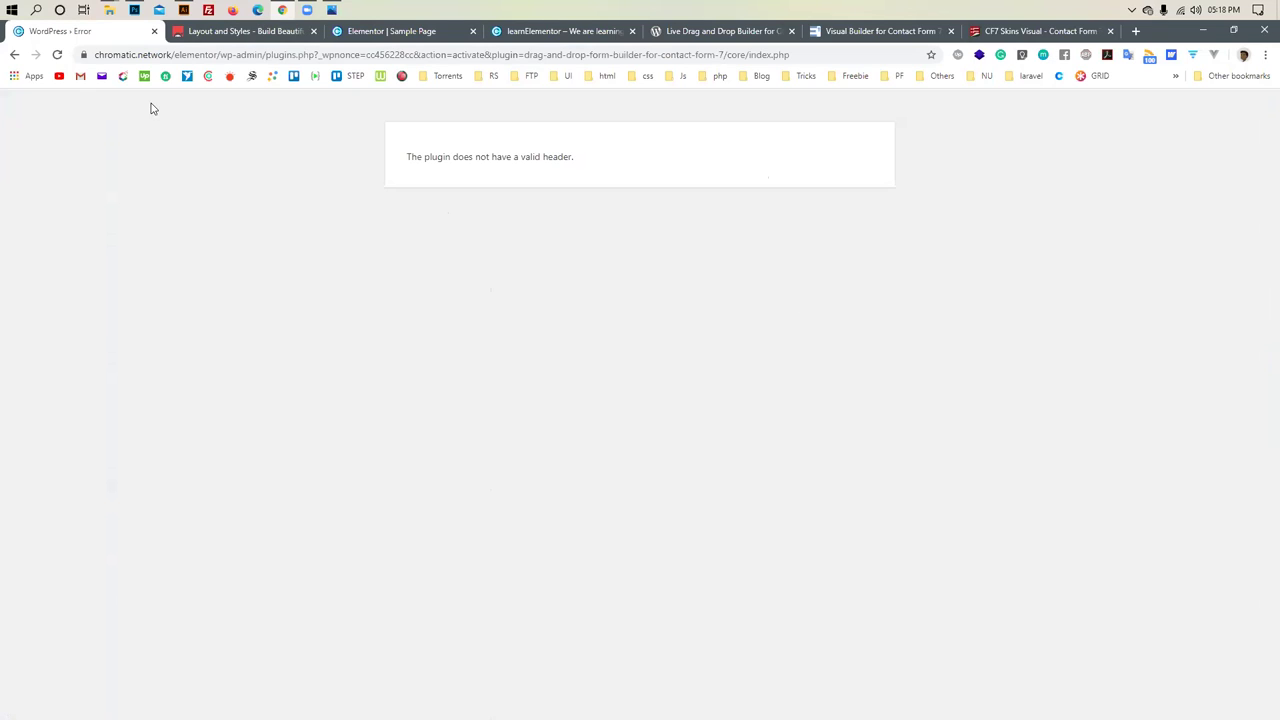
pyautogui.click(56, 55)
pyautogui.click(18, 56)
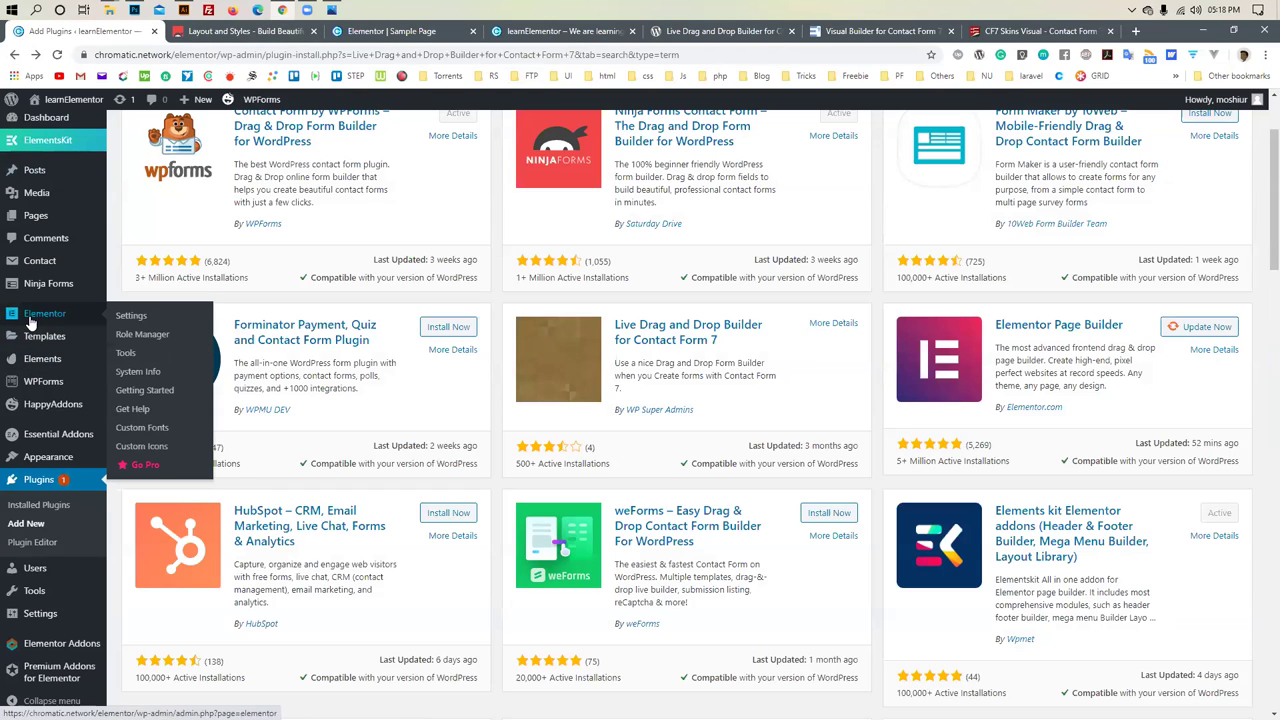
# Open a new contact form and examine Contact Form 7's "Editing form template" documentation page
pyautogui.moveTo(88, 266)
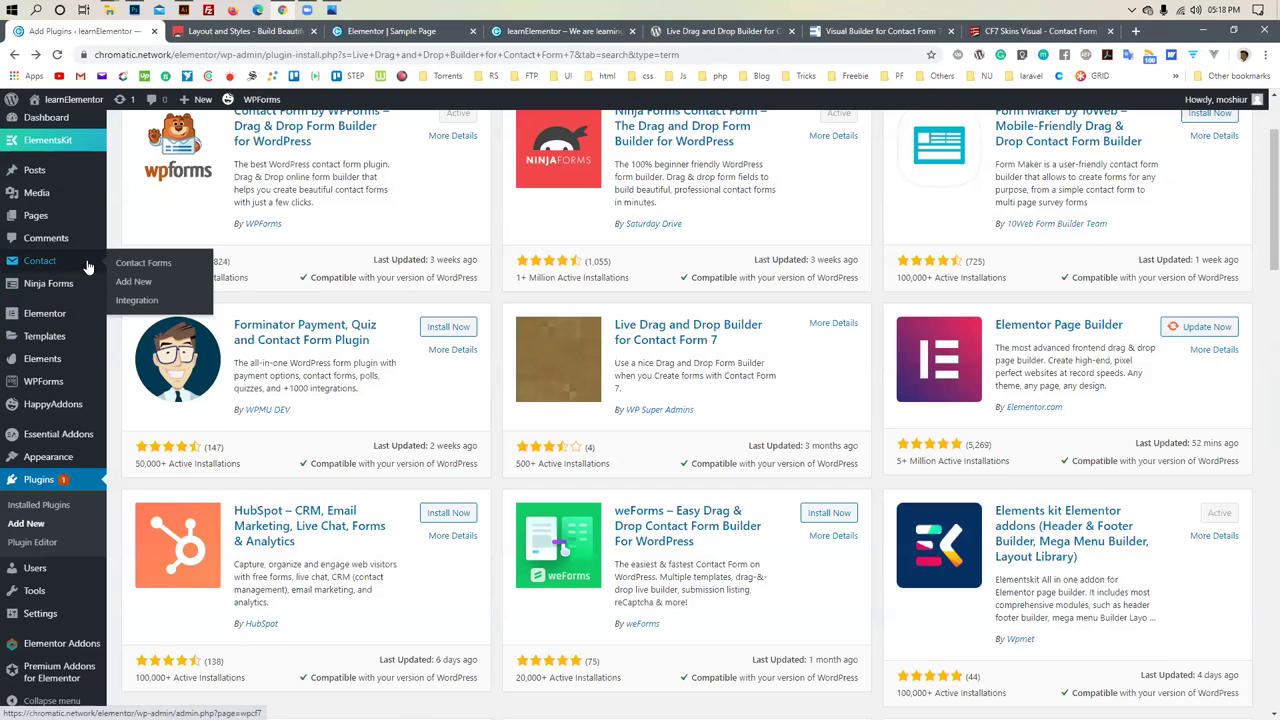
pyautogui.click(140, 284)
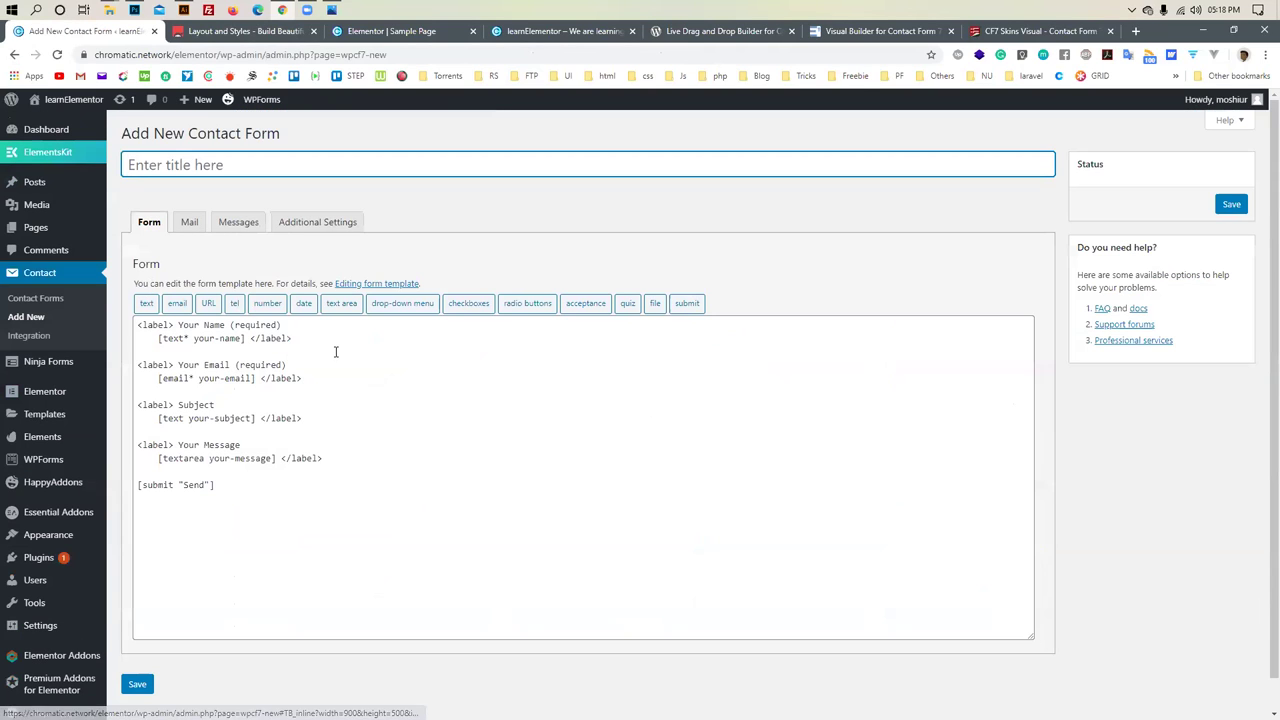
pyautogui.click(336, 351)
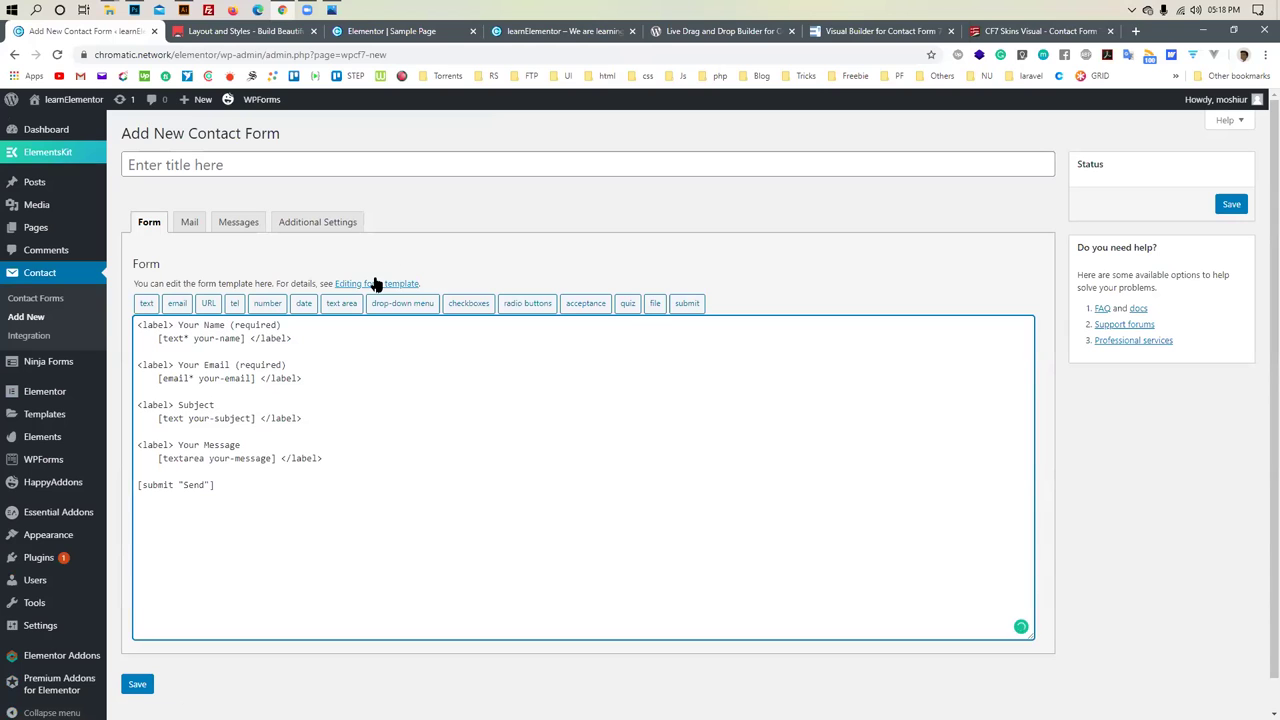
pyautogui.click(376, 284)
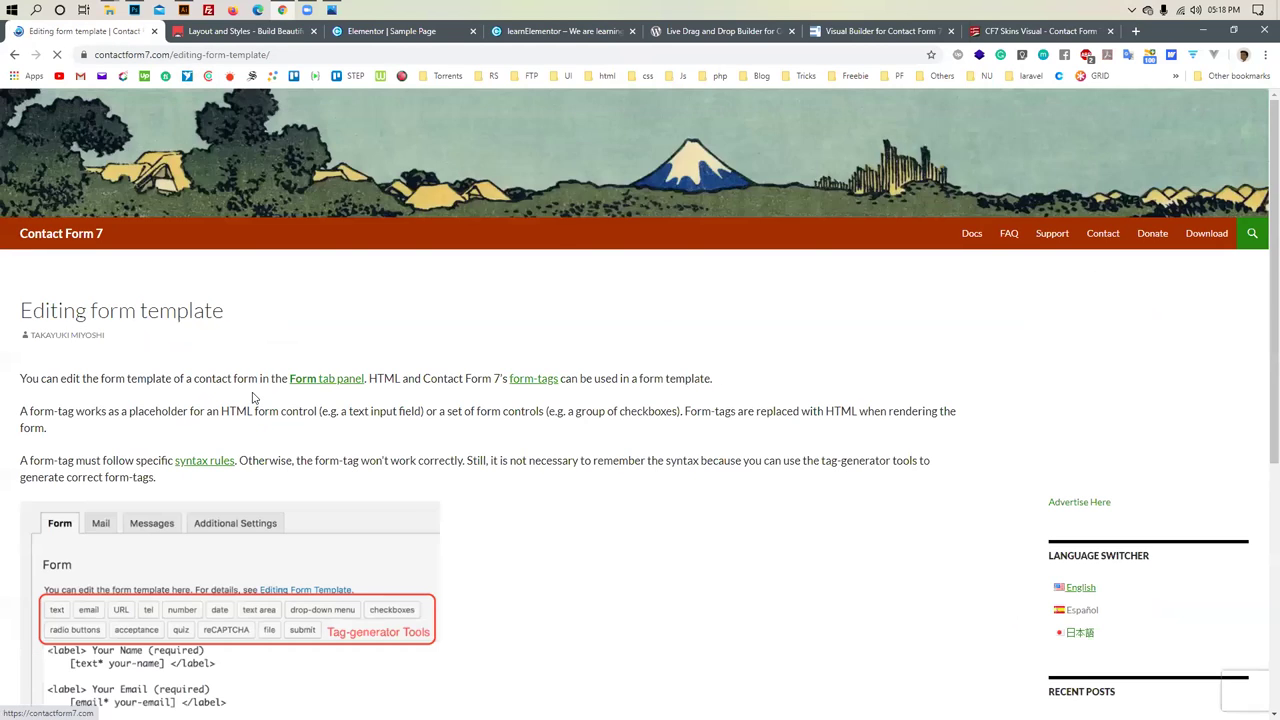
pyautogui.scroll(-3, 251, 340)
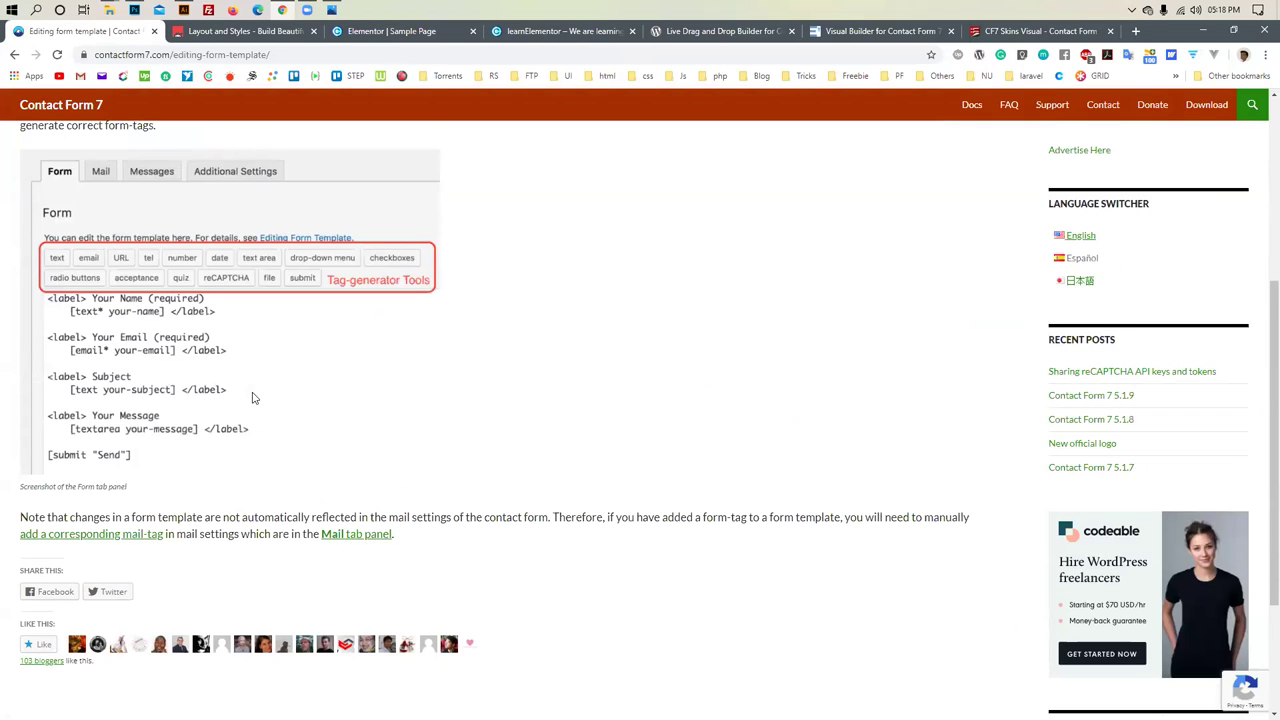
pyautogui.scroll(-1, 252, 398)
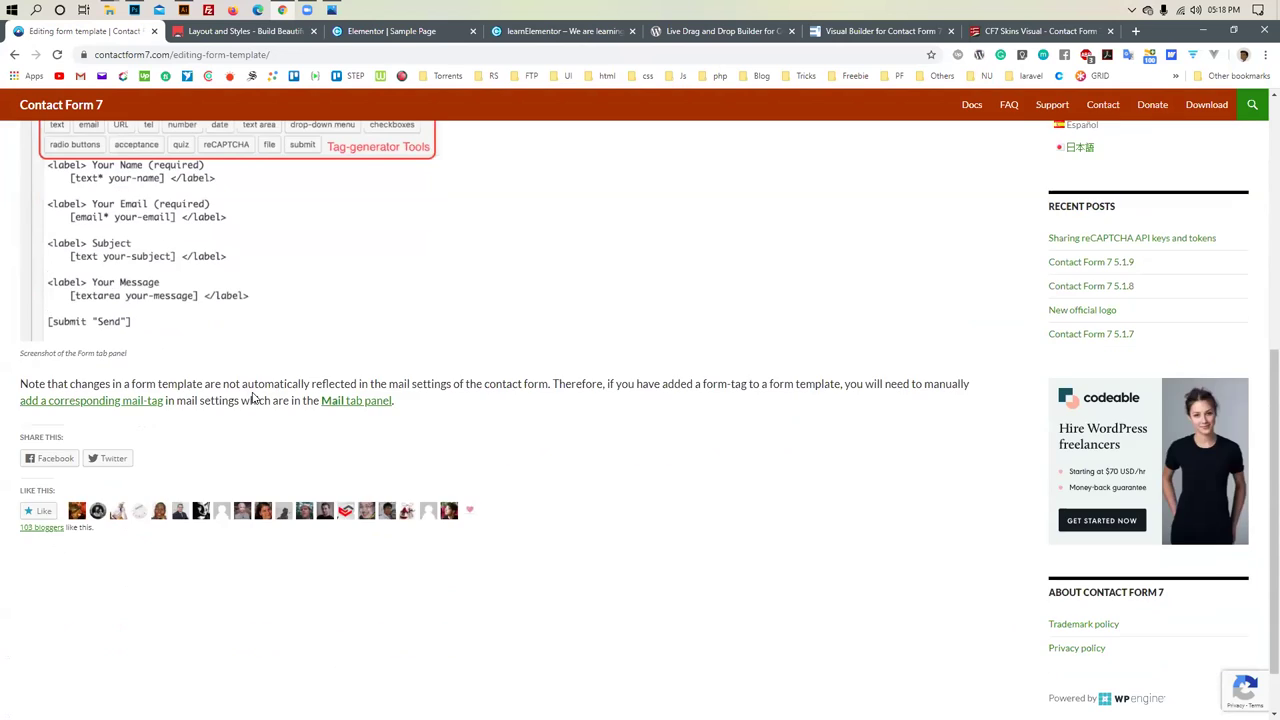
pyautogui.scroll(-1, 252, 398)
pyautogui.scroll(5, 252, 398)
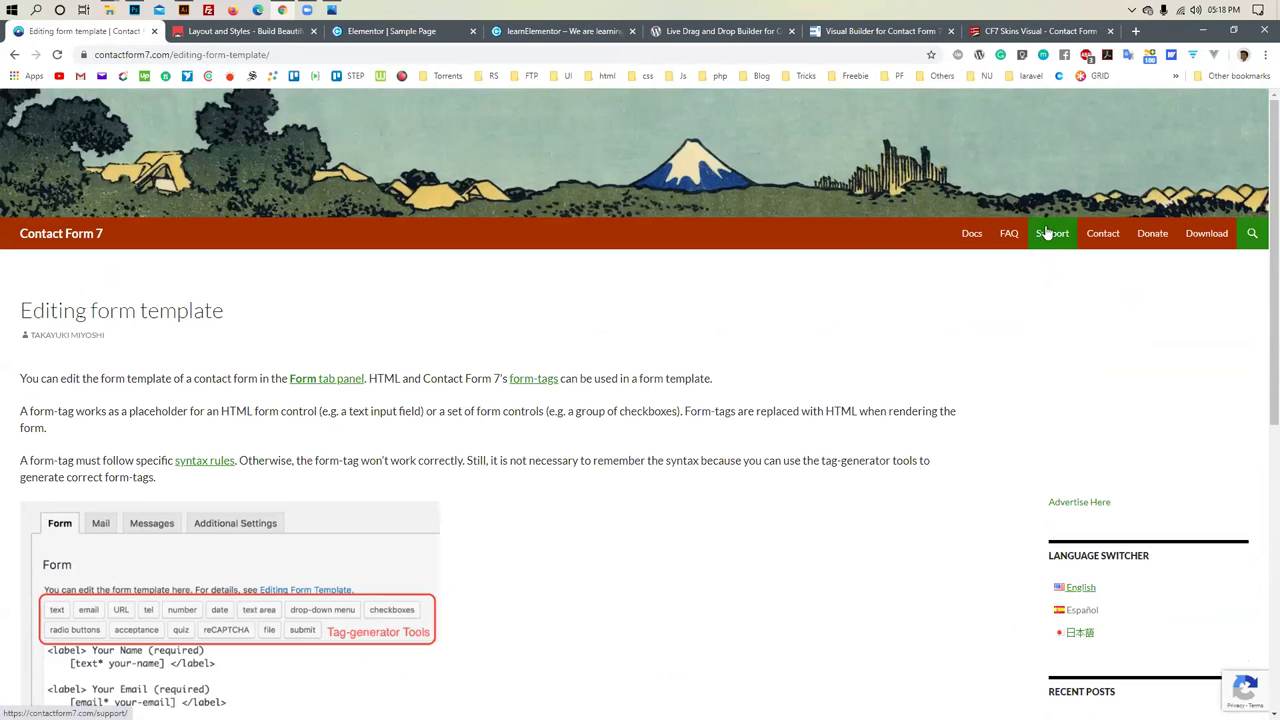
pyautogui.click(16, 54)
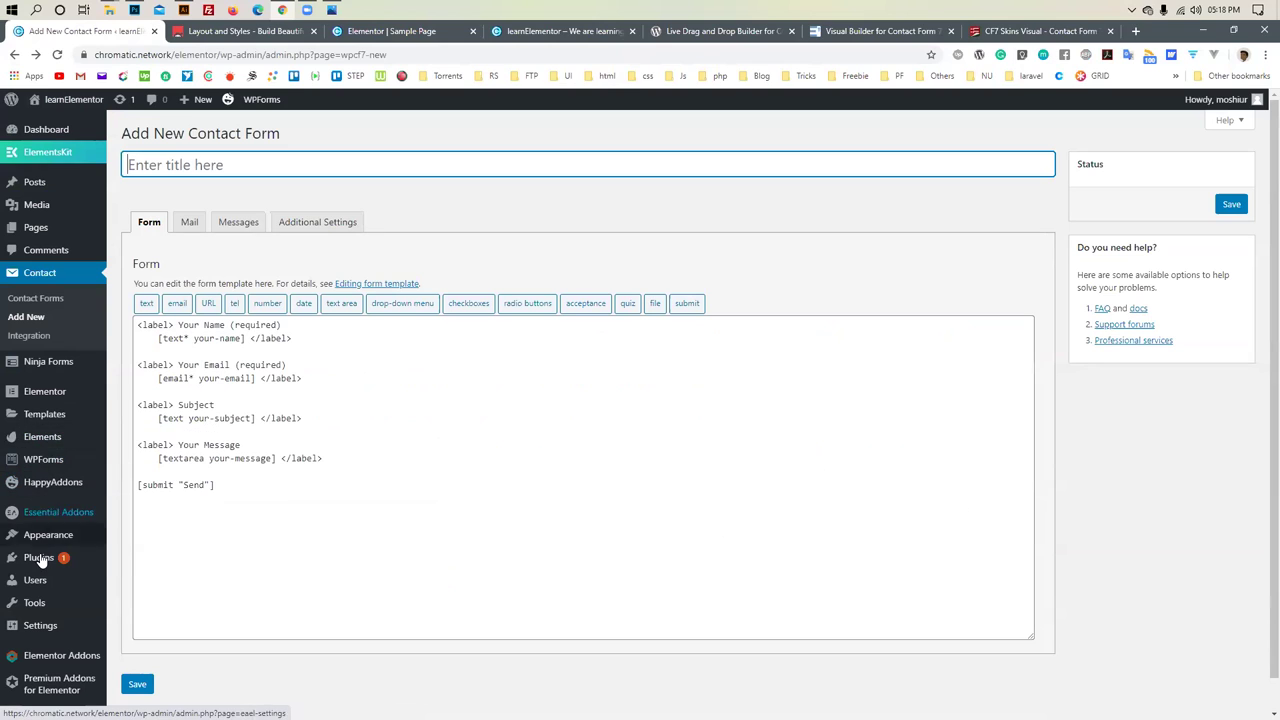
# Open the installed plugins list and update the Elementor plugin
pyautogui.moveTo(45, 557)
pyautogui.click(134, 561)
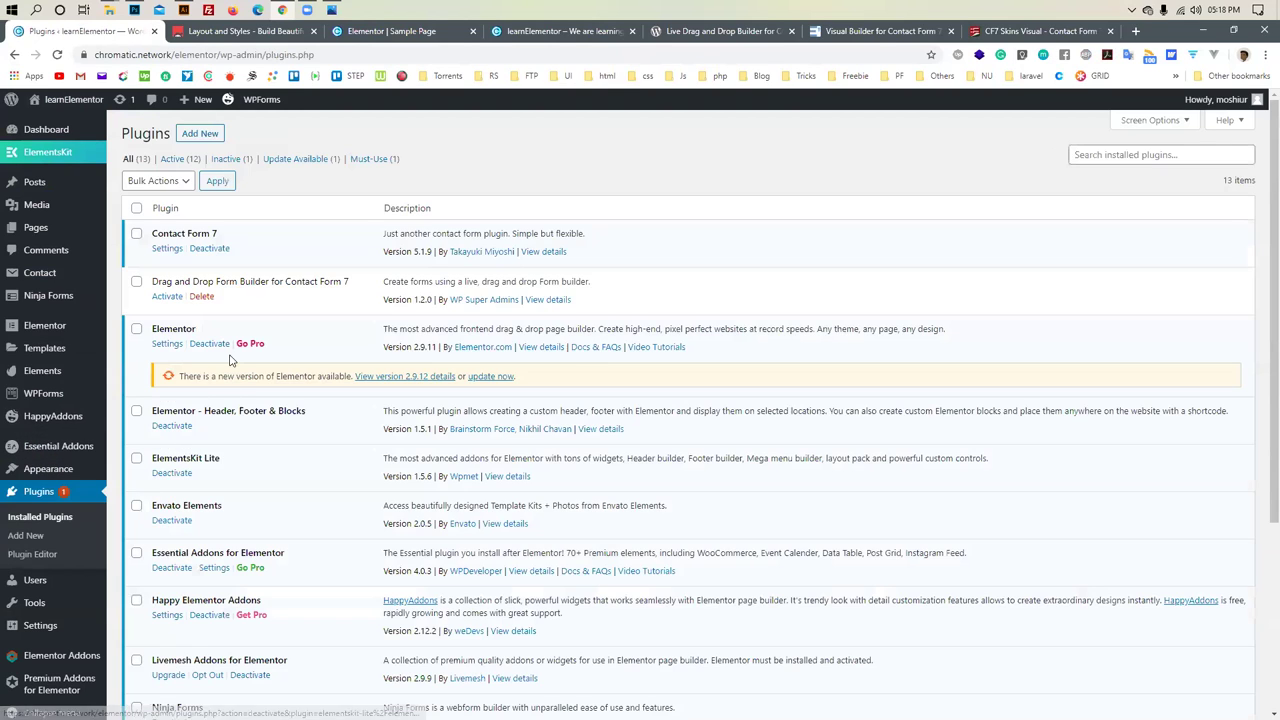
pyautogui.click(498, 378)
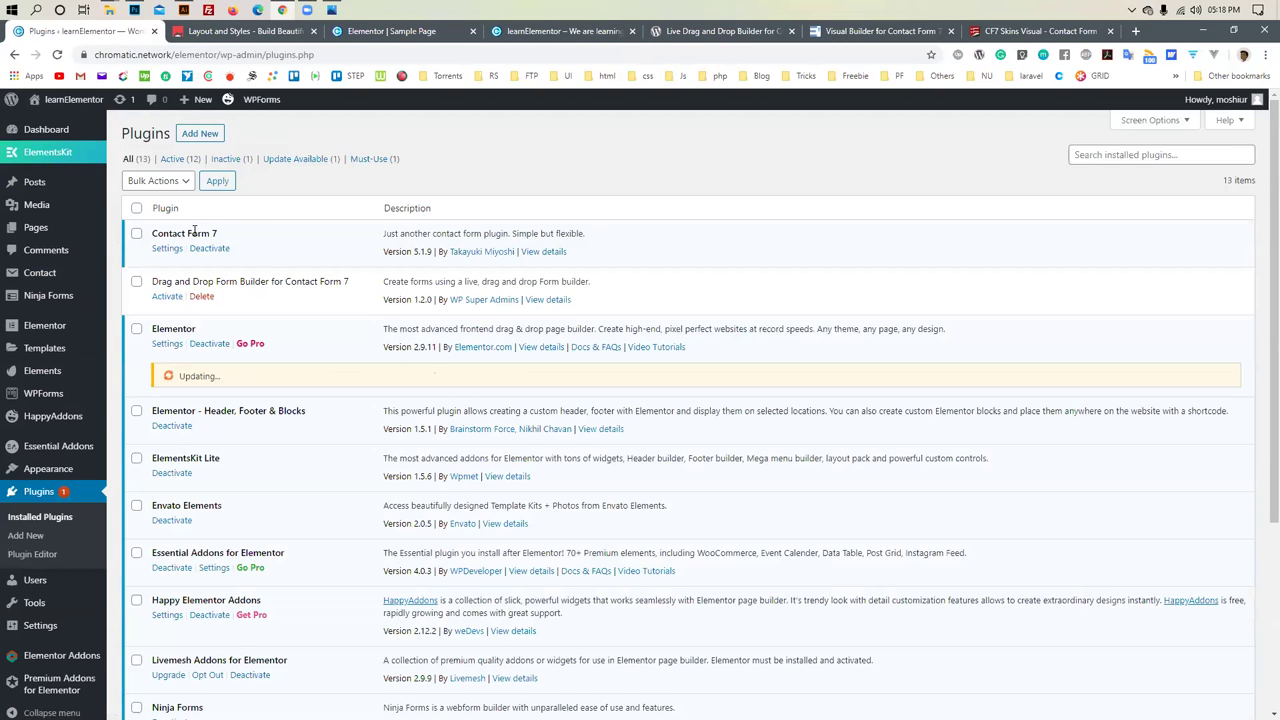
pyautogui.moveTo(211, 235); pyautogui.dragTo(235, 239)
pyautogui.scroll(-3, 360, 331)
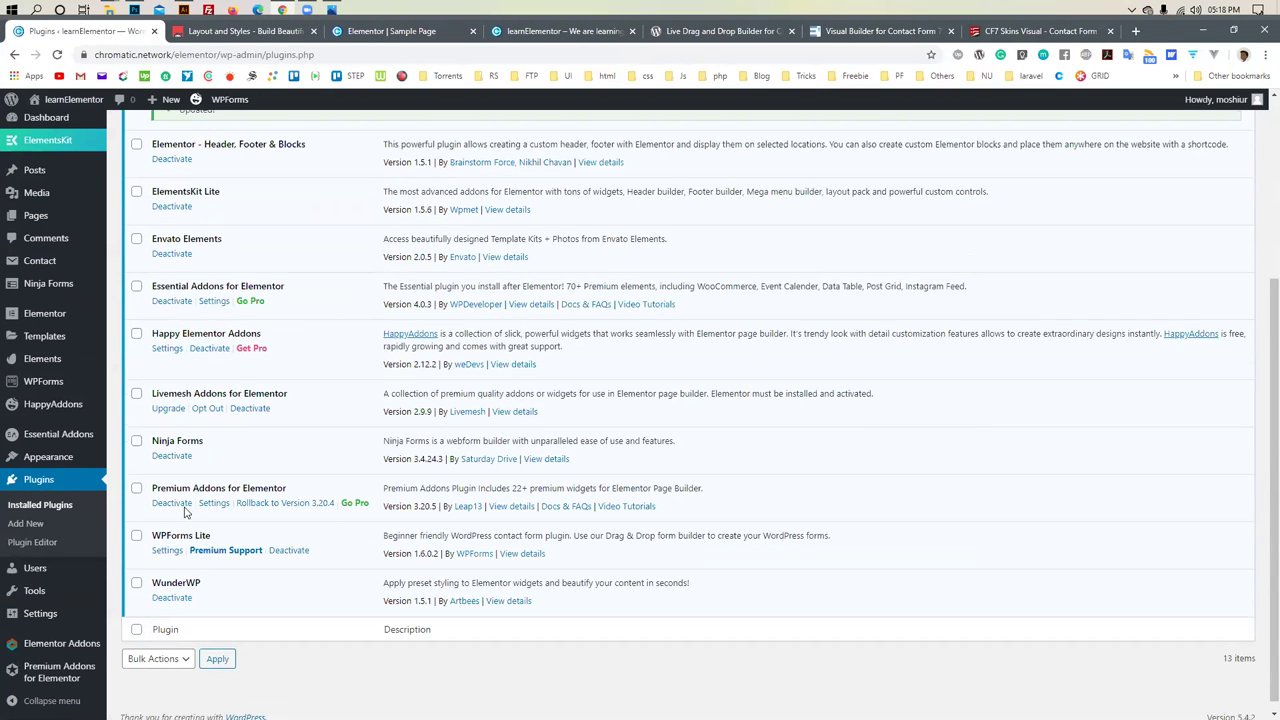
# Activate the Drag and Drop Form Builder for Contact Form 7 plugin and return to the Elementor editor
pyautogui.scroll(1, 185, 508)
pyautogui.scroll(2, 185, 500)
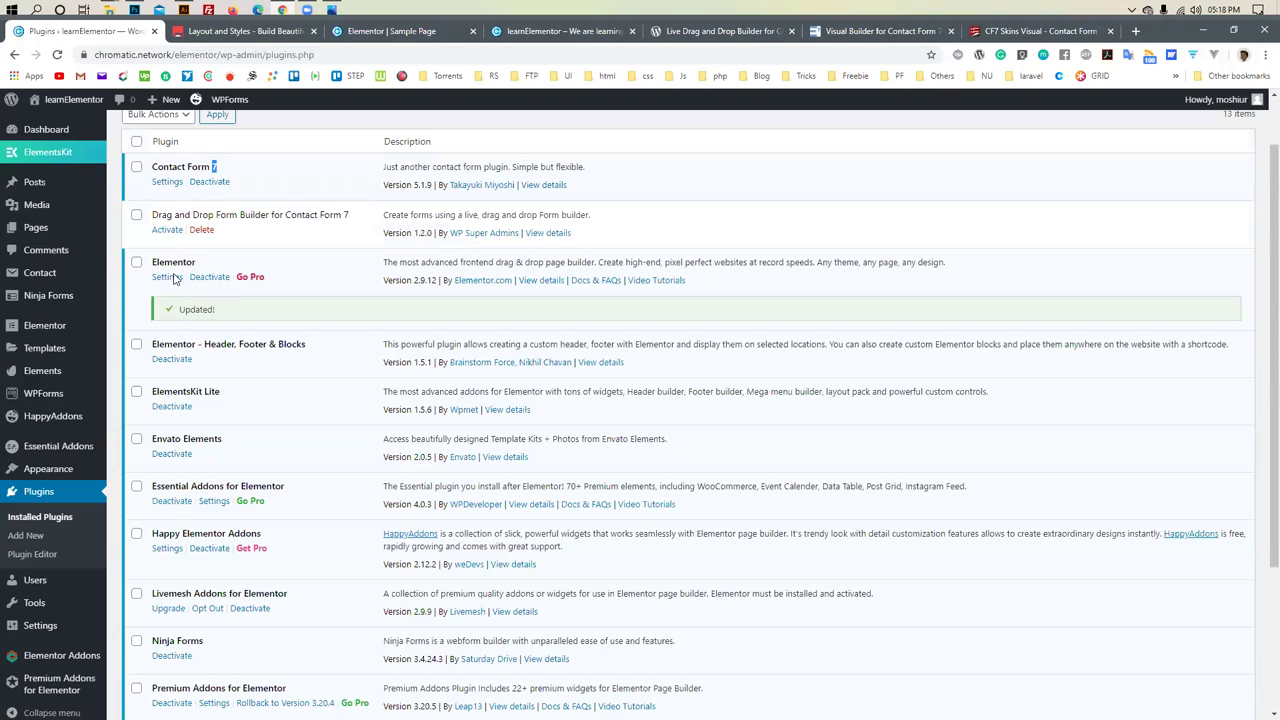
pyautogui.click(168, 230)
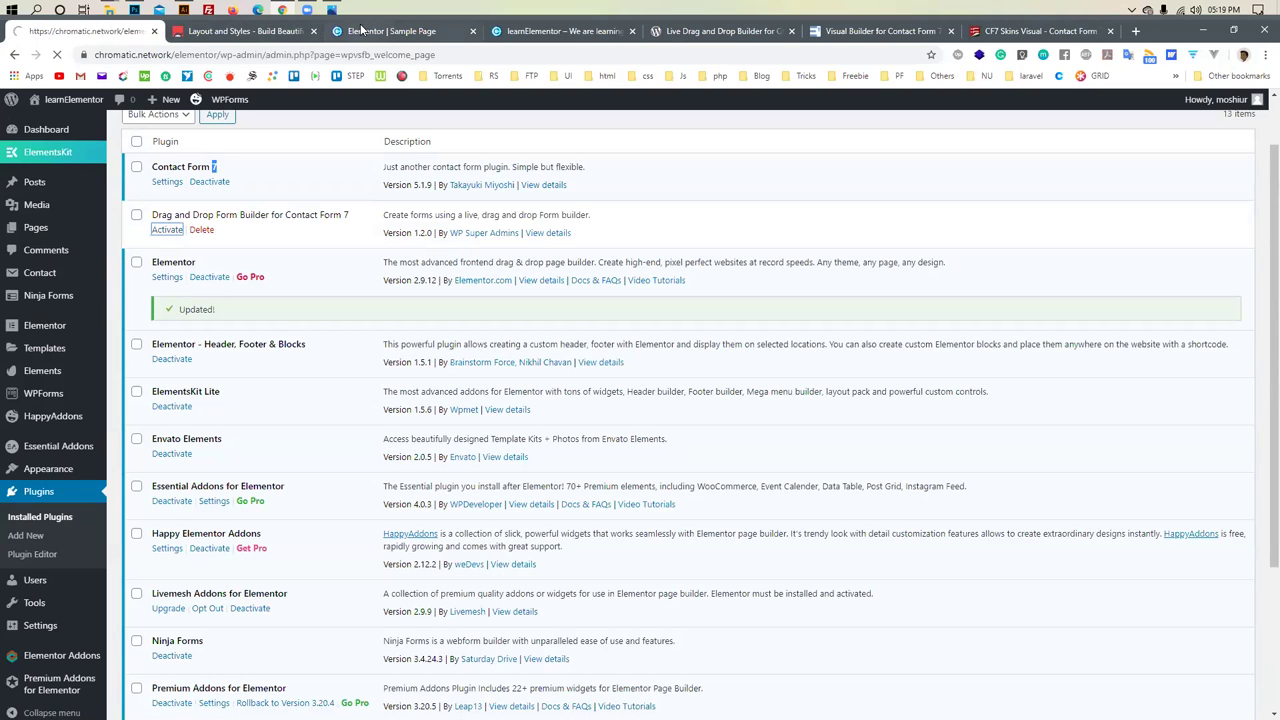
pyautogui.hotkey('ctrl', '3')
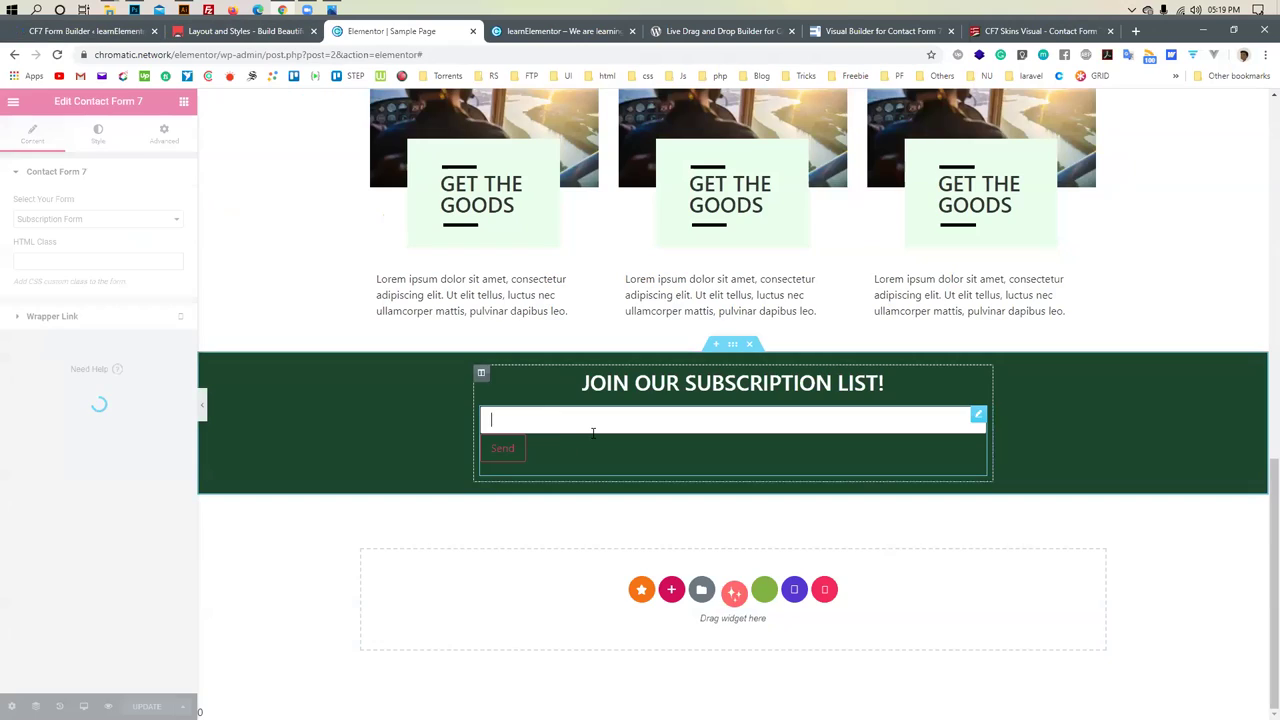
# Opt in to the Drag and Drop Form Builder plugin's notifications and start a new contact form from its welcome page
pyautogui.click(57, 54)
pyautogui.click(60, 30)
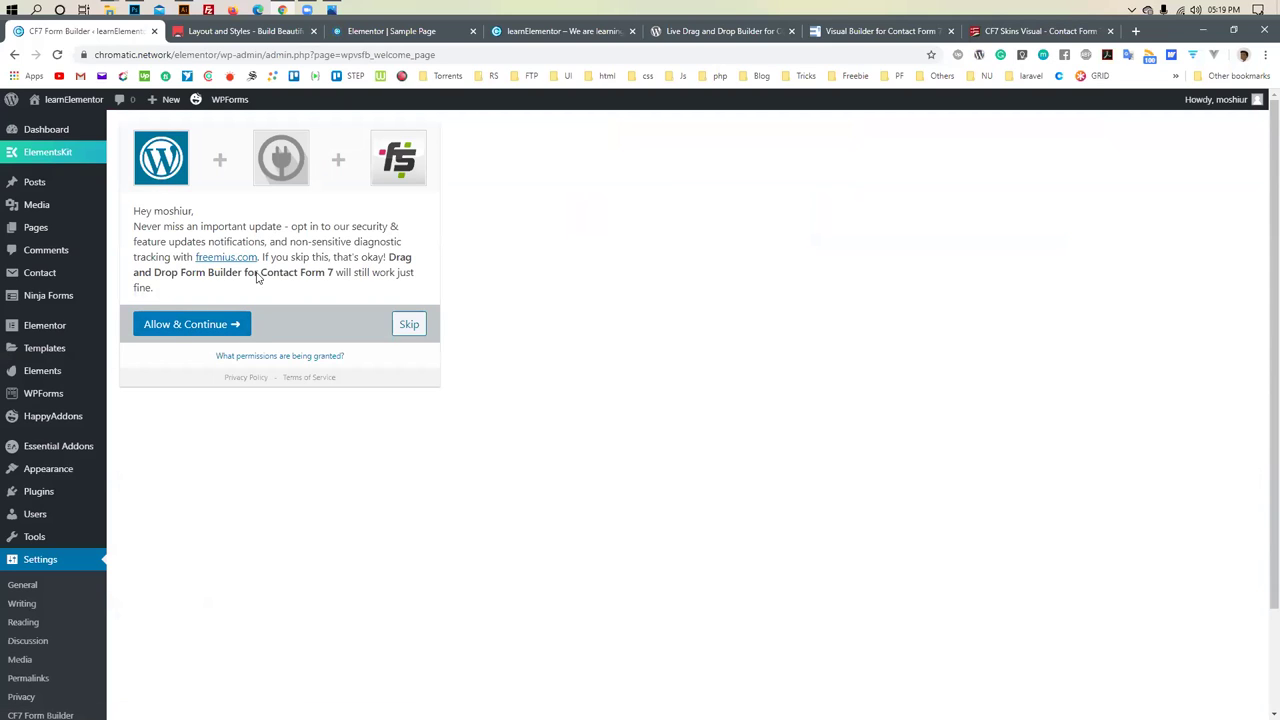
pyautogui.click(204, 324)
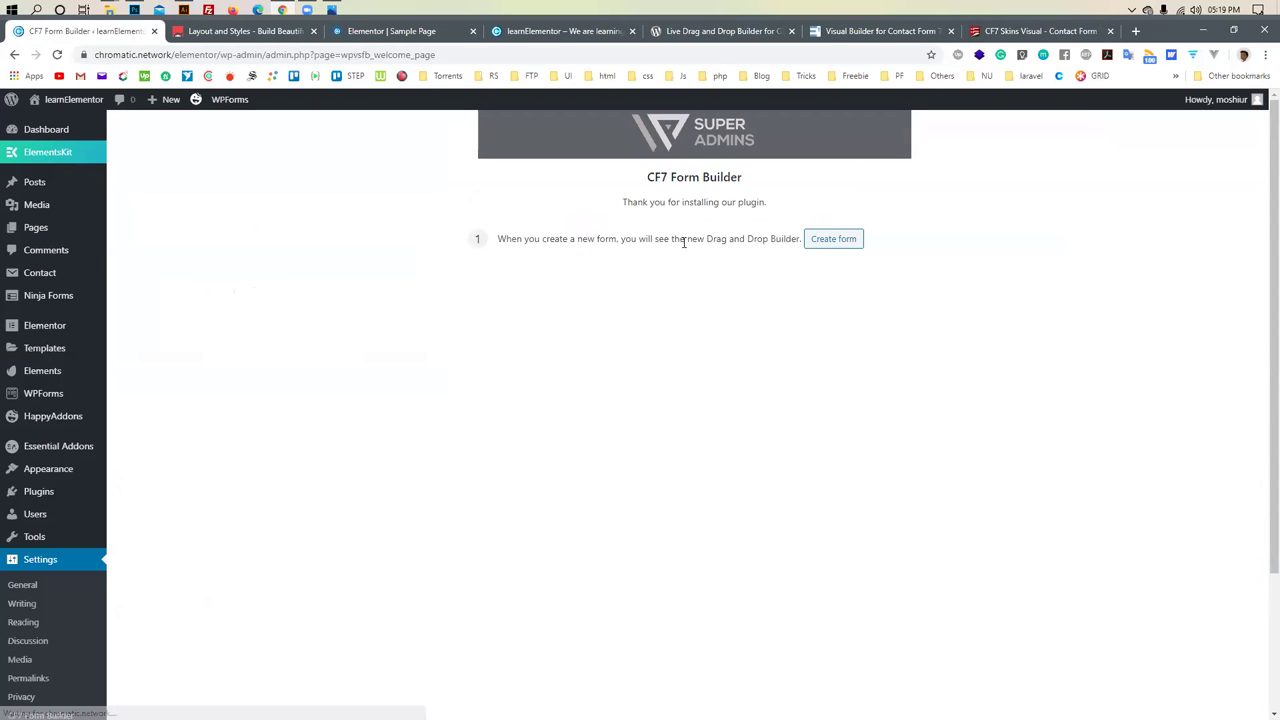
pyautogui.click(825, 243)
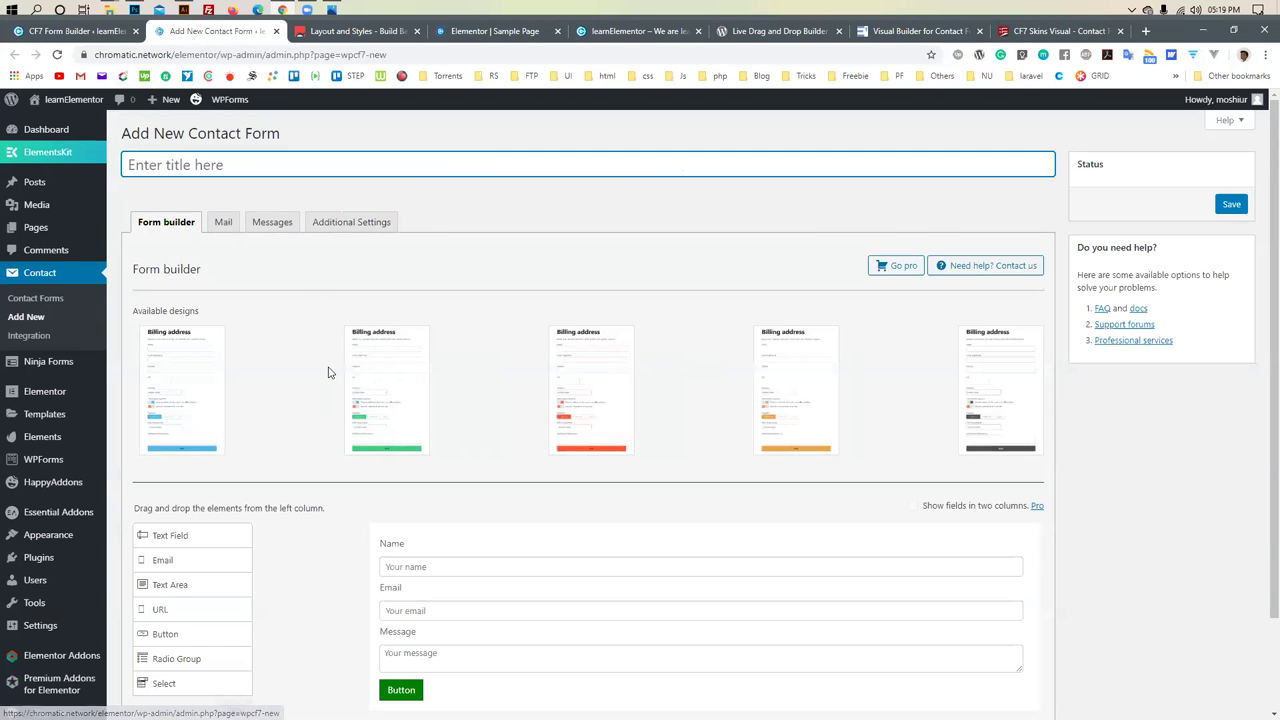
# Close the plugin's welcome page and examine the new contact form's available designs and field elements
pyautogui.scroll(-2, 411, 320)
pyautogui.scroll(3, 534, 340)
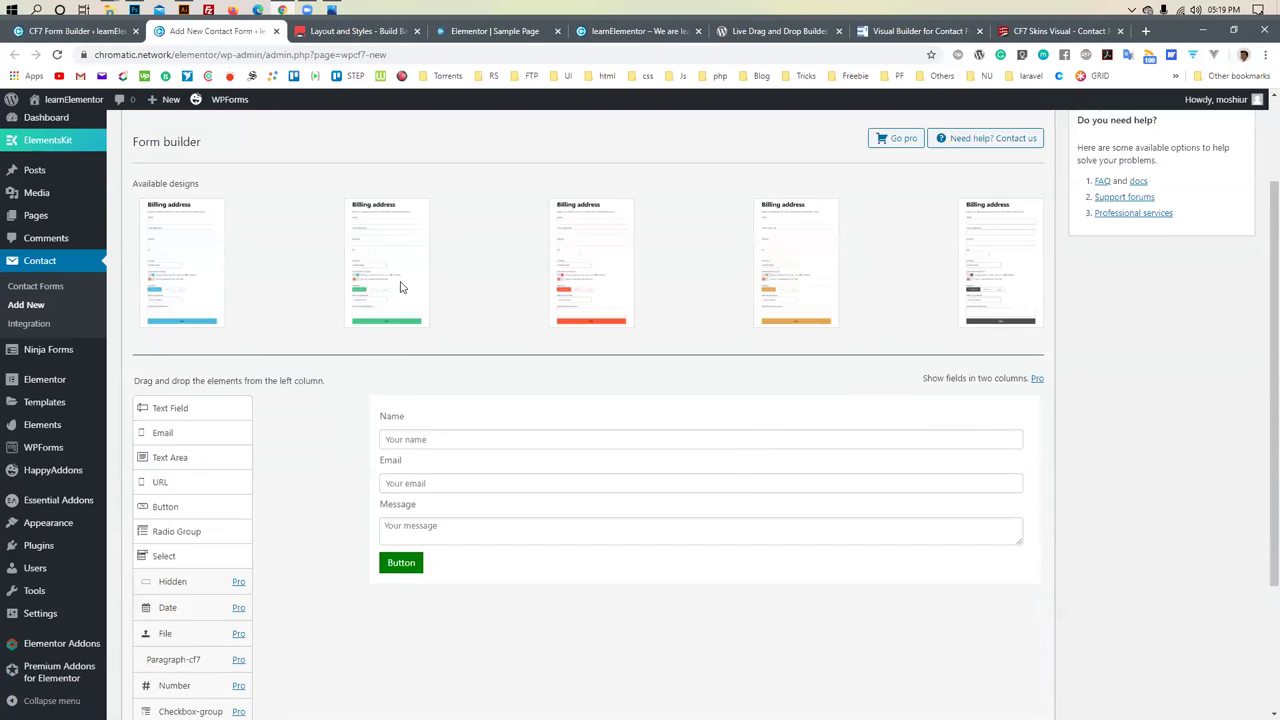
pyautogui.click(92, 33)
pyautogui.click(136, 31)
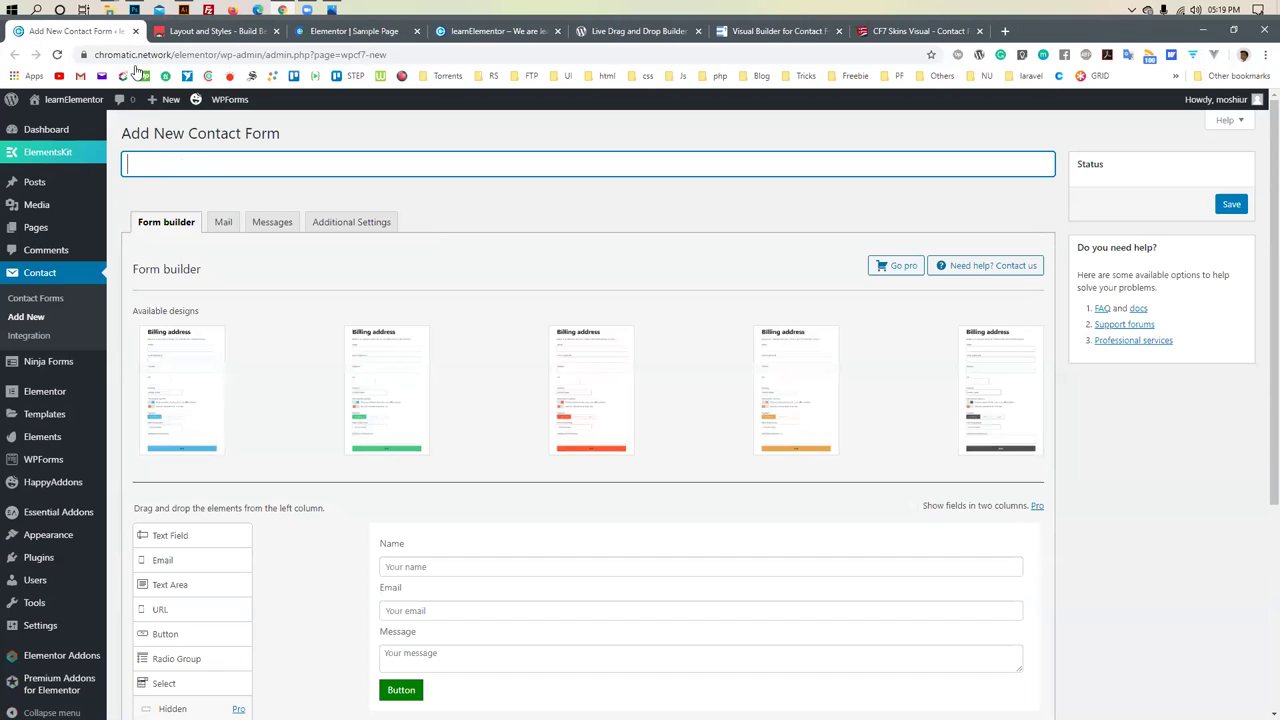
pyautogui.scroll(-2, 275, 368)
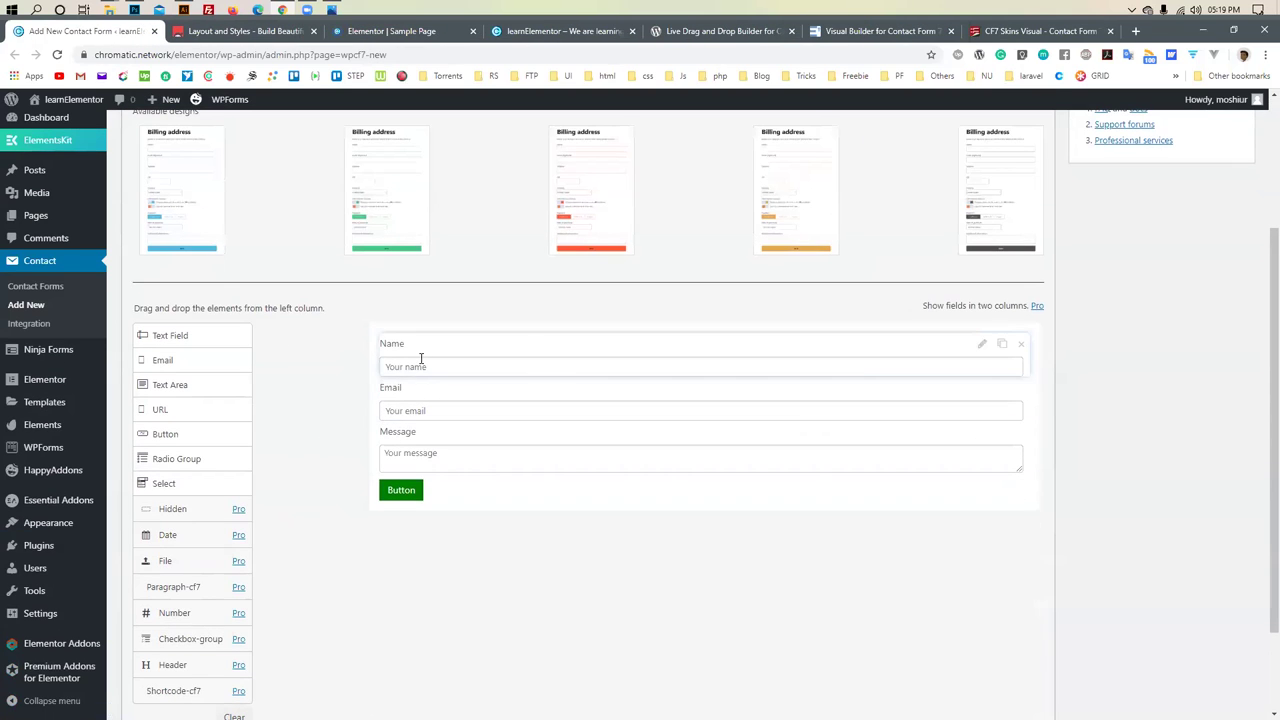
pyautogui.scroll(2, 873, 366)
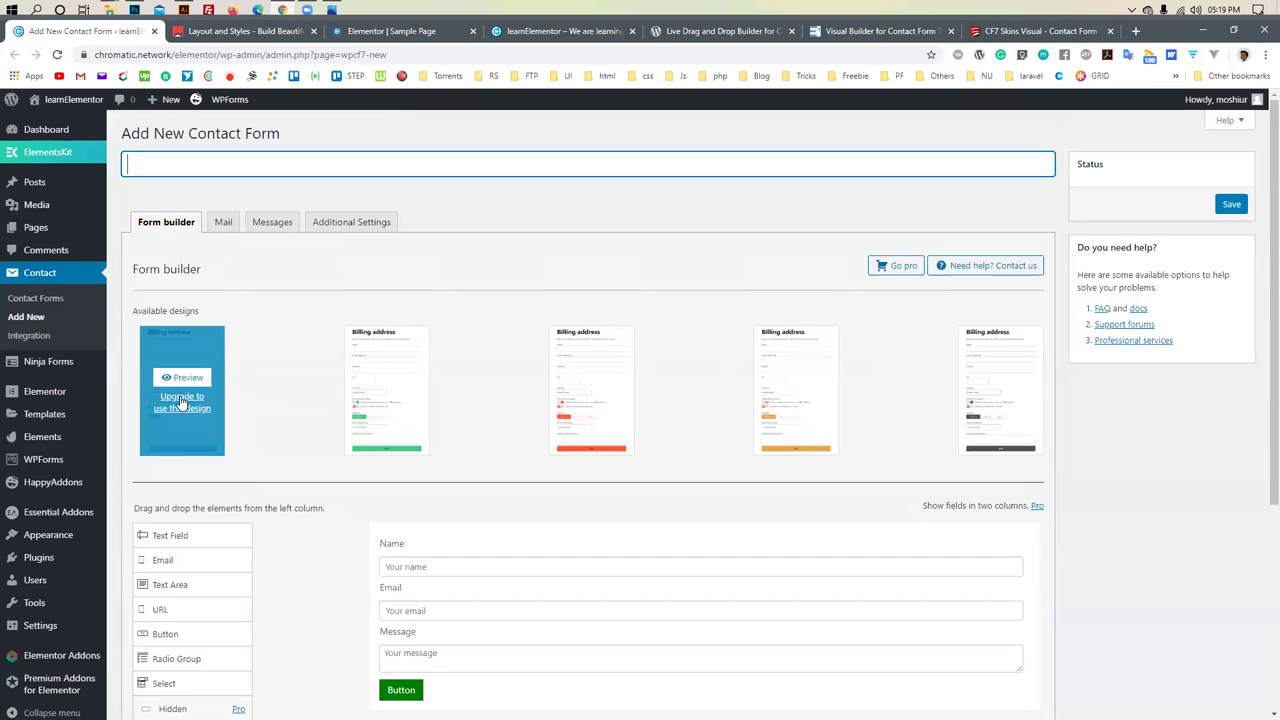
pyautogui.moveTo(814, 418)
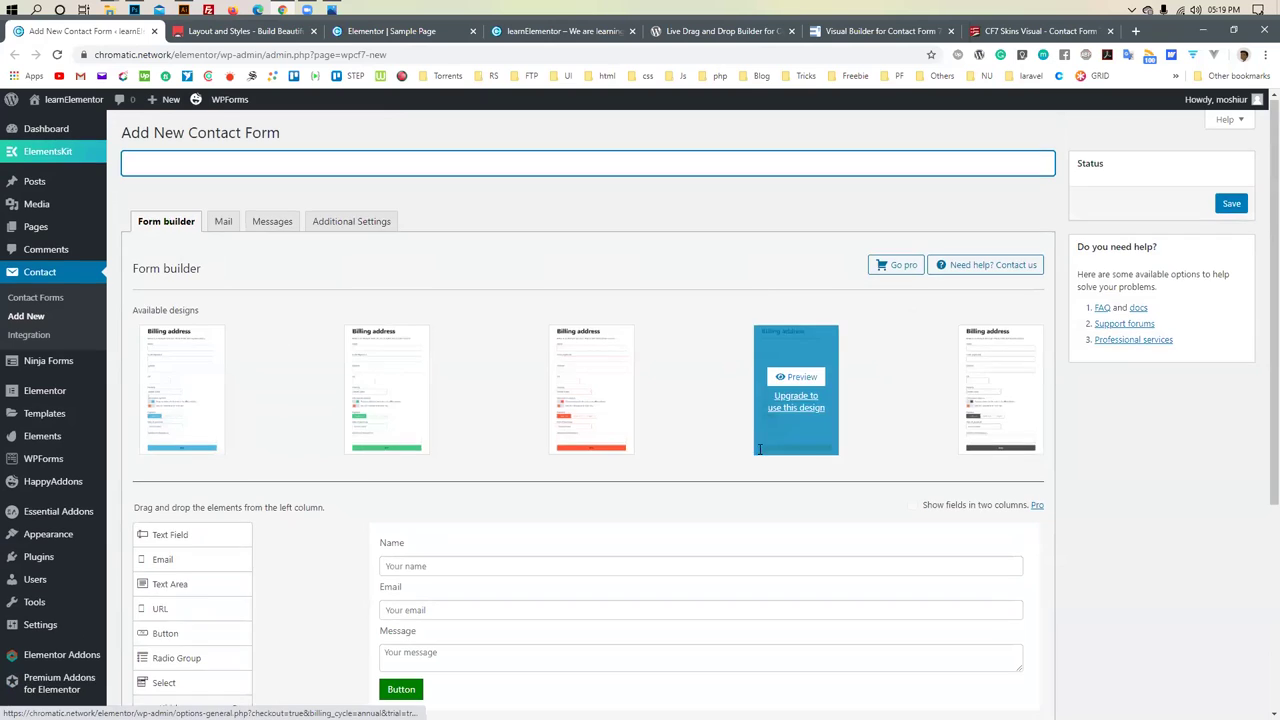
pyautogui.scroll(-2, 547, 423)
pyautogui.scroll(-1, 547, 423)
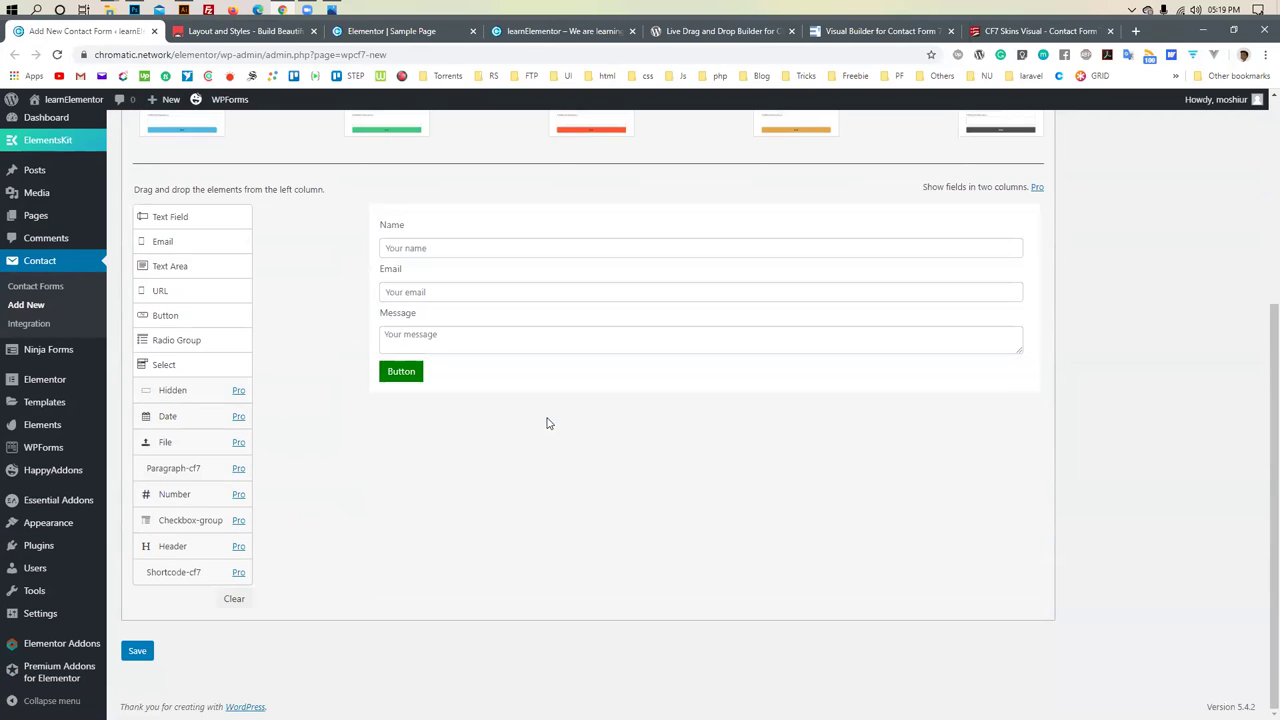
pyautogui.scroll(1, 547, 423)
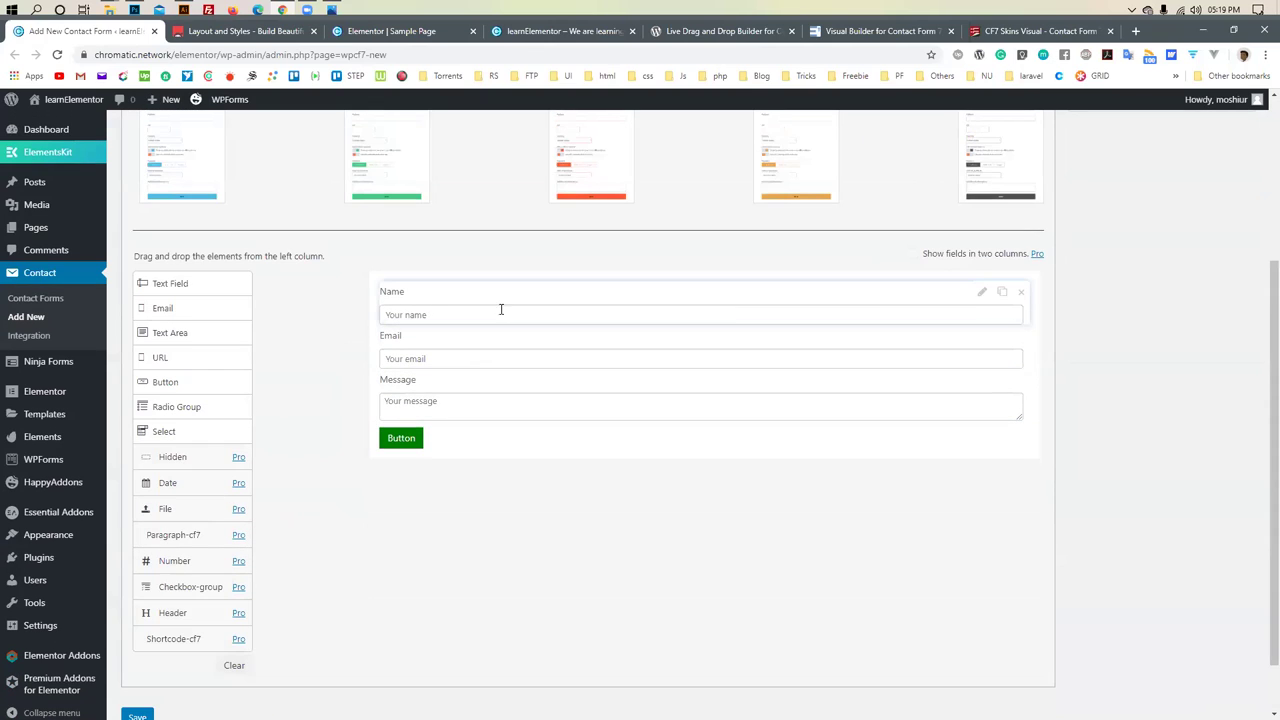
# Remove the default name, email, message and button elements from the new form
pyautogui.click(1020, 293)
pyautogui.click(1021, 293)
pyautogui.click(1021, 293)
pyautogui.click(1021, 293)
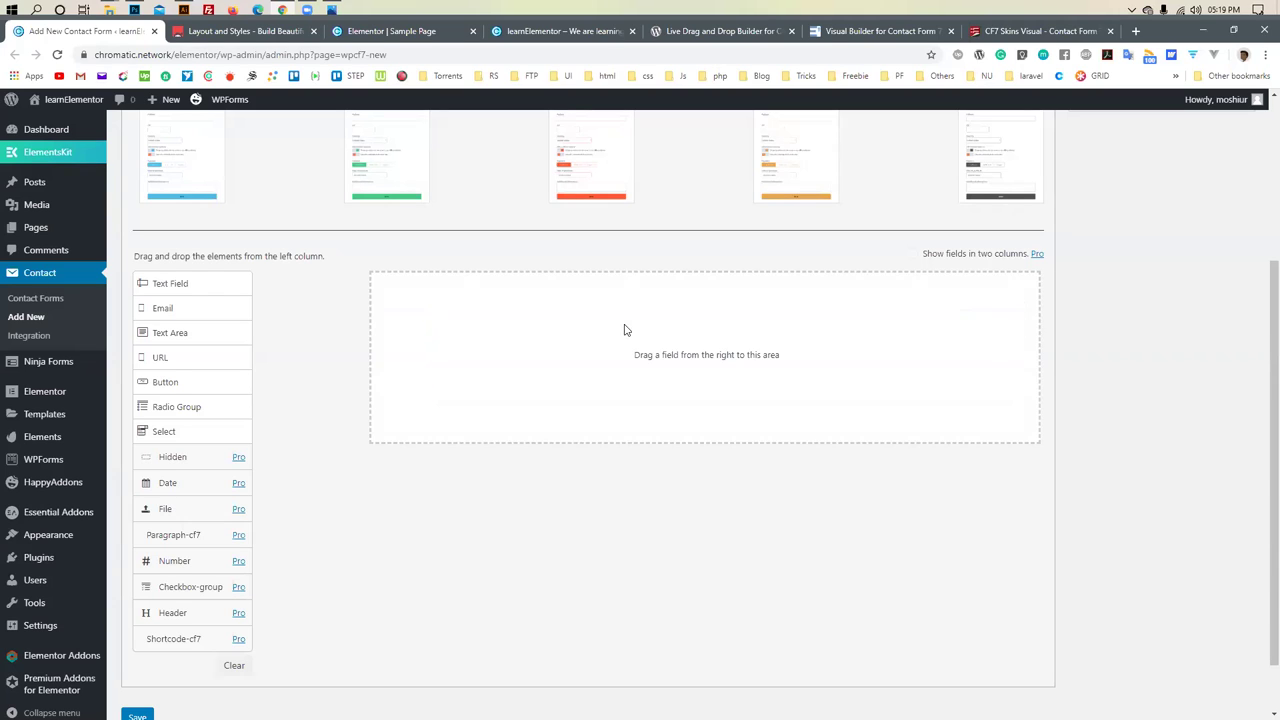
# Add an Email field to the form, clear its label and enter a sample email address as its placeholder
pyautogui.moveTo(165, 311); pyautogui.dragTo(425, 309)
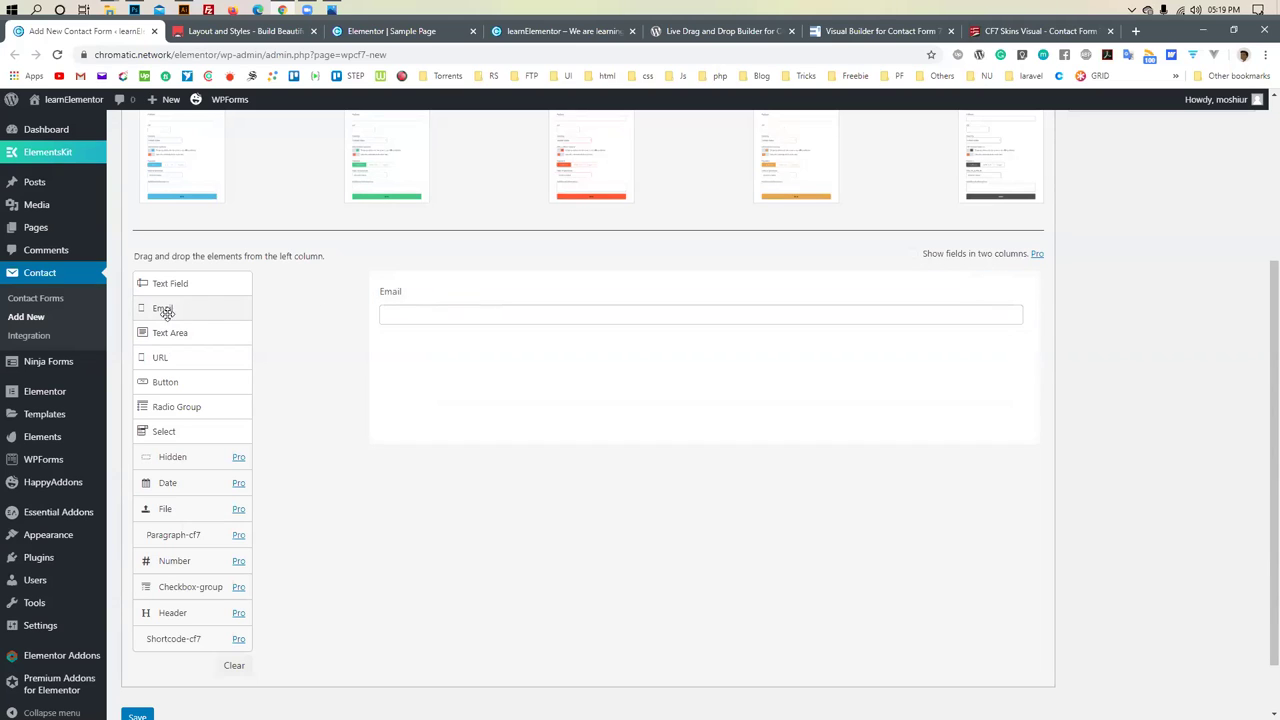
pyautogui.click(980, 291)
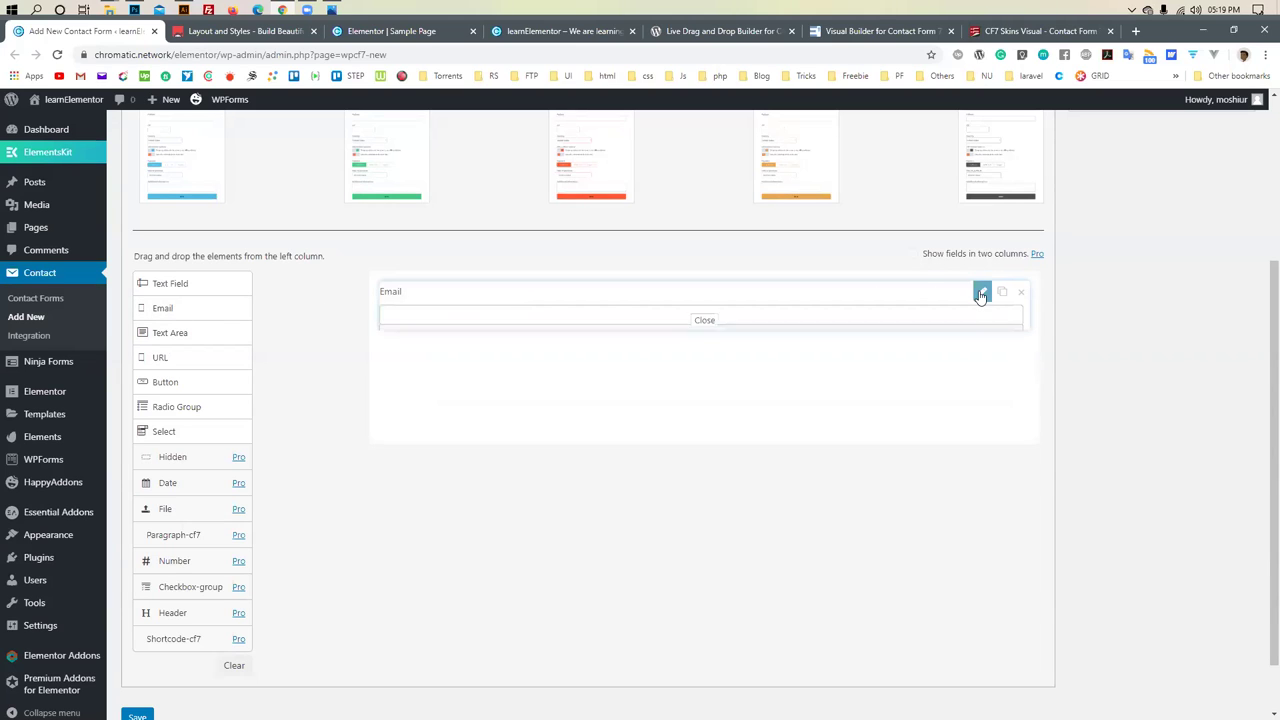
pyautogui.doubleClick(519, 351)
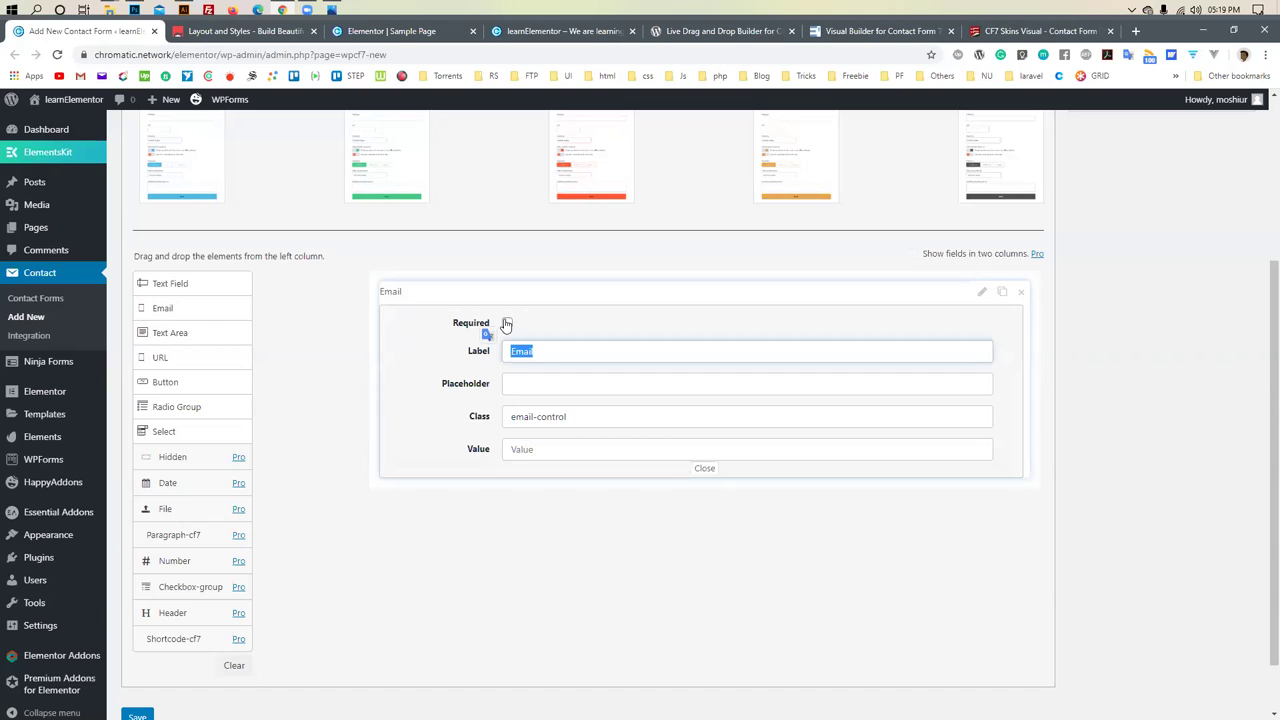
pyautogui.press('BackSpace')
pyautogui.click(528, 374)
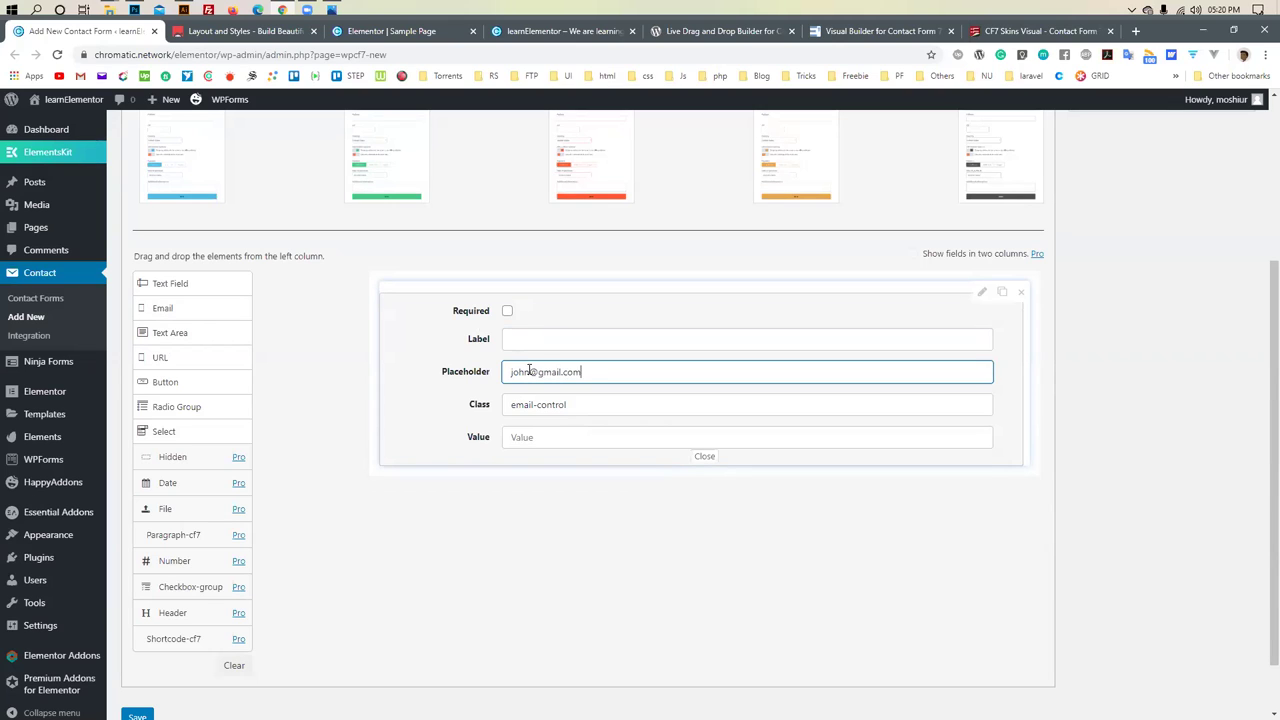
pyautogui.click(586, 440)
pyautogui.click(705, 458)
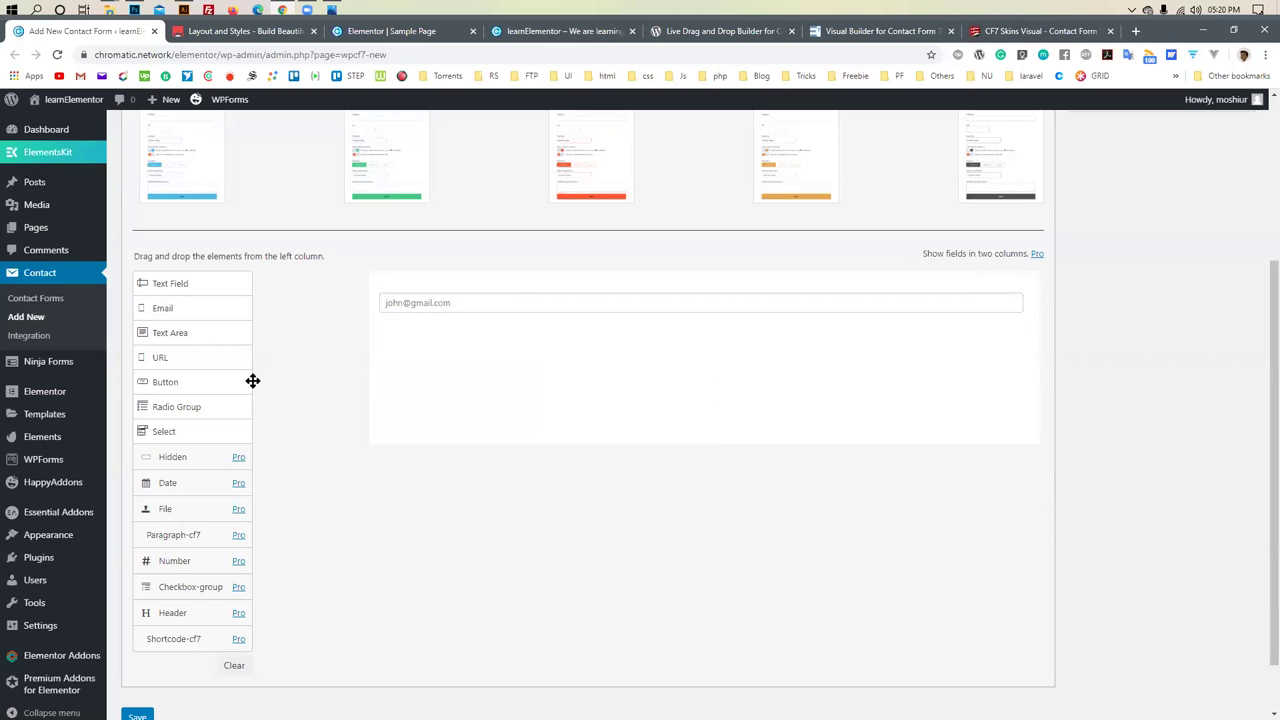
# Add a Button element below the email field and save the new contact form
pyautogui.moveTo(160, 381); pyautogui.dragTo(890, 305)
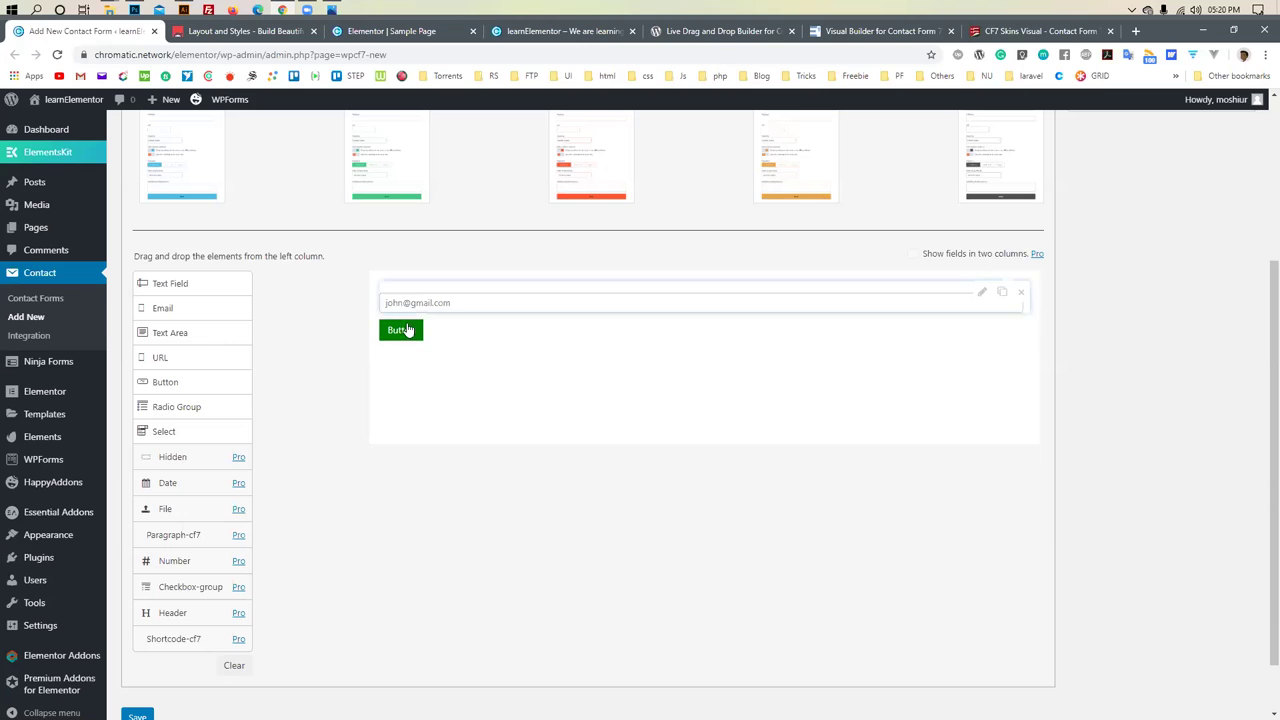
pyautogui.scroll(-1, 367, 357)
pyautogui.scroll(3, 191, 386)
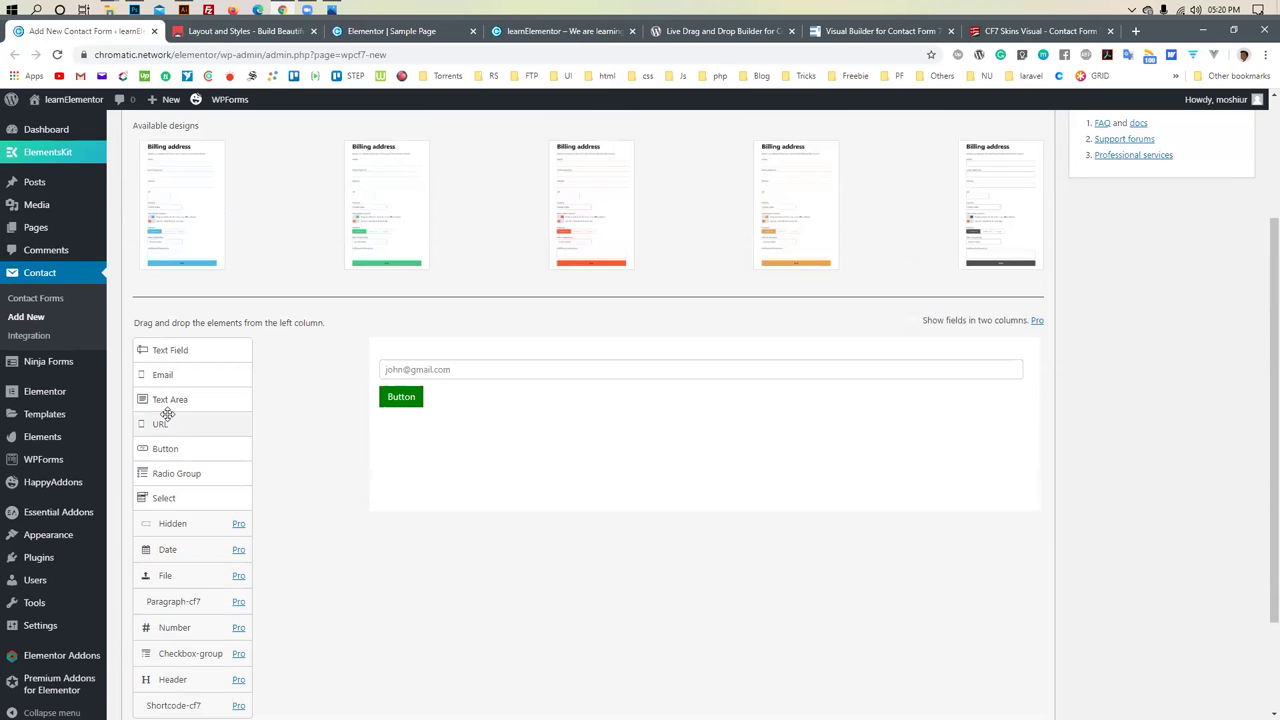
pyautogui.scroll(-3, 175, 400)
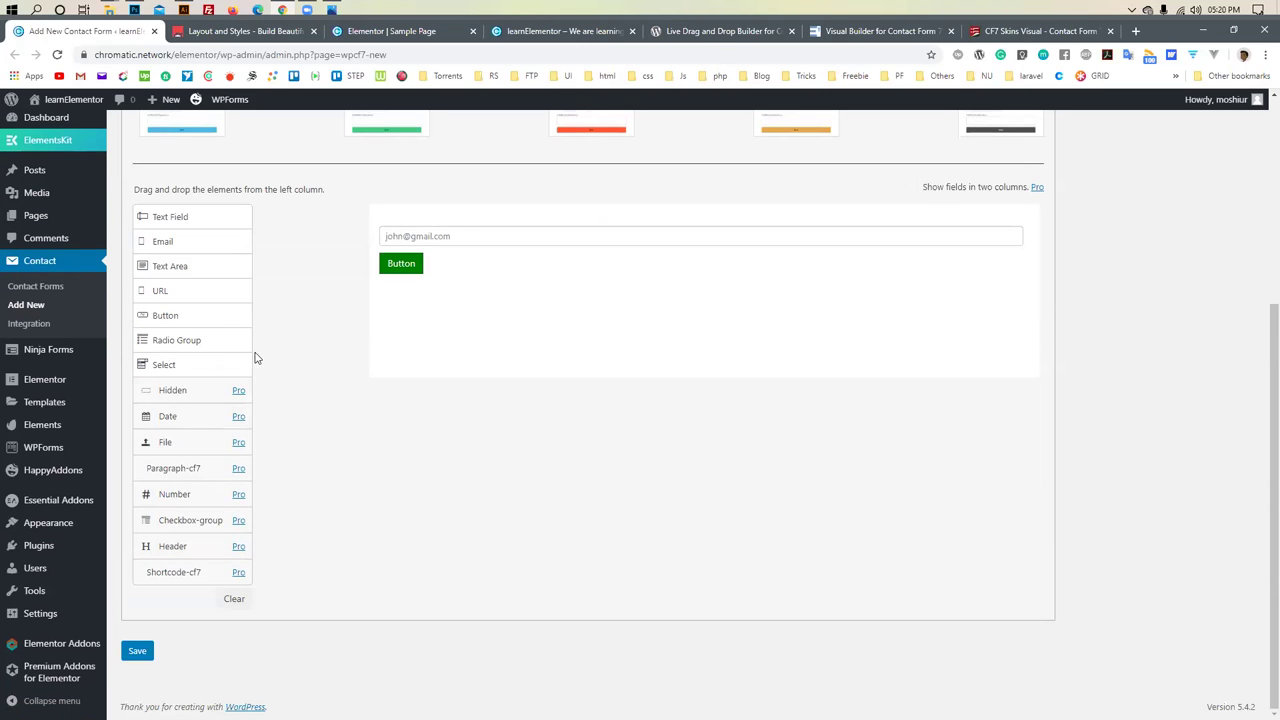
pyautogui.scroll(3, 190, 380)
pyautogui.scroll(3, 303, 354)
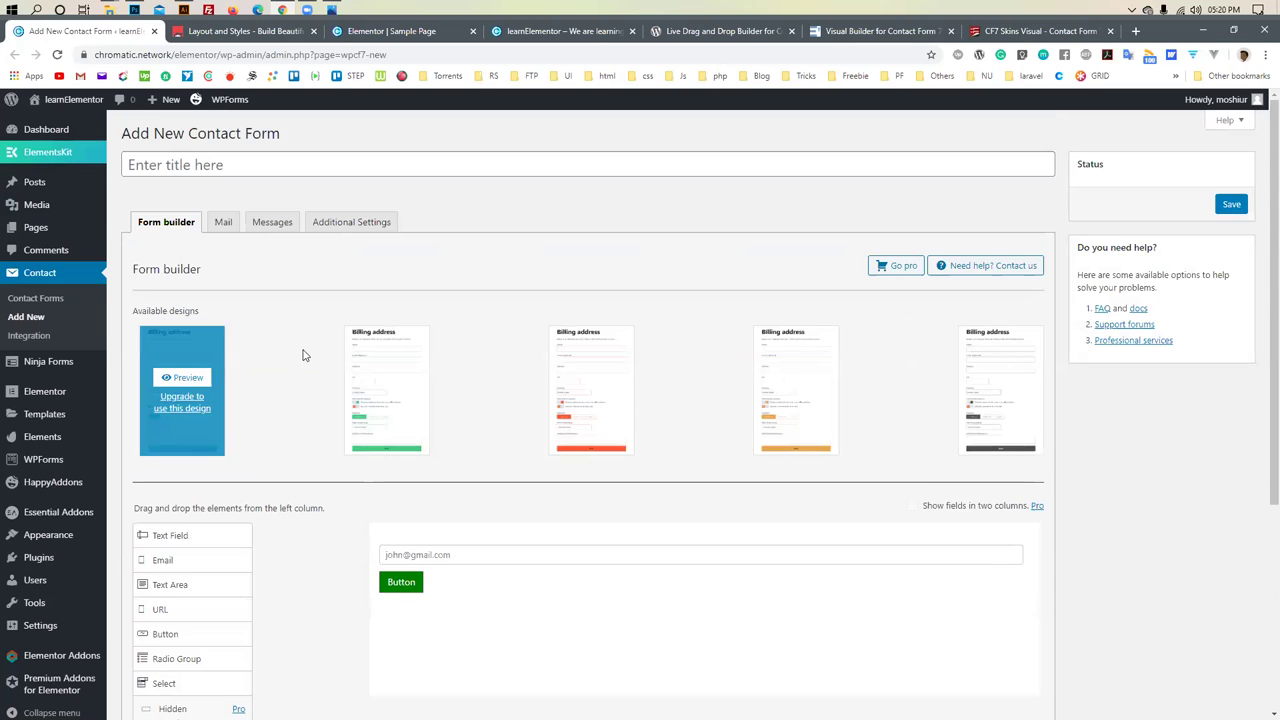
pyautogui.scroll(-6, 303, 354)
pyautogui.scroll(3, 305, 349)
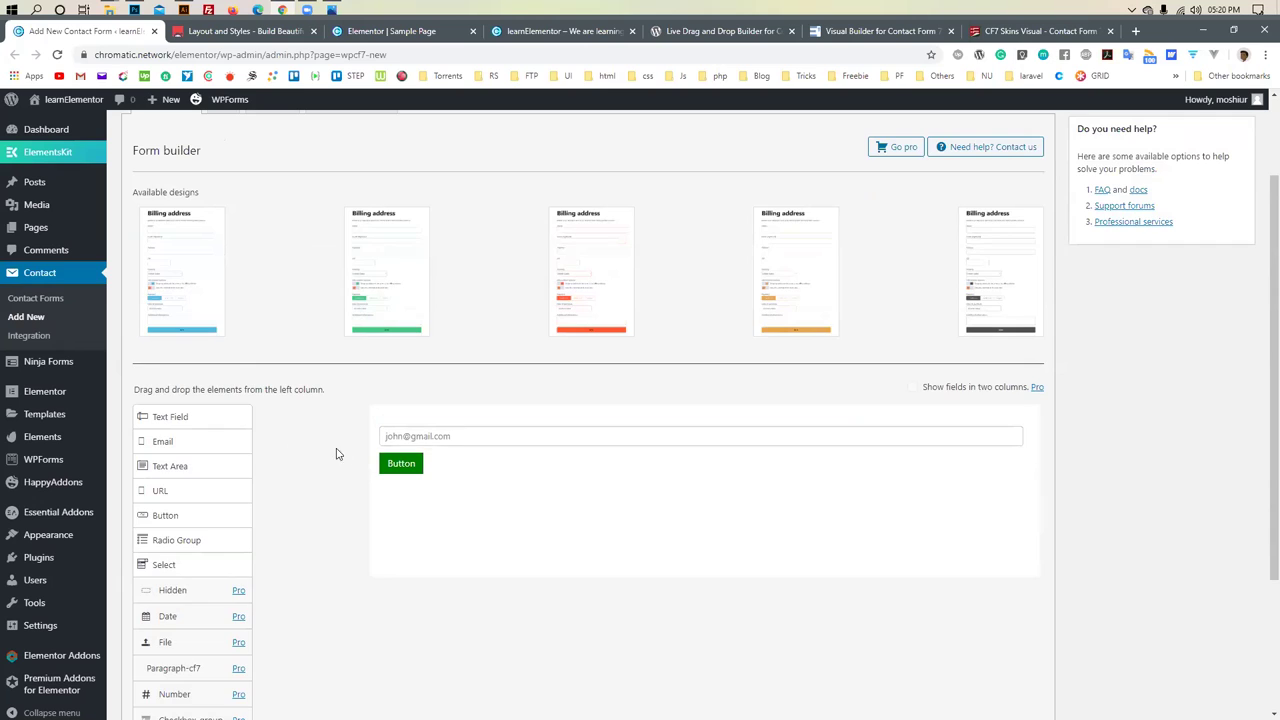
pyautogui.scroll(-4, 336, 454)
pyautogui.click(137, 651)
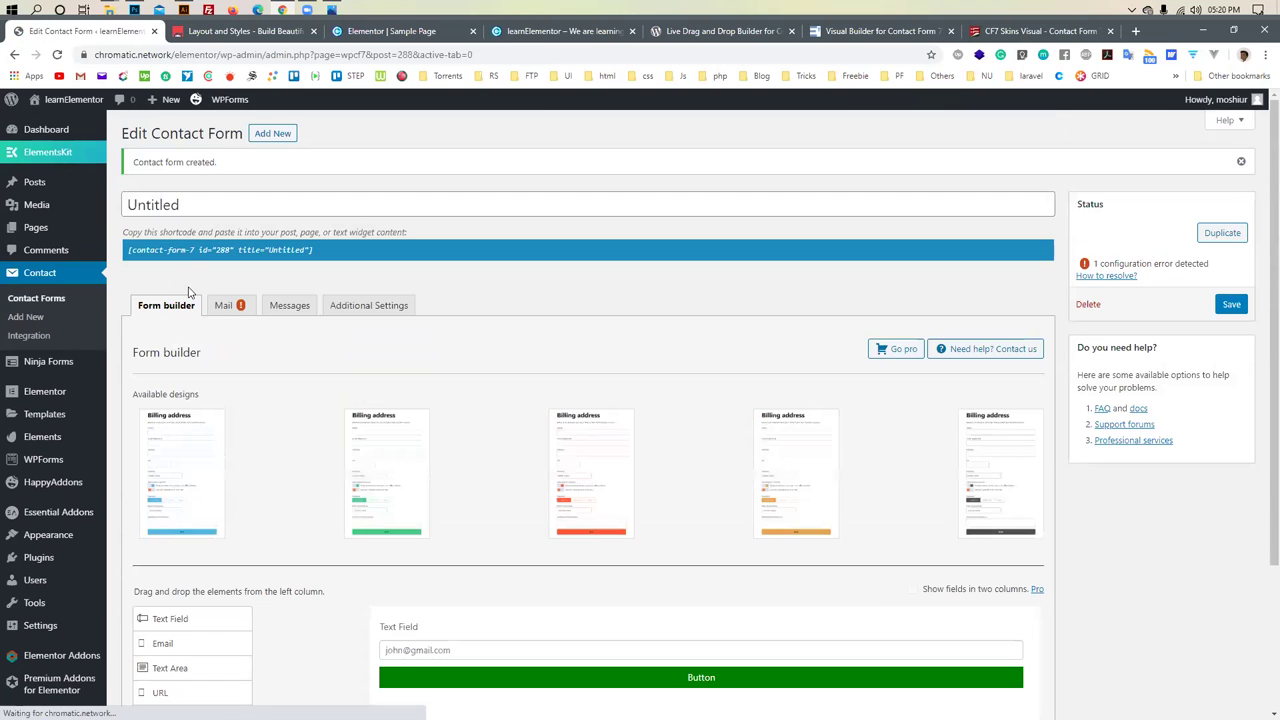
# Rename the contact form as subs_2 and save it
pyautogui.moveTo(197, 205); pyautogui.dragTo(143, 204)
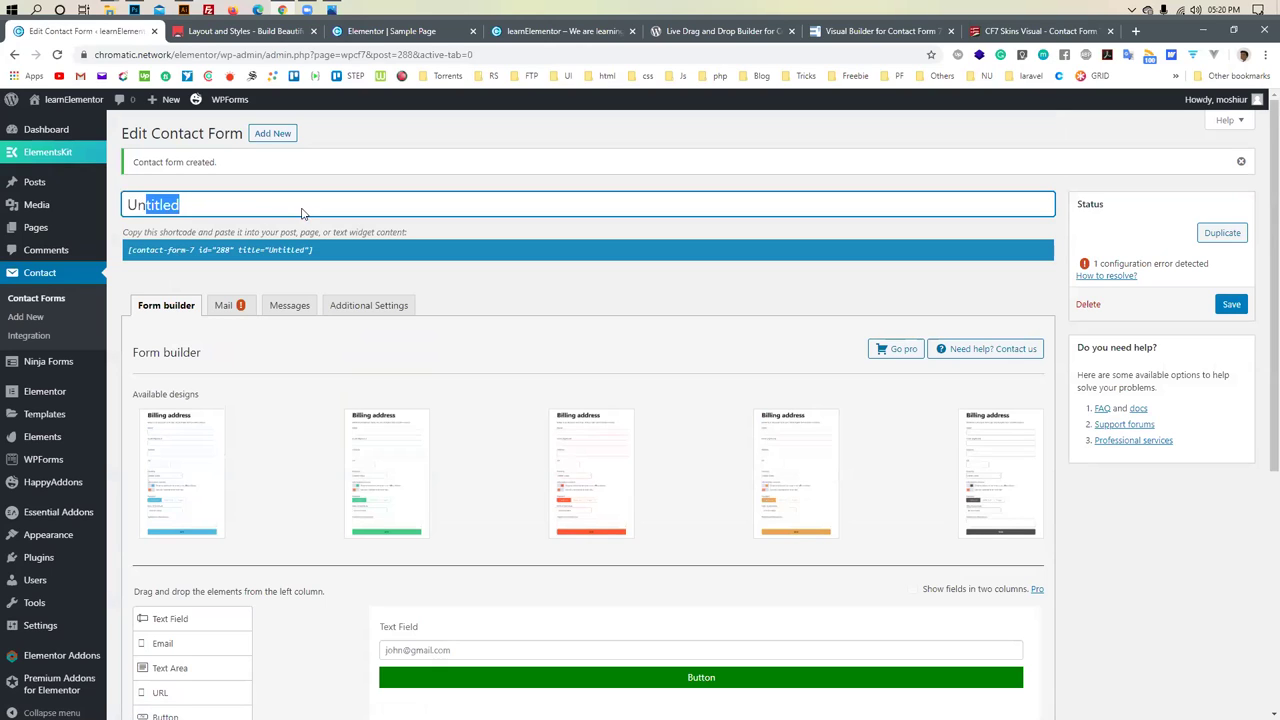
pyautogui.click(228, 190)
pyautogui.doubleClick(210, 200)
pyautogui.write('subs')
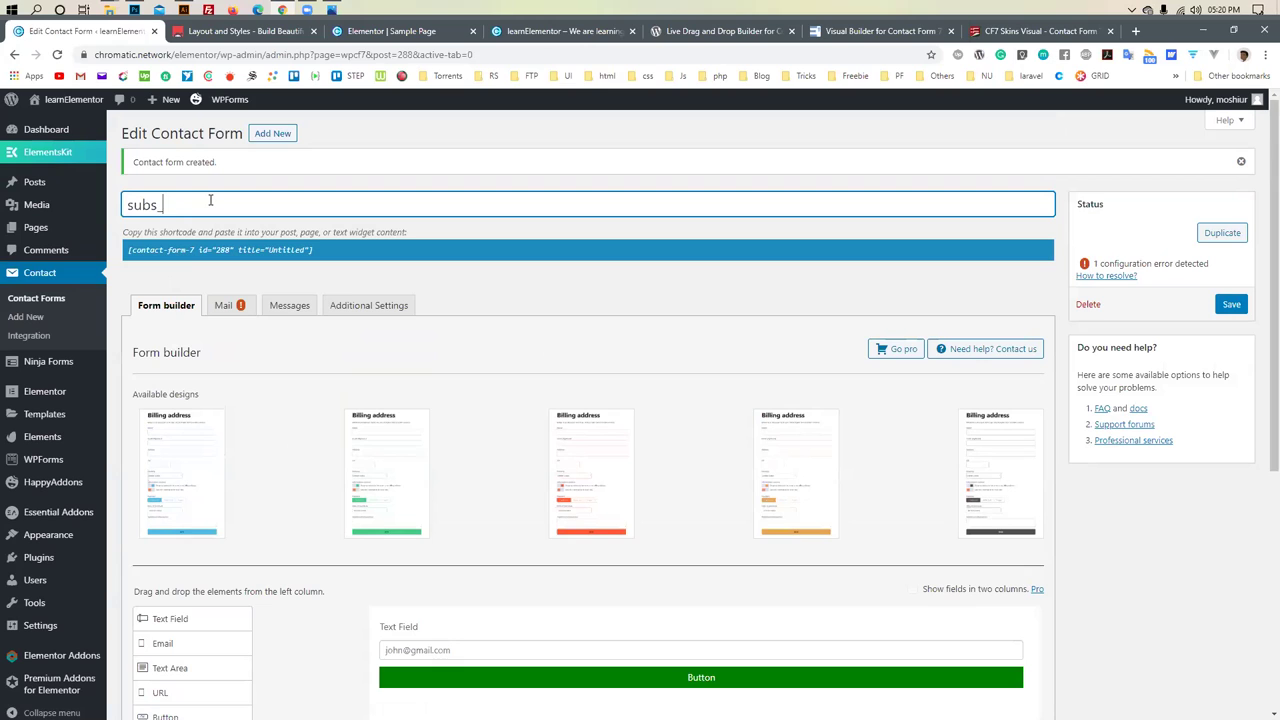
pyautogui.scroll(-4, 300, 440)
pyautogui.click(137, 653)
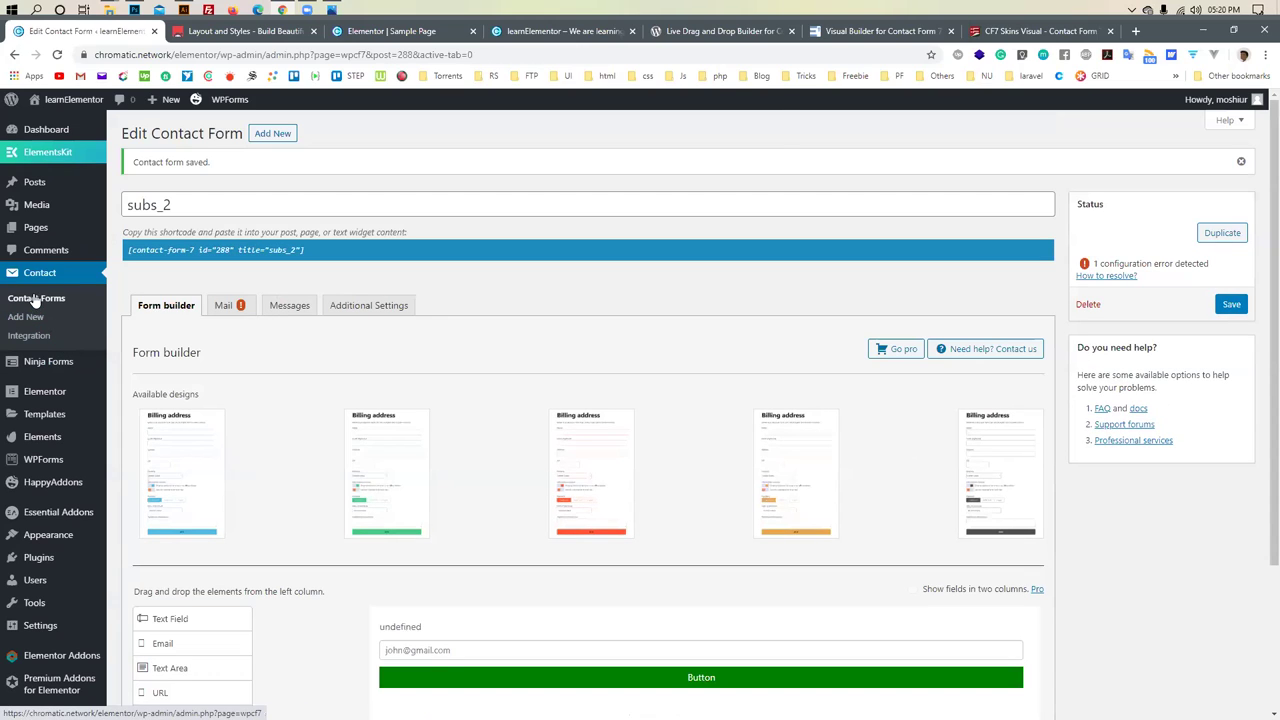
# Leave the form editor and open the list of contact forms
pyautogui.click(35, 298)
pyautogui.click(755, 131)
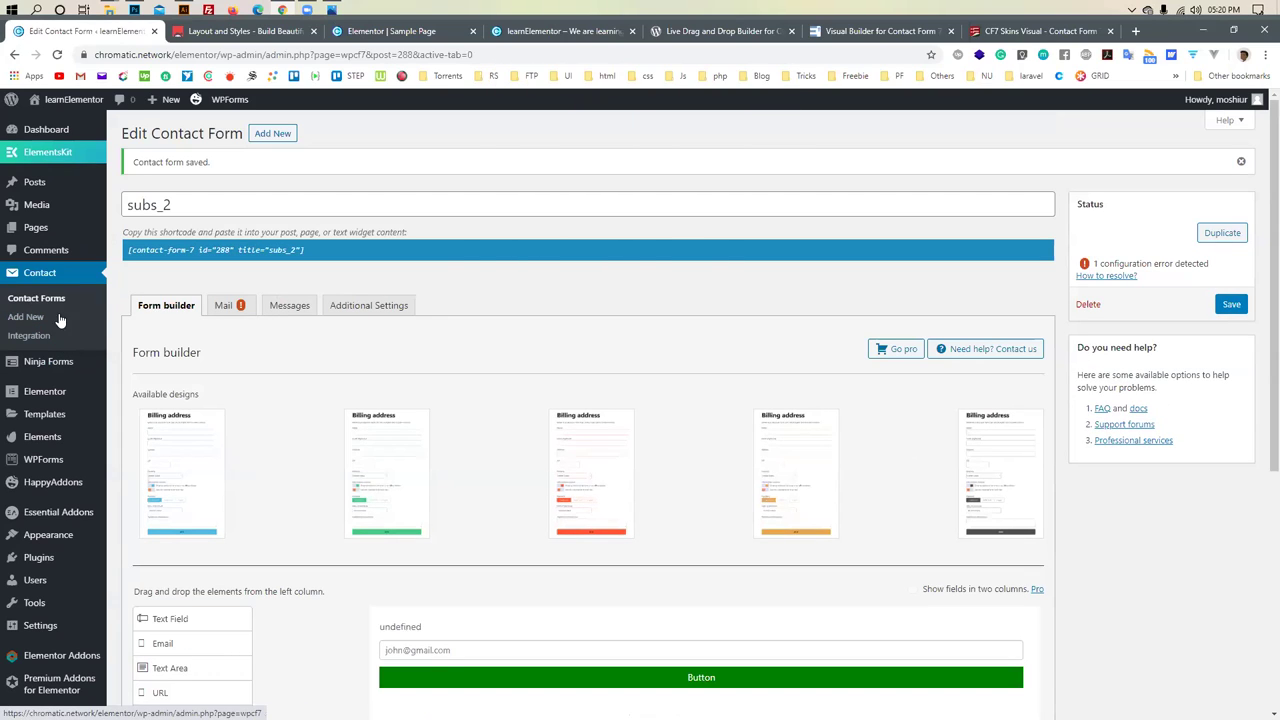
pyautogui.click(35, 298)
pyautogui.click(704, 152)
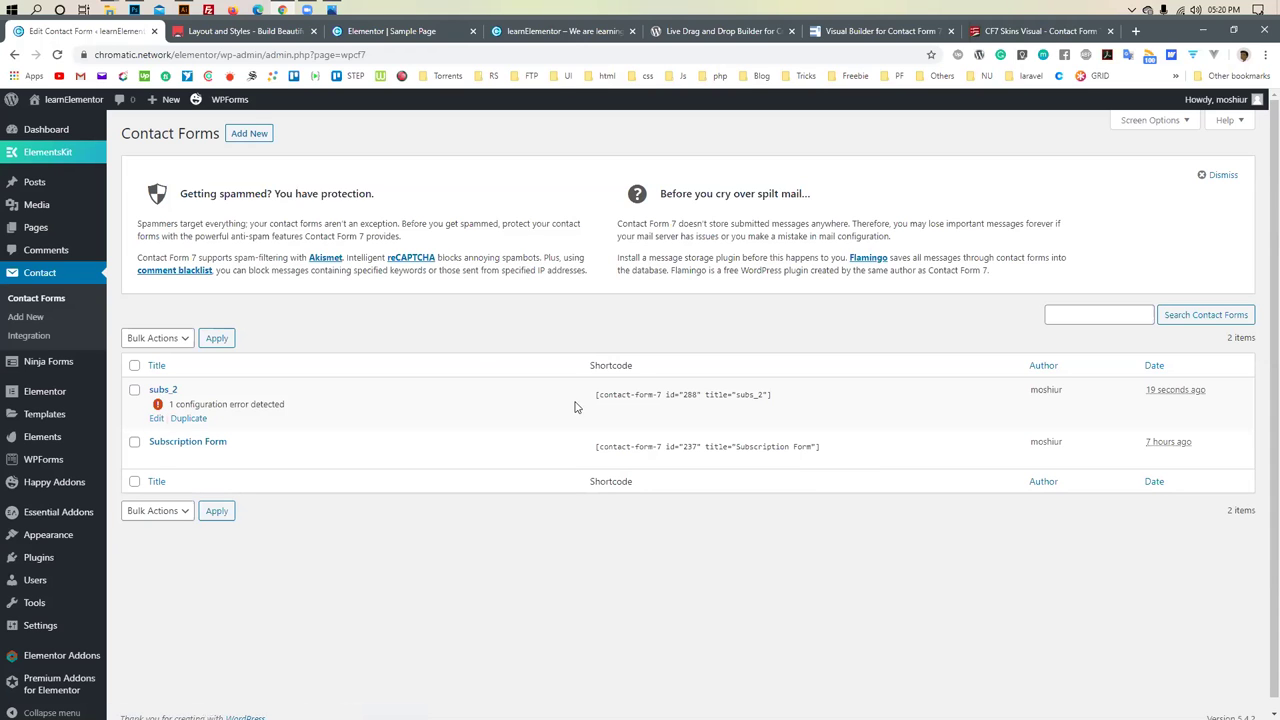
# Return to the Elementor page and open the Form Fields style settings of the Contact Form 7 widget
pyautogui.click(410, 31)
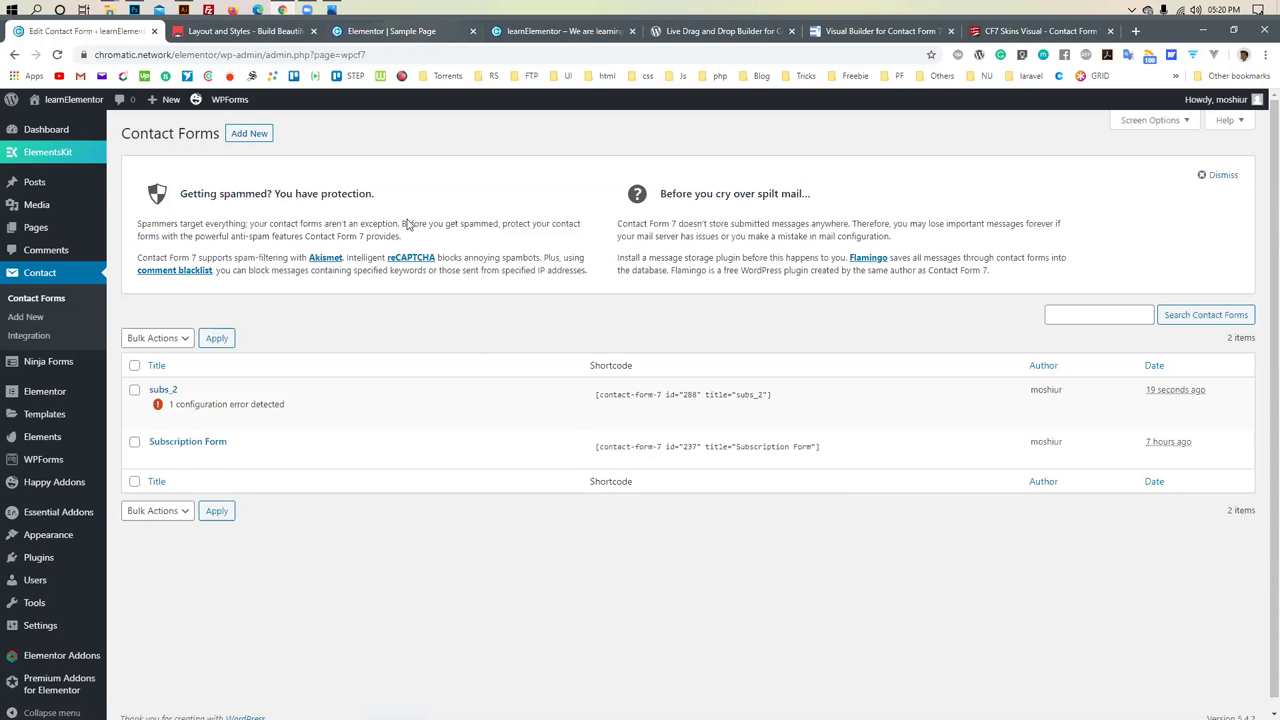
pyautogui.scroll(-10, 622, 469)
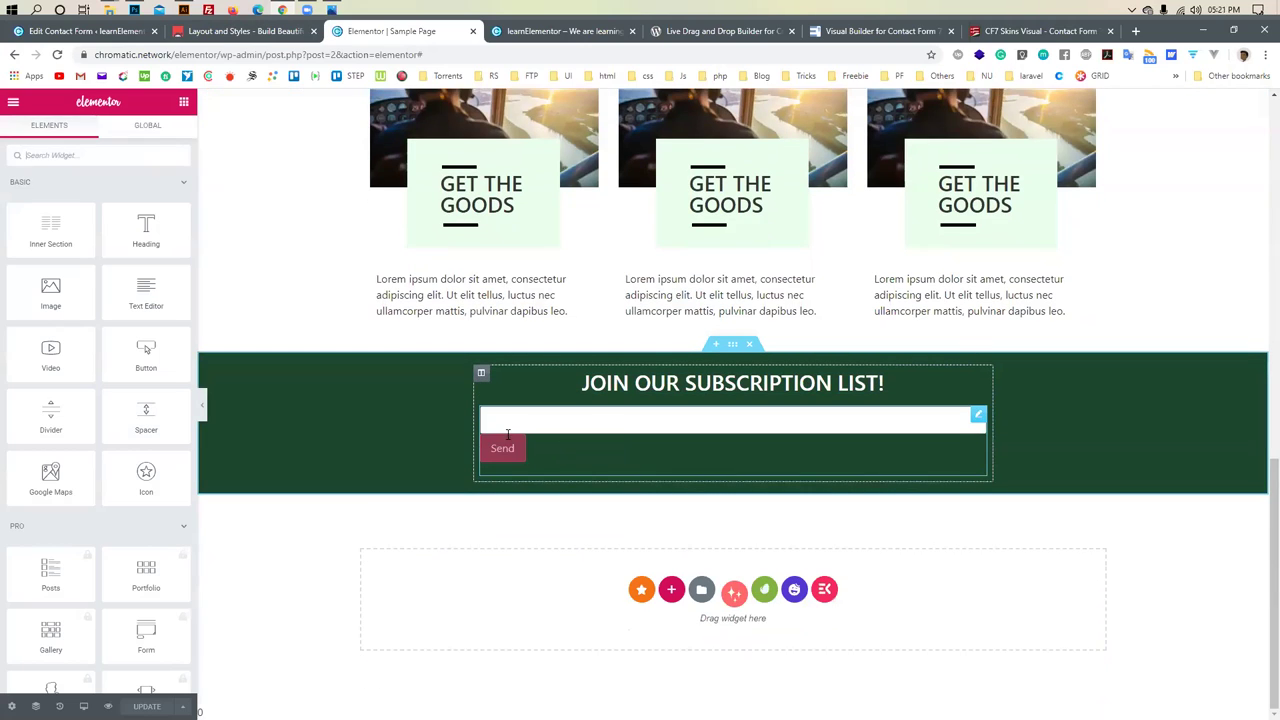
pyautogui.click(980, 418)
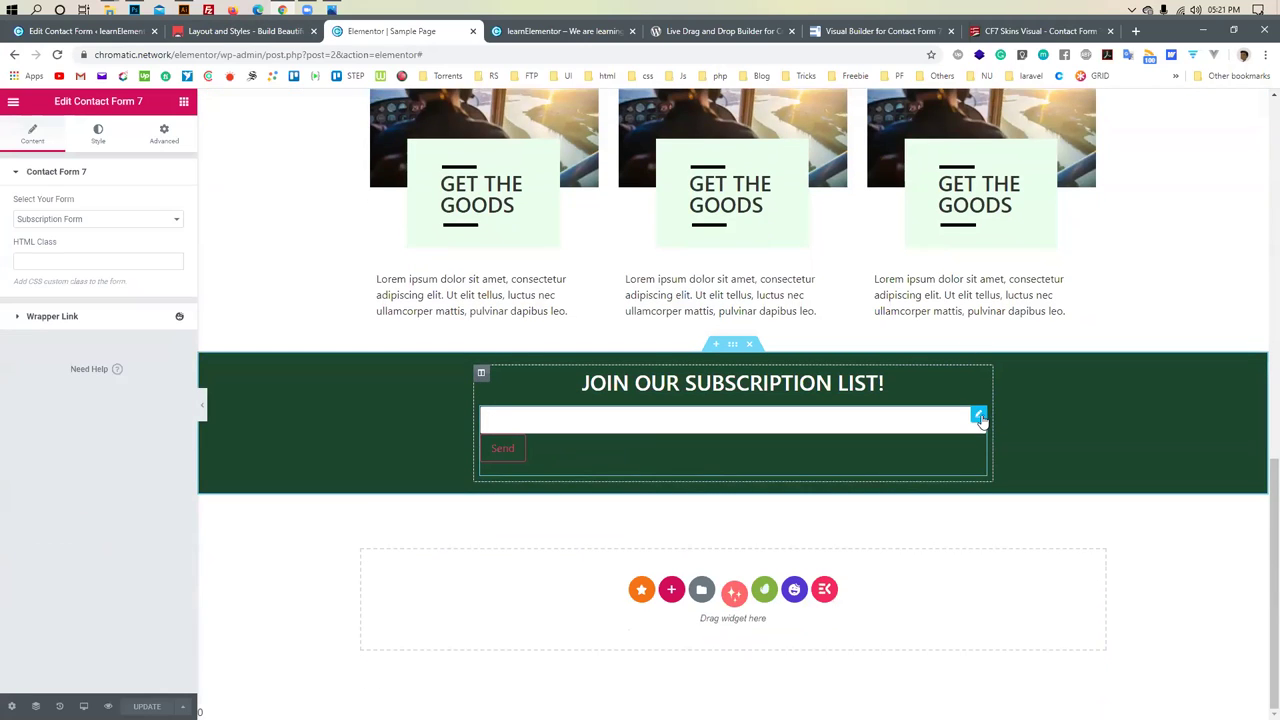
pyautogui.click(97, 134)
pyautogui.click(42, 172)
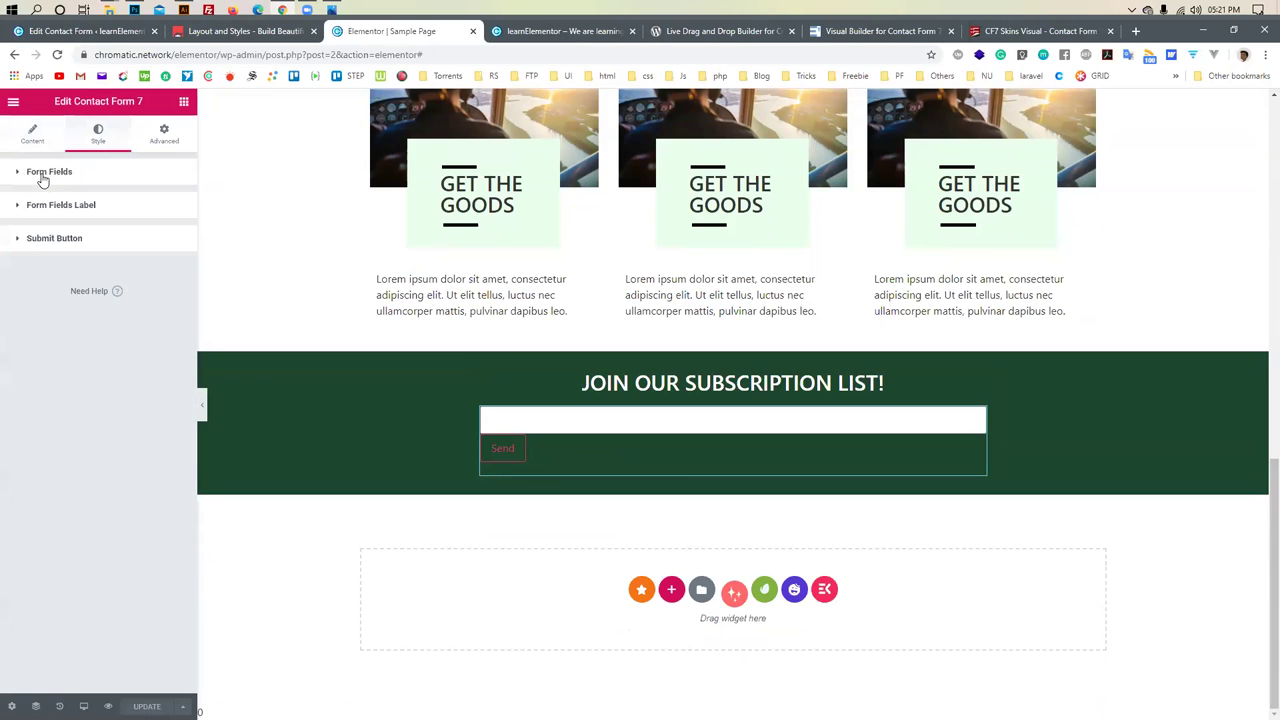
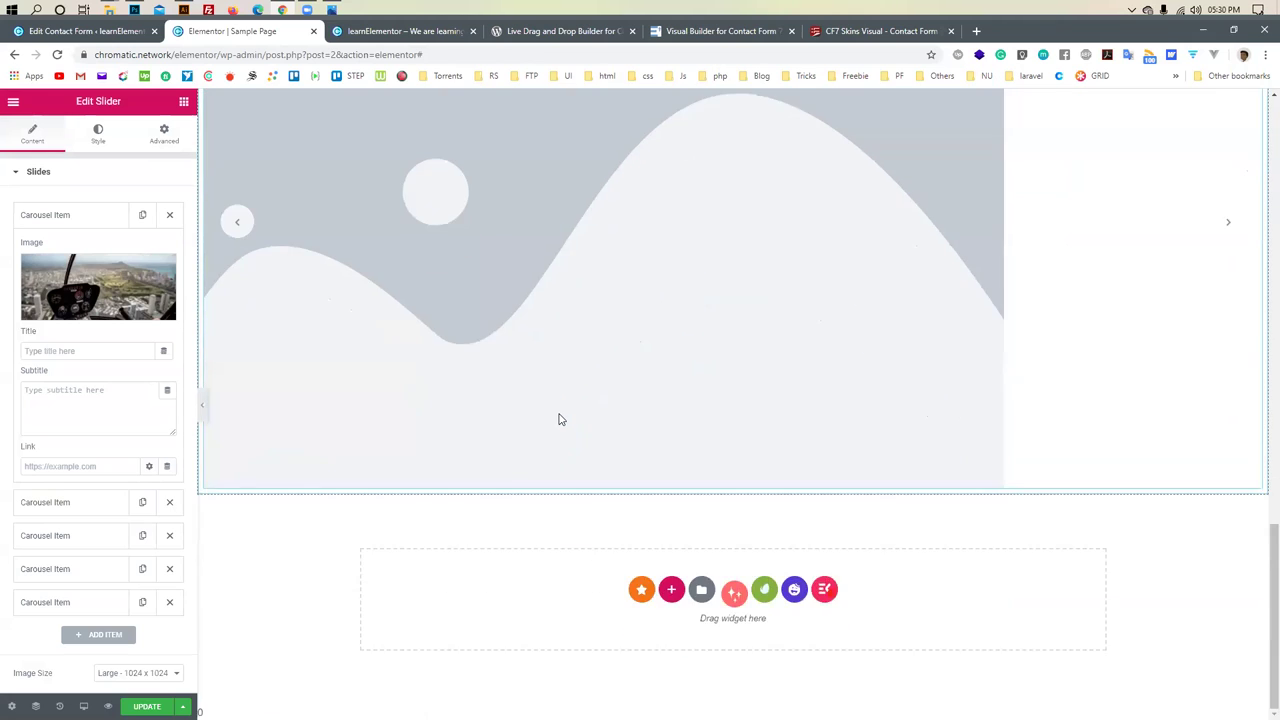
# Show the previous slide of the slider below the subscription section
pyautogui.scroll(1, 559, 420)
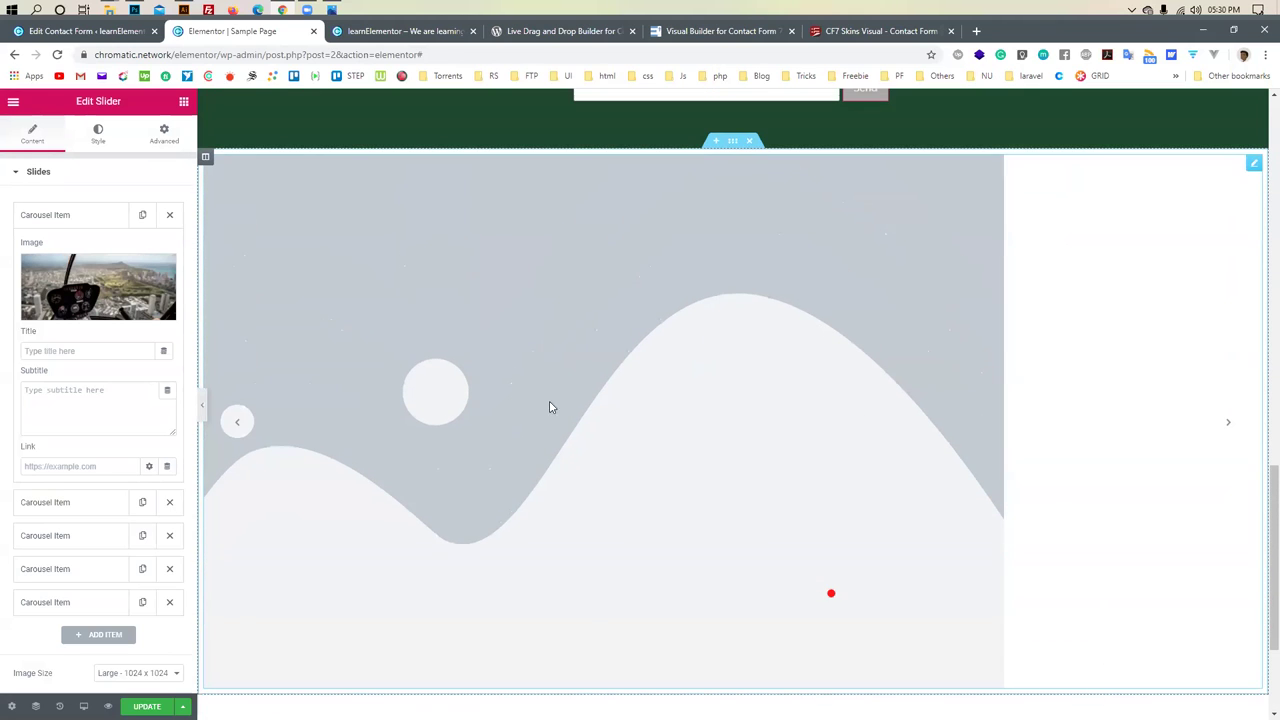
pyautogui.scroll(-1, 483, 354)
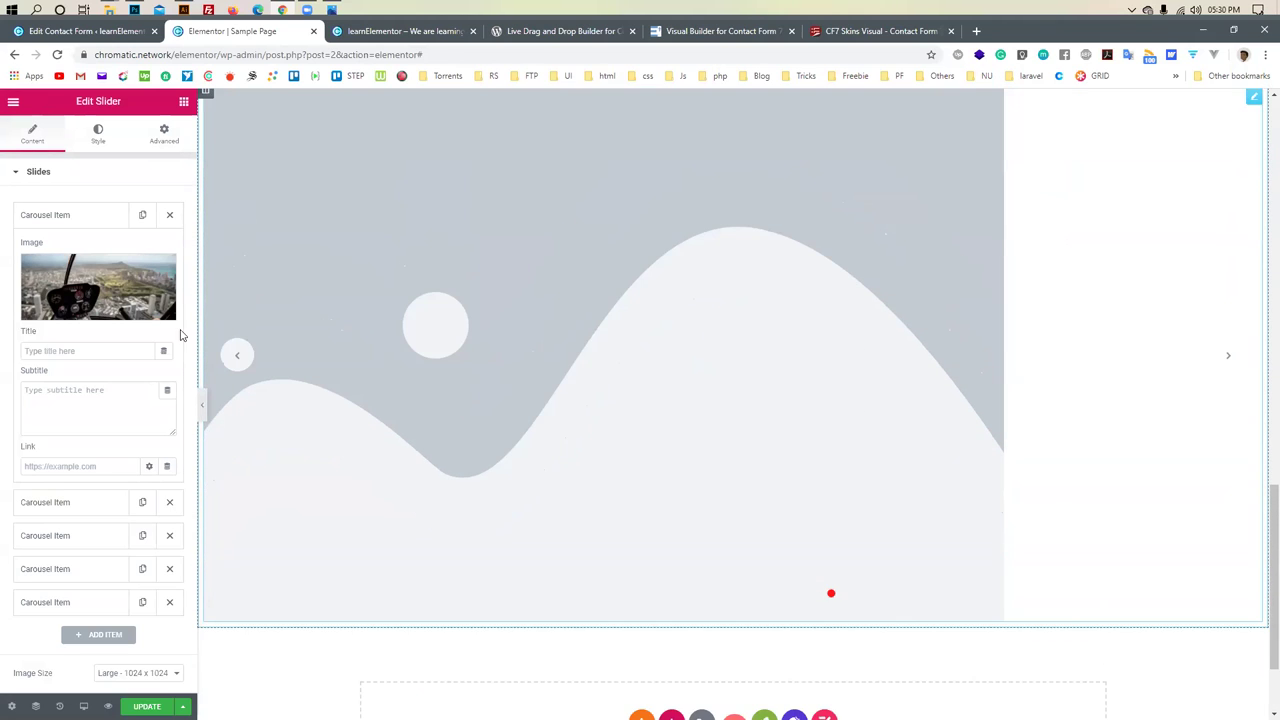
pyautogui.click(243, 357)
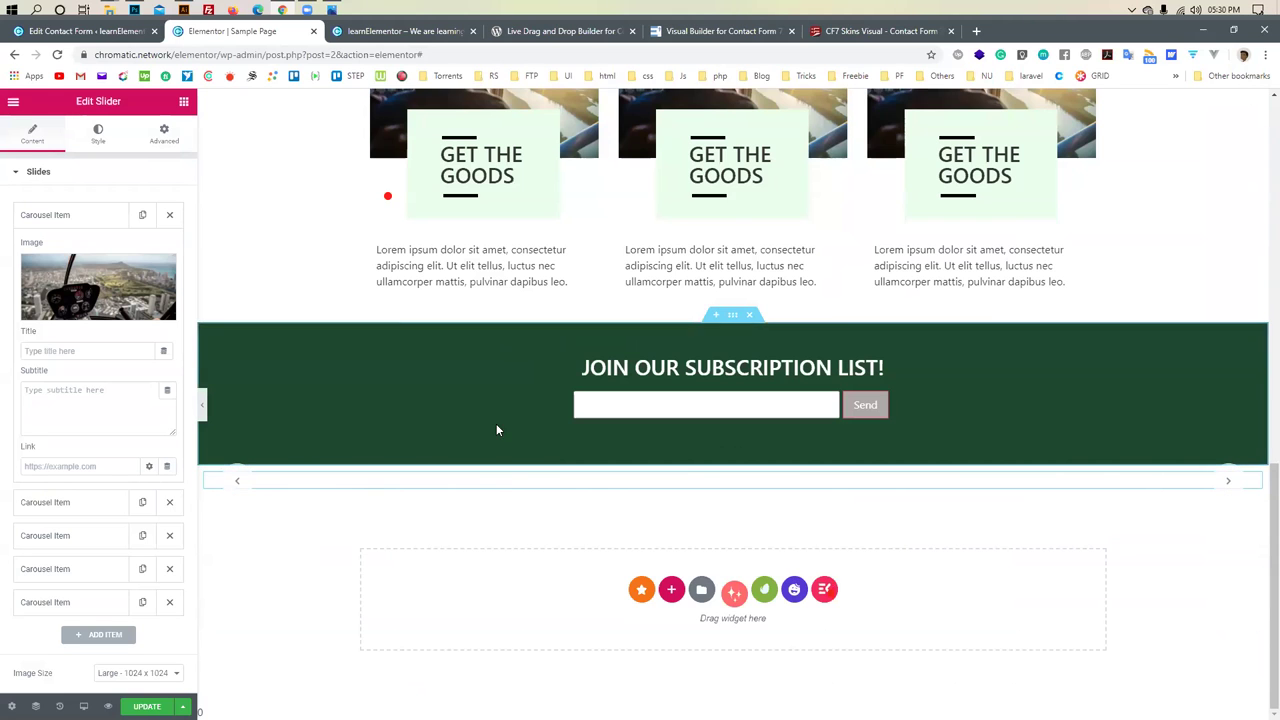
# Delete the slider section below the green subscription section and add an empty one-column section in its place
pyautogui.scroll(10, 496, 423)
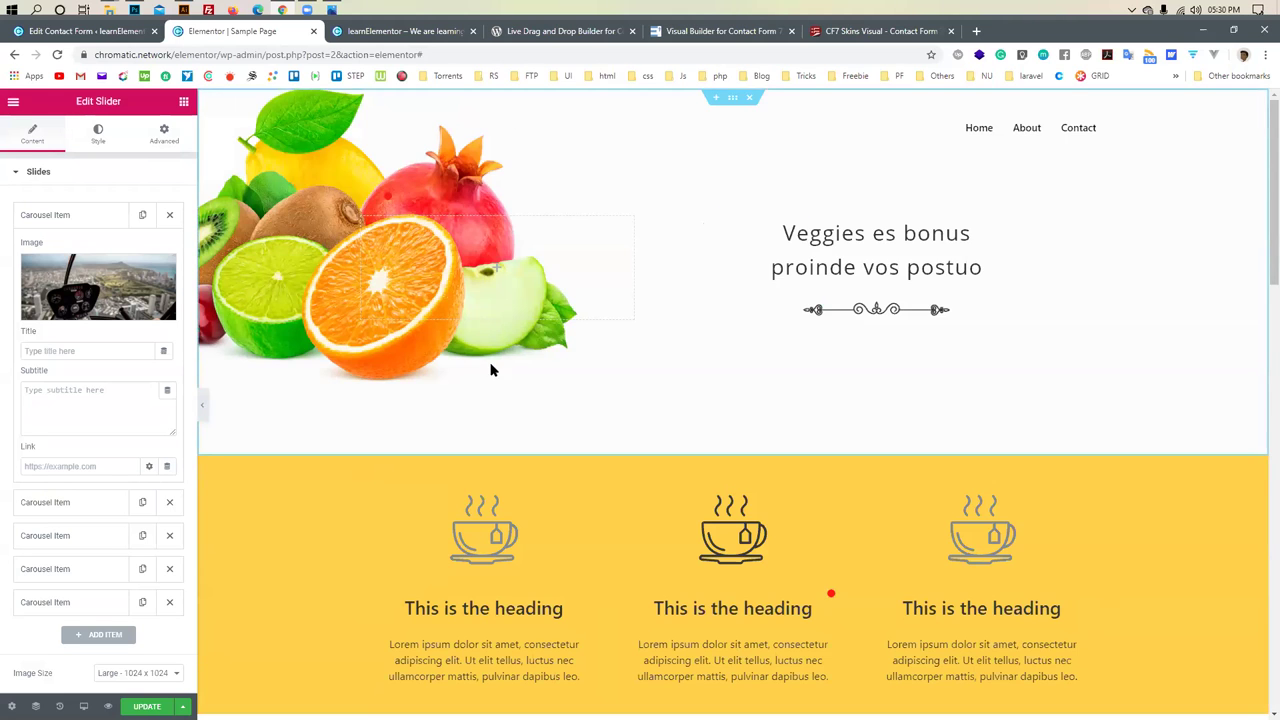
pyautogui.scroll(-12, 490, 372)
pyautogui.scroll(-3, 487, 364)
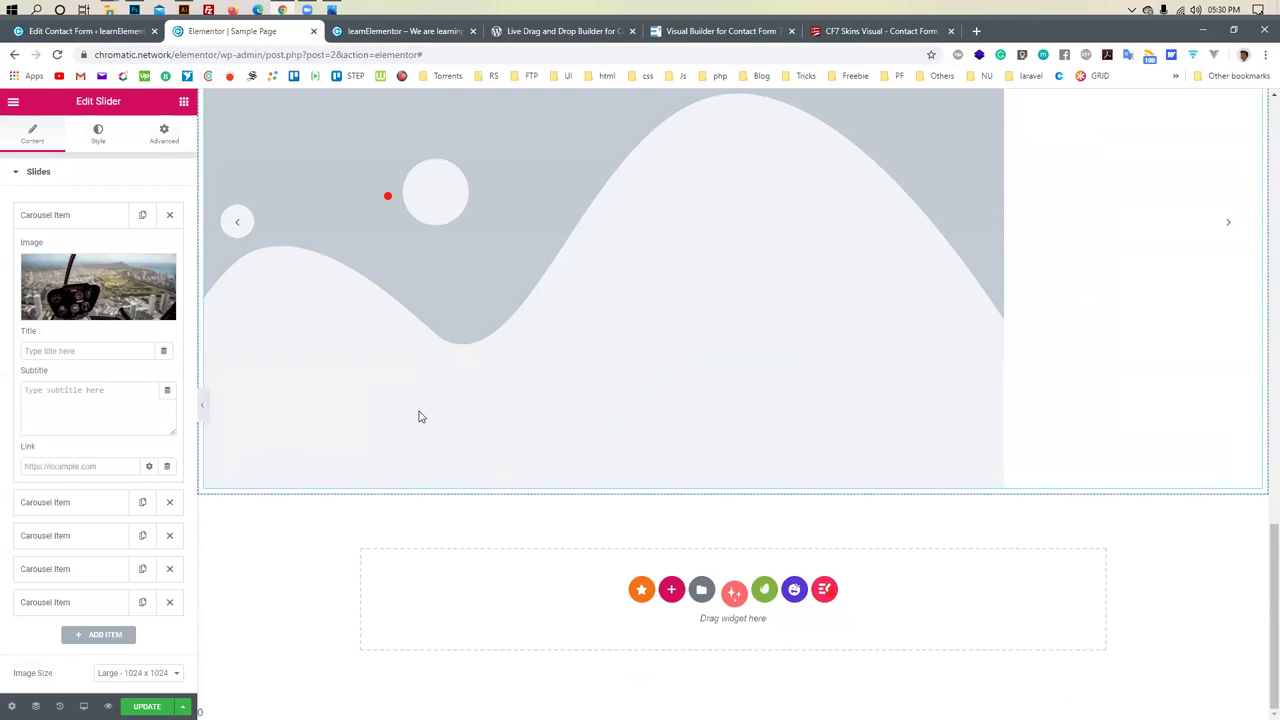
pyautogui.scroll(2, 384, 402)
pyautogui.scroll(-2, 372, 391)
pyautogui.moveTo(397, 211); pyautogui.dragTo(405, 488)
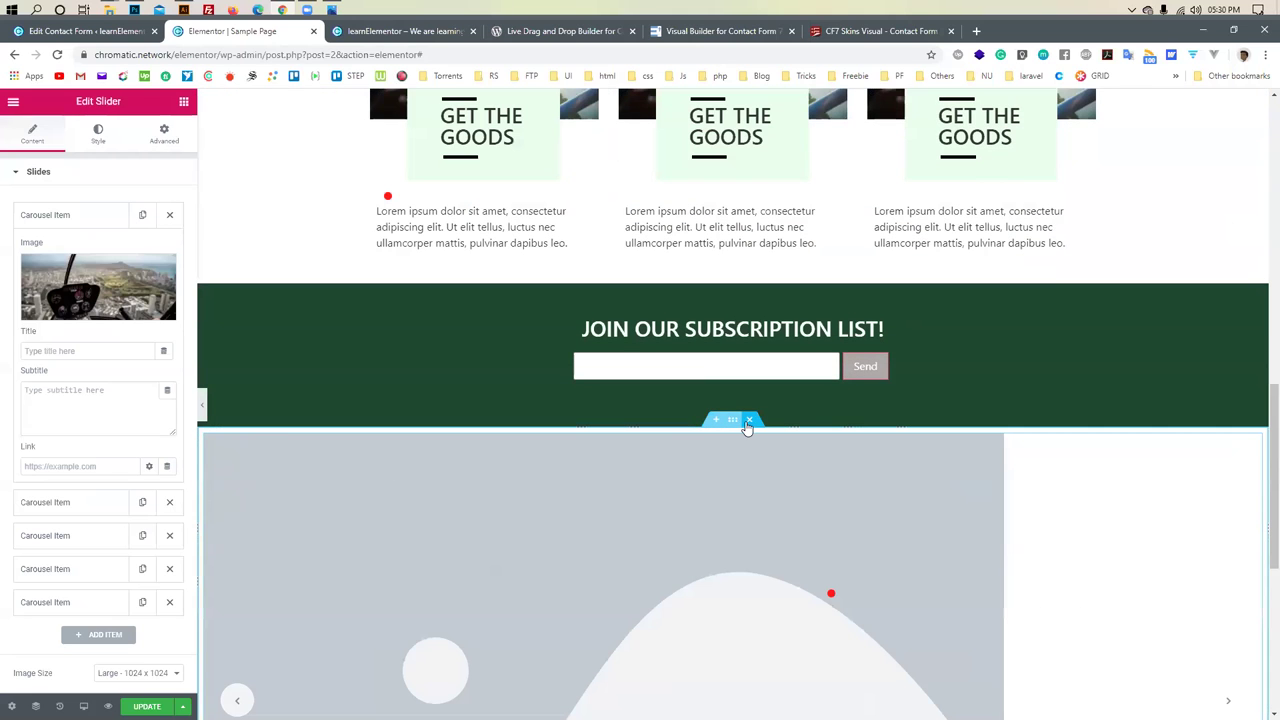
pyautogui.click(749, 419)
pyautogui.click(674, 510)
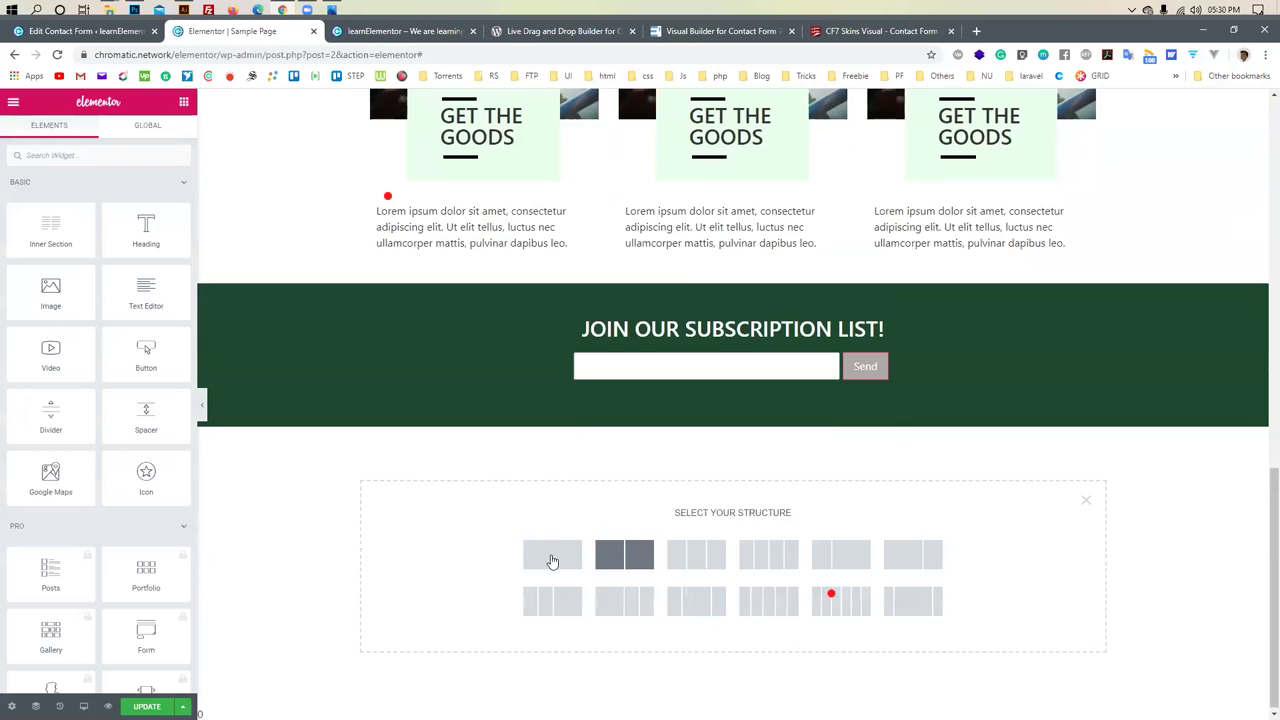
pyautogui.click(551, 556)
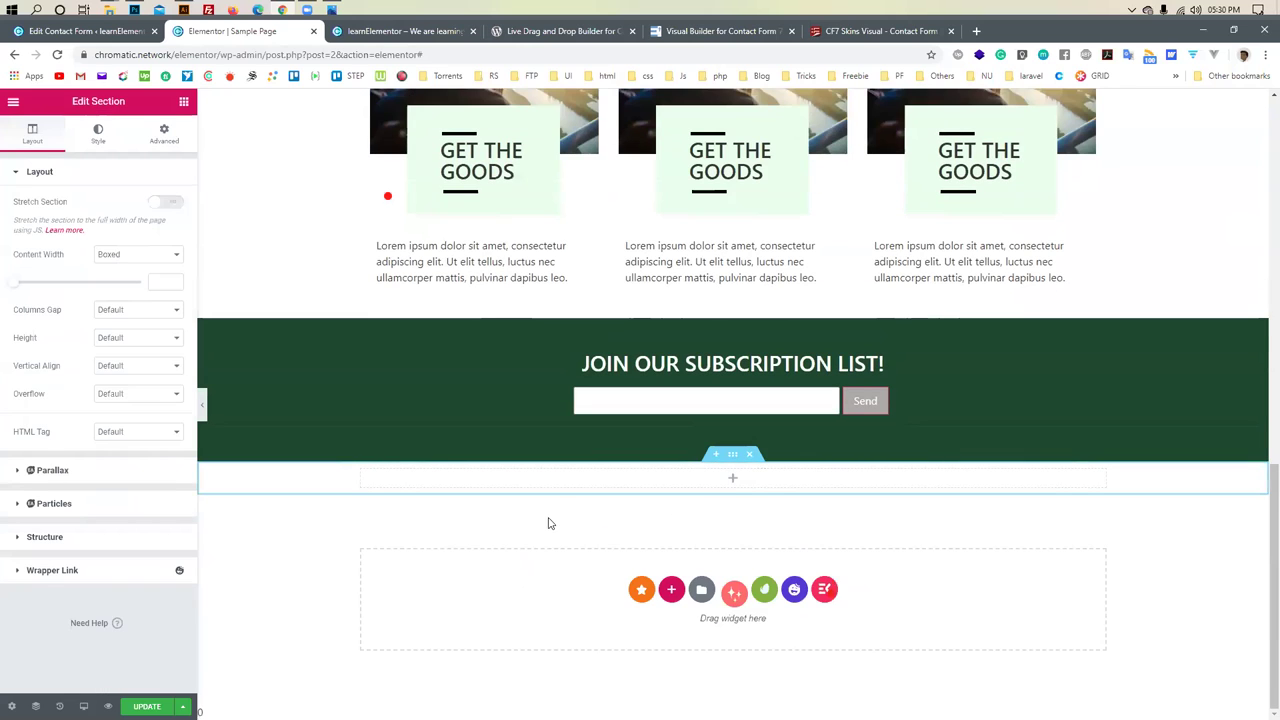
# Duplicate the header column holding the navigation menu and delete the menu from the first of the two columns
pyautogui.scroll(20, 548, 523)
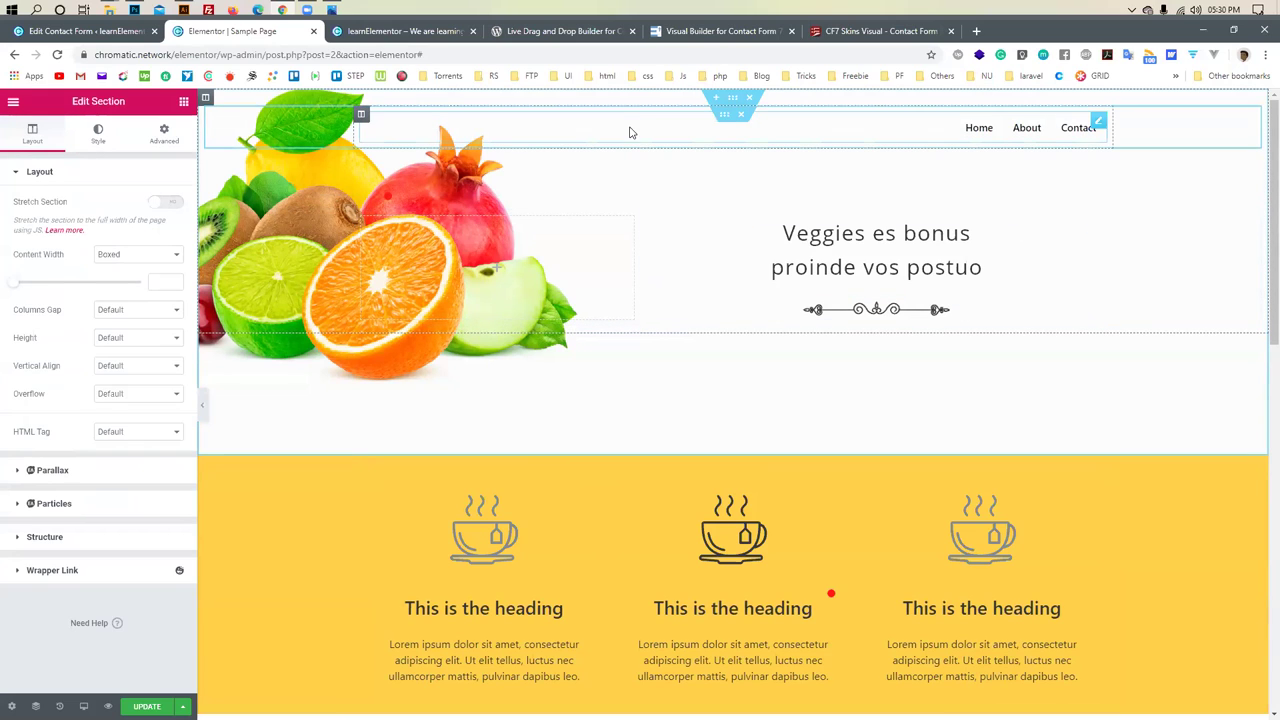
pyautogui.click(375, 133)
pyautogui.rightClick(361, 116)
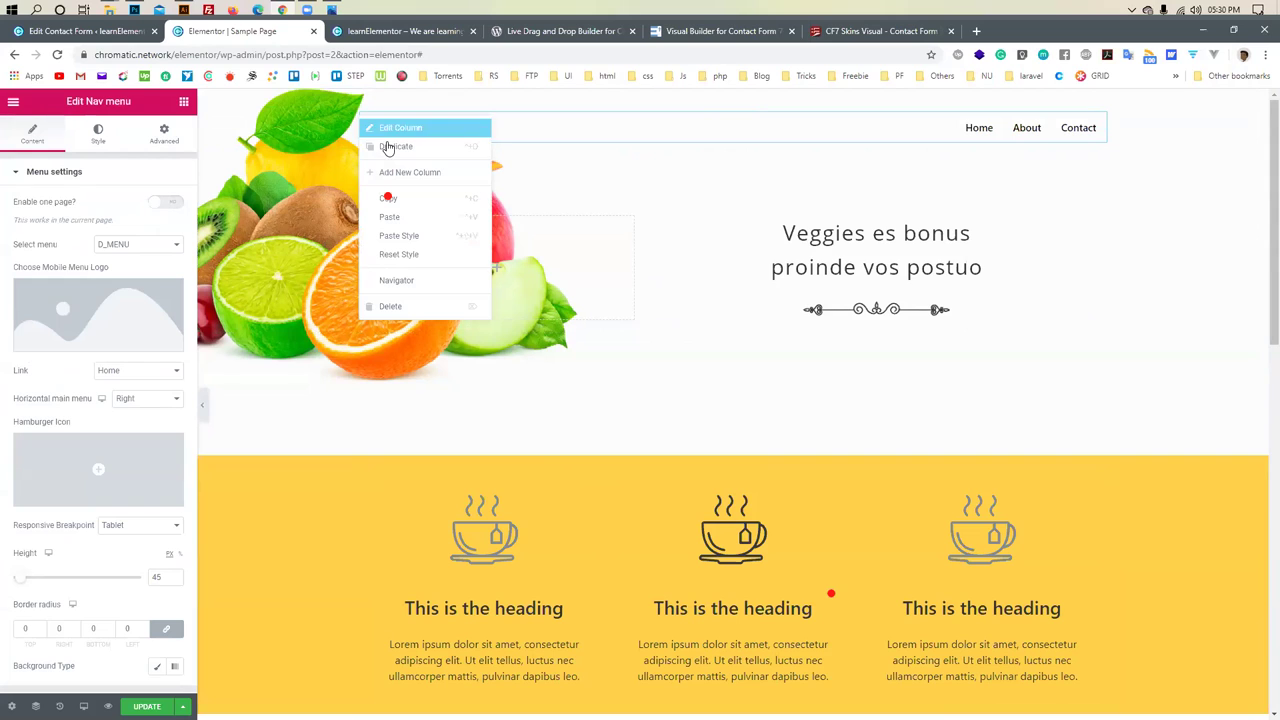
pyautogui.click(392, 147)
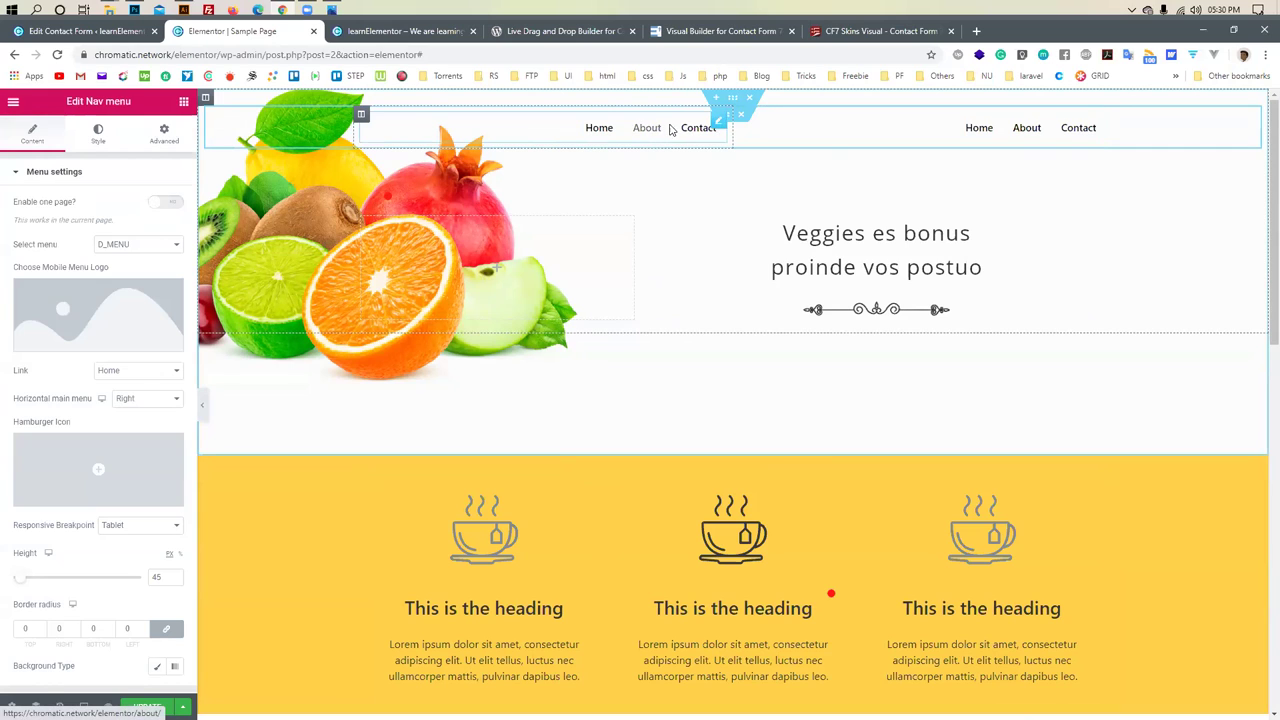
pyautogui.press('Delete')
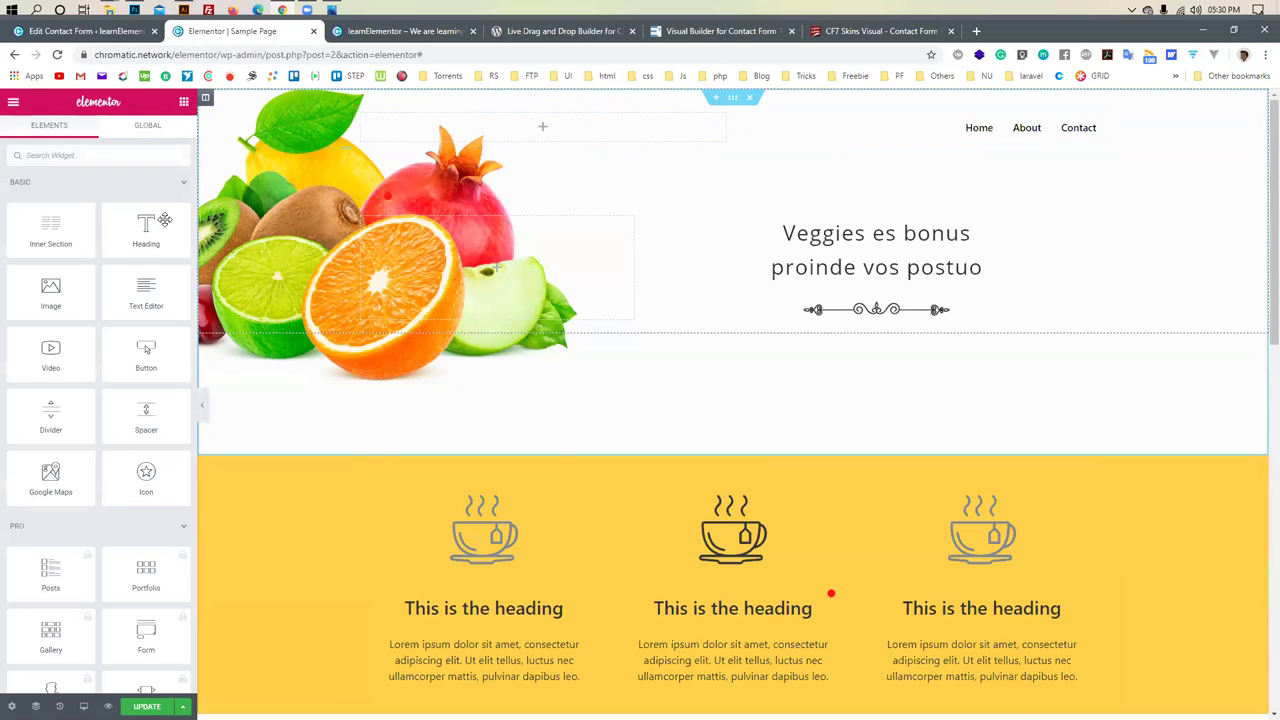
# Add an Image widget with the Babylon Resources logo to the empty header column and align it left
pyautogui.moveTo(50, 290); pyautogui.dragTo(456, 129)
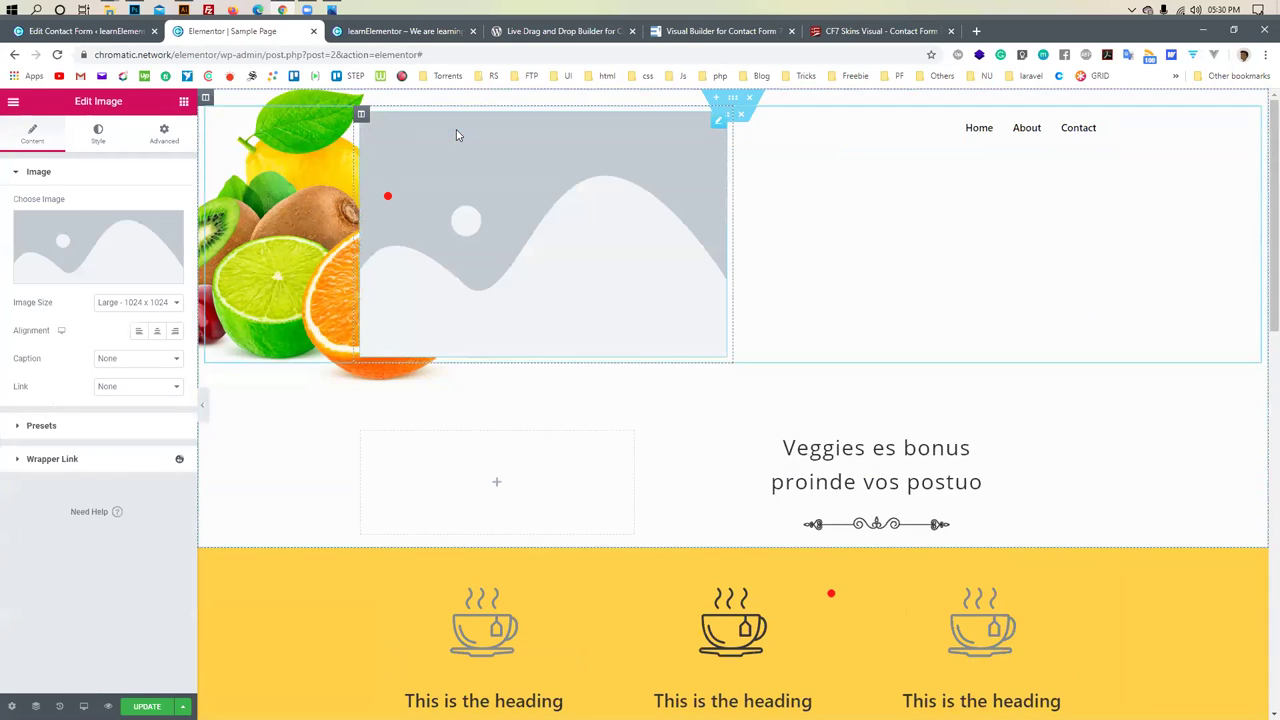
pyautogui.click(116, 282)
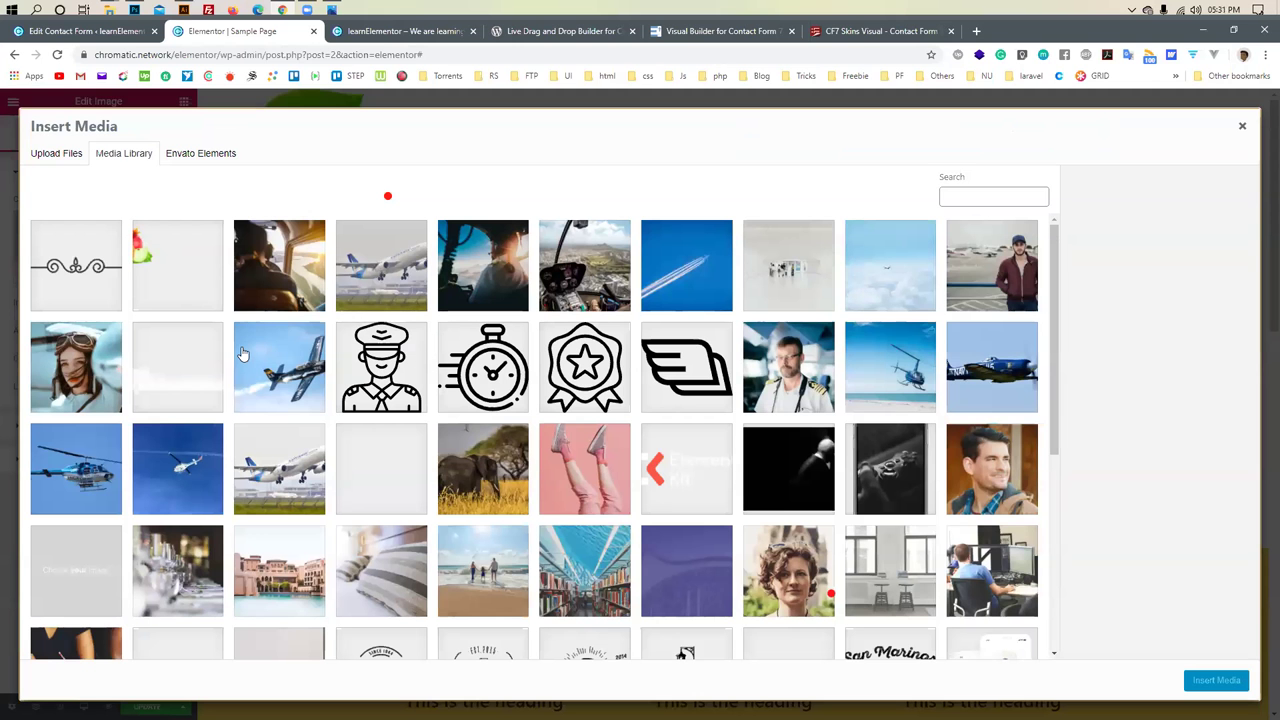
pyautogui.scroll(-2, 423, 405)
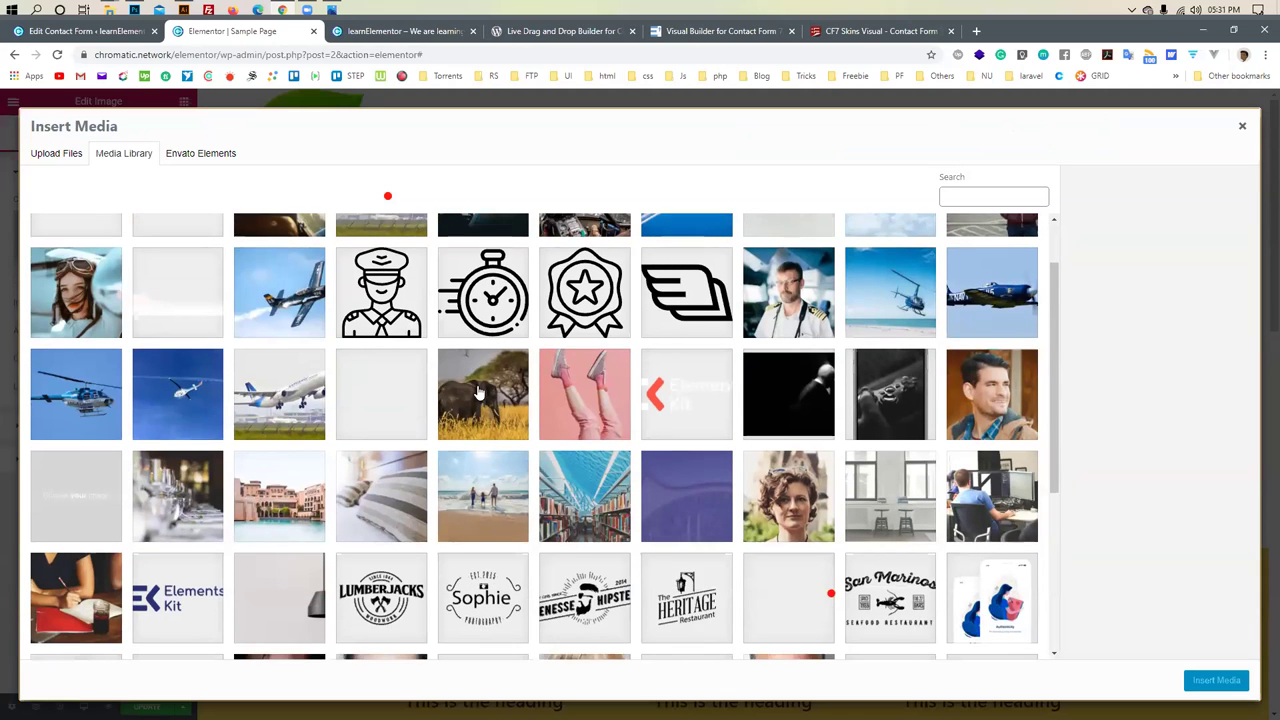
pyautogui.scroll(-4, 770, 560)
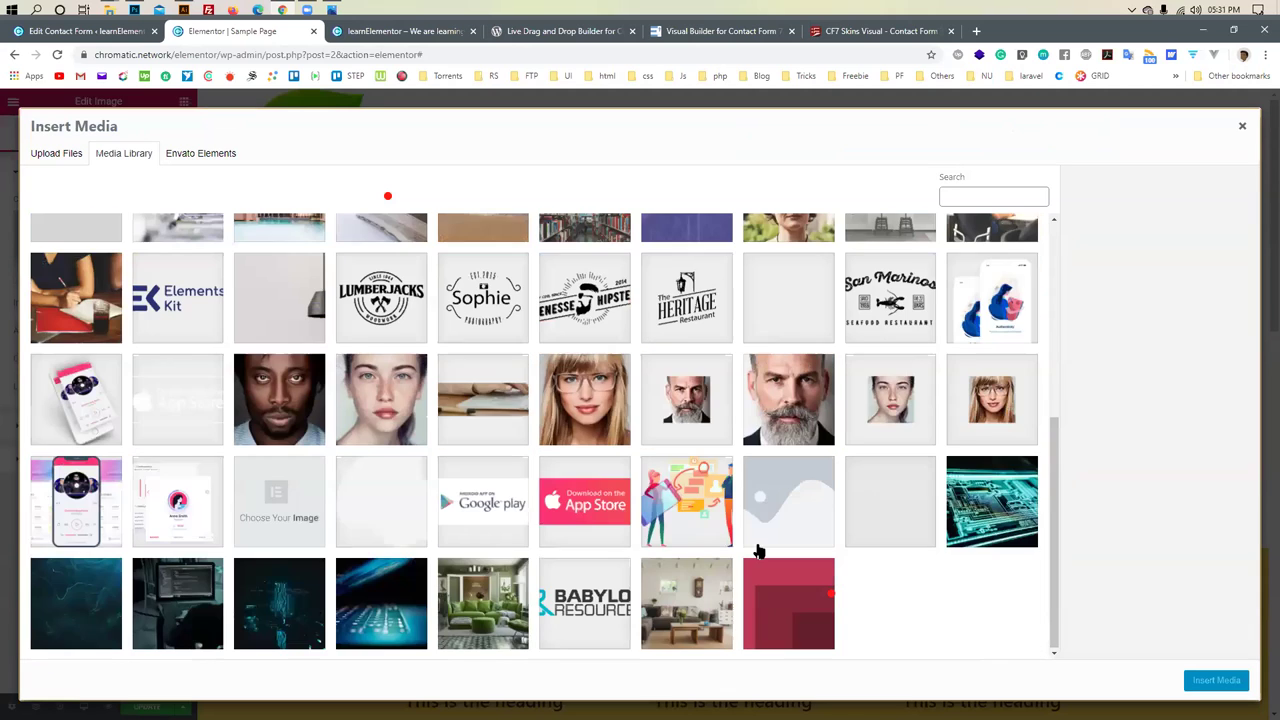
pyautogui.click(600, 598)
pyautogui.click(1216, 681)
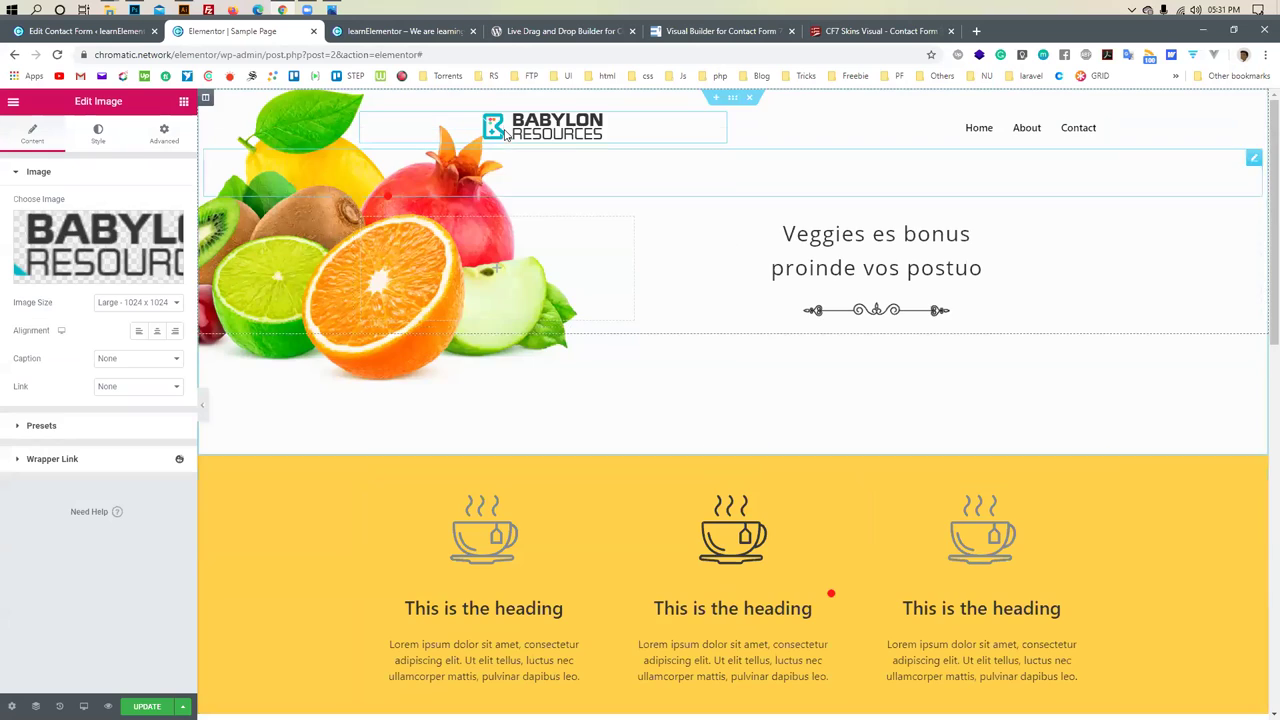
pyautogui.click(140, 333)
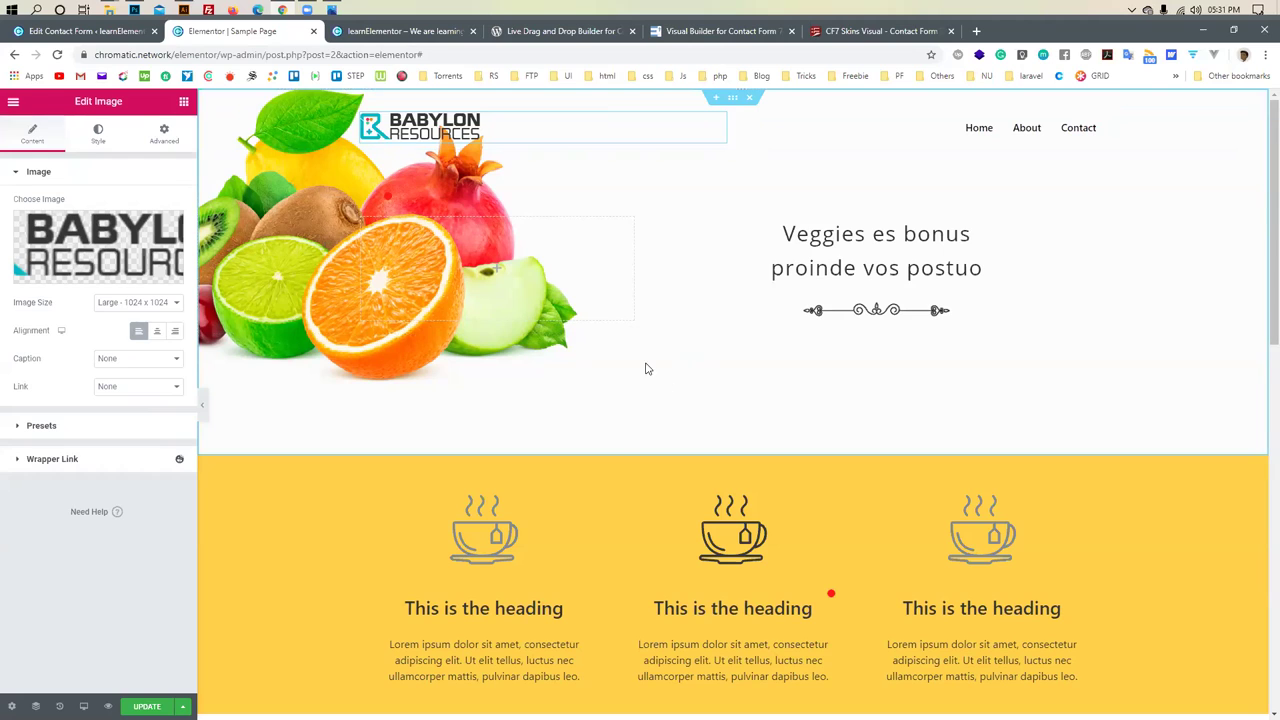
# Find the Search widget and place it full width directly below the logo and menu row
pyautogui.click(183, 101)
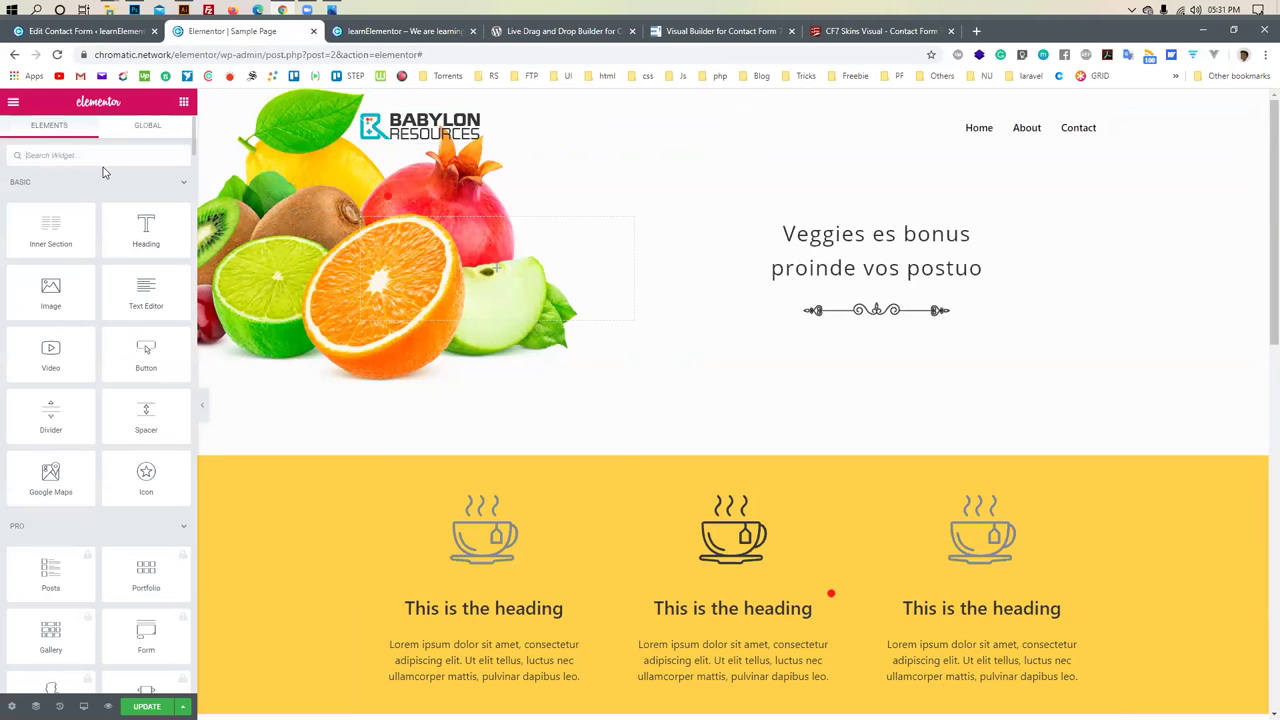
pyautogui.write('cal')
pyautogui.write('te')
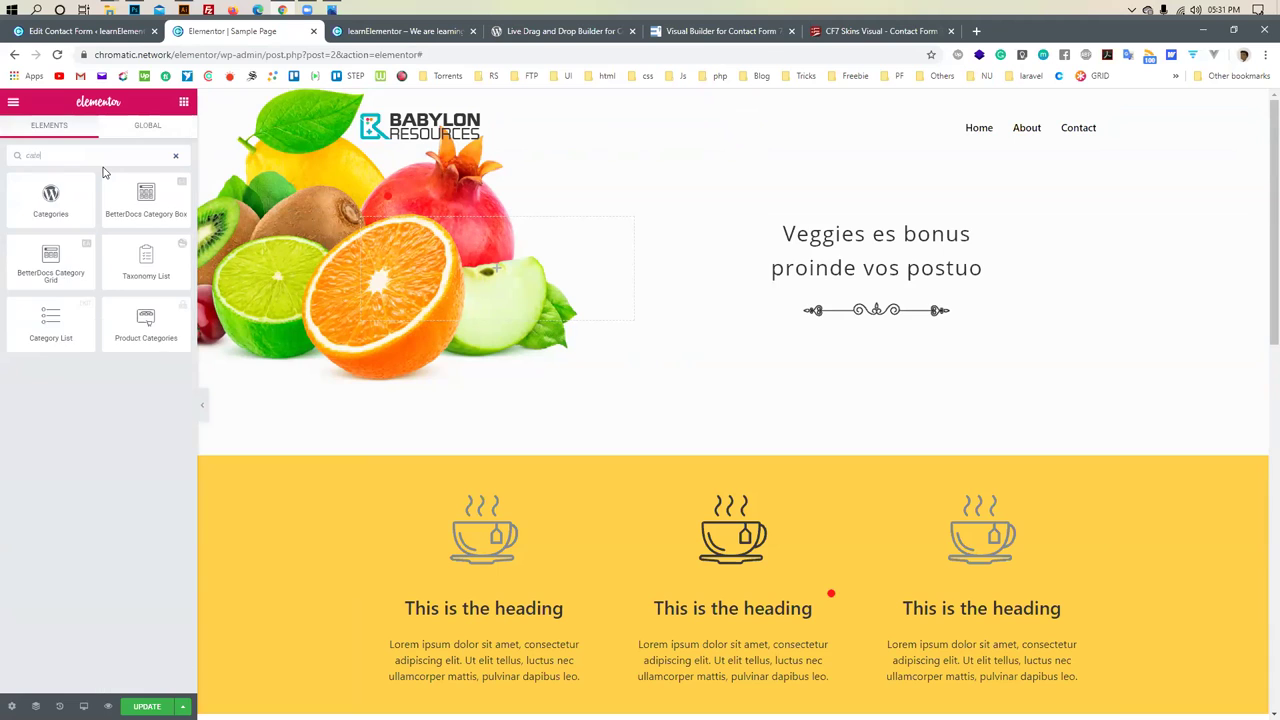
pyautogui.press('BackSpace')
pyautogui.press('BackSpace')
pyautogui.press('BackSpace')
pyautogui.press('BackSpace')
pyautogui.write('sea')
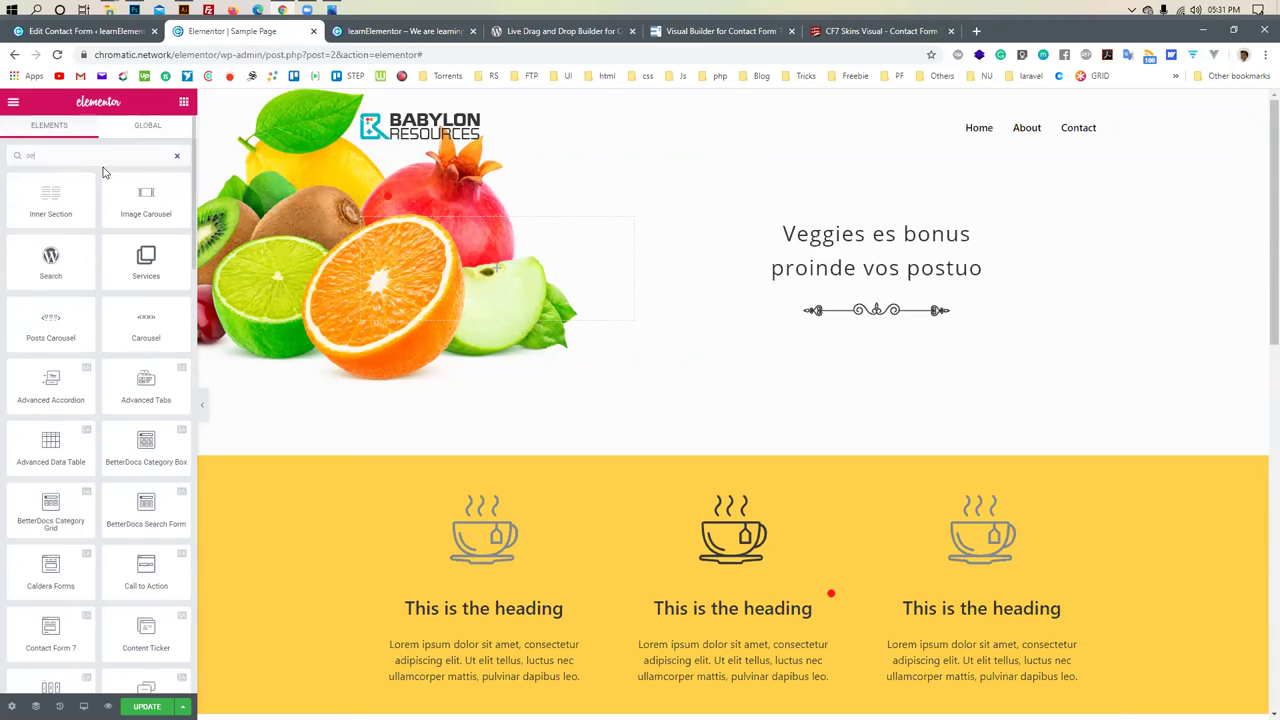
pyautogui.write('r')
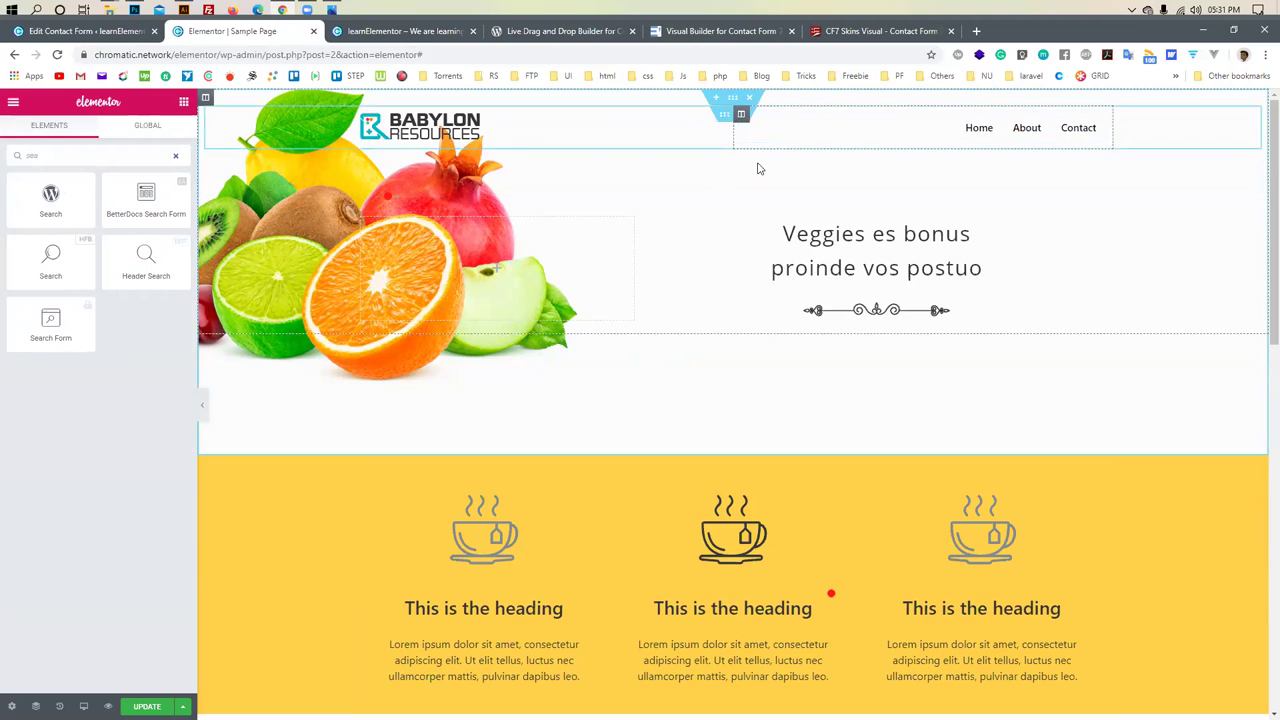
pyautogui.moveTo(48, 268); pyautogui.dragTo(971, 157)
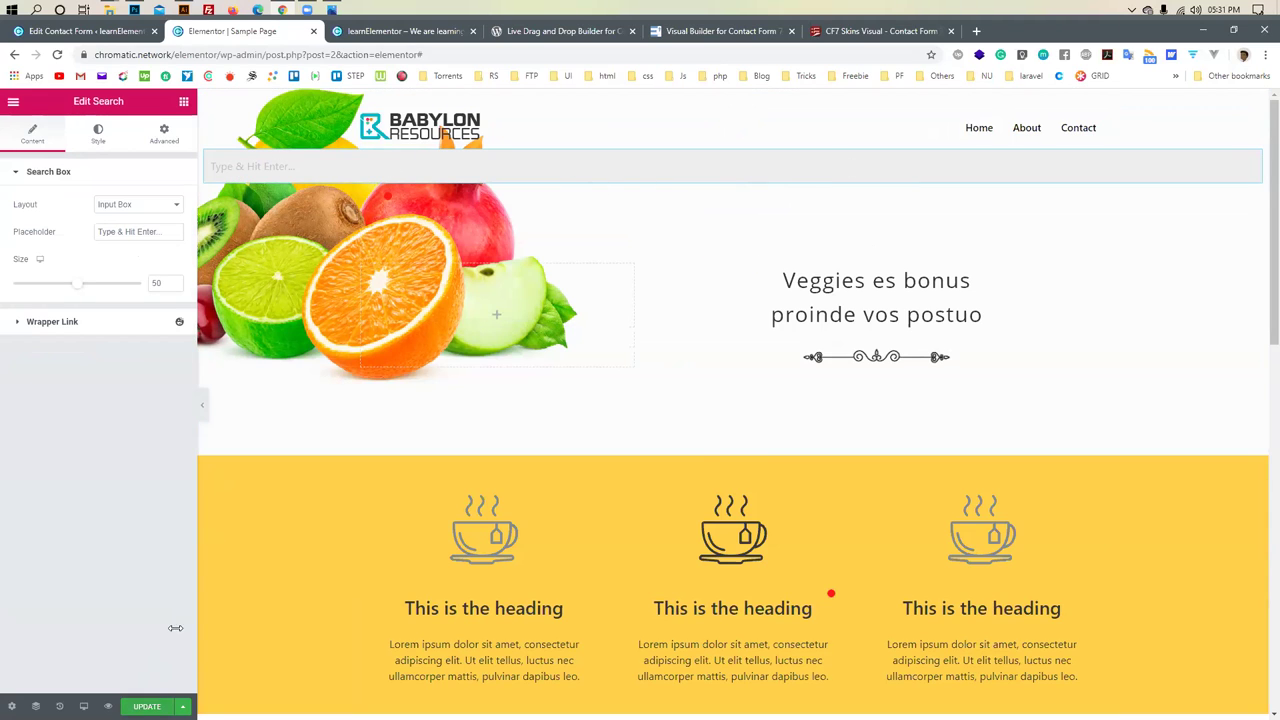
# Keep the Search widget's layout as Input Box, check its style settings and update the page
pyautogui.click(127, 206)
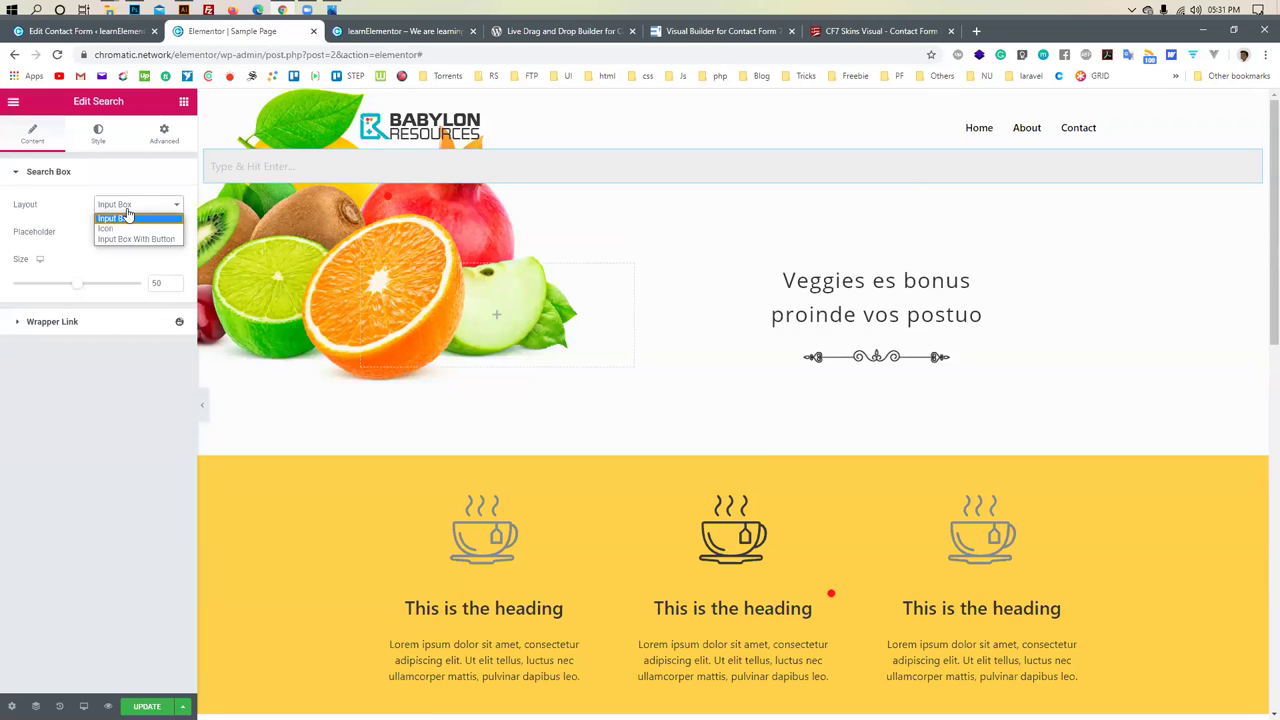
pyautogui.click(127, 217)
pyautogui.click(98, 134)
pyautogui.click(47, 136)
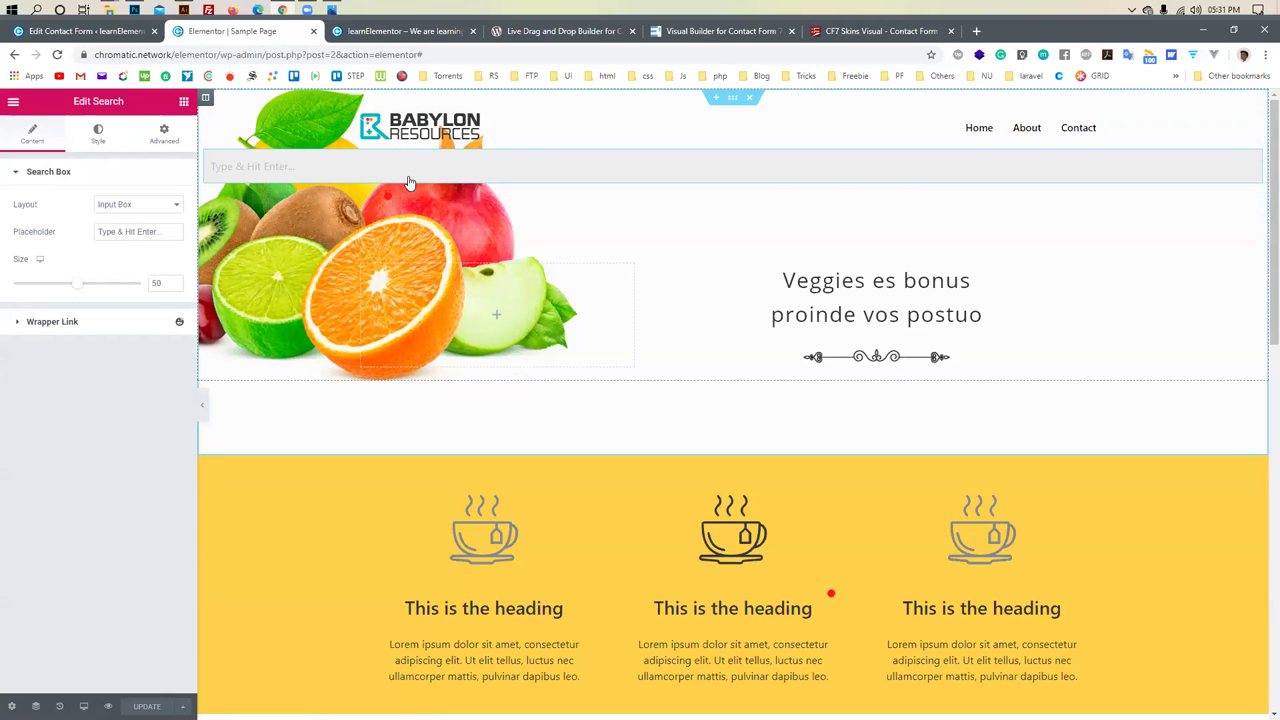
# Switch to the live page, reload it and check the header with the logo and search box
pyautogui.click(343, 36)
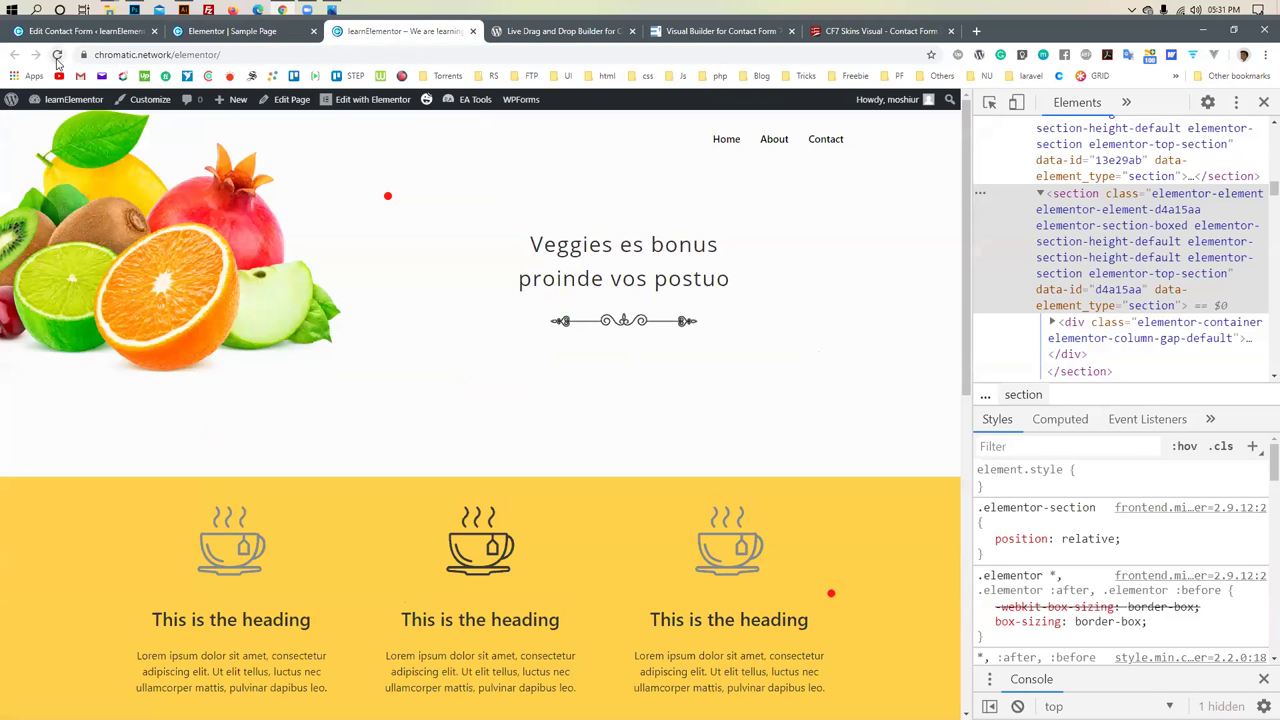
pyautogui.click(57, 56)
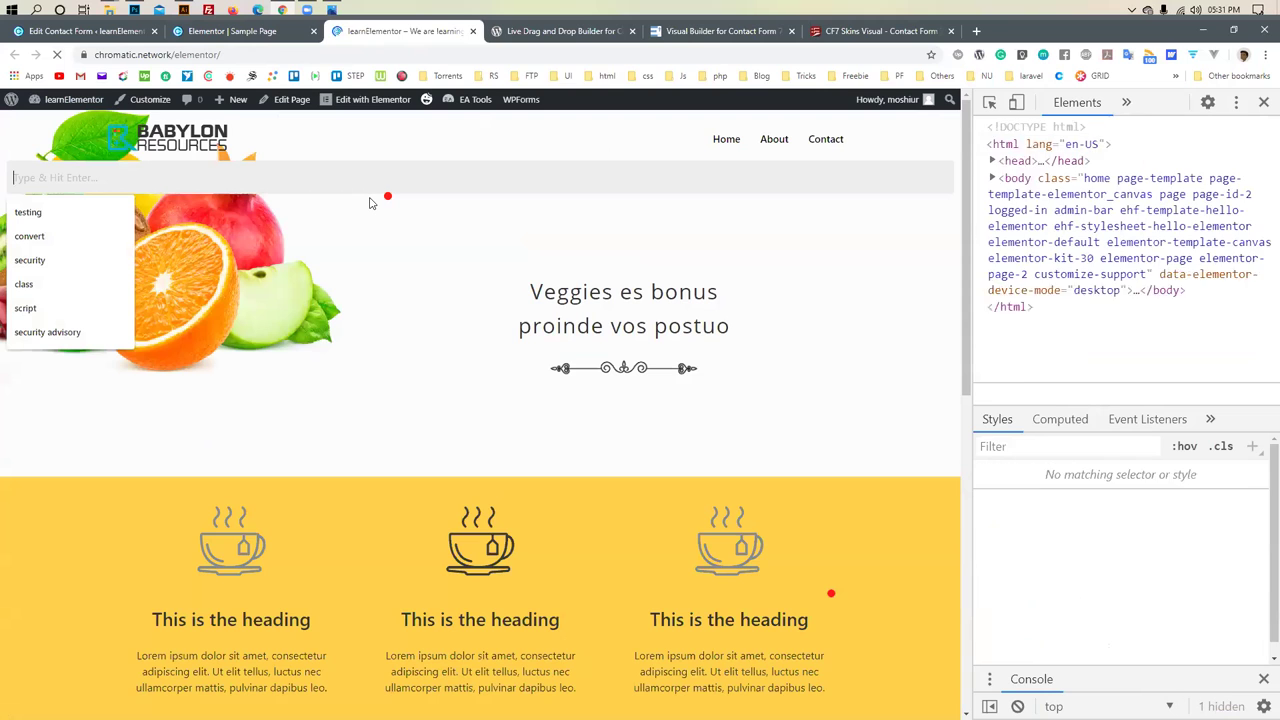
pyautogui.scroll(-3, 367, 202)
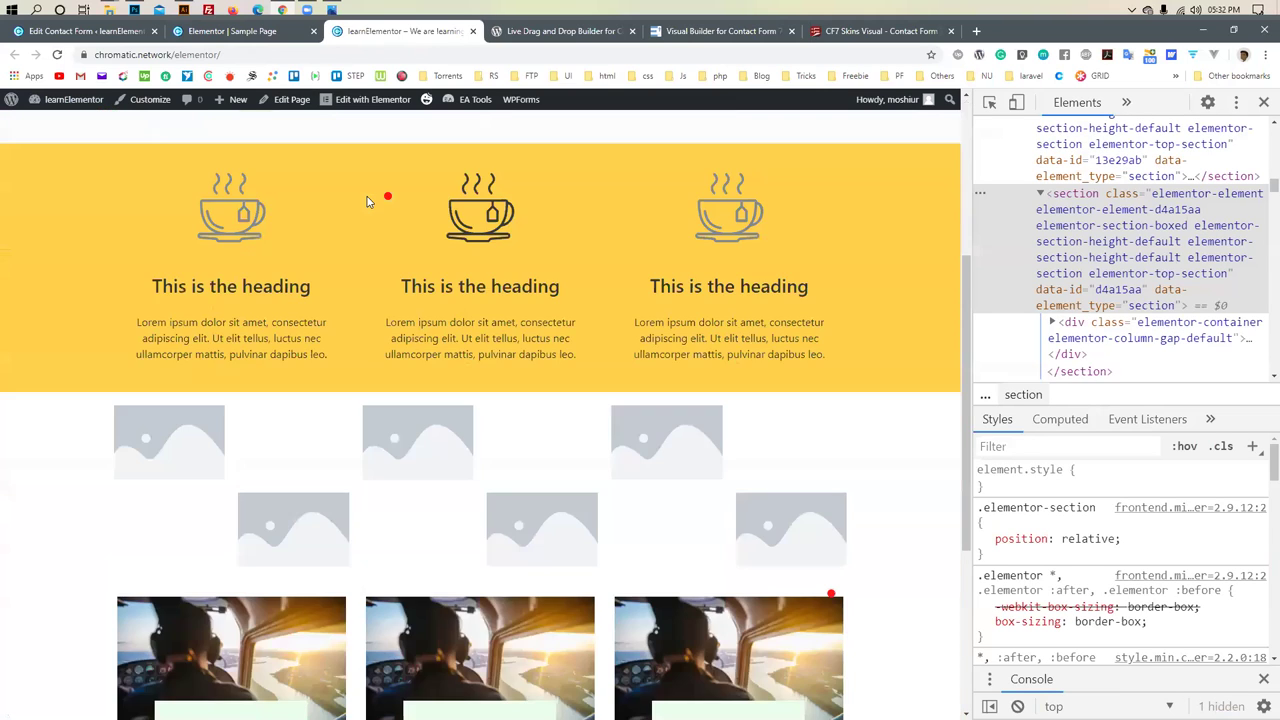
pyautogui.scroll(3, 364, 201)
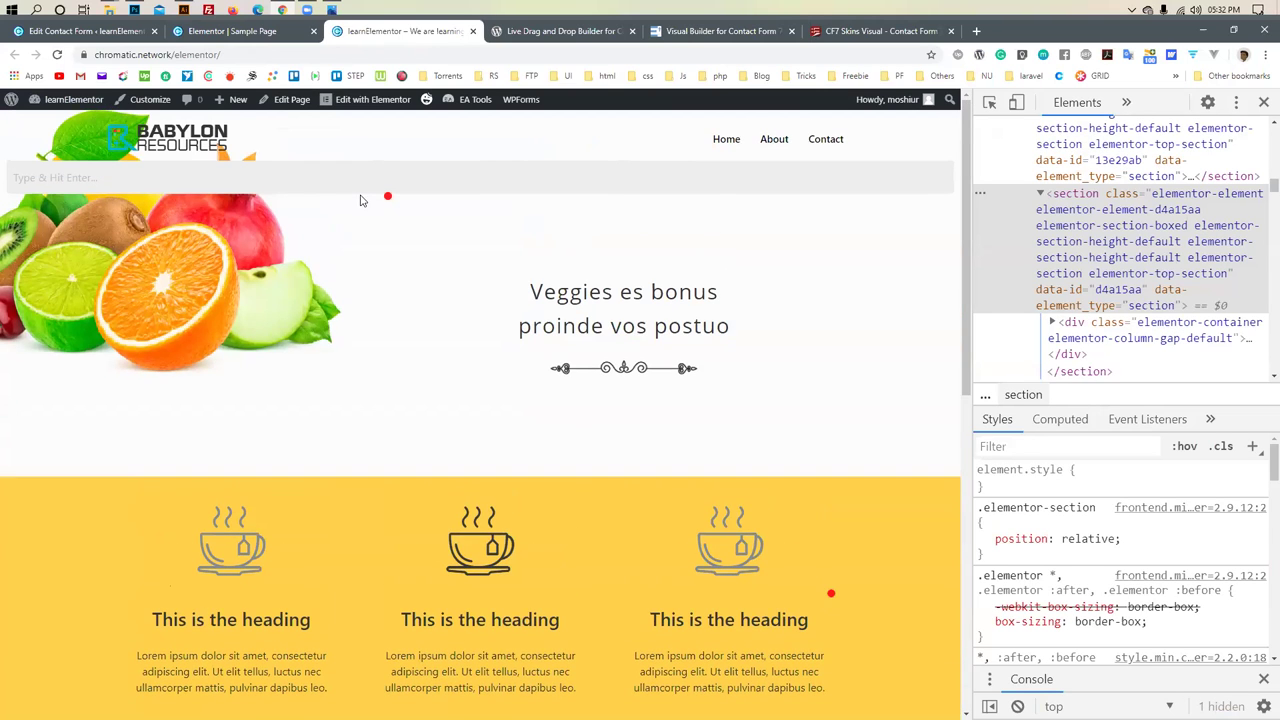
# Search the live site for "hello" with the new search box and look over the results page
pyautogui.click(194, 177)
pyautogui.write('he')
pyautogui.press('Return')
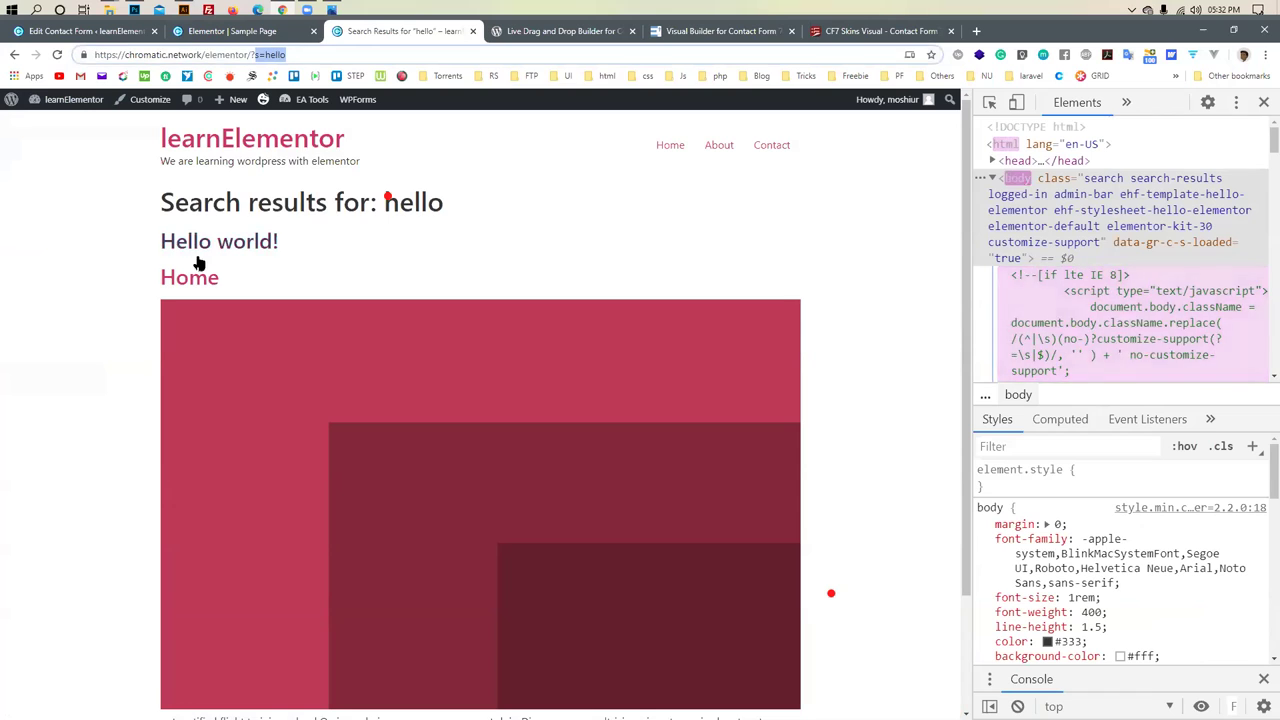
pyautogui.scroll(-1, 208, 343)
pyautogui.scroll(1, 207, 330)
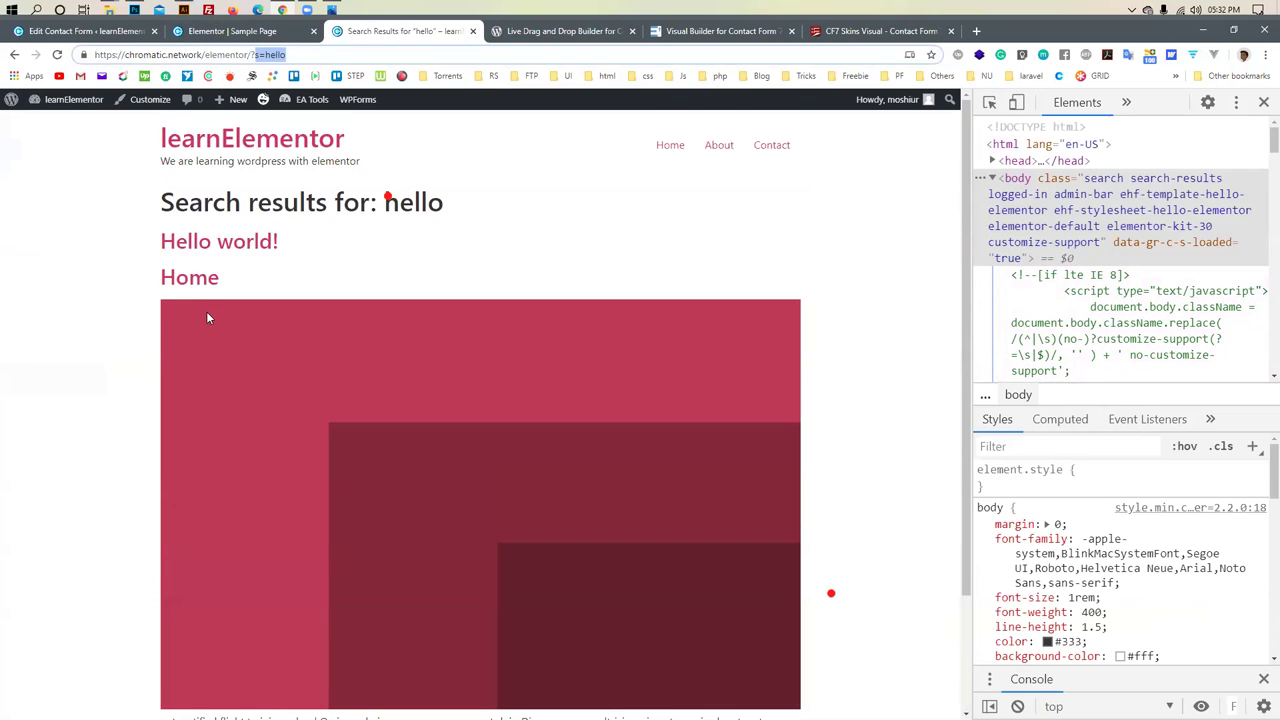
pyautogui.scroll(-1, 200, 255)
pyautogui.scroll(1, 200, 251)
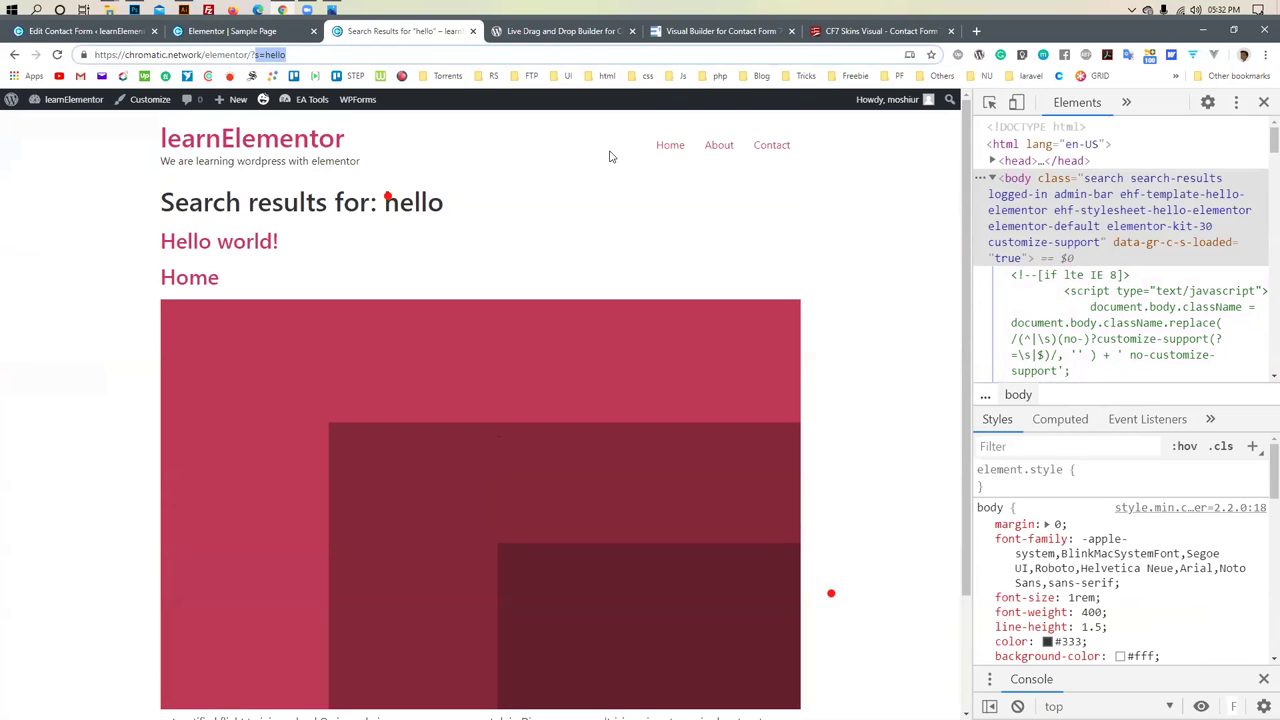
# Visit the site's Home, About and Contact pages through the navigation menu to examine their header and content
pyautogui.click(660, 147)
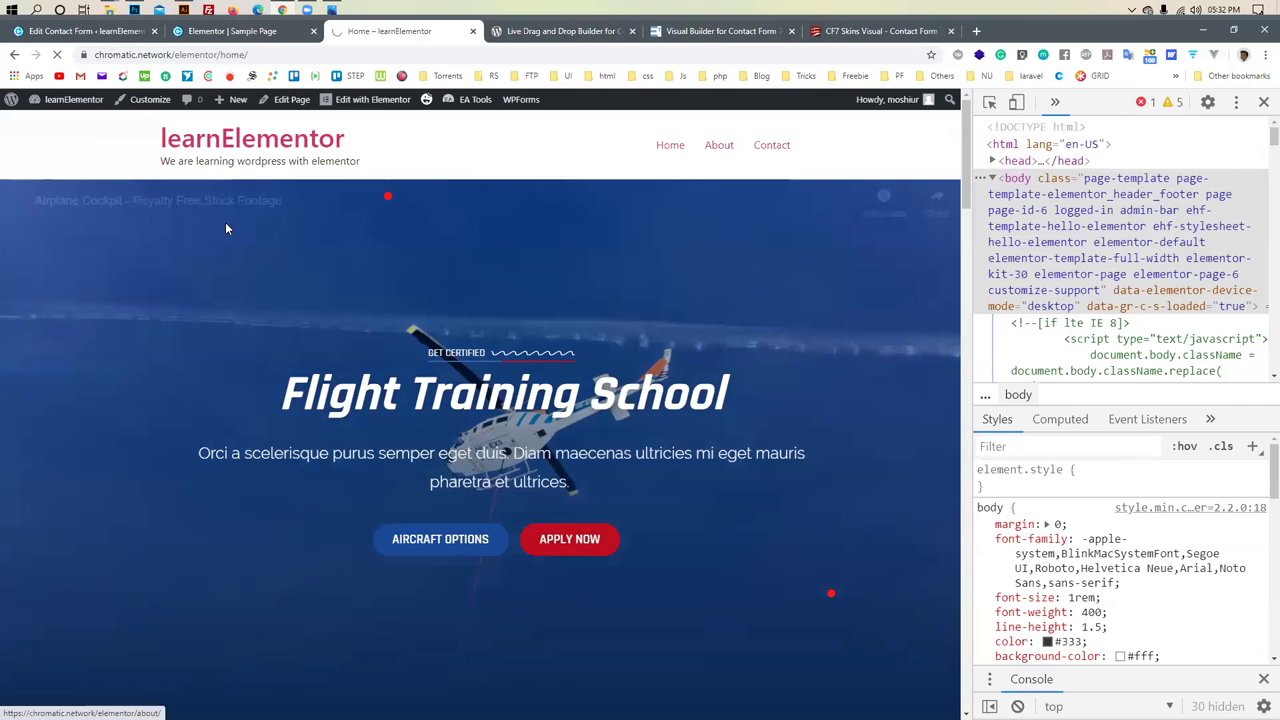
pyautogui.scroll(-2, 226, 229)
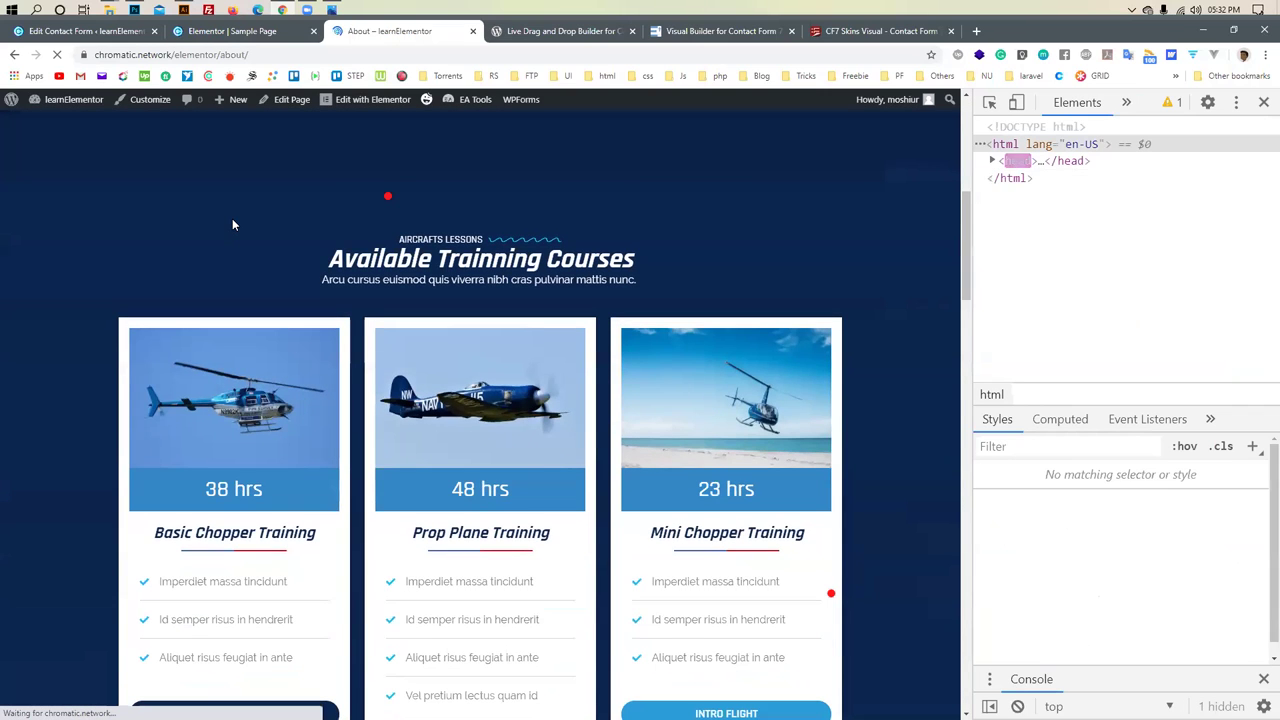
pyautogui.scroll(-7, 229, 226)
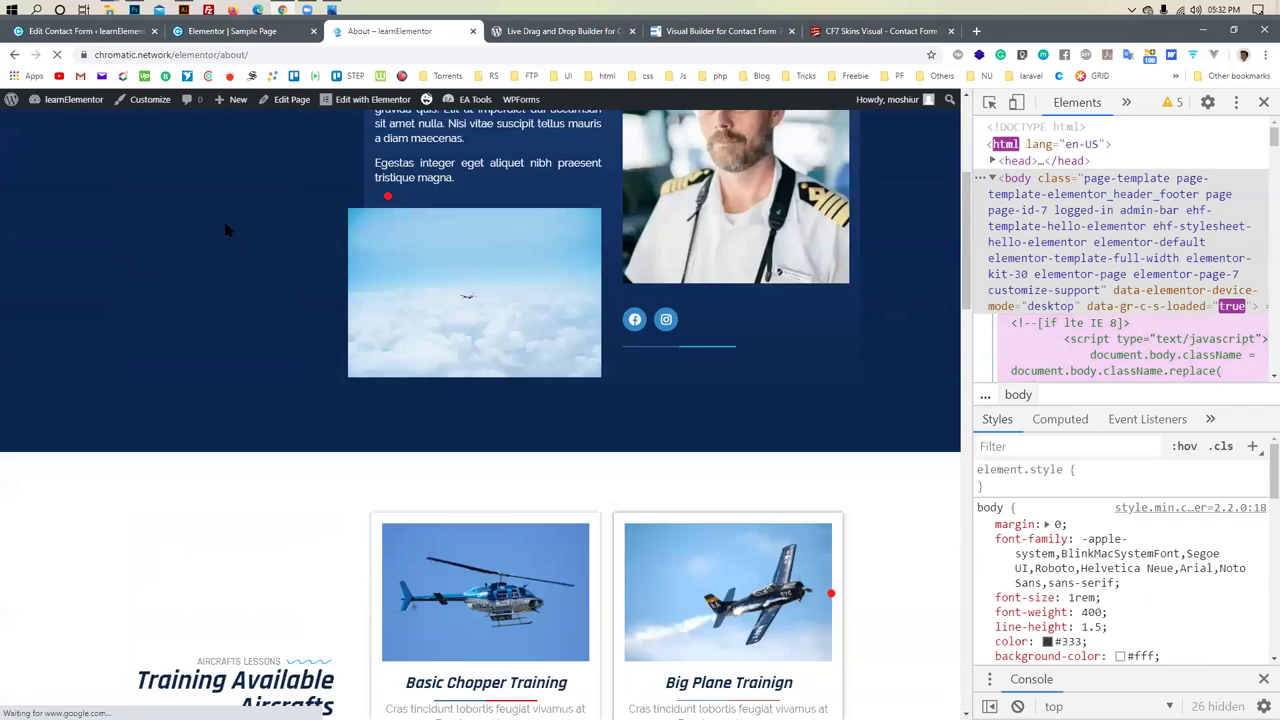
pyautogui.scroll(-15, 226, 229)
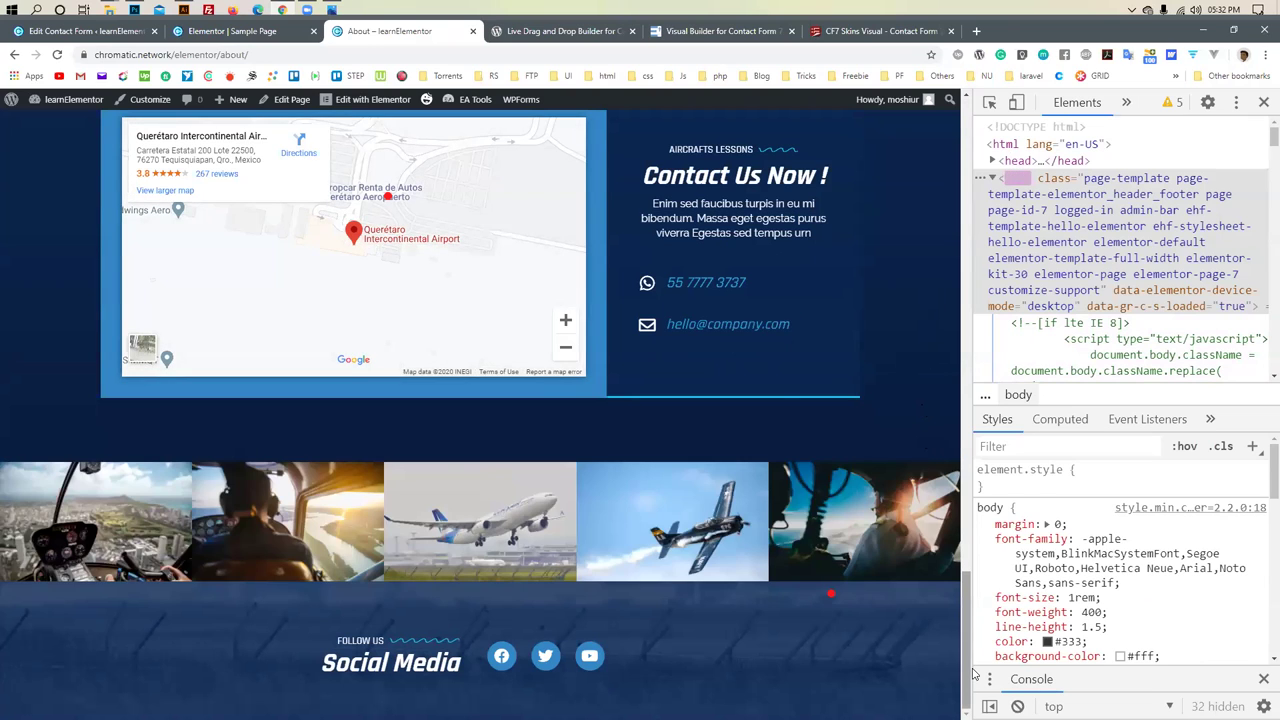
pyautogui.scroll(20, 950, 541)
pyautogui.click(716, 145)
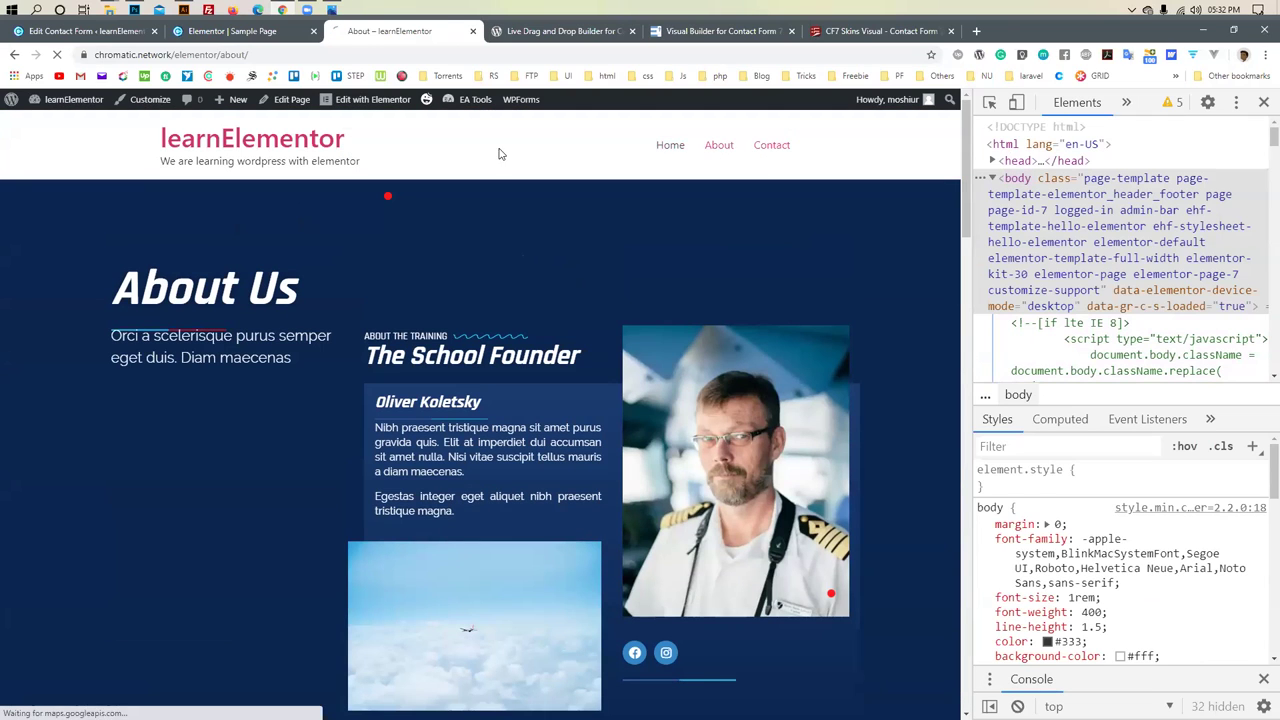
pyautogui.click(771, 146)
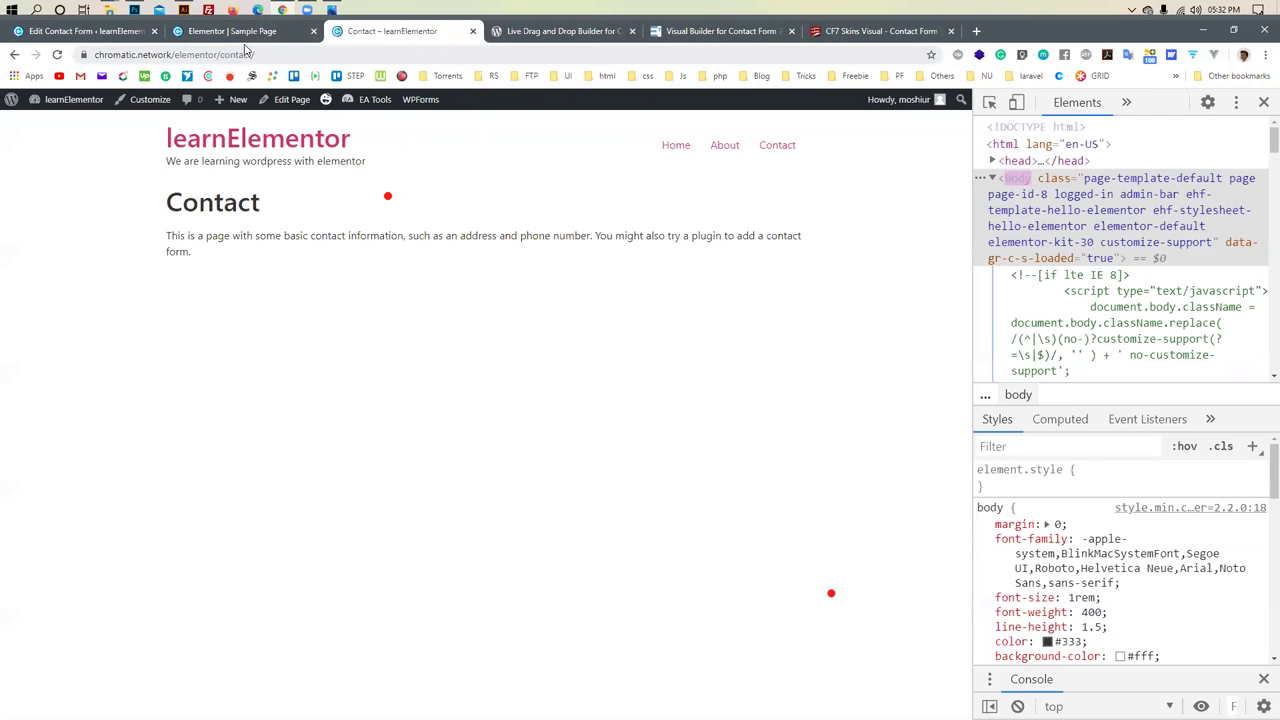
# Compare the page in the Elementor editor with the live Contact page, examining the Contact page's heading and text
pyautogui.click(245, 31)
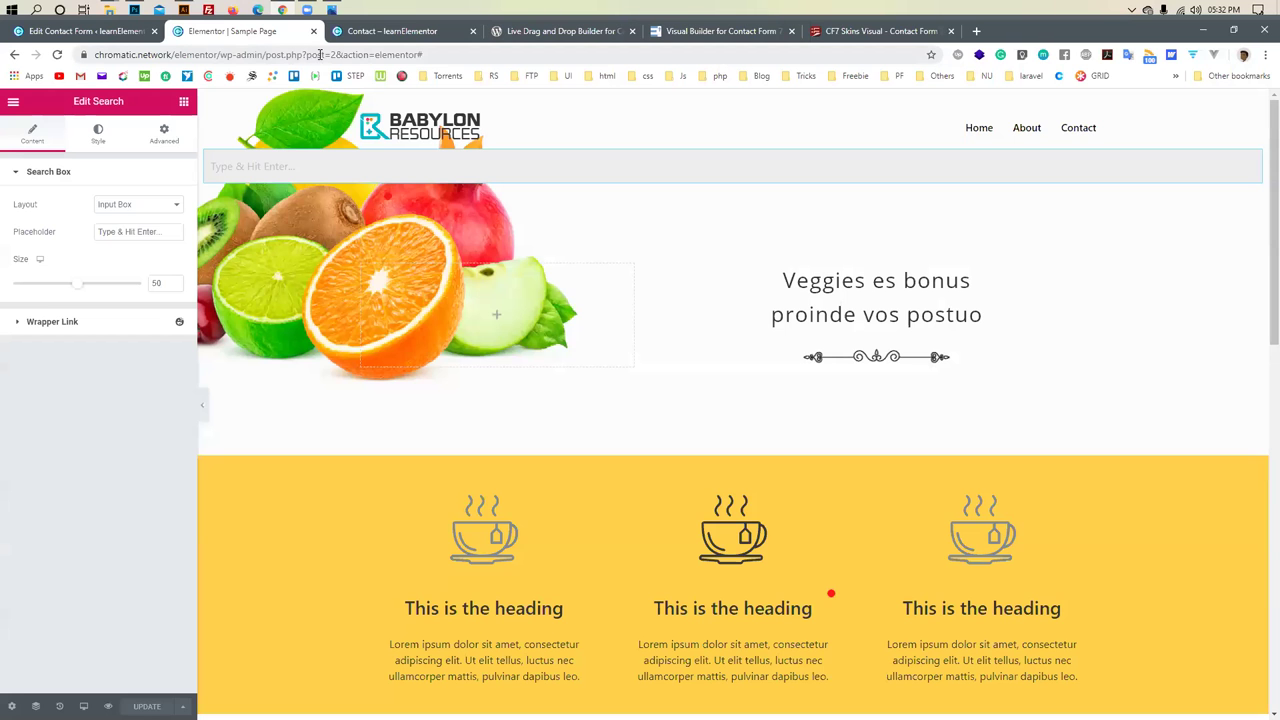
pyautogui.click(390, 31)
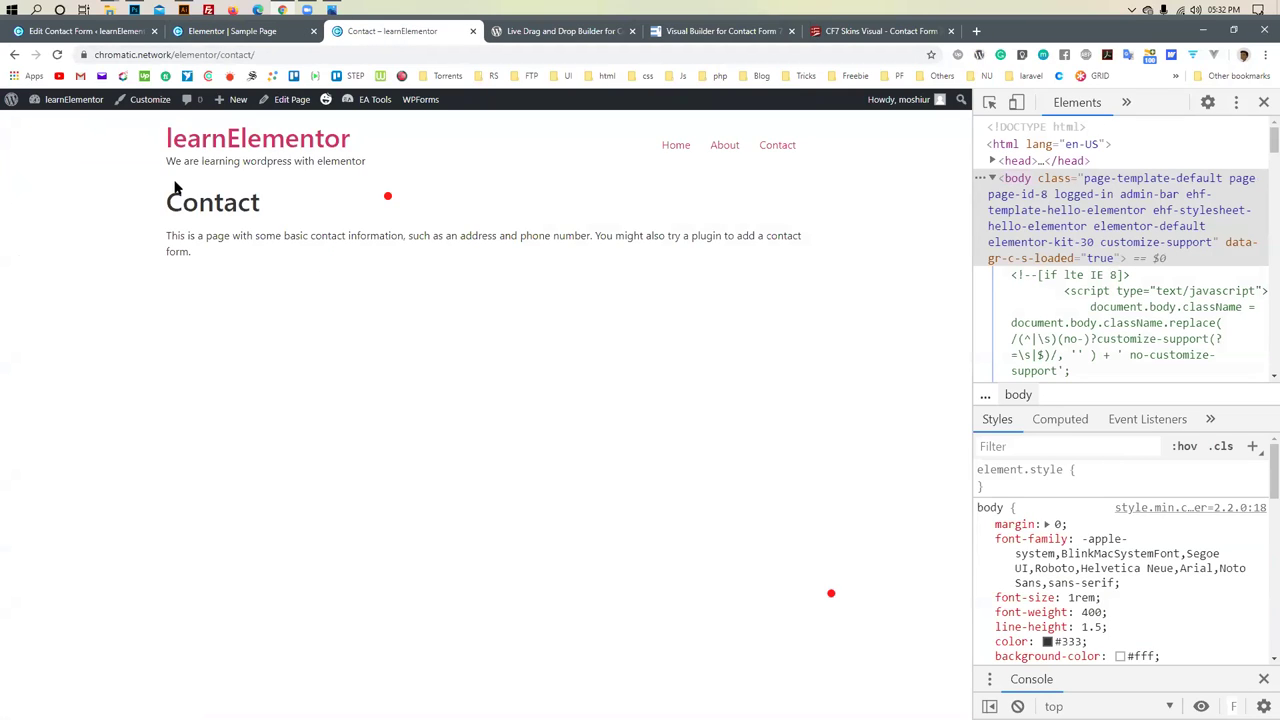
pyautogui.moveTo(174, 188); pyautogui.dragTo(368, 207)
pyautogui.moveTo(224, 196)
pyautogui.mouseDown()
pyautogui.moveTo(135, 200)
pyautogui.moveTo(224, 196)
pyautogui.mouseUp()
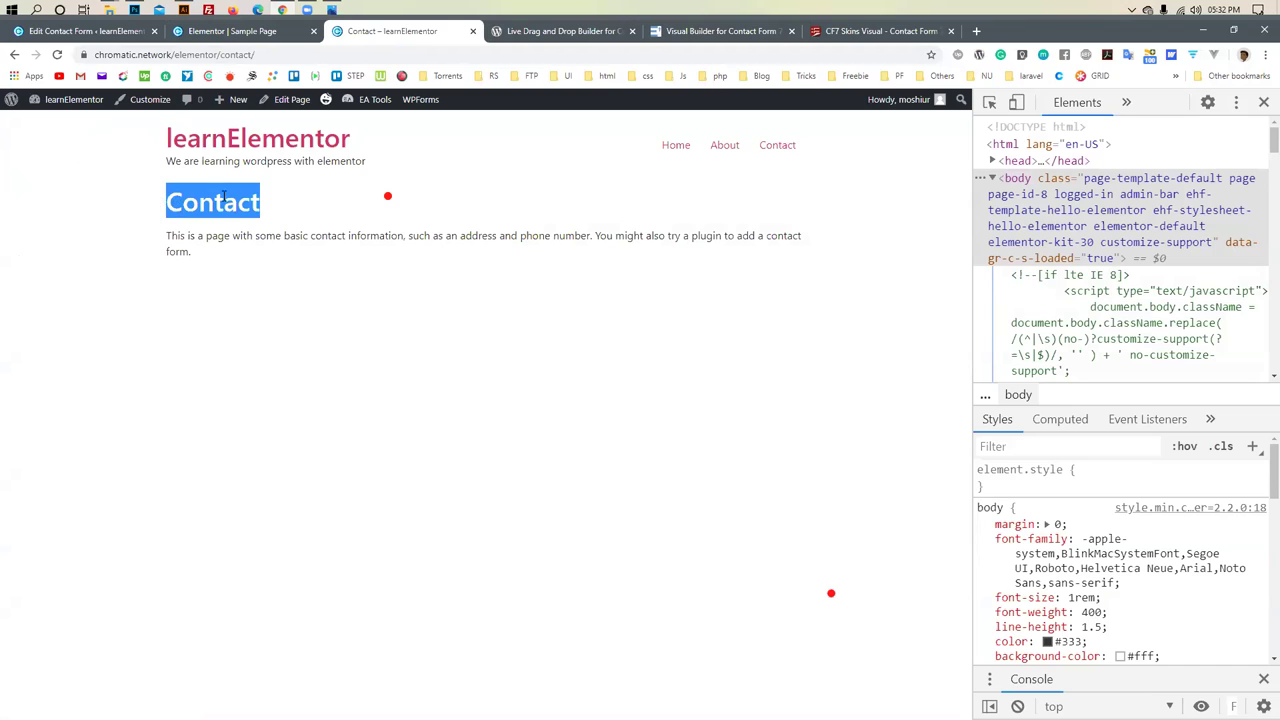
pyautogui.click(409, 238)
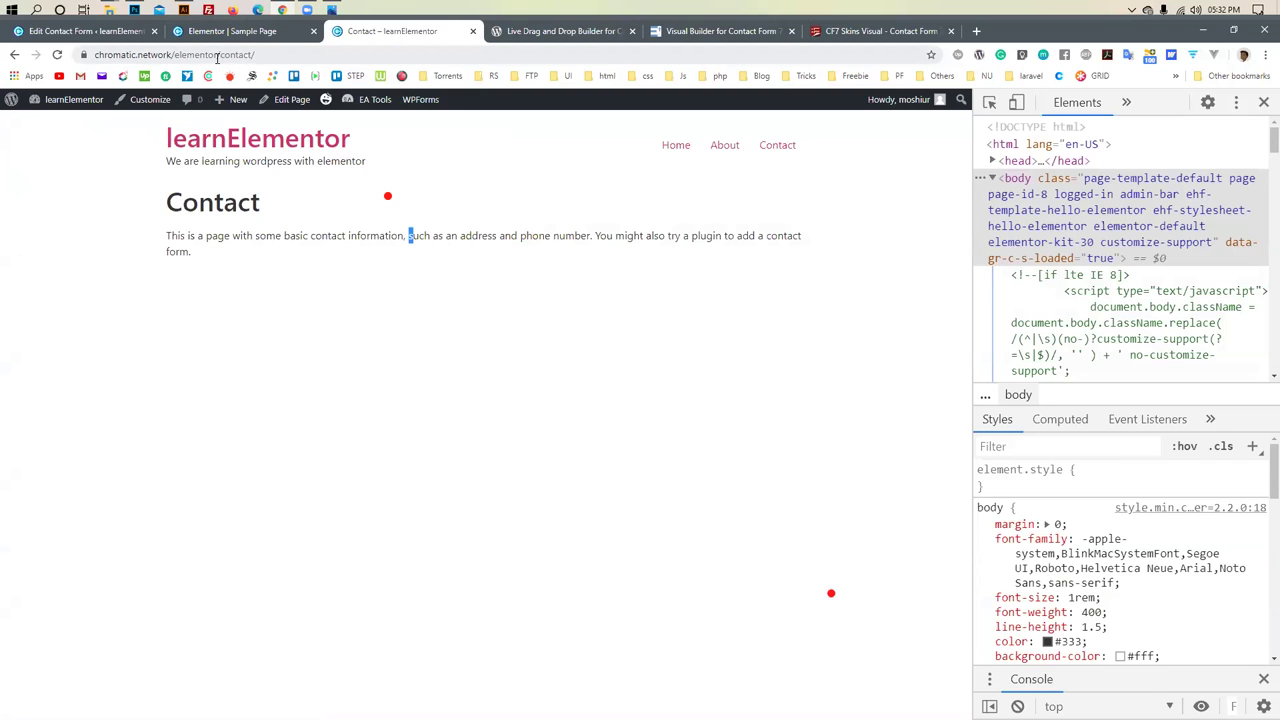
# Load the live sample page by replacing "contact/" in the site address with "sample-page"
pyautogui.moveTo(222, 54); pyautogui.dragTo(355, 70)
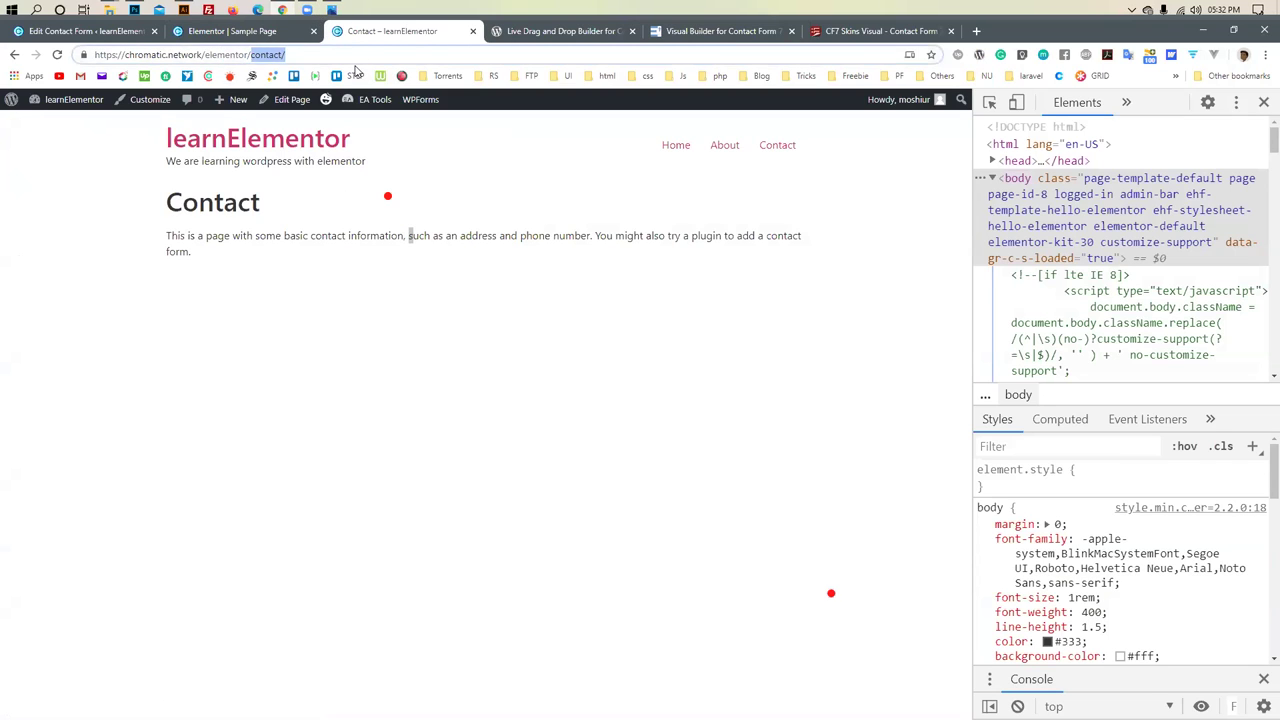
pyautogui.write('sa')
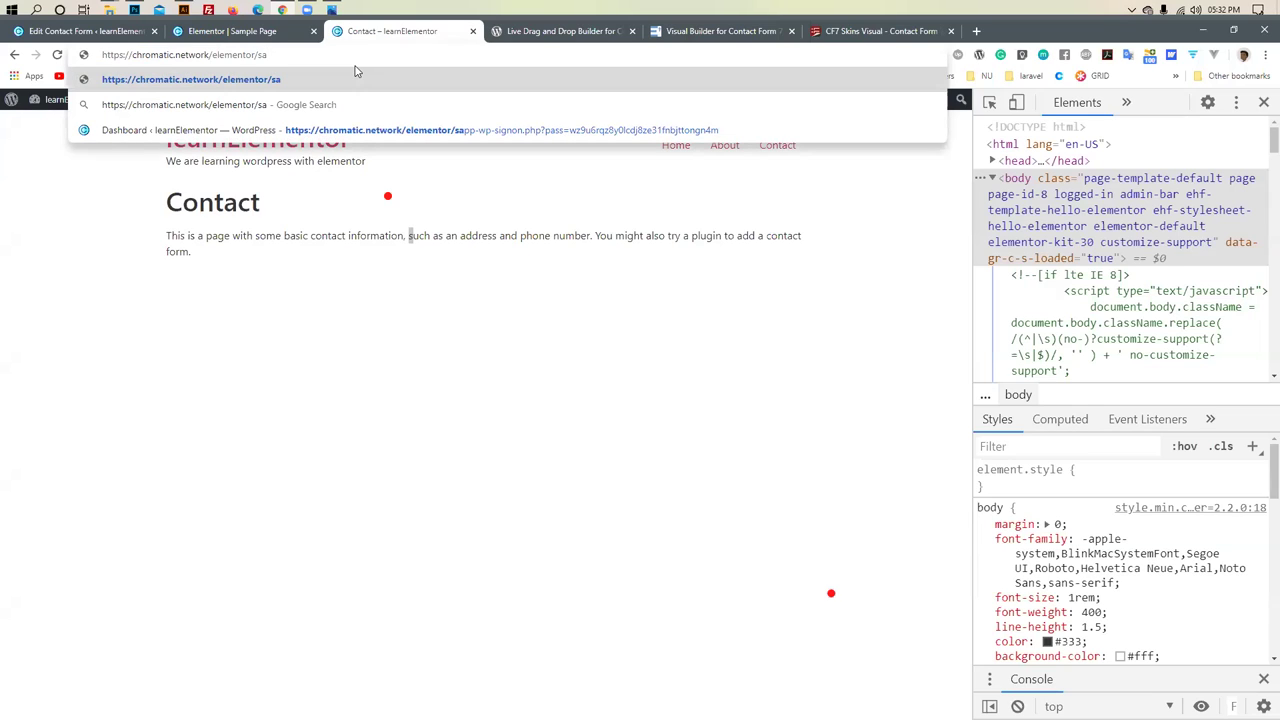
pyautogui.write('mplw')
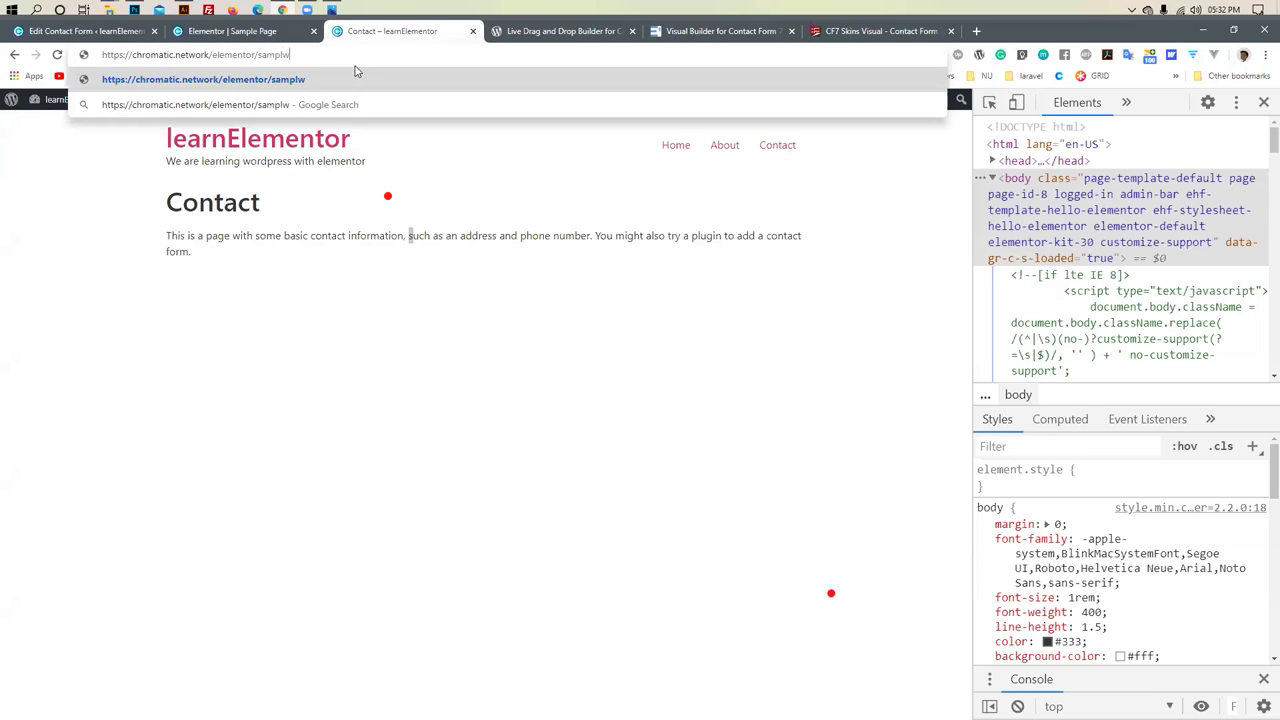
pyautogui.press('BackSpace')
pyautogui.write('e-page')
pyautogui.press('Return')
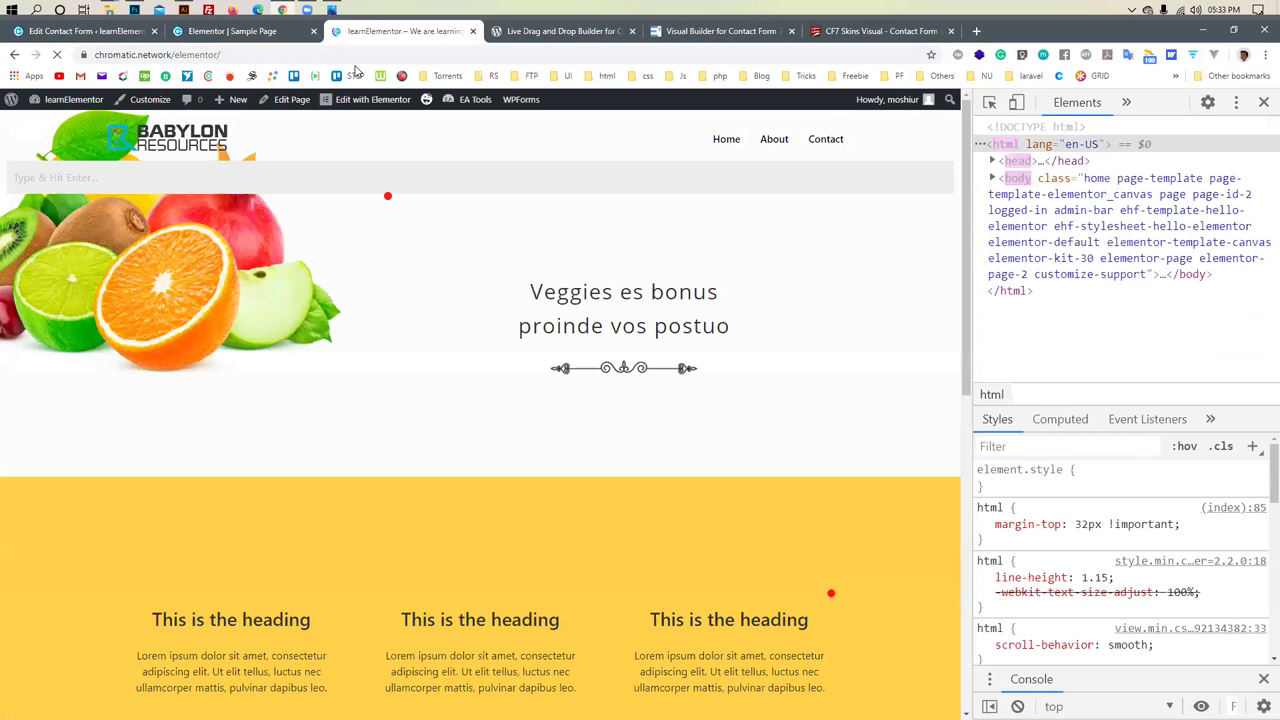
# Try the header search box on the live page and look through the sections down to the subscription list
pyautogui.click(233, 178)
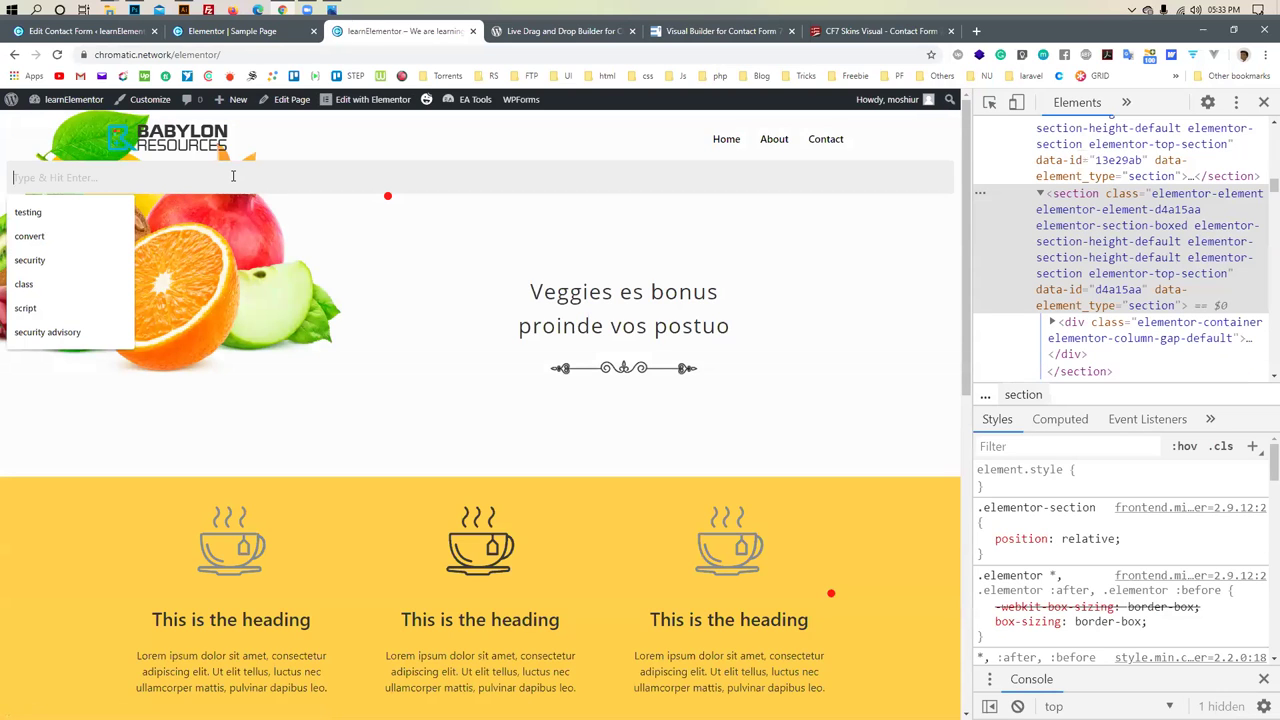
pyautogui.click(414, 217)
pyautogui.scroll(-7, 414, 394)
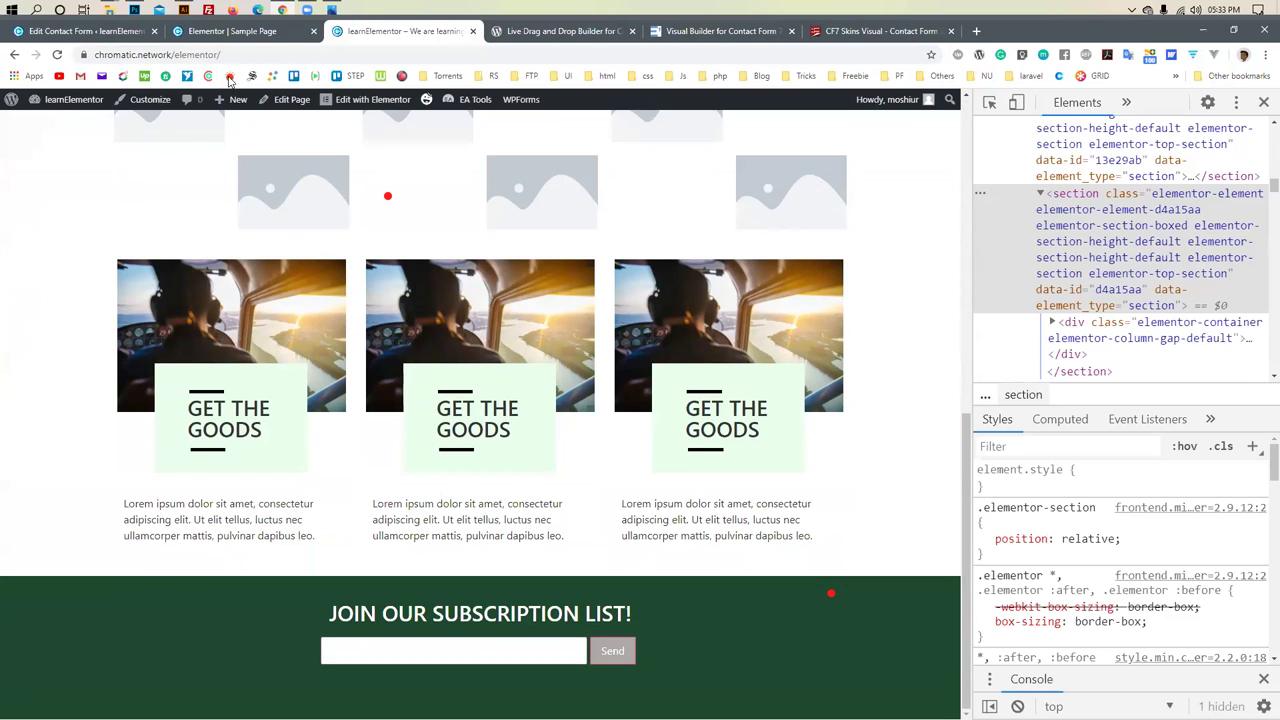
# Return to the Elementor editor and open the Contact Form 7 widget in the green subscription section for editing
pyautogui.click(225, 31)
pyautogui.scroll(-10, 312, 328)
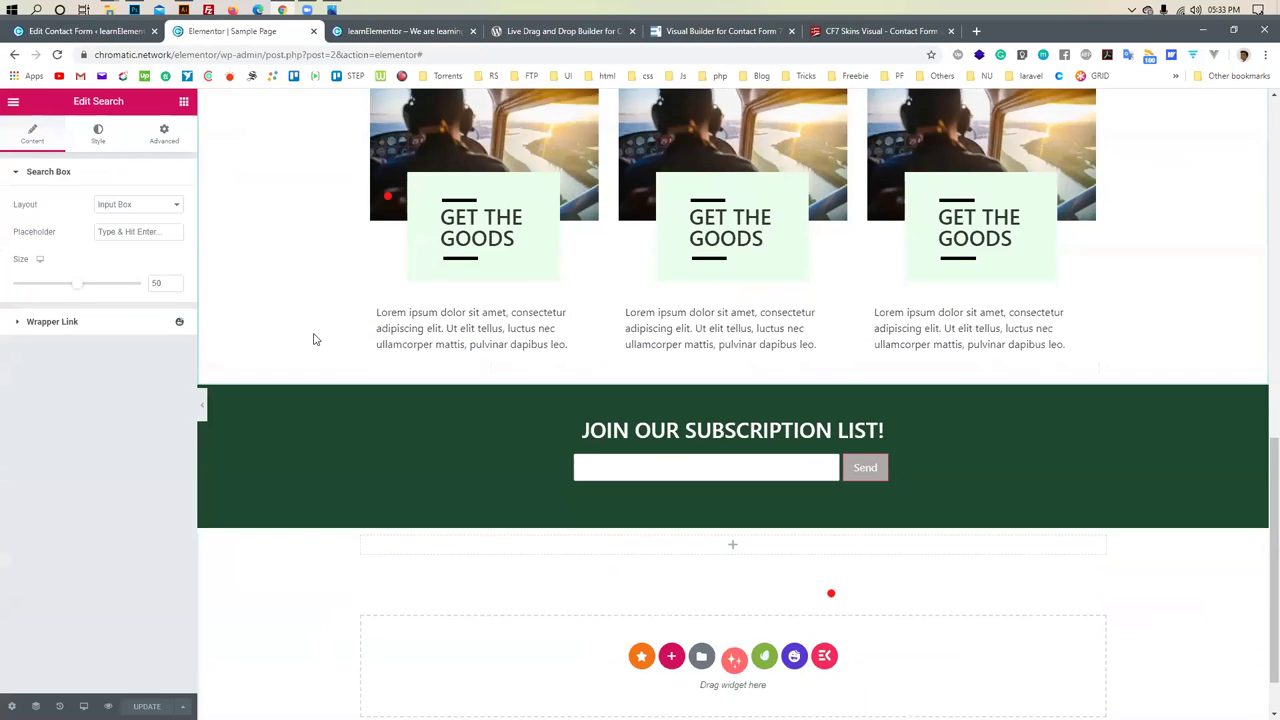
pyautogui.click(860, 420)
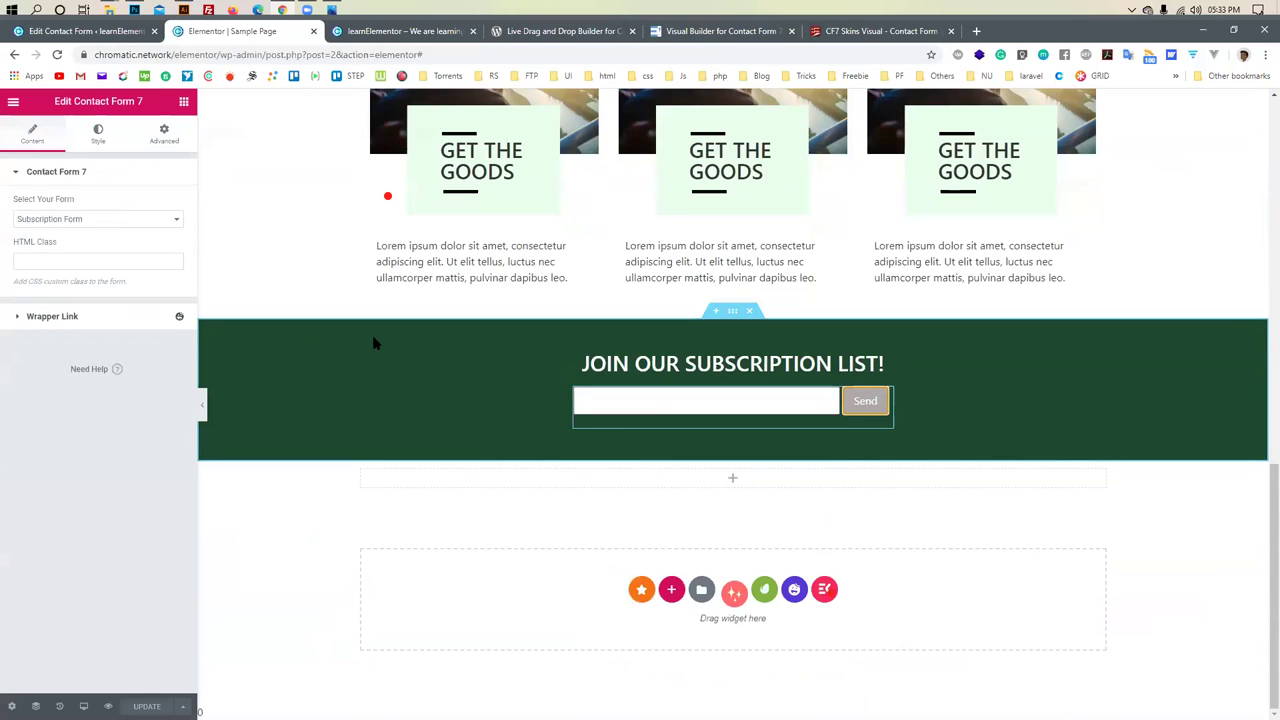